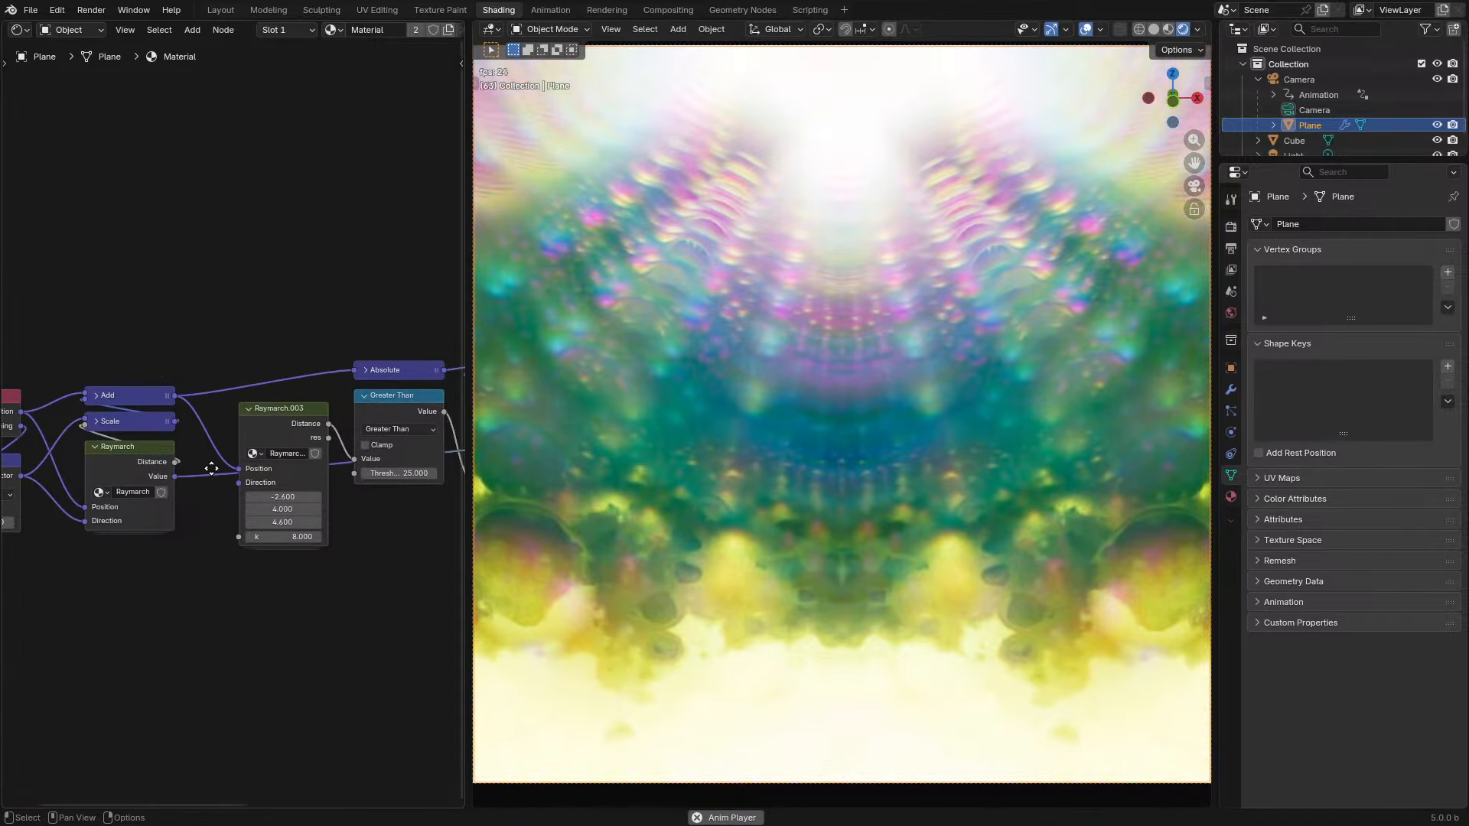
- Remove Raymarch.003, Greater Than, Absolute and the neighbouring nodes downstream of the Raymarch group, keeping Raymarch's Value output linked onward
scroll(113, 490, down, 4)
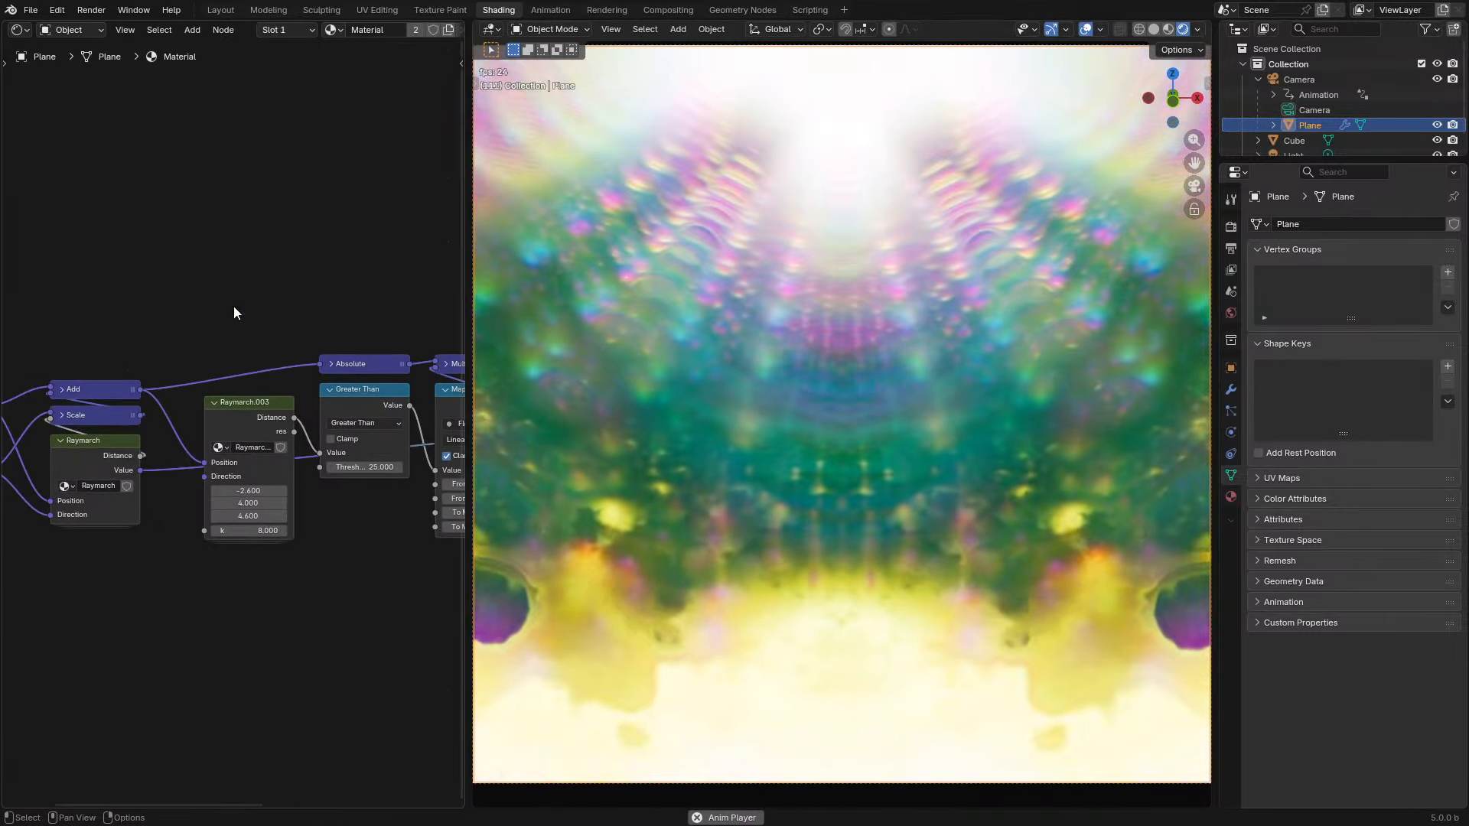
drag(233, 307, 447, 564)
key(g)
click(355, 423)
key(x)
- Remove the collapsed Add and Scale nodes above Raymarch, and place the Raymarch group beside the Geometry node
scroll(238, 420, up, 4)
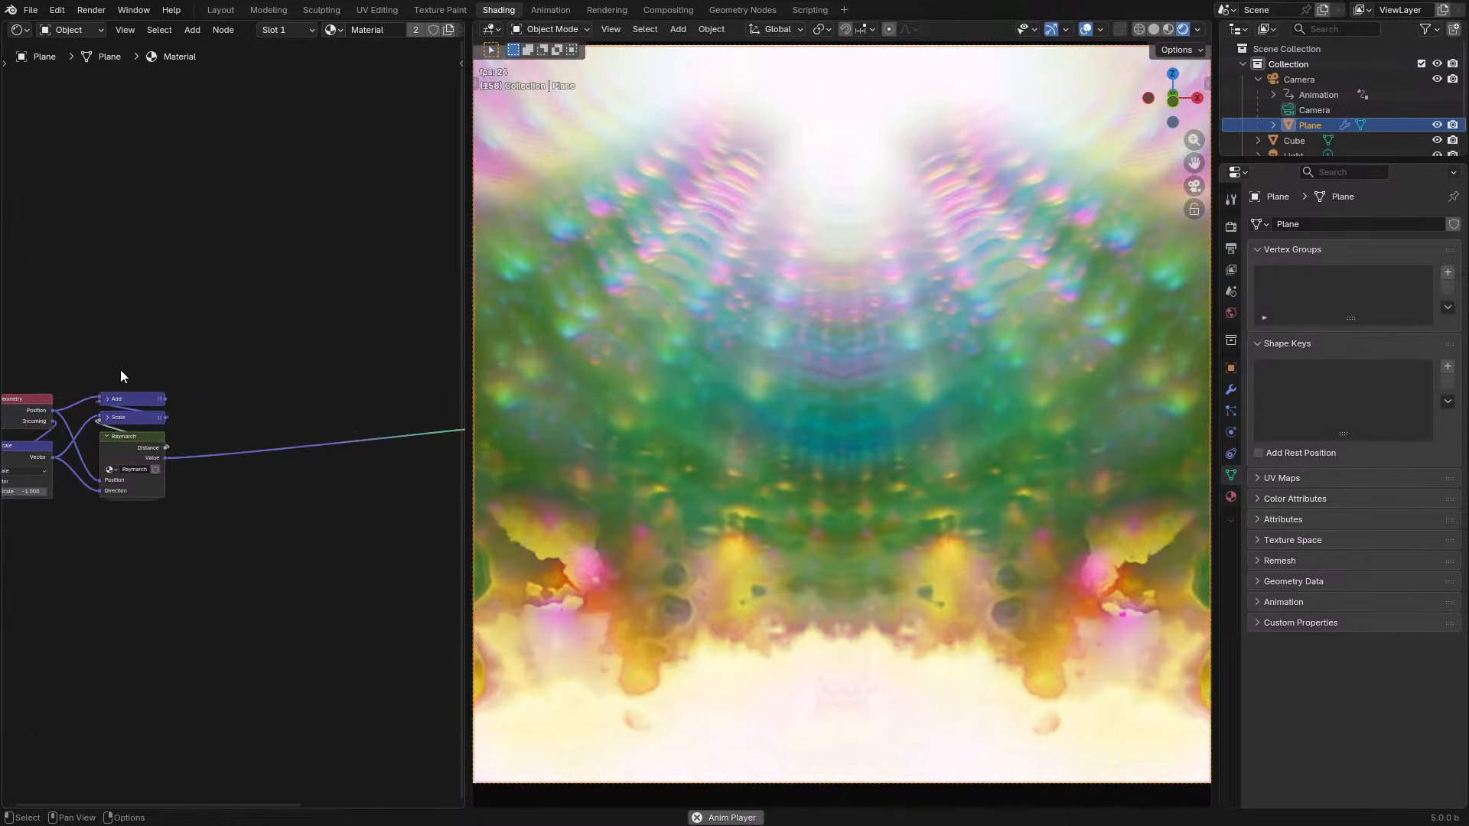
drag(90, 354, 100, 372)
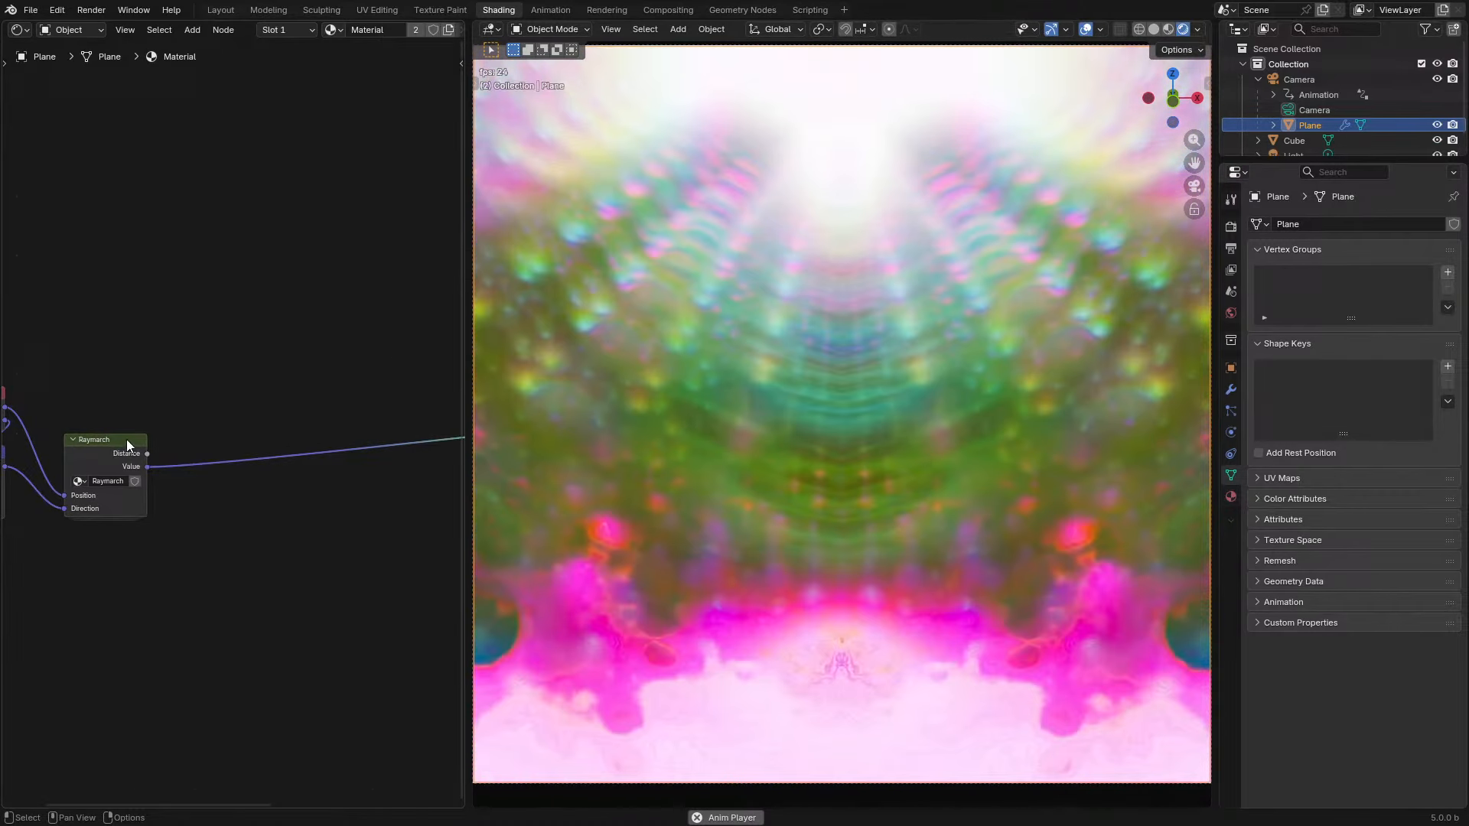
middle_drag(127, 439, 226, 432)
drag(227, 432, 203, 397)
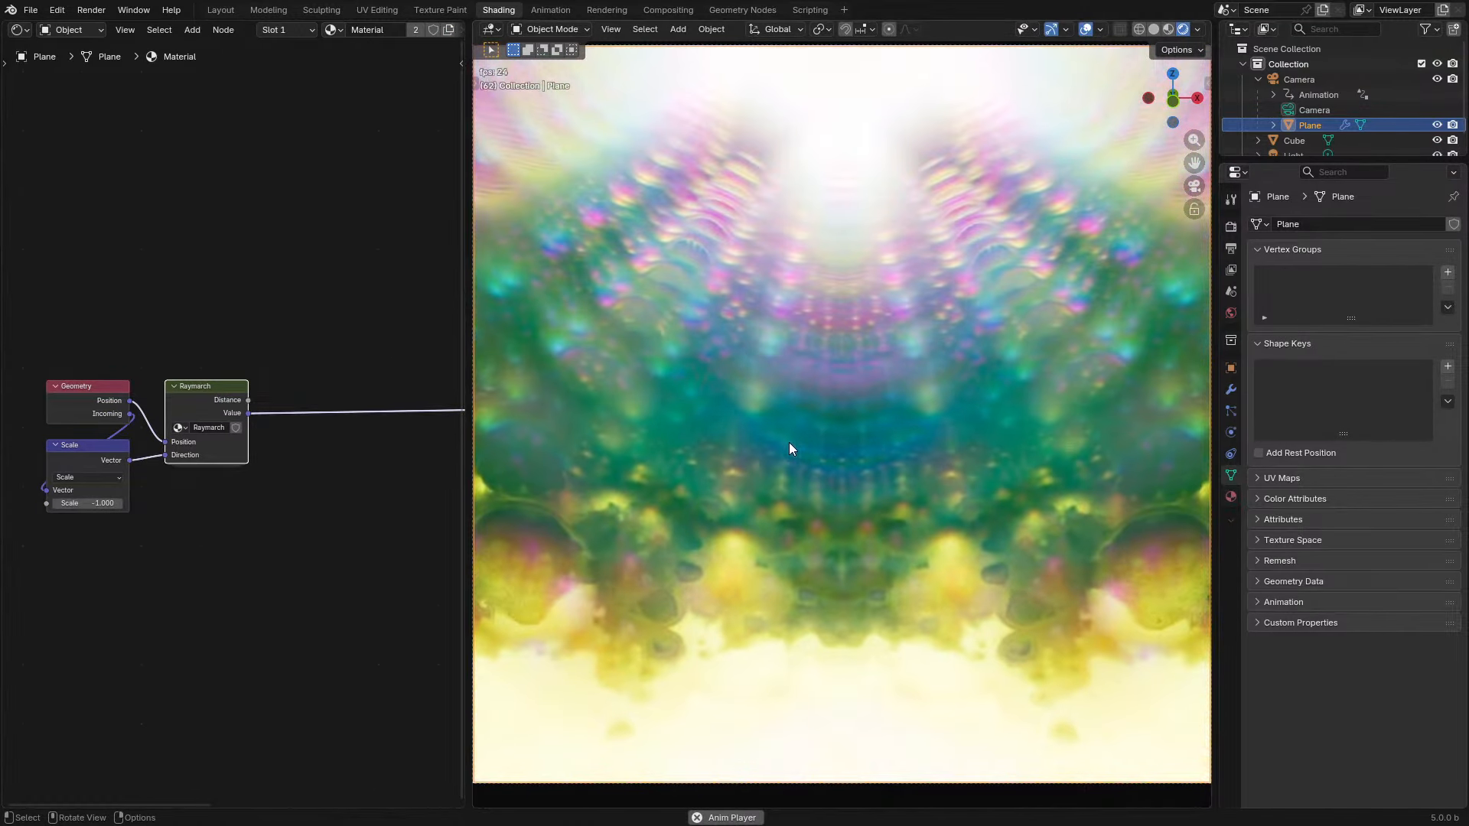
- Open the SDF.001 group inside Raymarch and set the Divide value in the Fractal frame to 35.8
key(Tab)
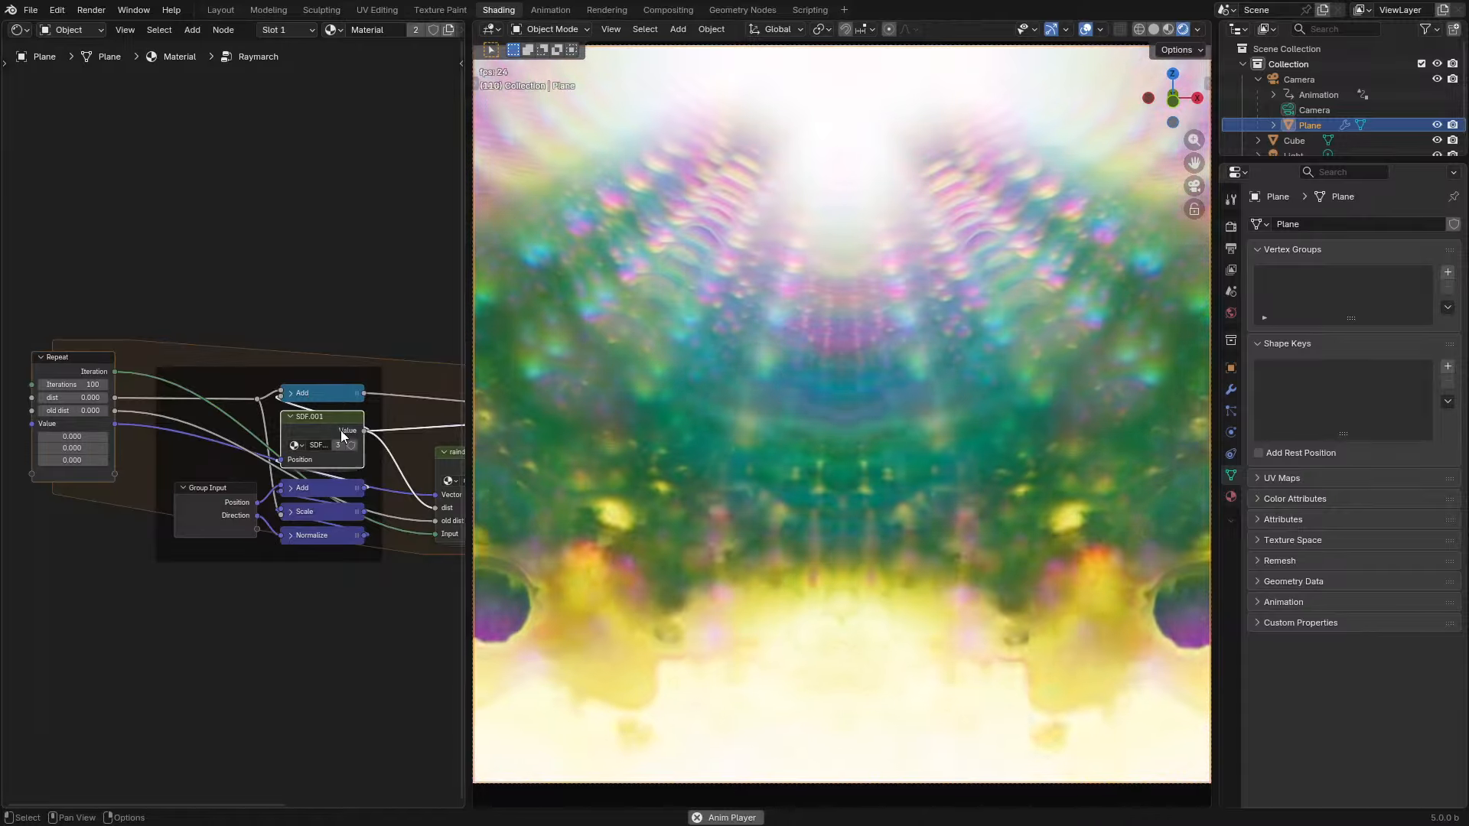
key(Tab)
mouse_move(267, 465)
mouse_down()
mouse_move(344, 465)
mouse_move(264, 440)
mouse_up()
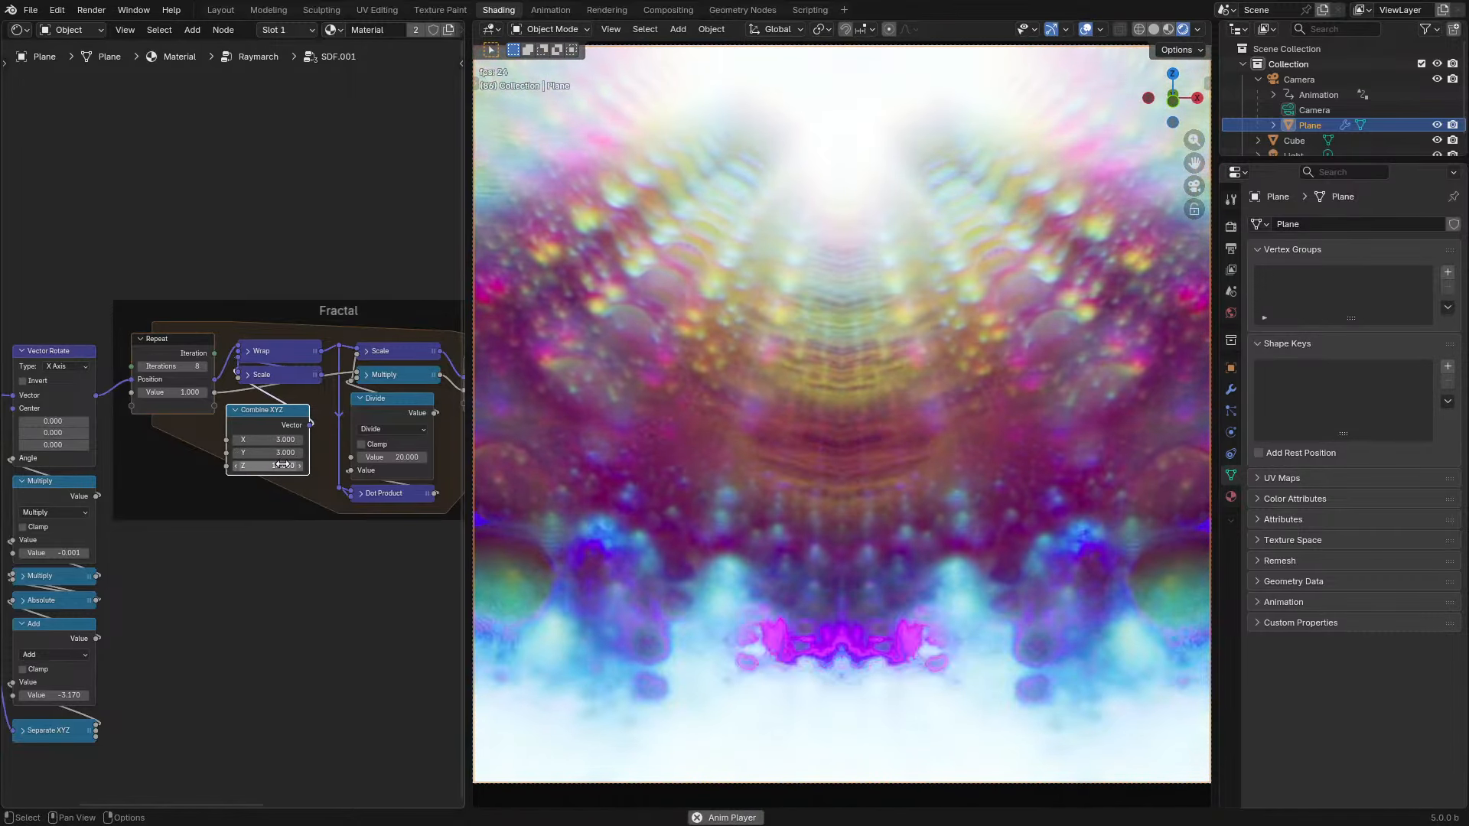
drag(411, 458, 467, 458)
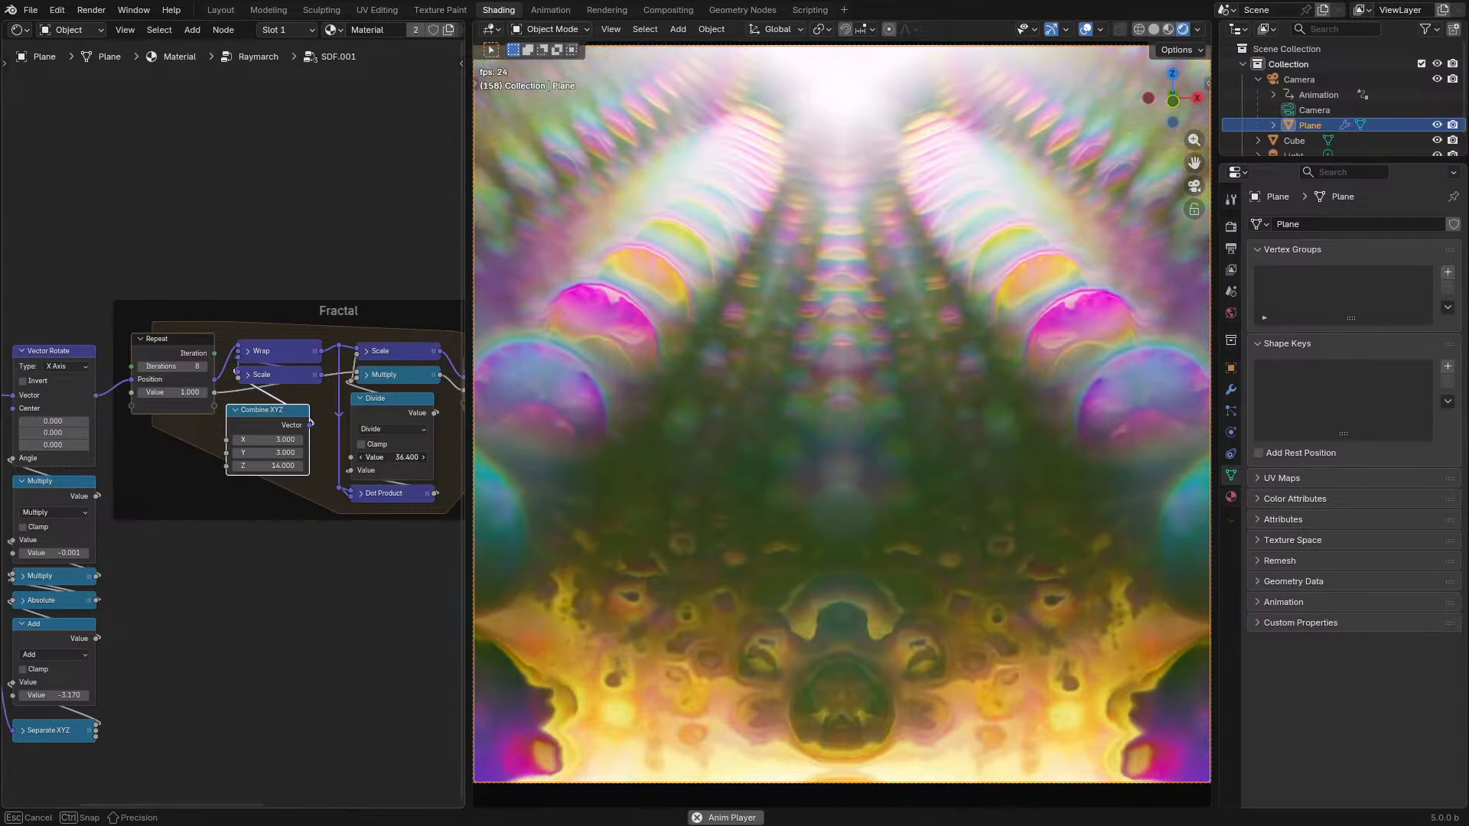
- Stop the animation playback and dissolve the Vector Rotate node and its angle math nodes, linking Group Input straight to the Fractal repeat zone
middle_drag(188, 560, 323, 533)
scroll(321, 530, up, 1)
key(space)
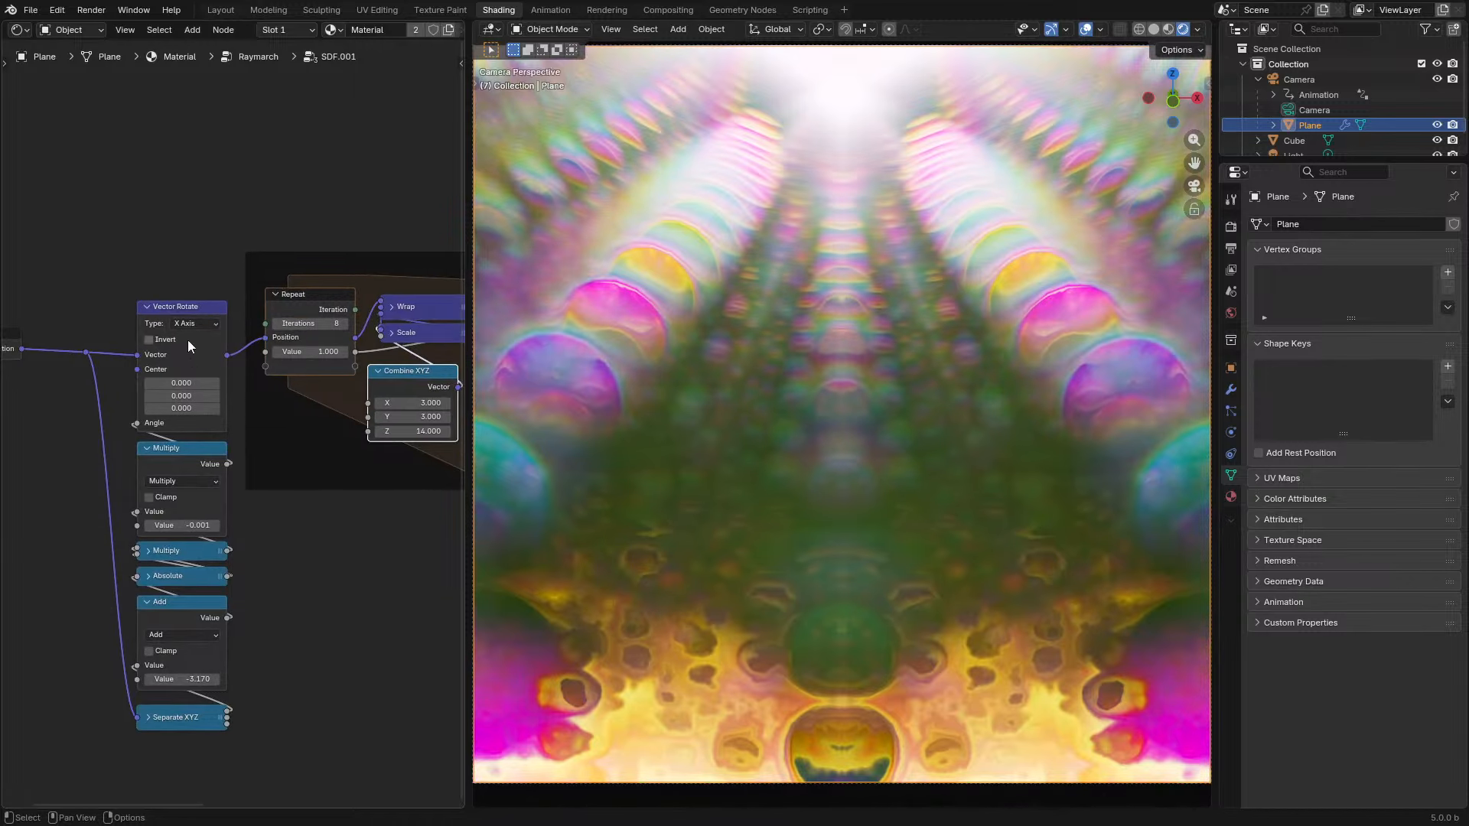
click(187, 308)
key(ctrl+x)
drag(69, 416, 298, 795)
key(ctrl+x)
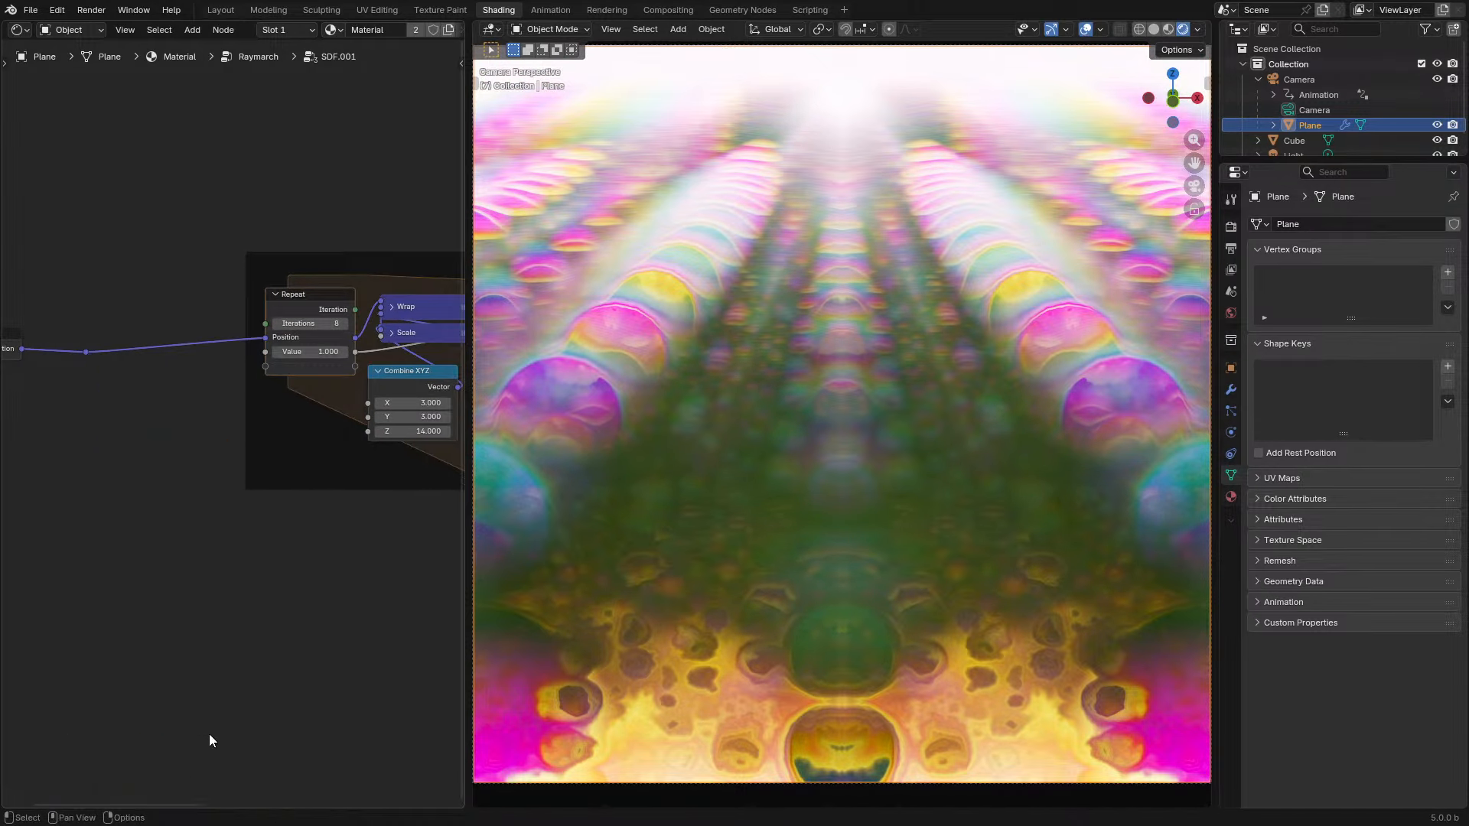
- Examine the SDF.001 chain from Group Input through the Fractal and Distance frames to Subtract and Group Output, and resume the animation playback
middle_drag(209, 733, 98, 634)
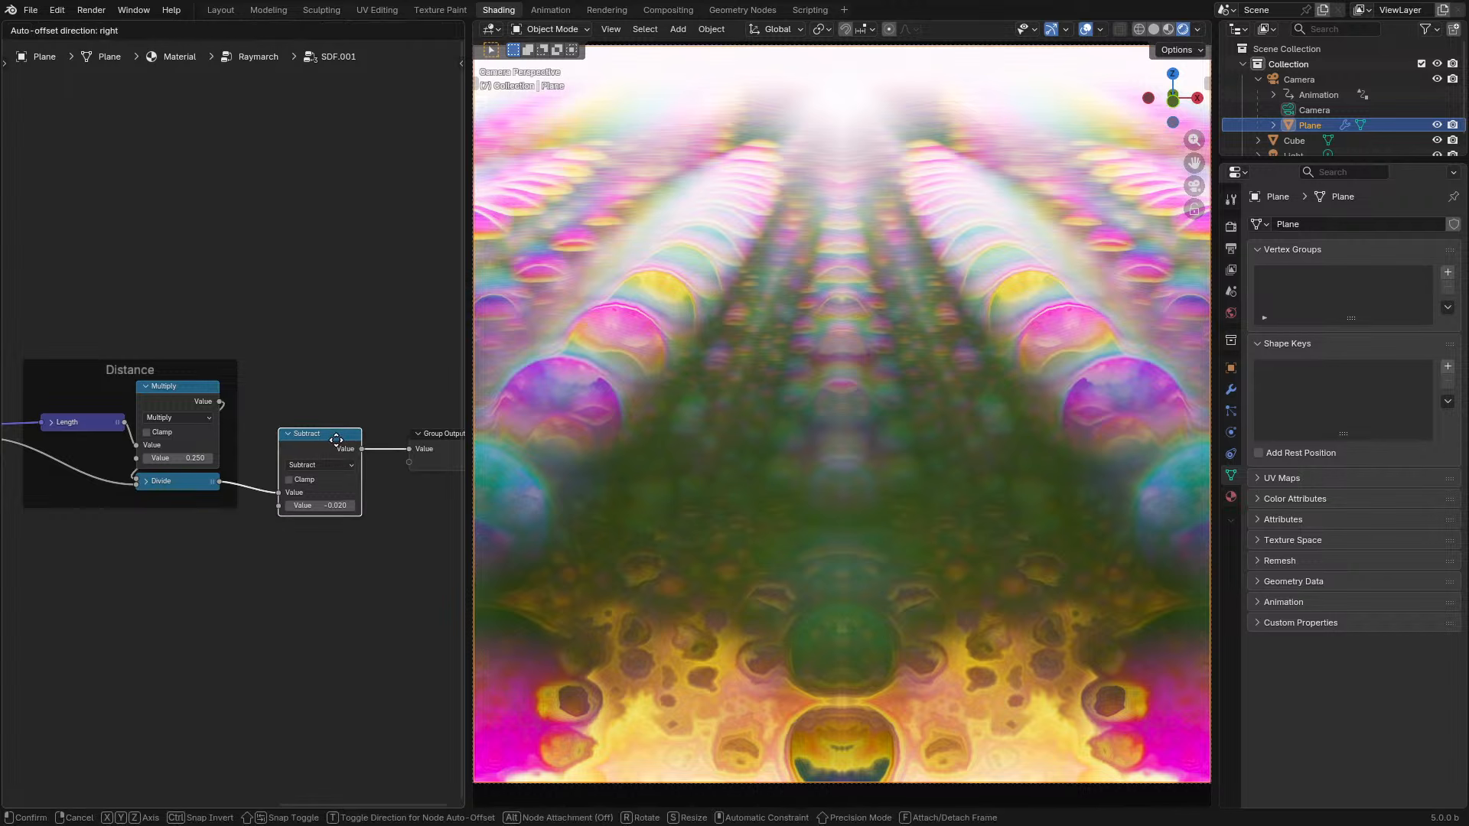
drag(337, 440, 337, 440)
middle_drag(233, 518, 73, 498)
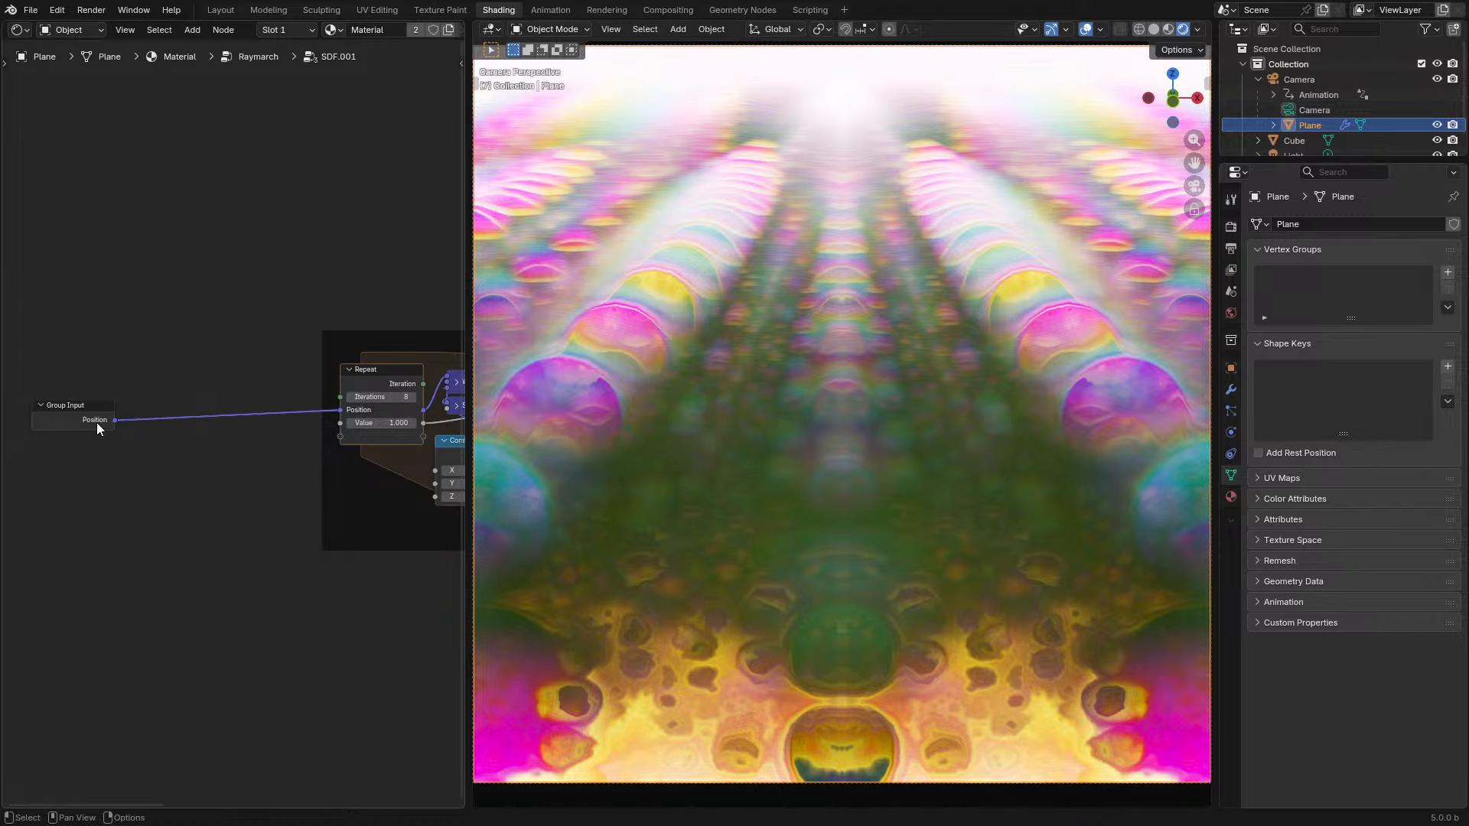
middle_drag(244, 413, 379, 404)
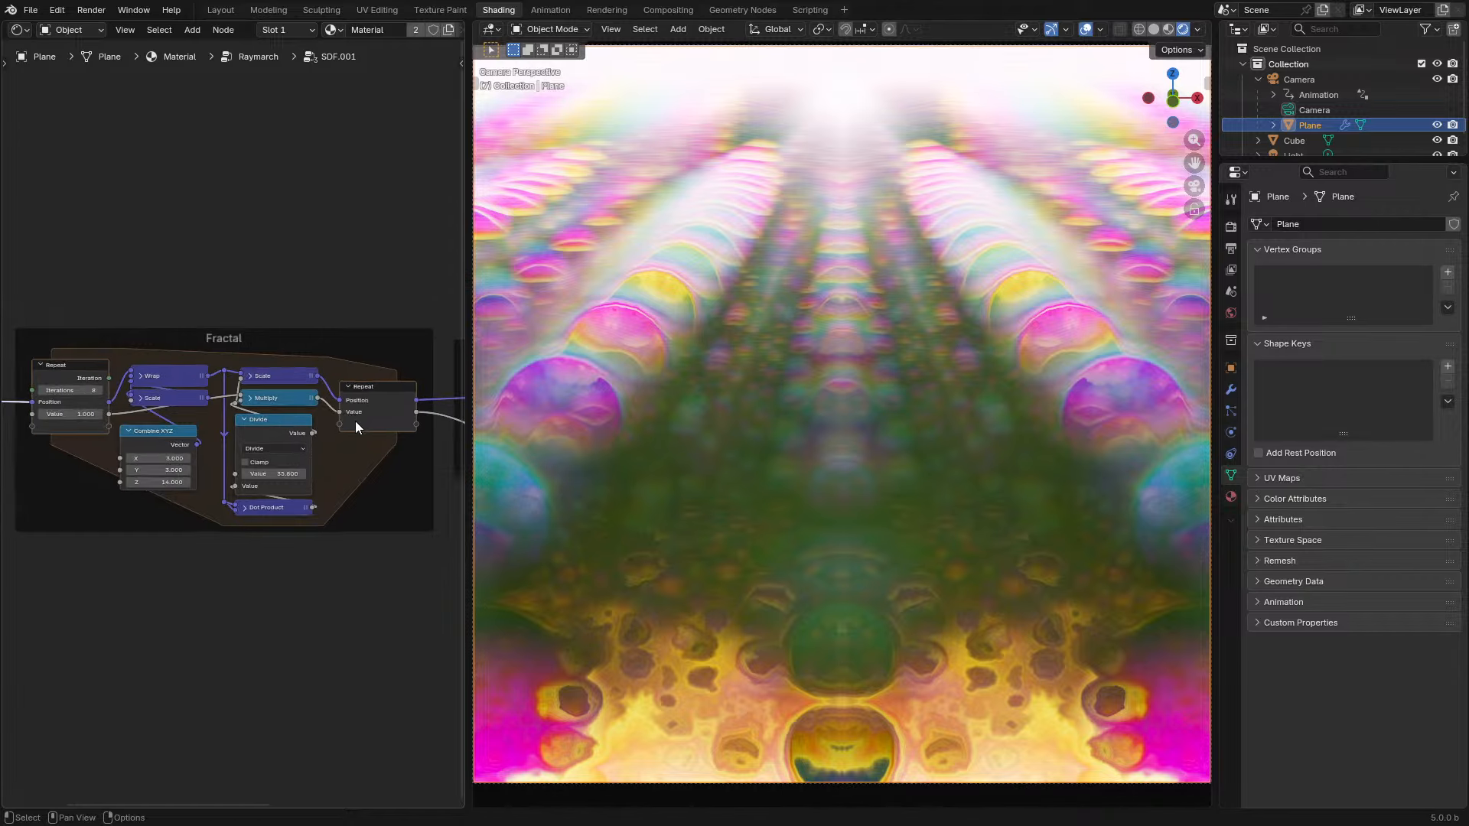
scroll(238, 444, up, 2)
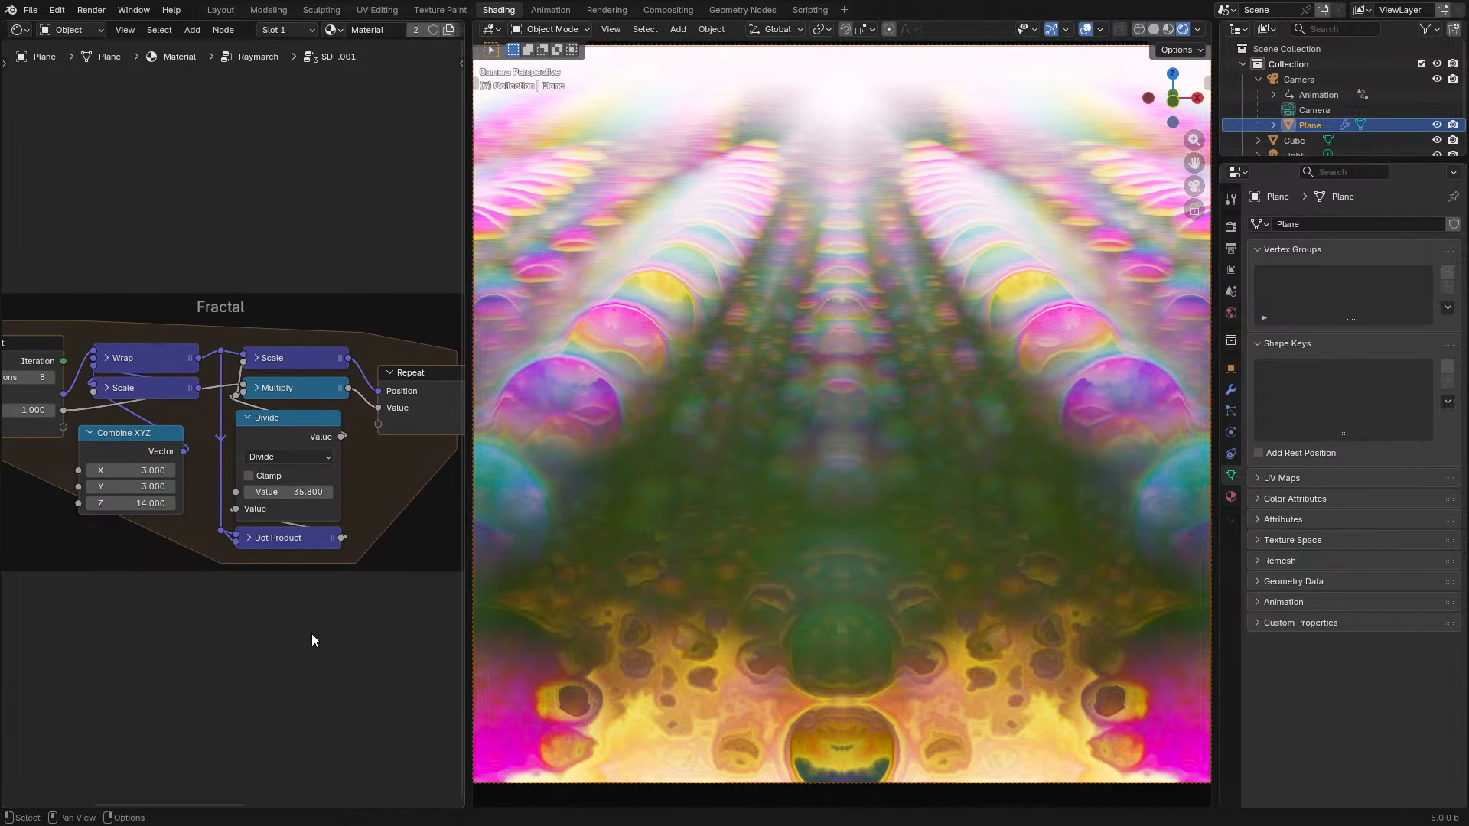
scroll(360, 599, down, 1)
middle_drag(359, 599, 38, 621)
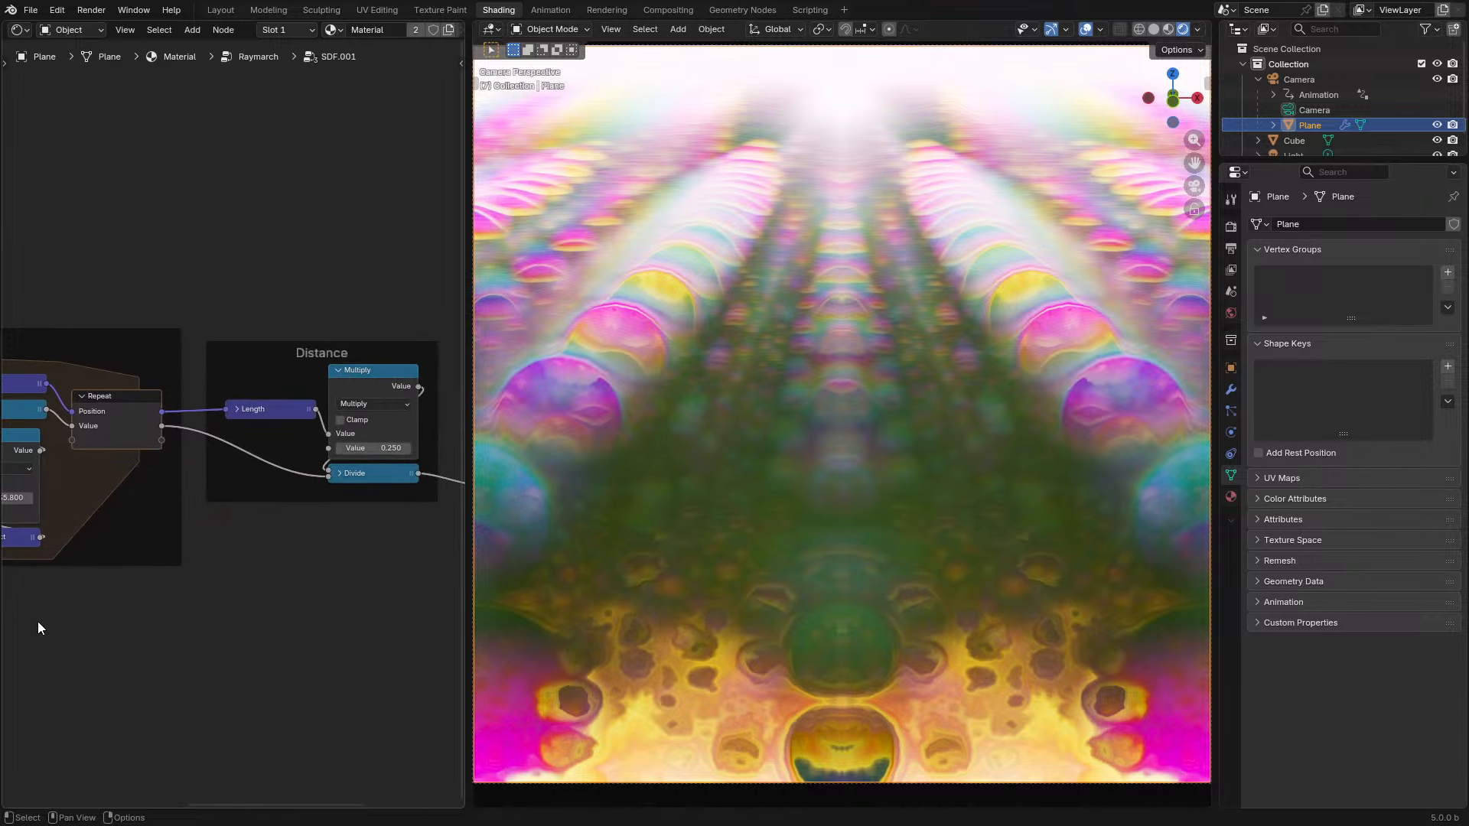
key(space)
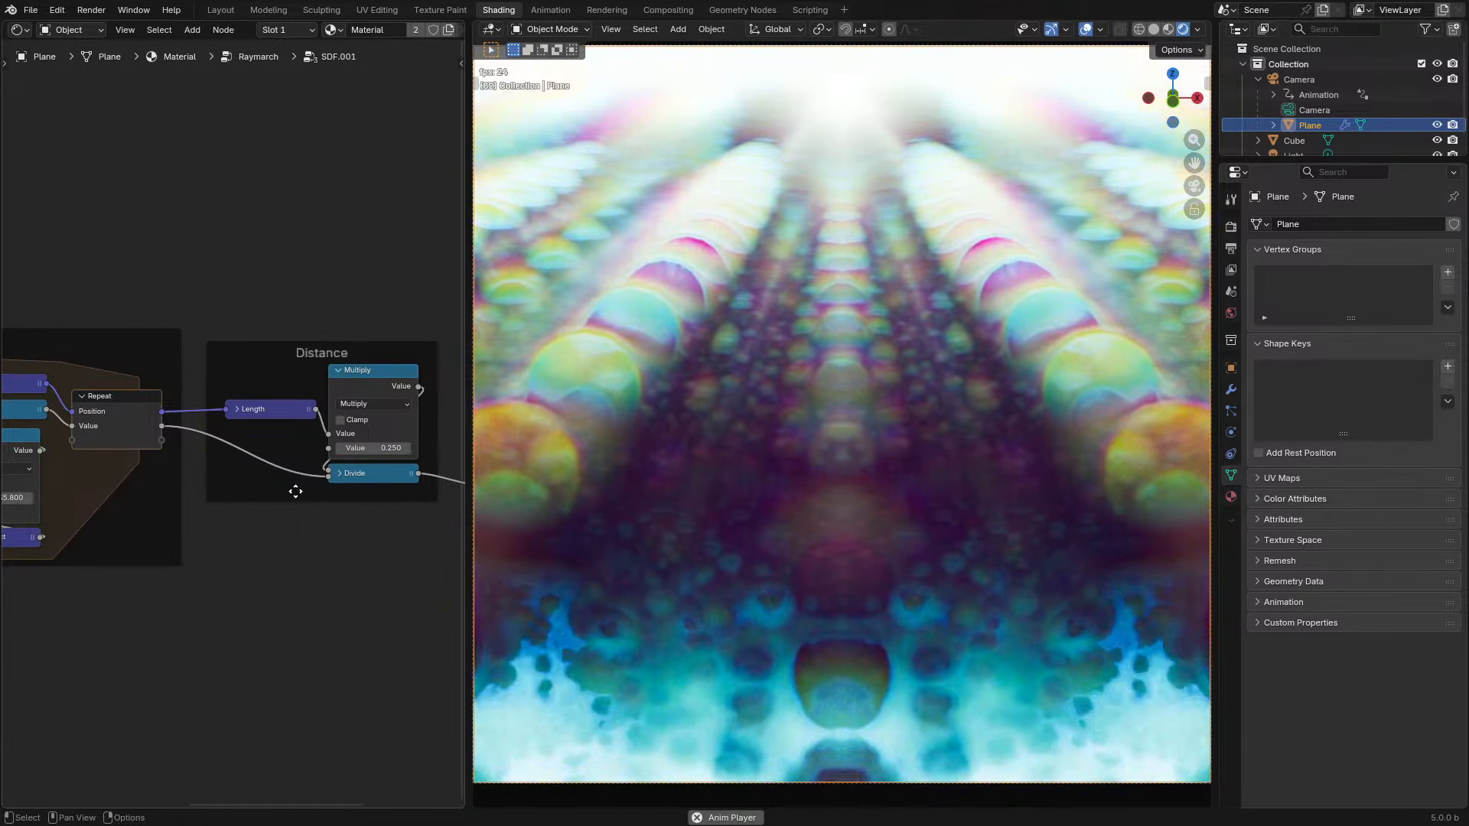
middle_drag(292, 496, 79, 485)
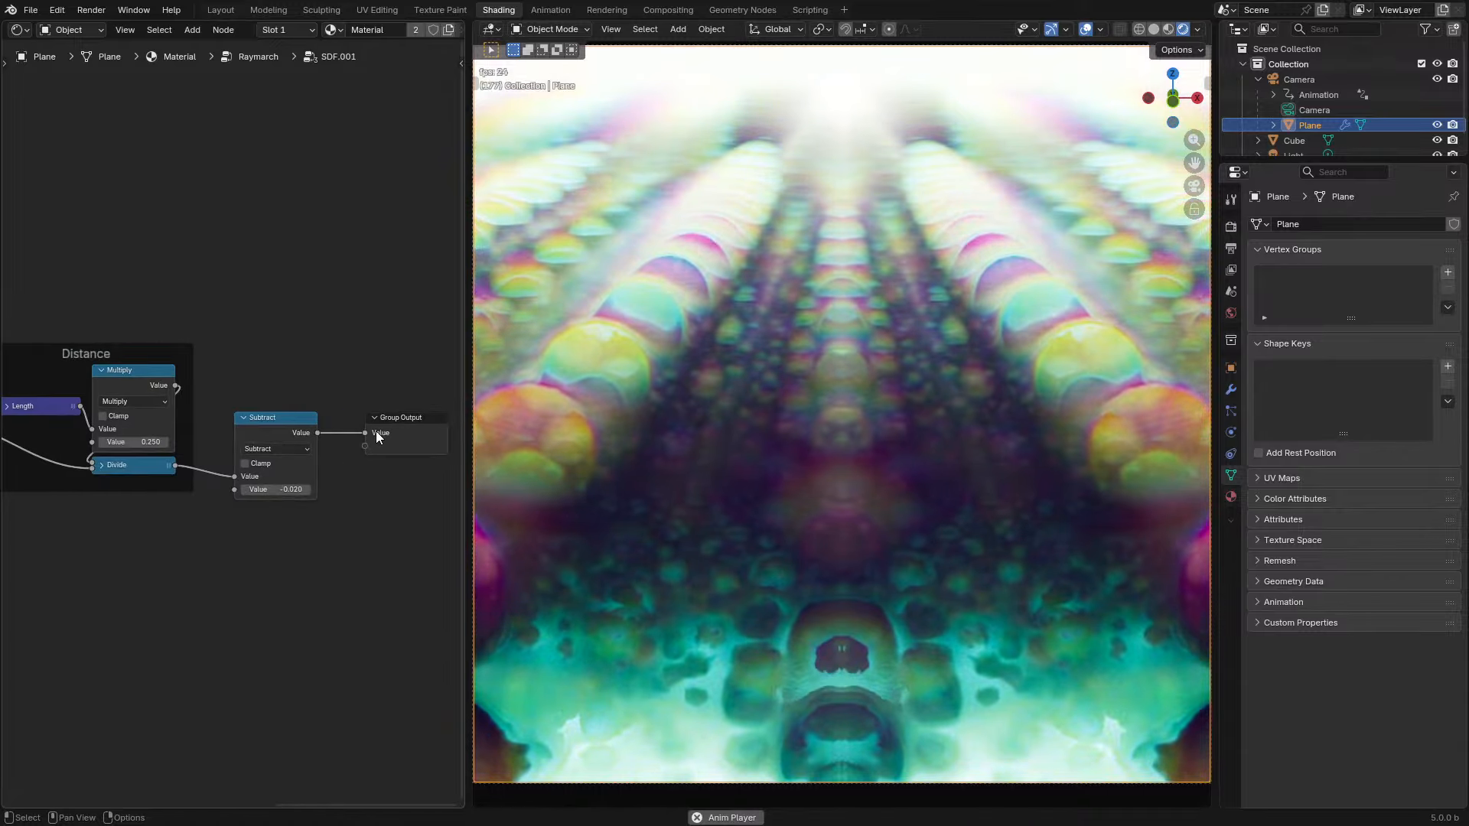
- Return to the Raymarch group and move the raindbow group node lower in the repeat zone, clear of SDF.001
key(Tab)
middle_drag(375, 441, 251, 432)
scroll(253, 432, down, 1)
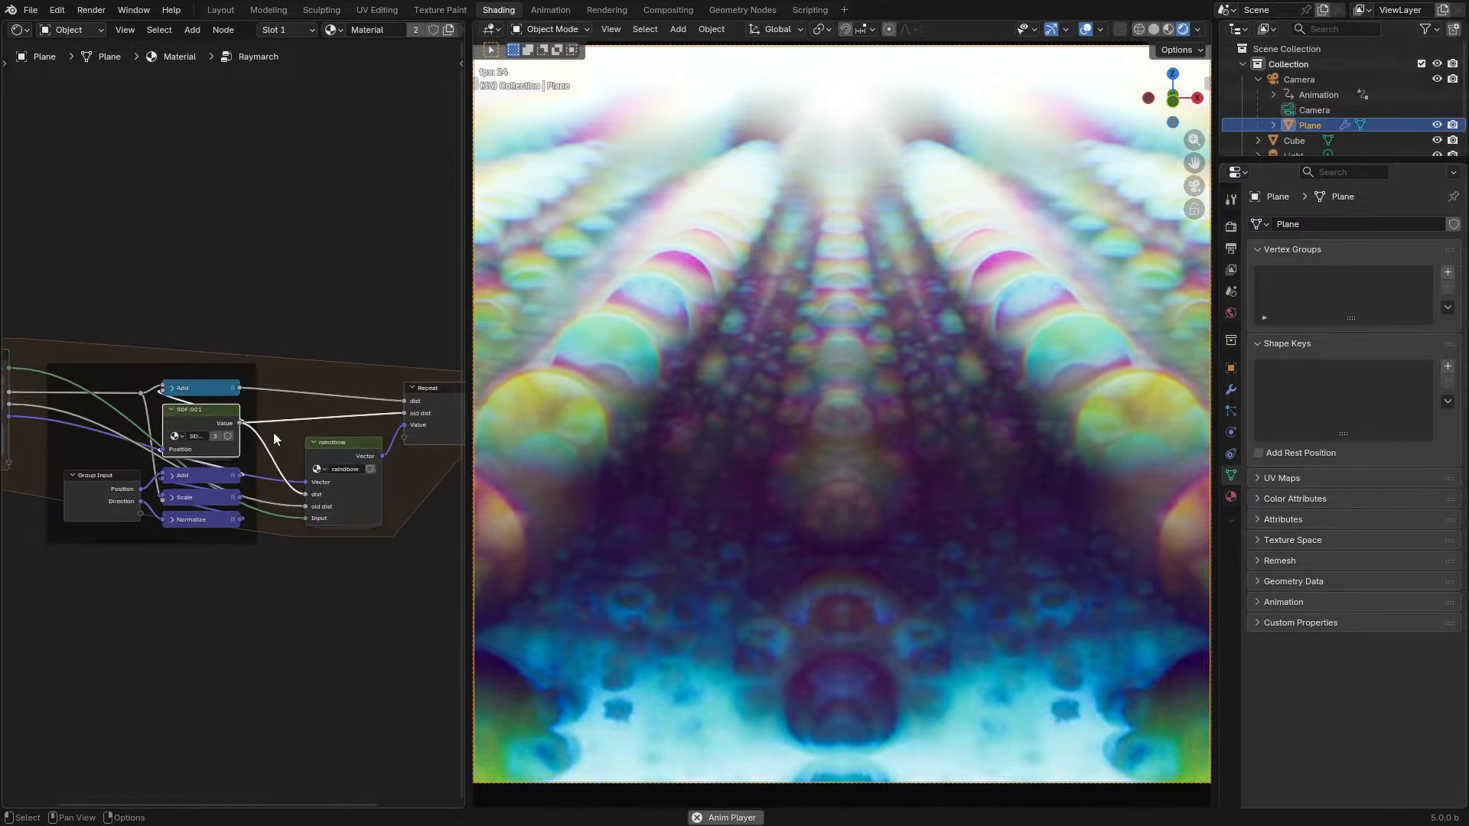
drag(340, 450, 320, 490)
scroll(320, 490, up, 2)
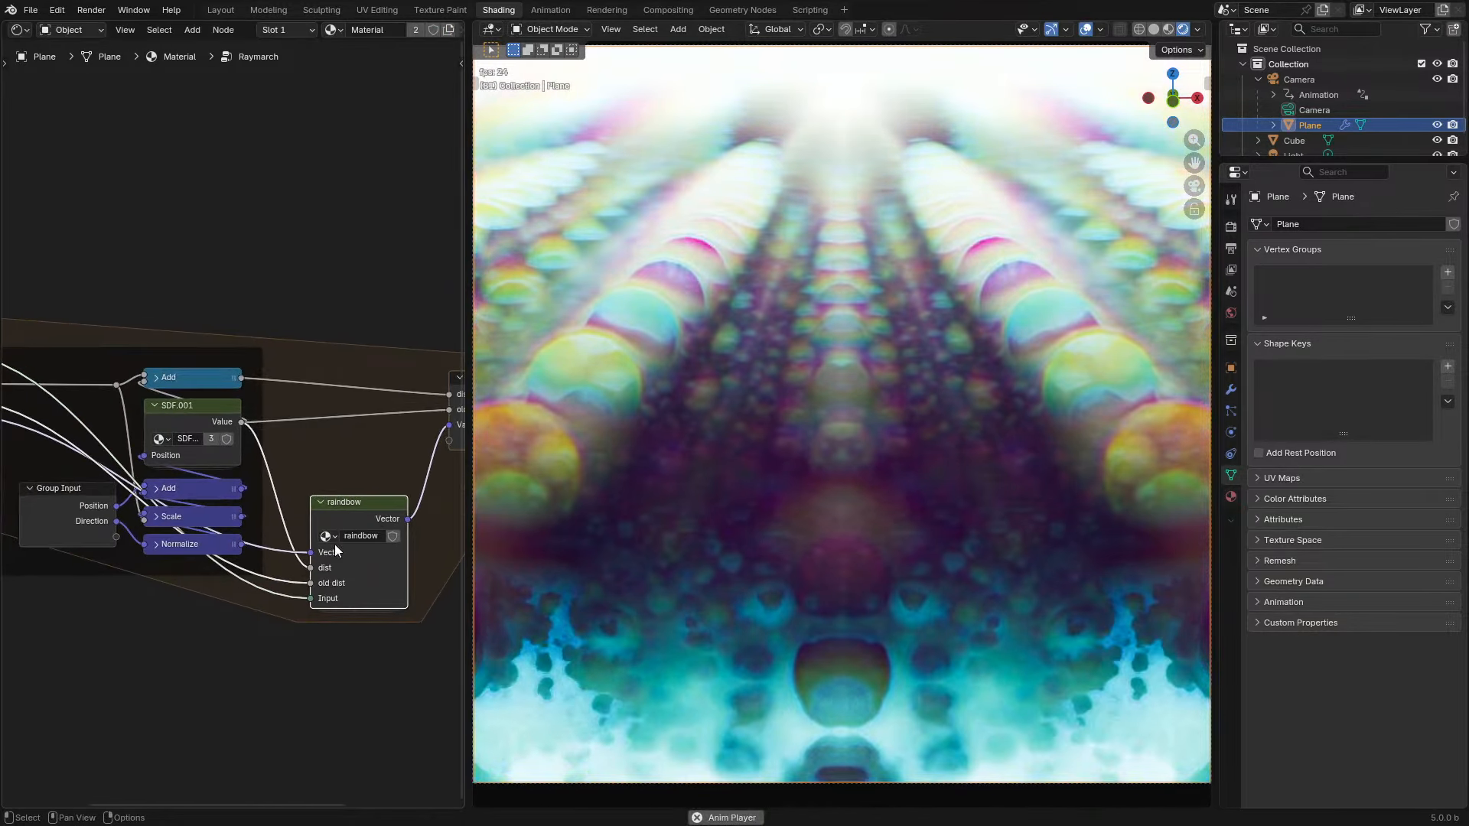
- Examine the whole raindbow group's node layout in a maximized editor, and return to the Raymarch group in the normal layout
key(Tab)
key(ctrl+space)
scroll(516, 452, up, 2)
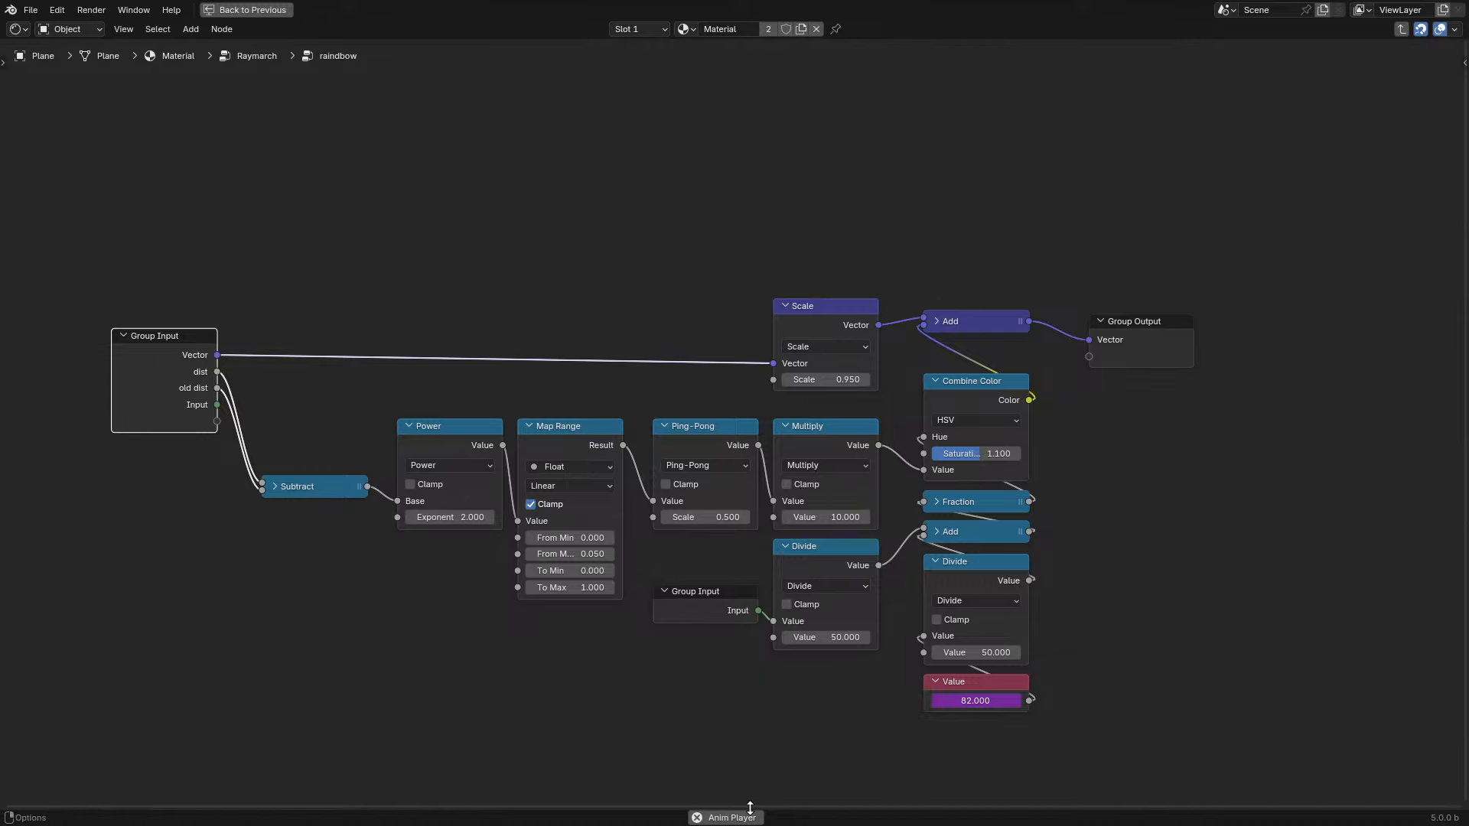
middle_drag(1003, 474, 897, 498)
scroll(898, 497, up, 1)
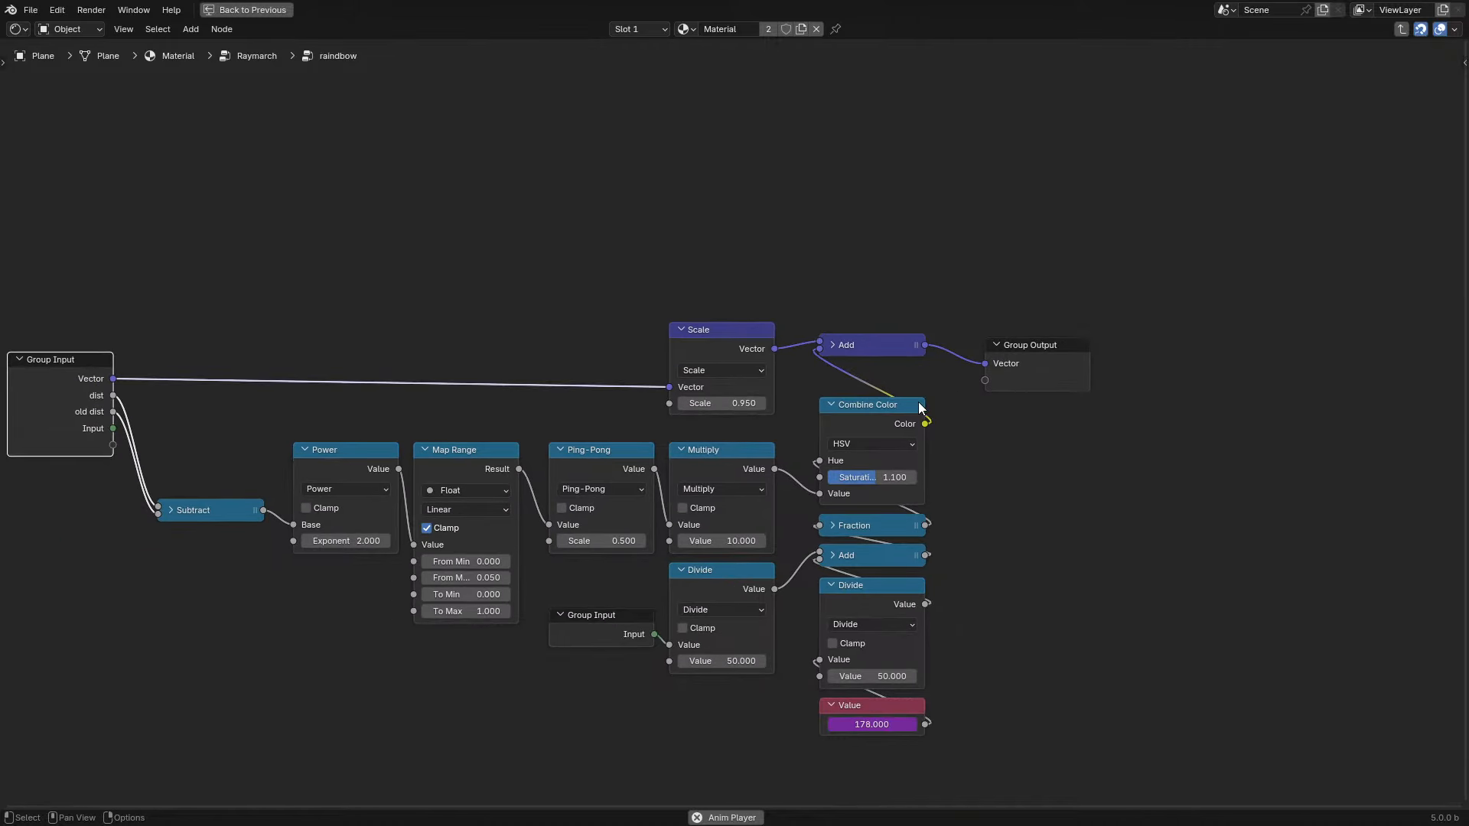
key(Tab)
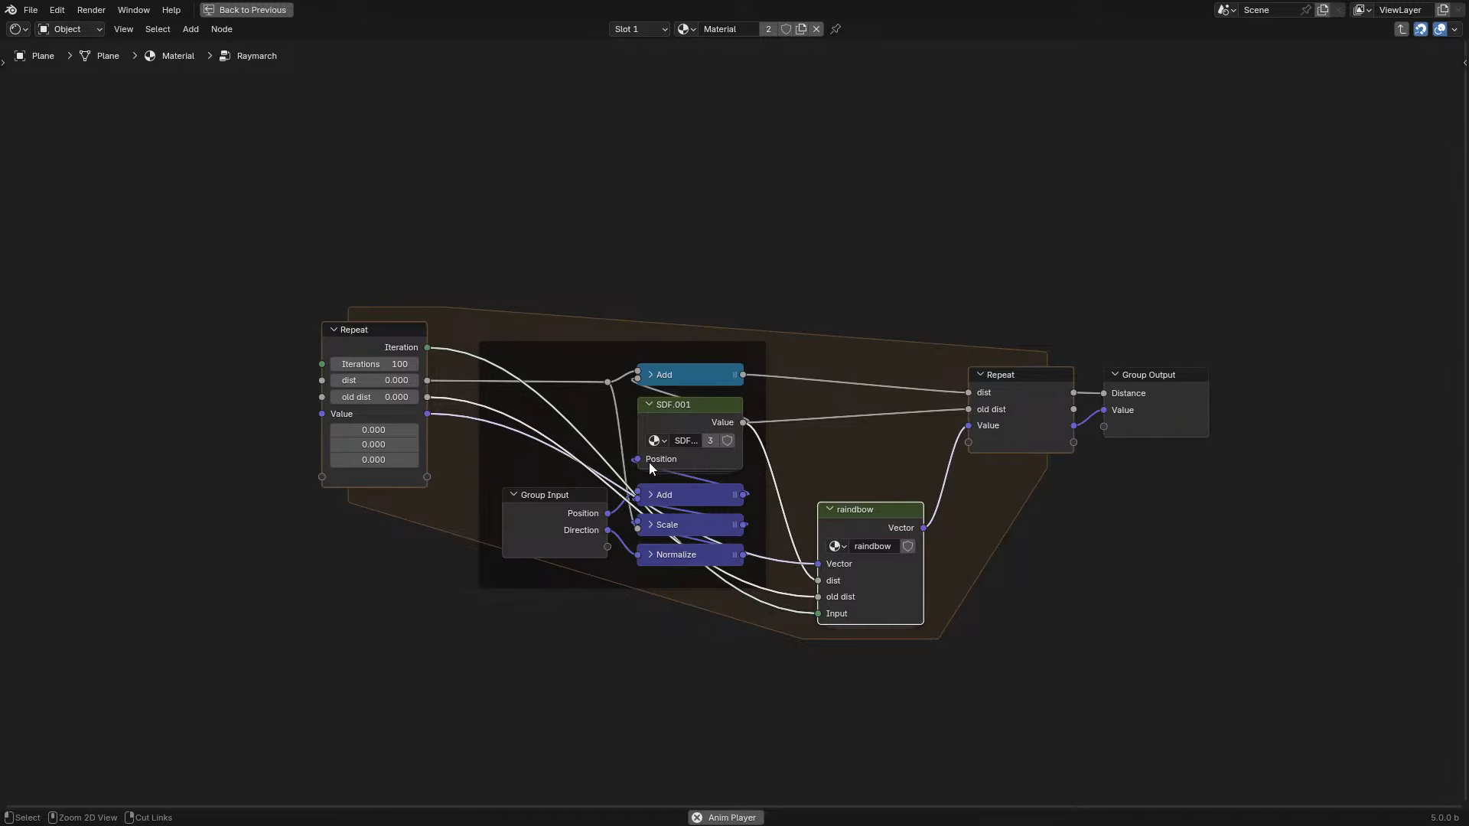
key(ctrl+space)
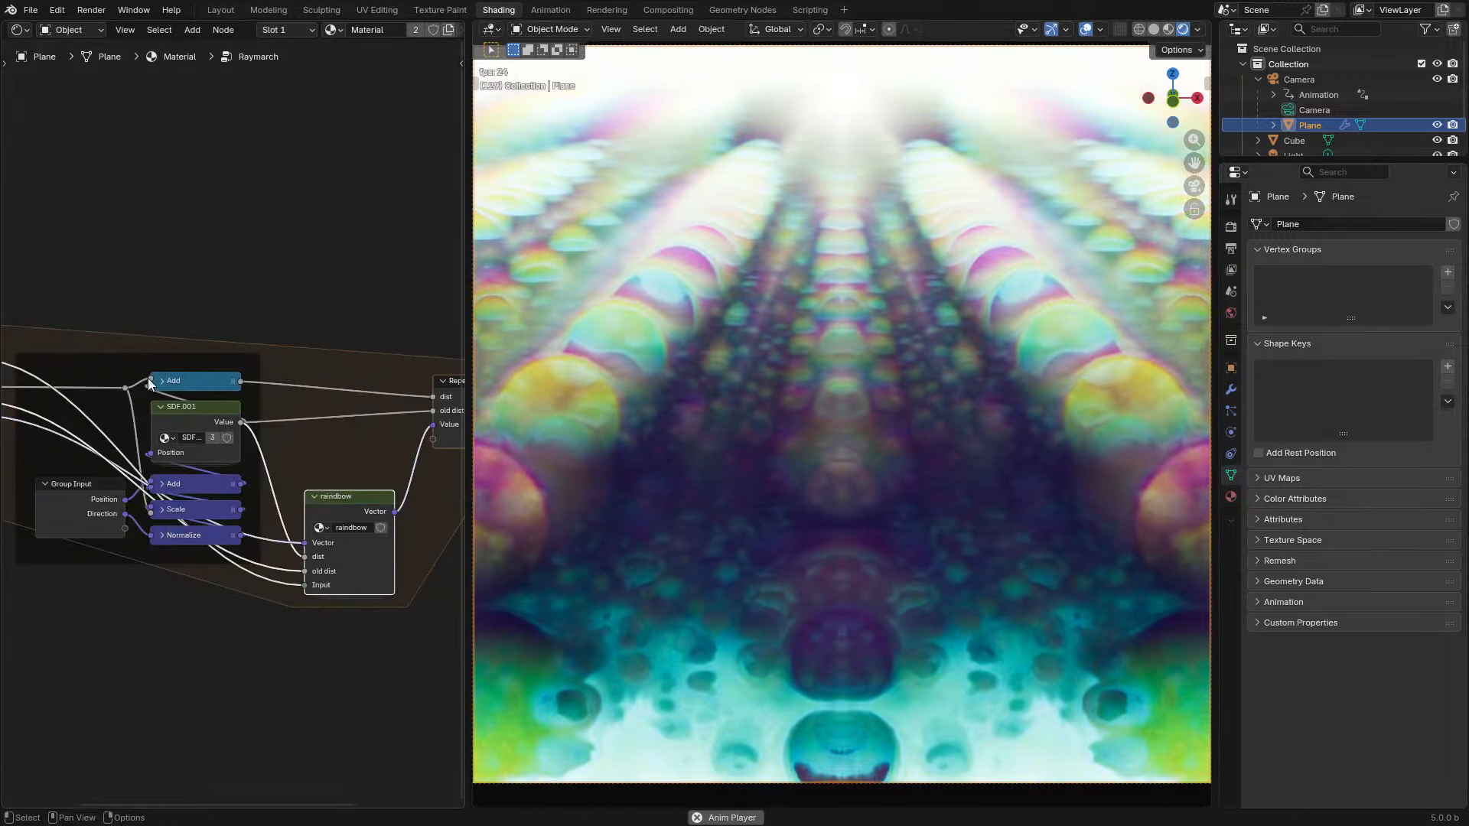
- Examine Raymarch's repeat zone output and the raindbow chain from Power and Map Range to Combine Color and the animated Value node
middle_drag(175, 392, 84, 429)
drag(315, 410, 450, 410)
middle_drag(322, 485, 309, 459)
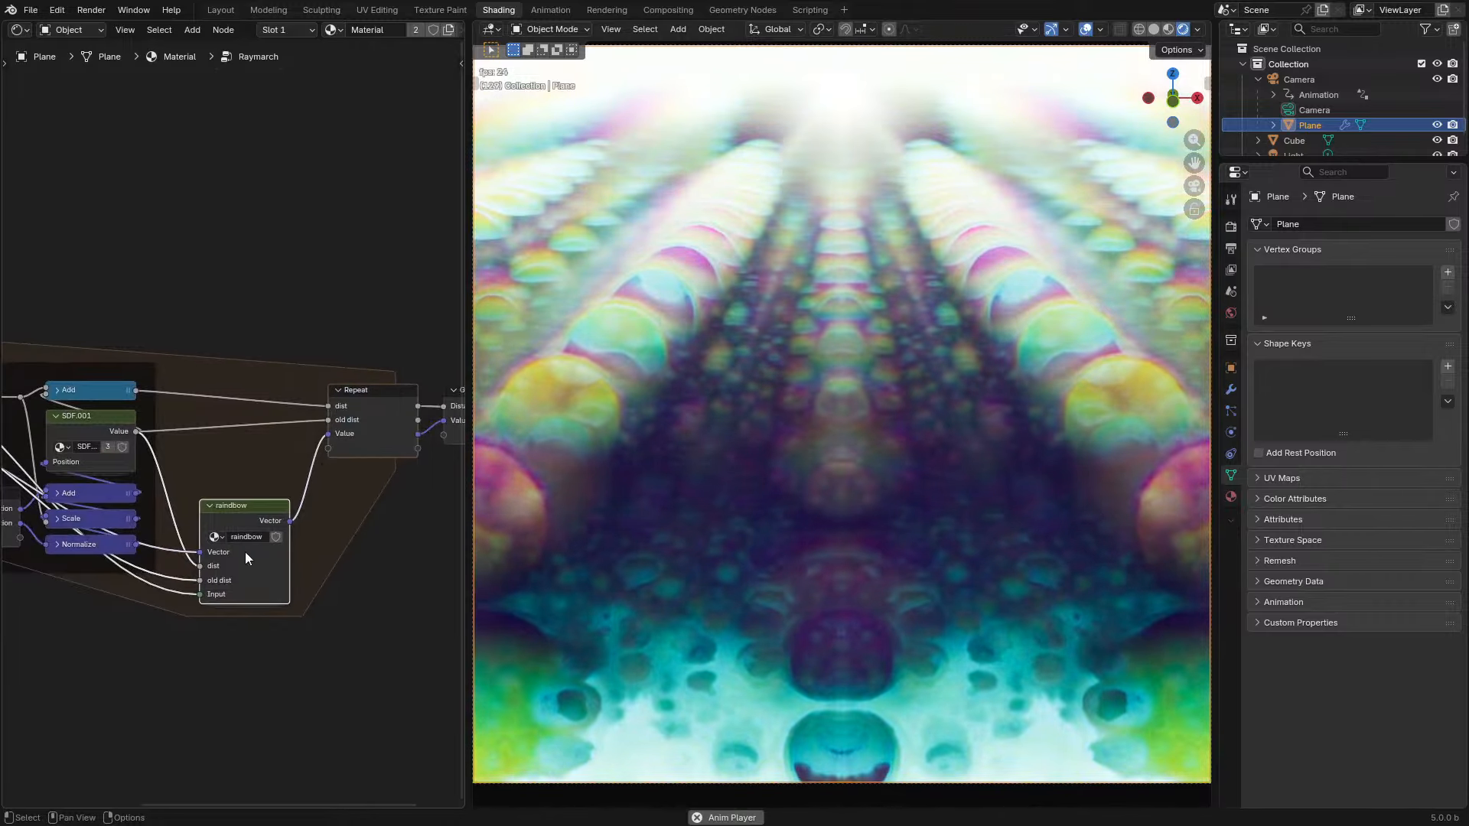
key(Tab)
middle_drag(259, 535, 169, 493)
middle_drag(371, 449, 272, 460)
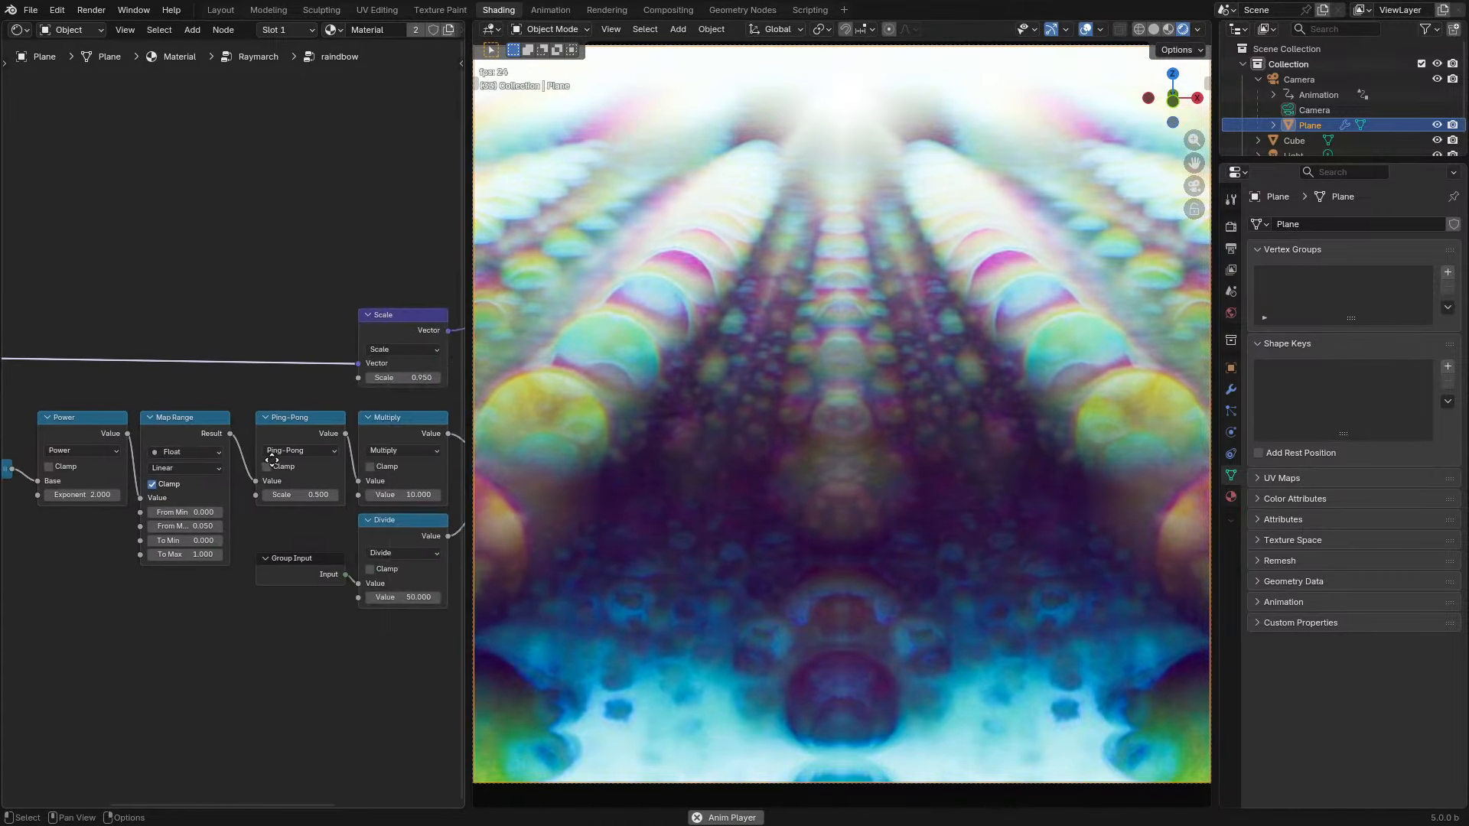
middle_drag(452, 458, 374, 459)
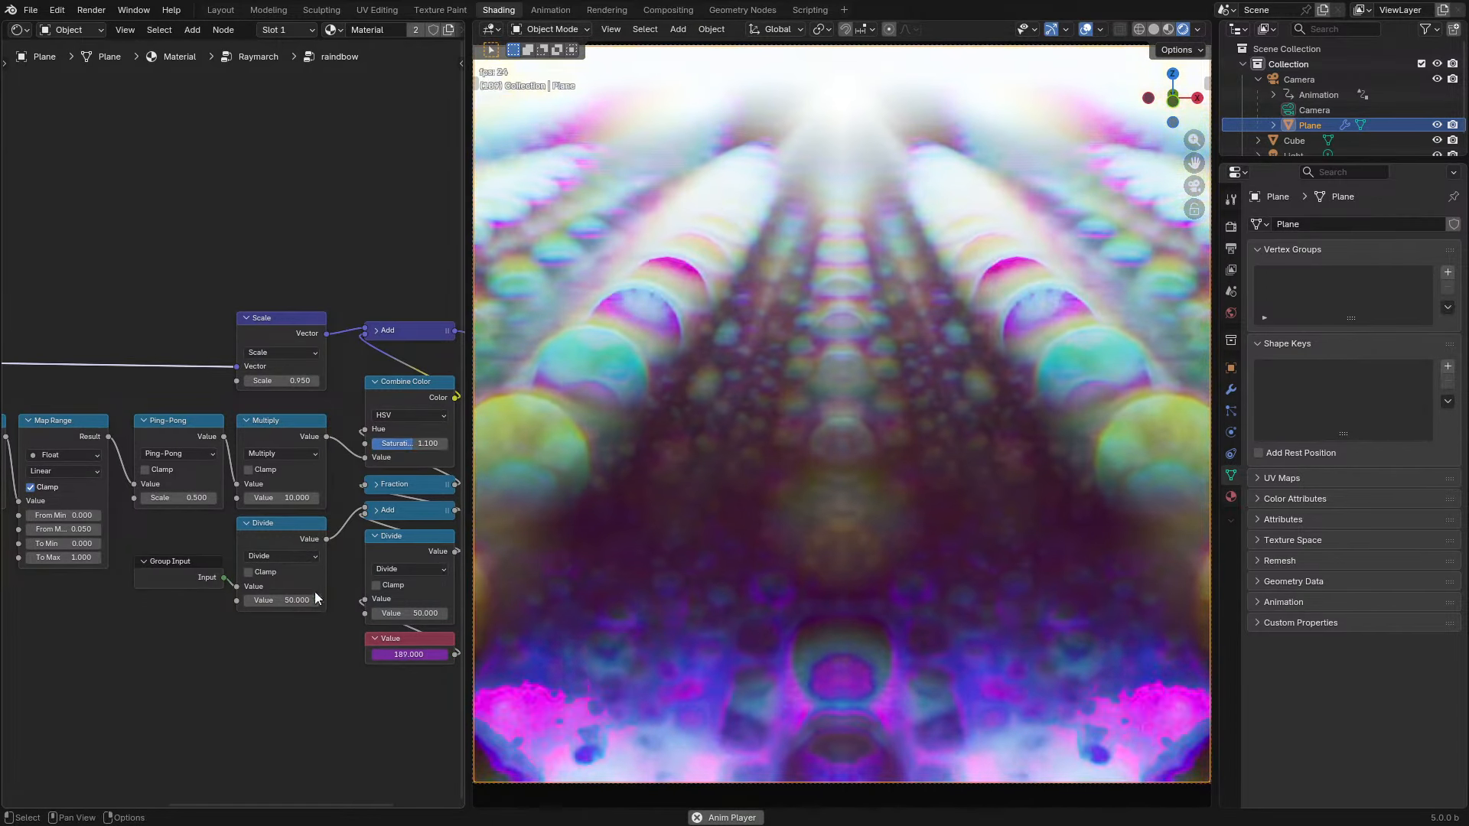
middle_drag(300, 580, 210, 465)
scroll(218, 459, up, 5)
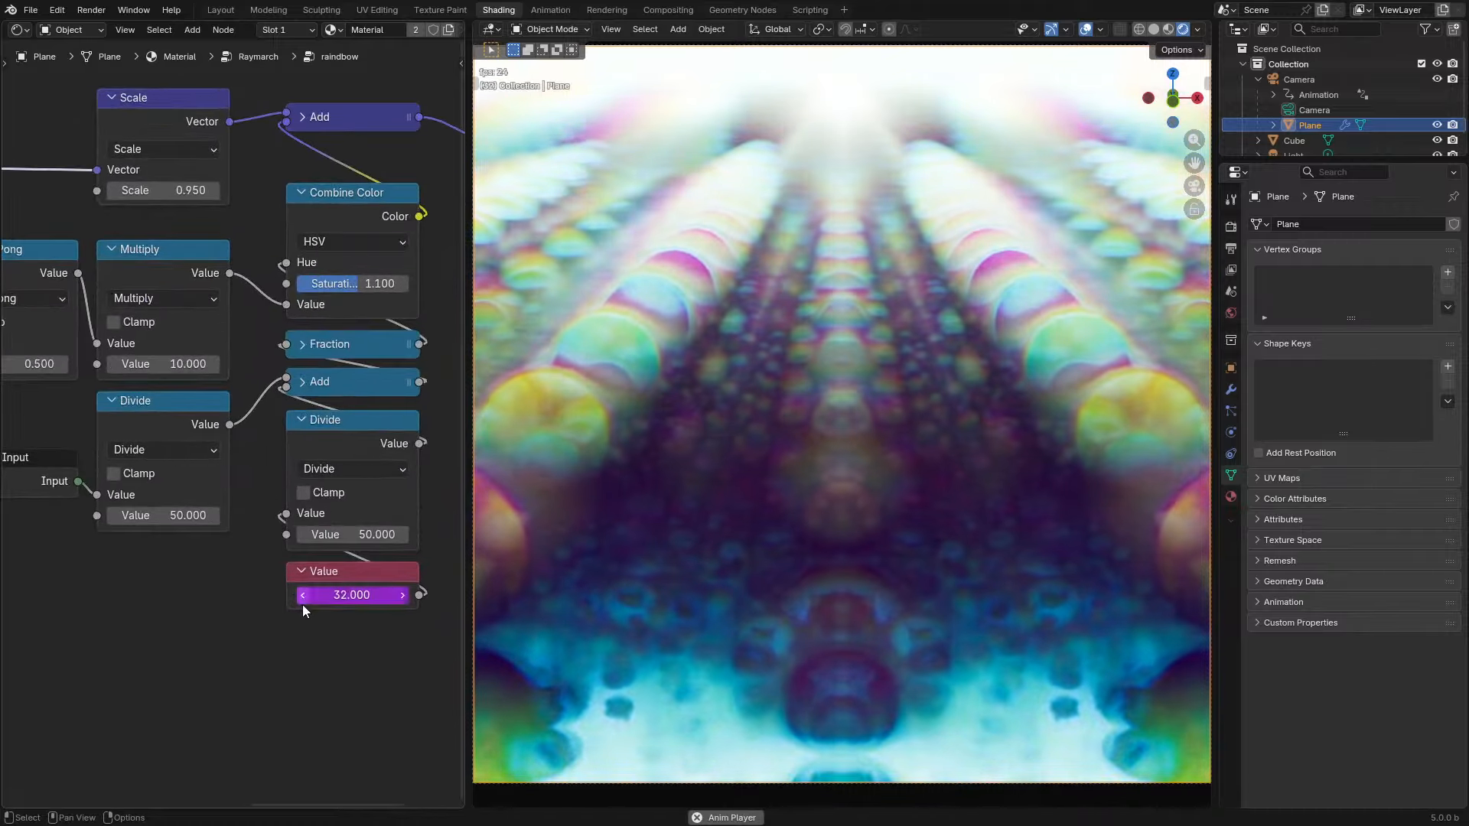
middle_drag(305, 612, 261, 557)
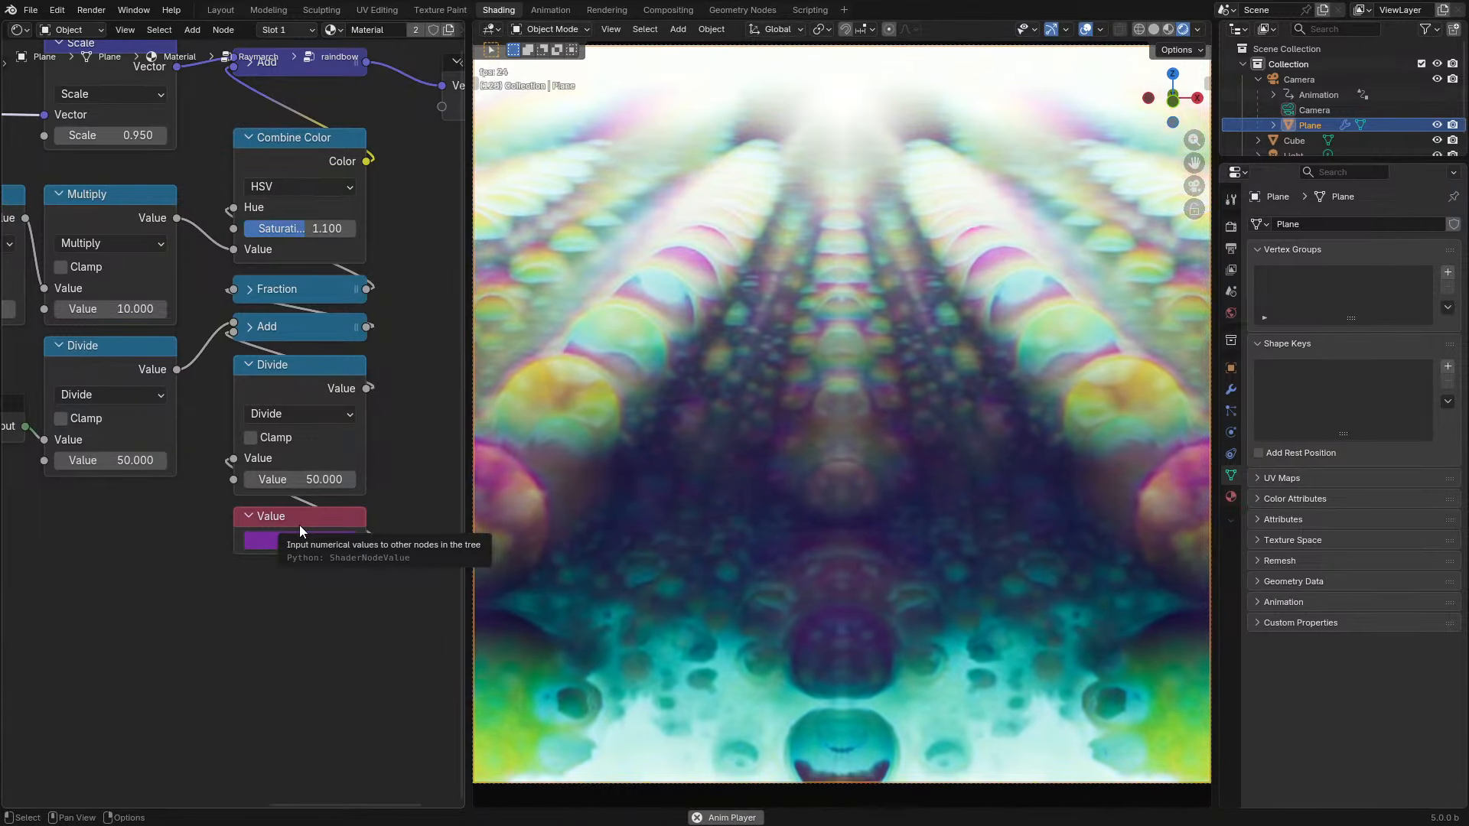
key(Home)
key(Tab)
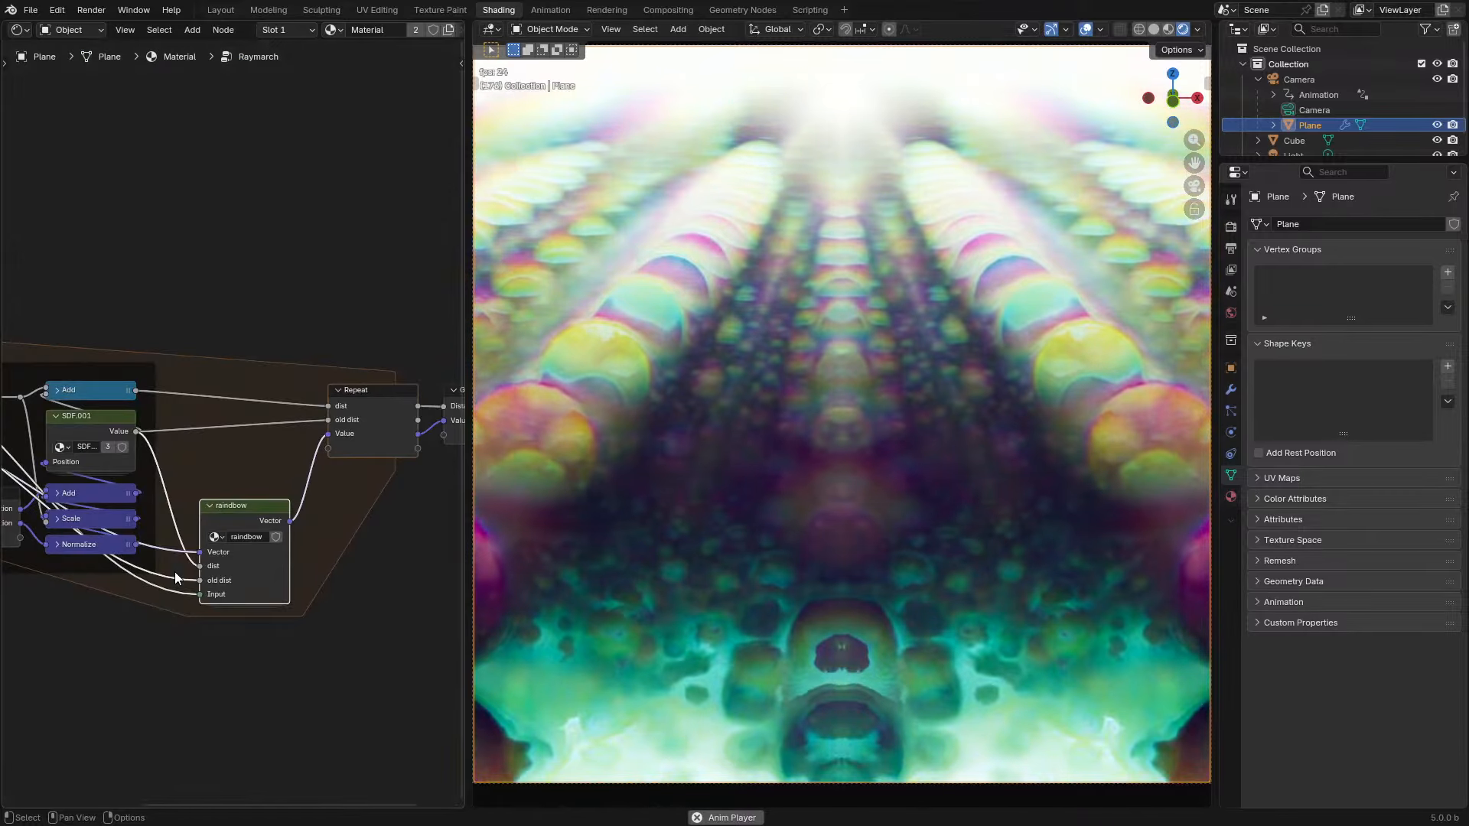
- Try a Combine Color saturation of 0 and a different Divide value for the iteration input in the raindbow group
key(Tab)
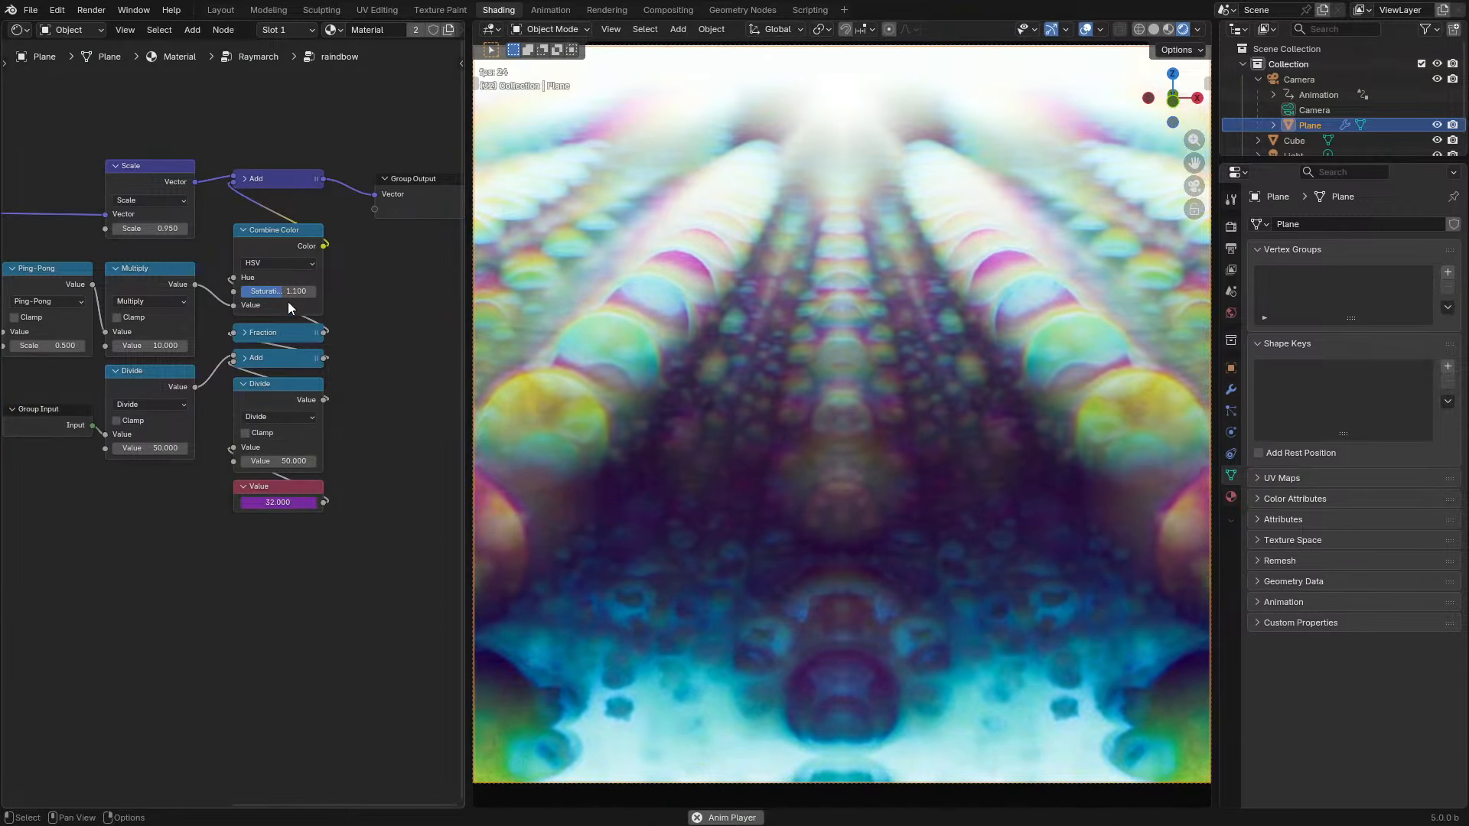
drag(297, 294, 352, 293)
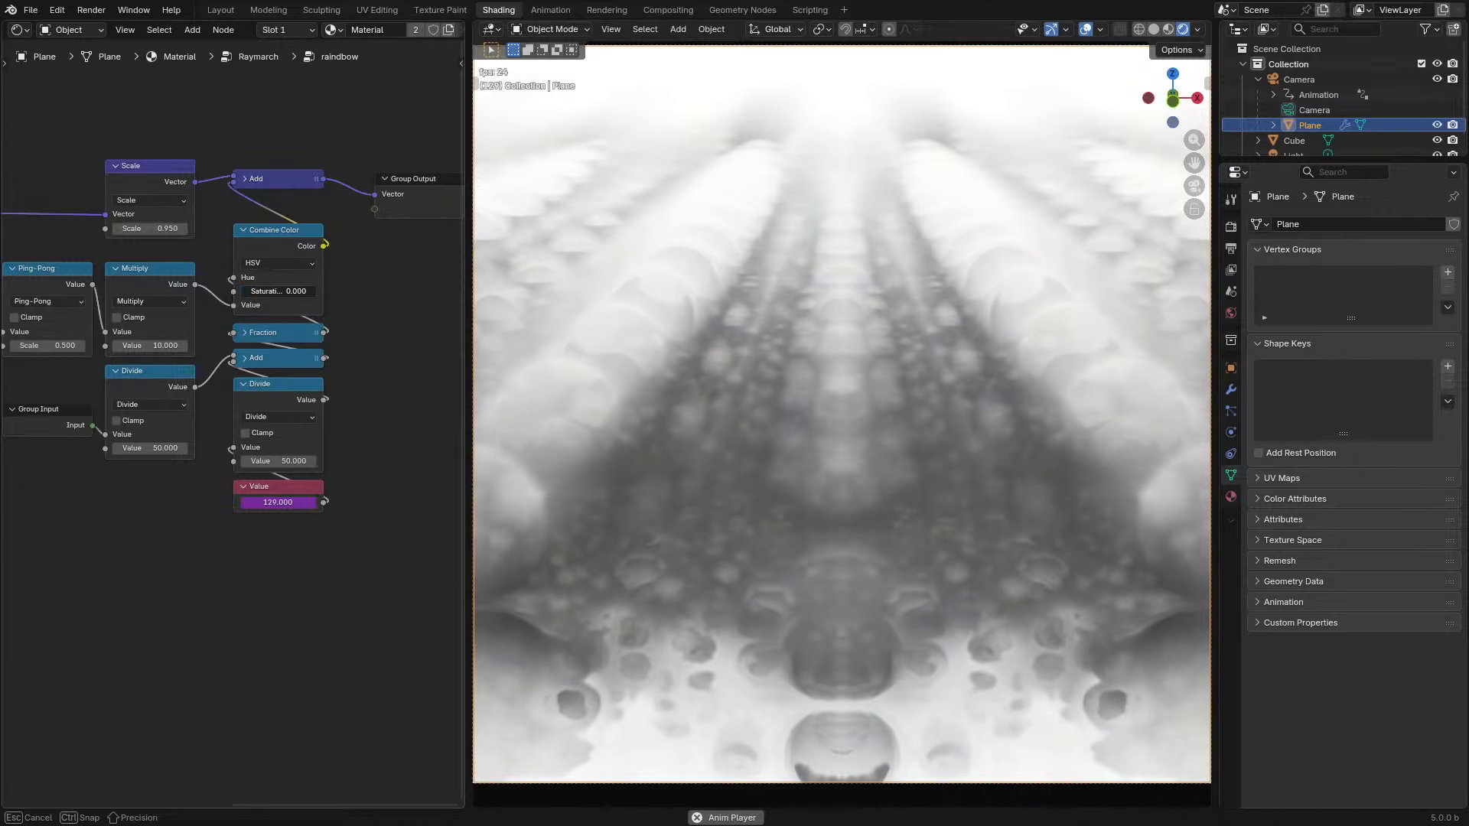
scroll(135, 451, up, 1)
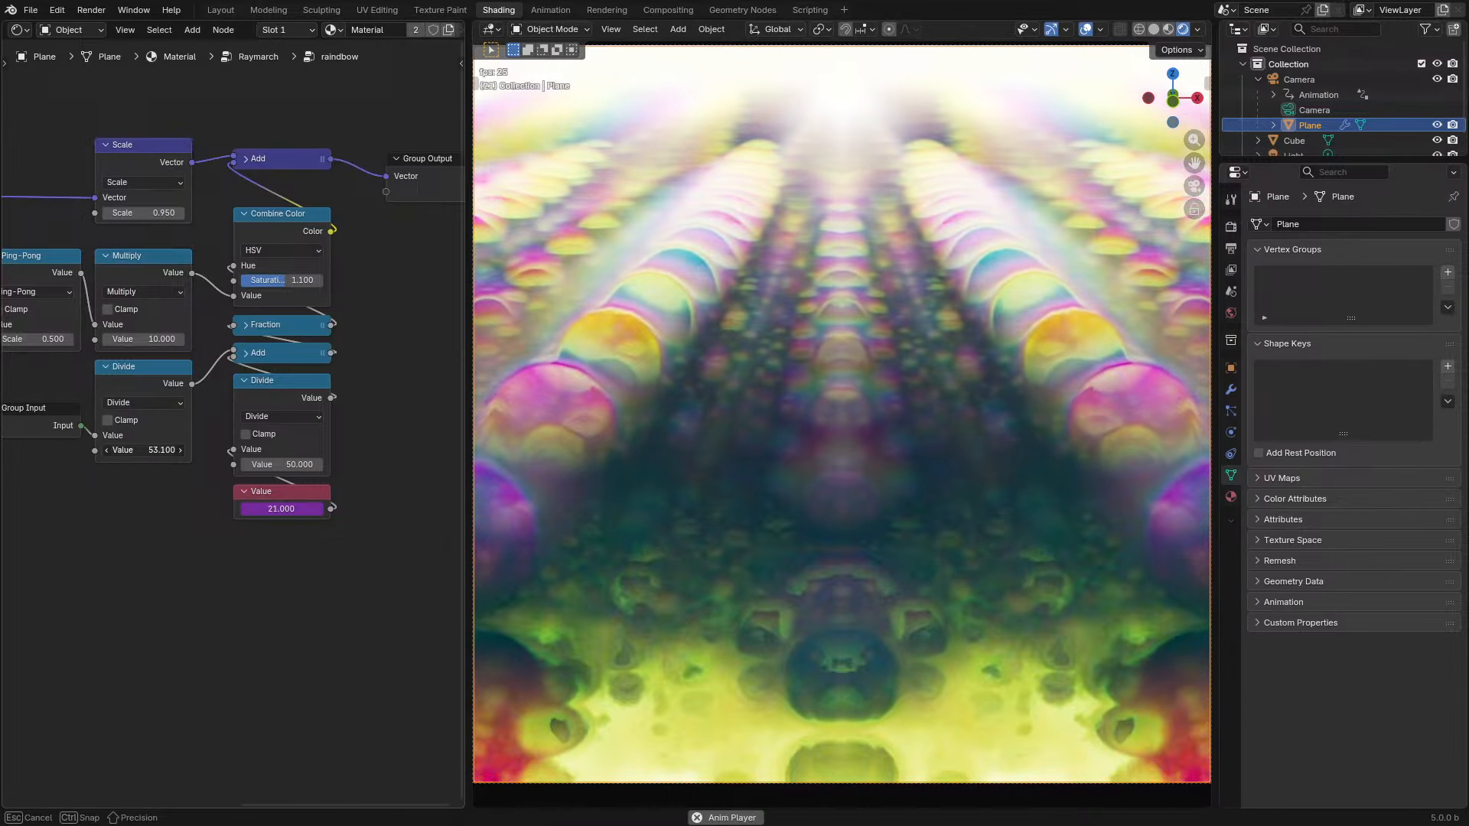
drag(136, 450, 348, 463)
key(Escape)
- Go back to the SDF.001 group and set the Y value of Combine XYZ in the Fractal frame to 5.1
key(Tab)
middle_drag(97, 490, 208, 485)
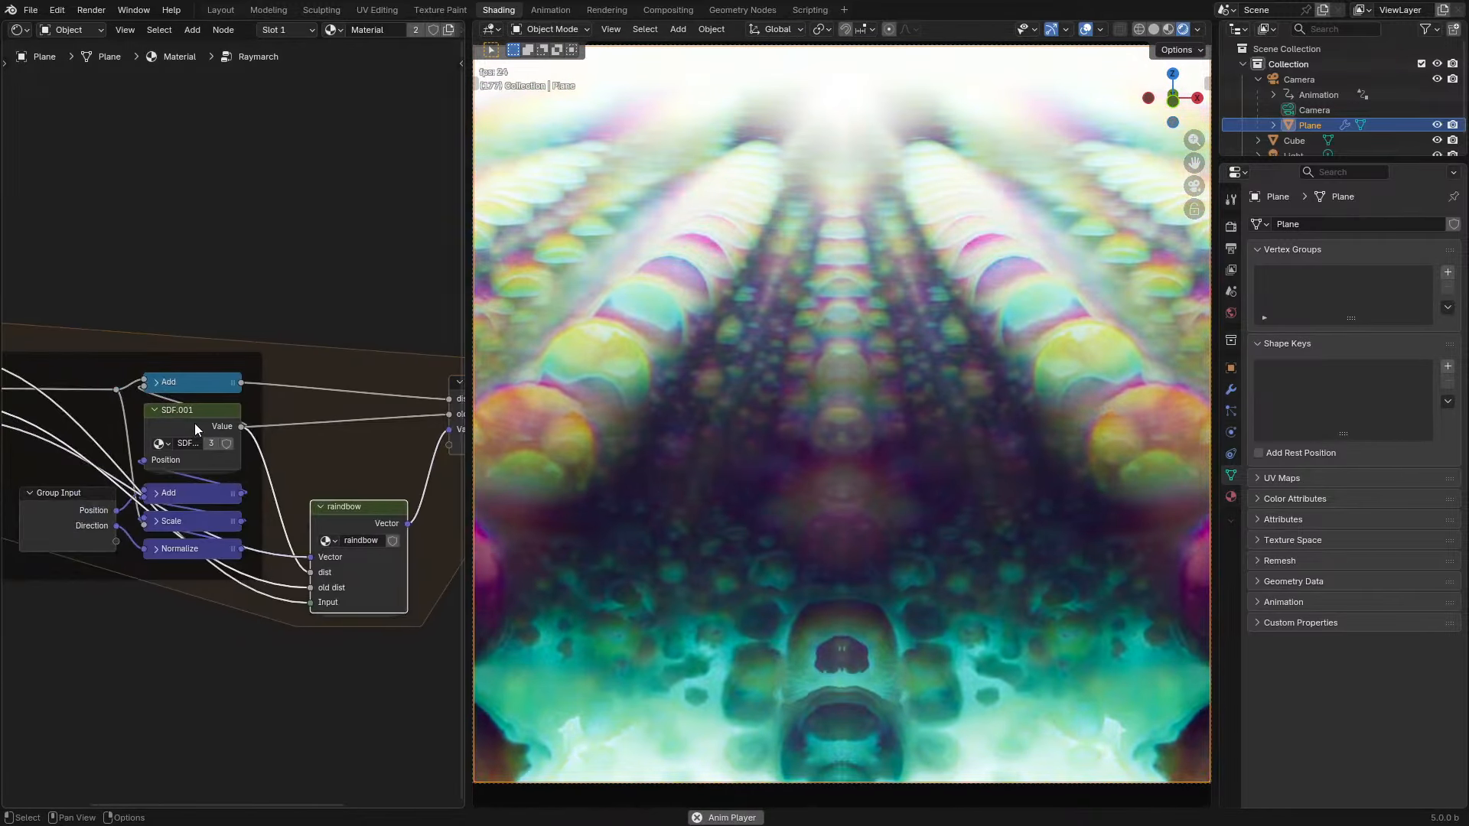
click(194, 425)
key(Tab)
middle_drag(88, 462, 222, 454)
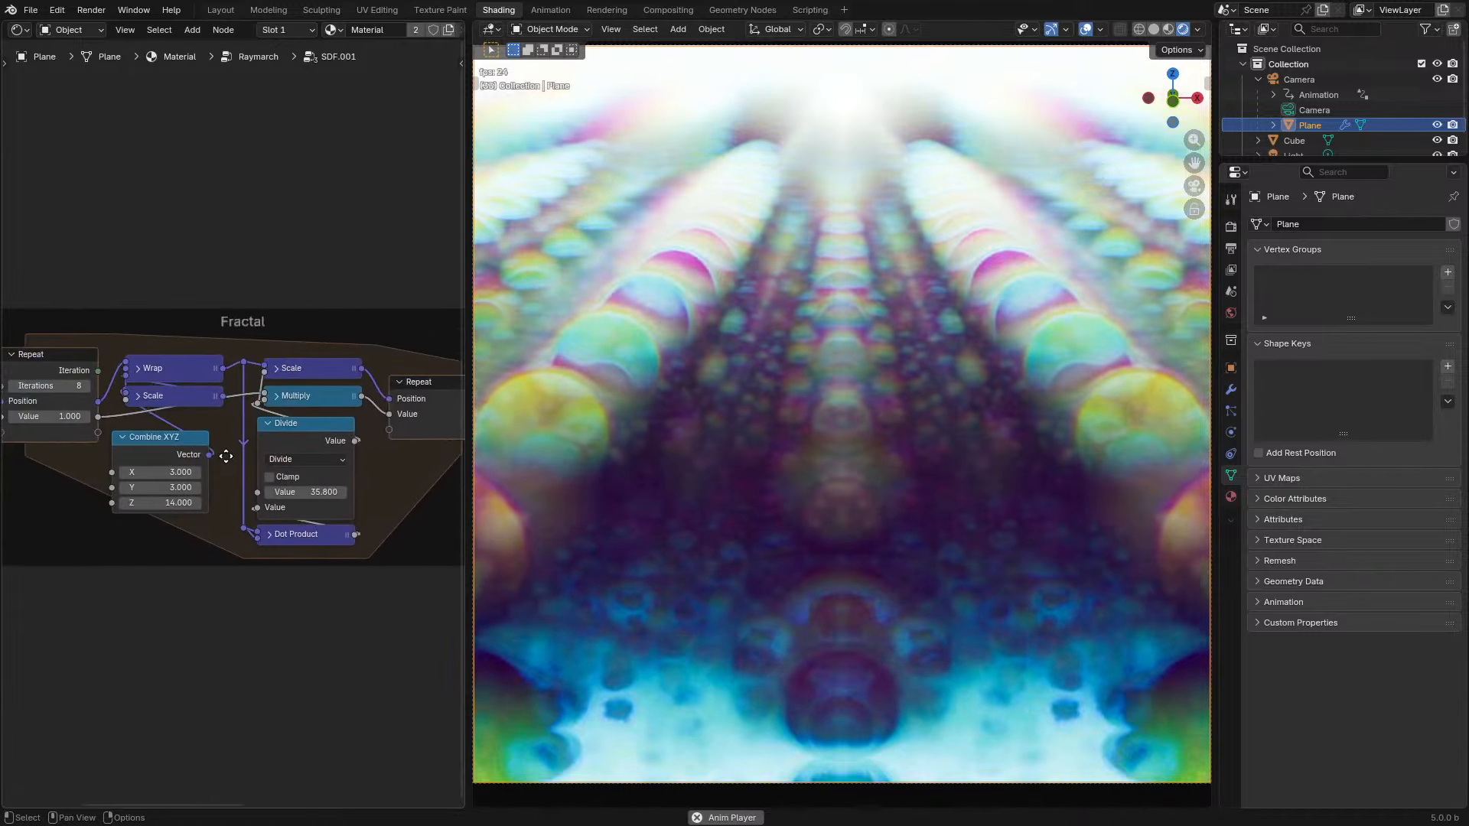
drag(160, 487, 197, 472)
key(Escape)
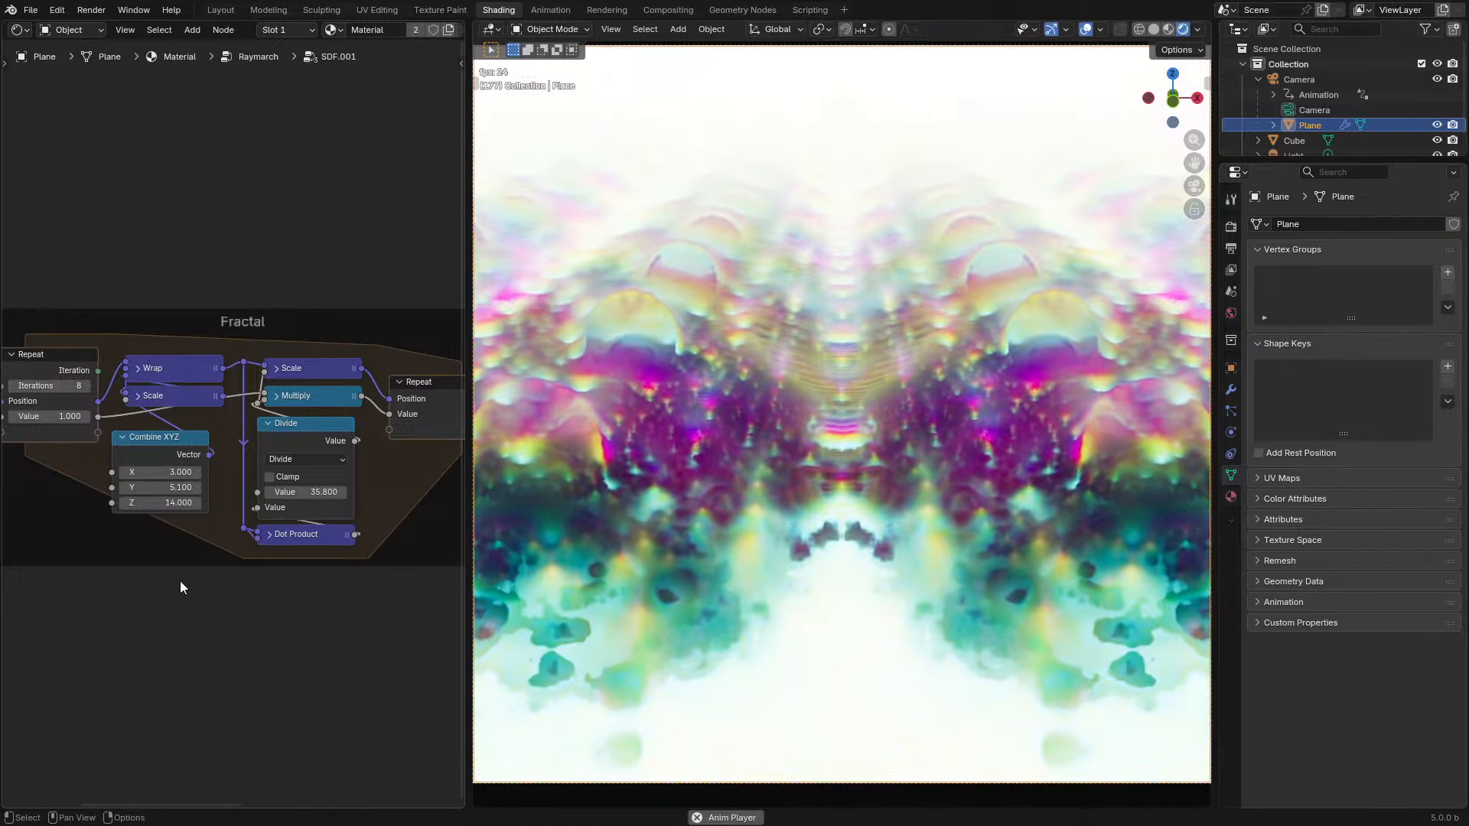
- Maximize the node editor and view the complete SDF.001 group
key(ctrl+space)
middle_drag(816, 551, 525, 521)
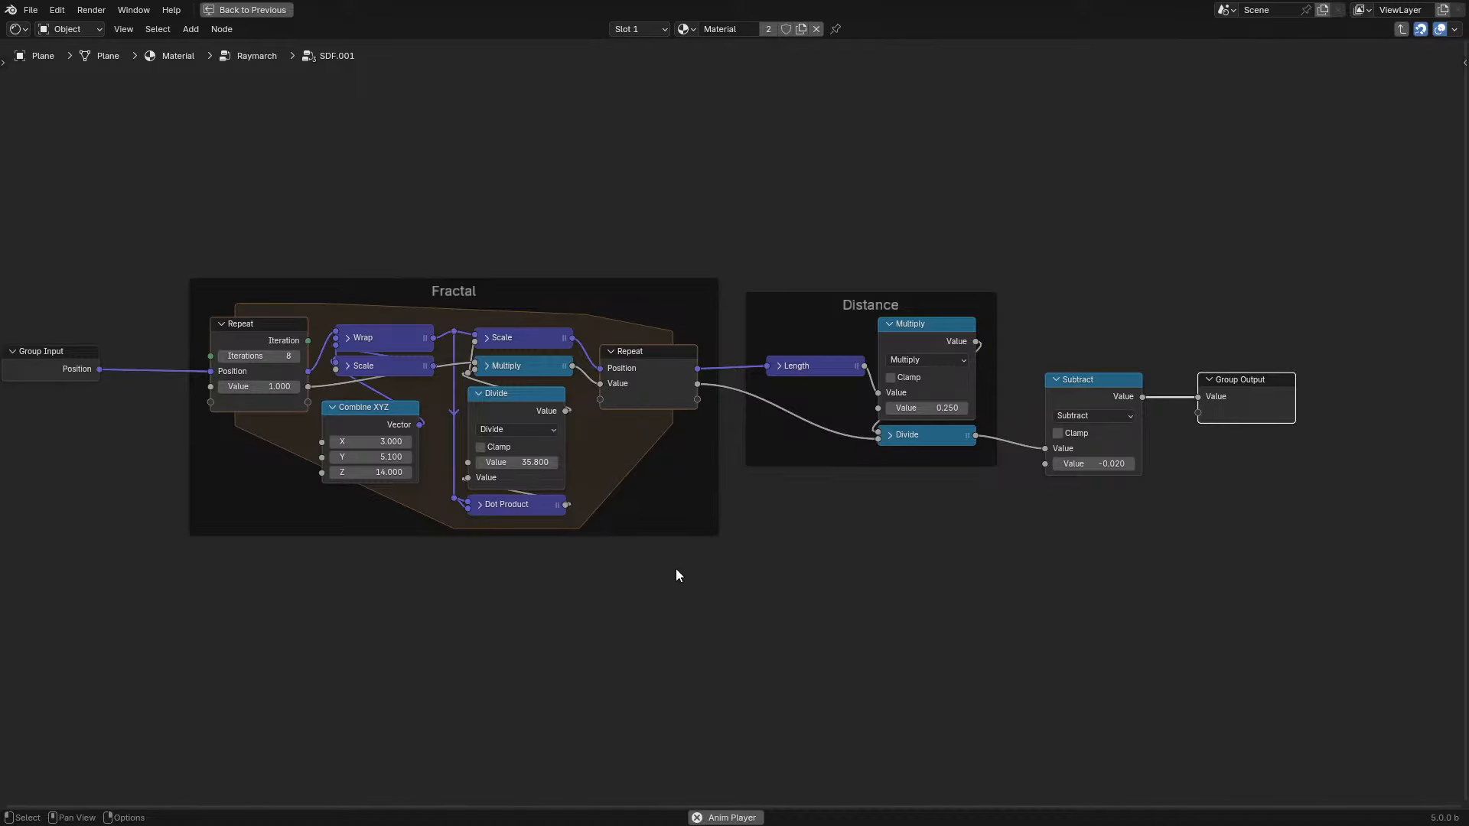
- Return to the Raymarch group and move the raindbow node below the SDF frame, aligned with the SDF.001 node
key(Tab)
scroll(568, 601, up, 2)
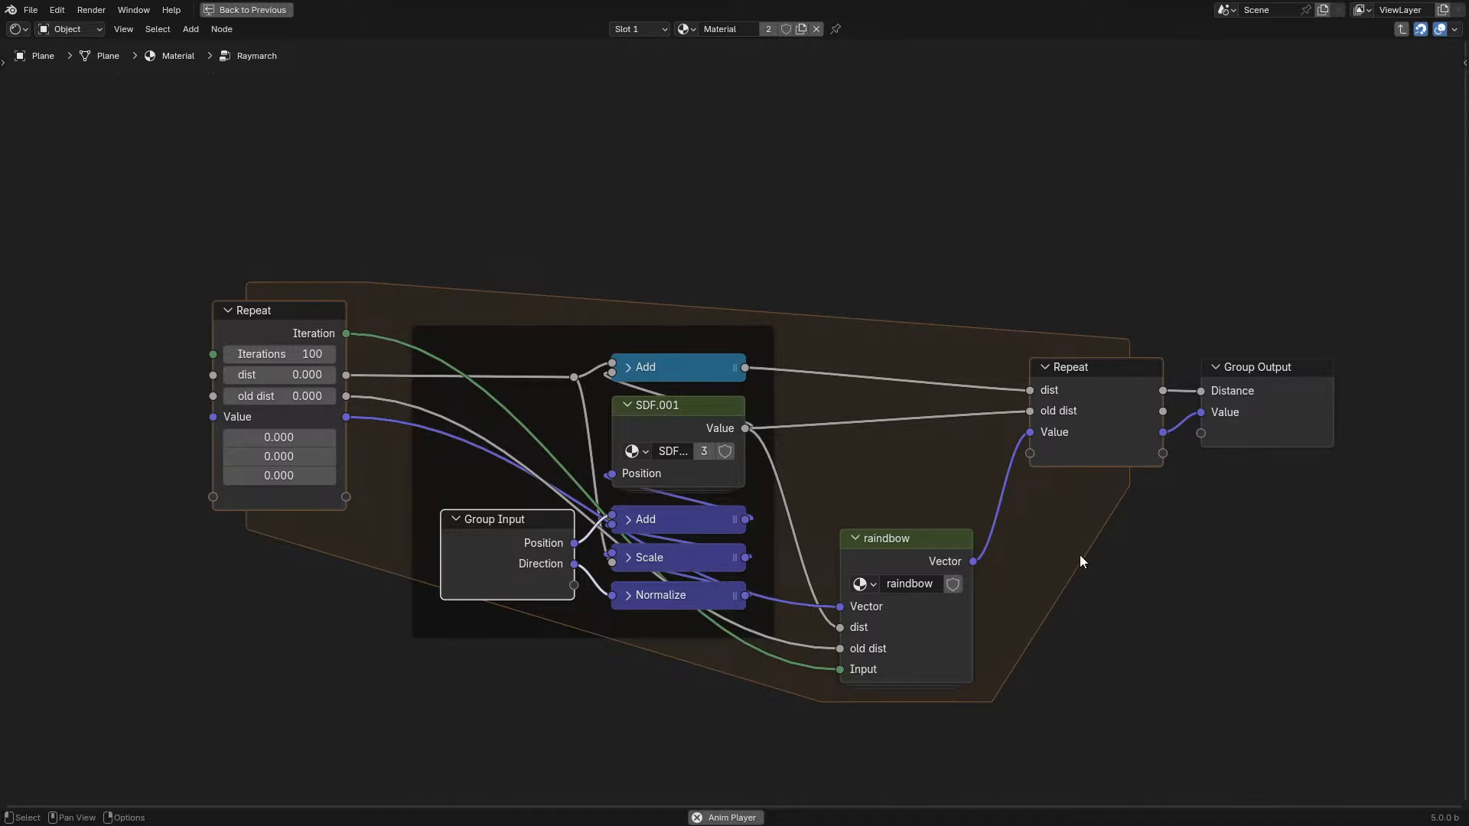
drag(904, 562, 733, 675)
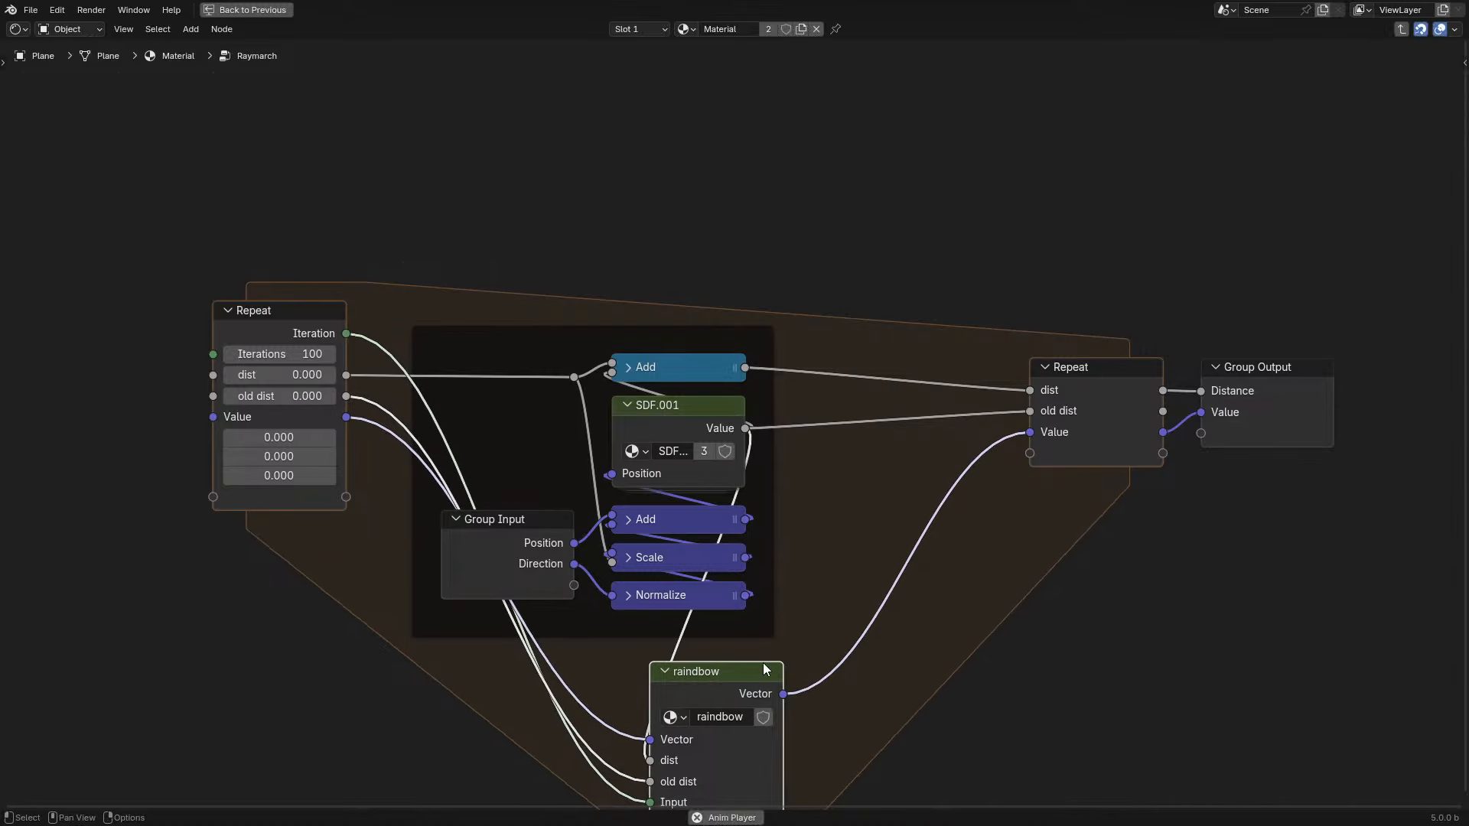
key(Home)
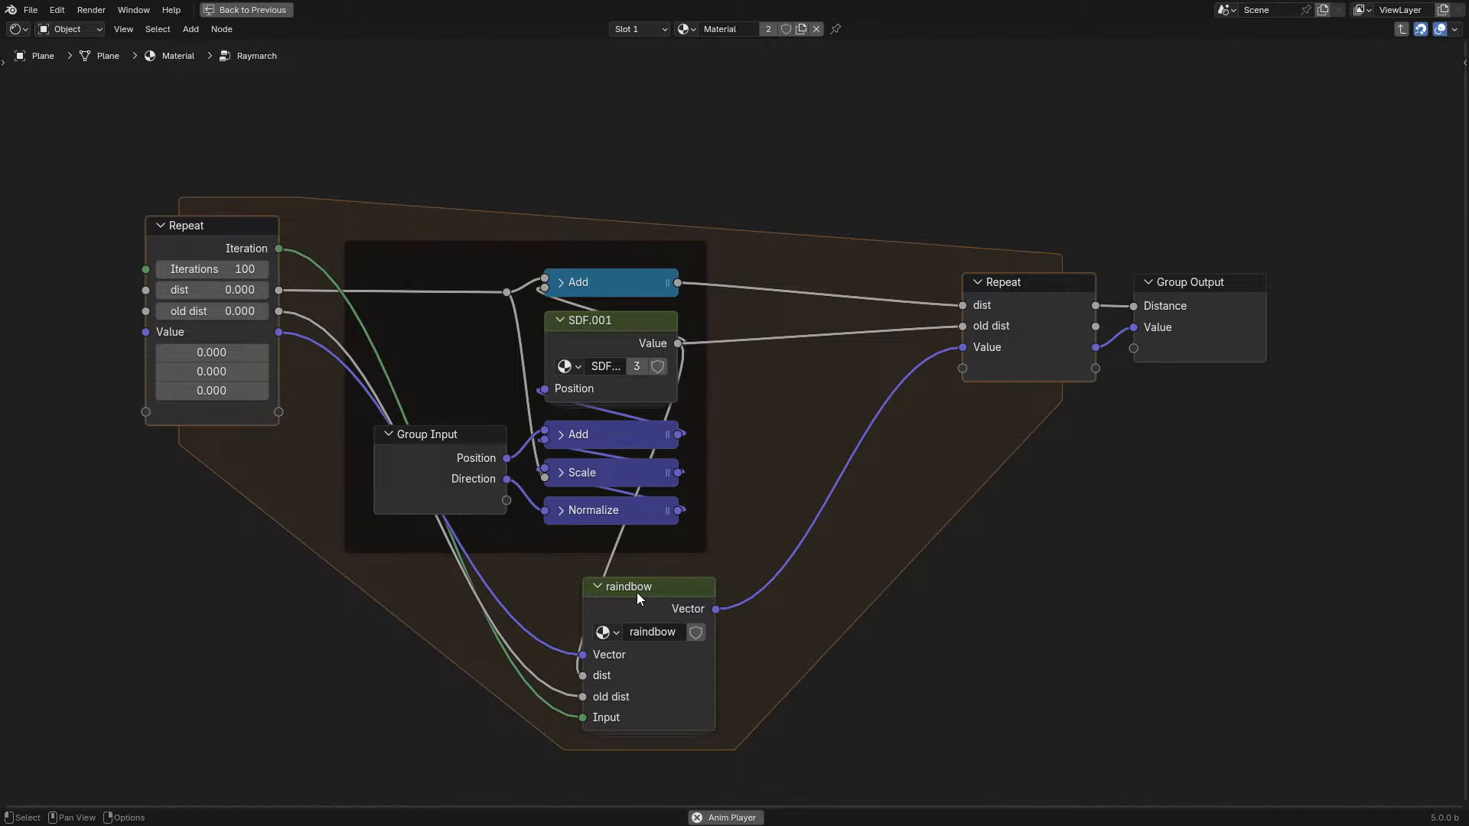
drag(640, 596, 587, 597)
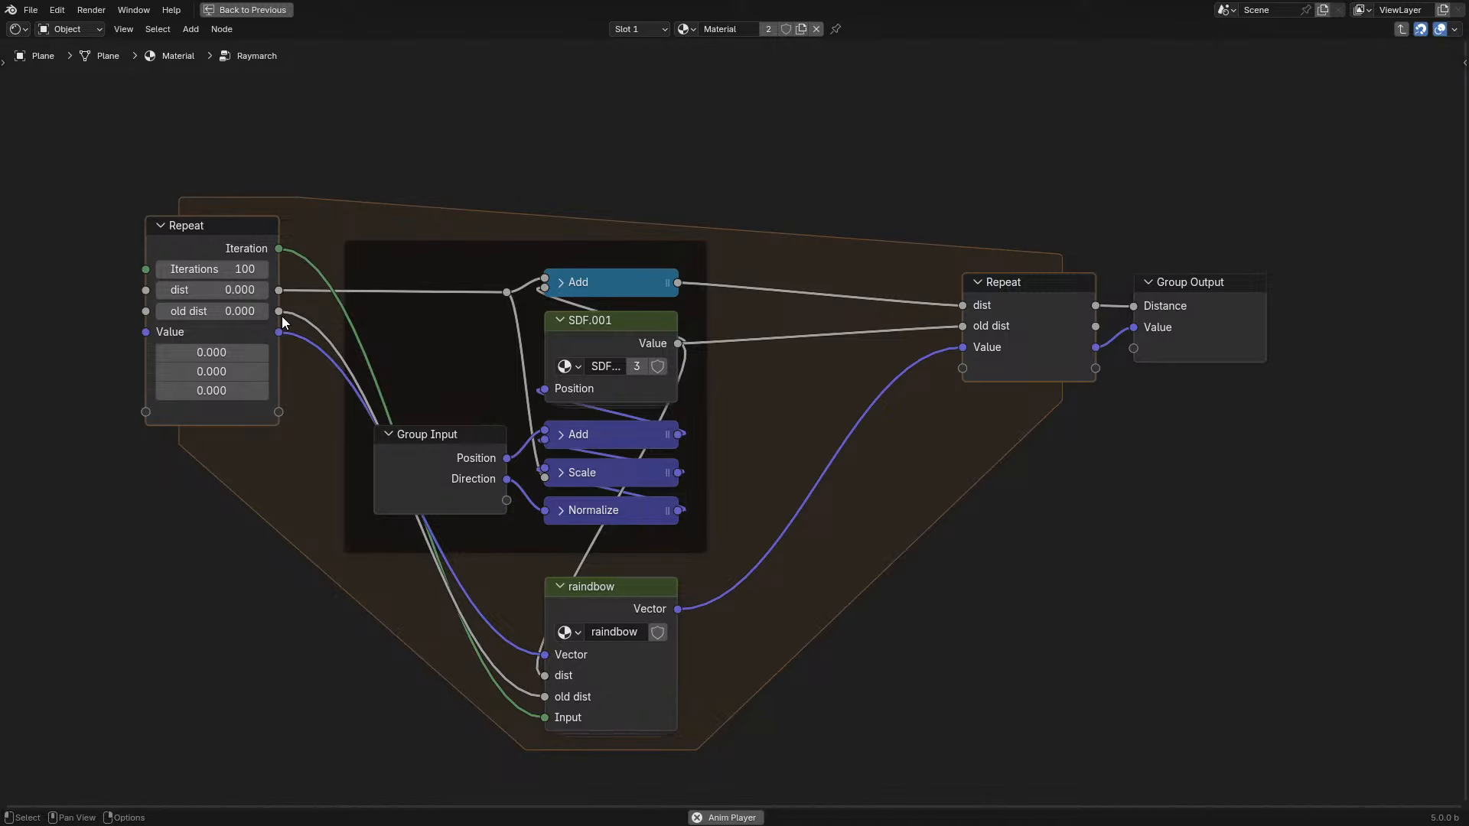
- Open the raindbow group, restore the split layout, try 0.850 on the Scale node's scale, and undo that change
click(643, 610)
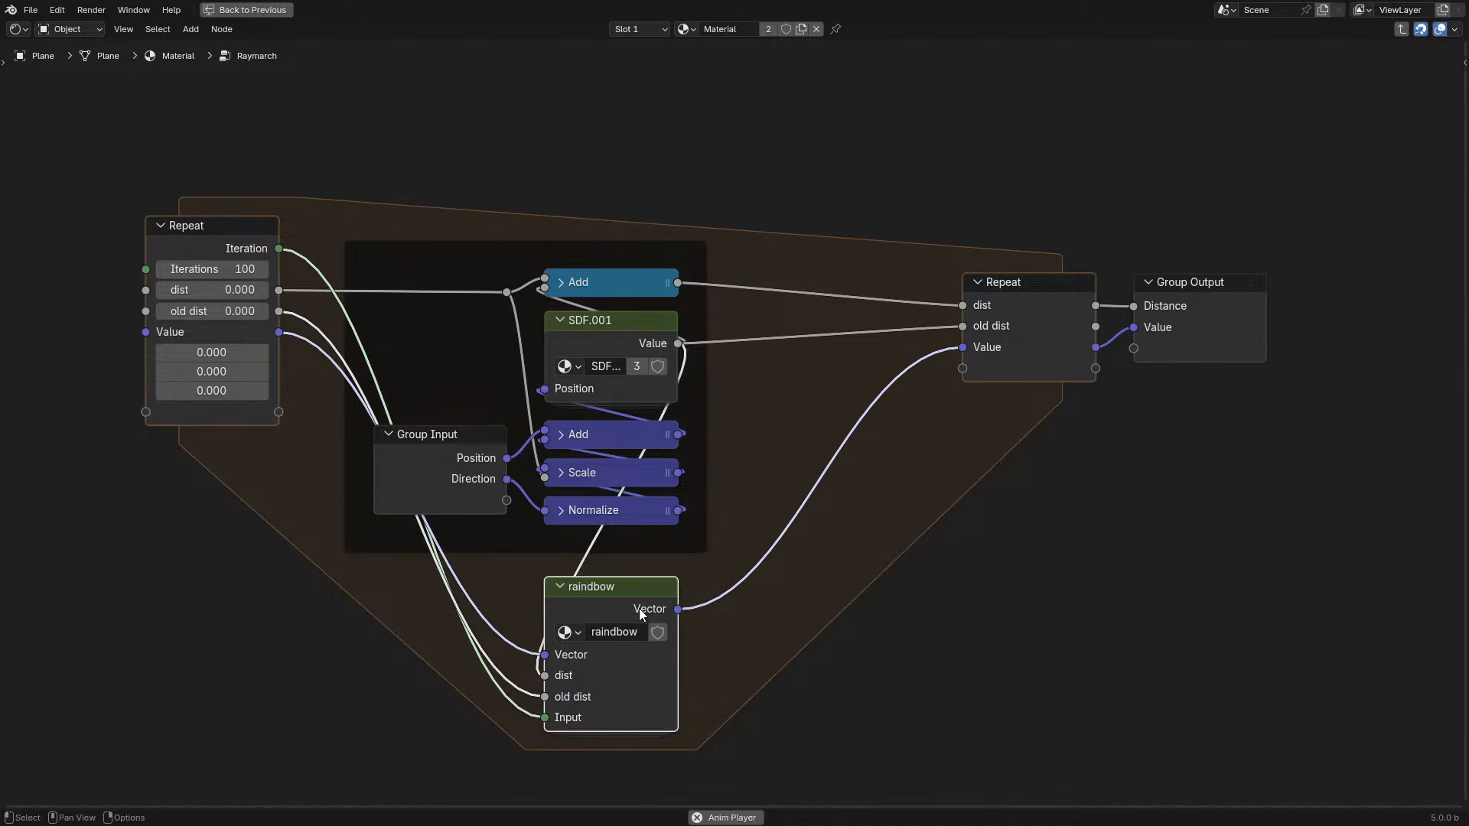
key(Tab)
middle_drag(456, 599, 509, 632)
scroll(268, 292, up, 2)
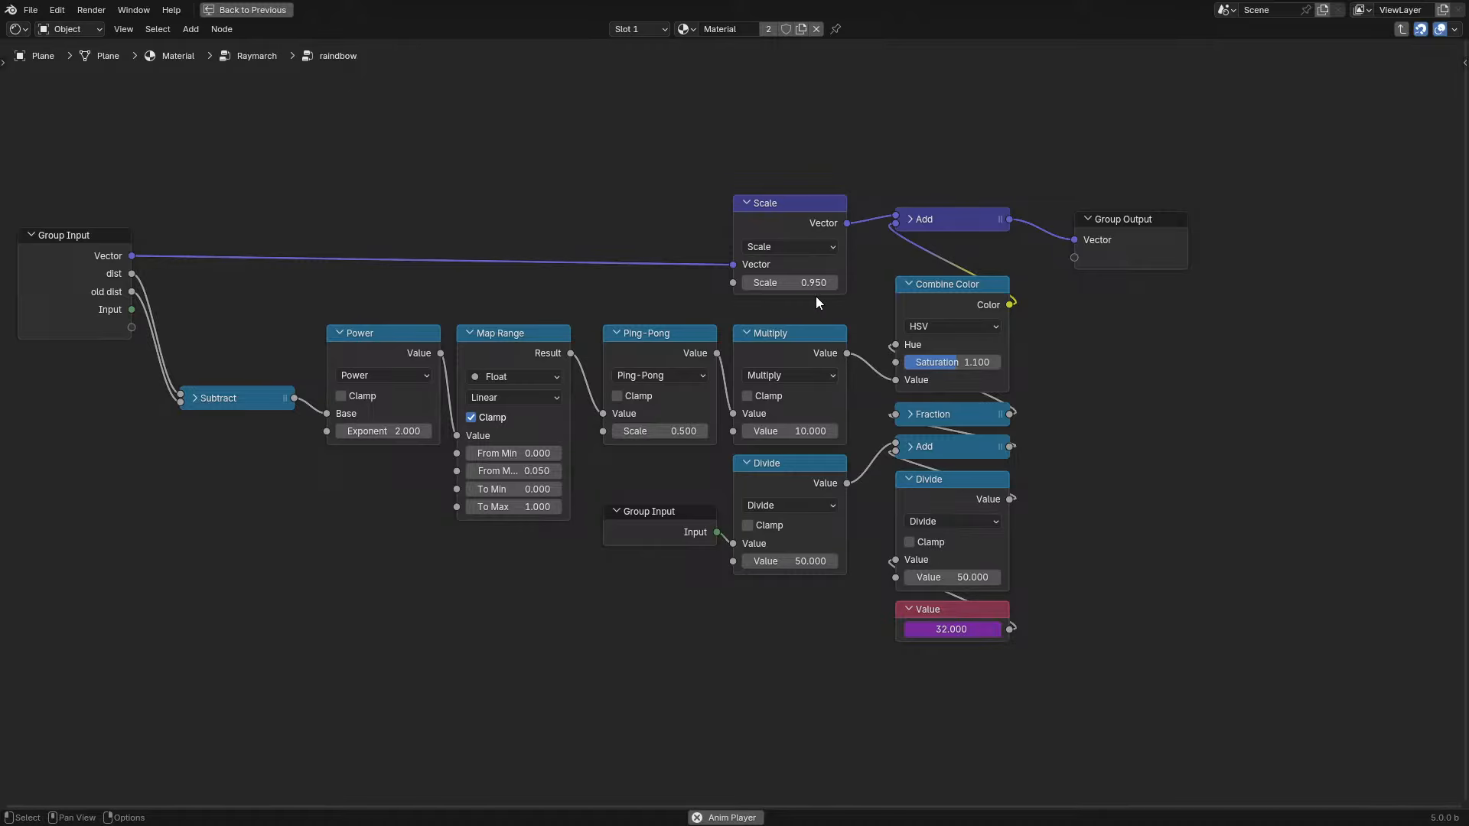
key(ctrl+space)
drag(298, 282, 244, 282)
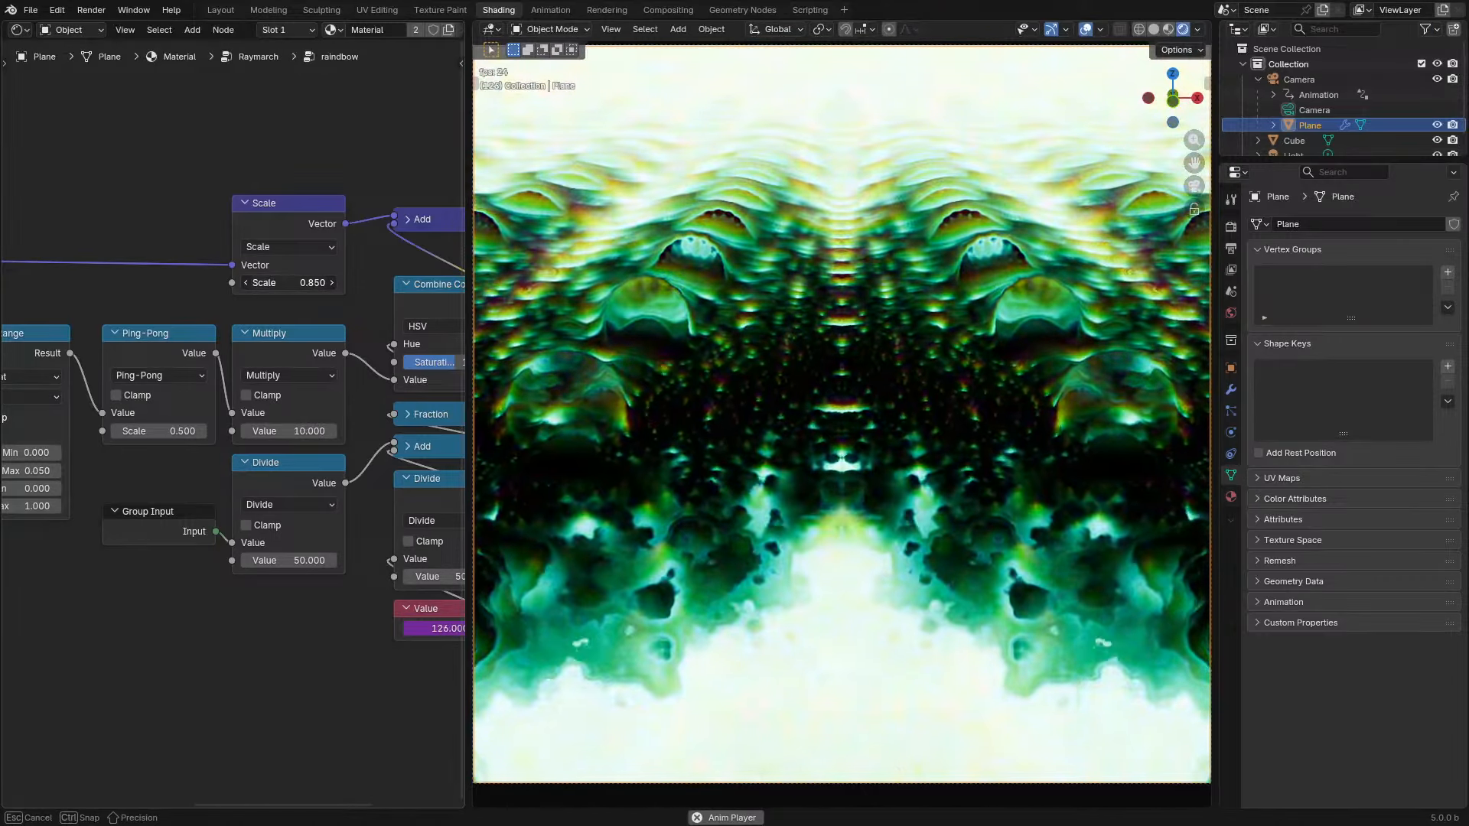
key(ctrl+z)
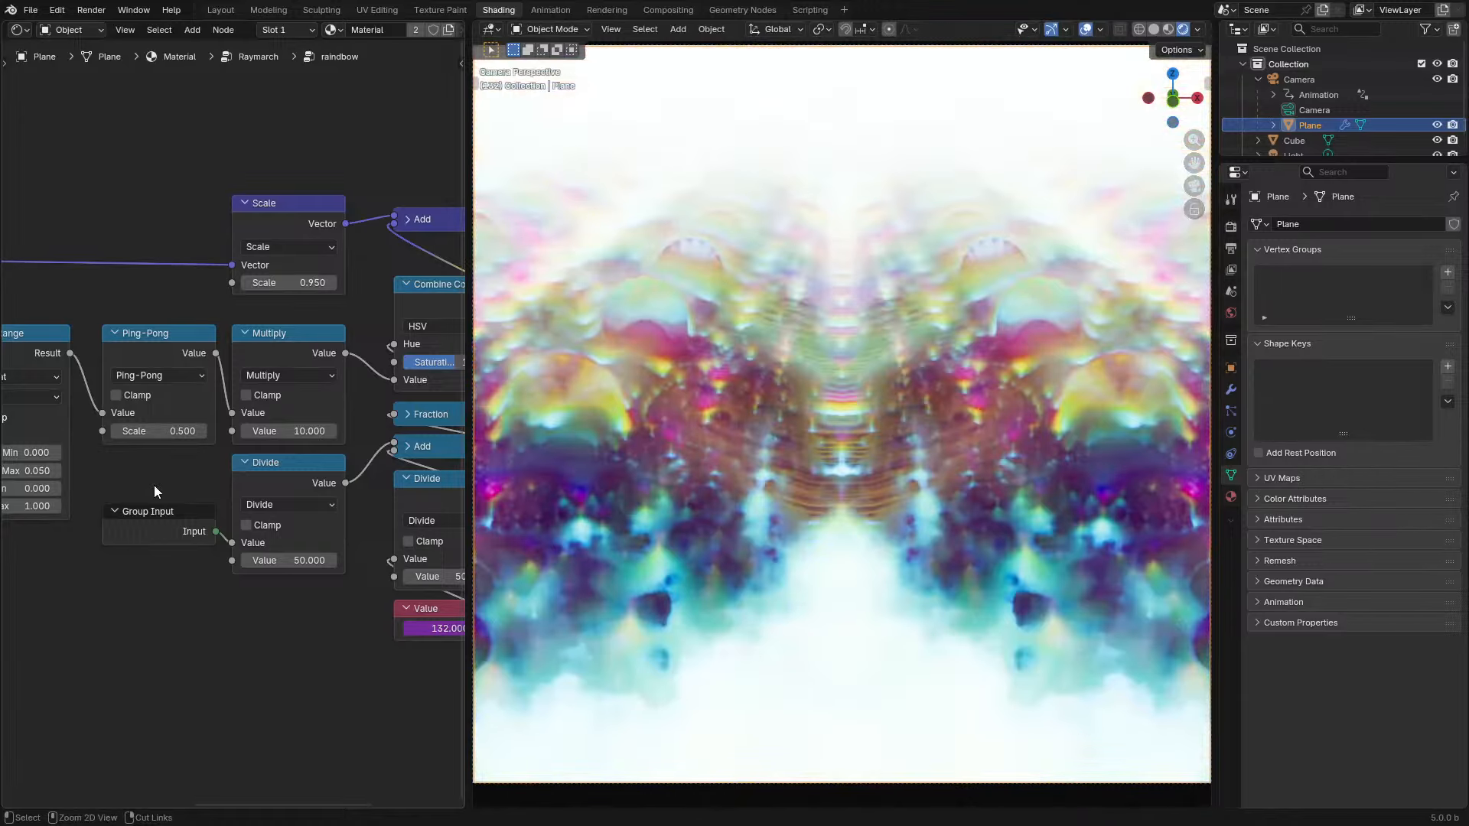
- Go back into the SDF.001 group and insert a vector Multiply node between Group Input's Position and the Fractal's Repeat zone
key(Tab)
middle_drag(75, 528, 285, 528)
click(326, 365)
key(Tab)
scroll(180, 499, down, 3)
middle_drag(180, 499, 163, 524)
scroll(163, 524, up, 4)
drag(91, 377, 232, 378)
text(mul)
key(Return)
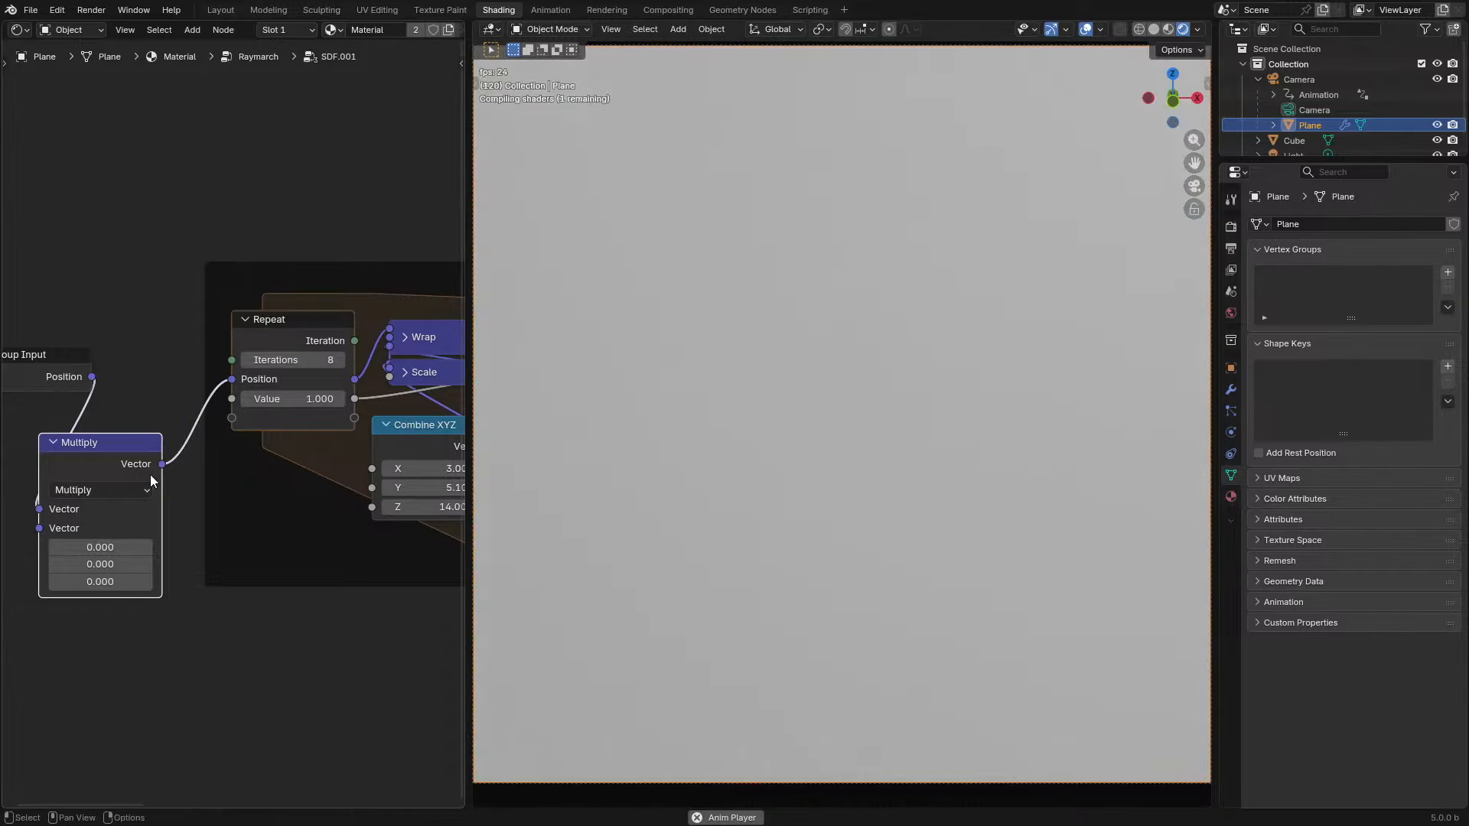
- Set the Y and Z values of the vector Multiply node to 1.000
double_click(119, 581)
text(1)
key(Return)
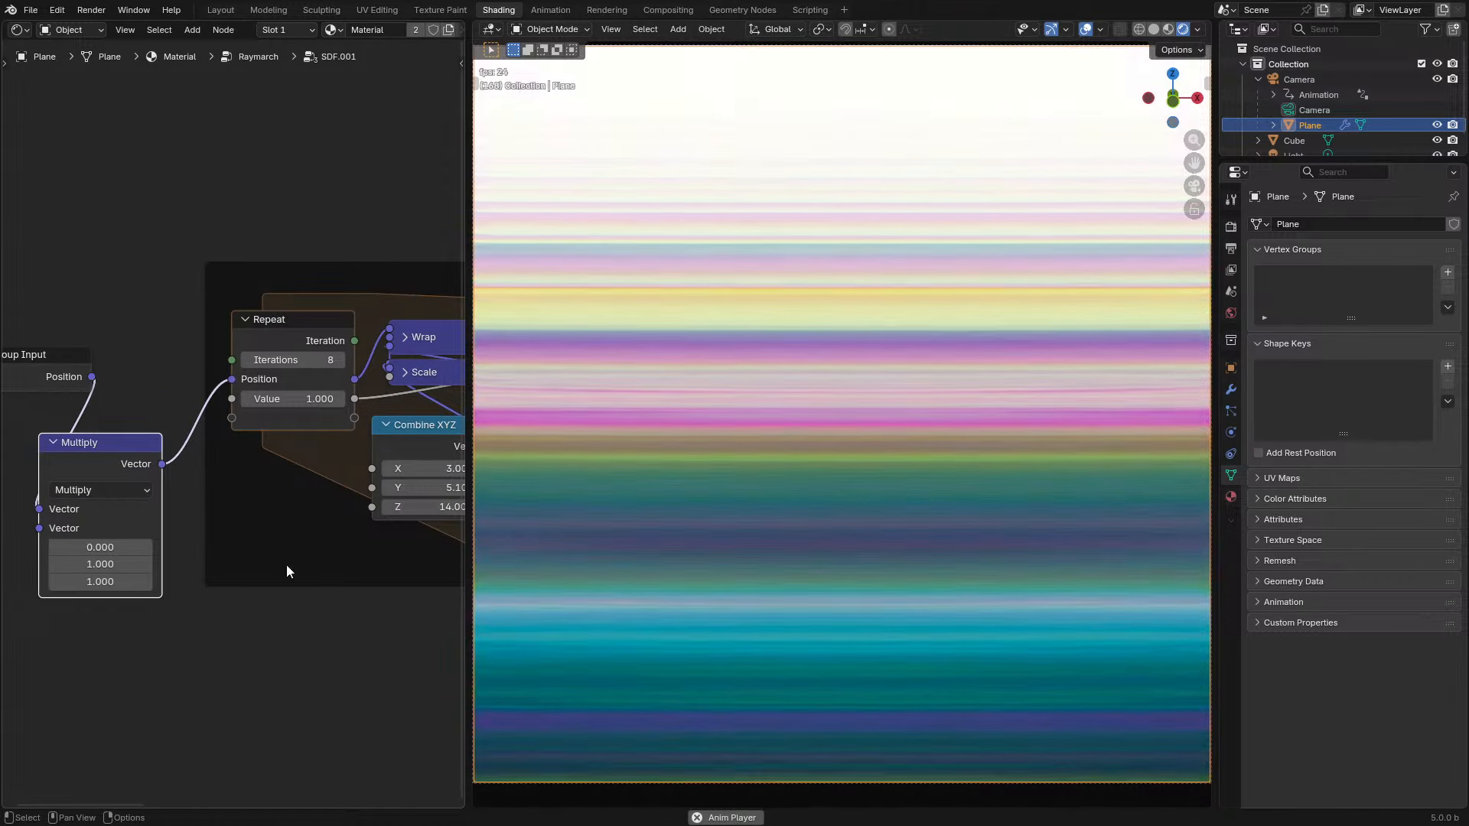
scroll(745, 501, down, 3)
scroll(747, 502, up, 1)
key(Escape)
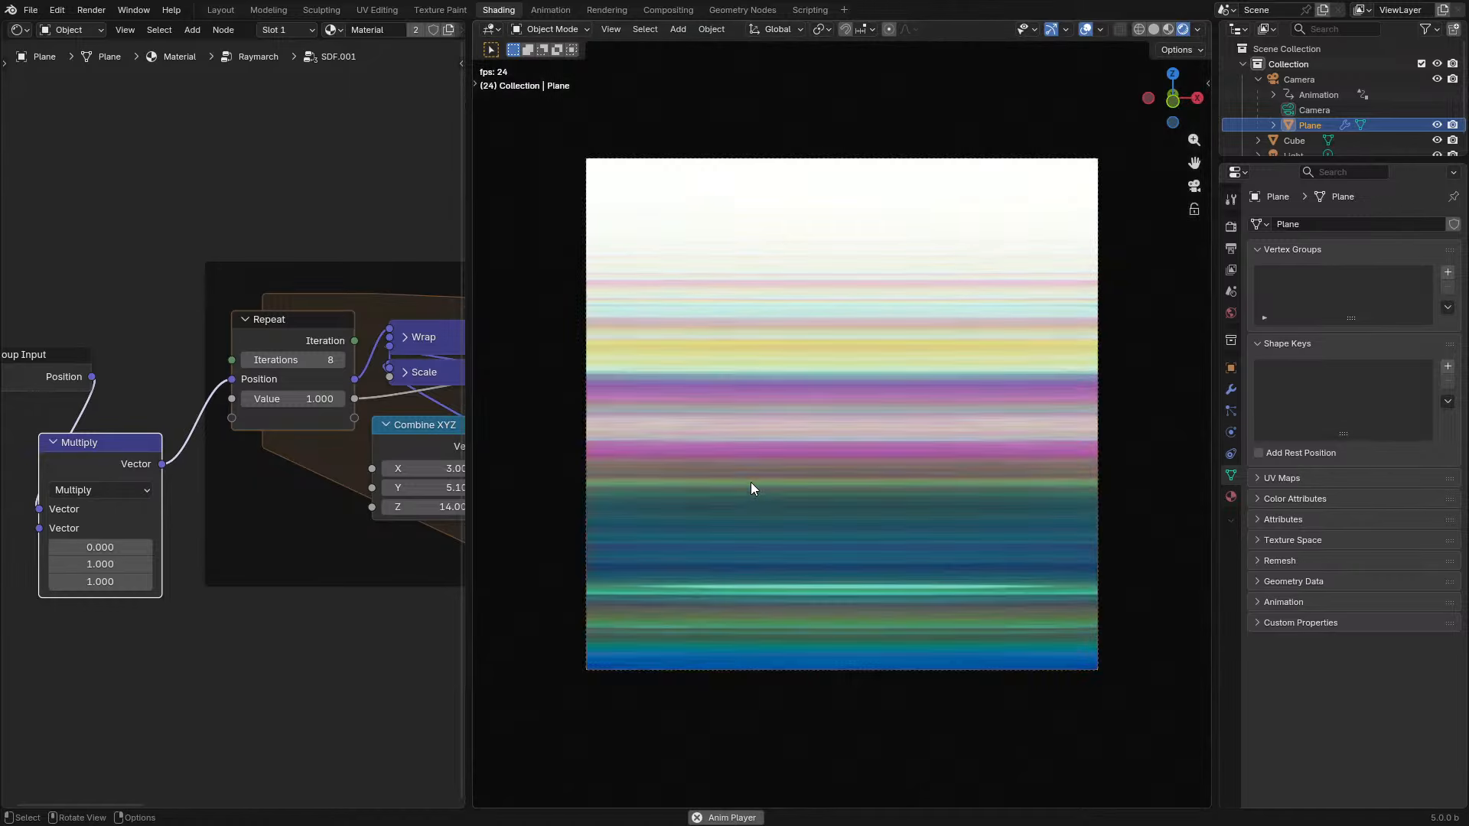
- Set the X value of the vector Multiply node to 1.000
double_click(115, 554)
text(1)
key(Return)
- Select the camera, delete its location drivers, and fit the camera frame in the viewport
click(1306, 79)
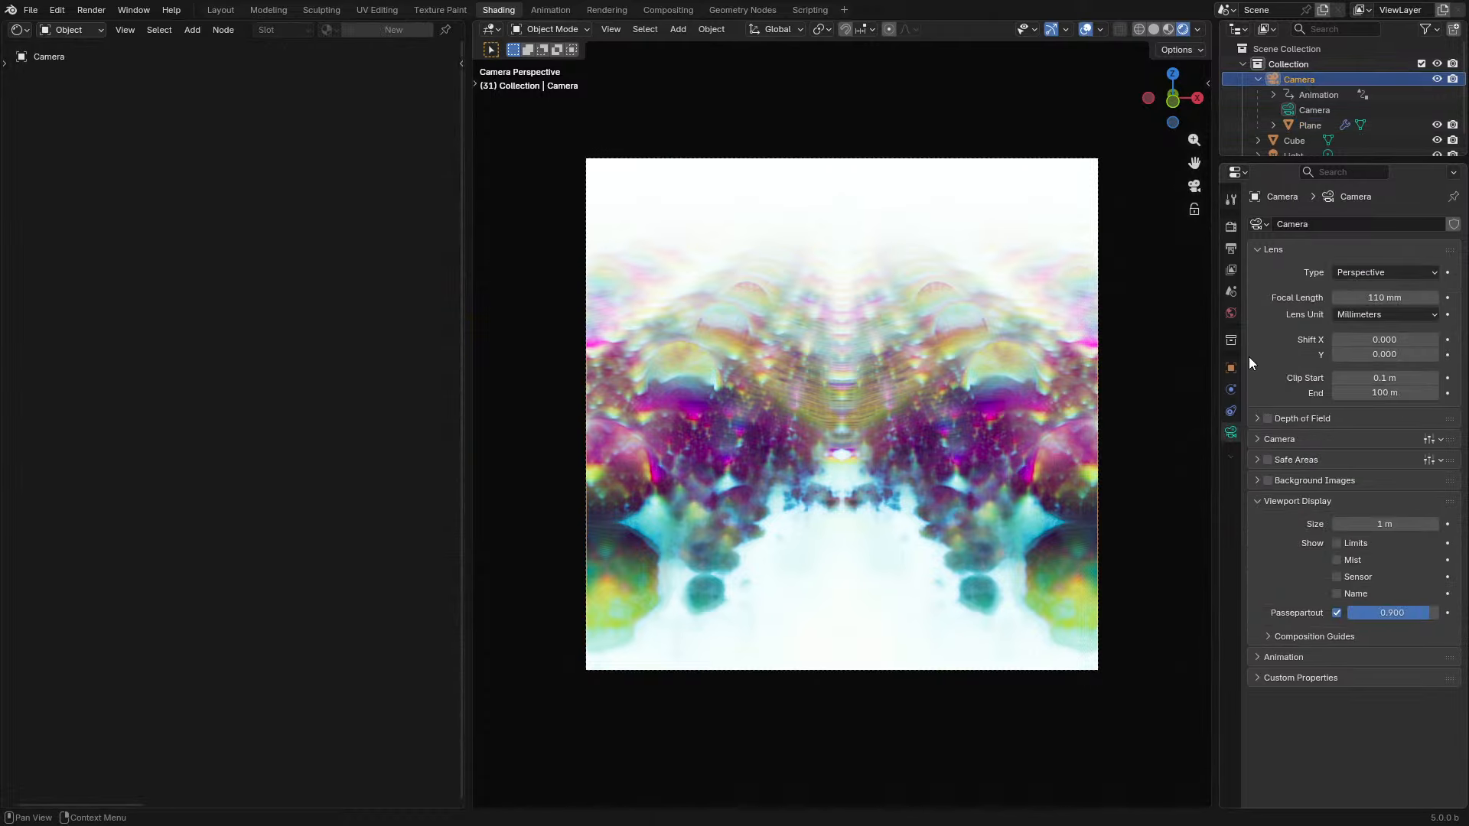
right_click(1379, 283)
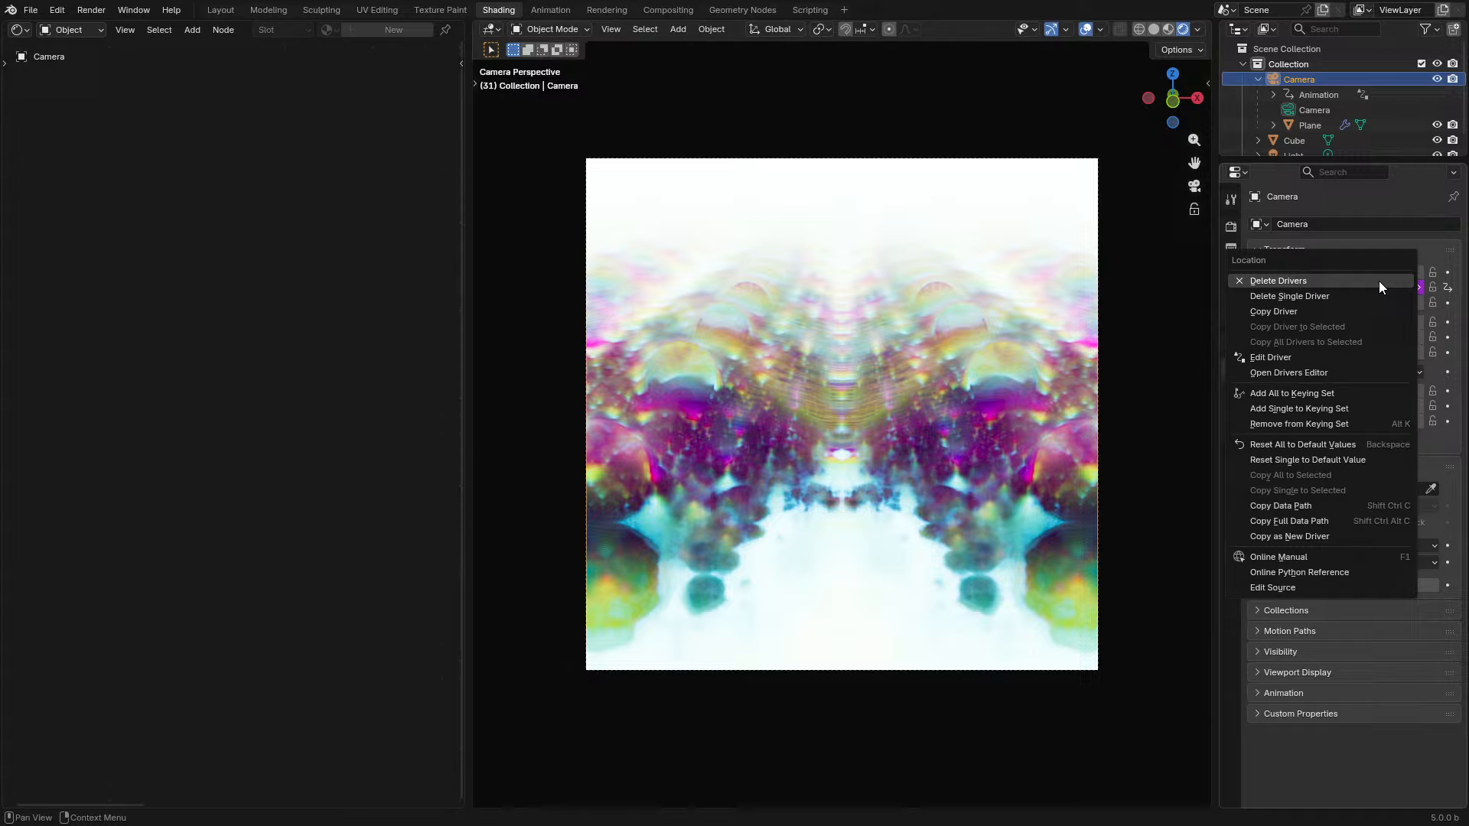
click(1320, 283)
key(Home)
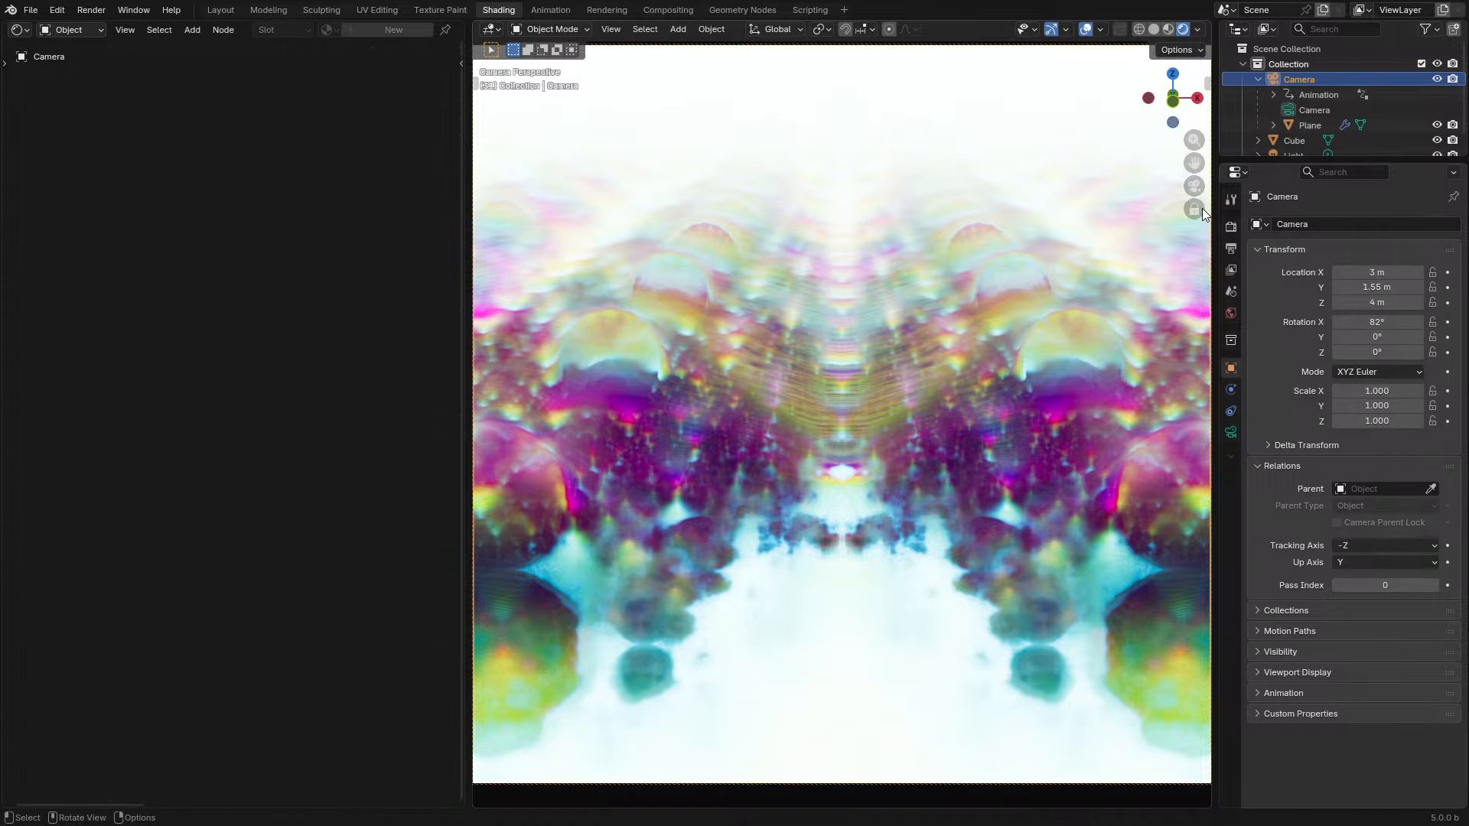
- Navigate the camera through the fractal and widen its focal length to 19 mm
middle_drag(879, 511, 803, 548)
scroll(747, 501, down, 5)
scroll(737, 531, up, 10)
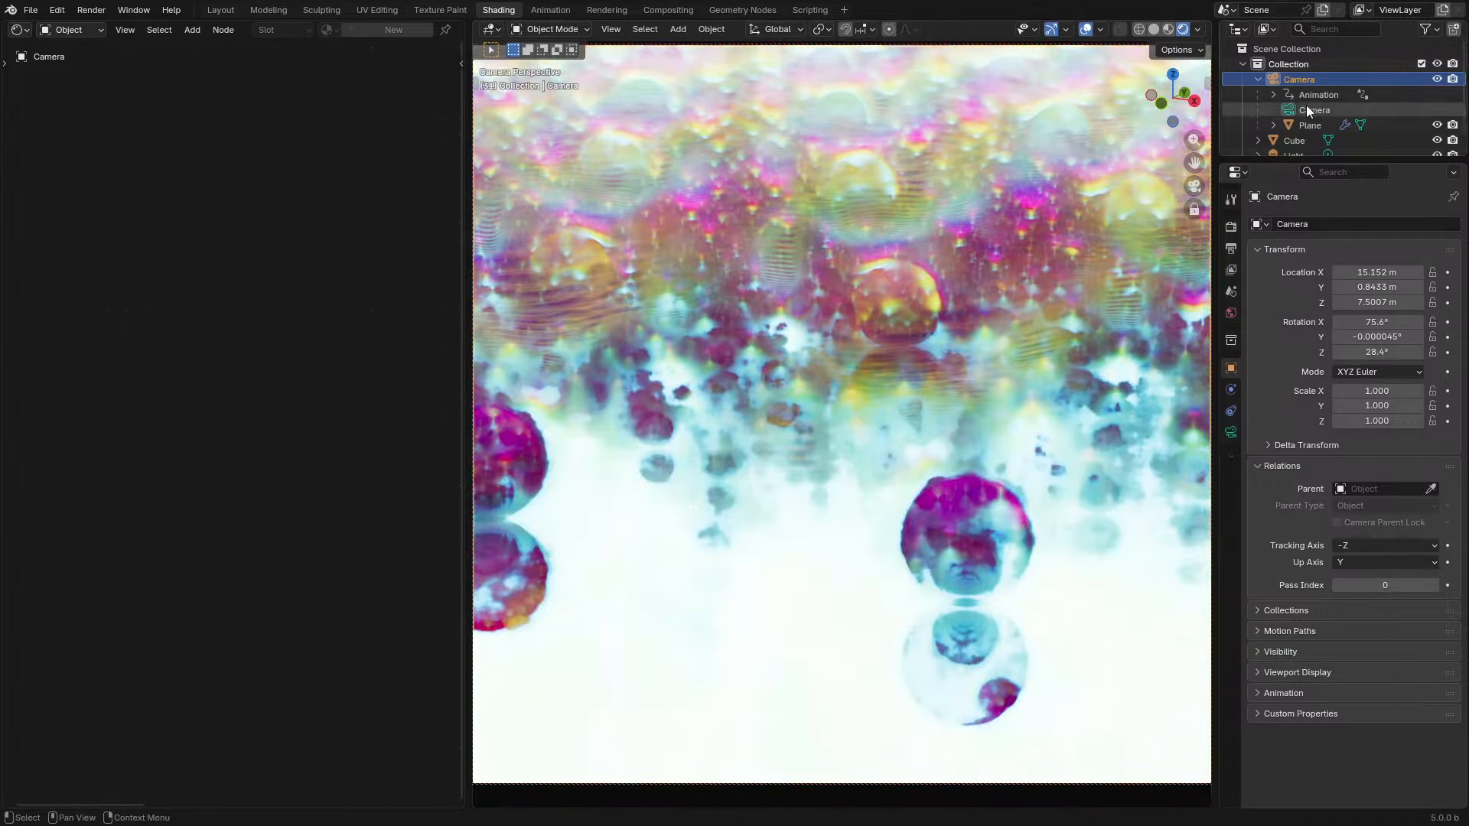
drag(1385, 298, 1246, 299)
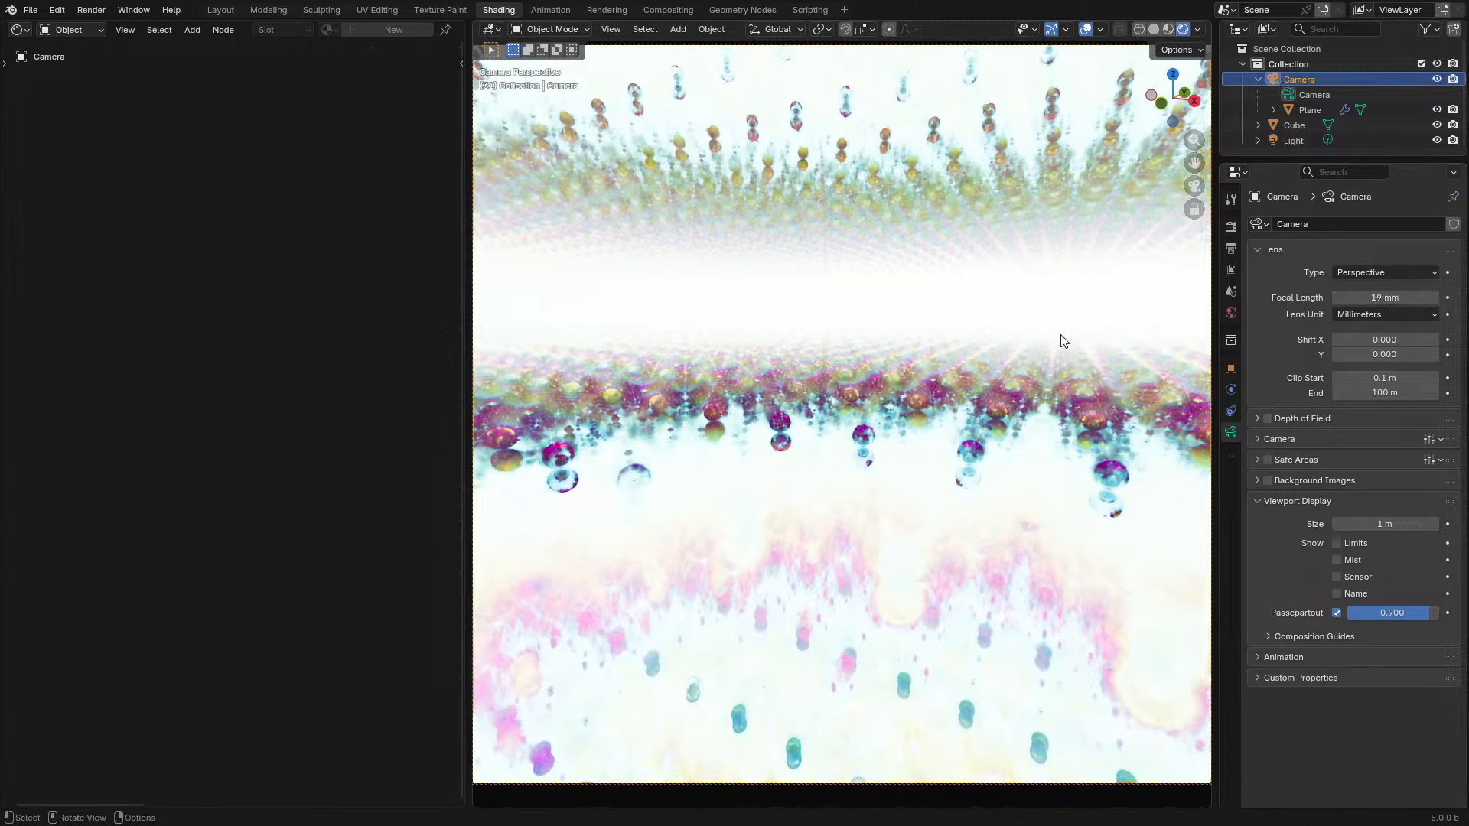
middle_drag(1059, 338, 914, 465)
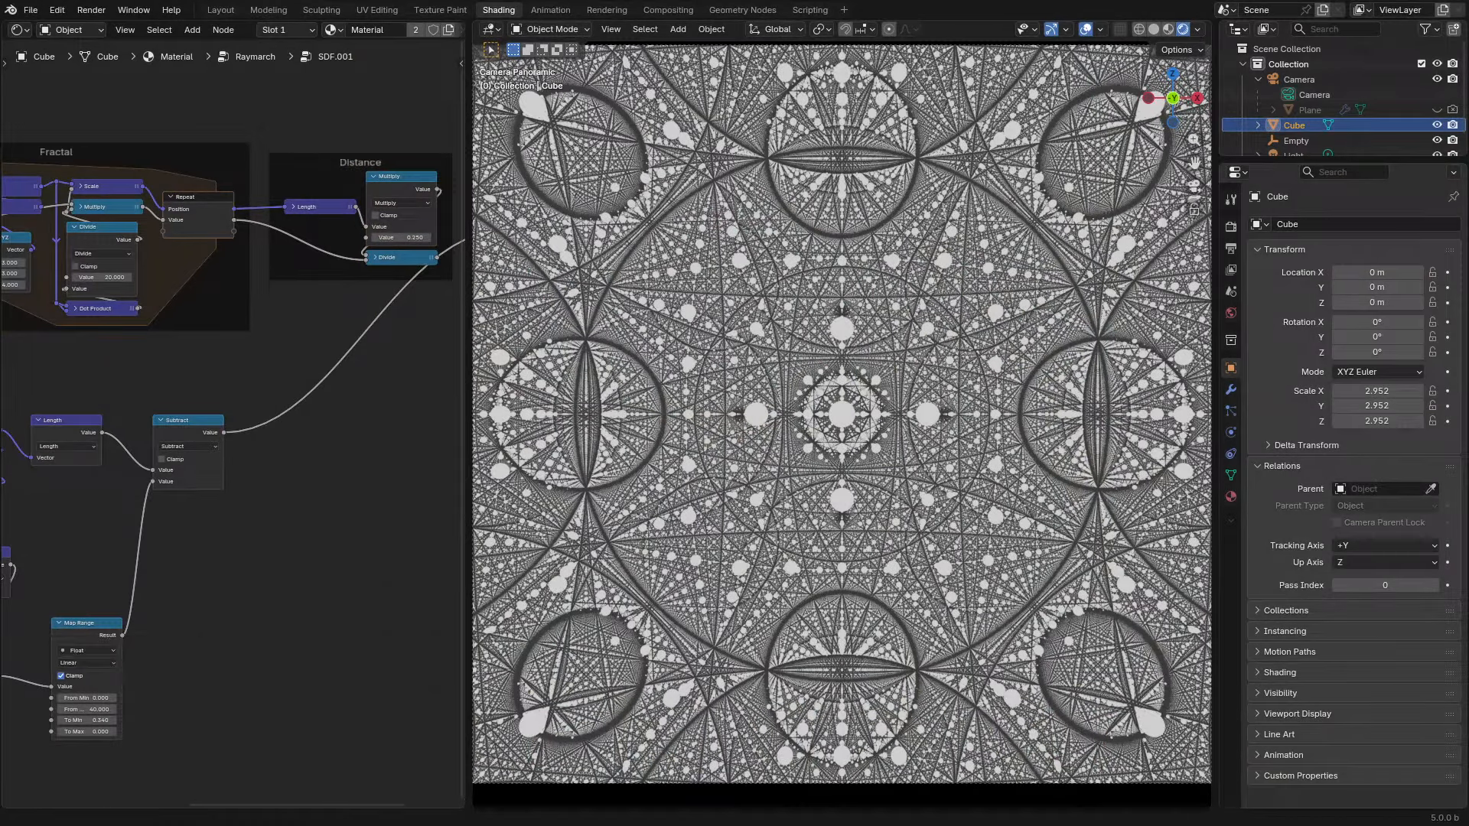
- Select the camera in the panoramic scene and explore the grey fractal from different angles and distances
shift+middle_drag(820, 531, 771, 556)
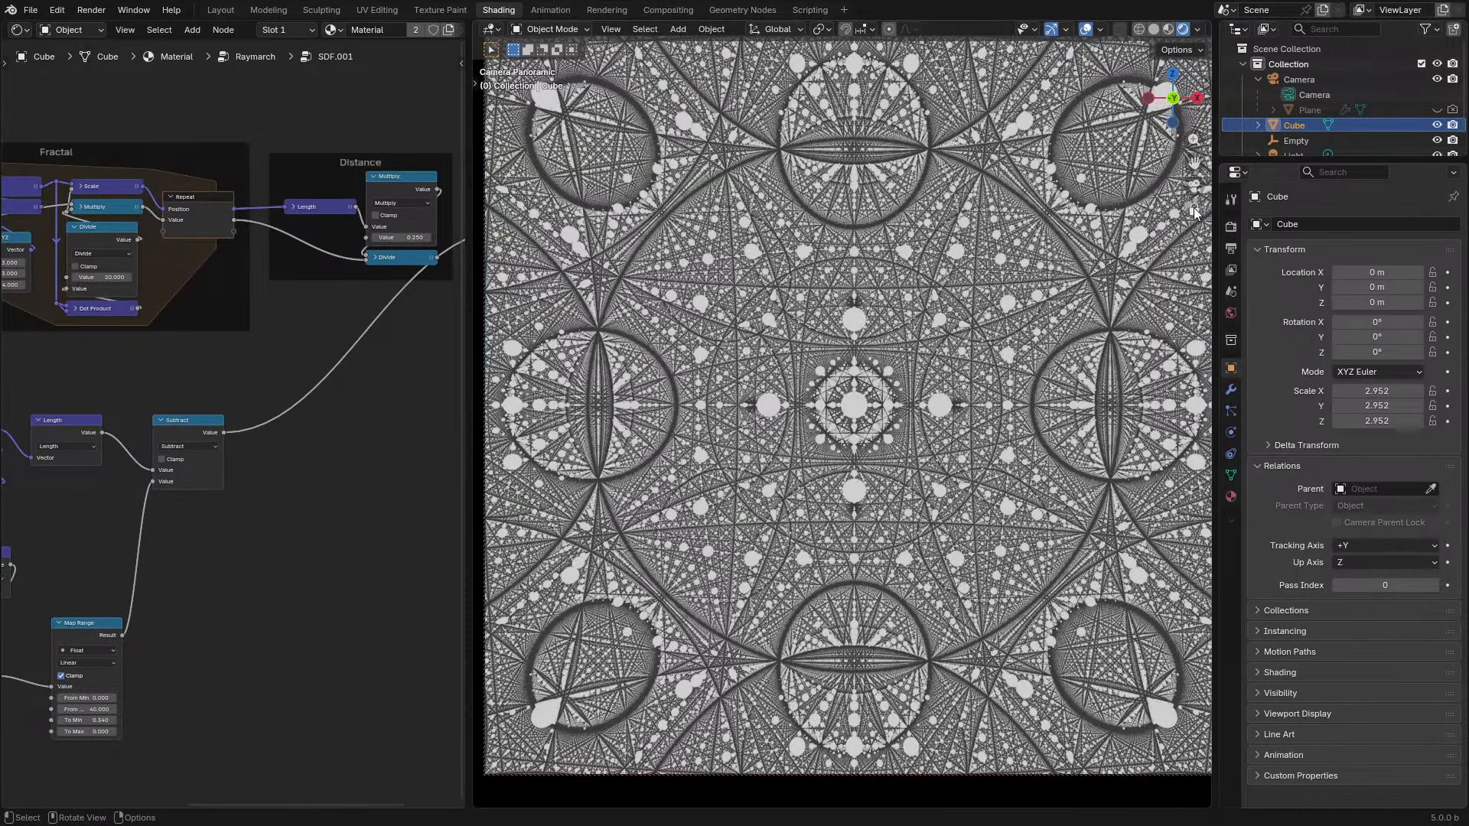
click(1315, 79)
scroll(805, 489, up, 5)
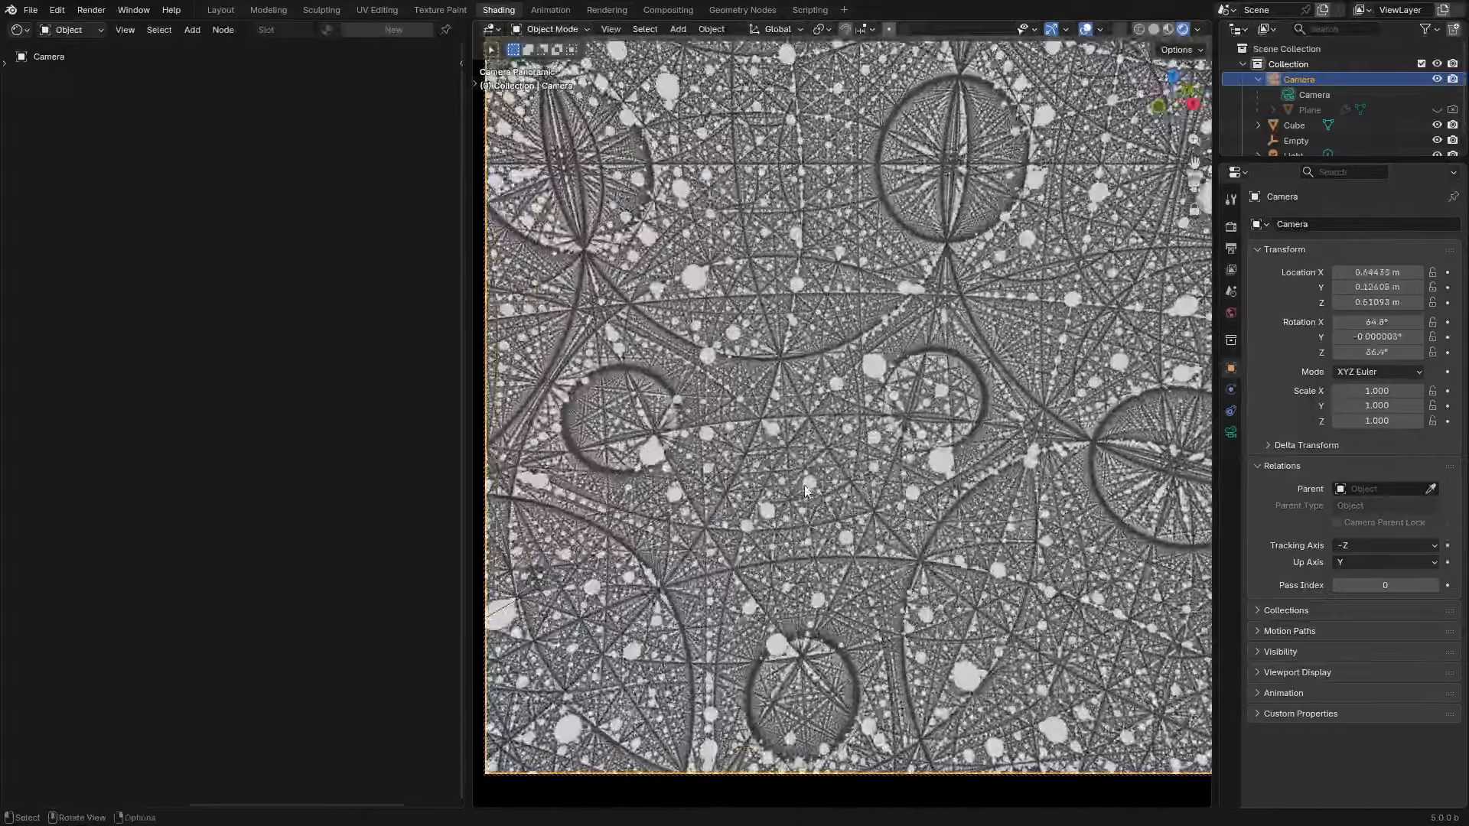
scroll(804, 470, down, 10)
middle_drag(935, 475, 878, 444)
scroll(862, 484, up, 5)
- Select the cube, open its SDF.001 group, and mute the Subtract node that follows Length
click(878, 444)
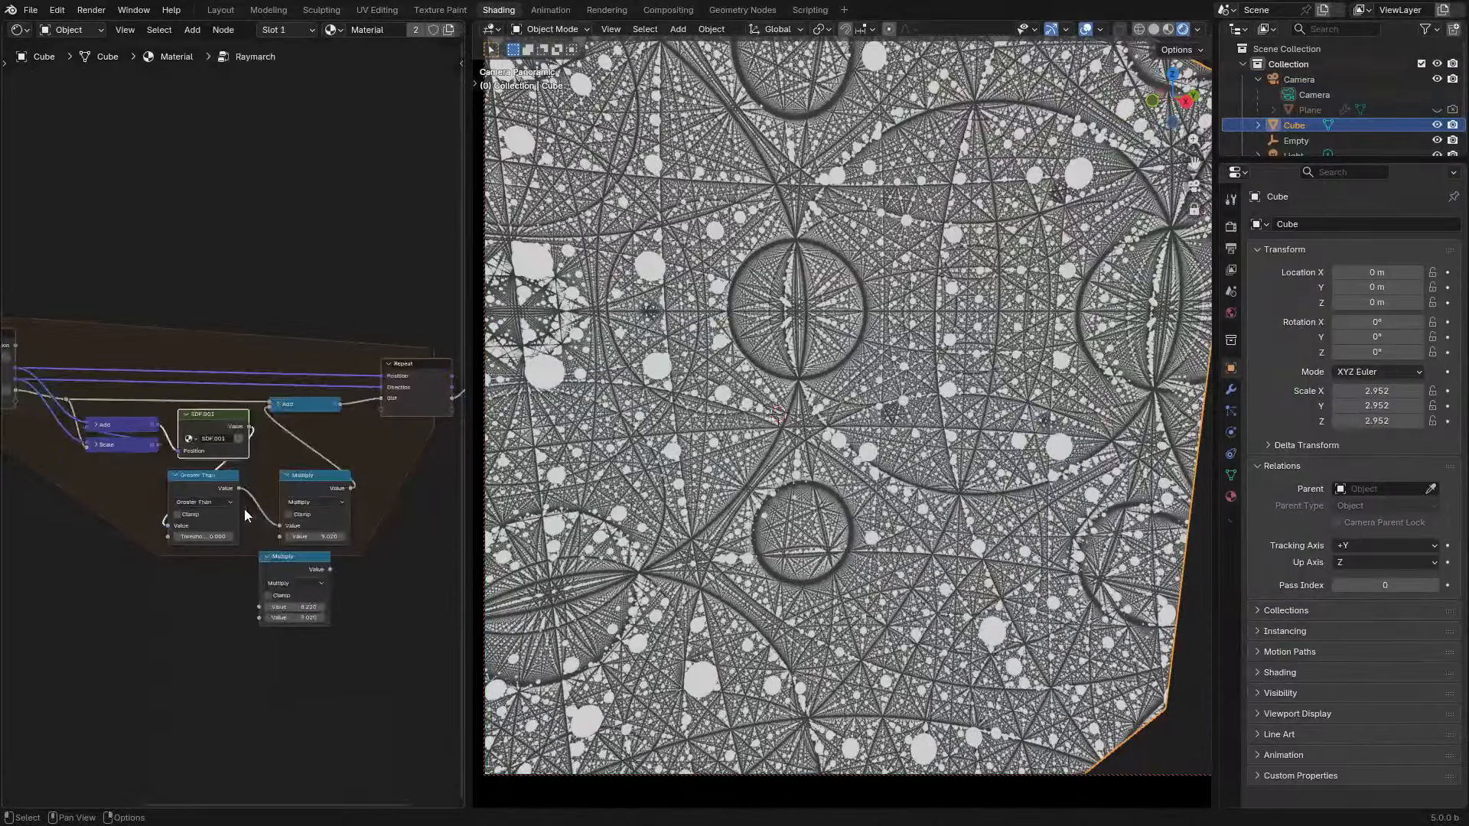
scroll(245, 471, up, 1)
key(Tab)
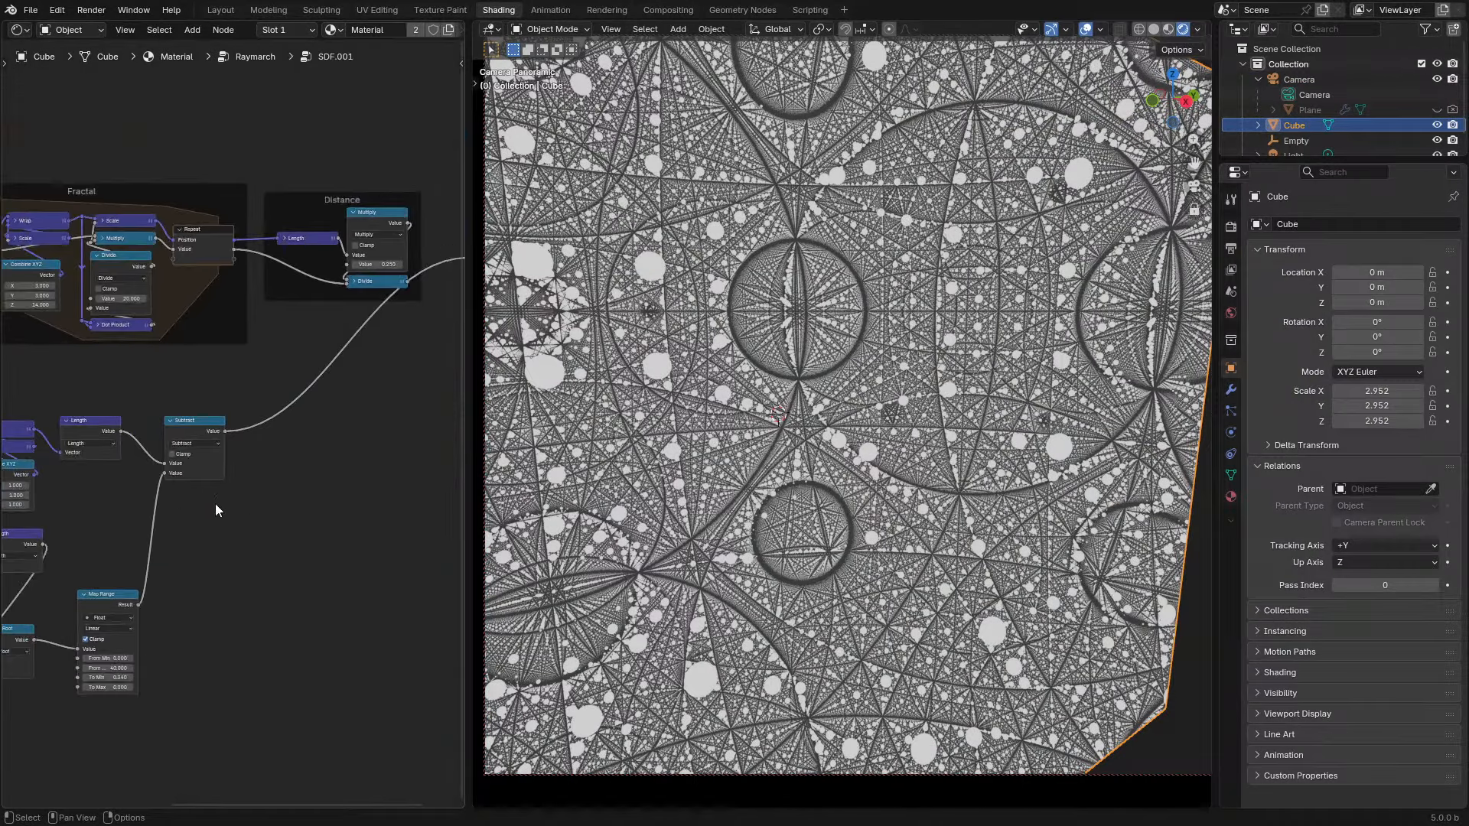
middle_drag(214, 504, 166, 547)
click(193, 457)
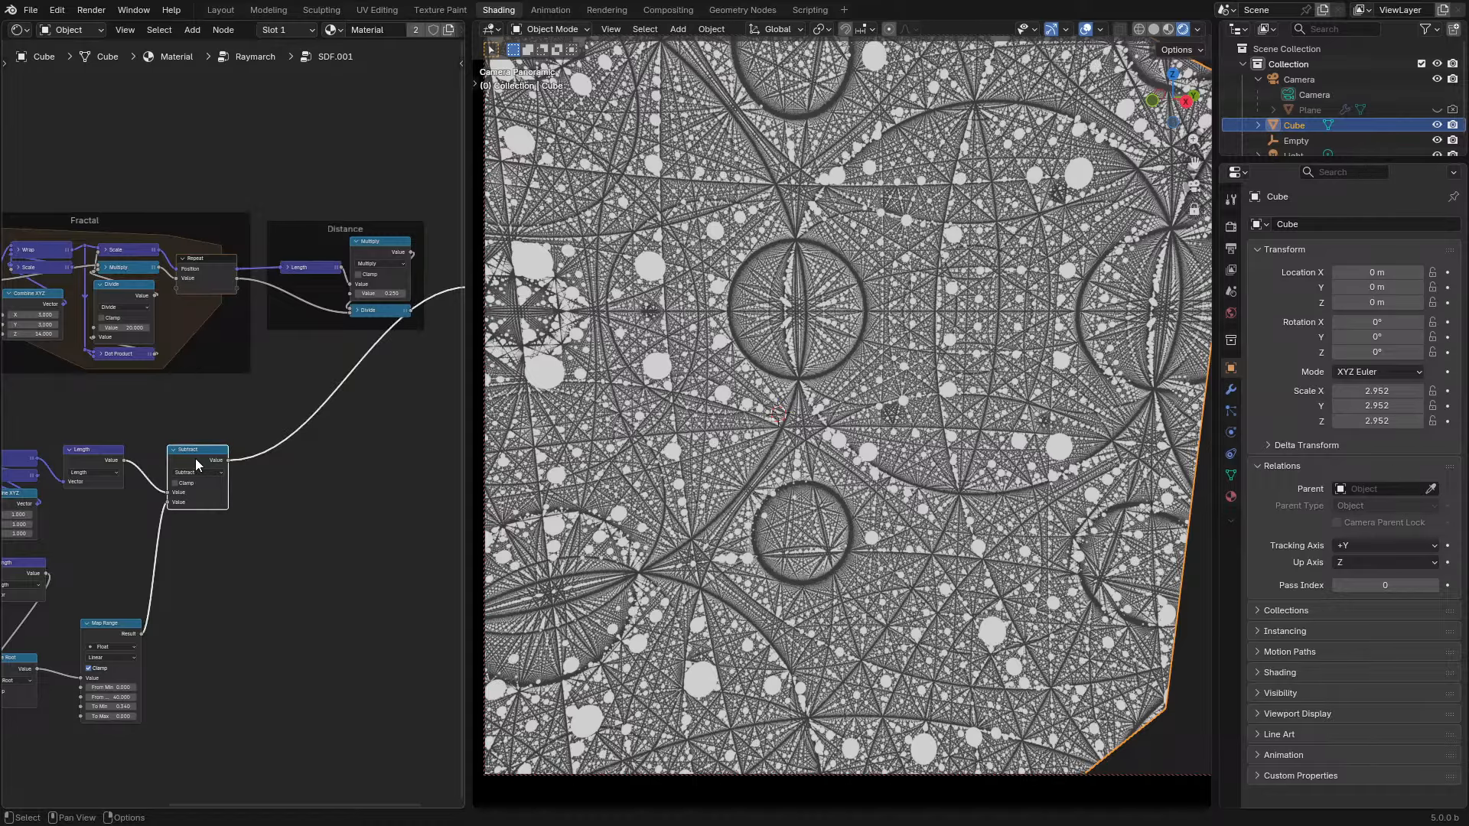
key(m)
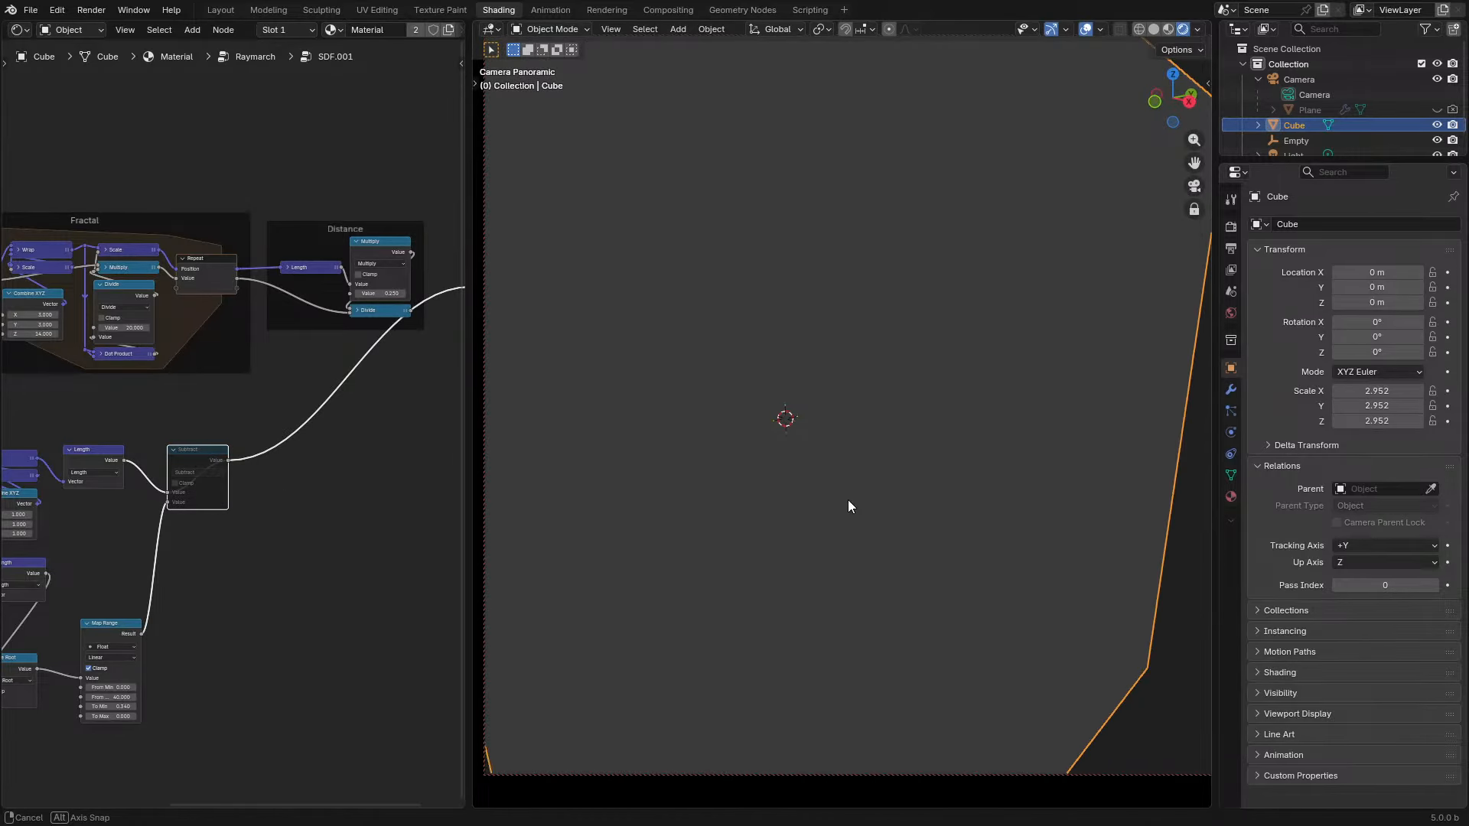
- View the bare cube from outside and inside, and unmute the Subtract node
key(s)
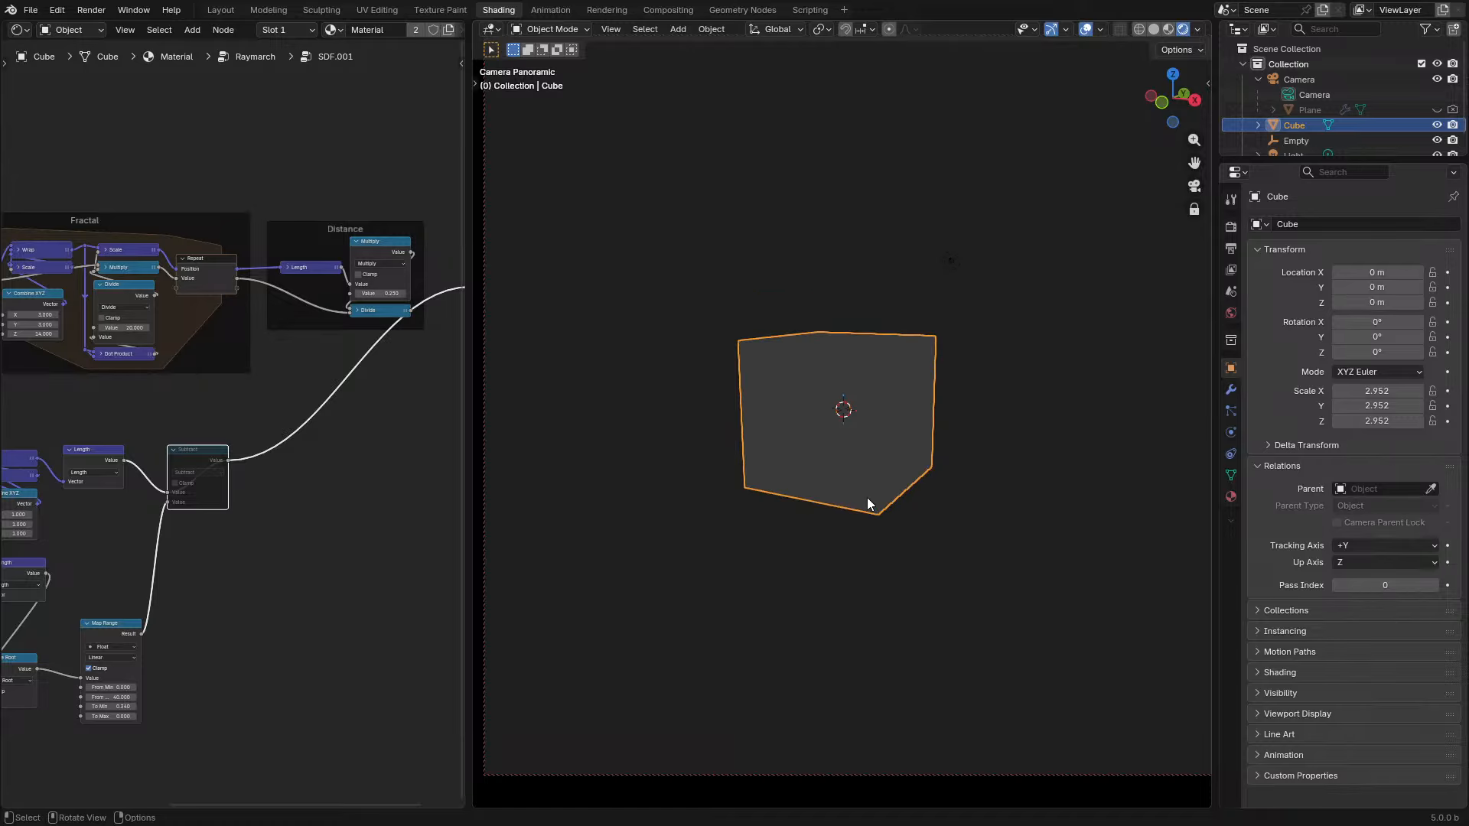
right_click(858, 492)
middle_drag(857, 489, 907, 487)
key(n)
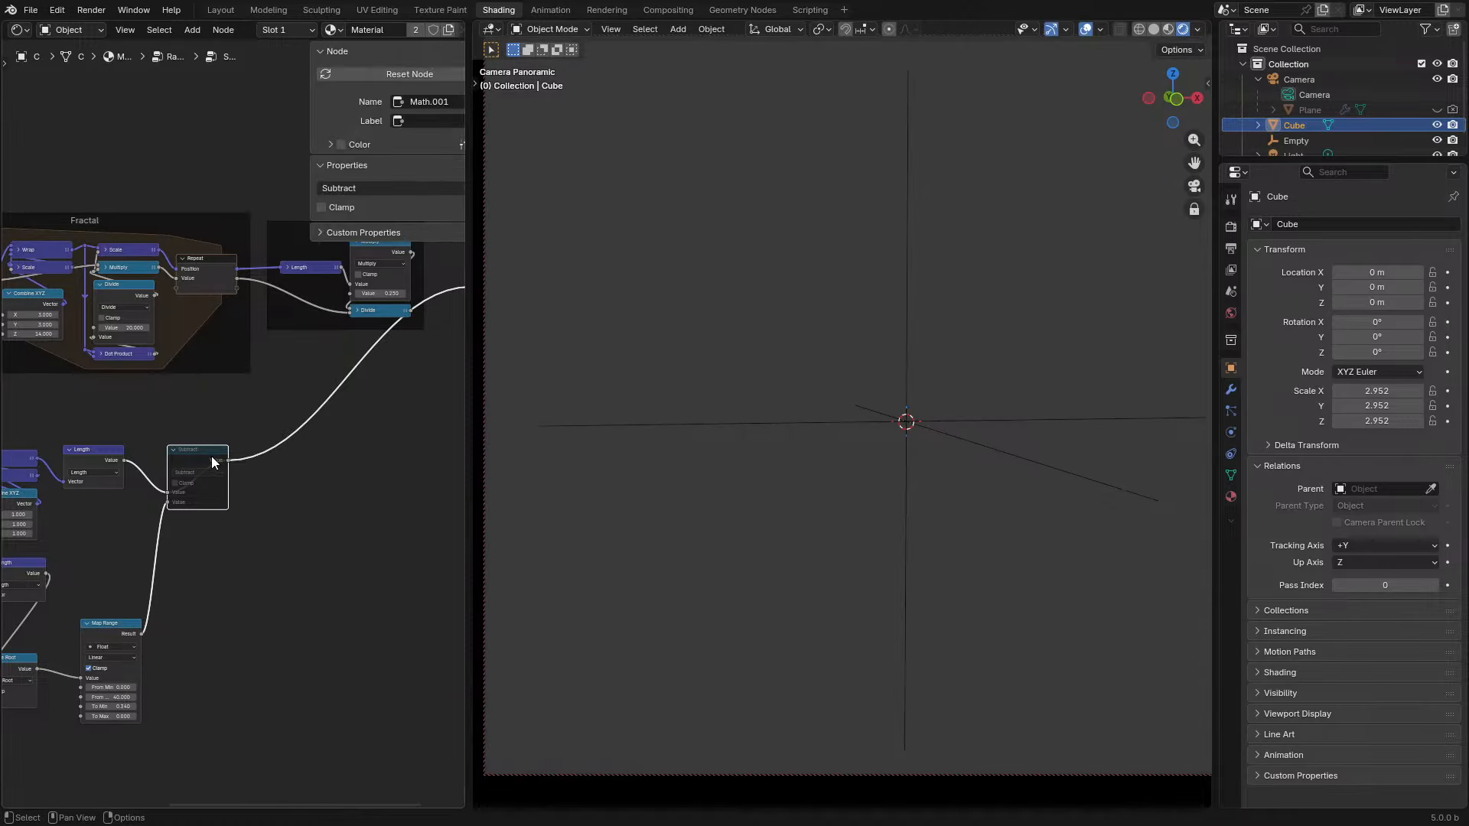
key(n)
key(m)
- Cut the link from Map Range to the Subtract node, lower the subtracted value, and view the fractal from another angle
scroll(176, 462, down, 1)
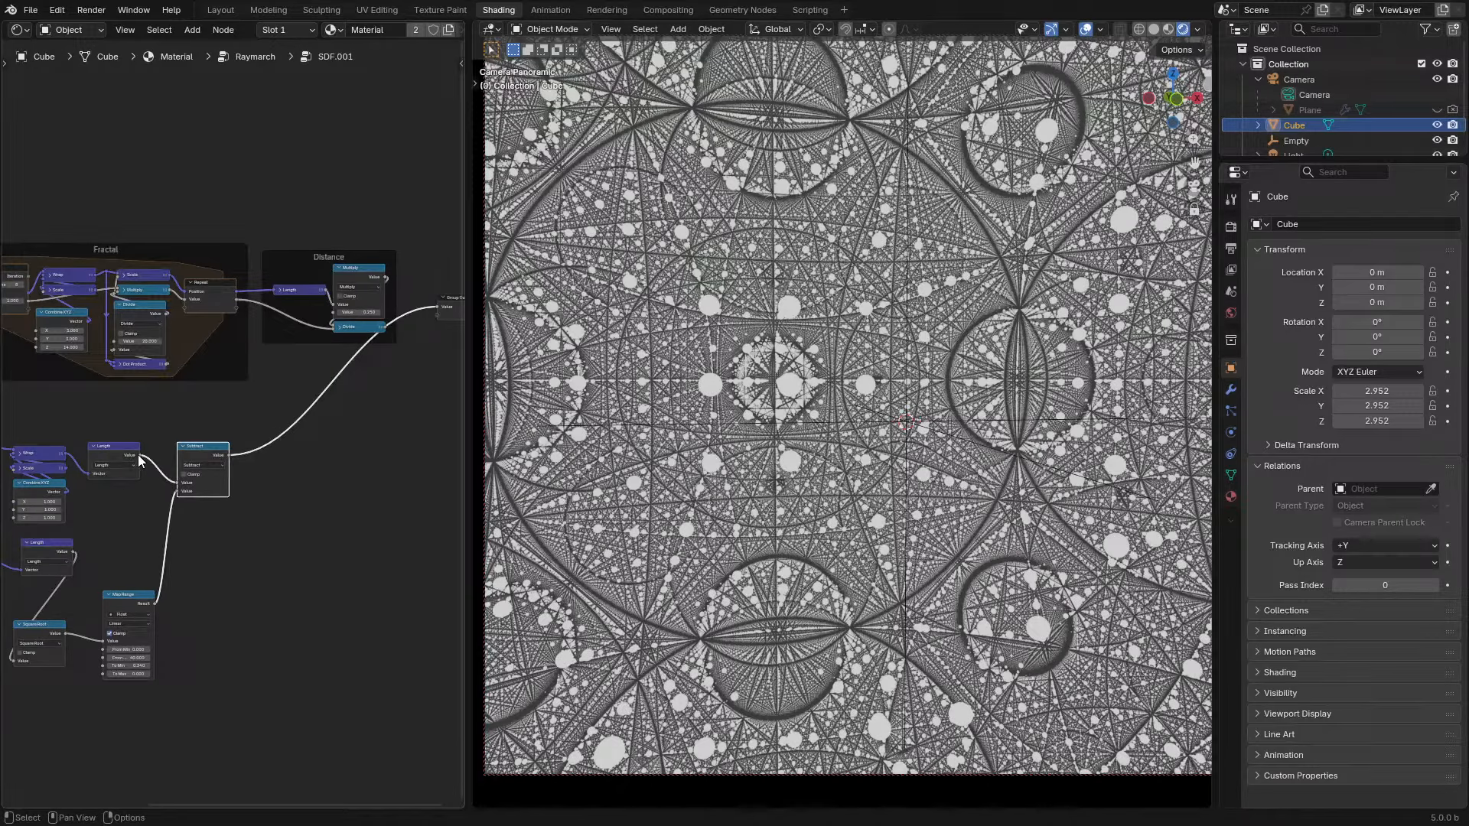
ctrl+right_drag(155, 503, 209, 528)
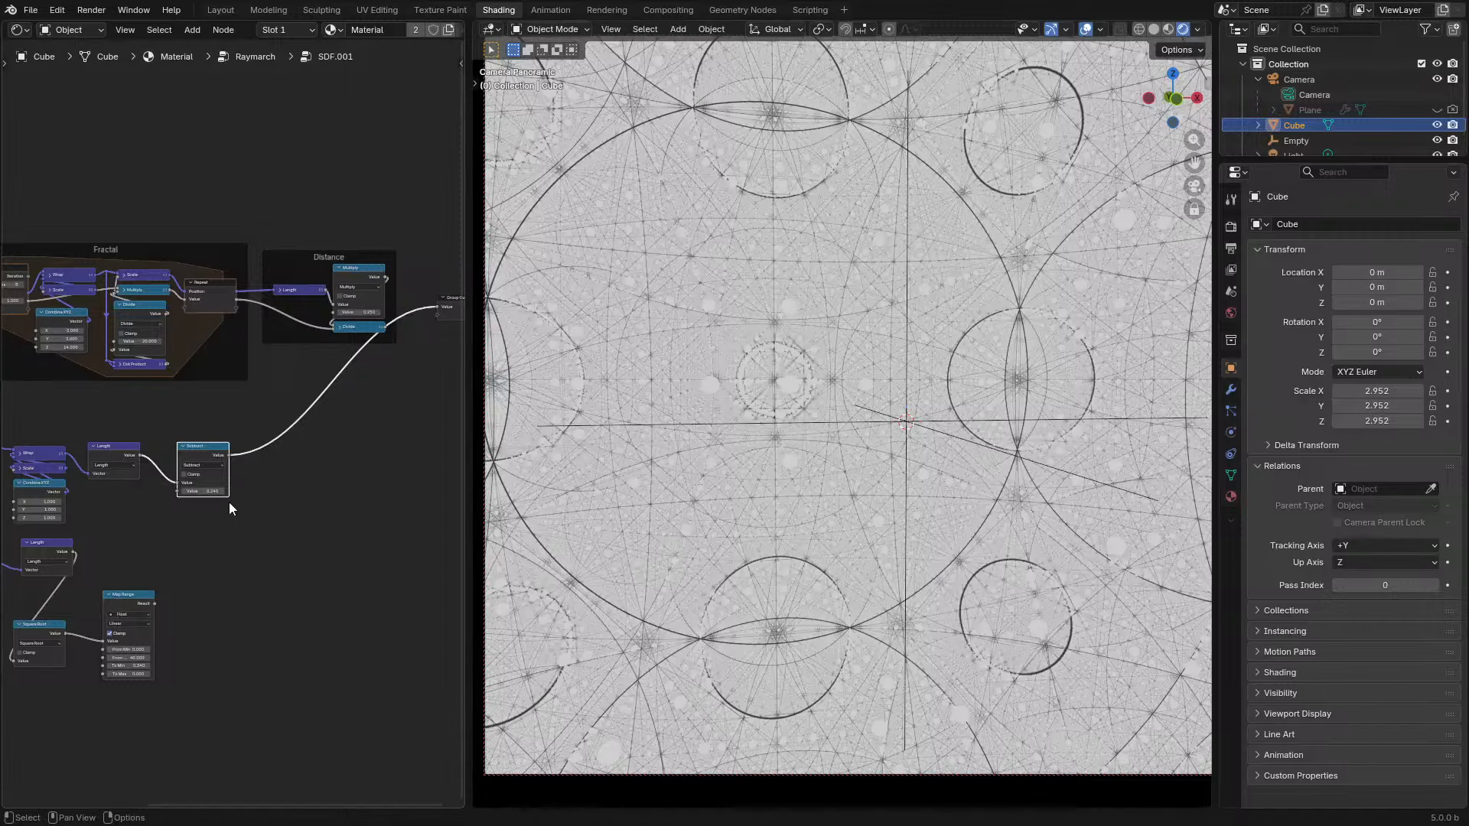
drag(209, 490, 203, 490)
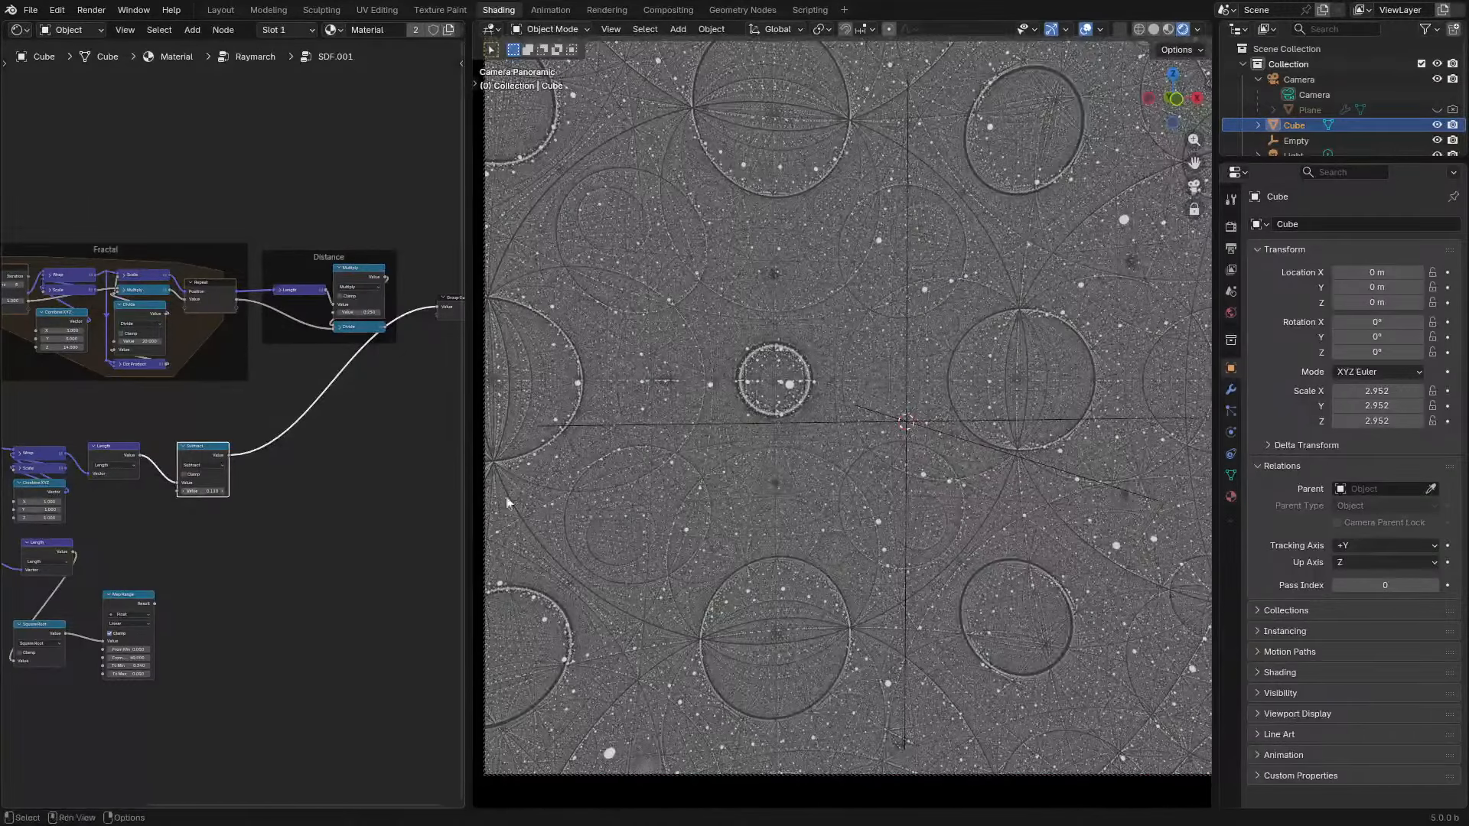
middle_drag(868, 494, 777, 496)
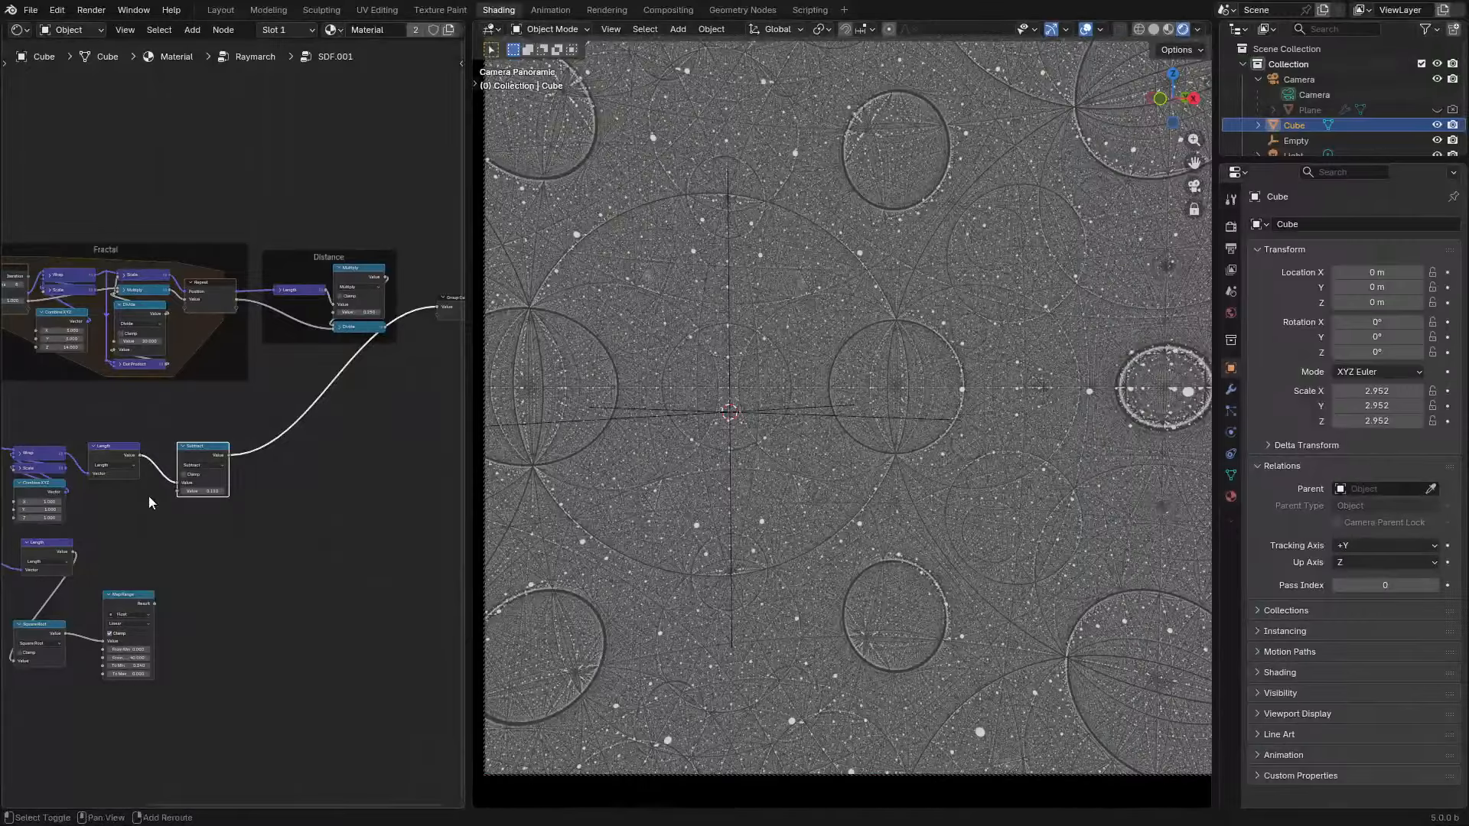
- Raise the Subtract node's value to thicken the shapes, and inspect the fractal from several directions
drag(199, 487, 216, 487)
middle_drag(841, 494, 1018, 399)
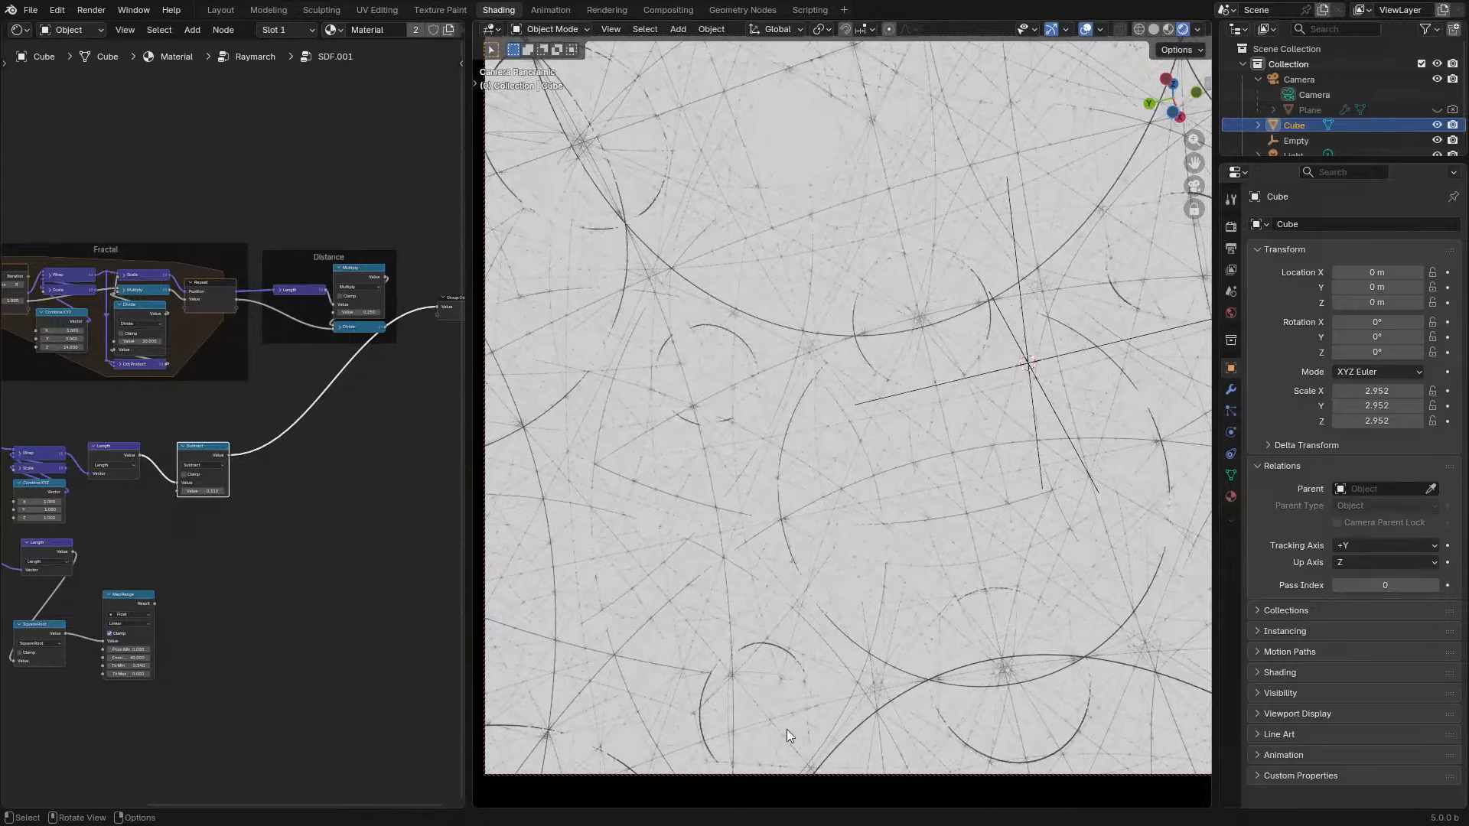
key(ctrl+z)
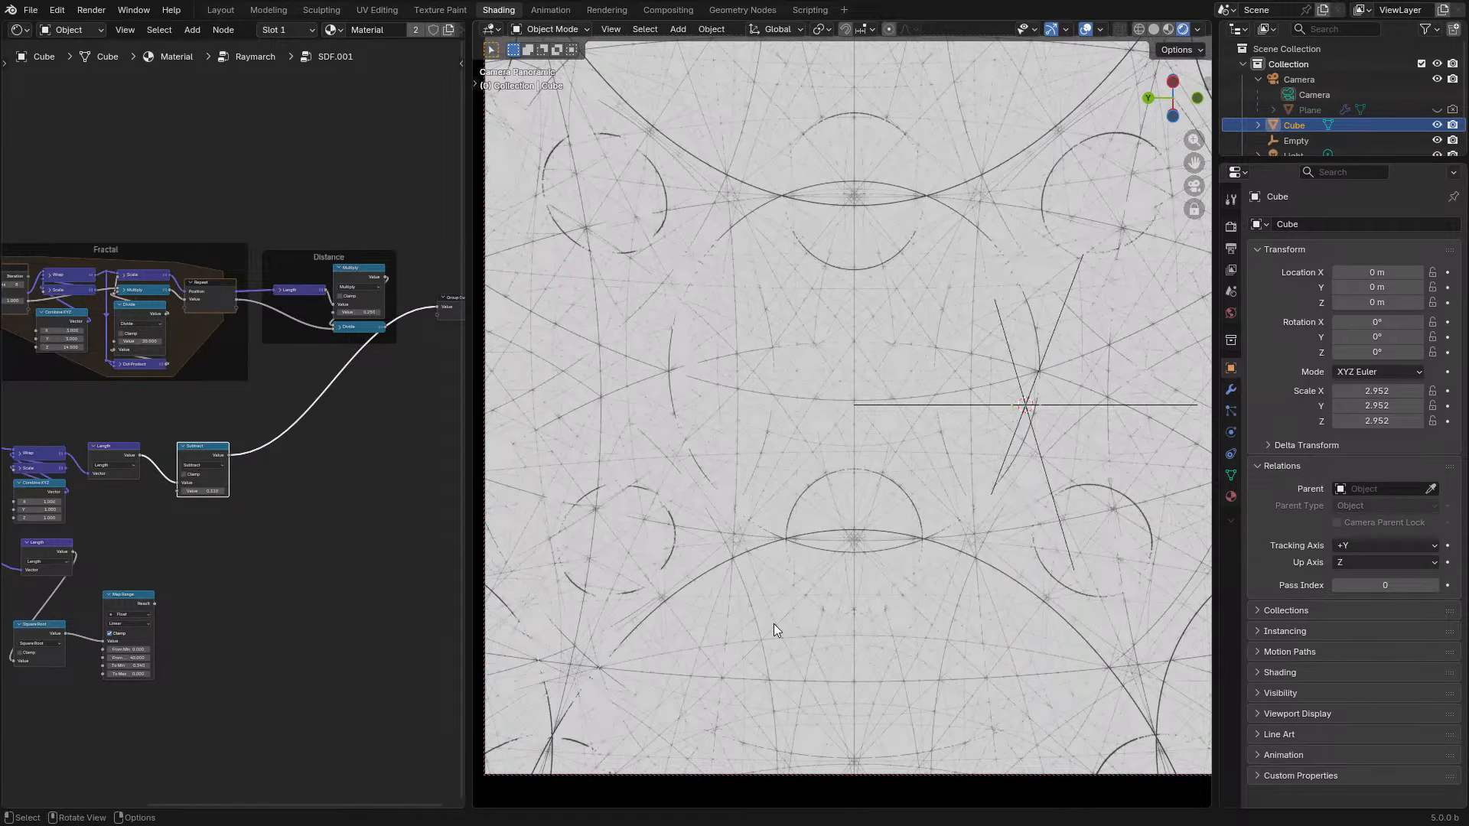
middle_drag(774, 623, 880, 596)
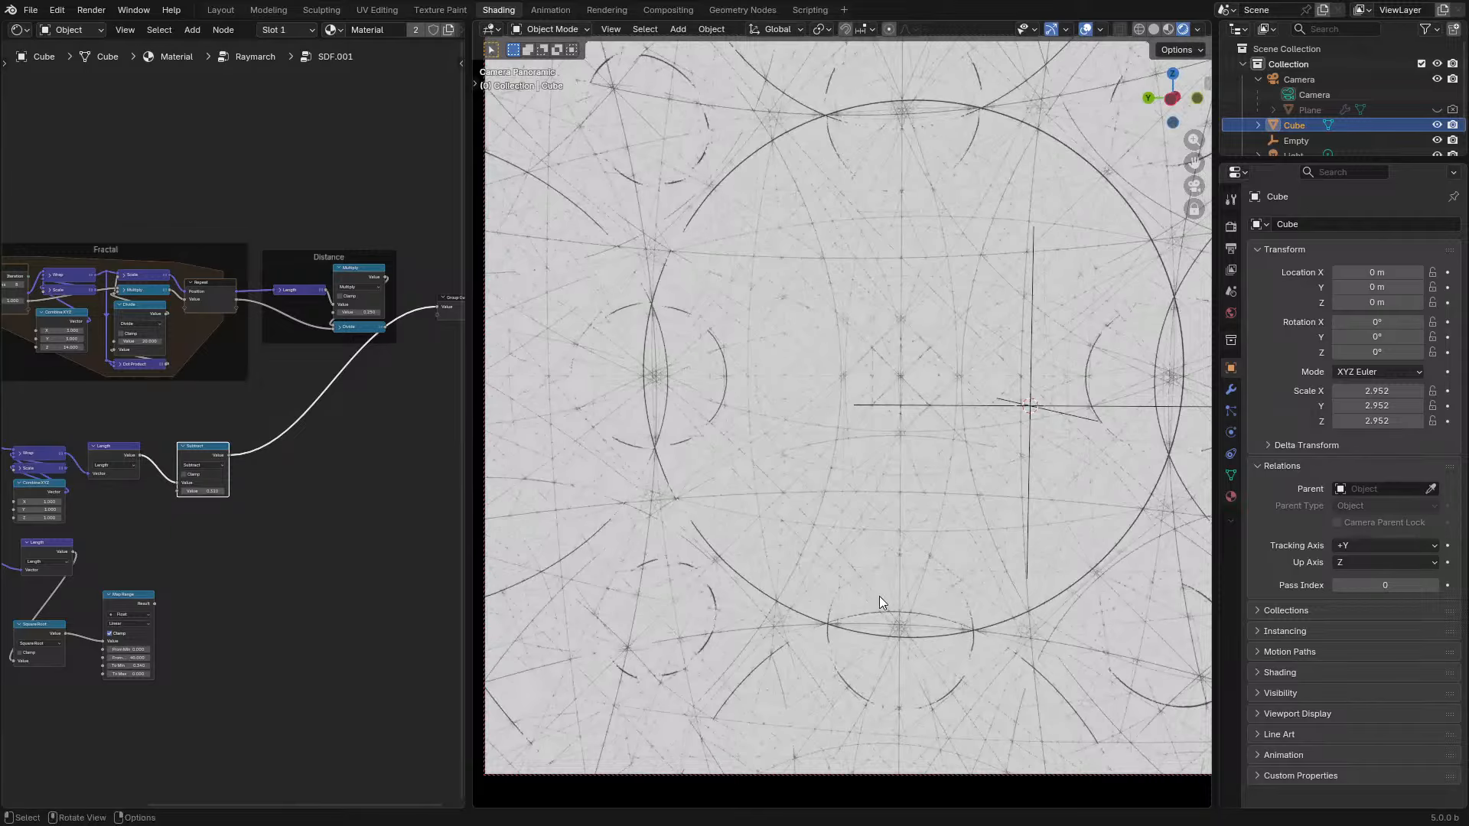
middle_drag(934, 520, 838, 468)
- Select the camera and set its rotation to 90° on X and 0° on Y and Z
click(1312, 79)
drag(1377, 322, 1382, 329)
text(0)
key(Return)
click(1377, 353)
text(0)
key(Return)
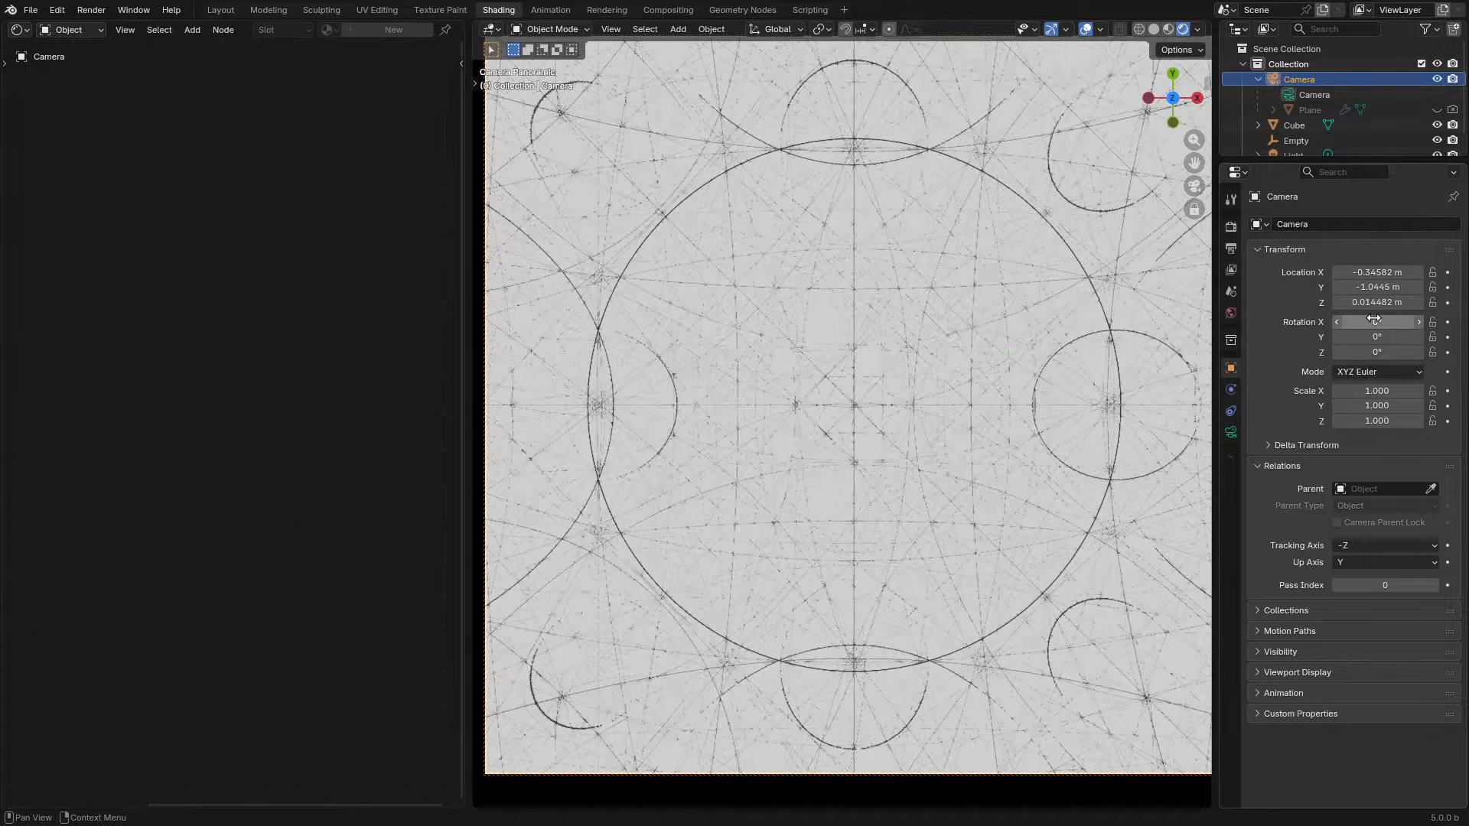
click(1376, 322)
text(90)
key(Return)
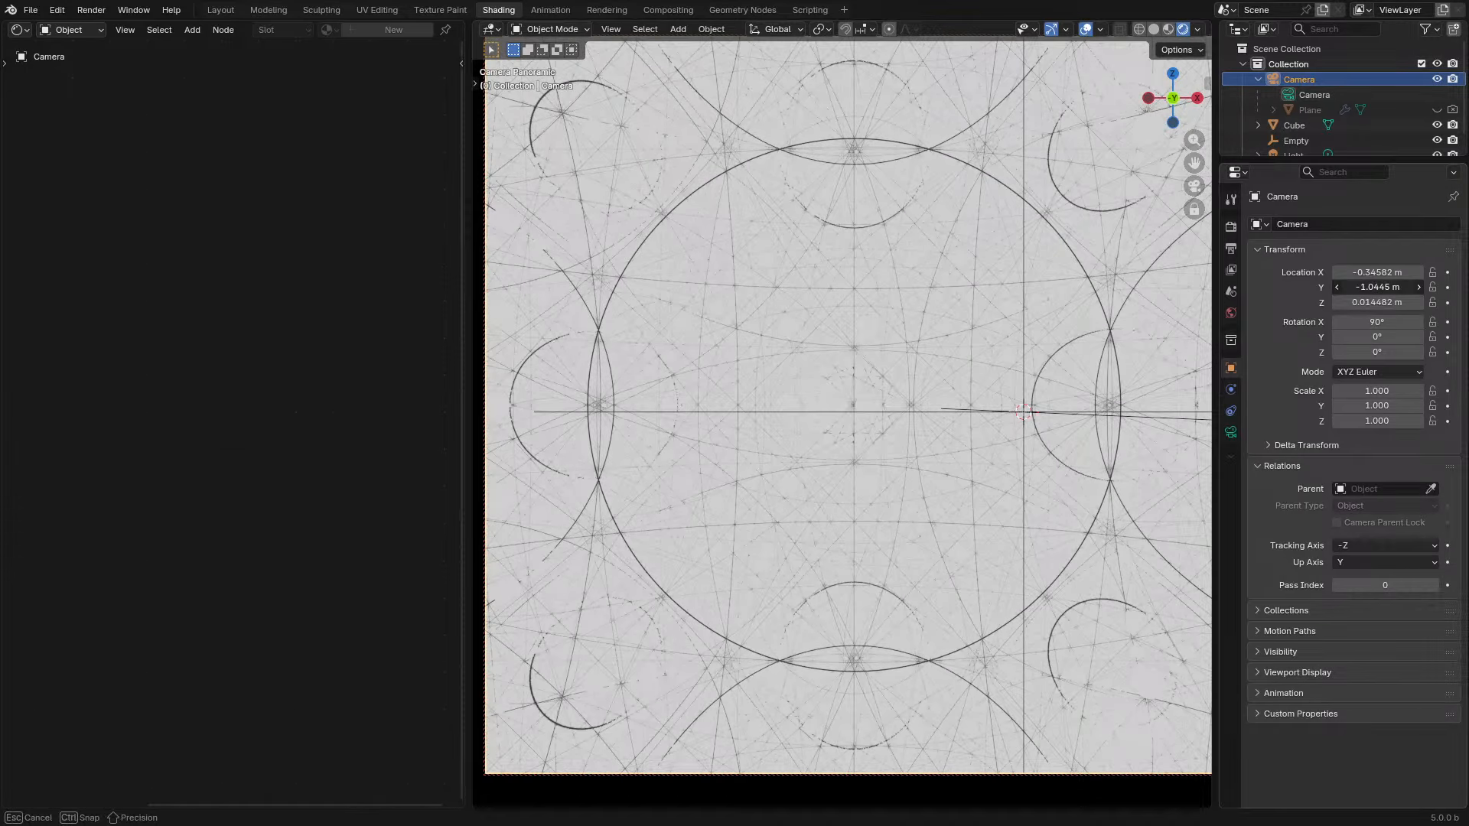
- Set the camera's X, Y and Z location to 0 m
drag(1378, 287, 1377, 303)
text(0)
key(Return)
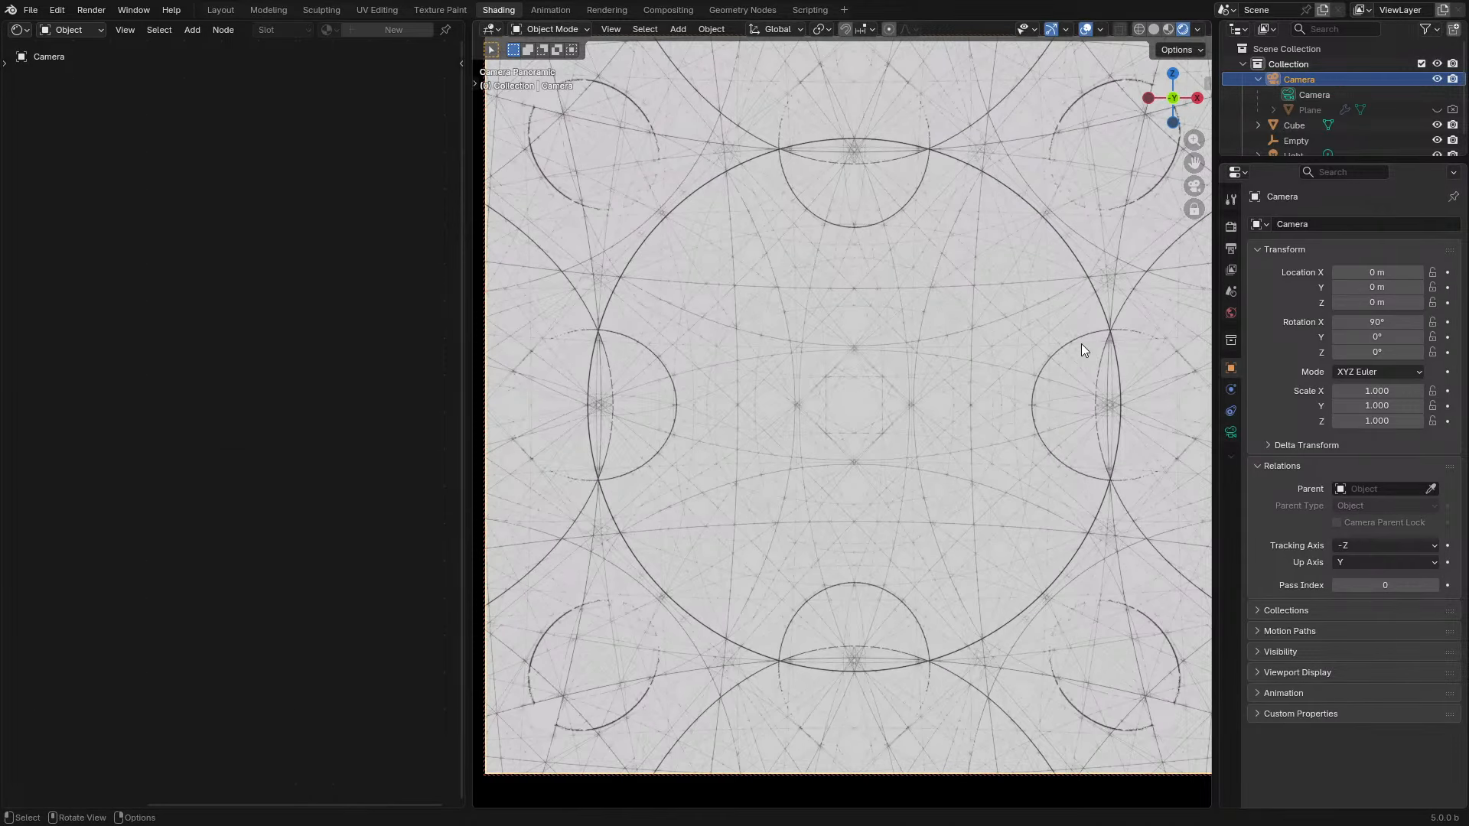
- Select the cube and open its Raymarch node group to examine the repeat zone between Group Input and Group Output
click(778, 382)
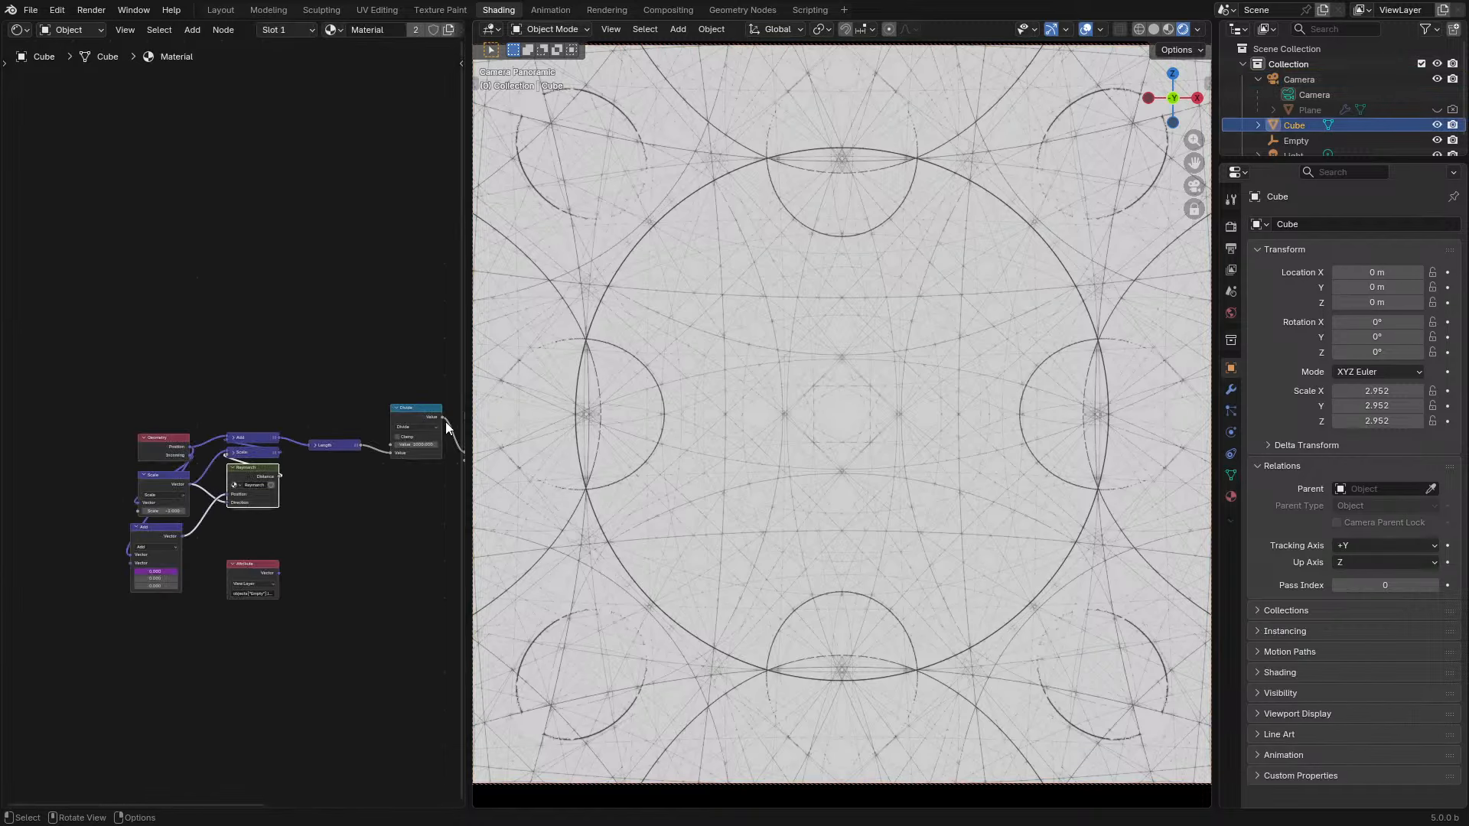
key(ctrl+space)
key(Tab)
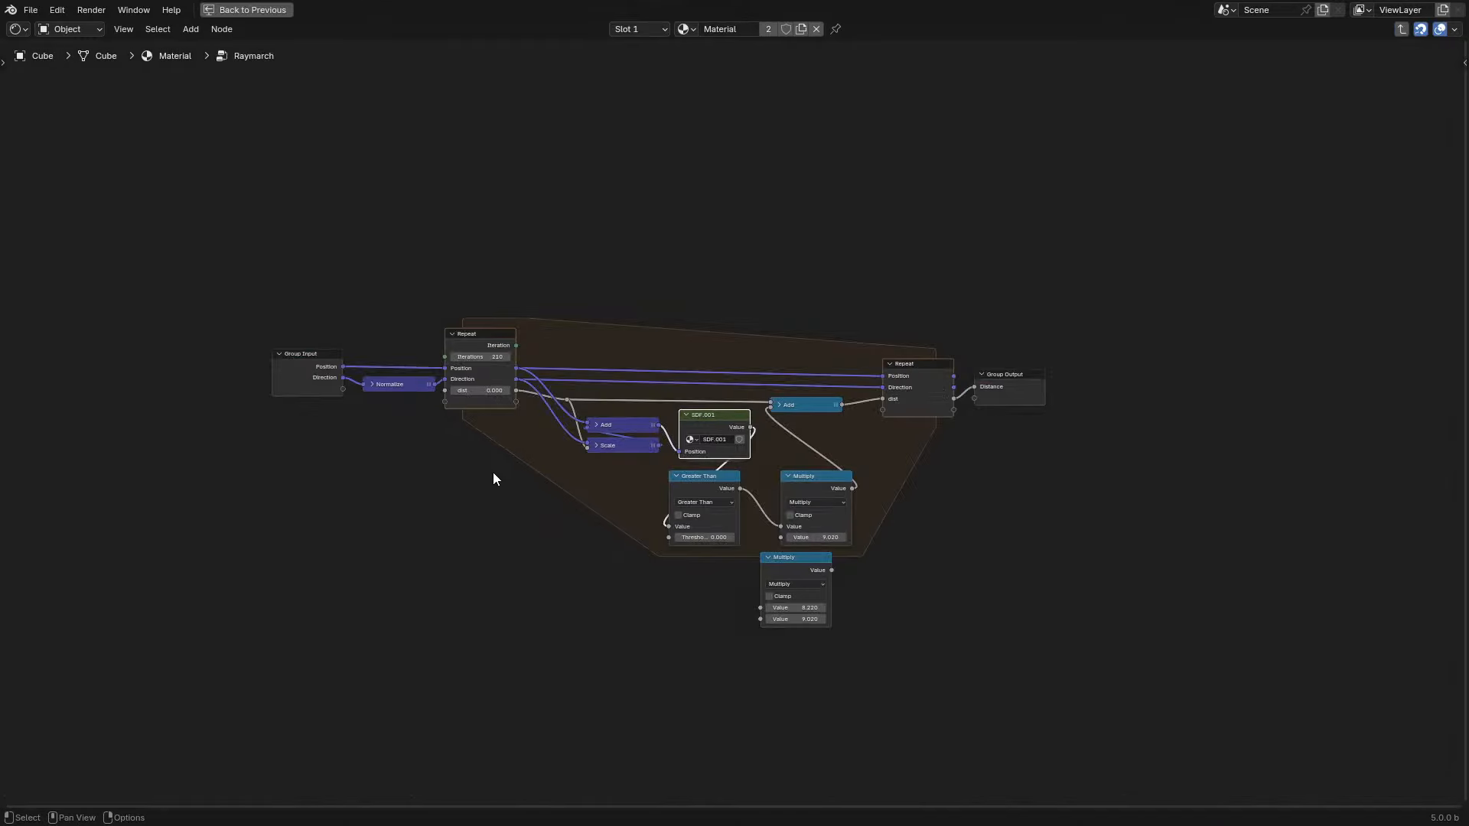
scroll(172, 328, up, 2)
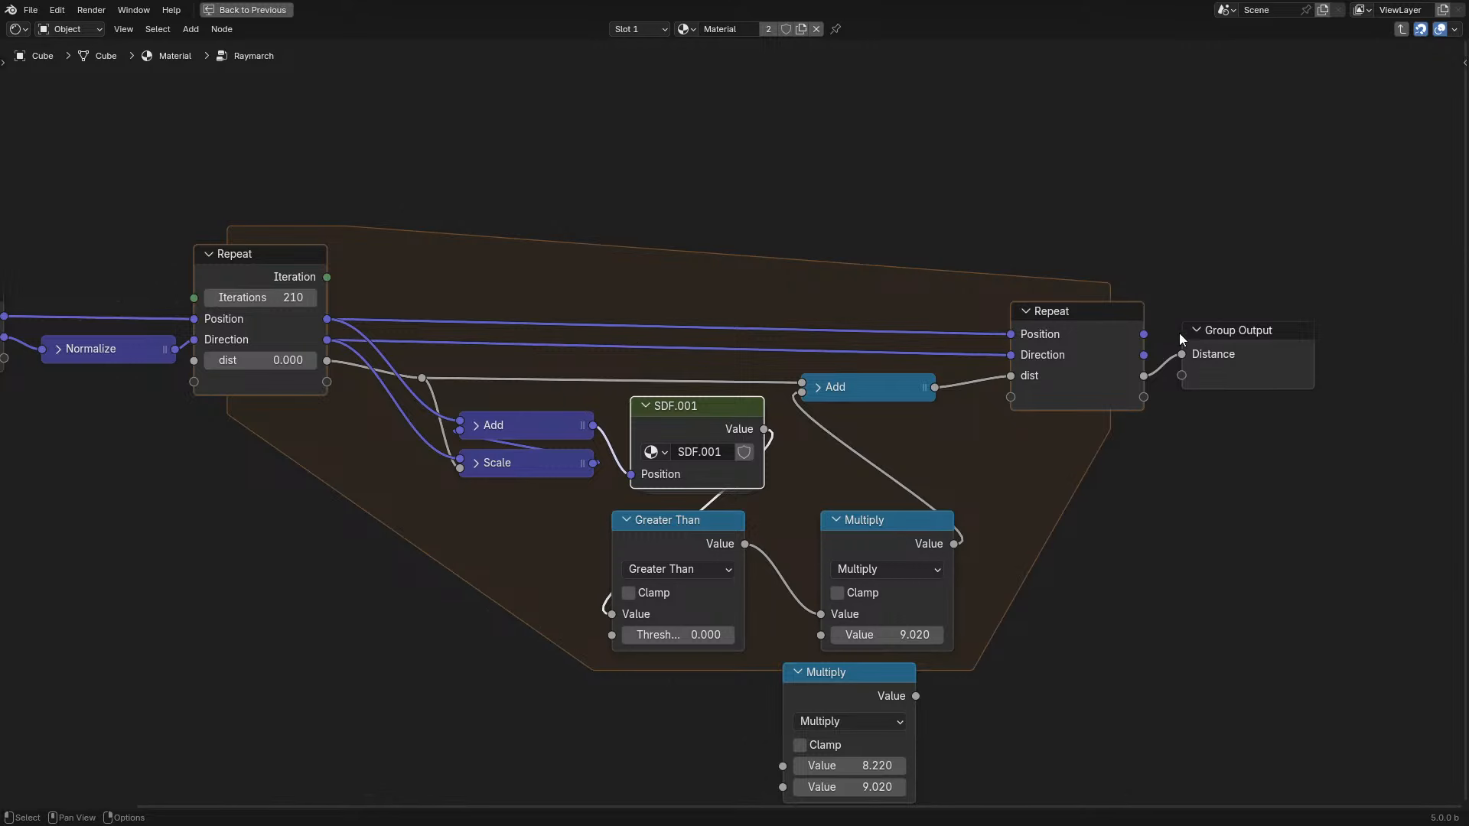
scroll(463, 307, down, 1)
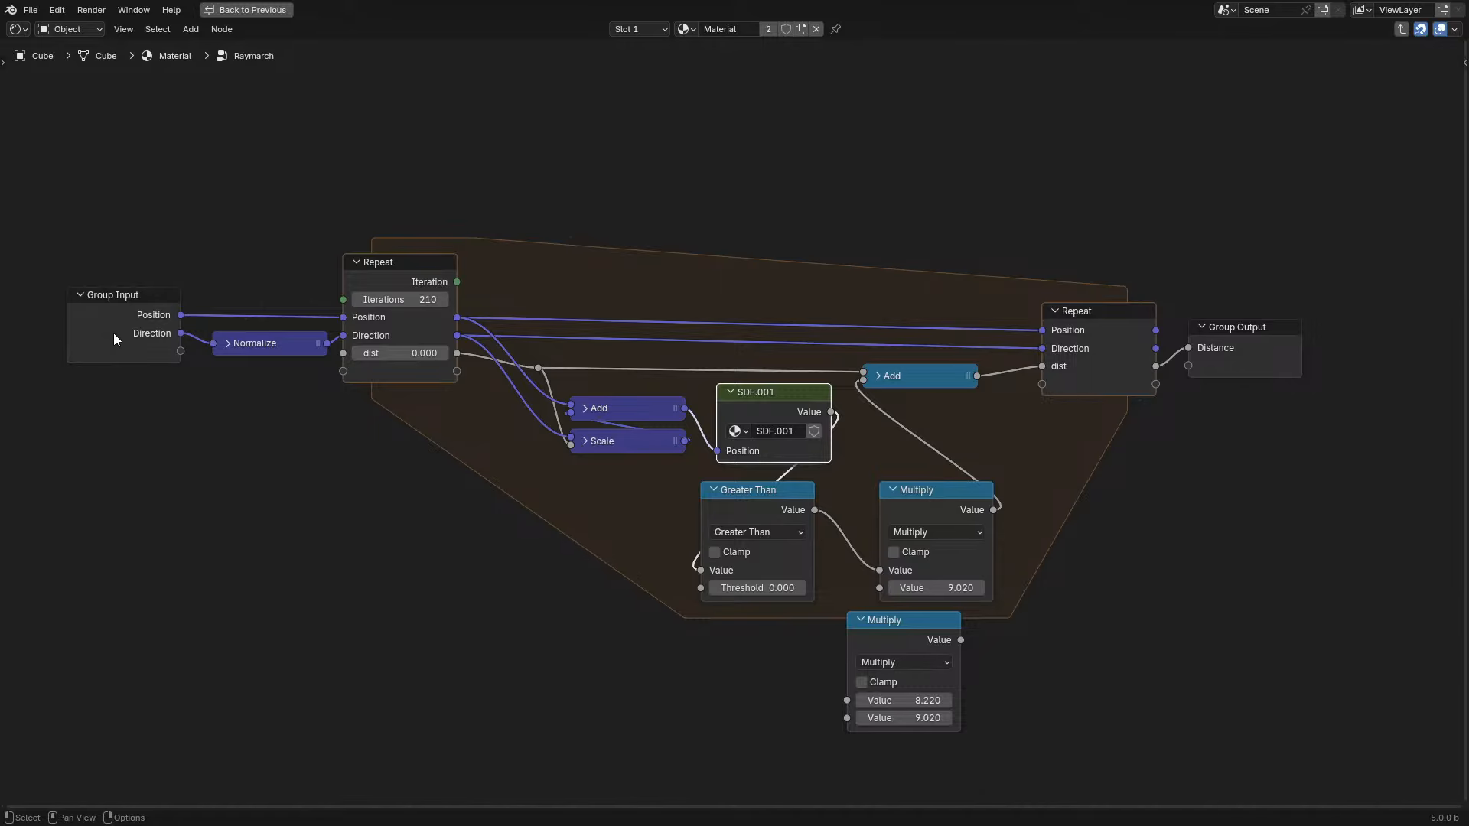
click(134, 328)
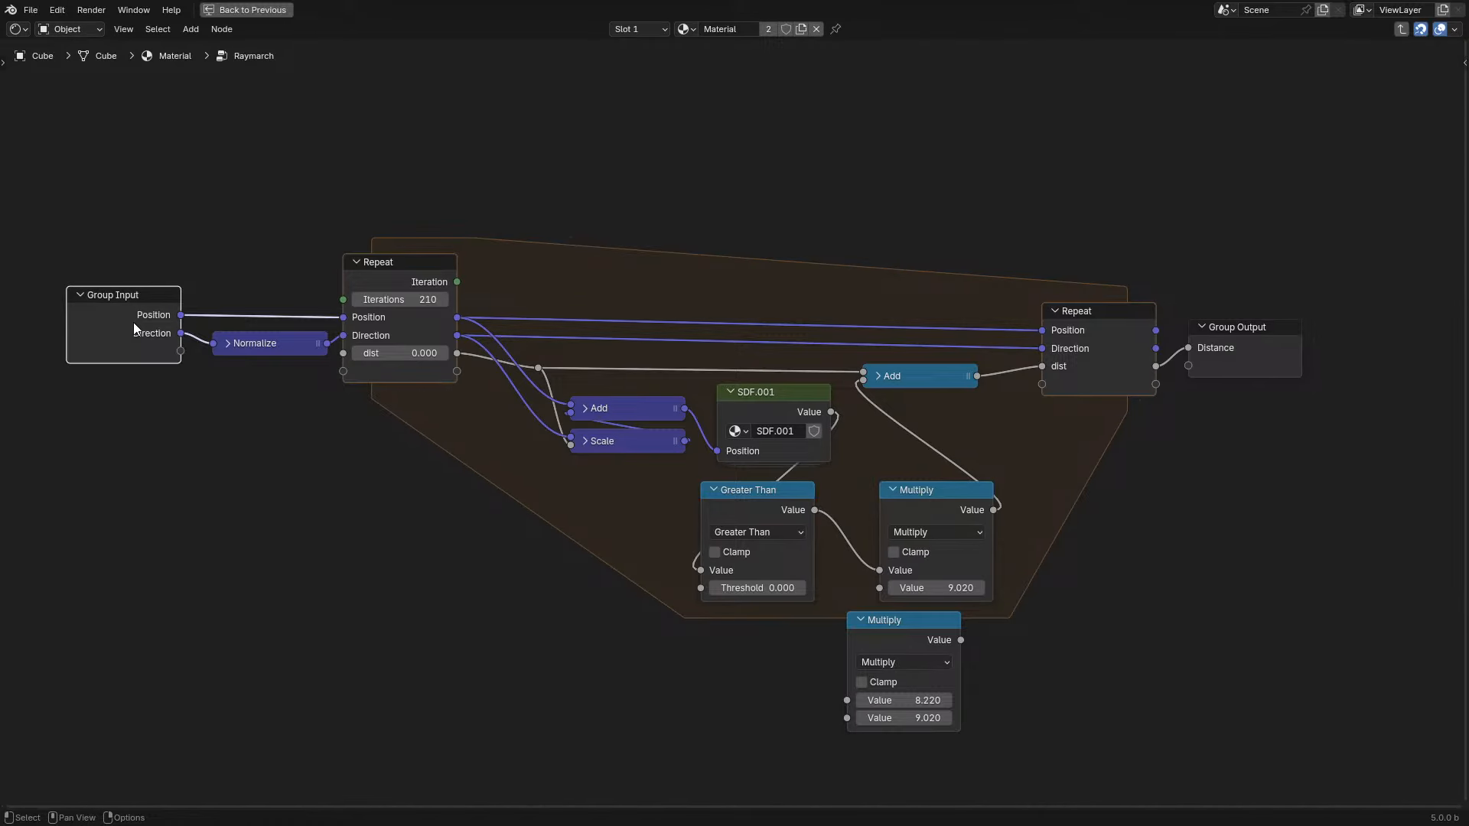
middle_drag(485, 452, 388, 426)
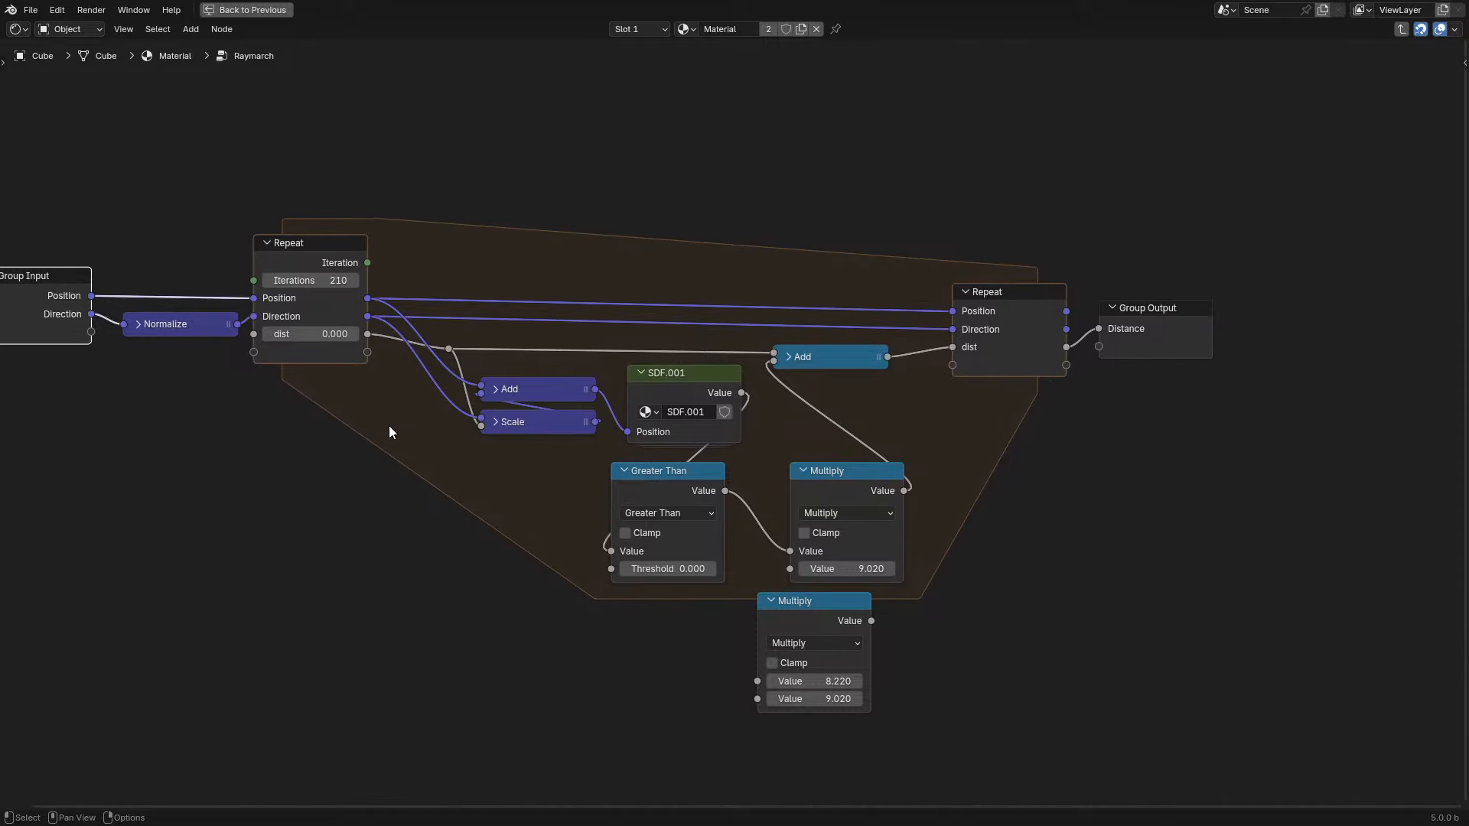
- Delete the unconnected Multiply node below the repeat zone and open the SDF.001 node group
scroll(788, 638, up, 1)
click(792, 641)
key(x)
click(658, 411)
key(Tab)
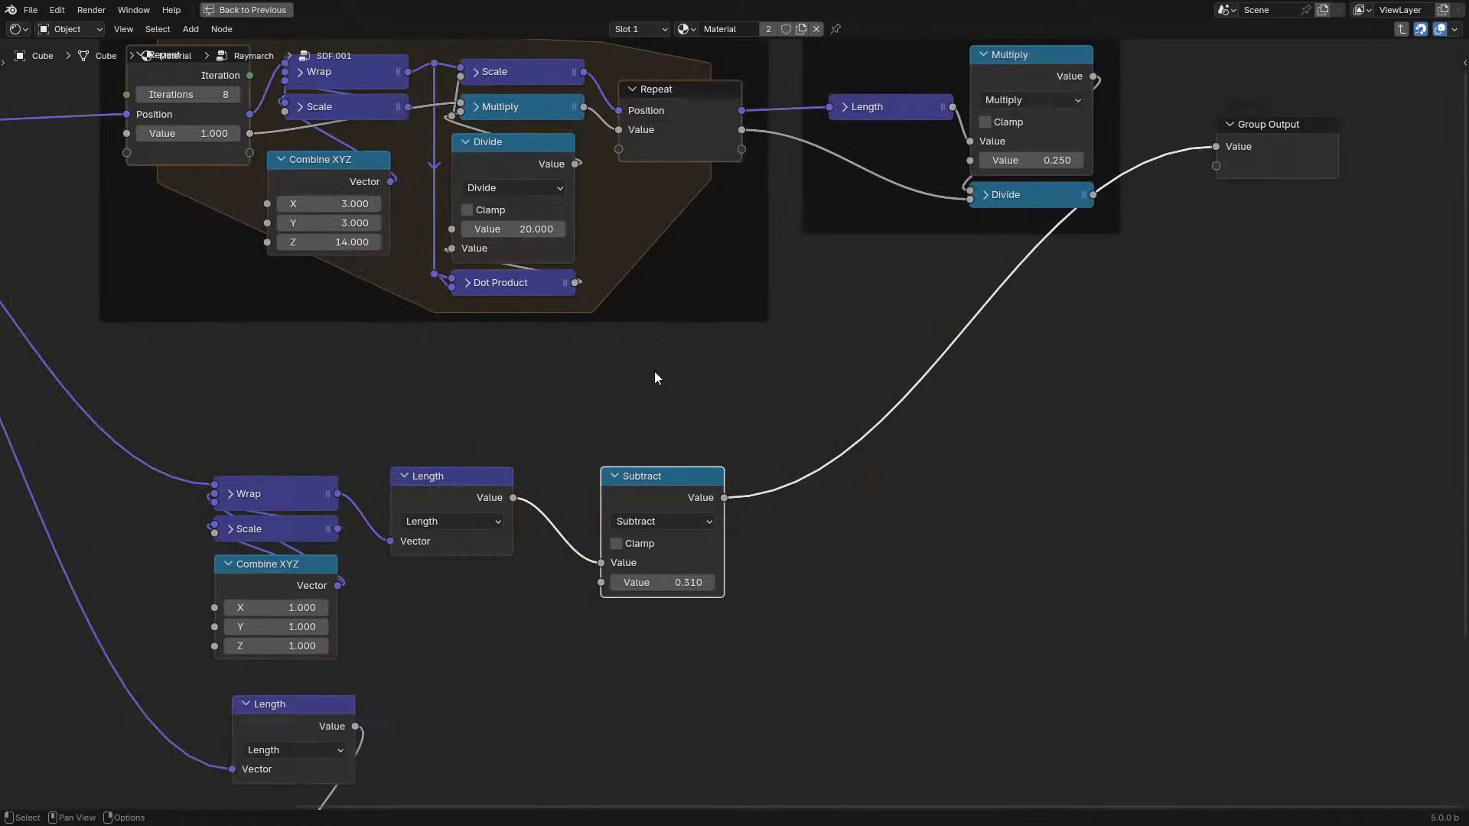
scroll(654, 371, down, 2)
middle_drag(457, 508, 556, 622)
drag(372, 170, 1033, 447)
key(g)
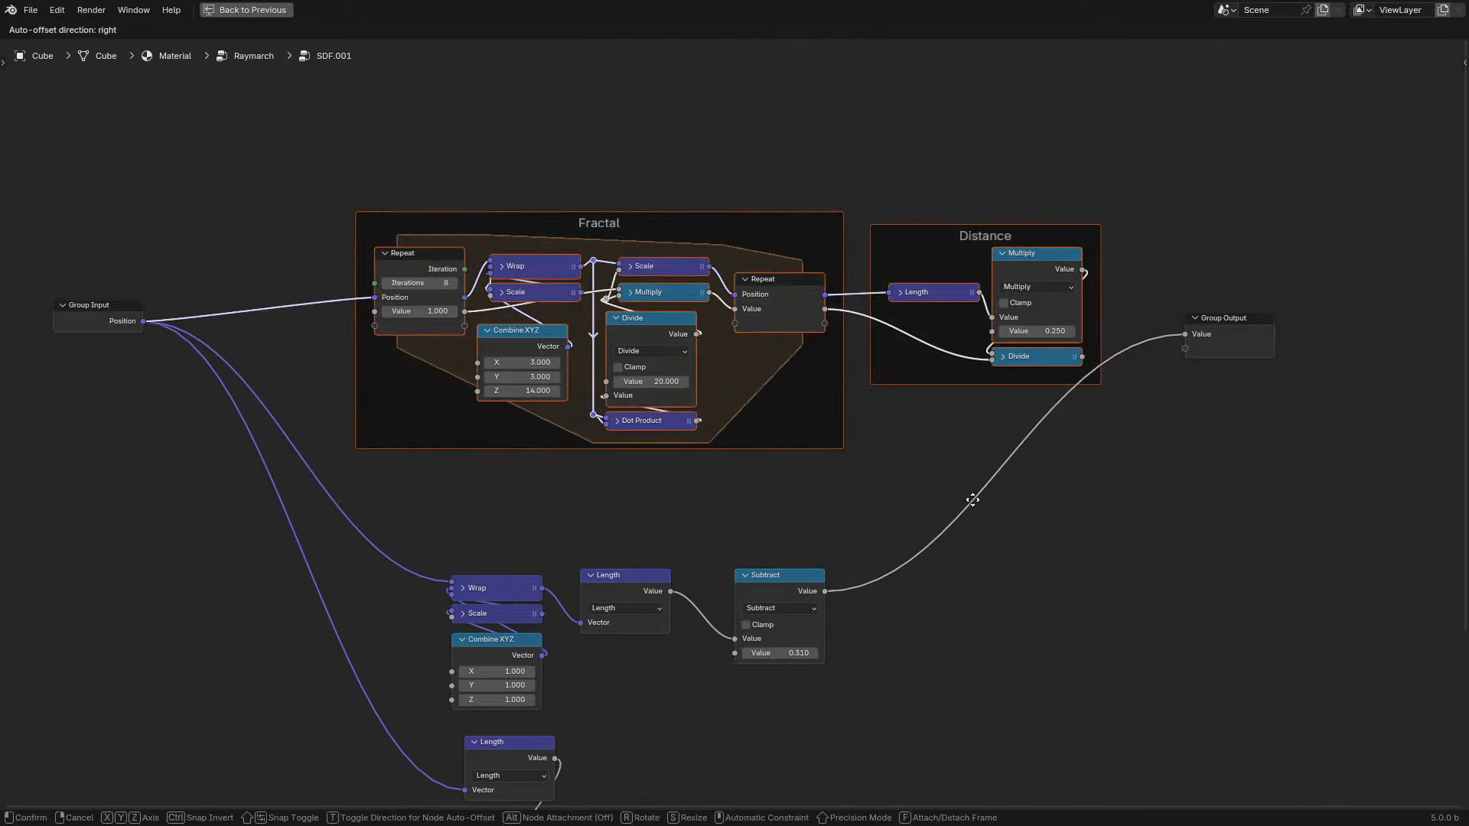
right_click(816, 405)
- Move the lower Combine XYZ node in front of the Wrap and Scale nodes it feeds
middle_drag(817, 422, 925, 230)
scroll(570, 484, up, 2)
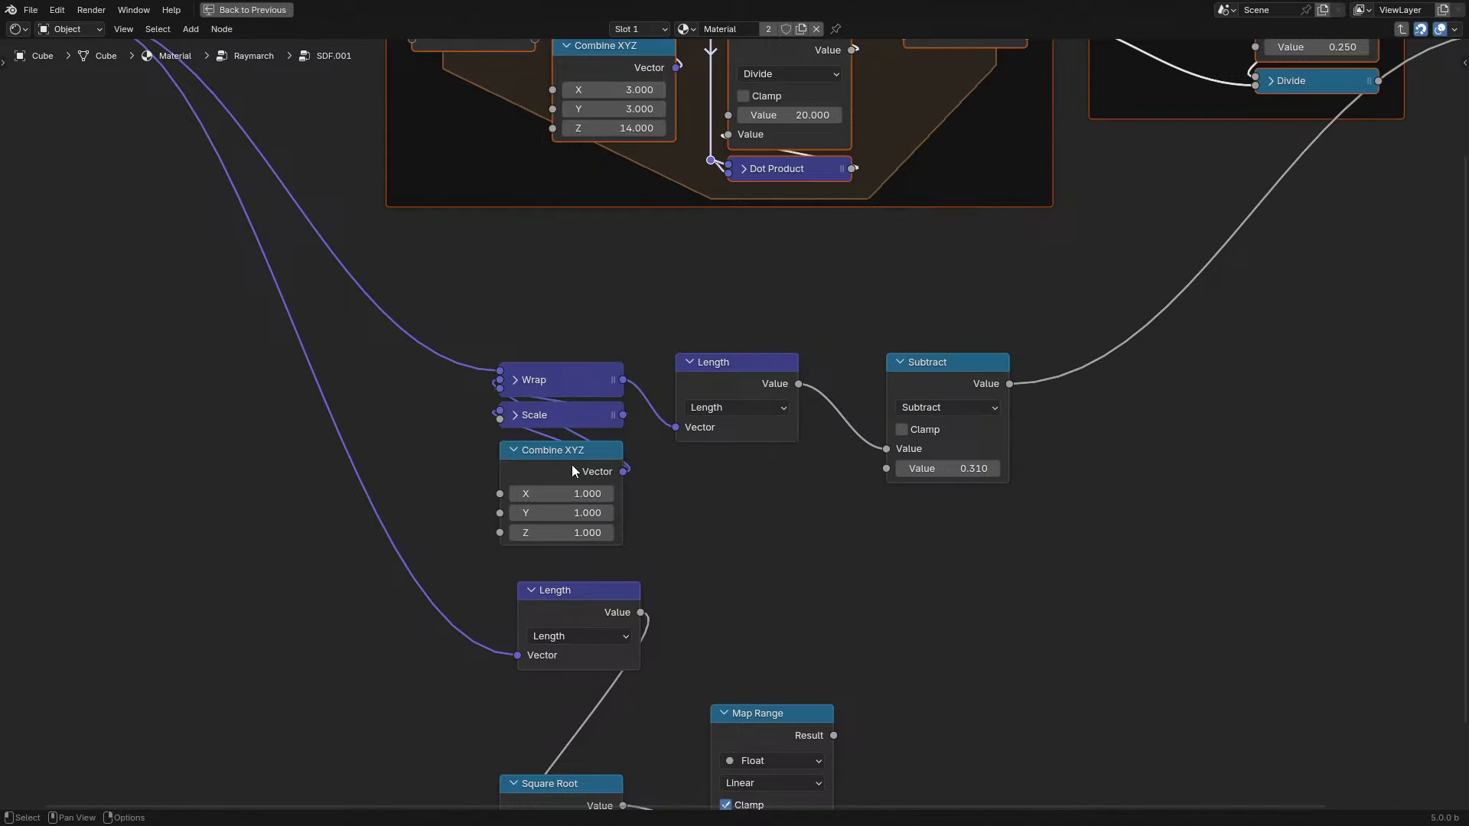
drag(572, 465, 417, 389)
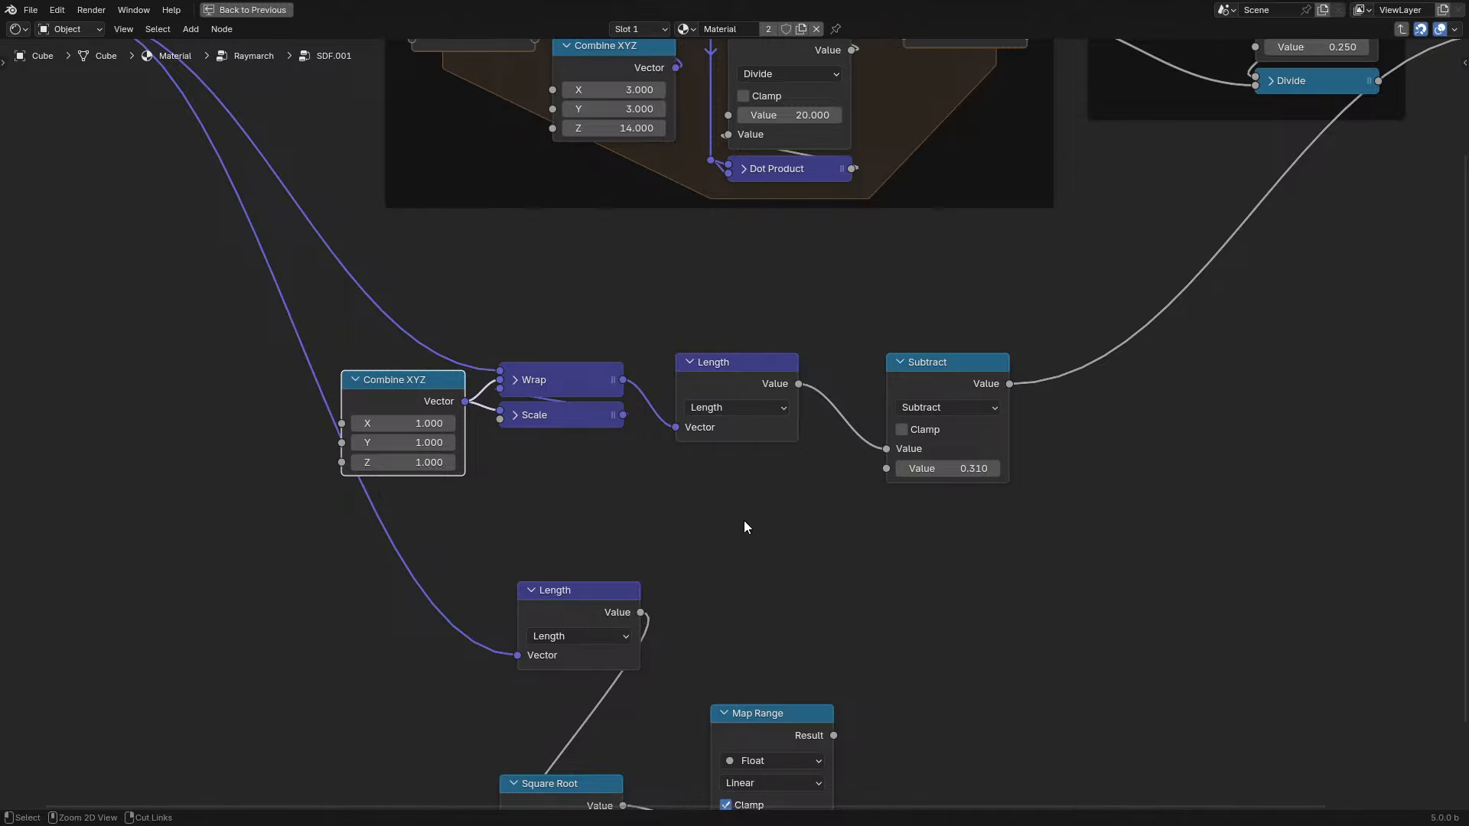
- Lower the Subtract node's value and inspect the repeated spheres in the panoramic view up close
key(ctrl+space)
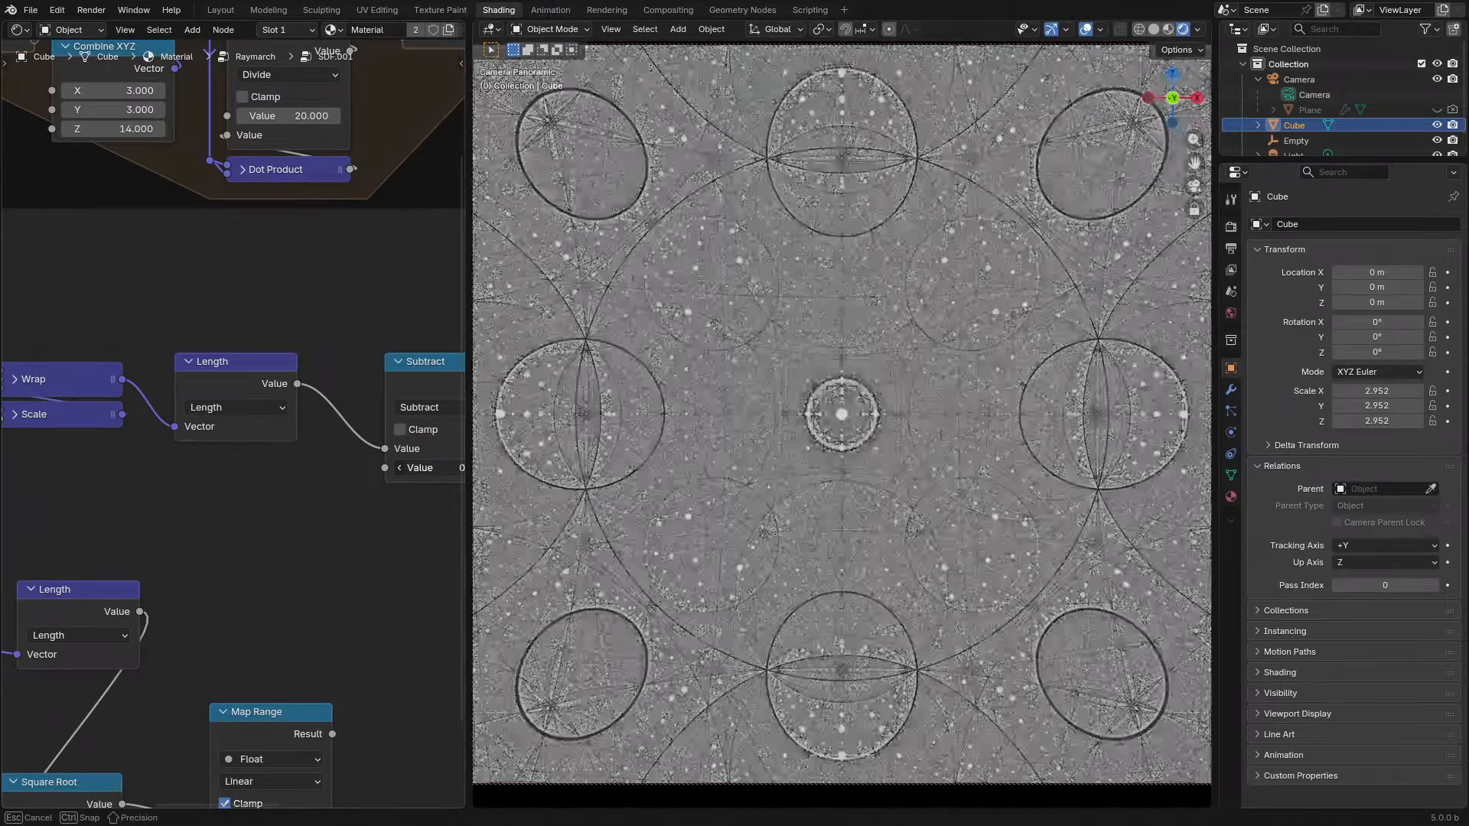
drag(431, 468, 430, 468)
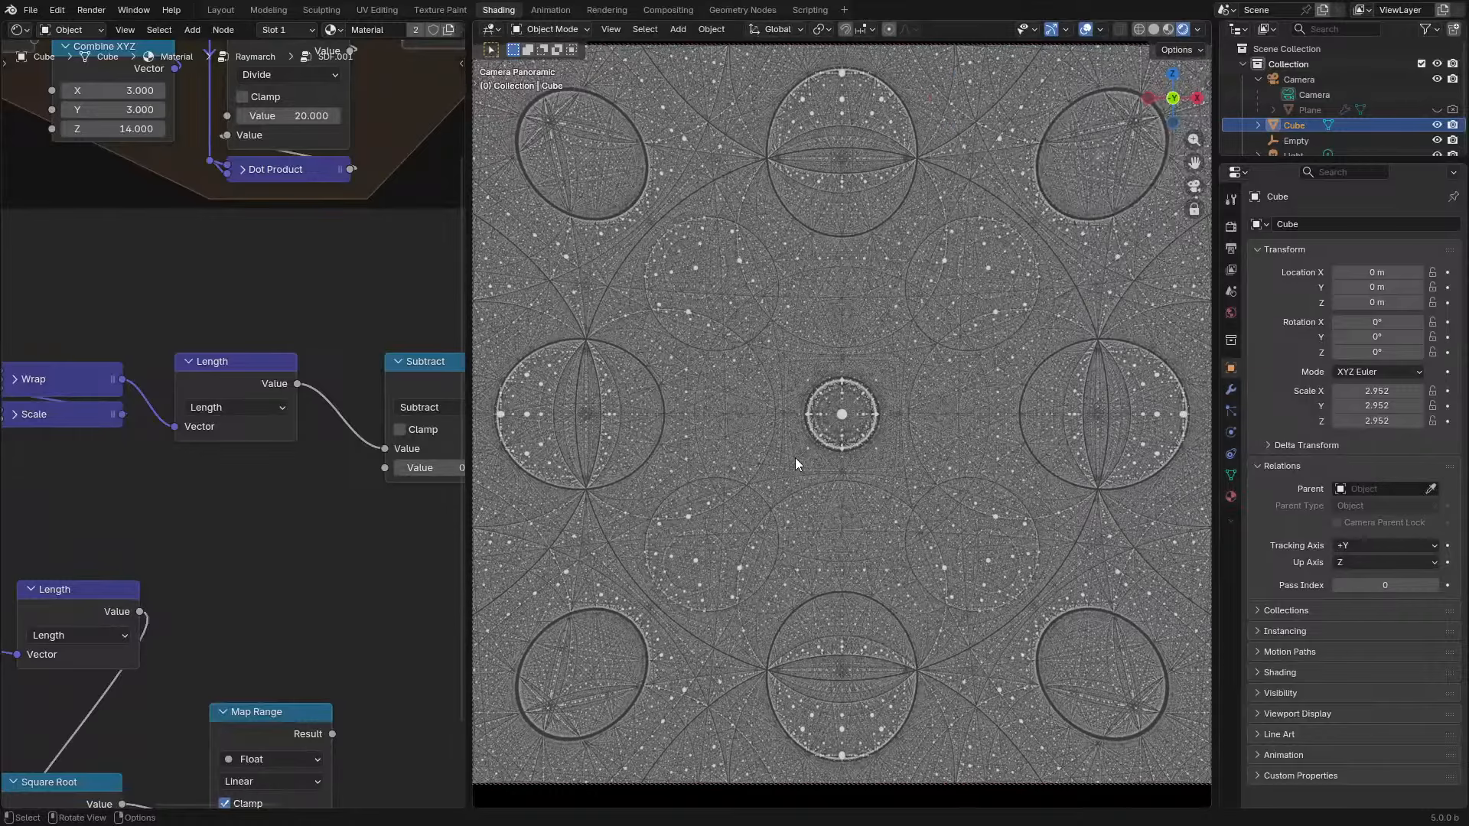
key(n)
key(n)
scroll(847, 369, up, 3)
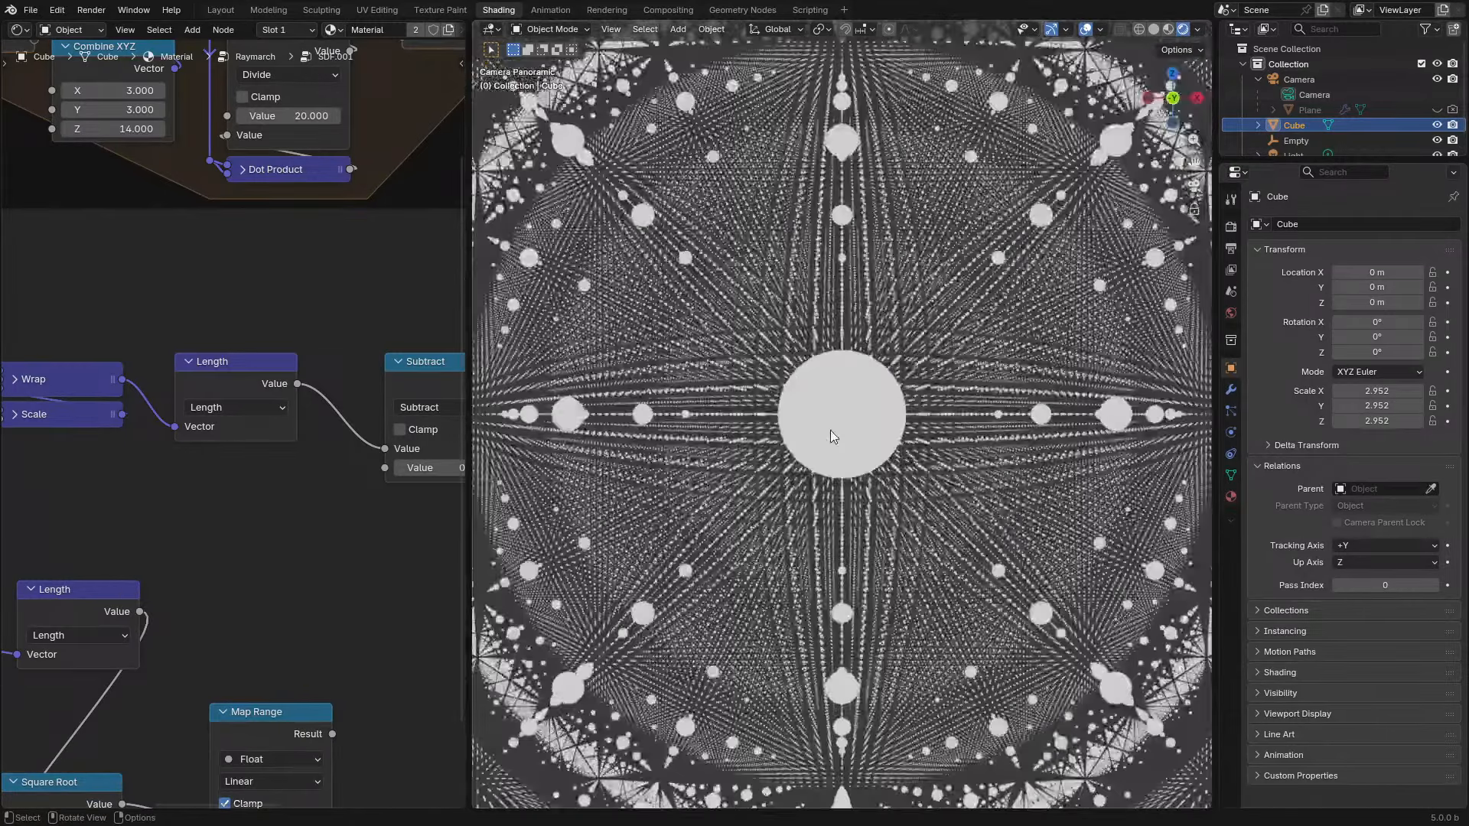
shift+middle_drag(831, 430, 1009, 303)
scroll(830, 378, up, 10)
shift+middle_drag(738, 481, 526, 40)
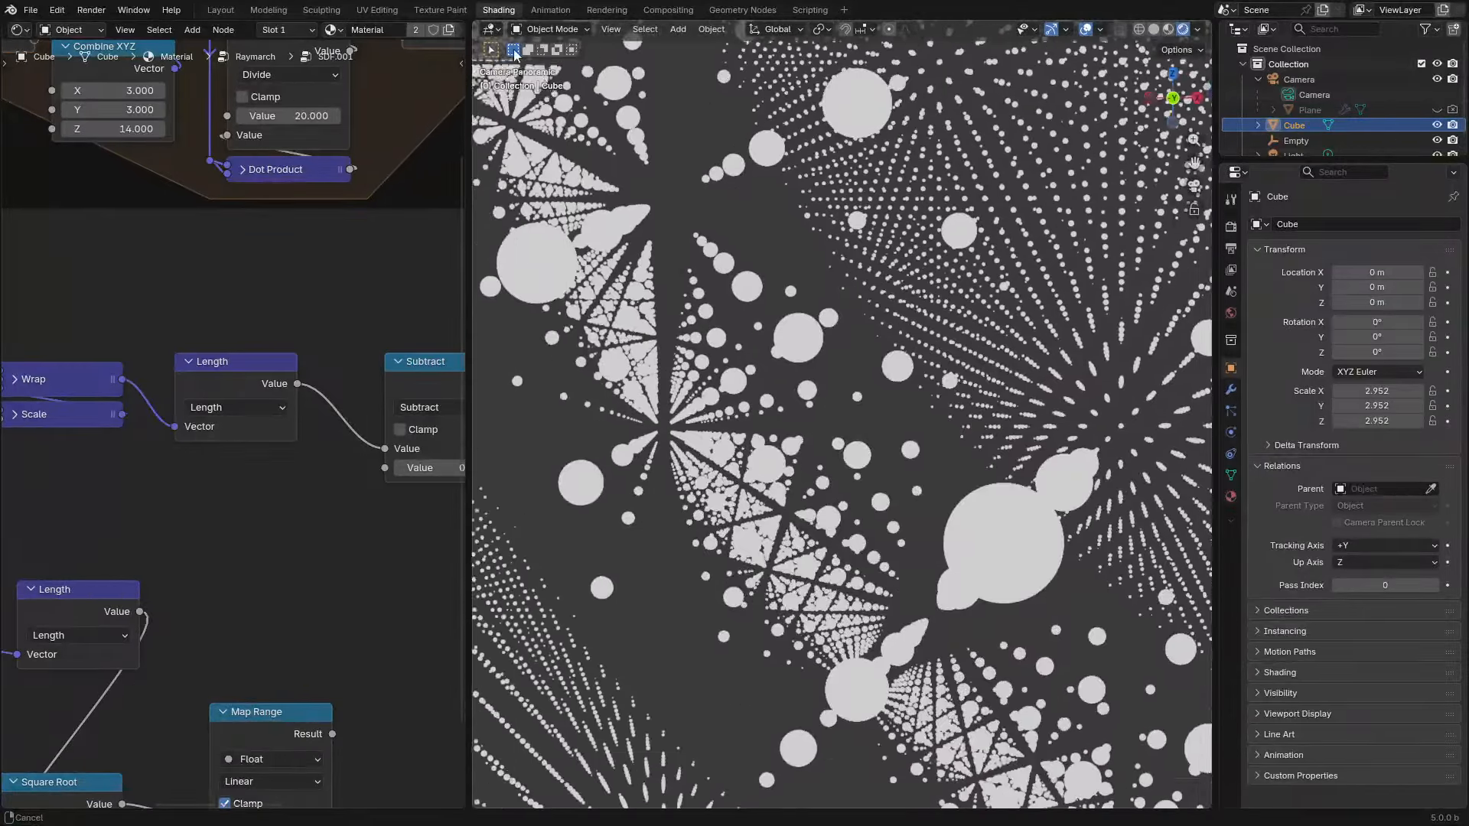
scroll(798, 334, down, 13)
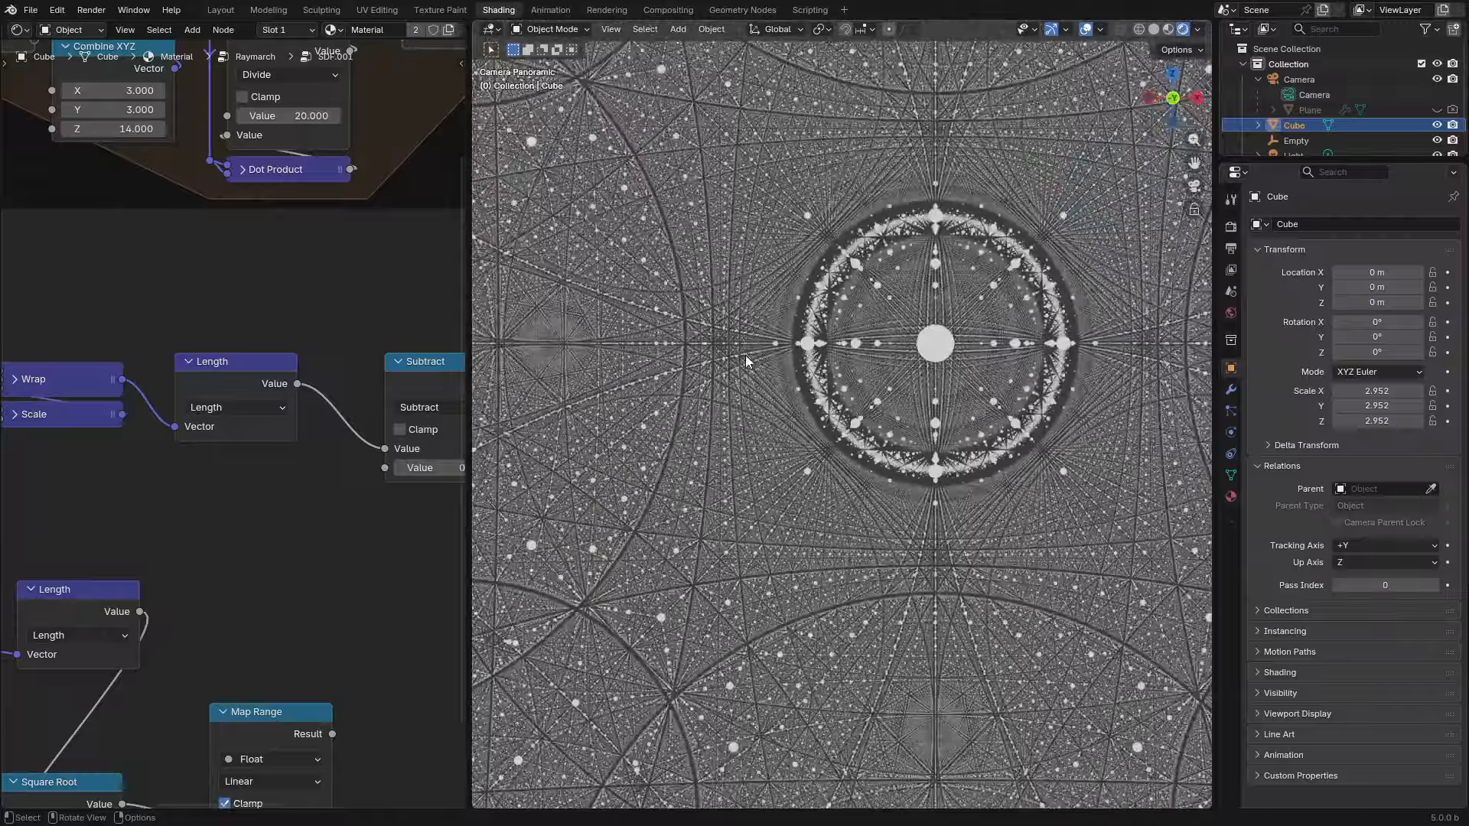
scroll(240, 437, down, 1)
- Set the Subtract node's value to 0.160 and view the whole panoramic sphere pattern
drag(420, 464, 440, 465)
scroll(816, 388, down, 5)
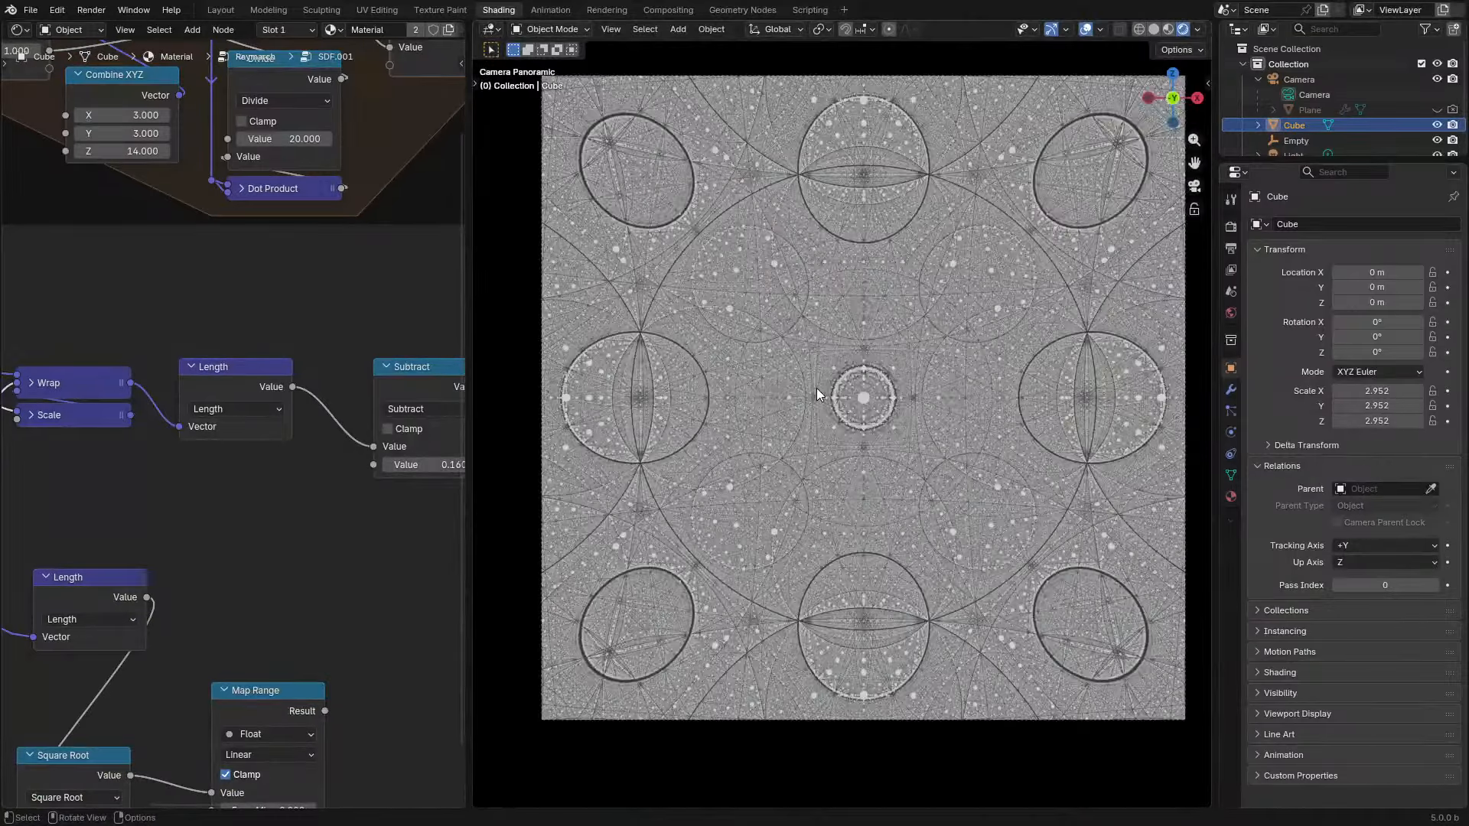
scroll(815, 388, up, 1)
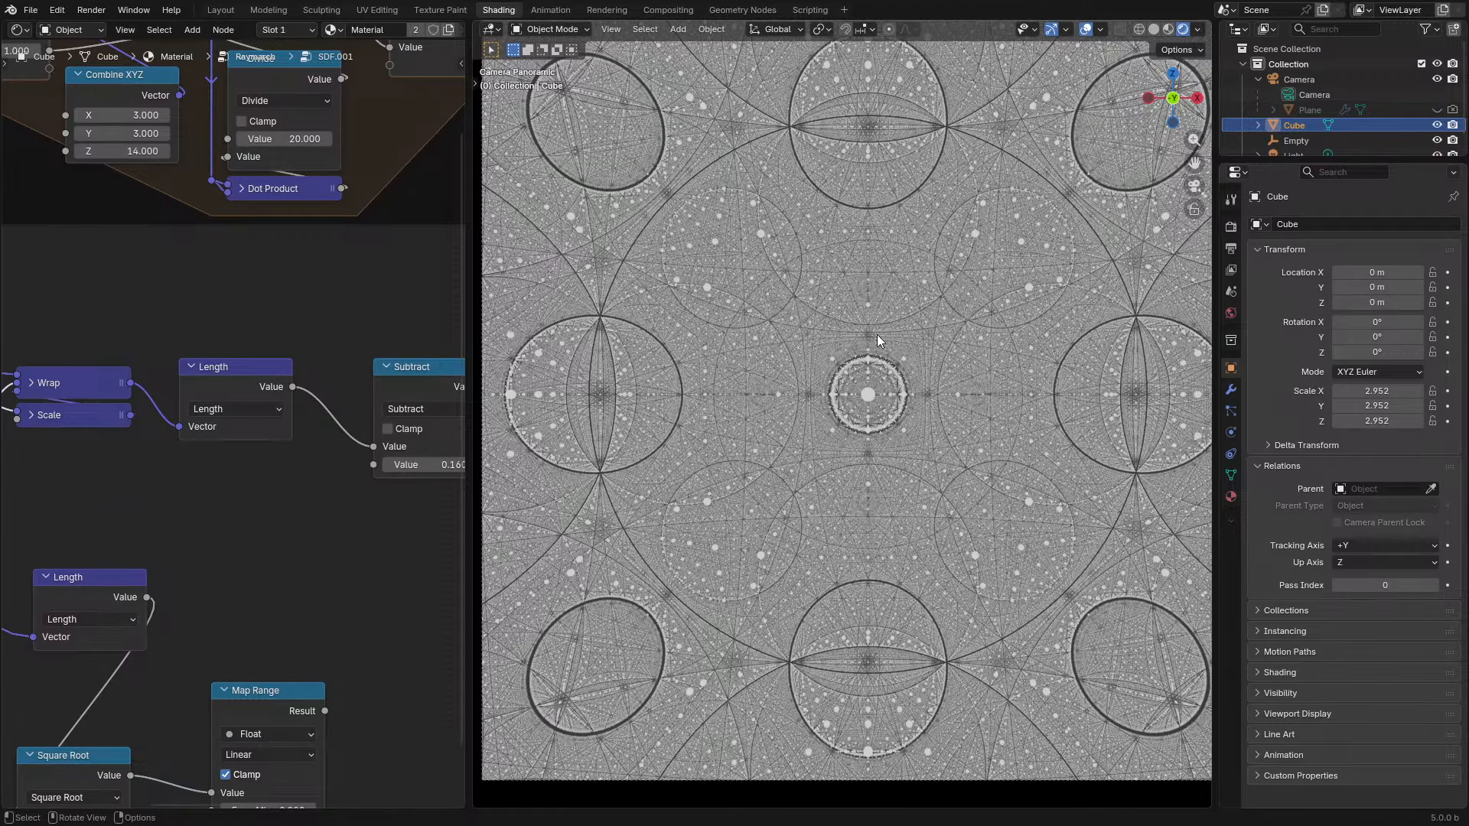
shift+middle_drag(824, 328, 826, 328)
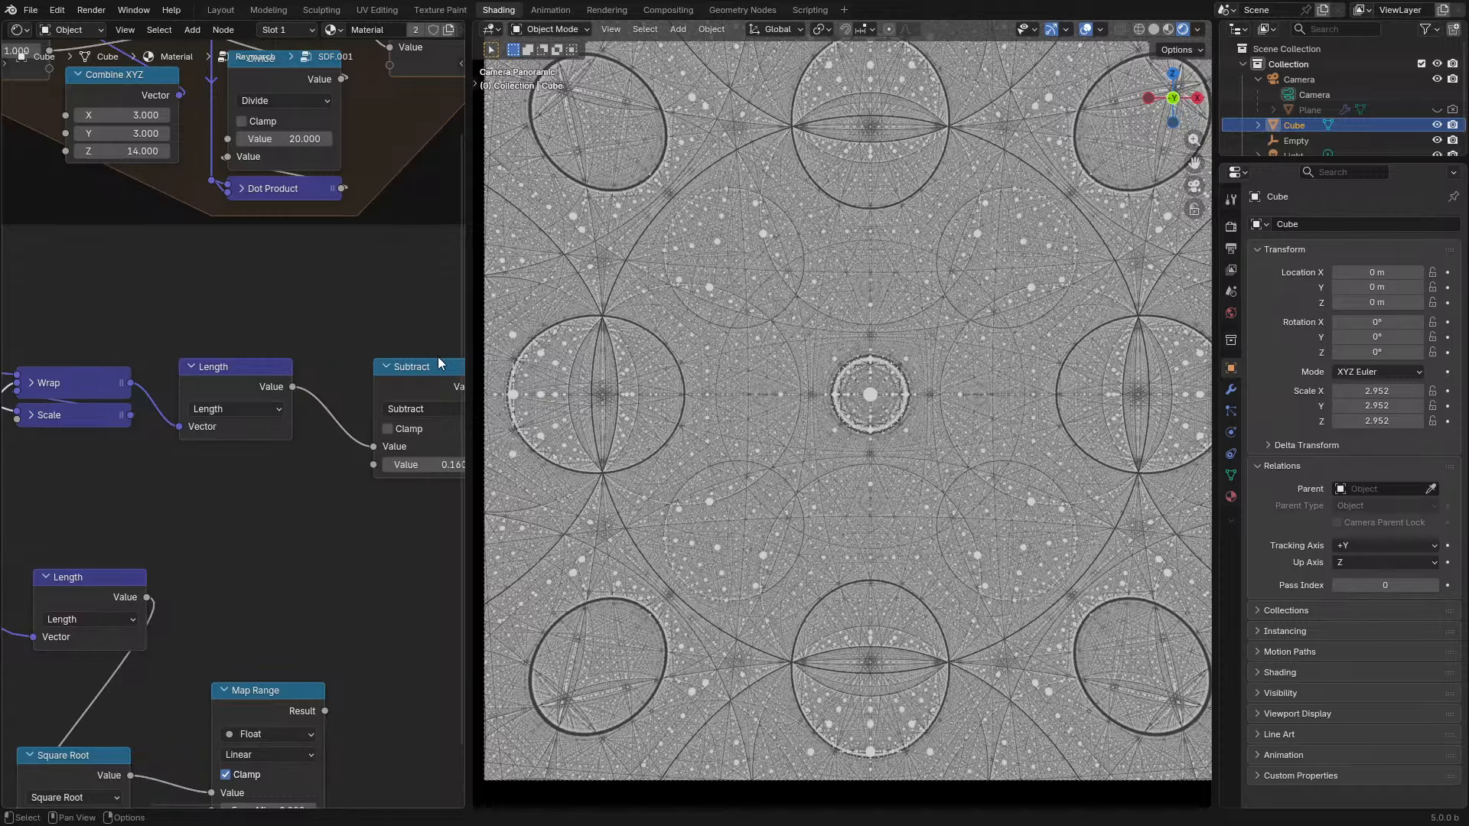
- Connect the Divide node in the Distance frame to the Group Output's Value in place of the Subtract node
middle_drag(440, 363, 387, 371)
scroll(207, 399, up, 1)
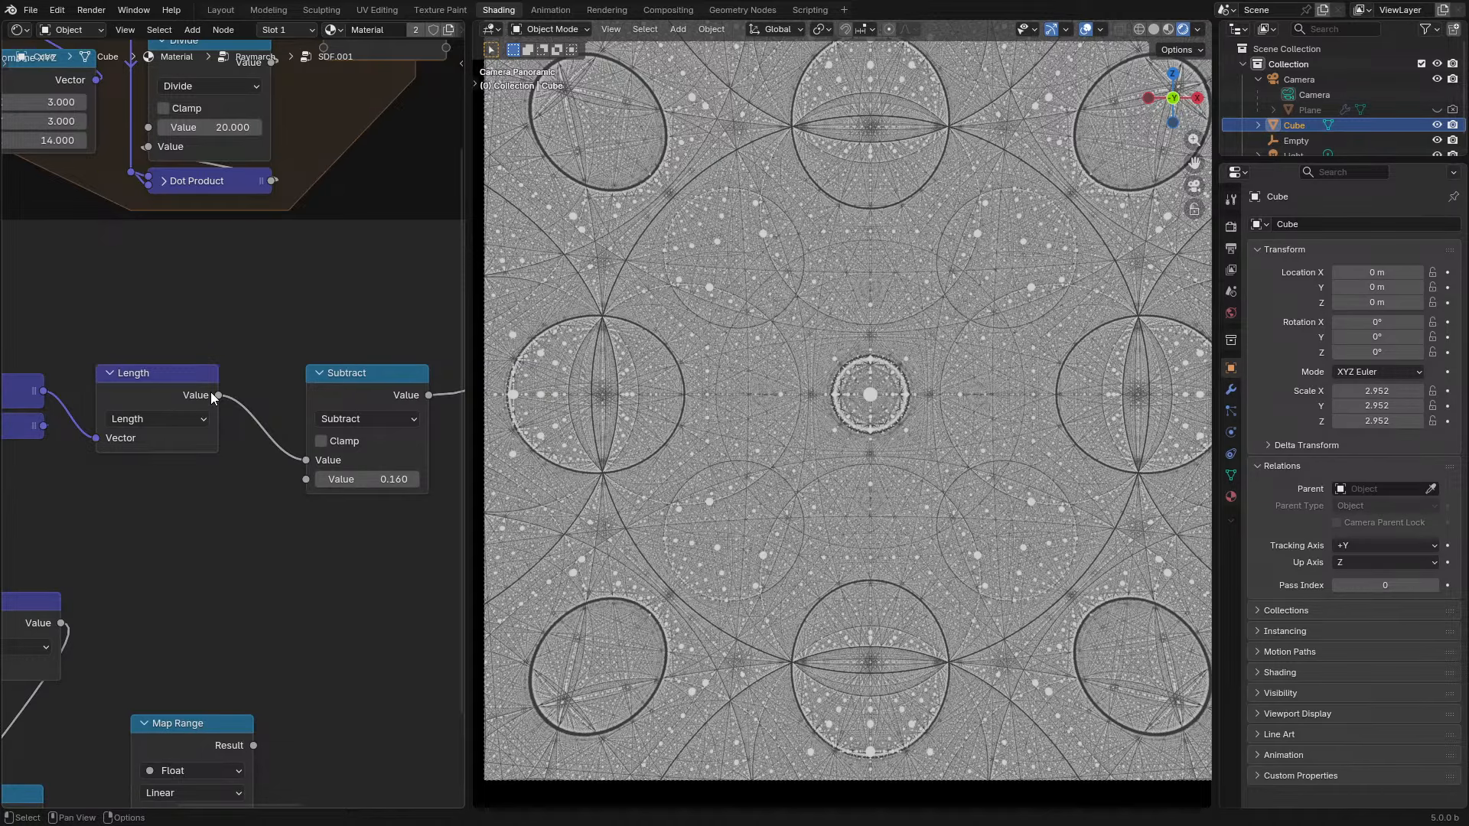
scroll(210, 392, down, 2)
middle_drag(181, 456, 308, 598)
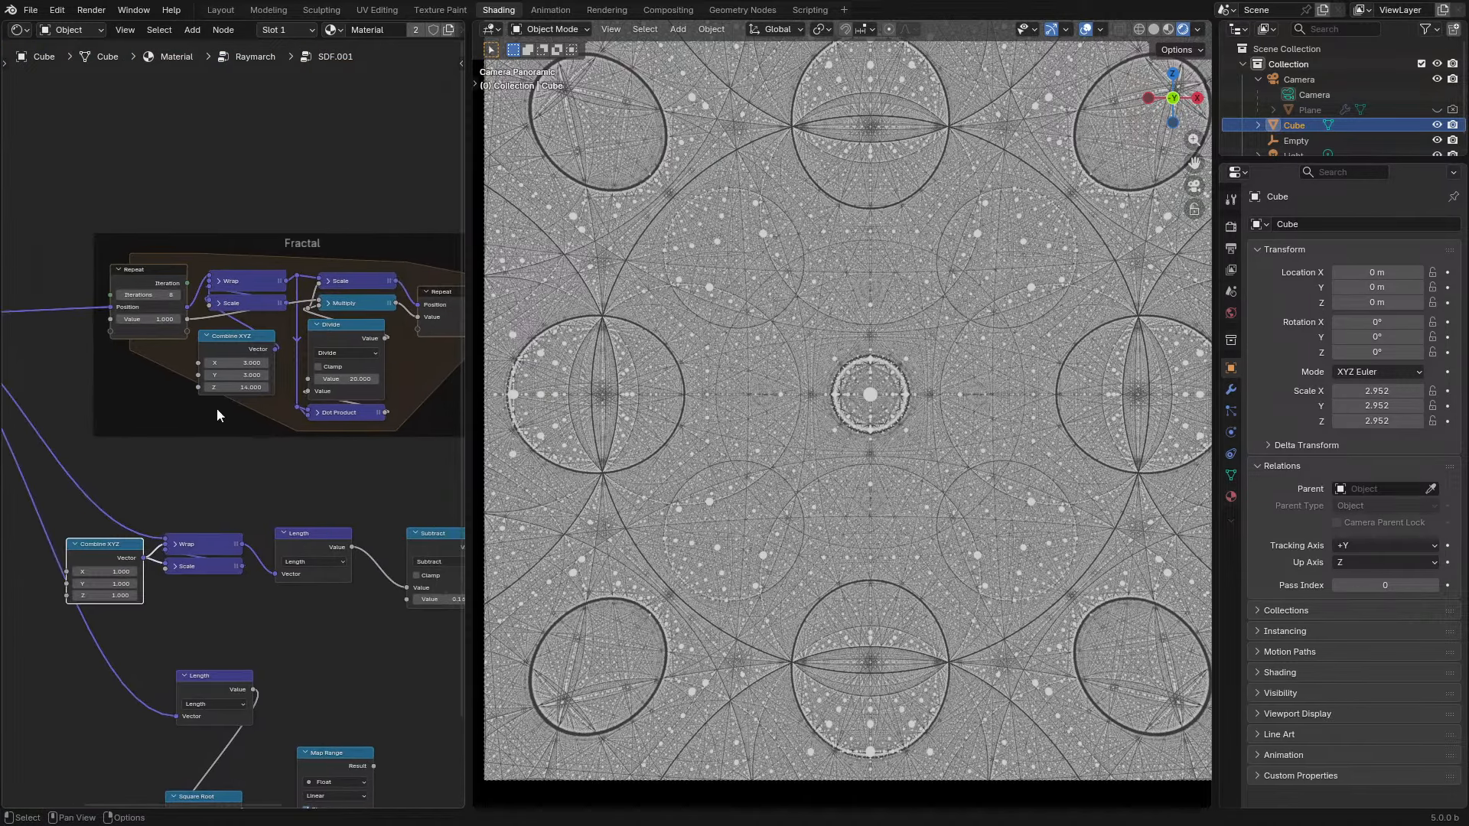
middle_drag(215, 376, 106, 386)
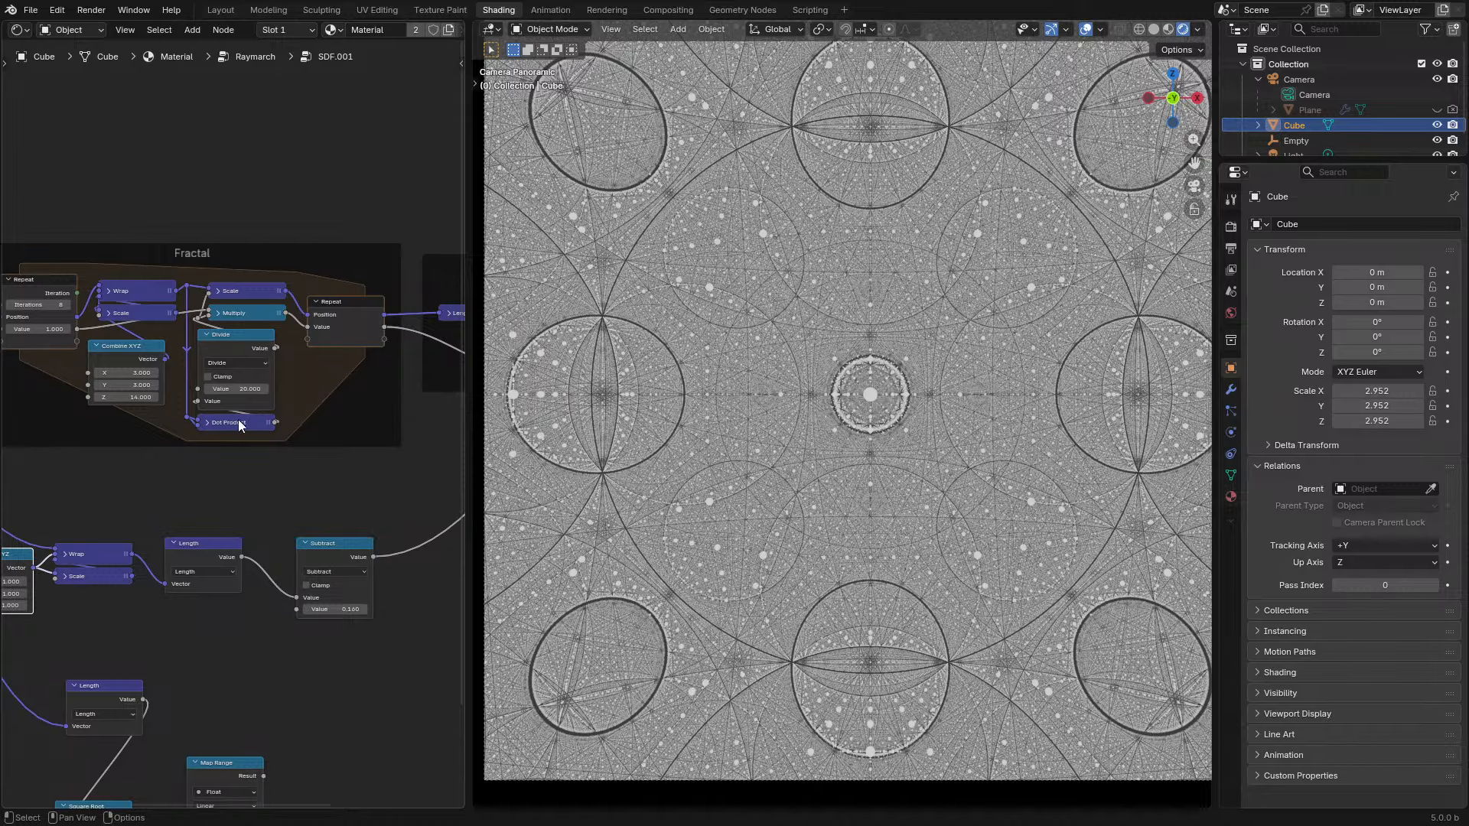
middle_drag(324, 419, 4, 463)
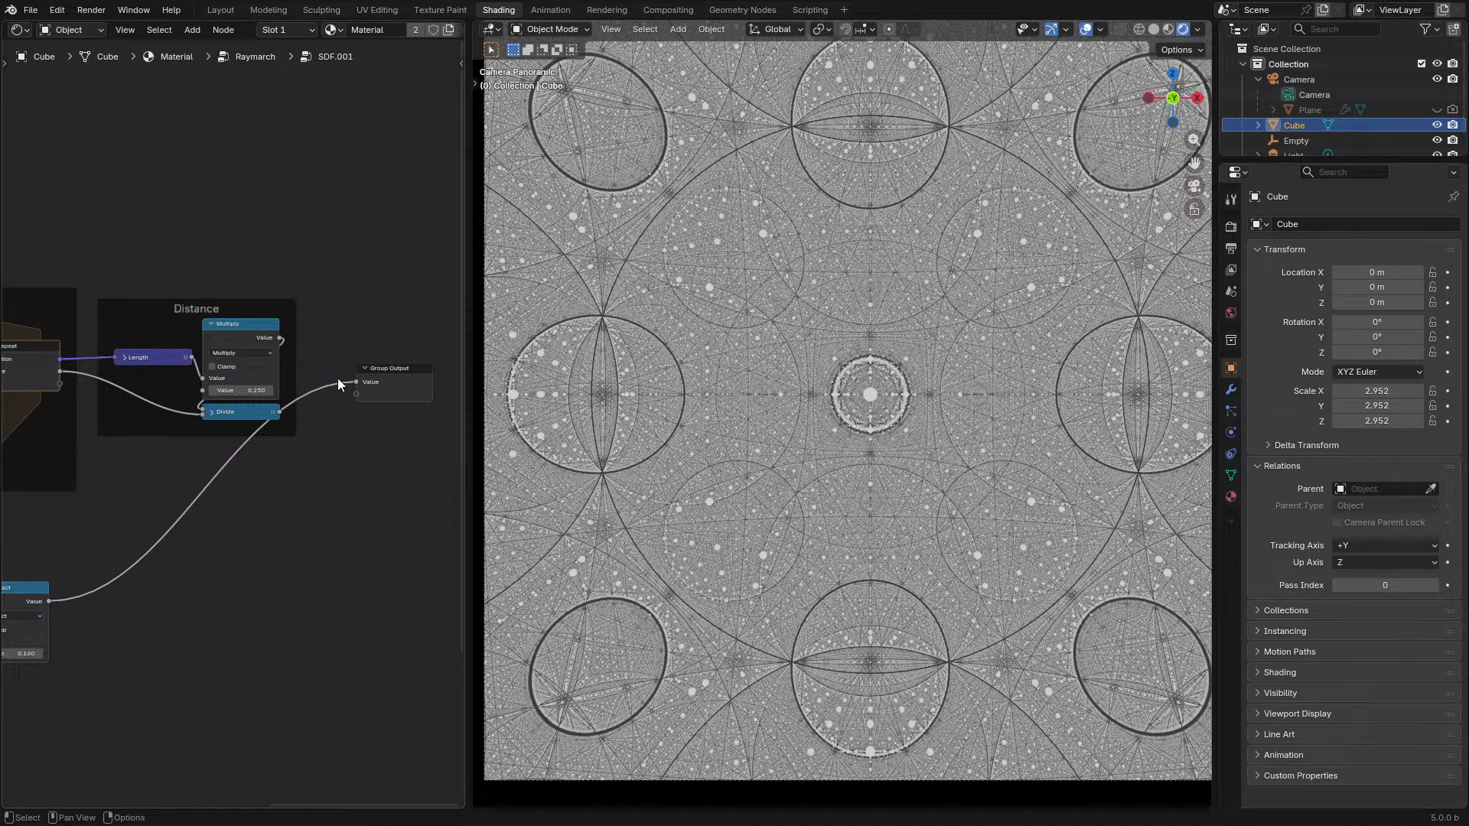
drag(280, 412, 354, 381)
middle_drag(266, 430, 351, 451)
scroll(351, 452, up, 3)
mouse_move(350, 437)
mouse_down()
mouse_move(351, 467)
mouse_move(350, 438)
mouse_move(342, 447)
mouse_up()
scroll(343, 447, down, 1)
key(ctrl+space)
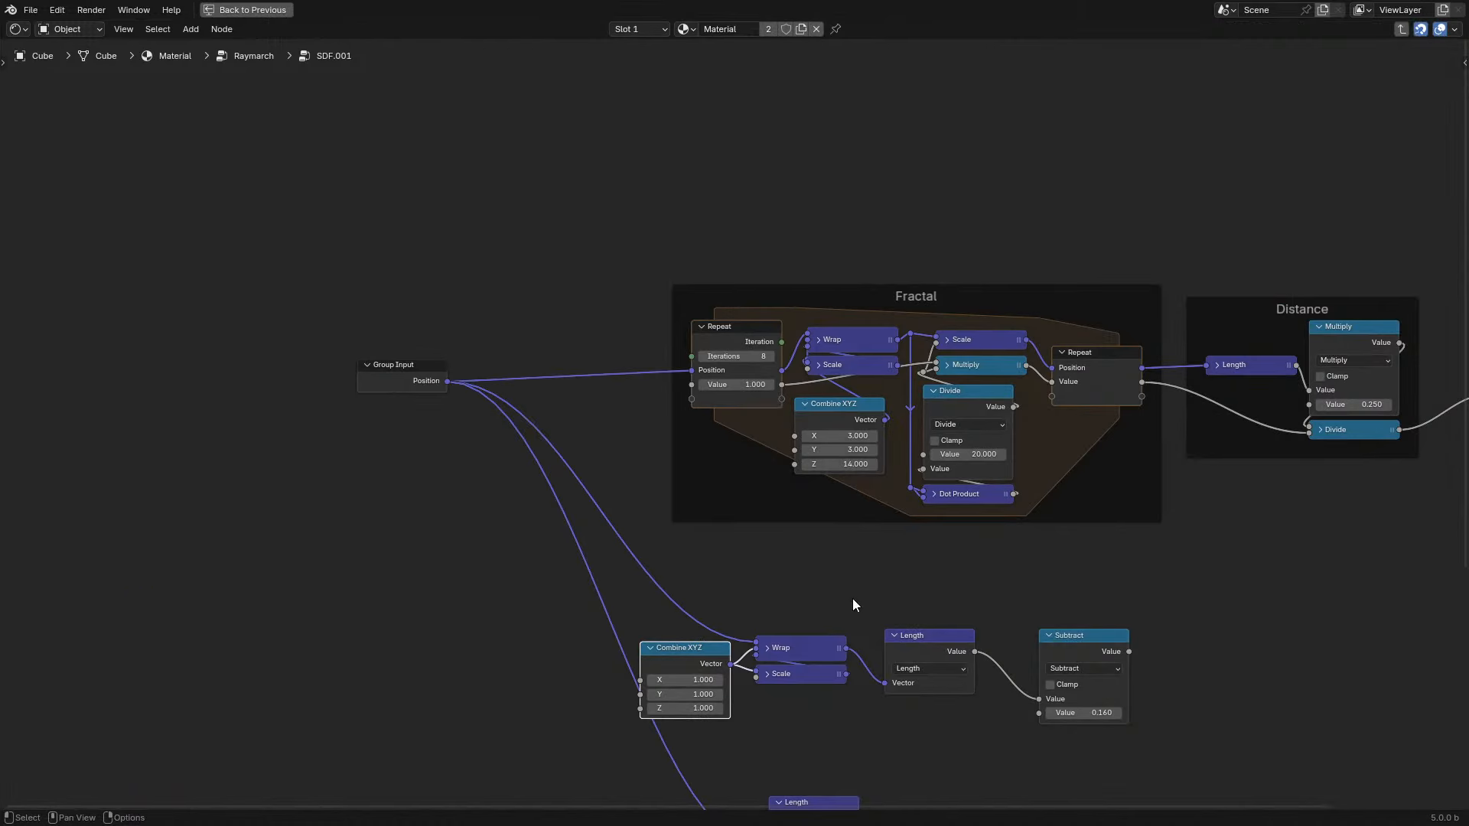
middle_drag(1033, 721, 395, 552)
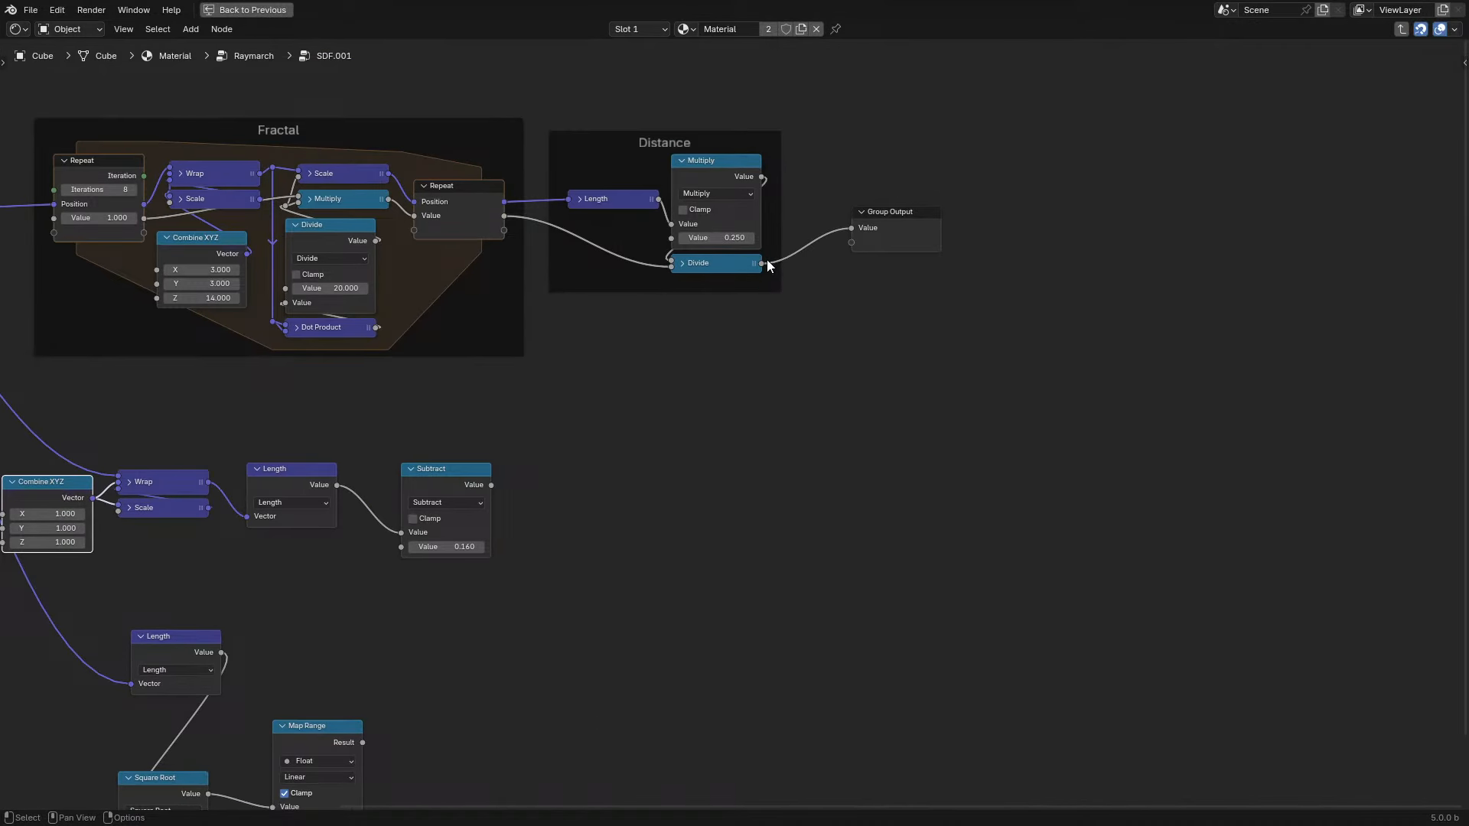
key(shift+a)
text(subtr)
key(Return)
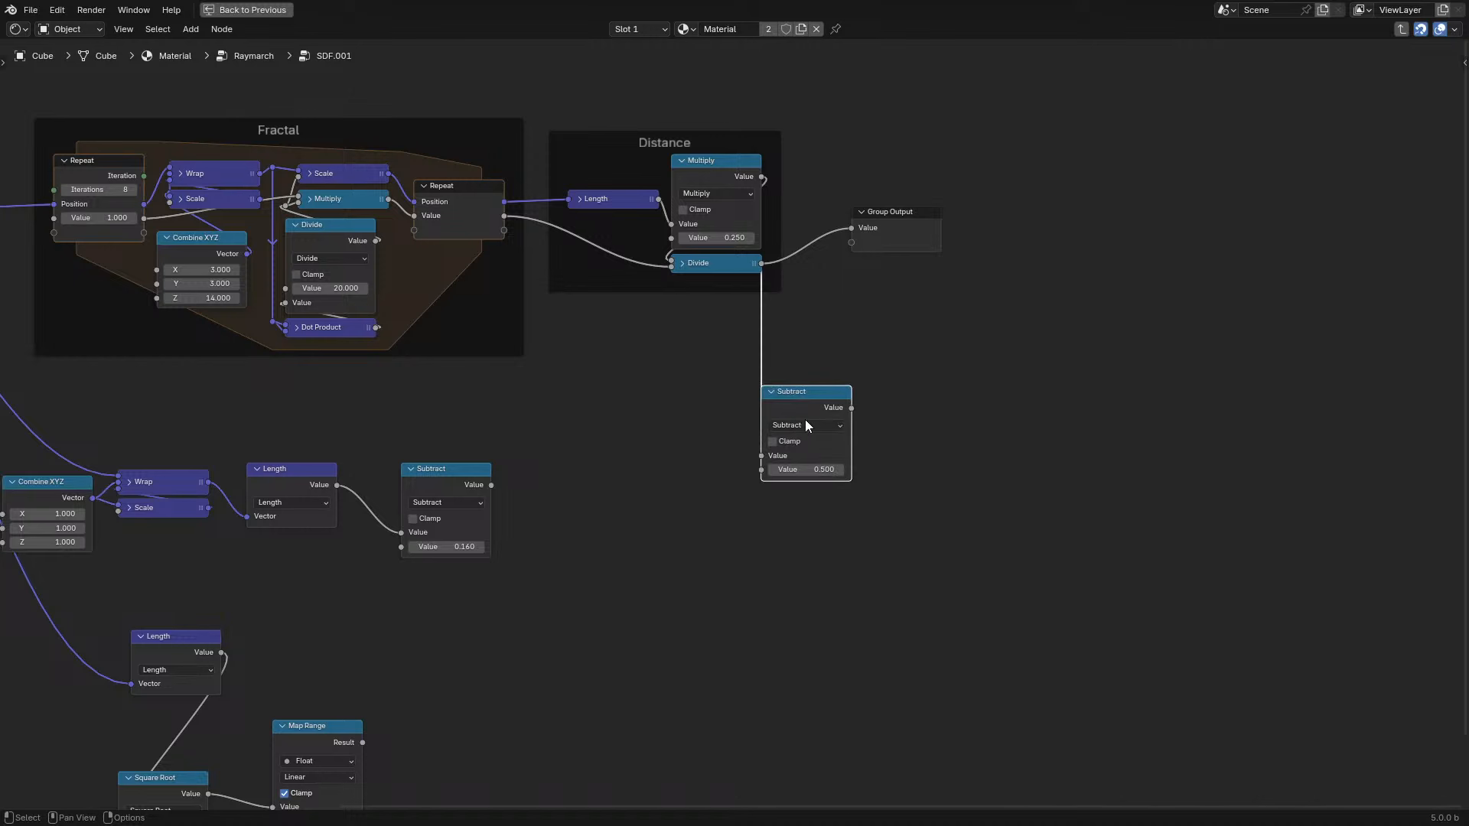
key(ctrl+z)
- Add a Mix node with its A input fed by the Divide node in the Distance frame
drag(762, 263, 838, 364)
text(mix)
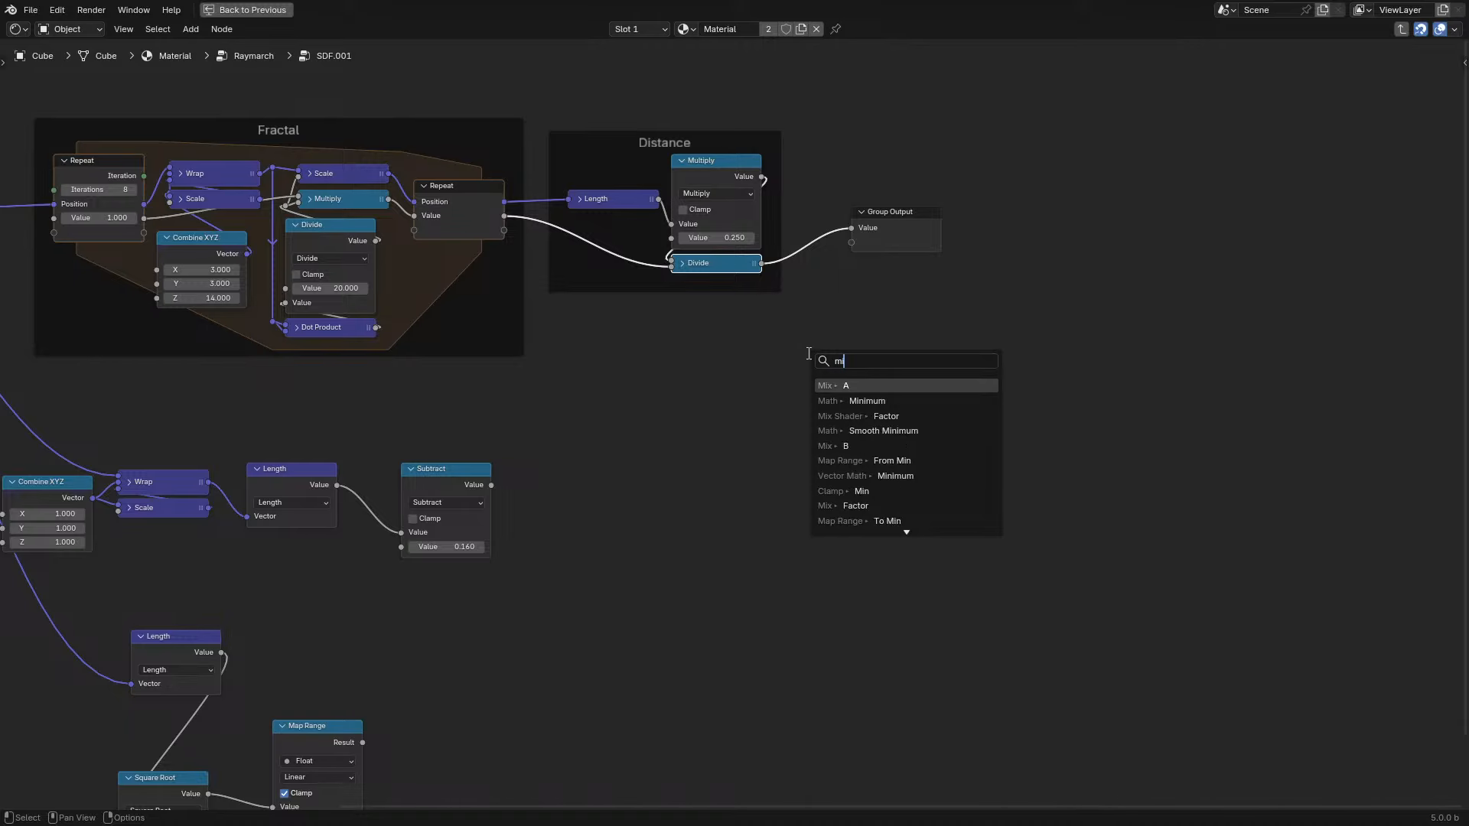
click(829, 386)
scroll(315, 713, down, 1)
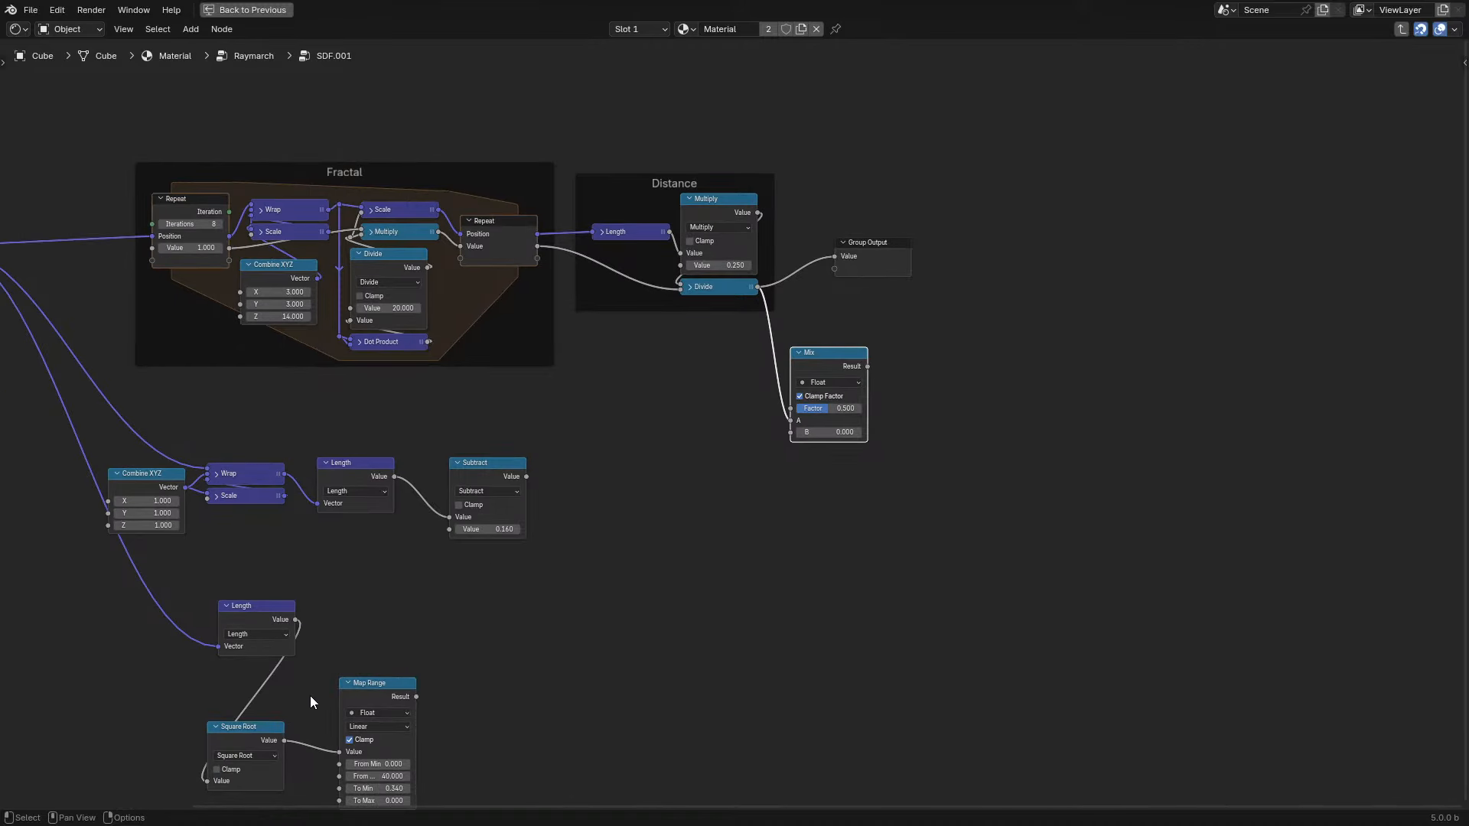
- Add a Greater Than node between the lower Length node and the Mix factor, with a threshold of 50
drag(295, 620, 792, 412)
text(gre)
key(Return)
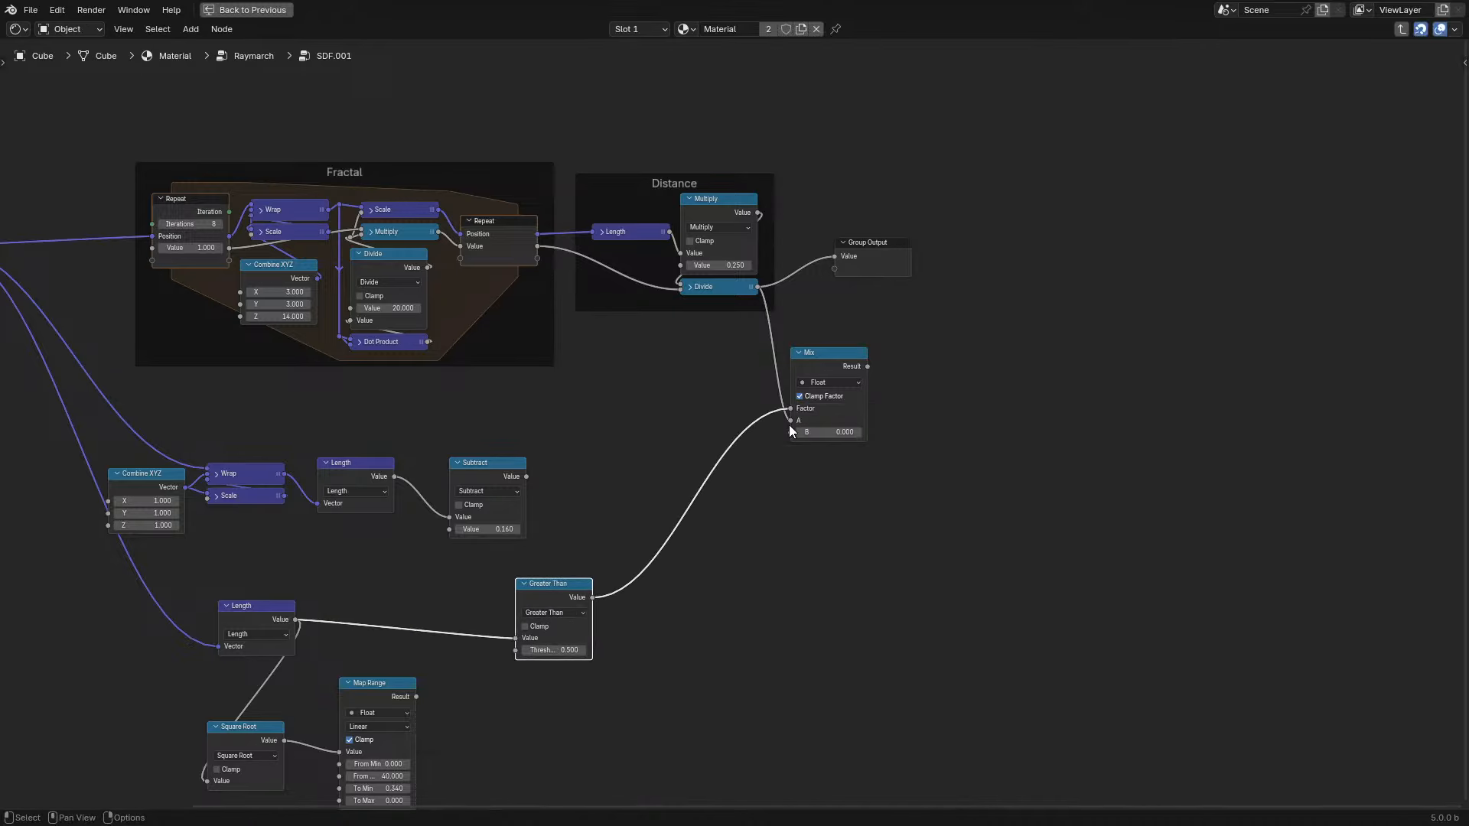
click(561, 648)
key(Return)
- Connect the Mix result to the Group Output and set the Mix node's B value to 1000
drag(867, 366, 833, 282)
text(100)
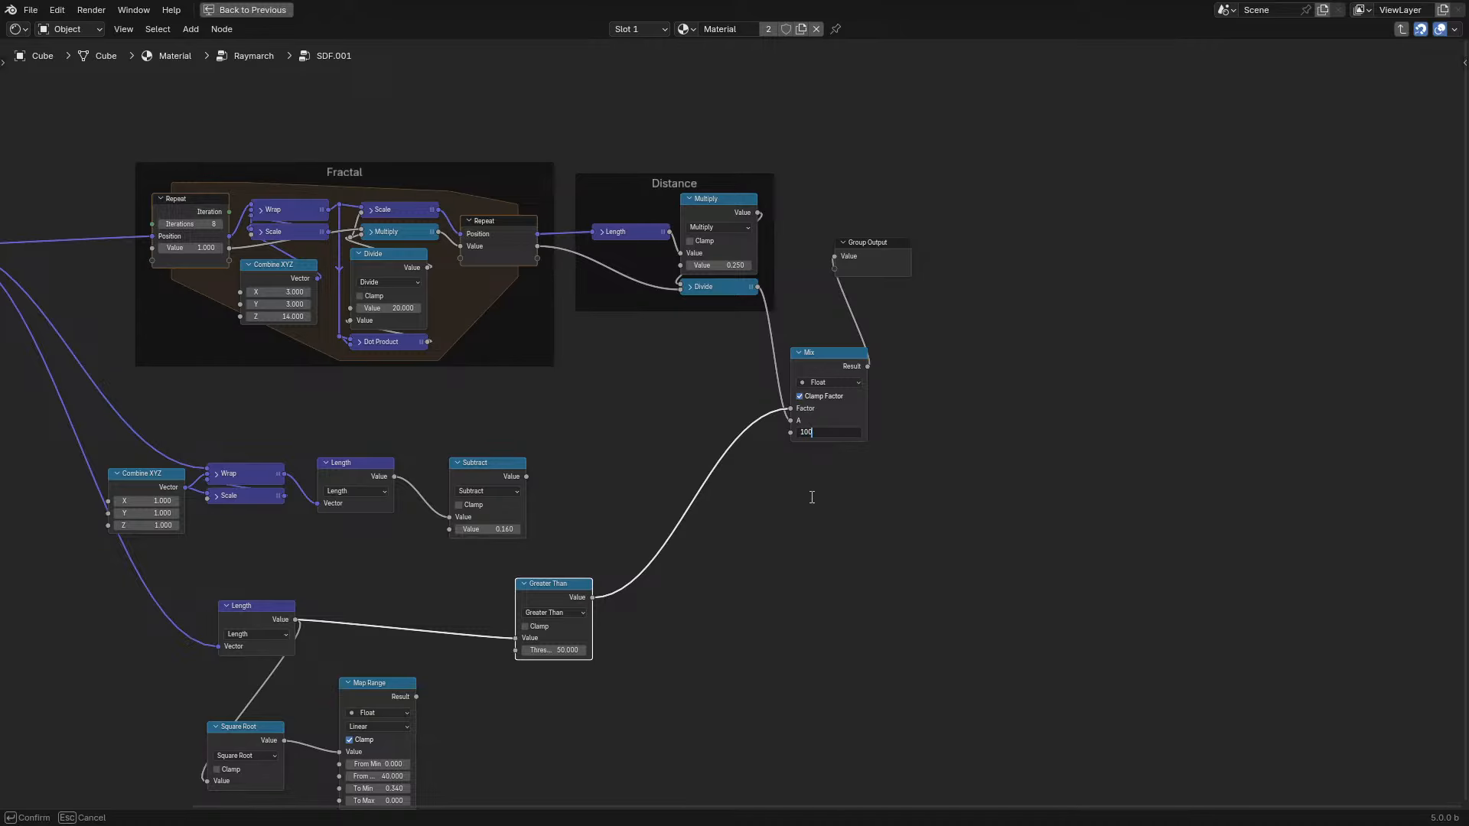
text(0)
key(Return)
key(ctrl+space)
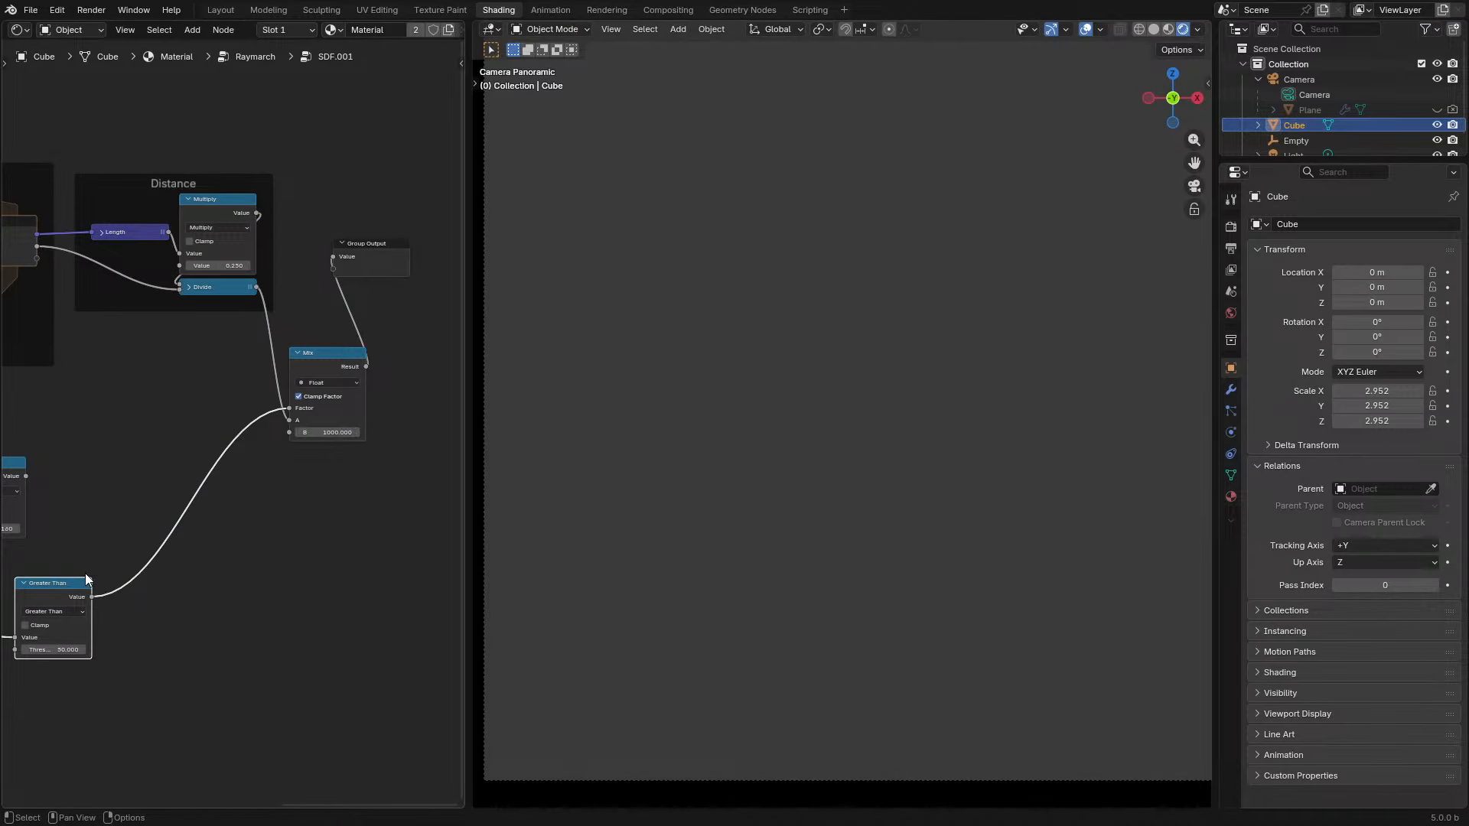
- Change the Greater Than node's operation to Less Than
drag(44, 653, 85, 652)
click(63, 612)
click(153, 674)
drag(37, 656, 91, 649)
right_click(91, 649)
- Set X, Y and Z of the Combine XYZ node in the Fractal frame to 18.700
middle_drag(136, 381, 87, 498)
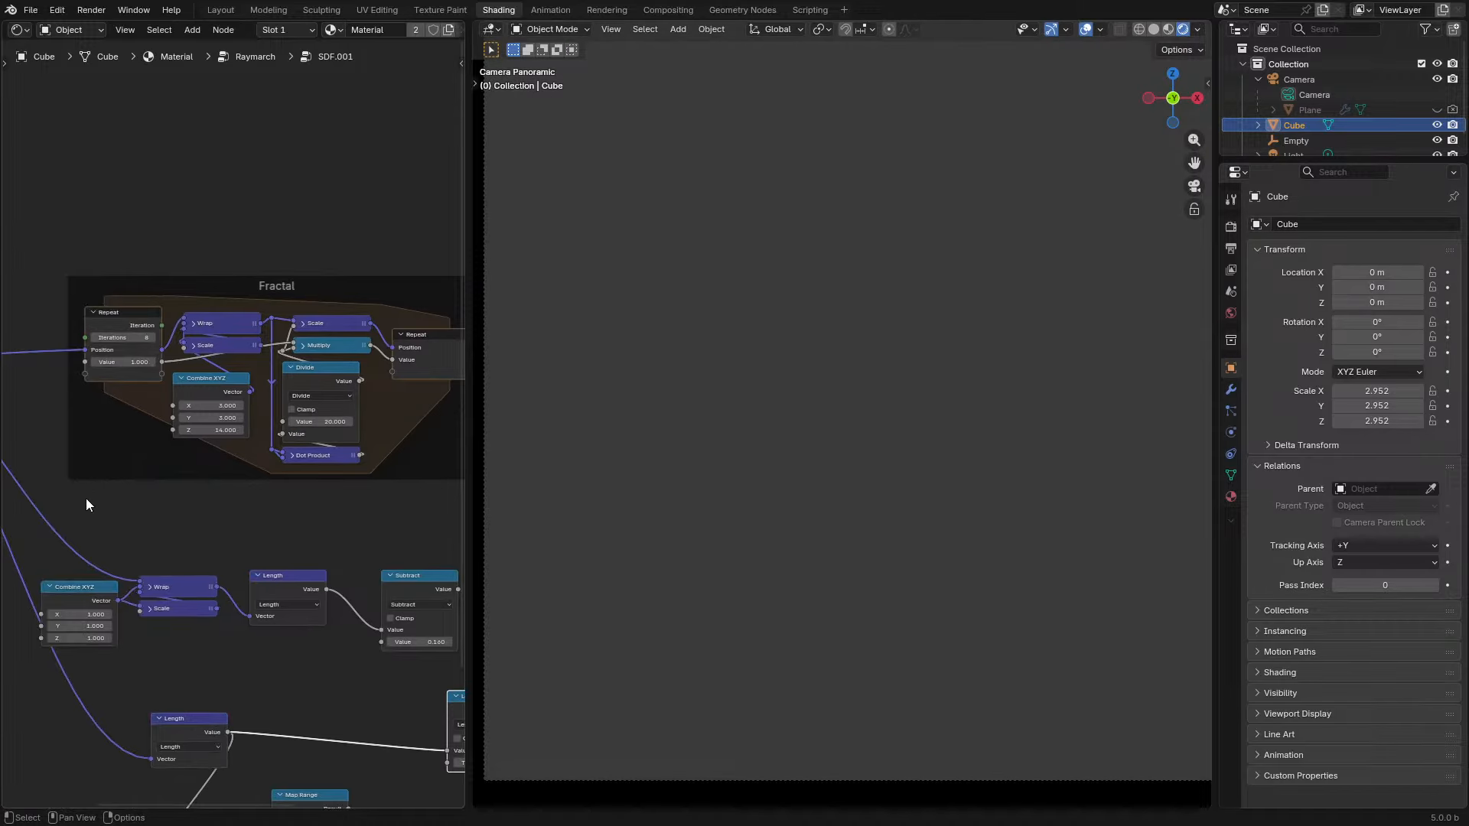
scroll(226, 408, up, 1)
scroll(226, 408, up, 1)
text(3.000)
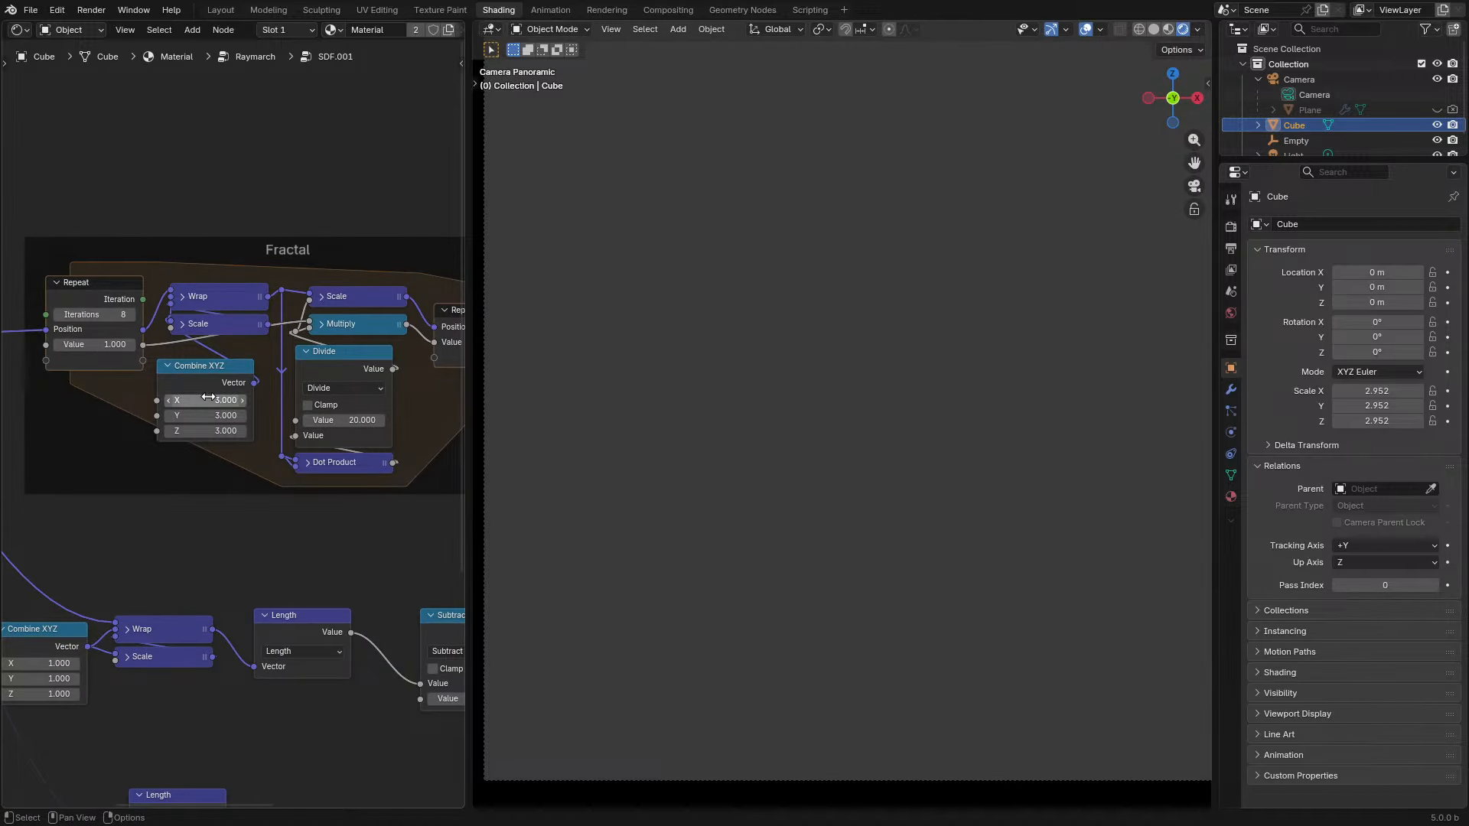
drag(210, 401, 430, 420)
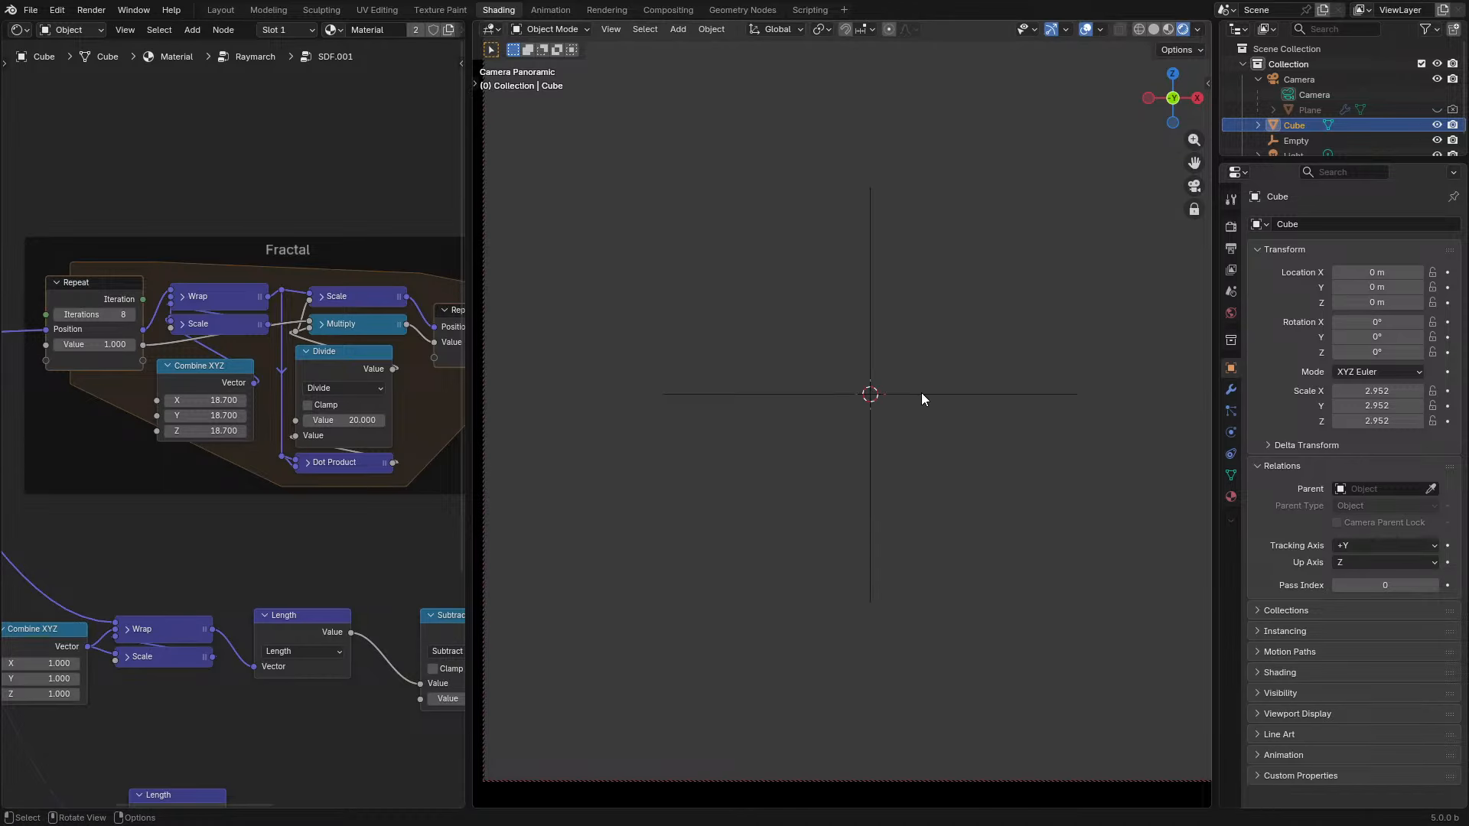
- Unhide the Plane under the camera and view the cube from farther away and another side
middle_drag(921, 396, 881, 414)
scroll(882, 408, up, 3)
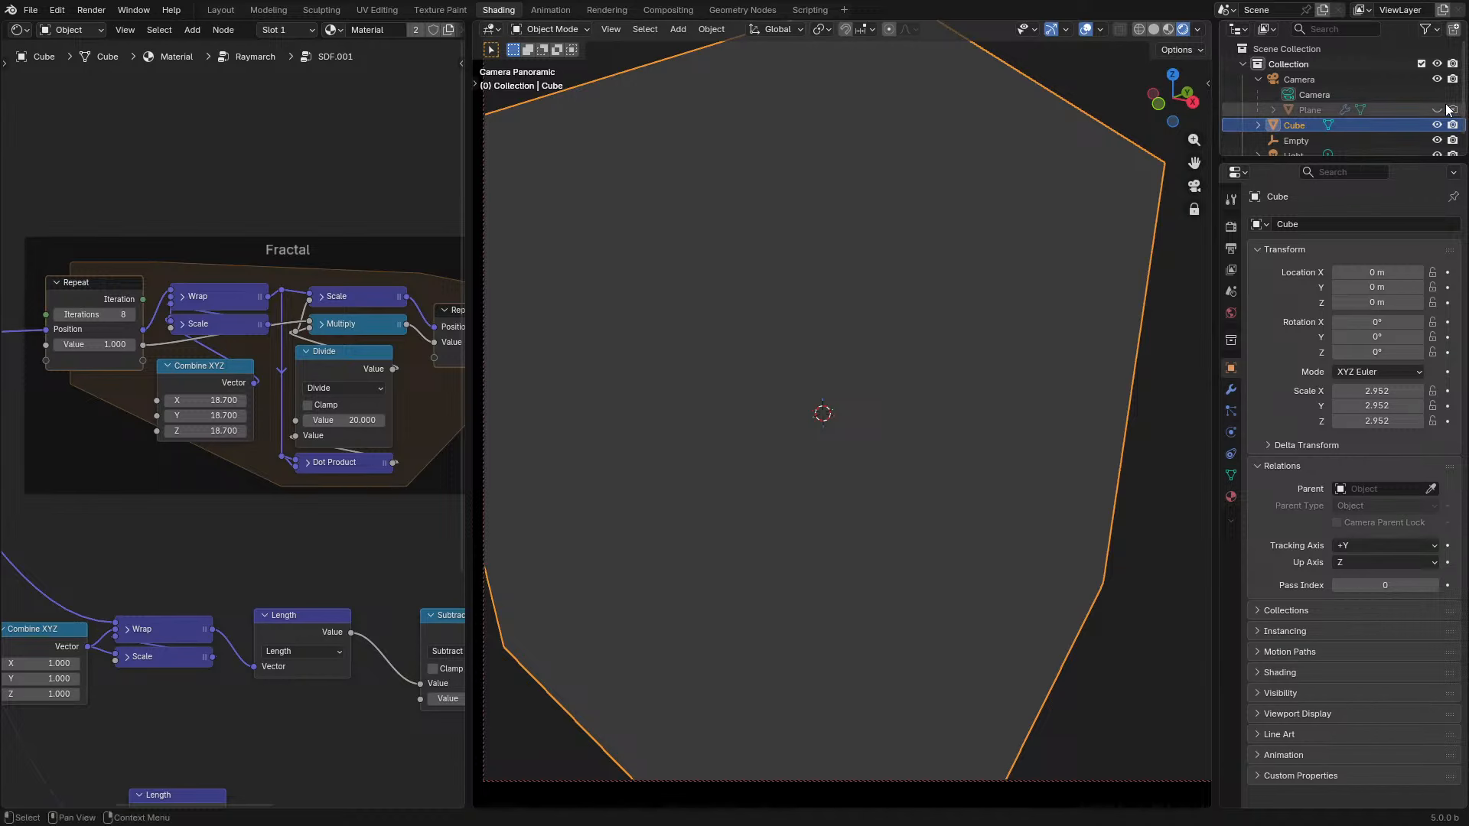
drag(1452, 109, 1438, 110)
scroll(877, 374, down, 2)
scroll(878, 374, down, 6)
middle_drag(995, 398, 830, 453)
middle_drag(166, 625, 332, 583)
scroll(202, 574, down, 2)
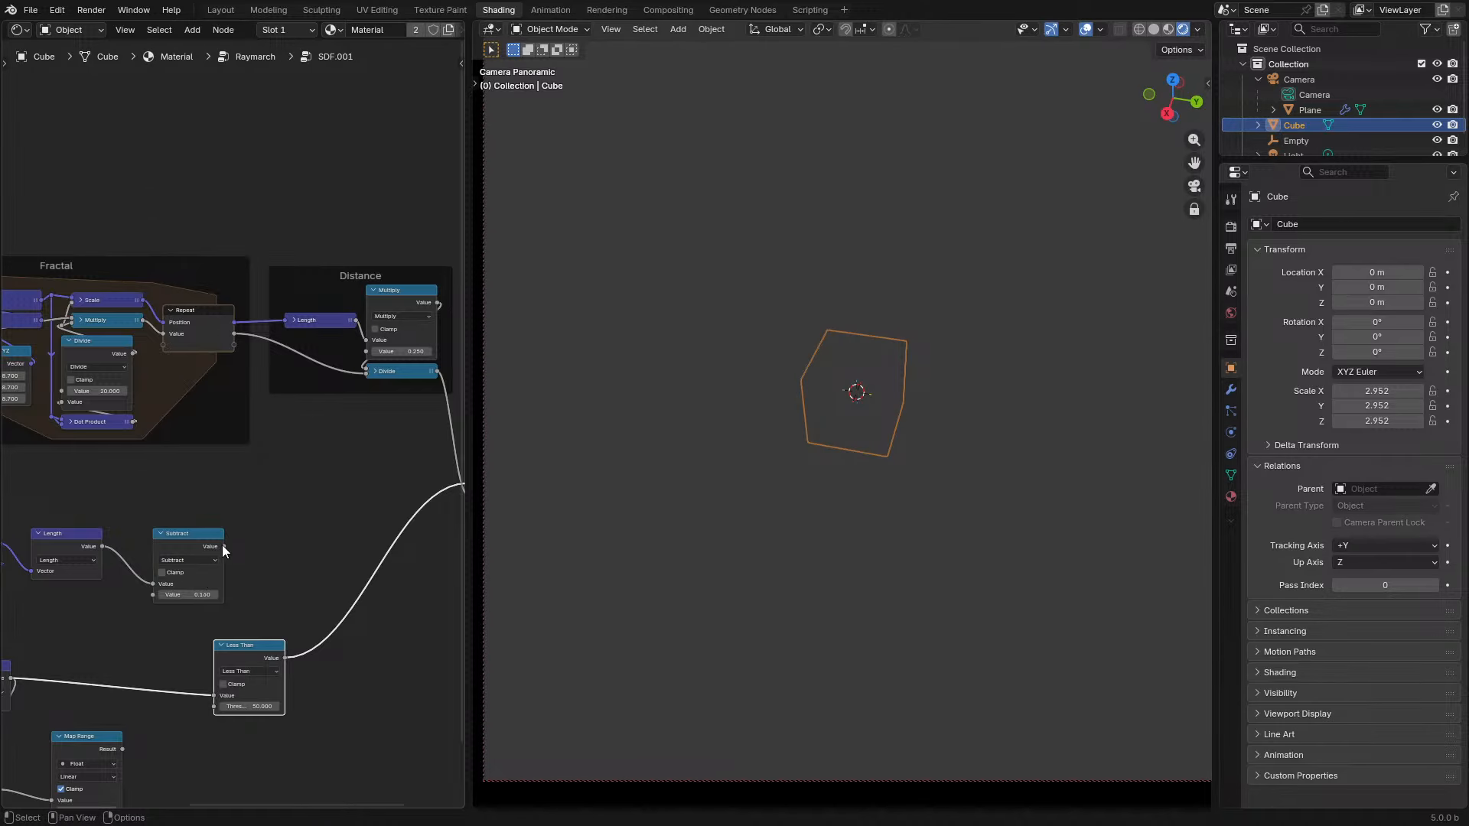
- Connect the Subtract node's output to the Group Output and set its subtracted value to 0.310
drag(224, 547, 367, 344)
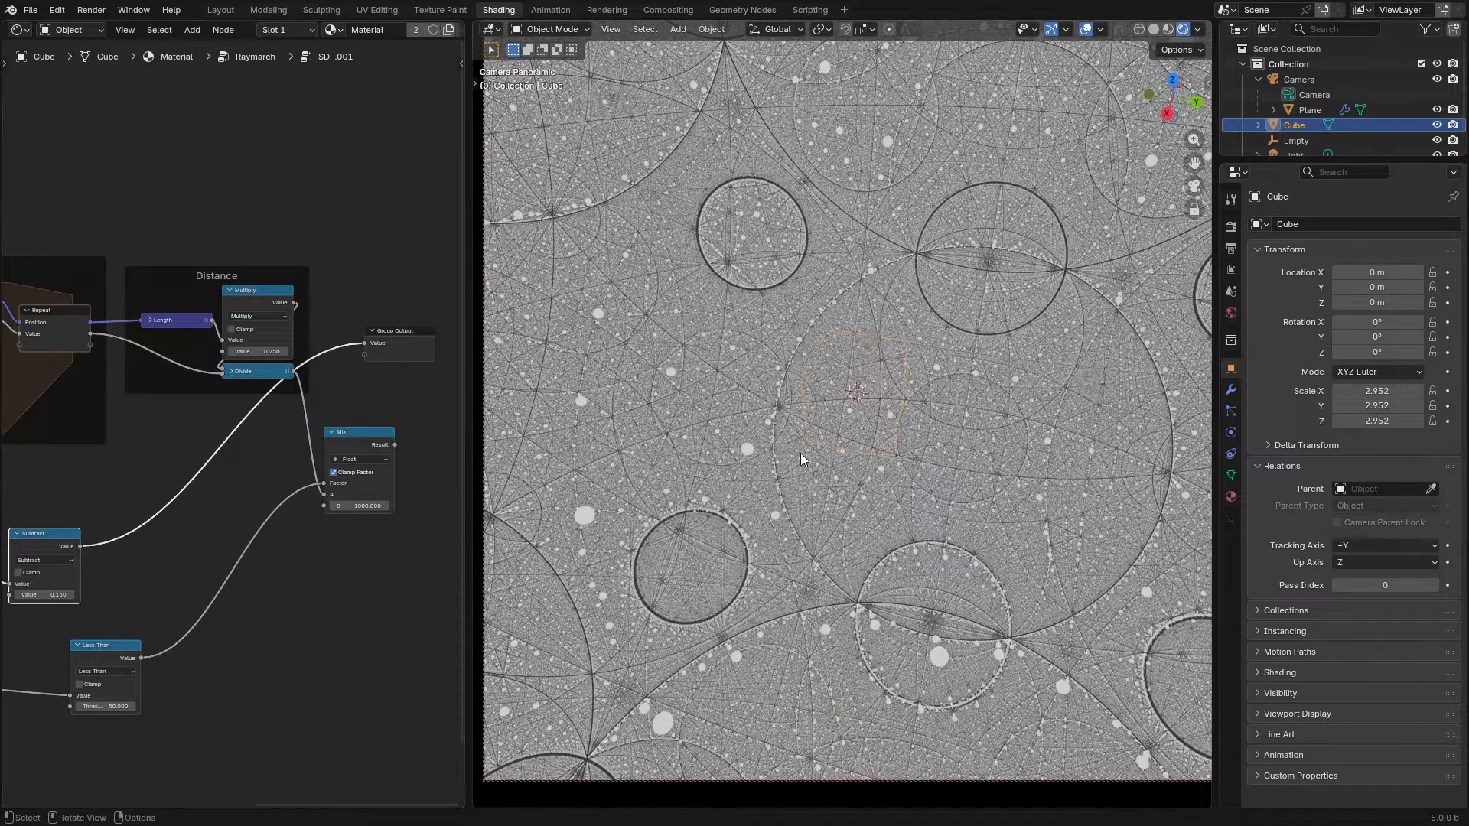
middle_drag(801, 453, 884, 403)
middle_drag(127, 467, 389, 444)
scroll(336, 473, up, 3)
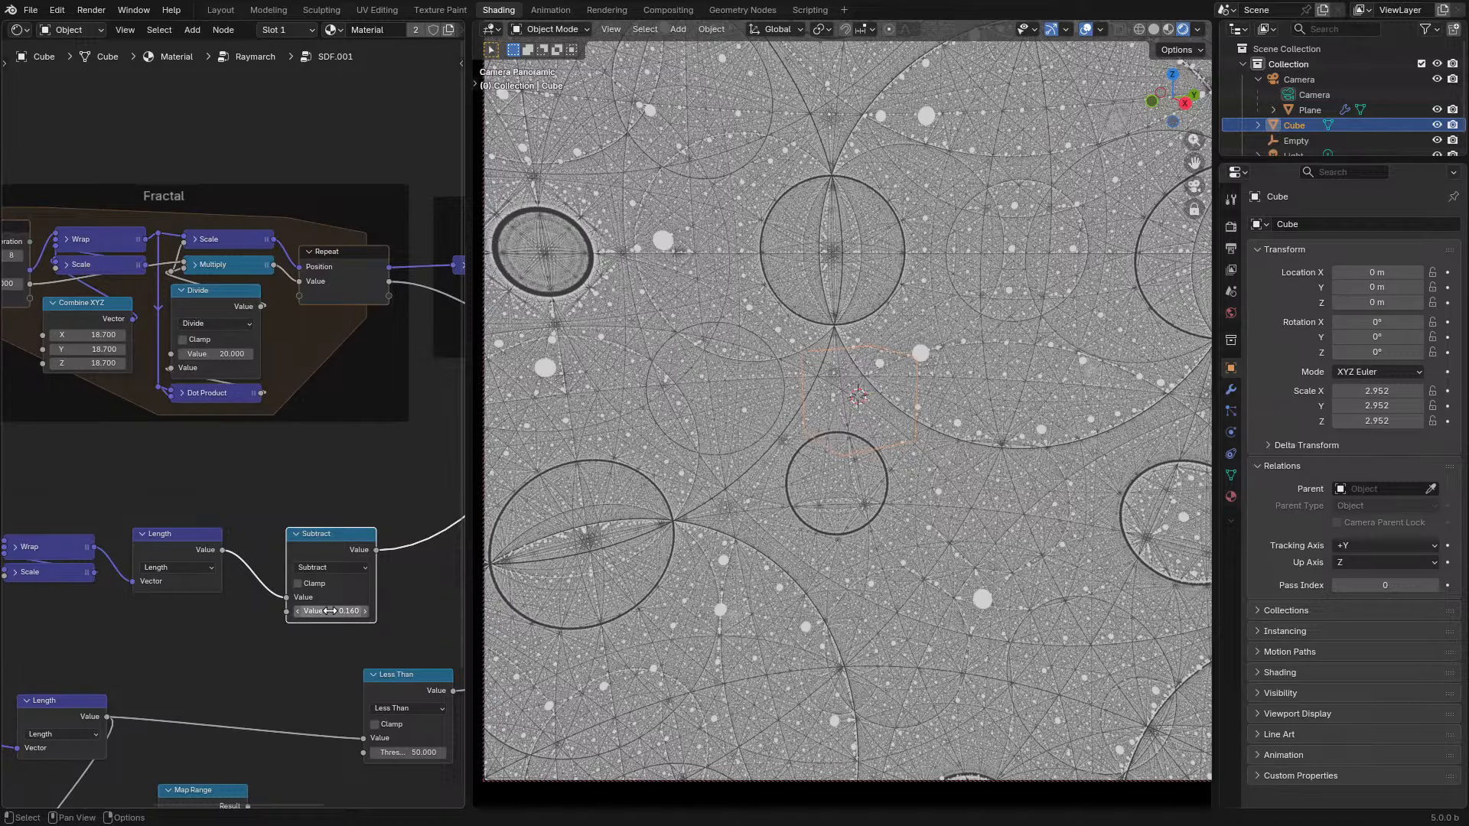
drag(337, 611, 371, 611)
middle_drag(866, 540, 857, 534)
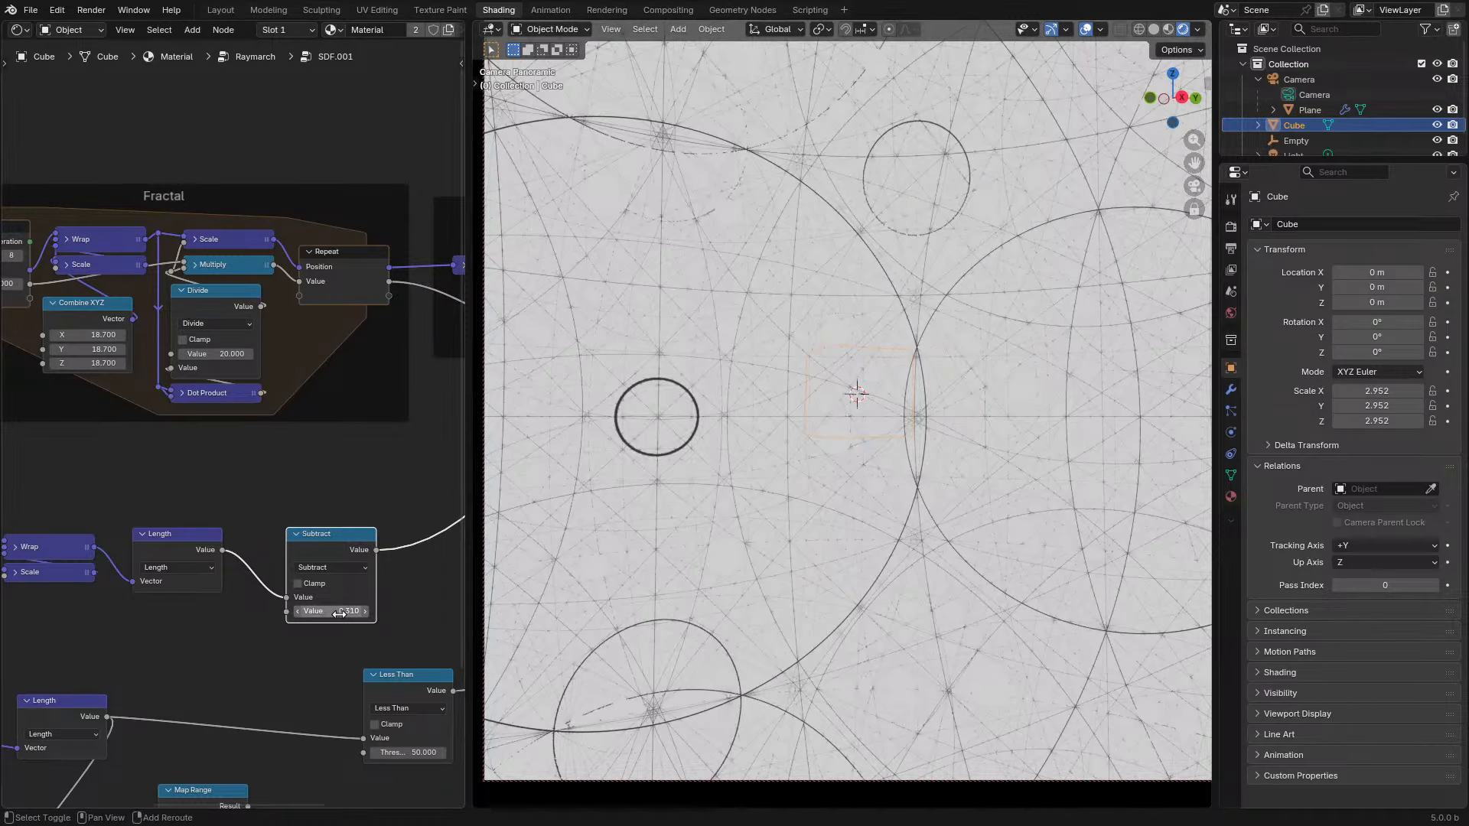
drag(335, 610, 358, 610)
mouse_move(777, 585)
middle_down()
mouse_move(787, 577)
mouse_move(764, 551)
mouse_move(777, 564)
middle_up()
key(ctrl+z)
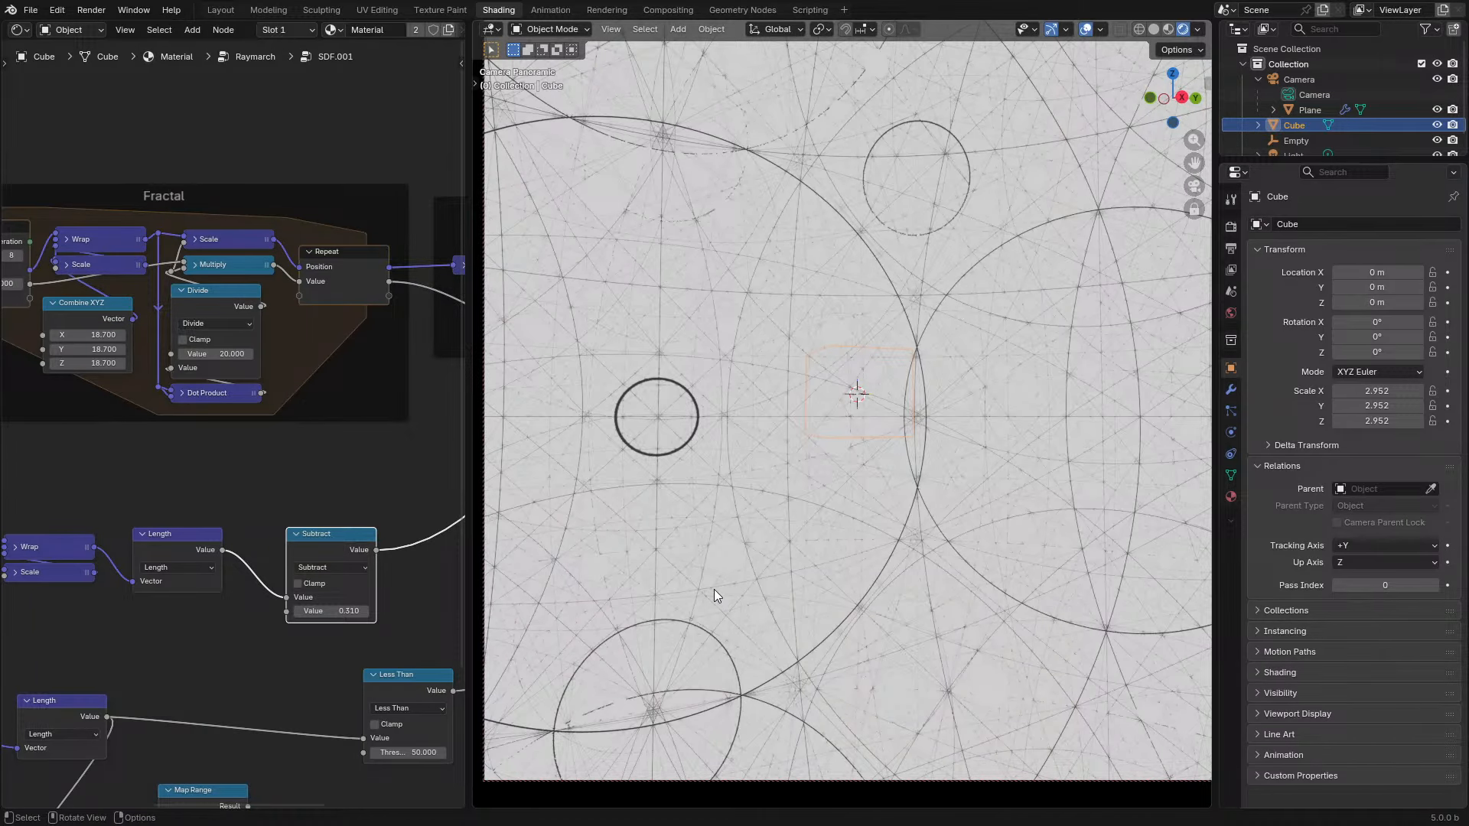
middle_drag(820, 534, 937, 596)
key(n)
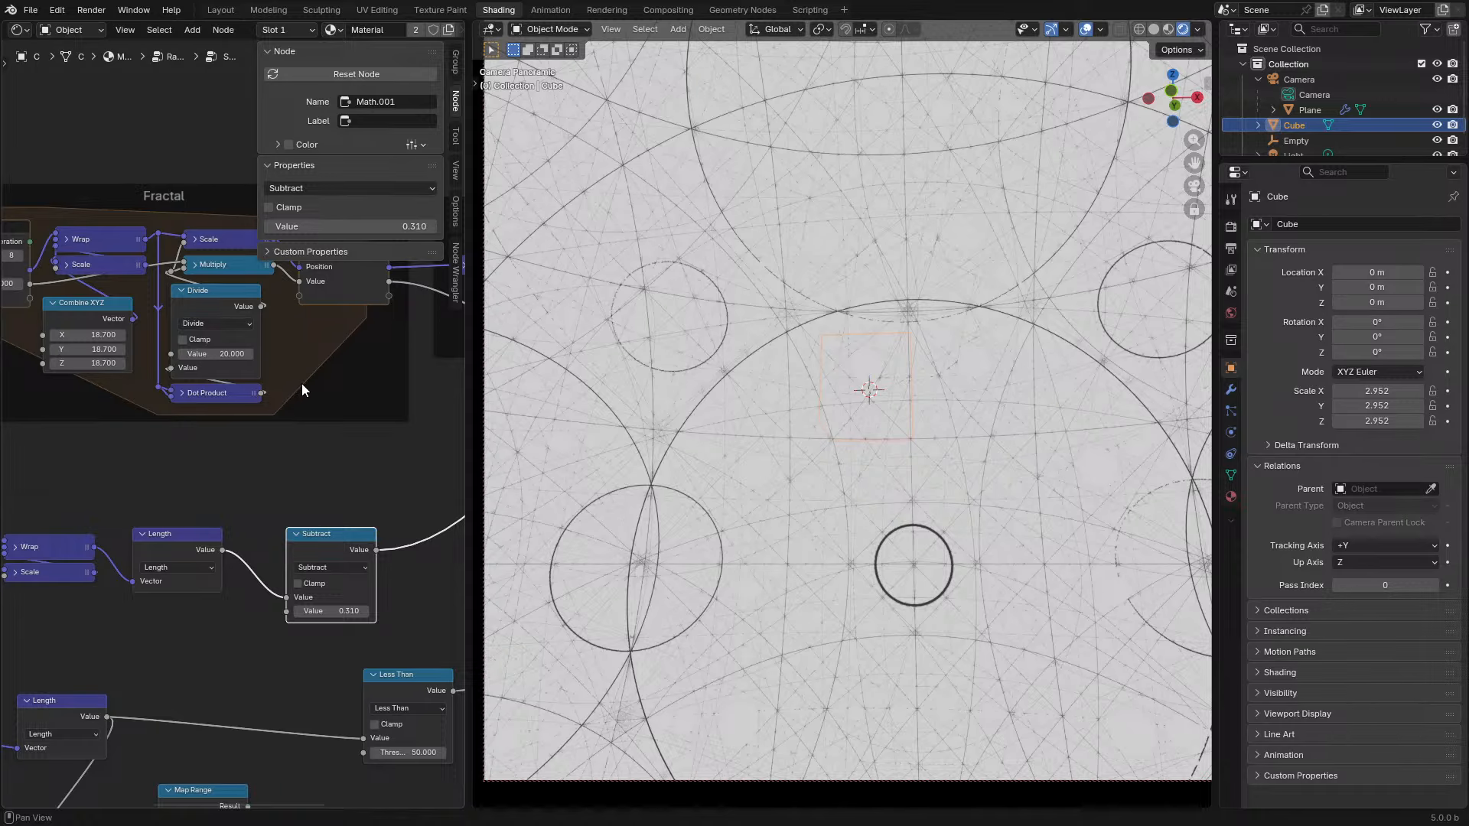
key(n)
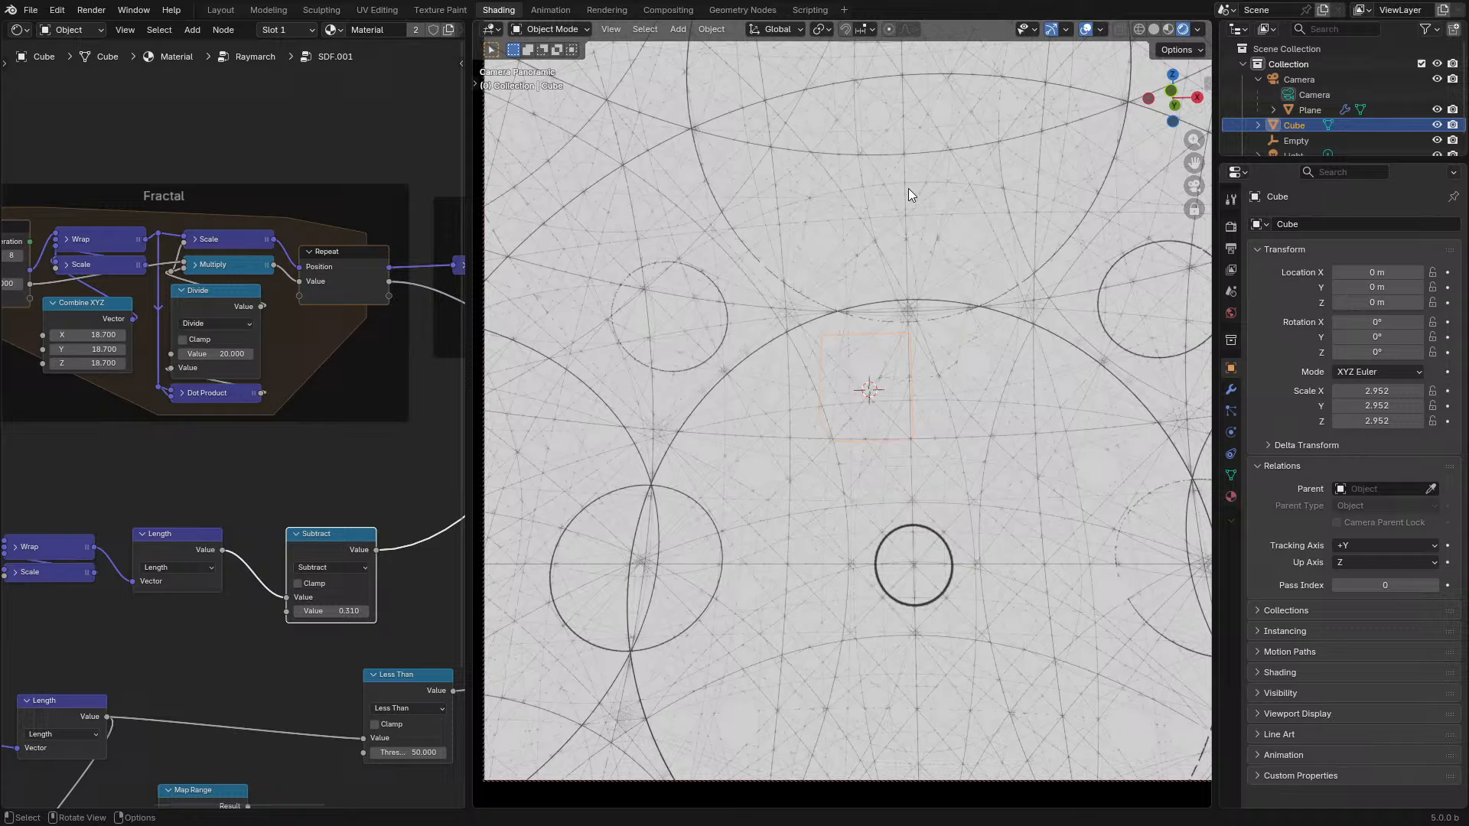
click(1192, 216)
scroll(728, 502, down, 2)
scroll(727, 503, up, 2)
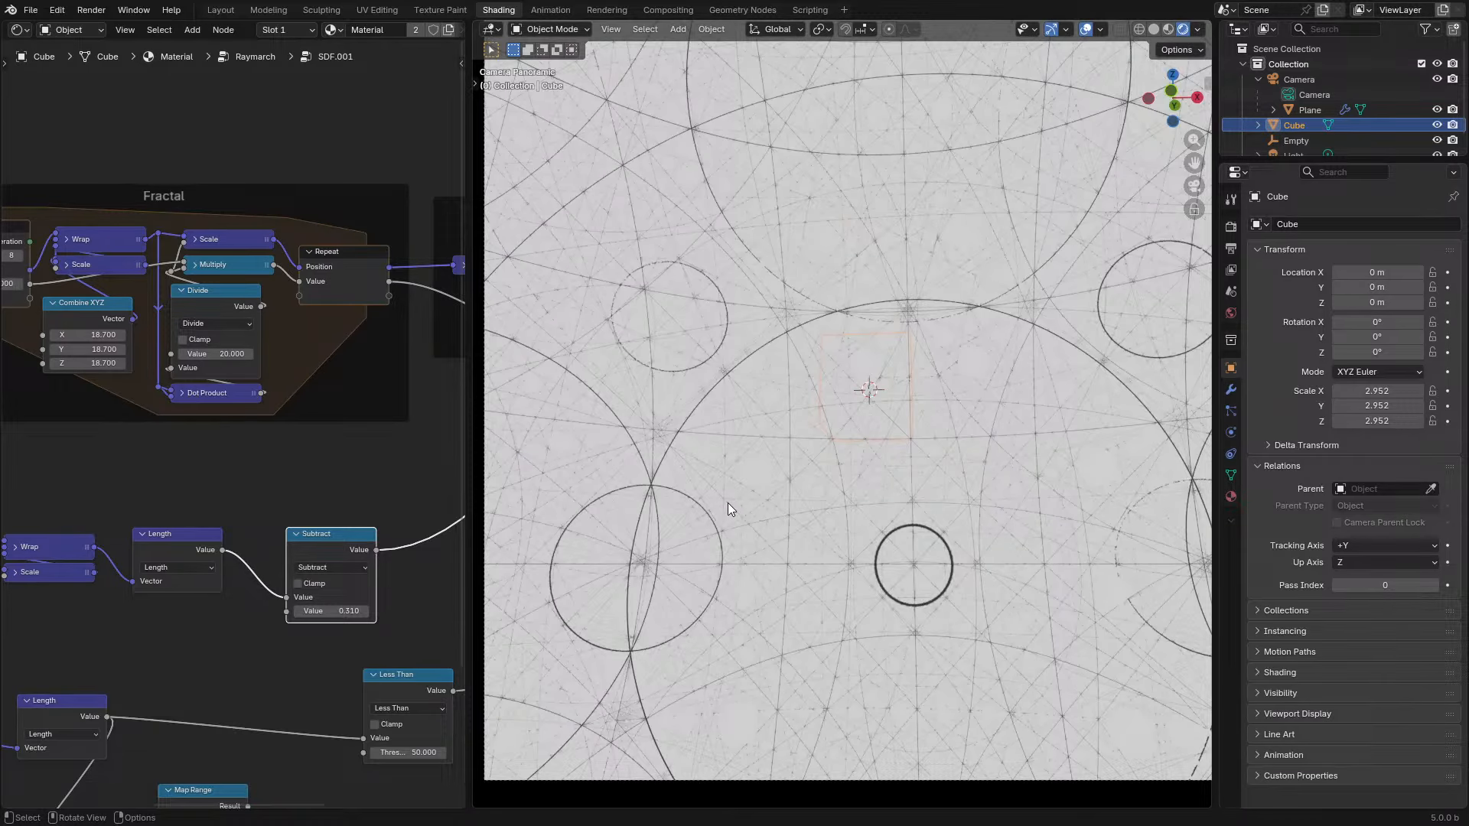
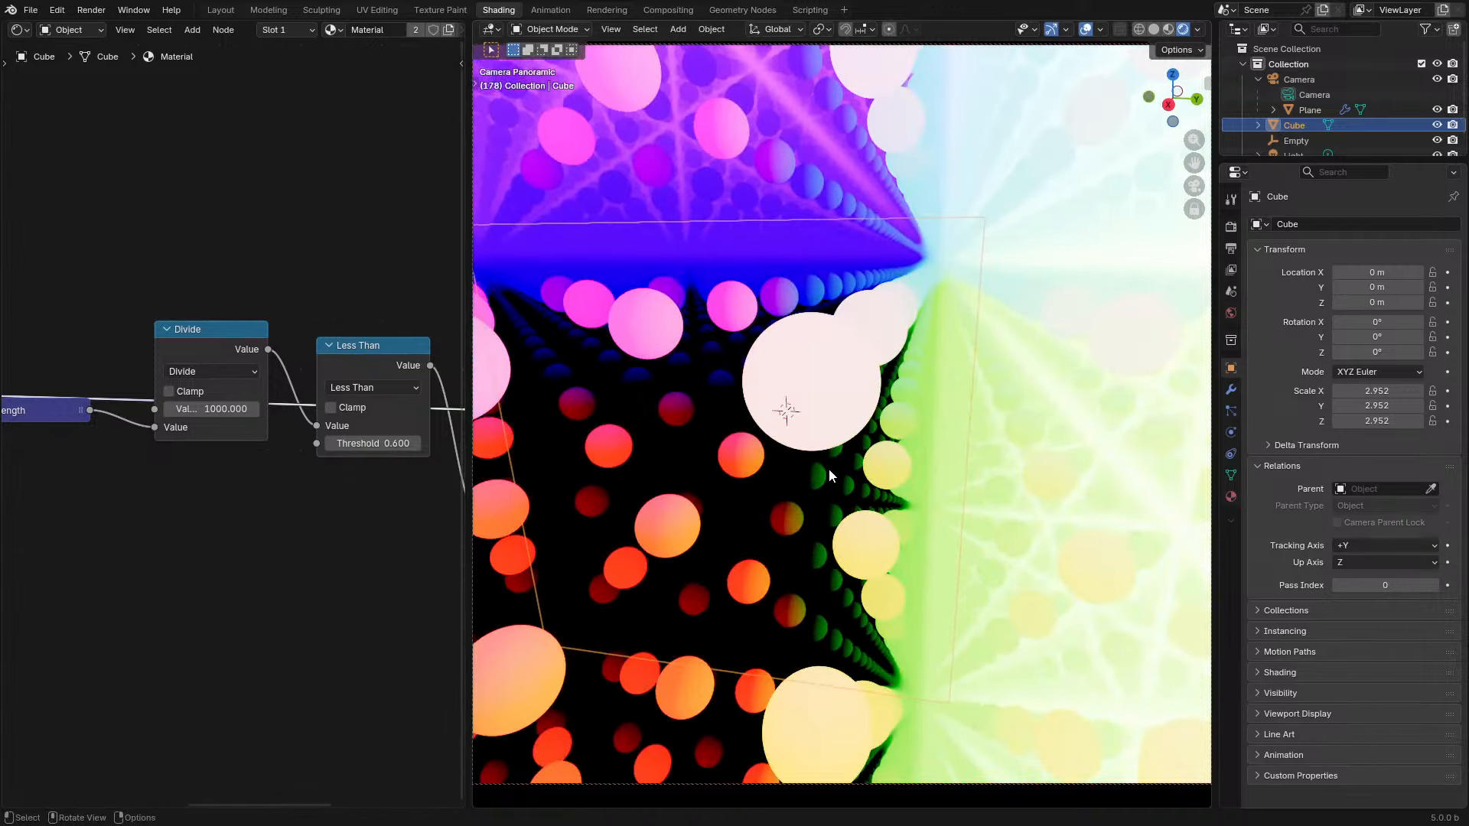
- Maximize the shader node editor and examine the loop inside the Raymarch group
middle_drag(256, 505, 305, 548)
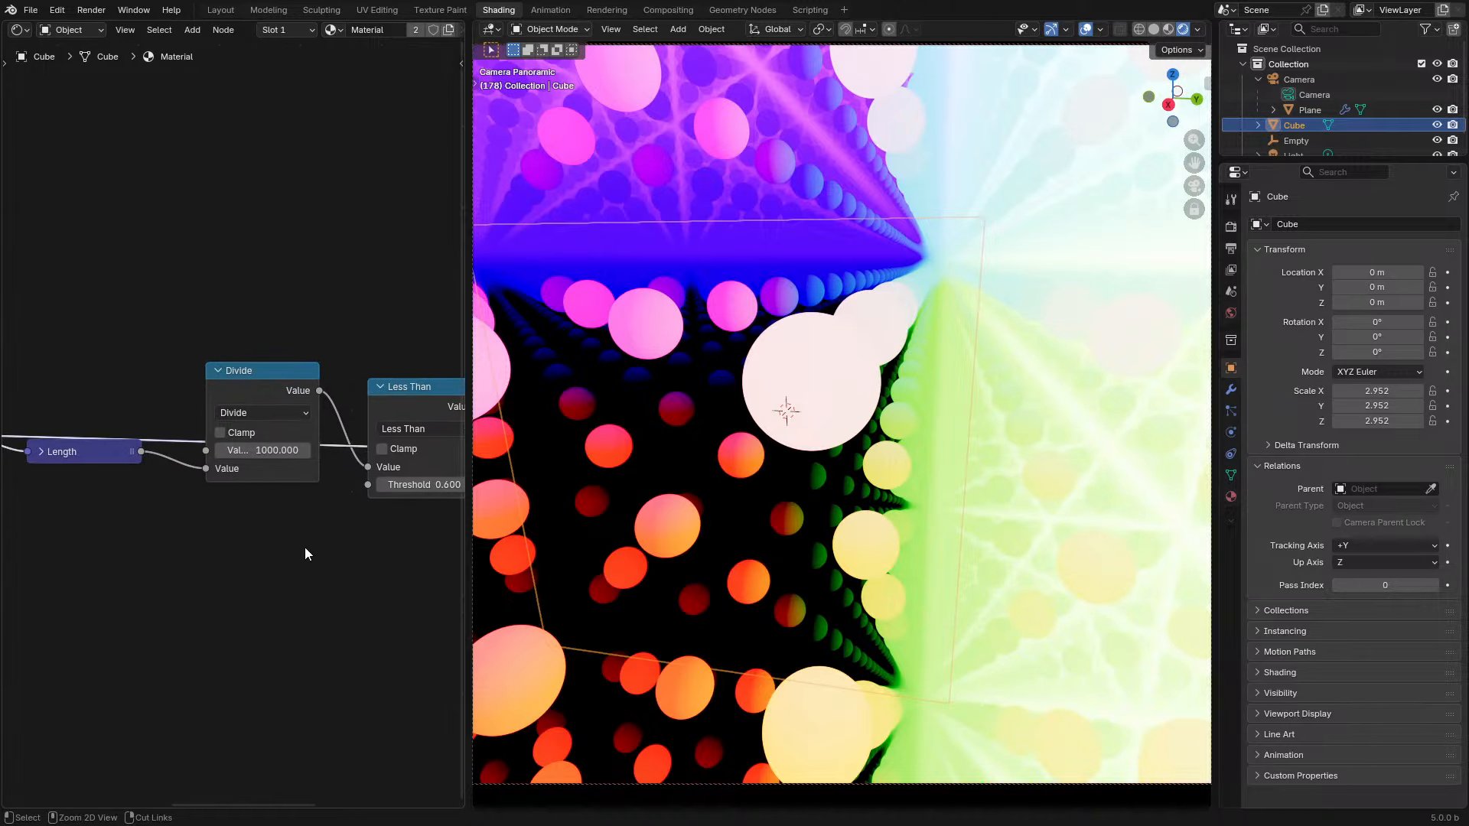
key(ctrl+space)
key(ctrl+x)
middle_drag(441, 502, 649, 418)
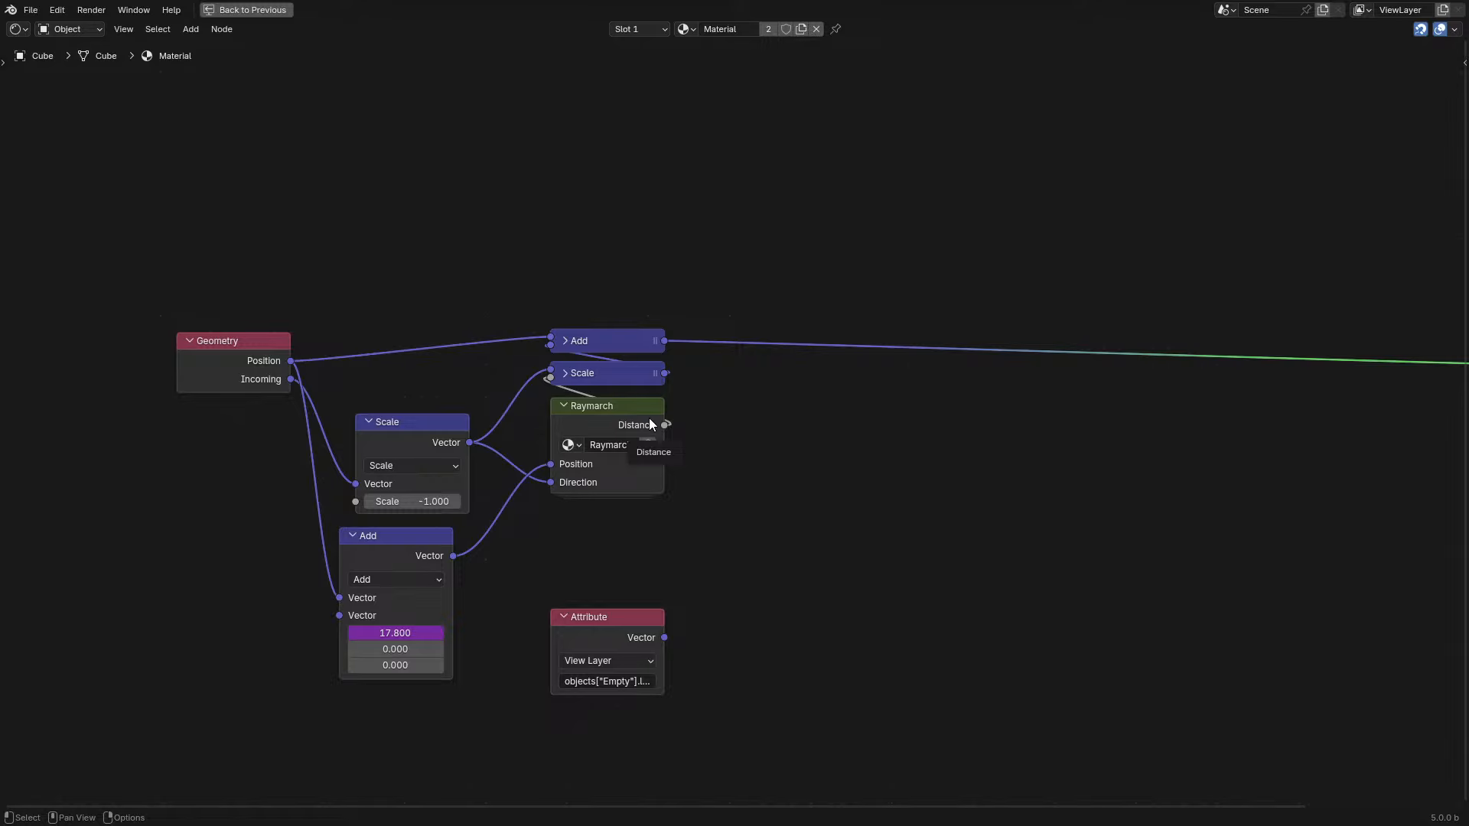
click(649, 417)
key(Tab)
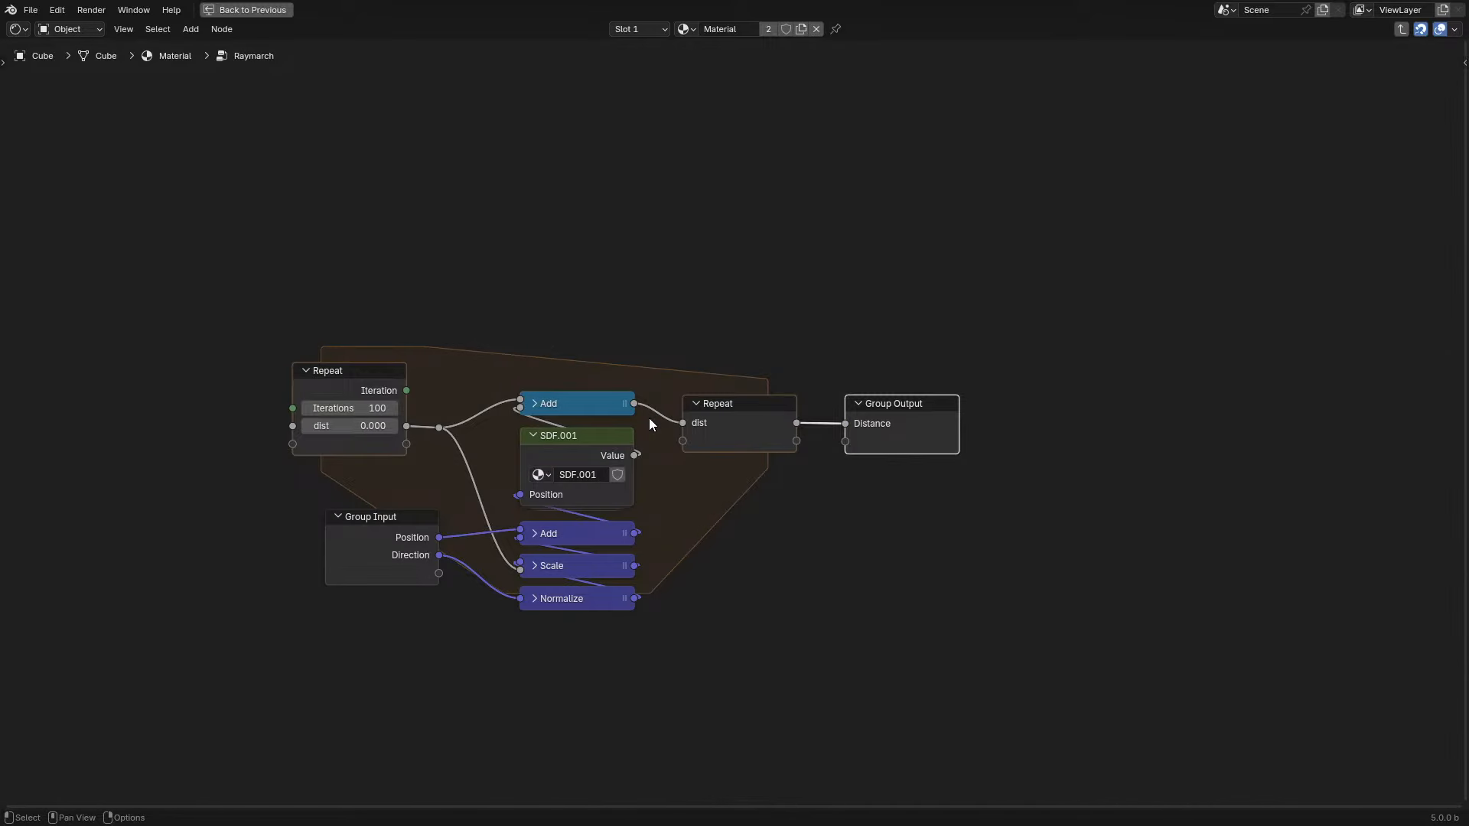
key(Tab)
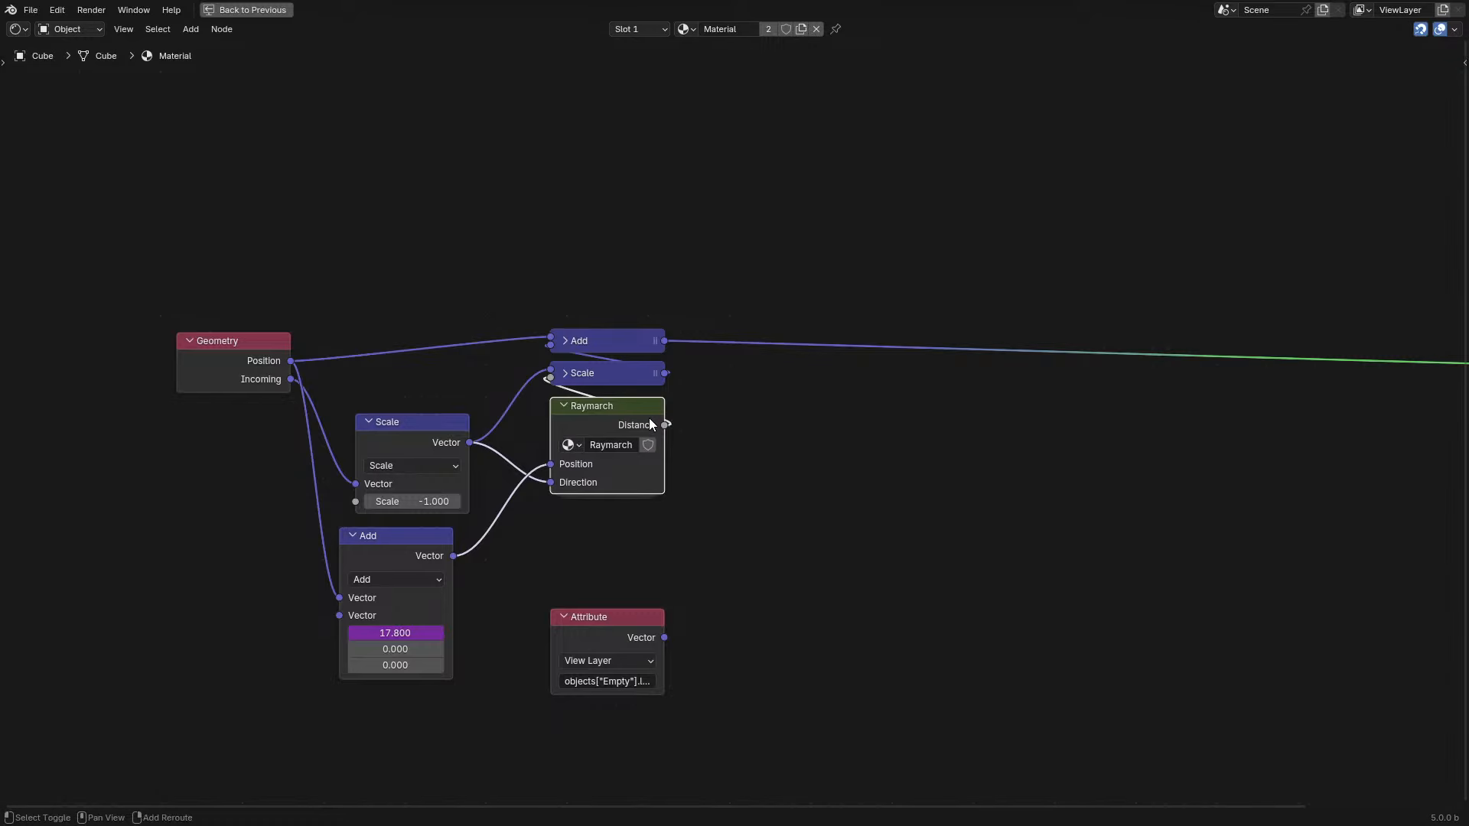
- Set a duplicate of the Raymarch node aside, make the original node's group single-user and open it for editing
key(shift+d)
click(96, 597)
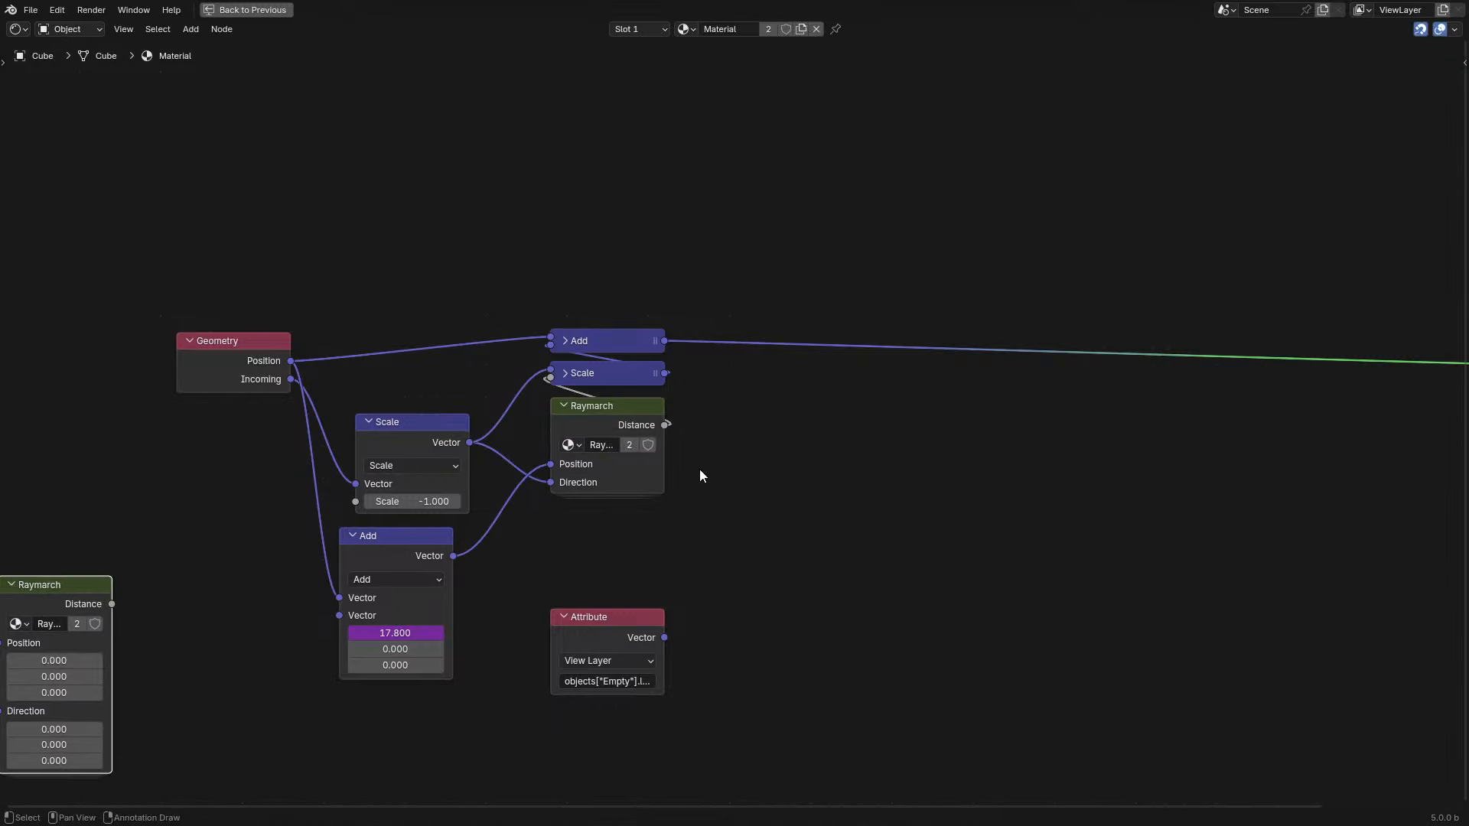
click(628, 445)
key(Tab)
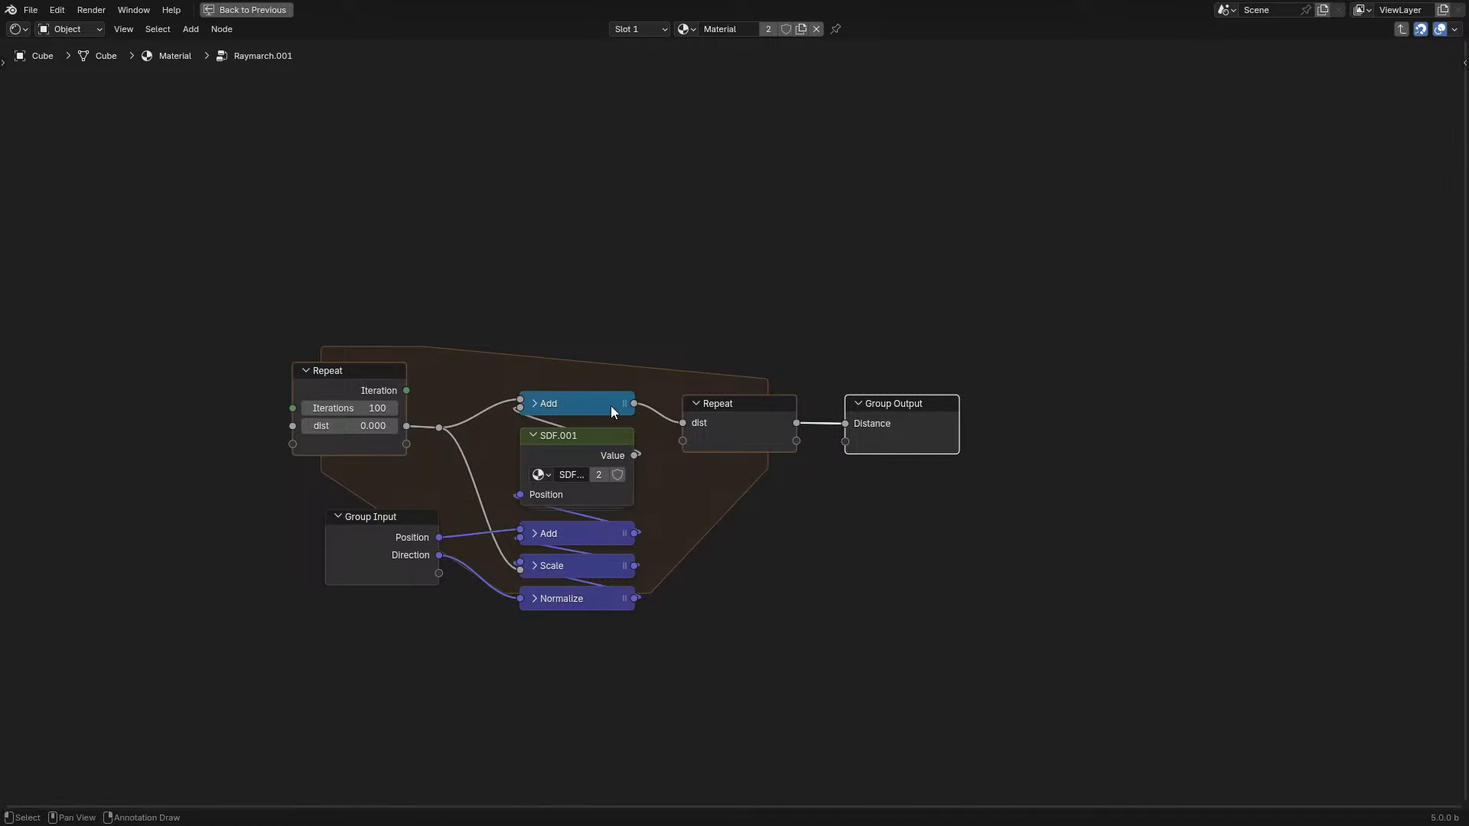
scroll(539, 475, up, 3)
middle_drag(538, 476, 600, 478)
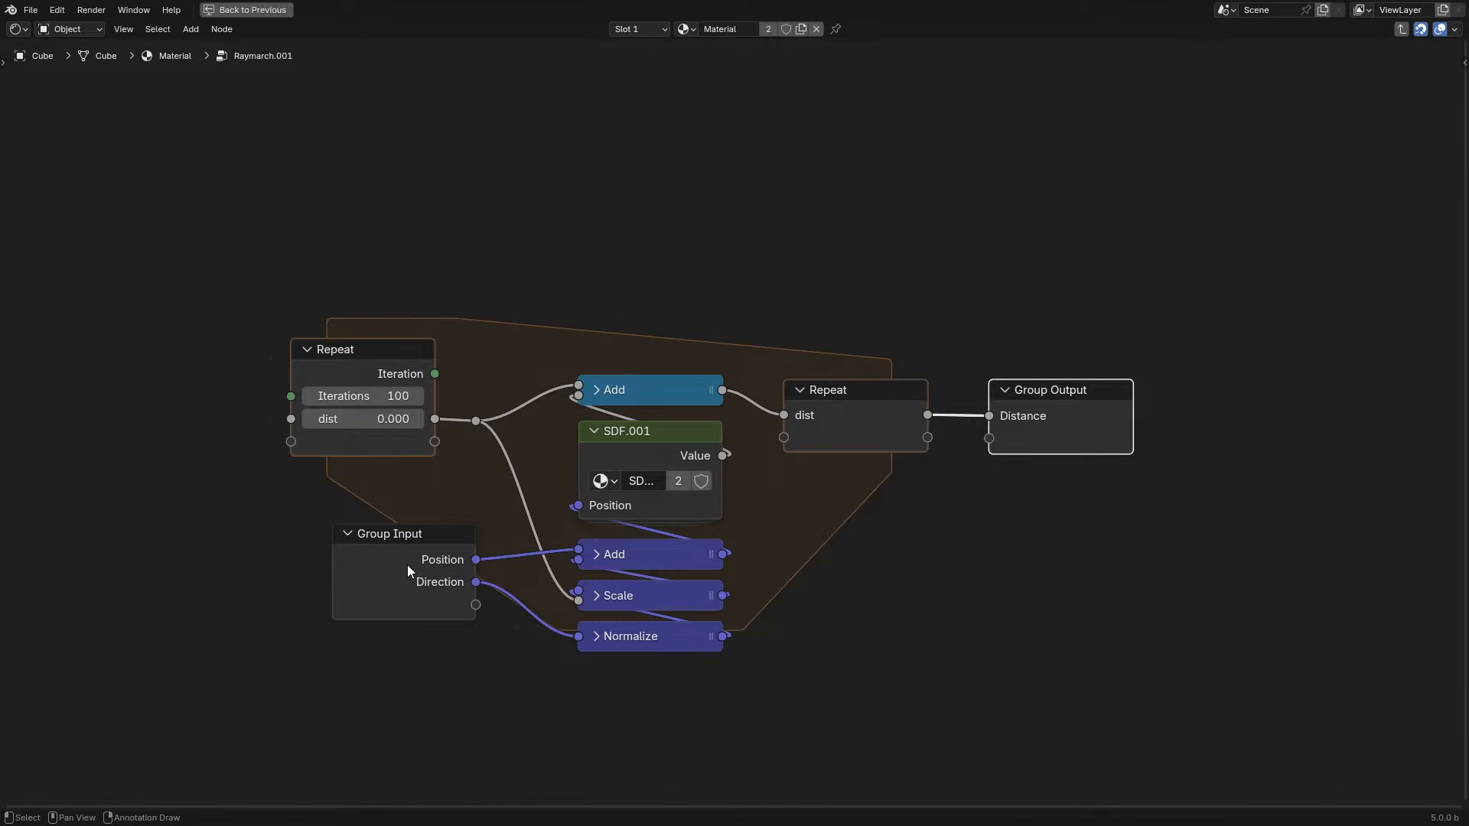
- Add a Position item to the repeat zone, fed from the Group Input and passed straight through, with the inner nodes shifted down
drag(407, 570, 335, 441)
drag(434, 442, 784, 437)
drag(541, 333, 701, 618)
drag(701, 557, 698, 641)
right_click(698, 642)
shift+click(658, 640)
drag(622, 548, 607, 668)
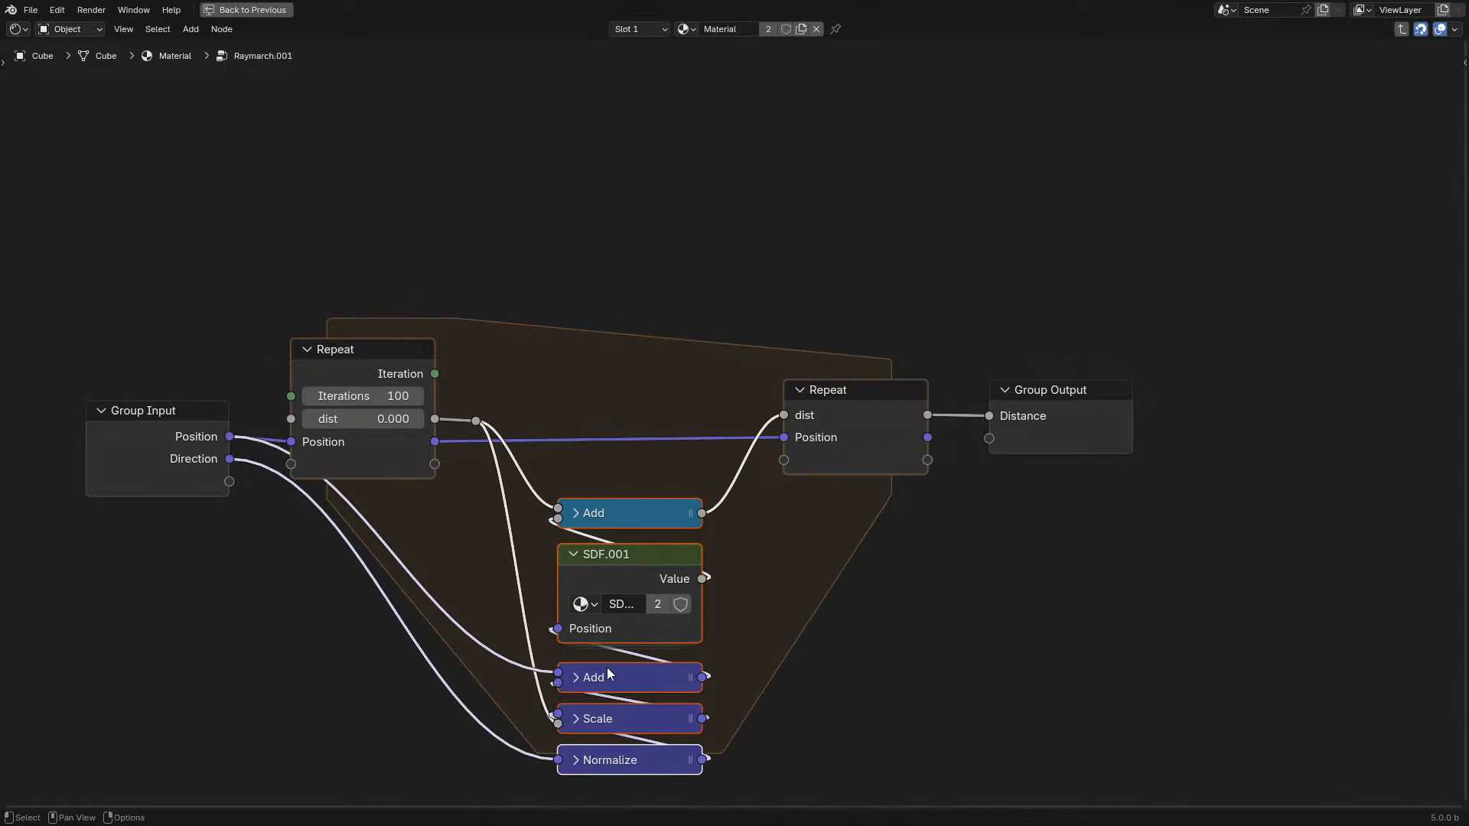
- Insert a duplicate of the vector Add node into the Position link of the repeat zone
click(619, 681)
key(shift+d)
click(618, 435)
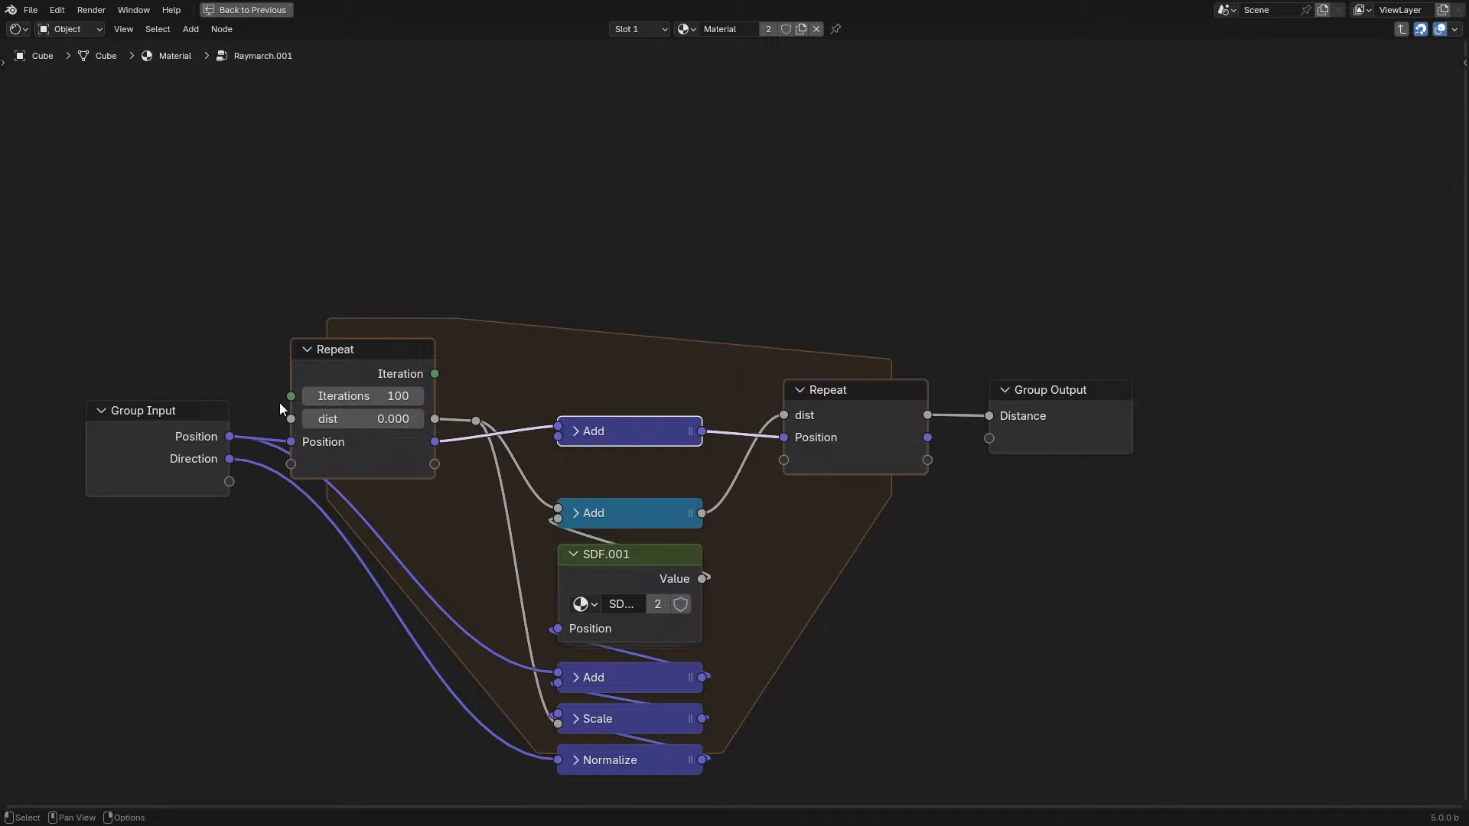
key(g)
click(617, 496)
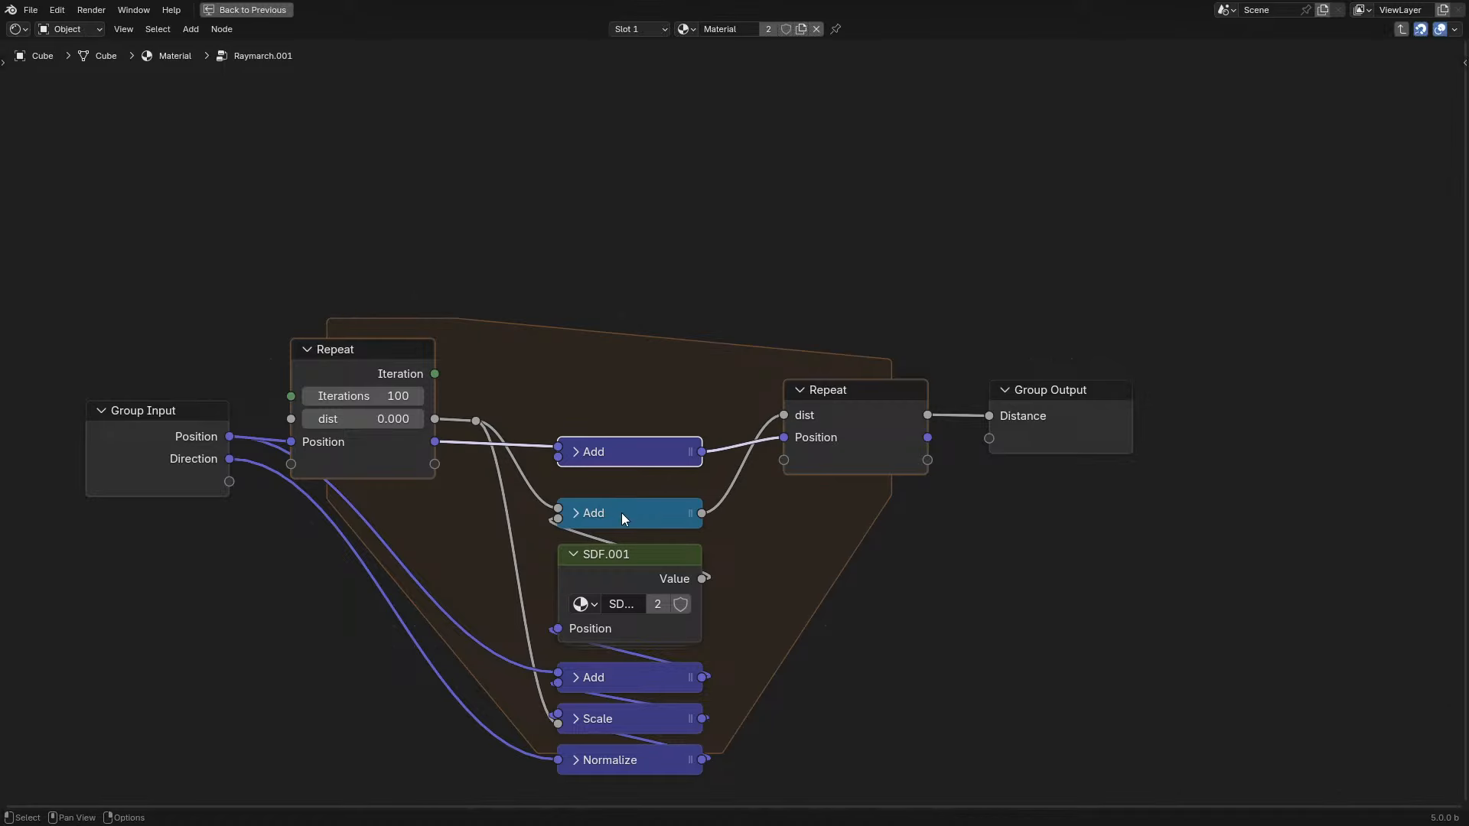
- Delete the math Add node that accumulates dist and move the original vector Add node above SDF.001
click(623, 514)
key(x)
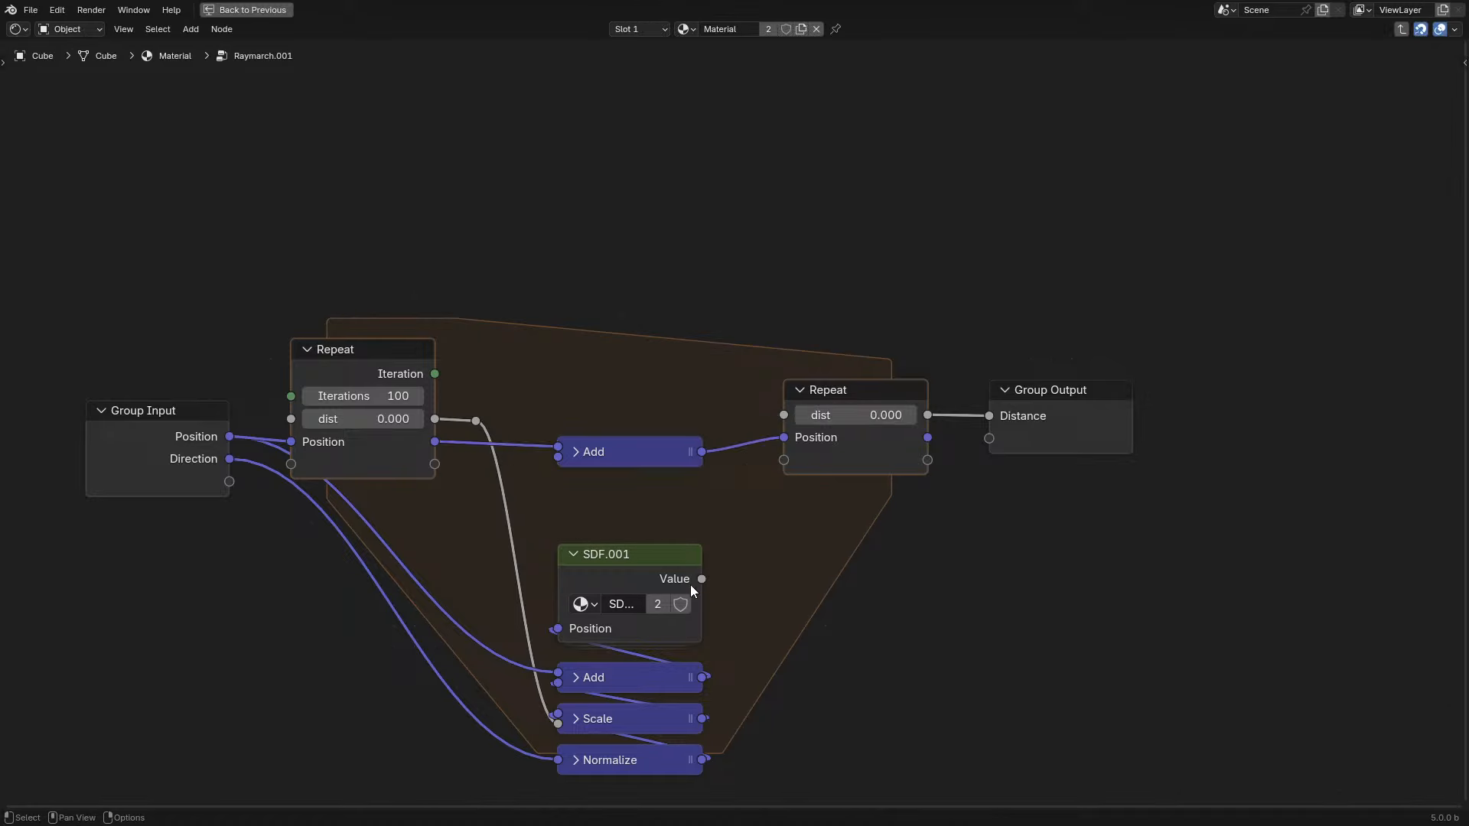
drag(702, 719, 766, 634)
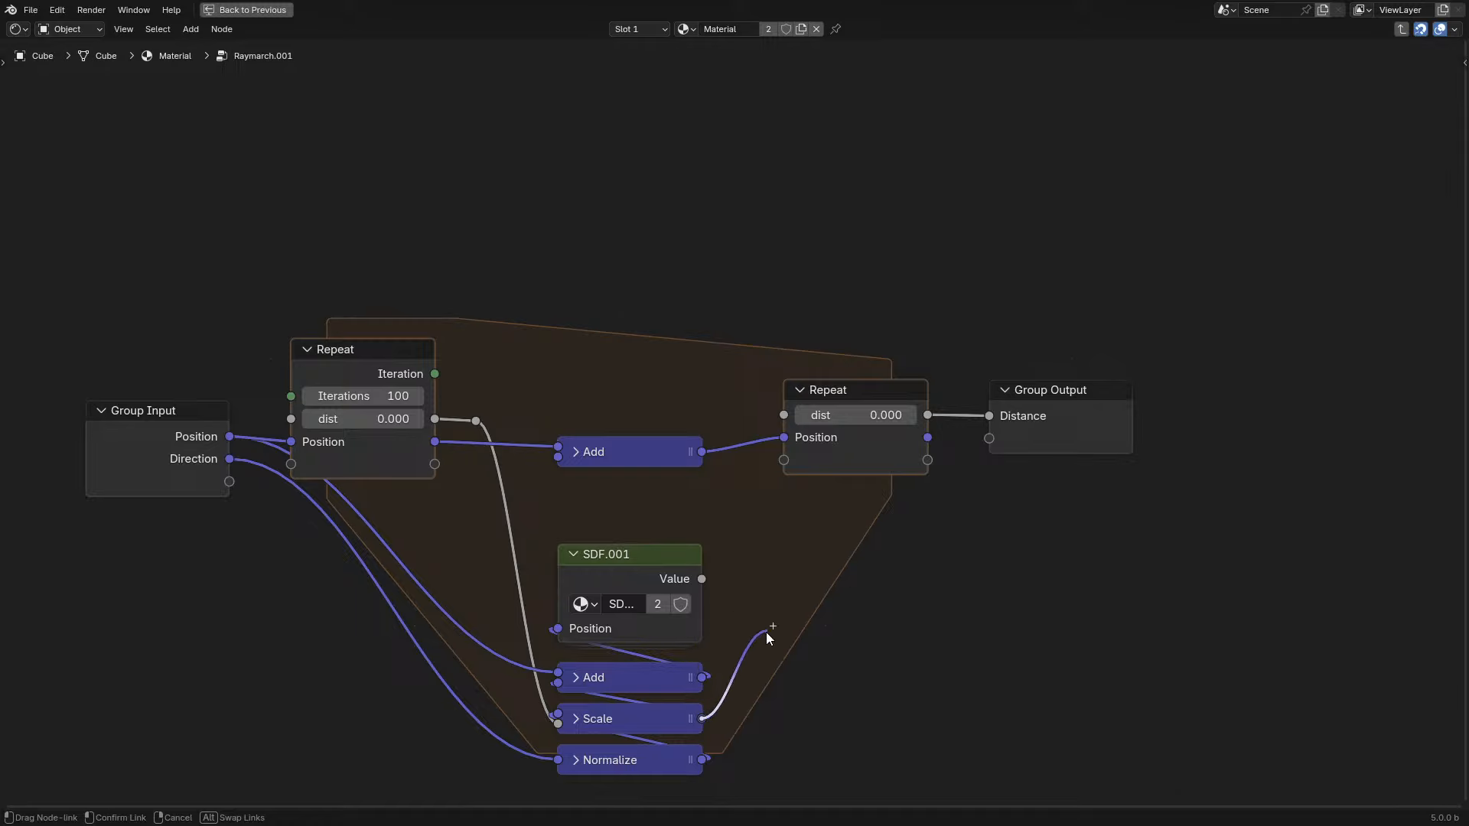
right_click(766, 633)
drag(635, 681, 634, 494)
- Remove the duplicate vector Add node and route the repeat zone's Position through the remaining Add node
click(646, 447)
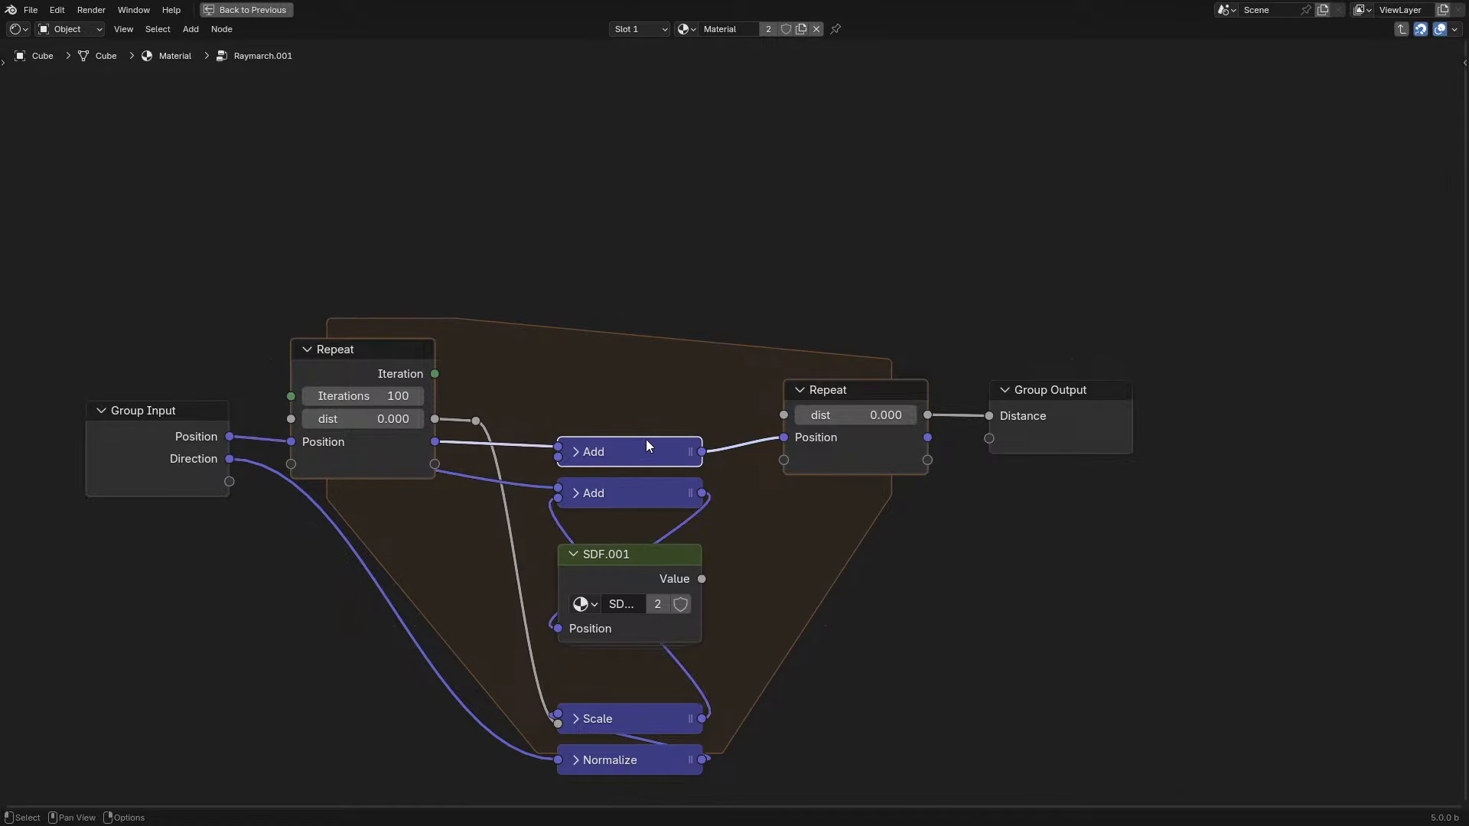
key(ctrl+x)
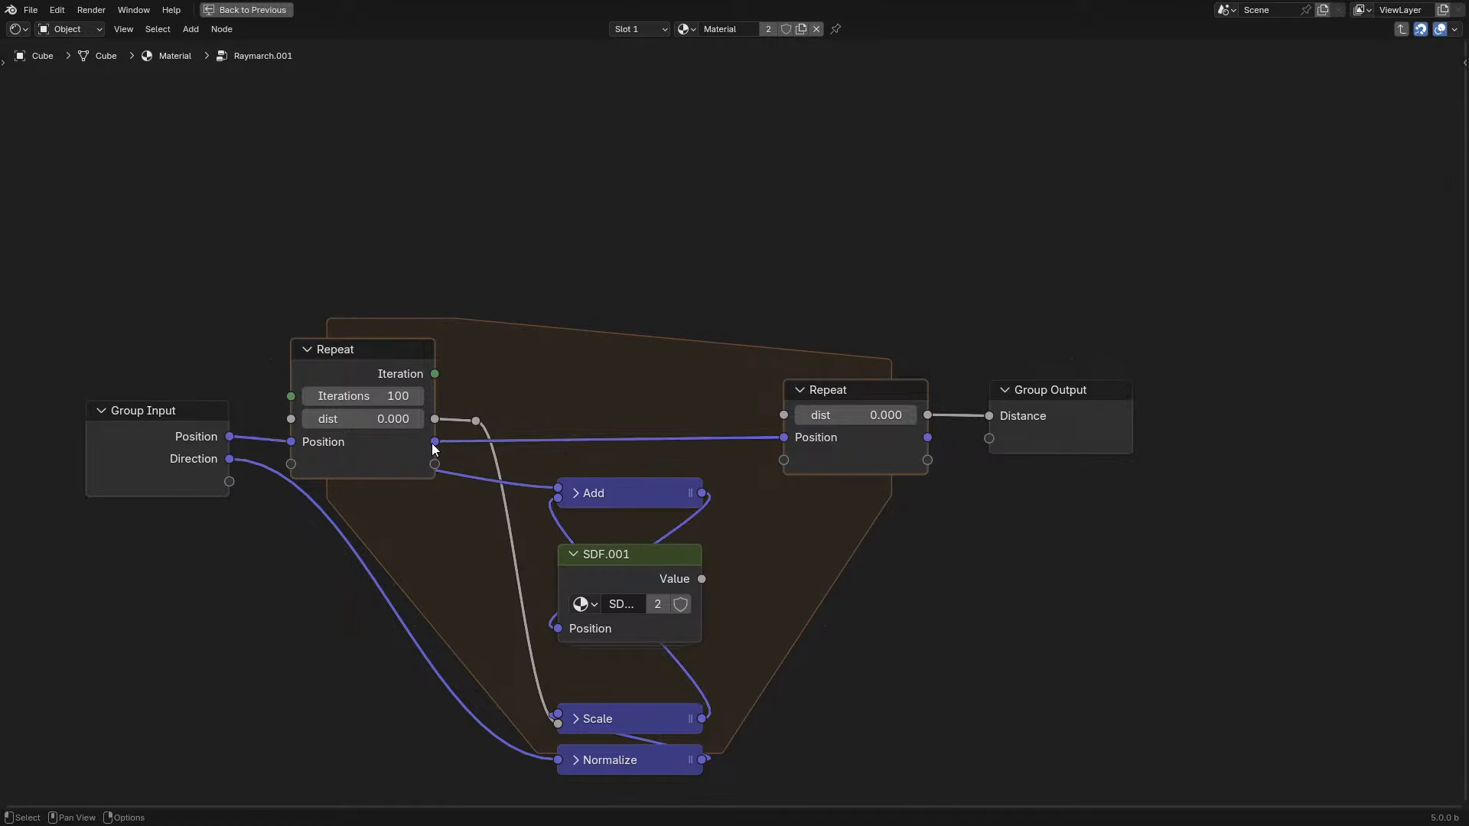
drag(434, 443, 560, 486)
drag(699, 493, 783, 439)
- Move Normalize out of the loop below the Repeat input node and stack Add, Scale and SDF.001 inside the zone
drag(528, 673, 598, 767)
drag(648, 757, 338, 557)
shift+click(647, 499)
click(606, 433)
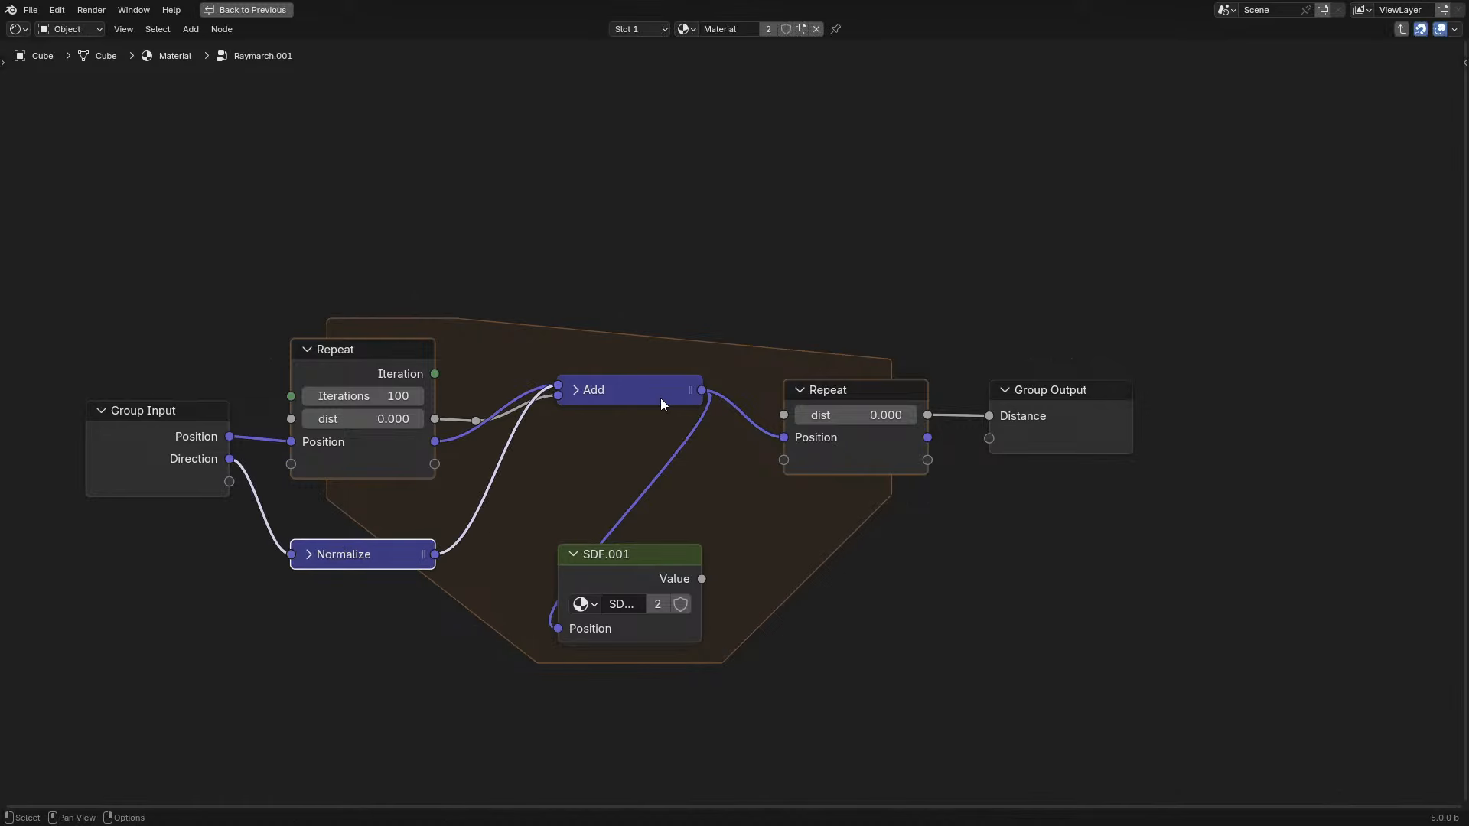
click(608, 371)
click(626, 387)
drag(626, 388, 544, 494)
shift+click(635, 397)
- Connect SDF.001's Value to the Scale node's factor and the Repeat input's Position to SDF.001, with Normalize moved up
drag(702, 538, 558, 477)
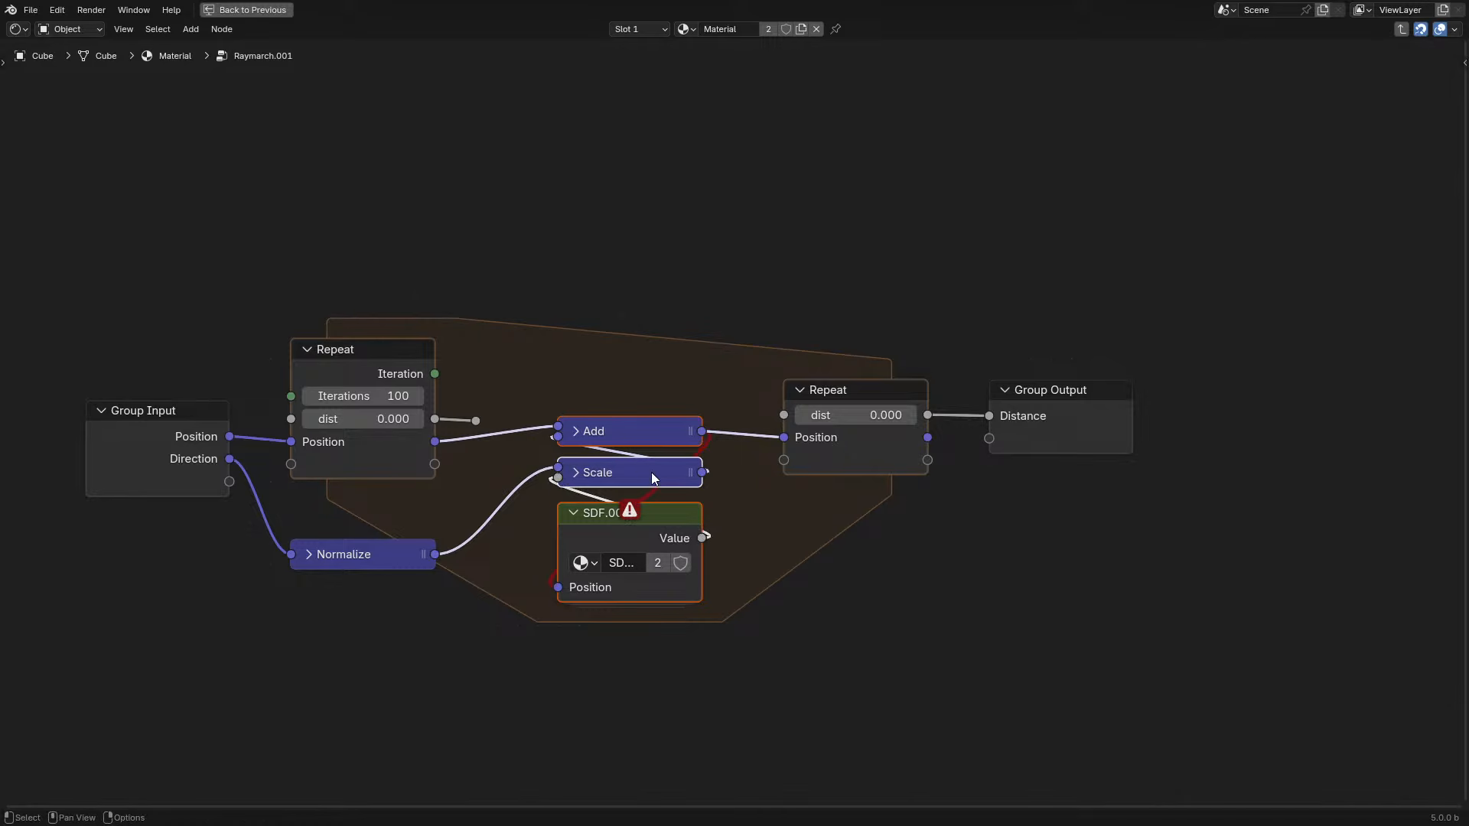
drag(436, 441, 558, 587)
mouse_move(623, 474)
mouse_down()
mouse_move(603, 512)
mouse_move(622, 487)
mouse_up()
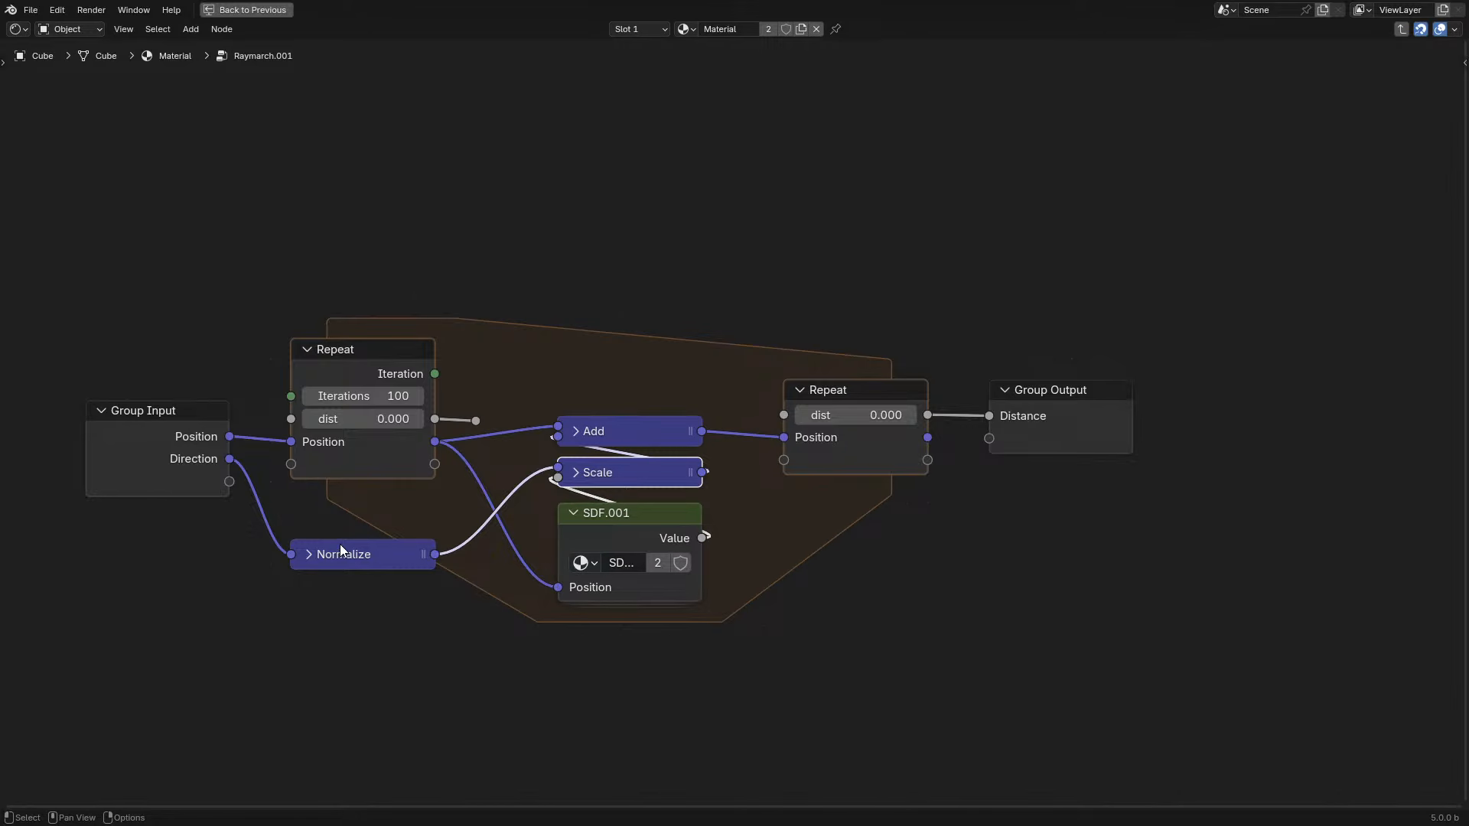
drag(342, 548, 342, 505)
- Remove the dist item from the repeat zone and delete its leftover reroute
click(865, 397)
key(n)
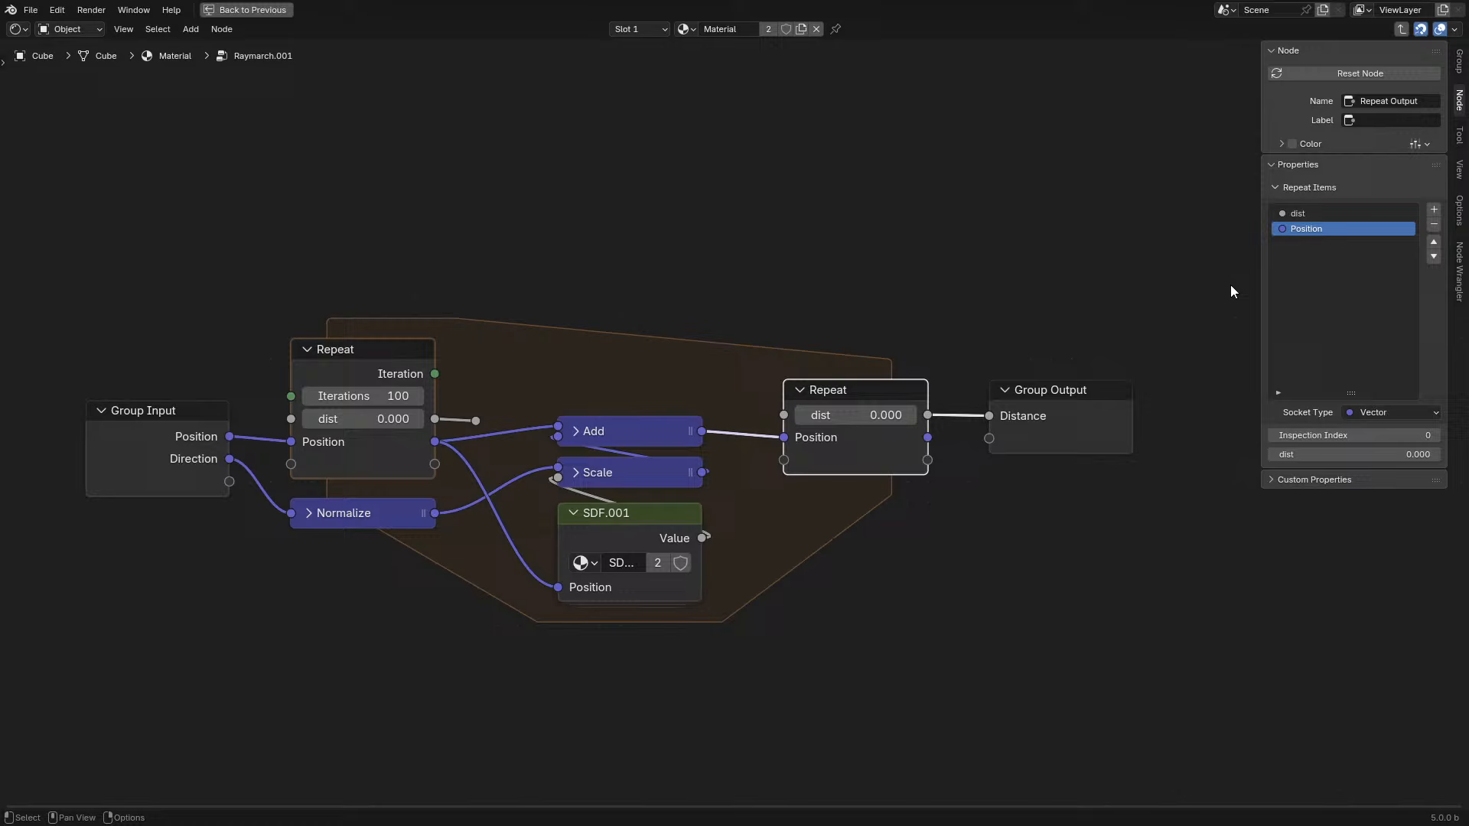
click(1377, 214)
click(1434, 225)
click(476, 421)
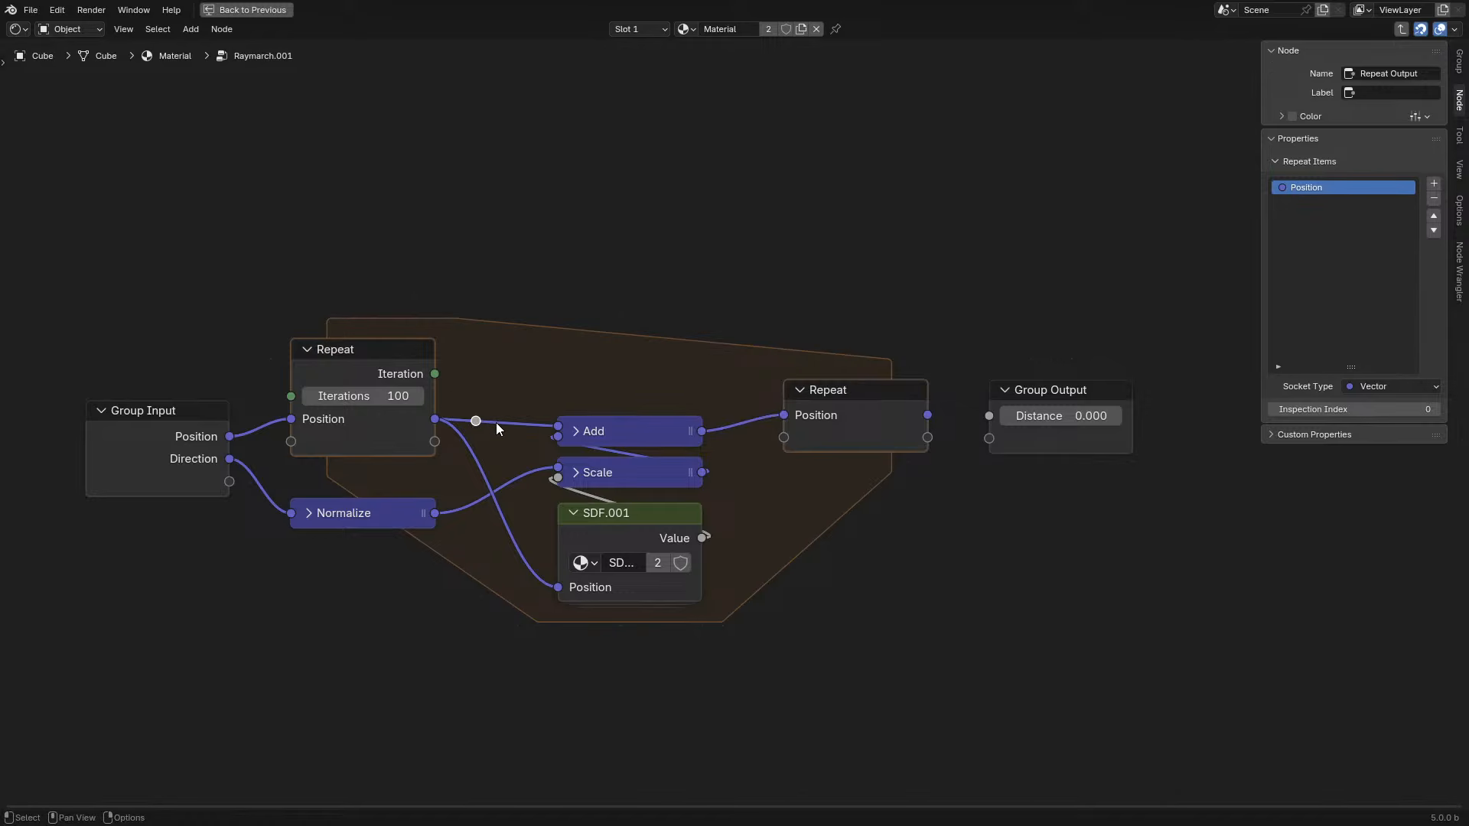
- Remove the group's Distance output and connect the repeat zone's Position to the Group Output instead
click(999, 397)
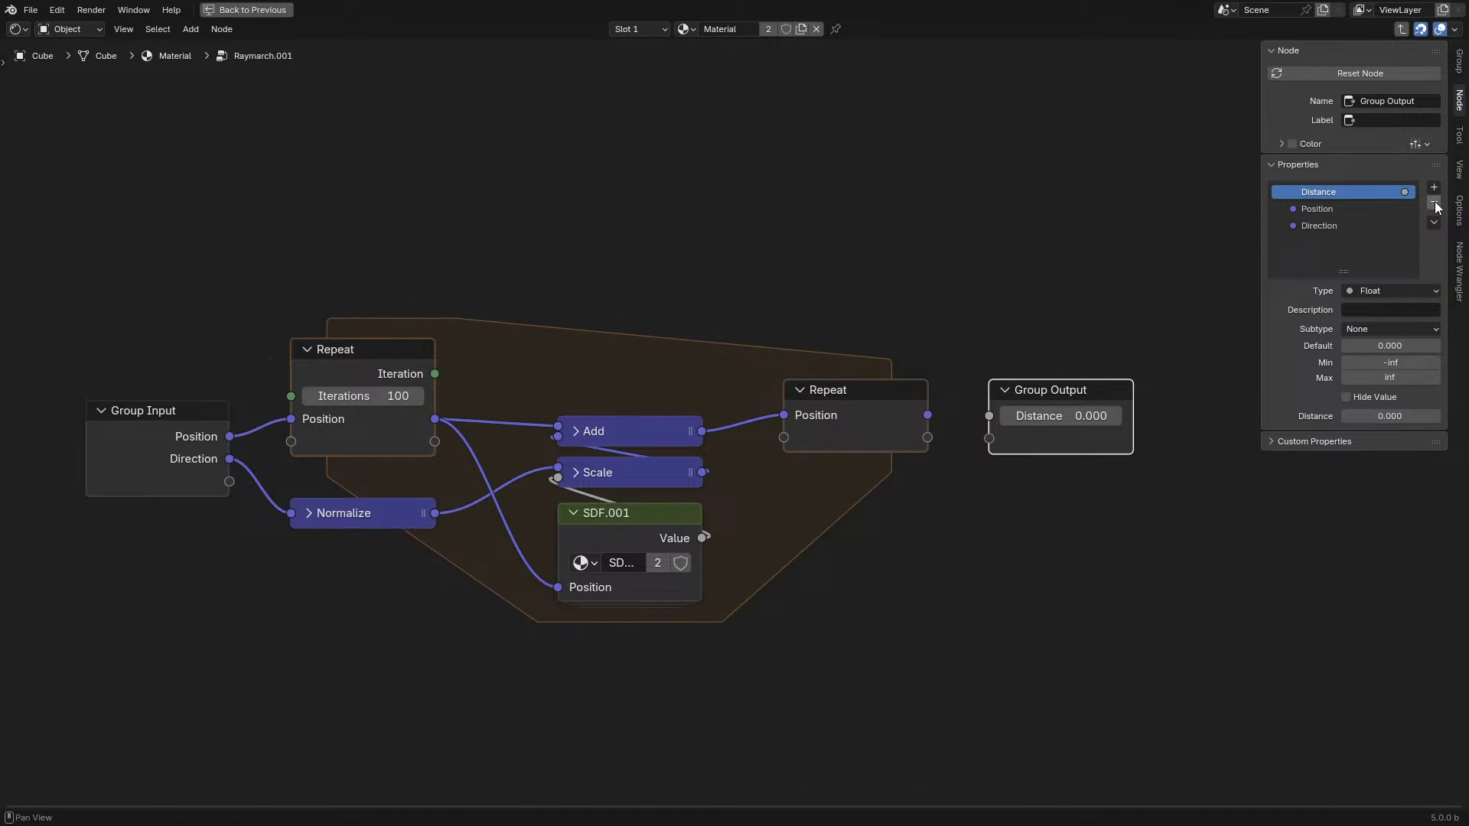
click(1434, 203)
drag(926, 415, 976, 417)
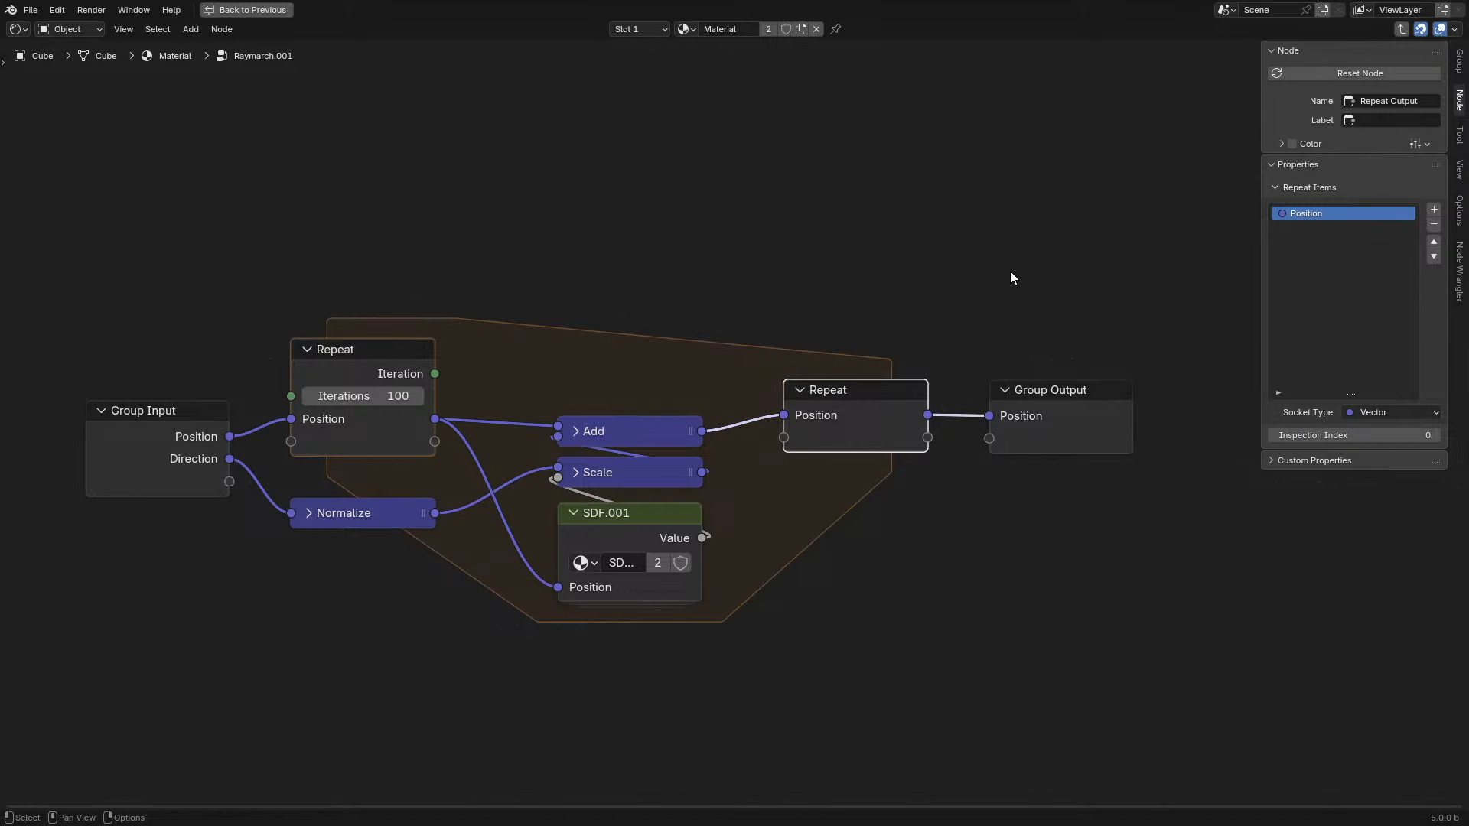
key(n)
- Tidy the group by moving Normalize closer to the Repeat input and the Repeat output and Group Output closer to the Add node
drag(372, 503, 373, 482)
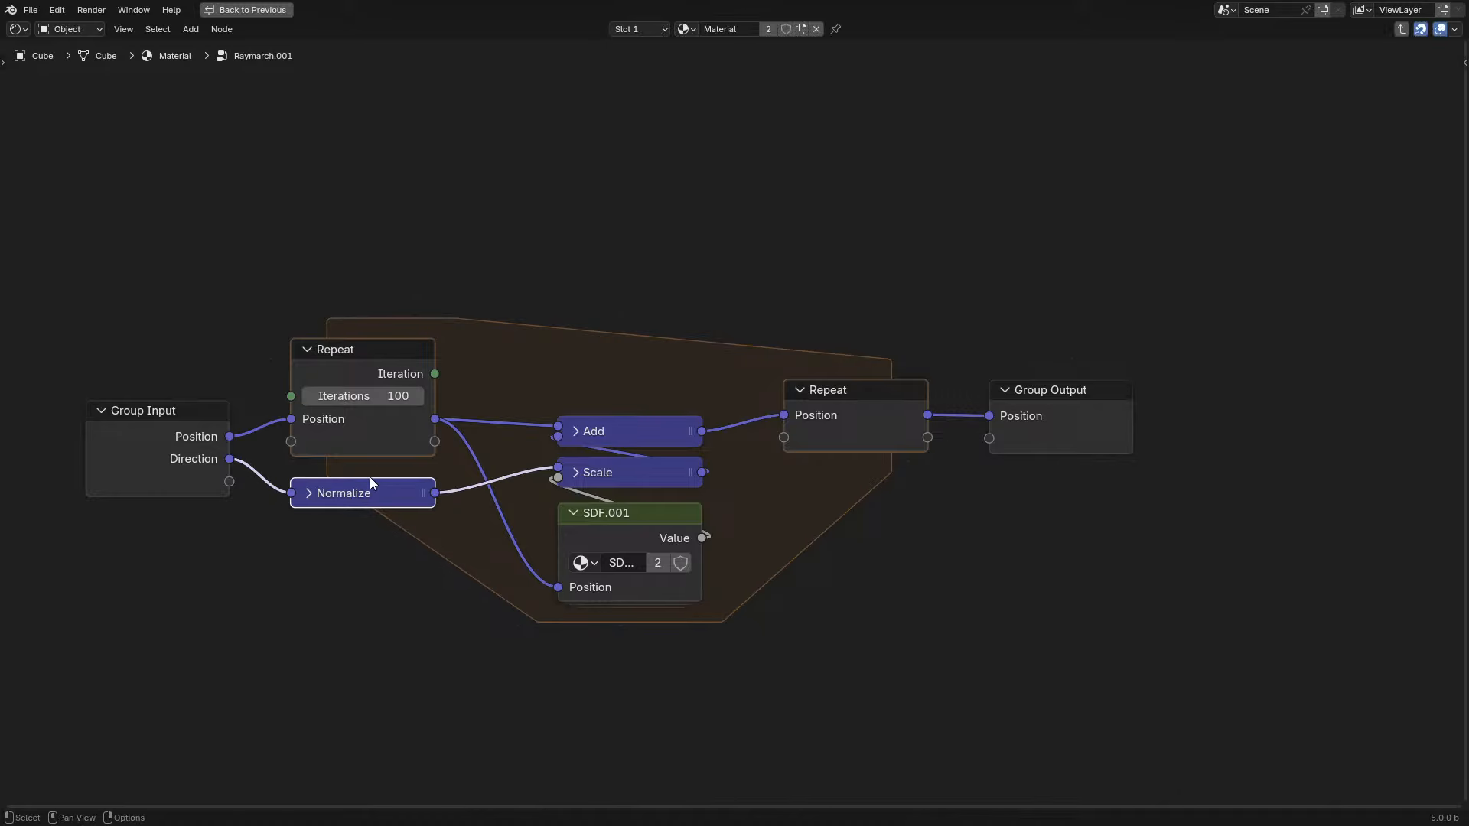
drag(806, 306, 1051, 508)
key(g)
click(1010, 508)
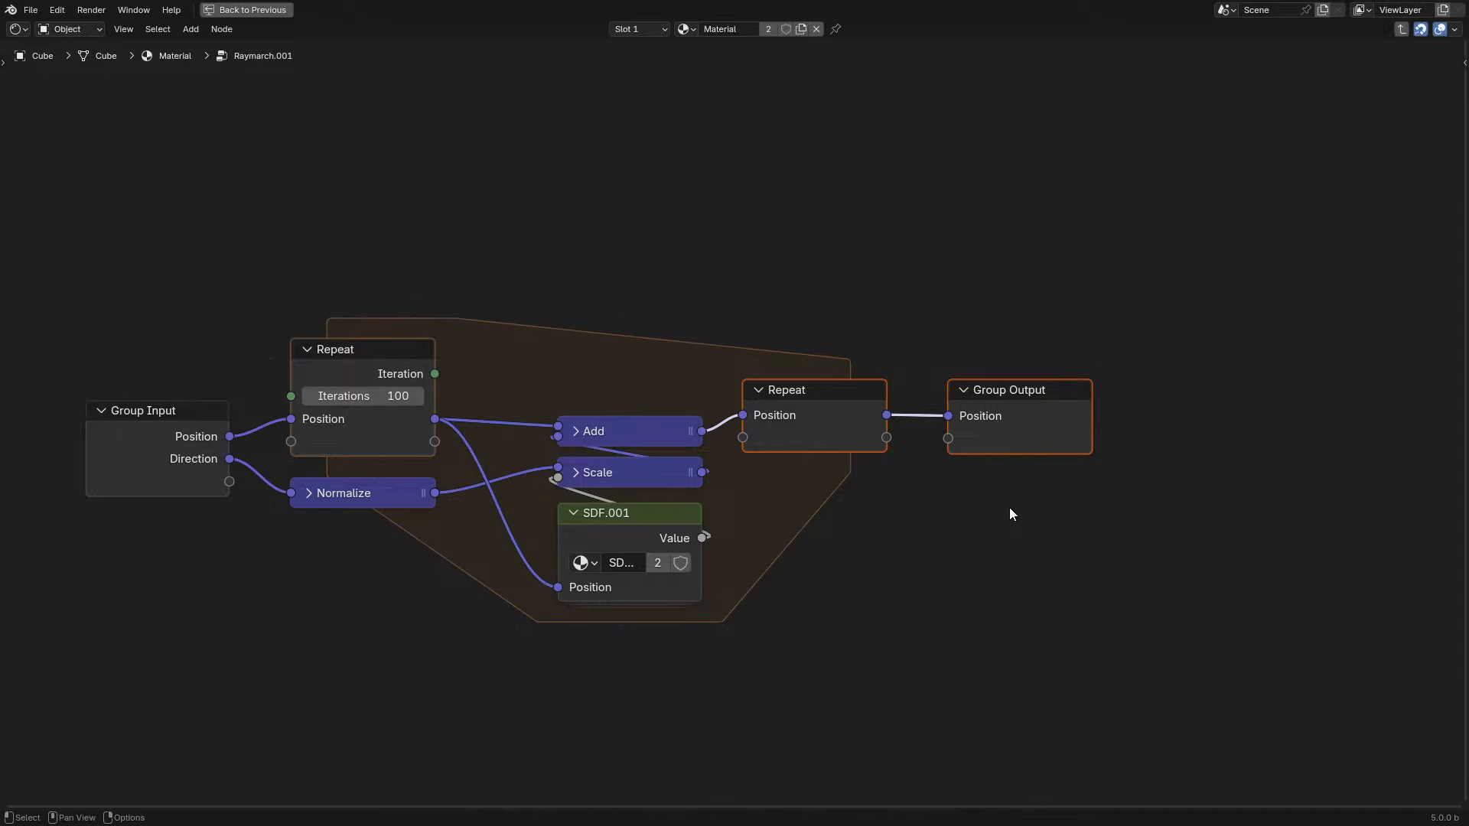
- Leave the group and remove the outer Add and Scale nodes, letting the raymarch node's Position feed the onward link
key(Tab)
drag(473, 247, 739, 374)
key(x)
- Rearrange the Geometry, Scale and Add nodes beside the raymarch node and restore the full workspace layout
drag(113, 347, 134, 491)
drag(148, 364, 361, 571)
key(g)
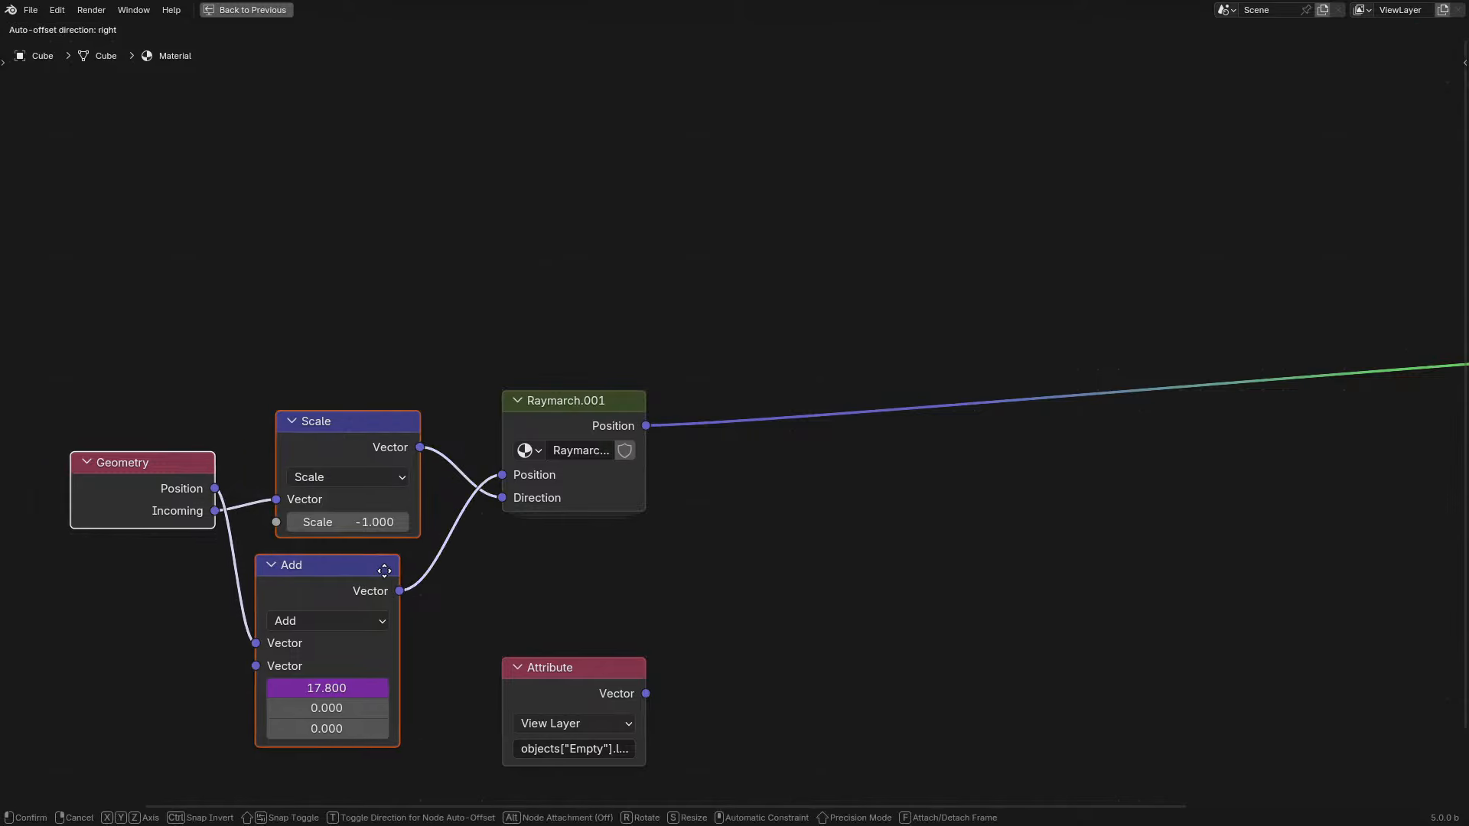
click(354, 529)
key(ctrl+space)
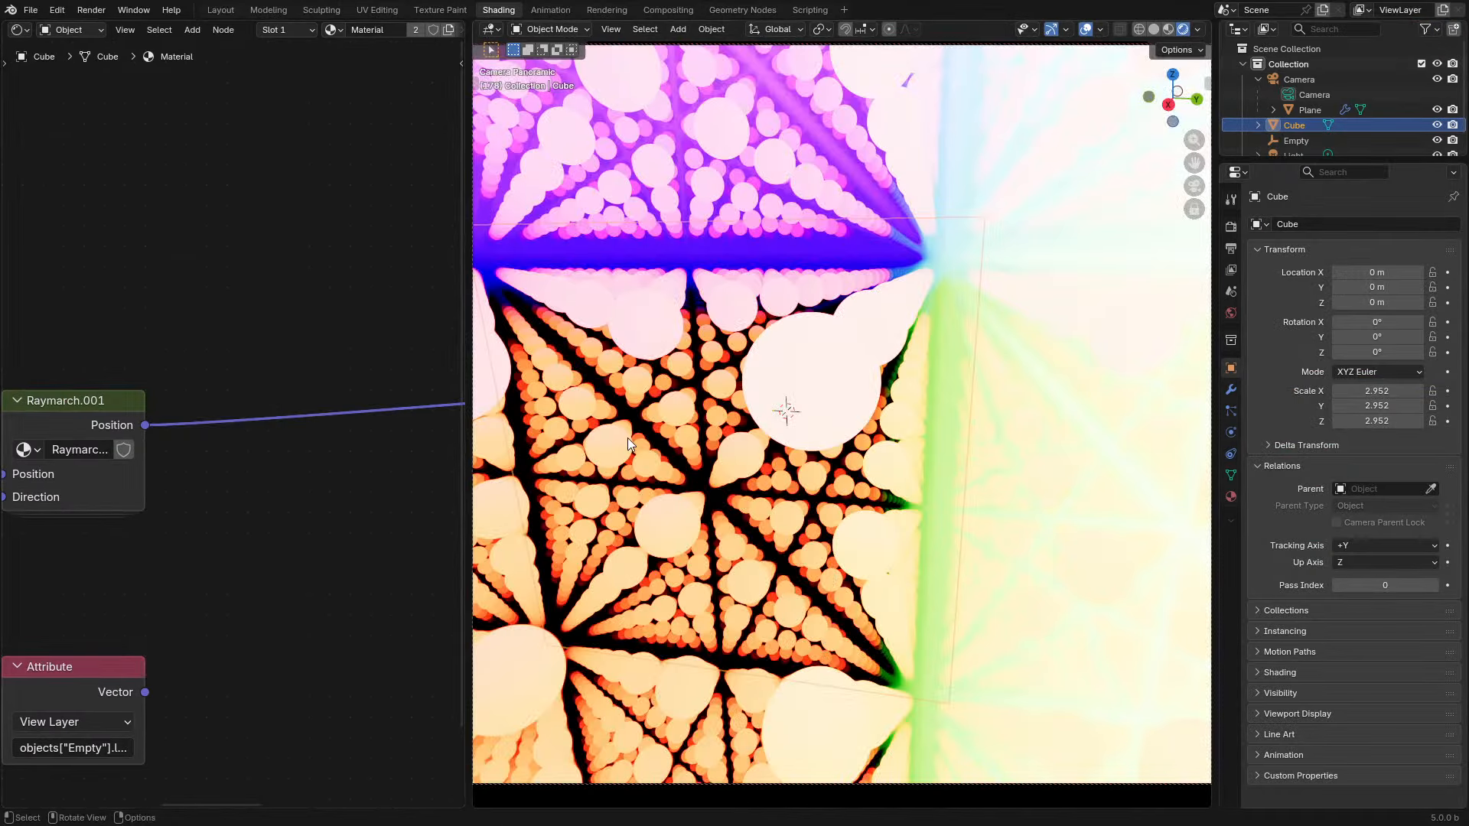
- Inspect the Repeat zone's Iterations setting inside the Raymarch.001 group and return to the main material node tree
middle_drag(628, 438, 821, 454)
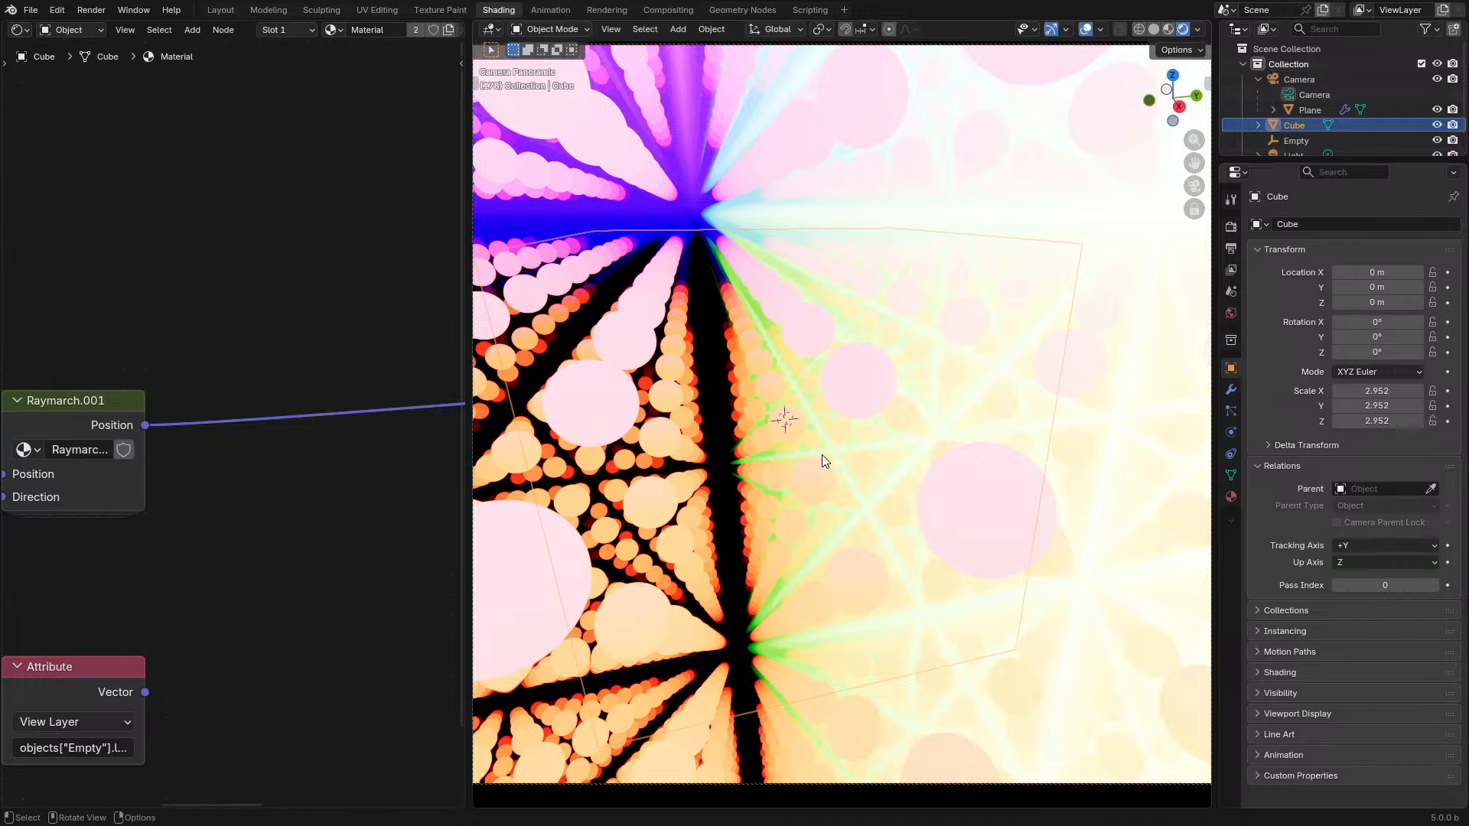
middle_drag(146, 407, 327, 373)
click(248, 406)
key(Tab)
middle_drag(137, 476, 330, 454)
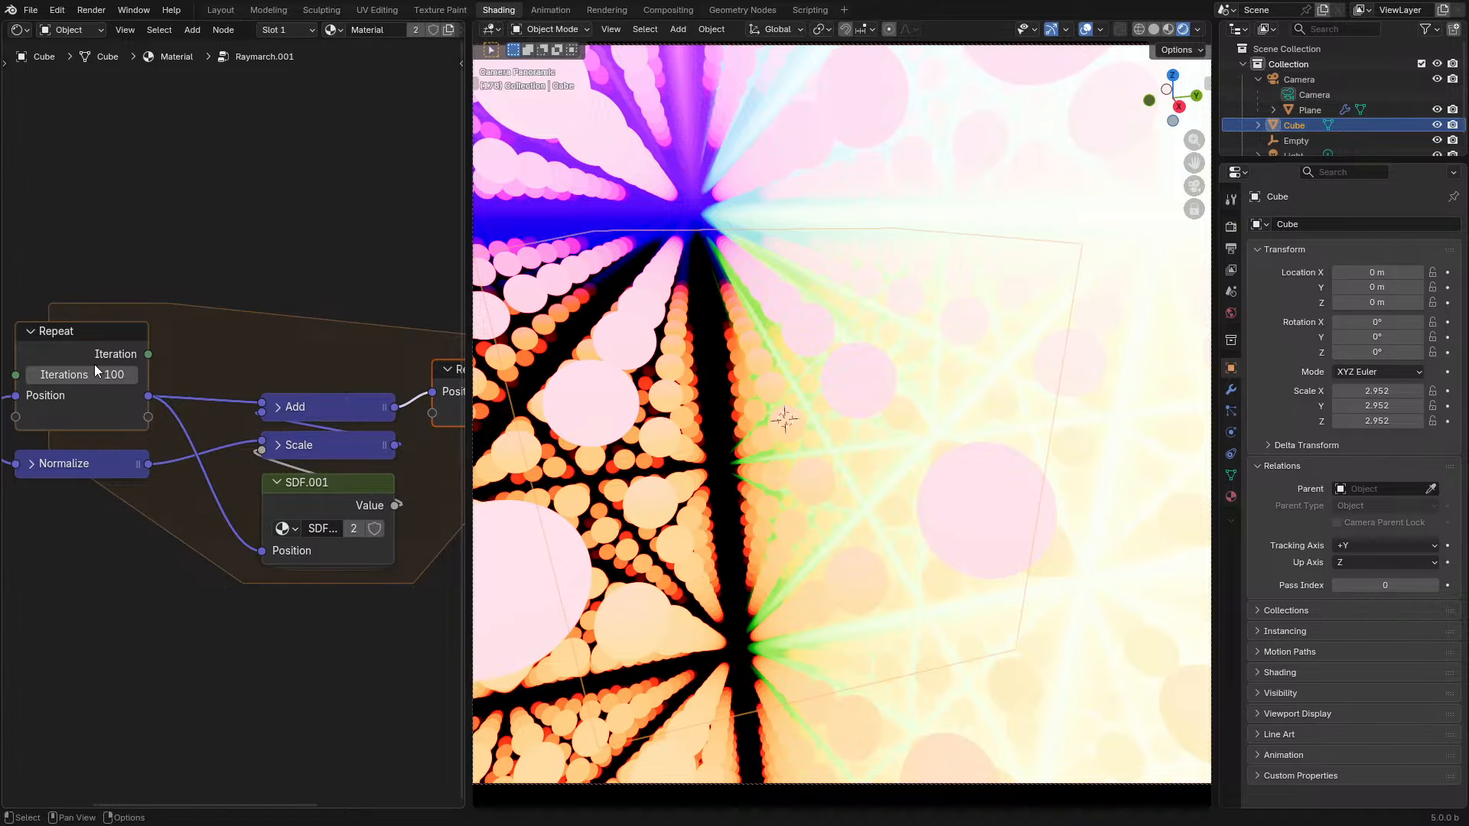
drag(94, 375, 54, 374)
key(Escape)
key(Tab)
- Place the old Raymarch node above Raymarch.001, feed it Scale as Direction and Add as Position, and move Add above Scale
key(ctrl+space)
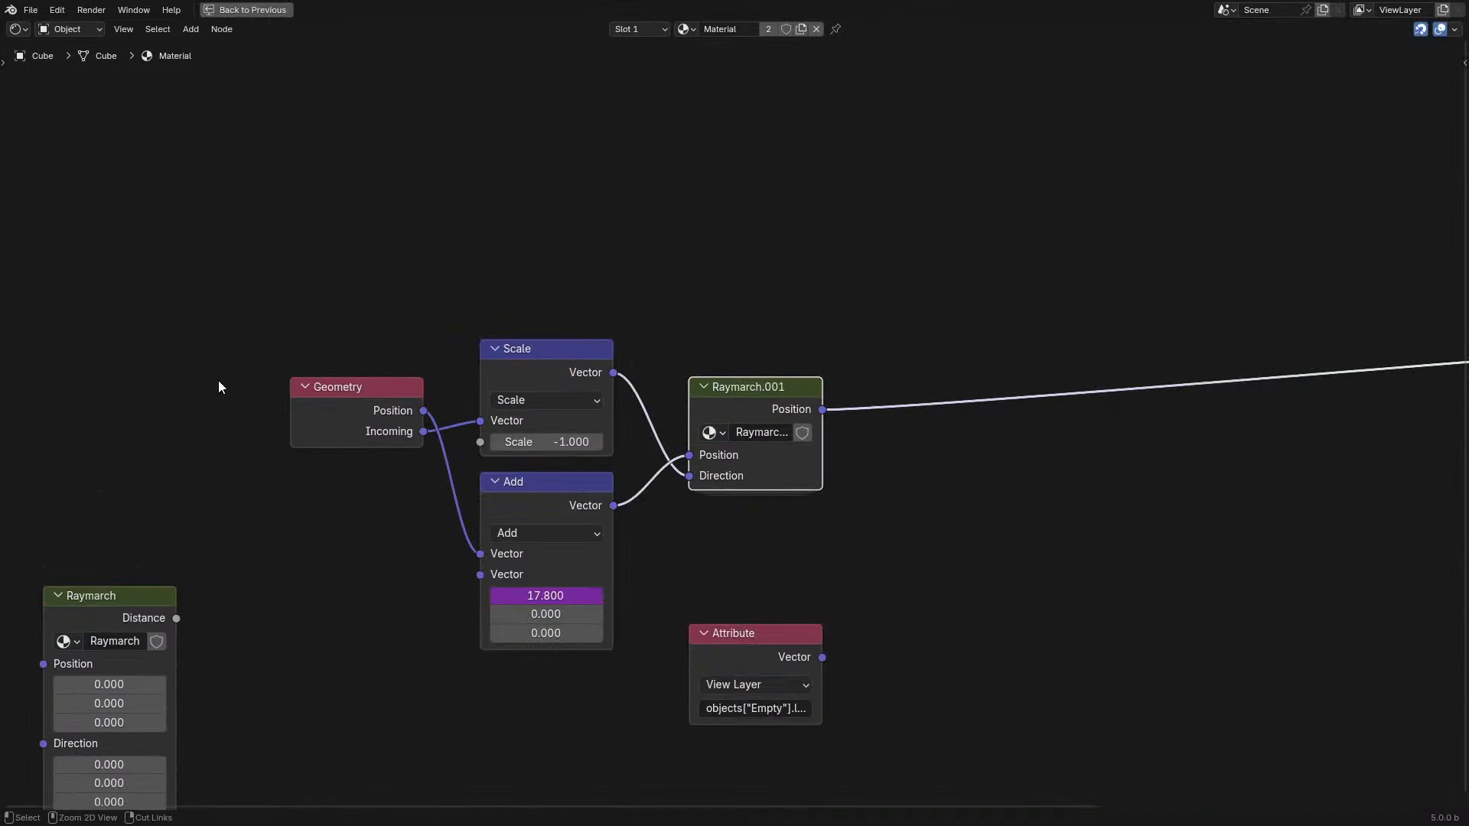
scroll(254, 533, down, 2)
drag(195, 587, 748, 197)
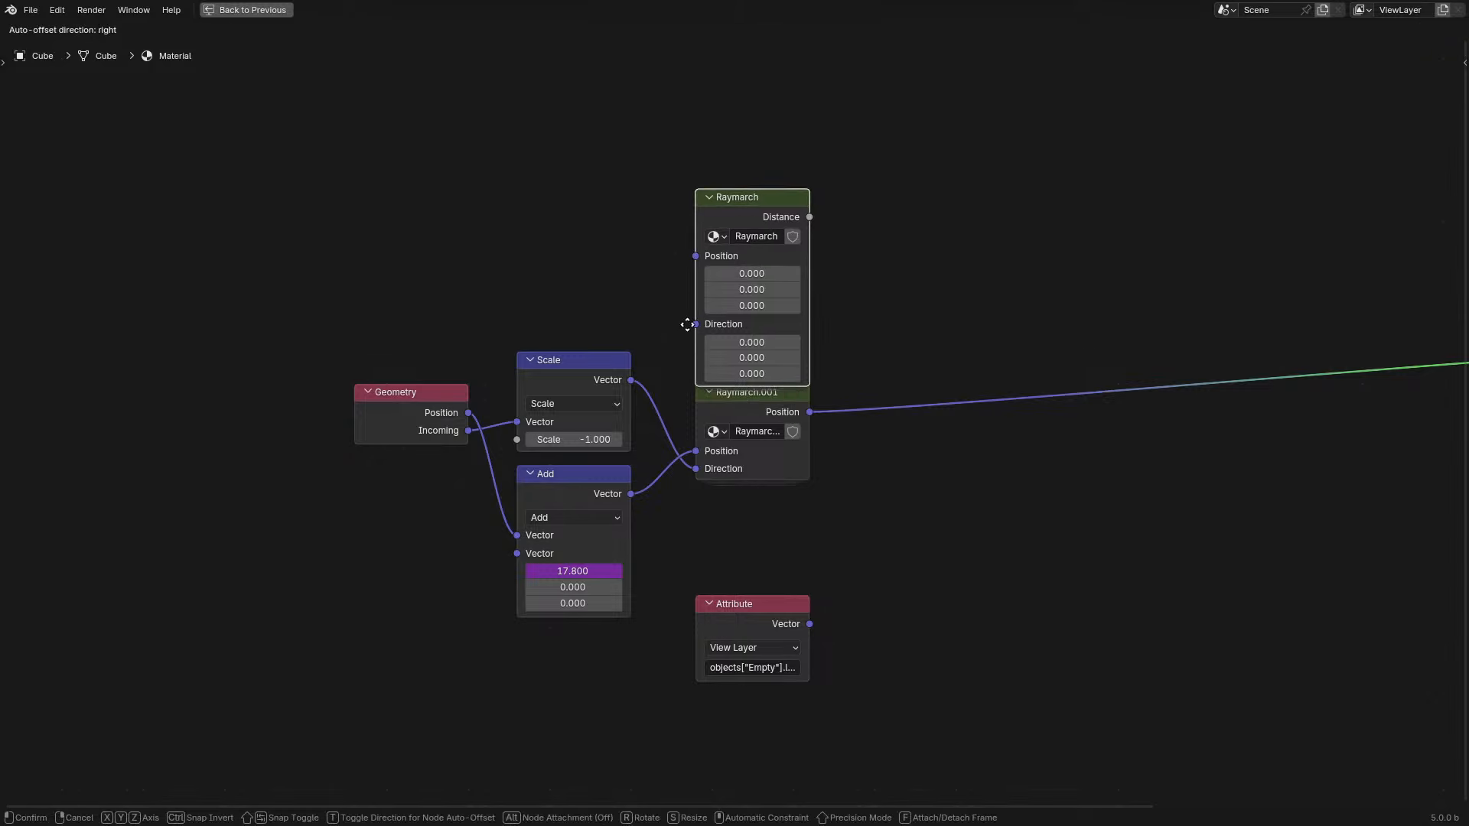
drag(631, 379, 696, 309)
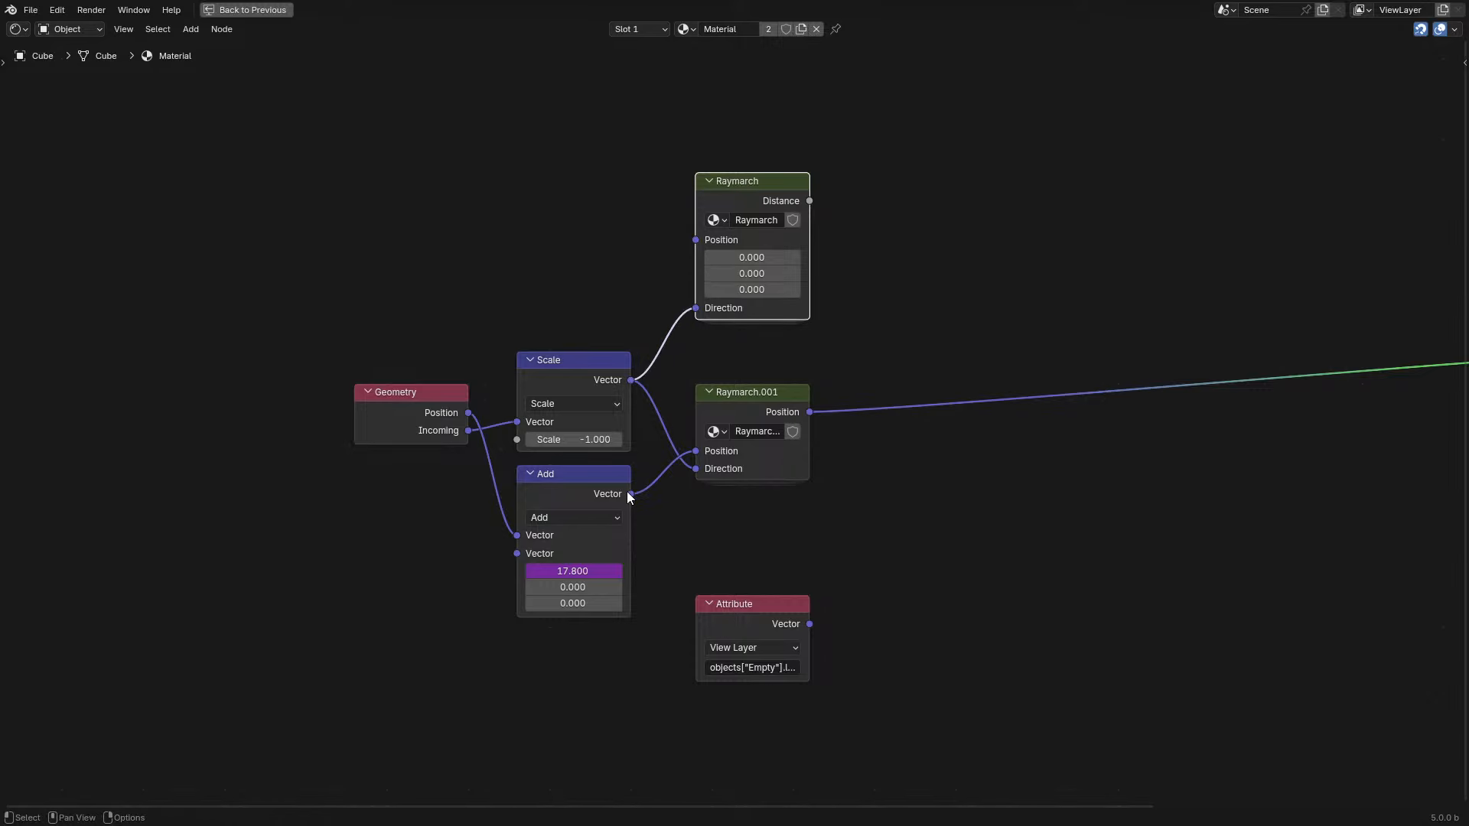
drag(631, 494, 749, 283)
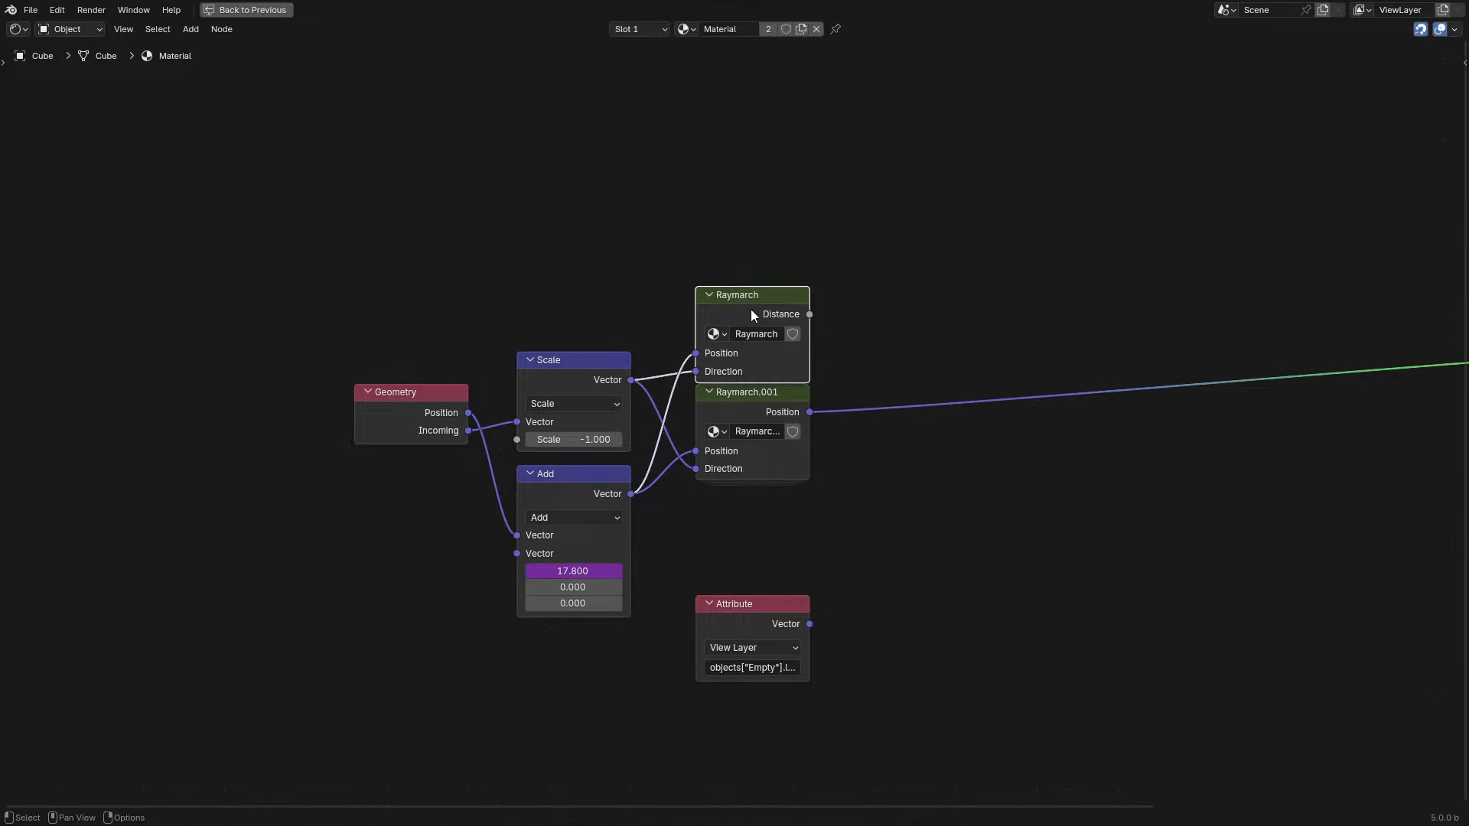
click(573, 517)
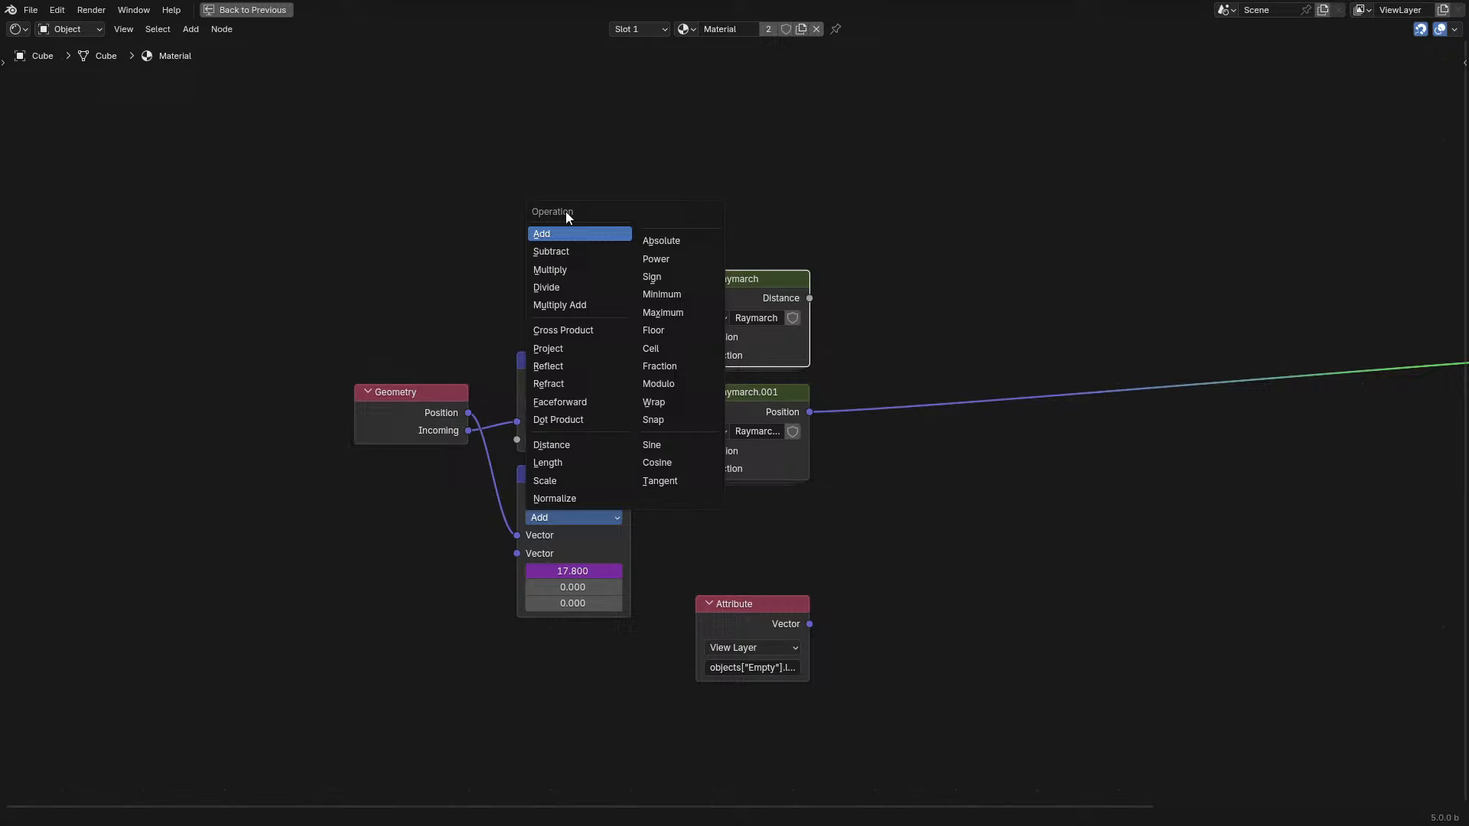
click(1022, 134)
drag(580, 478, 581, 194)
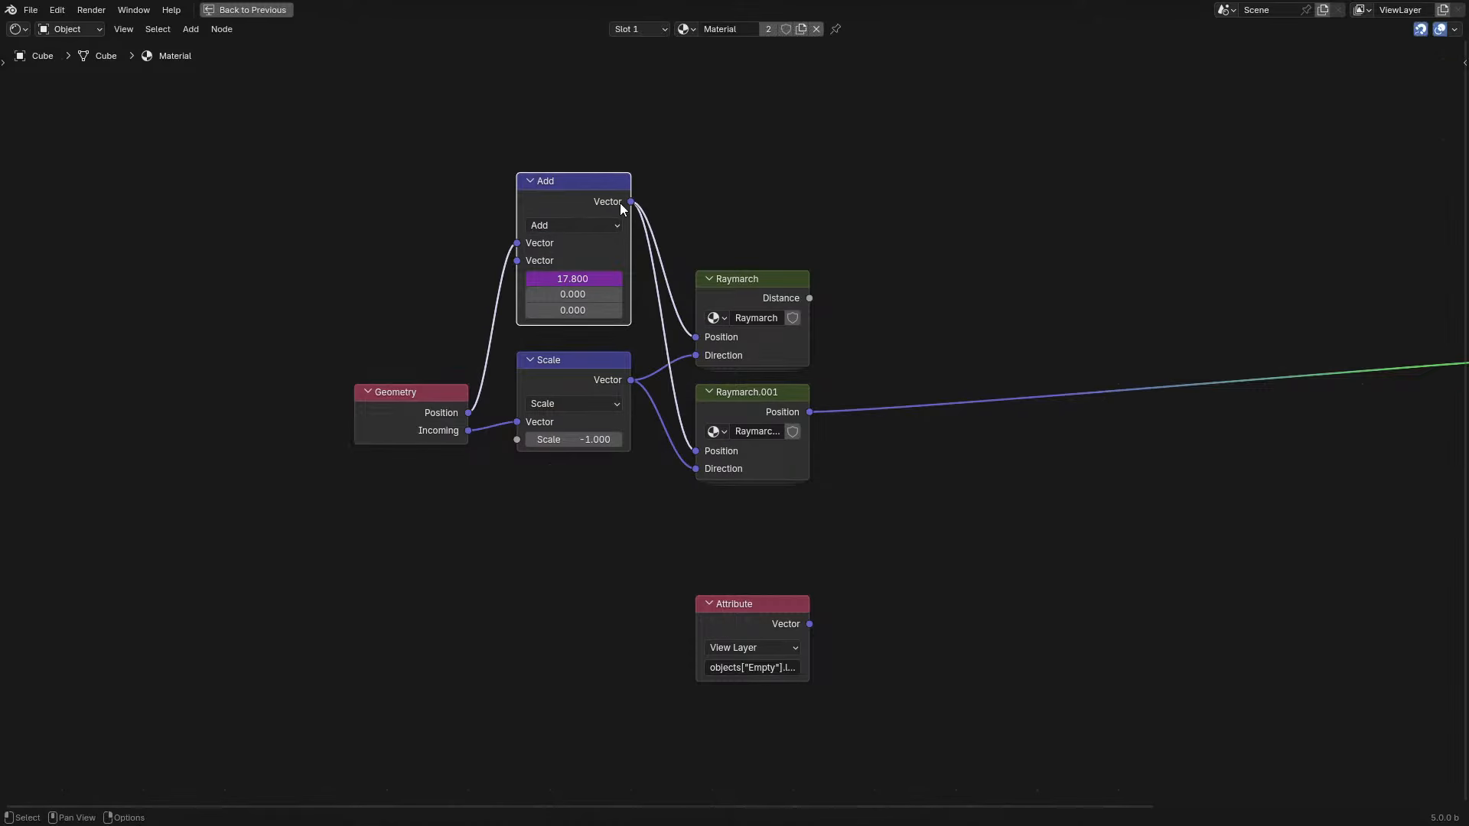
- Add a vector Scale node fed by the Add node's Vector output, placed above the Raymarch nodes
middle_drag(620, 204, 463, 353)
scroll(522, 346, up, 2)
drag(469, 351, 733, 248)
text(sc)
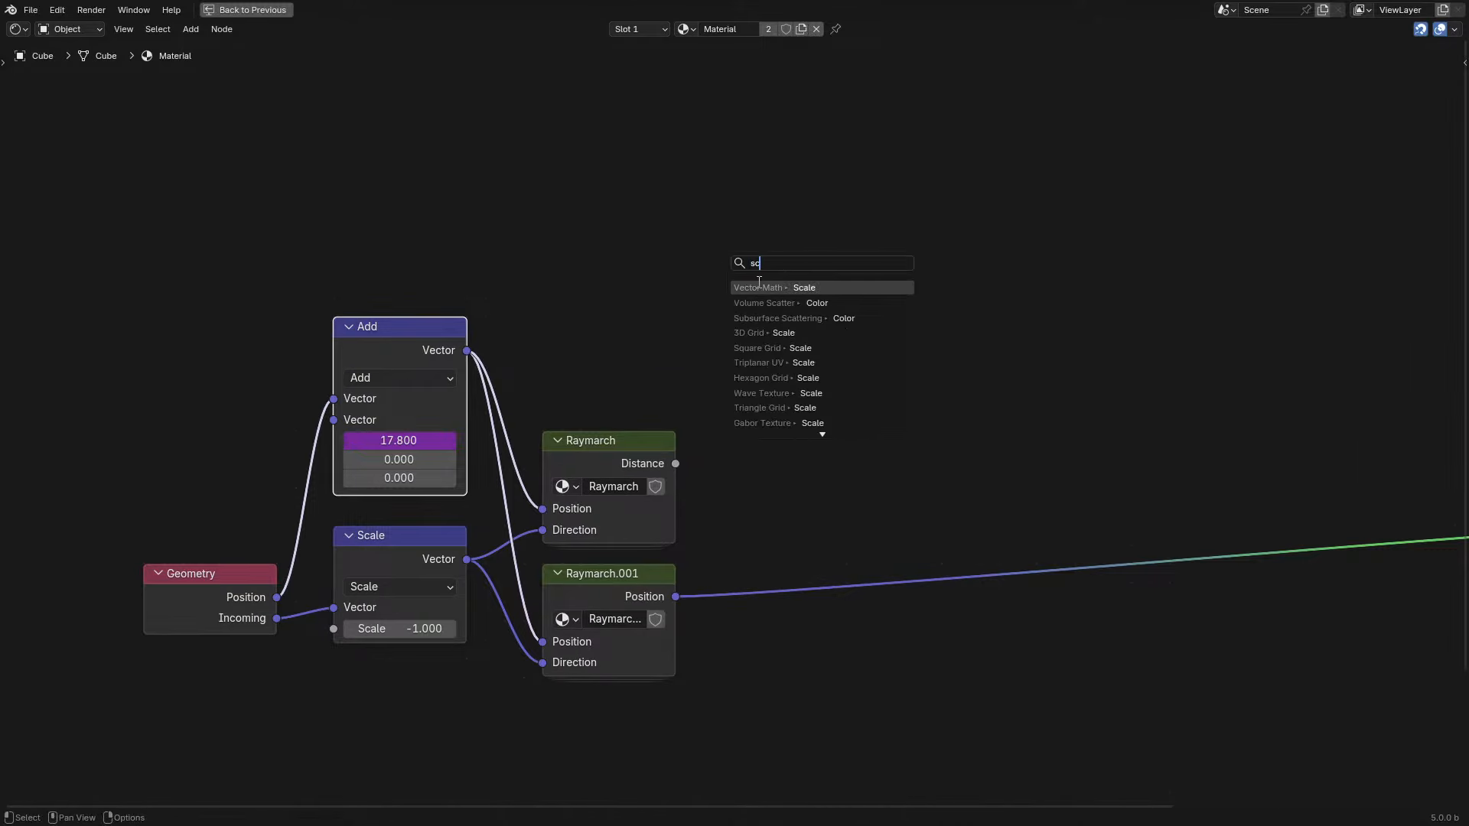
key(Return)
click(719, 245)
drag(467, 566, 869, 401)
text(norma)
key(Return)
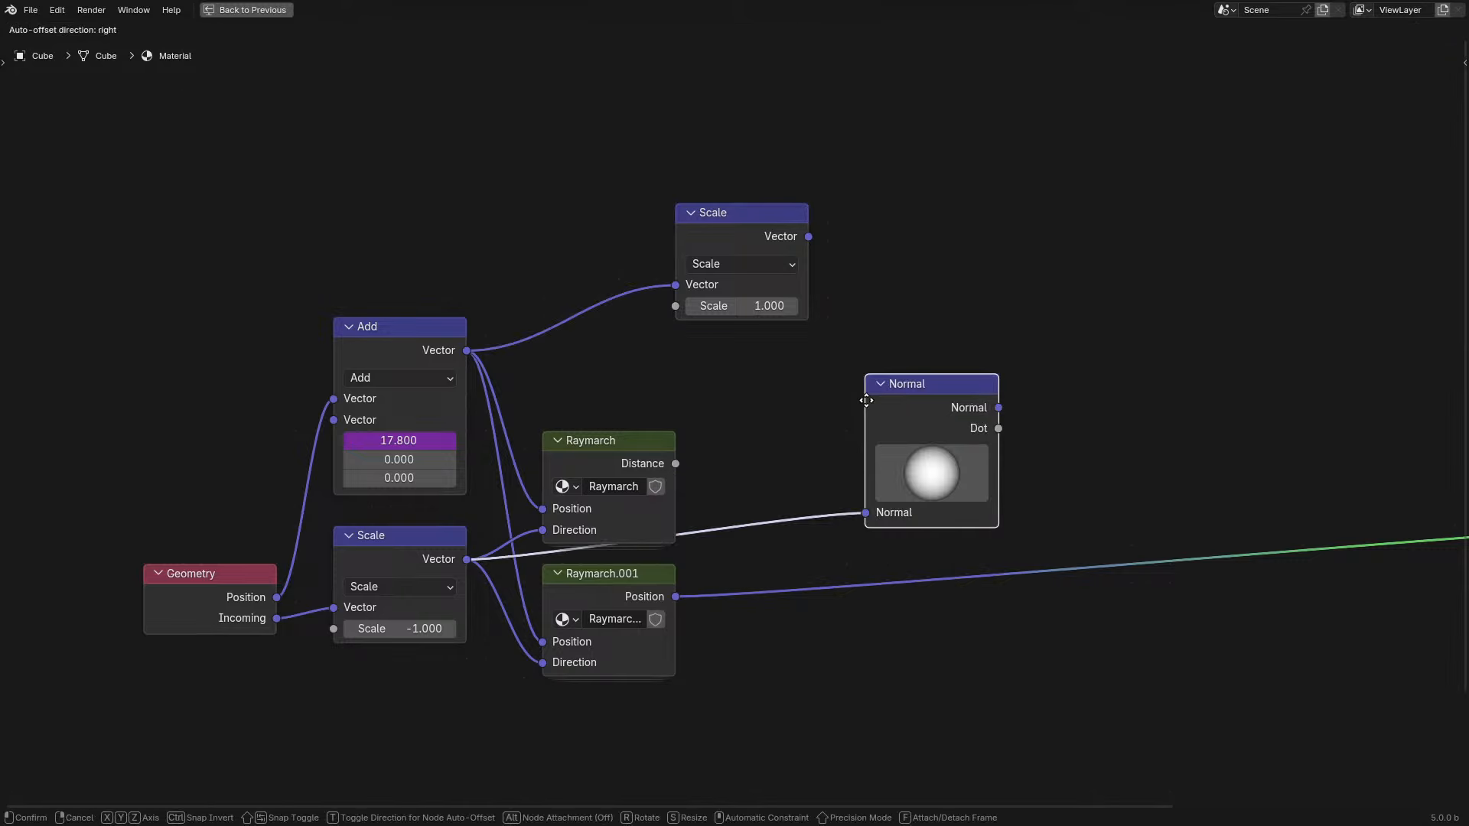
key(Escape)
- Add a Normalize node fed by the -1.000 Scale node, collapse it and place it just above the Raymarch node
drag(474, 562, 923, 411)
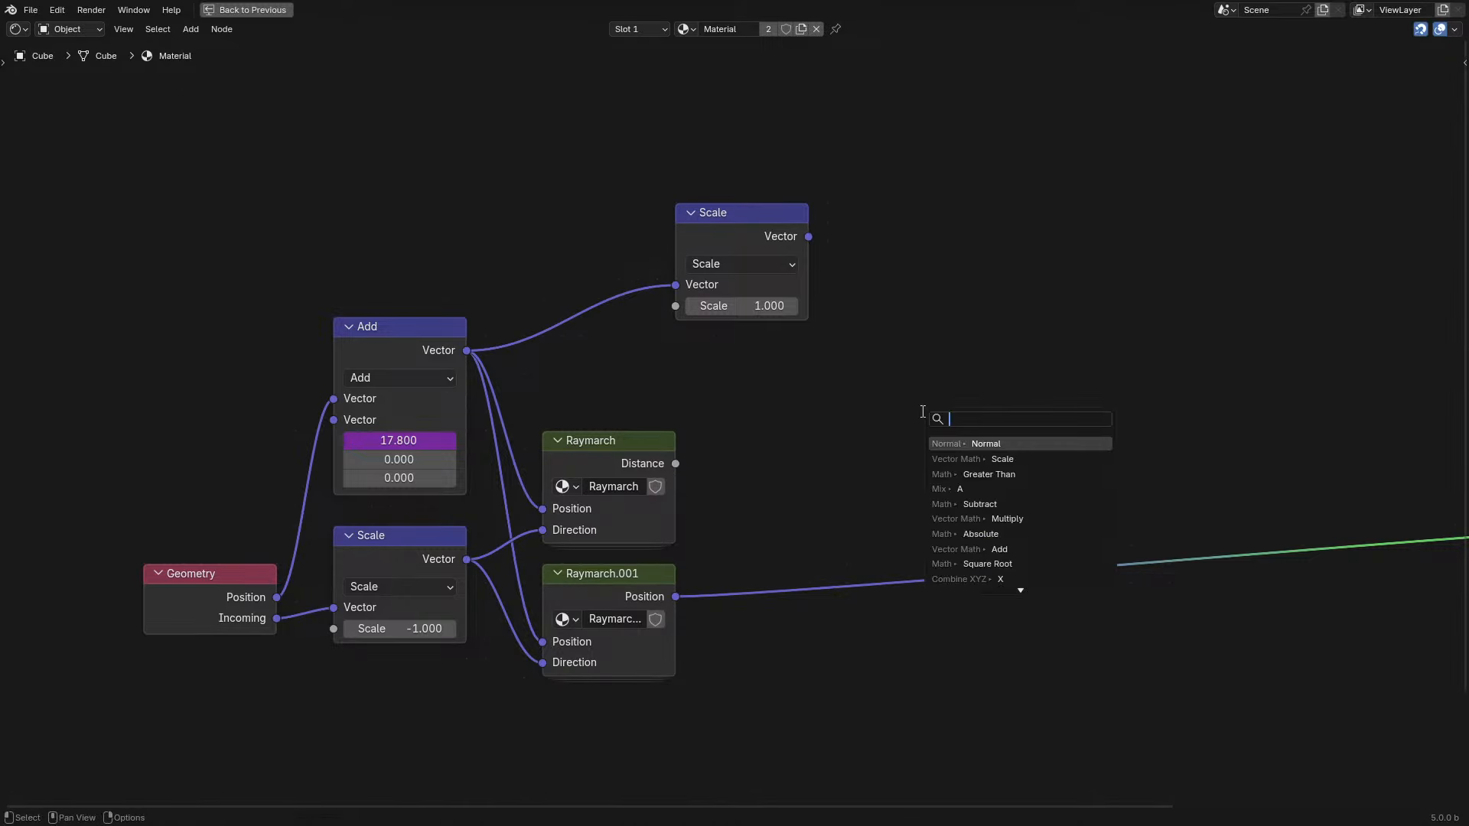
text(normal)
key(Down)
key(Return)
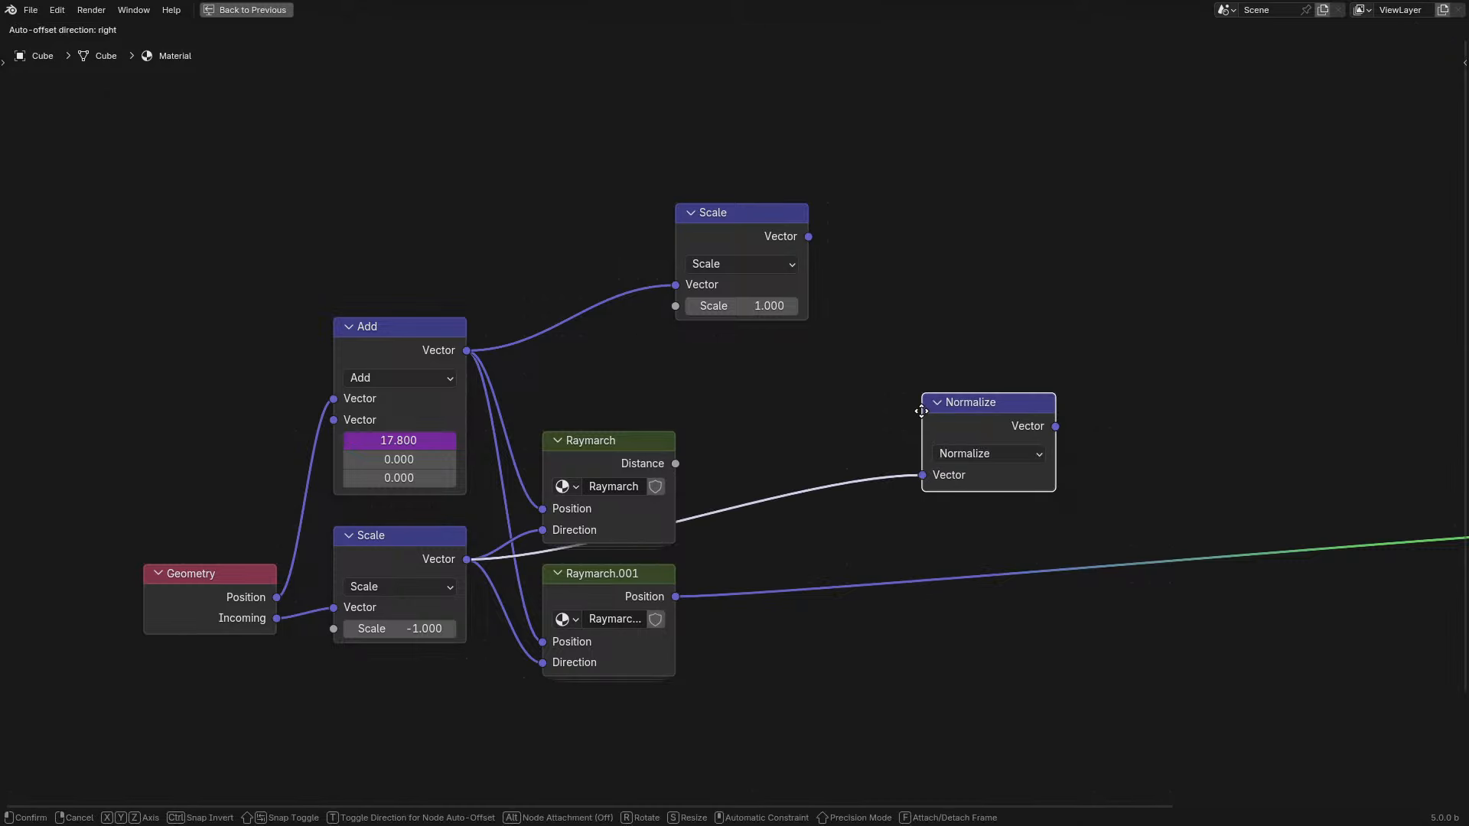
click(829, 410)
key(h)
drag(884, 404, 708, 402)
- Duplicate the new Scale node beside the Raymarch node and change the original's operation to Add
click(730, 278)
key(shift+d)
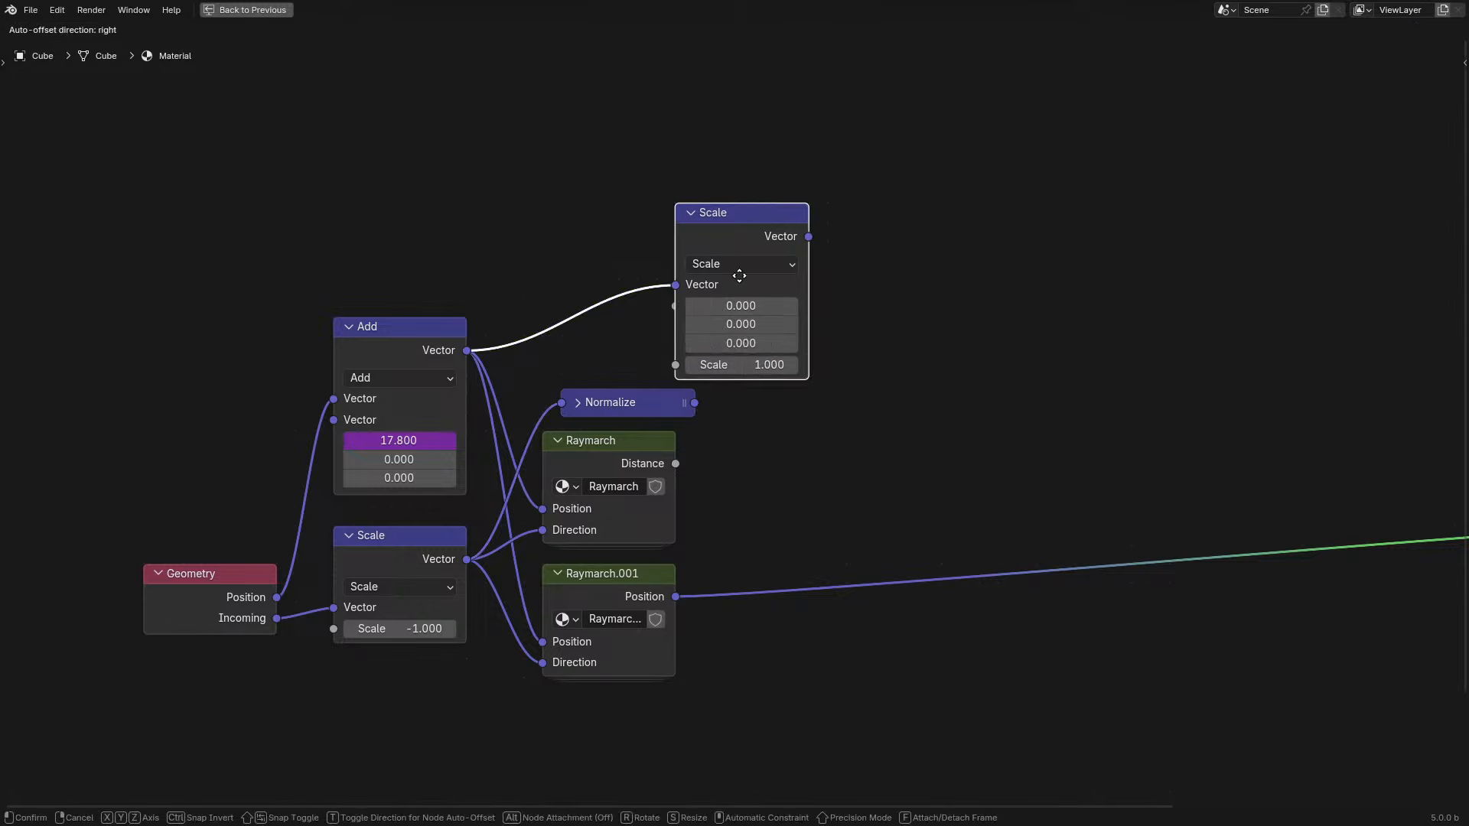
click(791, 449)
click(735, 266)
click(715, 307)
- Link Raymarch's Distance and the Normalize vector into the duplicated Scale node, and its output into the new Add node
drag(675, 463, 732, 535)
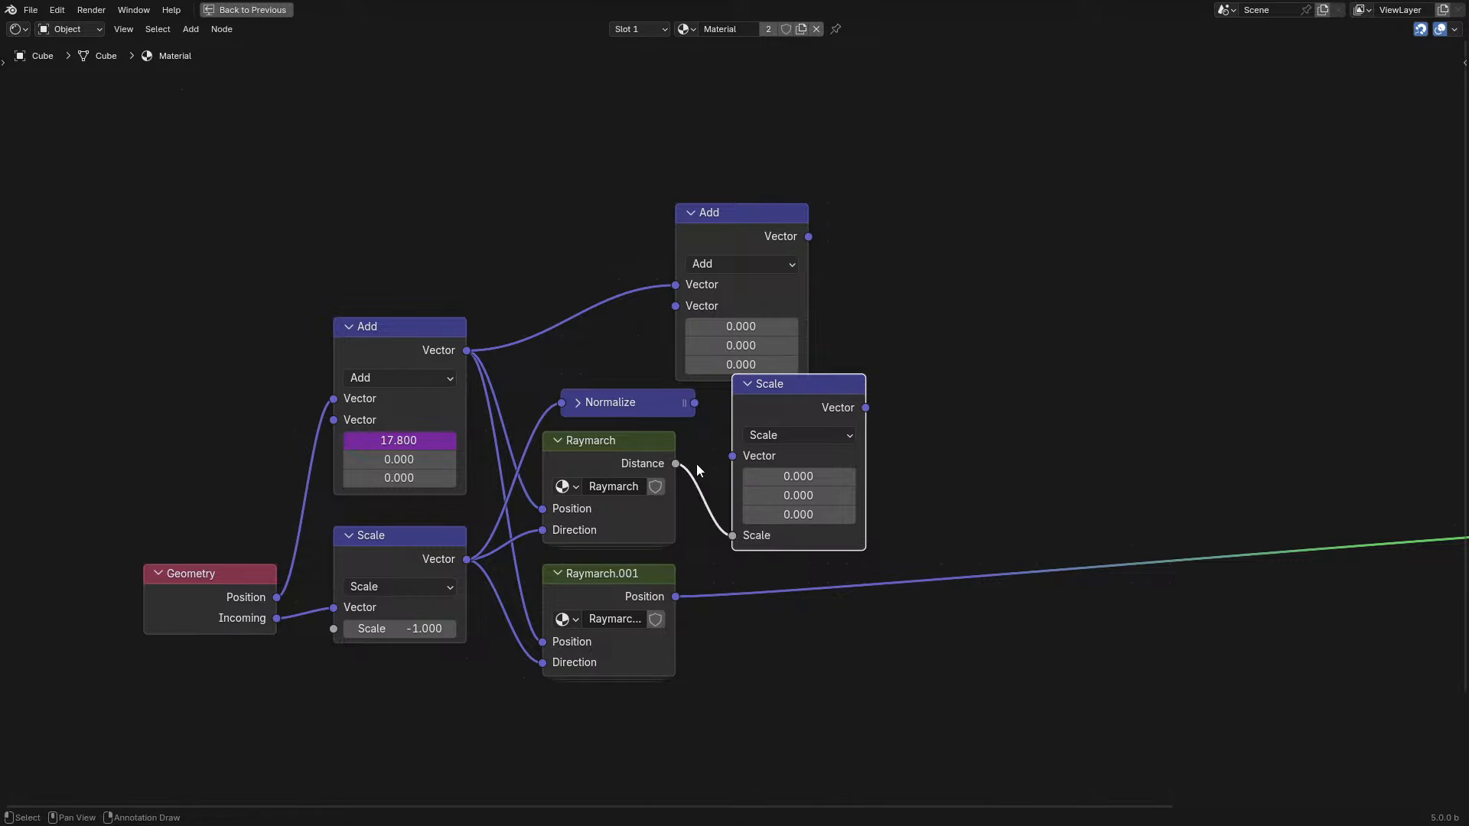
drag(694, 403, 733, 456)
drag(866, 407, 675, 305)
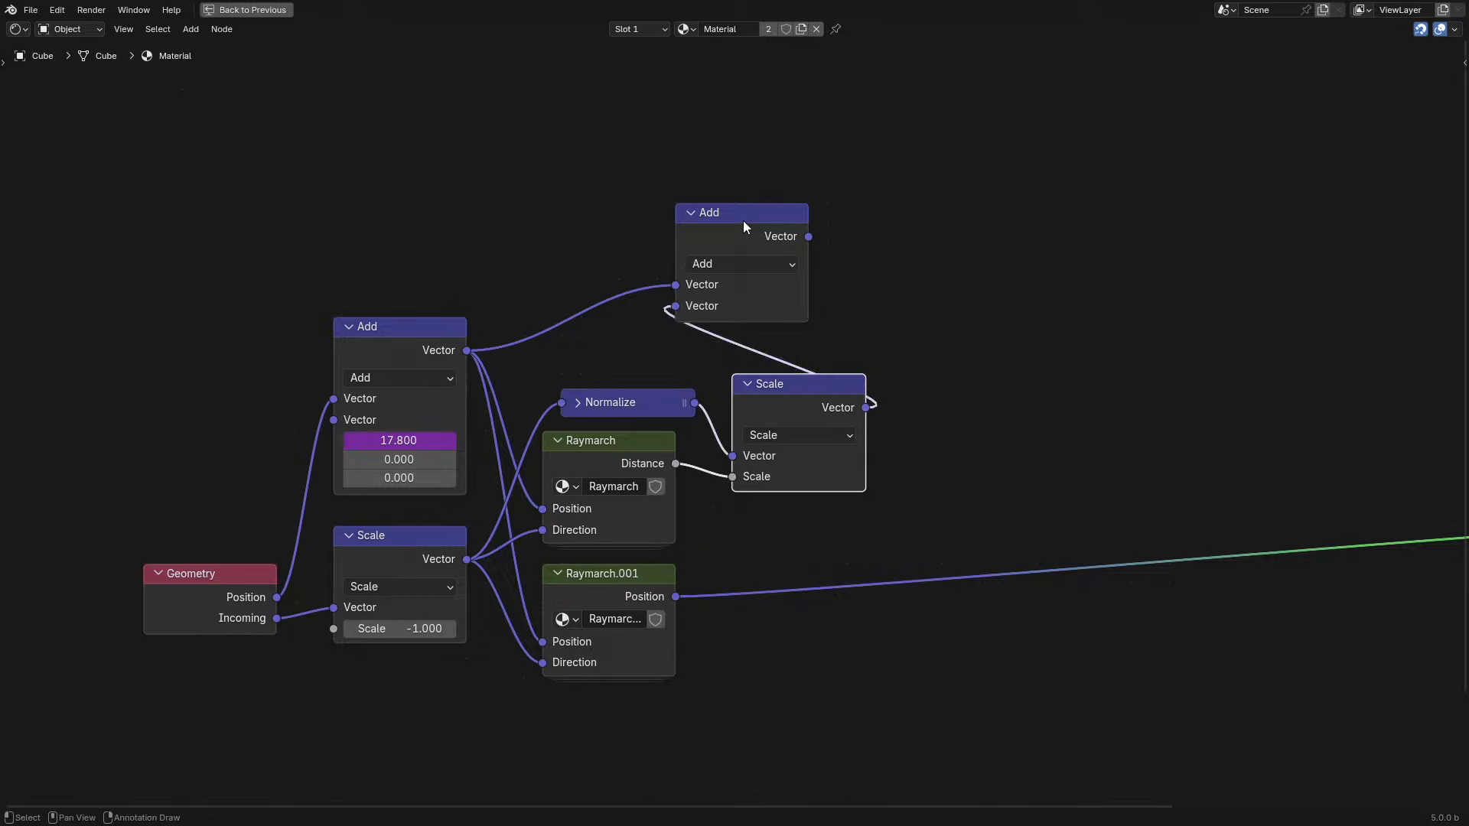
- Collapse the new Add and Scale nodes and stack them beside the Normalize node
click(742, 220)
key(h)
drag(742, 221, 800, 431)
click(802, 405)
key(h)
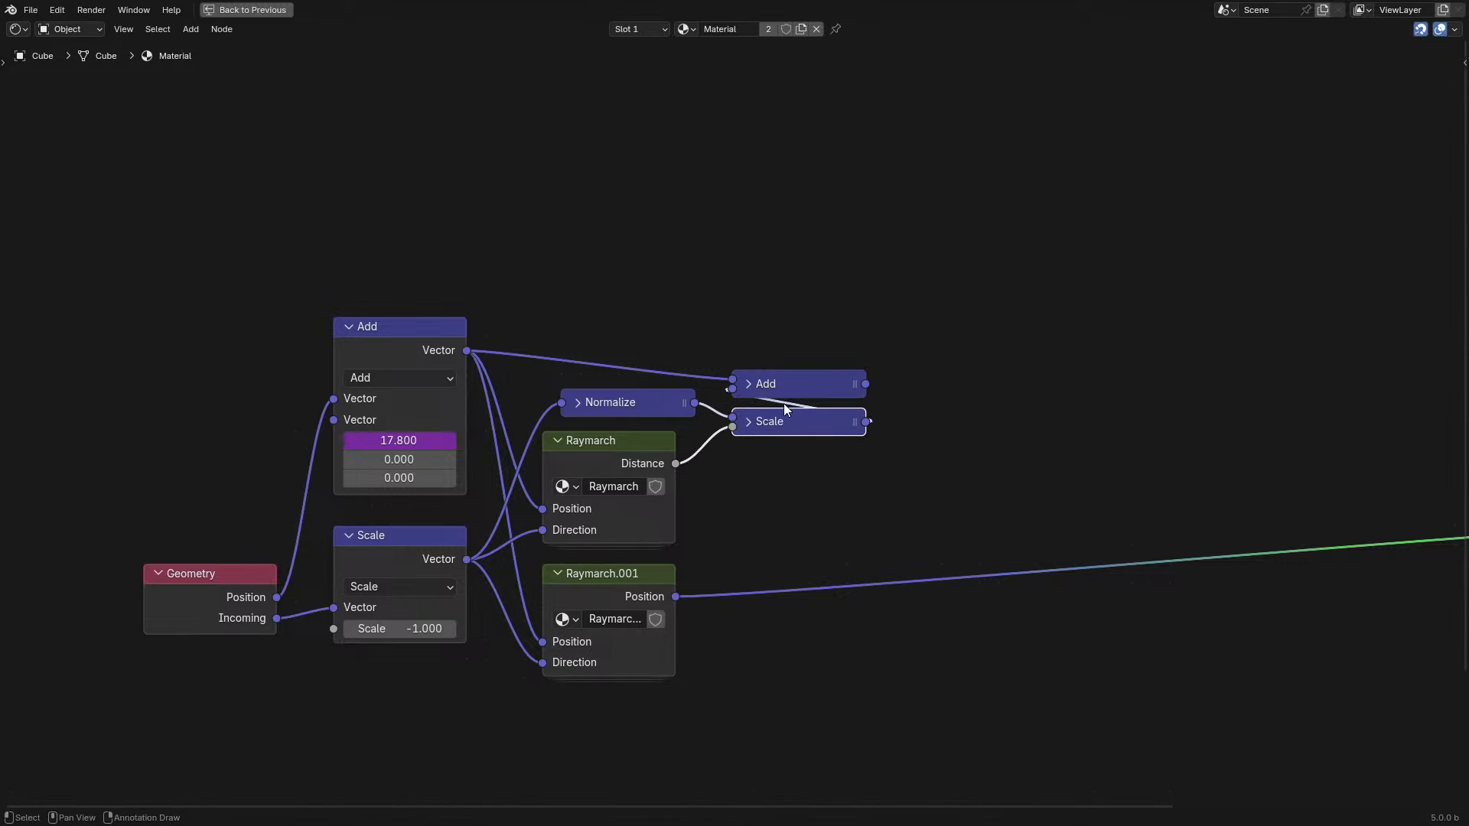
drag(765, 352, 805, 403)
- Compare the Add node's reconstructed position with the Raymarch.001 output in the viewport
ctrl+shift+click(807, 365)
key(ctrl+space)
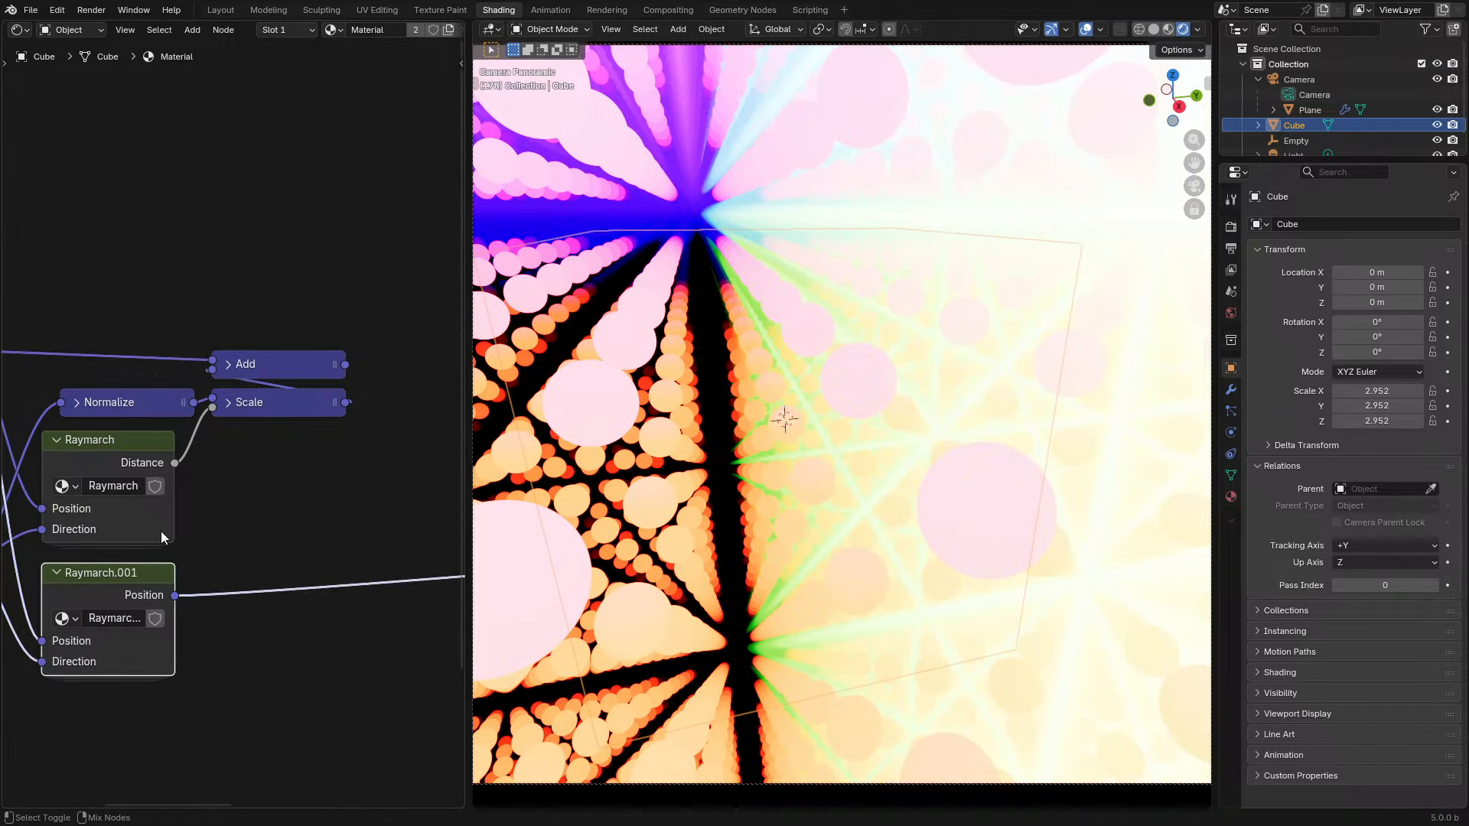
key(ctrl+space)
drag(549, 297, 809, 488)
key(x)
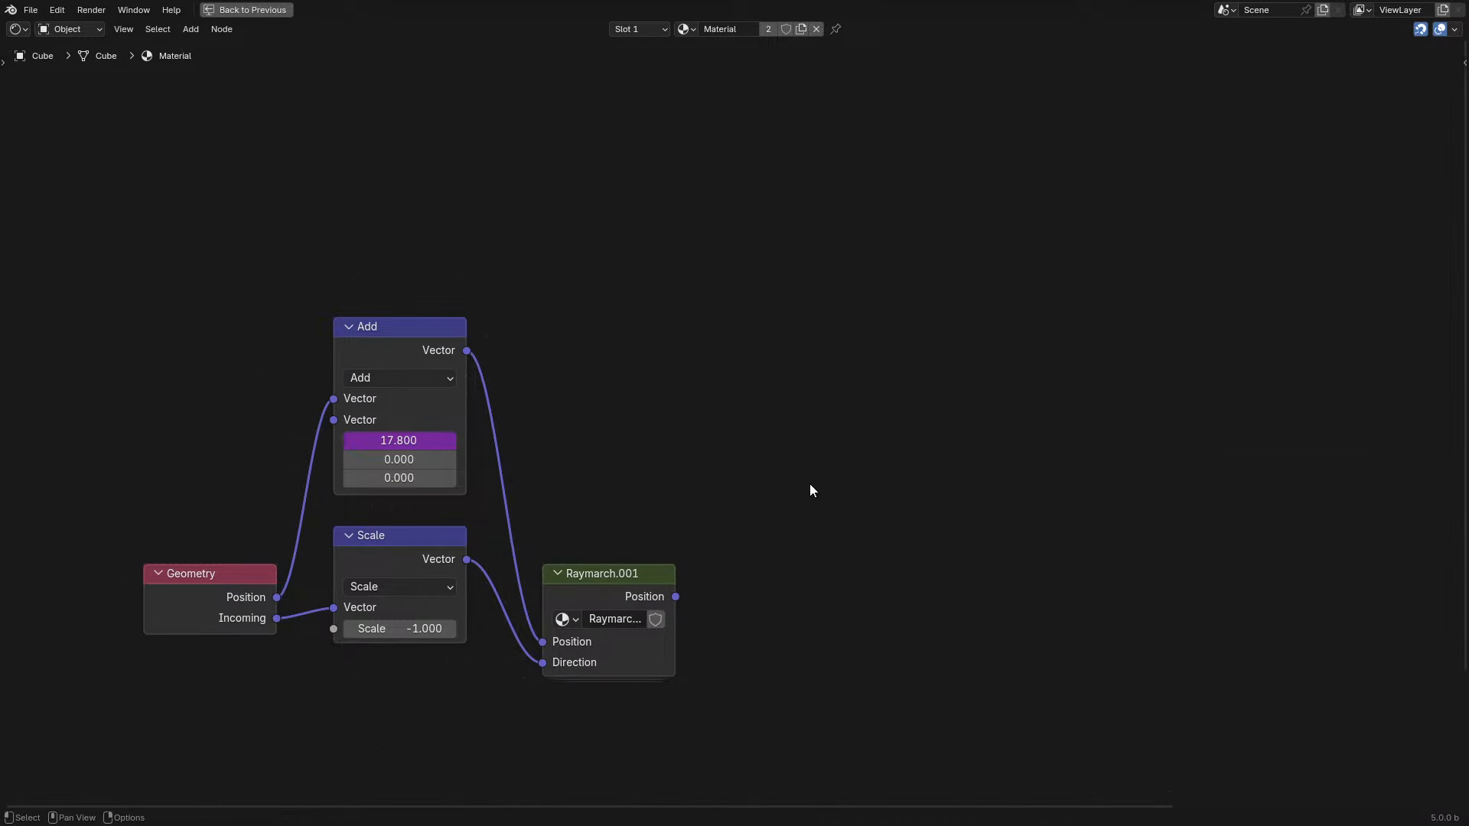
drag(601, 655, 619, 464)
key(ctrl+z)
key(ctrl+z)
- Keep a copy of Raymarch below the Geometry node, delete the upper comparison nodes, and move Raymarch.001 up beside Add
key(shift+d)
click(220, 672)
drag(584, 311, 727, 489)
key(x)
drag(602, 583, 595, 336)
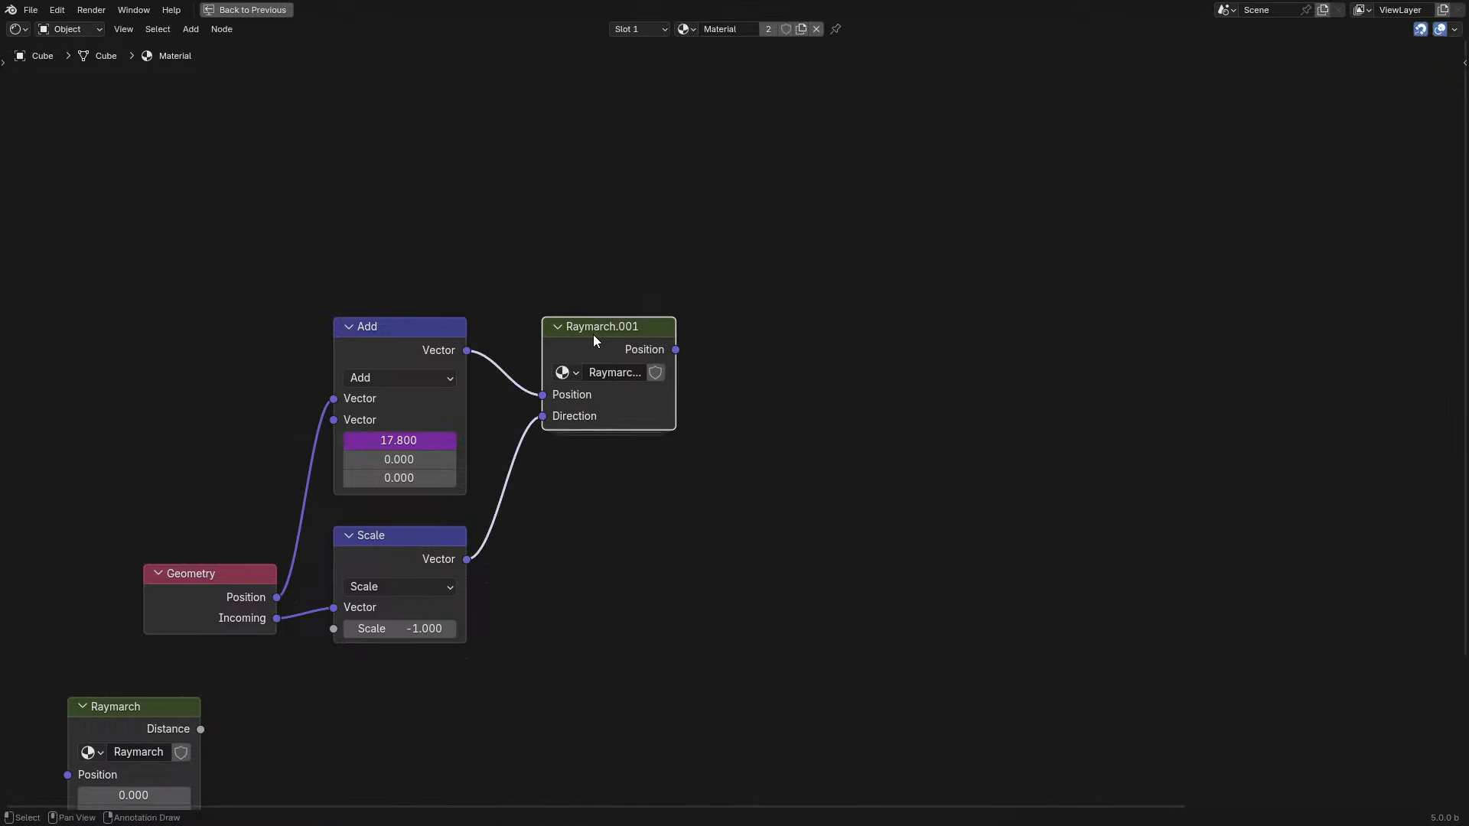
- Connect Geometry's Position directly to Raymarch.001, delete the offset Add node, and move Geometry and Scale closer together
mouse_move(238, 574)
mouse_down()
mouse_move(238, 402)
mouse_move(543, 395)
mouse_up()
click(401, 339)
key(x)
drag(407, 550, 445, 454)
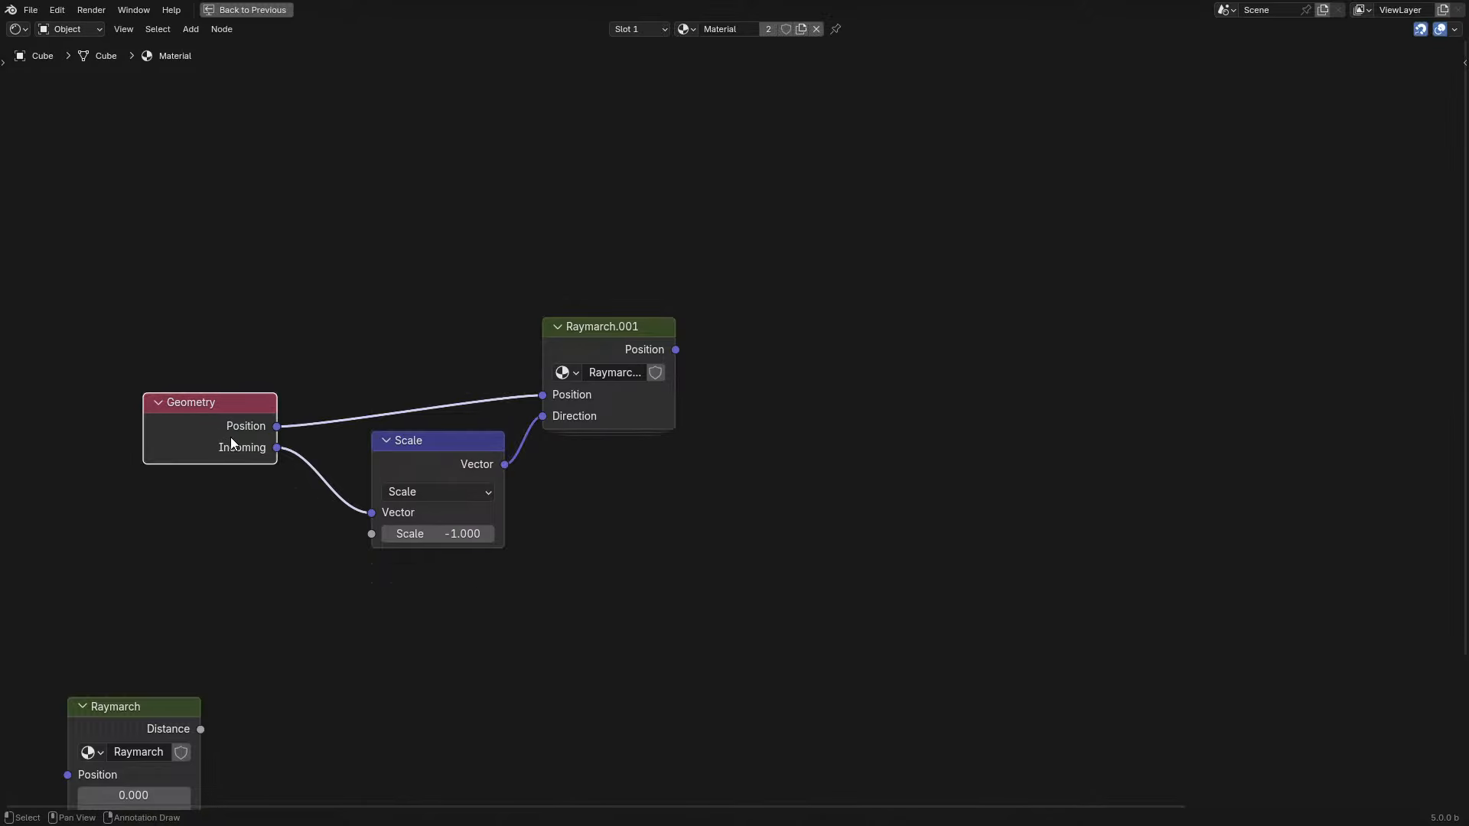
drag(231, 438, 273, 405)
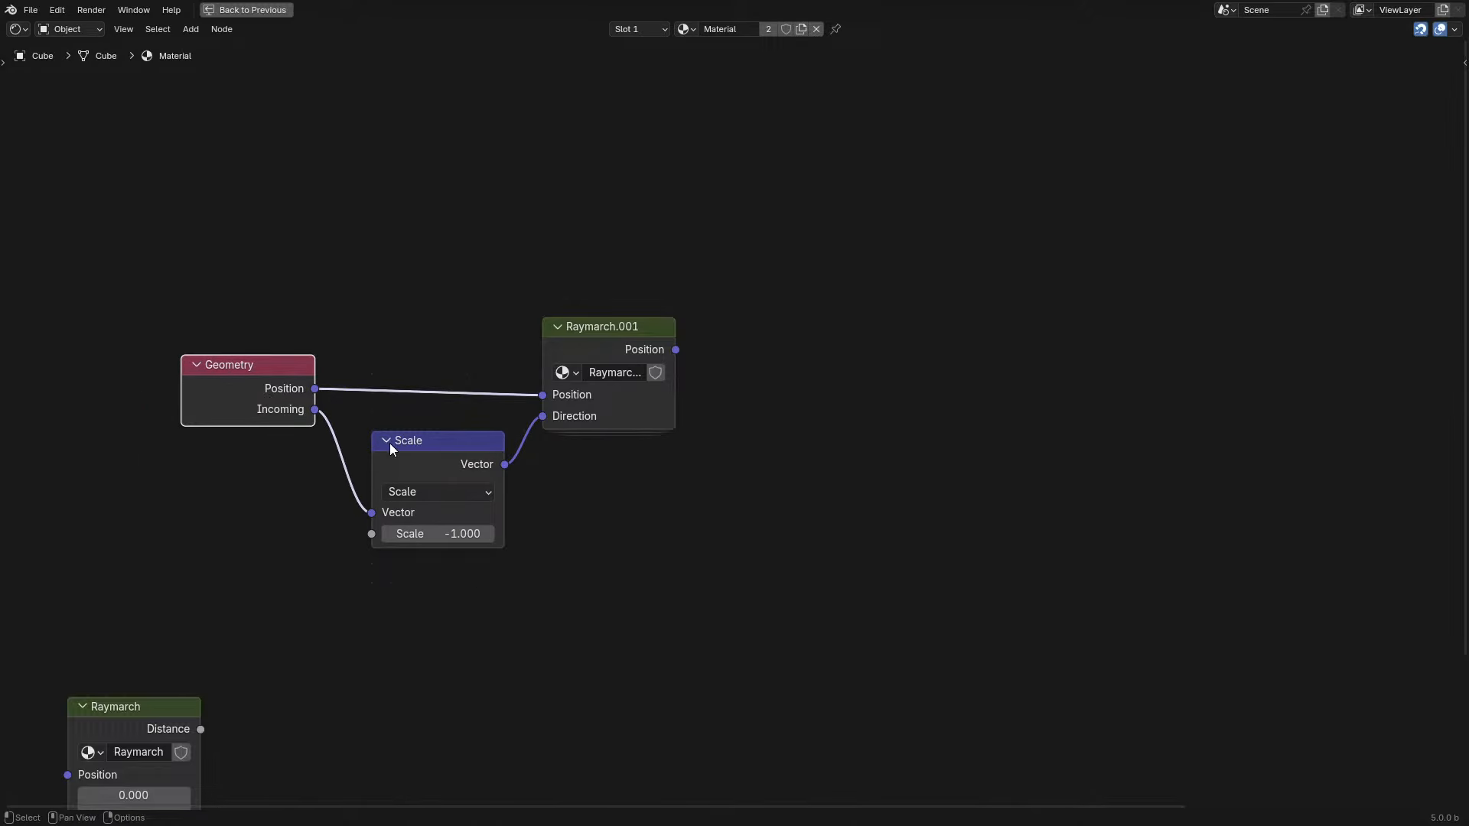
drag(479, 470, 448, 438)
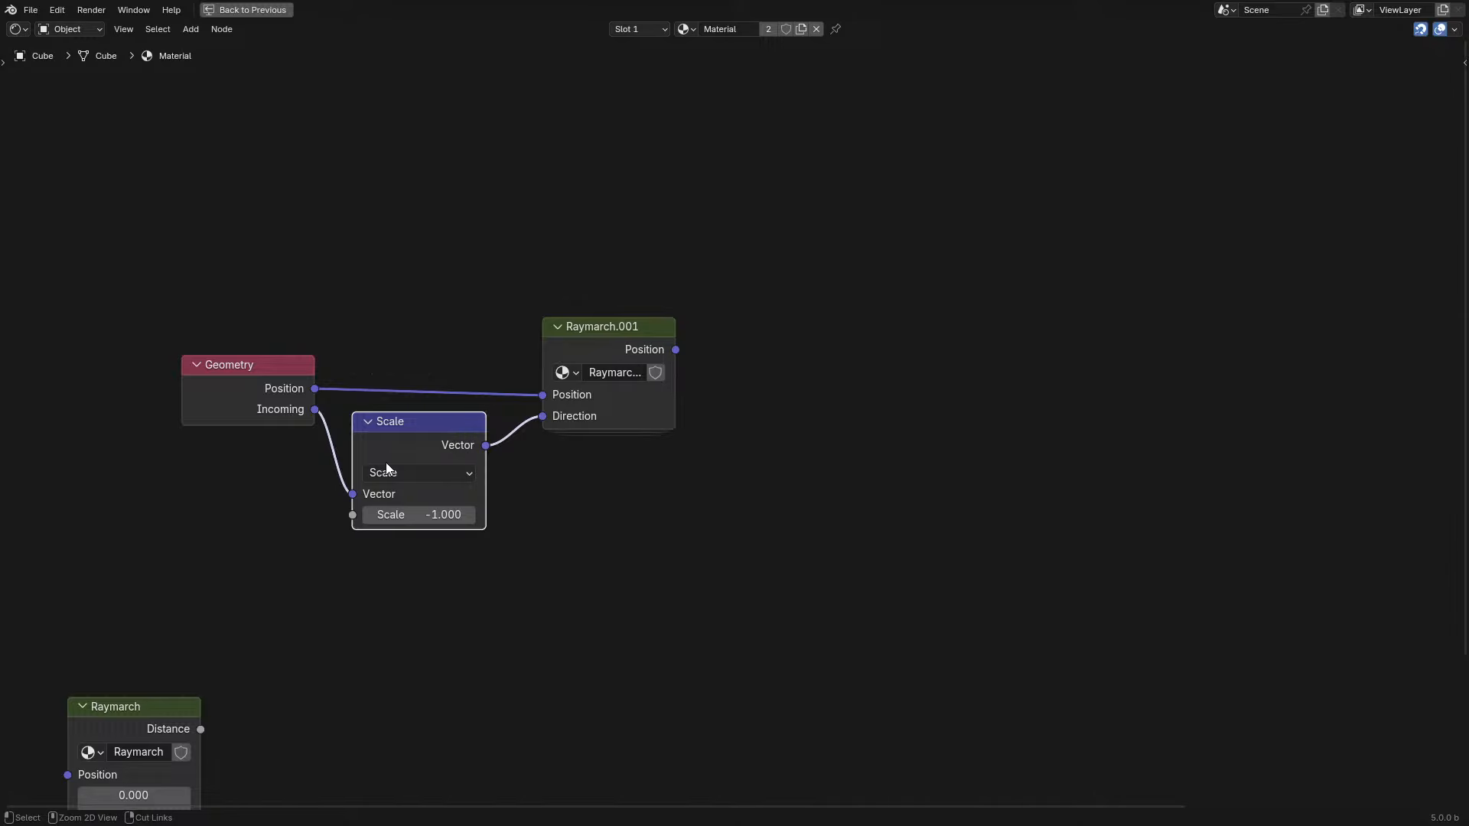
- Connect Raymarch.001's Position to the Material Output surface and move the Geometry, Scale and Raymarch.001 nodes closer to it
key(ctrl+space)
middle_drag(200, 470, 63, 484)
middle_drag(718, 427, 610, 493)
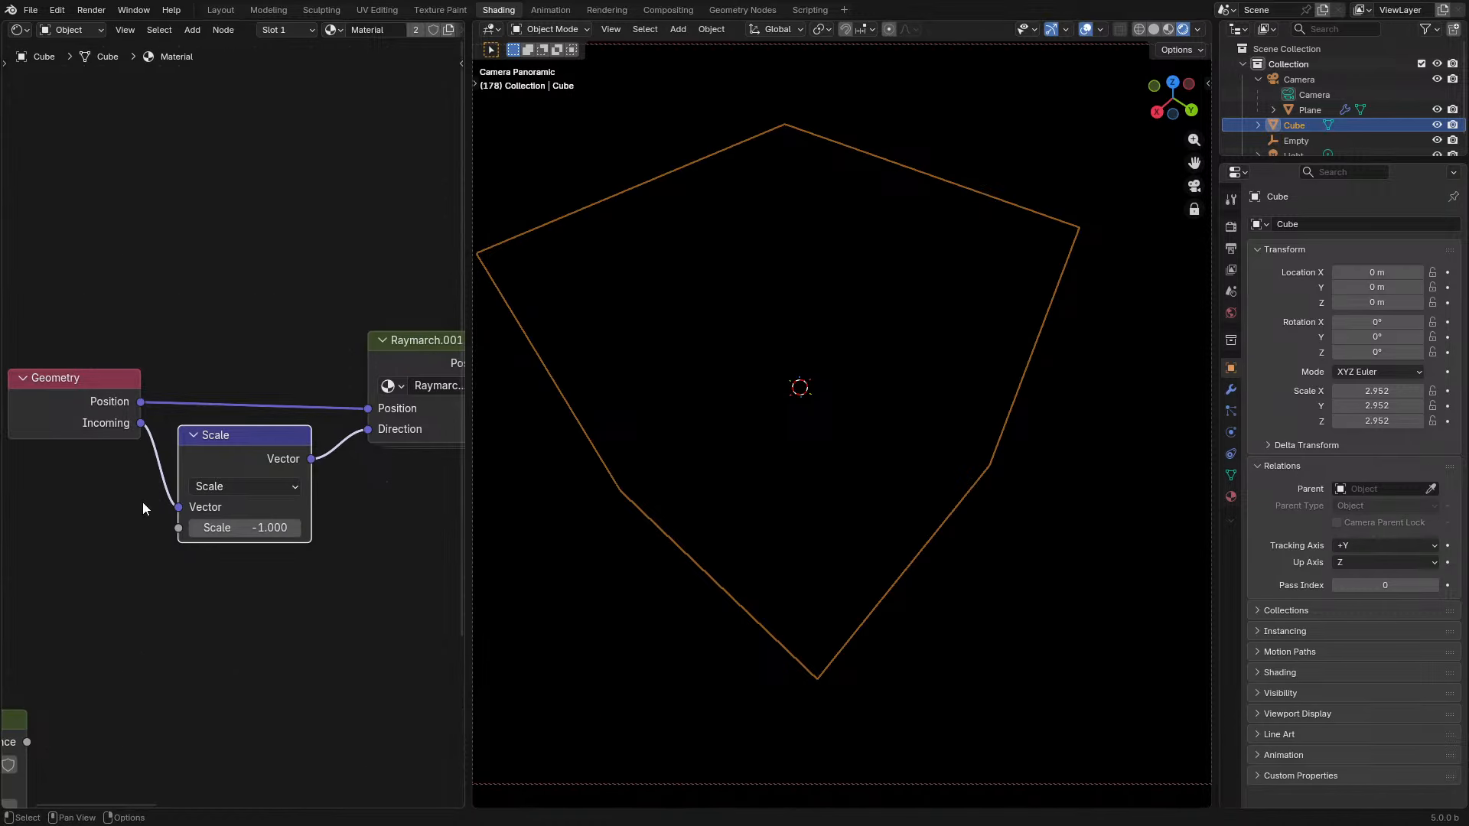
scroll(142, 502, down, 2)
key(ctrl+space)
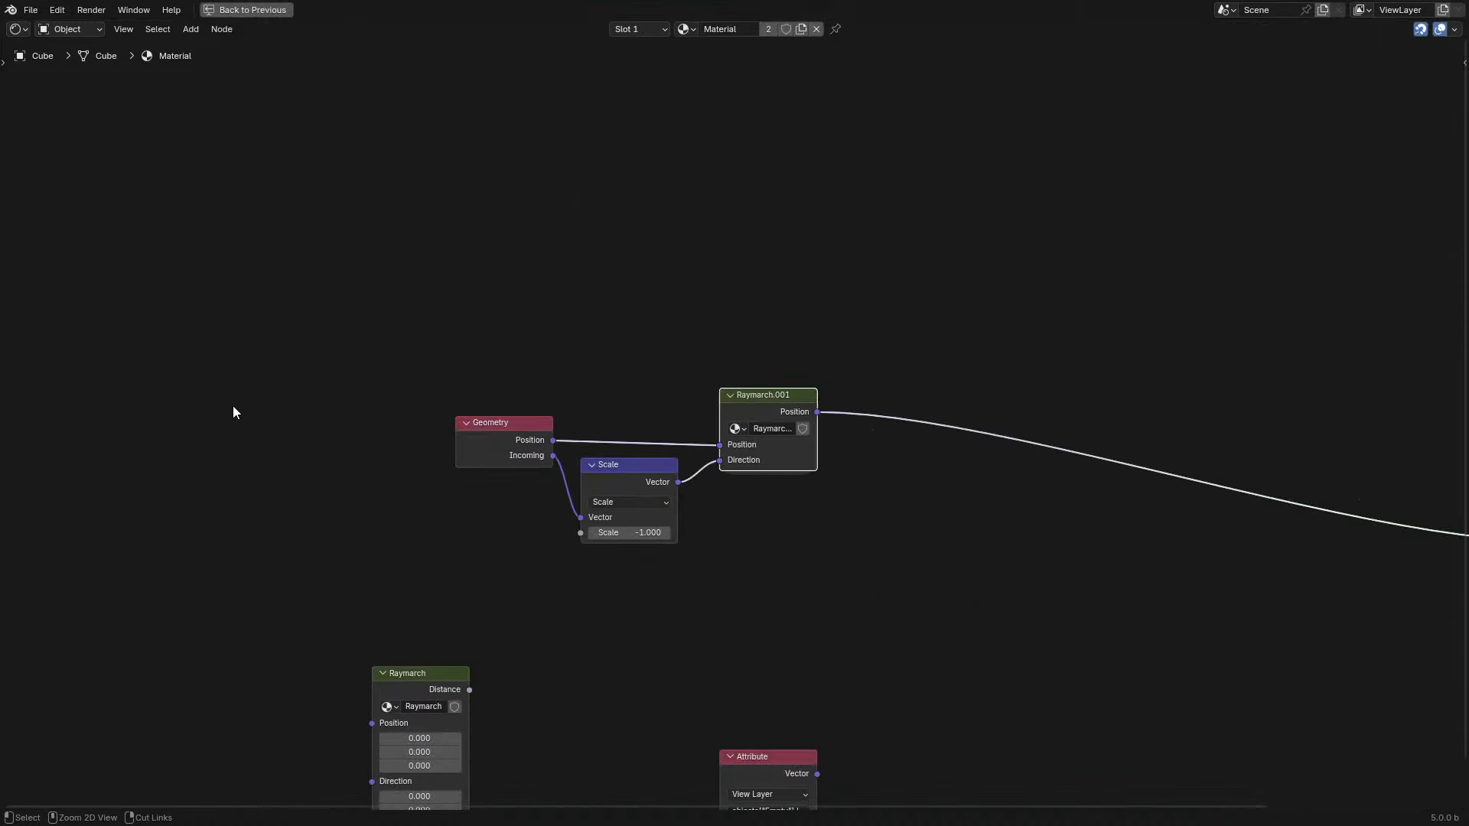
drag(354, 365, 954, 632)
middle_drag(865, 581, 417, 383)
key(g)
click(890, 500)
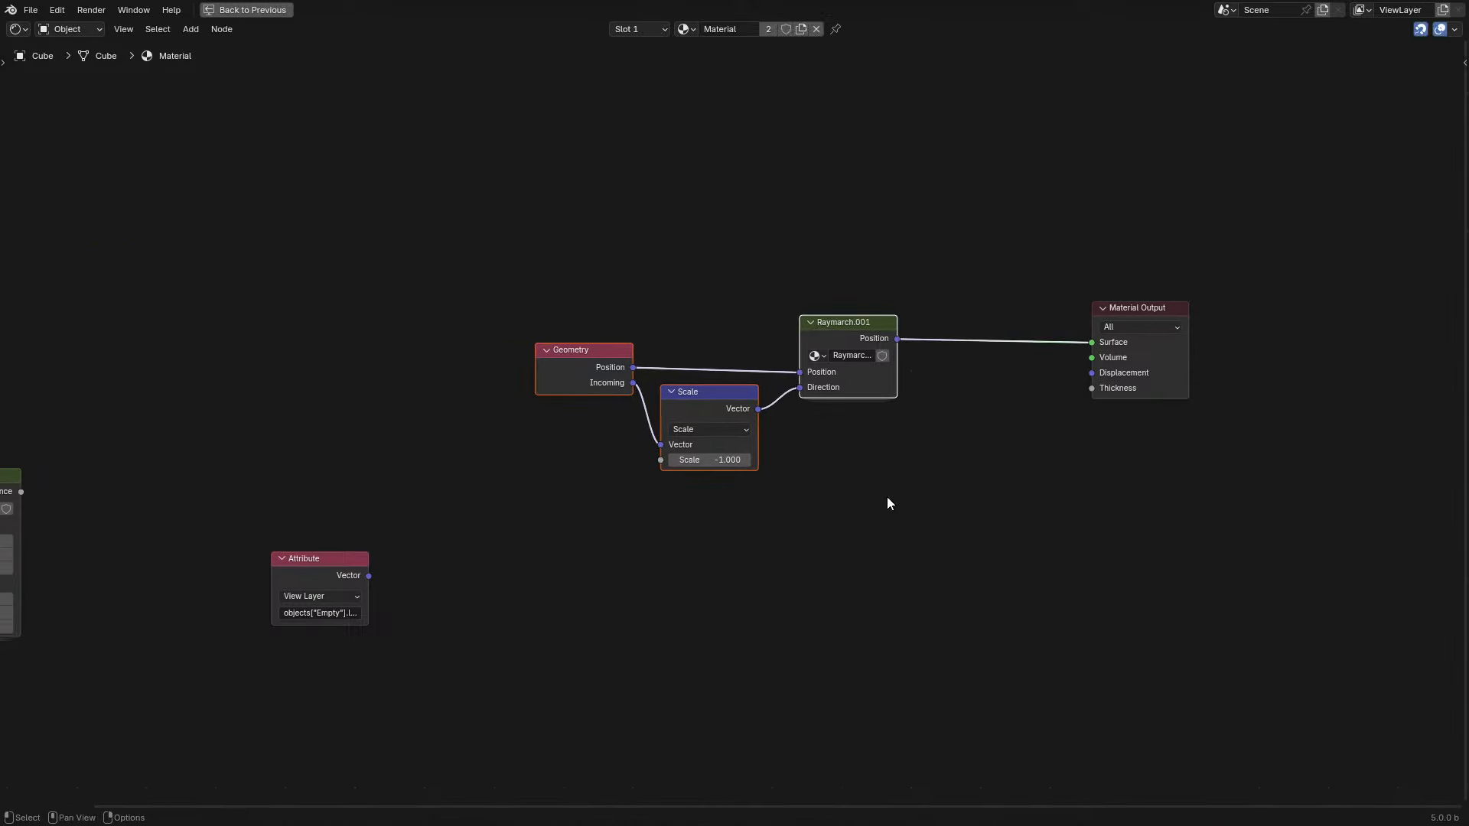
key(ctrl+space)
- Select the camera and set its Location X, Y and Z to 0 m
scroll(869, 363, down, 2)
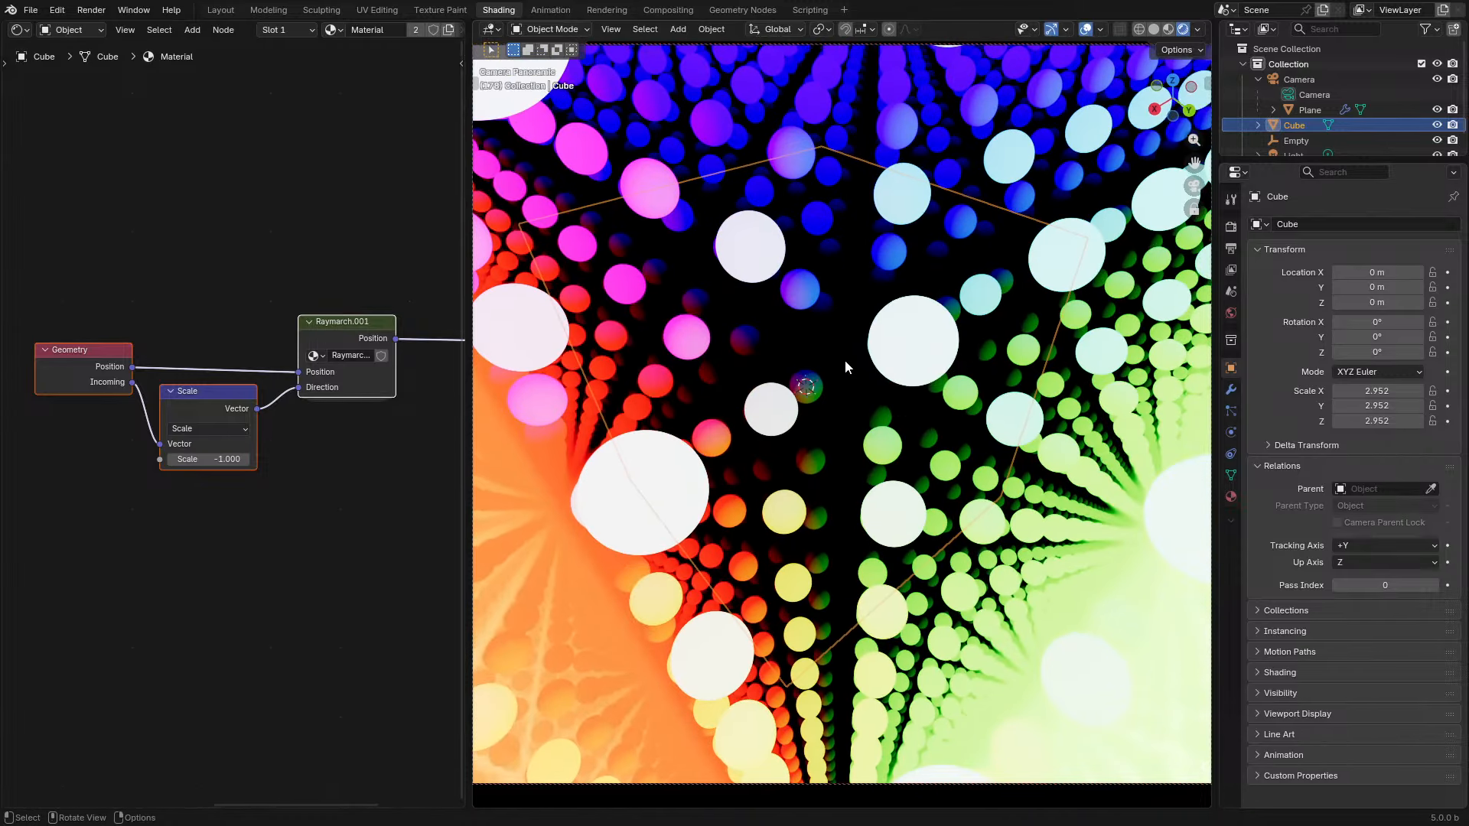
scroll(841, 405, up, 4)
middle_drag(741, 516, 863, 482)
click(1315, 77)
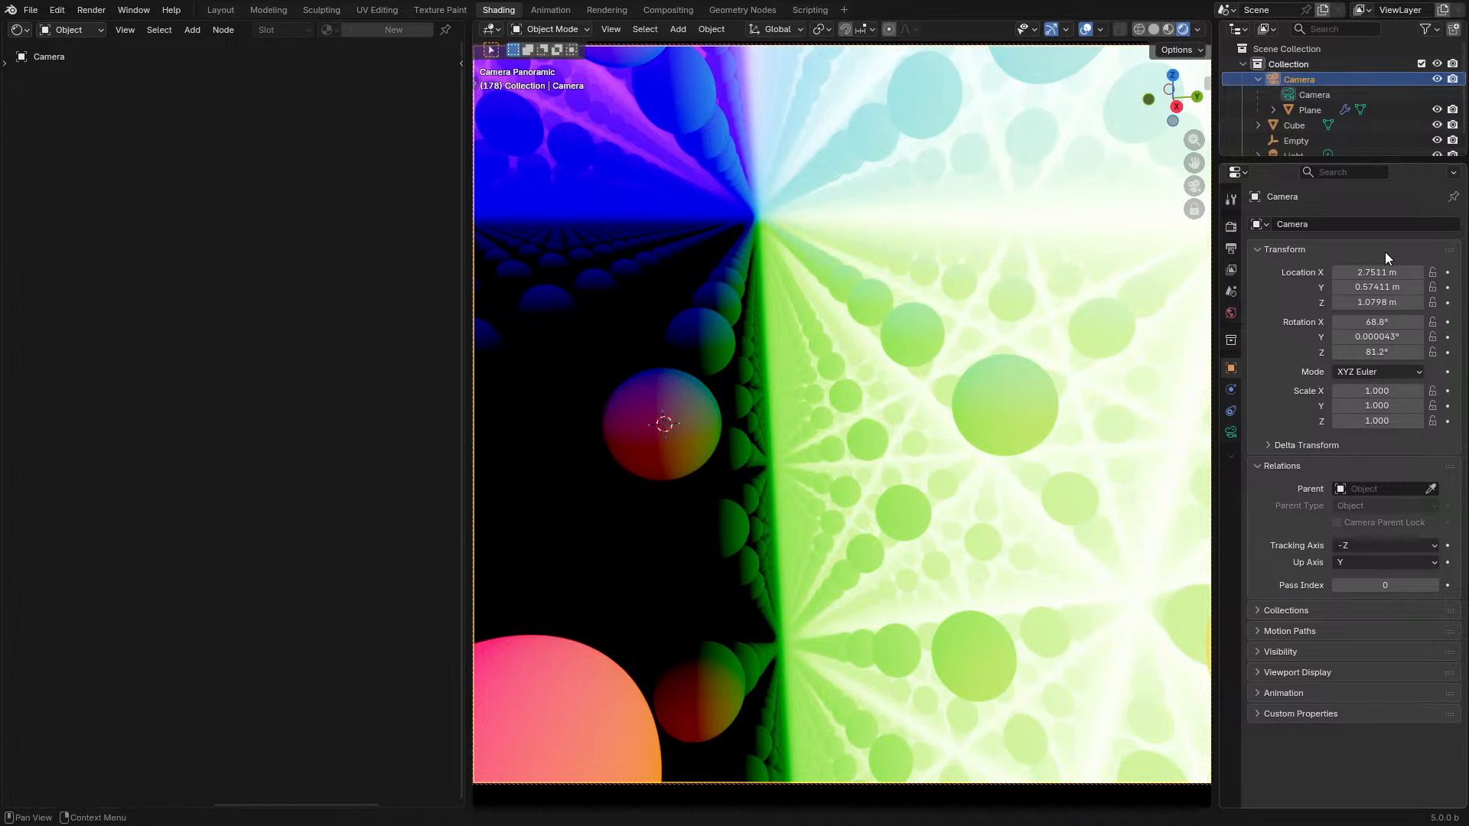
drag(1384, 273, 1383, 303)
text(0)
key(Return)
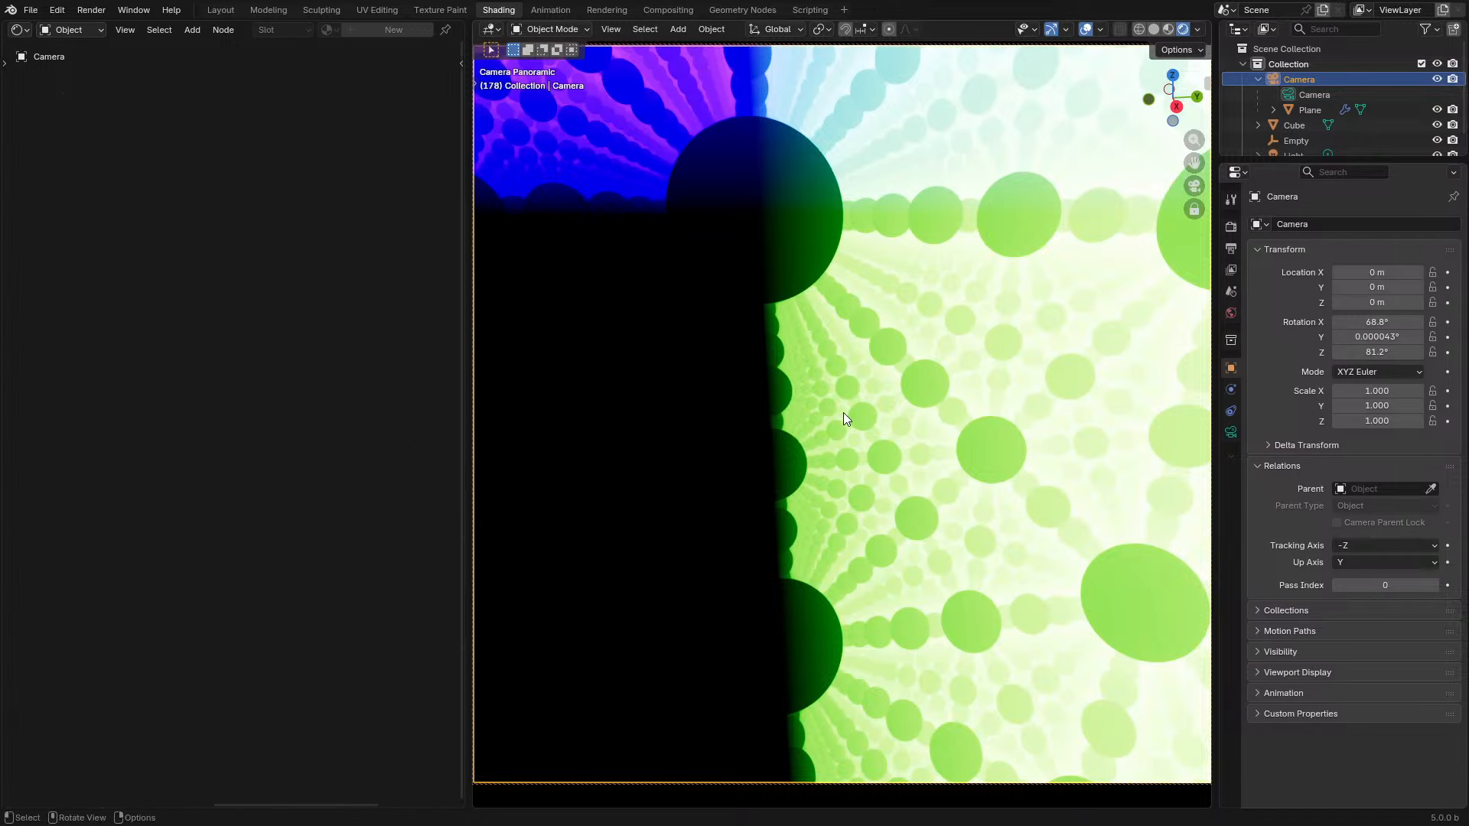
- Pull the camera back from the origin and orbit it to frame the central sphere
scroll(843, 412, down, 17)
middle_drag(897, 385, 829, 387)
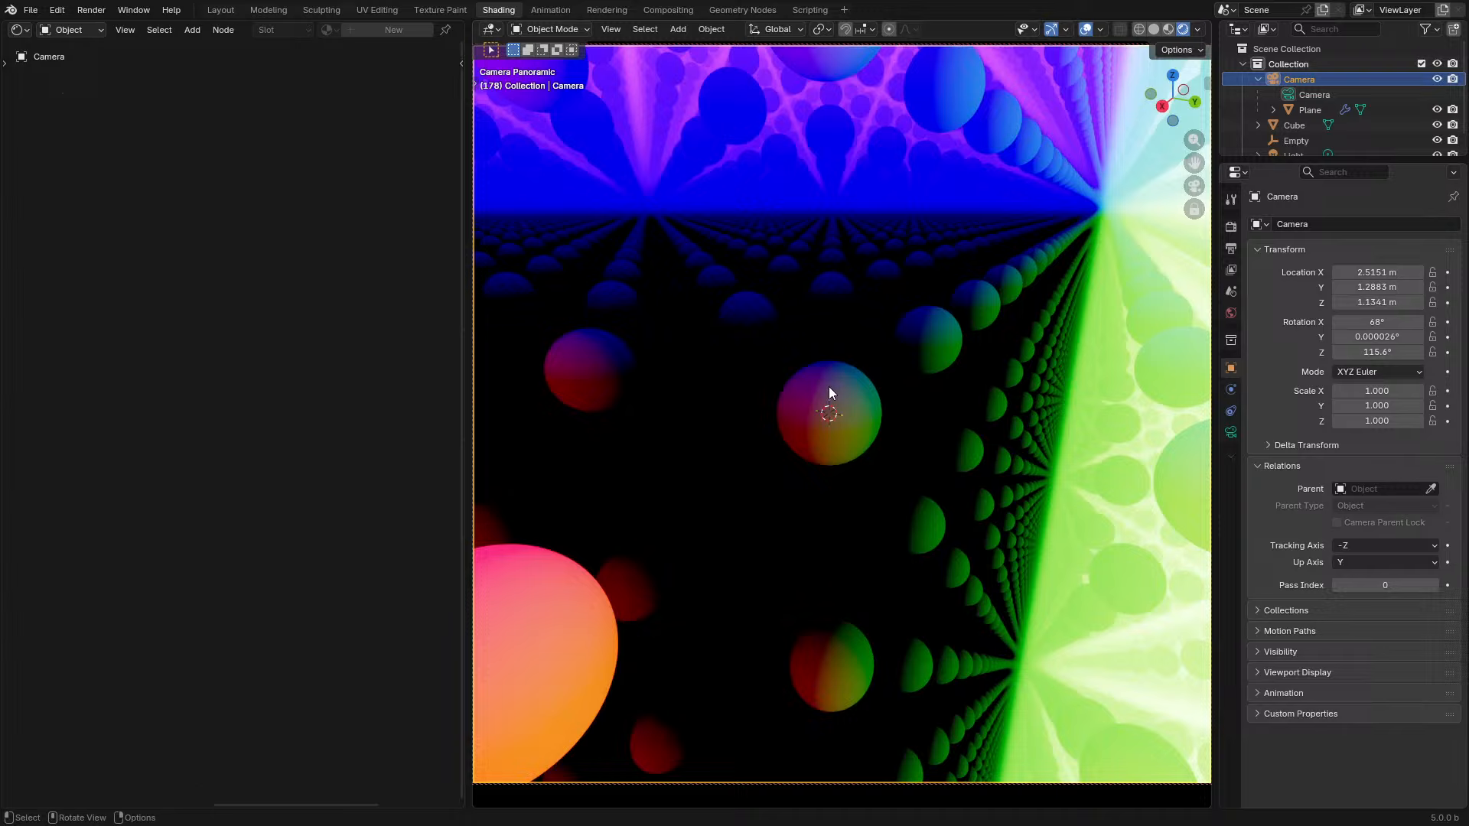
scroll(829, 387, up, 4)
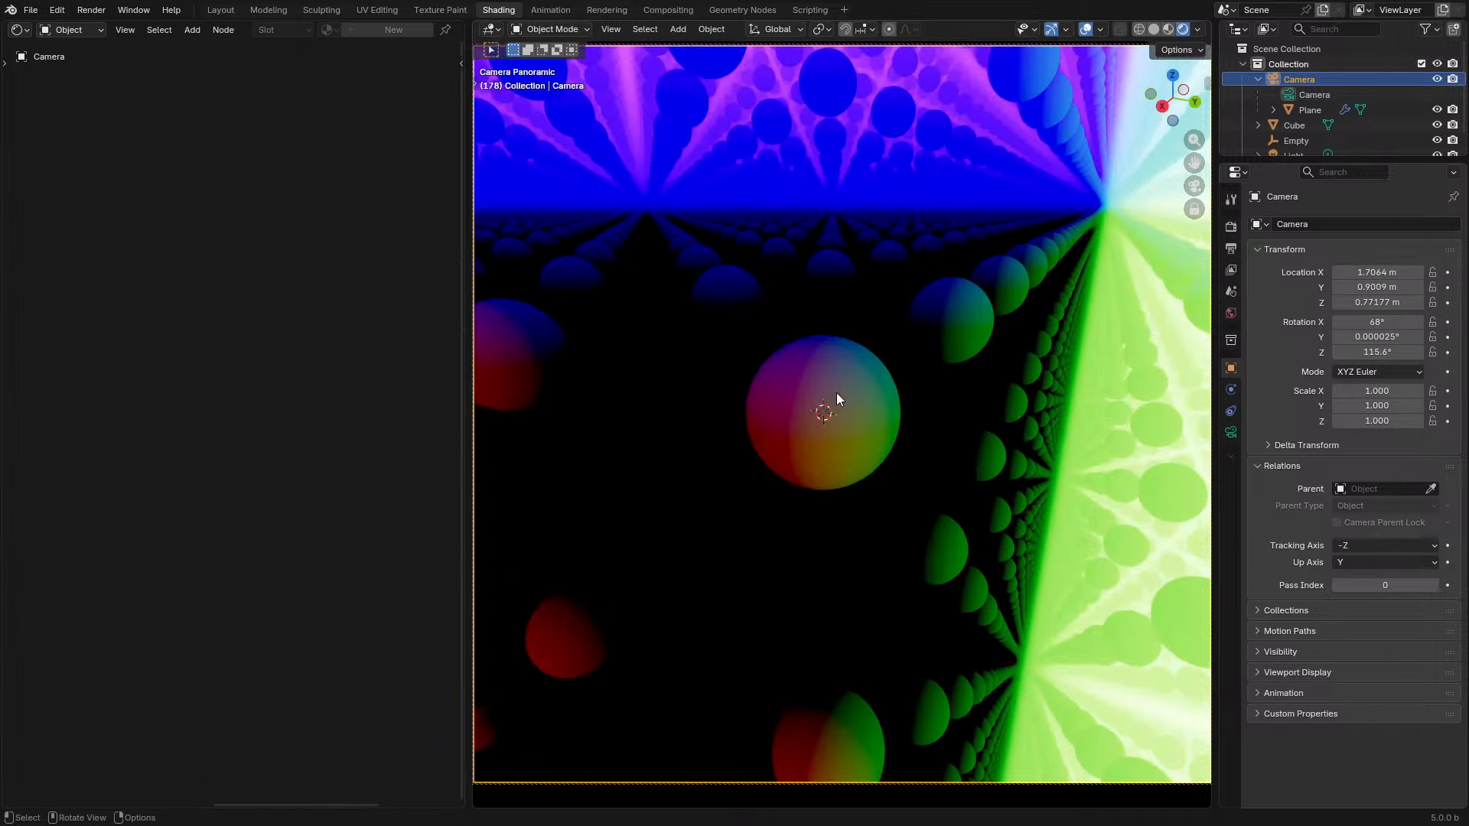
key(n)
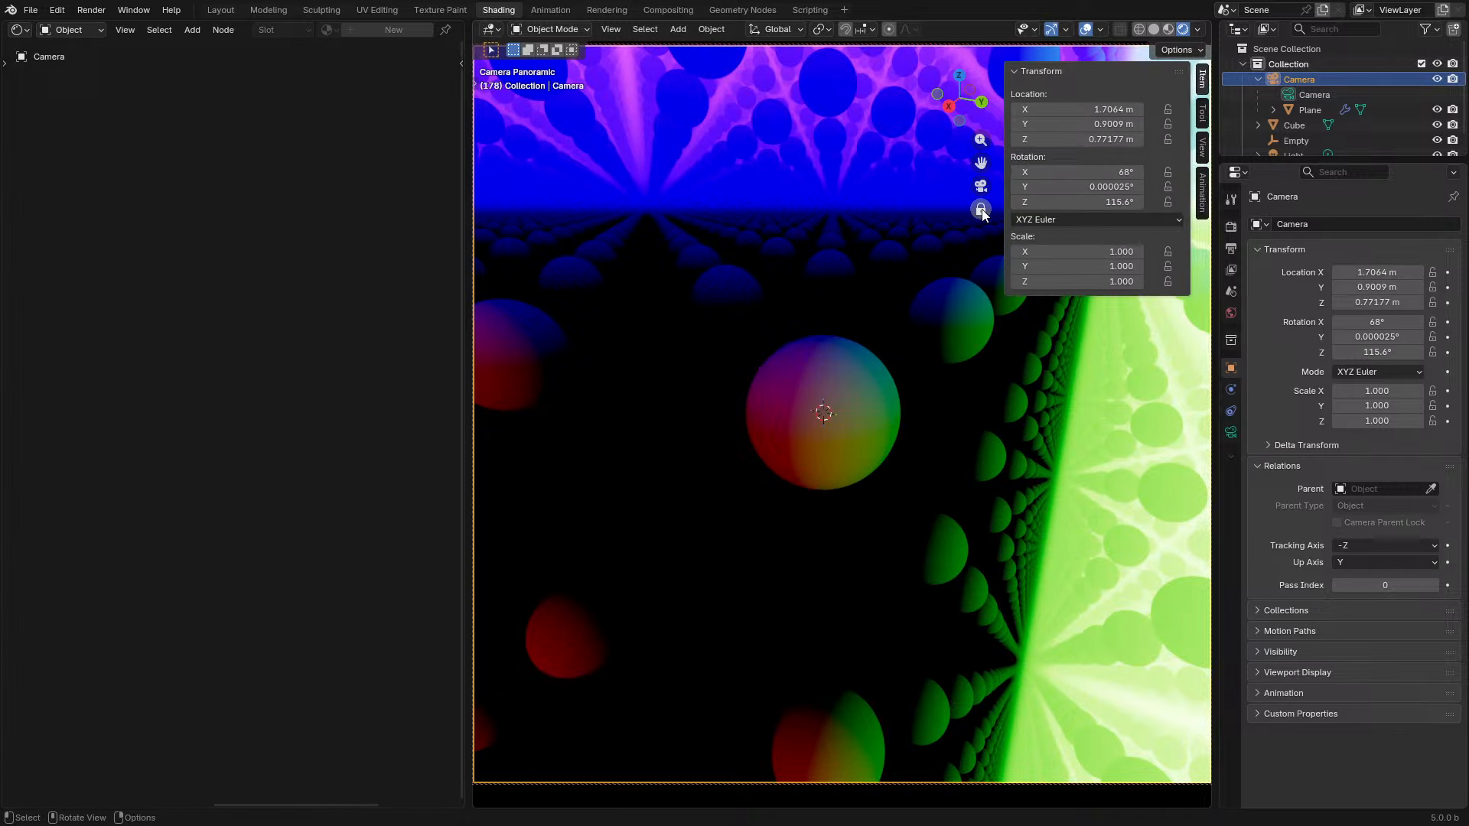
key(n)
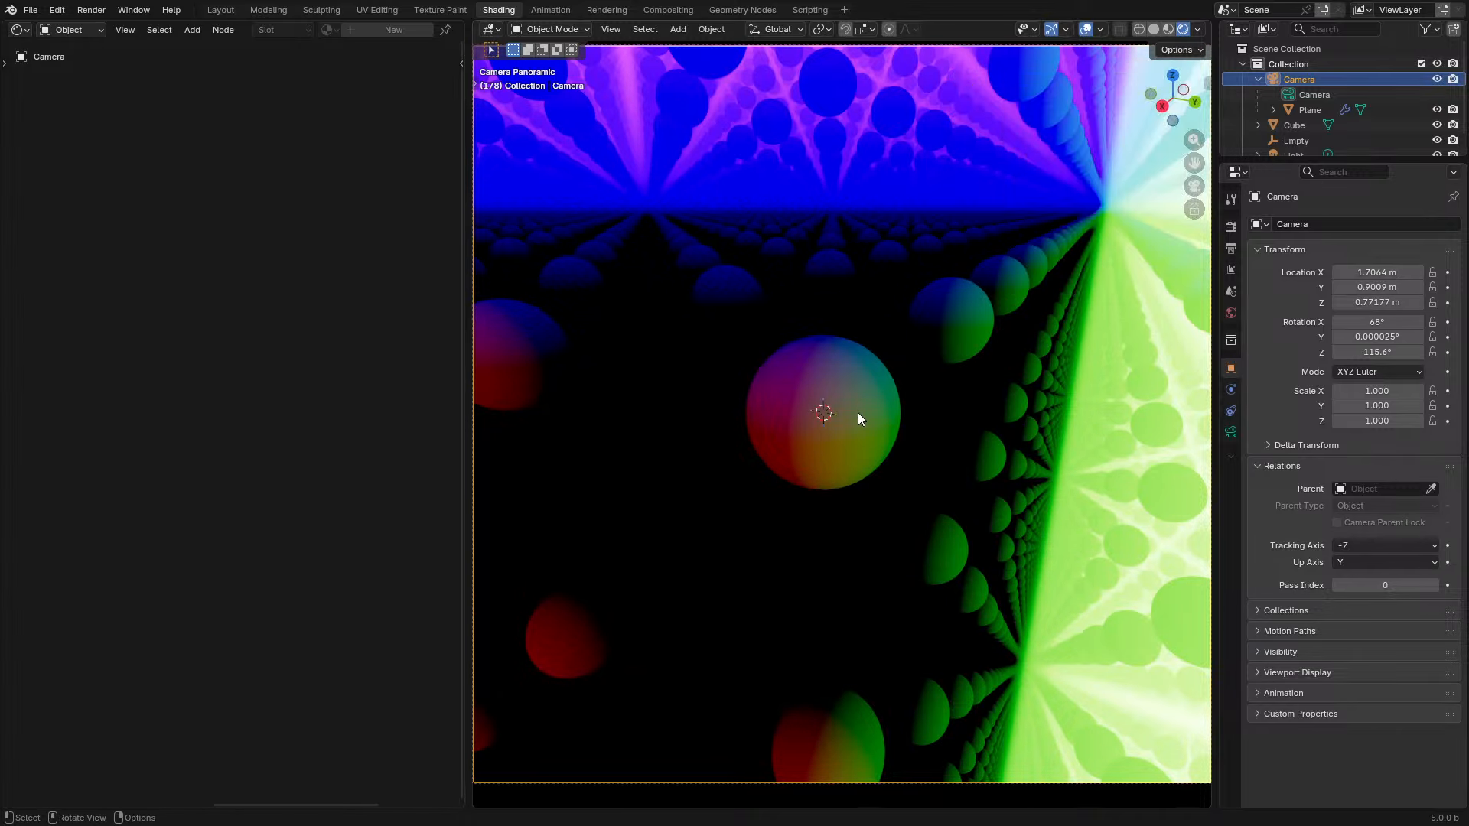
- In the plane material's nested SDF.001 group, delete the unused lower Length, Square Root, Map Range and Less Than nodes
click(857, 412)
key(ctrl+space)
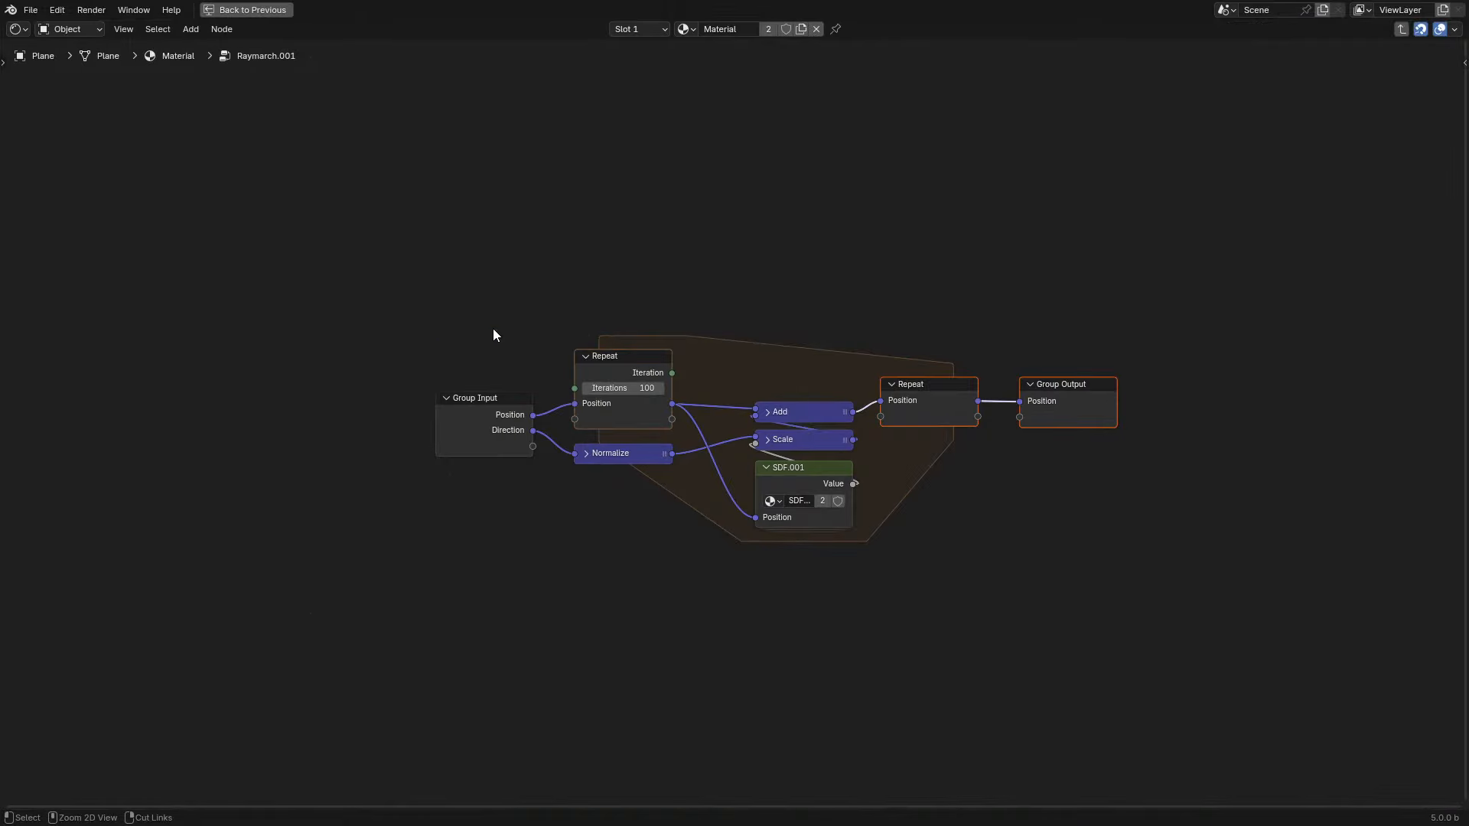
click(802, 478)
key(Tab)
key(Home)
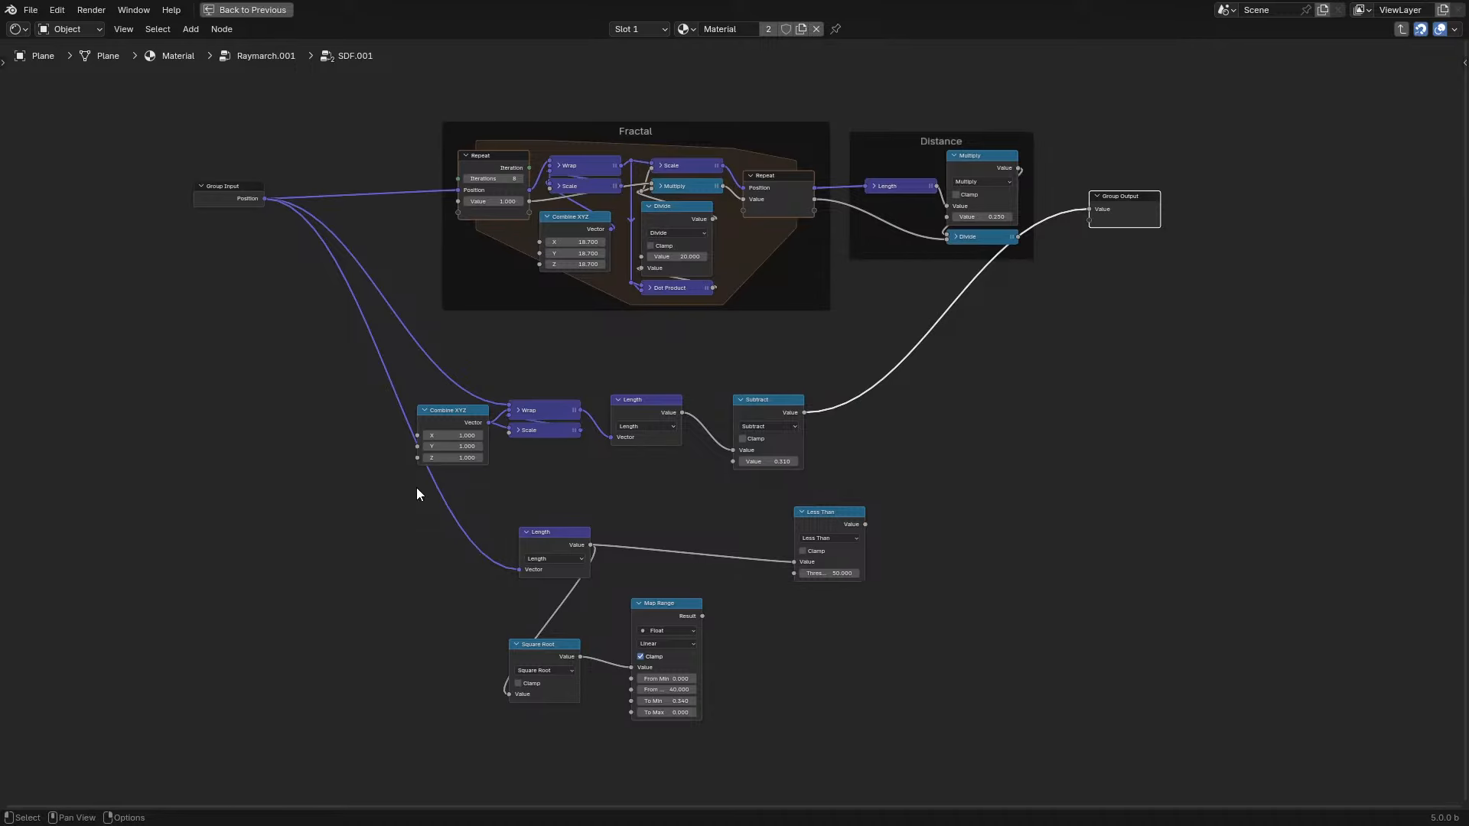
drag(416, 488, 954, 712)
key(x)
key(Home)
scroll(430, 354, up, 1)
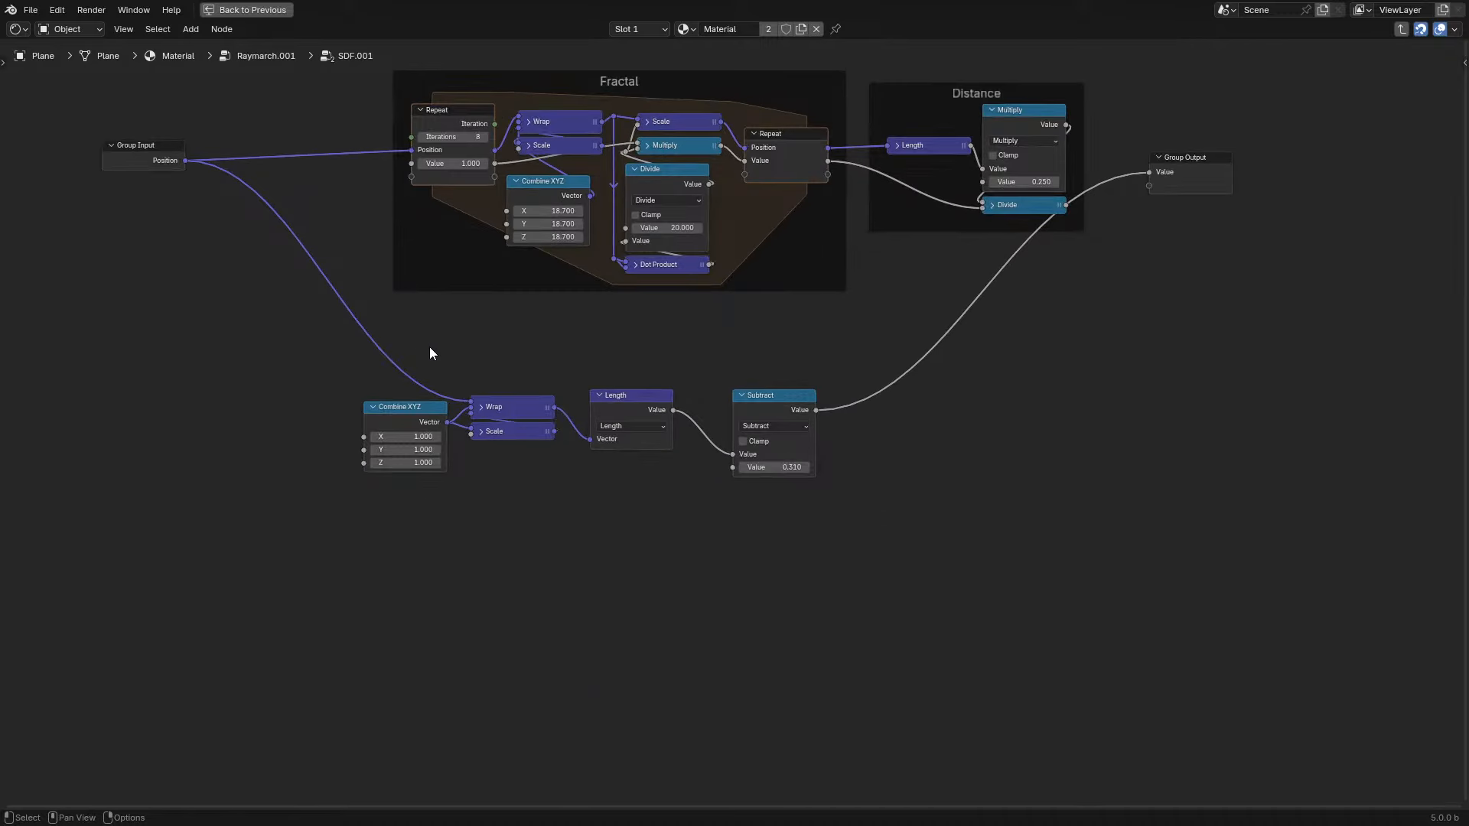
- Move the Fractal, Distance and repeated-sphere nodes up, clear of the Group Input and Group Output nodes
scroll(429, 348, up, 3)
middle_drag(429, 349, 387, 605)
scroll(385, 597, down, 5)
drag(361, 204, 946, 724)
key(g)
click(981, 313)
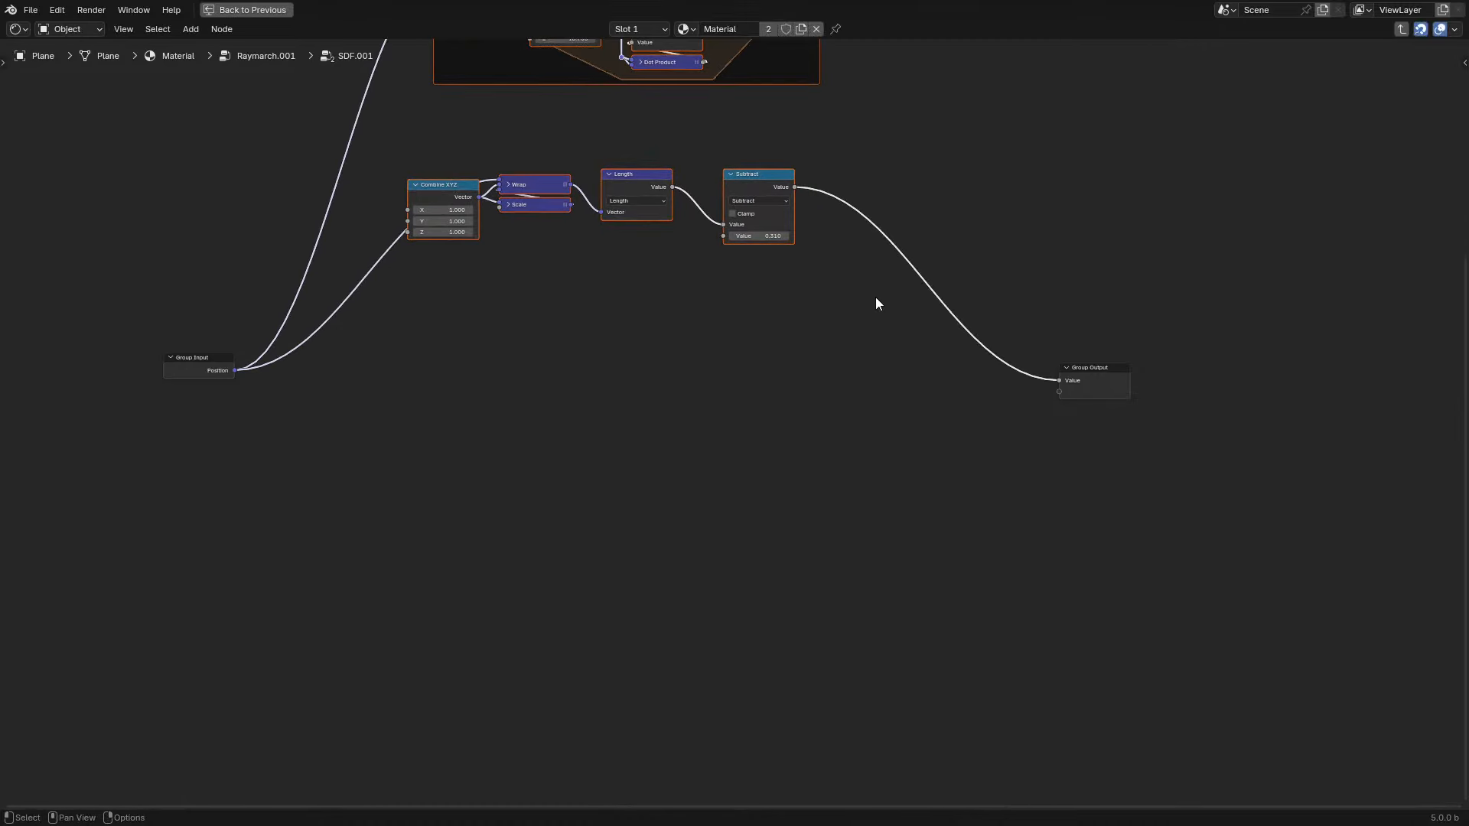
- Enclose the Combine XYZ, Wrap, Scale, Length and Subtract nodes in an unlabelled frame and cut the Group Input and Group Output links
drag(440, 309, 735, 180)
drag(376, 368, 788, 173)
key(ctrl+j)
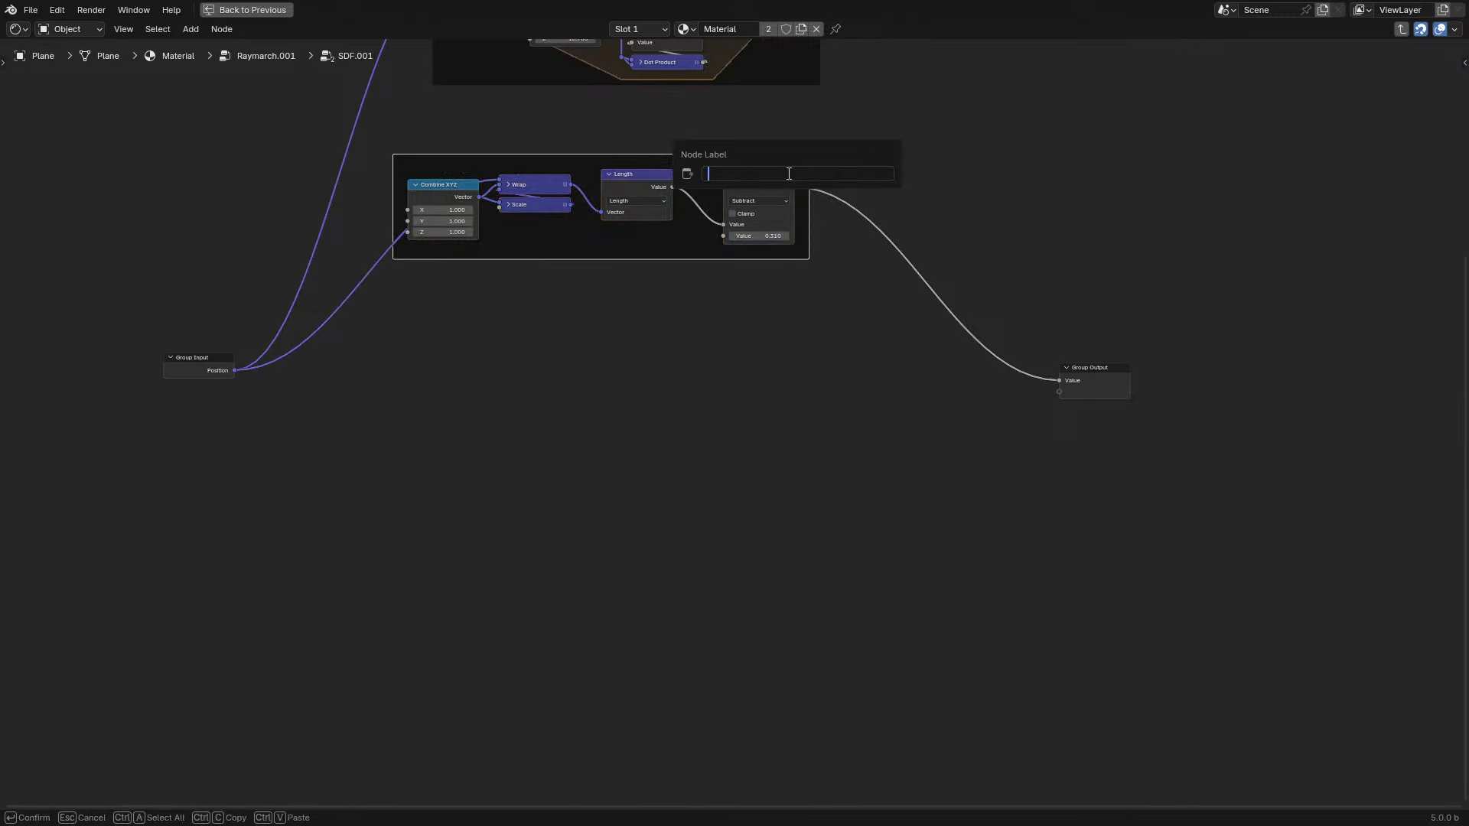
click(1095, 101)
ctrl+right_drag(256, 249, 337, 418)
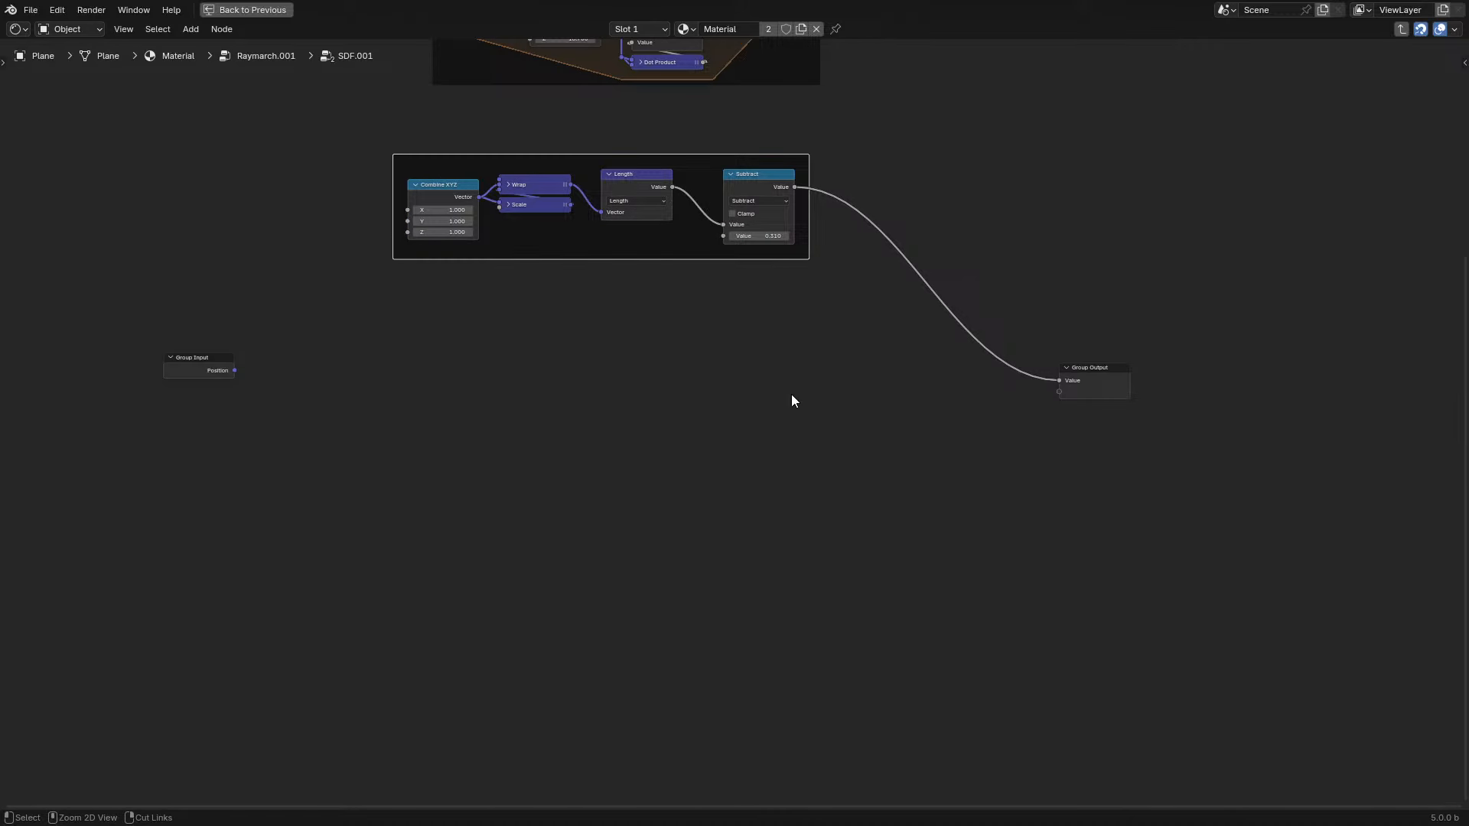
ctrl+right_drag(941, 230, 783, 388)
- Add a Separate XYZ node fed by the Group Input's Position, placed just beside the Group Input
scroll(138, 359, up, 4)
middle_drag(83, 357, 230, 370)
drag(201, 367, 246, 405)
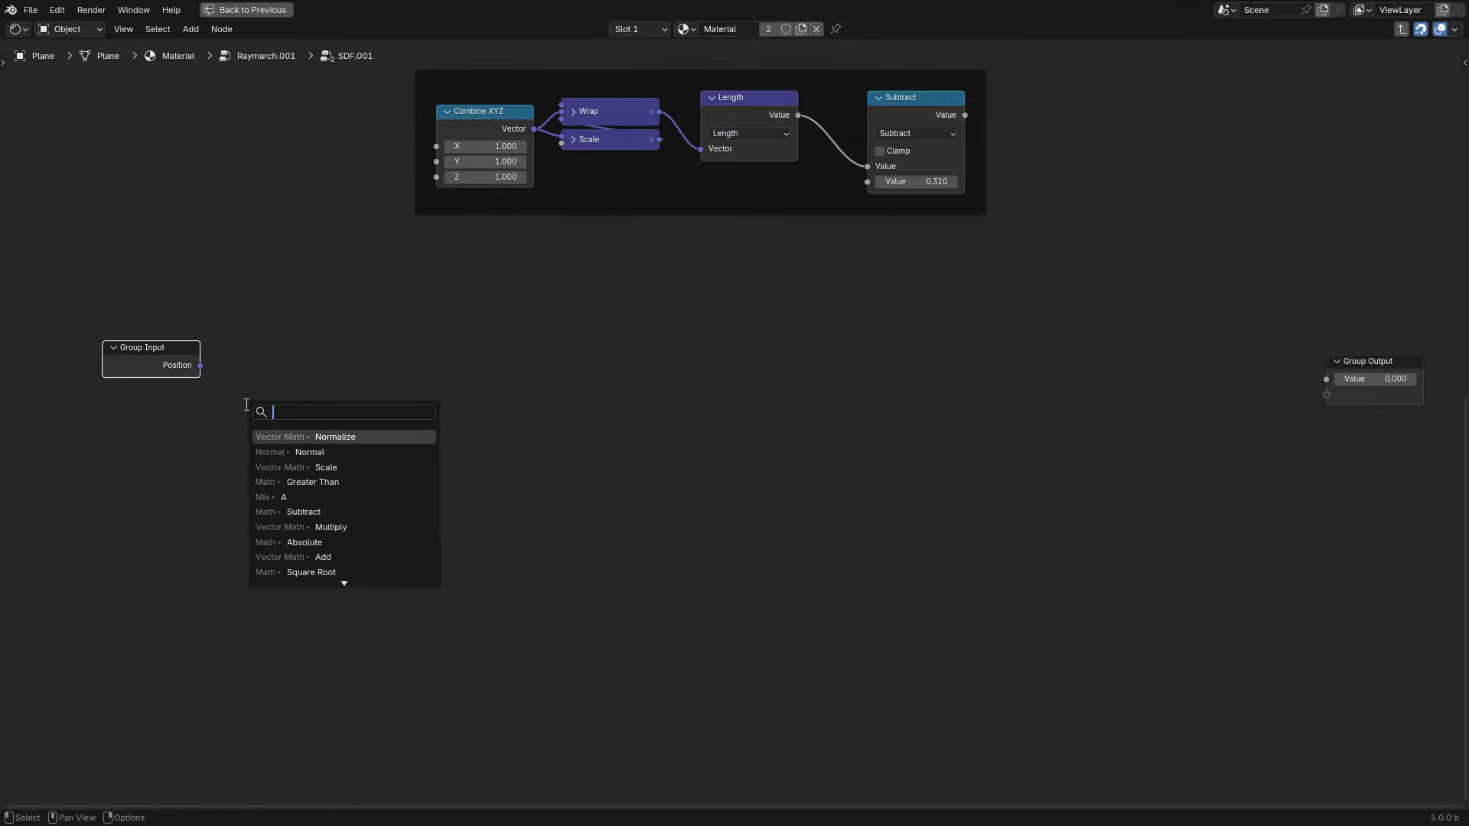
text(sep)
key(Return)
click(314, 377)
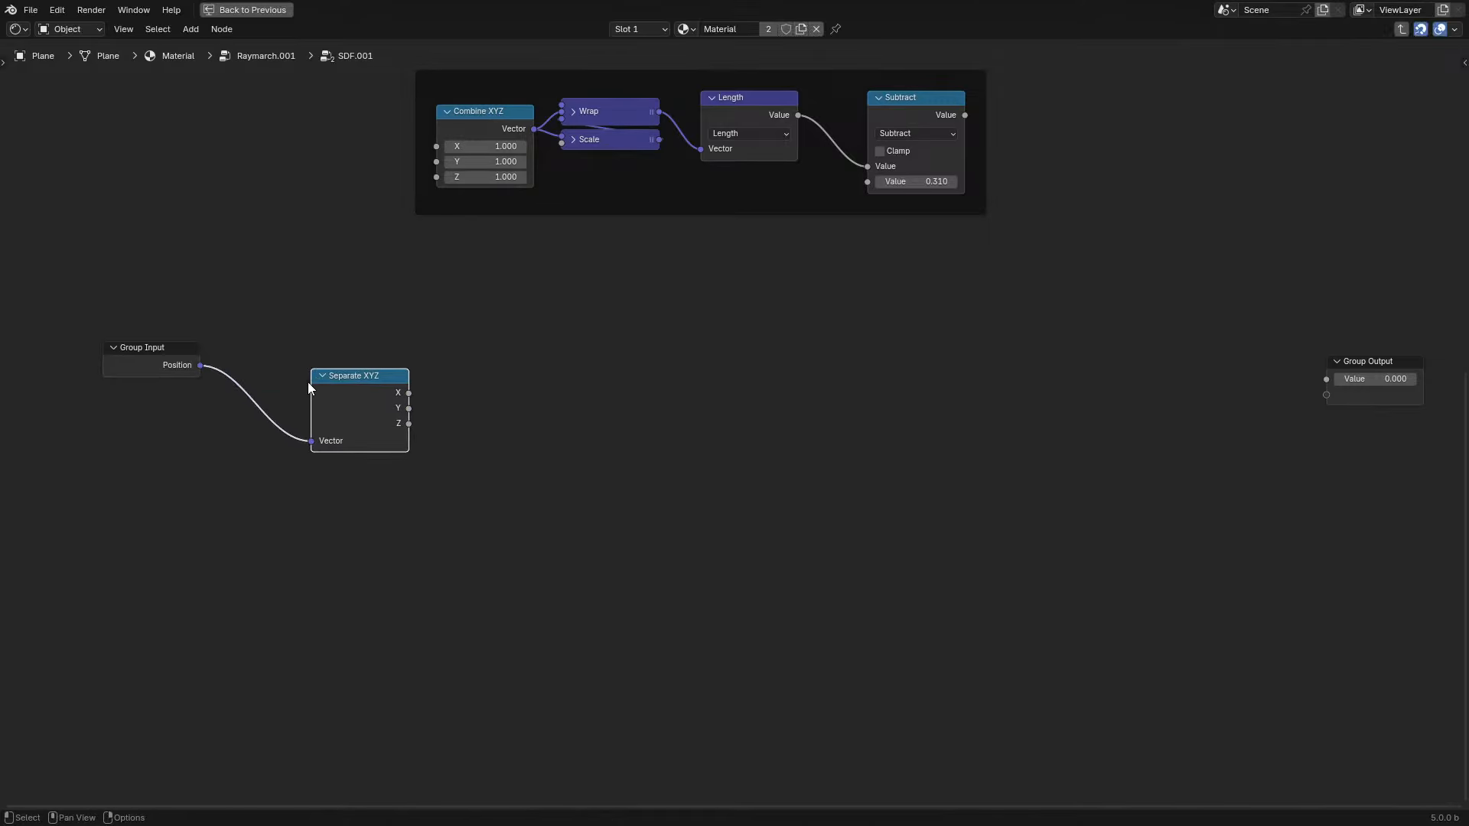
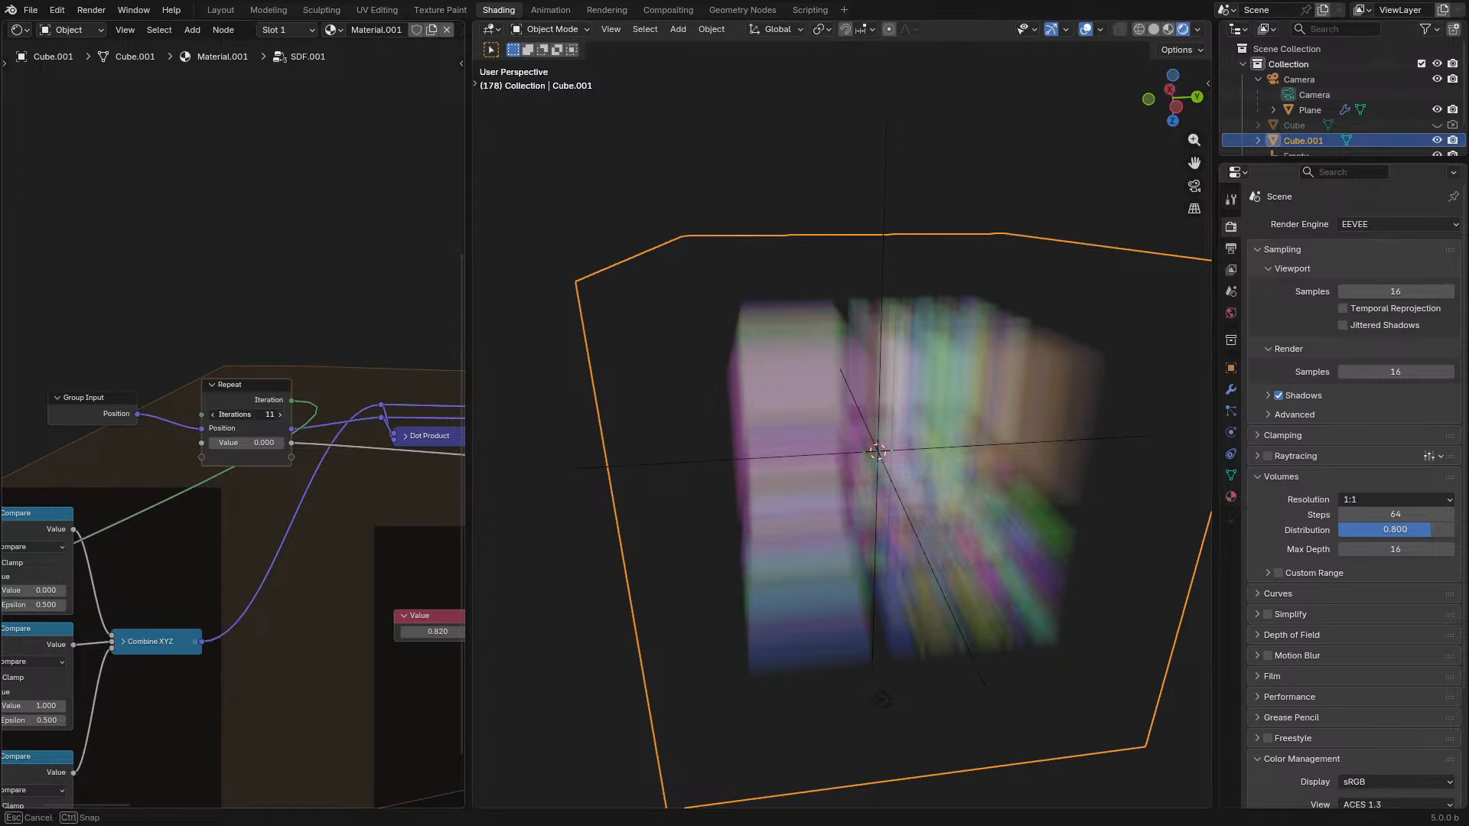
- View the cube from the top and raise the Repeat zone's Iterations to 18
middle_drag(754, 406, 746, 497)
key(KP_7)
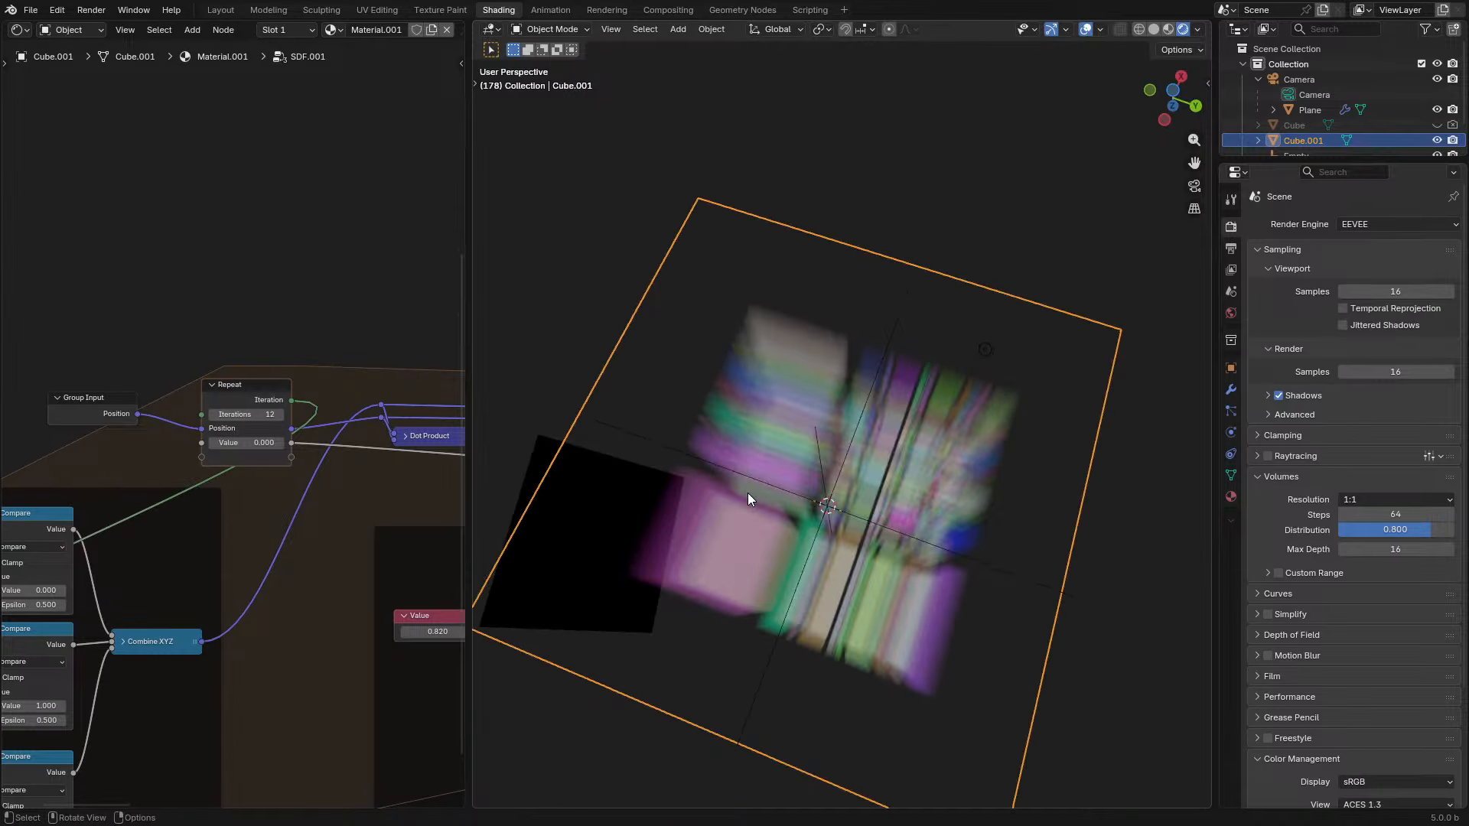
scroll(796, 459, up, 3)
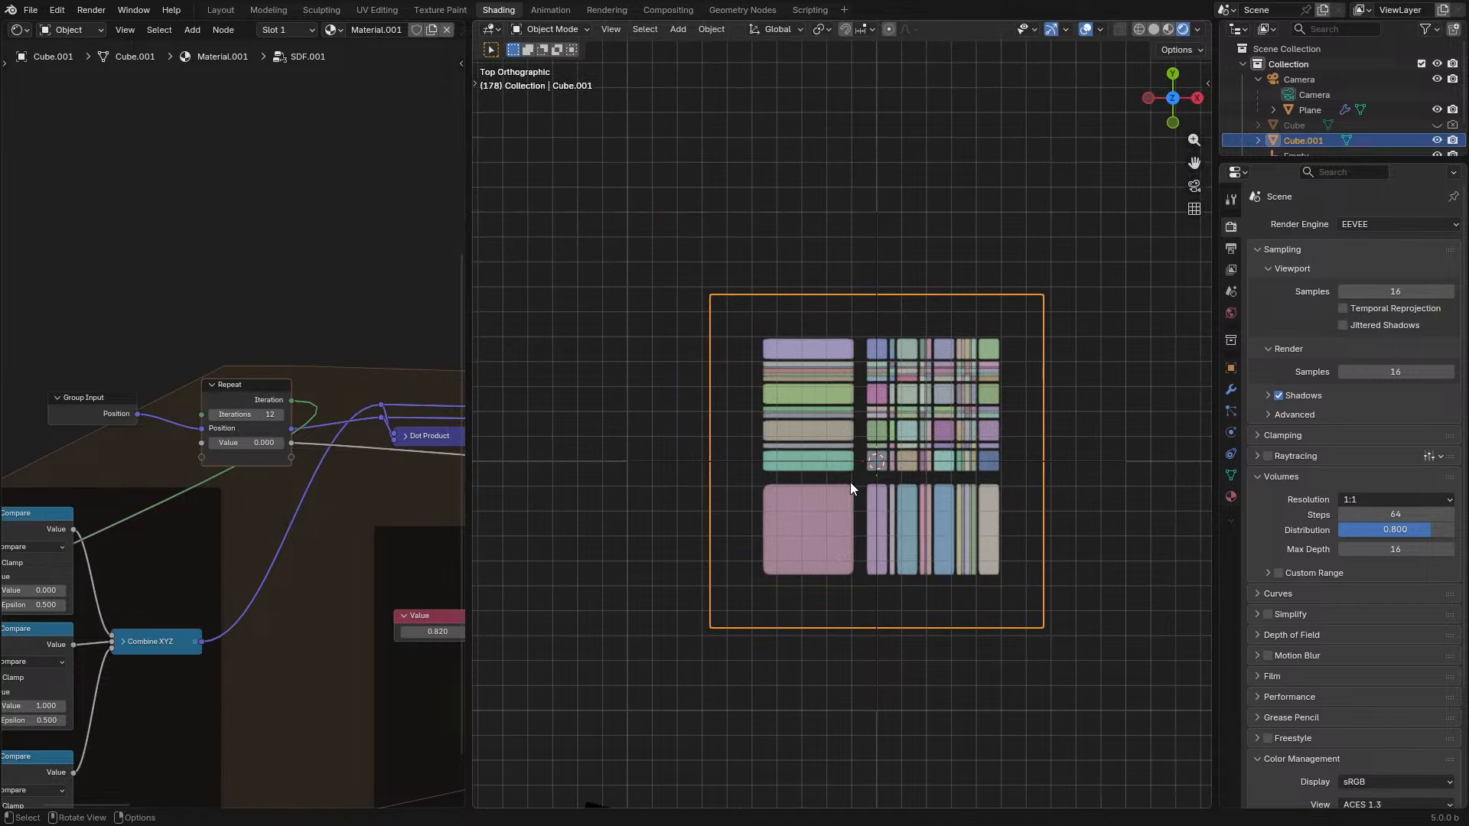
click(282, 413)
click(283, 414)
click(282, 414)
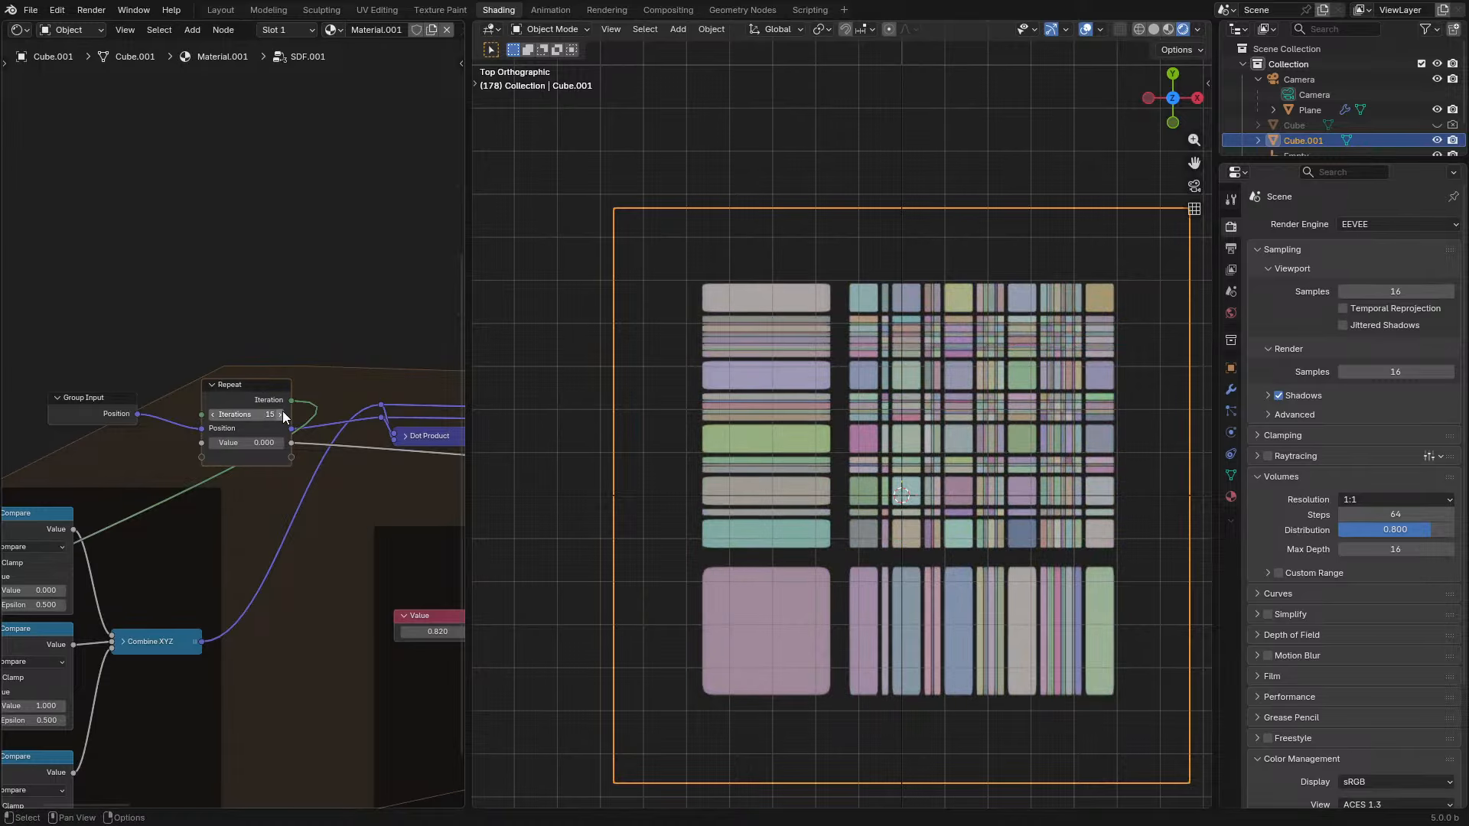
click(283, 414)
click(282, 414)
click(283, 414)
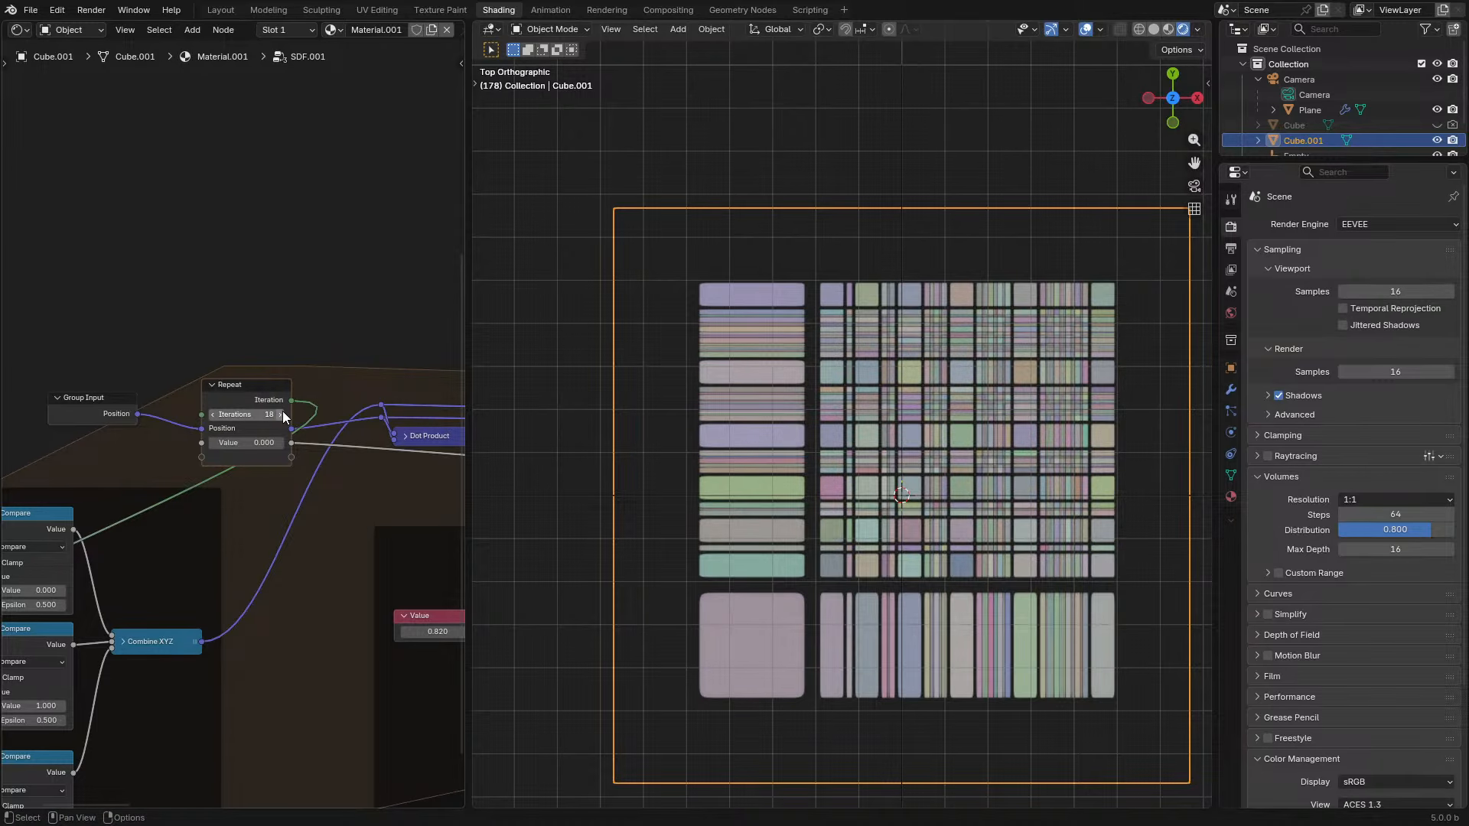
- Maximize the node editor and show the Repeat Output node's properties with its repeat items
key(ctrl+space)
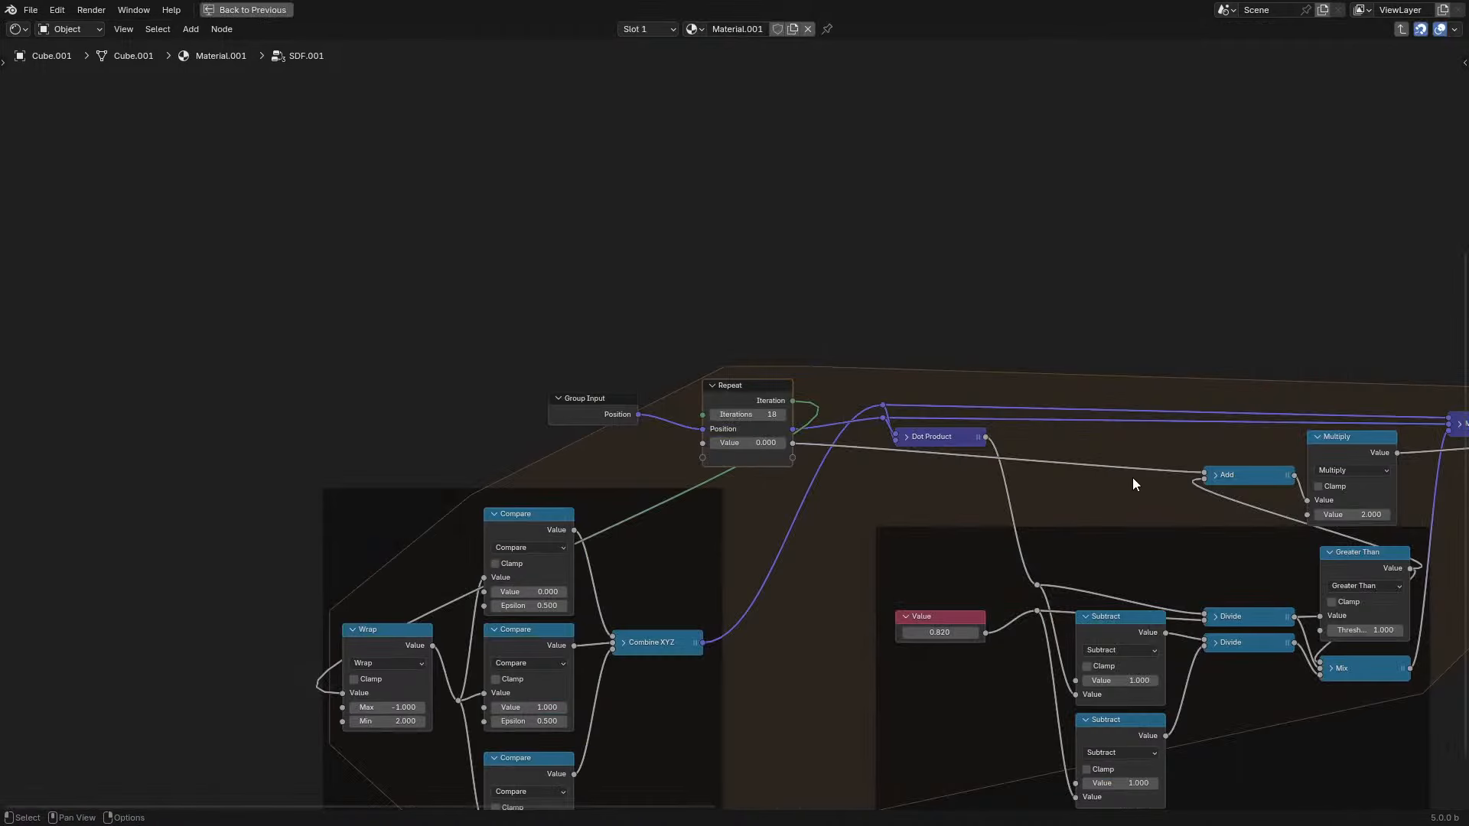
ctrl+scroll(1132, 478, right, 5)
ctrl+scroll(1031, 420, right, 5)
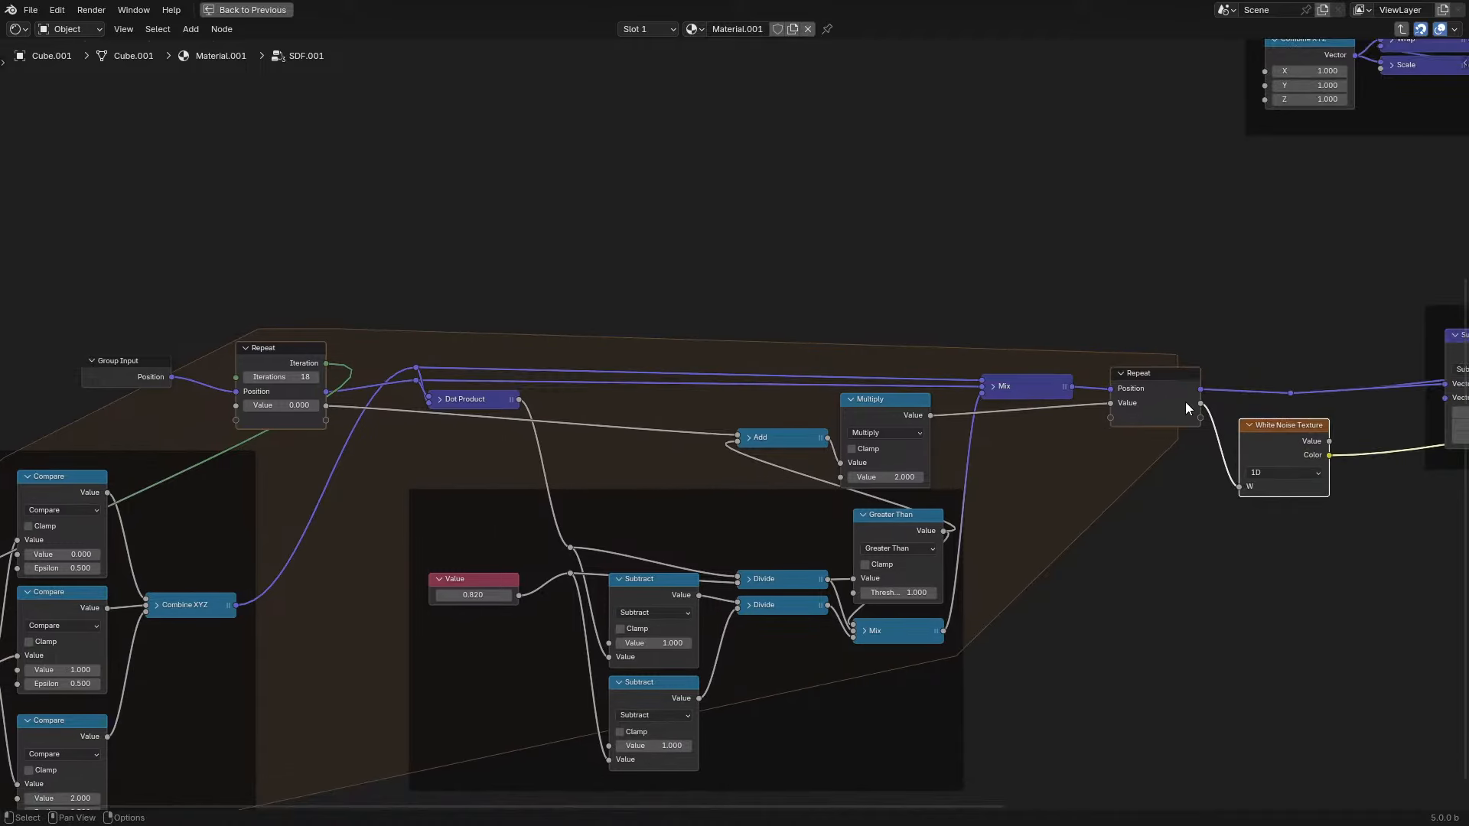
click(1189, 409)
key(n)
click(1369, 215)
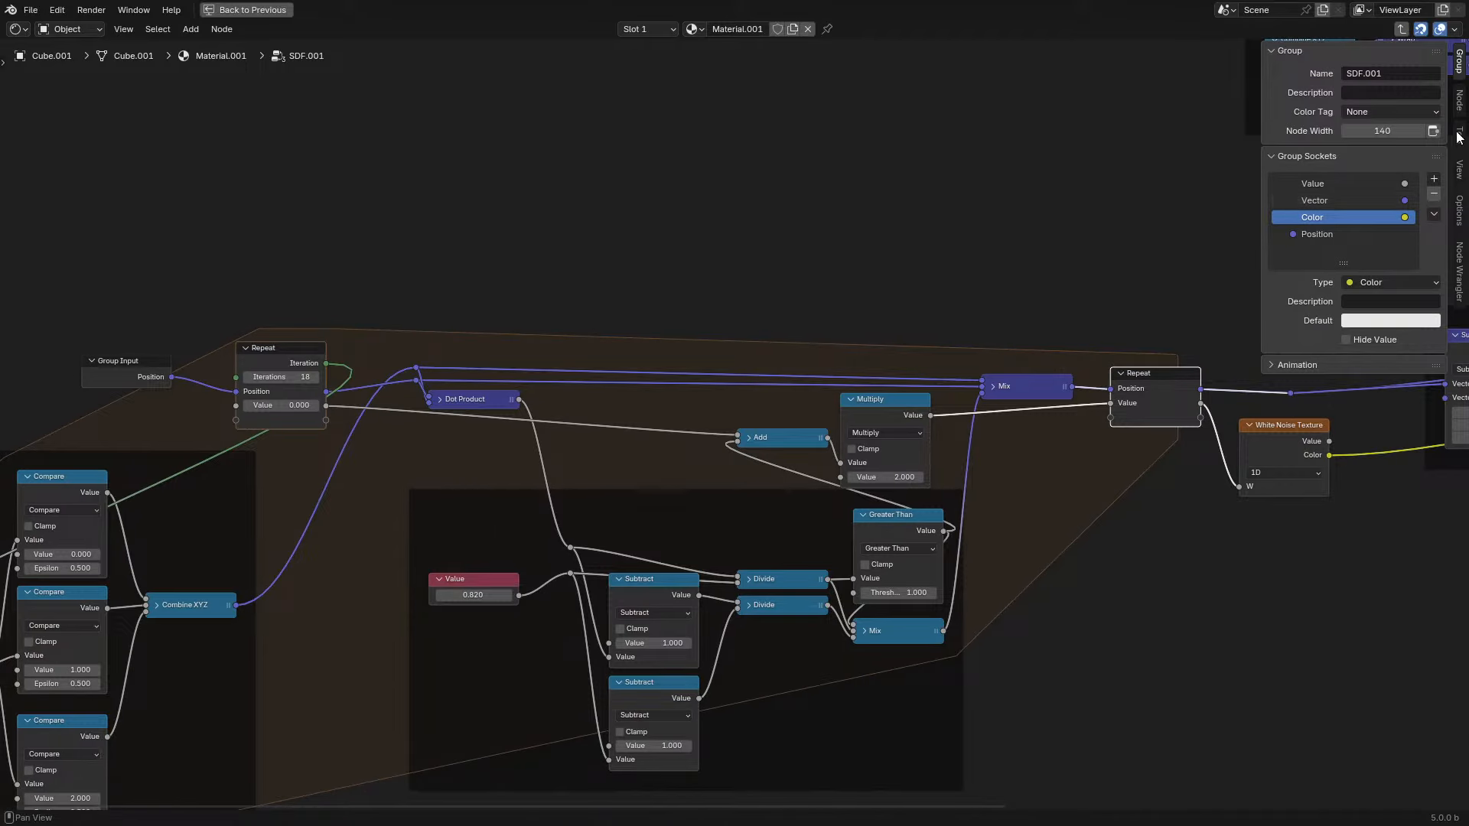
click(1459, 101)
- Try Integer as the socket type of the Repeat zone's Value item, and restore it to Float
click(1403, 414)
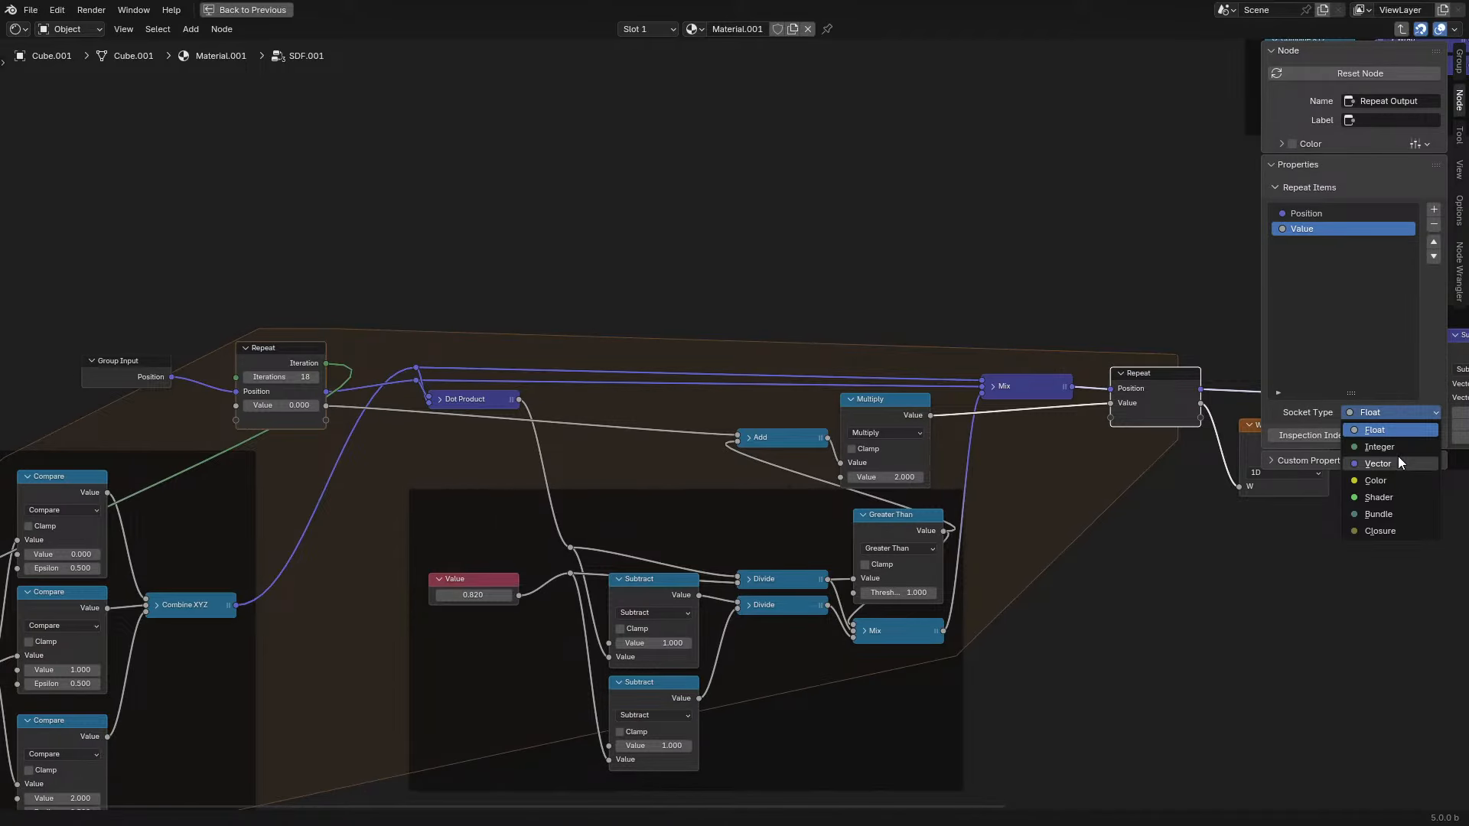
click(1395, 446)
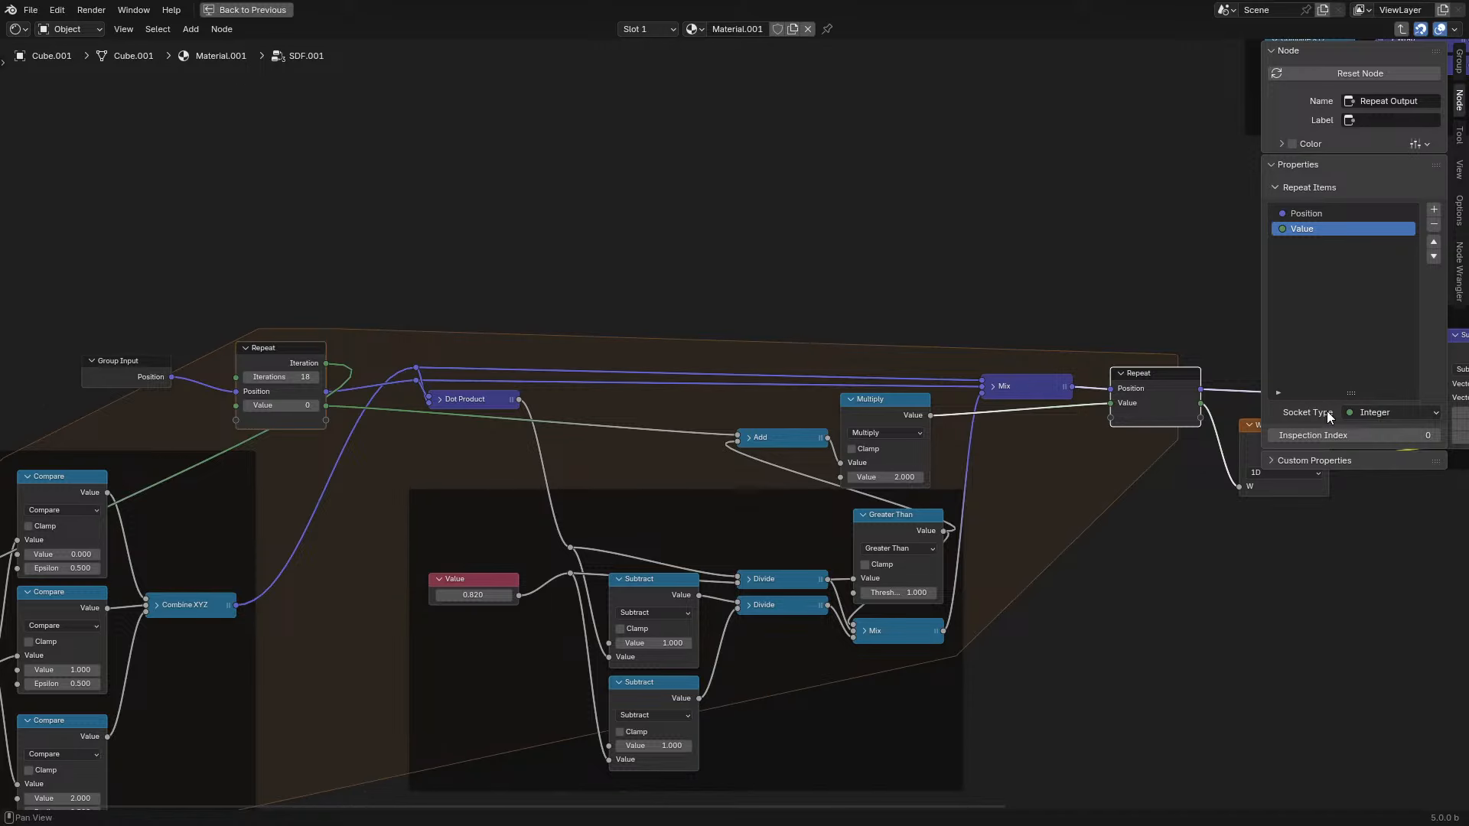
click(1384, 414)
click(1375, 430)
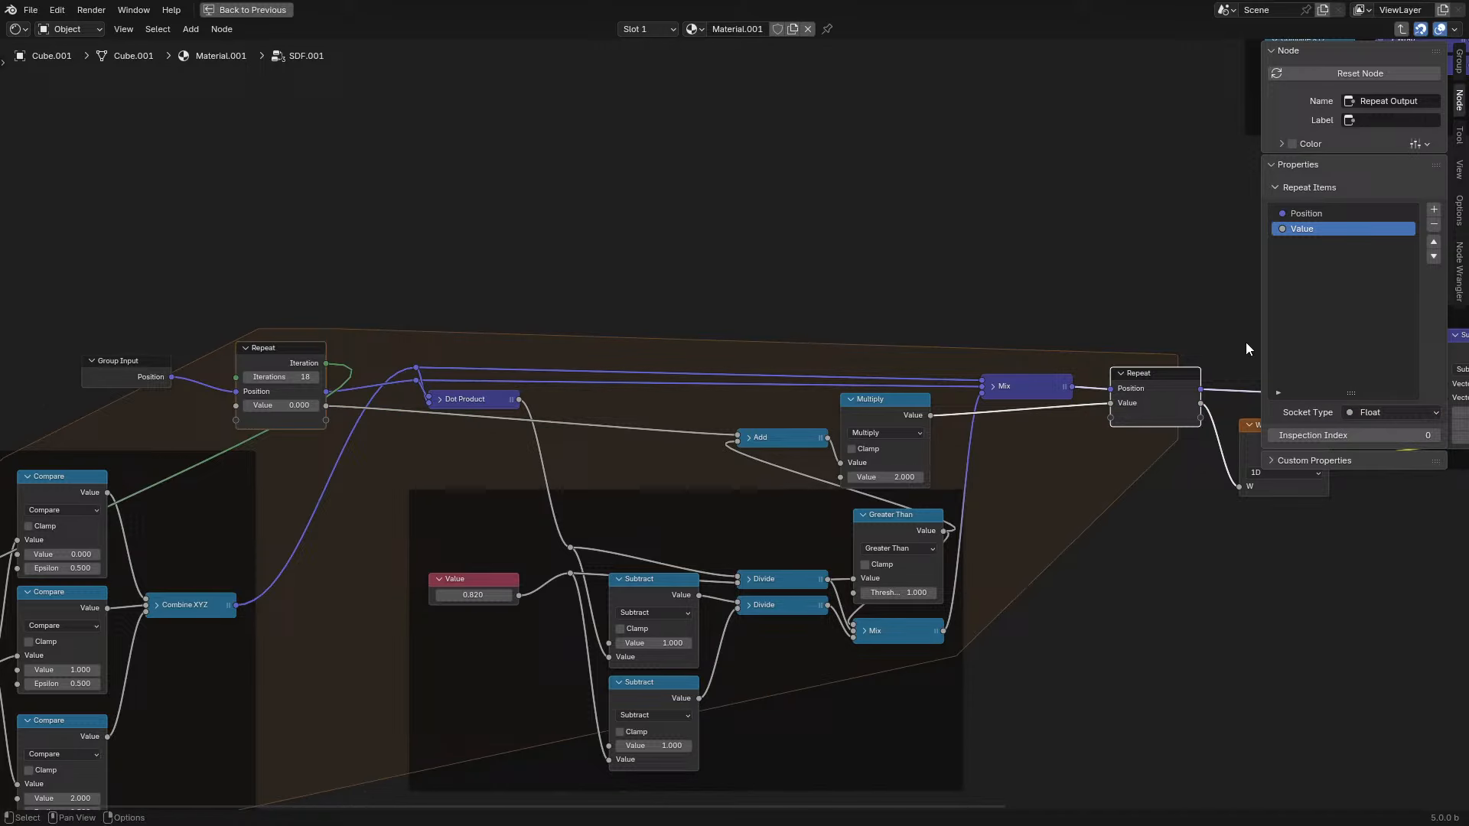
- Rename the Repeat zone's Value item to Seed and hide the node properties
double_click(1324, 232)
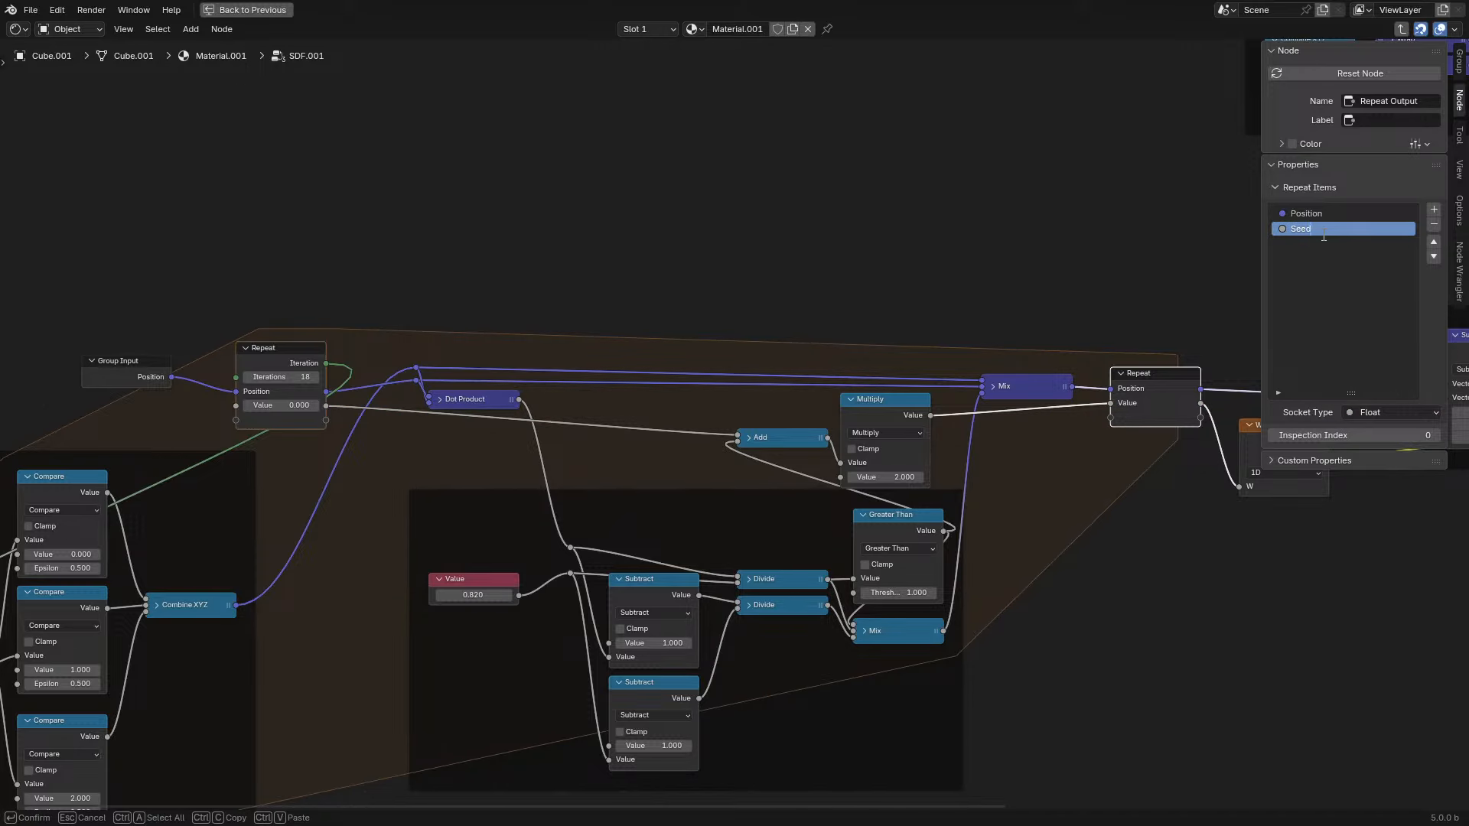
key(Return)
key(n)
- Duplicate the White Noise Texture node and place the copy beside the Wrap node's frame, outside the Repeat zone
scroll(1233, 420, down, 2)
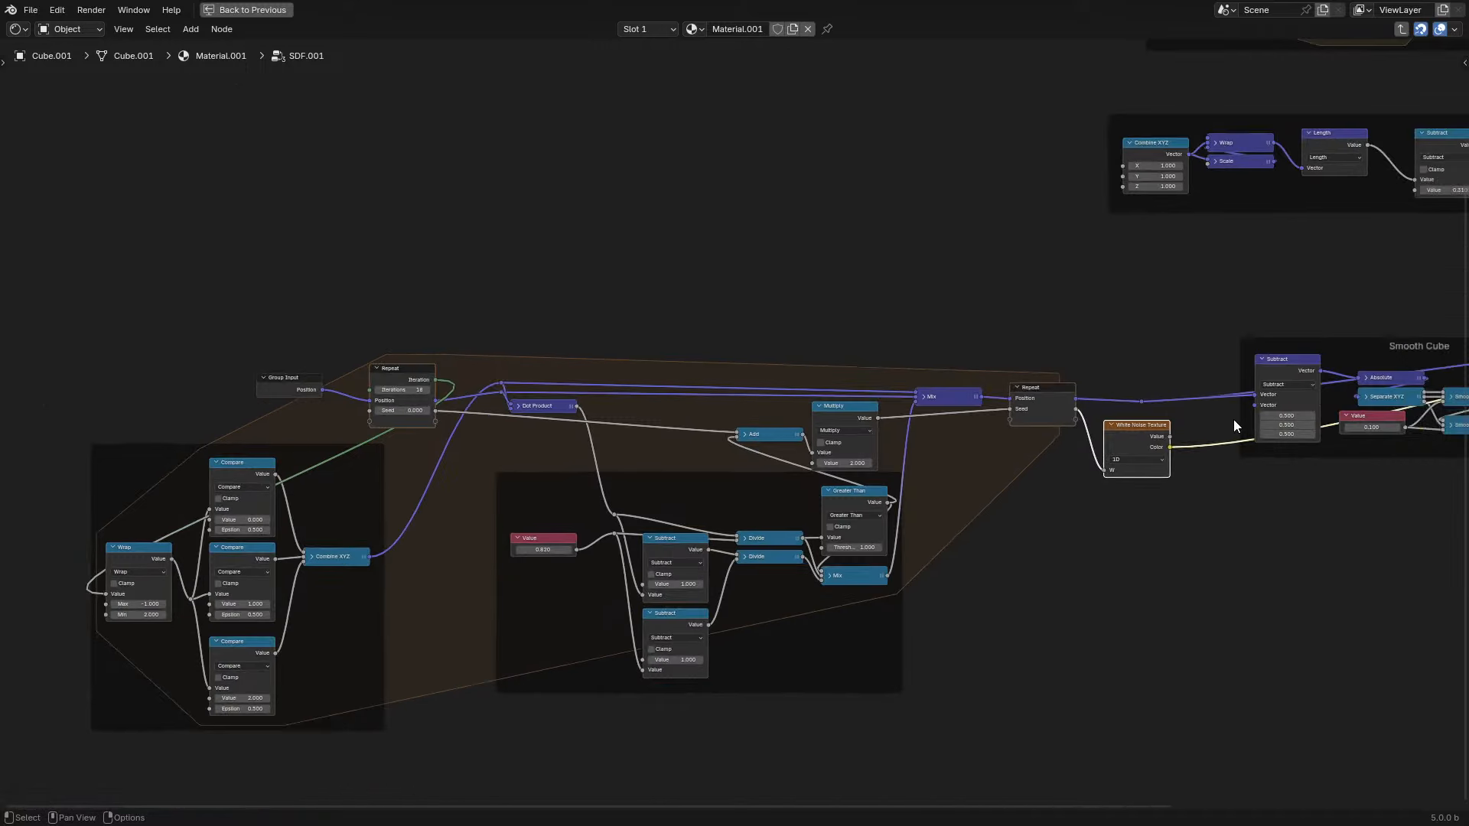
scroll(1202, 423, left, 5)
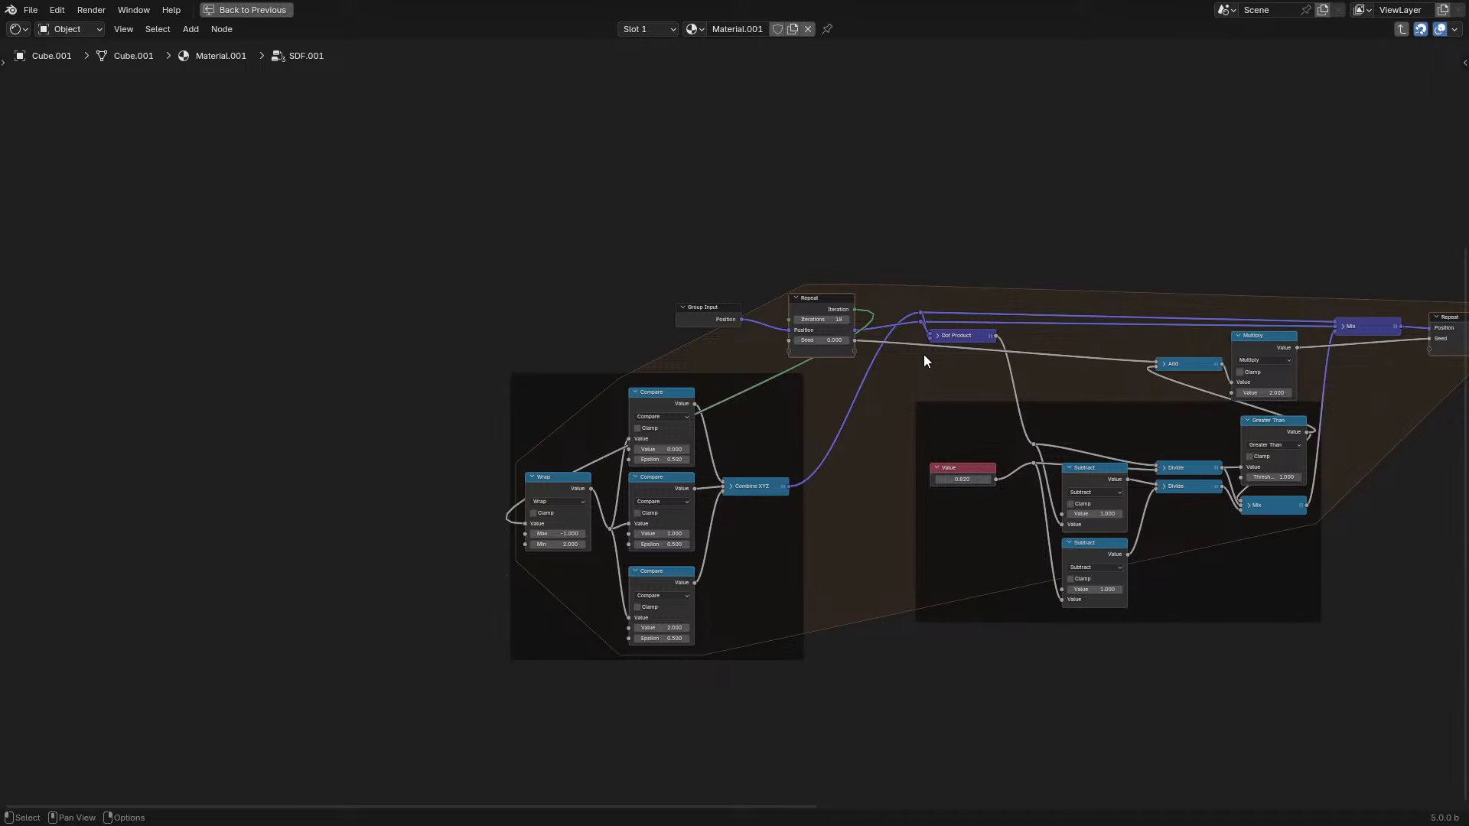
scroll(929, 354, down, 2)
click(1293, 386)
key(shift+d)
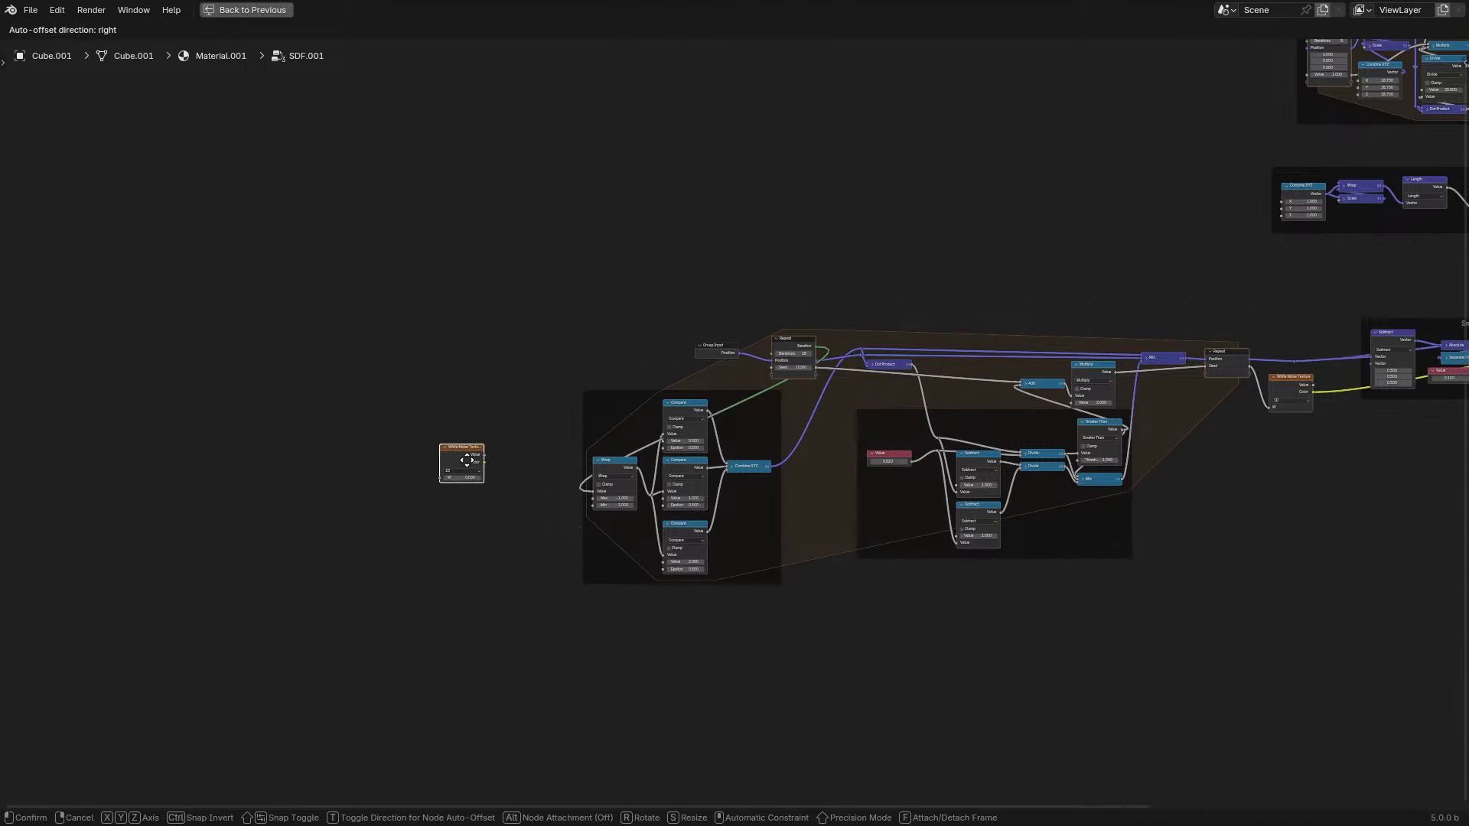
click(511, 492)
scroll(664, 410, up, 4)
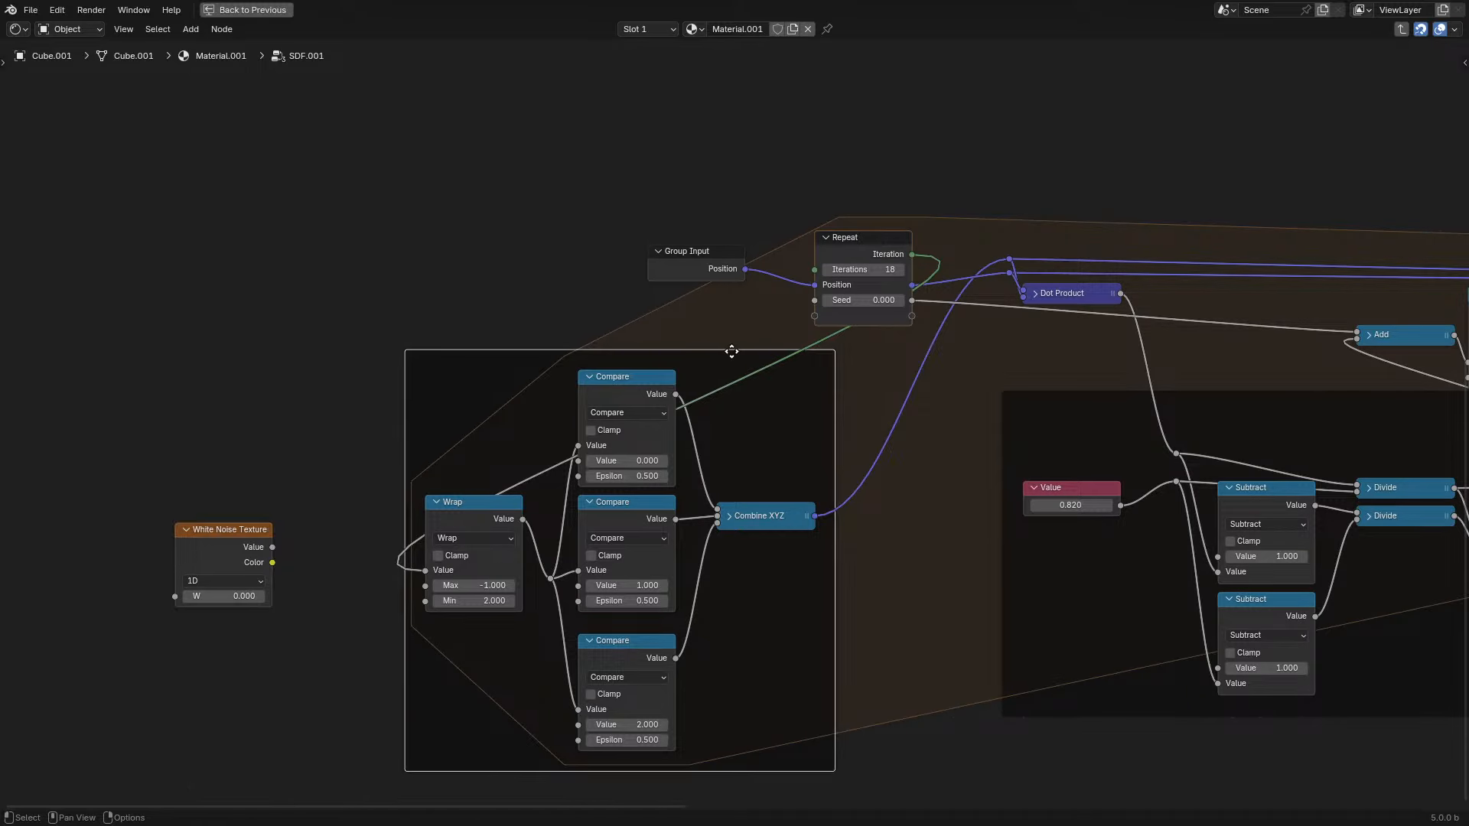
- Try shifting the Group Input and Repeat Input nodes horizontally over the Compare nodes' frame
drag(646, 207, 822, 274)
key(g)
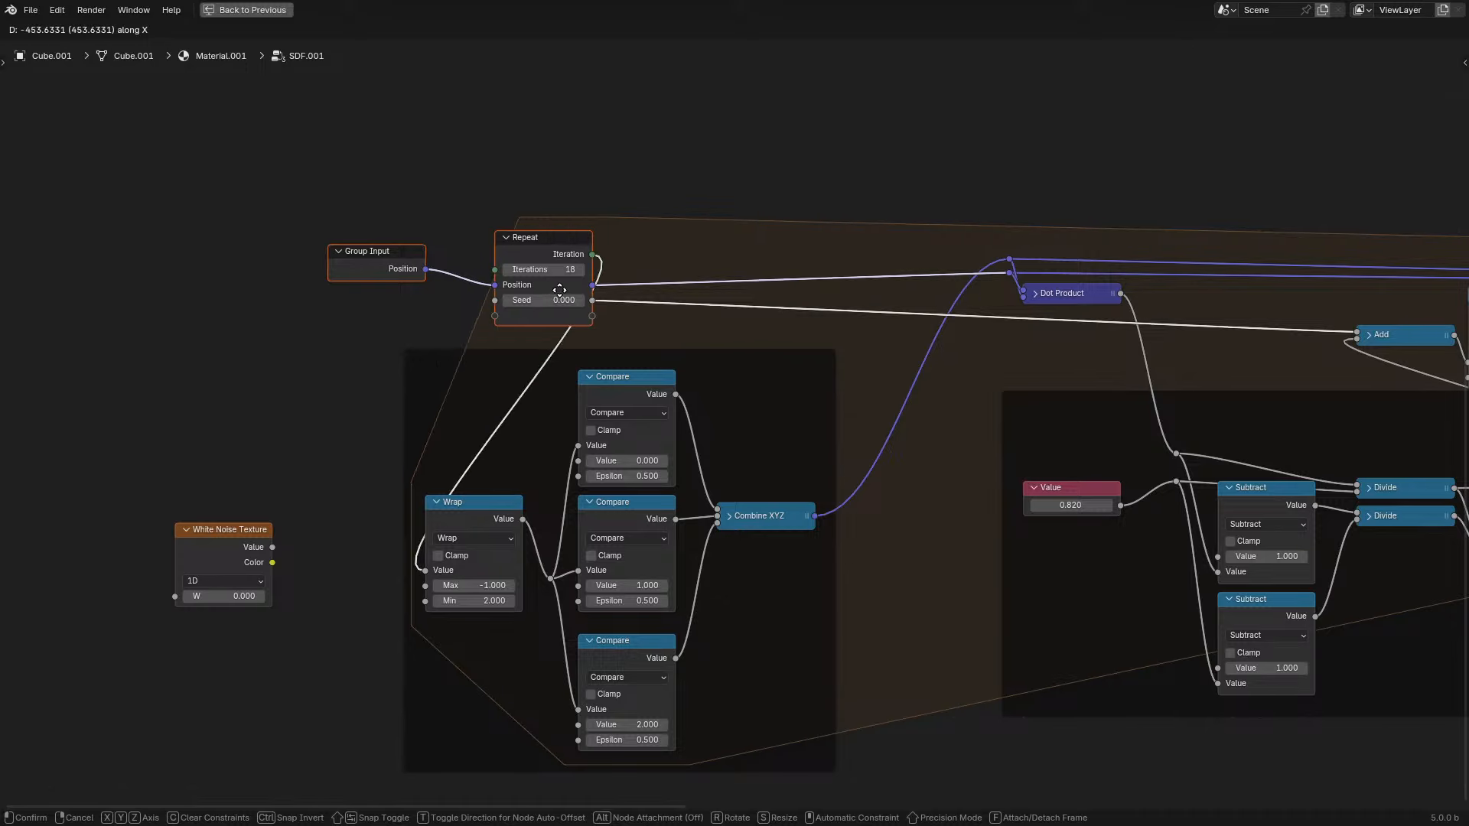
click(868, 298)
- Reposition the frame holding the Wrap, Compare and Combine XYZ nodes slightly closer to the splitting frame
middle_drag(770, 412, 473, 371)
click(493, 326)
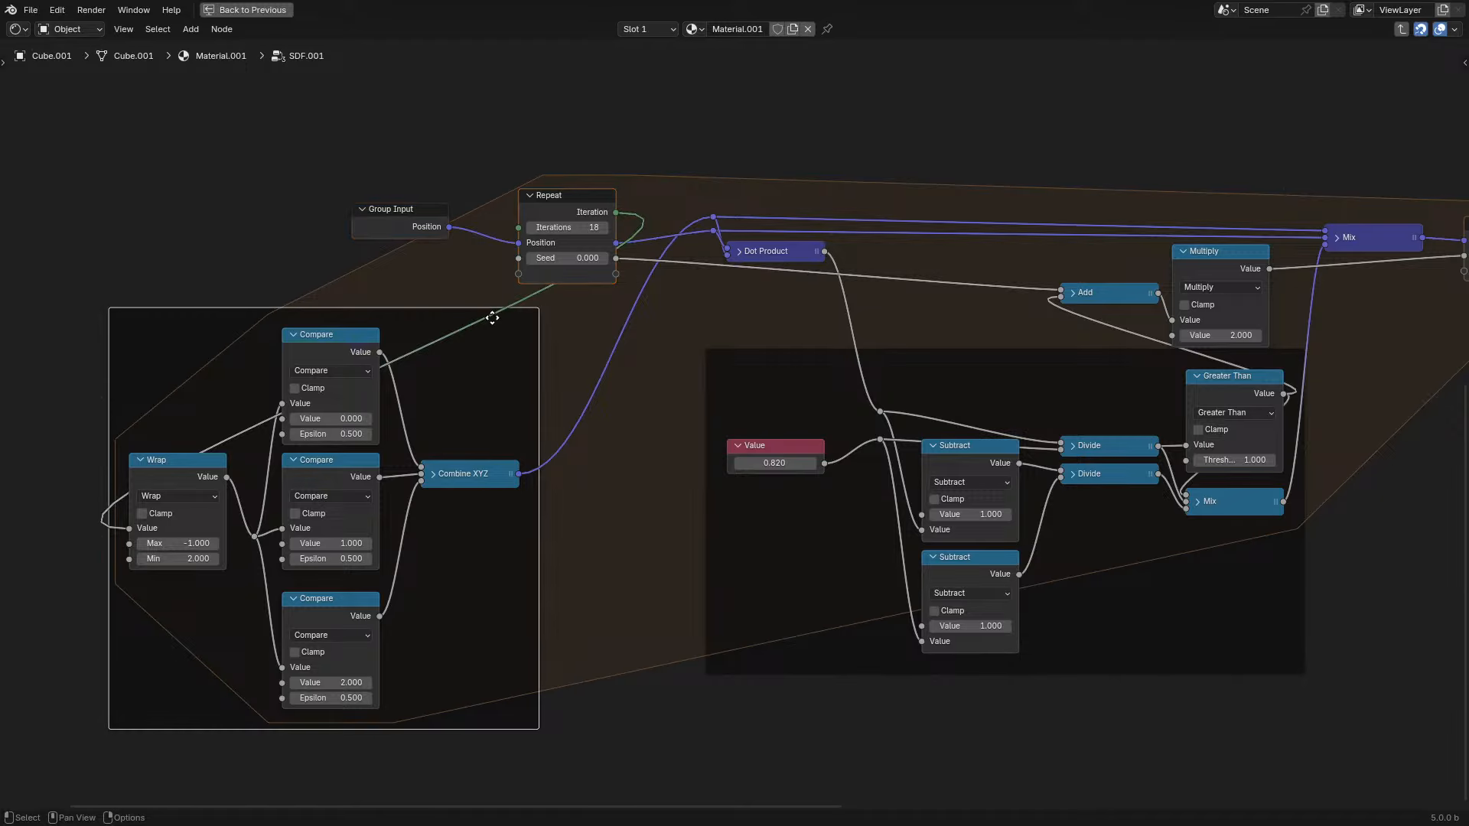
key(g)
click(633, 340)
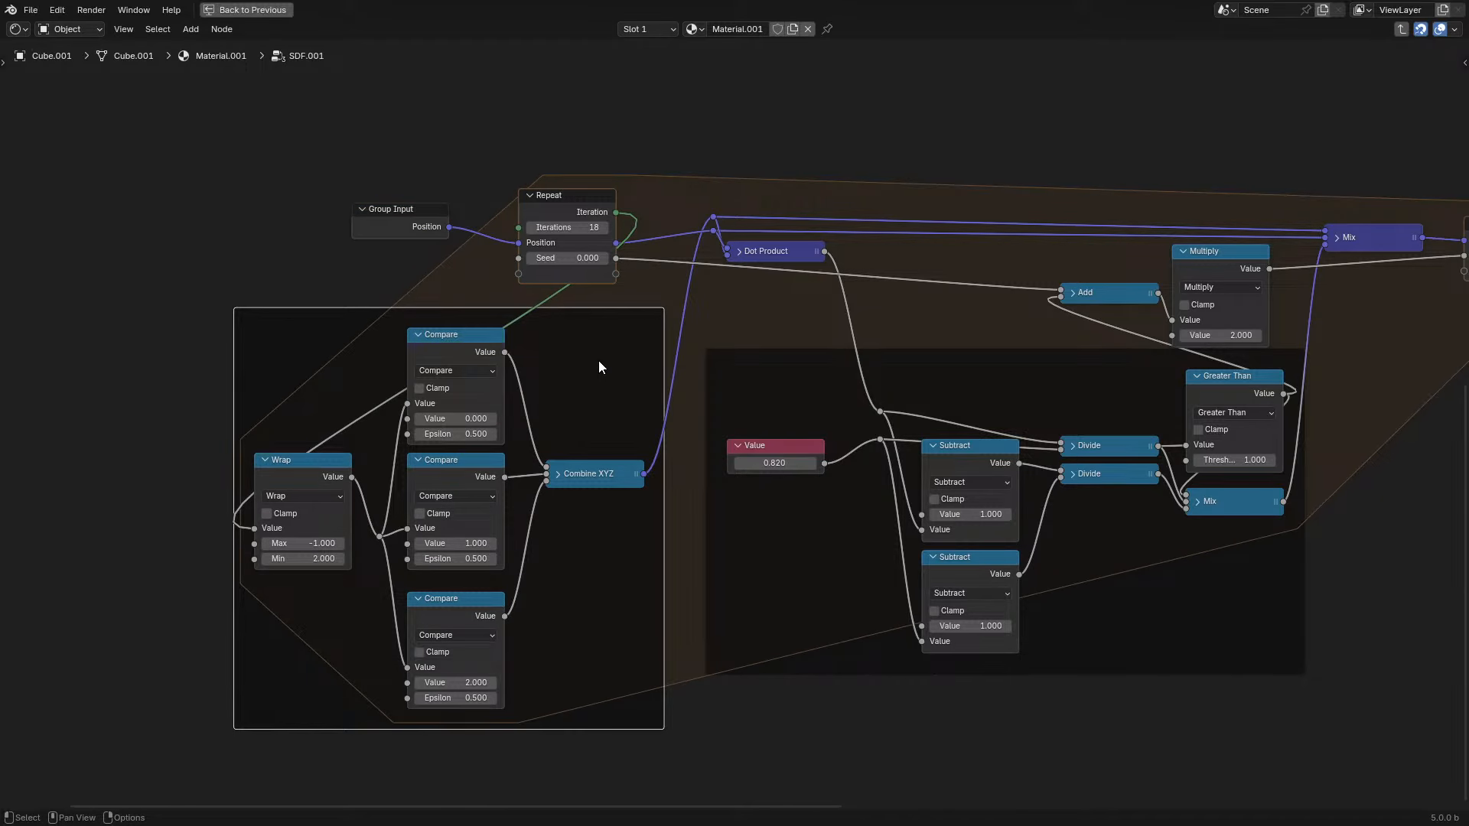
key(g)
click(557, 381)
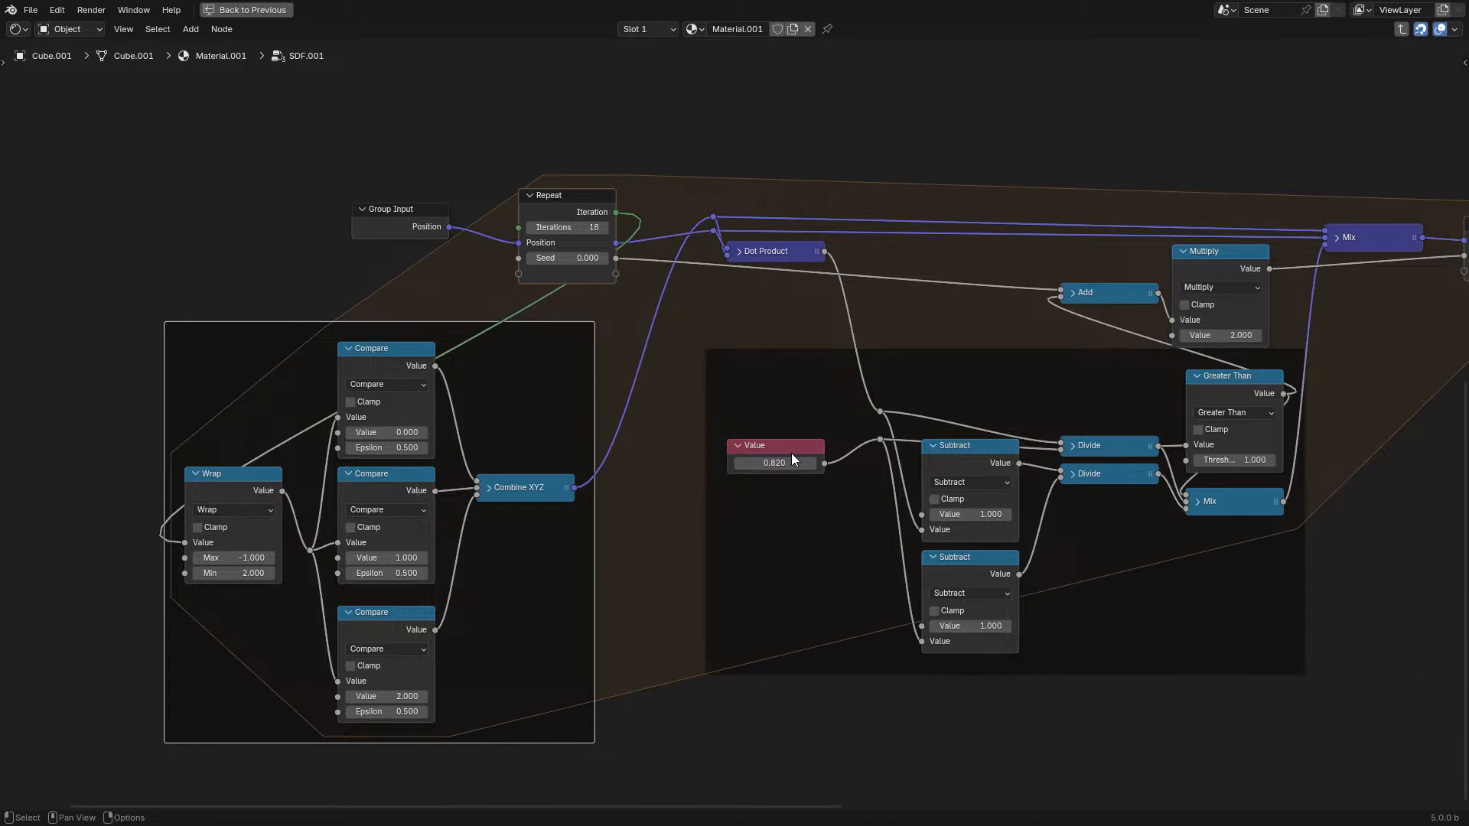
- Add a Noise Texture node from the Repeat zone's Seed, place it below the frames and set it to 1D
drag(616, 257, 632, 636)
text(noi)
key(Return)
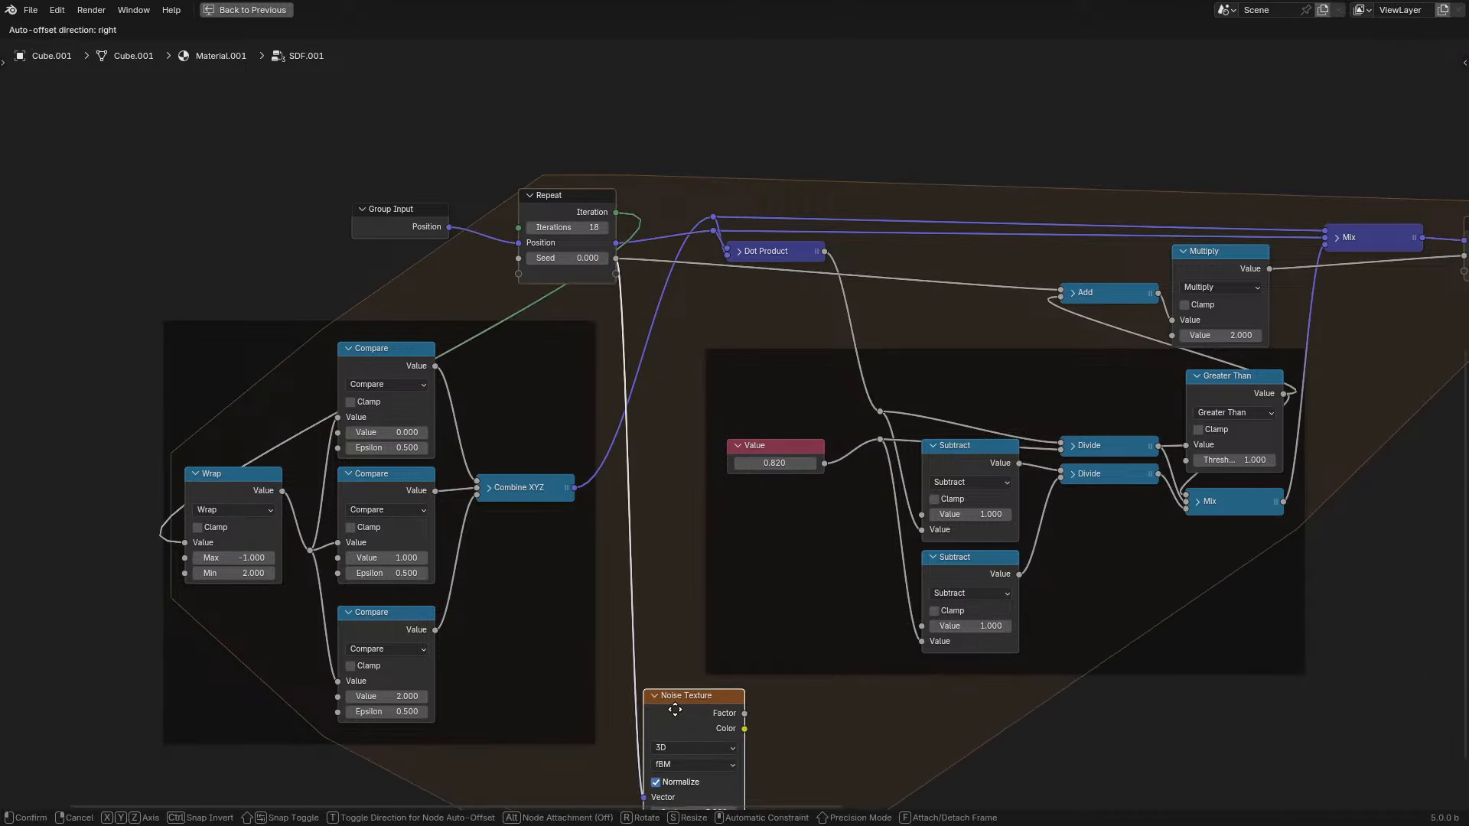
click(661, 728)
click(663, 757)
click(664, 727)
- Add a Math Add node fed by Seed and connect its output to the Noise Texture's W input
drag(620, 258, 490, 786)
text(ad)
click(535, 663)
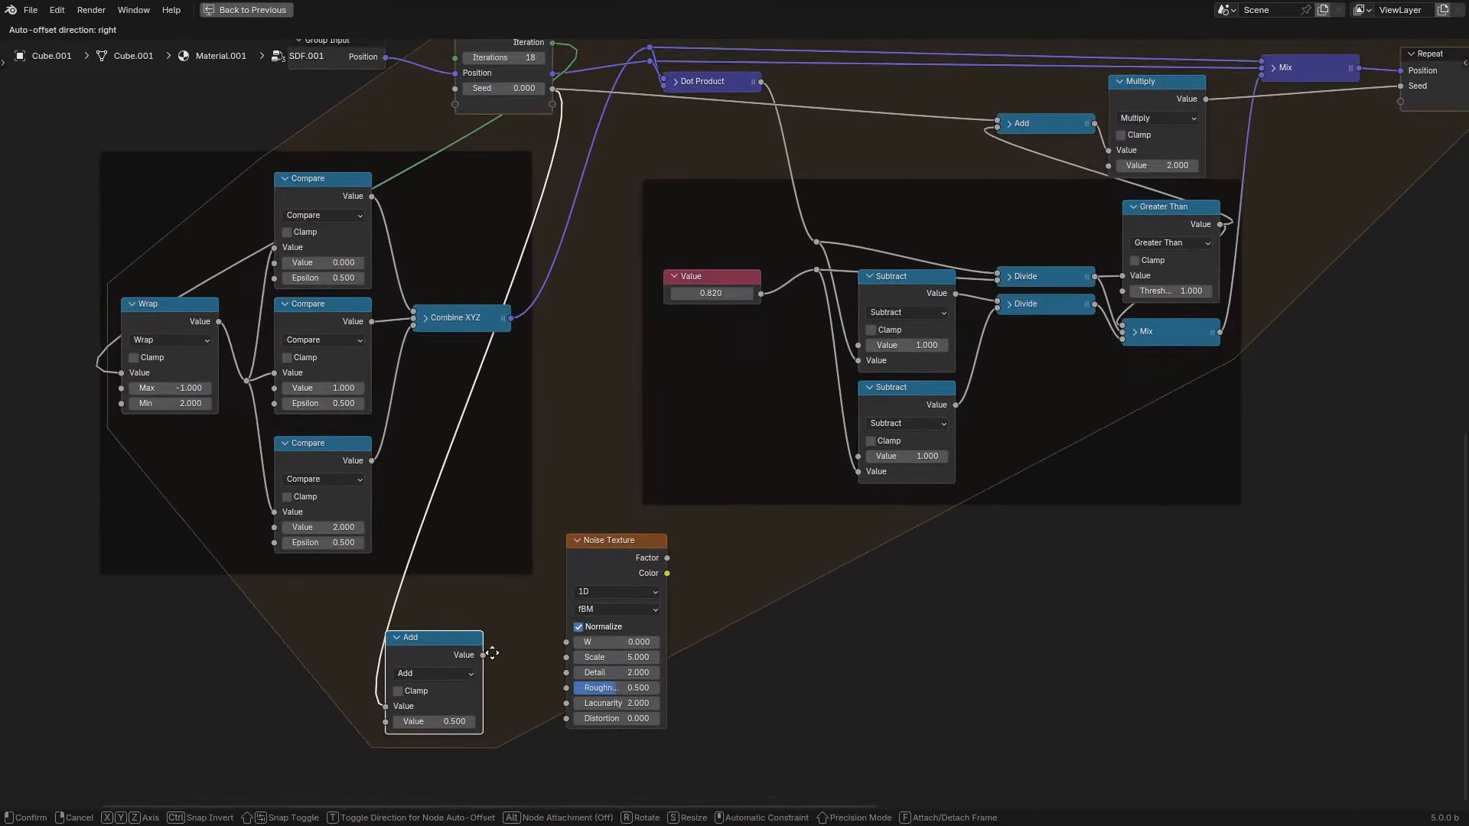
click(495, 631)
scroll(495, 630, up, 2)
scroll(495, 631, up, 1)
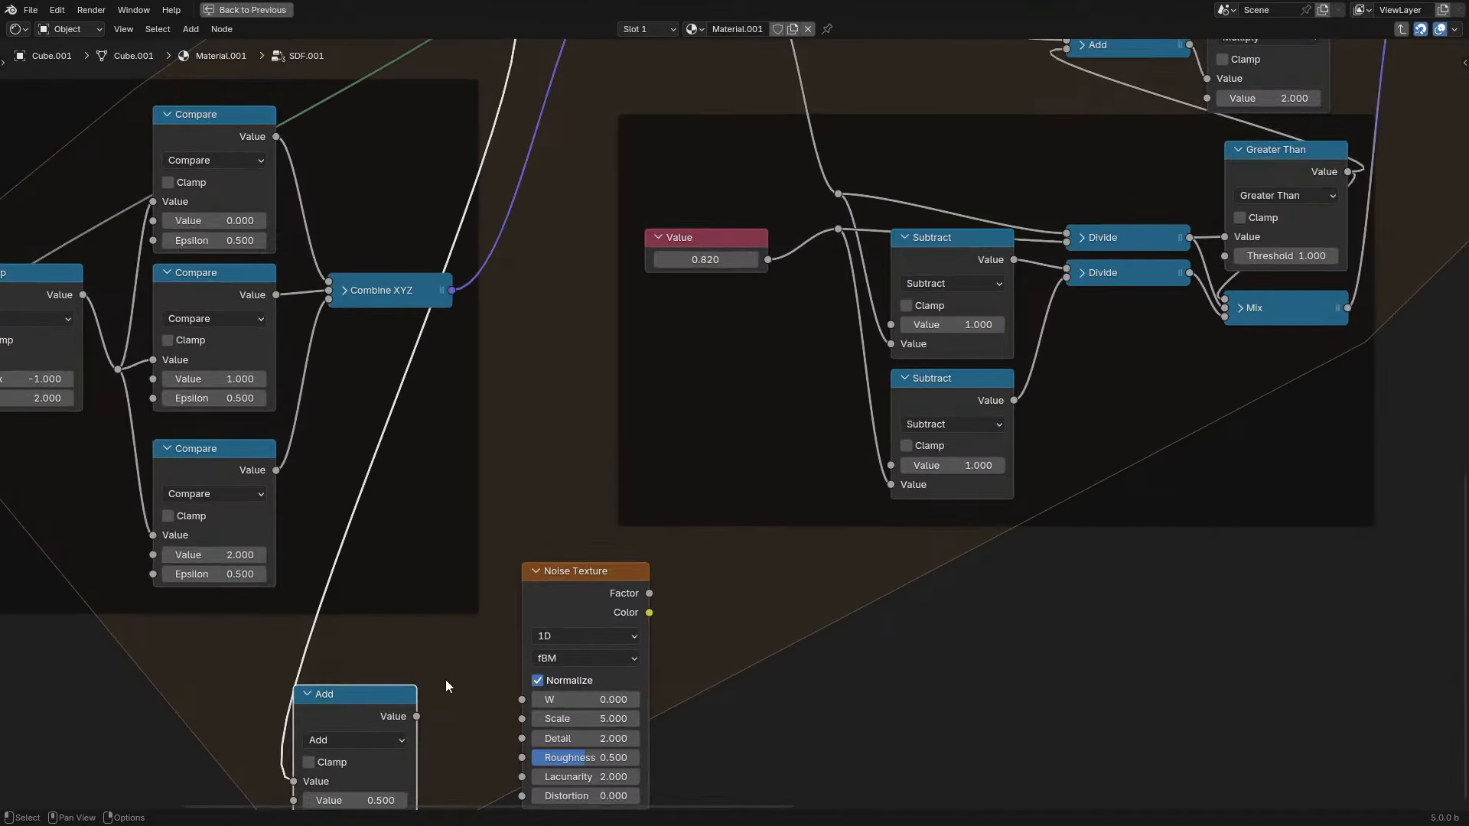
drag(522, 683, 522, 684)
- Set the Noise Texture's Scale to 1 and Detail to 0, and move the Add node closer to it
double_click(587, 719)
text(1)
key(Return)
double_click(595, 739)
text(0)
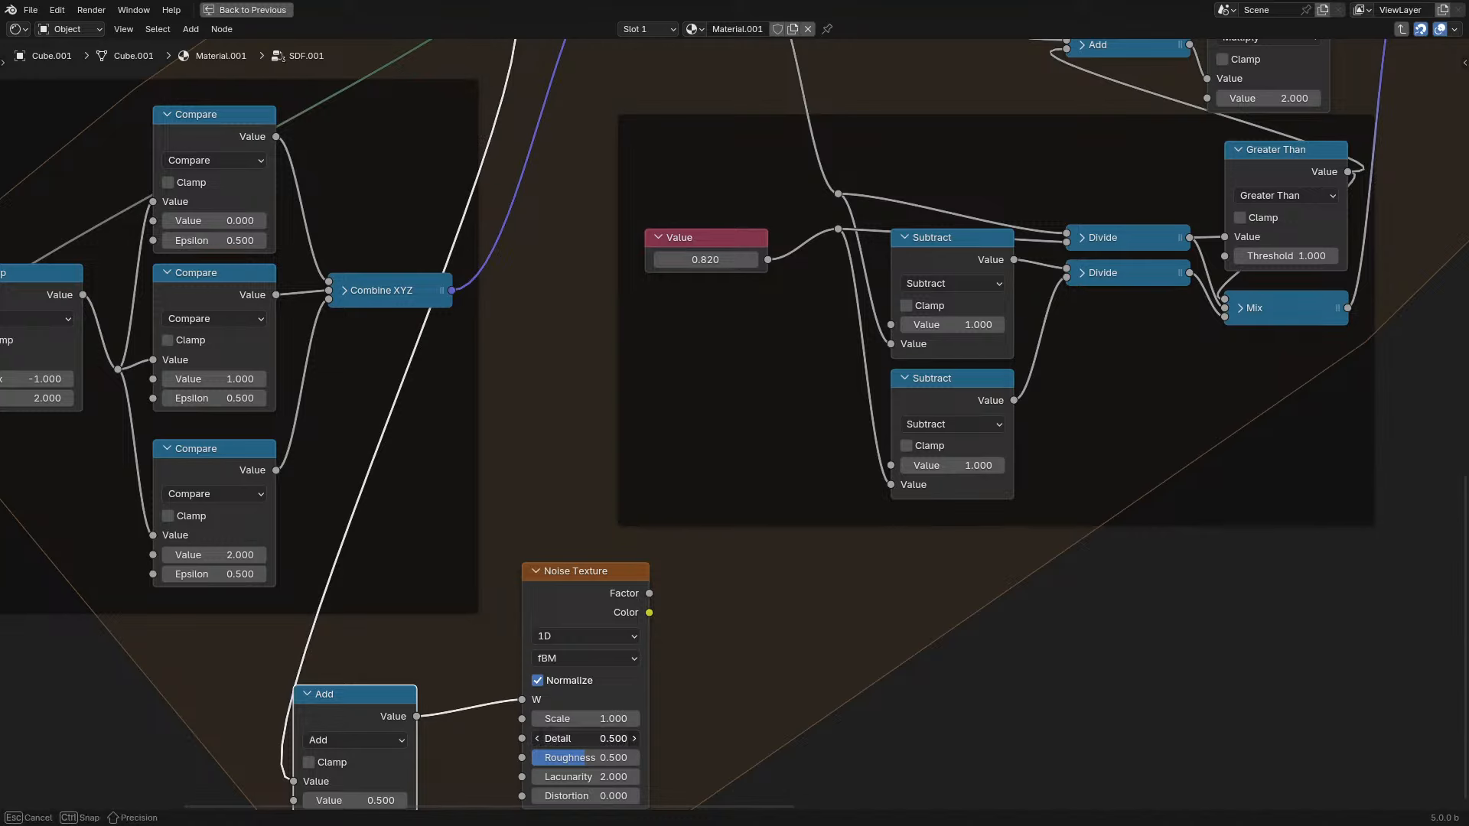
key(Return)
drag(359, 730, 394, 688)
scroll(578, 558, down, 3)
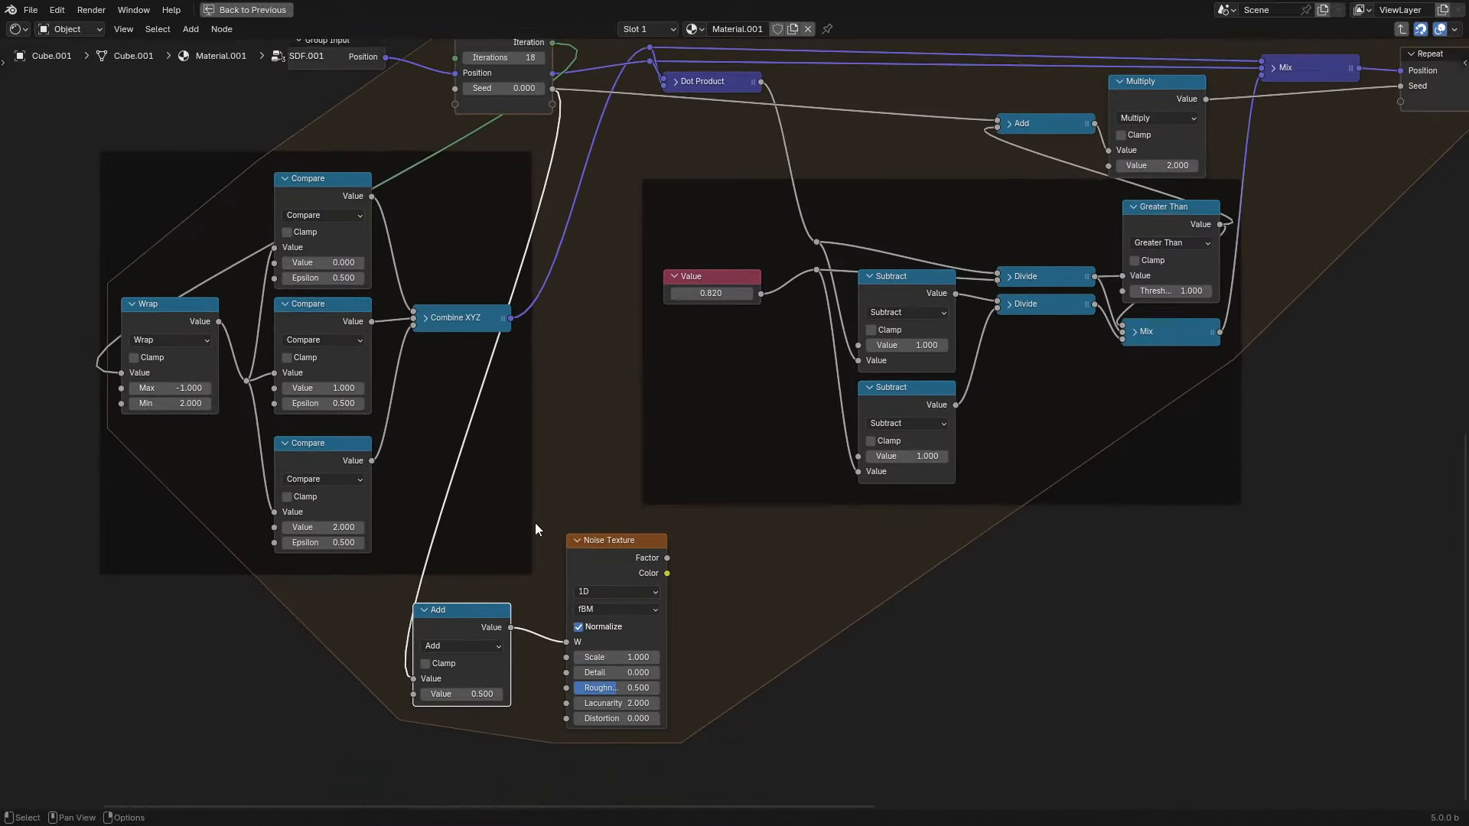
- Add a Multiply node fed by Seed with a value of 100 and connect it into the Add node
shift+scroll(570, 398, up, 4)
drag(552, 209, 284, 734)
text(mu)
click(308, 668)
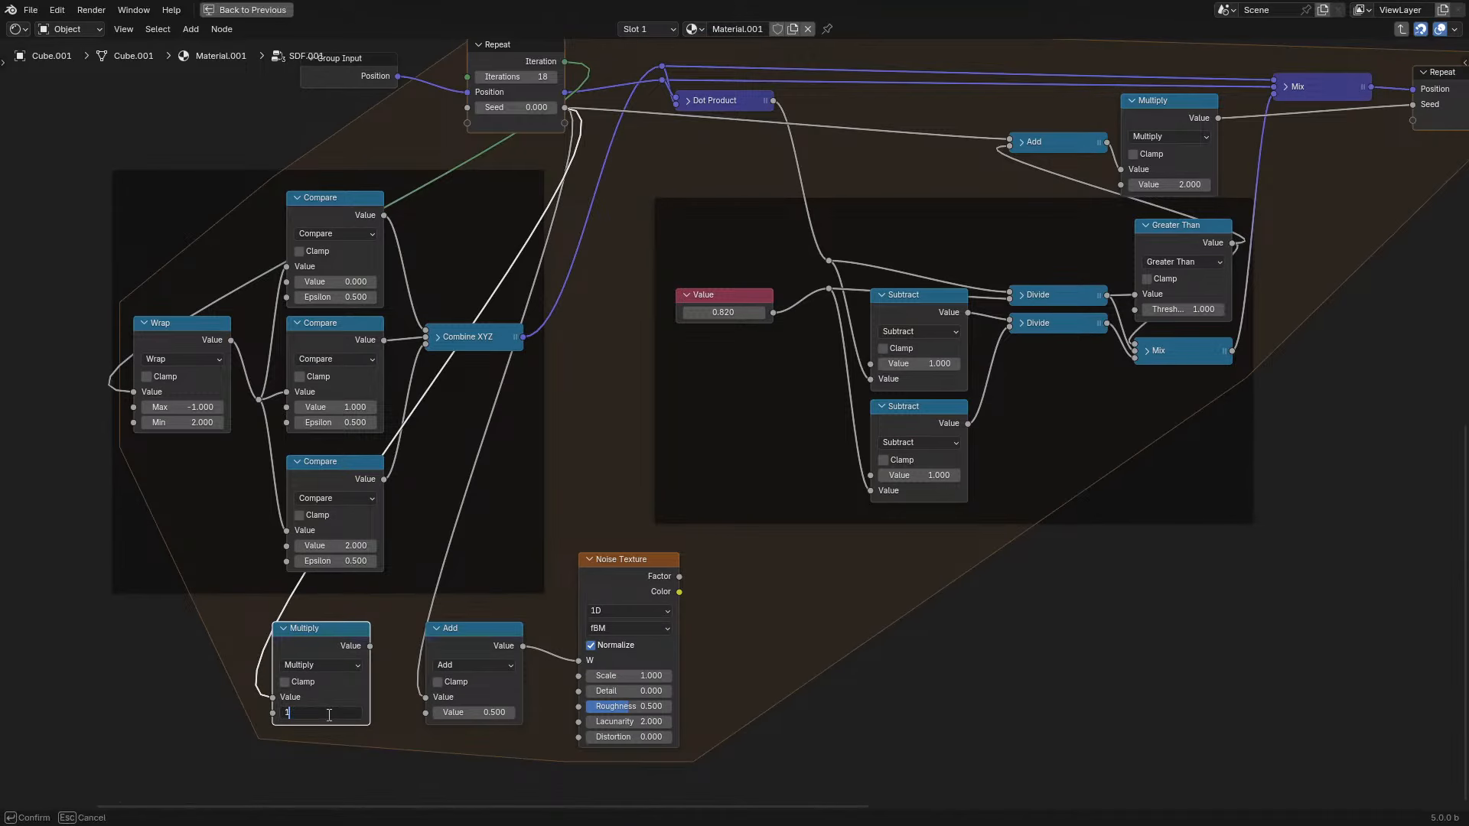
text(100)
key(Return)
drag(430, 697, 432, 700)
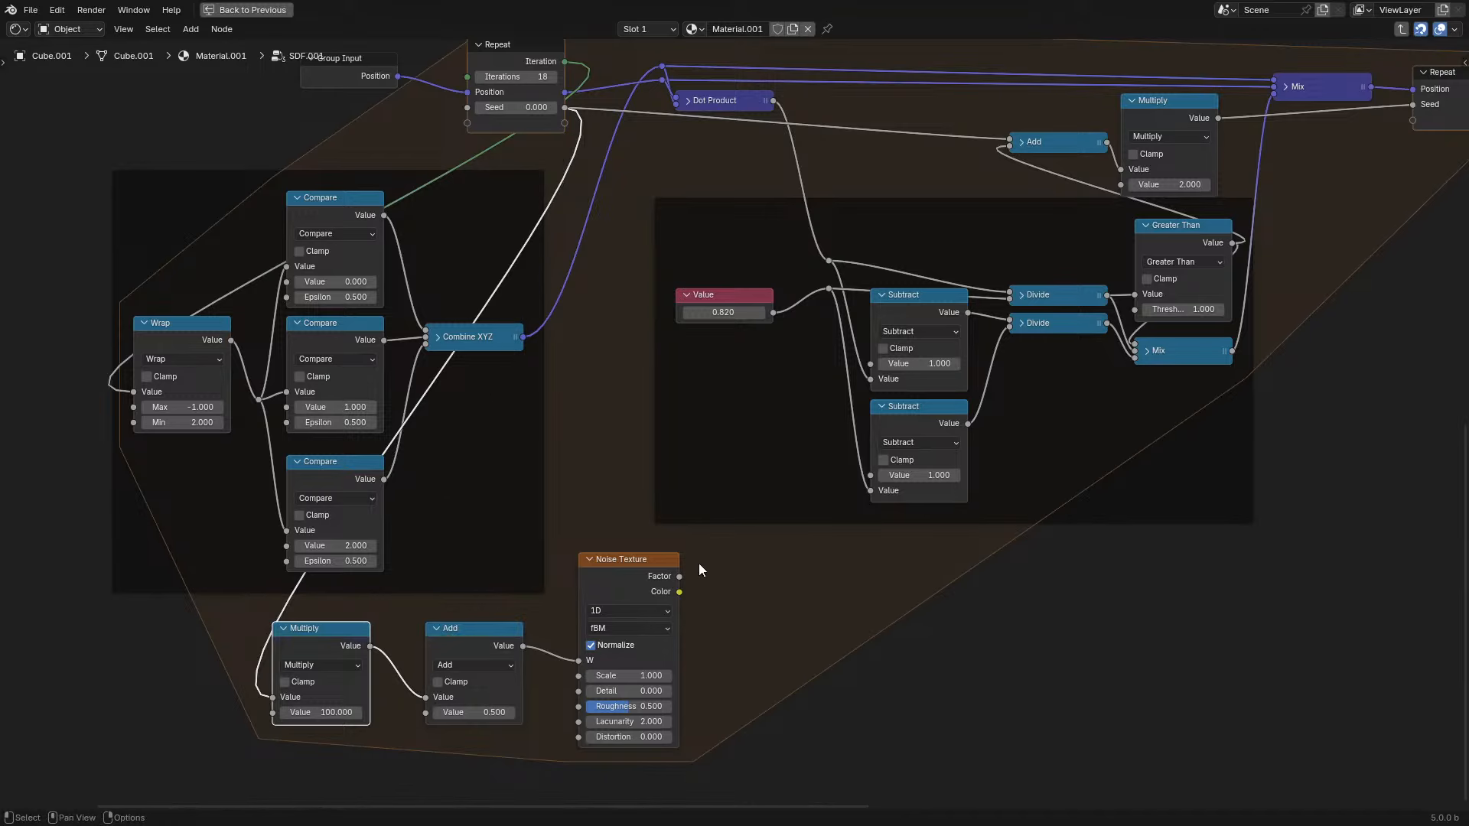
- Connect the Noise Texture's Factor to the reroute in place of the 0.820 Value node, and inspect the cube in the restored viewport
scroll(627, 624, up, 1)
mouse_move(670, 603)
mouse_down()
mouse_move(842, 324)
mouse_move(845, 266)
mouse_up()
key(ctrl+space)
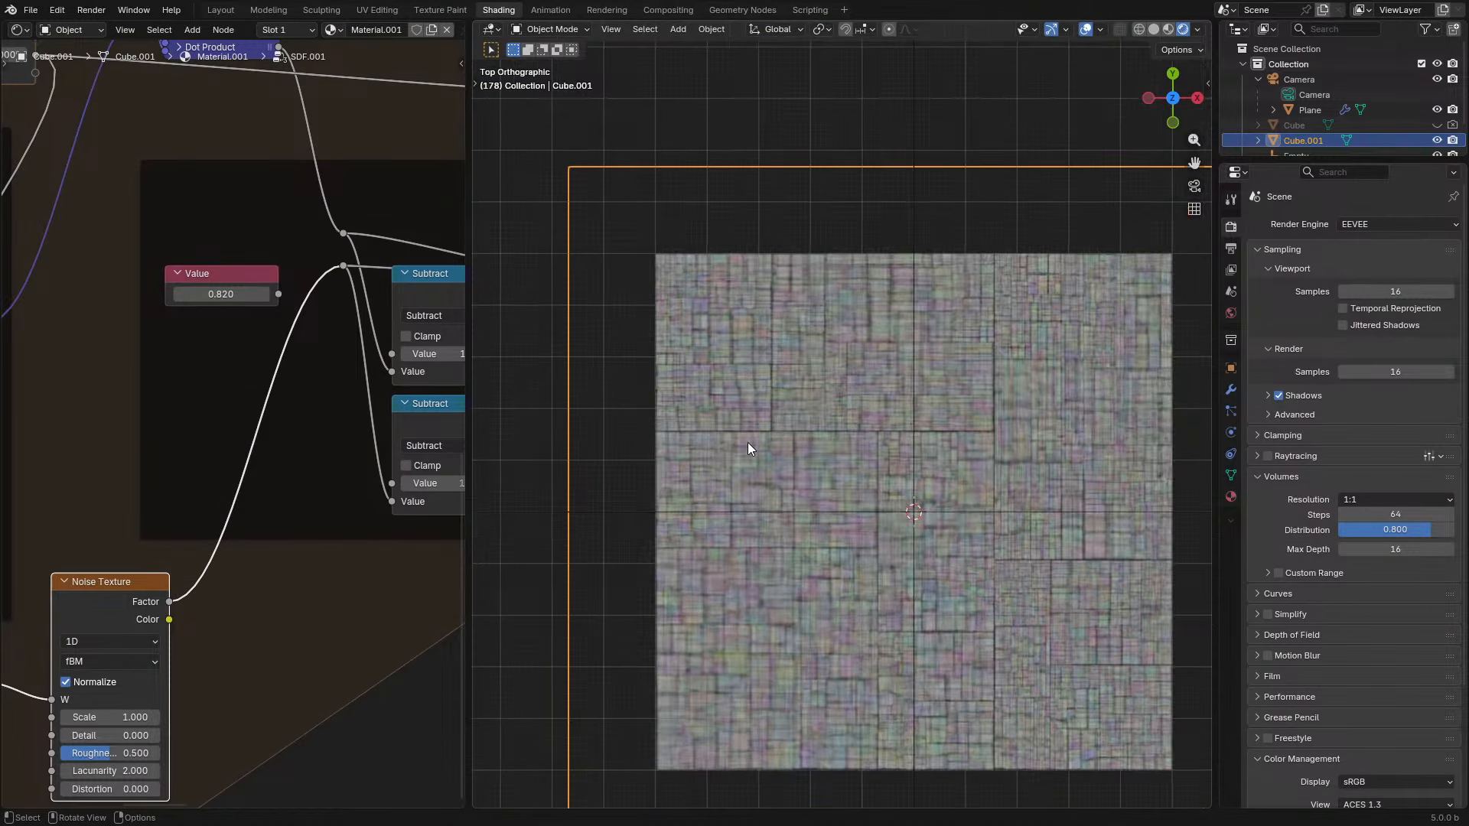
middle_drag(747, 445, 833, 508)
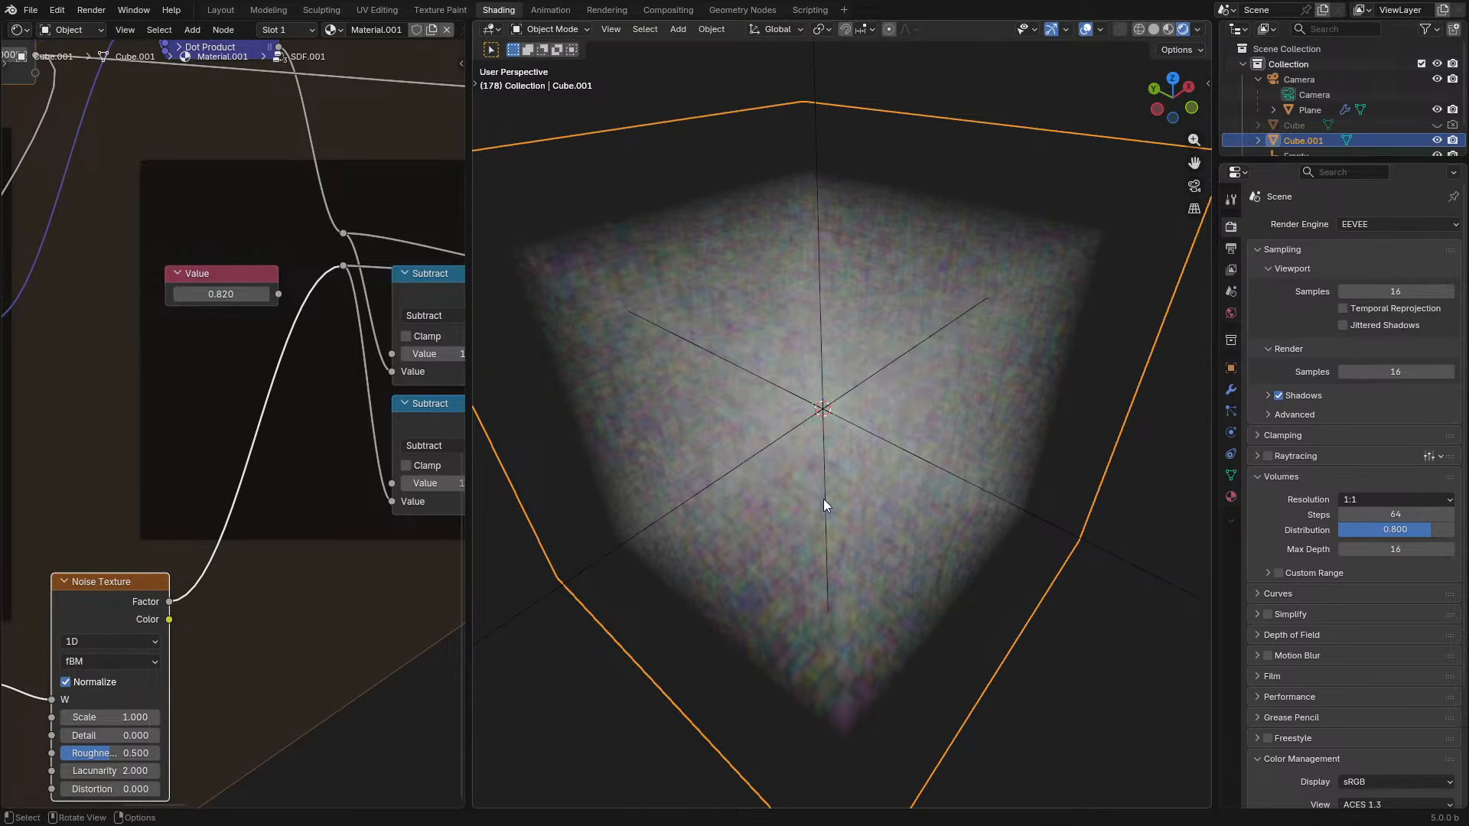
middle_drag(87, 614, 402, 494)
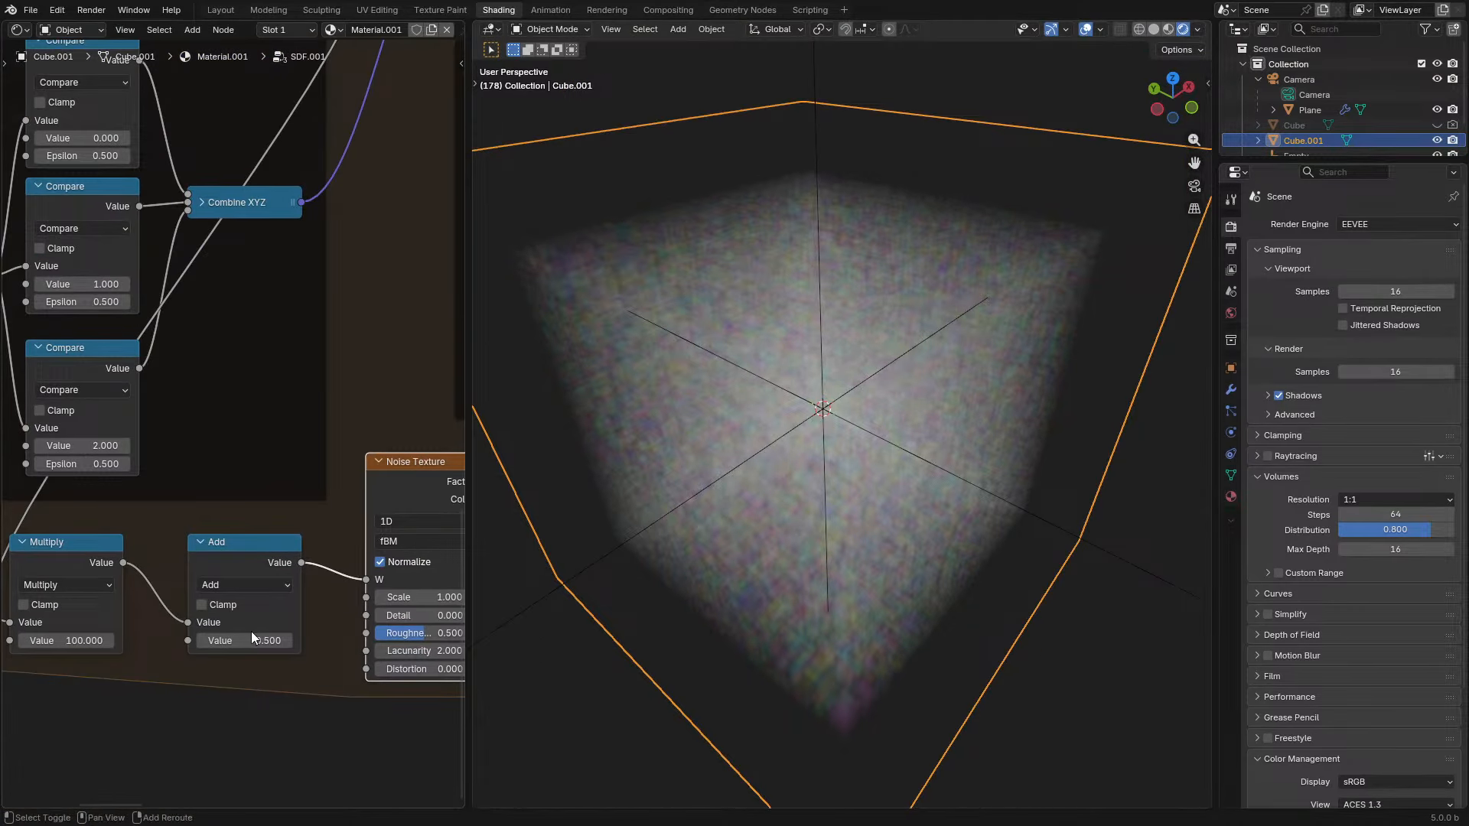
- Try raising the Add node's second value to 2.110 to preview shifted noise, cancel it, and look over the cube and nodes
drag(253, 637, 375, 638)
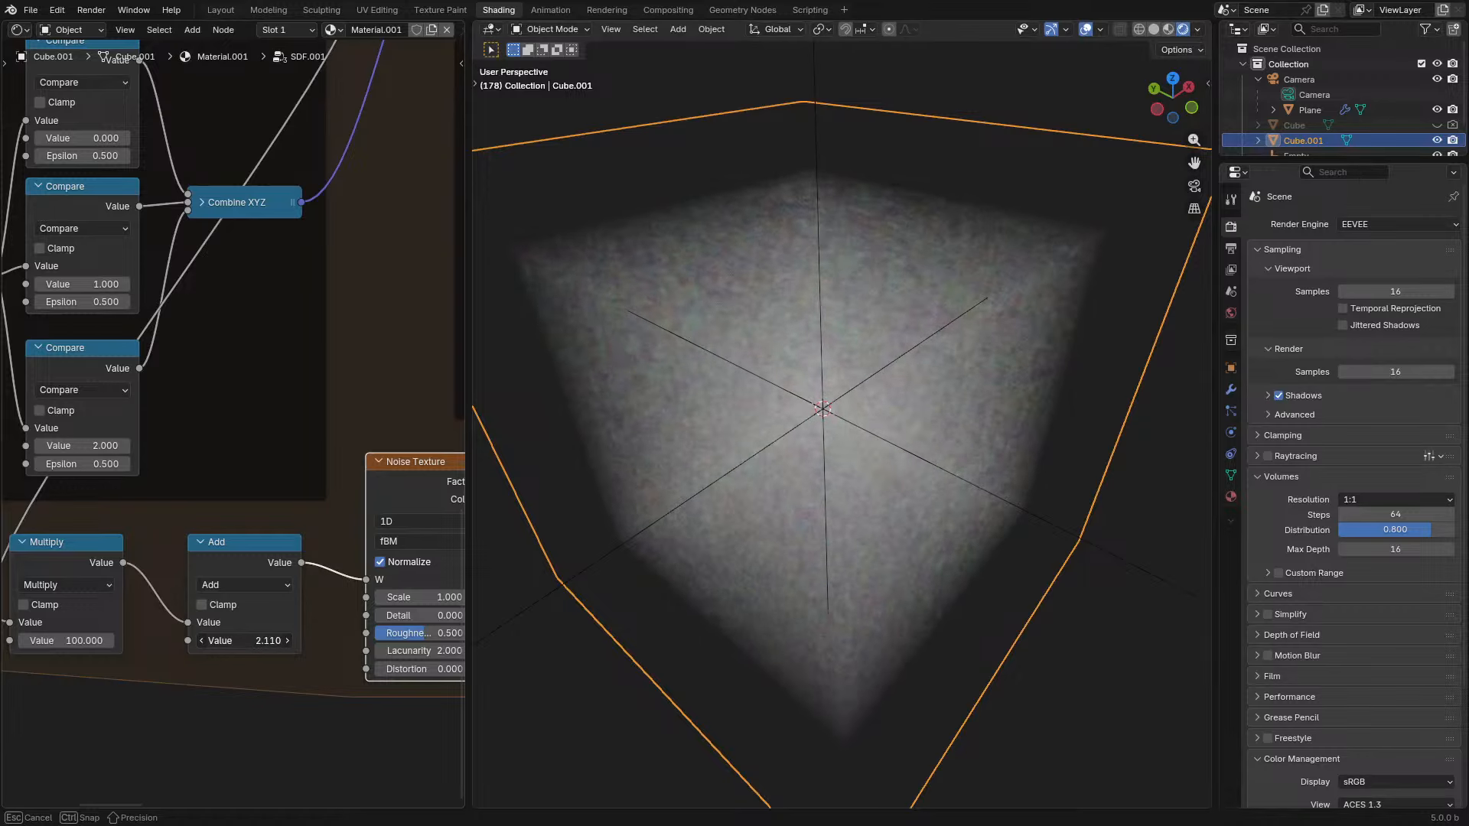
key(Escape)
scroll(277, 474, down, 3)
middle_drag(278, 475, 208, 660)
scroll(645, 621, up, 2)
middle_drag(645, 618, 839, 529)
middle_drag(158, 801, 280, 687)
- Try a higher Detail on the Noise Texture and reset it to 0
drag(297, 669, 455, 651)
key(Escape)
key(Escape)
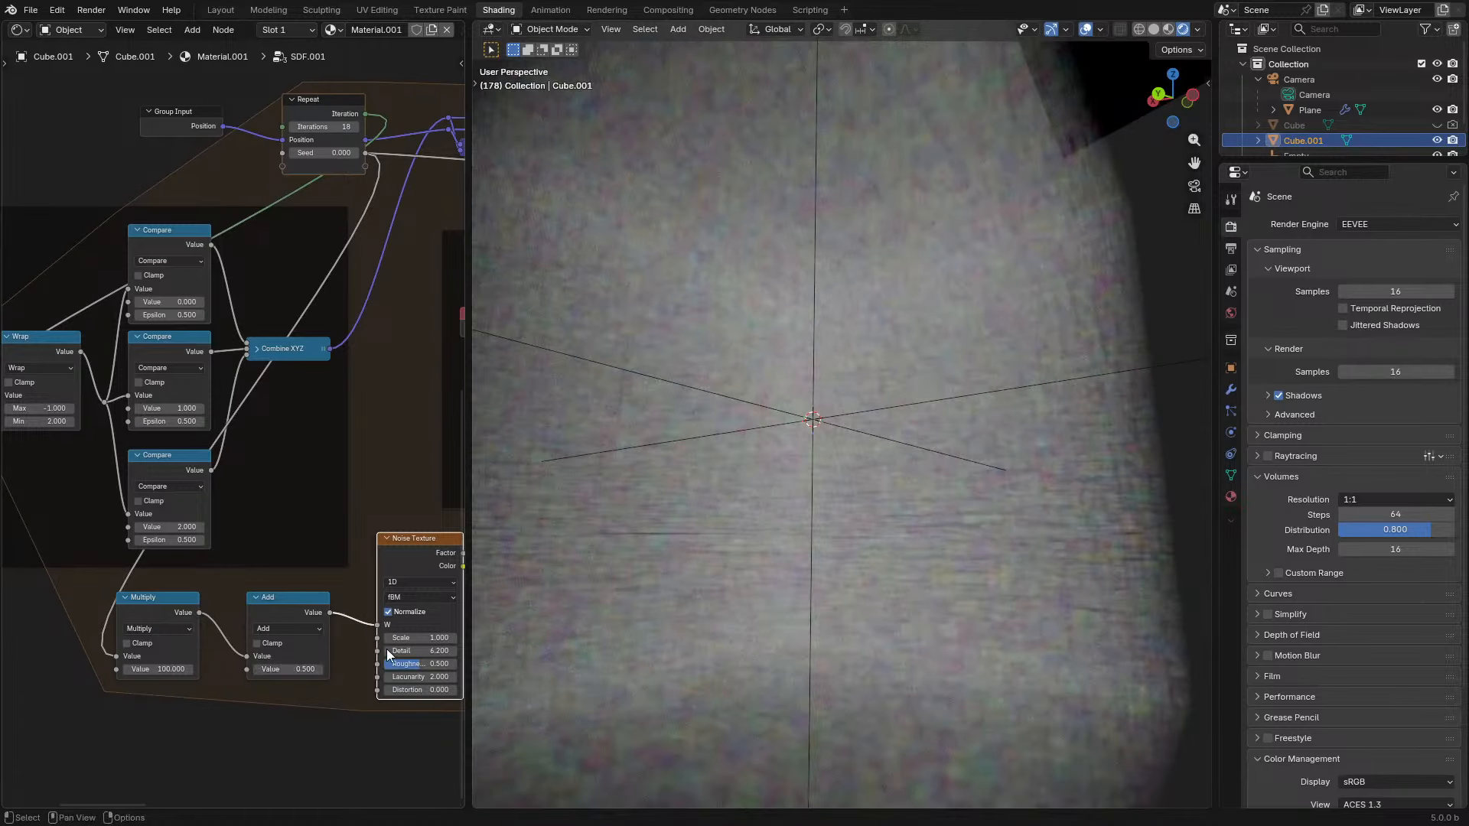
key(Return)
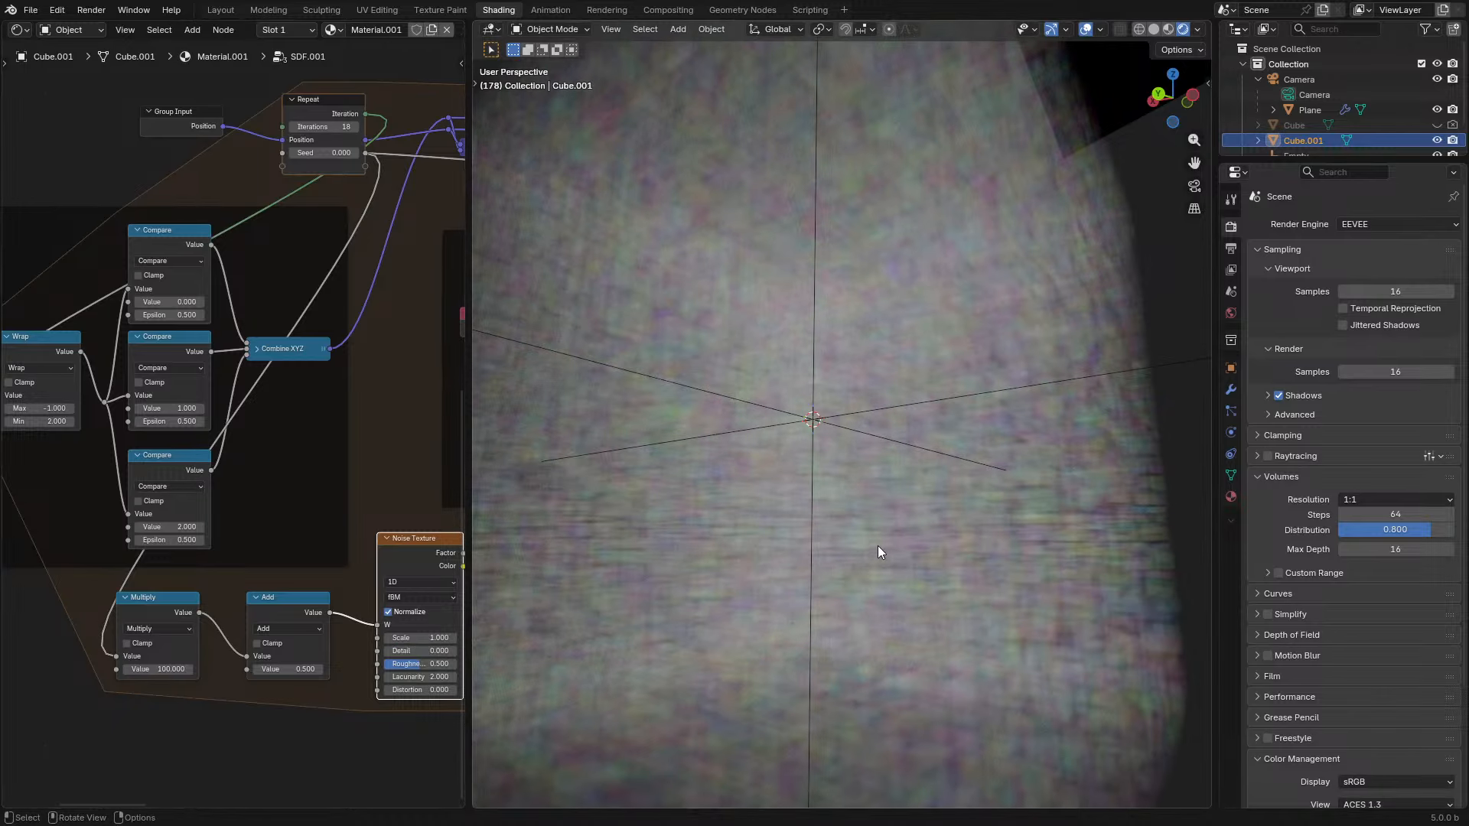
- Lower the Repeat zone's Iterations to 10 and finally to 5, examining the split cube from several angles
middle_drag(863, 557, 804, 608)
scroll(839, 609, down, 3)
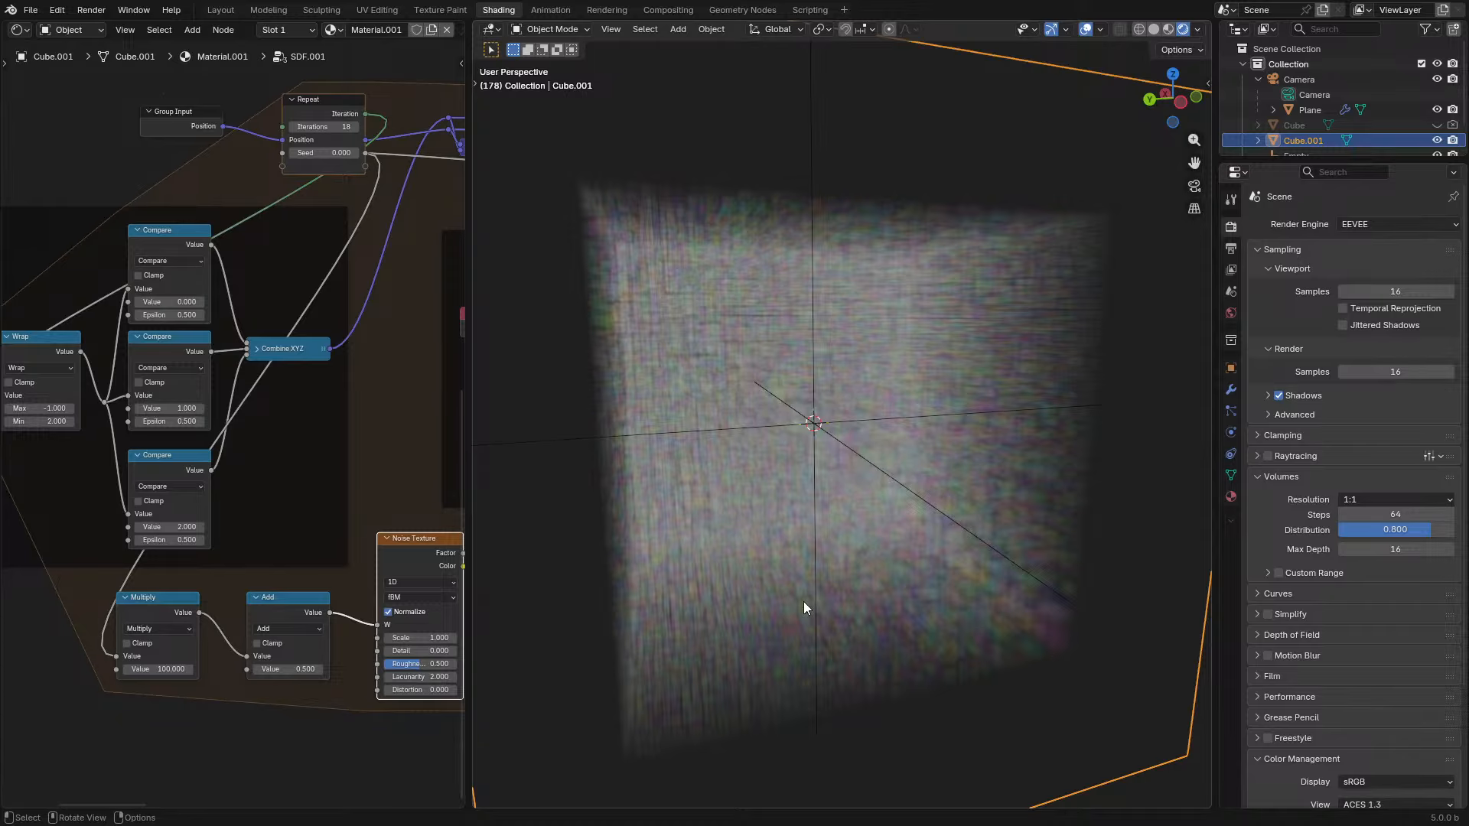
middle_drag(1145, 232, 793, 479)
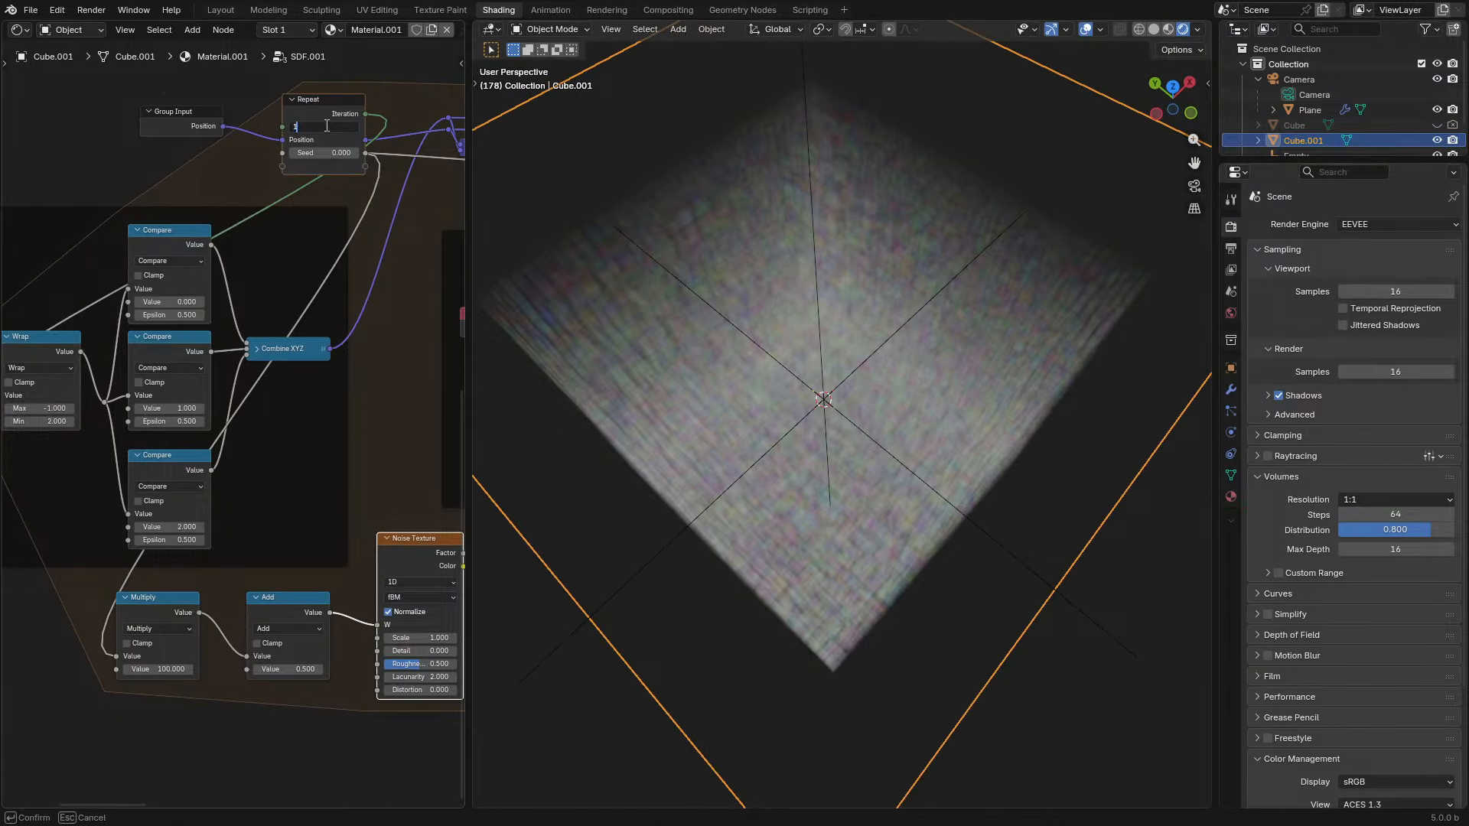
key(Return)
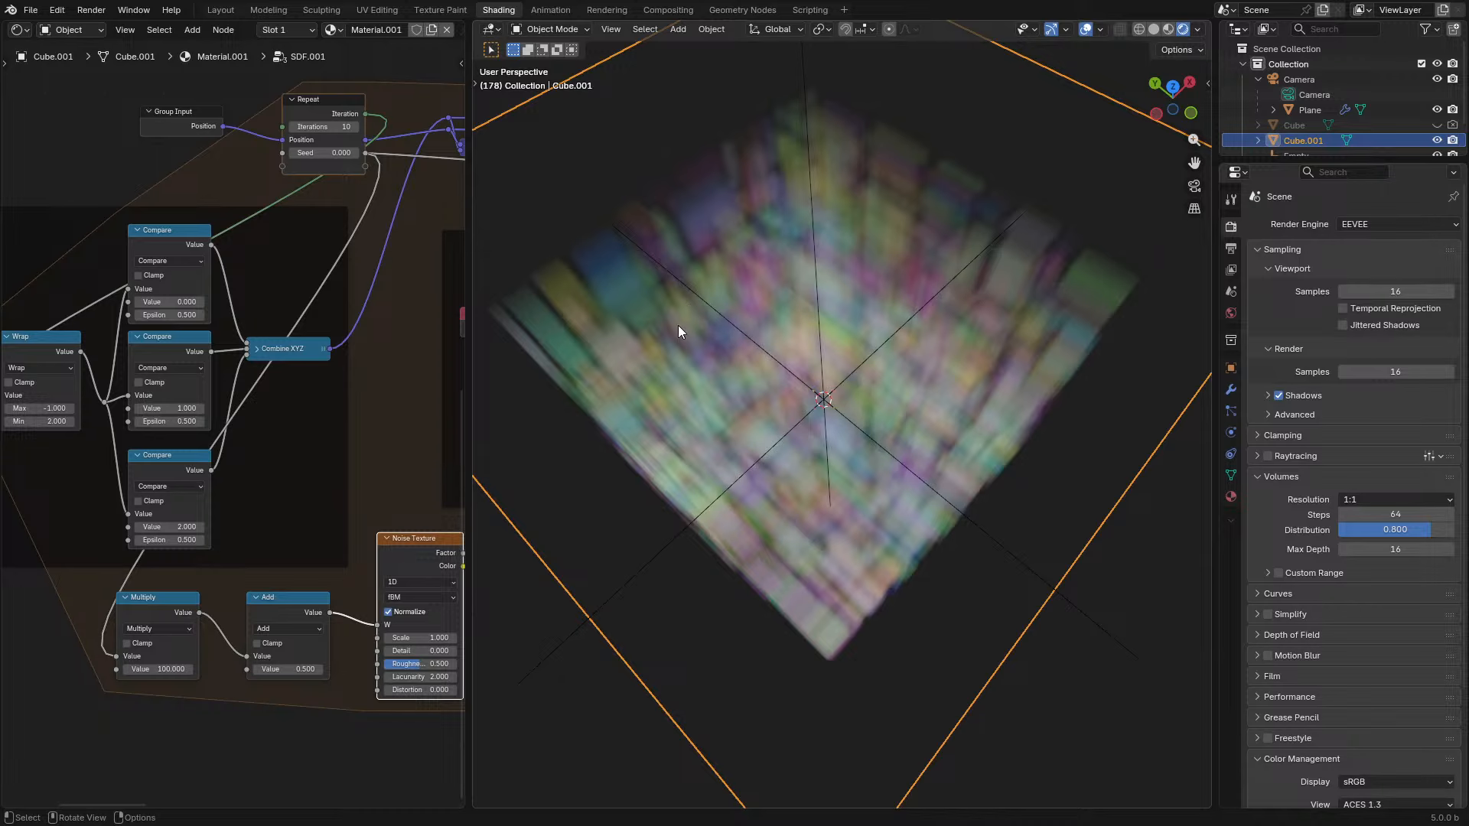
middle_drag(678, 325, 746, 363)
drag(324, 126, 310, 126)
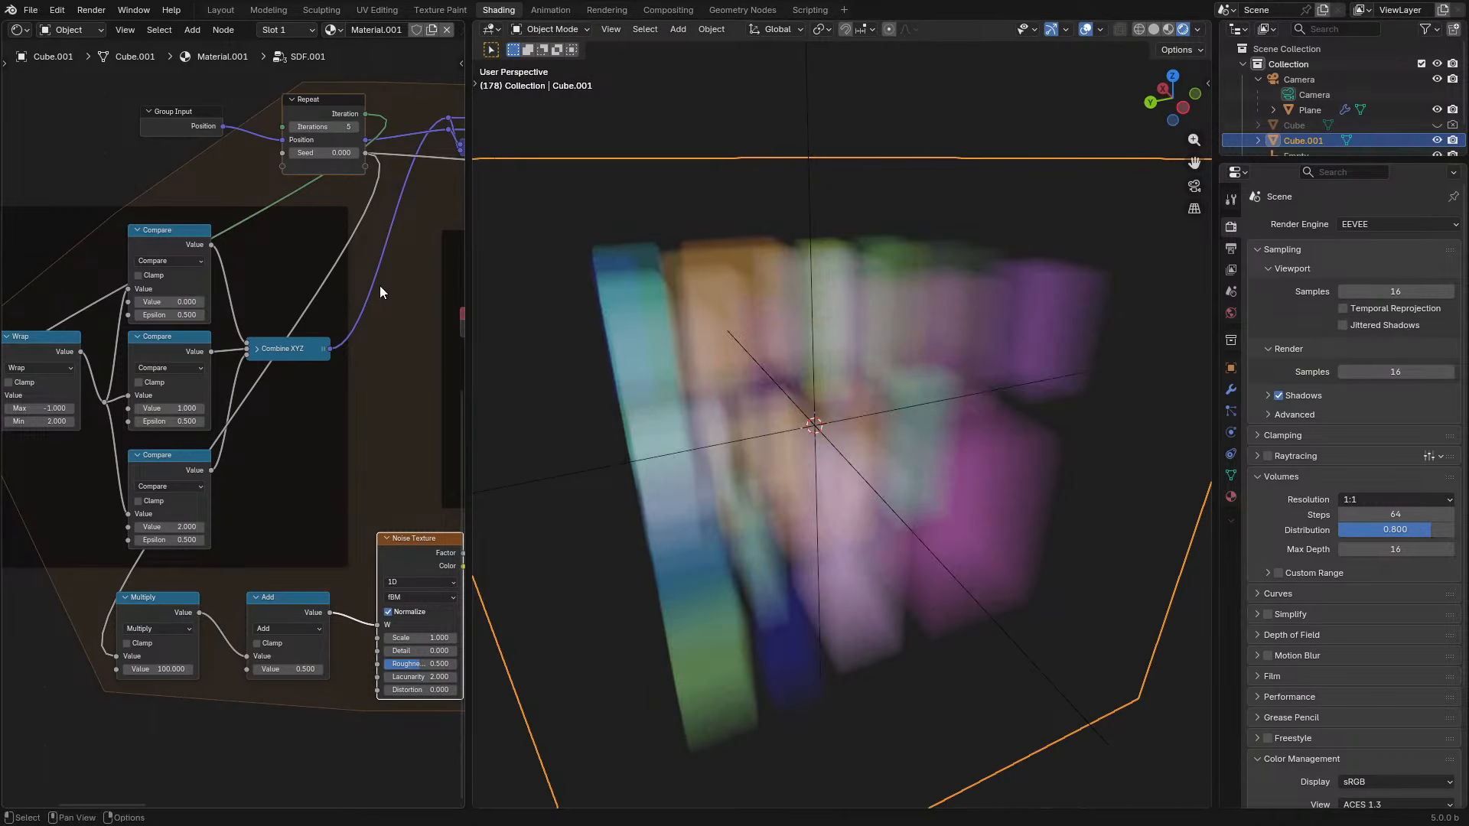
mouse_move(652, 309)
middle_down()
mouse_move(699, 255)
mouse_move(667, 297)
middle_up()
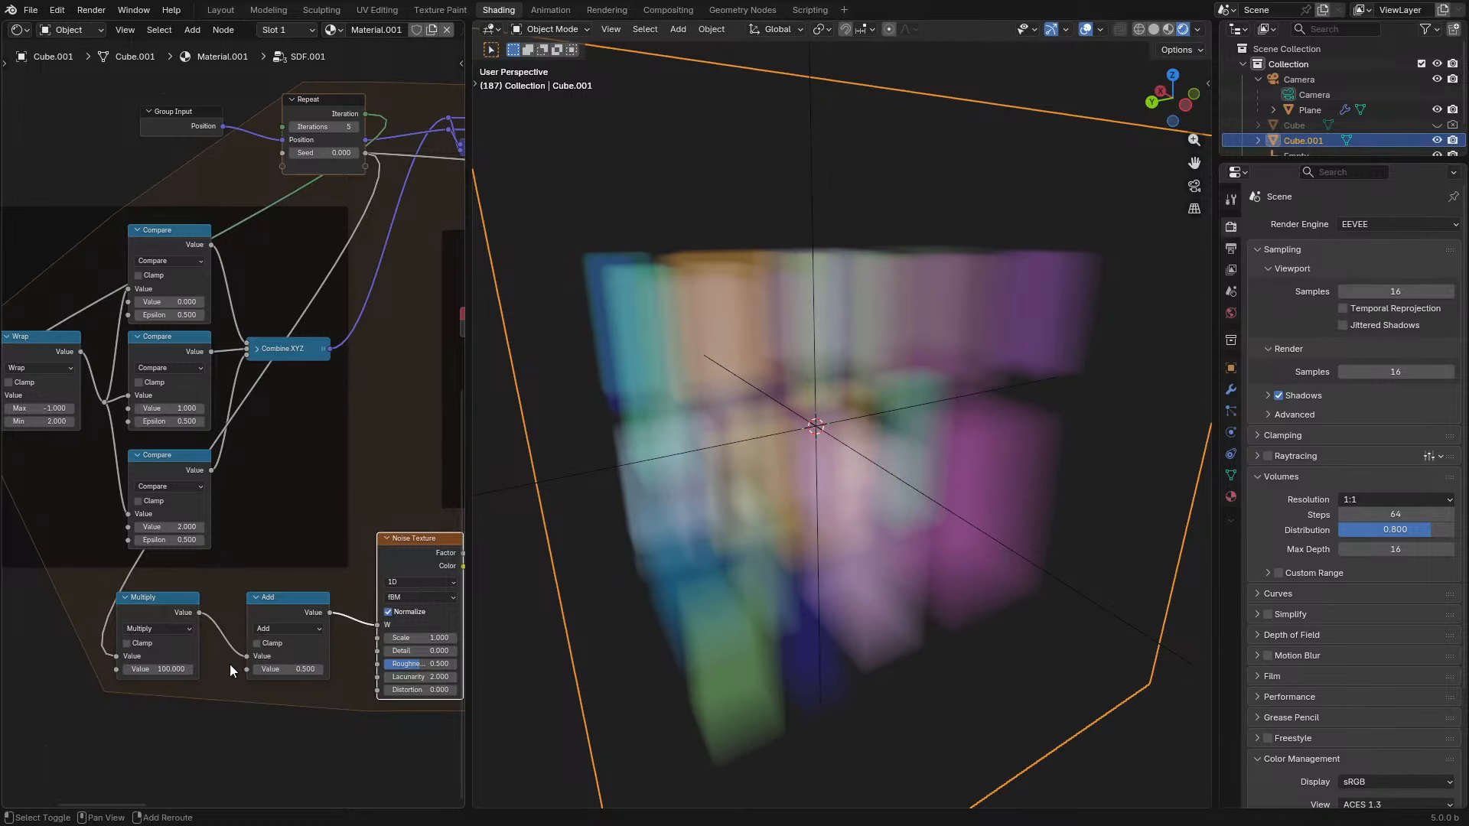
middle_drag(229, 664, 287, 410)
key(shift+a)
text(scale)
key(Return)
click(371, 457)
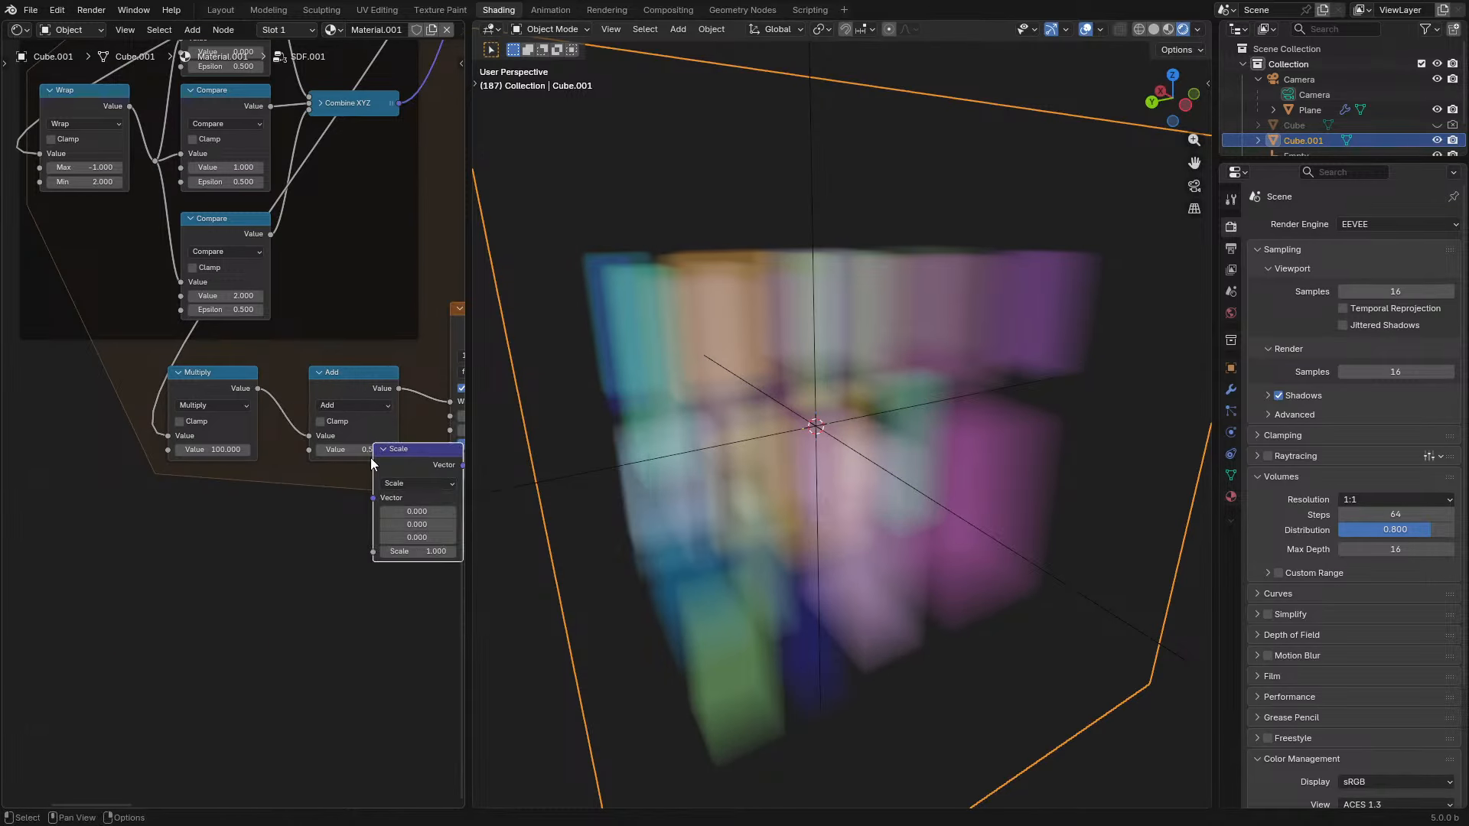
key(shift+a)
text(sceb)
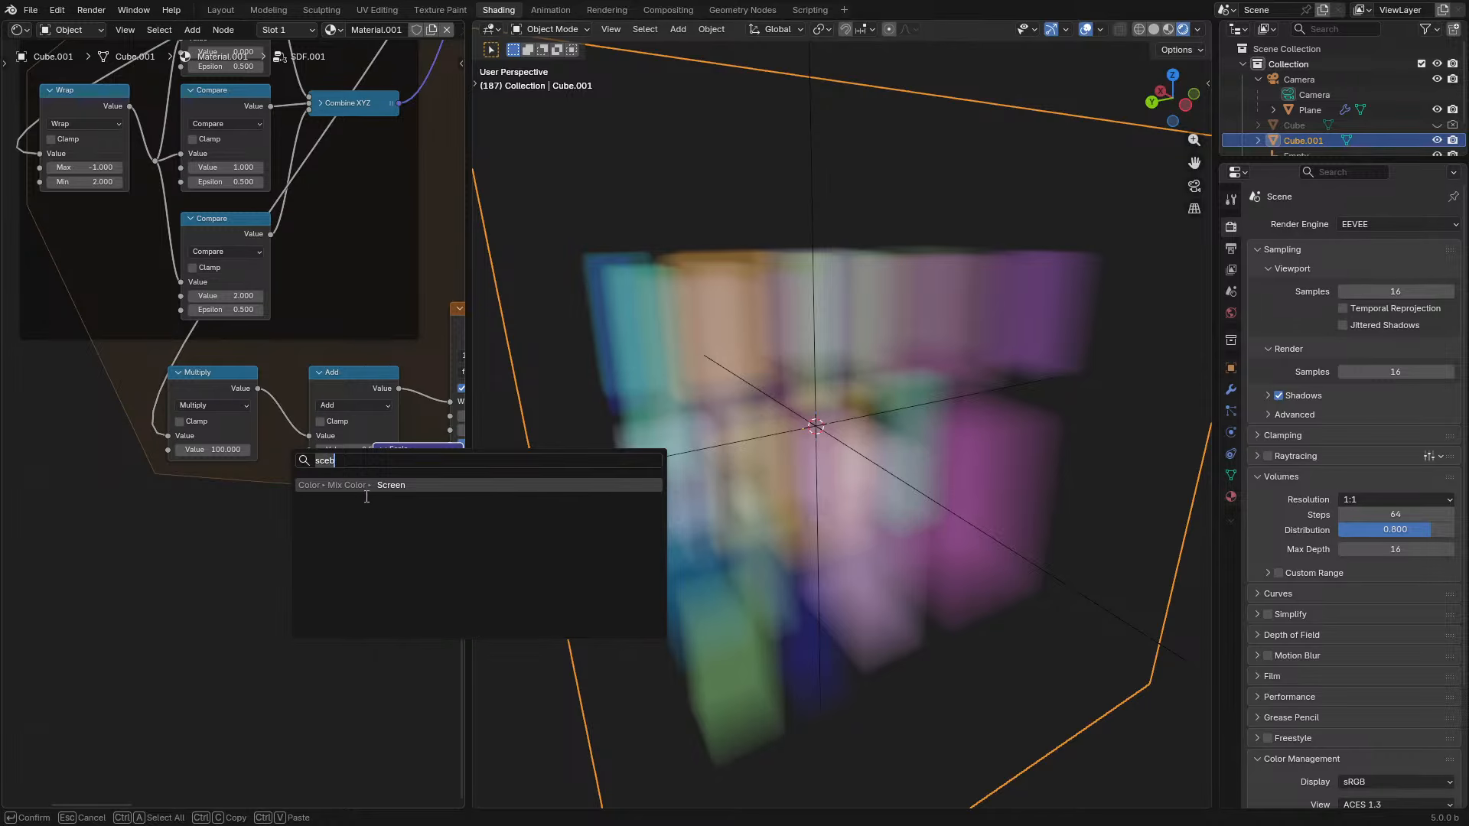
key(BackSpace)
text(ne)
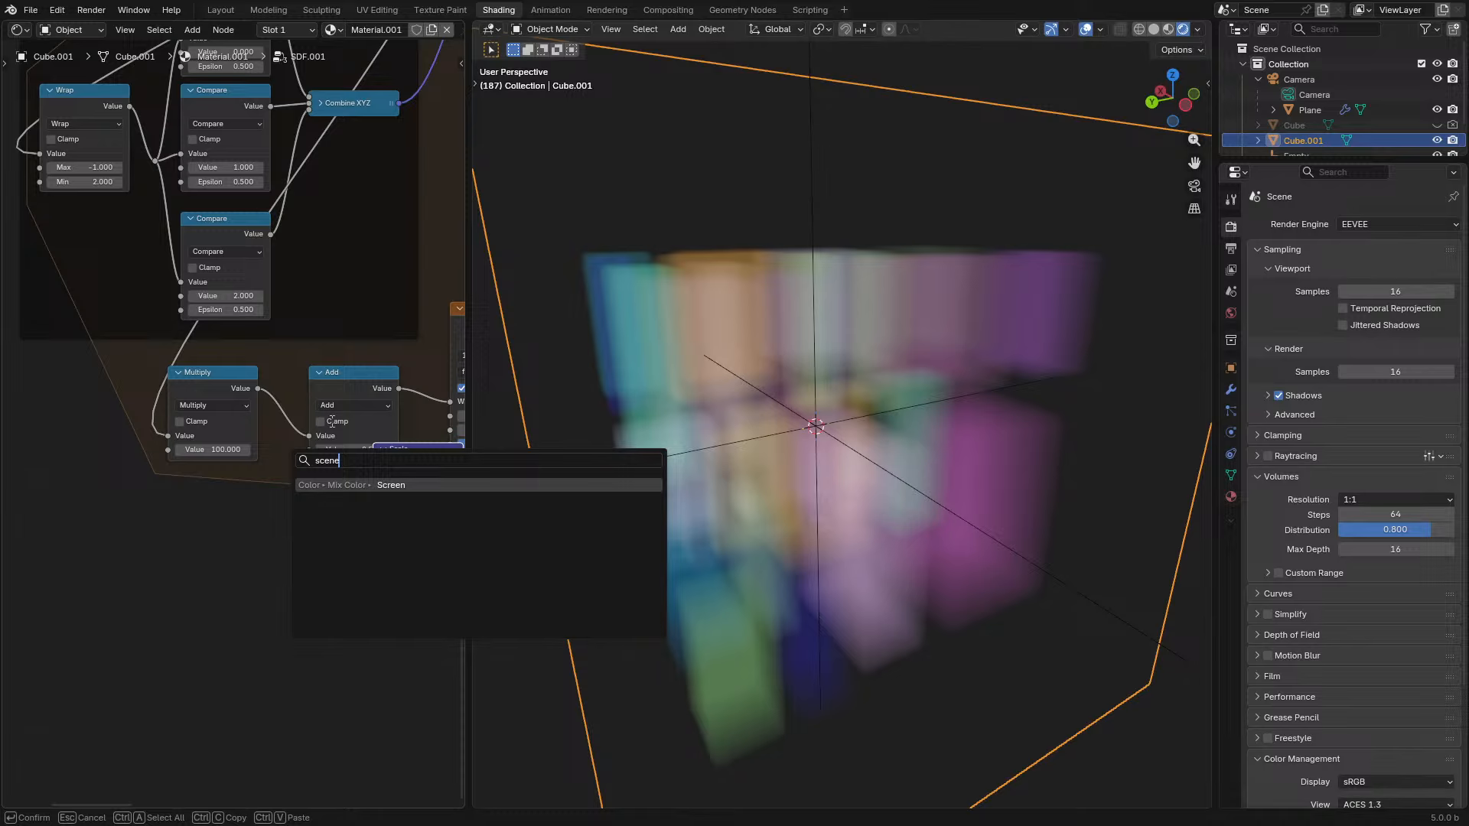
key(Escape)
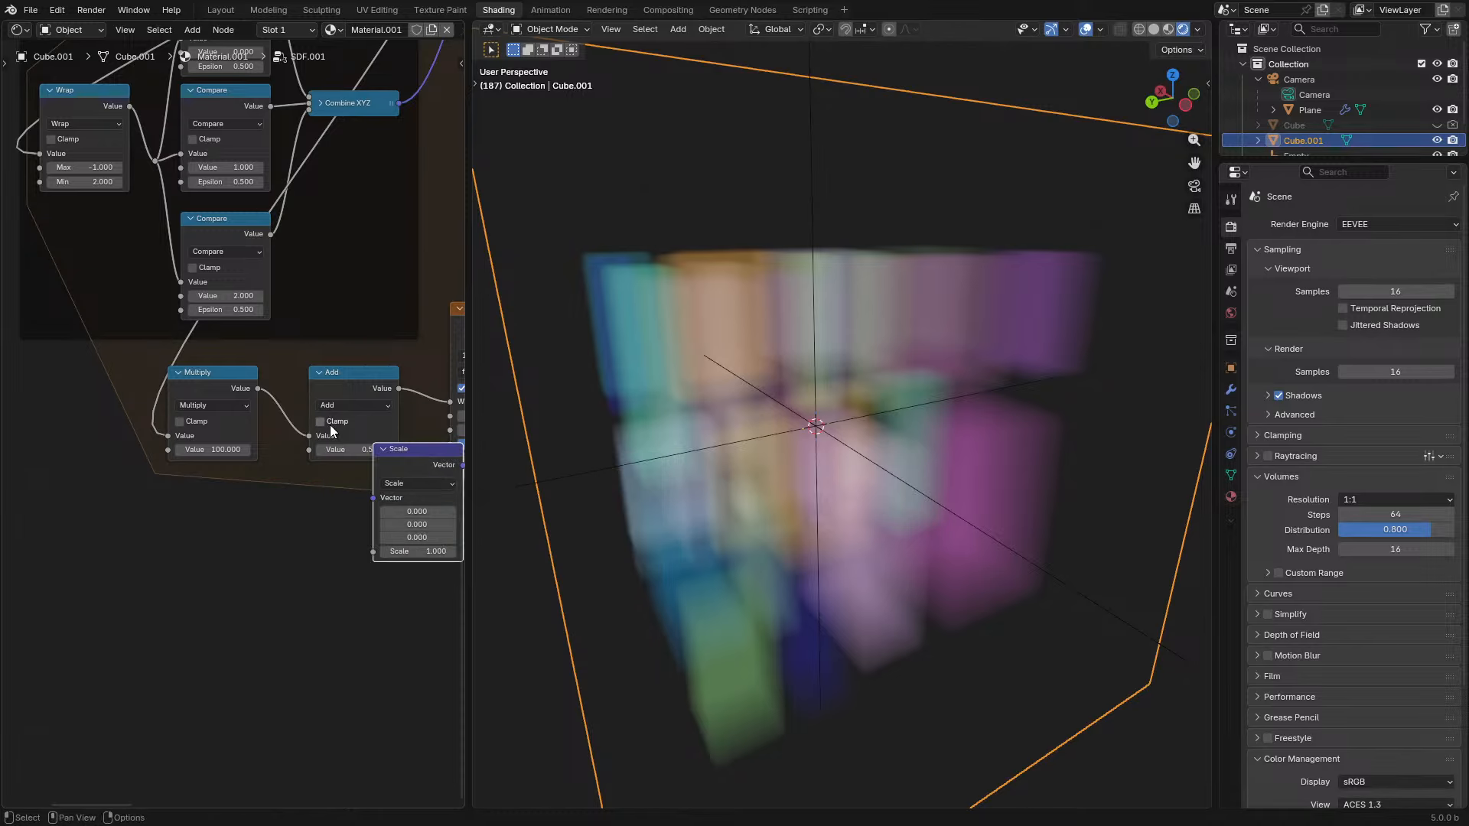
- Add a Value node in the maximised node editor and drive it by the current frame with #frame
key(ctrl+space)
key(shift+a)
text(va)
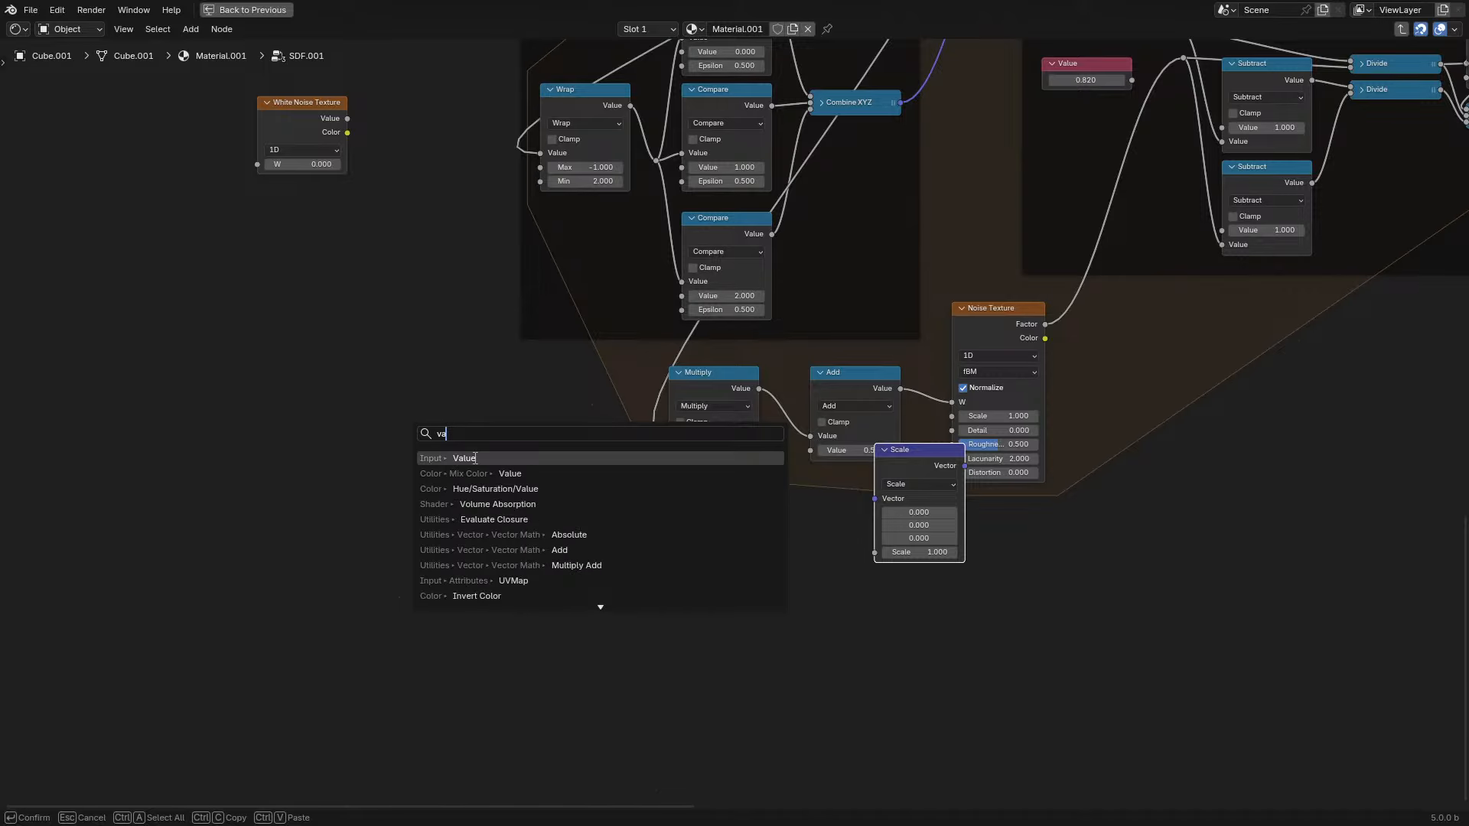
key(Return)
click(492, 518)
click(497, 491)
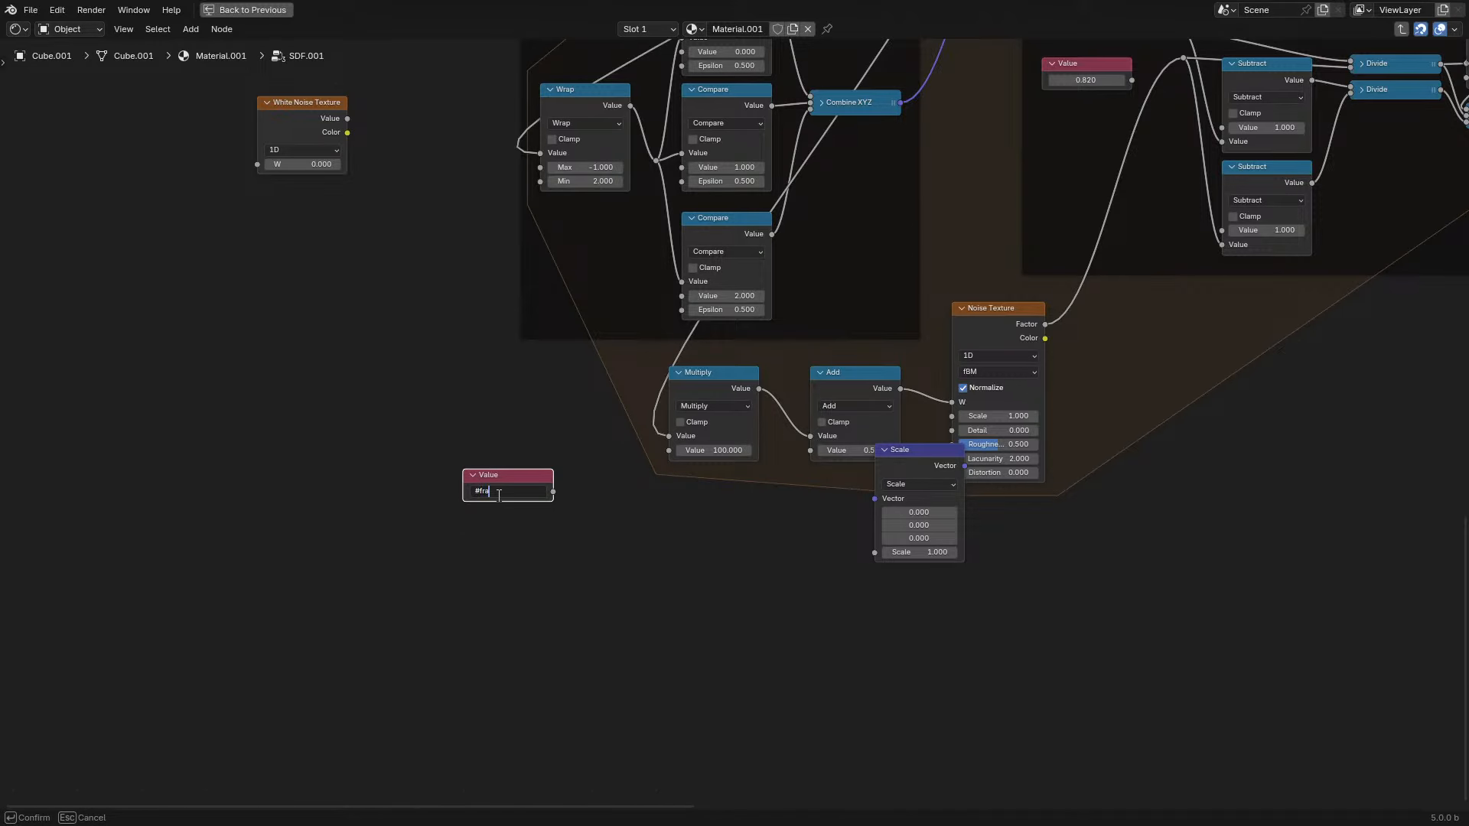
- Add a Divide node fed by the frame-driven Value node, align the Value node beside it, and delete the unused Scale node
scroll(498, 495, up, 2)
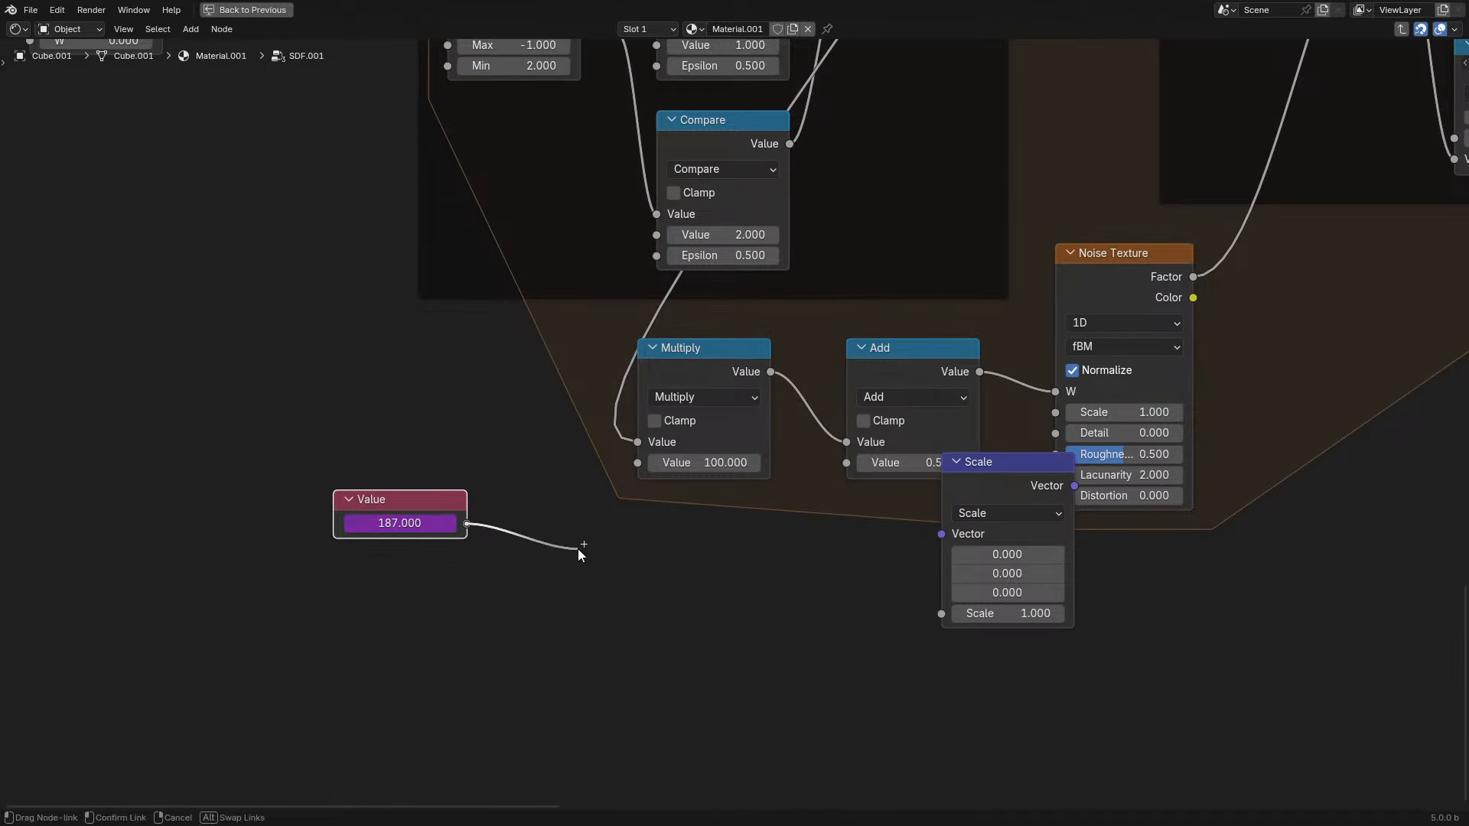
key(shift+a)
text(d)
click(632, 596)
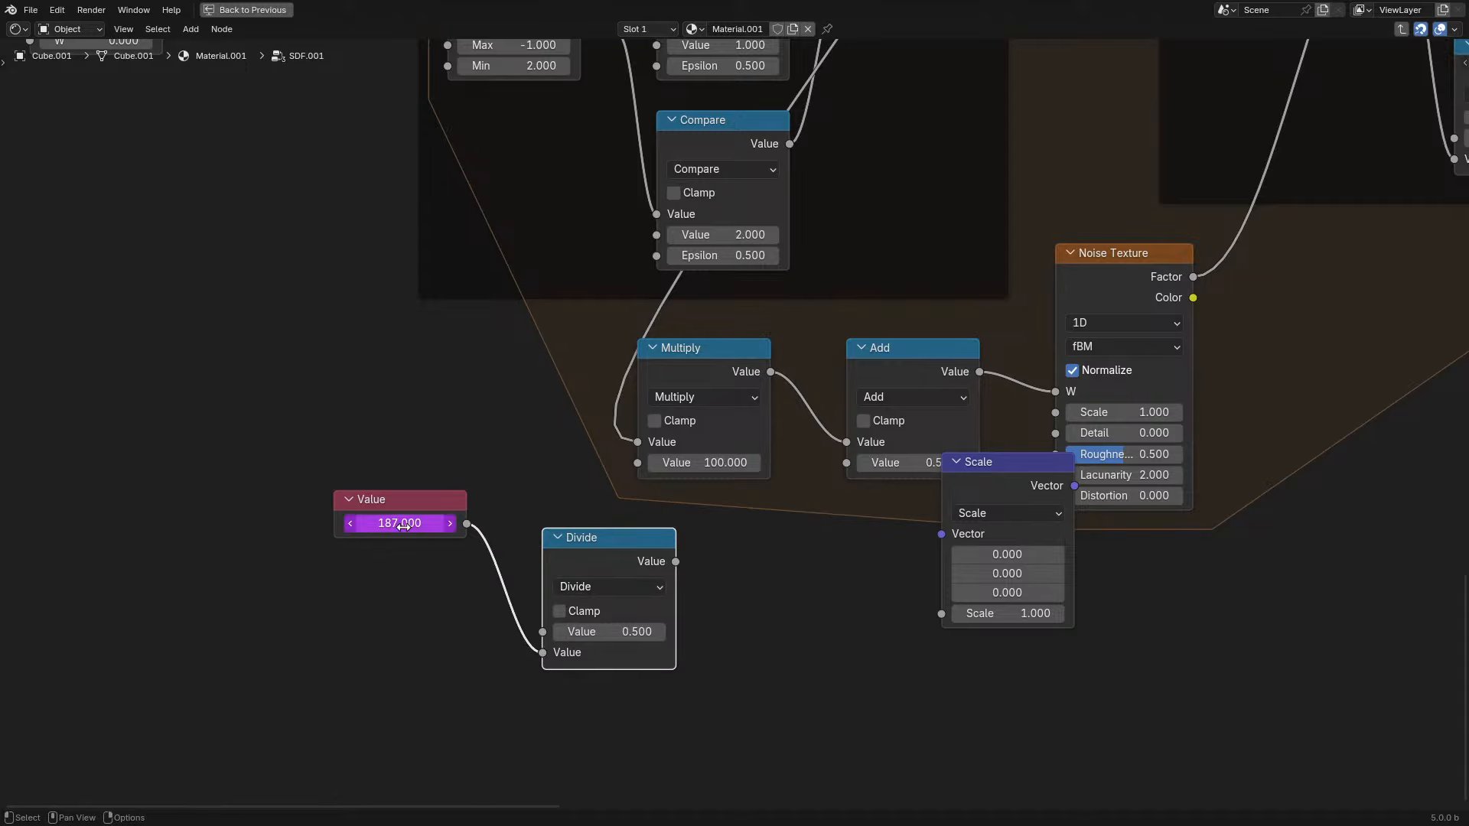
drag(413, 504, 413, 618)
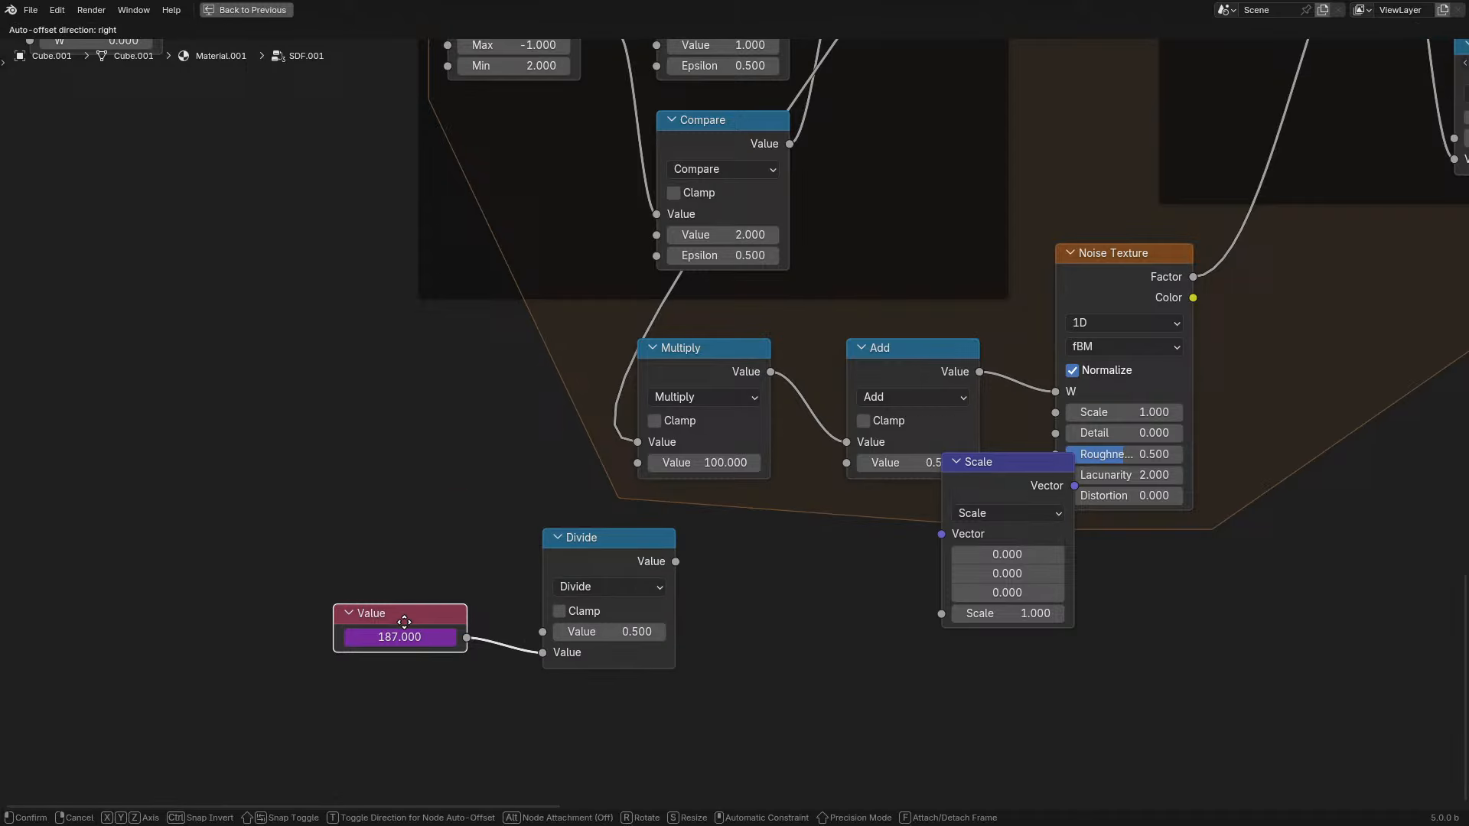
click(956, 502)
key(x)
- Divide the frame value by 20, connect the result to the Add node's second input, and restore the viewport for playback
drag(849, 459, 847, 462)
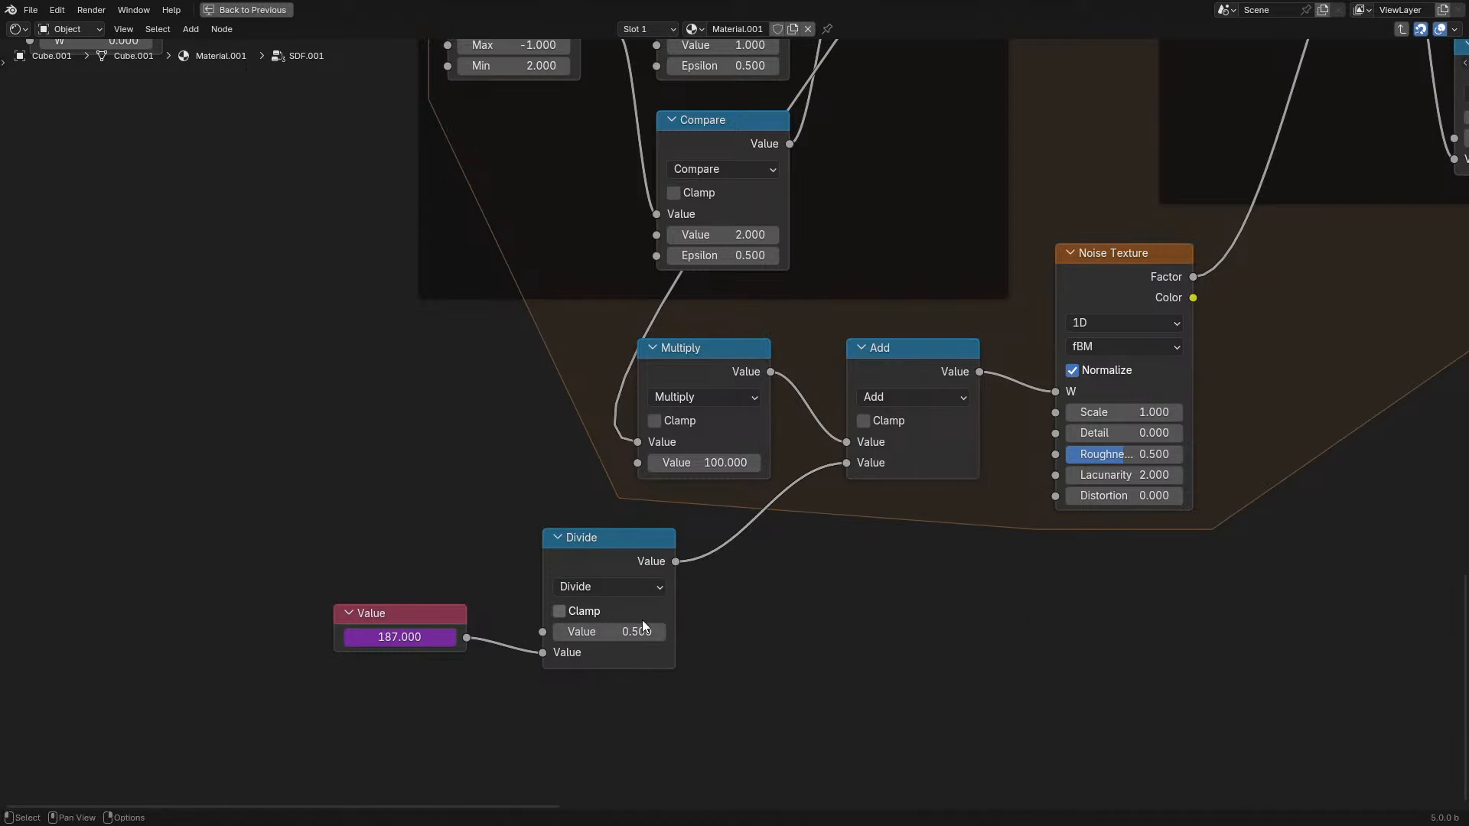
drag(542, 652, 542, 632)
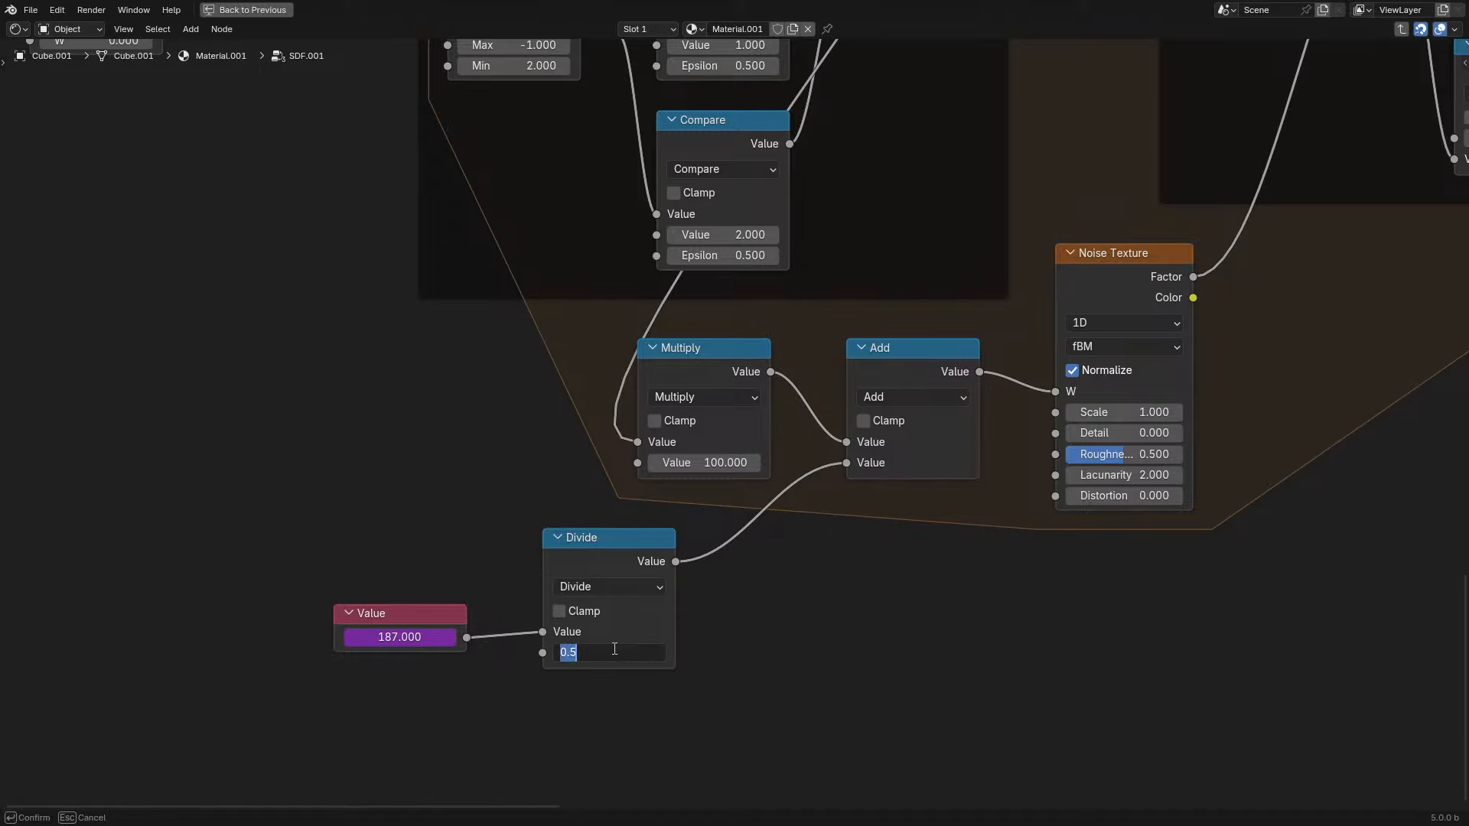
key(Return)
key(ctrl+space)
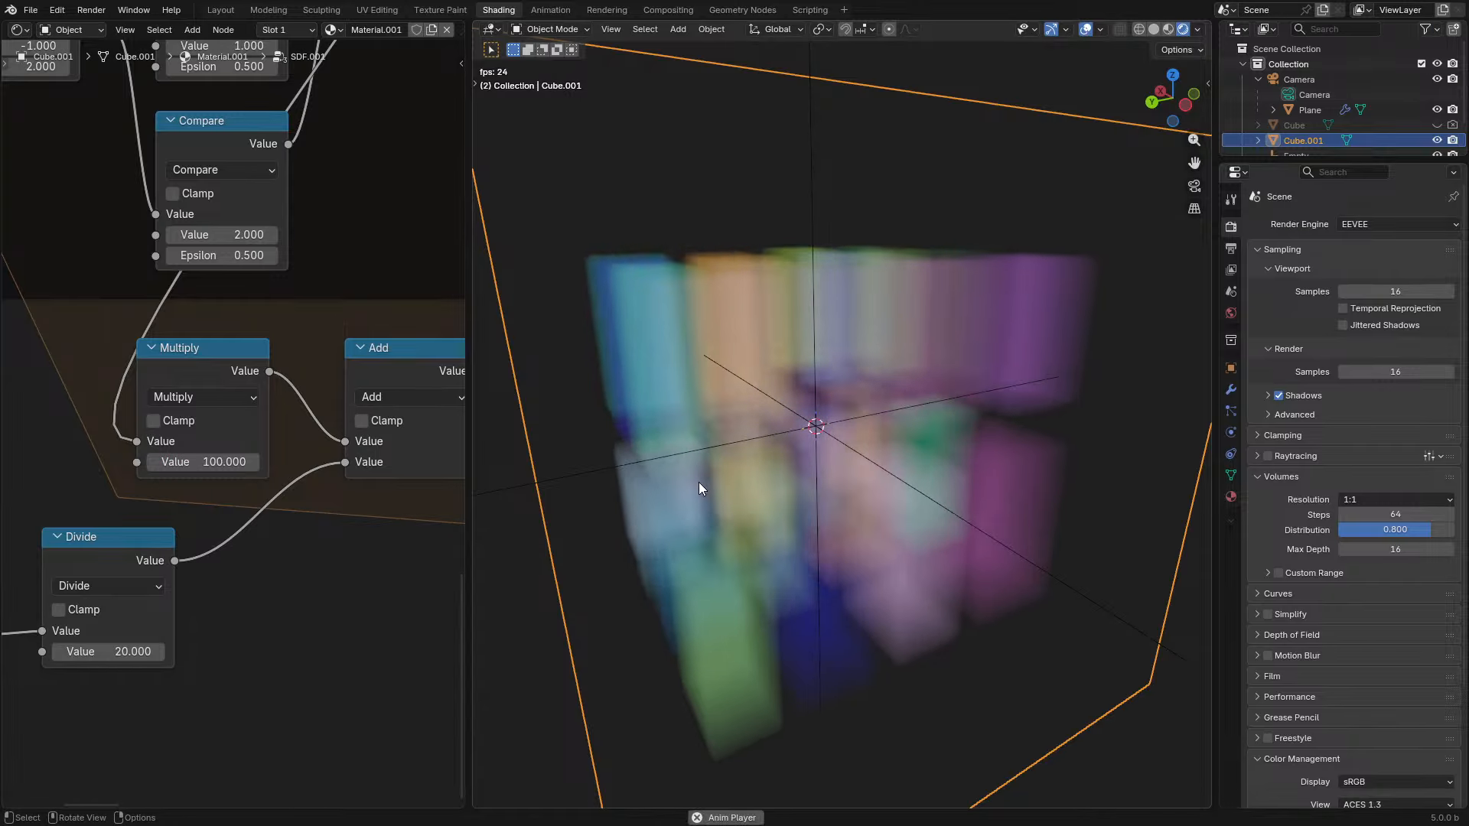
- Move the Noise Texture slightly lower and set the Divide node's divisor to 50 to slow the animation
middle_drag(429, 542, 75, 559)
scroll(228, 432, up, 1)
drag(251, 279, 230, 344)
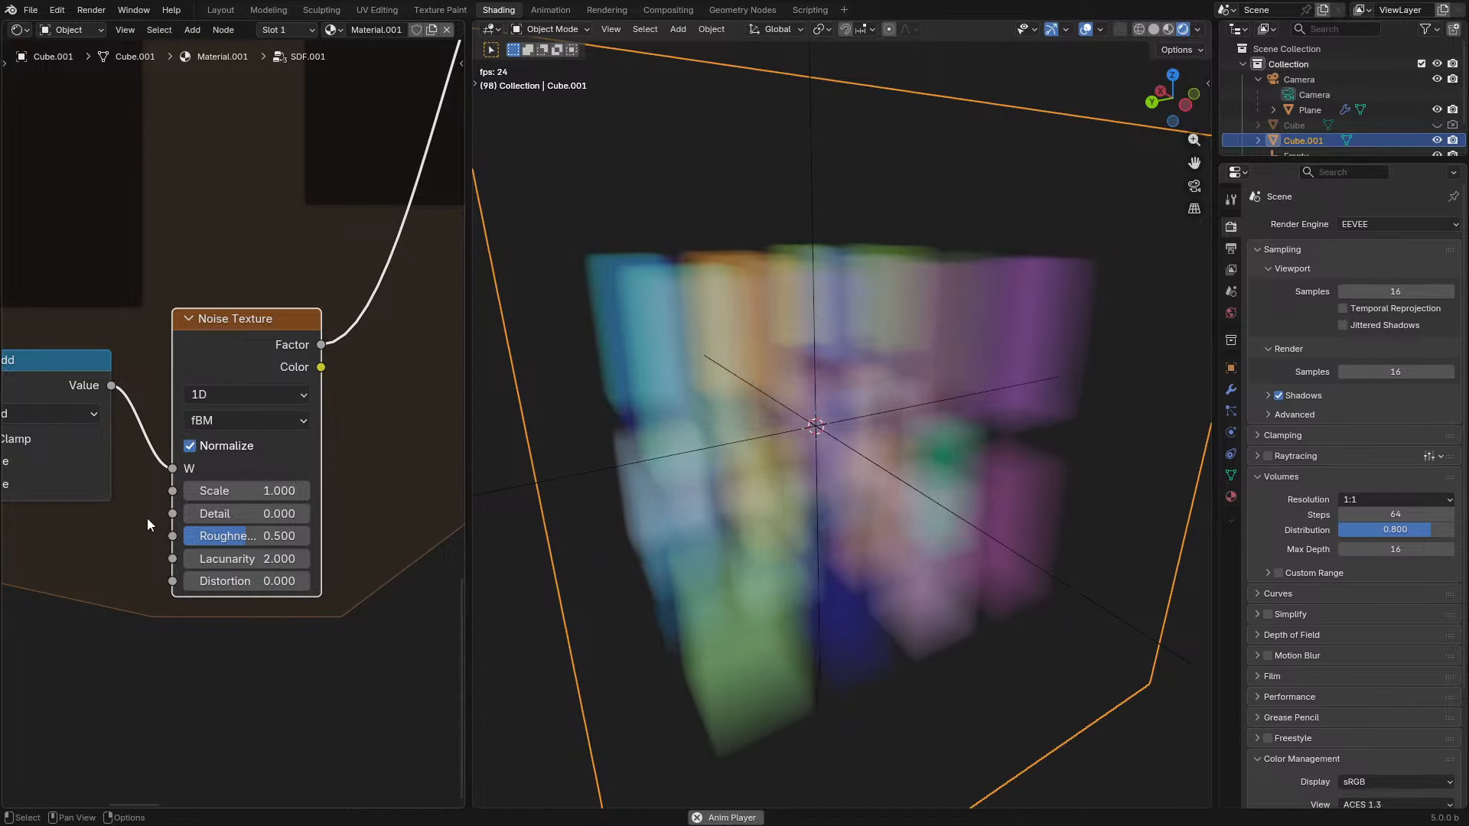
middle_drag(156, 526, 185, 461)
click(202, 591)
text(50)
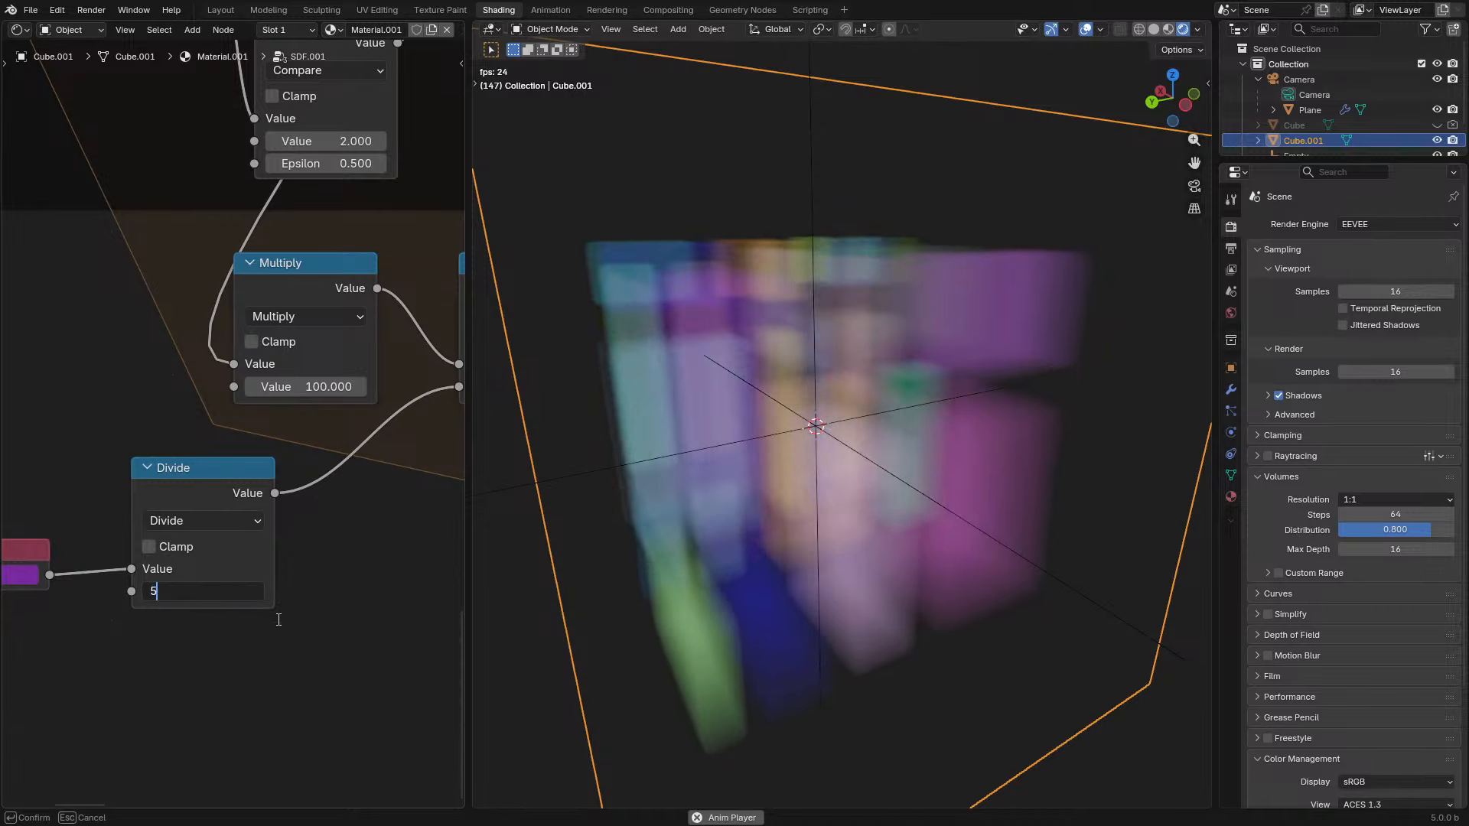
key(Return)
- Raise the Repeat zone's Iterations to 7 and view the animated cube from another angle
scroll(321, 297, down, 1)
middle_drag(331, 268, 134, 657)
scroll(196, 162, down, 4)
middle_drag(200, 164, 187, 411)
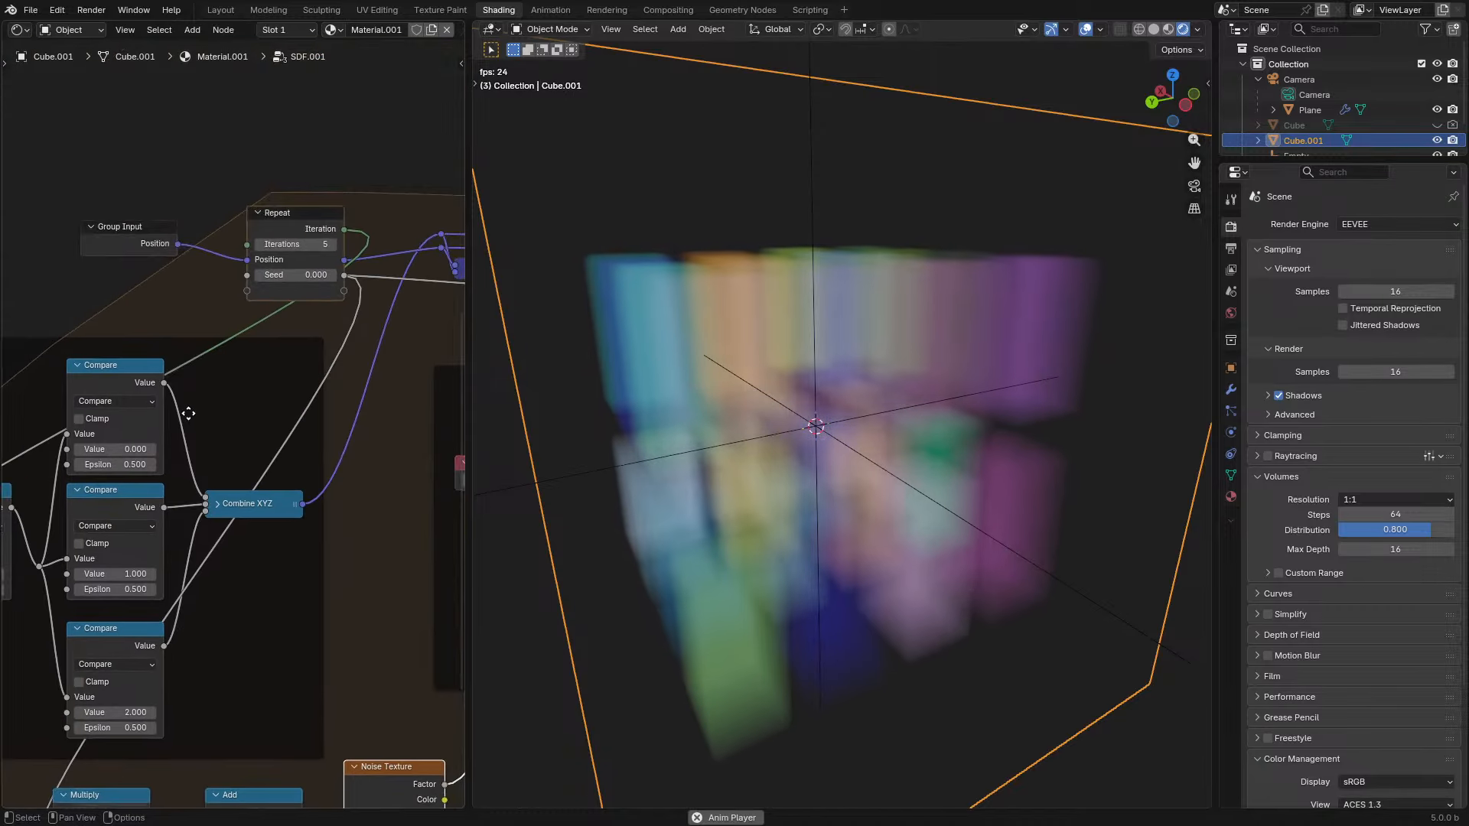
click(332, 244)
click(332, 244)
click(332, 244)
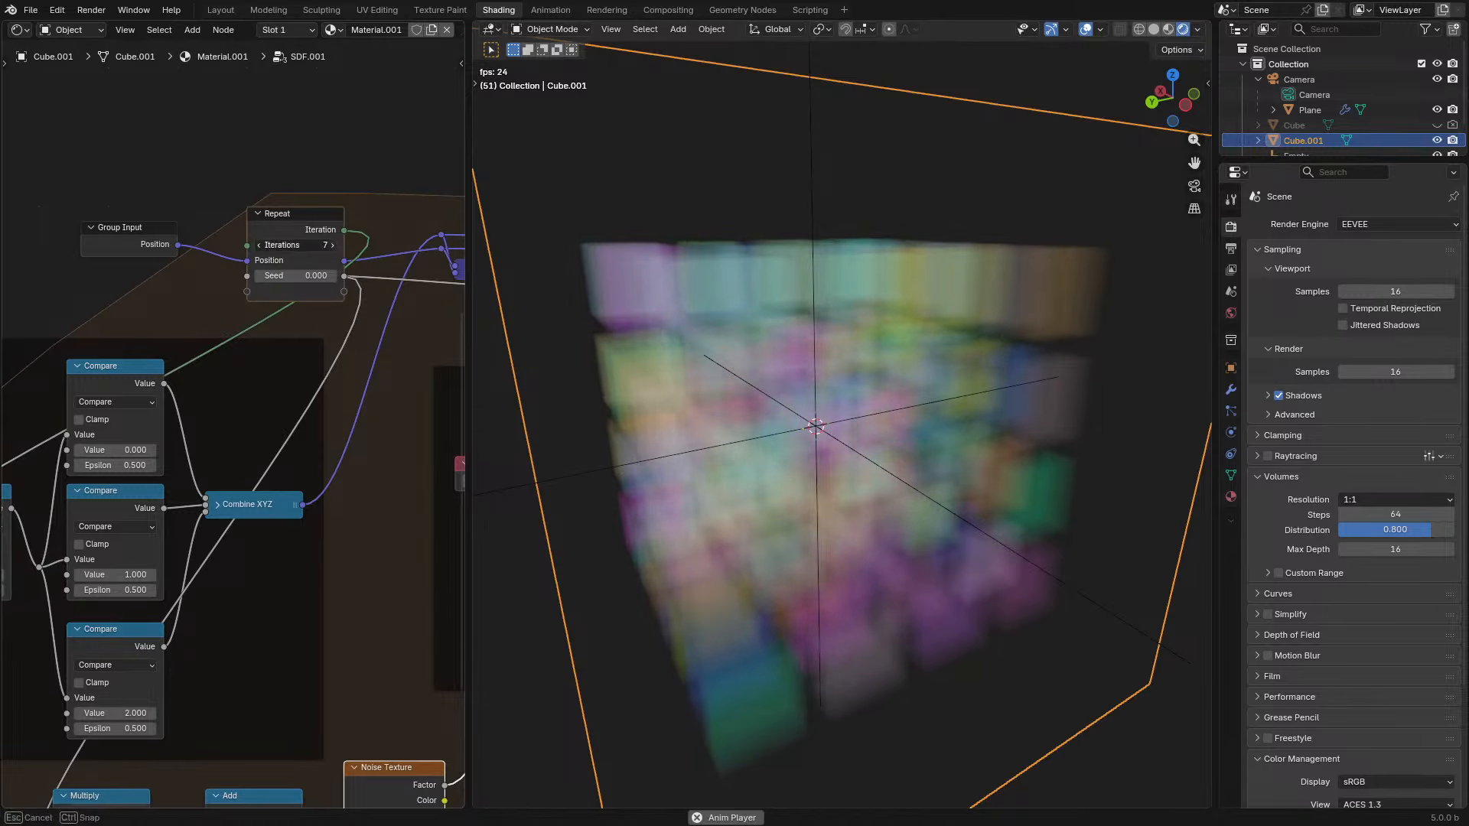
middle_drag(828, 405, 688, 413)
- Move the Smooth Cube frame above the Position link and place the White Noise Texture beneath it near the Repeat output
key(ctrl+space)
key(Tab)
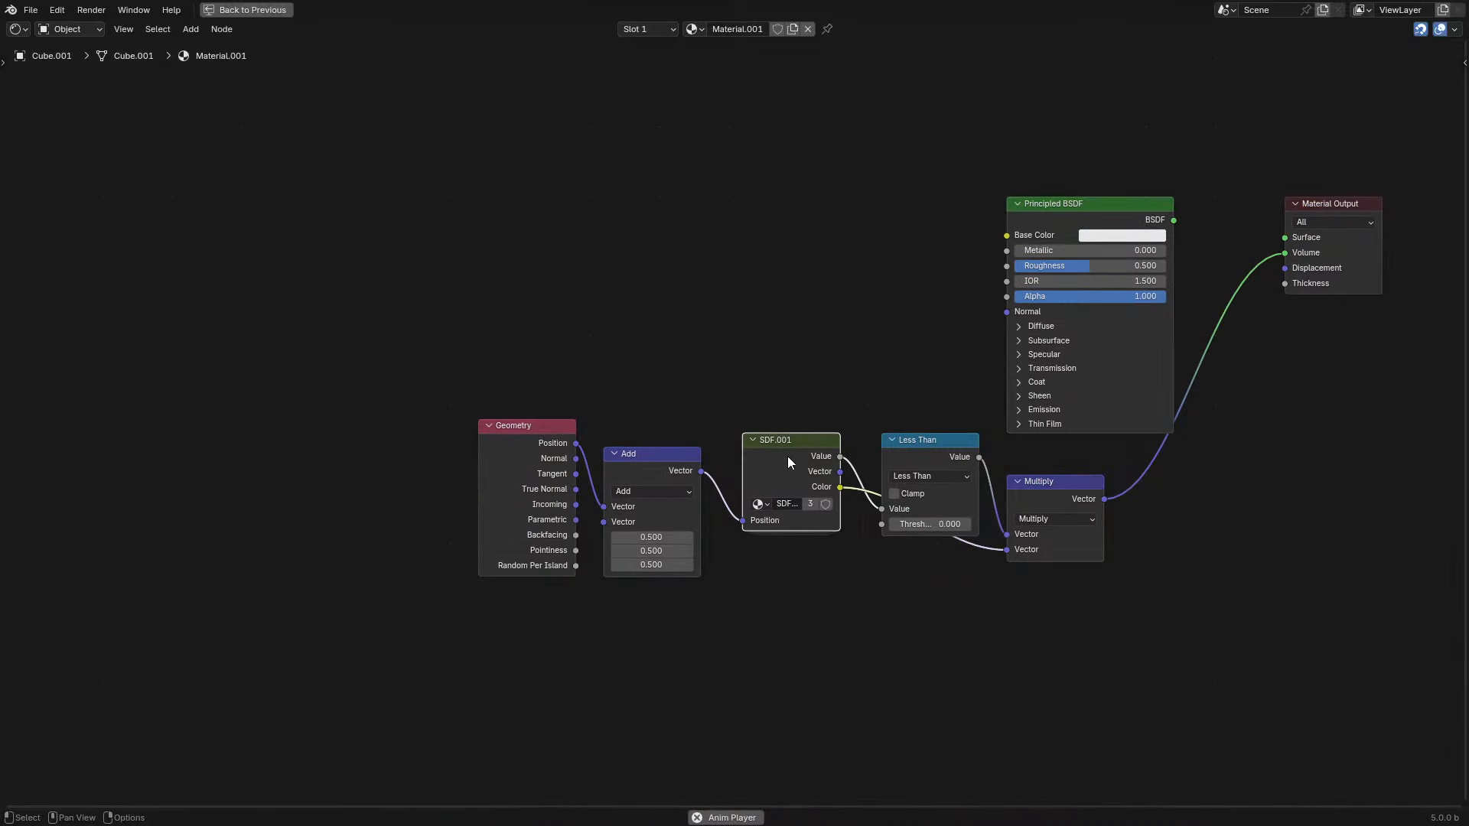
middle_drag(788, 456, 587, 431)
key(Tab)
middle_drag(453, 447, 499, 573)
drag(323, 450, 599, 548)
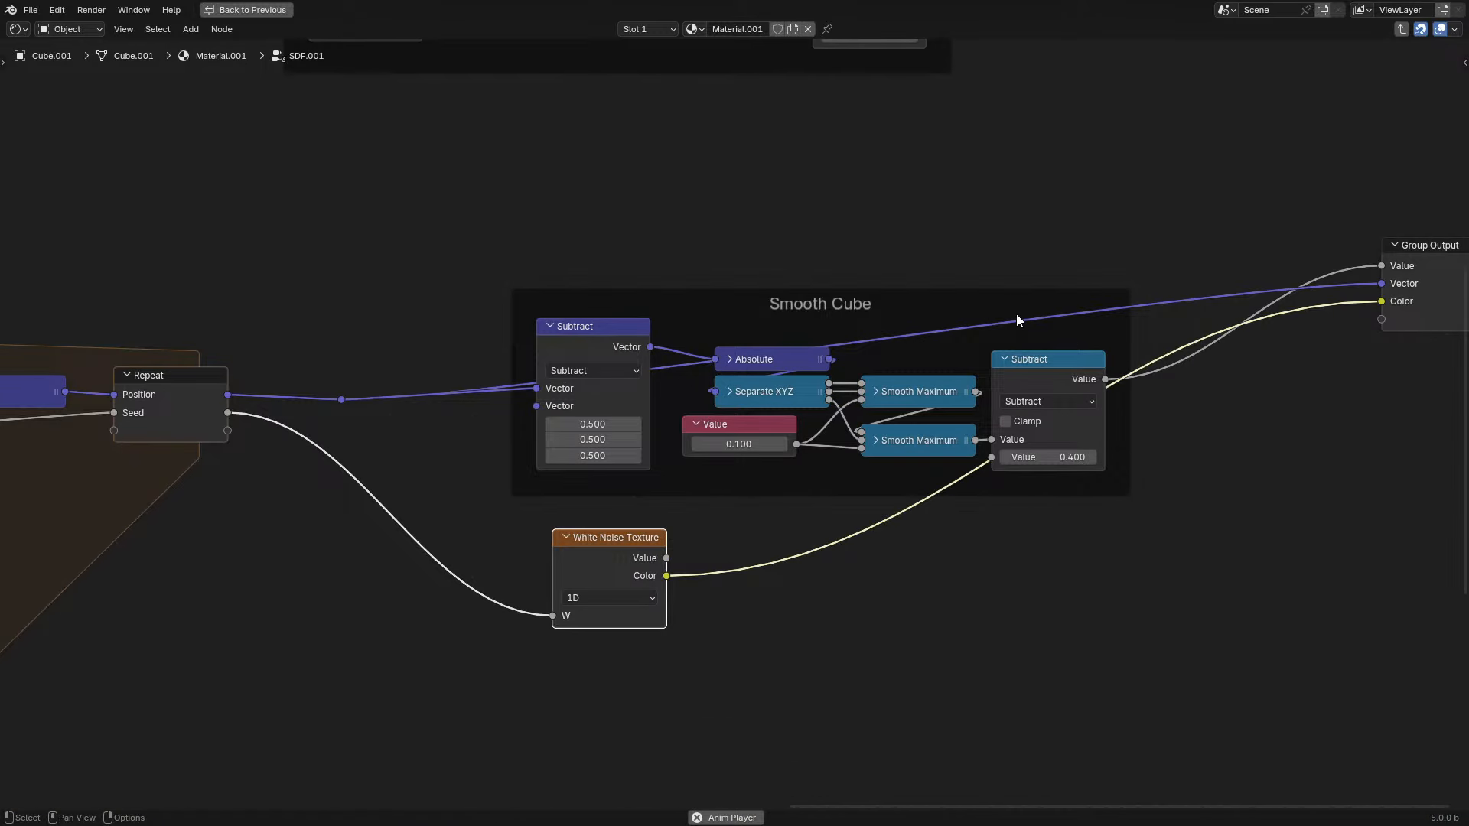
drag(1030, 303, 932, 134)
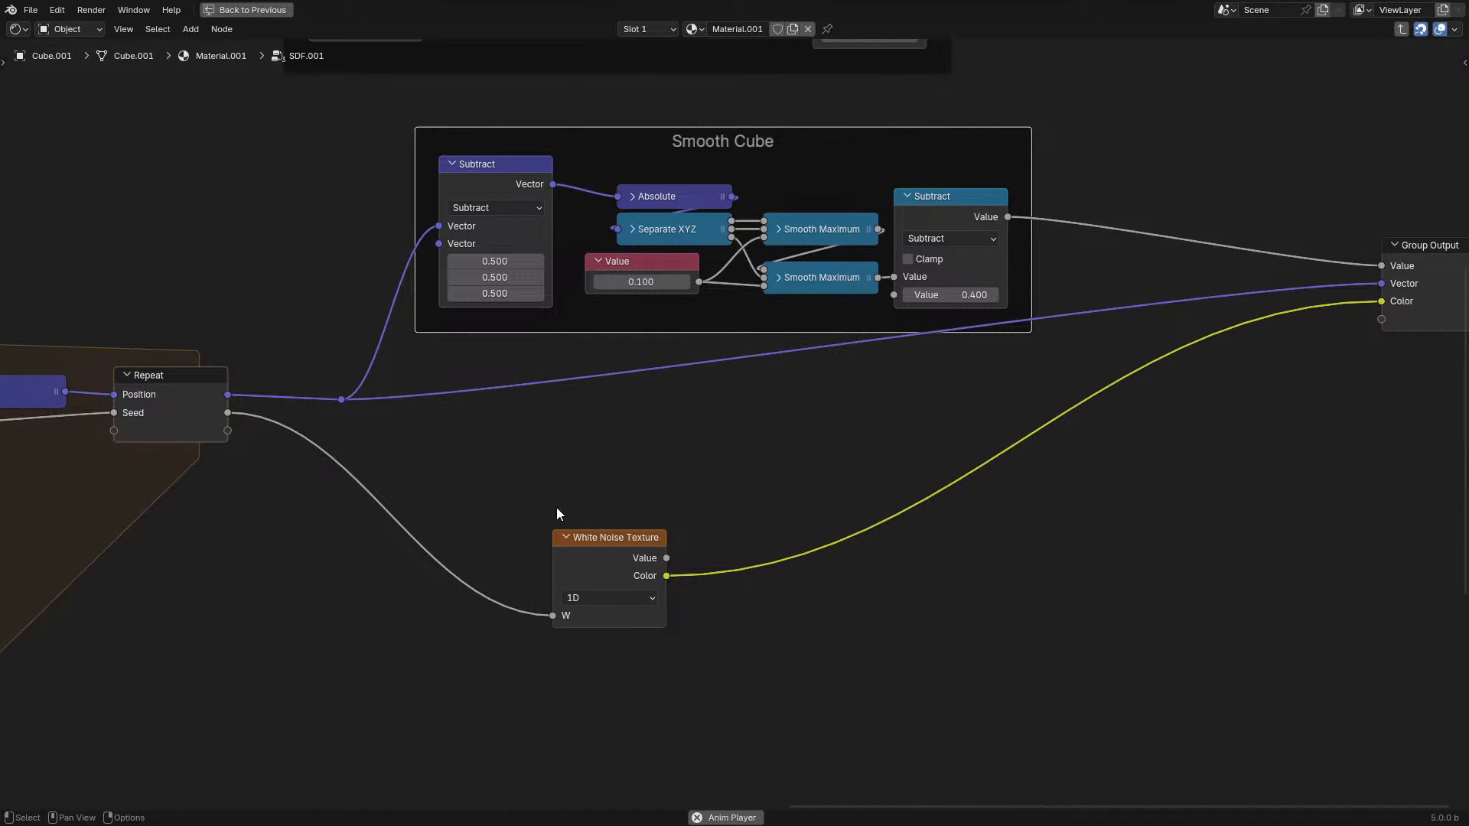
drag(582, 537, 468, 424)
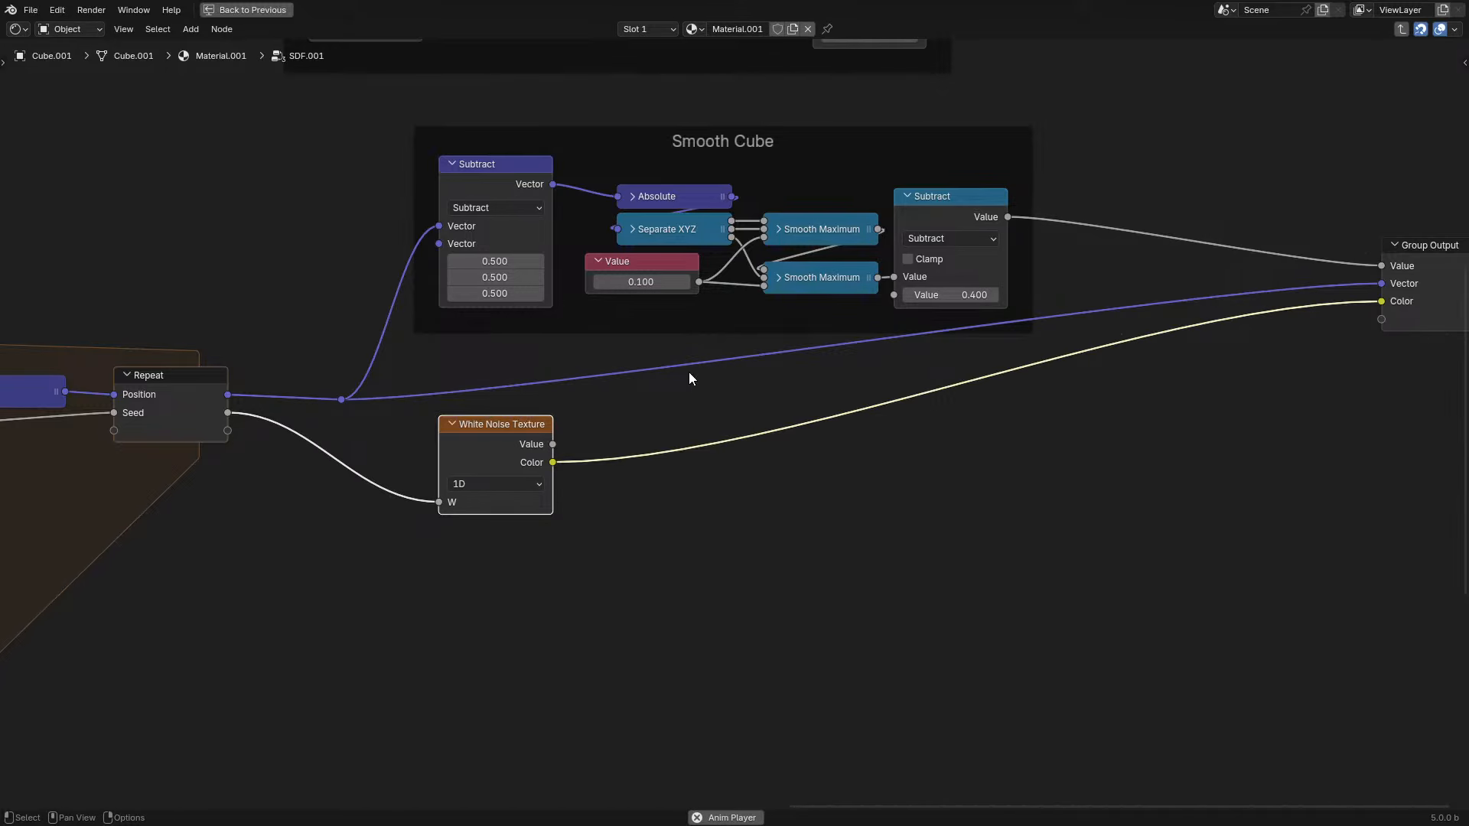
- Lower the value in the Smooth Cube's final Subtract node, inspect the animated pieces from several angles, and stop playback
middle_drag(691, 378, 616, 492)
key(ctrl+space)
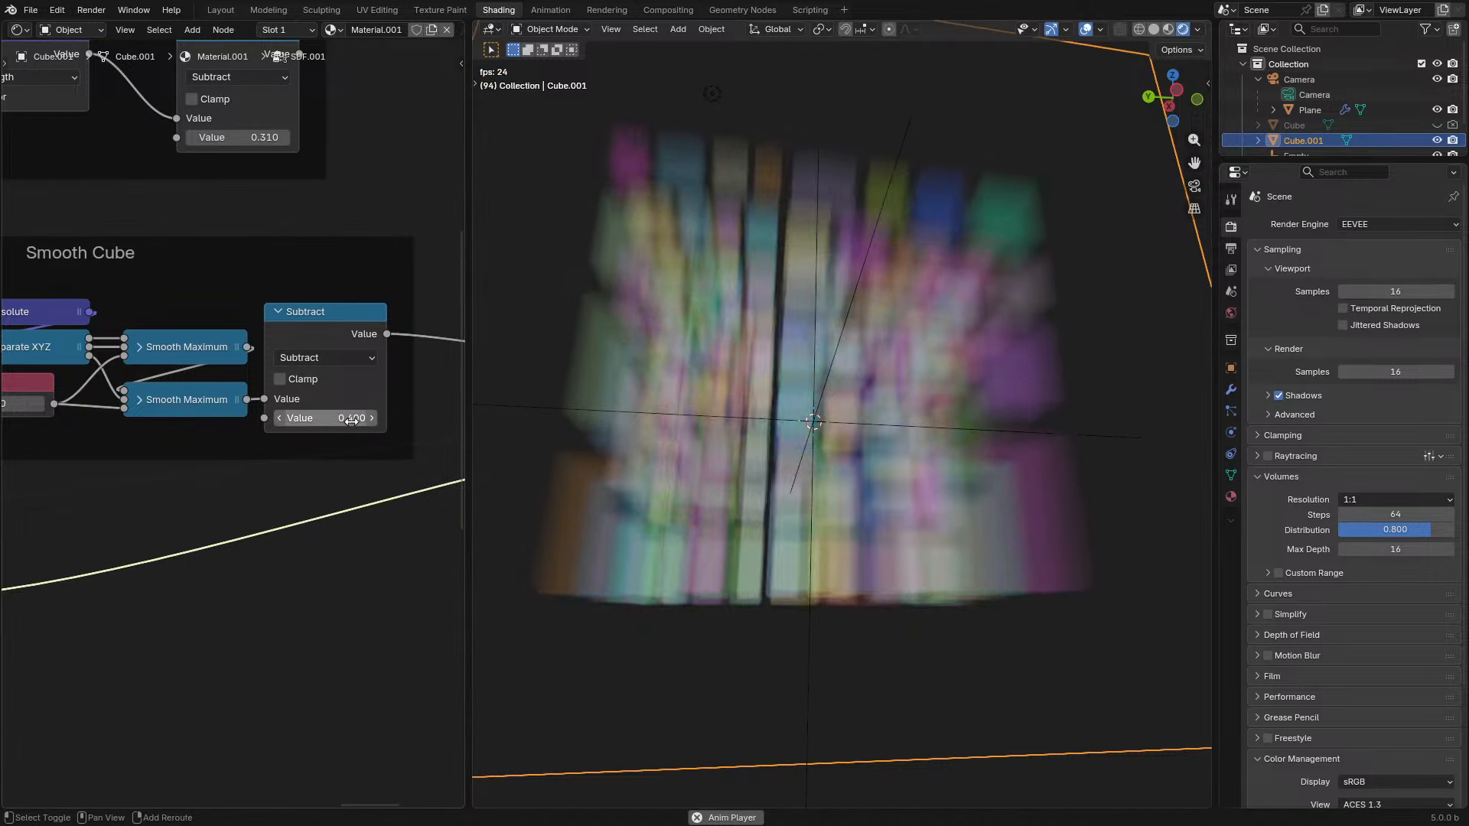
middle_drag(811, 443, 856, 455)
scroll(230, 436, down, 5)
middle_drag(175, 586, 419, 278)
middle_drag(97, 600, 421, 395)
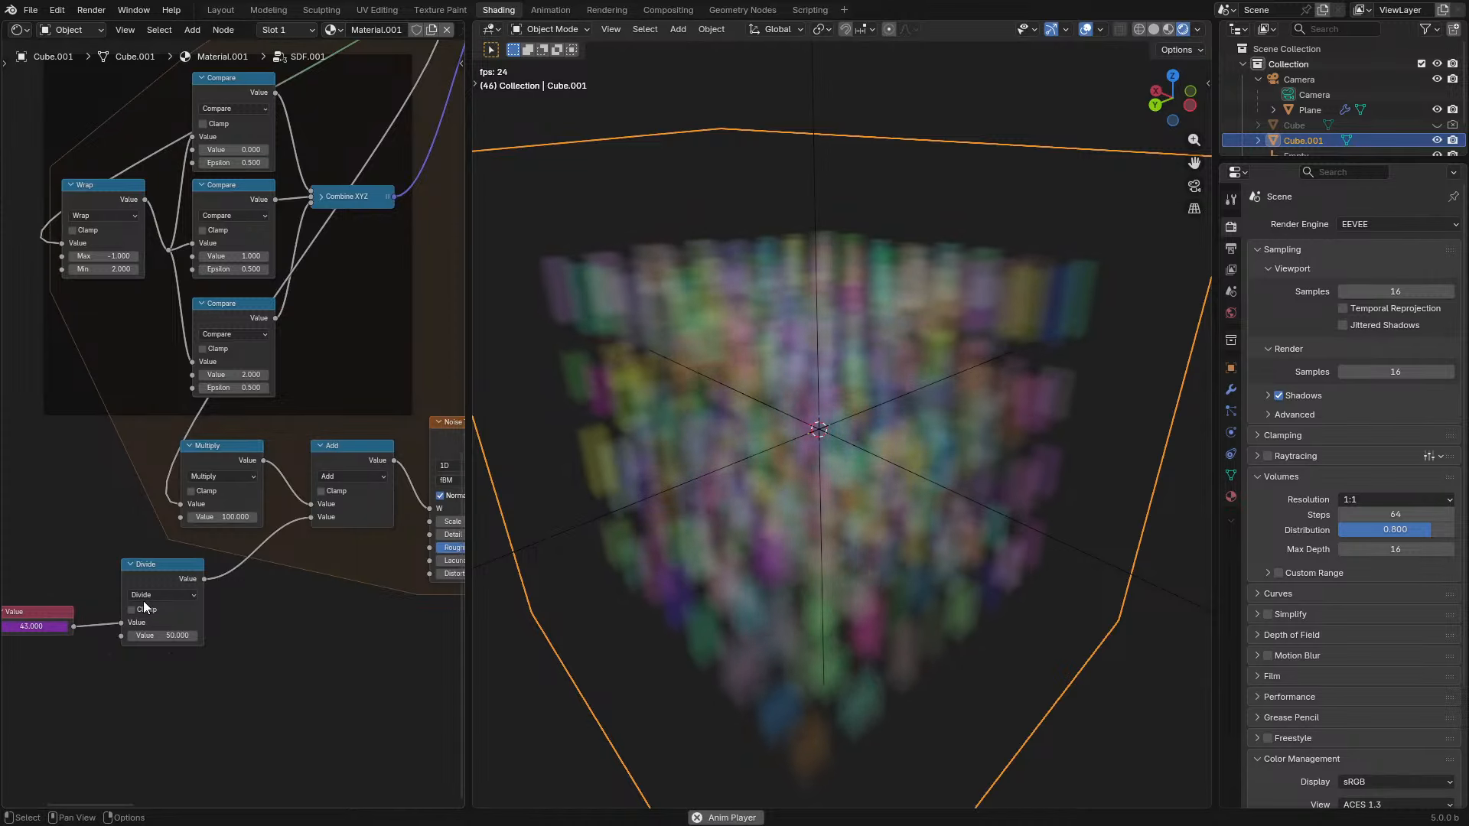
scroll(189, 576, up, 1)
middle_drag(773, 516, 738, 466)
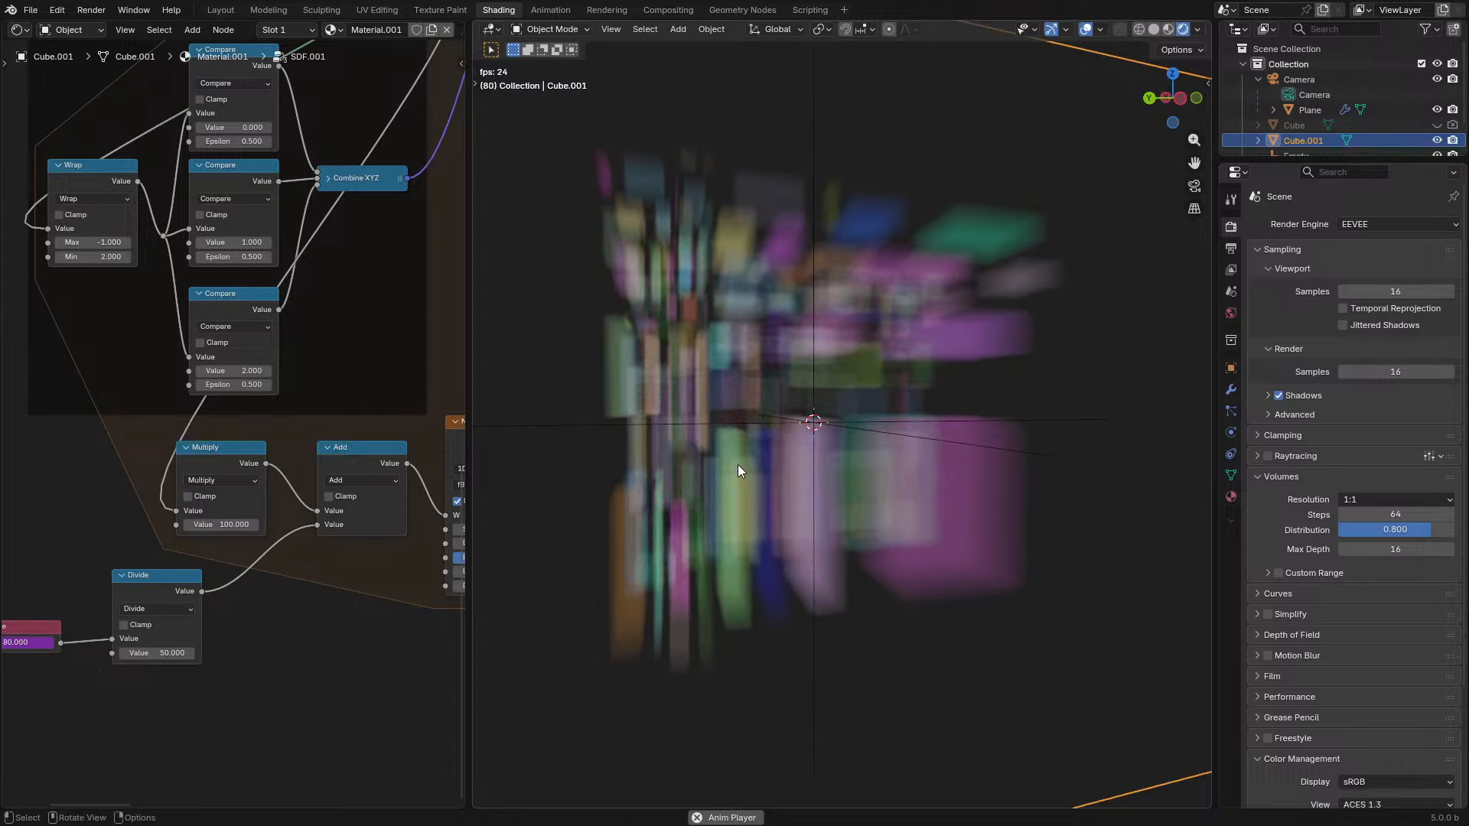
key(space)
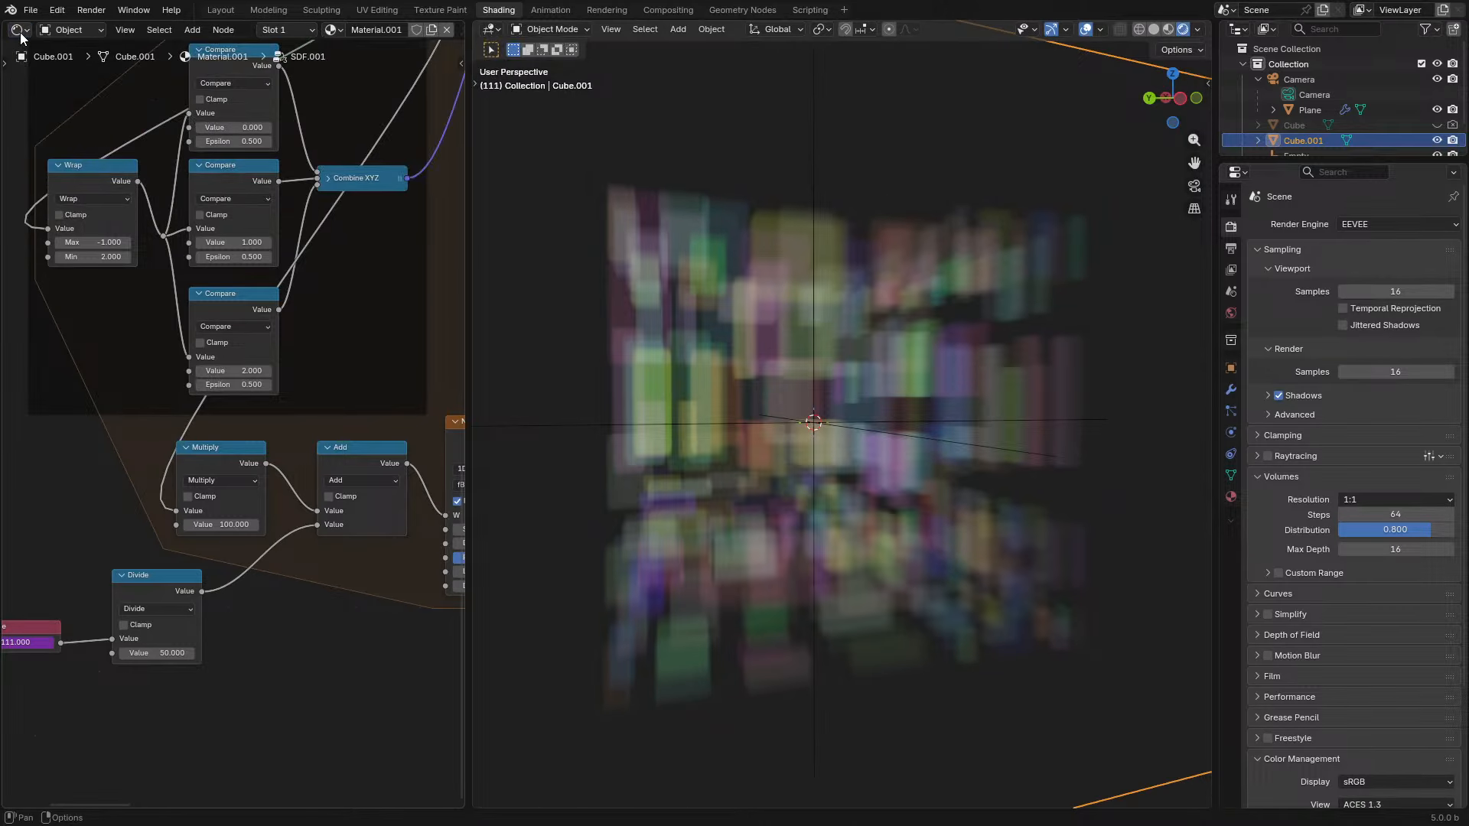
- Return the node area to the Shader Editor at Material.001's top level and maximise it
ctrl+scroll(21, 35, up, 1)
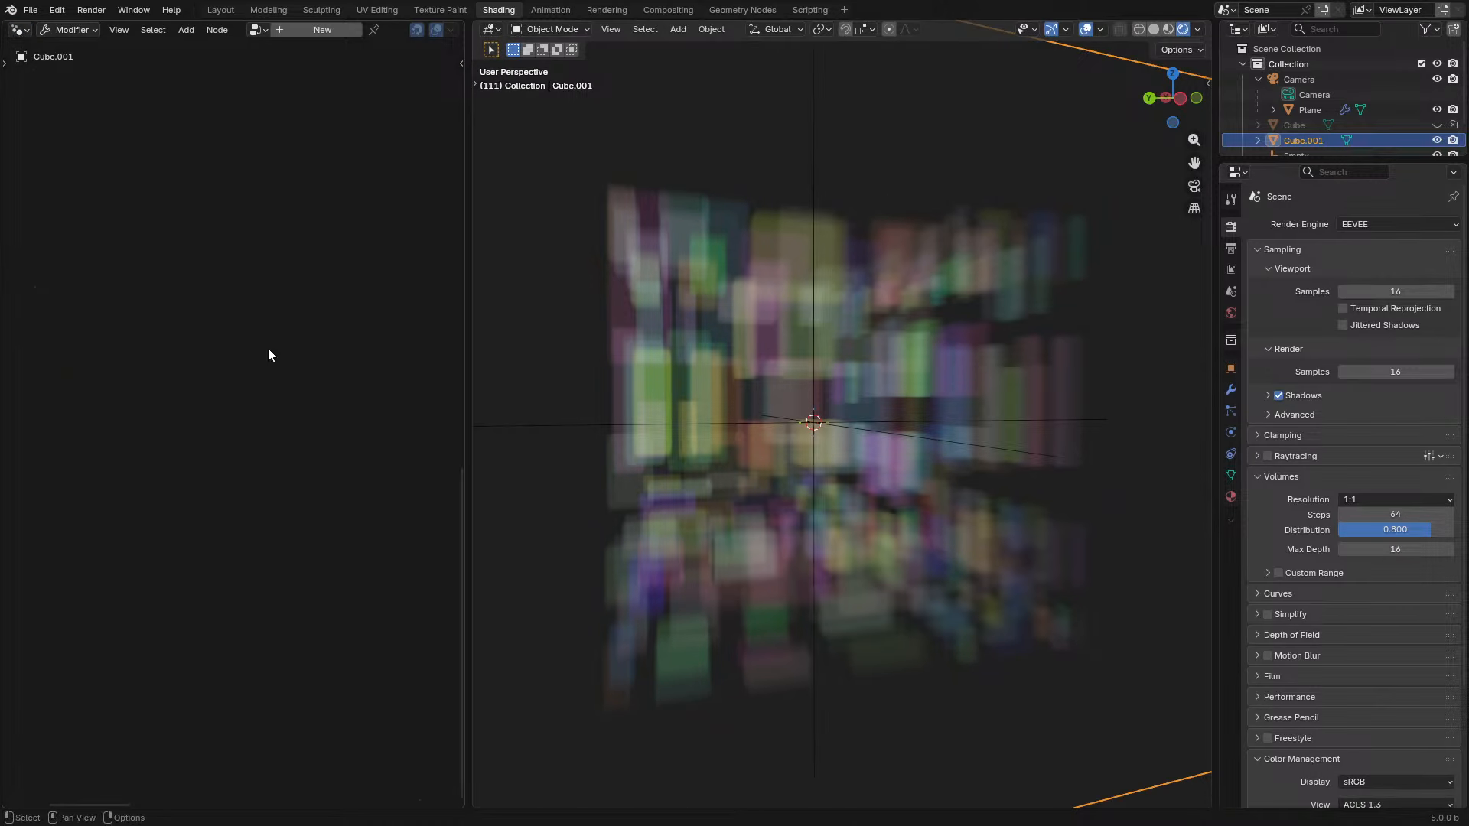
click(20, 30)
click(46, 122)
key(ctrl+space)
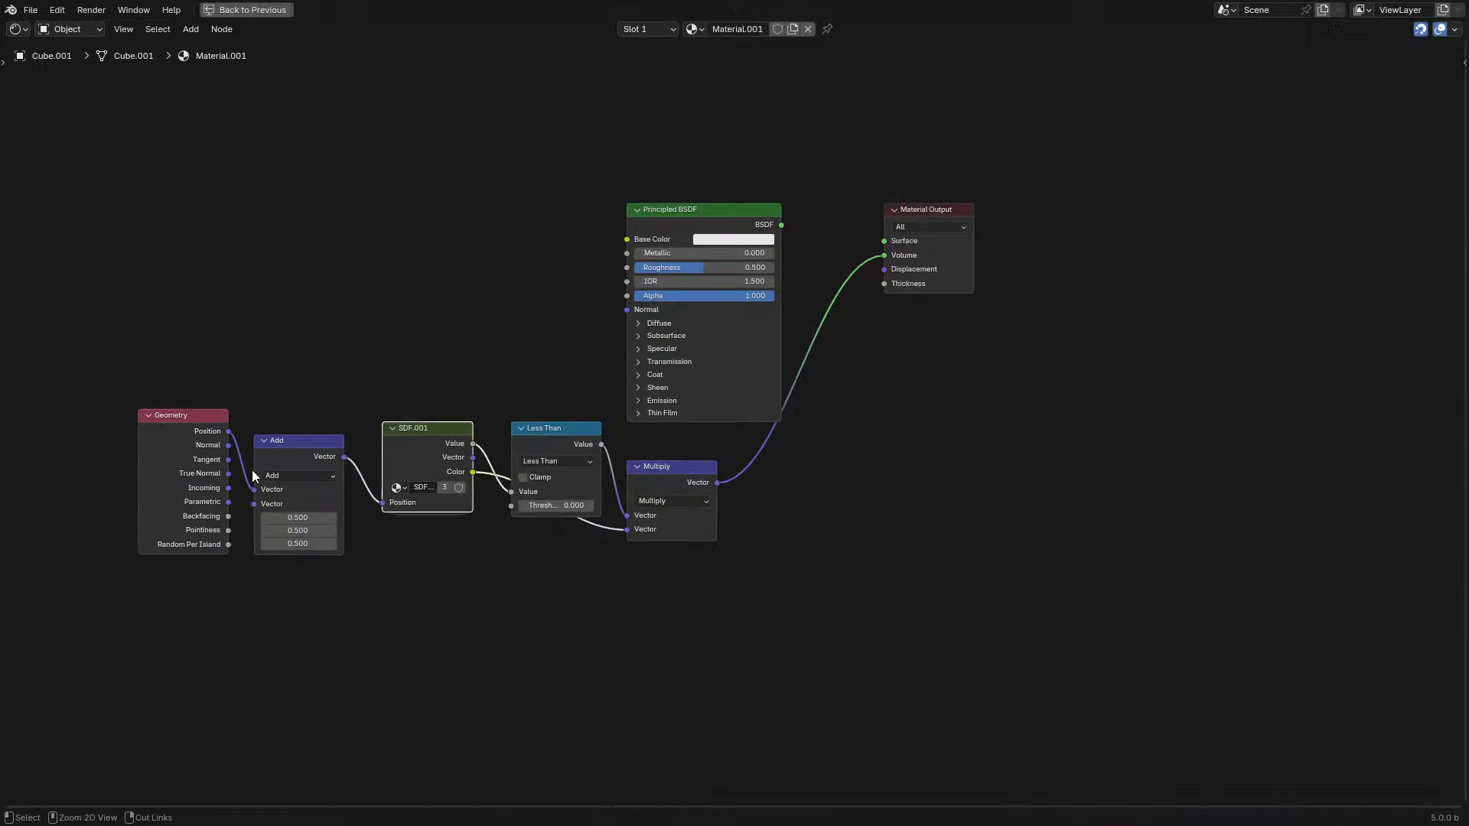
- Add a Principled Volume shader, feed the vector Multiply result into its Color, and connect its output to the Material Output's Volume
scroll(861, 475, up, 2)
key(shift+a)
click(827, 483)
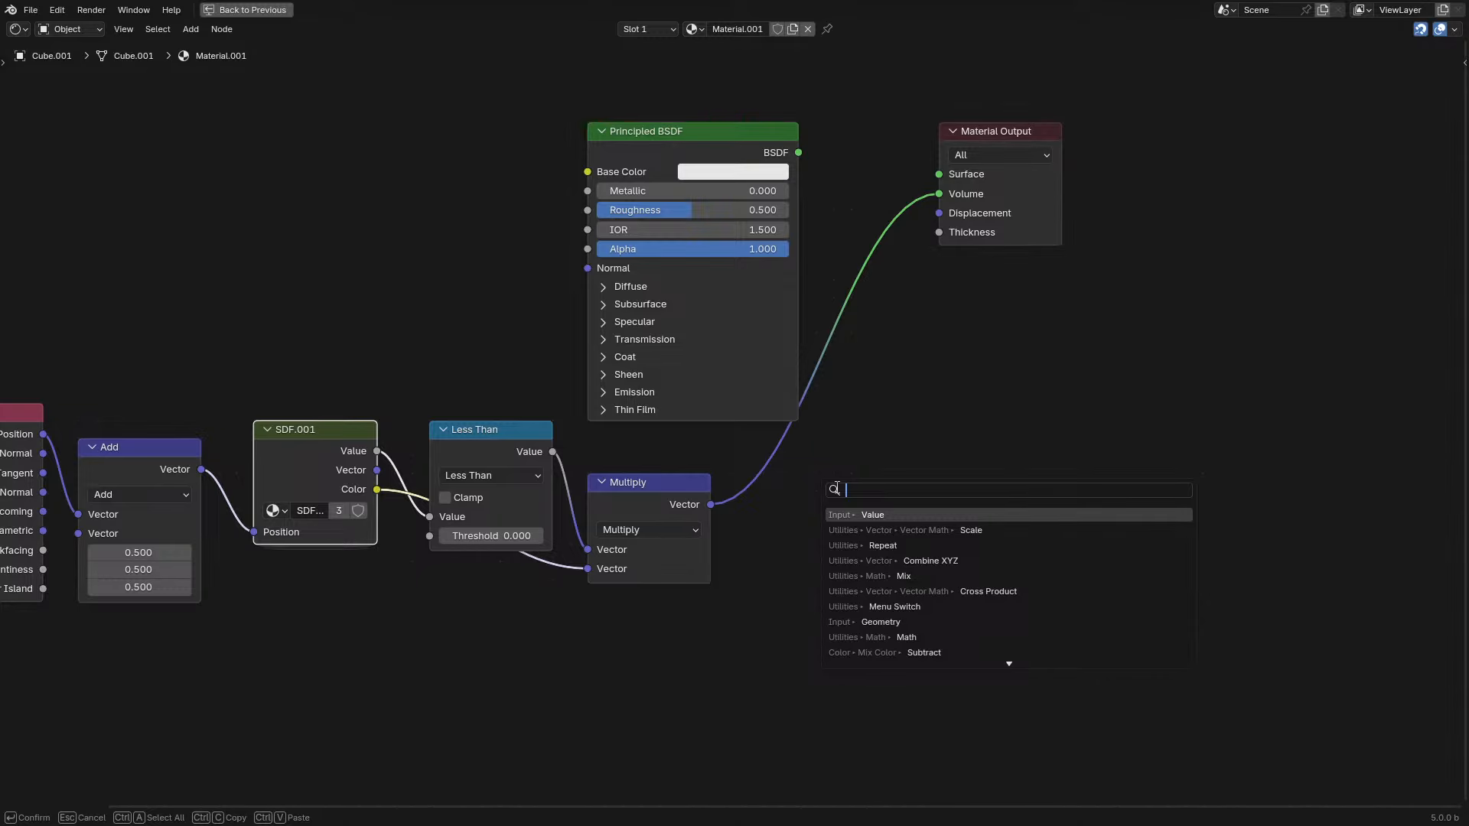
text(princ)
key(Down)
key(Return)
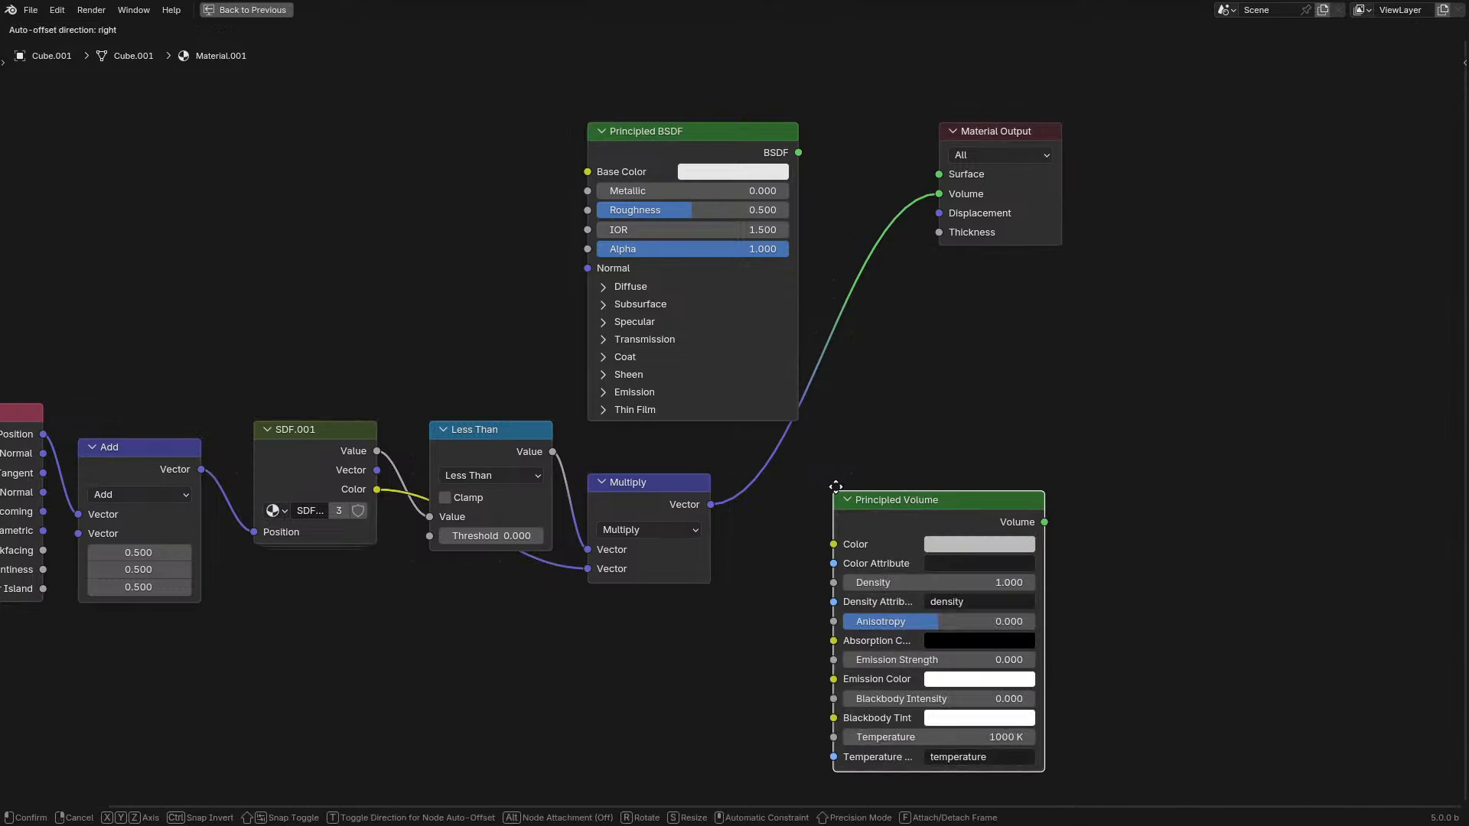
click(835, 487)
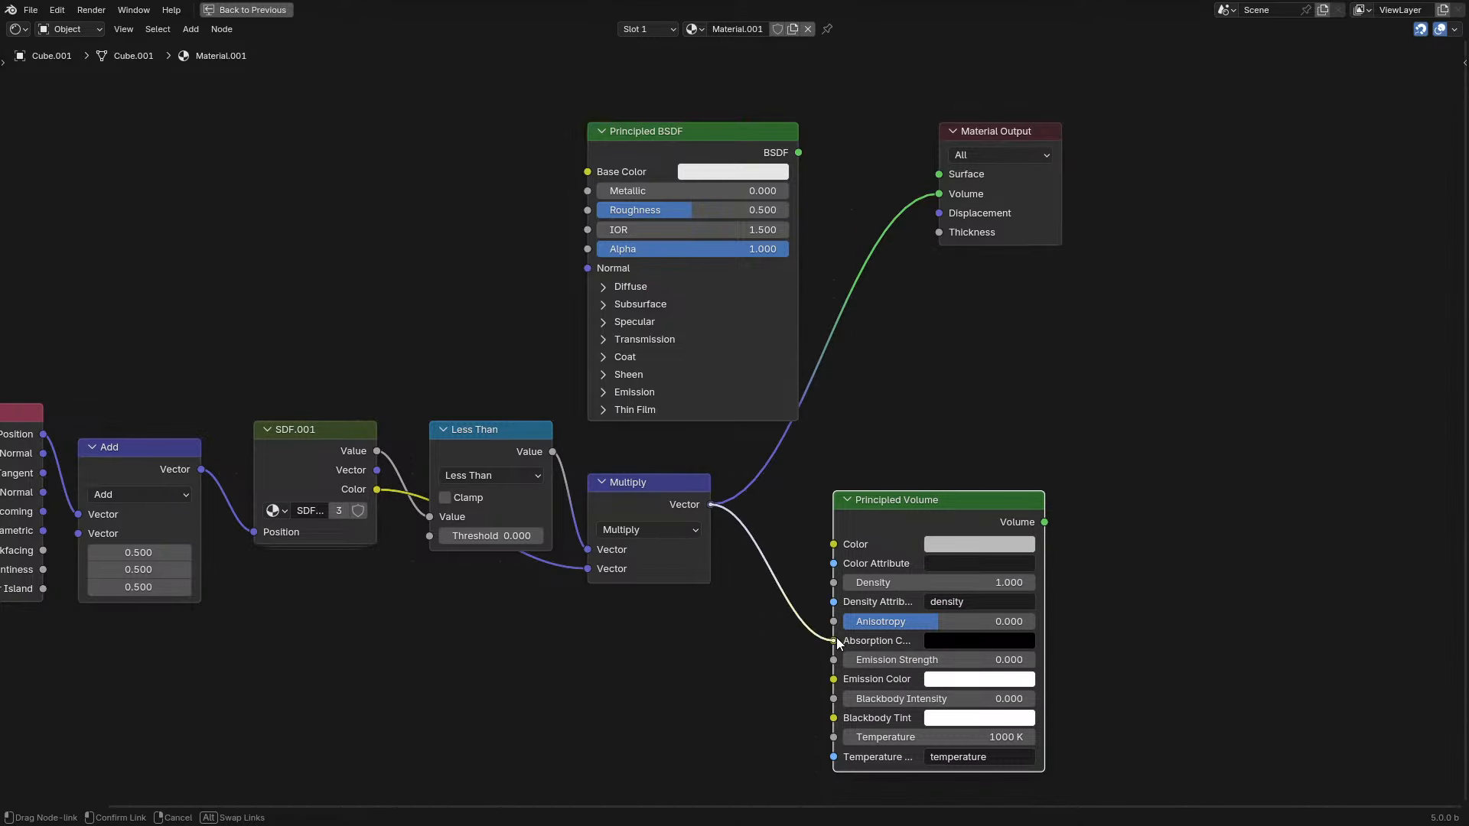
drag(845, 534, 842, 540)
drag(939, 171, 940, 173)
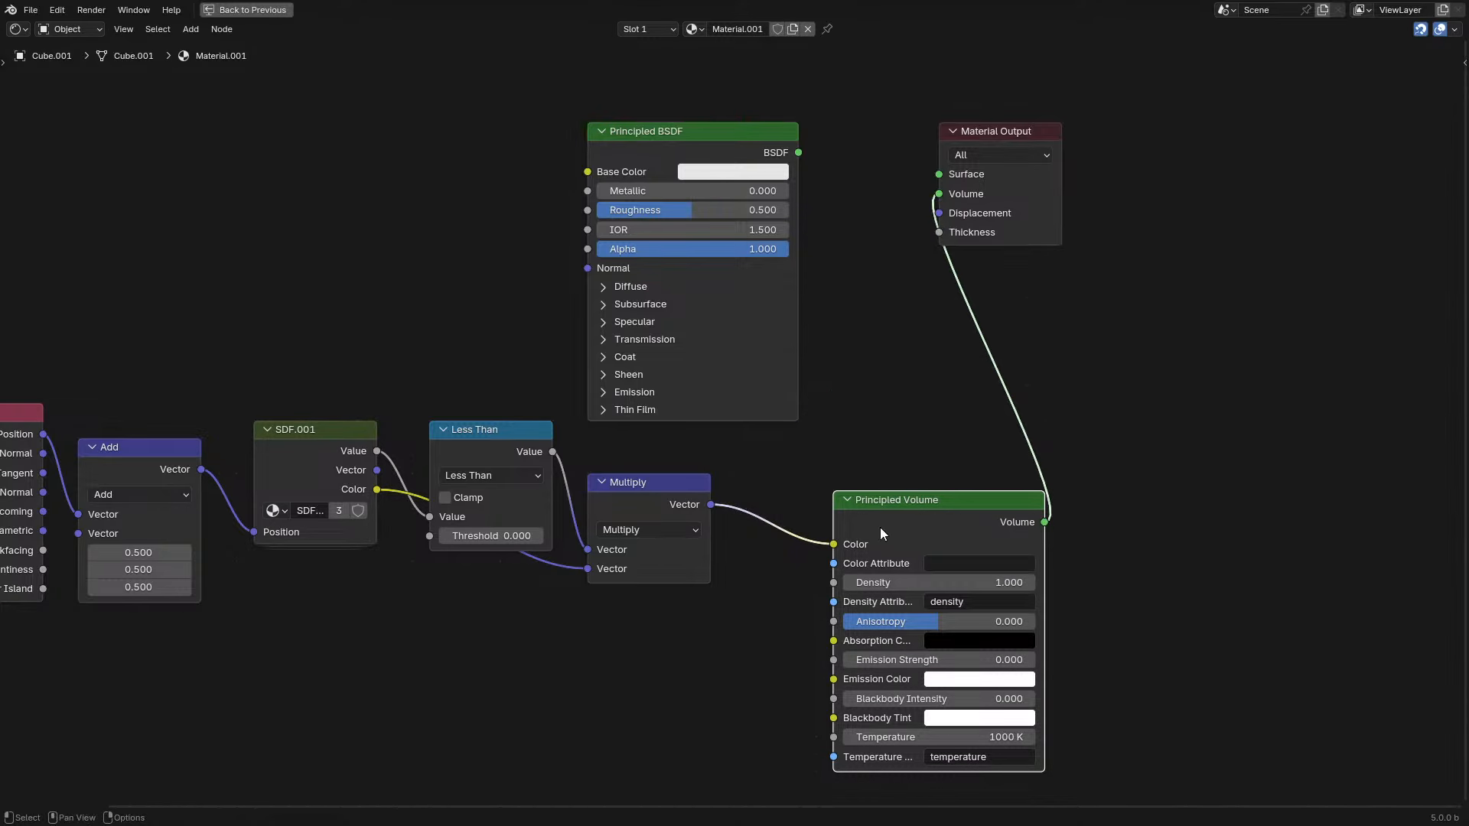
- Restore the full workspace, add a Sun light to the scene and rotate it freely
key(ctrl+space)
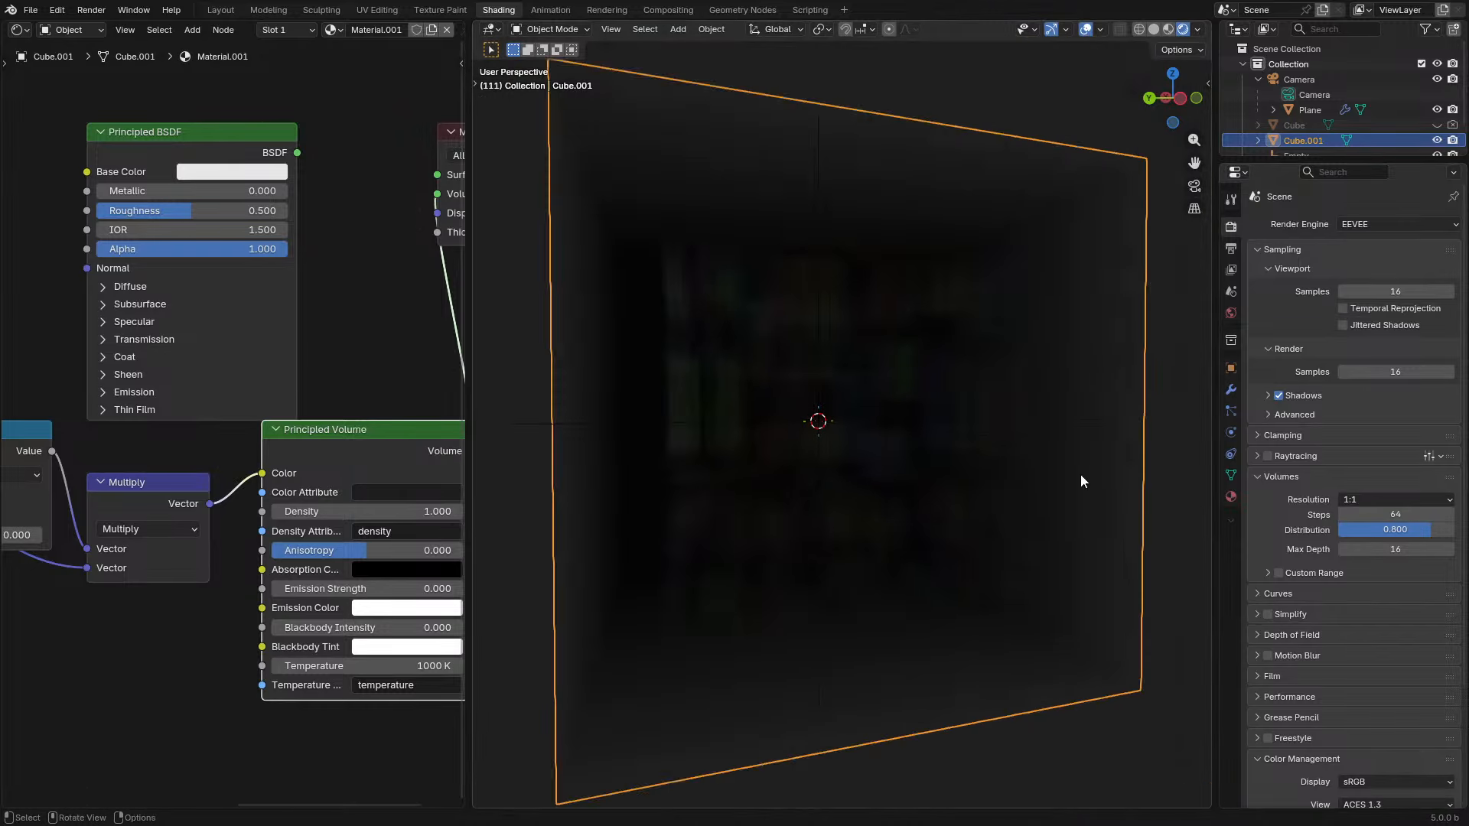
key(shift+a)
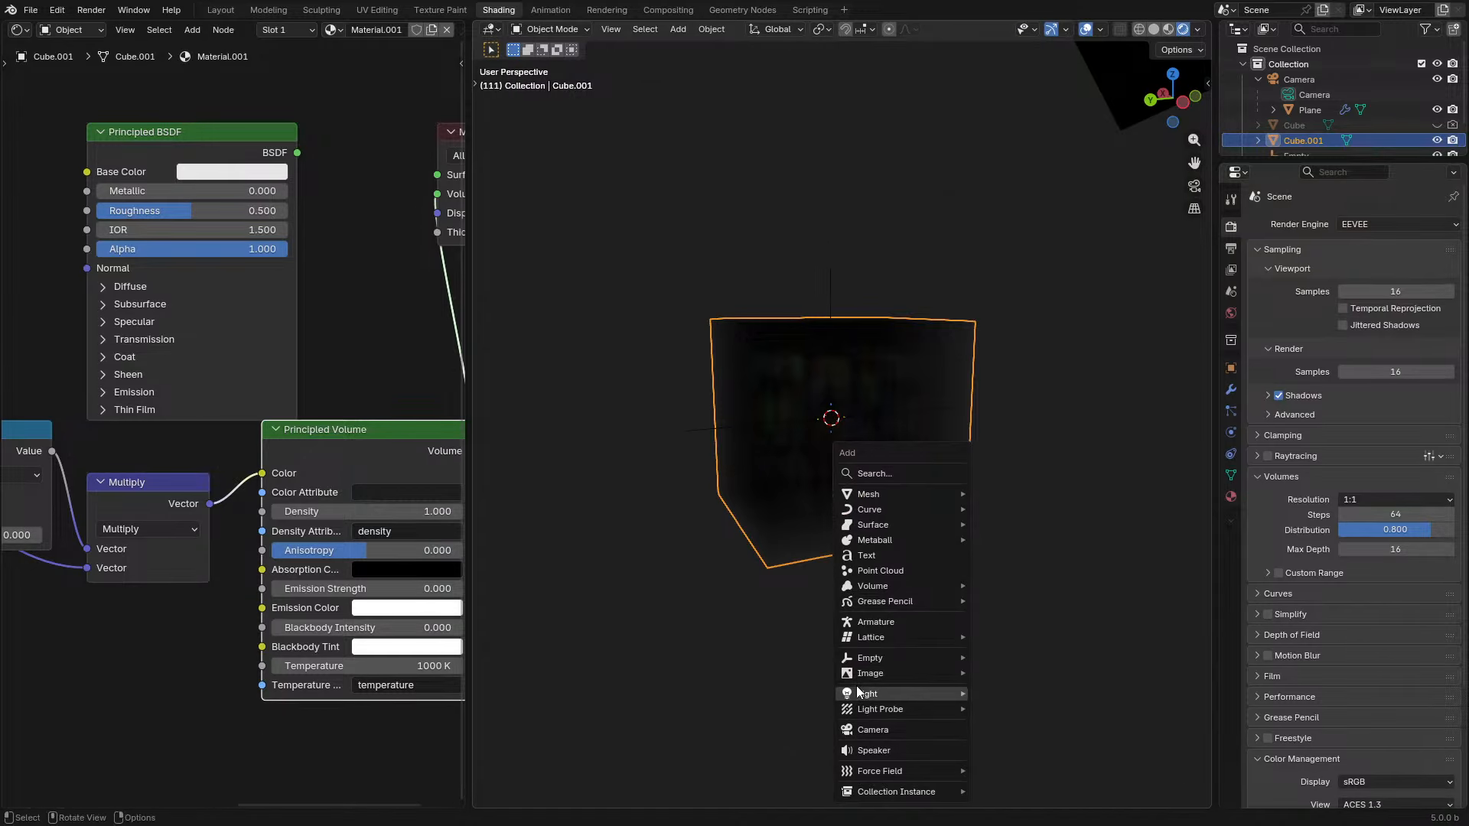
click(1001, 708)
key(r)
key(r)
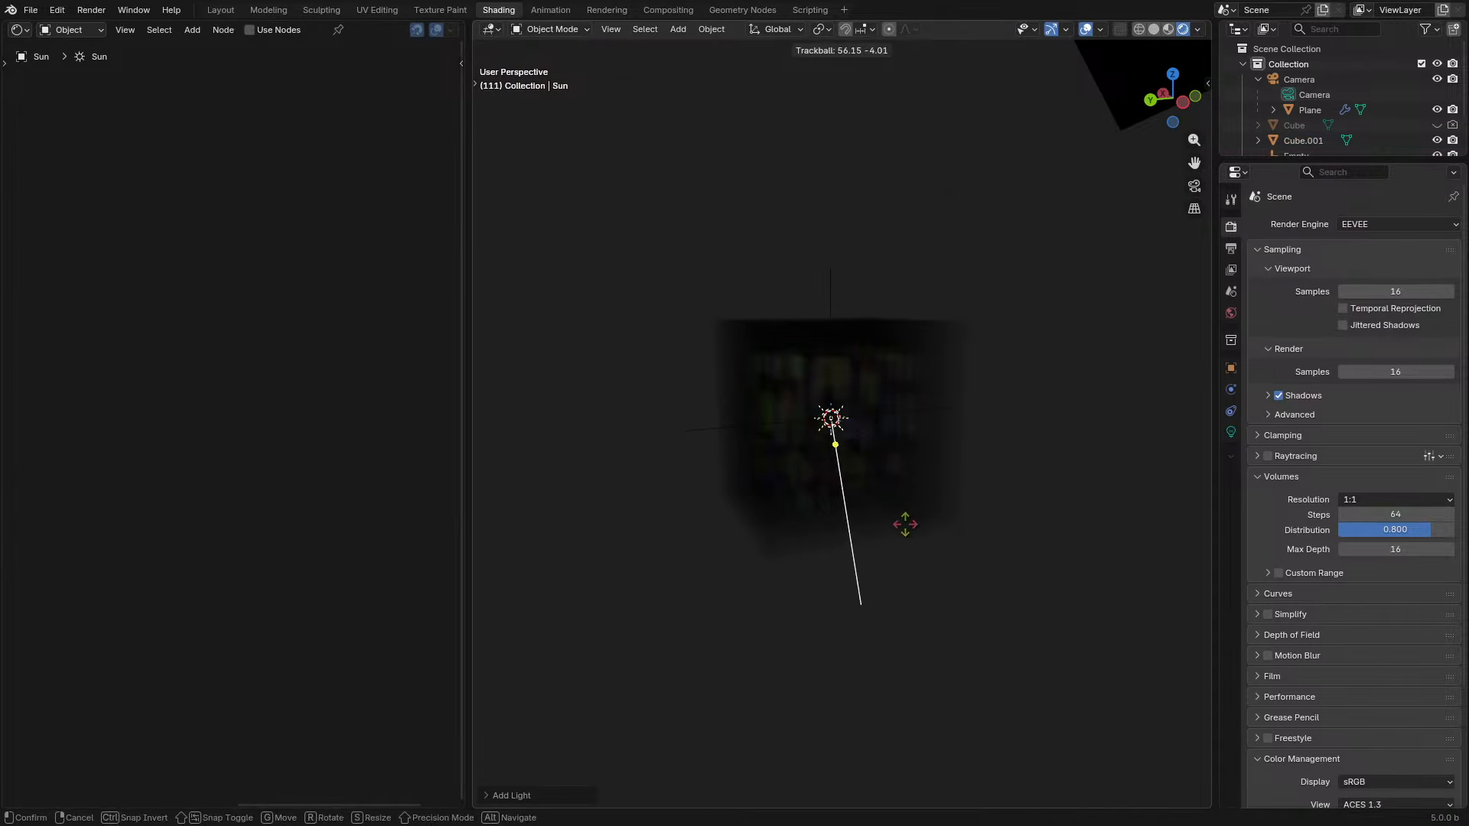
click(903, 527)
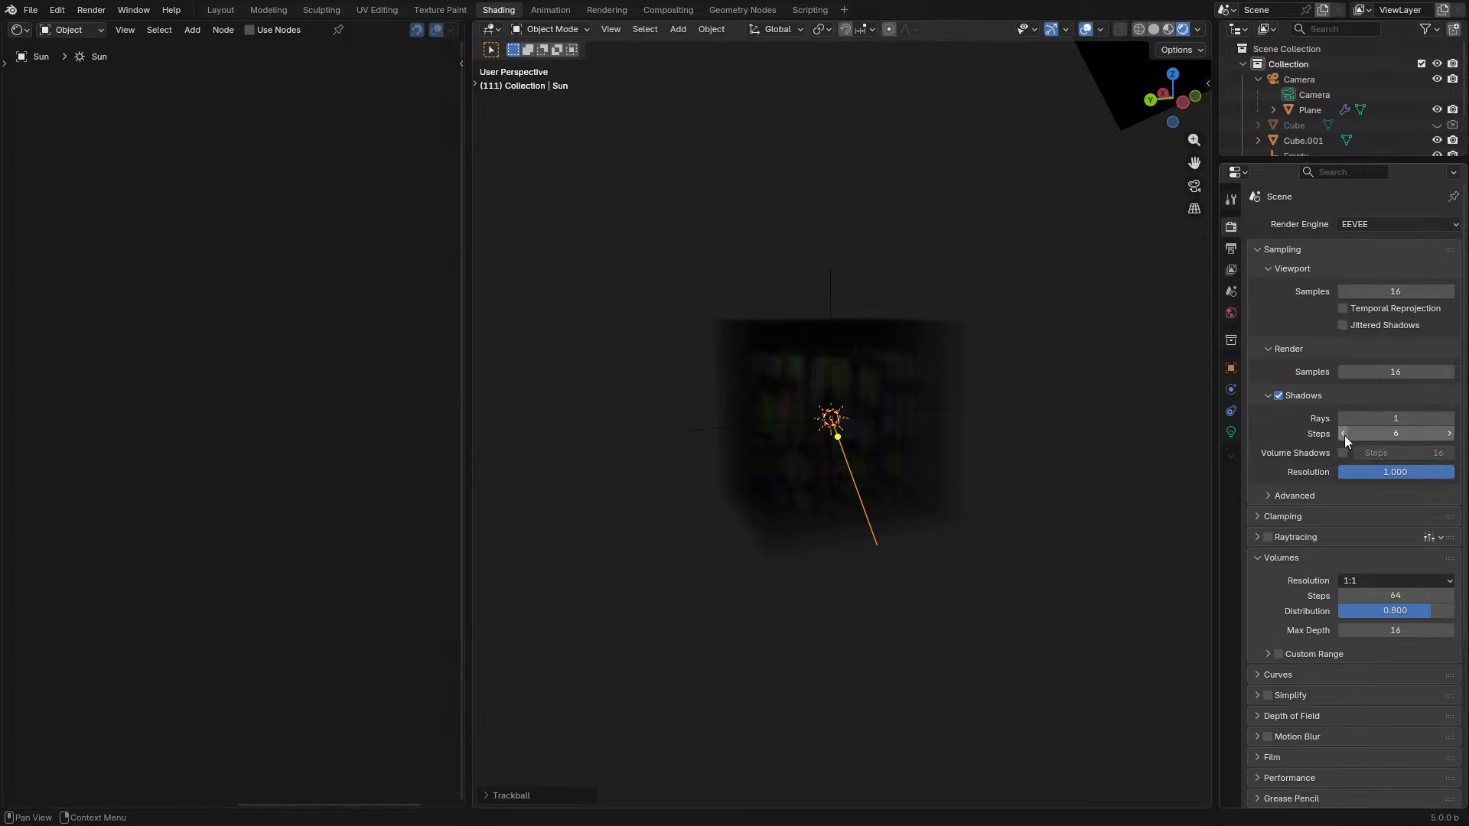
- Enable Volume Shadows in the EEVEE render settings and raise the Sun light's strength
click(1343, 453)
middle_drag(949, 450, 918, 449)
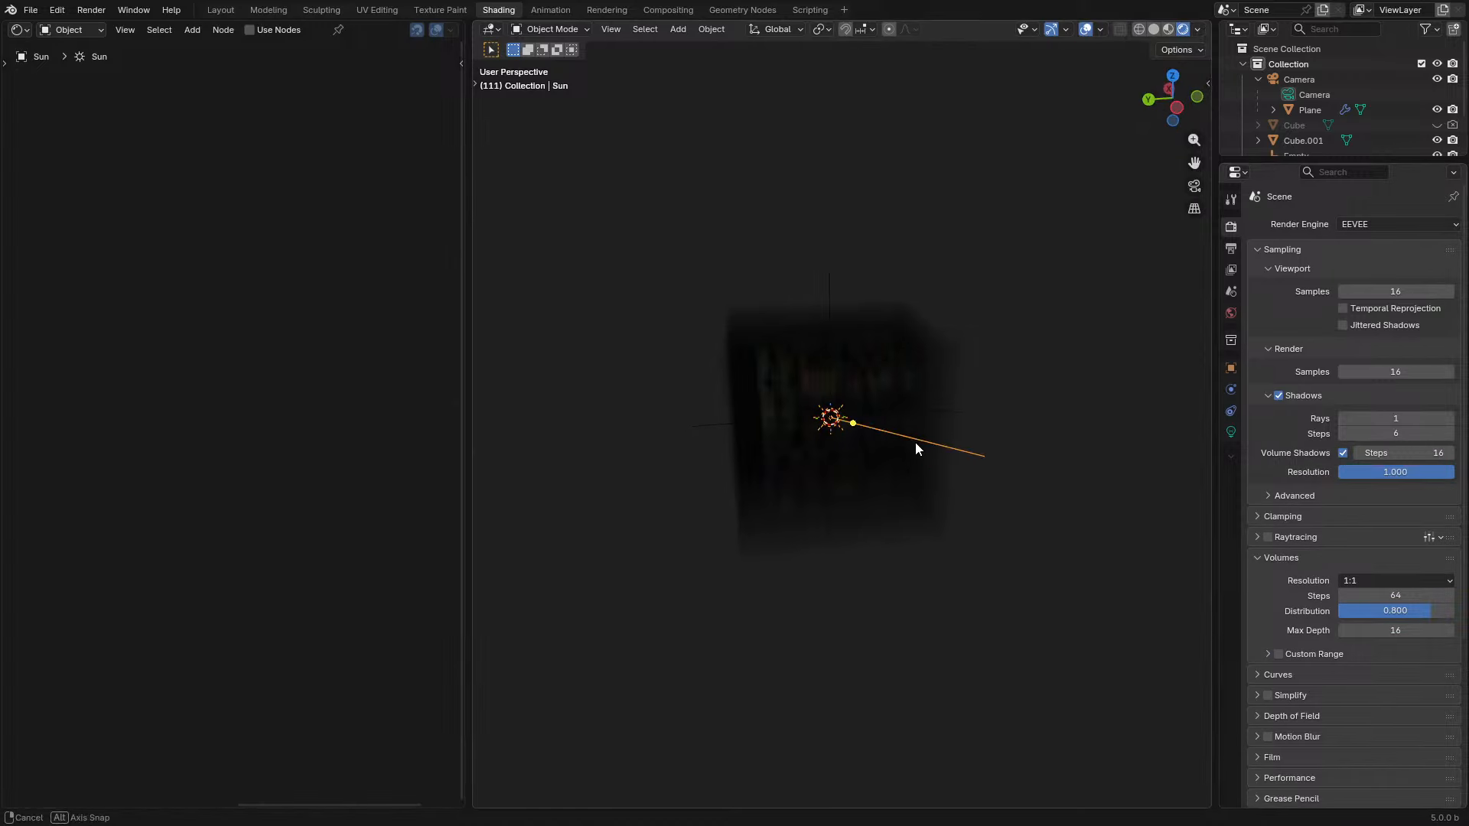
click(1231, 432)
drag(1377, 357, 1408, 357)
- In Cube.001's material, link Less Than's Value to the Principled Volume's Density and SDF.001's Color directly to its Color, bypassing the vector Multiply
click(766, 394)
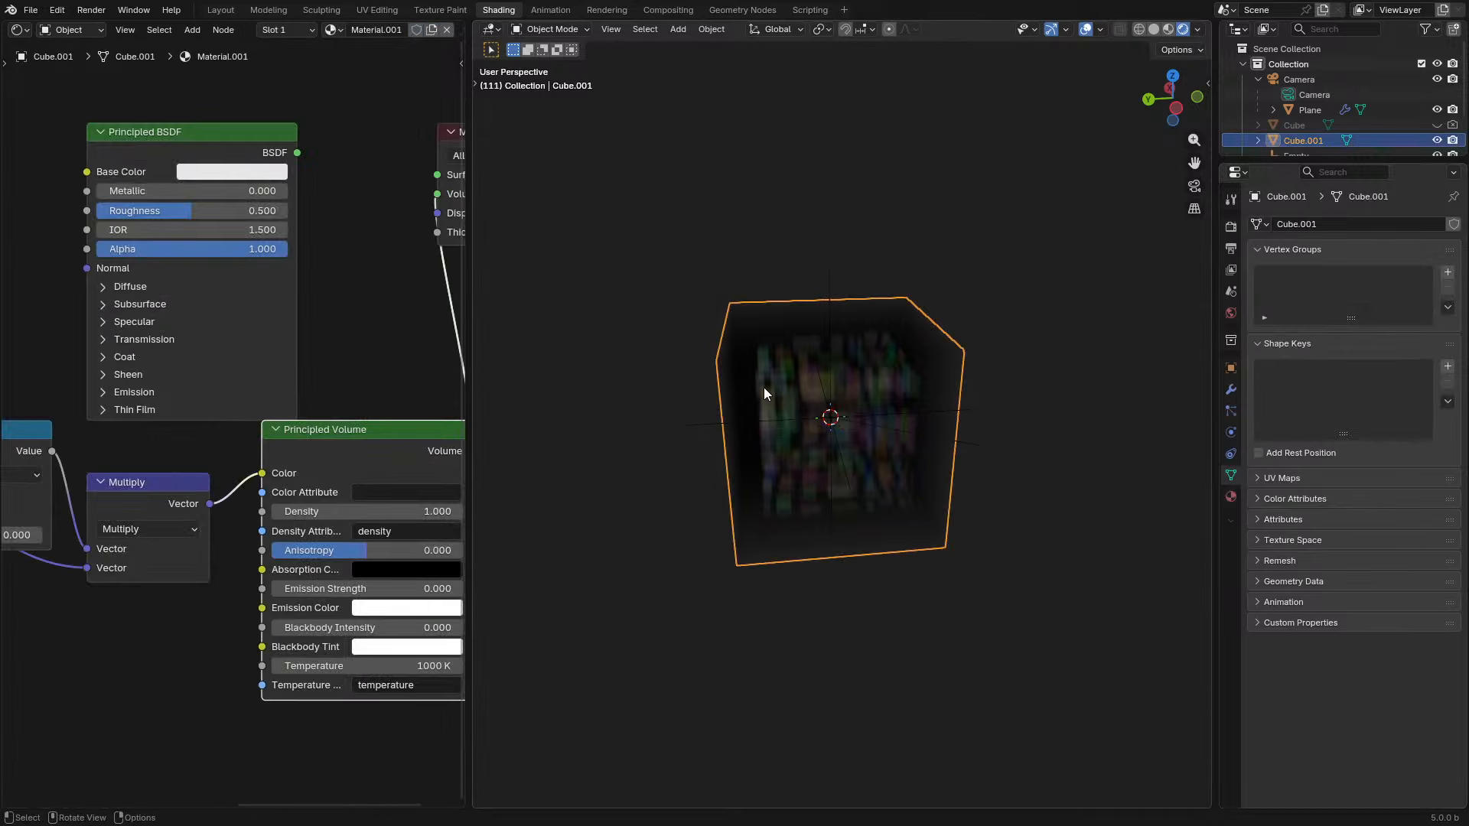
key(ctrl+space)
key(g)
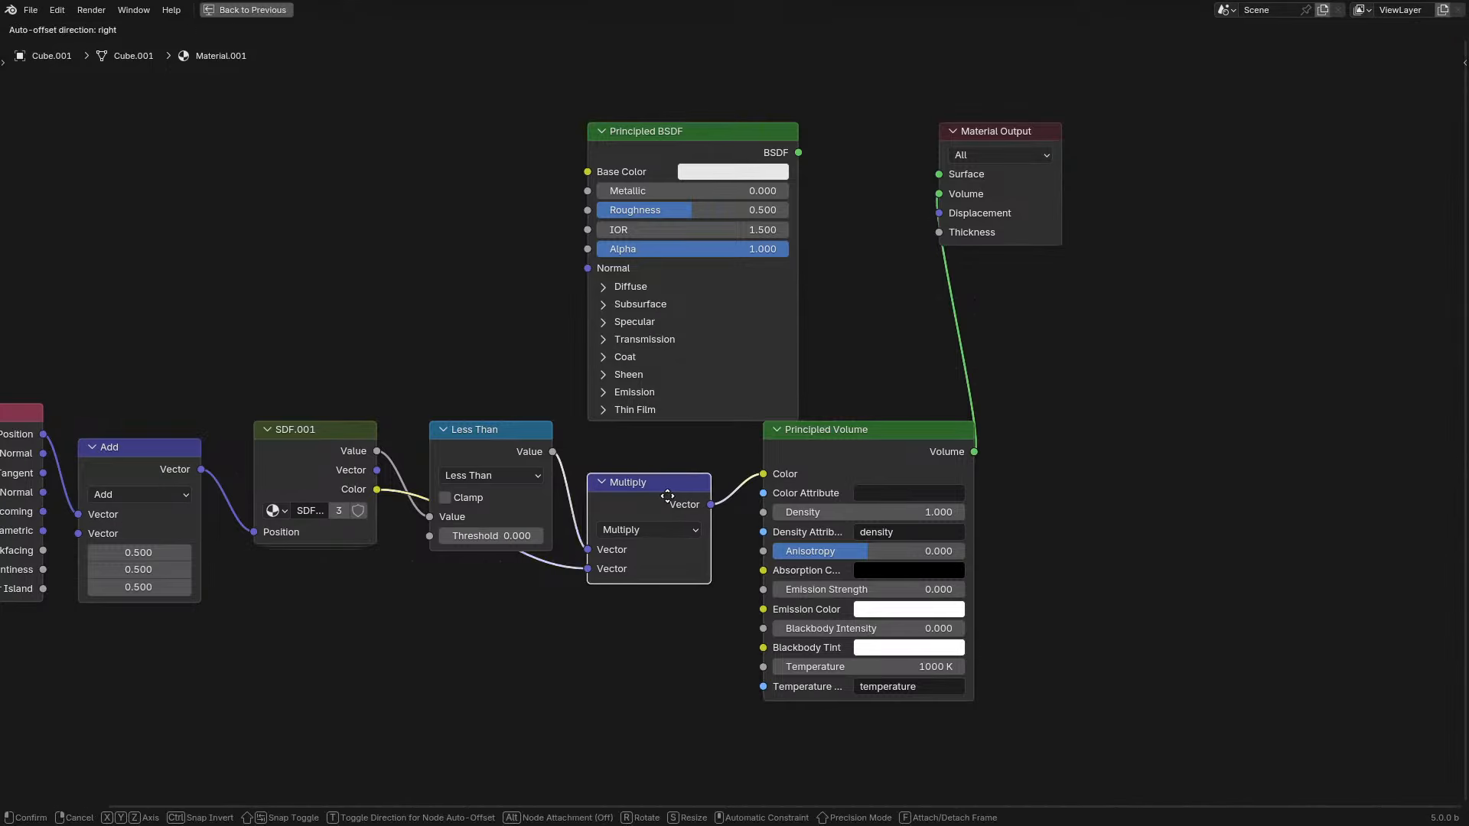
click(485, 567)
drag(753, 528, 754, 516)
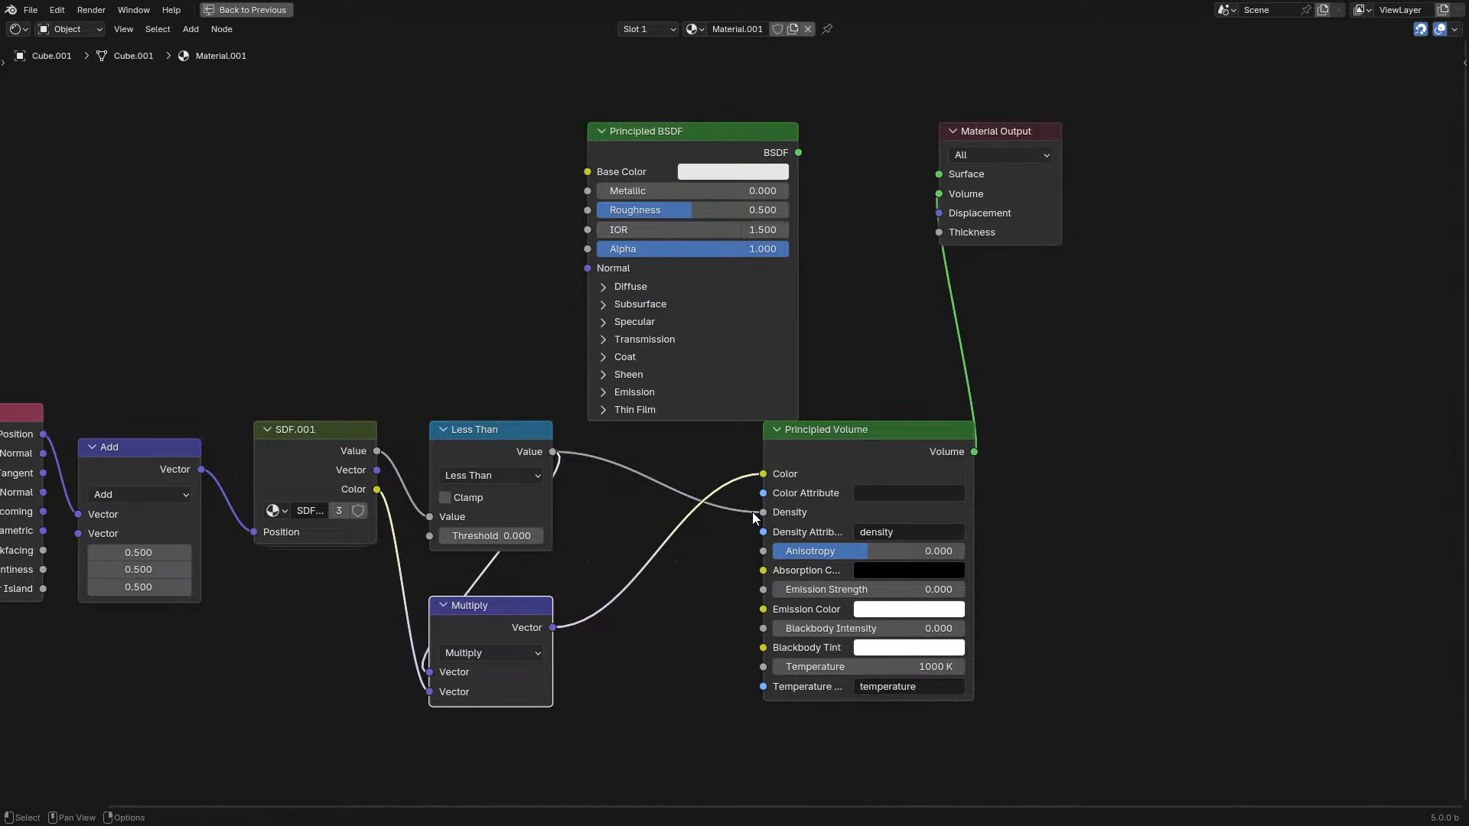
ctrl+right_drag(647, 564, 649, 567)
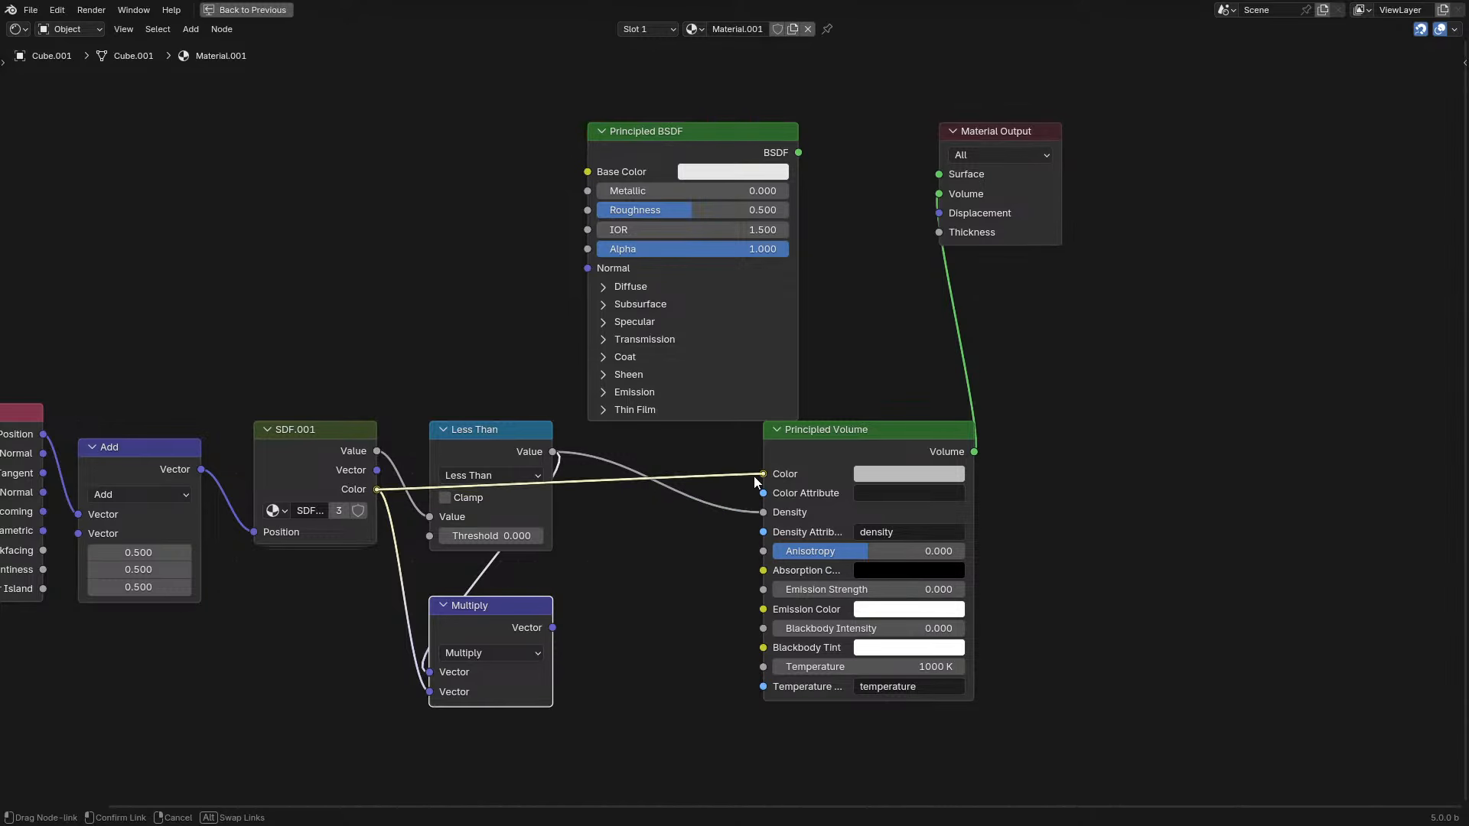
drag(649, 555, 741, 492)
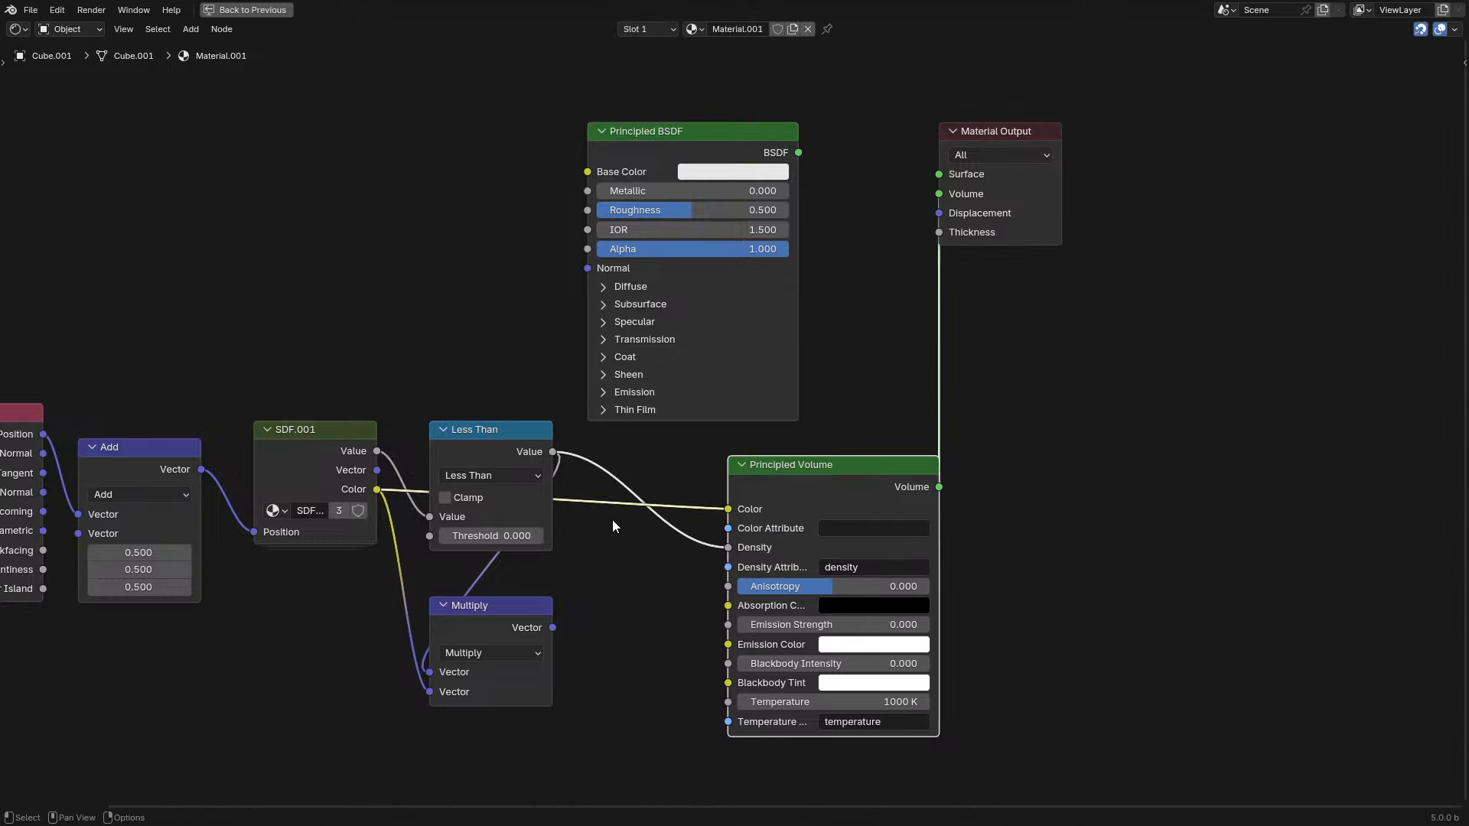
- Insert a Math Multiply node between Less Than and the Principled Volume's Density, and set its value to 20
key(ctrl+space)
middle_drag(832, 386, 879, 397)
scroll(879, 396, up, 2)
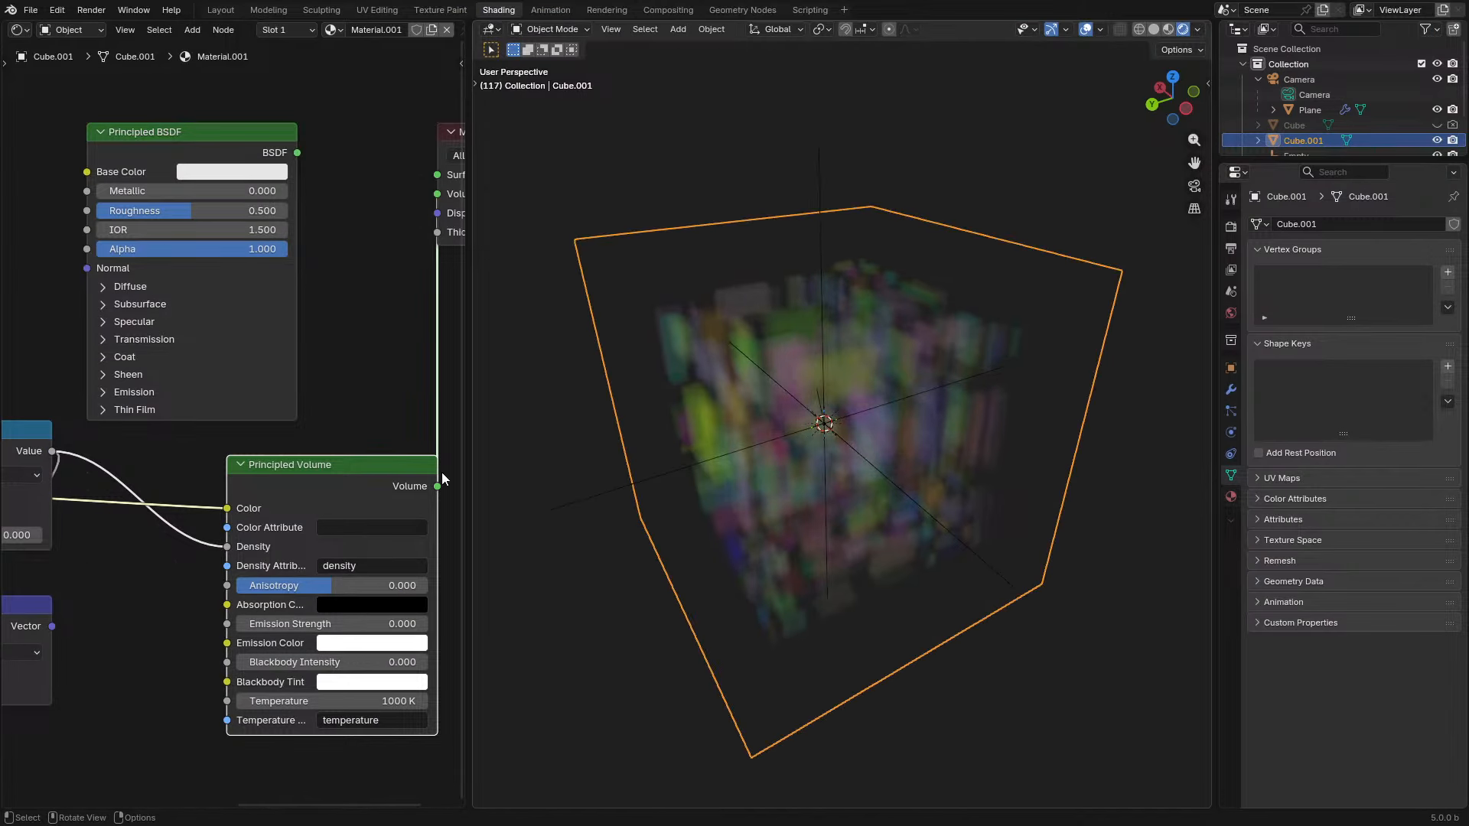
middle_drag(16, 526, 218, 439)
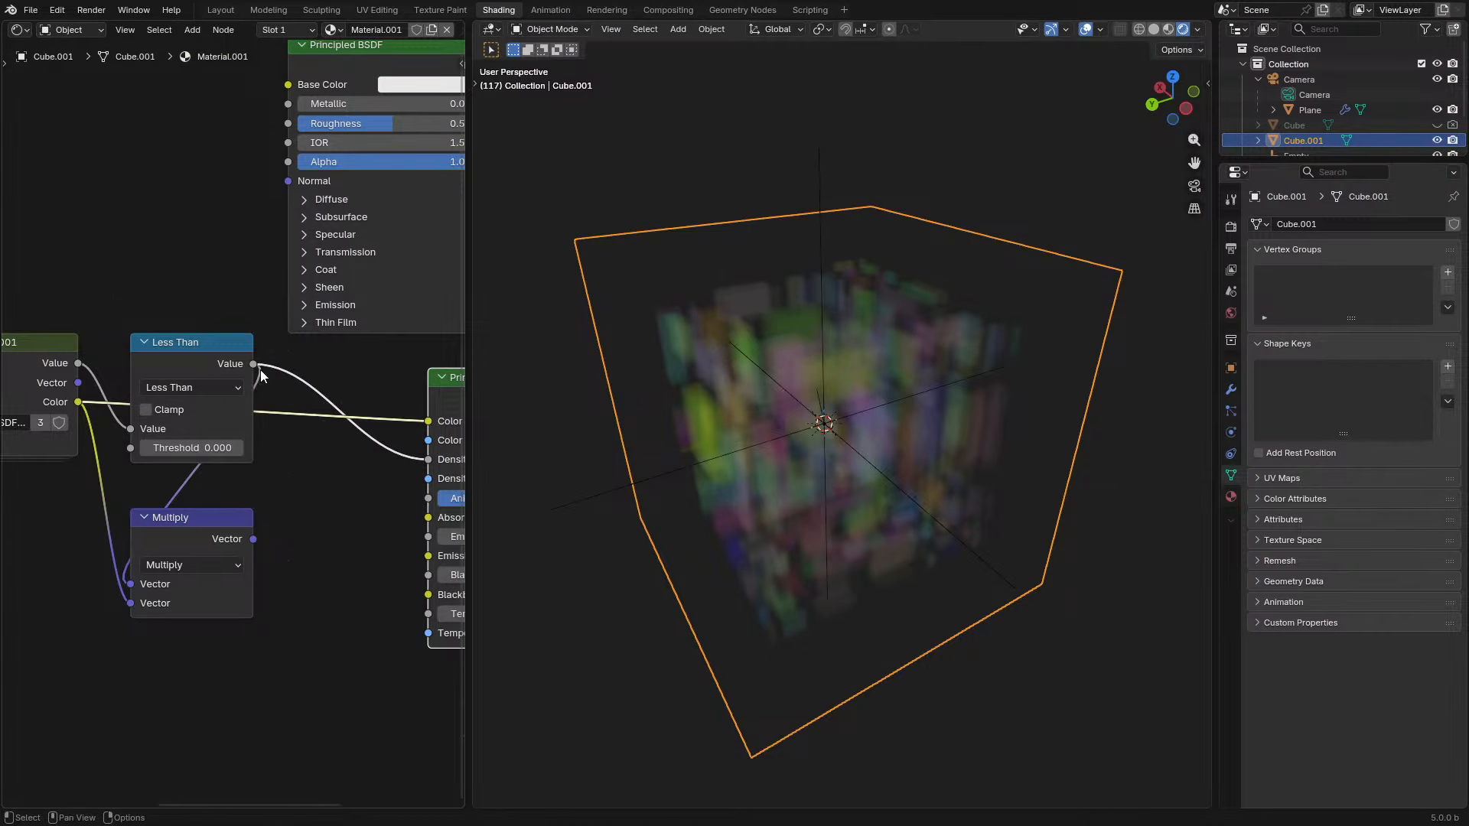
drag(261, 374, 303, 590)
text(mul)
key(Return)
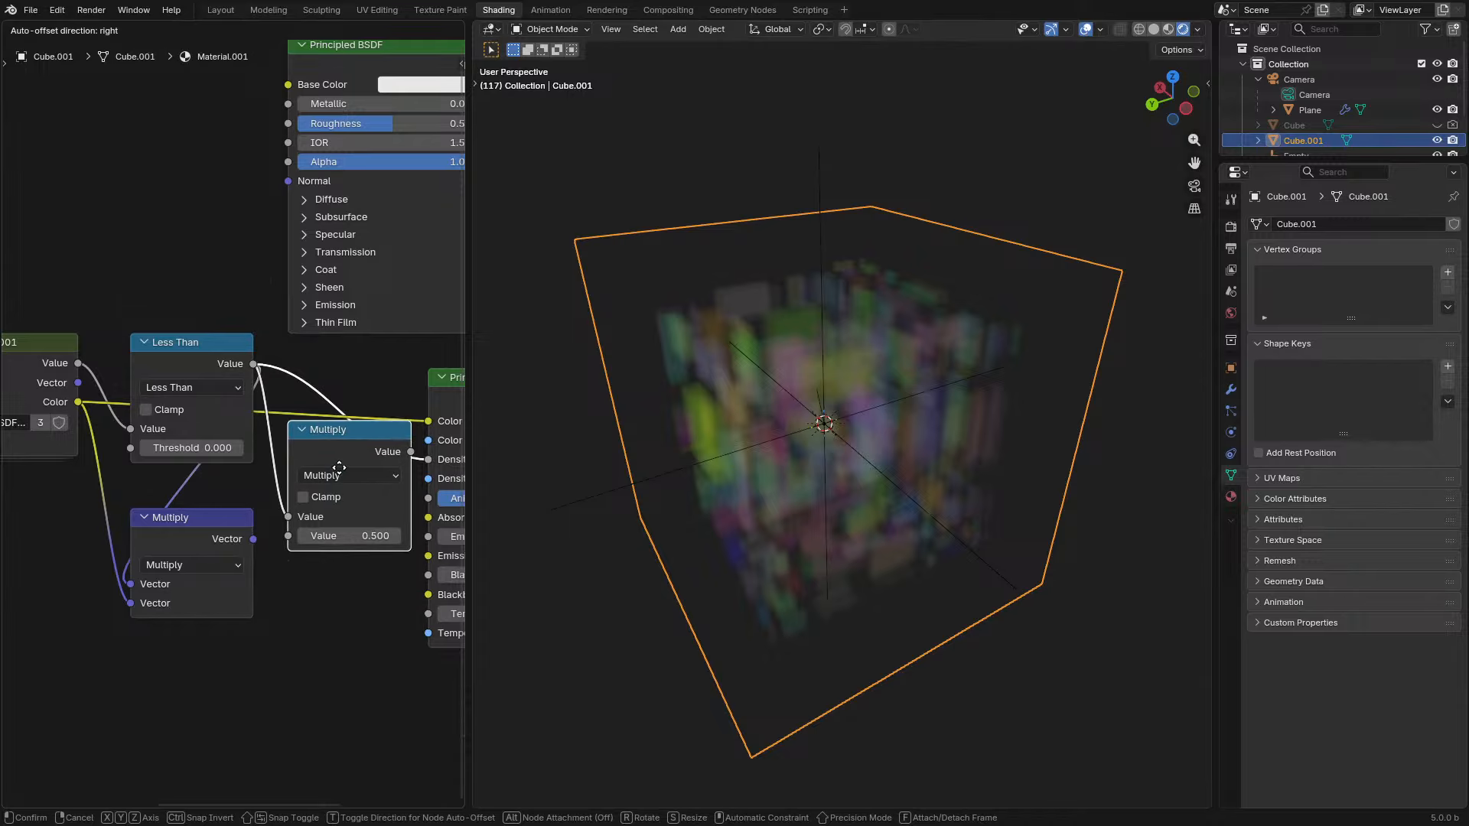
drag(350, 536, 402, 536)
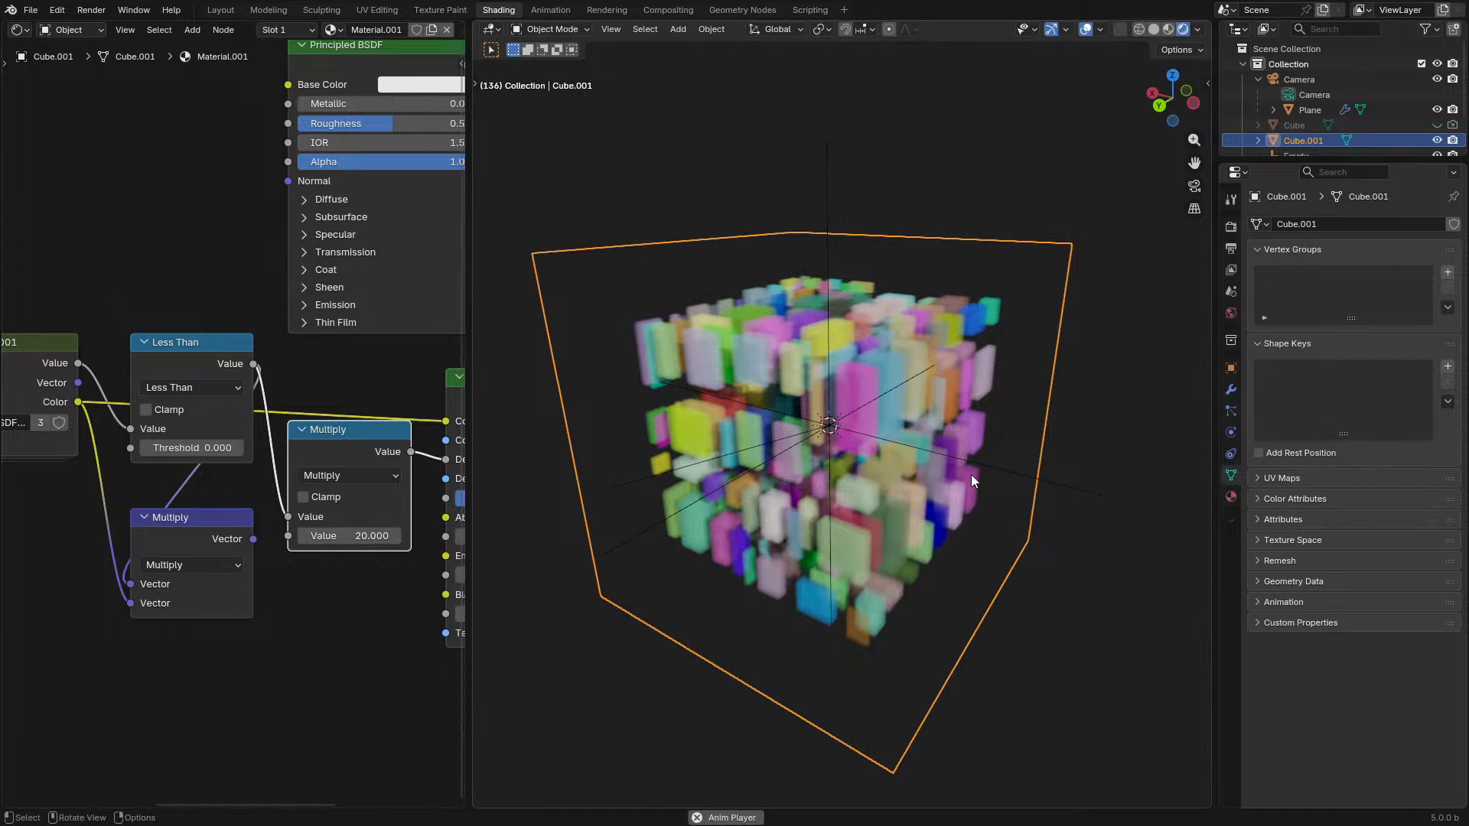
- View the animated volume from another angle and delete the unused vector Multiply node from the material
middle_drag(970, 476, 888, 498)
scroll(884, 498, up, 1)
click(160, 538)
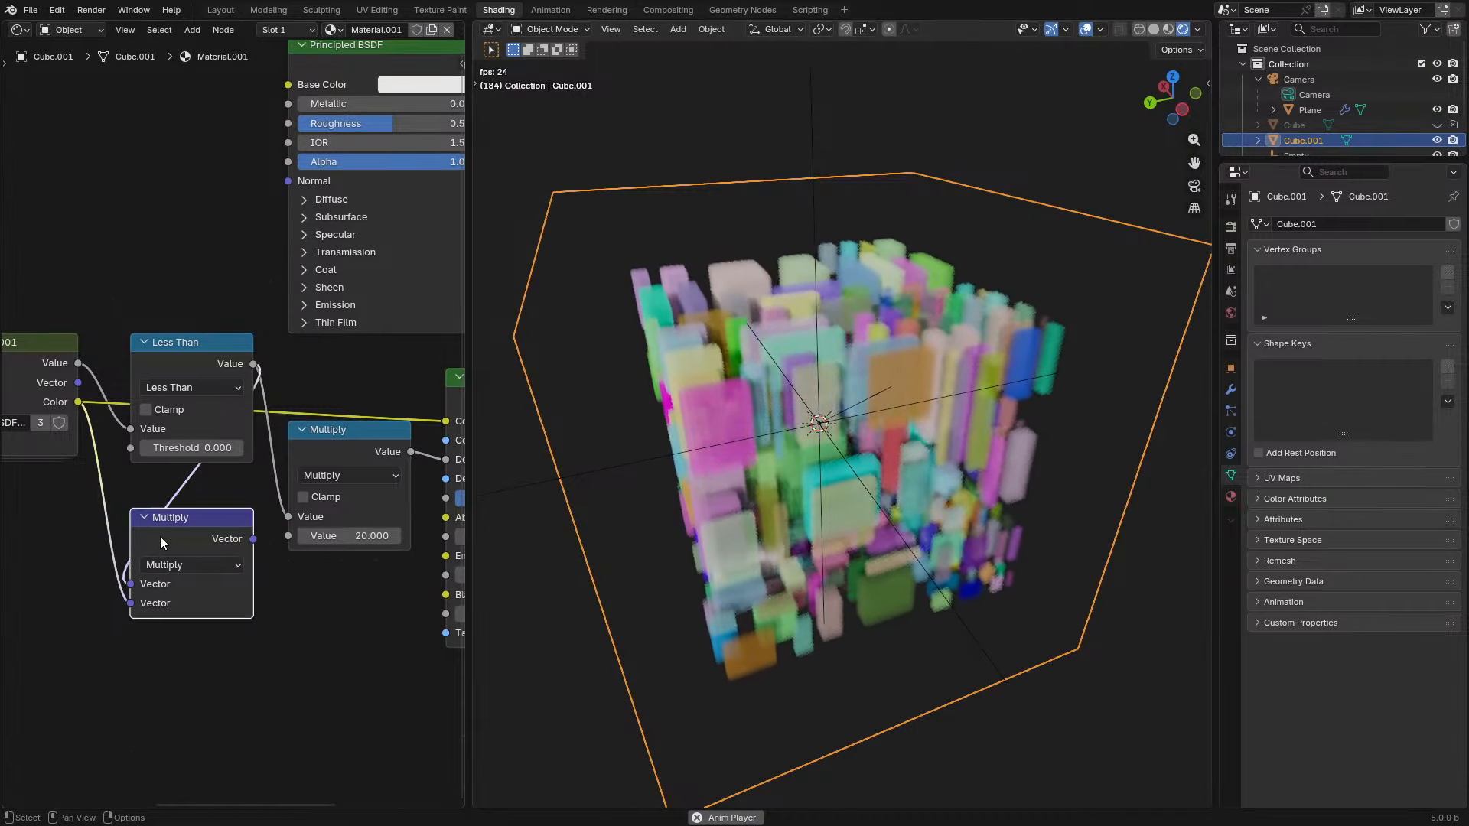
key(x)
- Enter the SDF.001 group and place a new Math Add node beneath the Divide node
middle_drag(100, 491, 292, 467)
click(220, 387)
key(Tab)
scroll(183, 422, down, 6)
middle_drag(95, 492, 163, 417)
scroll(246, 448, up, 2)
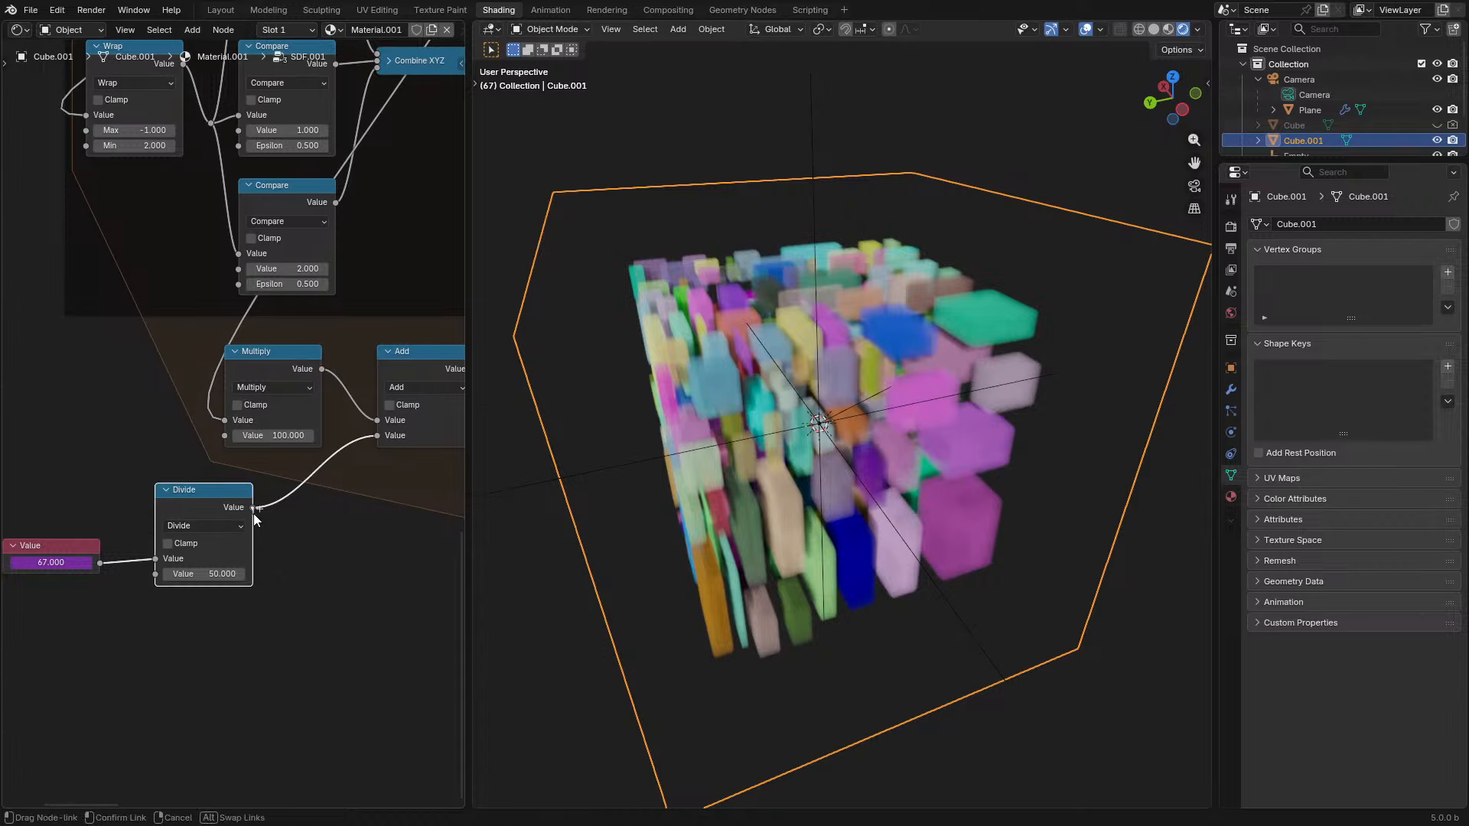
drag(255, 520, 309, 540)
text(add)
key(Return)
click(173, 601)
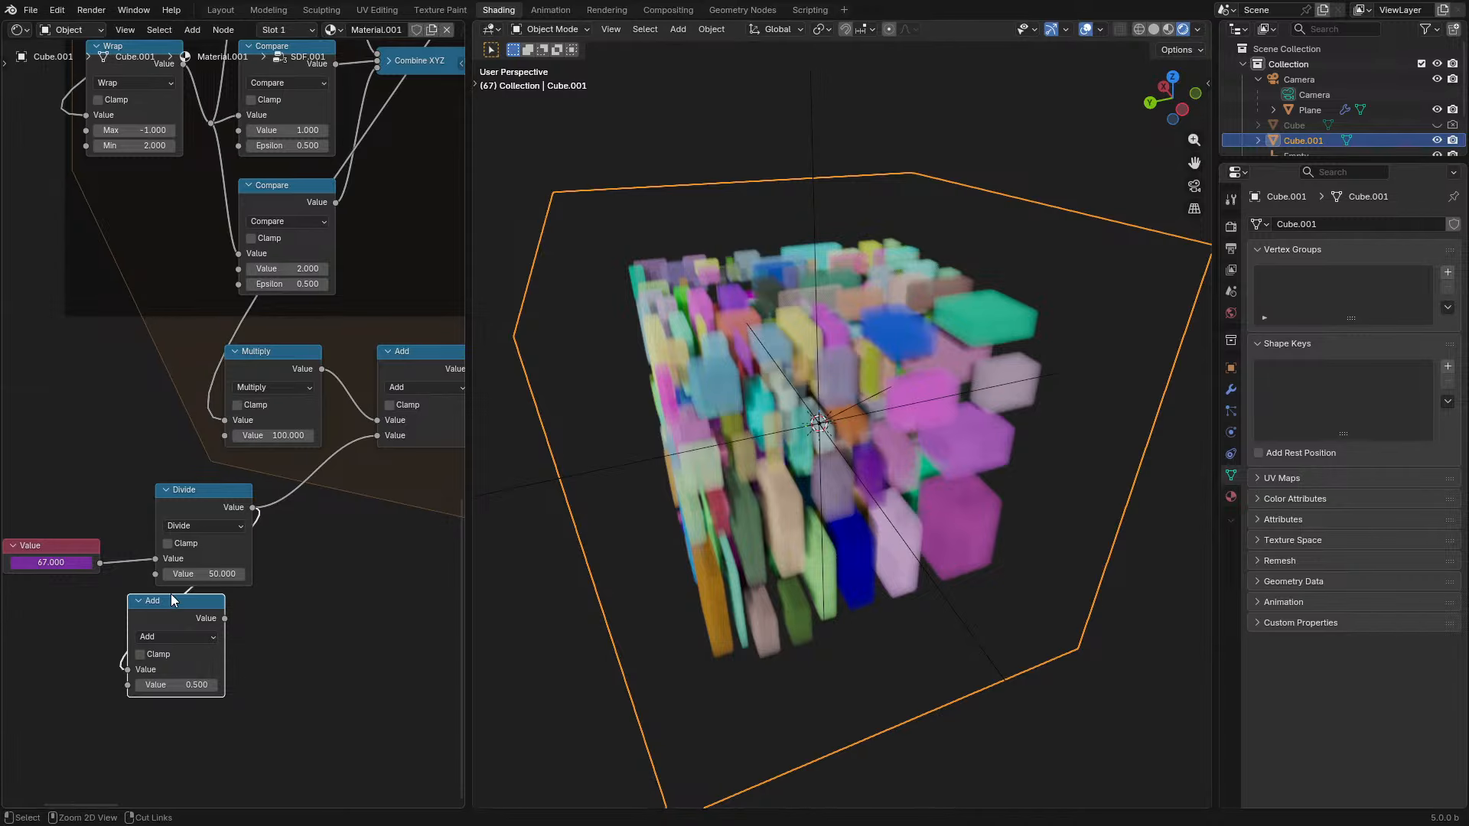
- Feed the frame Value into the new Add node, and duplicate the Group Input and White Noise Texture beside it
scroll(126, 589, down, 4)
middle_drag(174, 375, 260, 470)
scroll(344, 224, down, 1)
key(shift+d)
click(54, 648)
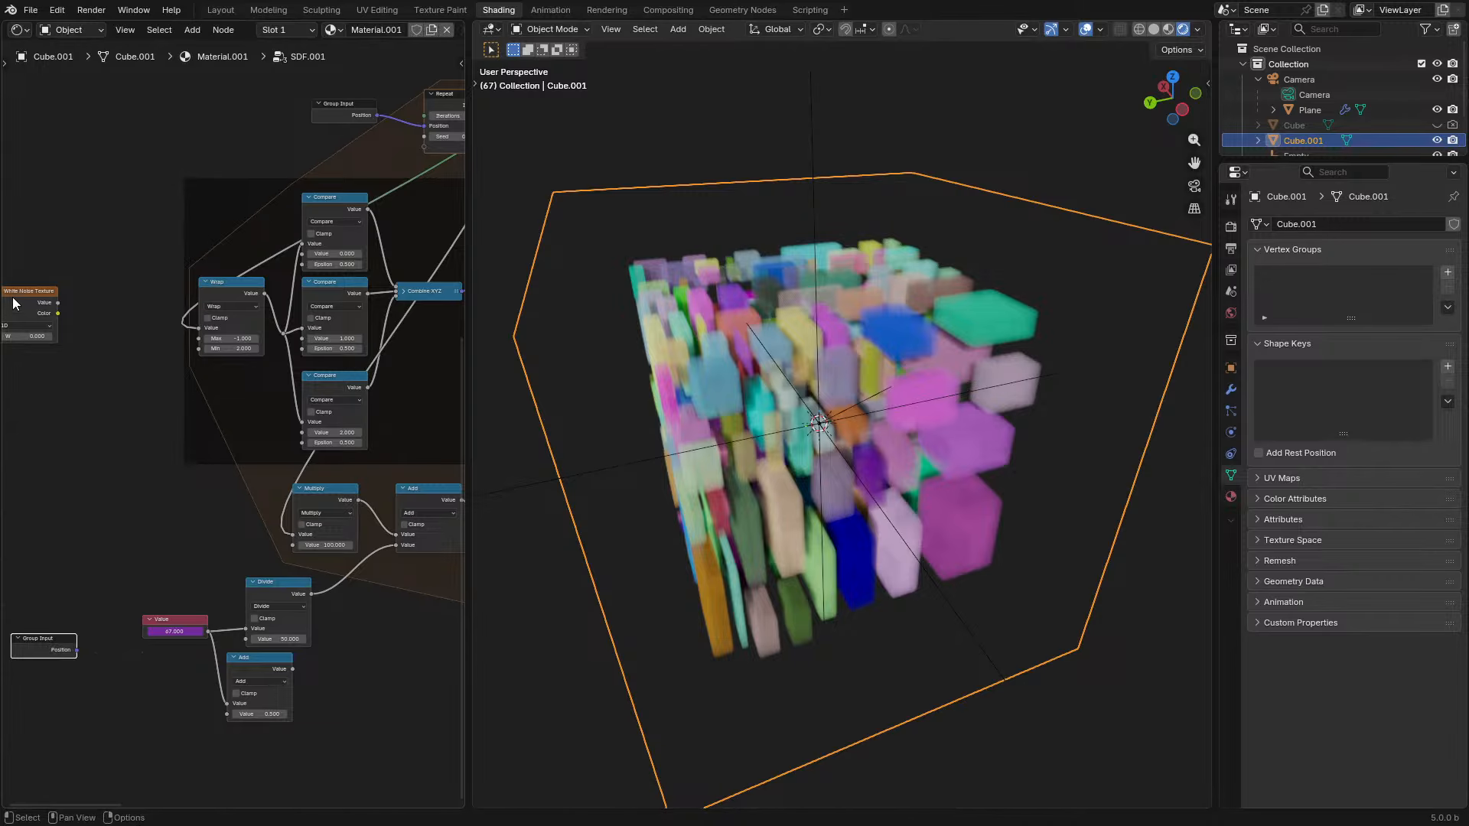
click(15, 299)
key(shift+d)
click(147, 712)
- Set the copied White Noise Texture to 3D and connect the copied Group Input's Position to its Vector
middle_drag(114, 464, 219, 308)
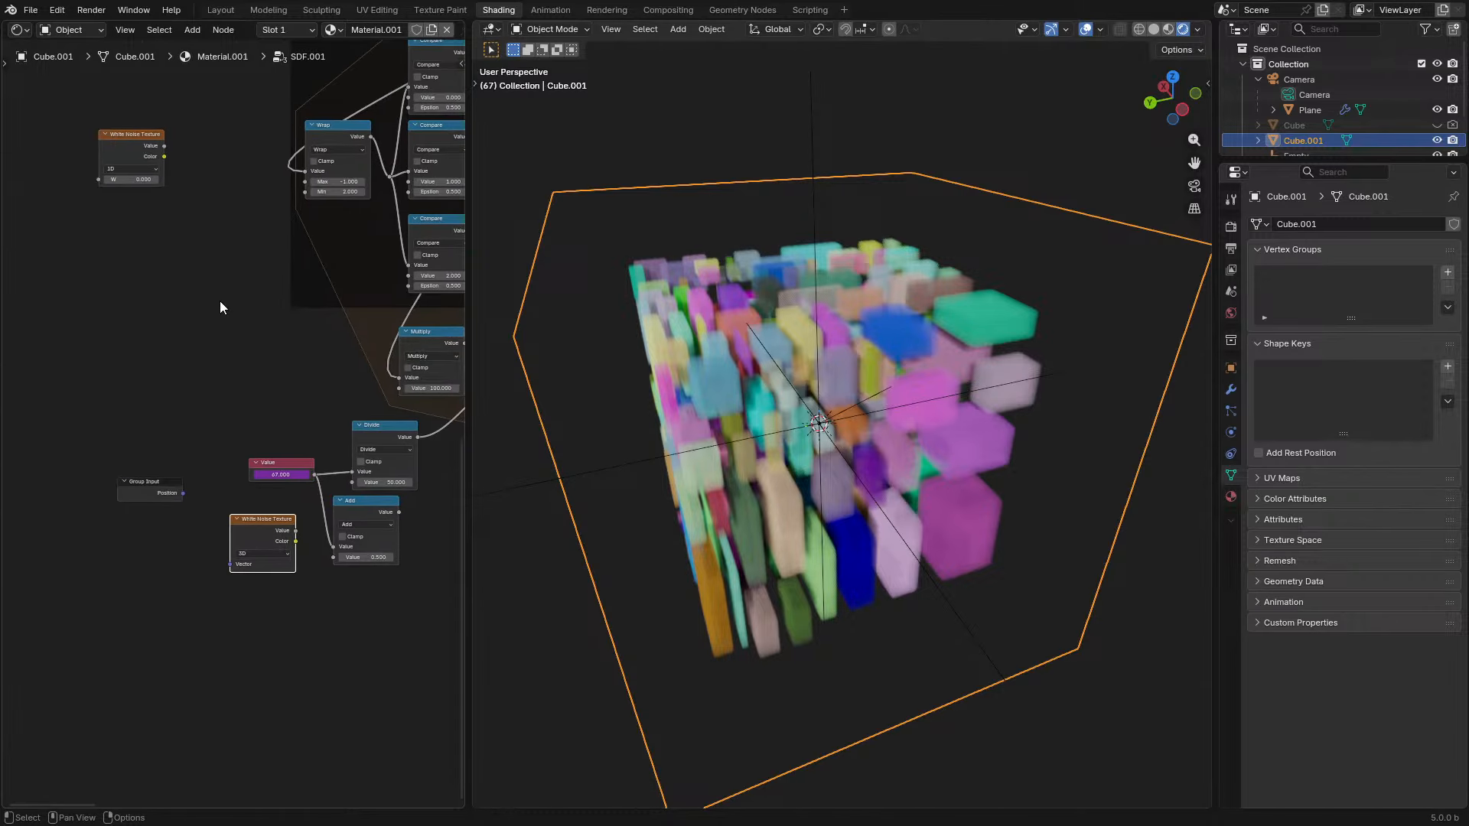
scroll(168, 550, up, 2)
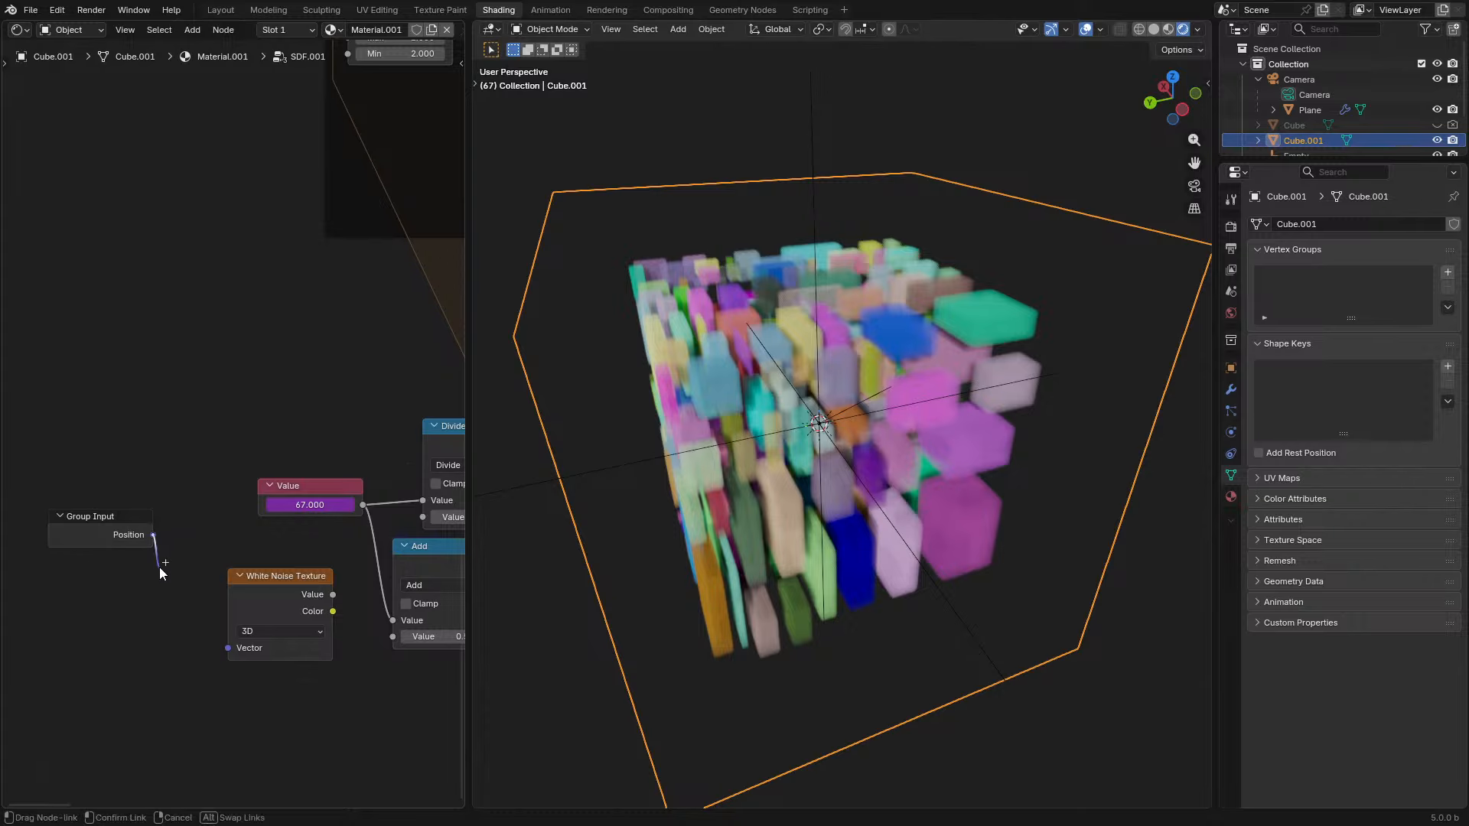
drag(259, 615, 139, 614)
middle_drag(242, 591, 123, 598)
scroll(124, 598, up, 3)
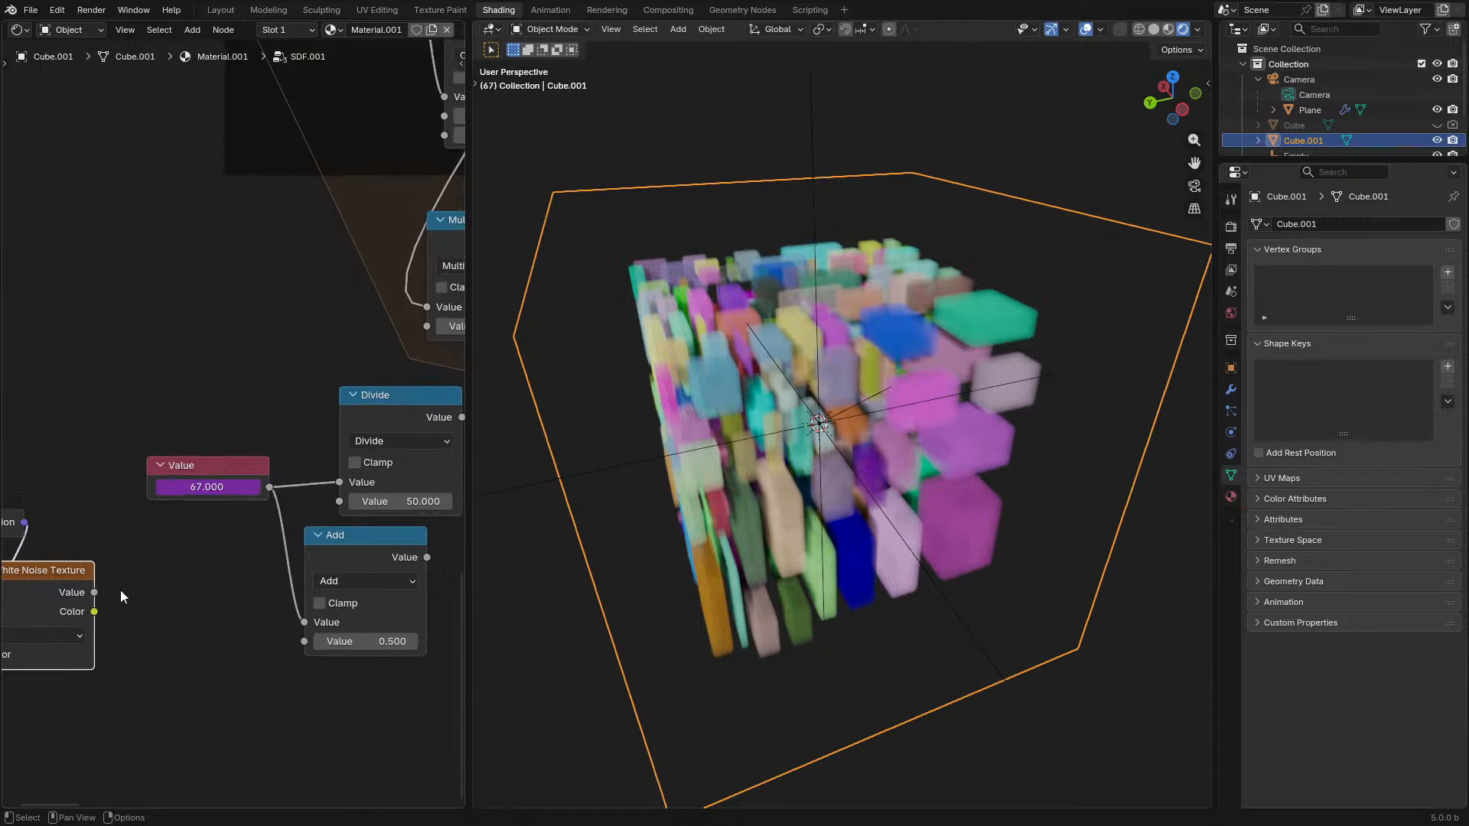
- Pass the noise Value through a new Multiply node into the Add's second input, and route the Add result into Divide
drag(83, 627, 151, 657)
text(m)
click(82, 610)
drag(83, 606, 158, 651)
text(mu)
click(237, 666)
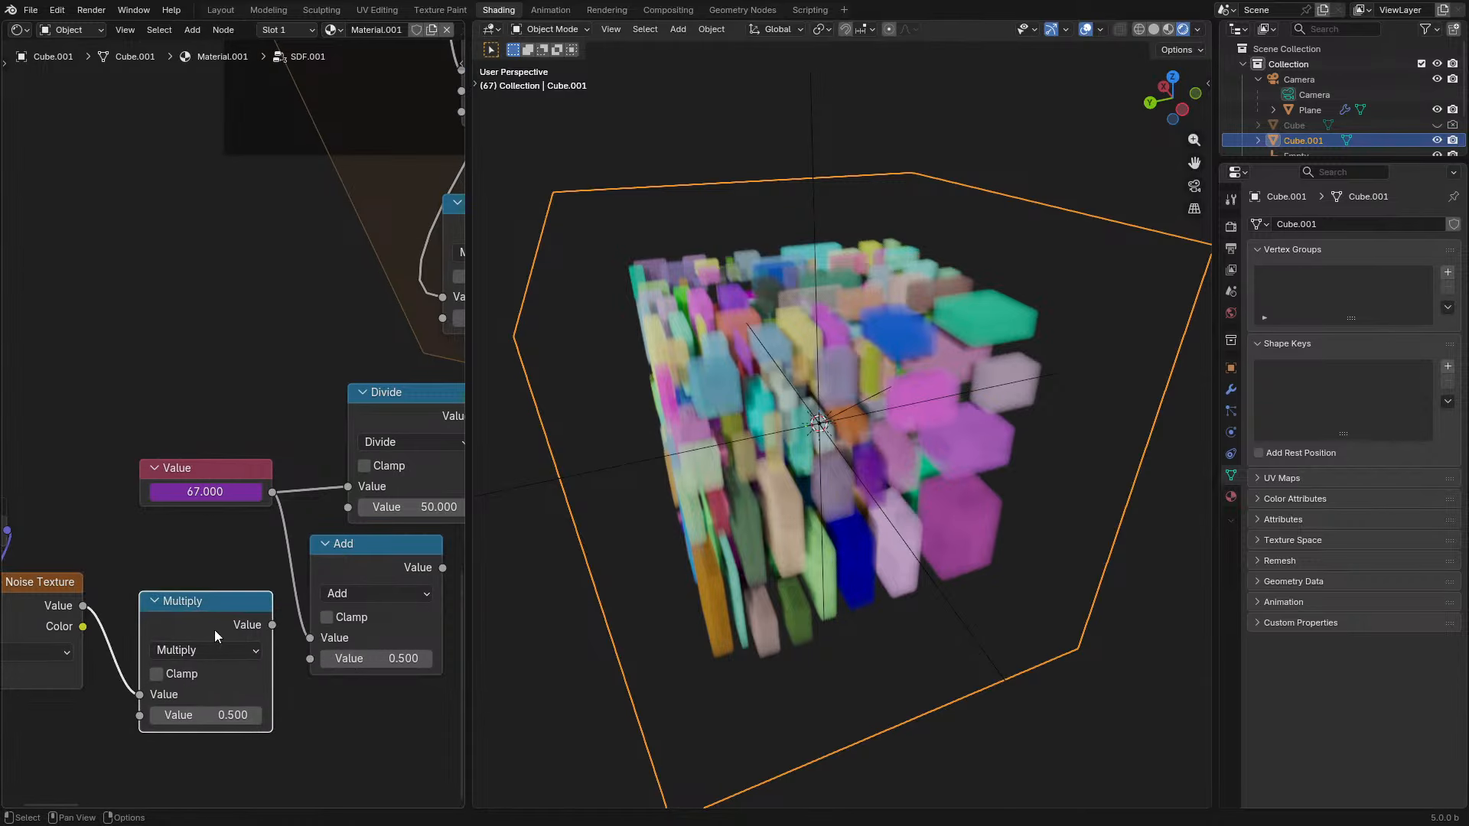
drag(444, 567, 349, 487)
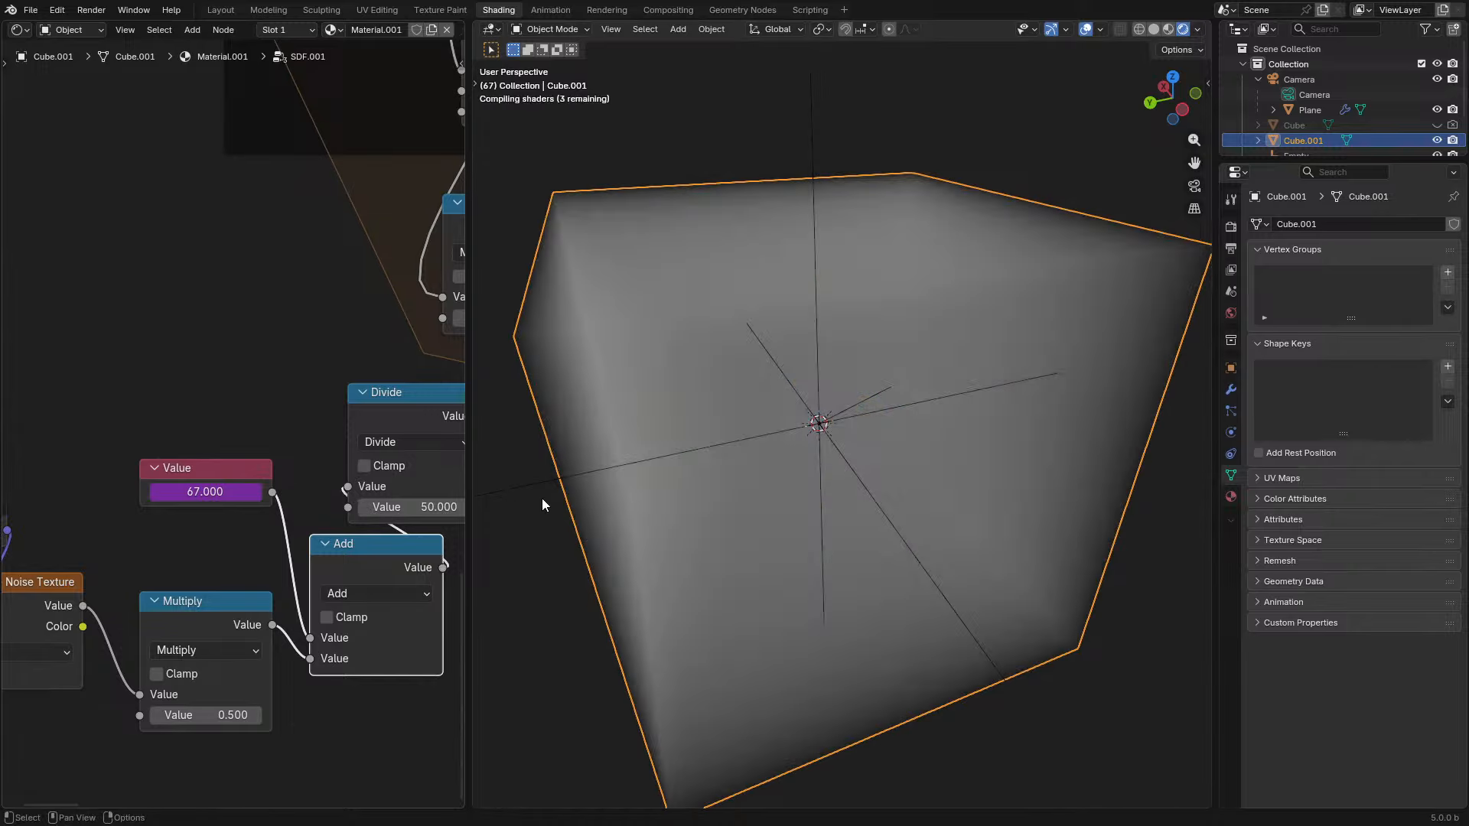
click(191, 730)
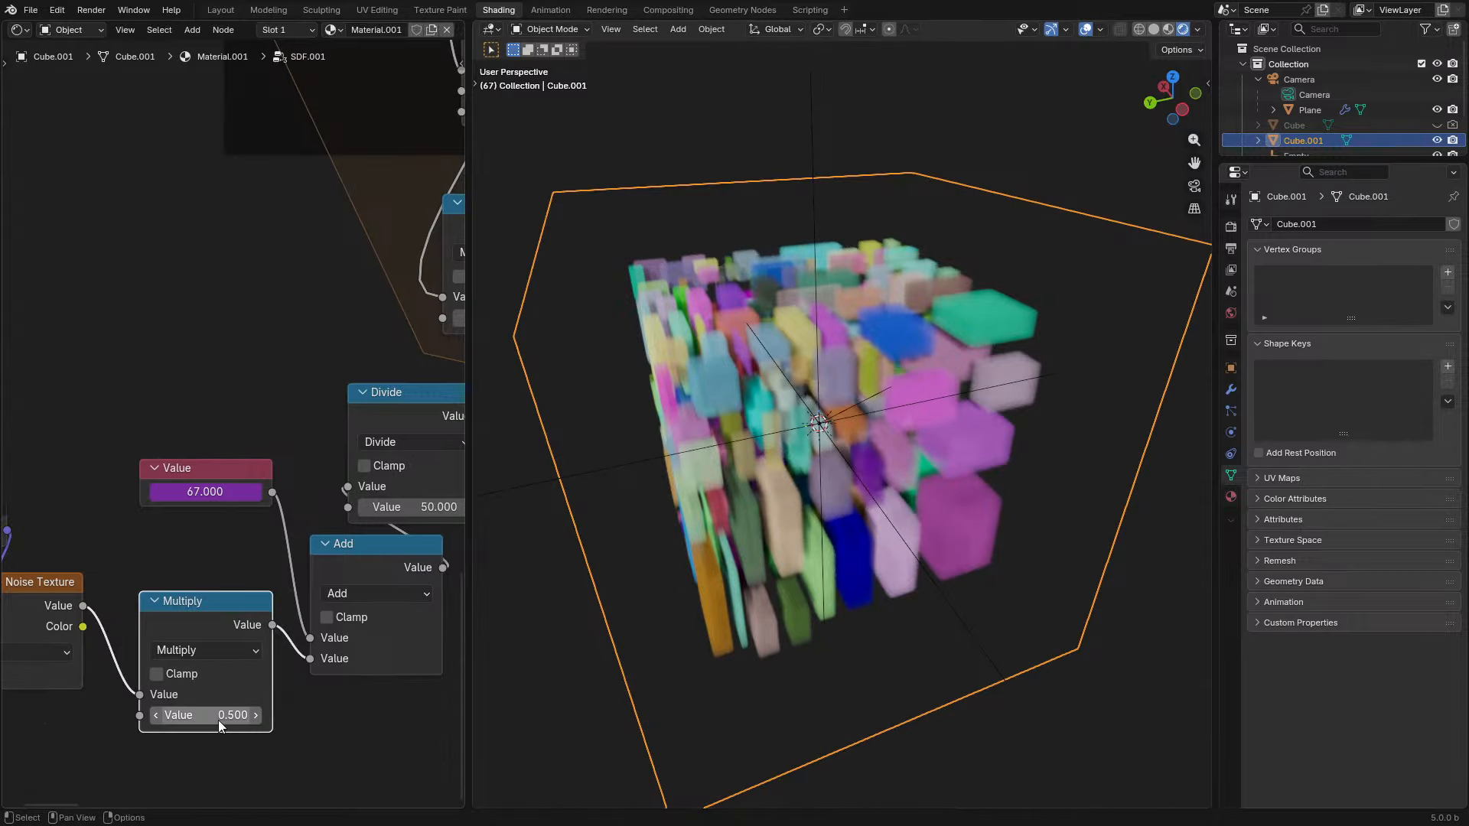
- Set the noise Multiply's value to 8.4 and play the animation while viewing the cube from another angle
drag(222, 716, 321, 715)
key(space)
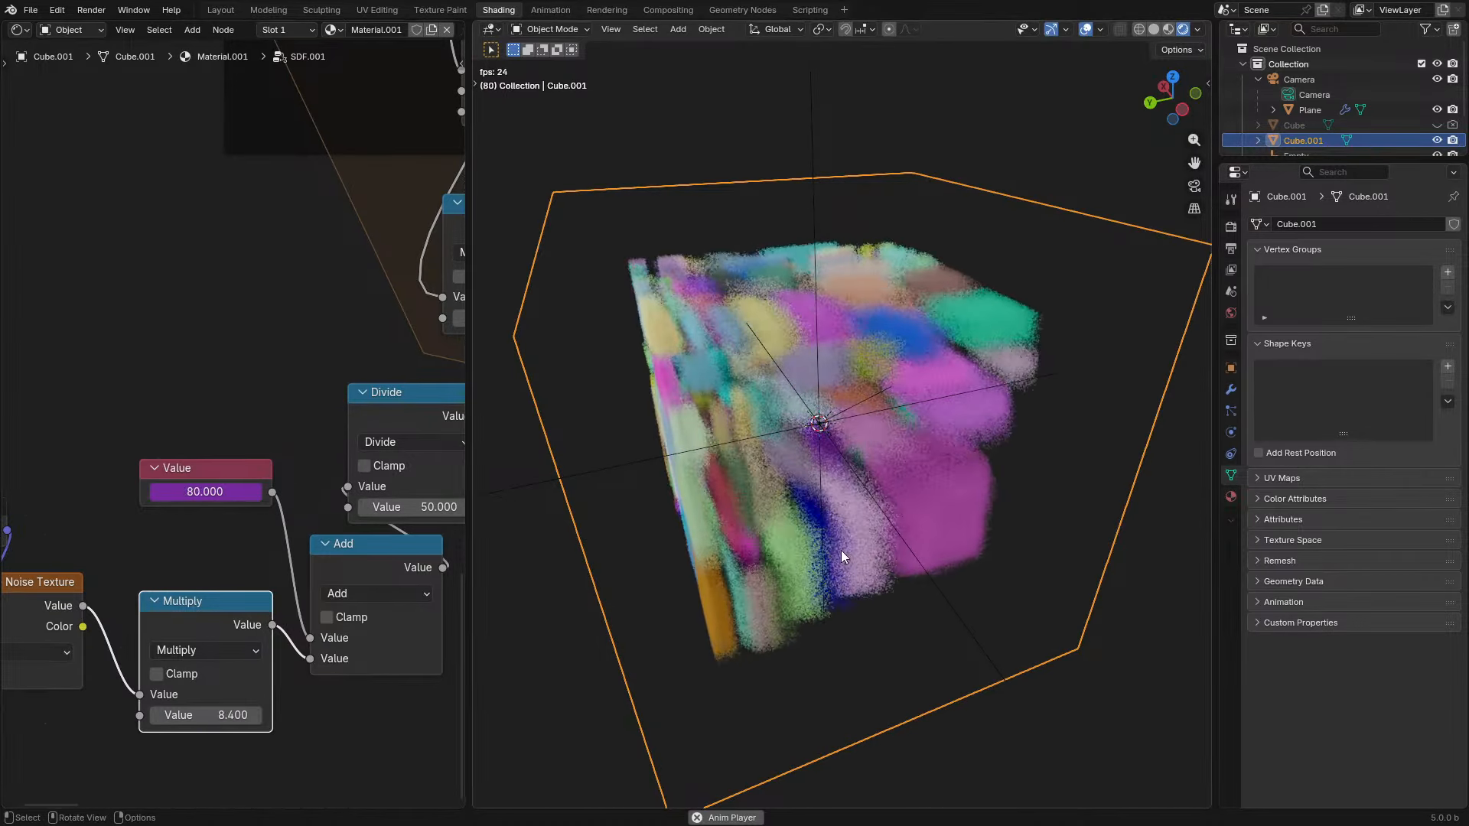
middle_drag(845, 550, 808, 511)
key(space)
- Set the Repeat zone's Multiply value to 333.333 and play the animation, viewing the cube from several angles
middle_drag(413, 508, 51, 658)
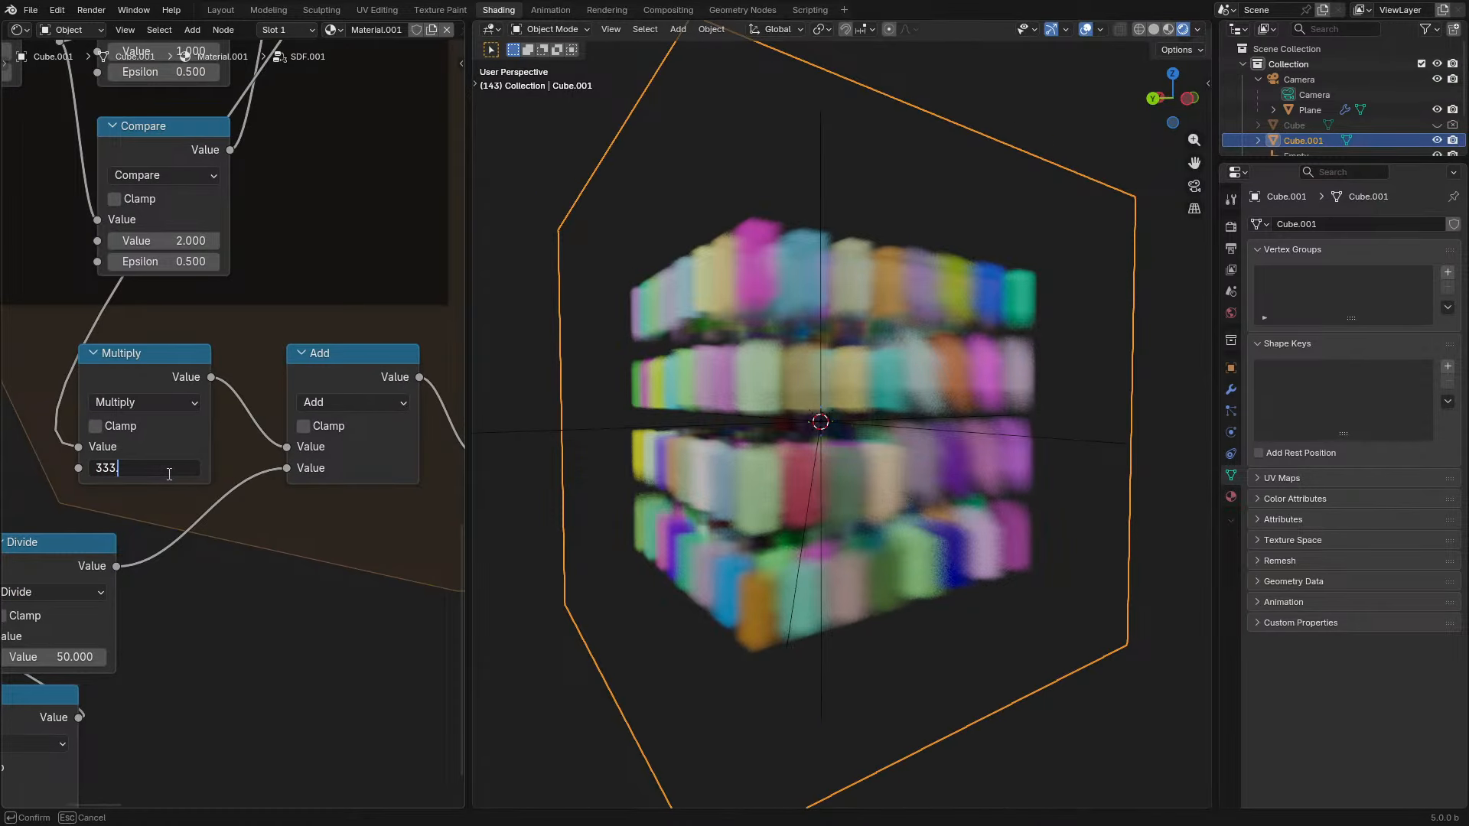
click(169, 474)
text(333.333)
key(Return)
key(space)
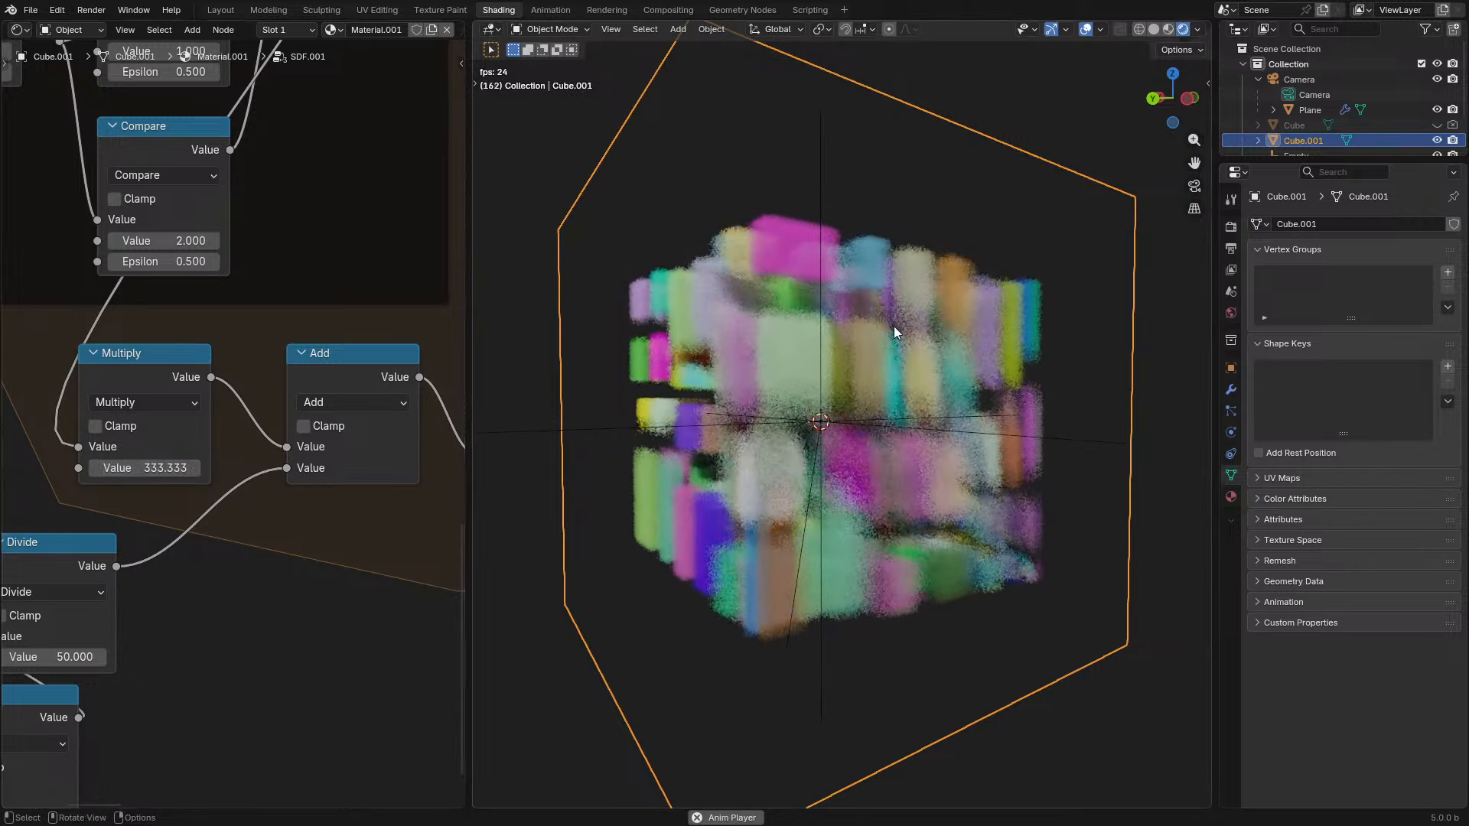
middle_drag(879, 326, 851, 415)
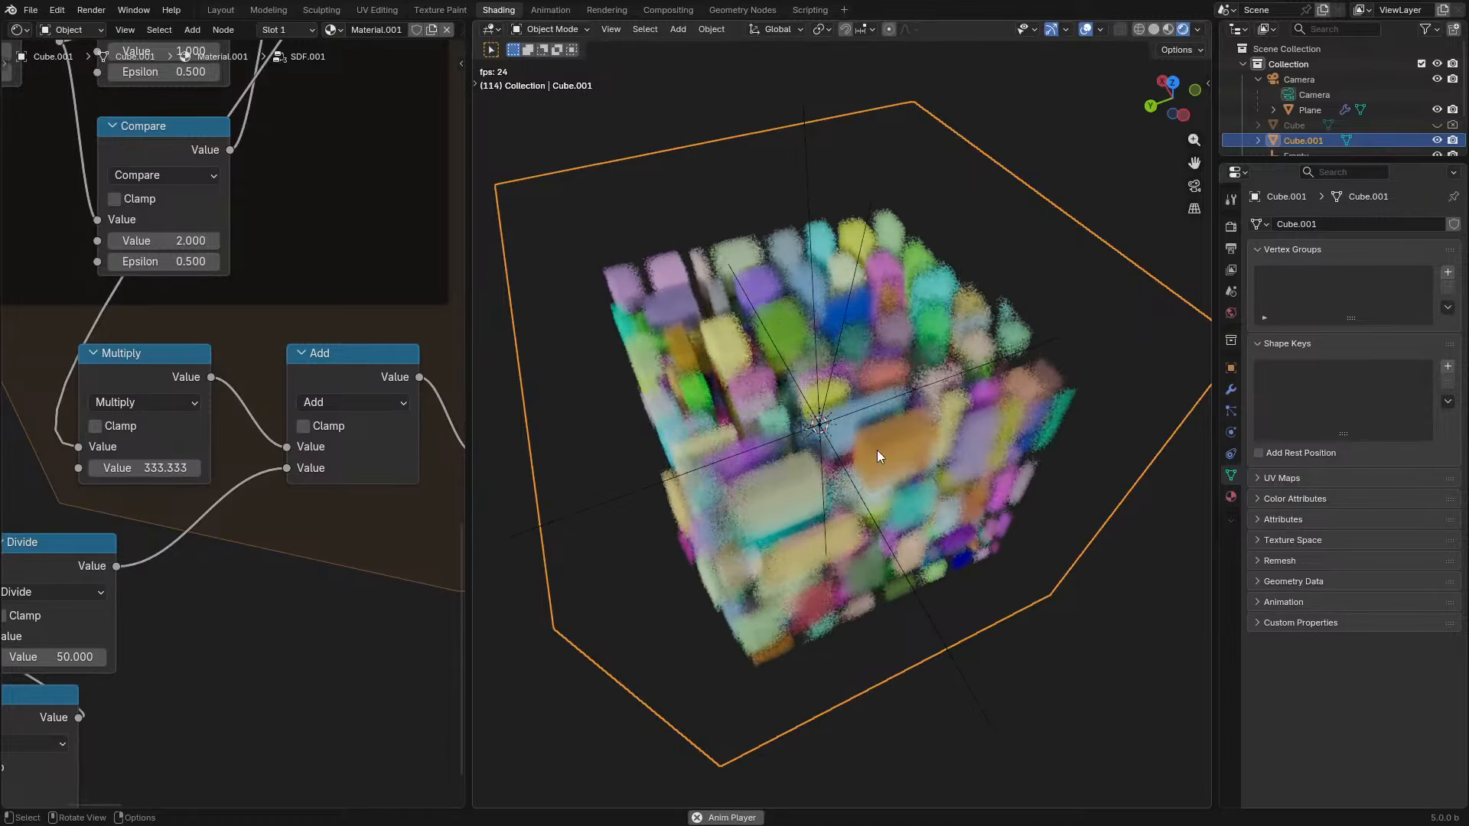
middle_drag(897, 485, 687, 497)
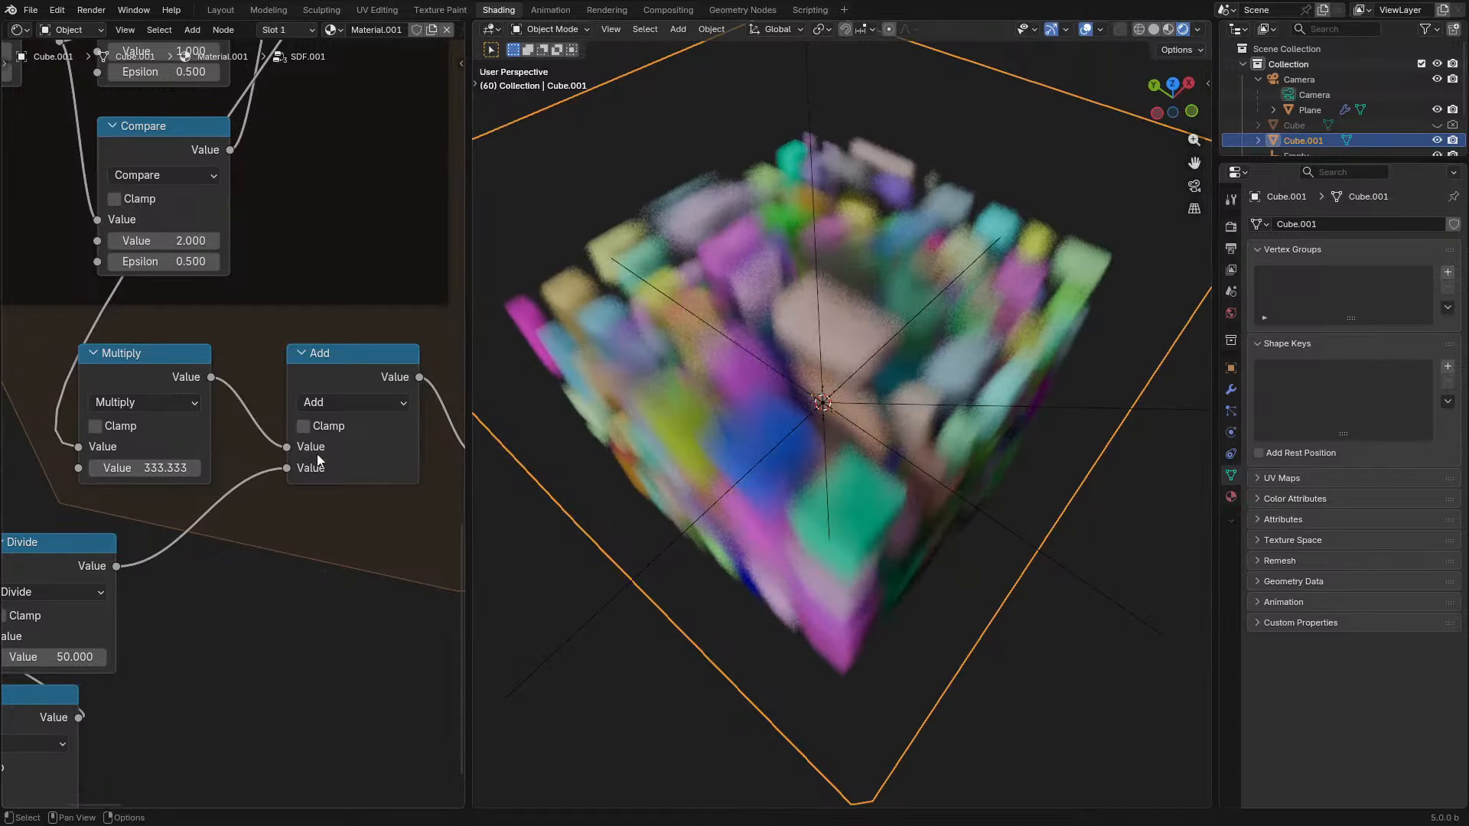
- Return the node area to the Shader Editor at Material.001's top level and show the density Multiply node
click(16, 29)
click(69, 147)
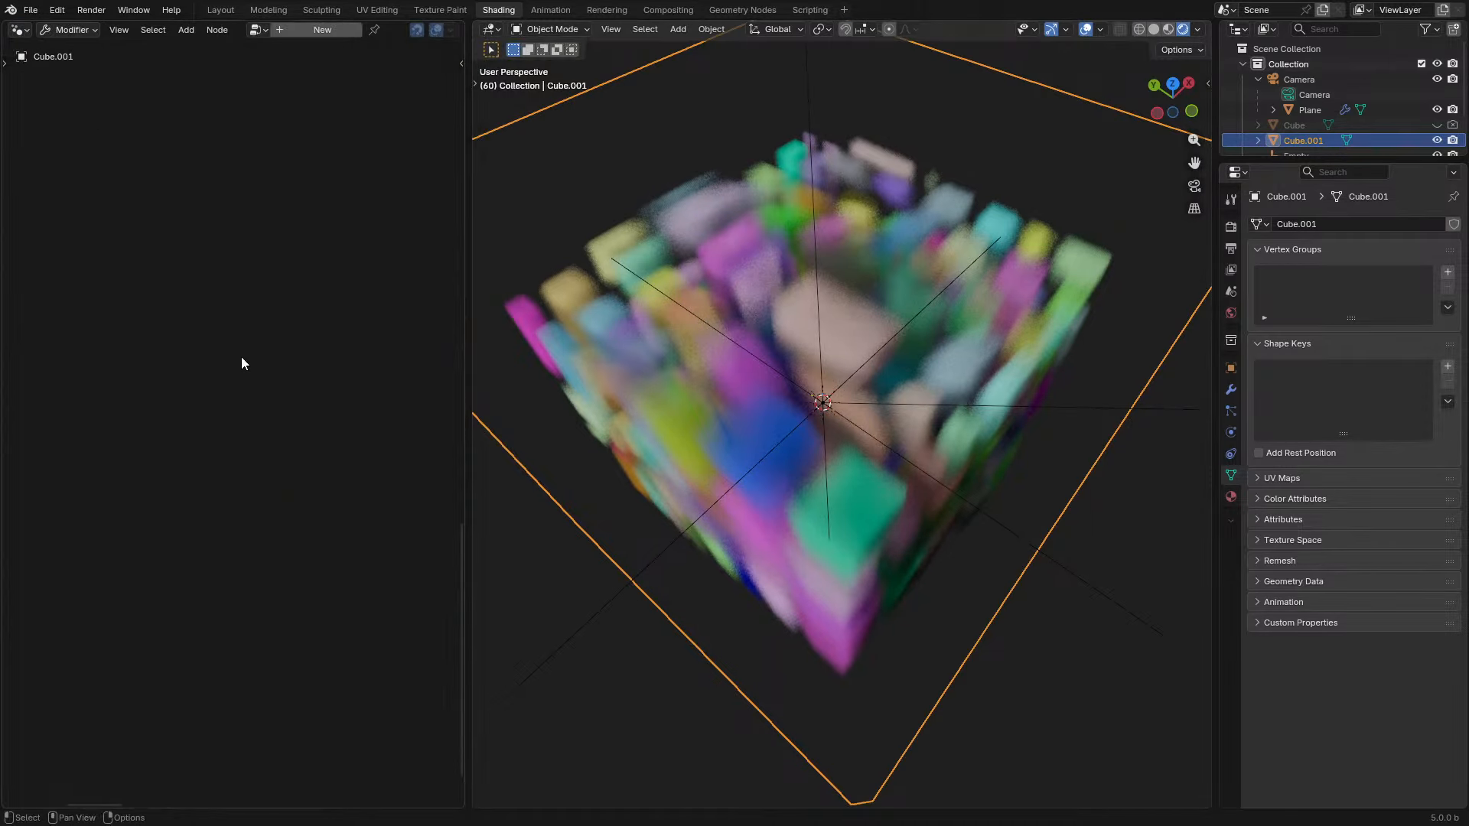
click(21, 33)
click(68, 163)
scroll(315, 402, down, 2)
middle_drag(315, 403, 91, 420)
scroll(187, 532, up, 5)
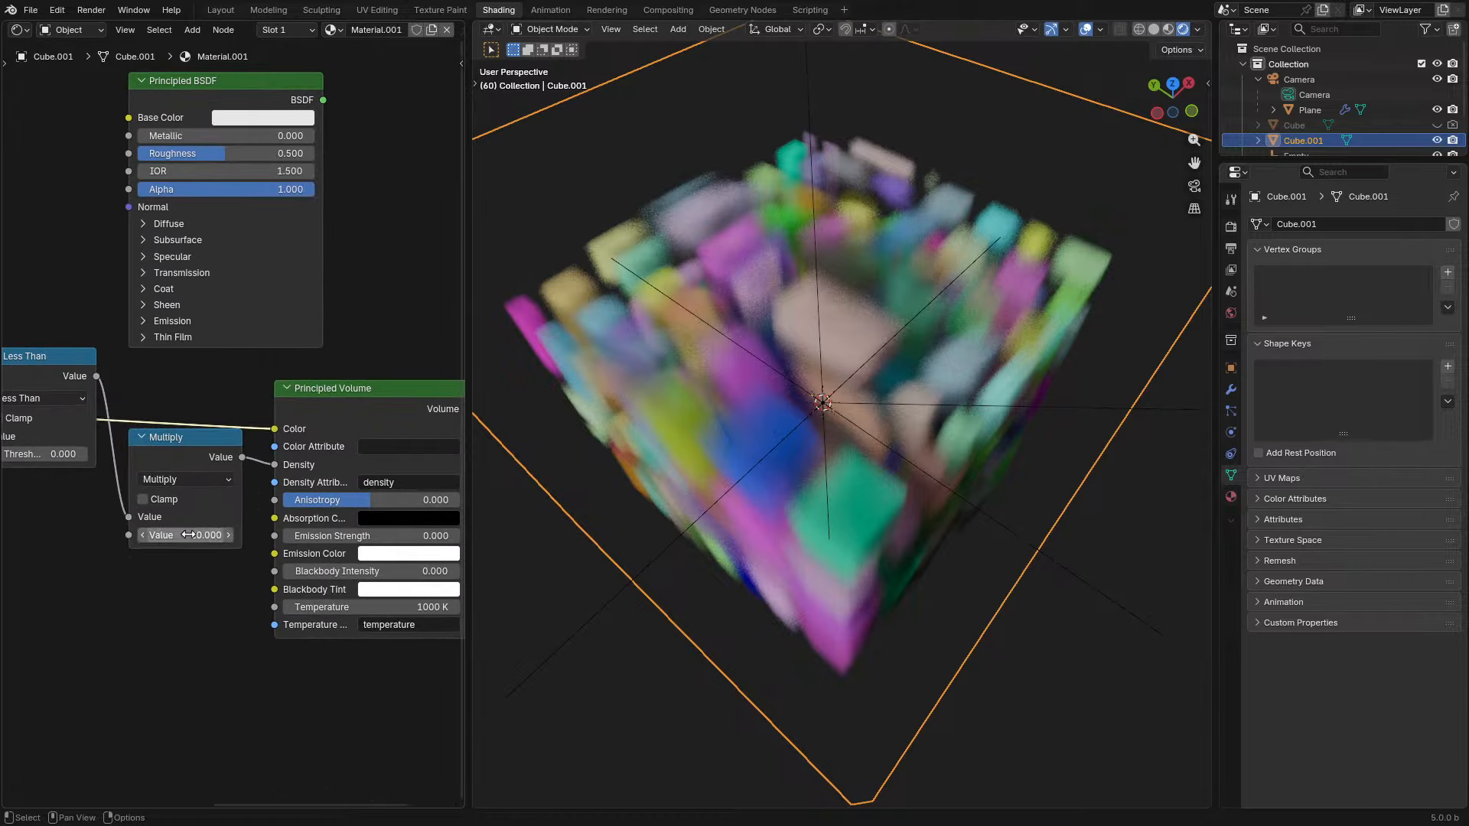
- Set the density Multiply's value to 100 and view the cube from a lower angle
text(0)
key(Return)
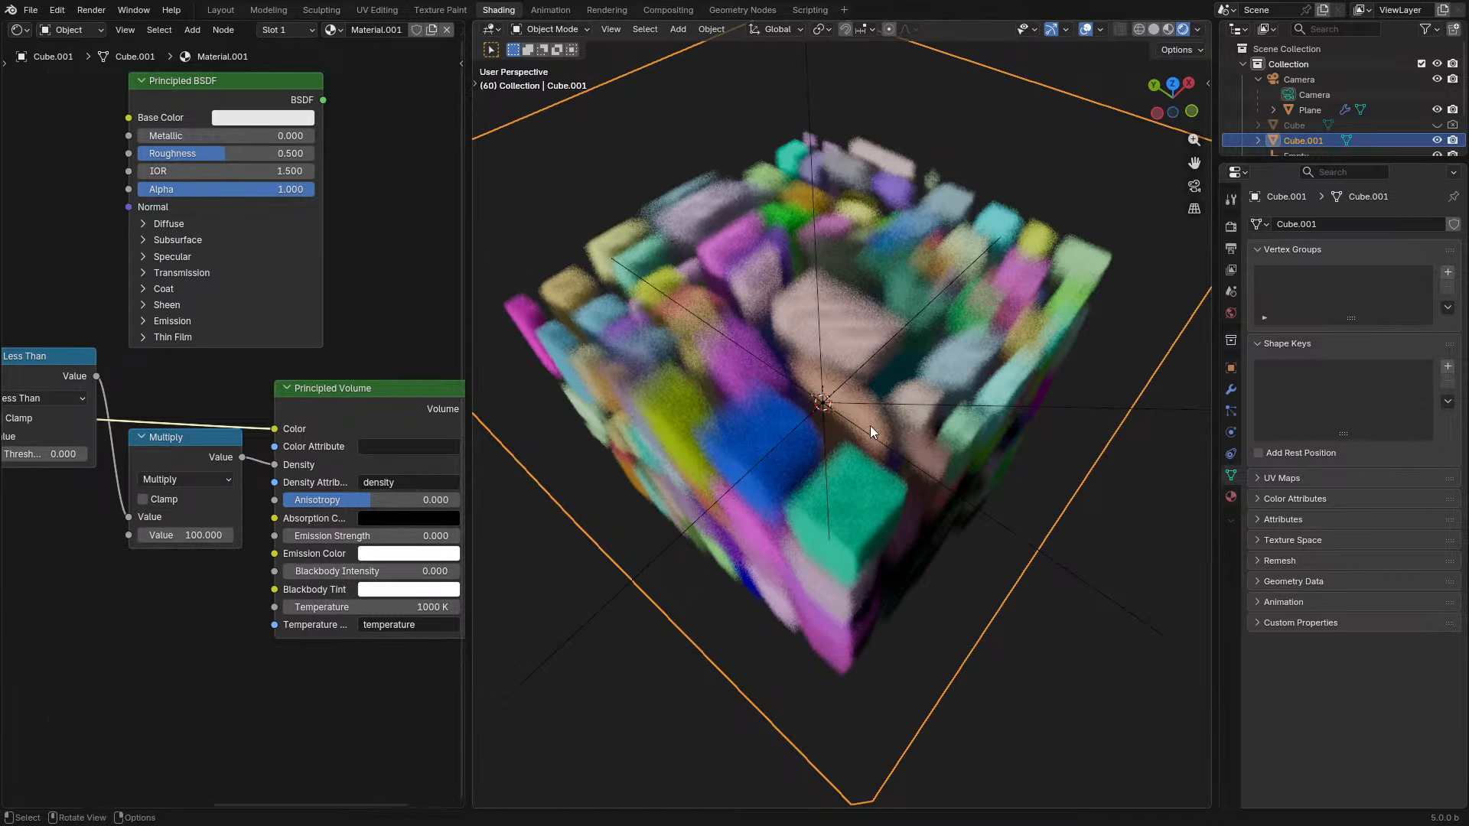
middle_drag(870, 425, 949, 359)
- Brighten the World background colour to white and view the cube against it from several angles
click(1230, 314)
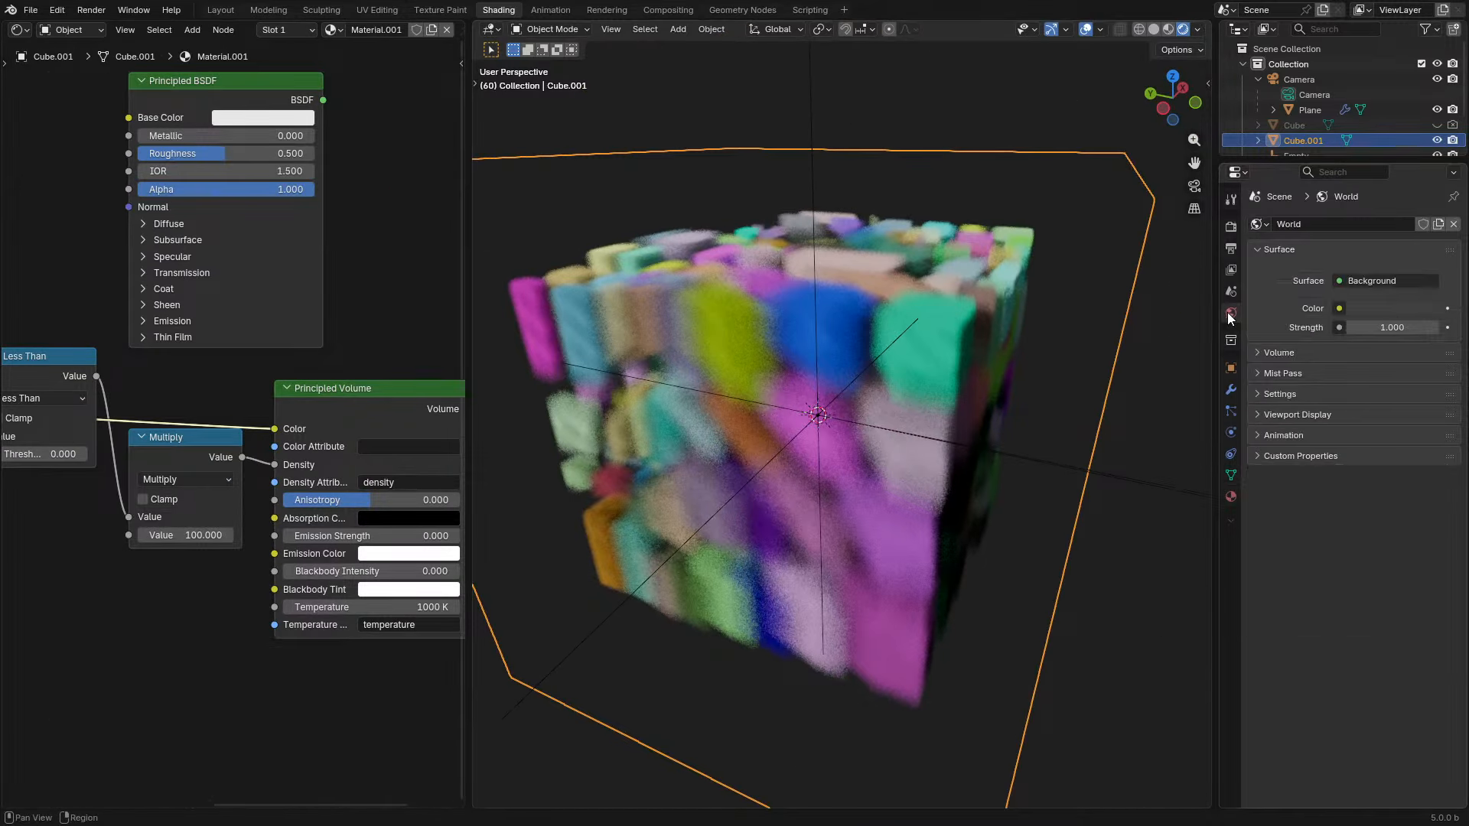
click(1383, 307)
scroll(1362, 133, up, 12)
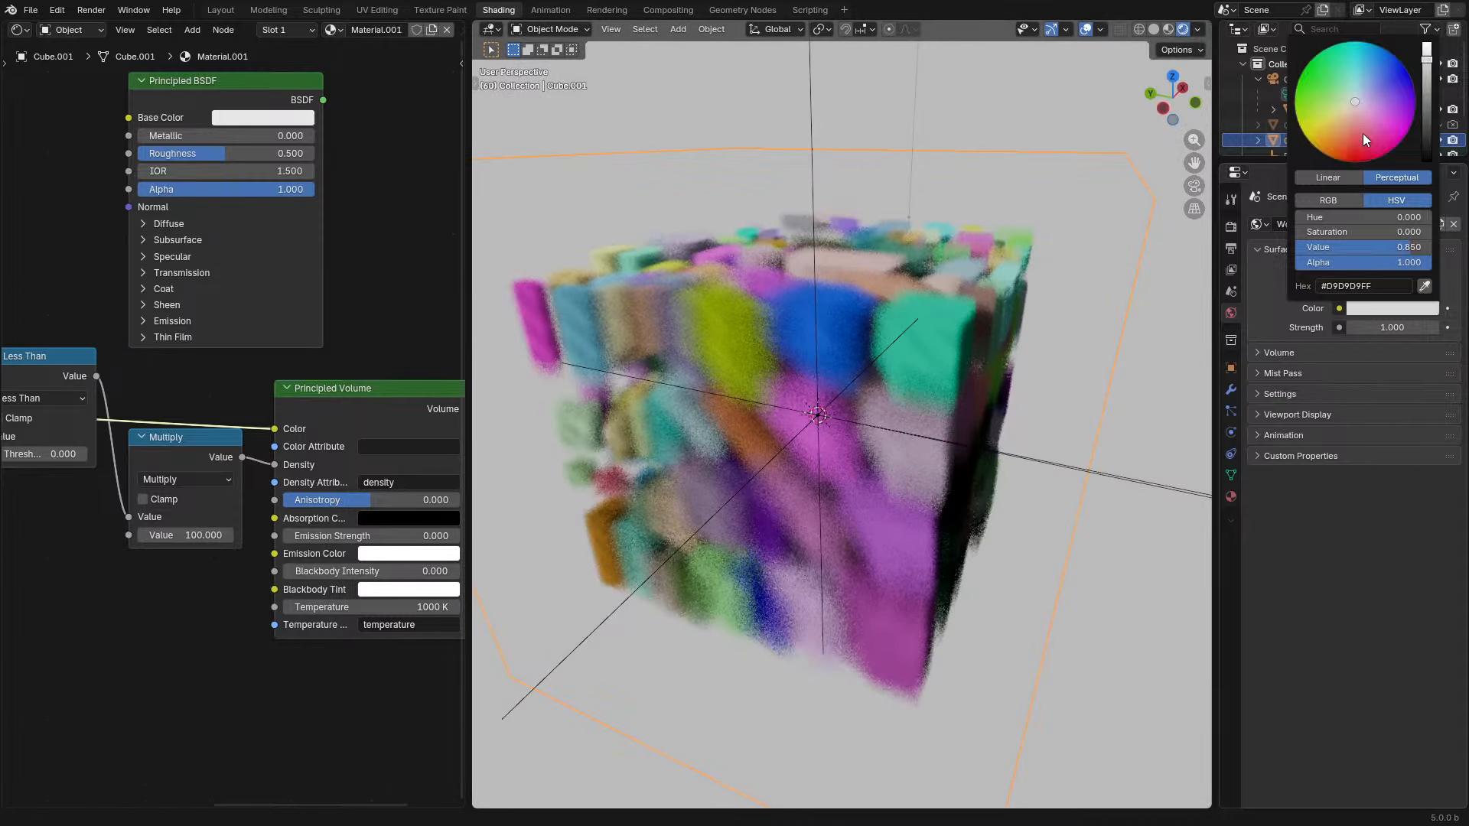
middle_drag(976, 501, 1463, 278)
click(1427, 309)
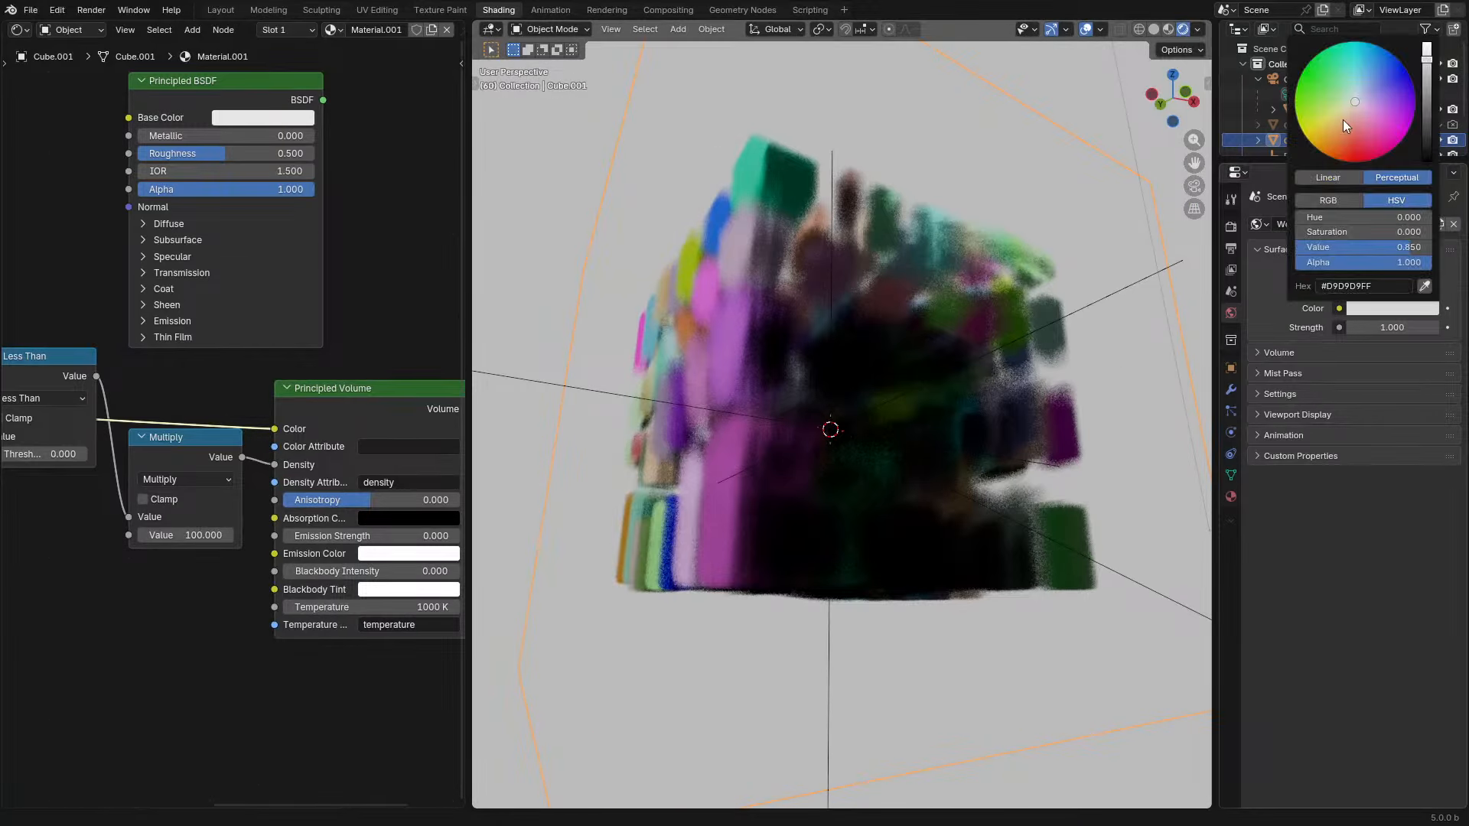
scroll(1343, 99, up, 3)
middle_drag(961, 441, 750, 400)
- Try other values for the density Multiply, up to 123.6
click(207, 536)
text(1)
key(Return)
drag(207, 536, 336, 536)
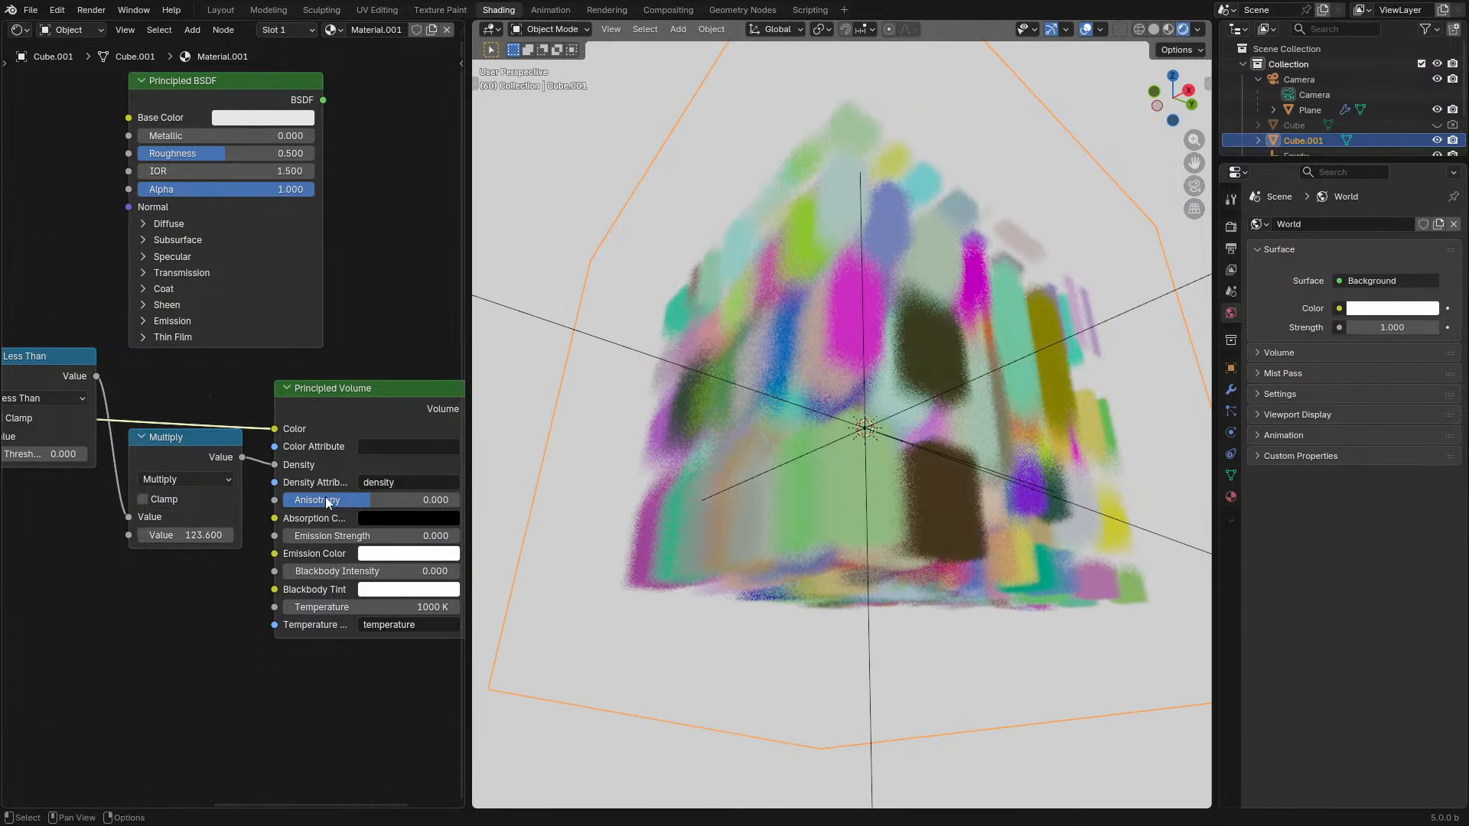
- Set the density Multiply's value to 100 and play the animation while orbiting around the cube
middle_drag(710, 483, 840, 563)
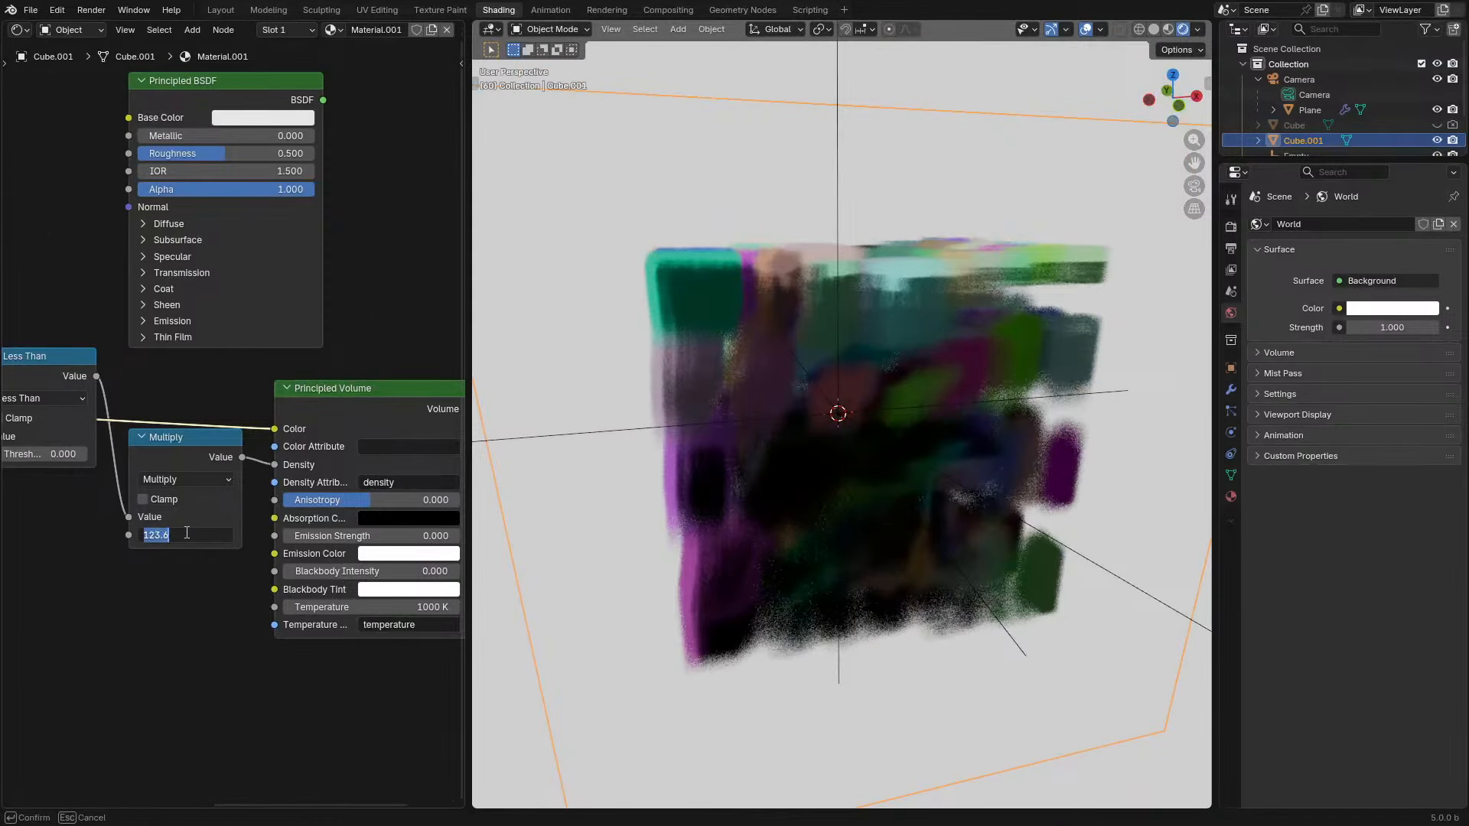
key(space)
middle_drag(967, 424, 870, 481)
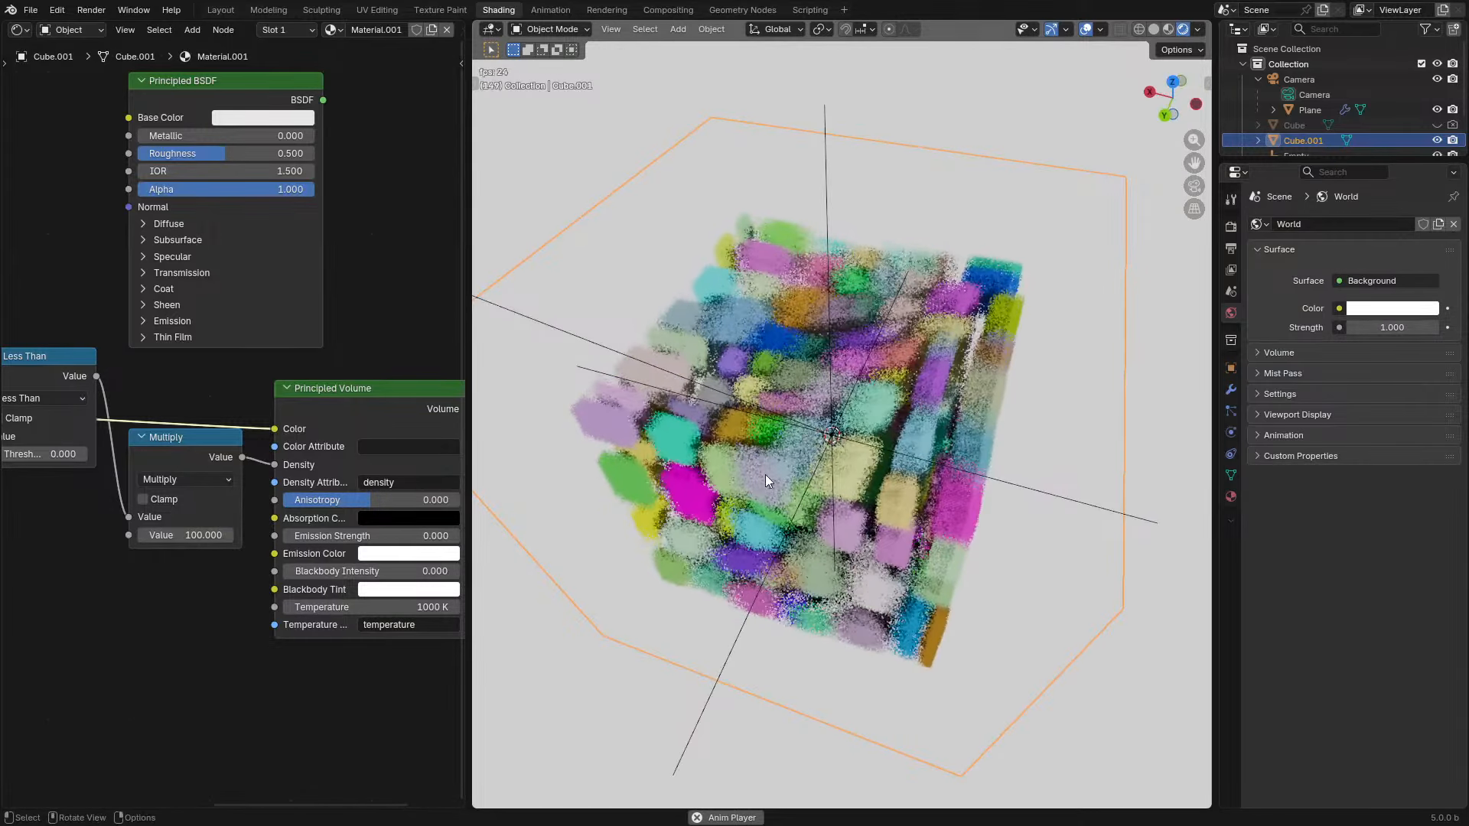
key(space)
- Feed SDF.001's Color output into a new Separate Color node set to HSV and place it below the chain
scroll(78, 406, down, 4)
middle_drag(76, 406, 262, 388)
scroll(235, 391, up, 1)
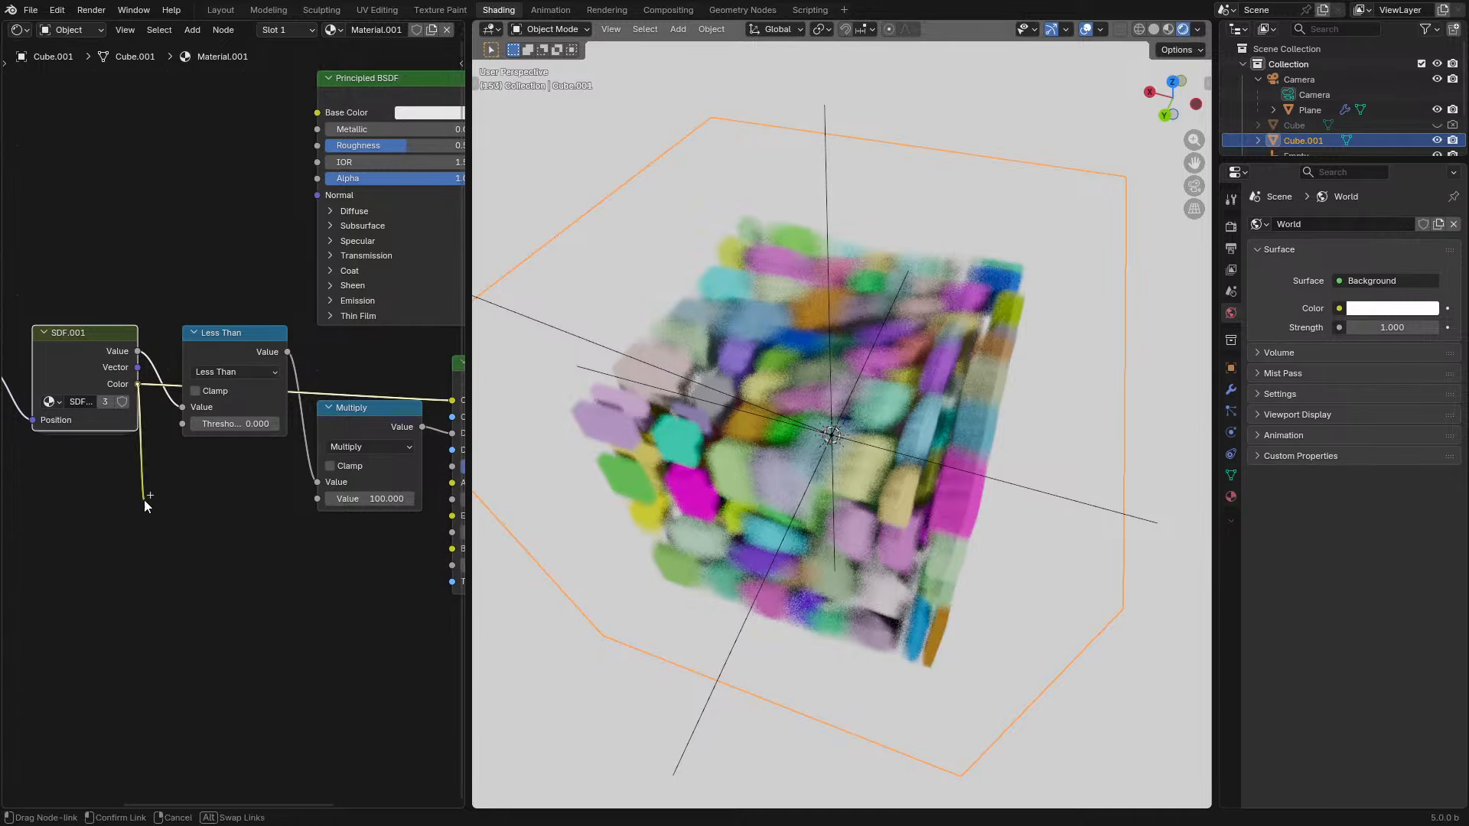
drag(144, 501, 174, 626)
key(Escape)
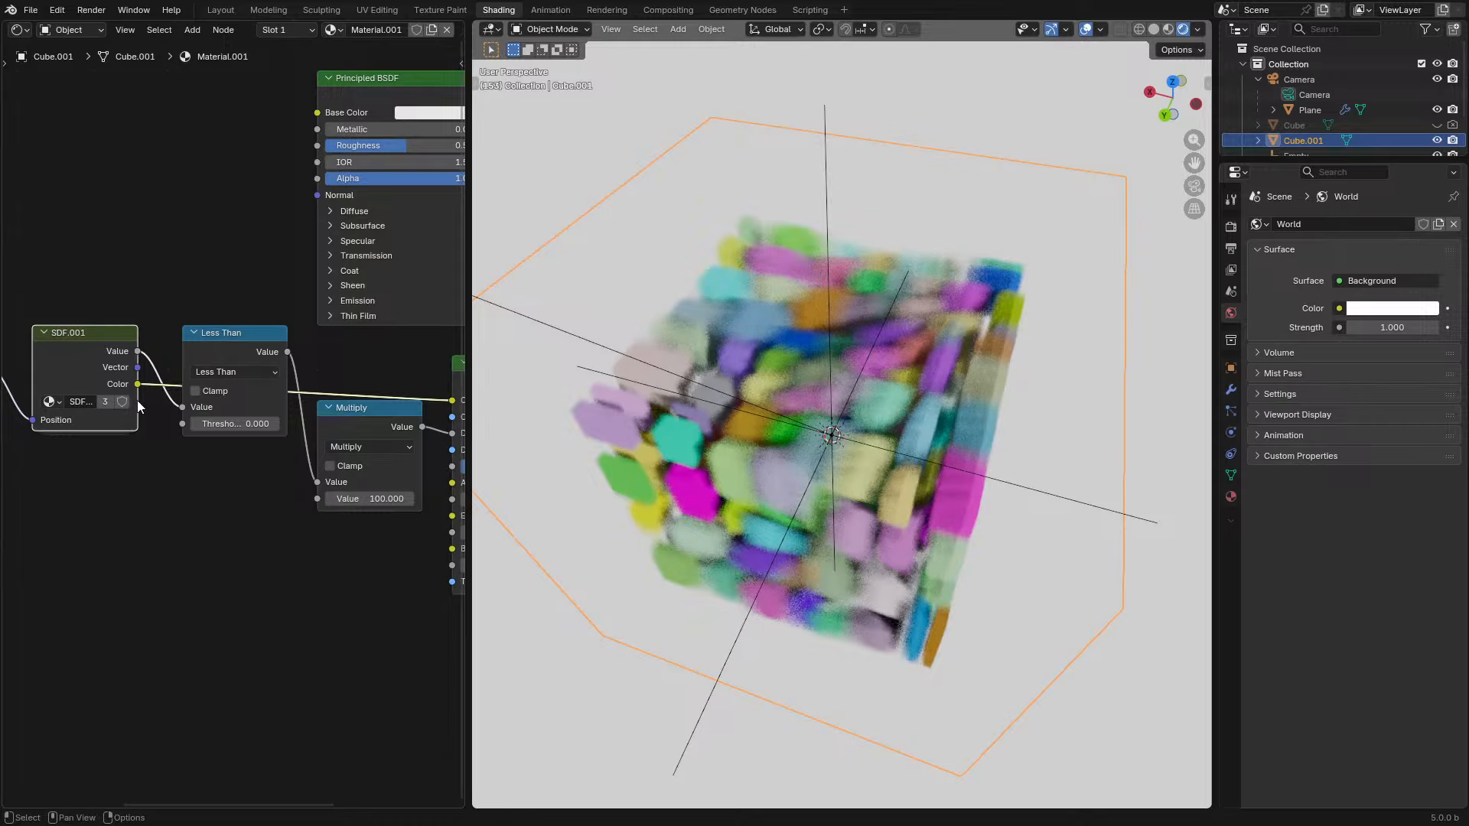
drag(137, 384, 174, 616)
text(sepa)
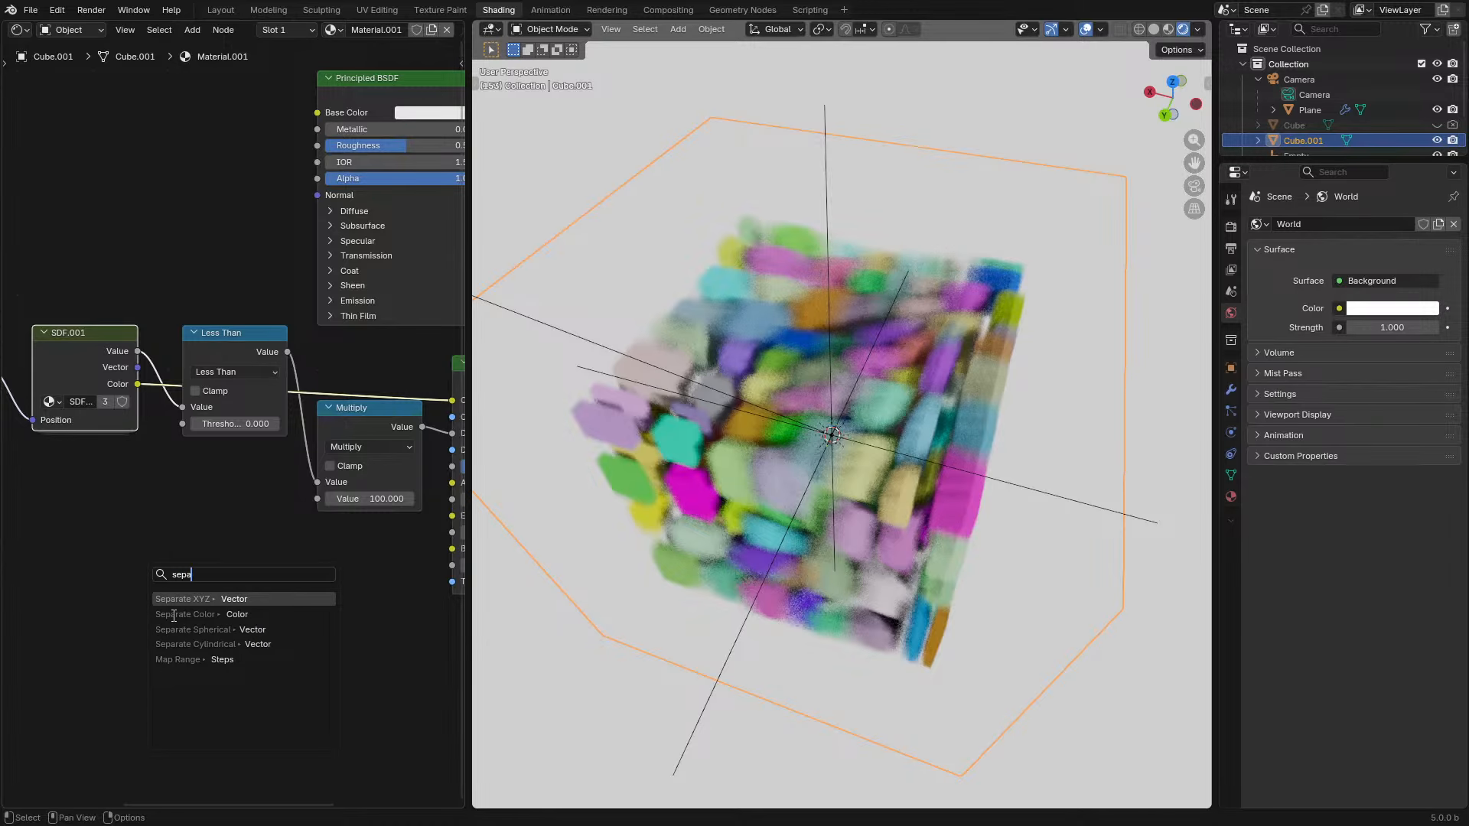
click(174, 615)
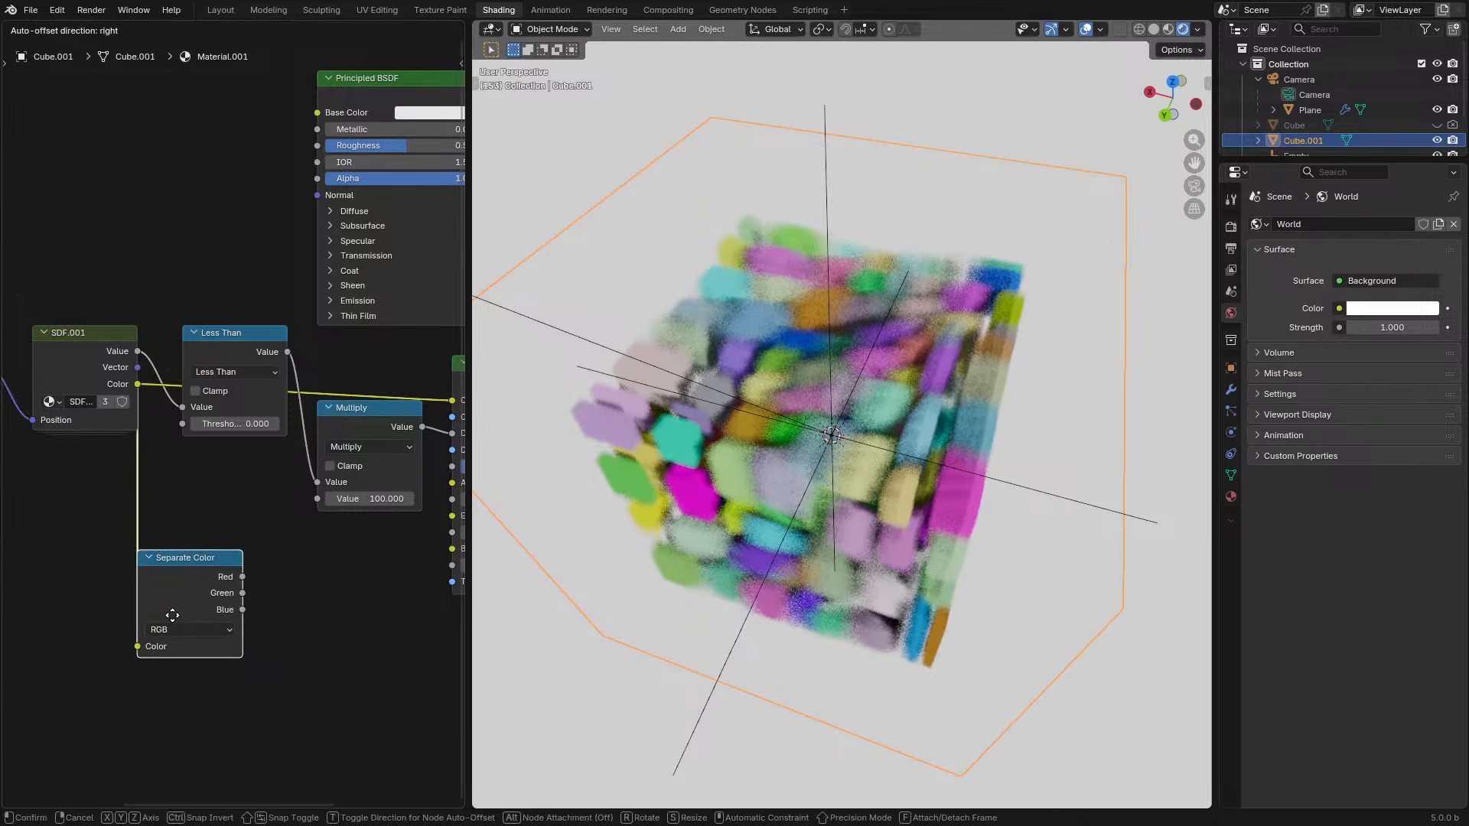
click(177, 632)
click(177, 683)
mouse_move(176, 600)
mouse_down()
mouse_move(86, 616)
mouse_move(196, 600)
mouse_up()
text(mapr)
key(Return)
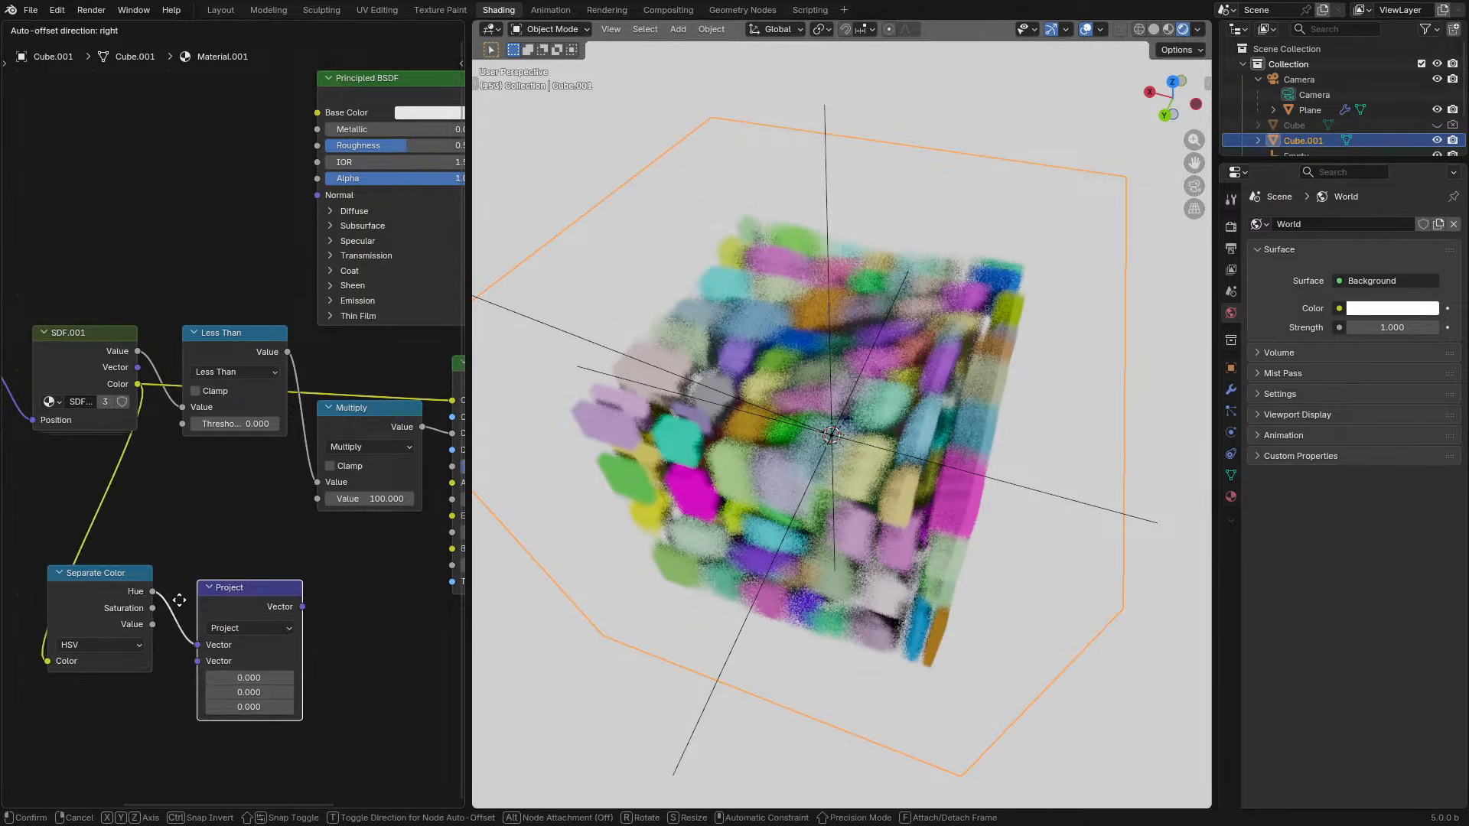
key(Escape)
- Pass Hue through a new Map Range into a new HSV Combine Color node, linking Saturation and Value directly
drag(144, 592, 329, 621)
click(264, 660)
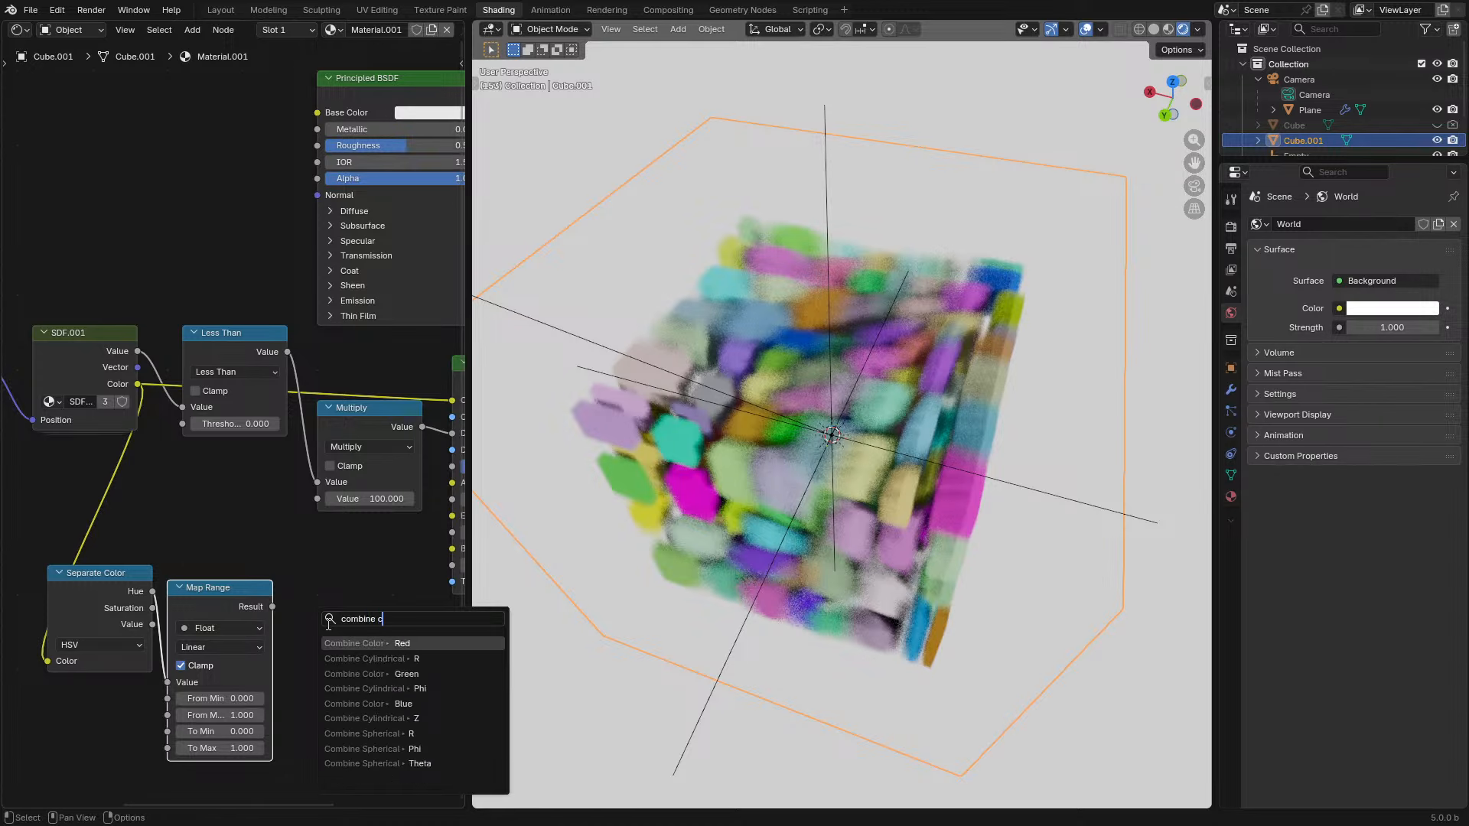
key(Return)
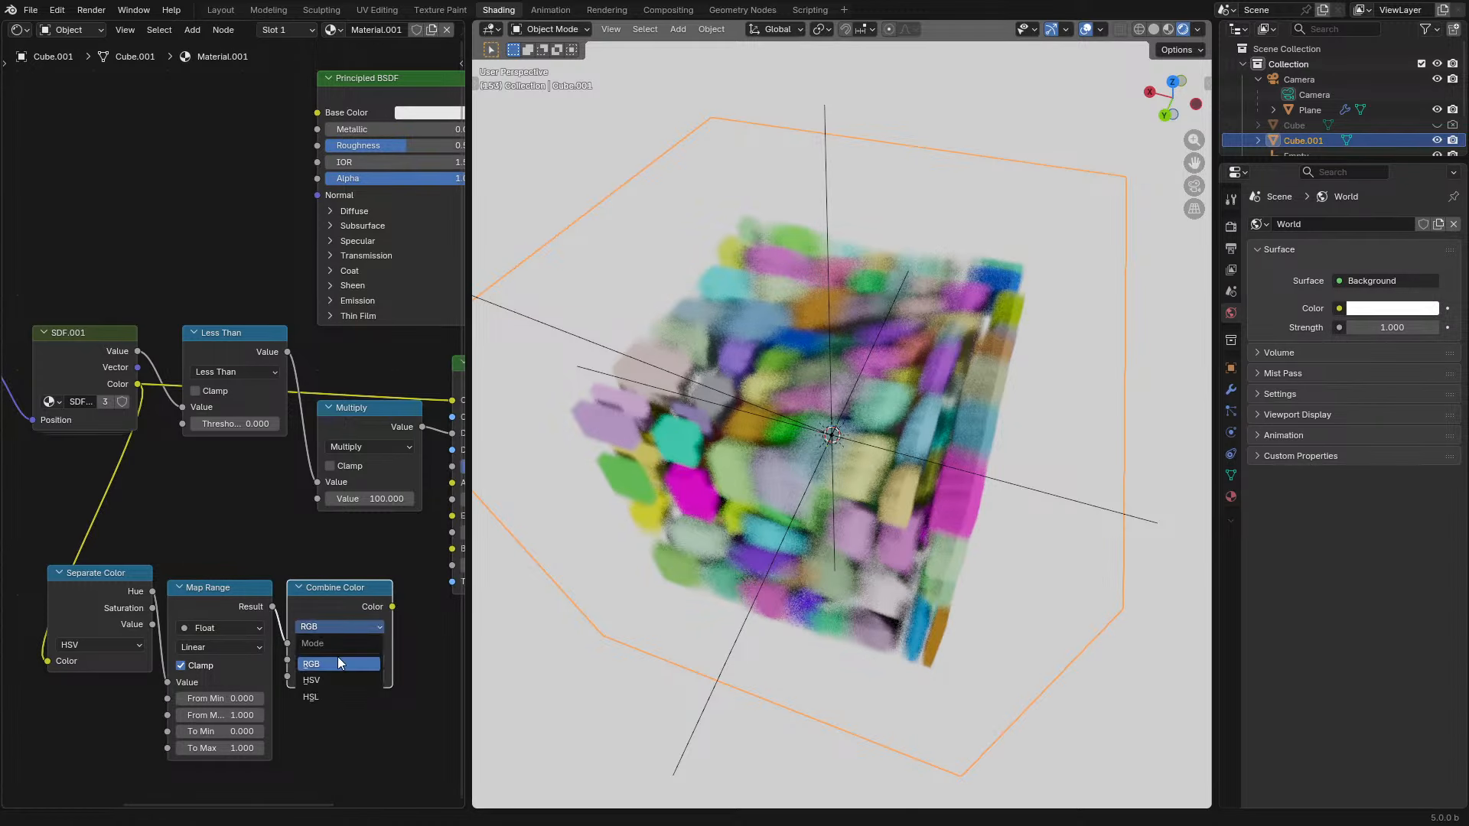
click(318, 677)
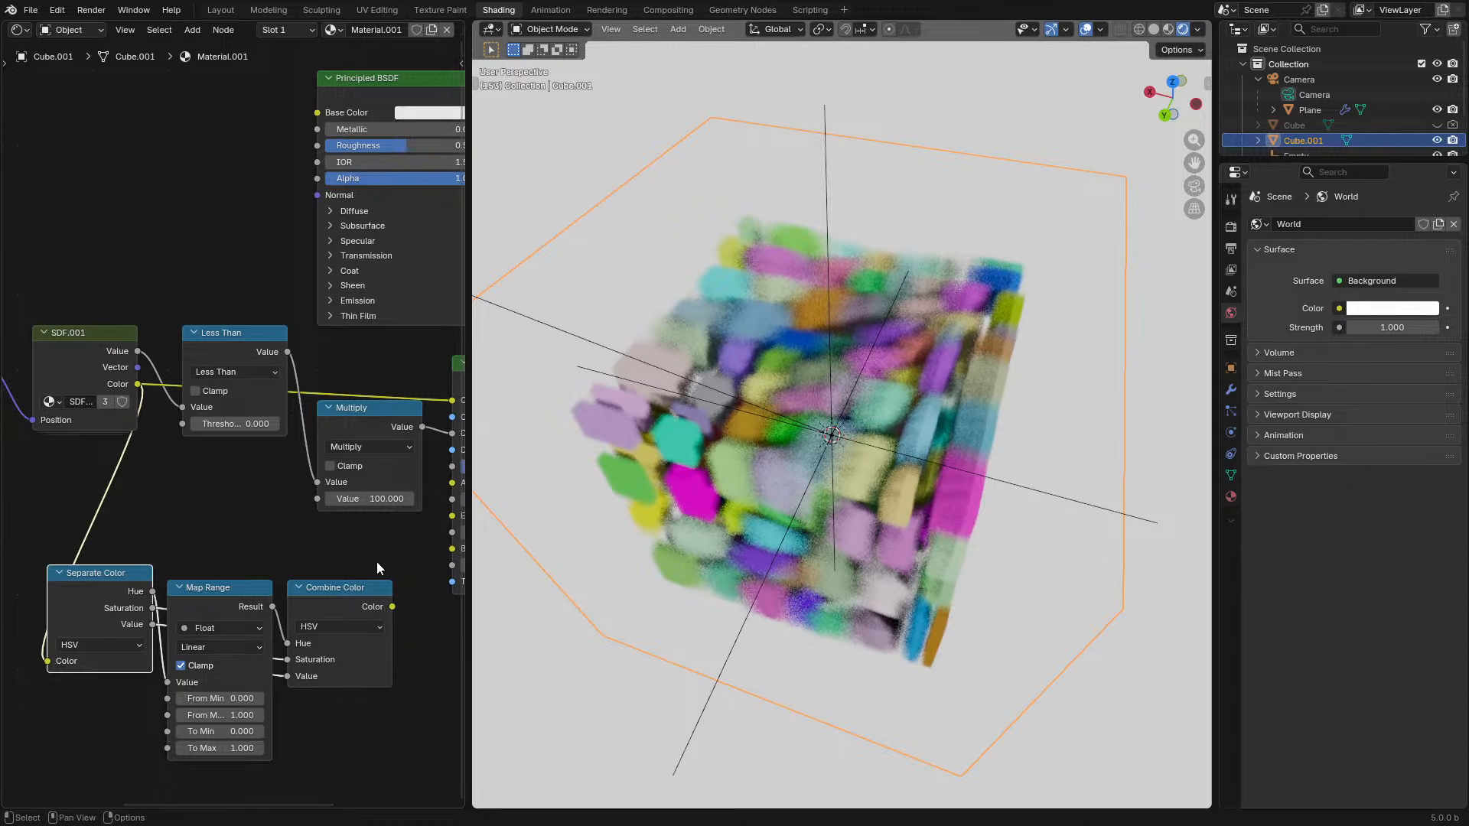
- Preview the Combine Color output on the cube and play the animation
scroll(371, 595, down, 2)
ctrl+shift+click(336, 583)
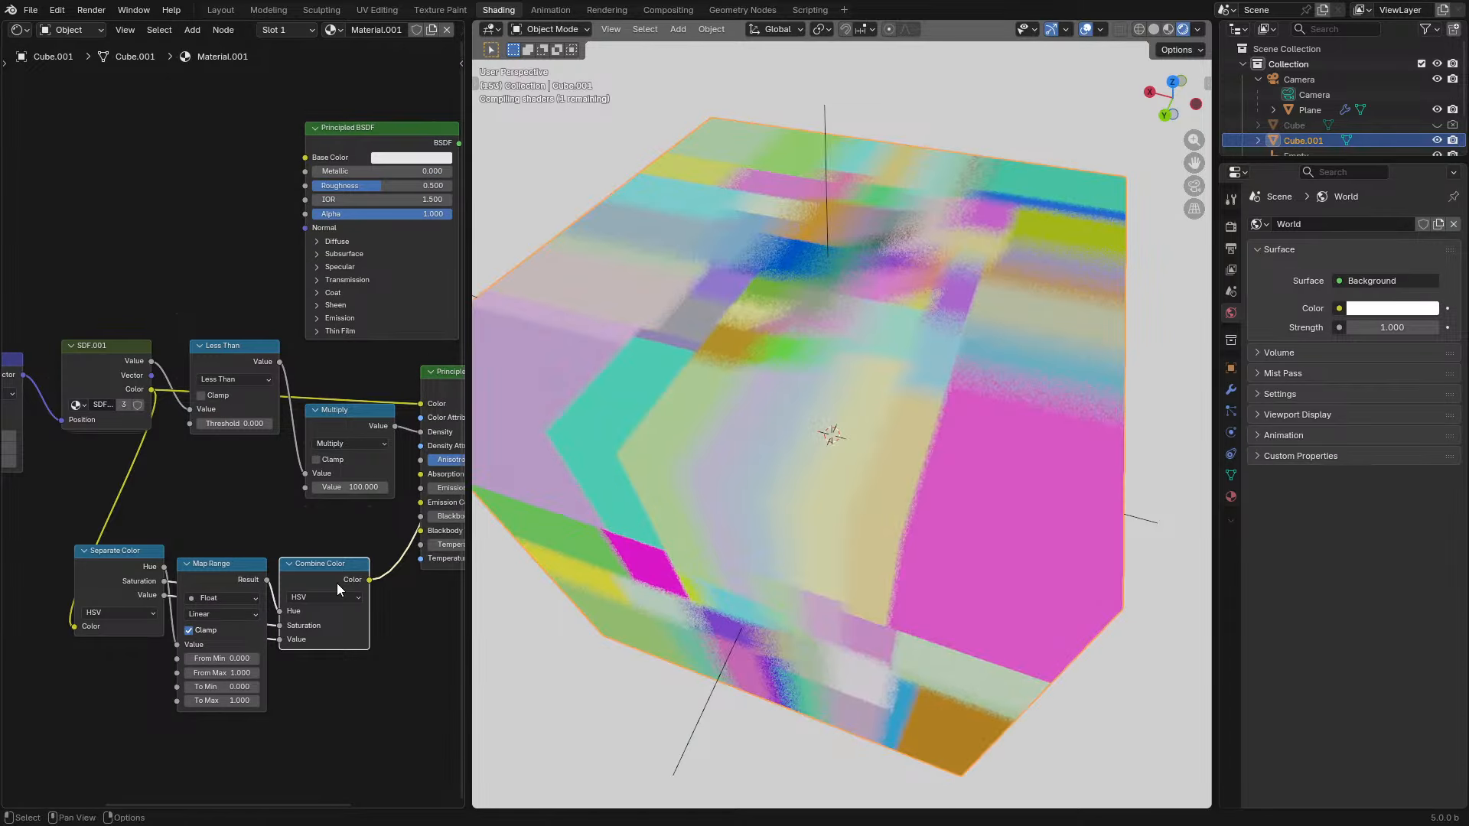
key(space)
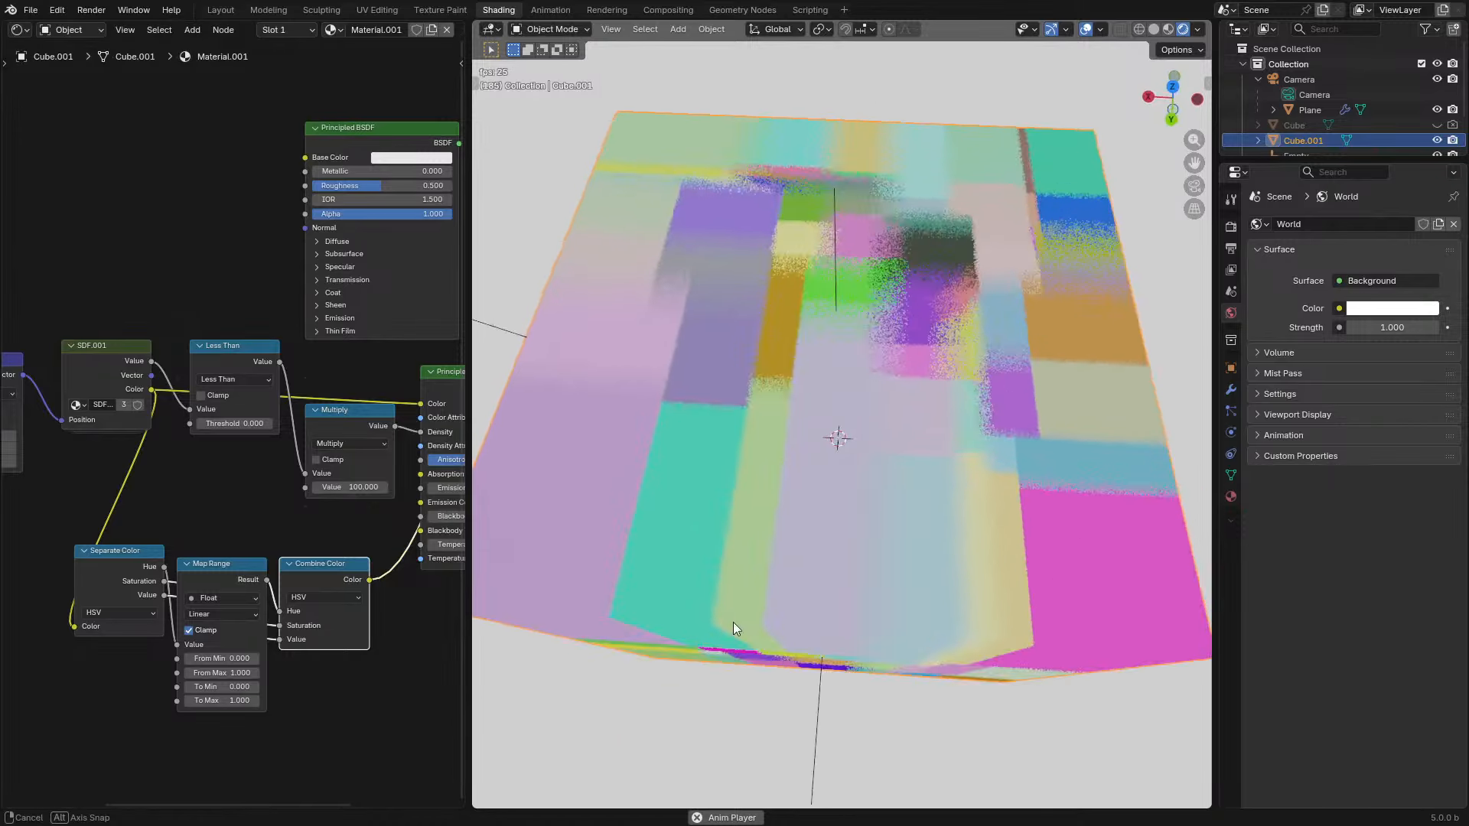
key(space)
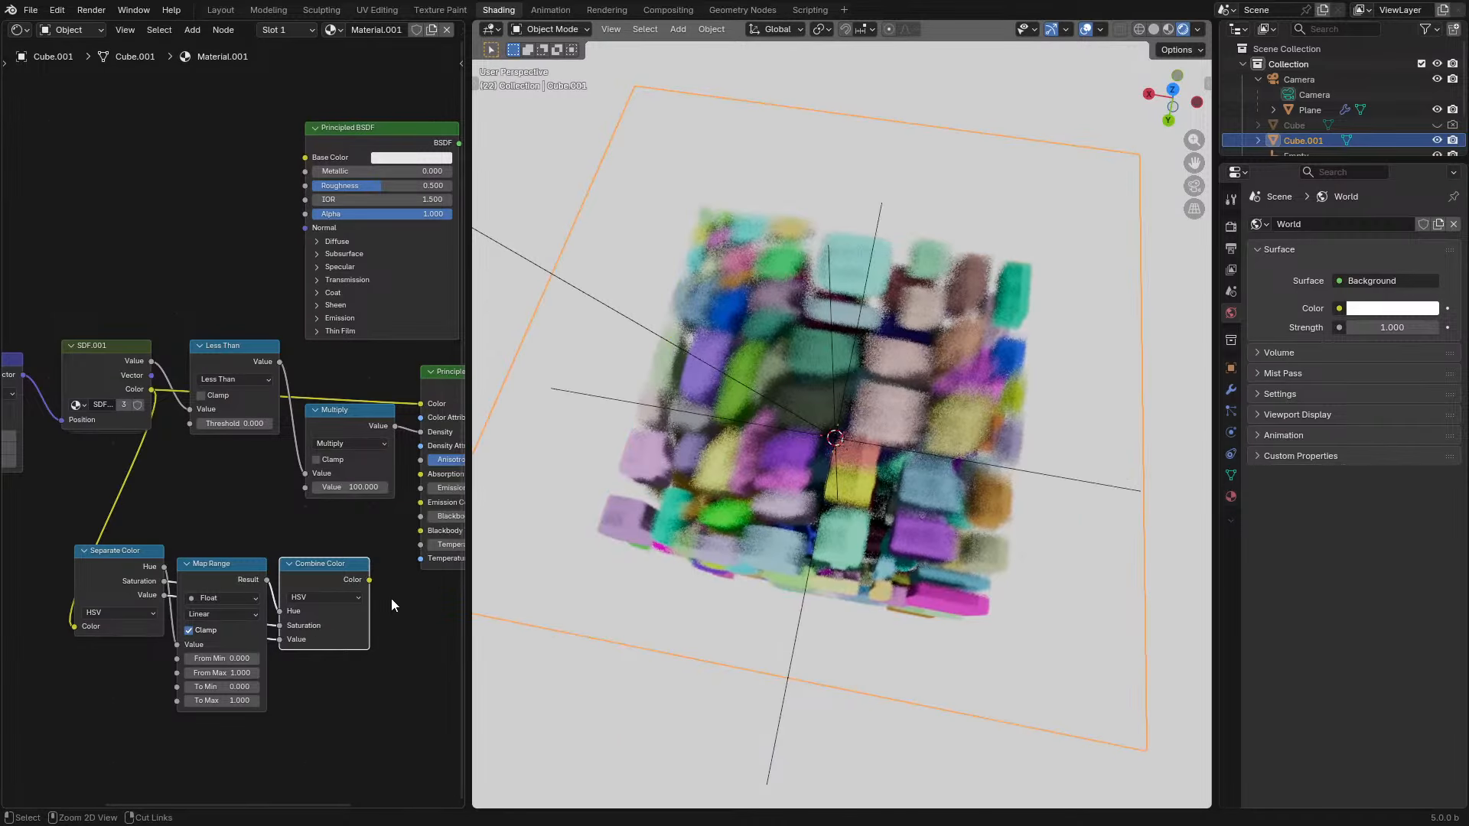
- Connect the Combine Color output to the Principled Volume's Color input
middle_drag(376, 590, 268, 619)
drag(296, 417, 310, 433)
middle_drag(181, 528, 211, 460)
- Cut the Saturation and Value links into Combine Color and set both of its values to 1
scroll(210, 581, up, 4)
ctrl+right_drag(196, 587, 192, 626)
drag(223, 591, 312, 608)
middle_drag(822, 590, 814, 528)
- Try a Map Range From Min of 0.83 and a direct Saturation link into Combine Color
drag(134, 631, 197, 631)
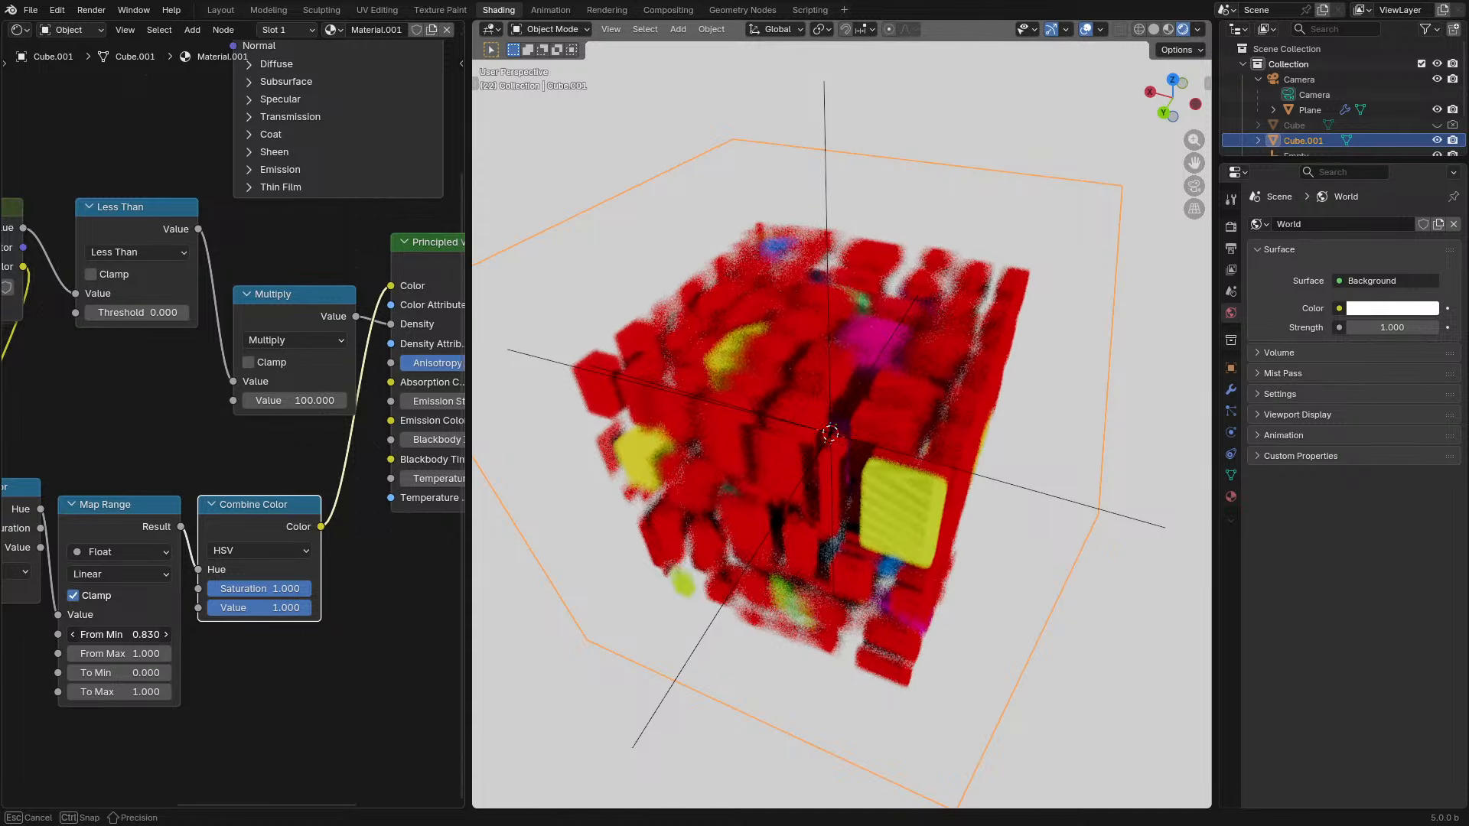
drag(40, 528, 200, 589)
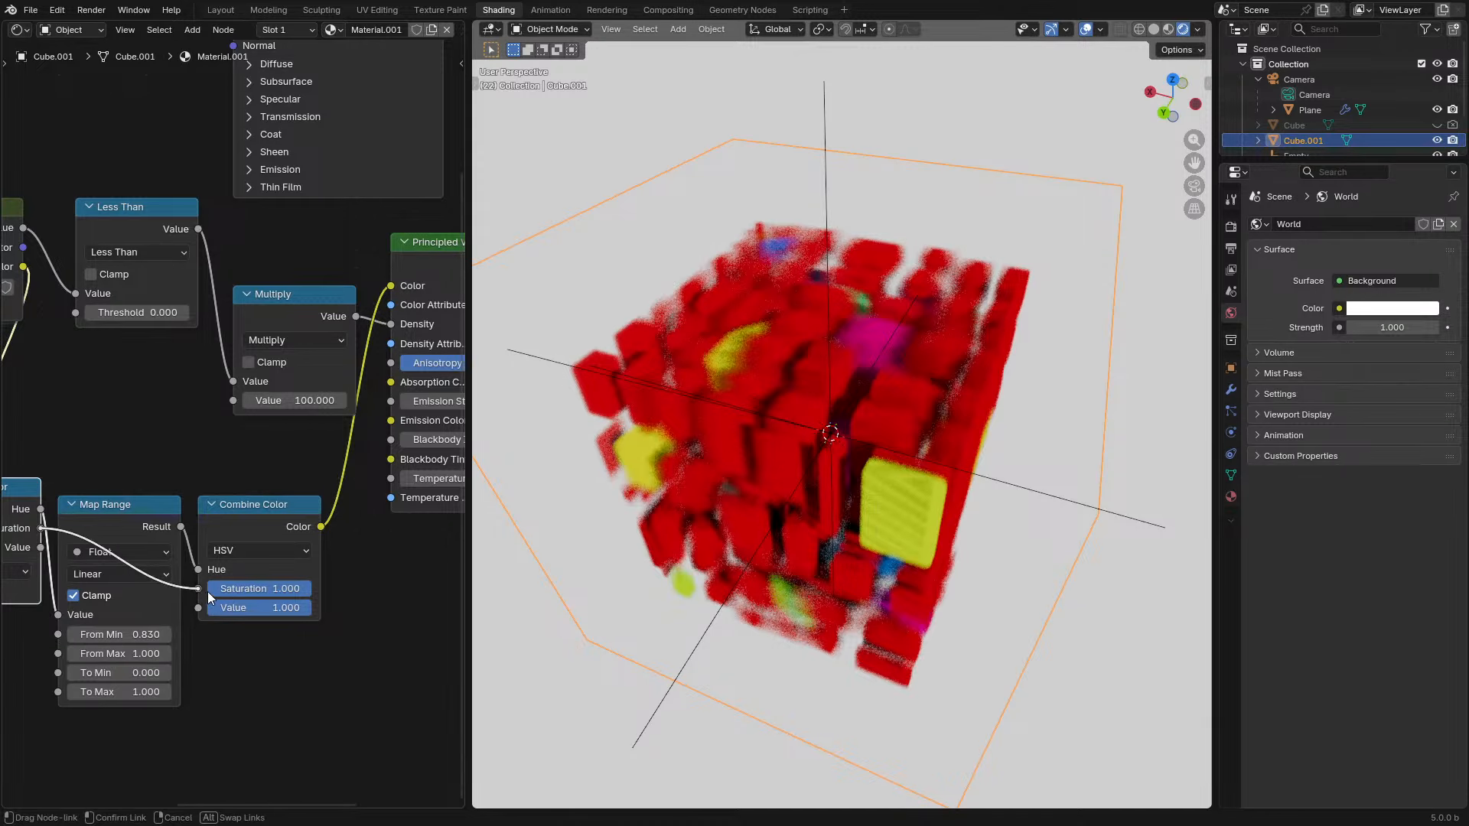
- Limit the hue by setting the Map Range's To Min to 0.5 and To Max to 0.67
middle_drag(212, 608, 232, 618)
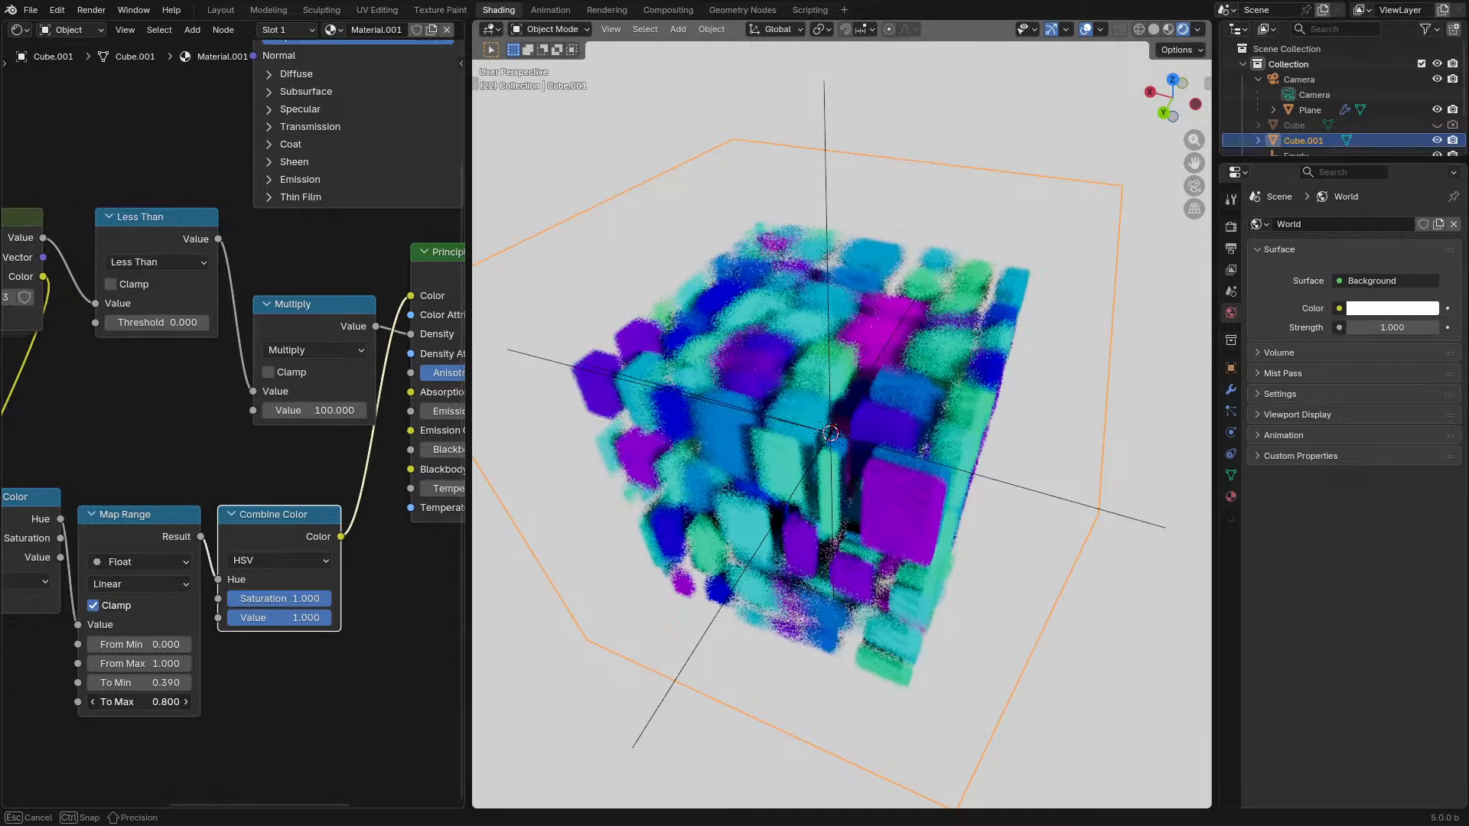
drag(144, 682, 144, 683)
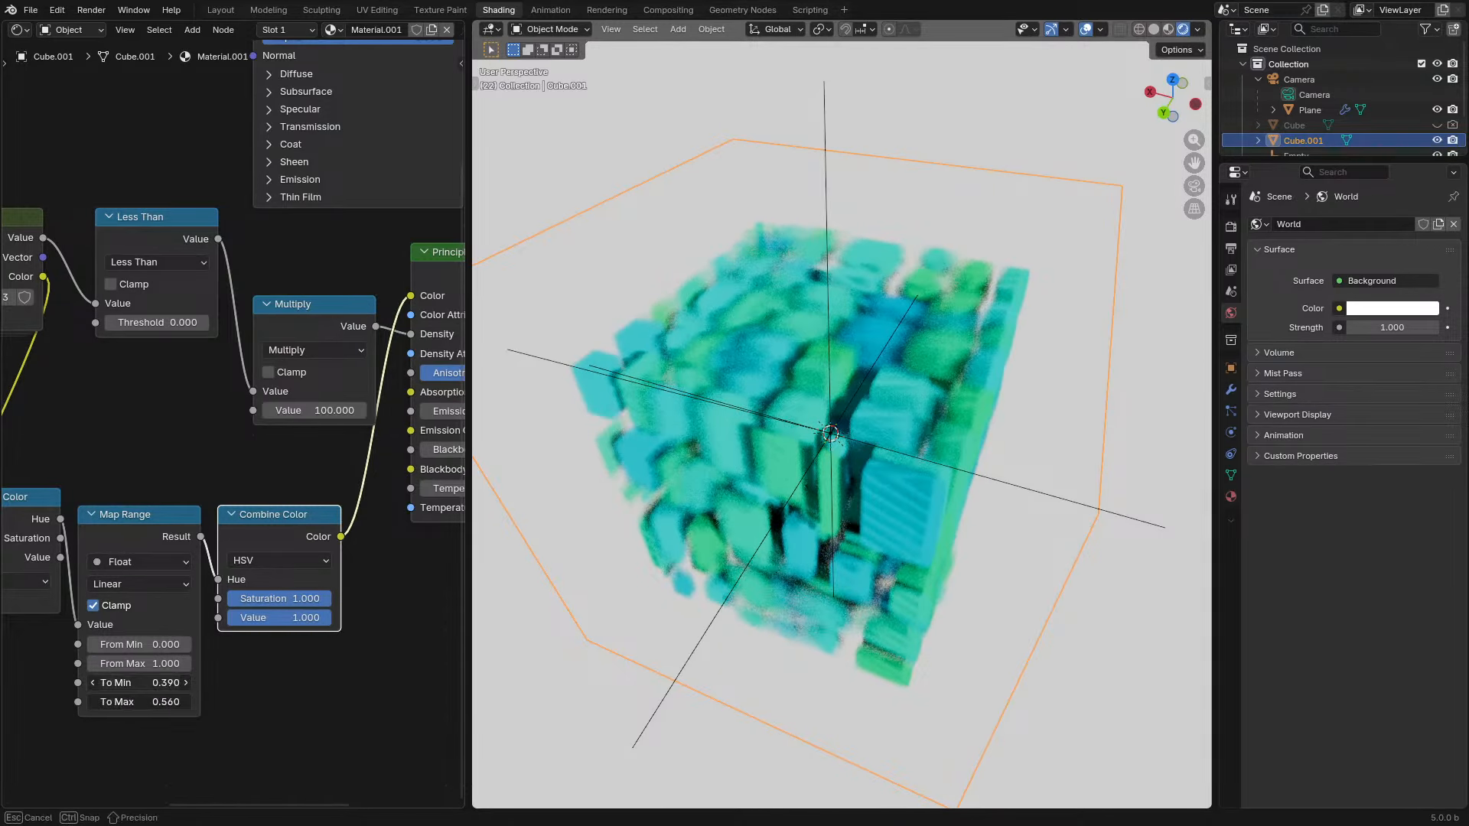
drag(140, 683, 74, 683)
- Play the recoloured cube's animation and view it from several angles
key(space)
middle_drag(929, 470, 779, 502)
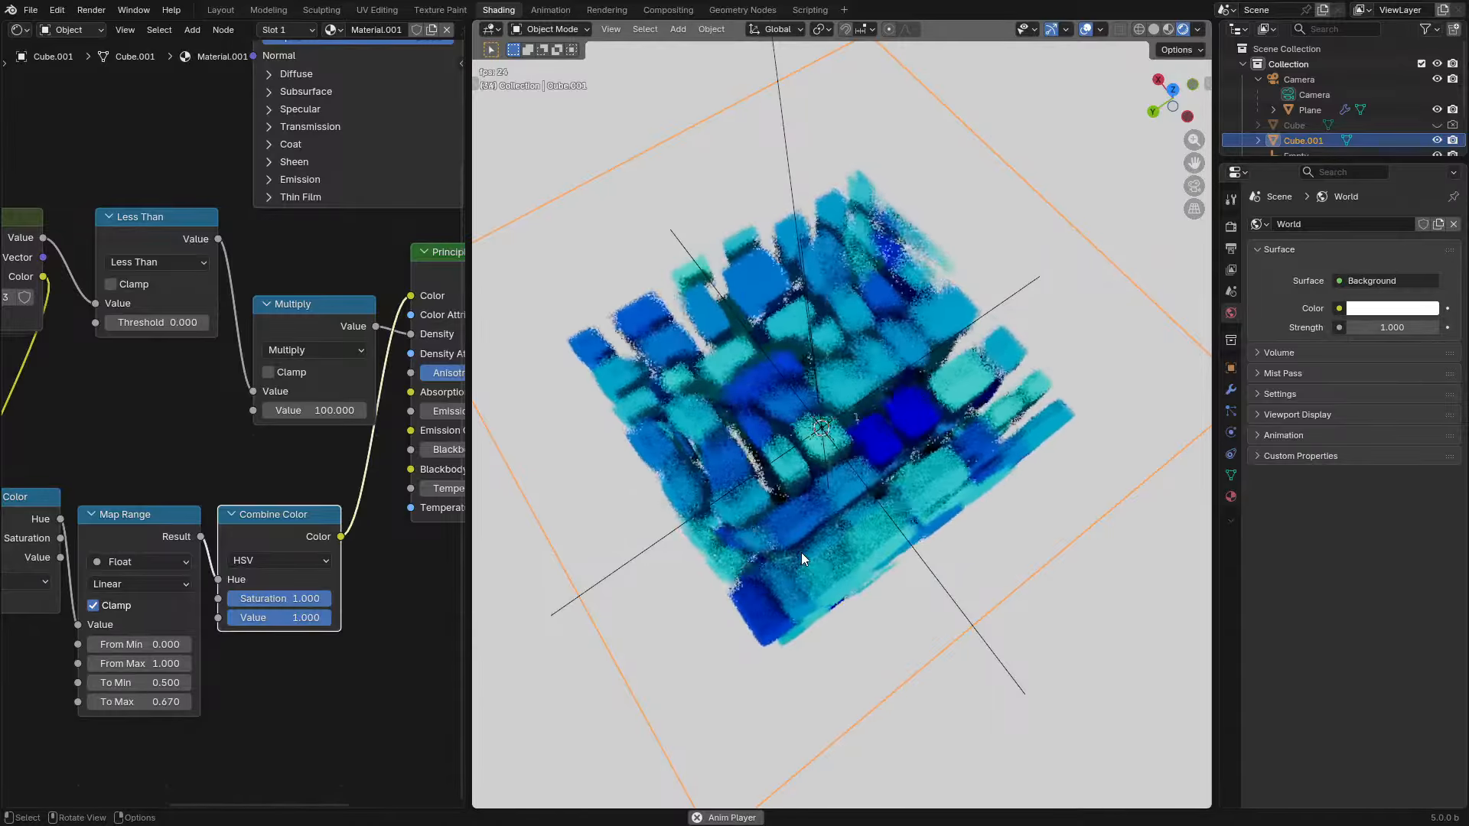
key(space)
middle_drag(756, 469, 893, 412)
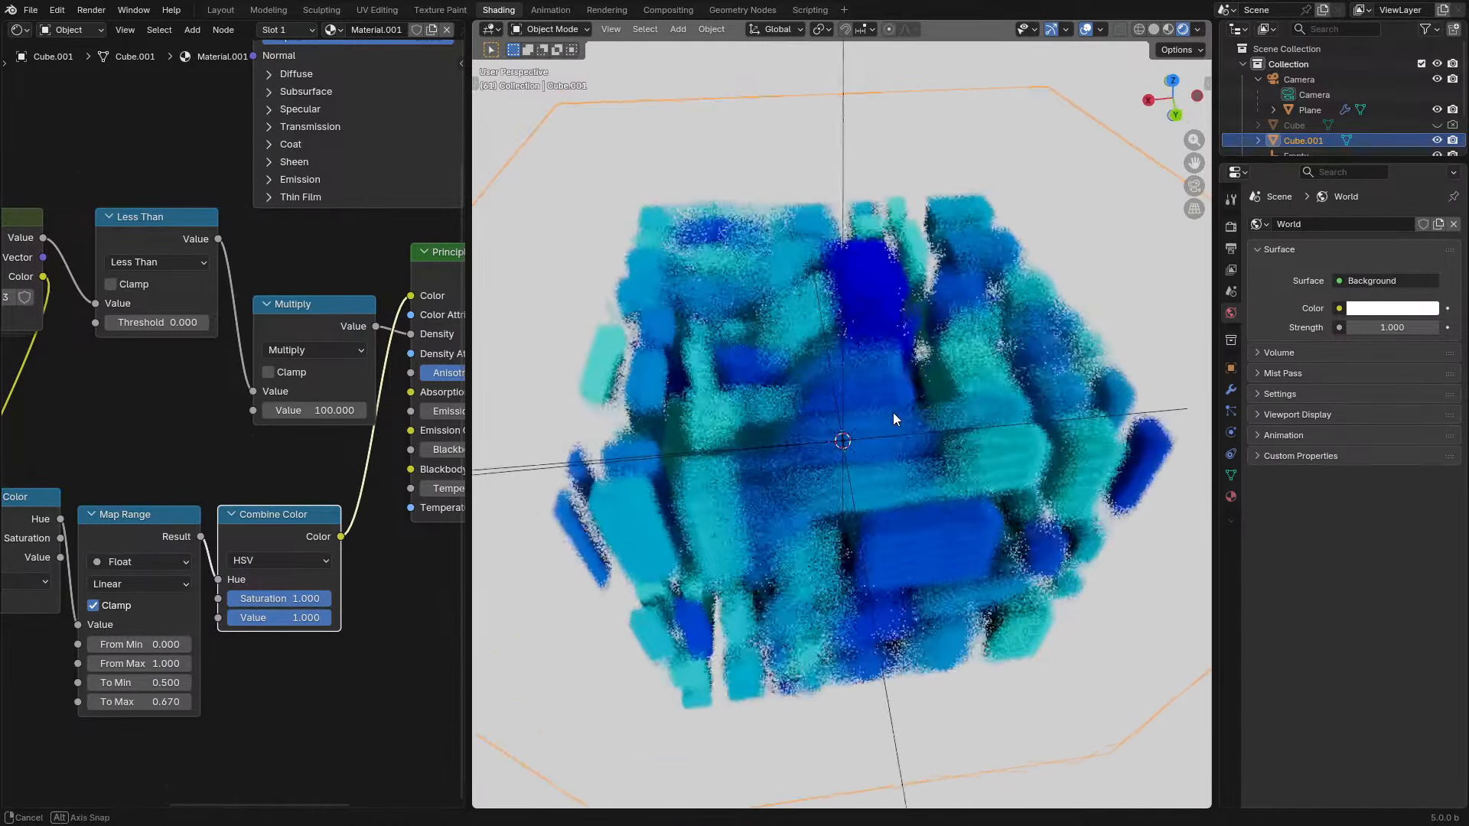
key(space)
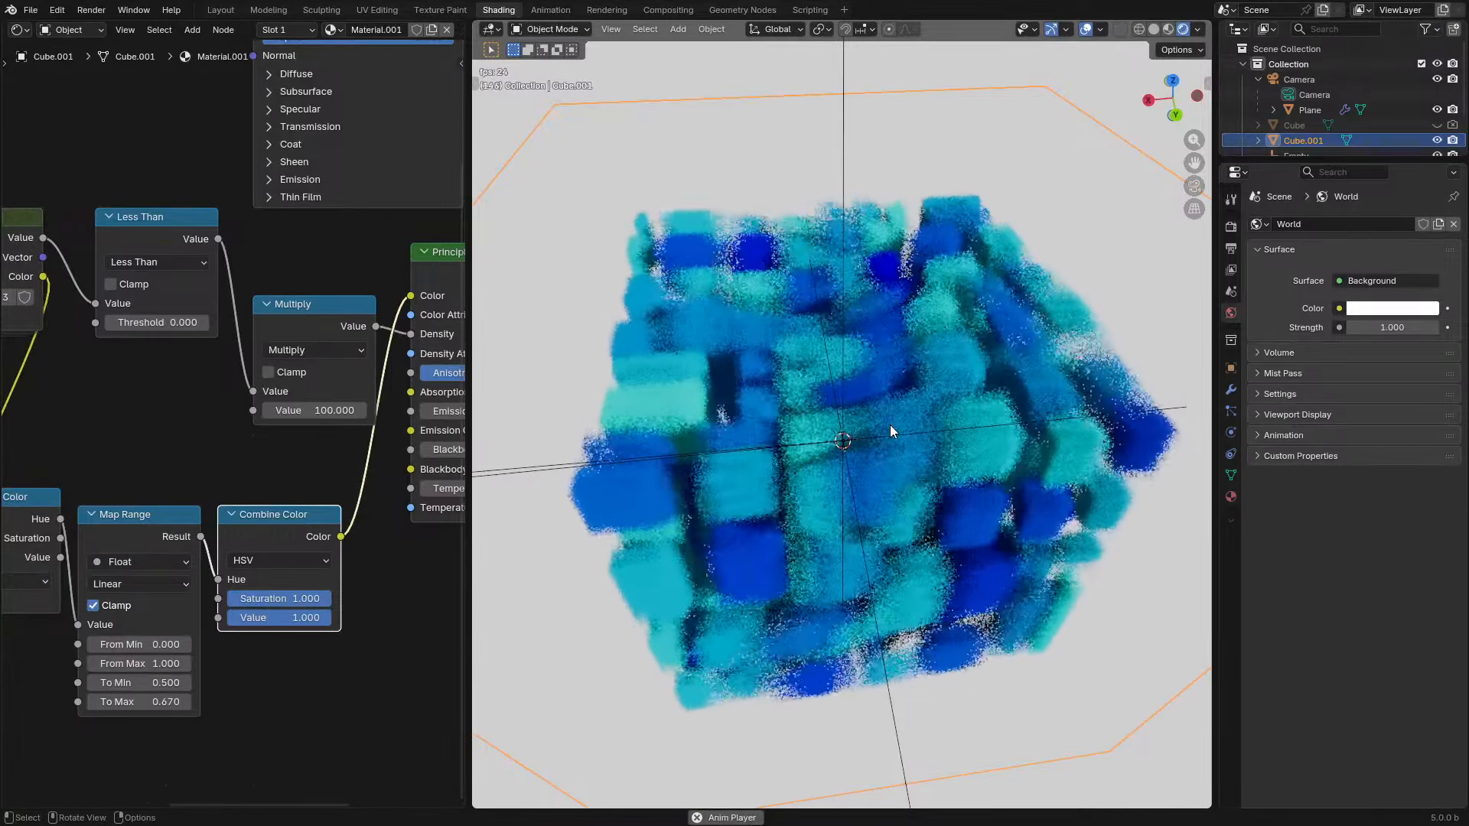
middle_drag(889, 425, 865, 457)
- Inside the SDF.001 group, set the white noise Multiply's value to 0 and play the animation
click(303, 461)
scroll(303, 461, down, 5)
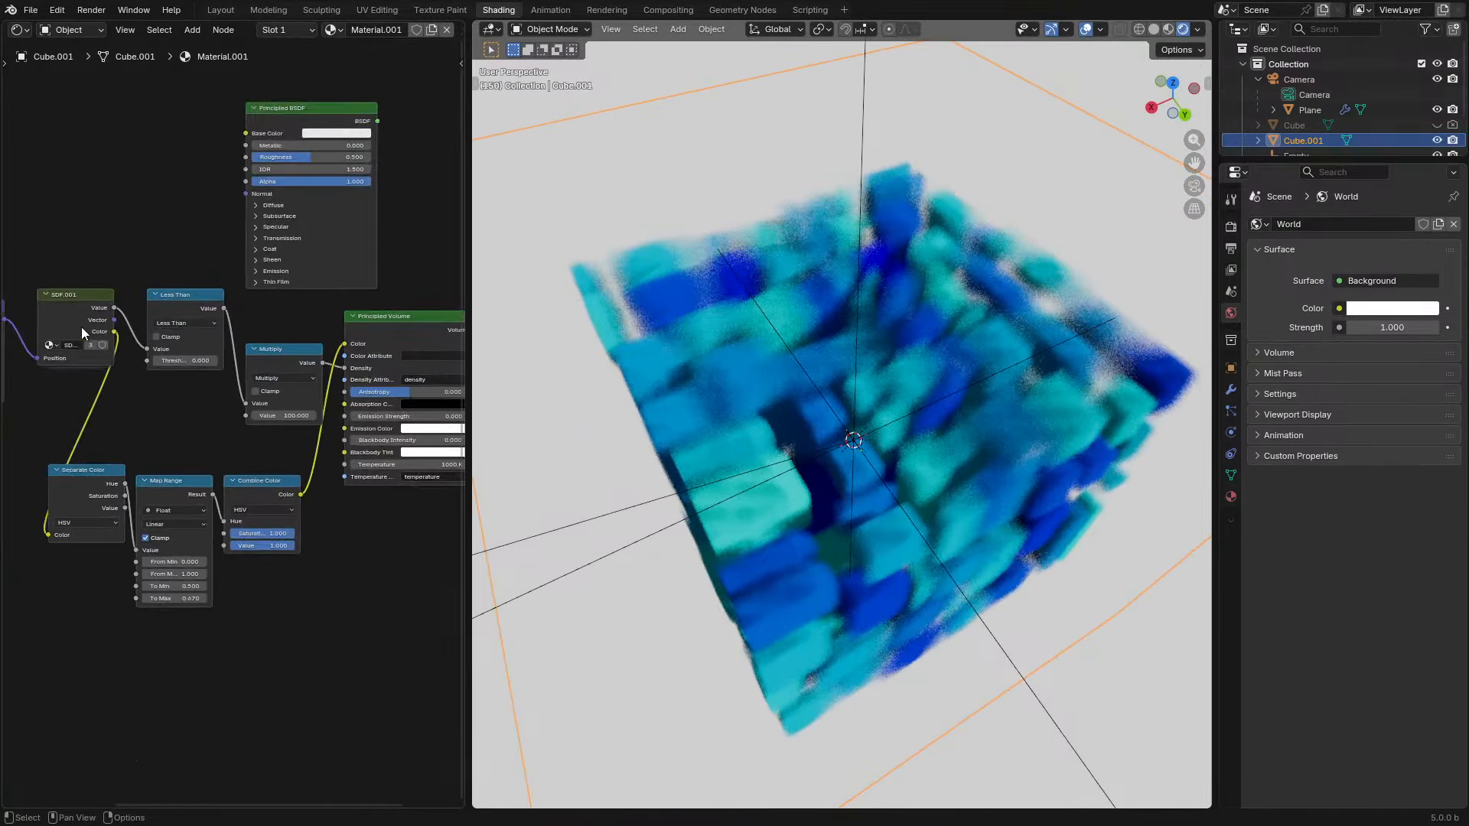
click(81, 328)
key(Tab)
middle_drag(117, 435, 431, 296)
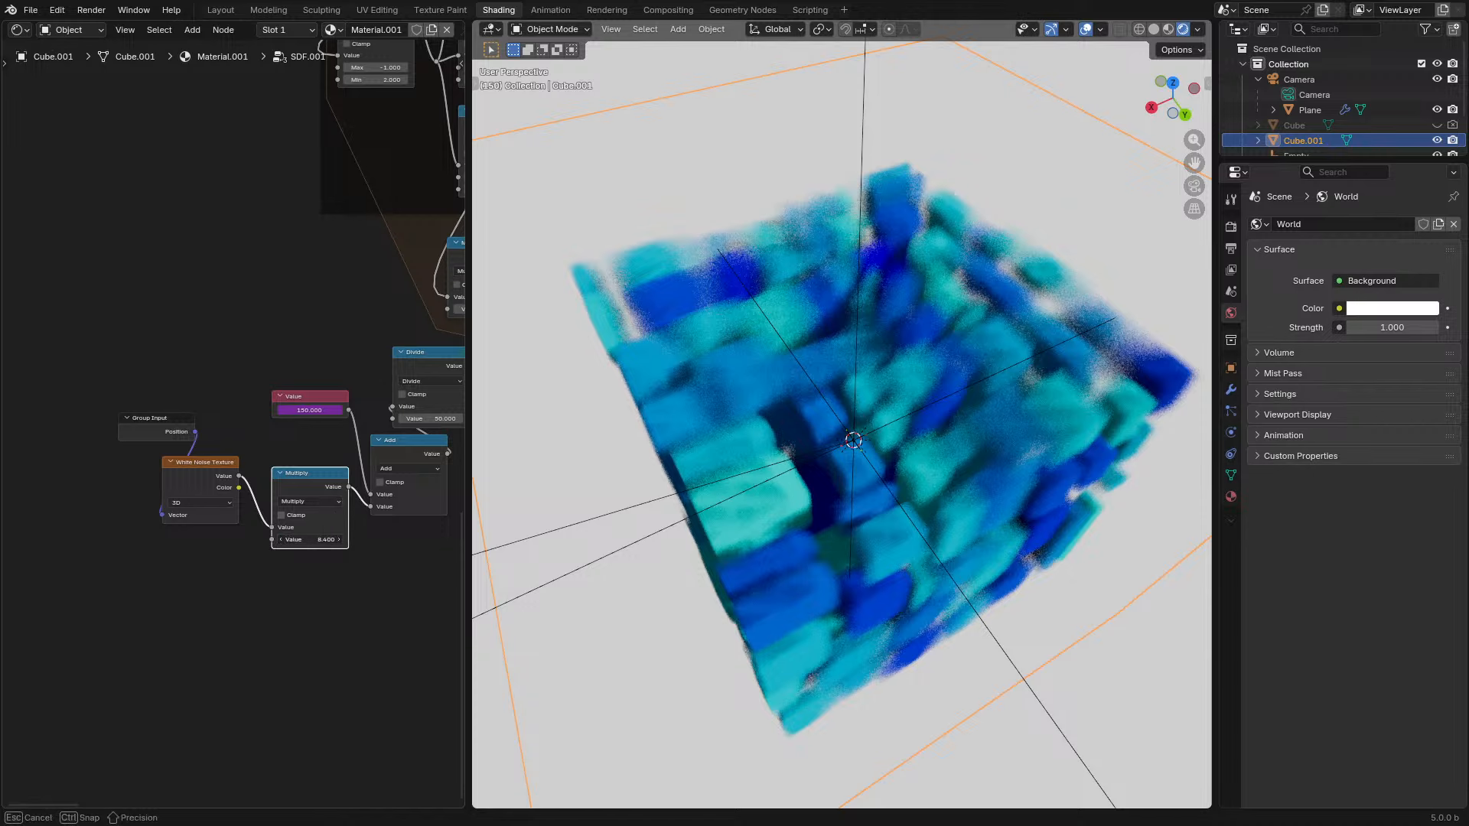
click(323, 540)
text(0)
key(Return)
key(space)
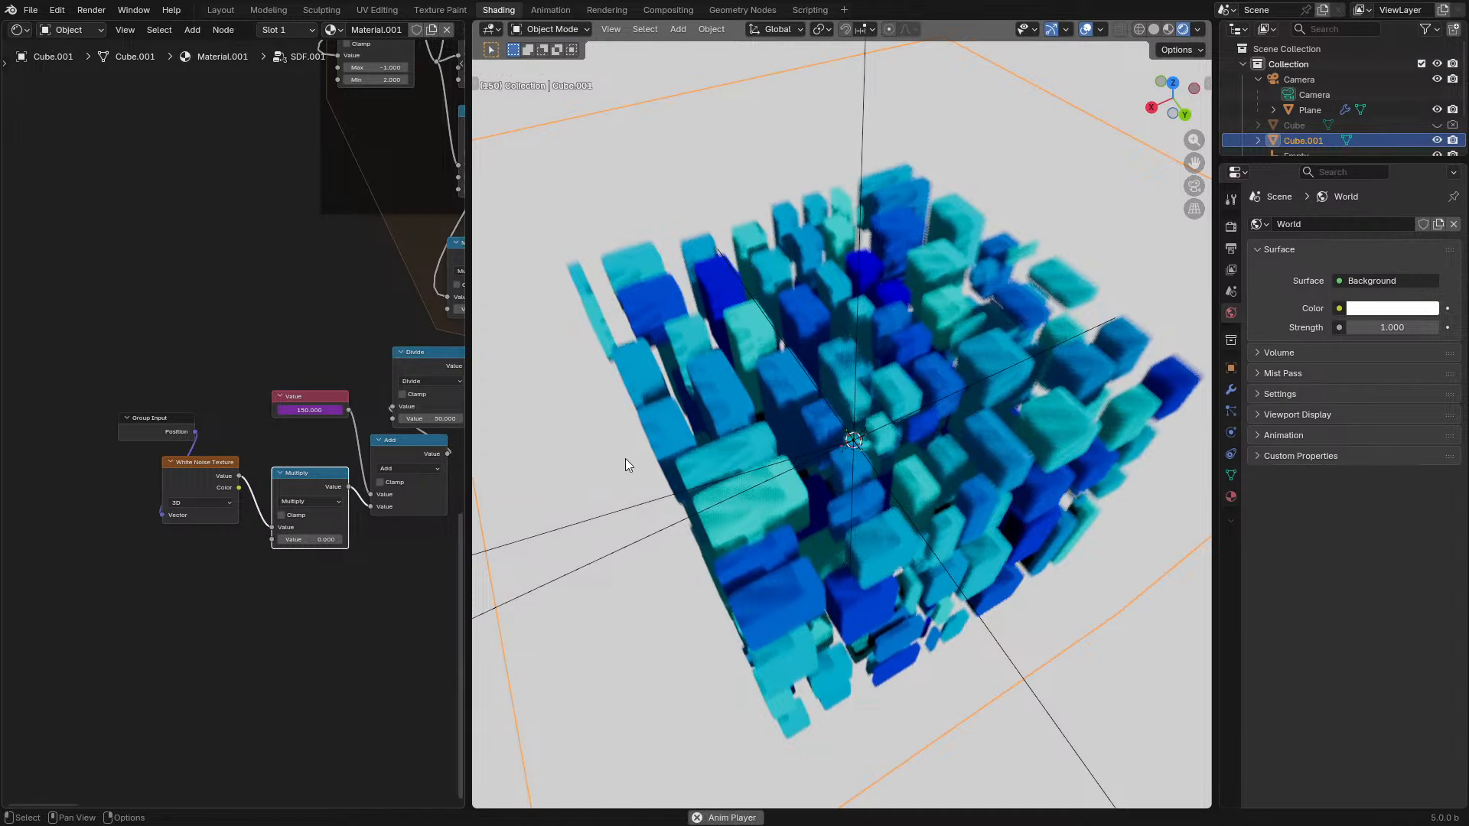
key(space)
- Cut the link from the white noise Multiply into the Add node
middle_drag(345, 447, 223, 435)
scroll(242, 399, up, 1)
ctrl+right_drag(241, 488, 293, 522)
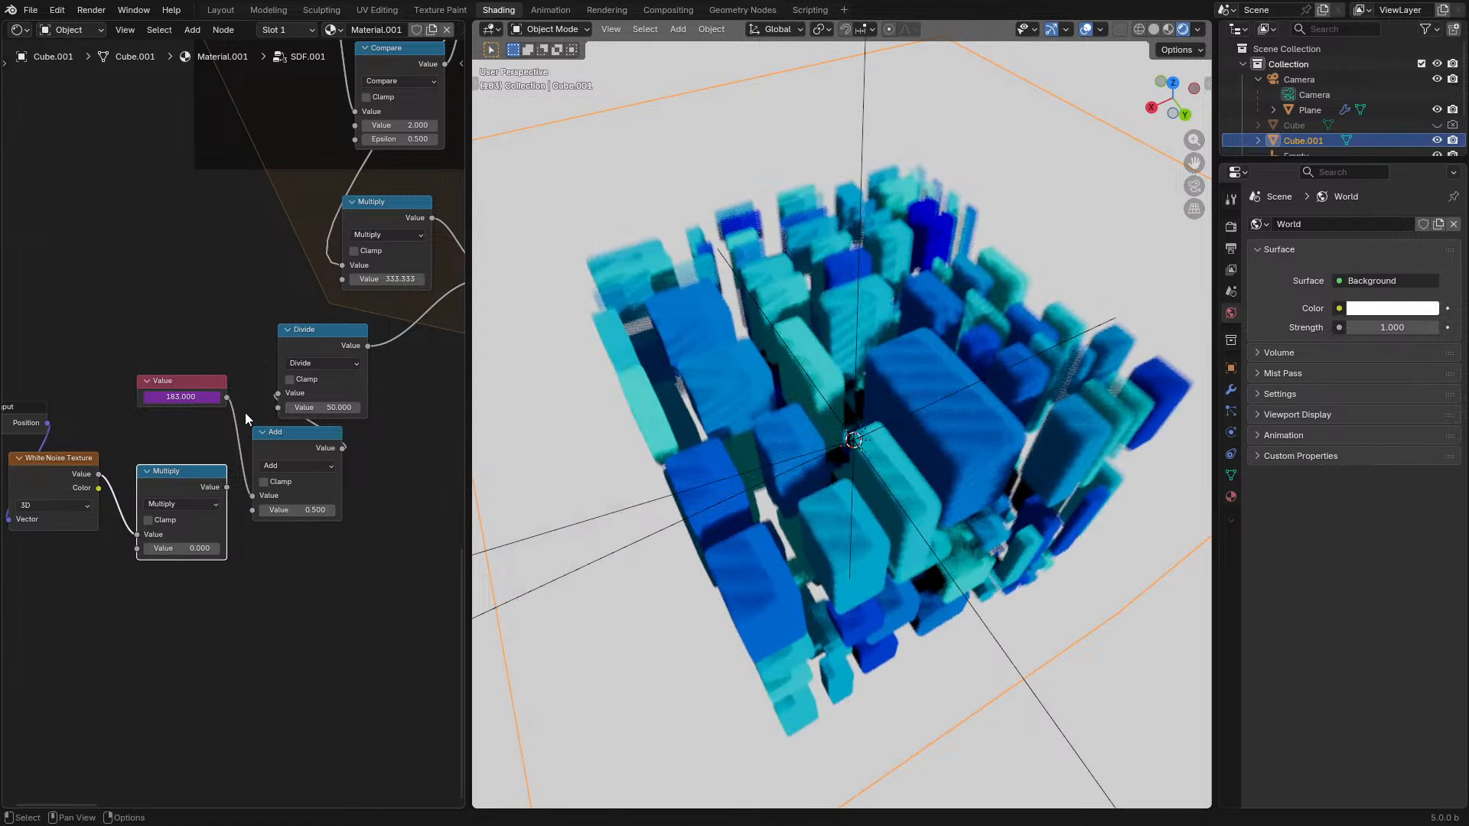
- Maximize the node editor and examine the Repeat zone from the noise nodes up to the Dot Product
scroll(242, 401, down, 2)
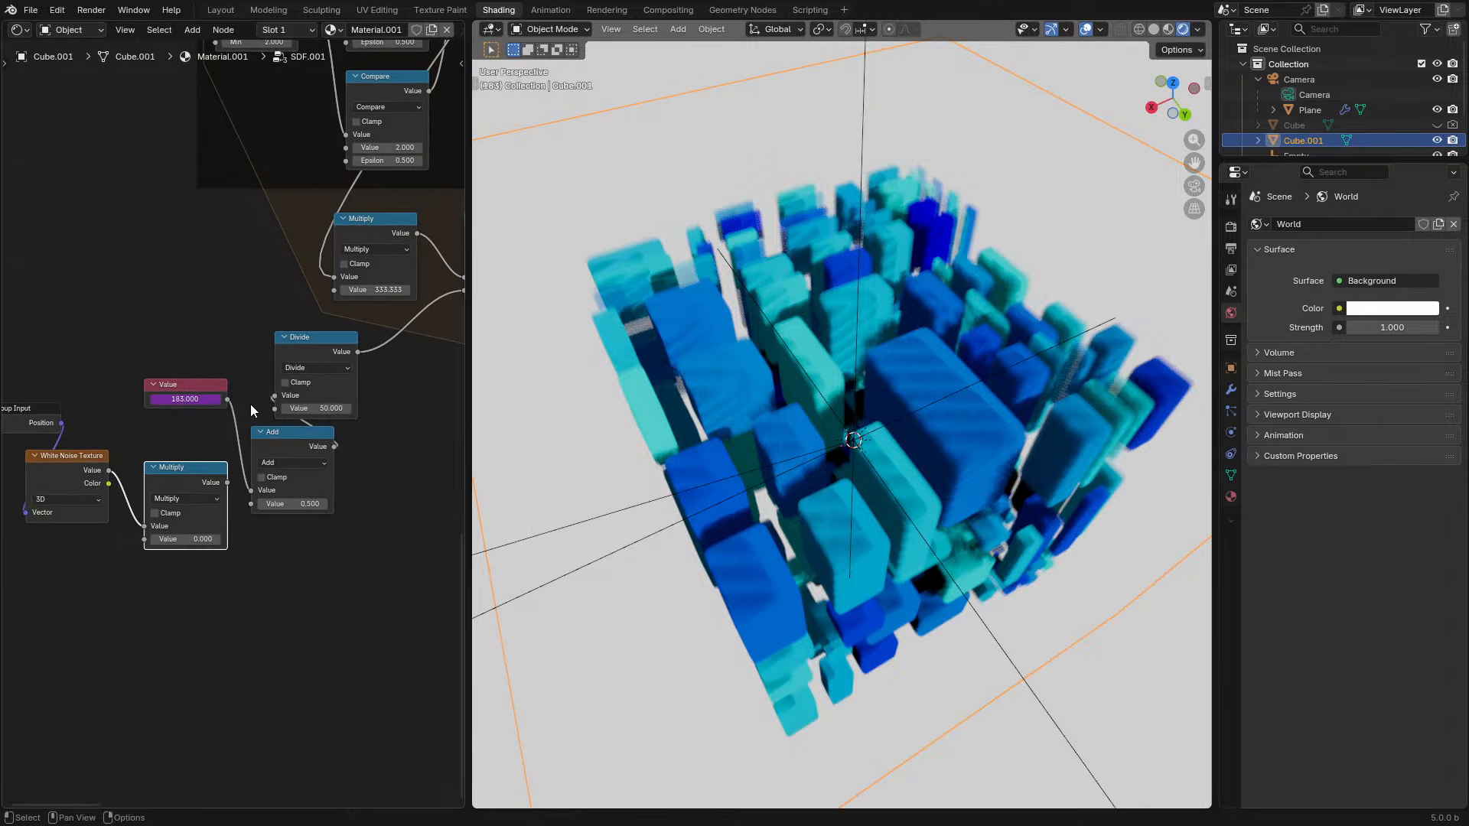
key(ctrl+space)
middle_drag(694, 369, 352, 559)
scroll(352, 559, up, 1)
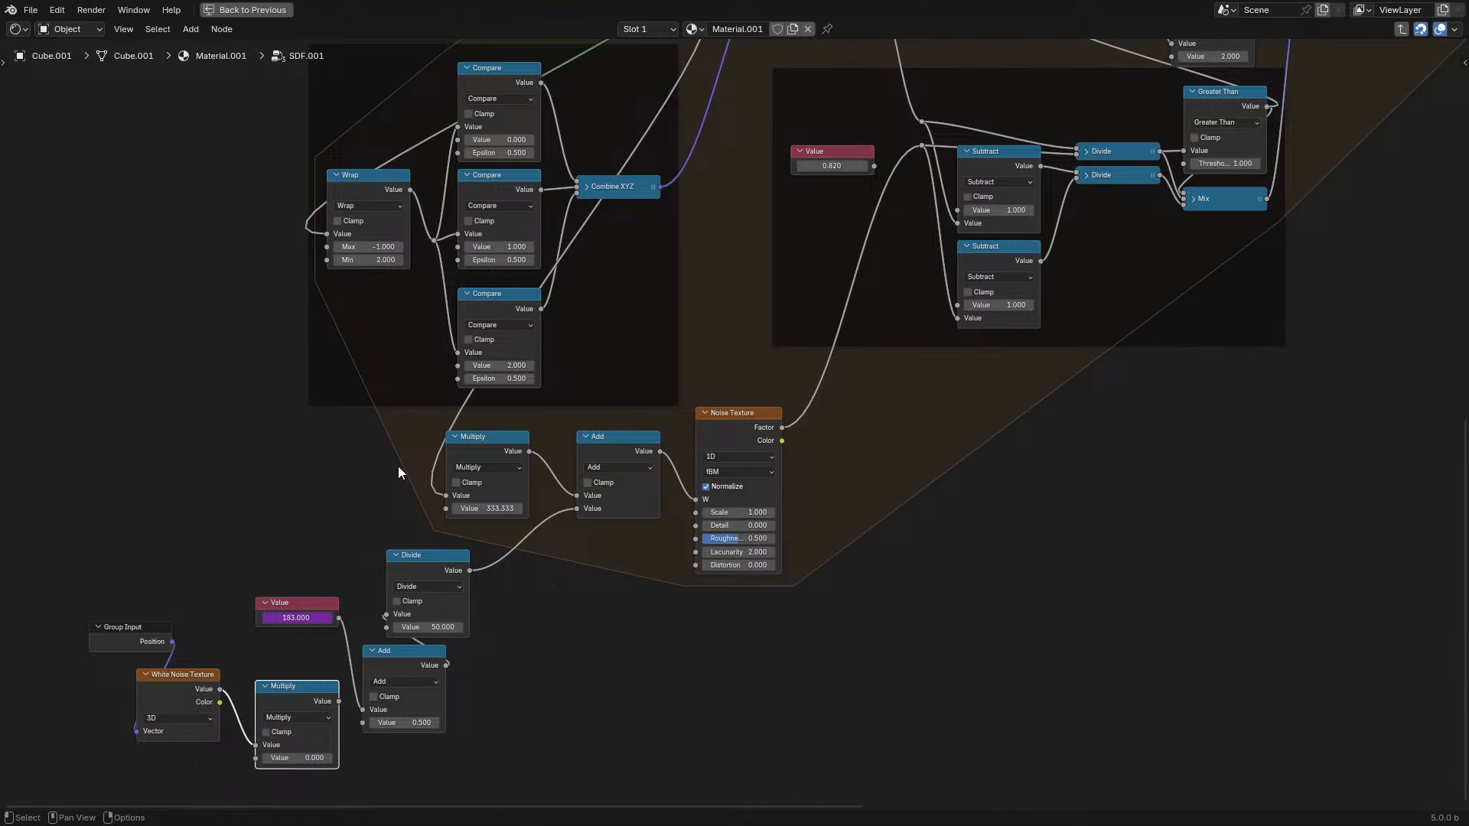
middle_drag(399, 467, 325, 641)
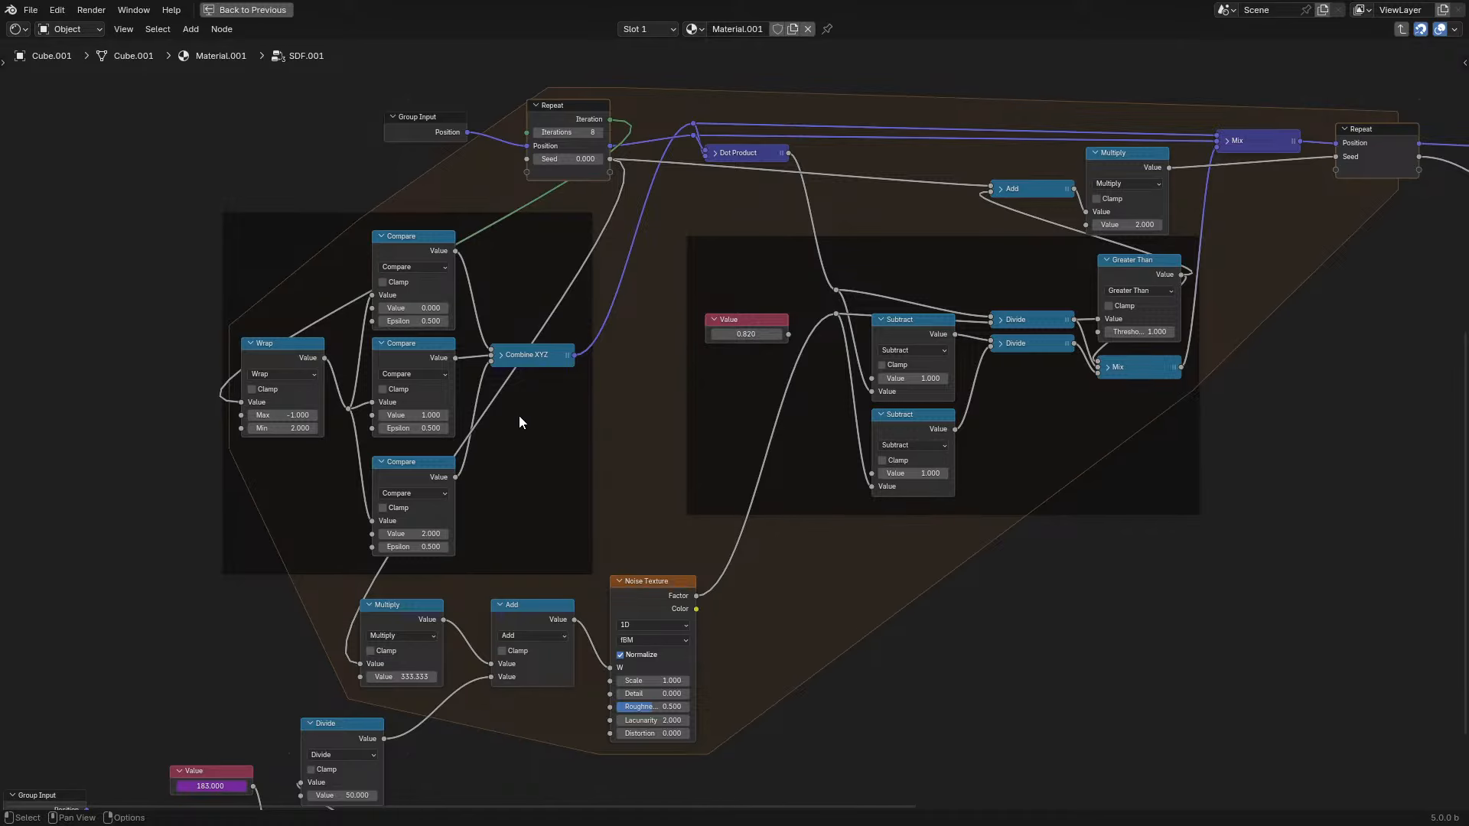
click(761, 152)
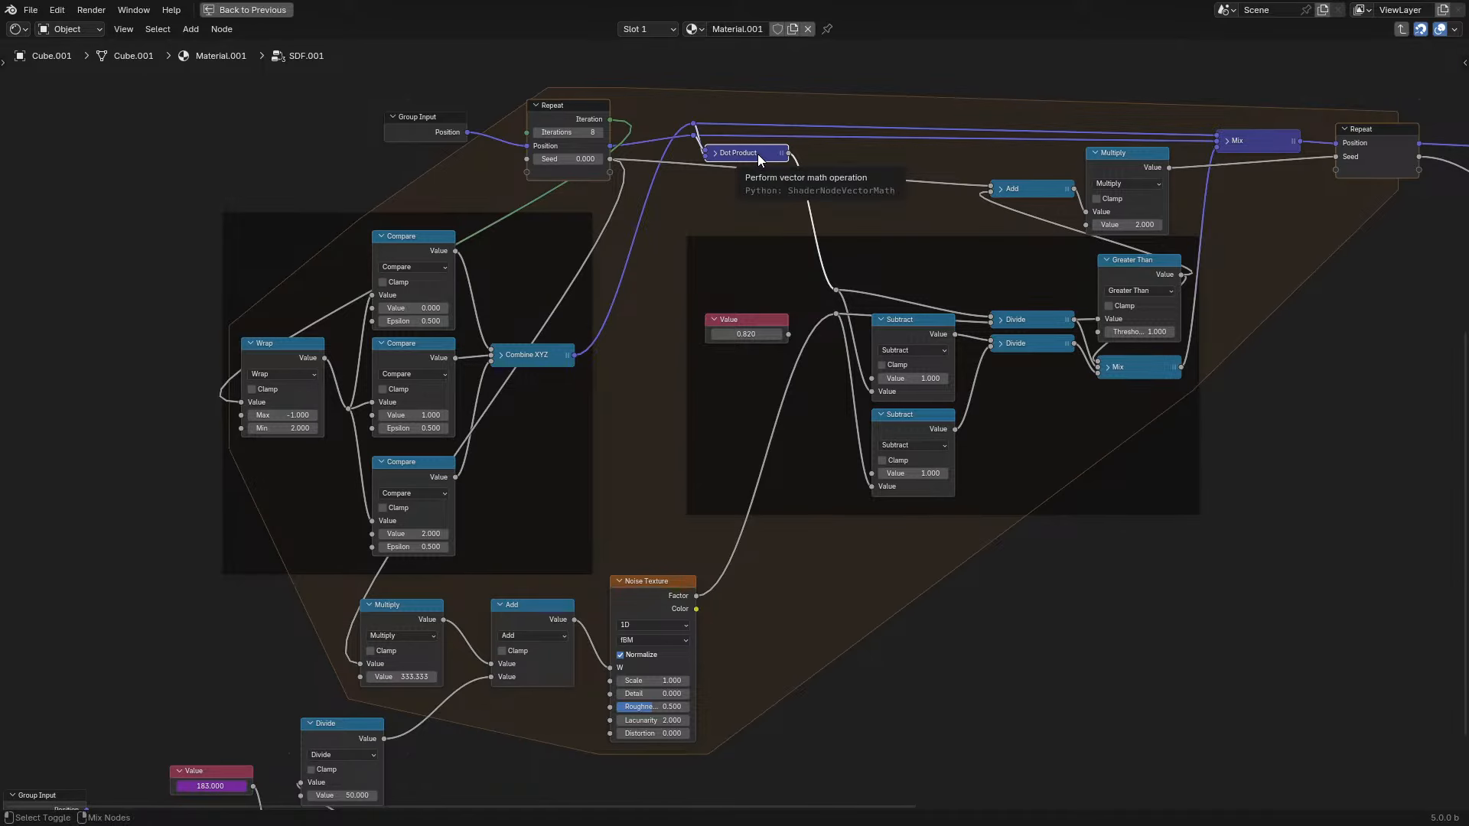
- Combine the Wrap, three Compare and Combine XYZ nodes into a new node group
drag(590, 217, 573, 349)
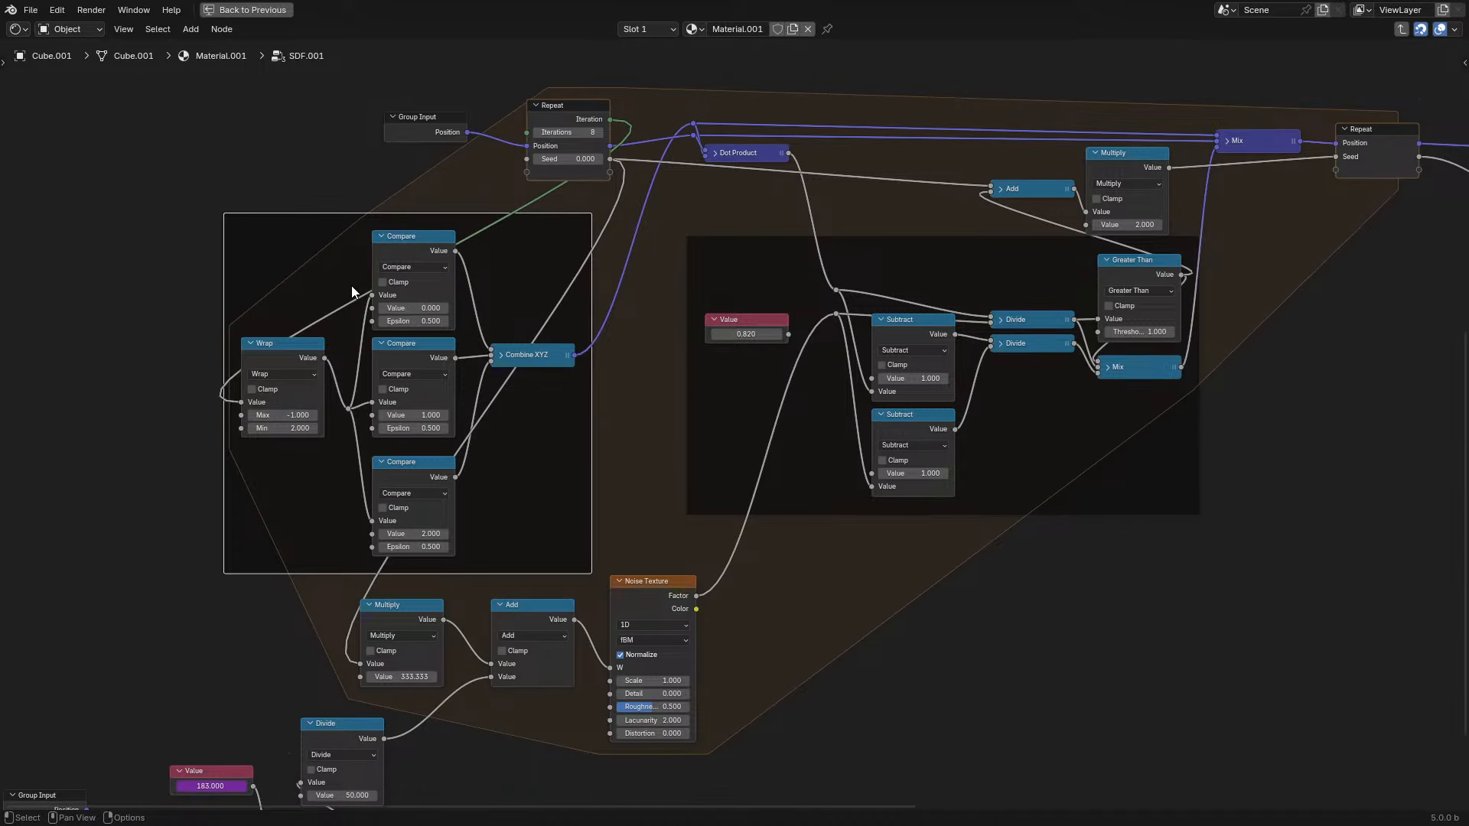
drag(148, 258, 582, 517)
click(226, 28)
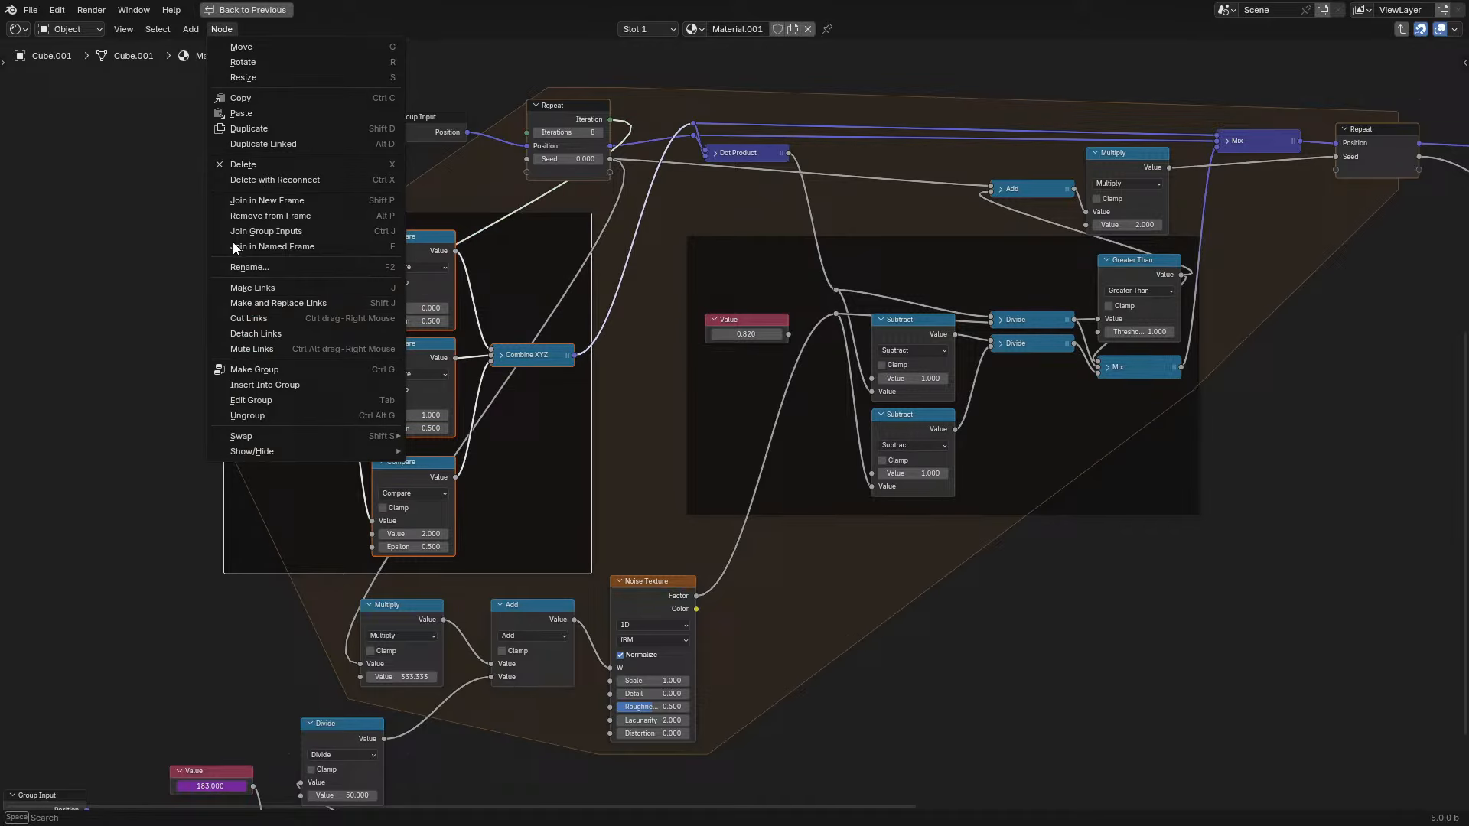
click(253, 369)
key(Tab)
scroll(581, 384, up, 3)
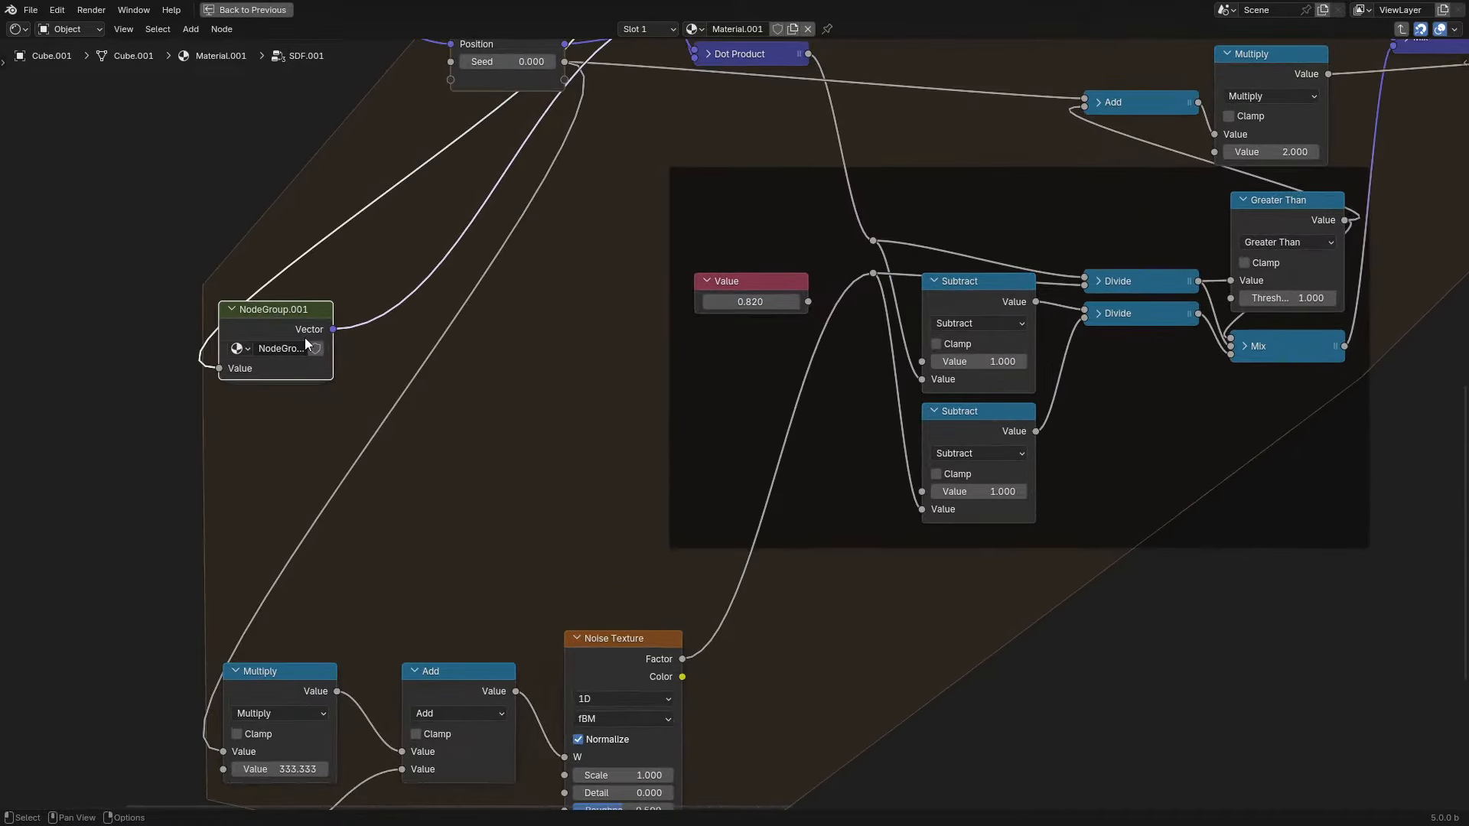
- Rename the new node group as Axis Switch and place it just above the Repeat input node
click(275, 348)
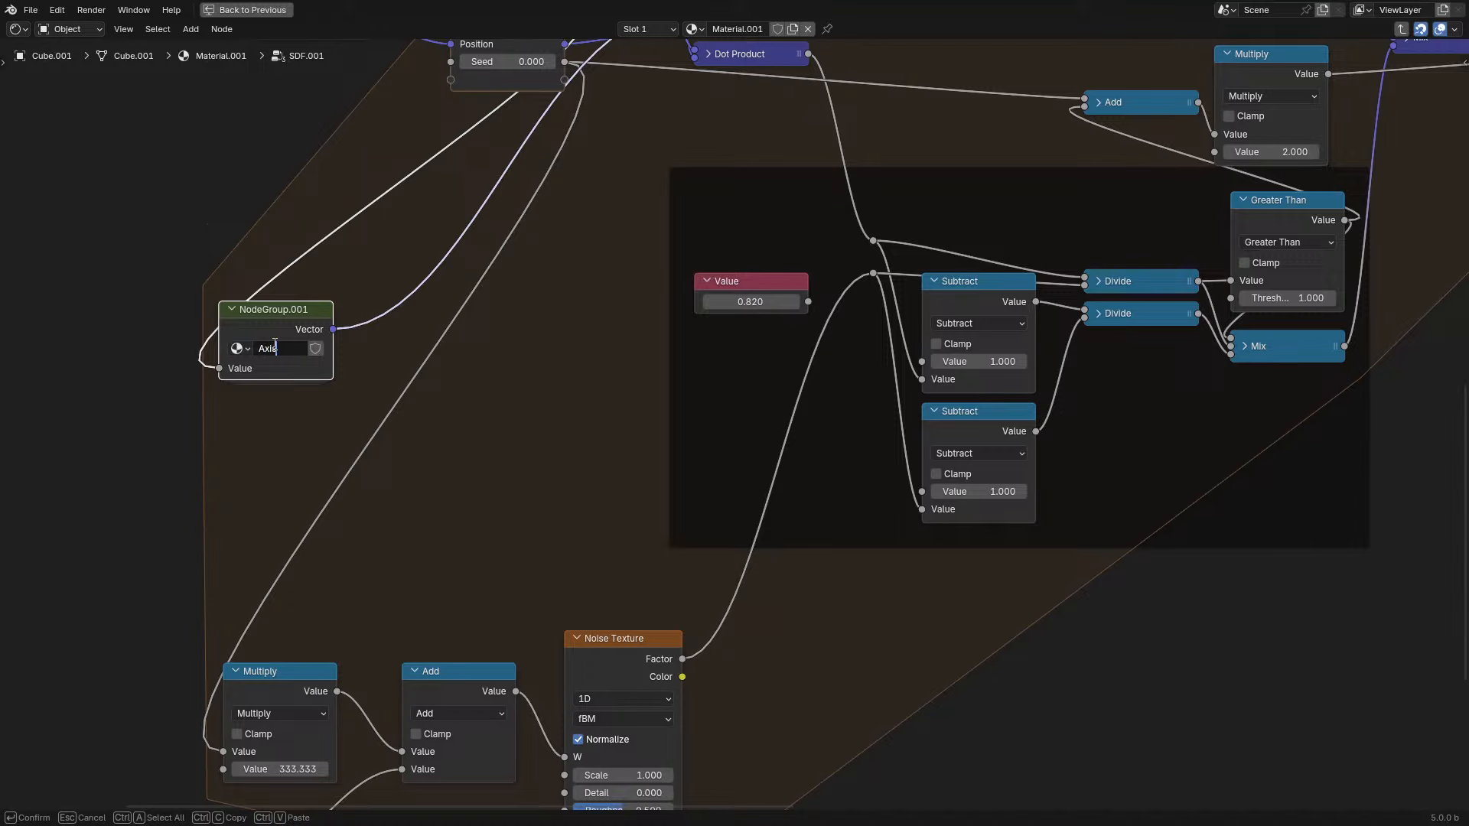
text(Axis Switch)
key(Return)
middle_drag(277, 329, 166, 589)
drag(165, 588, 542, 188)
- Move the Noise Texture and all its upstream input nodes closer to the Subtract nodes
scroll(426, 453, down, 2)
middle_drag(69, 639, 246, 325)
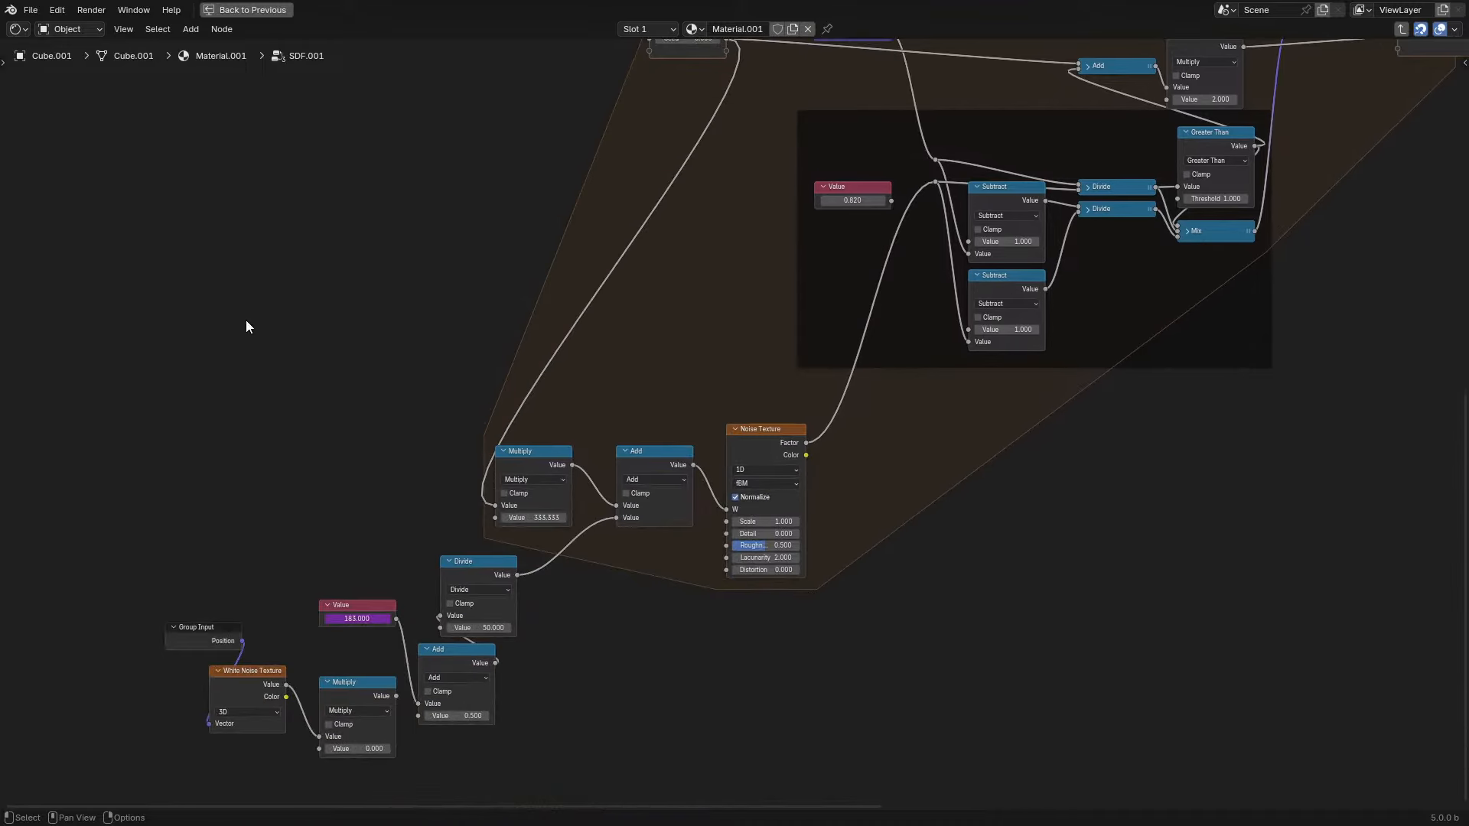
drag(98, 367, 721, 774)
key(g)
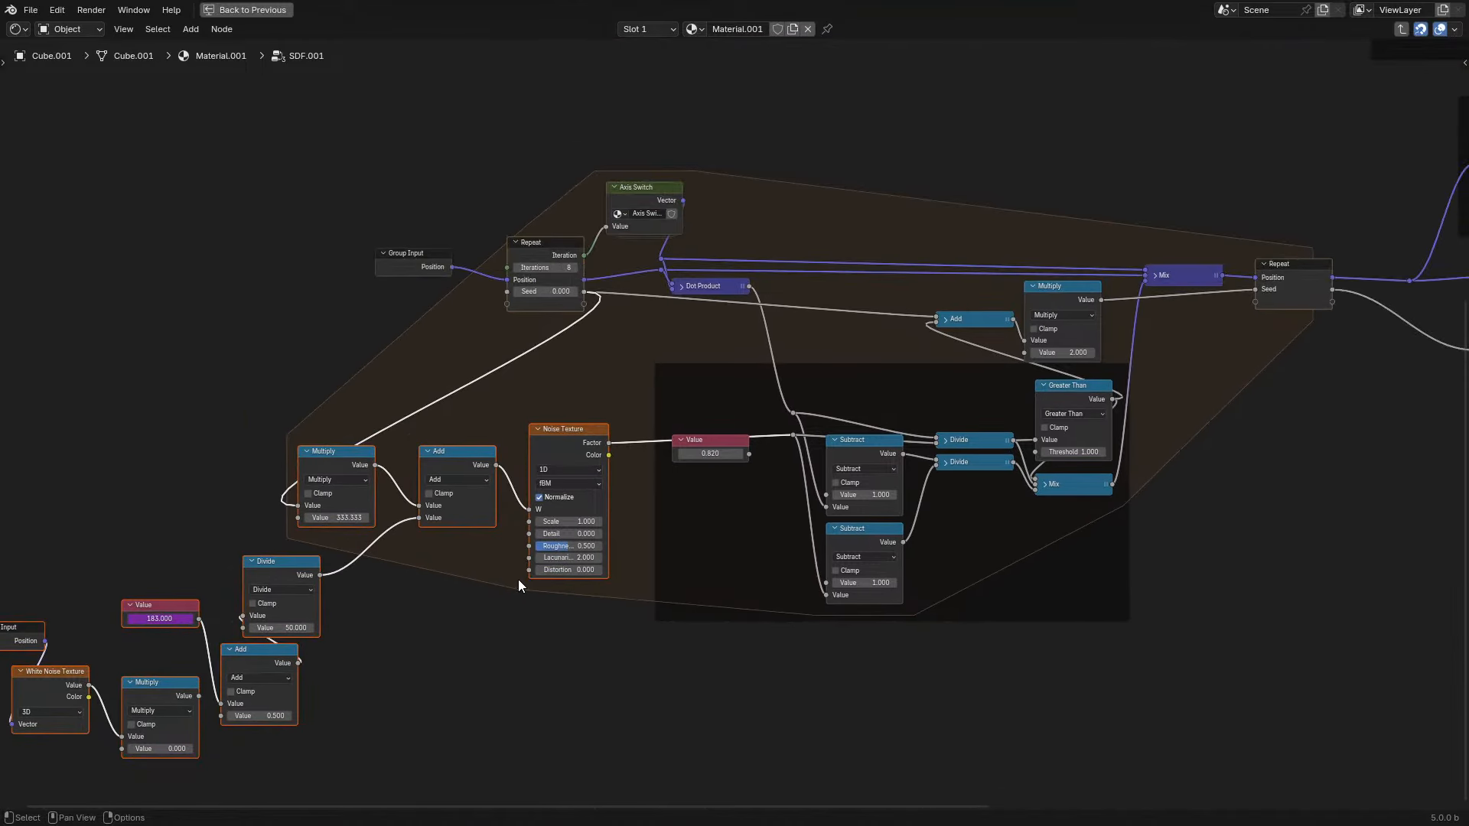
click(526, 571)
- Delete the unused 0.820 Value node beside the Subtract nodes
scroll(689, 452, up, 2)
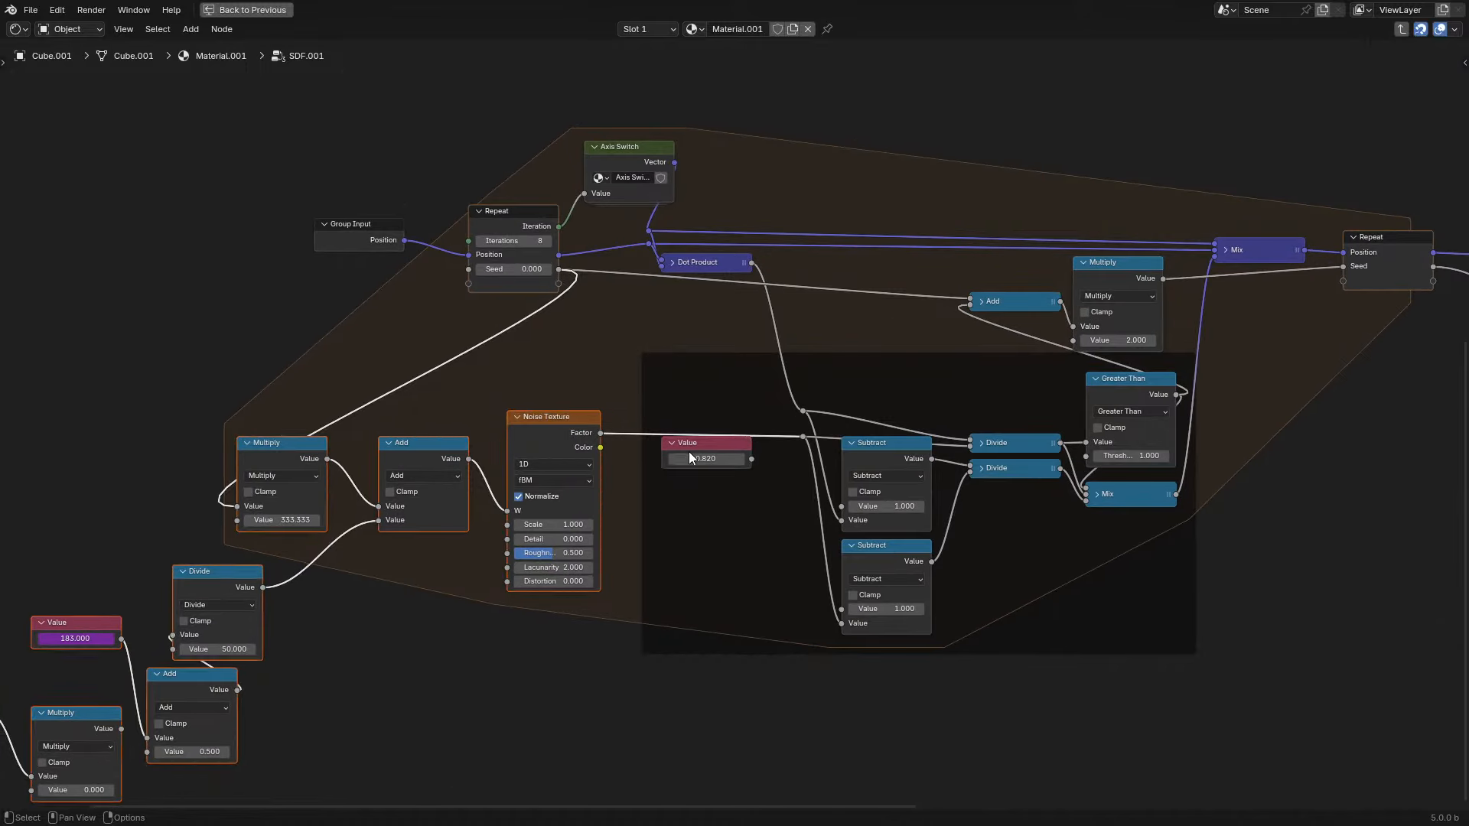
click(688, 452)
key(x)
scroll(689, 451, up, 3)
middle_drag(388, 479, 612, 444)
scroll(689, 425, down, 4)
scroll(435, 428, down, 3)
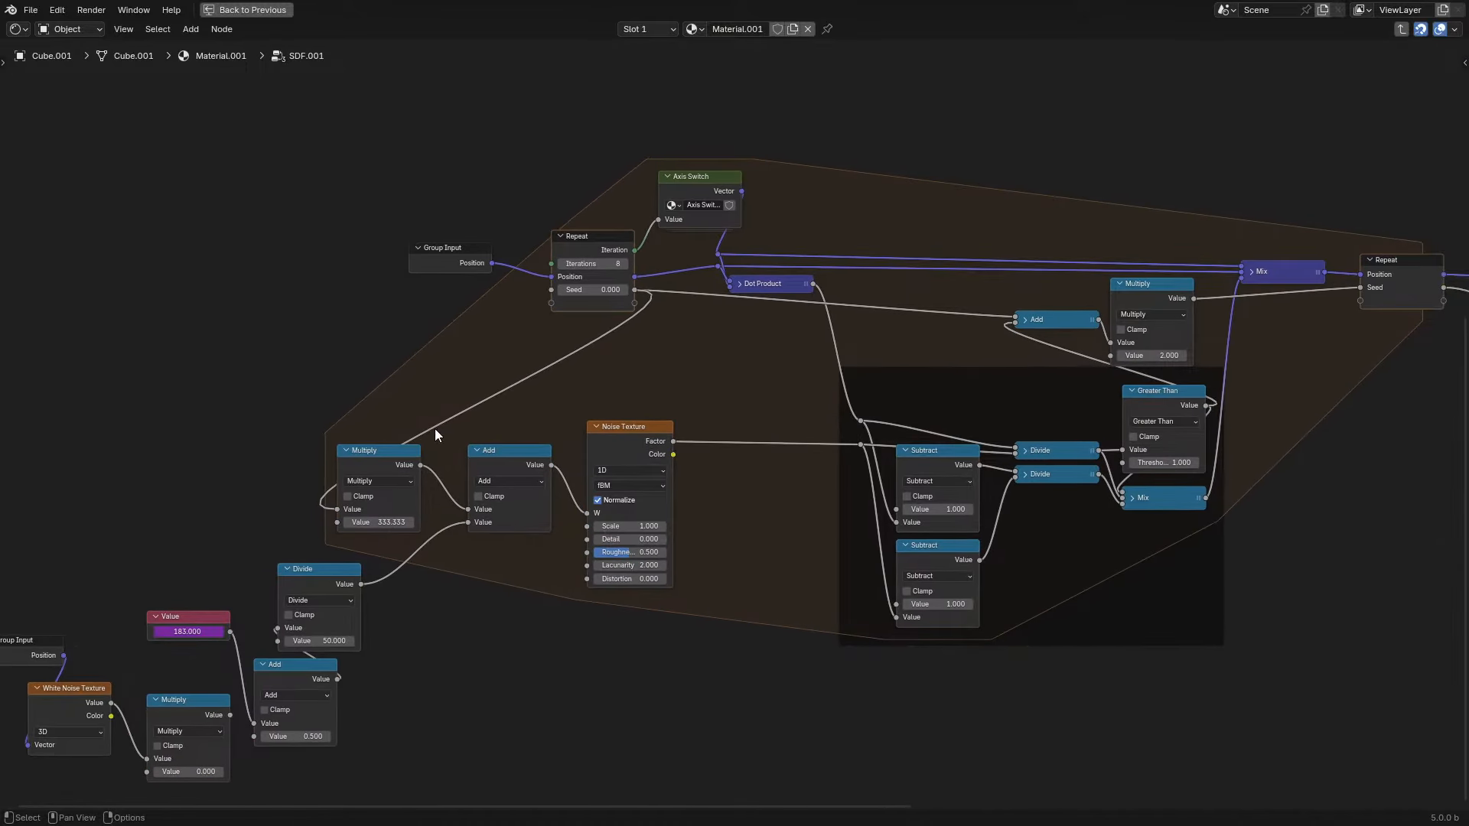
- Tighten the noise node chain, collapse its Add node and stack the 333.333 Multiply node directly above it
drag(52, 459, 668, 721)
key(g)
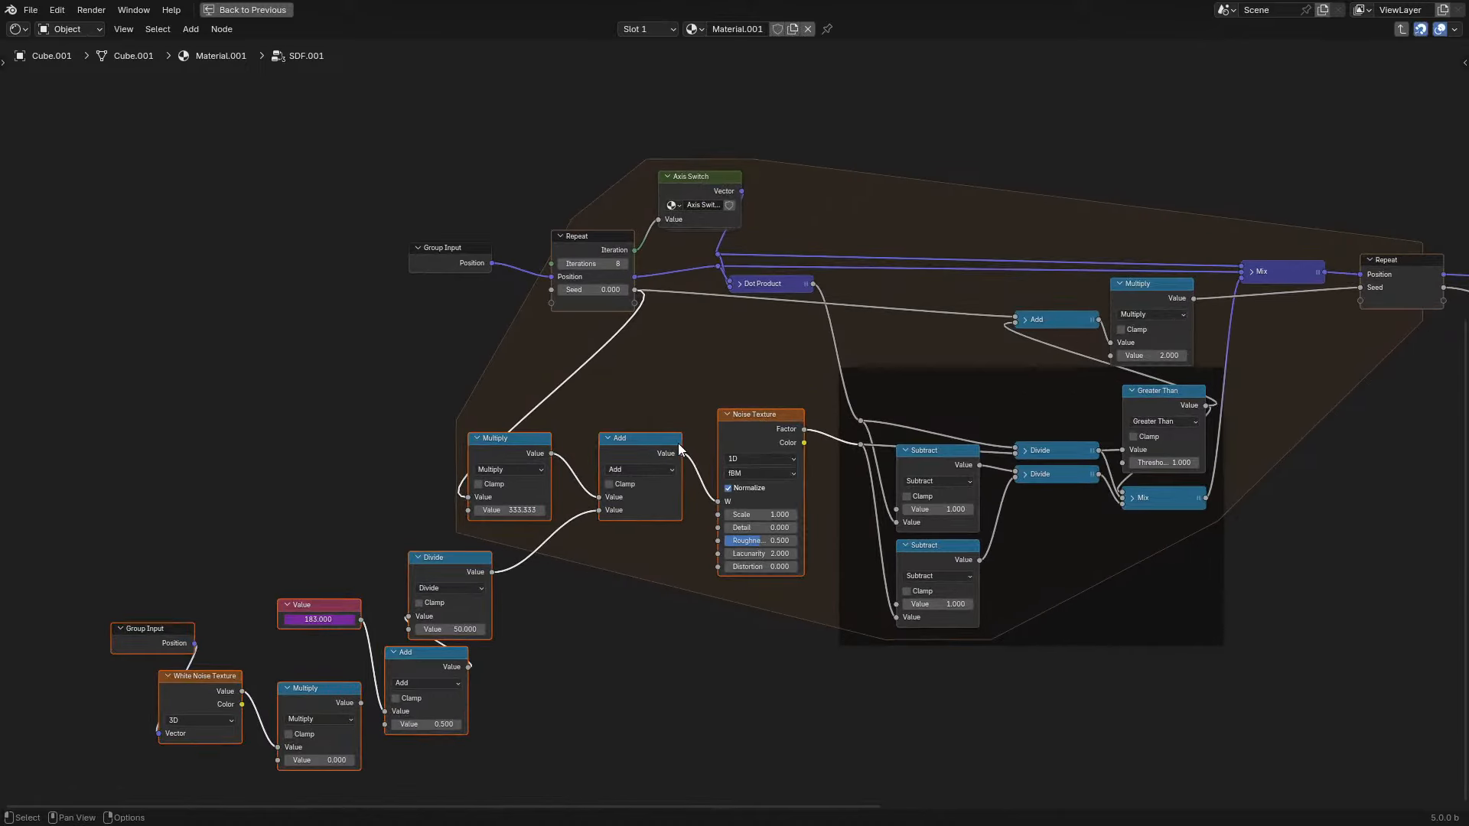
scroll(605, 456, up, 3)
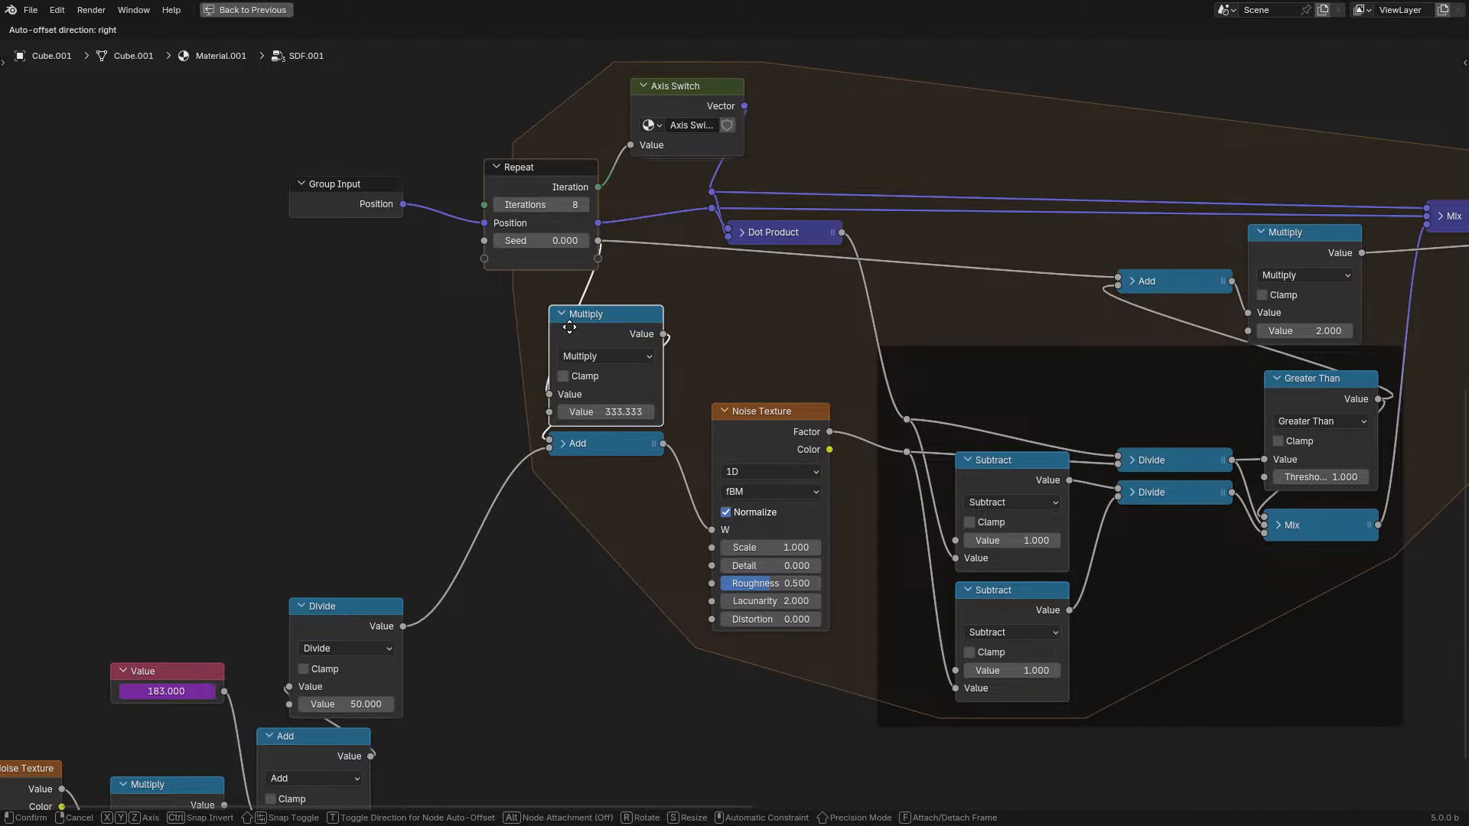
click(583, 337)
middle_drag(558, 527, 608, 451)
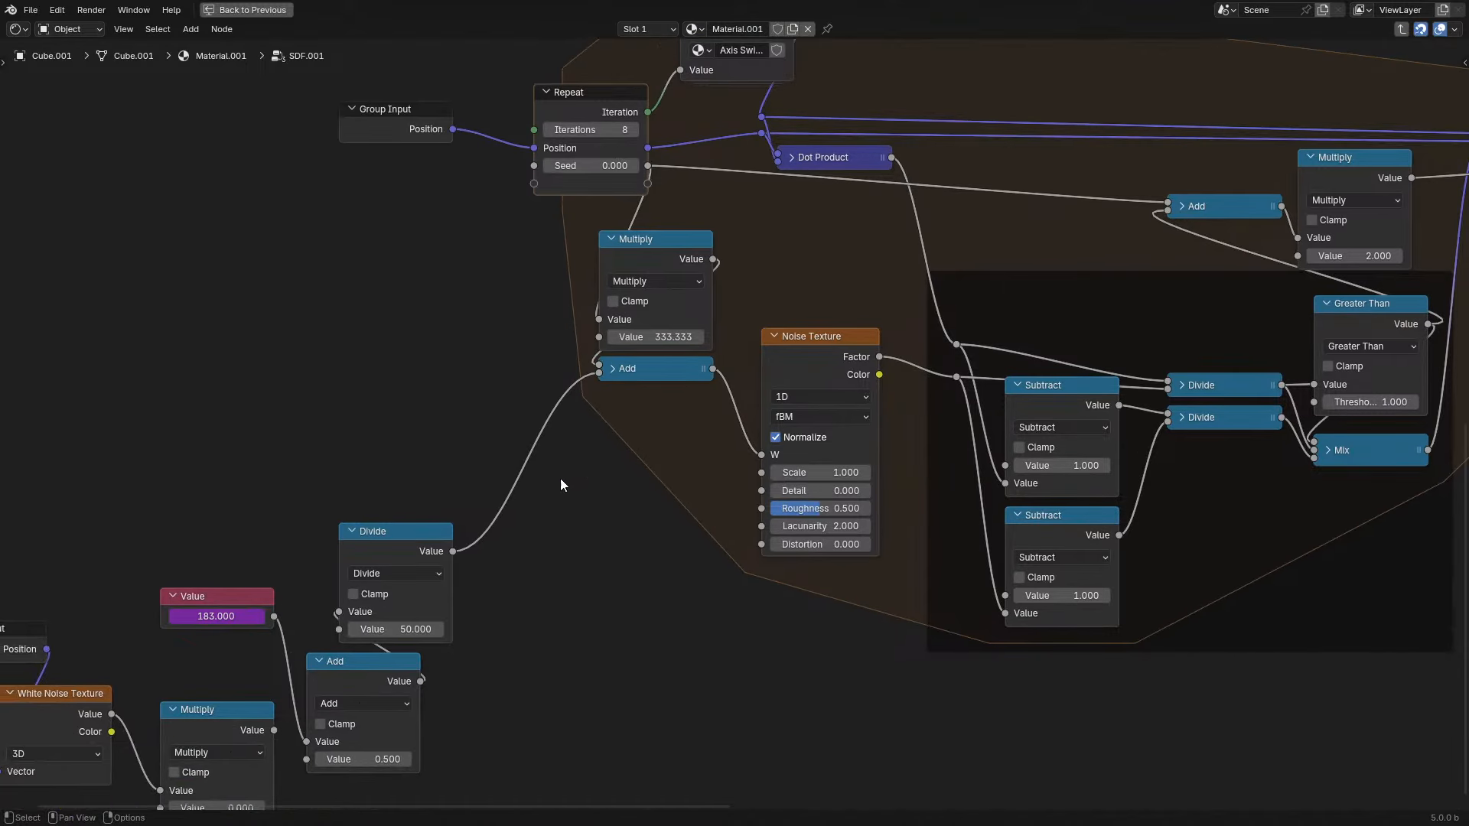
- Place the Divide node beneath the collapsed Add node and restore the split layout with the 3D viewport
drag(381, 532, 642, 434)
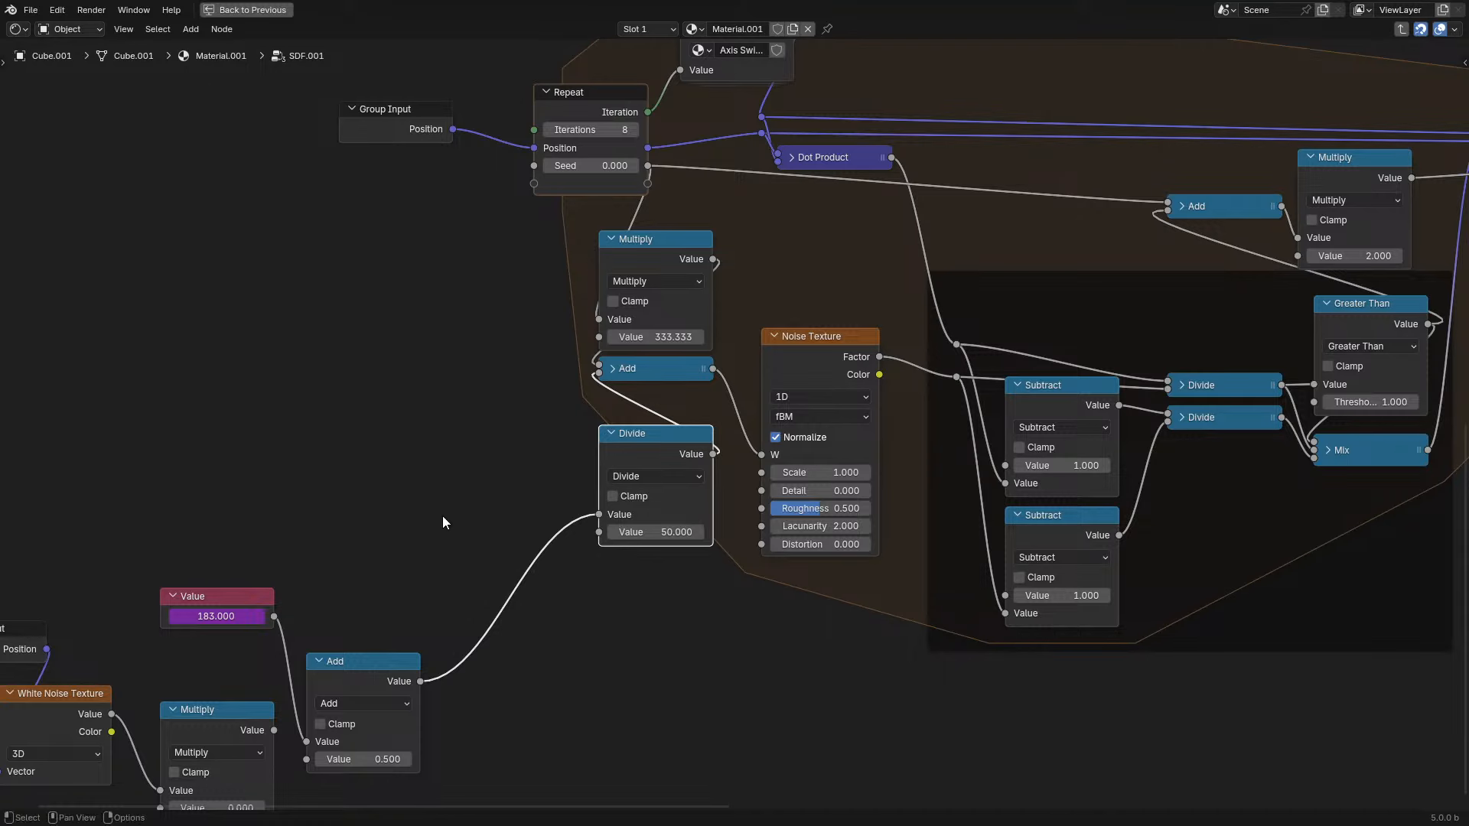
ctrl+middle_drag(433, 517, 459, 522)
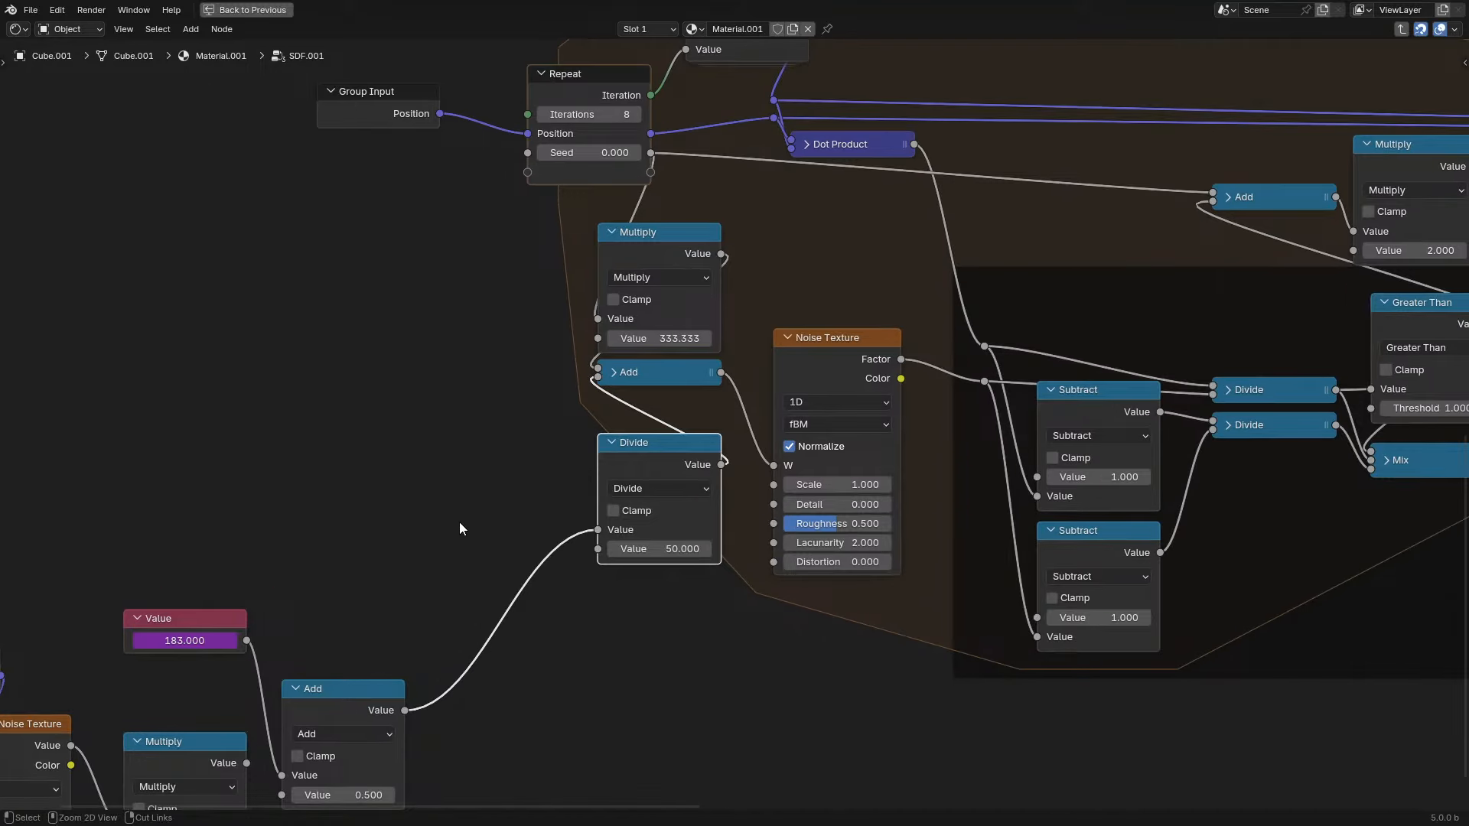
key(ctrl+space)
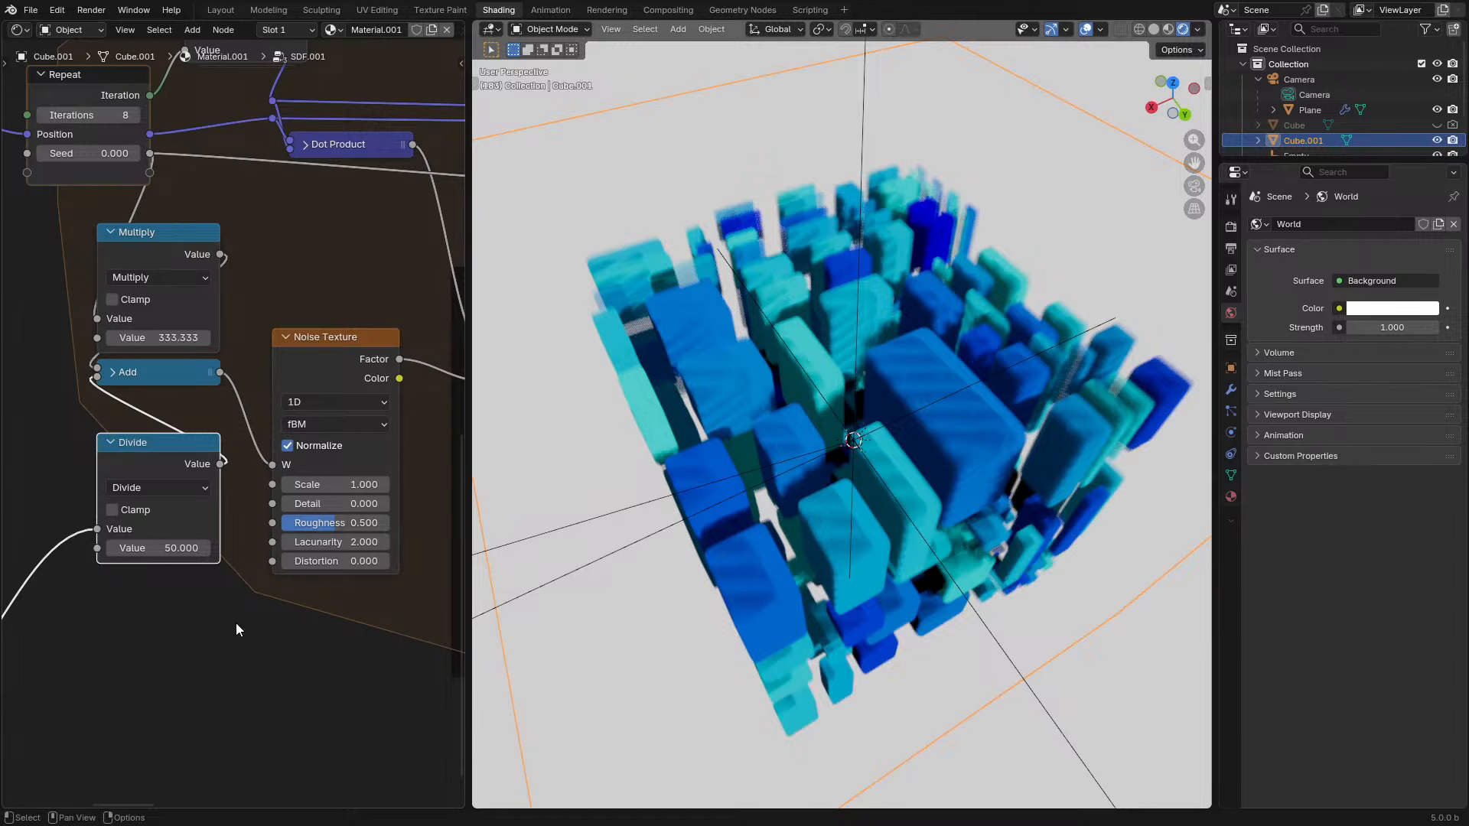
scroll(337, 596, left, 5)
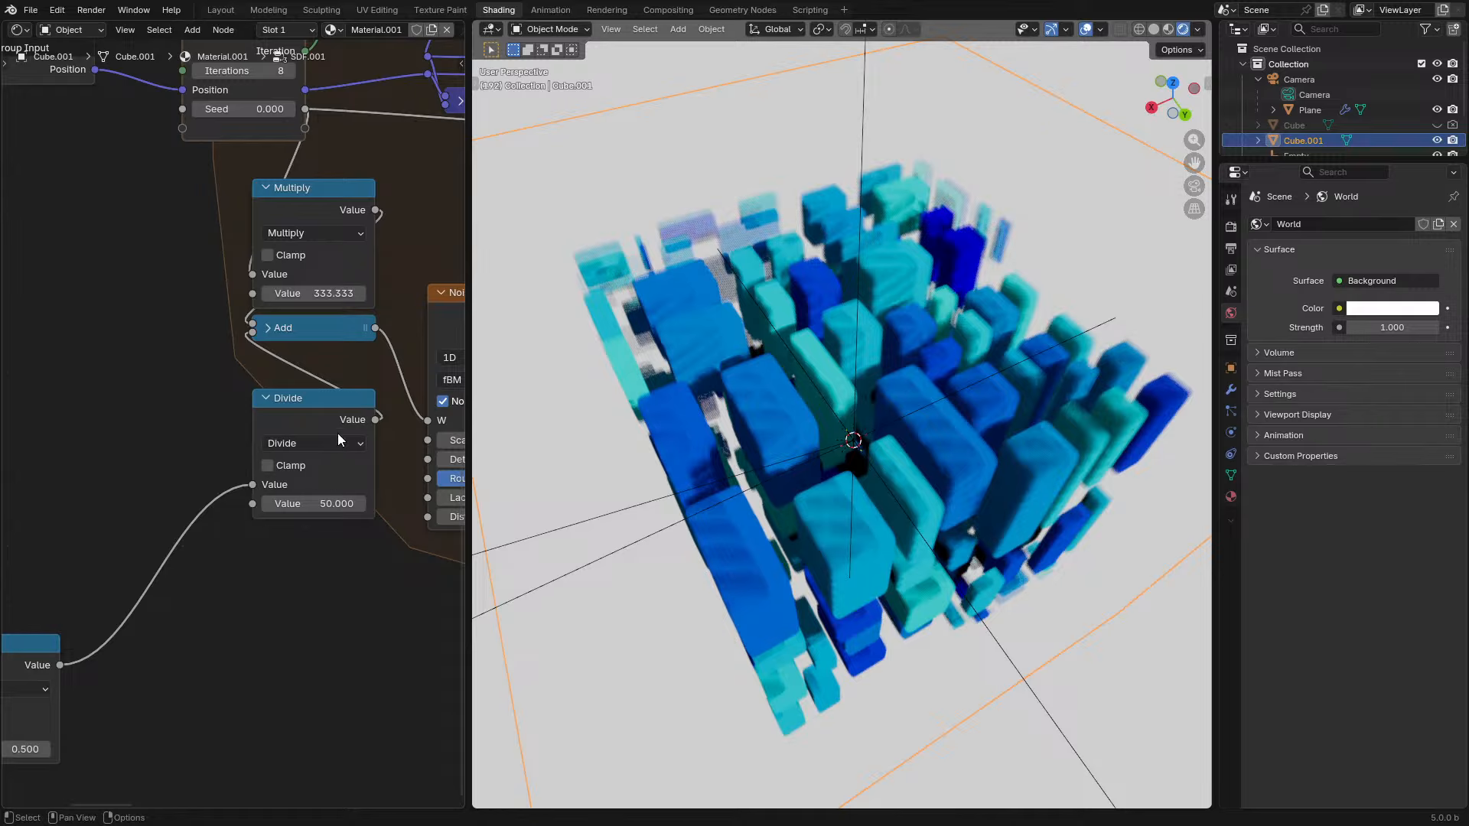
drag(348, 422, 348, 404)
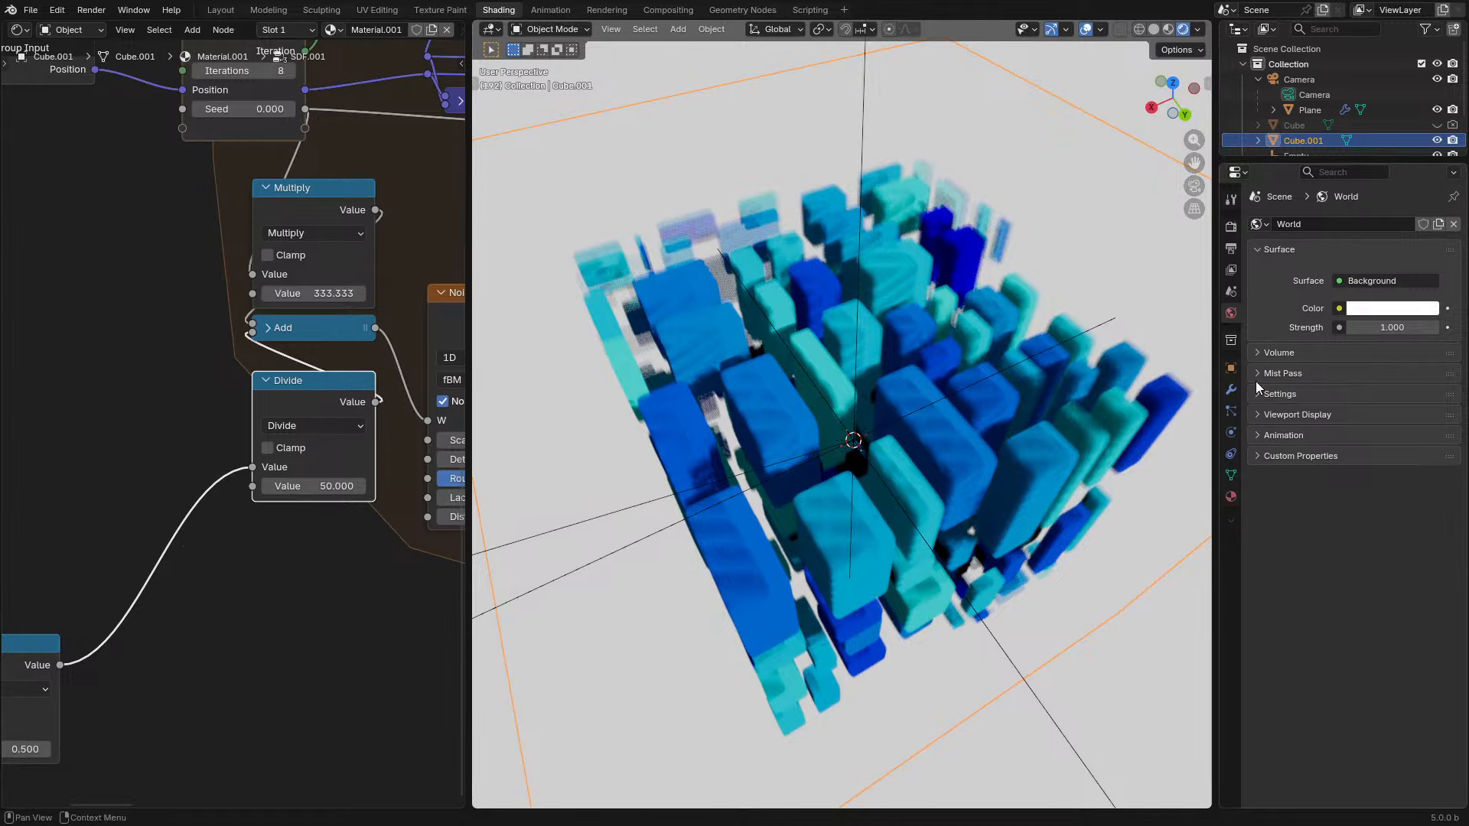
- Add a Subdivision Surface modifier to Cube.001
click(1231, 391)
click(1338, 224)
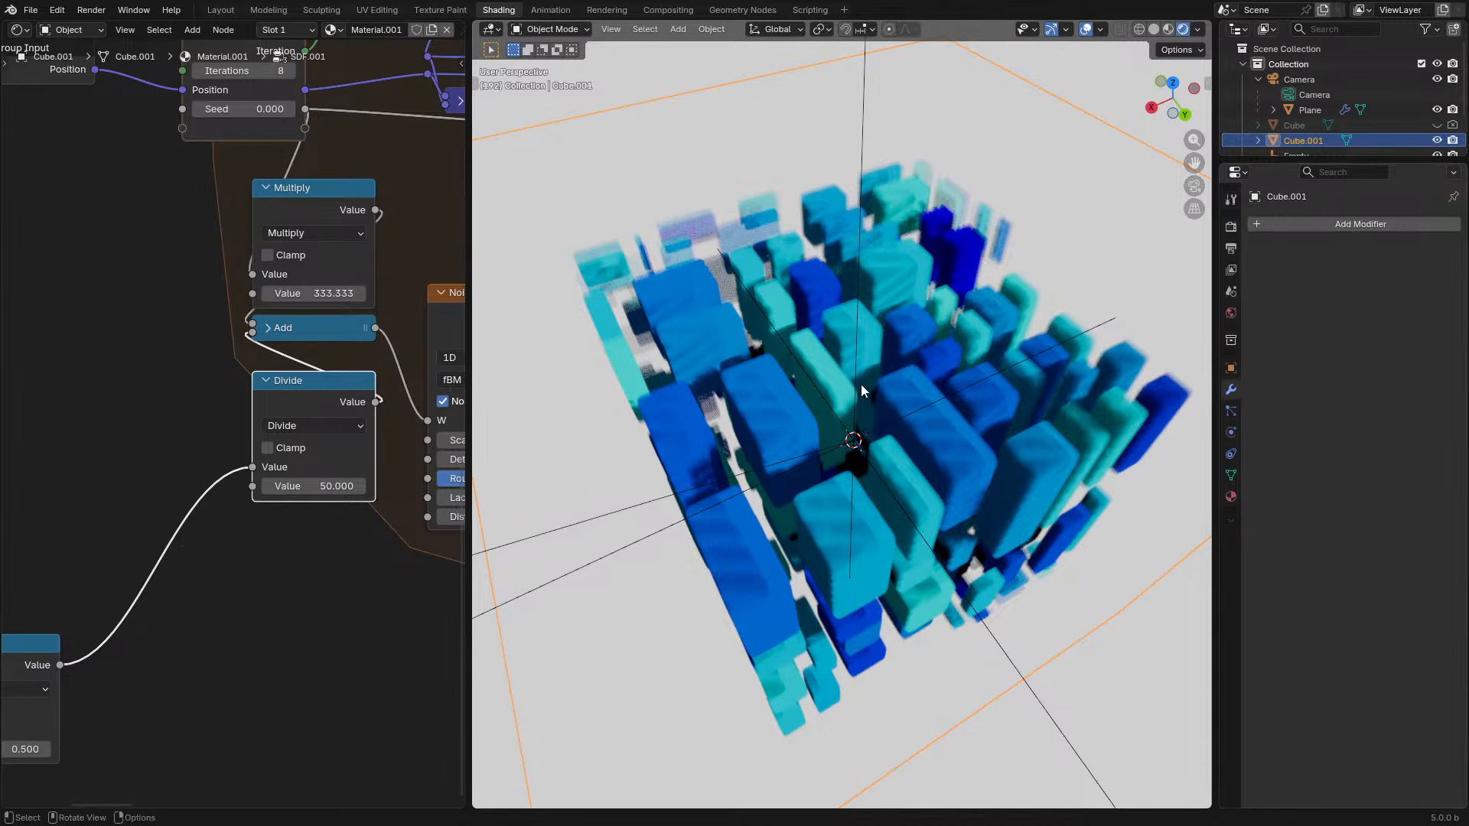
click(1308, 225)
text(s)
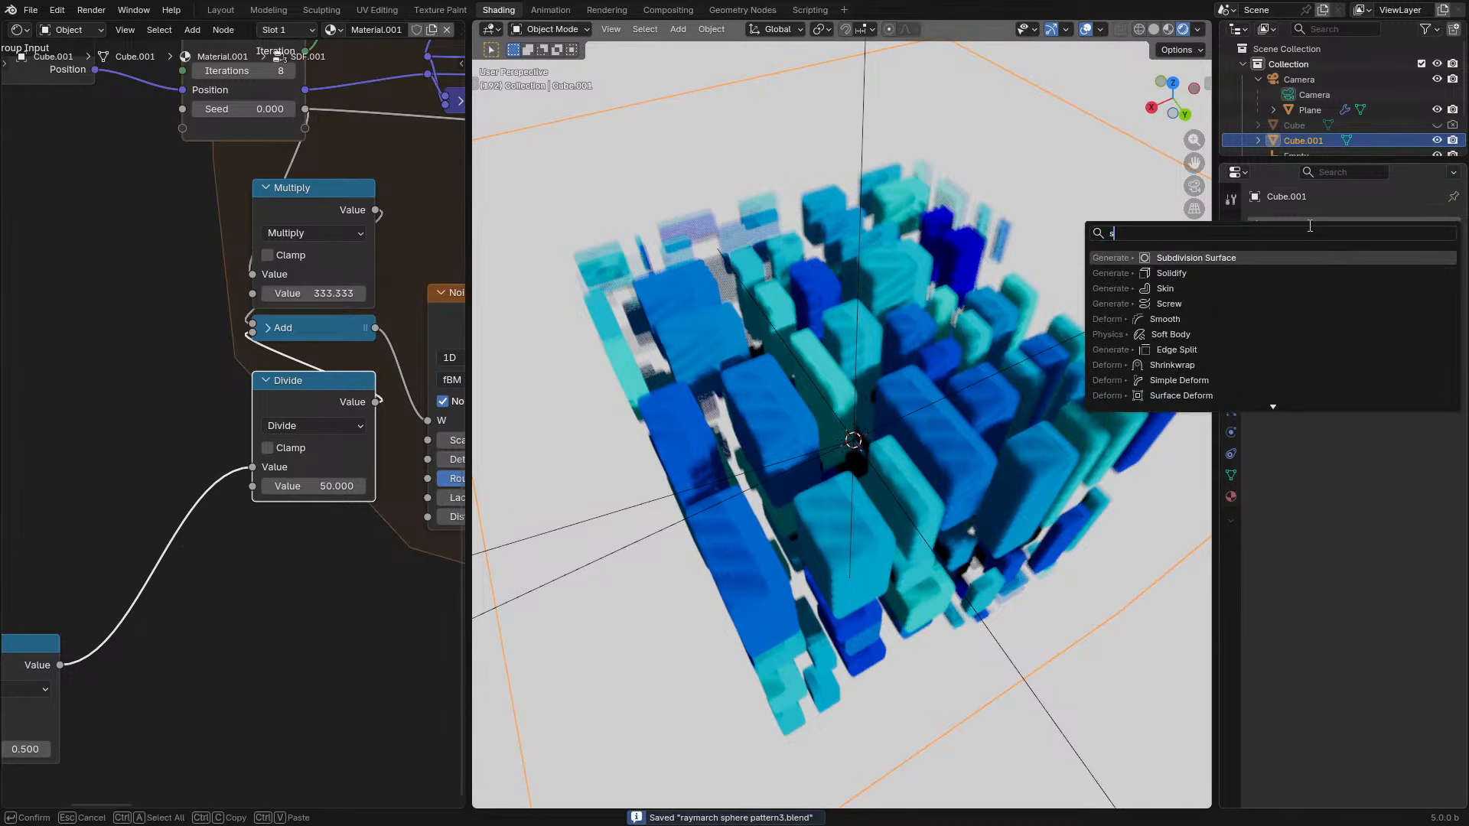
key(Return)
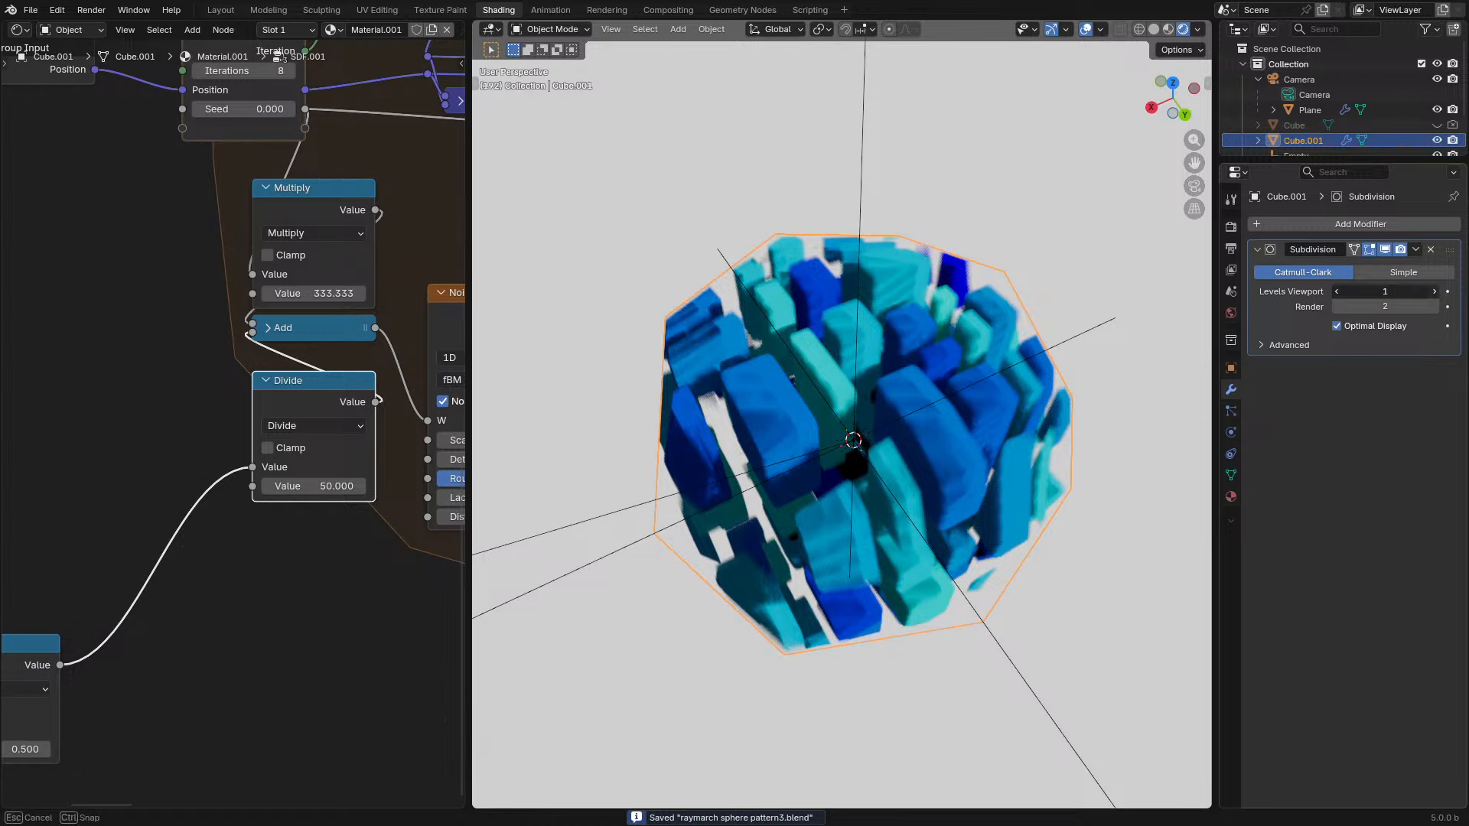
- Try the Subdivision modifier with render level 4 and viewport levels from 5 down to 1, and remove the modifier
drag(1385, 291, 1432, 305)
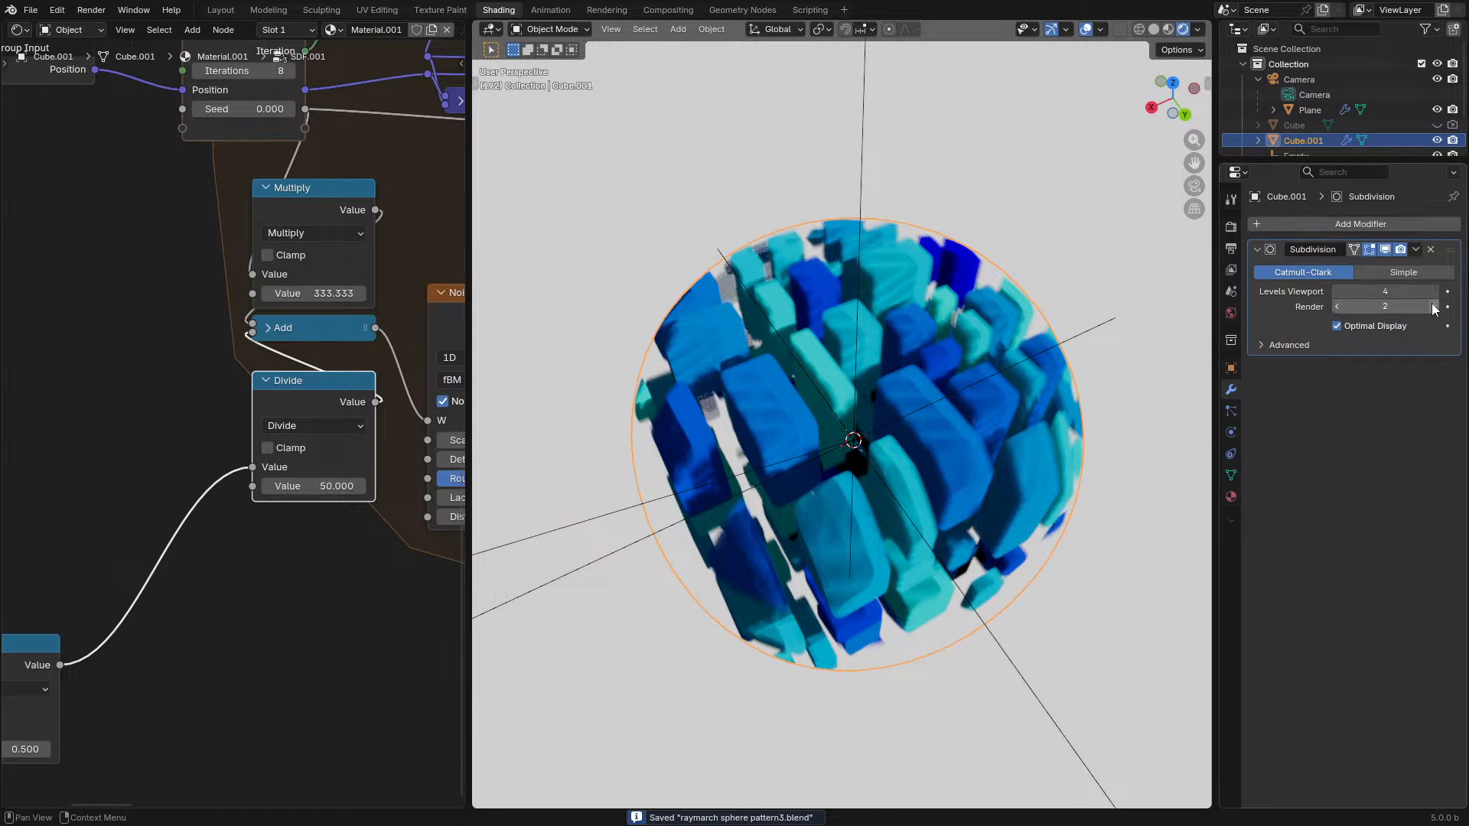
click(1435, 307)
click(1435, 307)
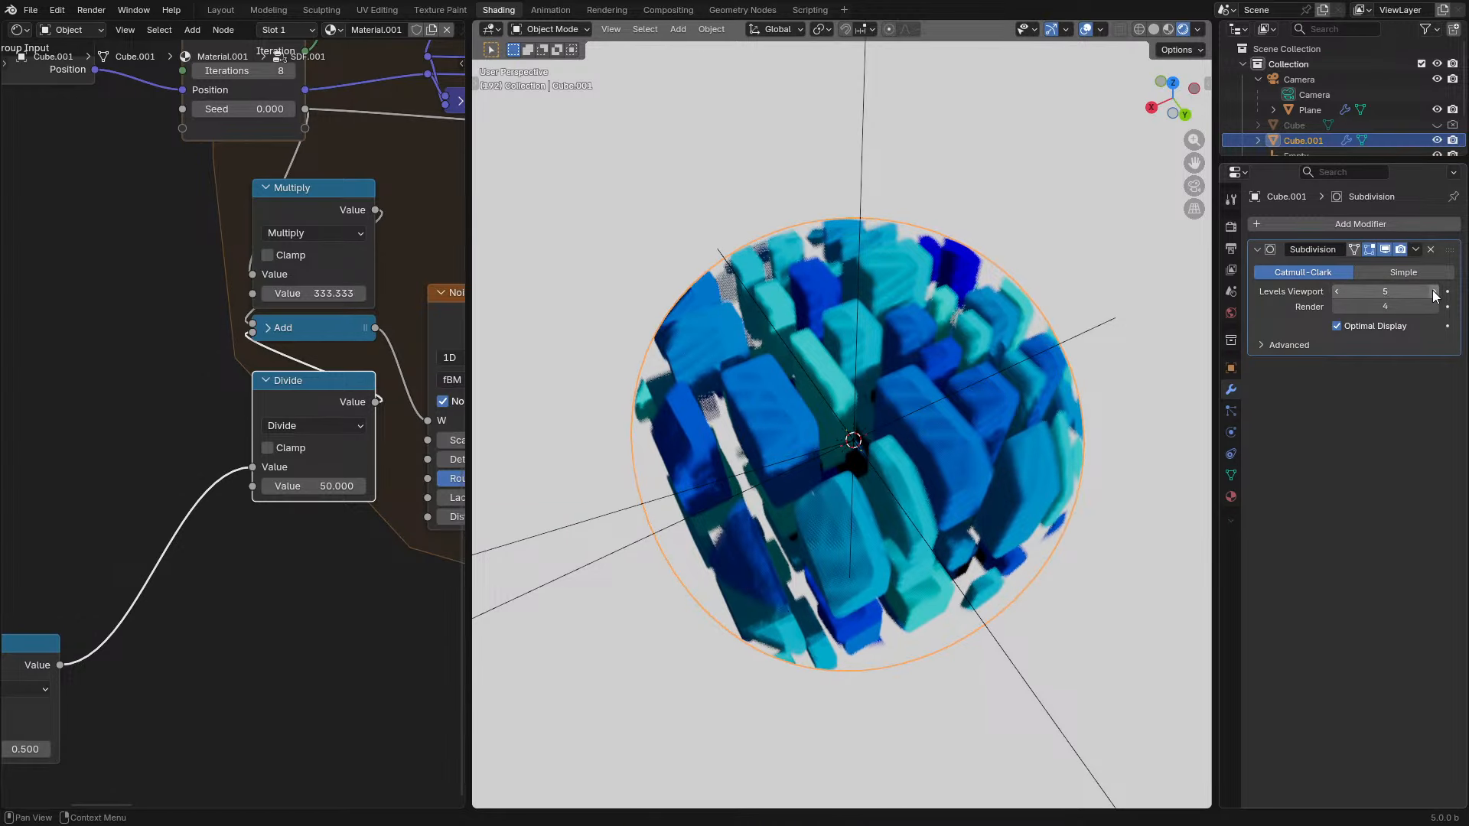
click(1335, 293)
click(1336, 293)
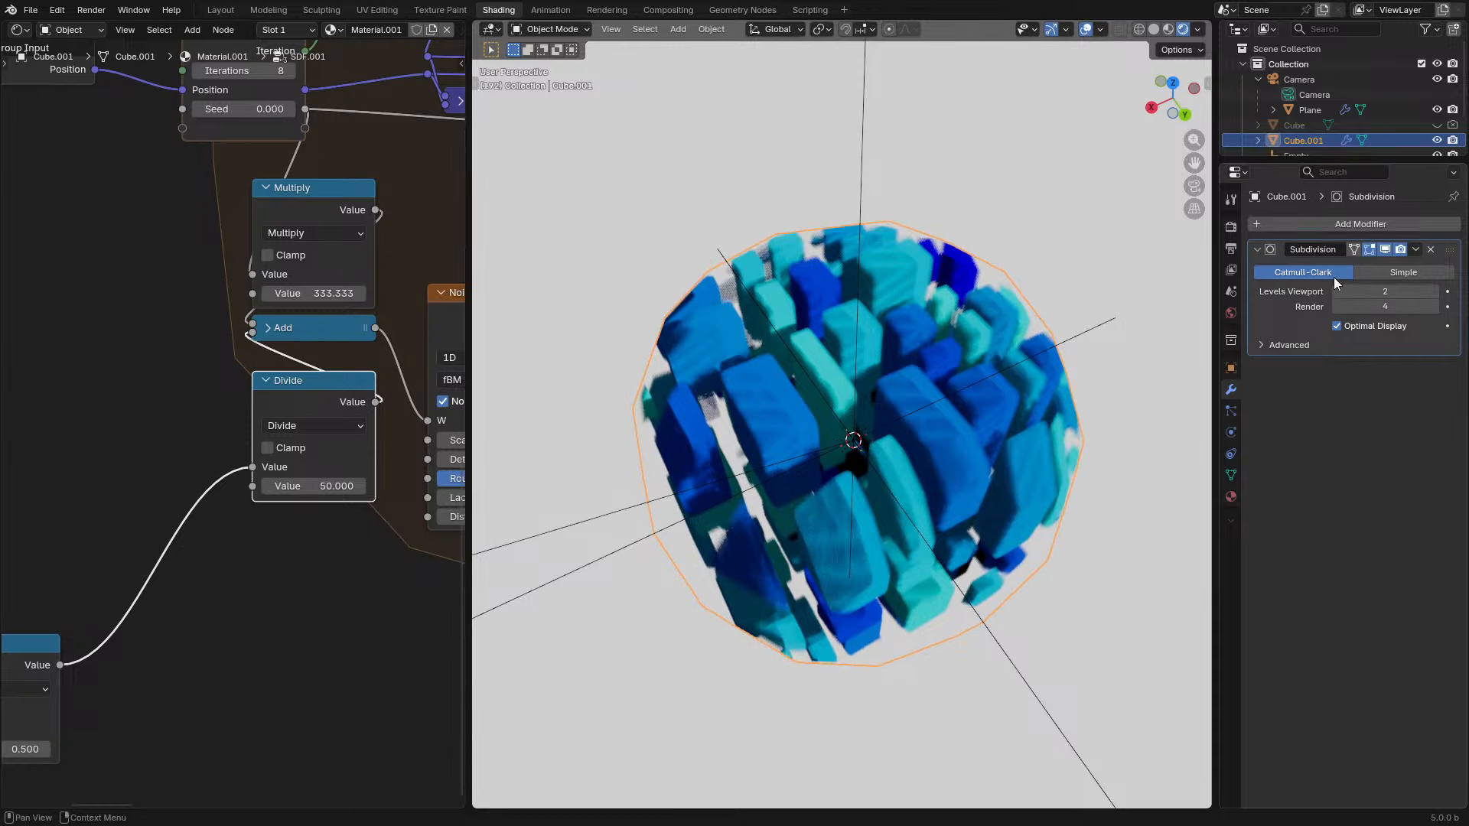
click(1335, 292)
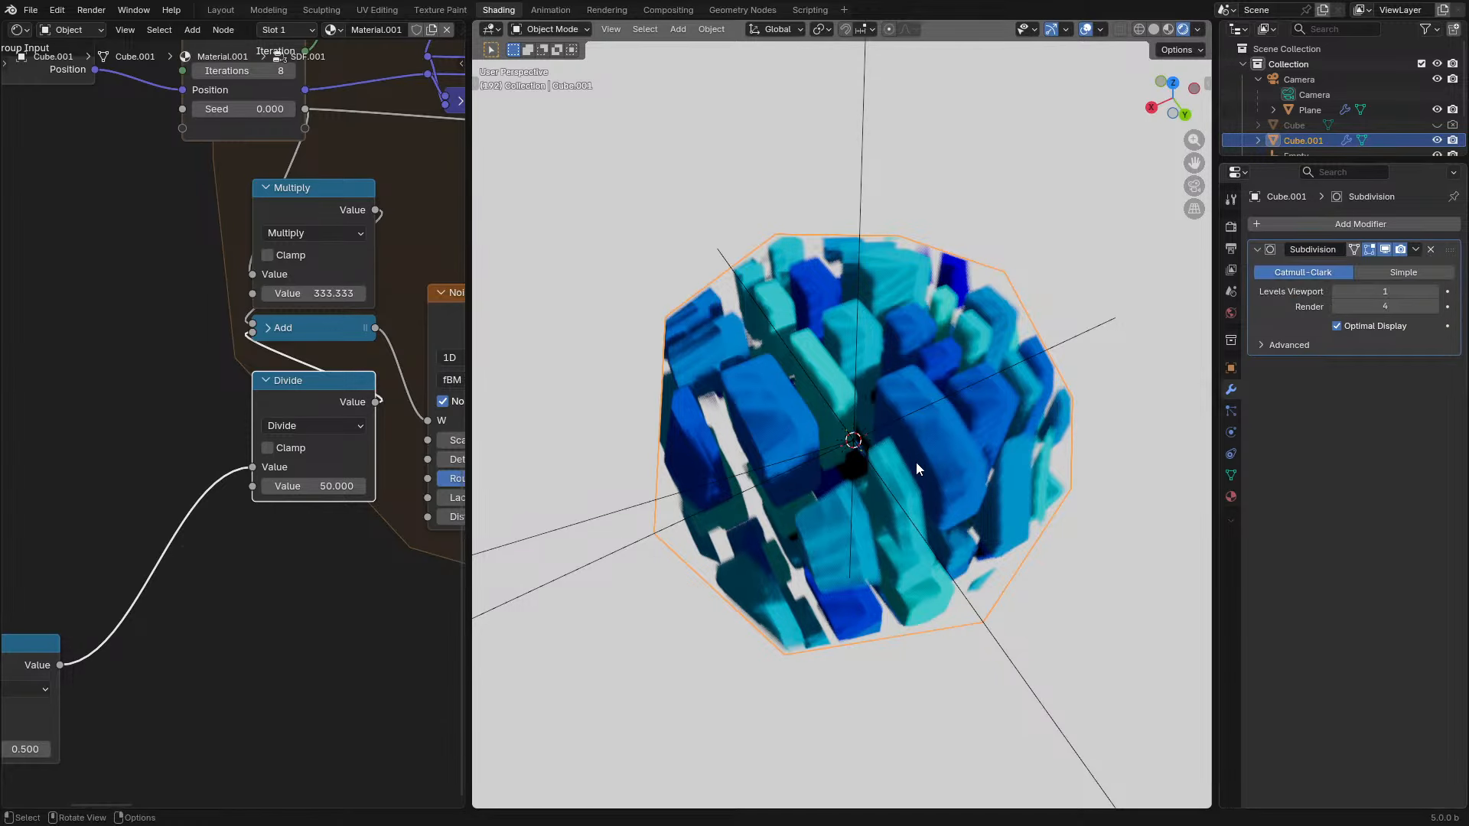
middle_drag(916, 462, 900, 515)
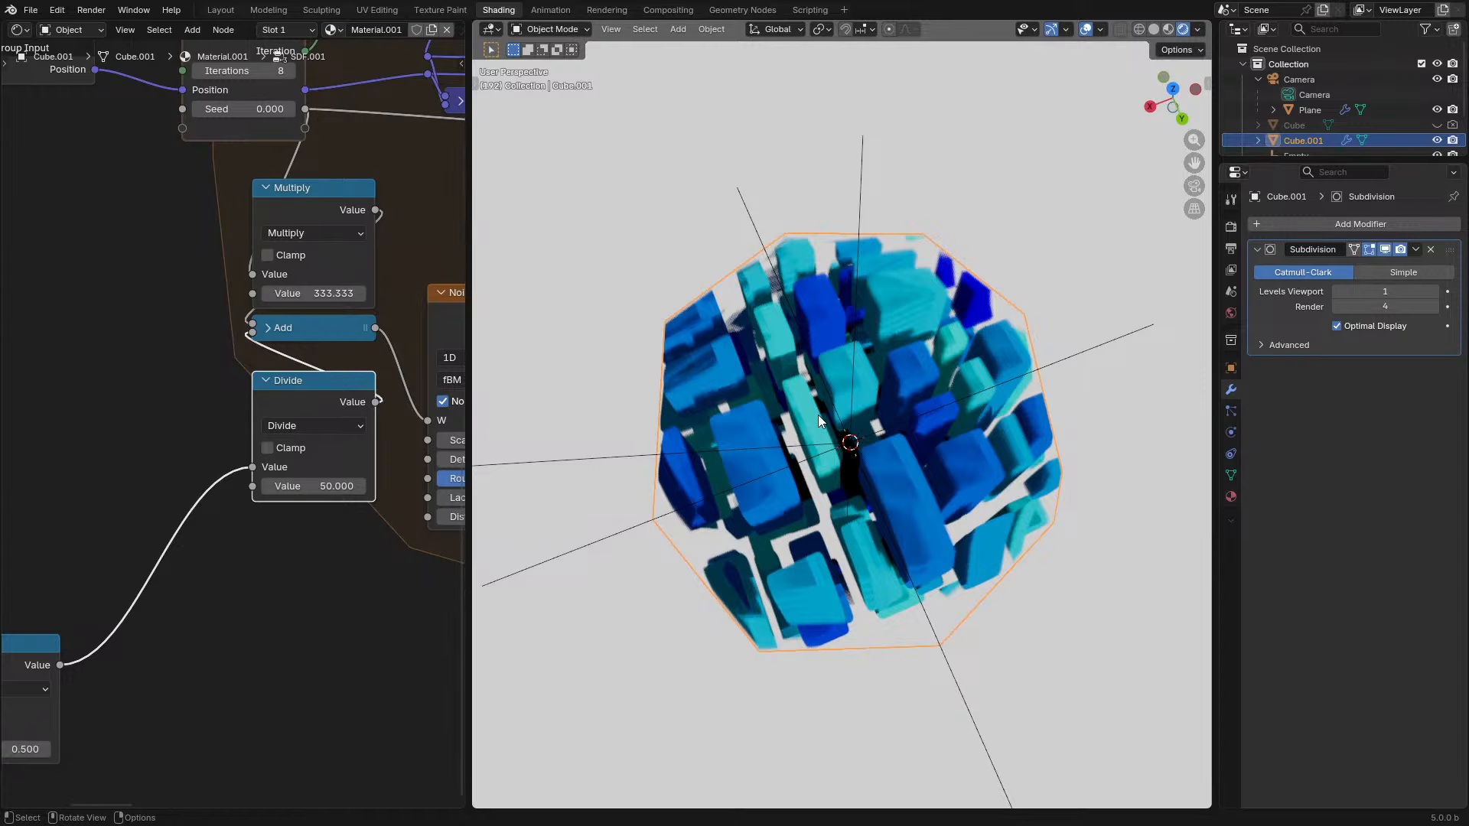
click(1433, 251)
- Play the split-cube animation and view the cube from several angles
key(space)
mouse_move(783, 507)
middle_down()
mouse_move(828, 433)
mouse_move(791, 496)
mouse_move(677, 522)
mouse_move(711, 492)
mouse_move(796, 485)
middle_up()
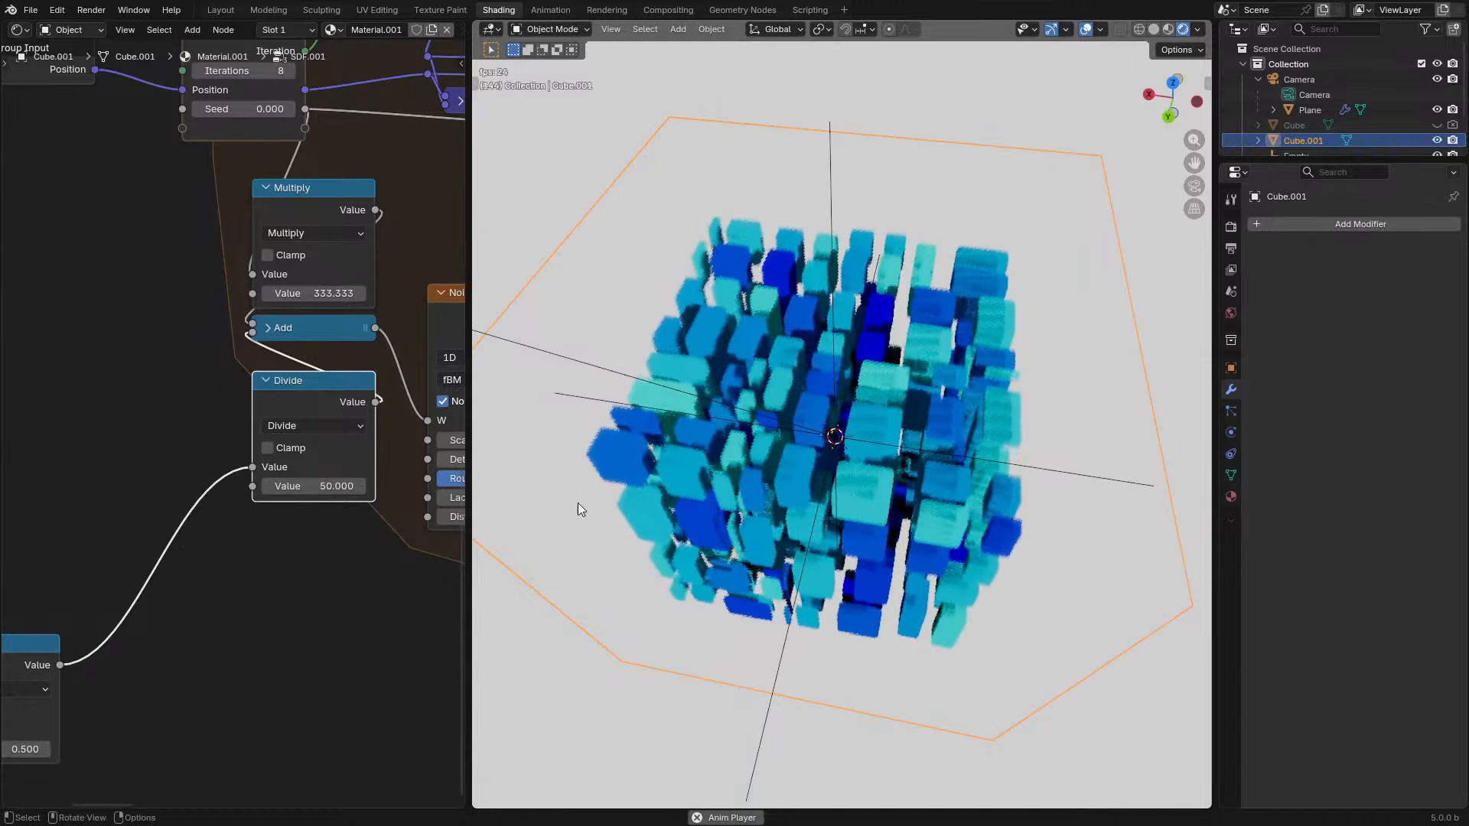
drag(322, 486, 271, 486)
key(Escape)
middle_drag(852, 433, 961, 433)
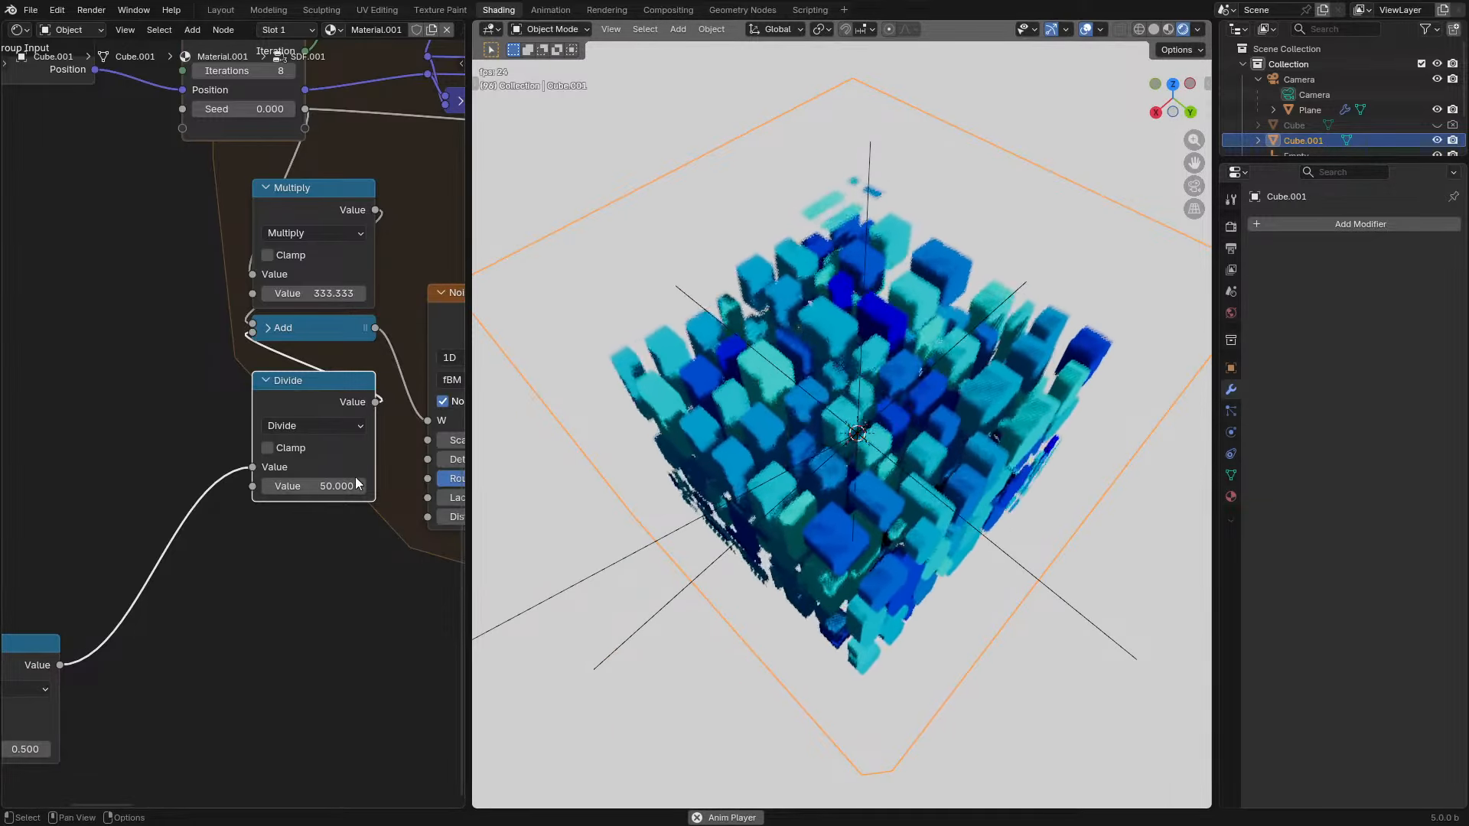
scroll(314, 501, down, 1)
middle_drag(242, 553, 273, 513)
middle_drag(743, 571, 744, 538)
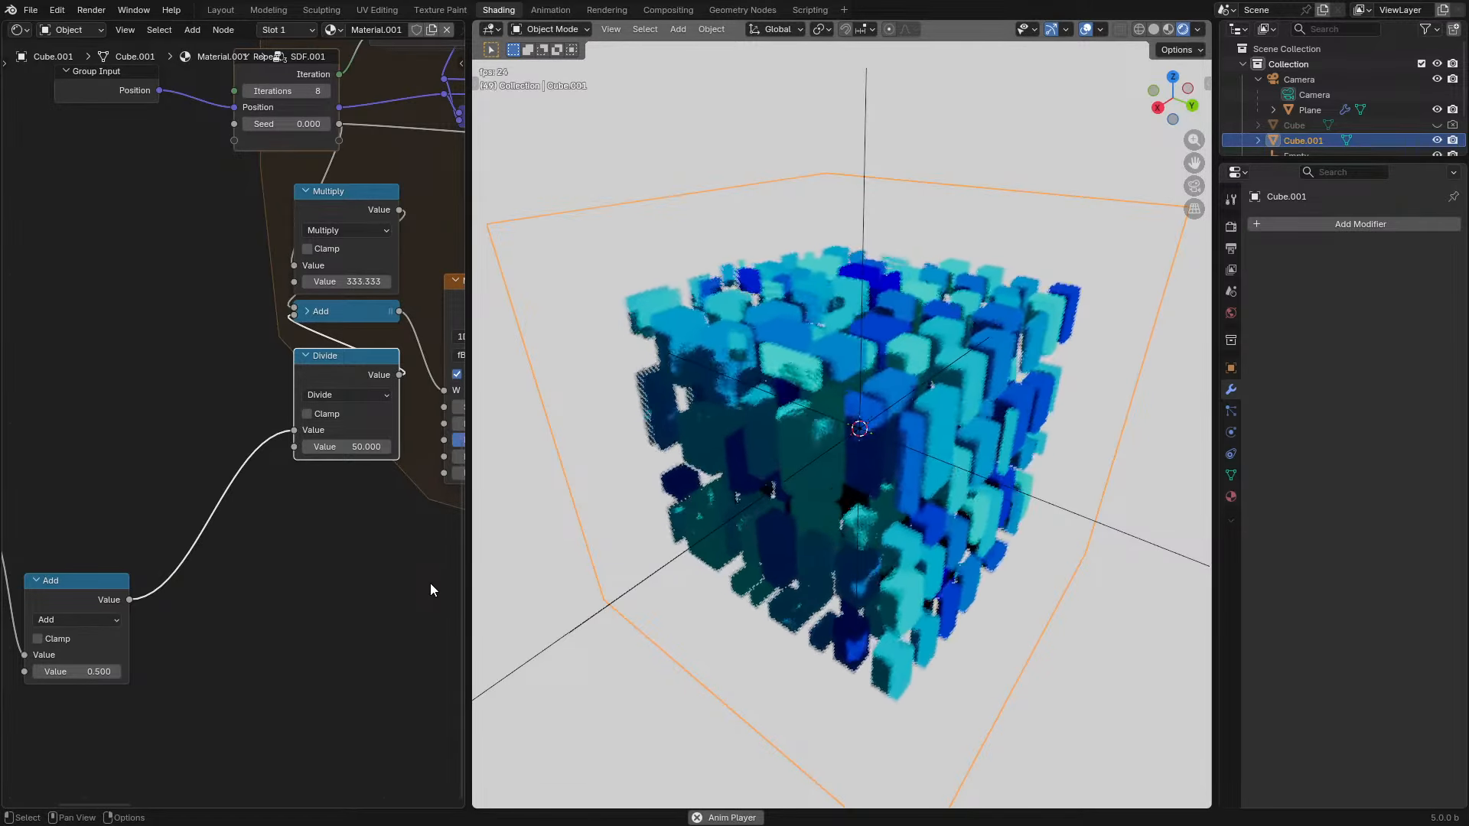
- Move the Add node that feeds the Divide closer to it and maximize the node editor
drag(63, 604, 139, 499)
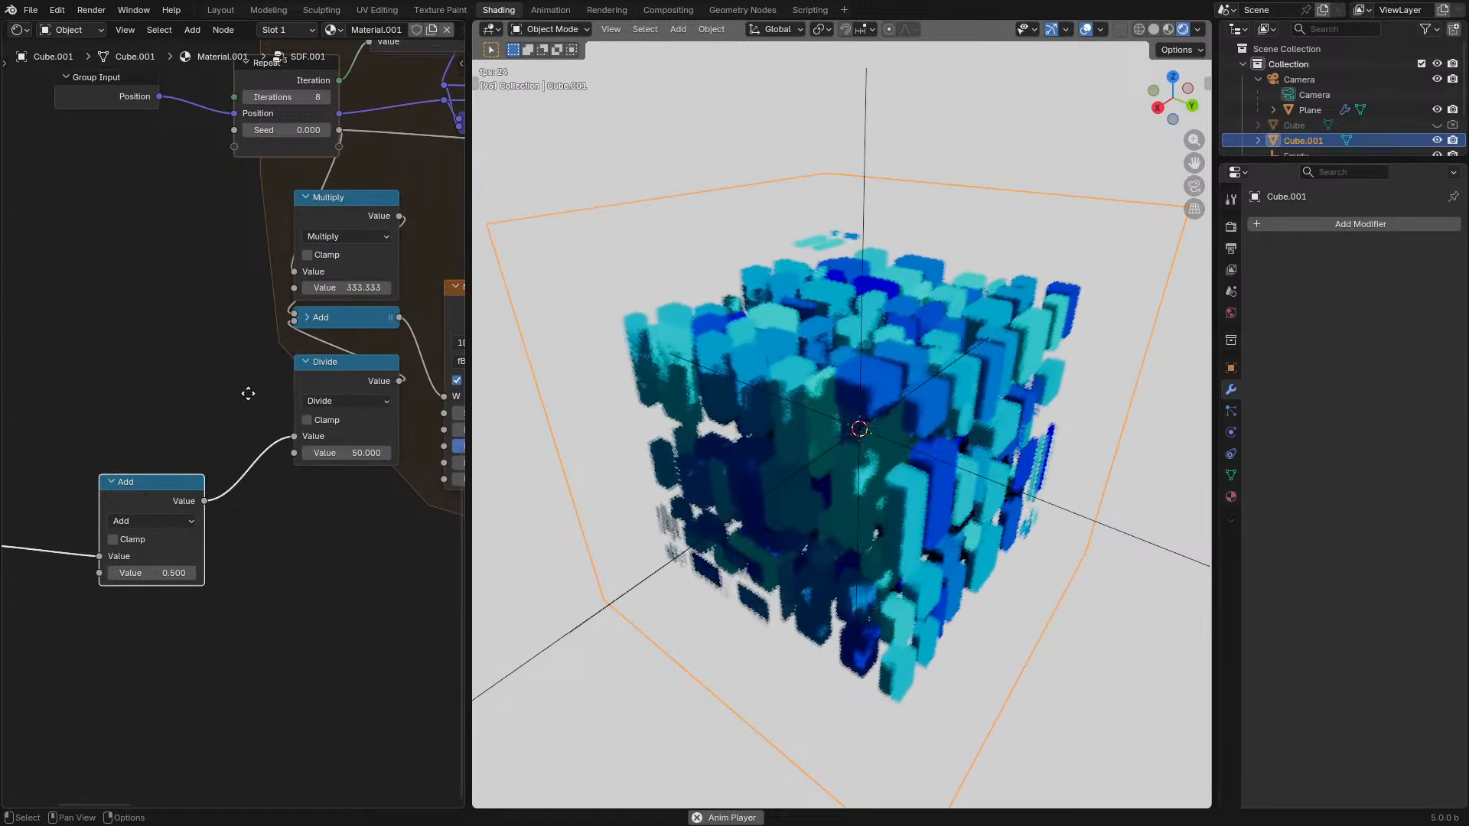
middle_drag(246, 387, 178, 558)
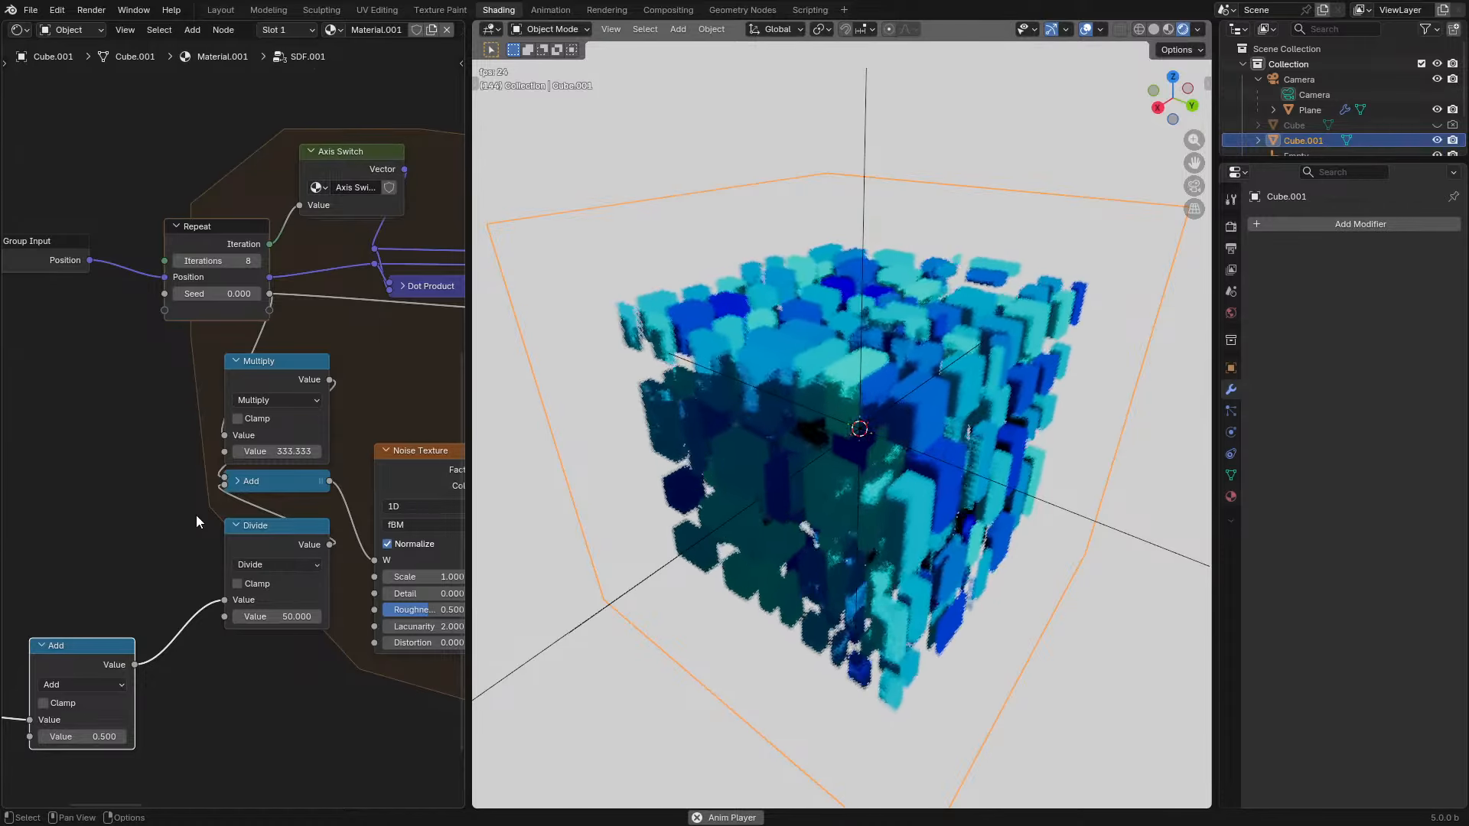
key(ctrl+space)
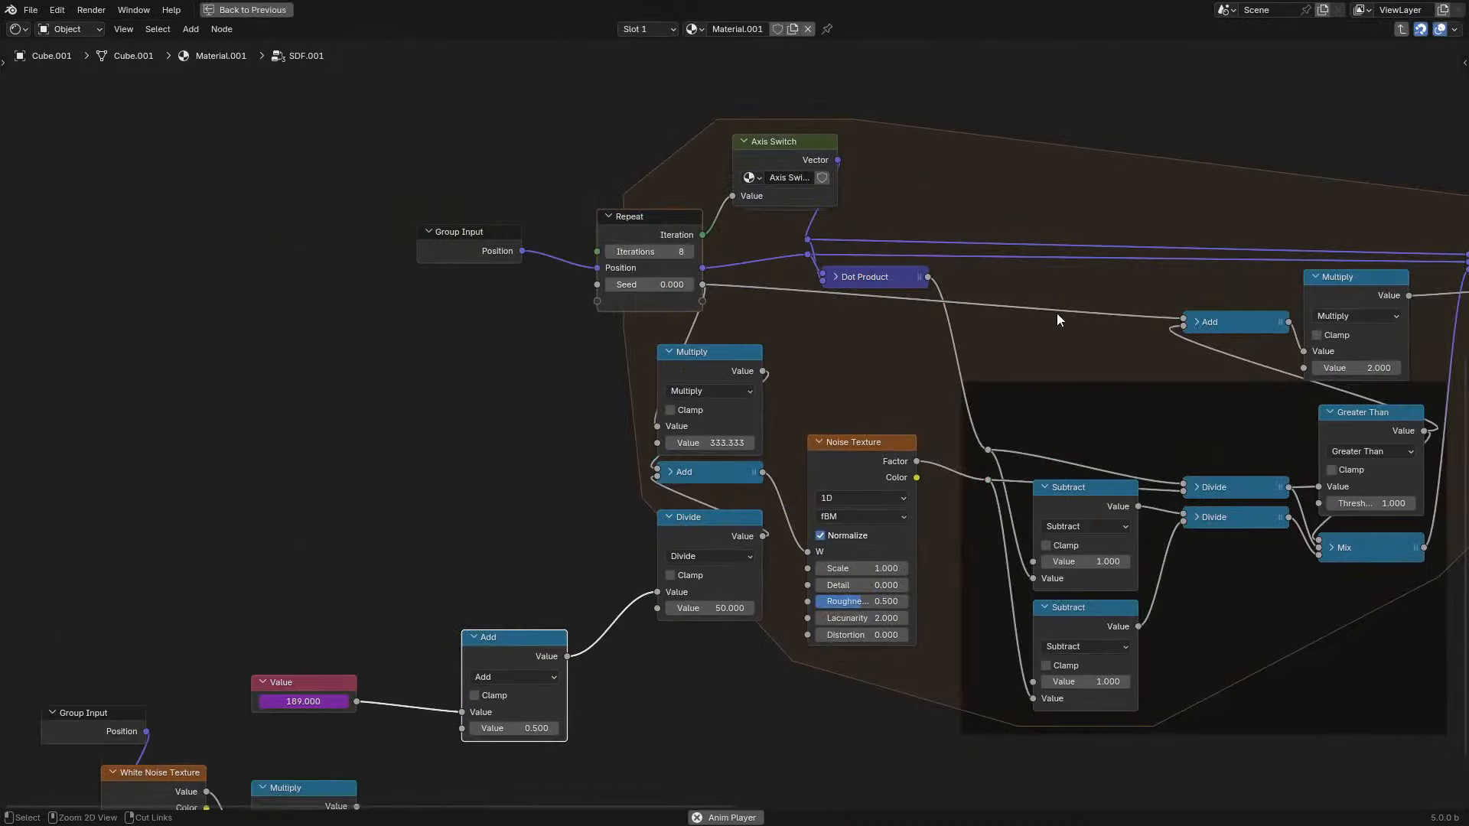
- Add a Multiply math node fed by the Dot Product output, placed beside the noise node chain
drag(928, 277, 263, 515)
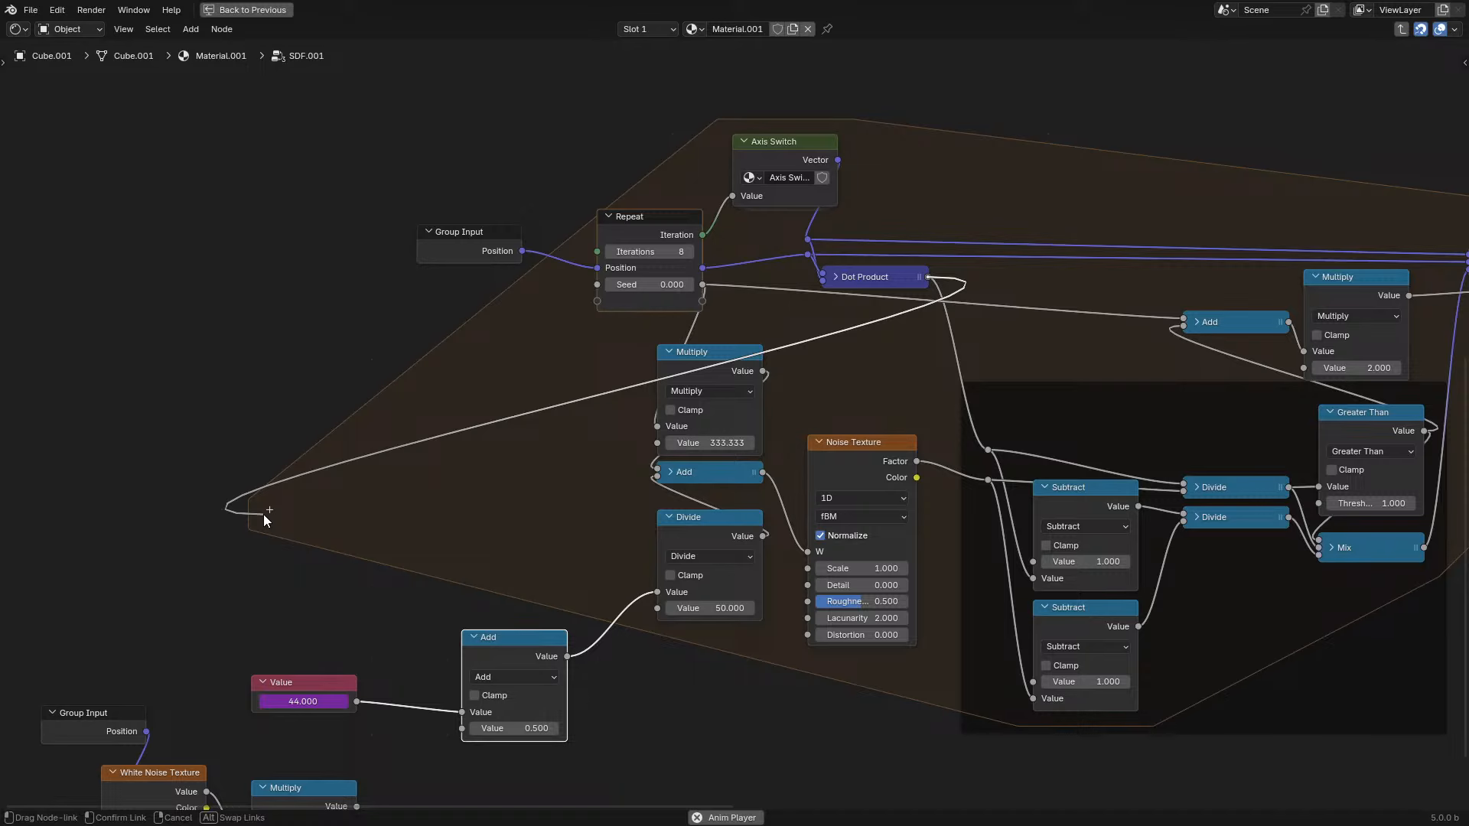
drag(263, 514, 263, 515)
text(ad)
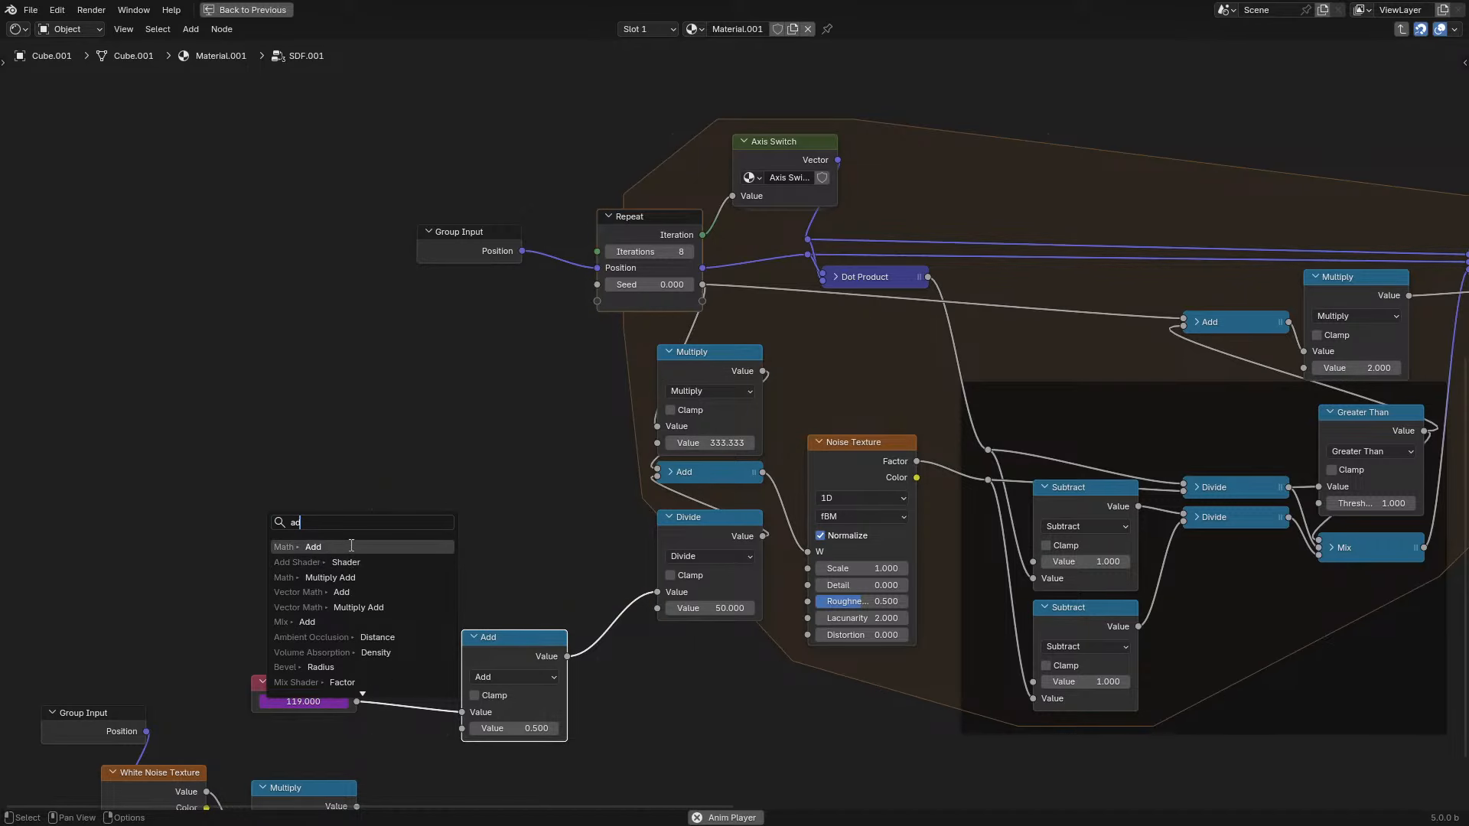
click(350, 548)
click(478, 475)
click(465, 469)
click(465, 468)
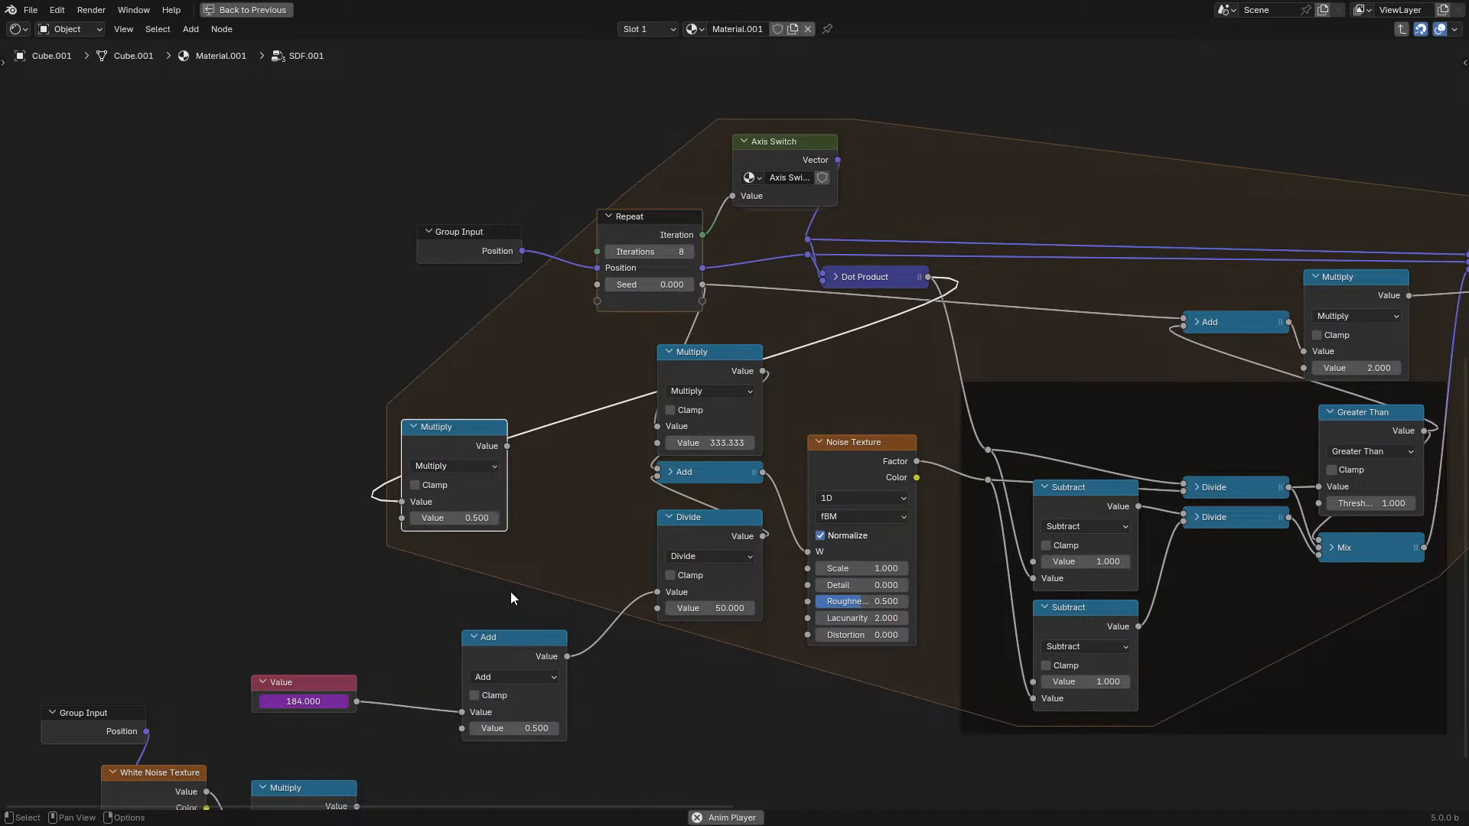
- Connect the new Multiply to the Add node's second value, tidy the Add and Value nodes, and restore the split layout
drag(506, 448, 465, 731)
click(492, 642)
key(h)
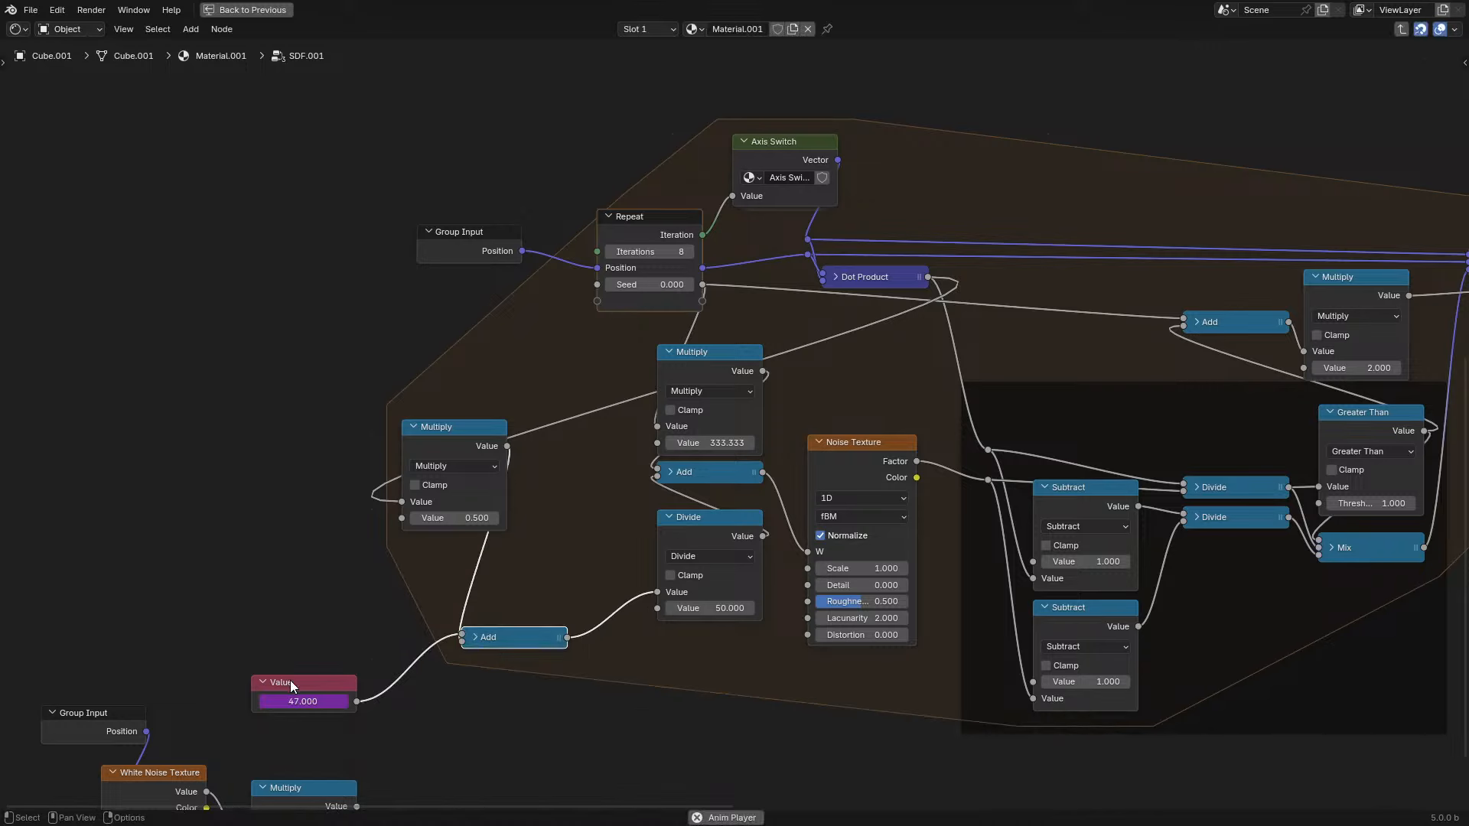
drag(292, 681, 356, 619)
key(ctrl+space)
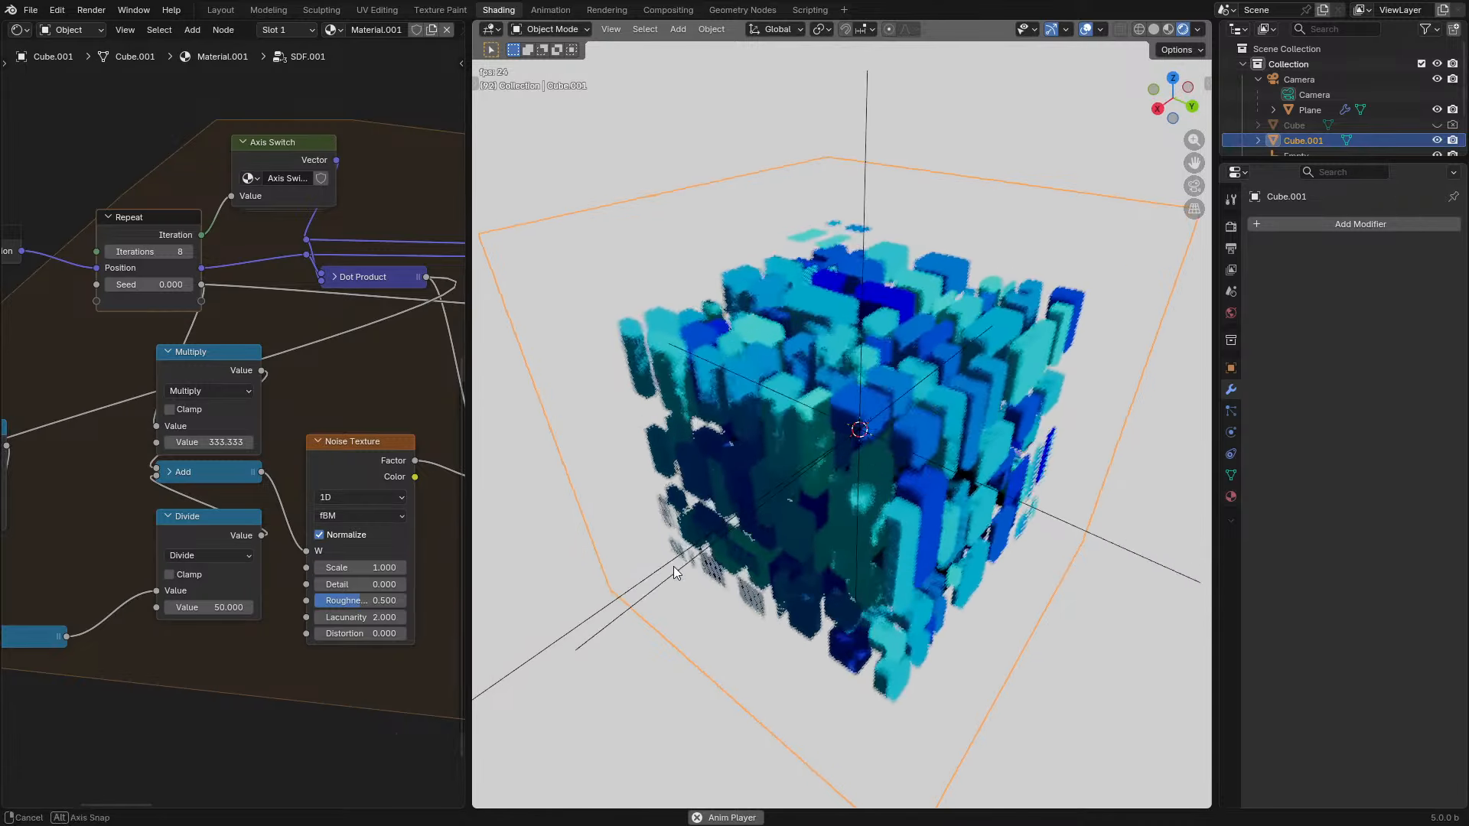
- Try out different values for the second input of the Multiply node fed by the Dot Product, ending at 0.5
middle_drag(298, 577, 531, 568)
drag(191, 508, 462, 509)
mouse_move(197, 508)
mouse_down()
mouse_move(176, 508)
mouse_move(197, 505)
mouse_up()
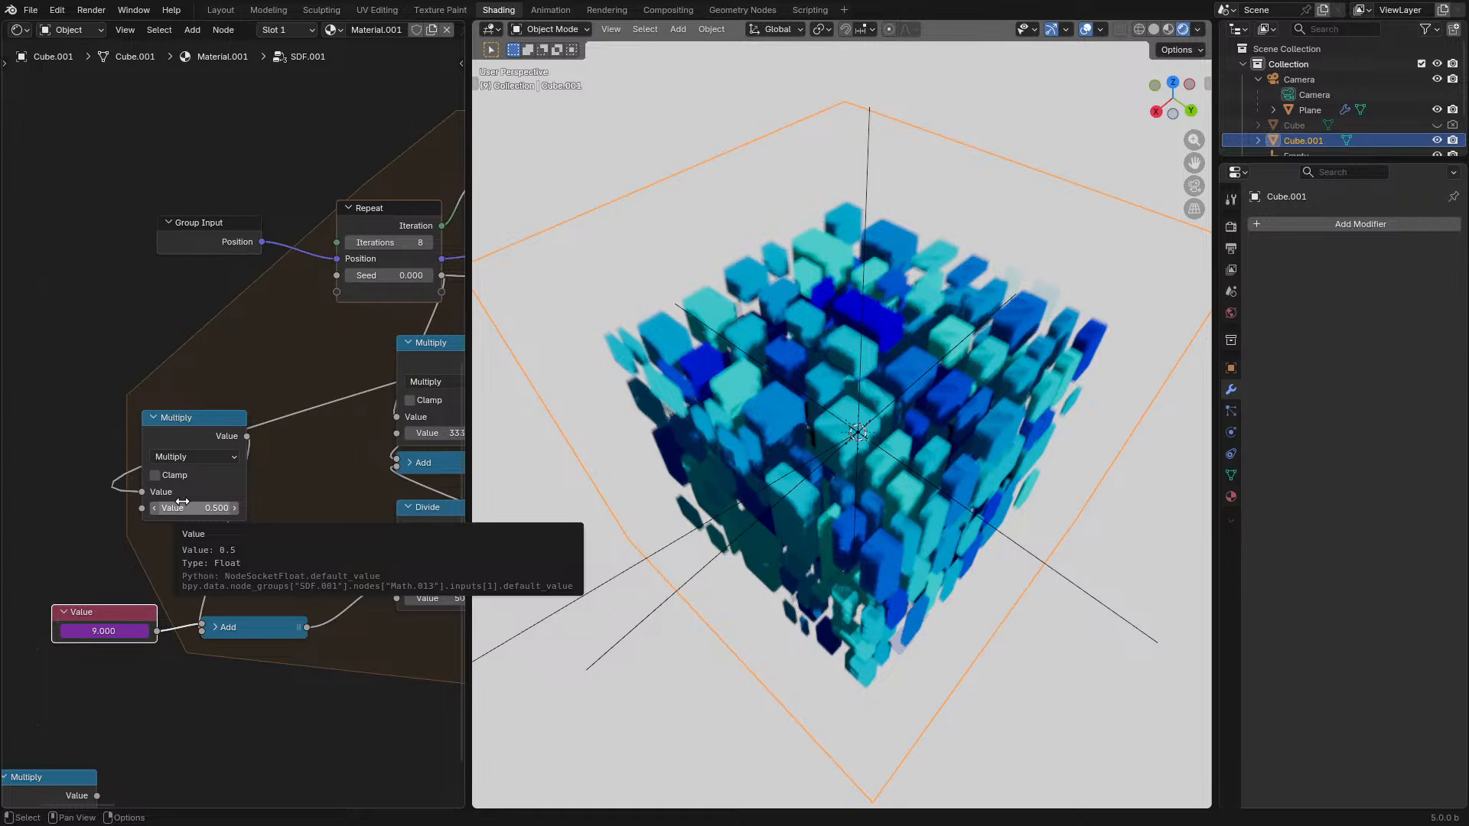
- Maximize the node editor and inspect the nodes inside the Axis Switch group, returning to the SDF group
key(ctrl+space)
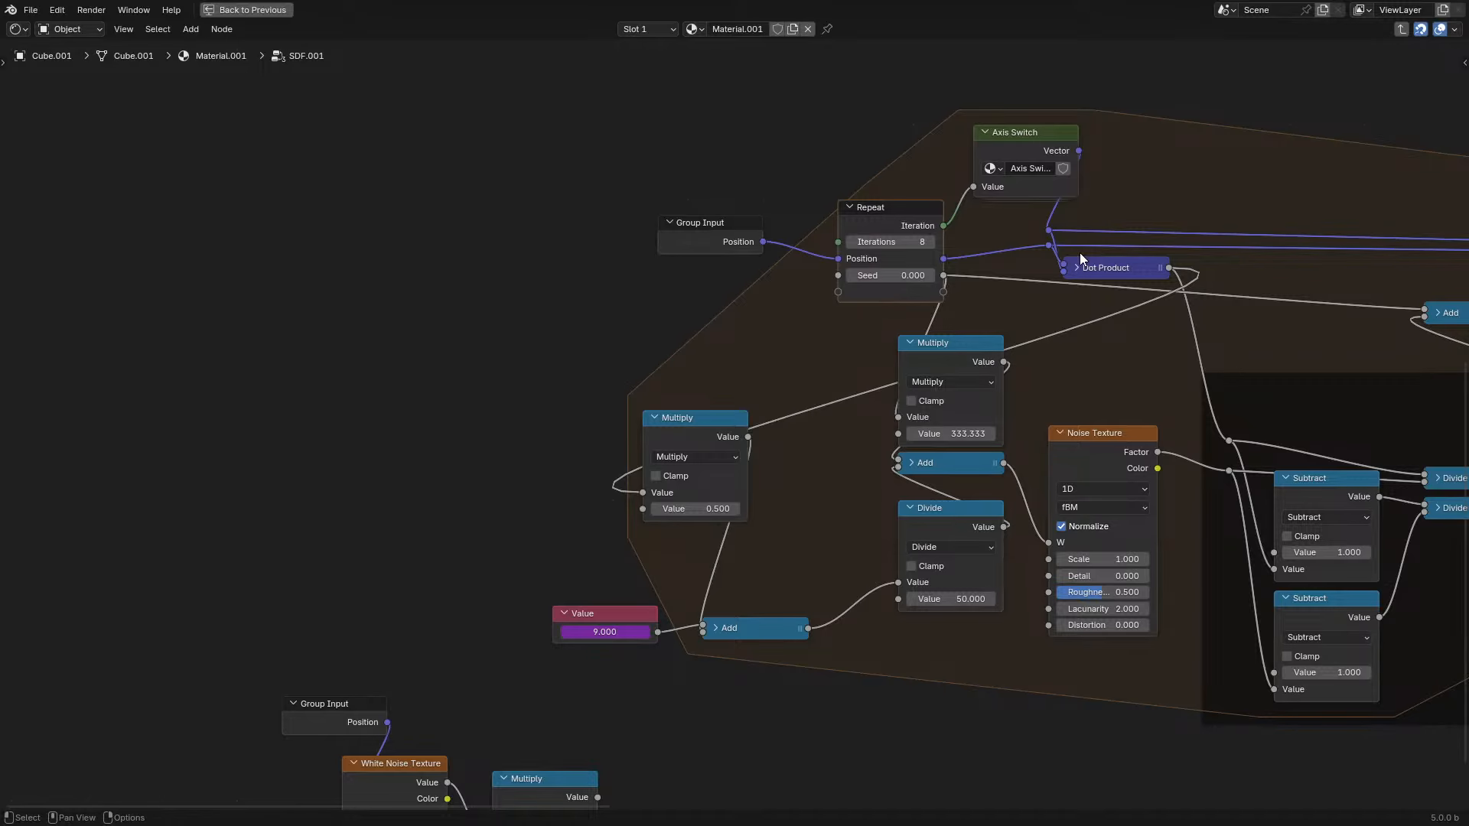
click(1040, 140)
key(Tab)
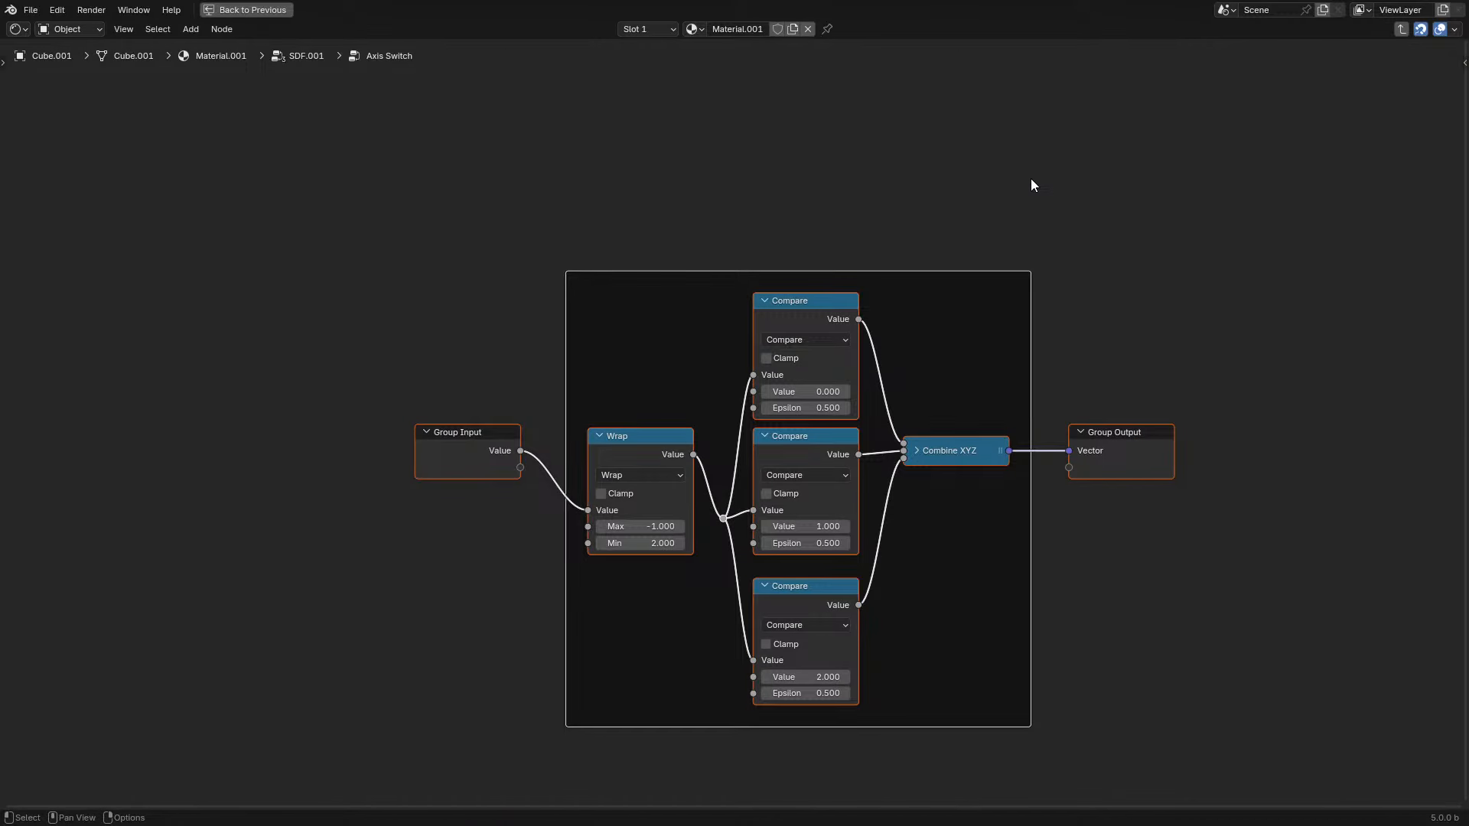
key(Tab)
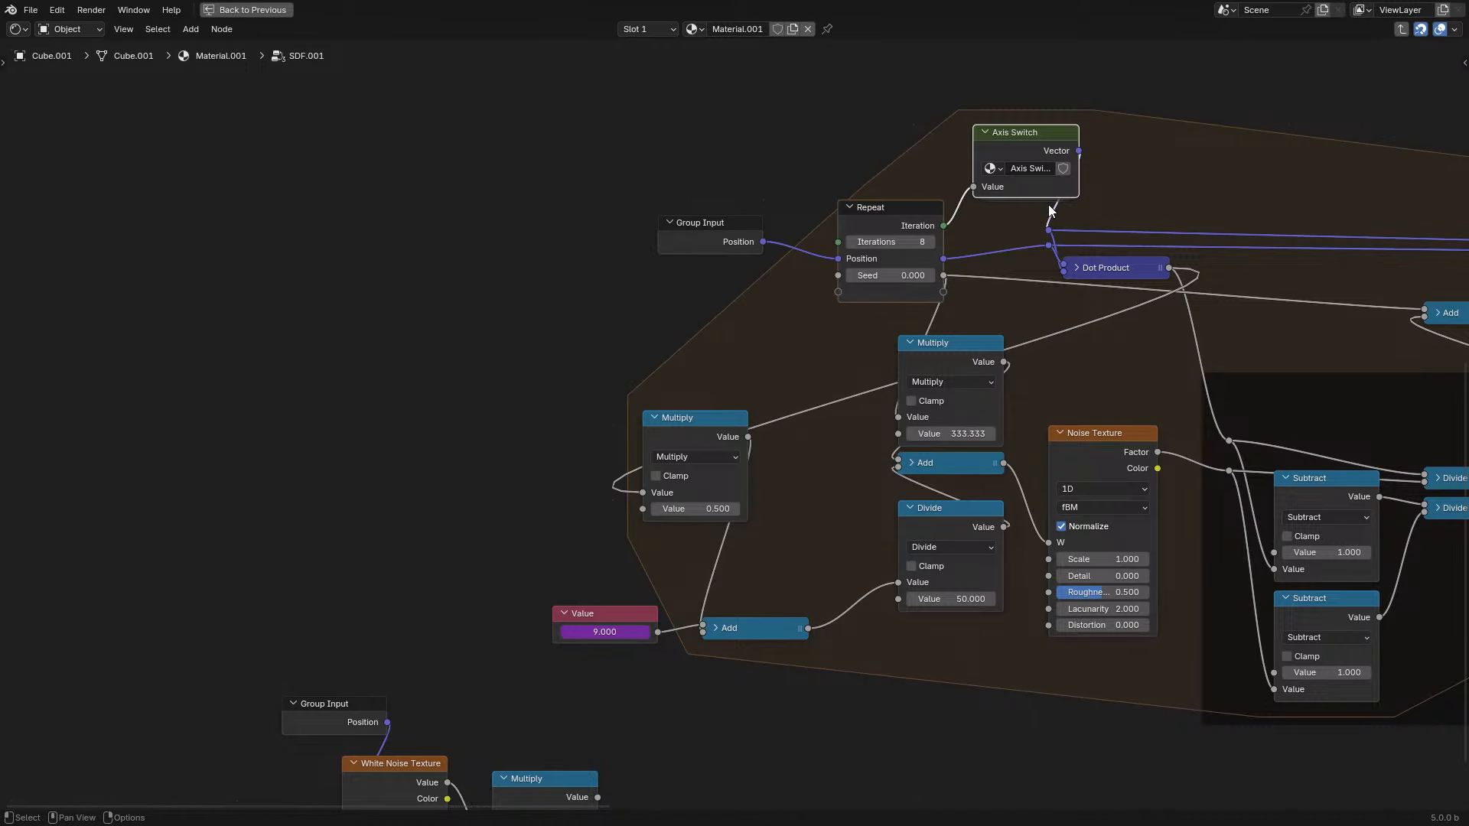
- Duplicate the Dot Product node with its input links and place the copy above the 0.5 Multiply node
middle_drag(1051, 211, 777, 259)
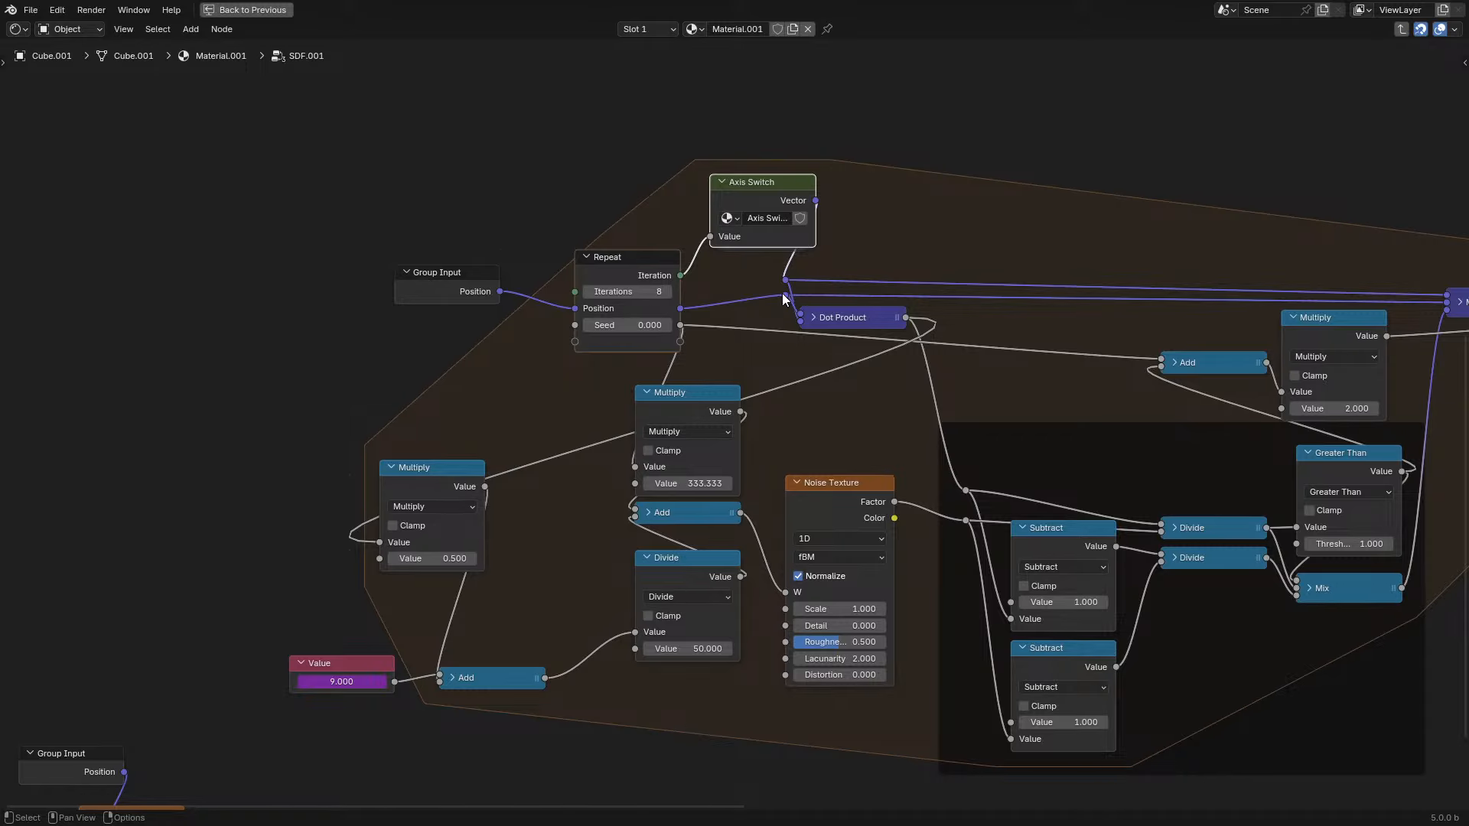
drag(783, 298, 261, 417)
key(Escape)
click(830, 320)
key(shift+d)
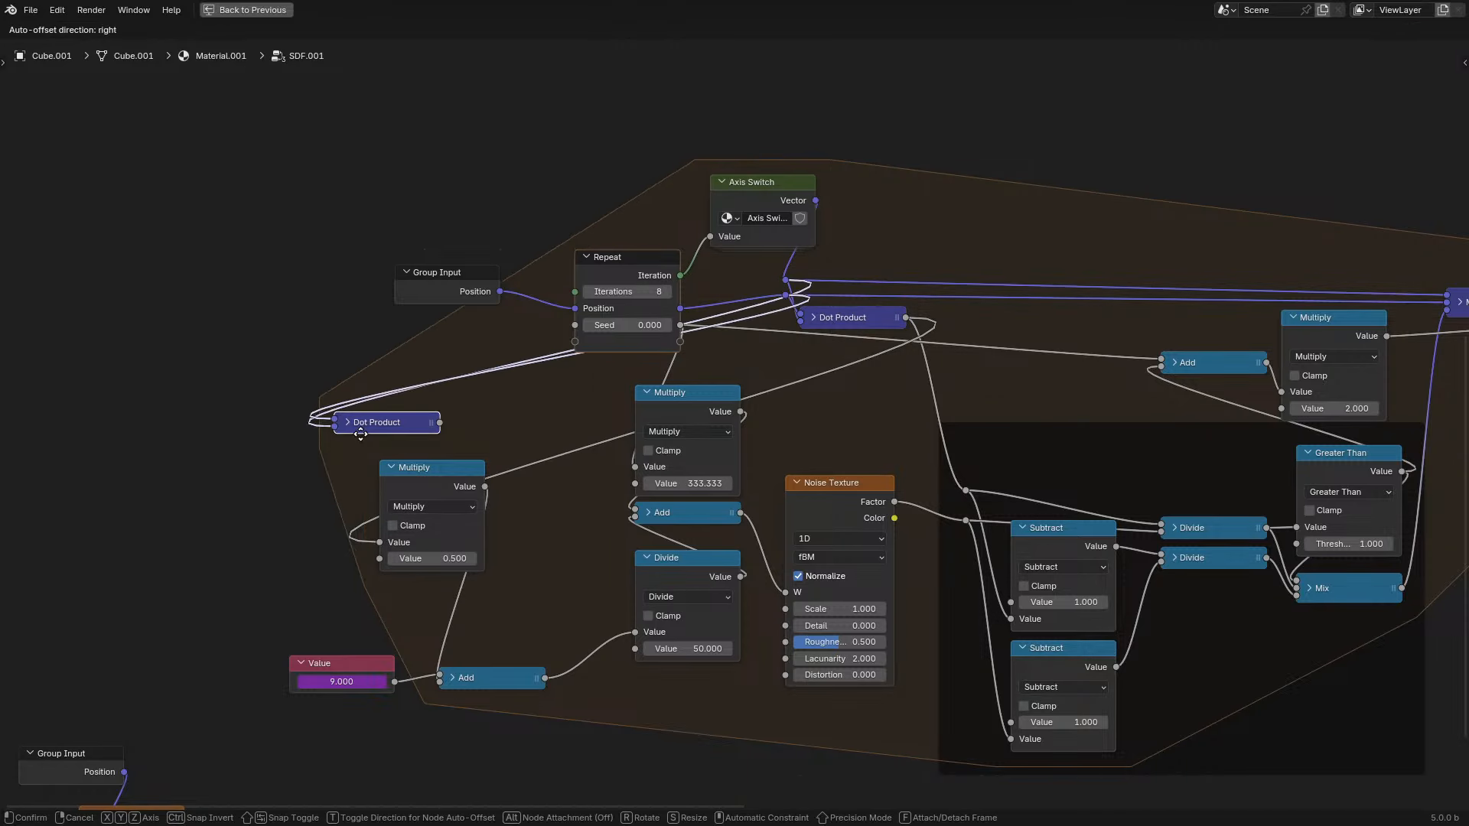
click(436, 424)
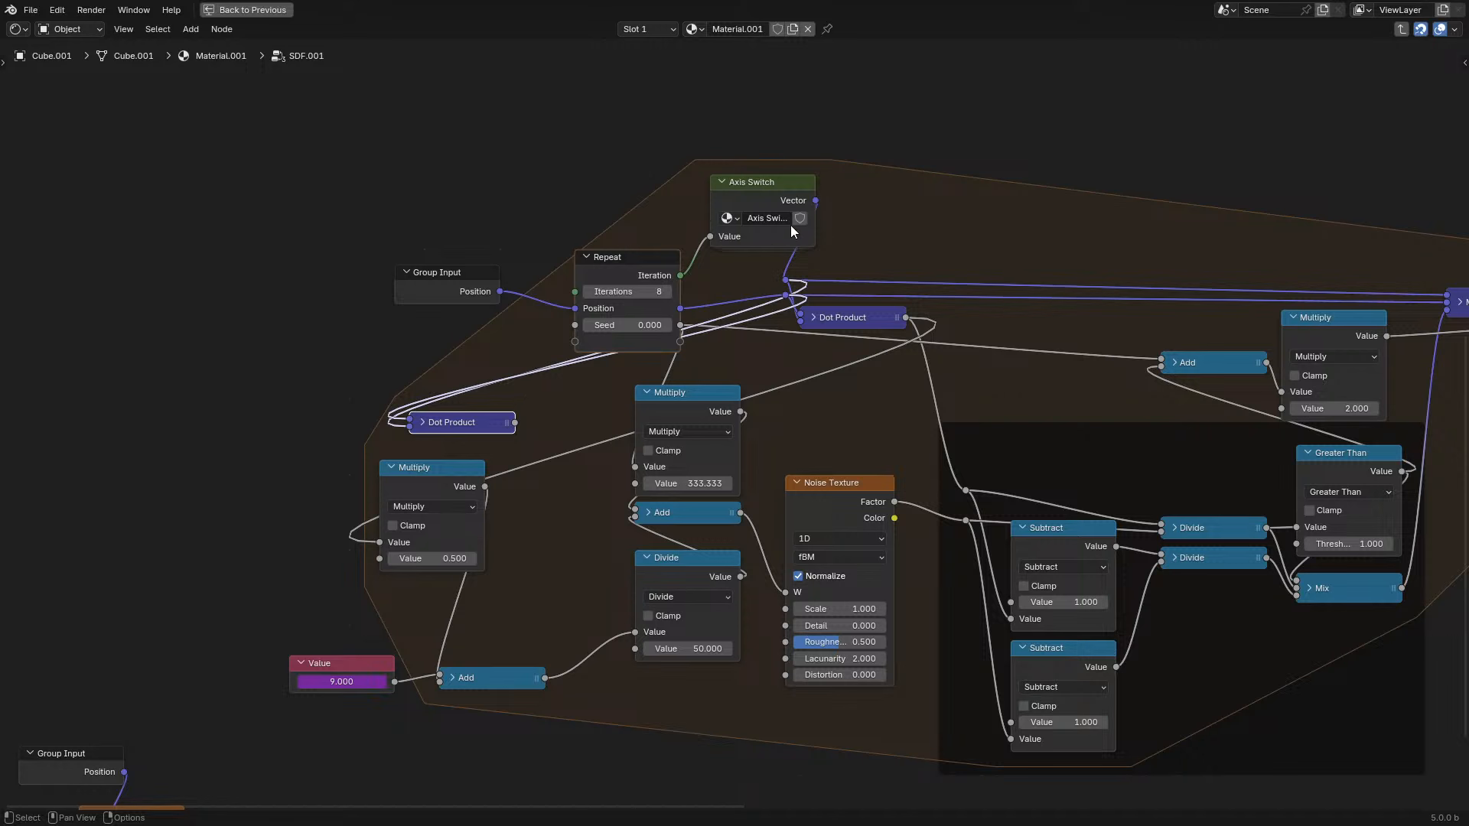
- Move the duplicated Dot Product node up beside the Axis Switch node's Vector output
drag(816, 202, 139, 459)
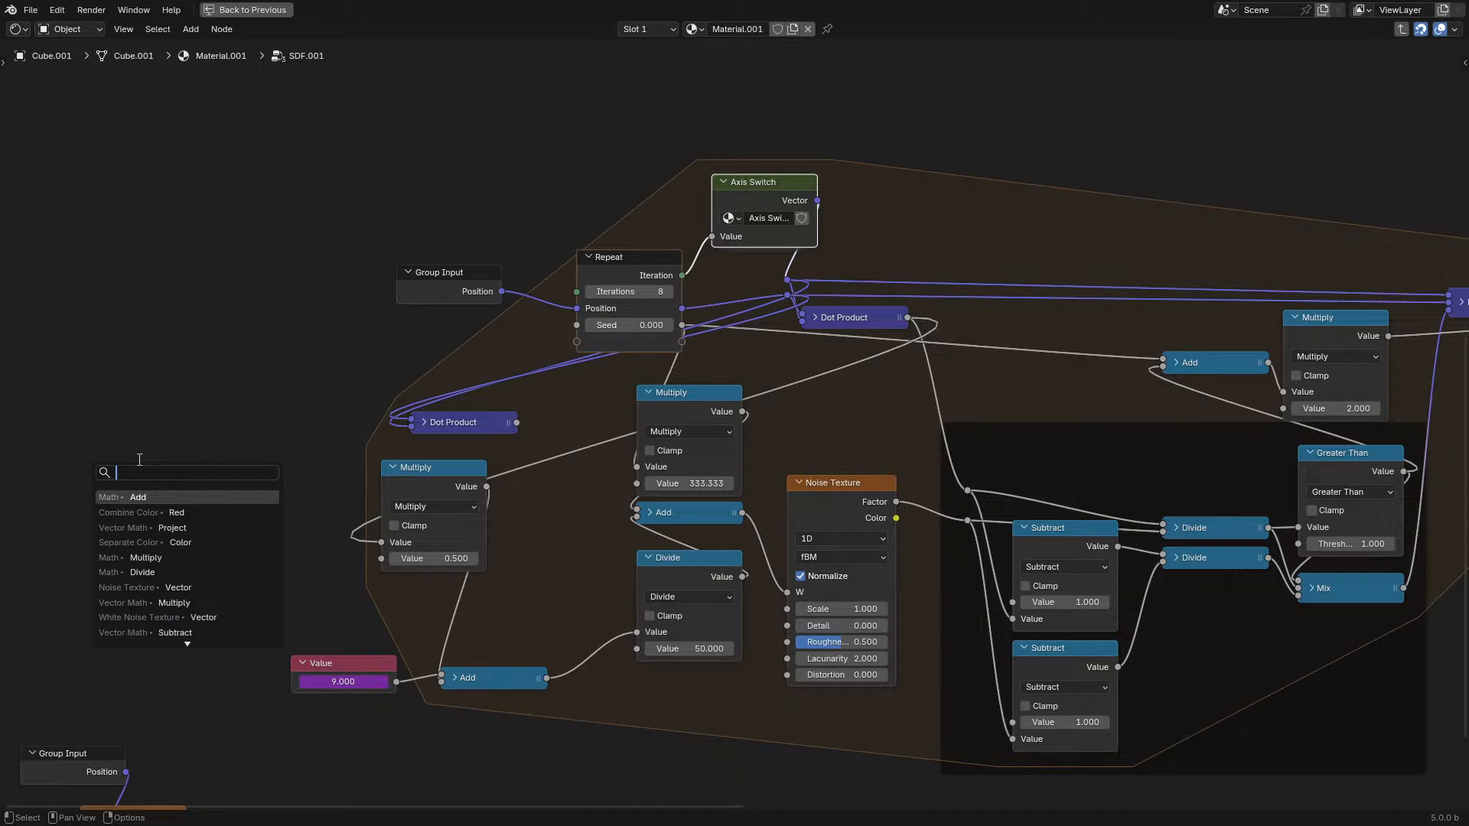
click(473, 430)
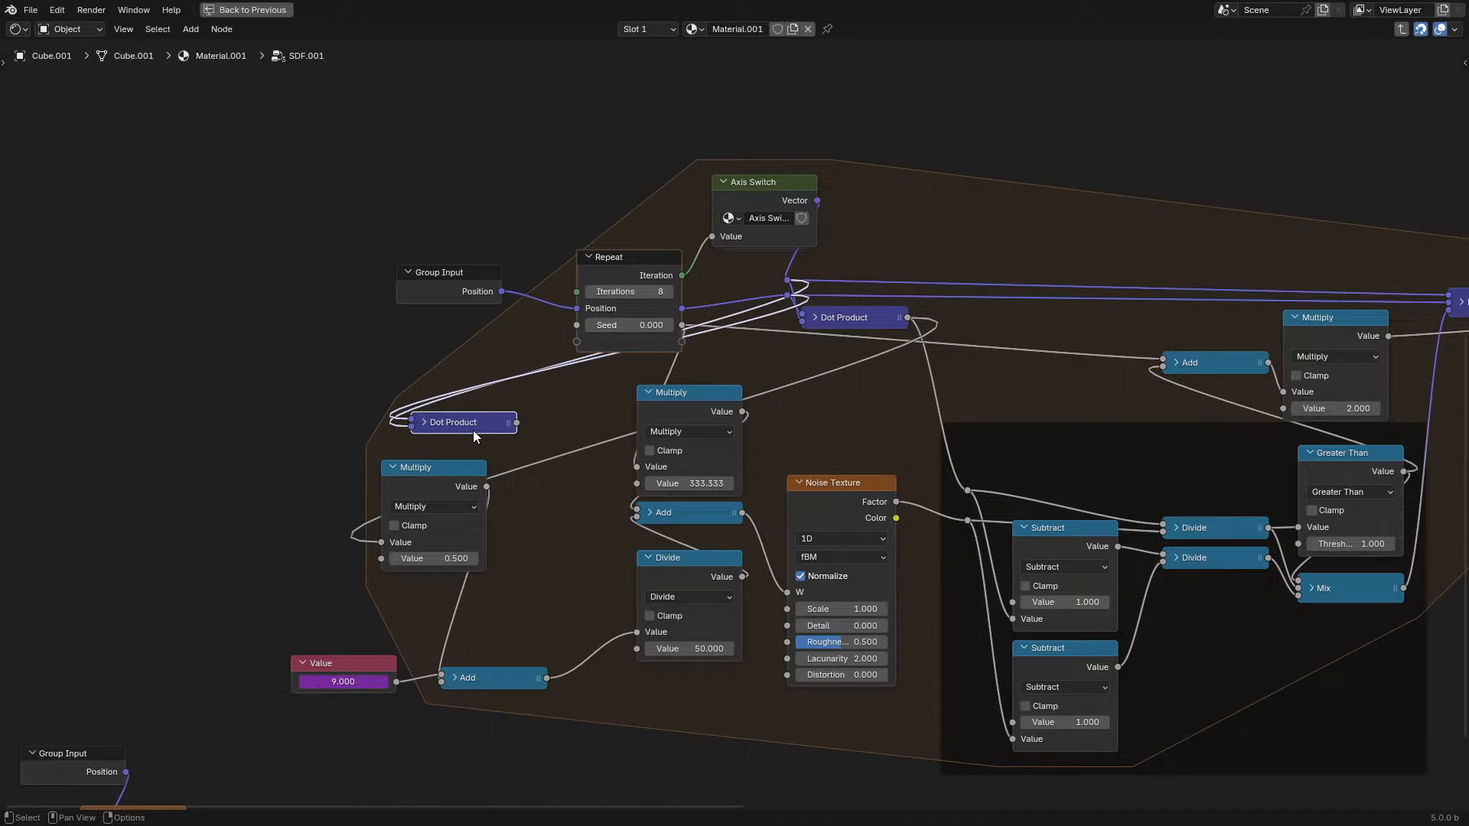
drag(473, 430, 947, 204)
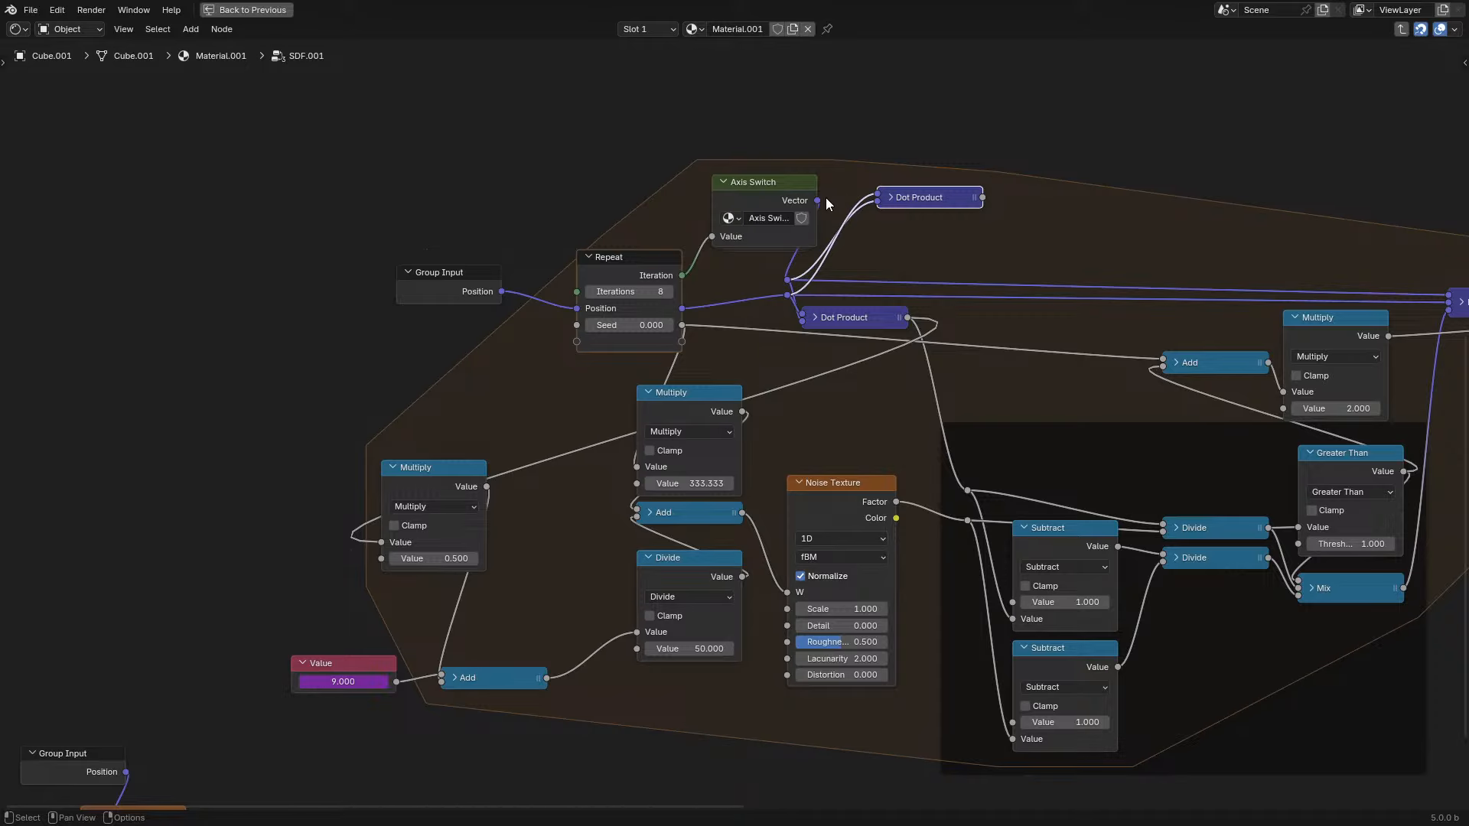
- Duplicate the Axis Switch node with its link to the Repeat zone's Iteration and place the copy above the original
click(770, 182)
key(shift+d)
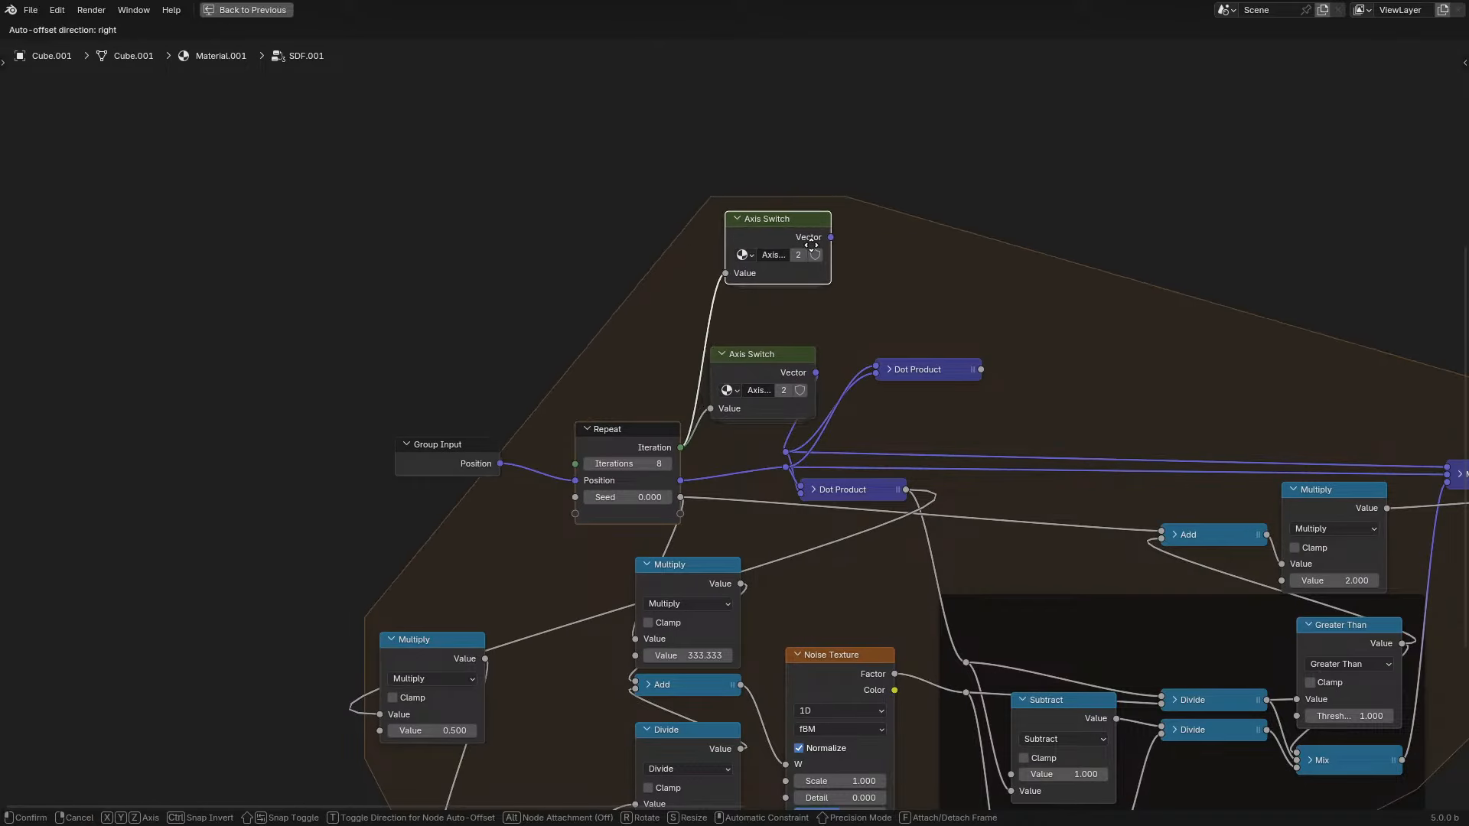
click(811, 260)
- Insert a Subtract math node with value 1 between the Iteration output and the Axis Switch copy, and align both nodes above the originals
drag(508, 306, 507, 306)
text(subtr)
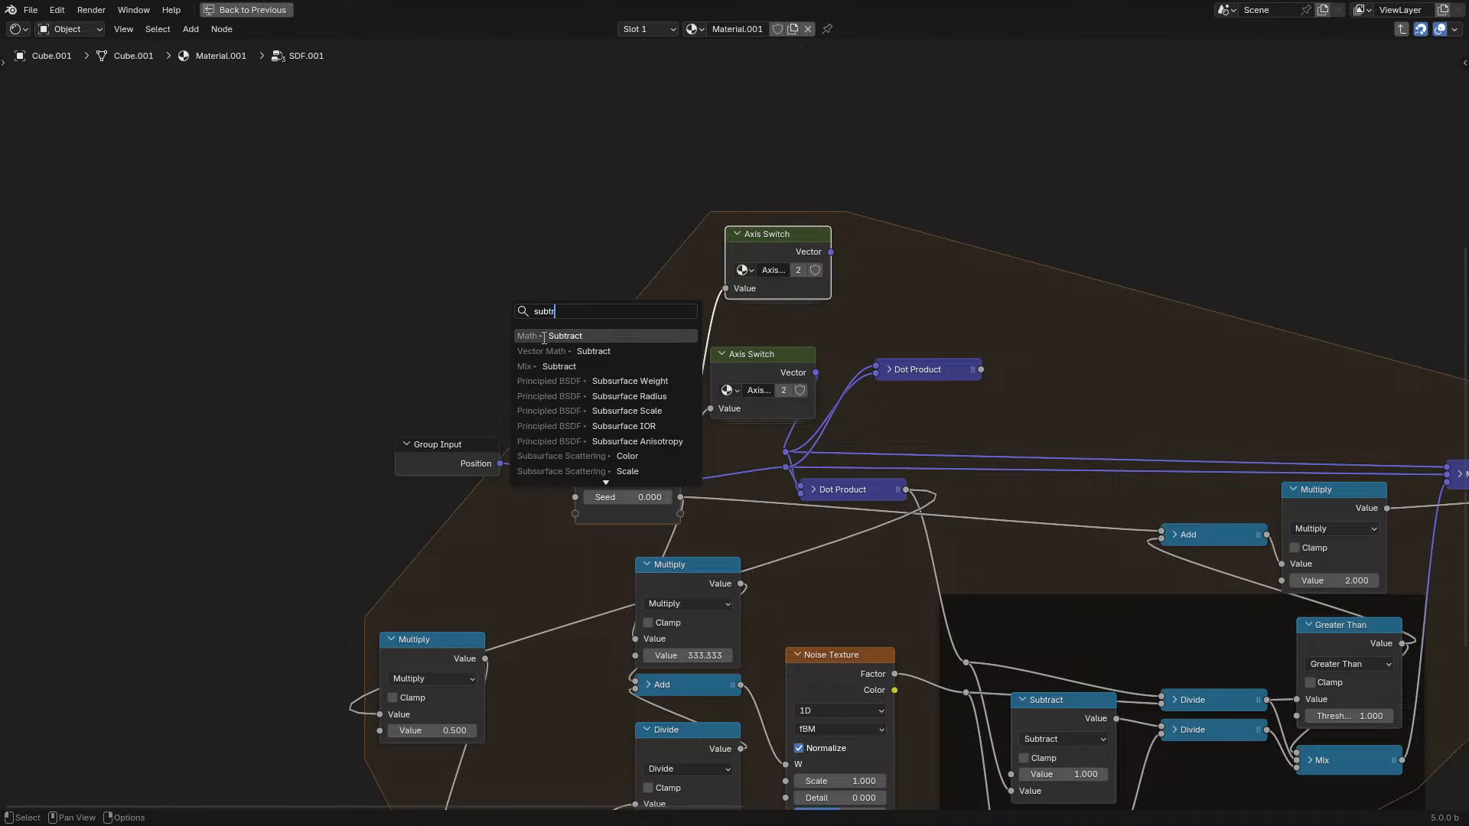
click(544, 338)
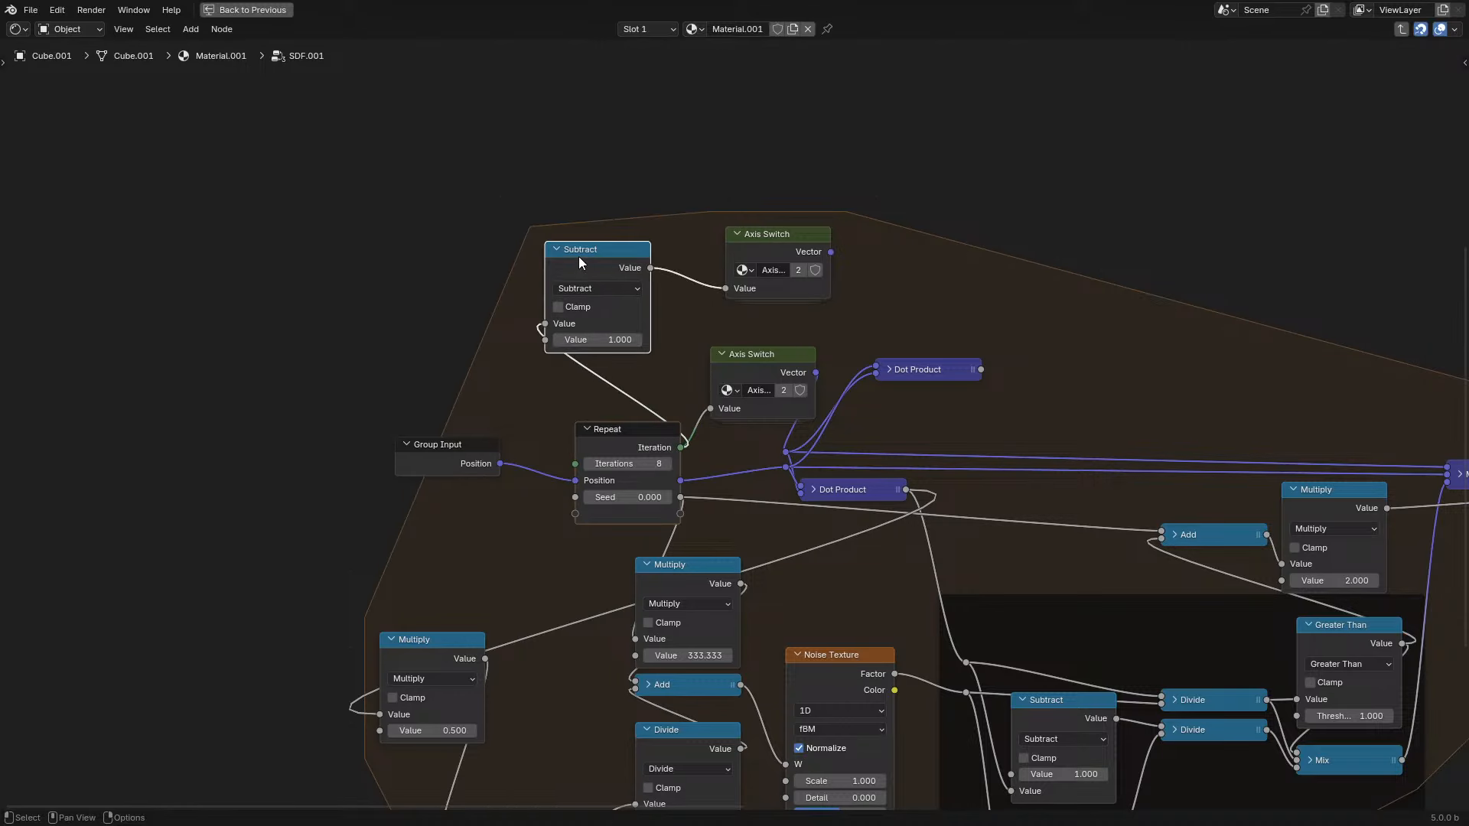
drag(578, 255, 609, 226)
drag(779, 247, 754, 232)
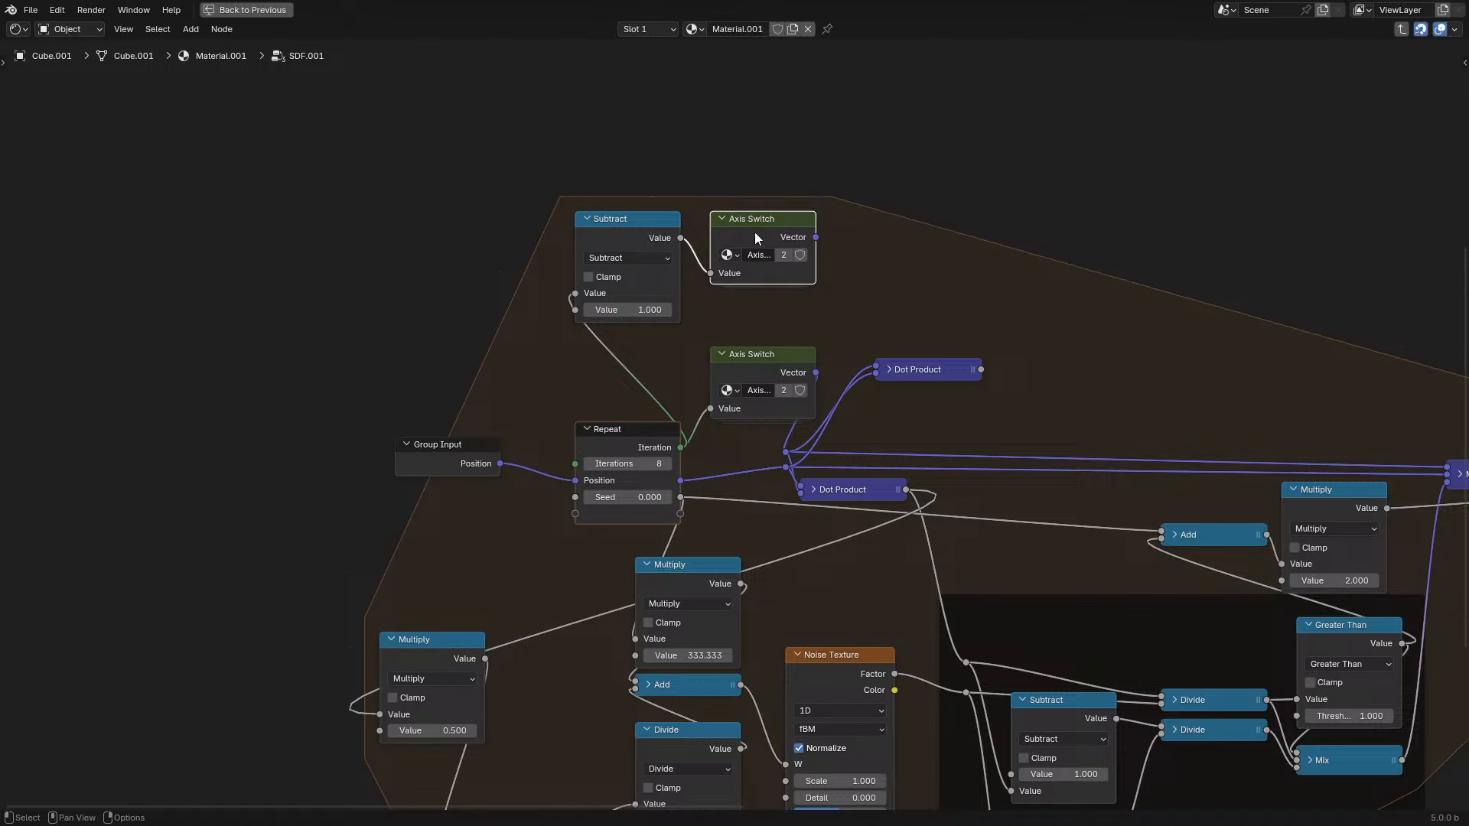
- Feed the upper Axis Switch vector into the upper Dot Product and connect its output to the first input of the 0.5 Multiply node
drag(900, 369, 915, 385)
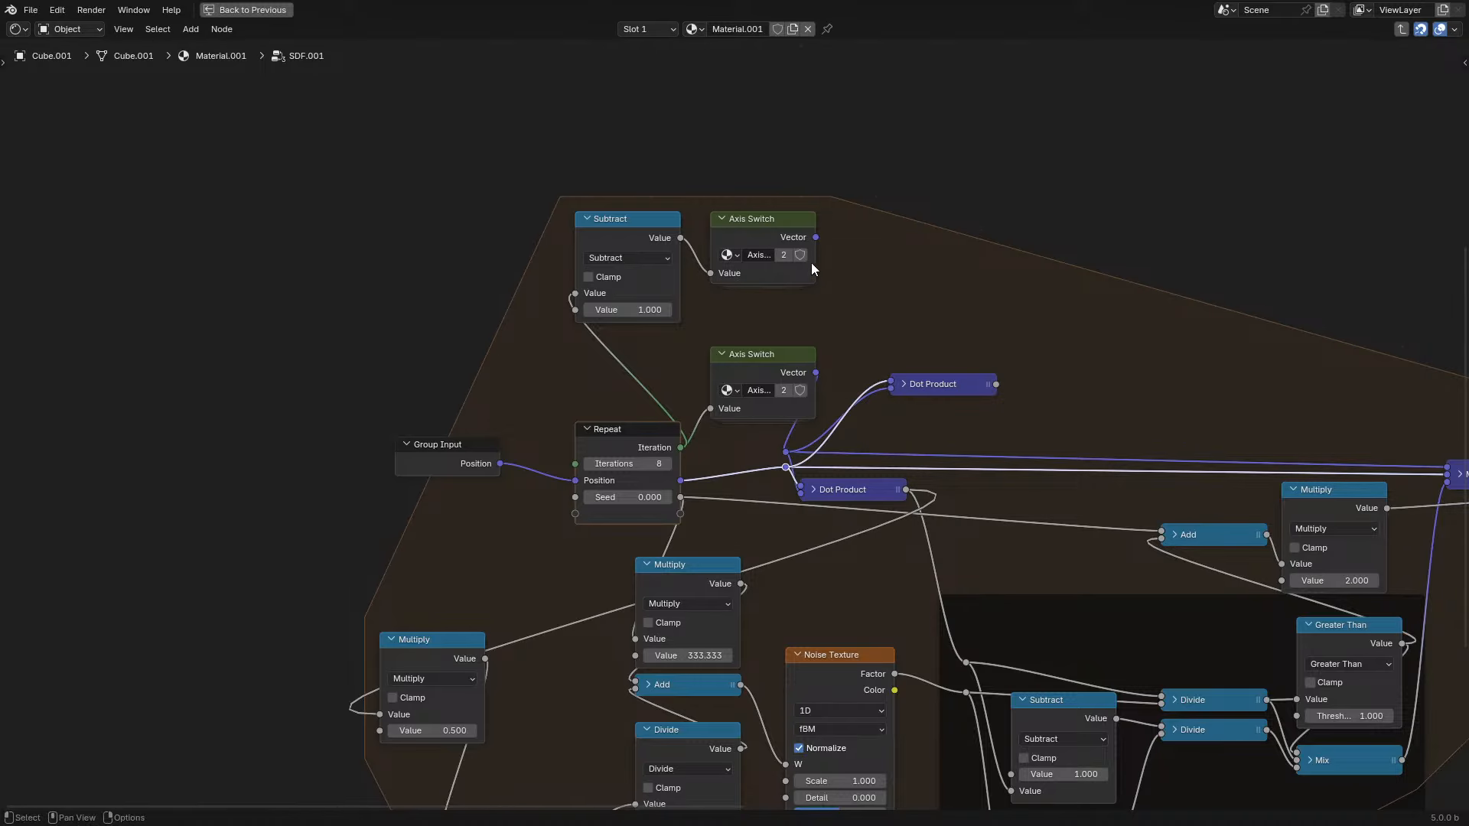
mouse_move(909, 388)
mouse_down()
mouse_move(916, 436)
mouse_move(917, 413)
mouse_up()
middle_drag(941, 371, 984, 189)
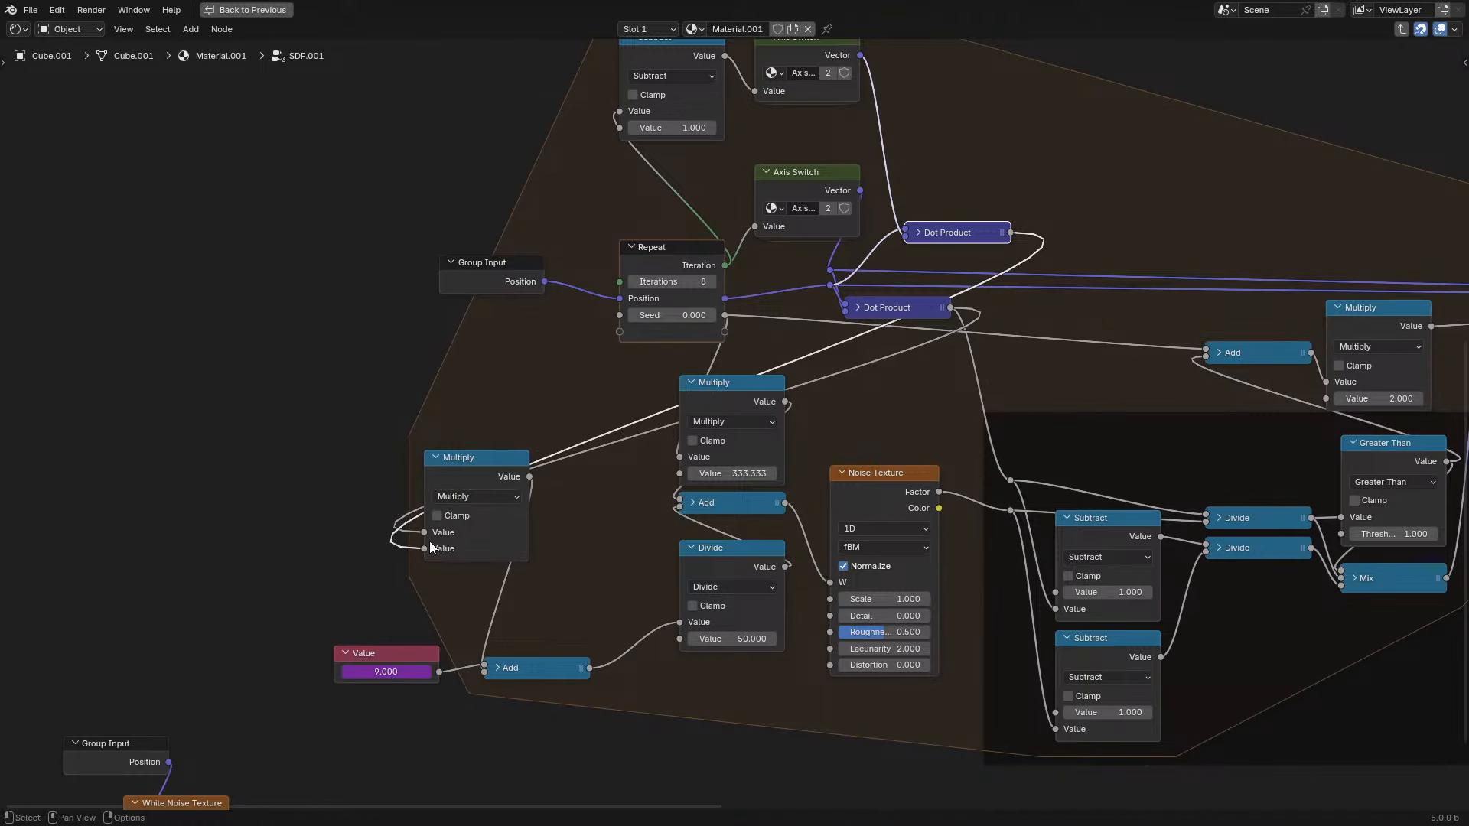
key(ctrl+space)
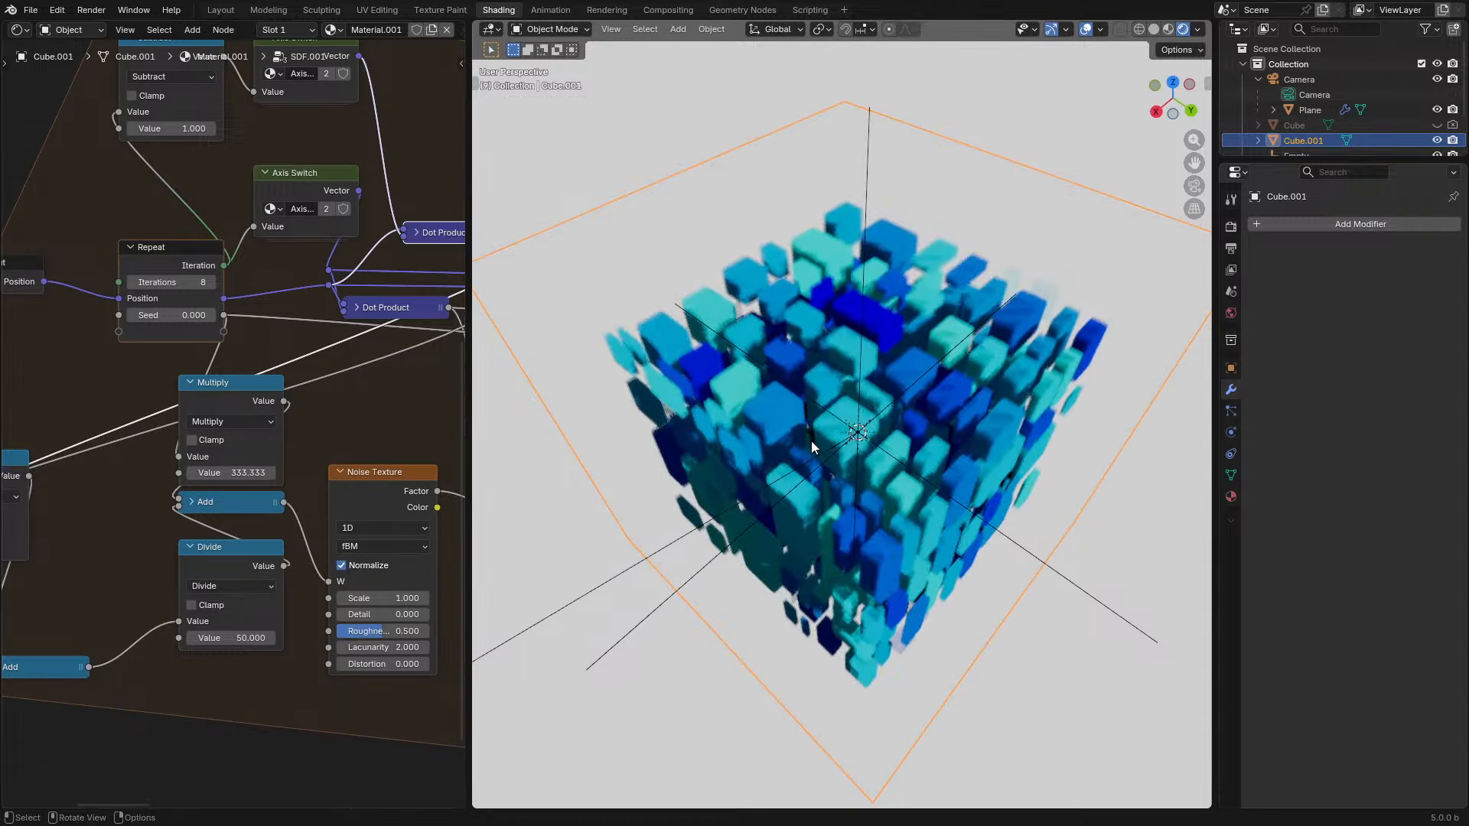
middle_drag(141, 523, 362, 481)
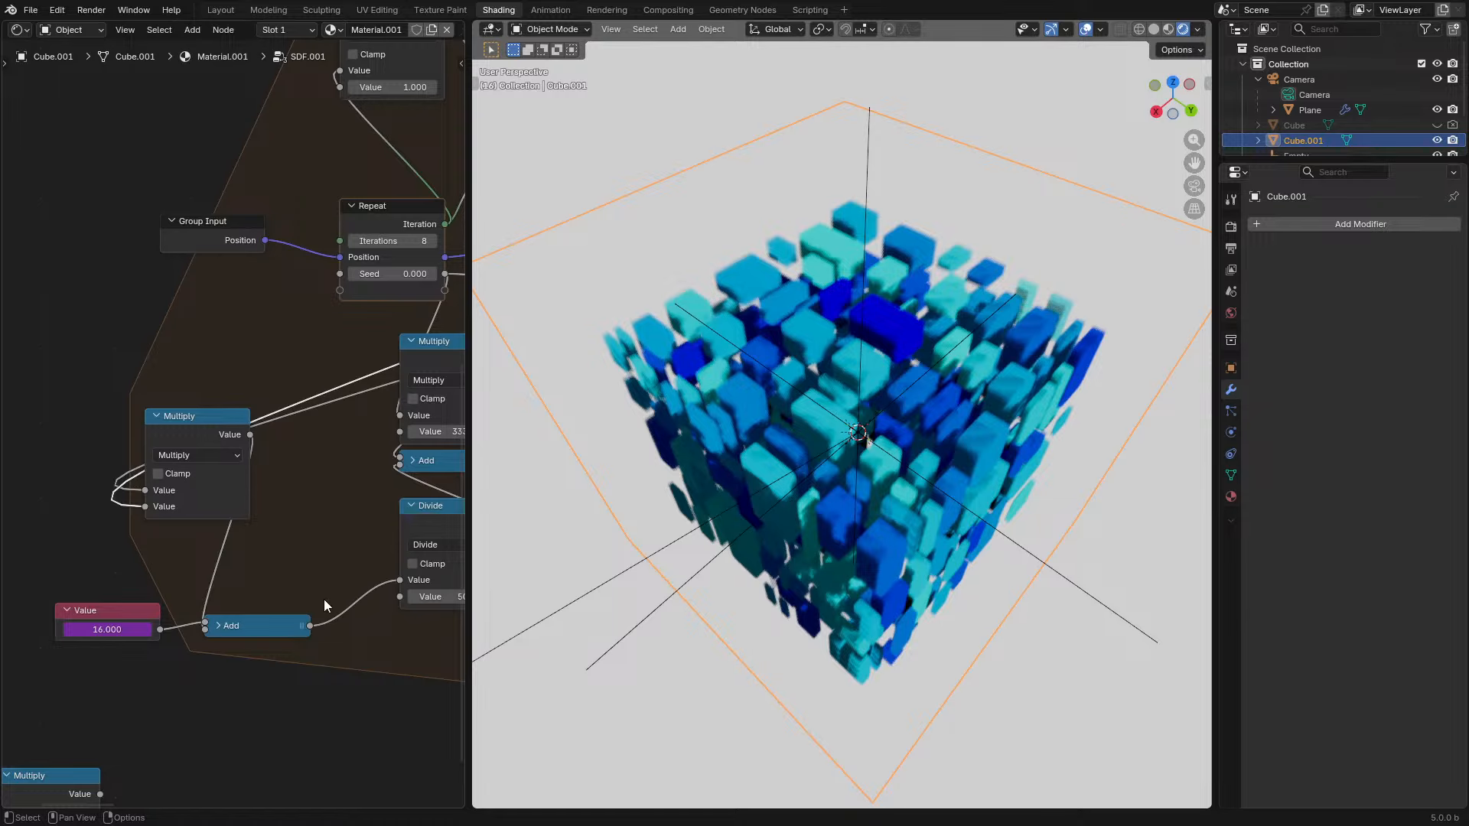
middle_drag(325, 600, 273, 585)
key(ctrl+space)
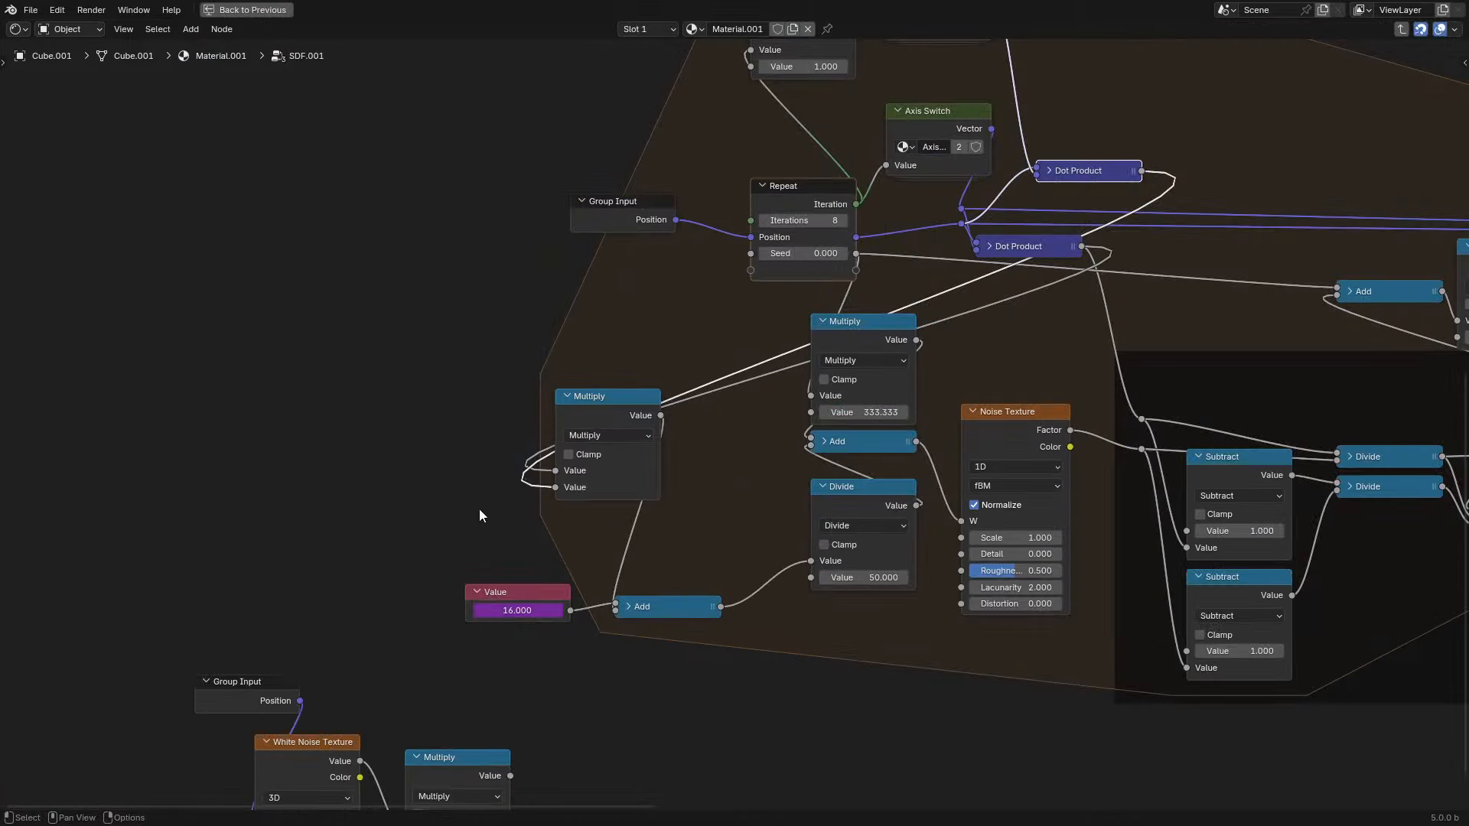
key(ctrl+space)
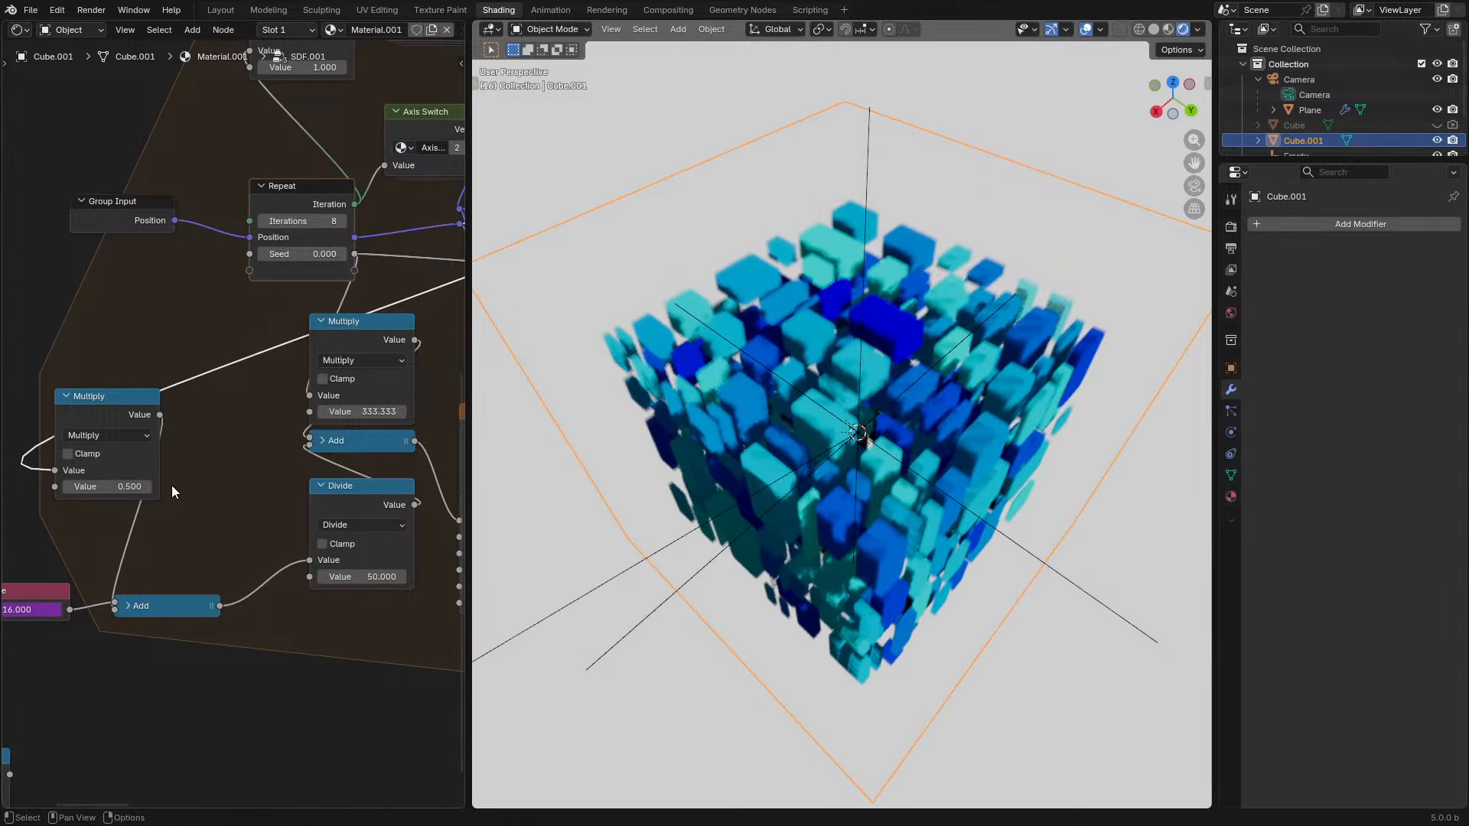
- Set the second value of the Multiply node feeding Add to 53.4 and play the animation to judge the cube's distortion
drag(107, 487, 198, 487)
key(space)
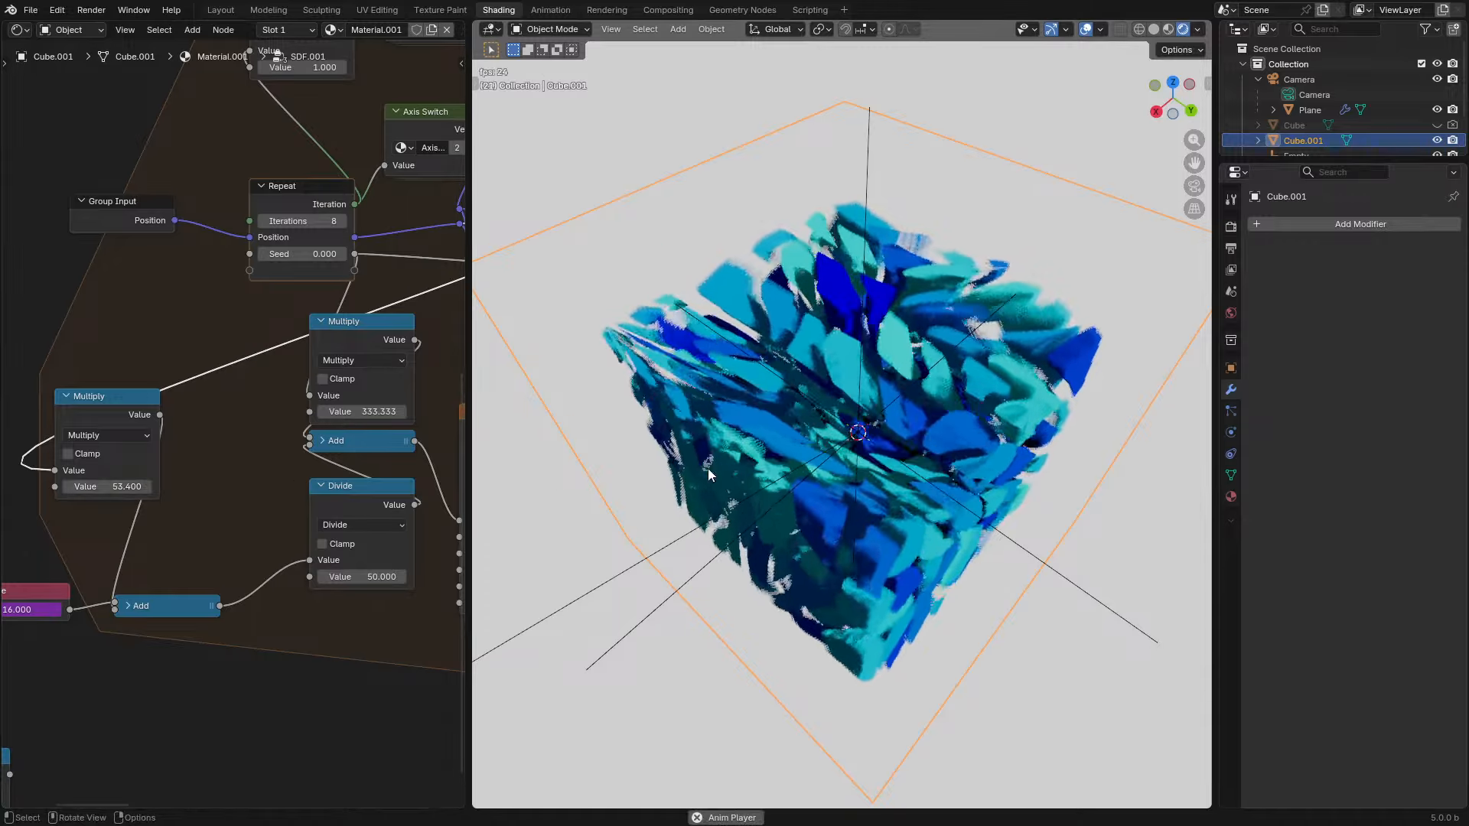
middle_drag(708, 469, 840, 472)
- Bring the Subtract node and upper Axis Switch down closer to Repeat, and shift the input, Repeat and Axis Switch nodes left
middle_drag(400, 89, 287, 209)
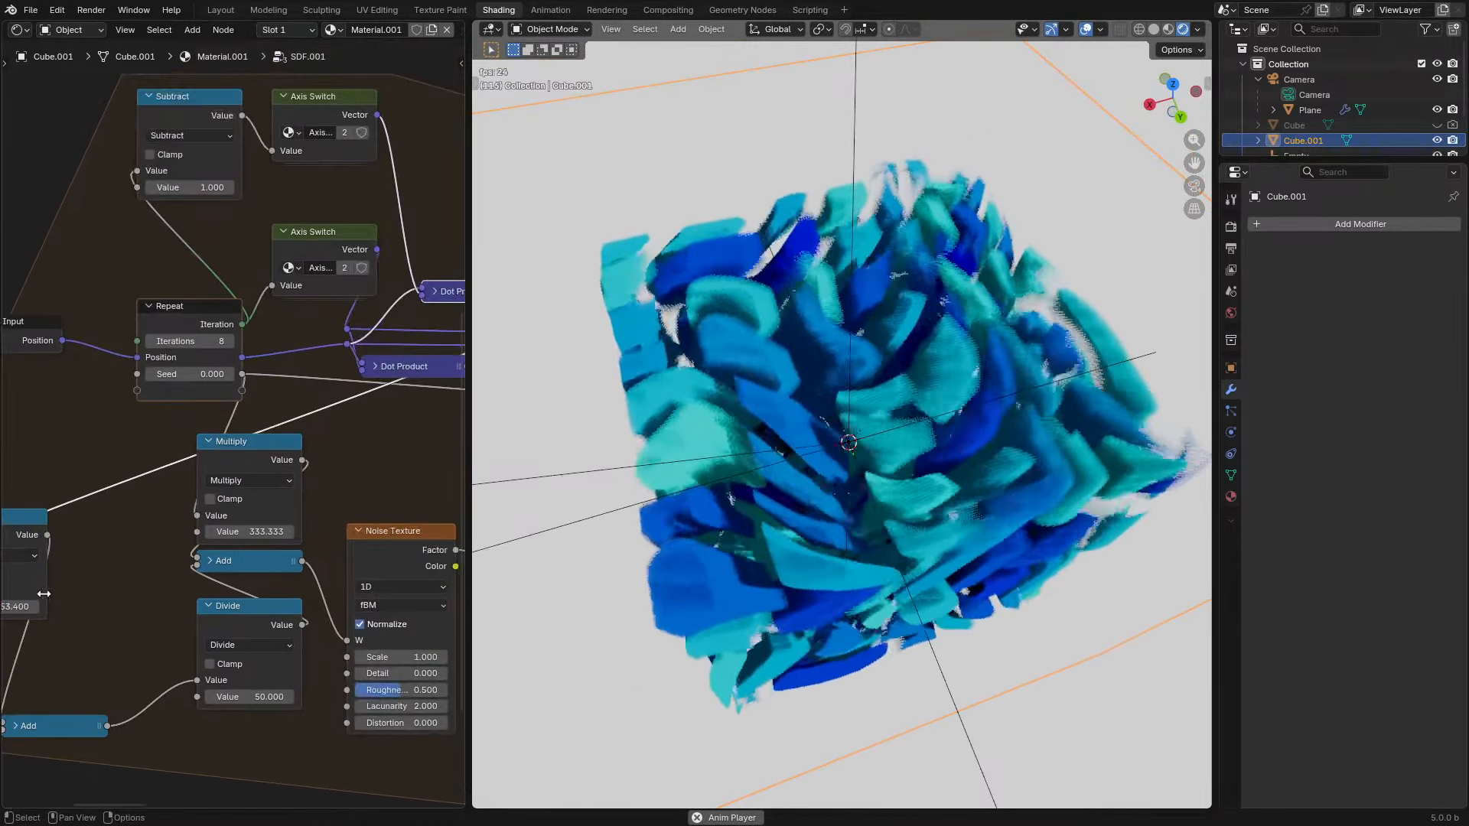
drag(327, 108, 322, 159)
drag(195, 103, 192, 157)
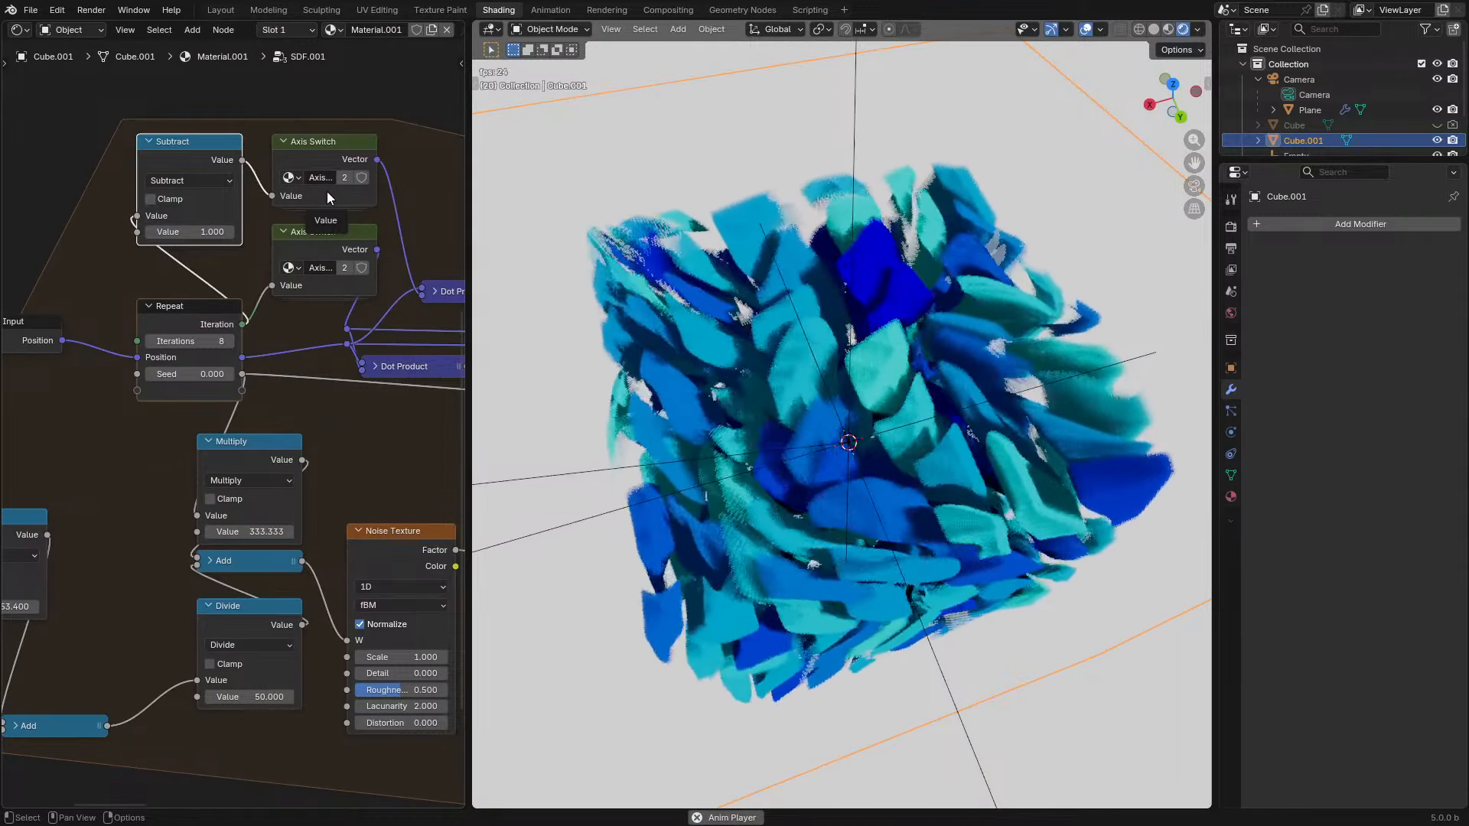
key(ctrl+space)
drag(478, 163, 776, 365)
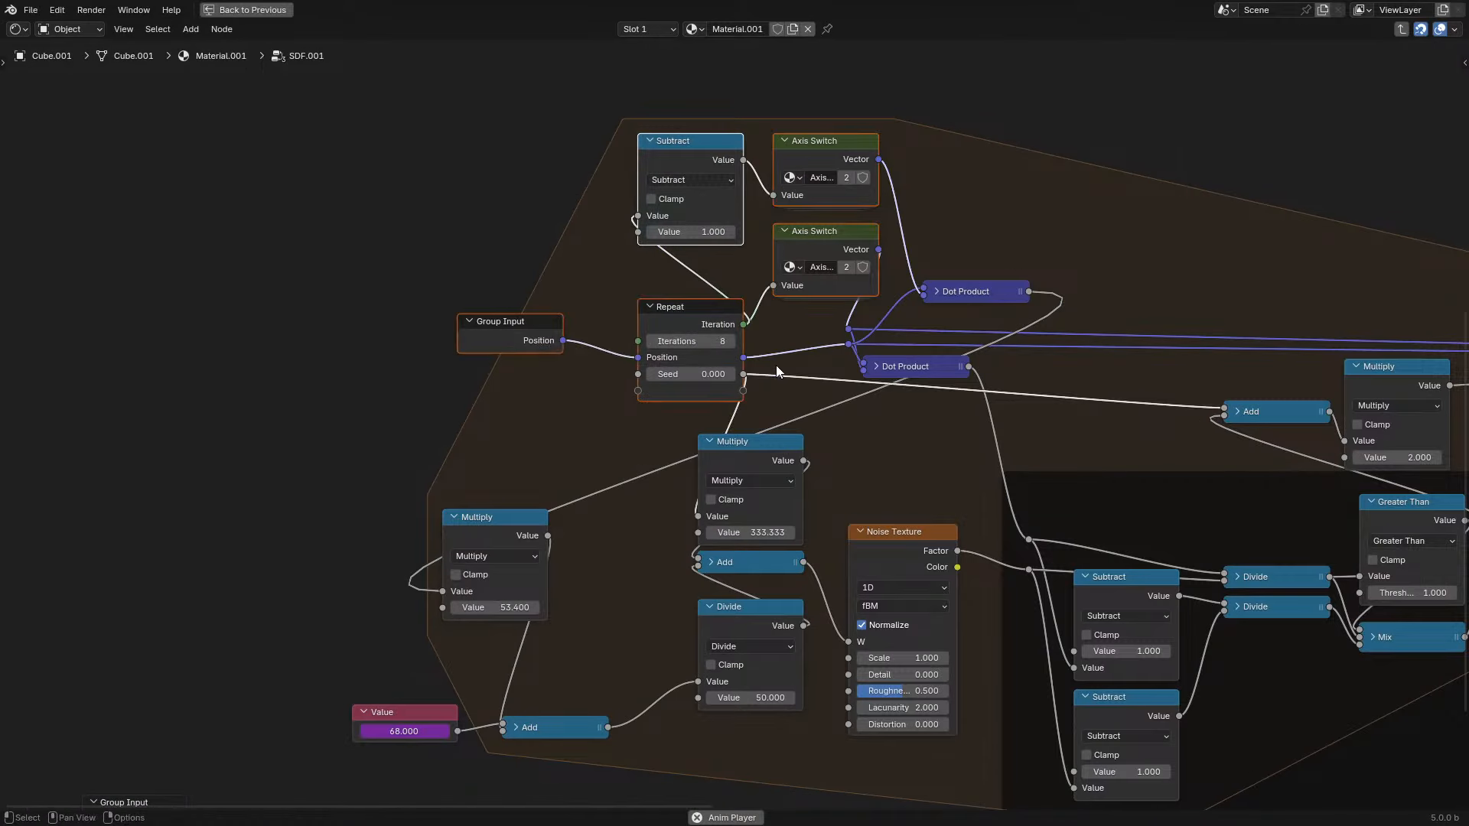
key(g)
click(580, 366)
- Stack the second Dot Product below the first and shift both, with their reroutes, left towards the Axis Switch nodes
drag(968, 299, 894, 375)
click(893, 397)
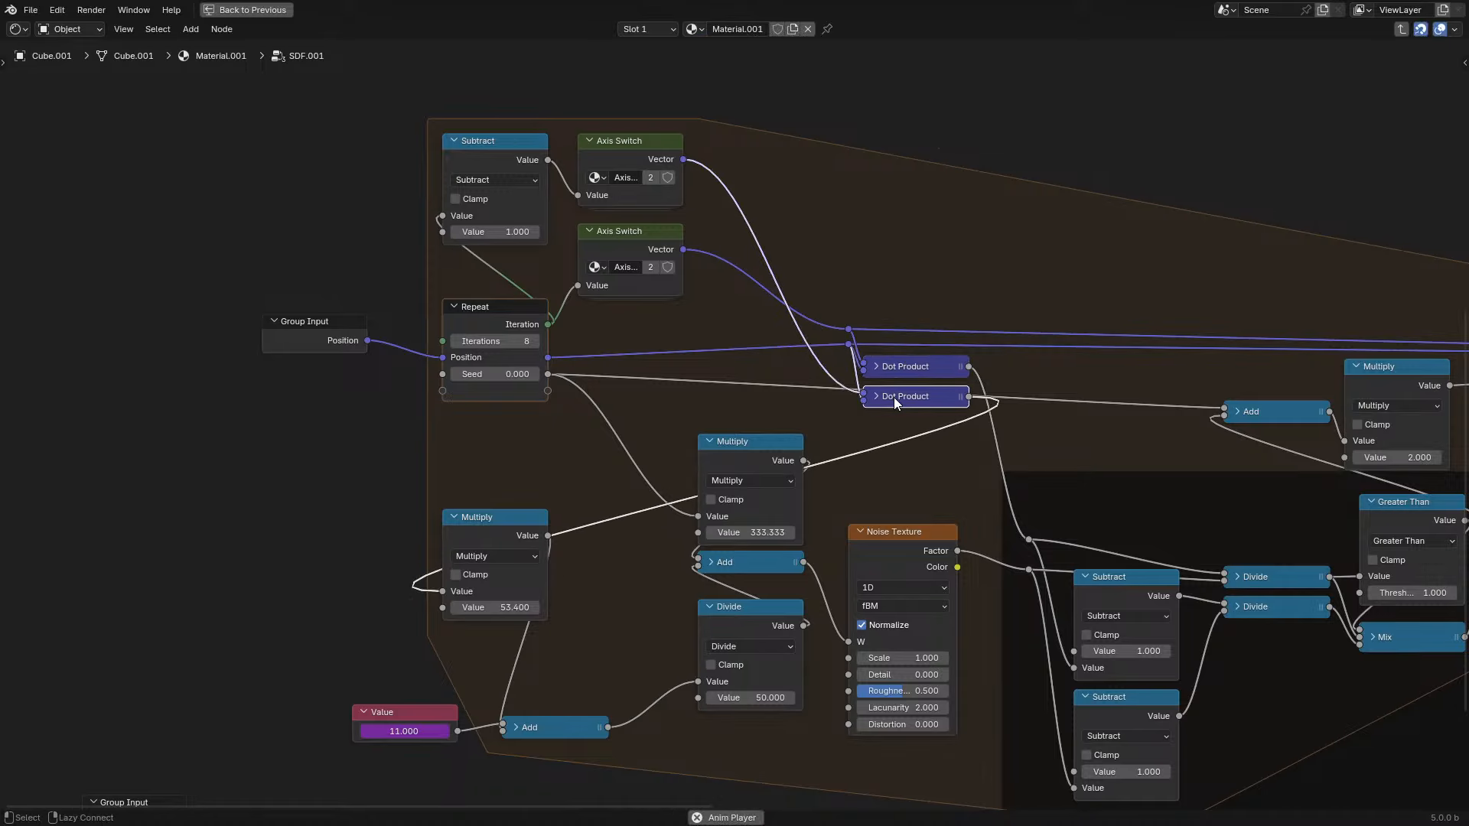
drag(891, 316, 979, 416)
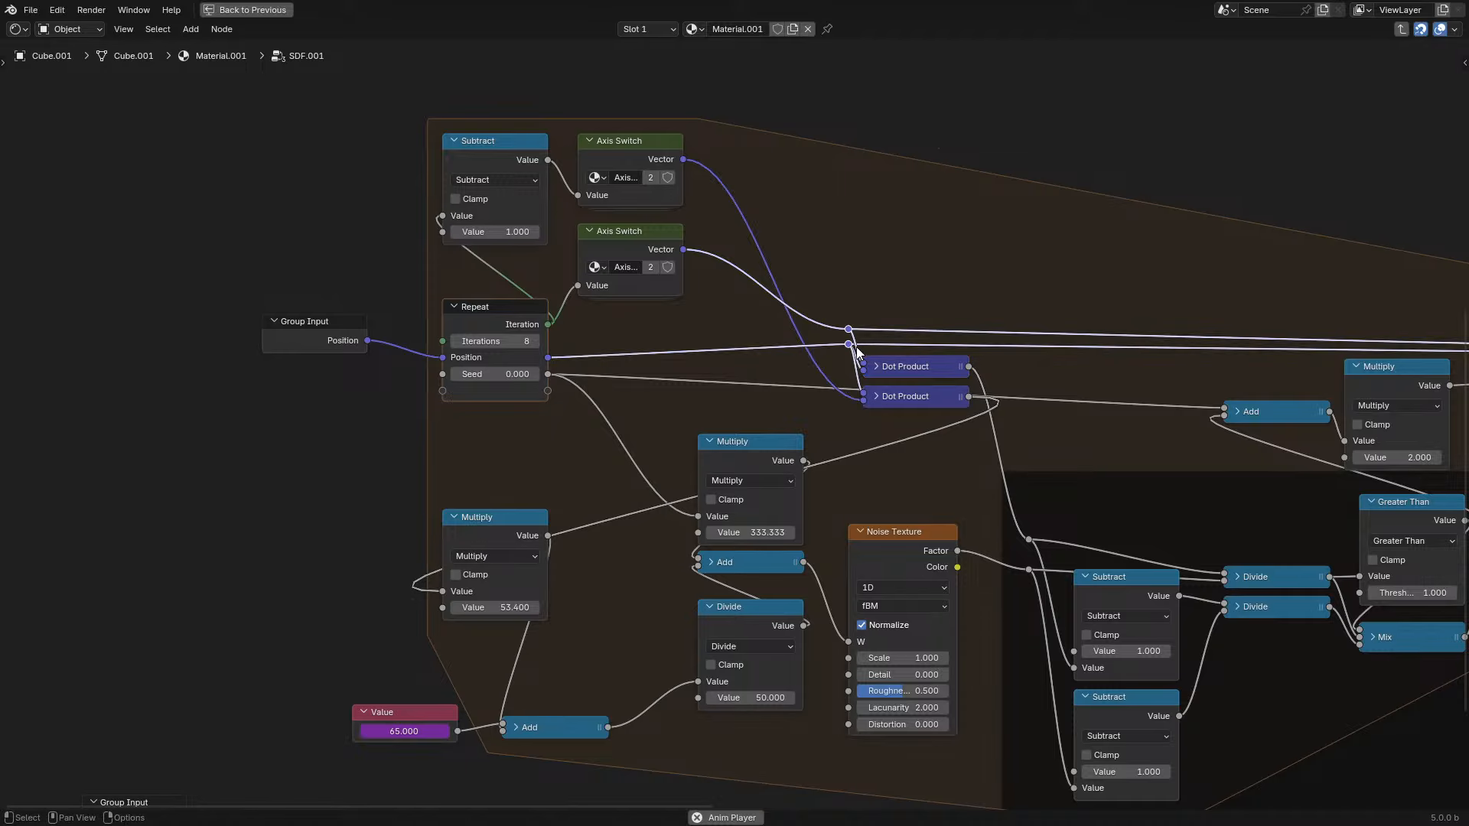
drag(855, 347, 677, 349)
click(750, 349)
drag(939, 405, 855, 399)
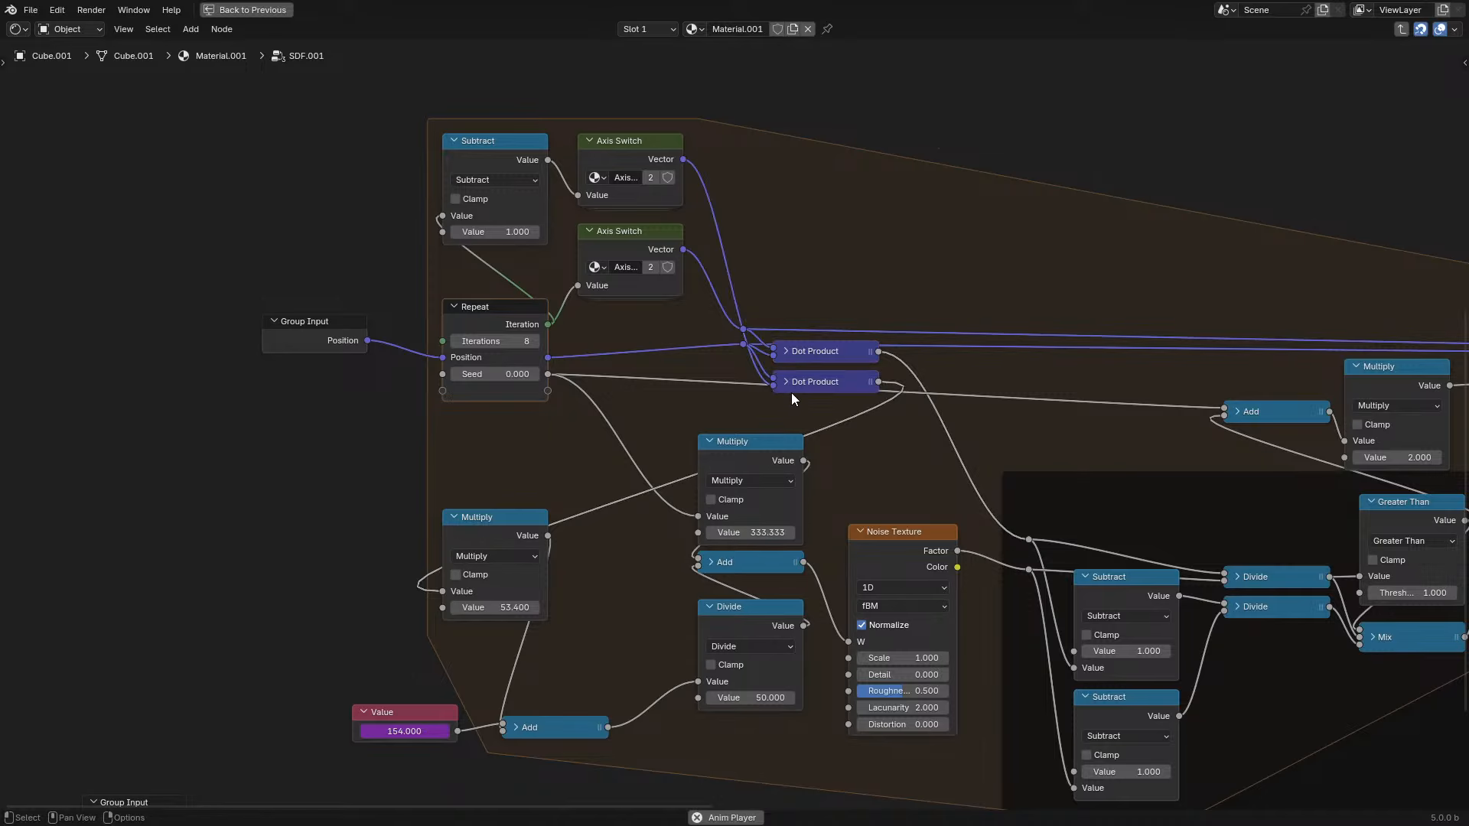
- Move the Group Input, Repeat, Subtract, Axis Switch and Dot Product nodes left together, making room before the noise nodes
scroll(791, 393, down, 2)
drag(392, 213, 838, 410)
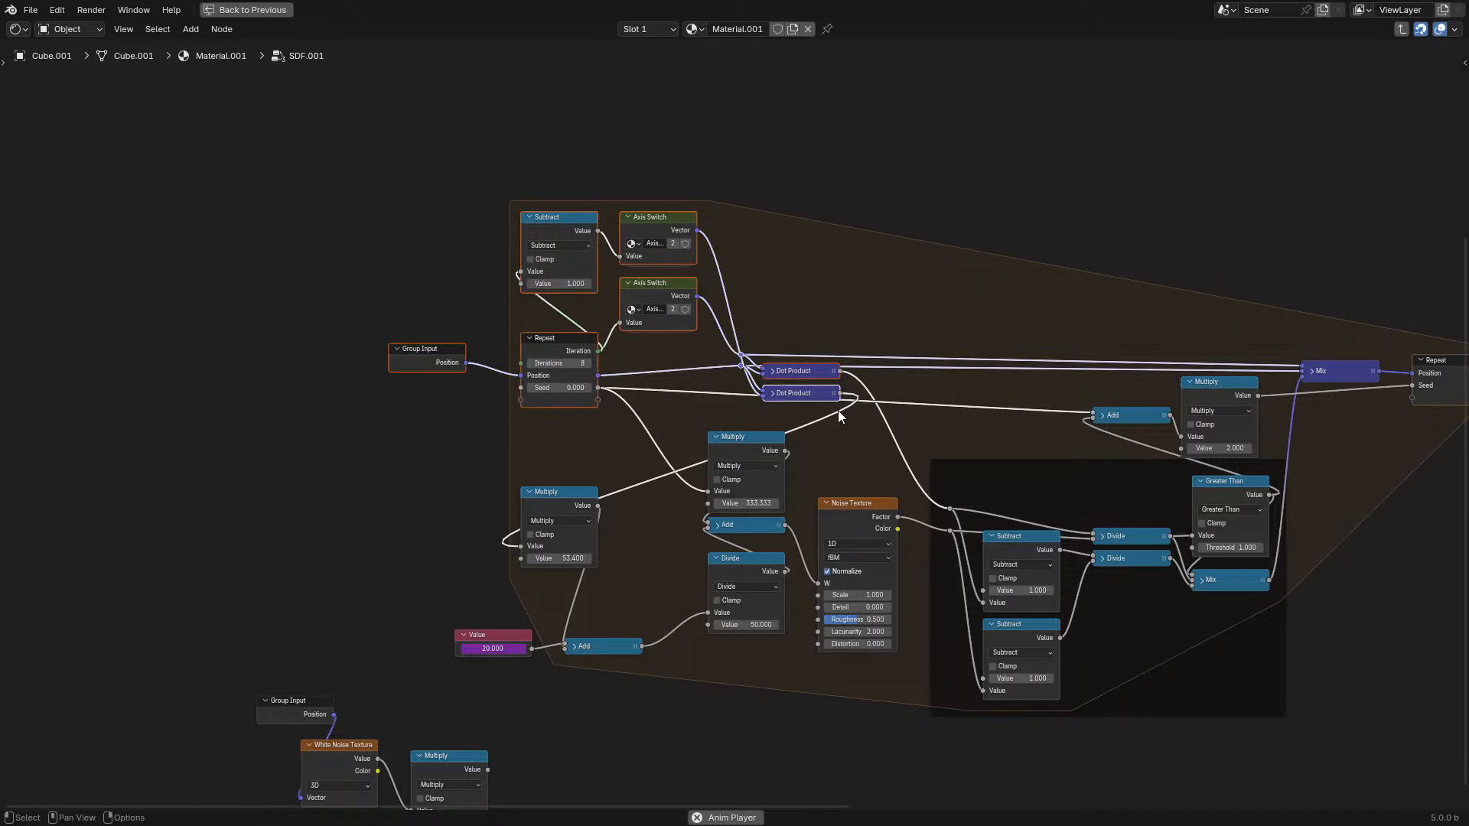
key(g)
click(584, 408)
- Merge the Repeat node's two Seed links through a reroute placed between the Dot Products and the 333.333 Multiply node
scroll(688, 416, up, 1)
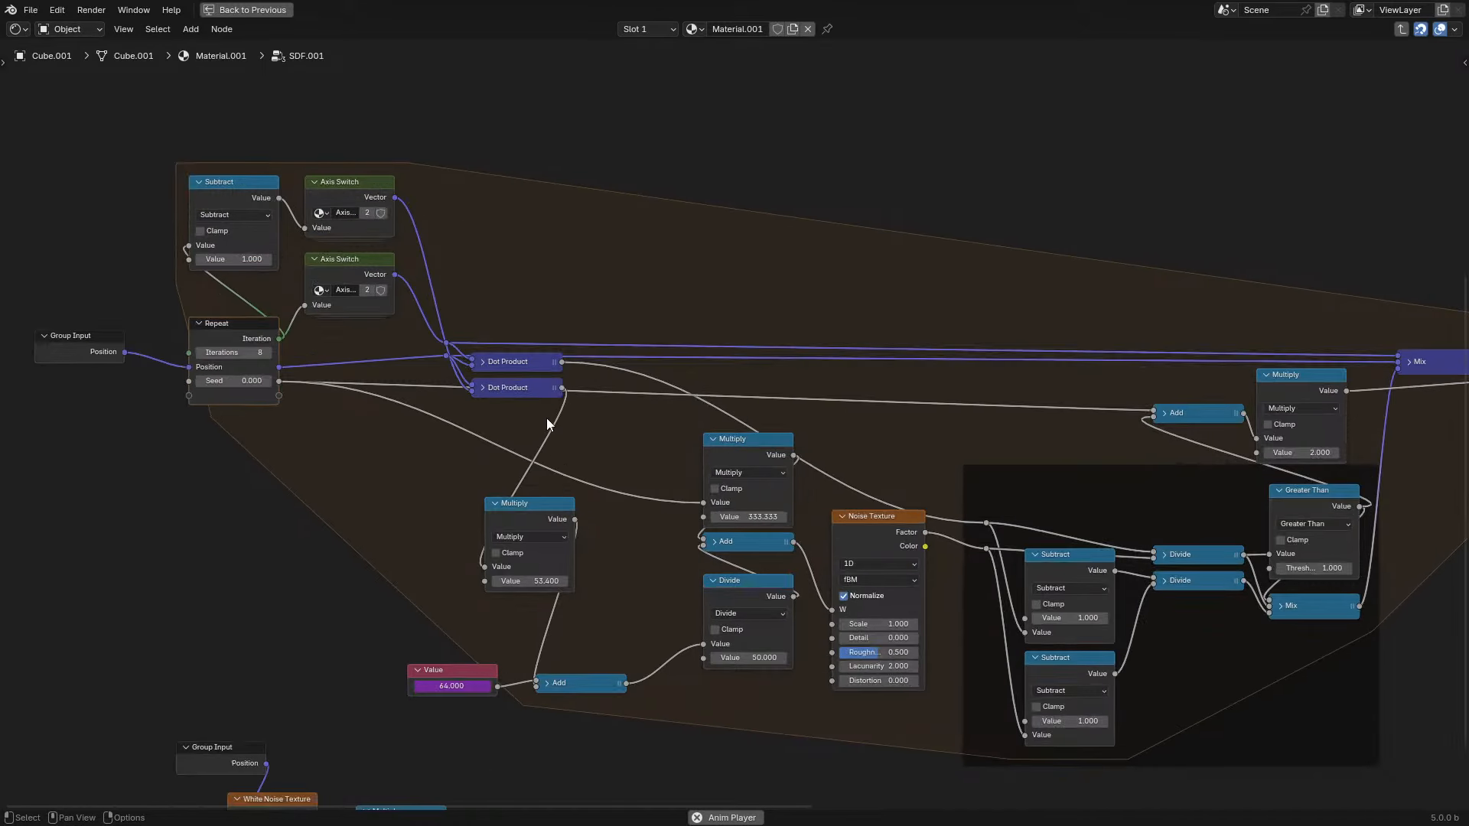
shift+right_drag(405, 391, 433, 395)
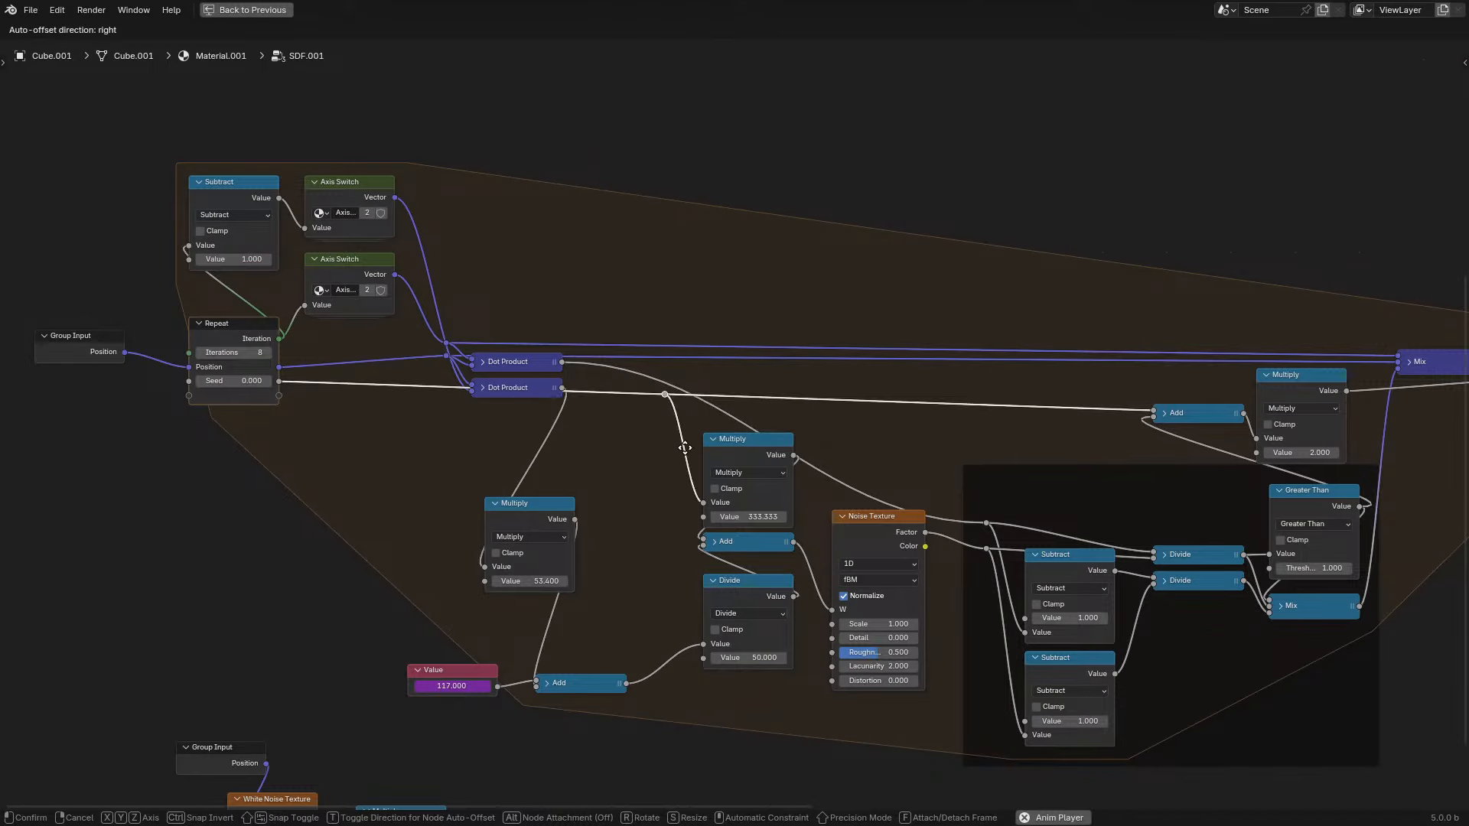
click(688, 454)
- Place the 53.4 Multiply node below the Dot Products, and the Add and Value nodes beside the Divide node
drag(530, 512, 517, 422)
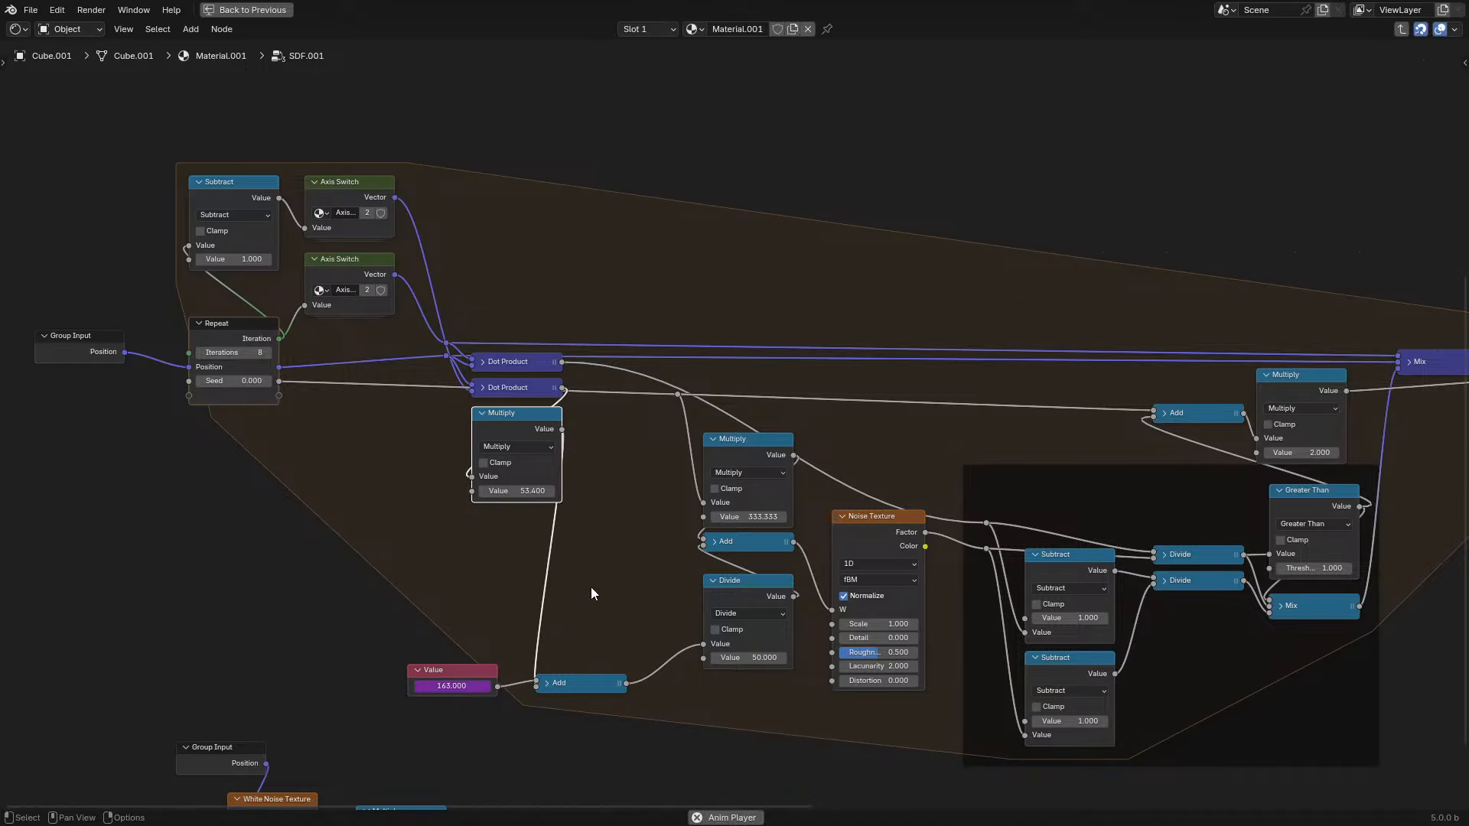
drag(576, 691, 639, 588)
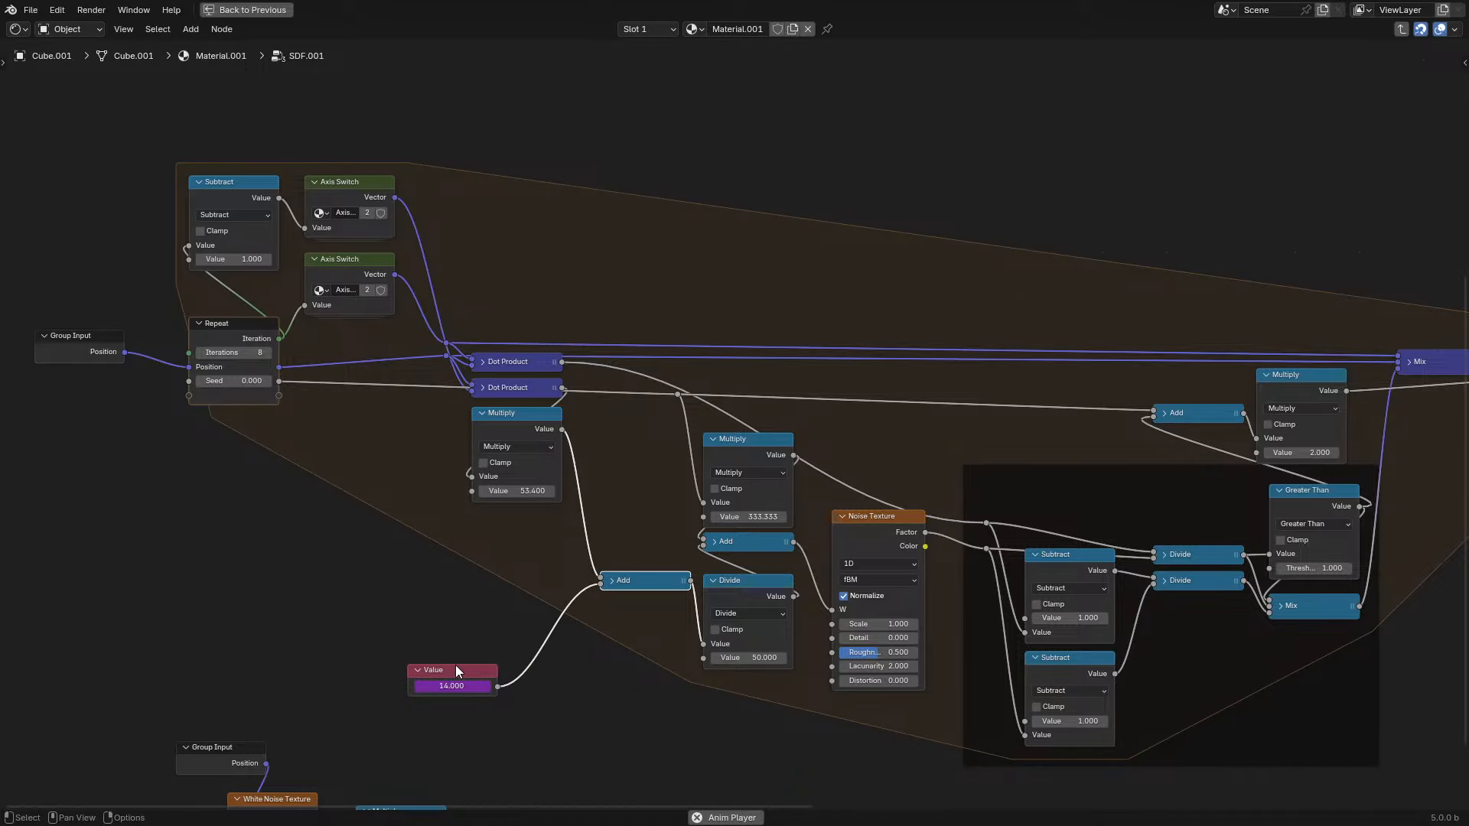
drag(456, 667, 649, 601)
drag(604, 521, 674, 636)
key(g)
click(664, 644)
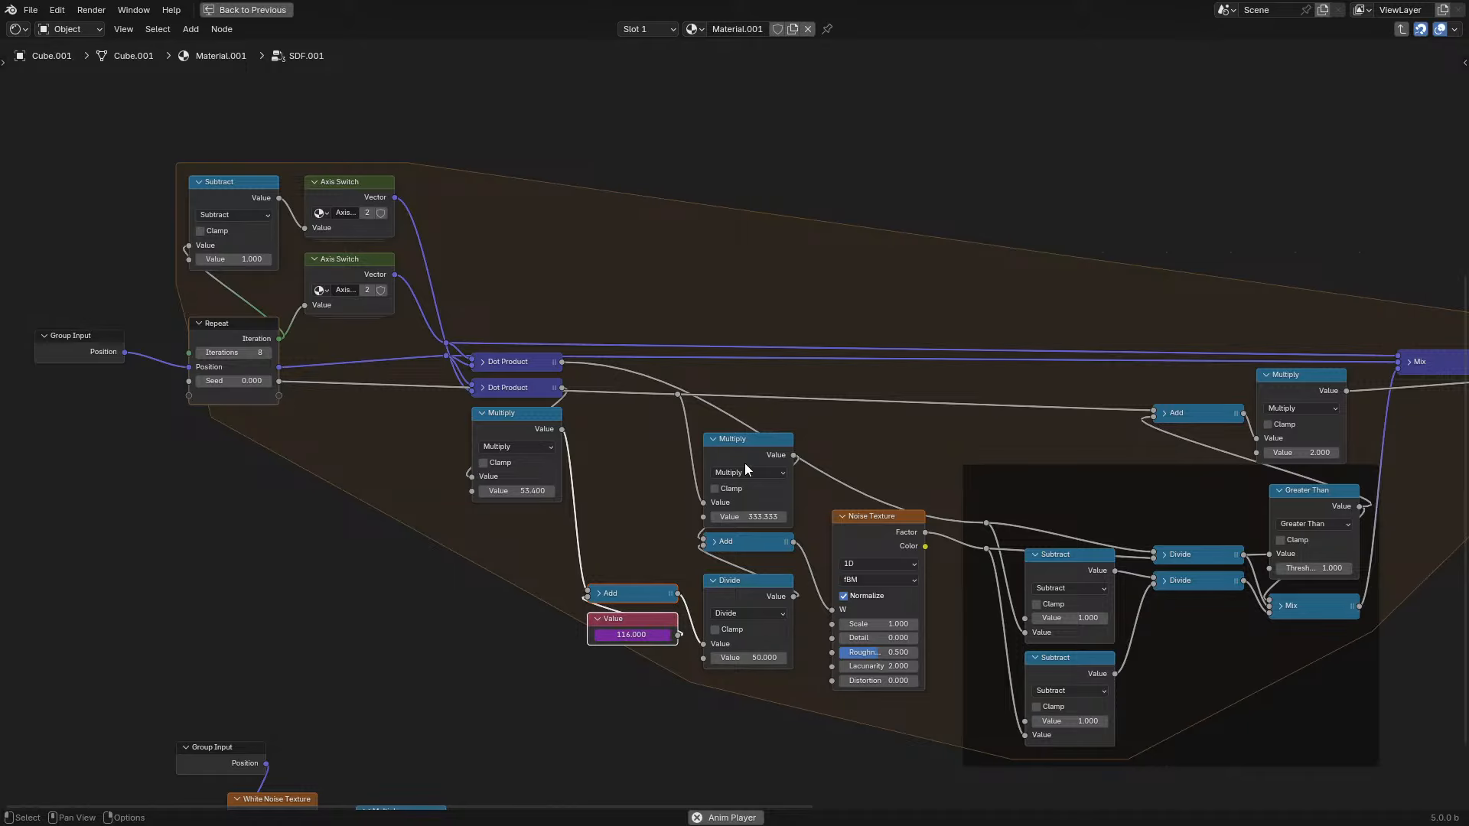
- Move the Add node on the seed link and its following Multiply node right, closer to the vector Mix node
middle_drag(828, 424, 489, 364)
middle_drag(872, 329, 635, 369)
scroll(635, 369, up, 4)
drag(619, 366, 986, 449)
middle_drag(682, 503, 1232, 451)
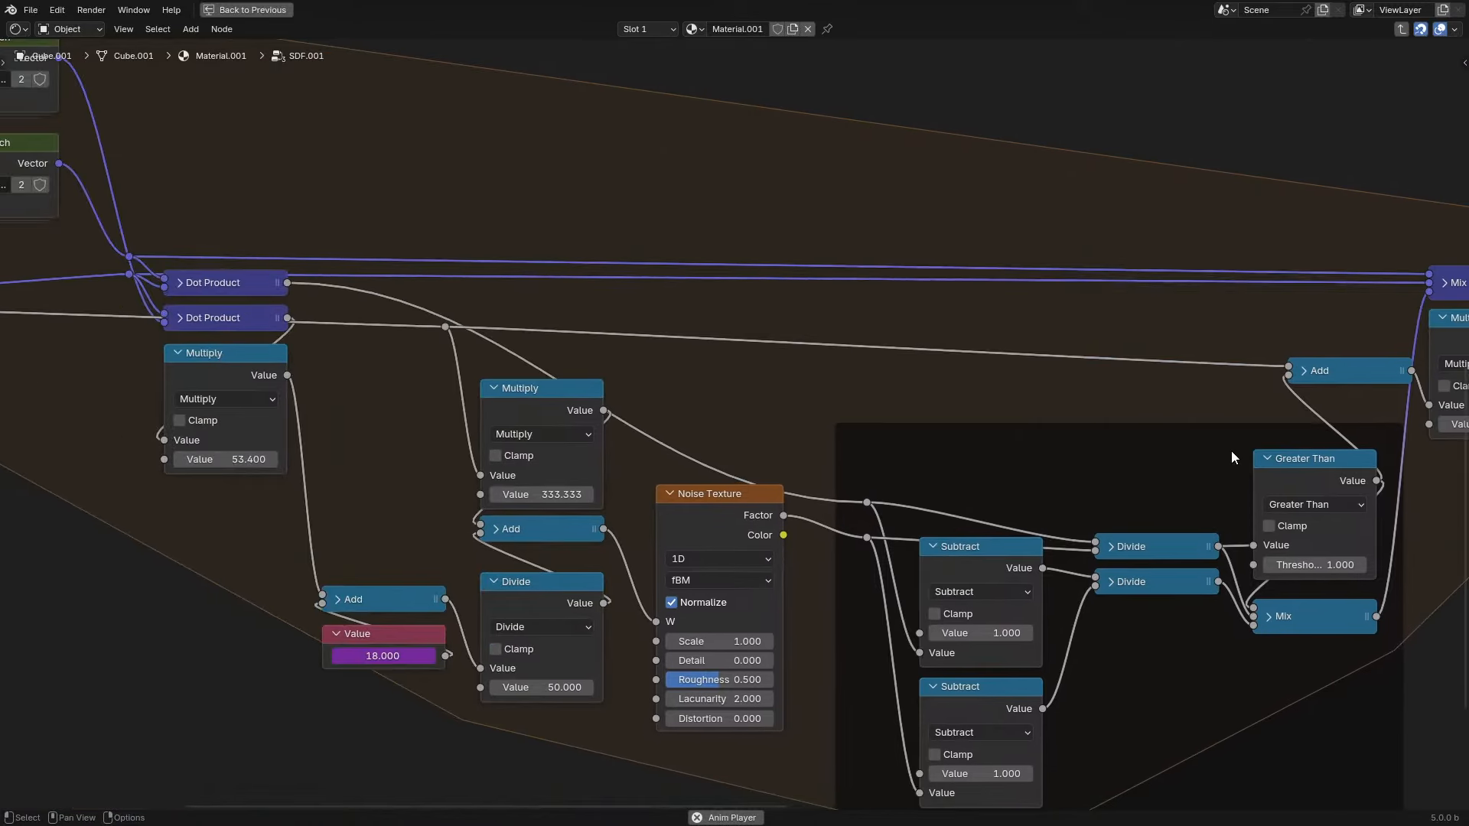
- Pause playback to examine the rearranged seed and Dot Product wiring, and replay the animation beside the node graph
scroll(738, 418, down, 4)
middle_drag(655, 395, 802, 430)
key(space)
scroll(715, 410, up, 1)
scroll(551, 372, up, 2)
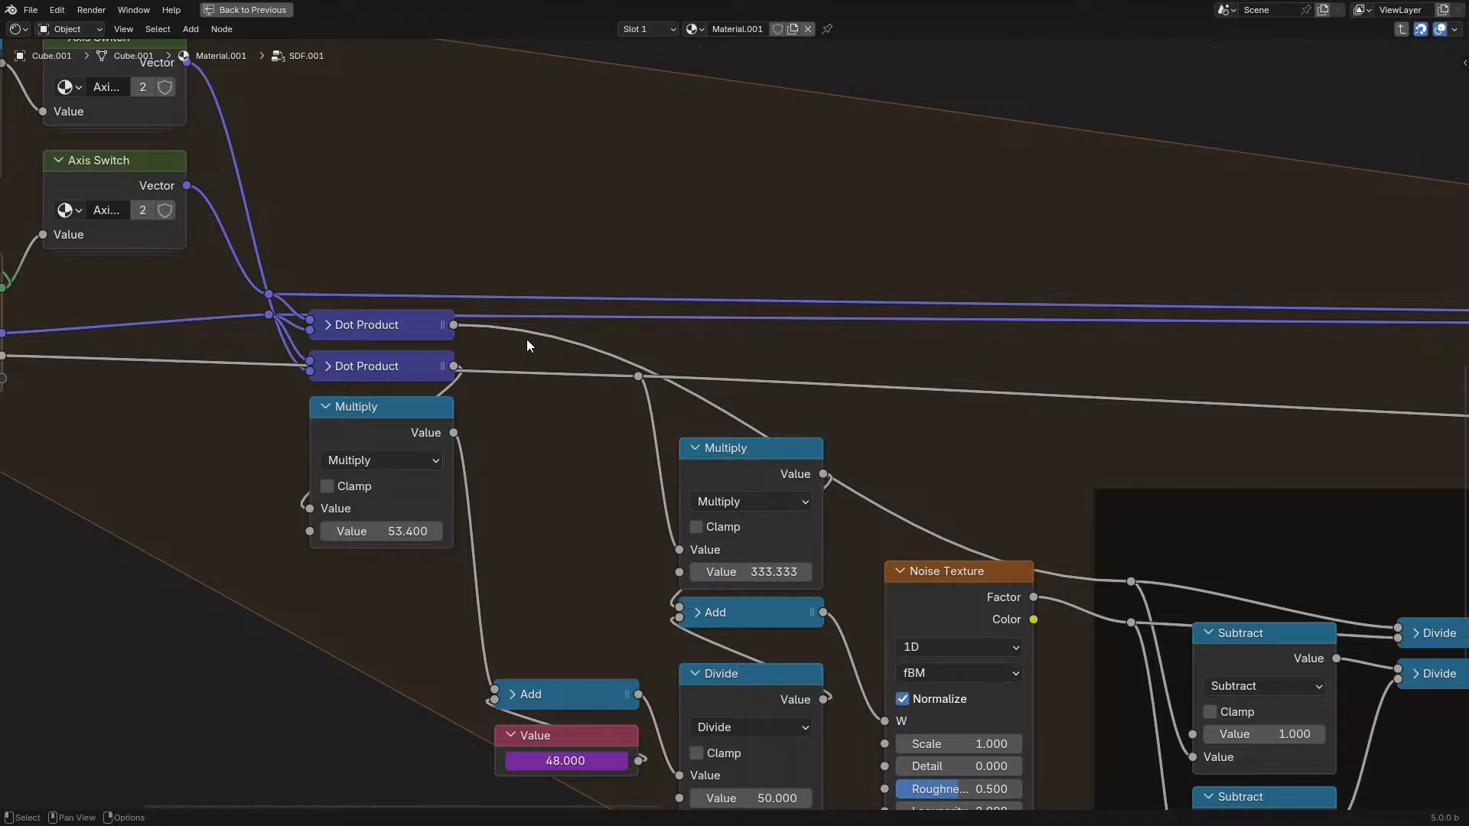
middle_drag(96, 338, 300, 309)
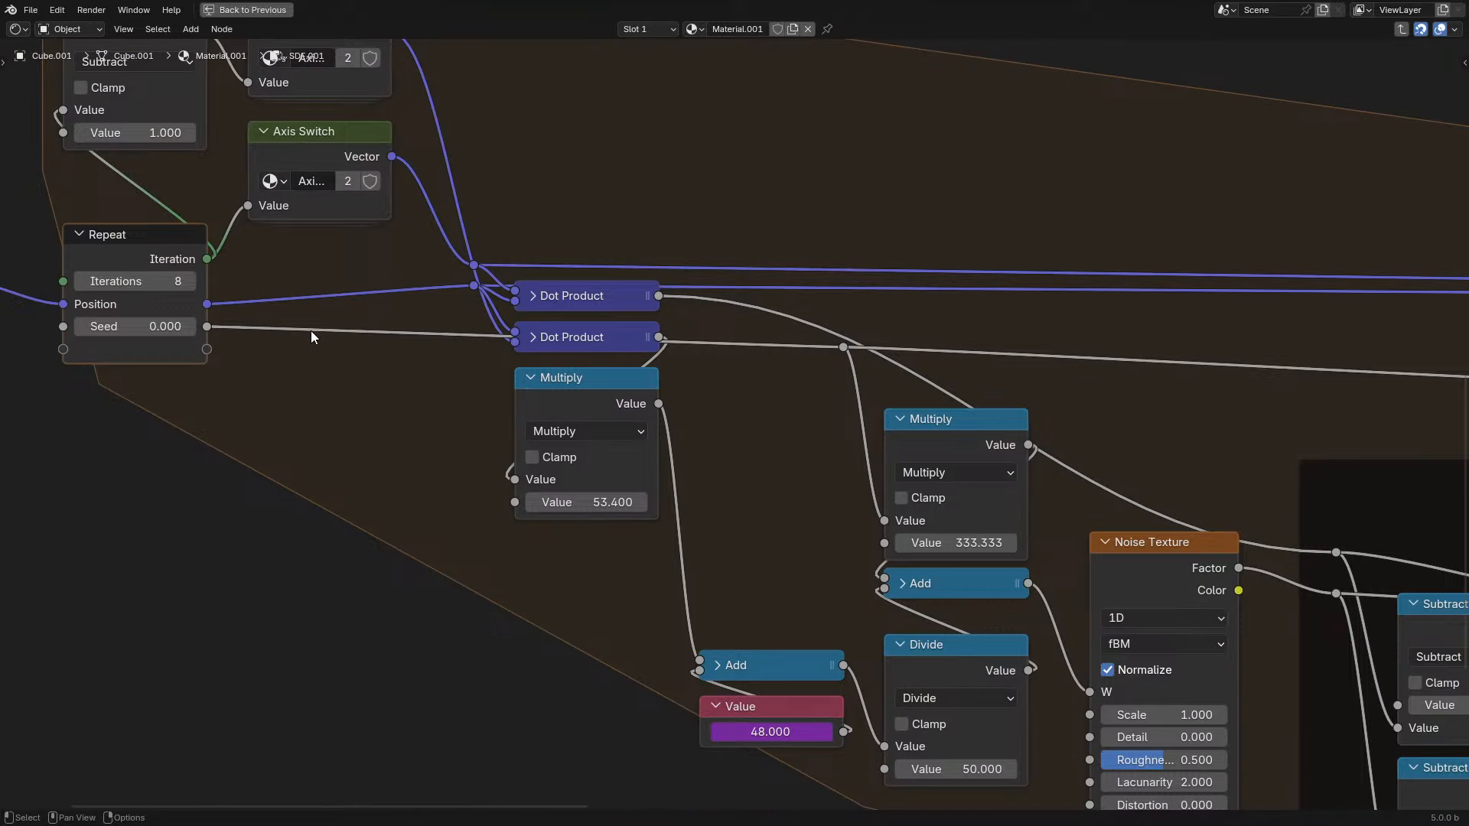
scroll(311, 330, down, 1)
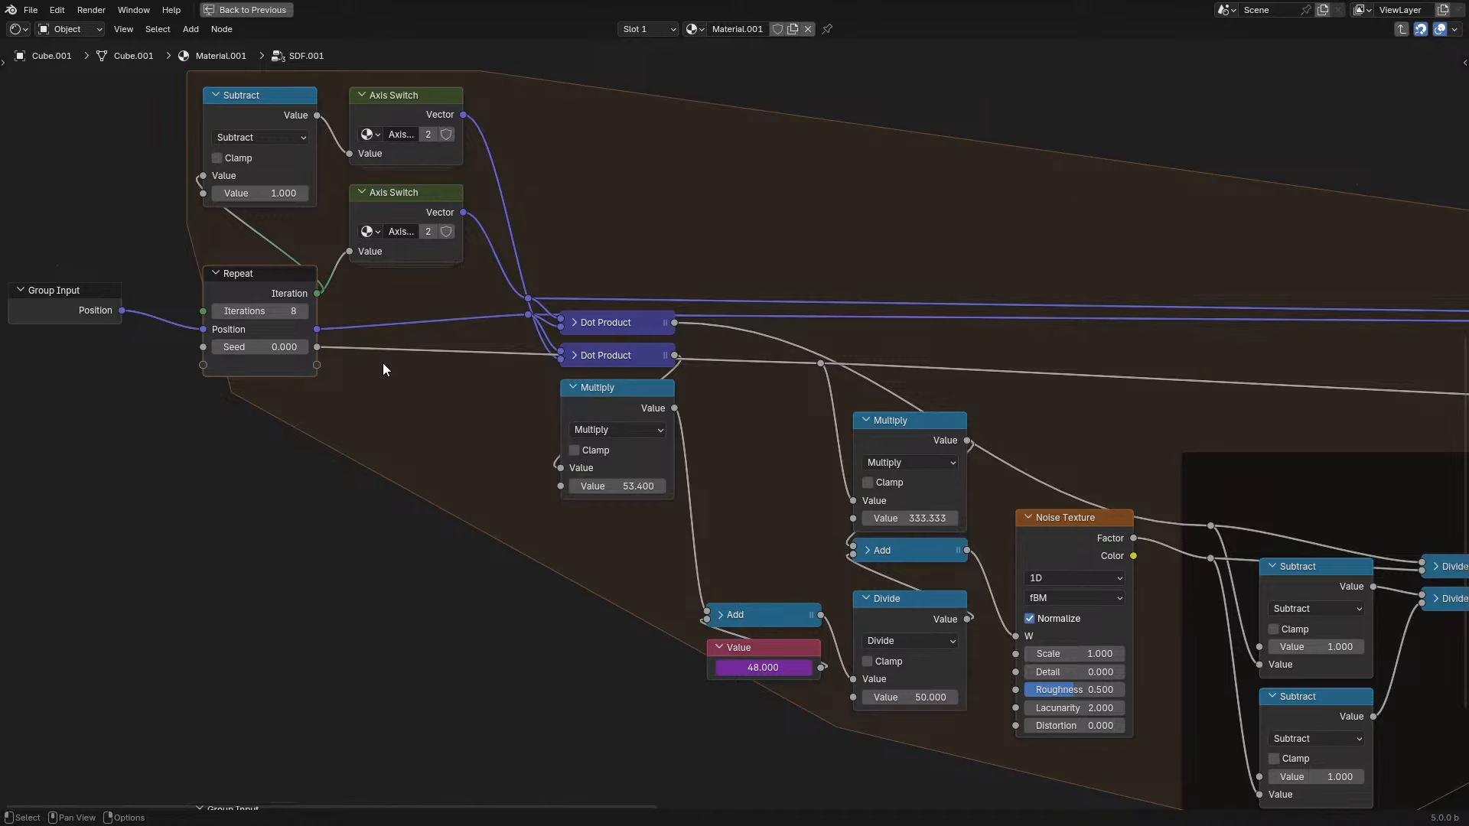
key(ctrl+space)
key(space)
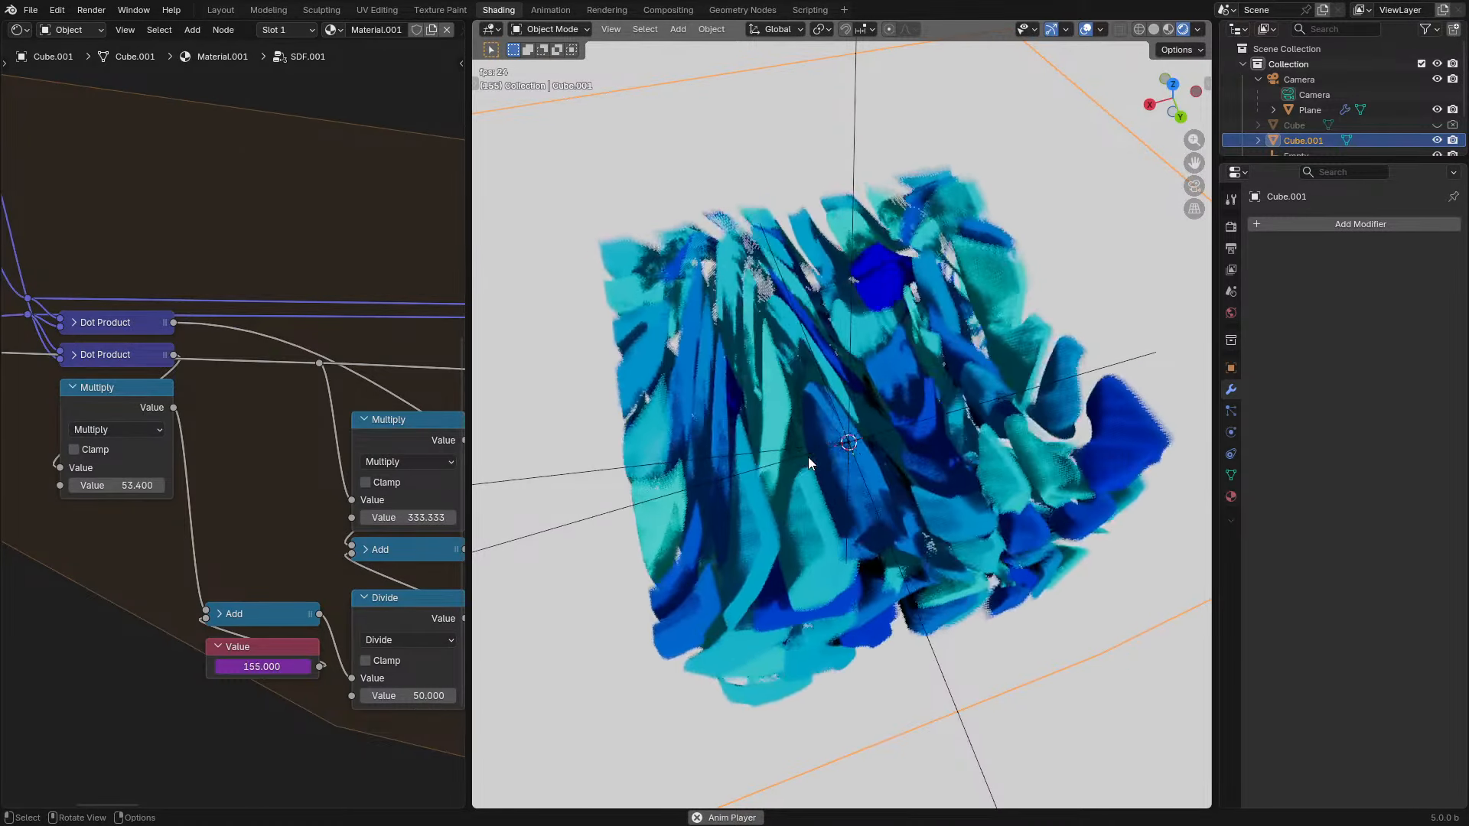
- Try a value of 187 on the Multiply node below the Dot Products and orbit the cube to judge the distortion
middle_drag(126, 498, 297, 506)
drag(294, 487, 337, 487)
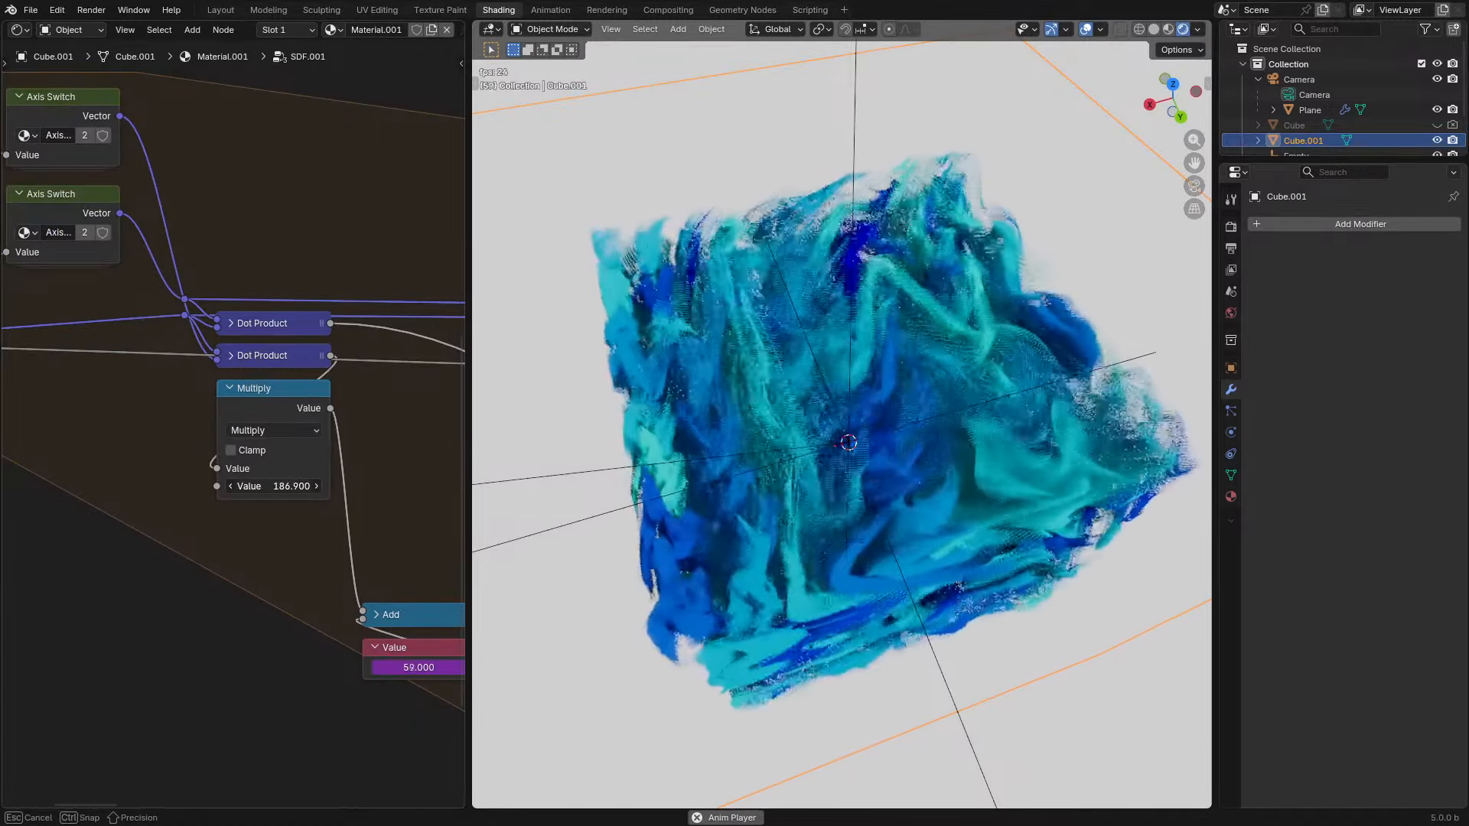
middle_drag(879, 532, 850, 498)
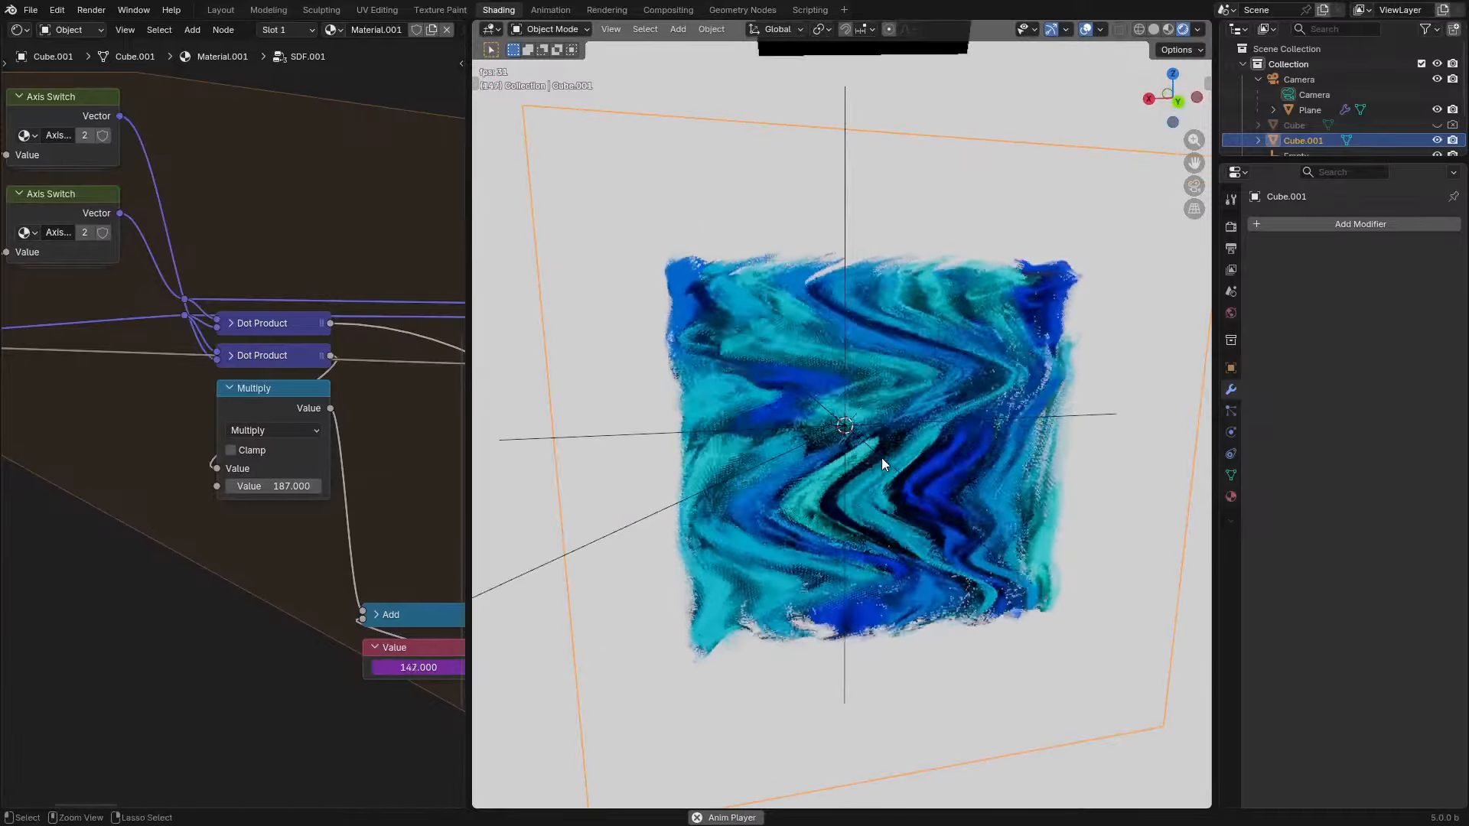
middle_drag(874, 468, 894, 558)
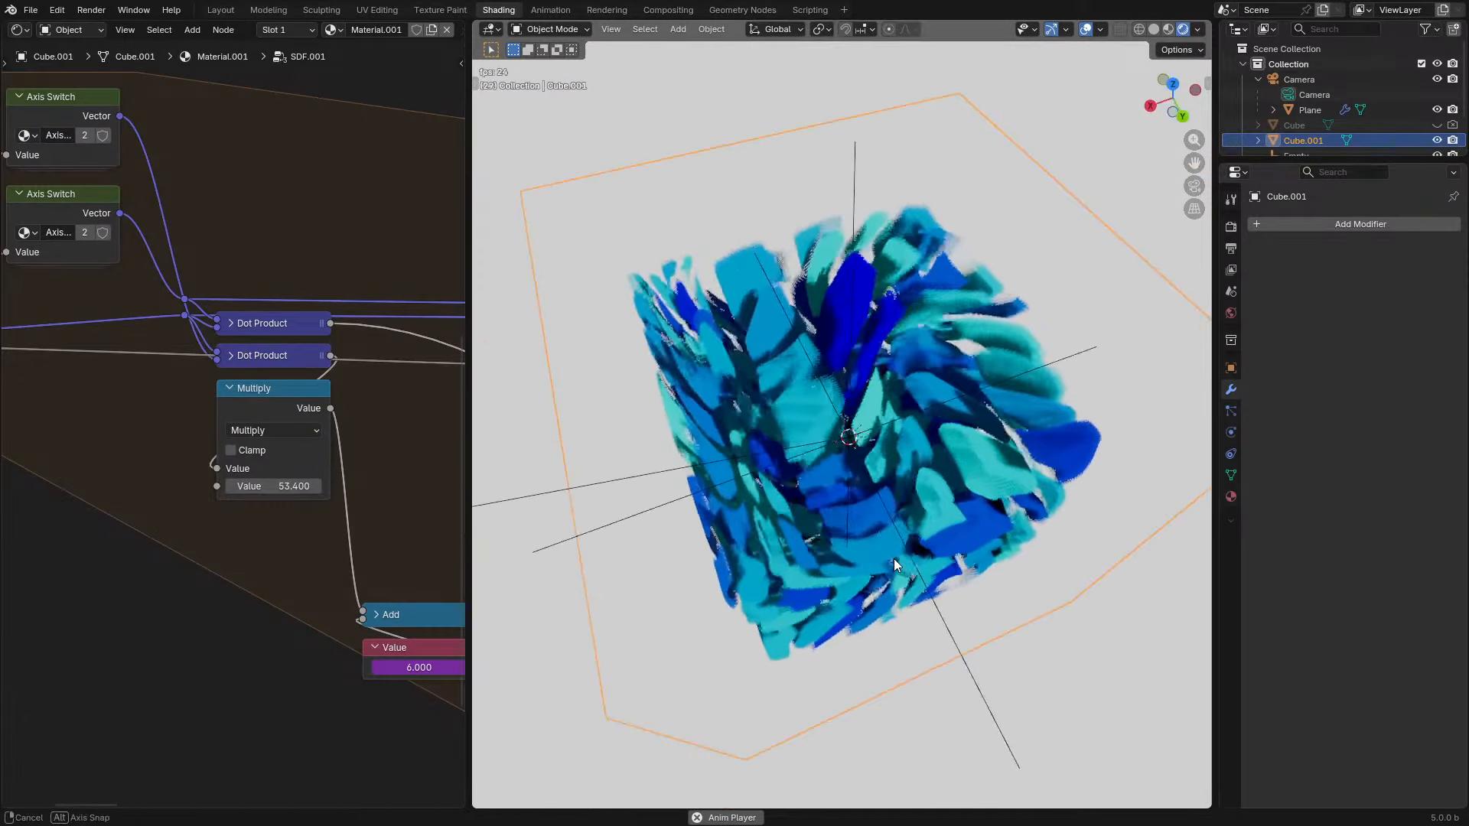
- Set the Repeat zone's iterations to 12 and inspect the animated cube from several angles
middle_drag(270, 385, 88, 432)
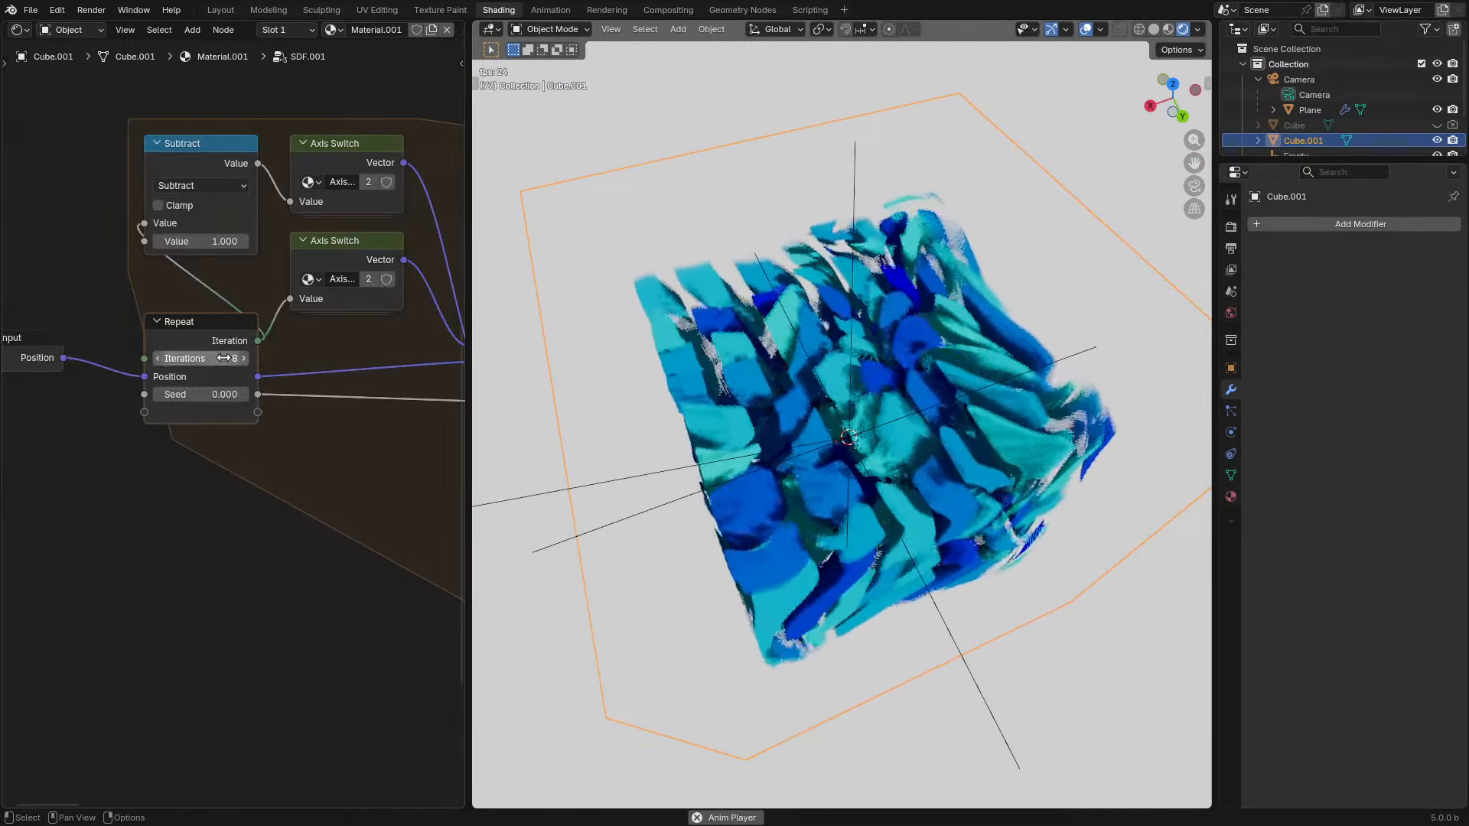
drag(218, 359, 252, 360)
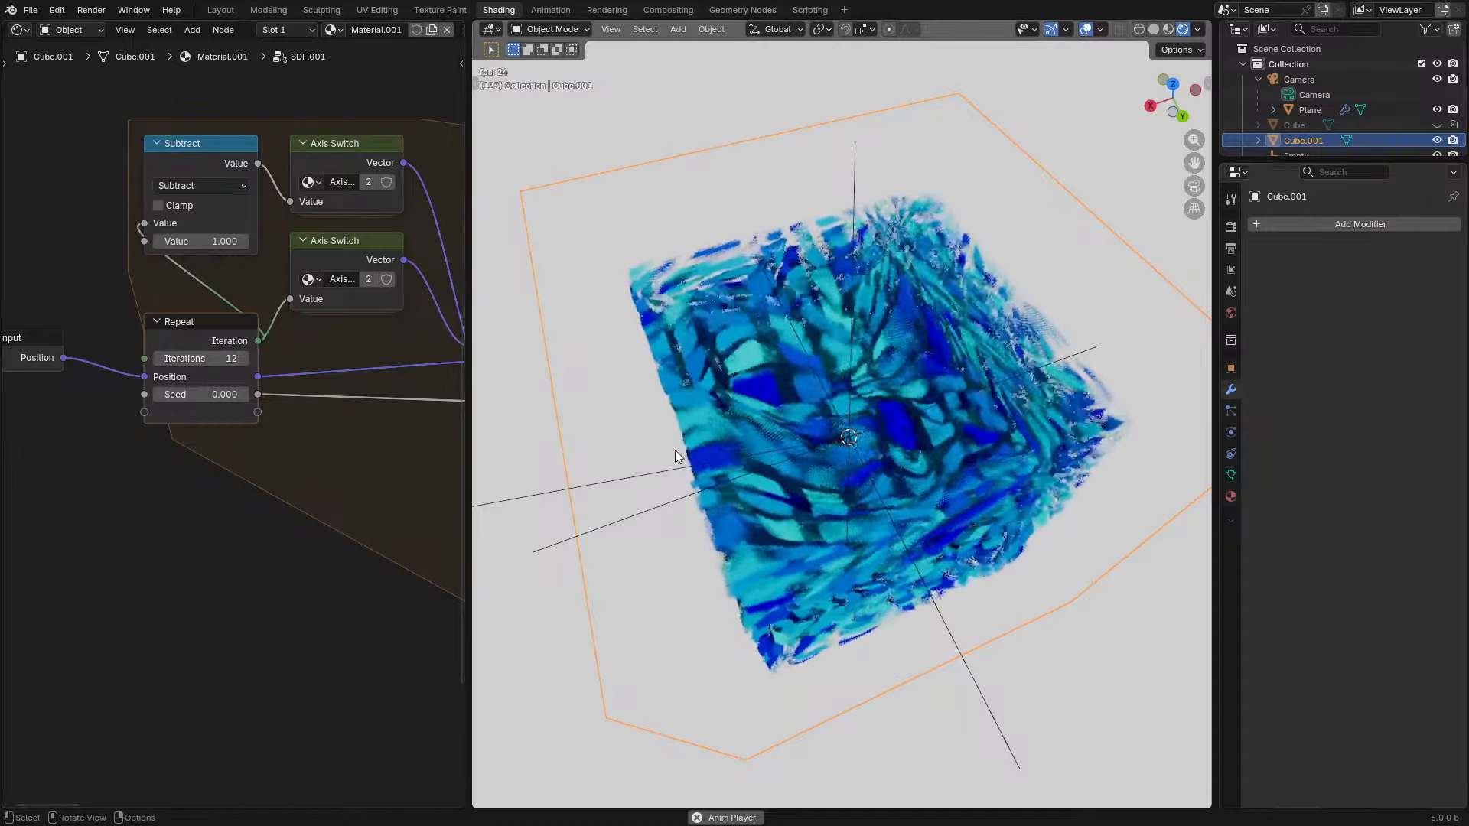
middle_drag(675, 450, 687, 516)
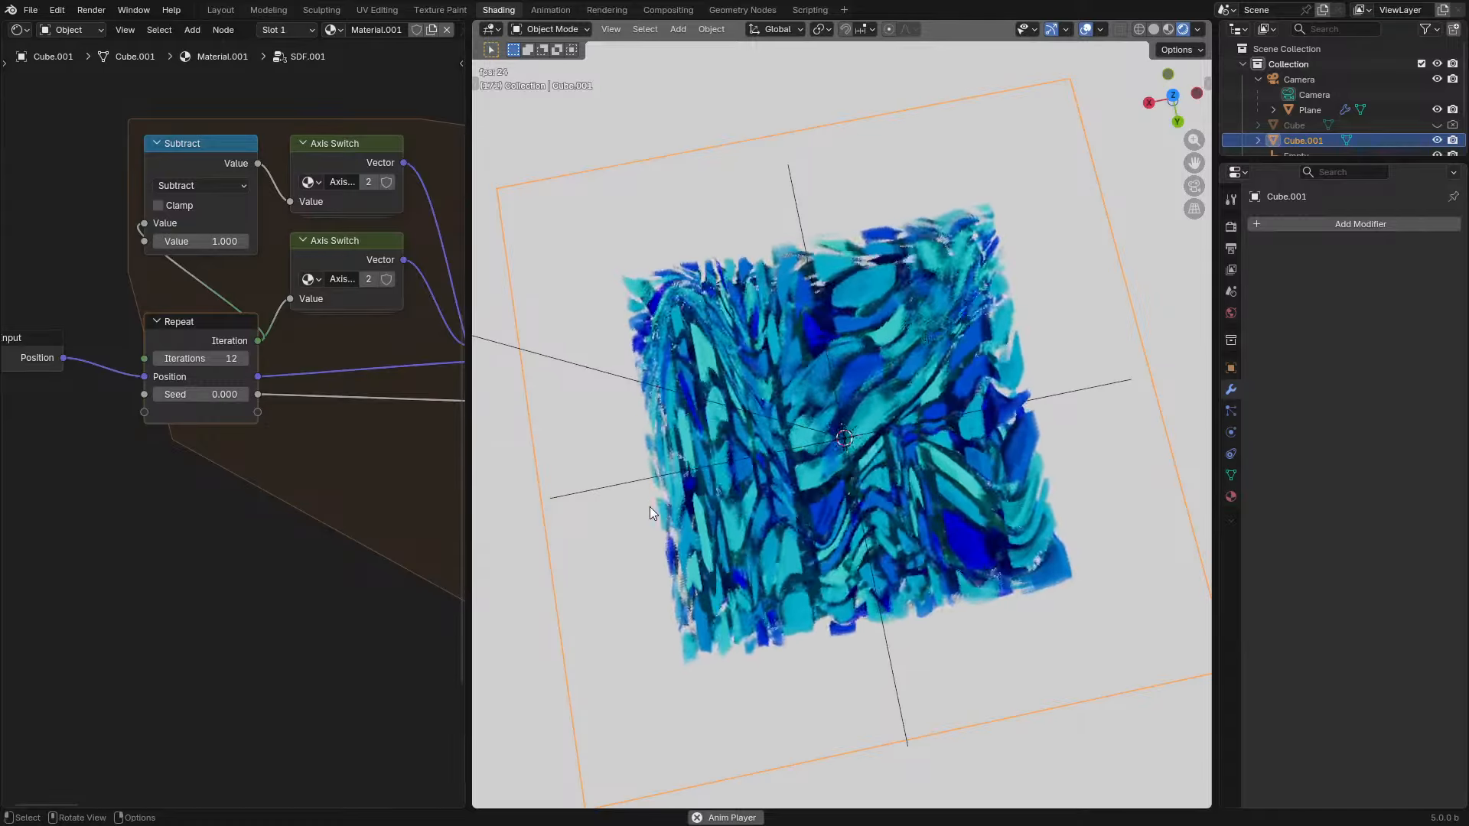
middle_drag(801, 557, 806, 447)
- Stop playback and add a Map Range node below the Noise Texture, fed by its Factor output and set to Smoother Step
scroll(337, 632, down, 3)
middle_drag(337, 635, 10, 449)
key(space)
middle_drag(450, 443, 199, 416)
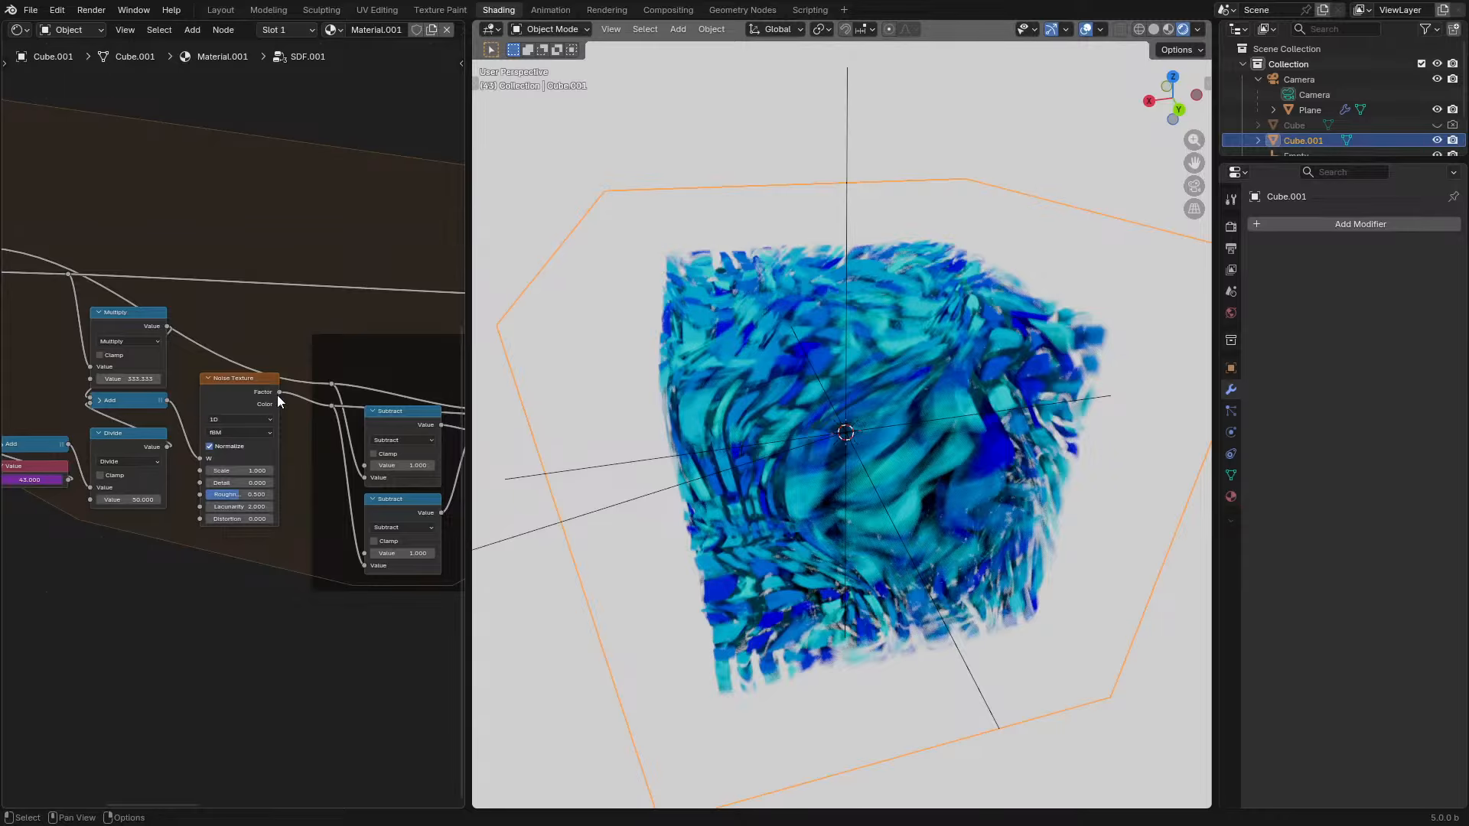
text(ap)
key(Return)
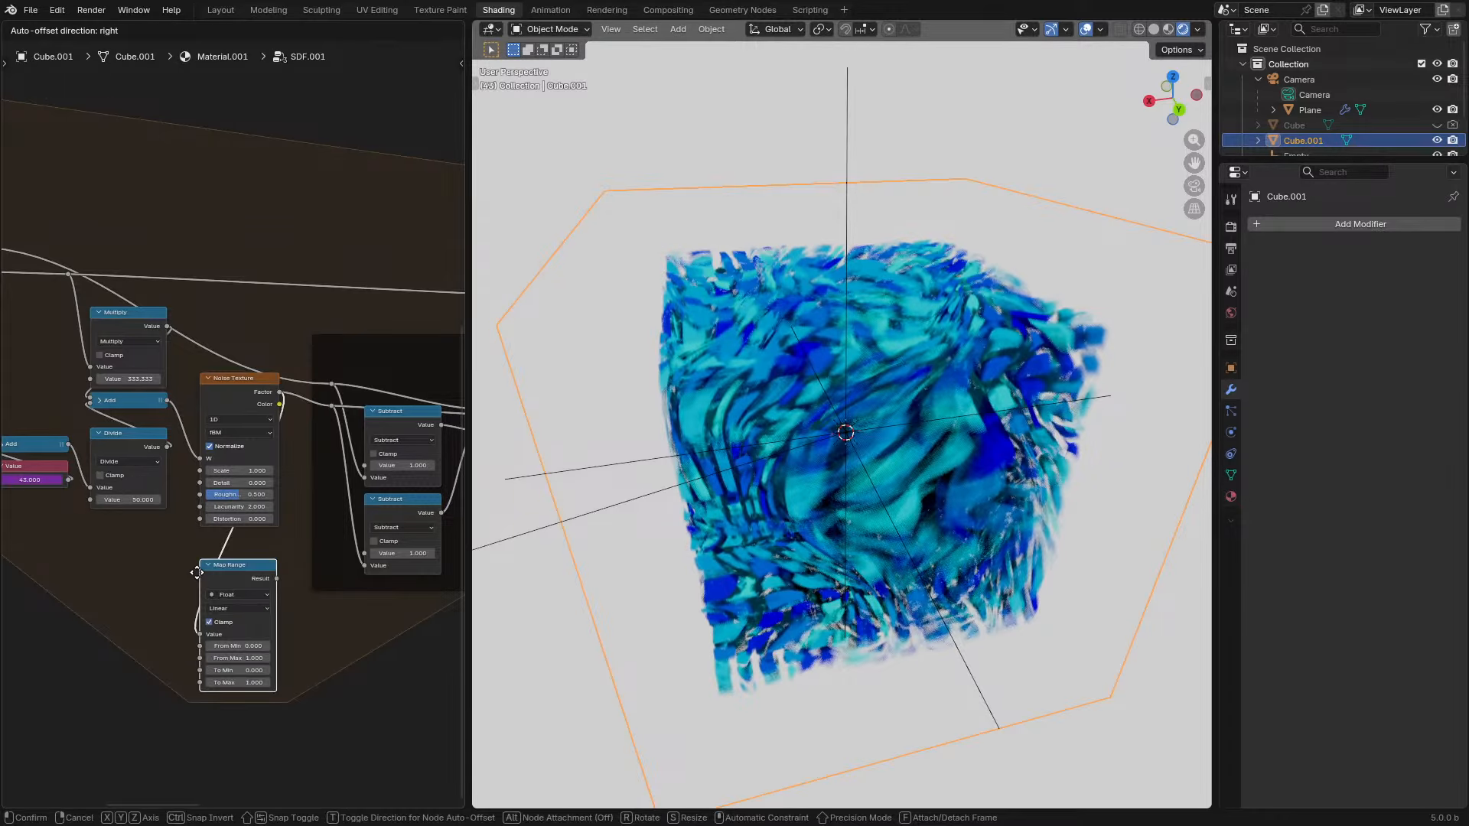
click(197, 573)
click(247, 608)
click(236, 670)
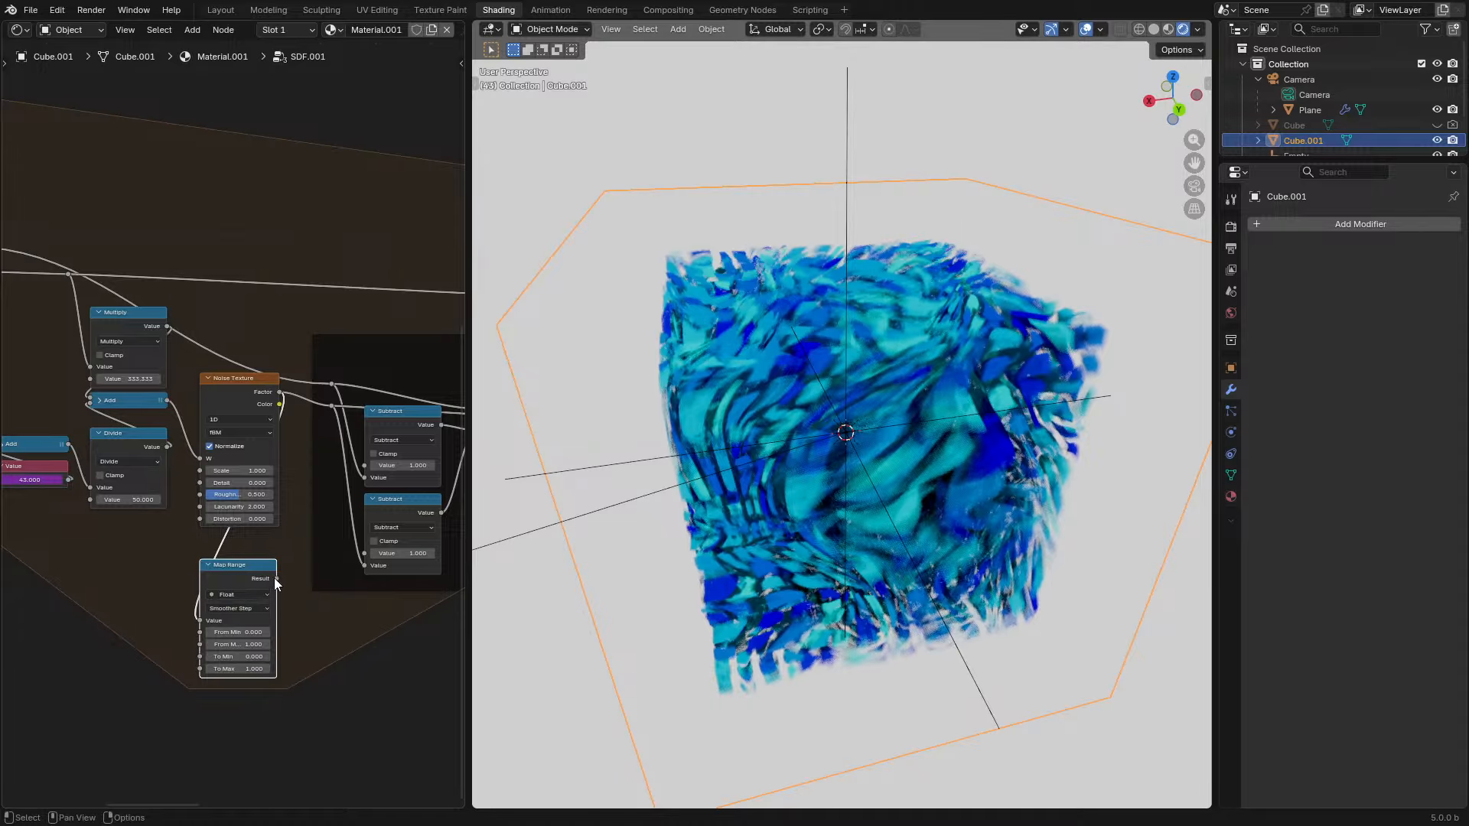
- Connect the Map Range result to the reroute feeding the Subtract and Divide nodes, tuck it below the Noise Texture, and play the animation
drag(329, 406, 330, 405)
drag(245, 559, 245, 548)
key(space)
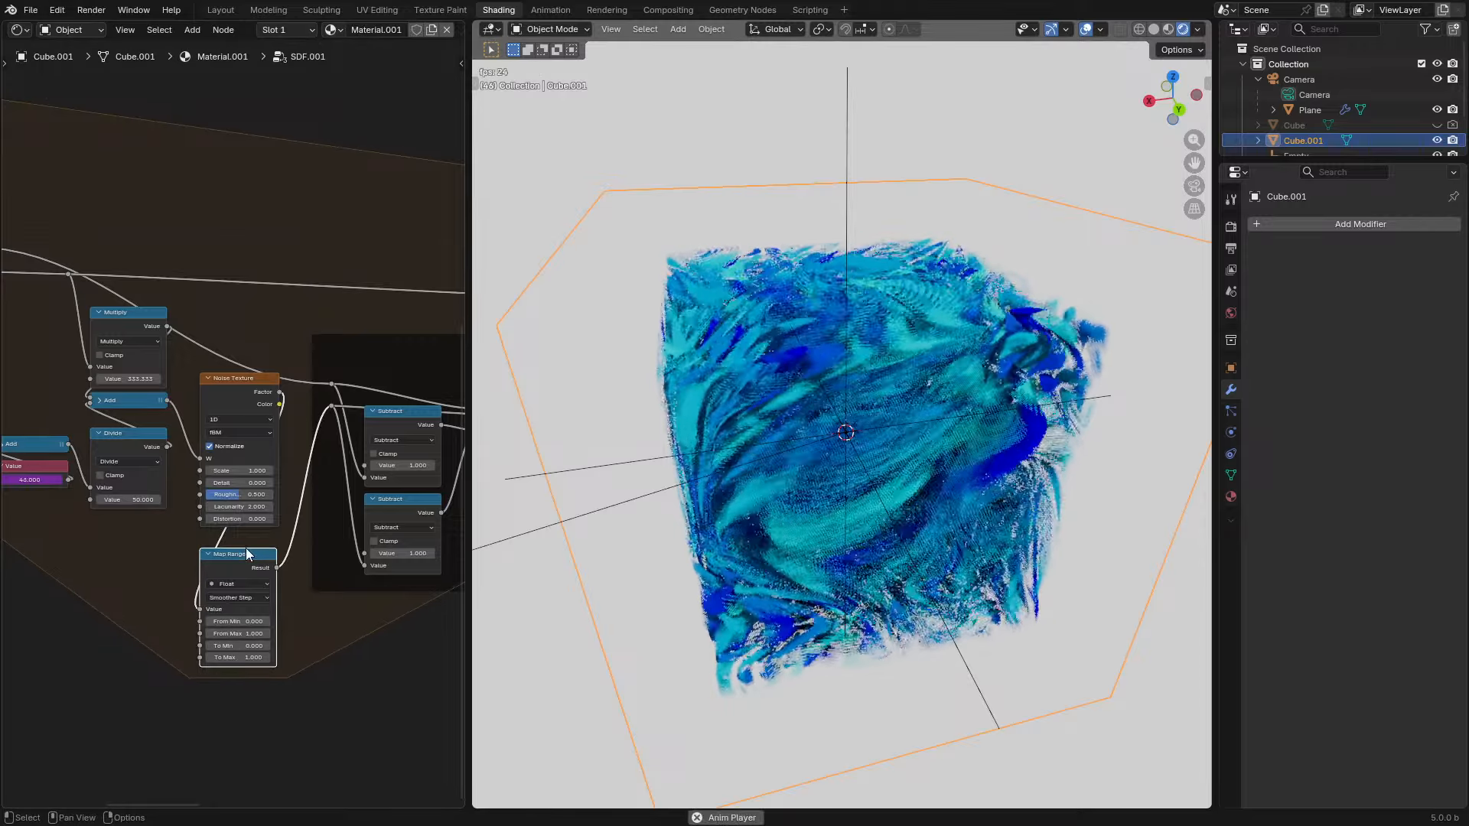
middle_drag(63, 420, 226, 485)
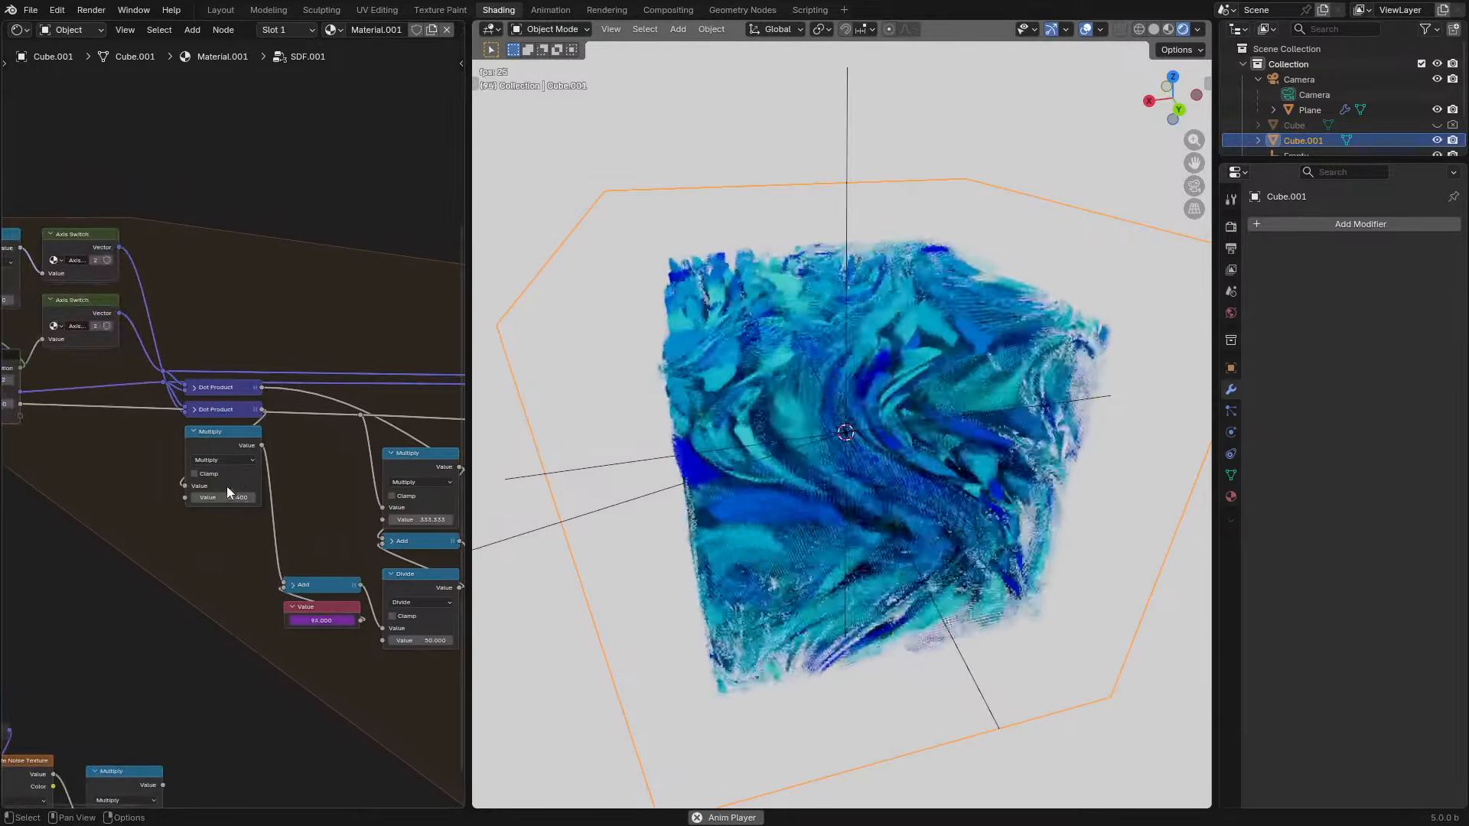
- Try a value of 5 on the Multiply node below the Dot Products, and set it to 27
middle_drag(355, 583, 283, 531)
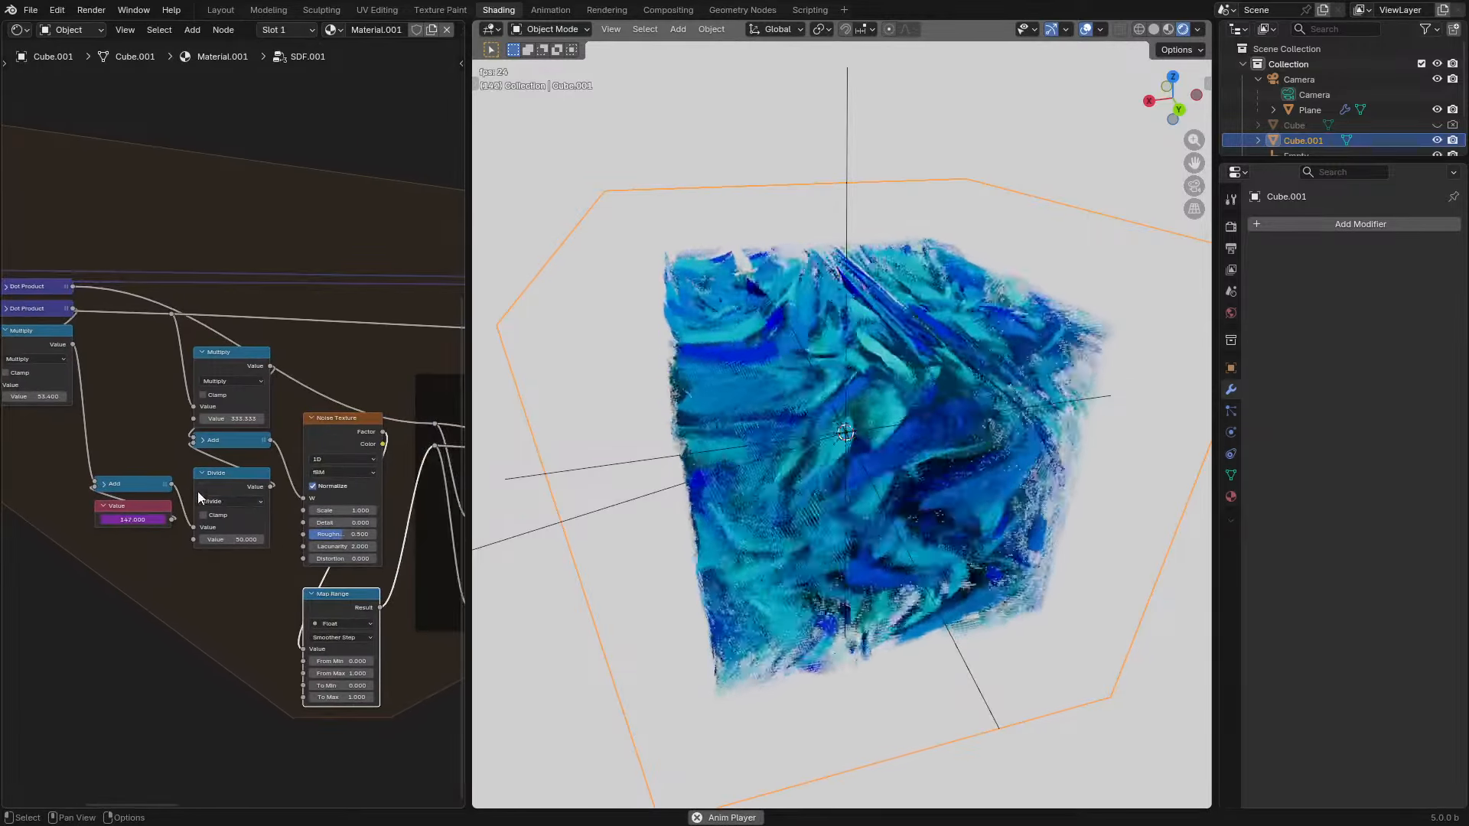
middle_drag(154, 459, 368, 544)
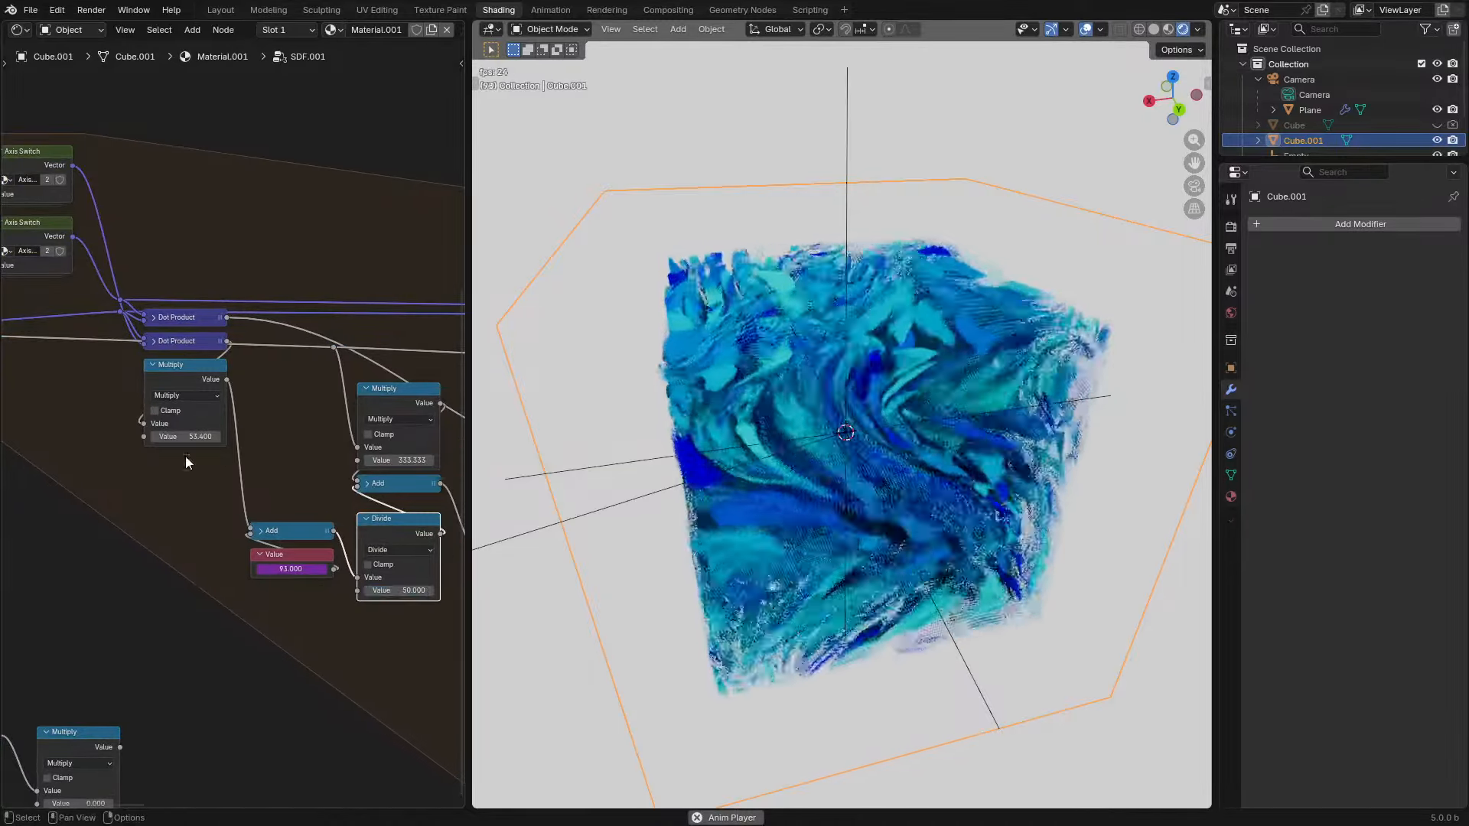
right_click(186, 456)
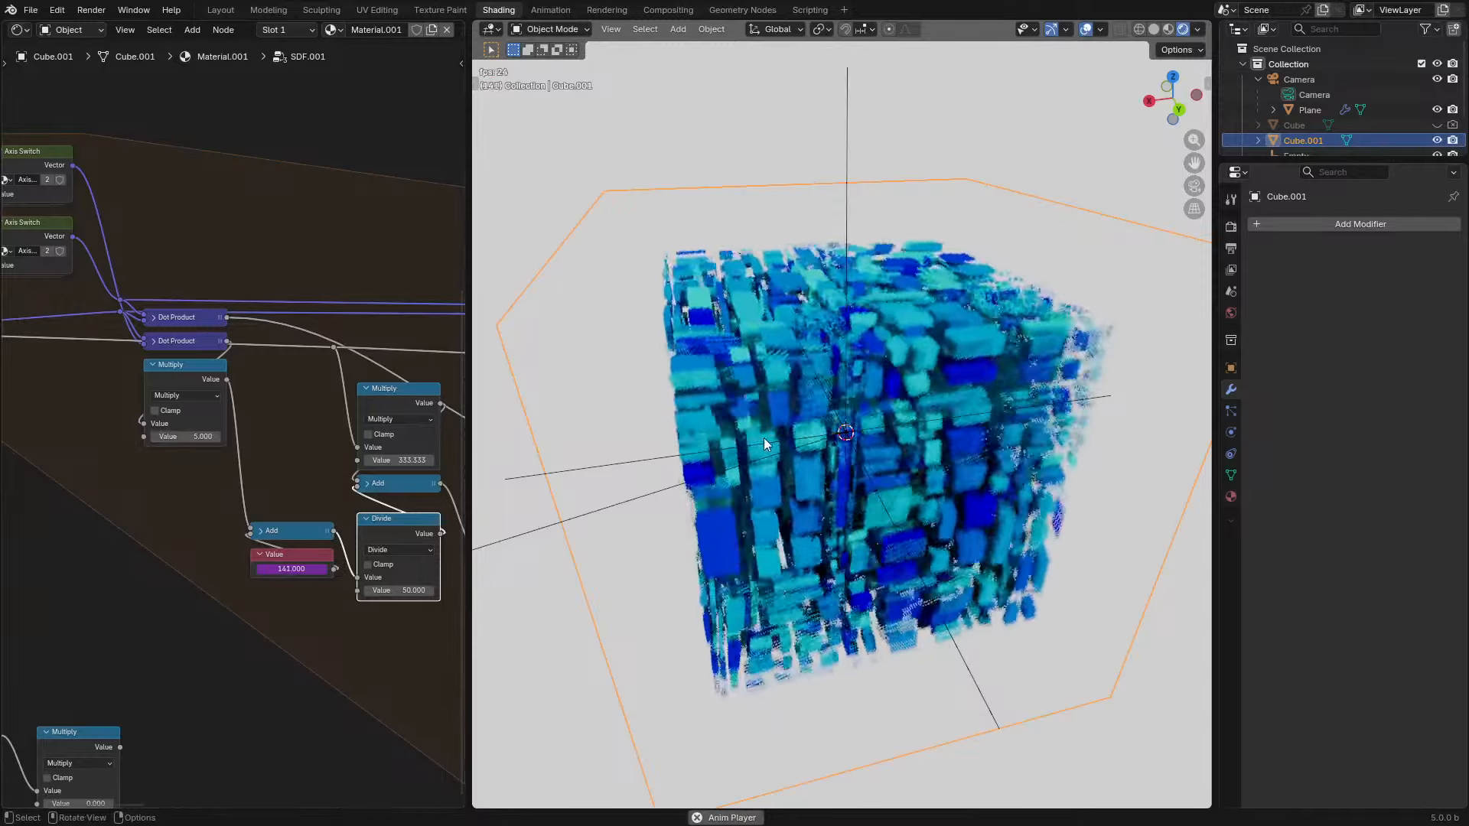
middle_drag(763, 438, 762, 459)
drag(194, 436, 294, 437)
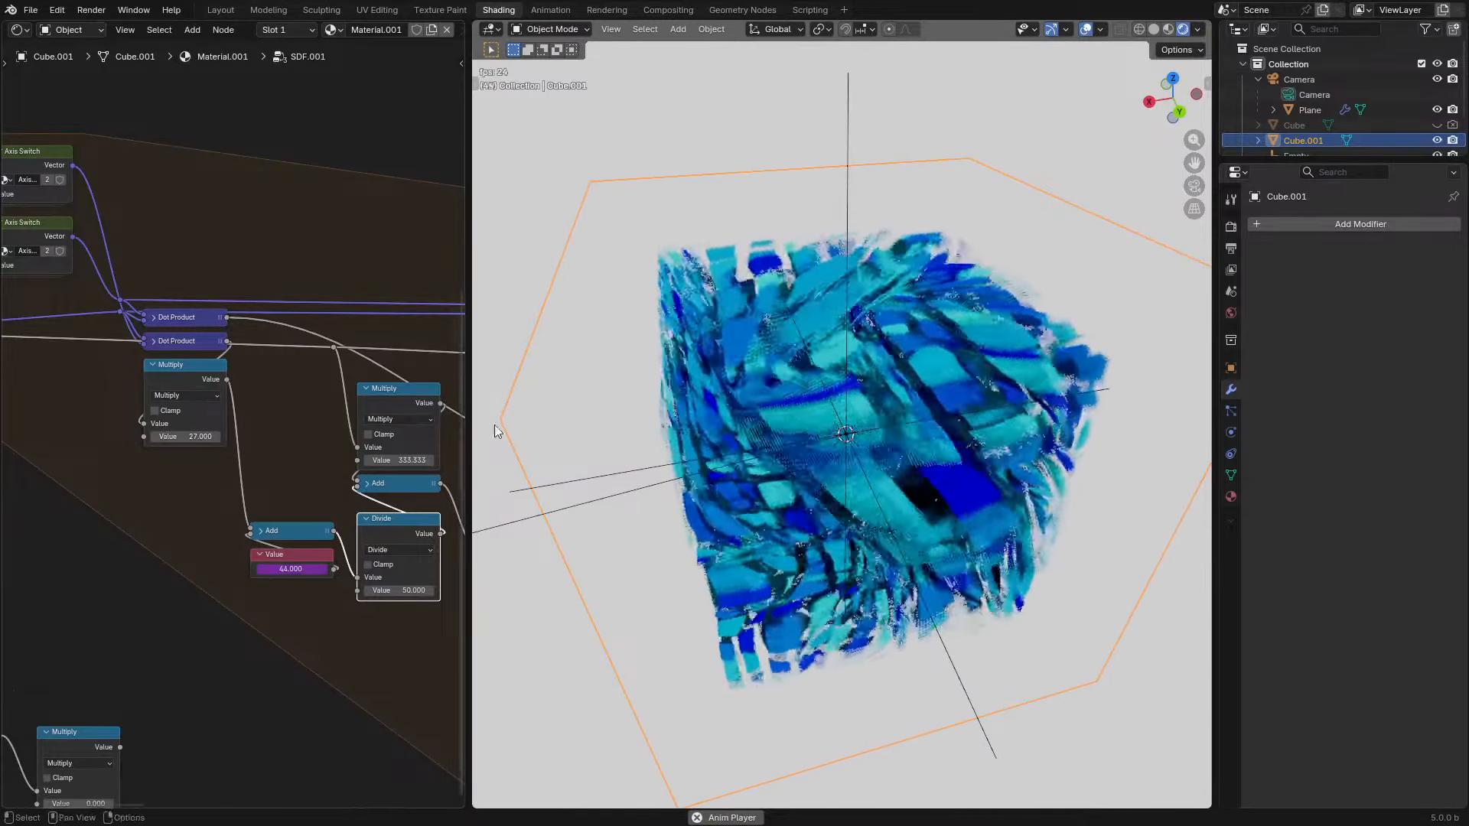
- Orbit the cube while pausing and replaying the animation to examine the distortion from several sides
middle_drag(864, 460, 1047, 386)
scroll(335, 464, down, 1)
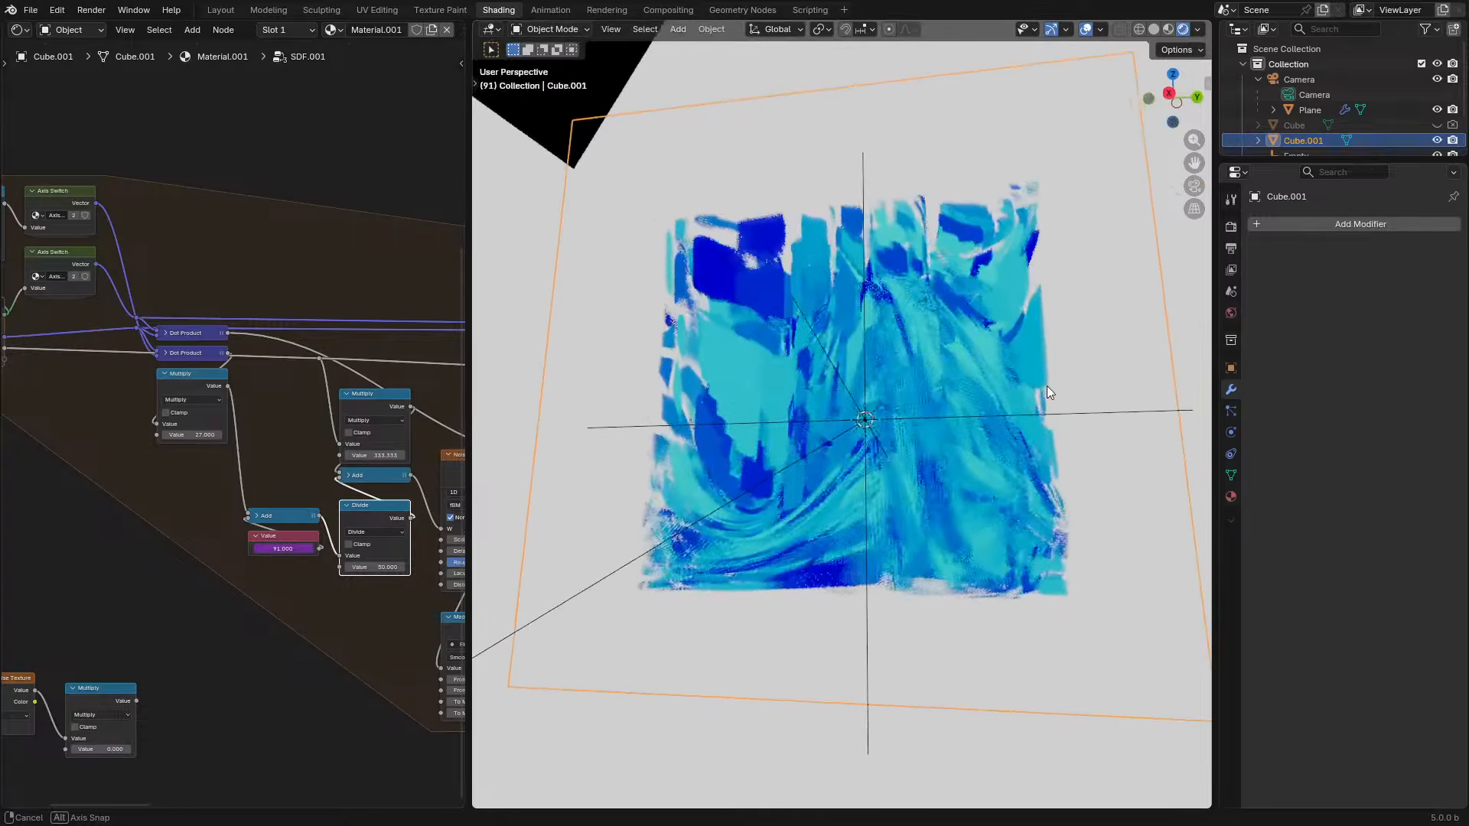
key(space)
key(space)
middle_drag(935, 438, 1018, 383)
key(space)
mouse_move(909, 404)
middle_down()
mouse_move(842, 410)
mouse_move(908, 479)
mouse_move(857, 404)
mouse_move(815, 442)
mouse_move(921, 389)
middle_up()
- Turn off Volume Shadows in the render settings and check the cube's shading
click(1231, 226)
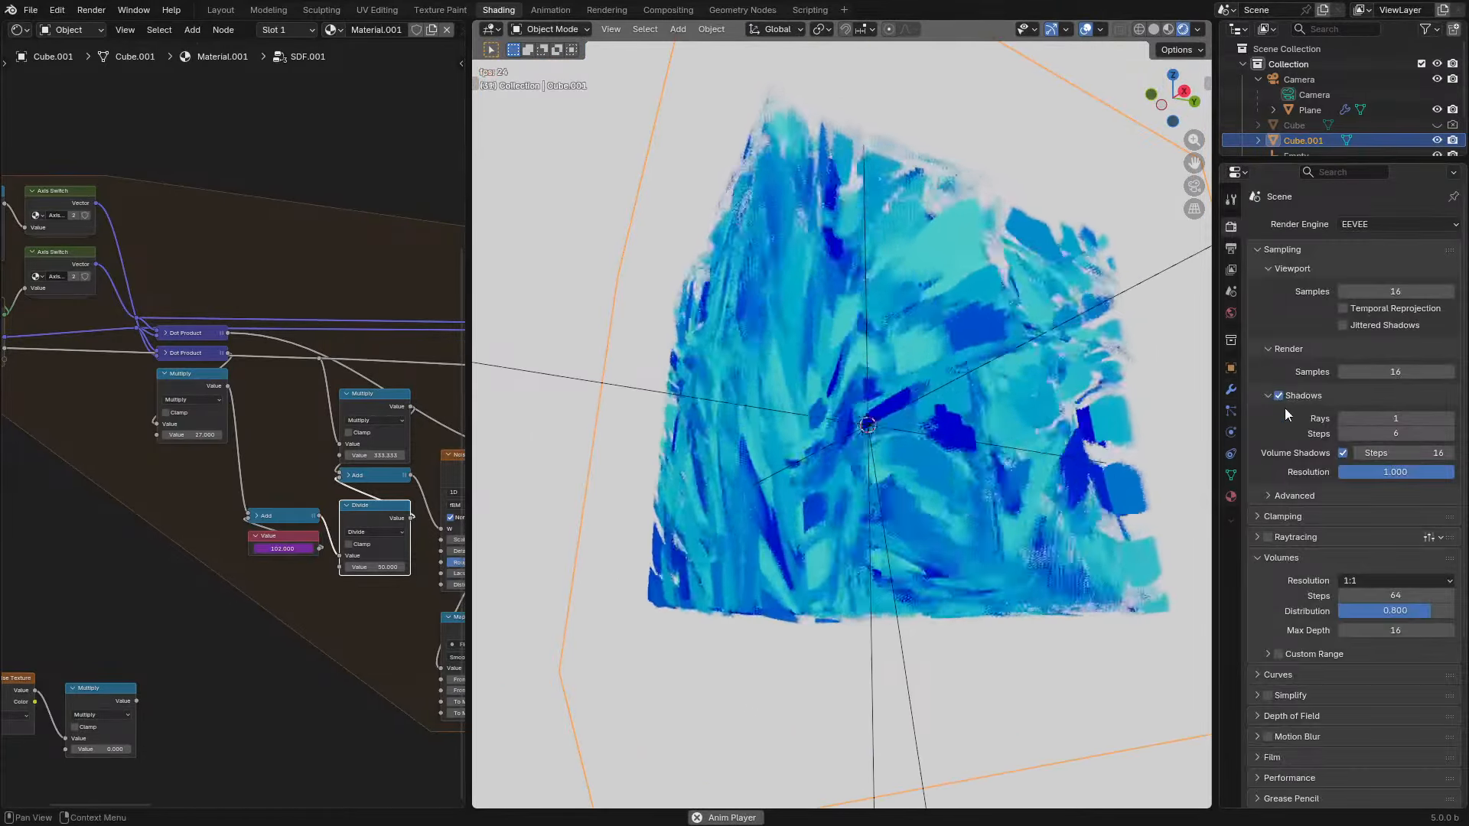
click(1343, 453)
scroll(900, 415, down, 4)
middle_drag(899, 415, 875, 453)
scroll(716, 489, up, 4)
scroll(876, 453, down, 3)
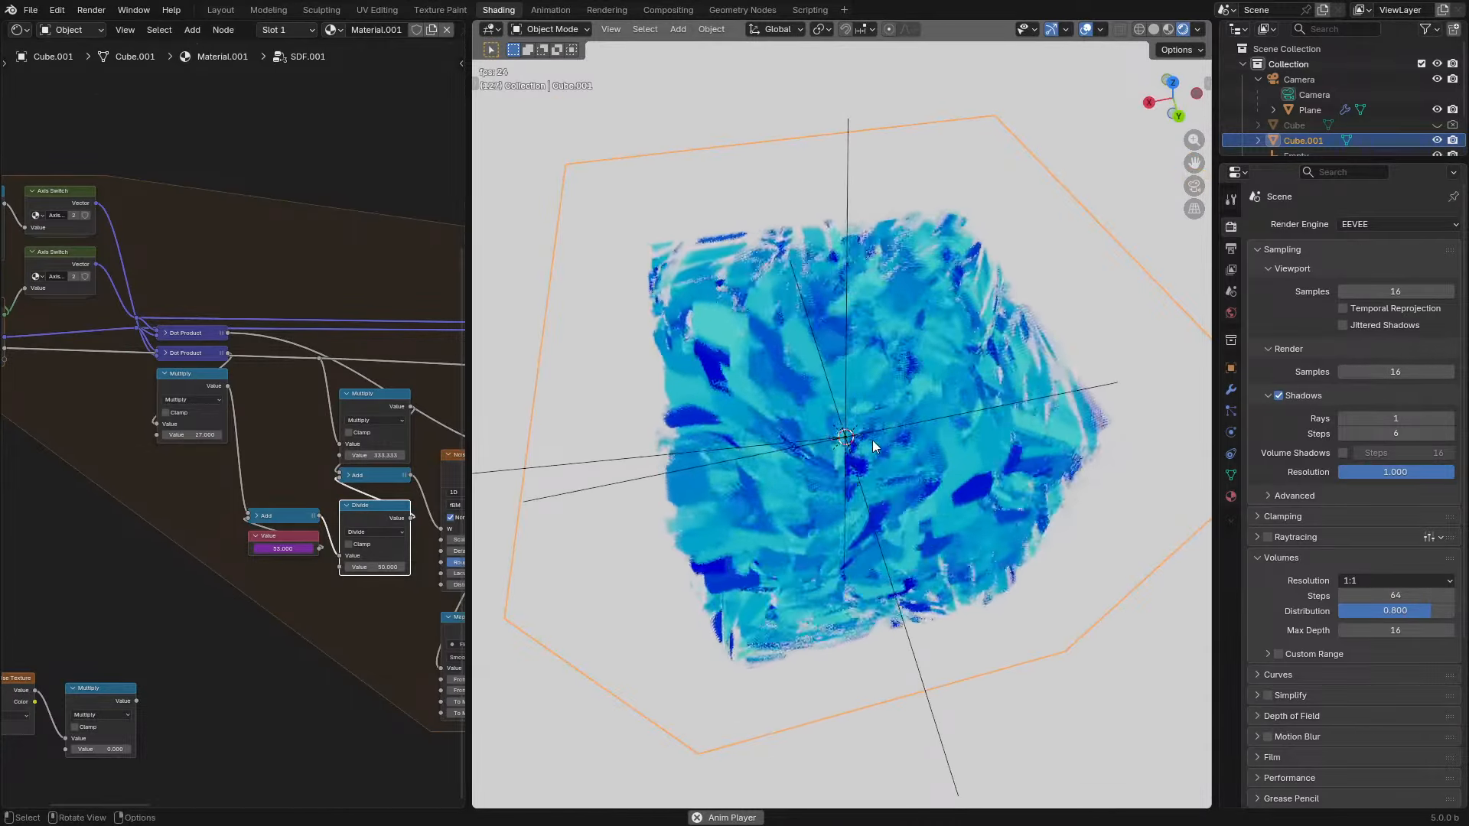
- Lower the Repeat zone's iterations to a few and raise them to 6 to compare the animated block patterns
middle_drag(153, 393, 325, 453)
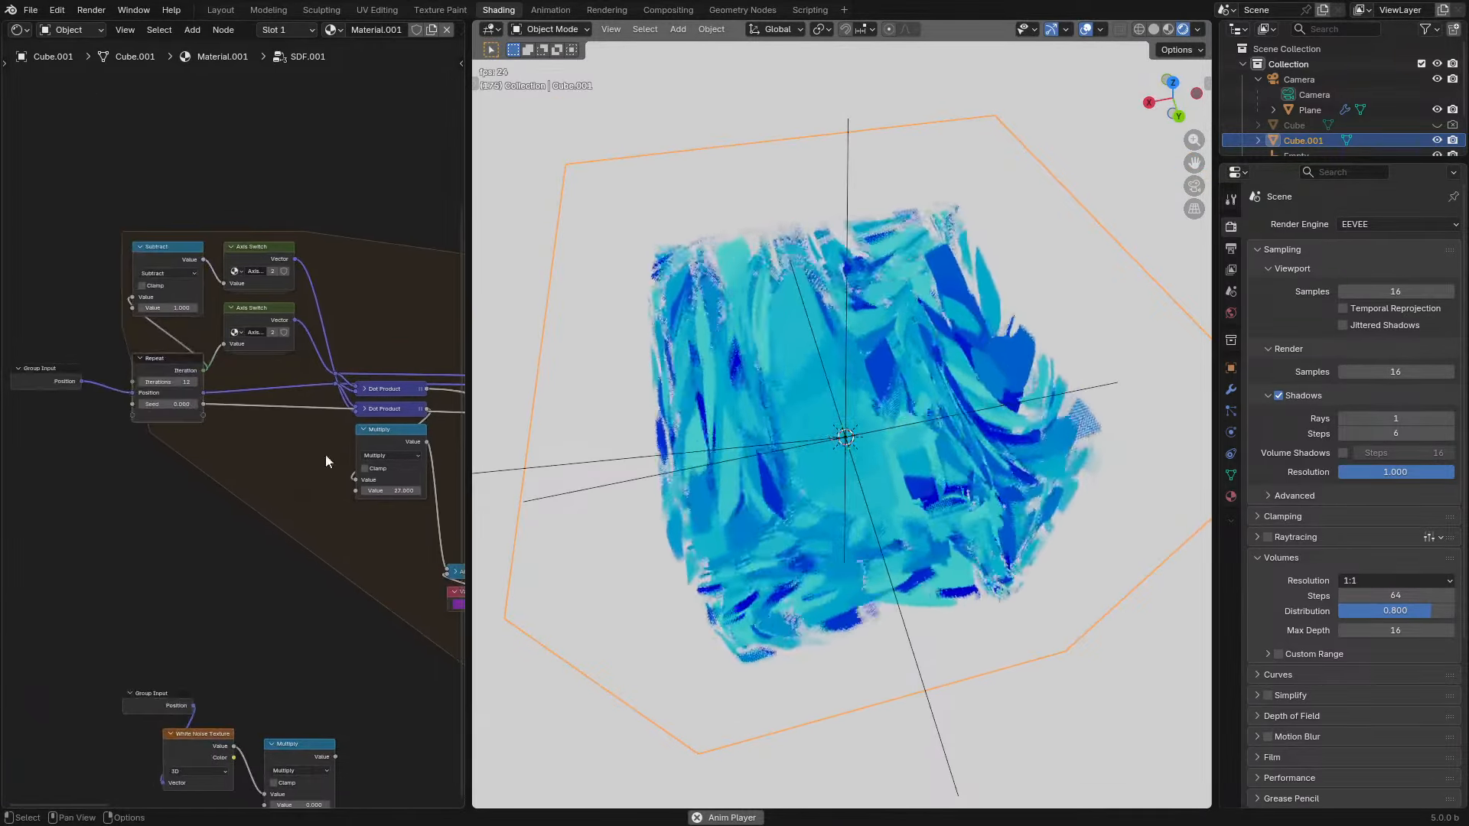
mouse_move(185, 381)
mouse_down()
mouse_move(156, 381)
mouse_move(185, 381)
mouse_up()
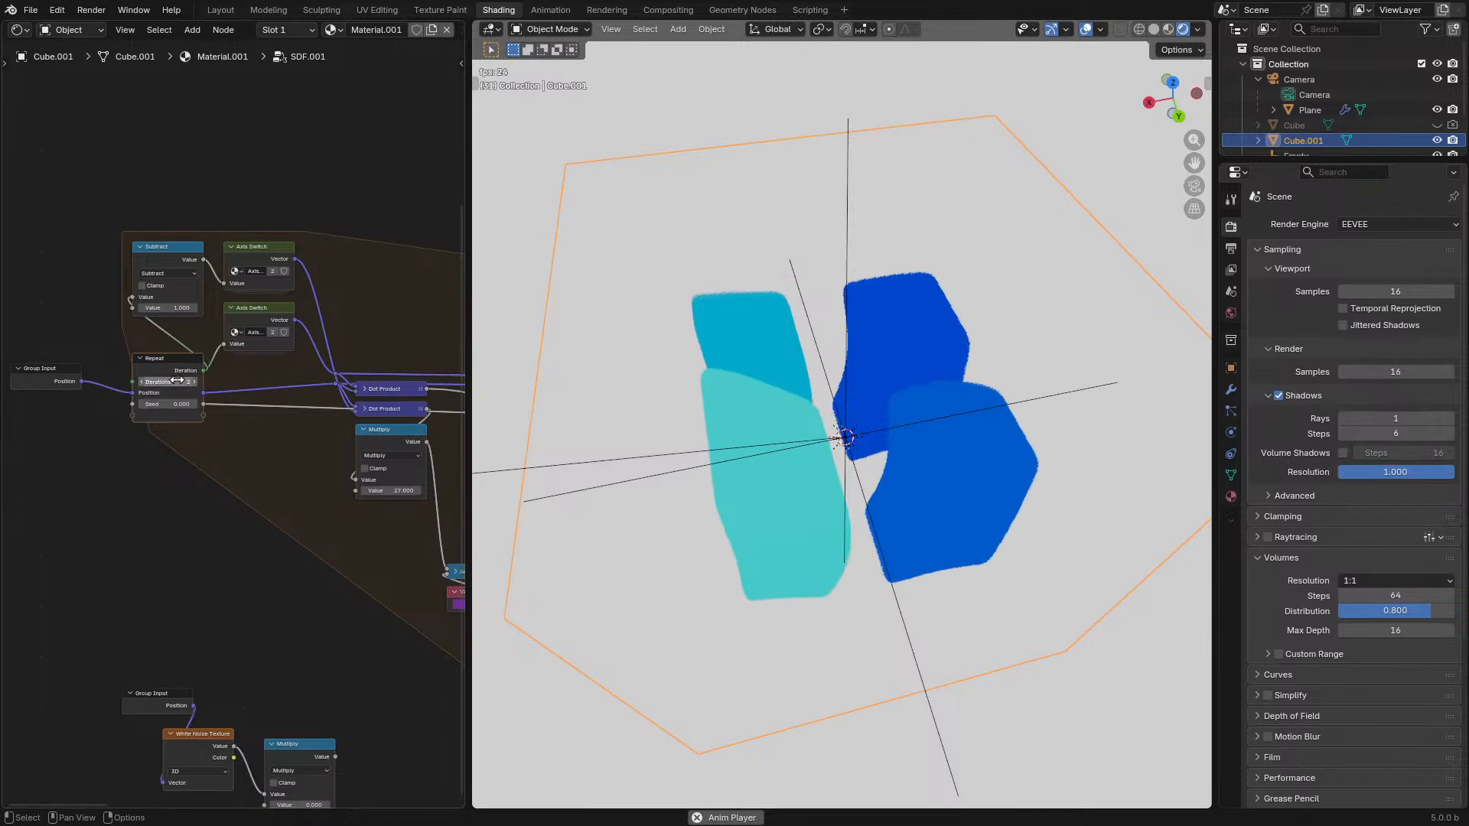
key(space)
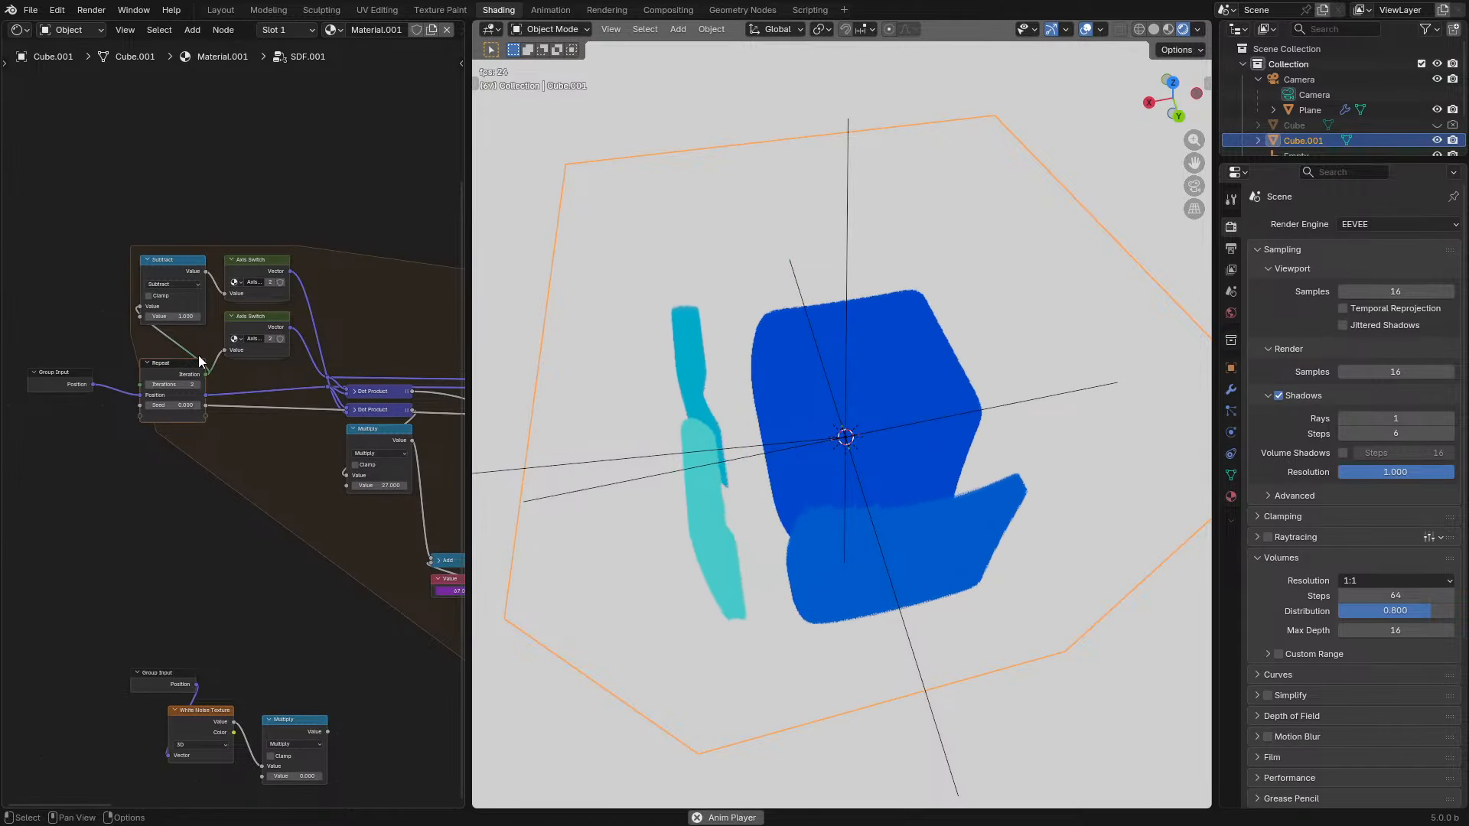
click(195, 383)
click(196, 383)
click(196, 384)
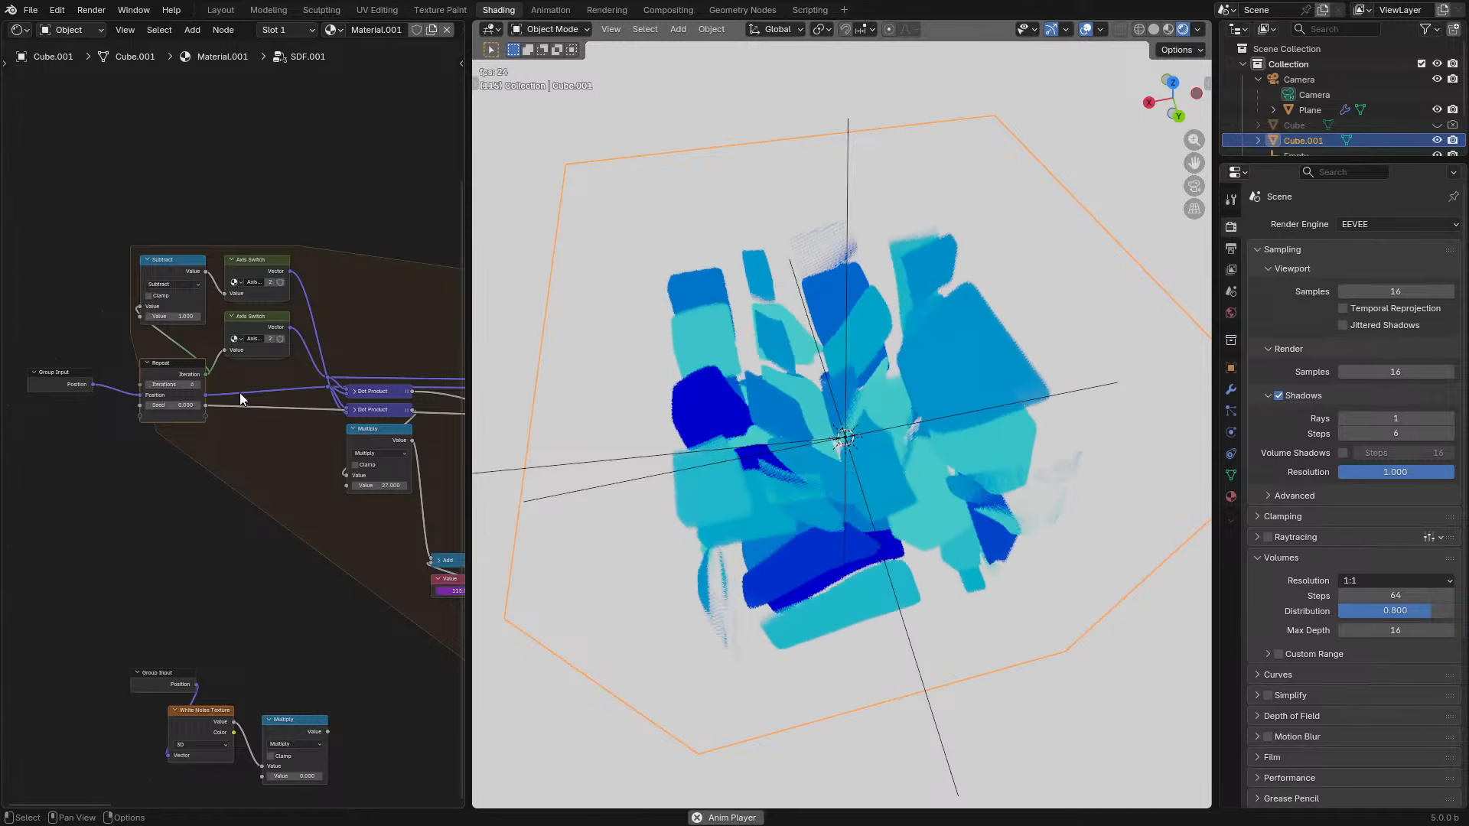
- Review the complete Repeat zone in an enlarged node editor and shift the Map Range node slightly closer beneath the Noise Texture
middle_drag(389, 424, 75, 395)
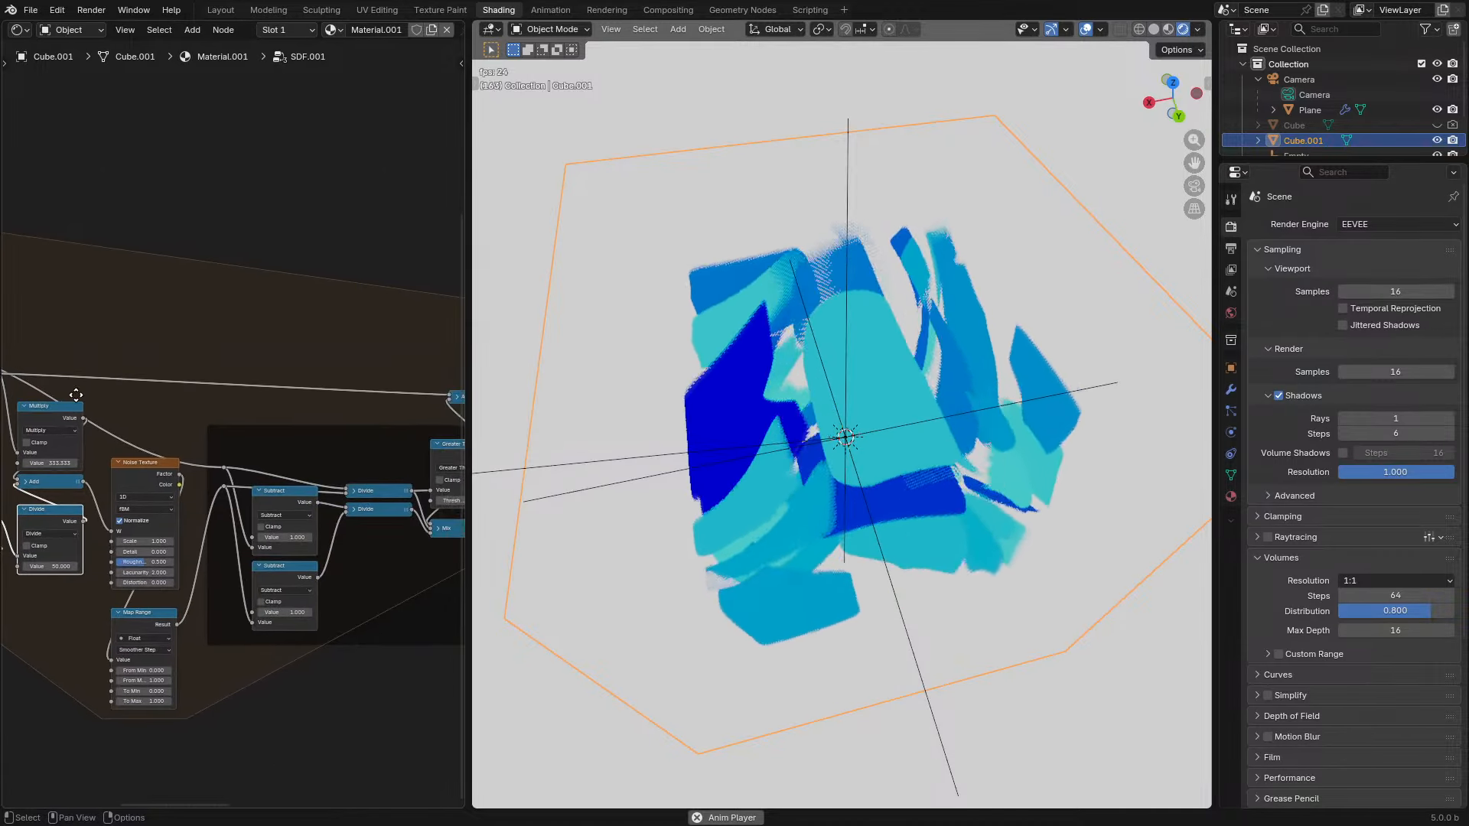
key(ctrl+space)
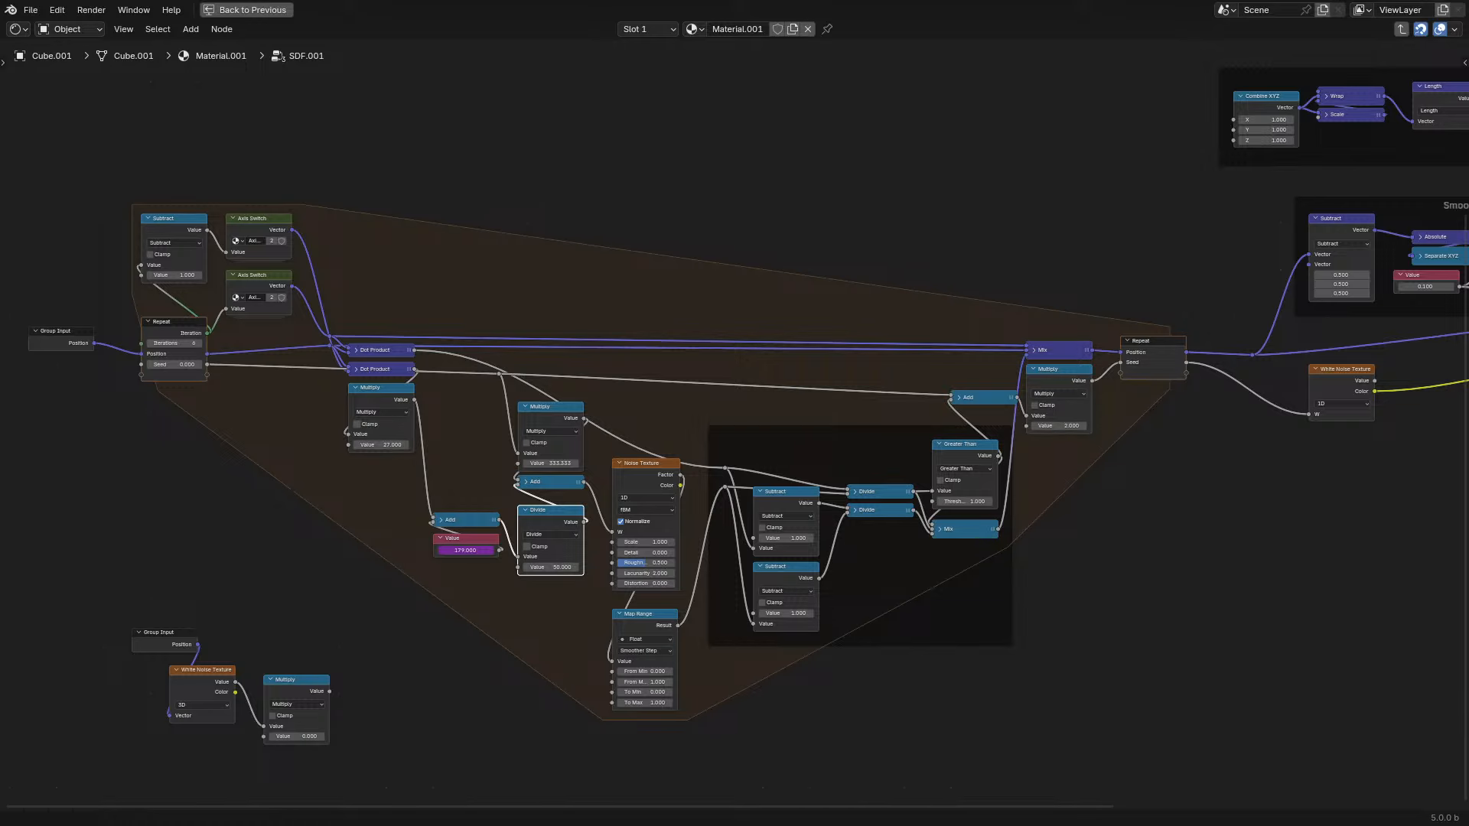
key(ctrl+space)
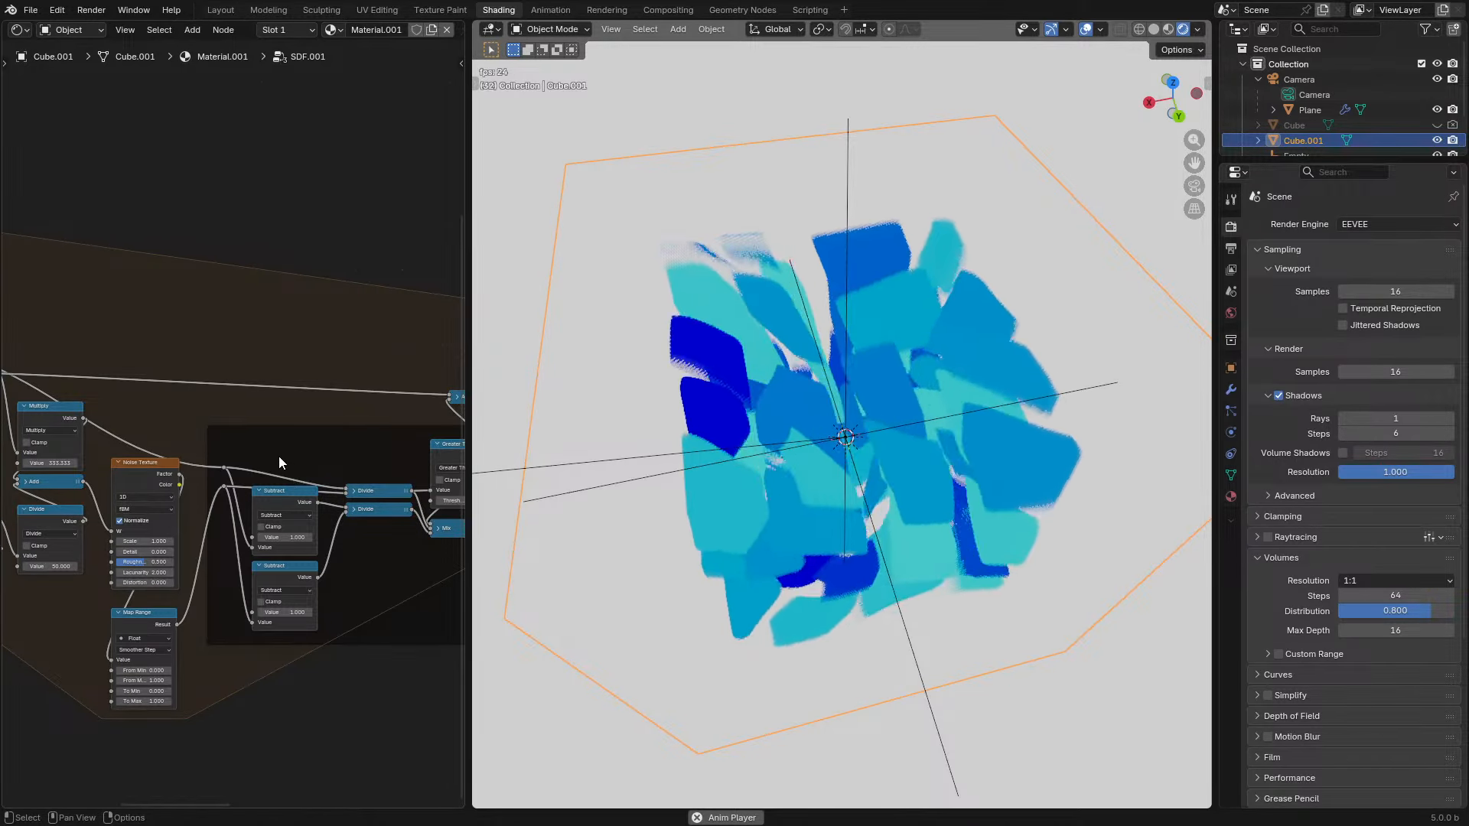
scroll(278, 456, up, 1)
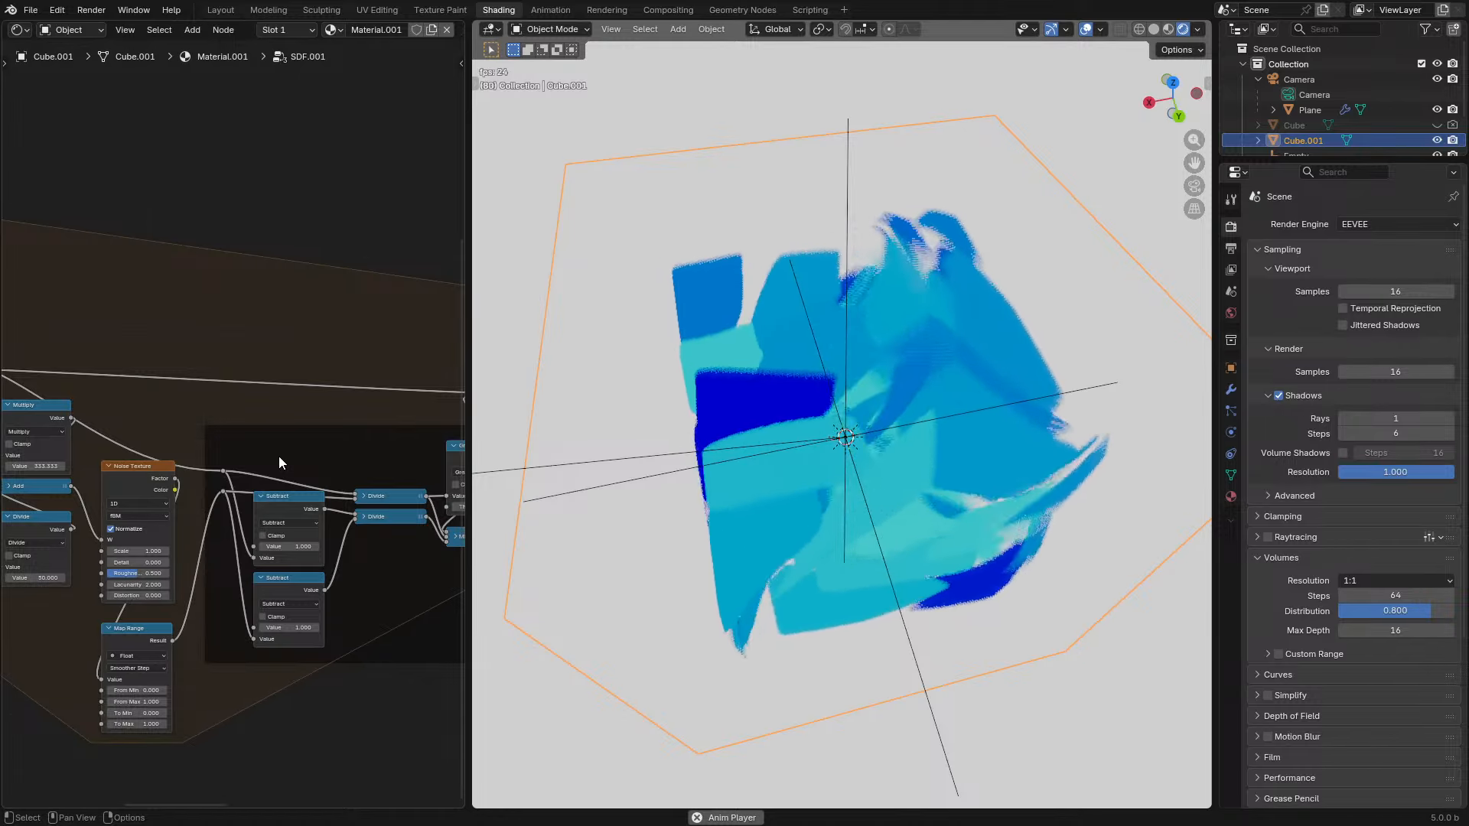
middle_drag(186, 549, 389, 557)
mouse_move(334, 654)
mouse_down()
mouse_move(360, 613)
mouse_move(338, 634)
mouse_up()
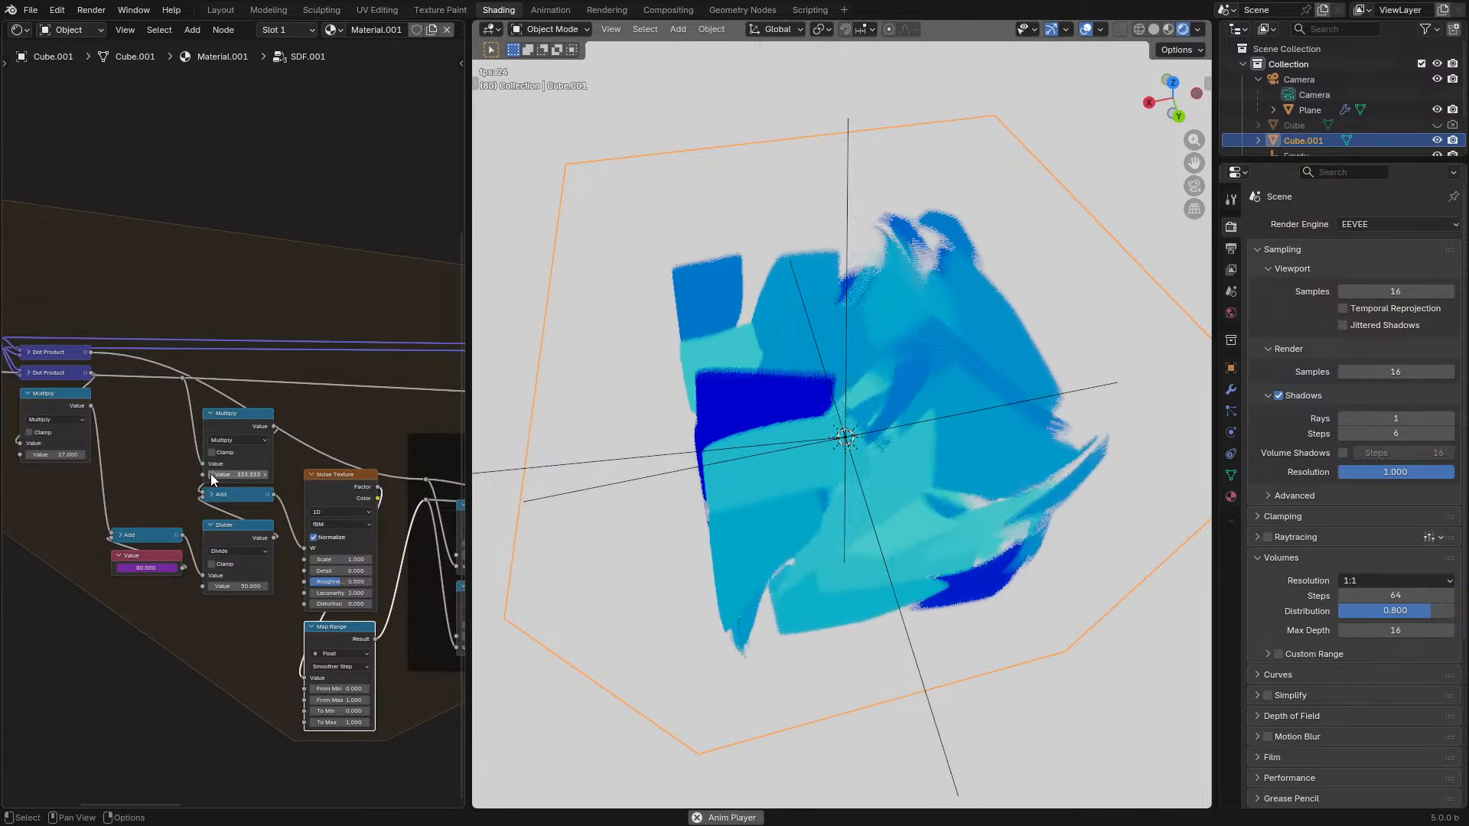
- Set the Repeat zone's iterations to 8 and inspect the animated cube from several angles
middle_drag(210, 475, 268, 423)
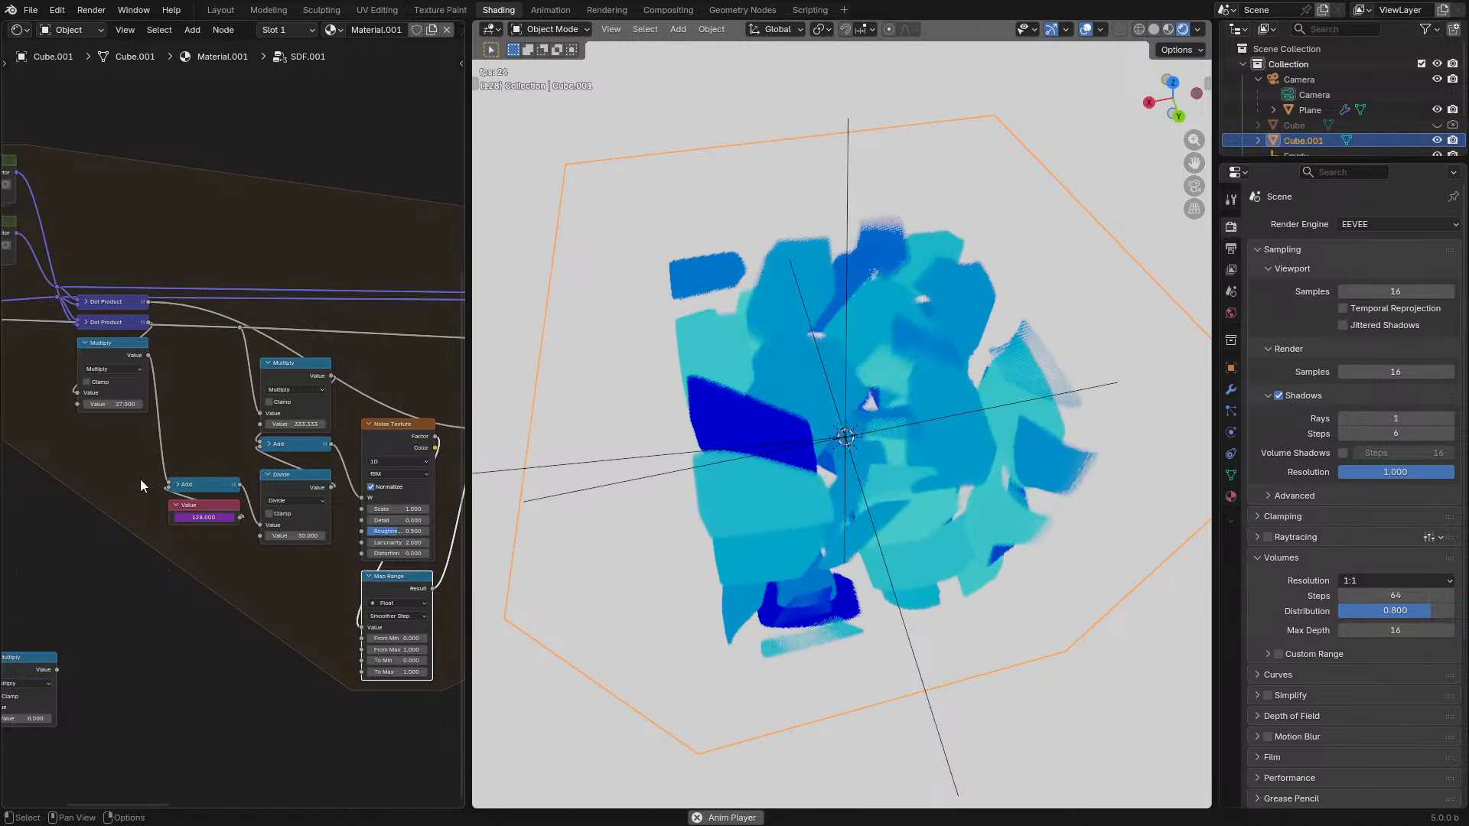
middle_drag(140, 479, 364, 539)
middle_drag(101, 336, 254, 430)
scroll(254, 430, up, 4)
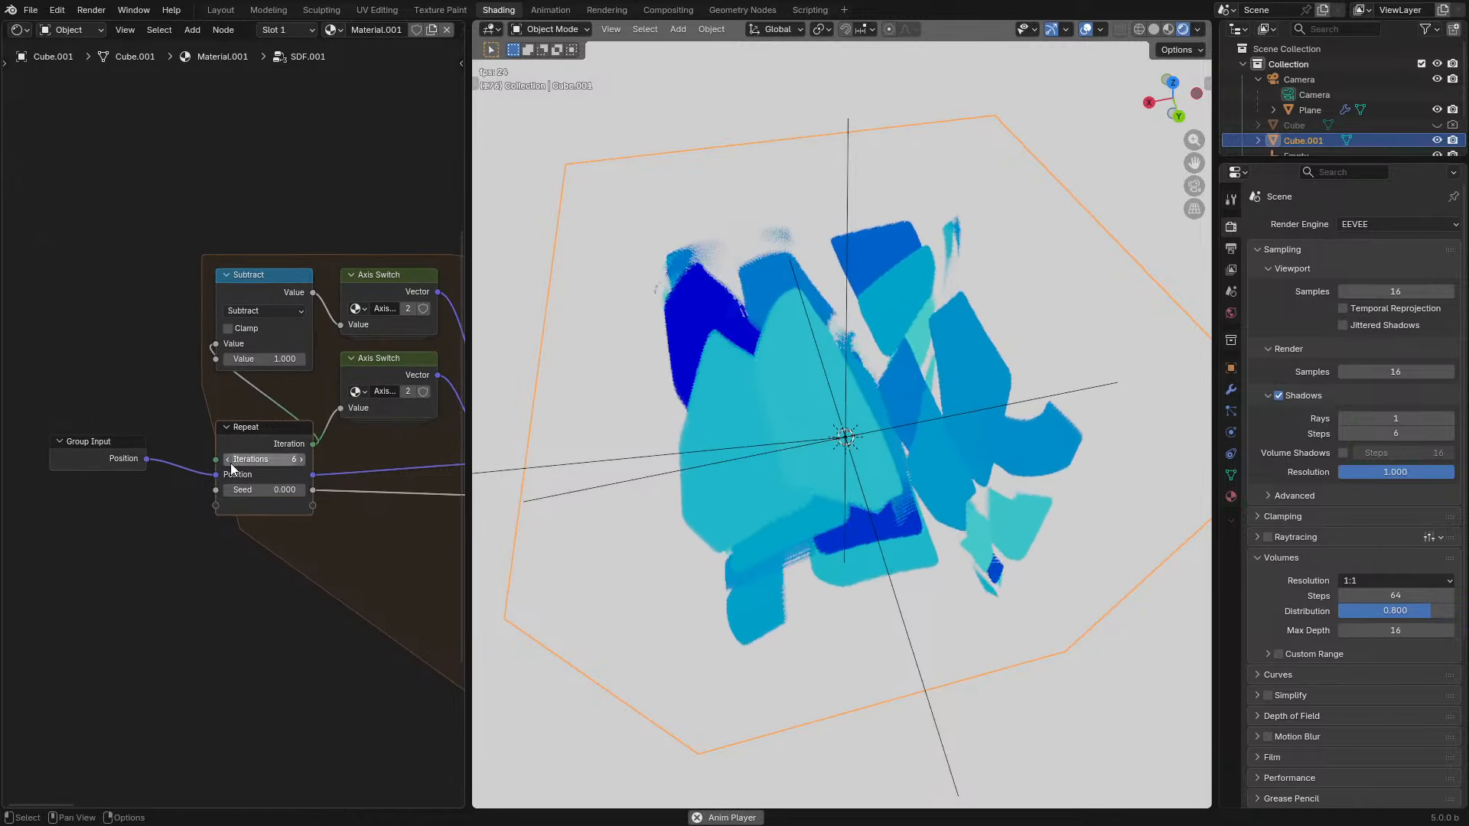
drag(228, 464, 228, 464)
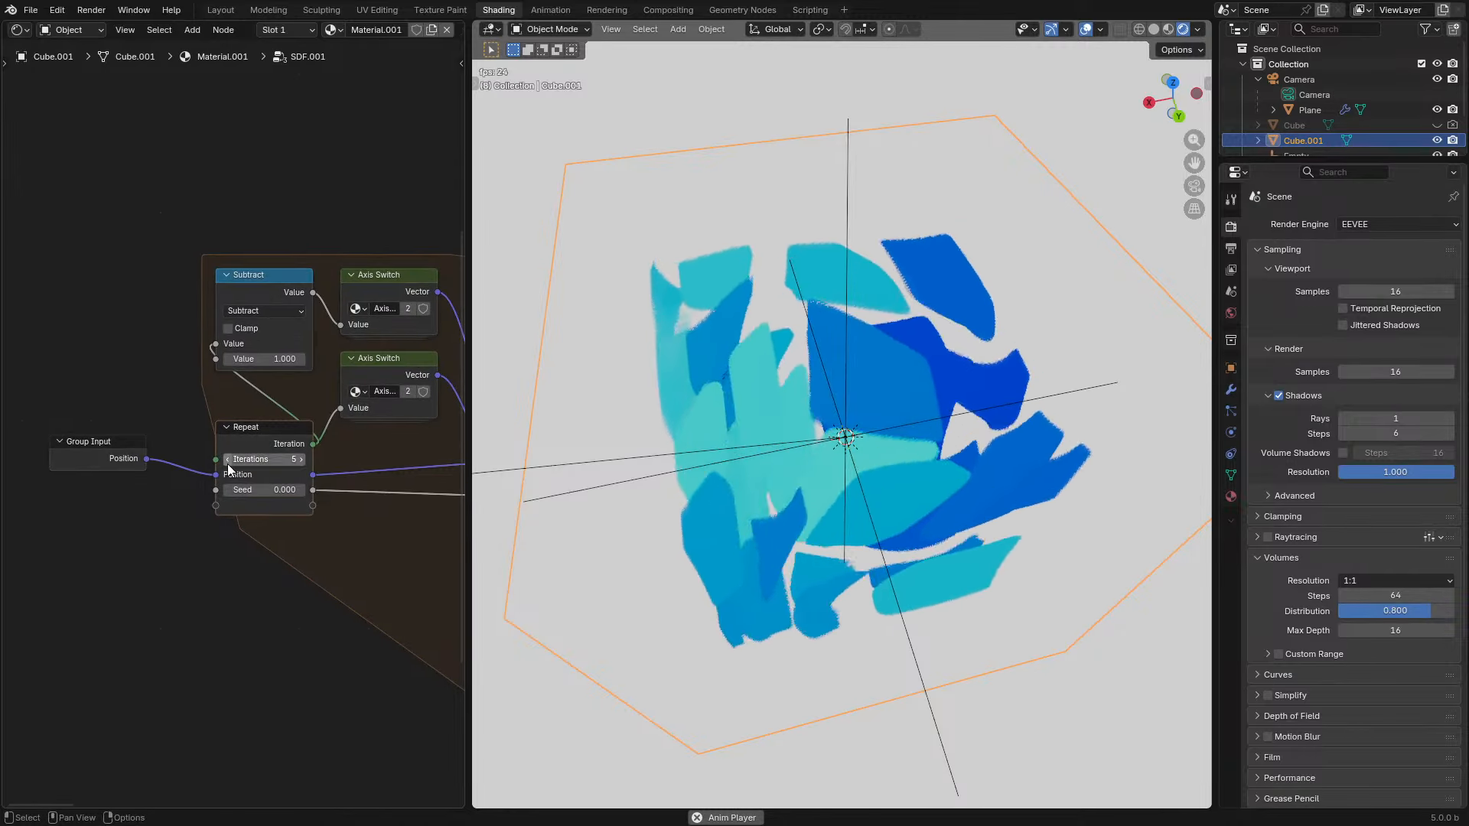
click(300, 459)
click(300, 459)
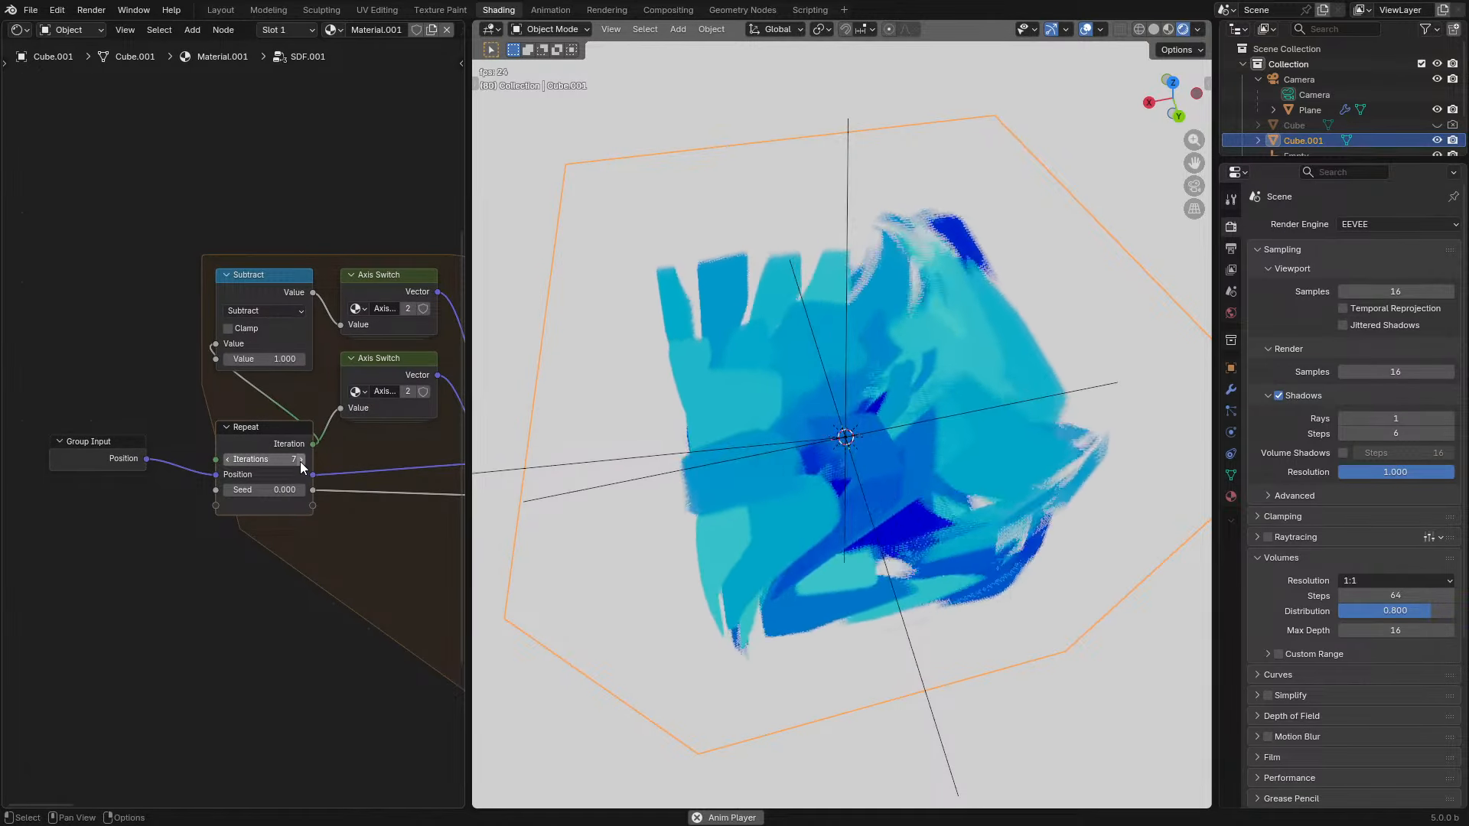
click(301, 460)
middle_drag(1100, 466, 1106, 416)
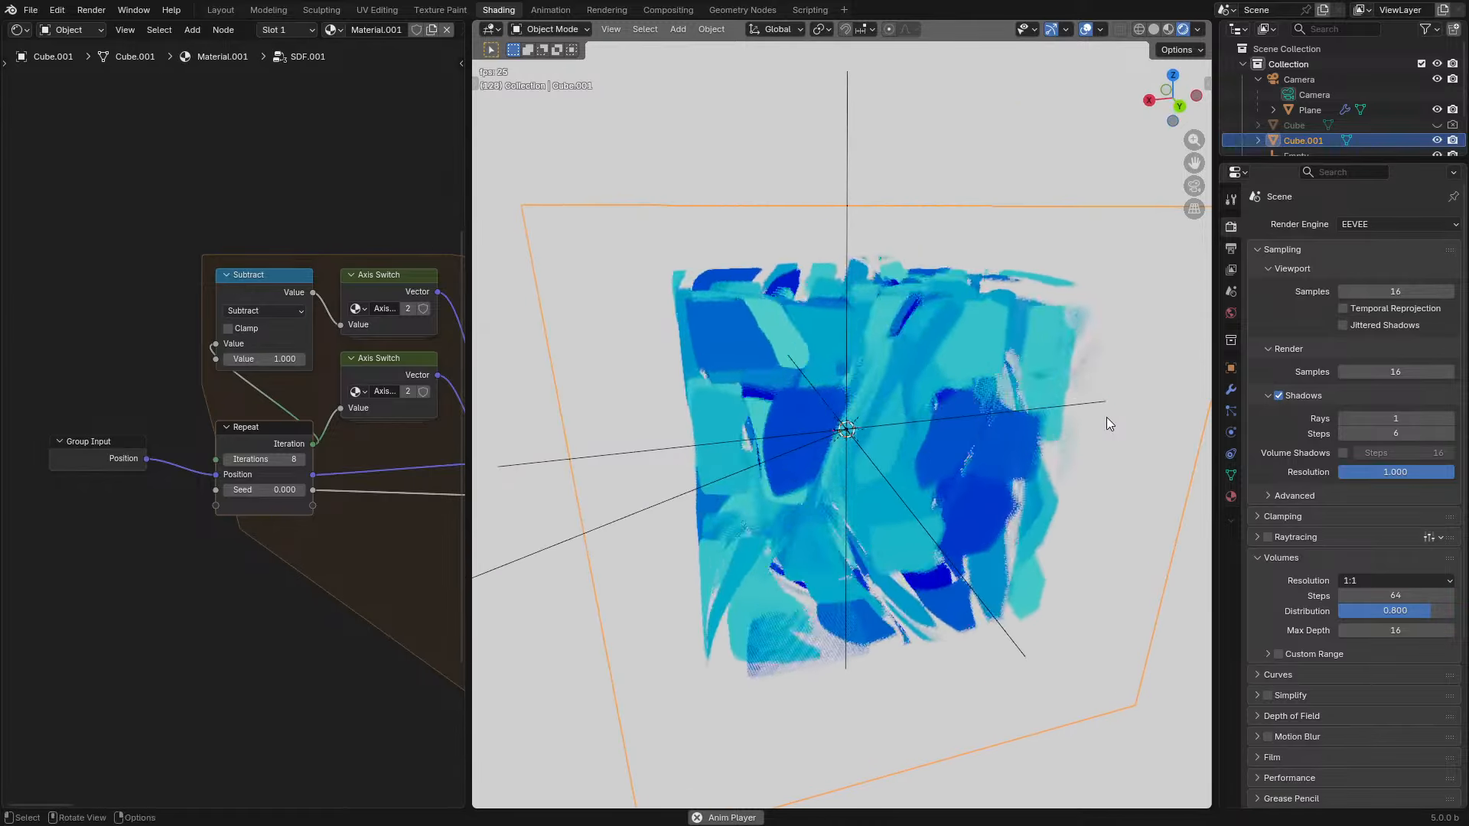
middle_drag(918, 434, 934, 454)
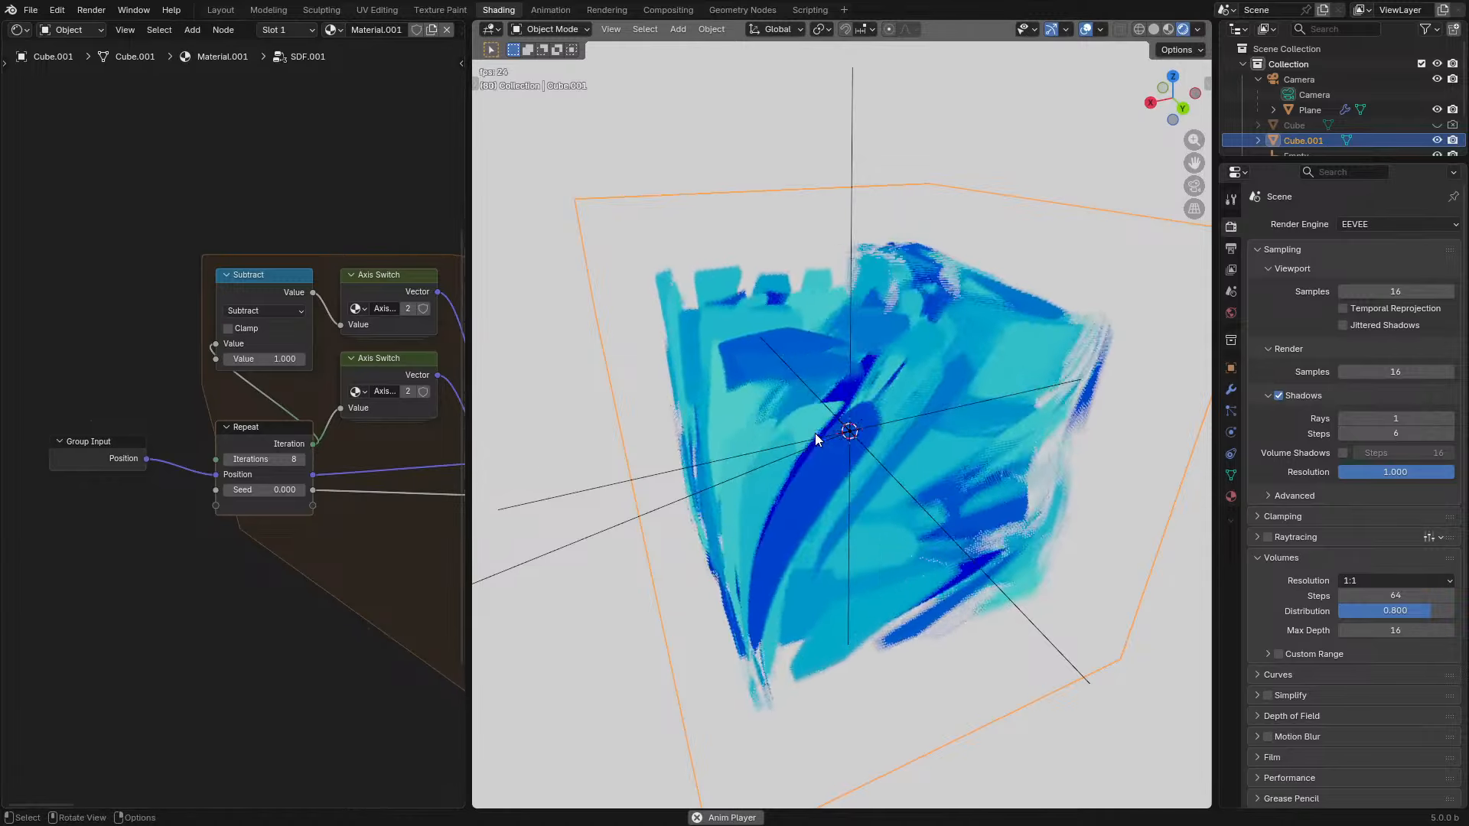
middle_drag(815, 433, 846, 464)
- In the Smooth Cube frame, move the Value node beneath Separate XYZ and set the final Subtract value to 0.410
scroll(435, 419, down, 4)
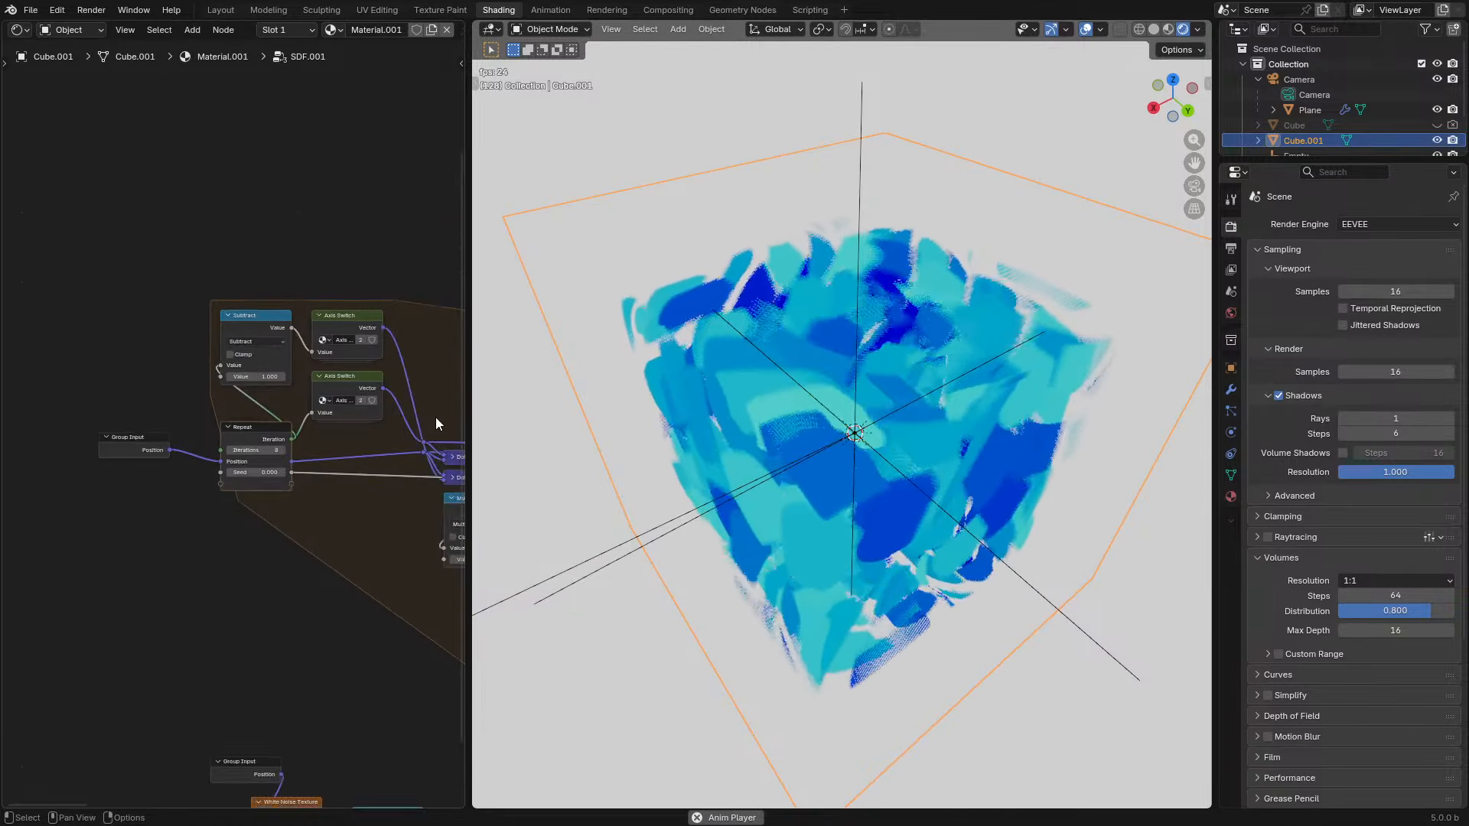
middle_drag(435, 418, 37, 460)
middle_drag(320, 462, 13, 518)
middle_drag(300, 433, 117, 442)
scroll(120, 445, up, 3)
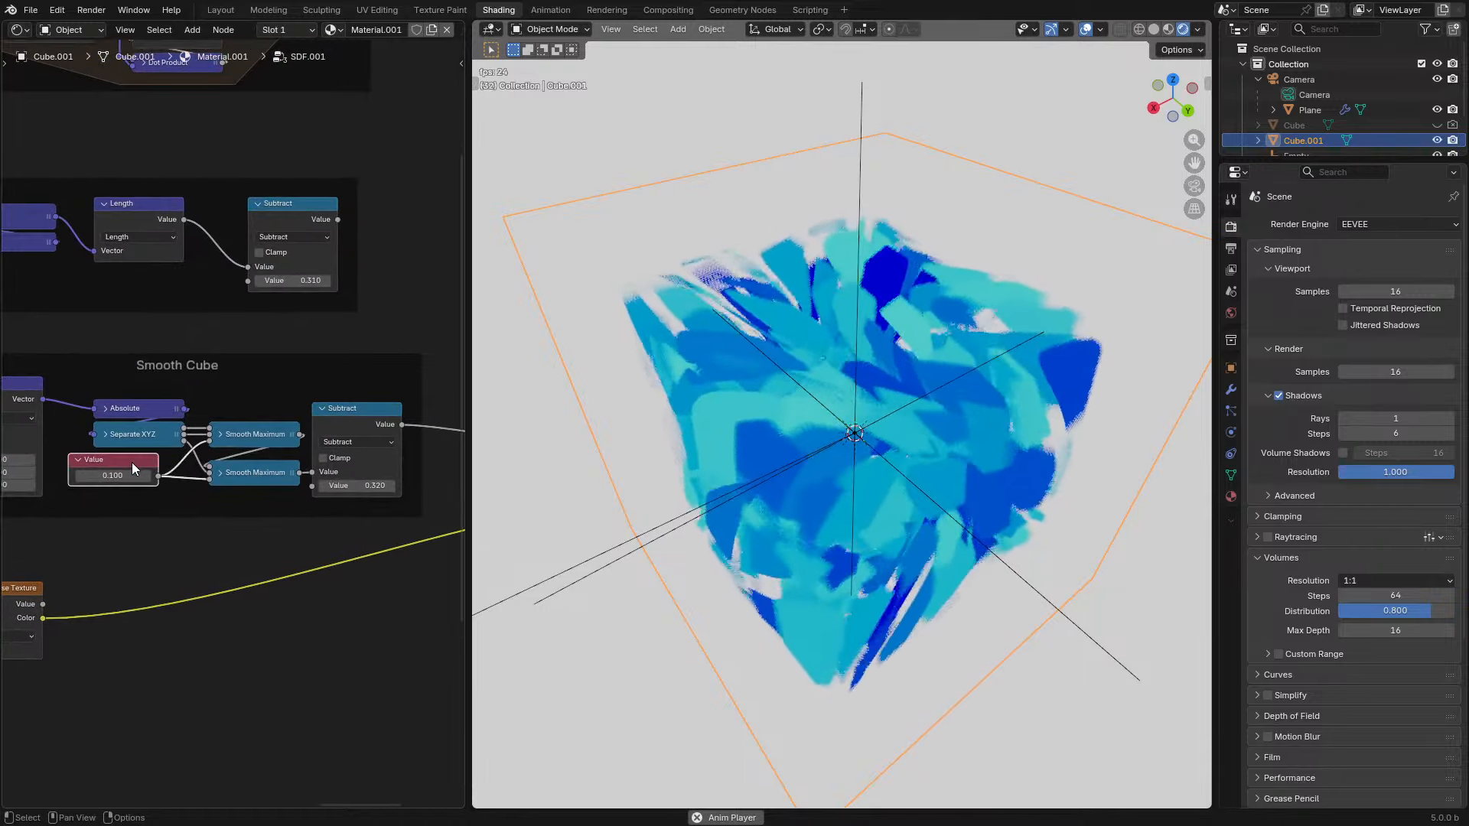
drag(141, 462, 167, 462)
mouse_move(360, 485)
mouse_down()
mouse_move(314, 485)
mouse_move(390, 485)
mouse_move(321, 485)
mouse_move(349, 486)
mouse_up()
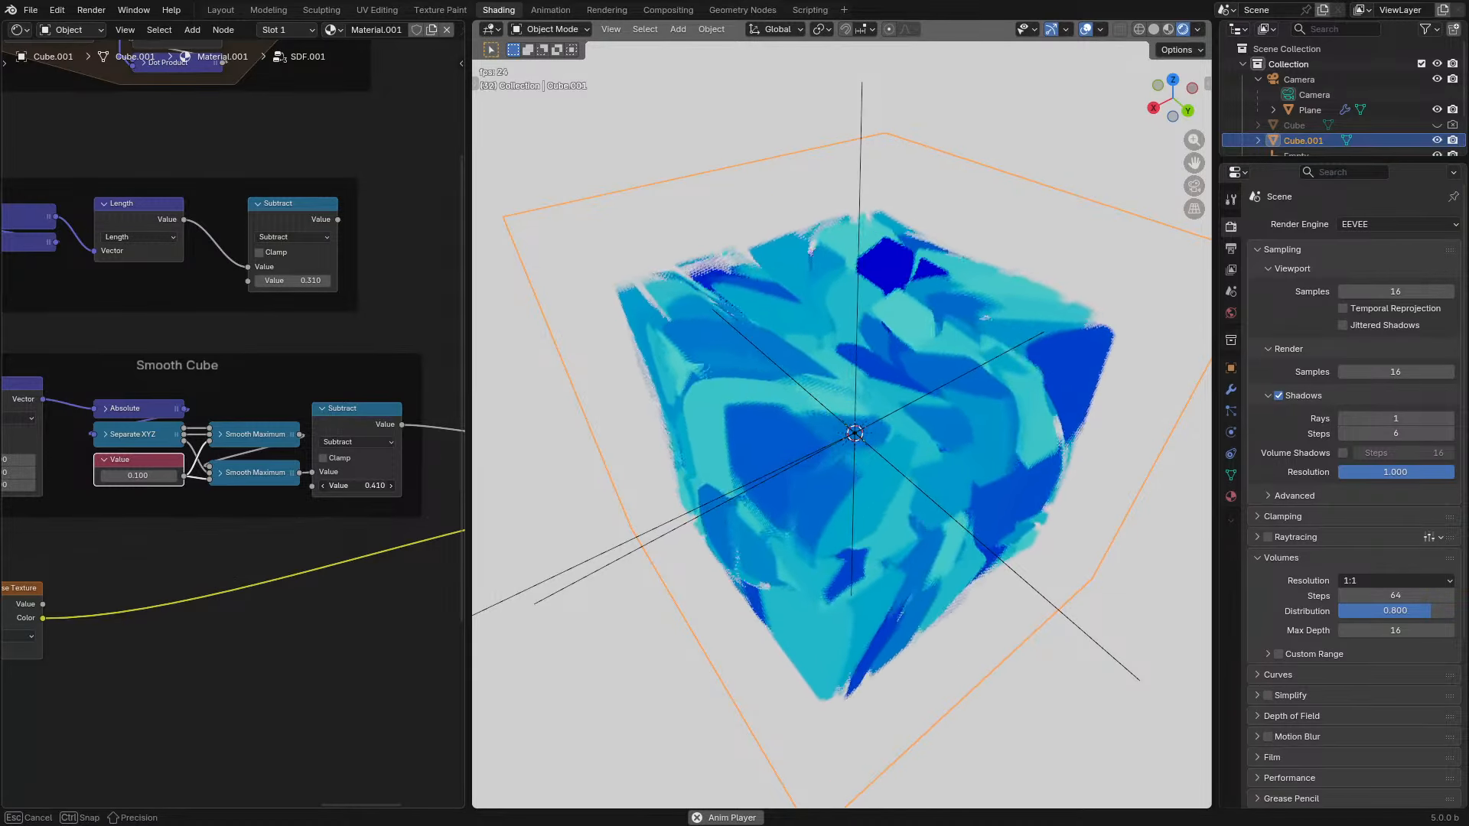
middle_drag(802, 489, 834, 460)
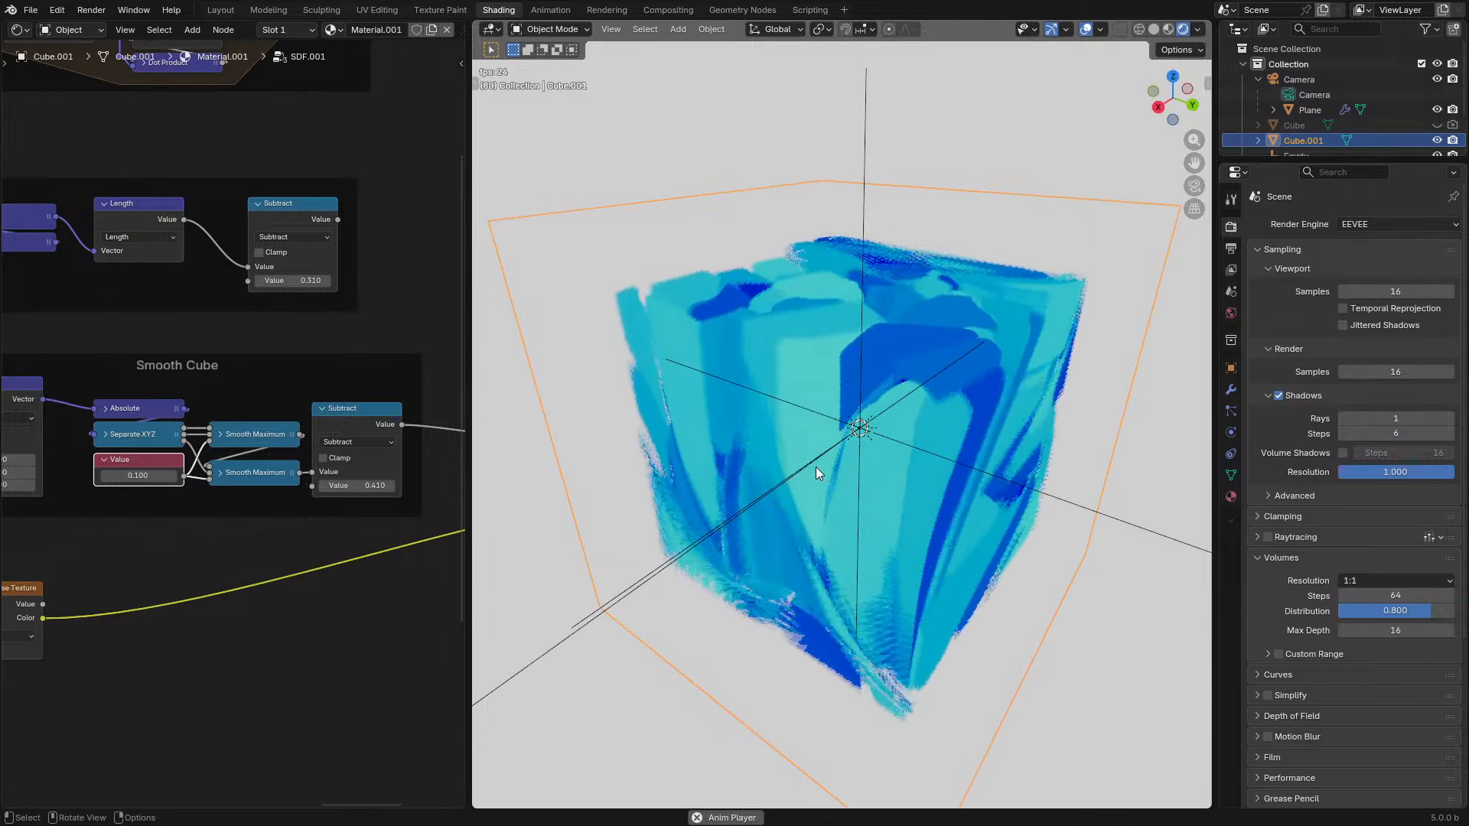
- Hide Cube.001, show Cube in the viewport and render, and open its Raymarch.001 node group
key(h)
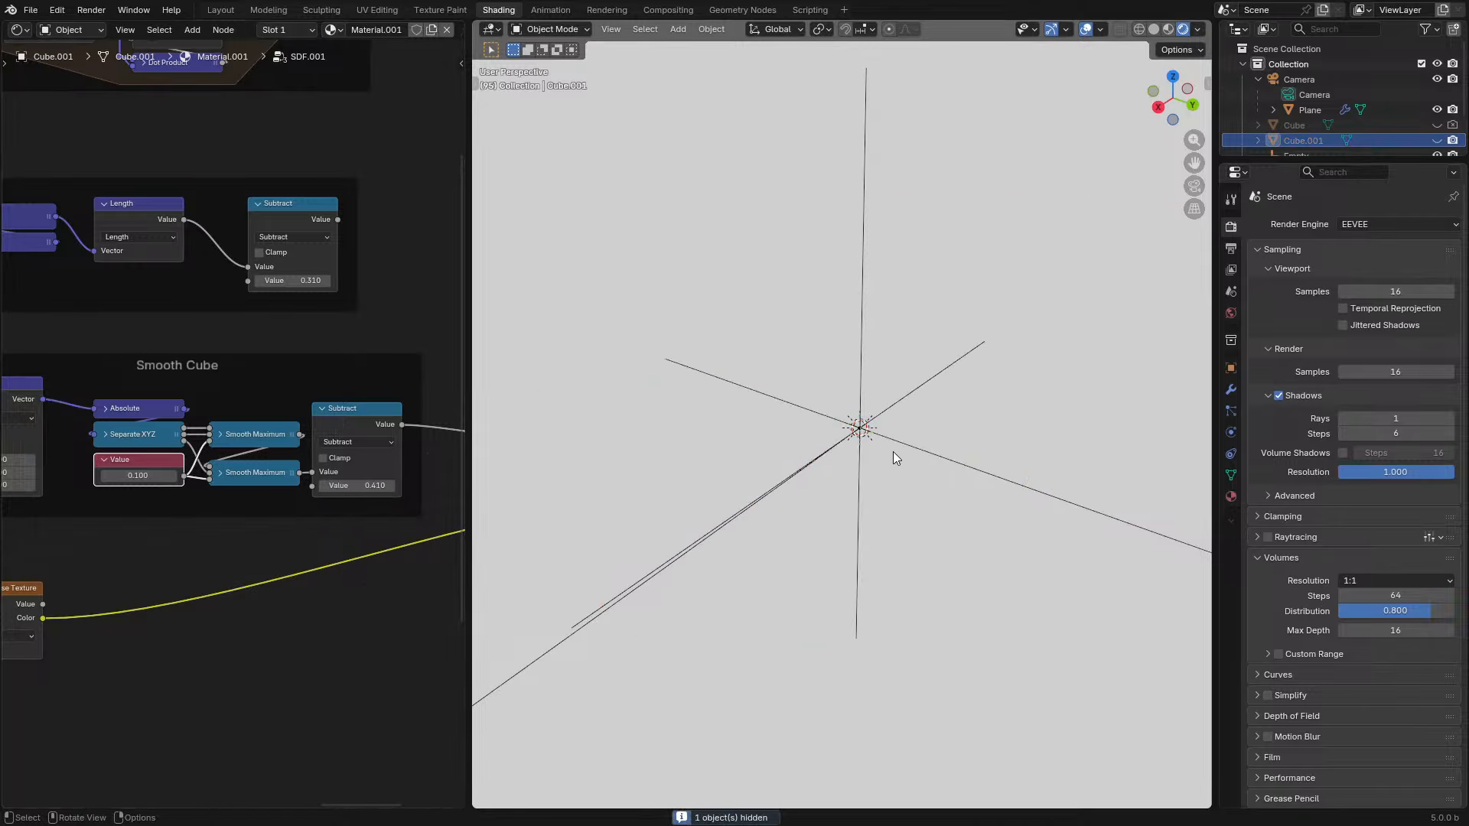
click(1437, 125)
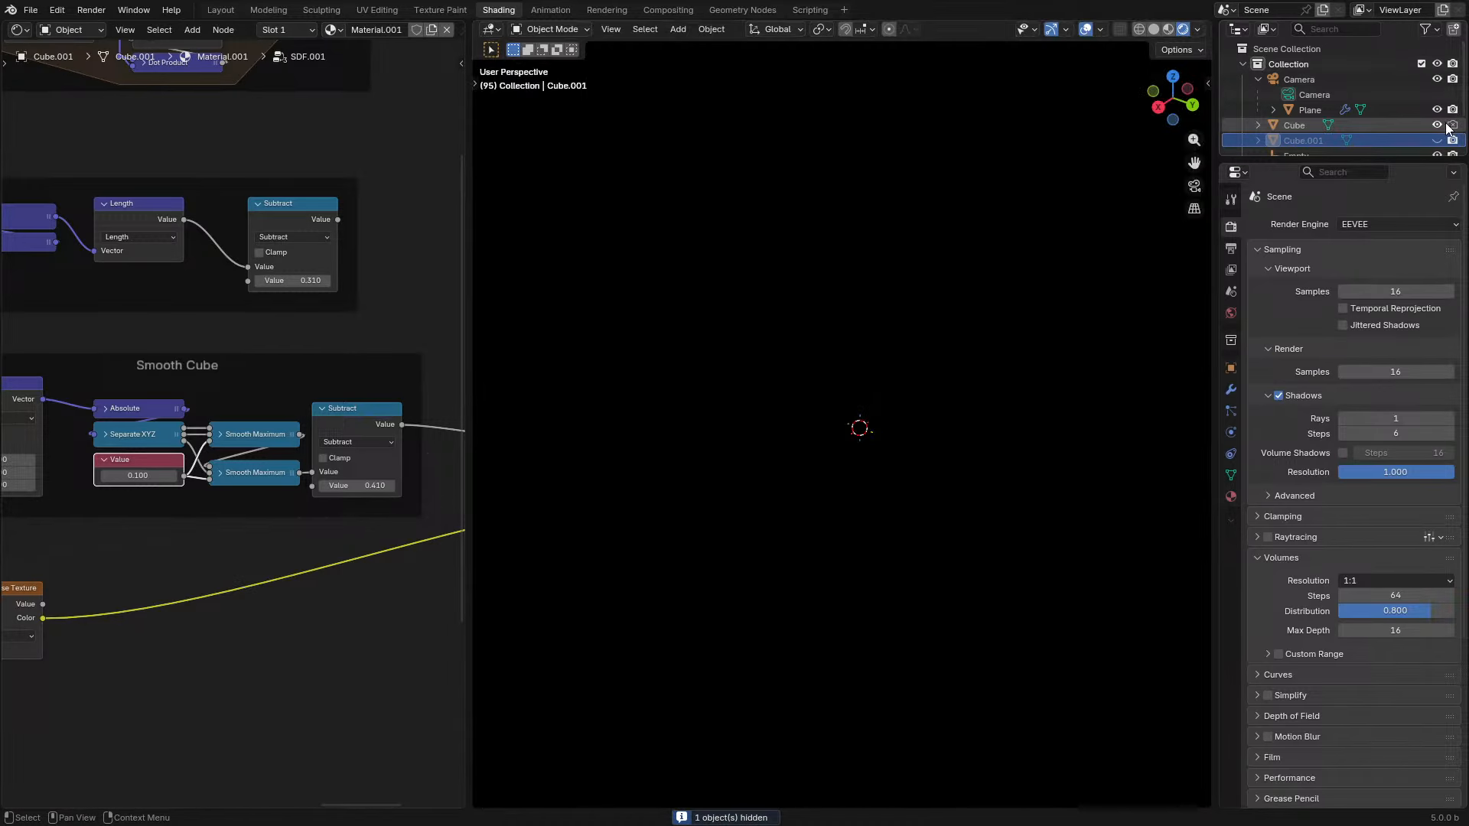
click(907, 352)
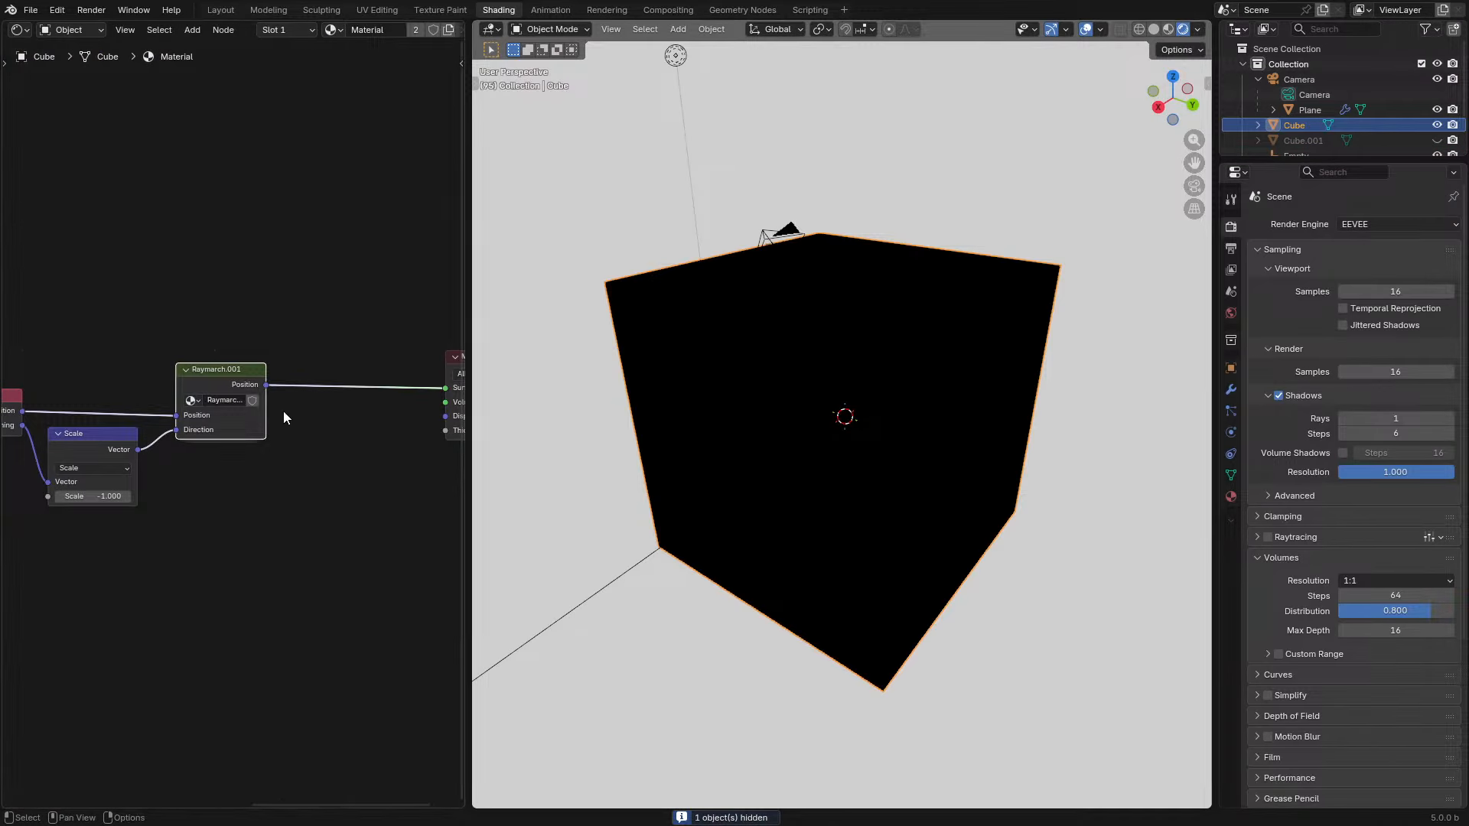
key(Tab)
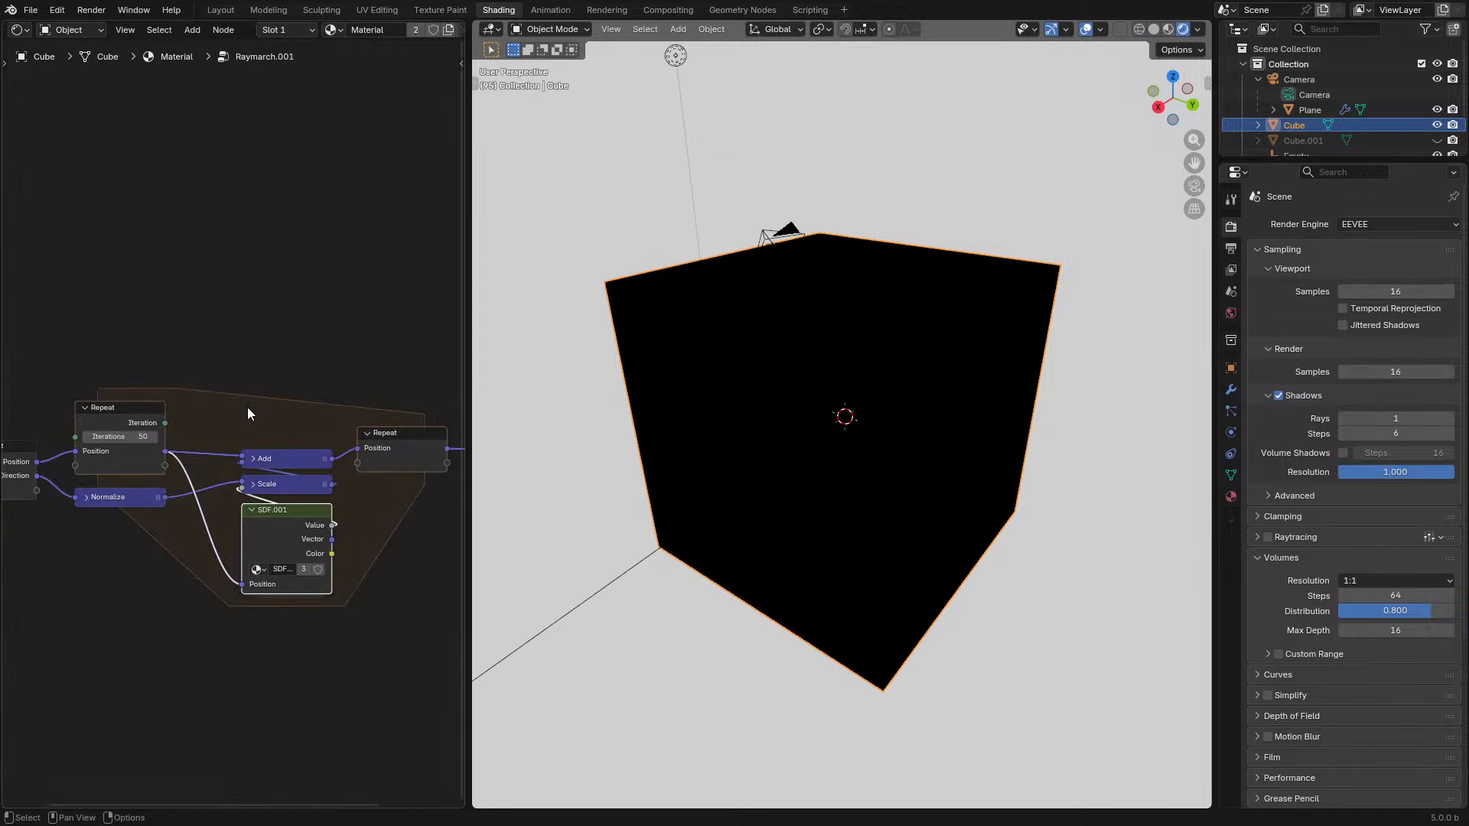
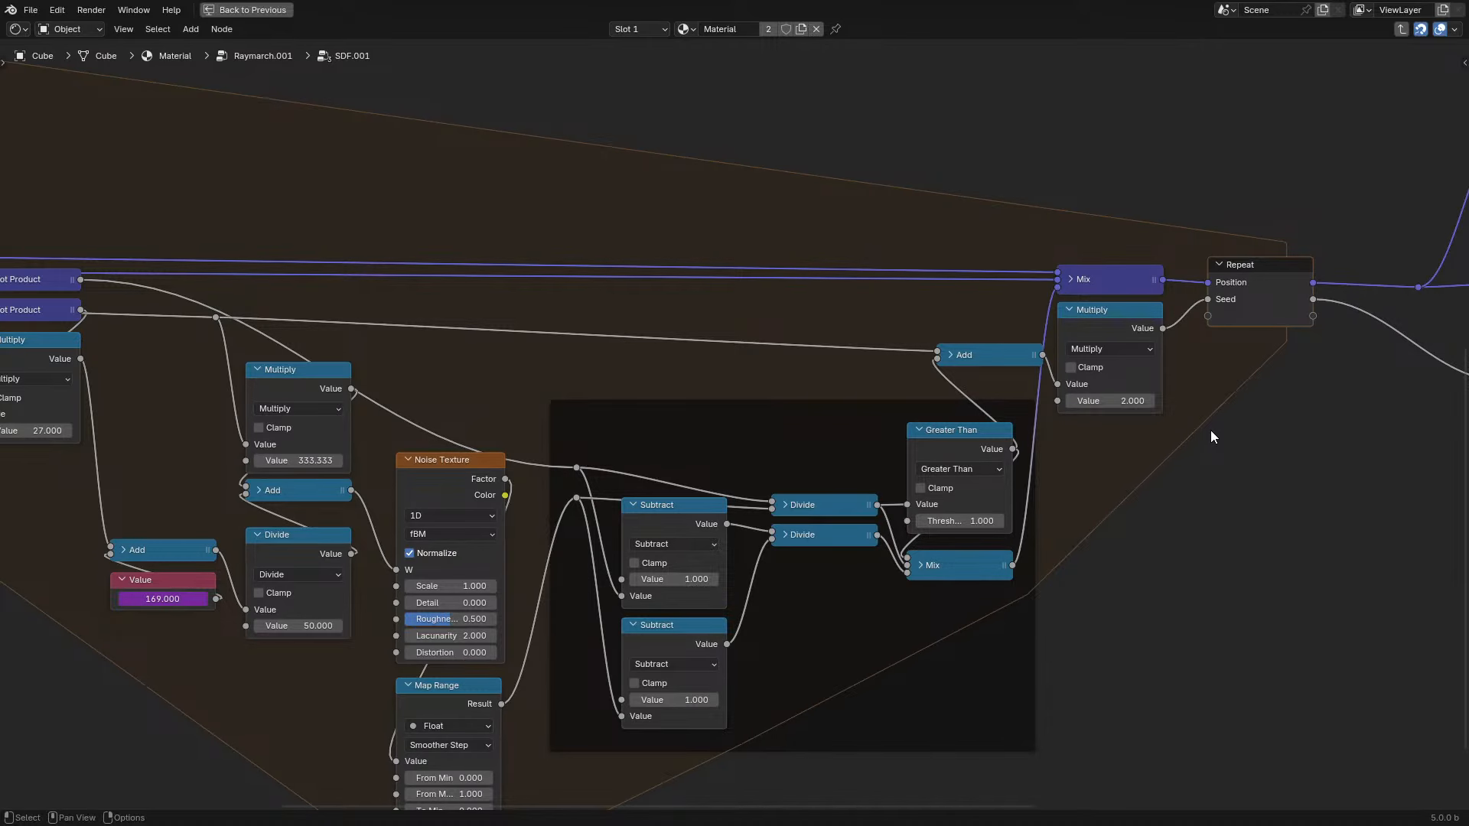
- Save the file, duplicate the vector Mix node before the Repeat output with its input links, and place it below the Multiply node
click(1116, 281)
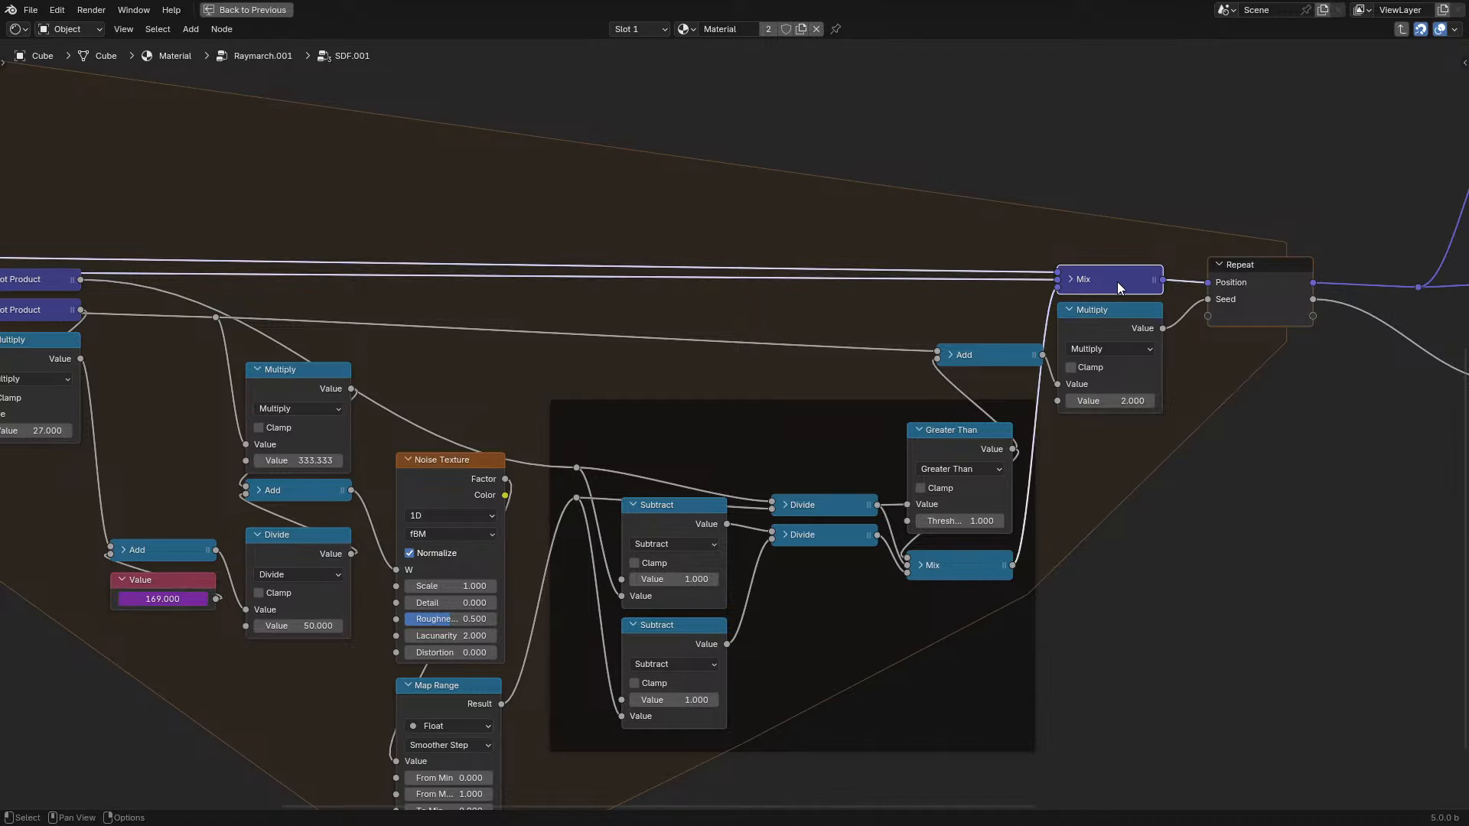
key(ctrl+s)
key(ctrl+shift+d)
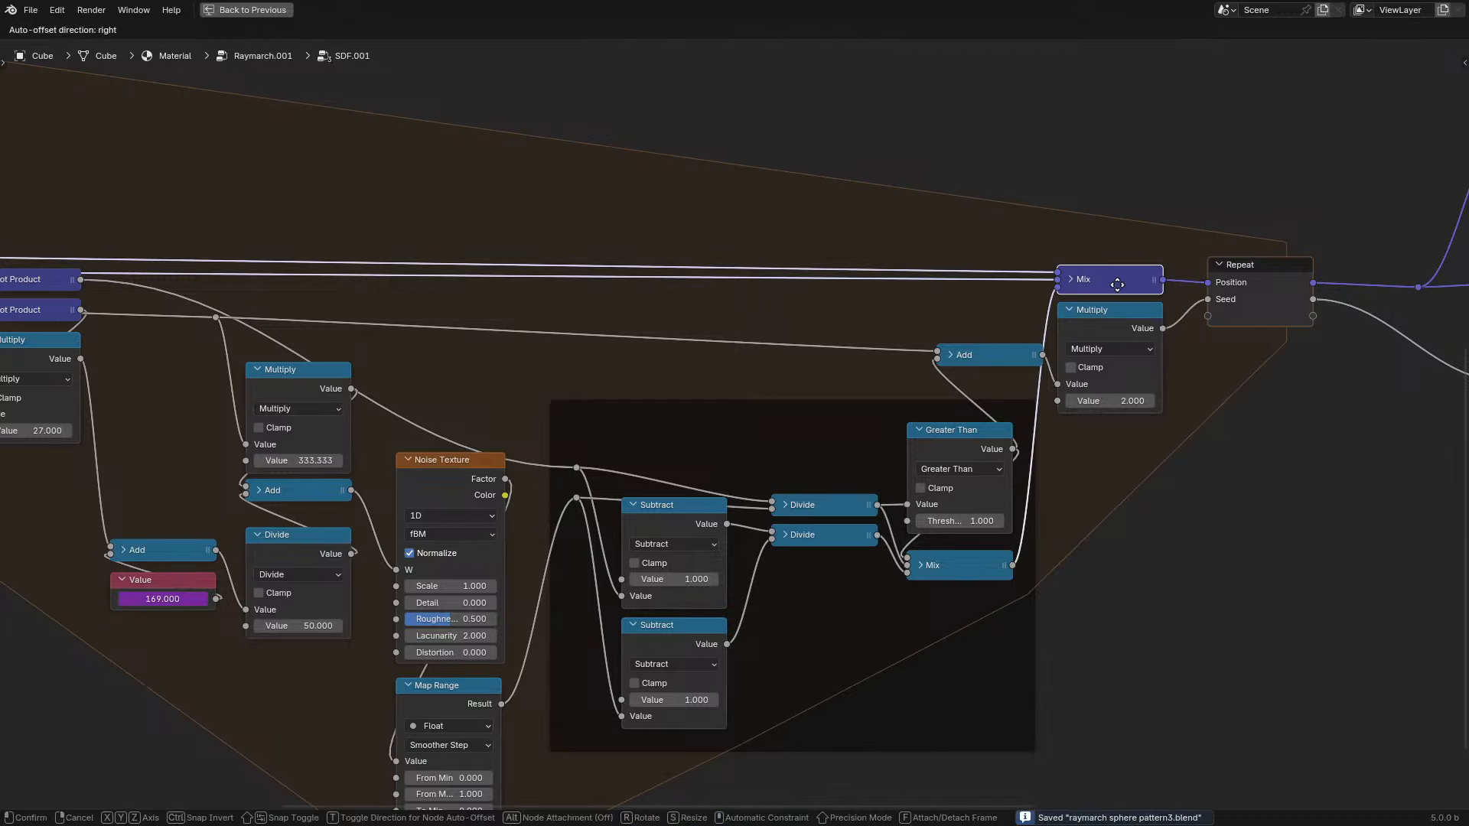
click(1142, 466)
middle_drag(522, 438, 1046, 459)
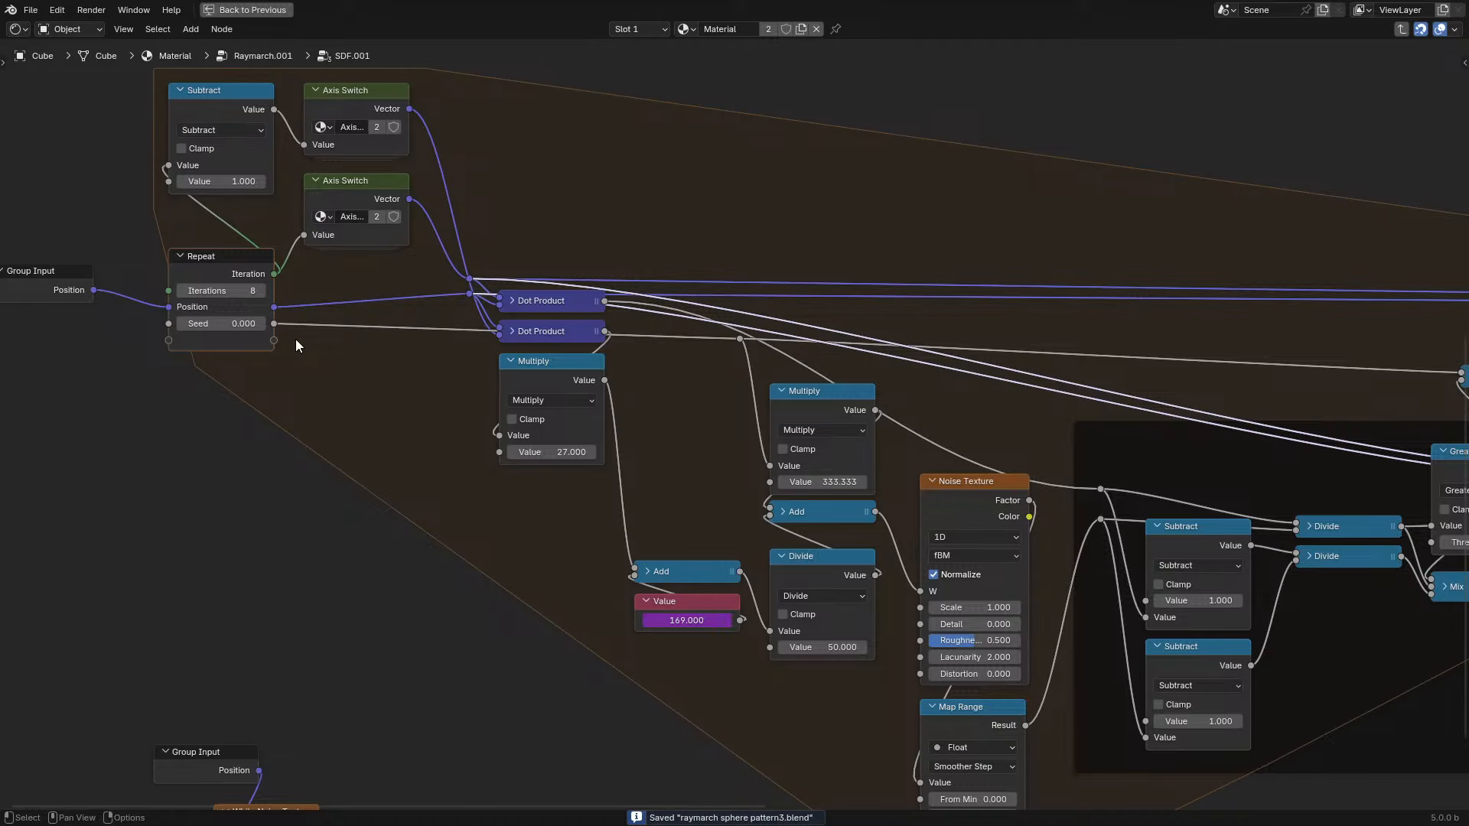
scroll(295, 338, right, 10)
scroll(963, 466, right, 3)
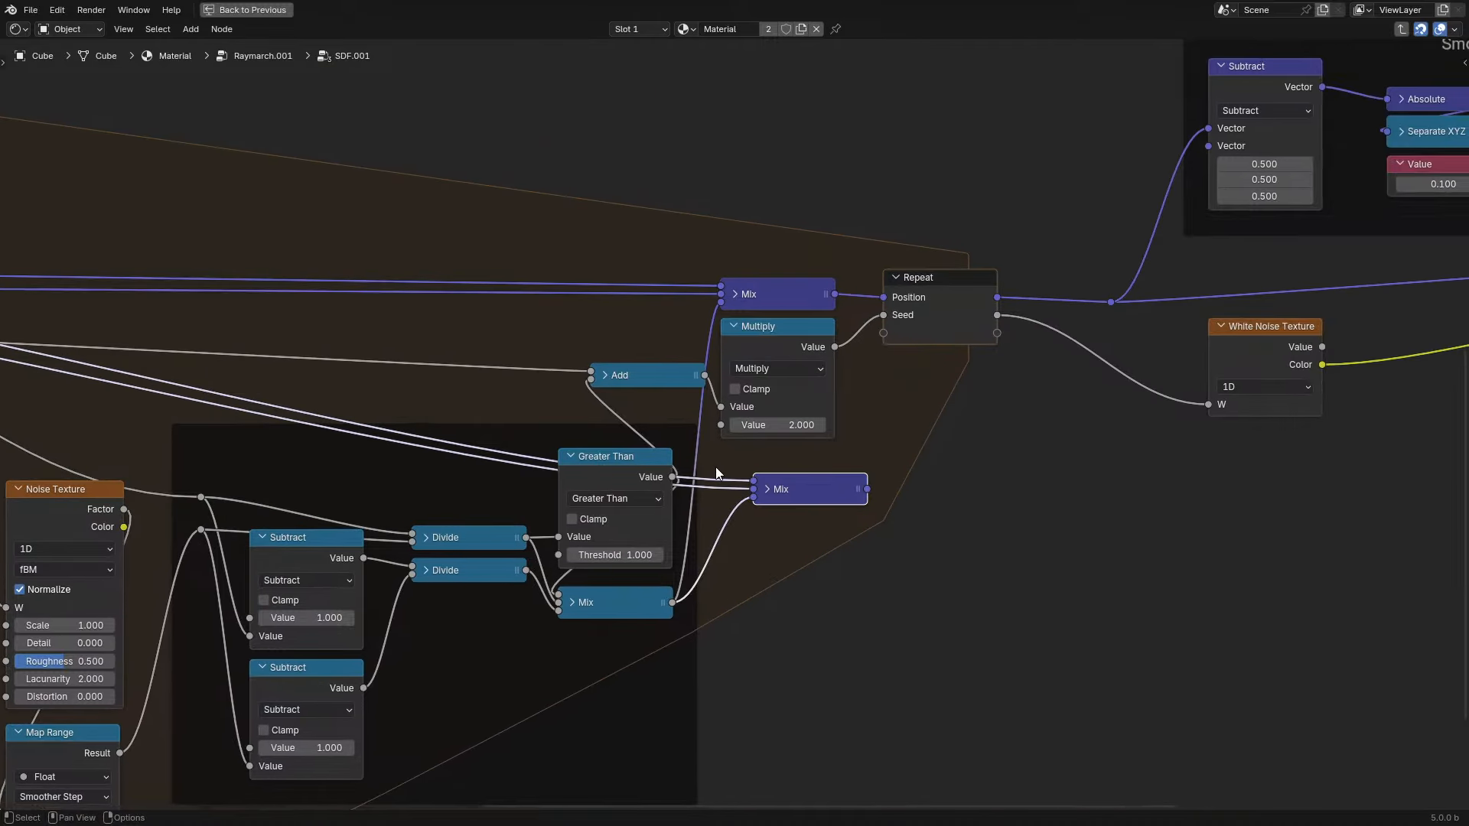
- Link the duplicated vector Mix's output to the Repeat output as a new Result item, and tidy the Mix's position
scroll(727, 459, up, 1)
drag(903, 506, 916, 335)
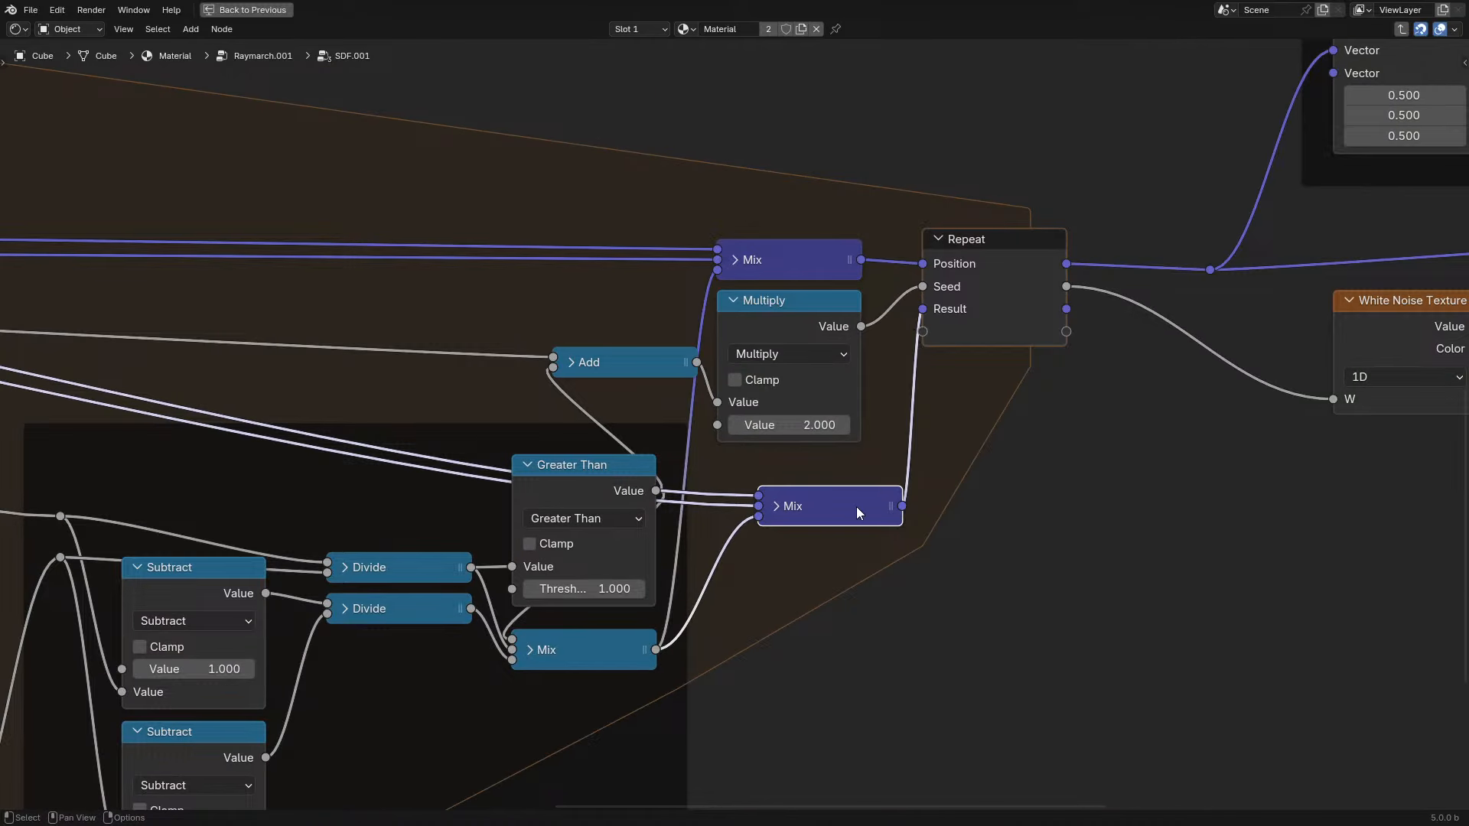
drag(856, 506, 835, 486)
middle_drag(244, 472, 1048, 442)
scroll(101, 277, down, 6)
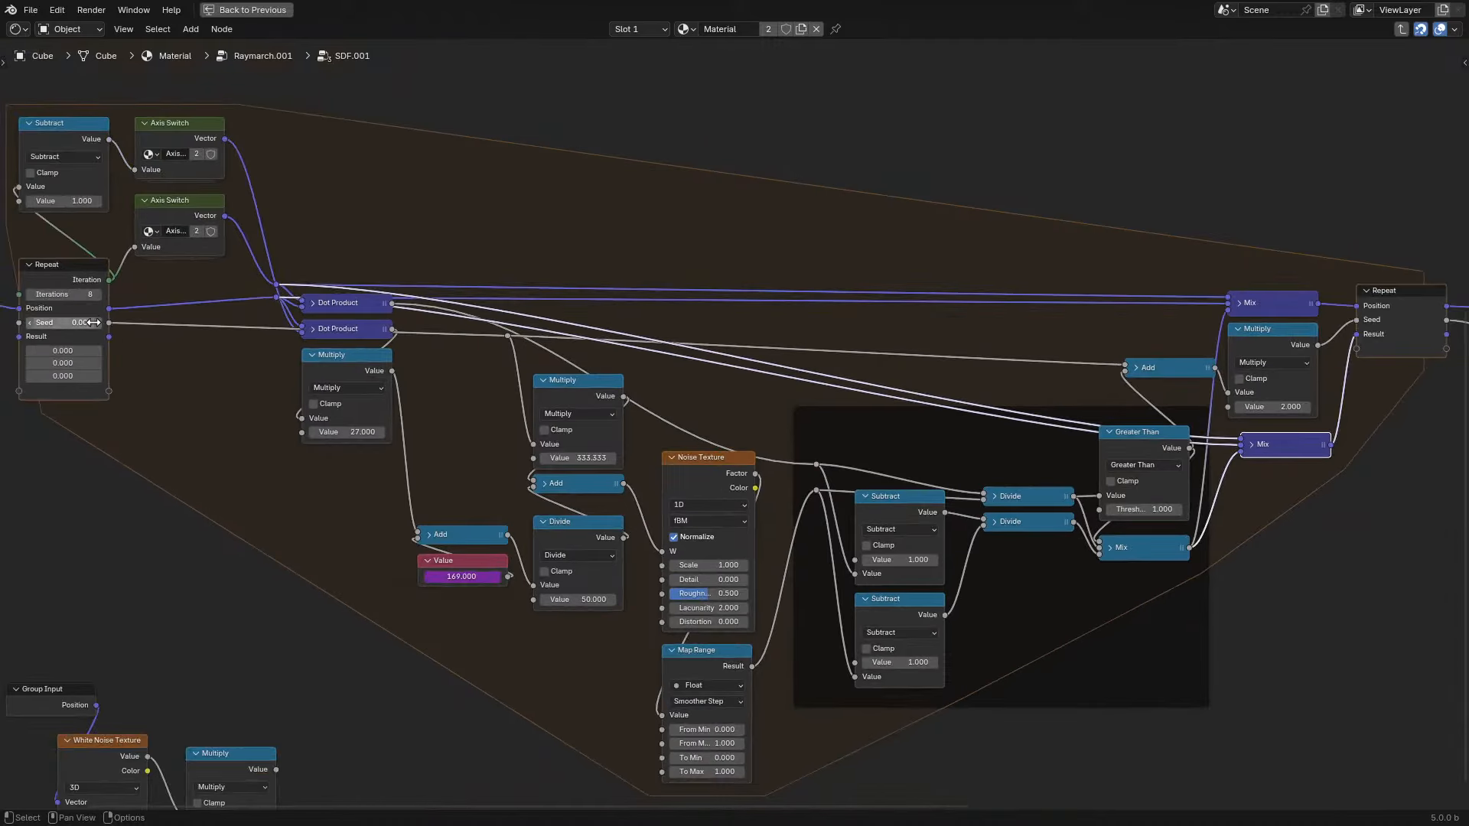
- Set the Repeat zone's initial Result vector to 1.000 on all axes and feed the zone's Result into the lower vector Mix
drag(80, 351, 1349, 446)
text(1)
key(Return)
middle_drag(1345, 442, 933, 432)
scroll(946, 441, up, 1)
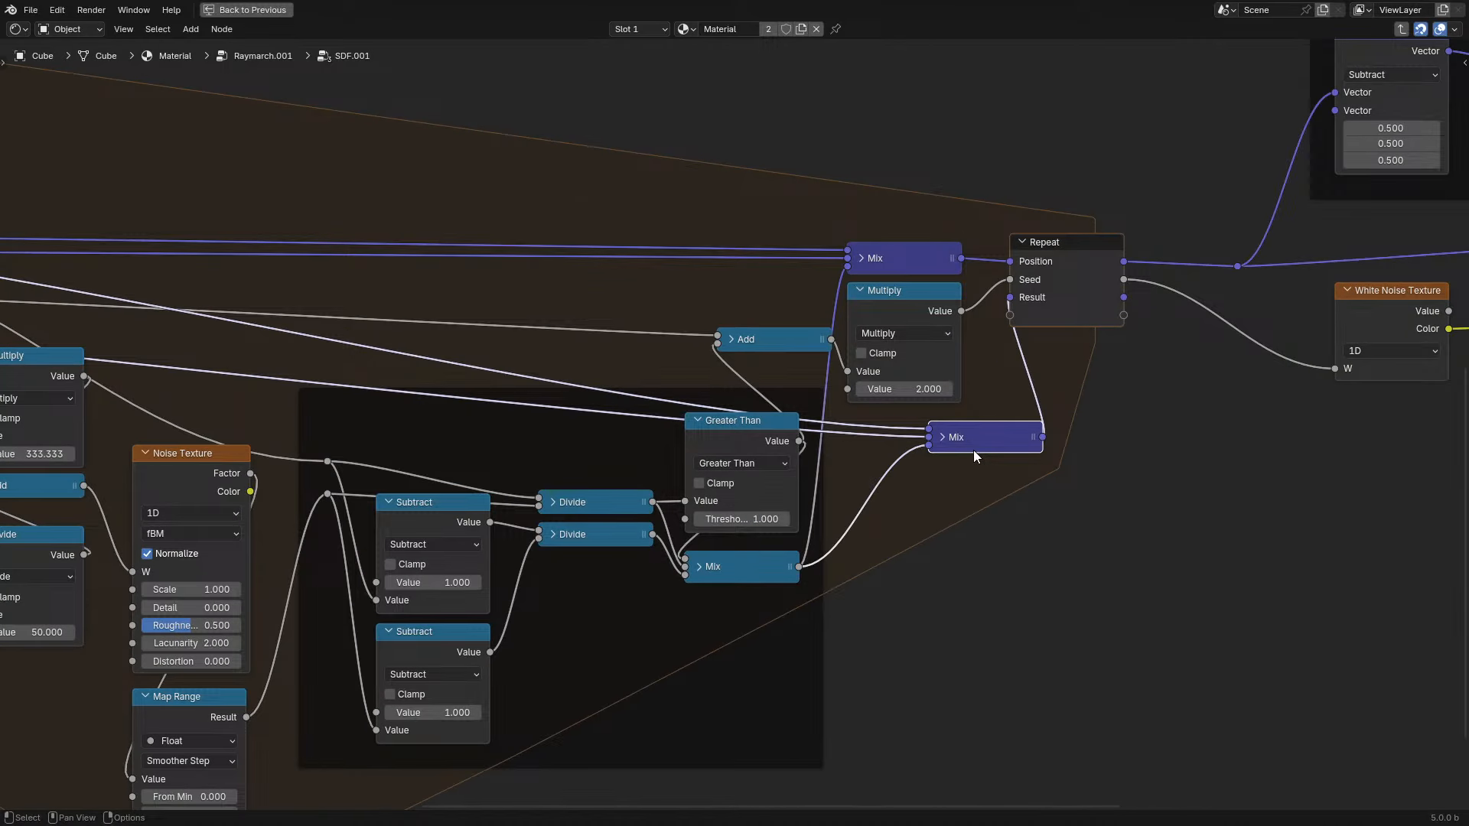
scroll(655, 436, down, 1)
middle_drag(656, 436, 1082, 437)
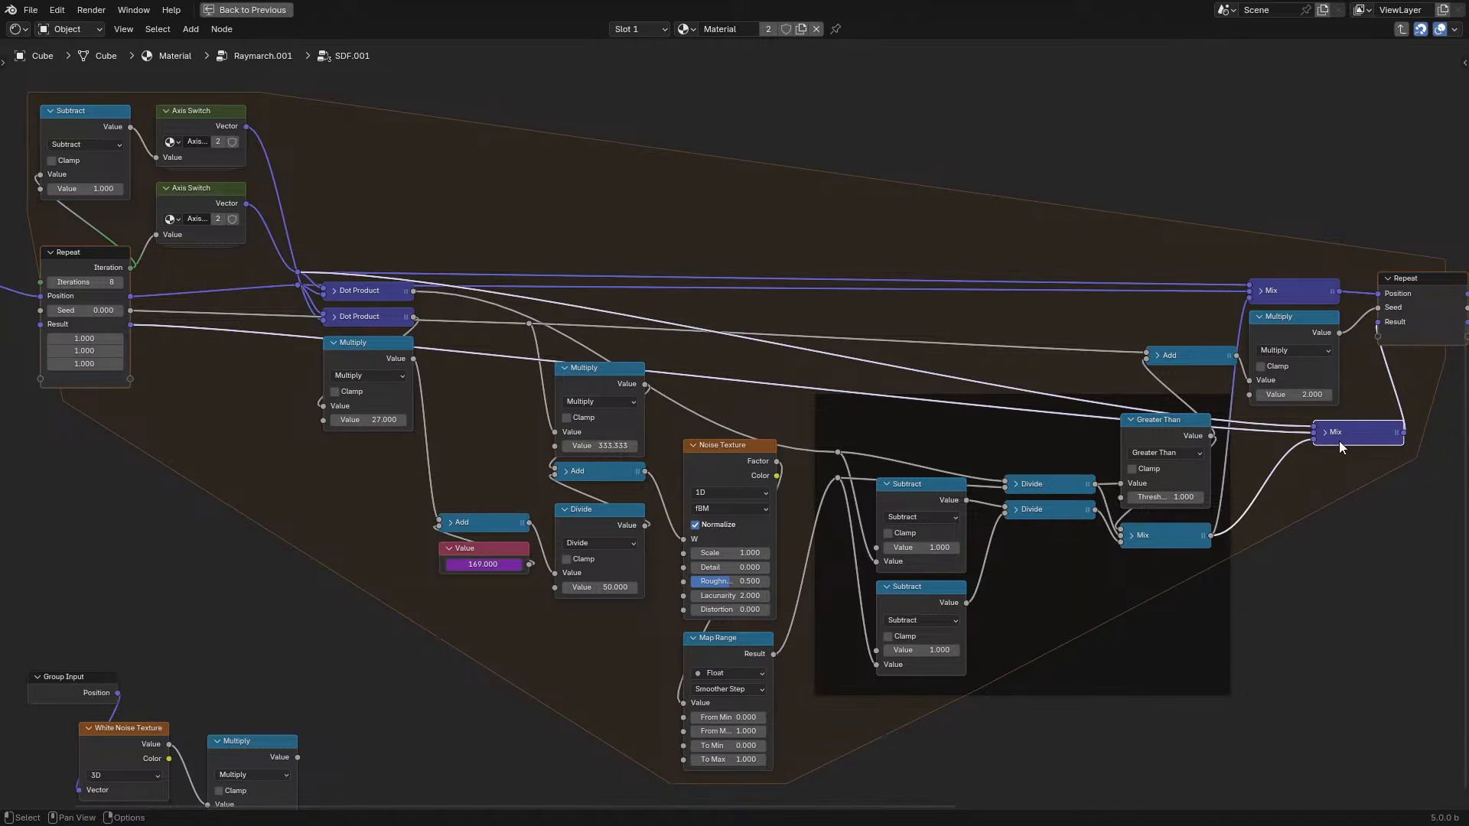
drag(1210, 535, 1349, 548)
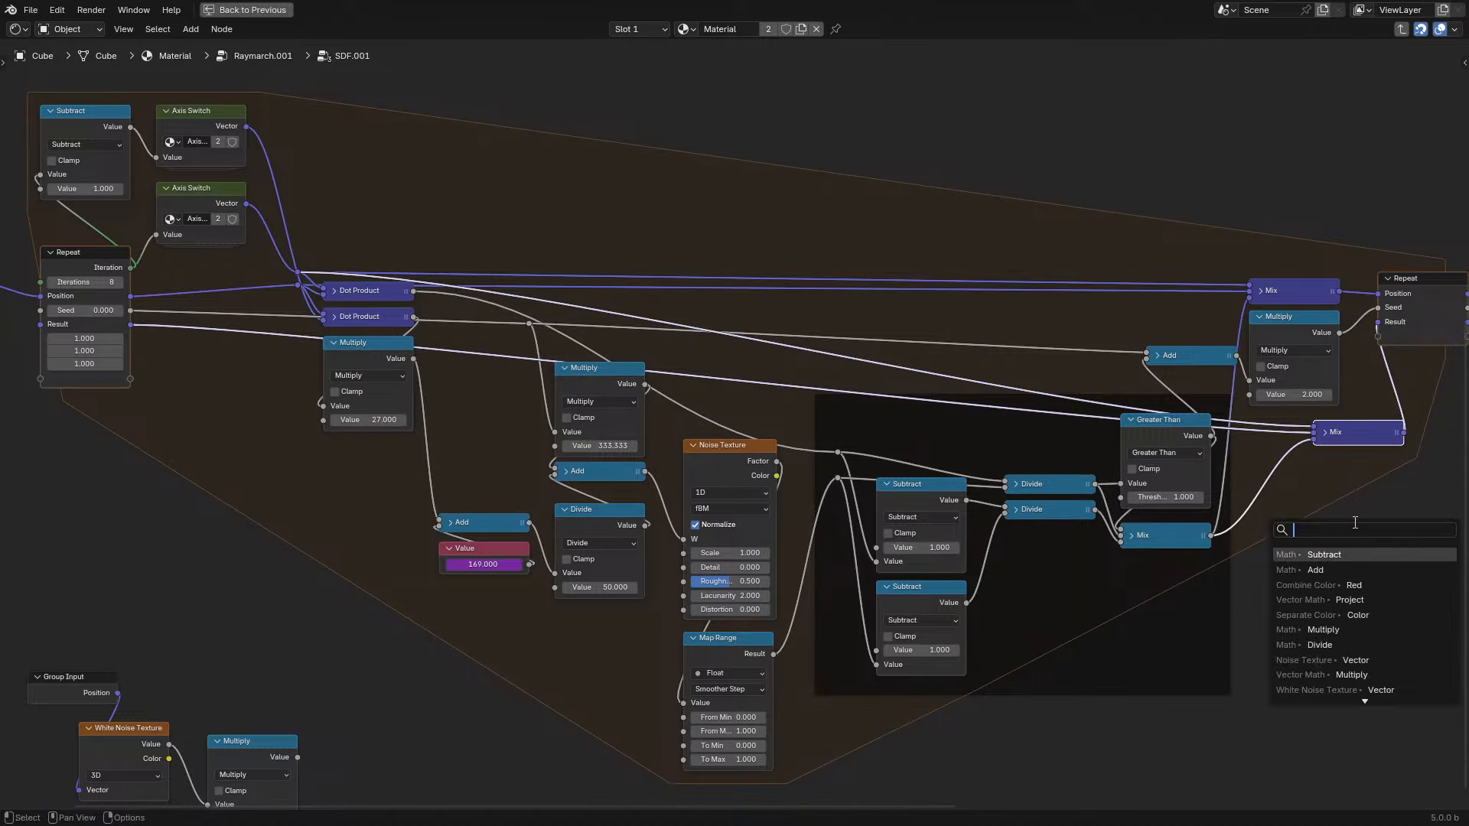
text(divide)
key(Return)
click(1350, 548)
middle_drag(1351, 525, 1050, 504)
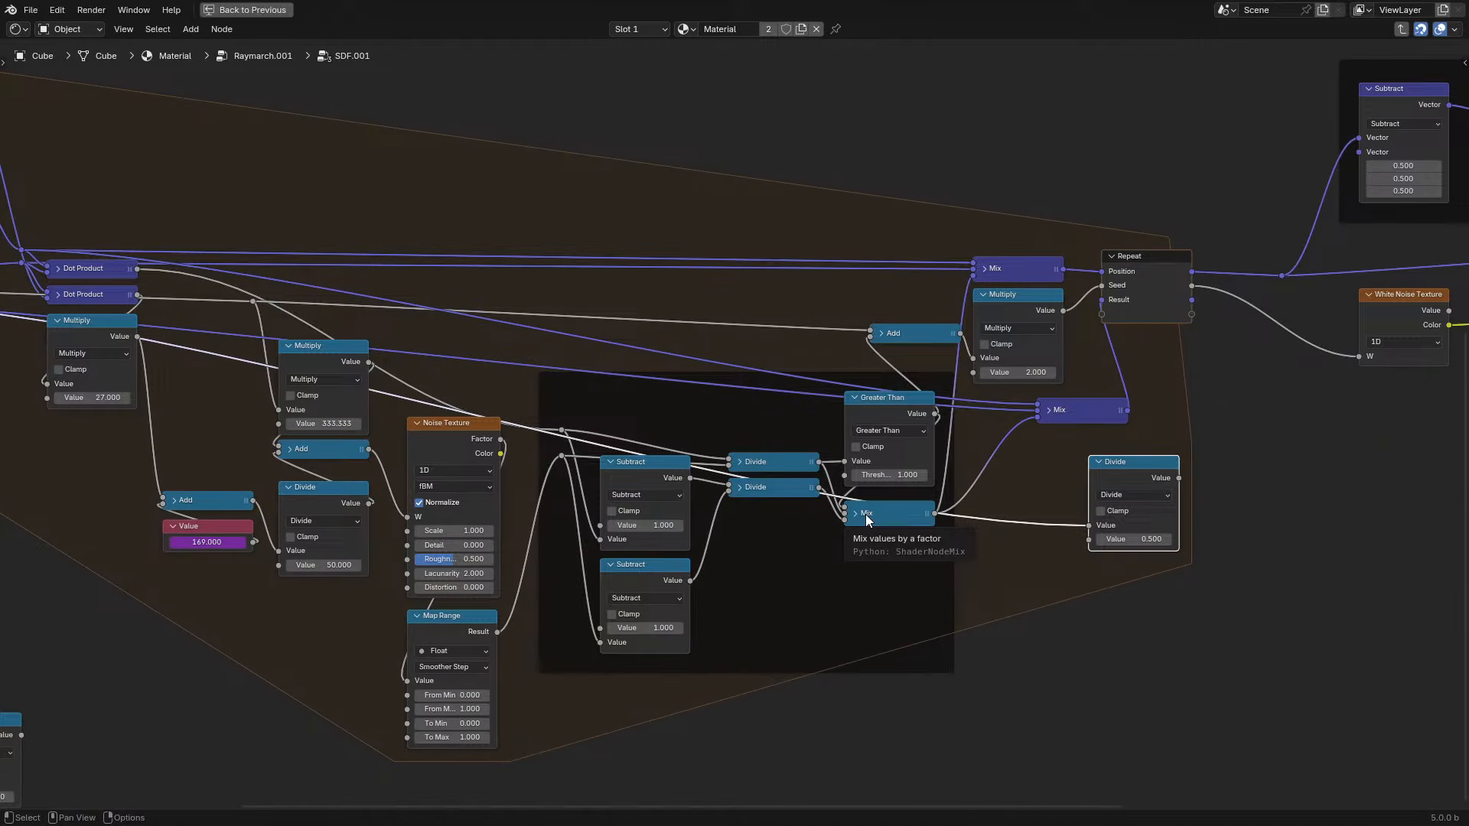
- Duplicate the float Mix below the original with its Factor linked, feeding A from the upper reroute and B from the lower Subtract
scroll(866, 515, up, 1)
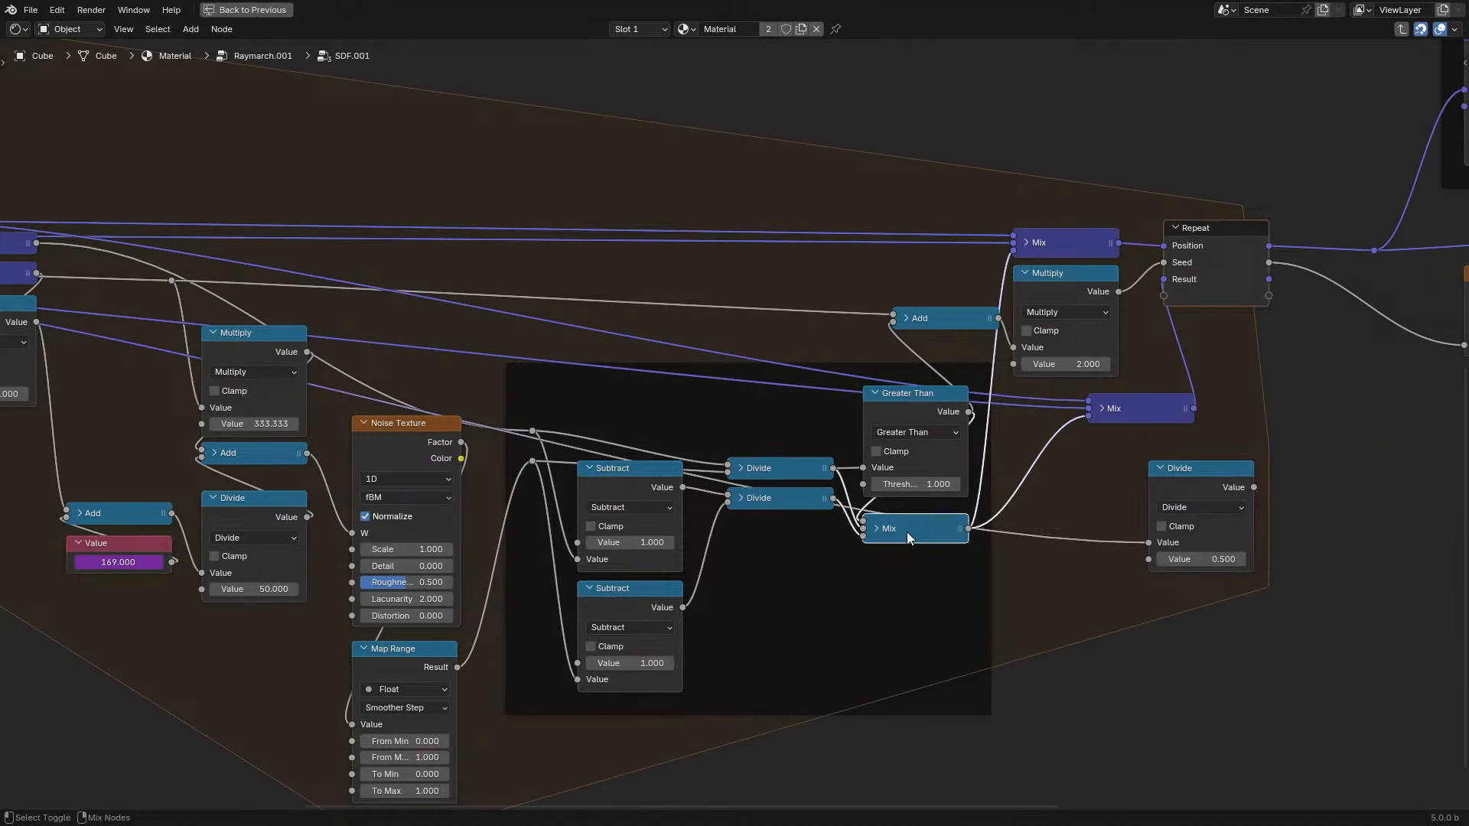
key(shift+d)
click(903, 577)
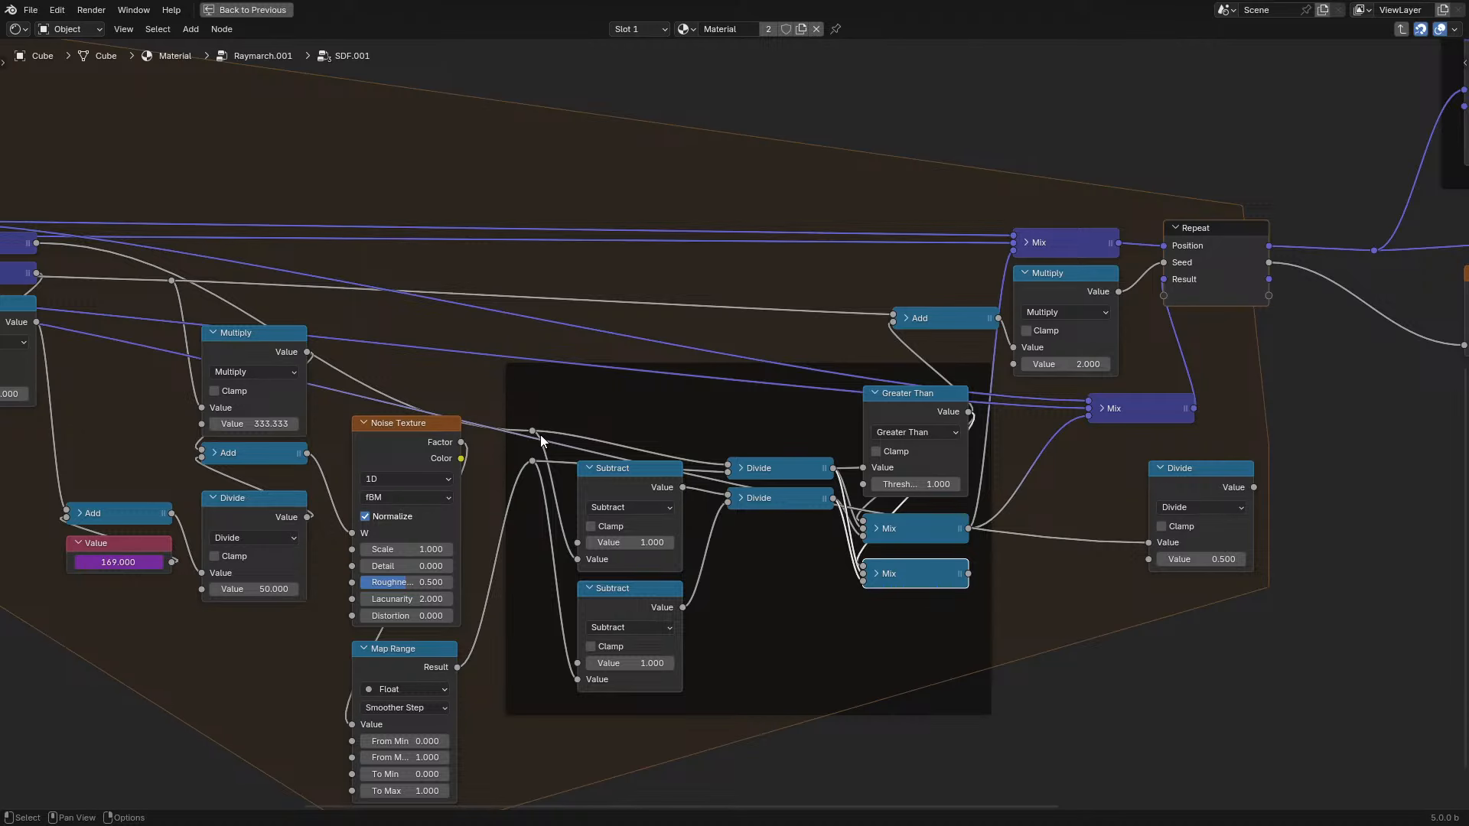
drag(533, 431, 857, 573)
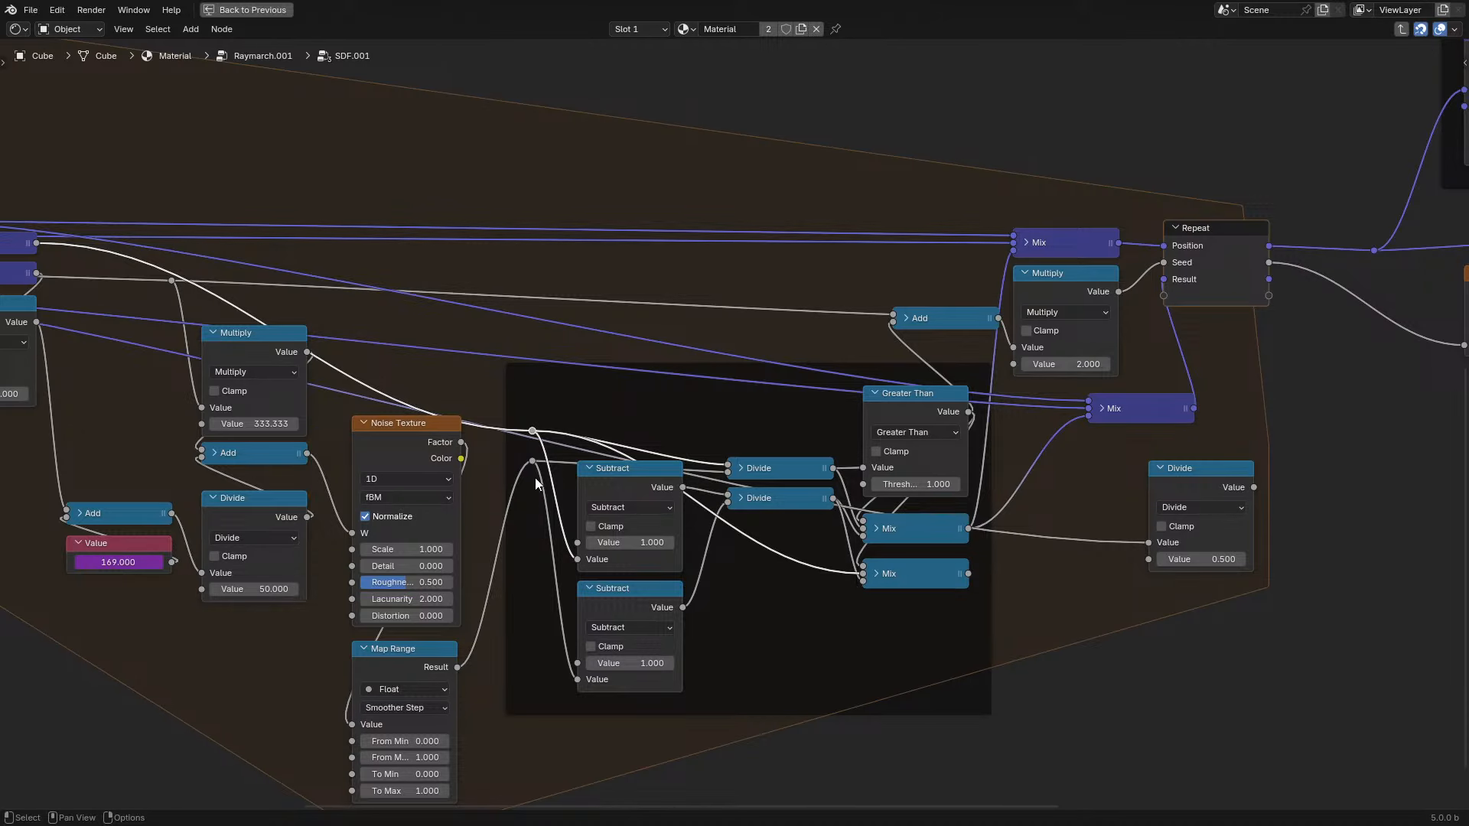
drag(682, 605, 866, 581)
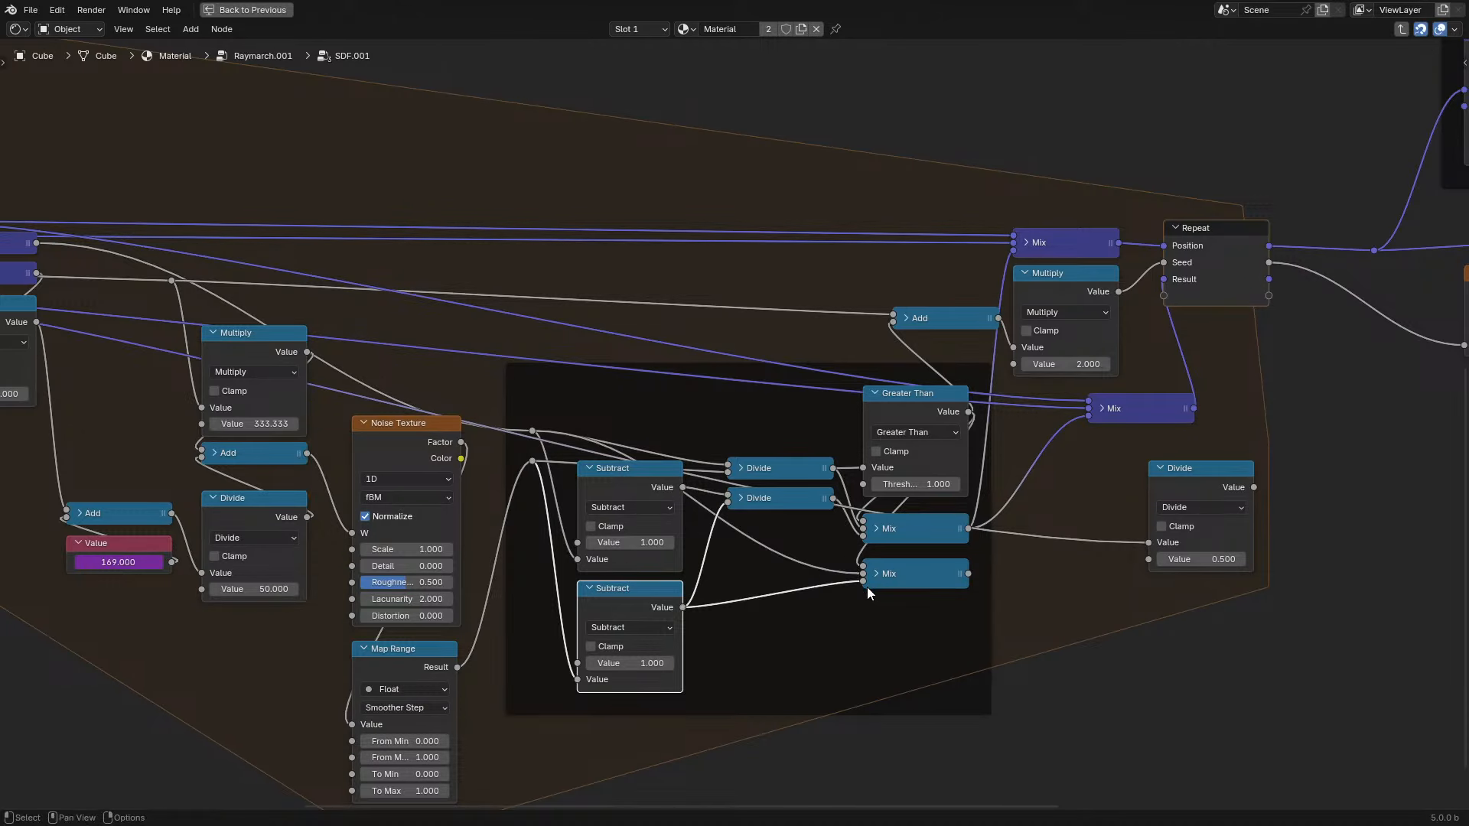
- Replace the Math Divide node with a Vector Math Divide whose first input comes from the duplicated float Mix
middle_drag(923, 577, 638, 592)
drag(688, 591, 877, 558)
click(913, 499)
scroll(778, 612, up, 2)
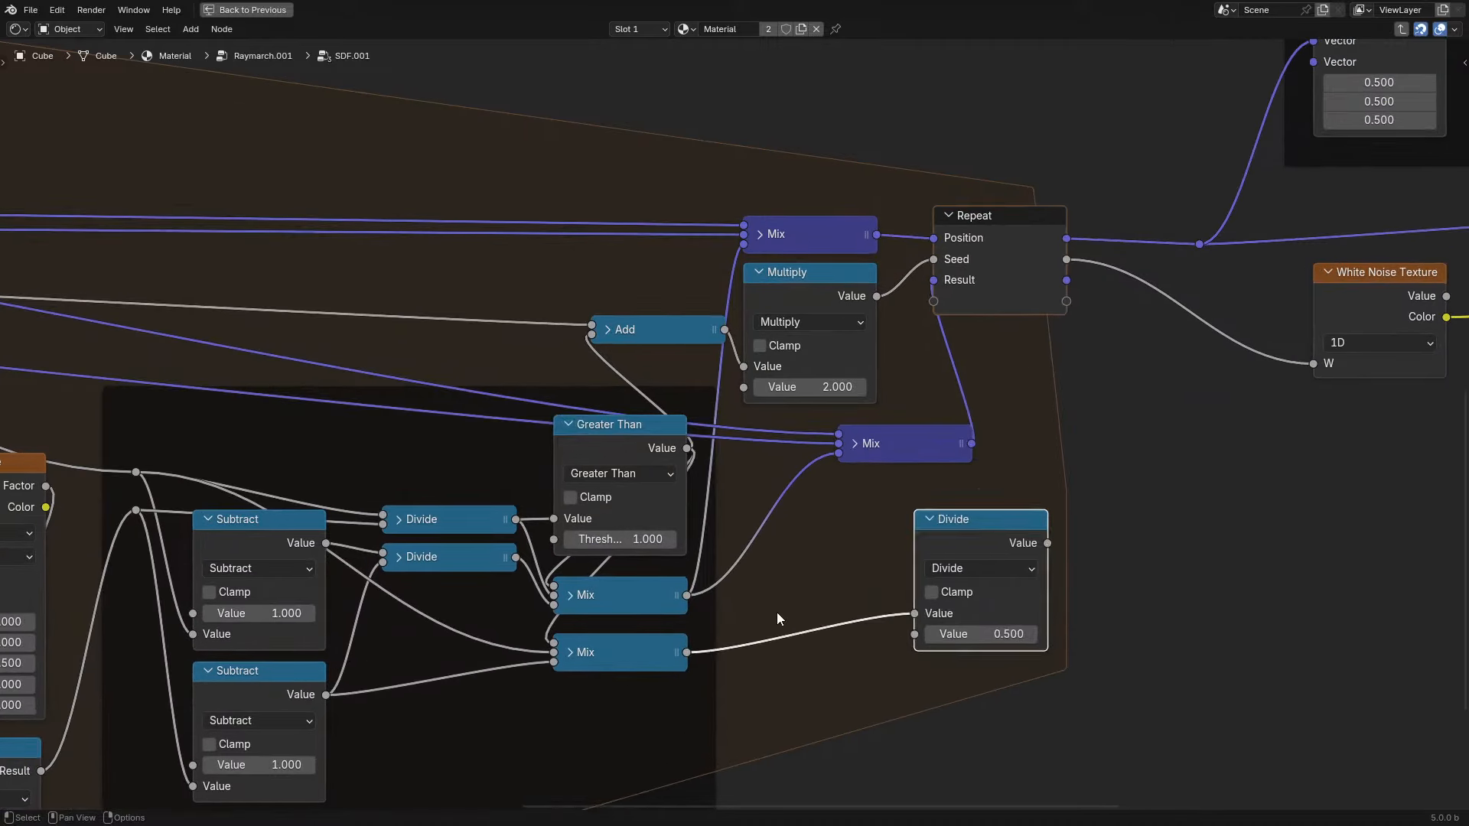
key(x)
key(shift+a)
text(divi)
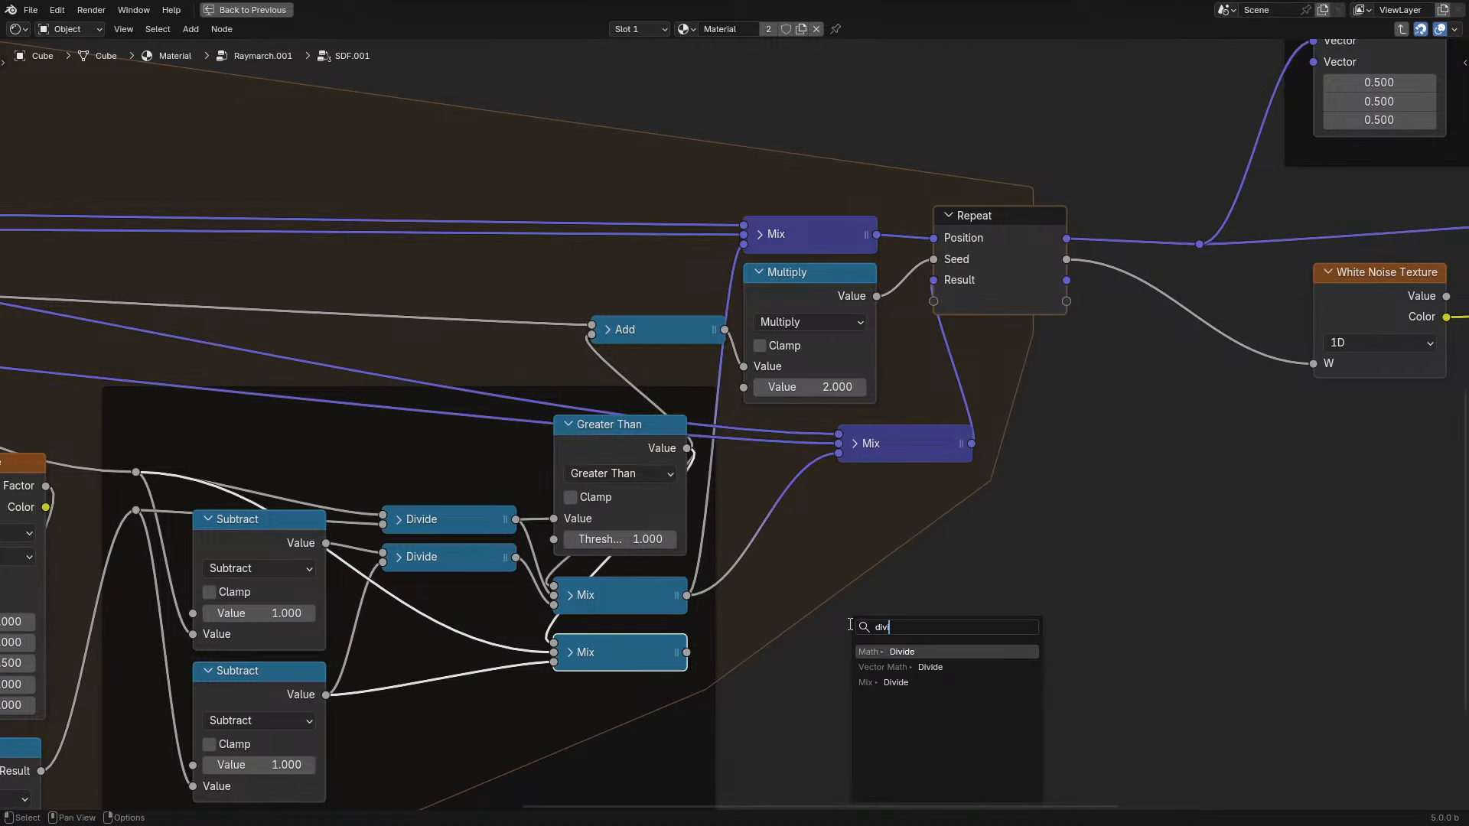
click(930, 668)
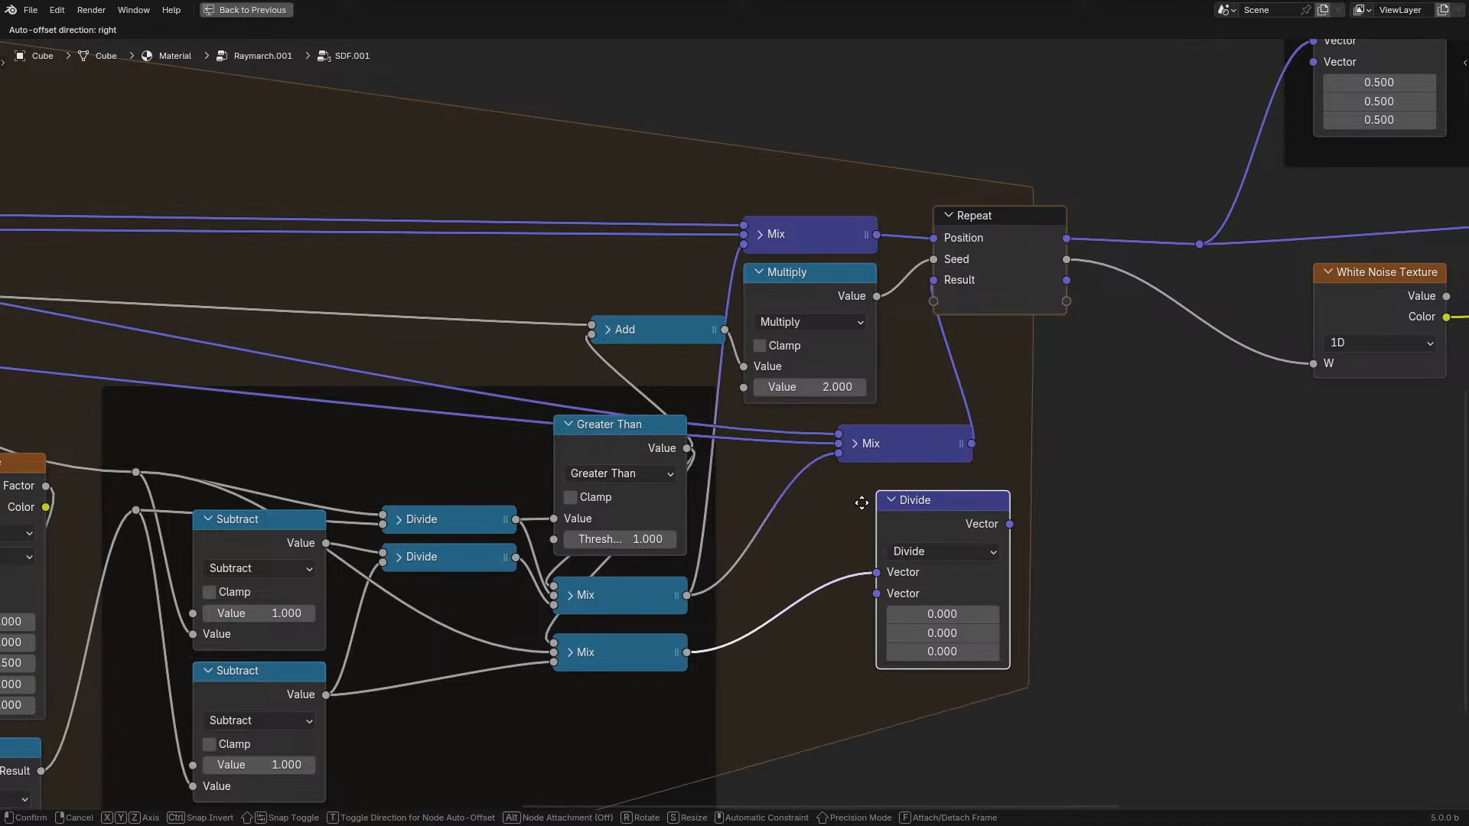
click(938, 552)
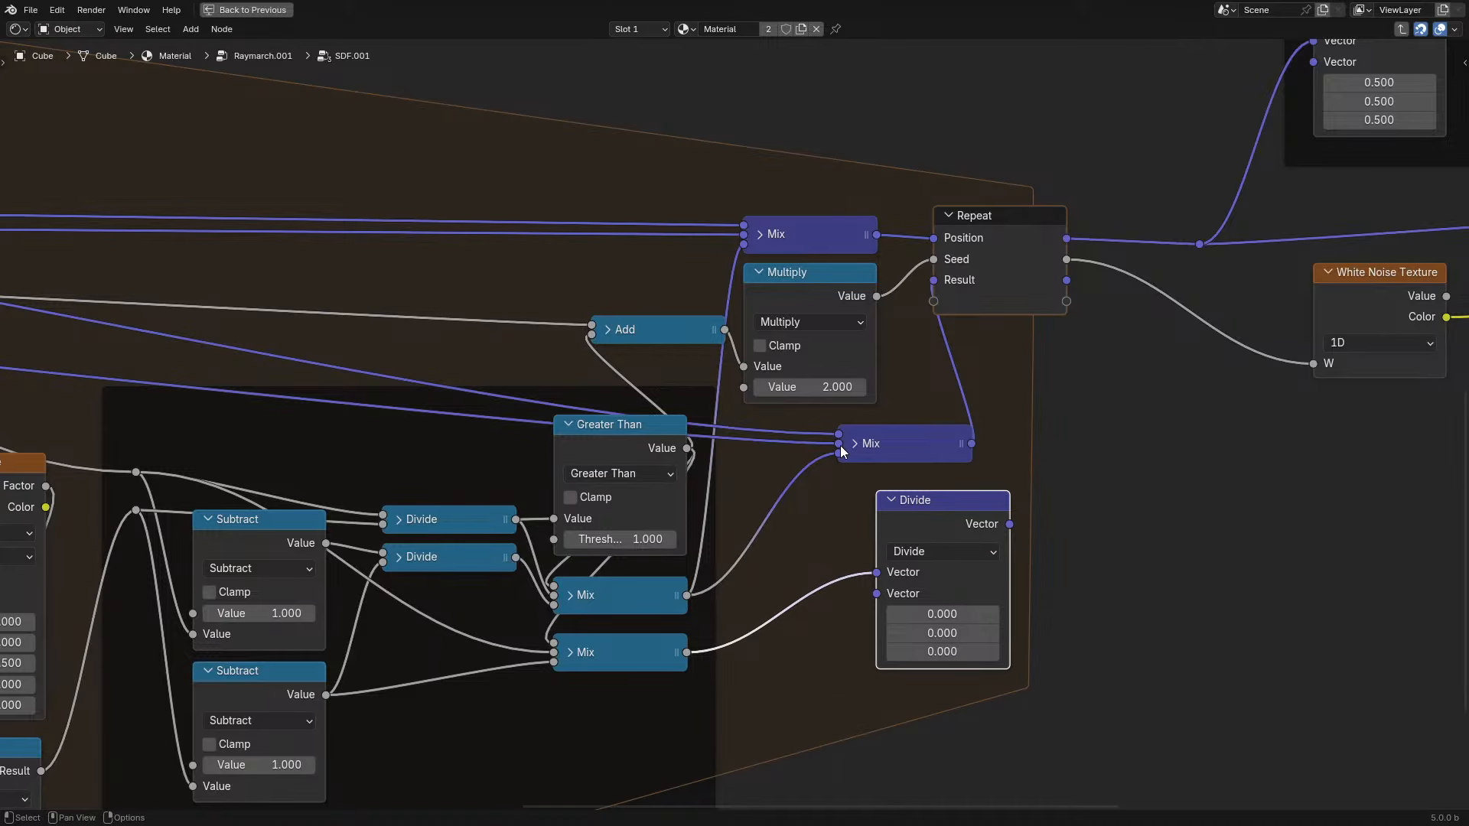
- Substitute the vector Divide for the lower vector Mix in the zone's Result path, delete that Mix, and collapse Divide in its place
drag(840, 446, 882, 594)
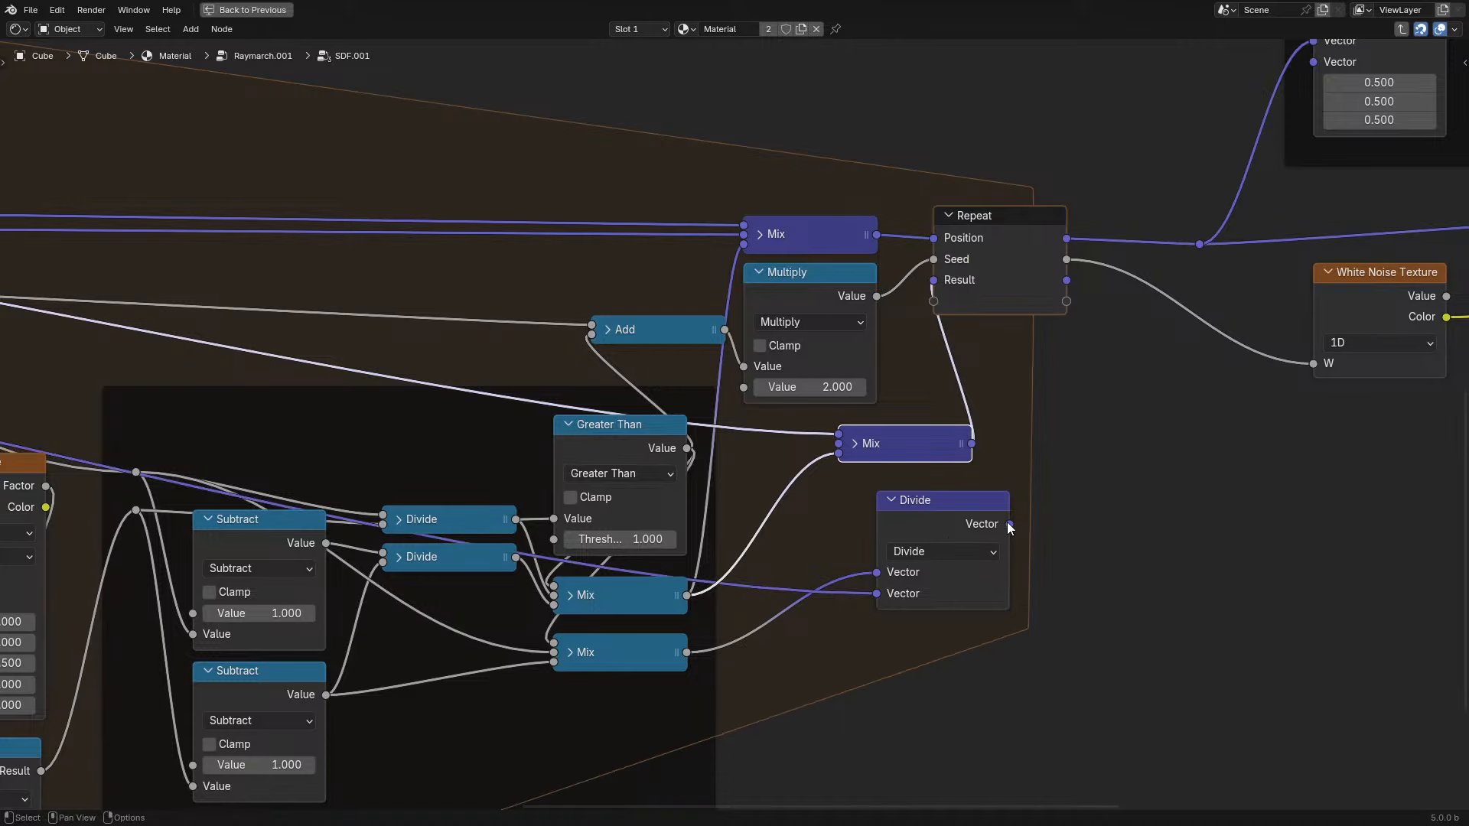
drag(1010, 525, 924, 280)
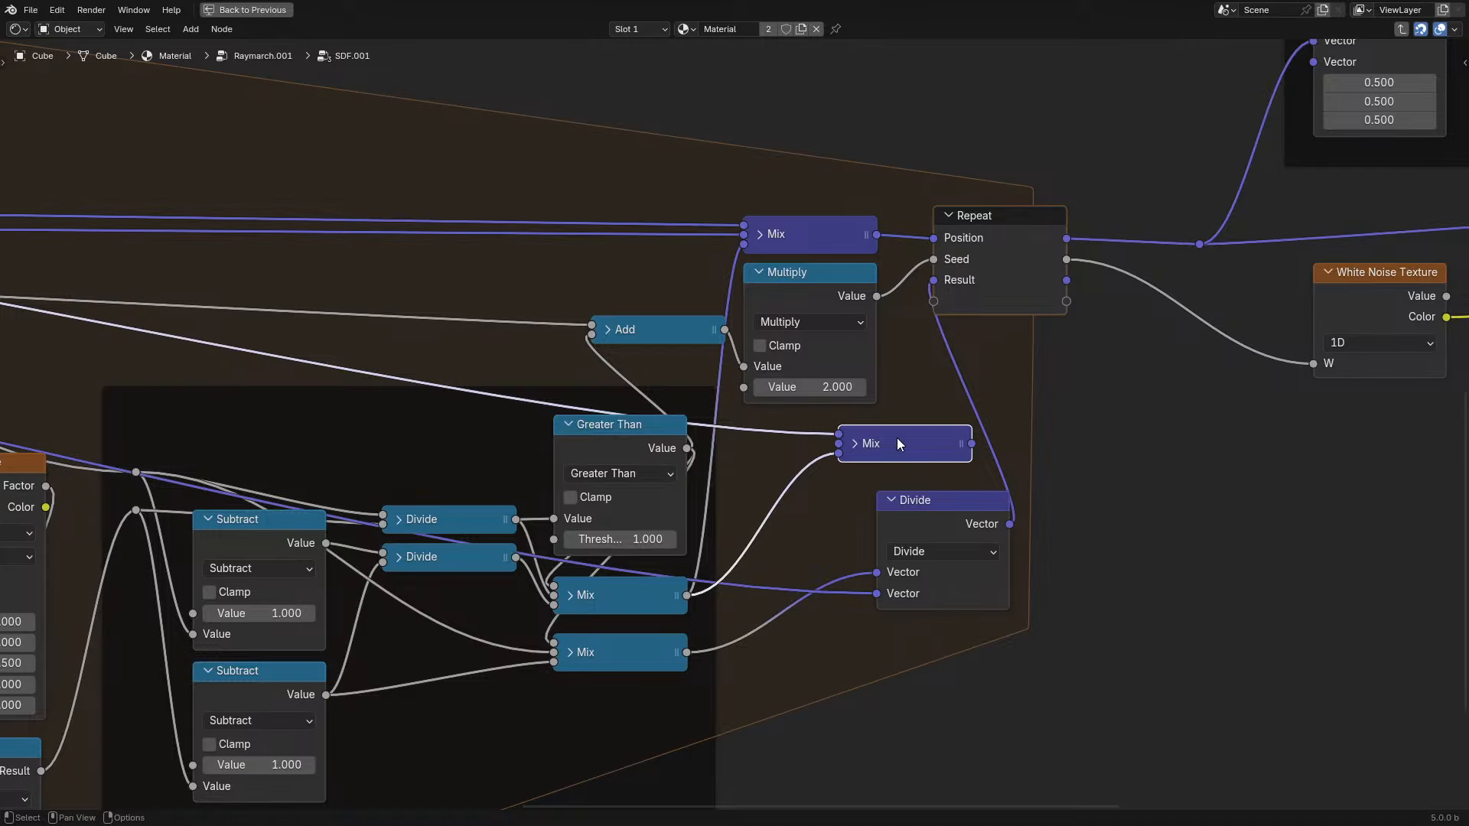
key(x)
drag(944, 513, 794, 475)
key(h)
- Expose the Repeat zone's Result as a new Result output on the Group Output
scroll(796, 473, down, 1)
middle_drag(1031, 375, 243, 616)
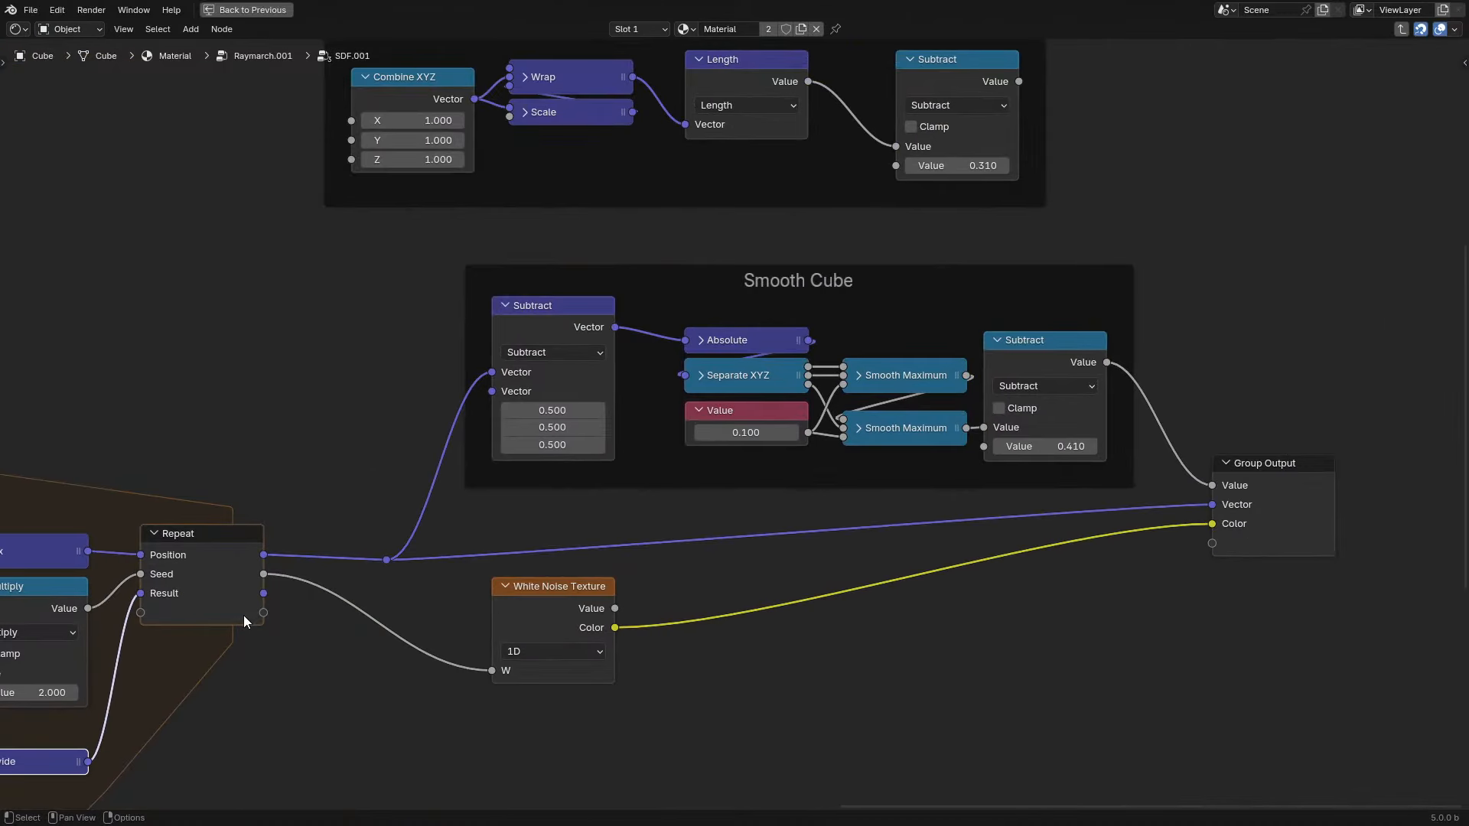
drag(273, 586, 1209, 544)
- Leave the SDF.001 group, restore the full layout, hide Cube, and show and select Cube.001
key(Tab)
key(ctrl+space)
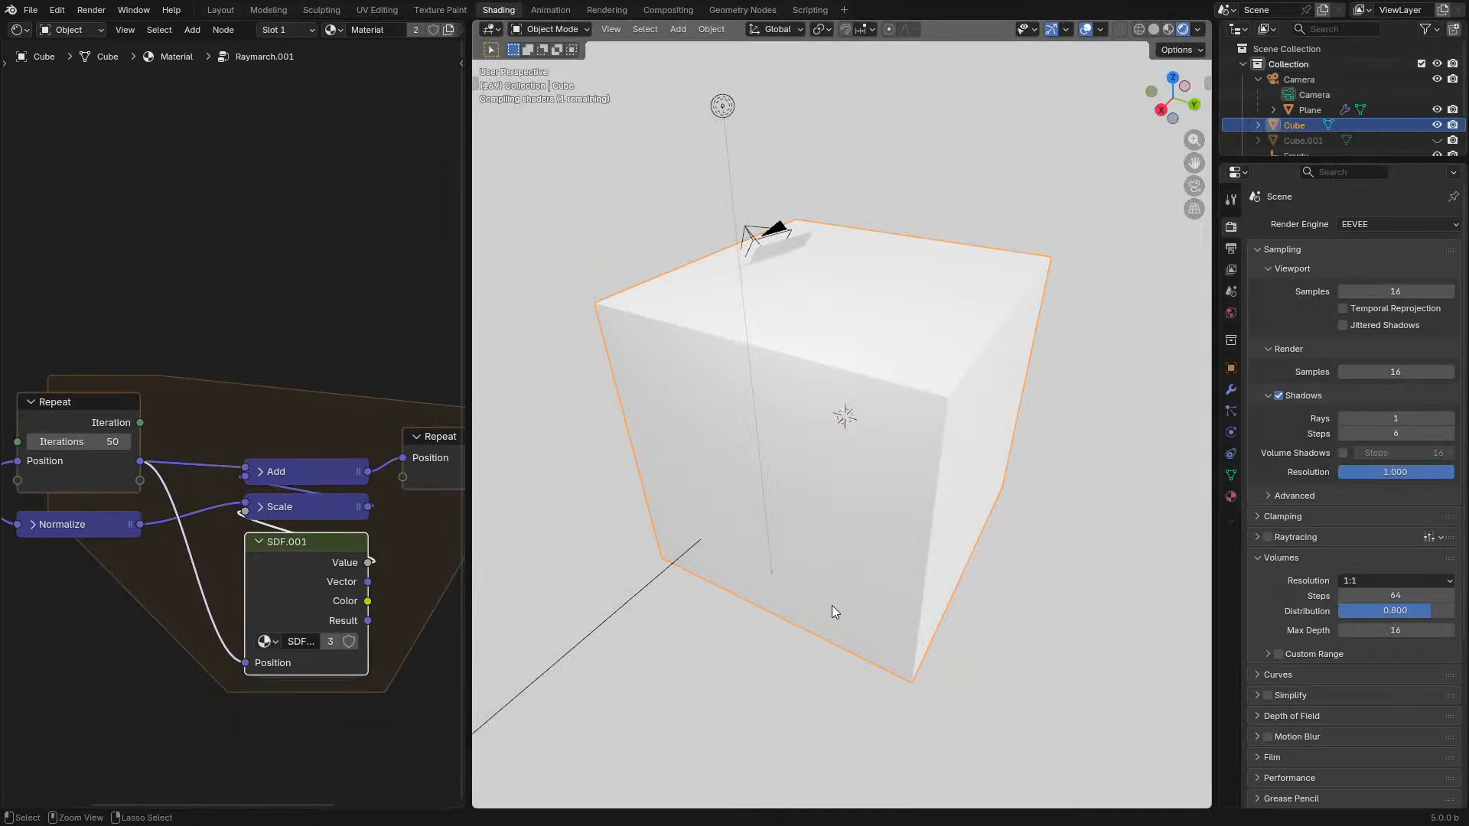
scroll(364, 533, down, 1)
key(h)
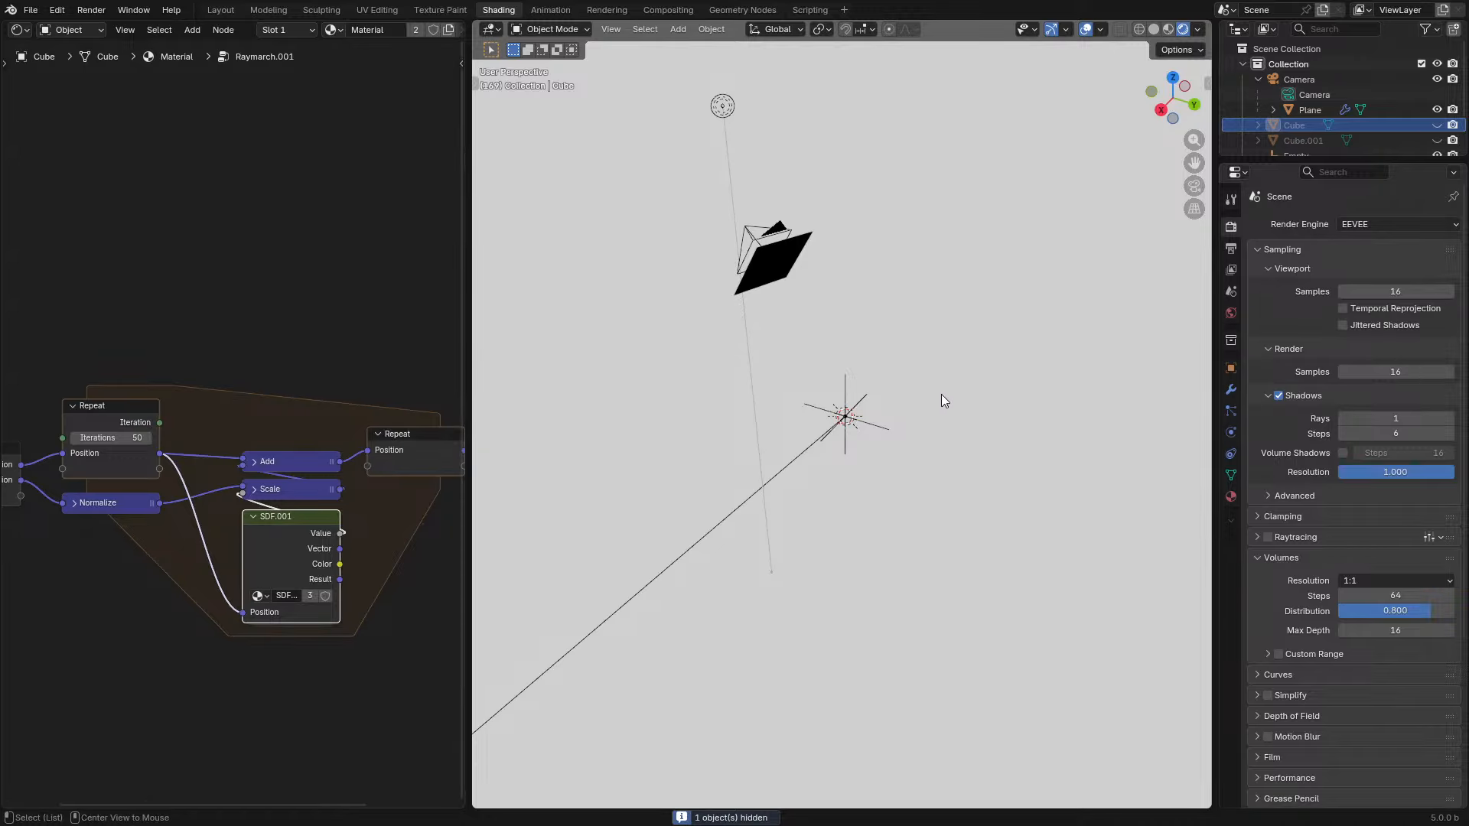
click(886, 438)
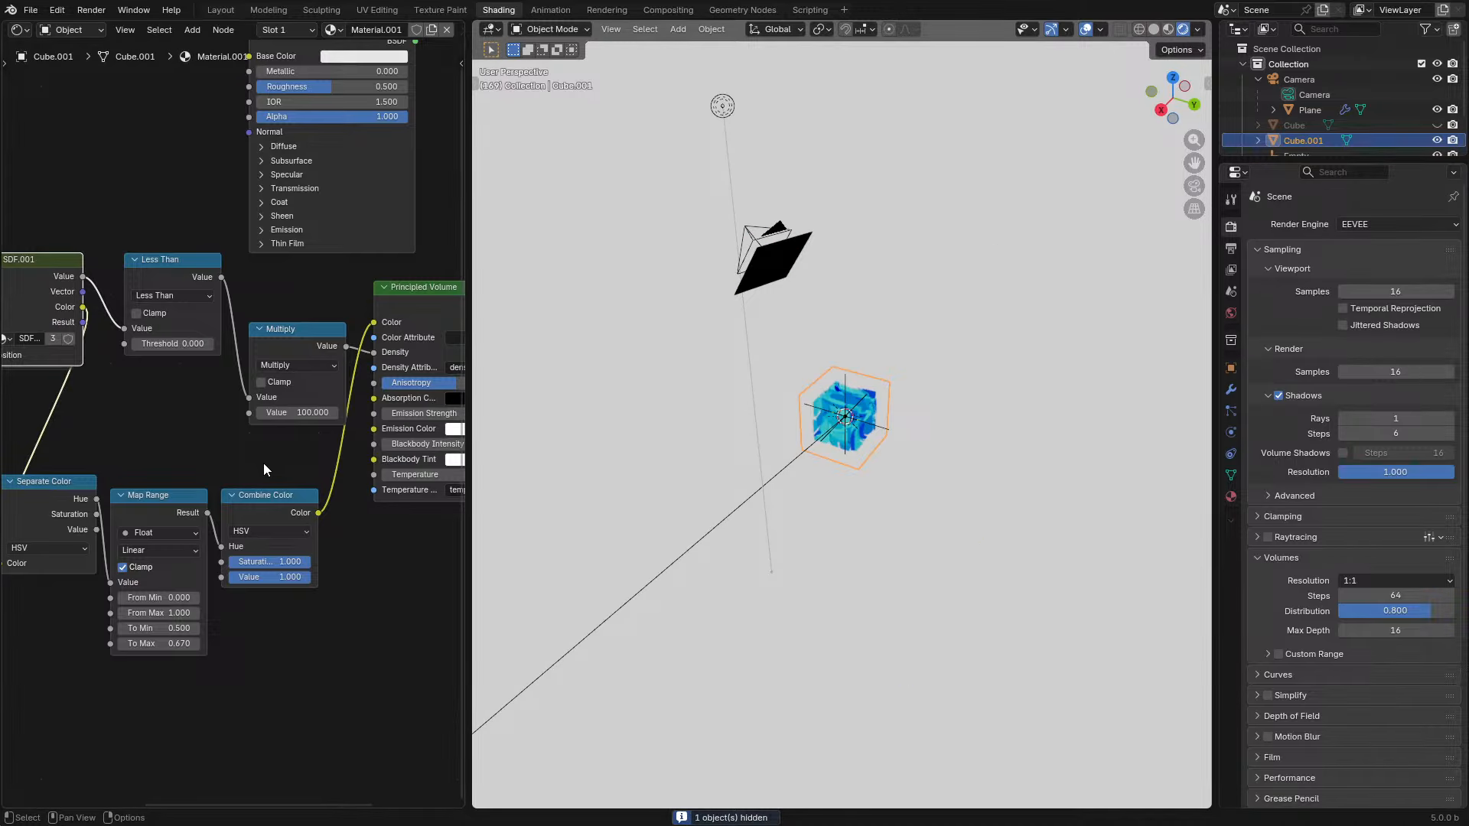
- Link SDF.001's Result to the Material Output's Surface and inspect the shaded cube up close
scroll(237, 425, down, 2)
drag(132, 345, 355, 177)
scroll(823, 486, up, 7)
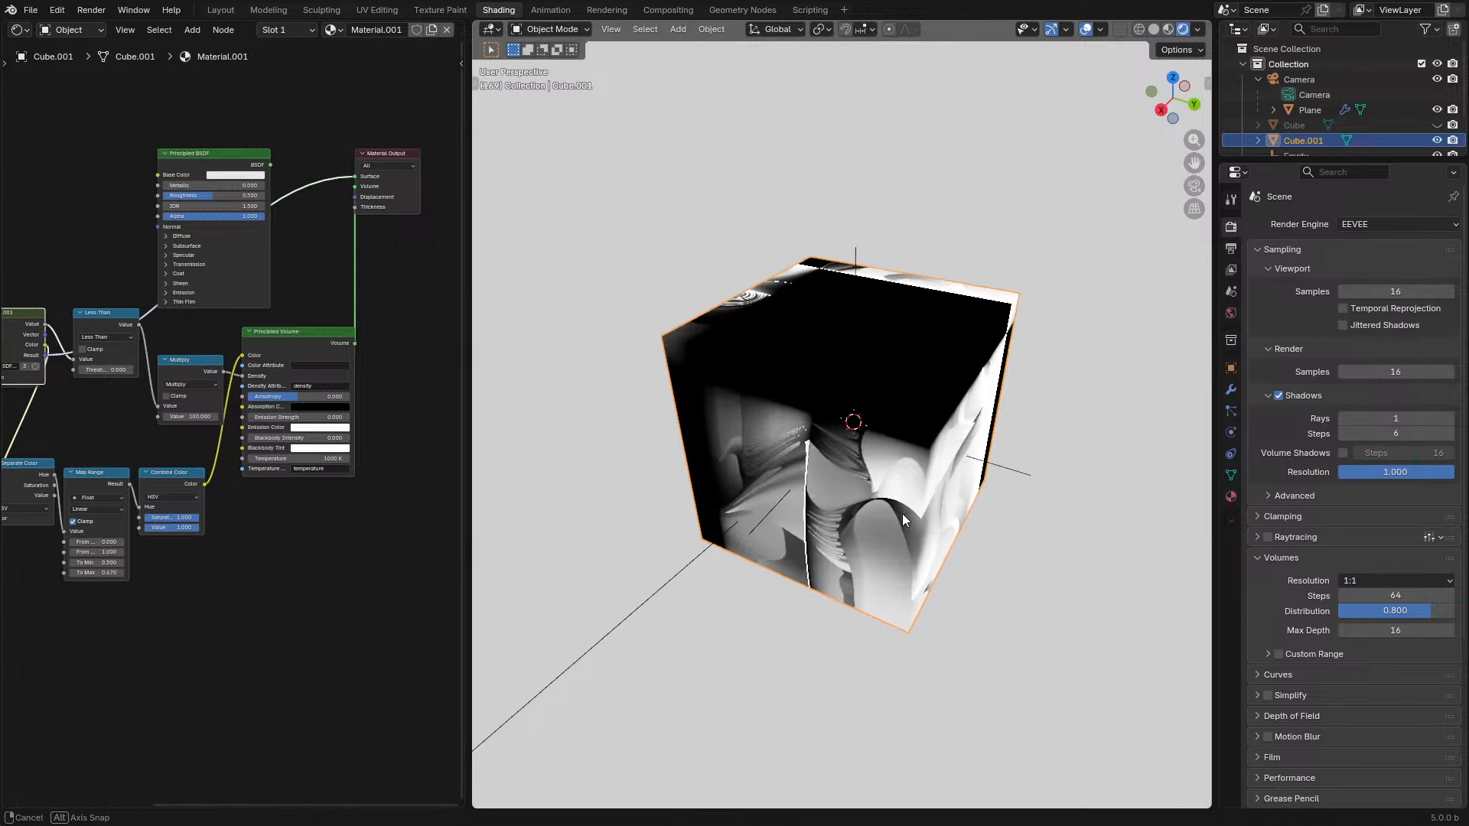
middle_drag(903, 513, 972, 414)
- Open the SDF.001 group from Cube.001's material and maximise the node editor
middle_drag(13, 337, 291, 434)
key(Tab)
scroll(402, 444, down, 1)
scroll(185, 406, up, 2)
key(ctrl+space)
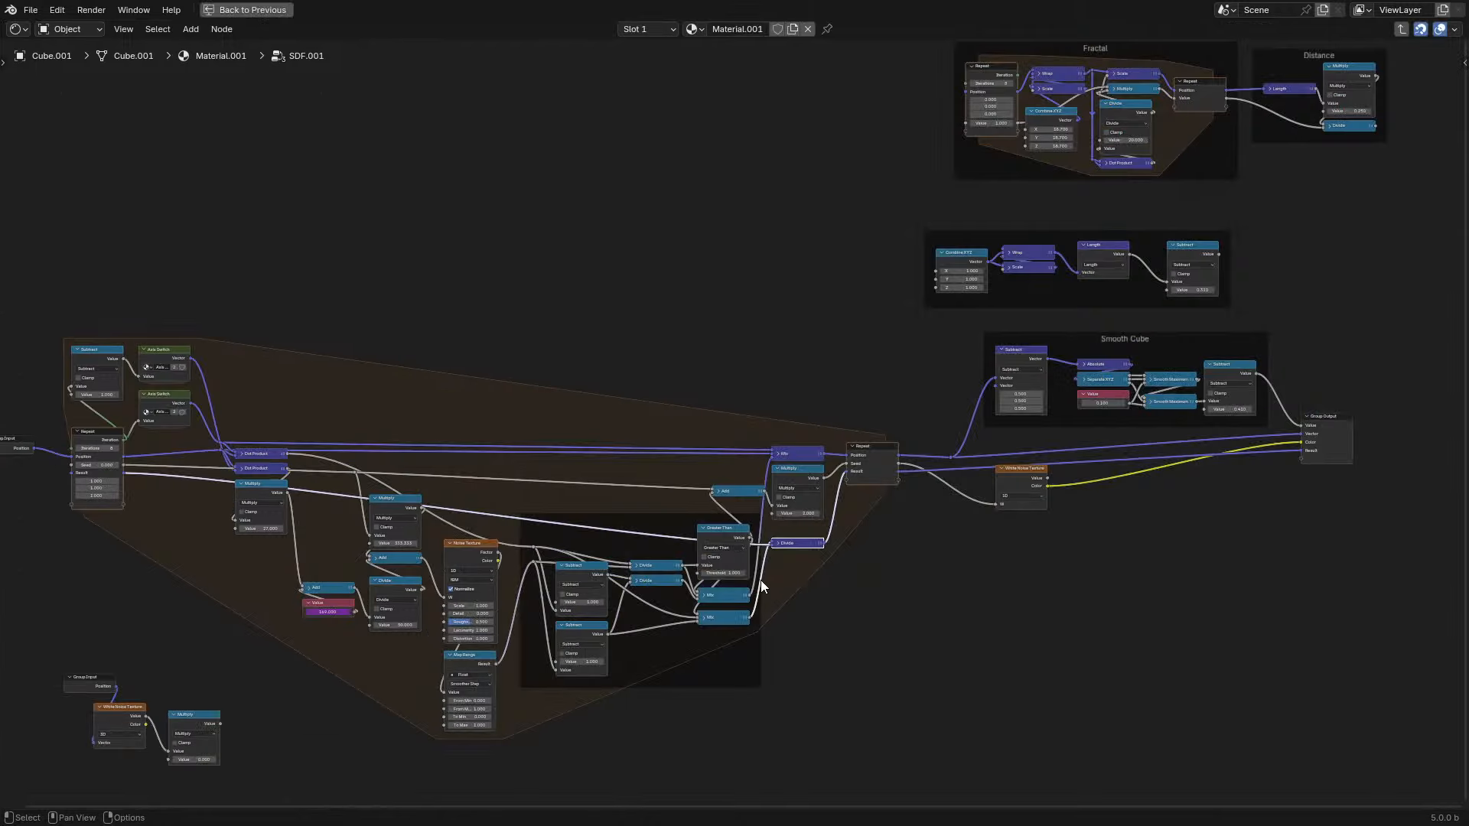
- Duplicate the upper vector Mix with its input links, place it below the vector Divide, and cut its A and B links
scroll(758, 404, up, 4)
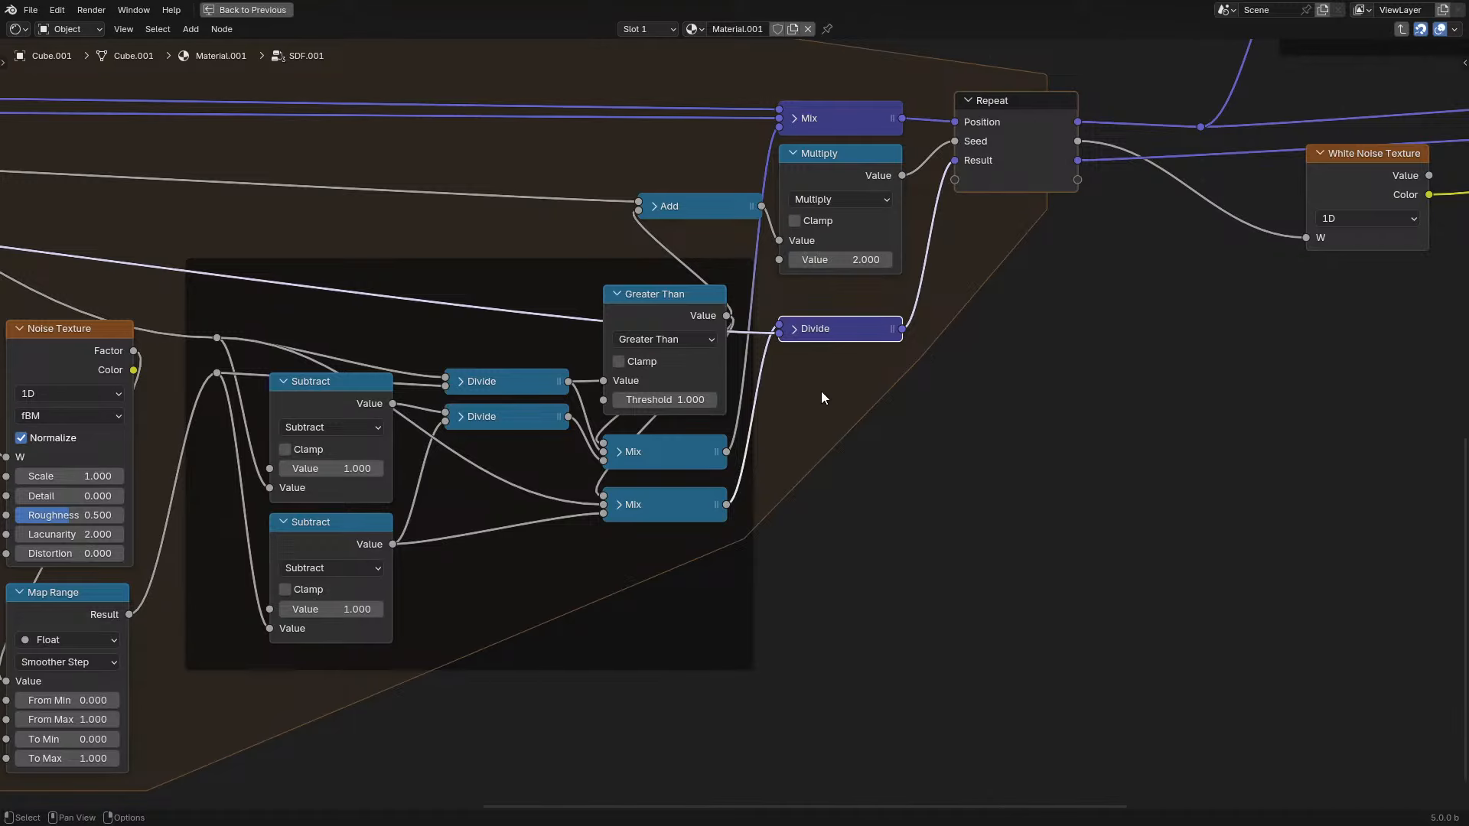
click(864, 128)
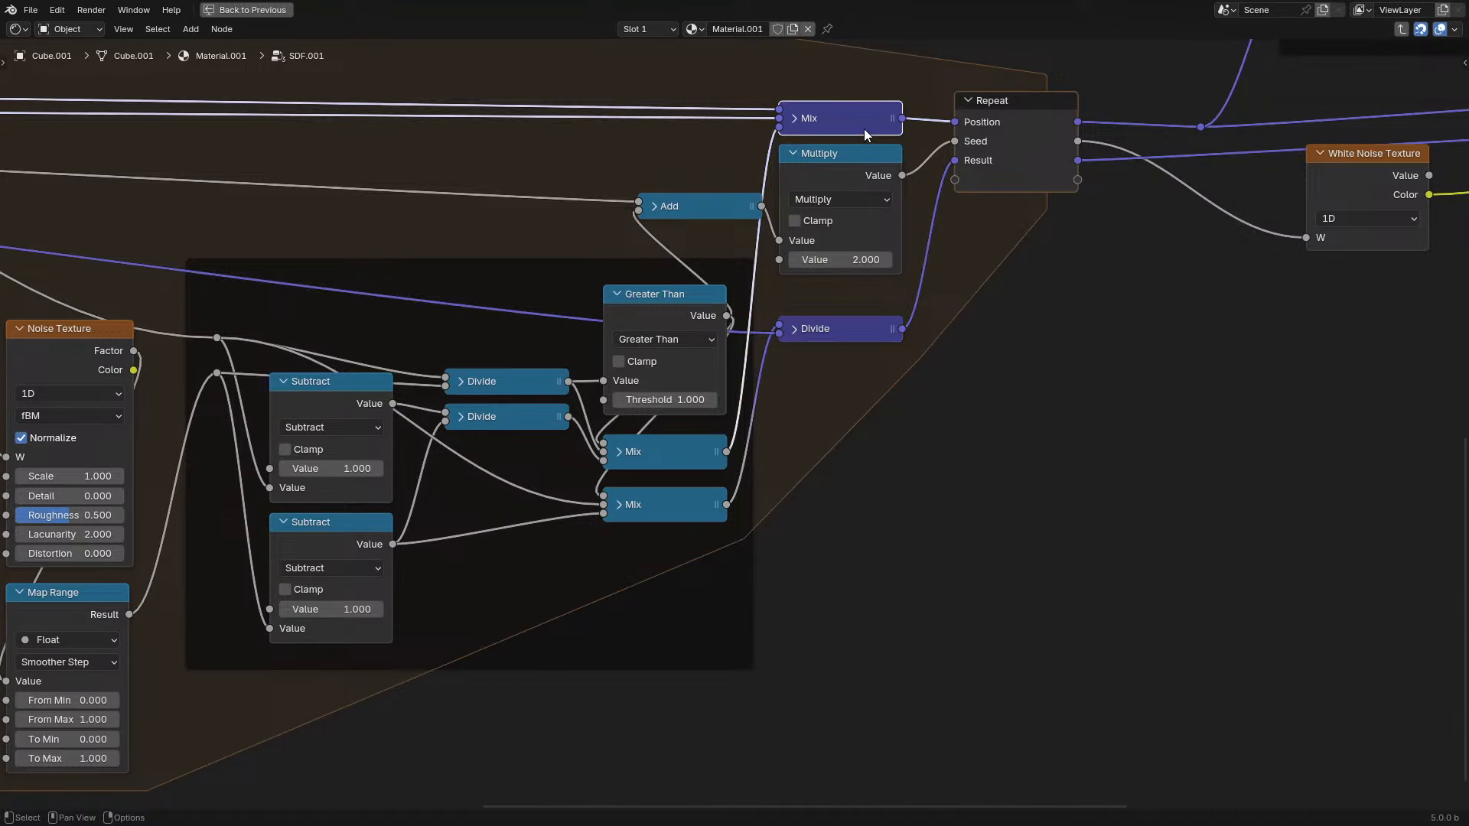
key(ctrl+shift+d)
click(773, 416)
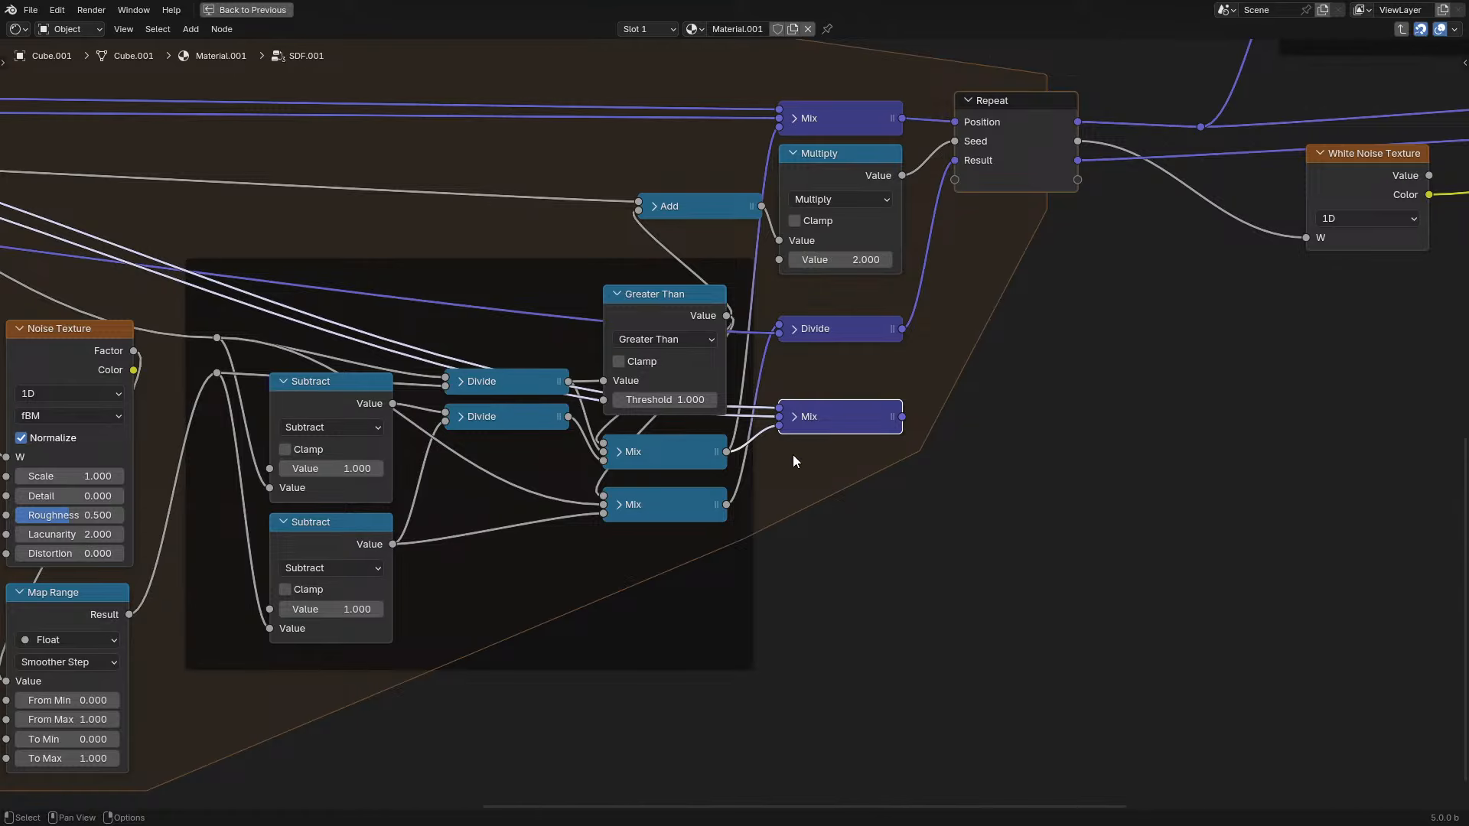
scroll(793, 454, up, 2)
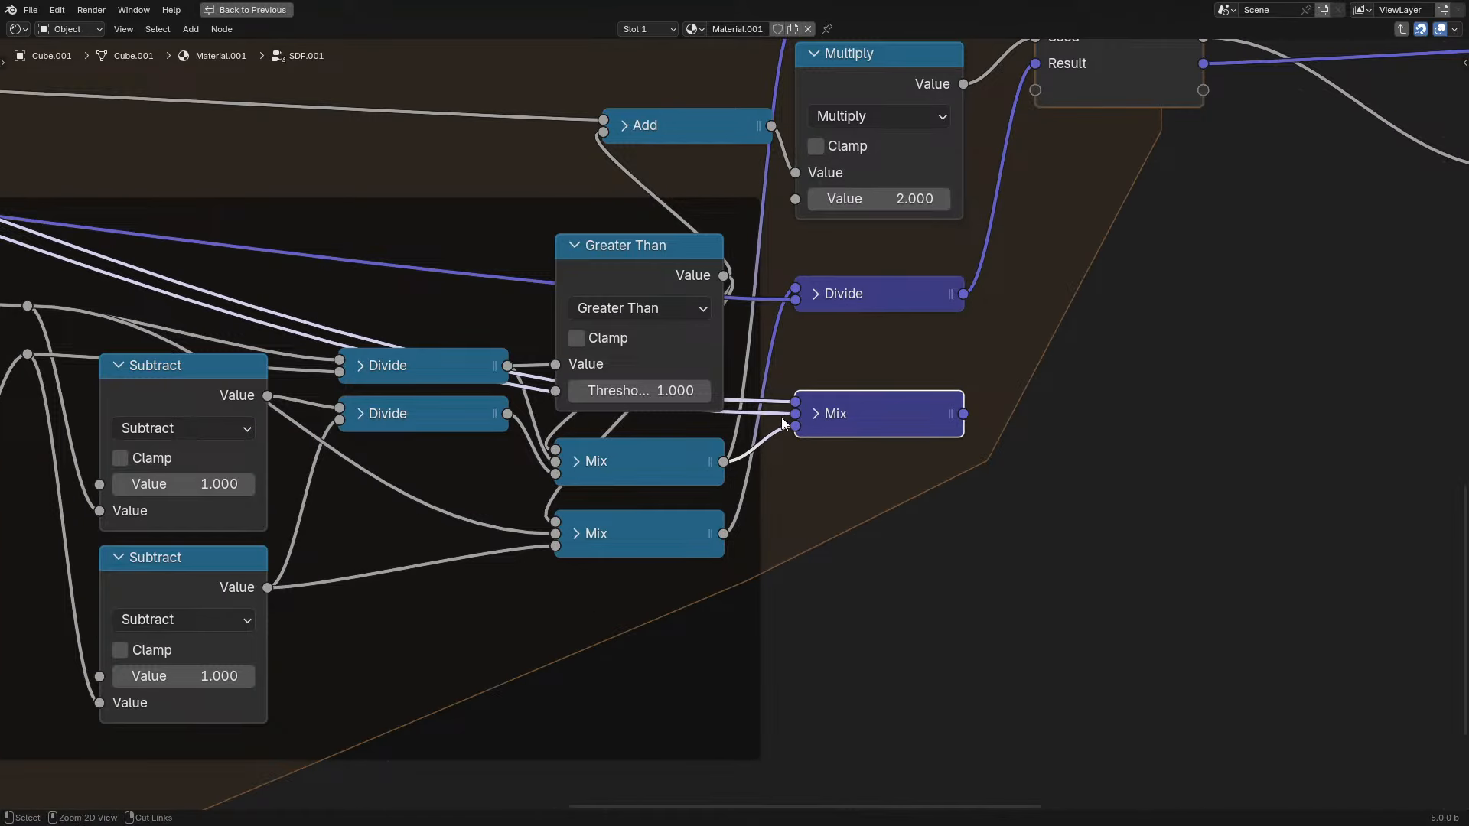
ctrl+right_drag(786, 427, 789, 420)
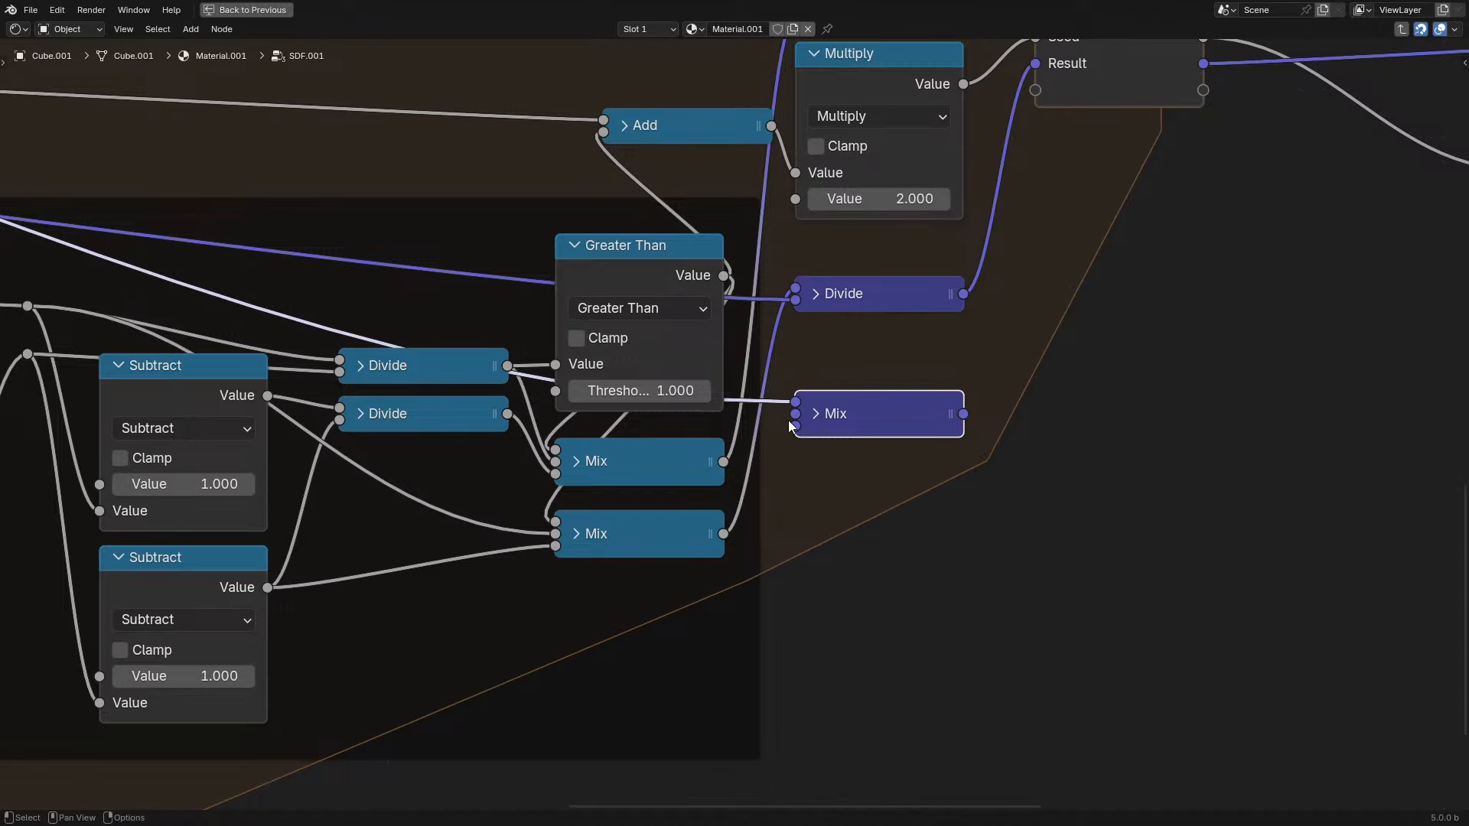
- Expand the copied vector Mix and feed its B input from the lower float Mix
click(817, 414)
click(820, 416)
key(h)
drag(722, 536, 808, 692)
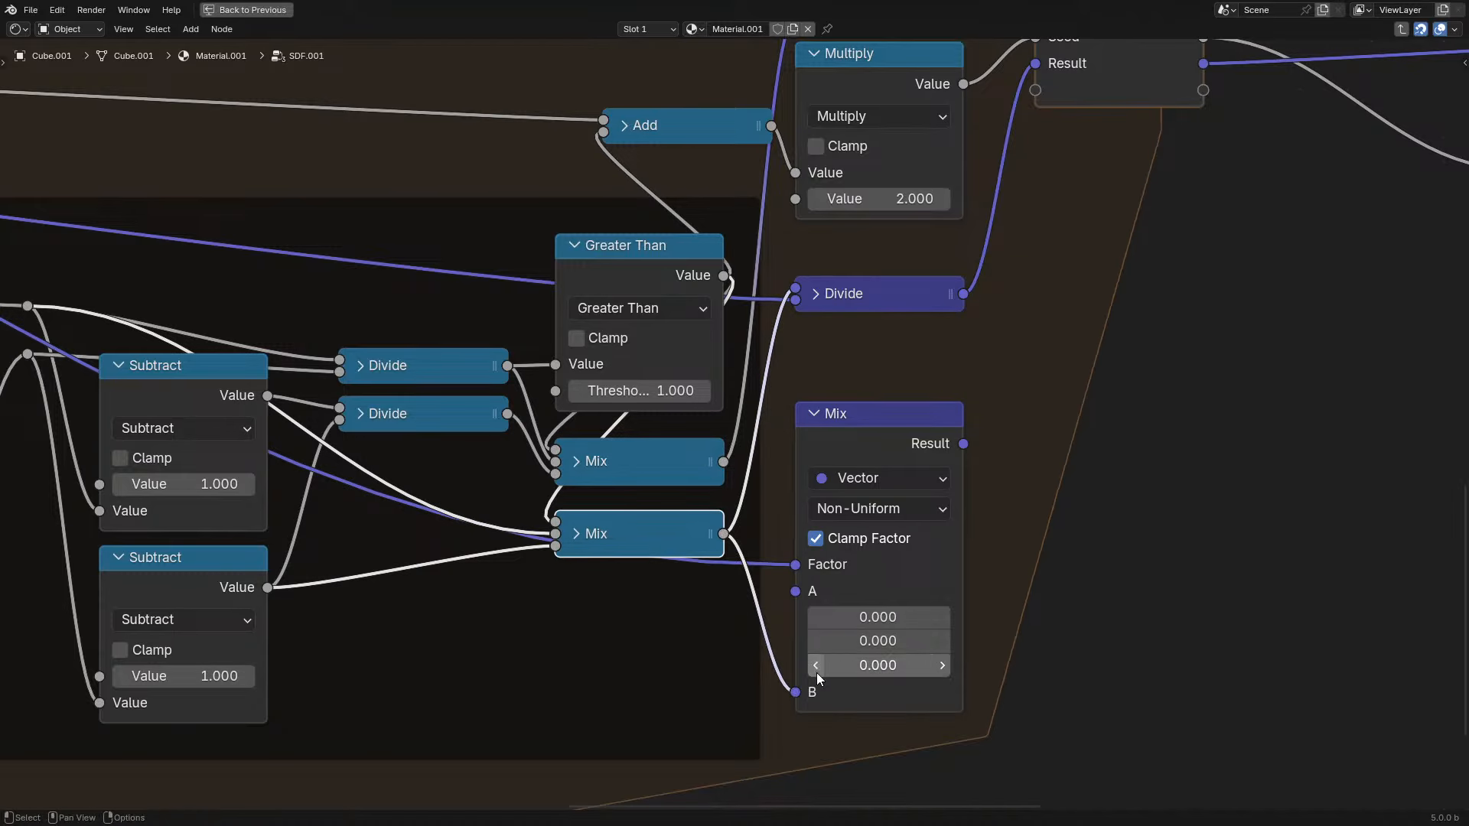
drag(963, 445, 1030, 484)
text(add)
key(Return)
drag(1106, 581, 1108, 629)
text(1)
key(Return)
drag(1204, 468, 1041, 440)
right_click(1040, 441)
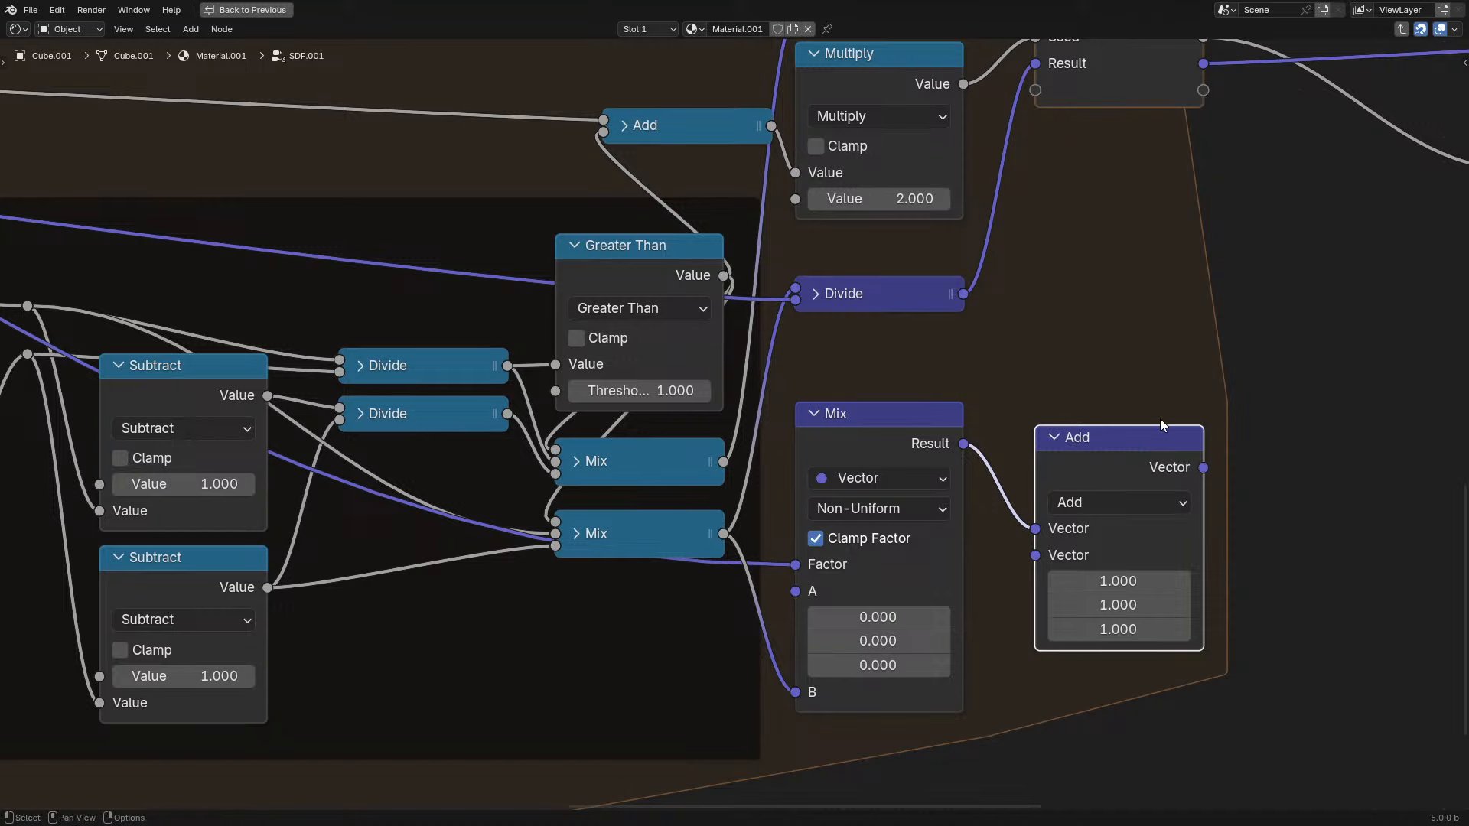
key(x)
- Insert a Math Add node with value 1.000 between the lower float Mix and the vector Mix's B input
drag(826, 445, 895, 399)
drag(727, 535, 848, 635)
text(add)
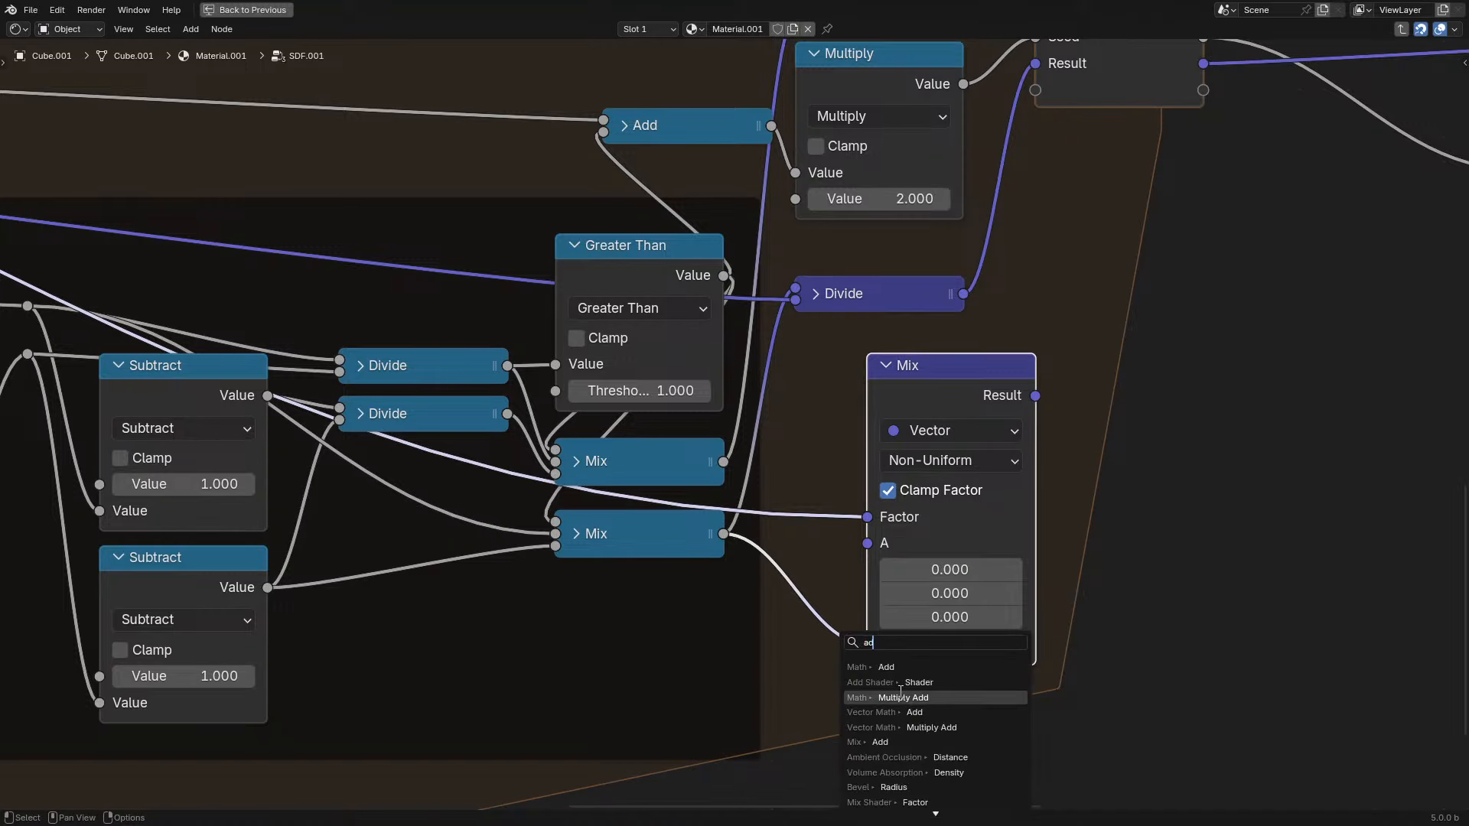
key(Return)
drag(1036, 707, 867, 645)
middle_drag(871, 692, 835, 585)
click(943, 716)
text(1)
key(Return)
- Link the vector Mix's Result into the vector Divide as its second input, and stack Mix and Add beneath Divide
drag(1000, 287, 968, 267)
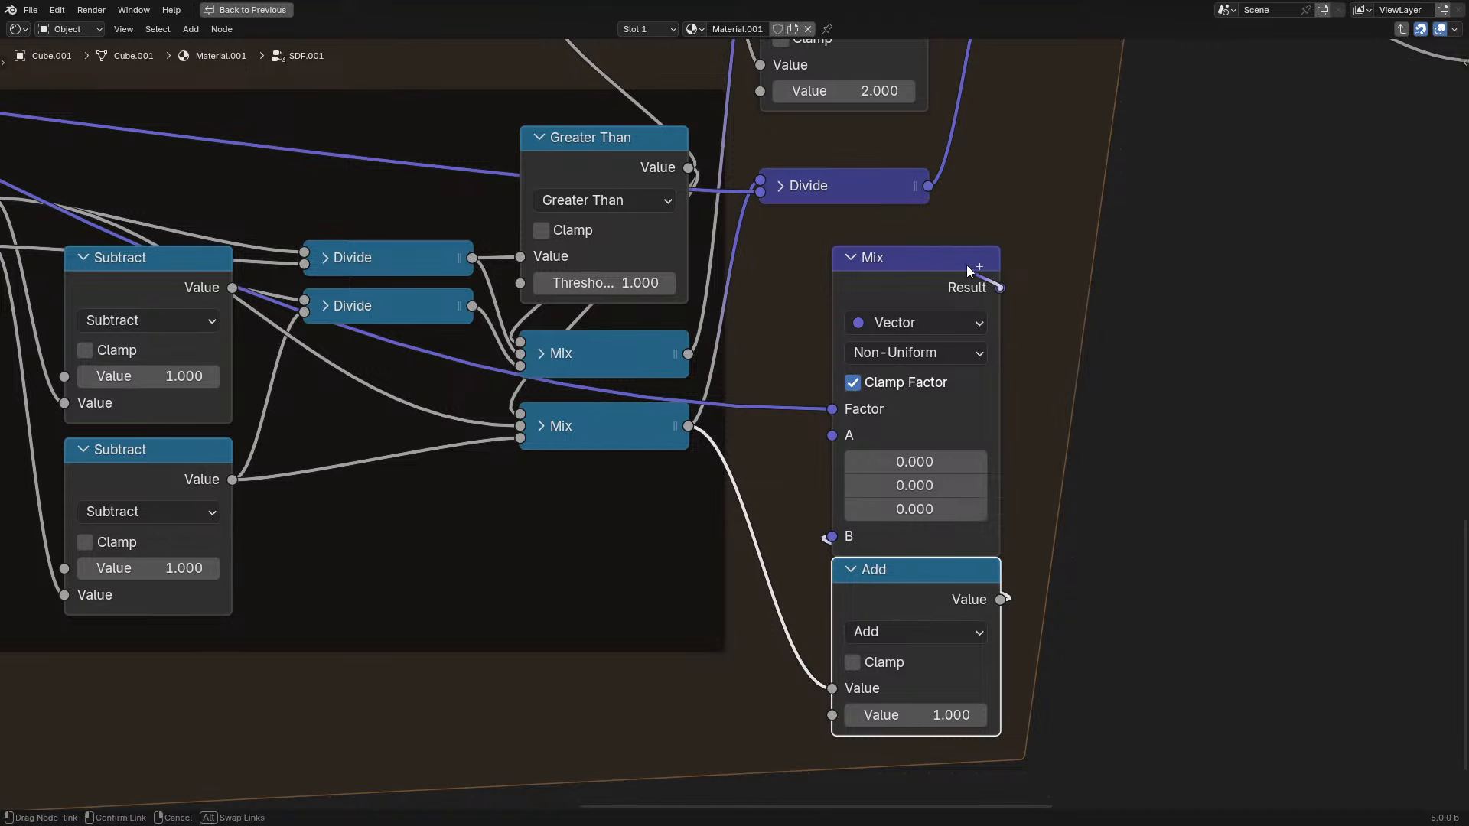
drag(753, 196, 760, 191)
drag(859, 292, 792, 240)
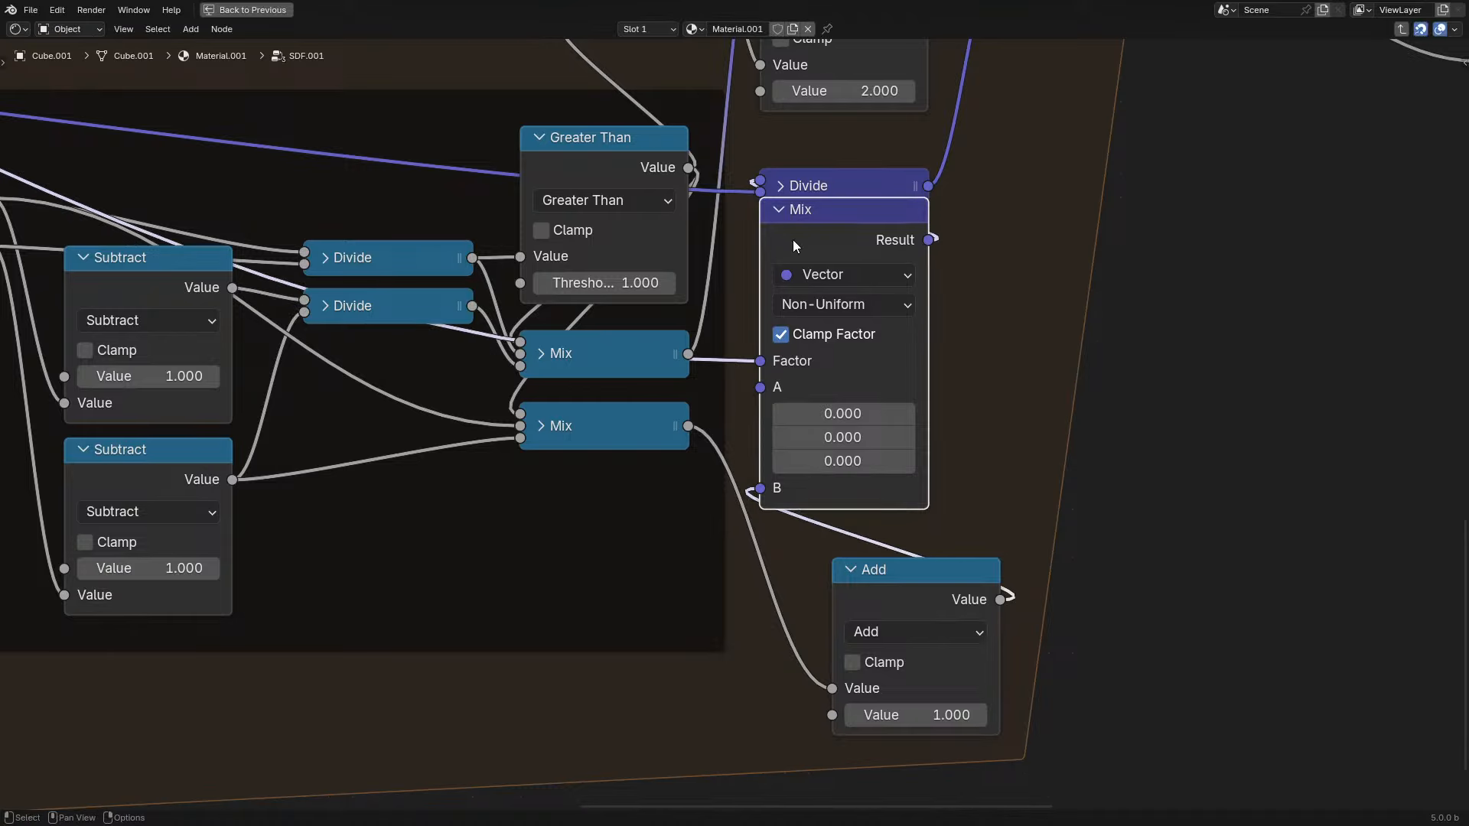
key(g)
click(932, 591)
click(930, 583)
key(g)
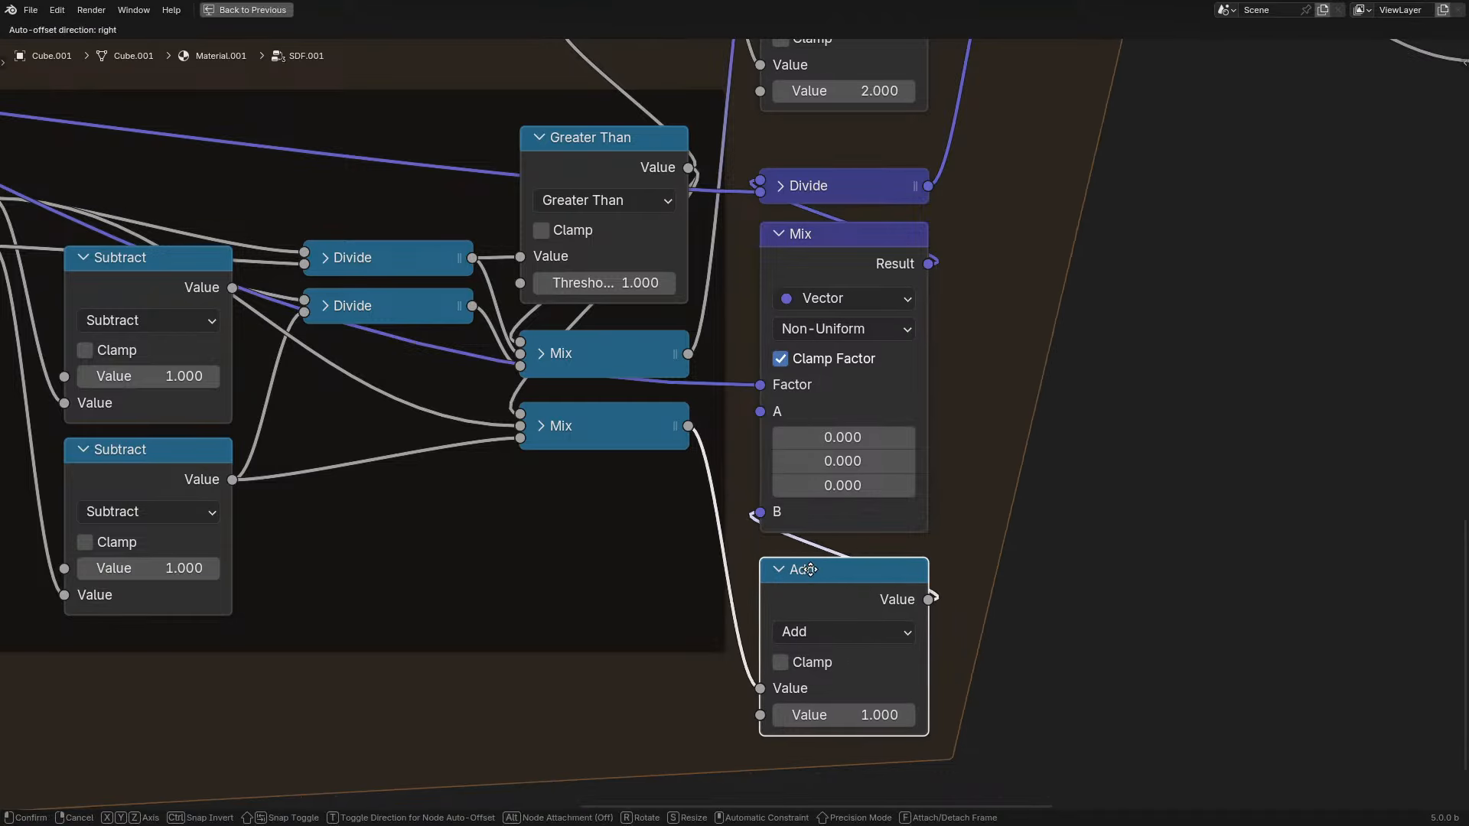
click(811, 549)
middle_drag(838, 241, 1100, 274)
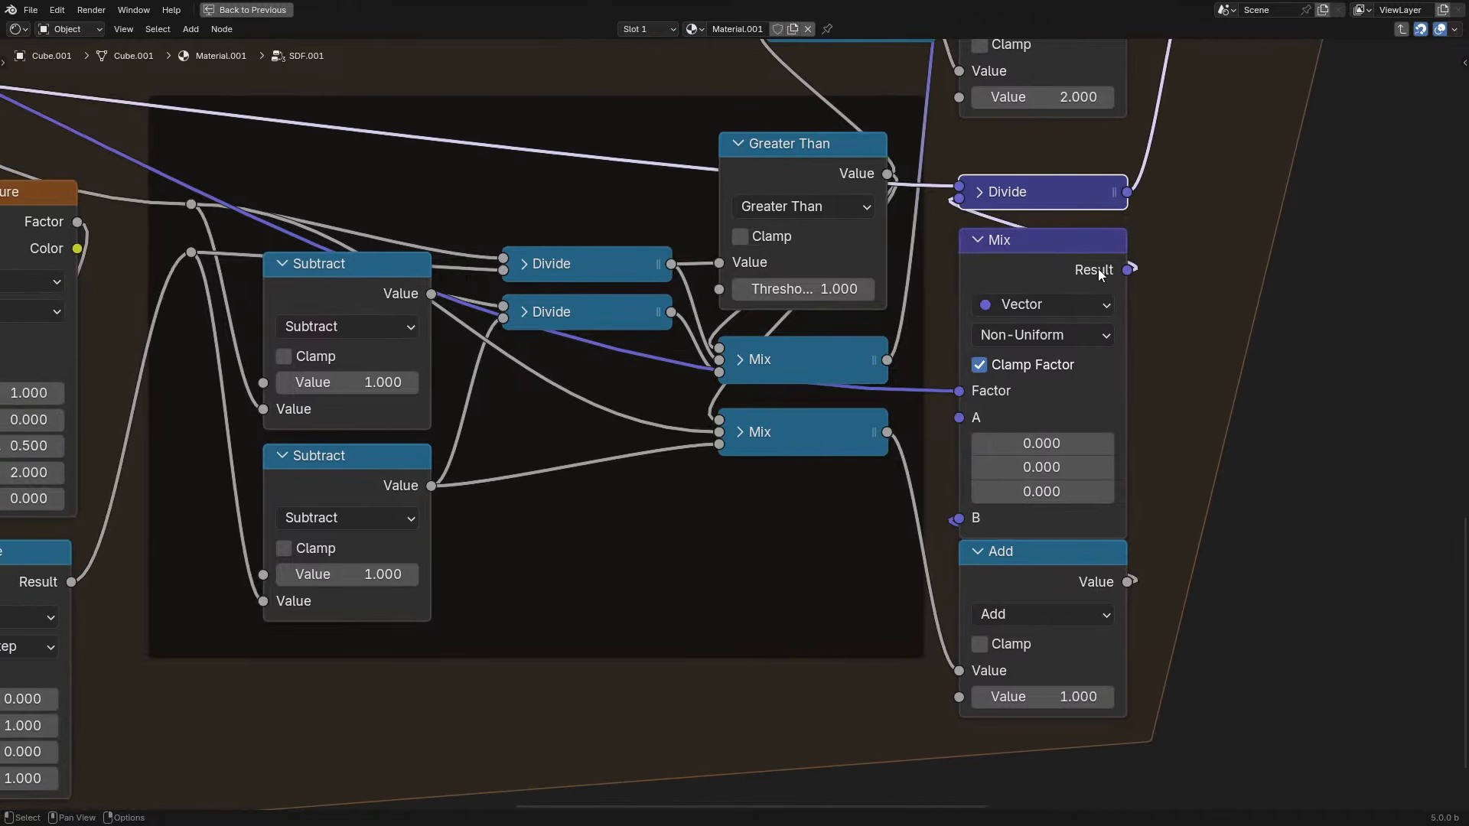
scroll(1061, 277, down, 4)
middle_drag(794, 327, 836, 400)
mouse_move(1064, 330)
mouse_down()
mouse_move(1074, 308)
mouse_move(1066, 328)
mouse_up()
scroll(765, 301, down, 4)
middle_drag(476, 233, 682, 296)
middle_drag(953, 377, 590, 334)
scroll(591, 333, up, 3)
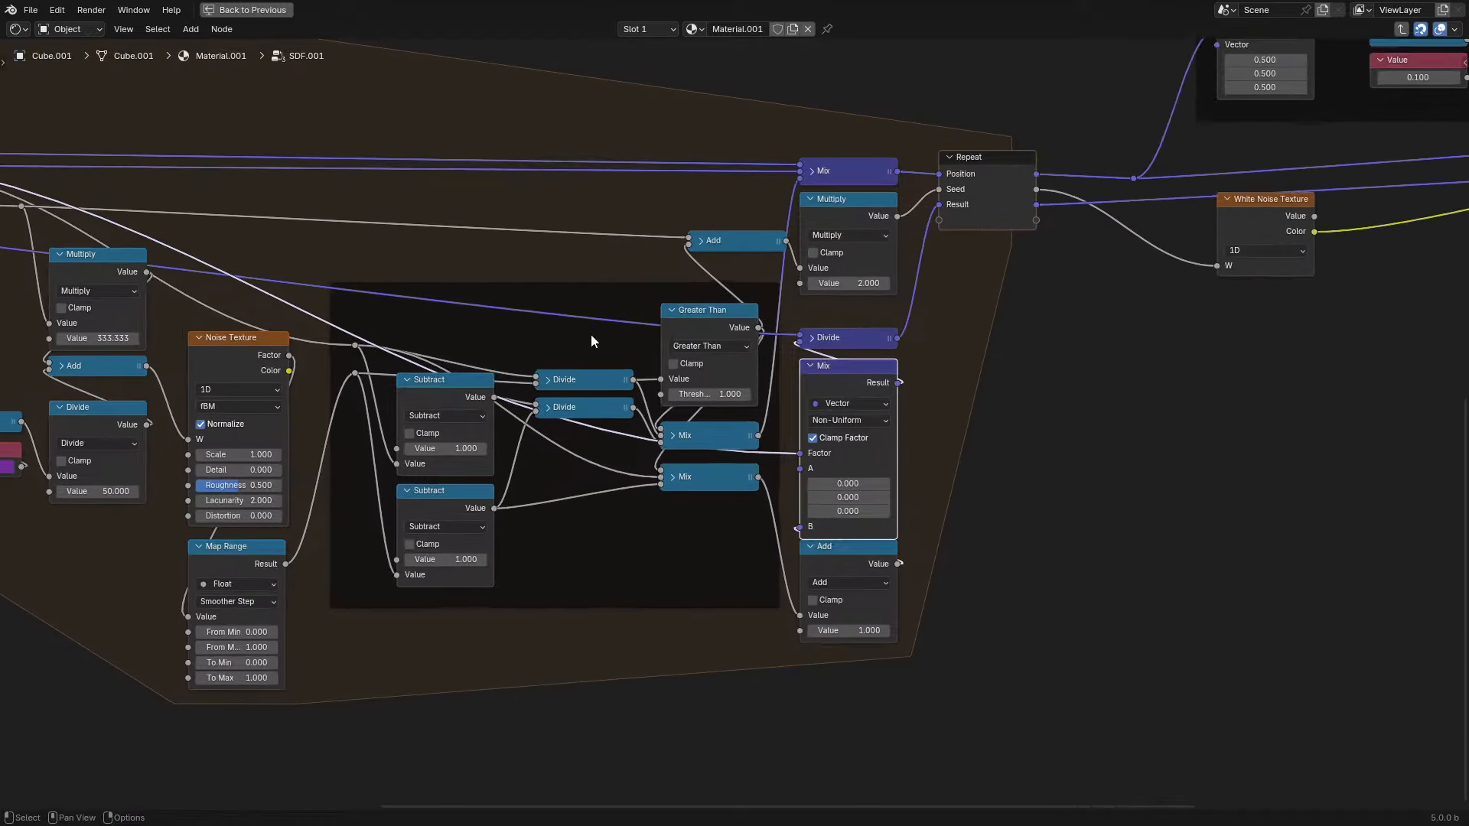
- Move the Add node slightly away from the vector Mix, and set all three components of the Mix's A input to 1.000
key(ctrl+space)
middle_drag(903, 397, 878, 511)
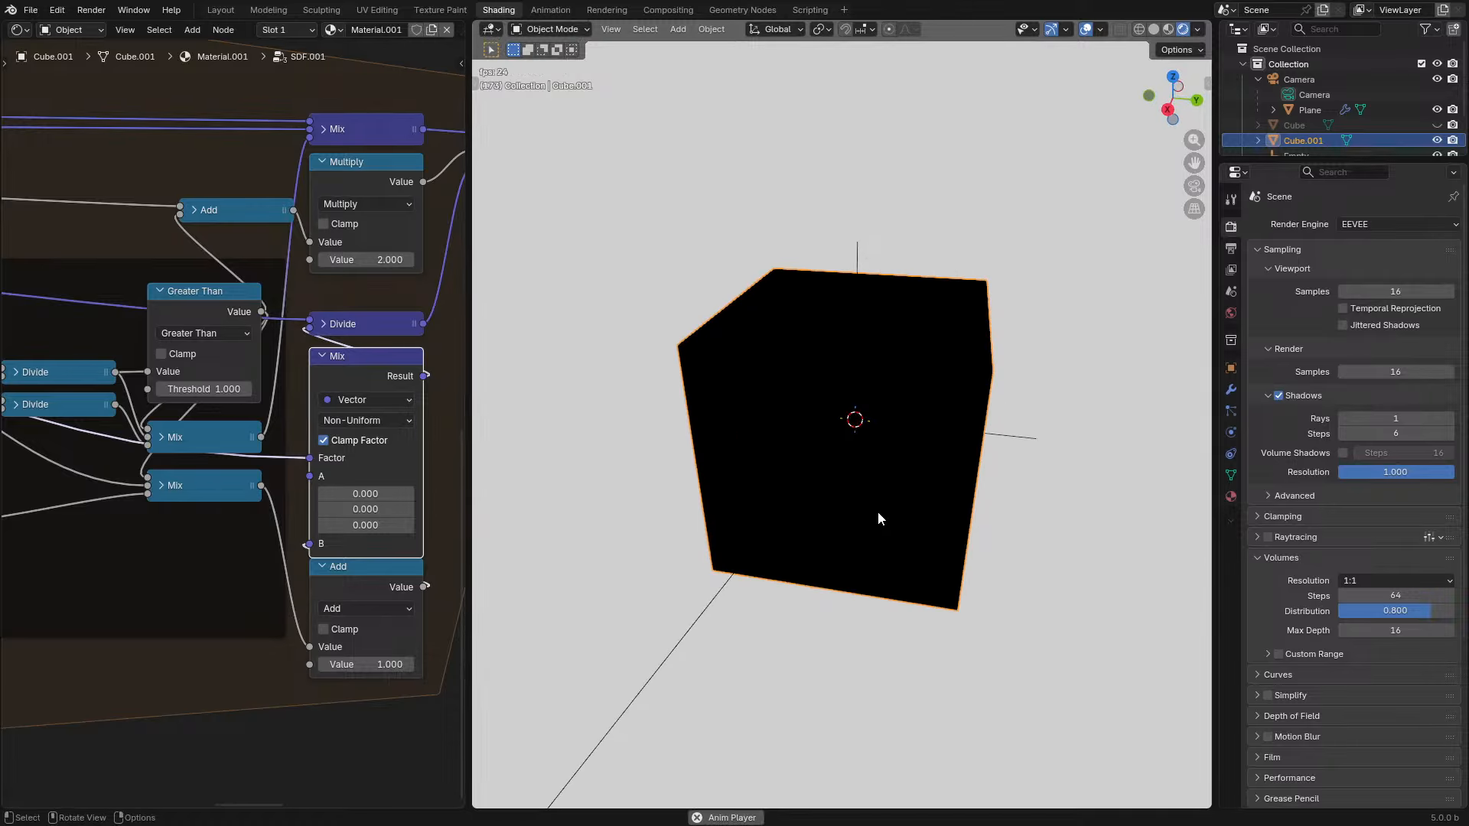
mouse_move(352, 375)
mouse_down()
mouse_move(420, 341)
mouse_move(352, 369)
mouse_up()
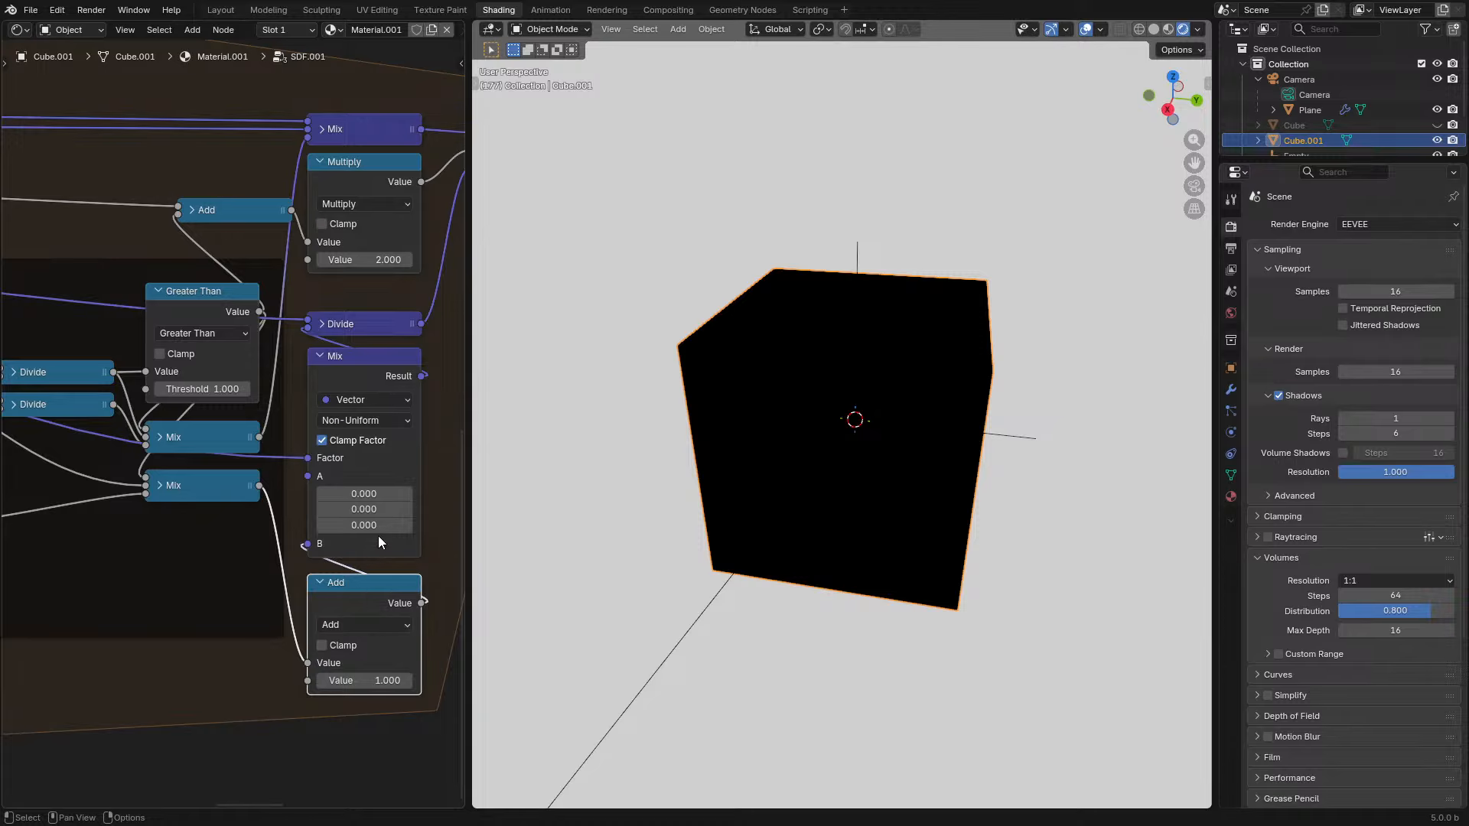
drag(382, 493, 389, 526)
text(1)
key(Return)
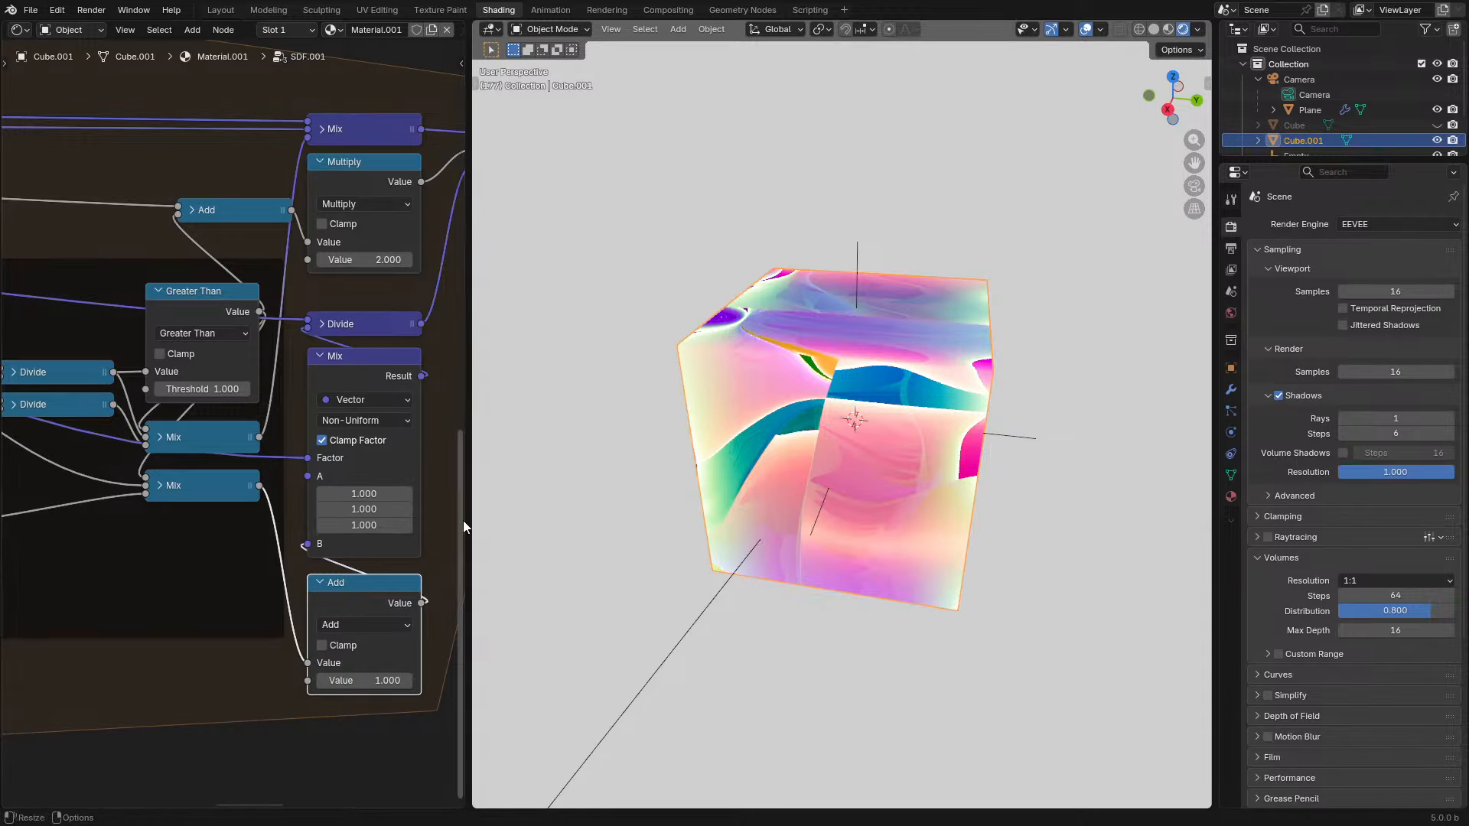
- View the cube from another angle with the animation playing, and save the file
middle_drag(847, 414, 776, 479)
key(space)
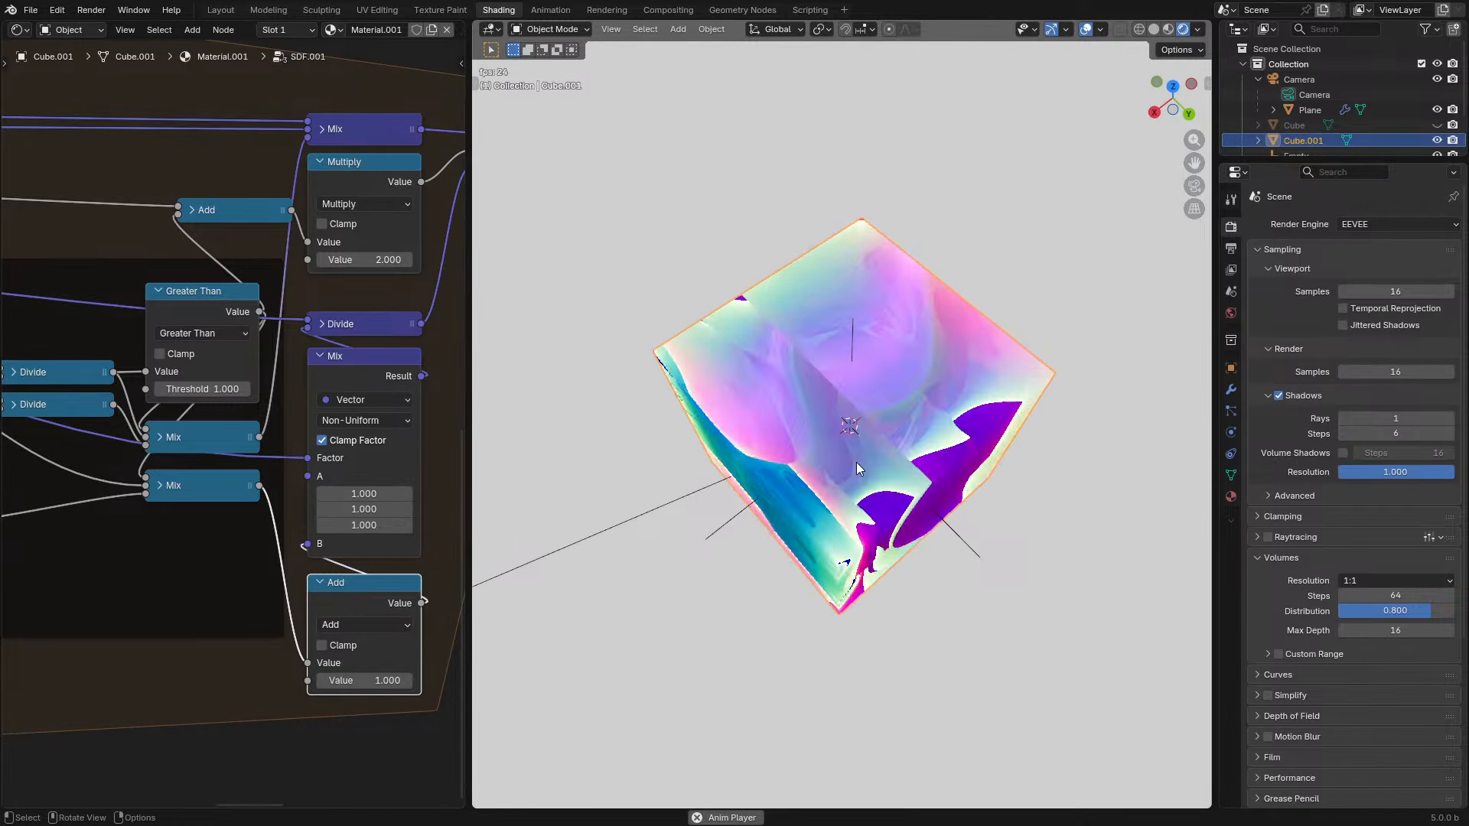
mouse_move(860, 464)
middle_down()
mouse_move(869, 413)
mouse_move(871, 479)
middle_up()
scroll(865, 442, up, 2)
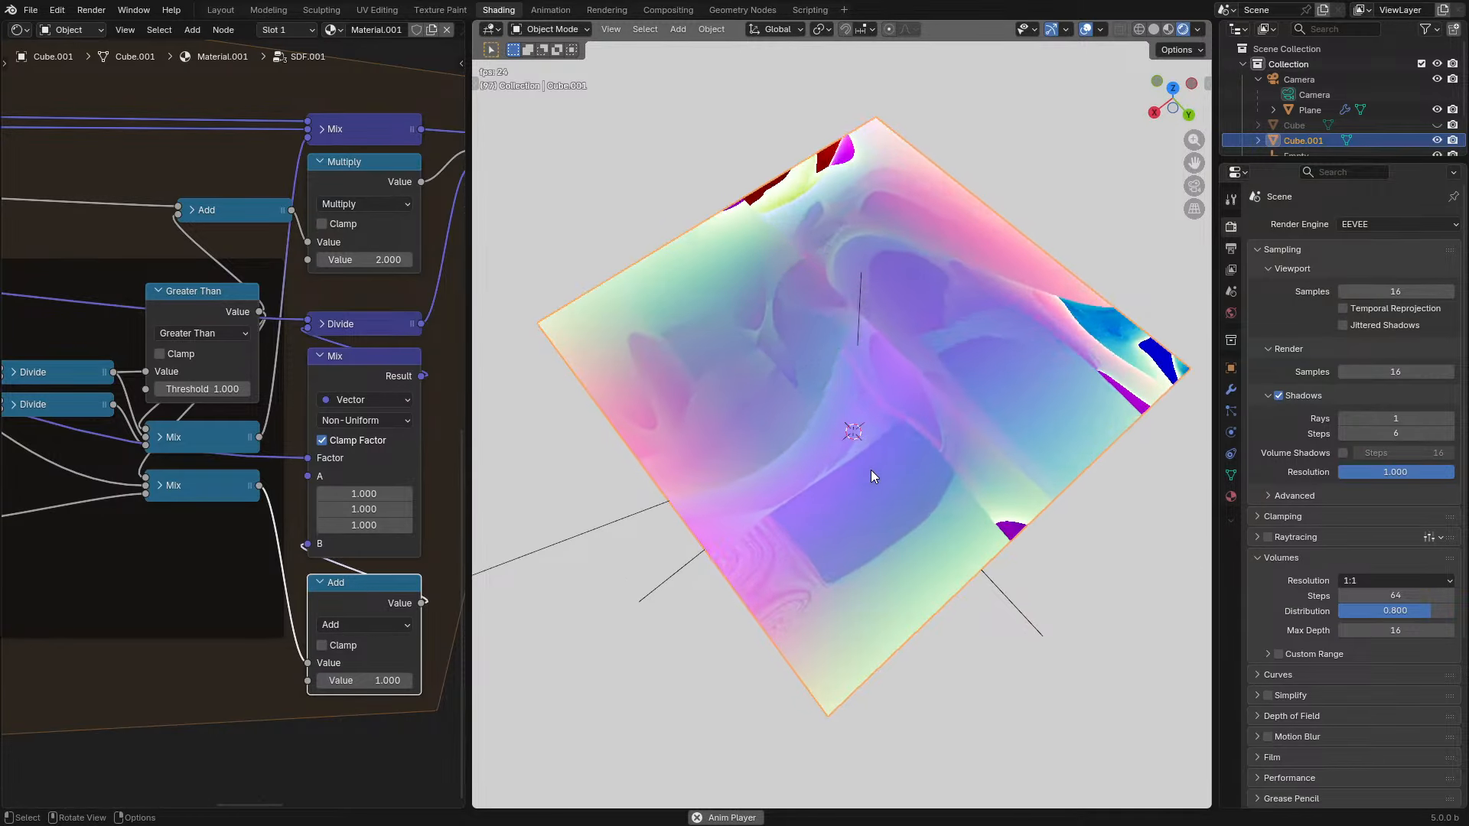
key(ctrl+s)
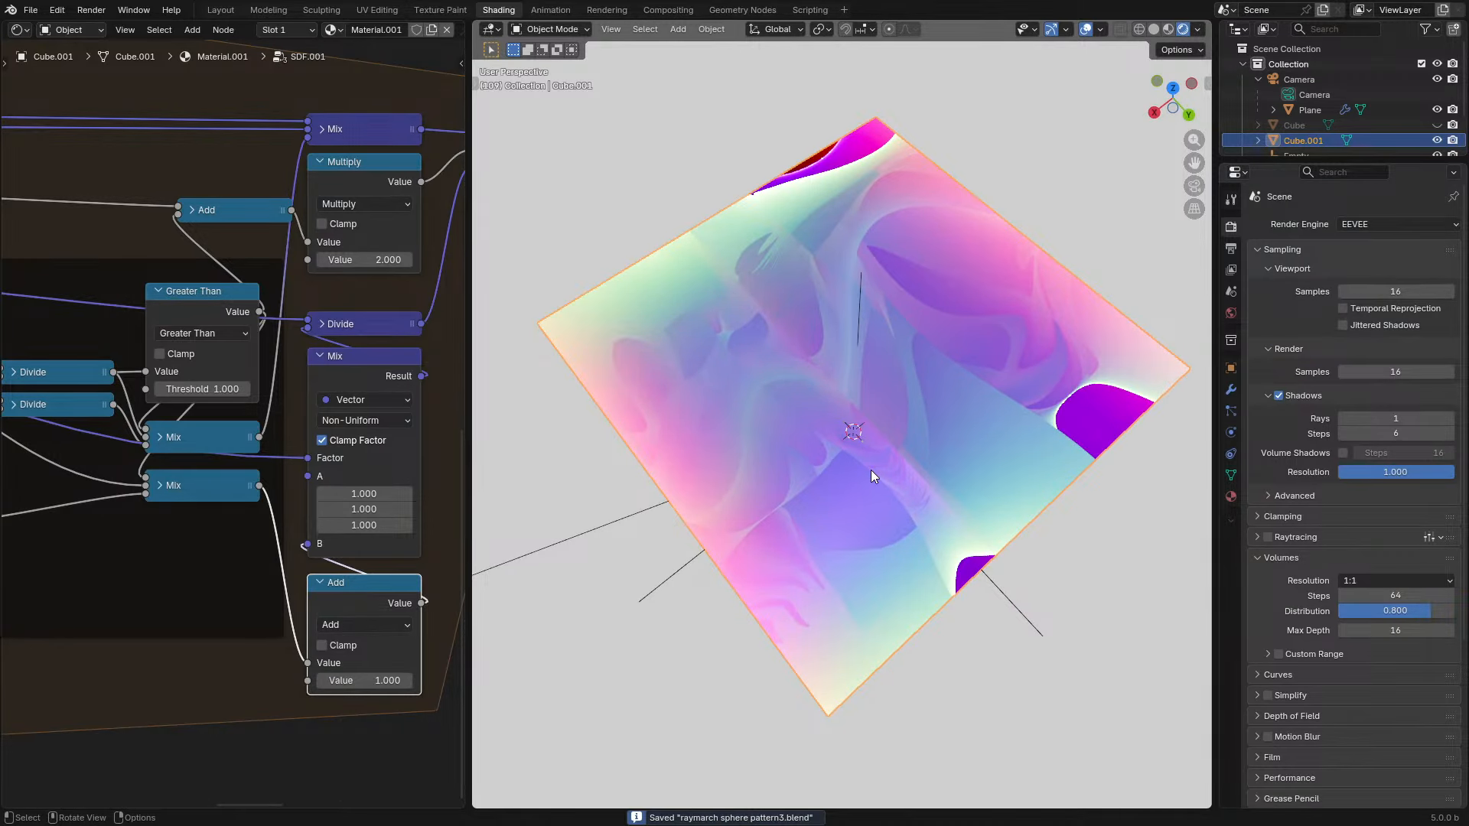
key(space)
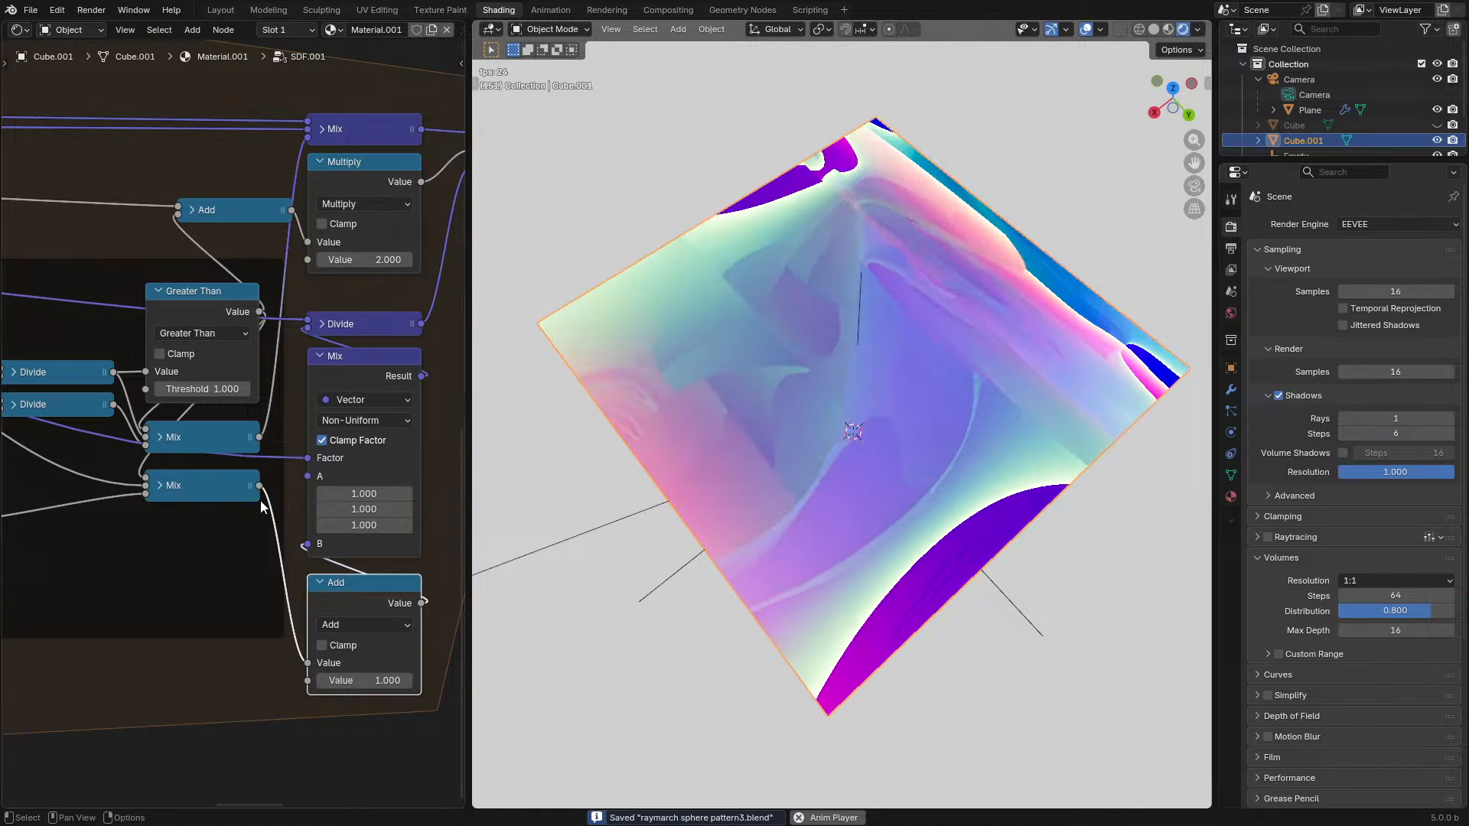
- Duplicate the SDF.001 group node as an independent copy, place it above the original, and reopen SDF.001 for editing
key(Tab)
key(shift+d)
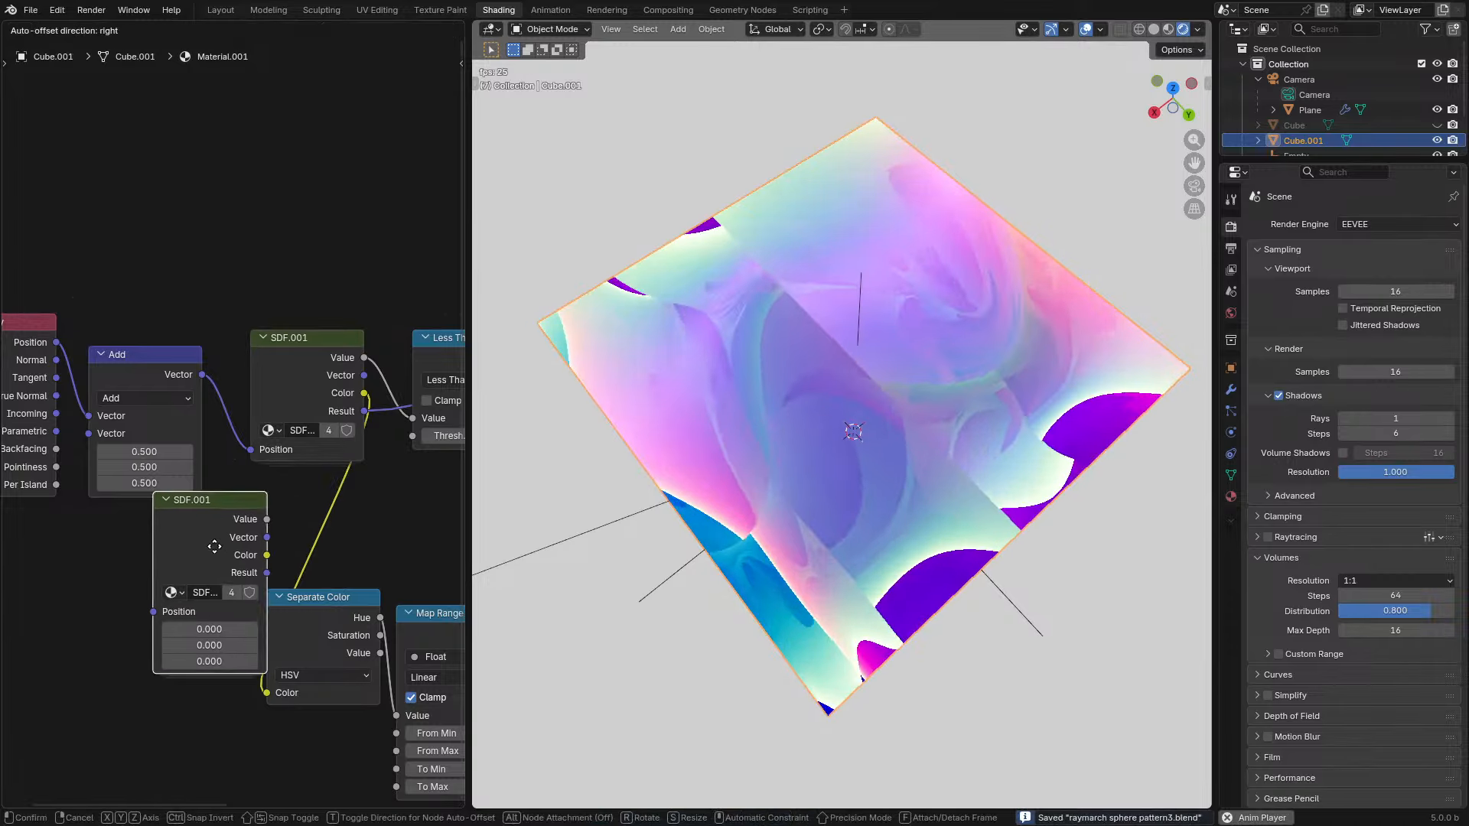
click(101, 626)
click(121, 672)
drag(107, 622, 337, 151)
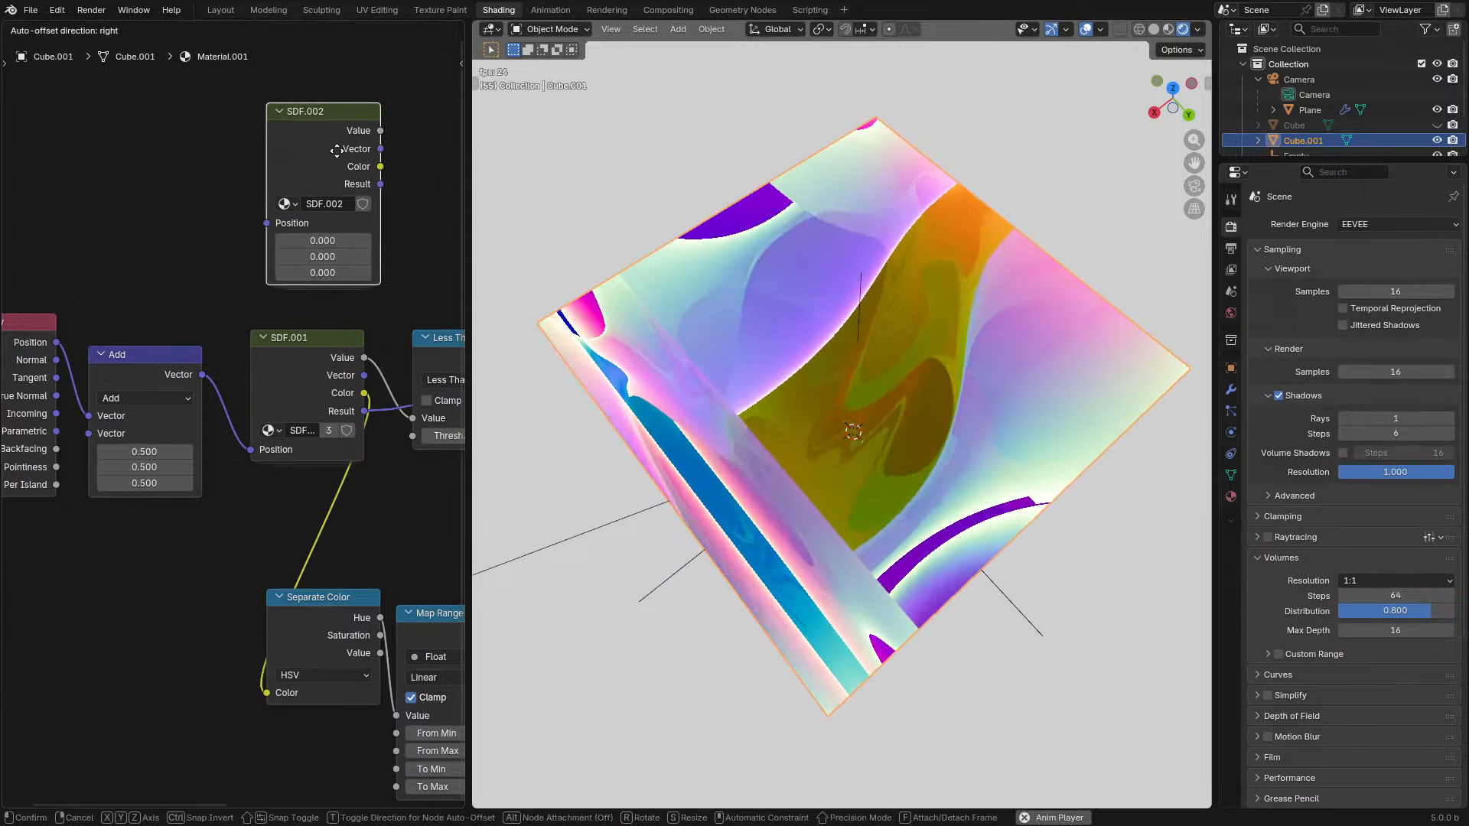
click(312, 354)
key(Tab)
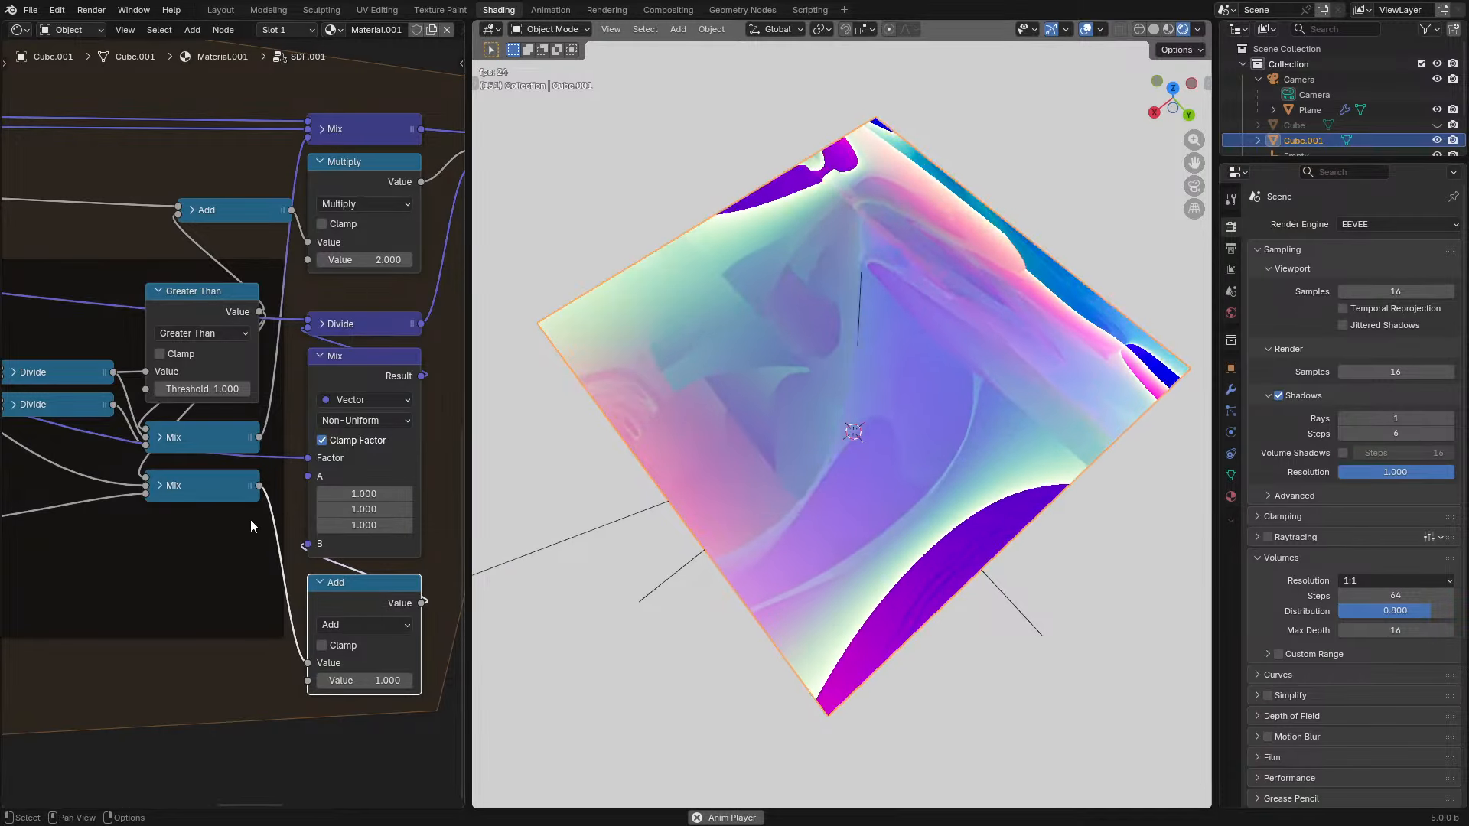
- Insert a reroute on the axis vector link feeding both vector Mix Factors, and move it beside the upper vector Mix
key(ctrl+space)
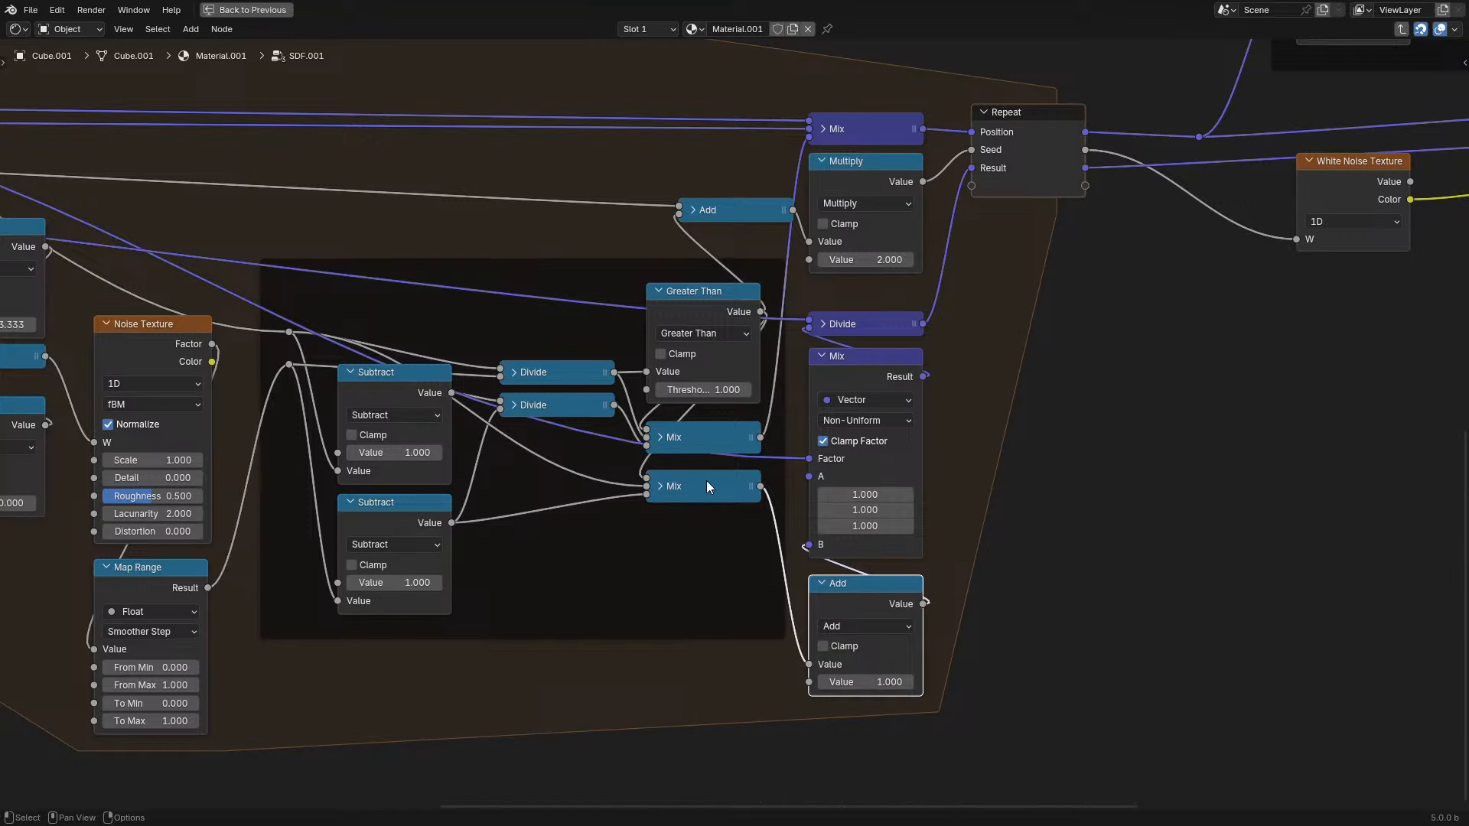
scroll(705, 481, down, 3)
middle_drag(482, 443, 884, 519)
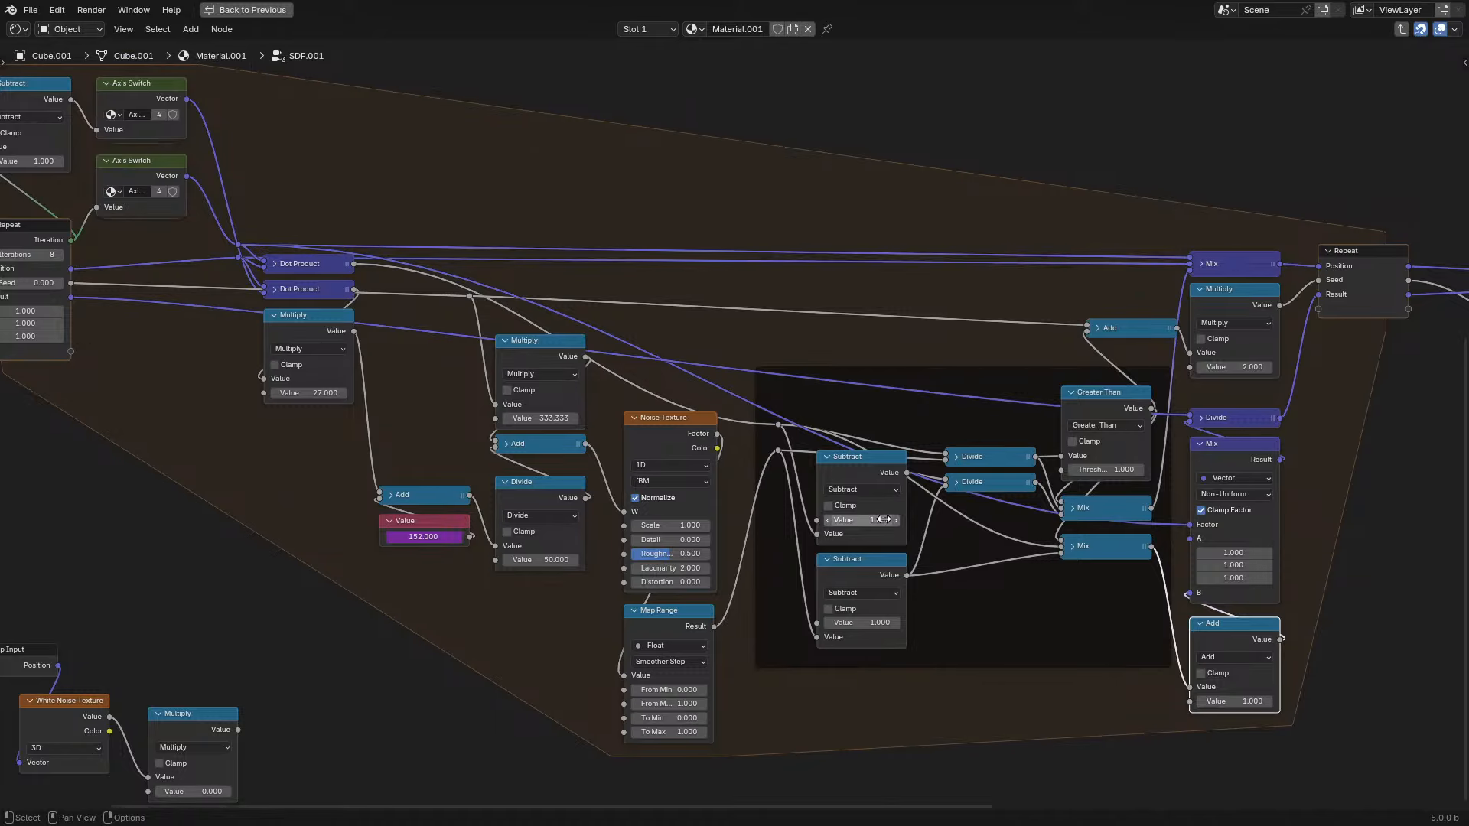
click(316, 266)
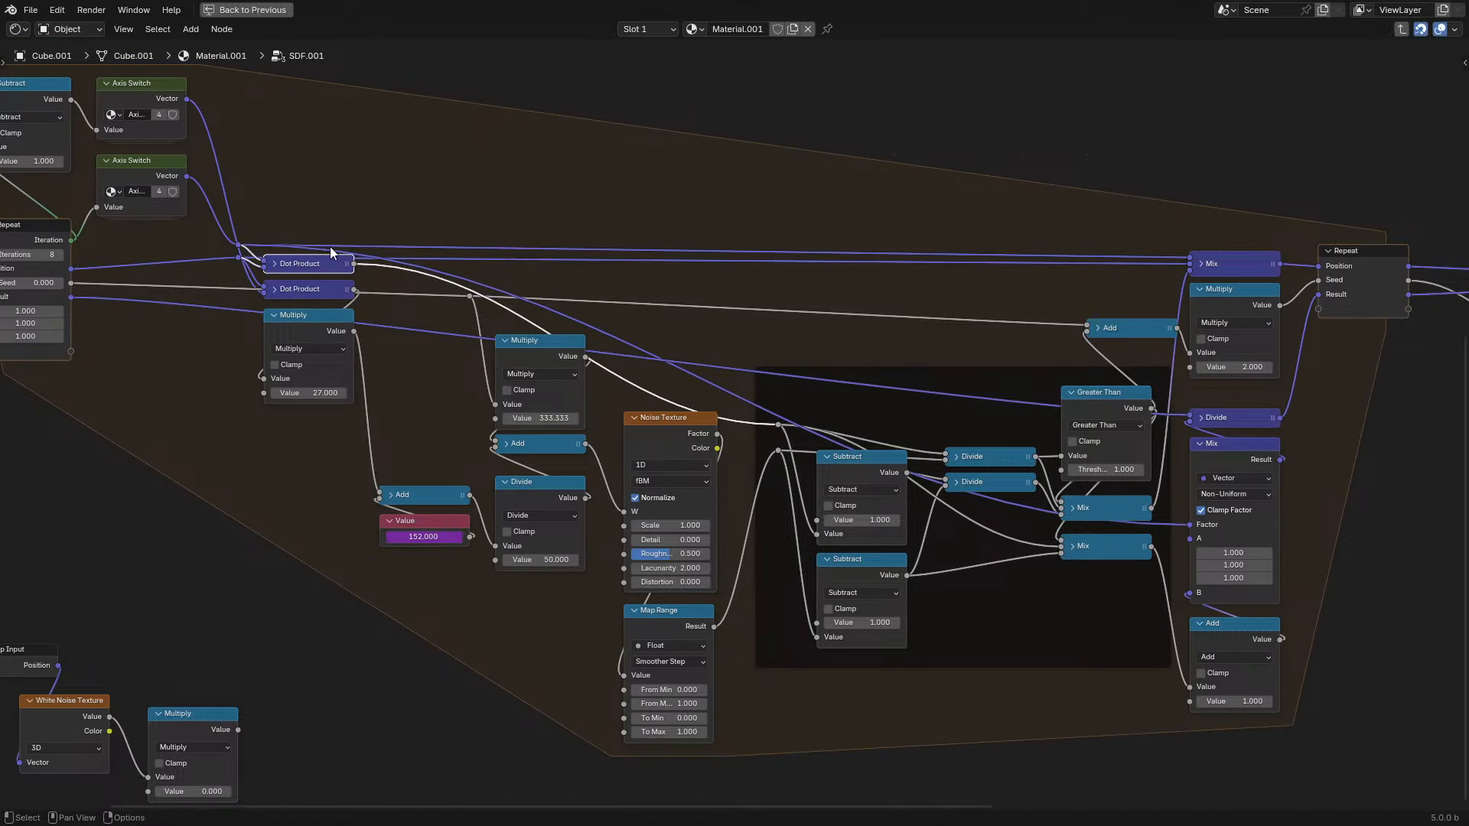
click(238, 247)
middle_drag(758, 405, 590, 423)
shift+right_drag(119, 260, 100, 268)
key(g)
click(862, 273)
key(ctrl+z)
key(ctrl+z)
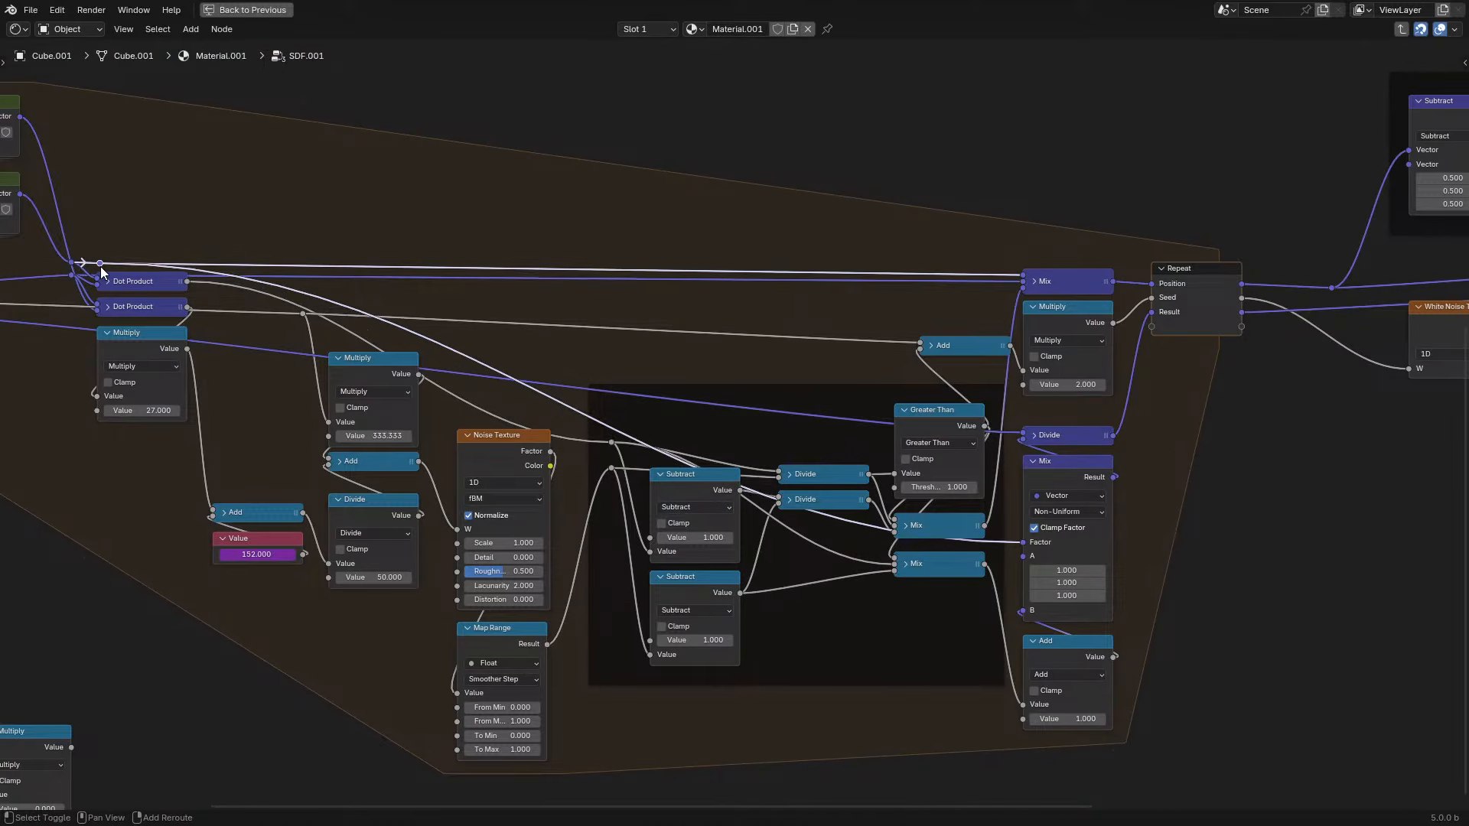
key(g)
click(991, 272)
middle_drag(982, 315, 736, 195)
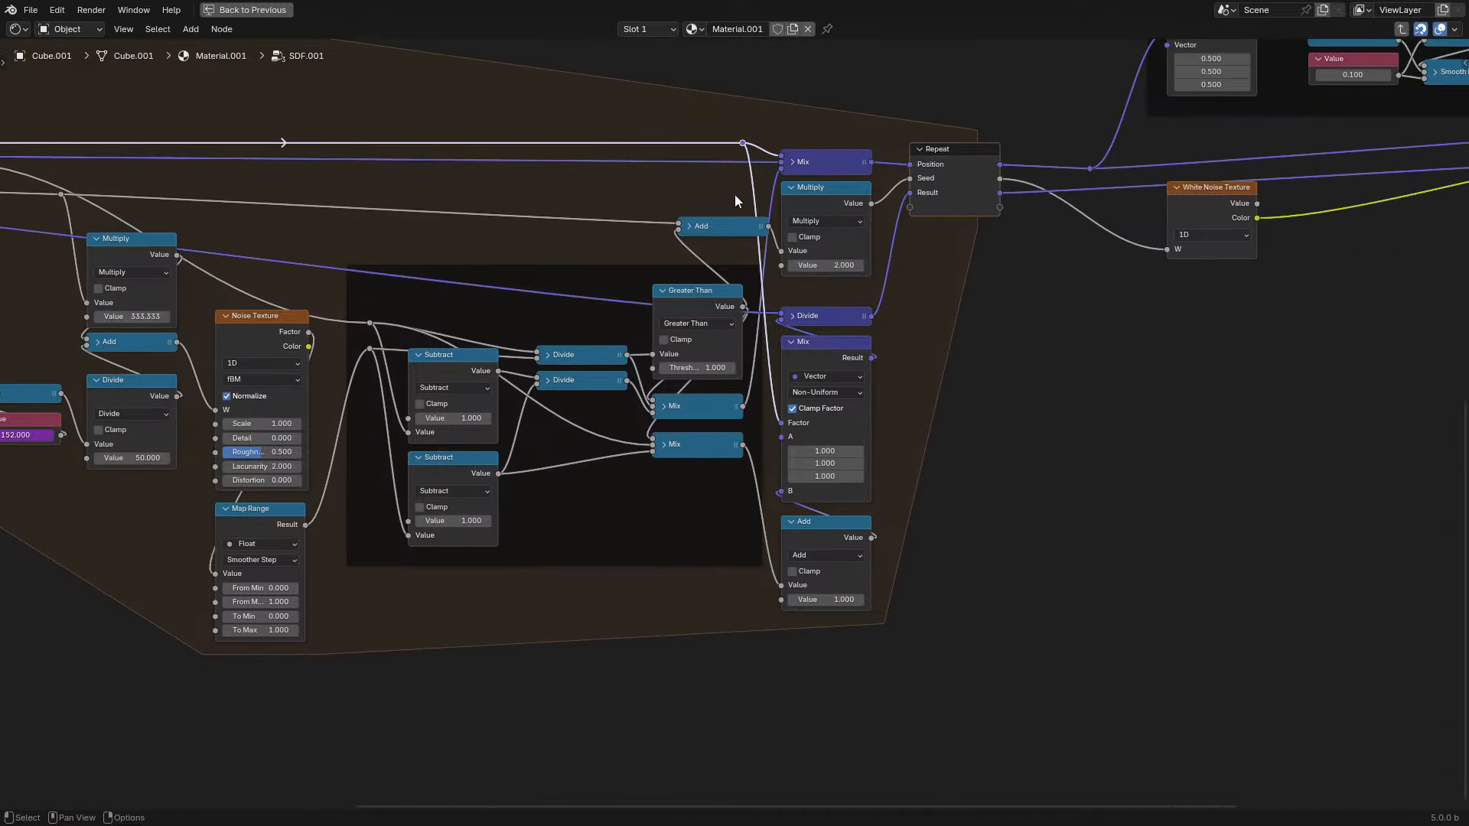
scroll(729, 418, up, 5)
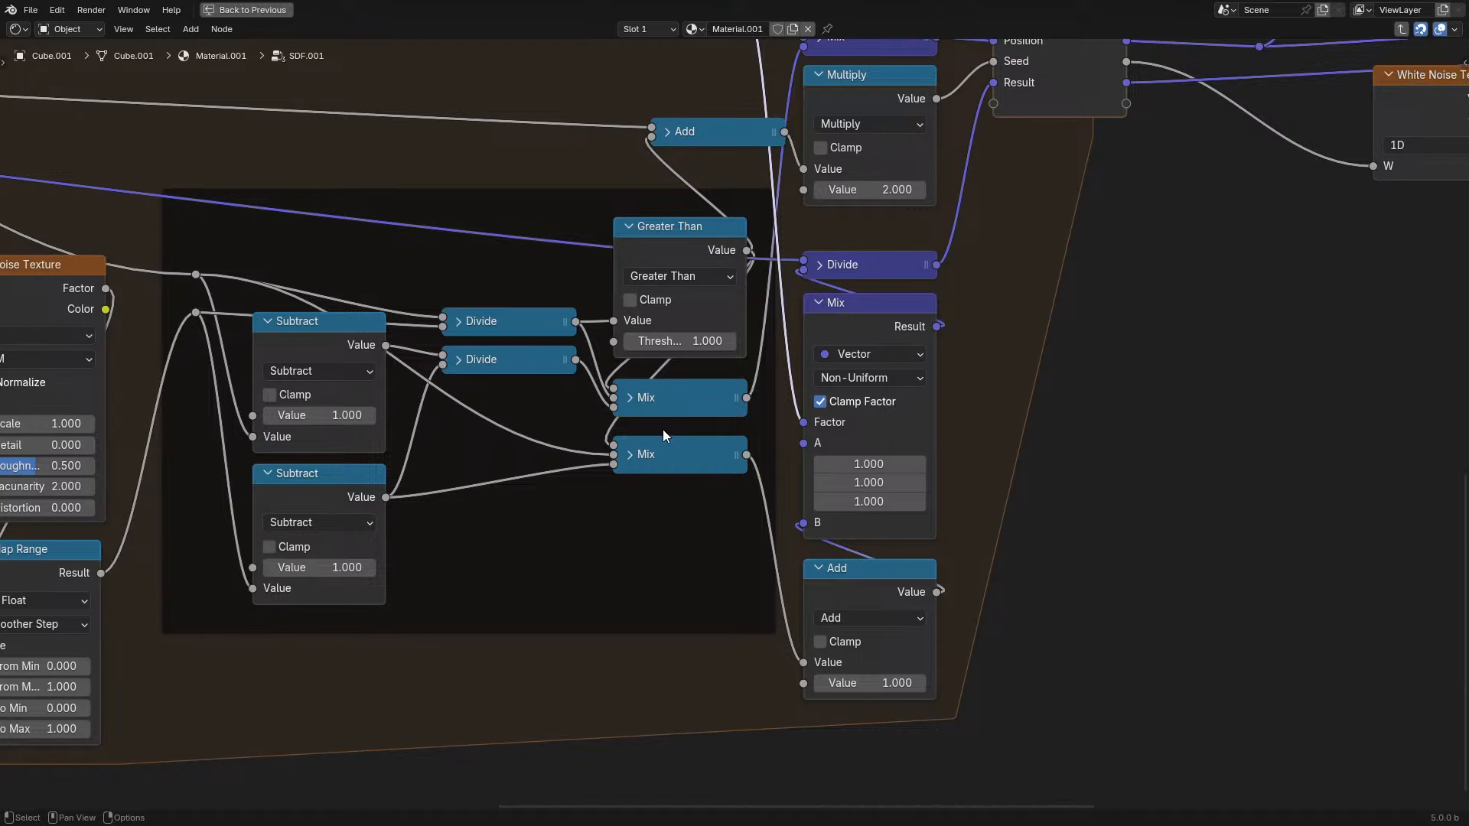
- View the cube from the top and set the Repeat zone's Iterations to 2
key(ctrl+space)
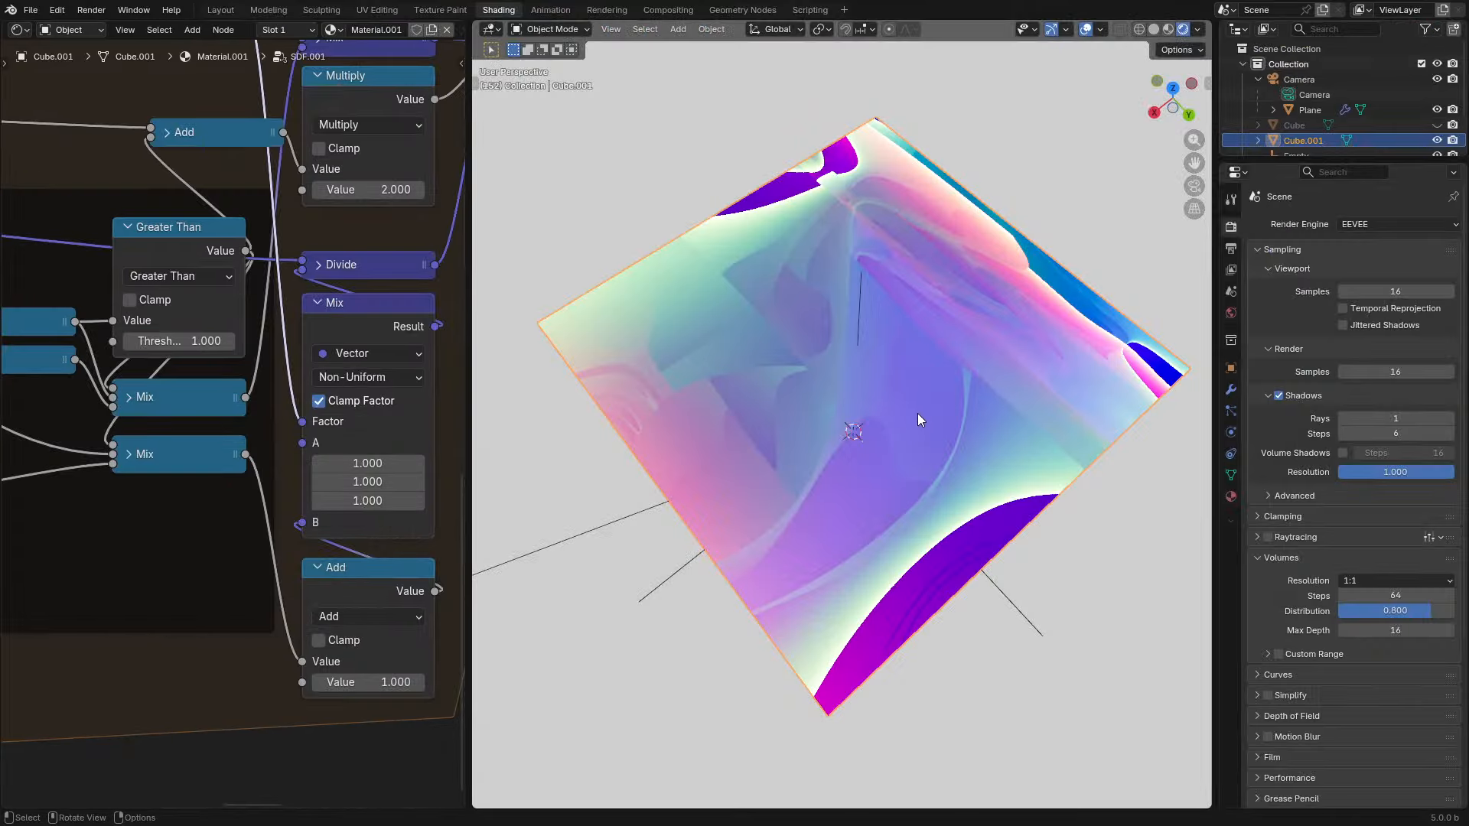
middle_drag(921, 422, 977, 357)
key(KP_7)
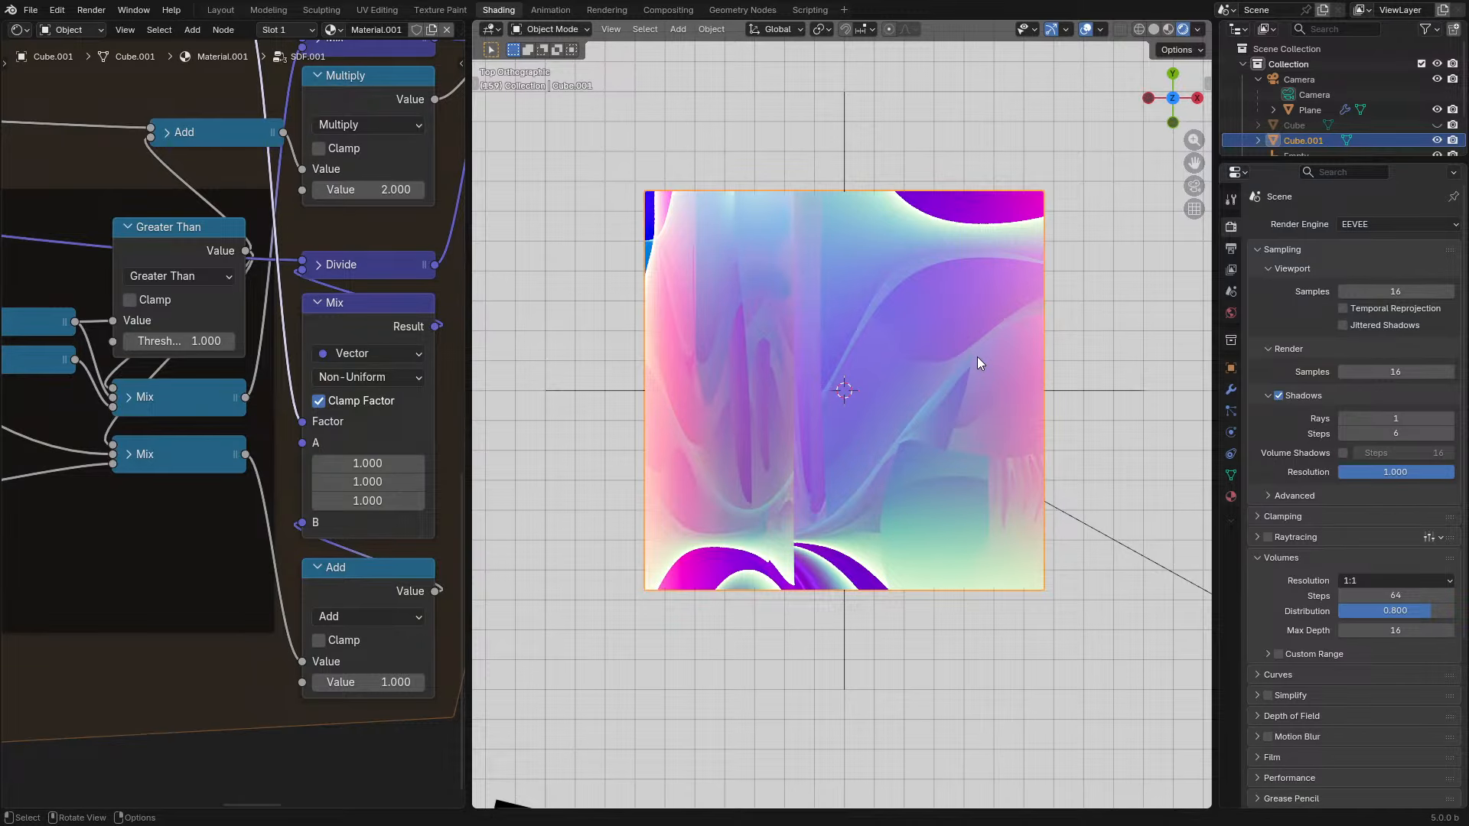
scroll(213, 354, down, 2)
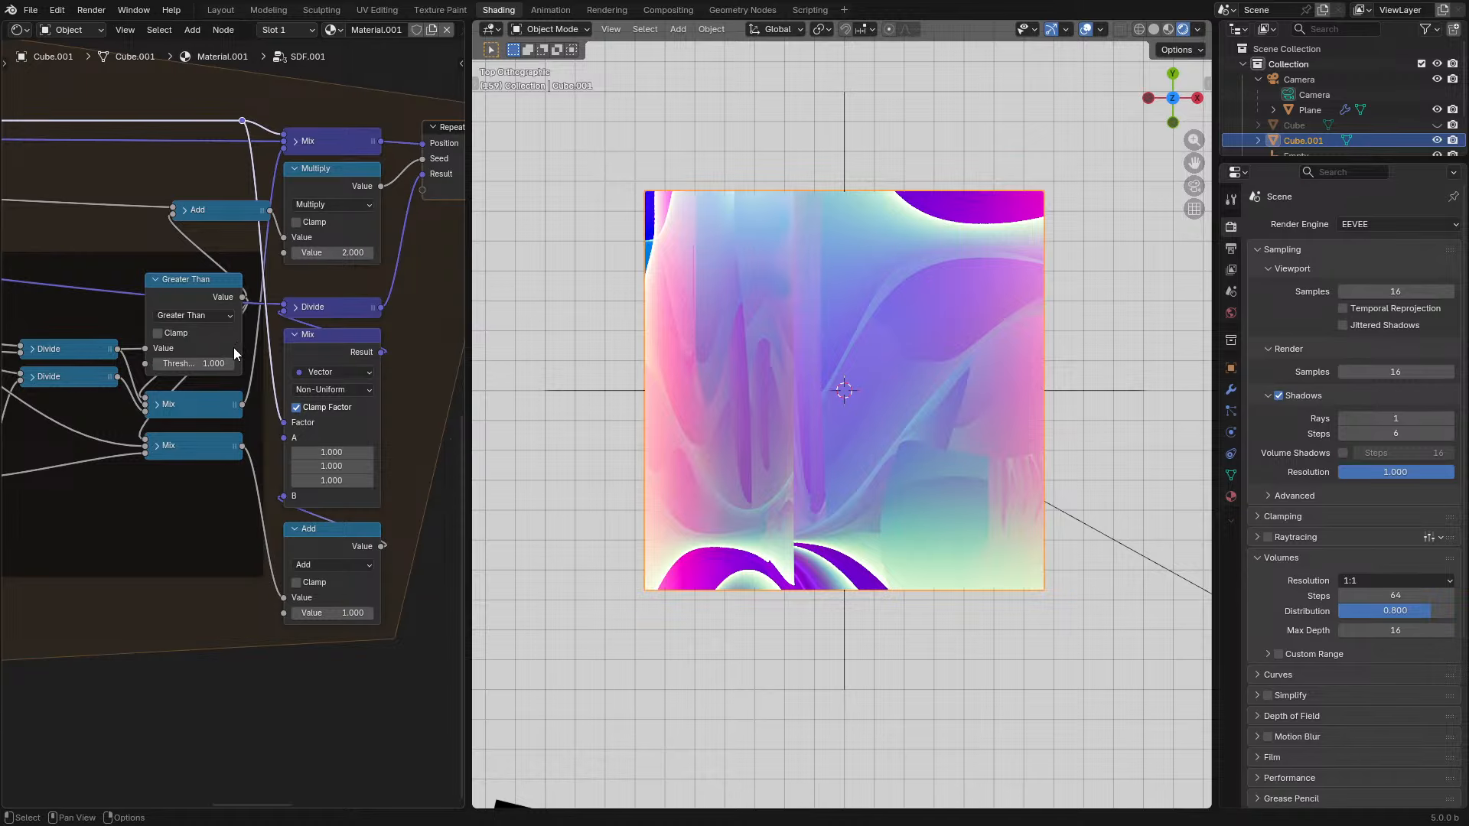
middle_drag(171, 363, 373, 465)
click(150, 206)
key(g)
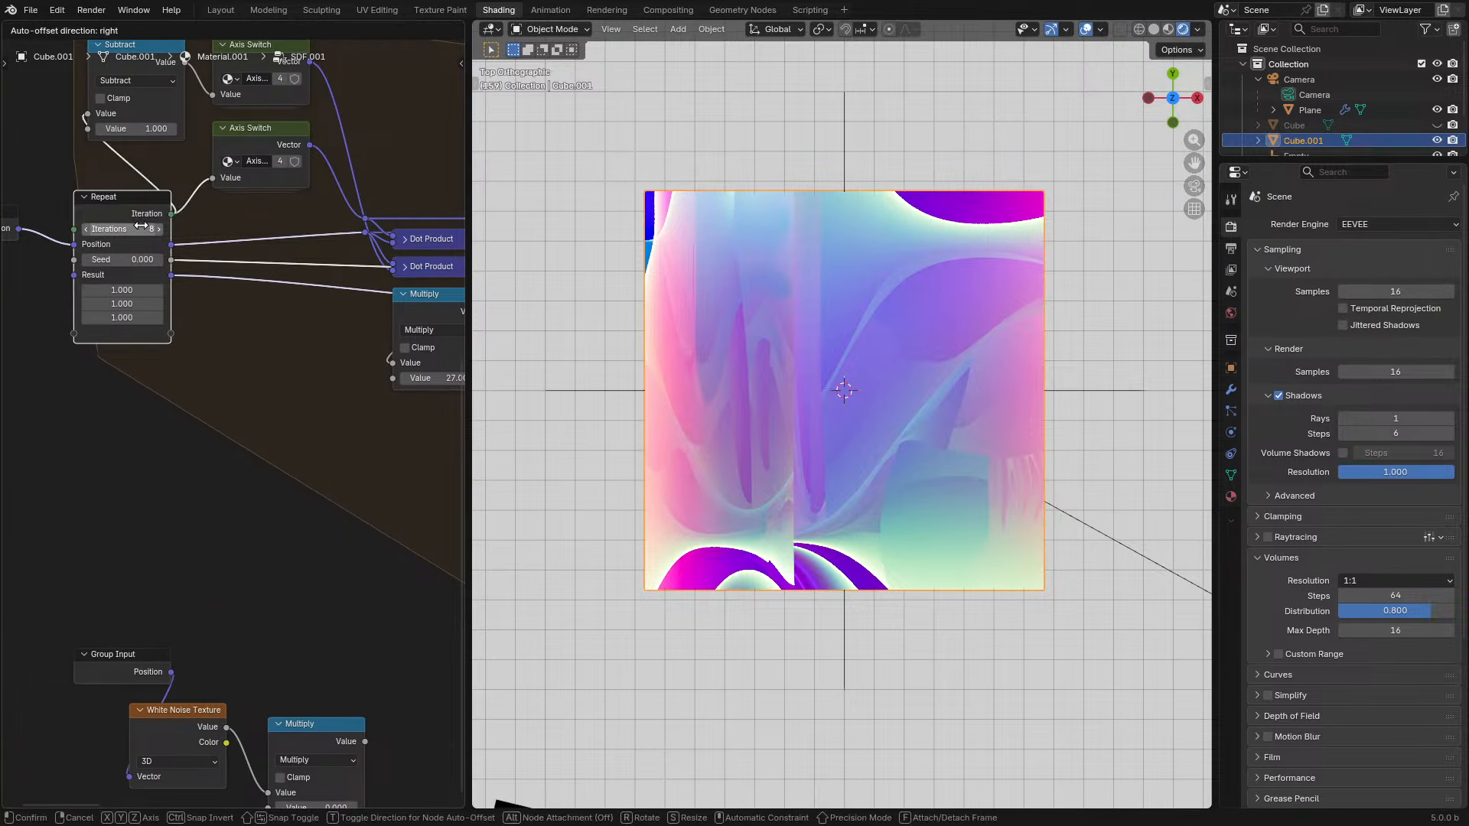
click(149, 230)
drag(151, 232, 181, 234)
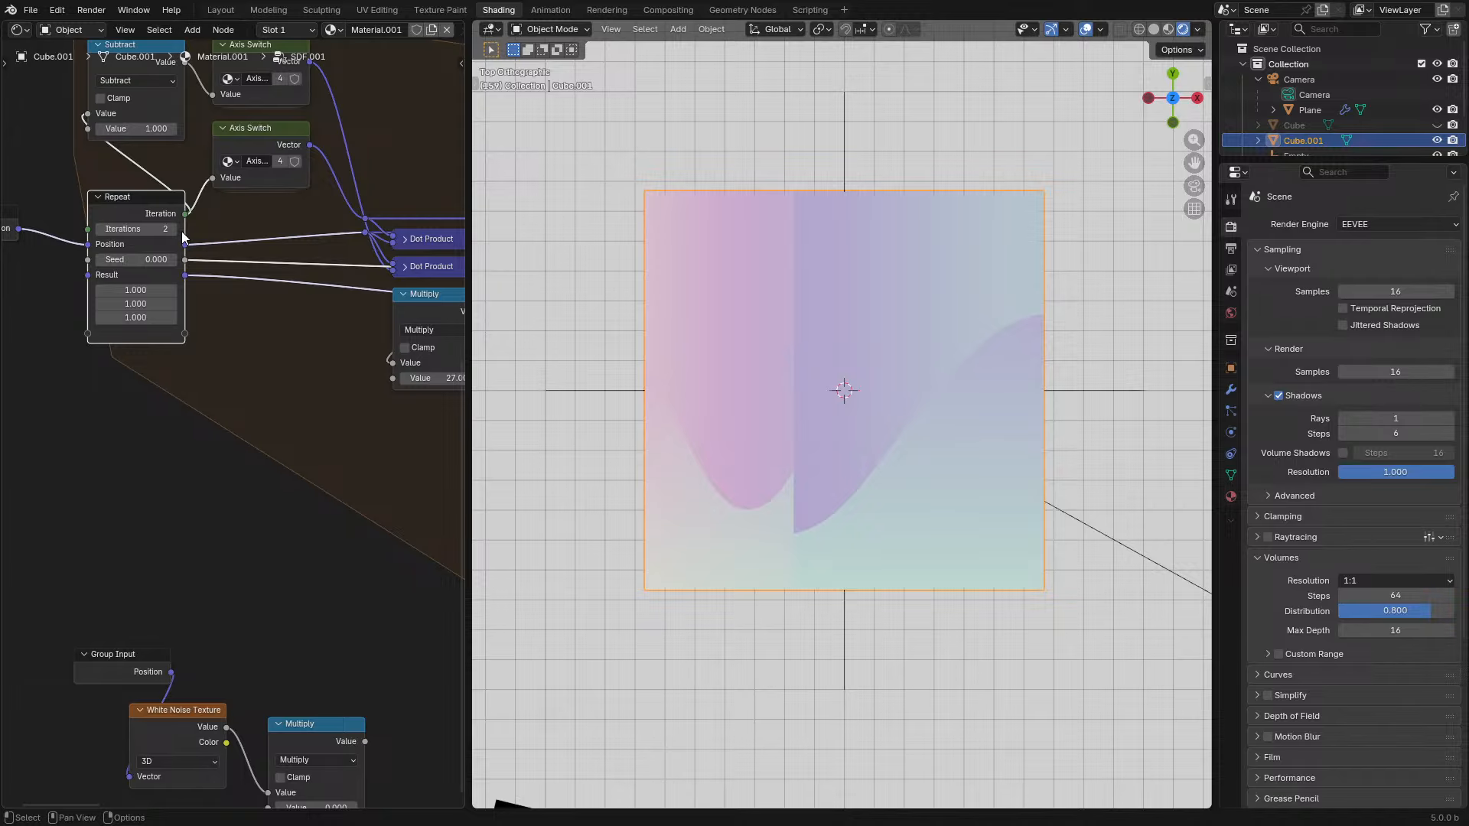
scroll(953, 333, up, 2)
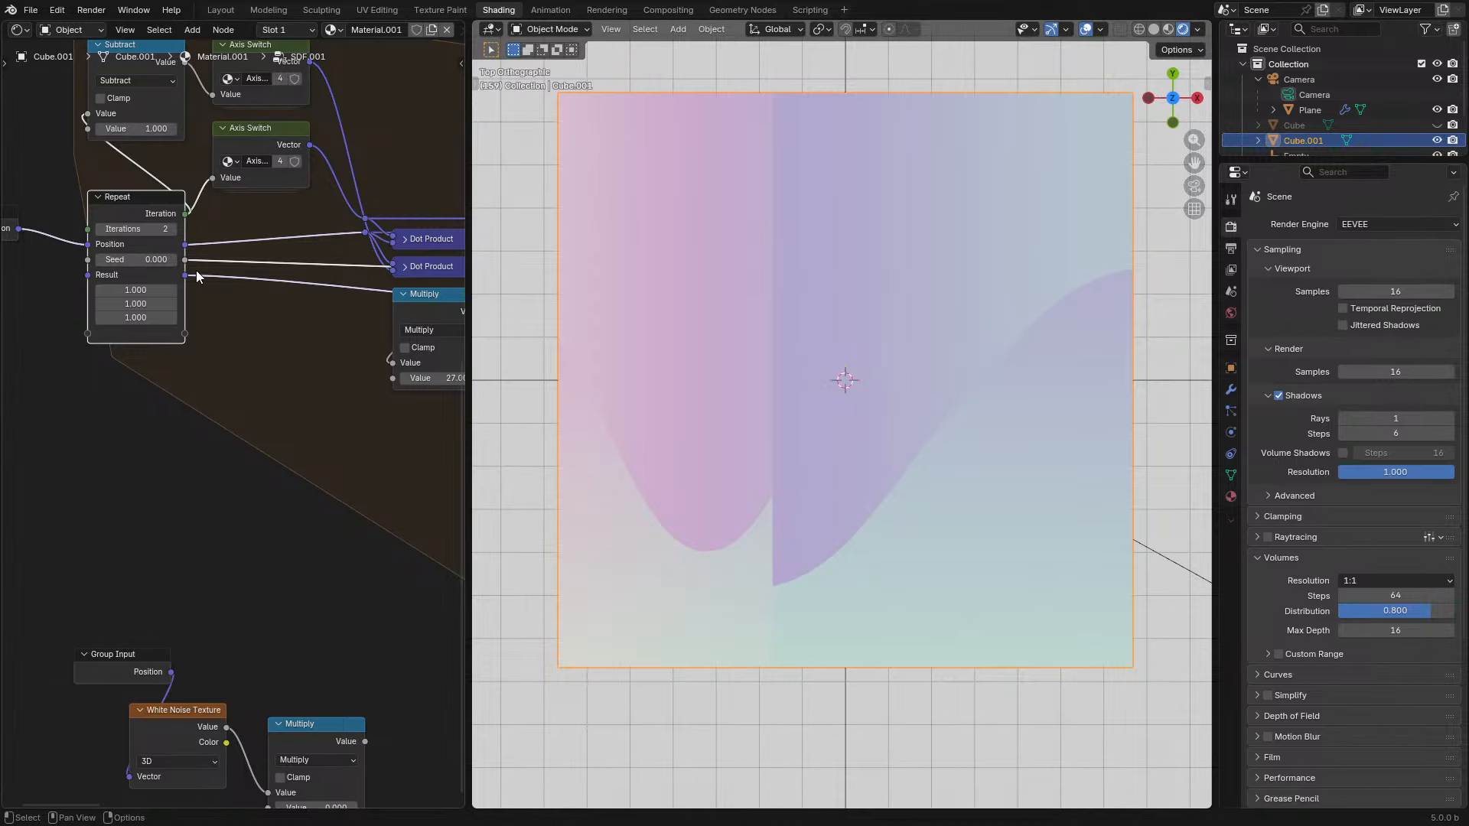
- Set the Repeat zone's Iterations to 10
drag(168, 227, 173, 228)
scroll(304, 384, down, 4)
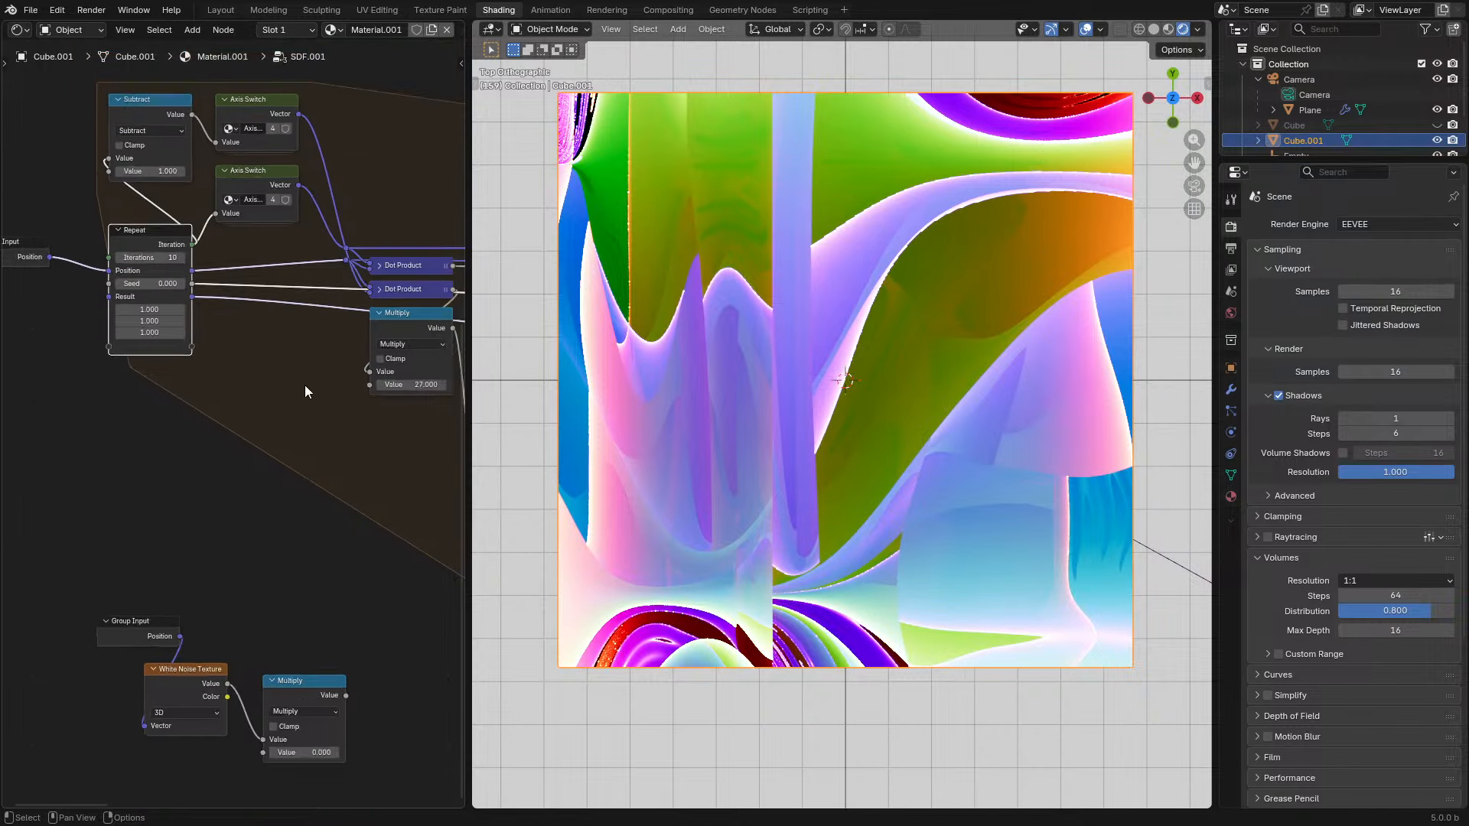
middle_drag(305, 384, 450, 347)
scroll(359, 446, up, 2)
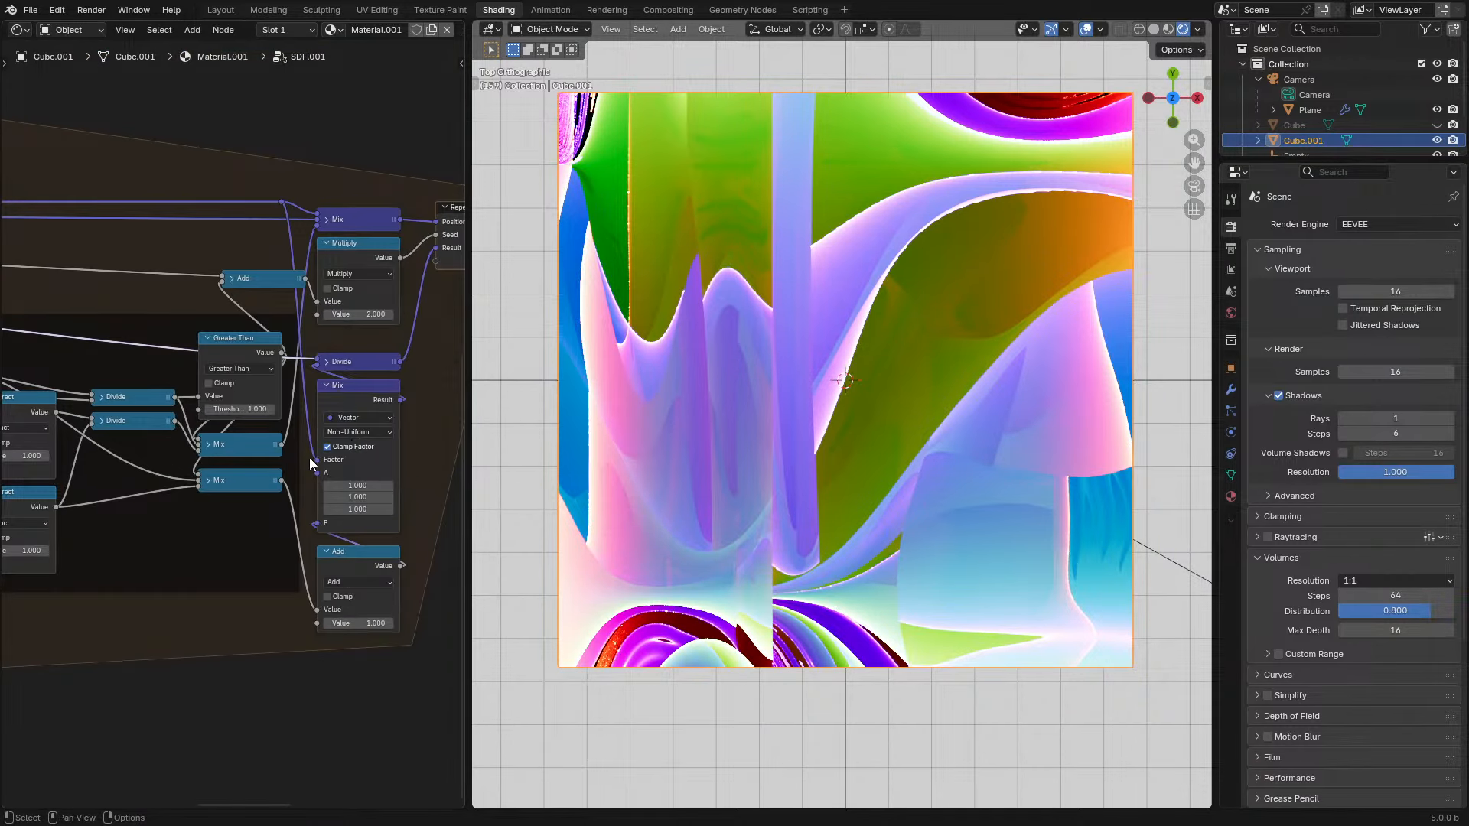
- Trace how the two Subtract nodes, the lower float Mix and the Add node feed the scale calculation
key(ctrl+space)
scroll(825, 521, up, 3)
drag(754, 495, 669, 525)
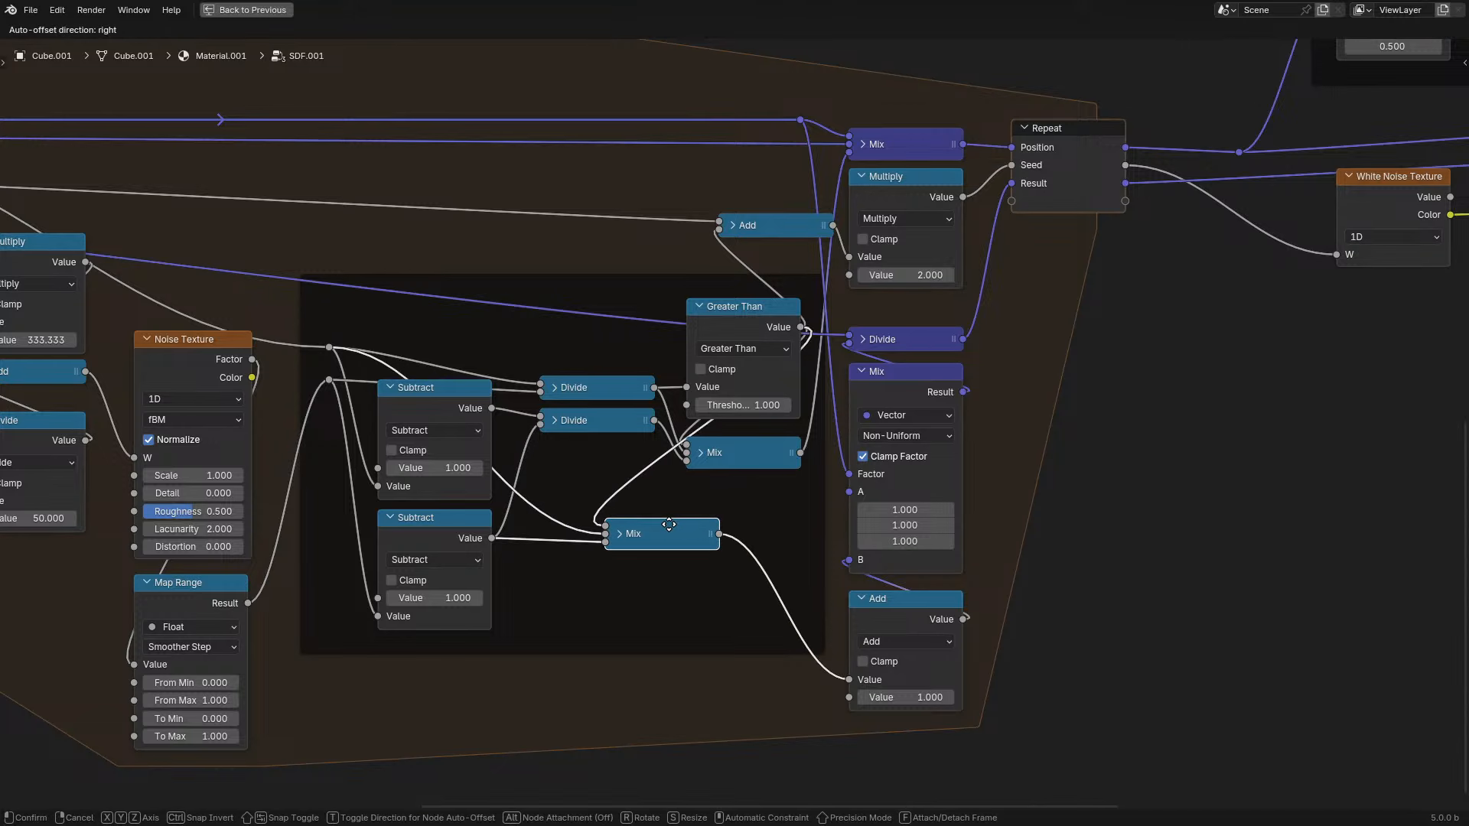
right_click(669, 525)
drag(901, 598, 933, 567)
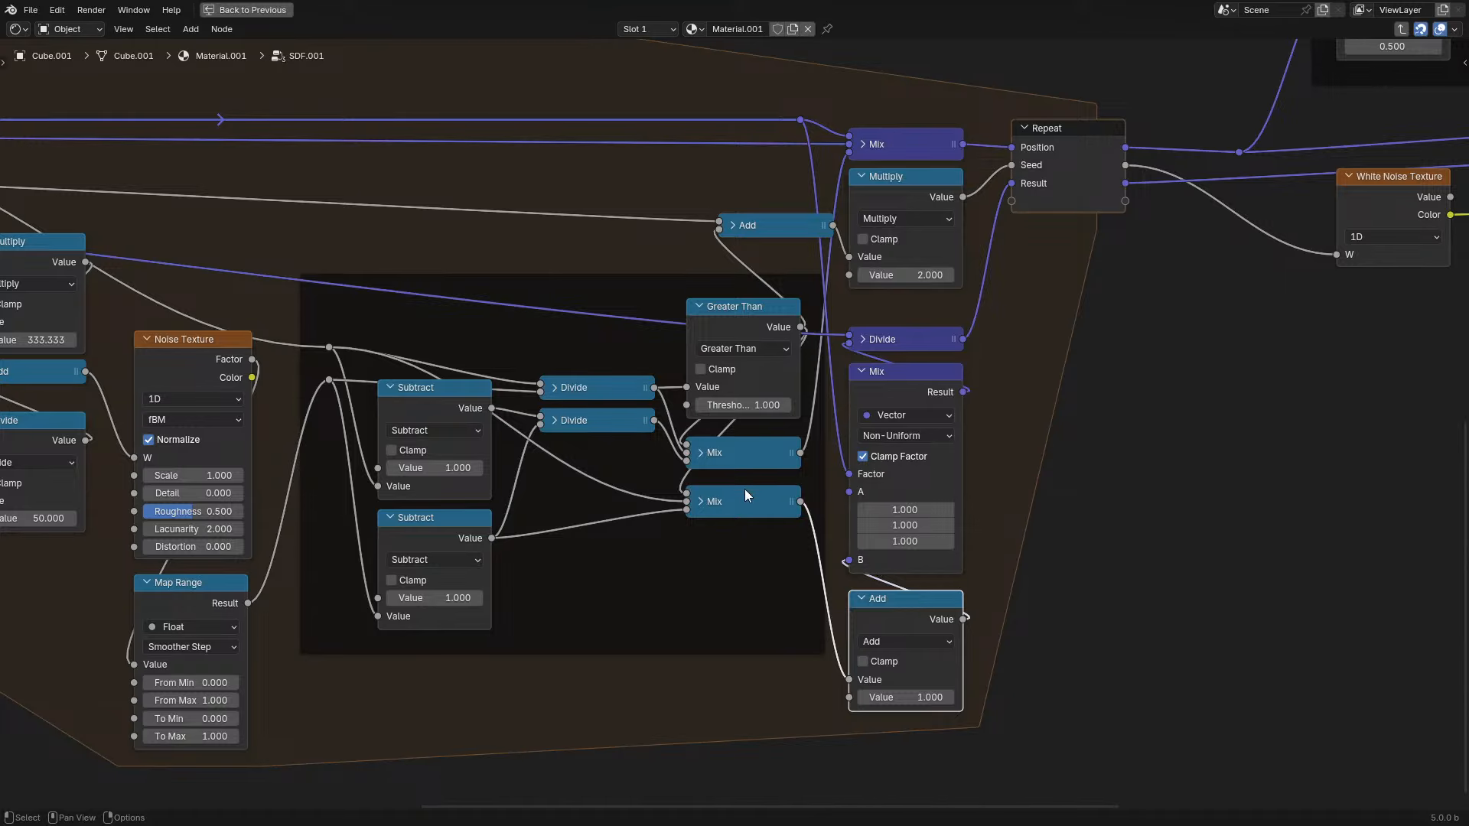
mouse_move(747, 499)
mouse_down()
mouse_move(602, 607)
mouse_move(756, 512)
mouse_move(740, 495)
mouse_up()
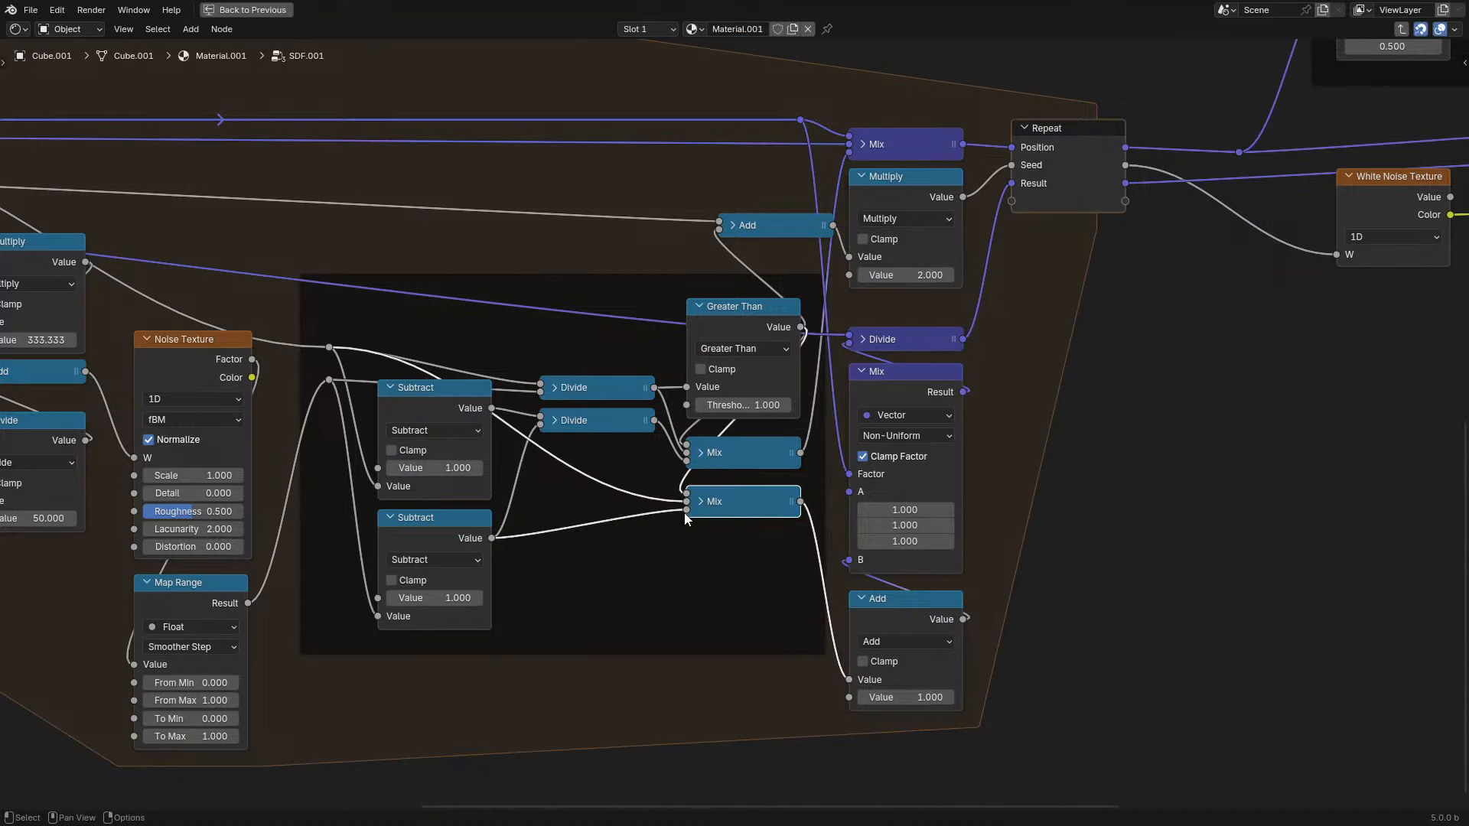
click(437, 536)
mouse_move(437, 535)
mouse_down()
mouse_move(421, 563)
mouse_move(469, 534)
mouse_move(440, 544)
mouse_up()
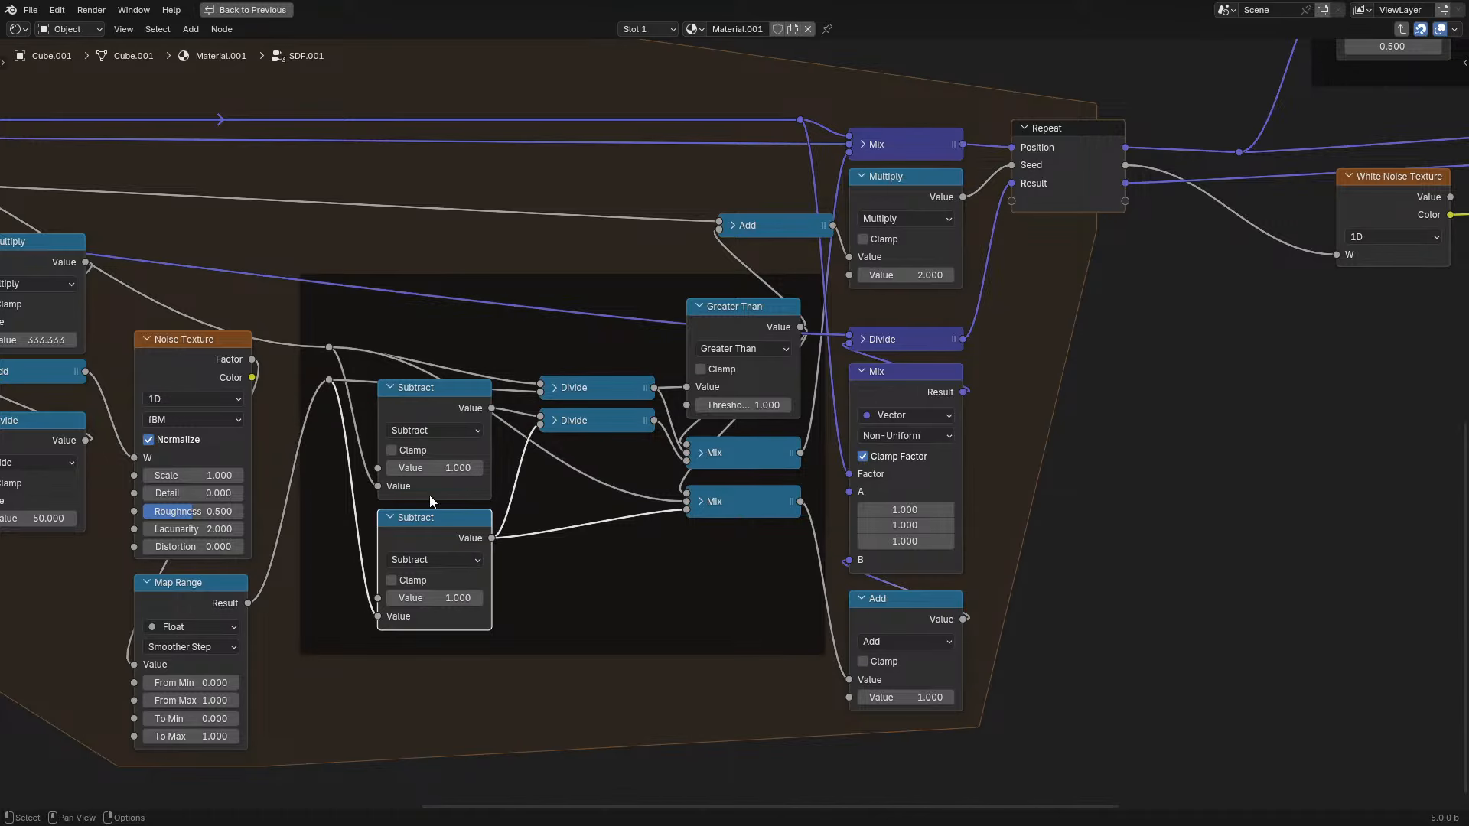
drag(442, 397, 415, 575)
key(Escape)
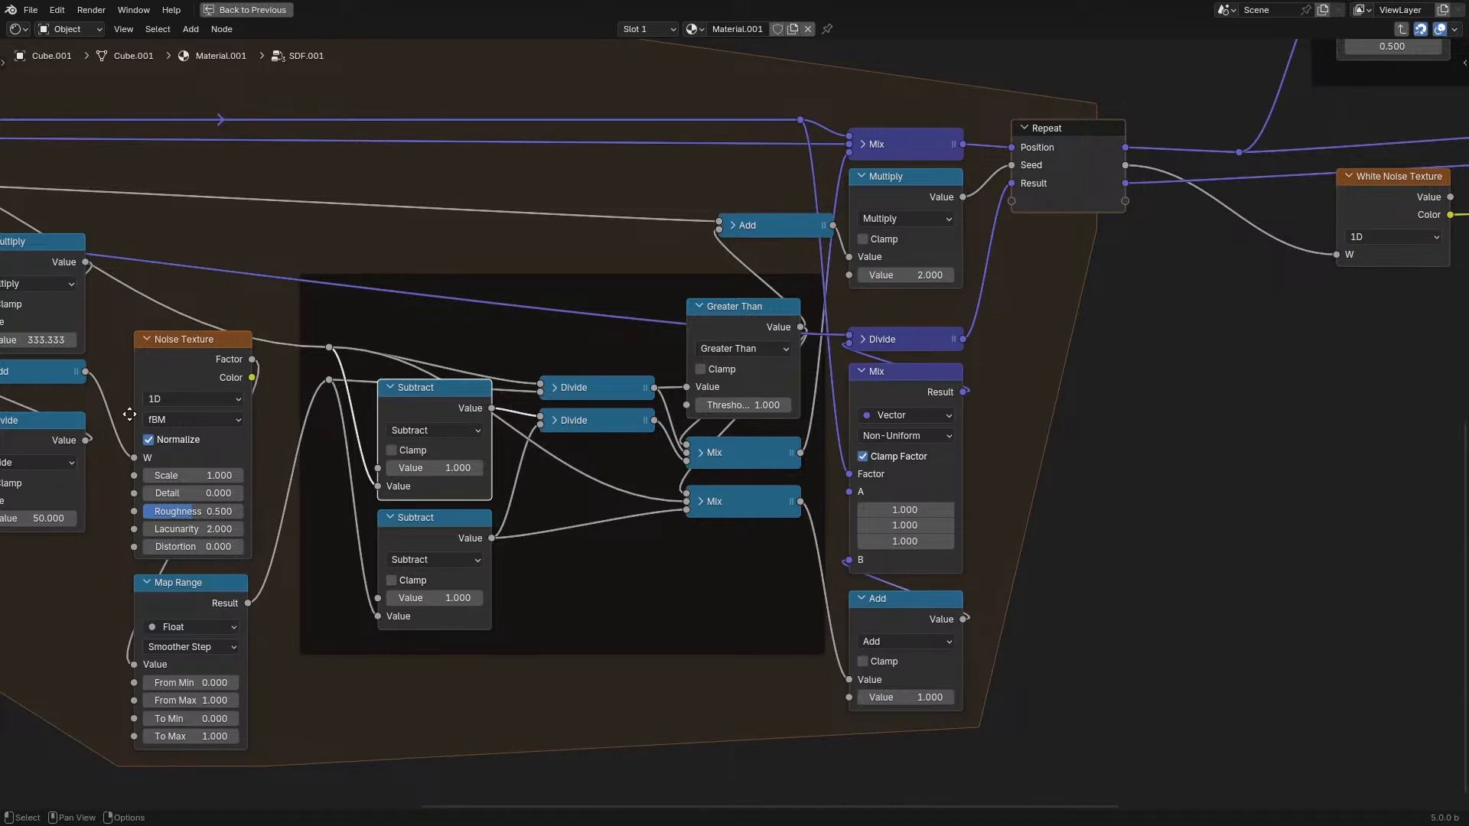
middle_drag(117, 424, 663, 371)
scroll(656, 376, down, 1)
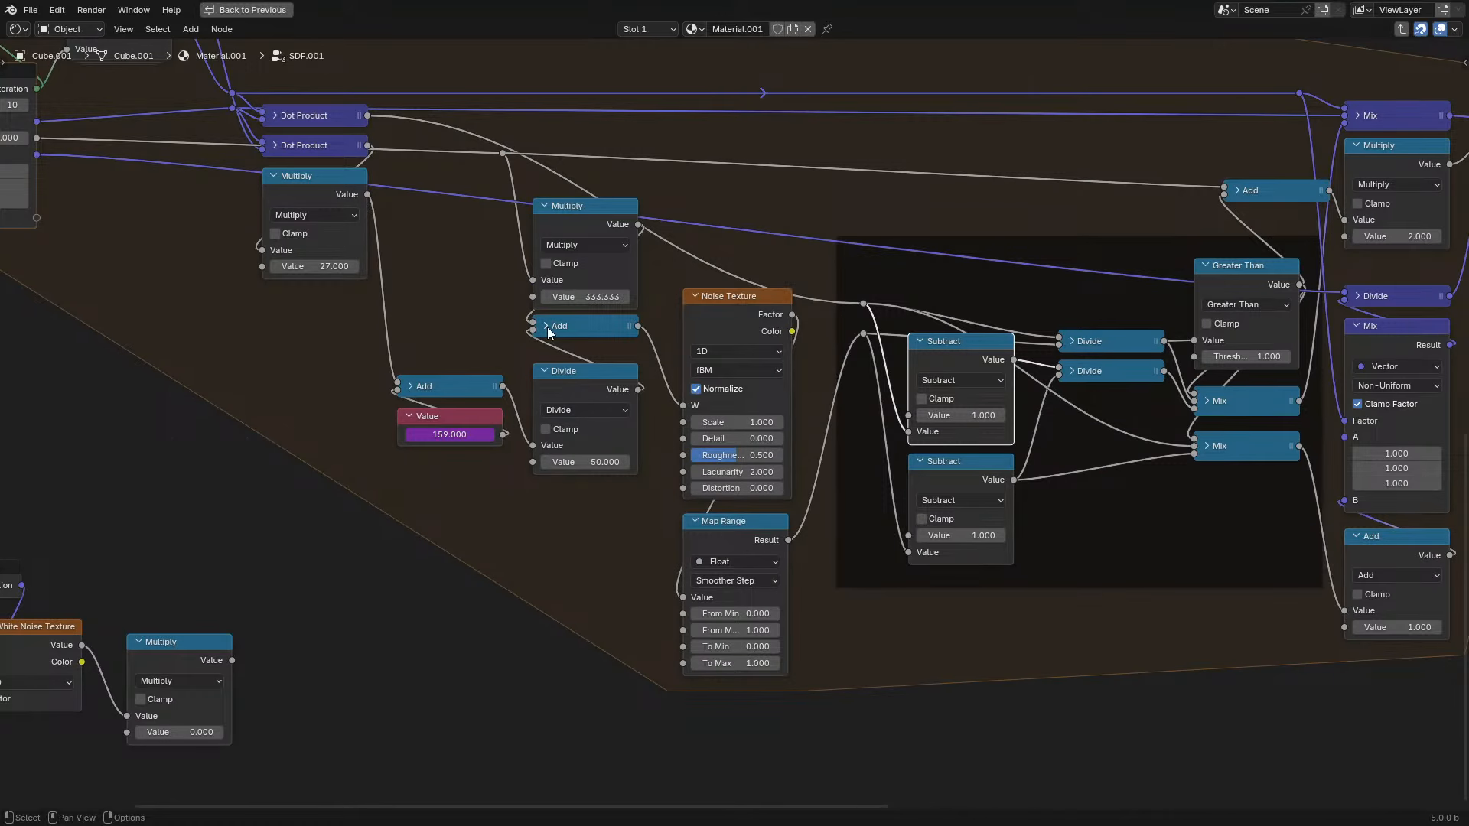
- Link the Value node directly into the Divide by 50, bypassing the collapsed Add, and bring the viewport back beside the nodes
scroll(548, 327, up, 1)
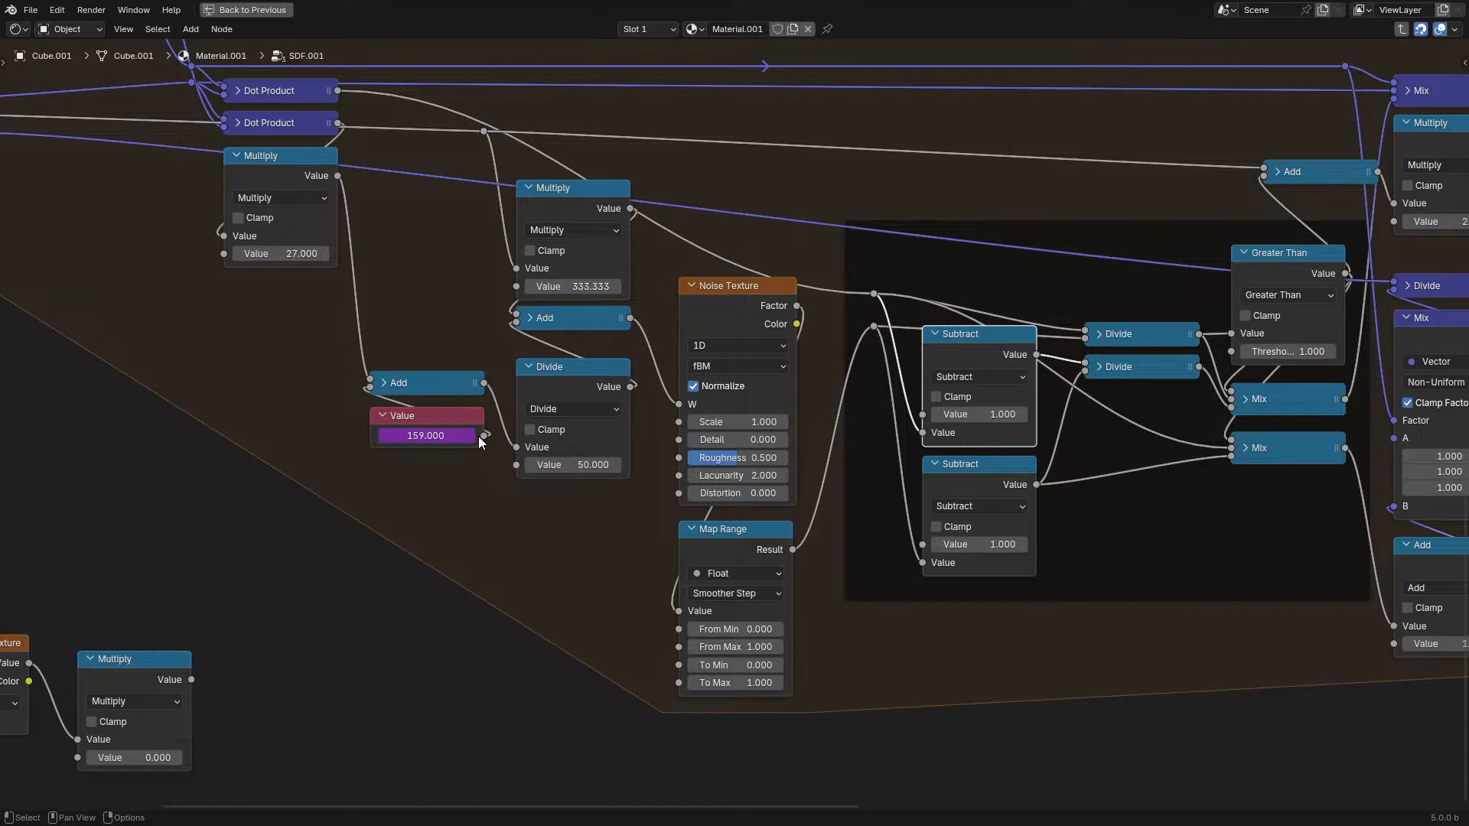
click(247, 9)
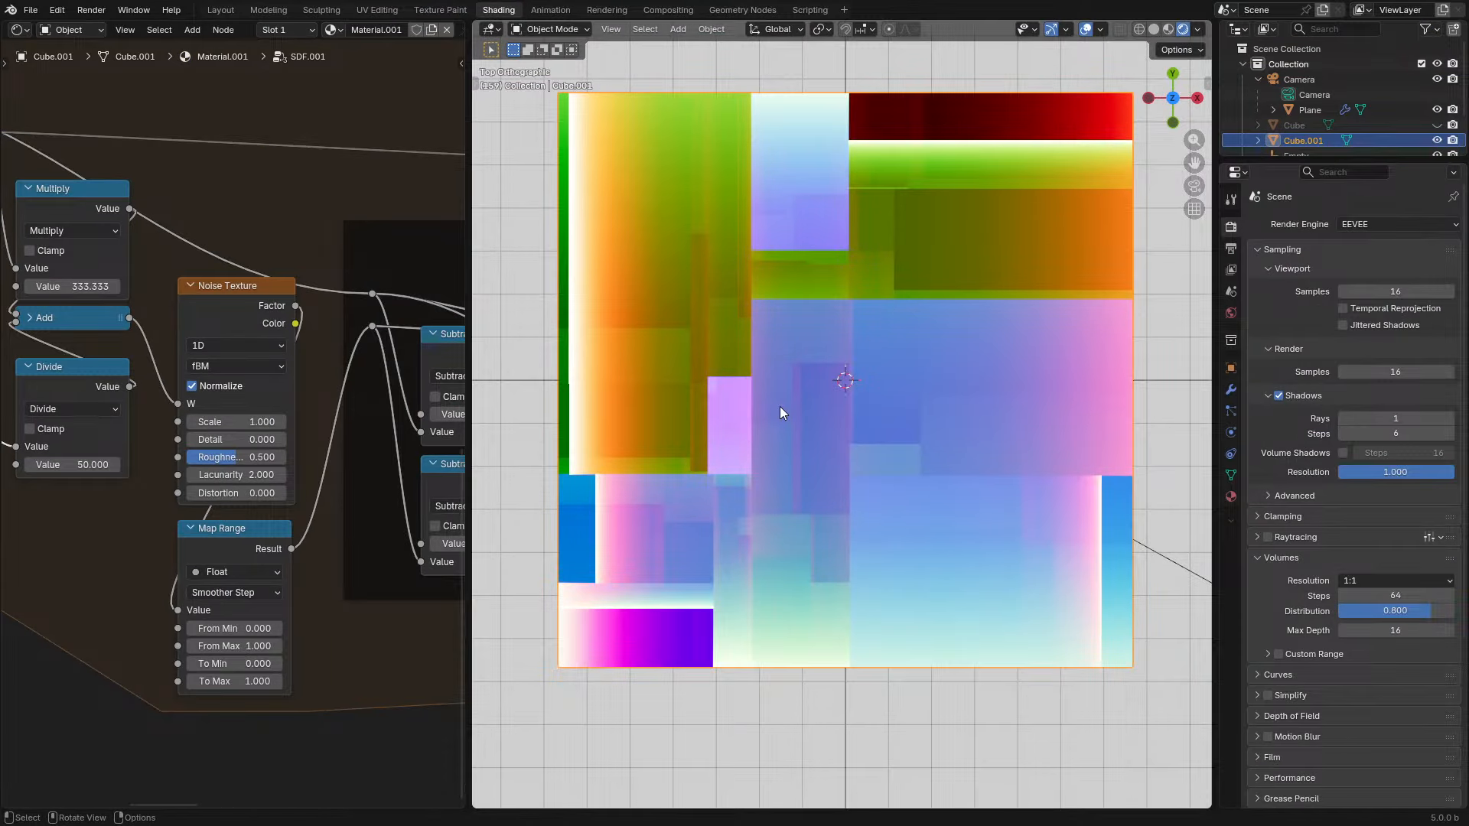
middle_drag(251, 349, 428, 362)
drag(253, 300, 230, 300)
key(Escape)
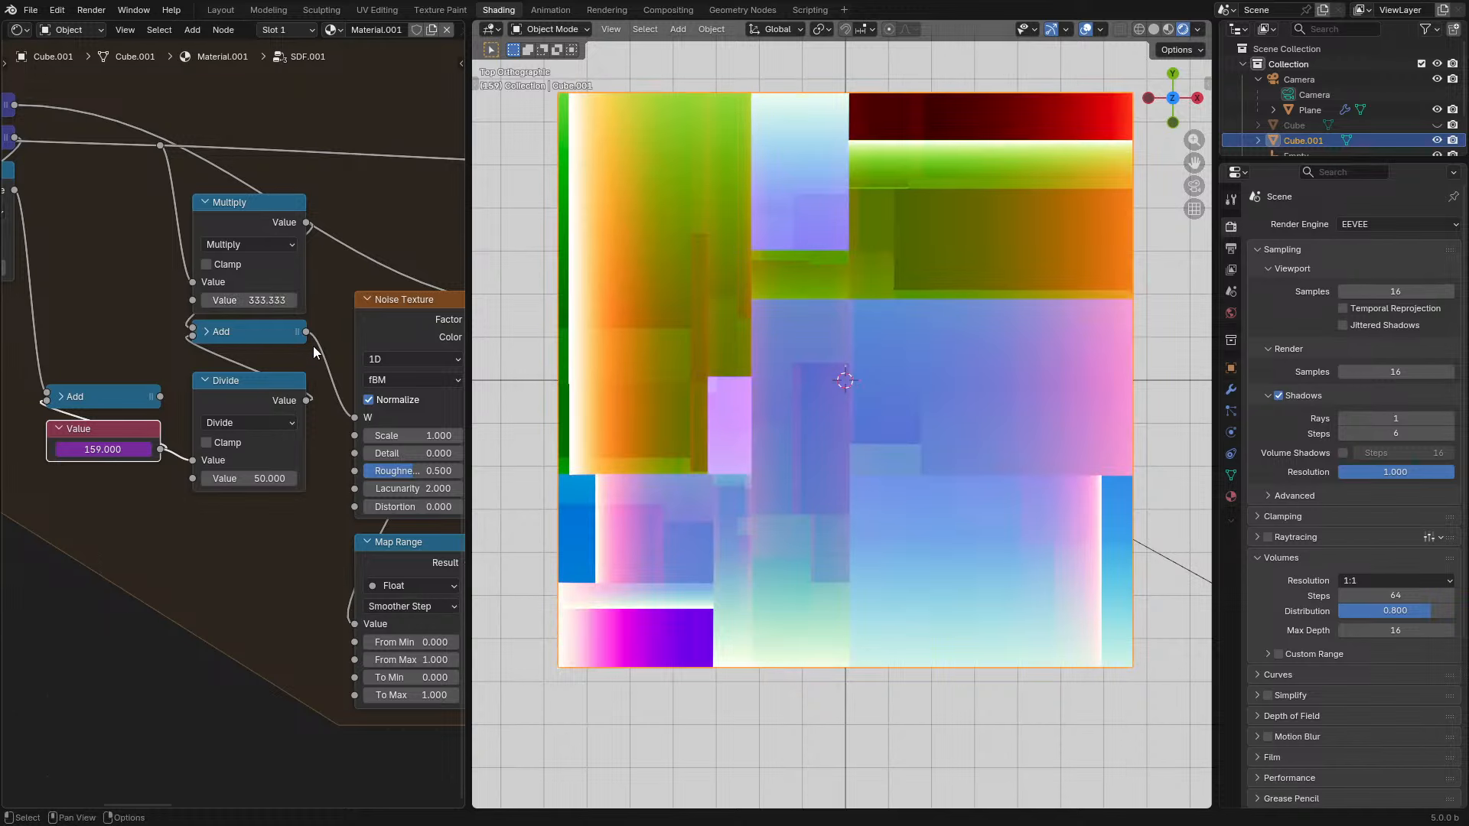
- Add a Value node set to 0.5 and link it to the lower reroute in place of the Map Range result
middle_drag(328, 369, 148, 371)
drag(369, 342, 83, 580)
text(val)
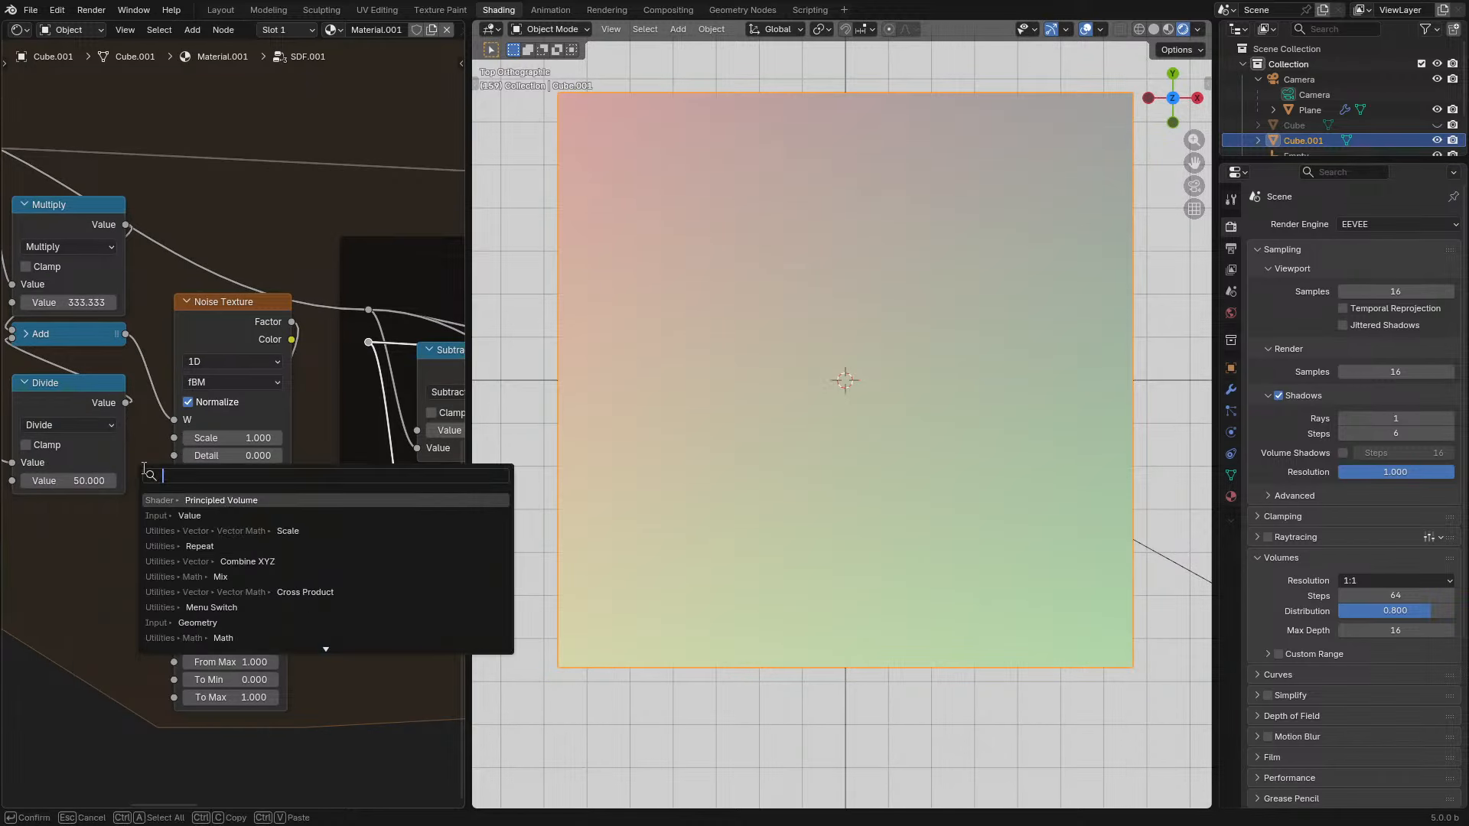
key(Return)
click(76, 578)
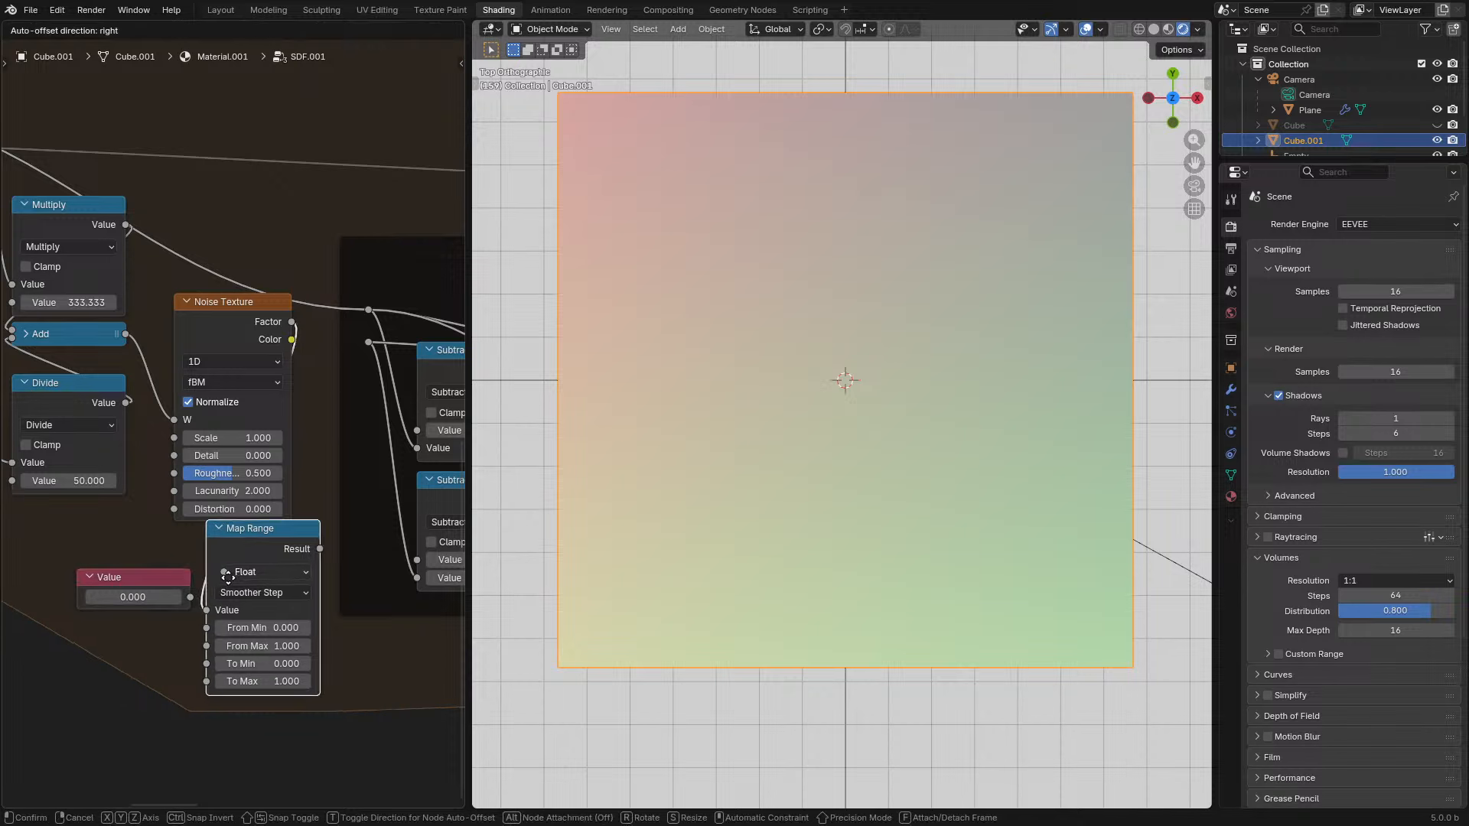
drag(140, 588, 75, 571)
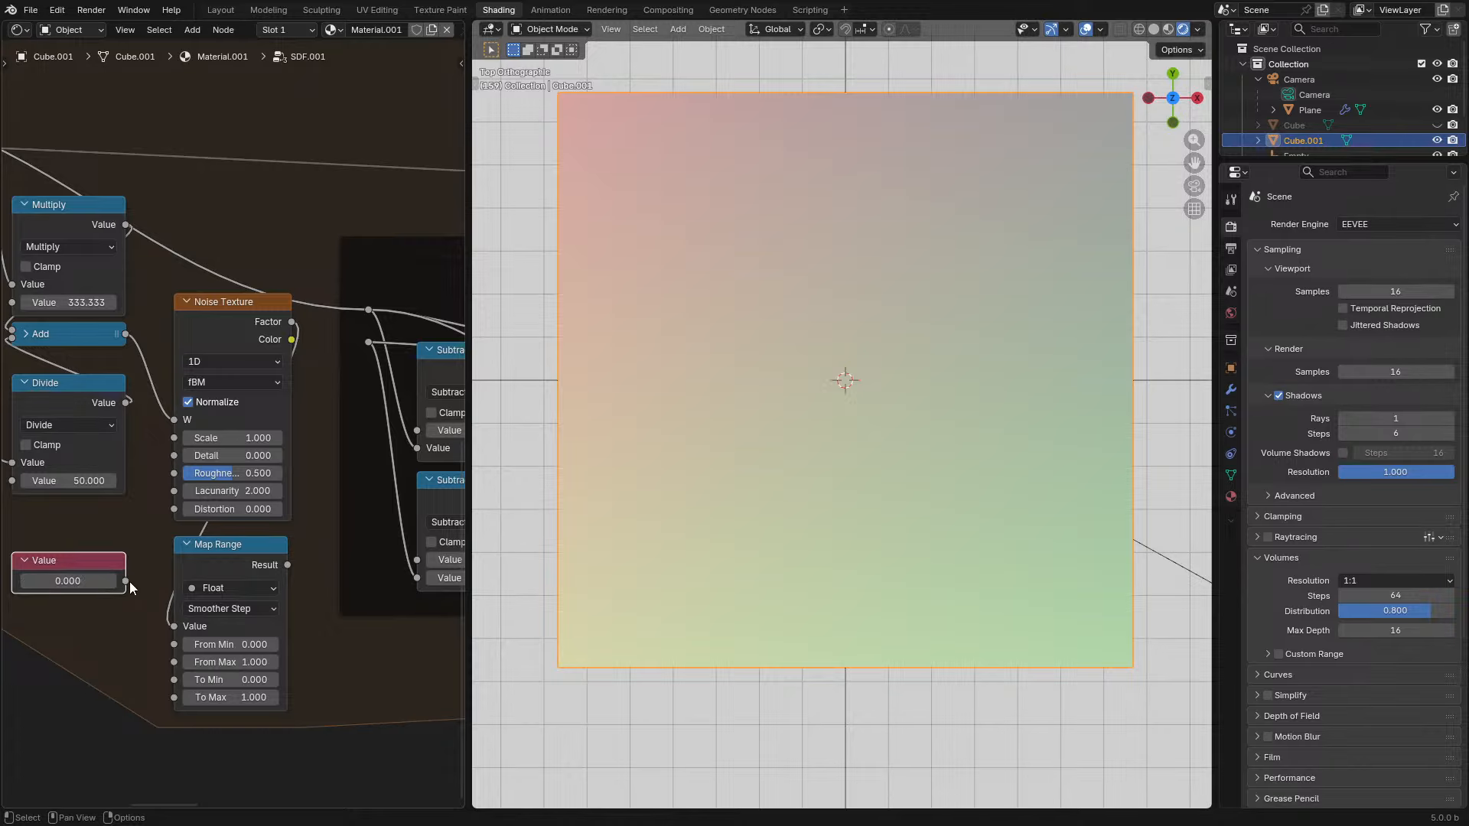
click(67, 581)
text(0.5)
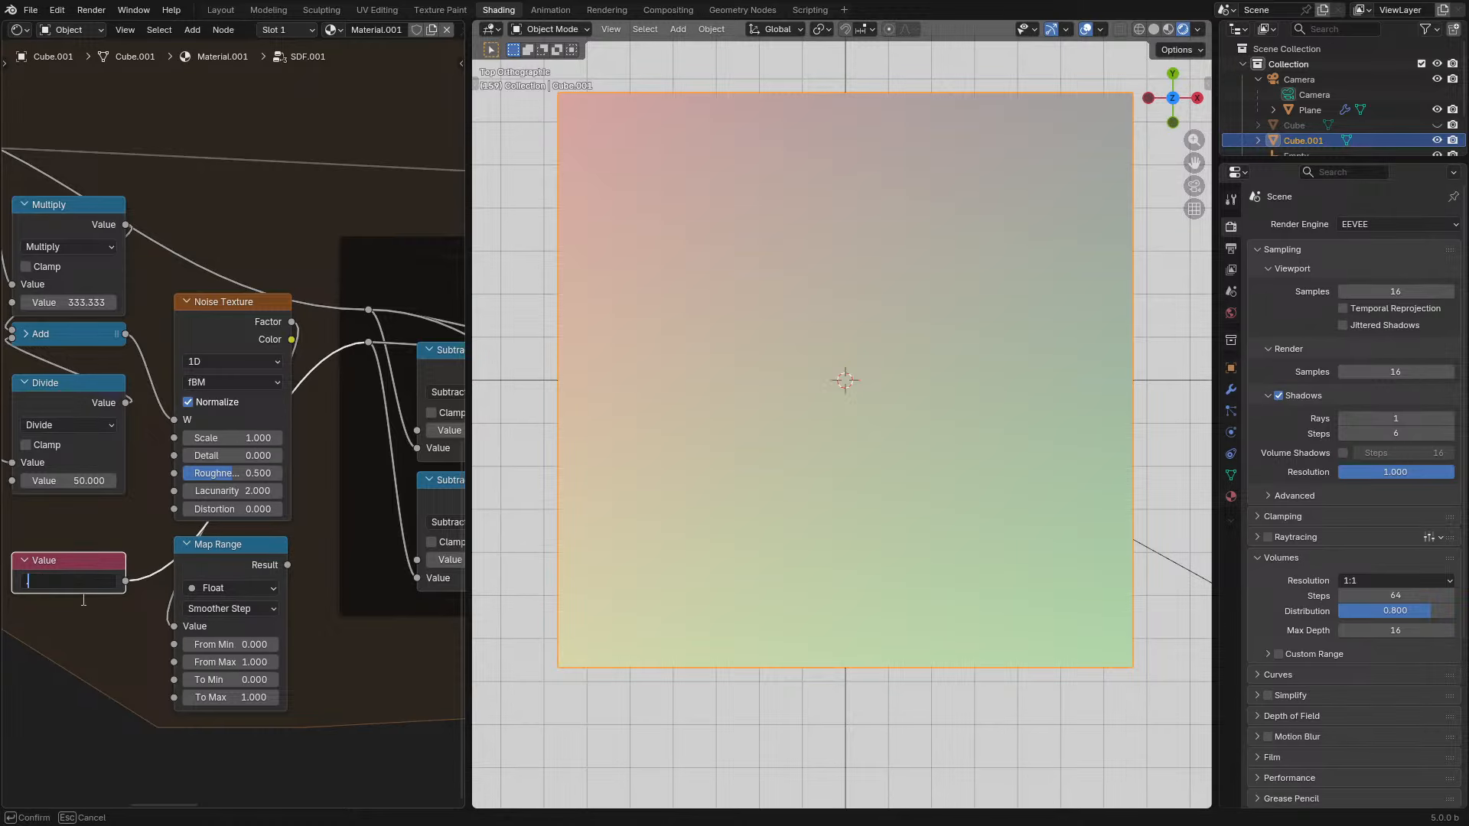
key(Return)
- Try scaling the cube's mesh in Edit Mode and adjusting the new Value node's number
key(Tab)
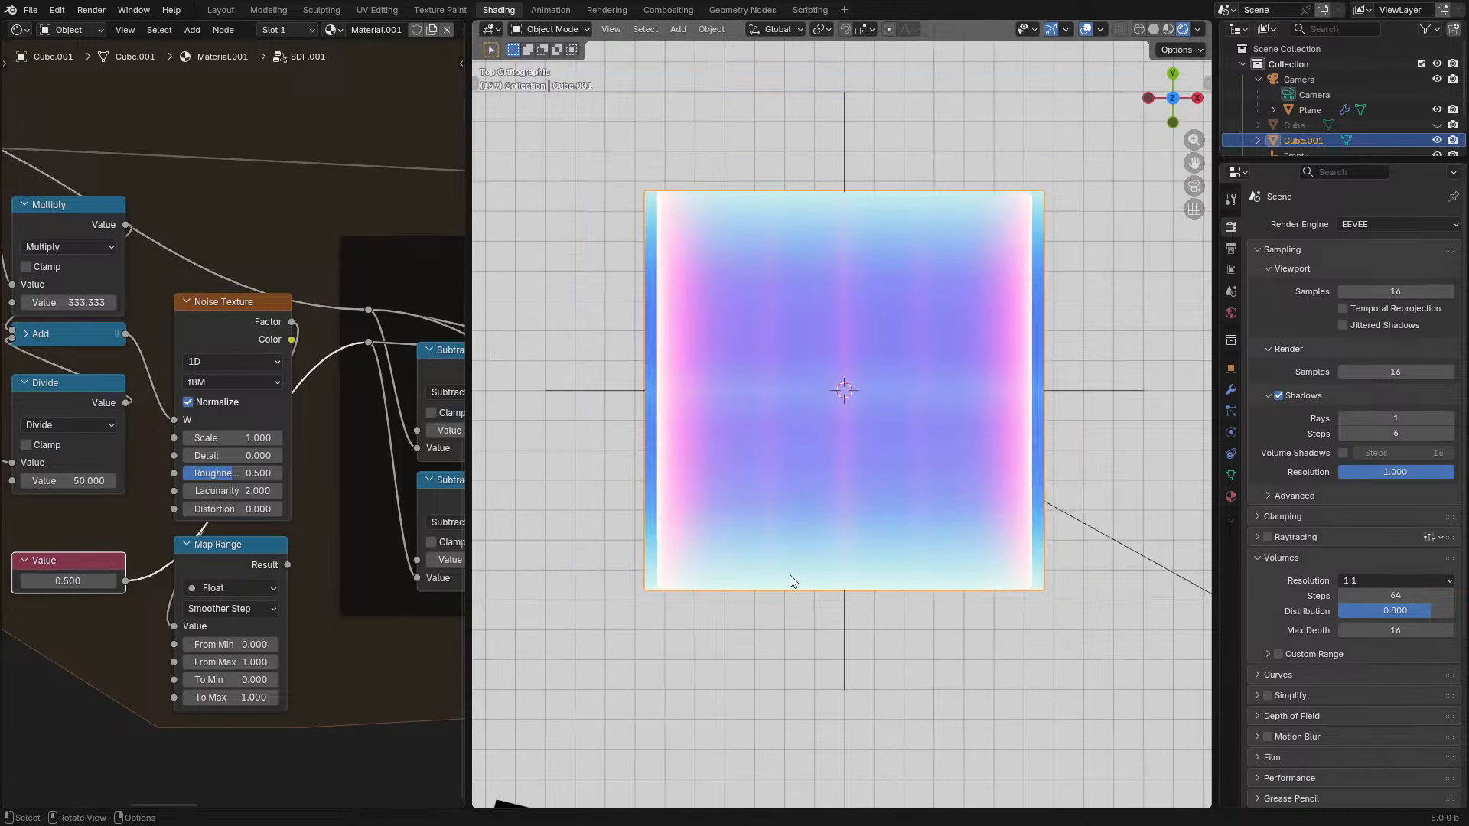
middle_drag(787, 584, 920, 466)
key(Tab)
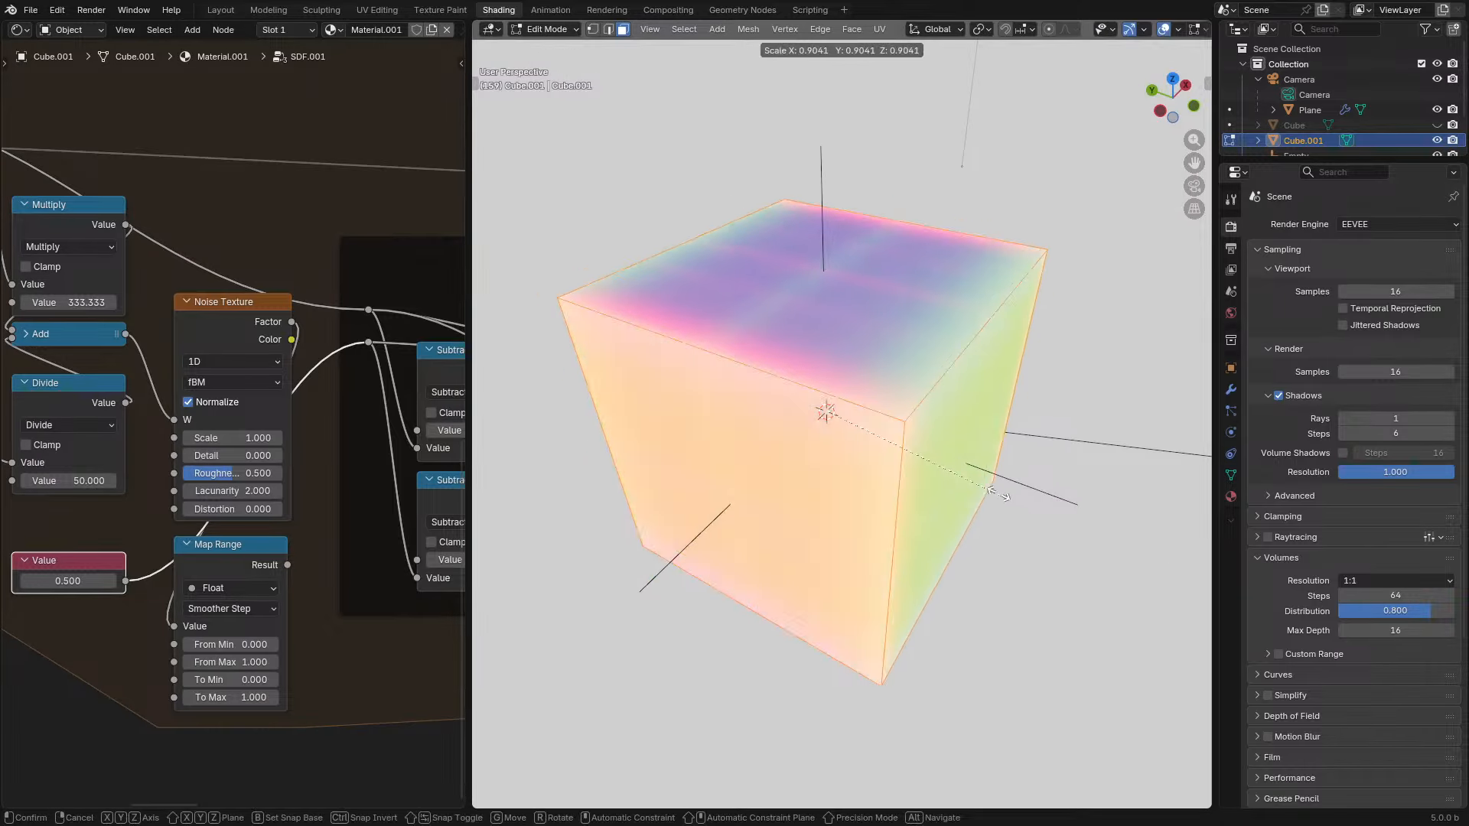
drag(69, 581, 38, 581)
key(Escape)
scroll(292, 498, down, 3)
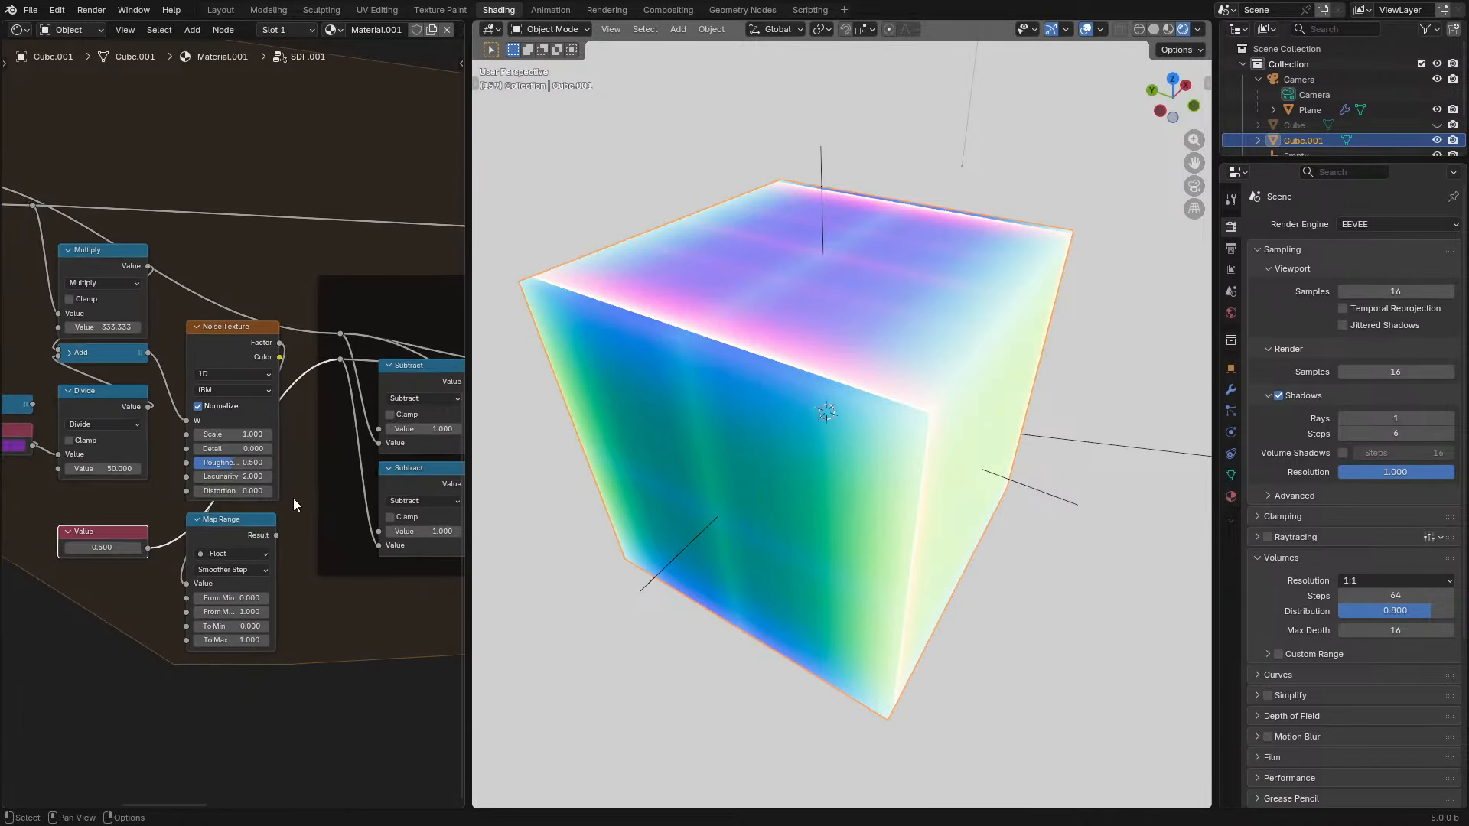
- Rewire the lower float Mix so its first value input comes from the lower reroute instead of the upper one
key(ctrl+space)
middle_drag(792, 414, 525, 420)
scroll(278, 496, up, 4)
scroll(525, 420, down, 1)
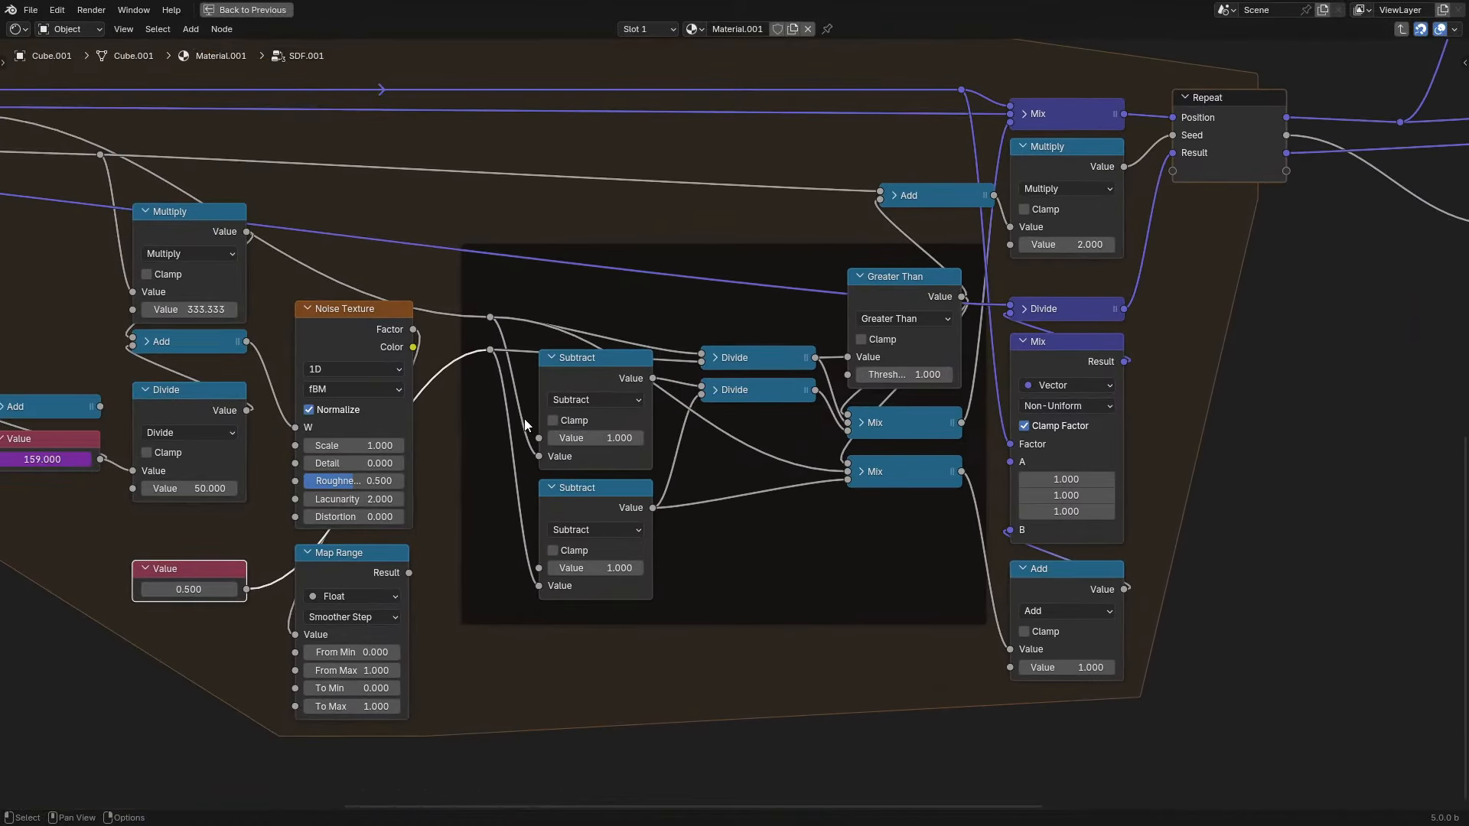
click(490, 351)
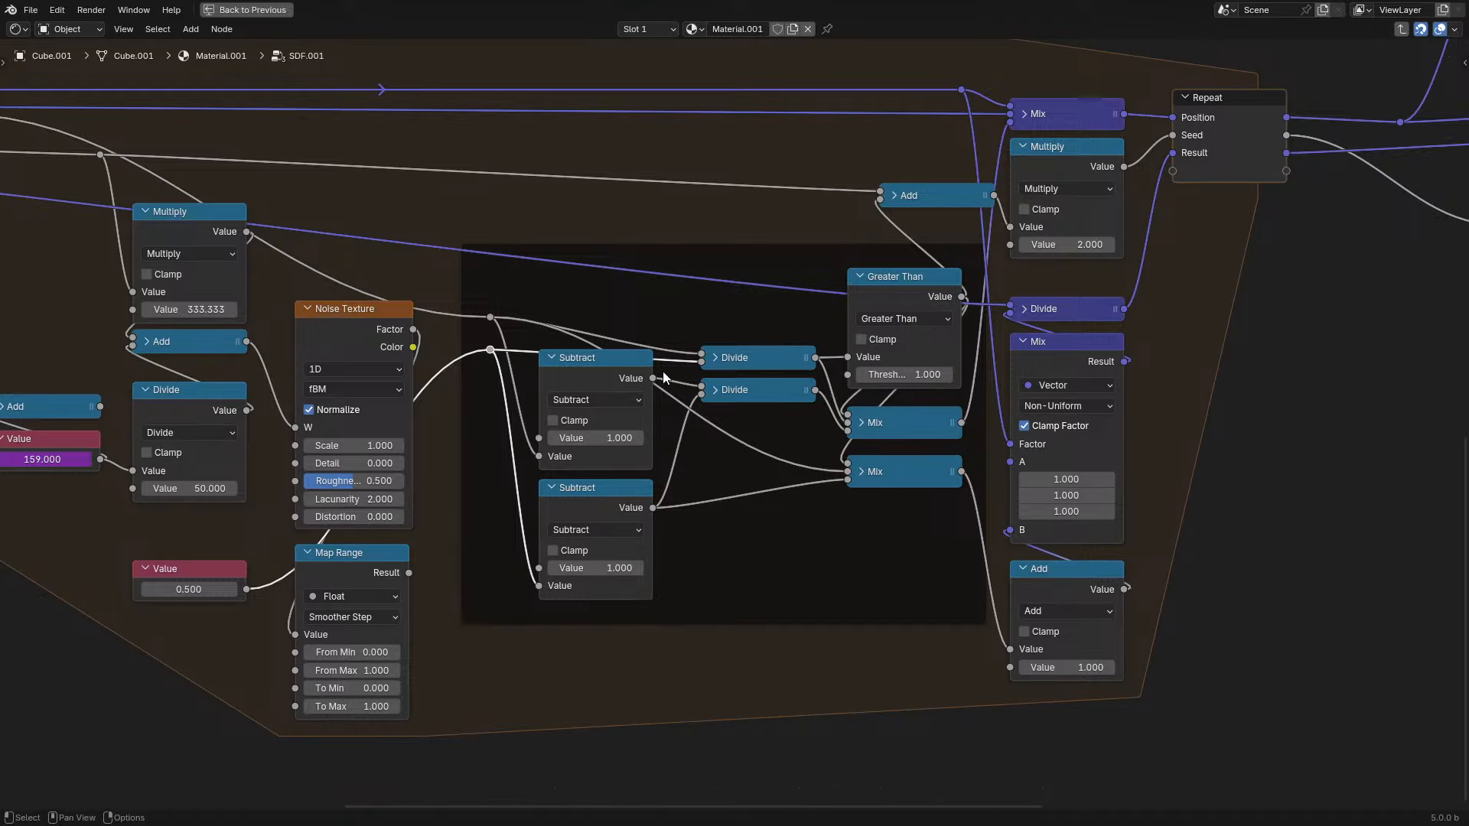
drag(877, 472, 766, 545)
right_click(753, 533)
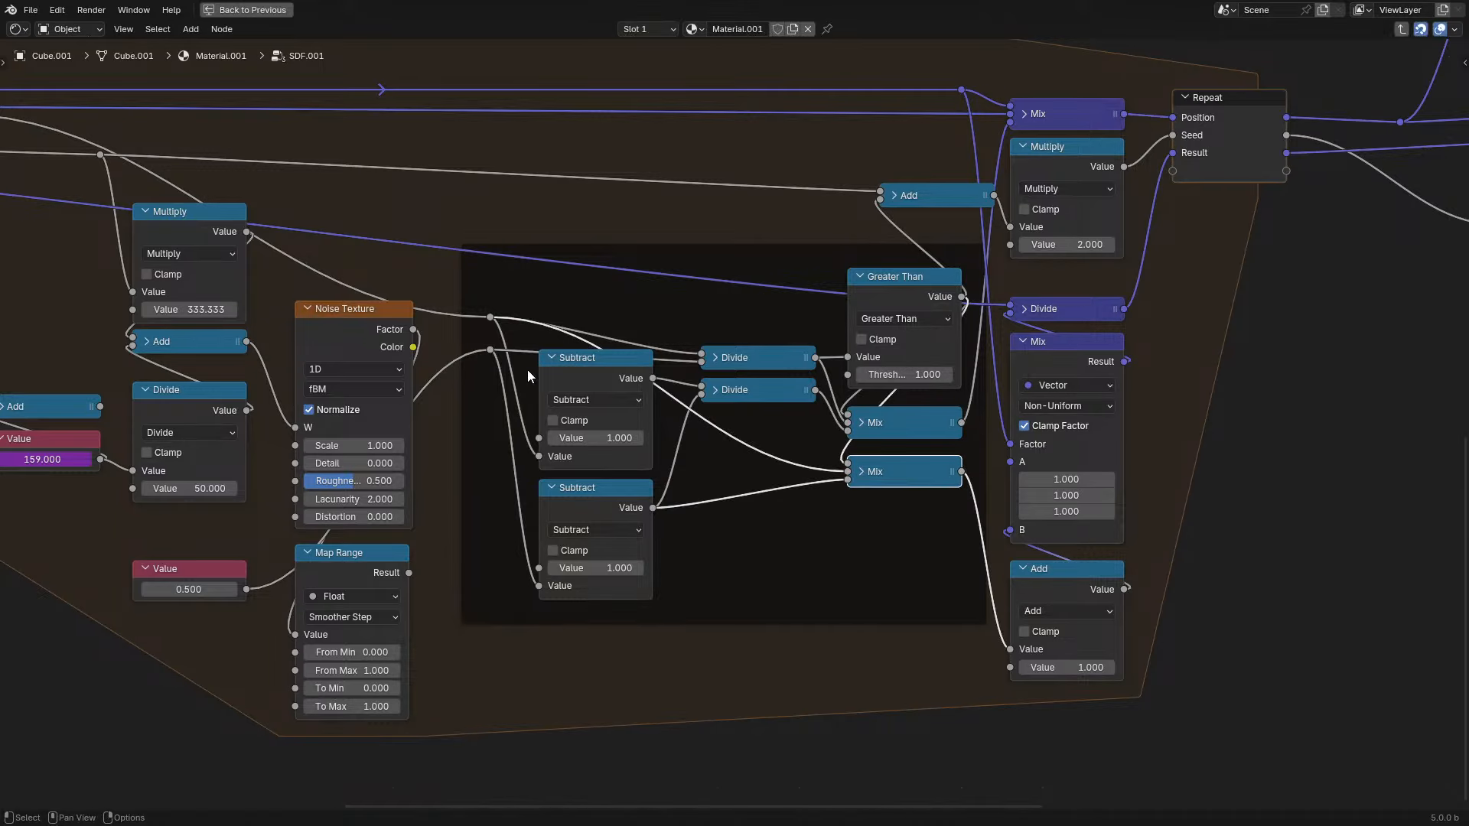
drag(487, 353, 848, 477)
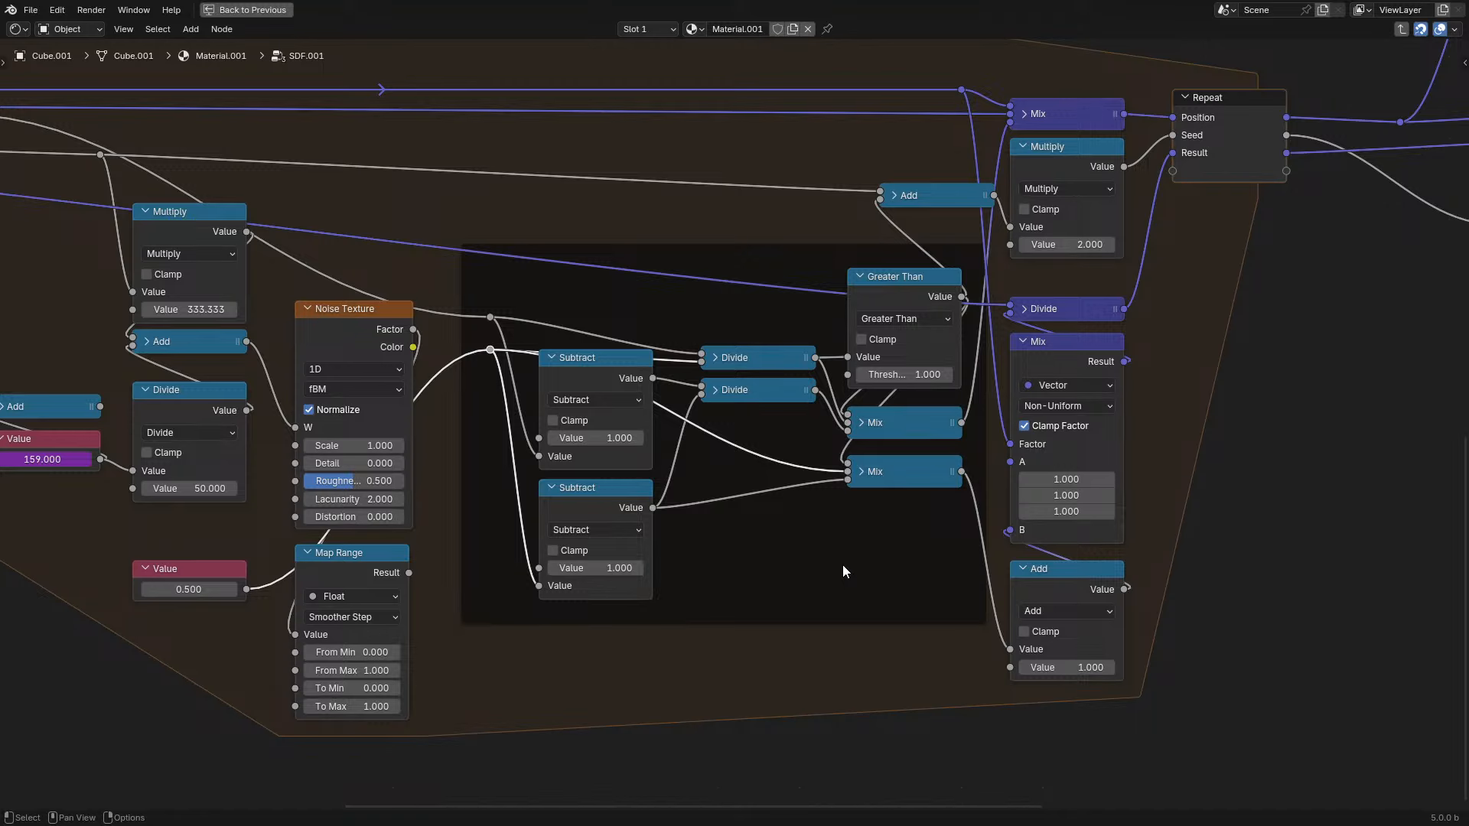
- Link the Map Range Result back to the lower reroute and briefly play the animation beside the nodes
middle_drag(264, 495, 510, 508)
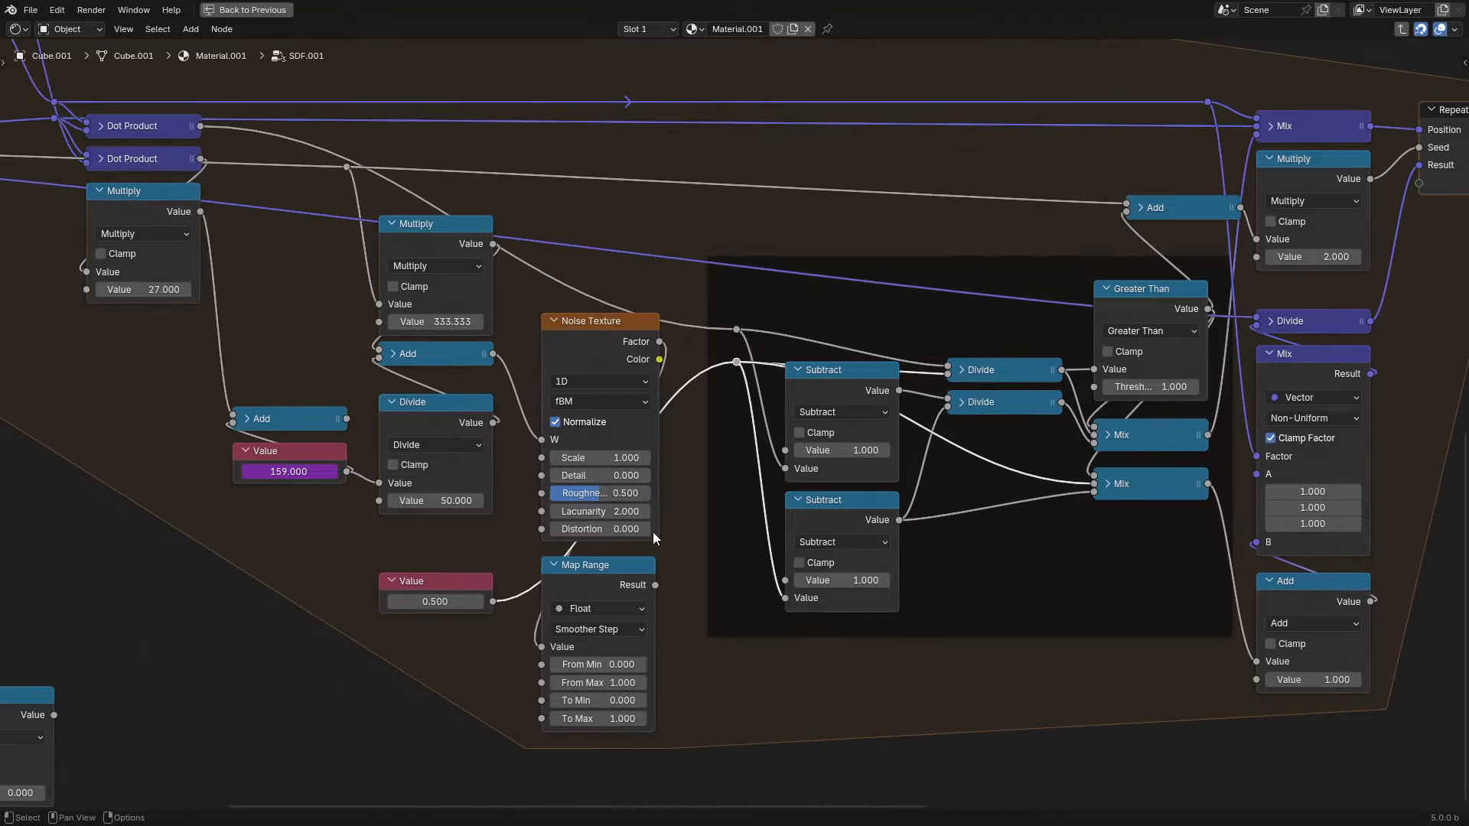
click(643, 588)
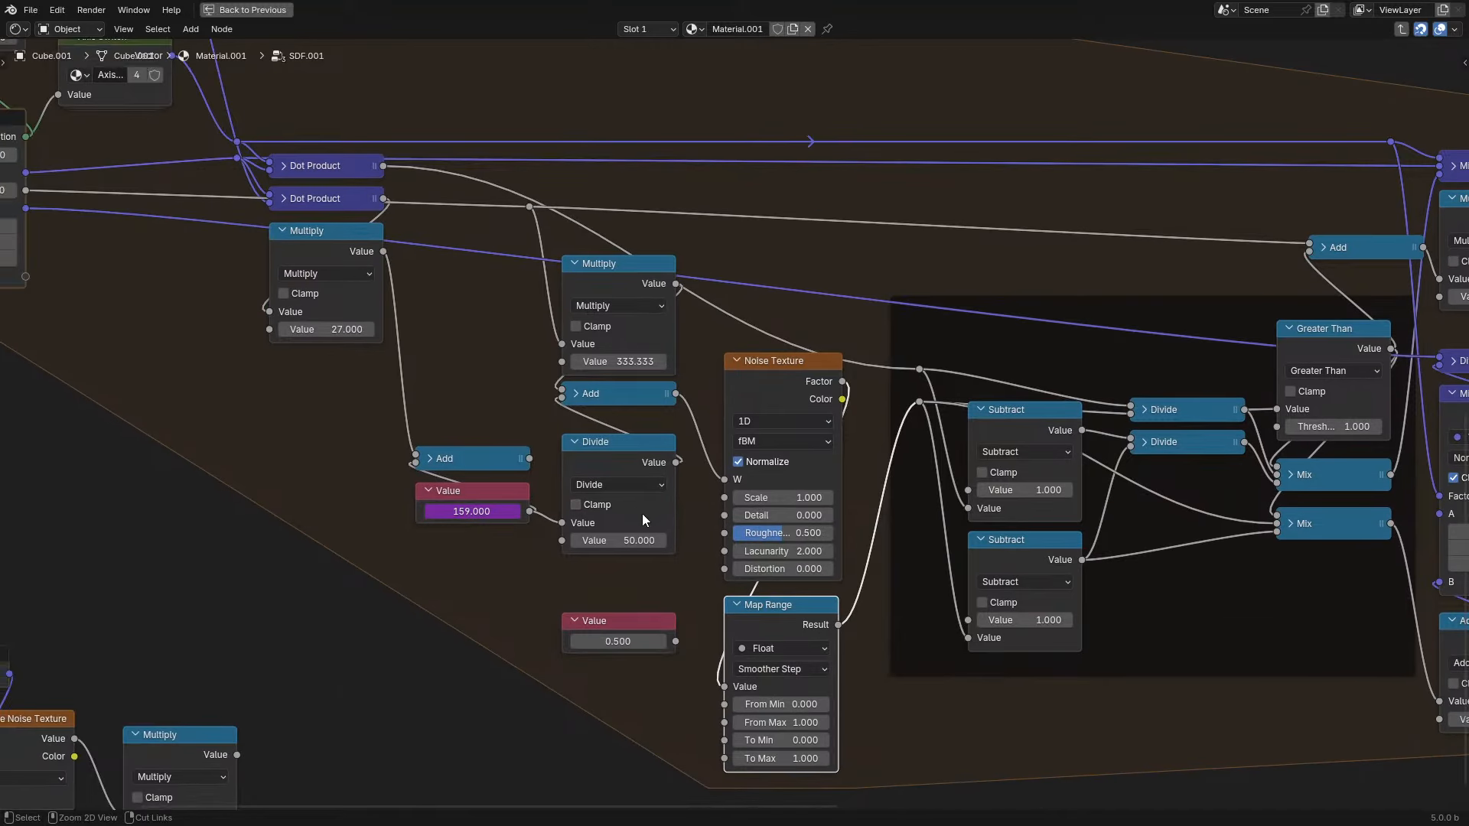
key(ctrl+space)
key(space)
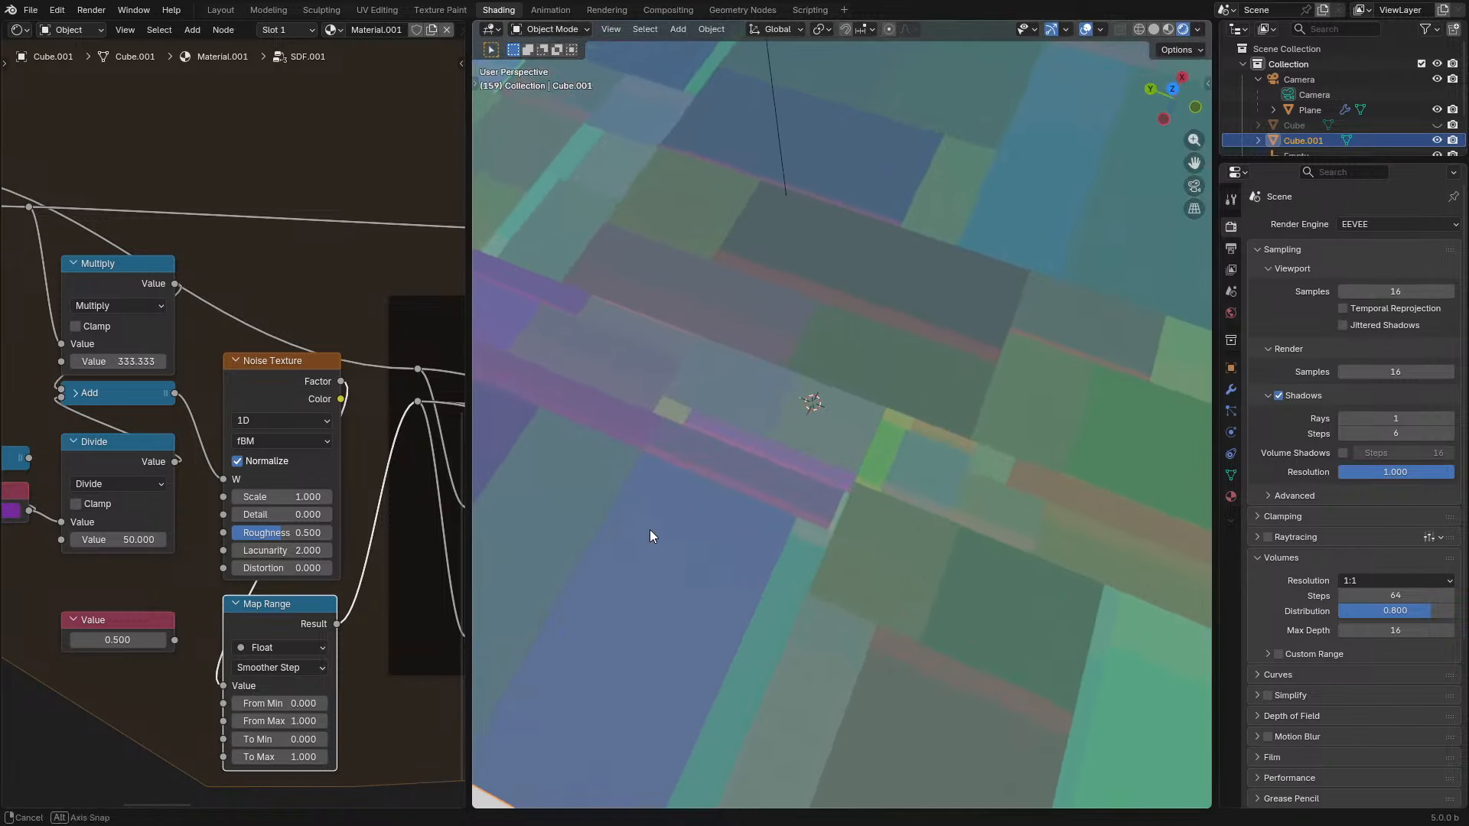
key(space)
- Link the collapsed Add into the Divide by 50 and play the animation with the cube framed from the top
middle_drag(55, 459, 214, 463)
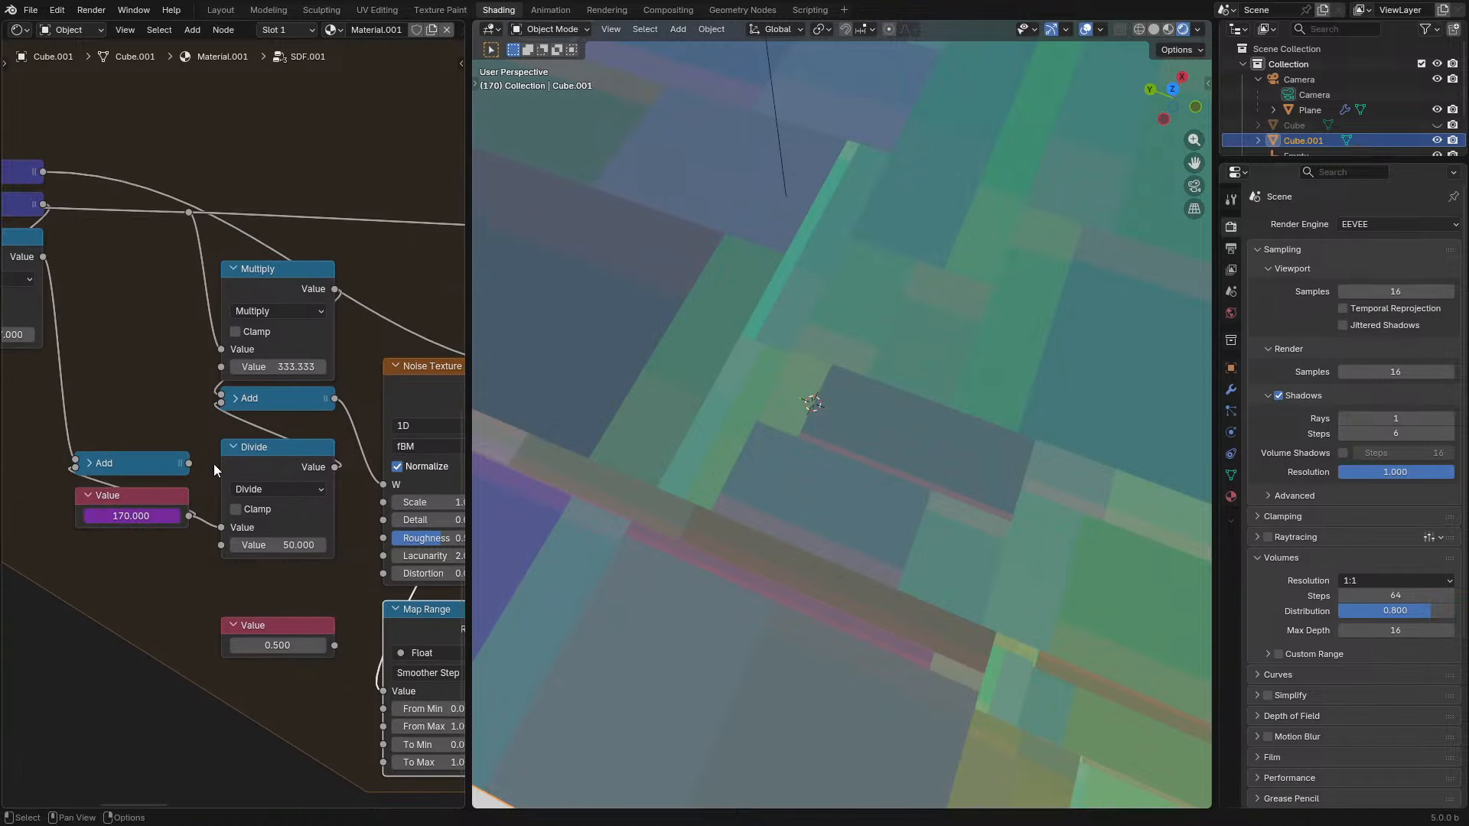
drag(189, 463, 221, 527)
key(space)
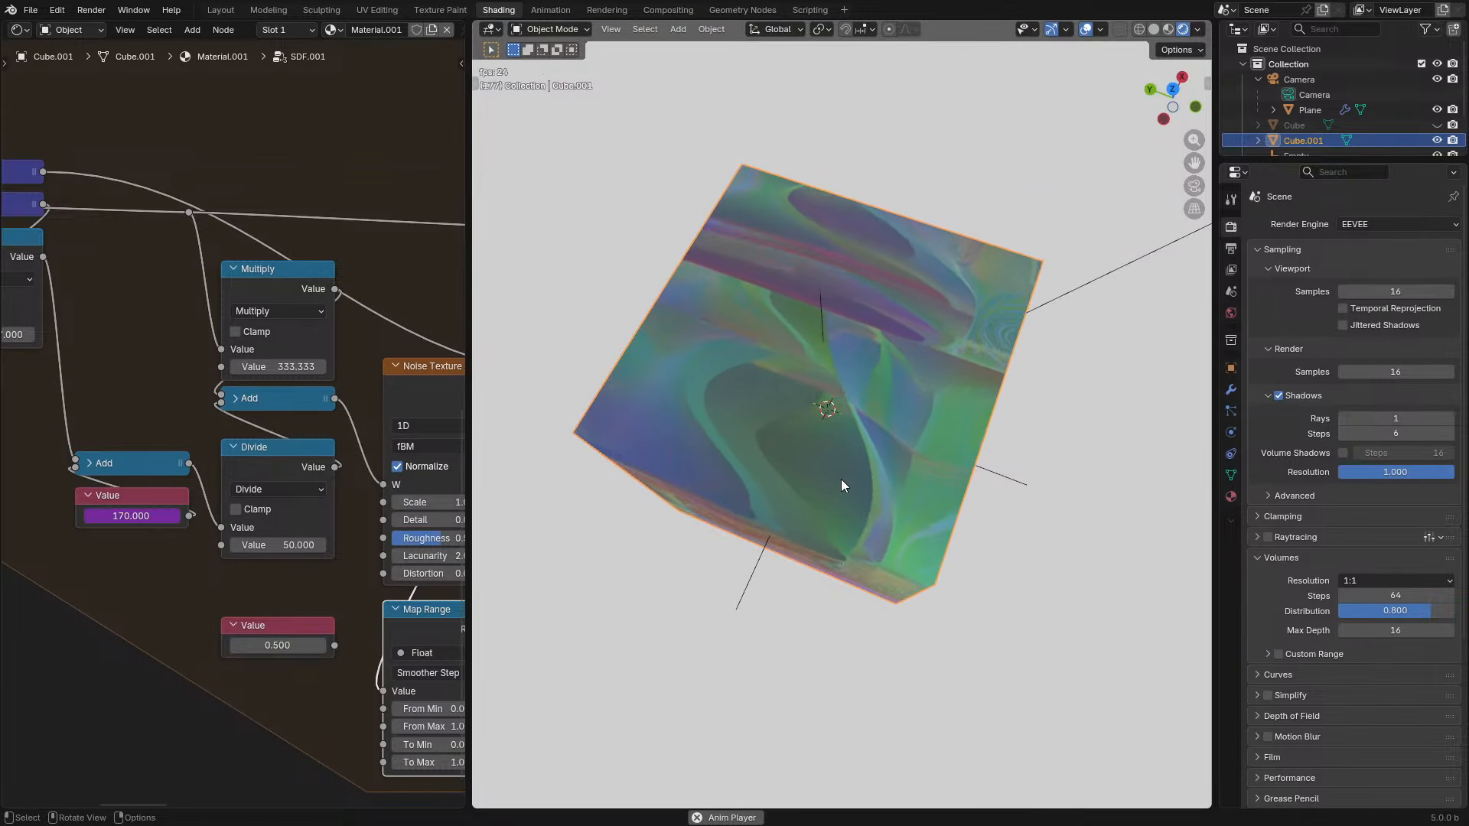
middle_drag(841, 479, 761, 530)
key(KP_4)
key(KP_7)
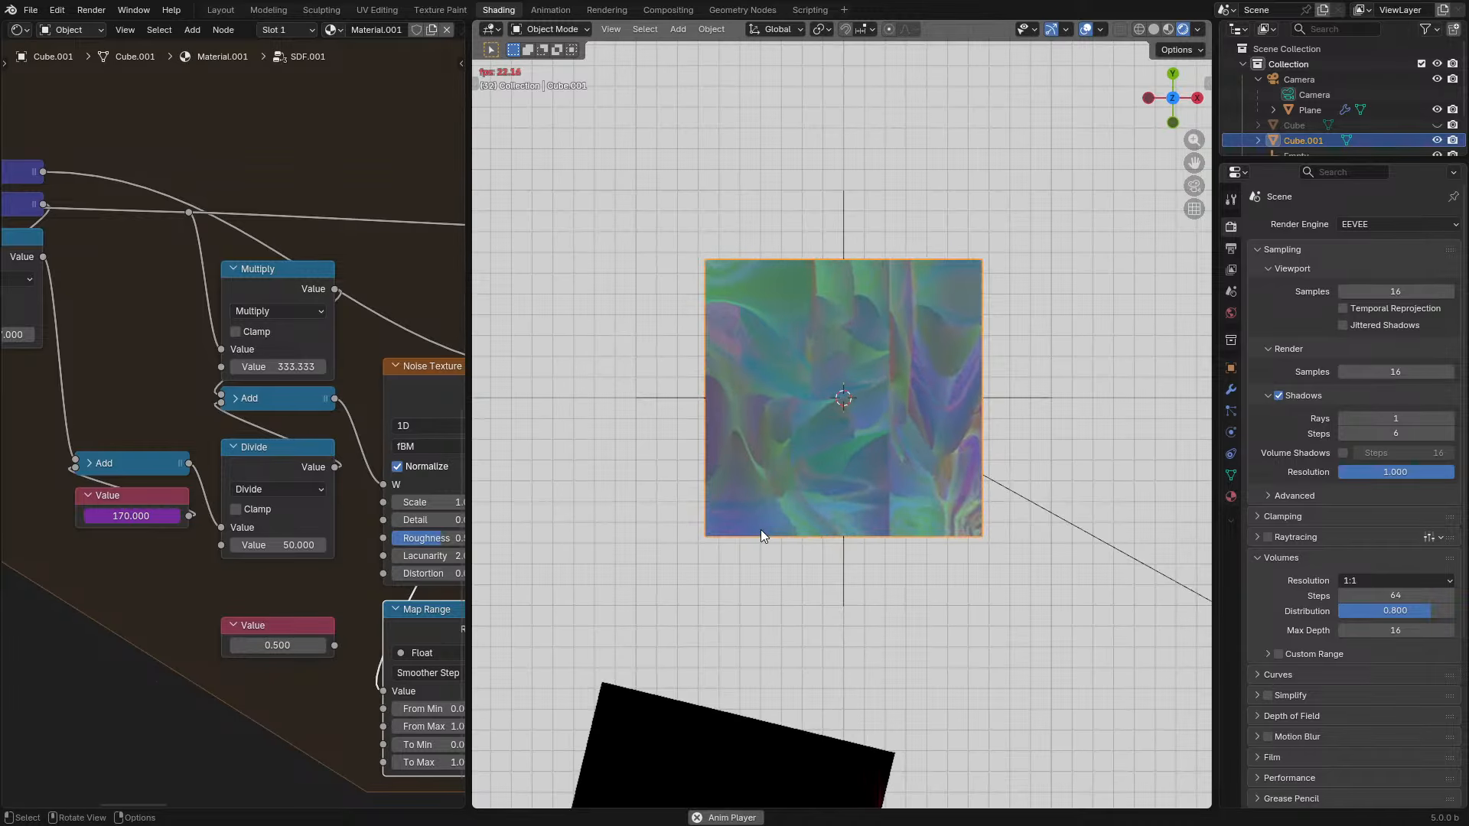
key(KP_Decimal)
key(space)
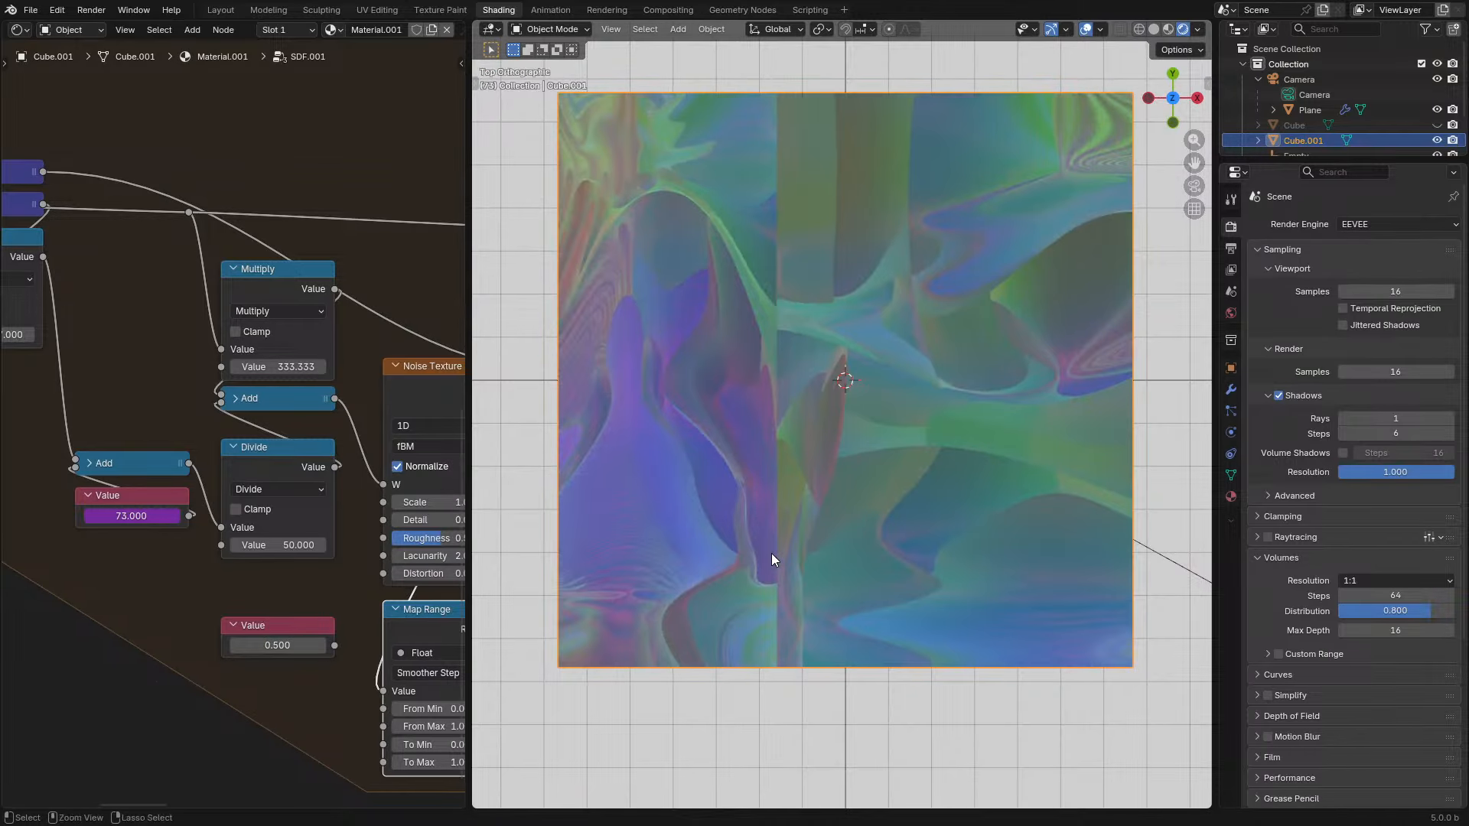
- Save the file and delete the unused 0.5 Value node inside the SDF.001 group
key(ctrl+s)
key(Tab)
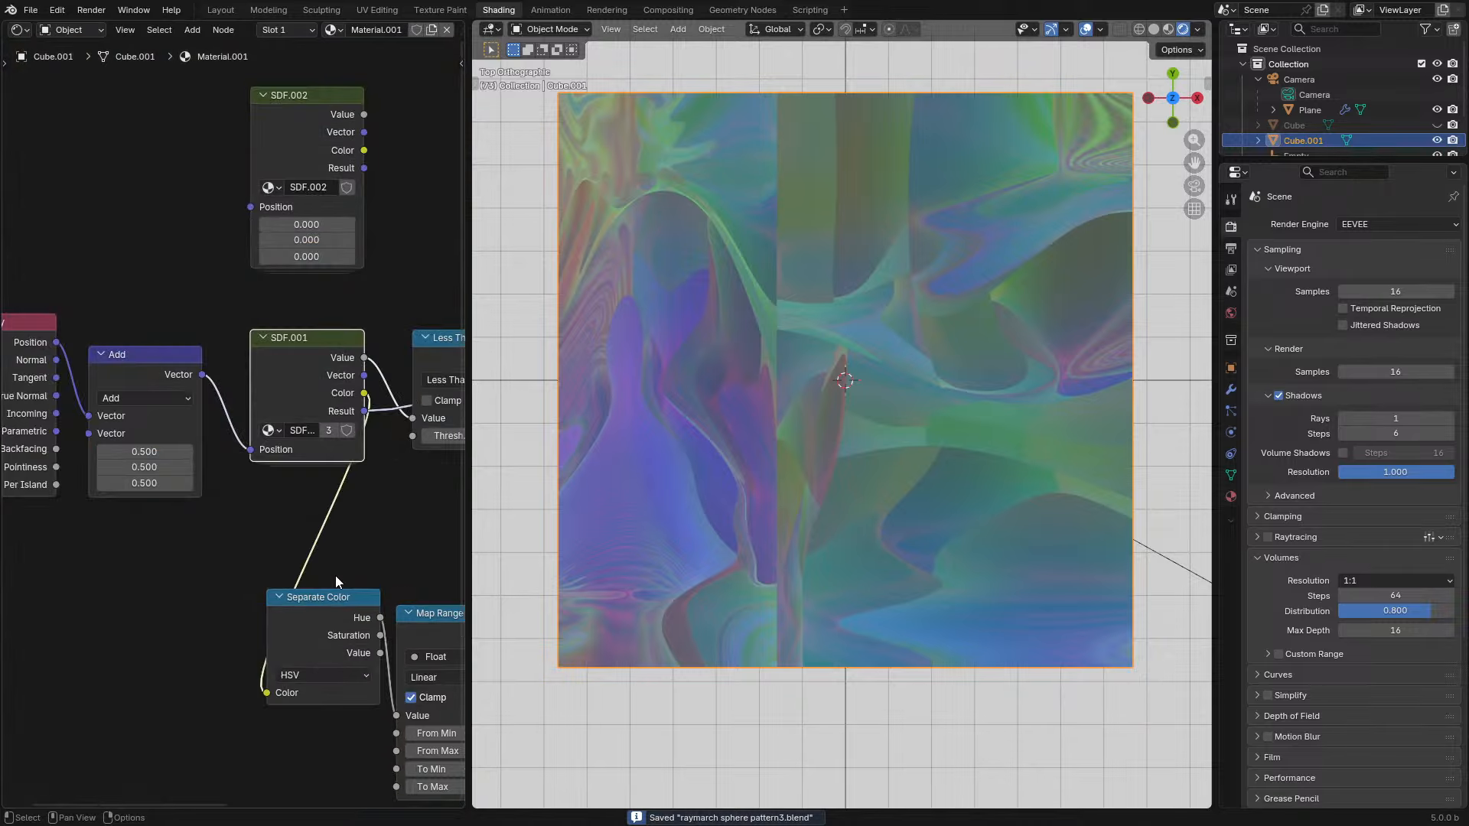
key(ctrl+space)
key(Tab)
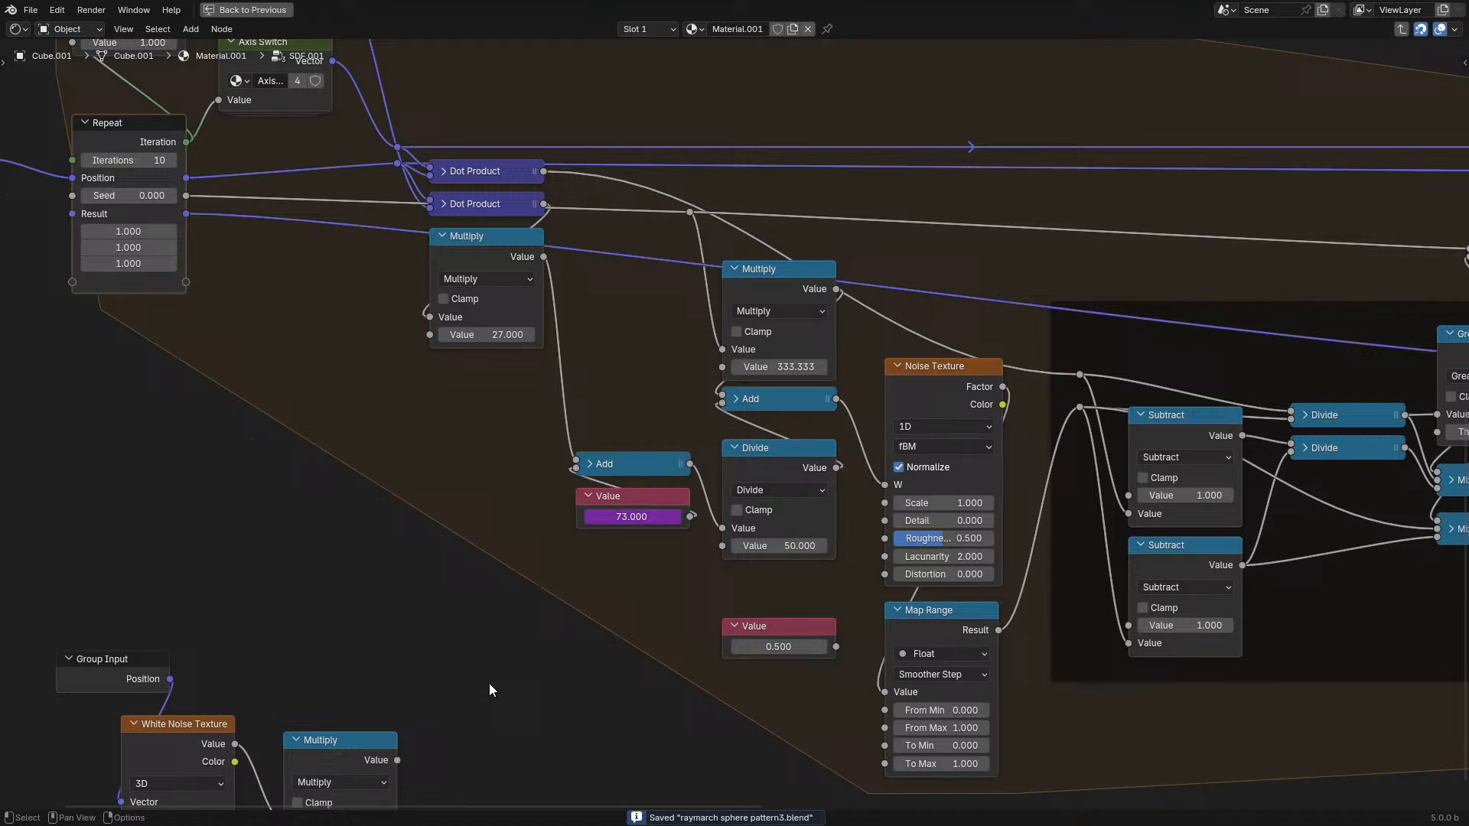
click(803, 621)
key(x)
- Review the whole Repeat zone's node chain up to its output, comparing it with the animated cube in the viewport
scroll(861, 565, down, 4)
middle_drag(870, 567, 623, 575)
scroll(622, 575, down, 1)
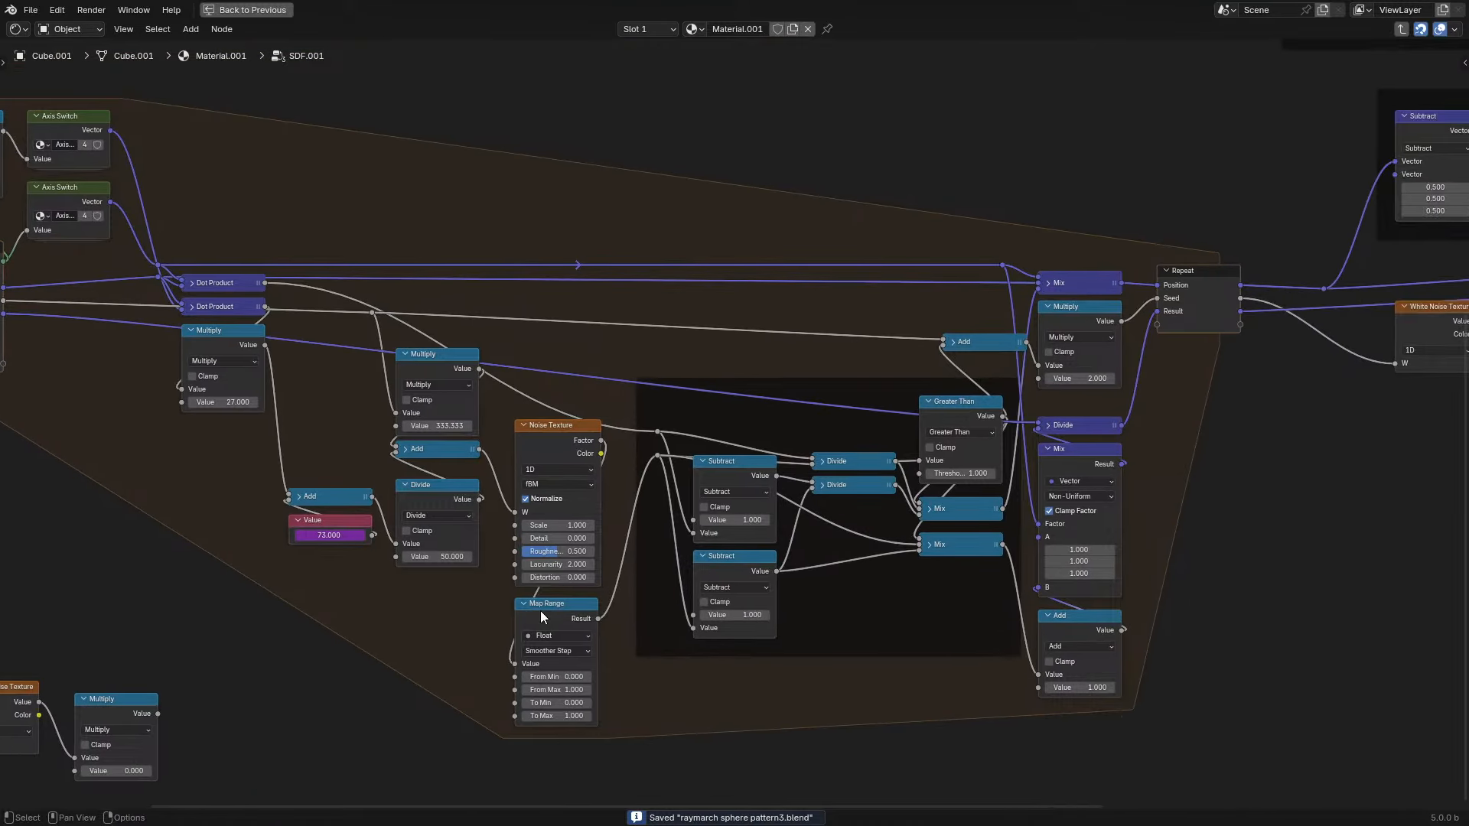
scroll(627, 577, down, 1)
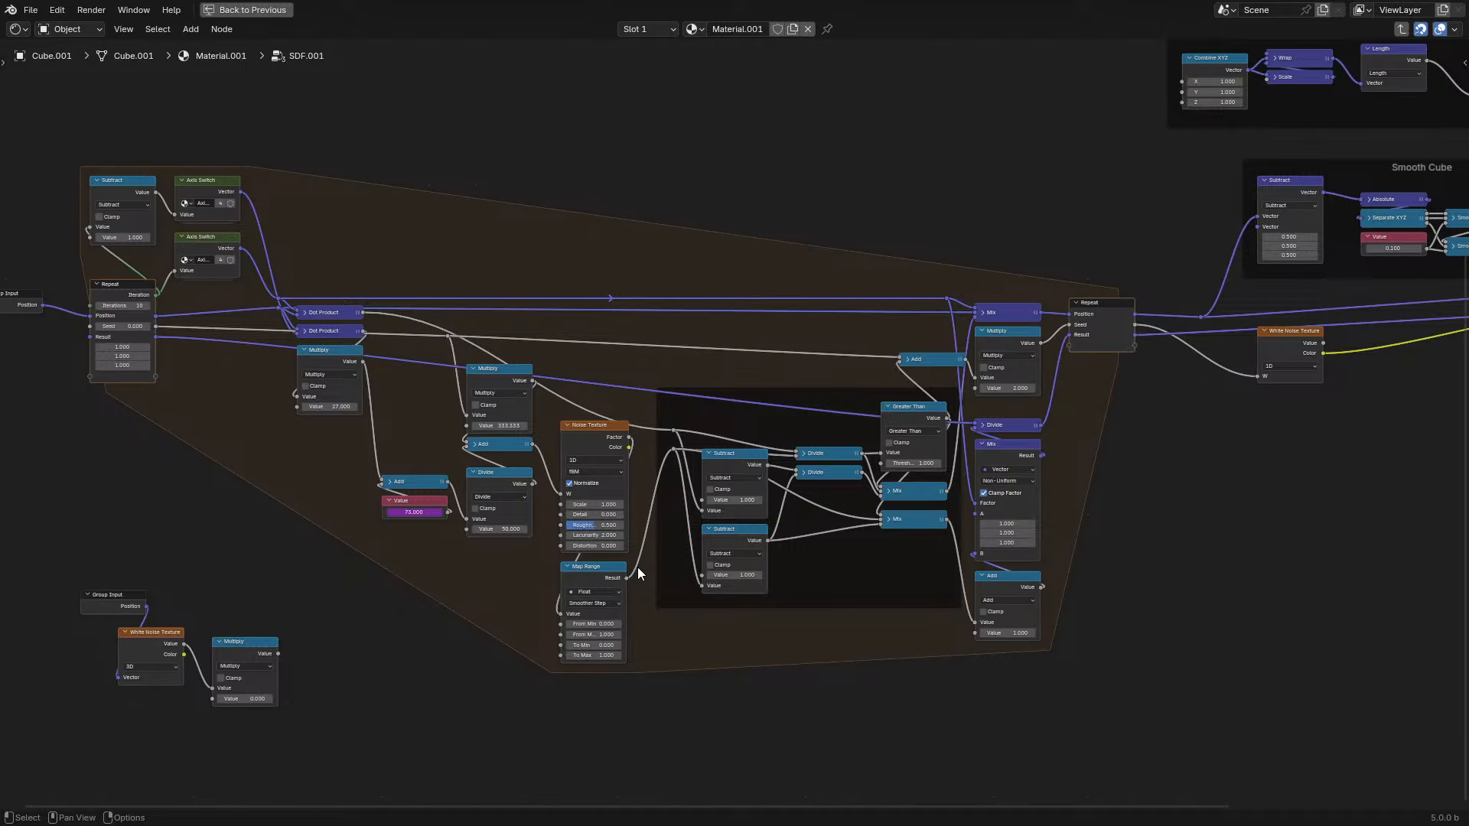
mouse_move(1111, 520)
middle_down()
mouse_move(719, 606)
mouse_move(1011, 489)
mouse_move(1083, 494)
mouse_move(1084, 515)
middle_up()
scroll(753, 566, up, 1)
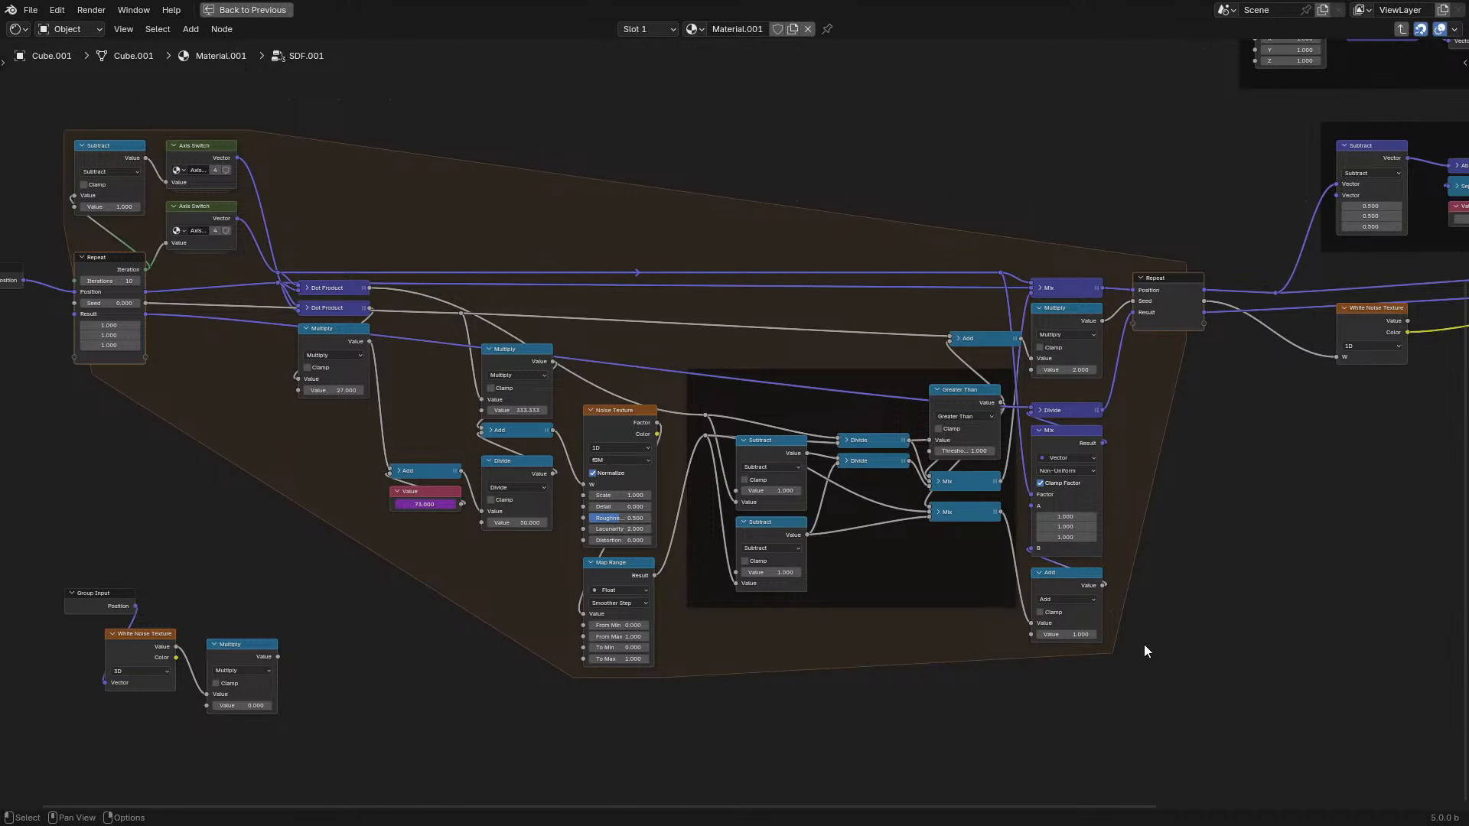
middle_drag(1054, 452, 871, 476)
key(ctrl+space)
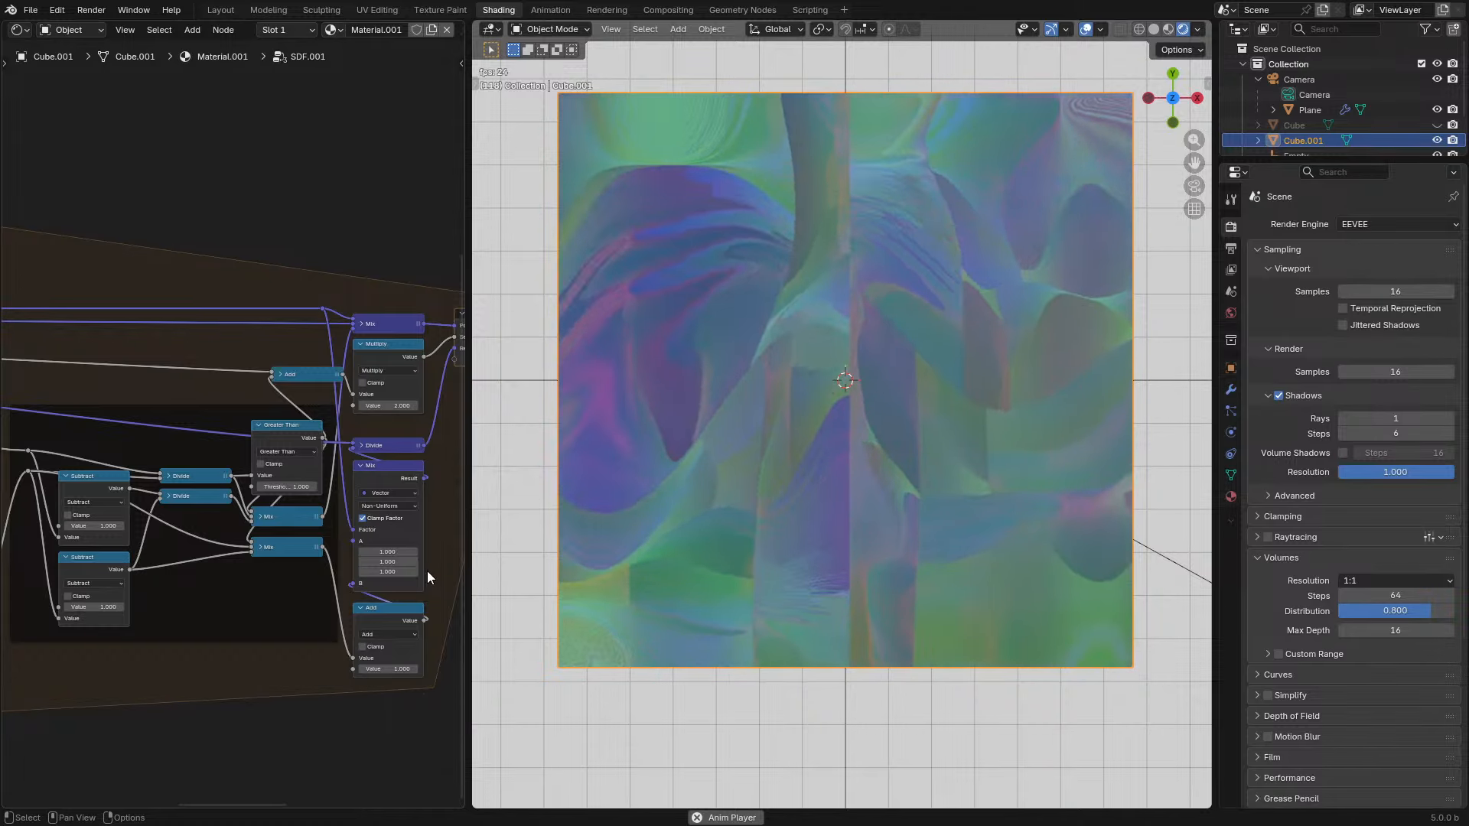
middle_drag(371, 619, 348, 571)
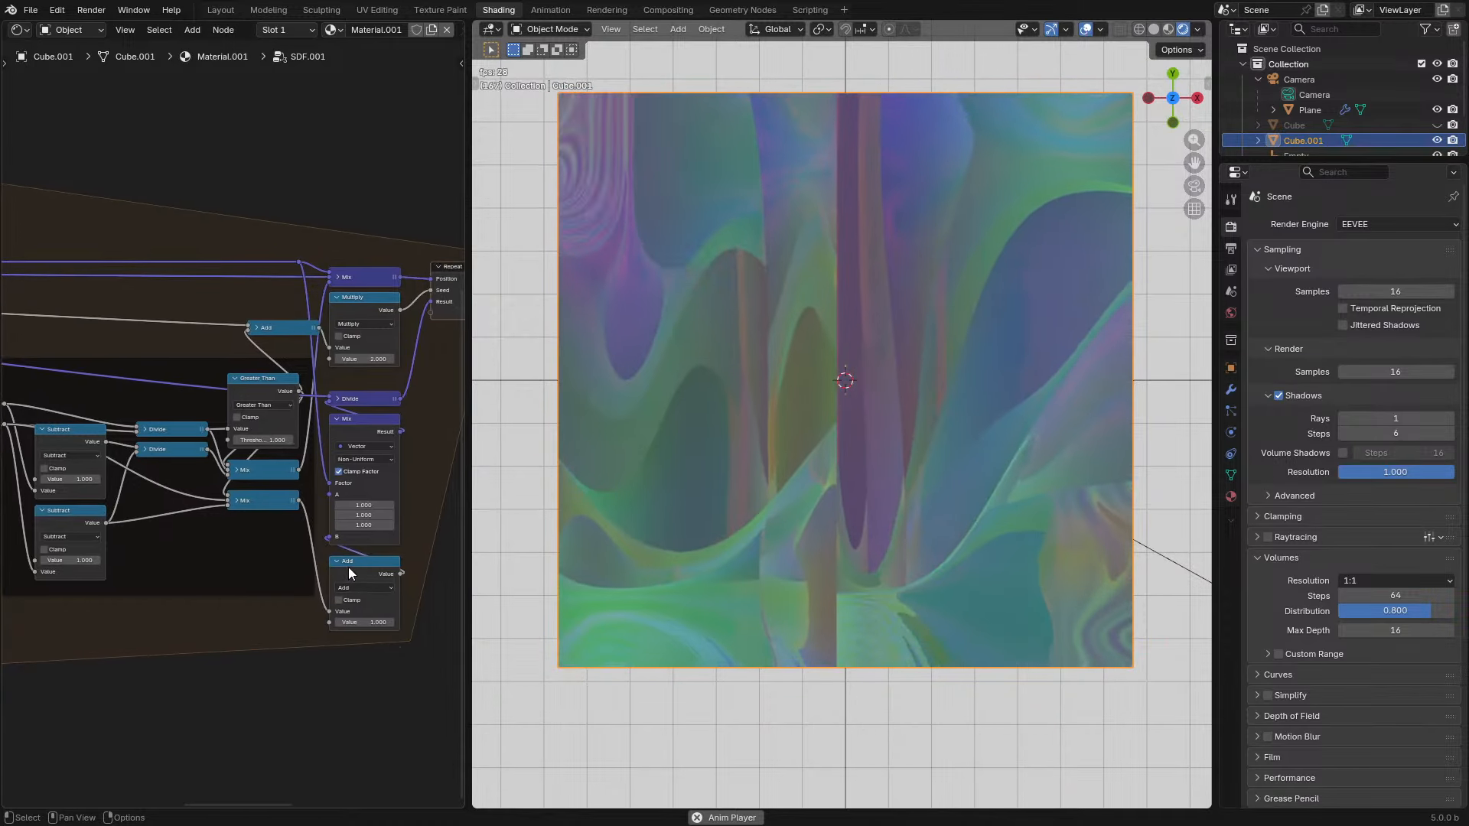
mouse_move(421, 437)
middle_down()
mouse_move(307, 484)
mouse_move(184, 505)
middle_up()
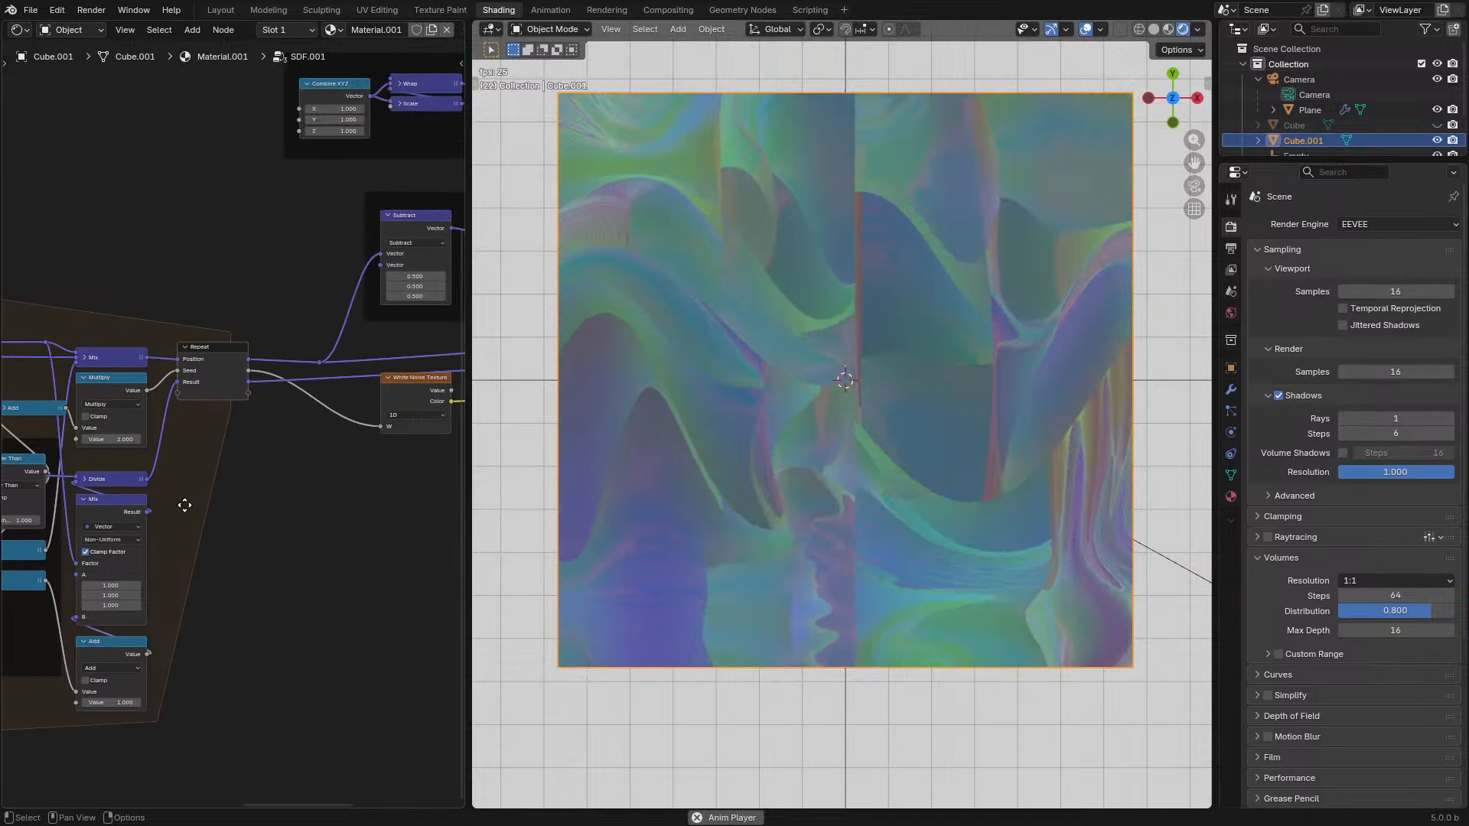
mouse_move(309, 493)
middle_down()
mouse_move(162, 502)
mouse_move(454, 460)
middle_up()
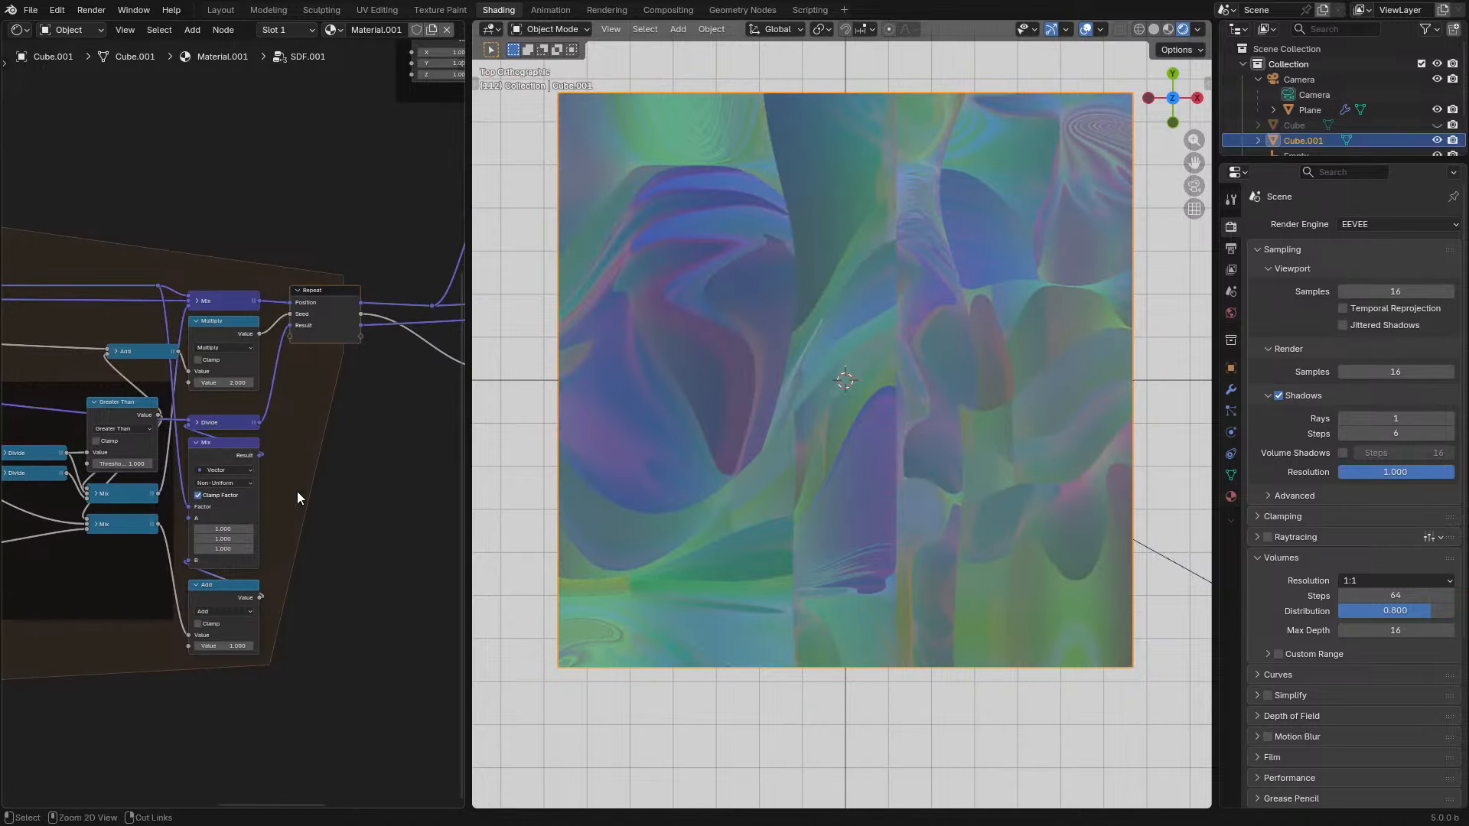
- Group the nodes between the Repeat input and output, from the Dot Products to the final Mix, Divide and Add, into one node group
key(ctrl+space)
middle_drag(234, 322, 322, 319)
drag(313, 224, 1138, 609)
click(221, 29)
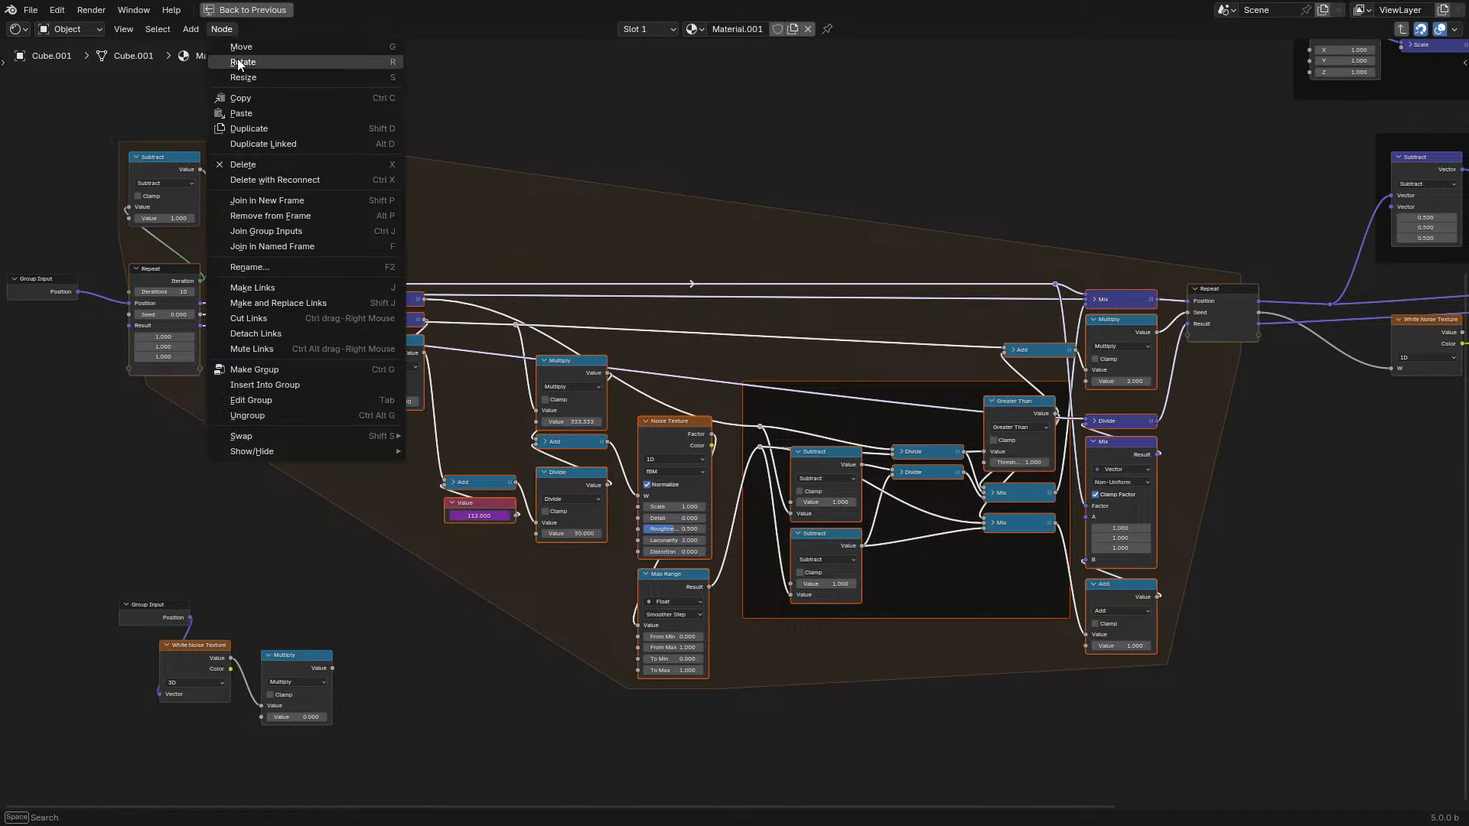
click(278, 369)
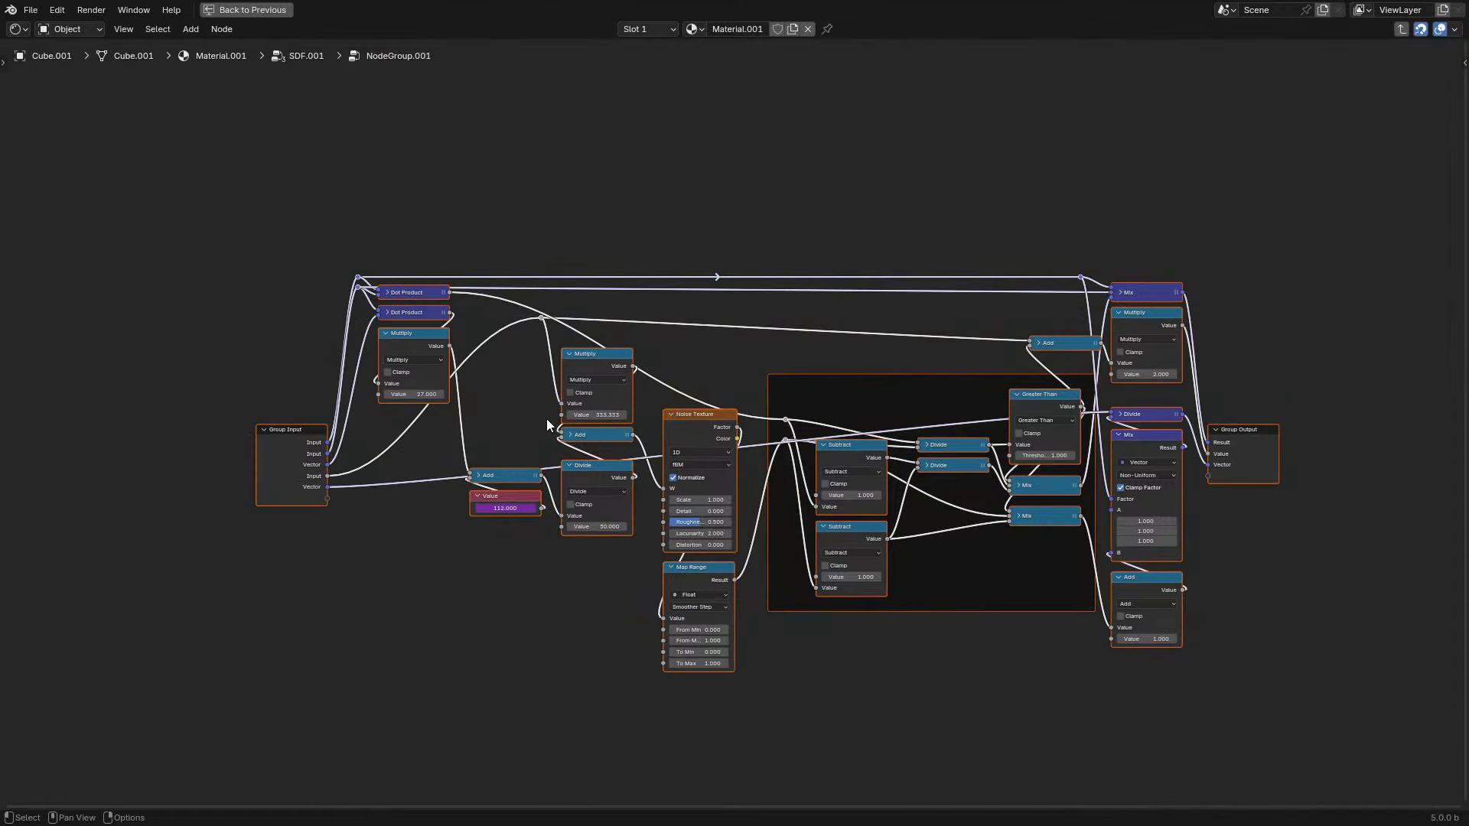
- Try placing a duplicate Group Input node above the original inside the new group
click(291, 451)
scroll(291, 452, up, 2)
key(shift+d)
click(208, 254)
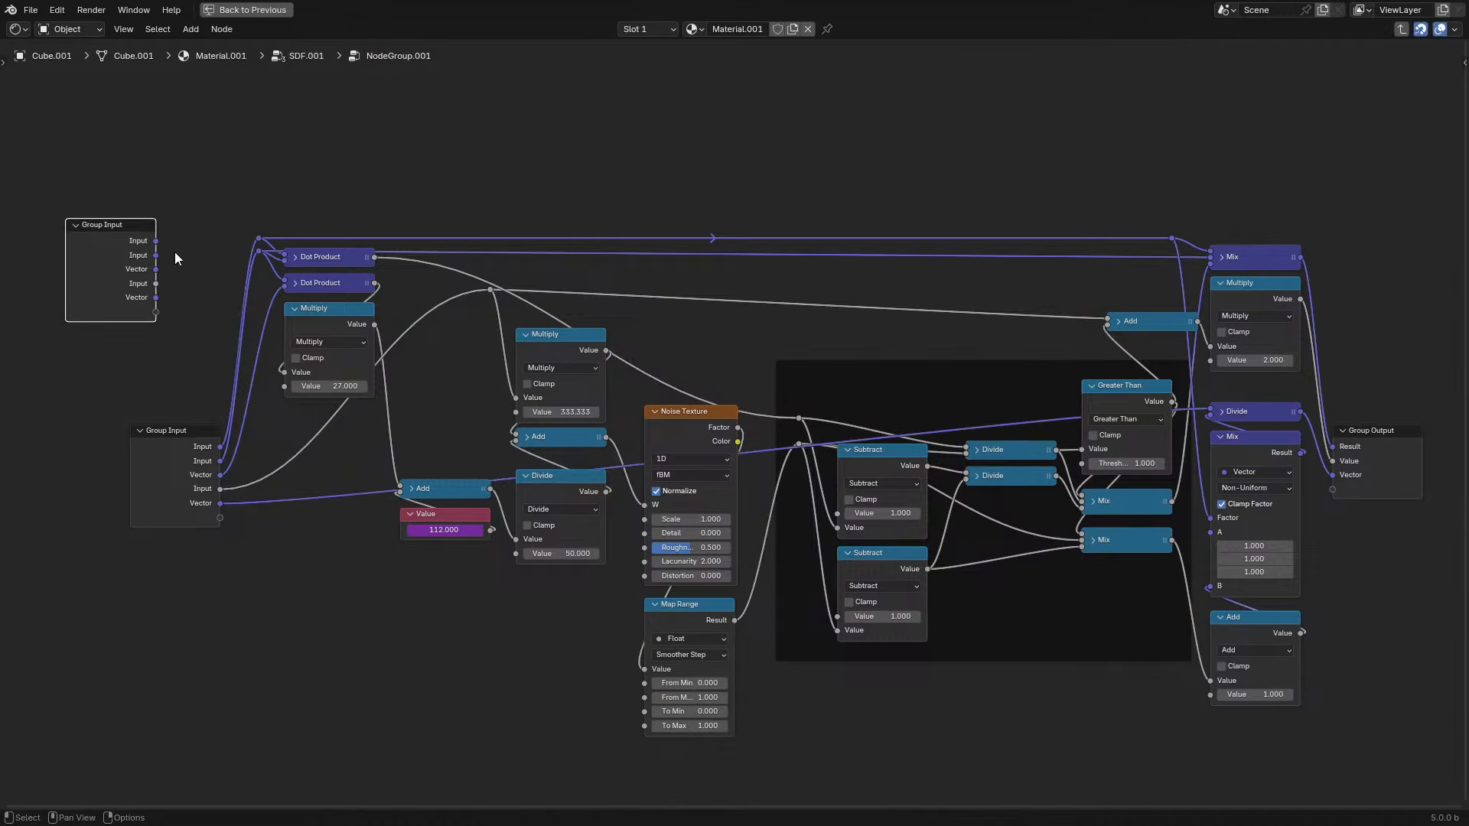
key(ctrl+z)
- Return to the SDF.001 group and move the new group node up level with the Repeat input and output nodes
key(Tab)
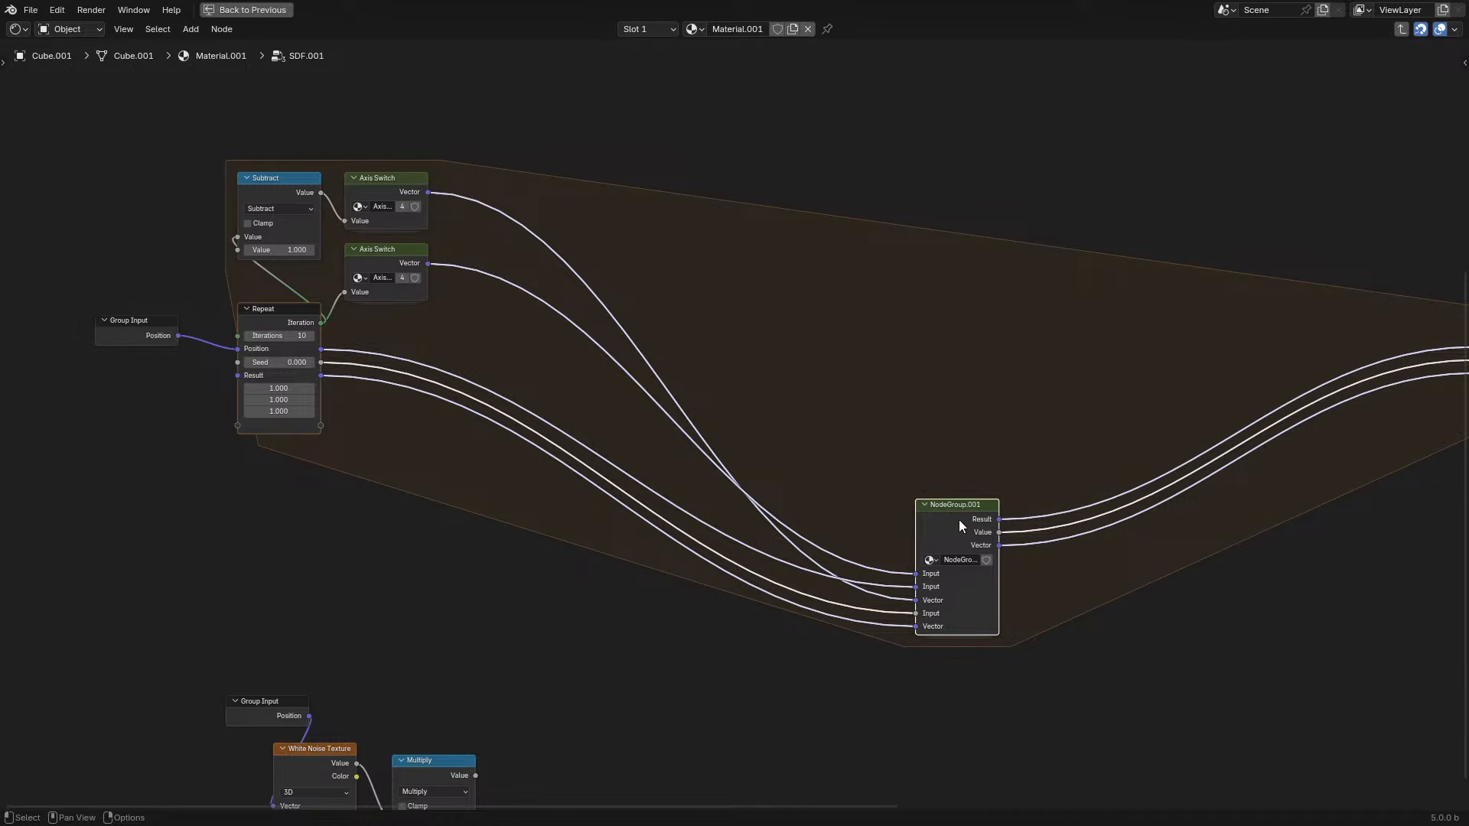
drag(958, 521, 899, 343)
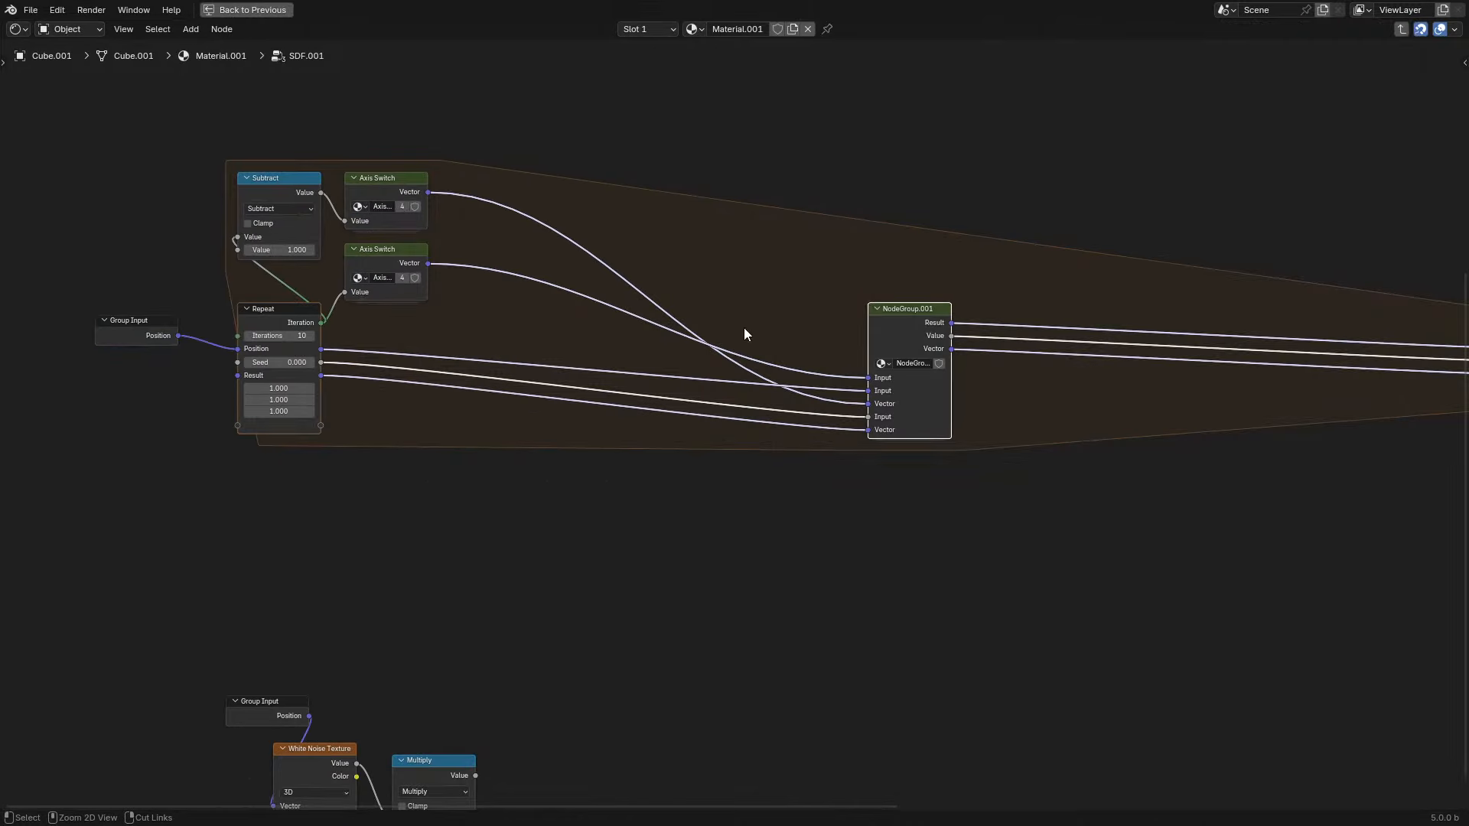
ctrl+scroll(842, 318, right, 5)
drag(935, 350, 1160, 488)
scroll(494, 439, down, 5)
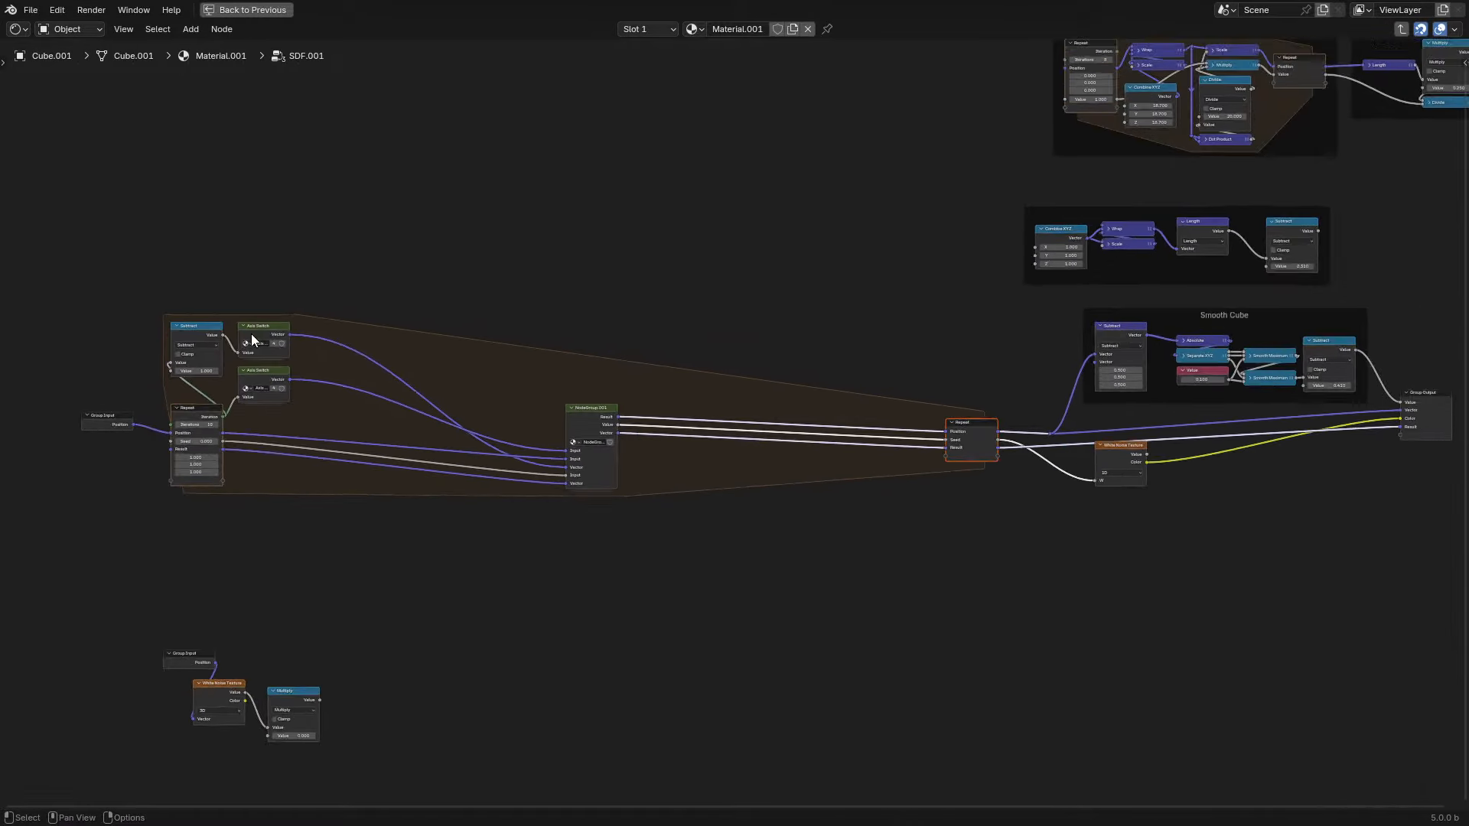
- Move the new group node, the Repeat input, Subtract, Axis Switch and Group Input nodes close to the Repeat output
drag(175, 325, 722, 530)
key(g)
click(863, 513)
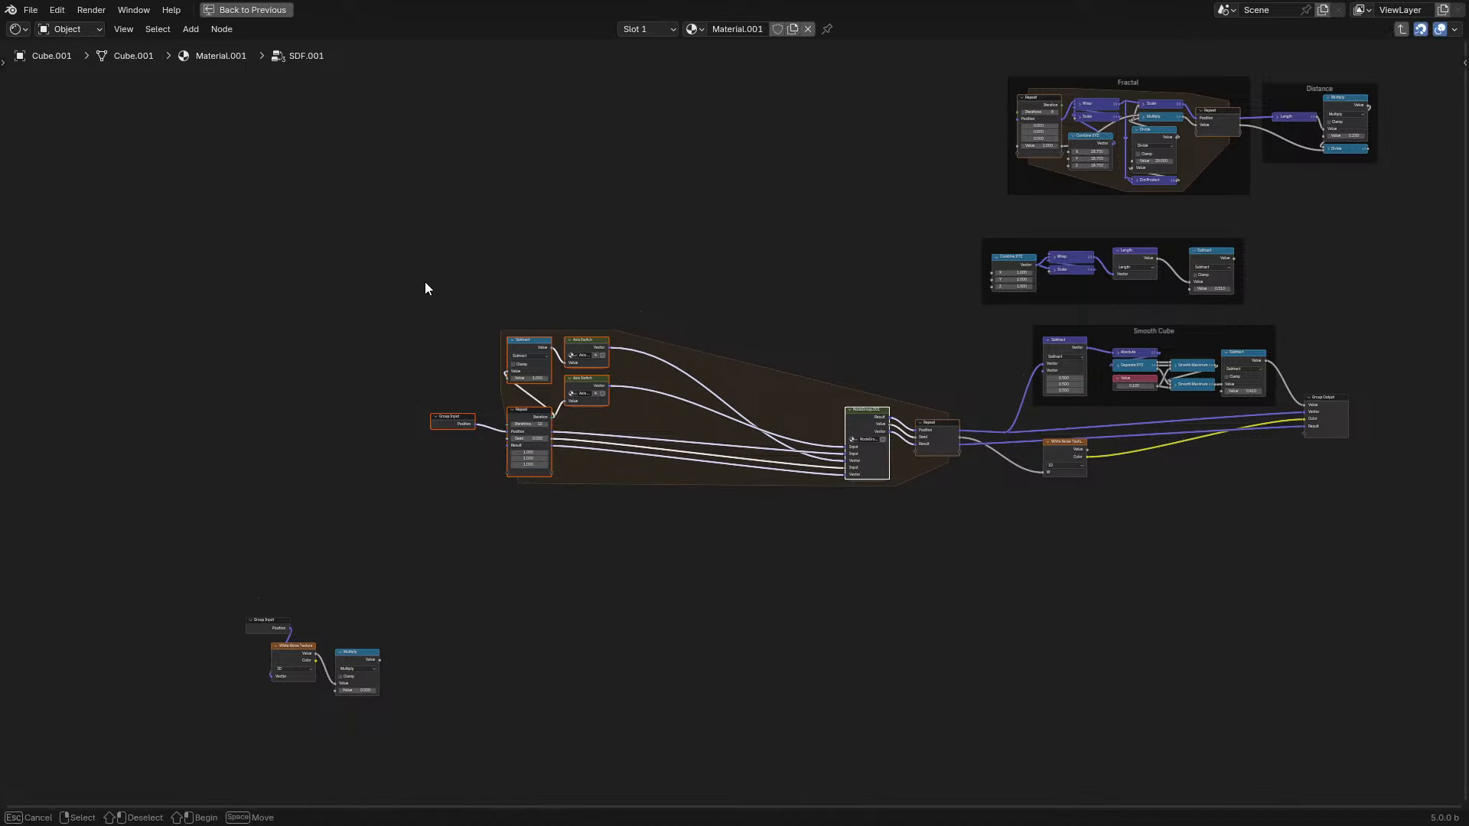
drag(425, 281, 566, 471)
key(g)
click(762, 503)
ctrl+scroll(735, 498, right, 4)
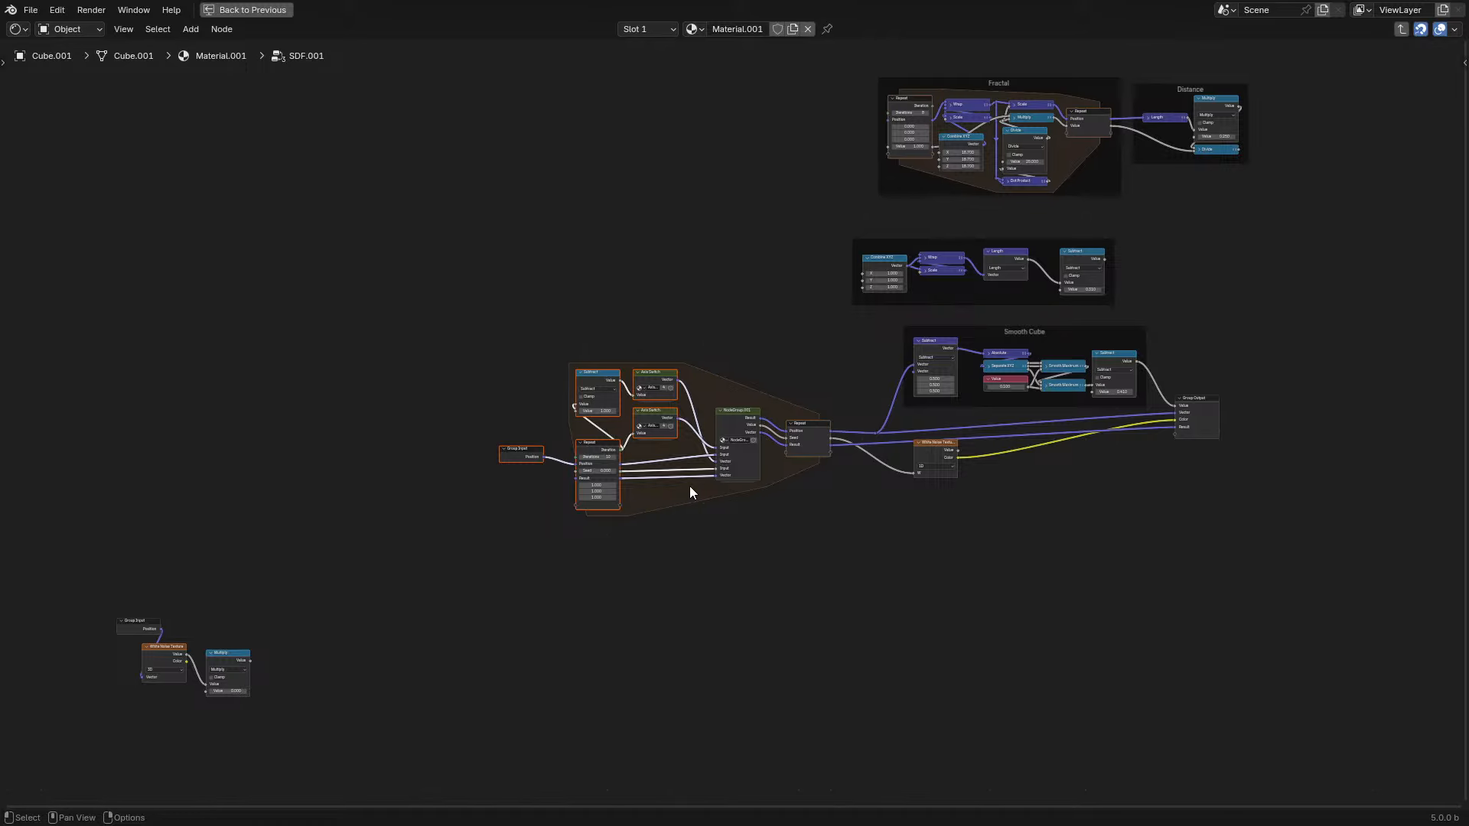
- Undo the recent node moves and the grouping so the splitting nodes sit ungrouped between the Repeat input and output again
scroll(684, 493, up, 6)
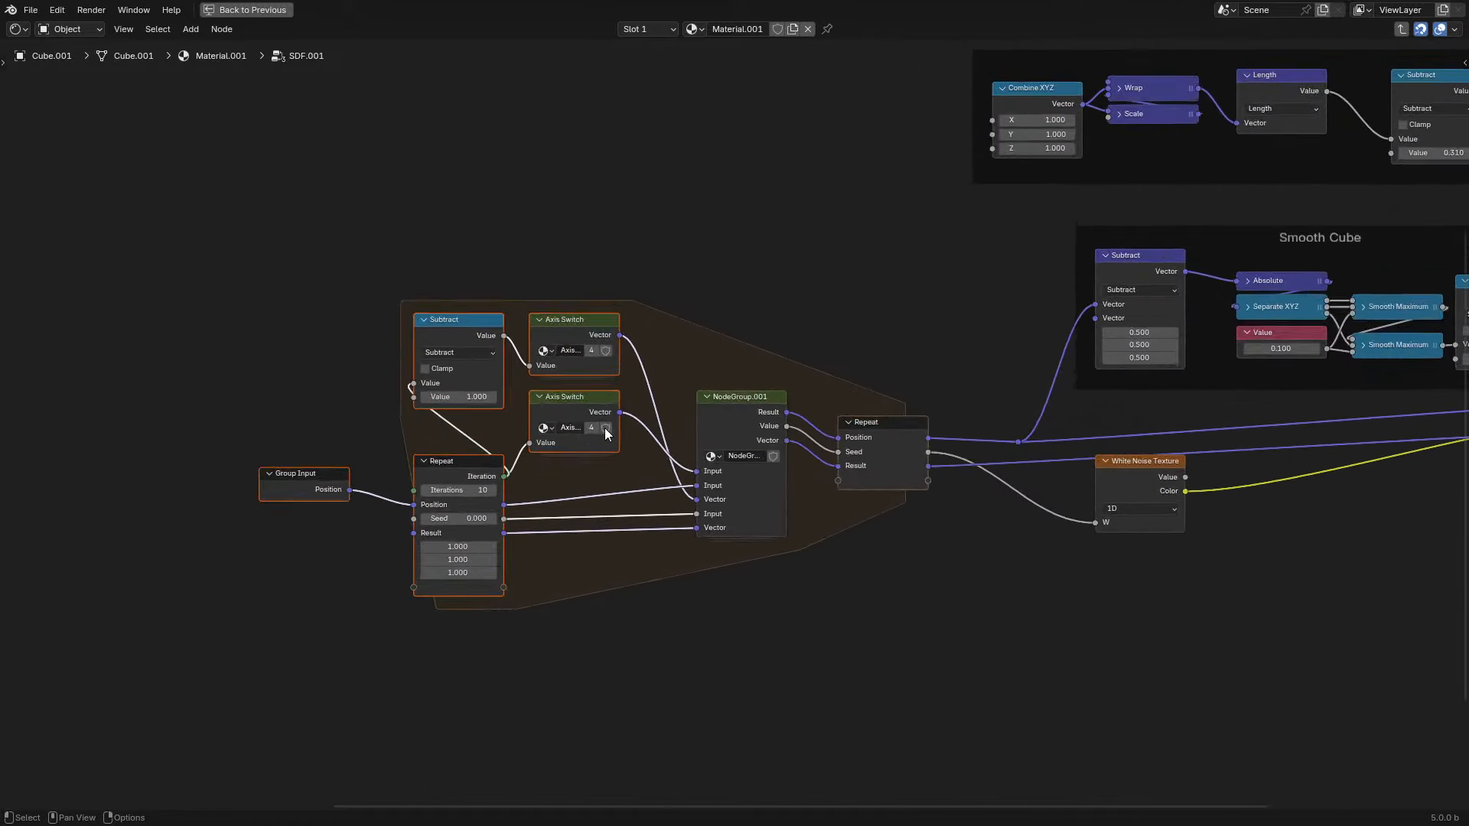
drag(511, 393, 538, 465)
right_click(539, 465)
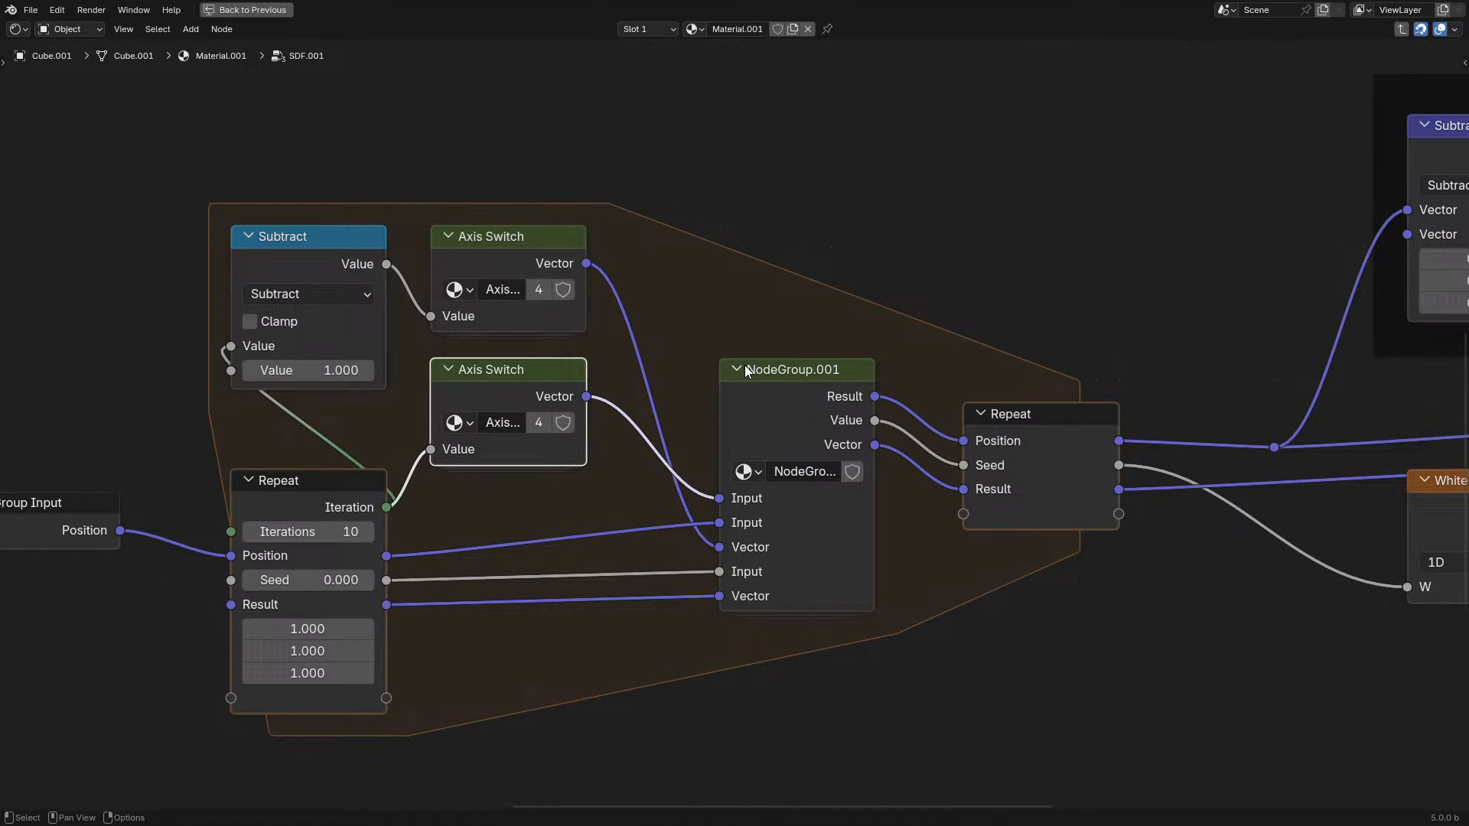
key(ctrl+z)
key(ctrl+z)
key(ctrl+z)
key(ctrl+z)
key(ctrl+z)
key(ctrl+z)
key(ctrl+z)
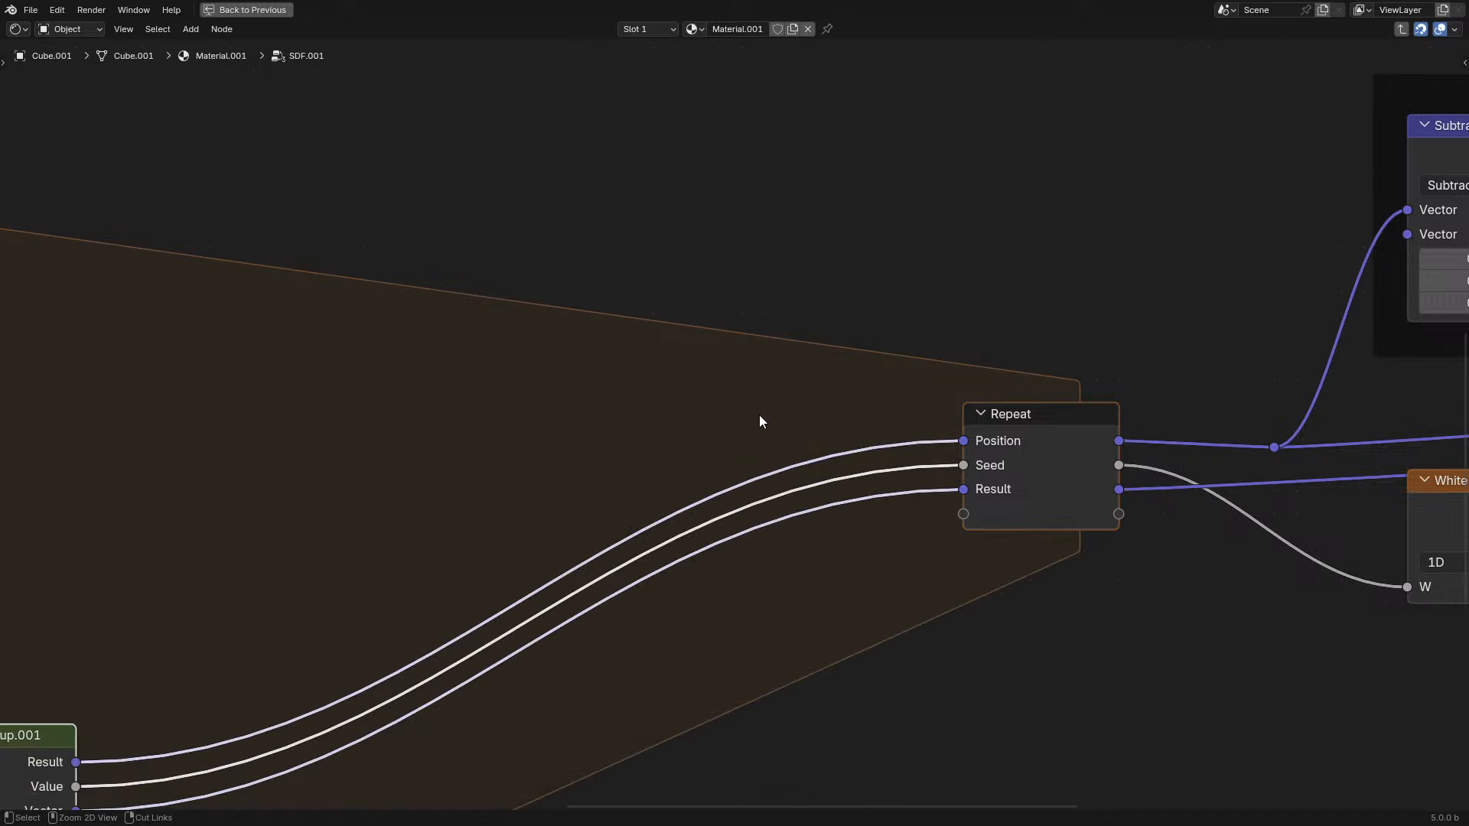
key(ctrl+z)
key(Home)
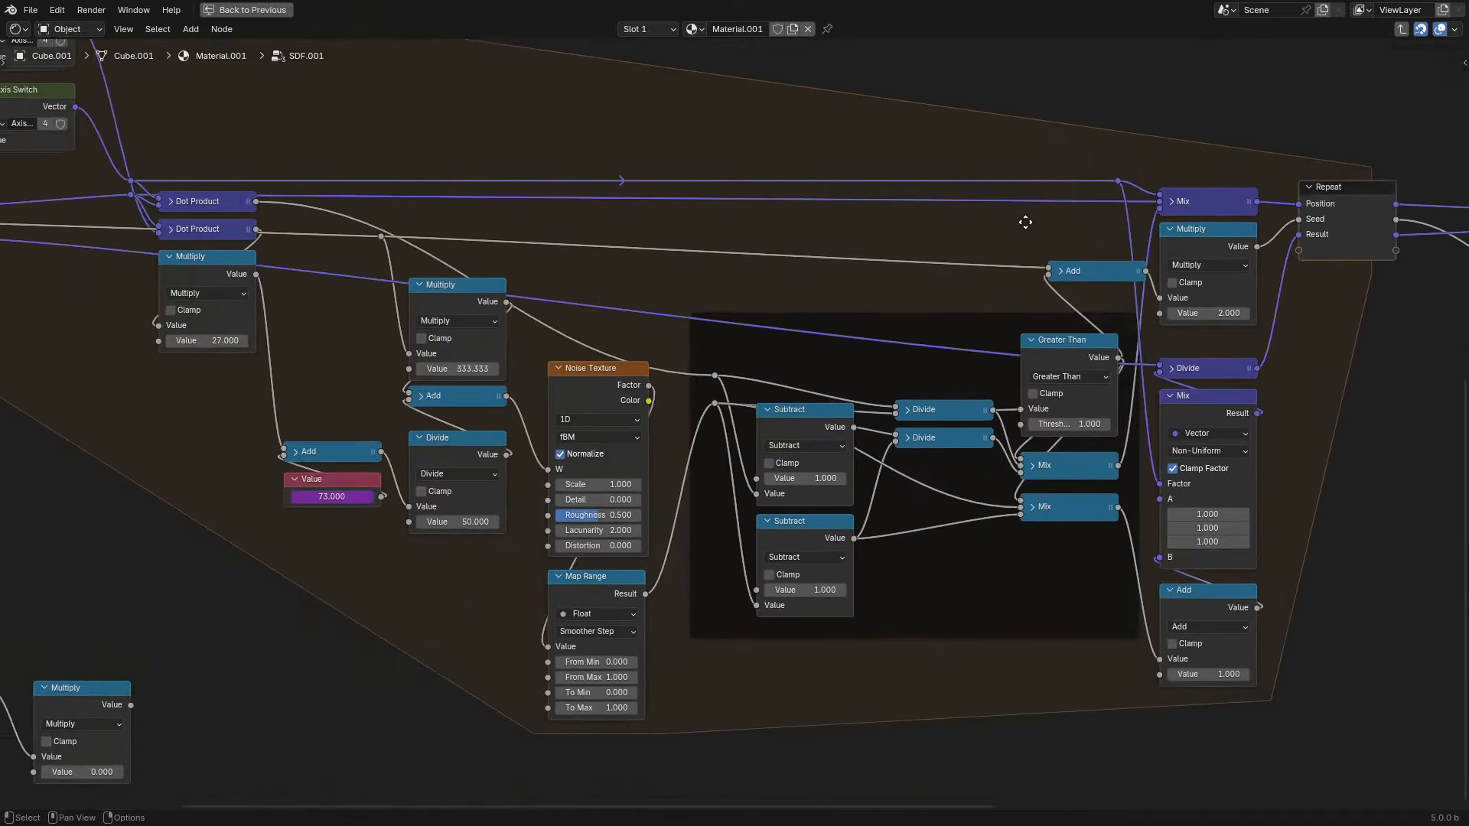
- Add a reroute to the Iteration links that run from the Repeat input to the Subtract and lower Axis Switch nodes
click(768, 264)
key(c)
drag(188, 148, 264, 184)
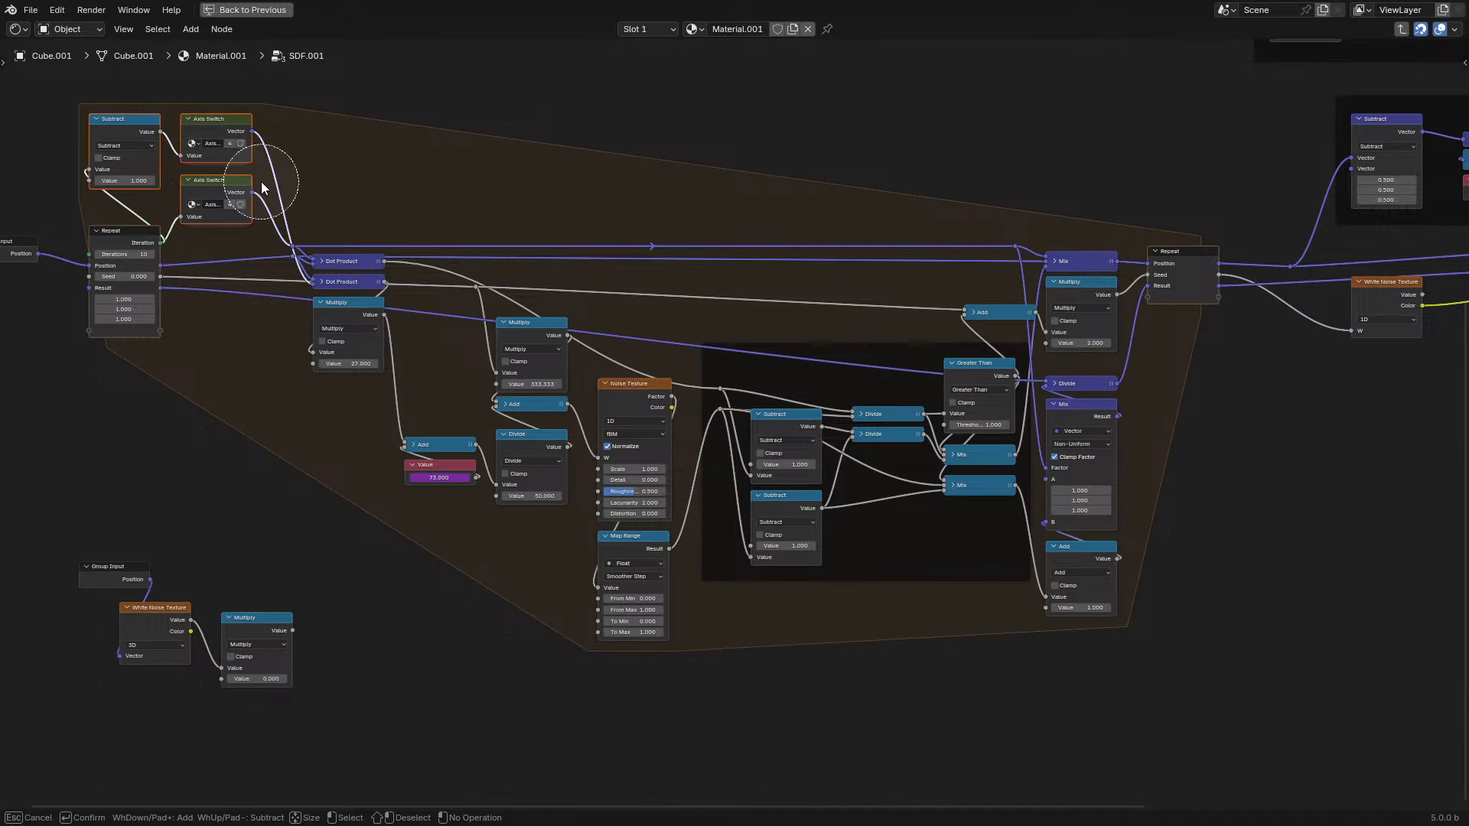
right_click(263, 186)
shift+right_drag(130, 211, 150, 223)
- Try to group all nodes between the Repeat input and output, including Subtract and both Axis Switches, and return to SDF.001
key(c)
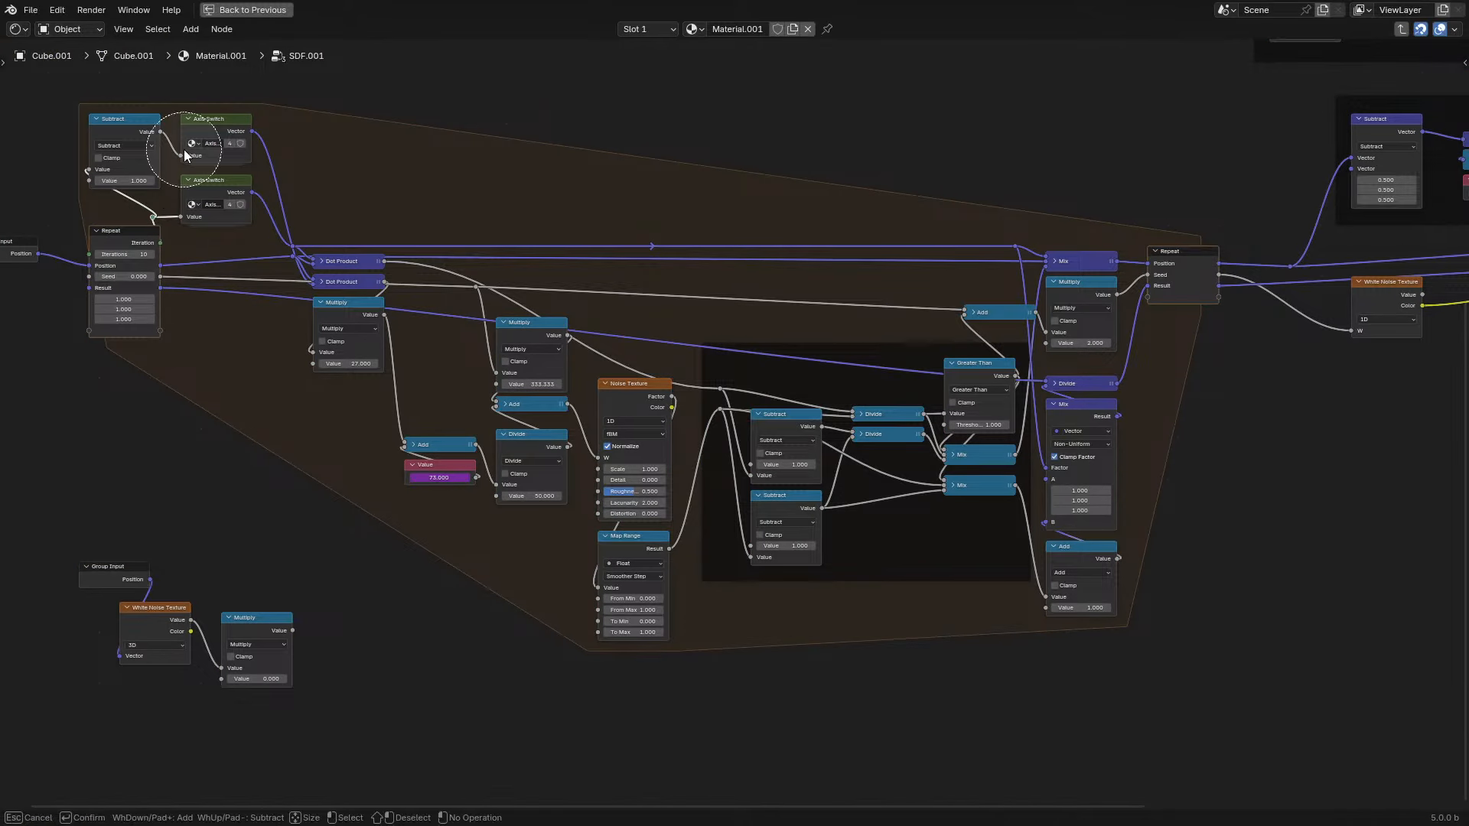
mouse_move(349, 210)
mouse_down()
mouse_move(387, 328)
mouse_move(442, 269)
mouse_move(905, 568)
mouse_move(940, 332)
mouse_up()
scroll(428, 279, down, 10)
right_click(941, 331)
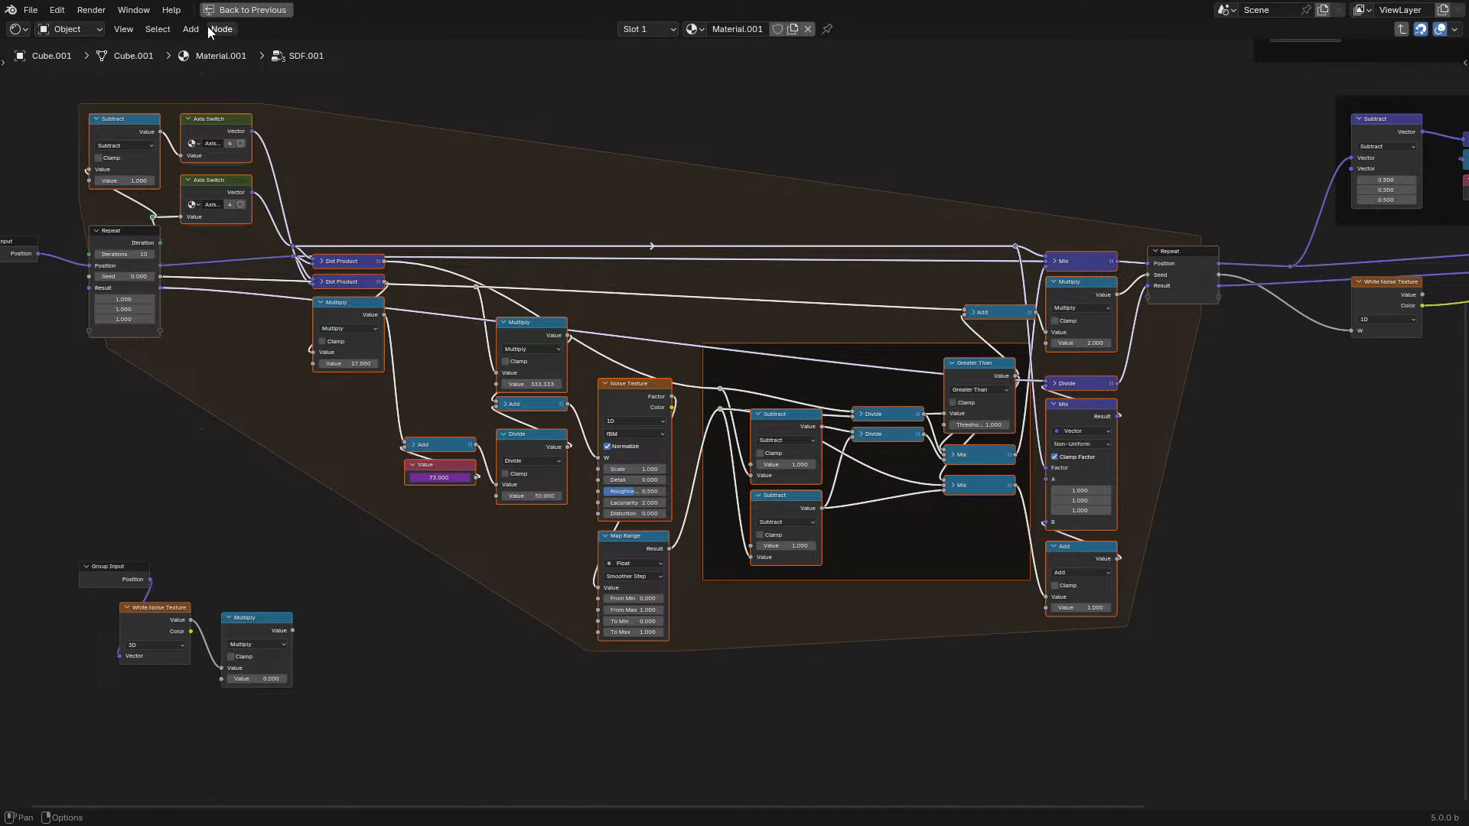
click(222, 30)
click(255, 384)
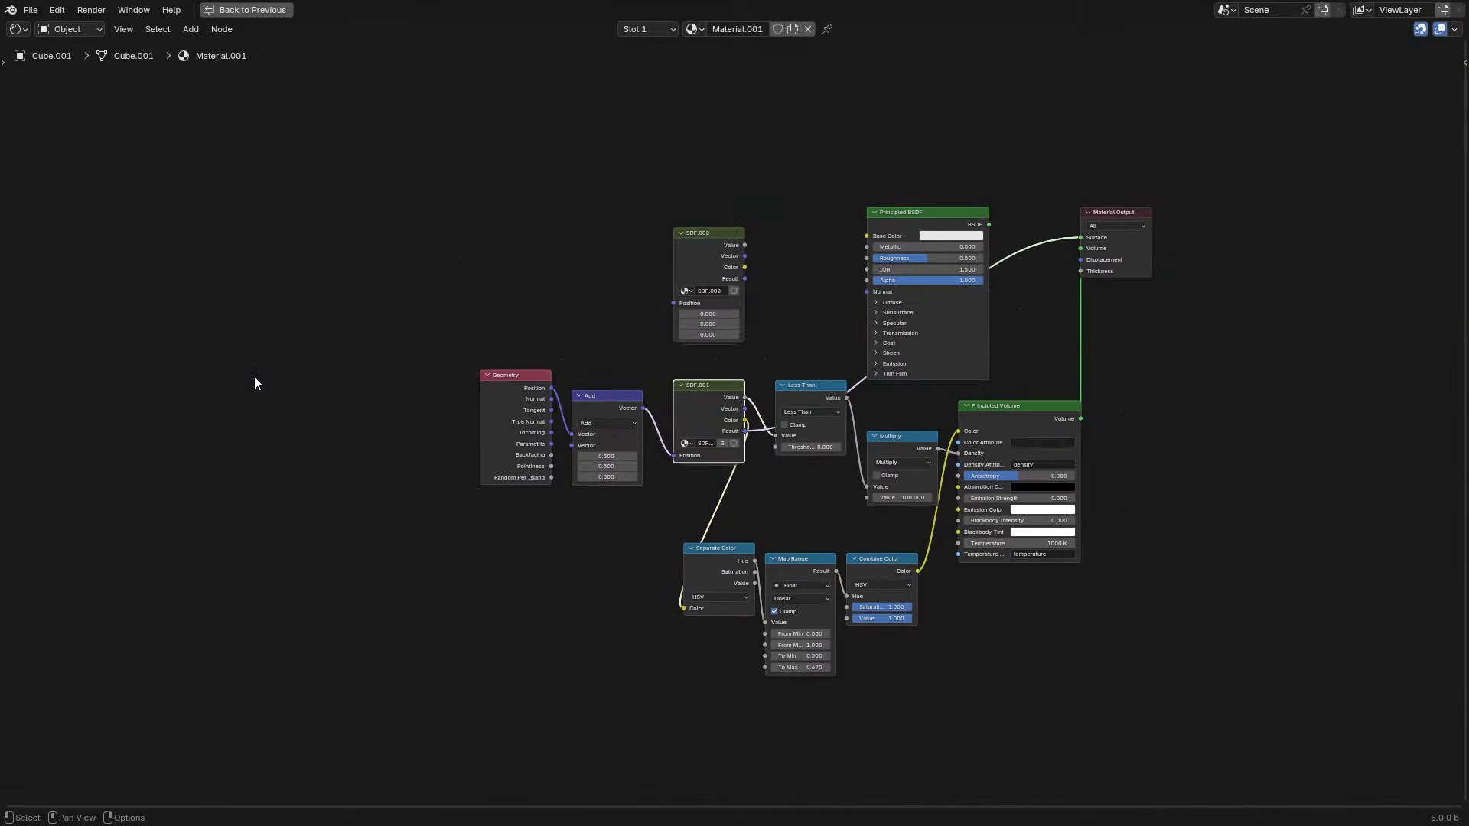
key(ctrl+z)
key(Tab)
scroll(707, 414, down, 3)
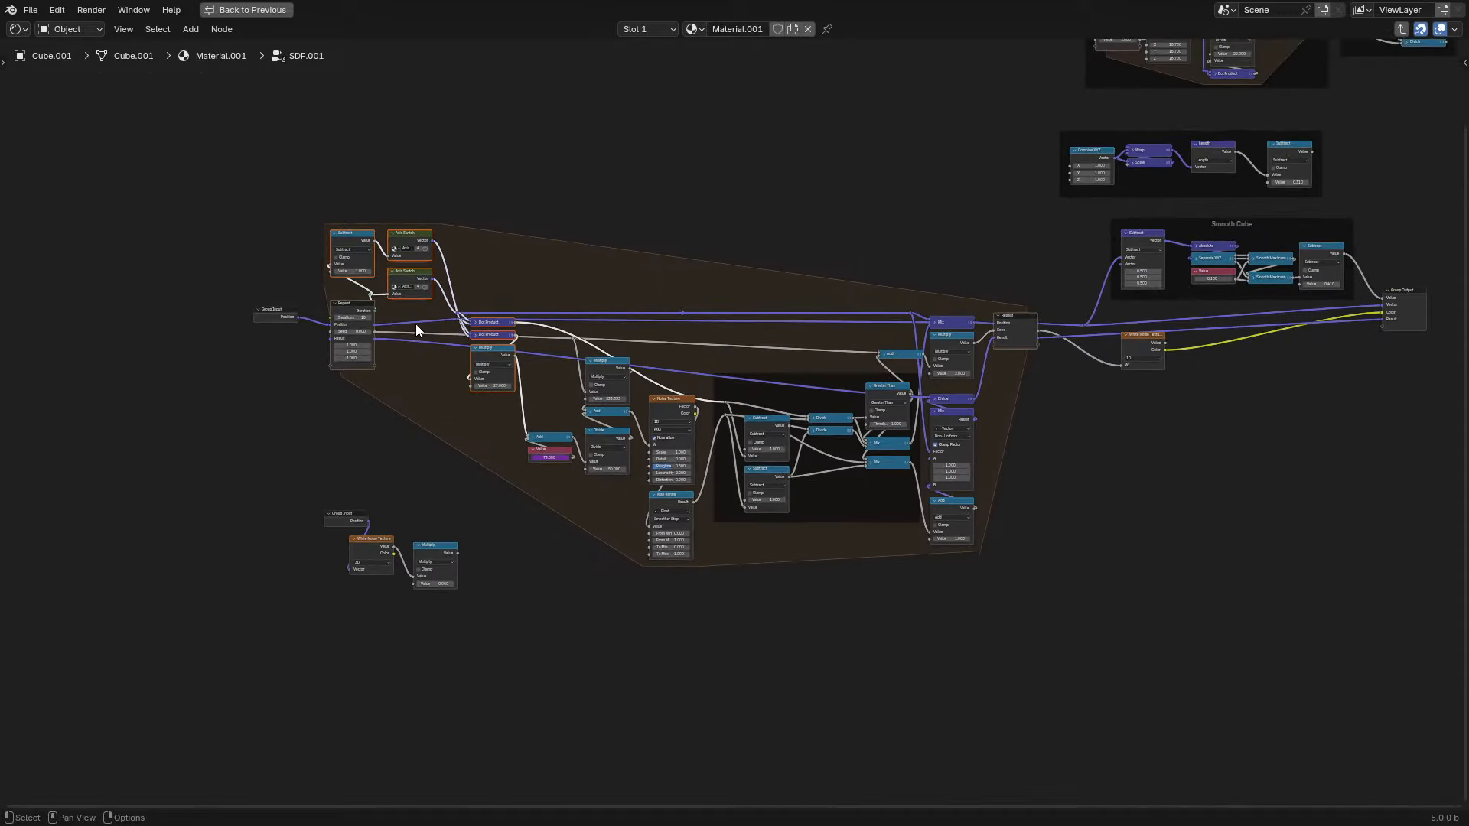
- Add the remaining splitting nodes and reroutes to the selection and try to group them together with the Repeat input
key(c)
mouse_move(612, 341)
mouse_down()
mouse_move(781, 416)
mouse_move(786, 381)
mouse_up()
right_click(785, 381)
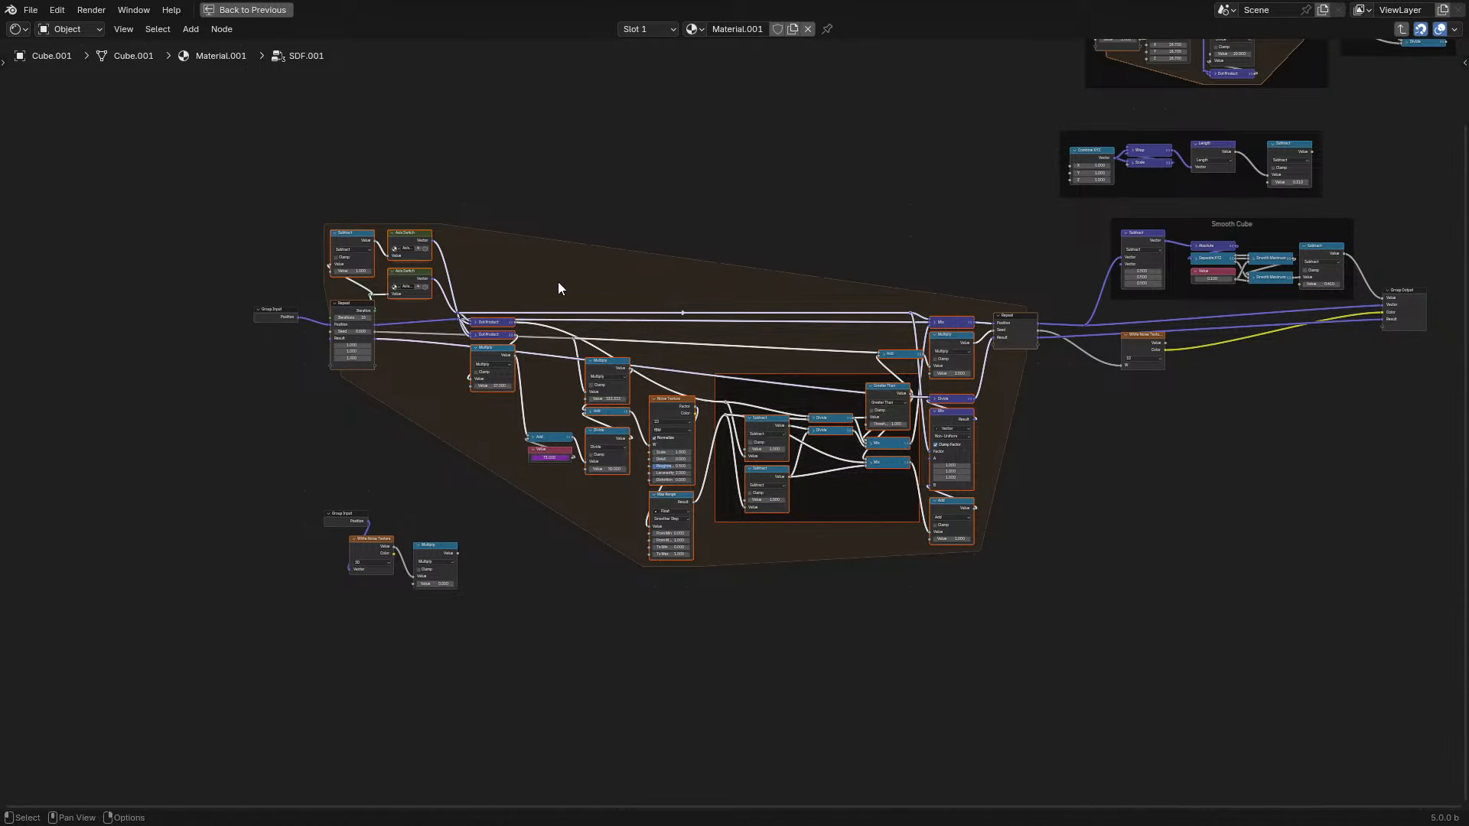
key(c)
click(532, 329)
right_click(574, 320)
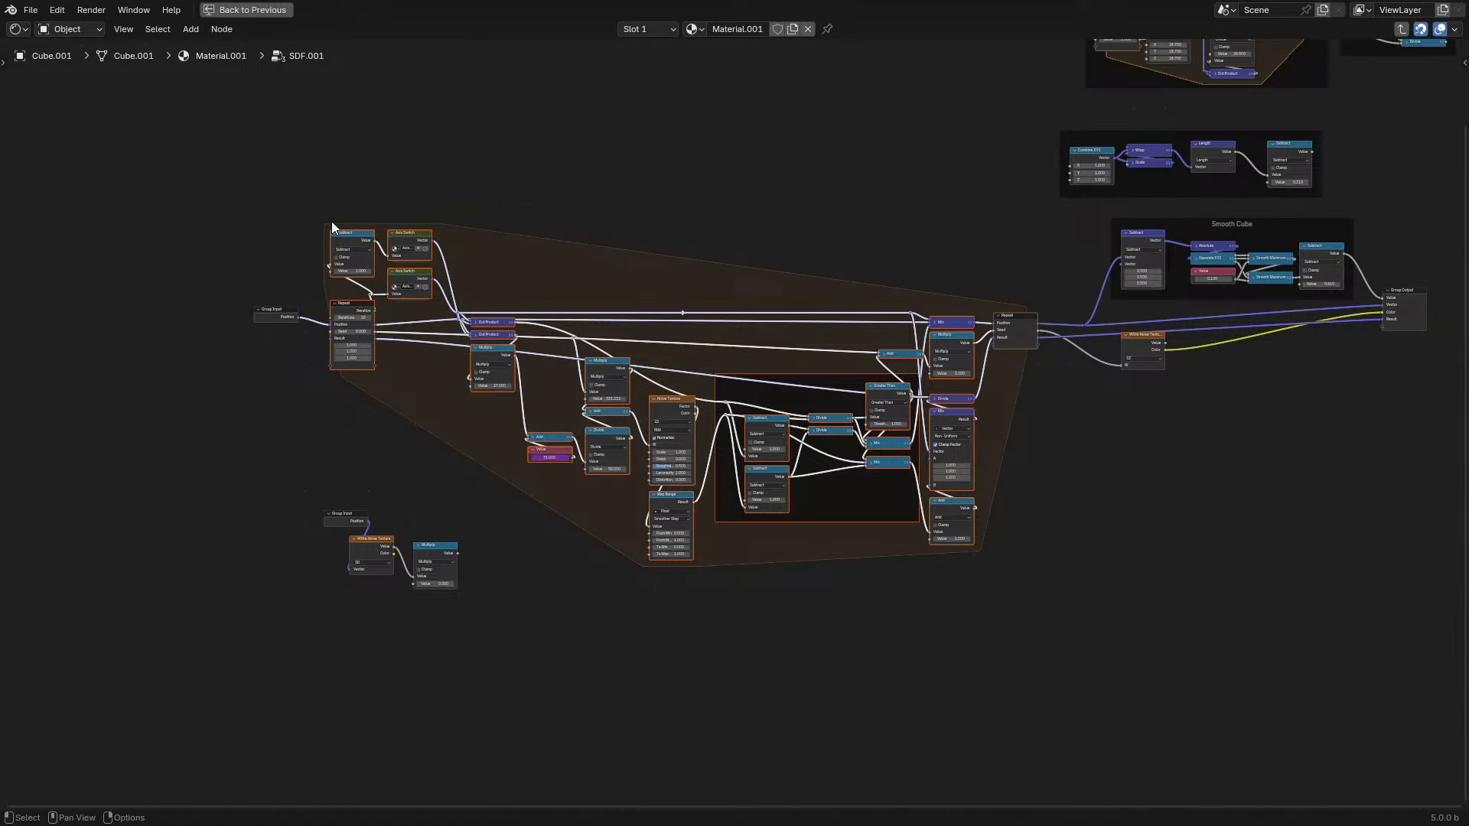
click(231, 32)
click(291, 366)
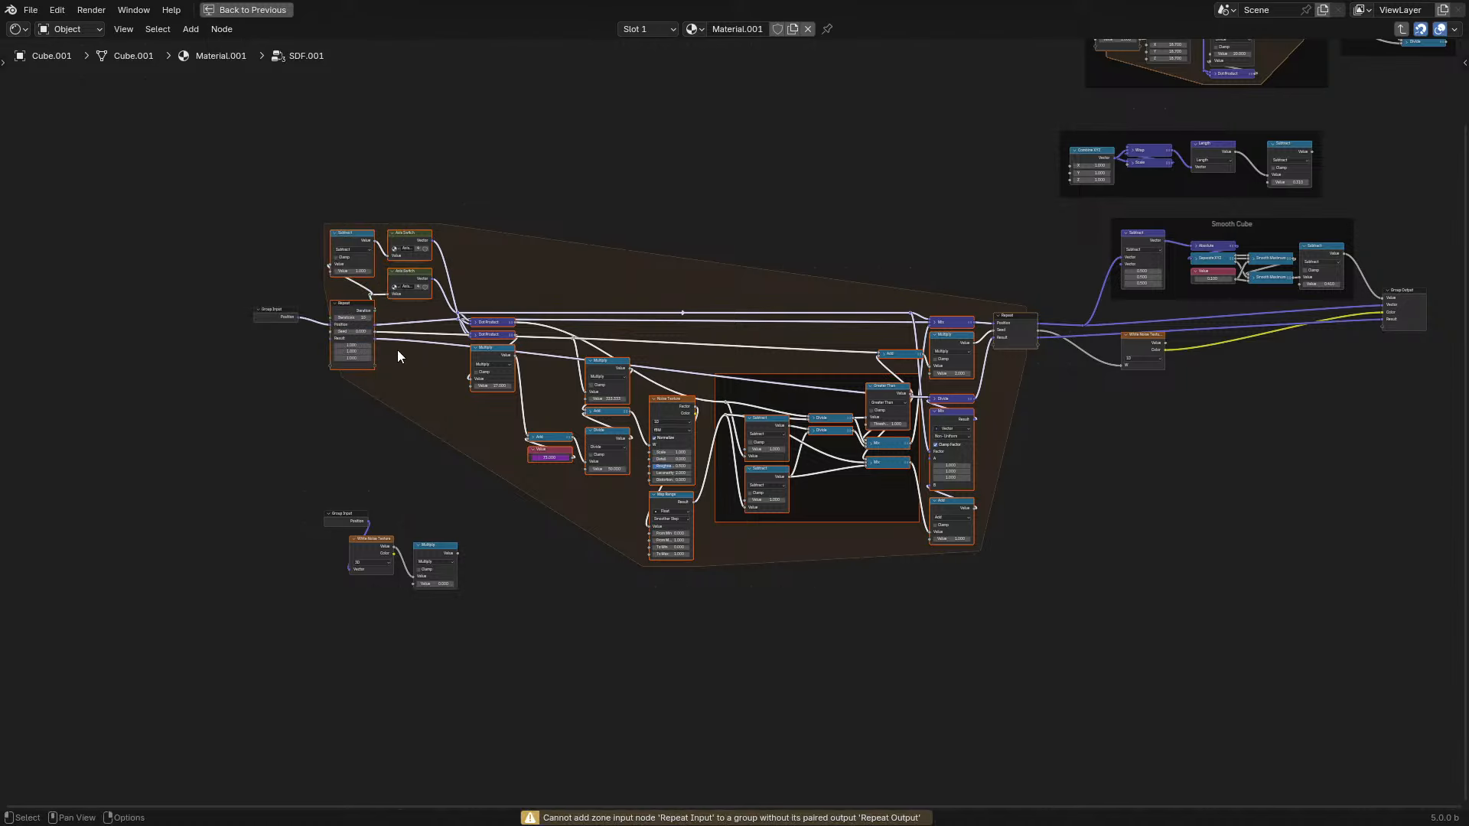
- Deselect the Repeat input and make one node group from the remaining selection, from Subtract and Axis Switches to the final Mix, Divide and Add
scroll(453, 335, up, 1)
key(c)
scroll(230, 397, up, 5)
middle_click(238, 389)
right_click(239, 388)
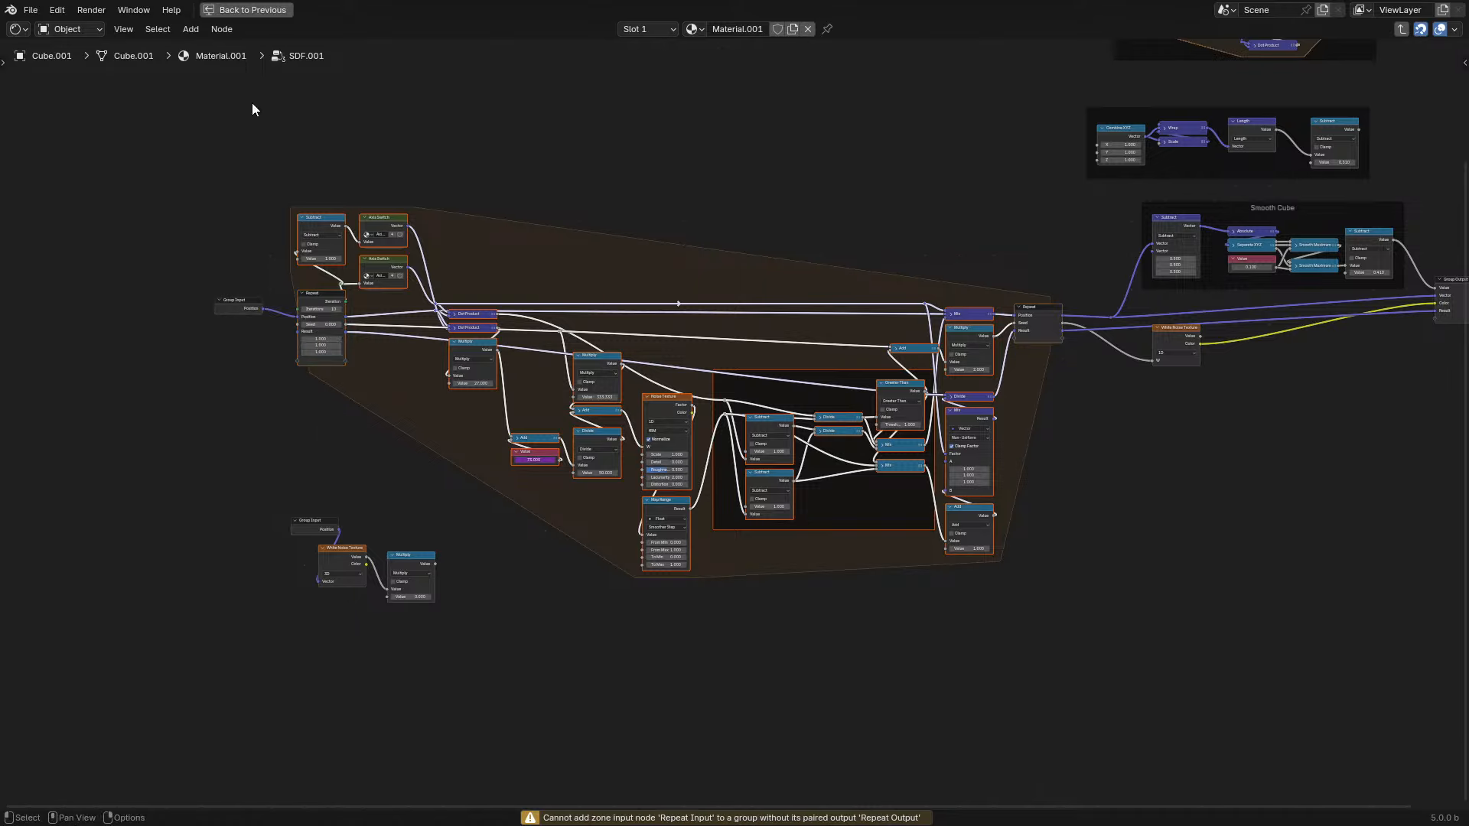
click(223, 29)
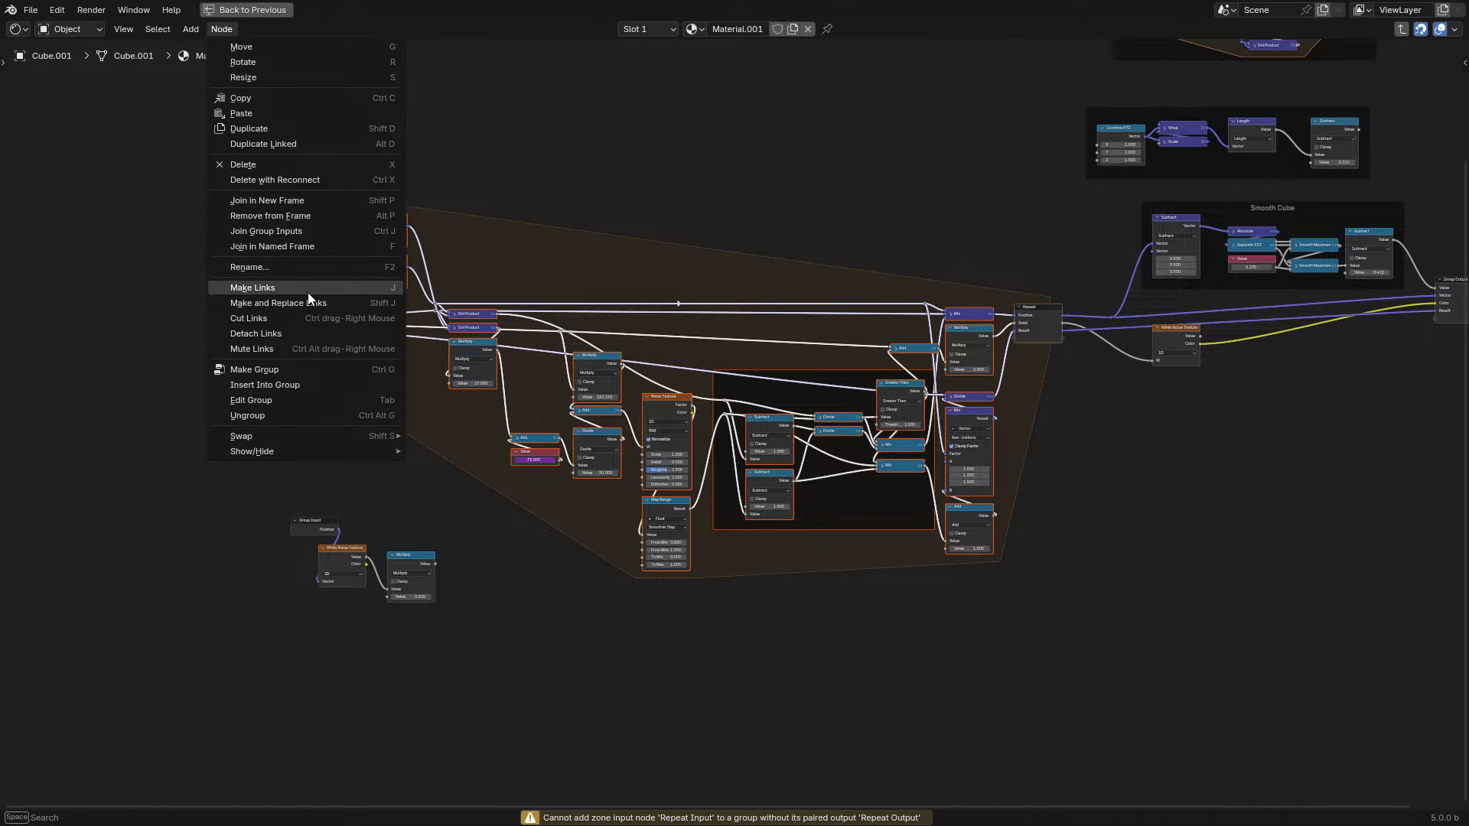
click(292, 368)
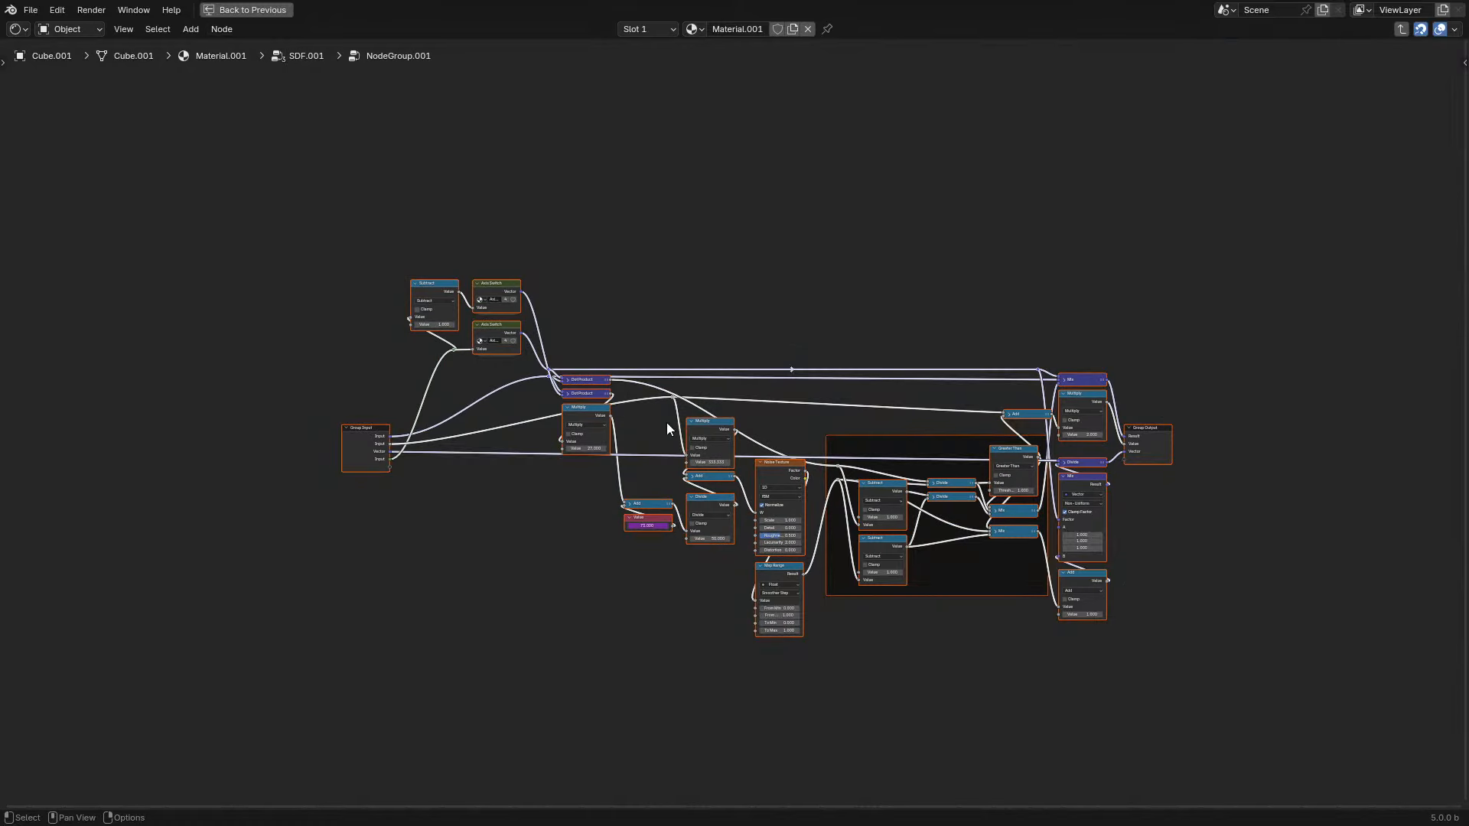
- Duplicate the Group Input beside the Subtract node, link its integer output to the Iteration reroute, and hide its unused sockets
drag(257, 182, 434, 362)
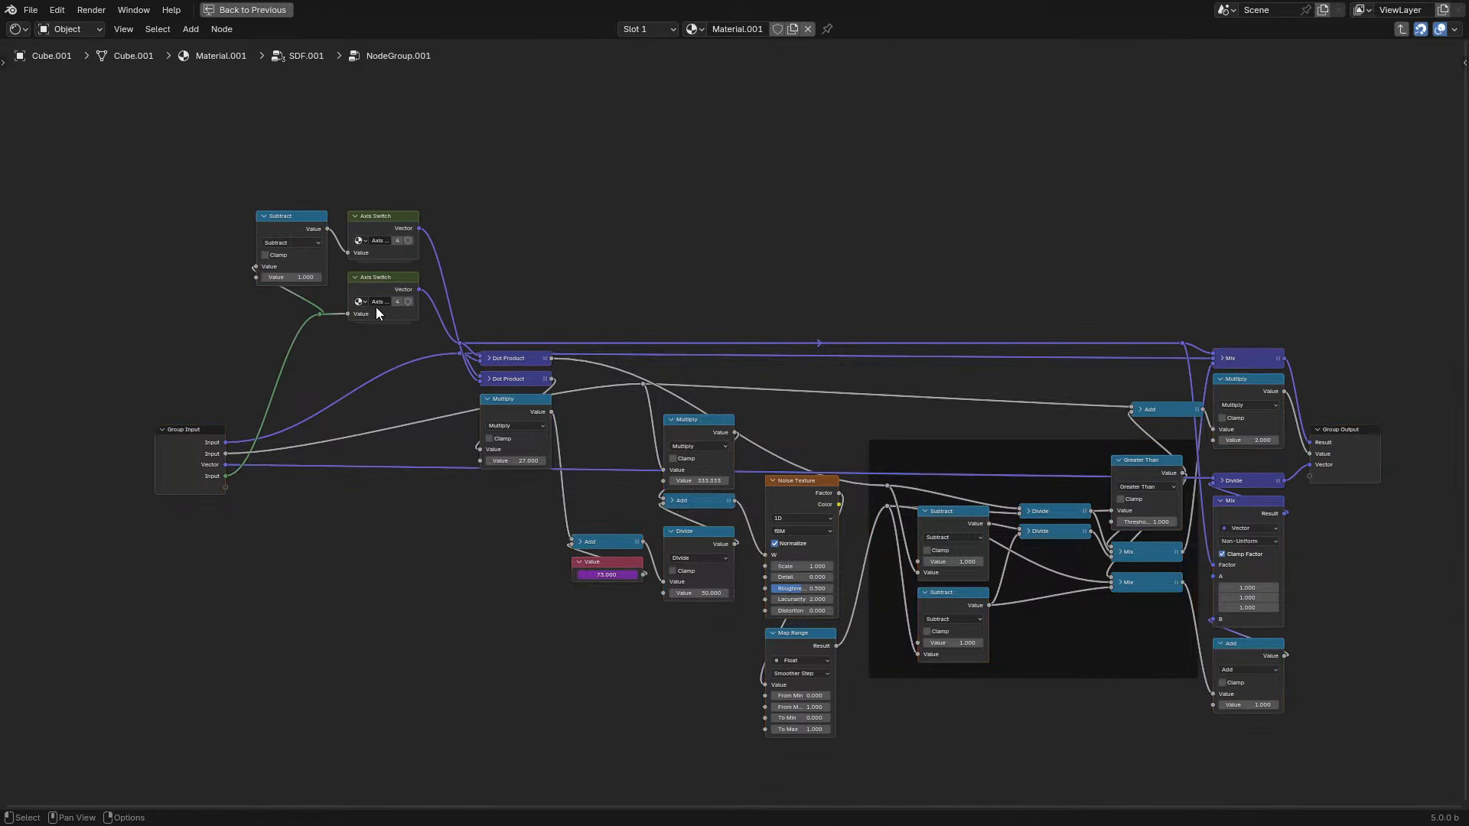
scroll(405, 439, up, 2)
key(shift+d)
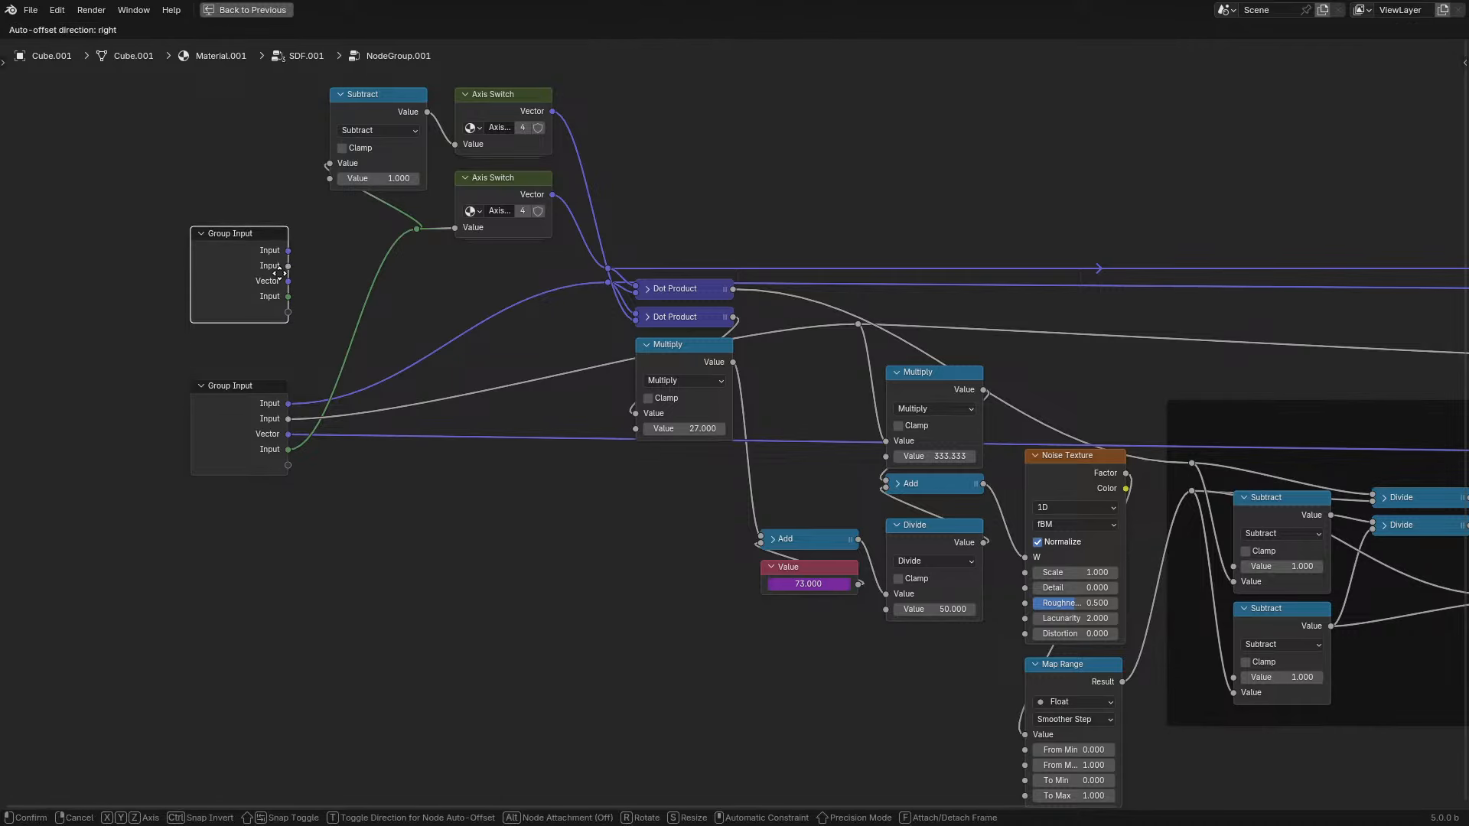
click(277, 214)
drag(287, 228, 416, 229)
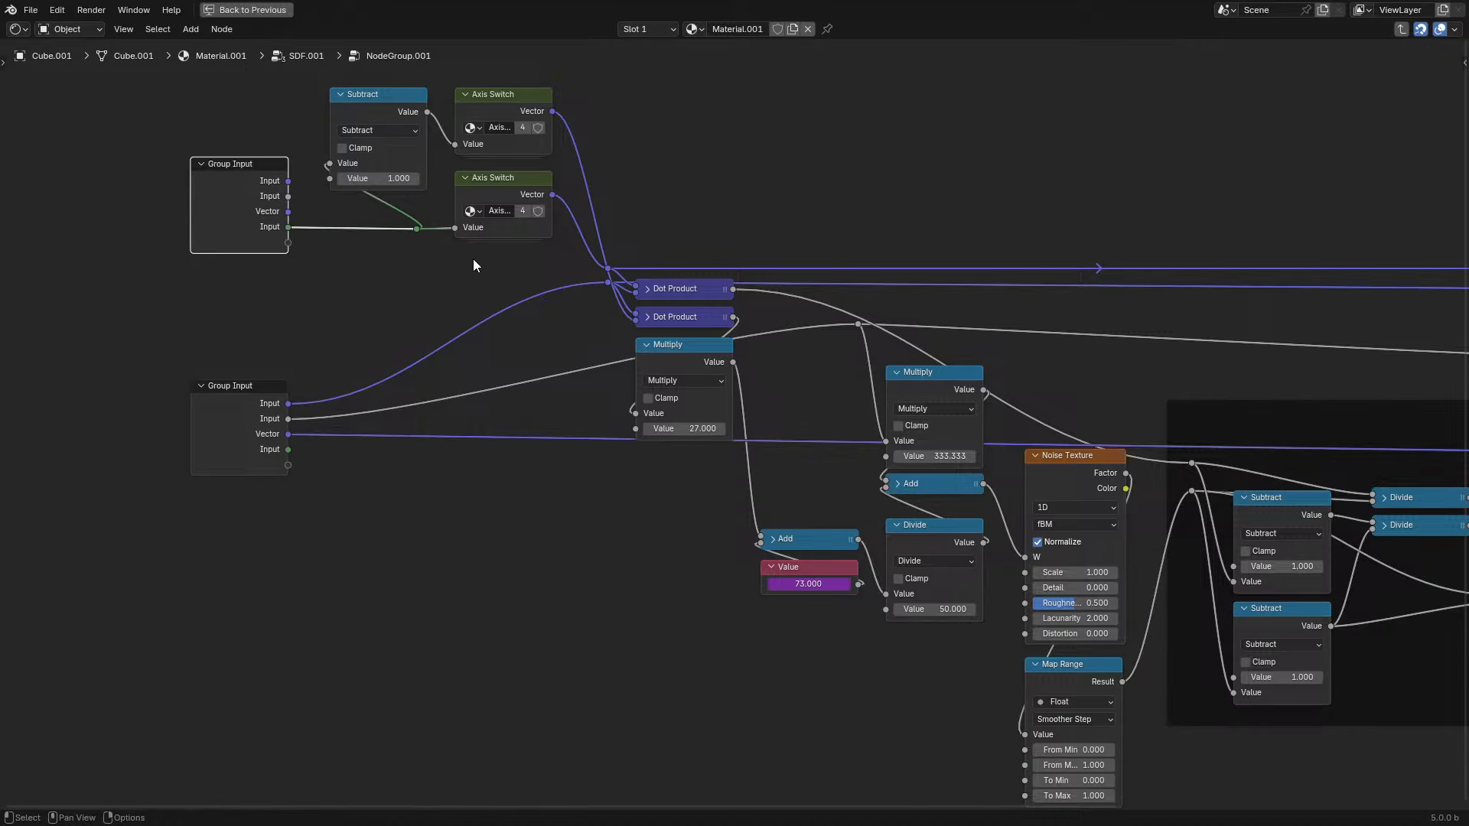
key(ctrl+h)
- Place another duplicate of the full Group Input between the small Group Input and the original
click(260, 419)
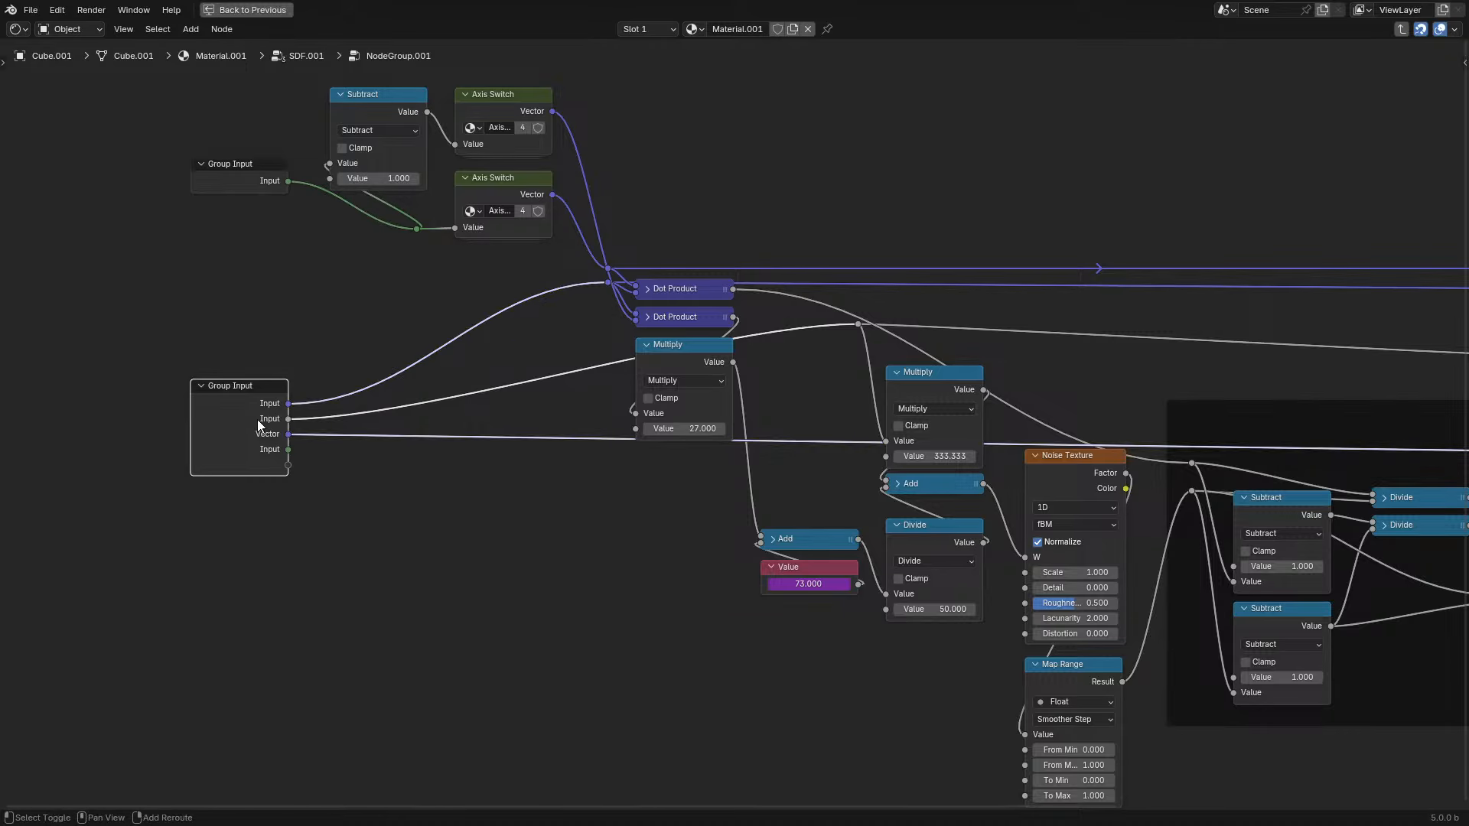
key(shift+d)
click(273, 251)
scroll(540, 383, down, 2)
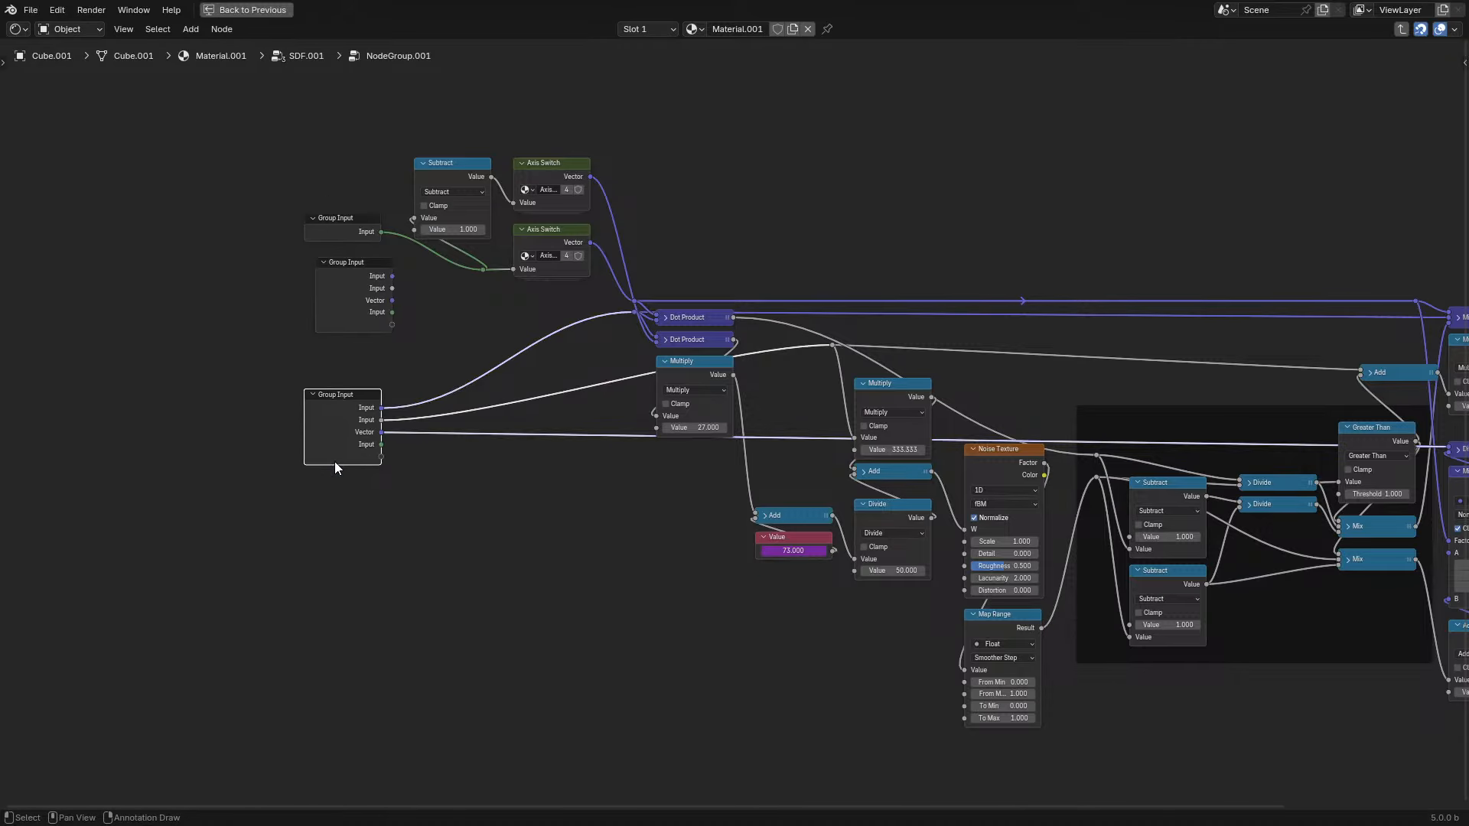
- Move the new group node up beside the Repeat input in SDF.001, and go back inside the group
key(Tab)
drag(558, 323, 217, 190)
middle_drag(291, 235, 530, 325)
scroll(529, 324, up, 3)
key(Tab)
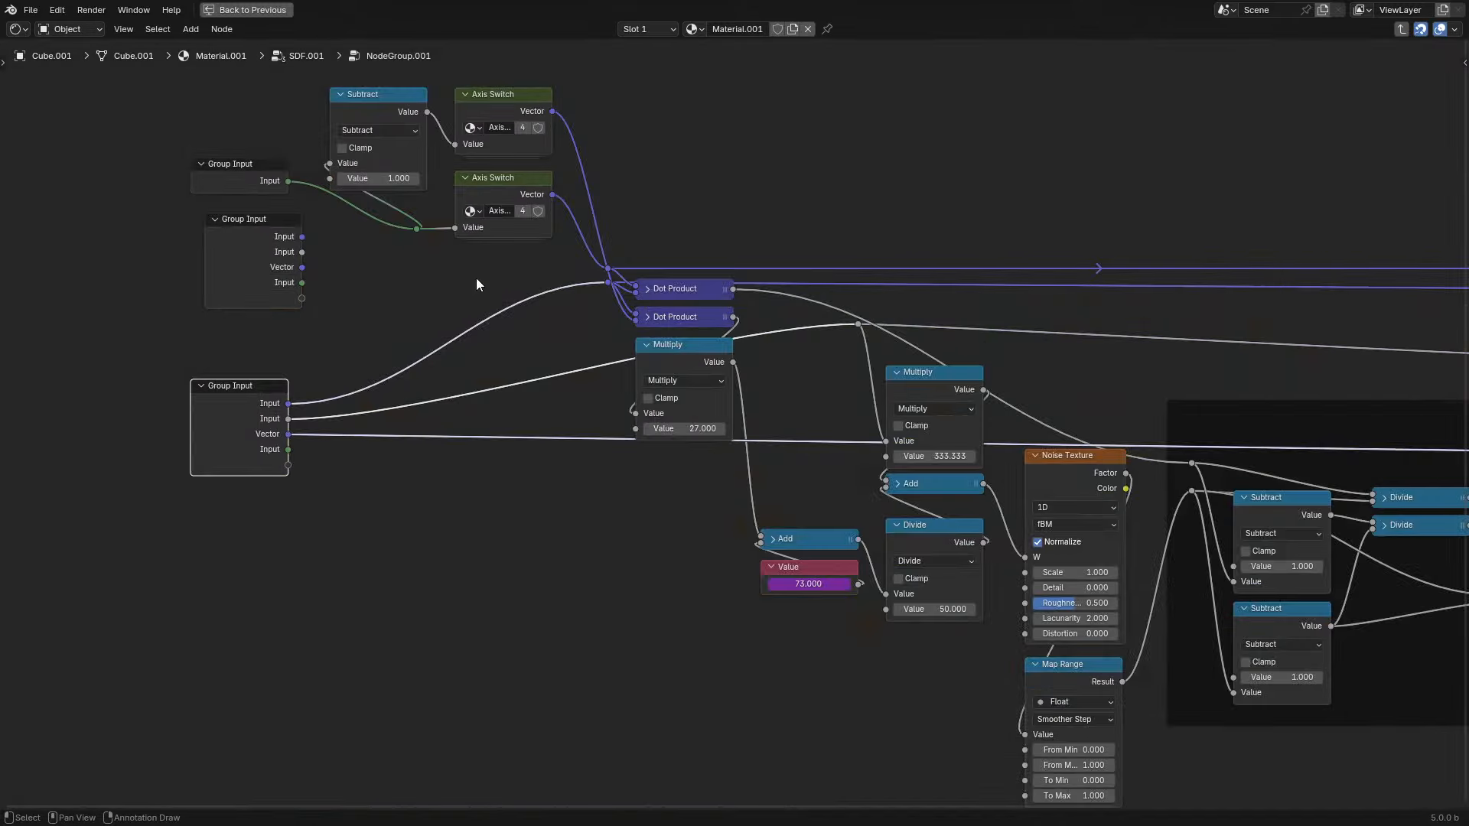
- Move the group's integer input above its other inputs and rename it Iteration
key(n)
click(1350, 260)
drag(1311, 247, 1307, 201)
double_click(1318, 207)
text(Iteration)
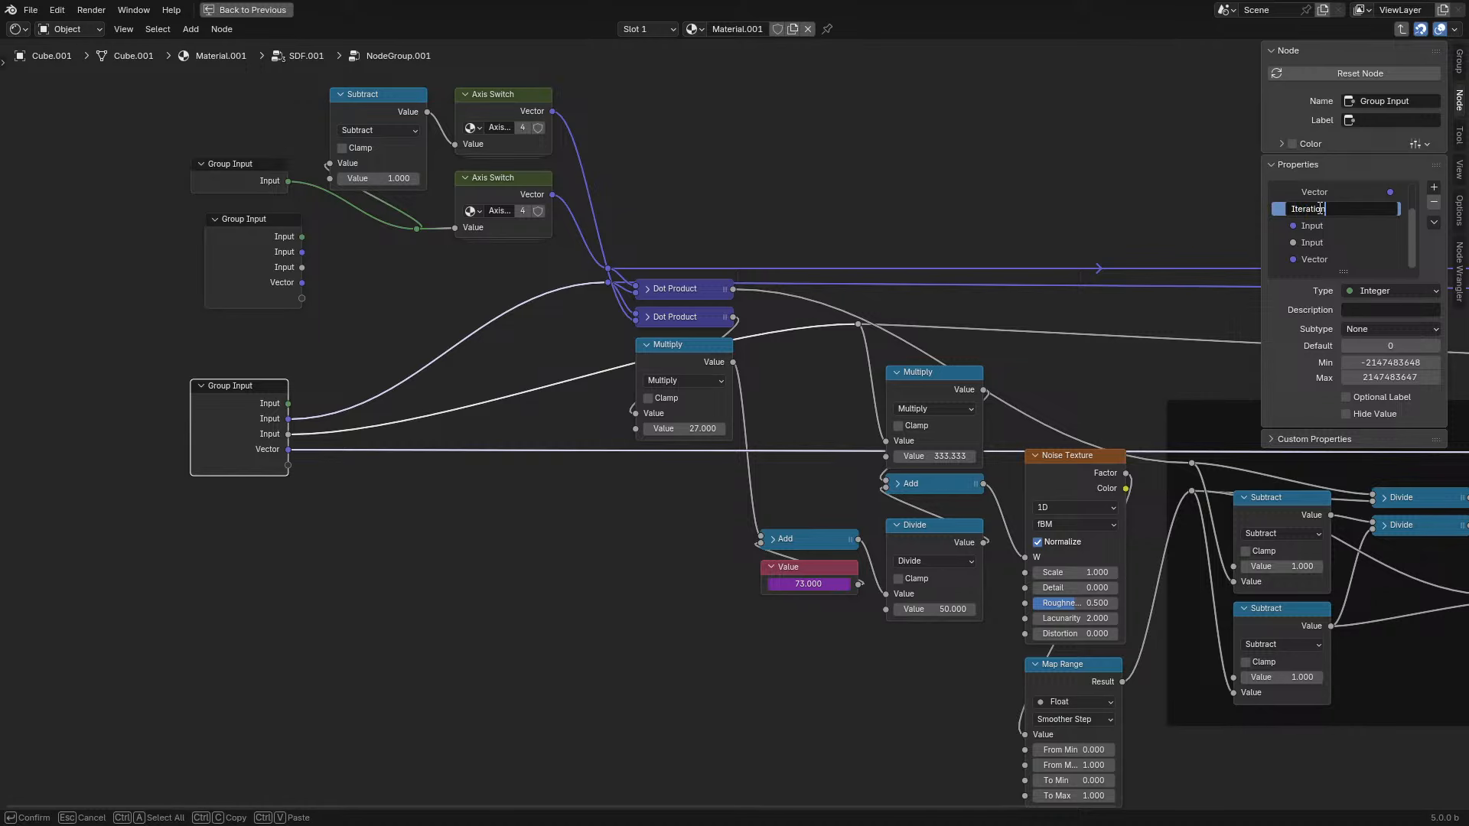
key(Return)
scroll(1319, 208, down, 2)
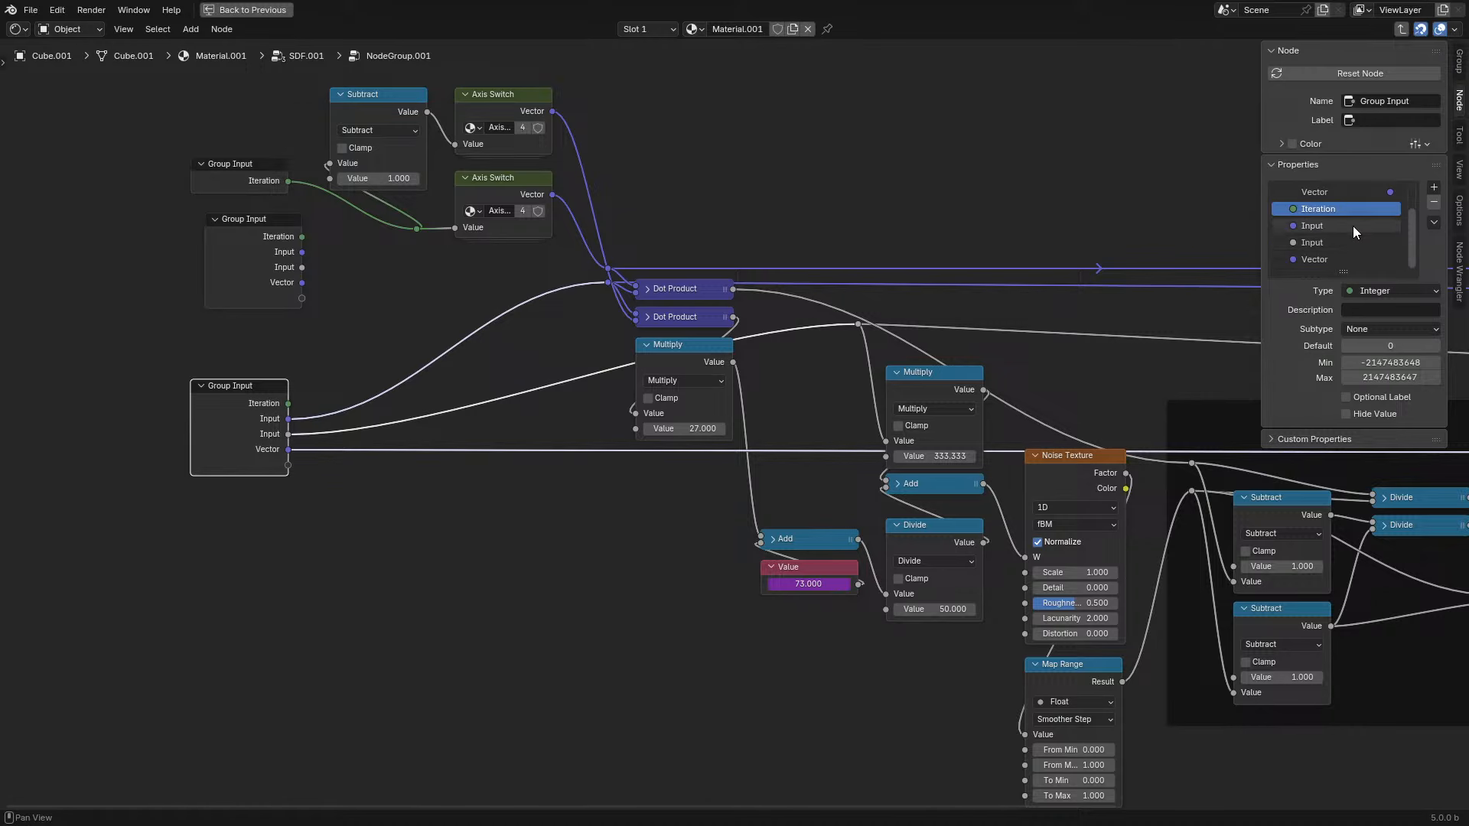
- Rename the group's vector socket Input and its Result output both as Position, and return to SDF.001
click(1317, 227)
key(Tab)
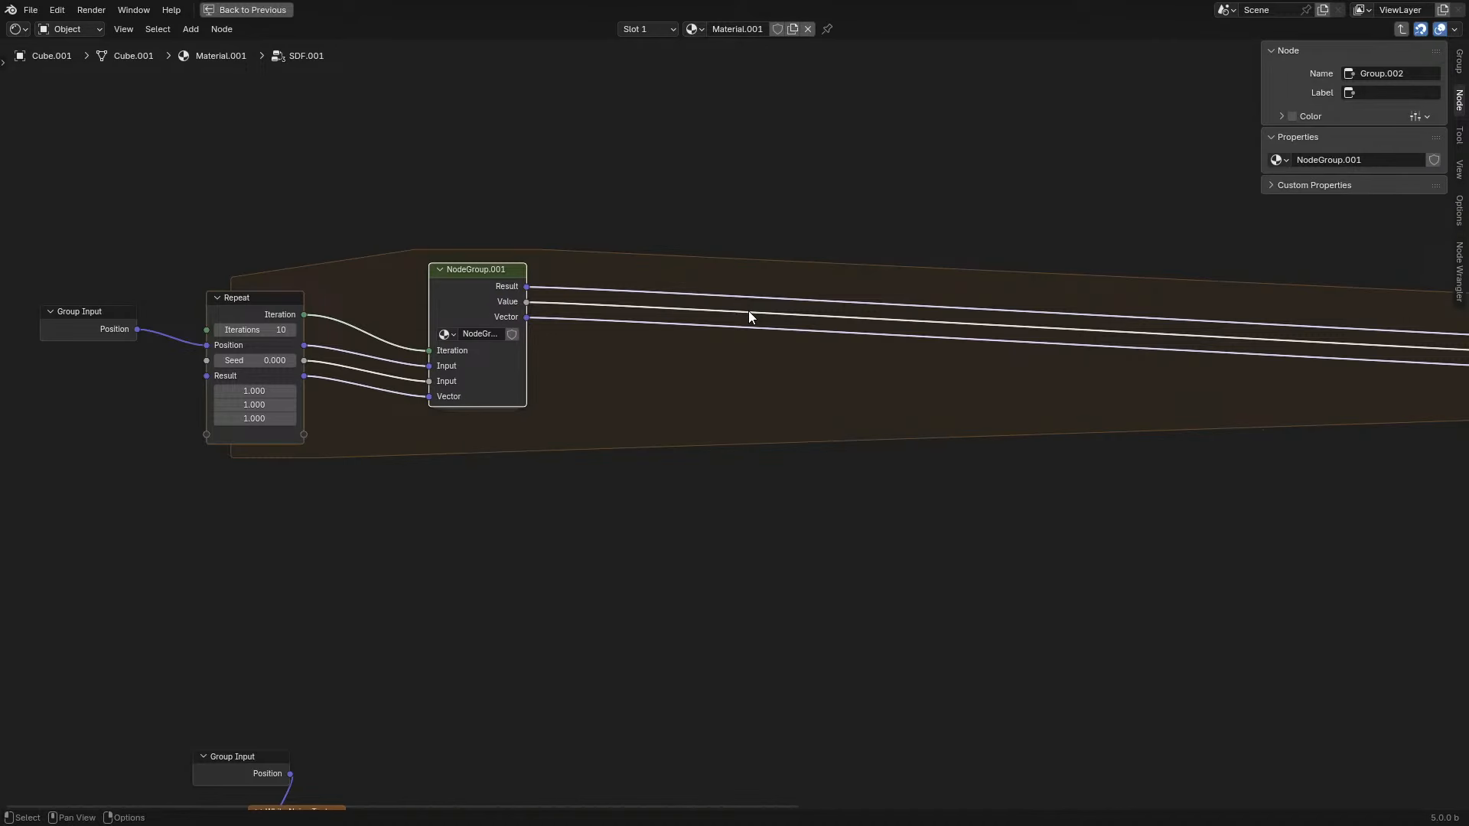
key(Tab)
double_click(1323, 258)
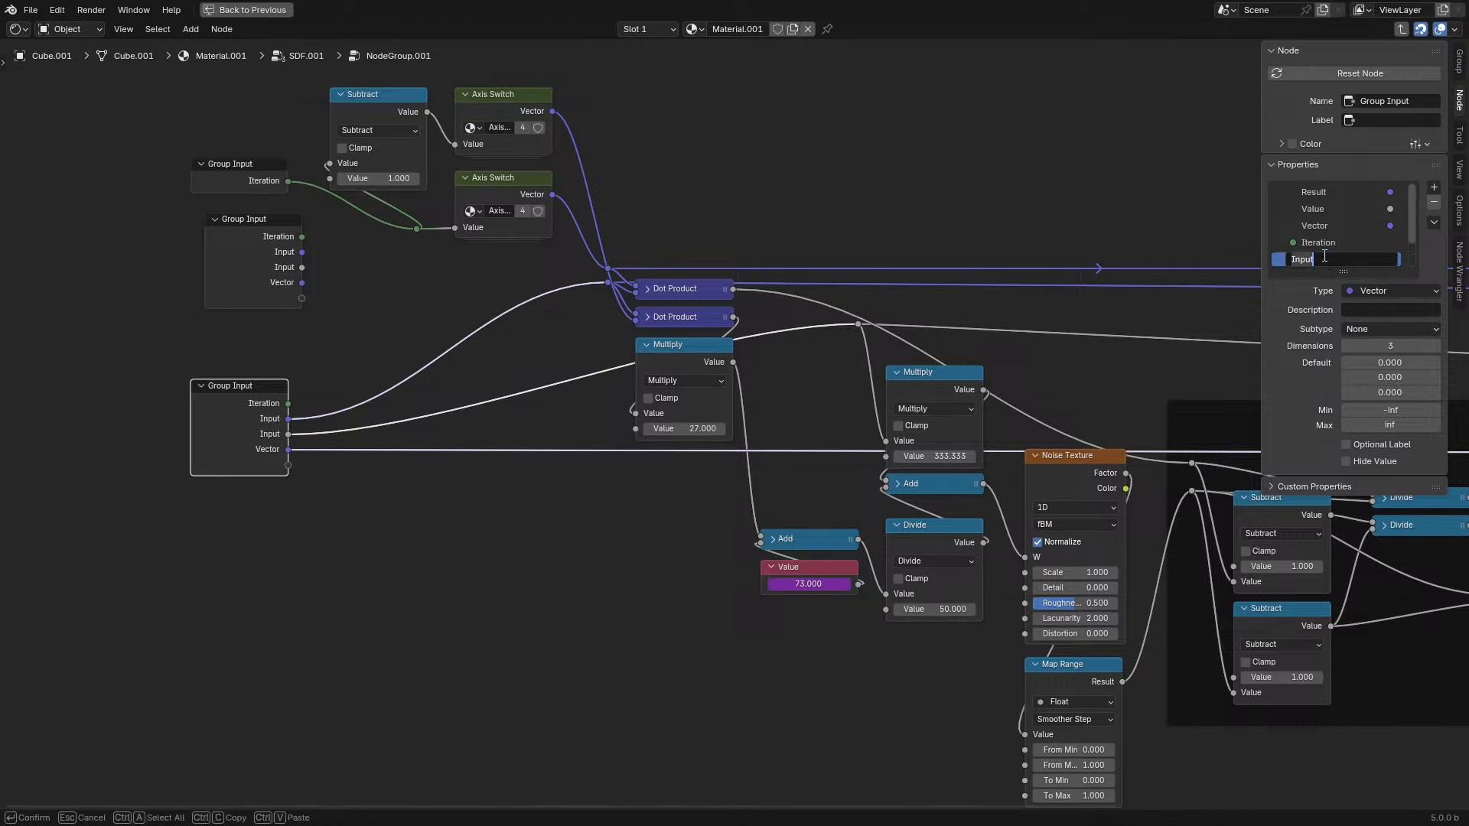
text(Position)
key(Return)
drag(1324, 260, 1329, 198)
key(Tab)
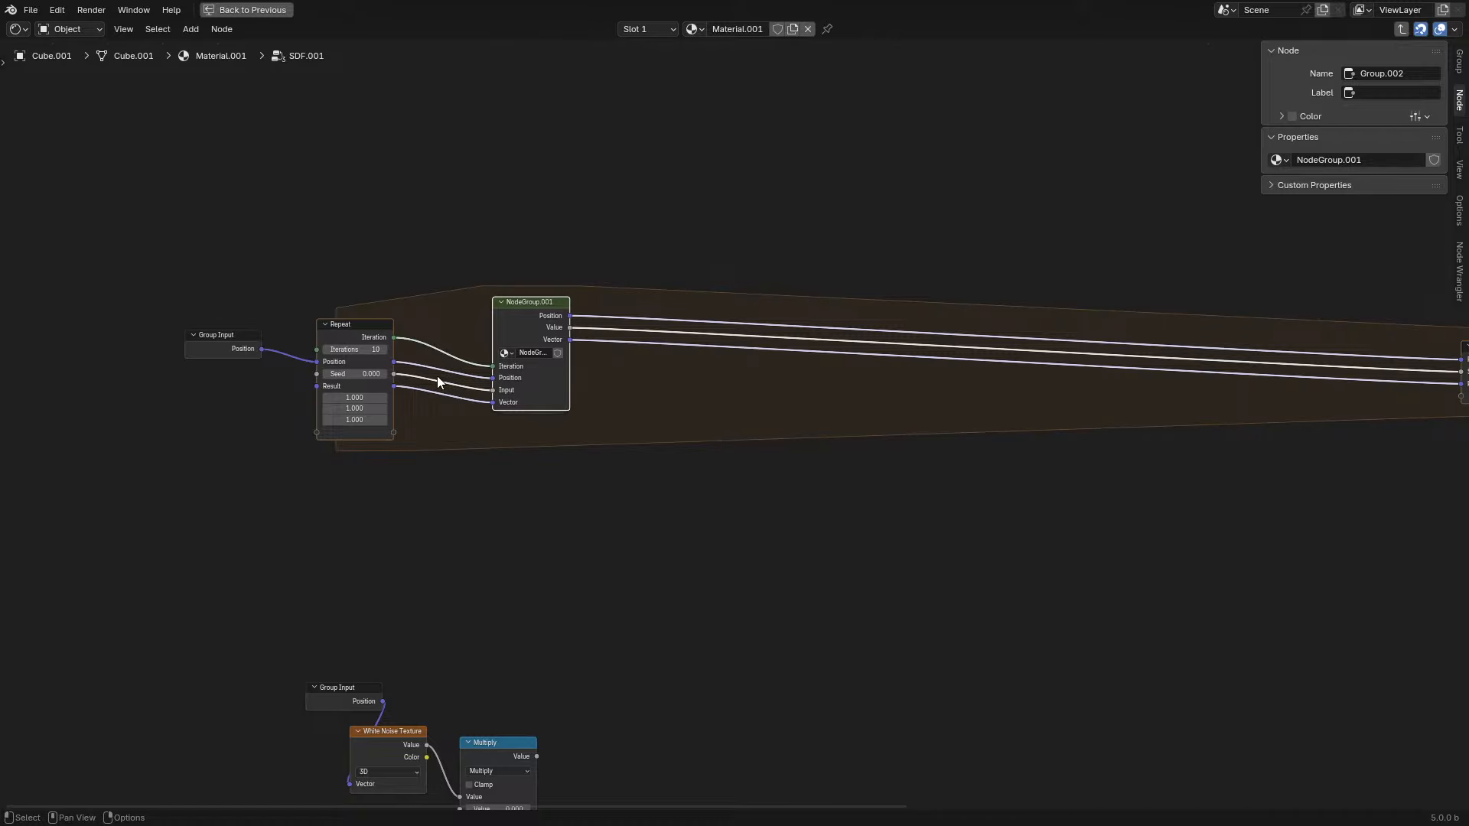
- Move the group node, the Repeat input and the Group Input close to the Repeat output
drag(142, 276, 762, 504)
middle_drag(555, 449, 182, 519)
key(g)
click(1034, 535)
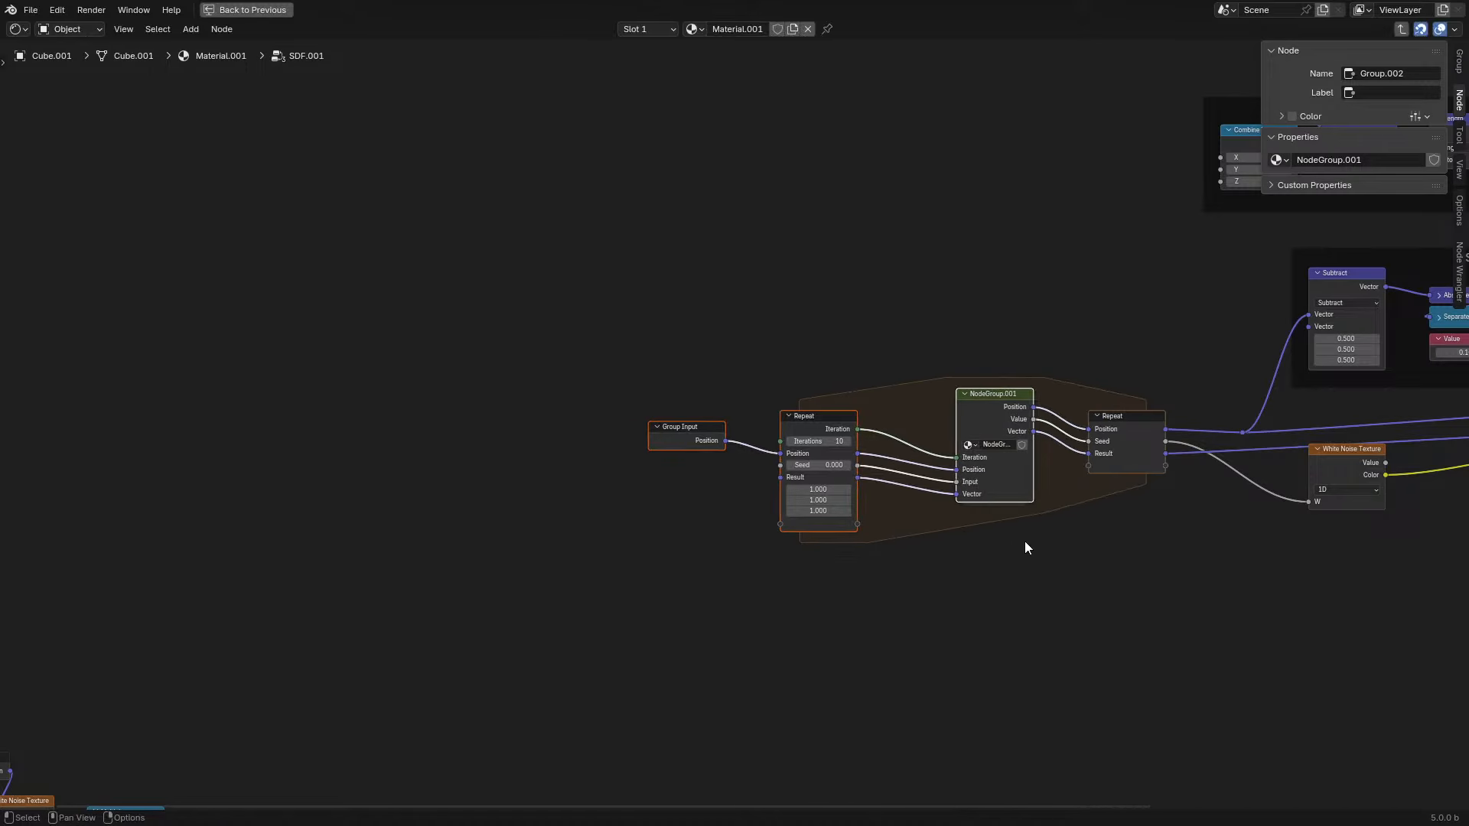
drag(638, 365, 853, 562)
key(g)
click(901, 543)
middle_drag(901, 543, 555, 536)
scroll(563, 444, up, 2)
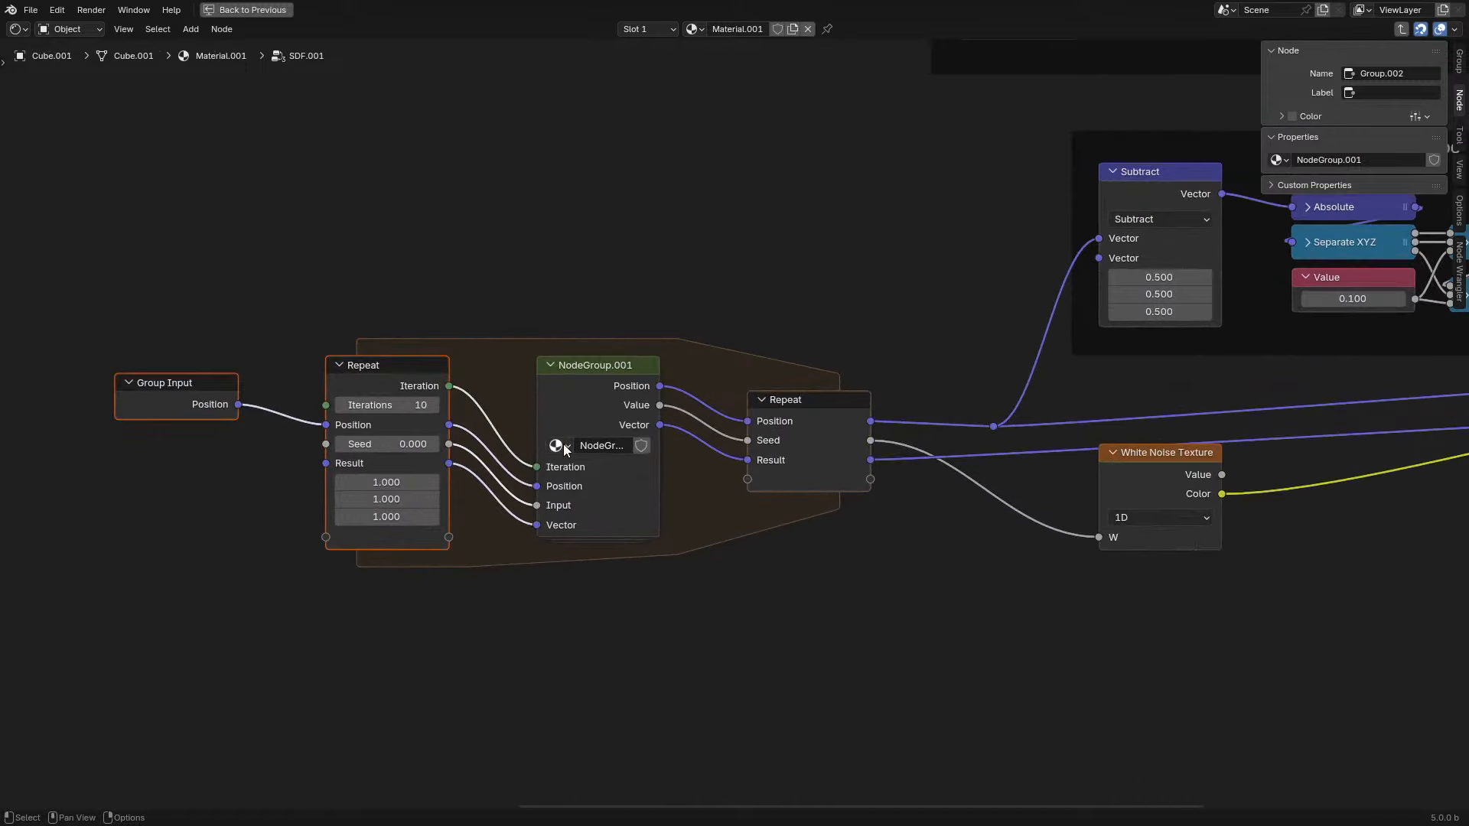
- Open the new node group and rename its Value output as Seed, copying the name
click(580, 401)
key(Tab)
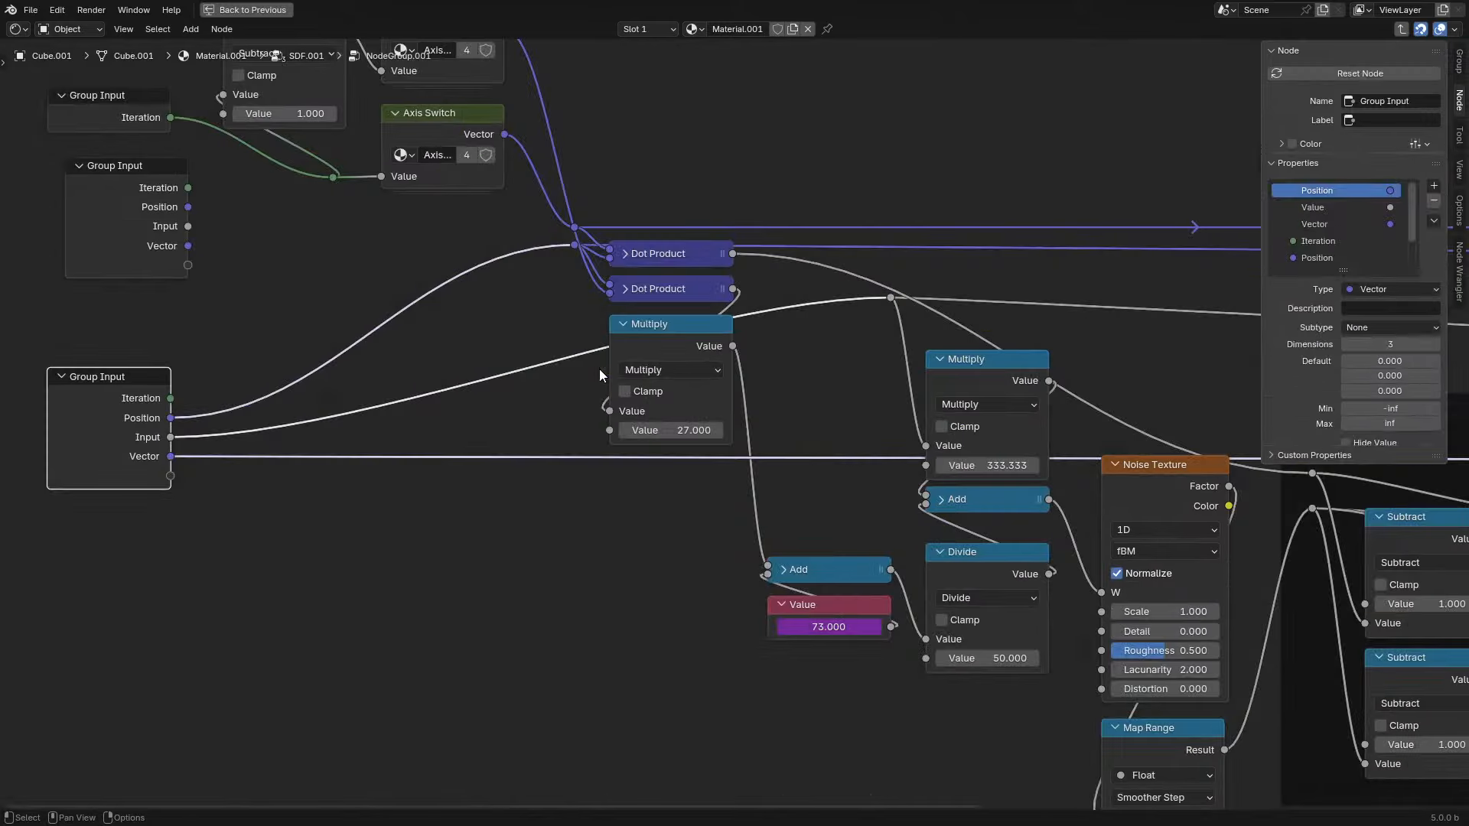
click(1339, 211)
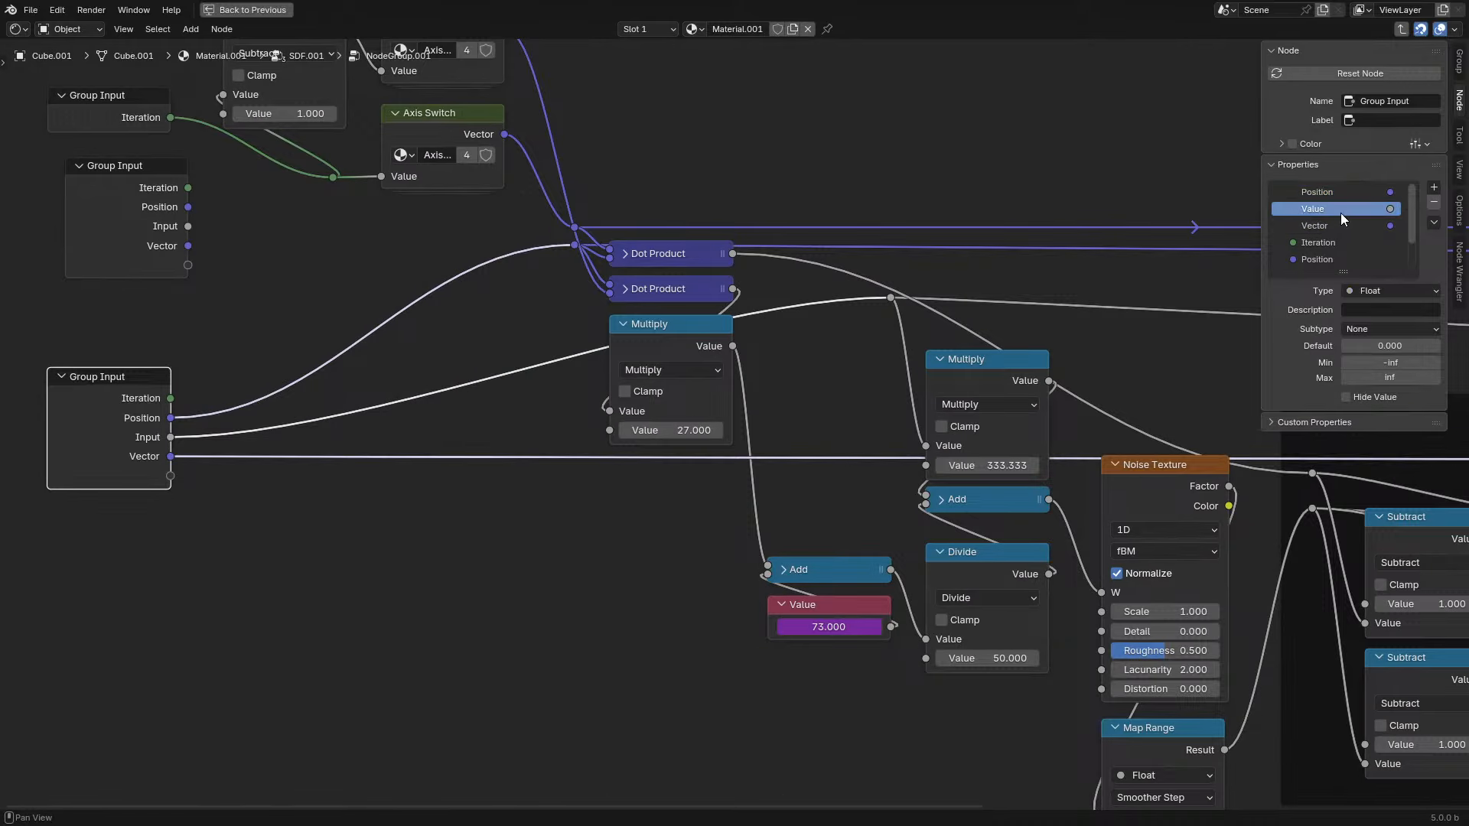
double_click(1341, 213)
text(seed)
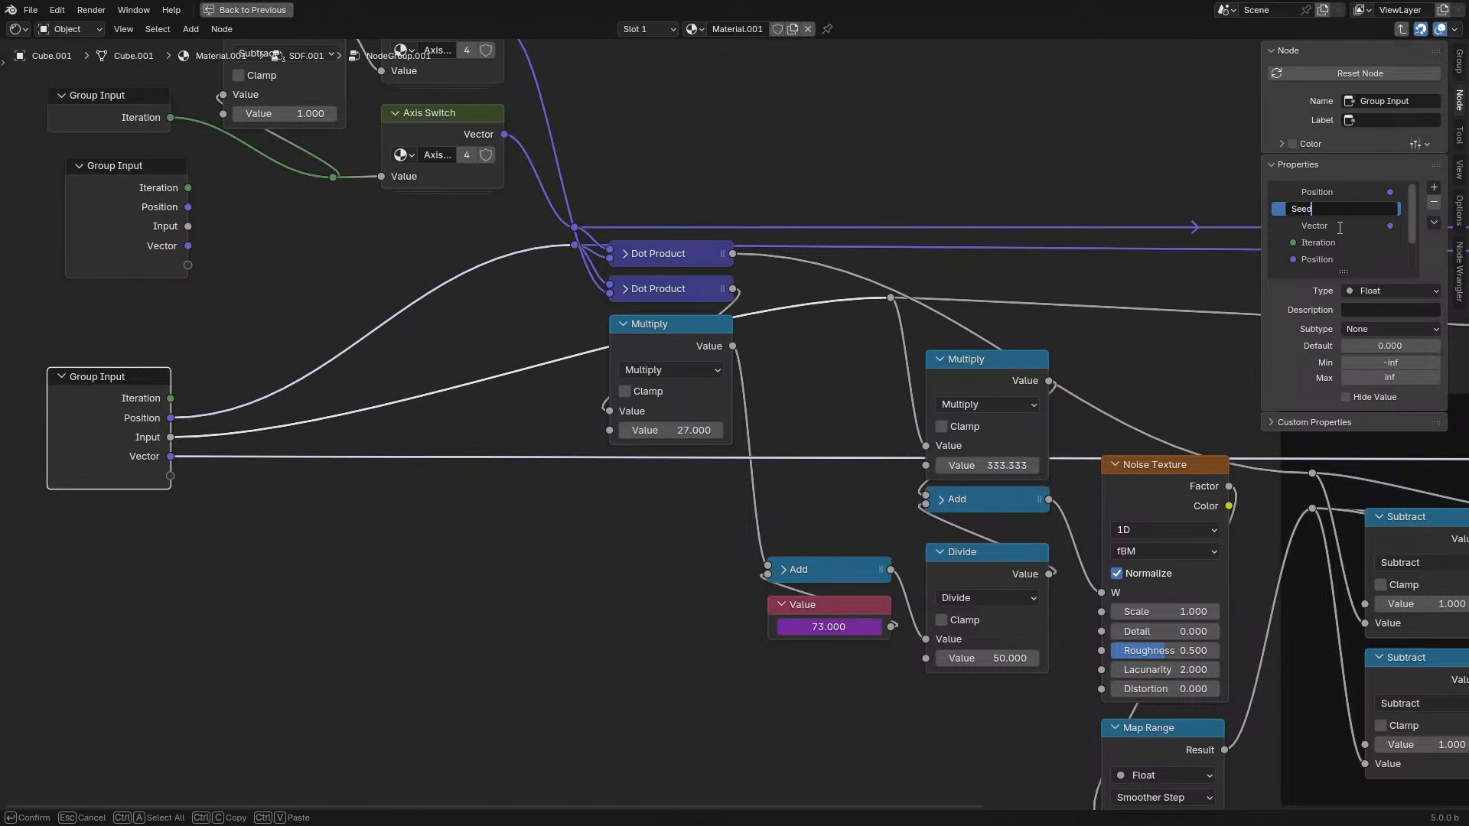
key(ctrl+a)
key(ctrl+c)
key(Return)
- Rename the group's float input as Seed using the copied name, and check the sockets from outside the group
scroll(1335, 241, down, 2)
click(1336, 242)
double_click(1336, 242)
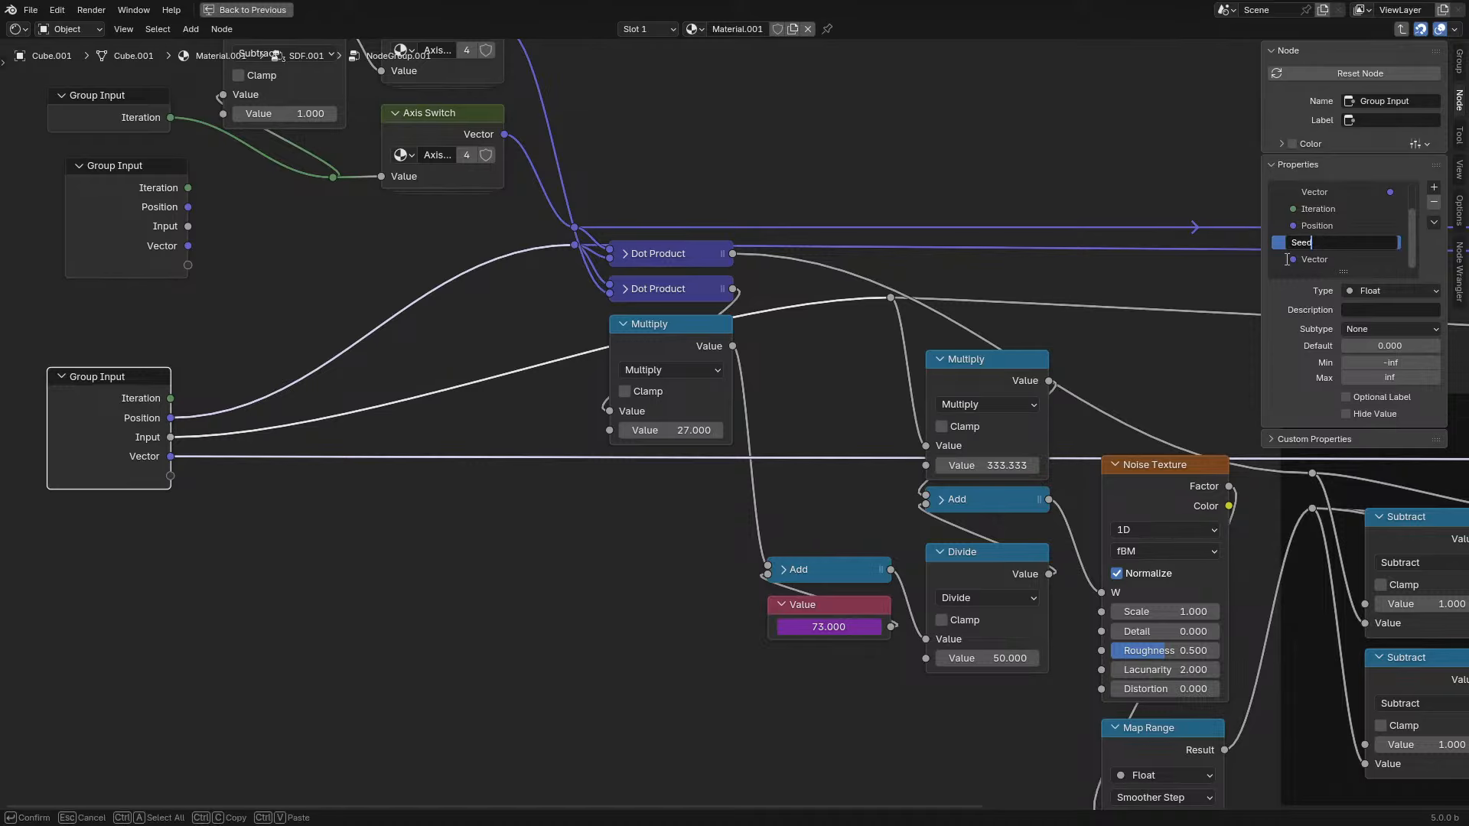
key(ctrl+v)
key(Return)
key(Tab)
key(Tab)
- Rename the group's last vector input as Scale
scroll(1324, 239, down, 1)
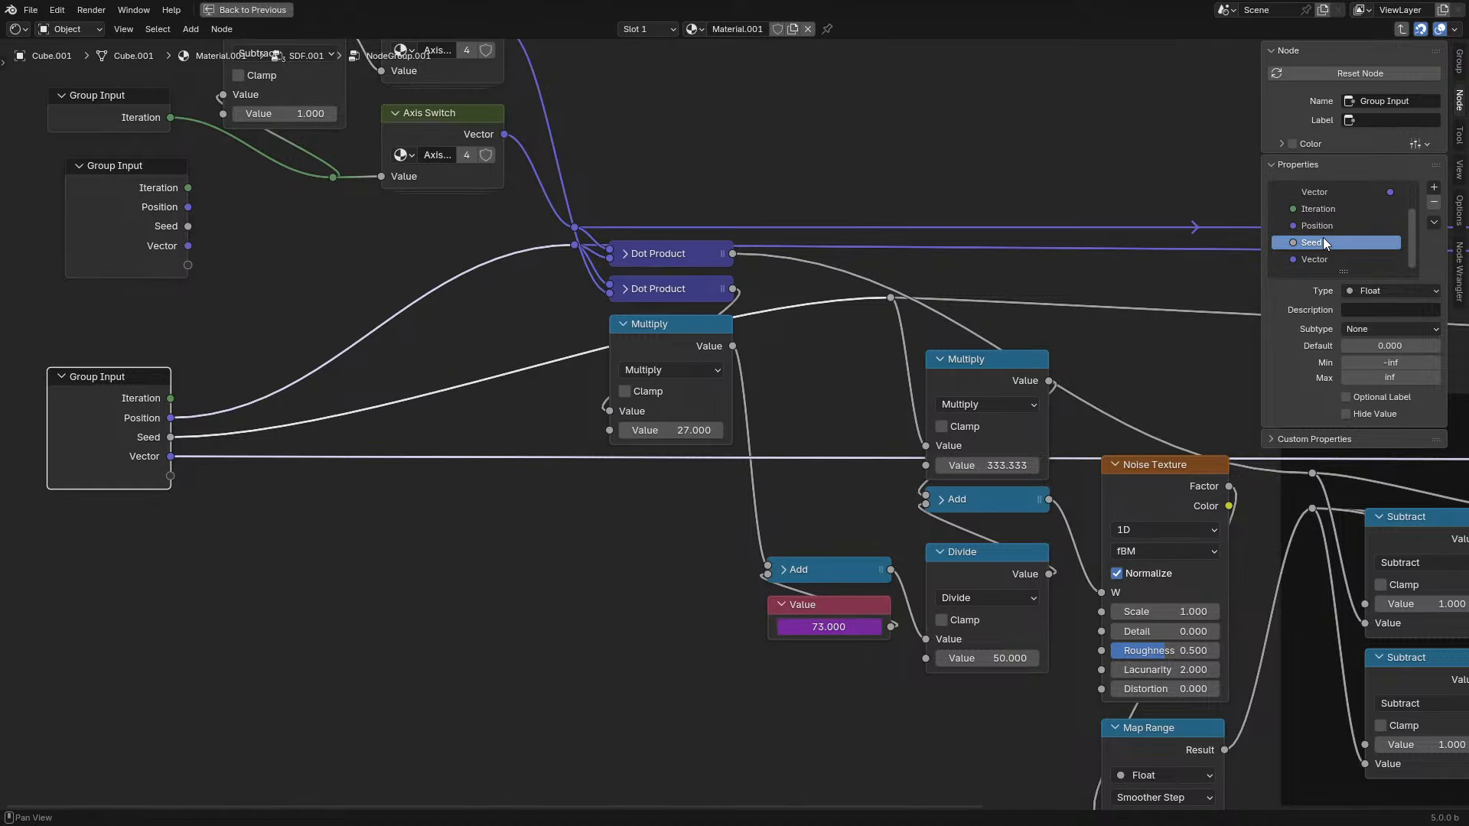
double_click(1312, 257)
text(Scale)
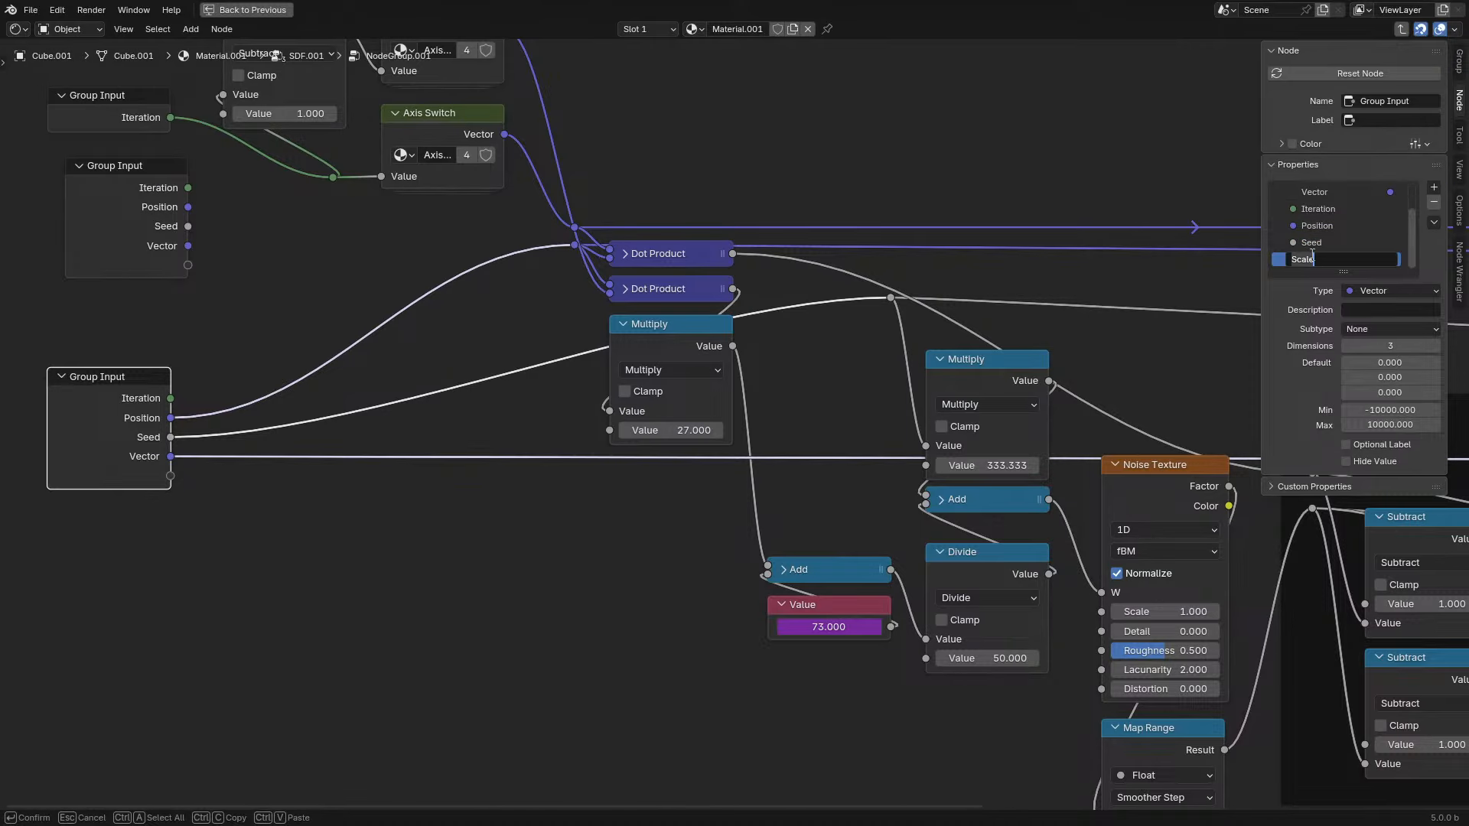
key(Return)
scroll(1316, 255, up, 2)
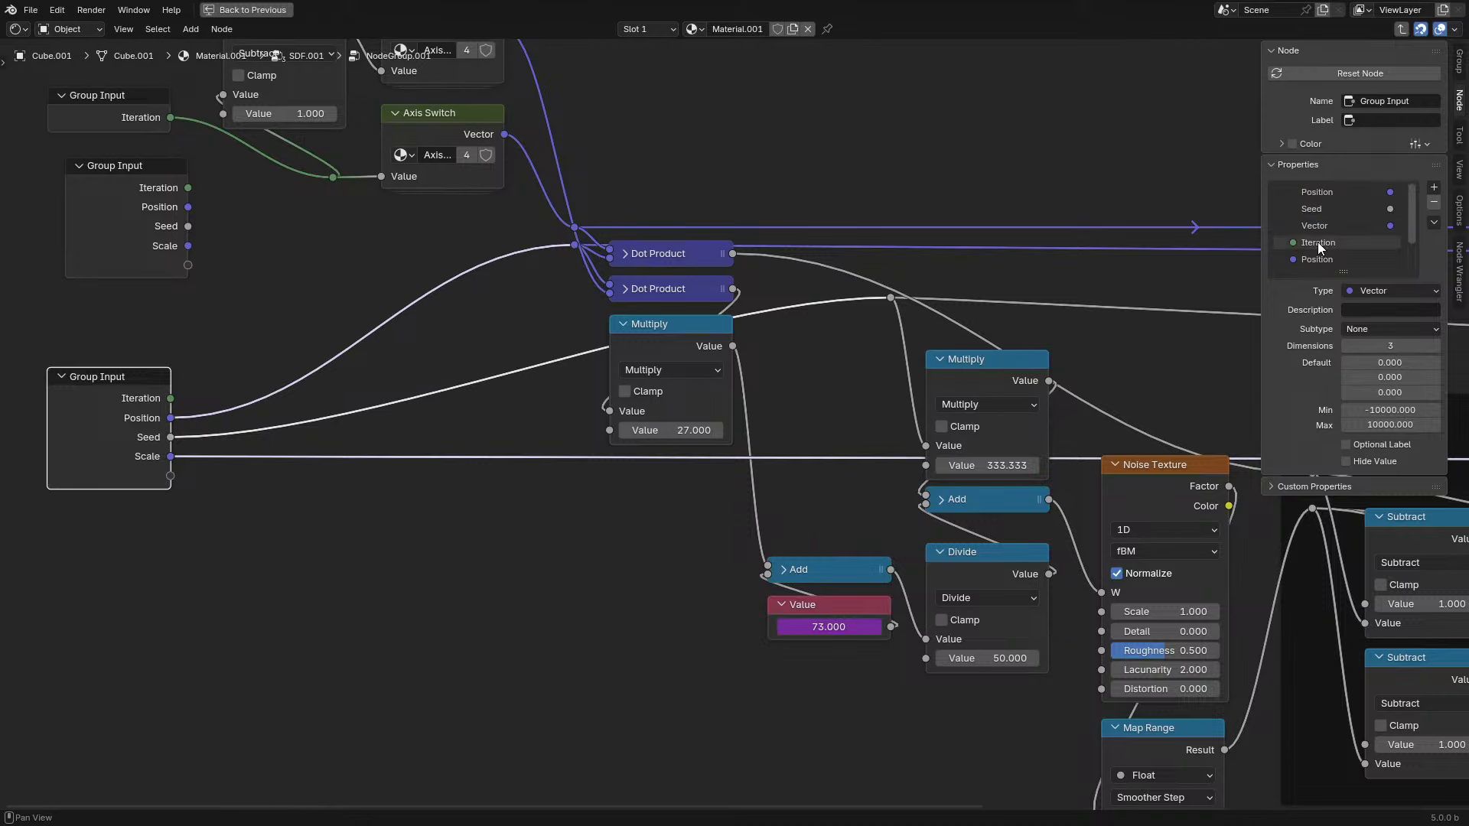
- Rename the group's Vector output socket as Scale and hide the node sidebar
click(1329, 227)
key(n)
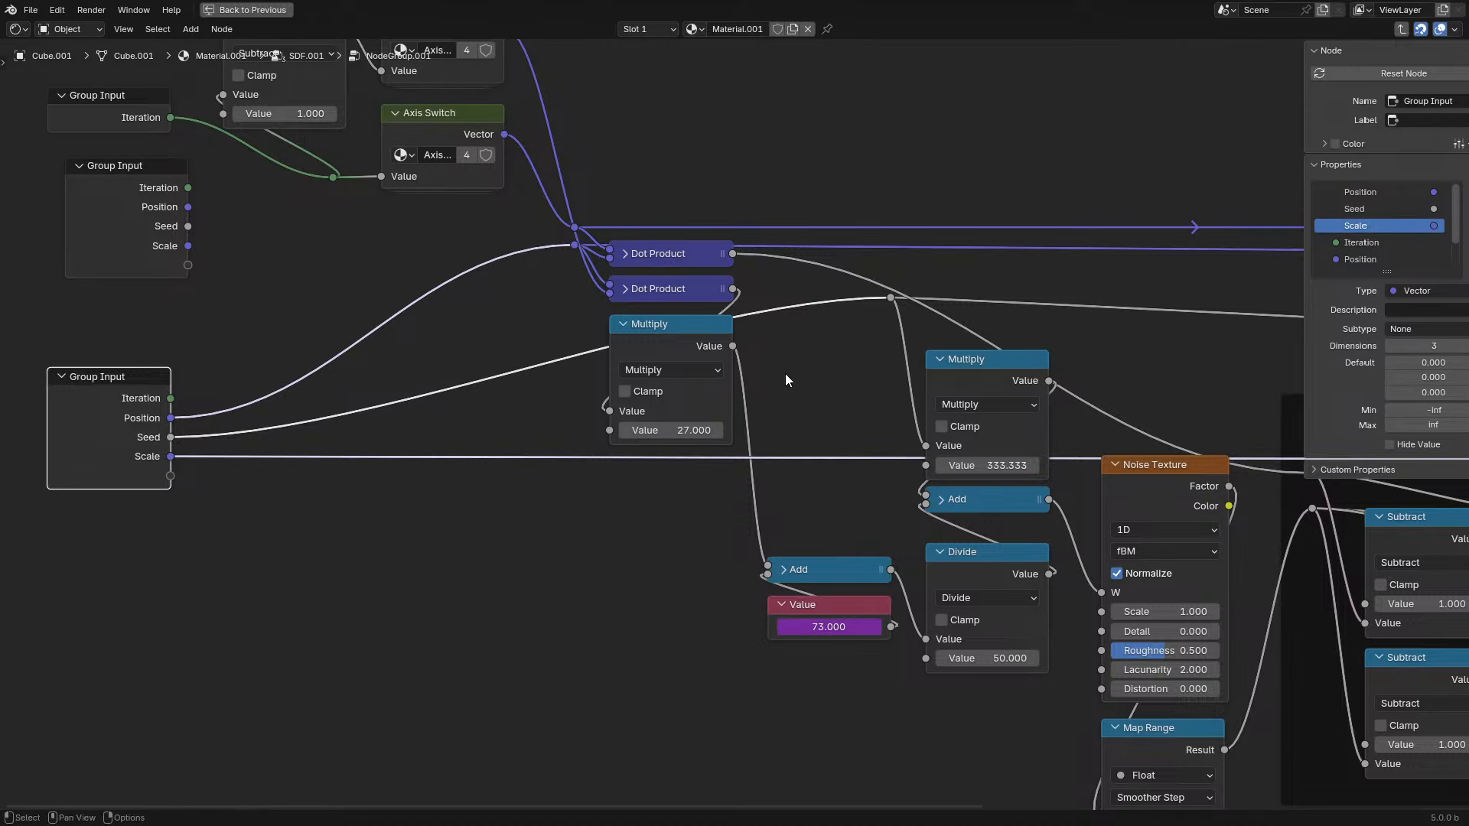
- Duplicate the connected Group Input node and place the copy below the dark frame near the Group Output
scroll(814, 430, down, 2)
scroll(741, 430, up, 1)
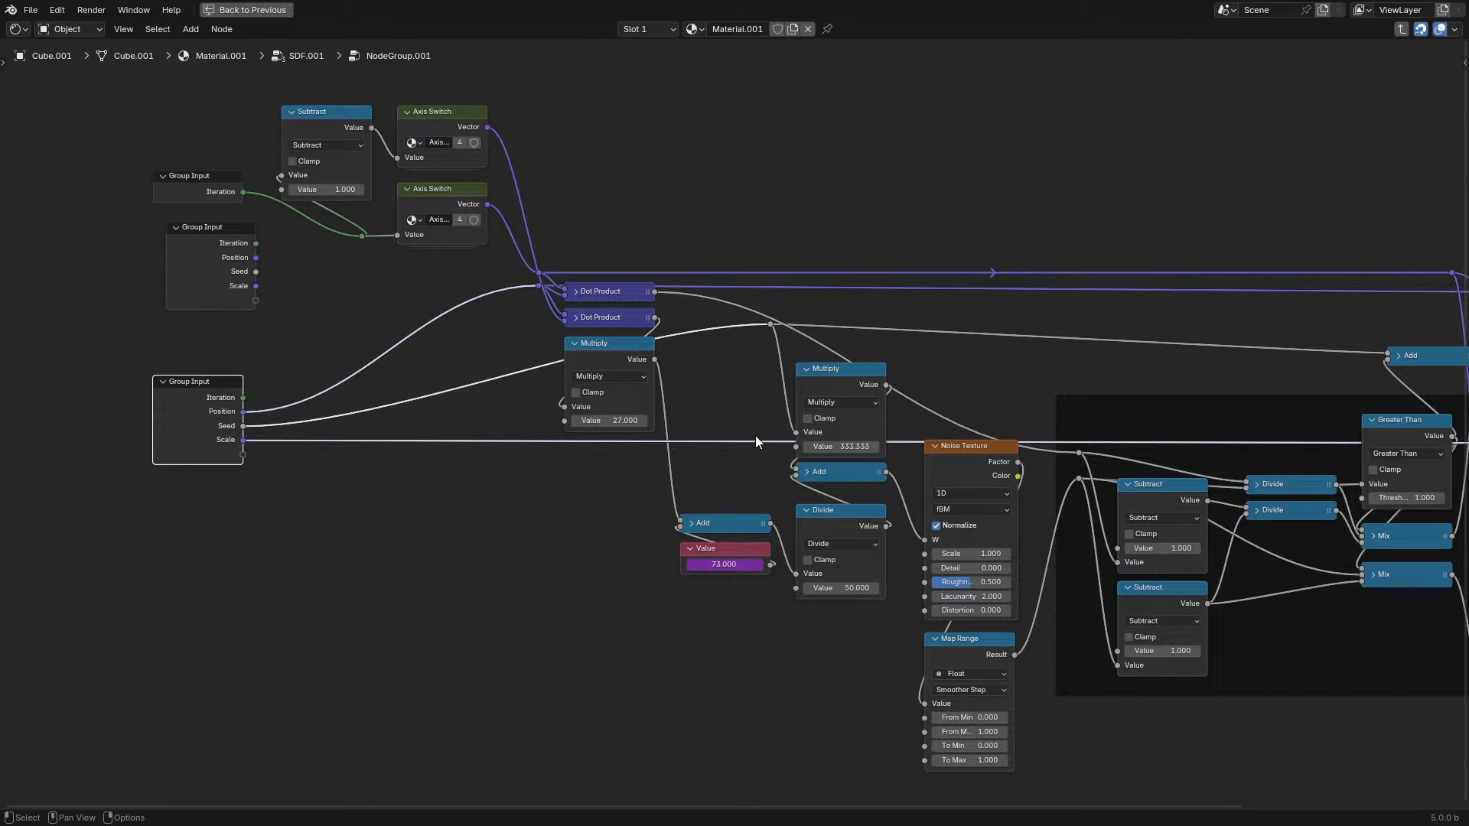
scroll(976, 375, down, 2)
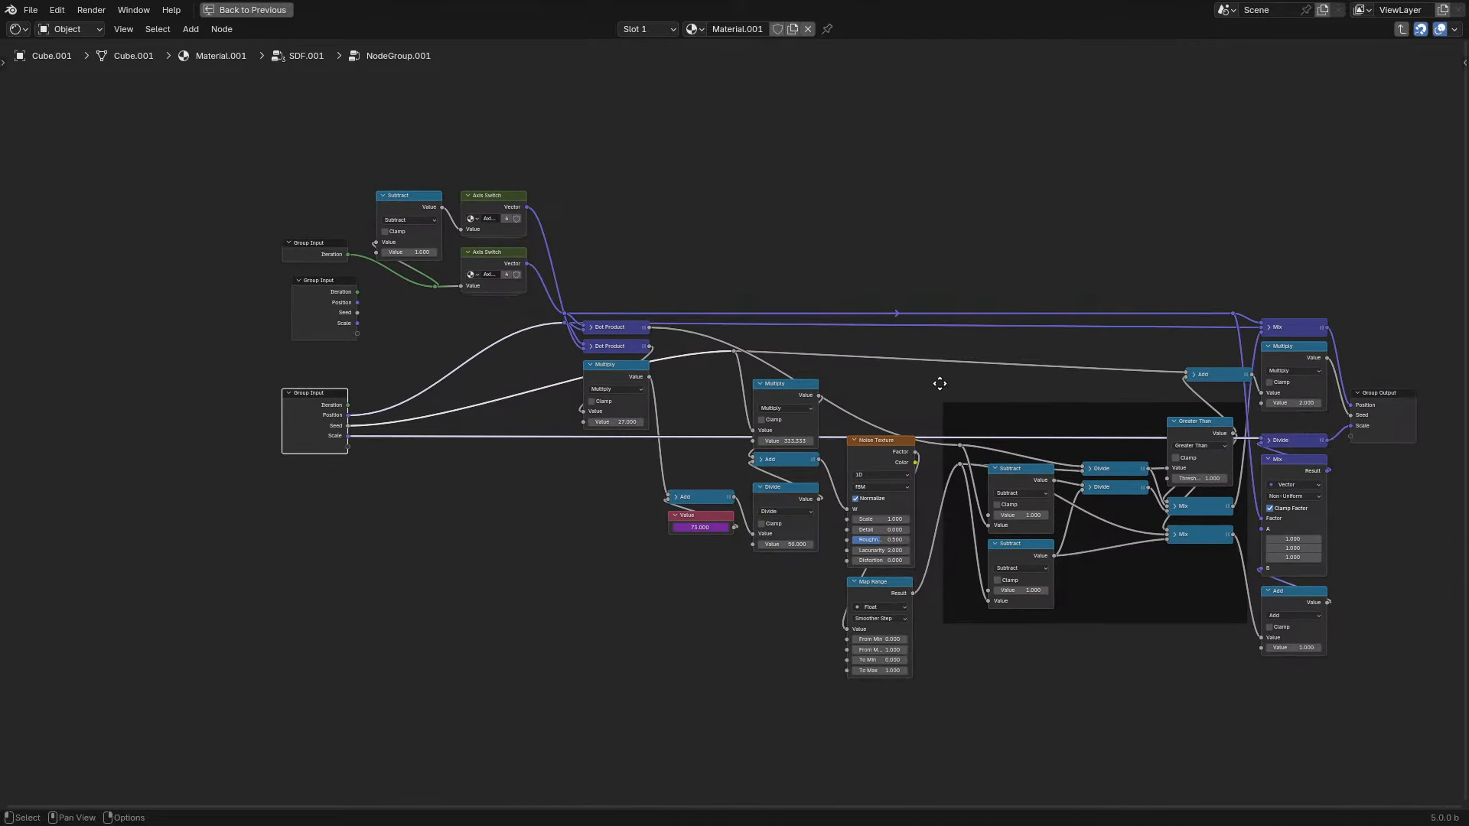
middle_drag(839, 383, 959, 439)
scroll(593, 428, up, 1)
scroll(444, 429, up, 1)
key(shift+d)
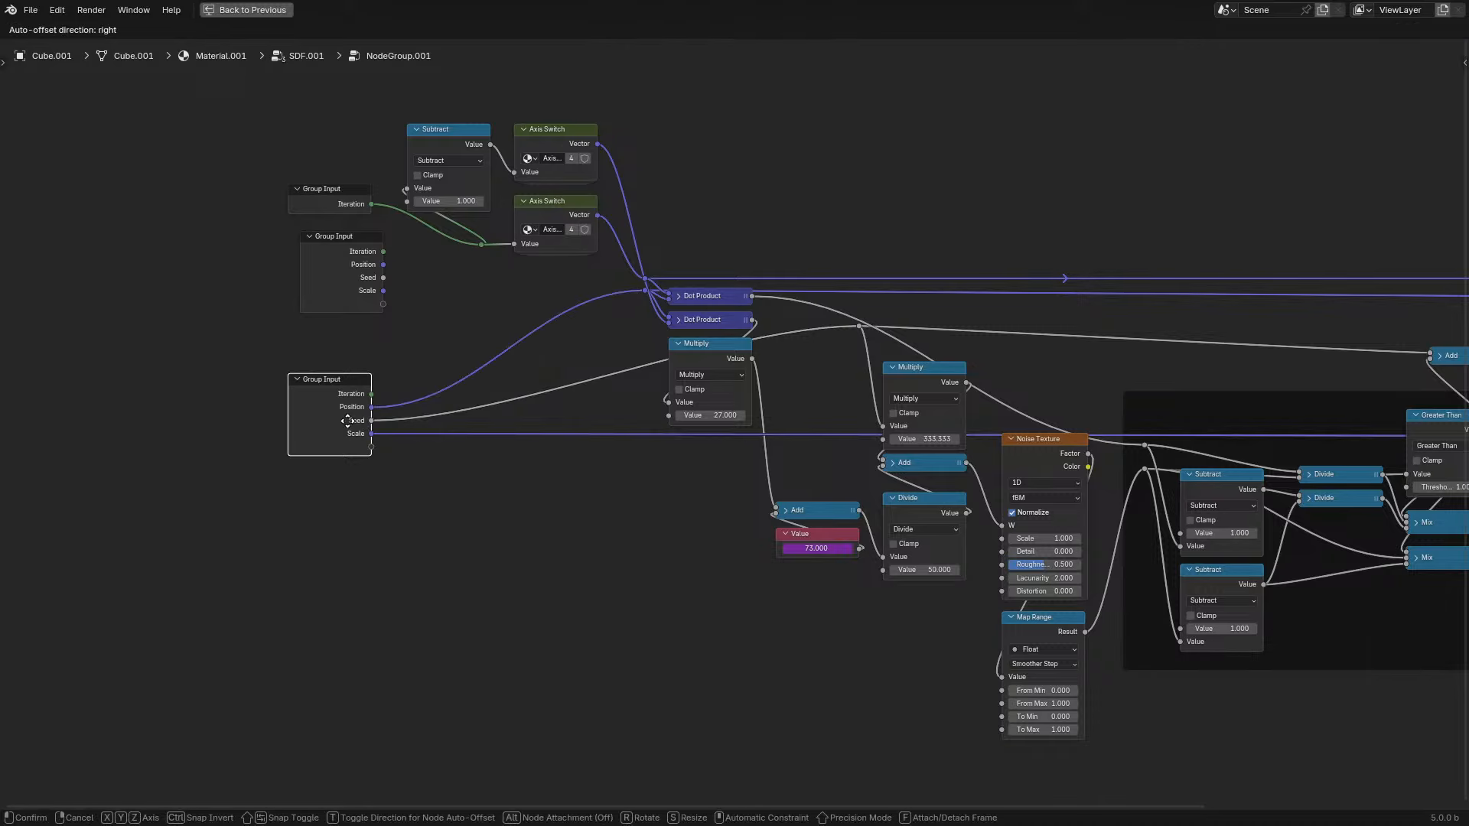
click(711, 616)
middle_drag(712, 616, 300, 538)
key(g)
click(991, 679)
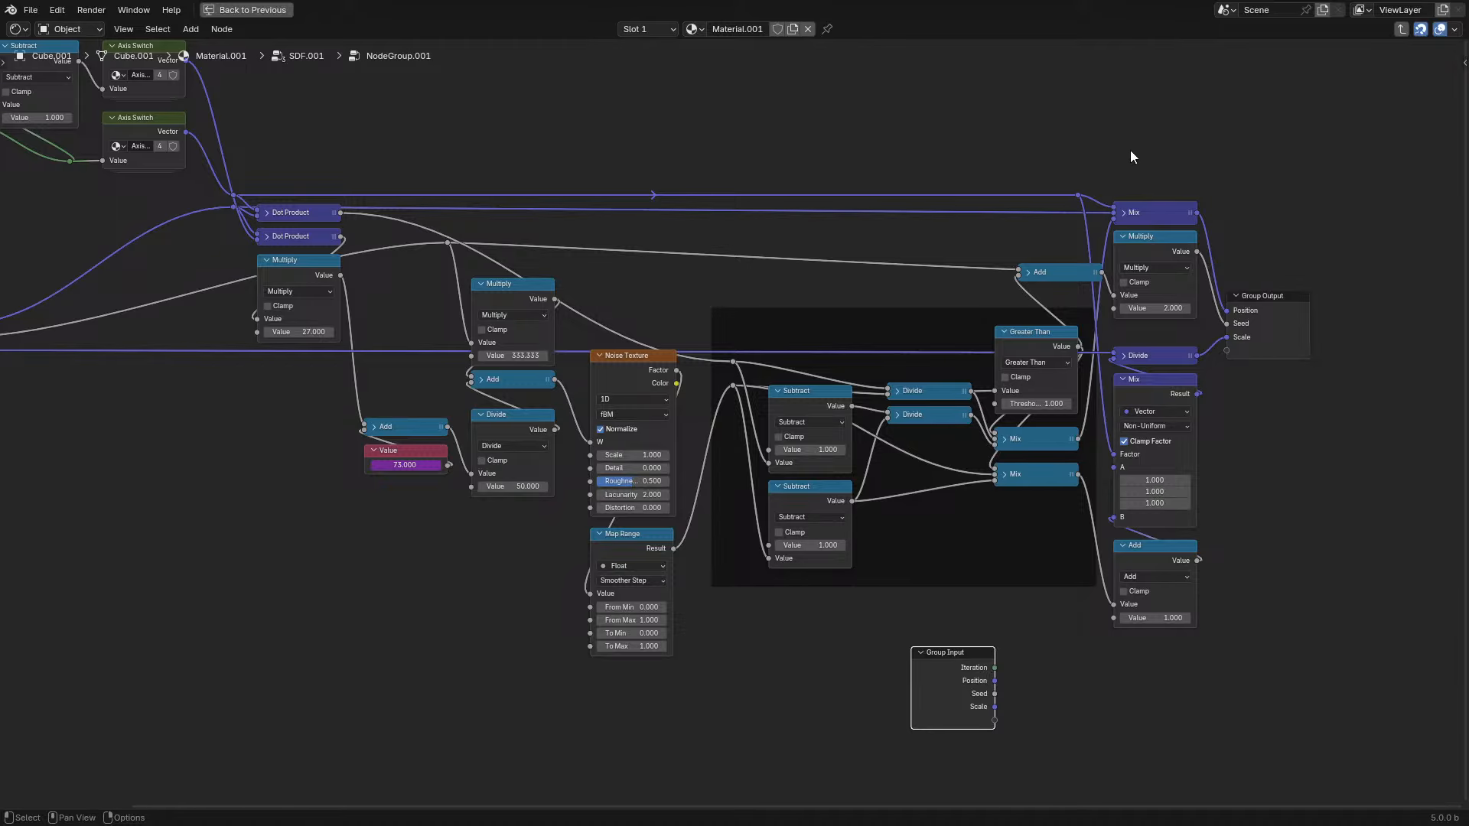
- Move the final Mix, Multiply, Divide, Add and Group Output nodes horizontally away from the dark frame to make room
drag(1131, 153, 1269, 653)
key(g)
key(x)
click(1338, 601)
middle_drag(1202, 599, 753, 617)
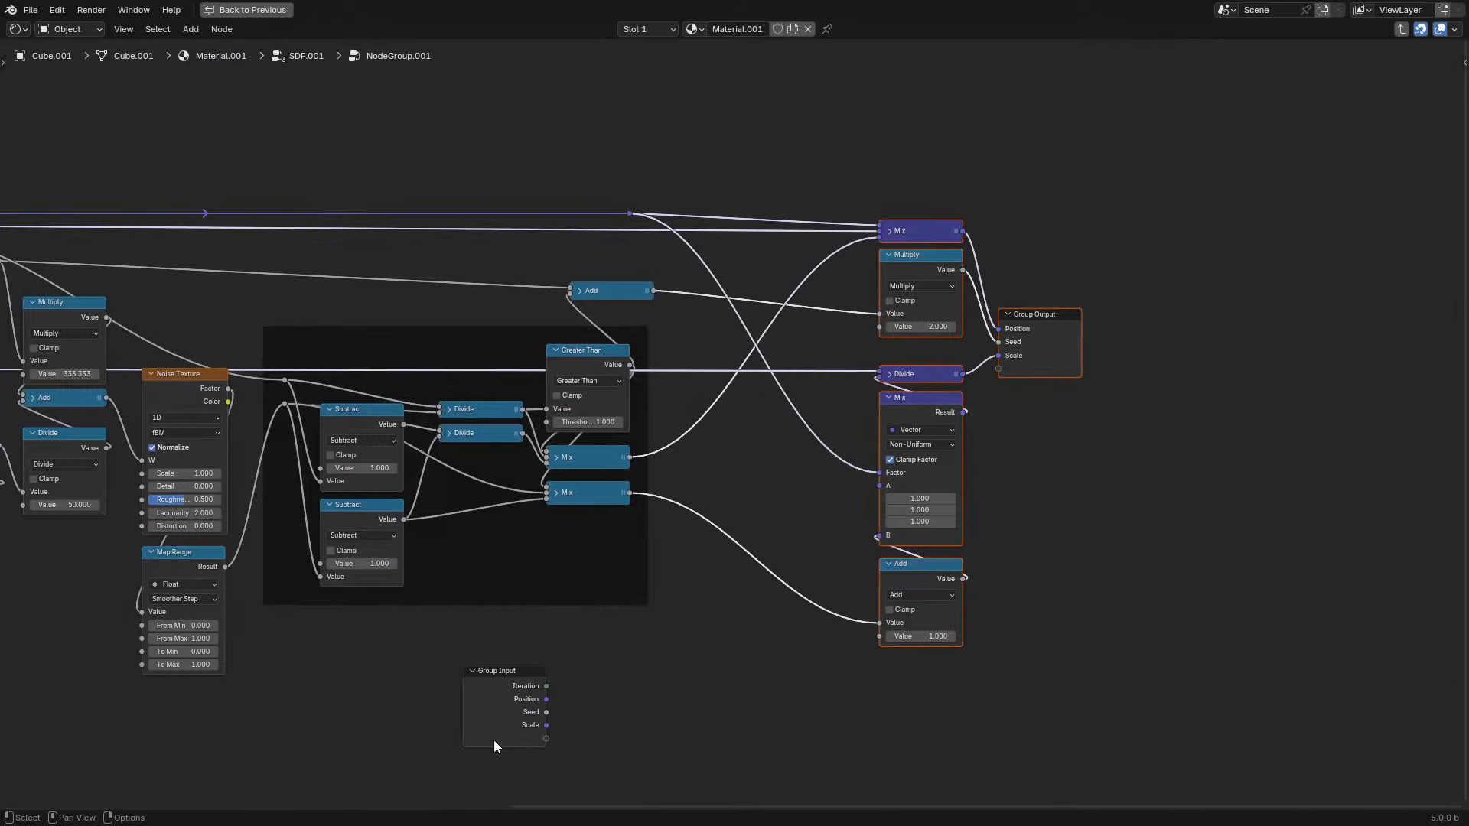
- Connect the duplicated Group Input's Scale to the final Divide node and place that input directly beside it
drag(546, 725, 879, 374)
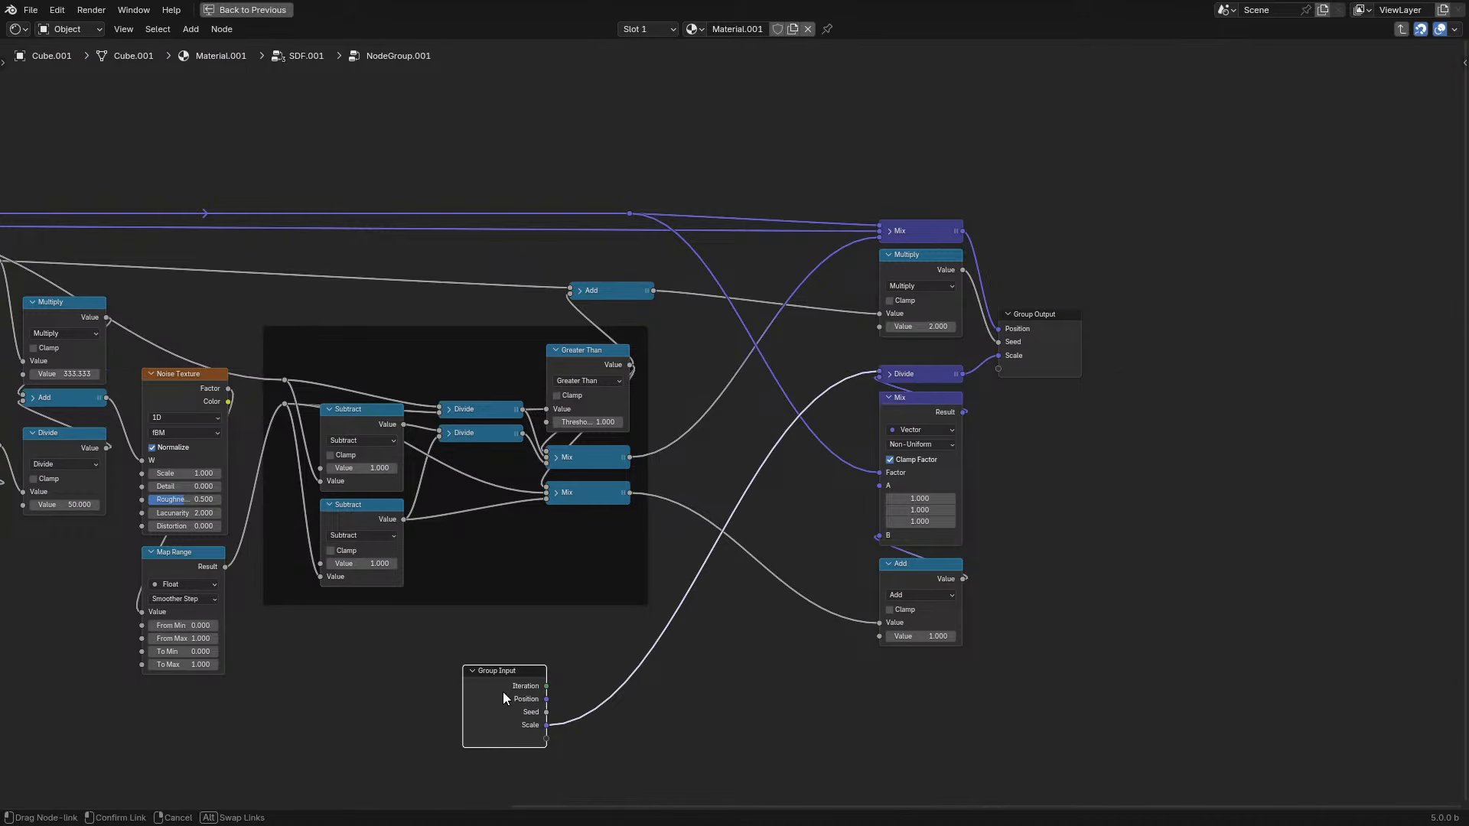
click(523, 679)
key(g)
click(833, 358)
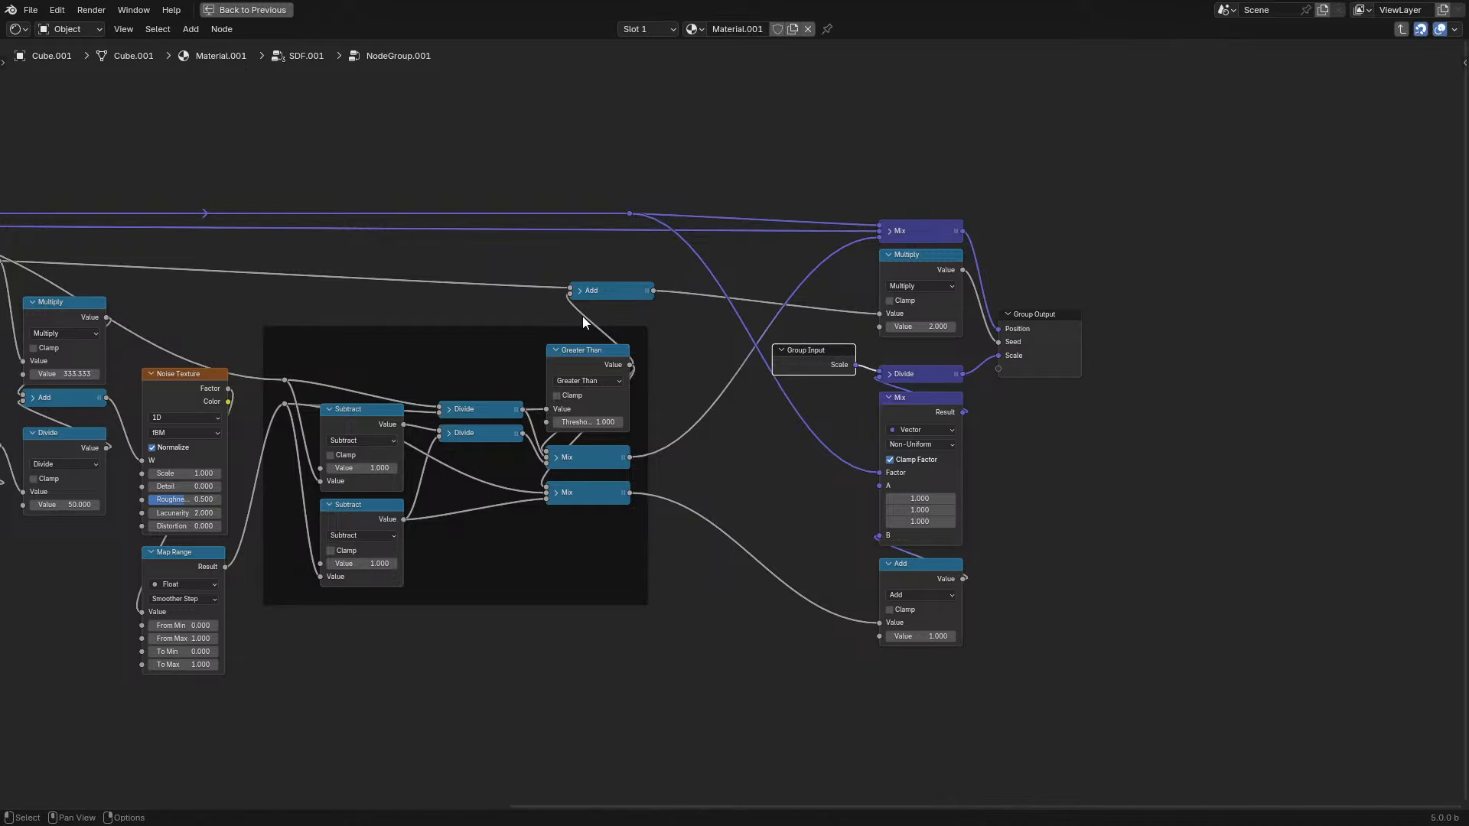
- Move the Position and Seed Group Input close to the Dot Product nodes and delete the unconnected Group Input
middle_drag(554, 334, 1232, 416)
click(133, 428)
key(g)
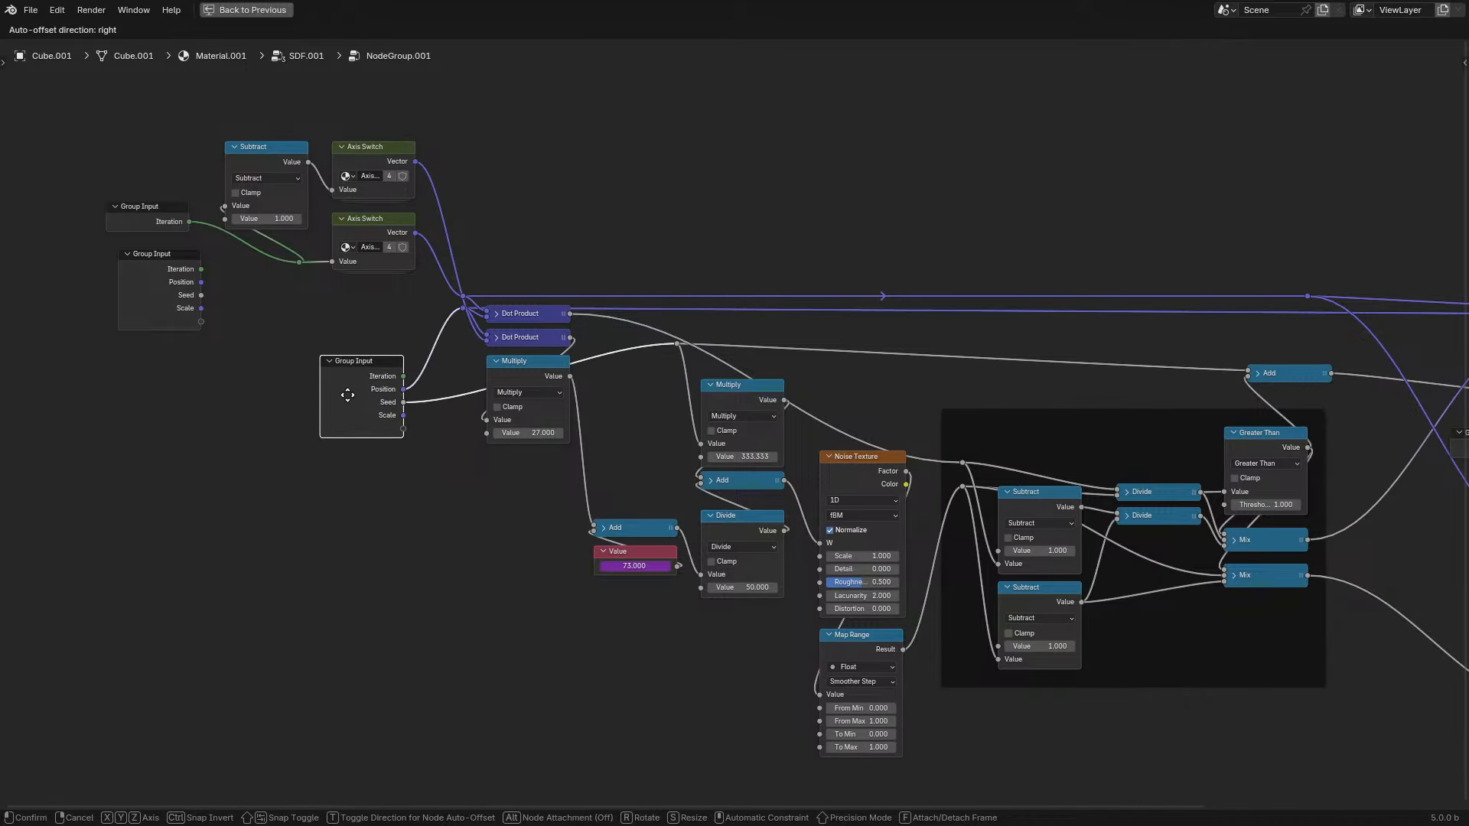
click(348, 393)
click(156, 308)
drag(230, 108, 403, 262)
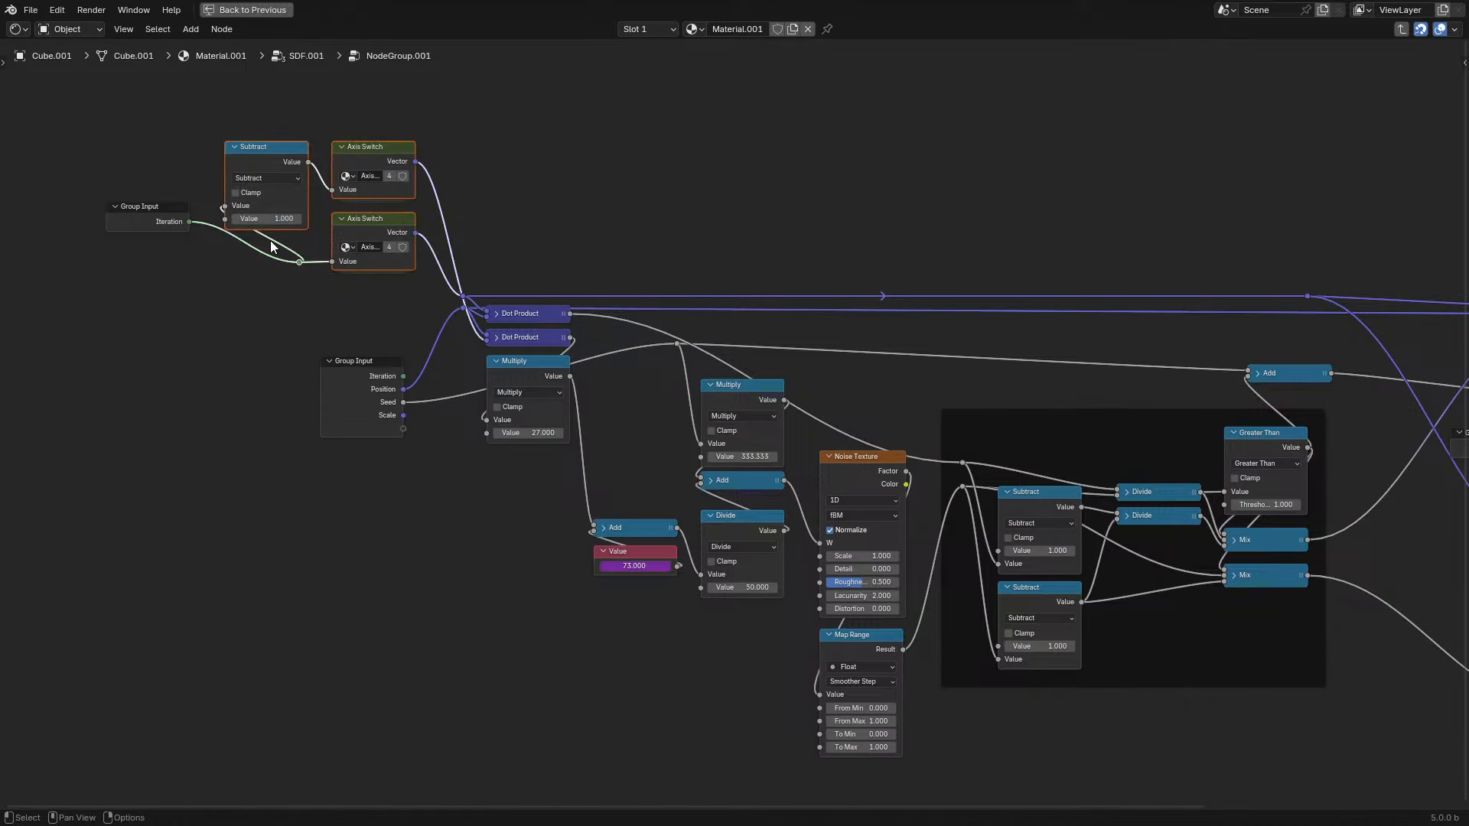
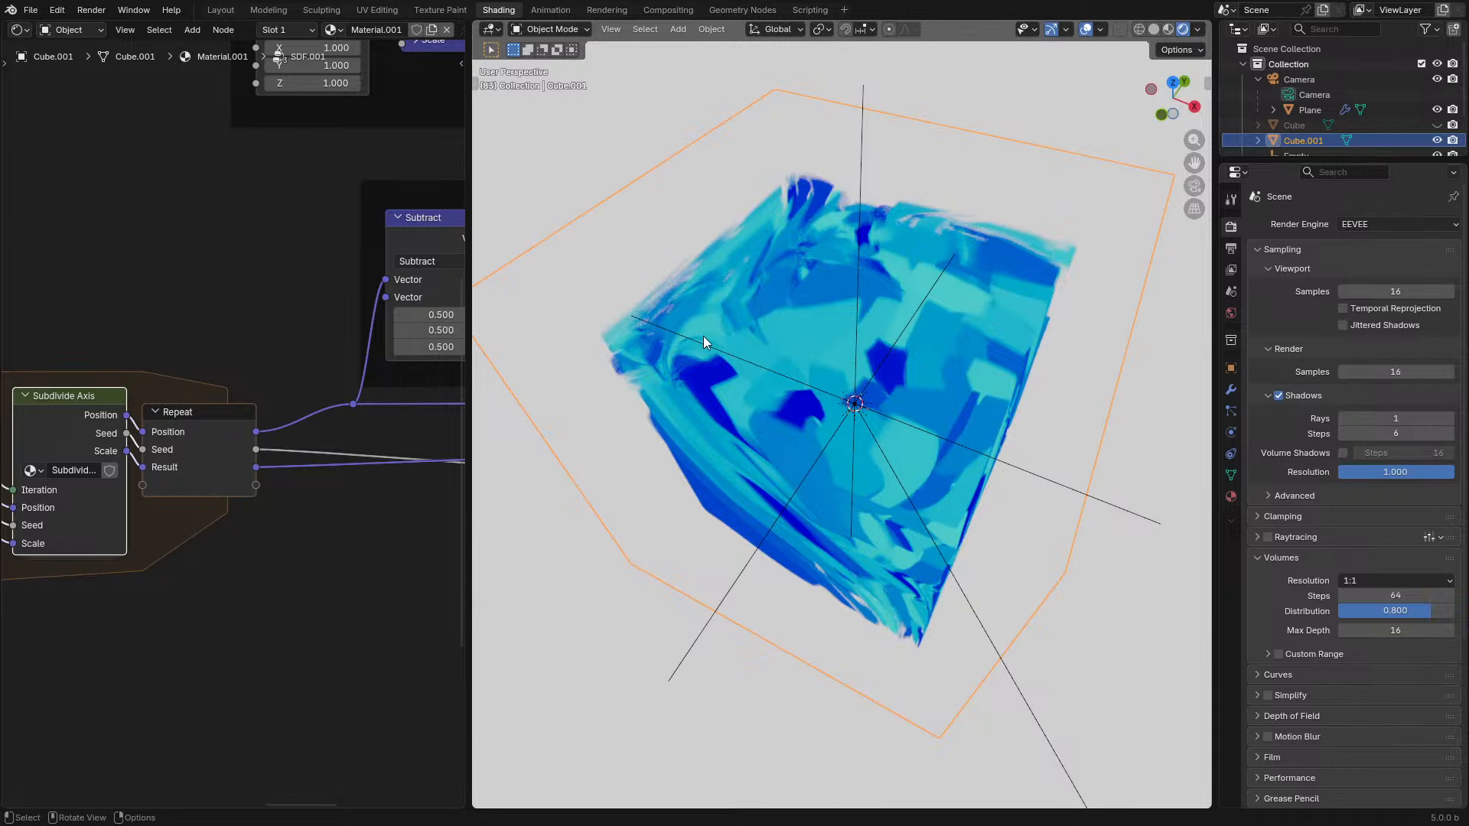
- Leave the SDF.001 group and connect its Scale output to the Principled Volume's Color
scroll(310, 420, down, 2)
key(ctrl+space)
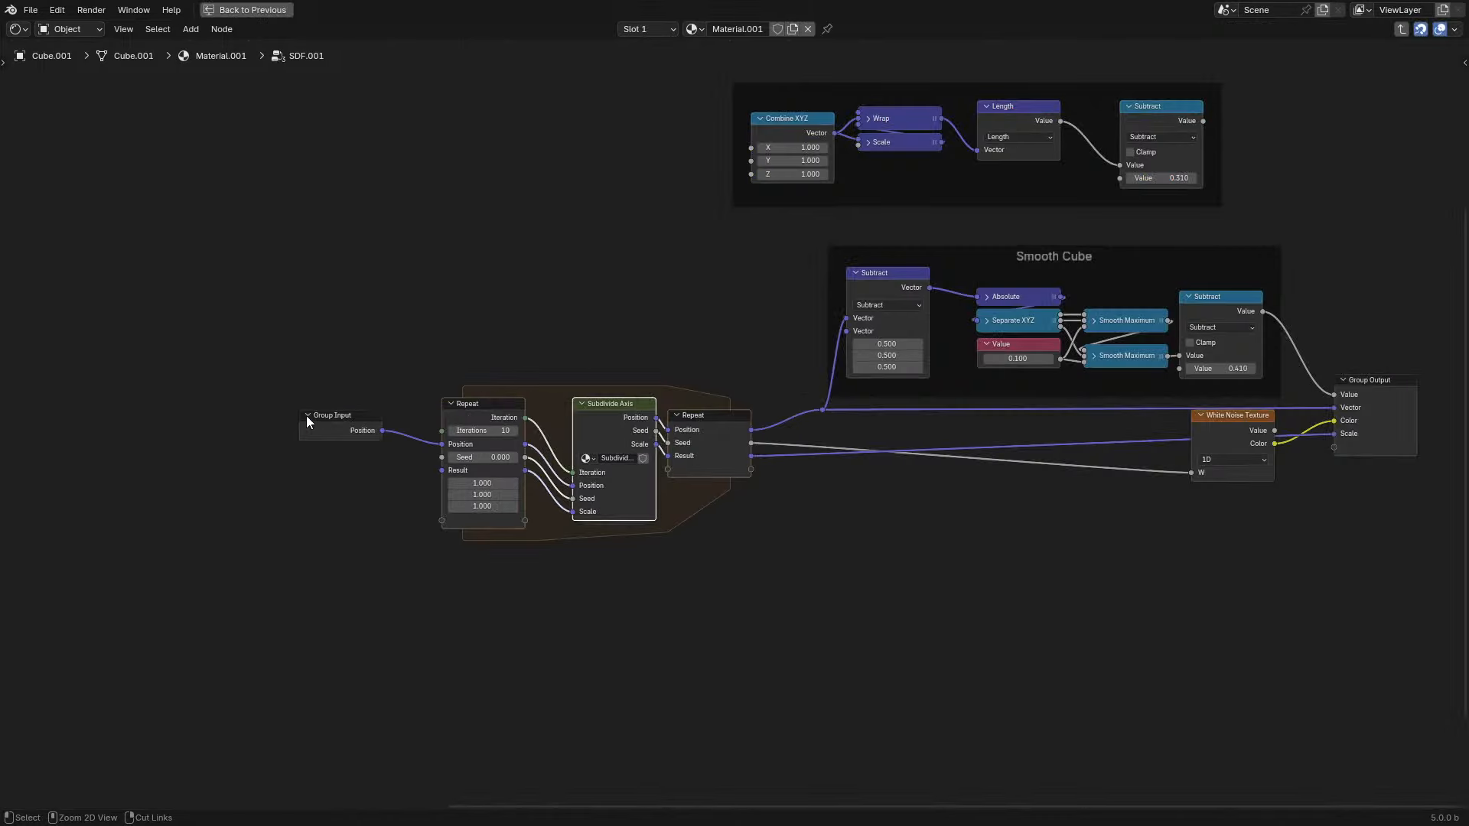
key(Tab)
scroll(686, 394, up, 2)
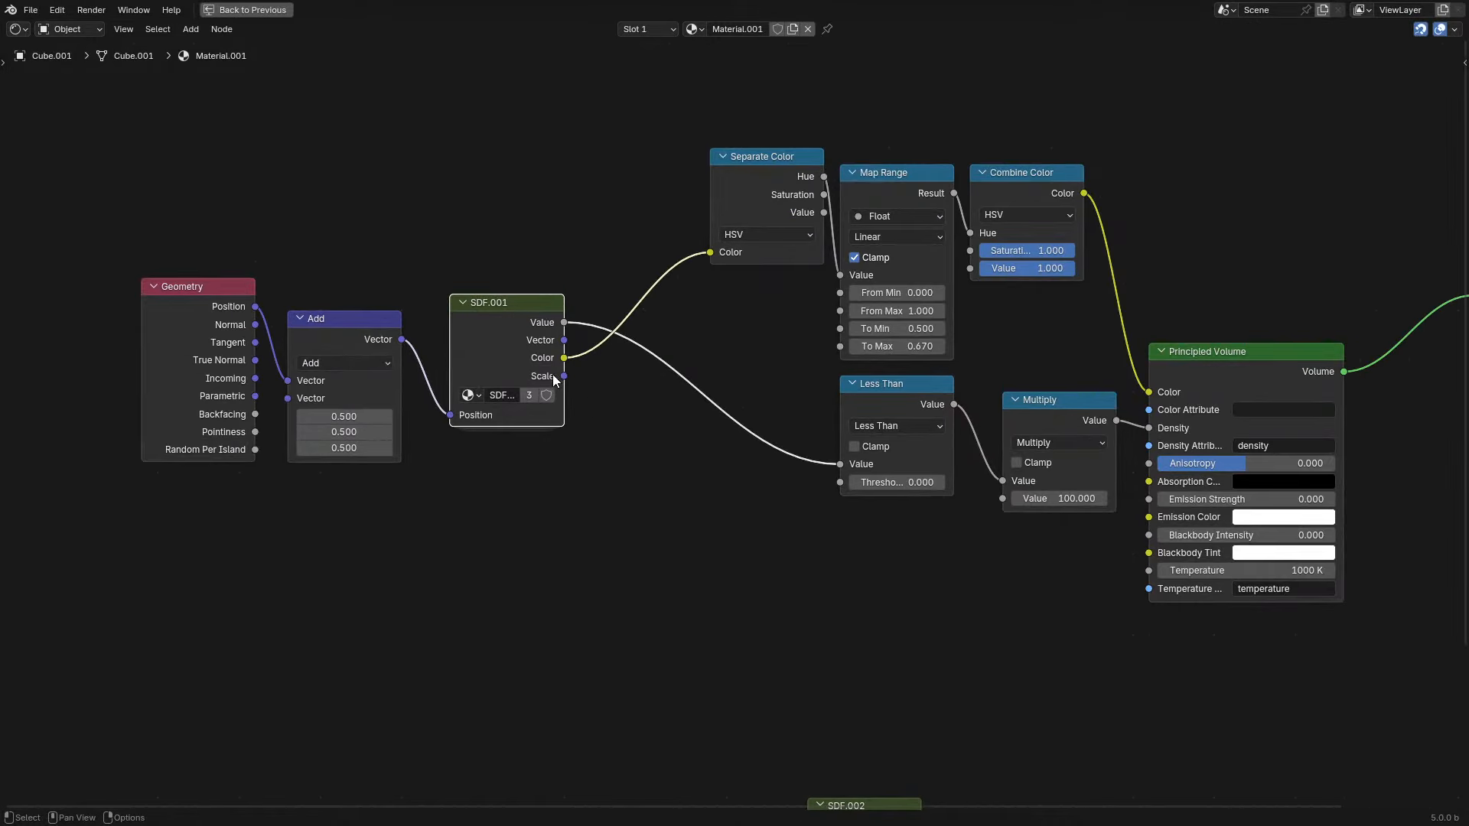
drag(564, 376, 1152, 410)
key(ctrl+space)
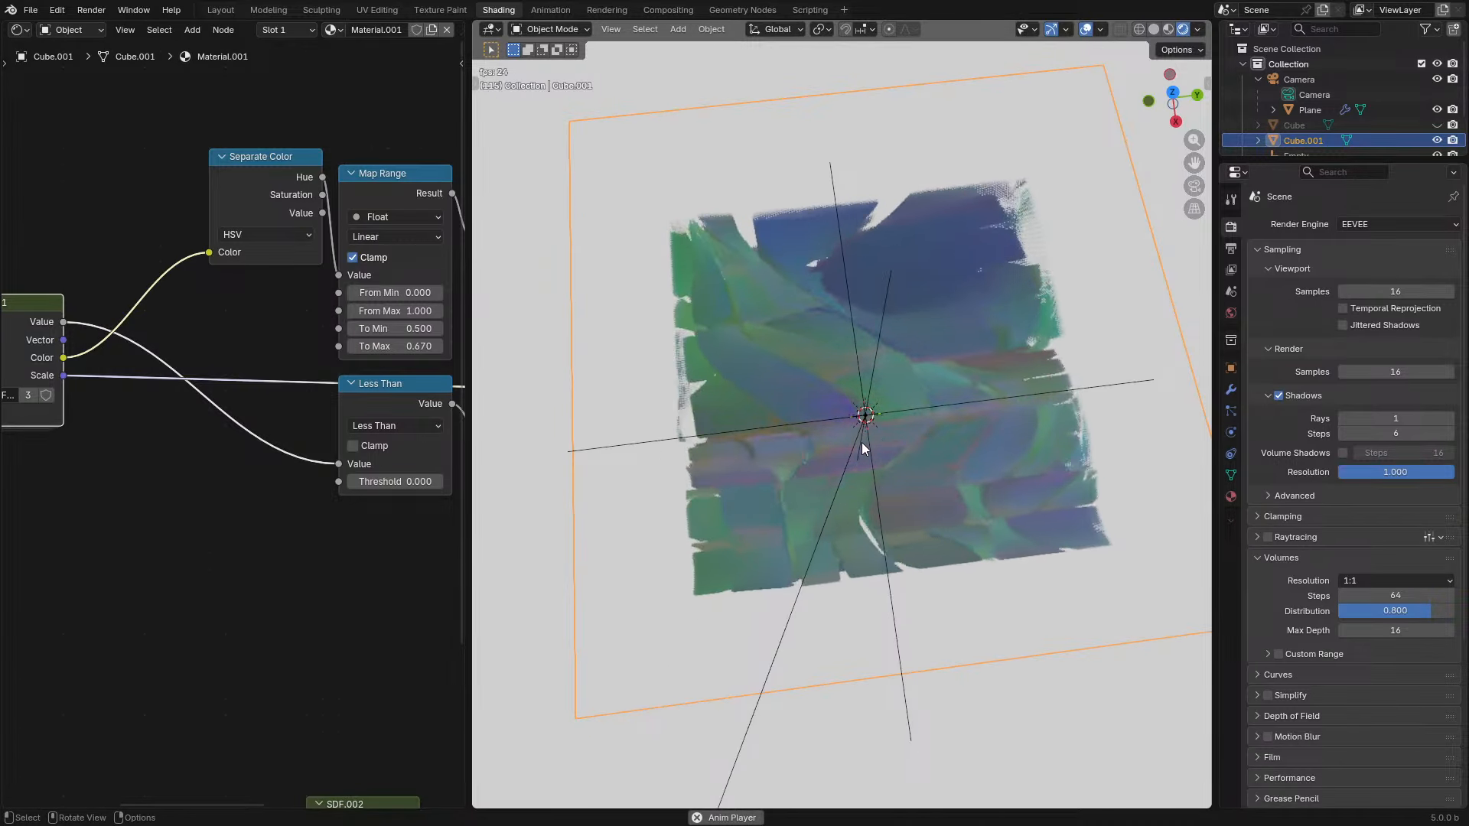
- Add a vector Multiply node that multiplies the geometry Position by the SDF.001 Scale output
middle_drag(74, 375, 321, 351)
scroll(135, 320, down, 3)
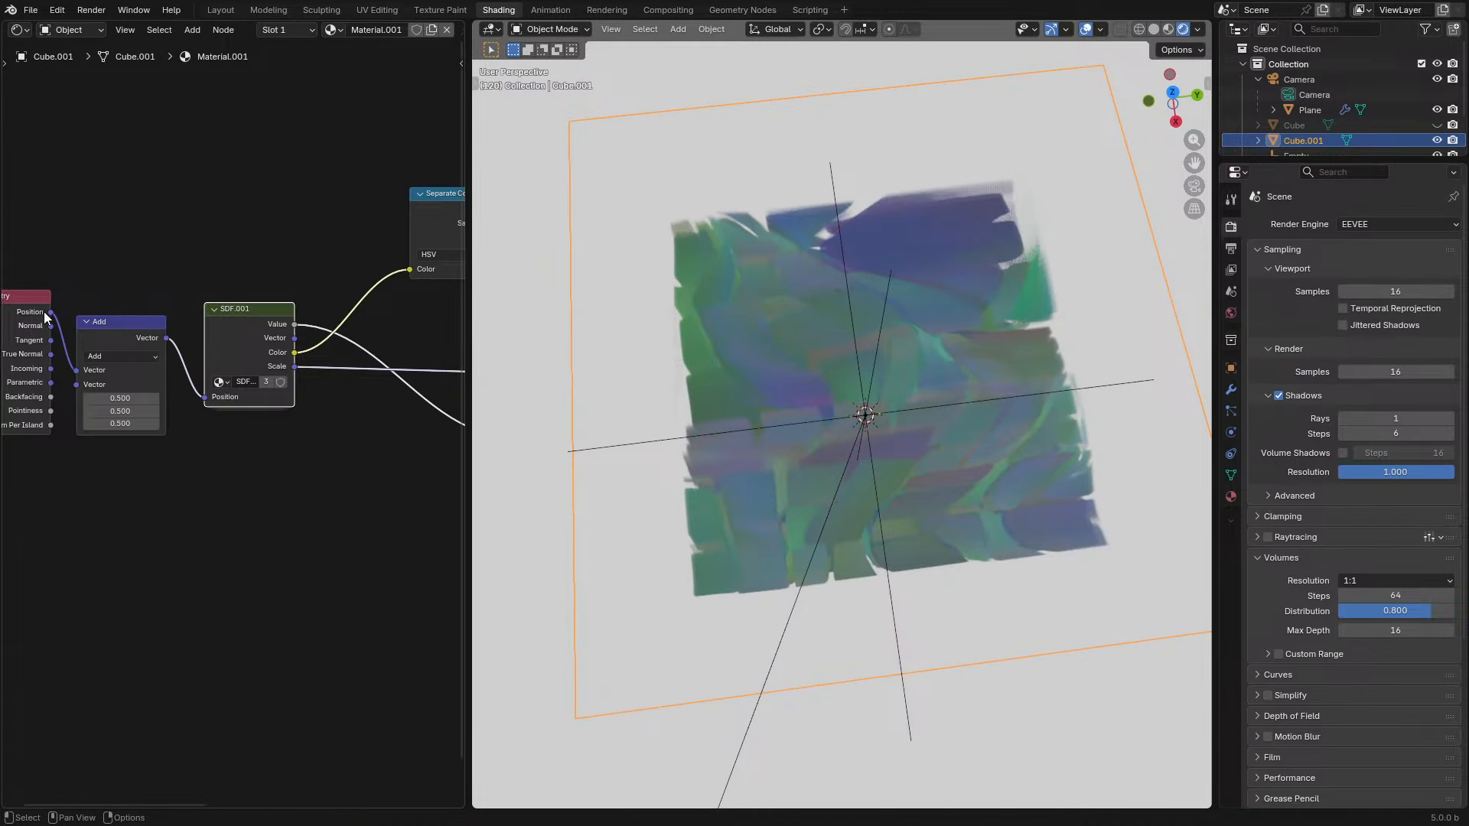
drag(50, 312, 362, 526)
text(sc)
click(424, 553)
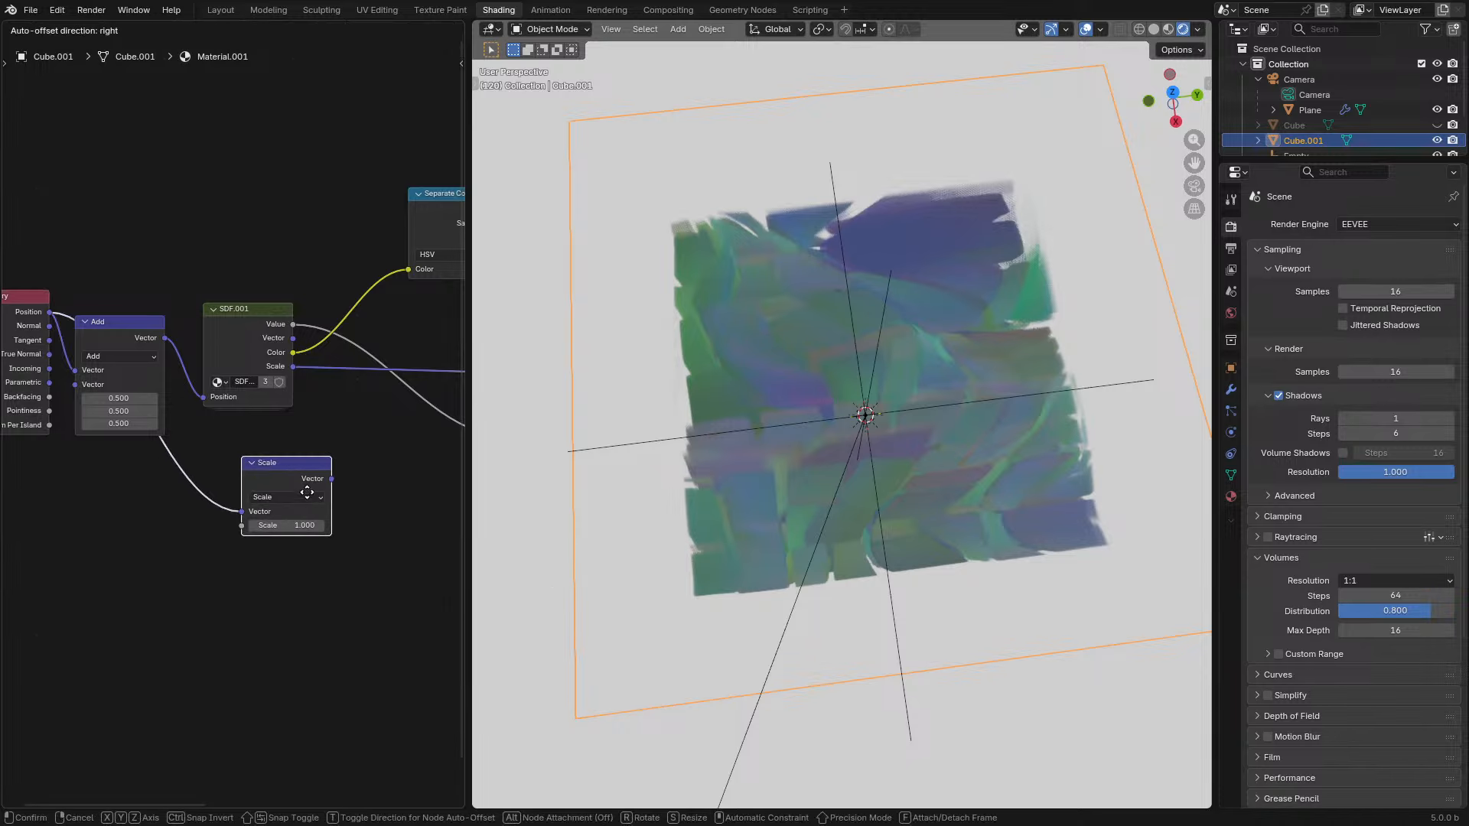
click(310, 489)
click(311, 488)
key(m)
drag(293, 367, 242, 512)
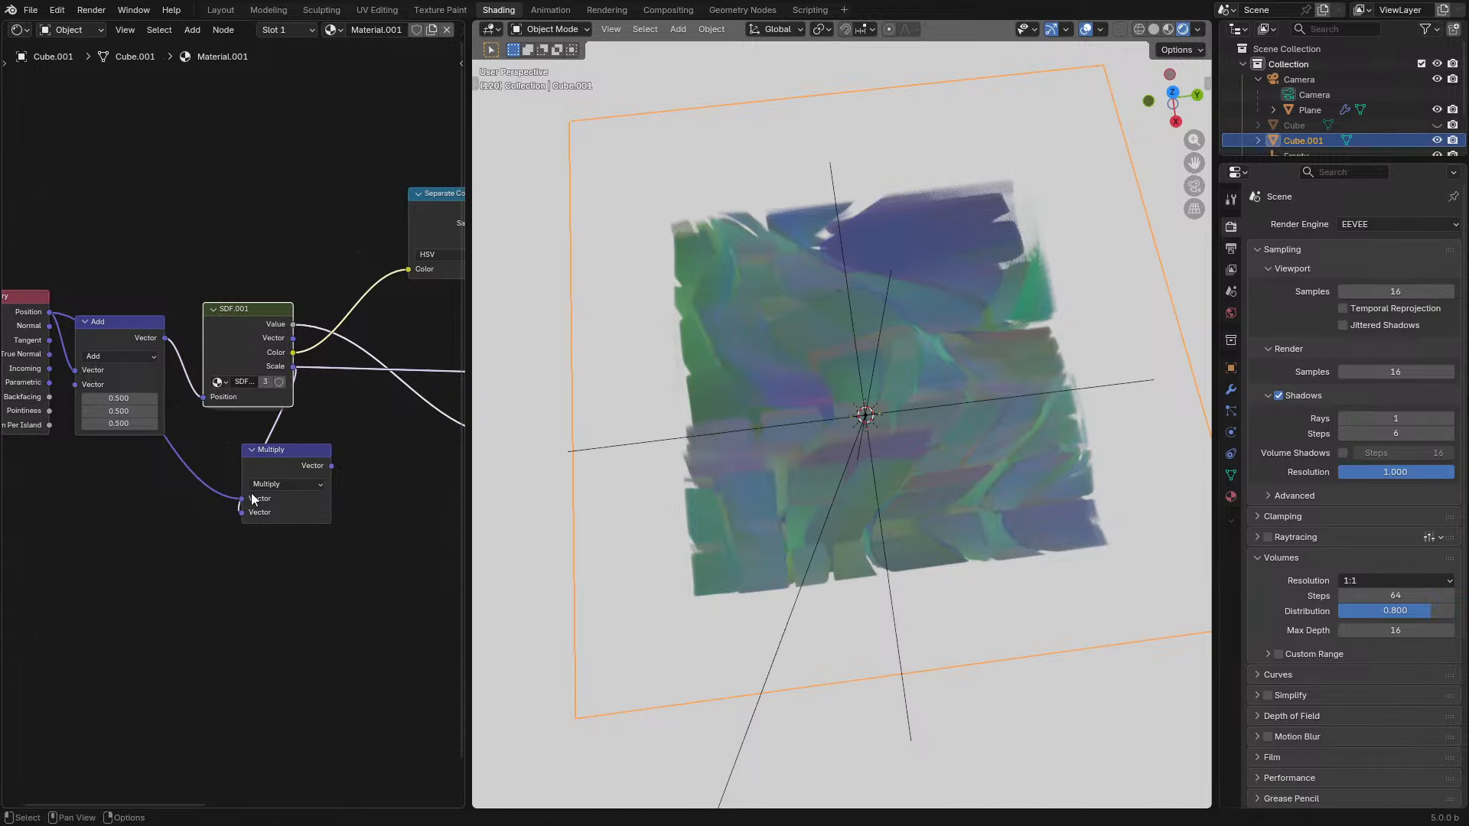
ctrl+shift+click(282, 465)
scroll(282, 466, down, 1)
key(space)
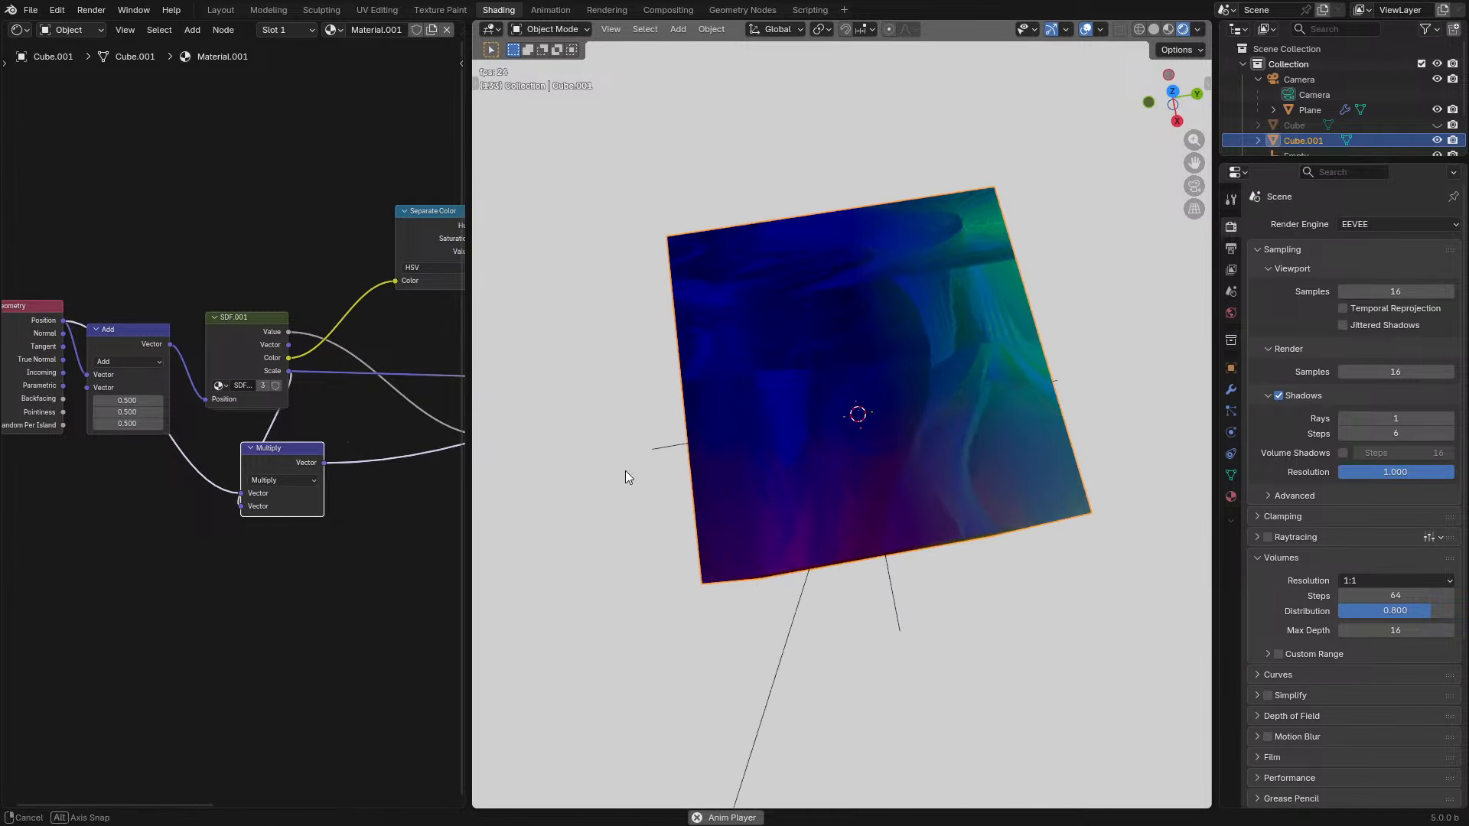
middle_drag(626, 471, 648, 438)
key(ctrl+z)
- Connect the vector Multiply output to the Principled Volume's Color and play the animation
middle_drag(357, 453, 165, 495)
drag(132, 505, 337, 424)
key(space)
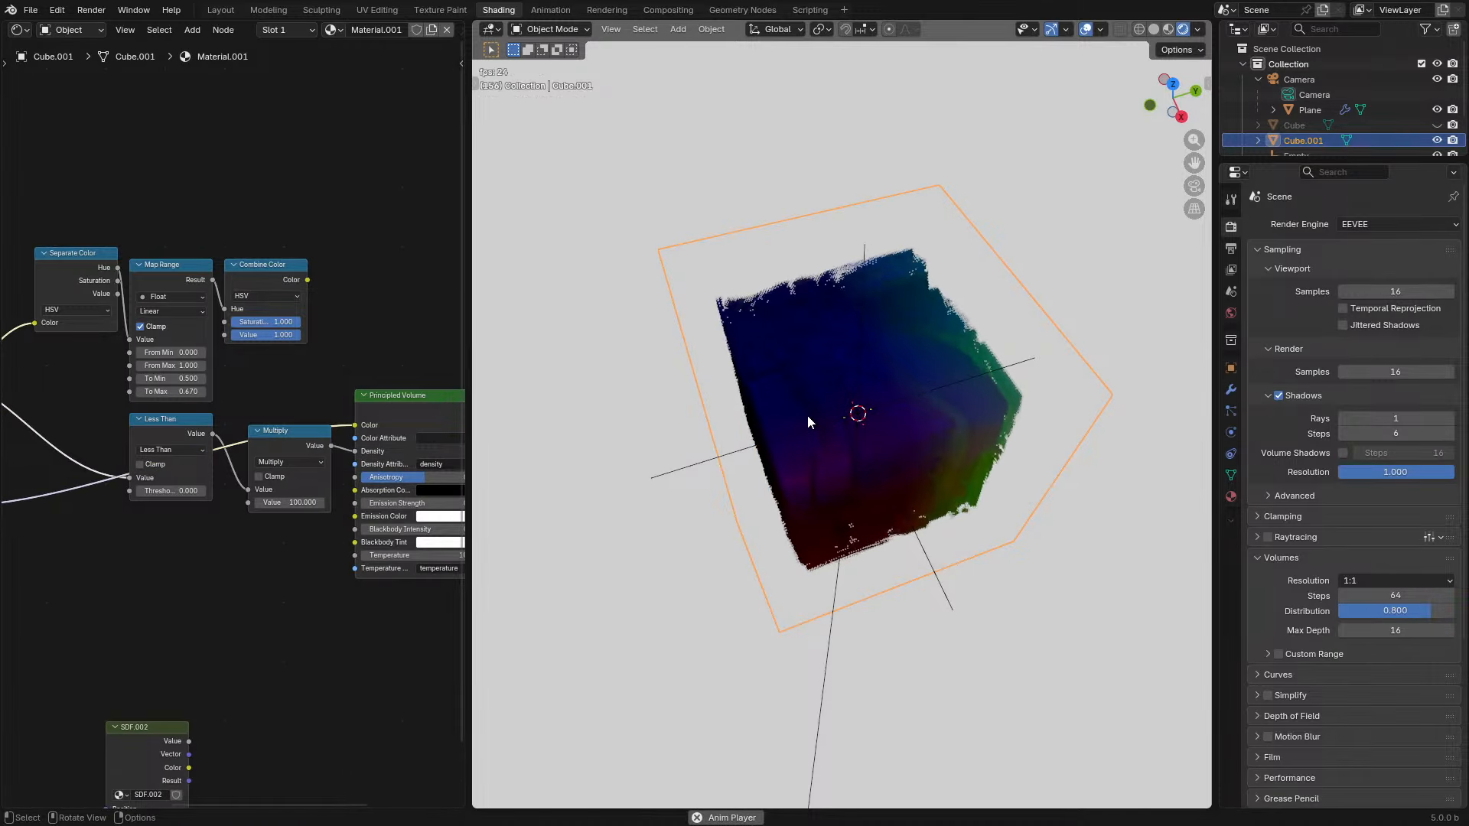
- Frame the cube from the top view, hide the viewport overlays, and orbit around the animated result
middle_drag(856, 425, 814, 379)
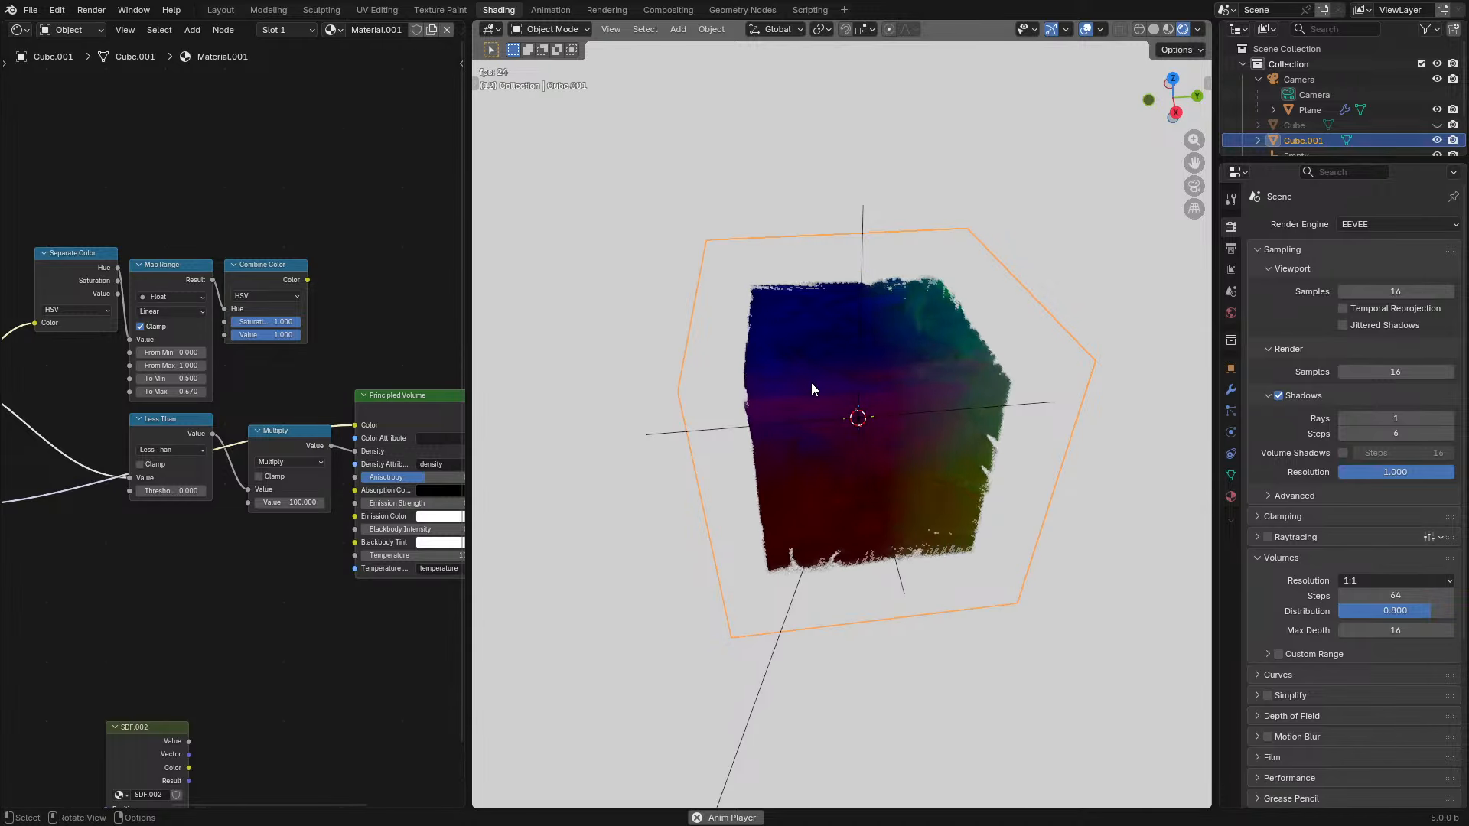
key(KP_7)
key(KP_Decimal)
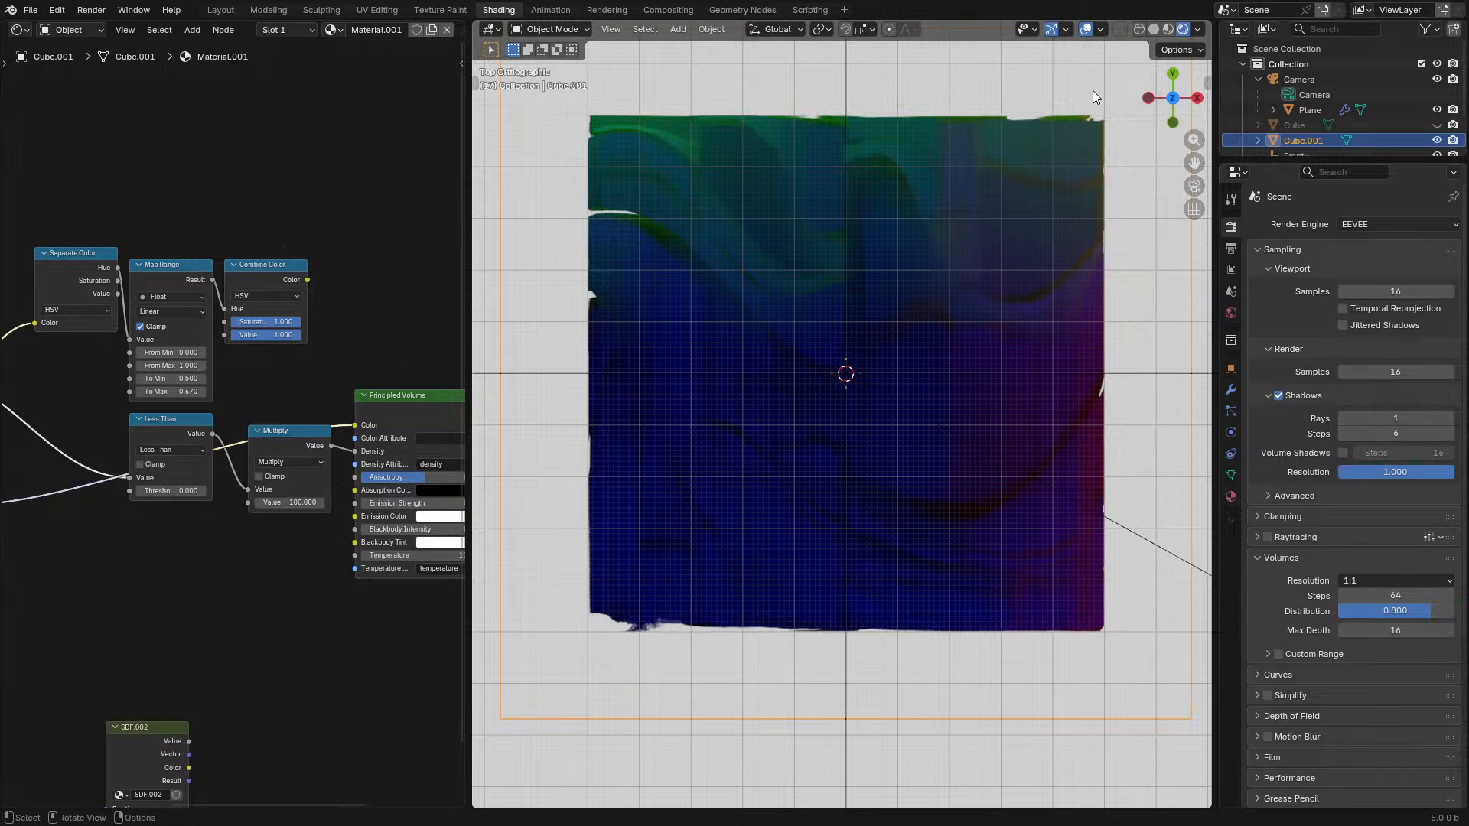
click(1085, 29)
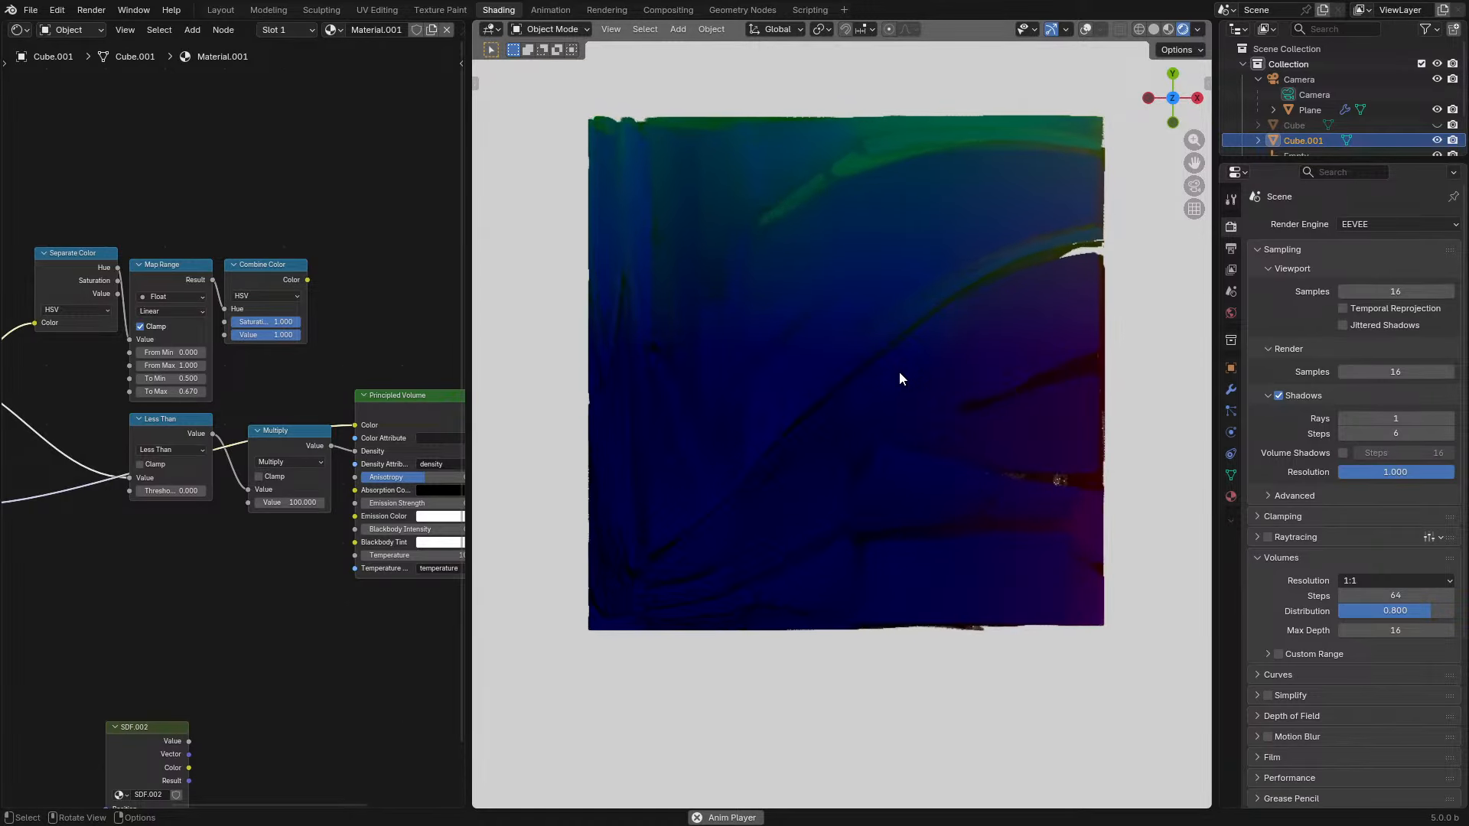
middle_drag(966, 514, 848, 355)
scroll(872, 370, down, 4)
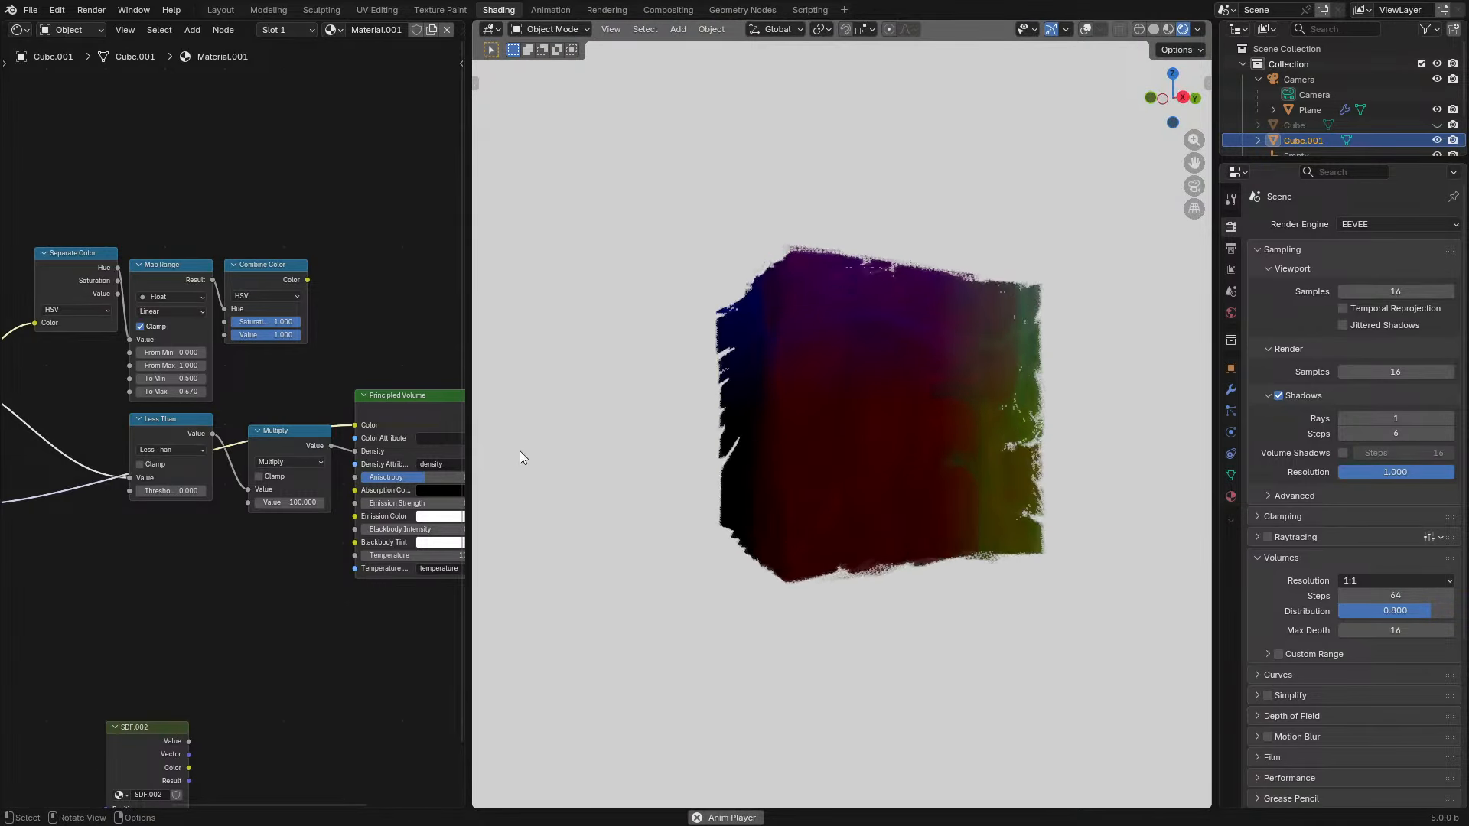
- Add a Checker Texture fed by the vector Multiply output and connect its Color to the Principled Volume's Color
middle_drag(169, 498, 449, 442)
drag(241, 445, 285, 475)
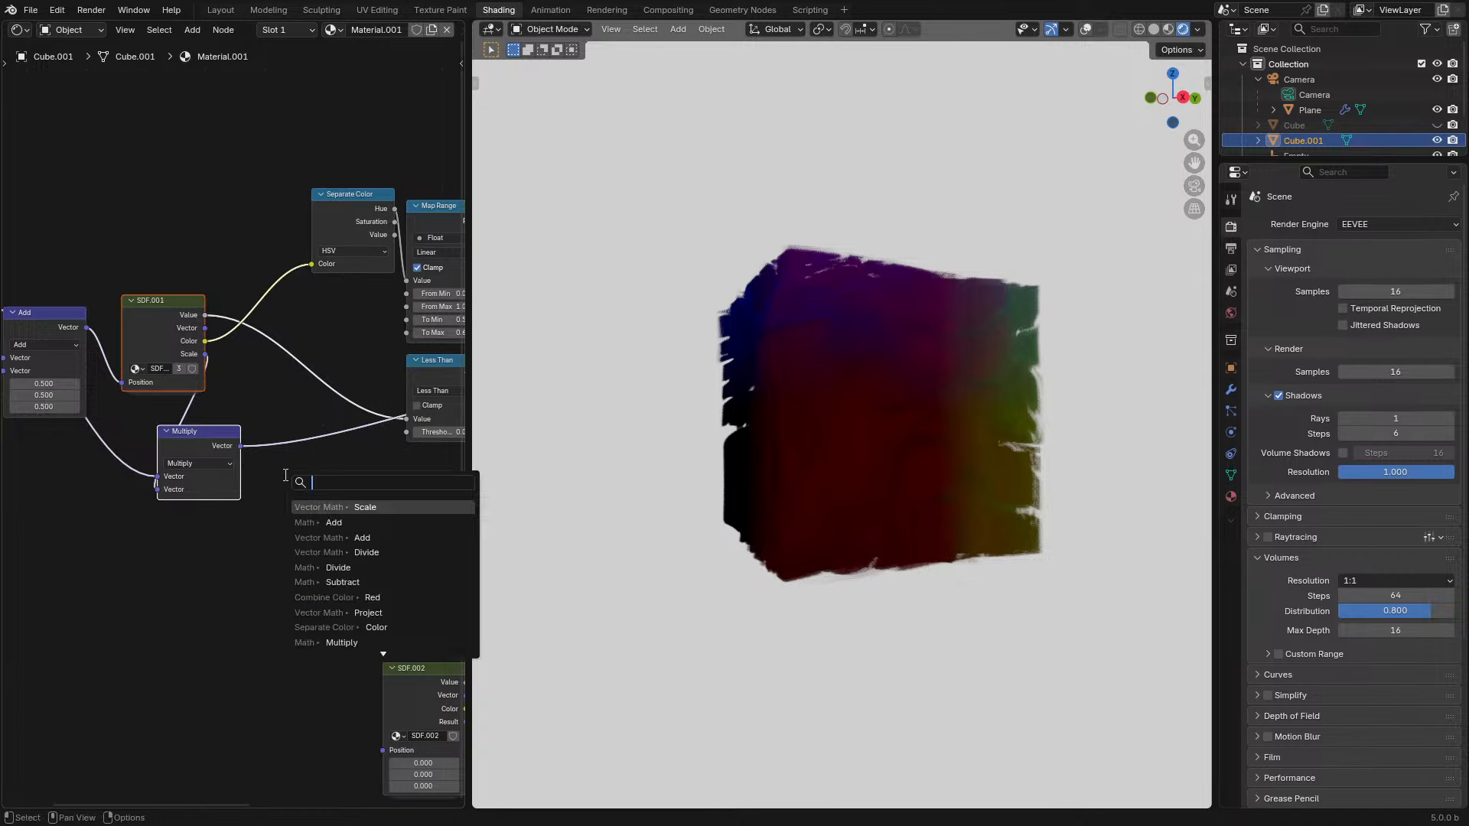
text(check)
key(Return)
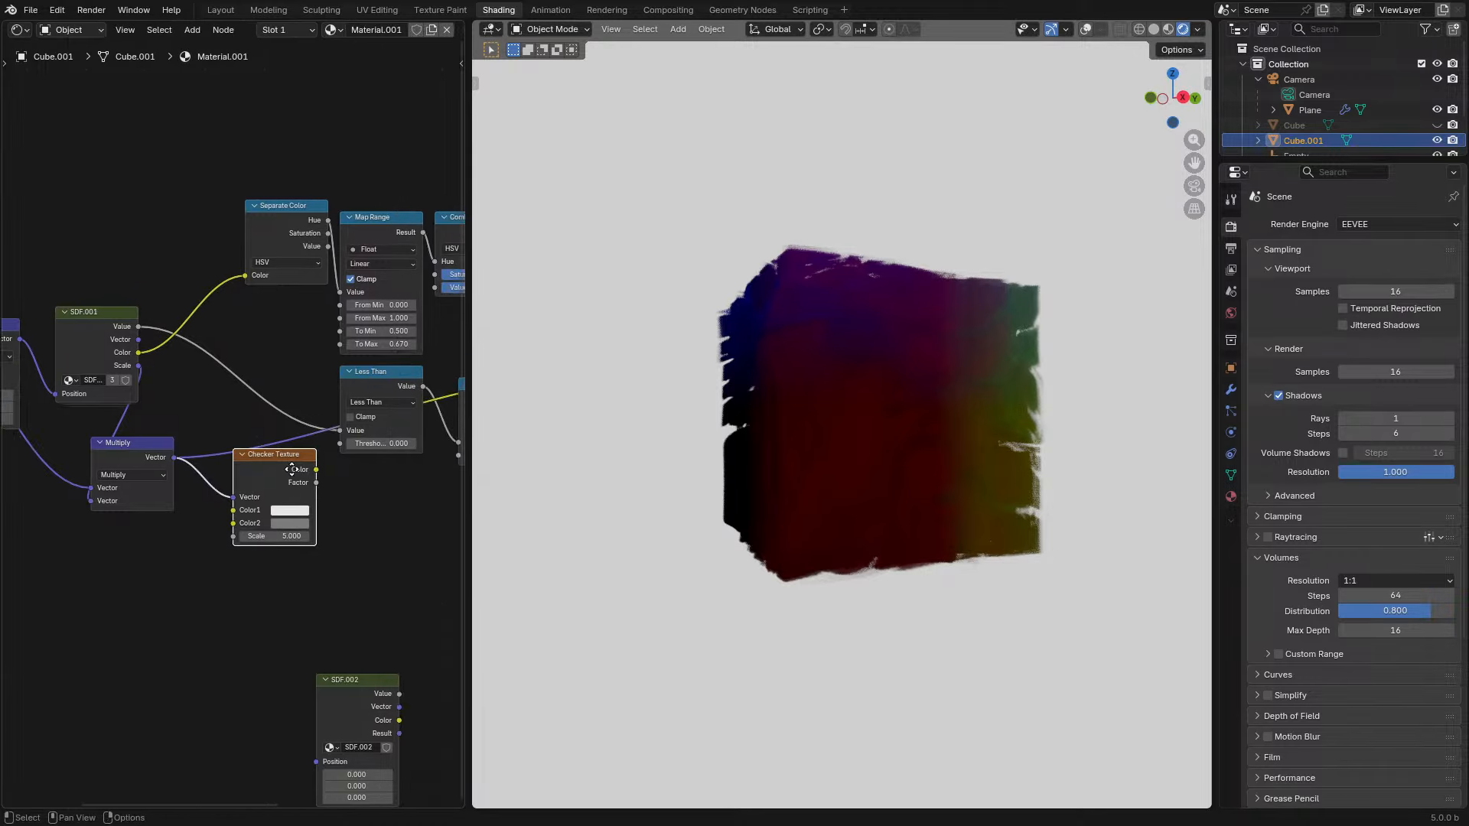
middle_drag(292, 470, 202, 490)
drag(227, 491, 358, 398)
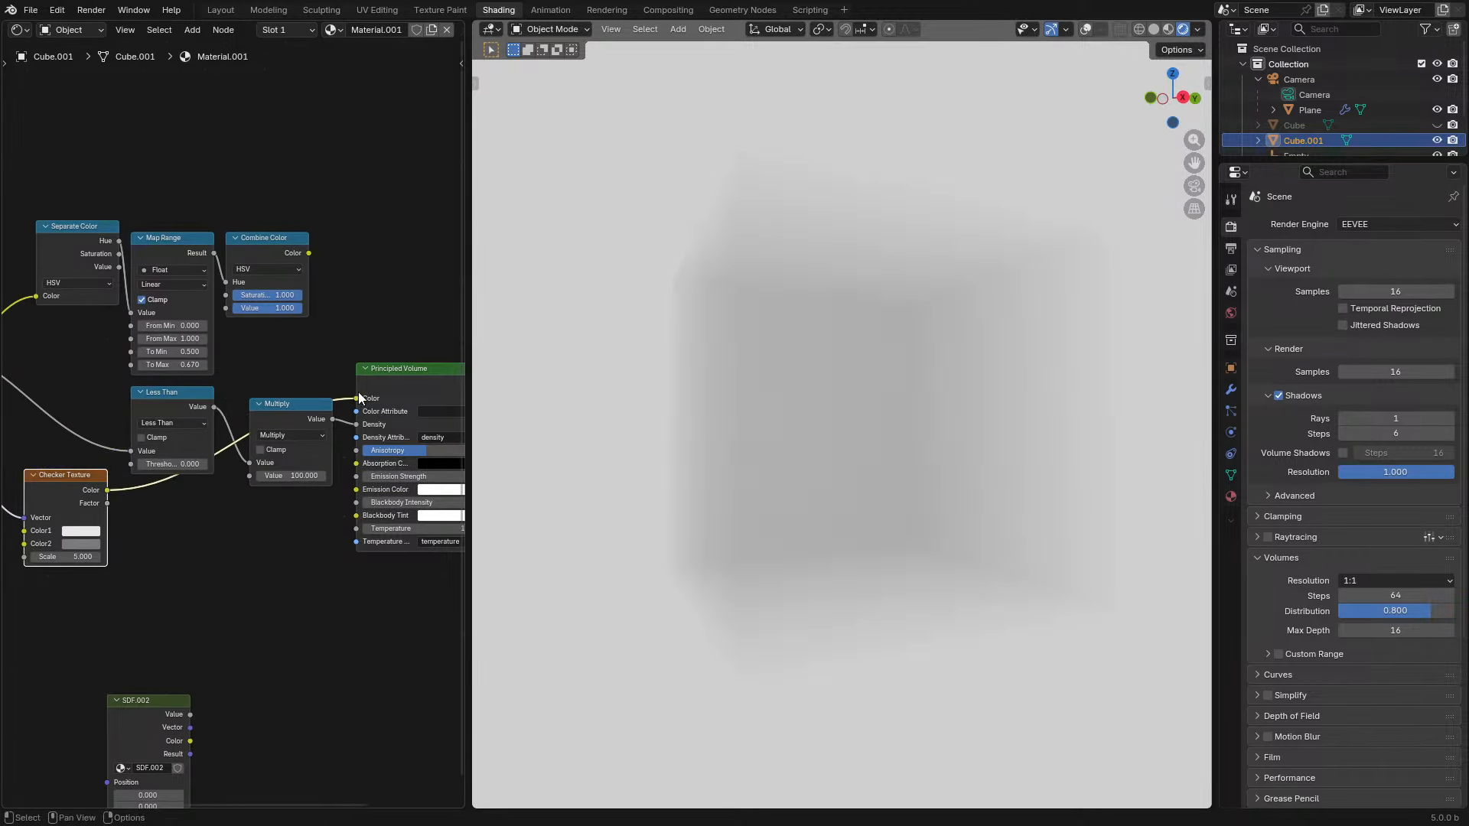
- Set the Checker Texture's scale to 4.830 and inspect the pattern on the cube from another angle
middle_drag(747, 347, 808, 347)
drag(95, 556, 74, 557)
middle_drag(776, 458, 697, 537)
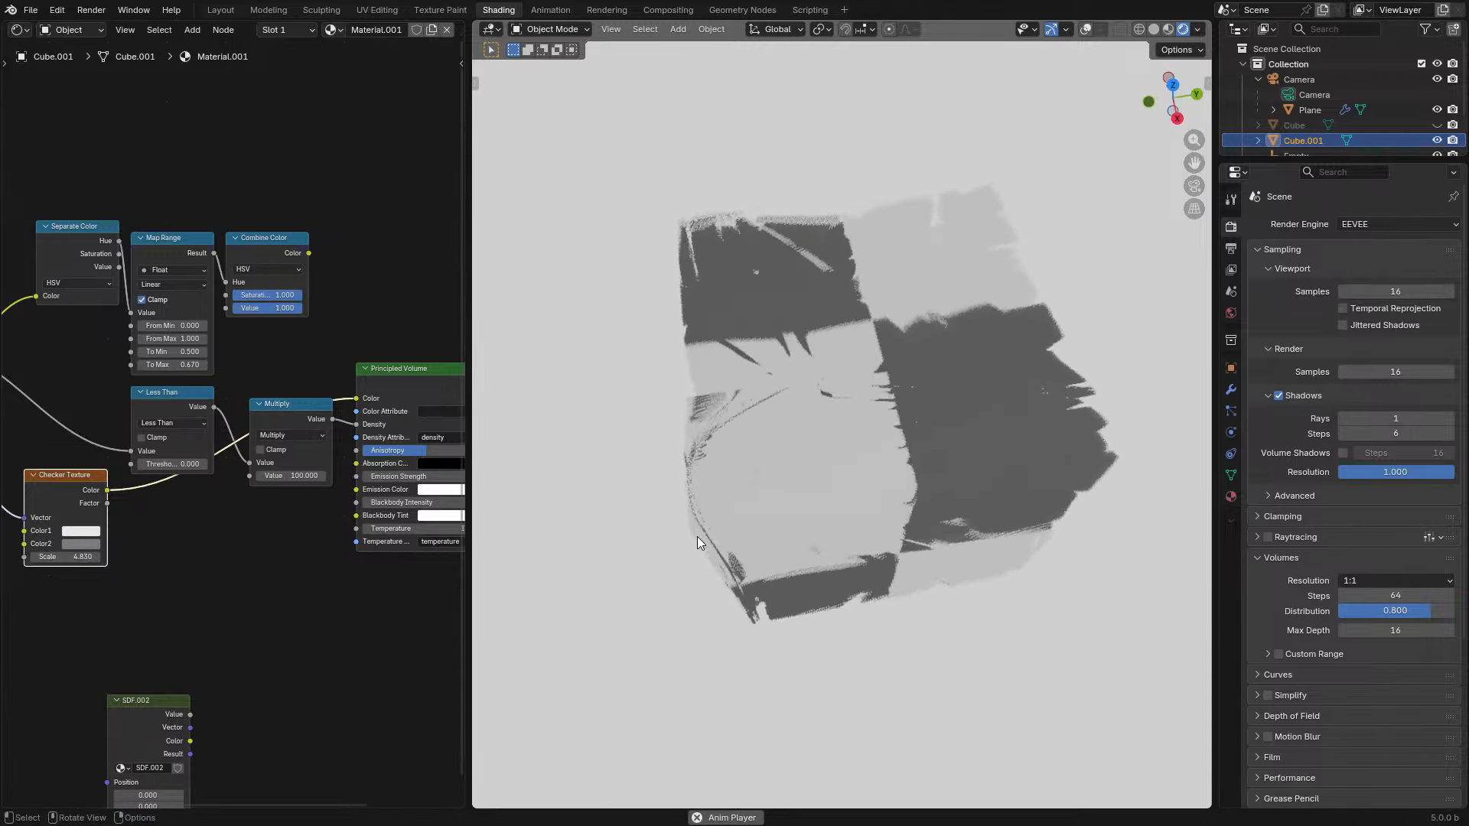
middle_drag(190, 518, 65, 484)
click(269, 442)
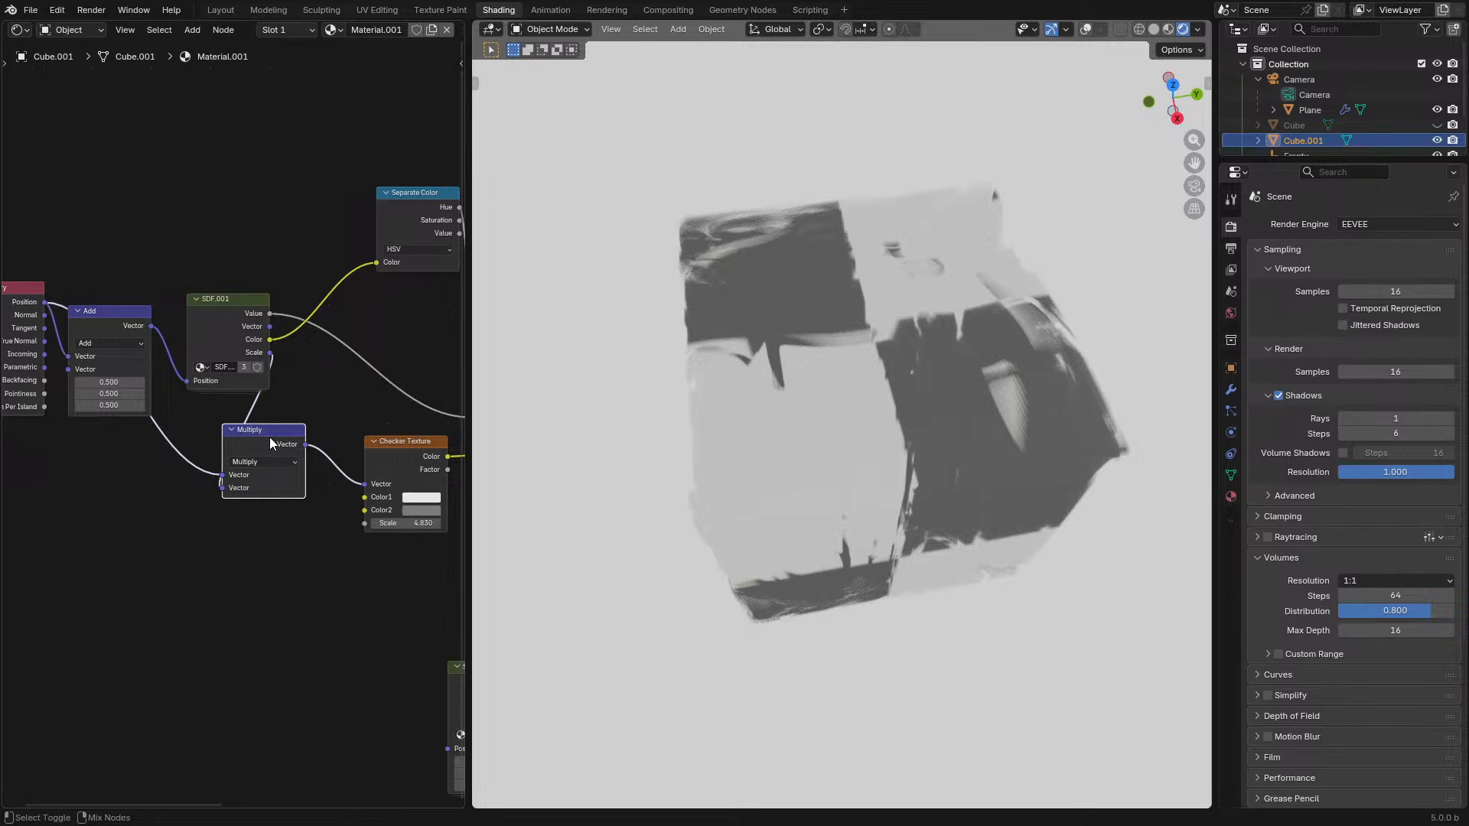
ctrl+shift+click(270, 440)
key(ctrl+z)
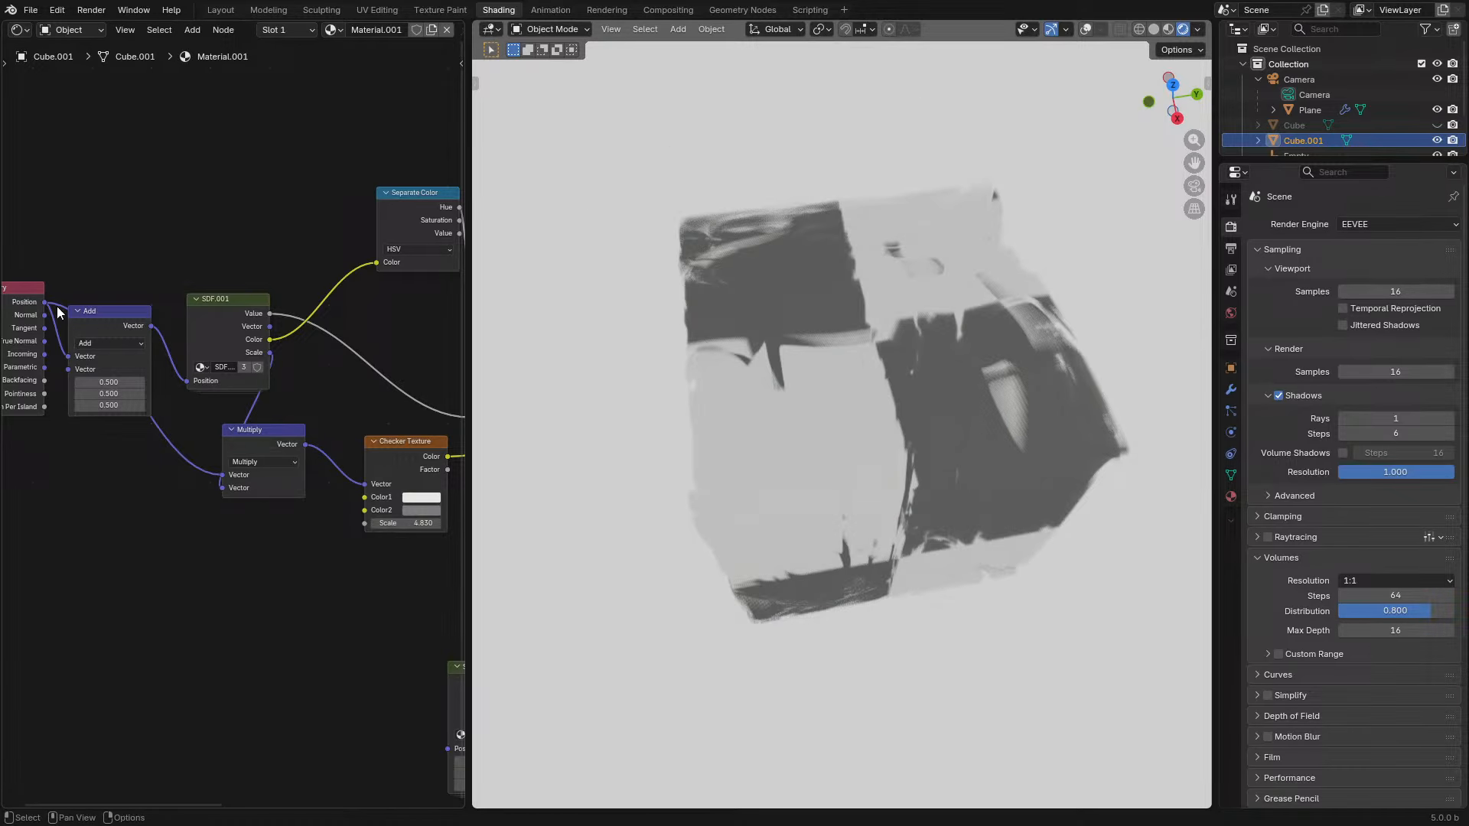
- Try feeding the geometry Position directly into the Checker Texture during playback, and undo the link
drag(46, 302, 352, 482)
key(space)
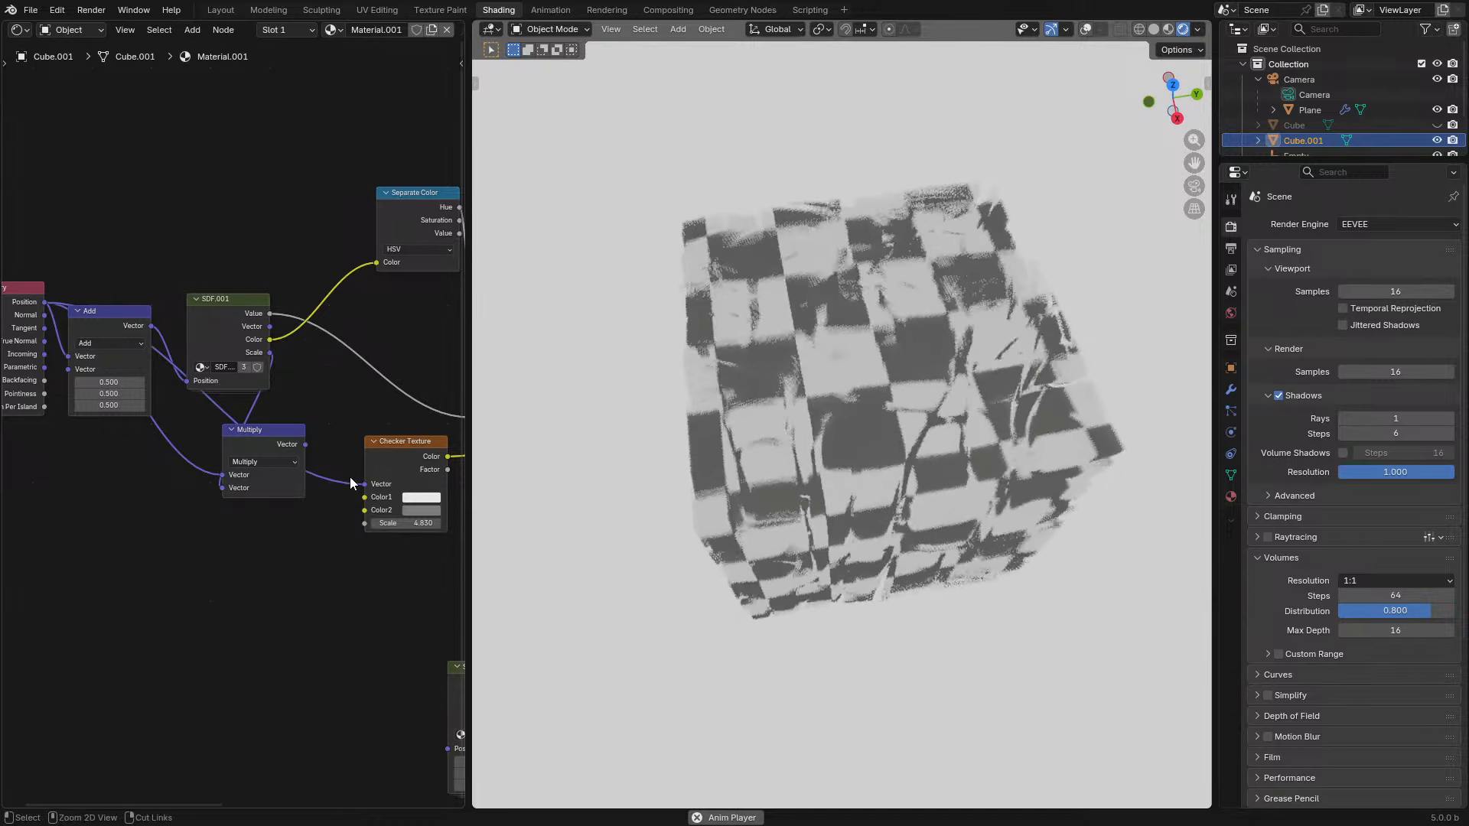
key(ctrl+z)
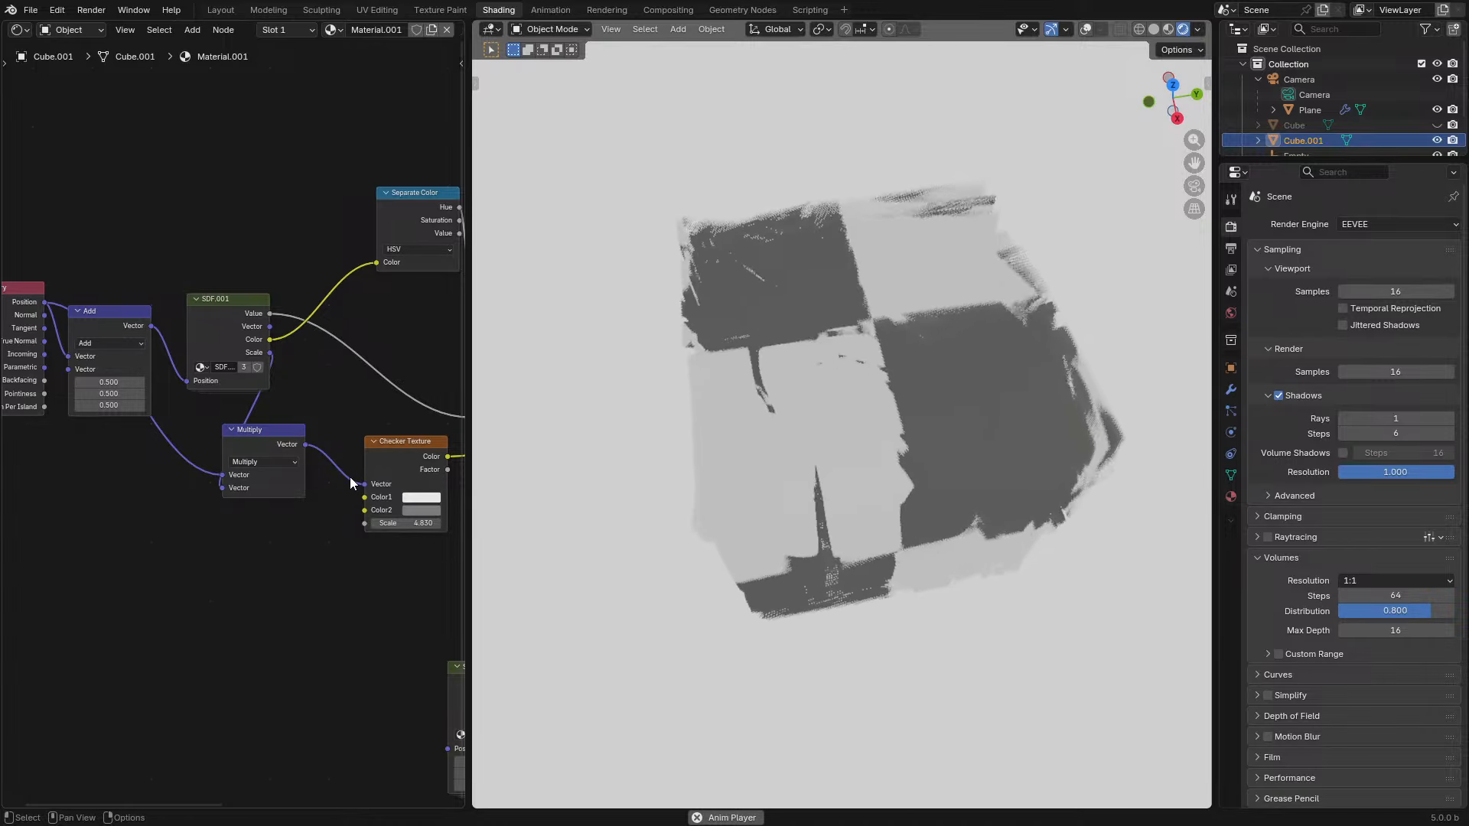
- Connect the geometry Position to the Checker Texture's Vector and set the texture's scale to 8.000
drag(45, 302, 375, 488)
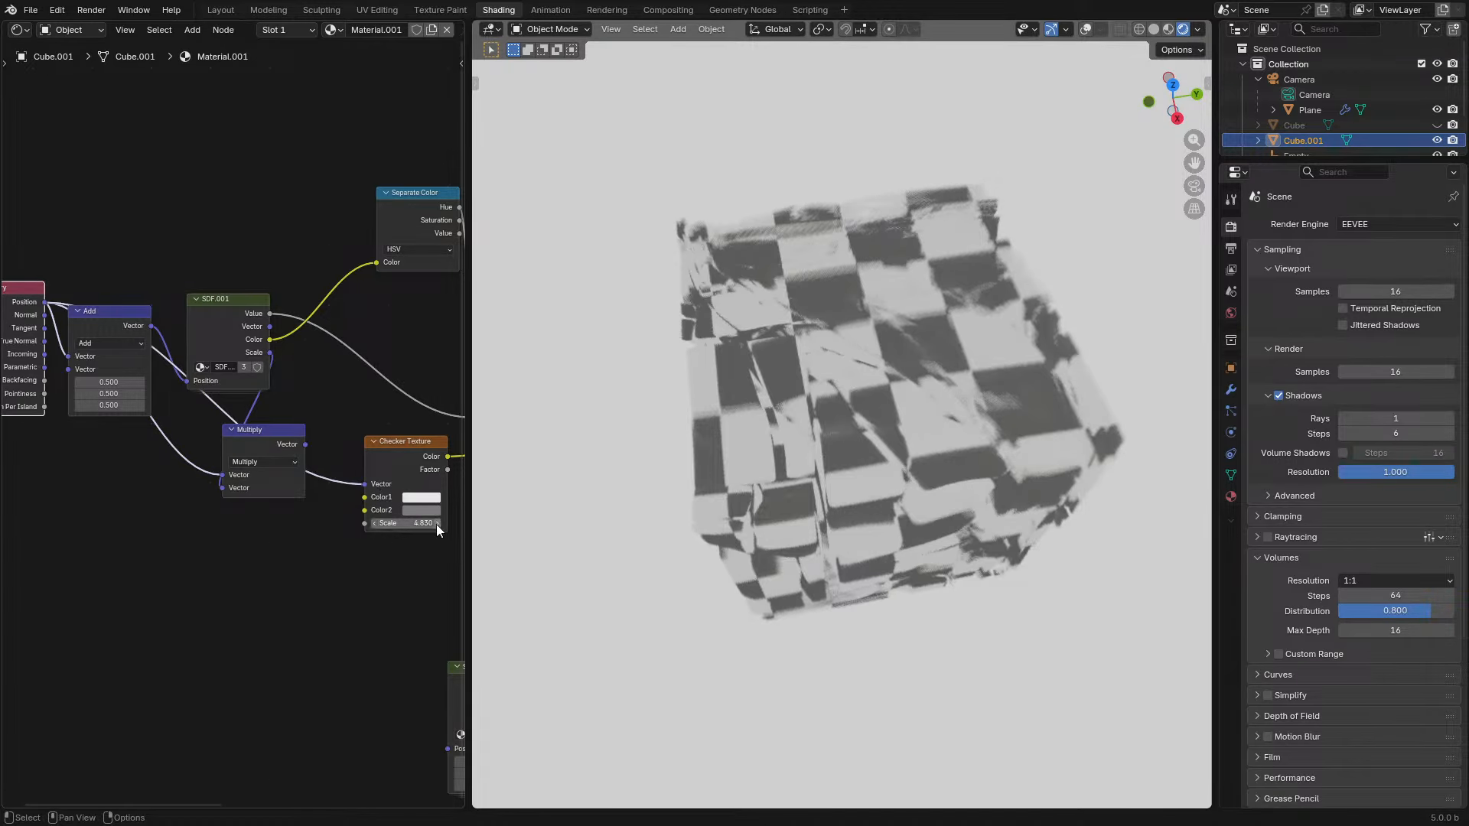
drag(436, 525, 389, 525)
- Connect the SDF.001 Scale output directly to the Checker Texture's Vector and examine the animated pattern from another angle
drag(269, 353, 467, 522)
key(space)
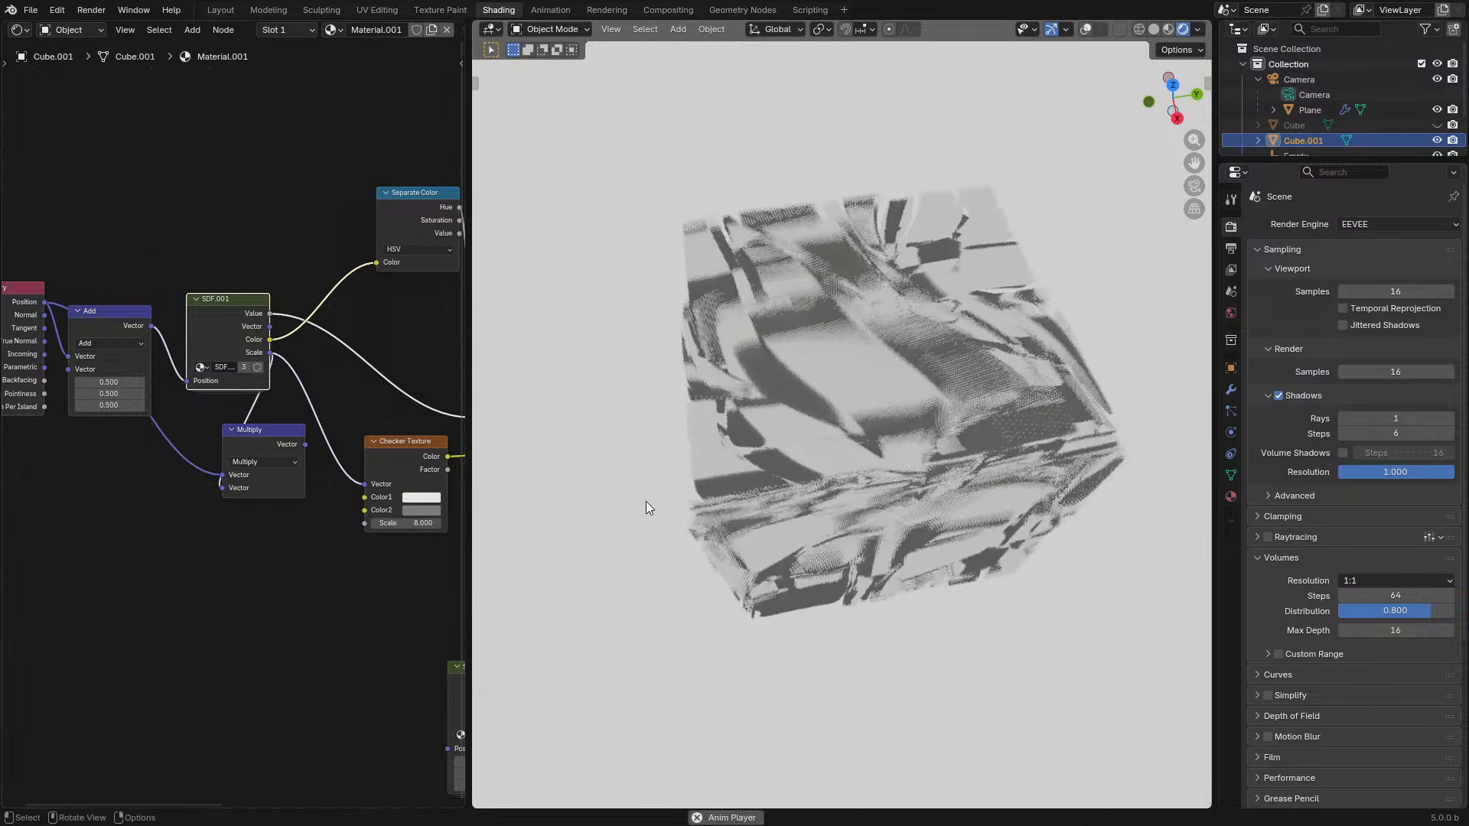
middle_drag(649, 501, 675, 467)
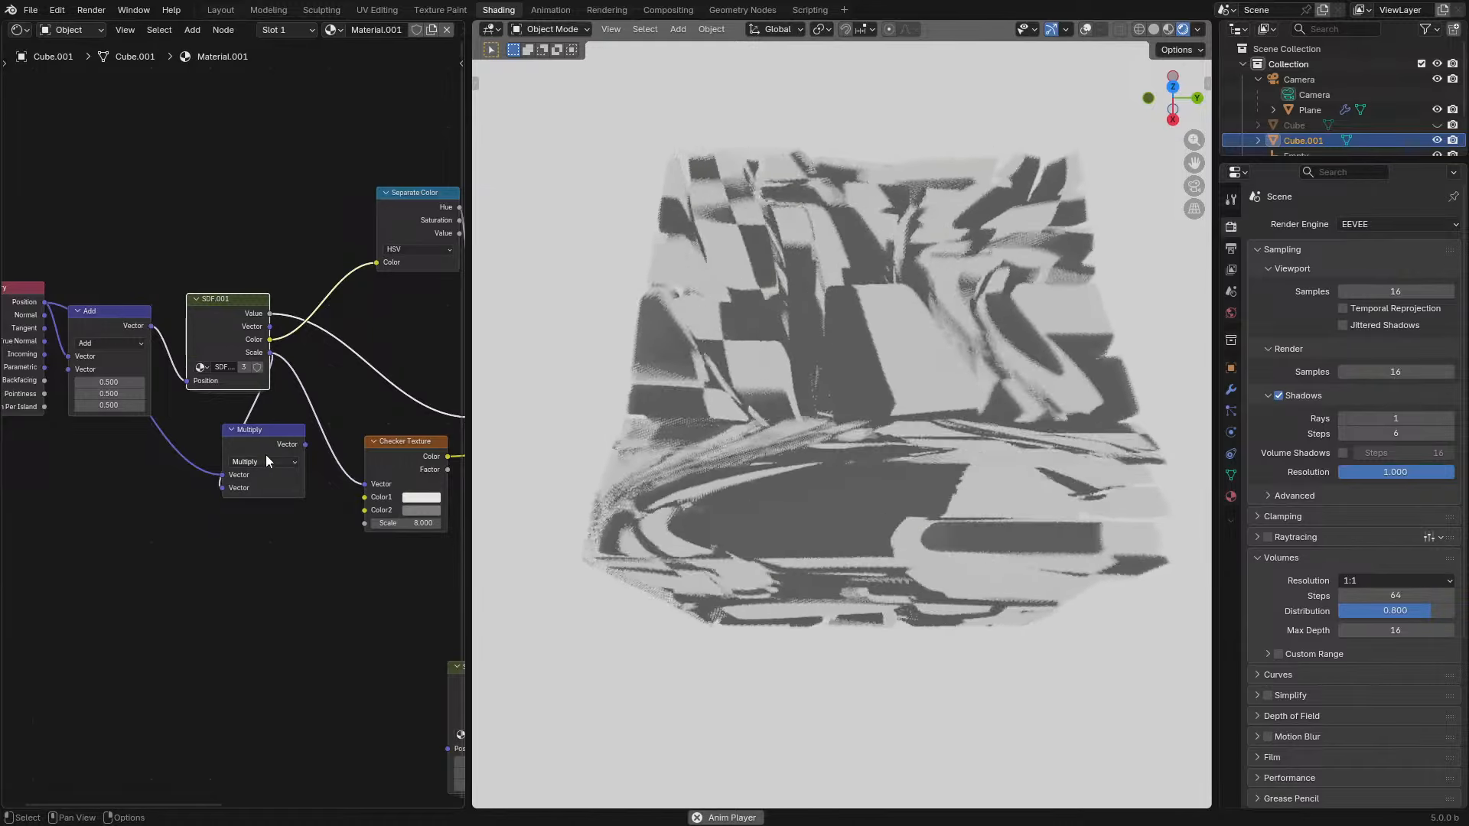
- Switch the vector Multiply node to Subtract and connect its output to the Checker Texture's Vector
click(261, 464)
click(264, 515)
drag(306, 445, 364, 484)
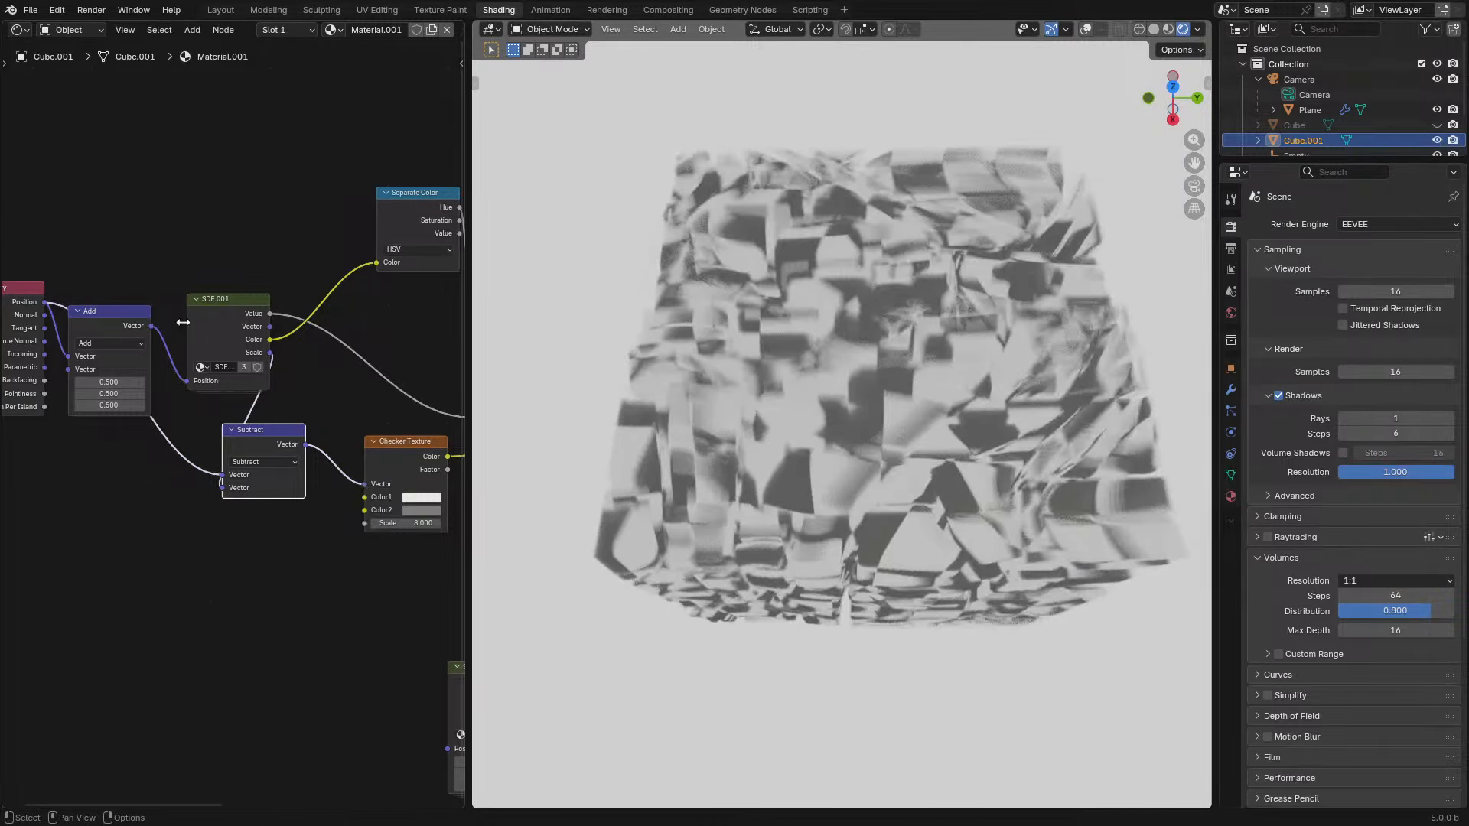
- In the Subdivide Axis group nested in SDF.001, cut the Dot Product link to the seed Multiply and set its free value to 0
click(223, 323)
key(Tab)
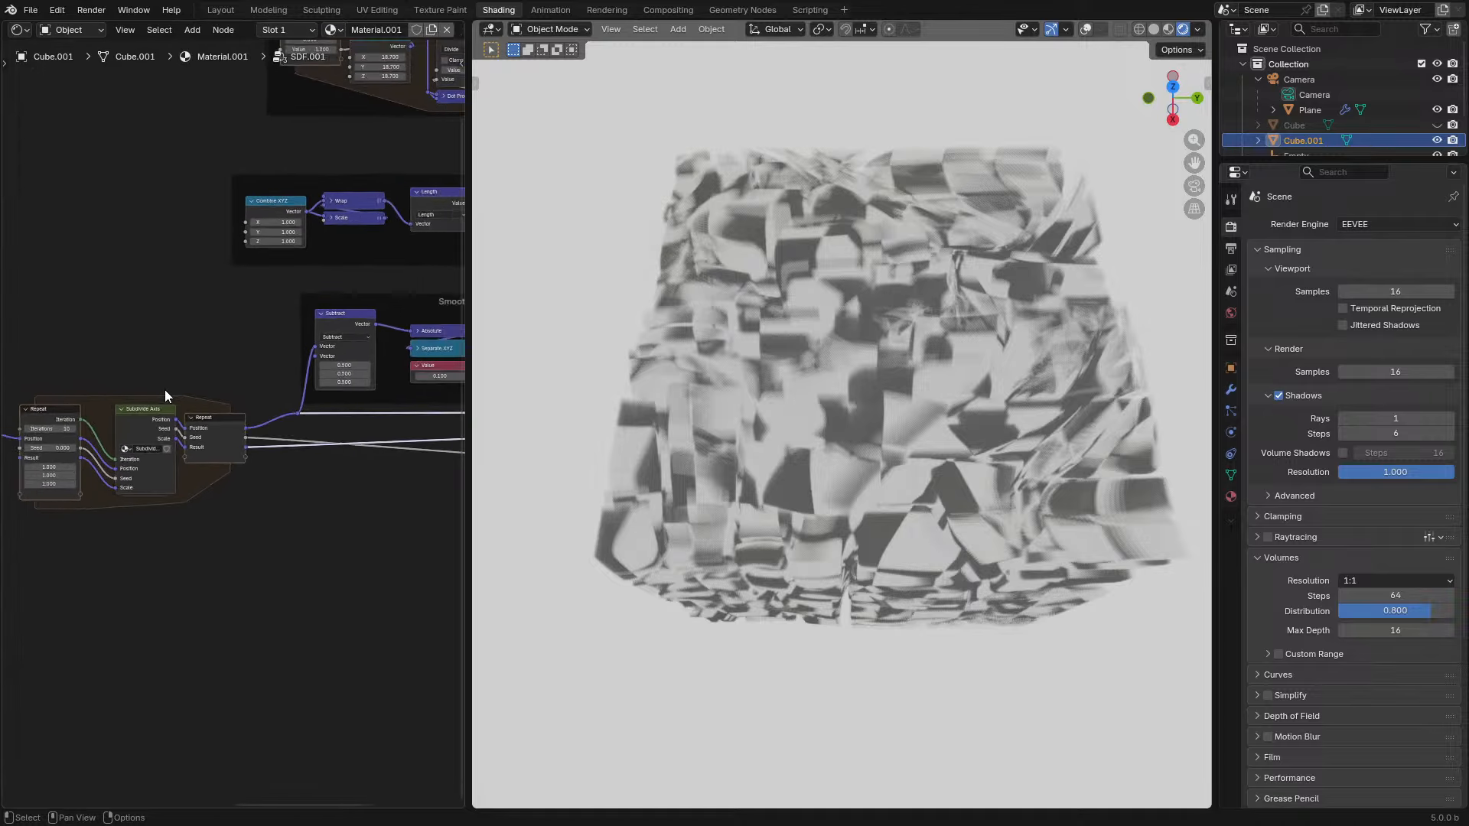
click(150, 409)
key(Tab)
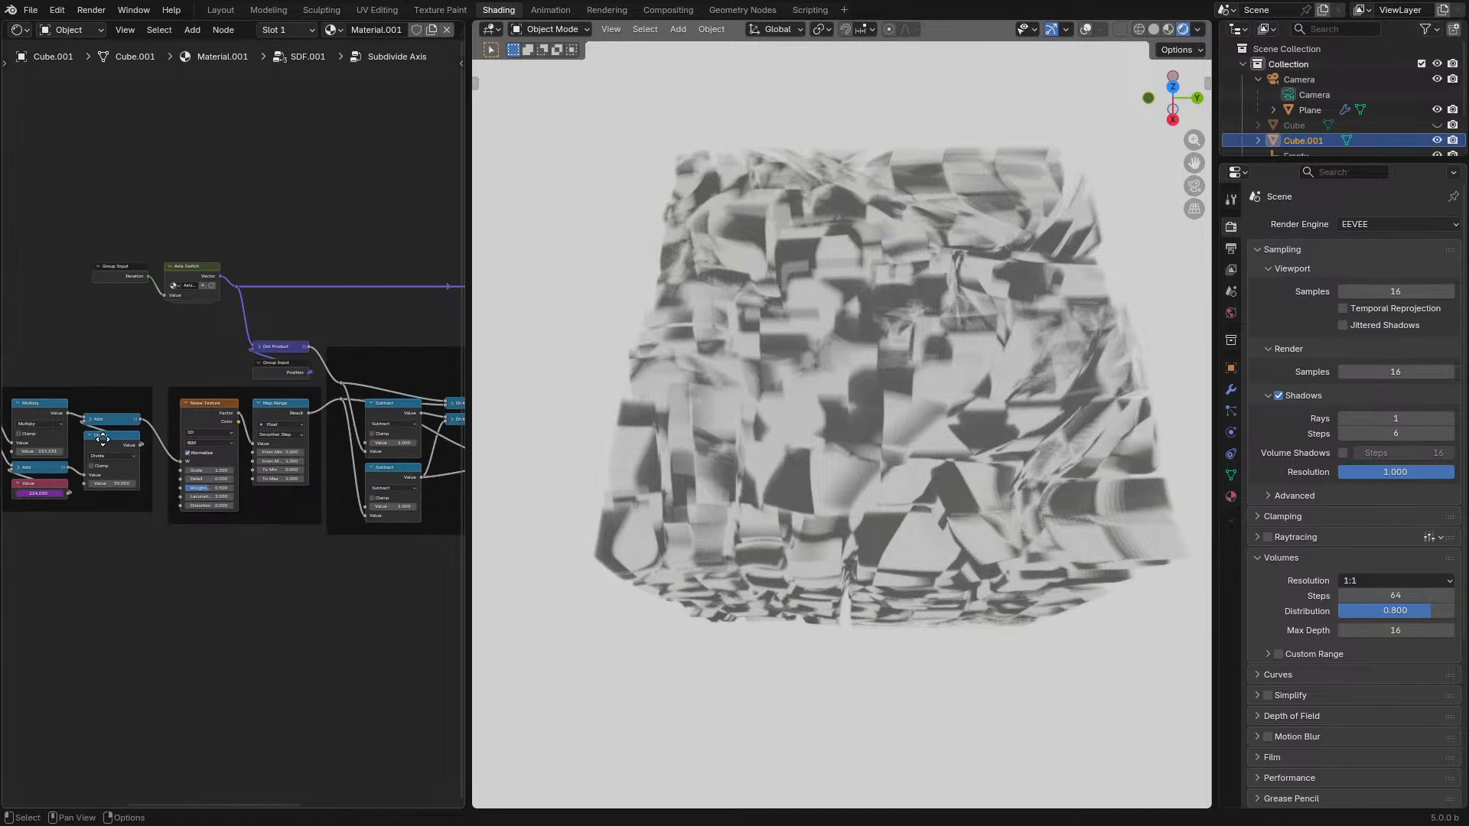
middle_drag(297, 423, 341, 395)
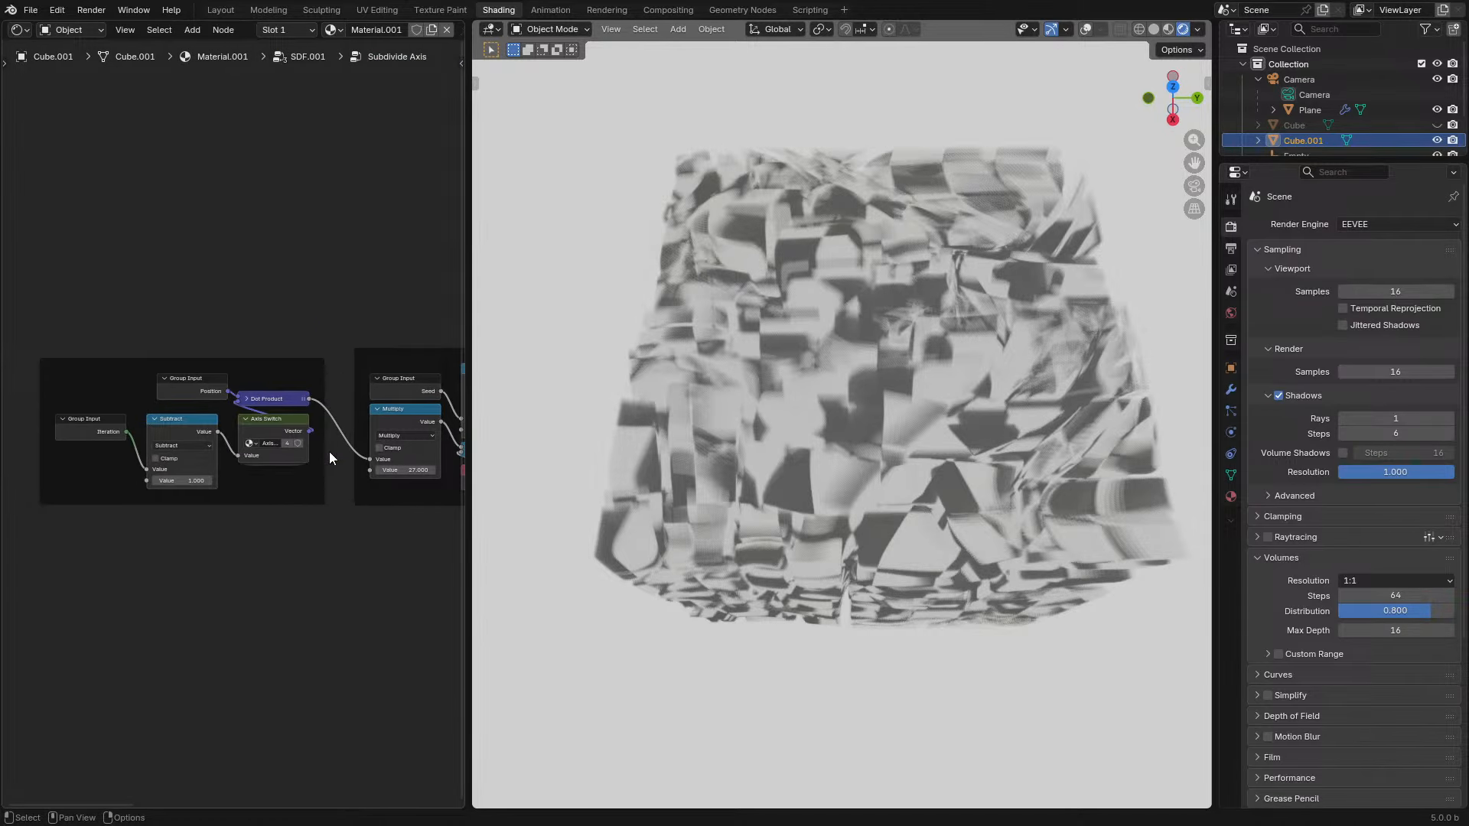
middle_drag(378, 445, 248, 450)
scroll(235, 452, up, 3)
ctrl+right_drag(224, 454, 214, 474)
click(290, 473)
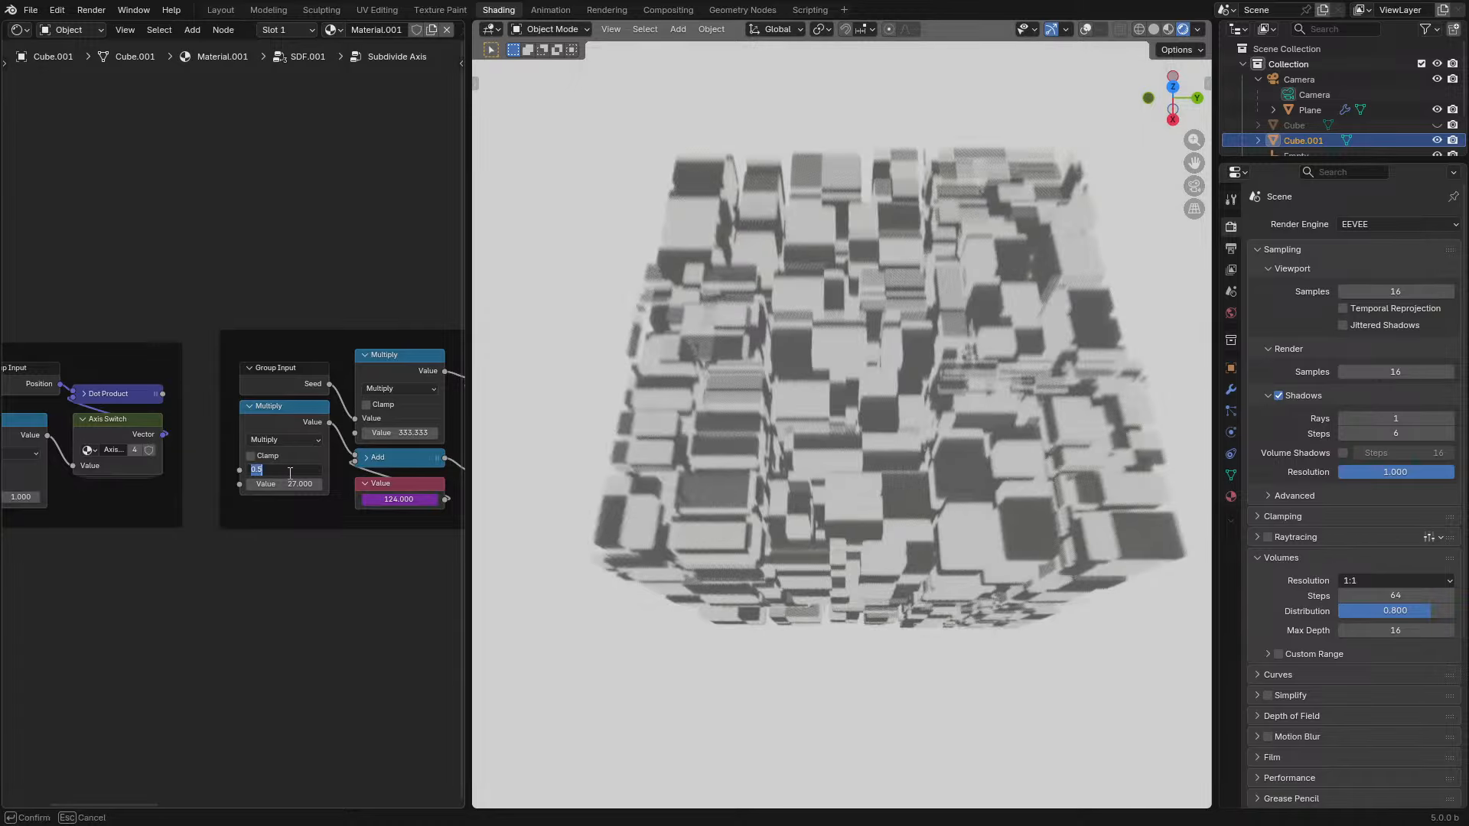
text(0)
key(Return)
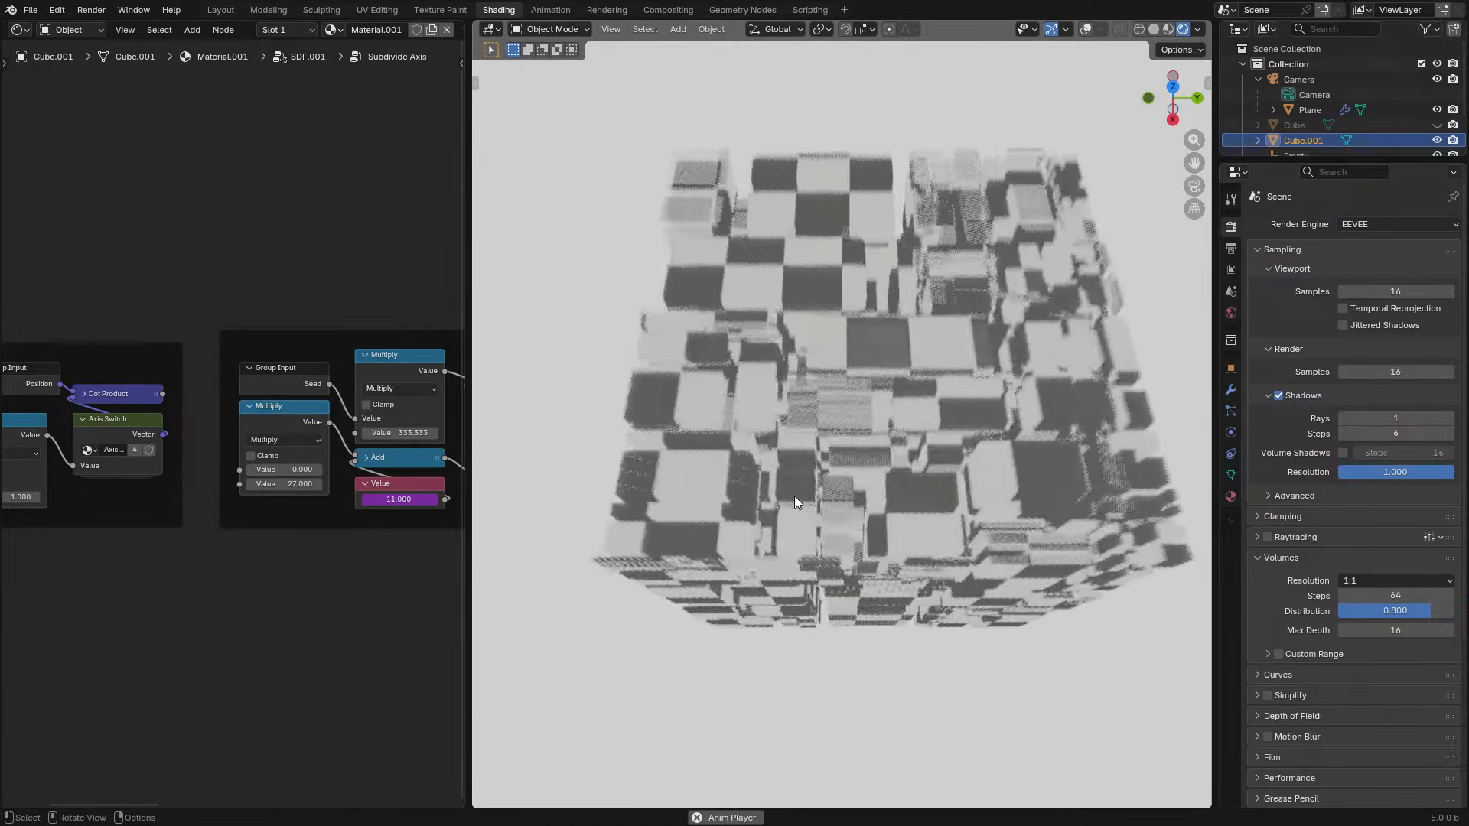
- View the animated cube from the top and return to the material's top-level node tree
key(KP_7)
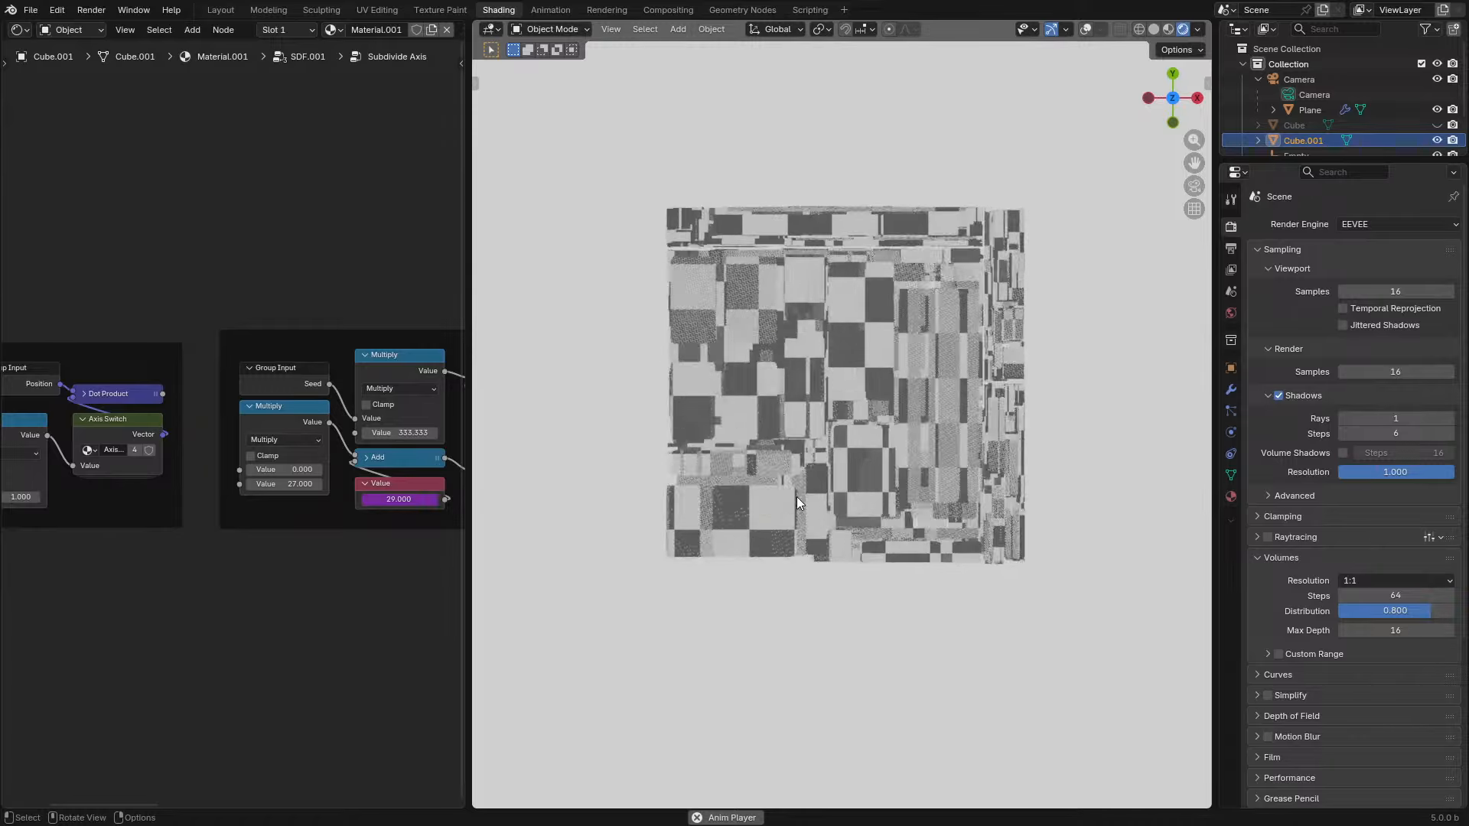
middle_drag(306, 611, 151, 506)
click(53, 447)
key(Tab)
scroll(230, 489, up, 4)
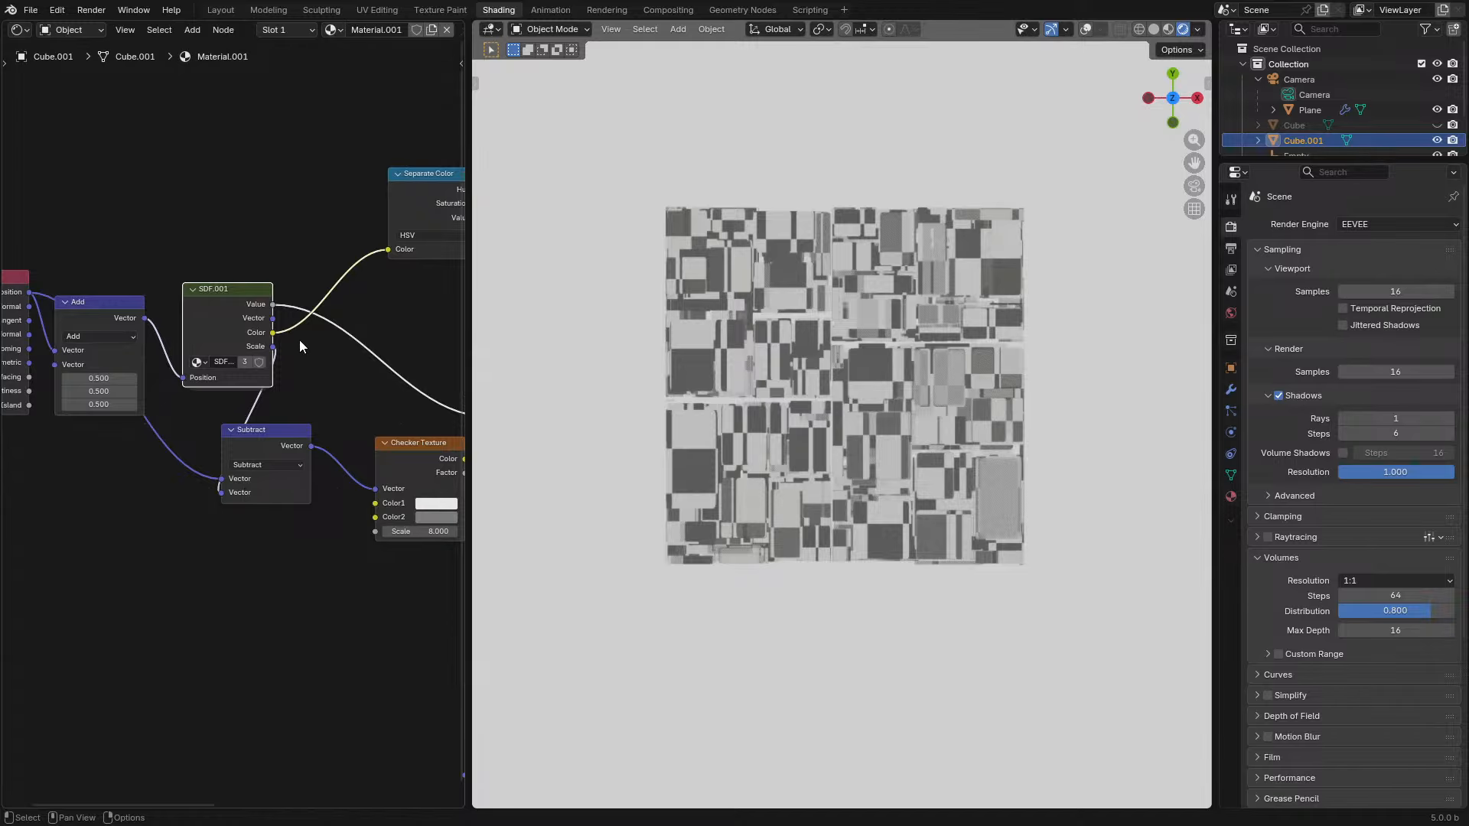
- Try connecting the SDF.001 Scale output directly to the Checker Texture's Vector, check it from an angle, and undo the link
drag(272, 346, 378, 489)
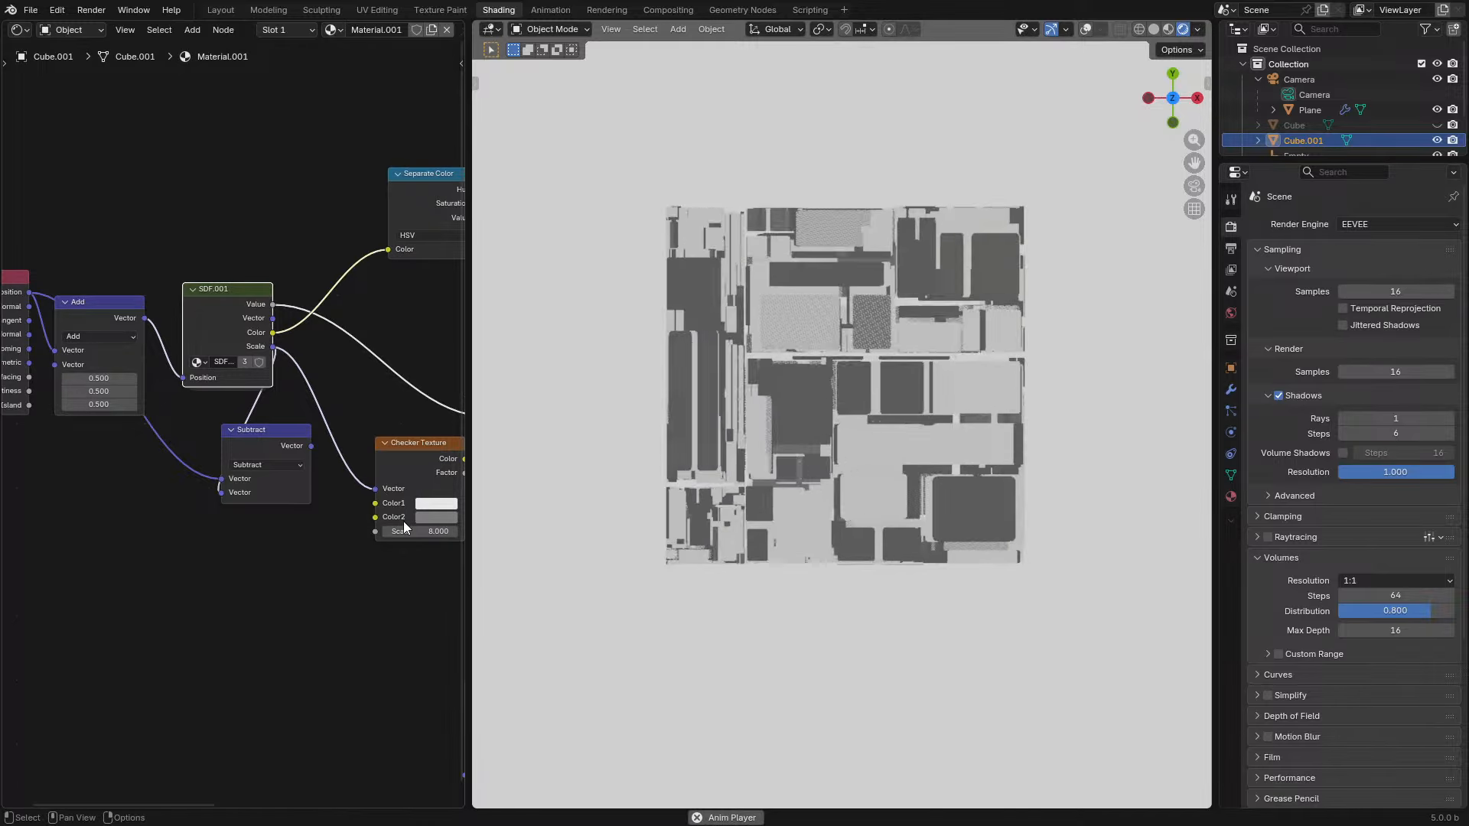
middle_drag(763, 554, 749, 465)
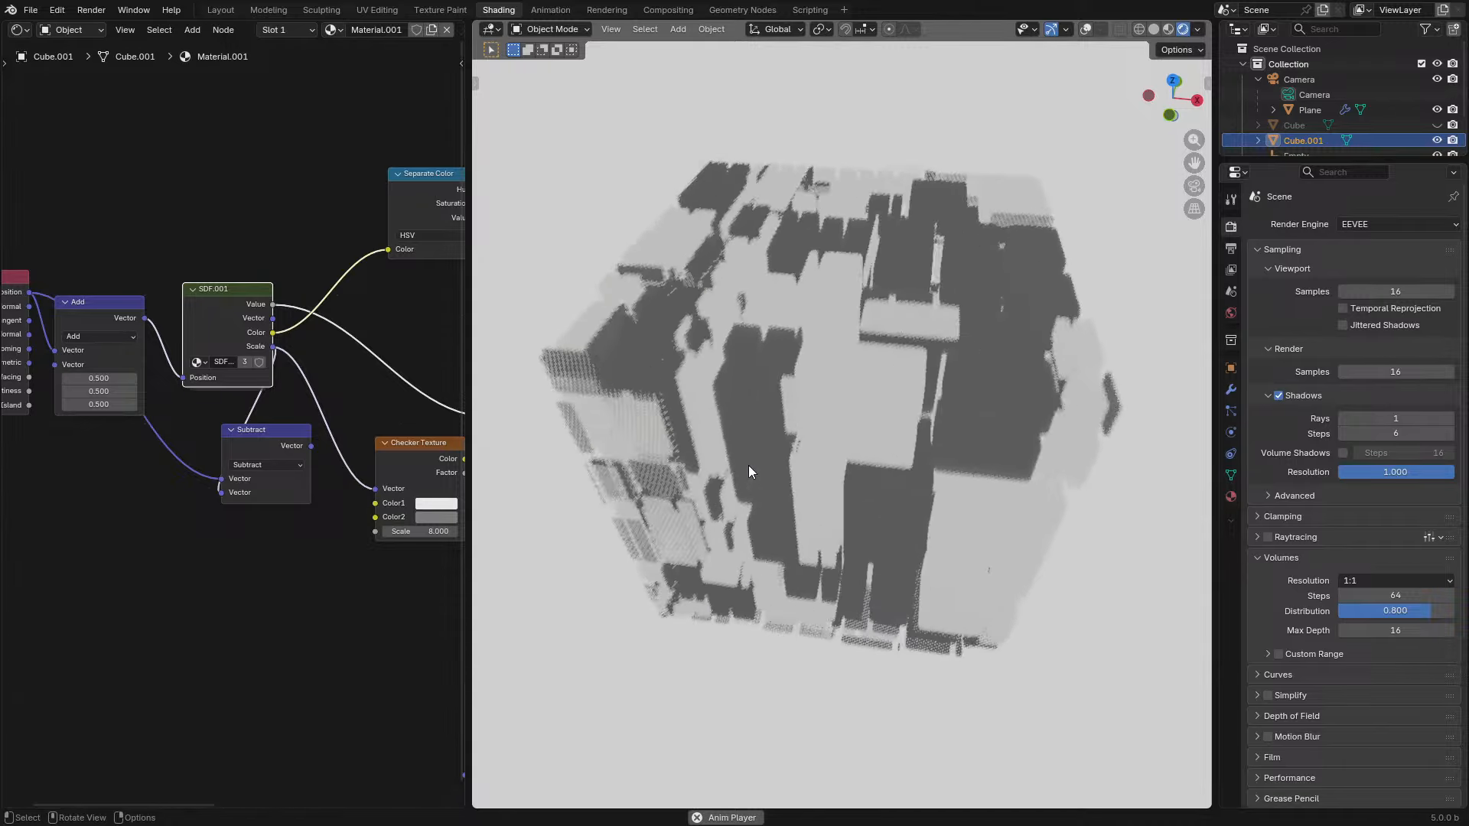
key(ctrl+z)
key(space)
- Try the vector Subtract node as Multiply with a different checker scale, check it from the top and an angle, and undo both changes
click(269, 465)
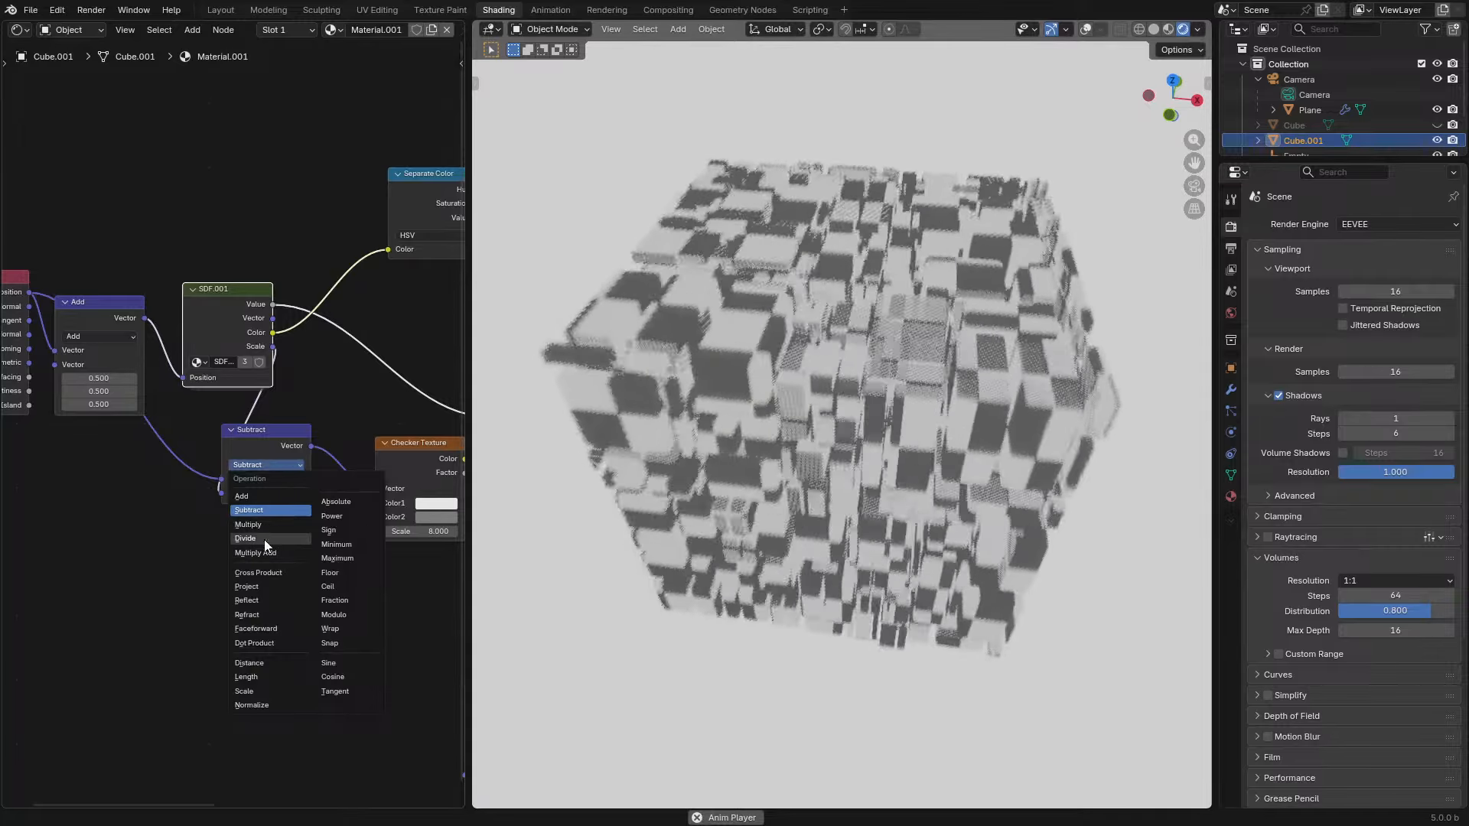
click(260, 524)
middle_drag(705, 467, 719, 522)
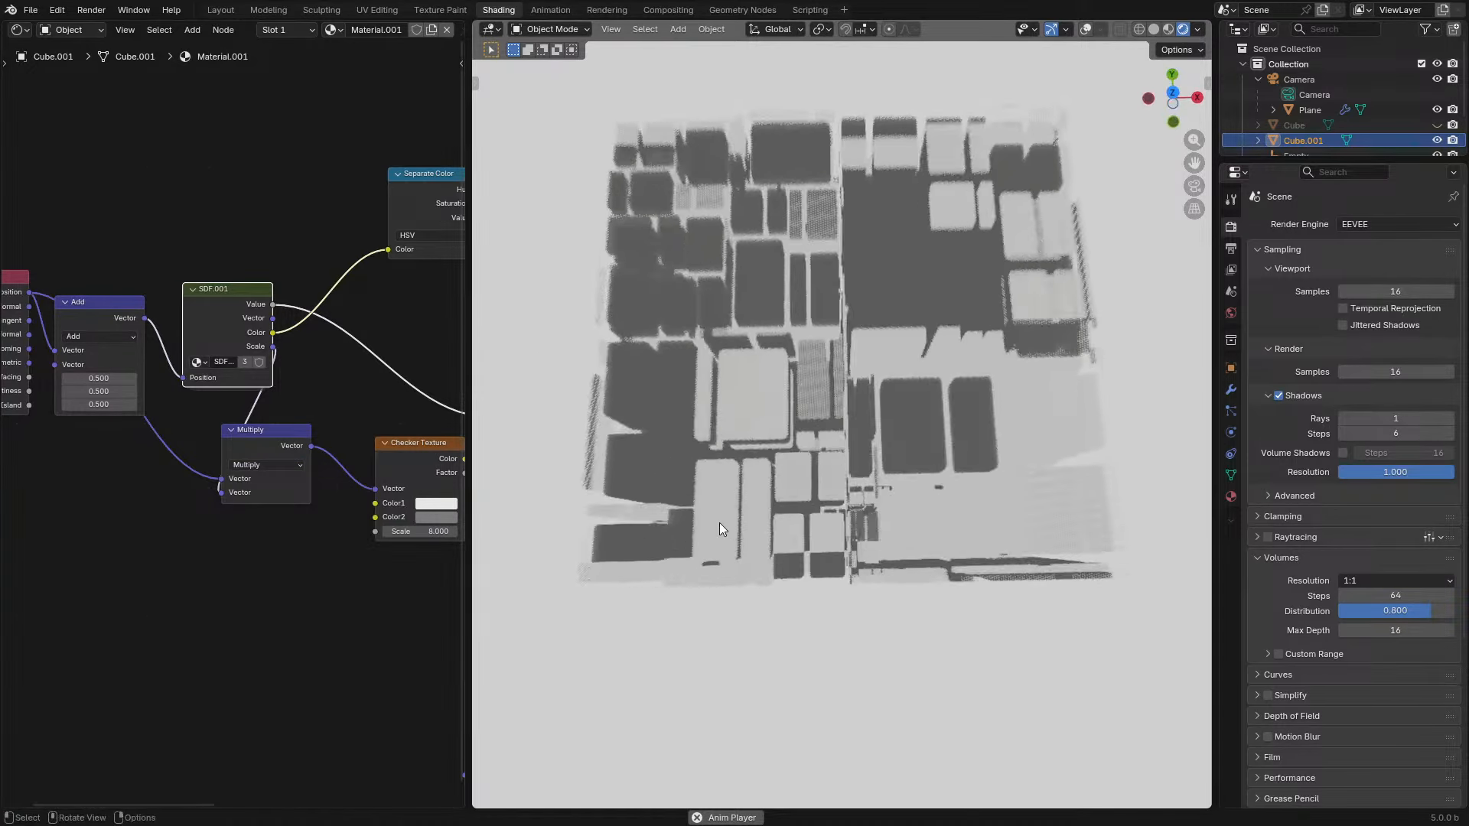
key(KP_7)
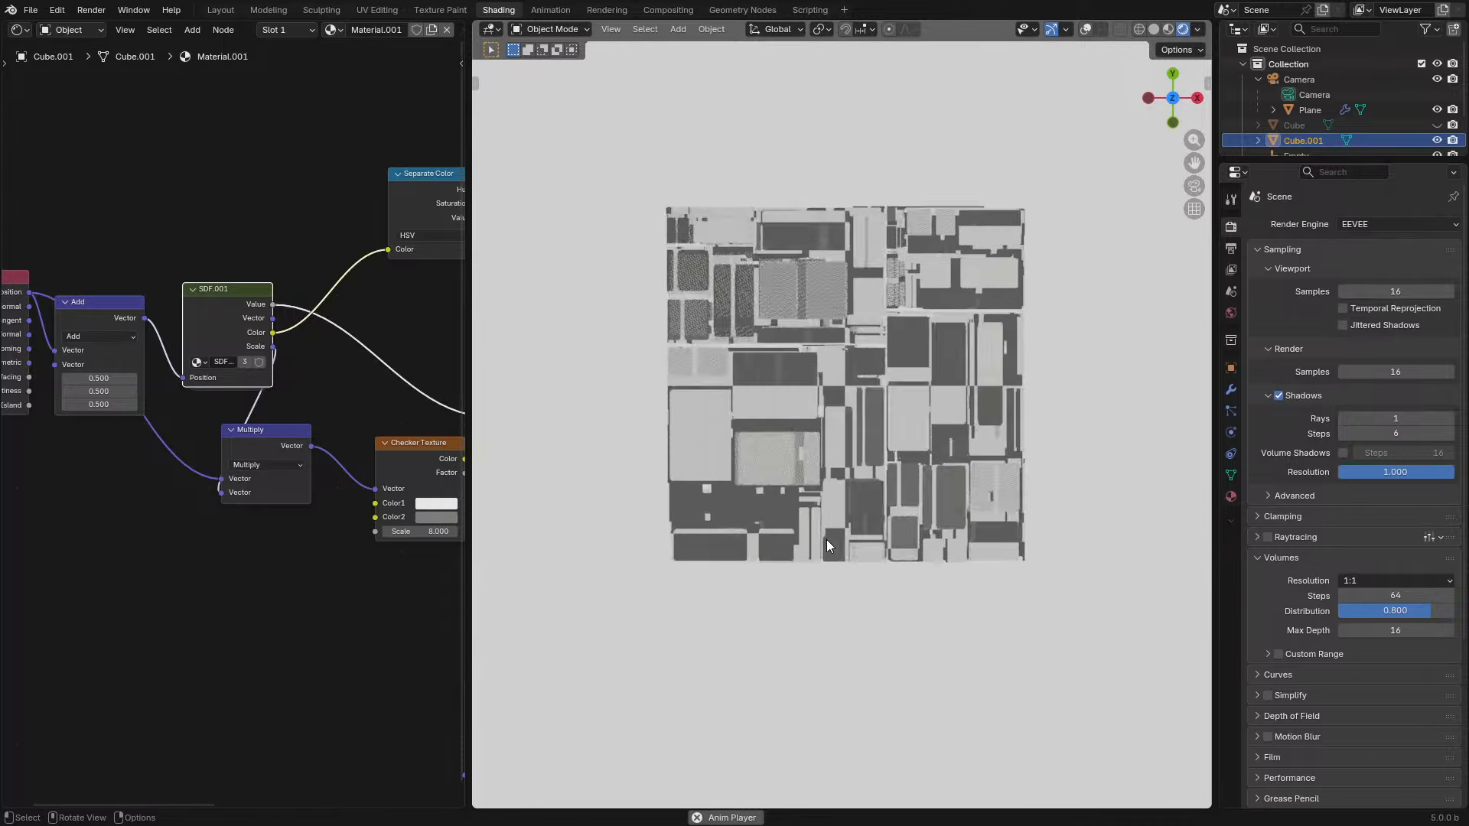
middle_drag(827, 539, 815, 412)
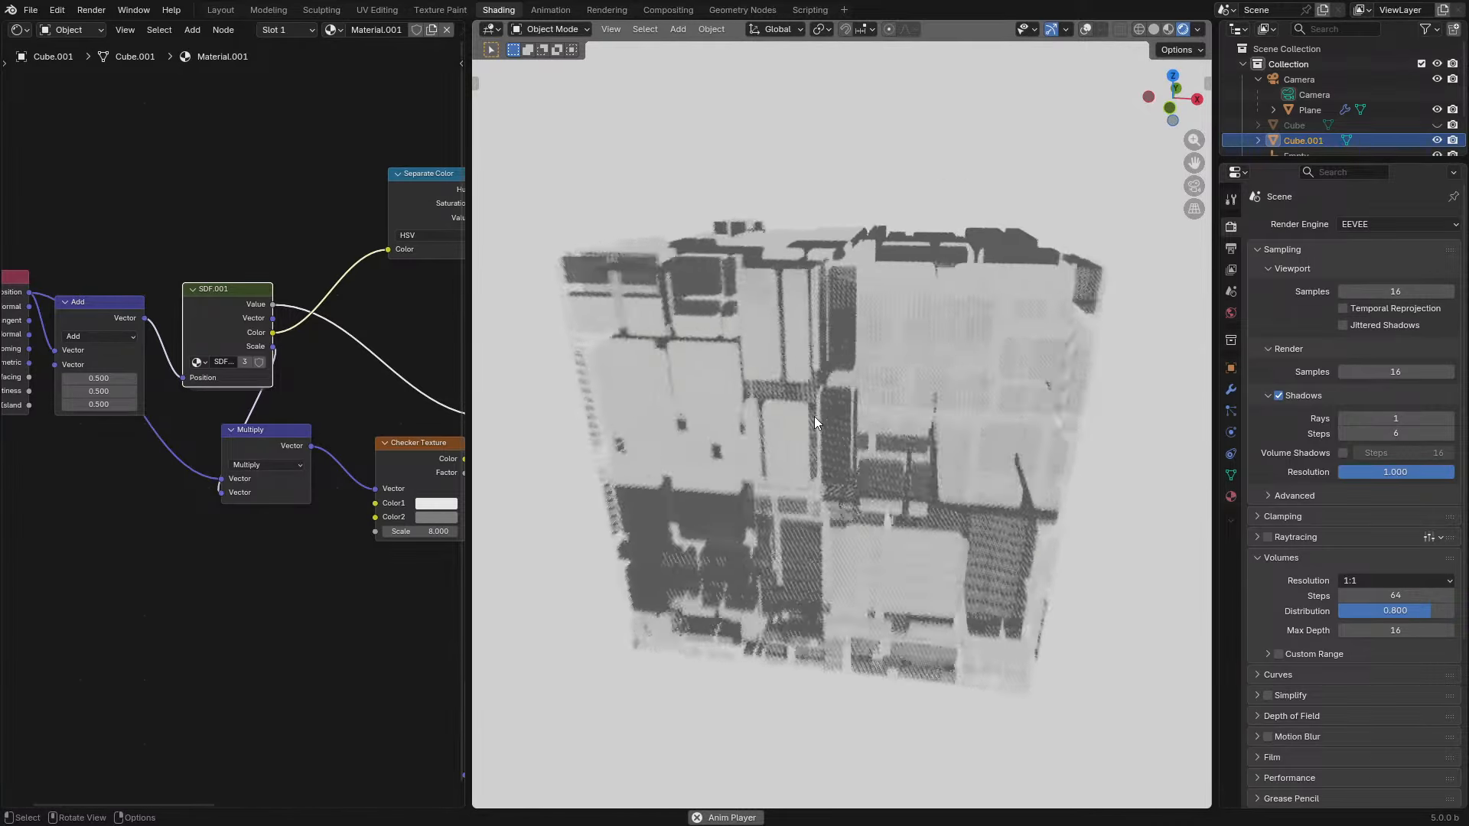
drag(419, 531, 493, 532)
key(ctrl+z)
key(ctrl+z)
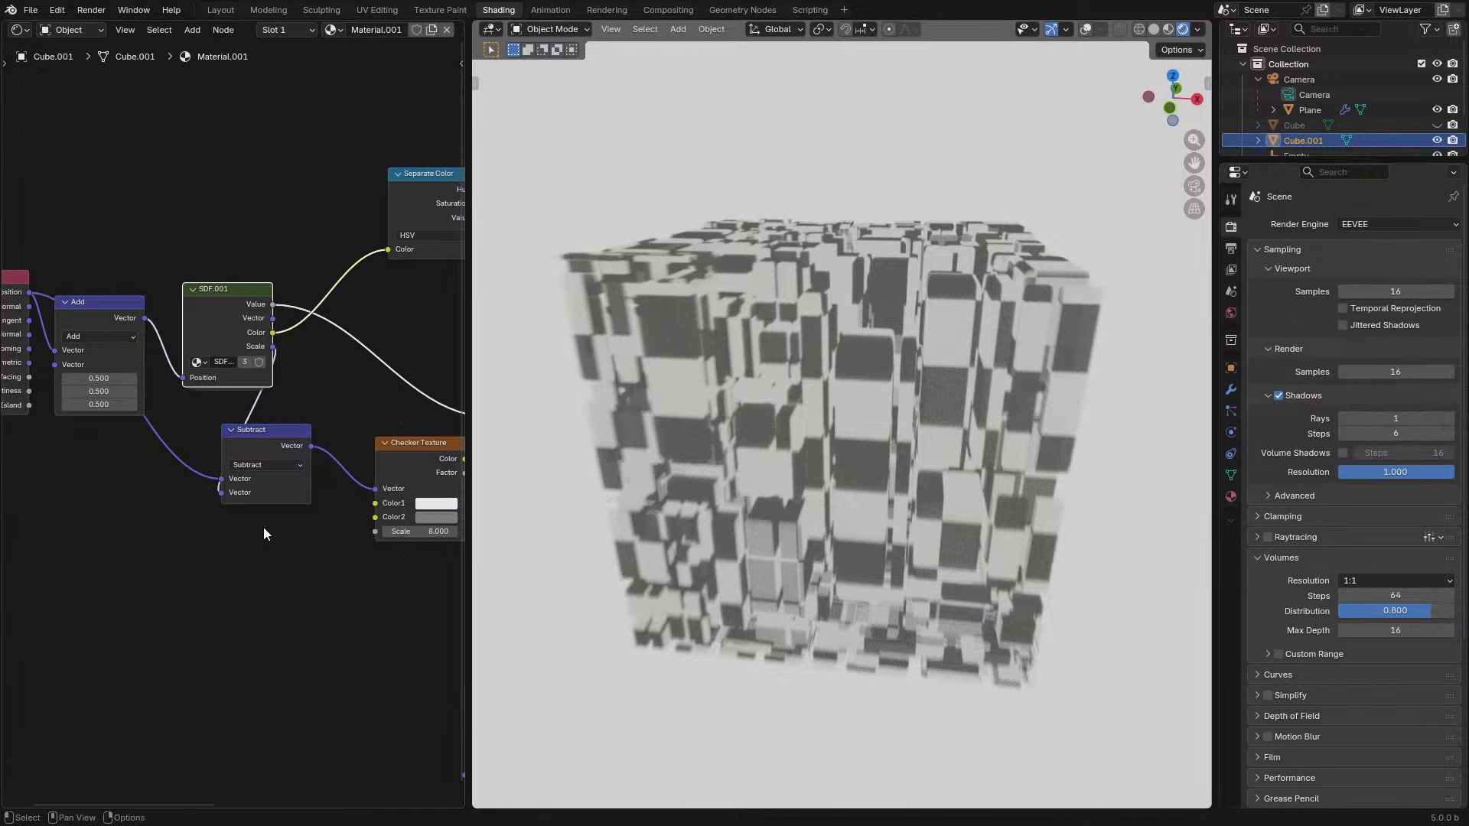
- Open the Subdivide Axis group inside SDF.001 full-size and examine how the Scale output is derived from the Mix, Add and Divide nodes
key(Tab)
key(ctrl+space)
click(350, 416)
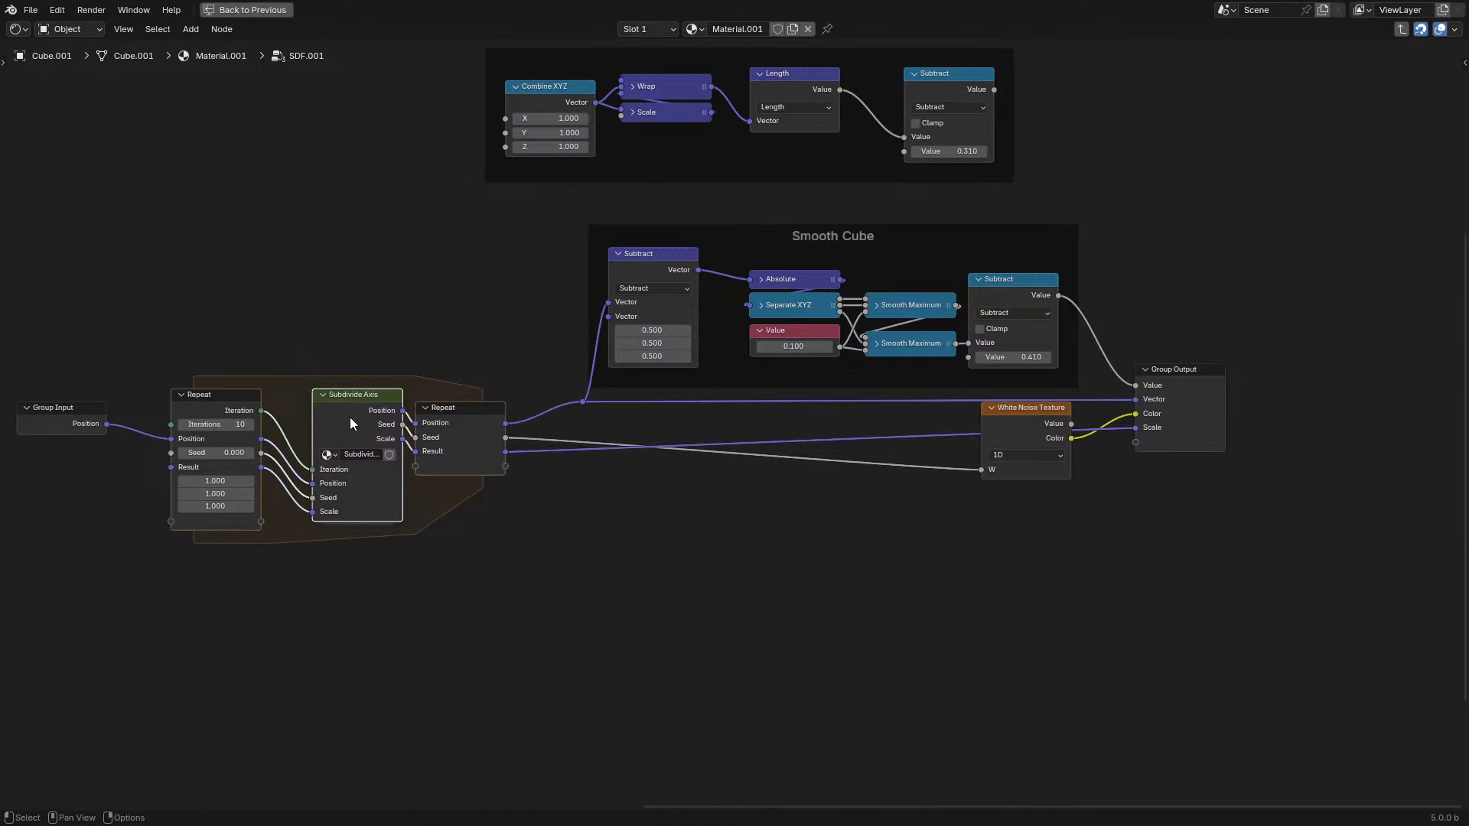
key(Tab)
middle_drag(897, 528, 431, 534)
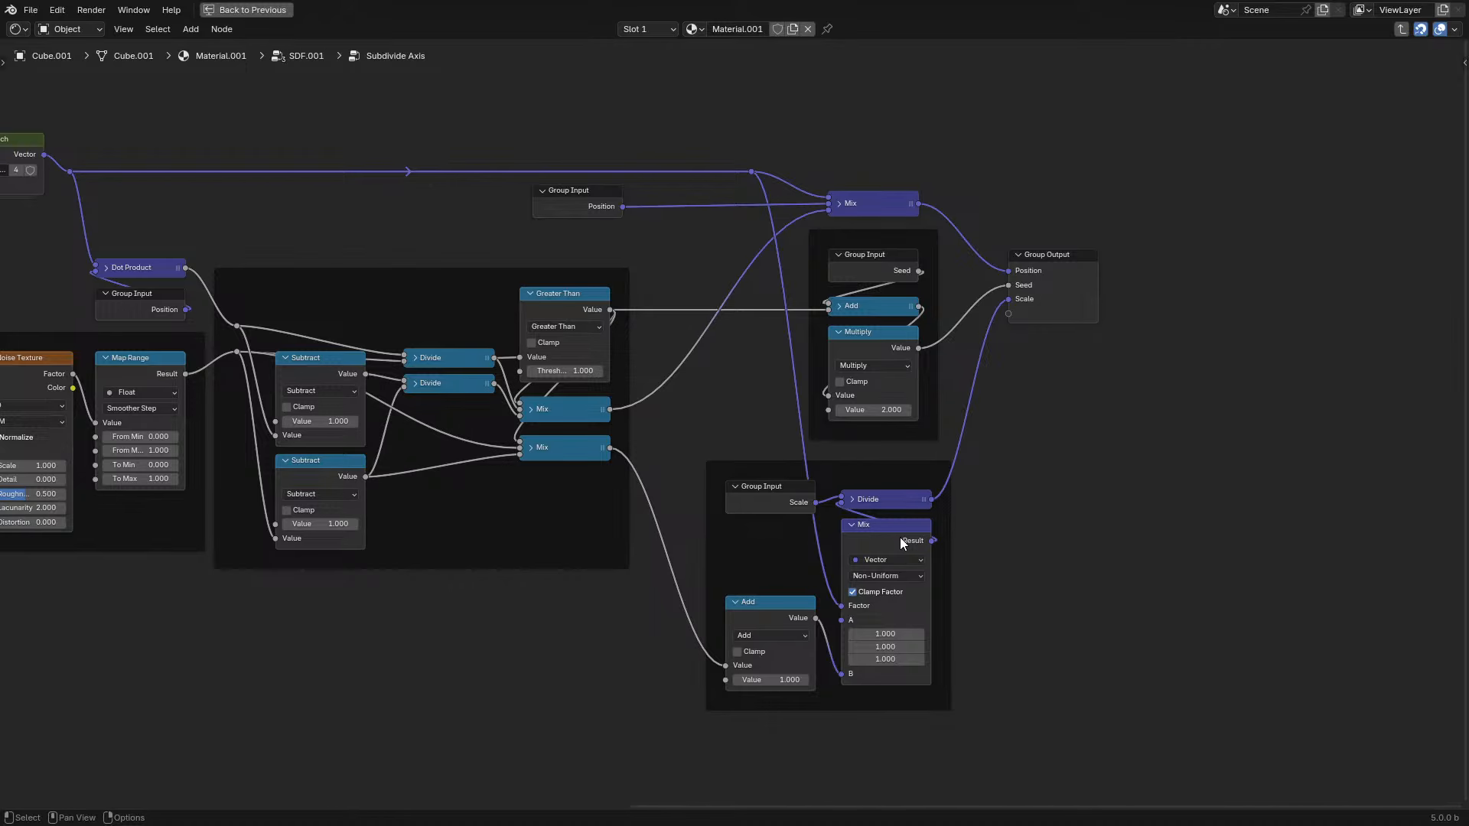
scroll(900, 537, up, 3)
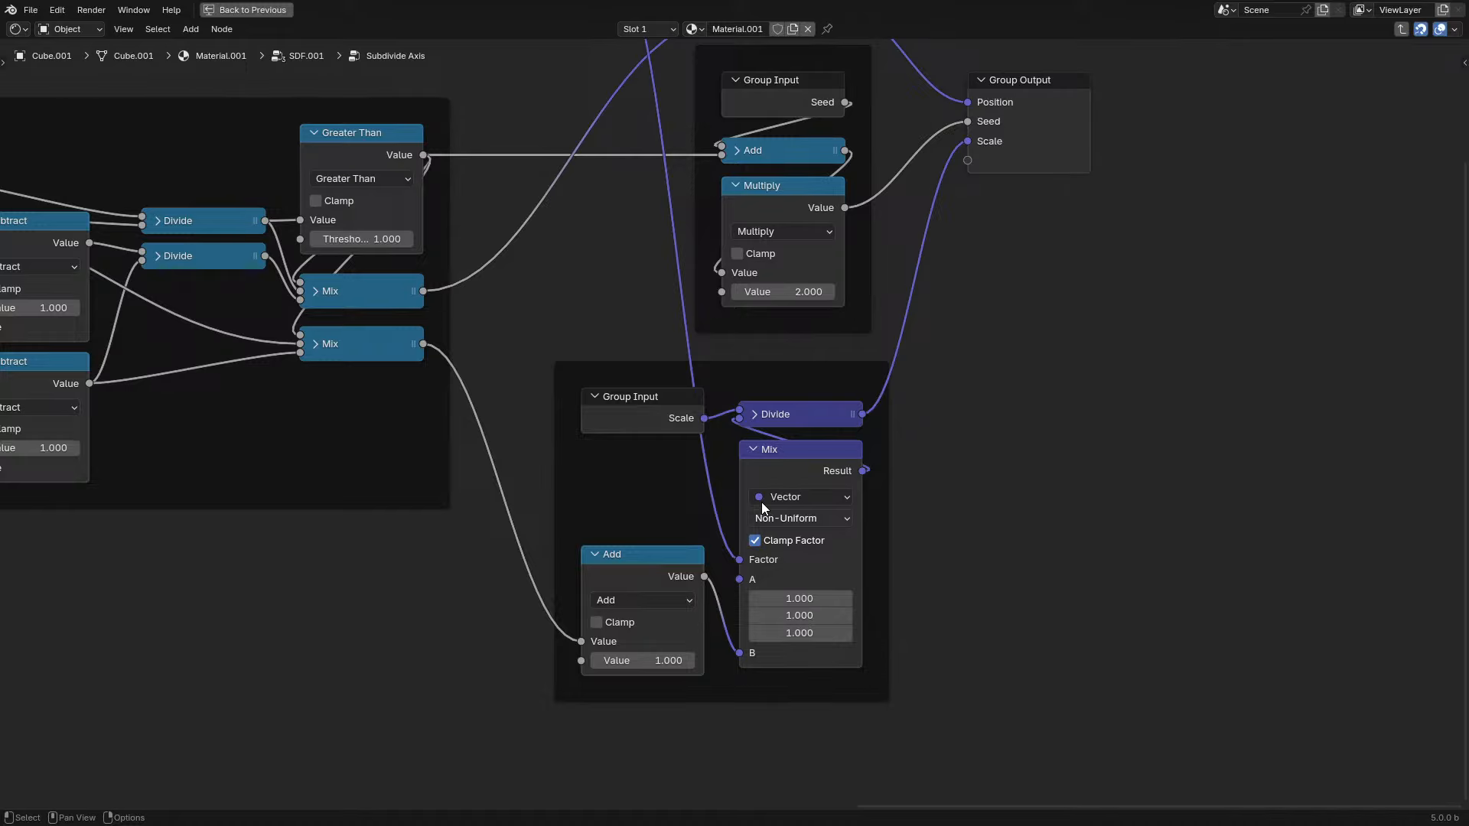
middle_drag(760, 502, 761, 548)
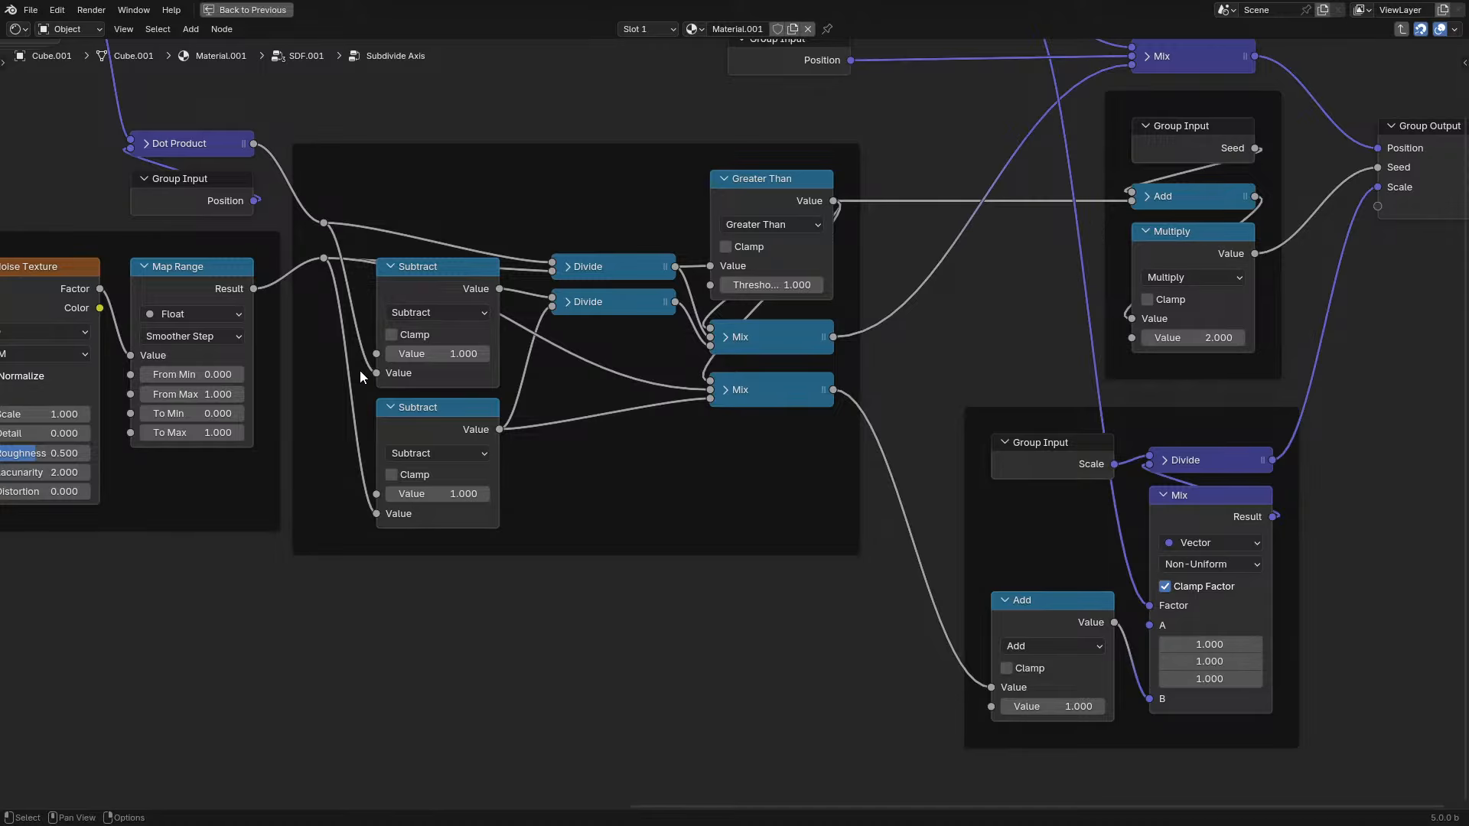
middle_drag(921, 416, 623, 384)
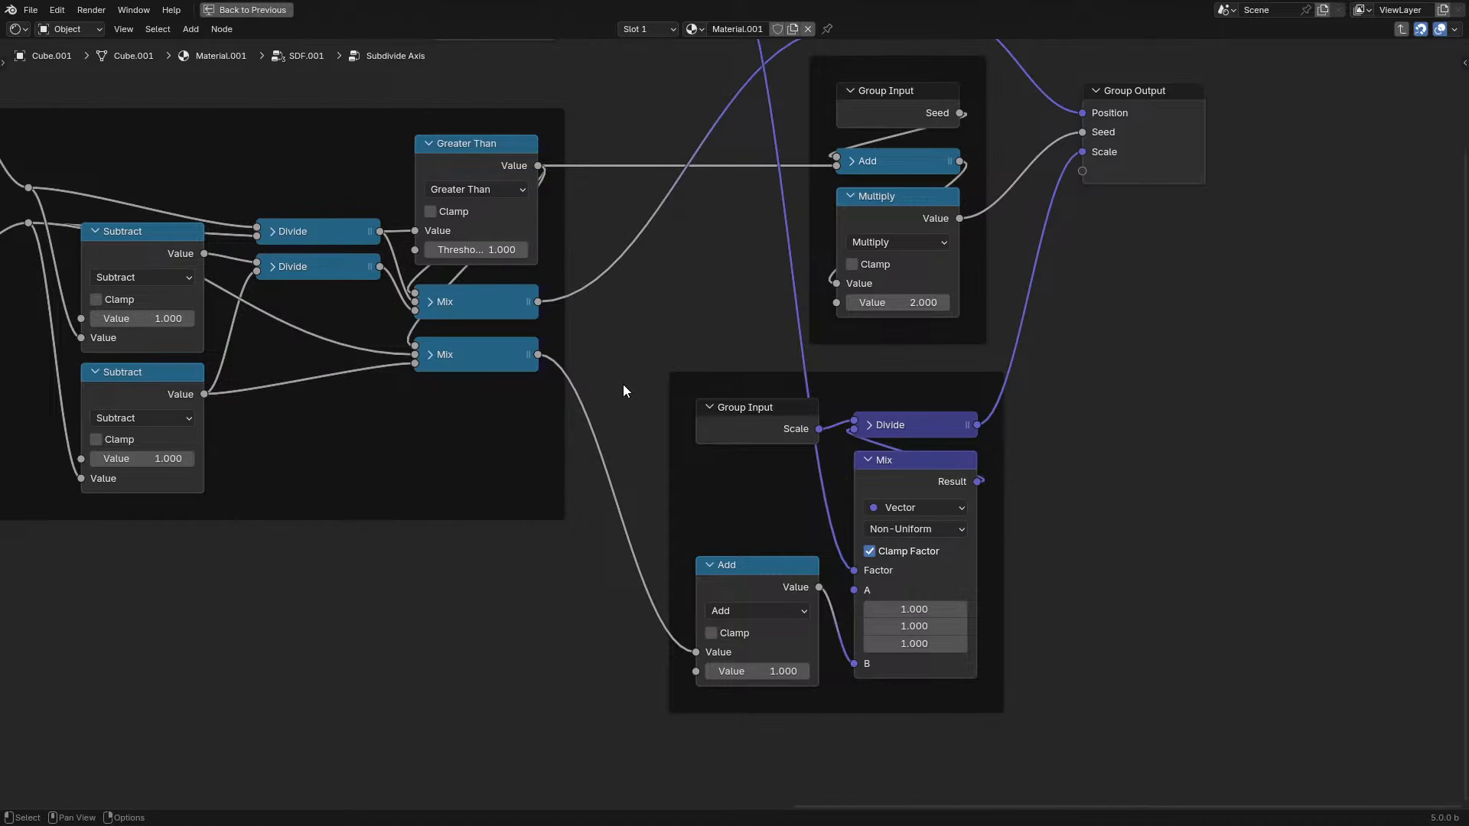
middle_drag(1082, 382, 975, 424)
key(ctrl+space)
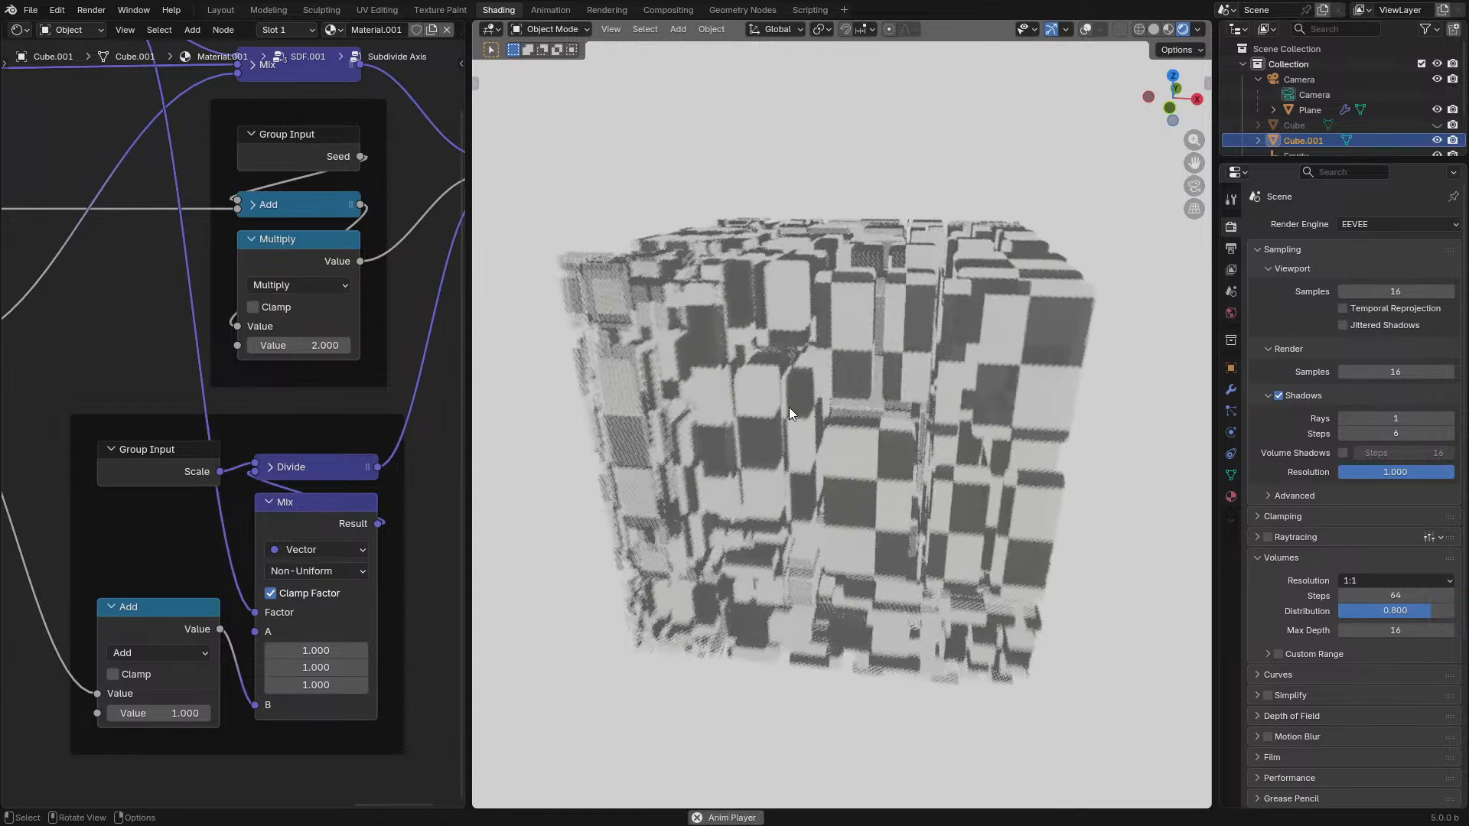
middle_drag(790, 413, 880, 457)
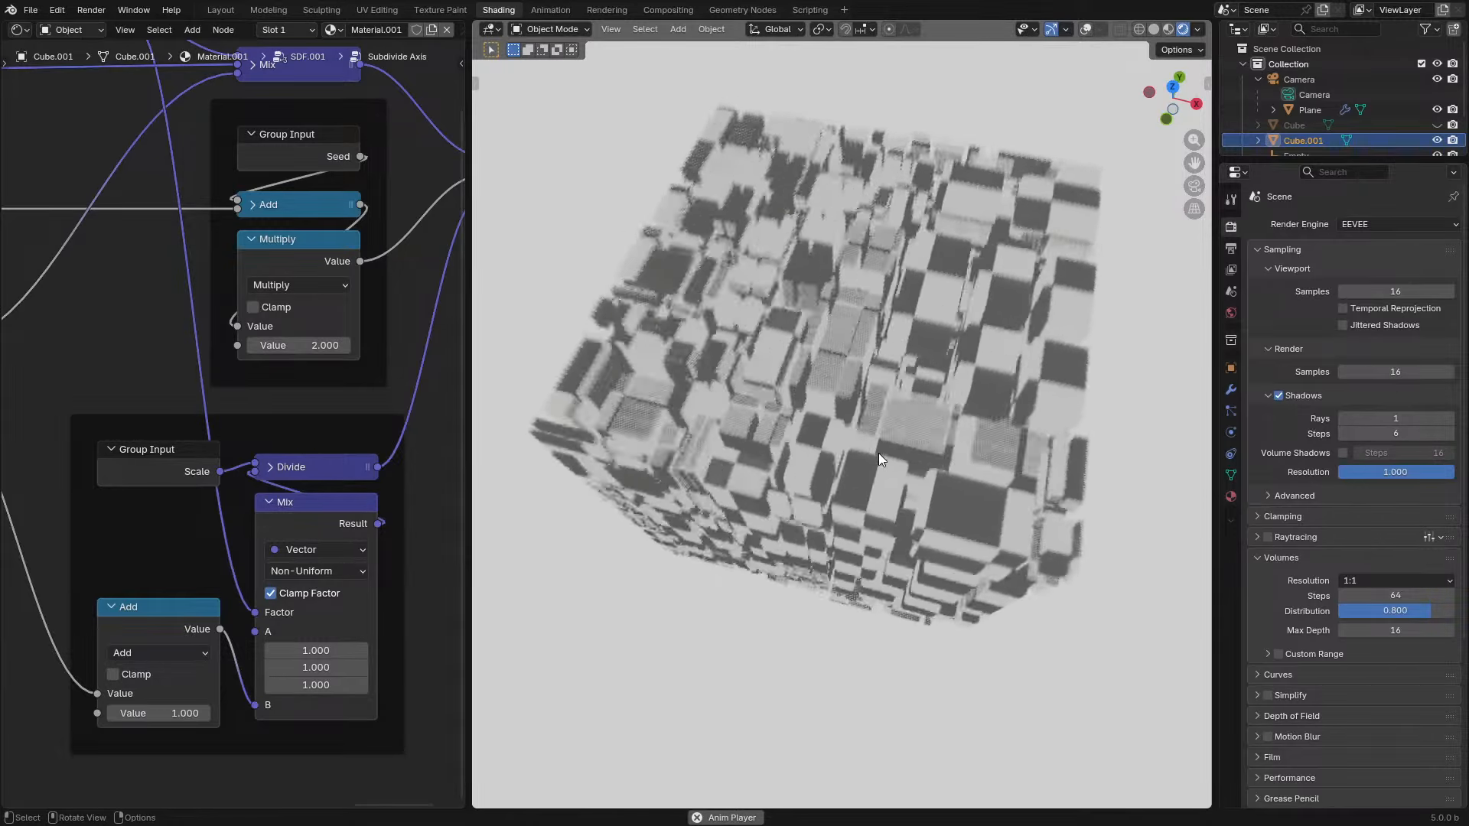
click(240, 424)
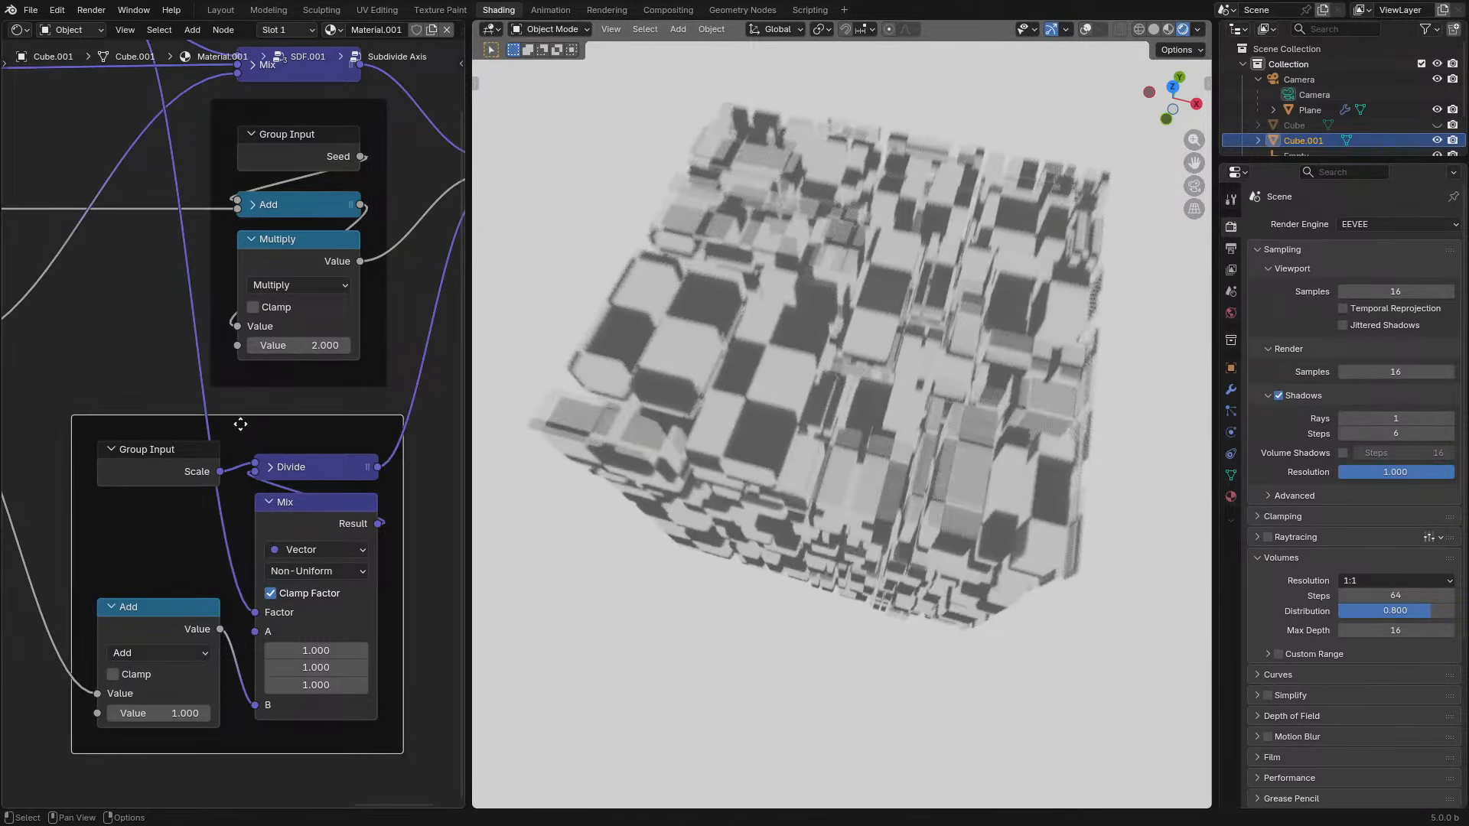
key(ctrl+space)
middle_drag(366, 418, 731, 445)
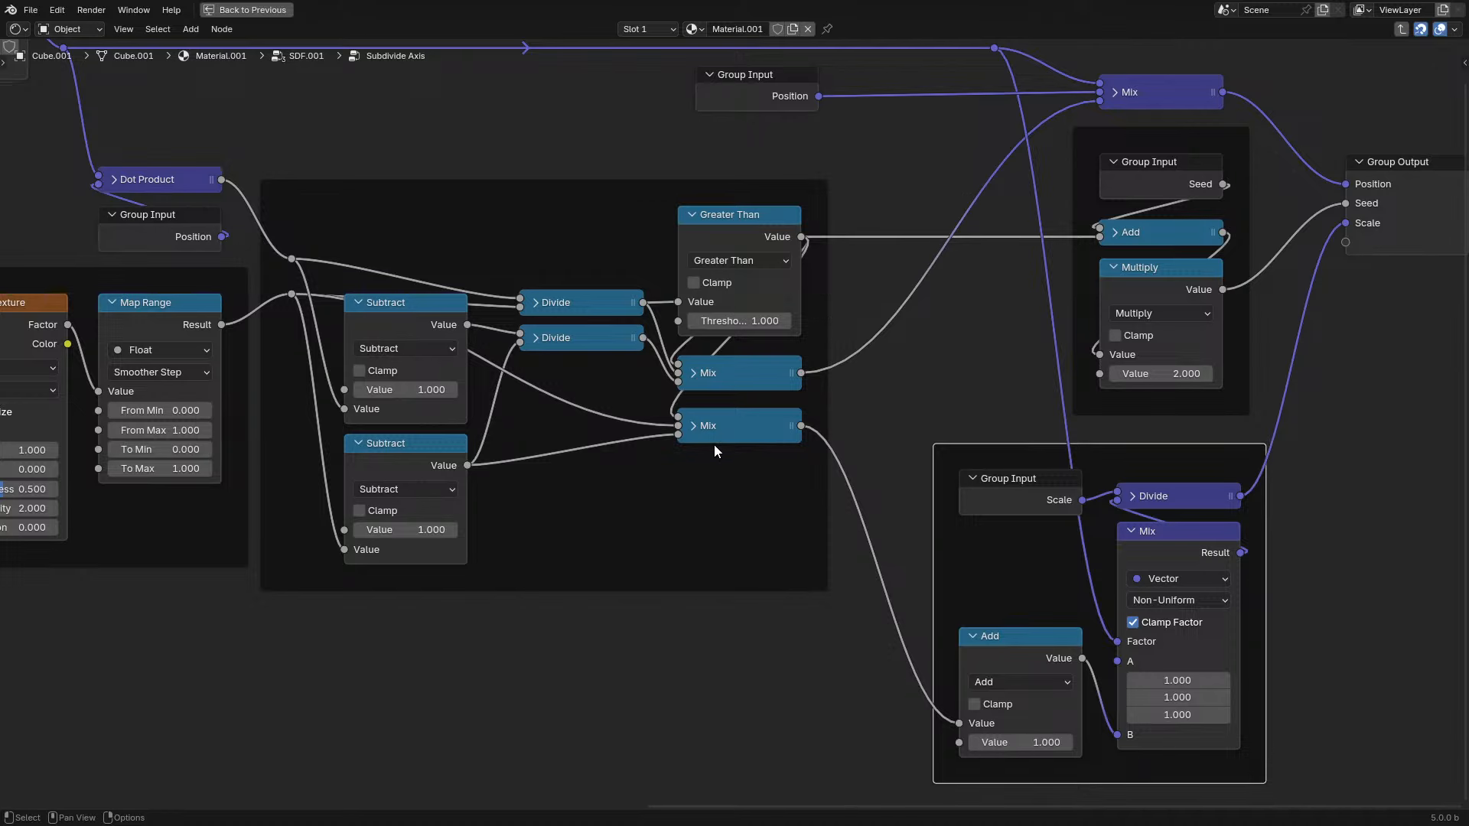
middle_drag(846, 436, 566, 417)
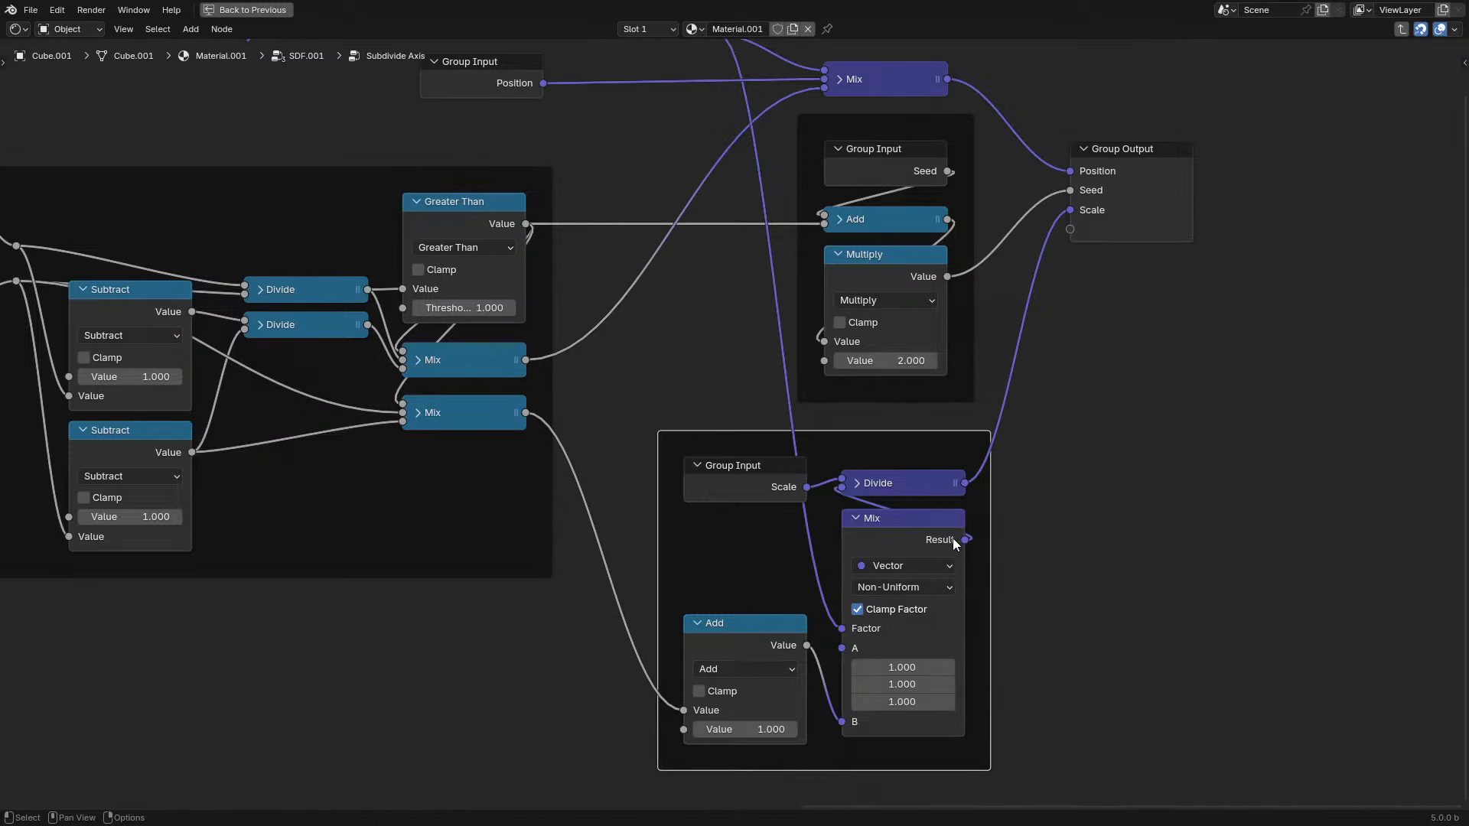
- Try duplicating the vector Mix below the original and feeding its B input directly from the lower float Mix
click(903, 539)
key(shift+d)
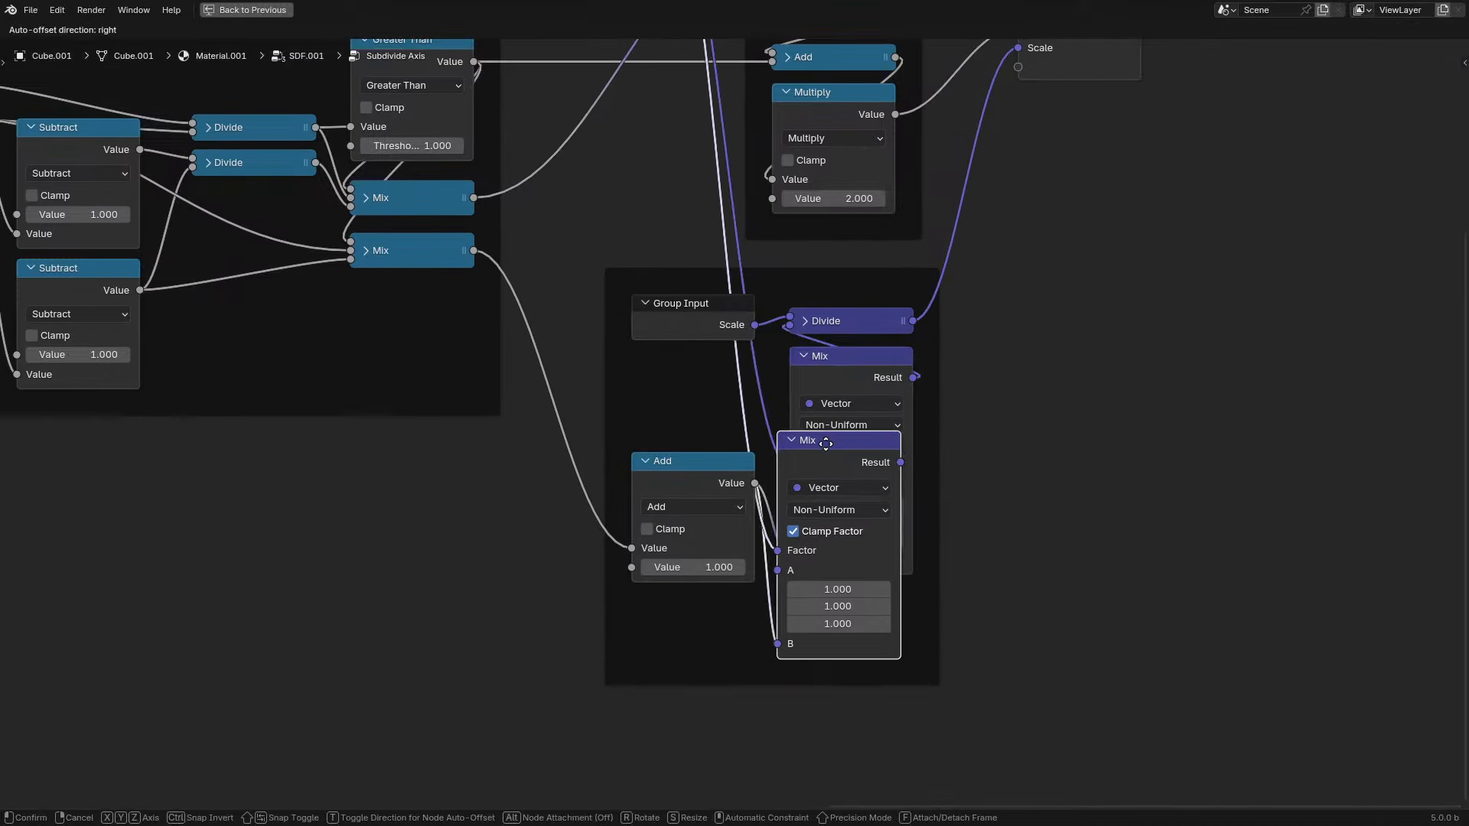
click(834, 603)
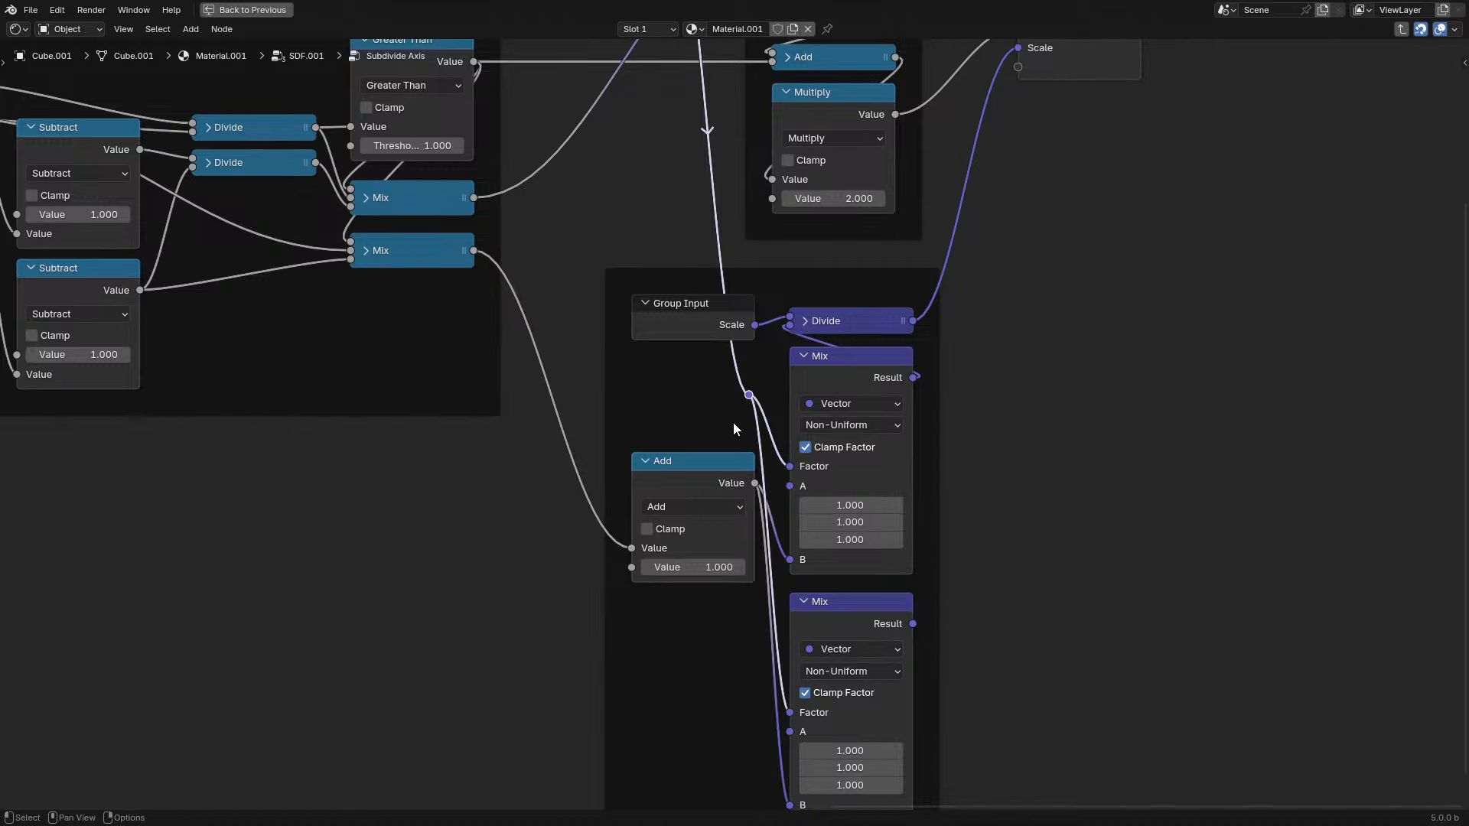
scroll(739, 465, down, 5)
middle_drag(678, 476, 719, 466)
scroll(705, 426, up, 4)
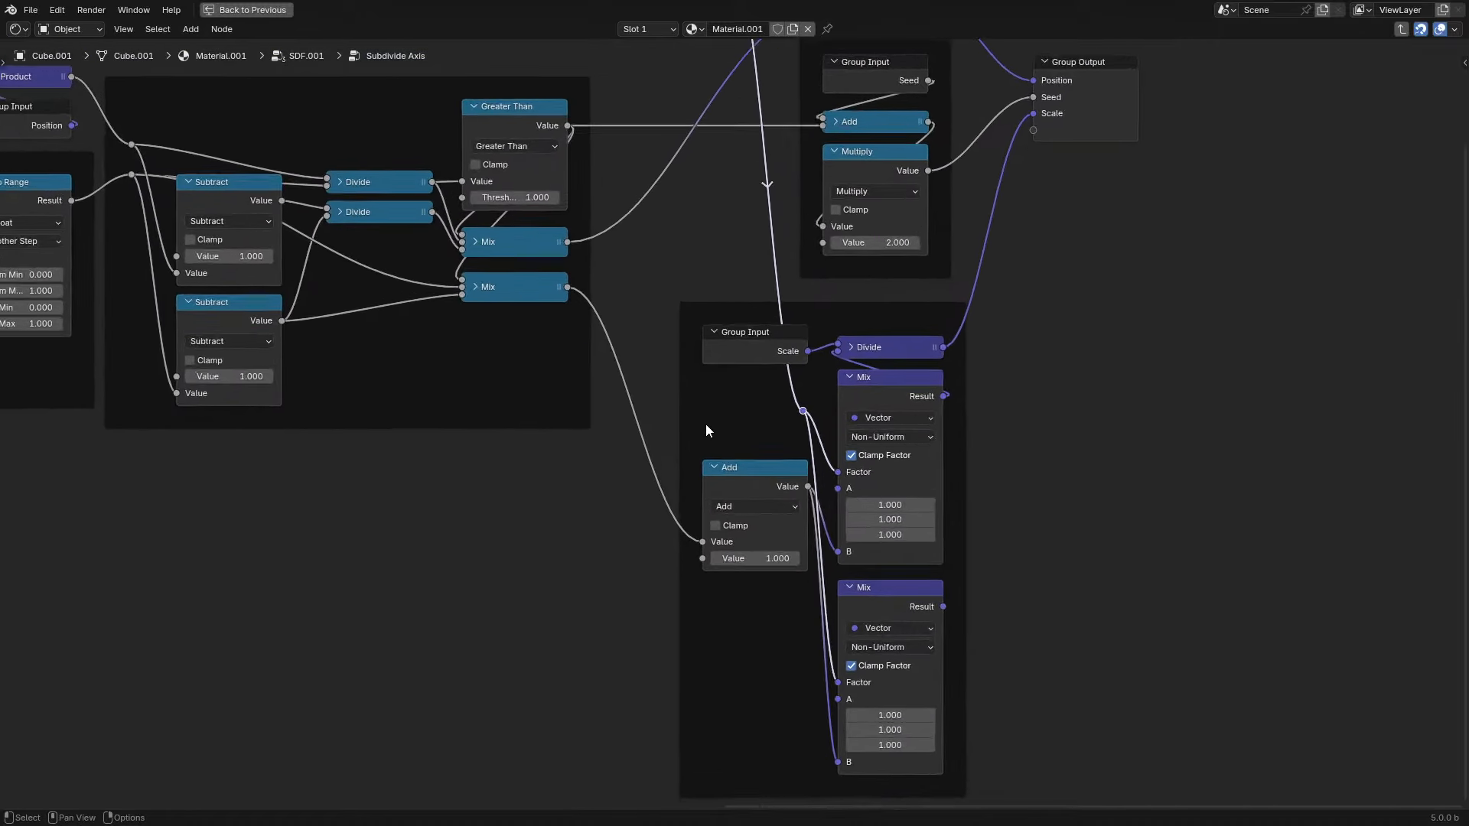
drag(724, 481, 724, 546)
right_click(724, 546)
drag(554, 276, 840, 778)
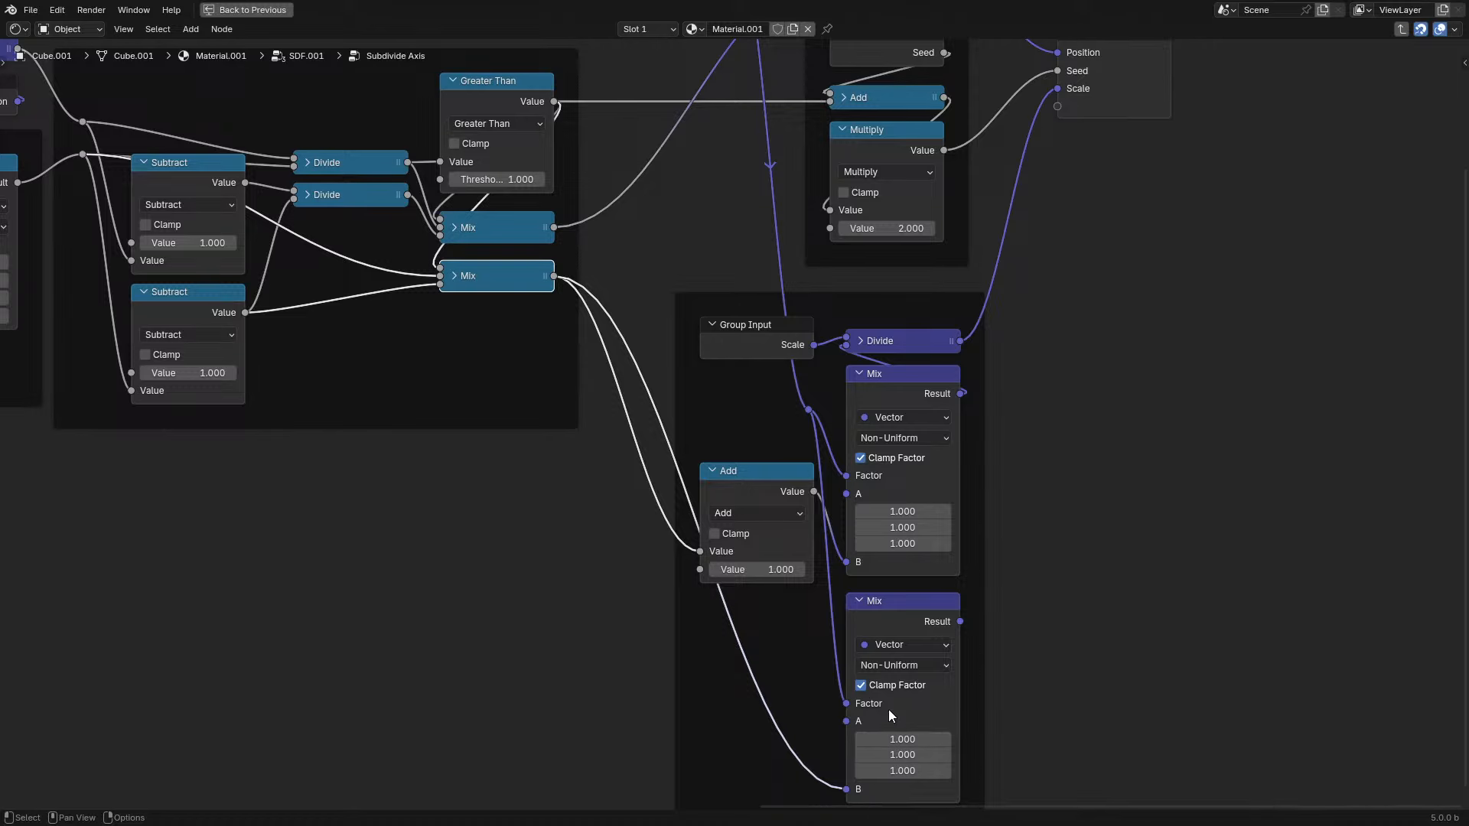
- Delete the duplicate vector Mix and remove the leftover reroute on the axis vector link
click(903, 604)
key(x)
scroll(784, 418, up, 5)
scroll(807, 329, down, 4)
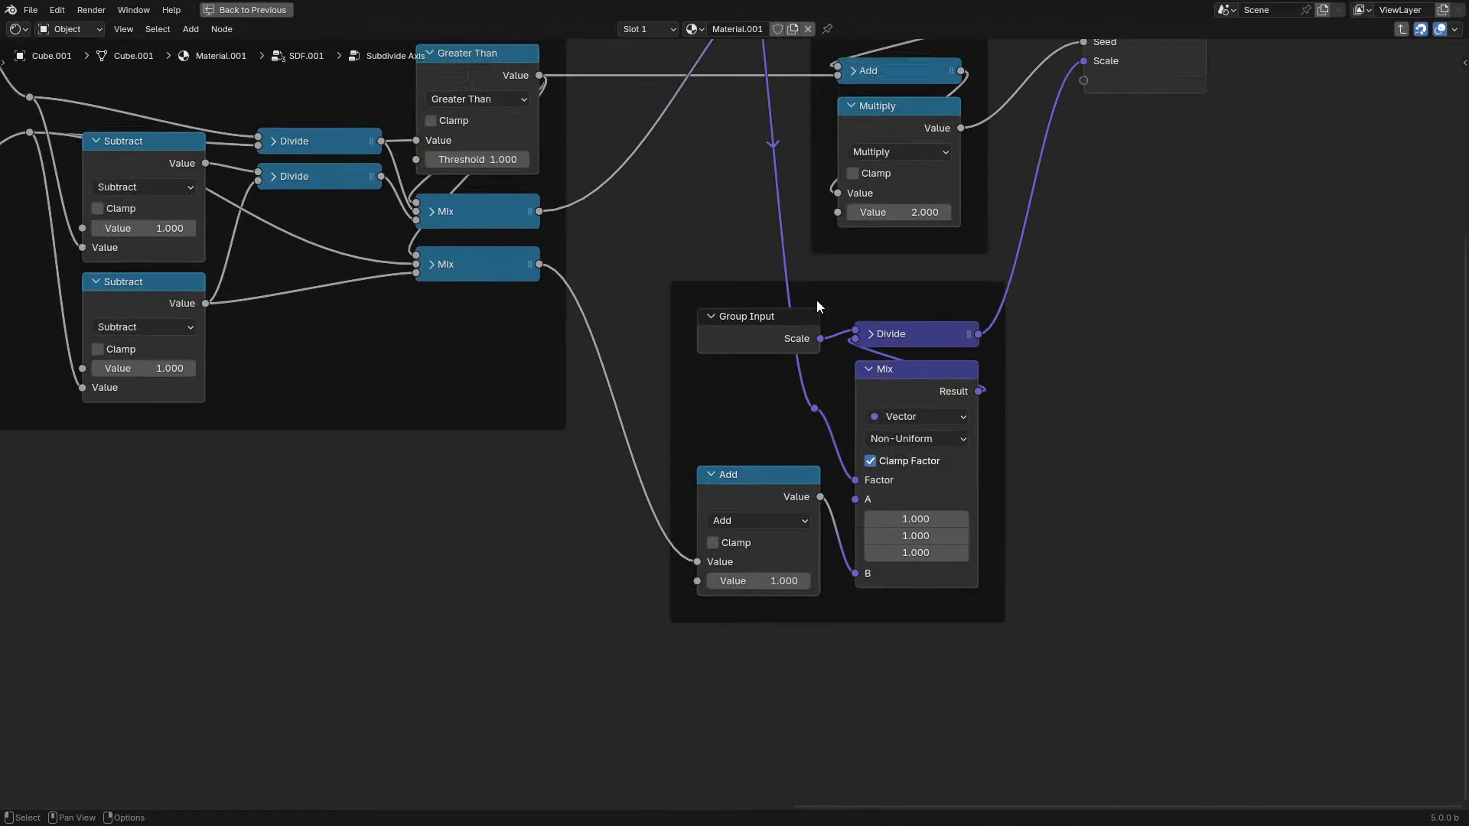
drag(815, 409, 836, 428)
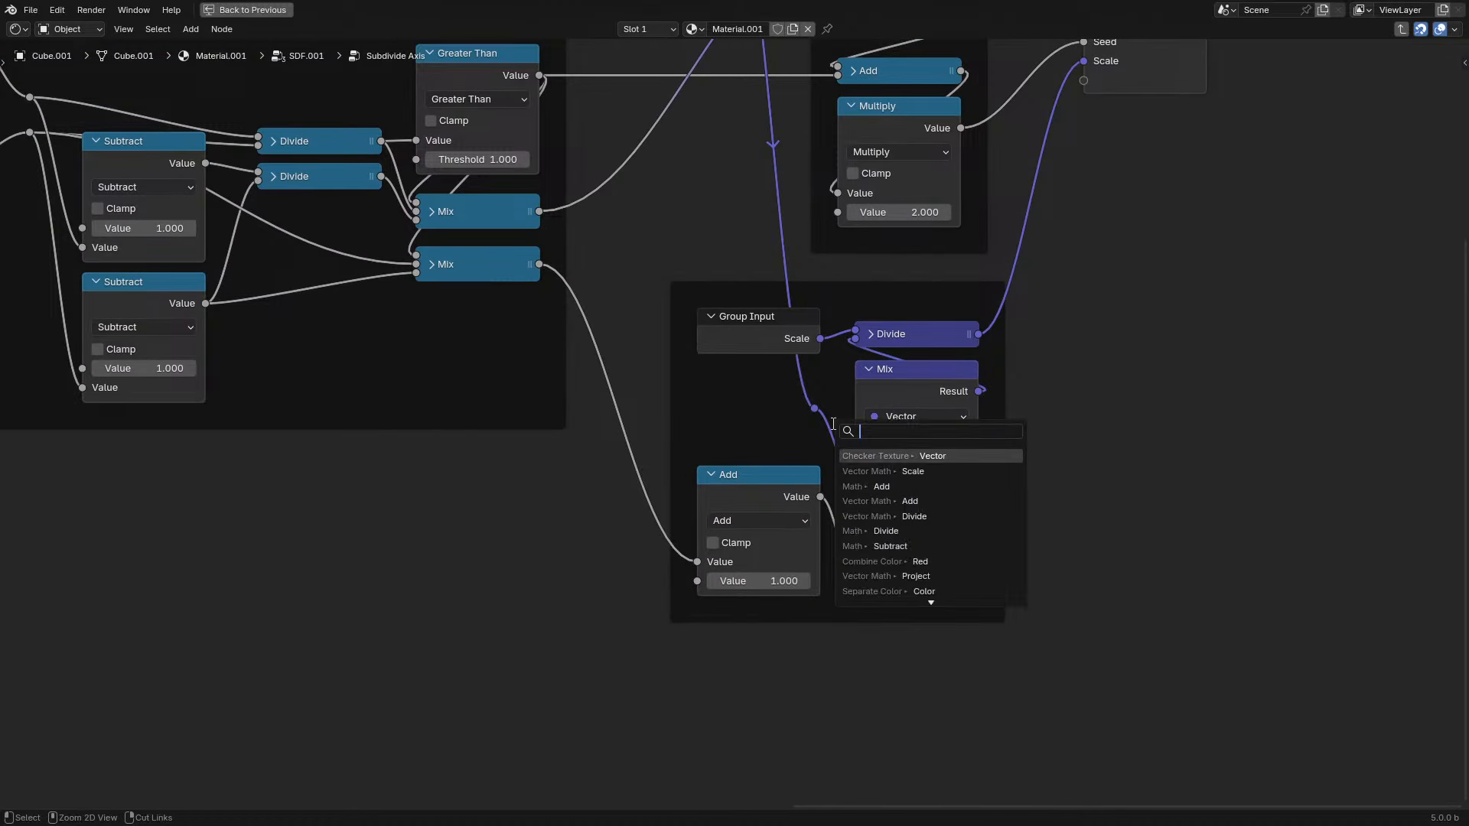
drag(732, 385, 788, 413)
scroll(920, 396, up, 2)
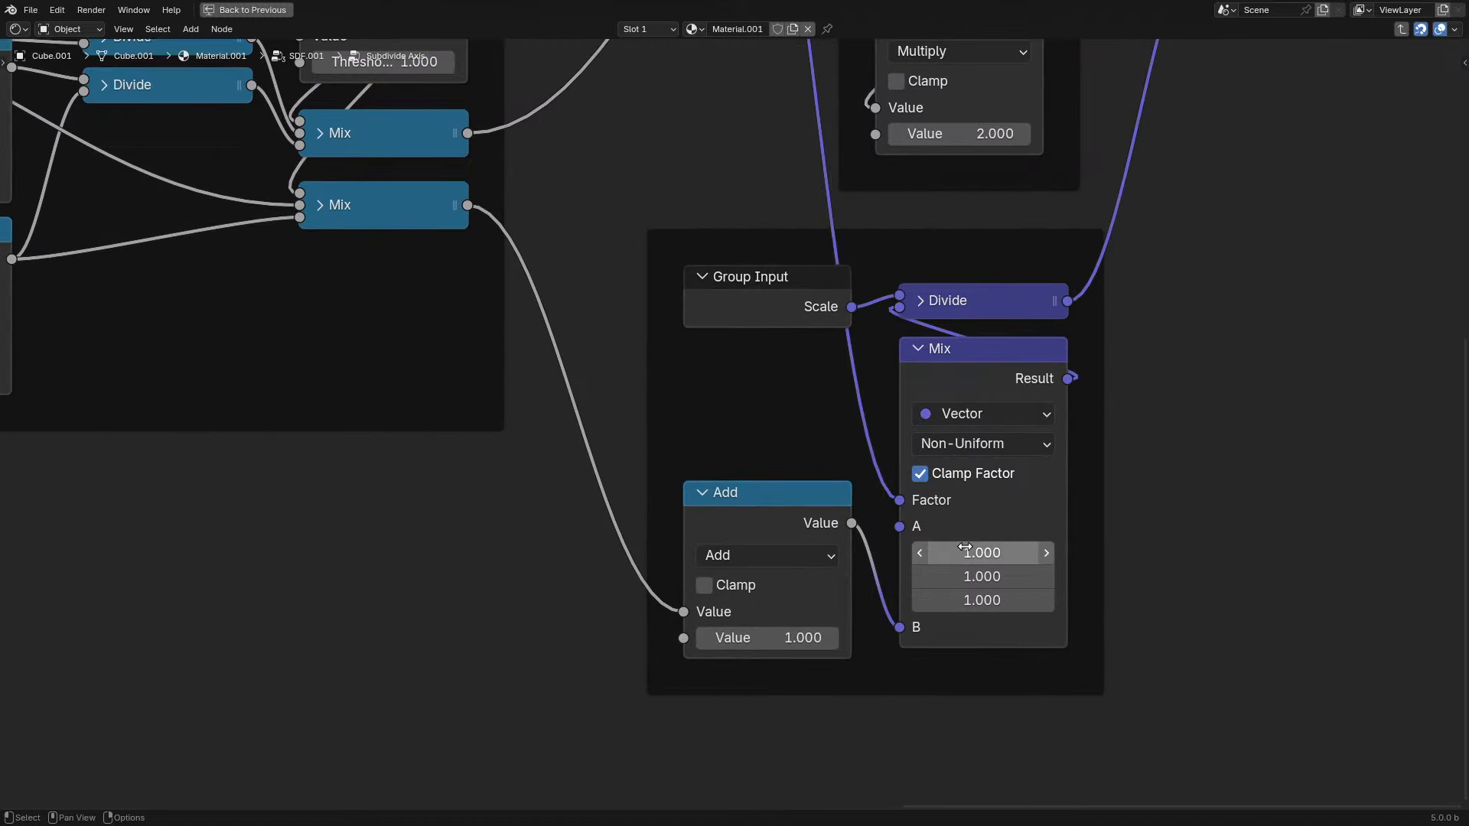
- Set the vector Mix's A to 0 on all axes, connect the lower float Mix directly to its B, and delete the Add node
click(967, 547)
text(0)
key(Return)
drag(684, 611, 899, 627)
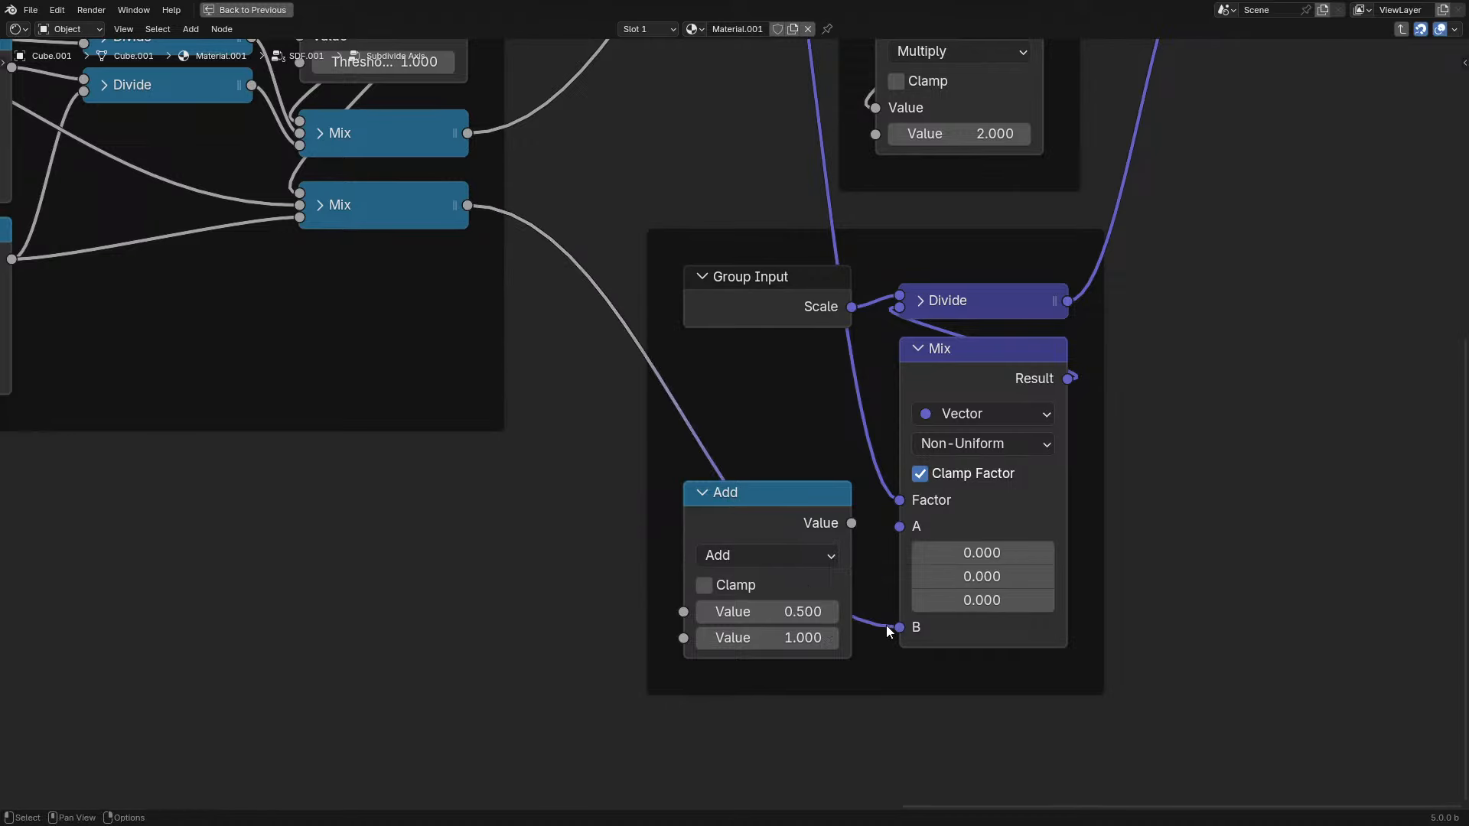
key(x)
- Move the vector Mix beneath the Scale Group Input and place a vector Add node after it, fed by the Mix result
drag(1020, 358, 948, 400)
click(810, 436)
text(ad)
key(Return)
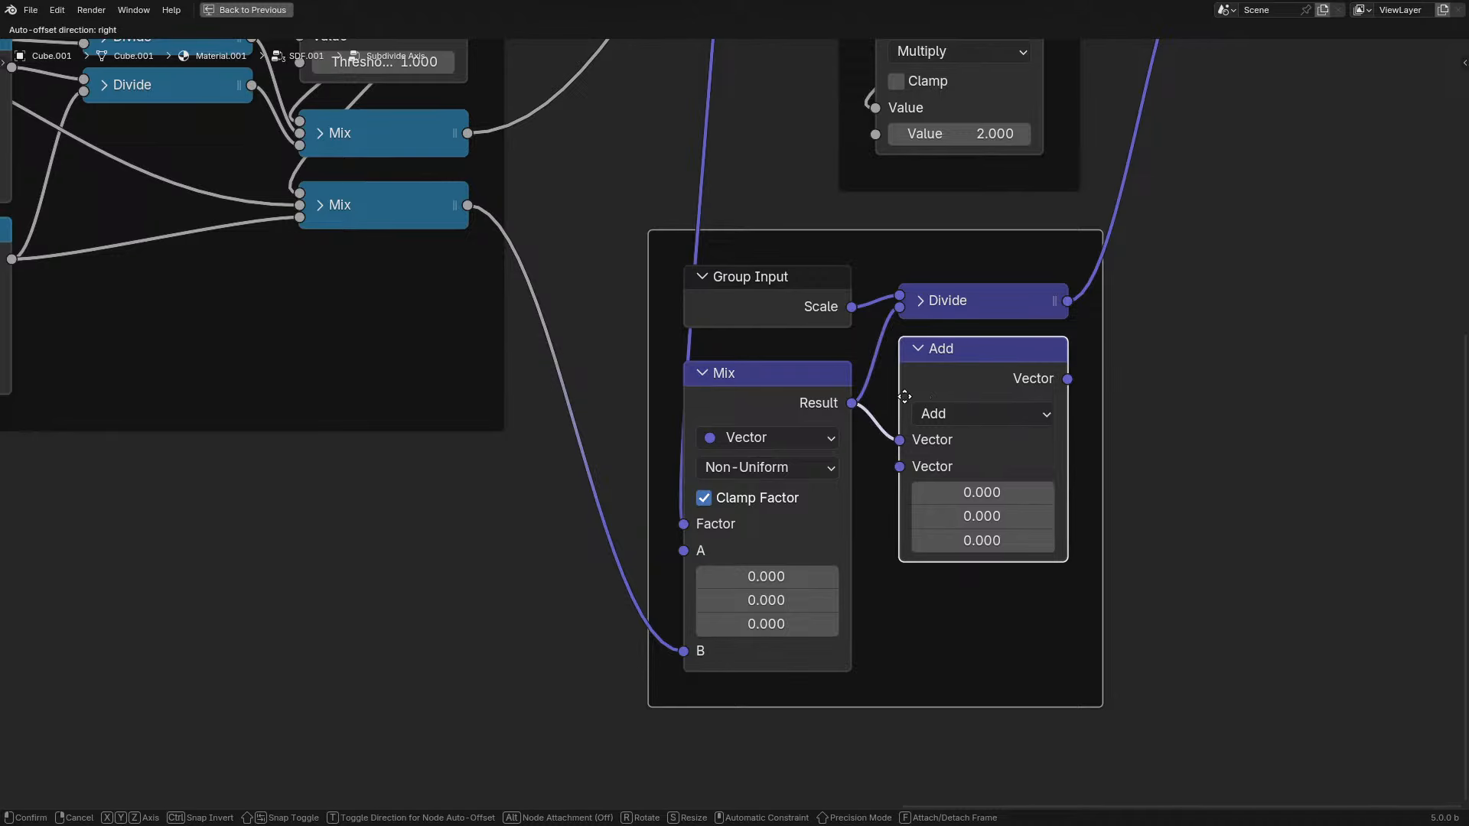
click(906, 398)
- Set the vector Add node's values to 1 on all axes and connect its output to the second input of Divide
drag(1009, 484, 1009, 540)
text(1)
key(Return)
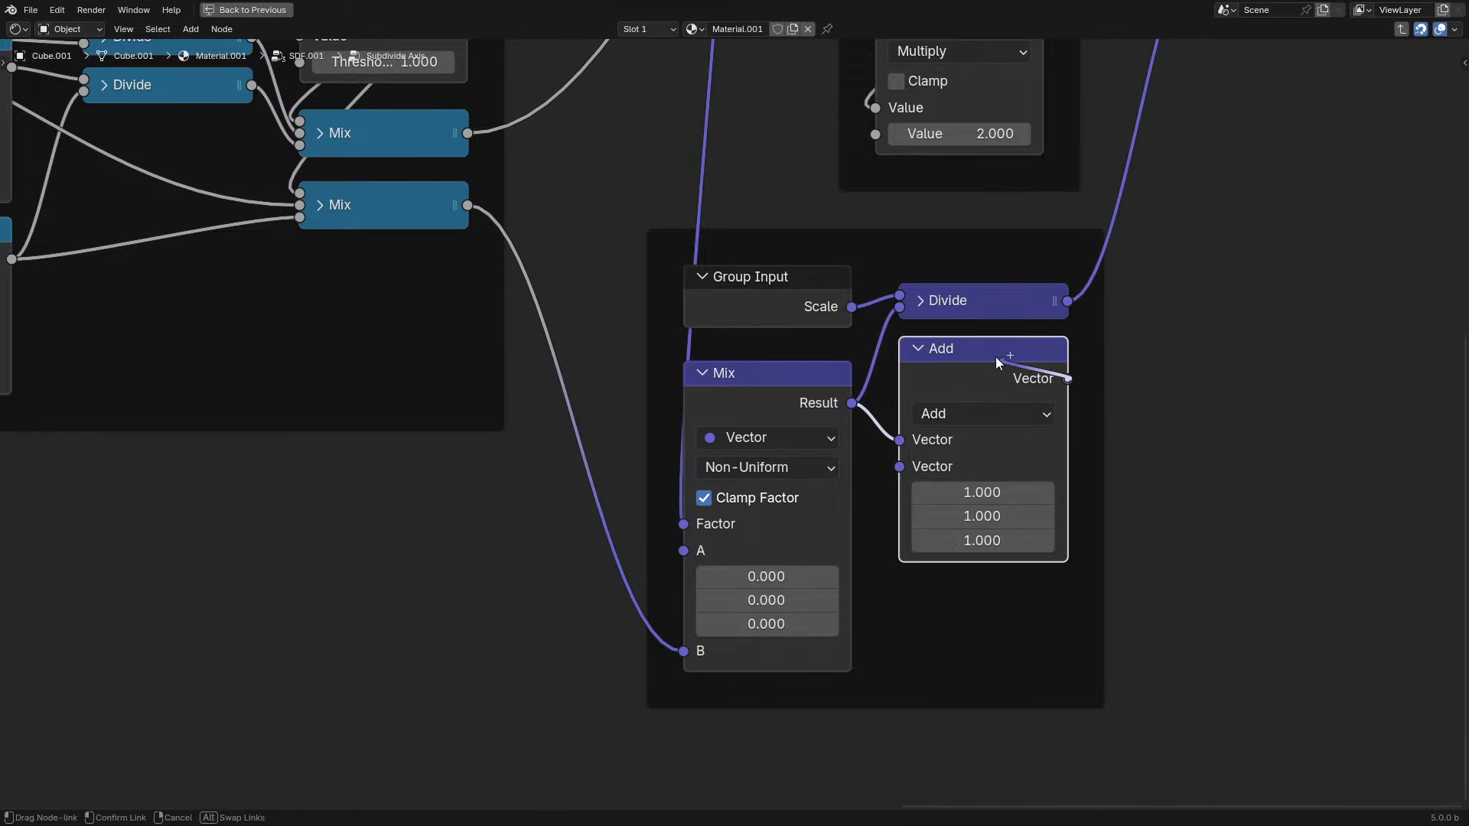
drag(1068, 379, 907, 320)
middle_drag(921, 393, 813, 452)
click(655, 465)
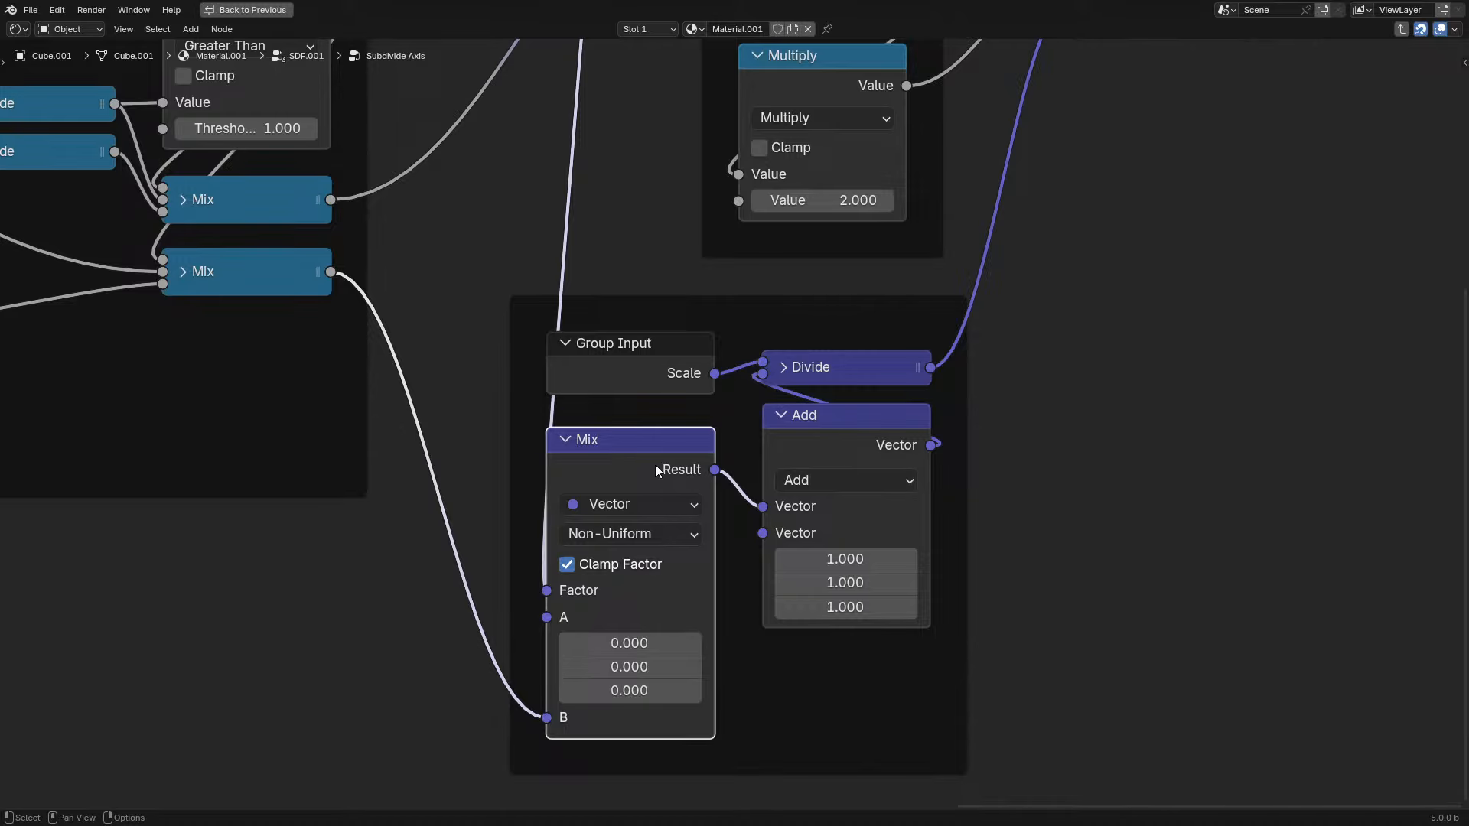
- Expose the vector Mix's Result as a new group output and duplicate the Scale Group Input with all its sockets shown
scroll(655, 465, down, 1)
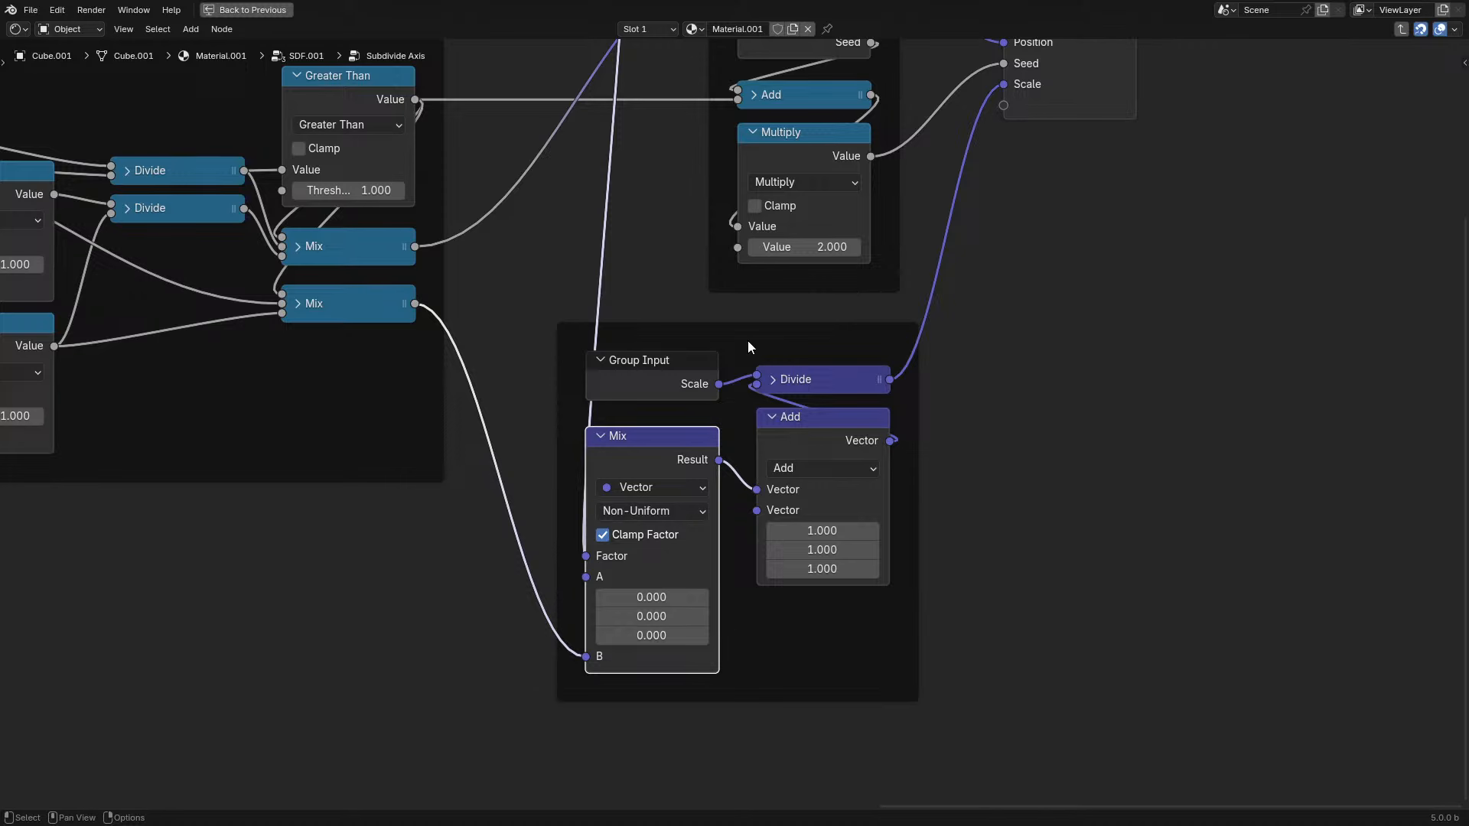
drag(719, 459, 1015, 107)
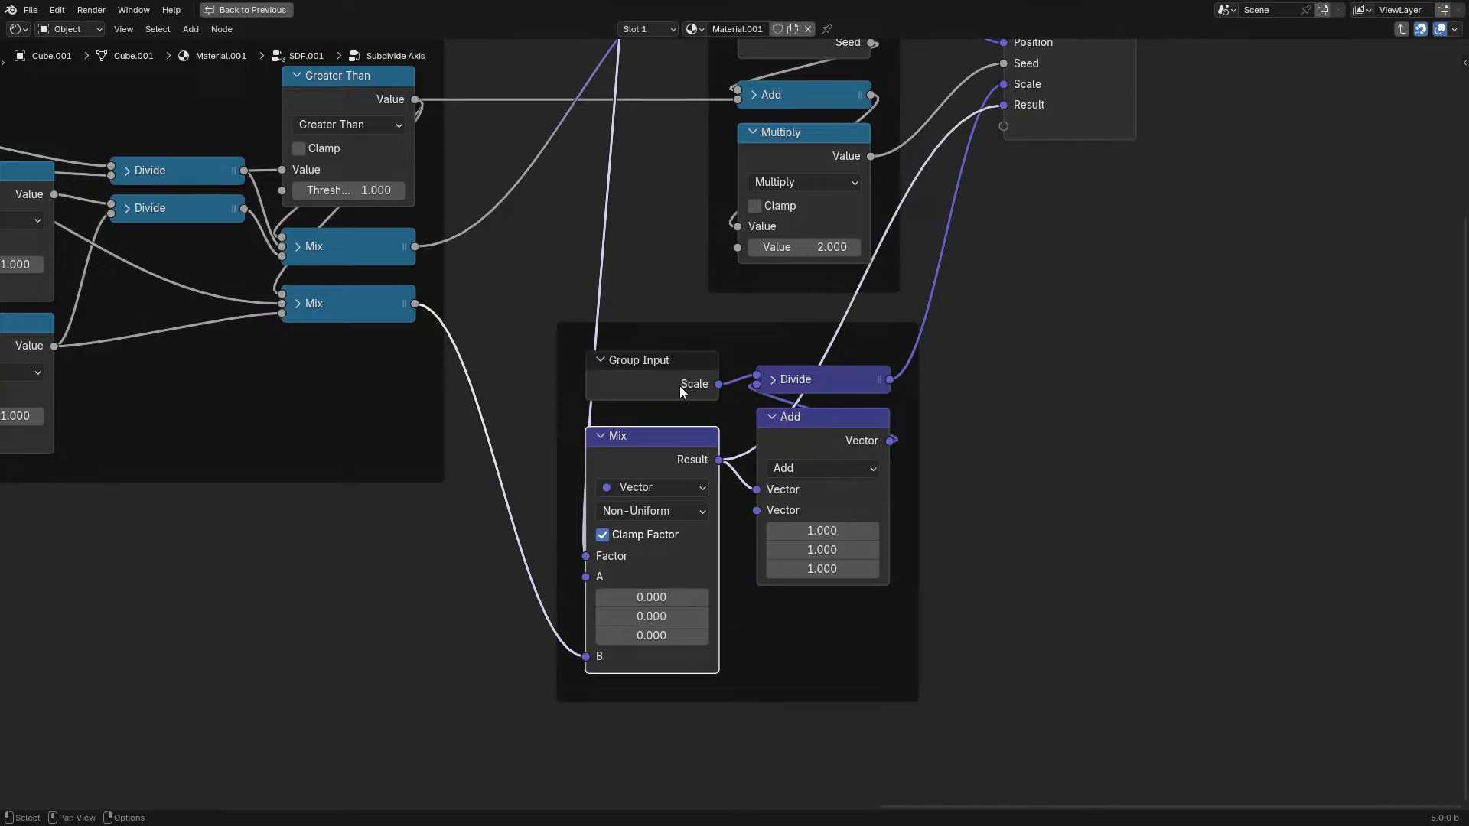
click(680, 384)
key(shift+d)
click(1049, 578)
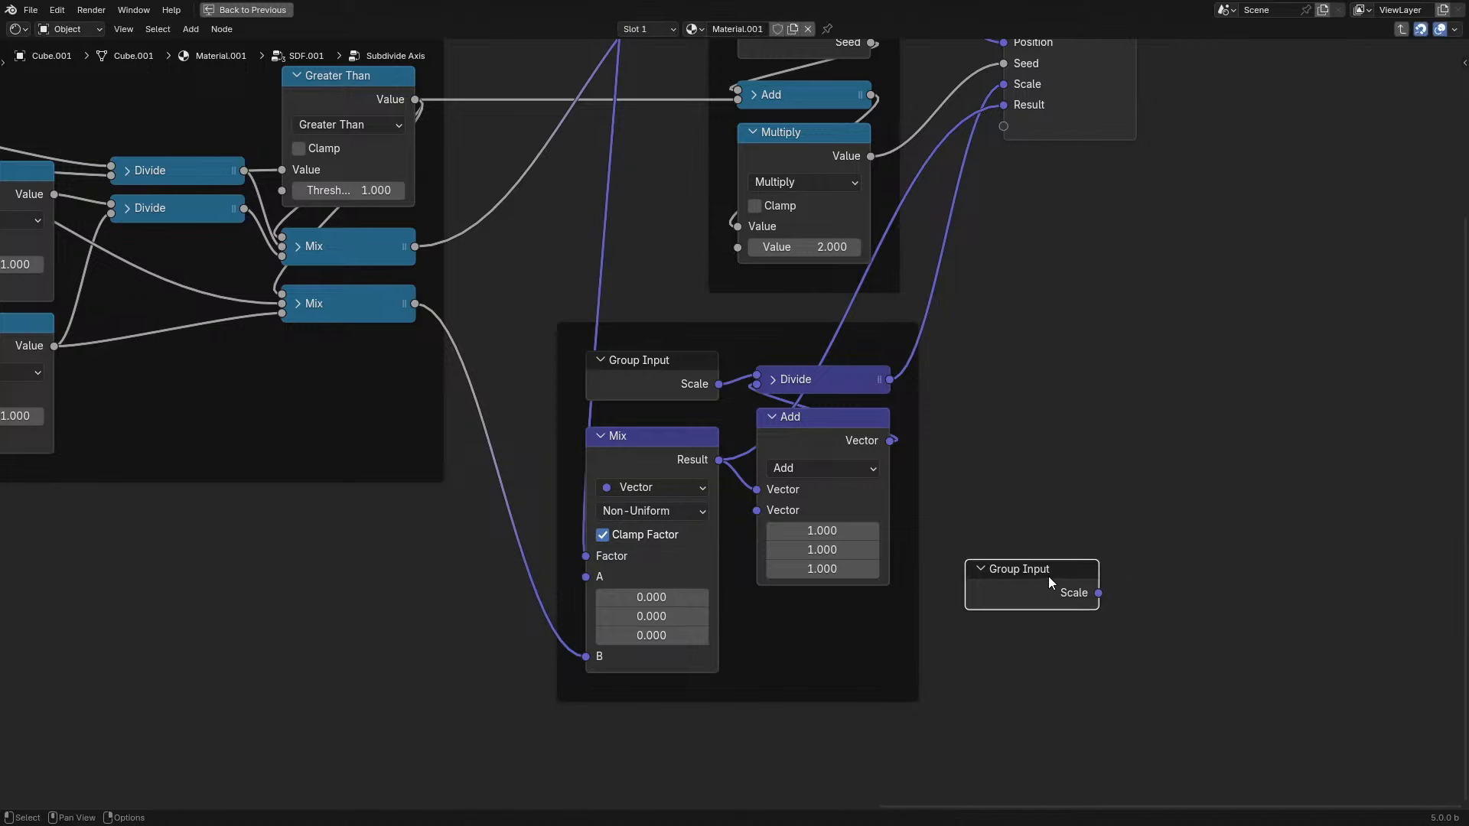
key(n)
key(ctrl+h)
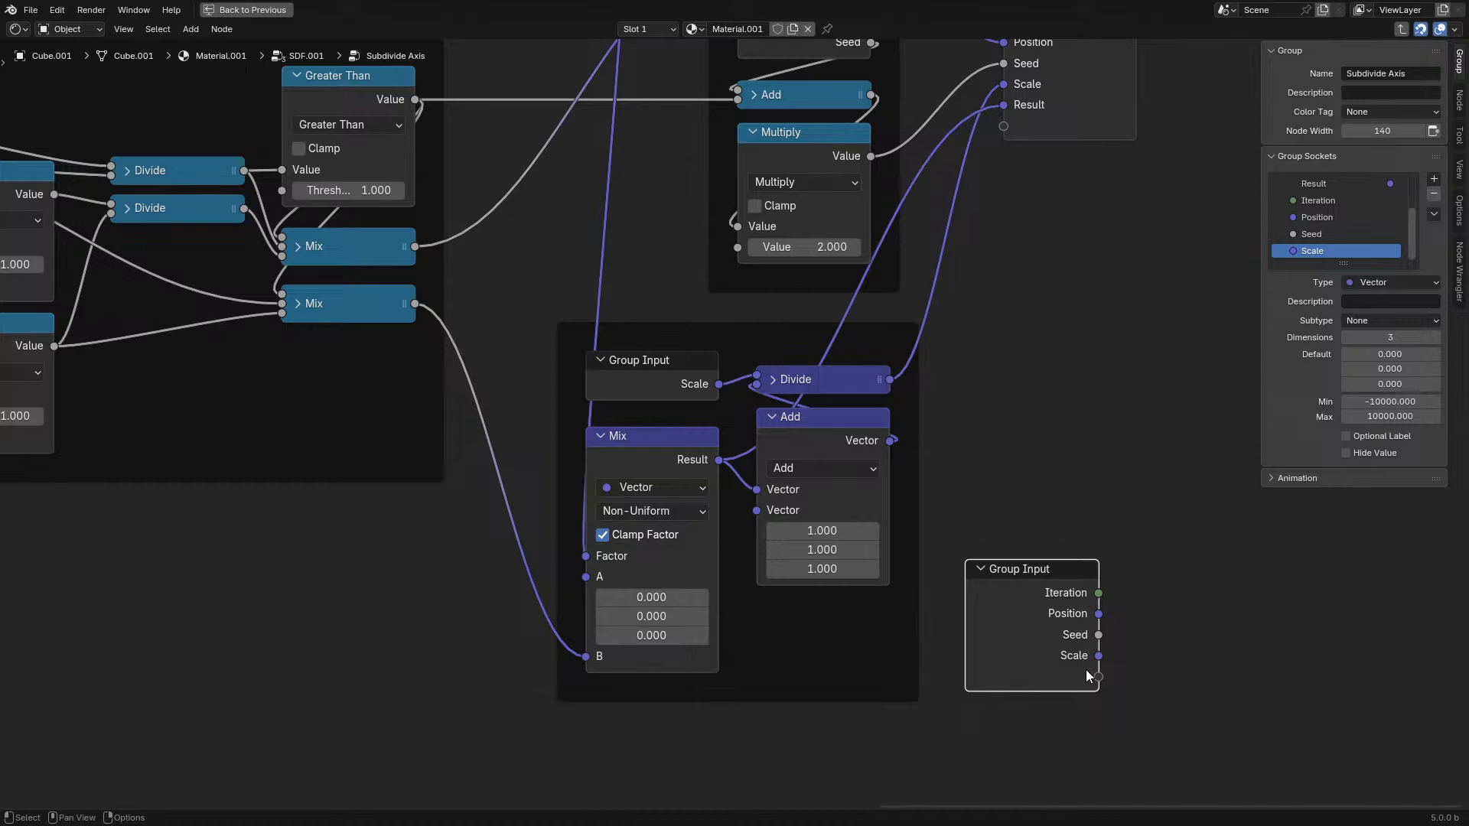
- Create a vector Add node summing the Mix result and a new Group Input vector, feed it to the Result output, and hide unused sockets
drag(719, 461, 1091, 391)
text(ad)
key(Return)
click(1092, 389)
drag(1098, 677, 1032, 446)
drag(1122, 383, 1003, 104)
click(1065, 422)
key(h)
key(ctrl+h)
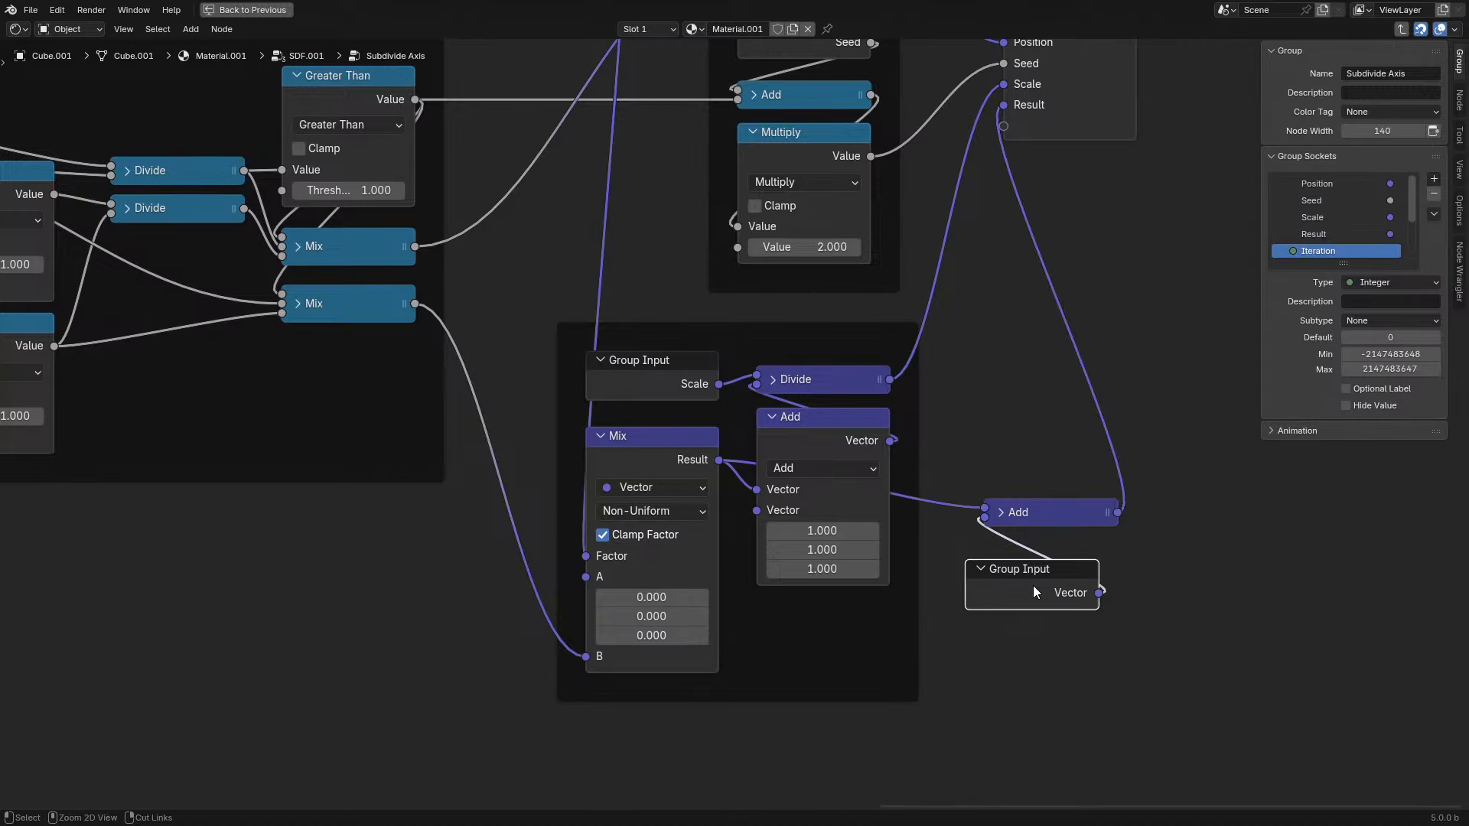
- Return to SDF.001 and carry Subdivide Axis's Result through a new repeat zone item back into its Vector input
key(Tab)
drag(244, 466, 263, 486)
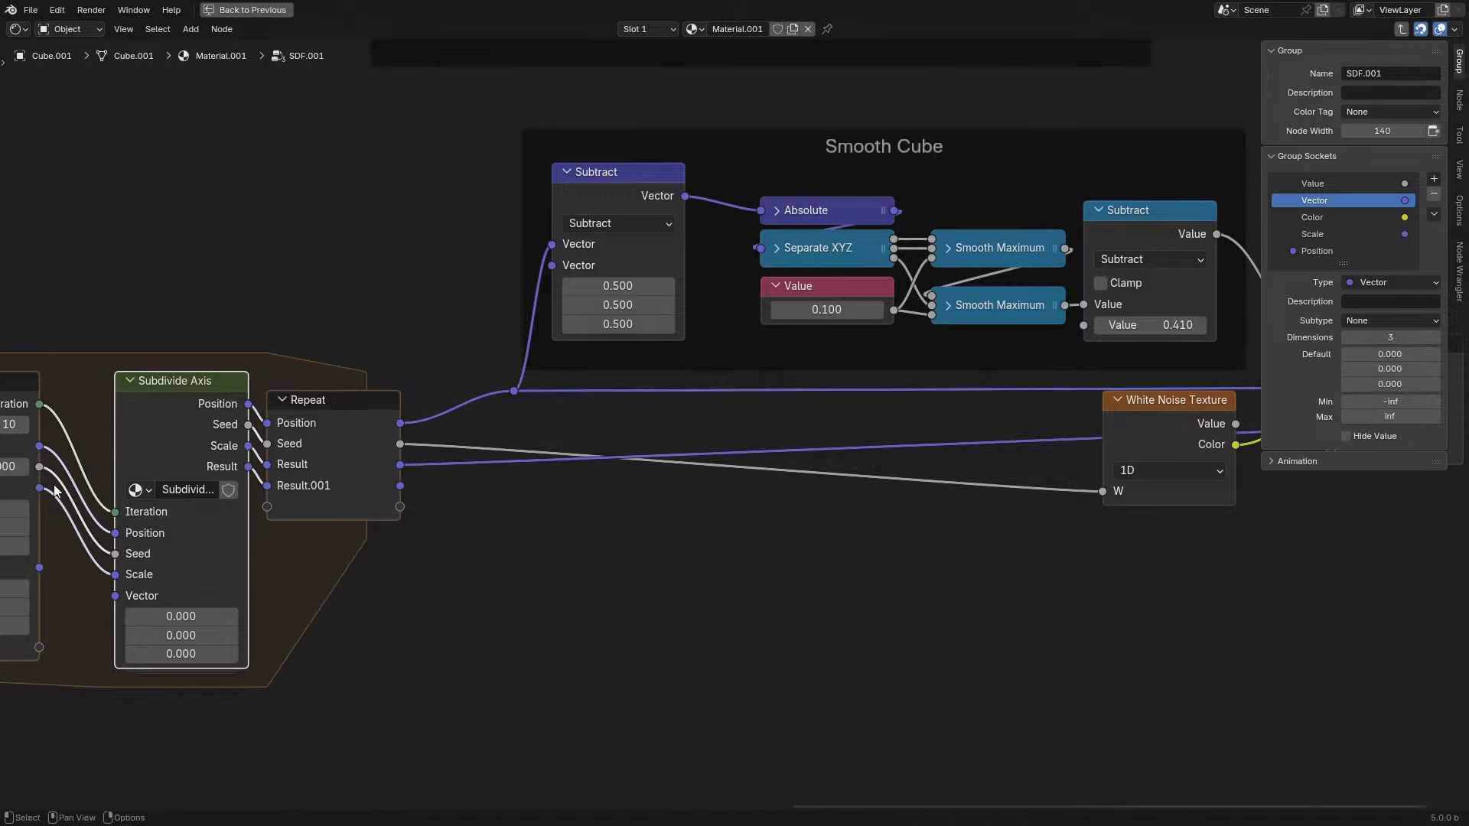
drag(35, 567, 128, 602)
middle_drag(130, 600, 465, 567)
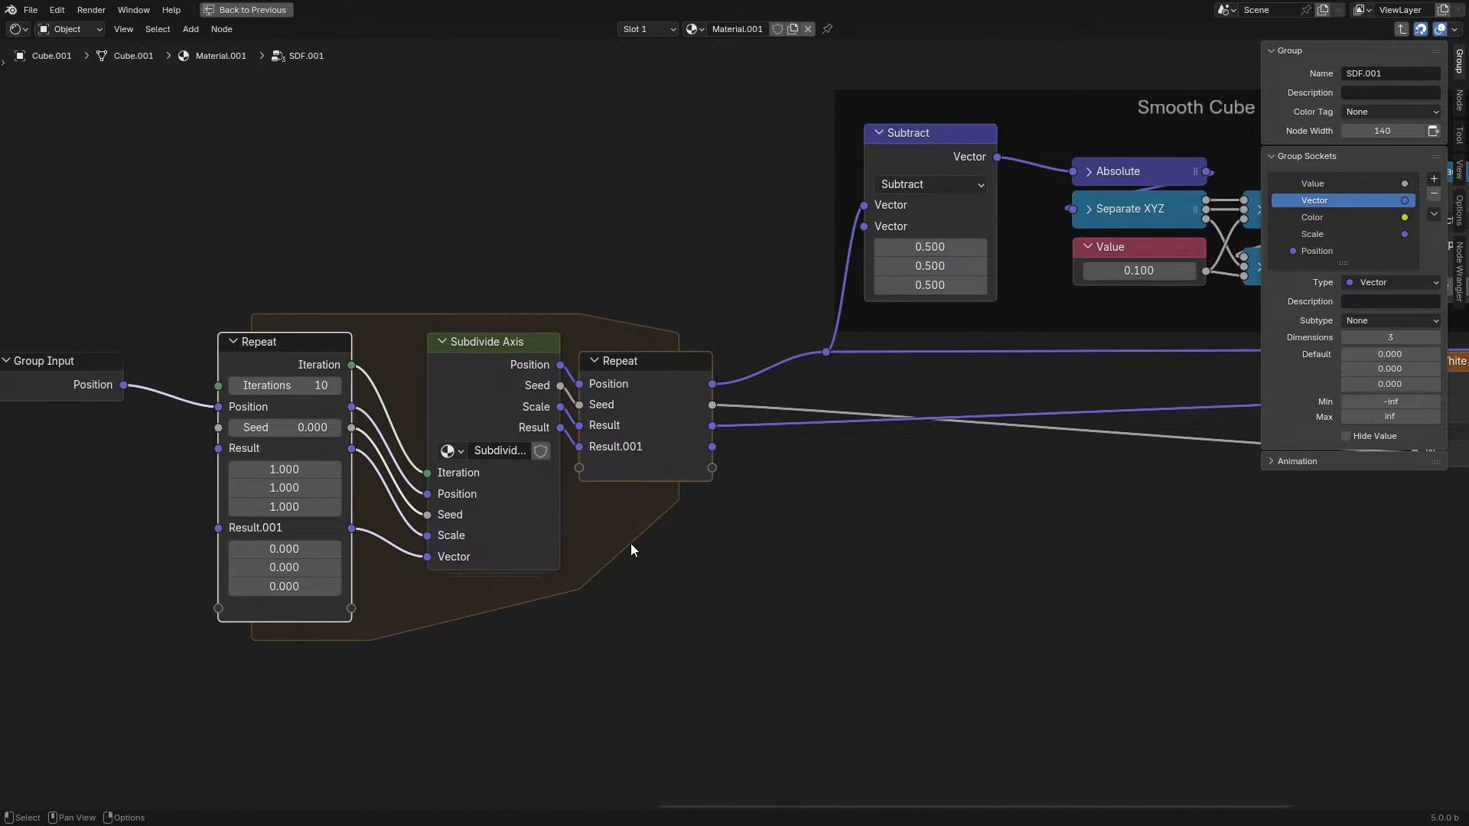
key(n)
- Expose the repeat zone's Result.001 as a new output of the SDF.001 group and return to the main material
scroll(795, 463, down, 3)
middle_drag(833, 444, 512, 518)
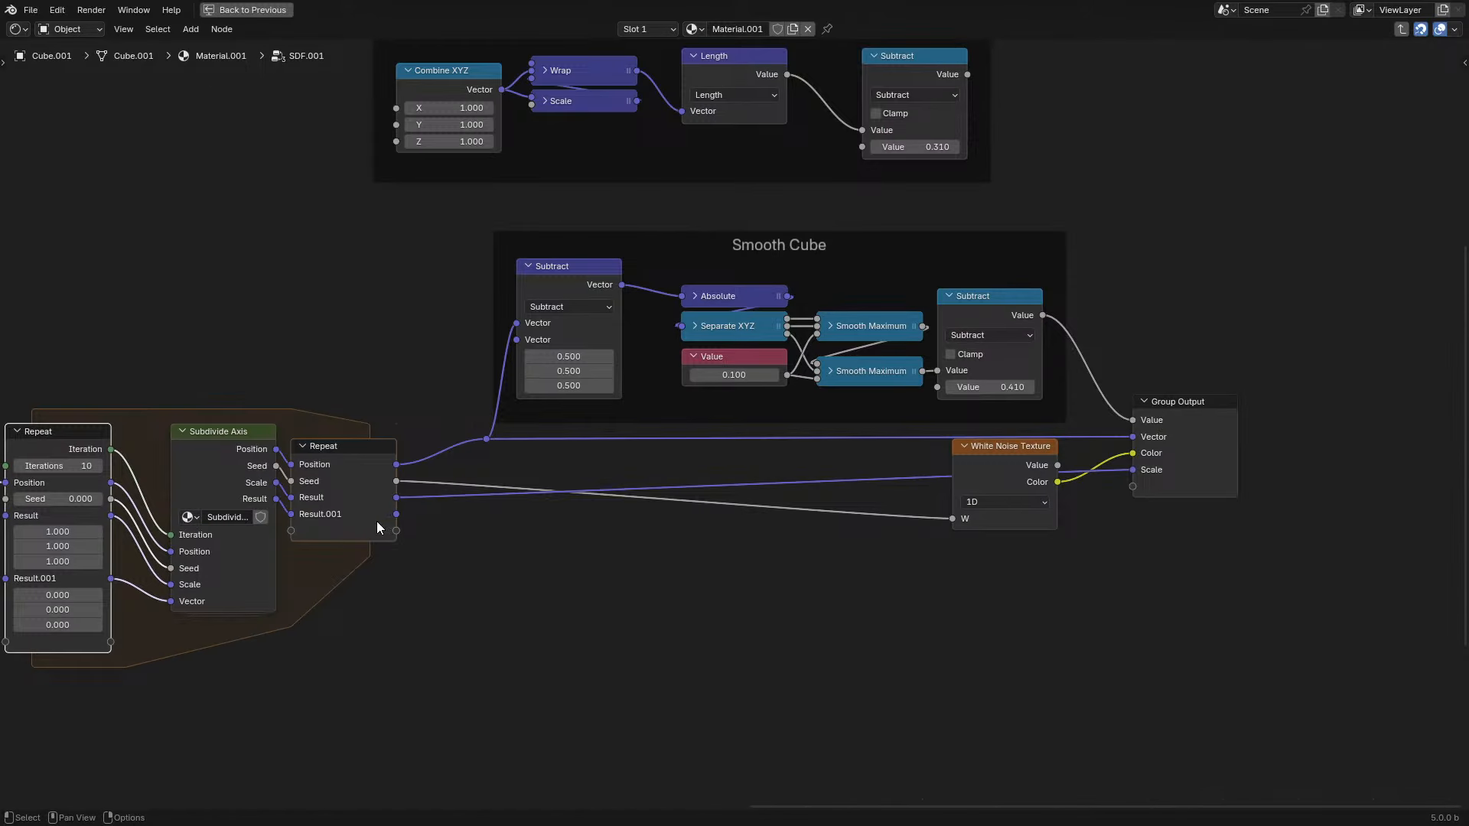
drag(397, 517, 1181, 485)
key(Tab)
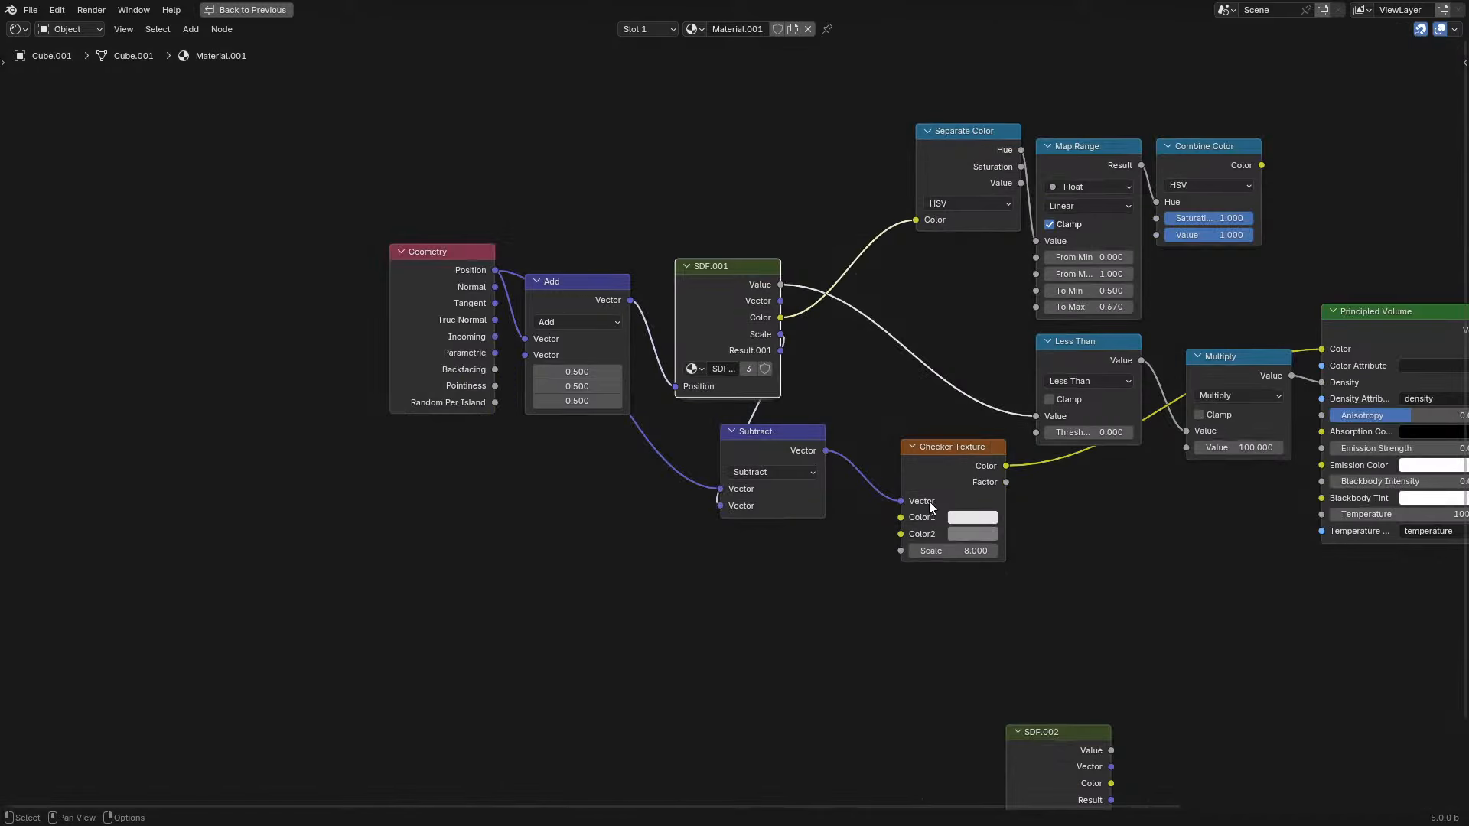
- Preview SDF.001's Result.001 through the Material Output's Volume and check it in the viewport with the animation playing
middle_drag(507, 447, 374, 490)
drag(399, 442, 1233, 352)
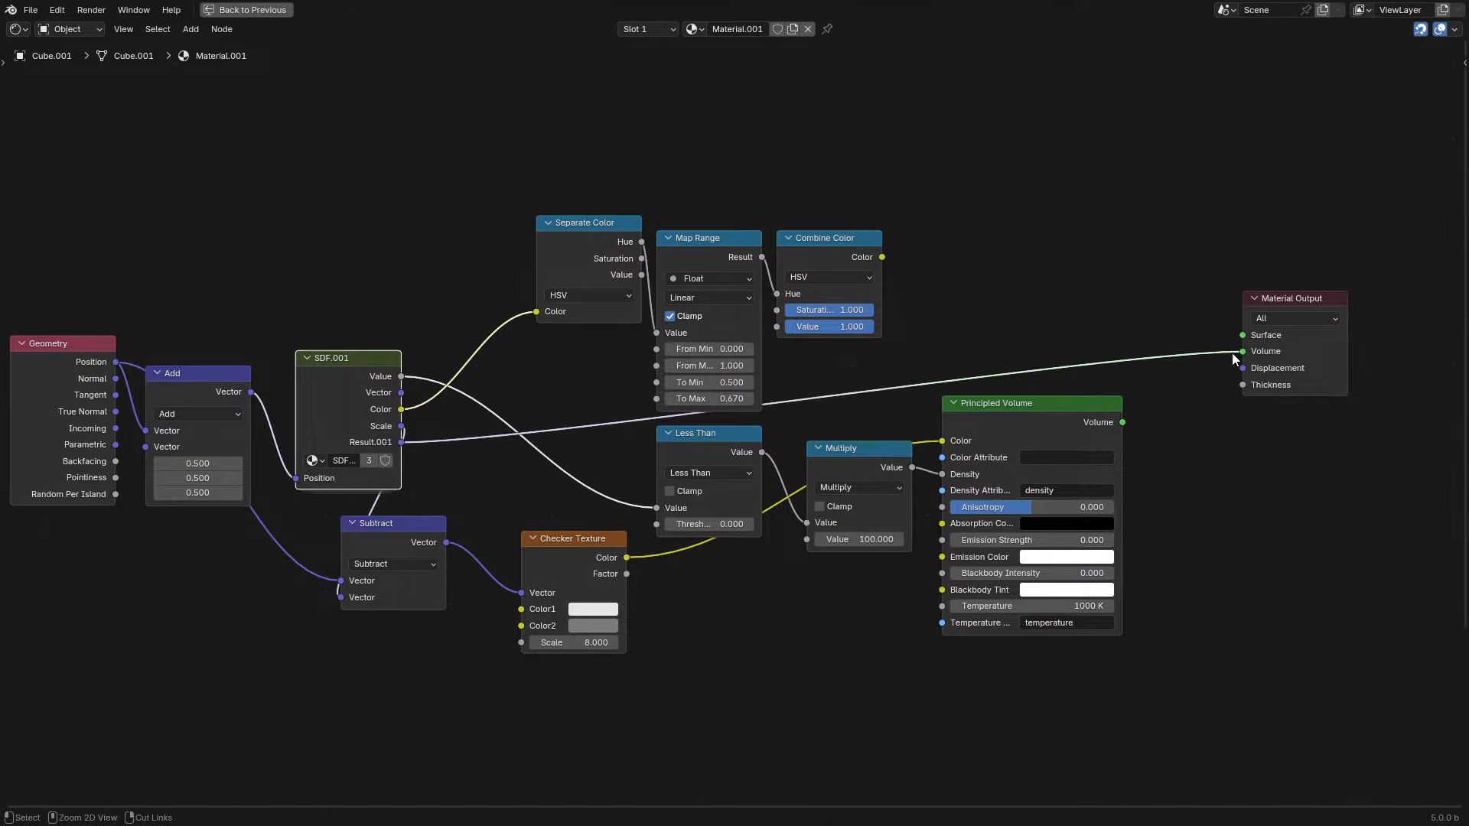
key(ctrl+space)
scroll(910, 448, down, 4)
key(space)
key(space)
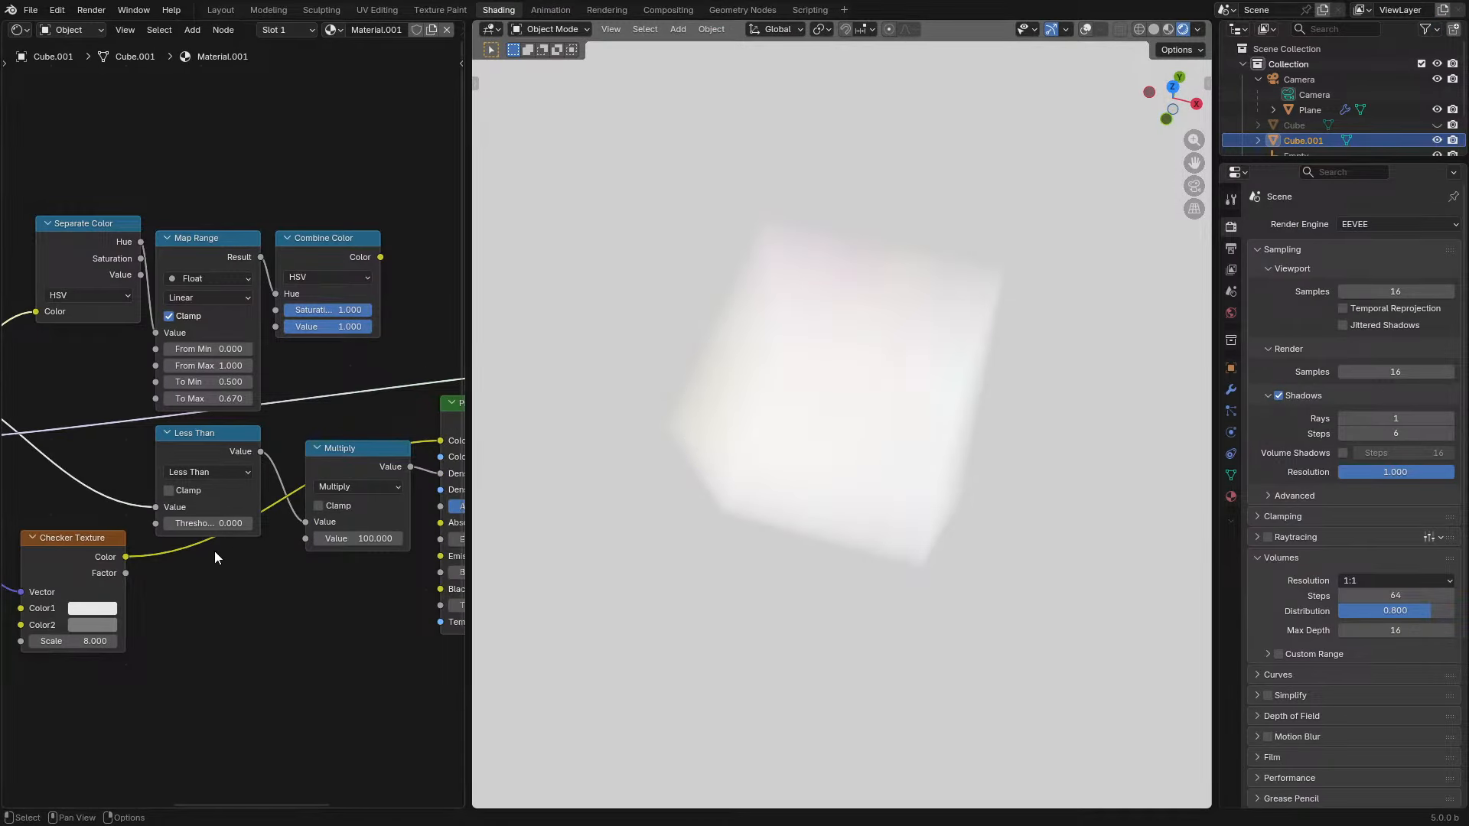
- Examine the node setup inside the SDF.001 and Subdivide Axis groups
middle_drag(214, 551, 79, 548)
key(Tab)
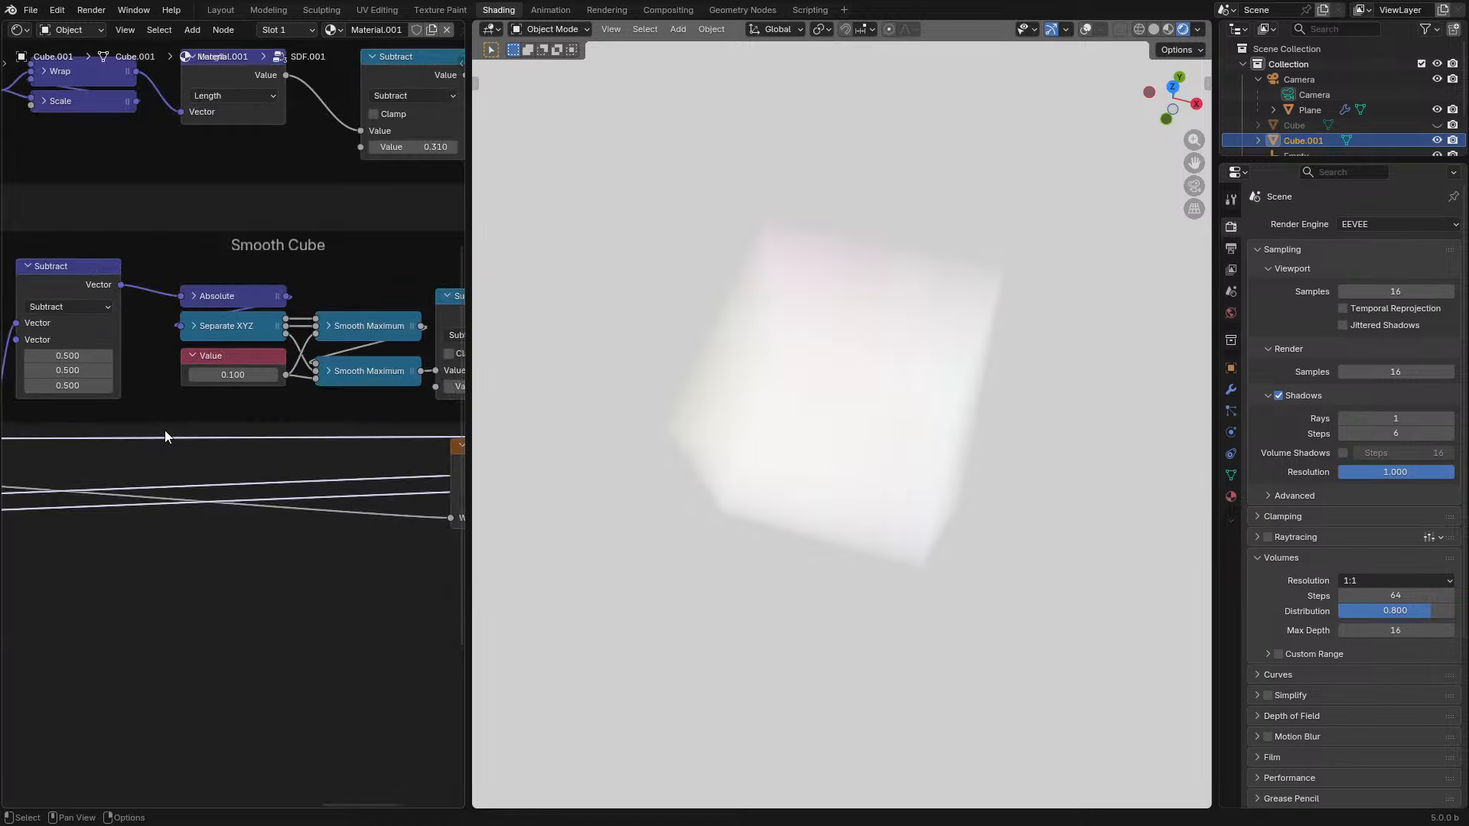
key(ctrl+space)
click(360, 490)
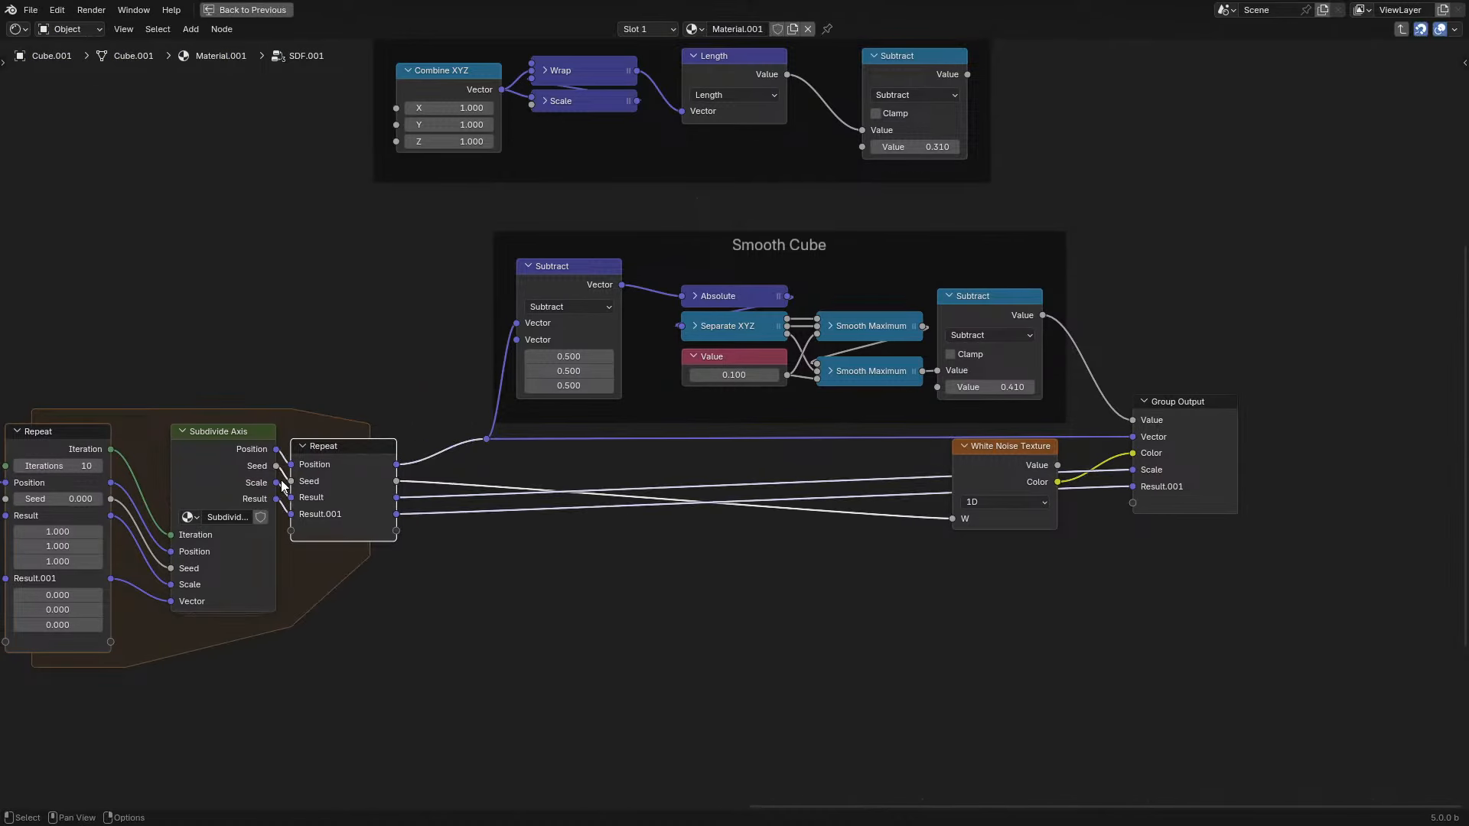
click(223, 471)
key(Tab)
key(Tab)
key(Tab)
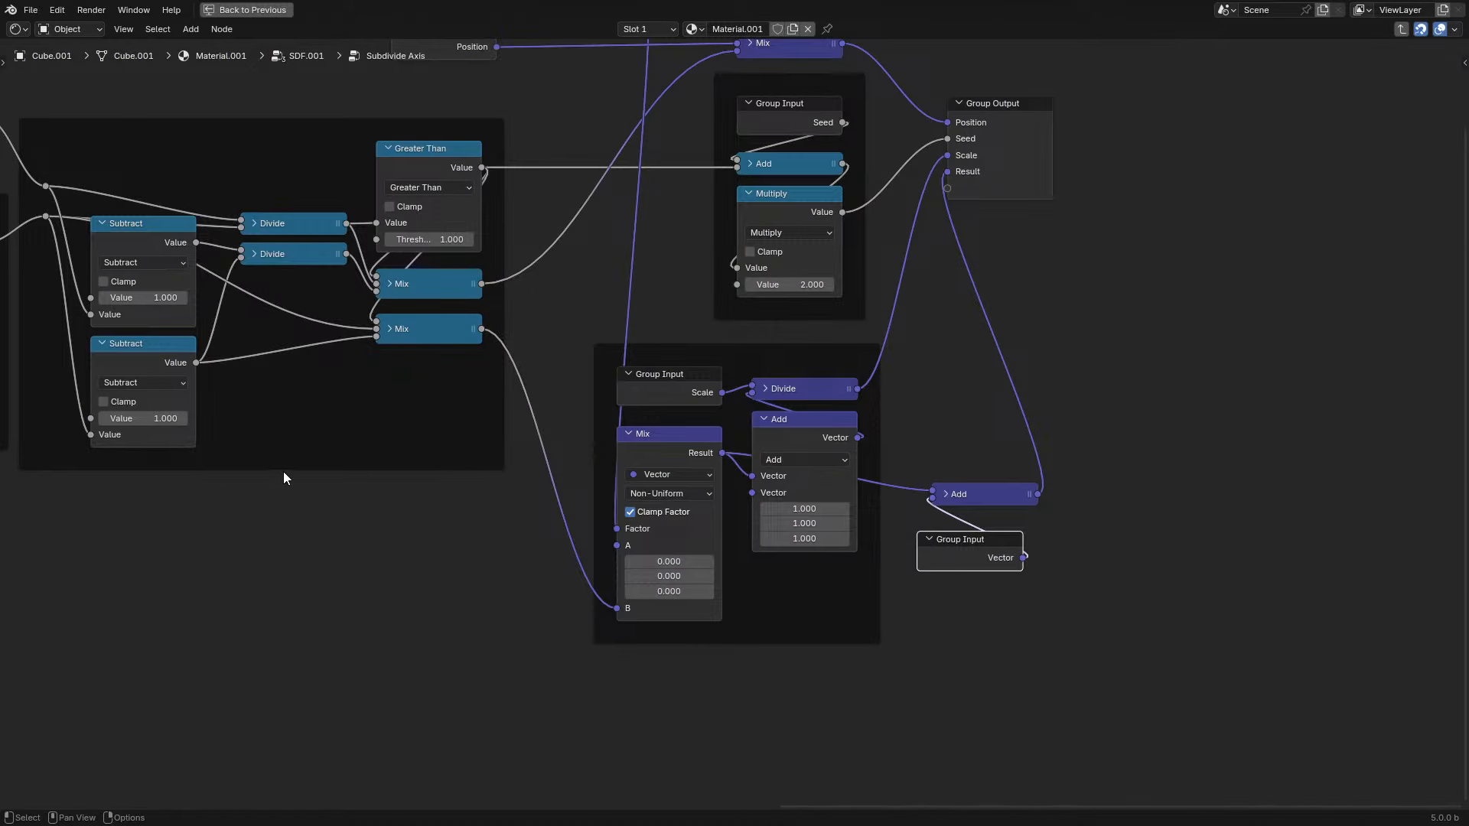
key(Tab)
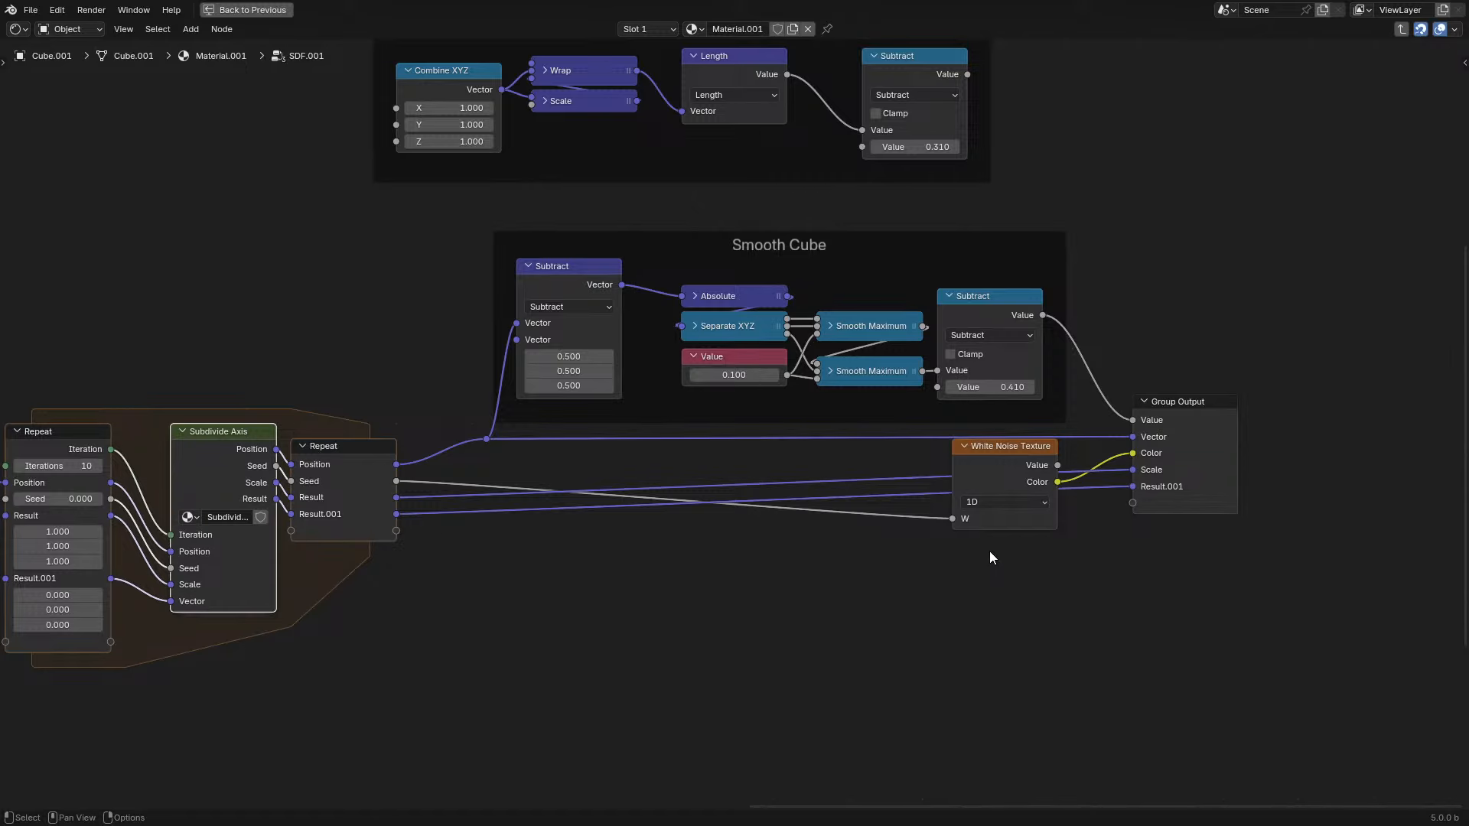
- Rename the SDF.001 group's Result.001 output socket to Location
middle_drag(306, 522, 666, 511)
scroll(640, 521, up, 4)
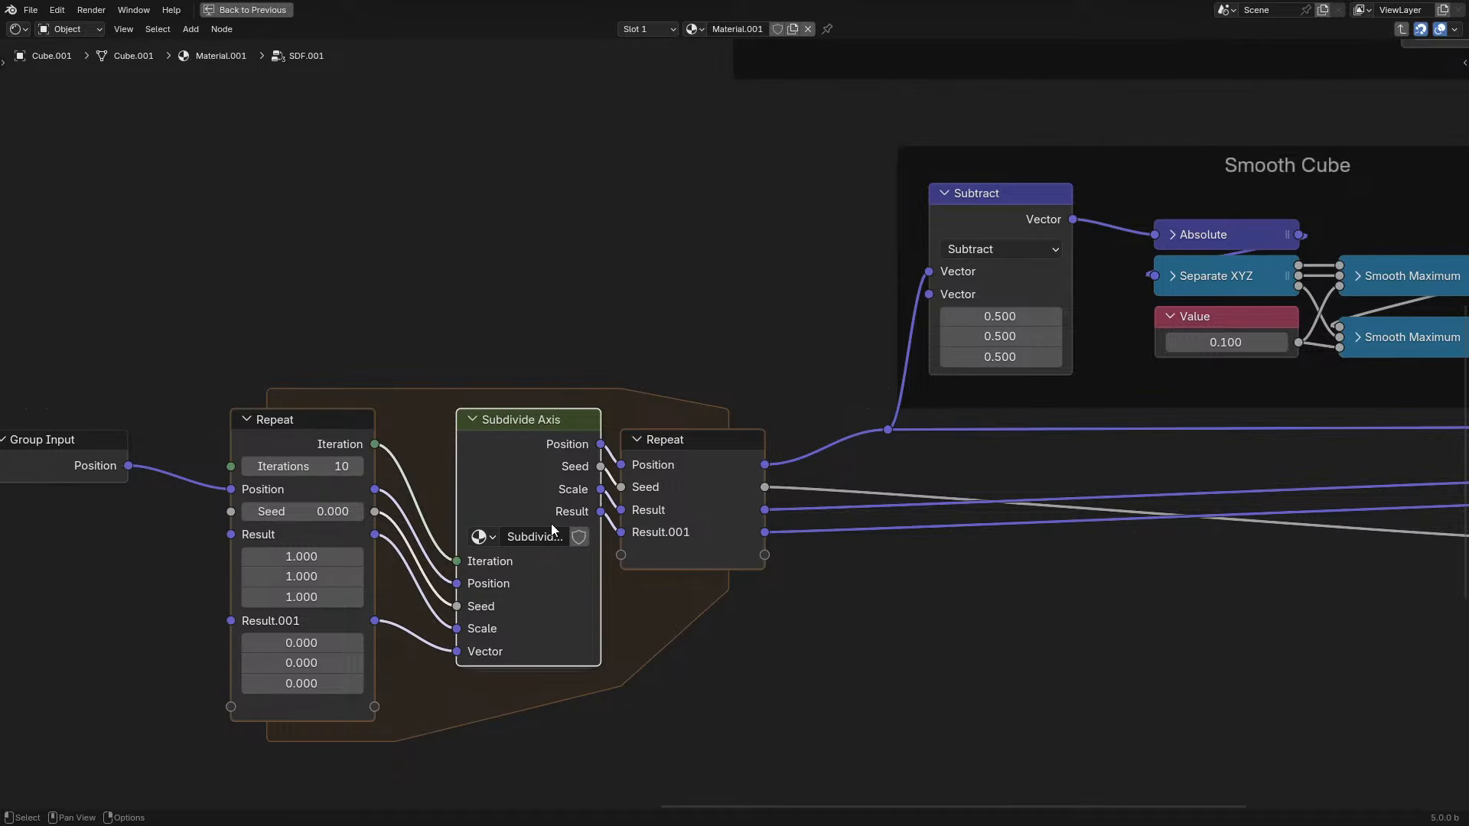
click(687, 511)
key(n)
click(1313, 251)
double_click(1313, 251)
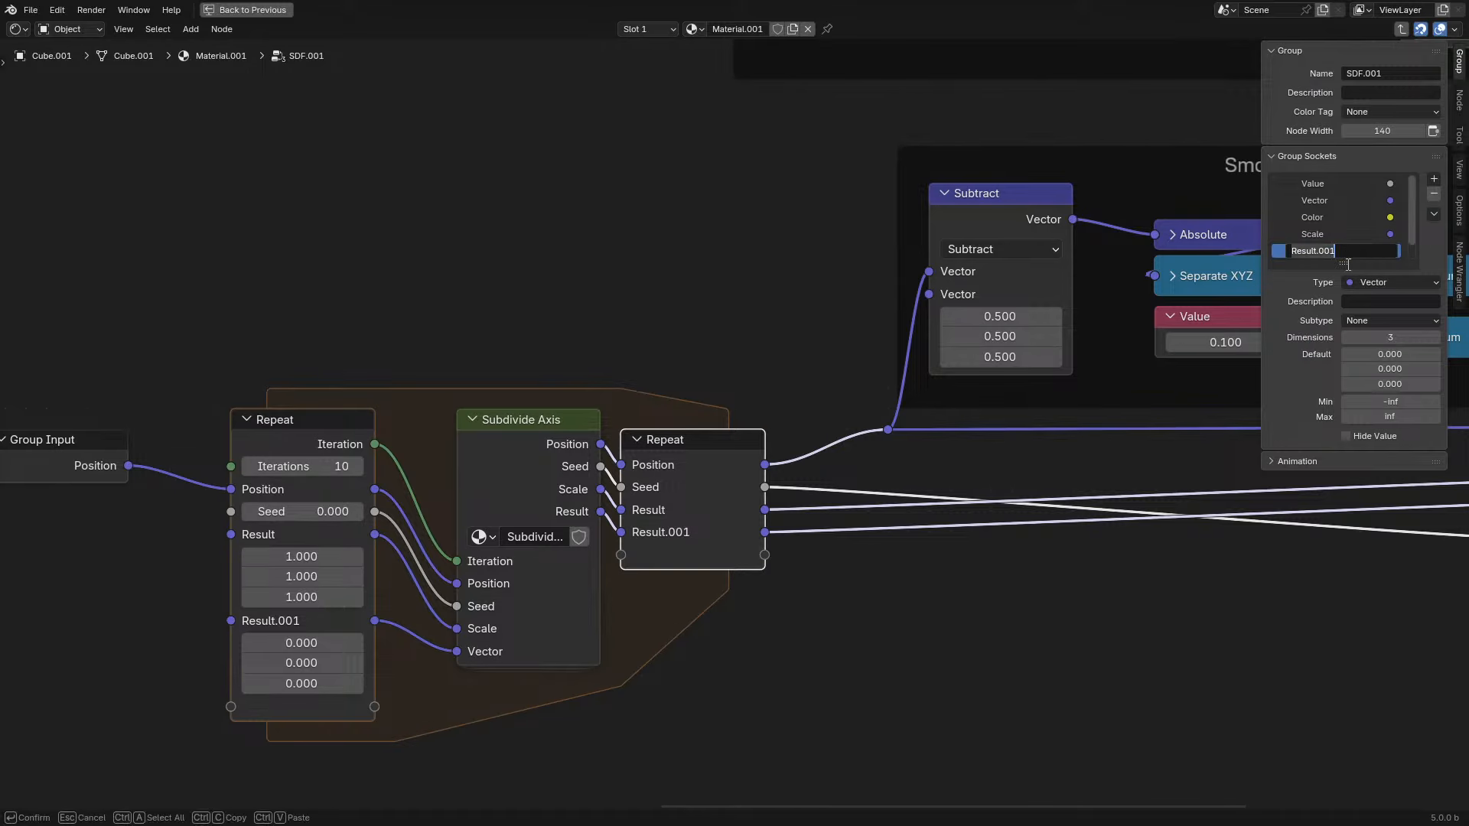
text(Location)
key(Return)
- Rename the Subdivide Axis group's Result output and Vector input sockets to Location
click(527, 465)
key(Tab)
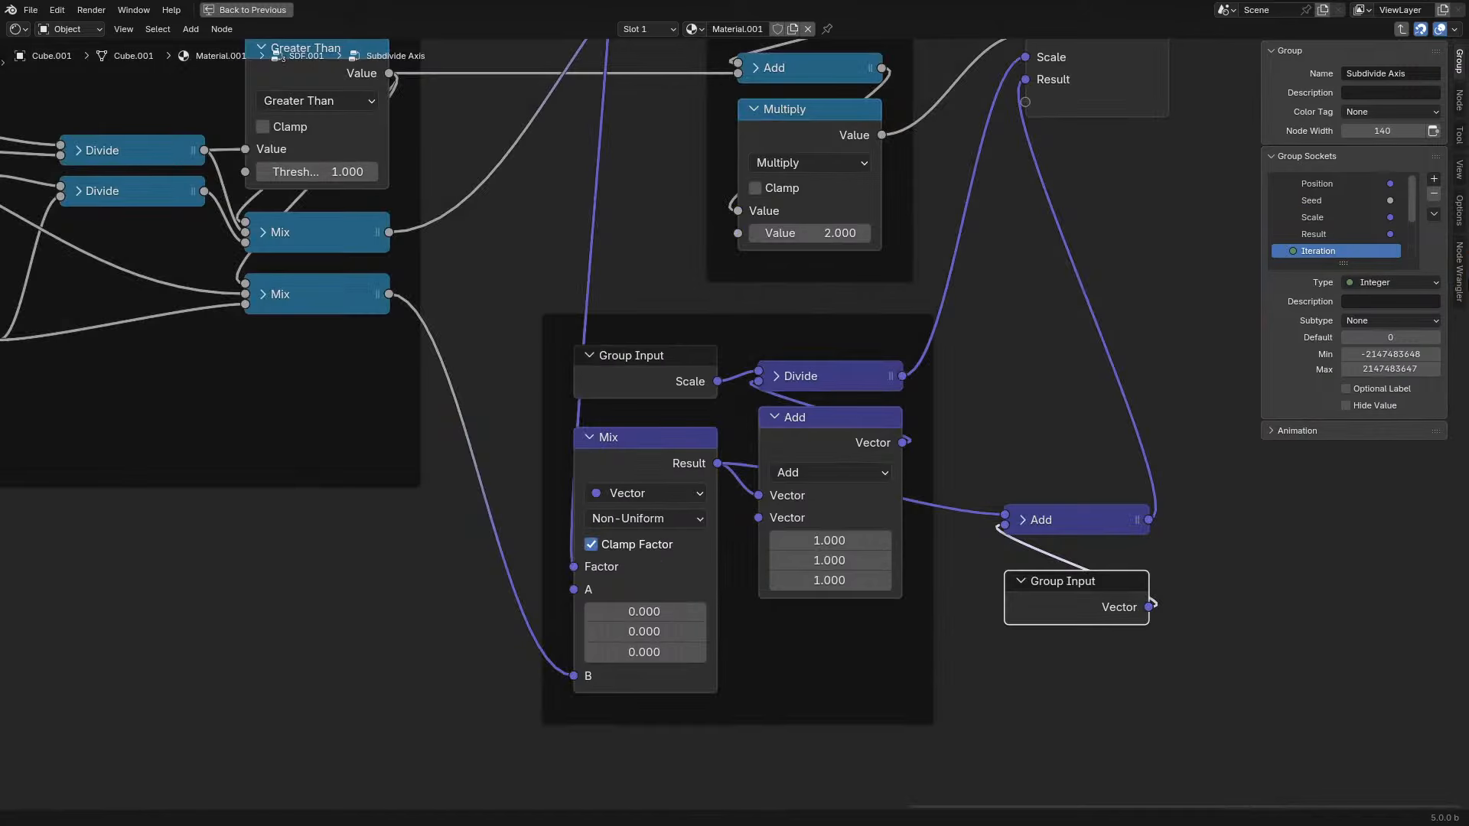
double_click(1360, 237)
text(Location)
key(Return)
scroll(1346, 207, down, 4)
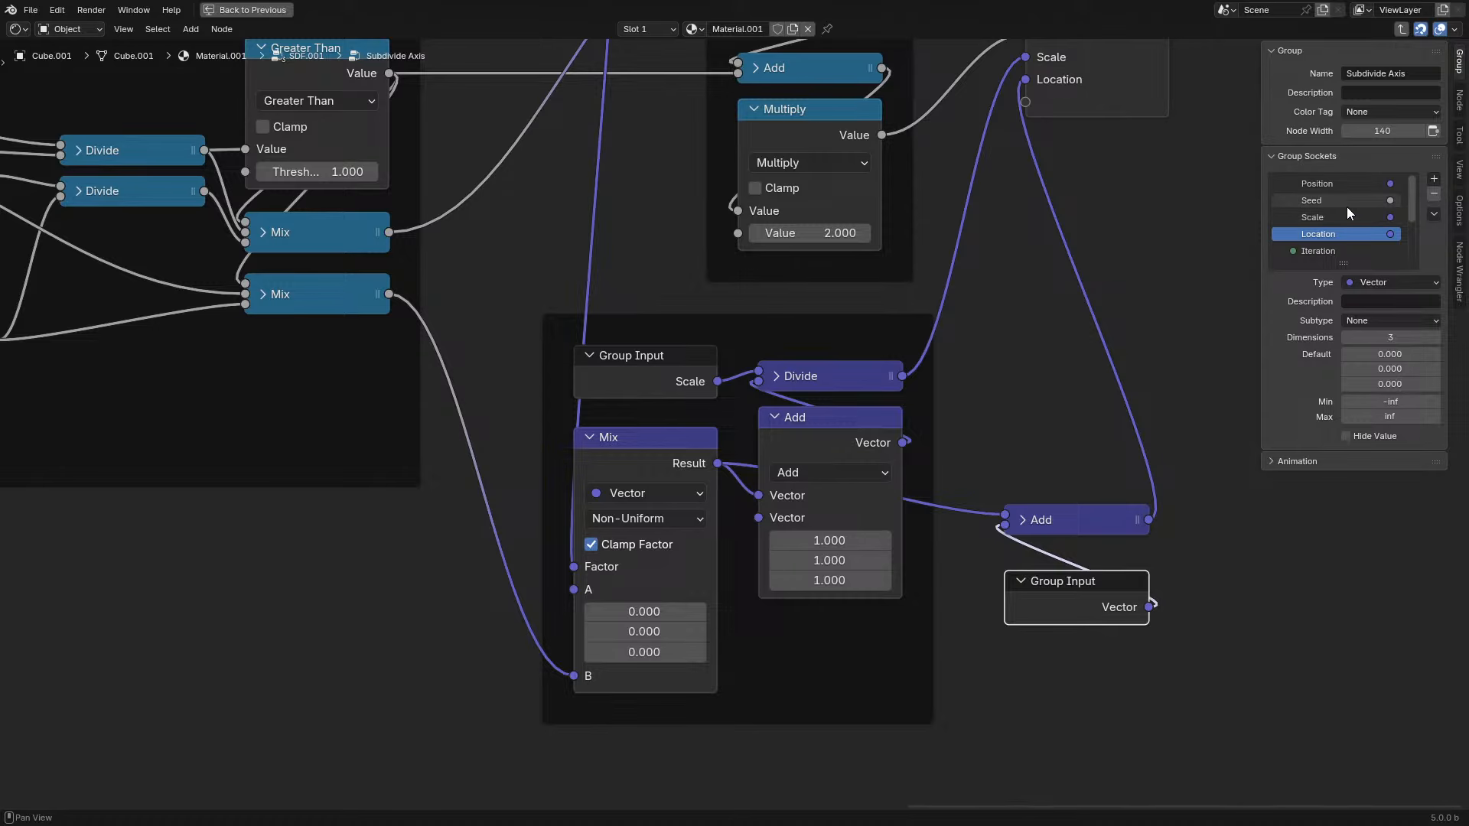
double_click(1334, 250)
text(Location)
key(Return)
key(n)
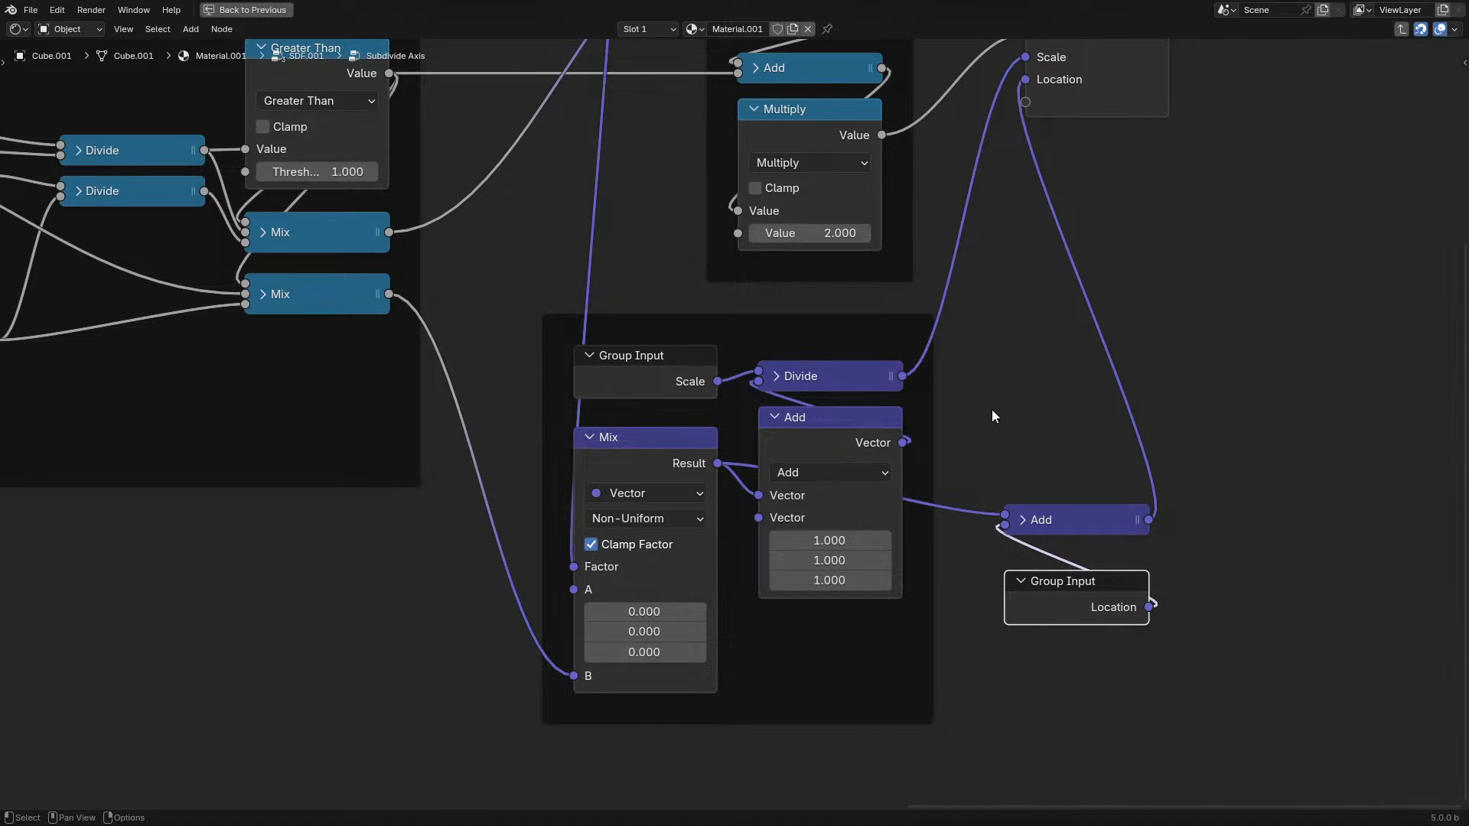
- Move the collapsed Add node and its Location Group Input closer to the scale calculation frame
drag(1050, 483, 1076, 617)
key(g)
click(1054, 584)
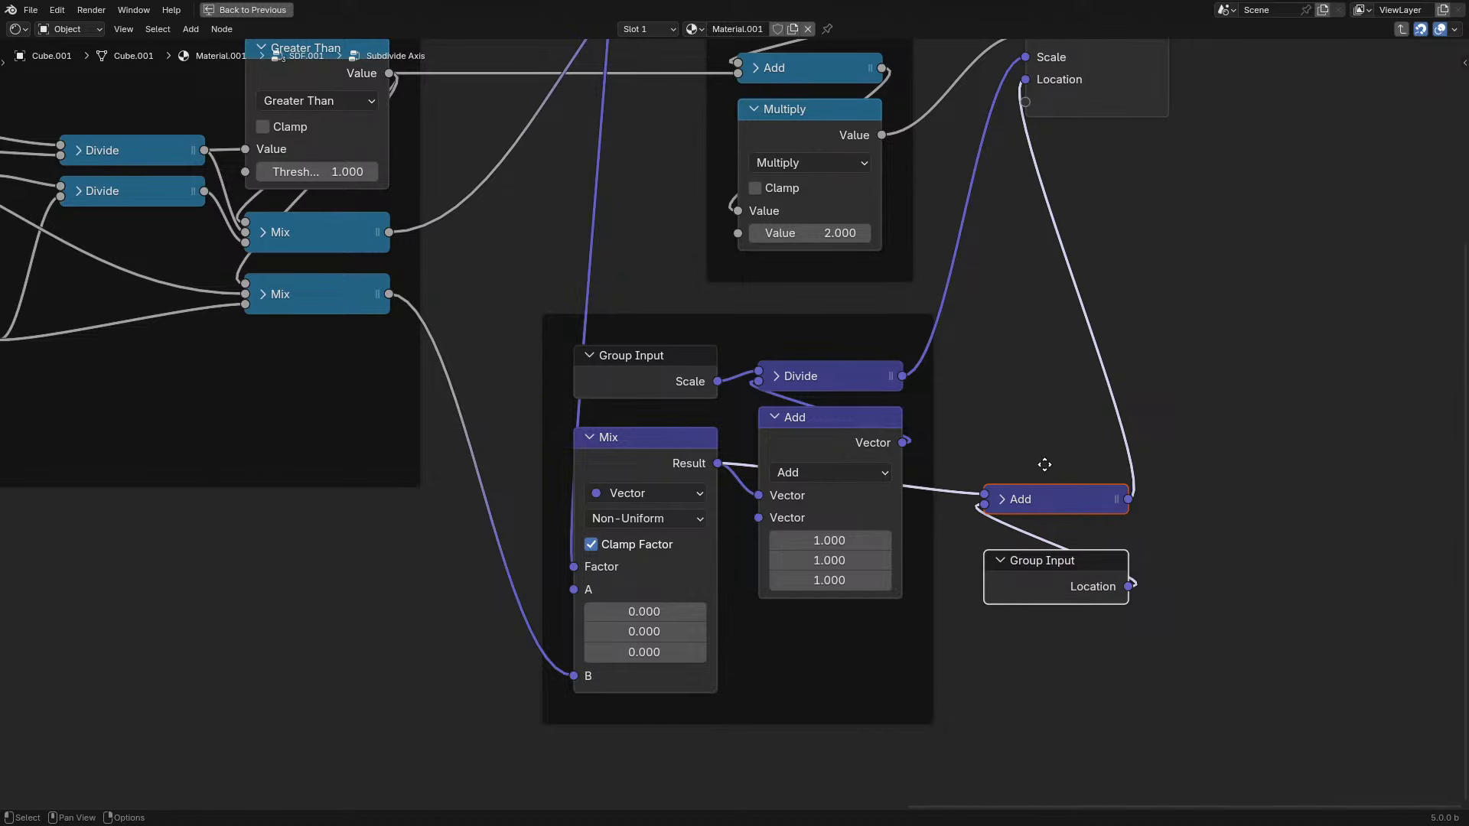
middle_drag(1044, 465, 850, 519)
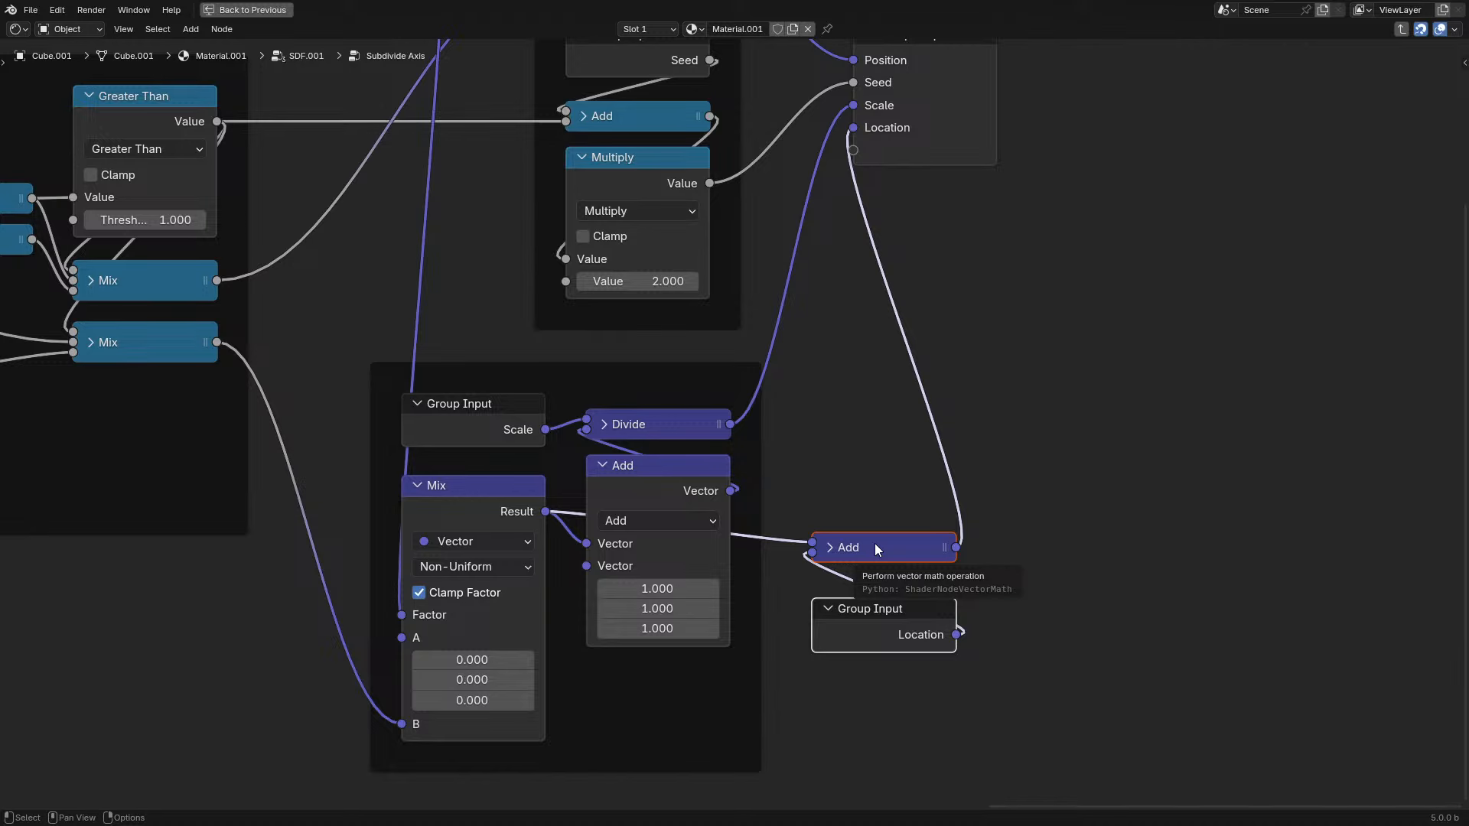
scroll(332, 526, down, 2)
middle_drag(332, 527, 880, 521)
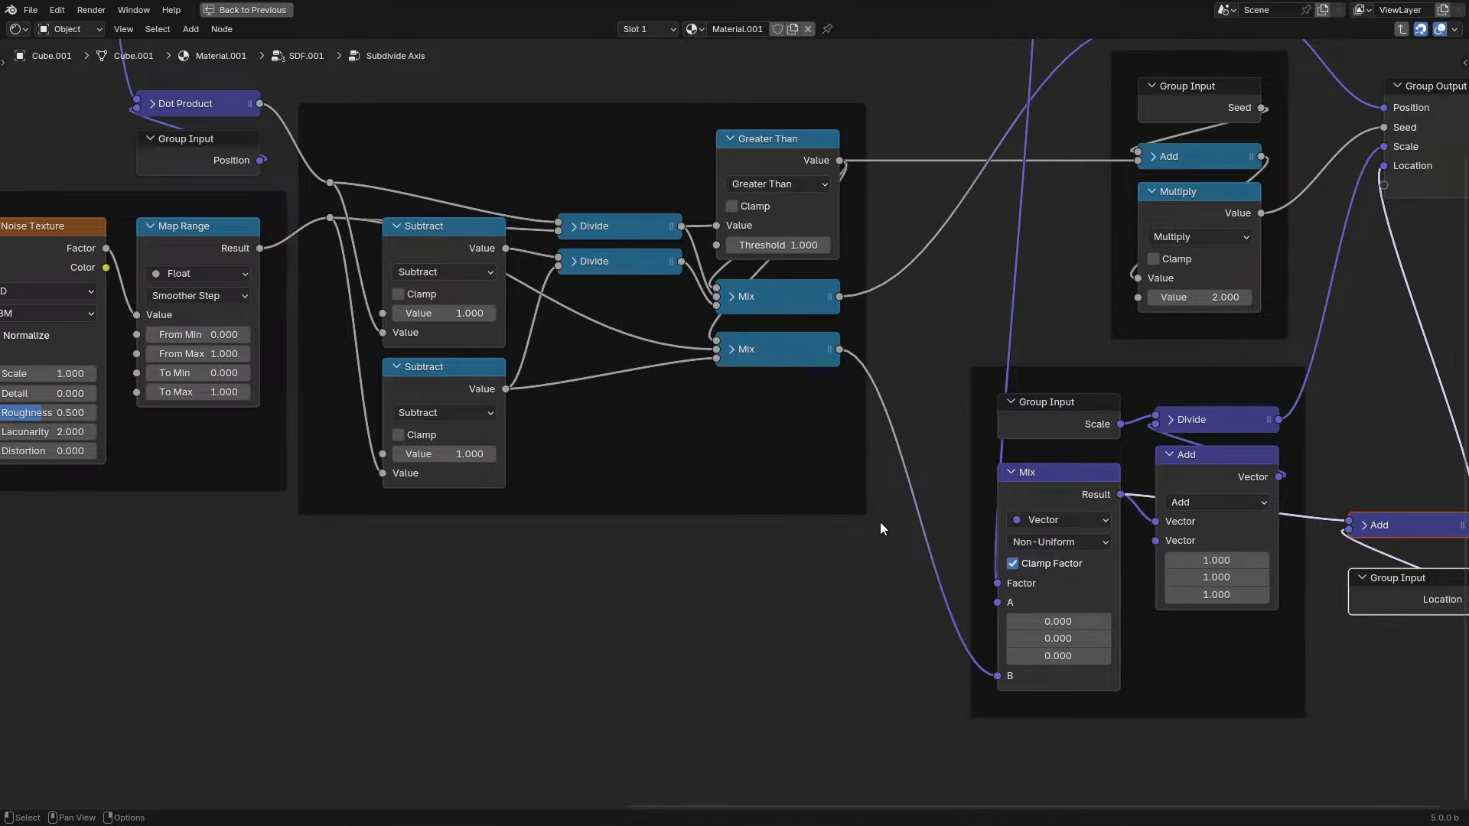
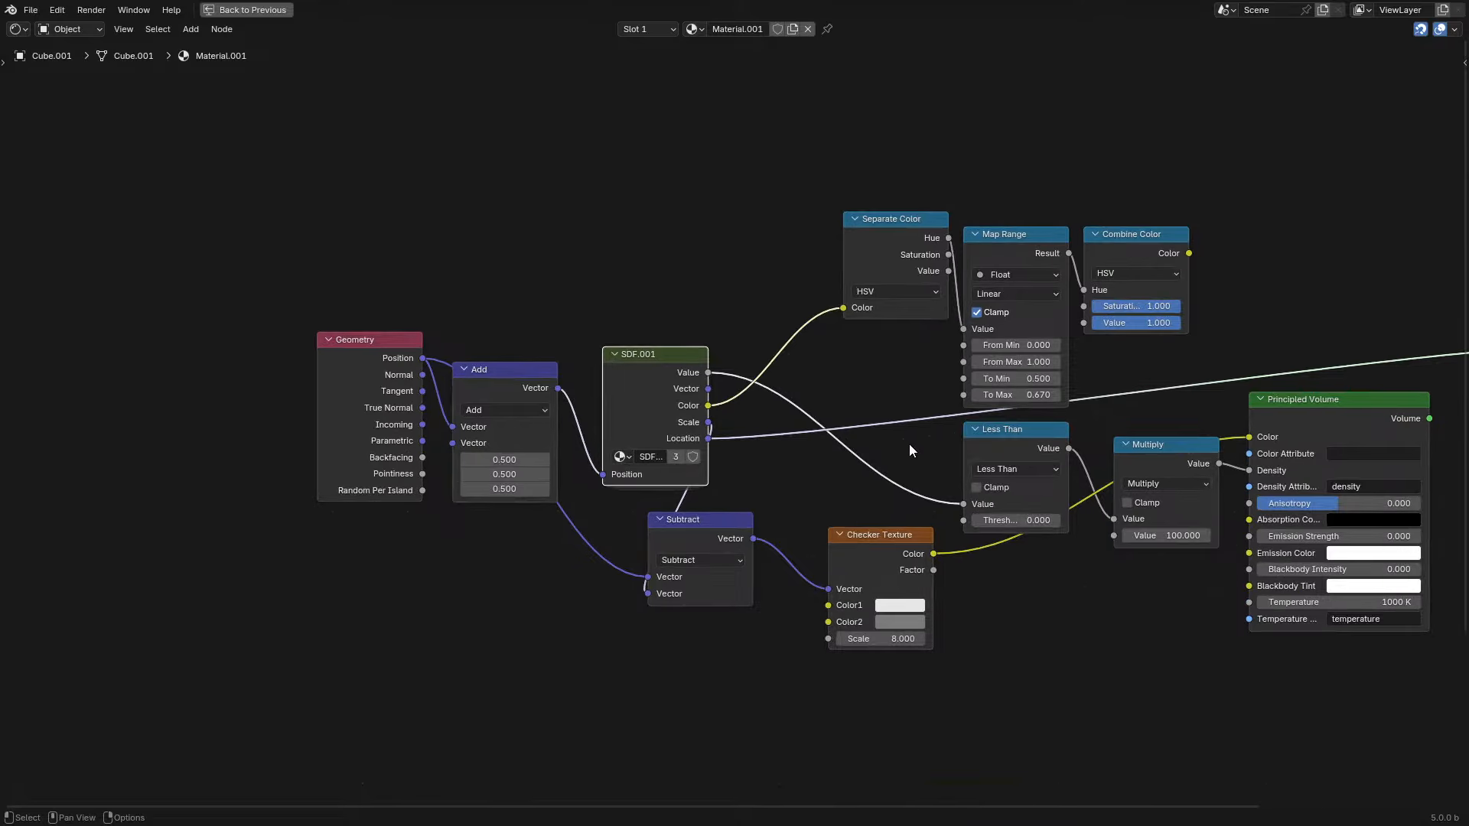
- Connect SDF.001's Location to the Checker Texture's Vector and preview the checker Color through the Material Output's Volume
key(ctrl+space)
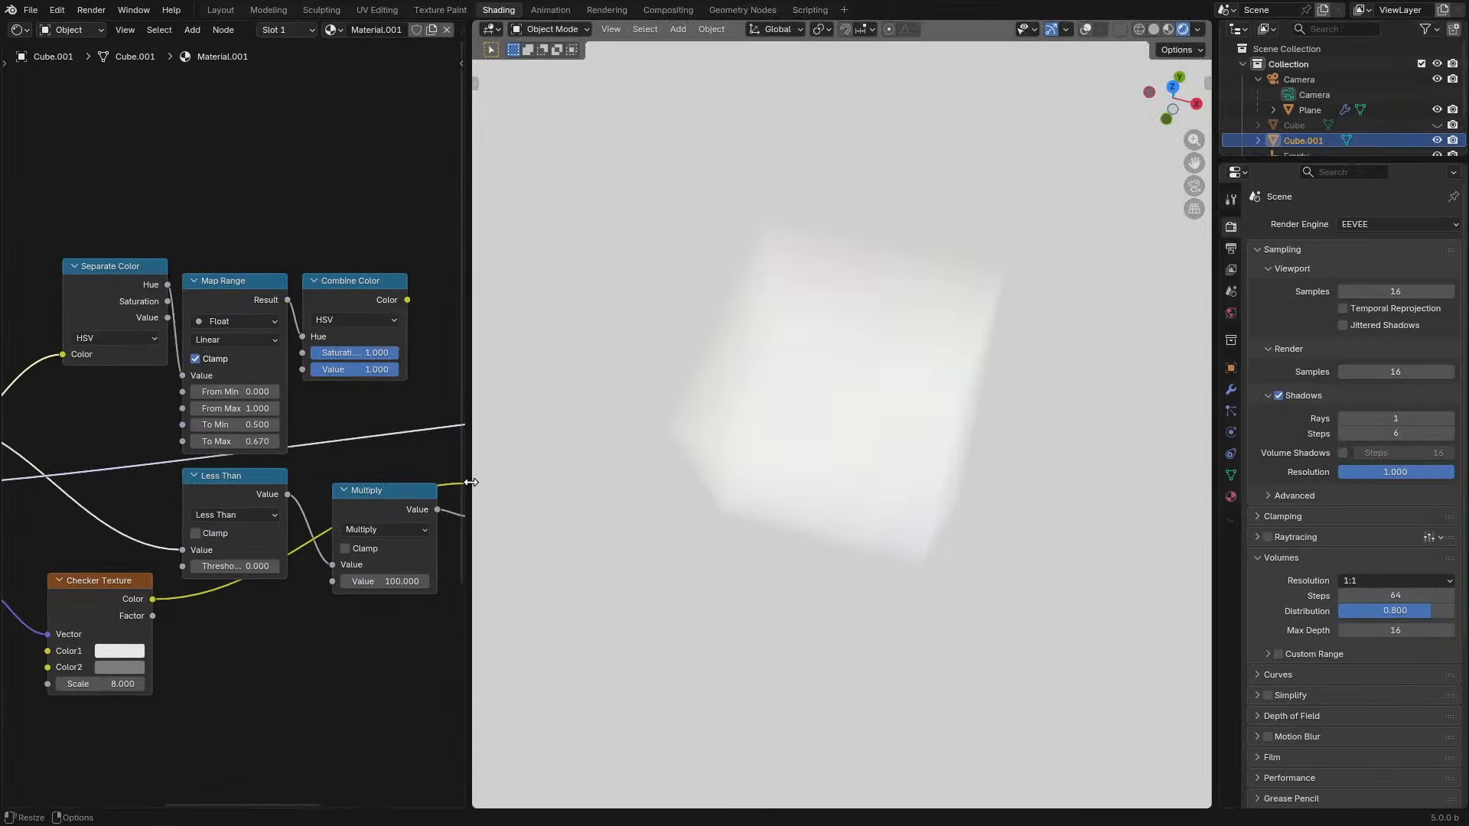
key(ctrl+space)
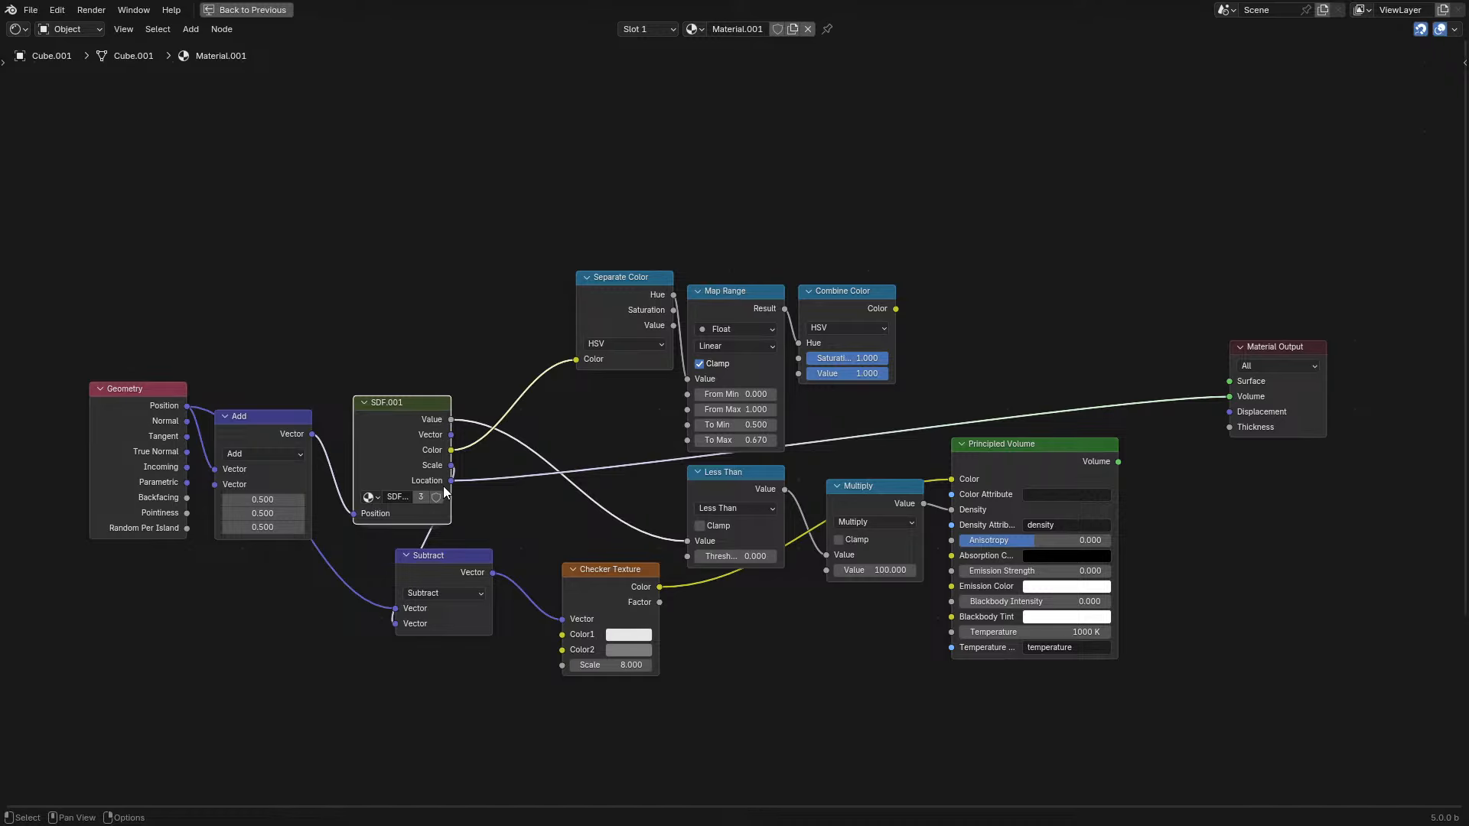
drag(452, 481, 557, 607)
drag(452, 481, 563, 617)
drag(660, 587, 1205, 401)
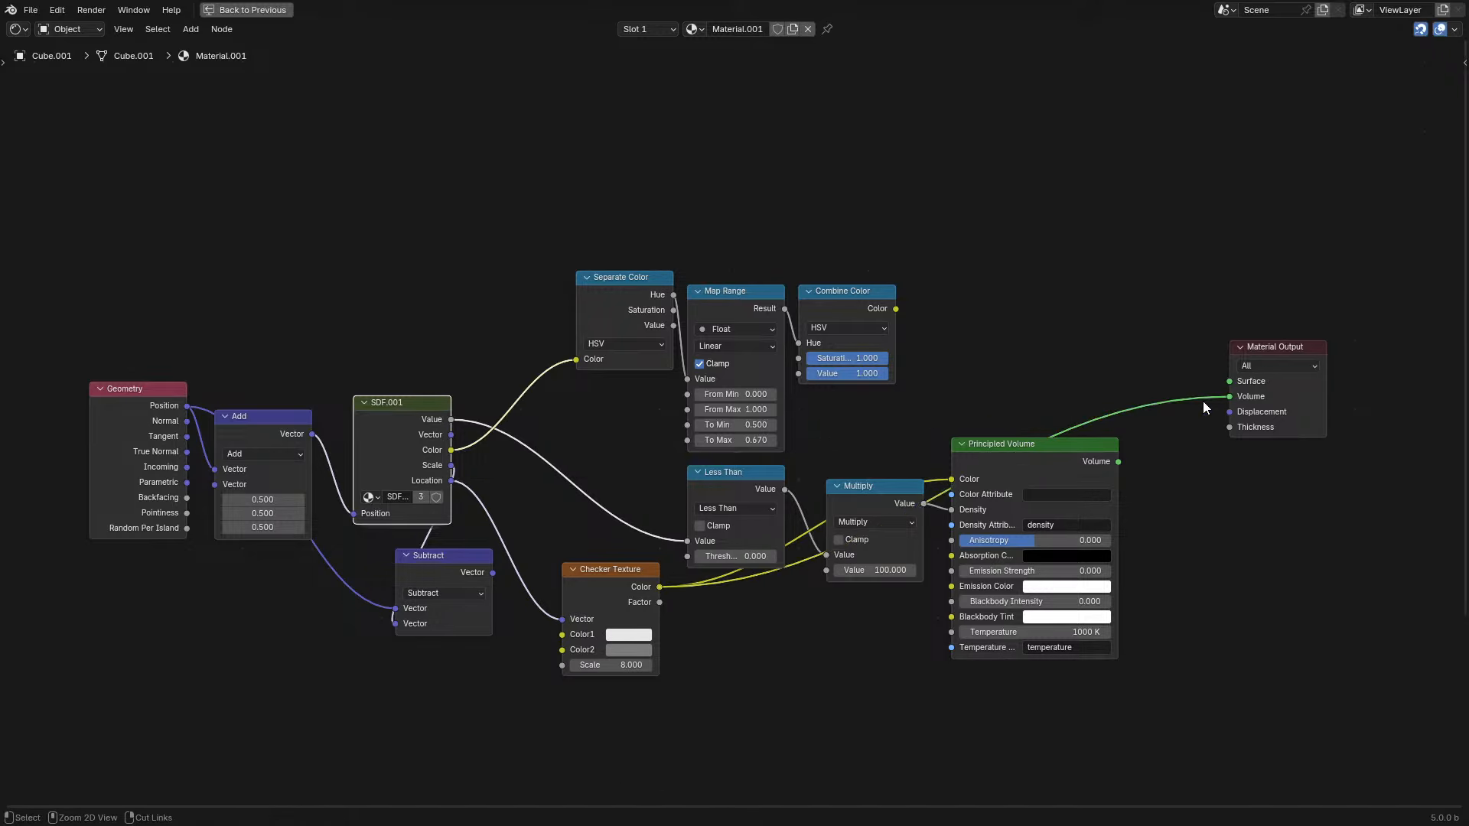
- Set the Checker Texture's Color2 to black
key(ctrl+space)
key(Home)
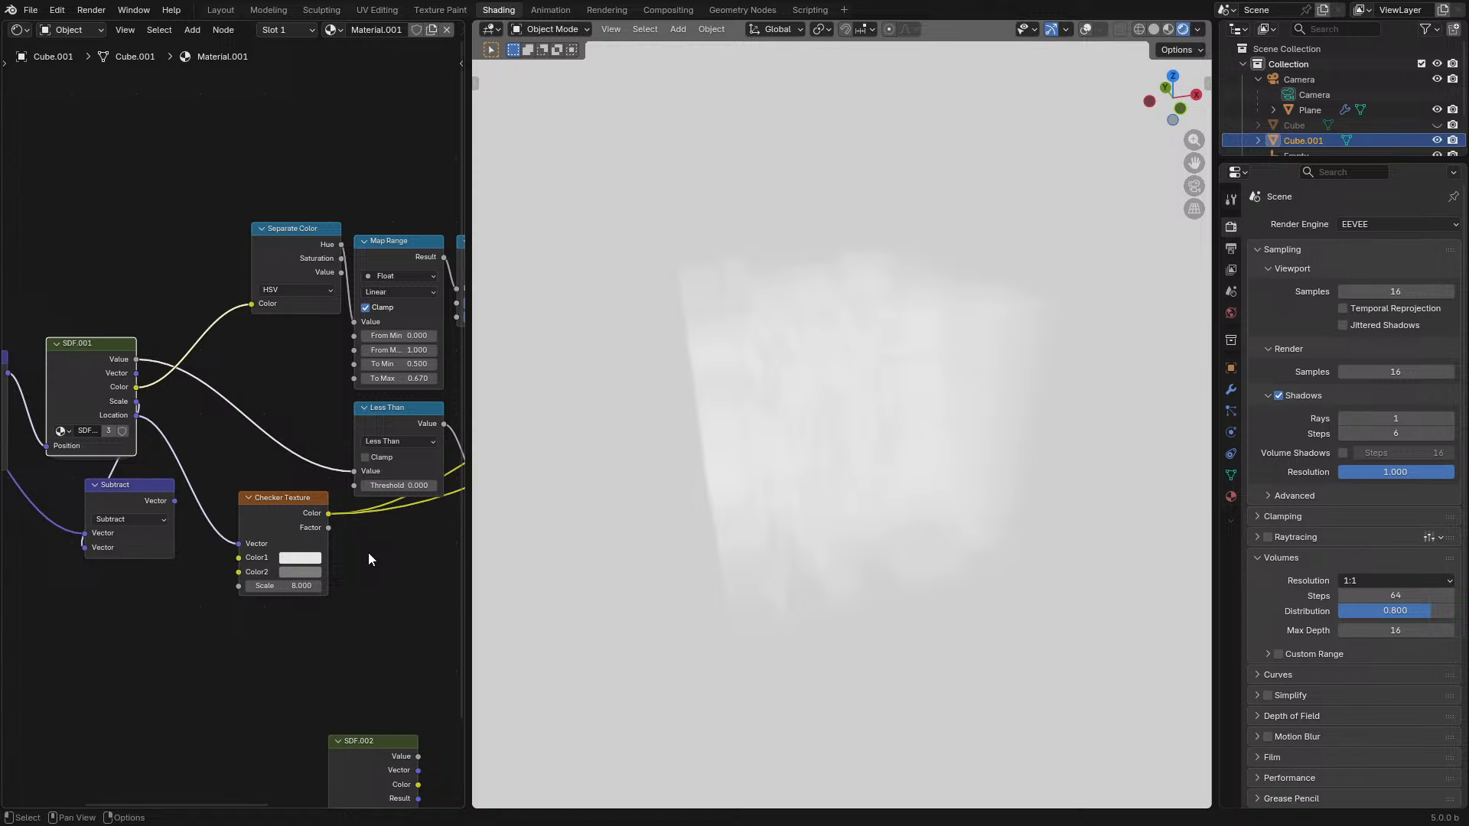
mouse_move(304, 588)
mouse_down()
mouse_move(260, 587)
mouse_move(303, 588)
mouse_up()
key(Escape)
click(304, 574)
scroll(318, 461, down, 10)
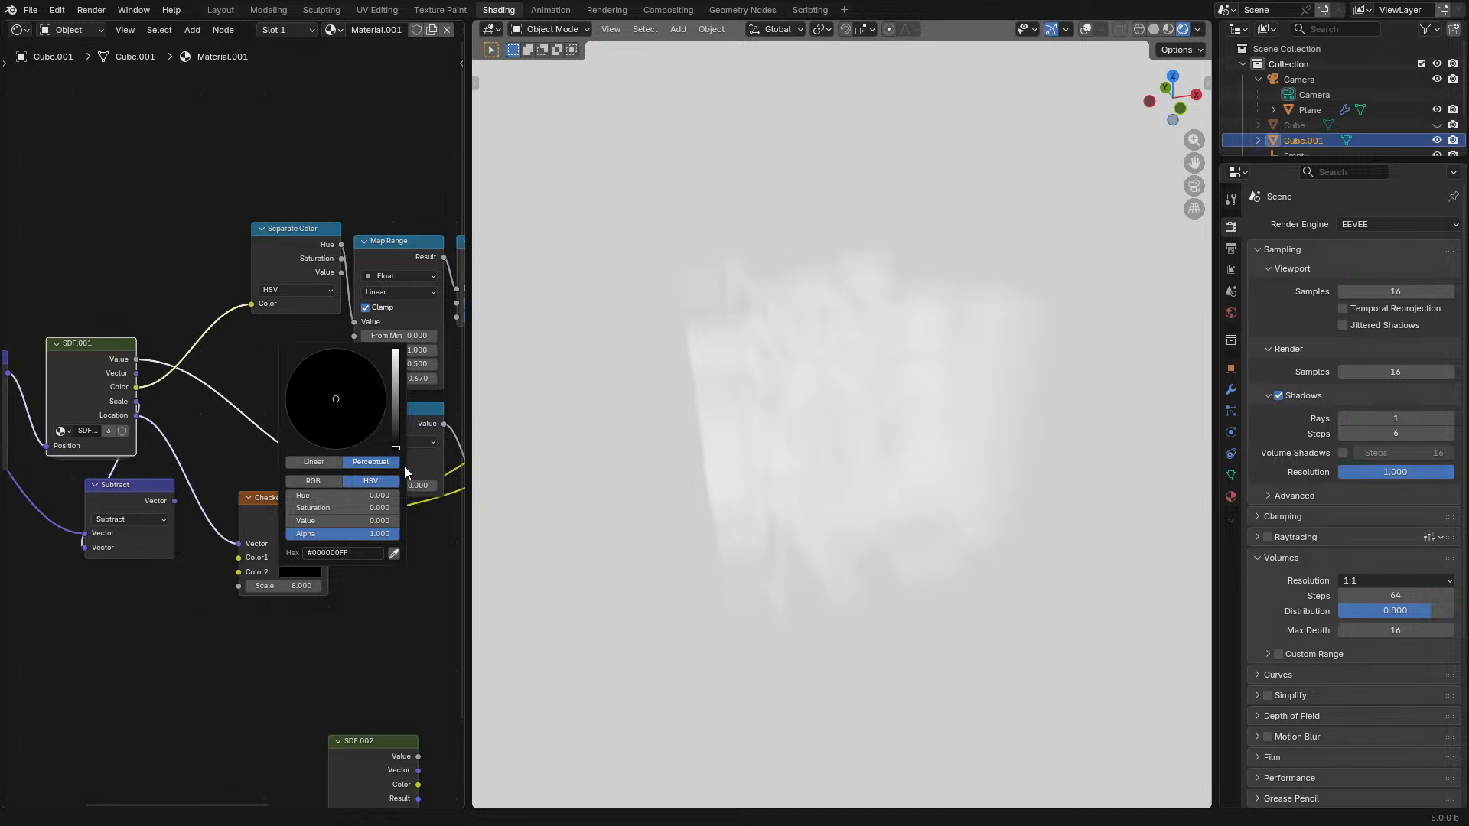
scroll(334, 506, down, 4)
- Connect the Checker Texture's Color to the Principled Volume's Color and the Principled Volume to the Material Output's Volume
middle_drag(334, 506, 128, 554)
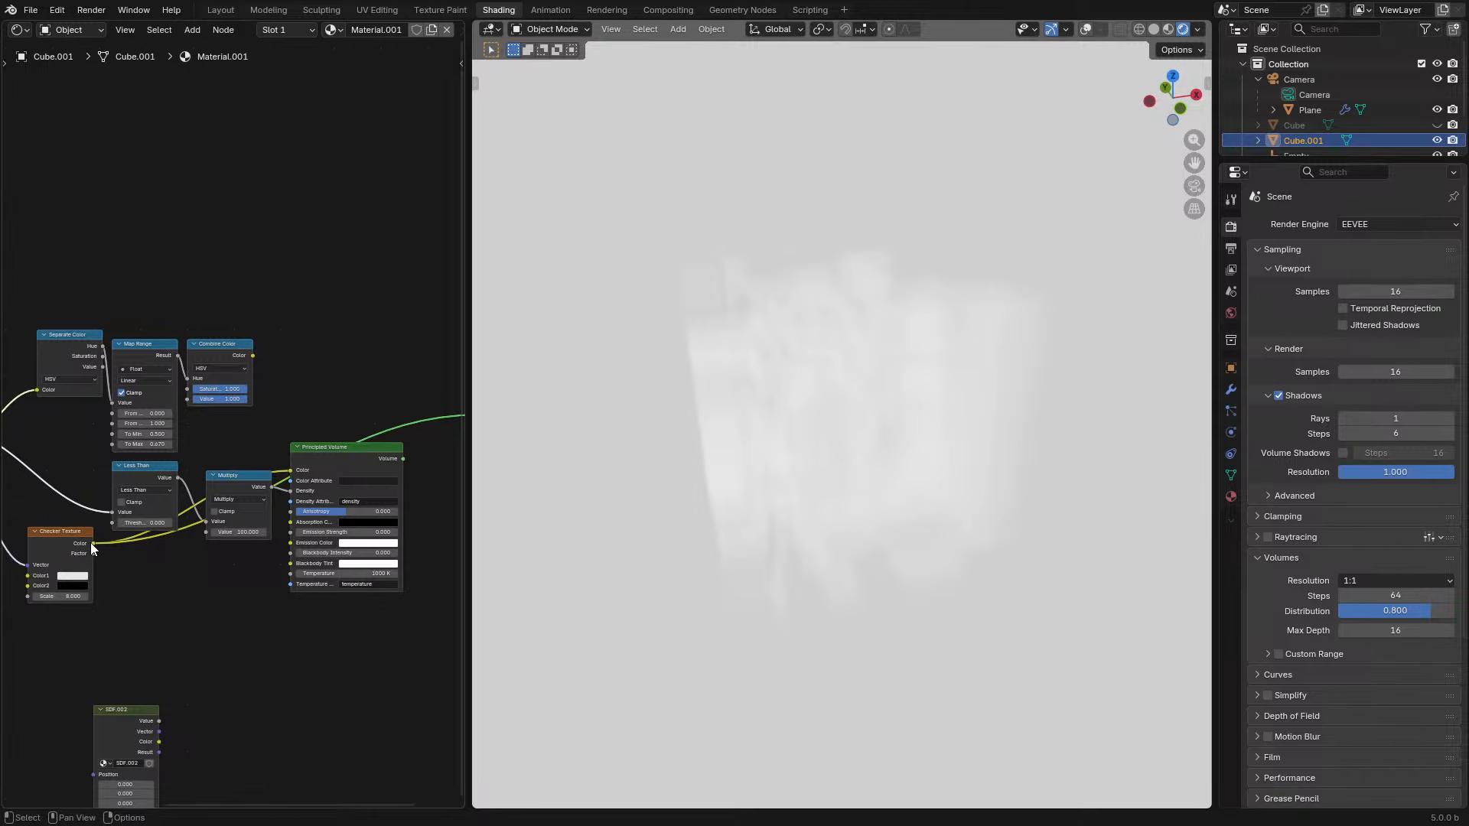
drag(91, 544, 295, 471)
drag(402, 459, 377, 420)
middle_drag(156, 527, 422, 499)
scroll(422, 499, up, 2)
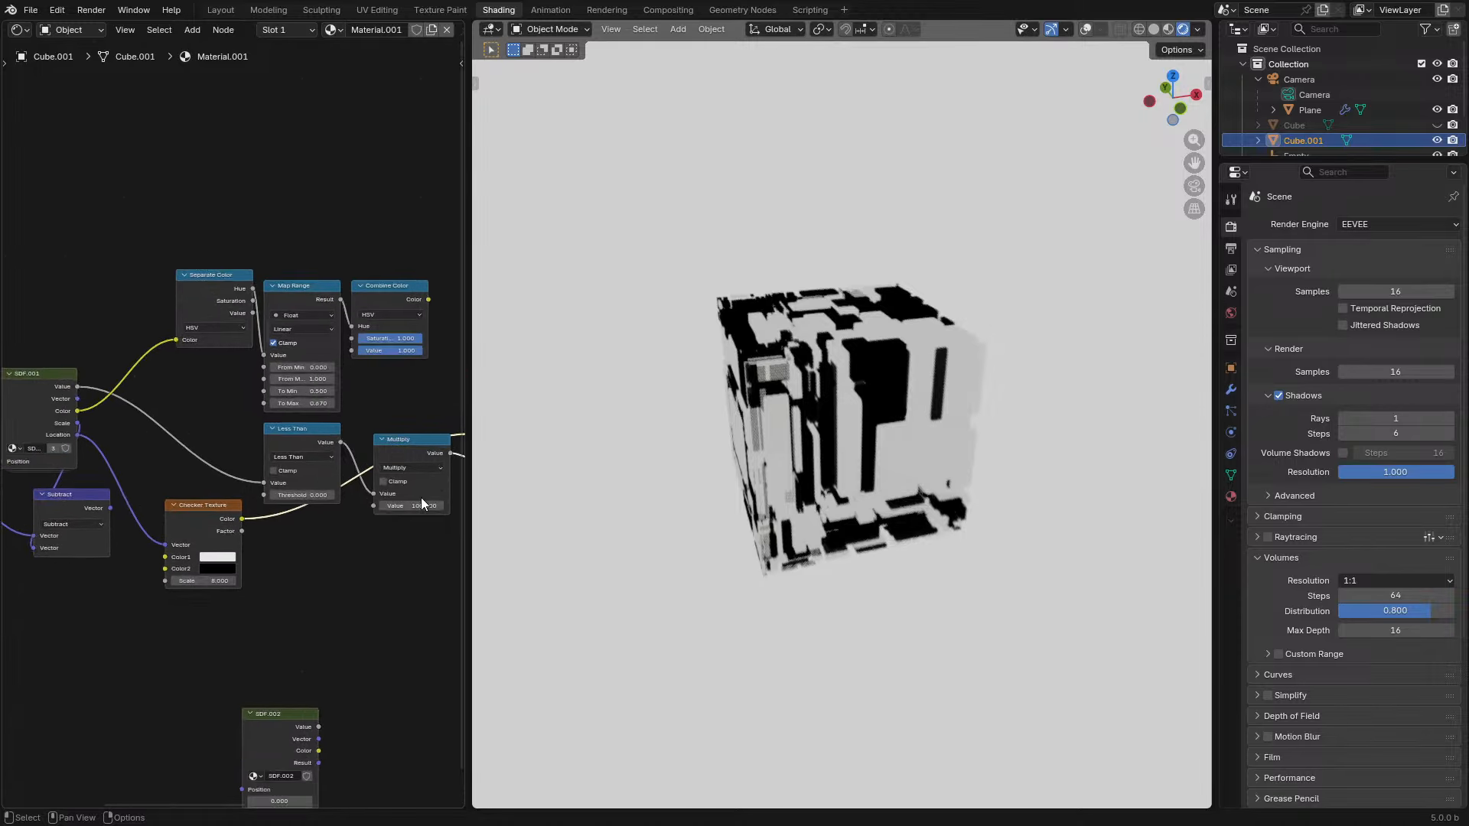
scroll(421, 503, up, 1)
mouse_move(201, 593)
mouse_down()
mouse_move(218, 593)
mouse_move(200, 593)
mouse_up()
scroll(105, 448, down, 1)
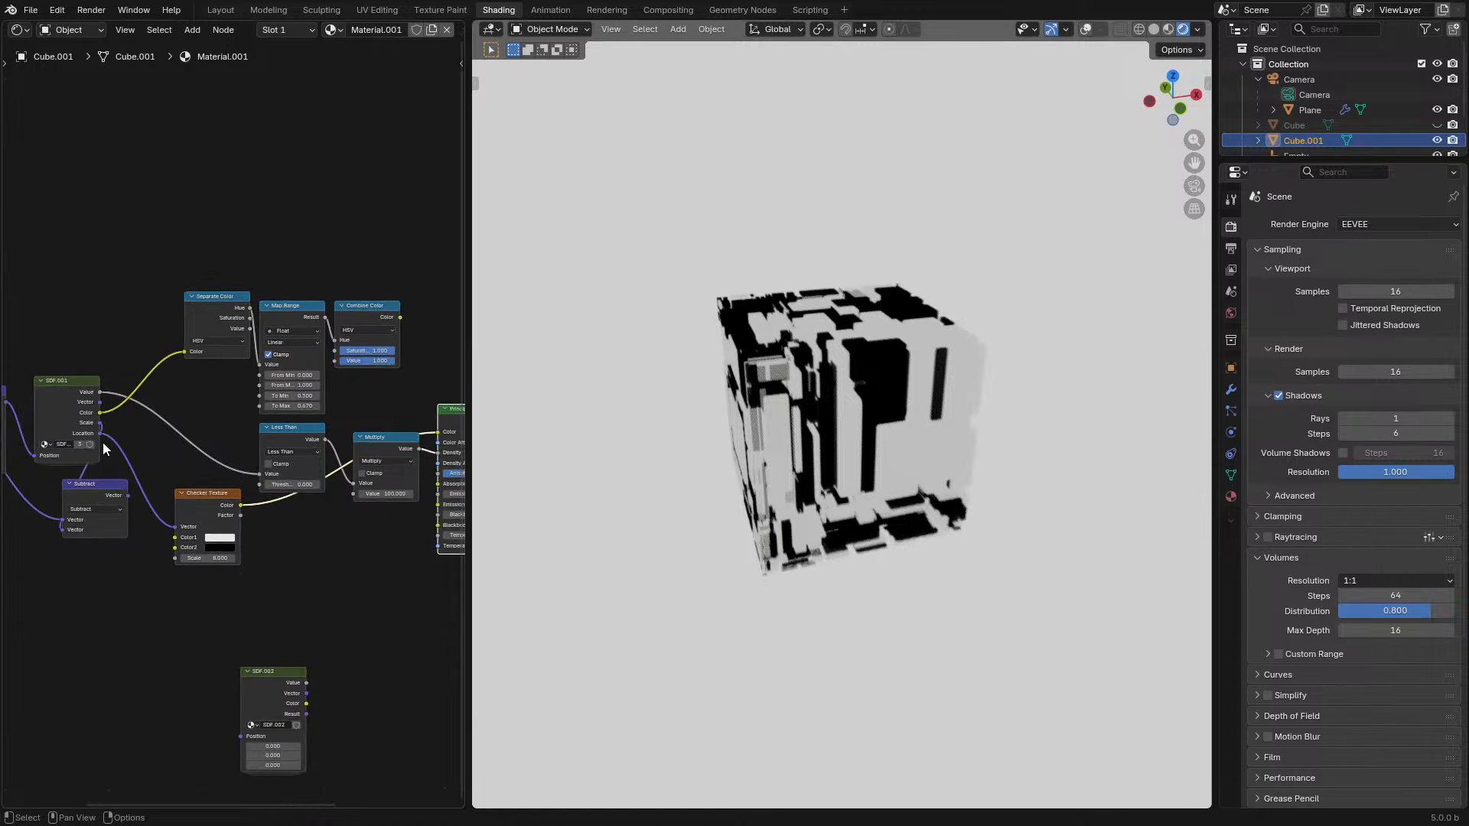
- Connect SDF.001's Location directly to the Principled Volume's Color and play the animation from the top view
drag(99, 433, 437, 432)
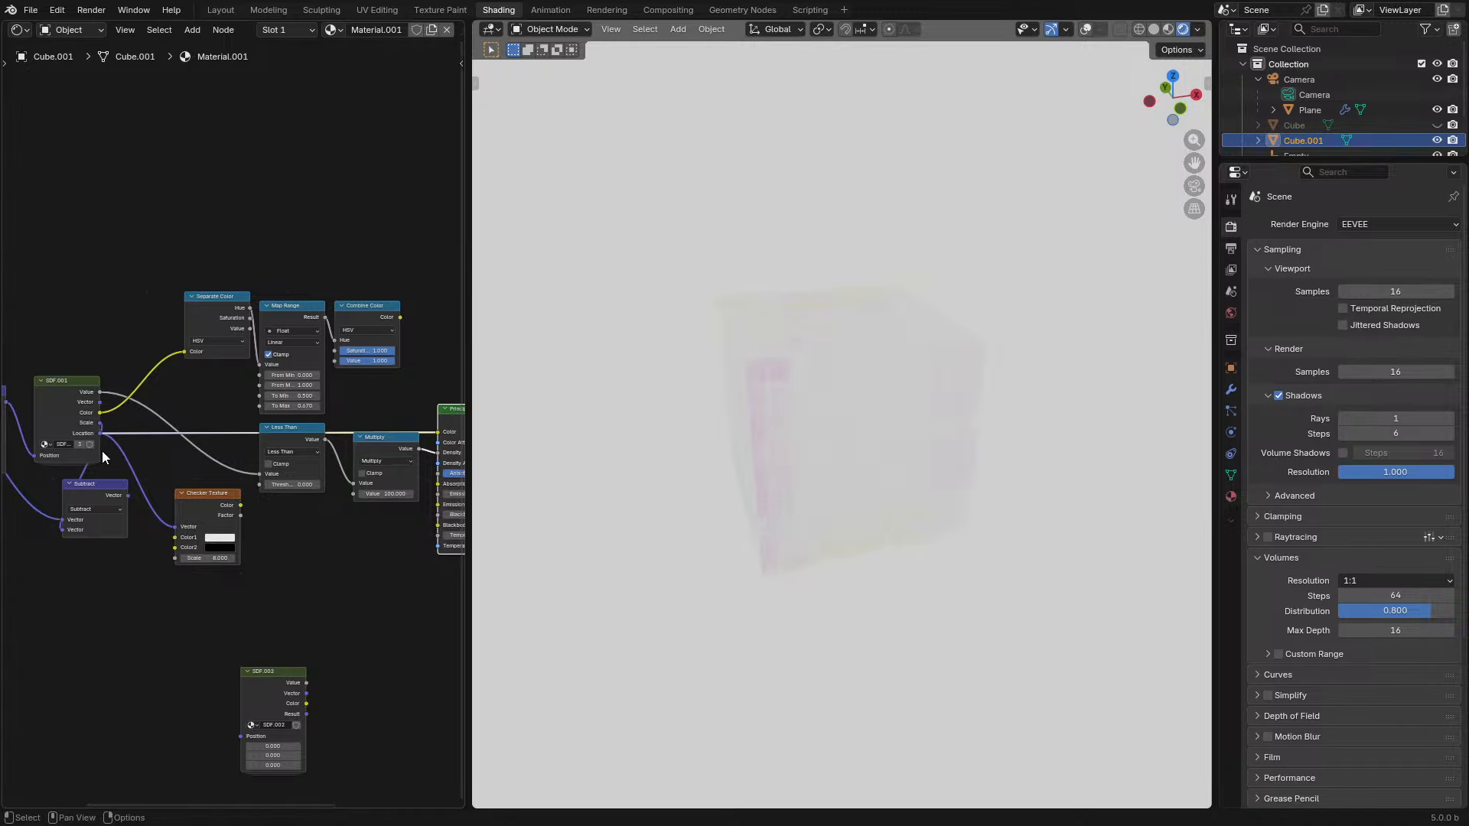
middle_drag(845, 473, 866, 543)
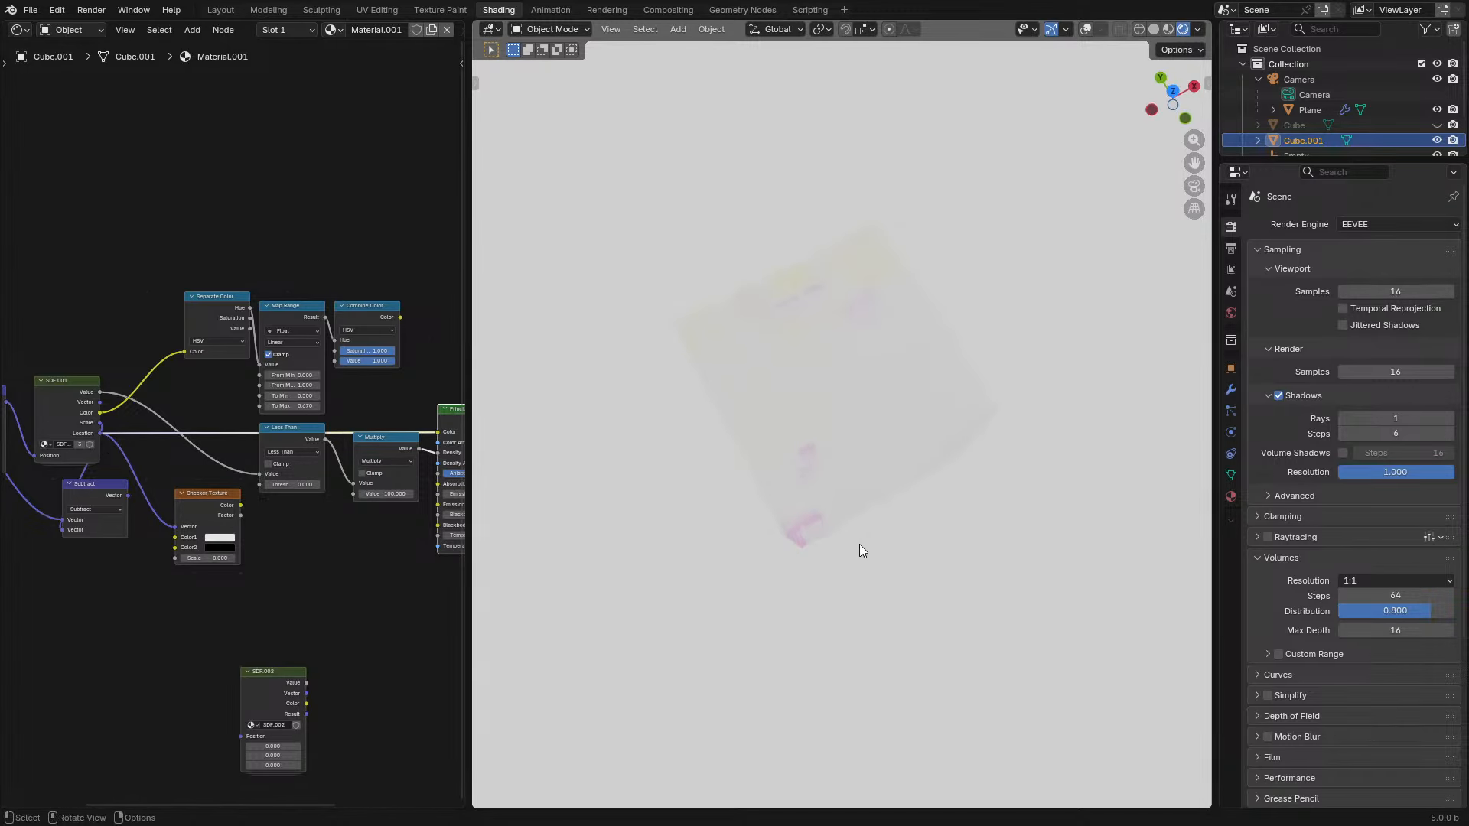
key(KP_7)
key(space)
scroll(856, 544, up, 4)
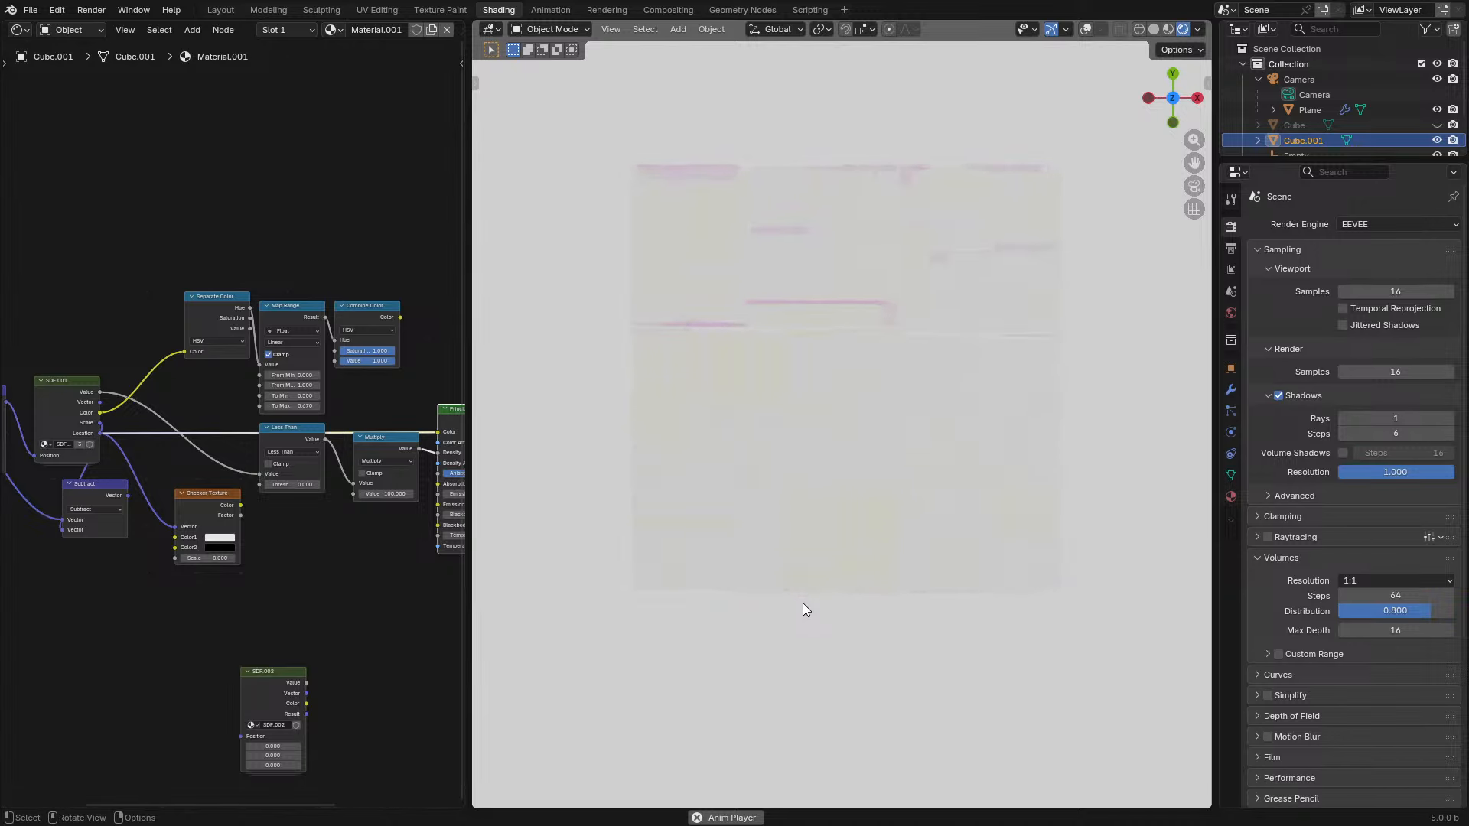
- Stop the animation and examine the Location-coloured cube from the front and from other angles
middle_drag(836, 501, 821, 444)
key(KP_1)
key(space)
middle_drag(725, 545, 829, 518)
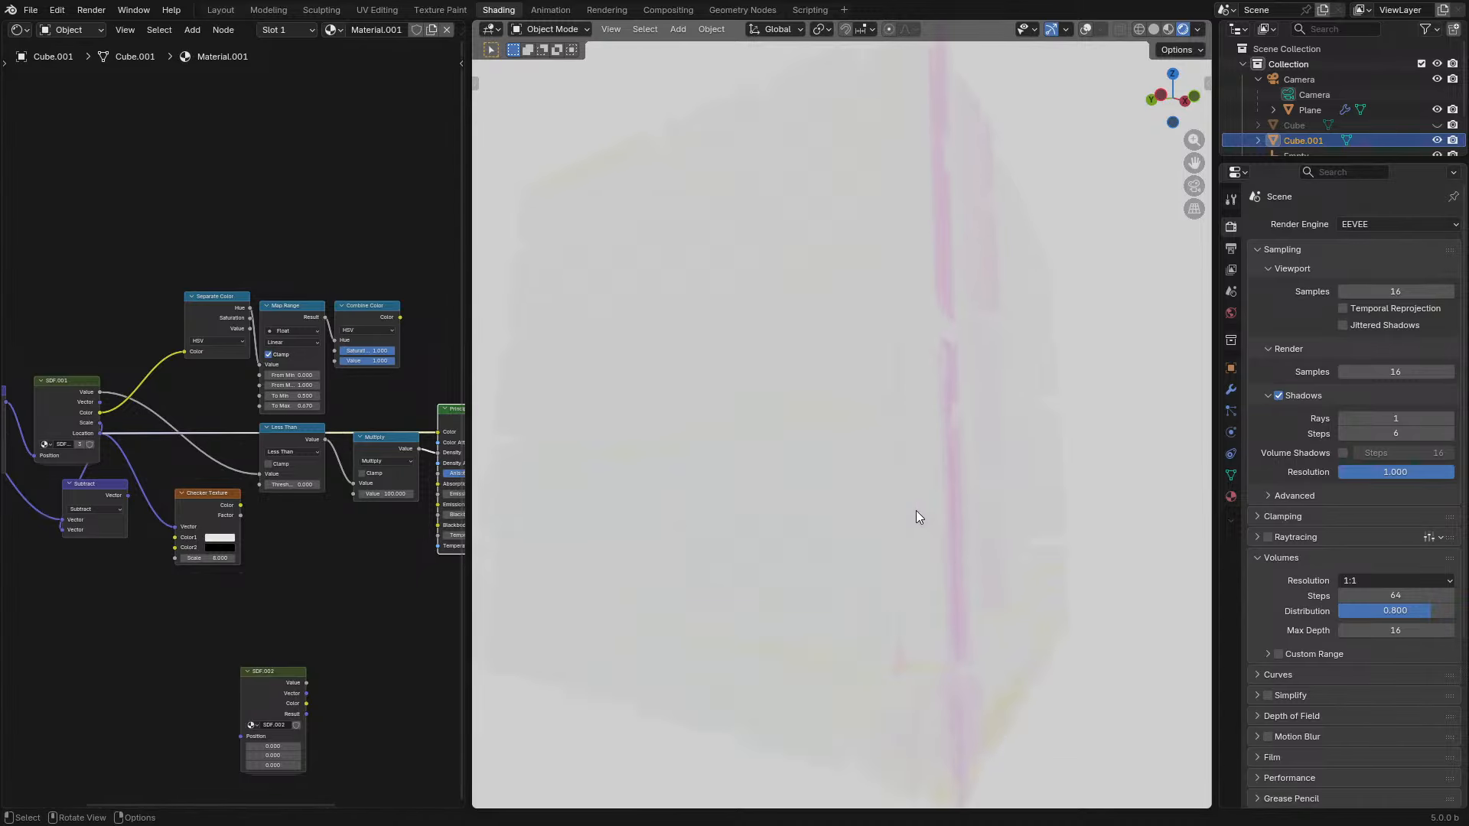
middle_drag(916, 511, 641, 534)
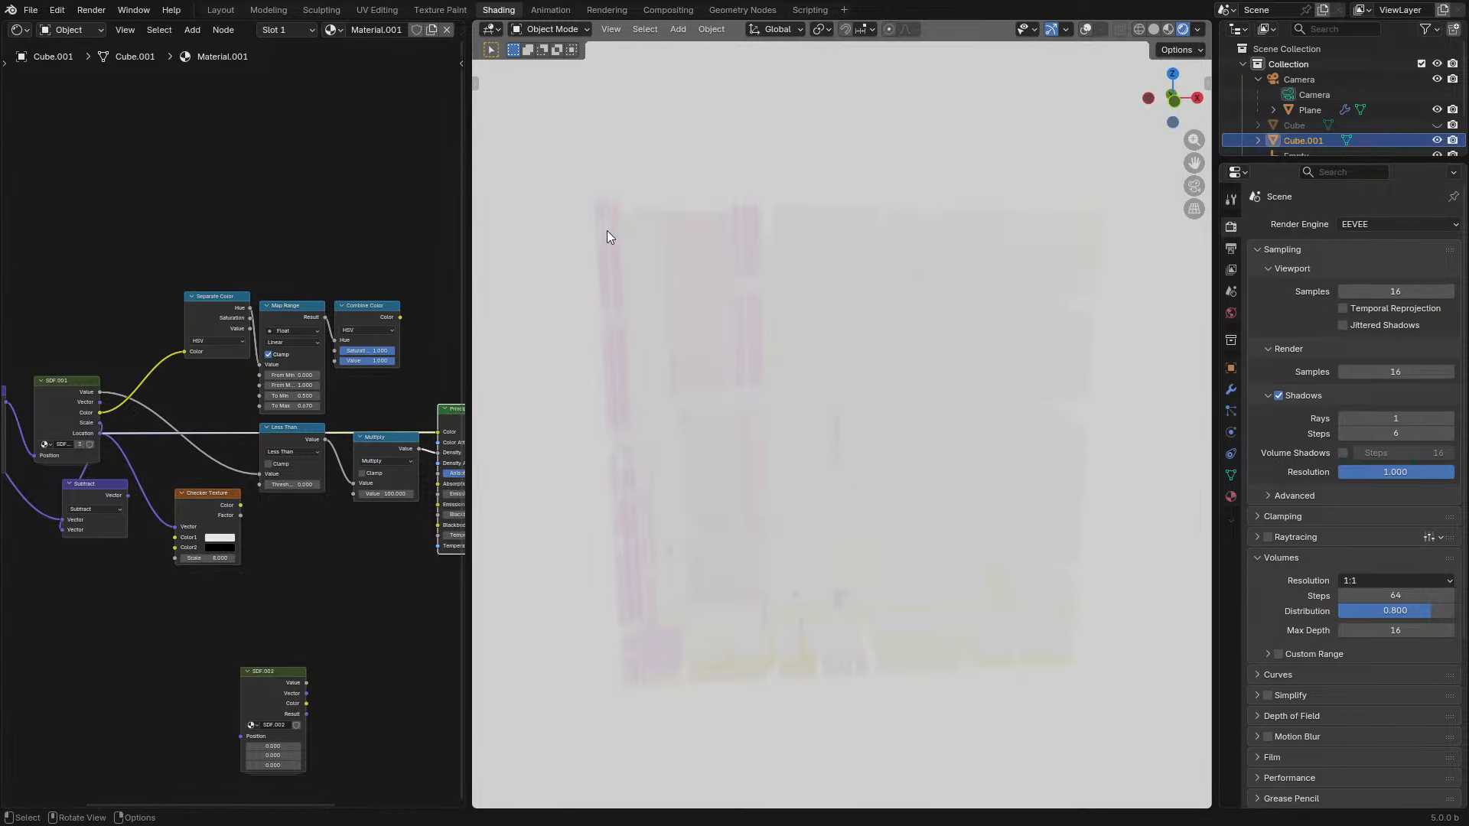
- Add a vector Multiply node fed by SDF.001's Location and connect its result to the Principled Volume's Color
drag(101, 434, 177, 528)
click(89, 436)
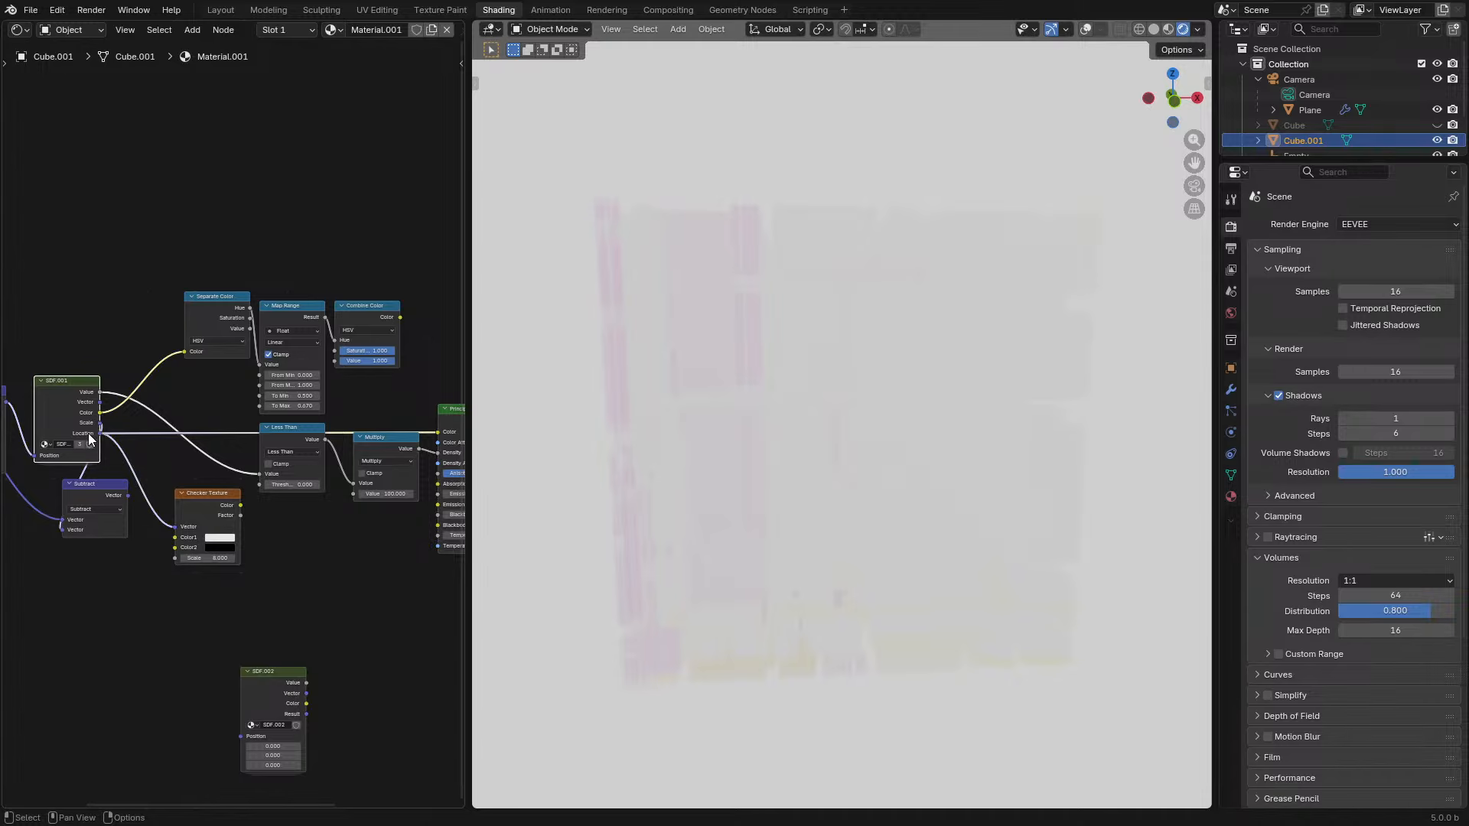
drag(100, 434, 243, 634)
text(sepa)
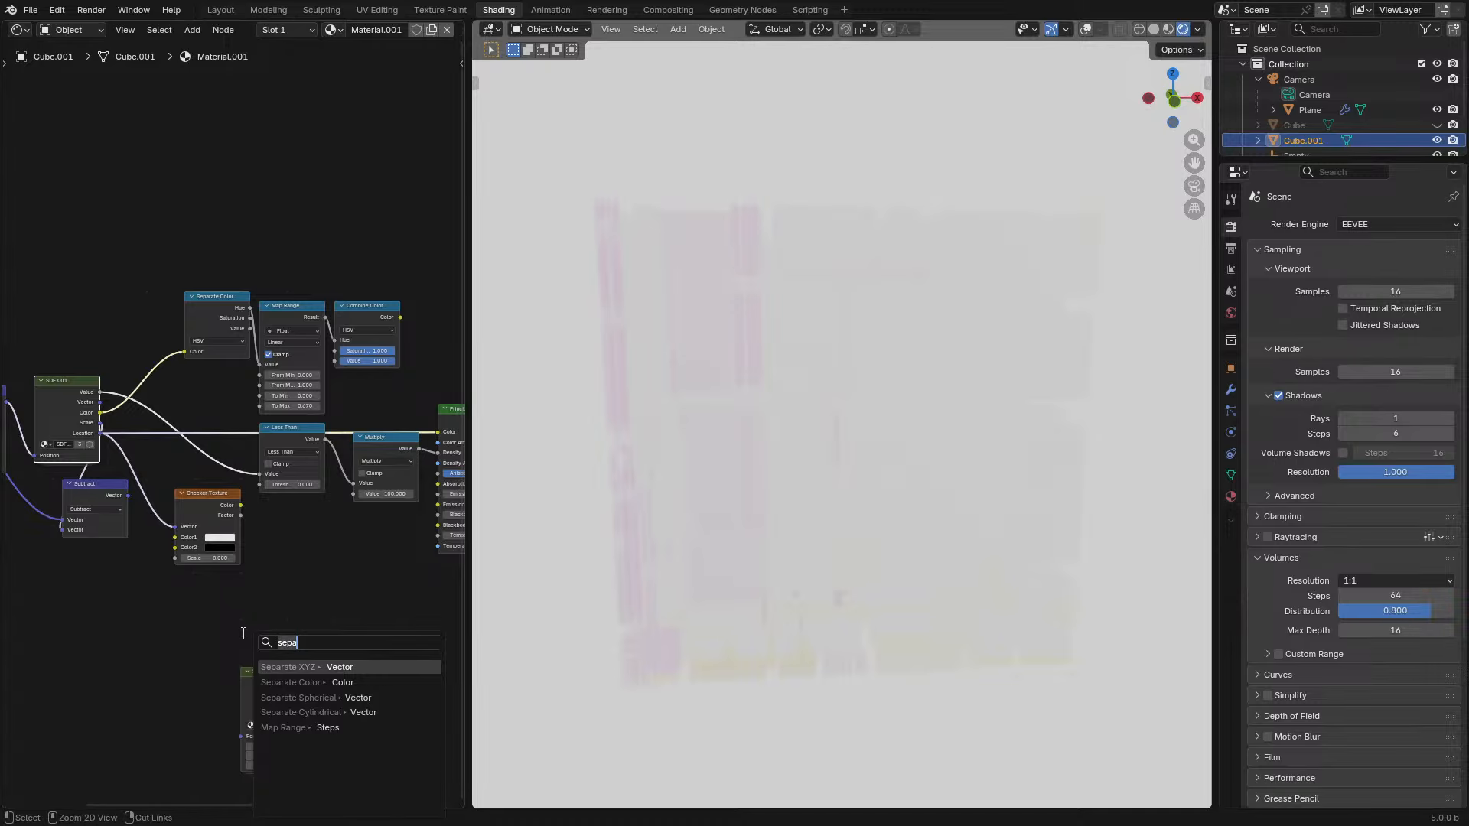
text(mu)
key(Return)
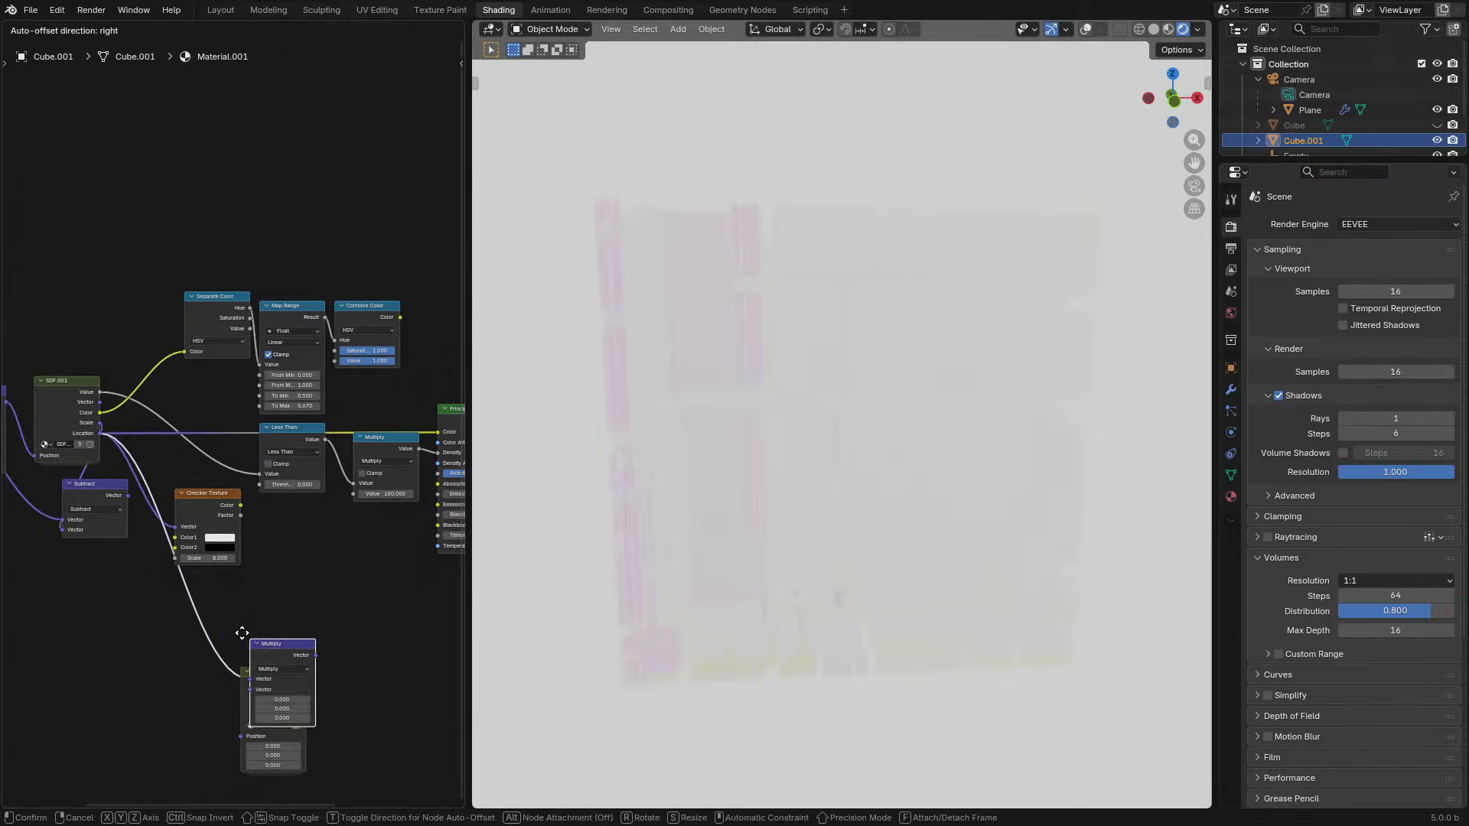
click(283, 542)
drag(340, 561, 418, 437)
- Set the vector Multiply's X factor to 1 and play the animation with the cube viewed from a corner
click(304, 605)
text(1)
key(Return)
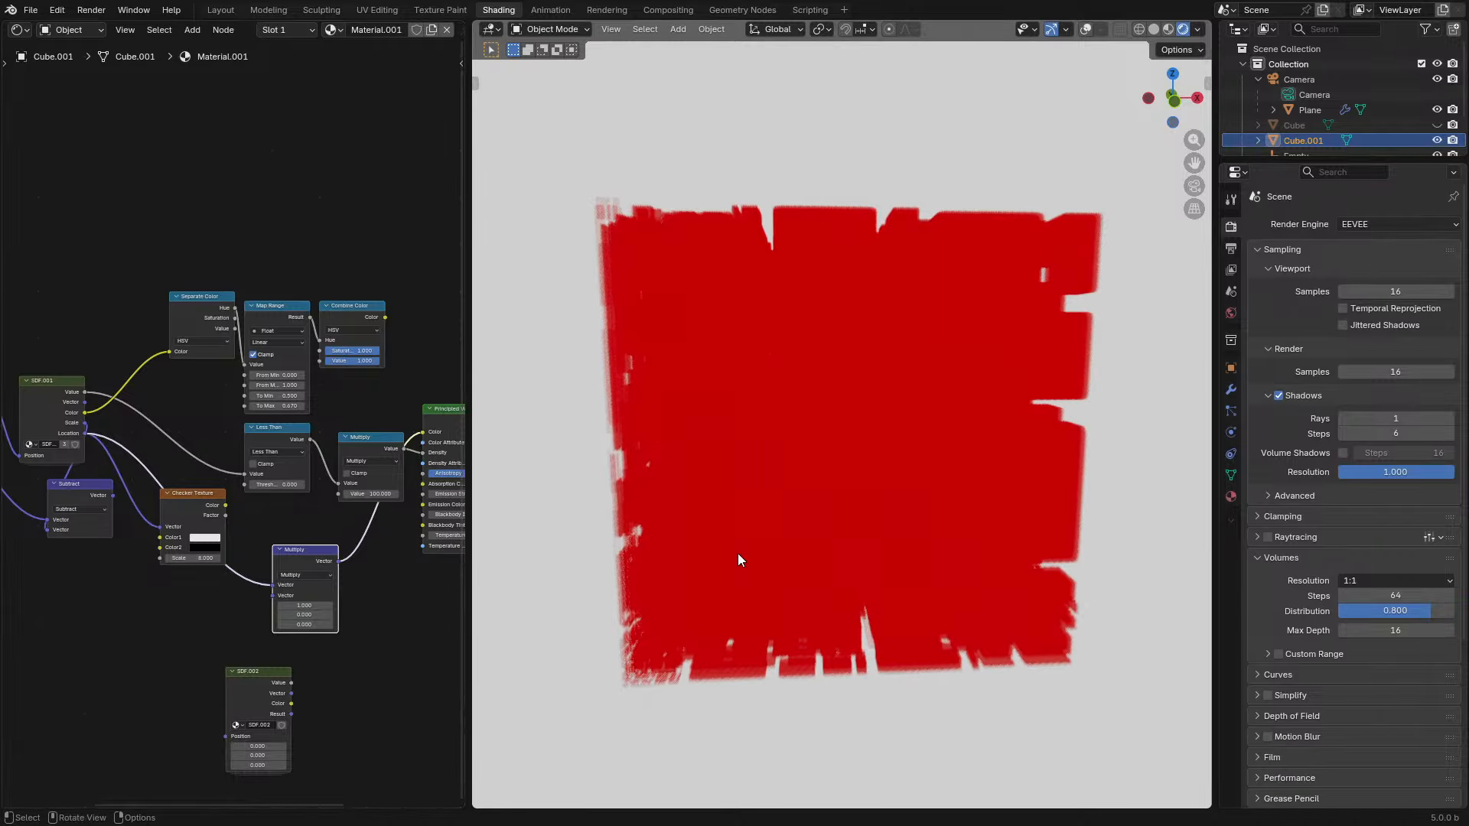
middle_drag(737, 553, 821, 540)
key(space)
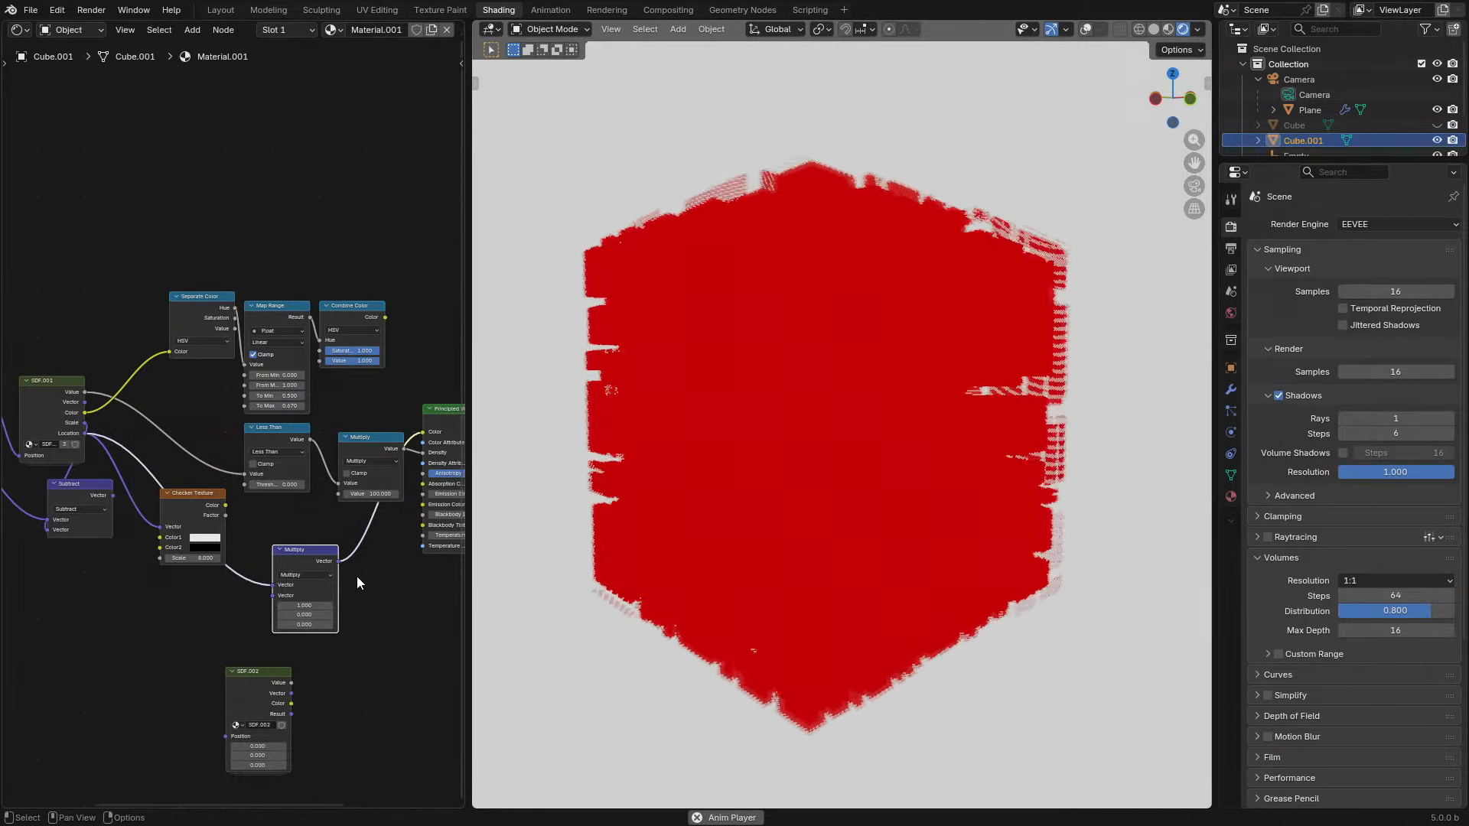
- Isolate the Location's Y component by setting the Multiply's Y factor to 1 and X to 0, and inspect the cube
middle_drag(357, 576, 309, 578)
click(262, 615)
text(1)
key(Return)
click(261, 608)
text(0)
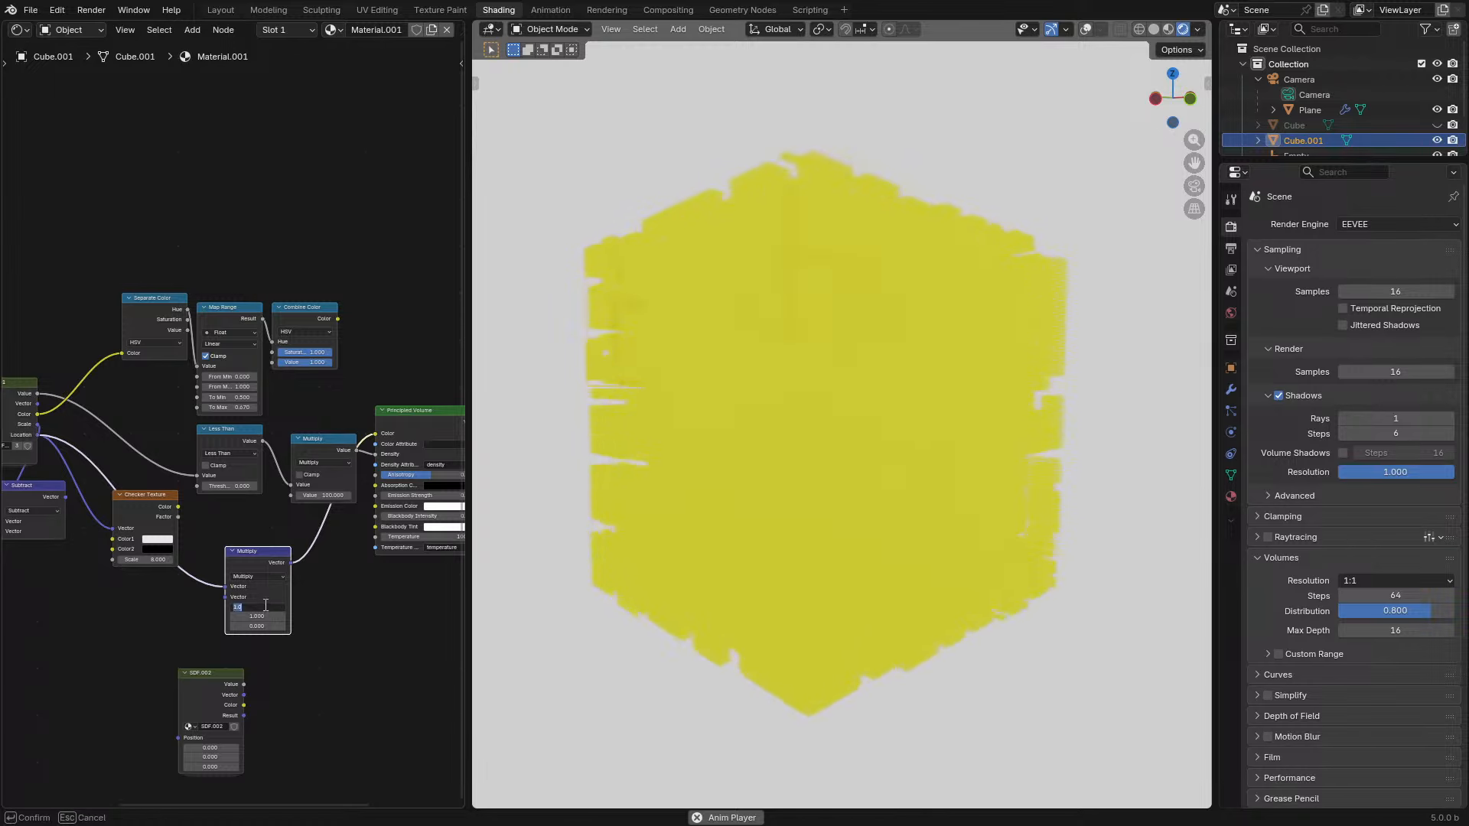
key(Return)
middle_drag(536, 576, 800, 616)
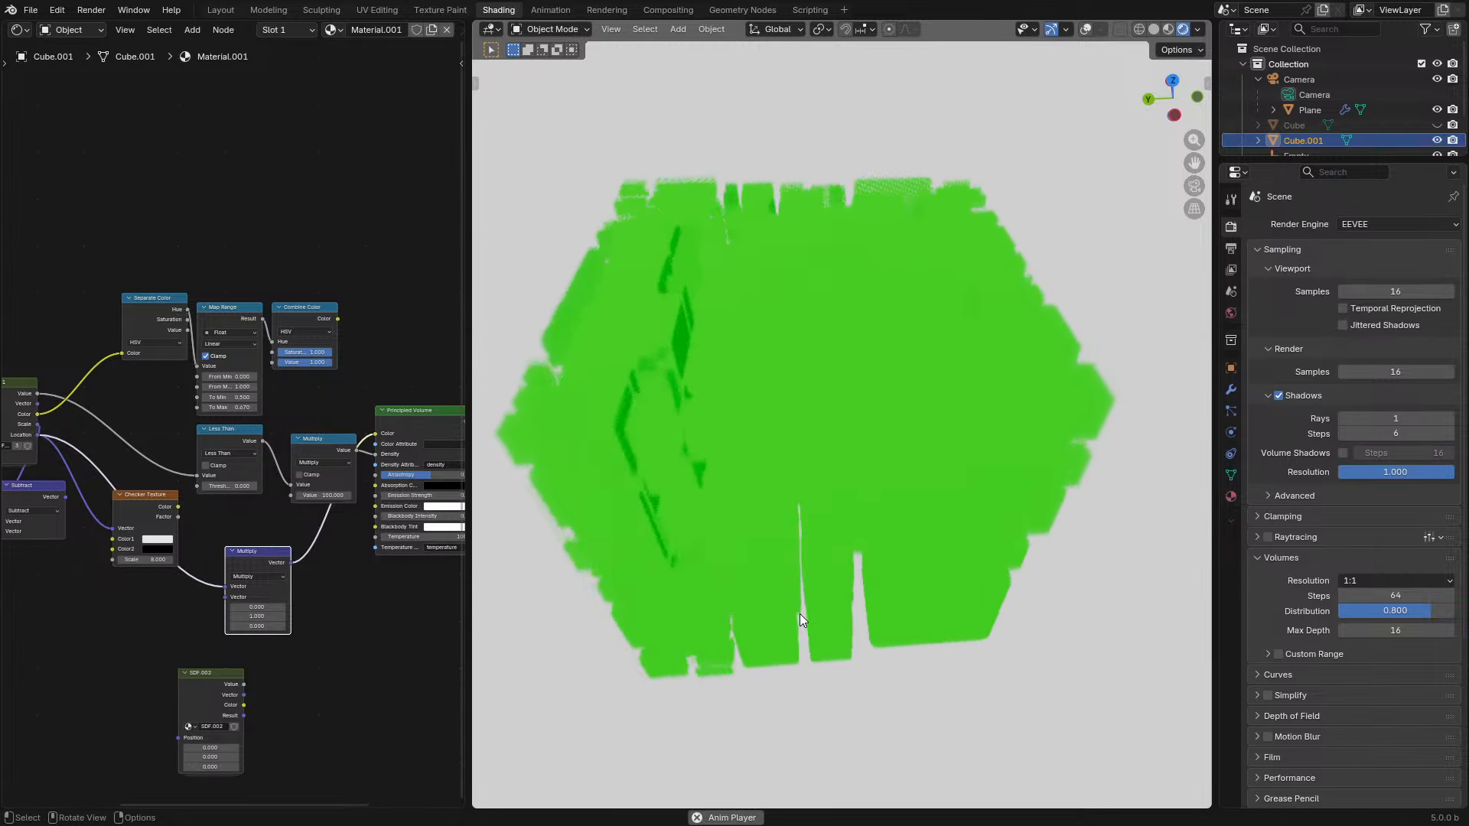
- Isolate the Location's Z component by setting the Multiply's Z factor to 1 and Y to 0, and inspect the cube
click(255, 625)
text(1)
key(shift+Tab)
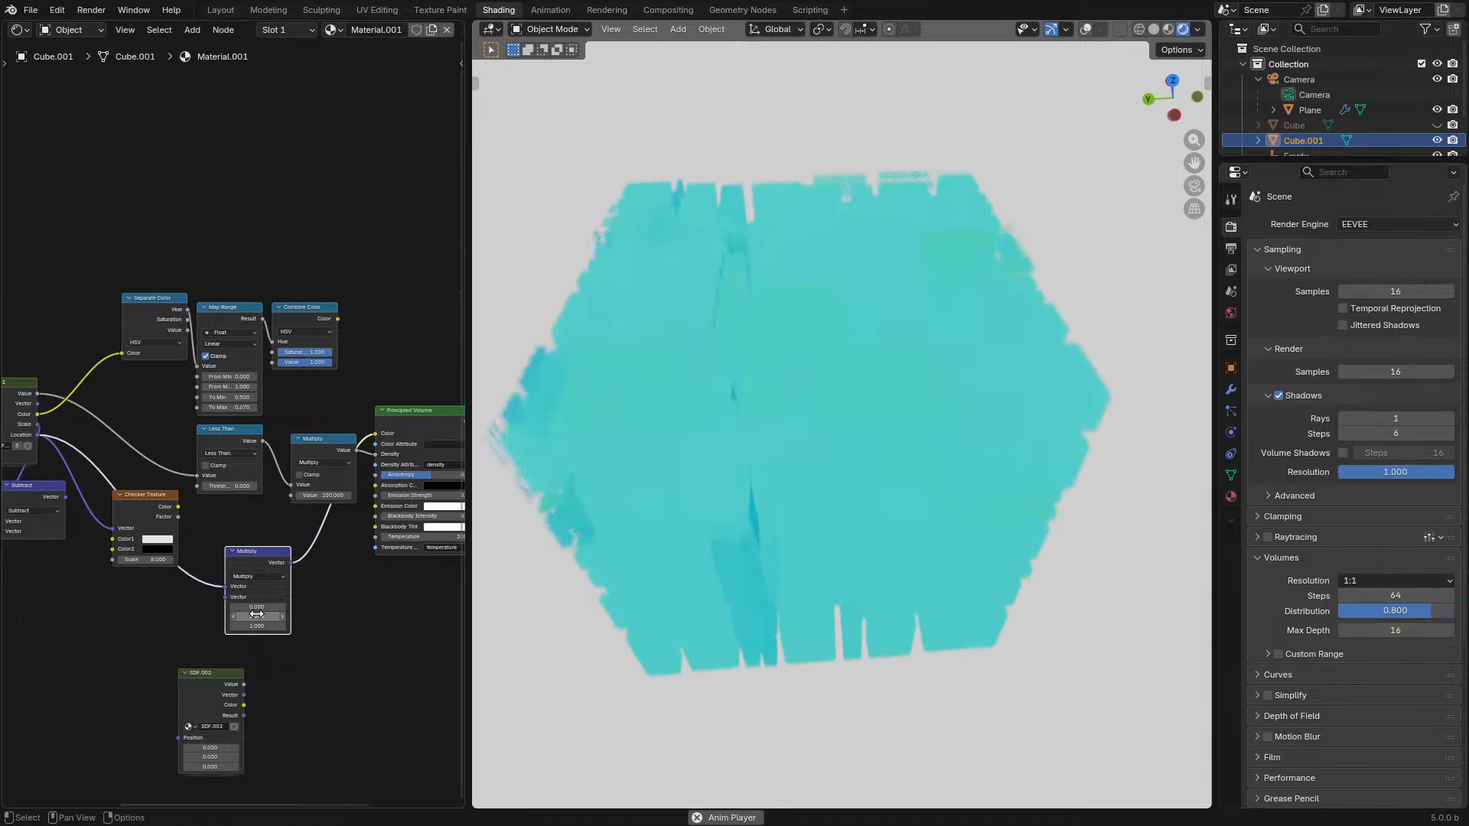
text(0)
key(Return)
scroll(832, 565, up, 3)
middle_drag(833, 565, 691, 480)
scroll(691, 480, down, 4)
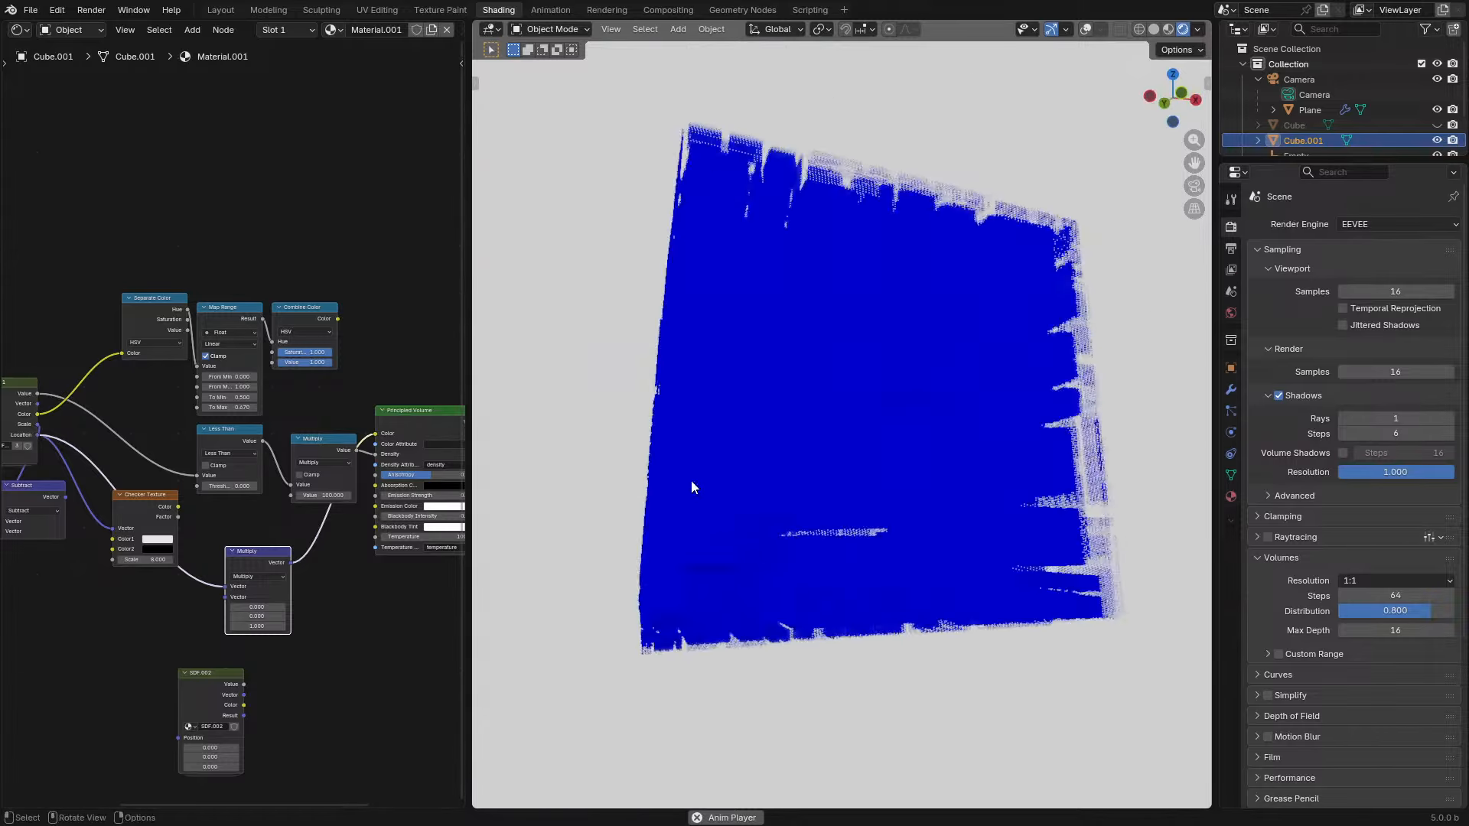
- Maximize the Shader Editor and open the Subdivide Axis group inside SDF.001 to show its scale and location nodes
key(ctrl+space)
click(505, 424)
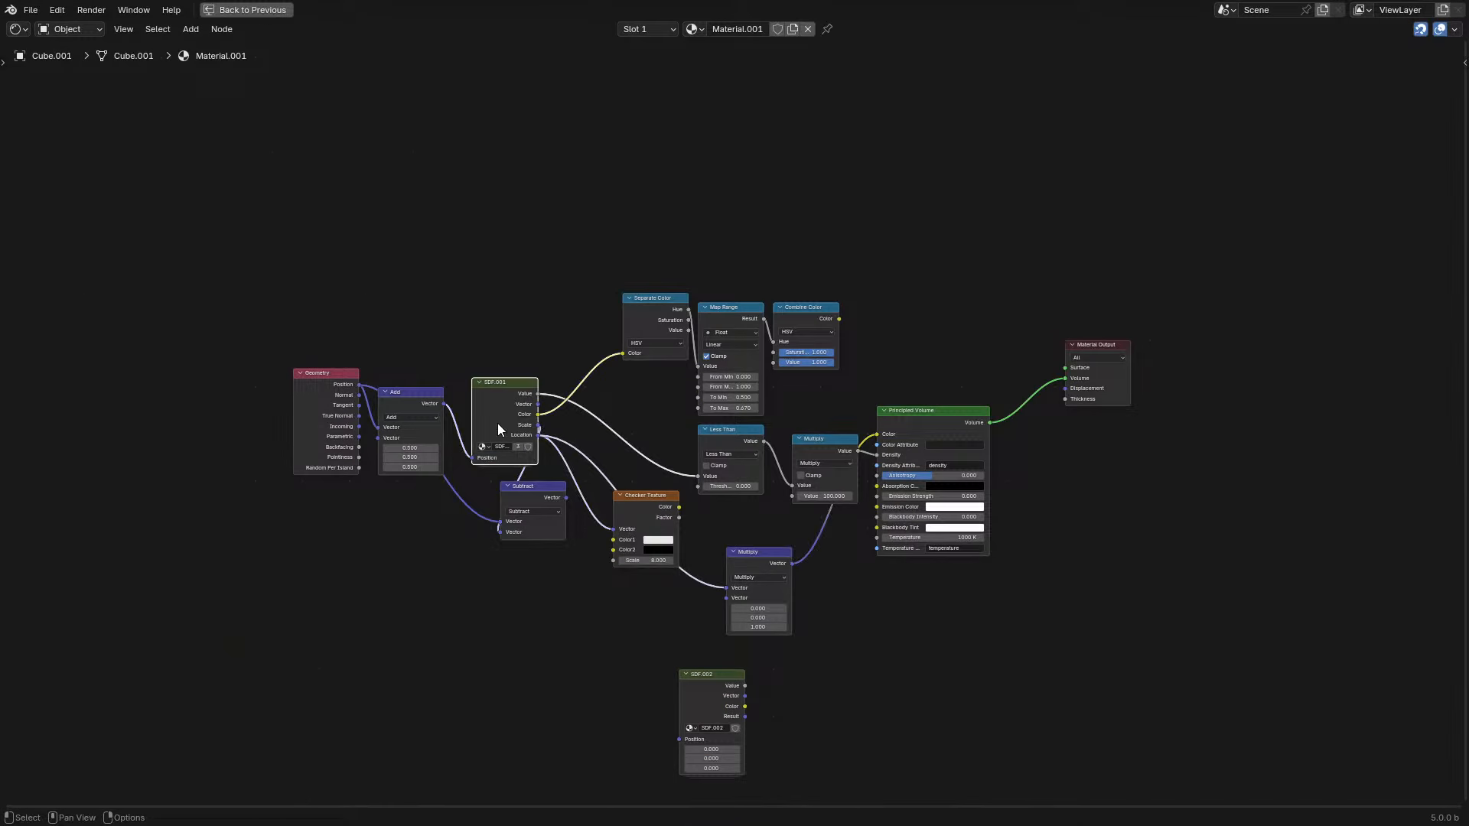
key(Tab)
click(360, 441)
key(Tab)
middle_drag(484, 500, 543, 548)
scroll(932, 525, up, 4)
middle_drag(309, 487, 663, 567)
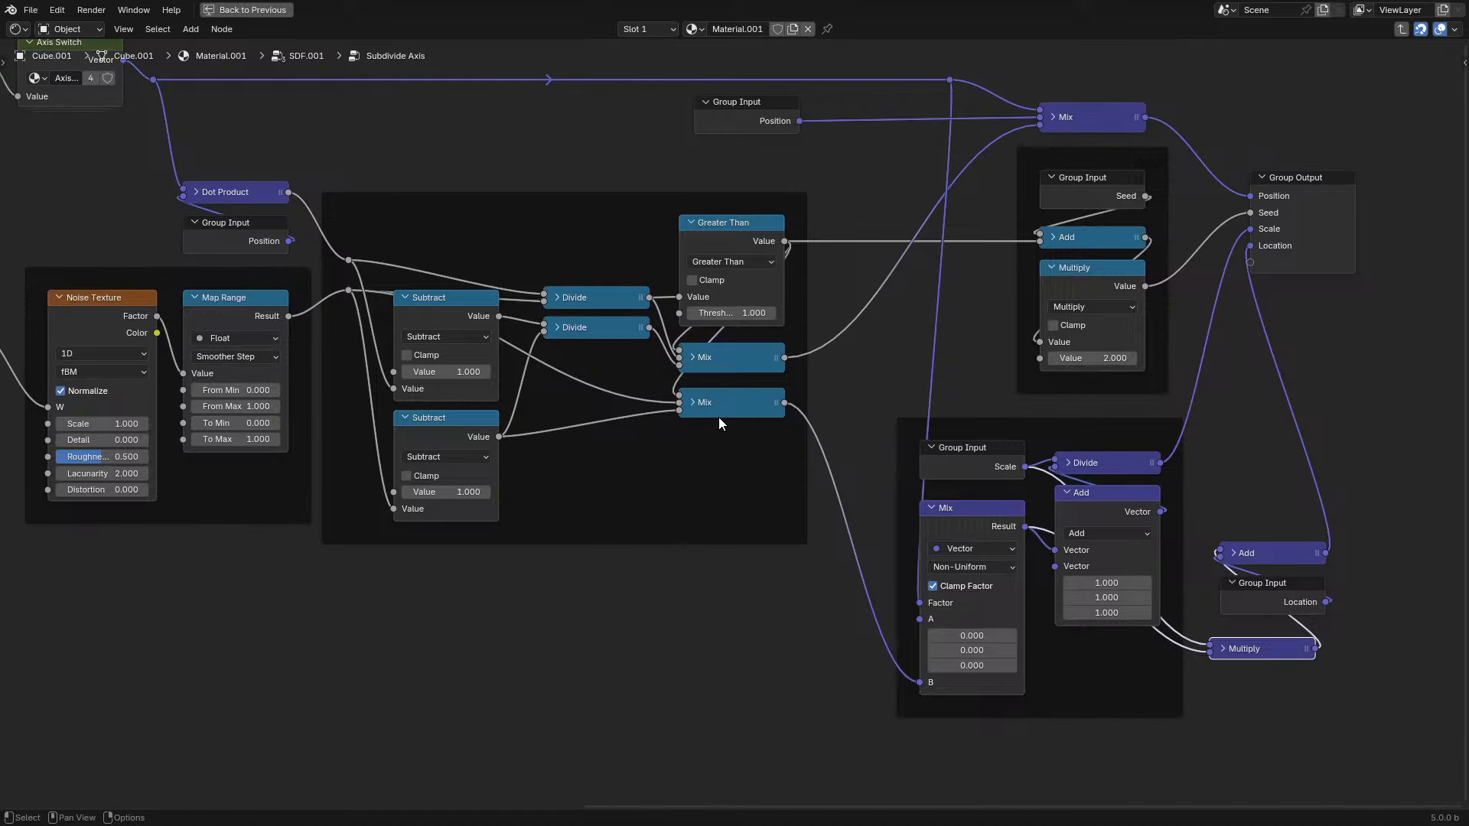
- Trace how the Map Range Result and the Subtract nodes feed the lower float Mix in Subdivide Axis
drag(718, 415, 704, 512)
right_click(704, 512)
drag(464, 320, 474, 333)
right_click(474, 333)
click(348, 291)
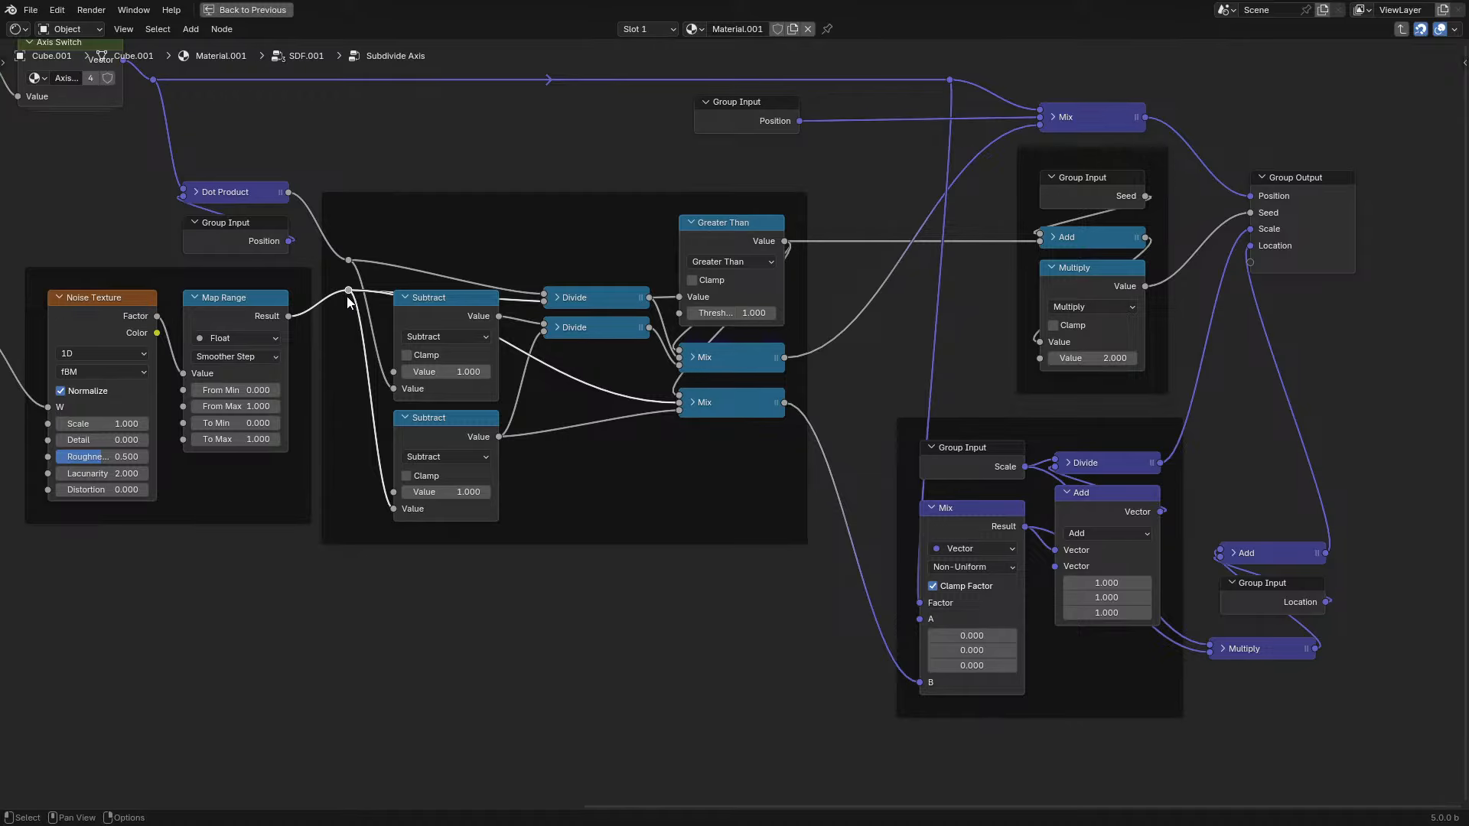
key(g)
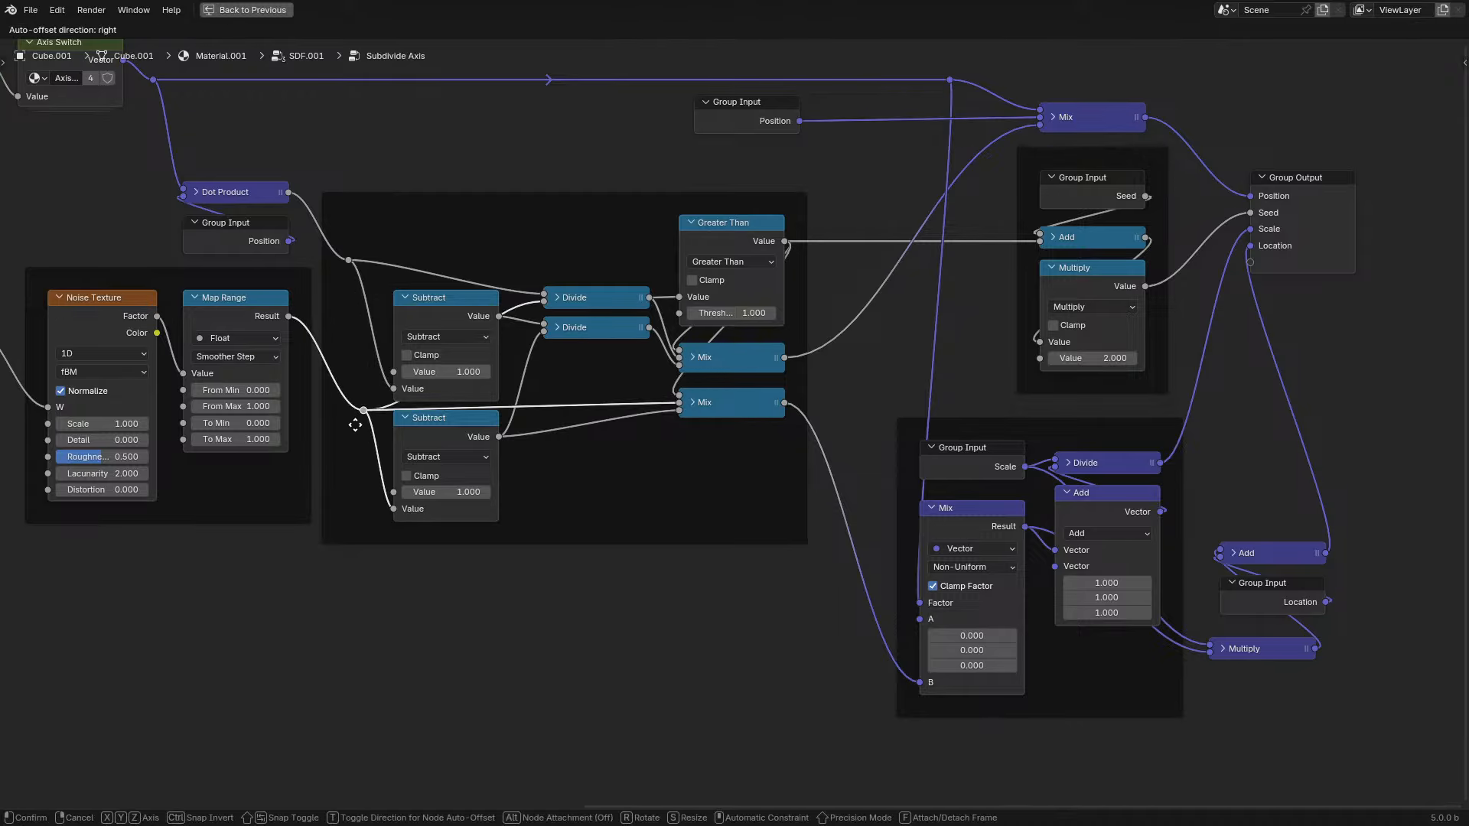
right_click(355, 414)
click(708, 409)
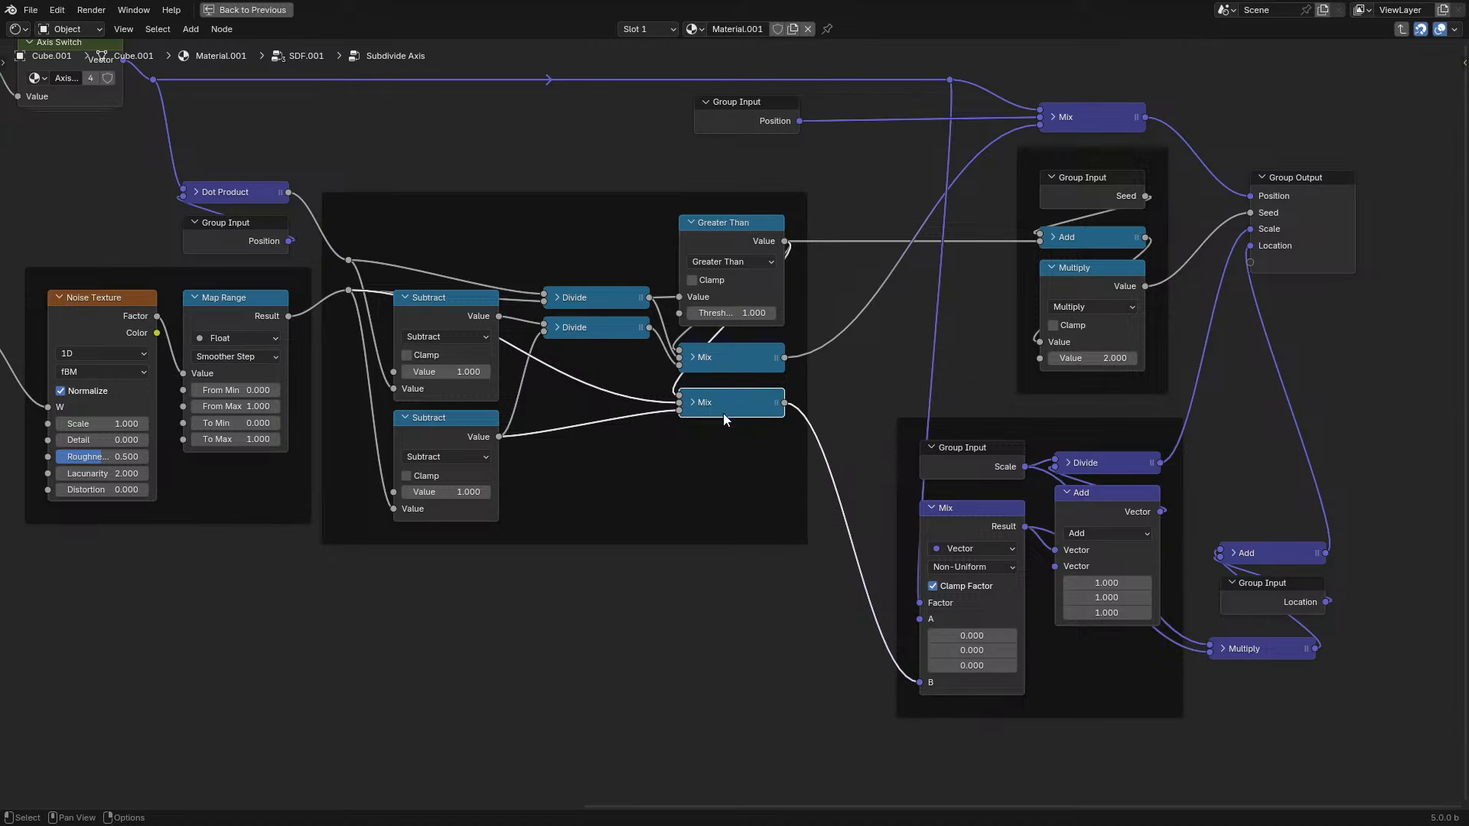
middle_drag(723, 414, 622, 418)
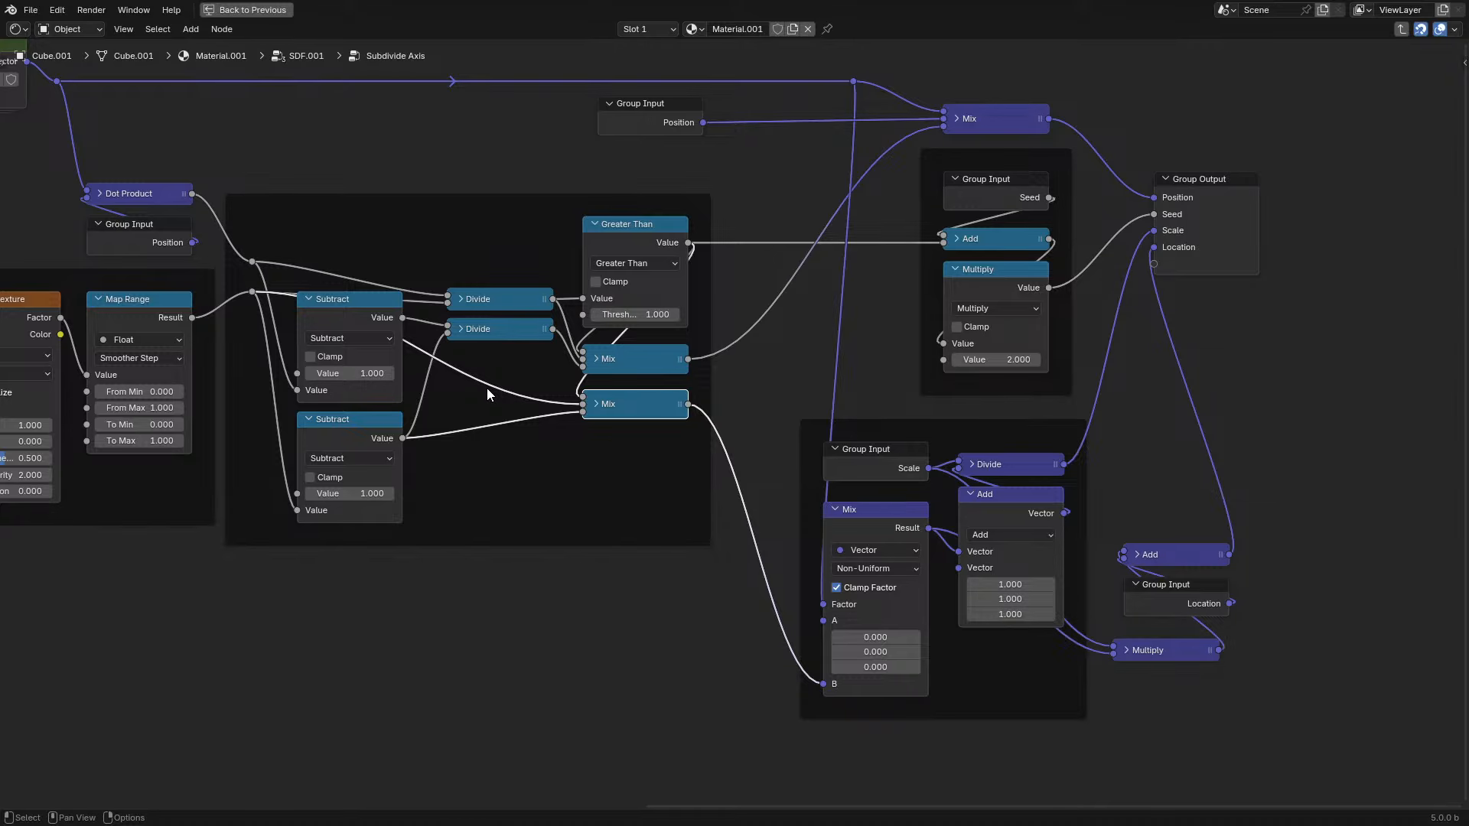
- Try feeding the Map Range Result directly into the vector Mix's B input and check the cube in the viewport
drag(192, 318, 815, 675)
key(ctrl+space)
scroll(604, 644, down, 2)
middle_drag(604, 644, 804, 643)
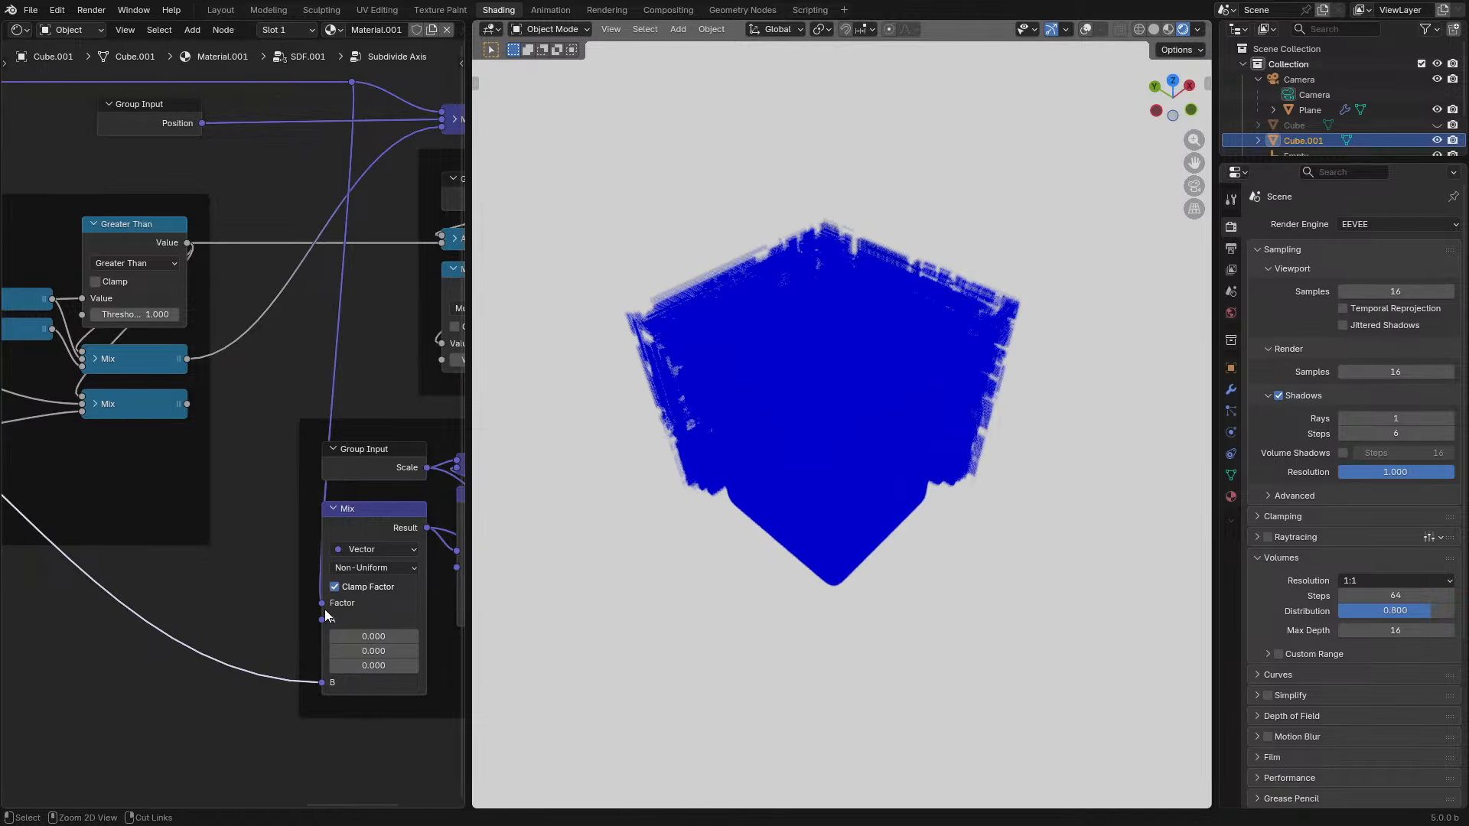
key(ctrl+space)
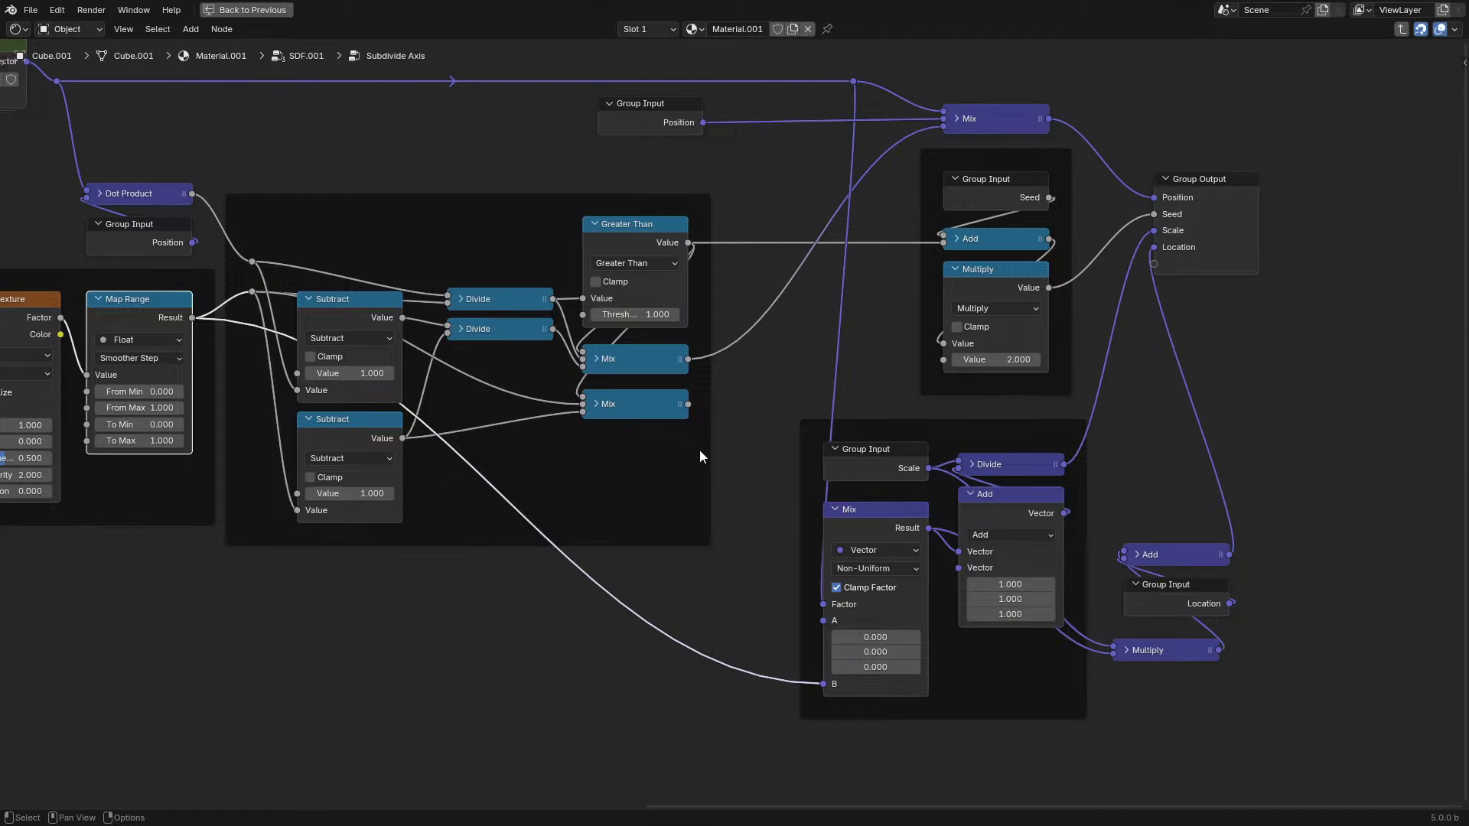
middle_drag(699, 449, 604, 413)
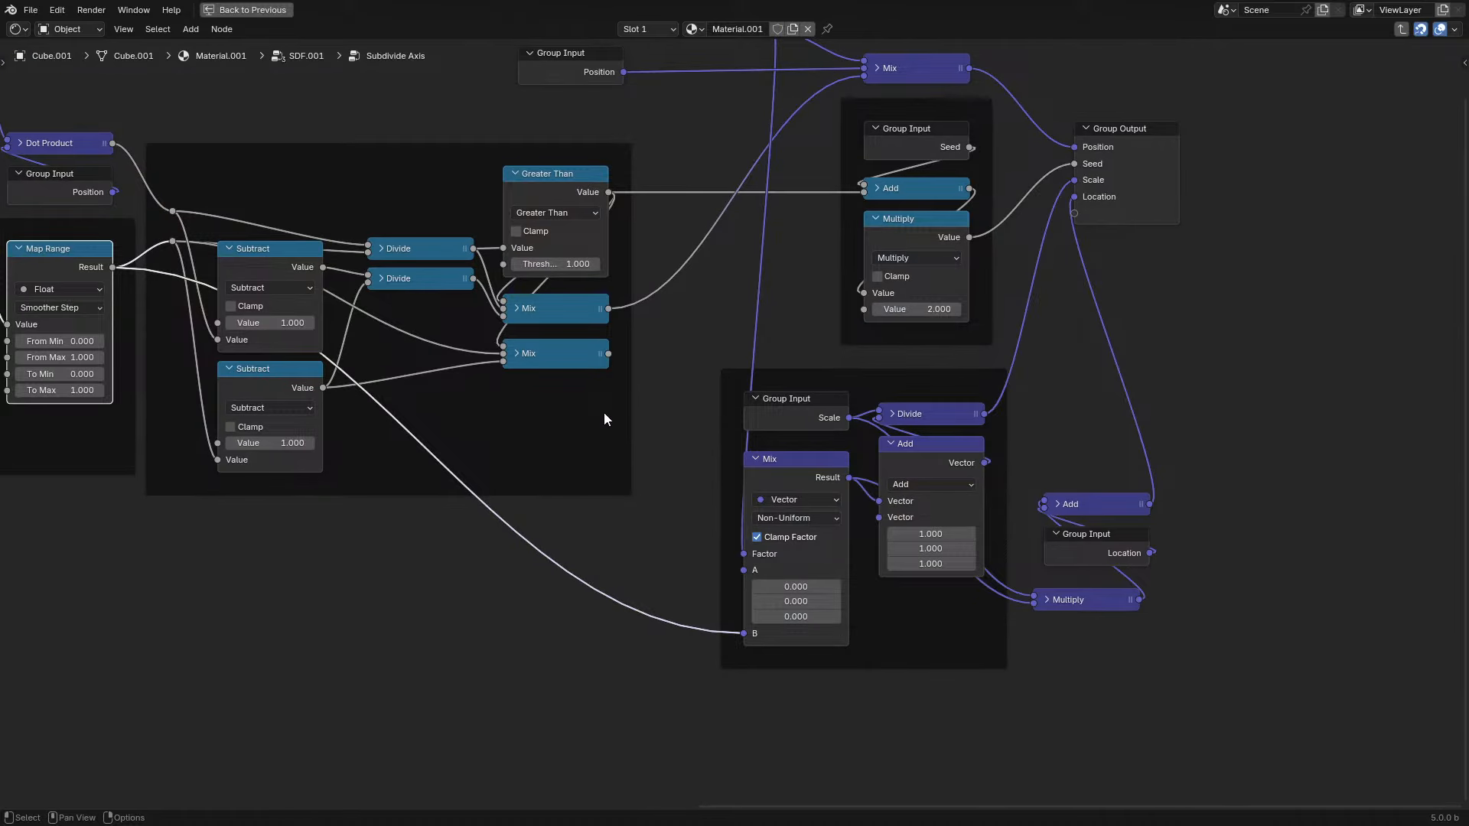
drag(1088, 608, 1064, 639)
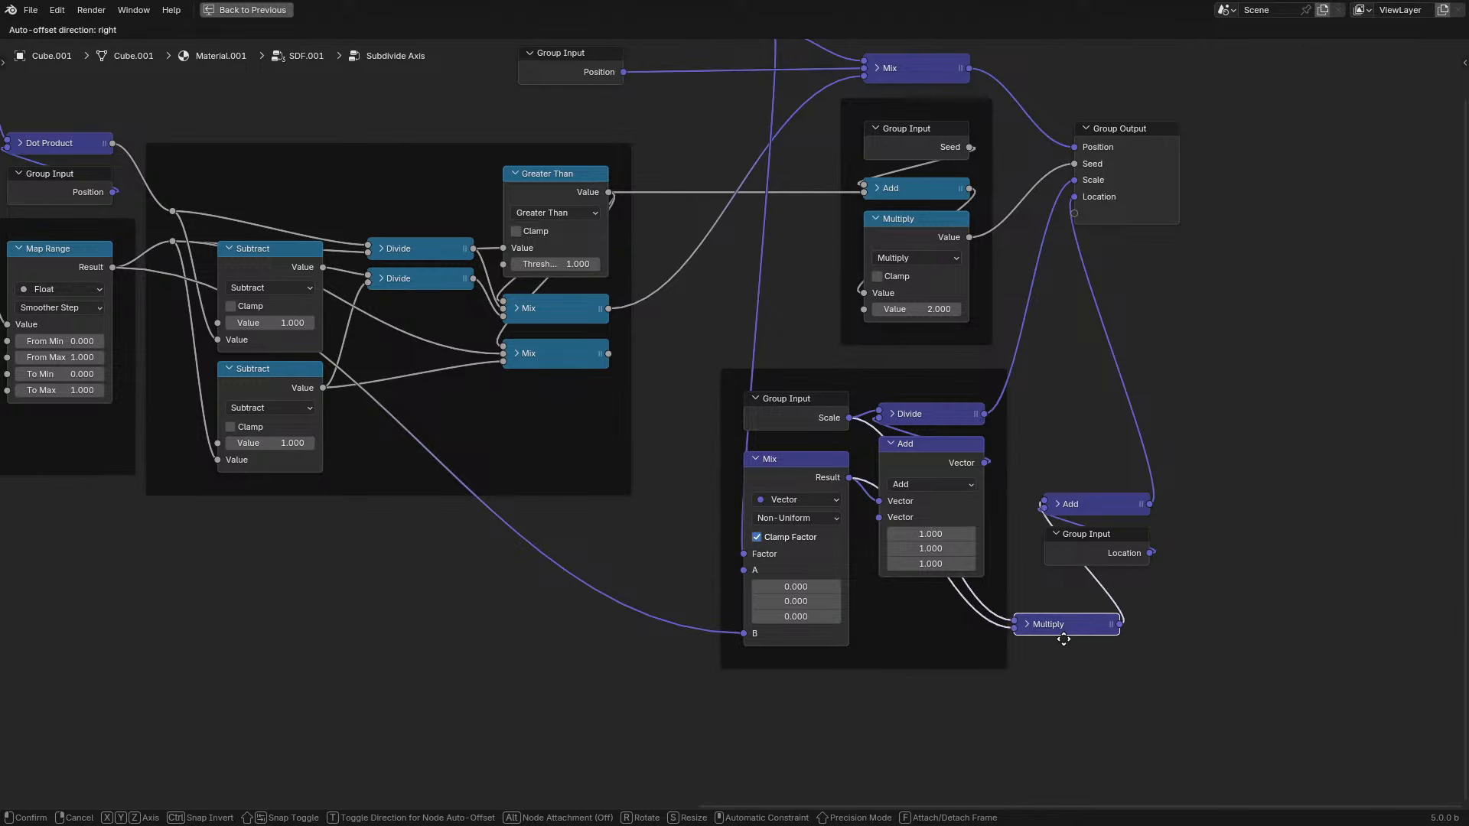
right_click(1063, 640)
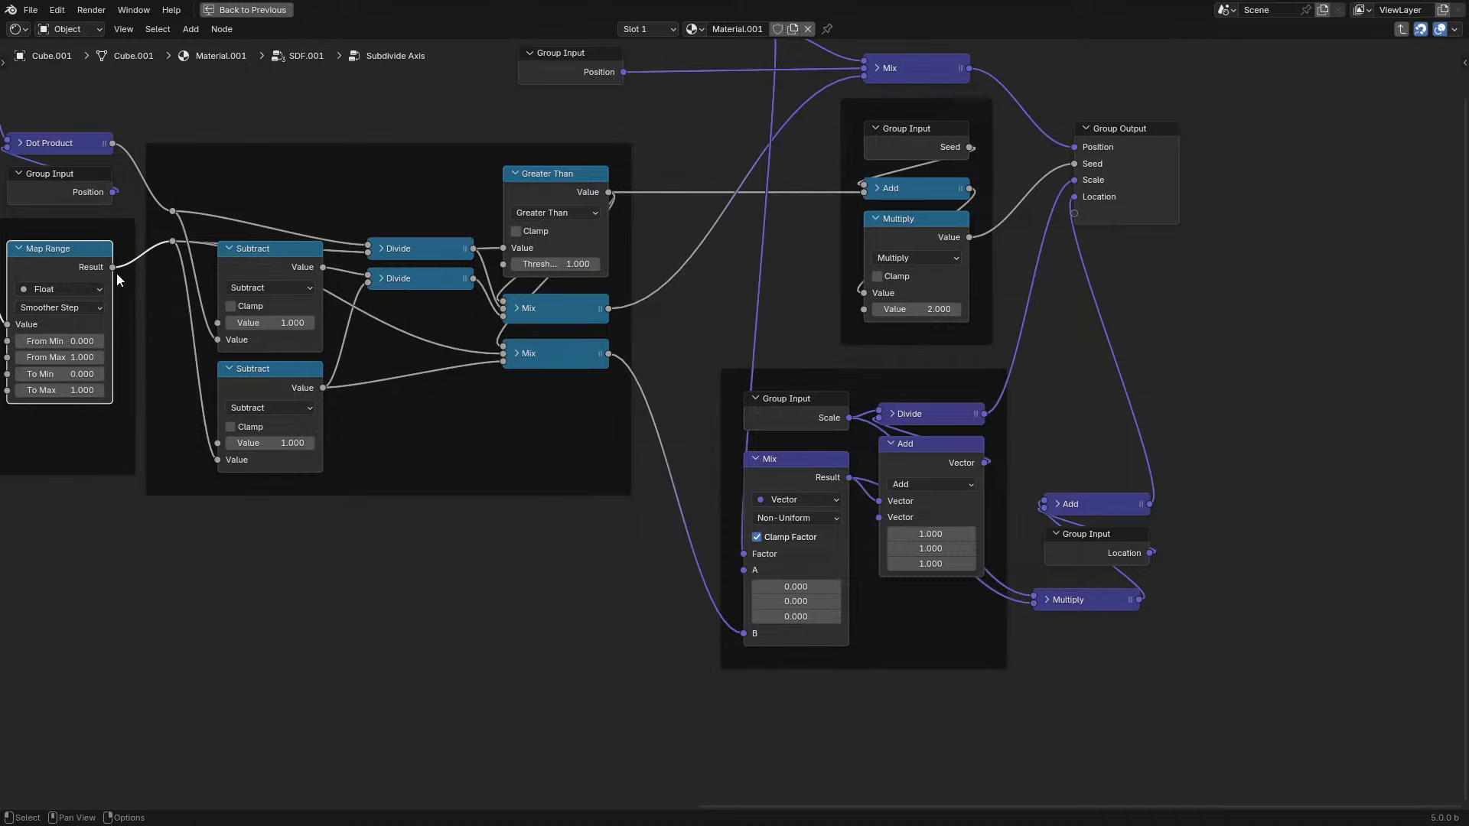
- Duplicate the vector Mix with its links, place the copy below it, and connect the Map Range Result to the copy's B
click(797, 502)
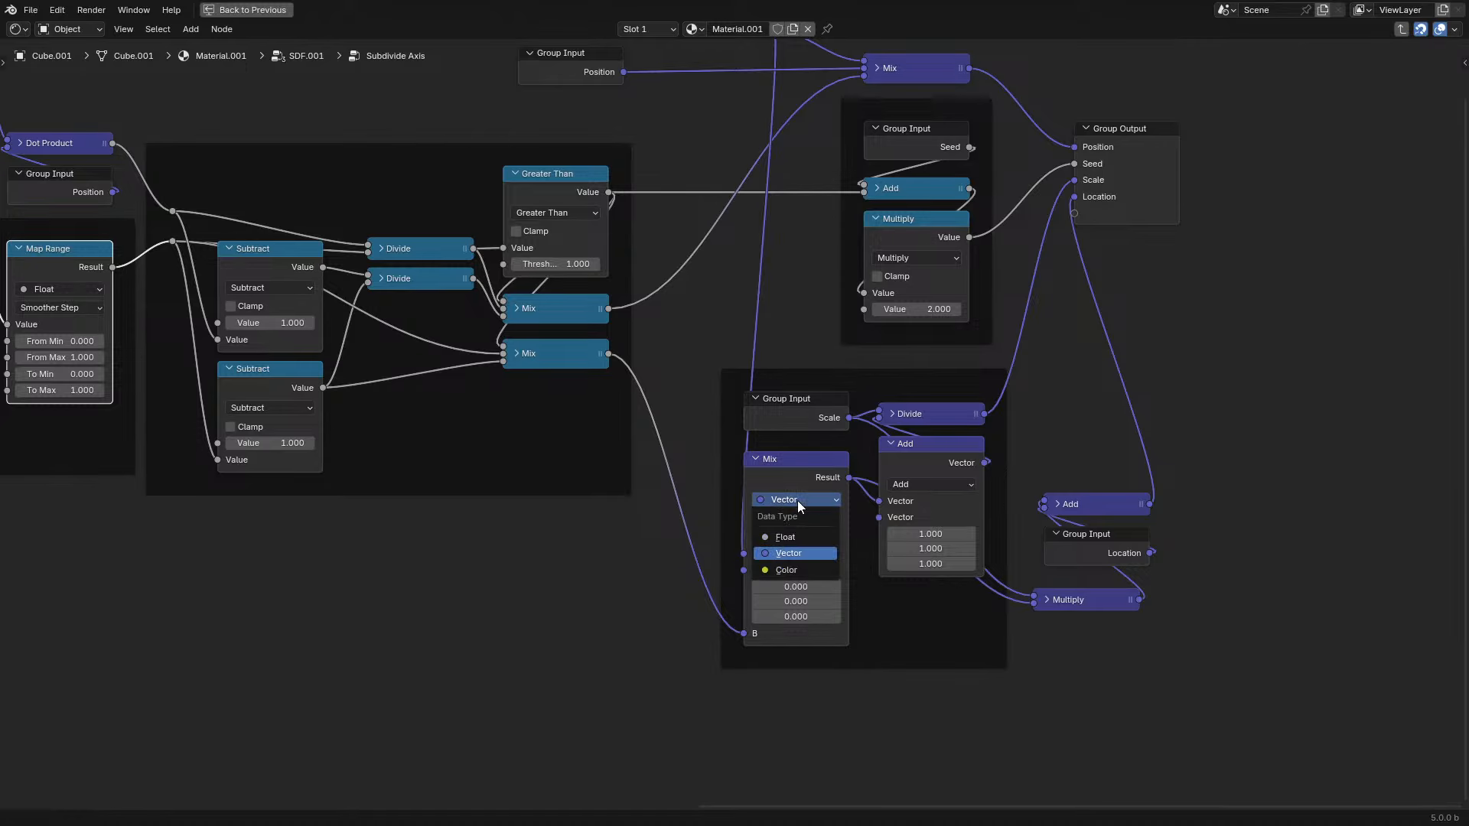
click(782, 476)
key(ctrl+shift+d)
click(785, 648)
drag(796, 610, 789, 655)
scroll(784, 649, down, 4)
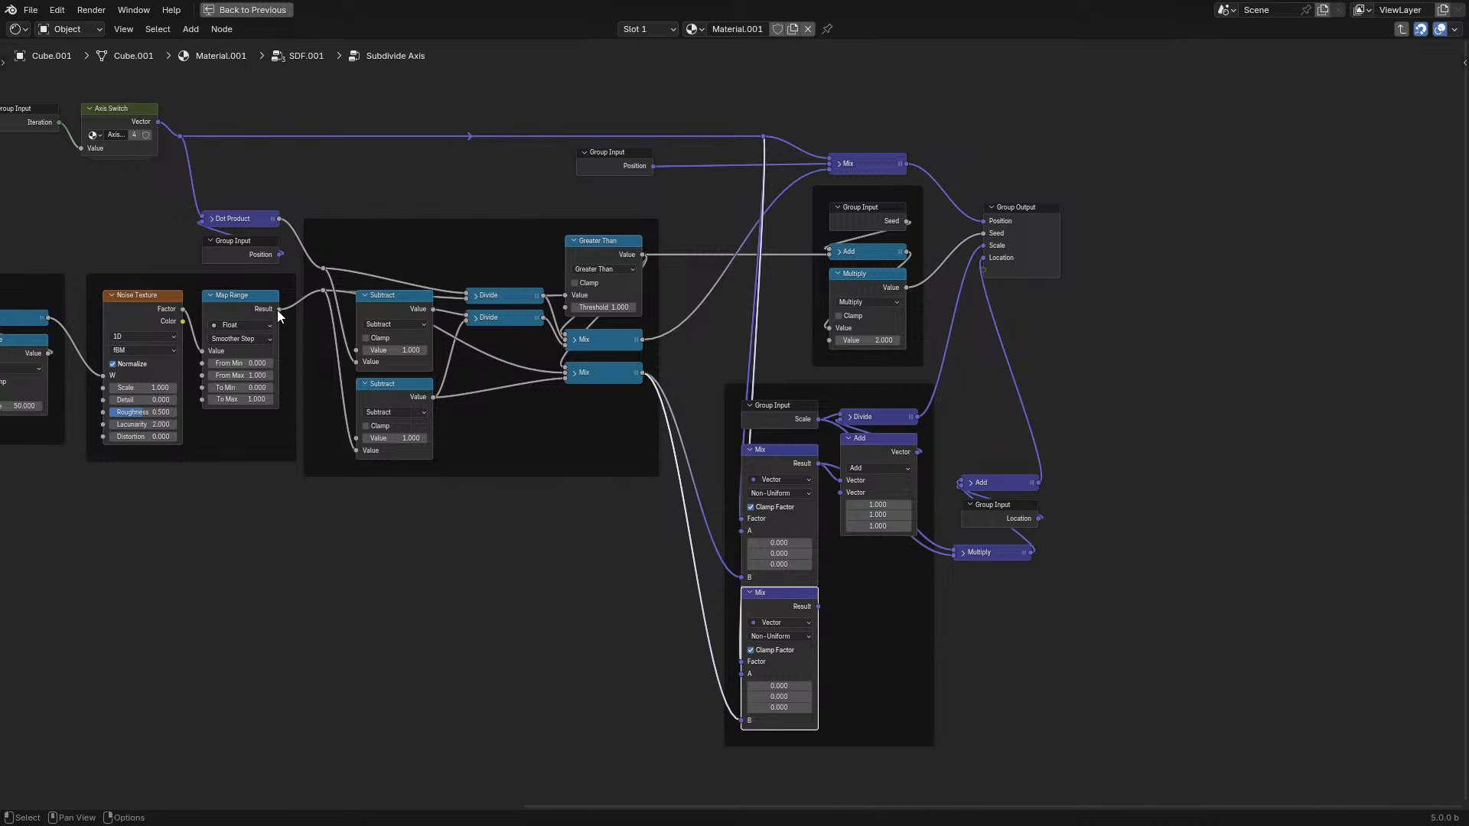
drag(280, 310, 743, 721)
middle_drag(796, 609, 548, 548)
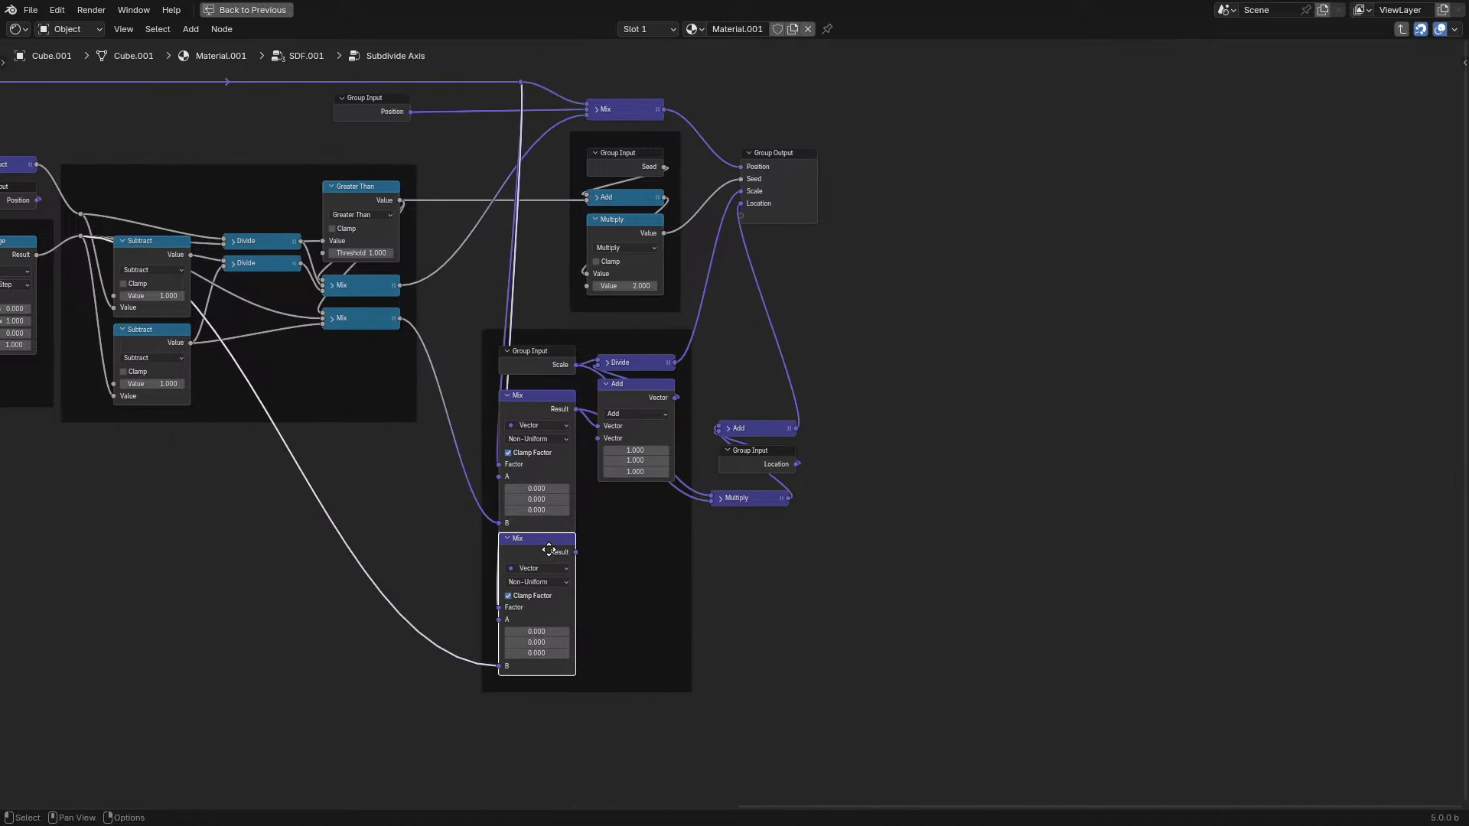
scroll(549, 548, up, 2)
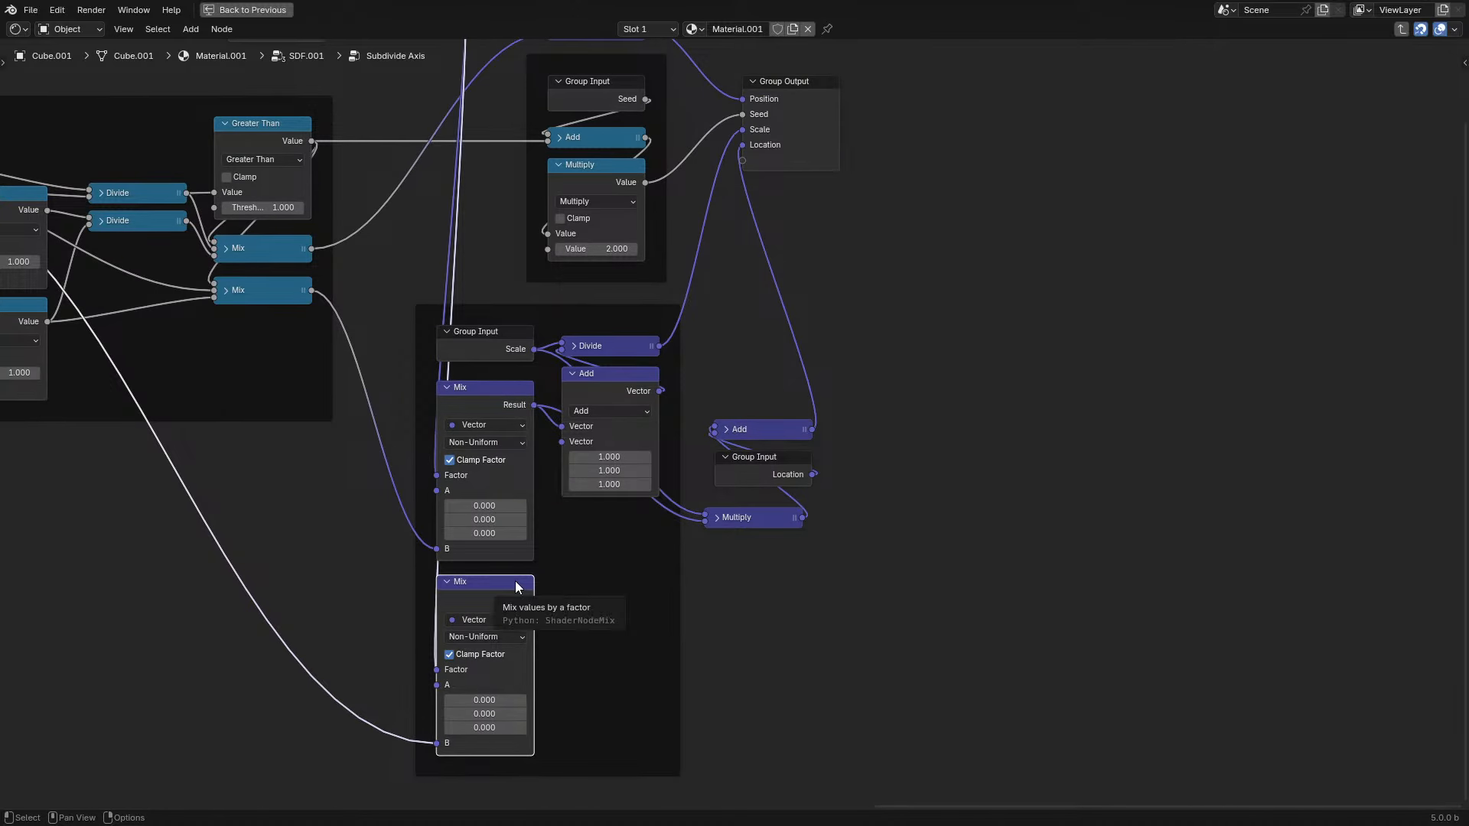
- Add a vector Multiply node combining the Axis Switch vector with the lower float Mix's result, moving that link off the vector Mix's B
middle_drag(493, 312, 659, 482)
scroll(661, 476, down, 1)
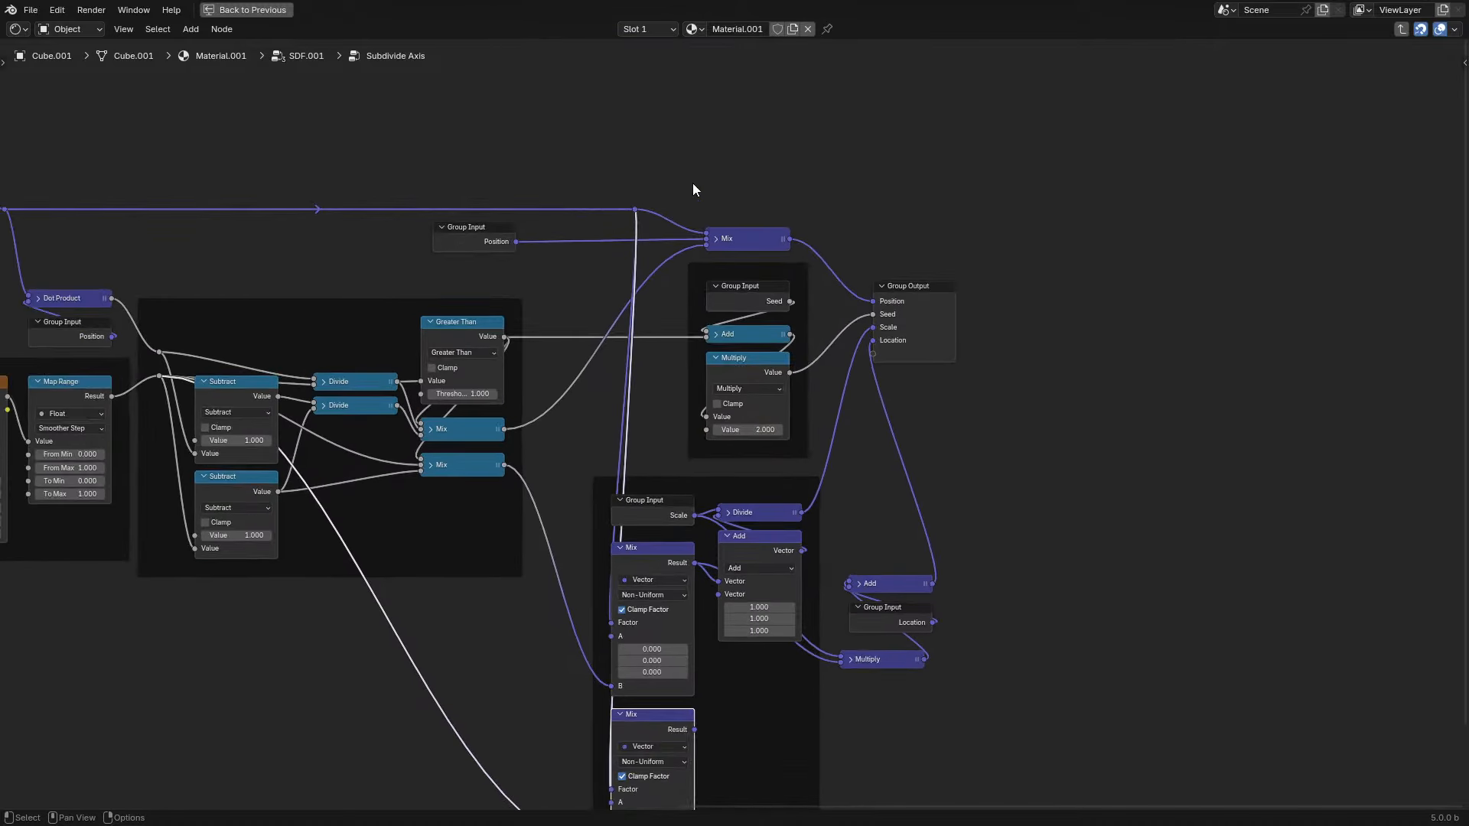
drag(635, 209, 768, 693)
text(mu)
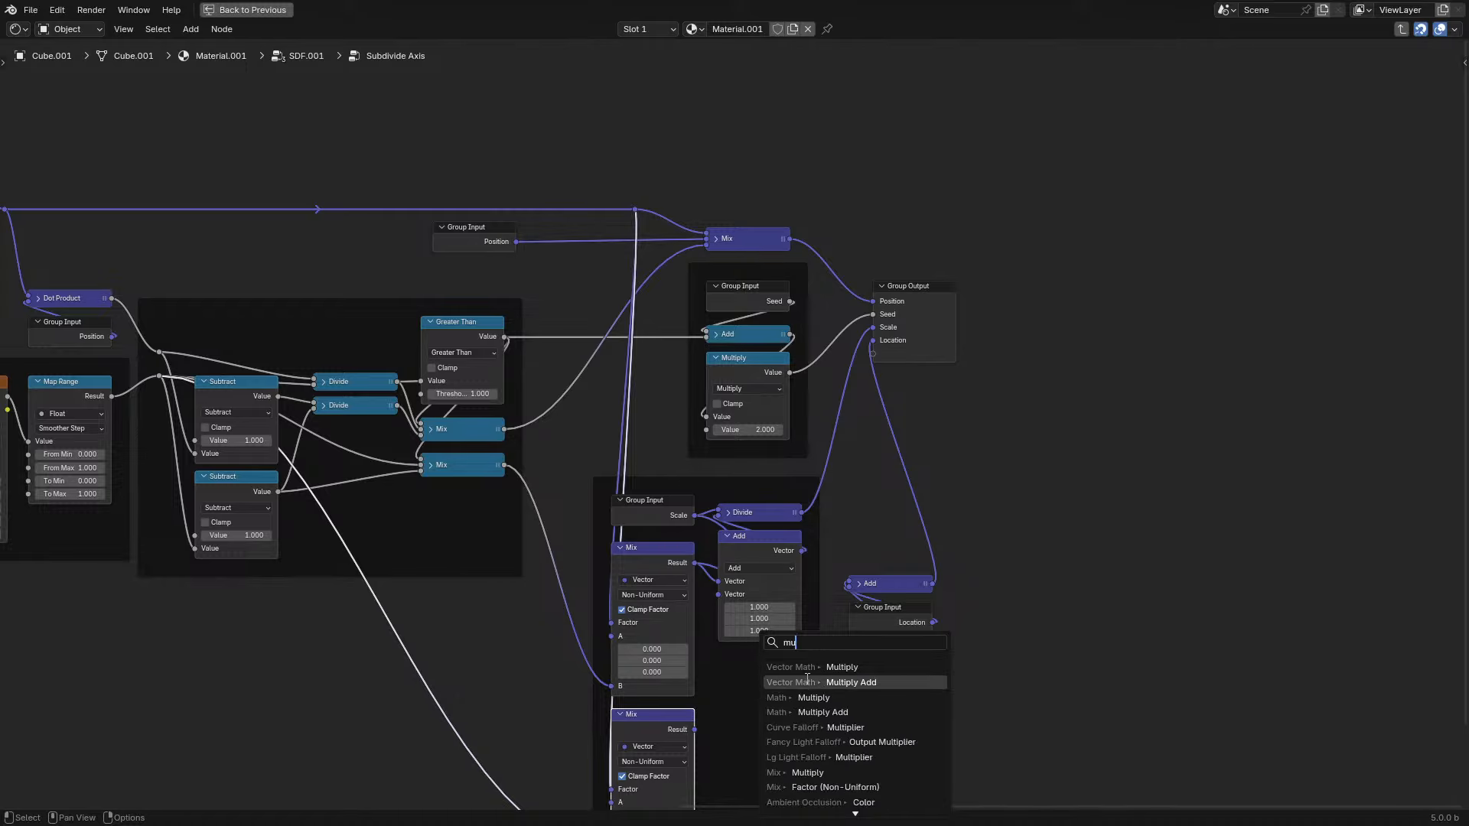
click(815, 666)
click(759, 670)
middle_drag(759, 670, 761, 576)
drag(613, 594, 707, 666)
click(755, 612)
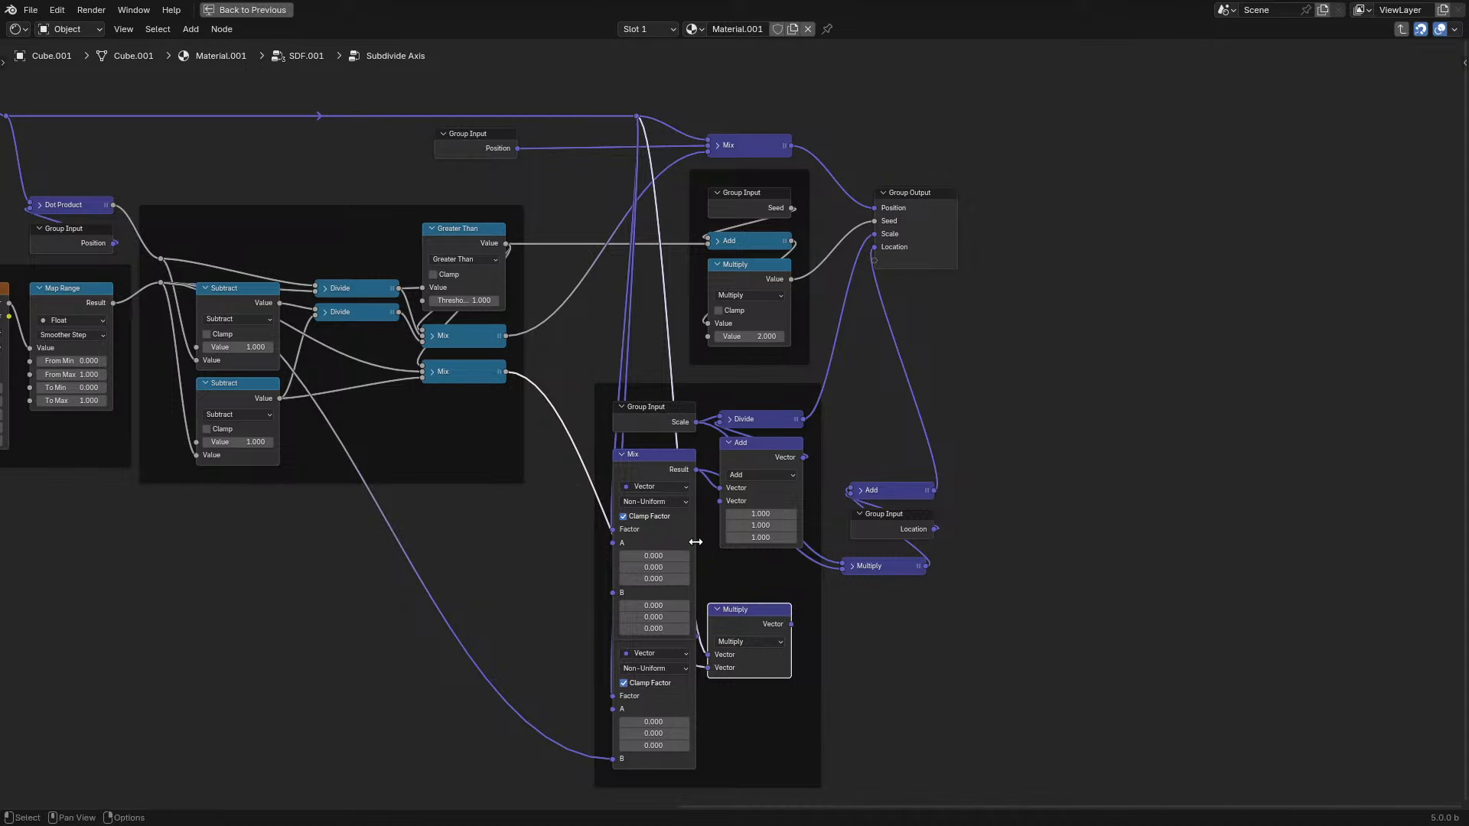
- Examine the nodes inside the Axis Switch group, then return to Subdivide Axis and check the Position Mix
middle_drag(455, 471, 1155, 607)
click(658, 232)
key(Tab)
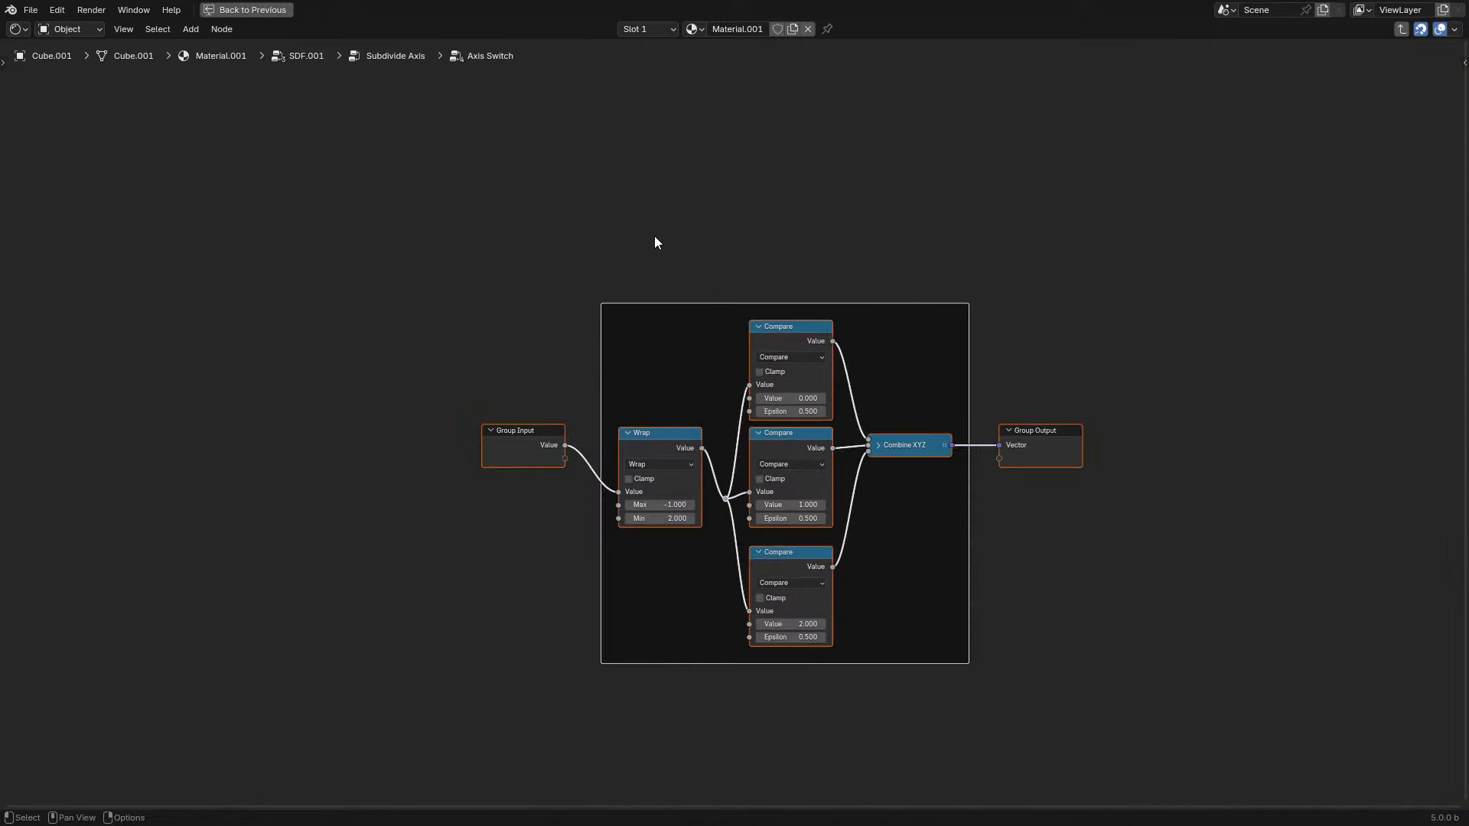
key(Tab)
middle_drag(1129, 402, 581, 422)
click(935, 314)
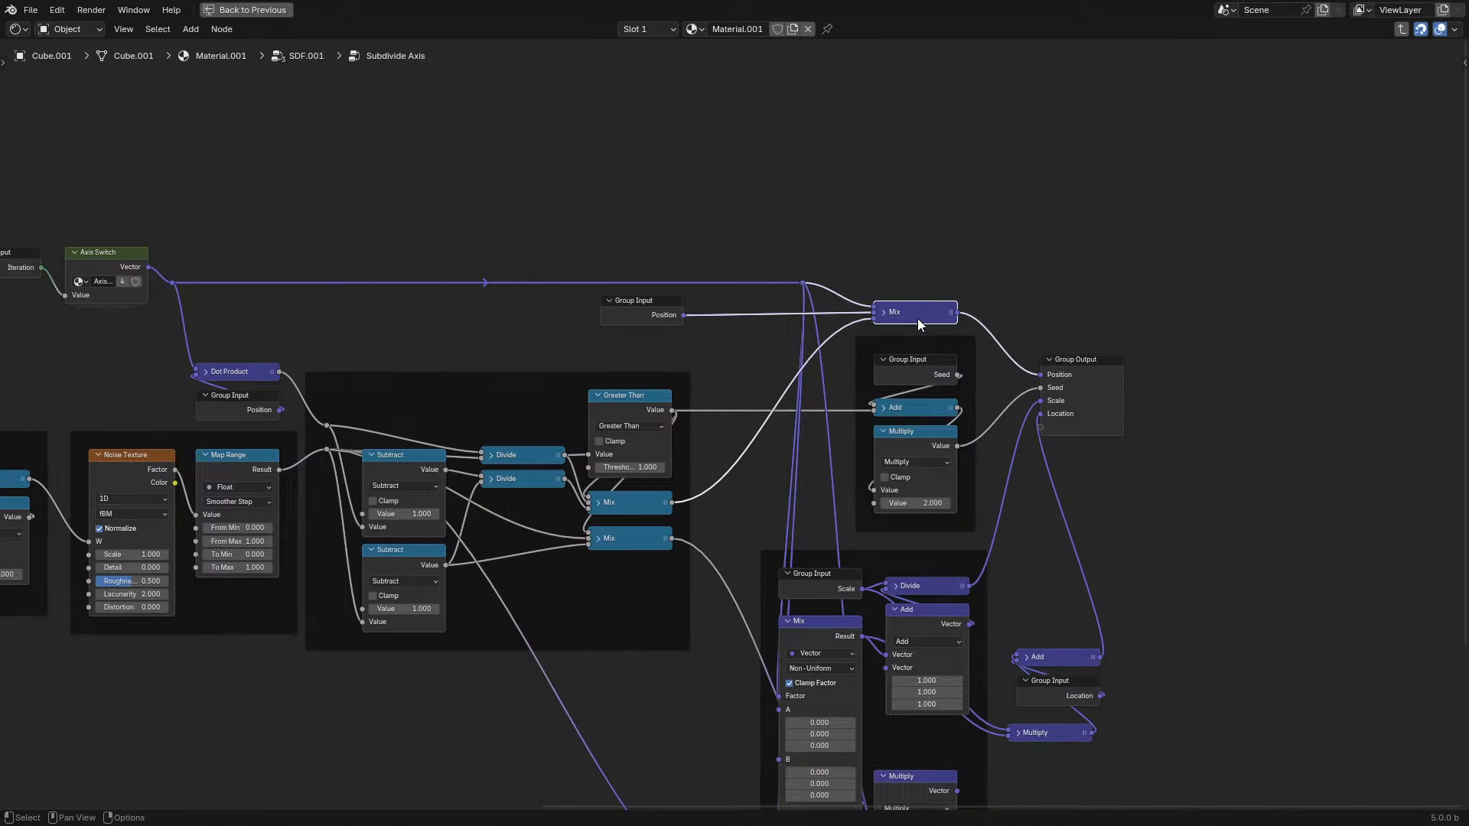
middle_drag(895, 477, 697, 318)
scroll(898, 591, up, 4)
- Collapse the new Multiply and connect its result to the scale Add's first Vector and the Location branch's Multiply, replacing the upper vector Mix
click(735, 687)
key(h)
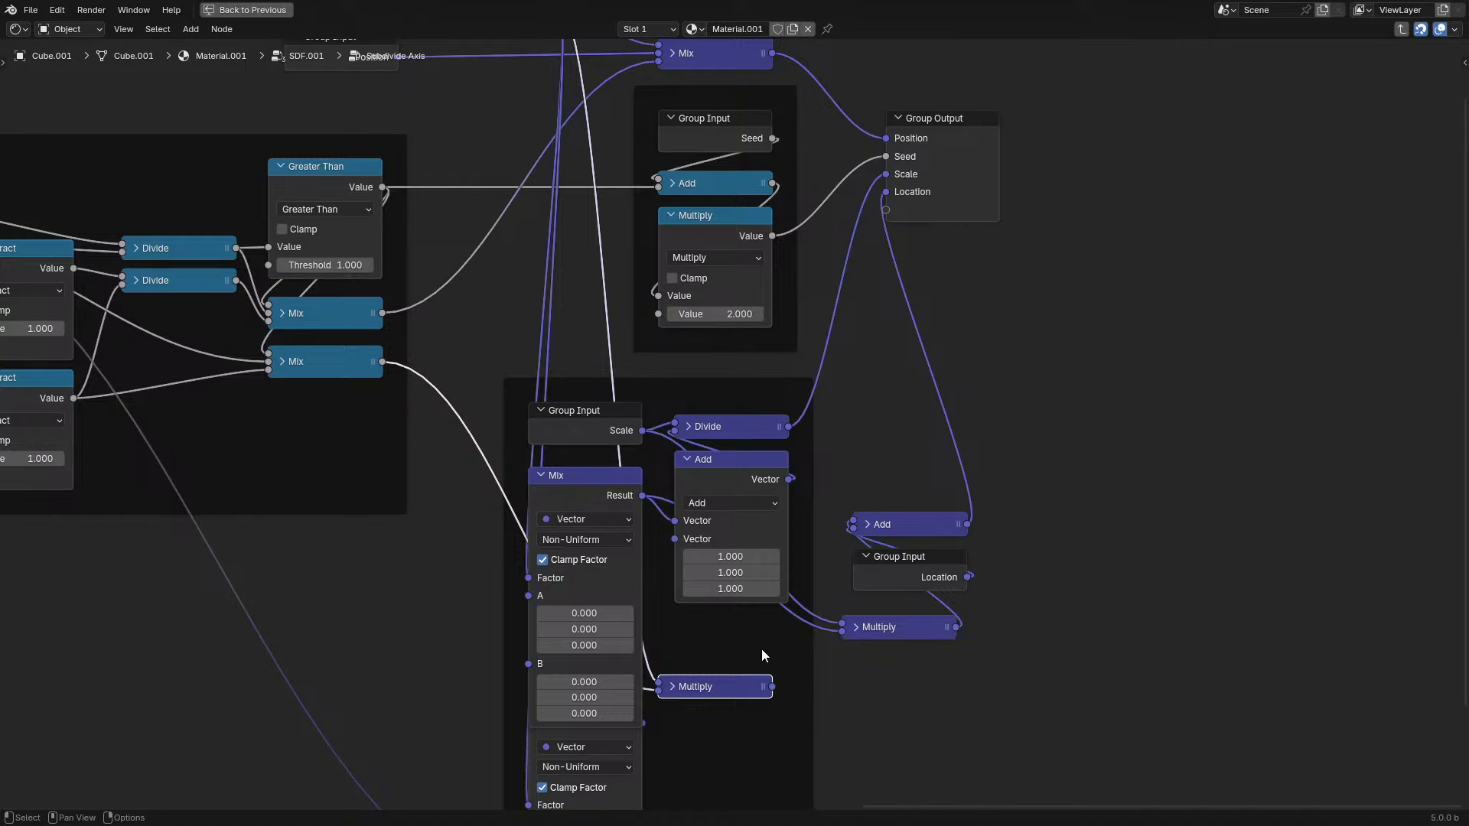
drag(773, 687, 675, 538)
drag(771, 688, 842, 629)
drag(564, 498, 559, 631)
key(ctrl+z)
key(ctrl+z)
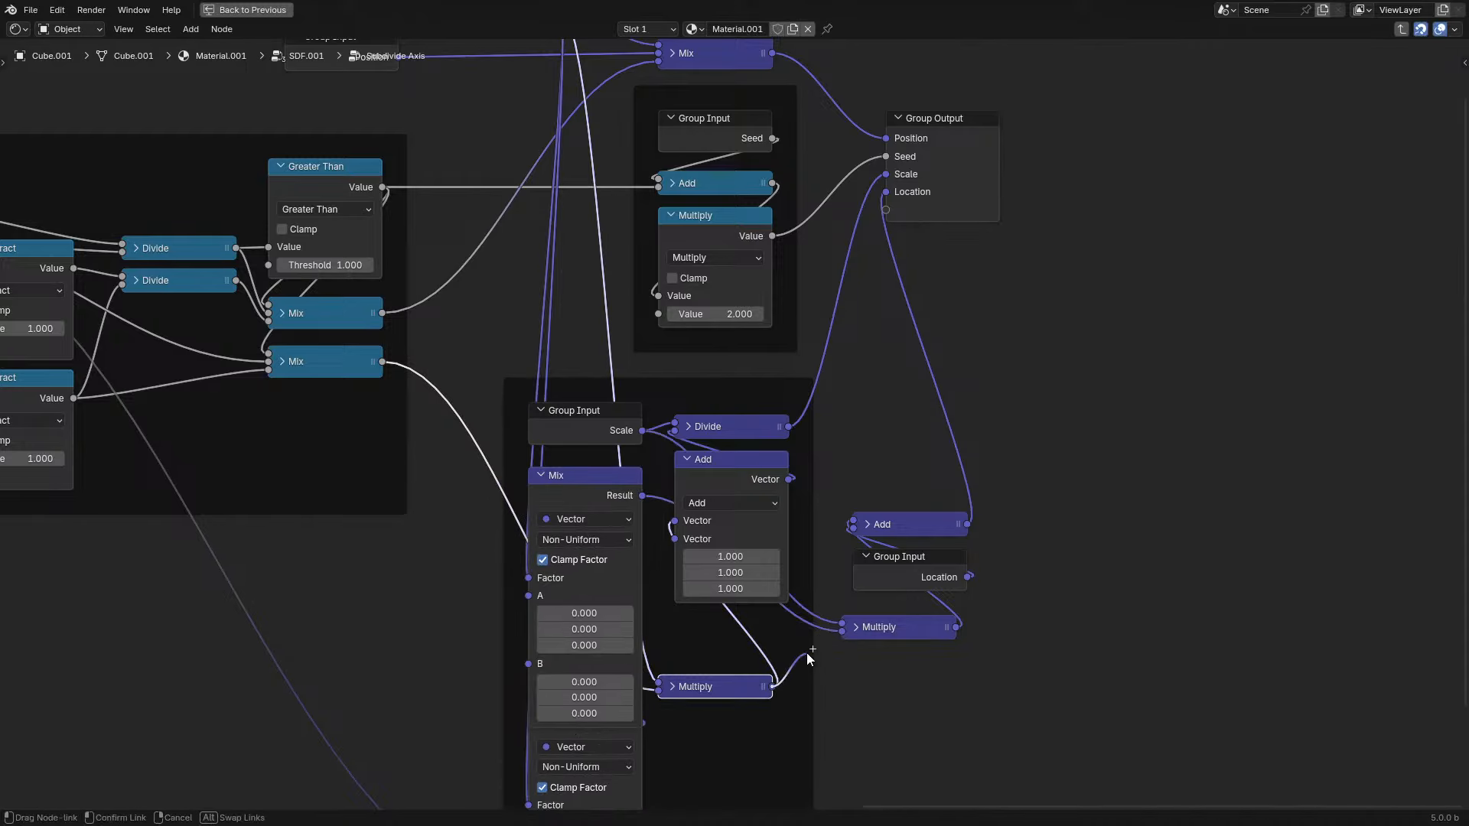
key(ctrl+shift+z)
key(ctrl+shift+z)
- Move the collapsed Multiply into the upper vector Mix's place and duplicate it just below with its input links kept
drag(740, 686, 611, 514)
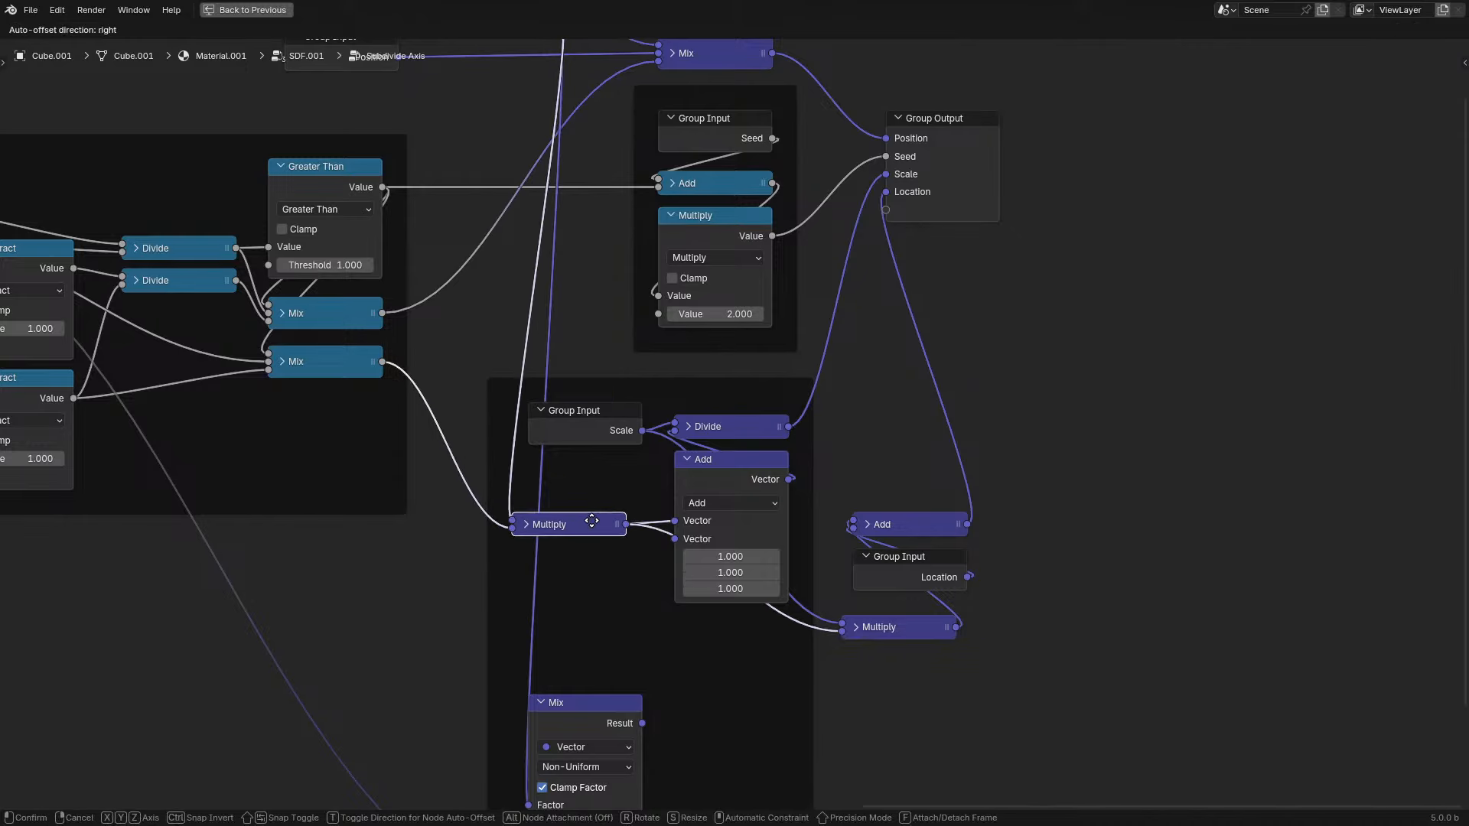
key(shift+d)
click(607, 557)
scroll(598, 658, down, 2)
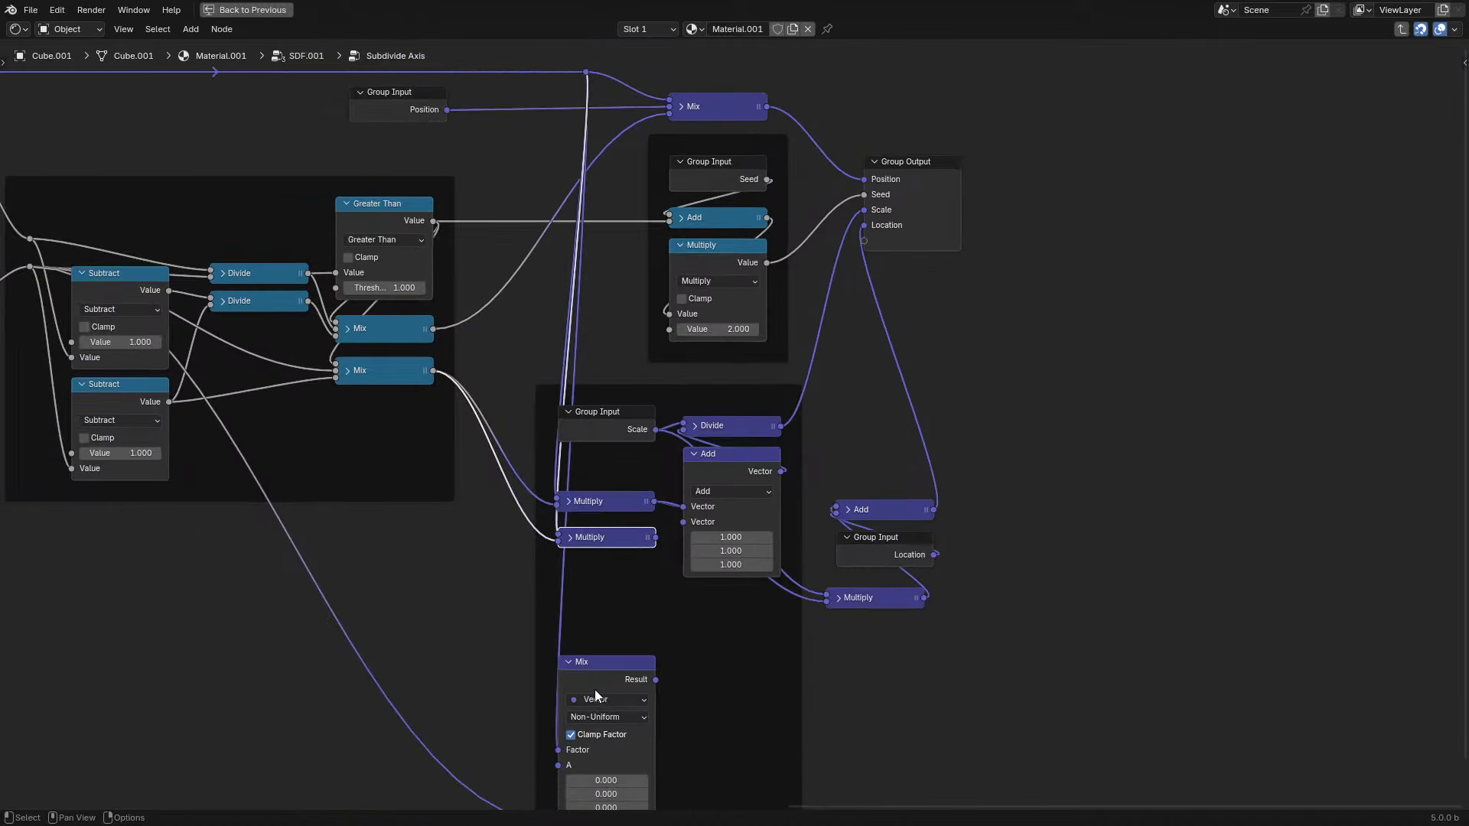
- Move the link from the unused vector Mix's B to the duplicated Multiply's second input and delete that Mix
click(590, 668)
scroll(589, 673, down, 2)
drag(585, 768, 597, 524)
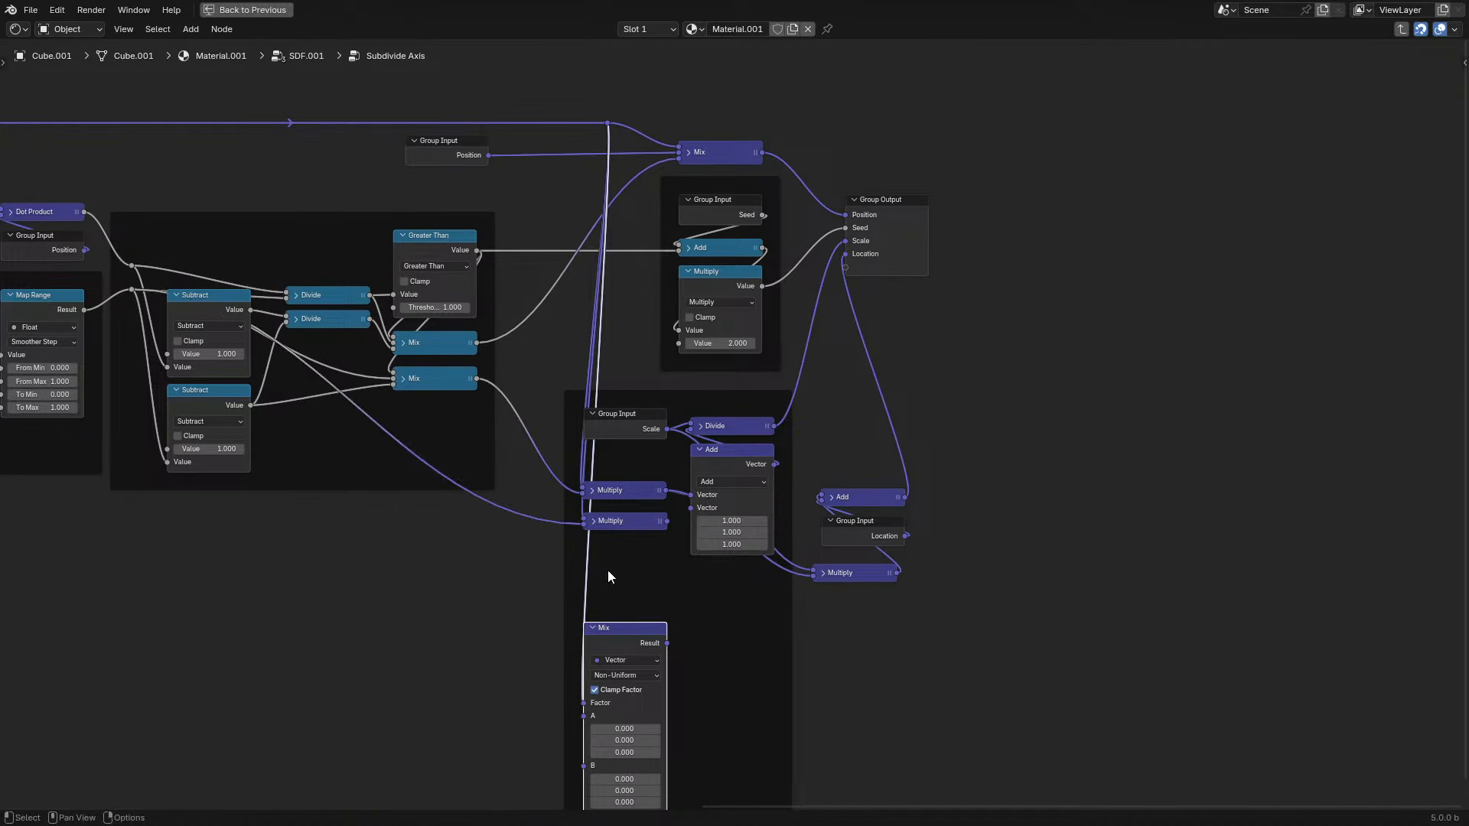
key(x)
- Connect the duplicated Multiply to the Location branch's Multiply and move that branch's Add, Location Group Input and Multiply below the scale frame
scroll(635, 605, up, 2)
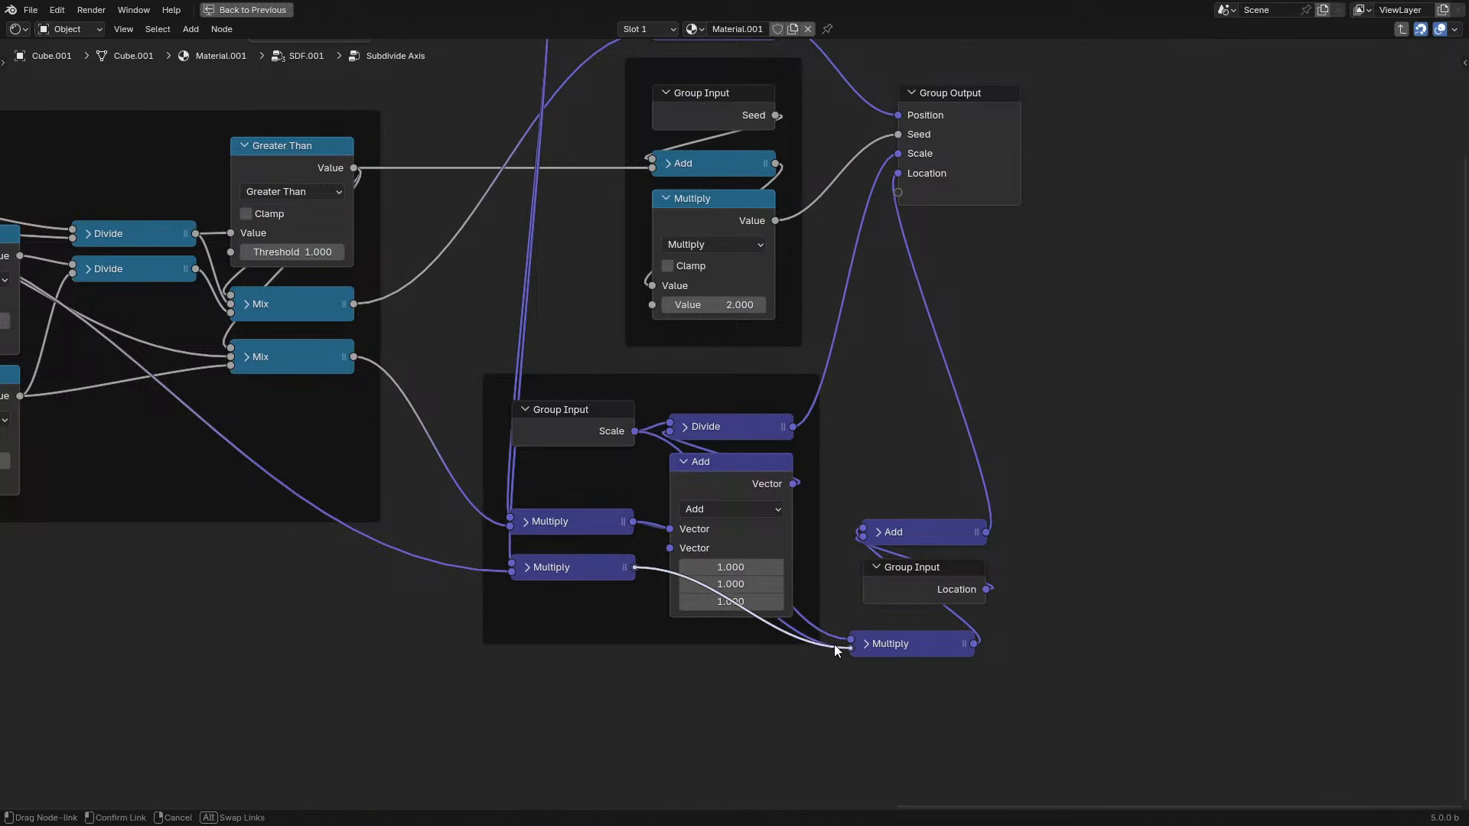
drag(918, 598, 1023, 668)
drag(933, 544, 1073, 667)
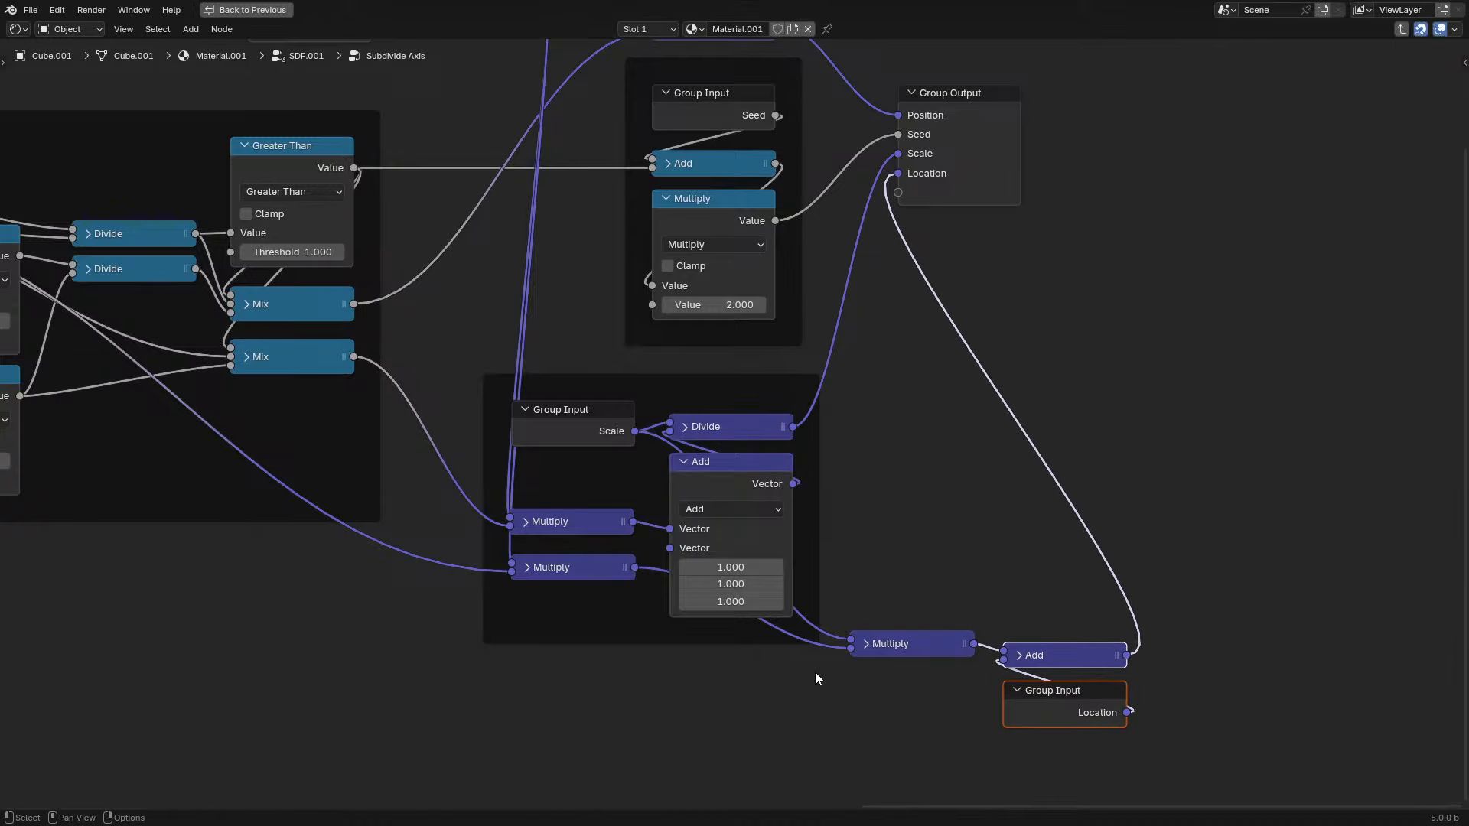
drag(856, 594, 929, 693)
key(g)
click(723, 710)
- Restore the split layout and add a reroute on the vector link shared by the two stacked Multiply nodes, placing it just before them
key(ctrl+space)
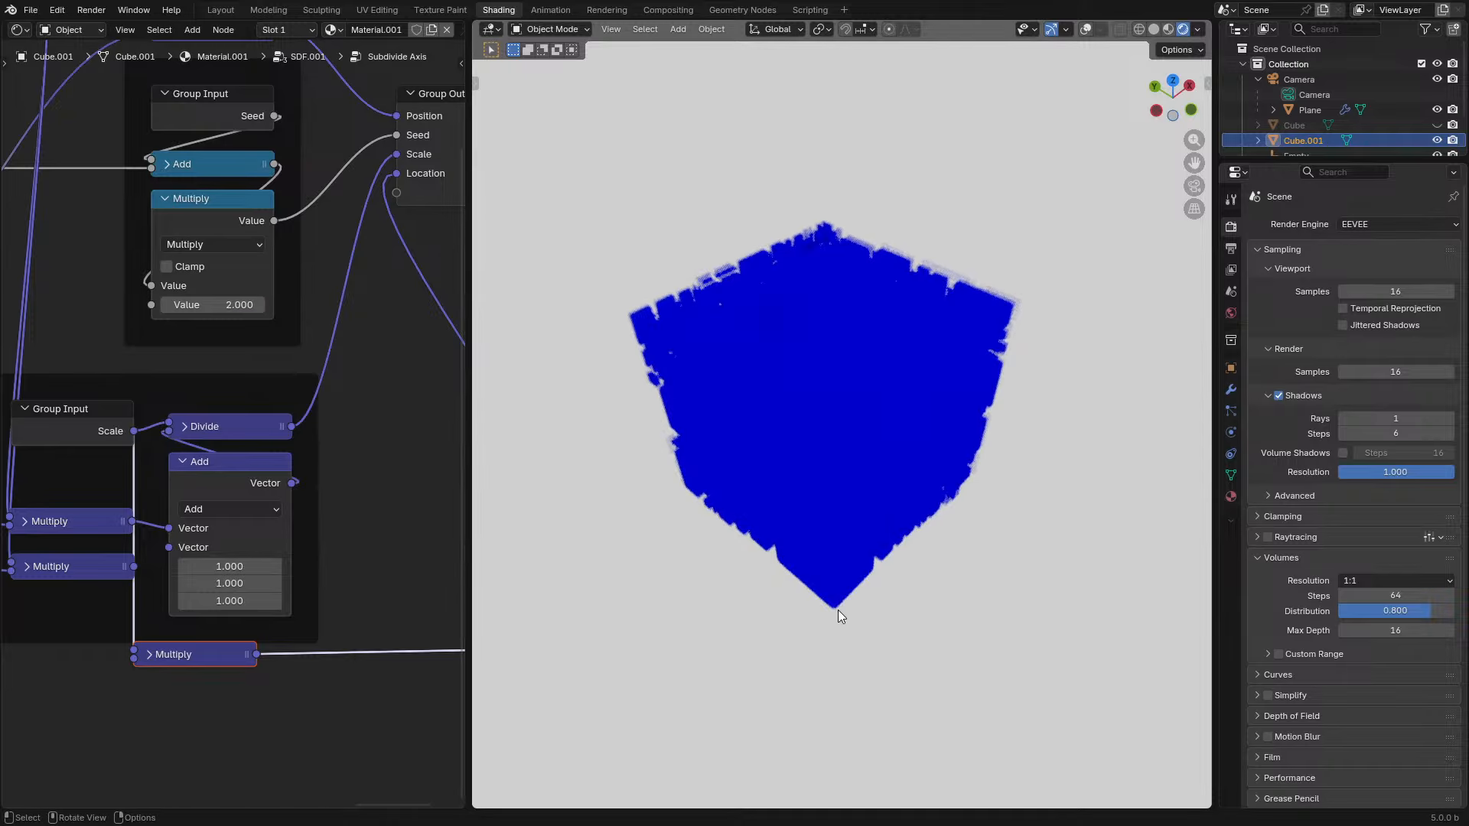
middle_drag(44, 380, 179, 374)
shift+right_drag(191, 330, 125, 331)
key(g)
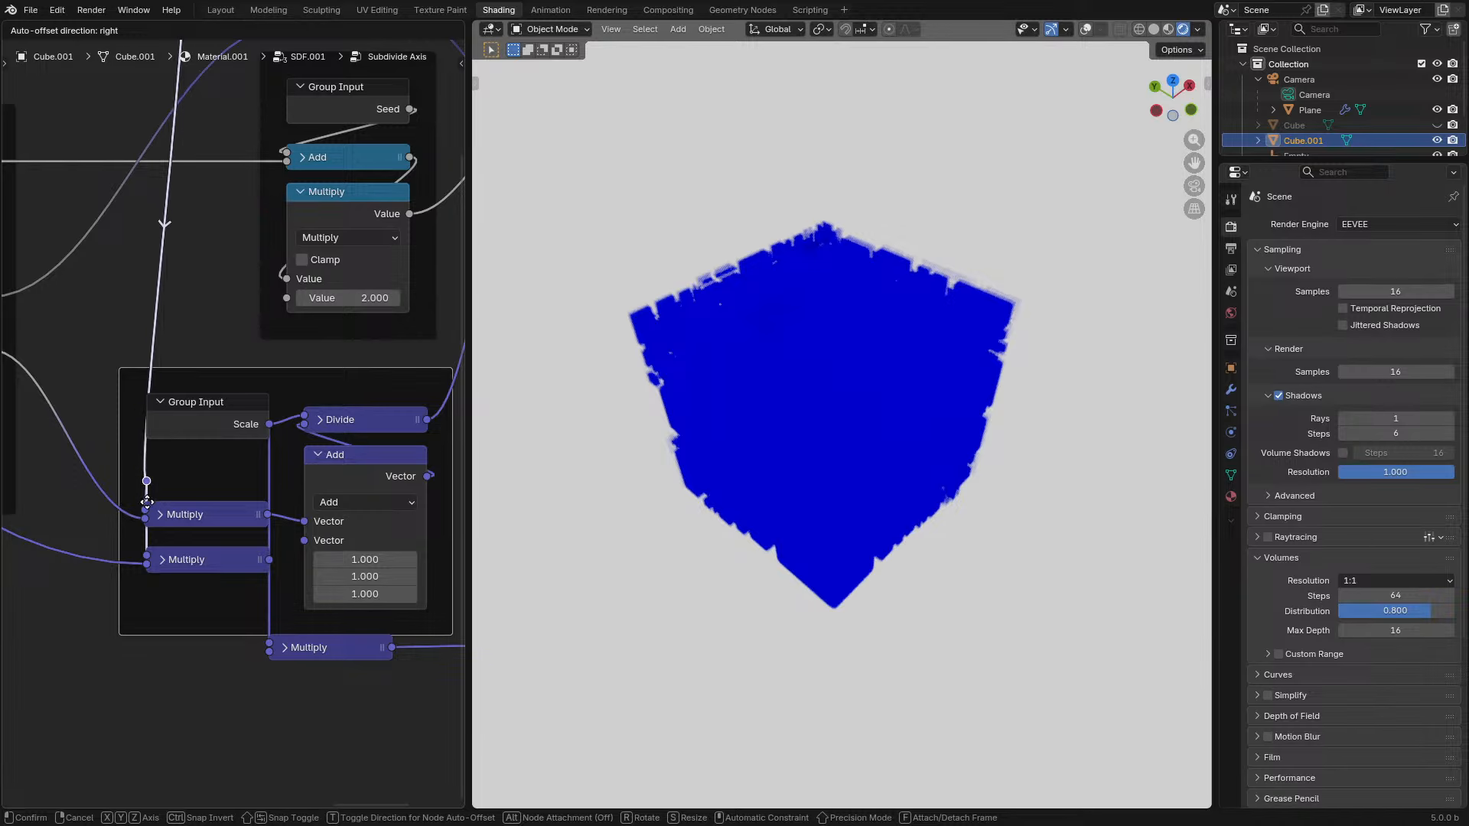
click(143, 506)
- Play the animation and examine the cube's Location colours from a tilted angle, then in front and side views
middle_drag(798, 504, 790, 578)
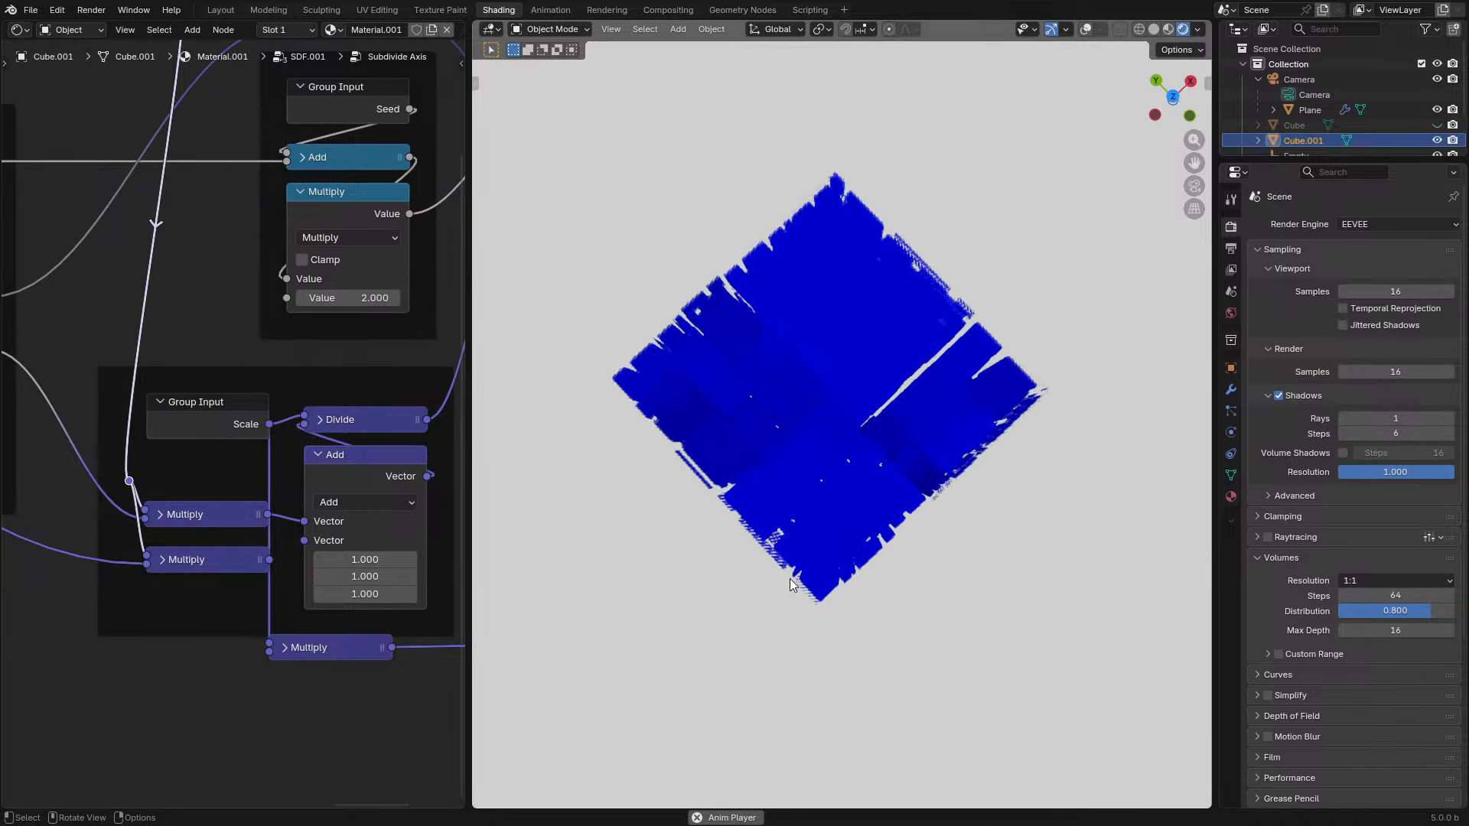
scroll(790, 579, up, 3)
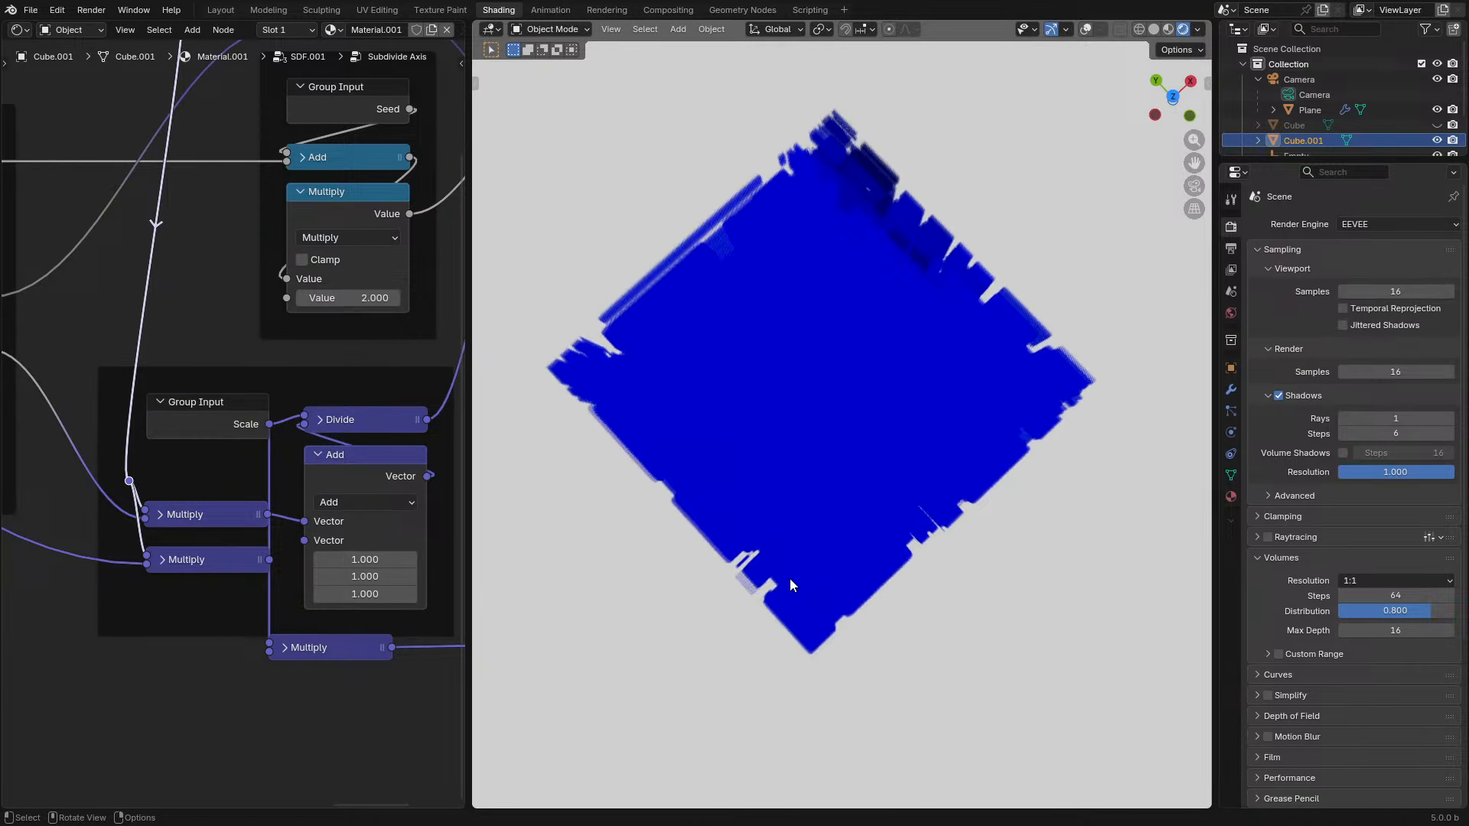
key(KP_1)
key(space)
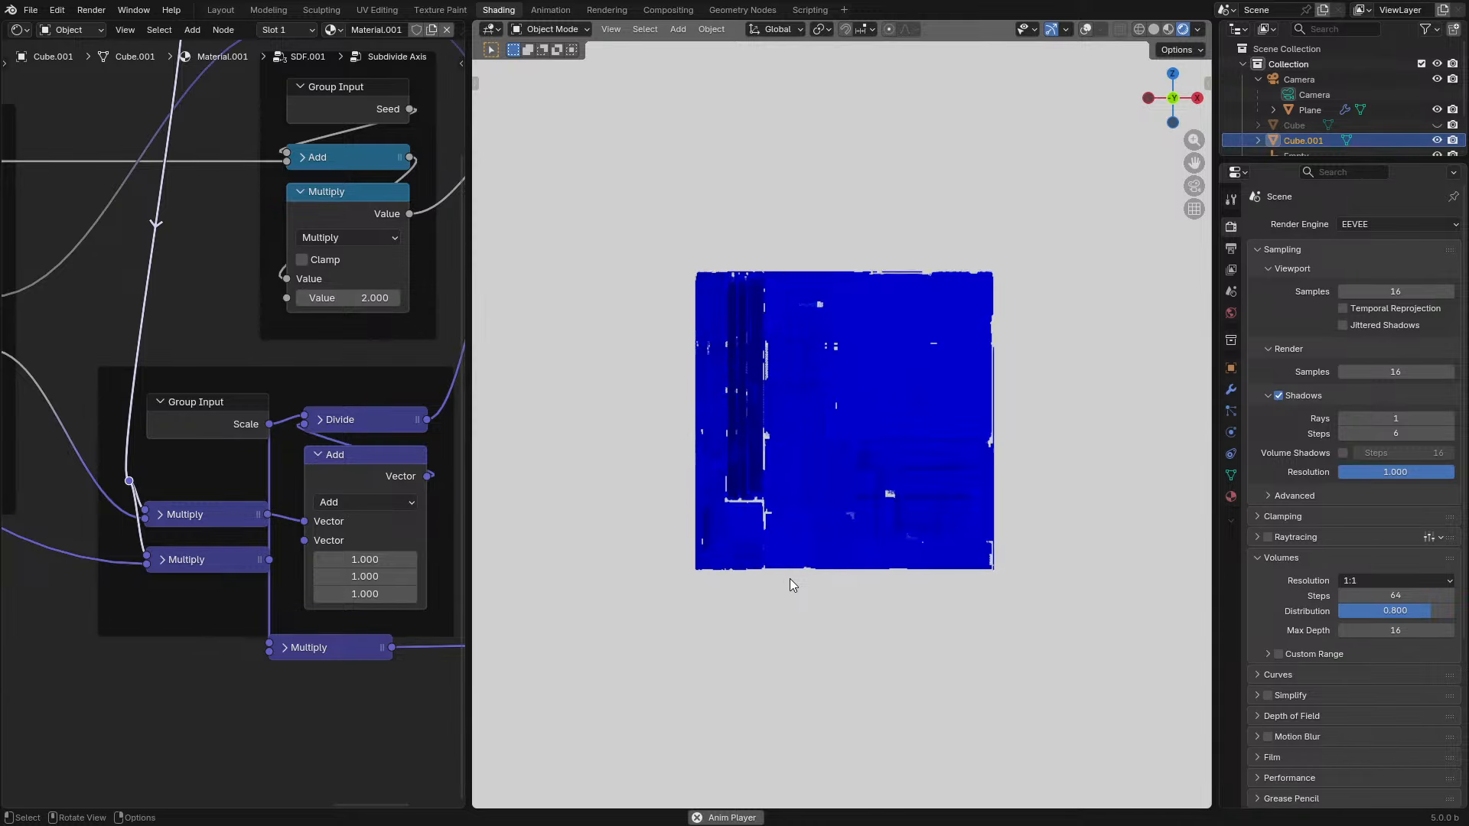
key(KP_3)
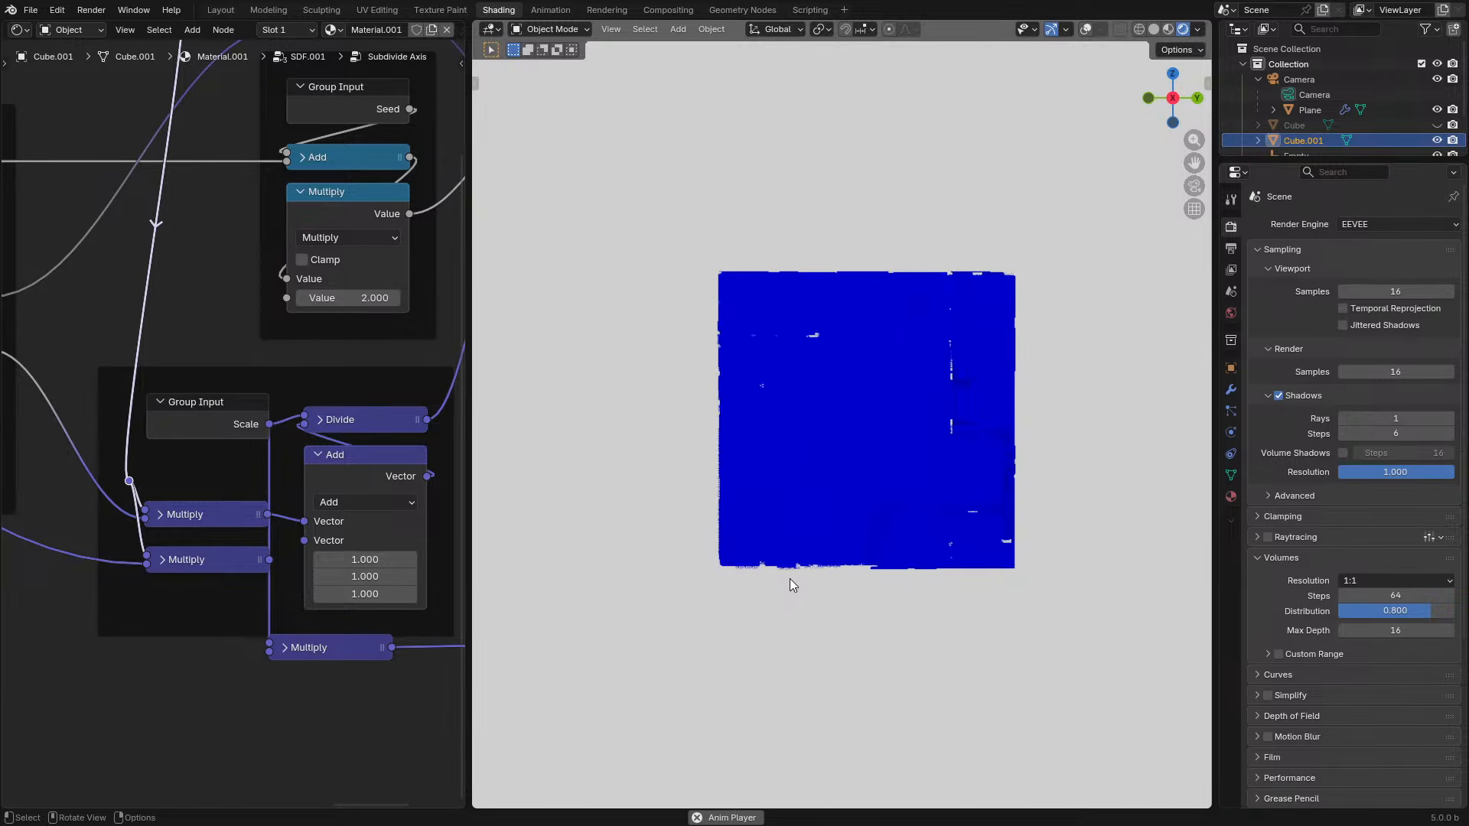
- Align the Location branch's Multiply beneath the scale Add, then leave the Subdivide Axis group and re-enter it
drag(326, 651, 362, 668)
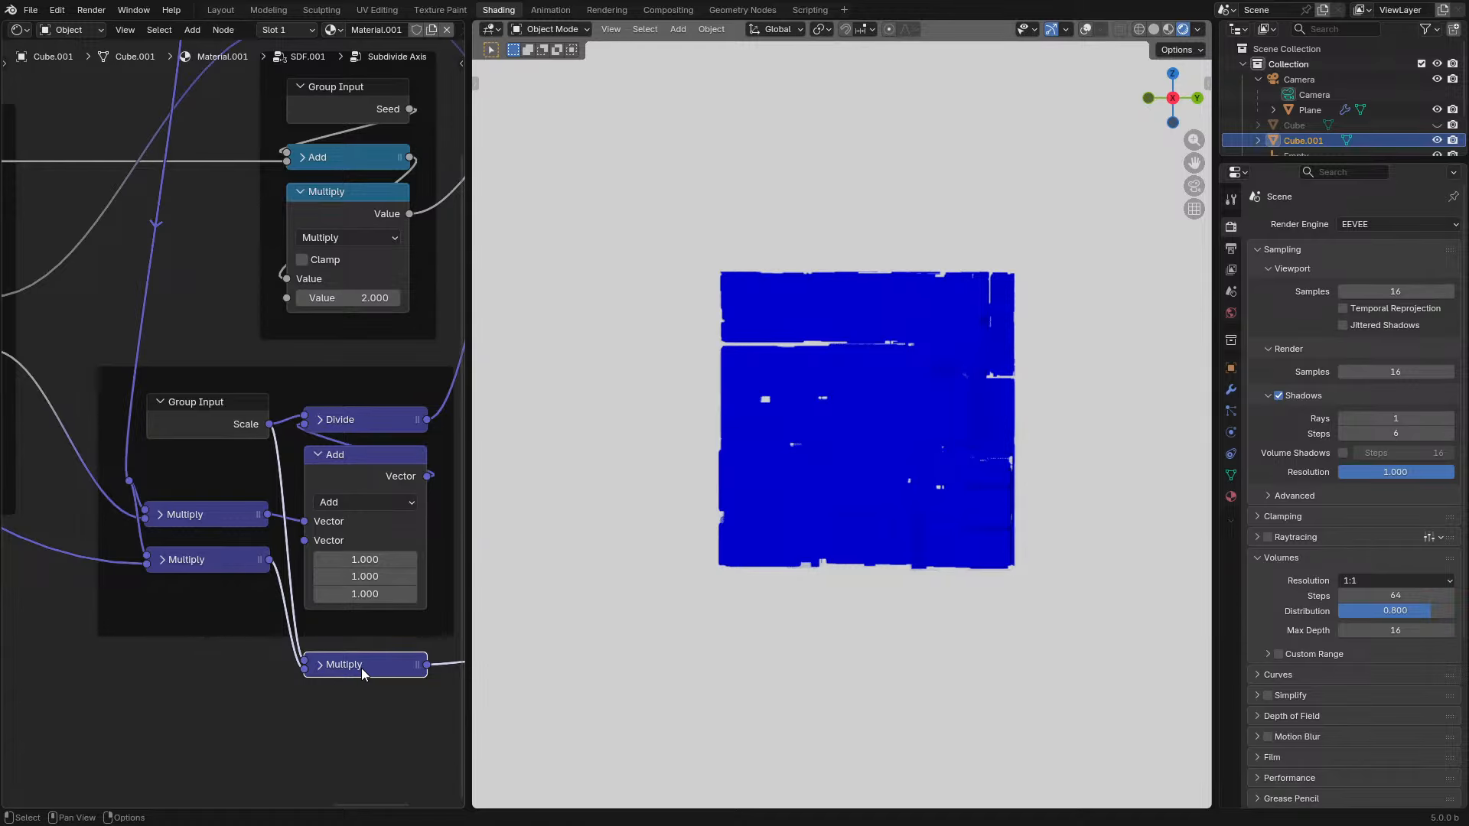
key(Tab)
key(Tab)
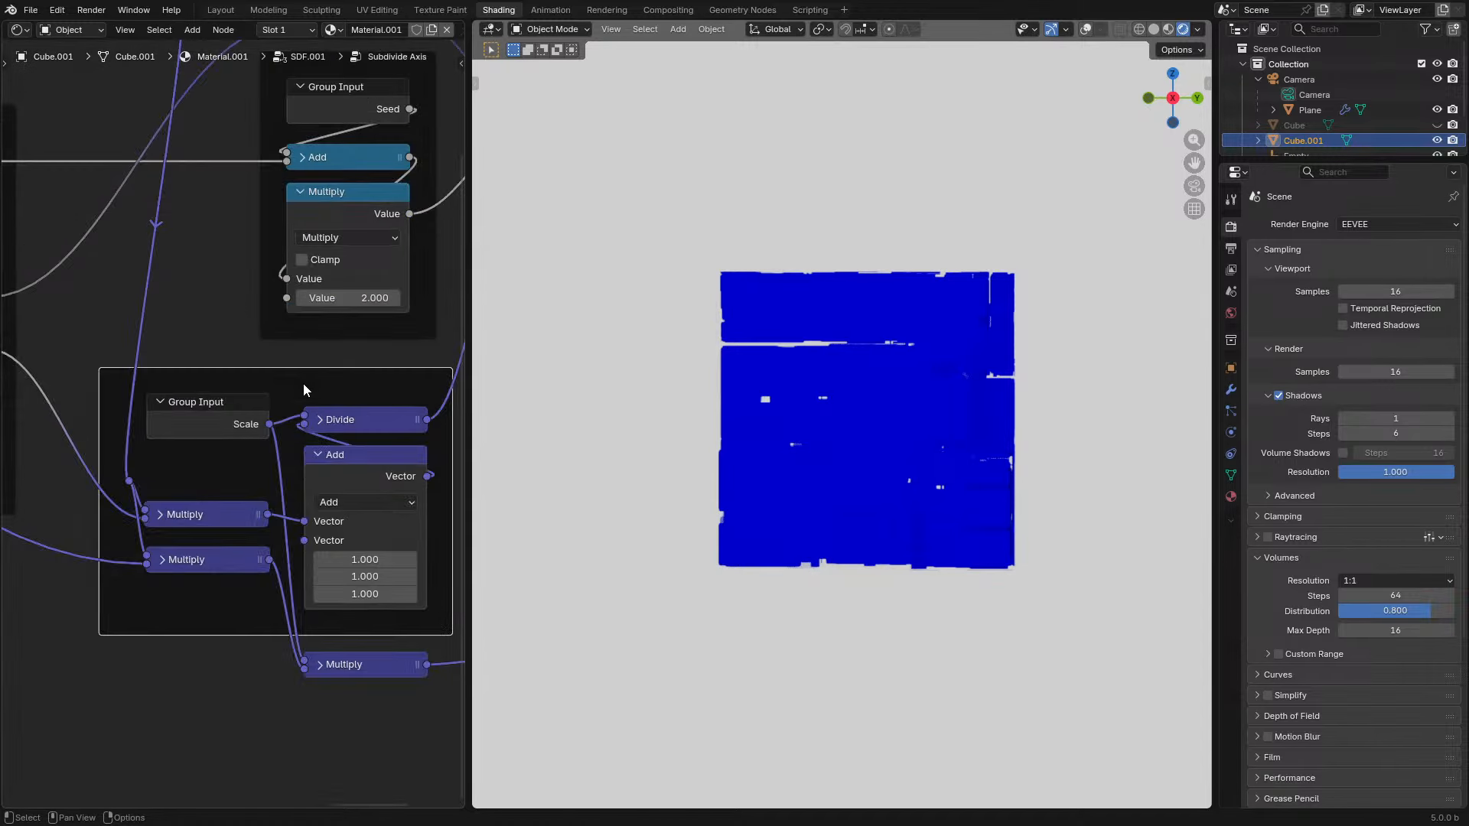
- Leave the Subdivide Axis and SDF.001 groups to return to the Material.001 node tree
scroll(339, 603, down, 1)
middle_drag(285, 585, 147, 554)
key(Tab)
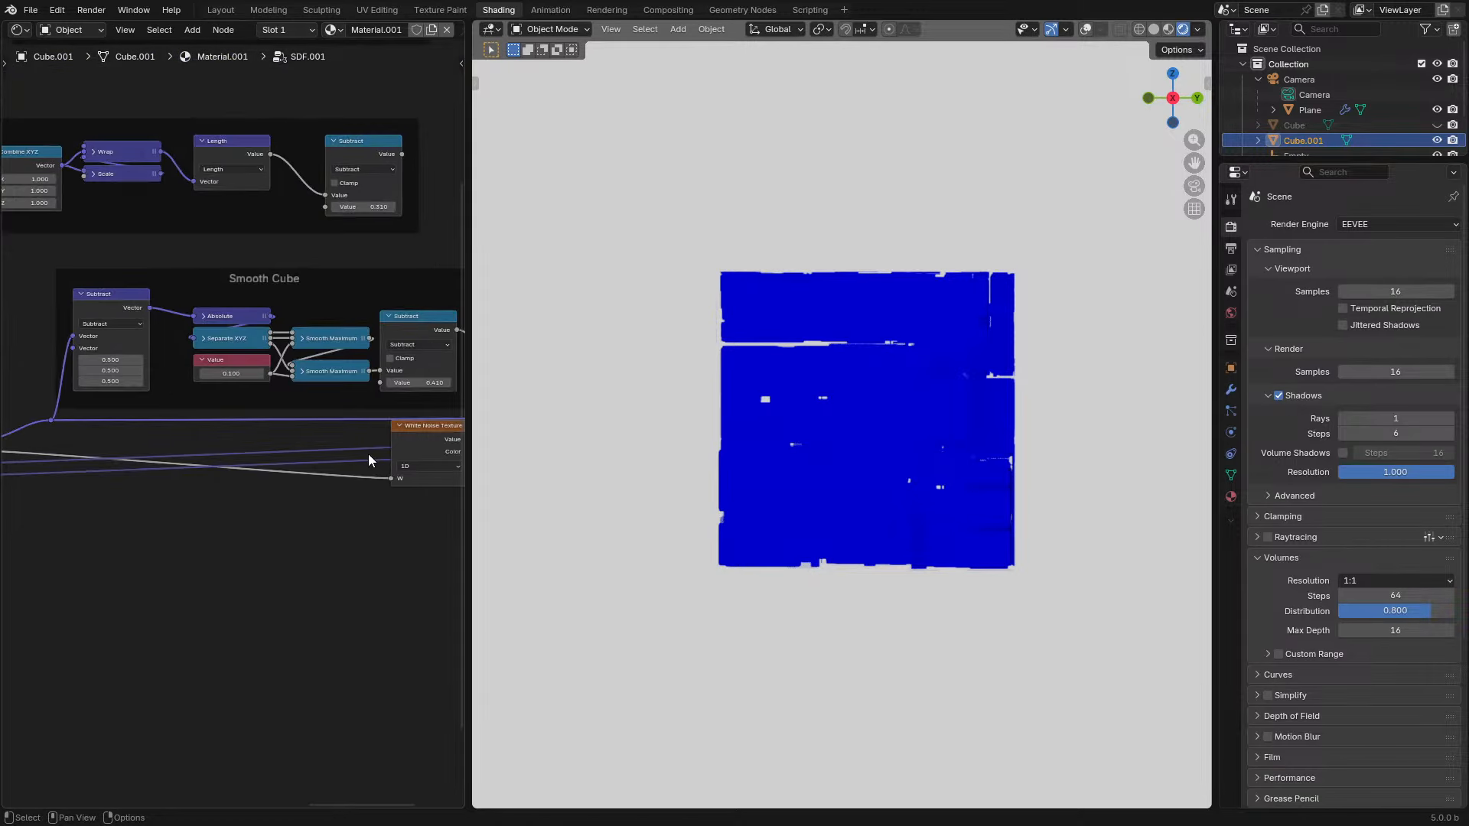
middle_drag(369, 453, 218, 444)
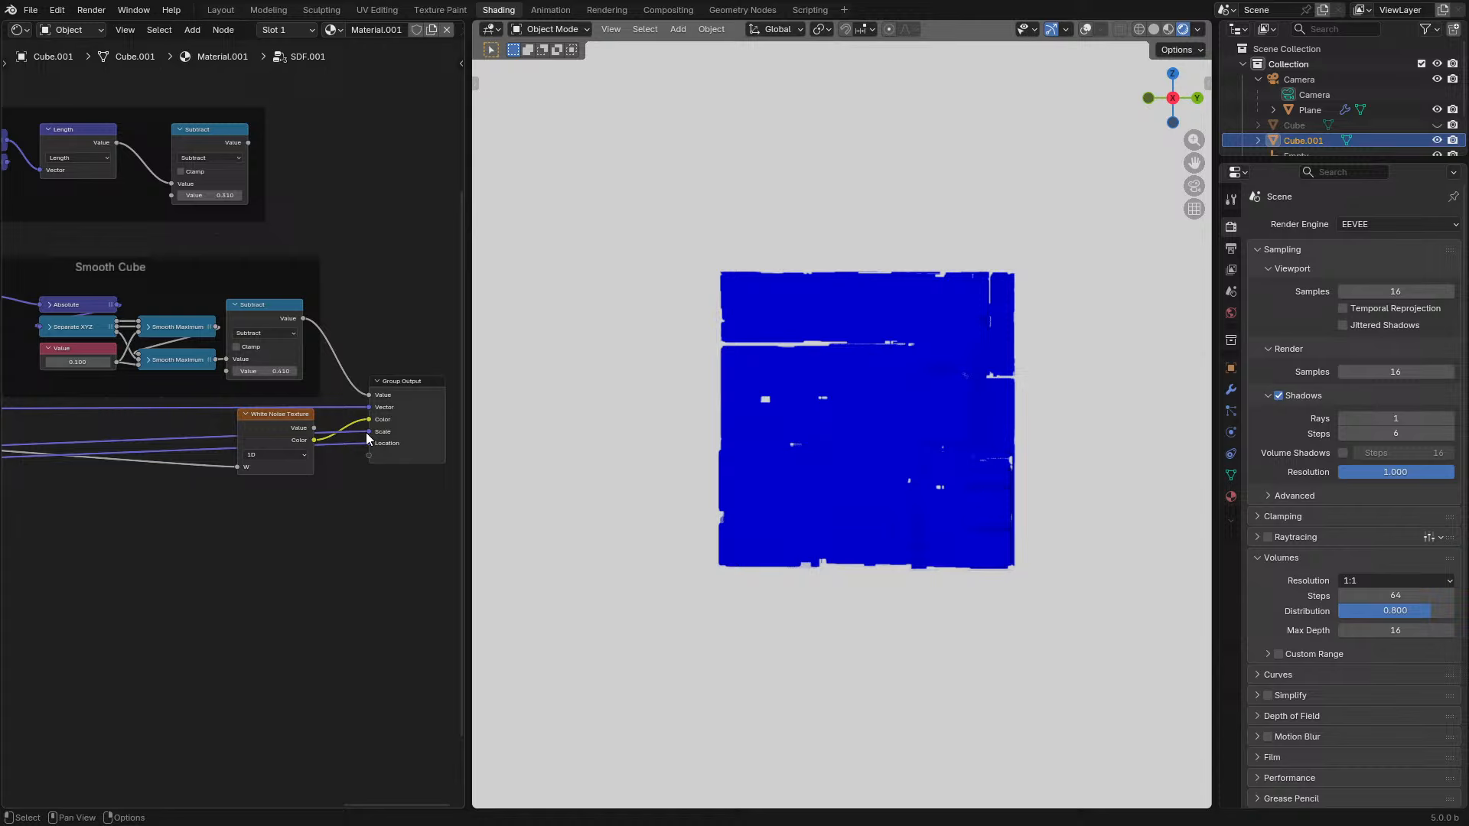
key(Tab)
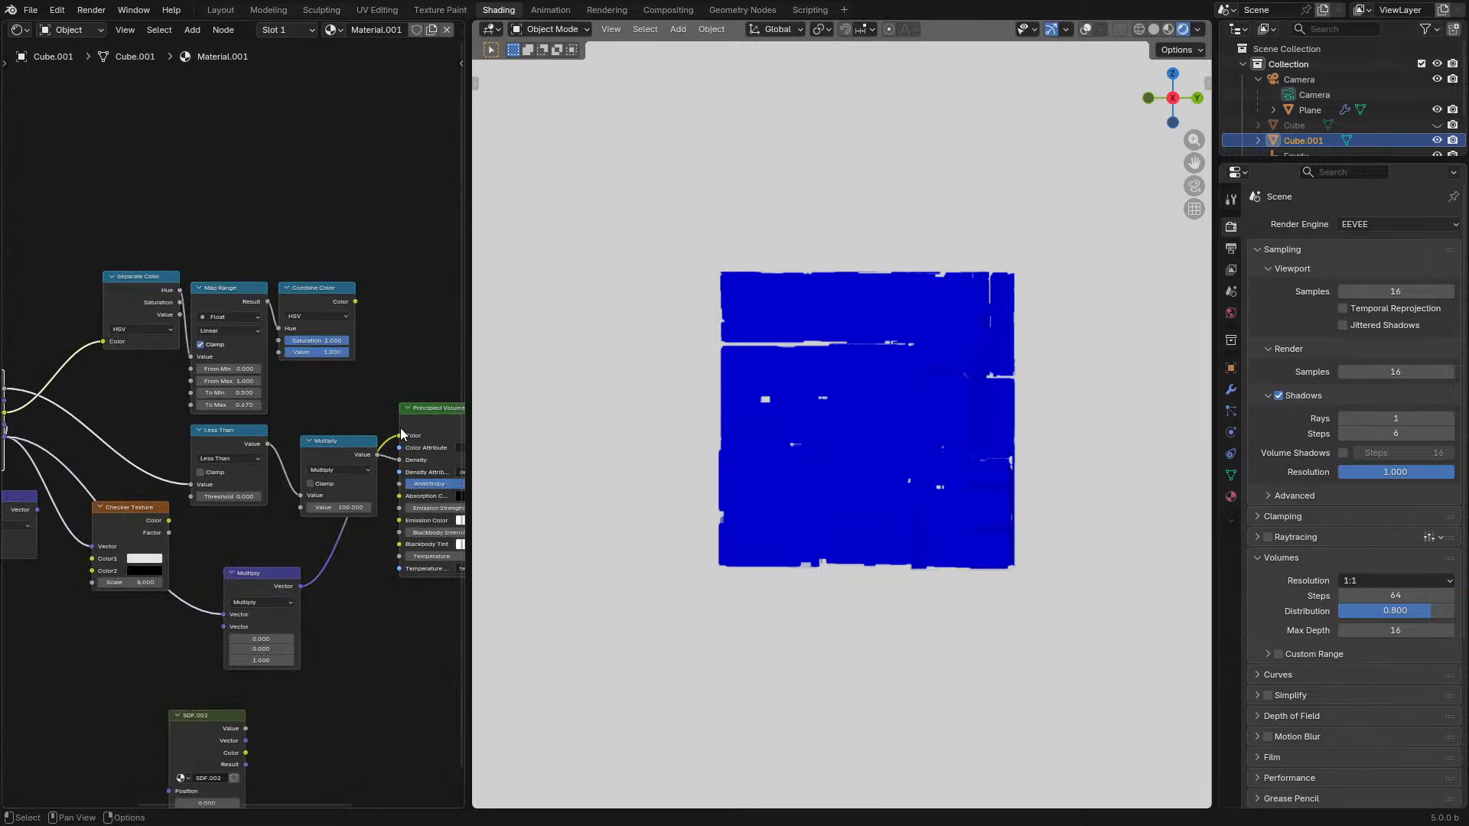
- Set all three factors of the vector Multiply node to 1.000 and inspect the coloured volume at an angle
scroll(291, 597, up, 3)
double_click(292, 597)
text(1)
key(Tab)
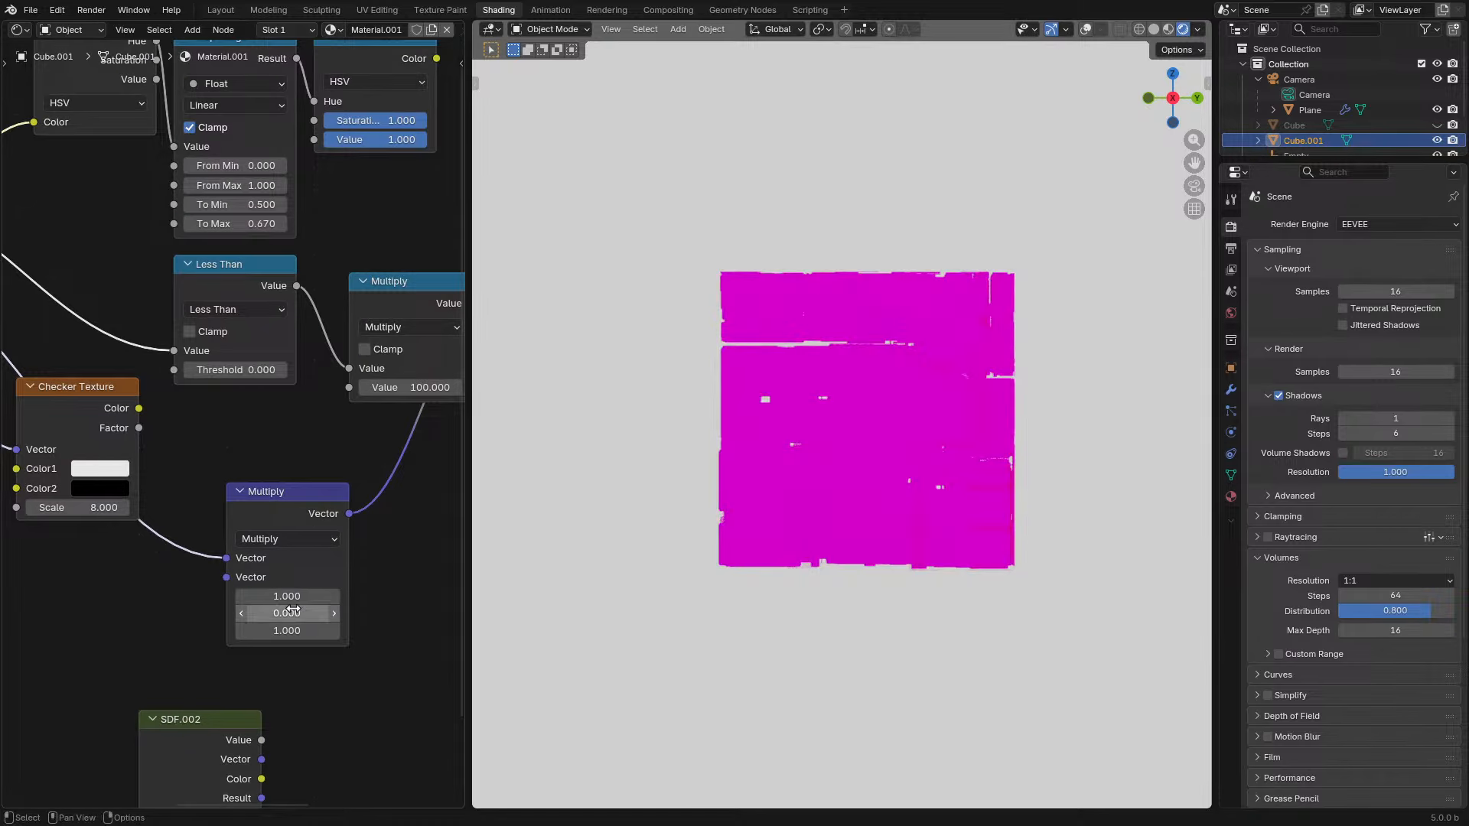
text(1)
key(Tab)
key(Return)
mouse_move(903, 429)
middle_down()
mouse_move(838, 525)
mouse_move(813, 461)
mouse_move(835, 335)
mouse_move(884, 338)
mouse_move(895, 402)
middle_up()
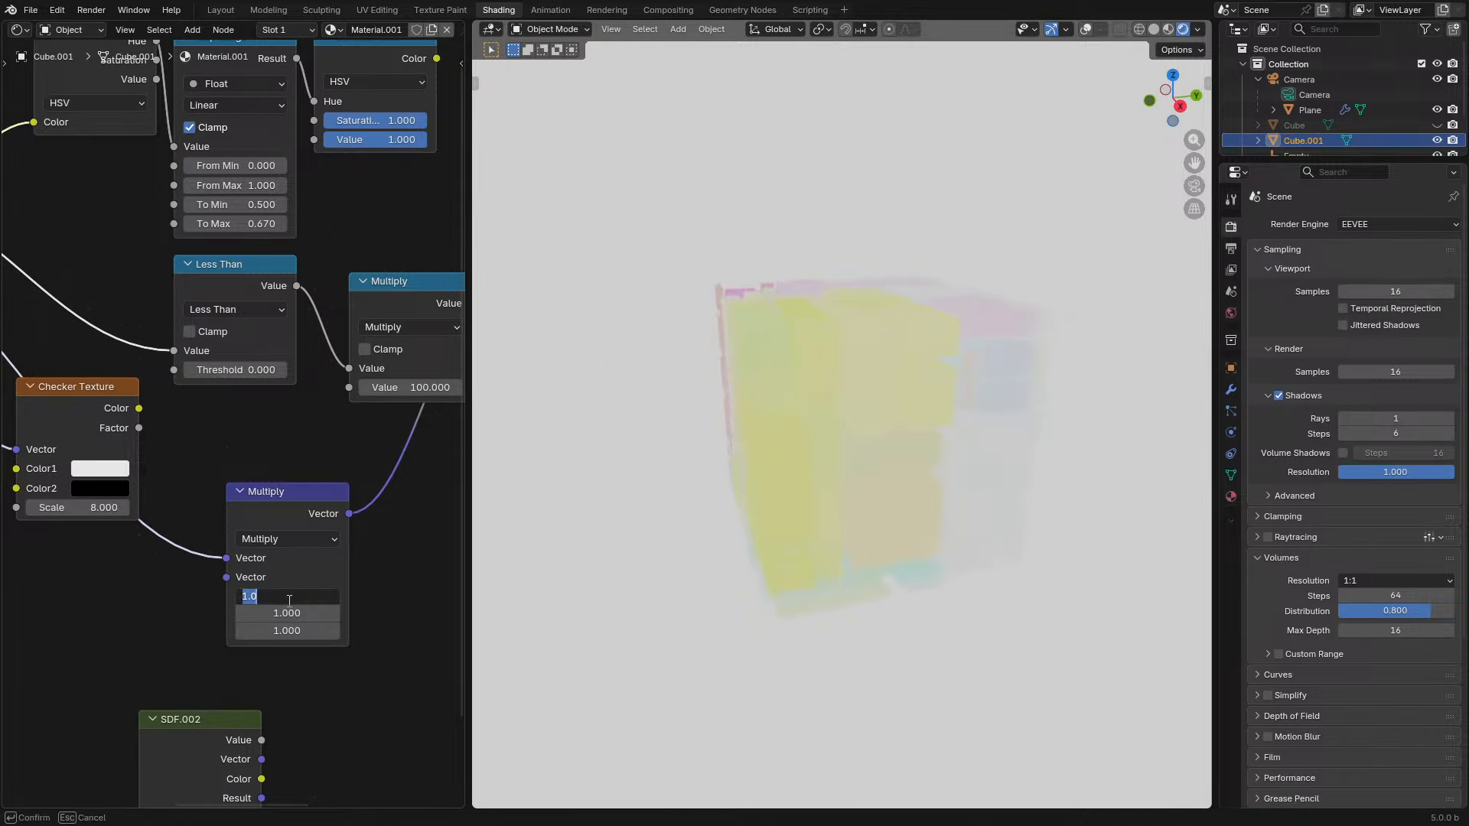
- Set the vector Multiply node's X and Y factors to 0 and check the volume from the top and front
text(0)
key(Tab)
text(0)
key(Return)
middle_drag(842, 612, 916, 580)
key(KP_7)
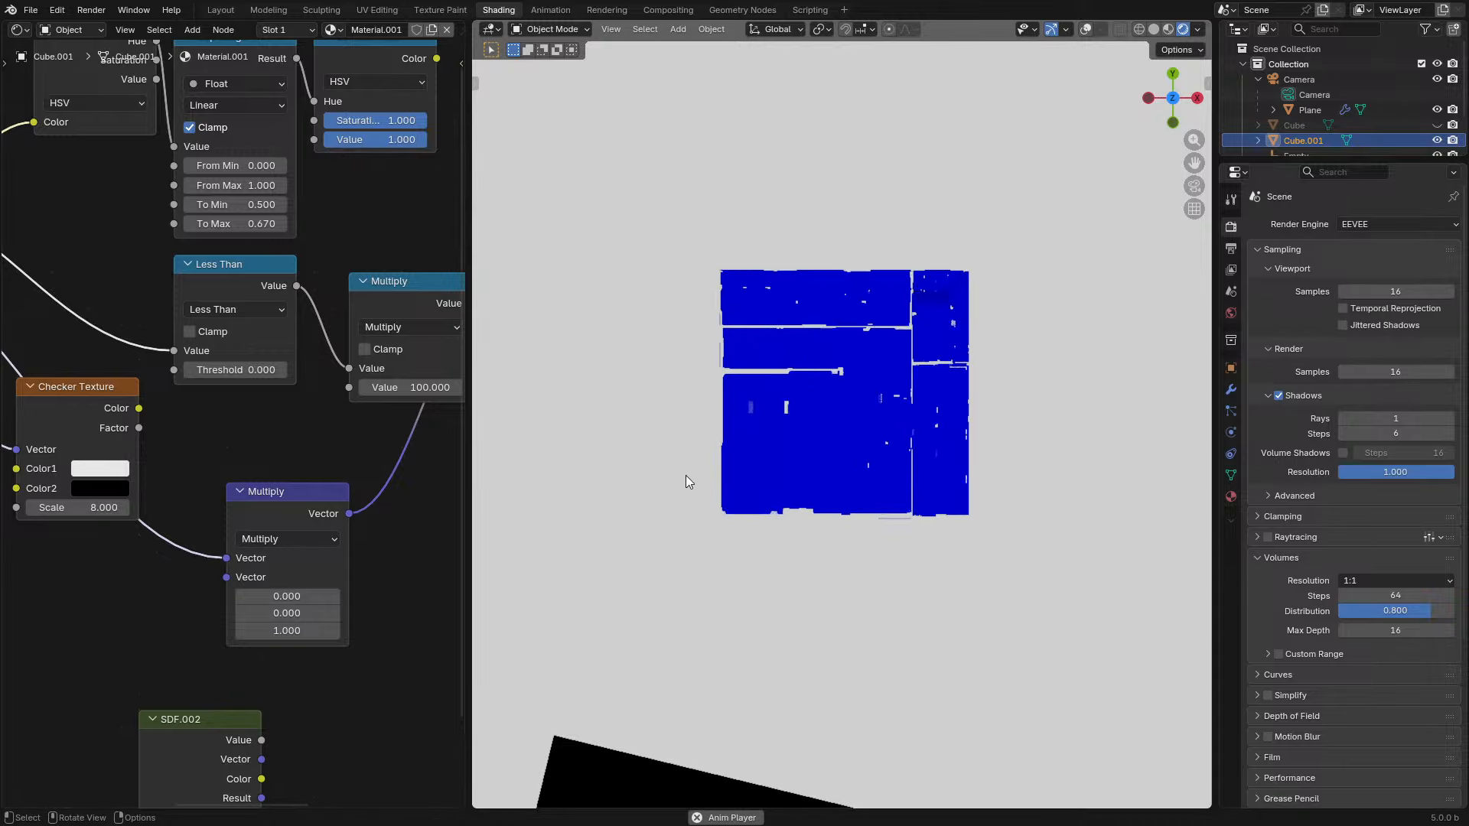
key(KP_1)
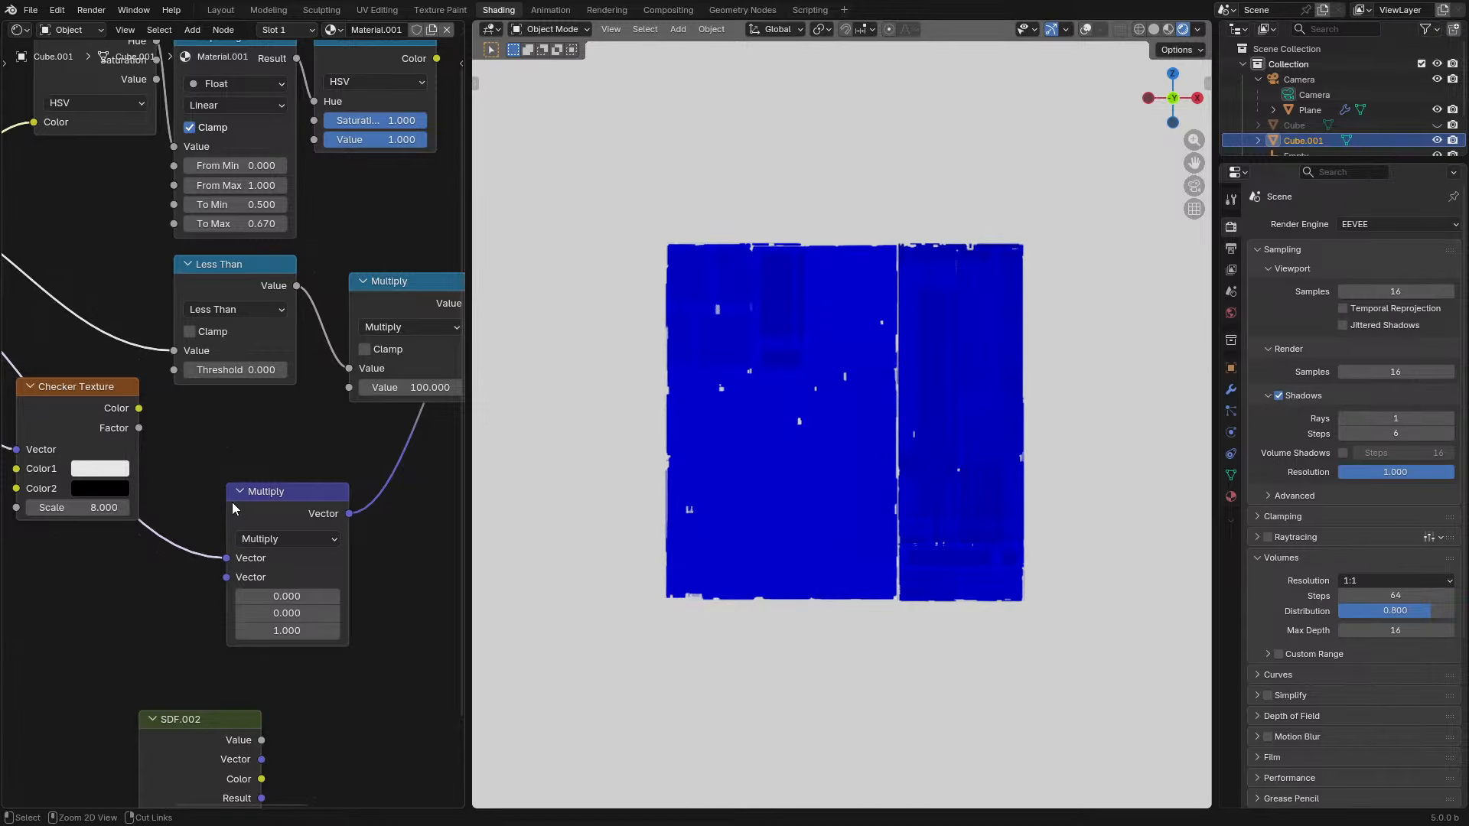
- Examine the SDF.001 group and the Add node feeding it, and inspect the animated volume while orbiting and from the front
key(ctrl+space)
scroll(418, 334, down, 3)
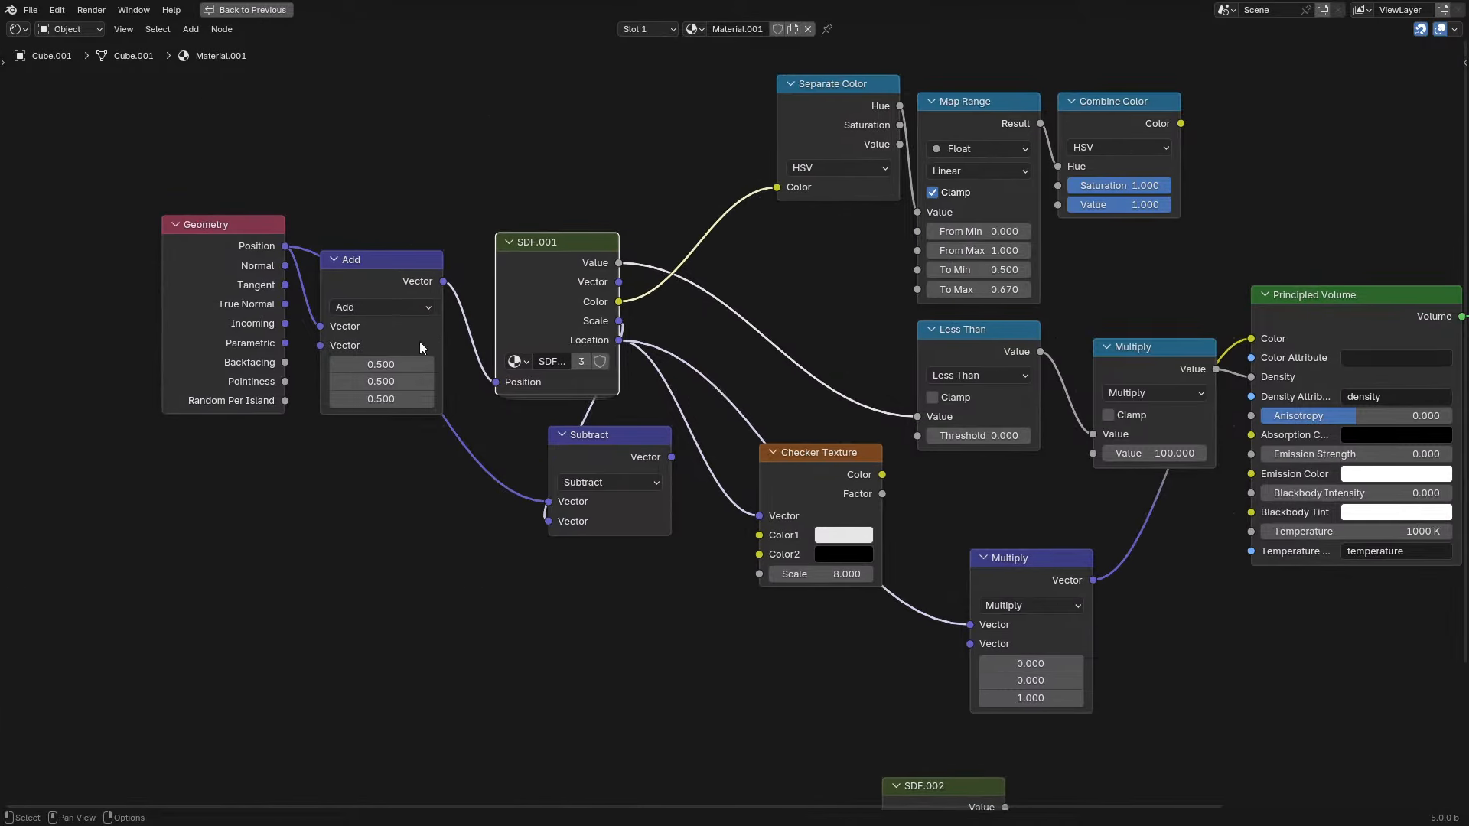
key(Tab)
middle_drag(453, 301, 994, 348)
key(Tab)
click(374, 273)
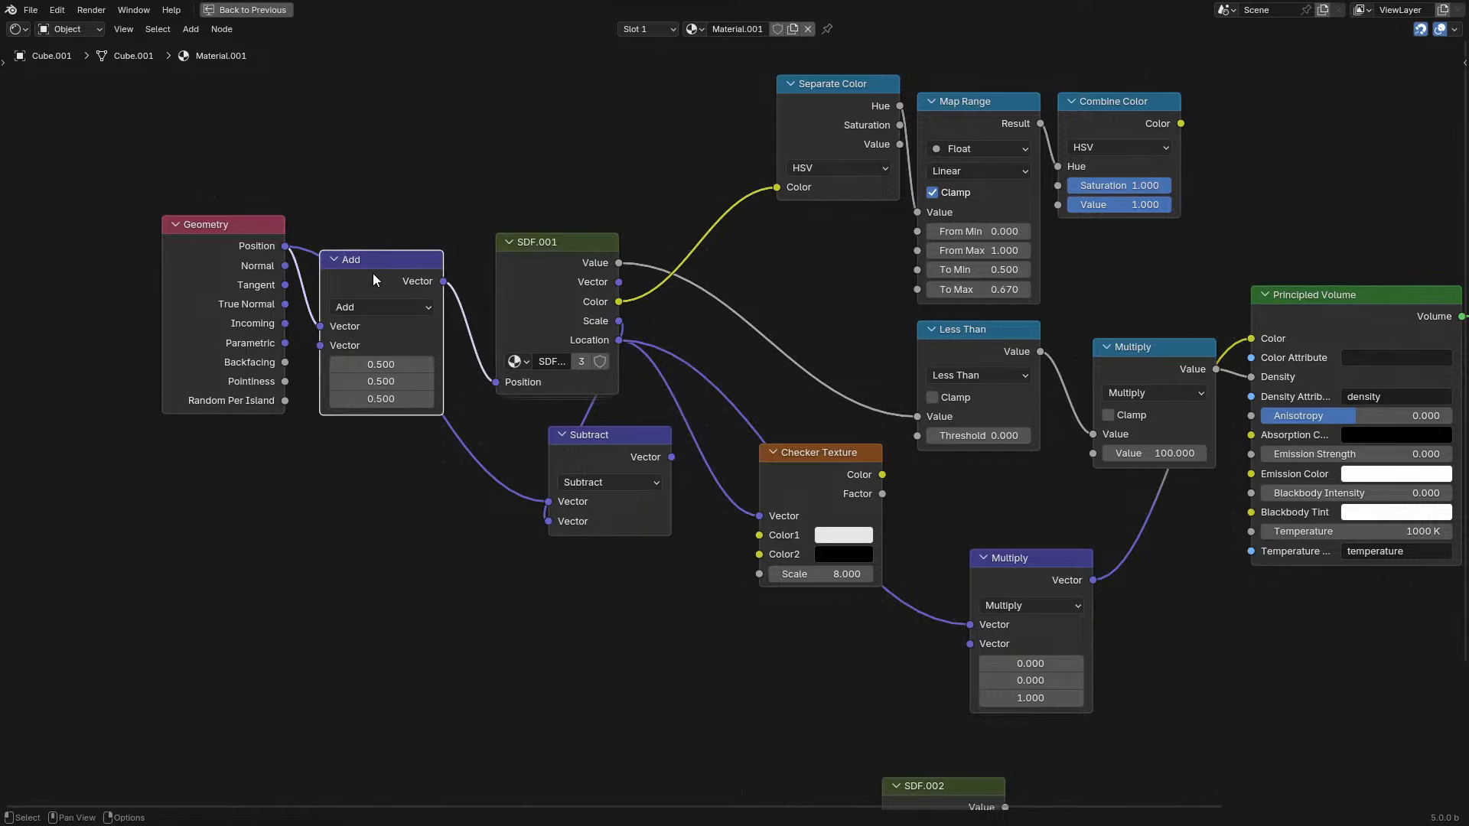
key(ctrl+x)
key(ctrl+space)
key(space)
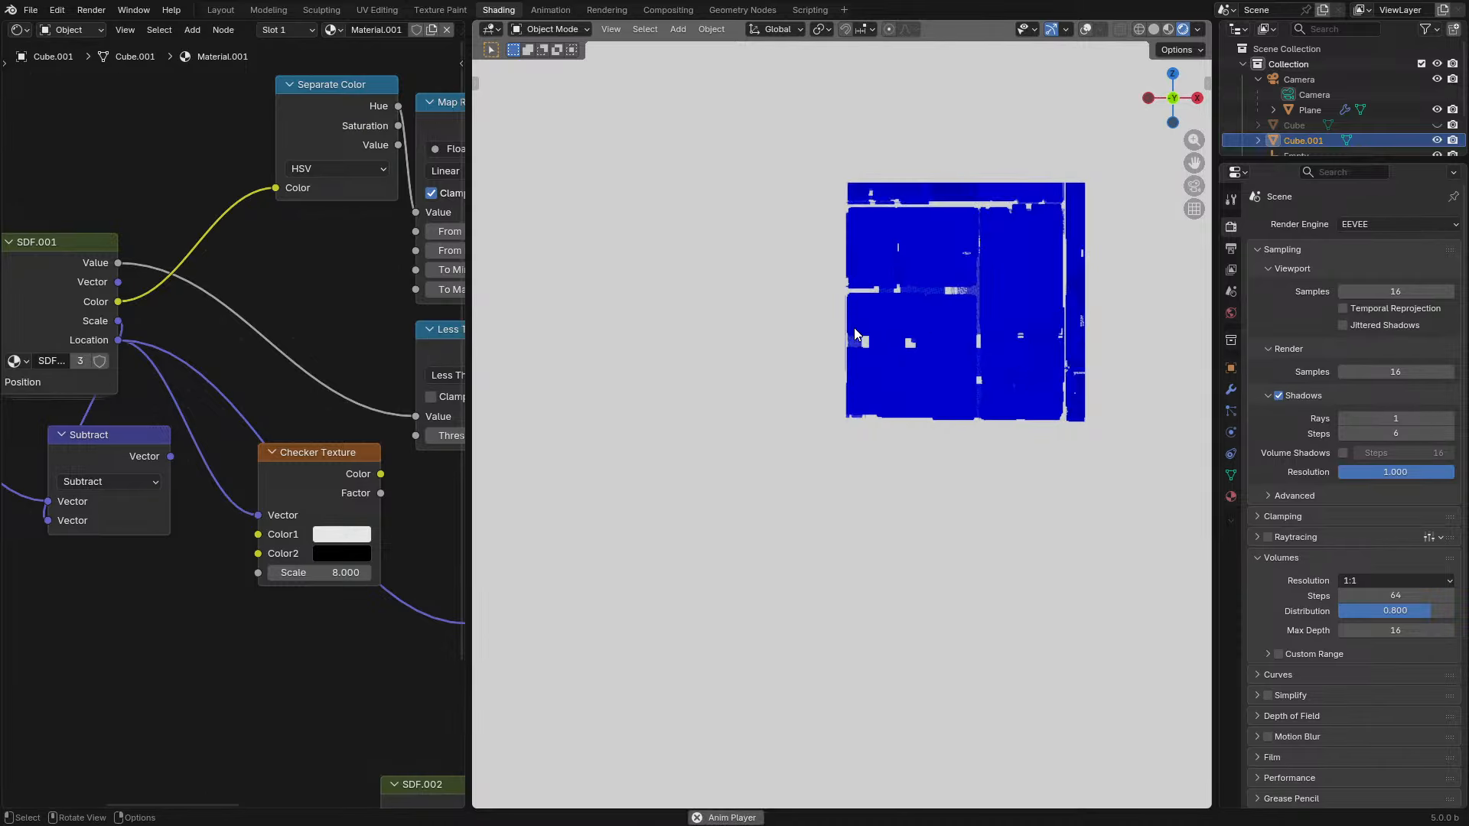
middle_drag(853, 328, 800, 455)
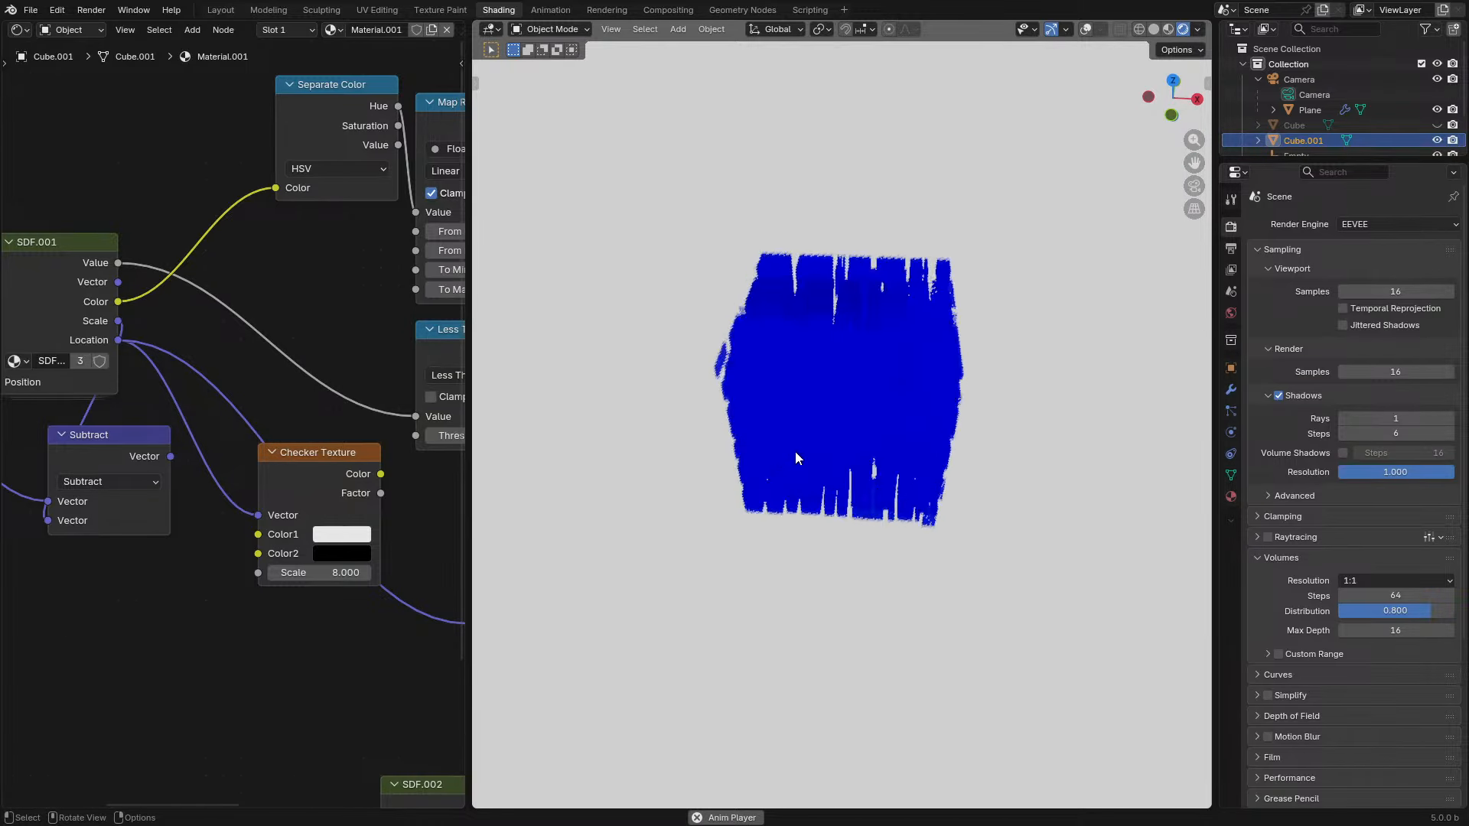
key(KP_1)
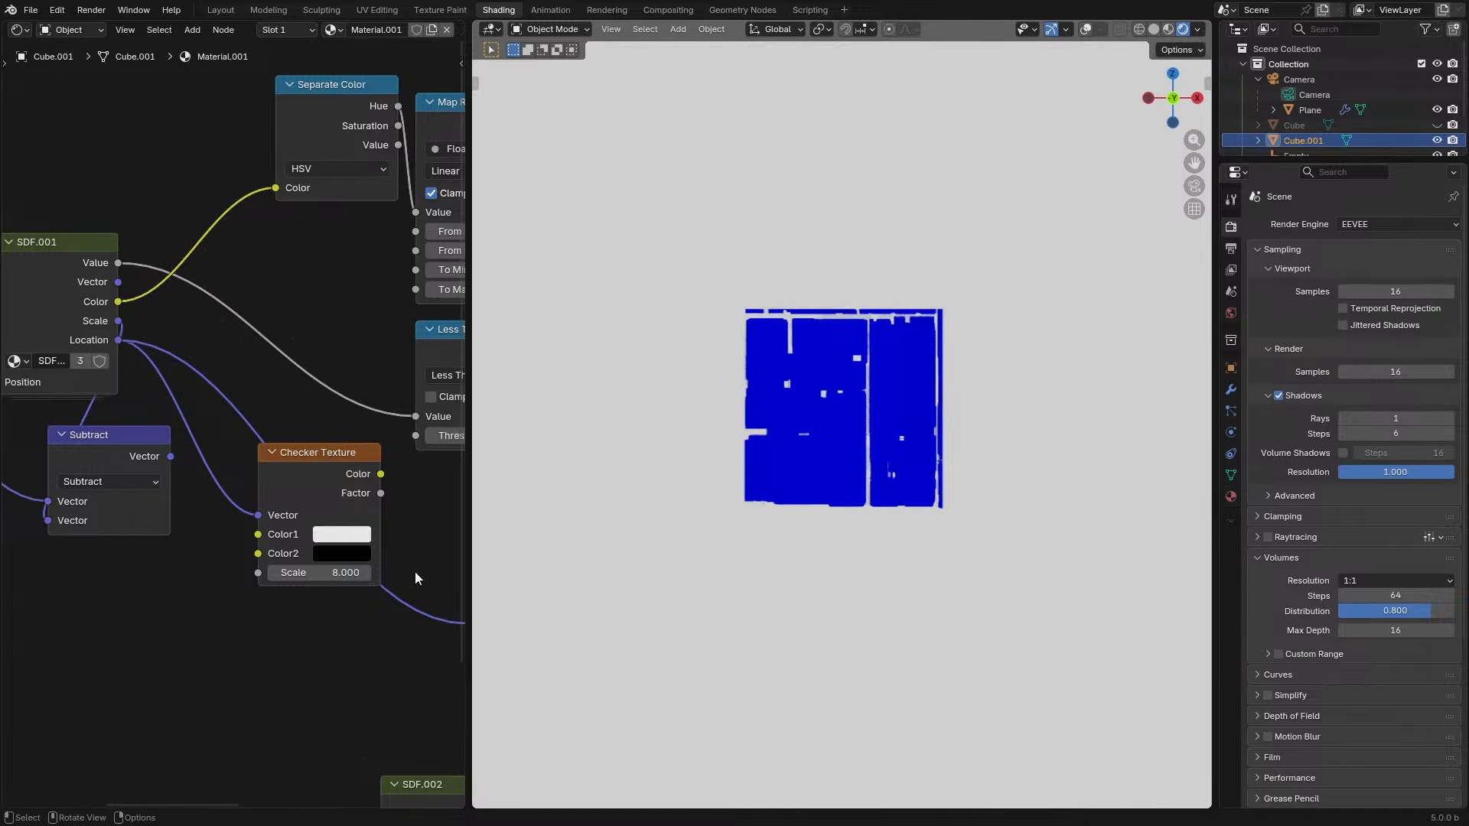
- Remove the Subtract node below SDF.001 and set the Repeat zone's Iterations to 1 inside that group
key(ctrl+space)
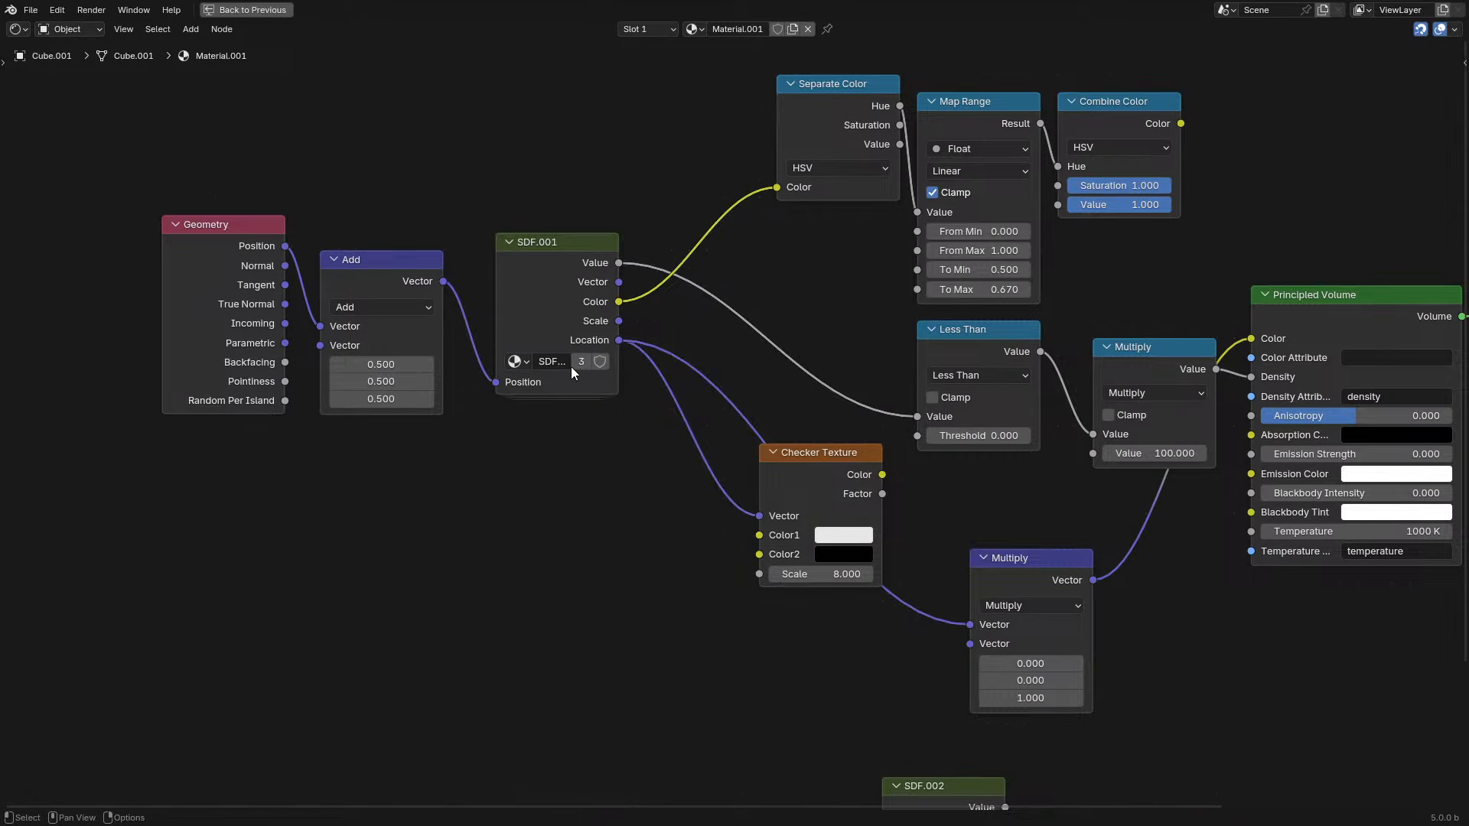
key(Tab)
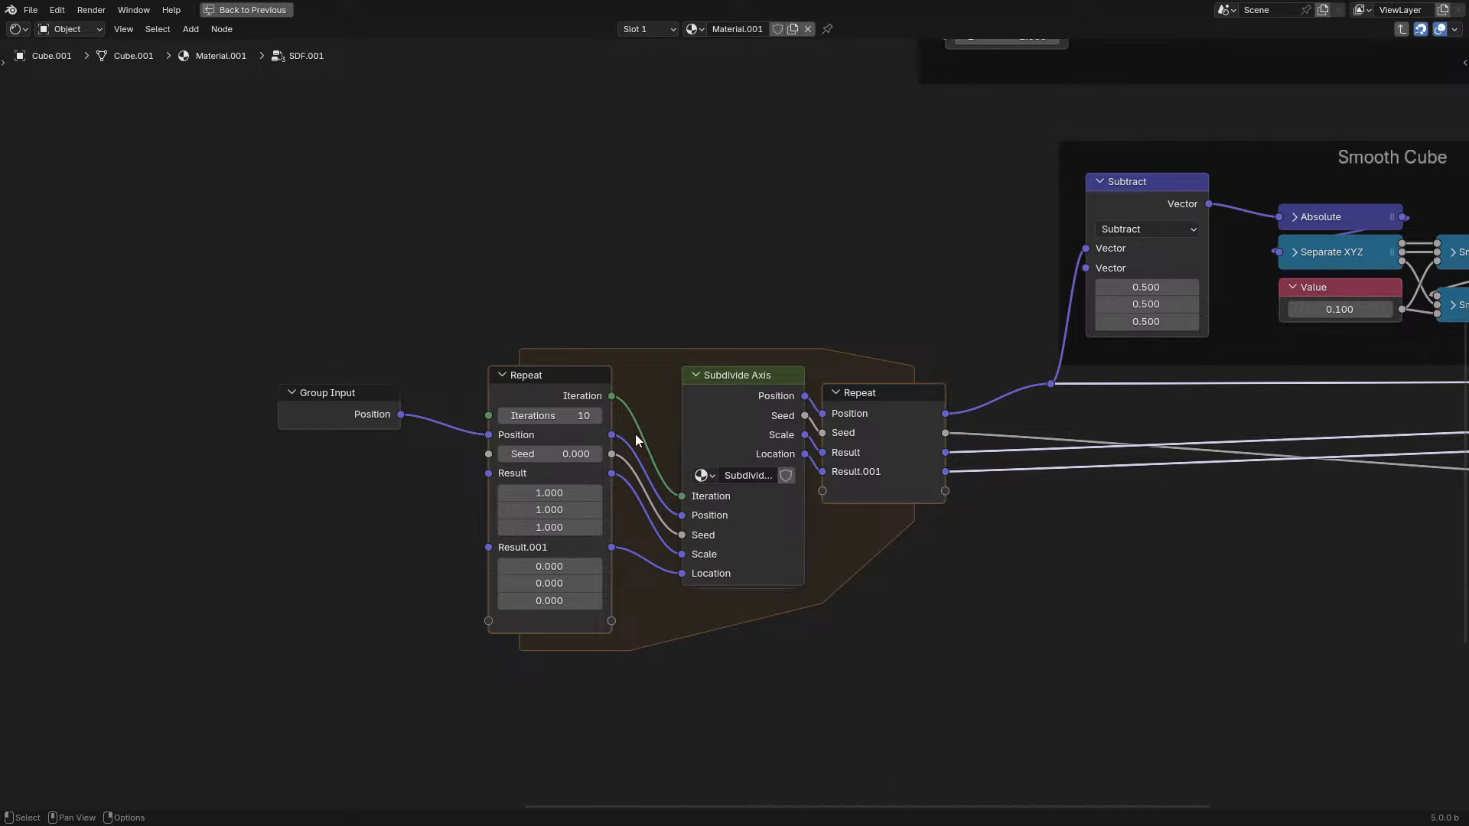
click(583, 417)
text(1)
key(ctrl+space)
middle_drag(772, 390, 715, 464)
scroll(161, 502, down, 1)
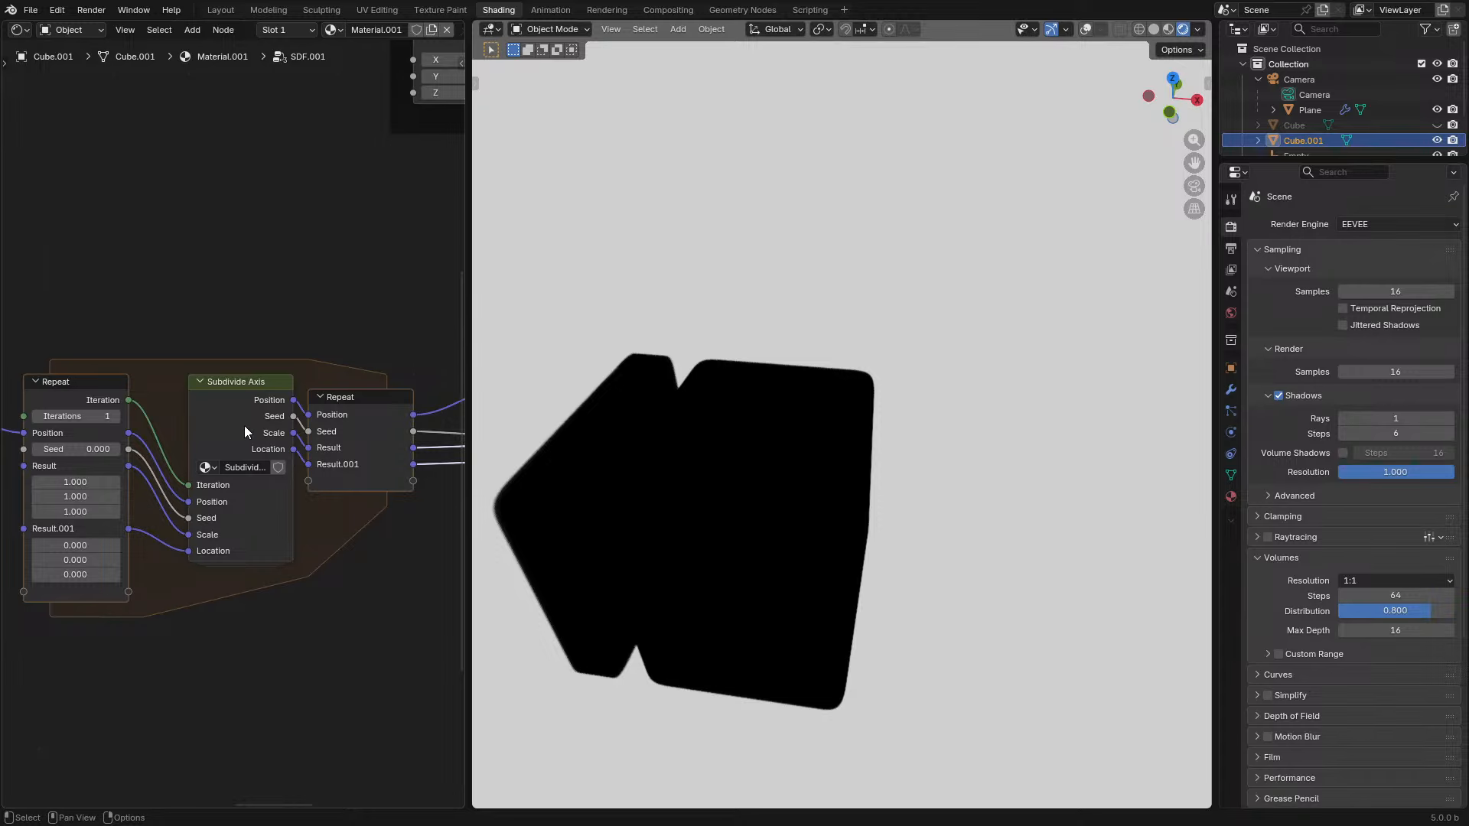
- Rename the Repeat zone's Result item as Scale and its Result.001 item as Location
drag(350, 433, 365, 439)
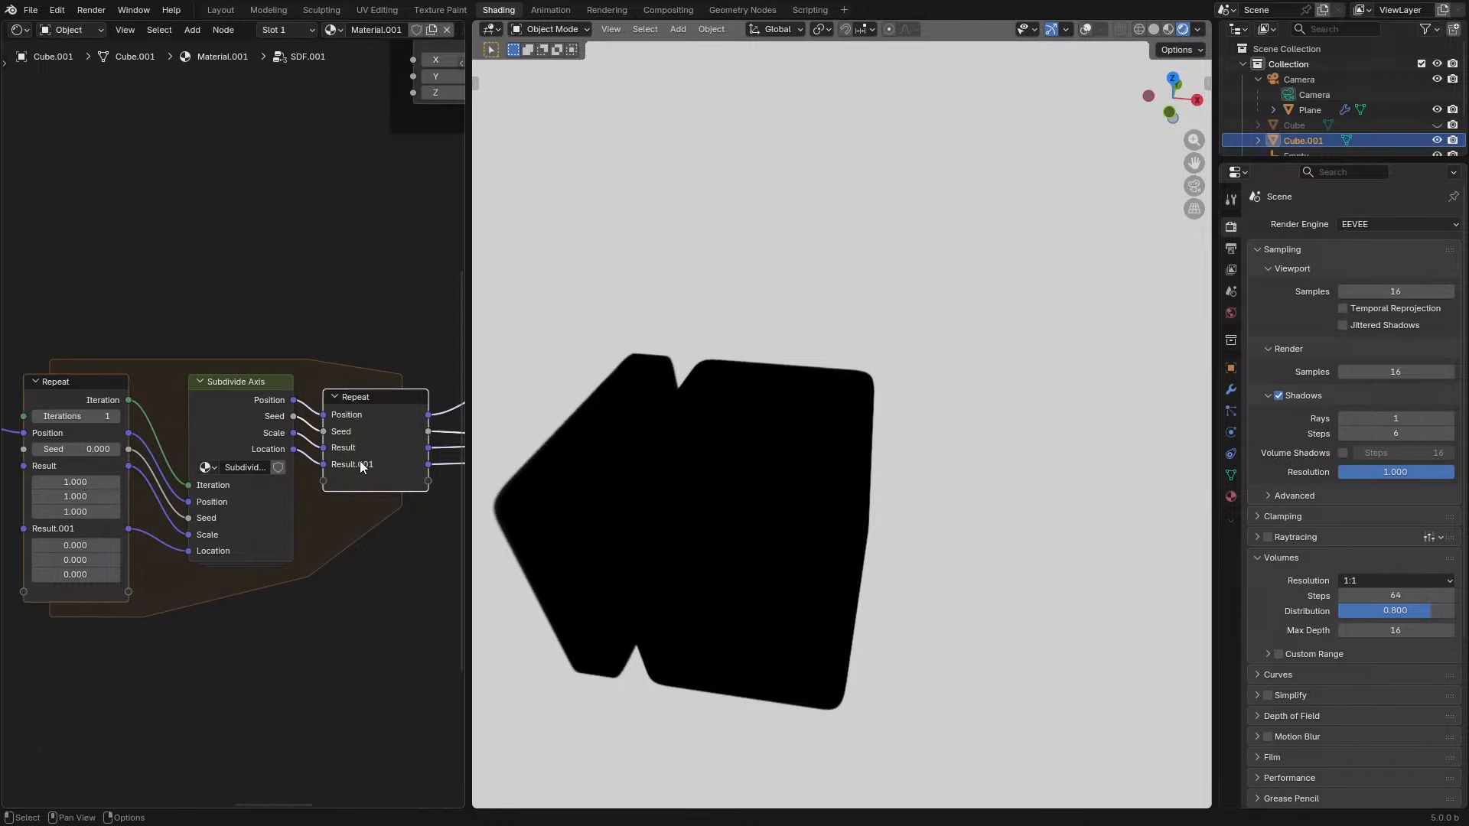
key(n)
click(361, 221)
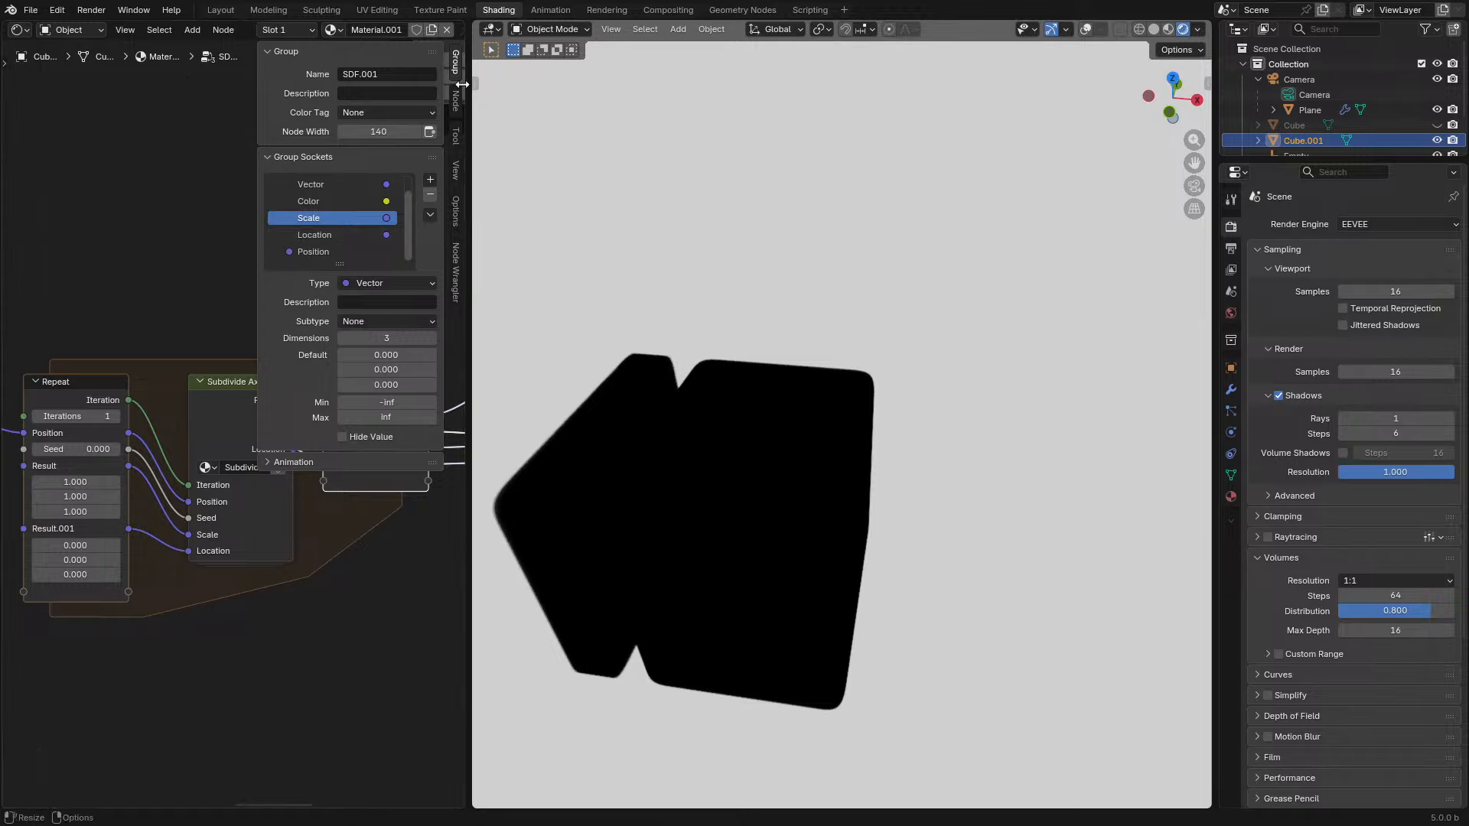
click(457, 98)
double_click(322, 244)
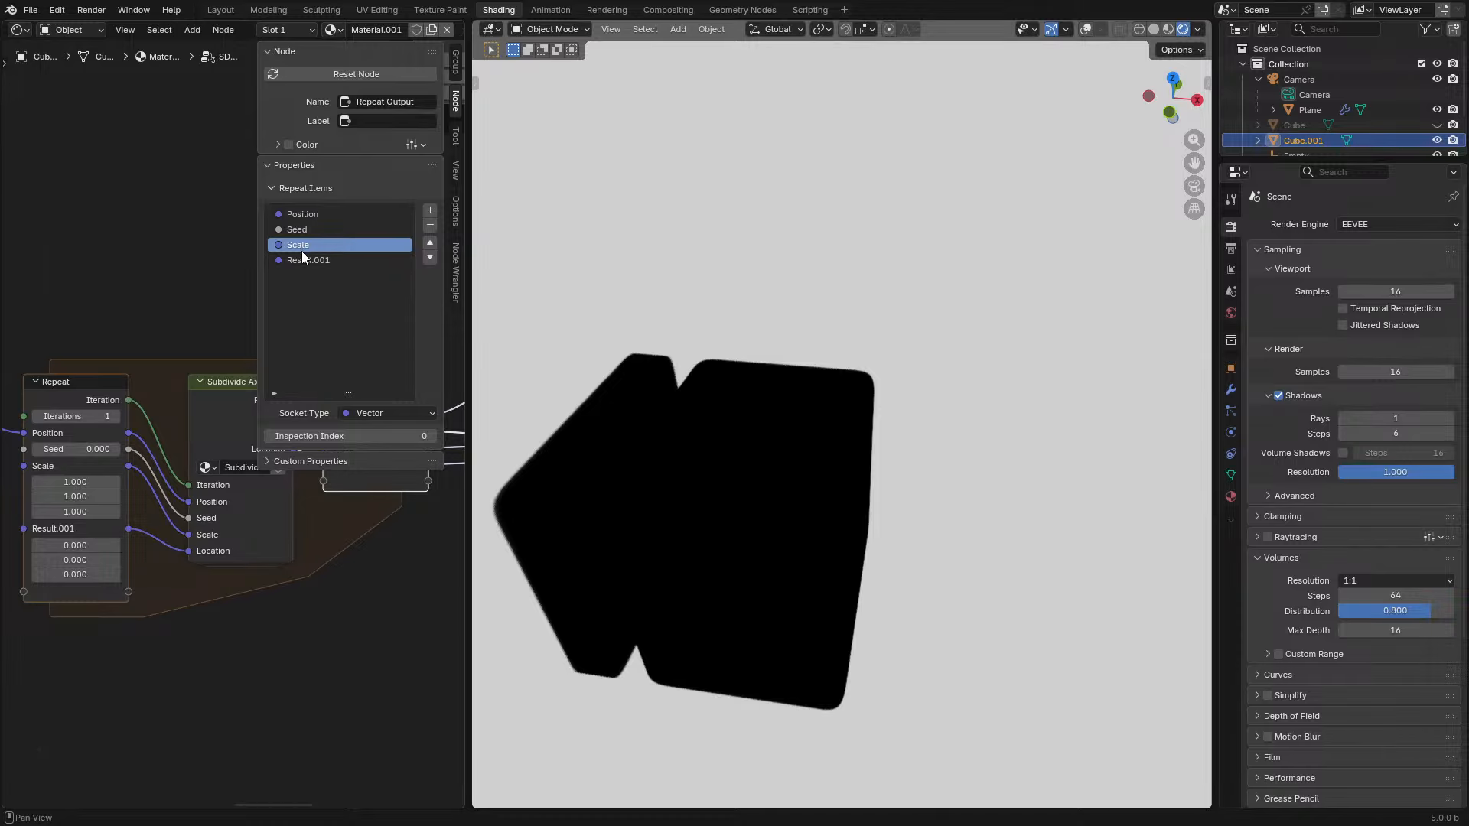
double_click(310, 259)
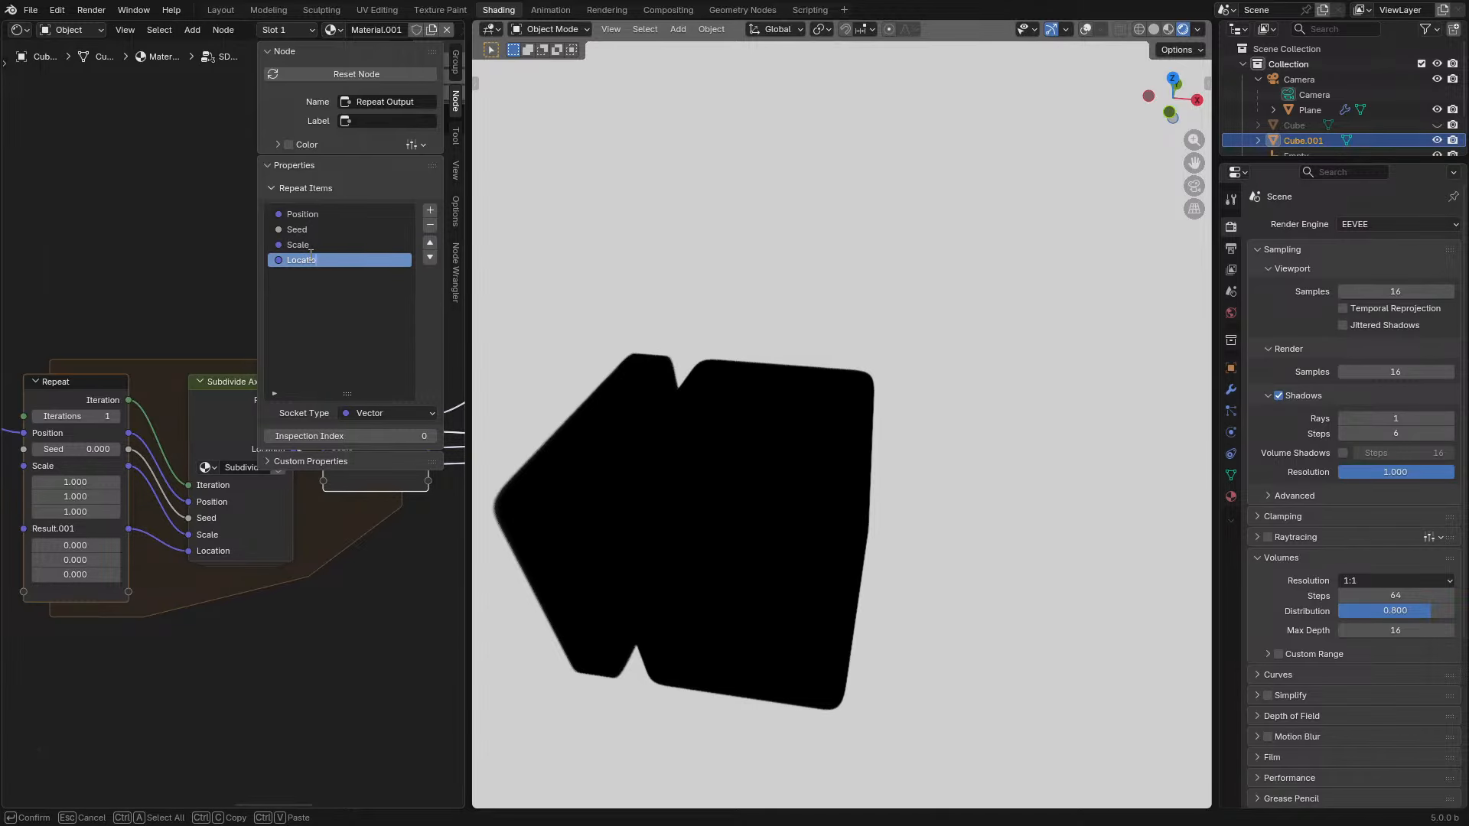
key(n)
- Examine the nodes behind the Scale and Location outputs inside the Subdivide Axis group
click(227, 423)
key(Tab)
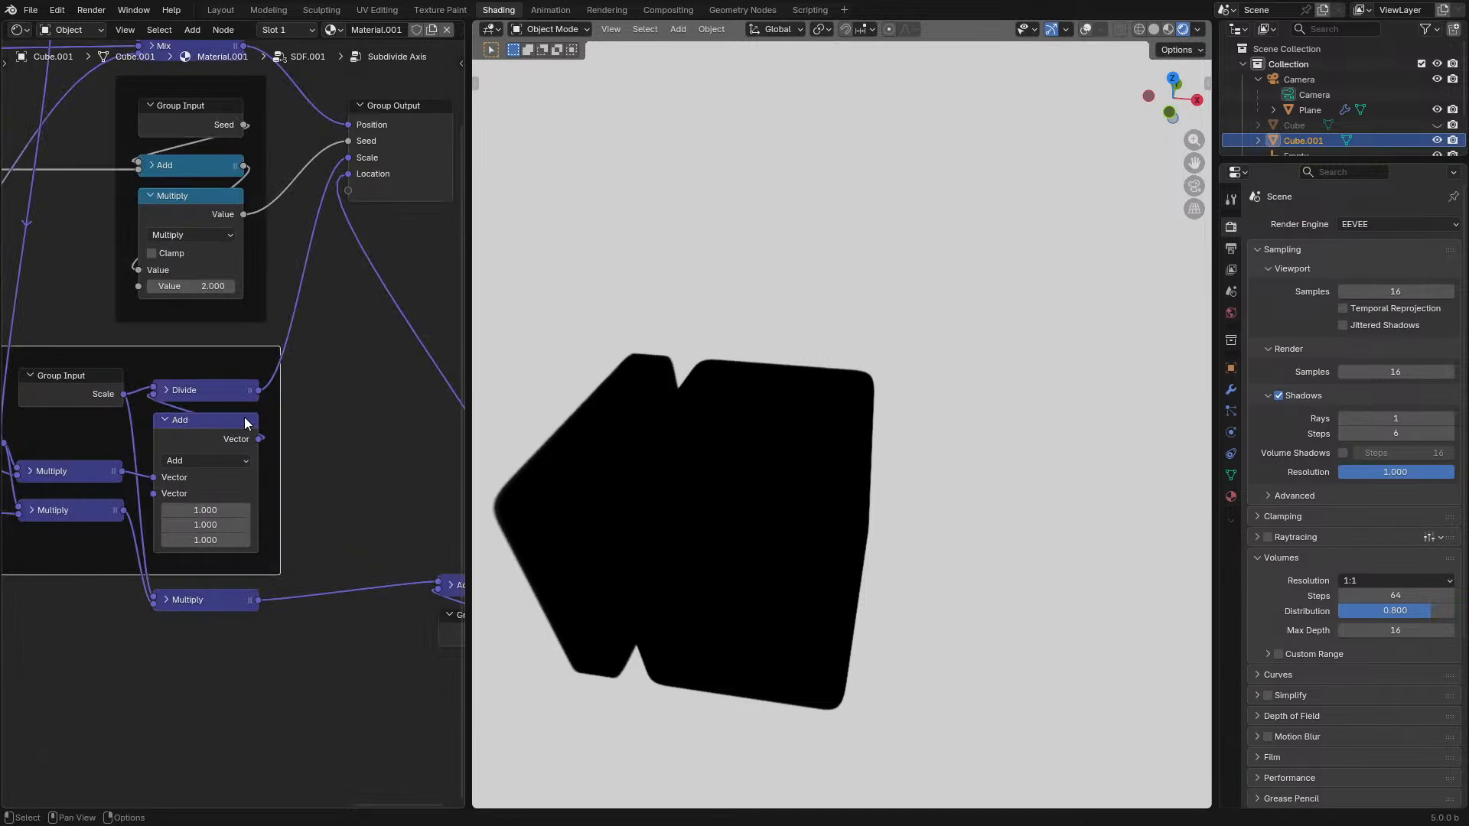
mouse_move(173, 488)
middle_down()
mouse_move(219, 459)
mouse_move(271, 460)
mouse_move(420, 495)
mouse_move(33, 508)
mouse_move(246, 488)
mouse_move(150, 481)
middle_up()
scroll(218, 451, up, 1)
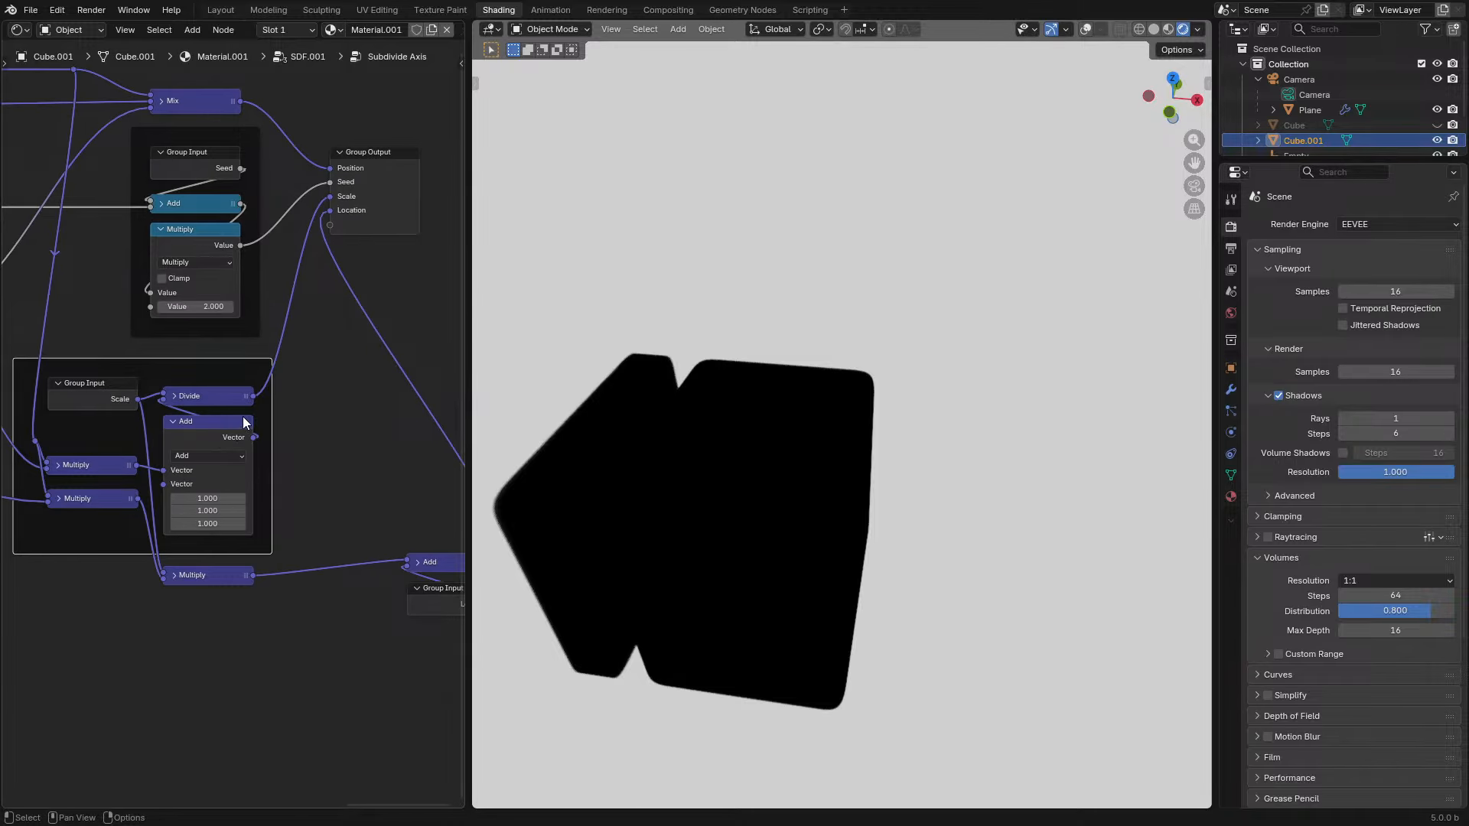
key(Tab)
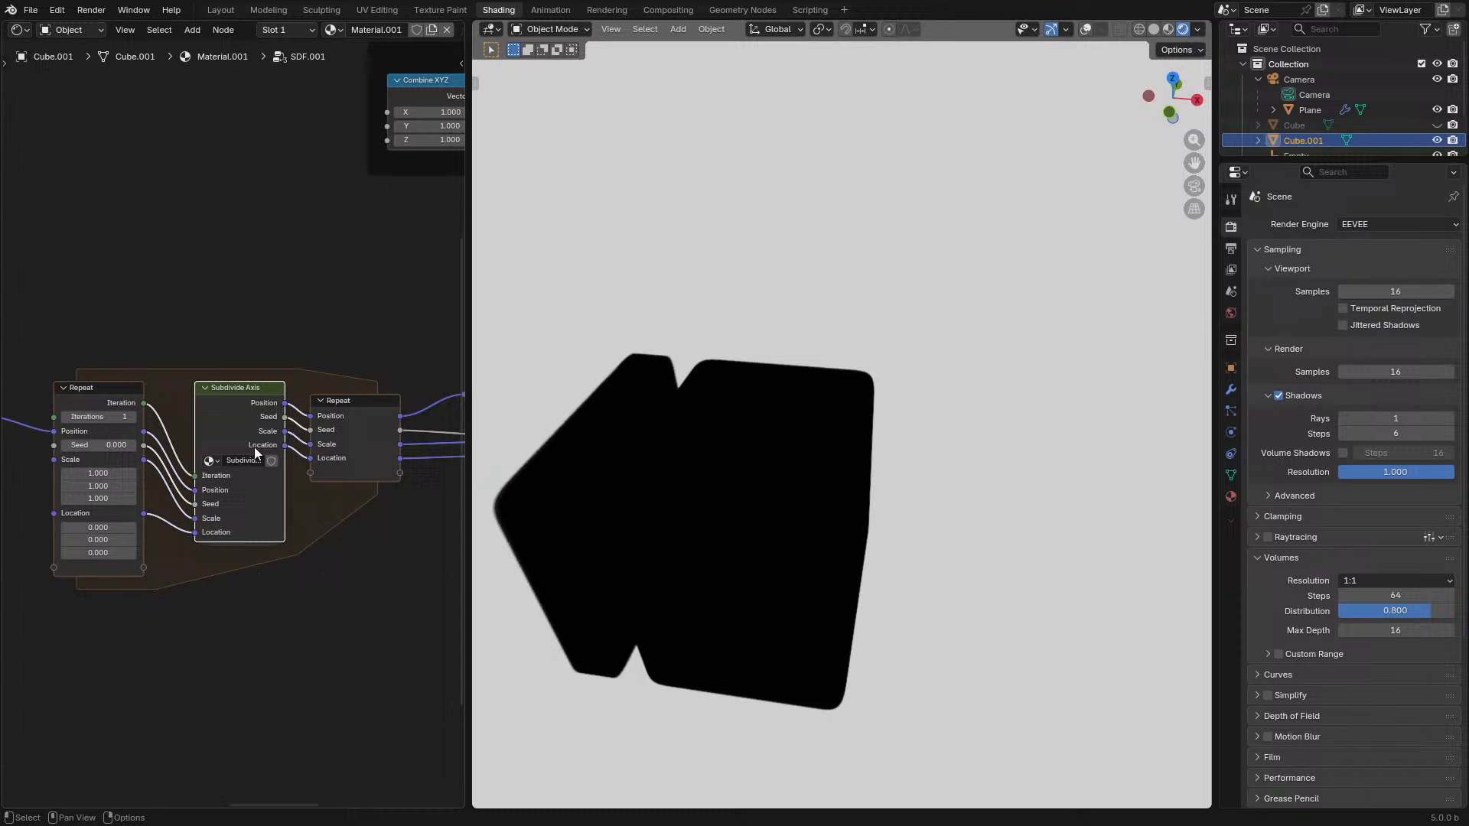
- Collapse the White Noise Texture node and place it beside the Repeat zone's Seed output
click(375, 411)
scroll(398, 410, down, 5)
middle_drag(428, 407, 82, 431)
key(ctrl+space)
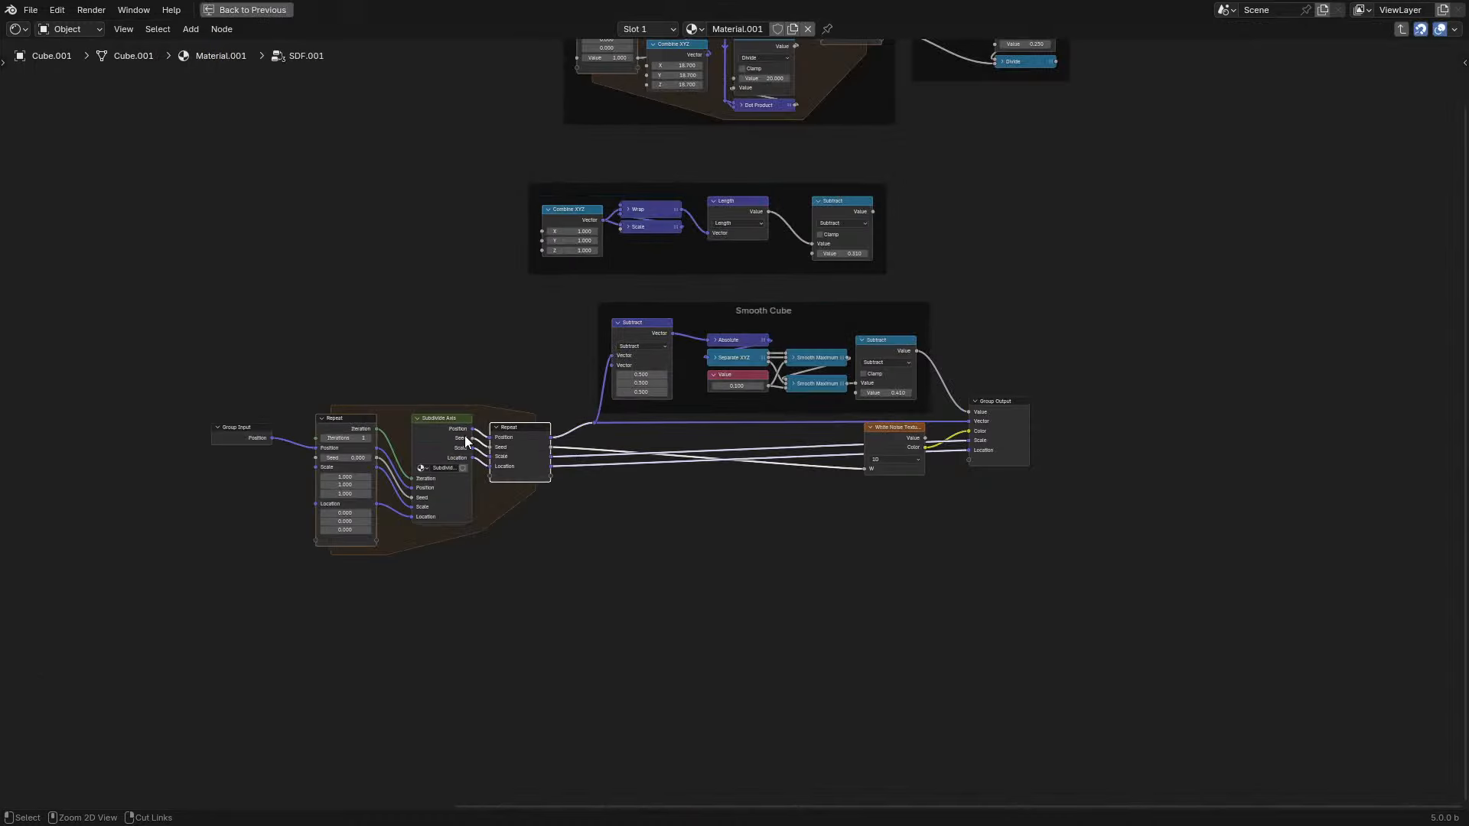
scroll(1003, 466, up, 2)
mouse_move(1113, 441)
mouse_down()
mouse_move(853, 479)
mouse_move(1056, 459)
mouse_move(1111, 433)
mouse_up()
drag(972, 445, 637, 457)
click(612, 433)
key(h)
key(g)
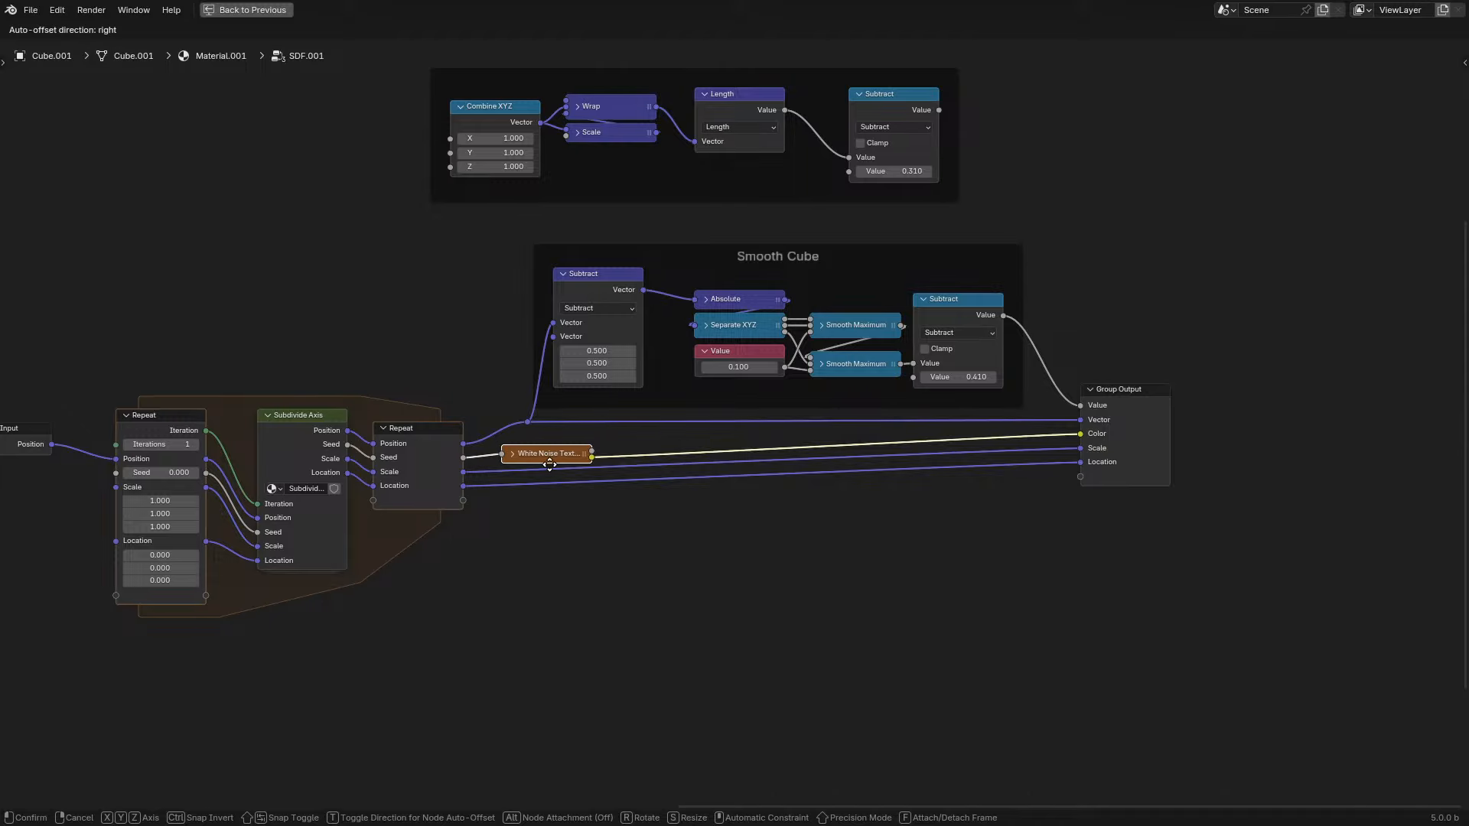
click(561, 460)
- Reposition the Group Output node in SDF.001 and return to the material's main node tree
click(1129, 444)
key(Tab)
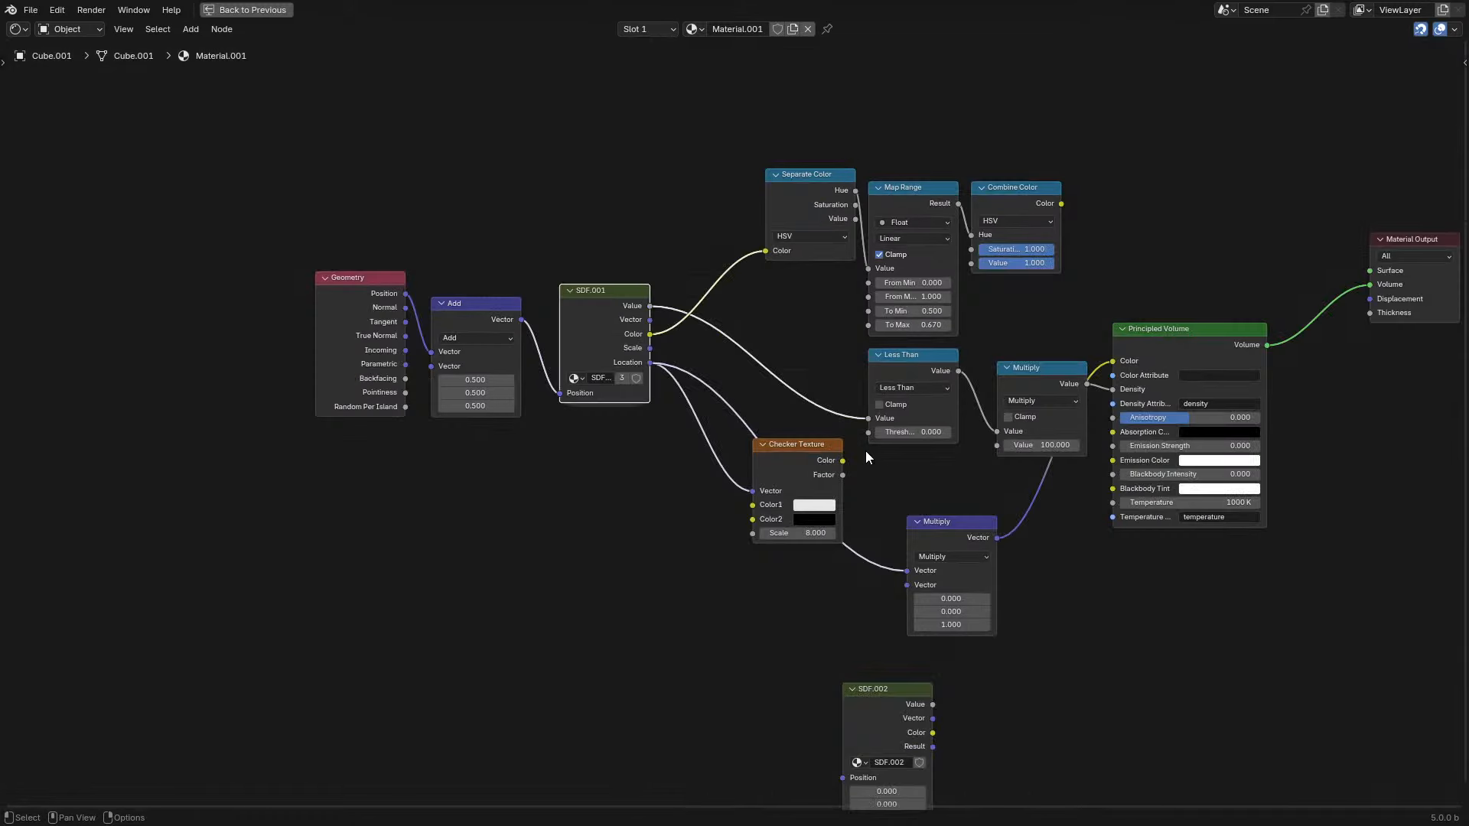
scroll(873, 450, up, 1)
key(Tab)
key(g)
click(920, 424)
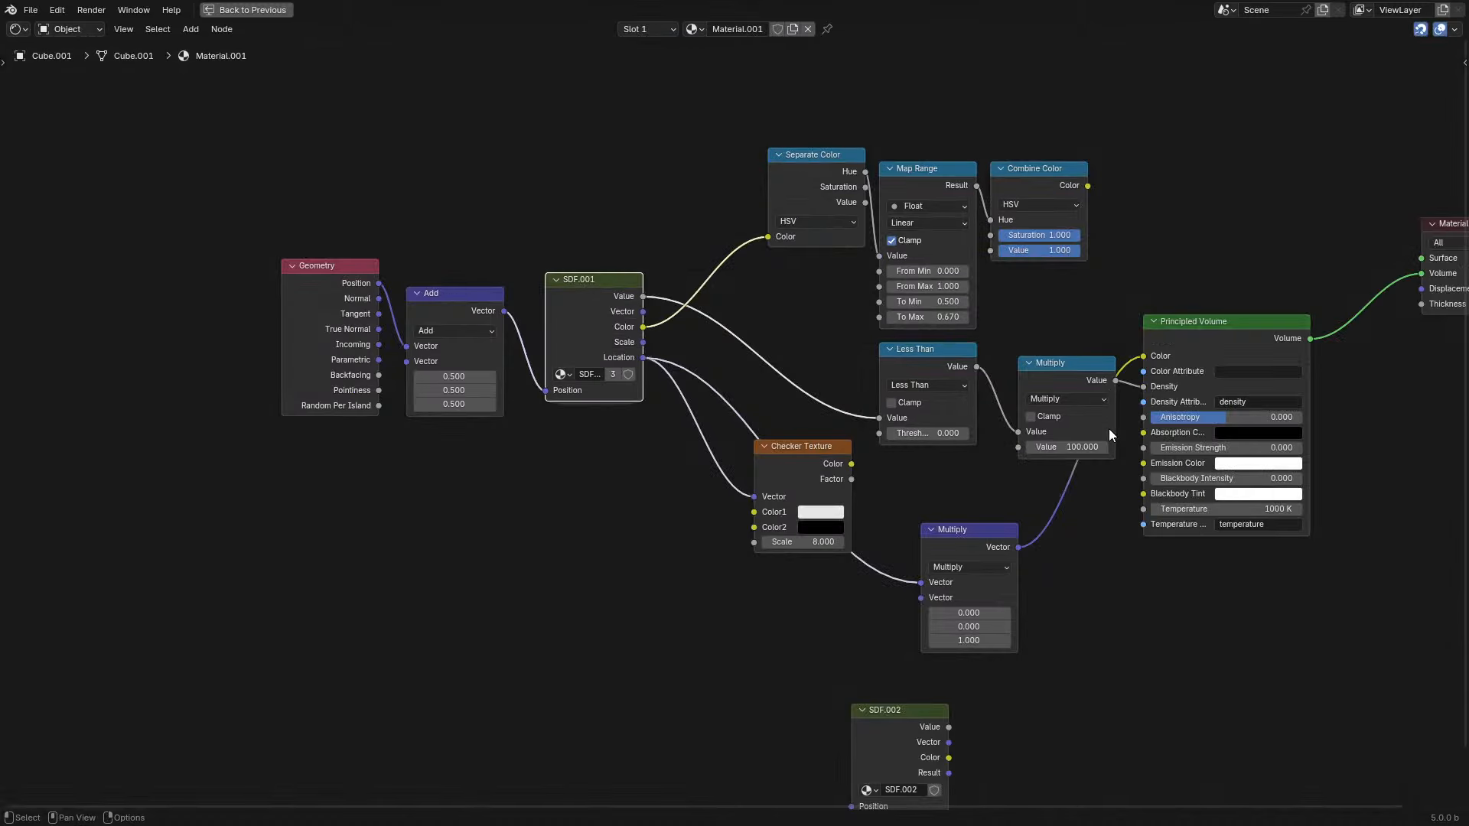
key(Tab)
- Connect SDF.001's Scale output to the Principled Volume's Color and preview the animated volume from the top
scroll(700, 381, up, 1)
middle_drag(700, 381, 404, 414)
drag(357, 390, 882, 488)
key(ctrl+space)
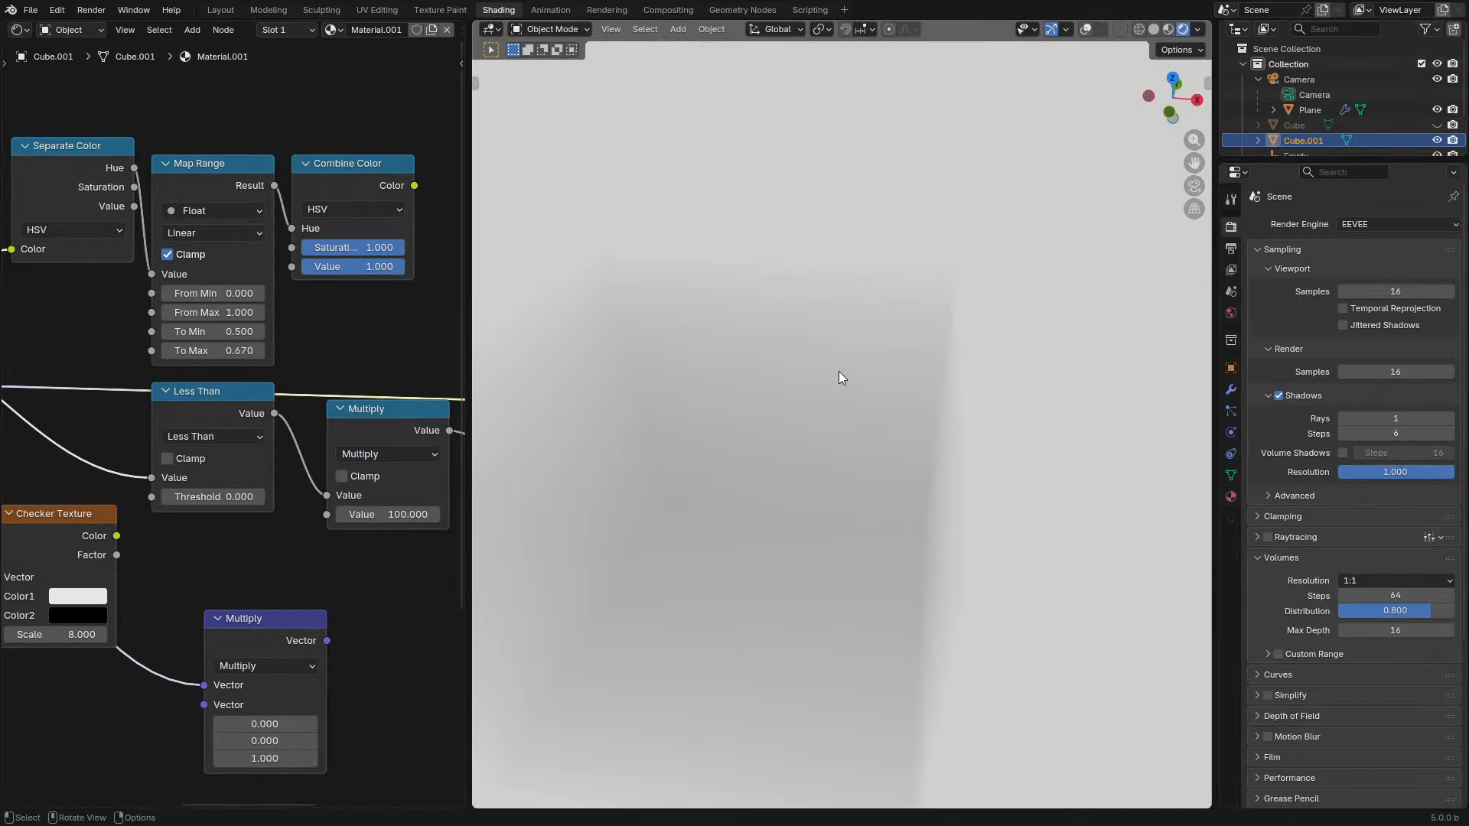
key(KP_7)
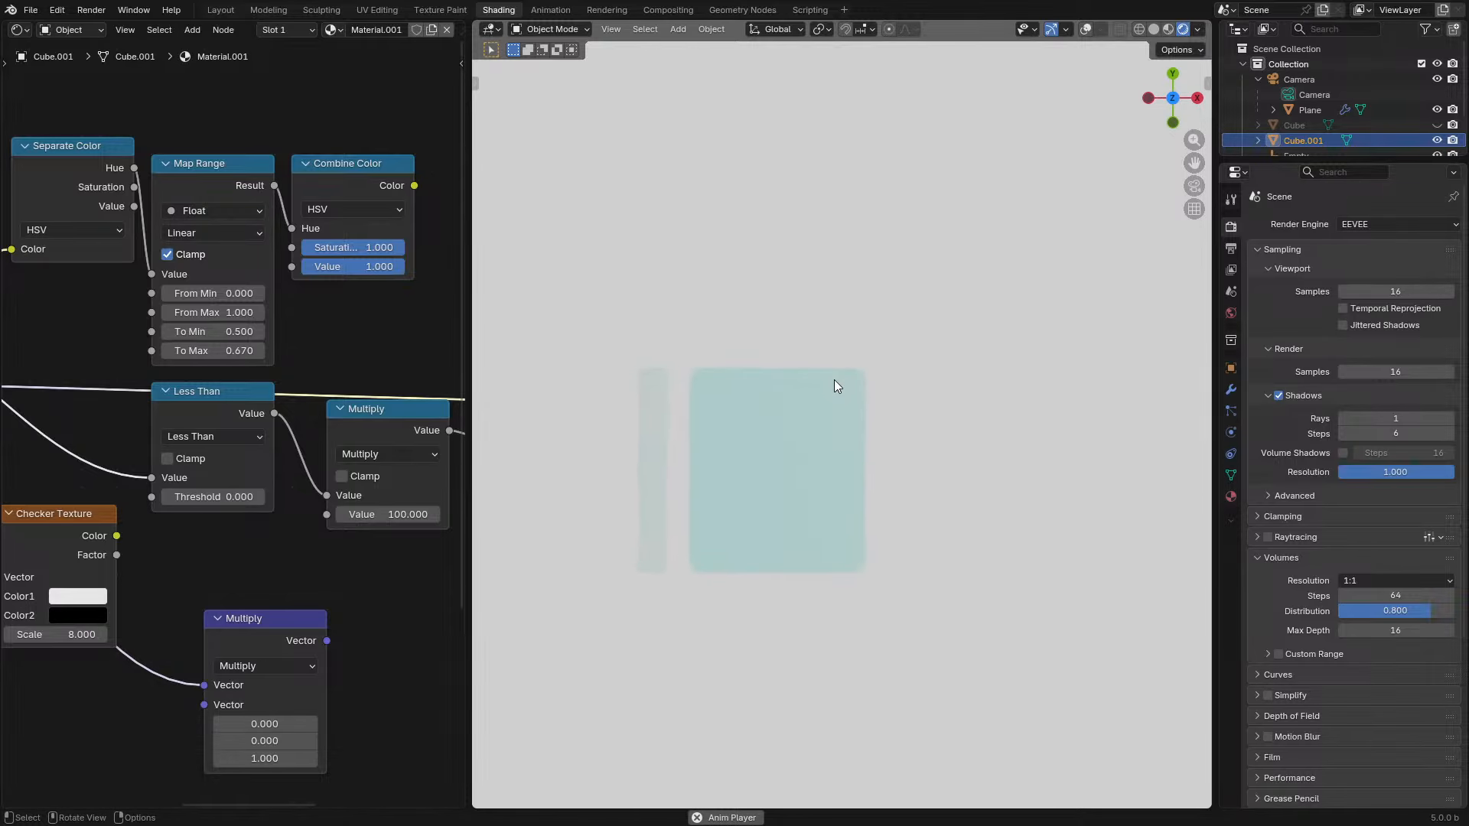
key(space)
- Duplicate the vector Multiply node, insert the copy between SDF.001's Scale and the volume Color, and view the result from the front
scroll(191, 525, down, 2)
key(shift+d)
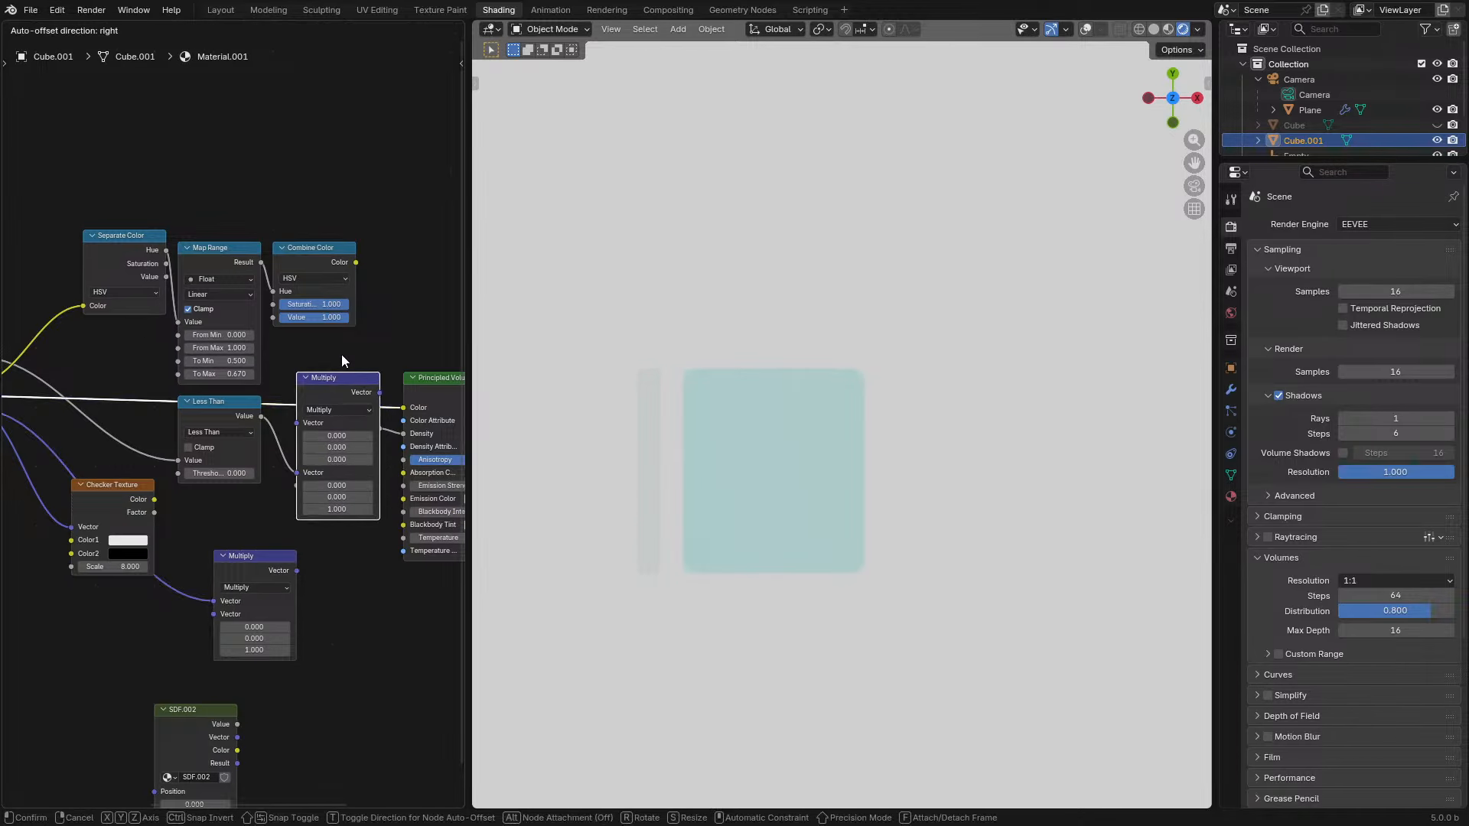
click(342, 355)
key(KP_1)
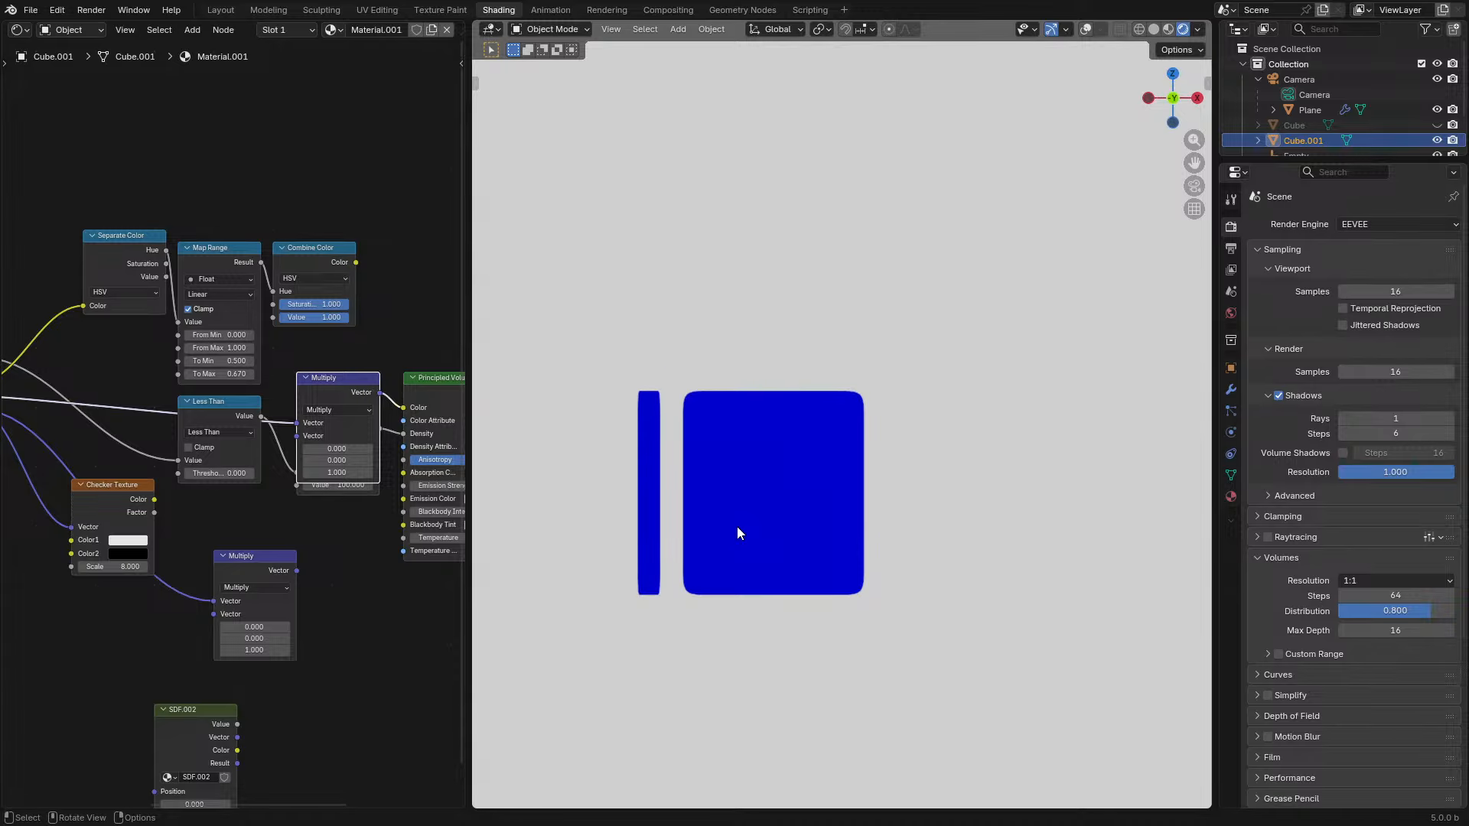
- Set the inserted vector Multiply node's X and Y factors to 1
double_click(341, 464)
text(1)
key(Tab)
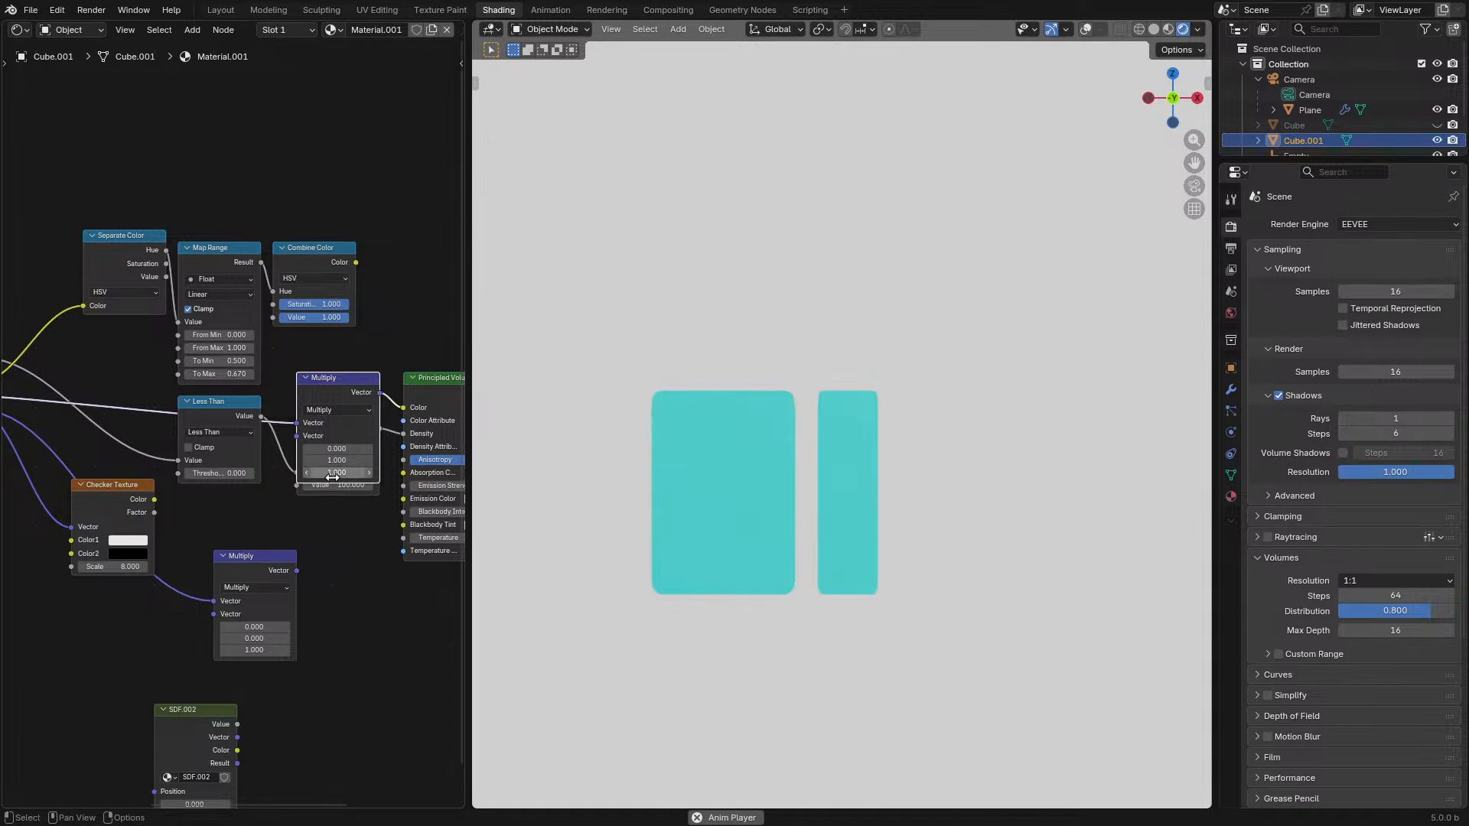
key(Tab)
text(1)
key(Return)
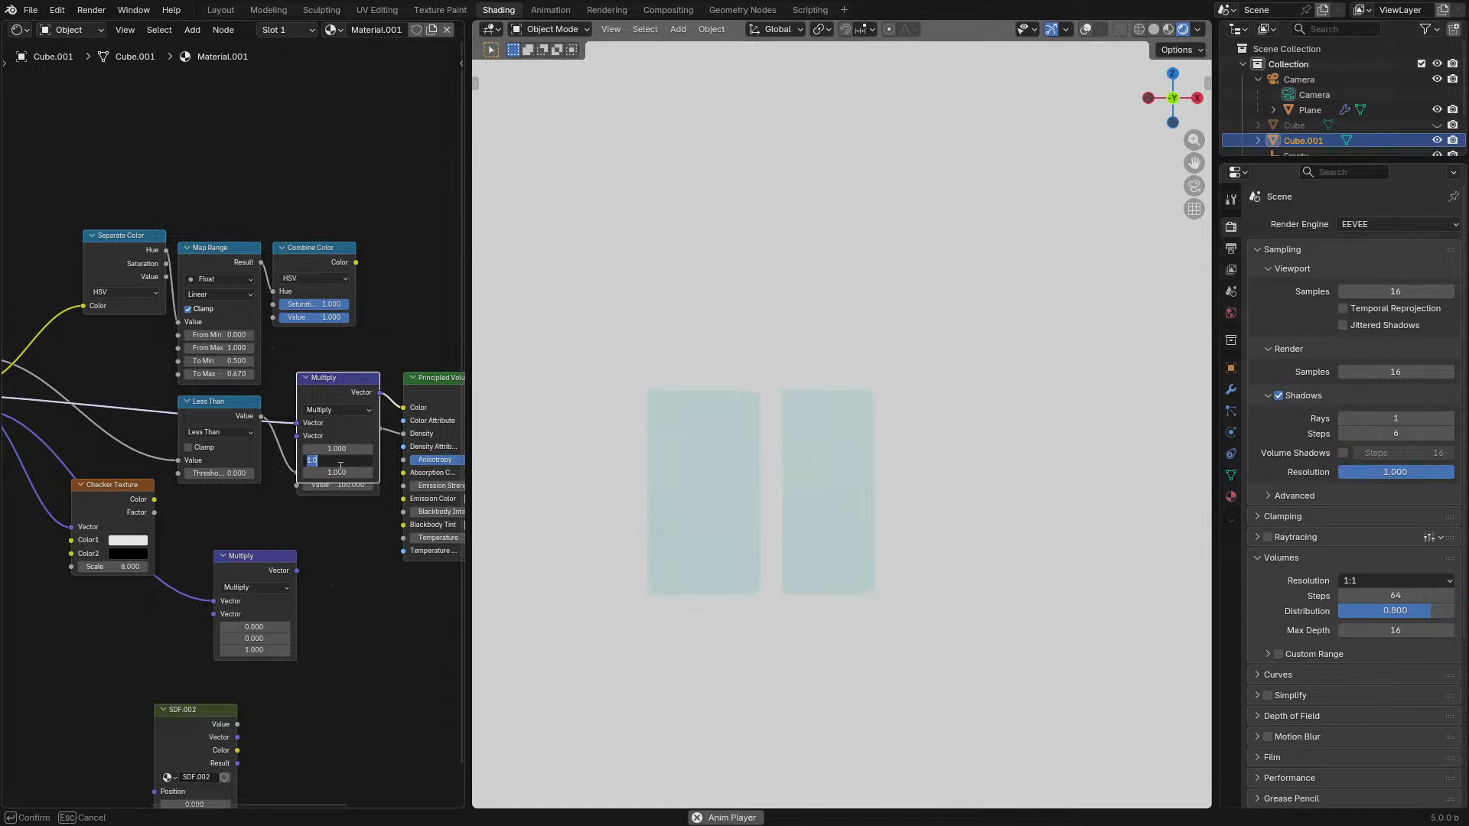
- Set the inserted Multiply node's Y and Z factors to 0 and inspect the volume at an angle
text(0)
key(Tab)
text(0)
key(Return)
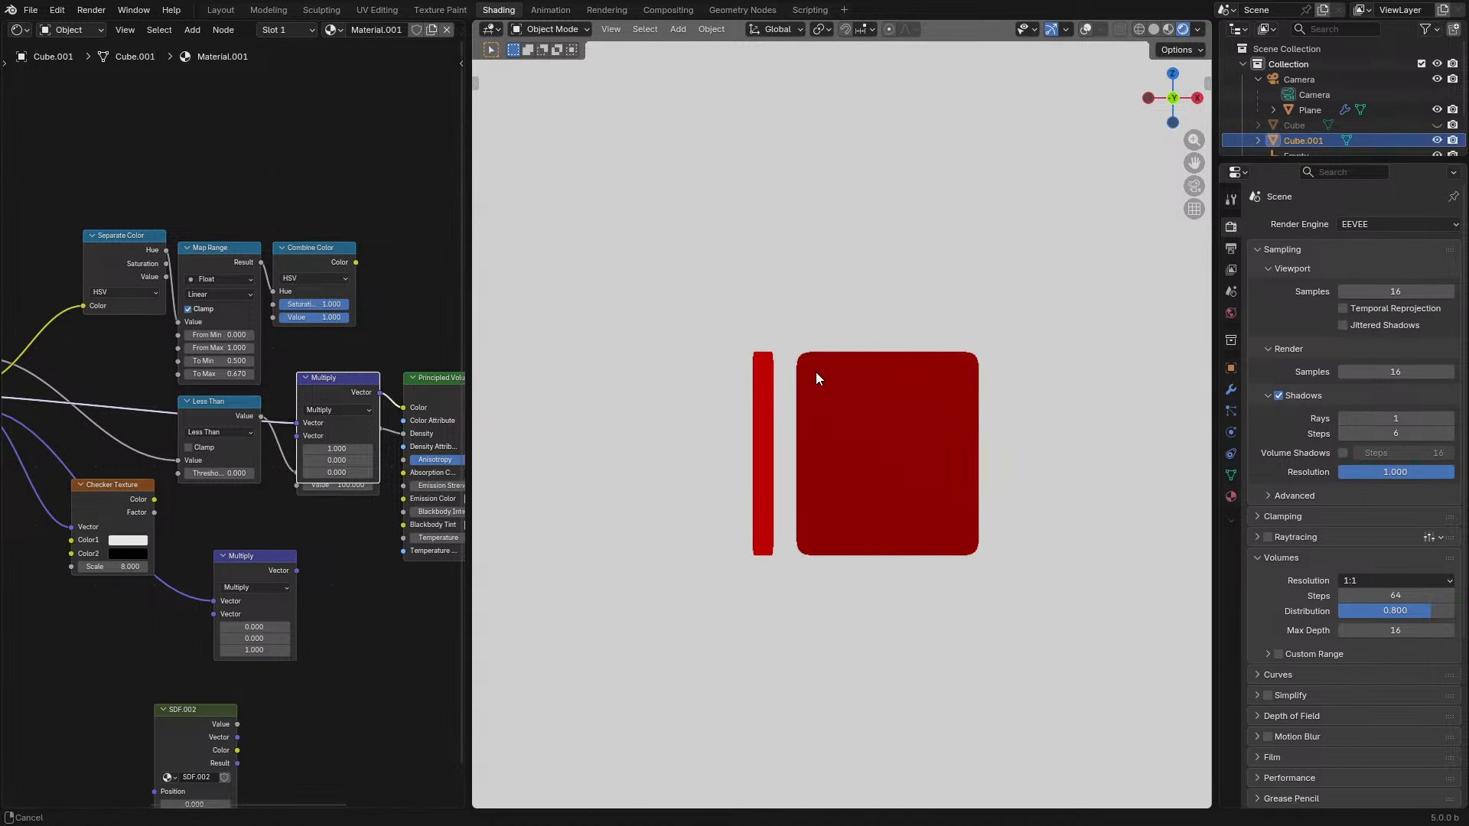
middle_drag(816, 371, 807, 442)
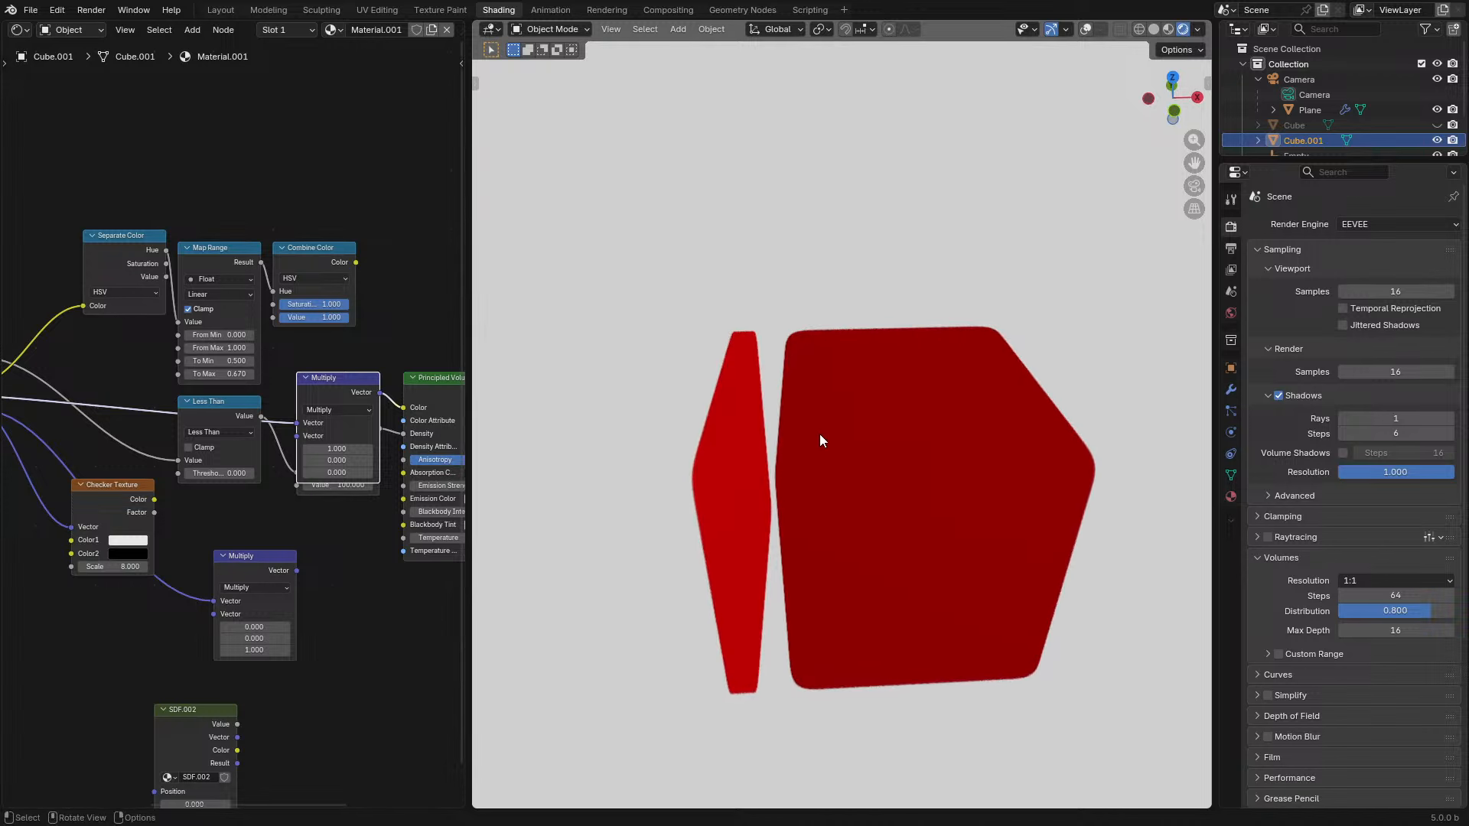
- Open the Subdivide Axis node group nested inside SDF.001 and frame its scale nodes
middle_drag(105, 423, 342, 411)
click(178, 365)
key(Tab)
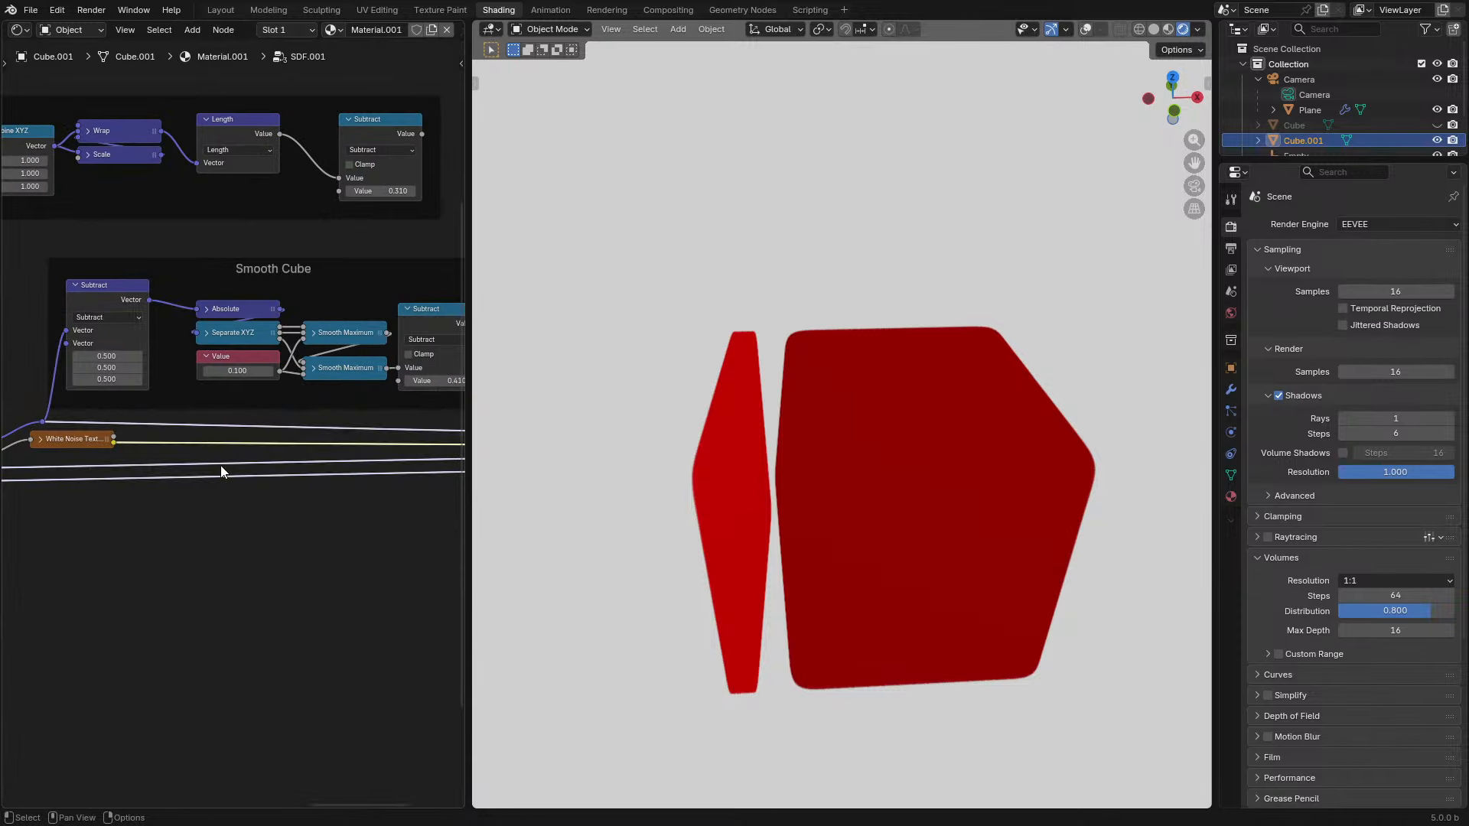
scroll(207, 453, down, 2)
key(Tab)
scroll(236, 401, up, 4)
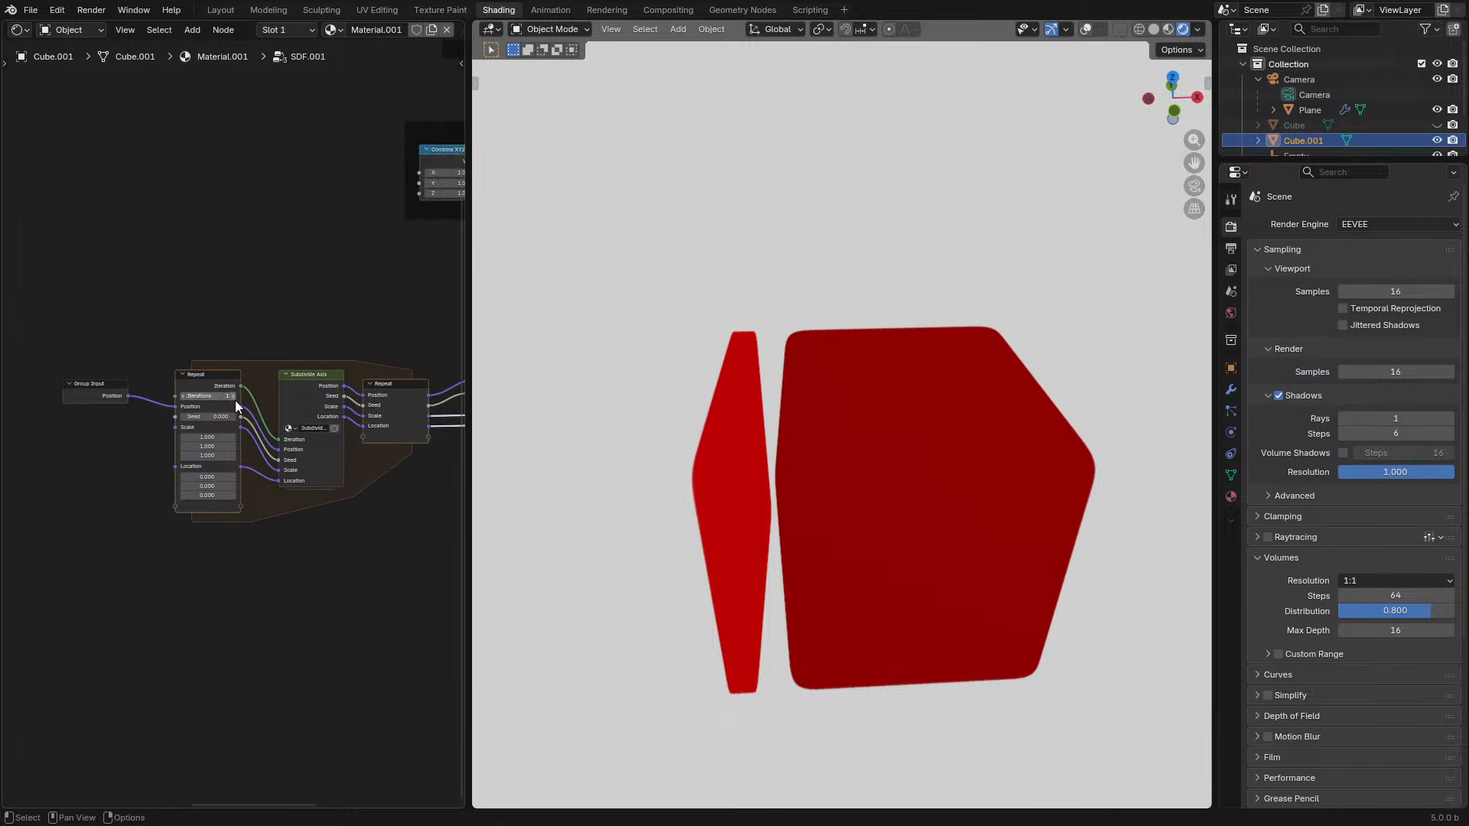
scroll(217, 418, up, 4)
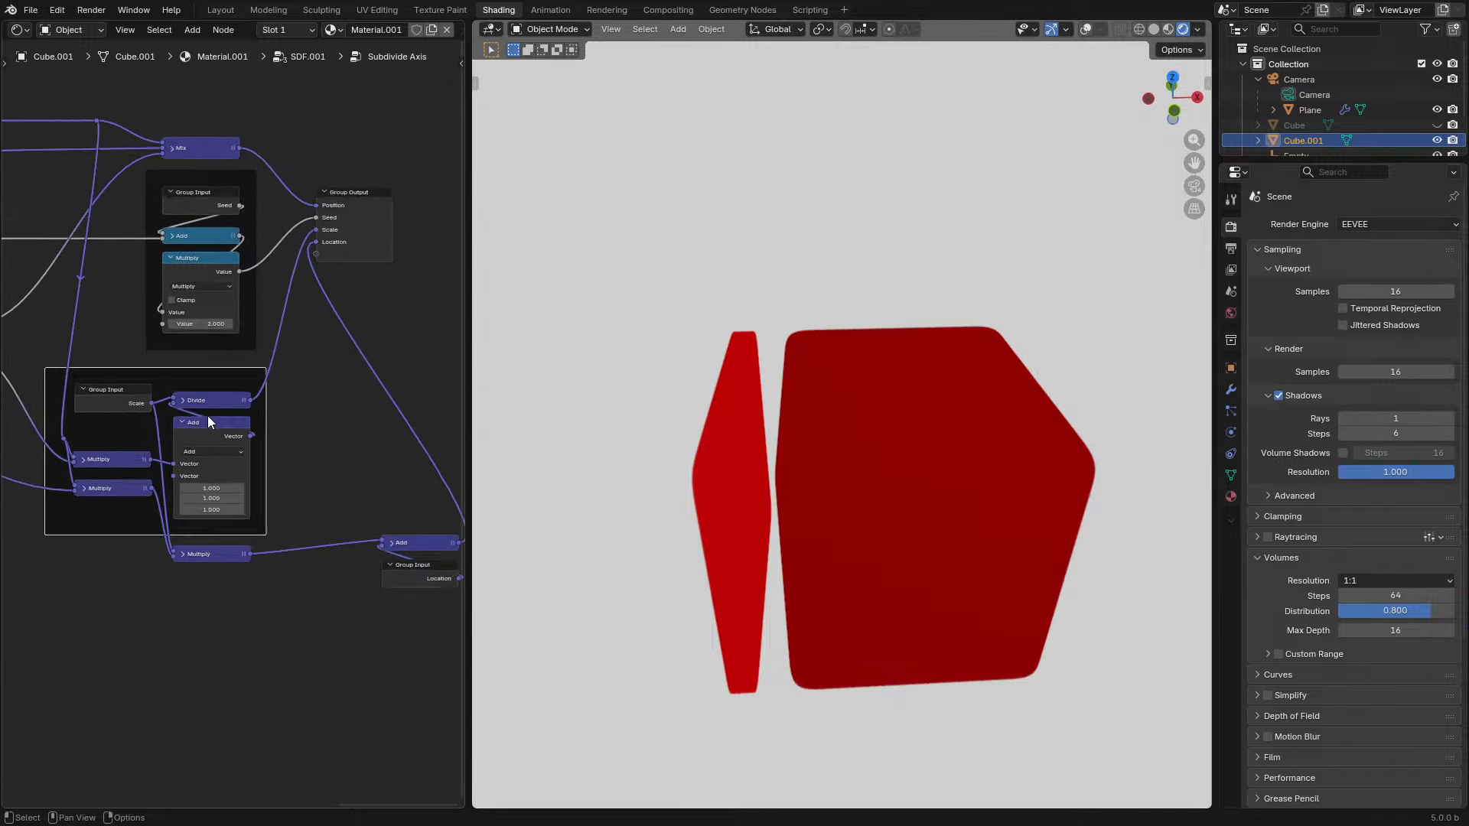
- Try Multiply instead of Divide on the vector node feeding the Subdivide Axis group's Scale output
click(176, 398)
ctrl+scroll(204, 434, up, 1)
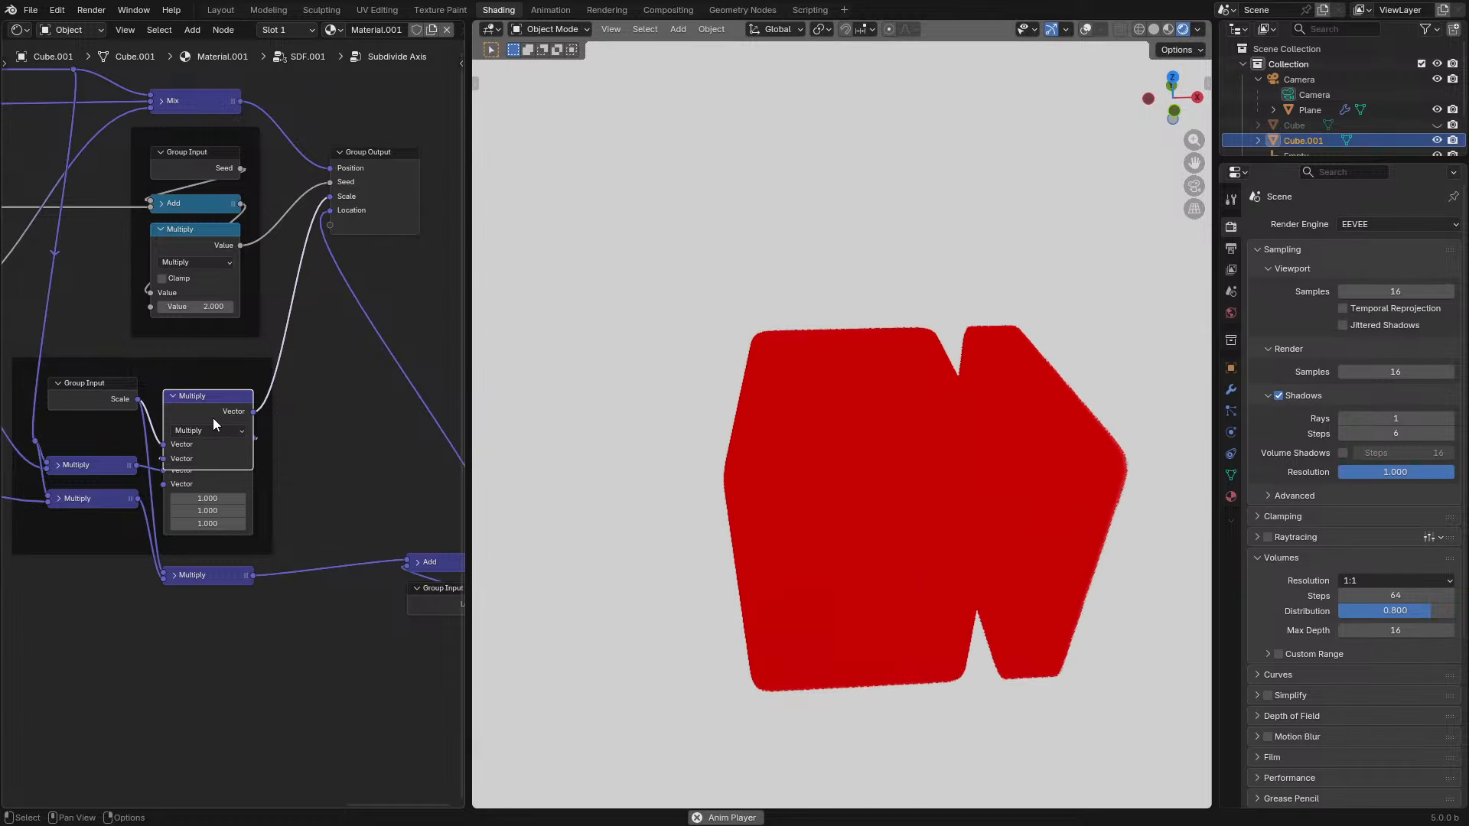
click(199, 433)
key(d)
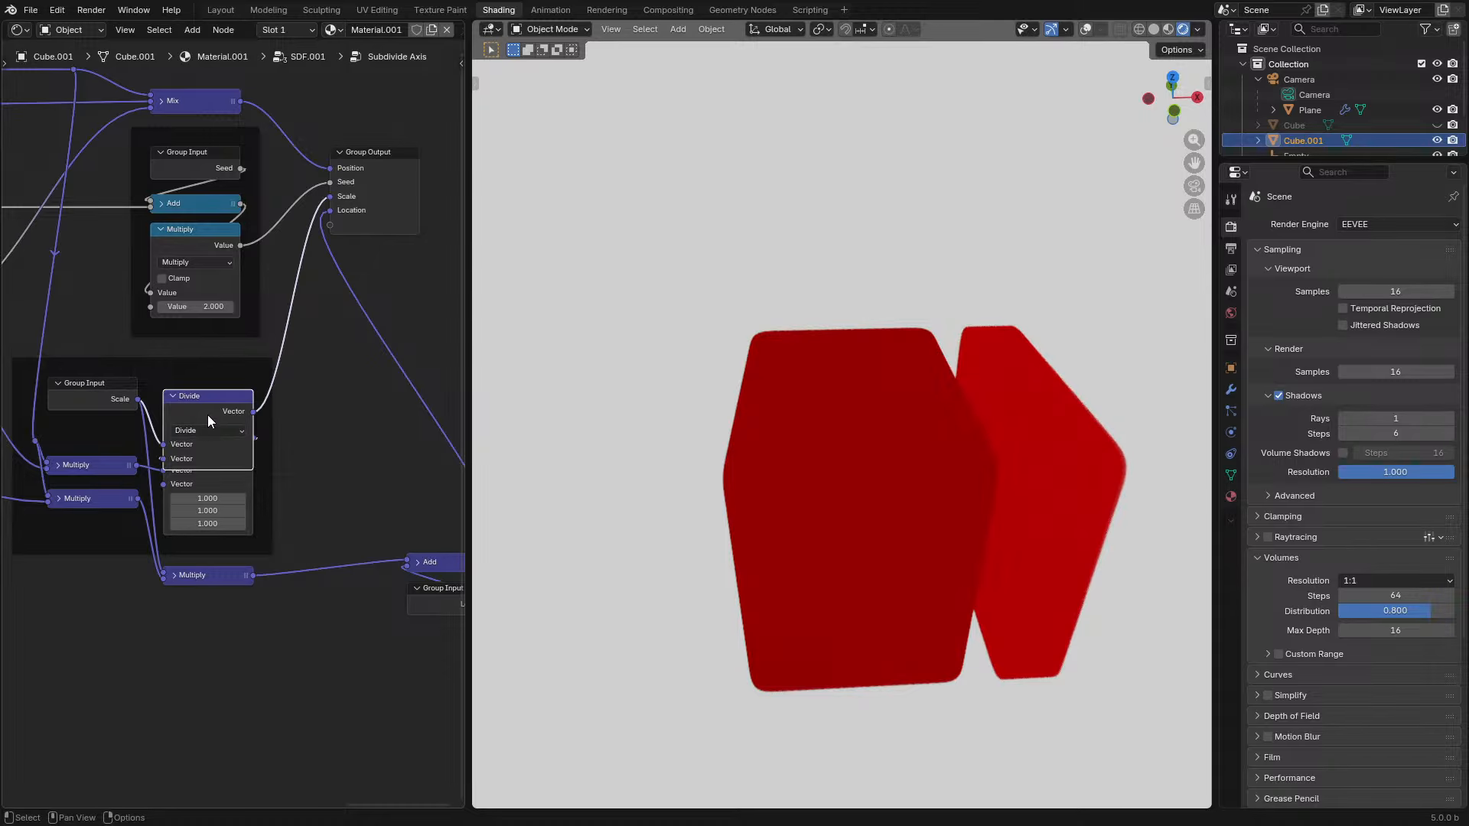
key(h)
- Swap the lower Mix node's two value inputs so the lower Subtract feeds the first and the Map Range result the second
key(ctrl+space)
middle_drag(280, 436, 646, 467)
scroll(697, 394, up, 2)
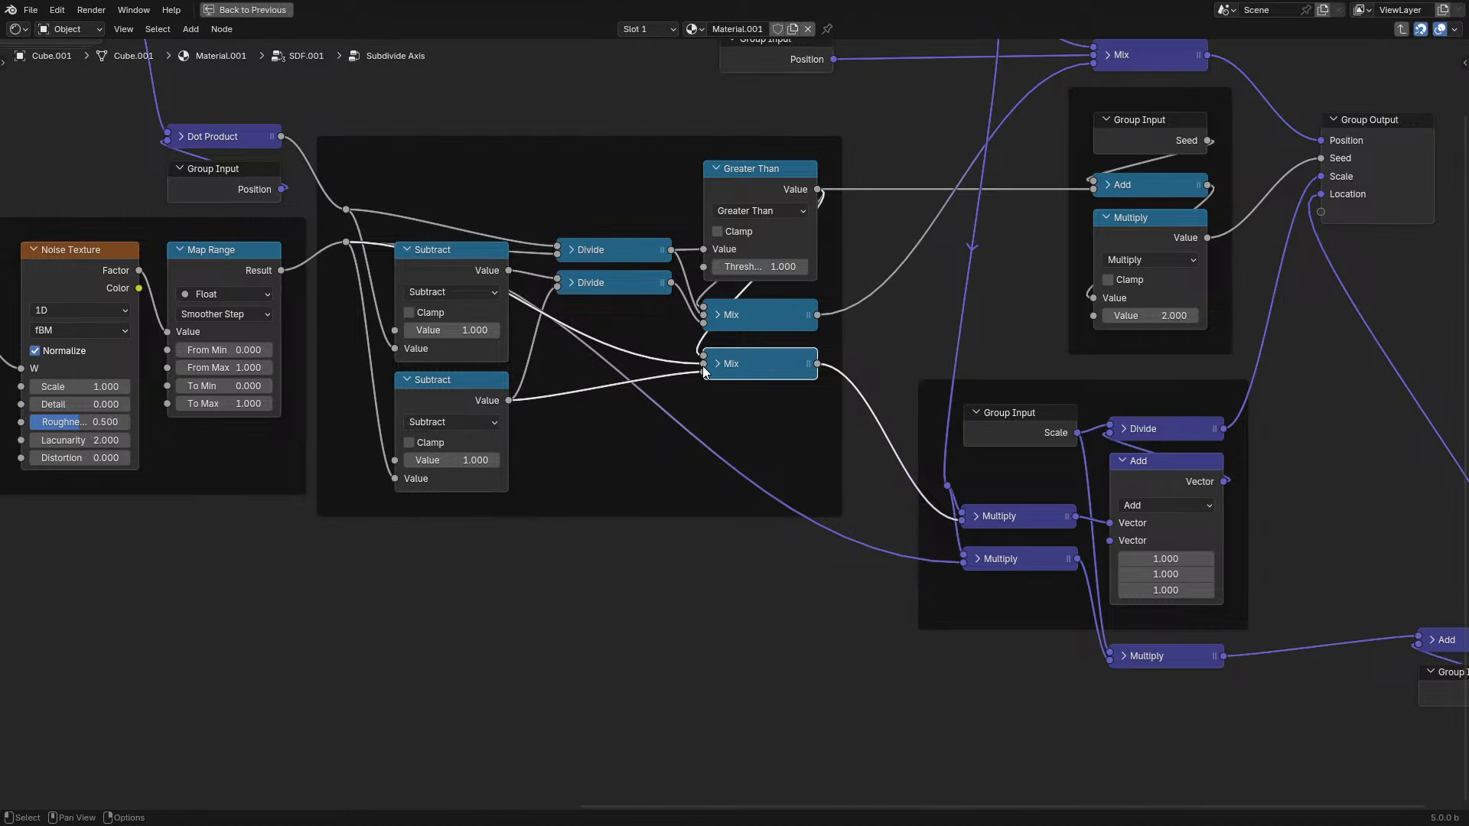
drag(702, 365, 701, 377)
drag(511, 399, 705, 368)
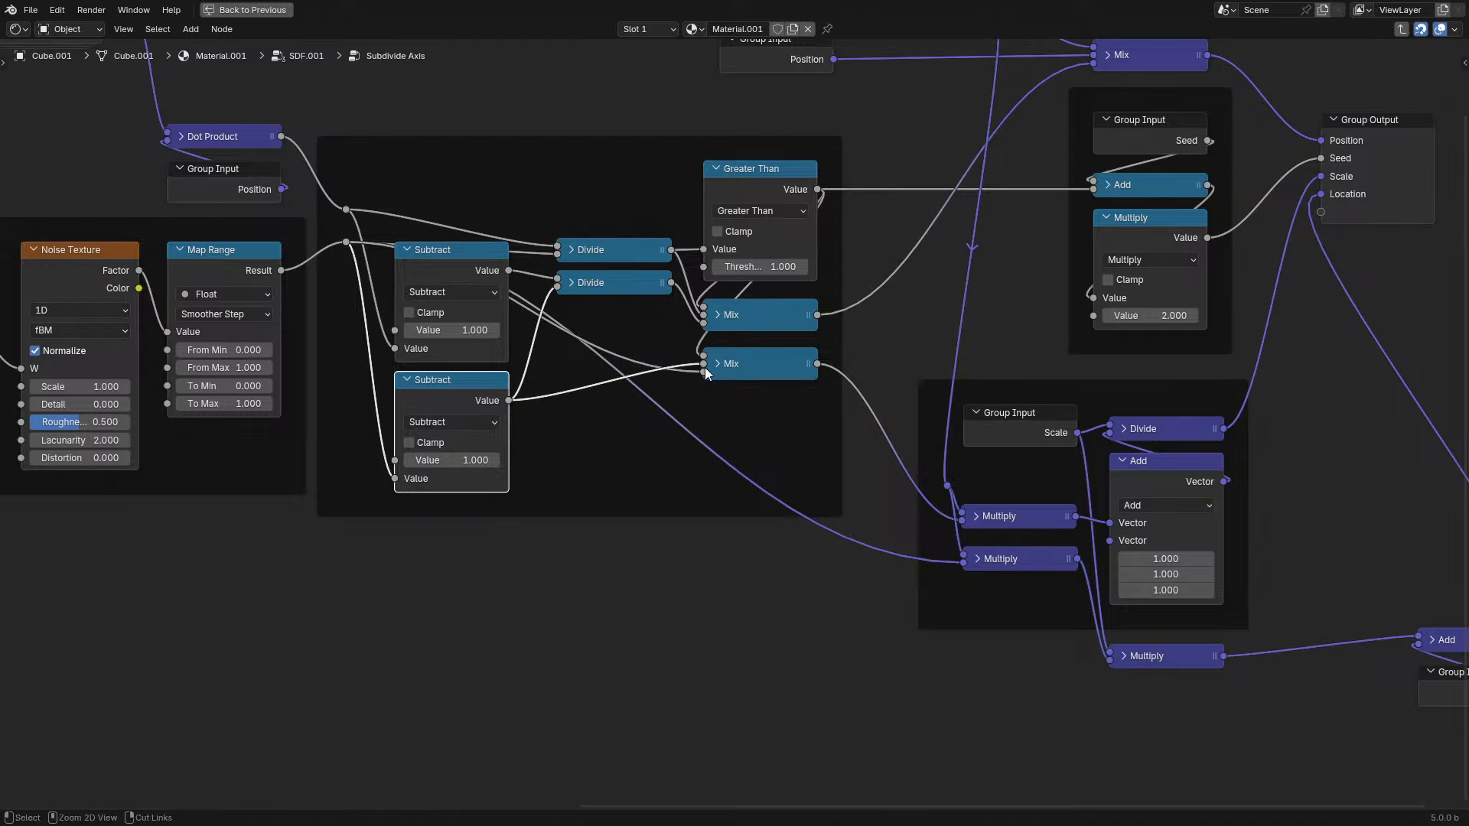
key(ctrl+space)
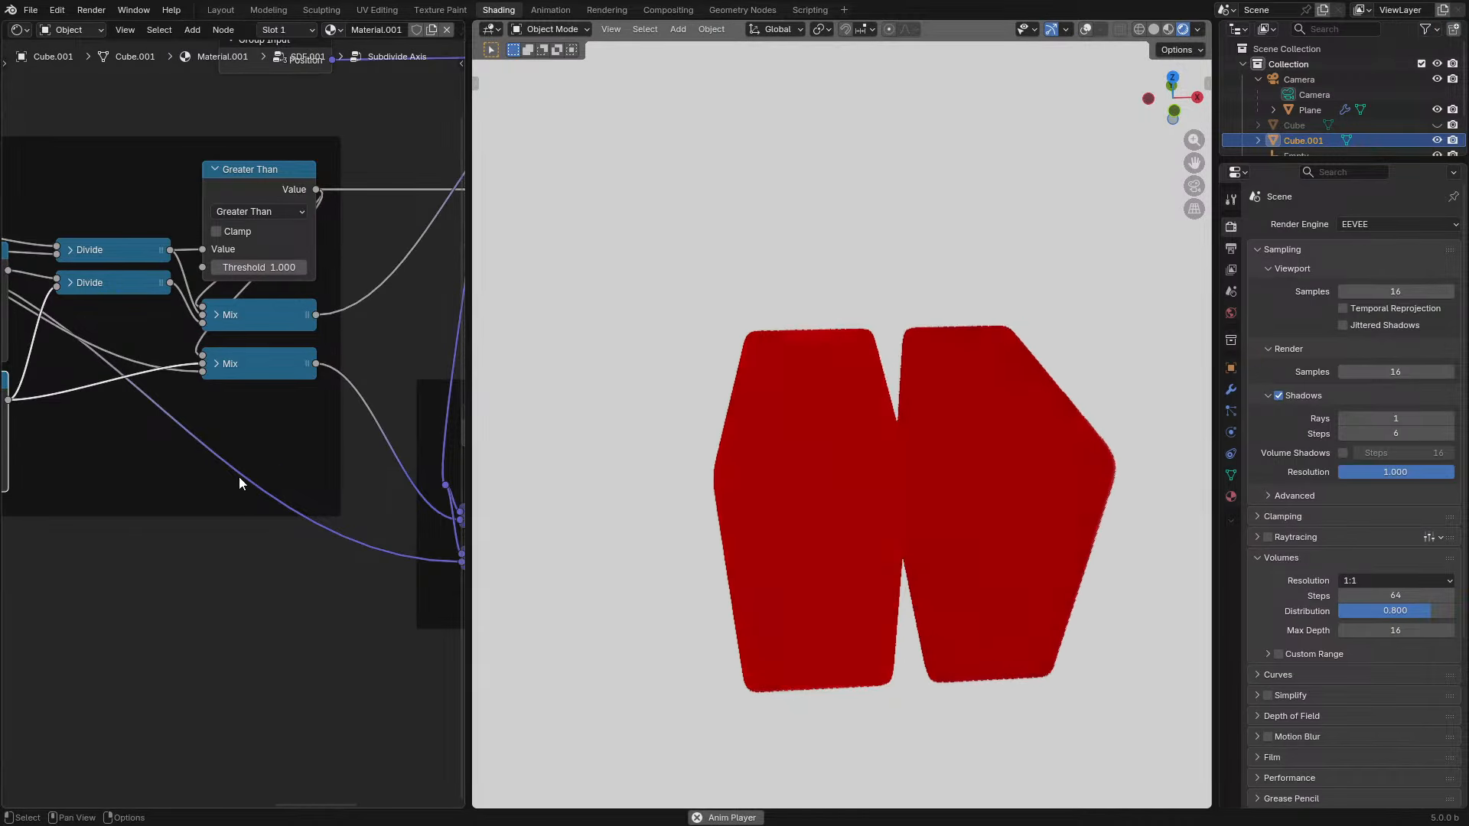
- Tidy the Map Range result links with one reroute before the Divide nodes and another below the lower Mix node
key(ctrl+space)
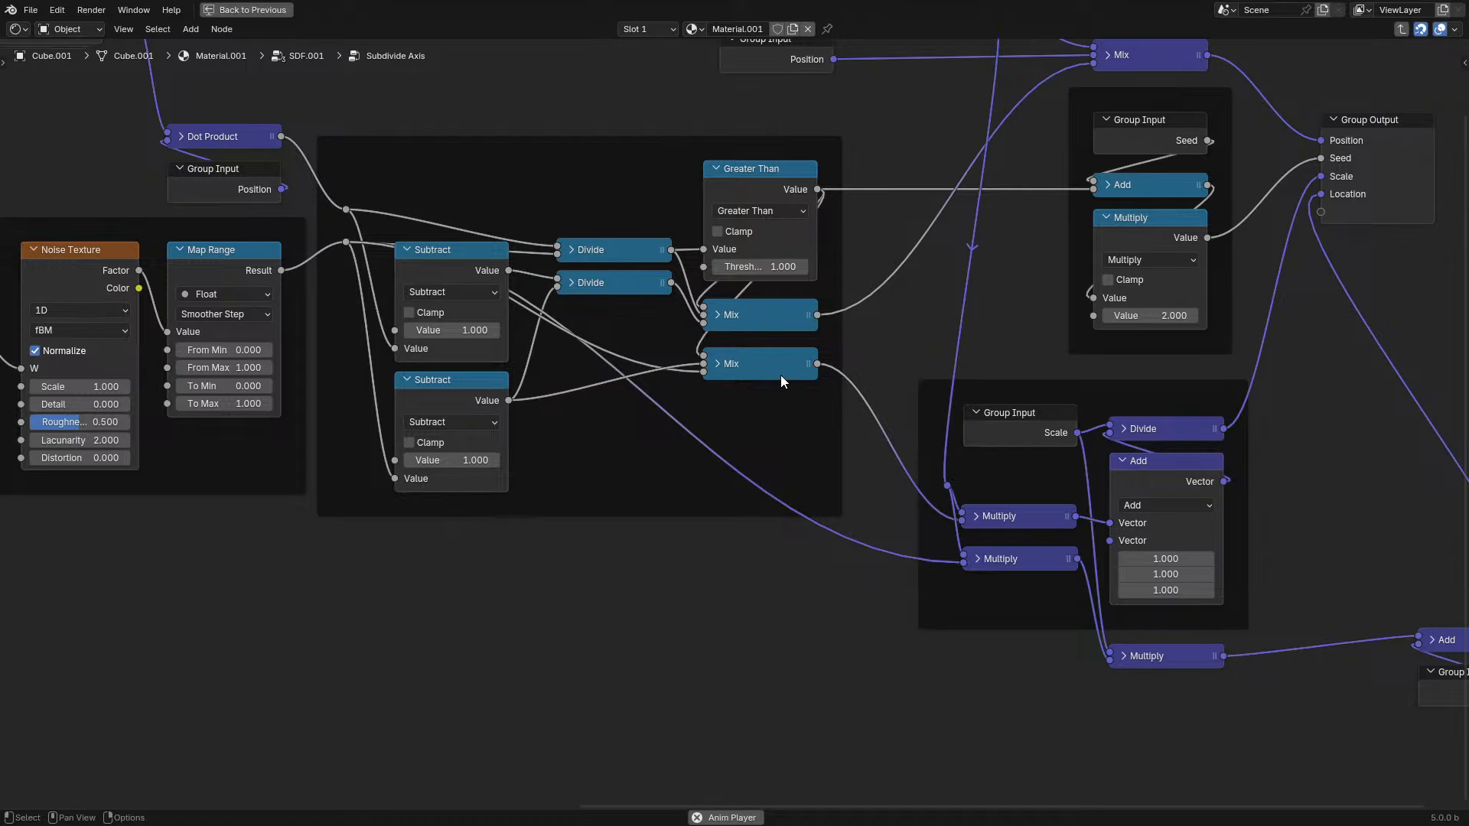
middle_drag(780, 375, 715, 419)
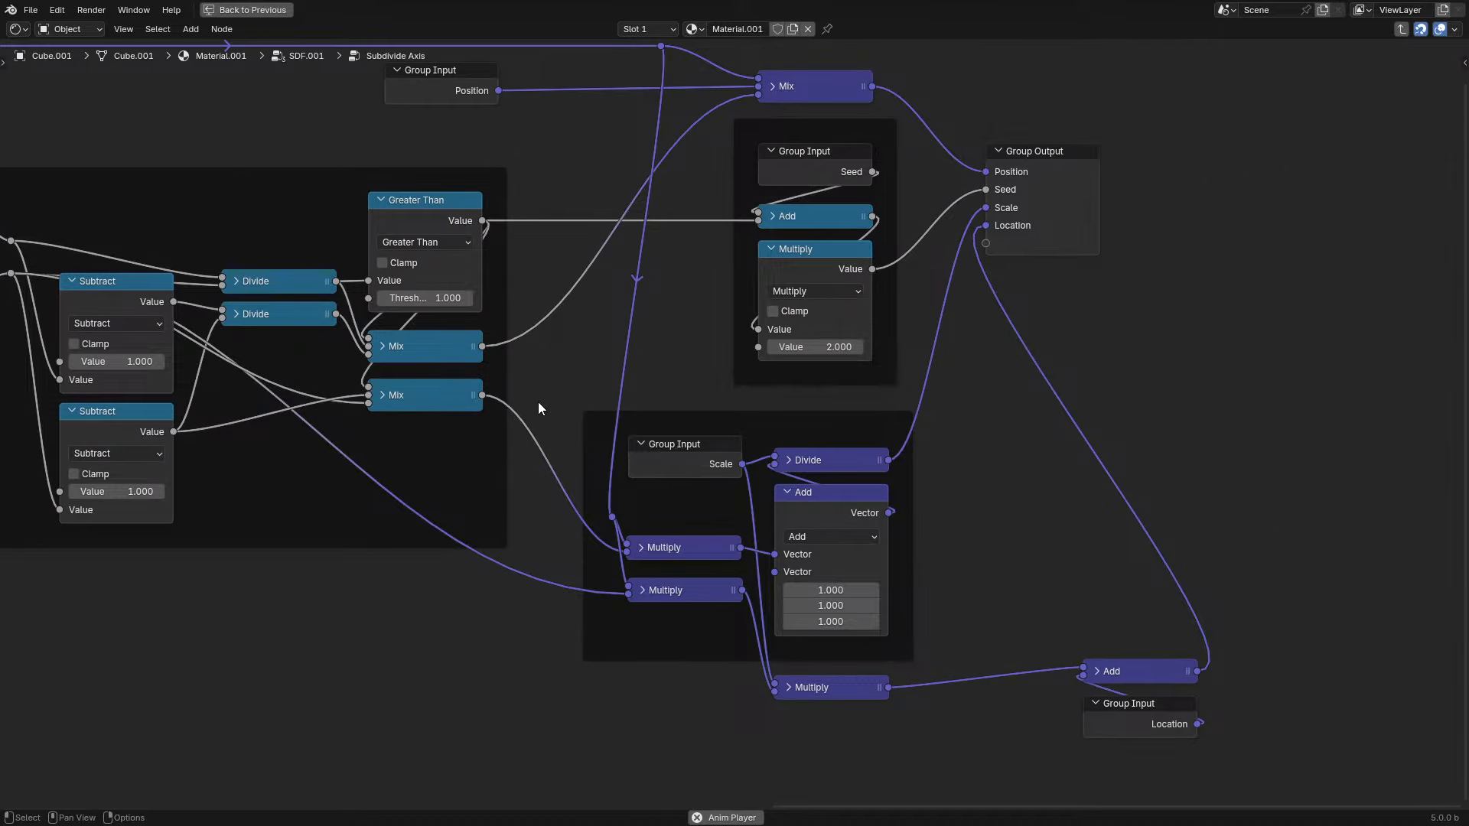
scroll(538, 402, up, 1)
middle_drag(400, 423, 530, 443)
mouse_move(537, 419)
mouse_down()
mouse_move(358, 509)
mouse_move(513, 450)
mouse_move(534, 420)
mouse_up()
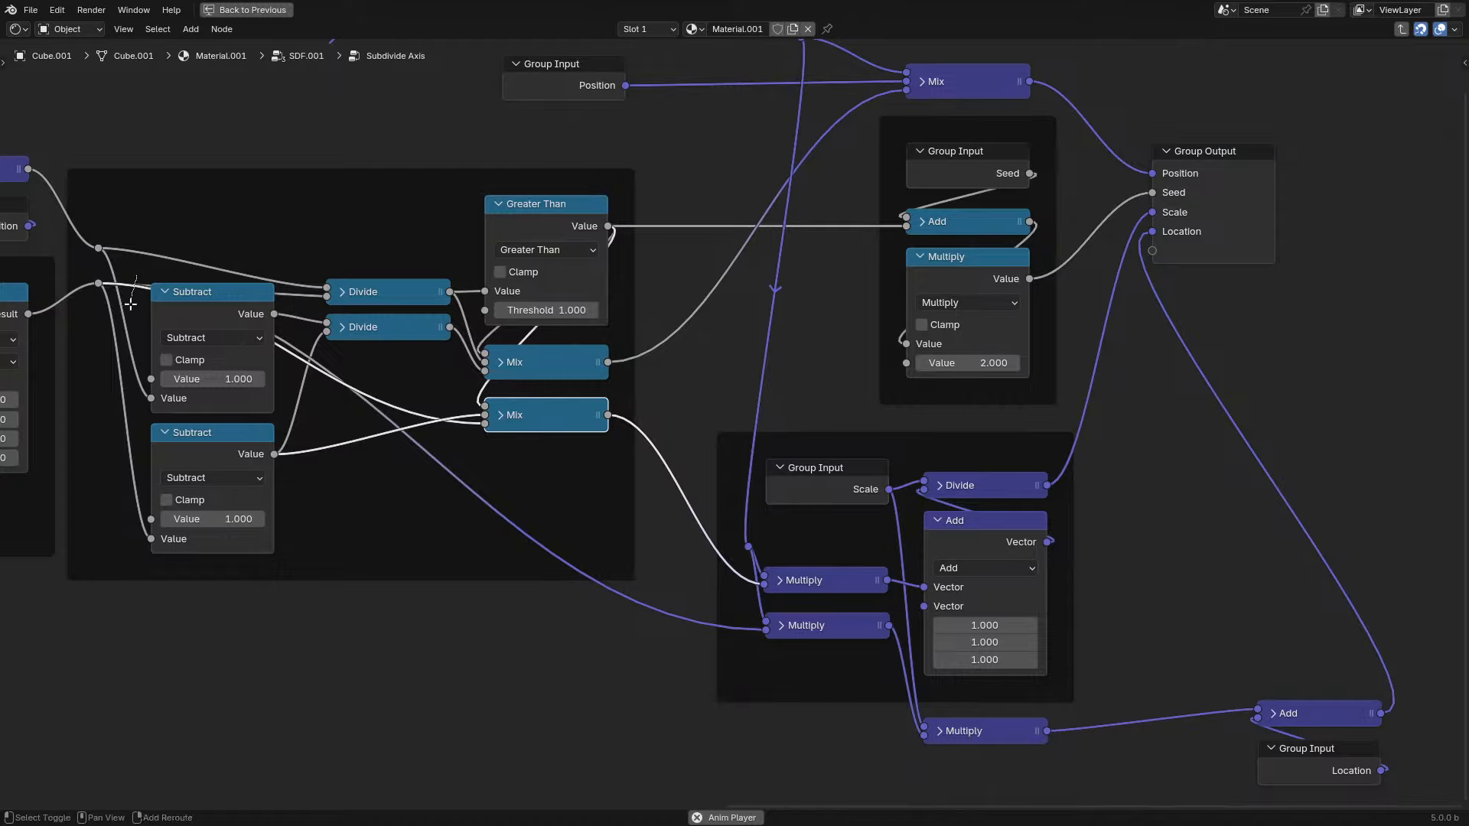
shift+right_drag(131, 304, 295, 327)
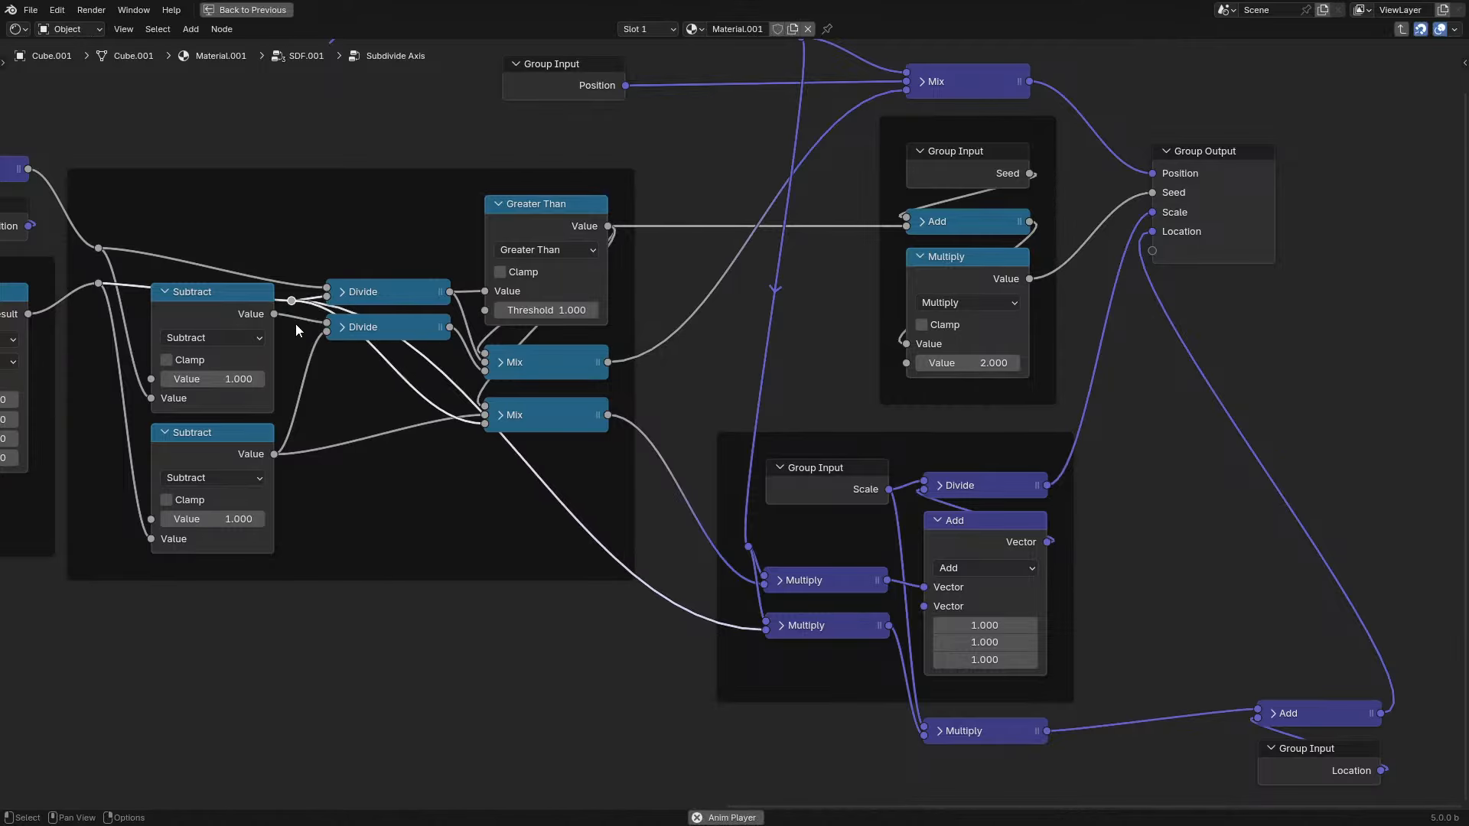
scroll(452, 497, down, 1)
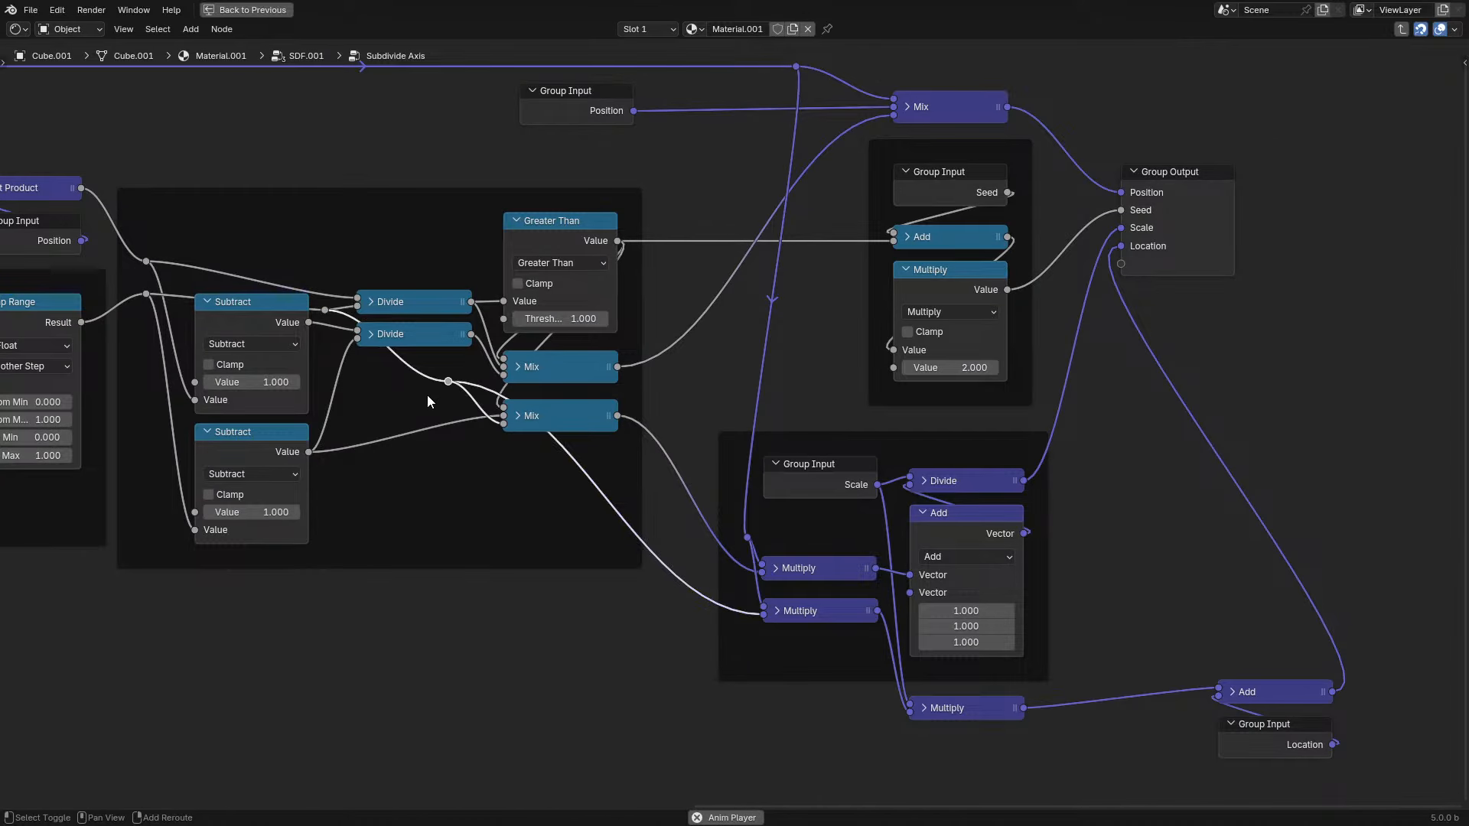
drag(449, 381, 456, 440)
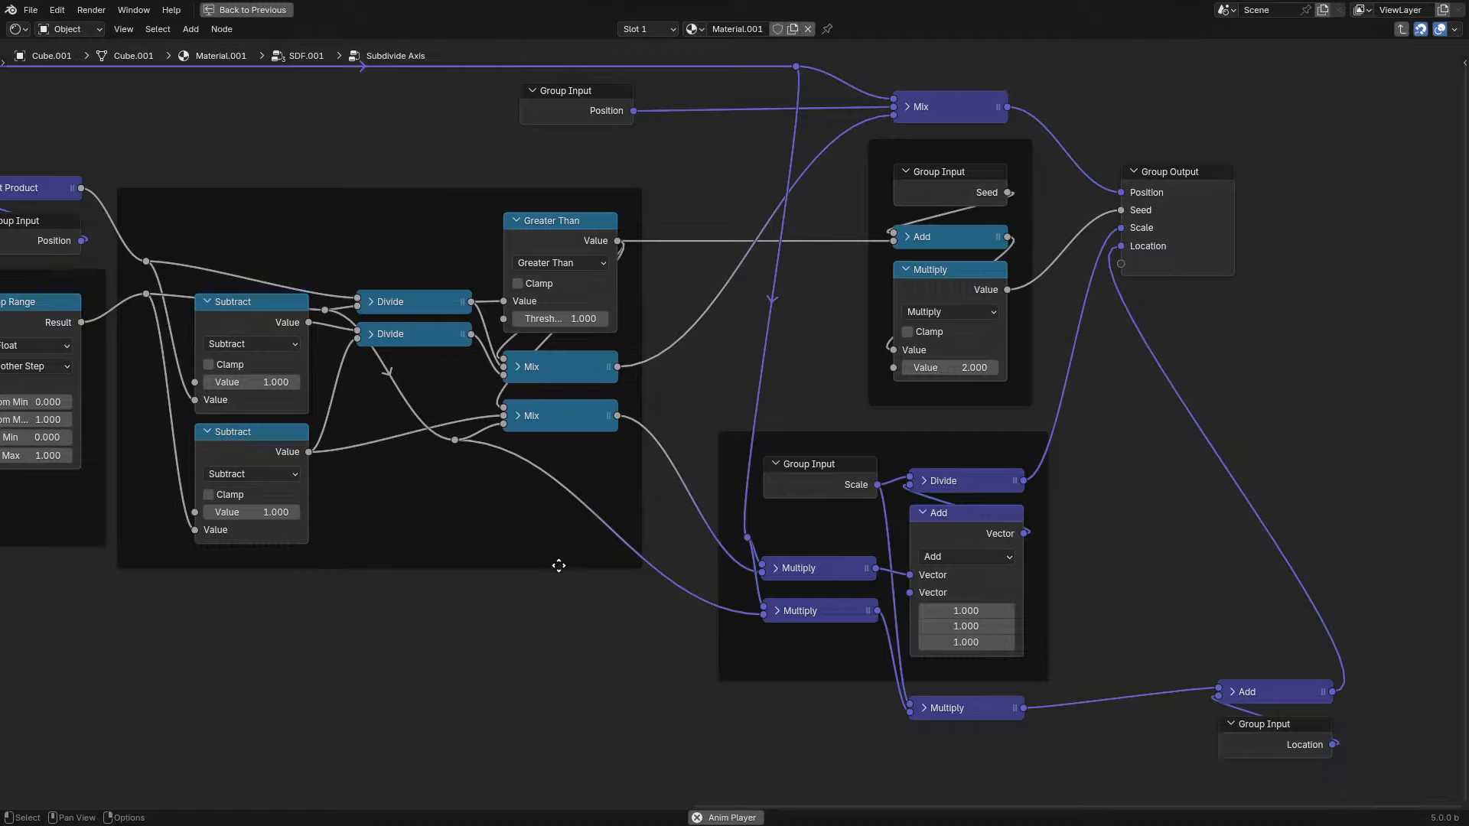
- Return to SDF.001, set the Repeat zone's iterations to 12, and preview the animated volume from a higher angle
key(ctrl+Tab)
key(ctrl+space)
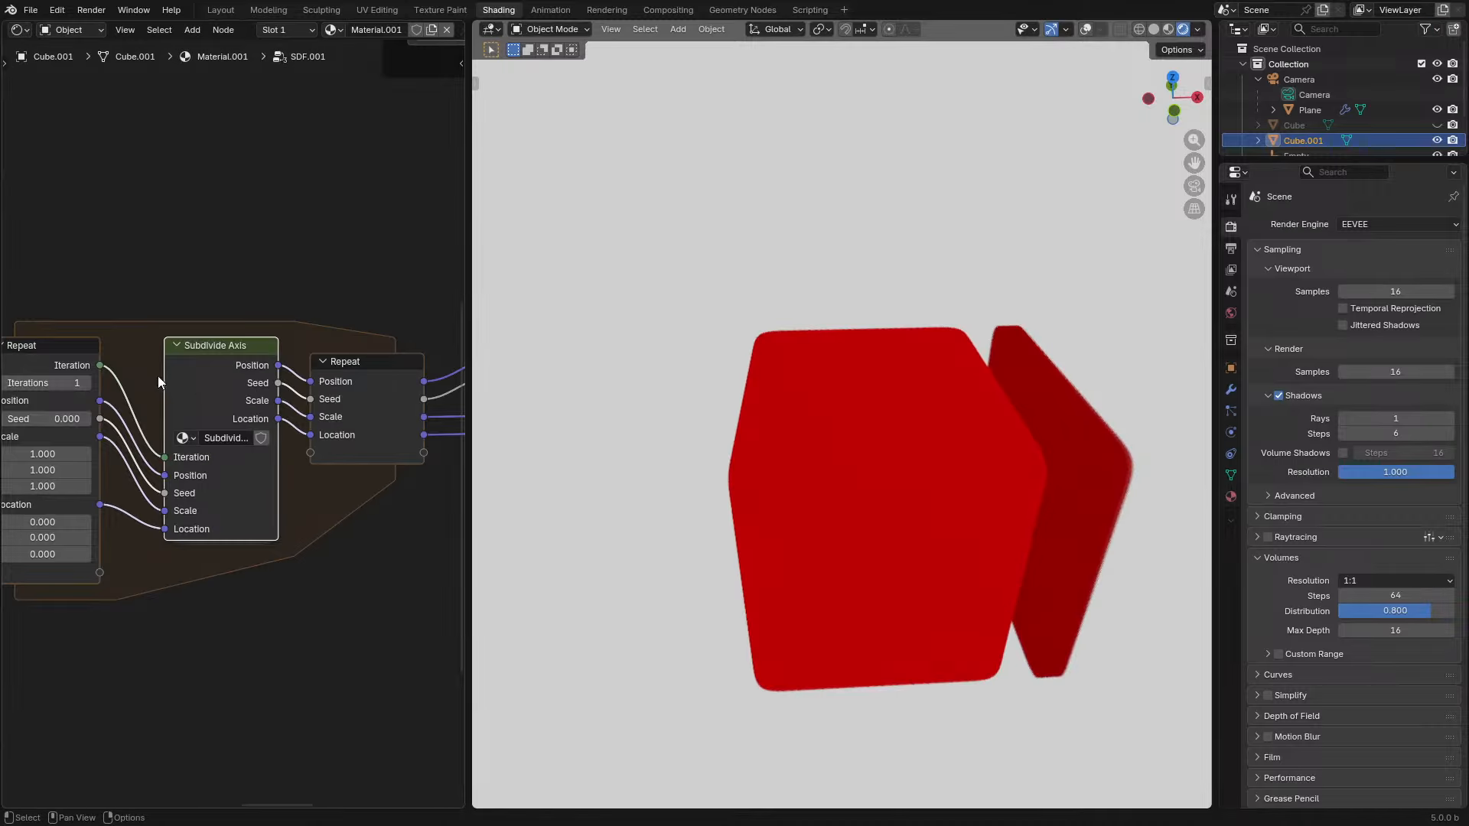
ctrl+scroll(158, 376, up, 4)
key(space)
click(206, 384)
click(206, 384)
click(206, 384)
click(206, 384)
click(206, 384)
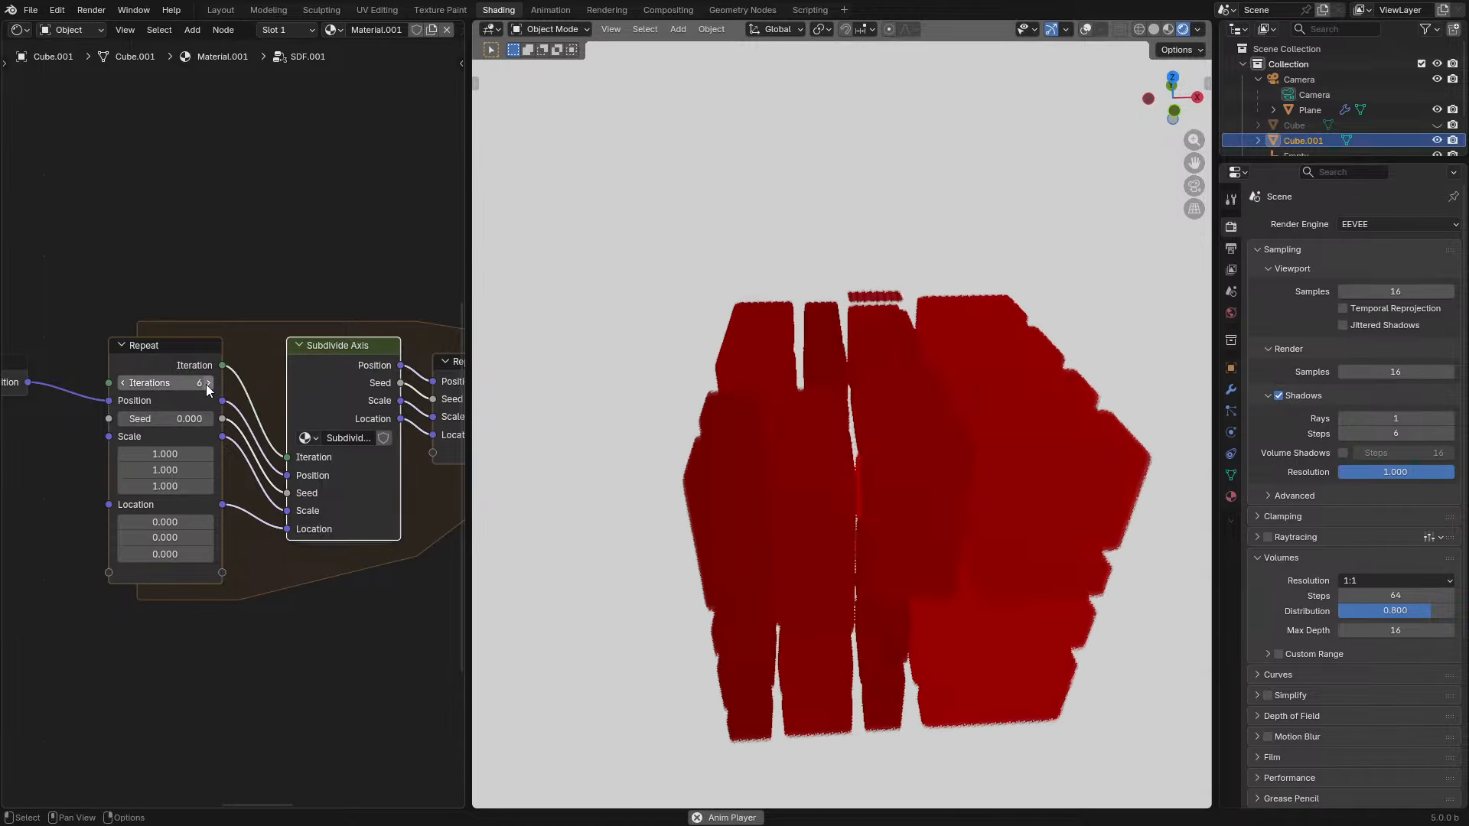
click(206, 385)
click(205, 384)
click(206, 385)
click(206, 384)
click(206, 384)
click(206, 384)
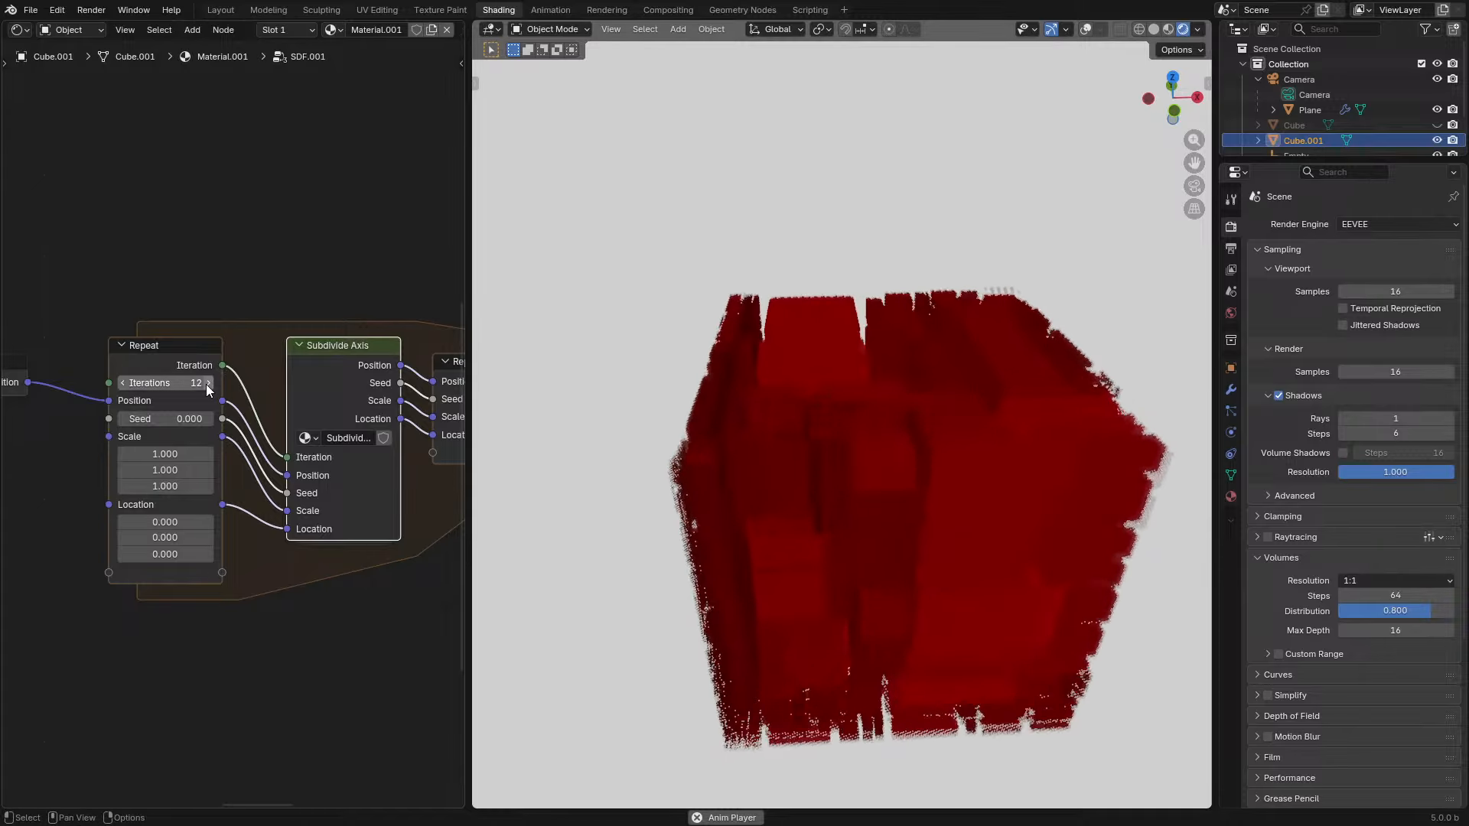
middle_drag(826, 421, 828, 488)
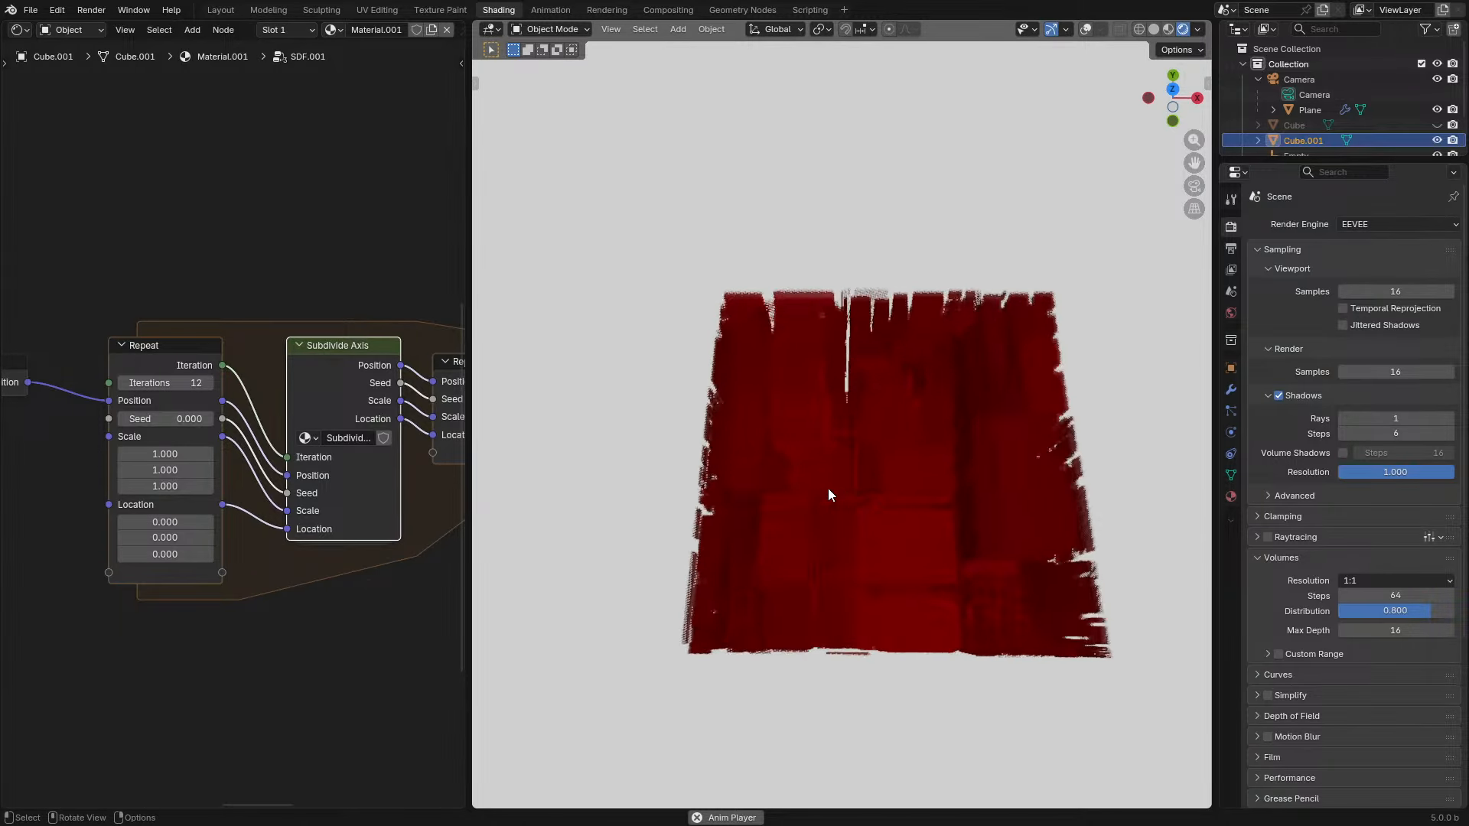
- Set all three factors of both vector Multiply nodes in the material to 1 and preview the volume from the top
scroll(360, 425, down, 2)
middle_drag(366, 424, 6, 432)
key(space)
scroll(185, 433, down, 2)
click(106, 420)
key(Tab)
middle_drag(360, 532, 177, 463)
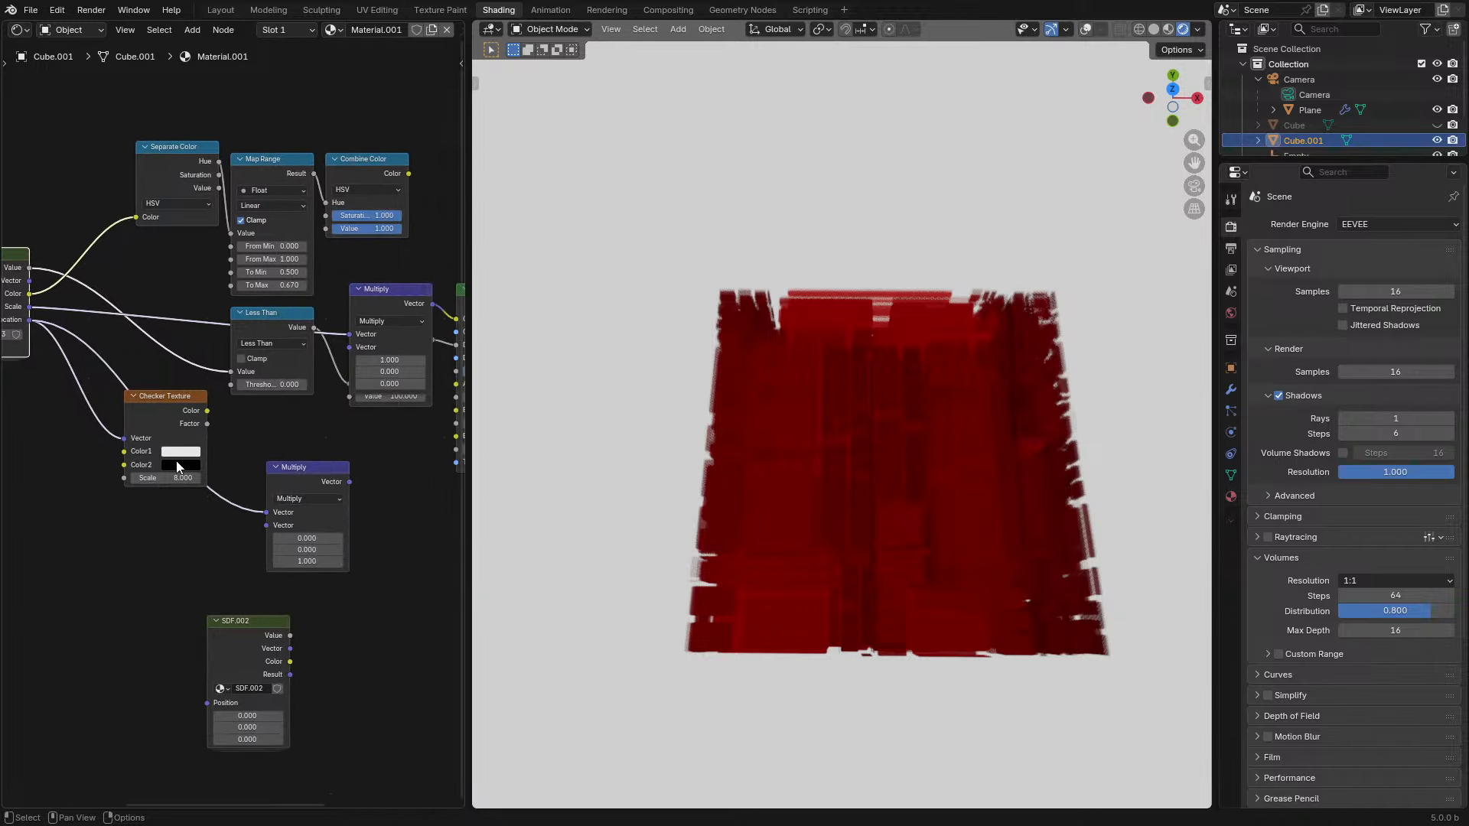
scroll(177, 467, down, 1)
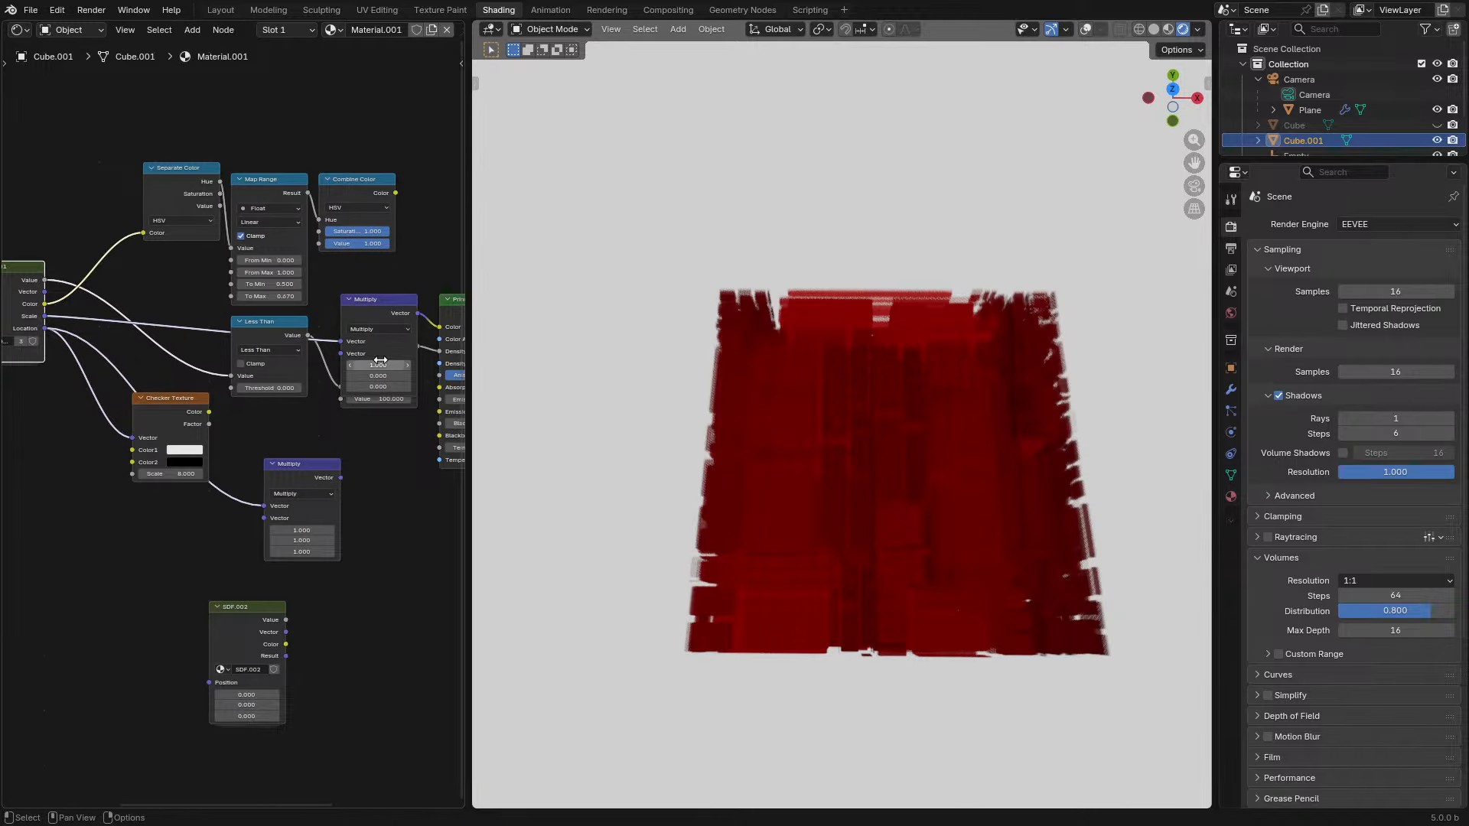
key(Return)
key(space)
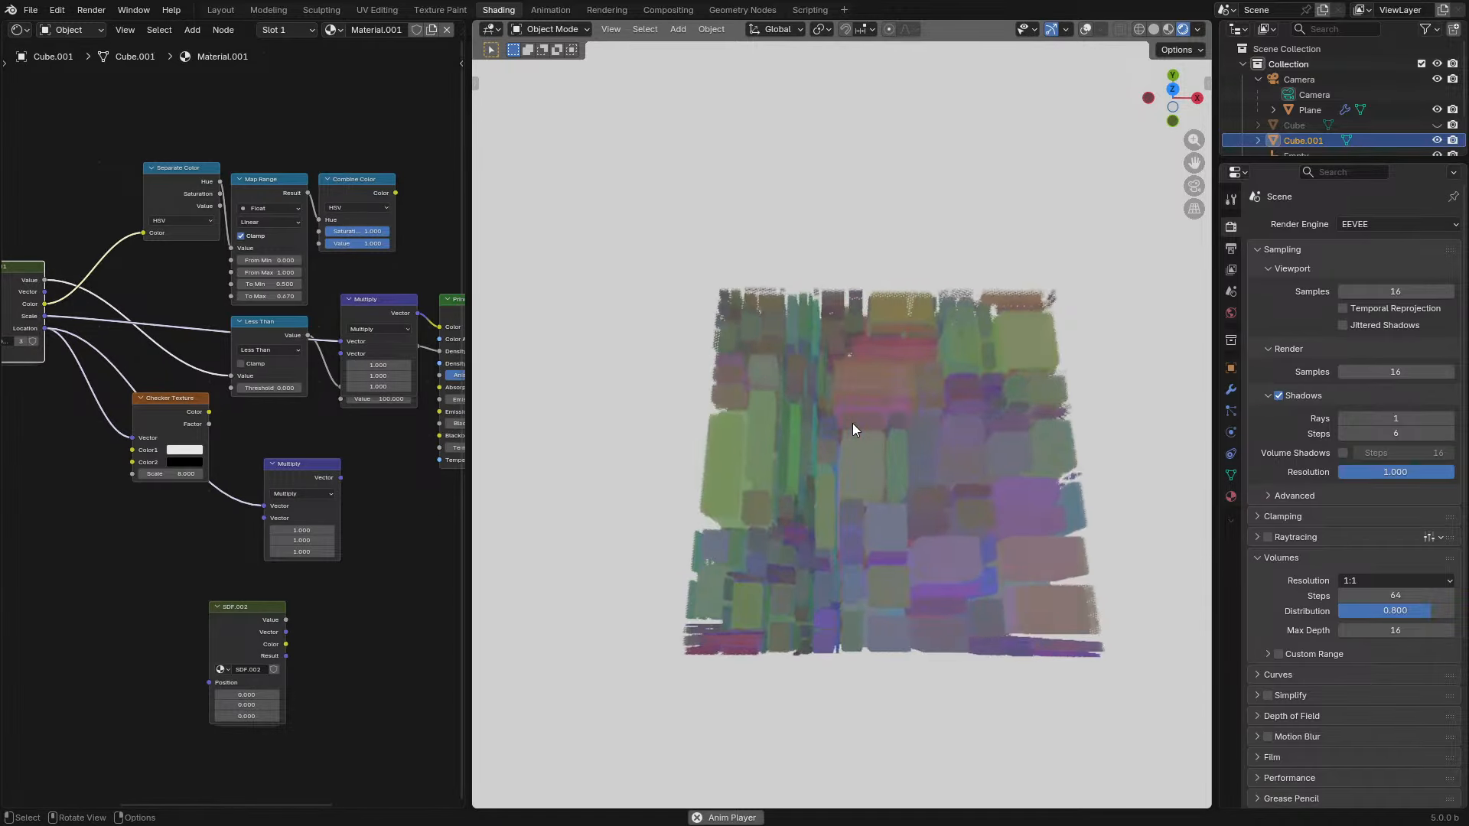
key(KP_7)
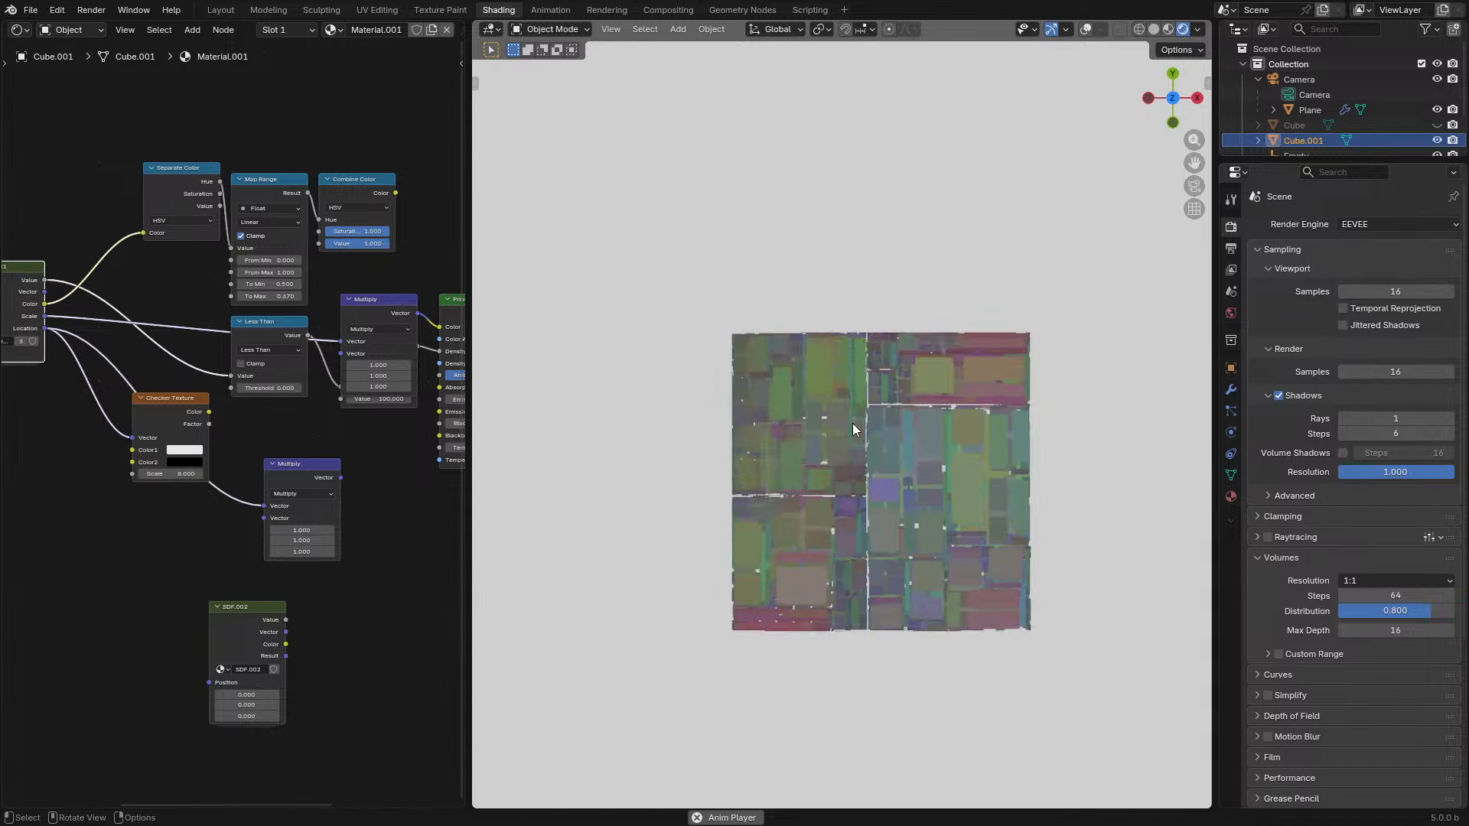
- Examine the coloured subdivisions up close from the top and at an angle, pausing and resuming the animation
scroll(852, 424, up, 4)
key(space)
shift+middle_drag(1071, 611, 894, 387)
scroll(879, 452, down, 2)
scroll(894, 404, up, 6)
key(space)
scroll(894, 404, down, 8)
key(space)
scroll(894, 404, up, 2)
- Dissolve the vector Multiply node before the Principled Volume's Color and feed that Color from SDF.001's Location output
middle_drag(200, 397, 196, 445)
key(ctrl+x)
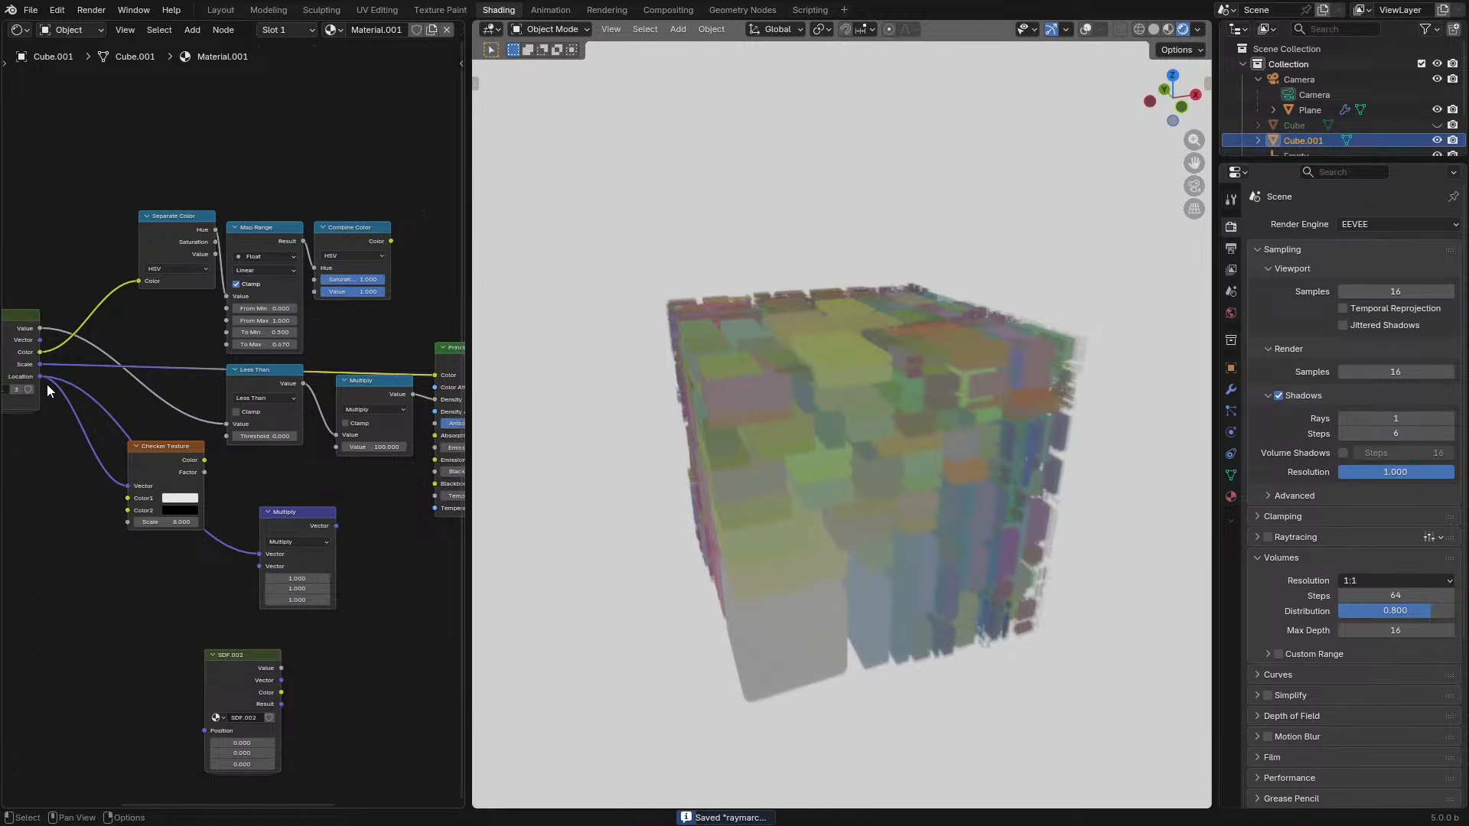
drag(431, 377, 433, 375)
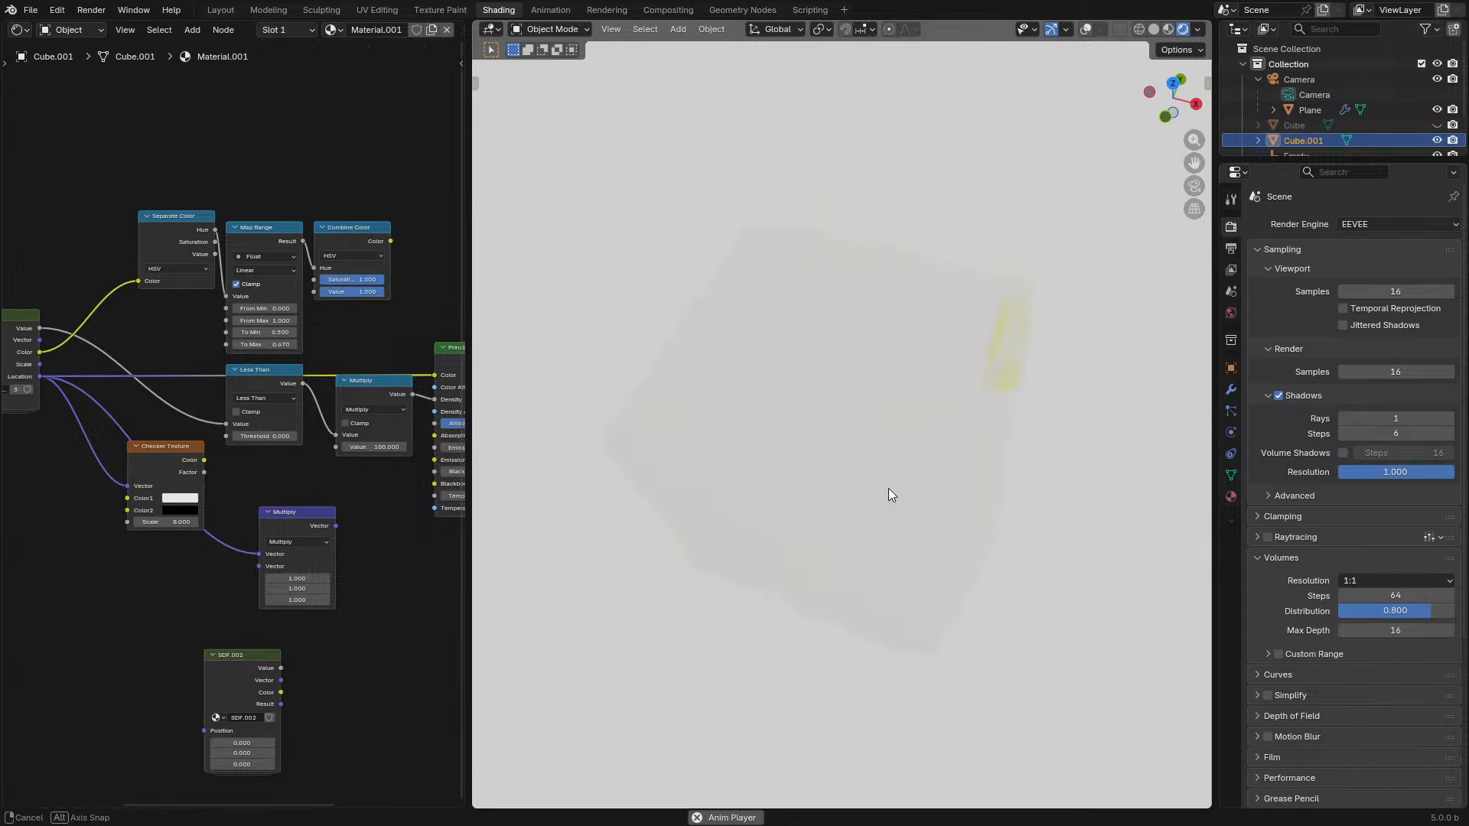
- Set the Repeat zone's iterations in SDF.001 to 1 and preview the Location colours from the front
key(Tab)
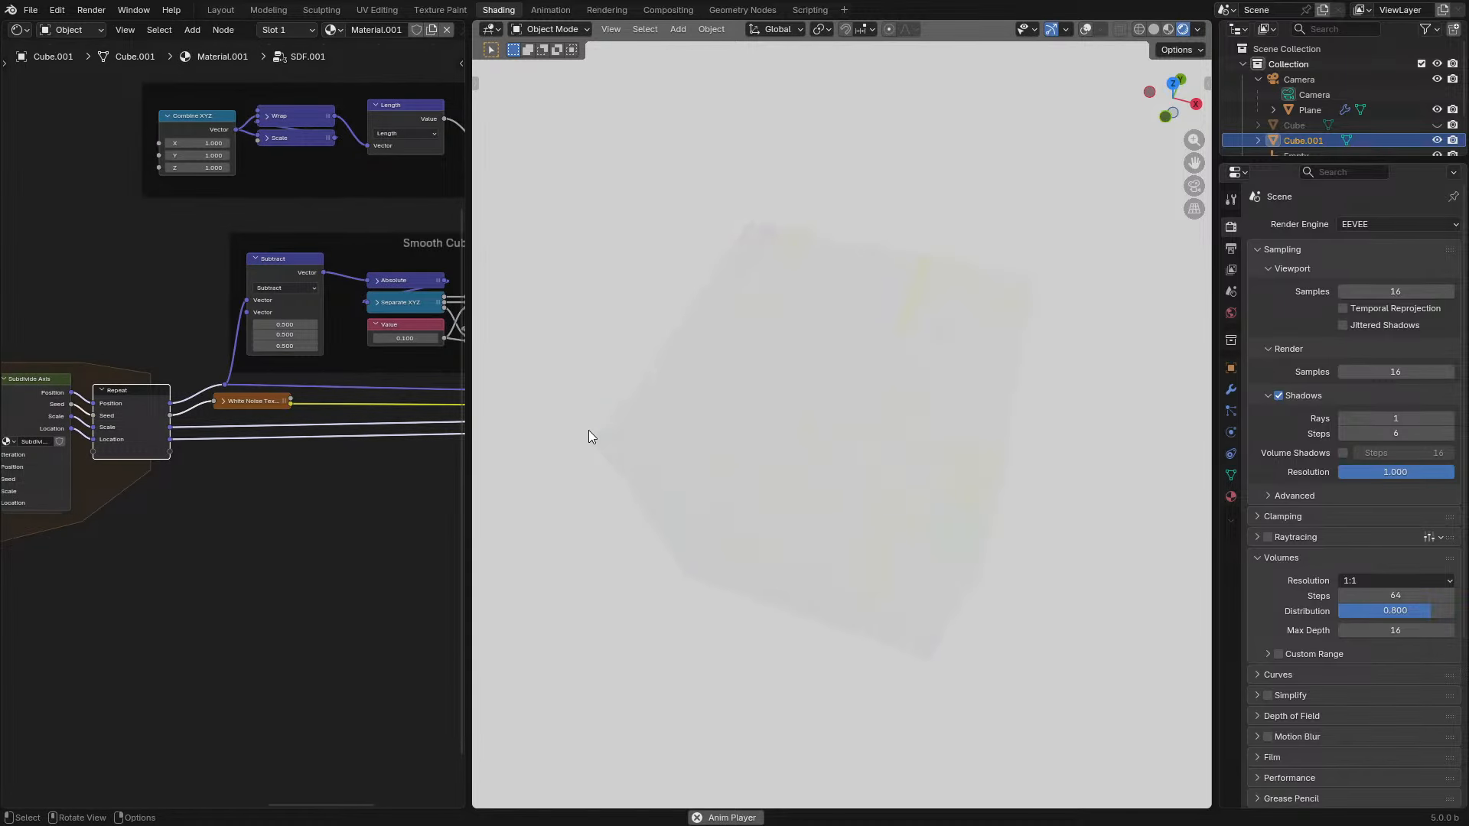
key(KP_7)
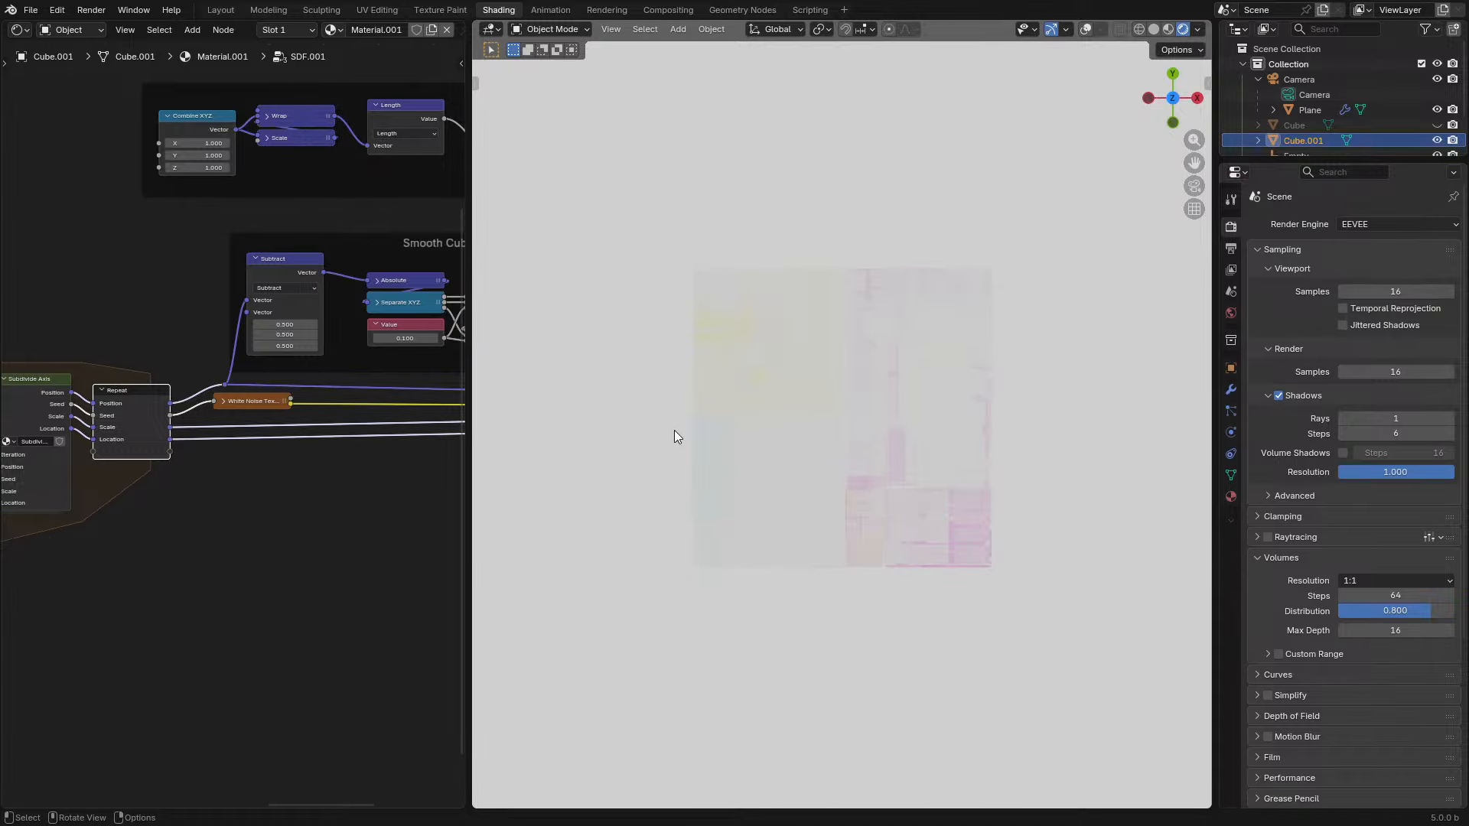
key(KP_1)
key(space)
middle_drag(153, 475, 476, 492)
drag(235, 420, 201, 421)
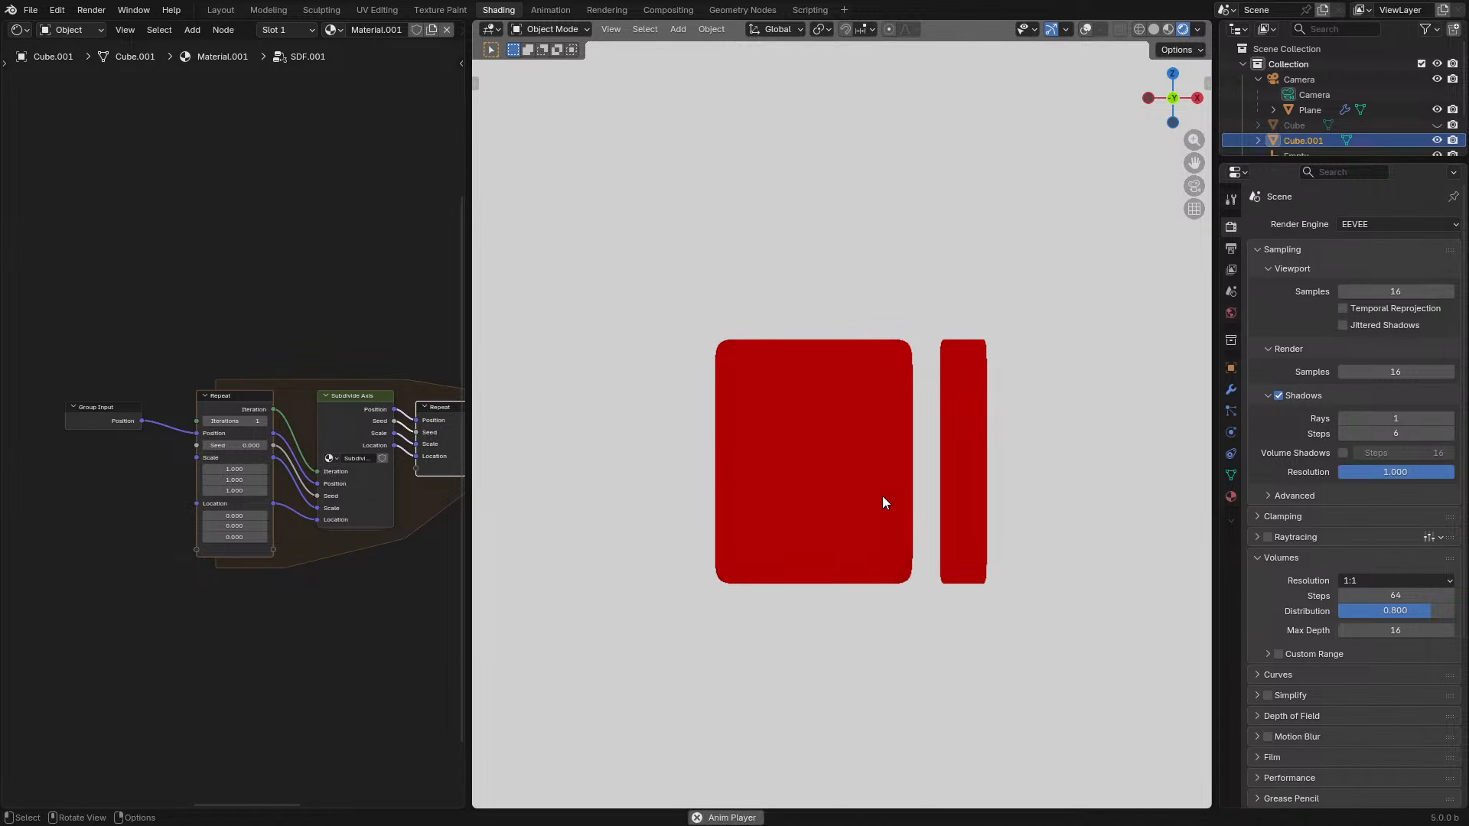
middle_drag(375, 560, 130, 581)
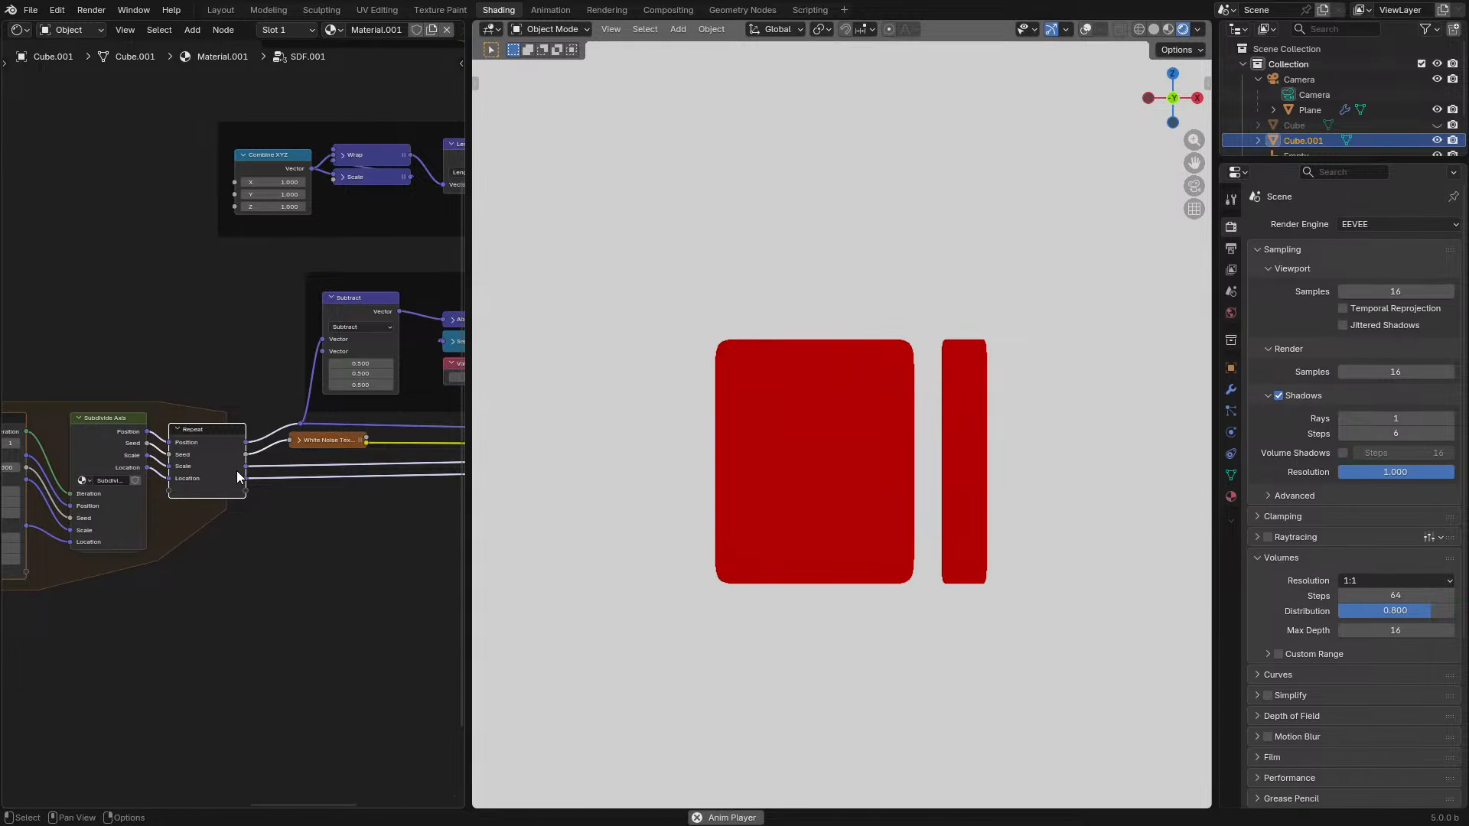
- Duplicate the lower Mix node inside Subdivide Axis, keep only its Factor link from Greater Than, and place it below the Subtract nodes
key(Tab)
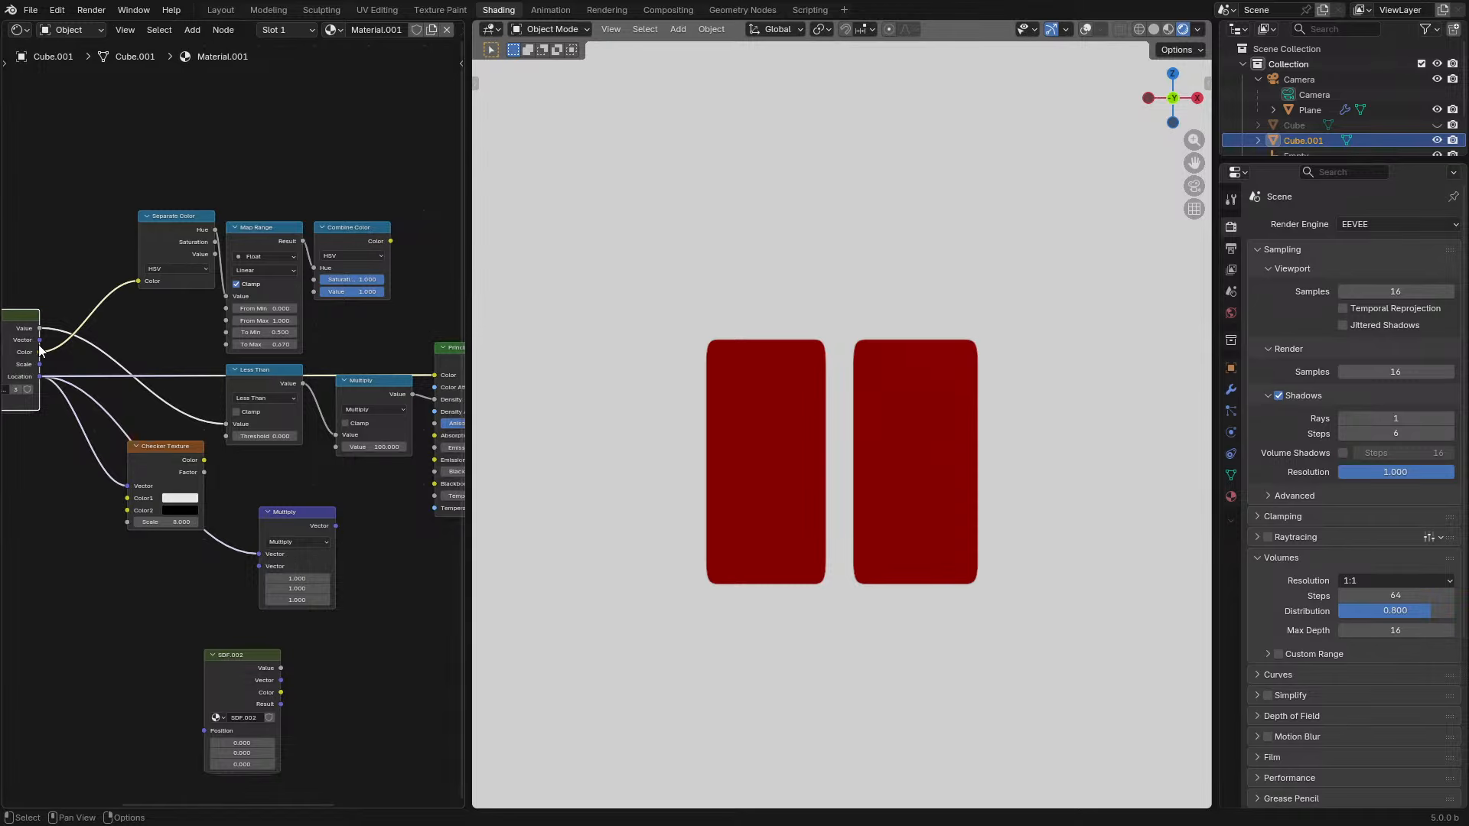
key(Tab)
key(ctrl+space)
key(Tab)
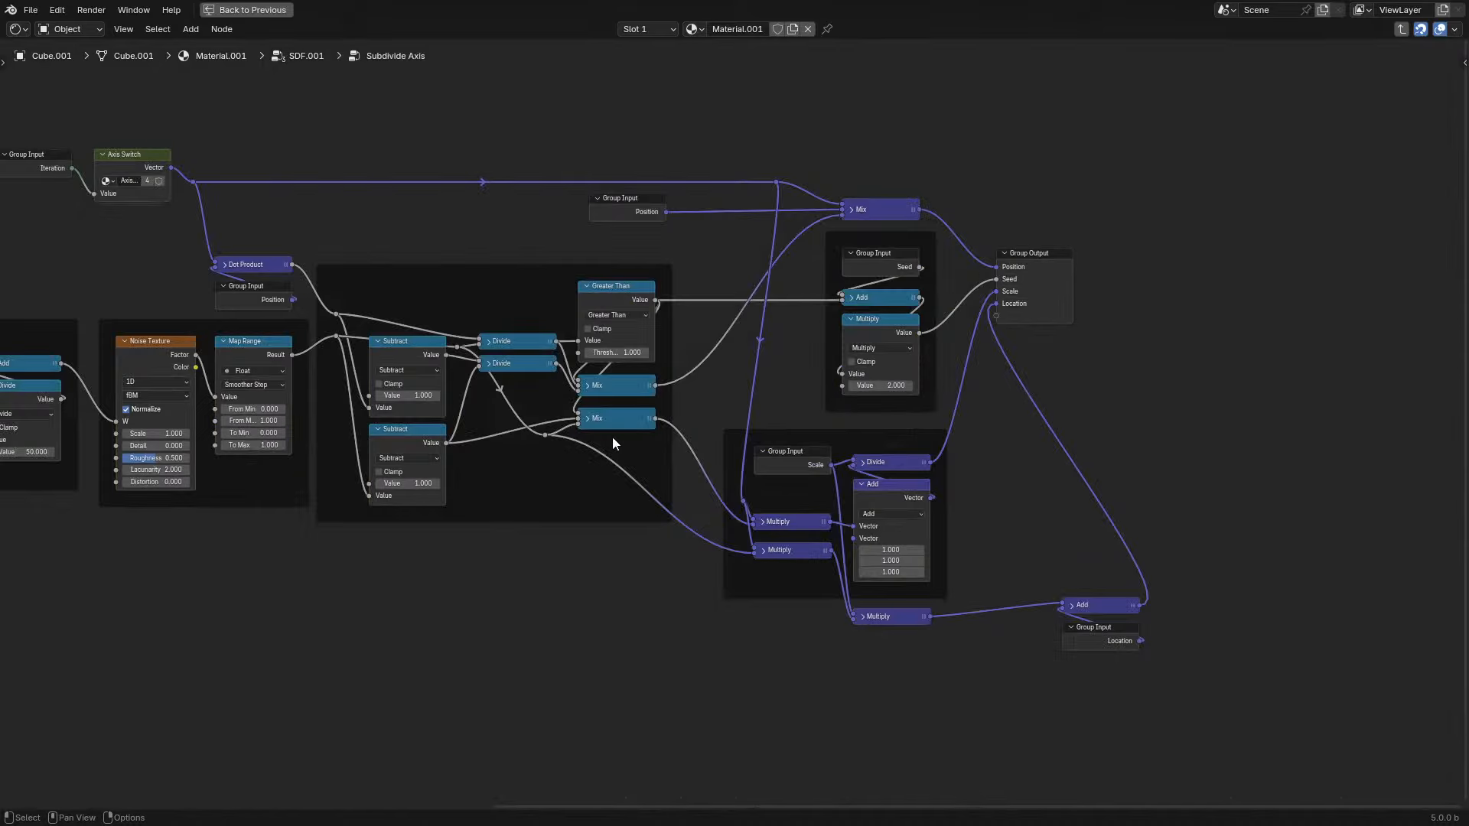
scroll(658, 448, up, 3)
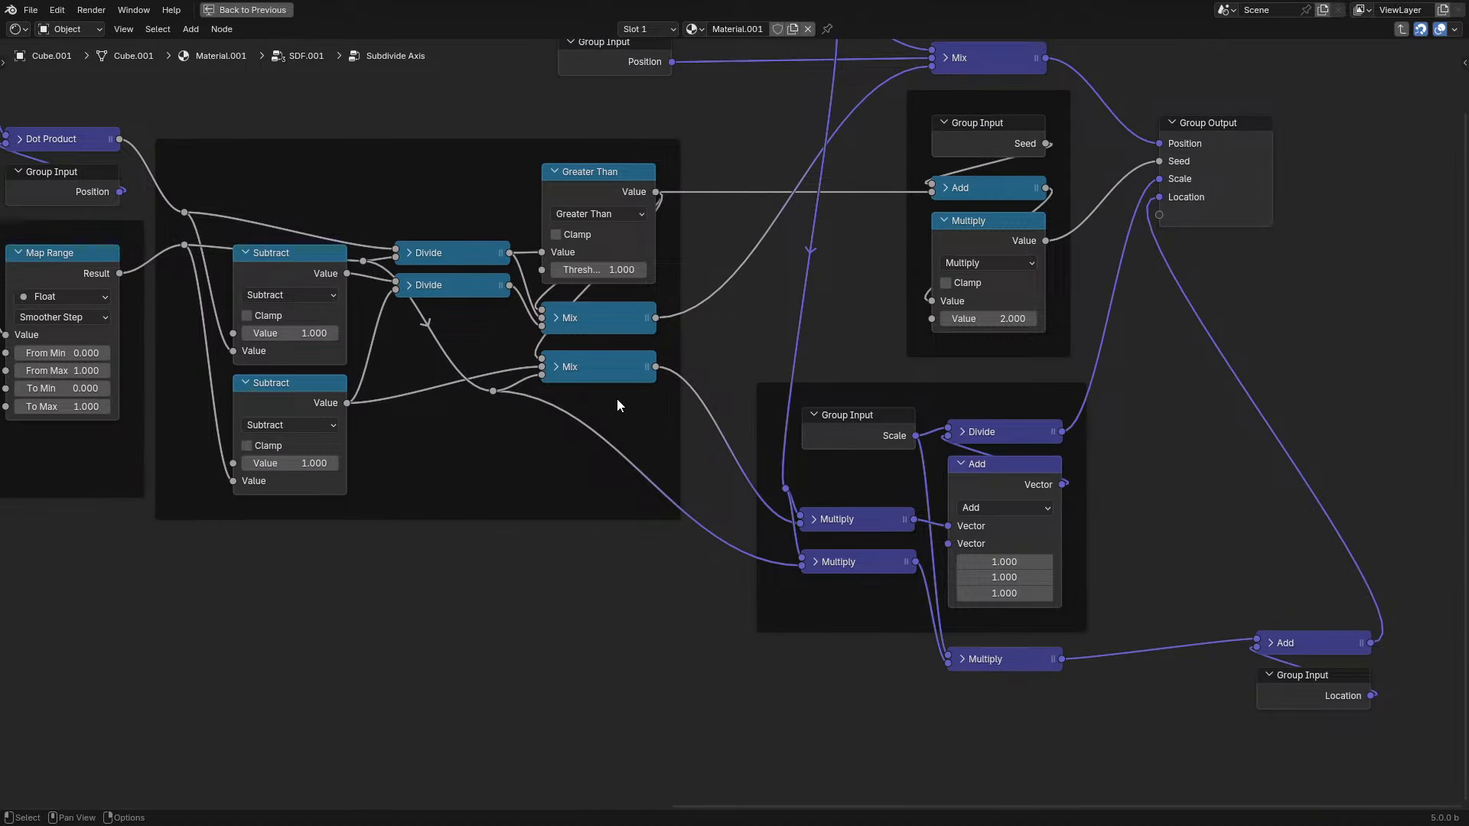
click(617, 373)
key(shift+d)
click(603, 512)
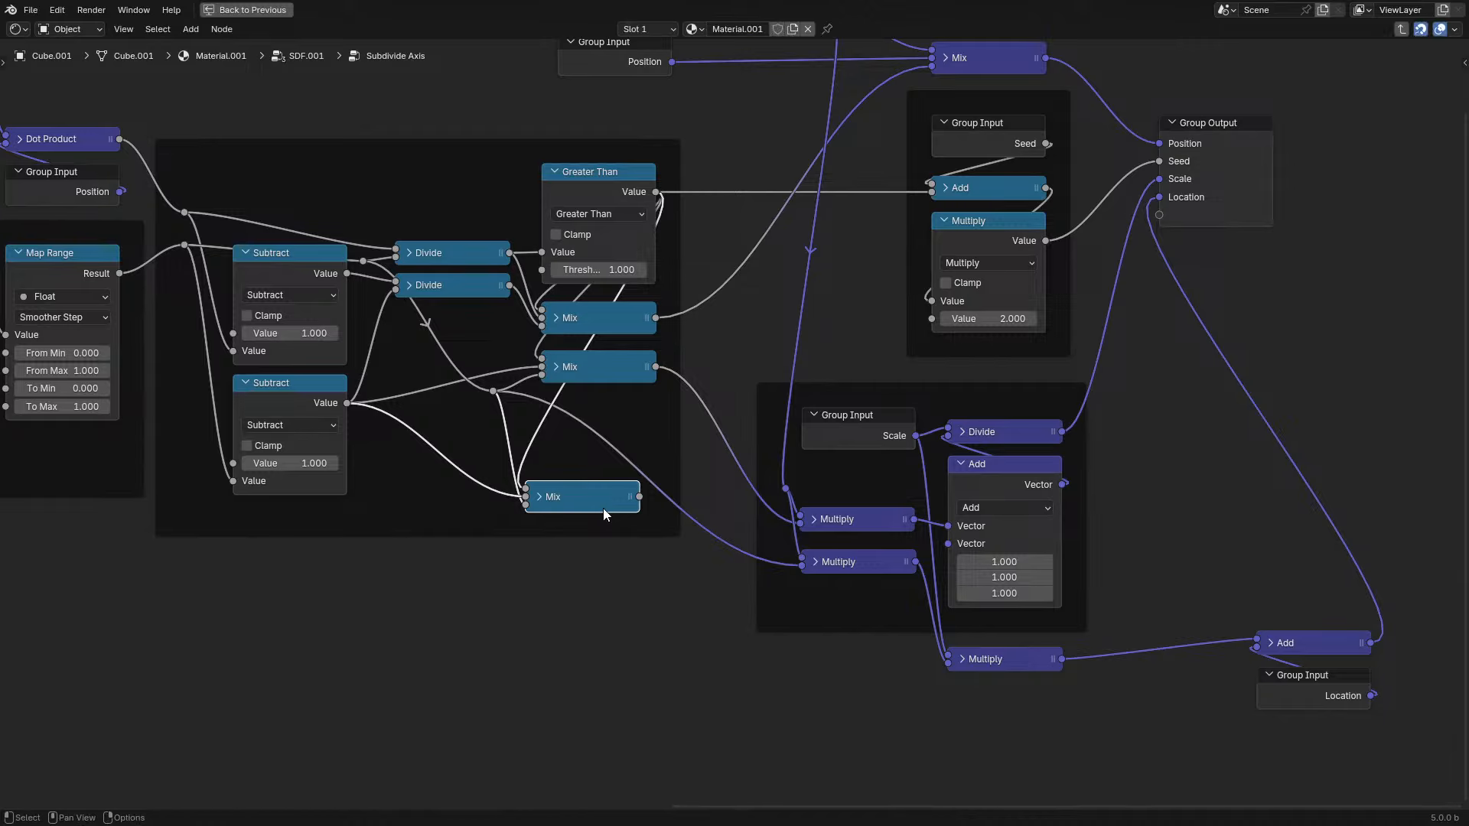
drag(603, 508, 617, 517)
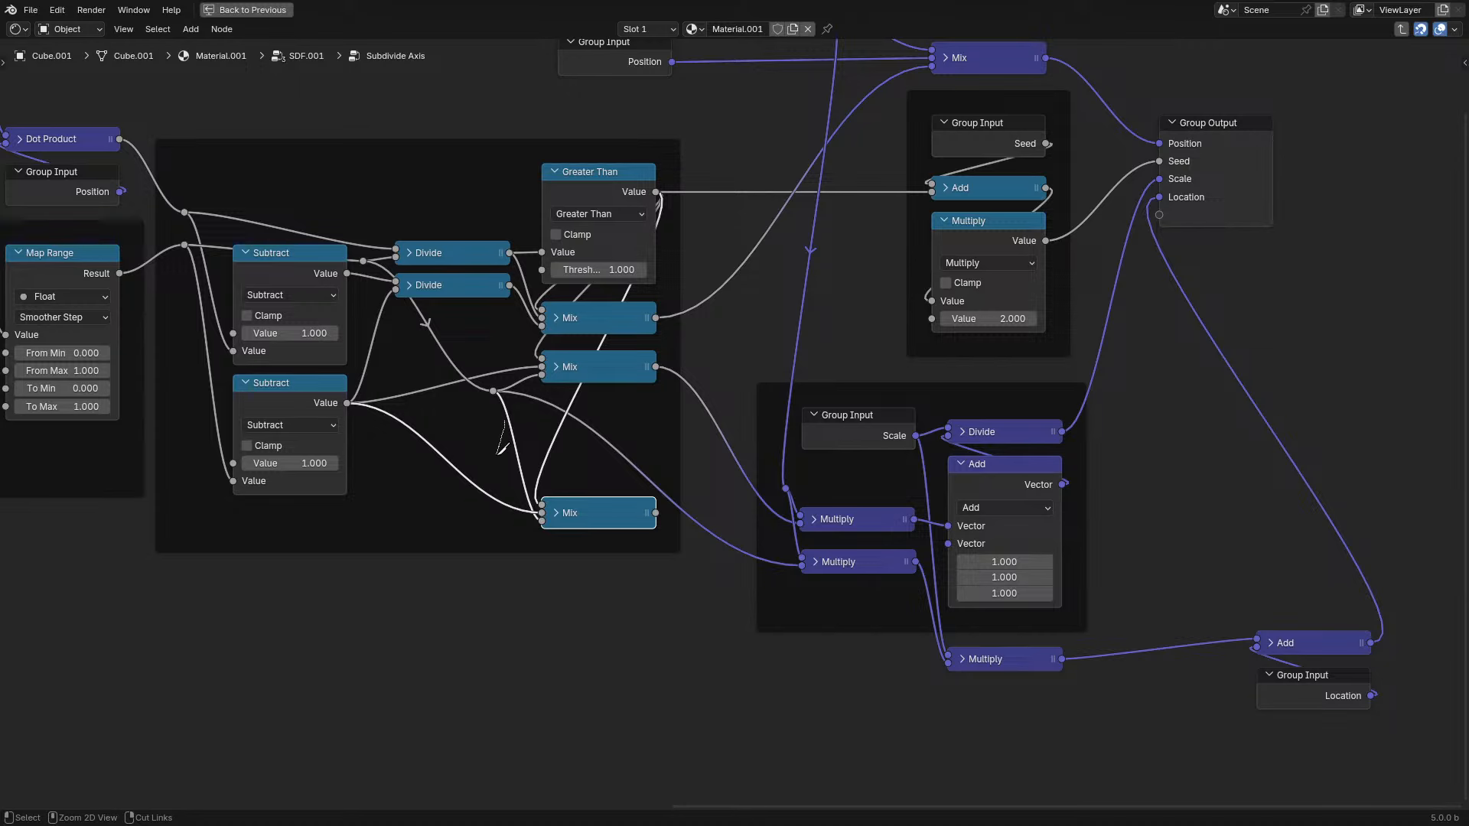
key(h)
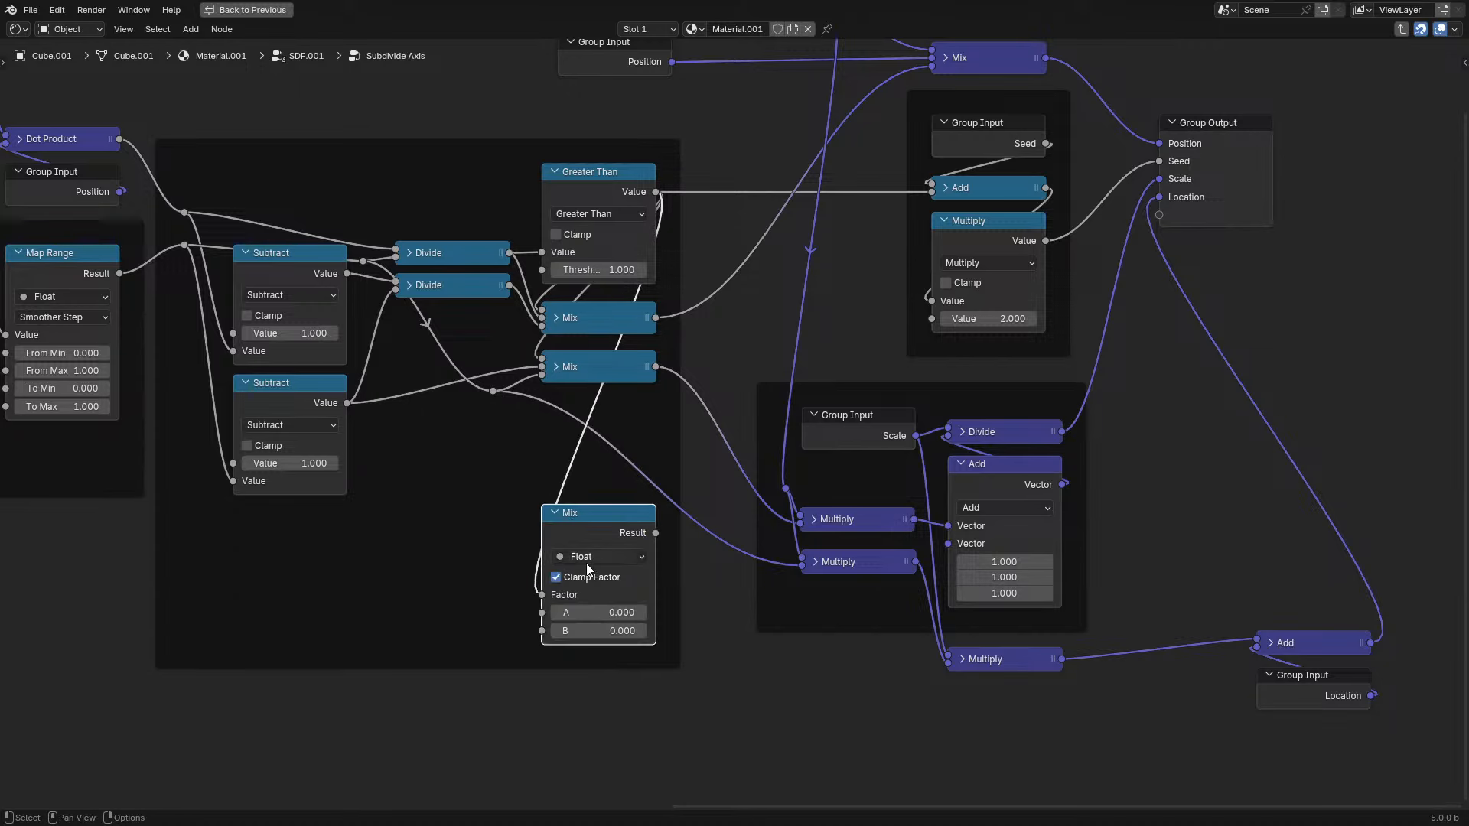
drag(586, 537, 456, 553)
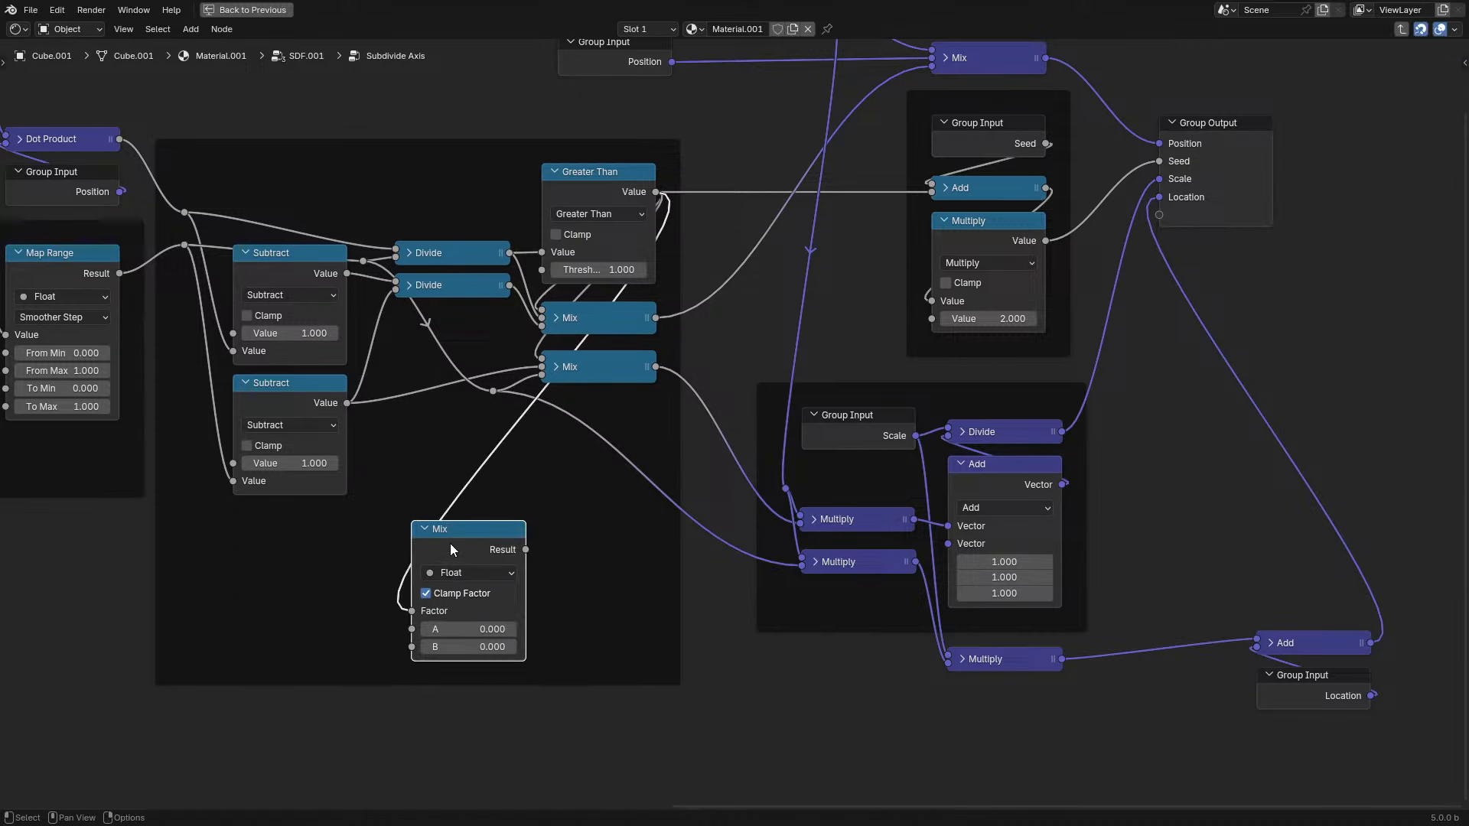
- Feed the duplicated Mix's A from the curved-link reroute and B from Greater Than, connect its Result to the lower vector Multiply, and play the animation
drag(411, 611, 410, 649)
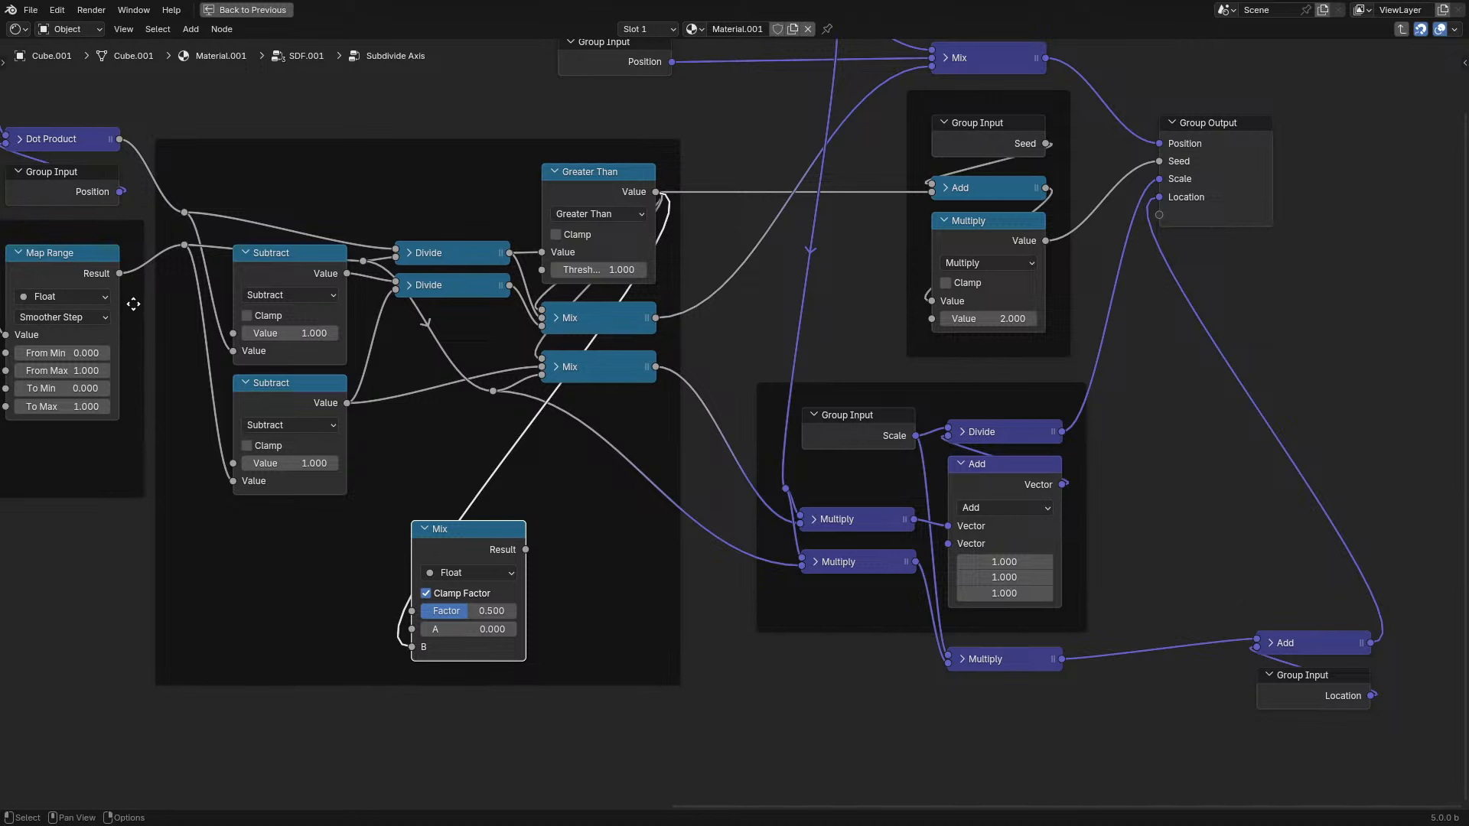
drag(493, 391, 399, 634)
drag(494, 539, 815, 578)
key(ctrl+space)
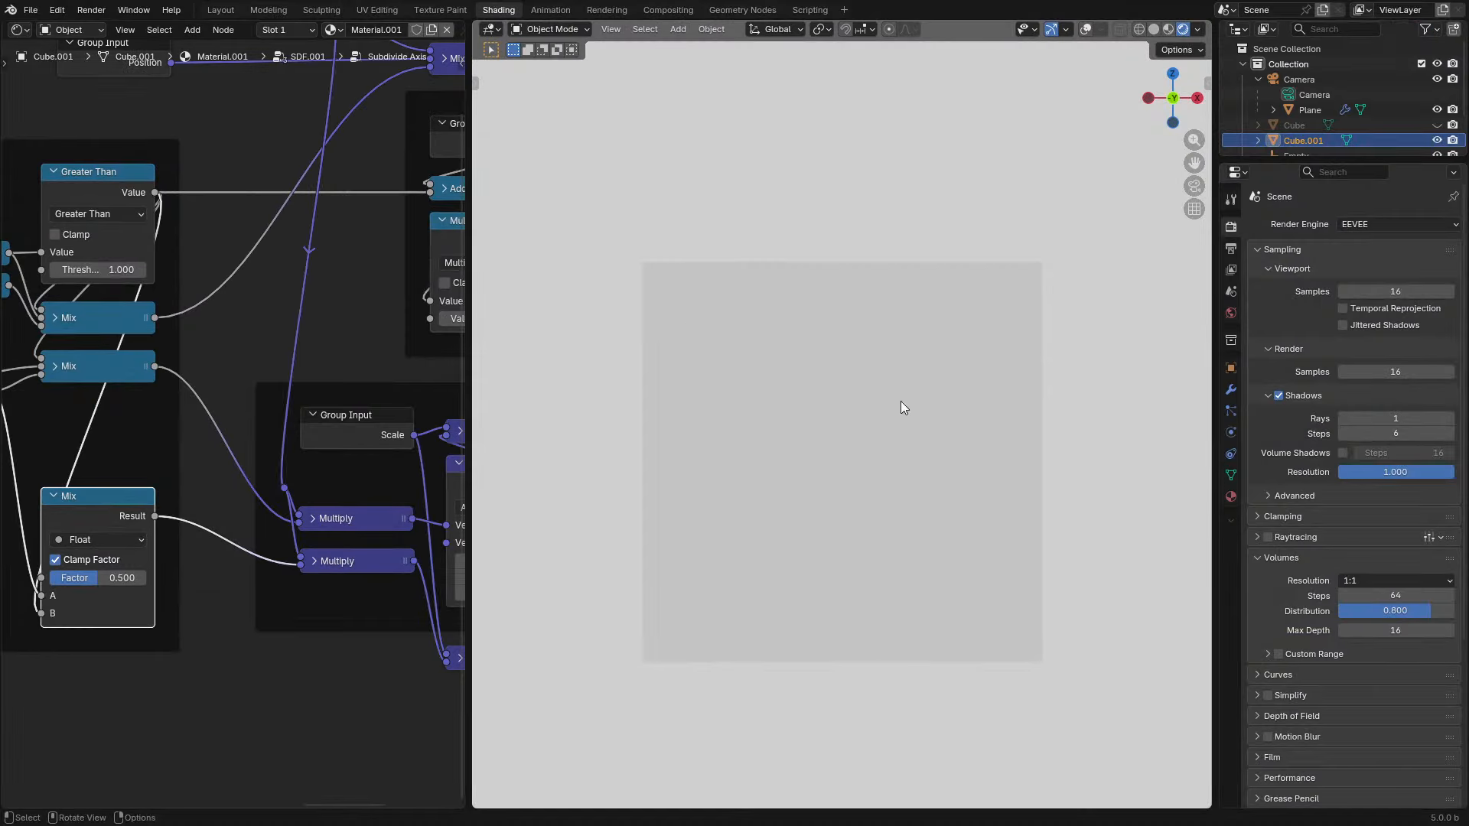
key(space)
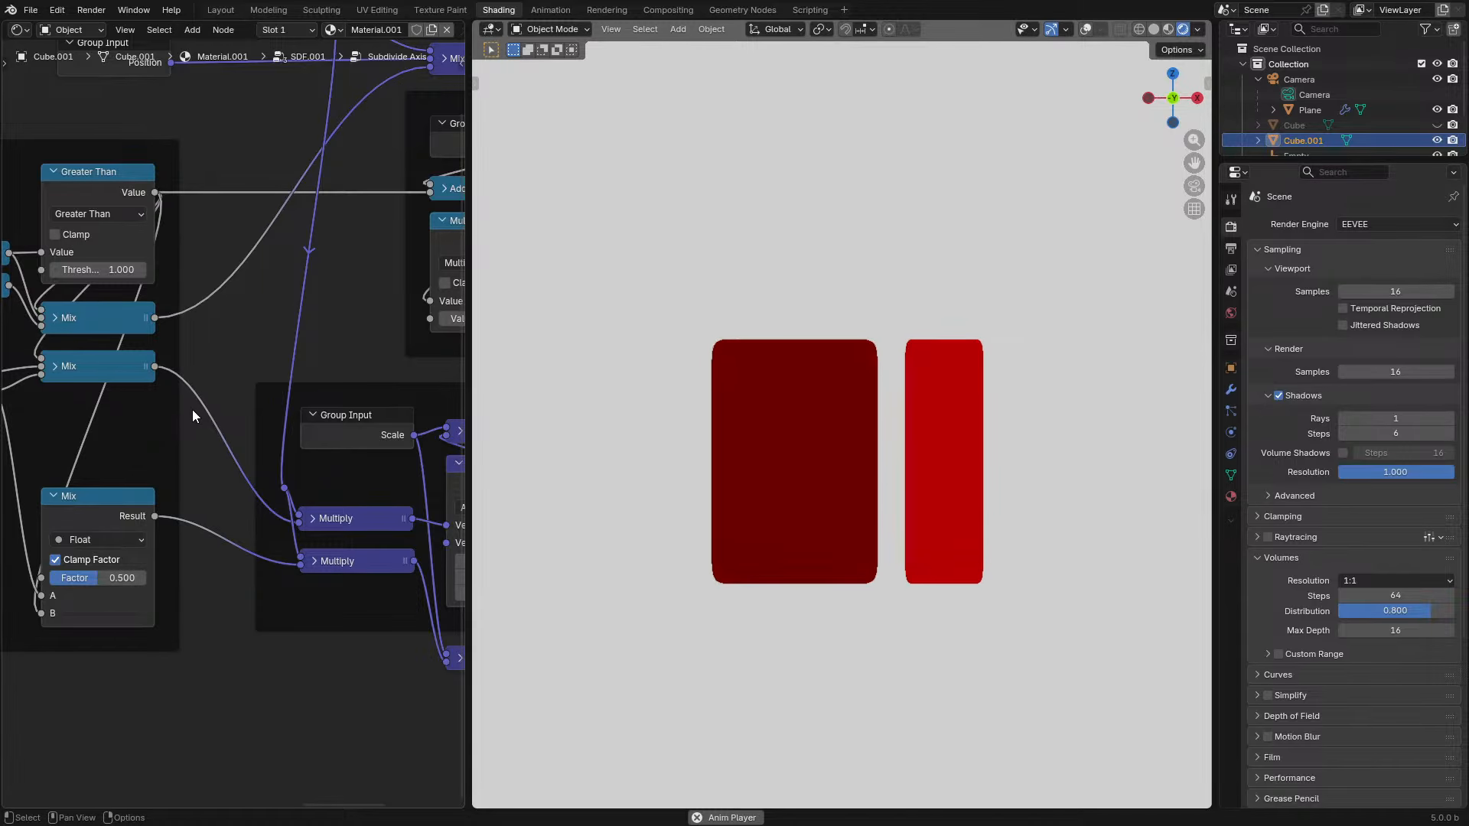
- Raise the Repeat zone's iterations in SDF.001 to 10 and view the Location-coloured volume at an angle
key(Tab)
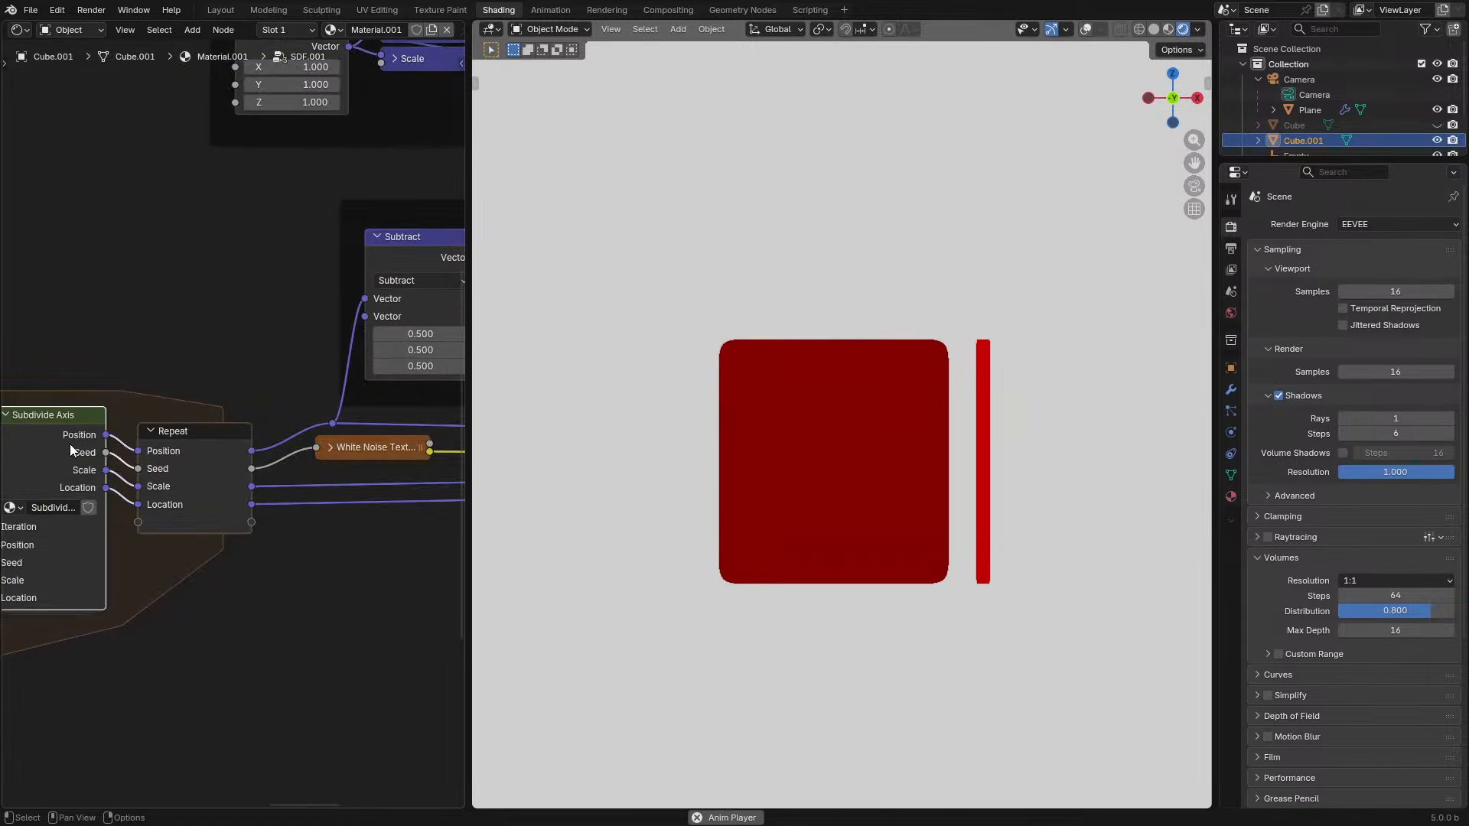
middle_drag(75, 450, 279, 385)
drag(108, 387, 112, 386)
click(121, 386)
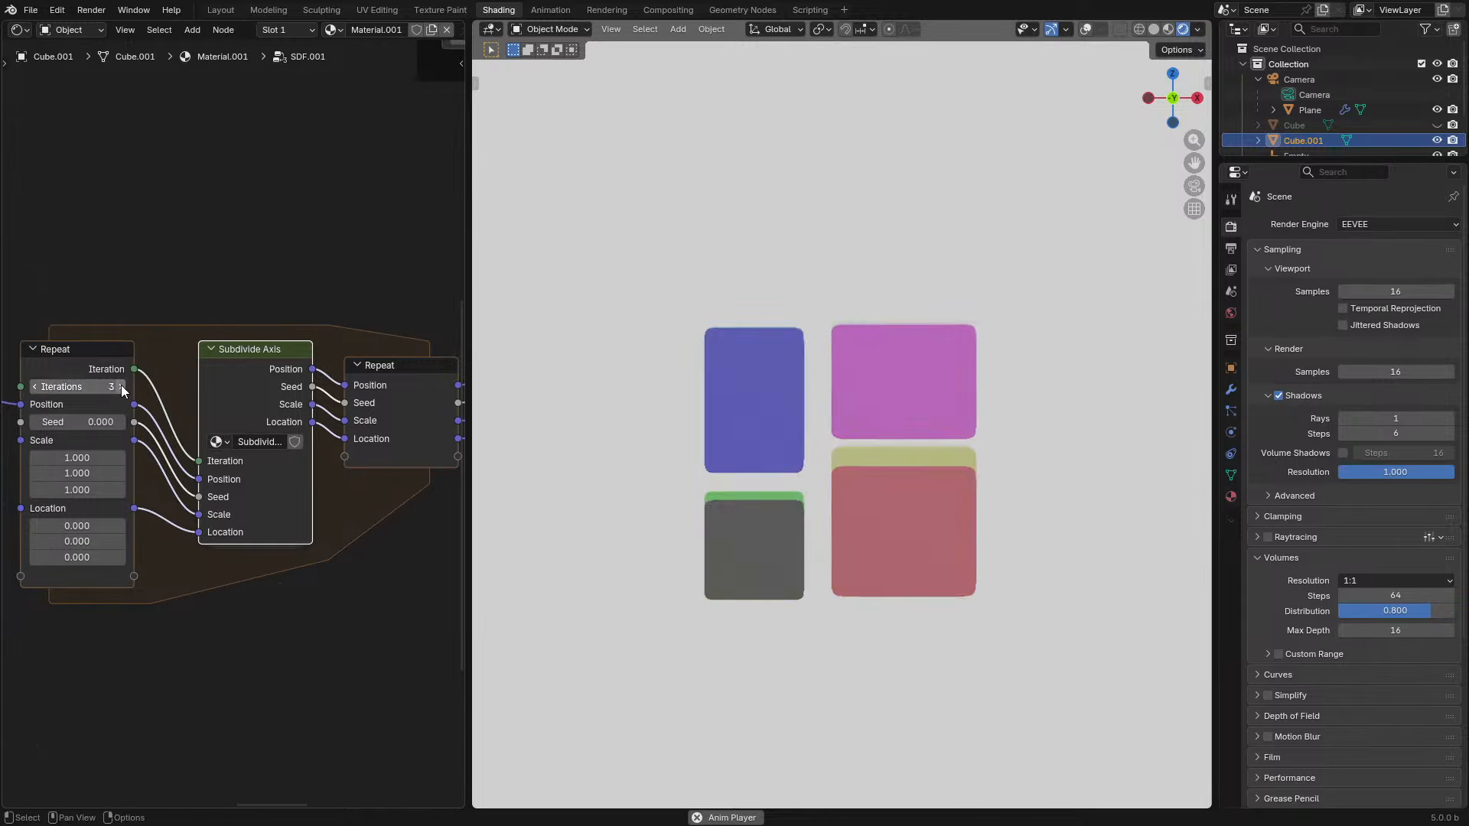
click(121, 387)
click(121, 386)
click(120, 387)
click(121, 386)
click(121, 387)
click(121, 386)
click(121, 386)
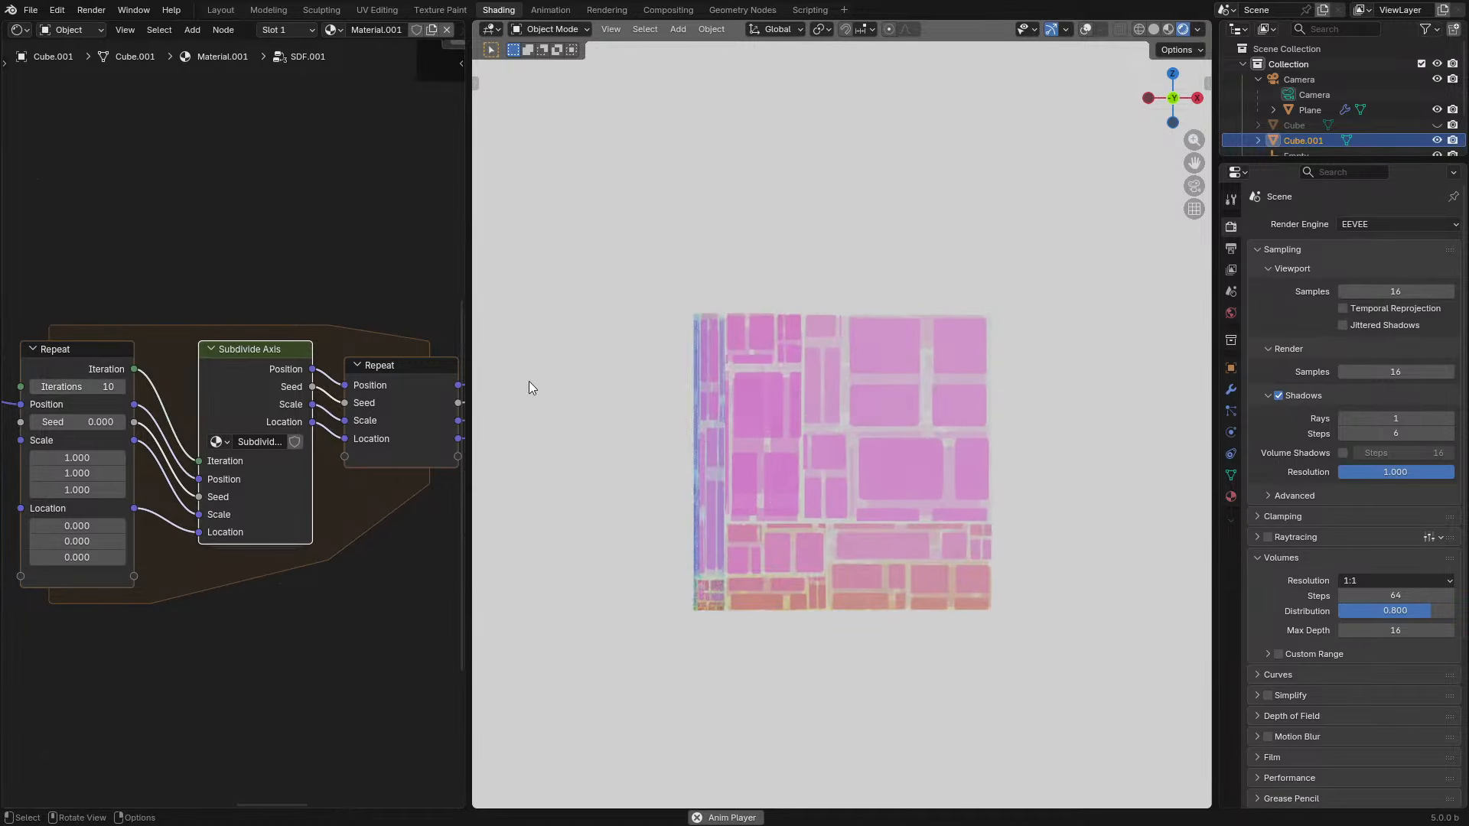
middle_drag(804, 436, 926, 407)
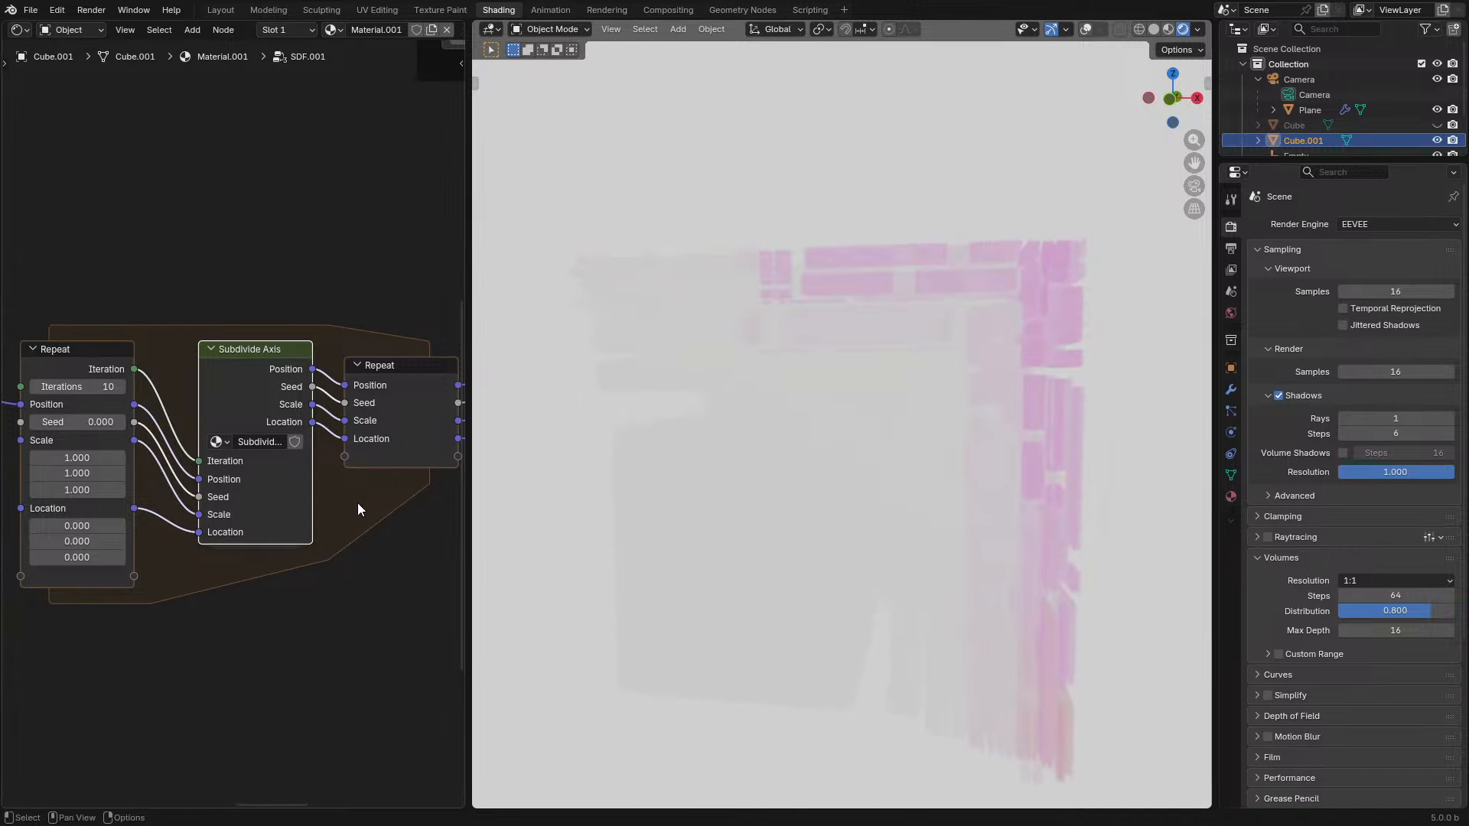
- Insert the vector Multiply between SDF.001's Location and the Principled Volume's Color with Y and Z at 0, and view the volume from the top
click(387, 399)
key(Tab)
middle_drag(387, 400, 278, 523)
drag(261, 575, 351, 411)
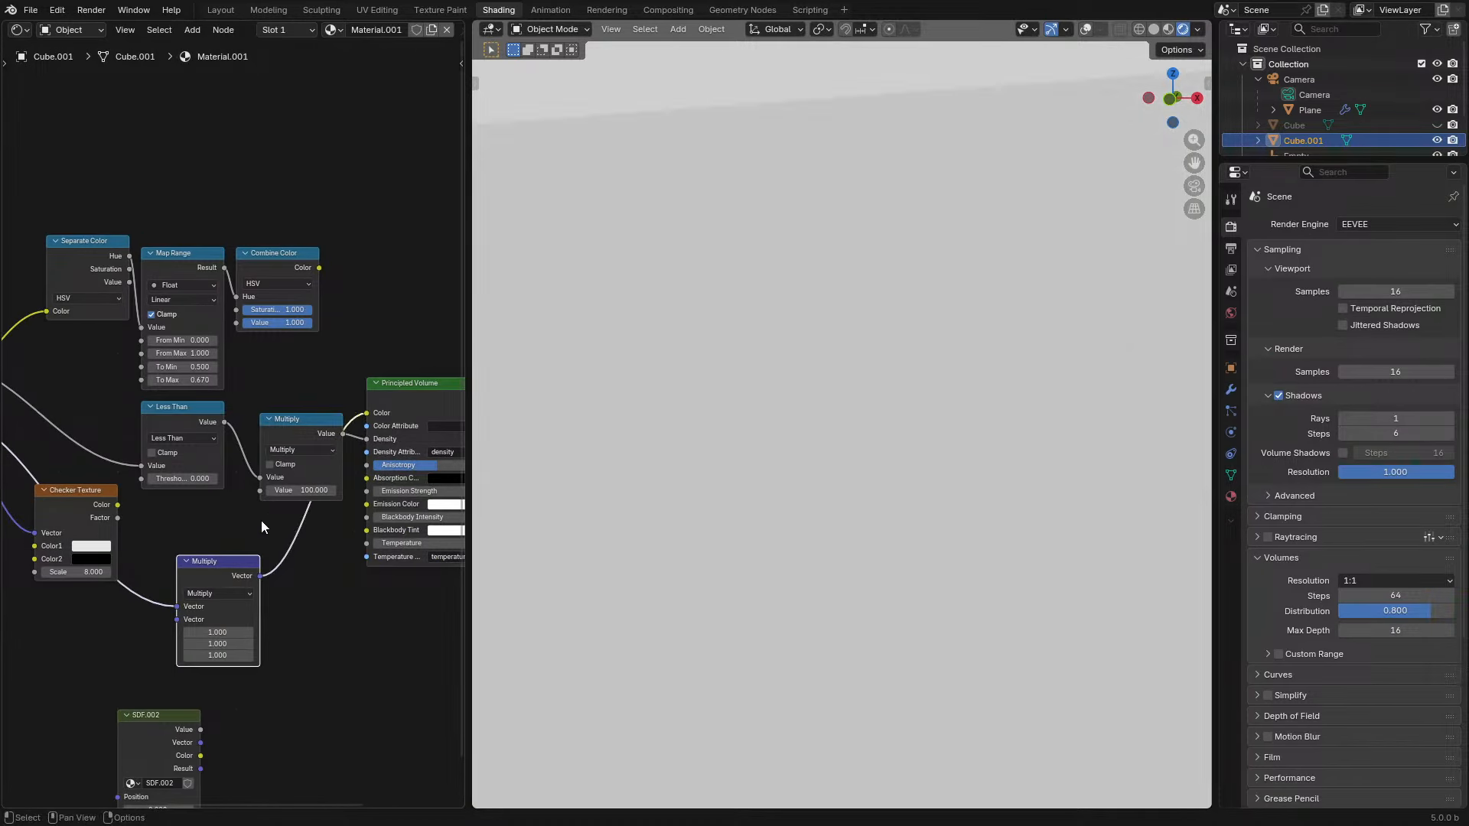
drag(227, 647, 227, 656)
text(0)
key(Return)
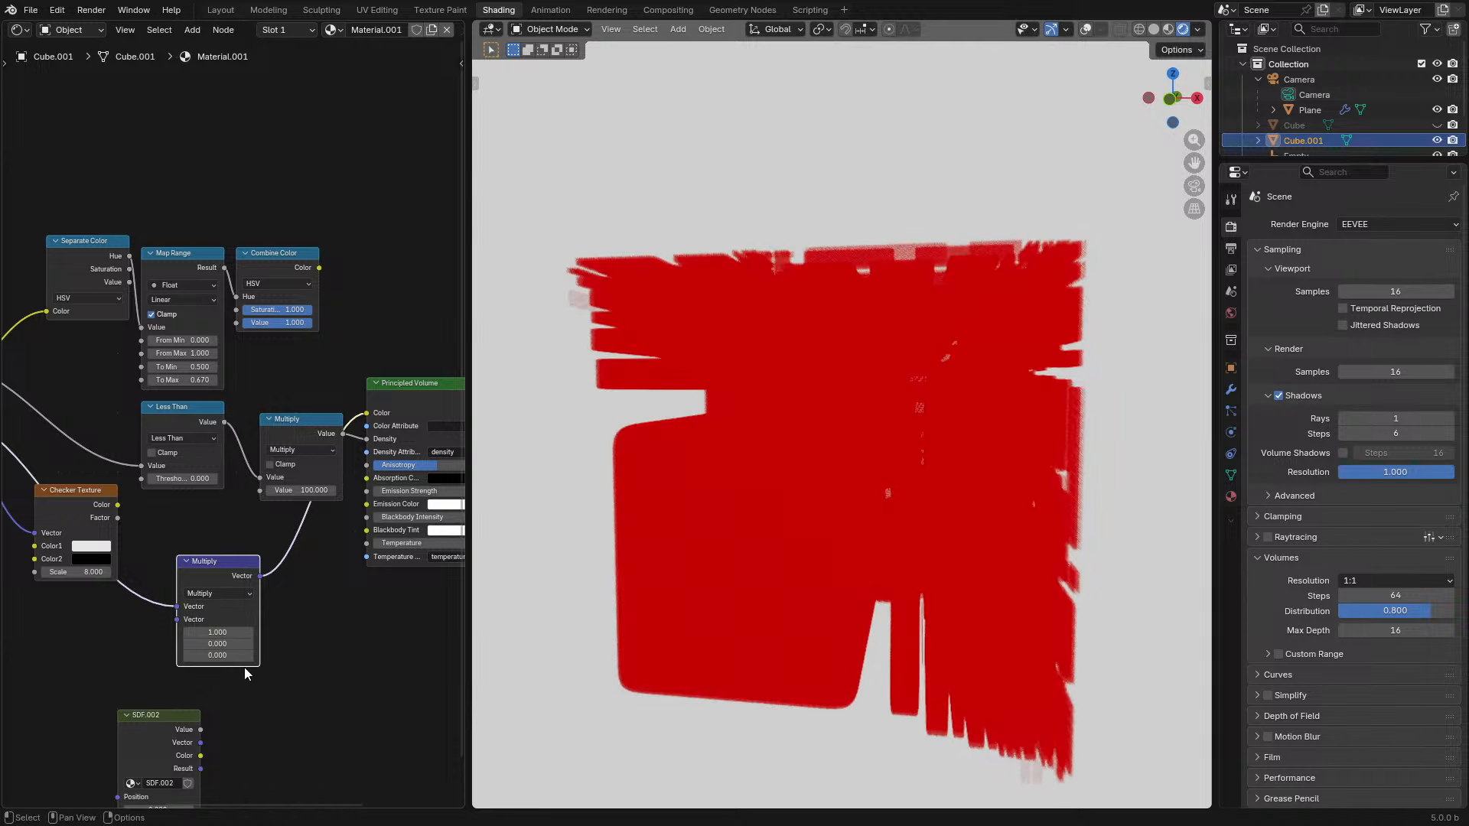
middle_drag(942, 401, 794, 541)
key(KP_7)
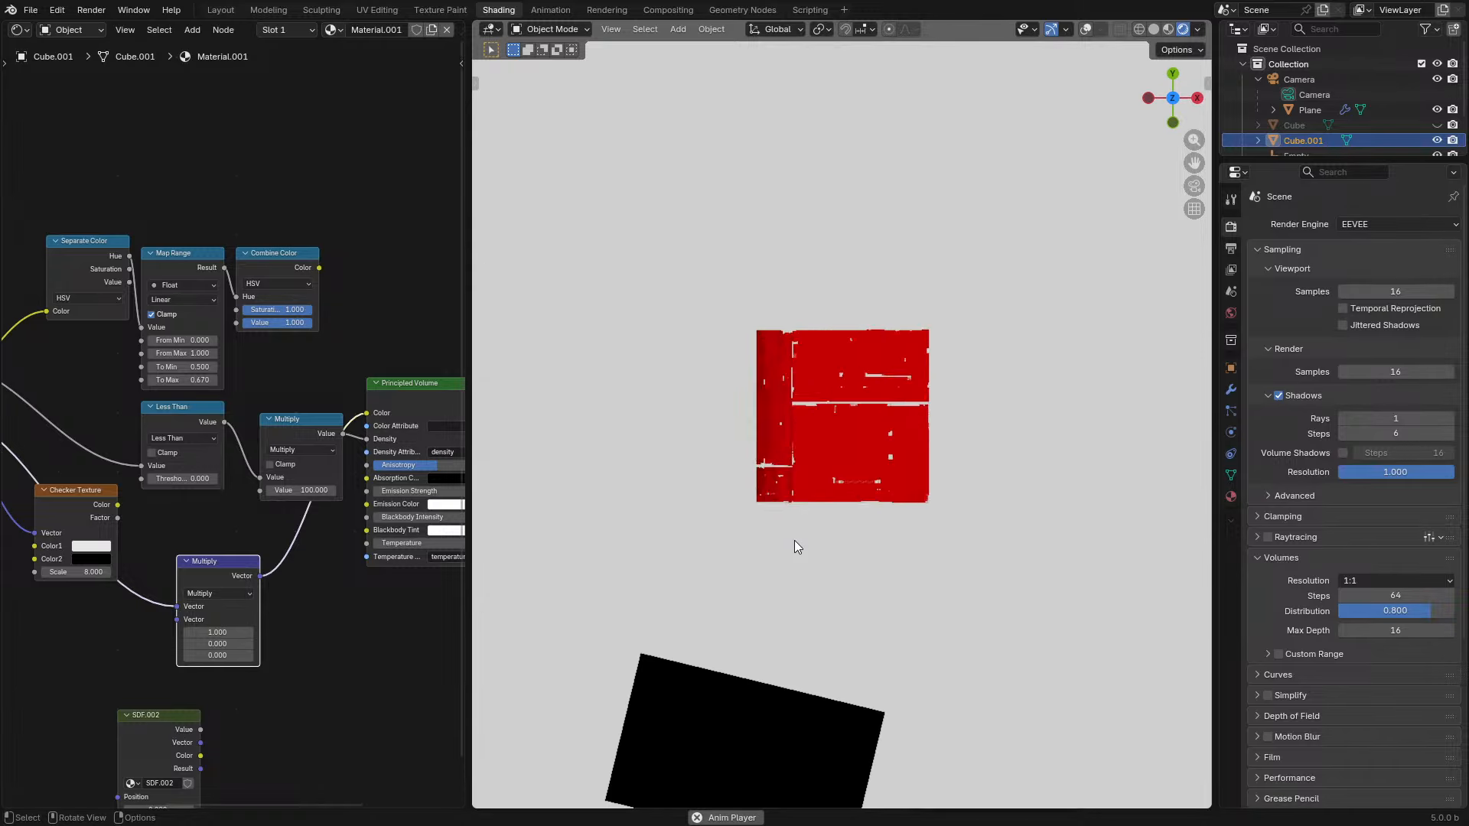
scroll(795, 542, up, 5)
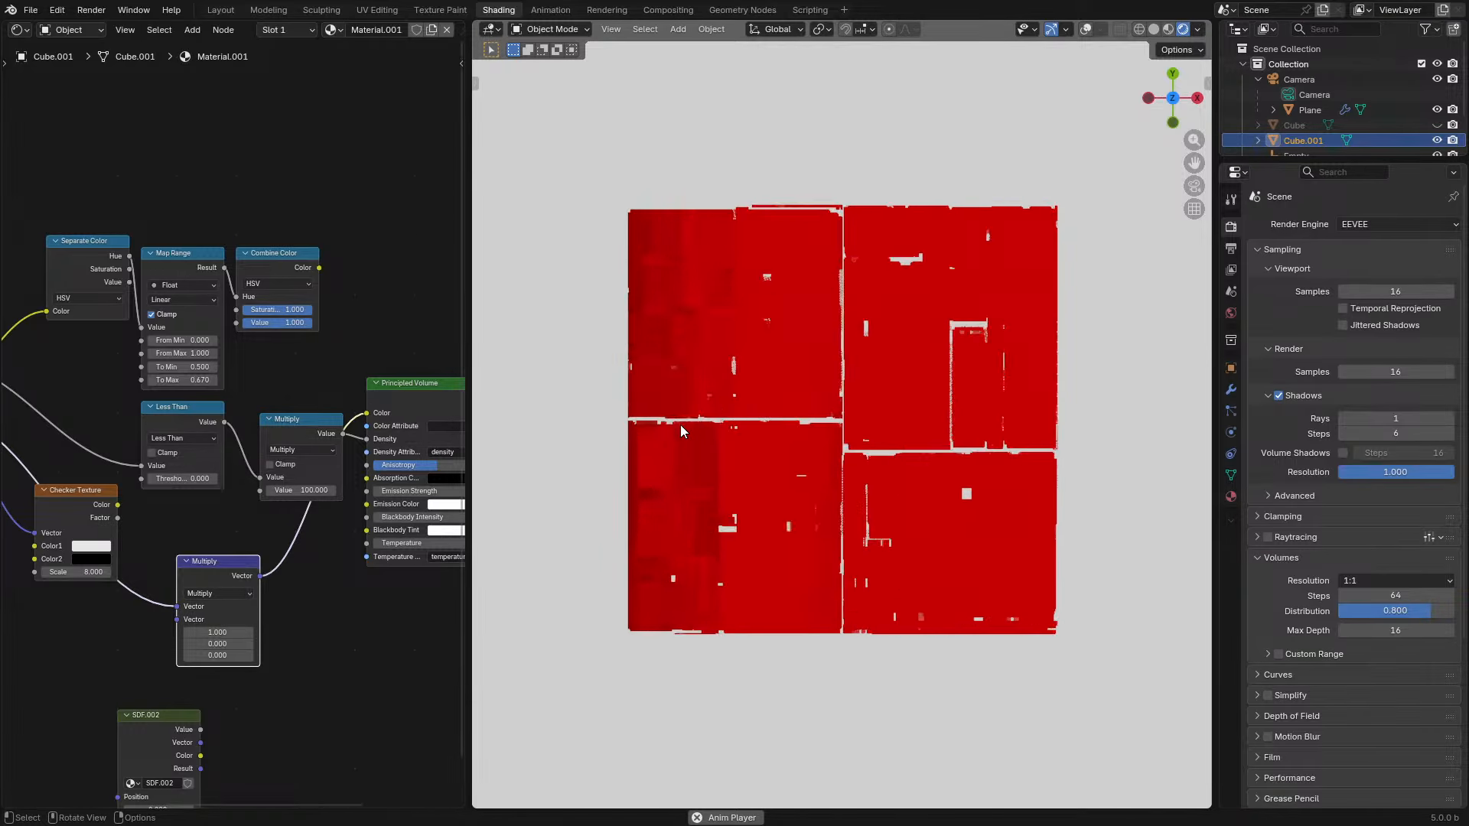
key(space)
- Open Subdivide Axis inside SDF.001 and examine how Greater Than and the Mix nodes drive the Location output
middle_drag(141, 523, 456, 528)
click(193, 392)
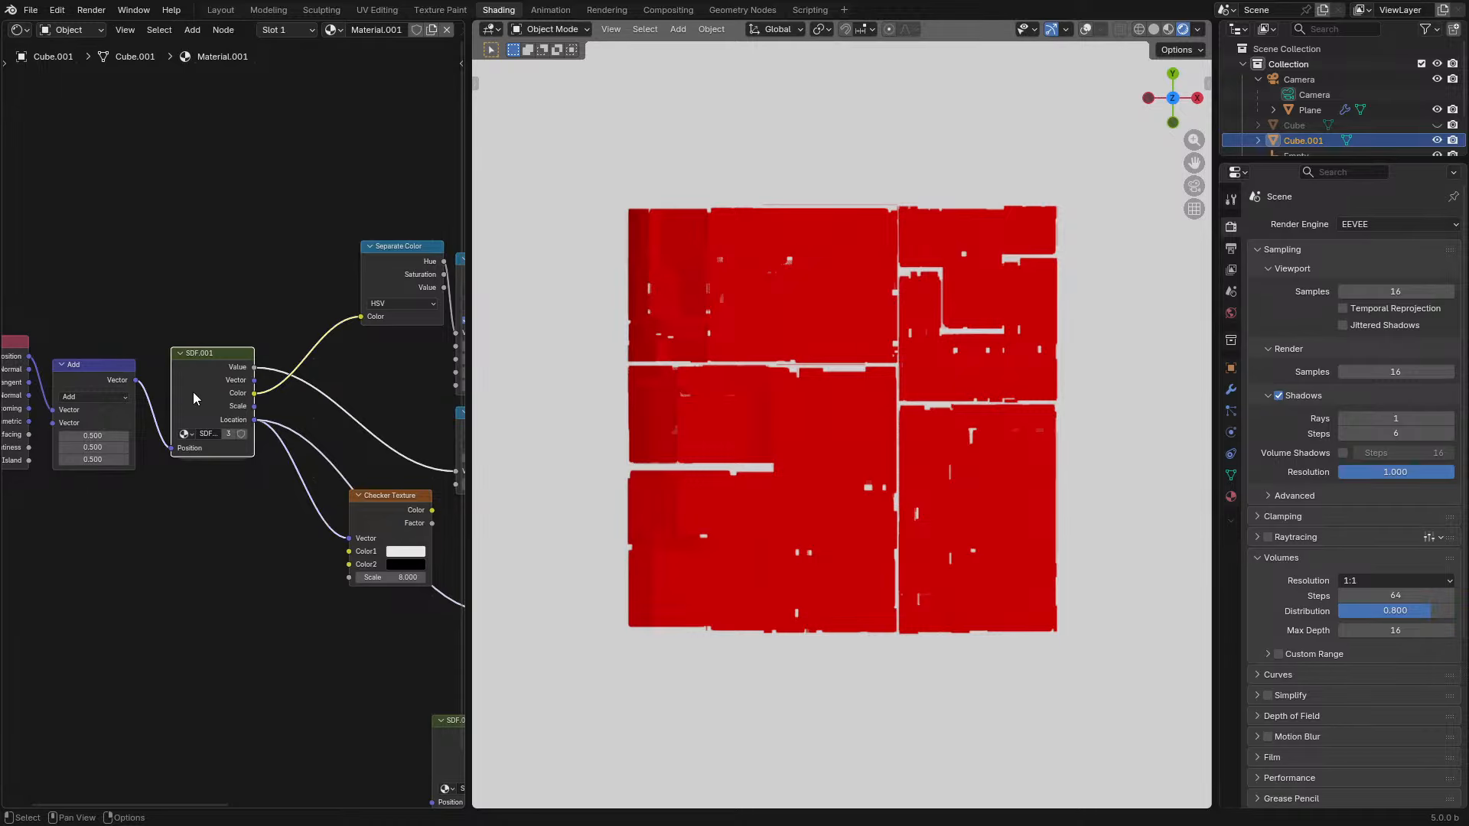
key(Tab)
key(ctrl+space)
click(739, 398)
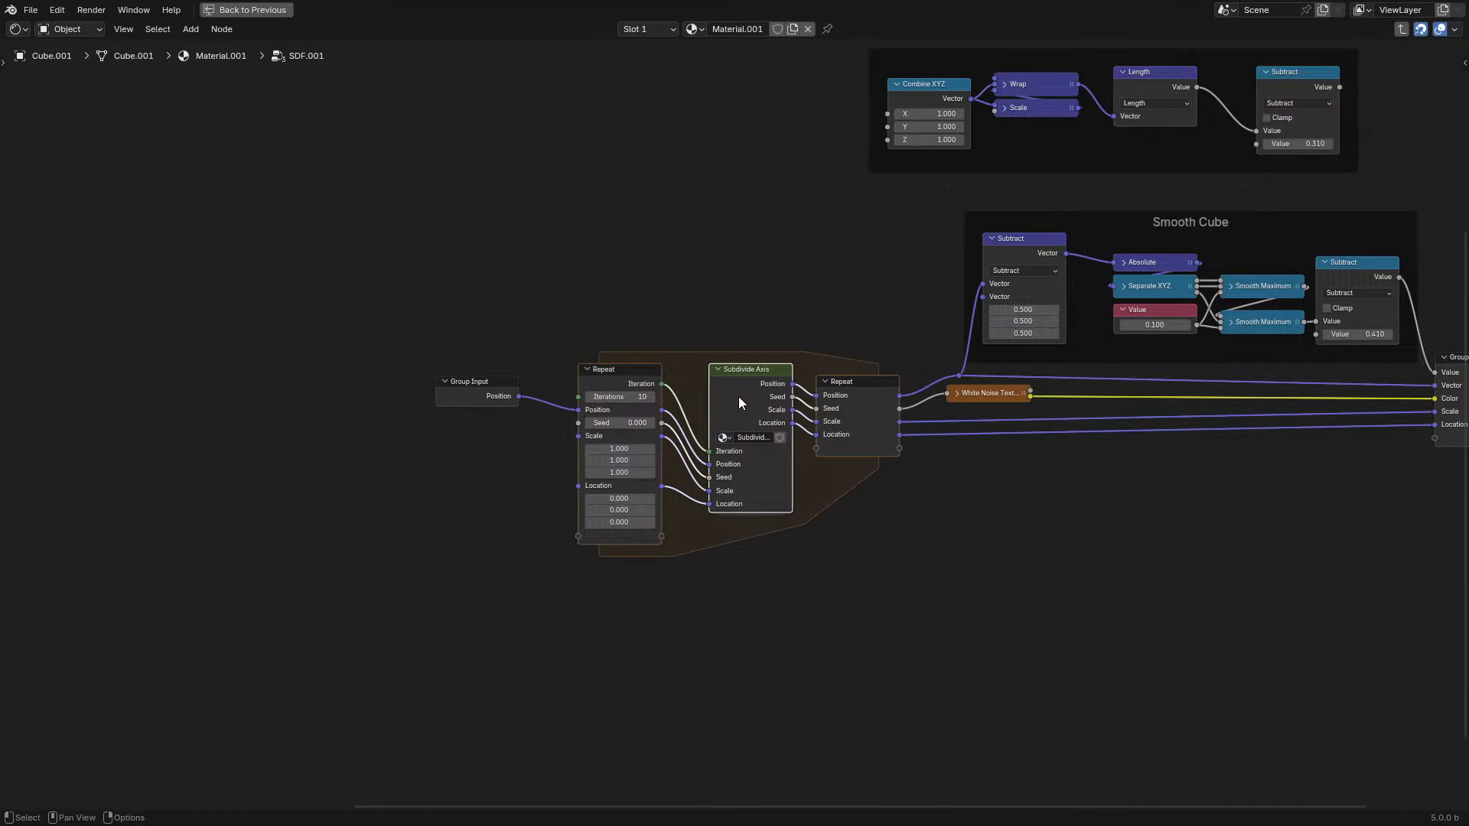
key(Tab)
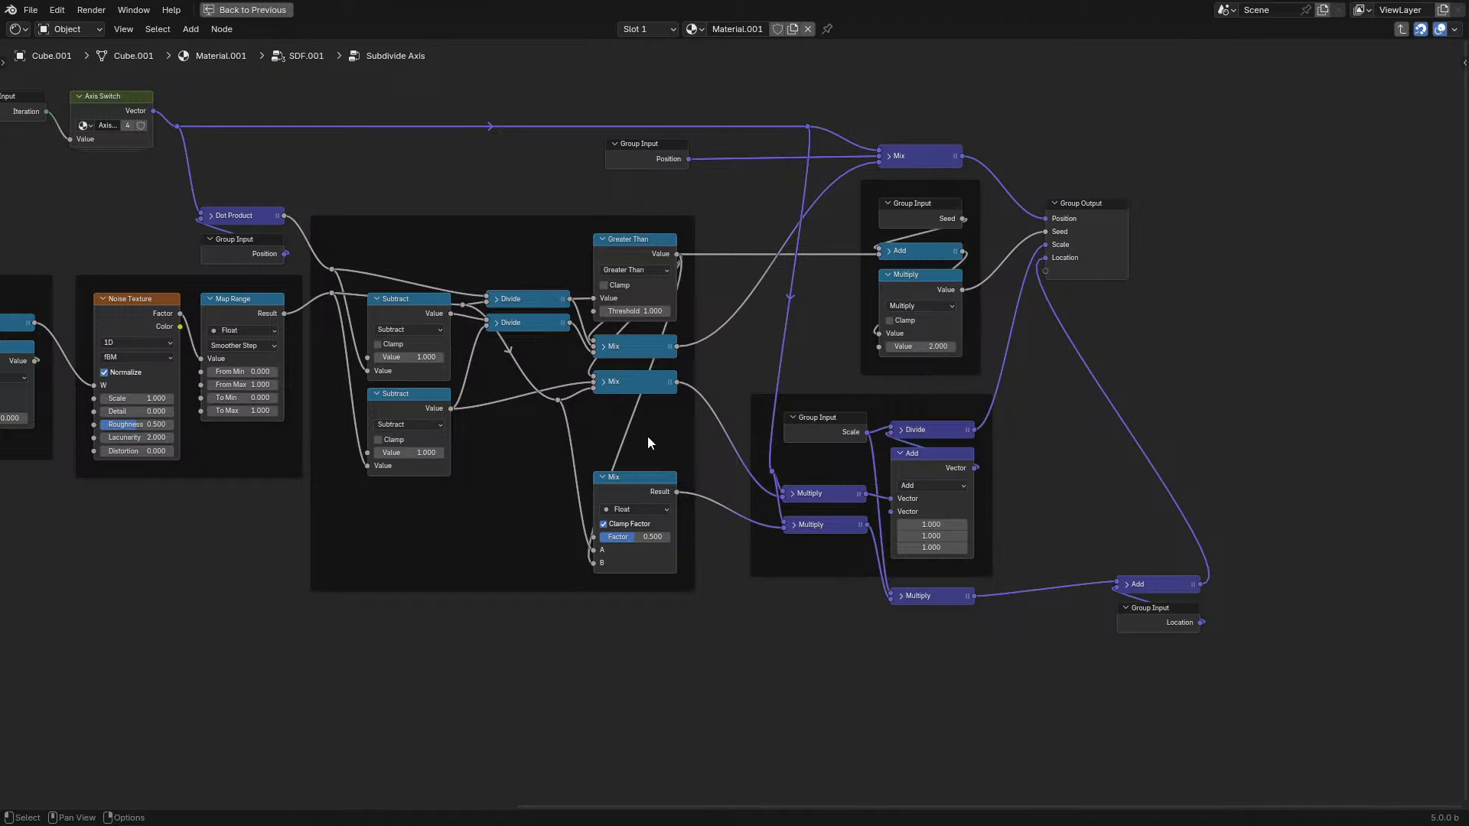
middle_drag(649, 436, 804, 421)
scroll(804, 421, up, 1)
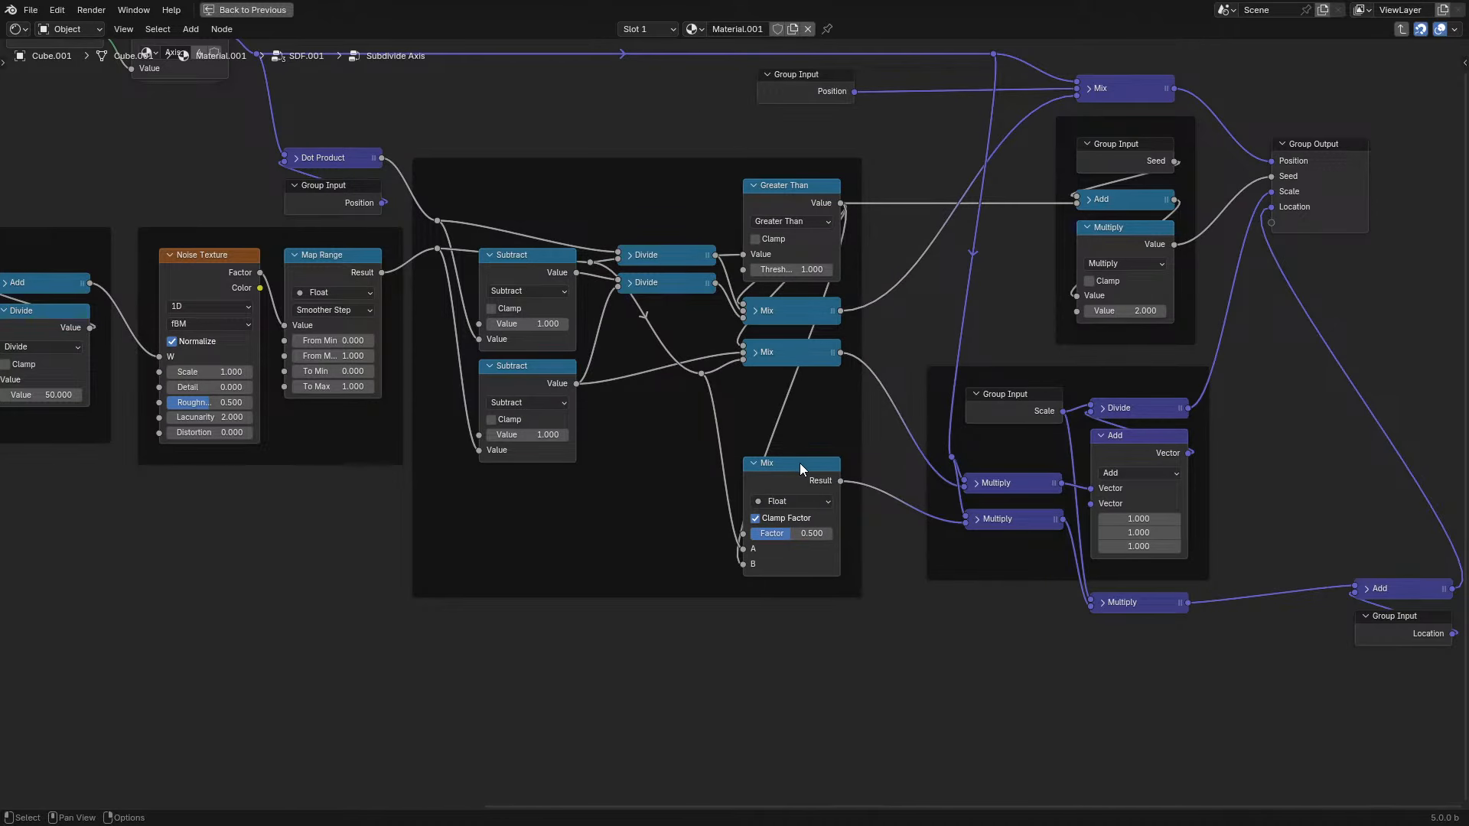
click(816, 197)
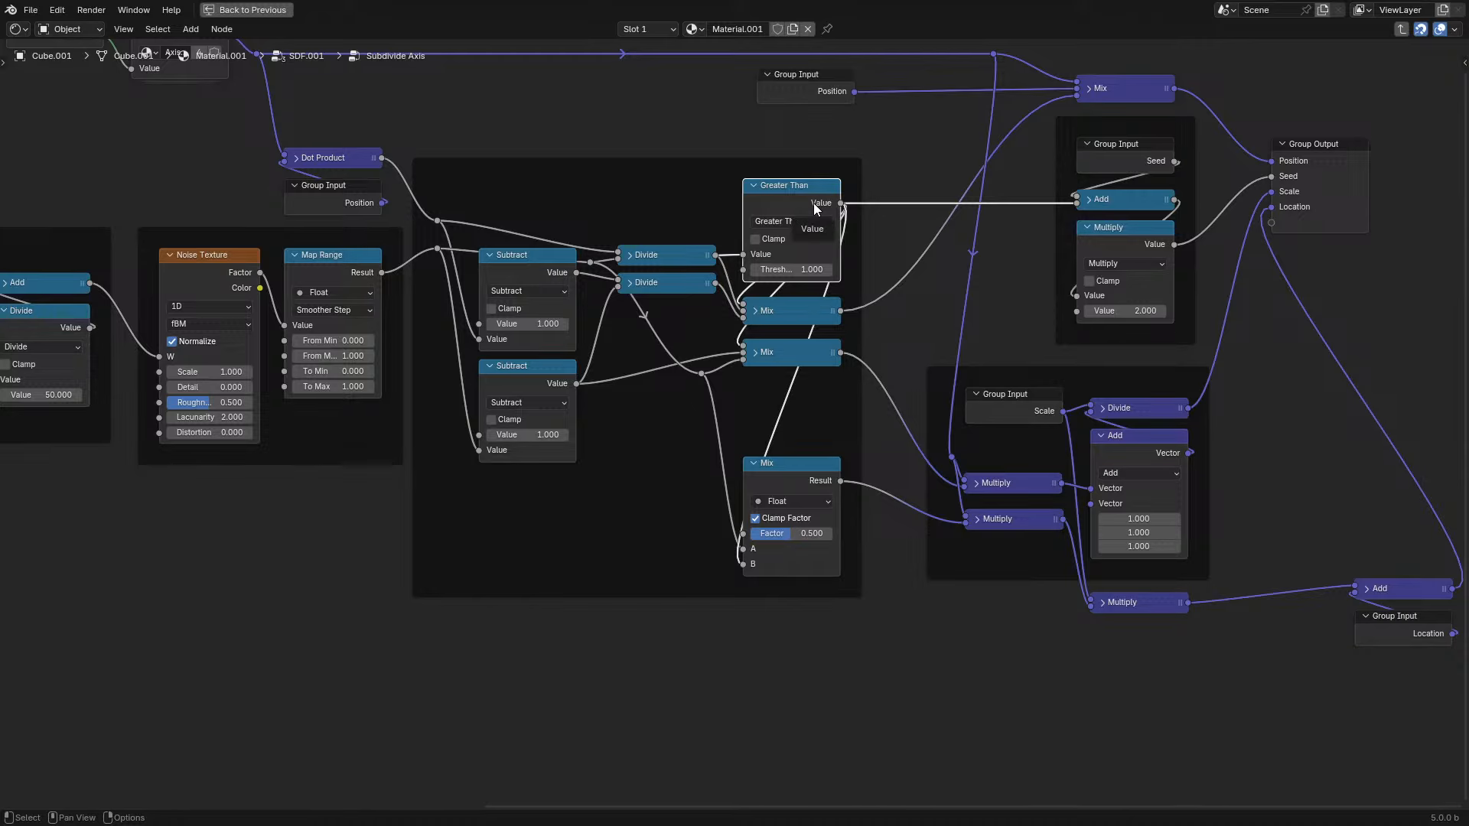
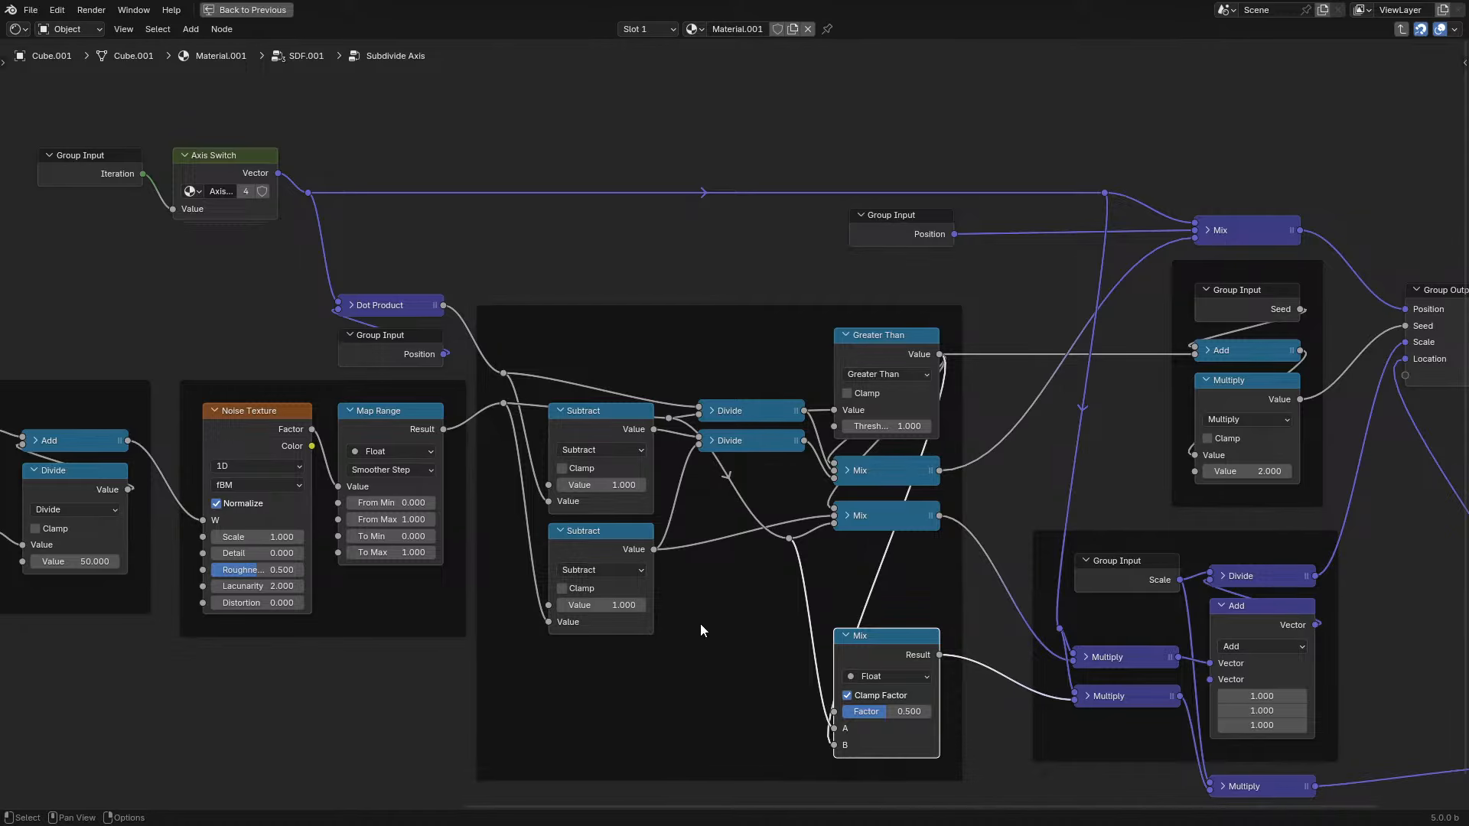
middle_drag(852, 561, 774, 447)
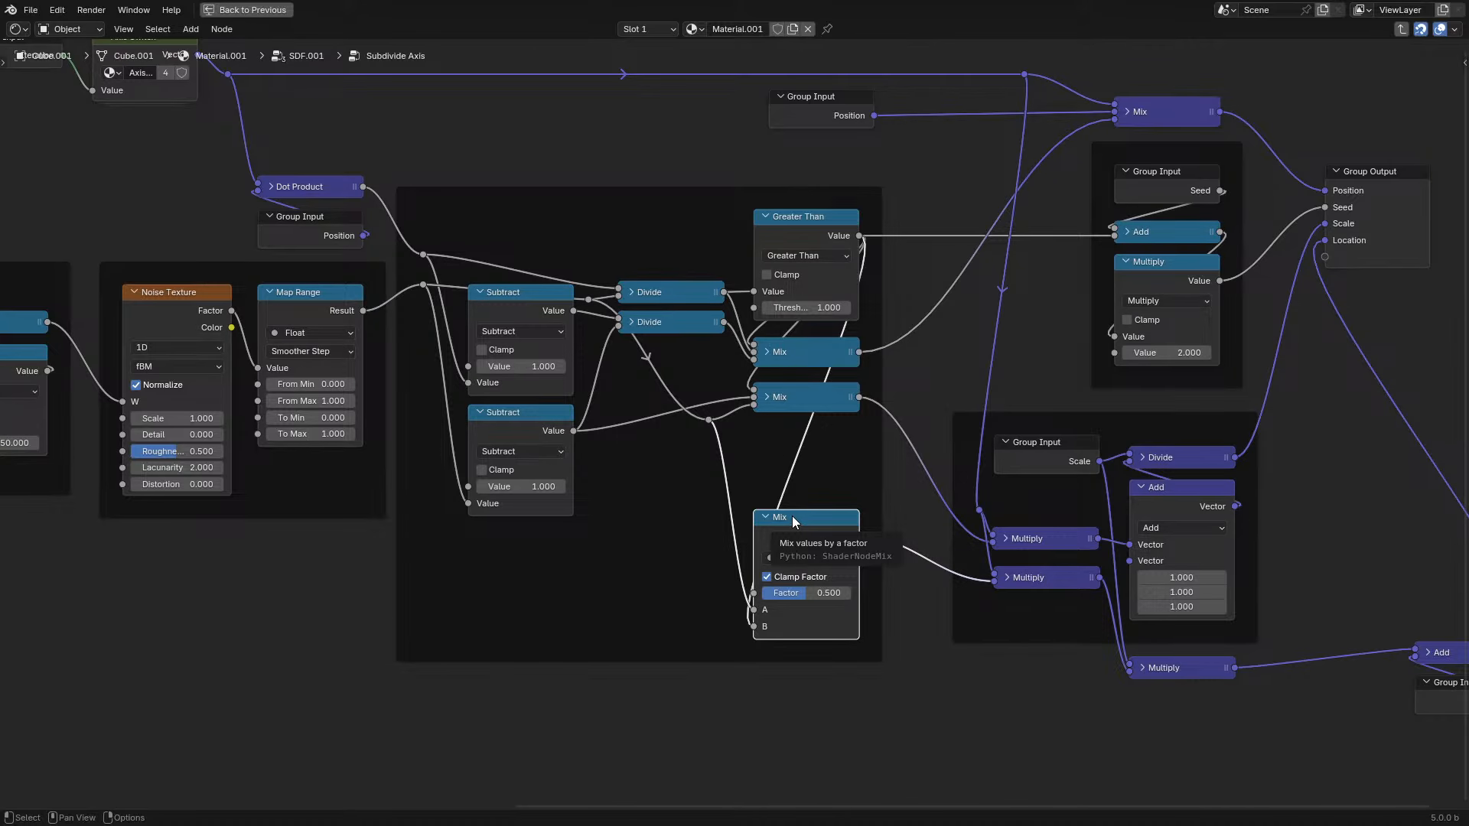
key(ctrl+space)
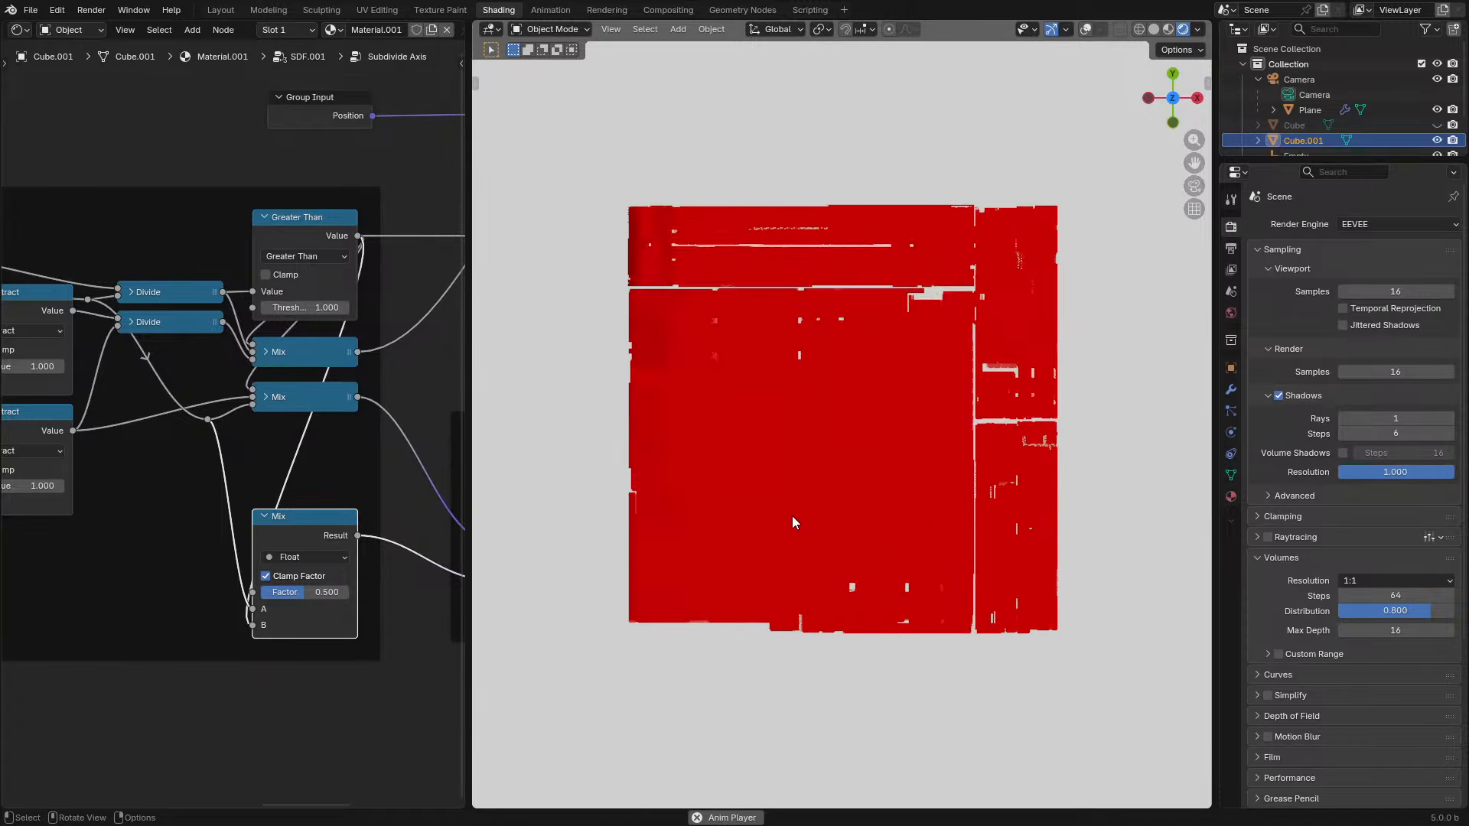
key(ctrl+space)
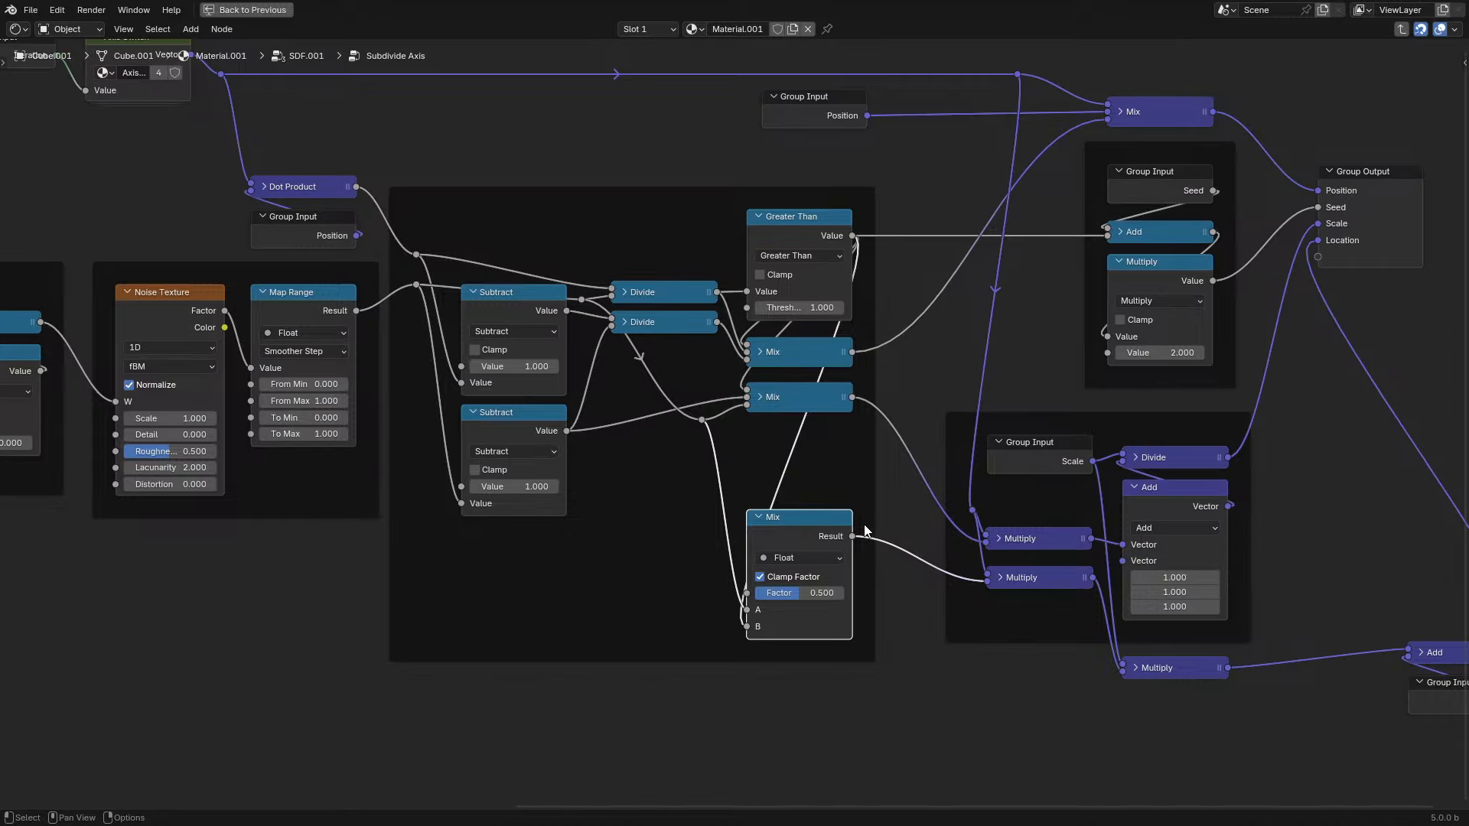
middle_drag(790, 545, 458, 517)
- Save the file and dissolve the Location branch in Subdivide Axis: the lower Mix, the two lower Multiply nodes, and the Add with its Location Group Input
key(ctrl+s)
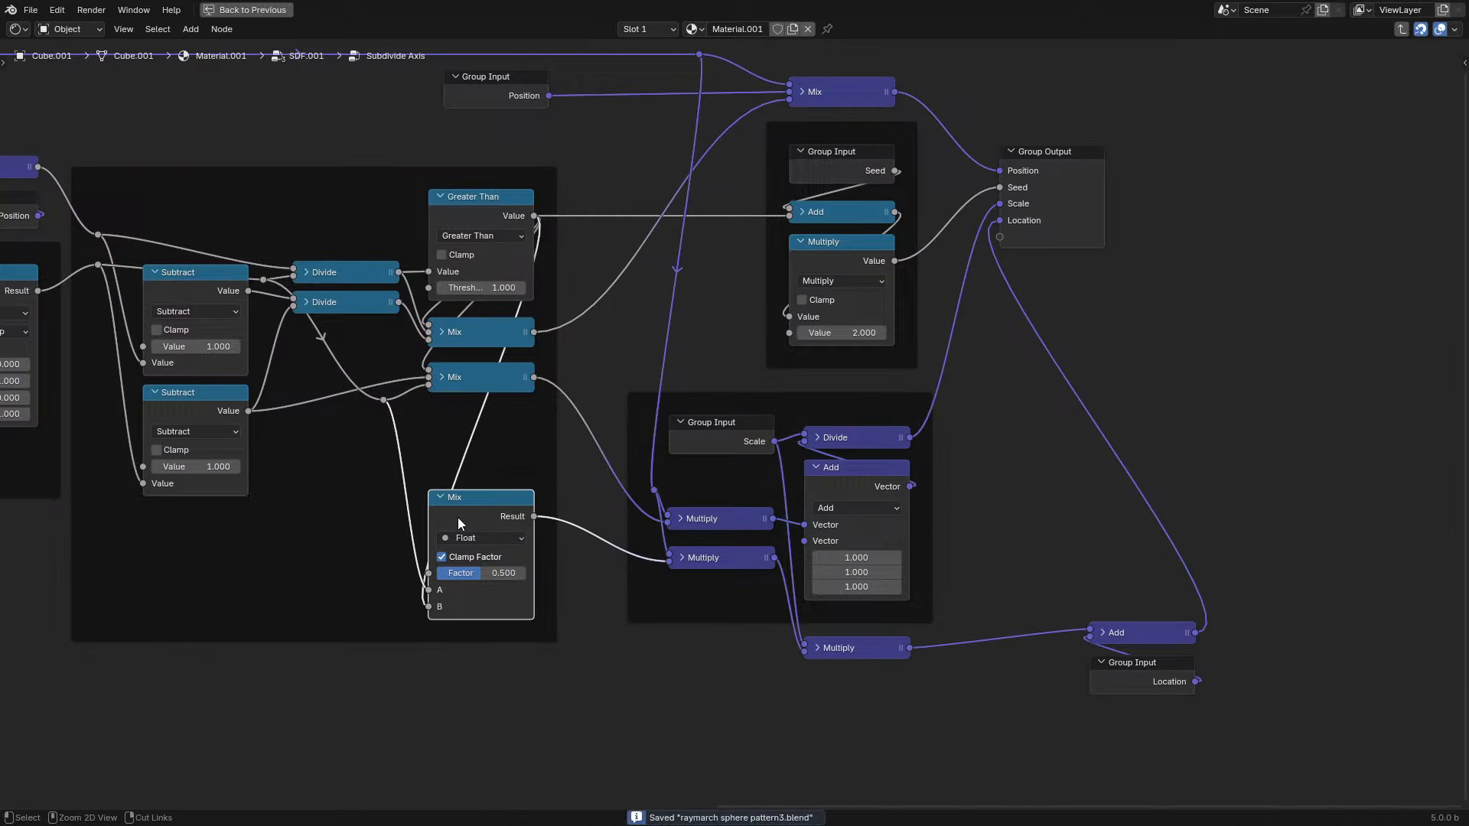
key(ctrl+x)
click(740, 558)
key(ctrl+x)
click(847, 652)
key(ctrl+x)
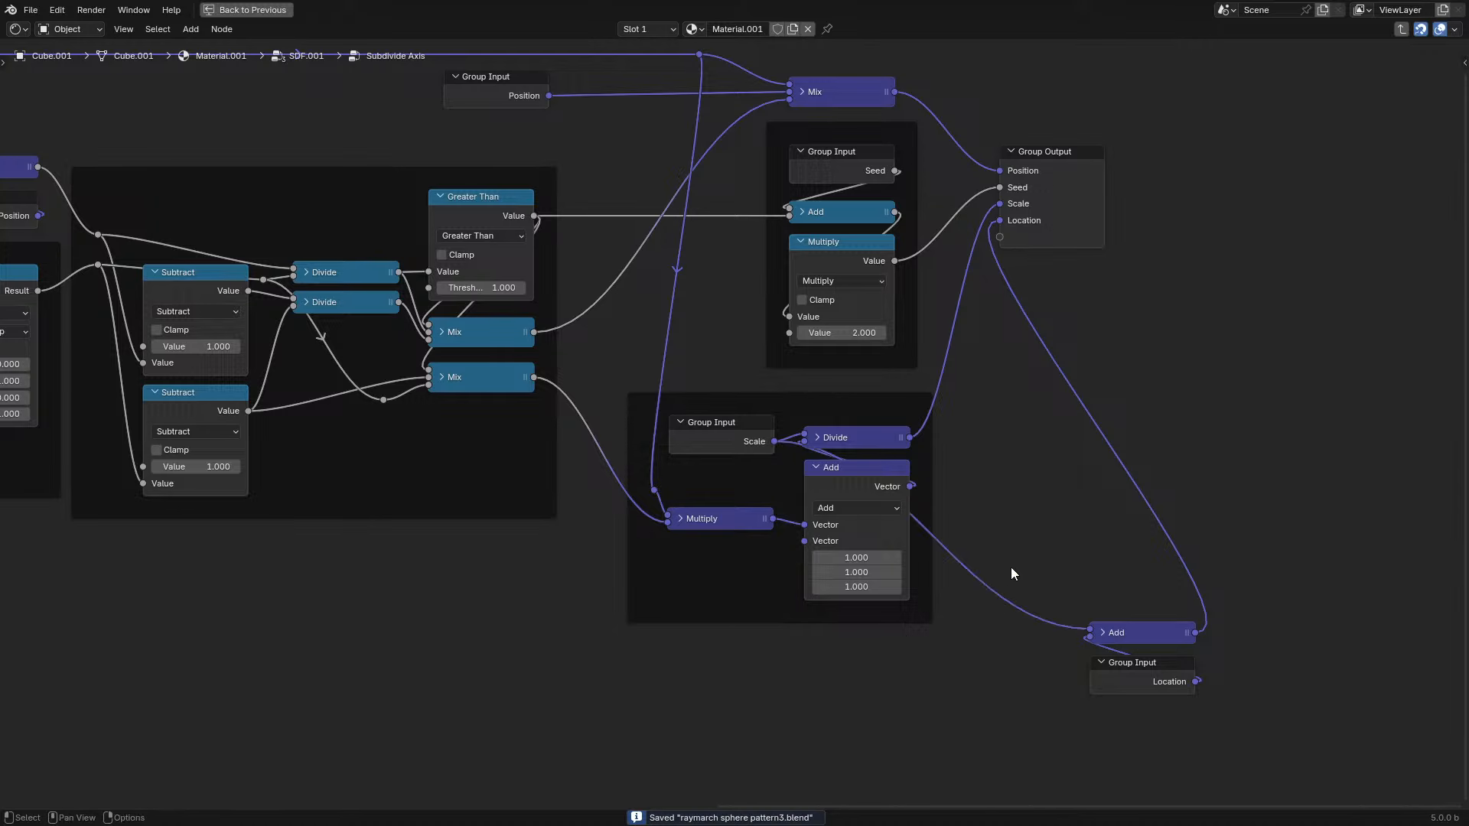
drag(1072, 612, 1216, 701)
key(ctrl+x)
- Remove the Location output and input sockets from the Subdivide Axis group
click(1057, 205)
key(n)
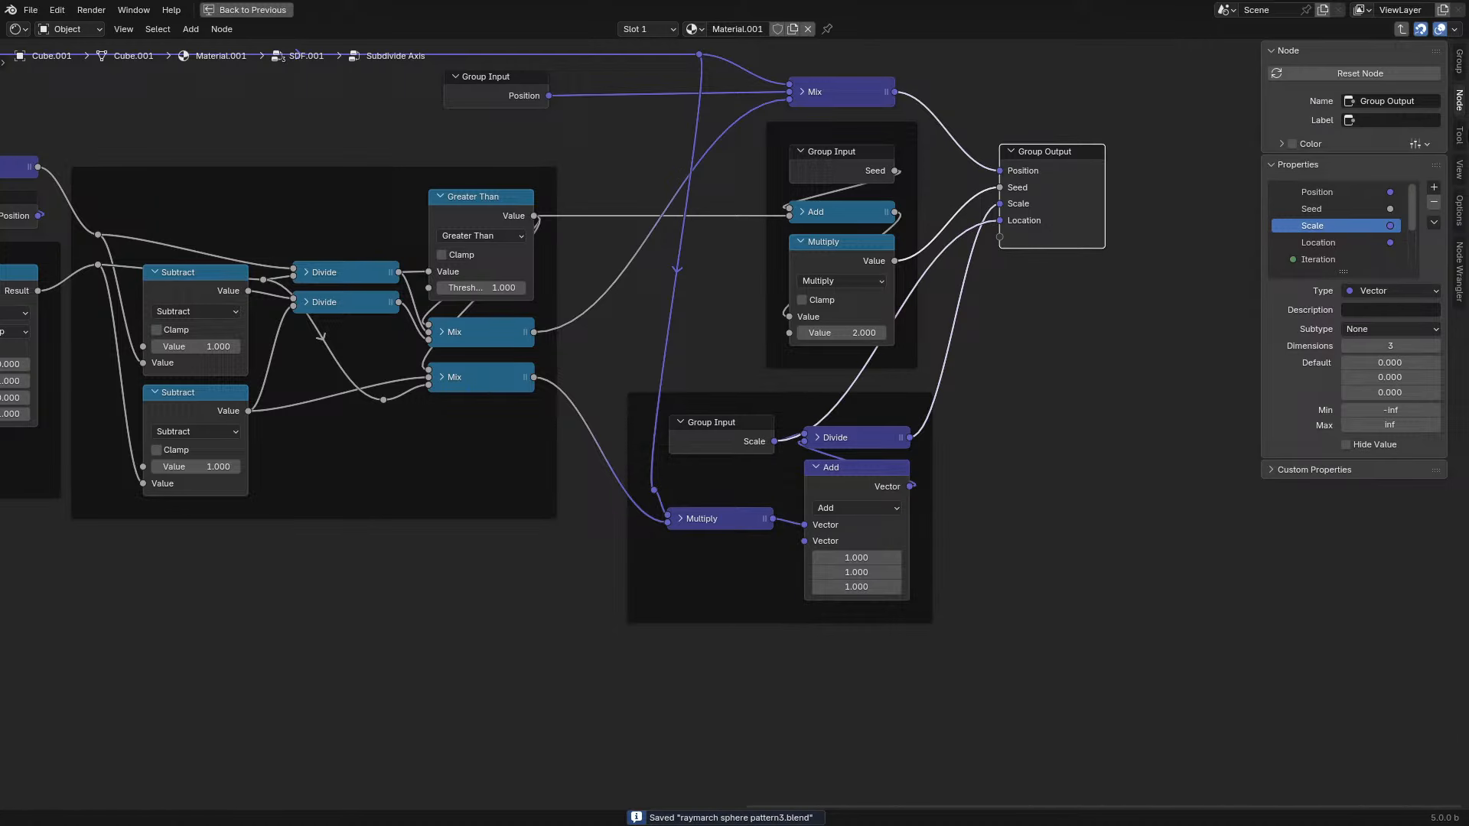
click(1362, 243)
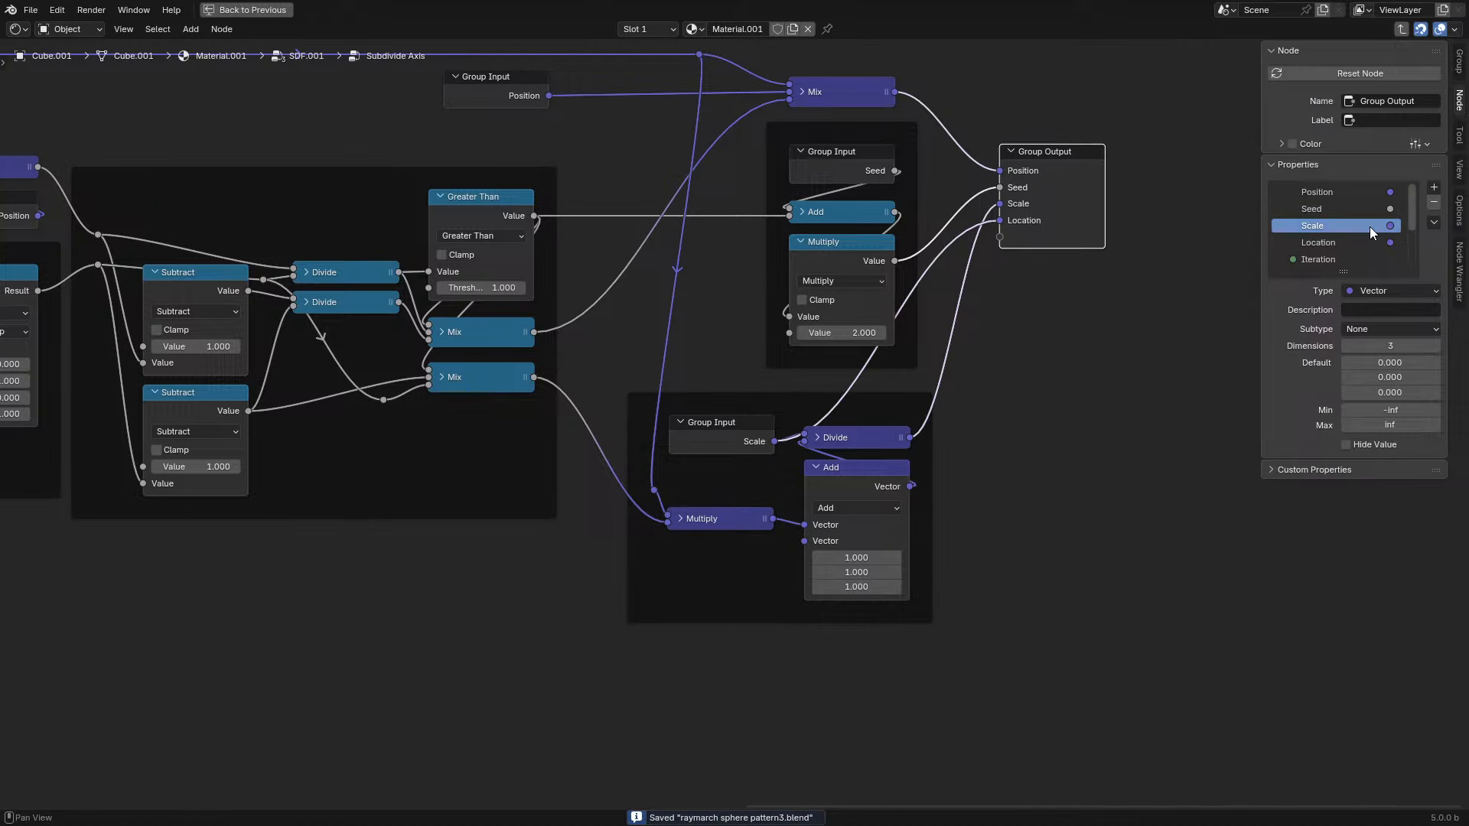
click(1434, 204)
key(ctrl+z)
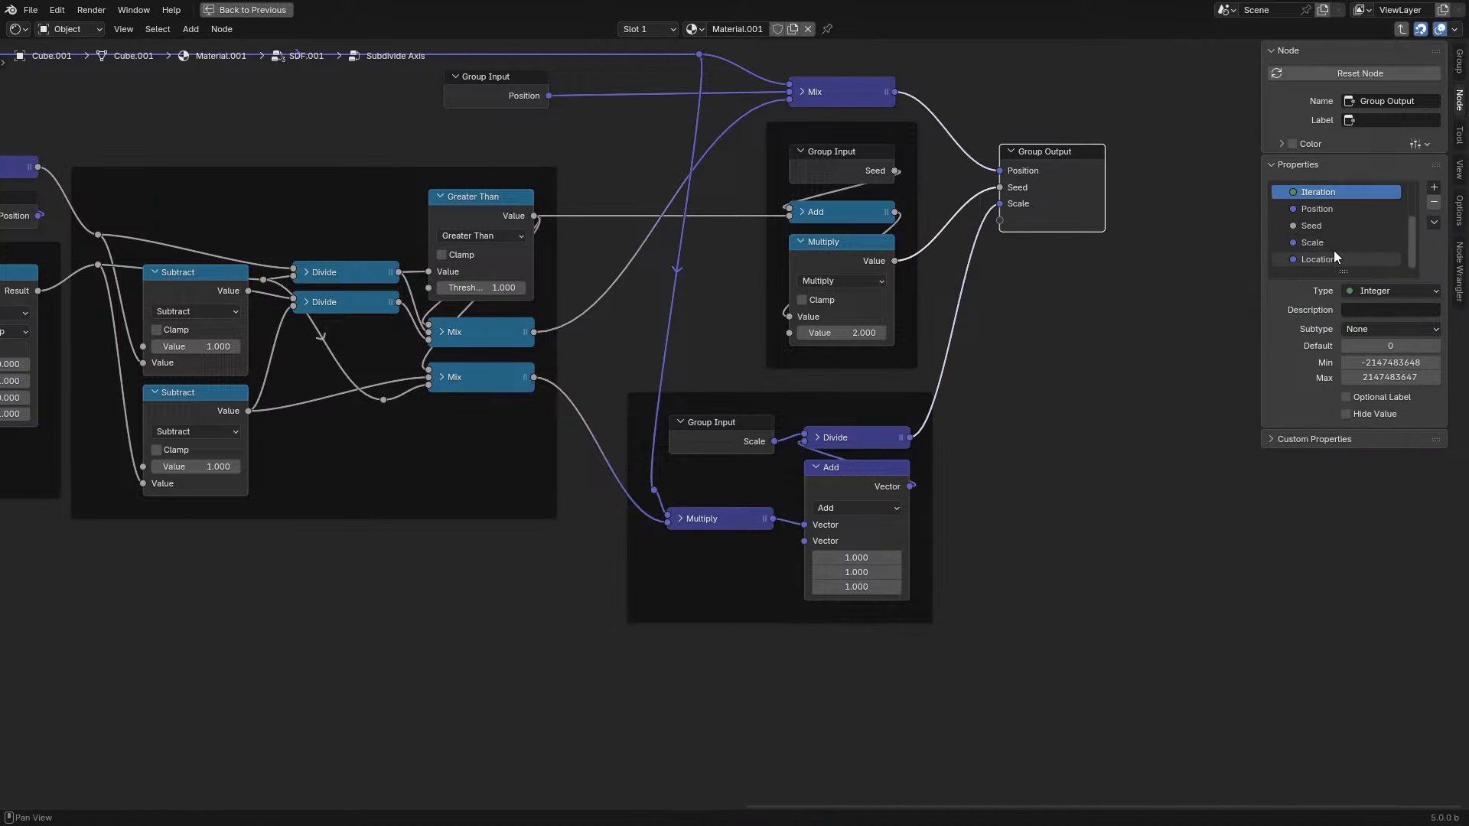
click(1433, 204)
- Dissolve the reroute feeding the remaining vector Multiply in the scale frame and hide the sidebar
click(657, 490)
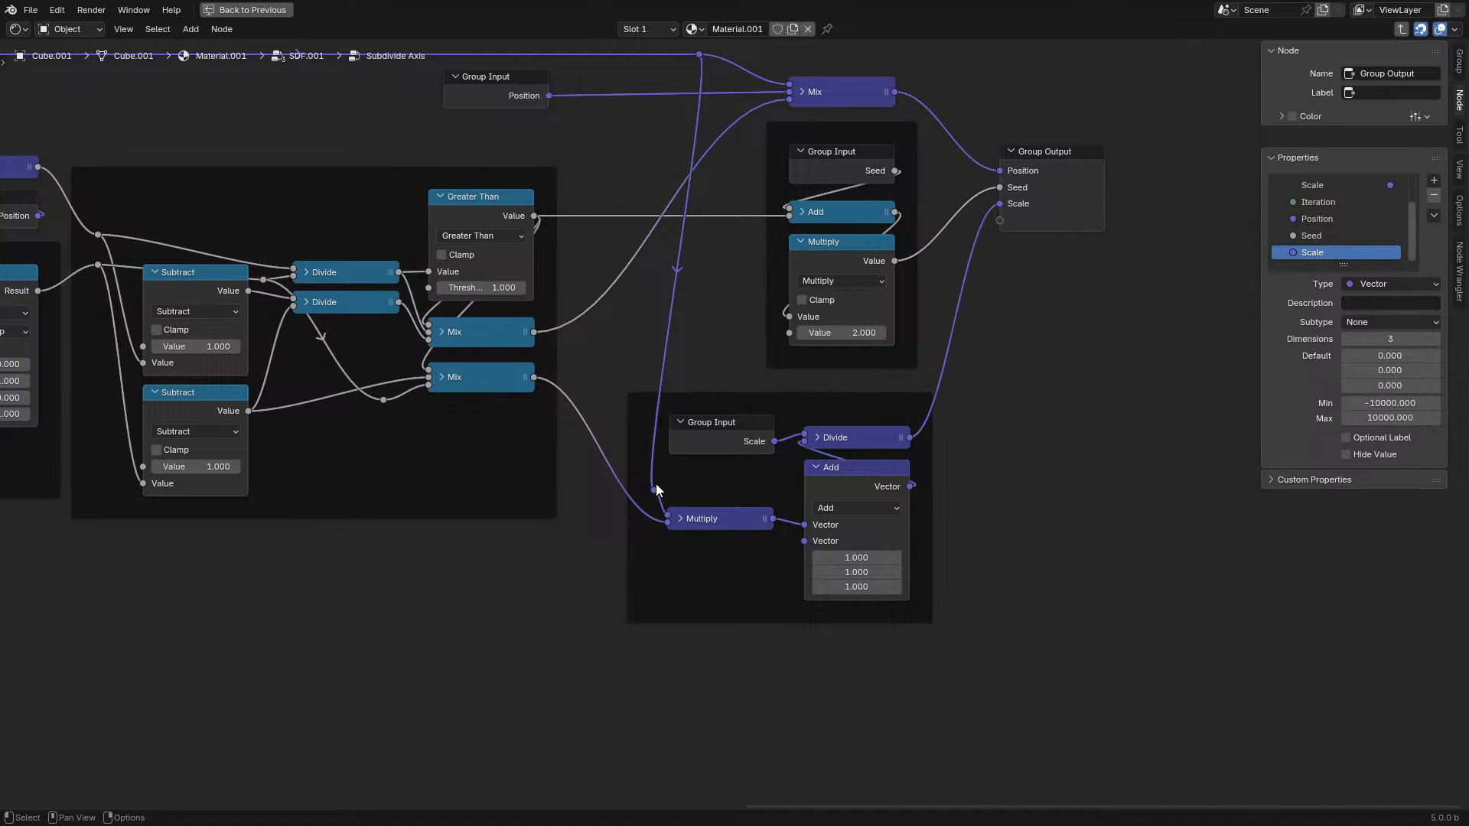
click(655, 491)
key(ctrl+x)
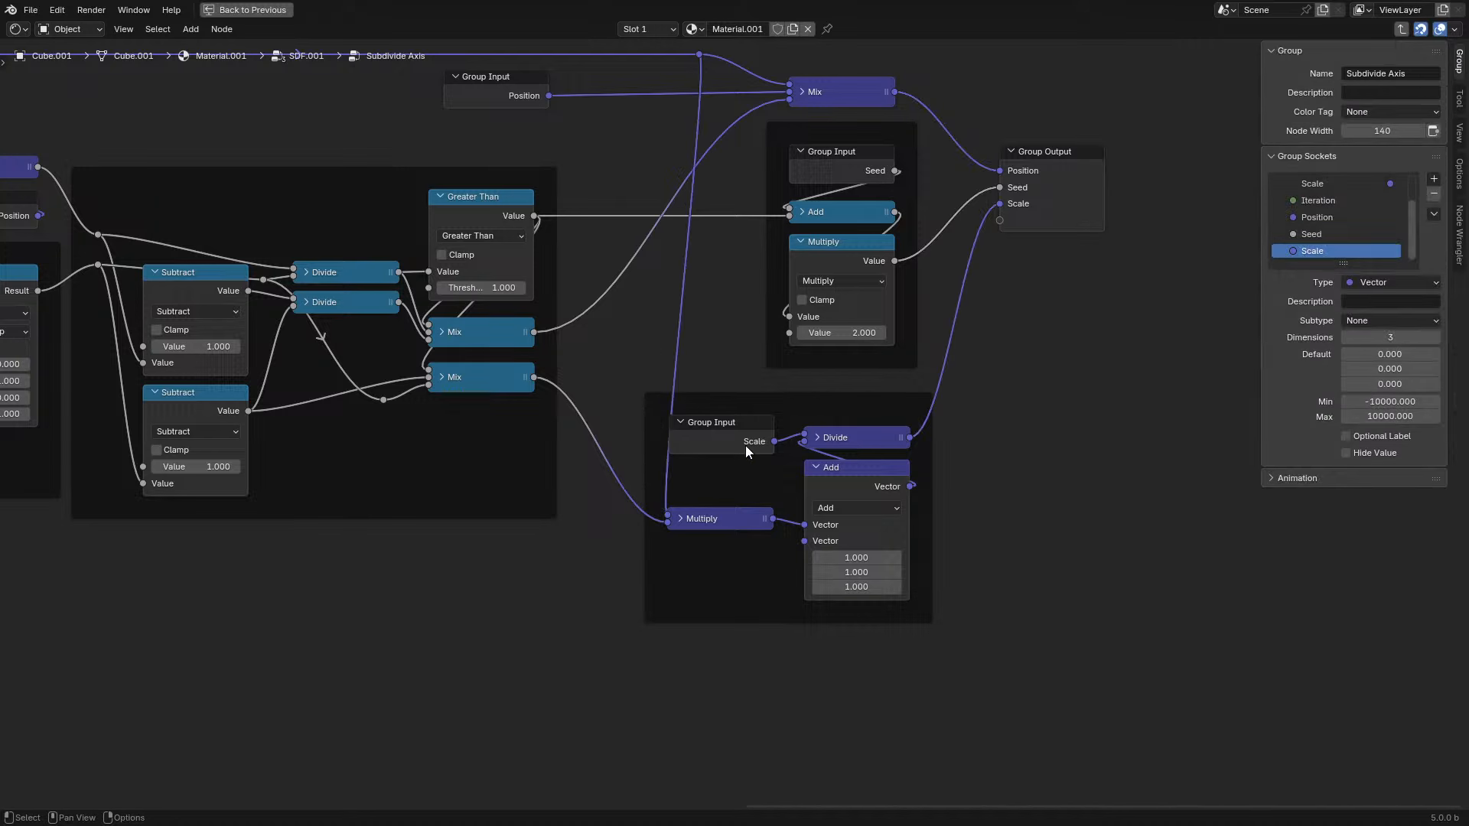
key(n)
- Return to SDF.001 and remove the Location item from its Repeat zone
key(Tab)
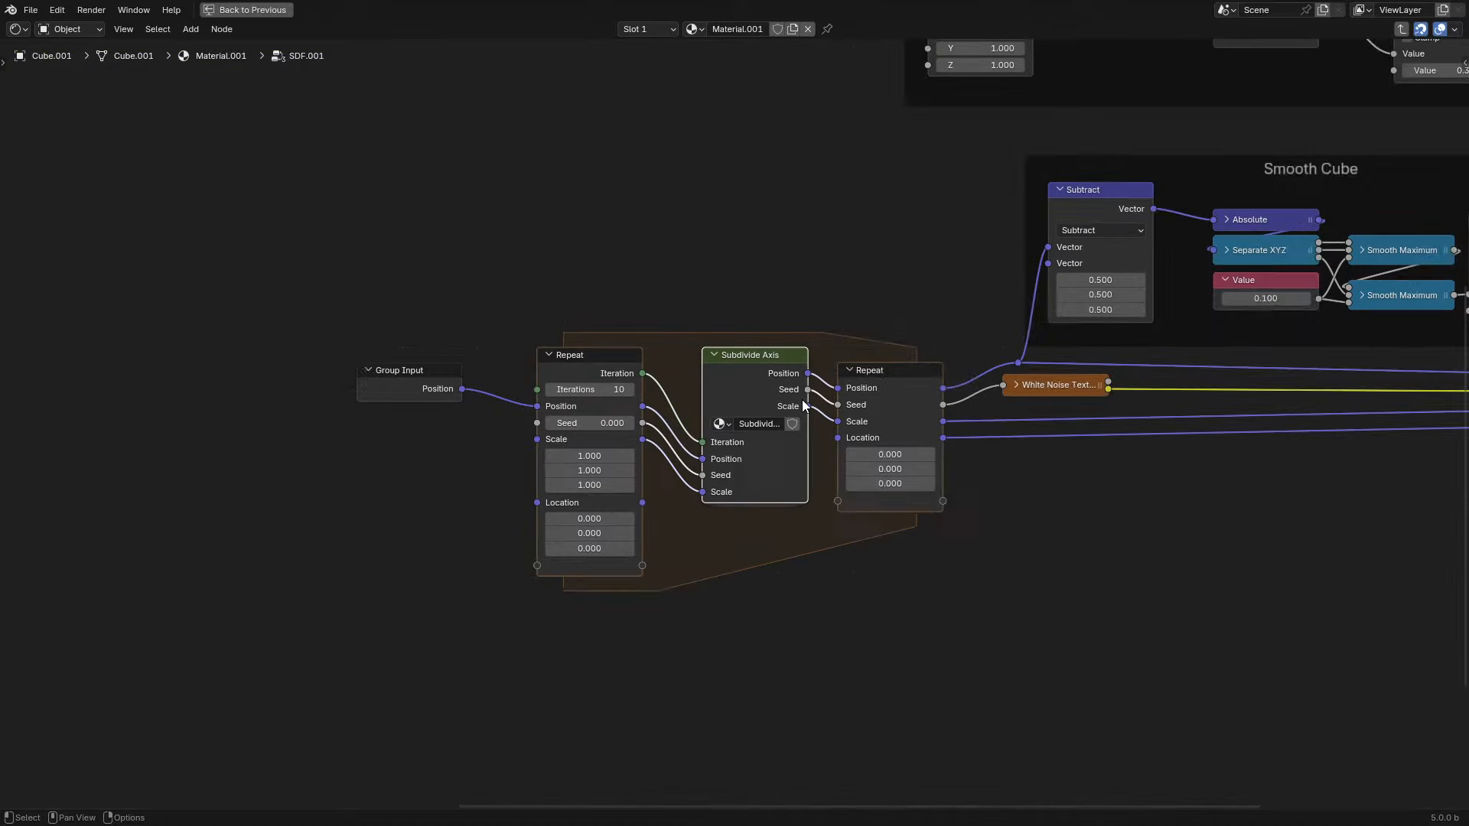
key(n)
click(1434, 224)
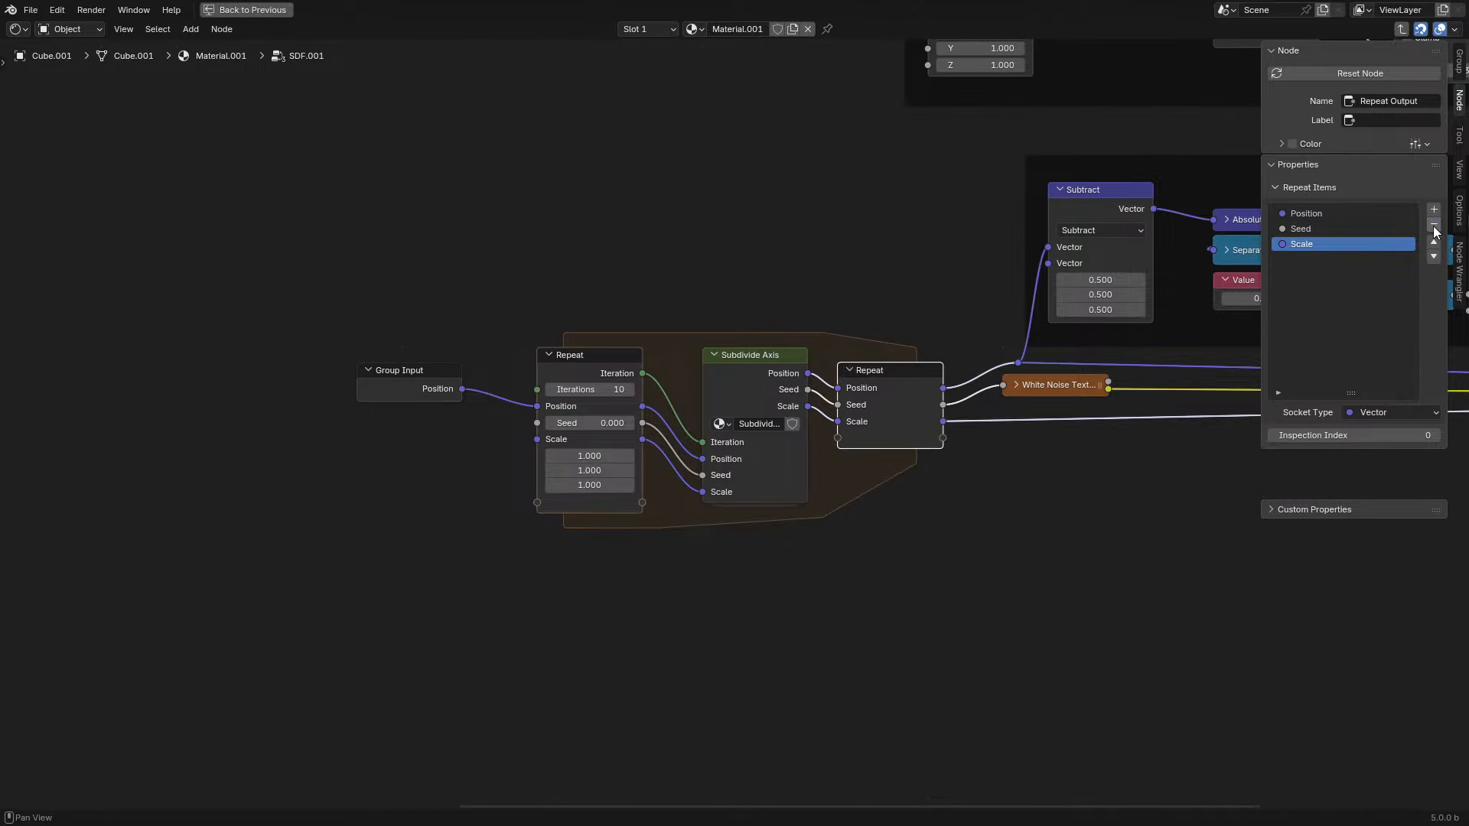
- Remove the Location socket from SDF.001's Group Output
middle_drag(1148, 345, 754, 387)
click(755, 387)
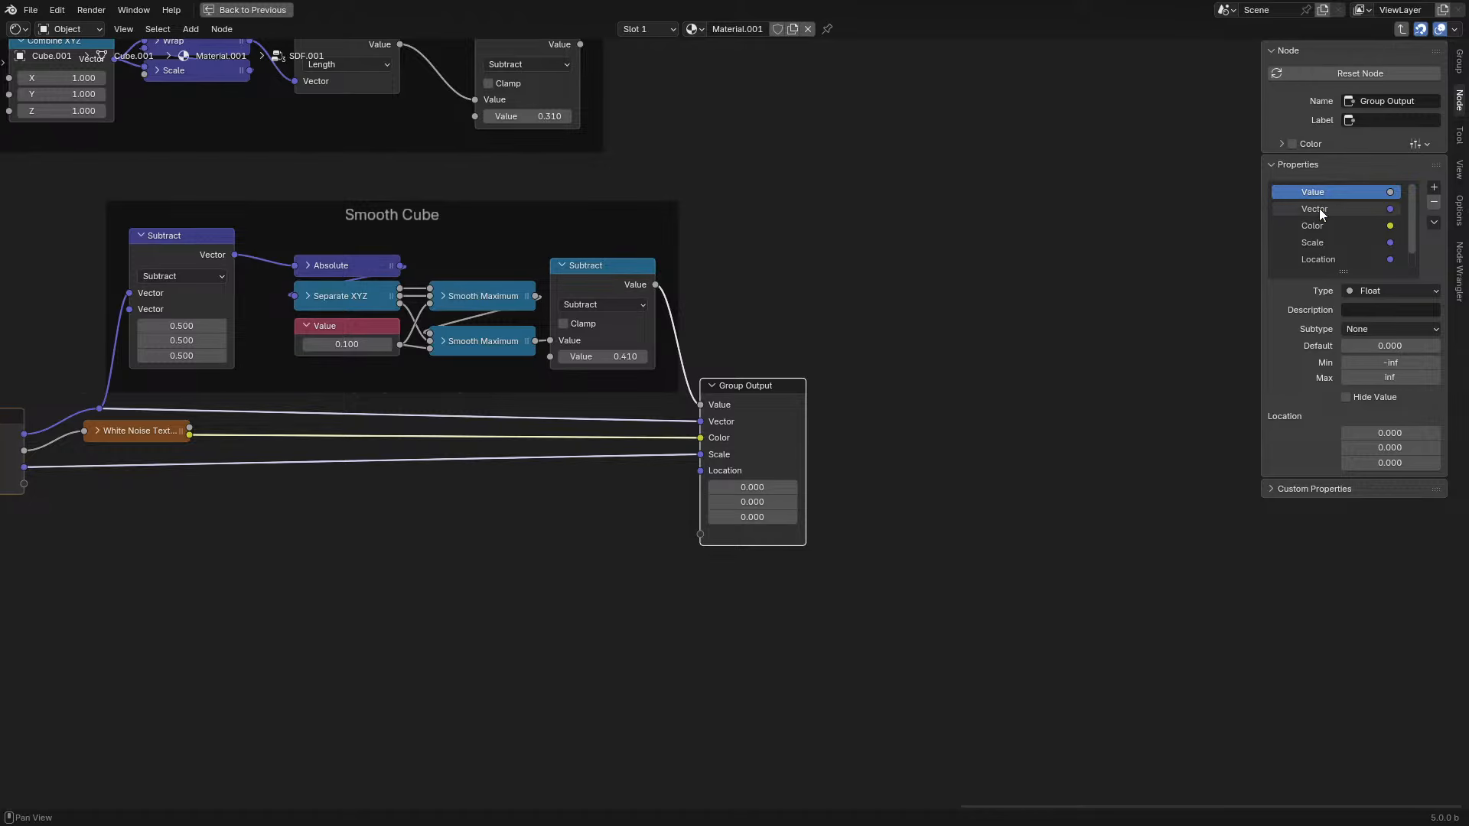
scroll(1339, 229, down, 1)
click(1318, 243)
click(1434, 211)
key(n)
- Return to the main material nodes and preview SDF.001's Color and Scale outputs in the viewport, ending on Scale
middle_drag(201, 389, 775, 389)
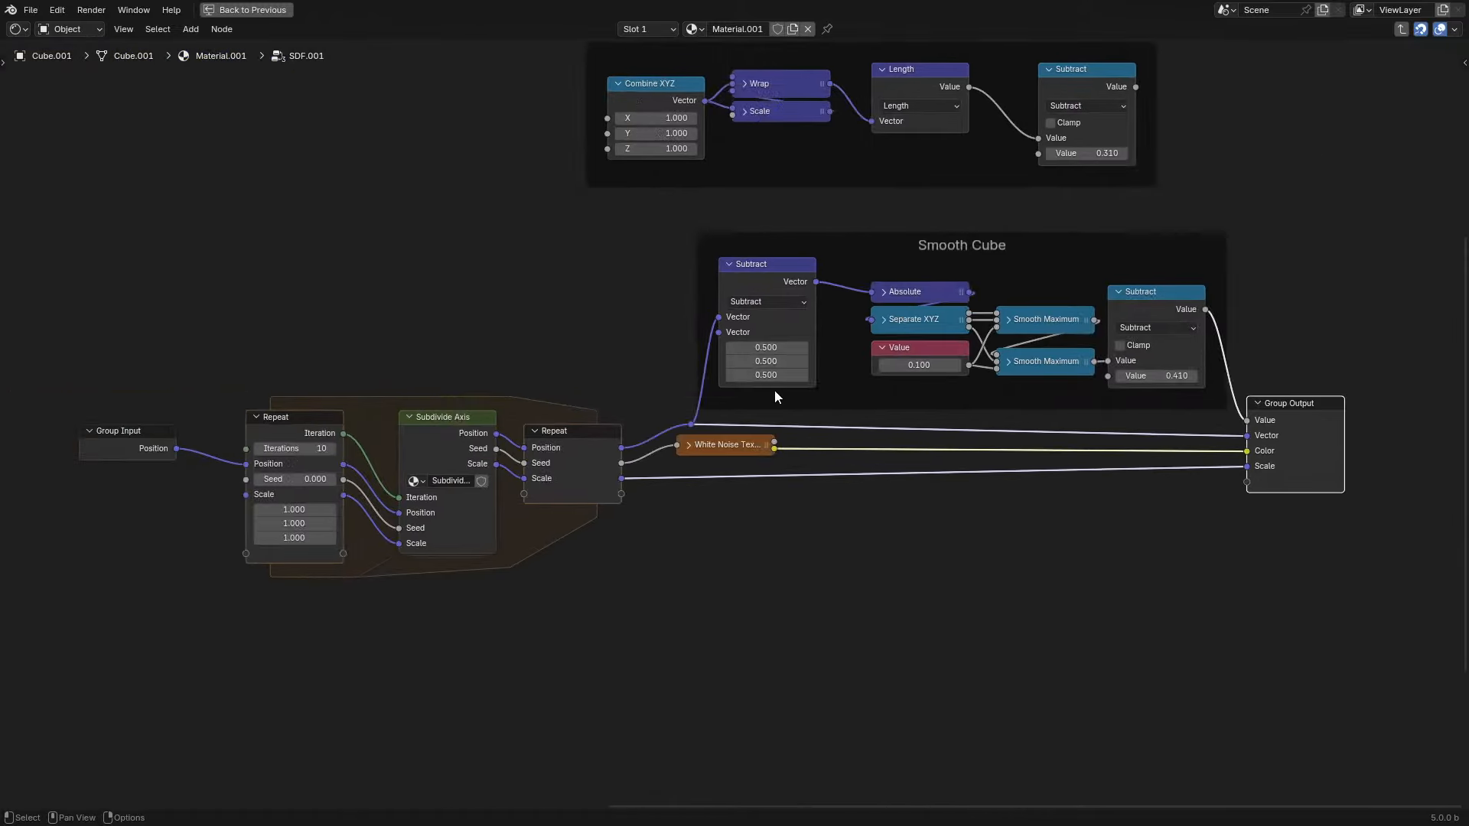
scroll(800, 377, up, 2)
click(632, 462)
key(Tab)
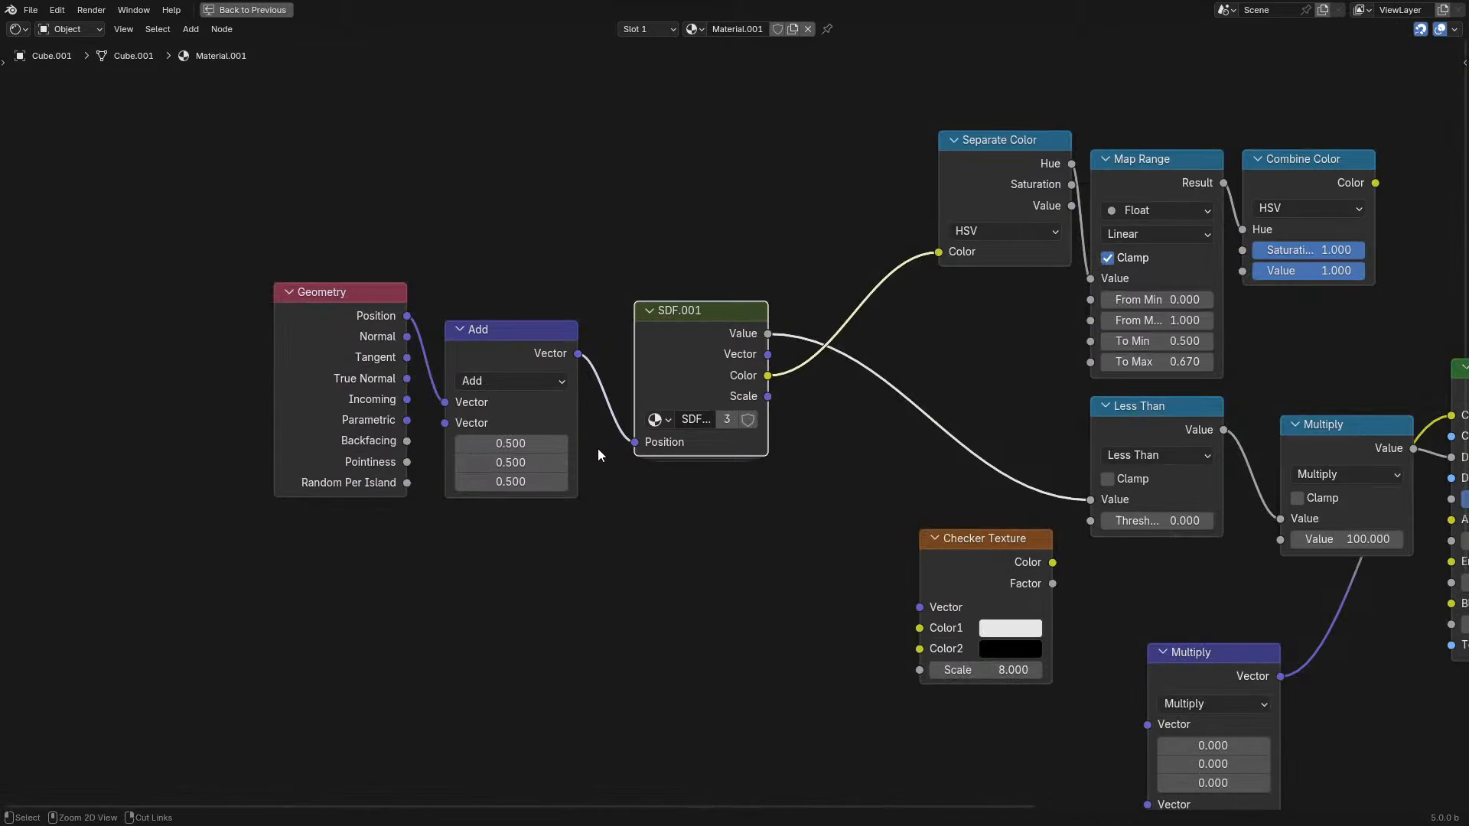
key(ctrl+space)
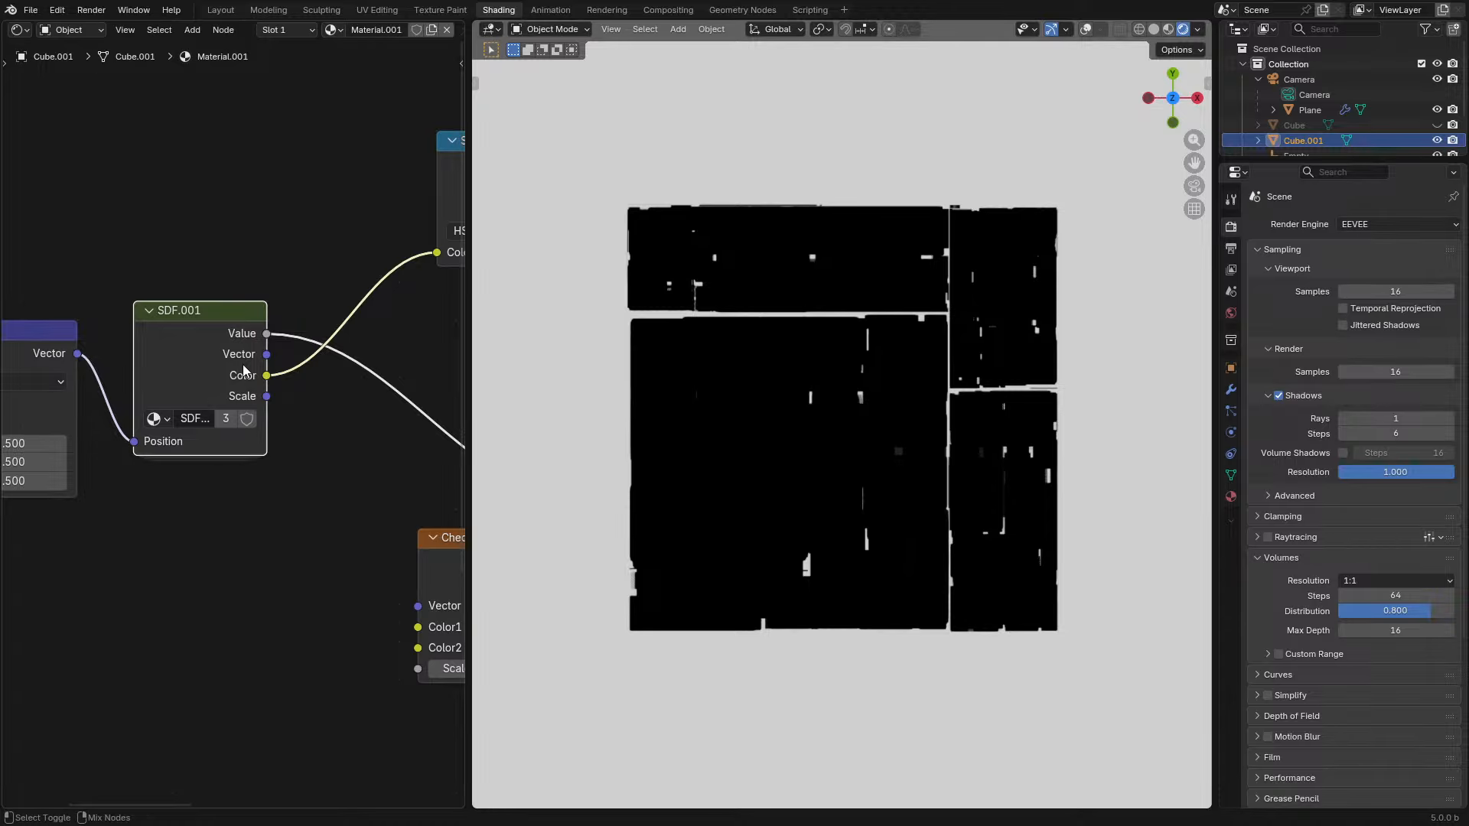
ctrl+shift+click(260, 366)
ctrl+shift+click(266, 379)
ctrl+shift+click(266, 396)
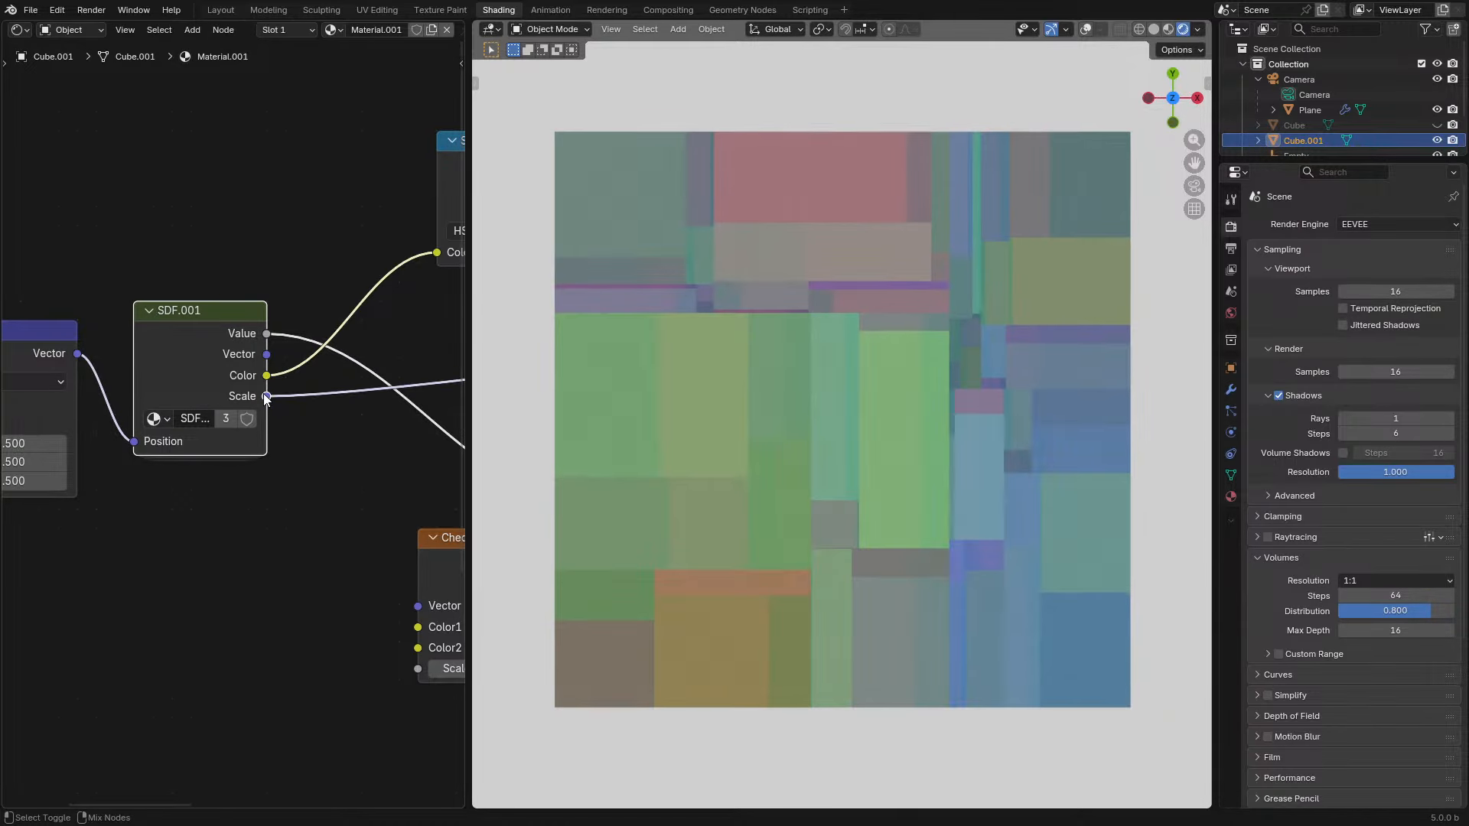
ctrl+shift+click(267, 376)
ctrl+shift+click(267, 397)
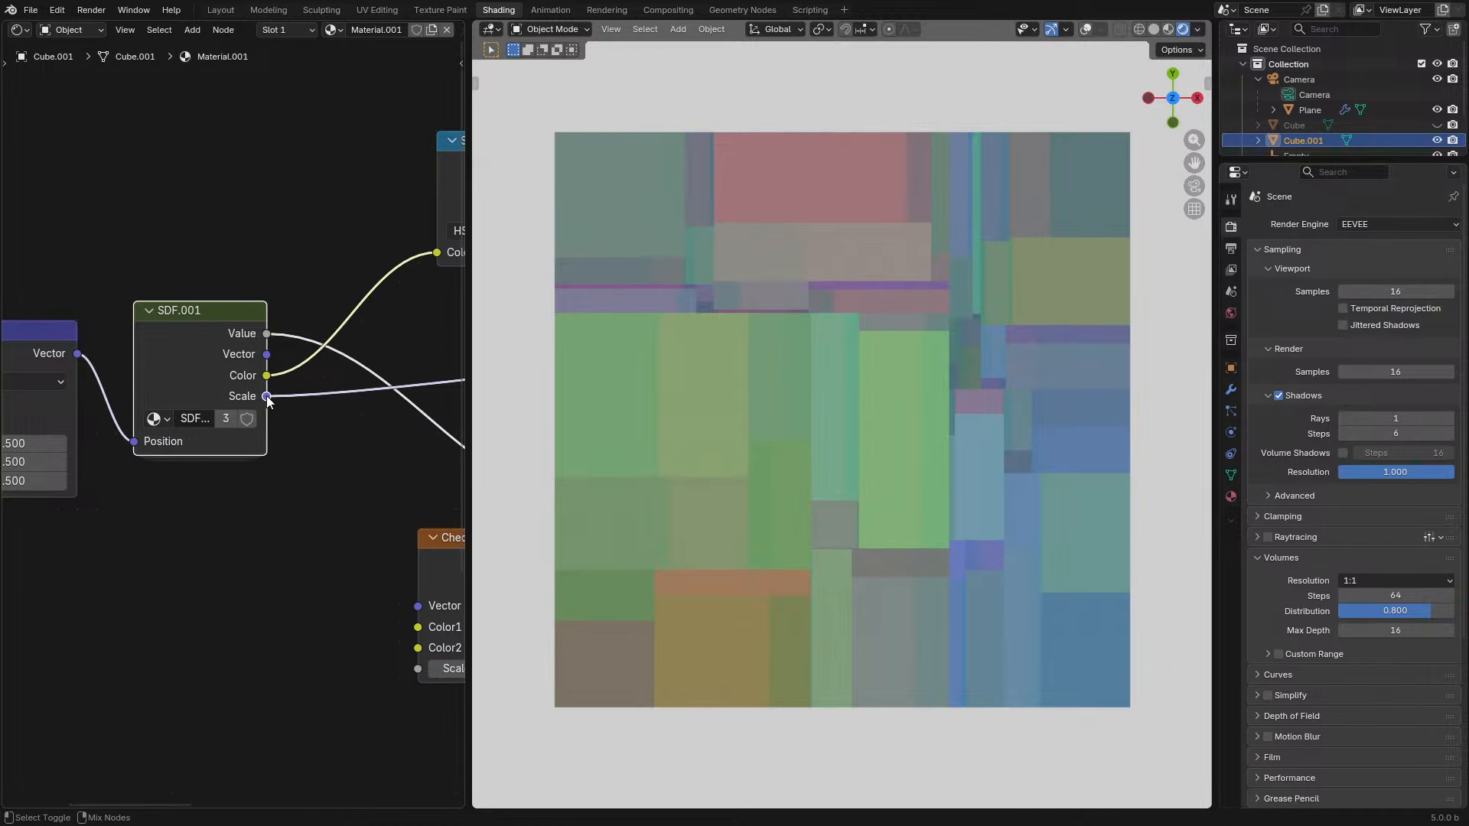
- Preview each SDF.001 output on the cube in turn, Value, Vector, Color and finally Scale, and inspect it from several sides
ctrl+shift+click(266, 376)
ctrl+shift+click(266, 396)
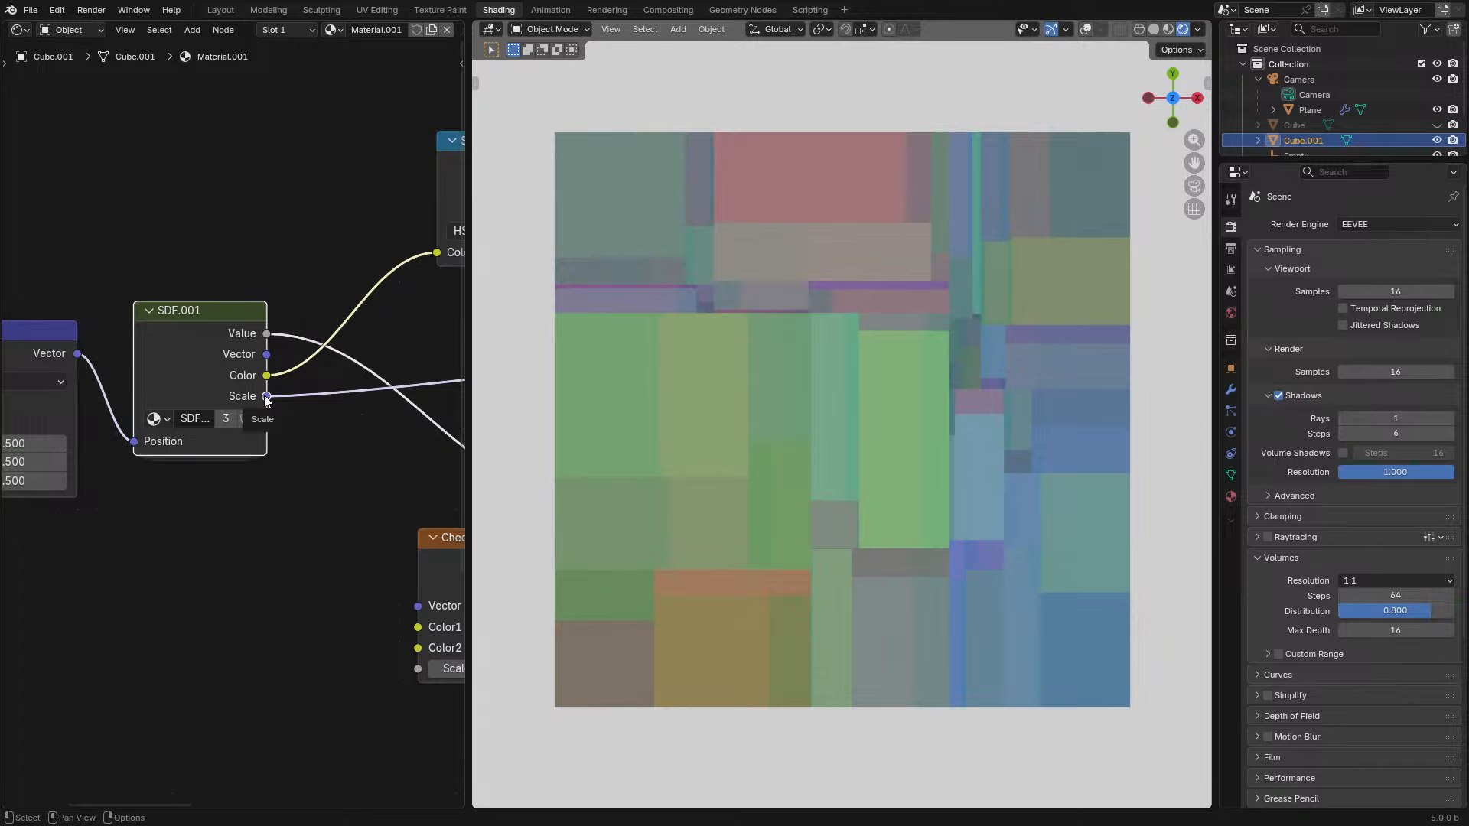
middle_drag(778, 367, 489, 436)
ctrl+shift+click(260, 370)
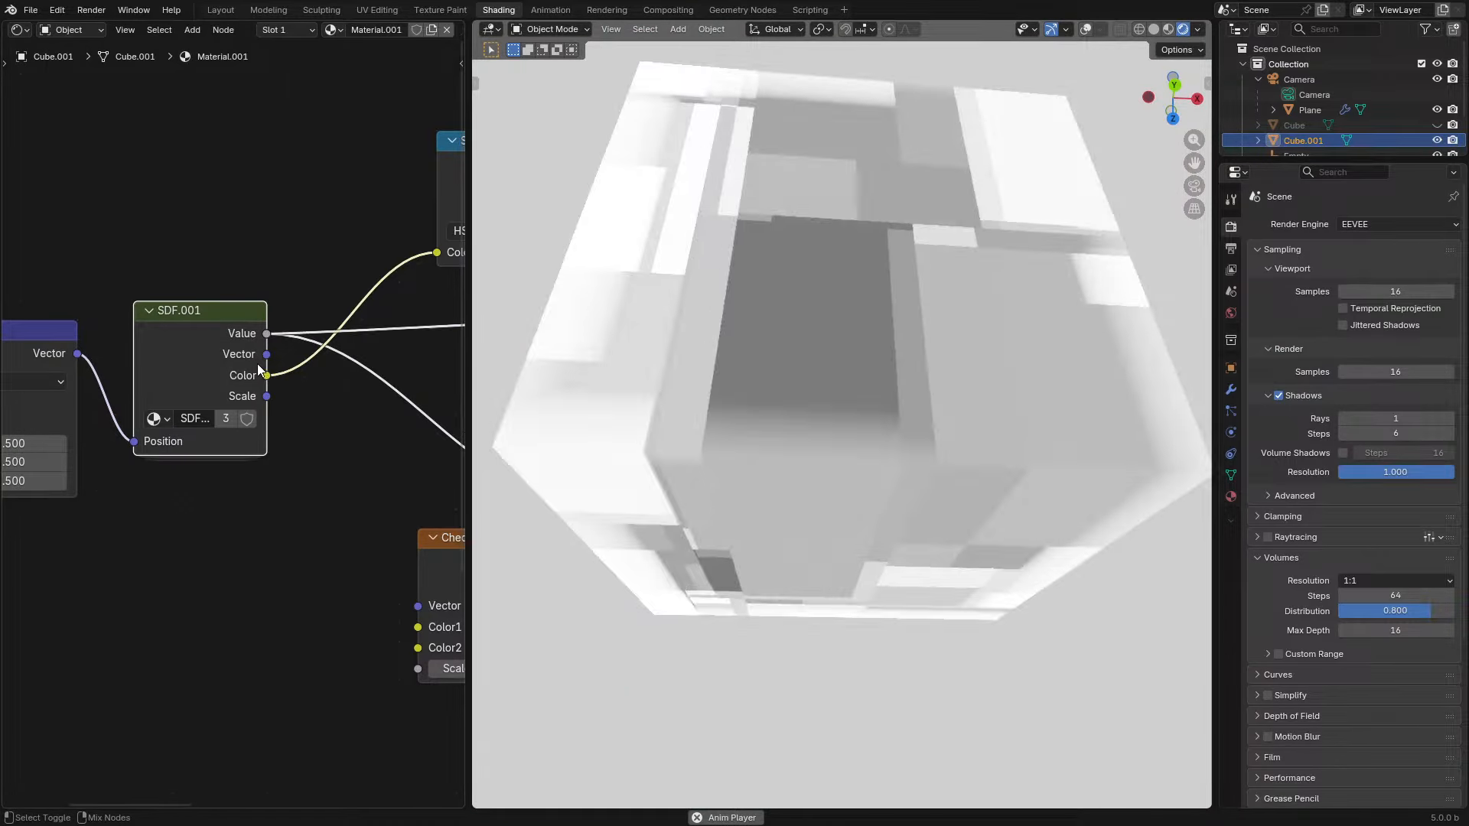
ctrl+shift+click(261, 372)
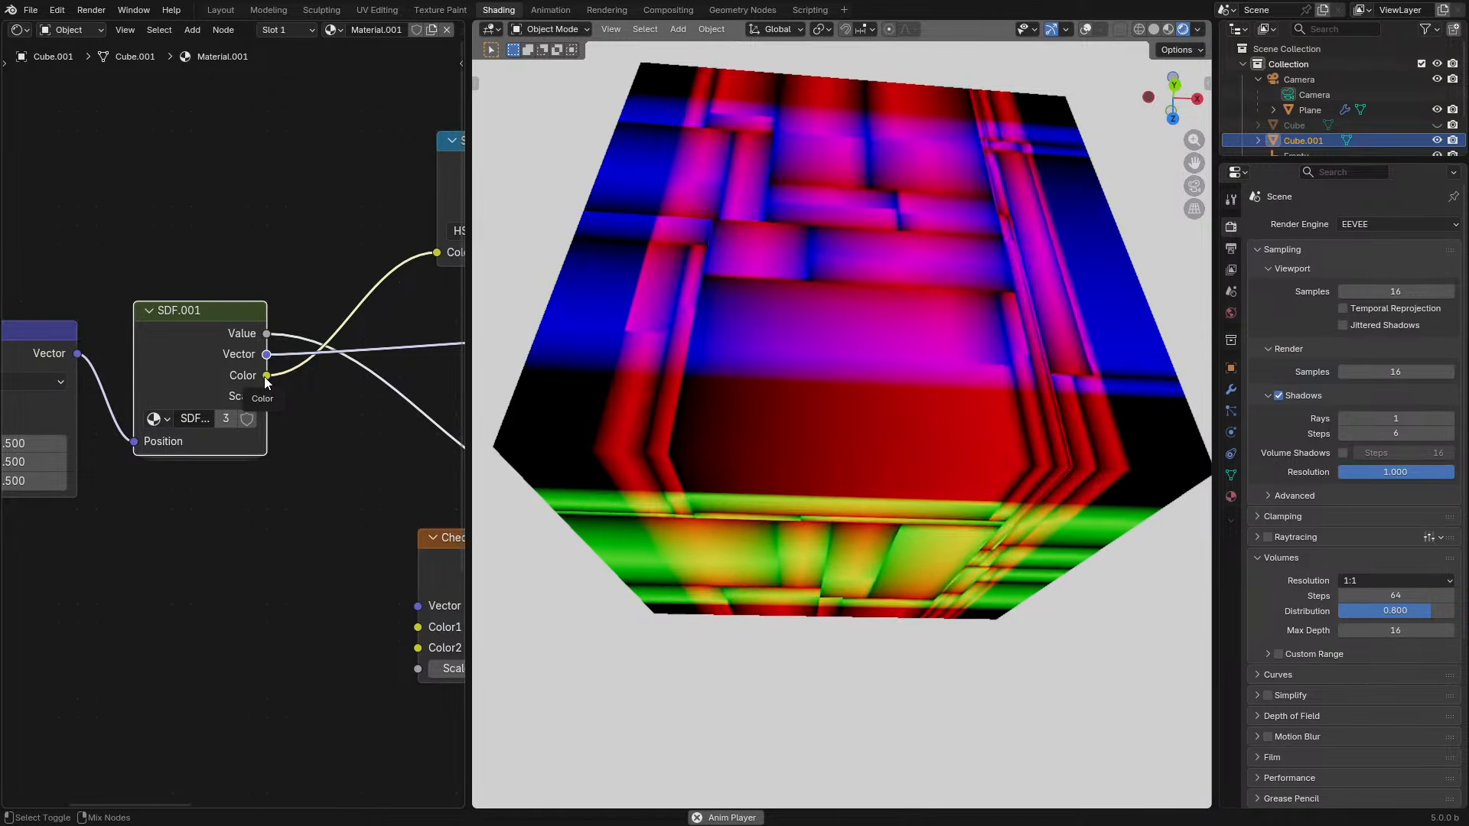
ctrl+shift+click(264, 378)
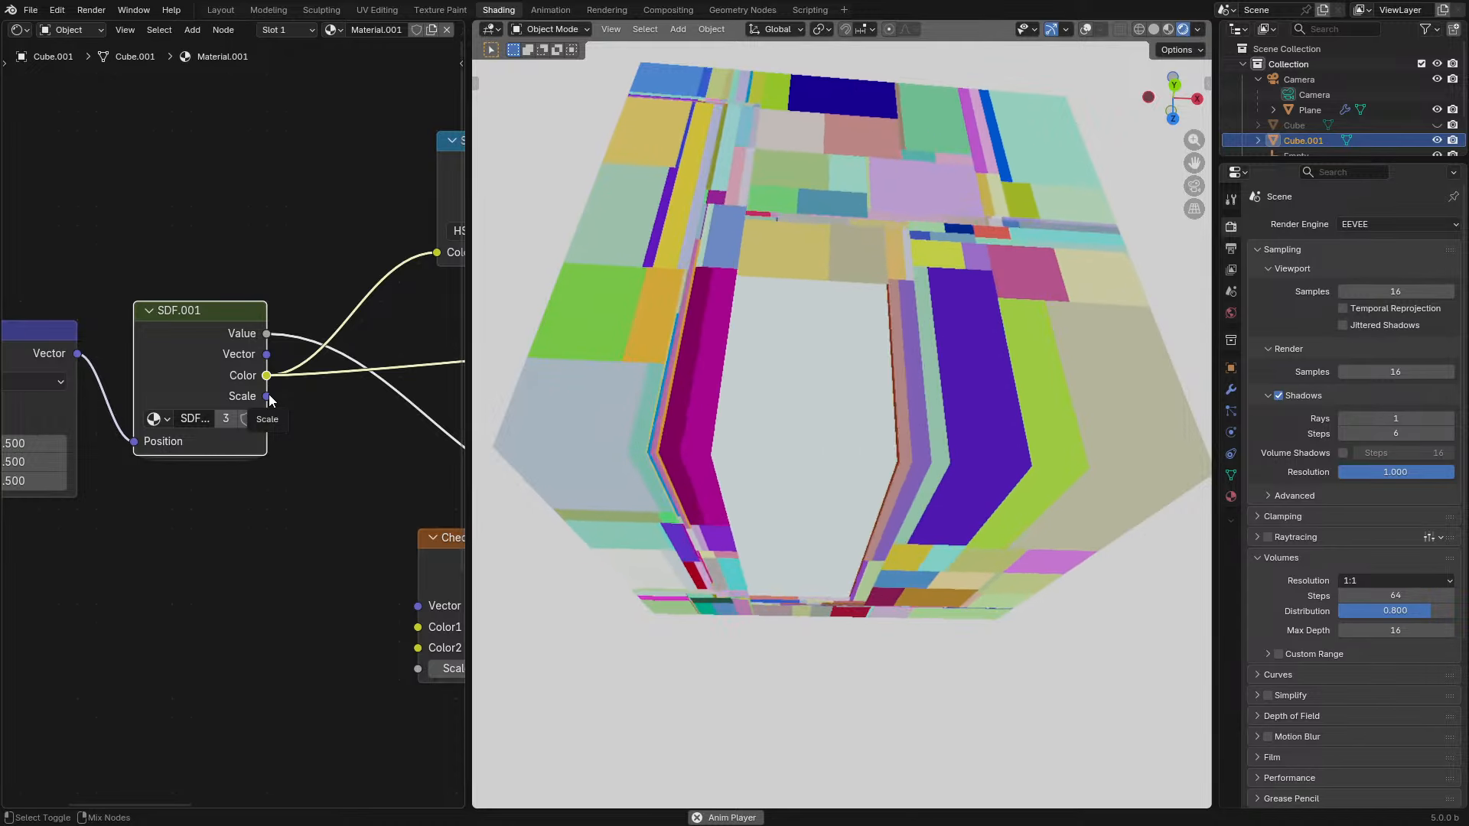
ctrl+shift+click(267, 397)
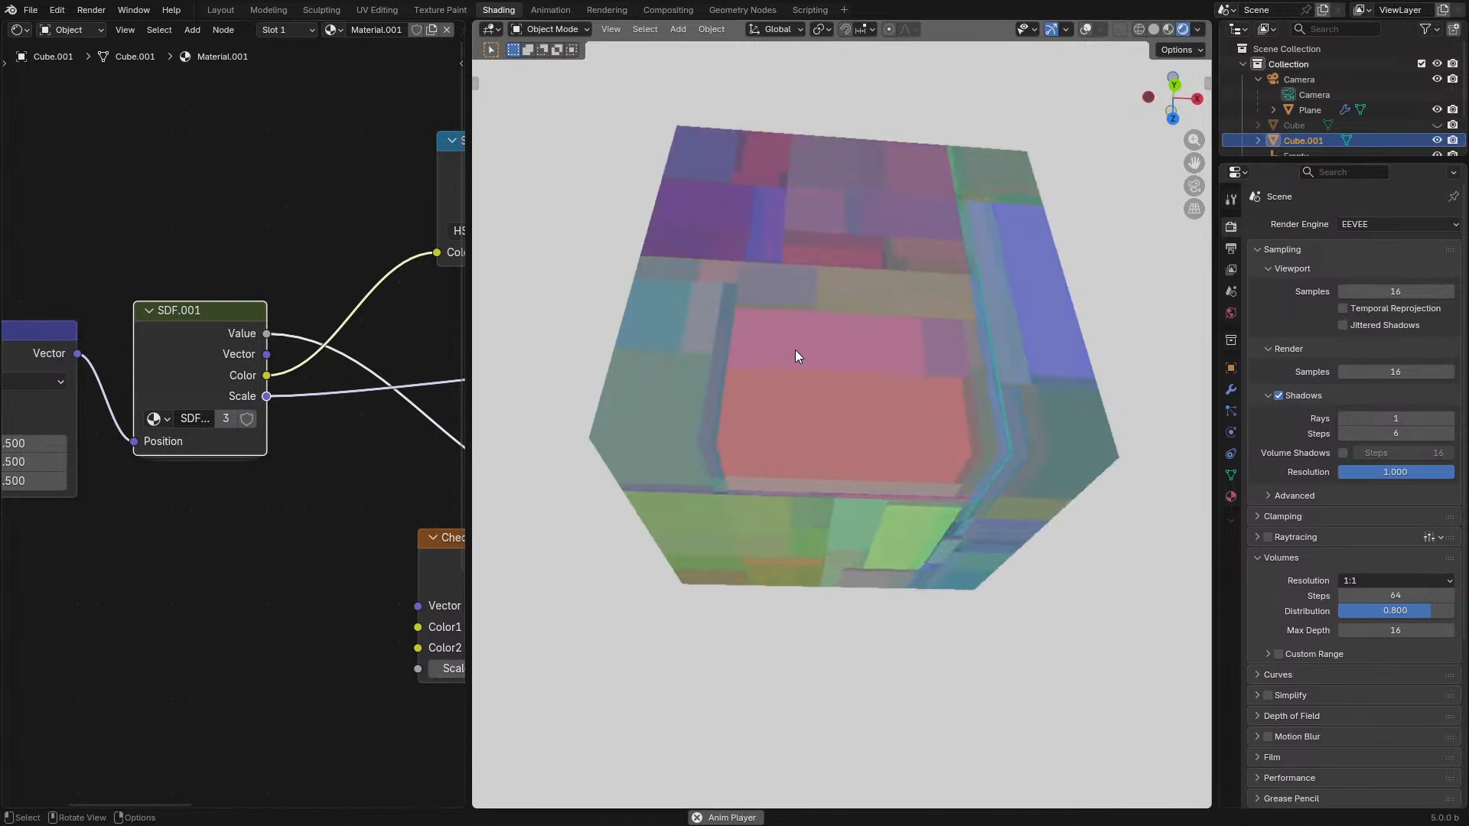
middle_drag(796, 350, 839, 549)
scroll(251, 382, down, 1)
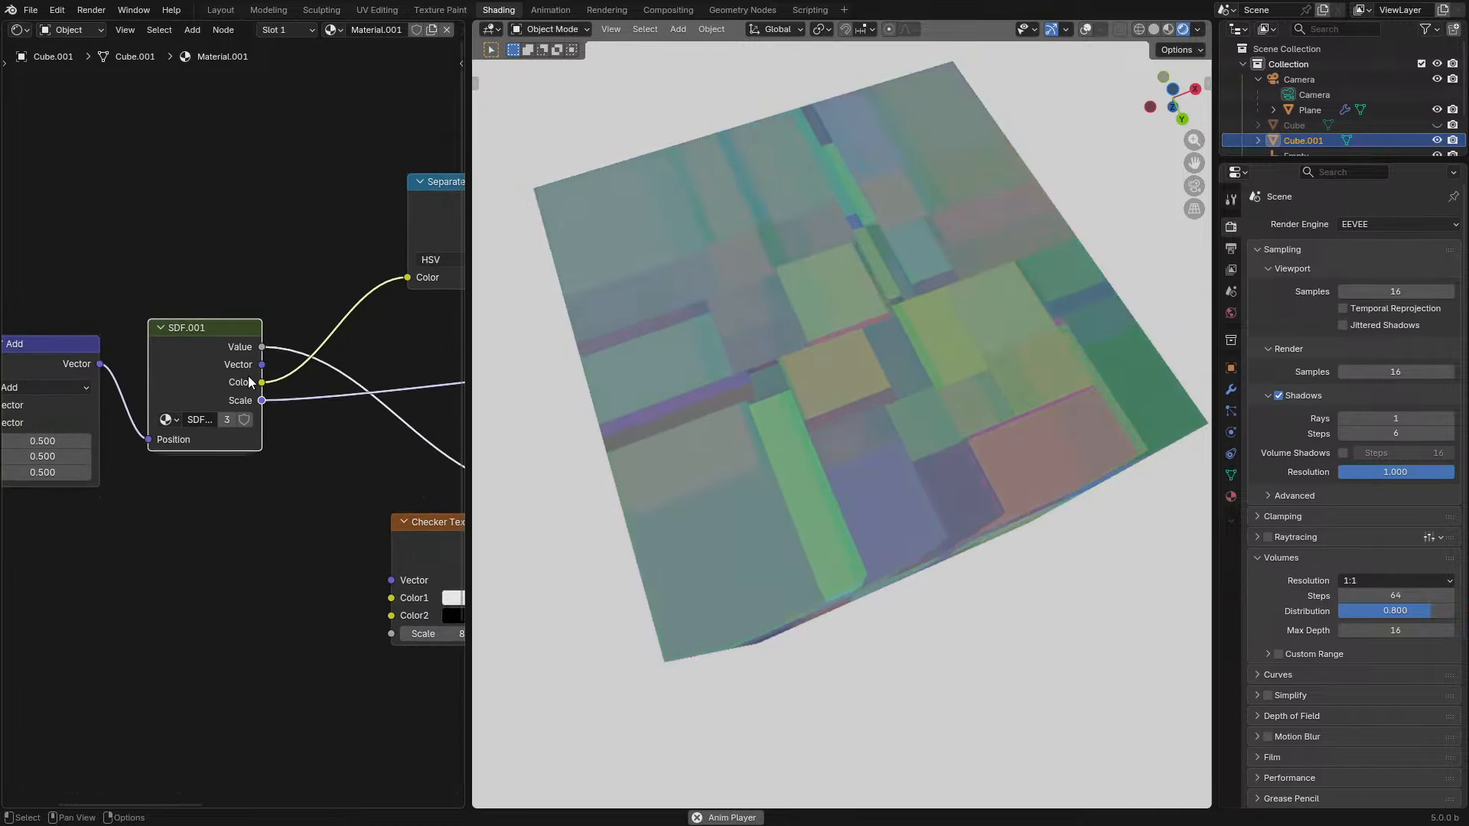
- Connect SDF.001's Scale output to the Principled Volume's Color input and inspect the resulting volume from another side
key(ctrl+space)
drag(182, 447, 762, 458)
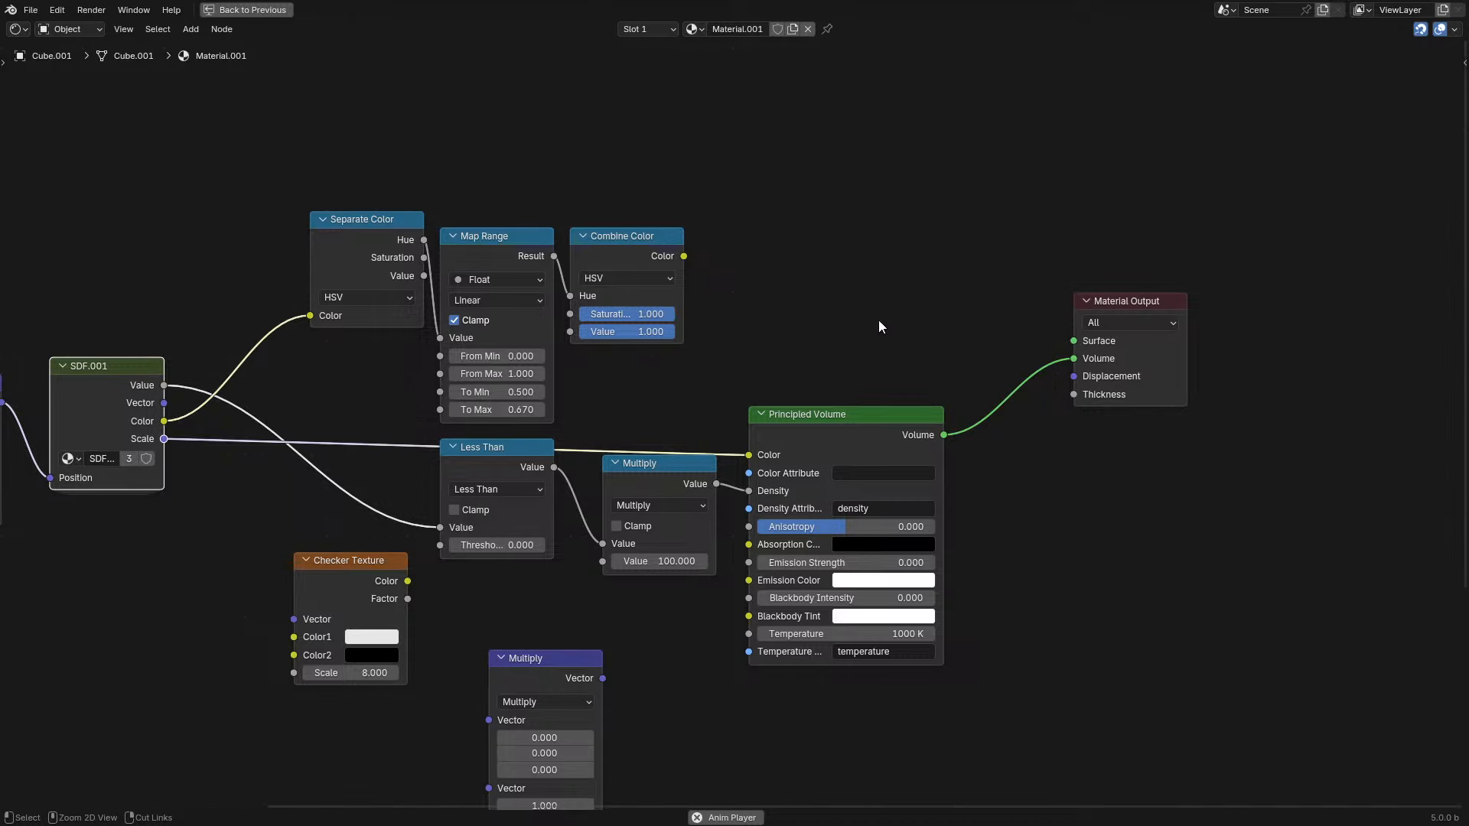
key(ctrl+space)
middle_drag(854, 369, 938, 288)
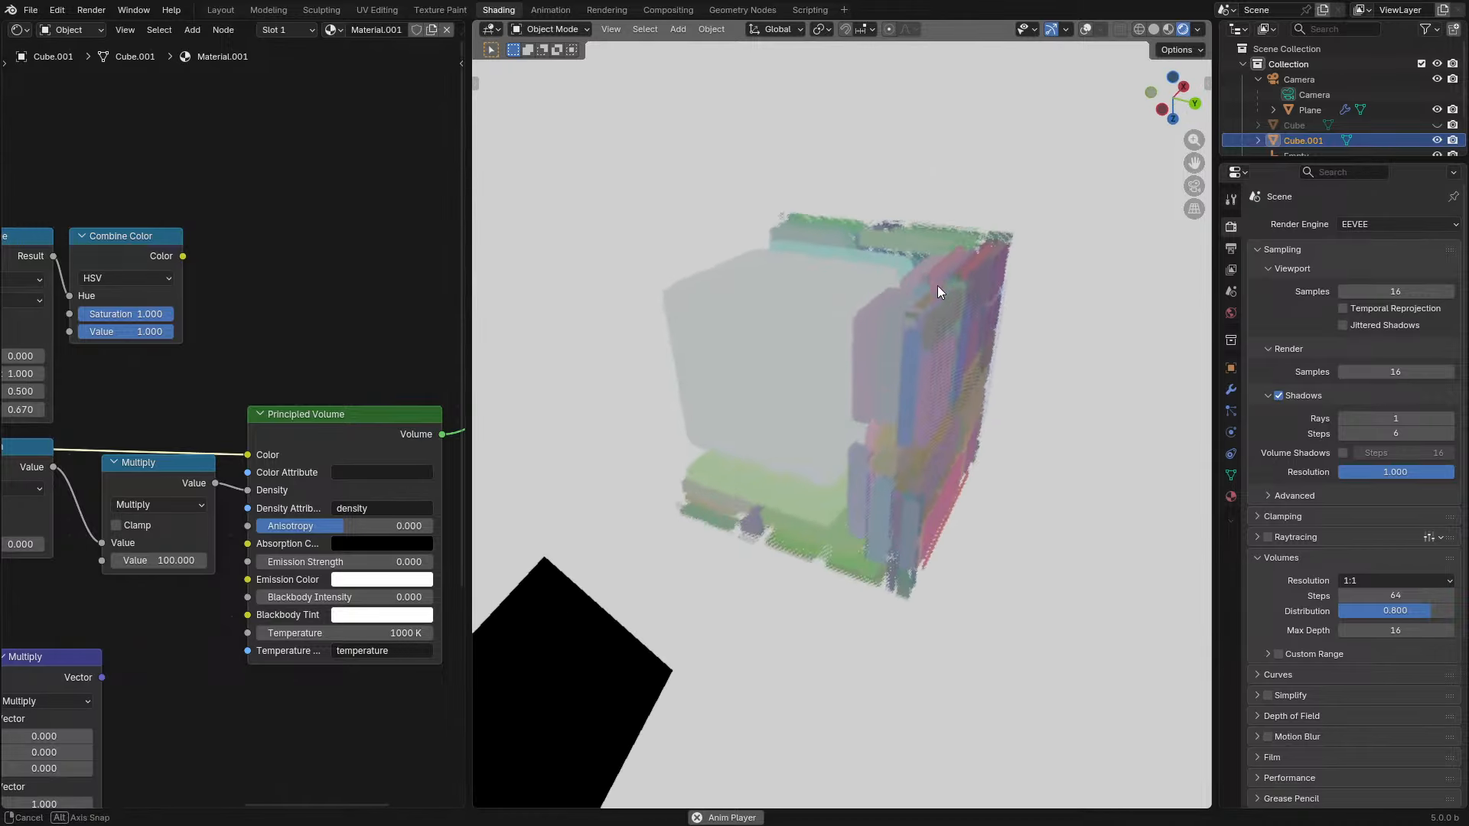
- Try Greater Than as the comparison on the SDF value, test its threshold, and undo the switch
middle_drag(366, 470, 66, 401)
scroll(934, 365, up, 2)
scroll(312, 391, down, 2)
click(311, 436)
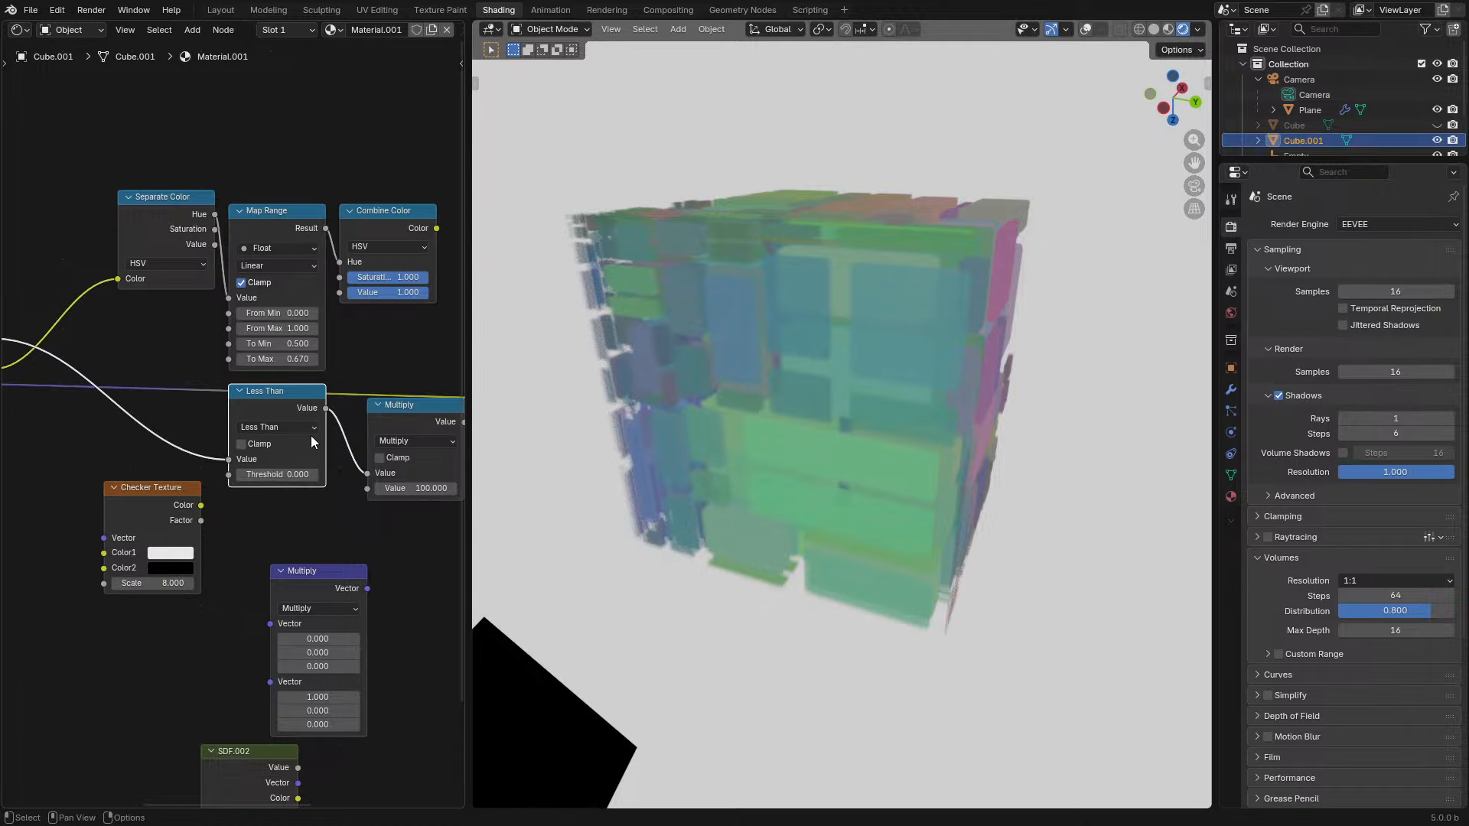
click(304, 427)
click(395, 510)
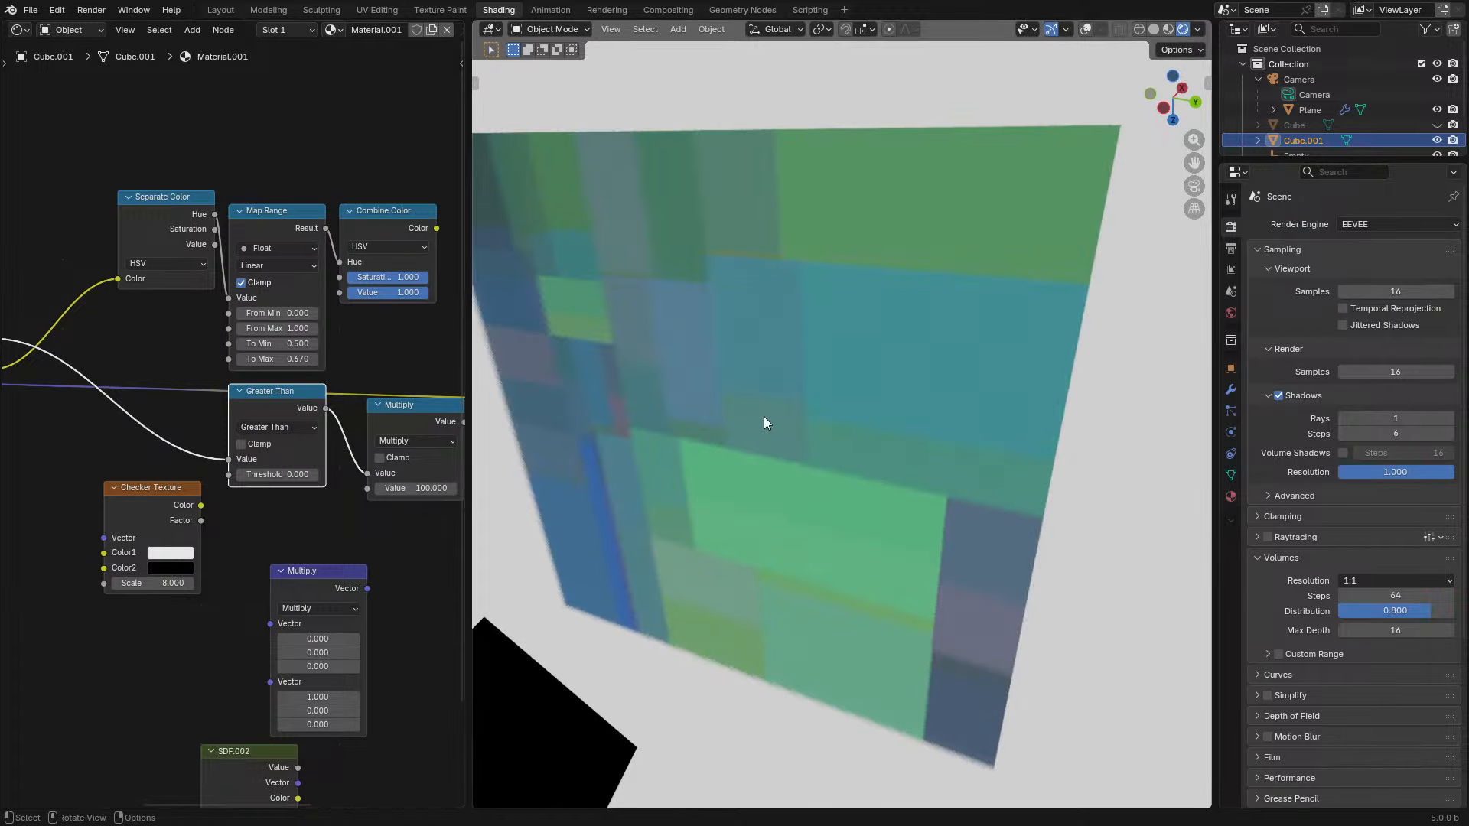
drag(296, 479, 285, 479)
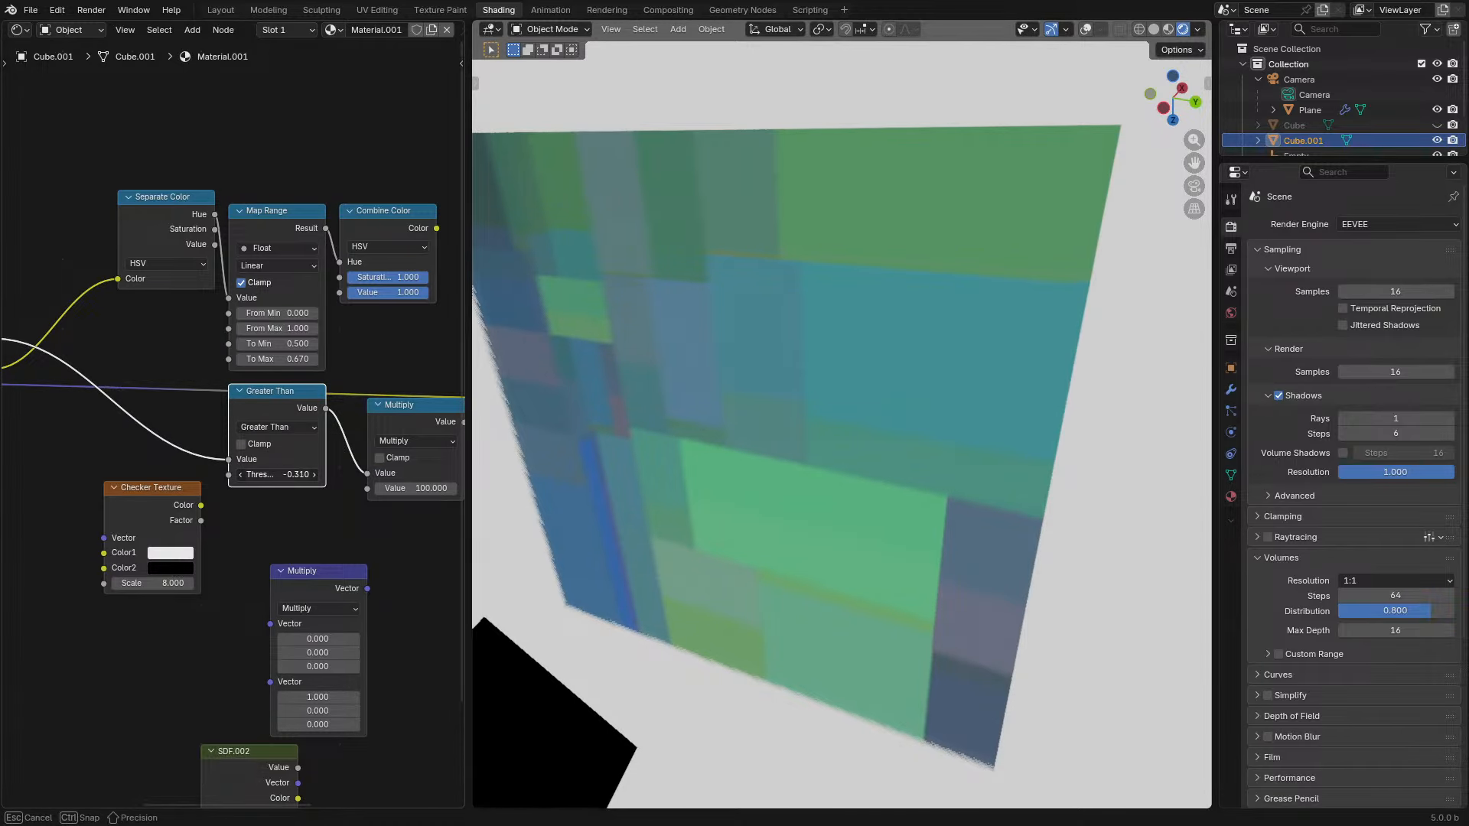
key(Escape)
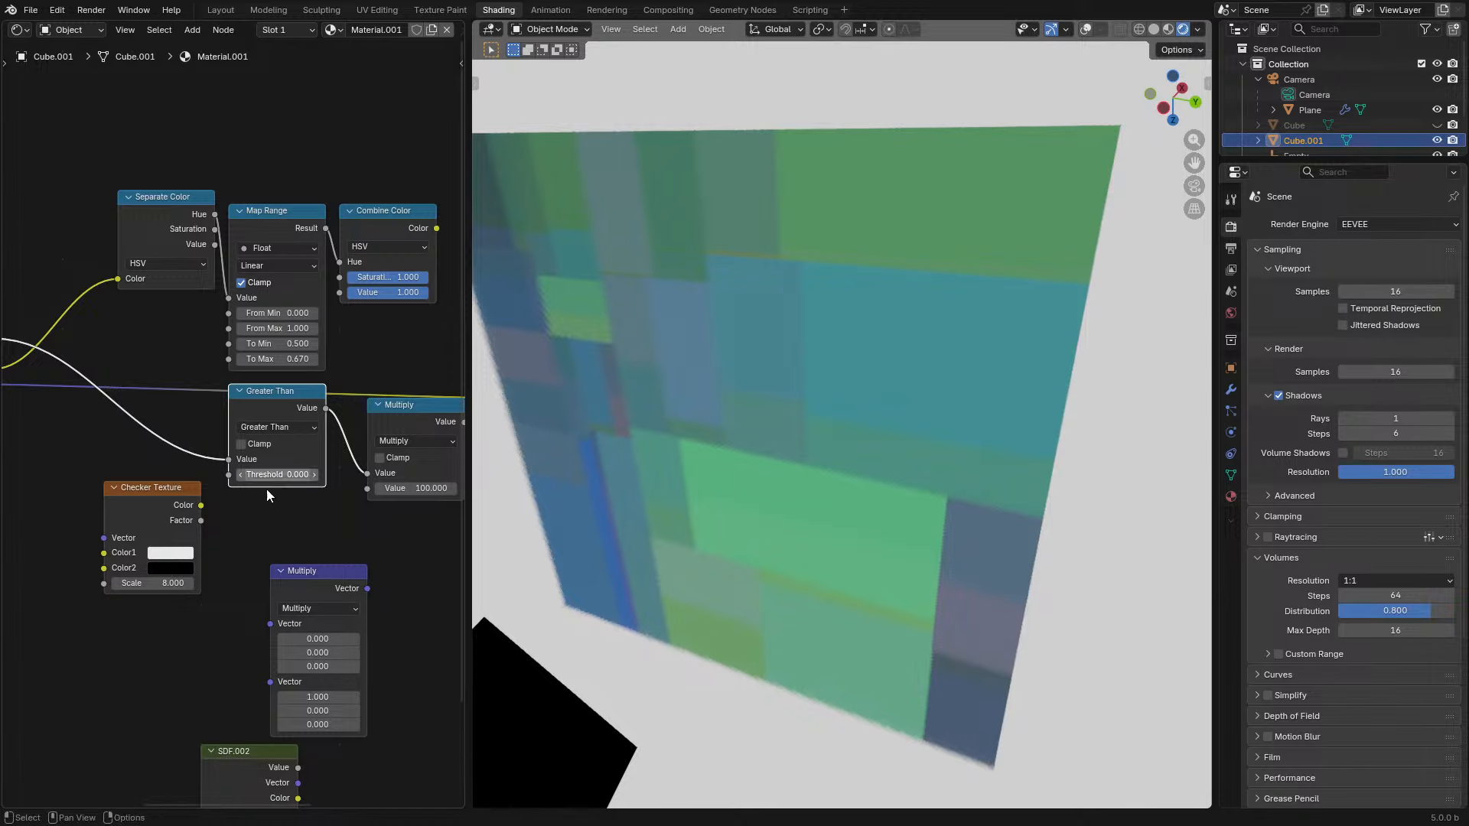
key(ctrl+z)
- Open the SDF.001 group and set the value of the Smooth Cube's final Subtract node to 0.420
key(ctrl+space)
key(Tab)
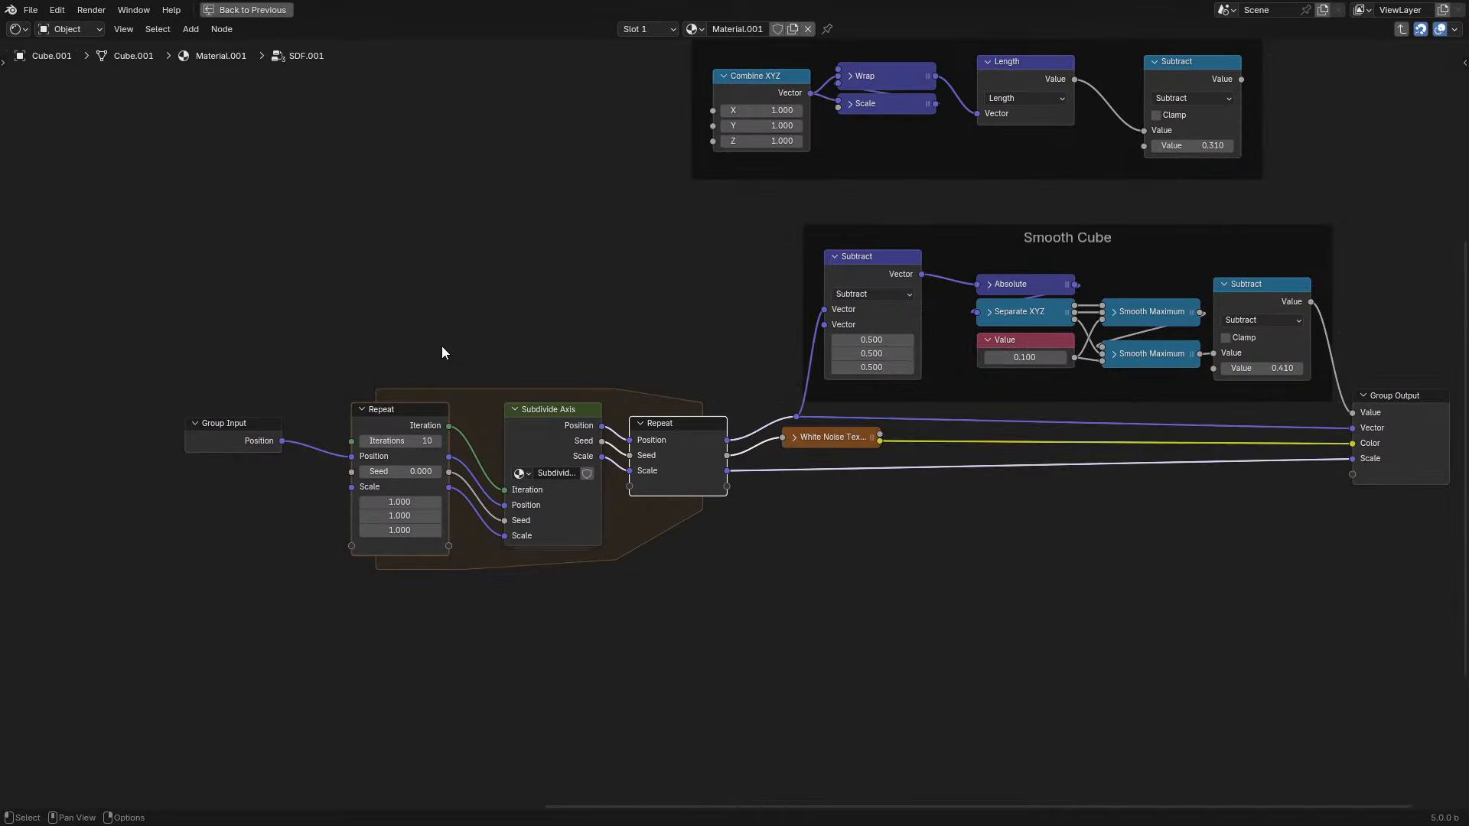
middle_drag(1091, 377, 692, 439)
scroll(765, 429, up, 1)
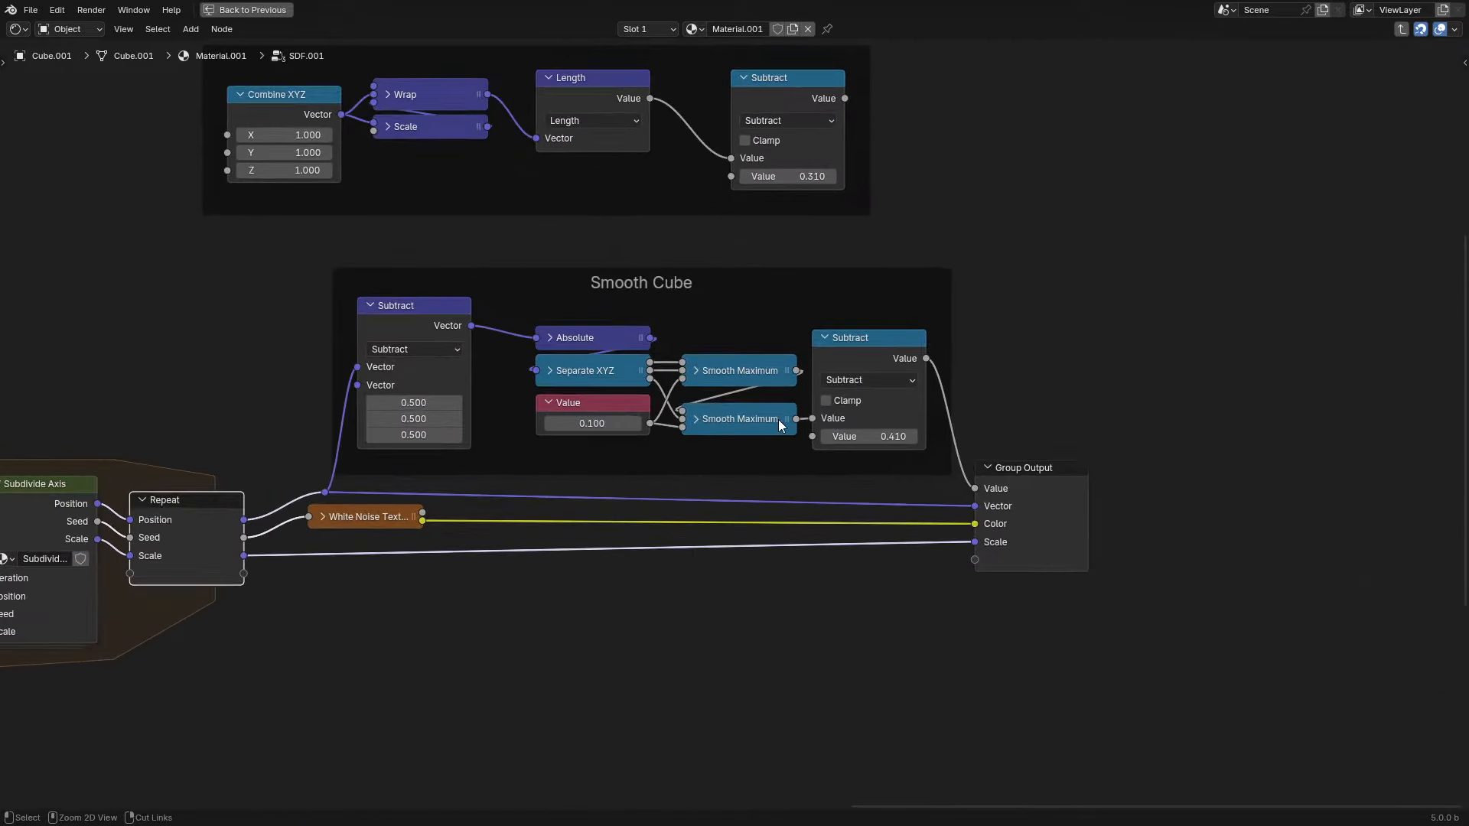
key(ctrl+space)
mouse_move(379, 435)
mouse_down()
mouse_move(328, 435)
mouse_move(378, 433)
mouse_up()
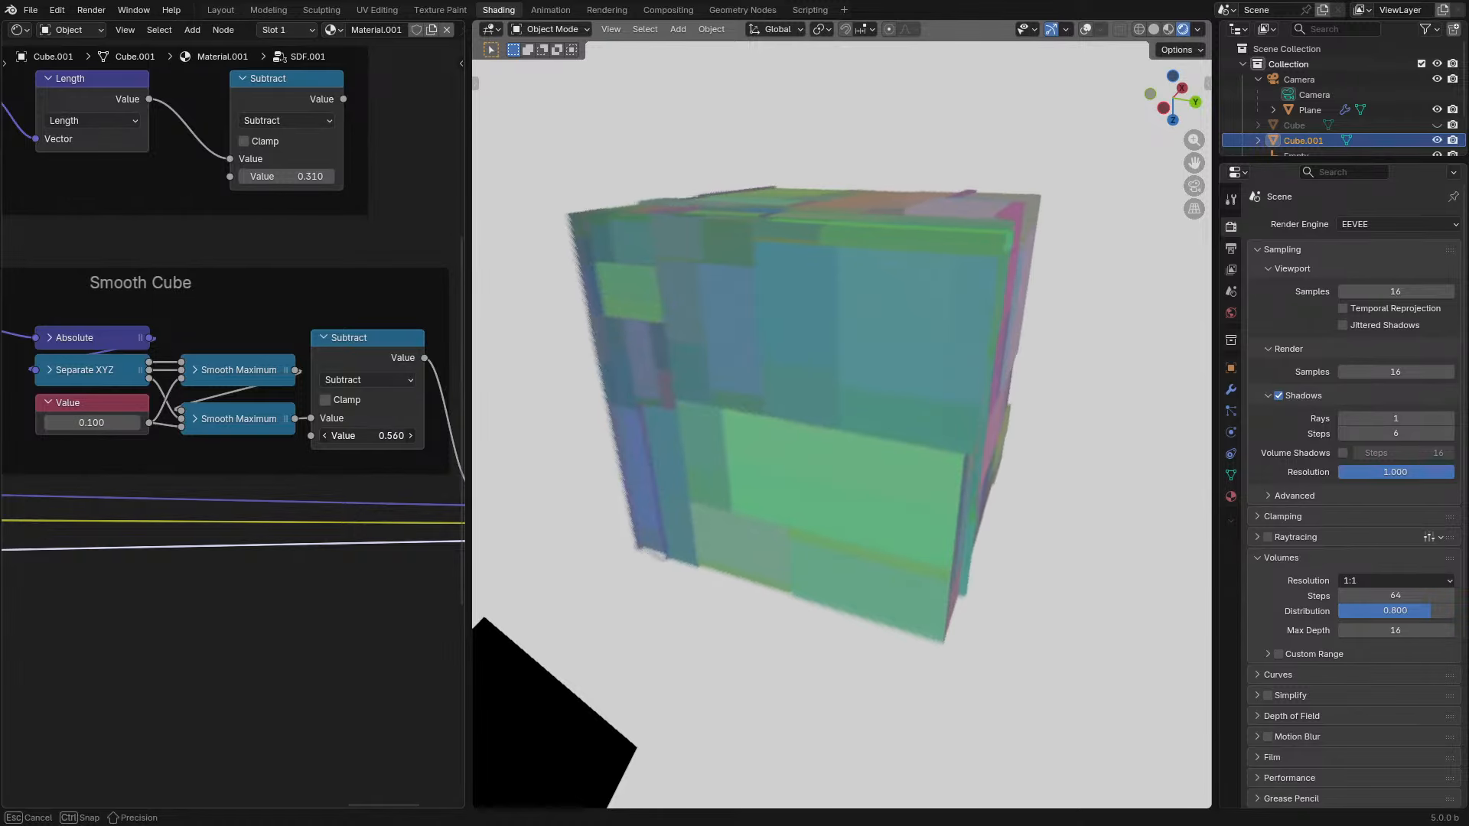
- Return to the main material nodes and switch the Less Than math node to Greater Than
key(Tab)
click(296, 427)
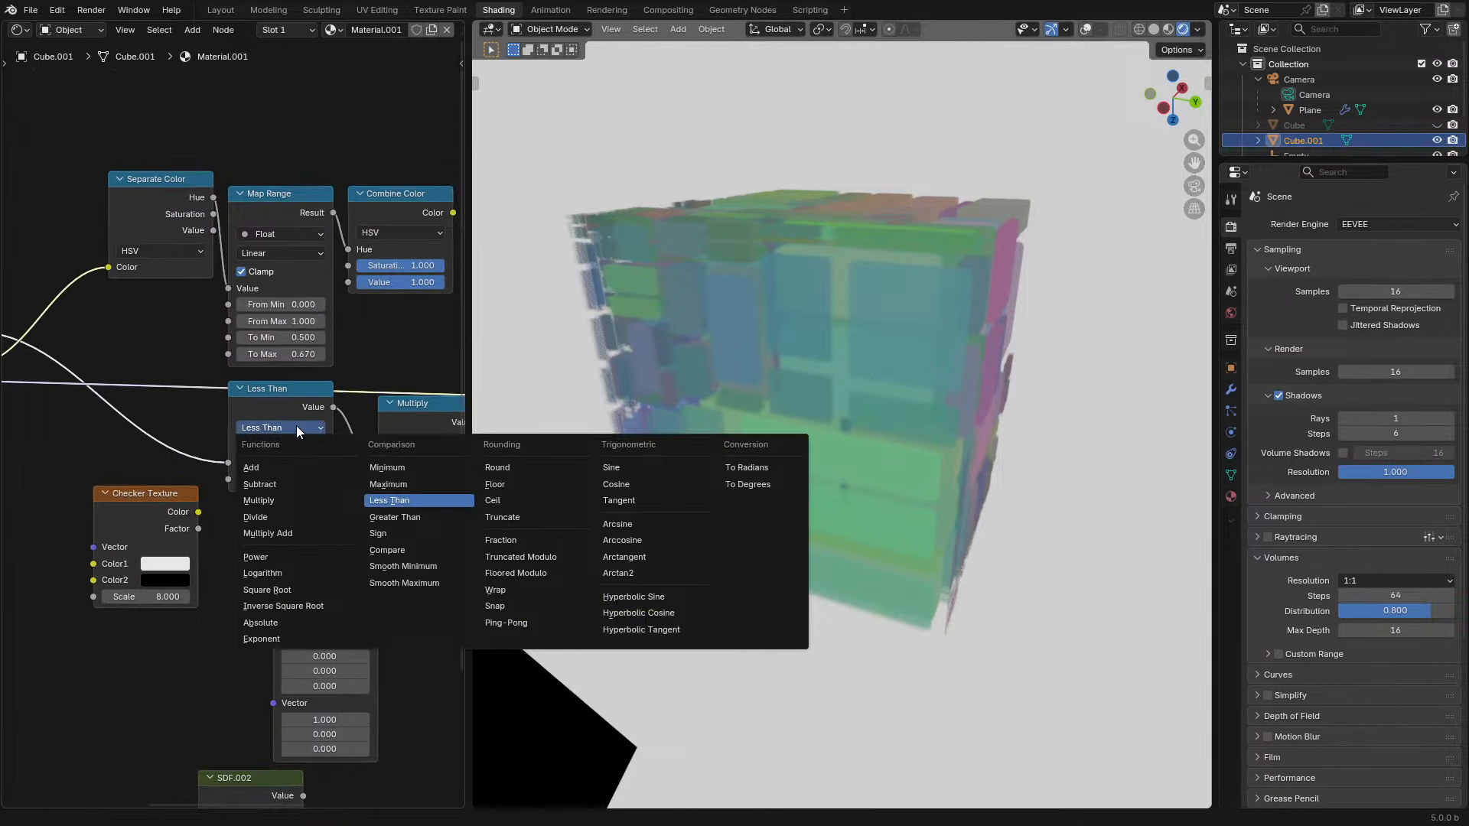
click(421, 512)
middle_drag(263, 429, 418, 434)
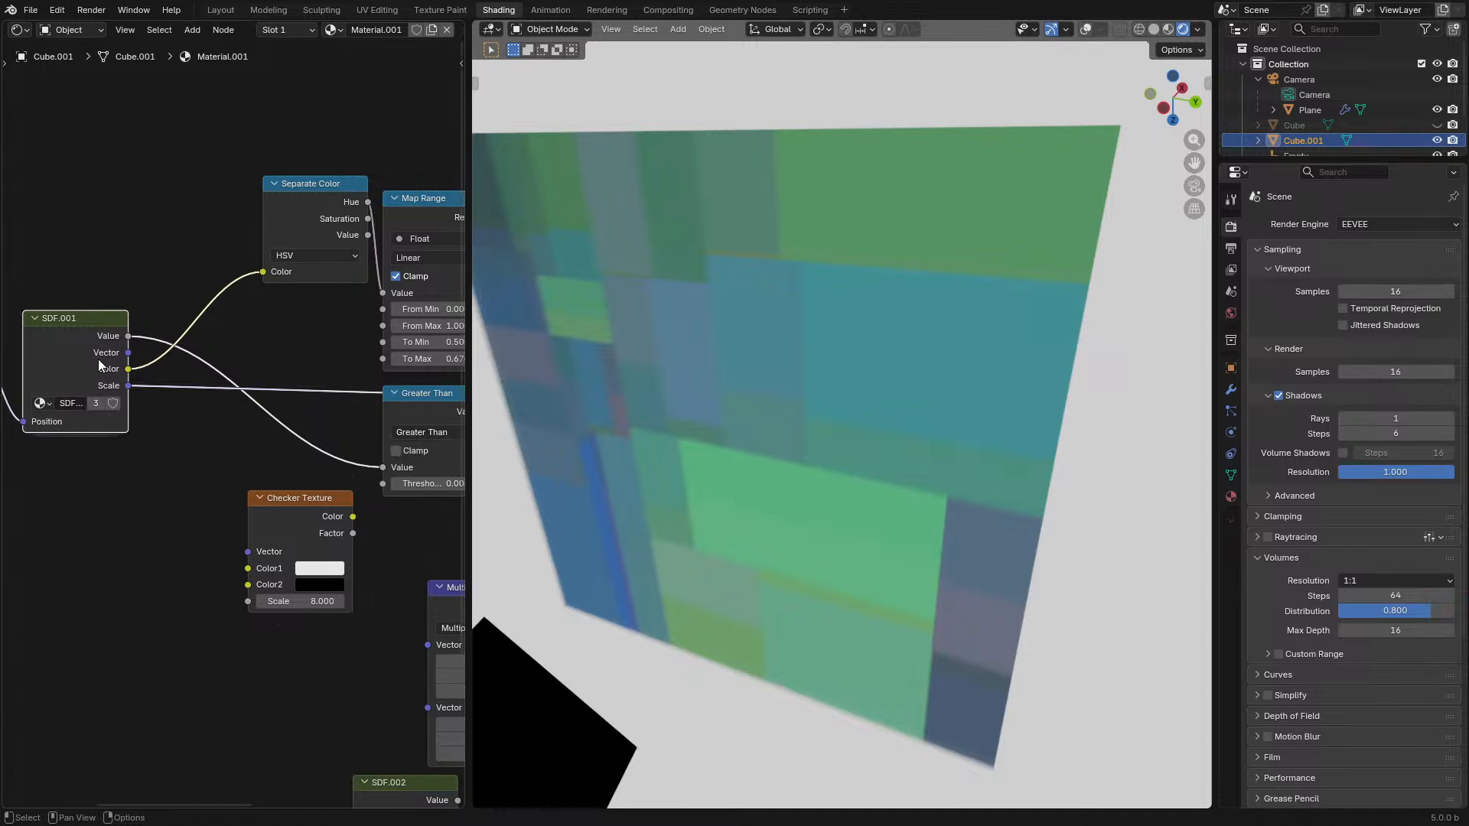
- Reopen SDF.001, try another smoothing Value and cancel it, and set the Smooth Cube's Subtract value to 13.120
click(98, 359)
key(Tab)
drag(102, 423, 80, 424)
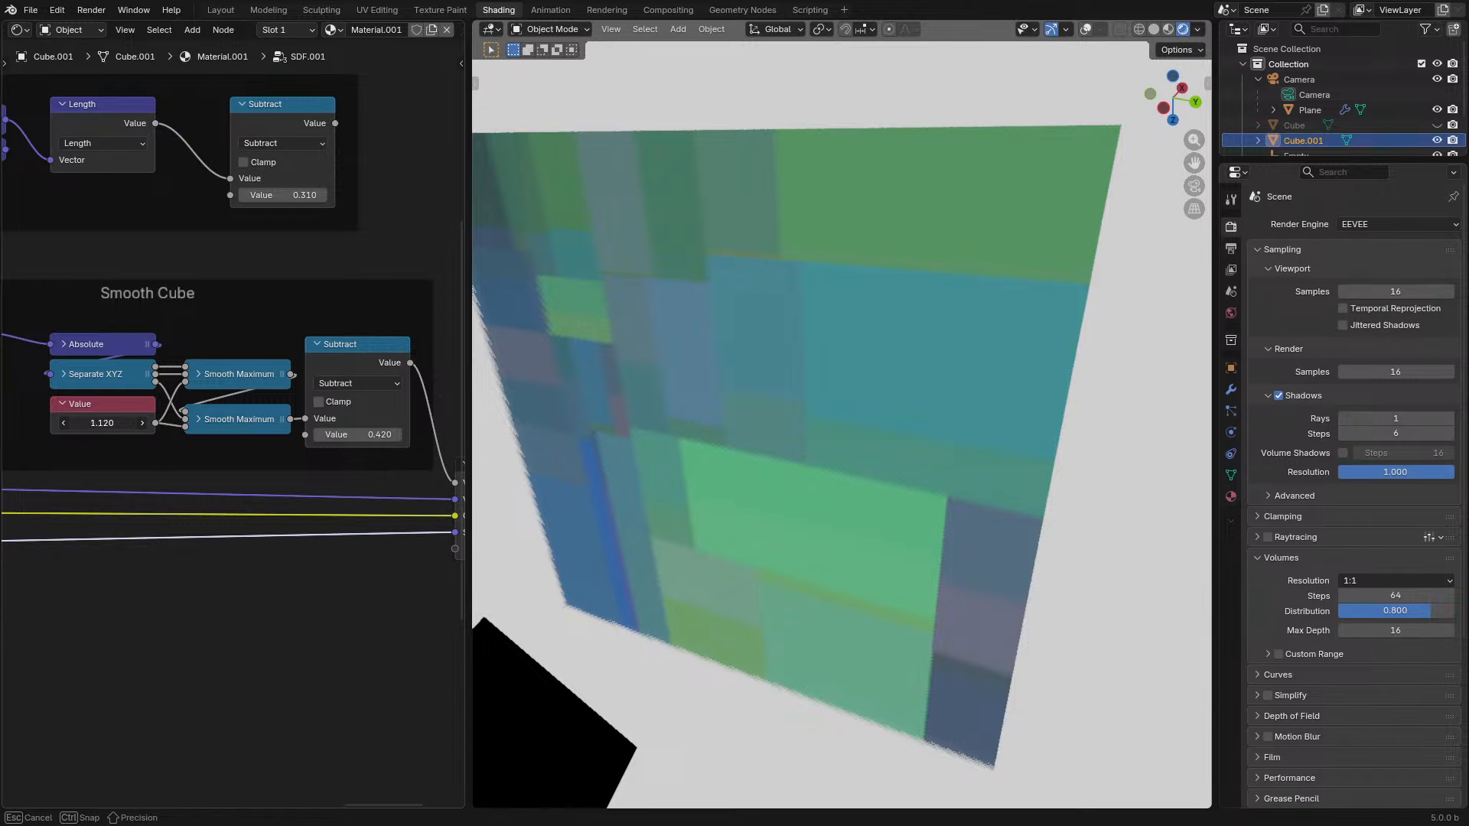
key(Escape)
mouse_move(357, 435)
mouse_down()
mouse_move(318, 435)
mouse_move(674, 574)
mouse_move(765, 585)
mouse_move(365, 438)
mouse_up()
- Return to the main material nodes, select the Greater Than node and inspect the volume from another side
key(ctrl+space)
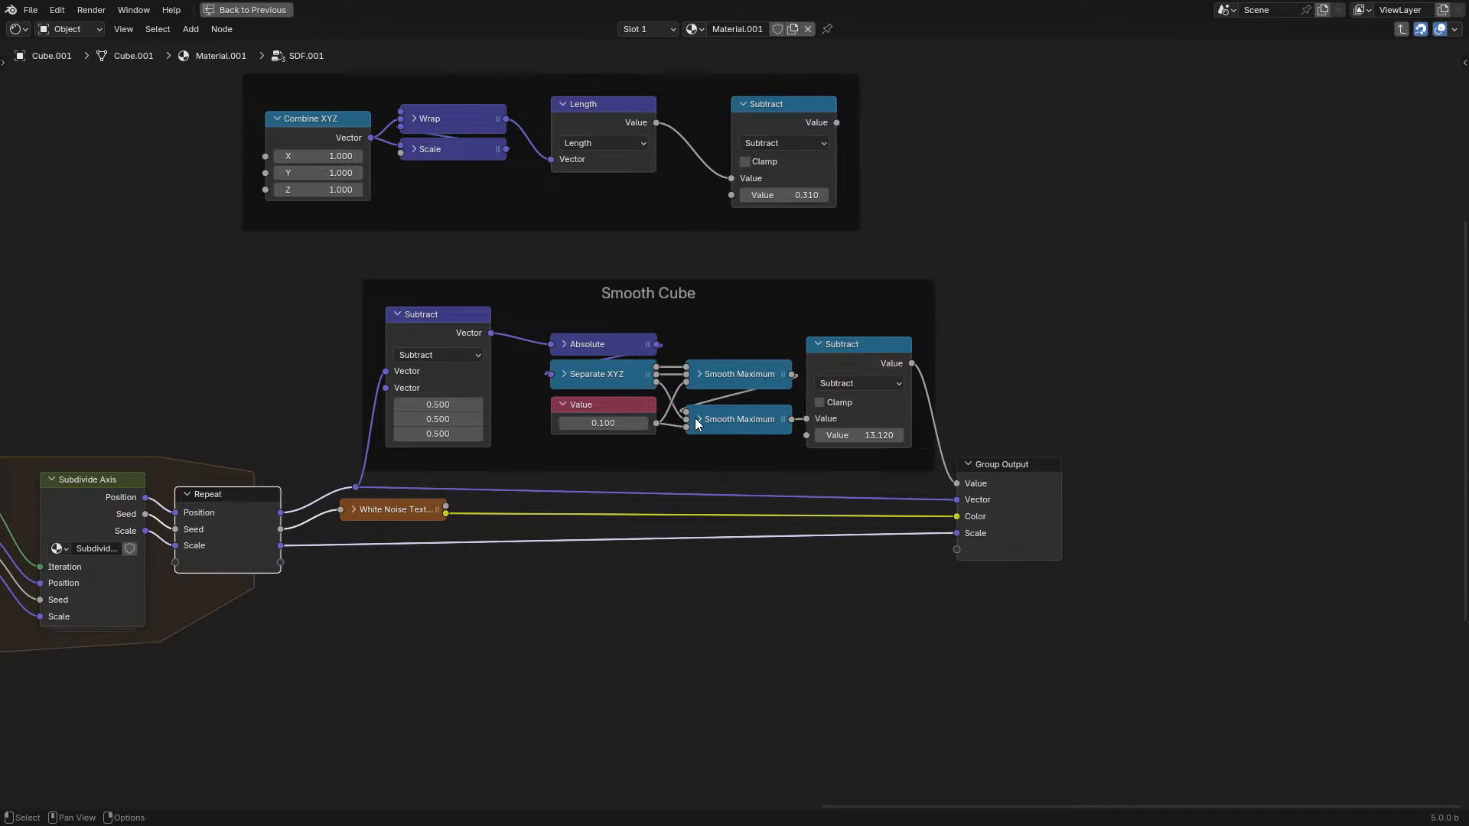
key(Tab)
ctrl+scroll(704, 402, right, 5)
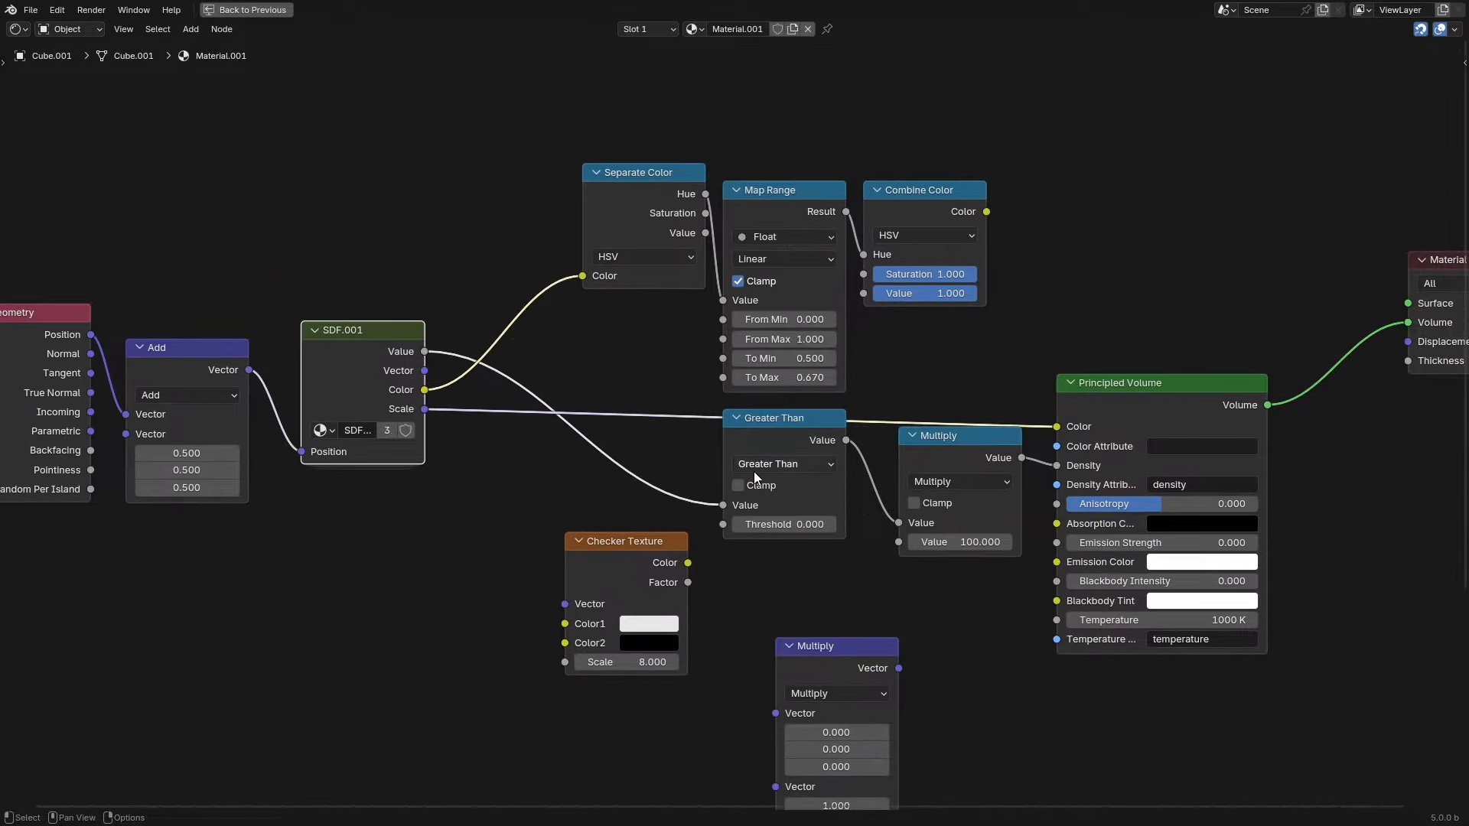
mouse_move(754, 476)
mouse_down()
mouse_move(536, 486)
mouse_move(658, 452)
mouse_move(754, 476)
mouse_up()
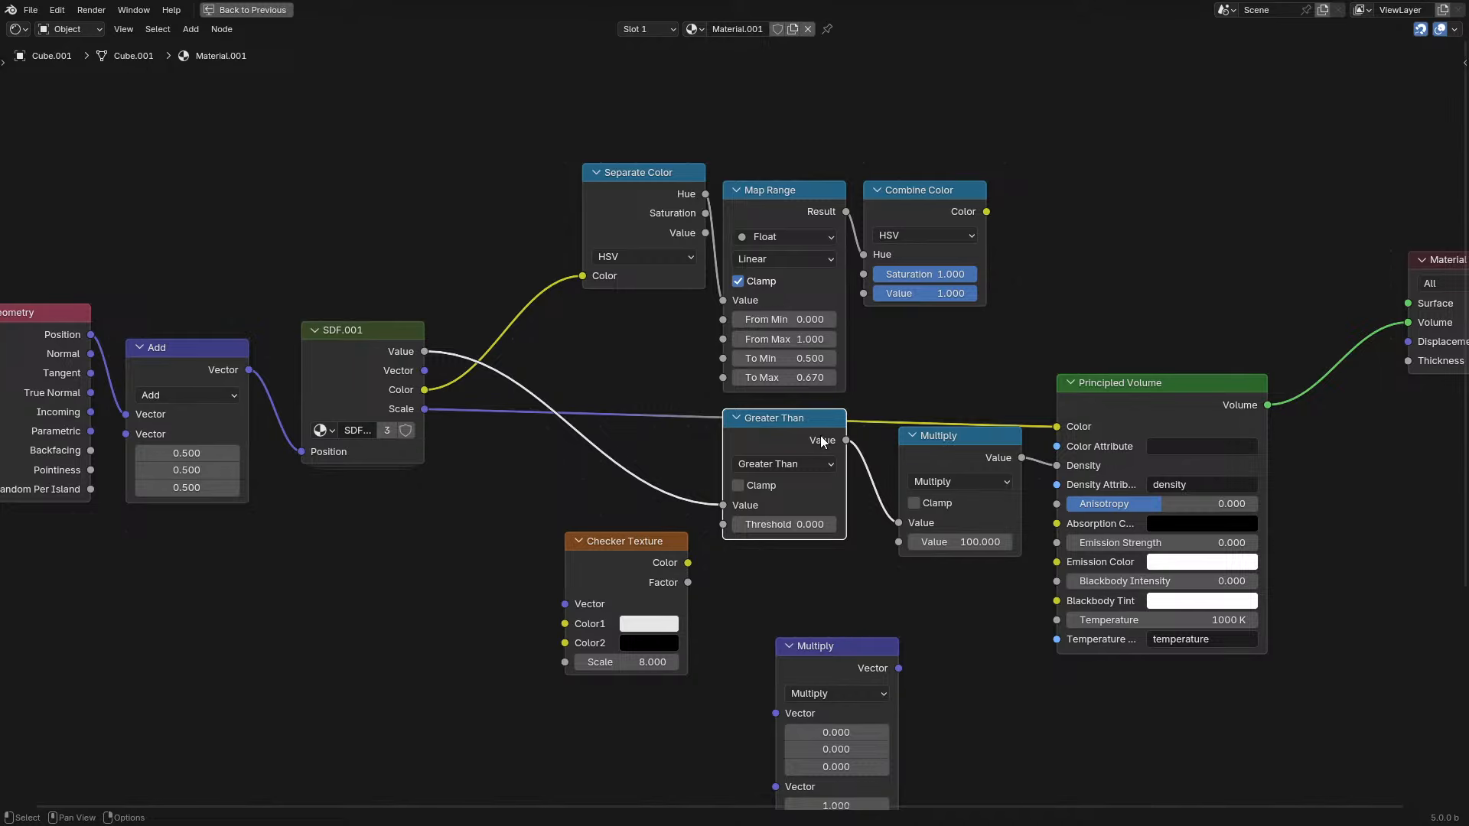
key(ctrl+space)
mouse_move(848, 425)
middle_down()
mouse_move(957, 384)
mouse_move(1036, 403)
middle_up()
- Switch the Greater Than math node feeding the density Multiply back to Less Than
middle_drag(25, 414, 95, 420)
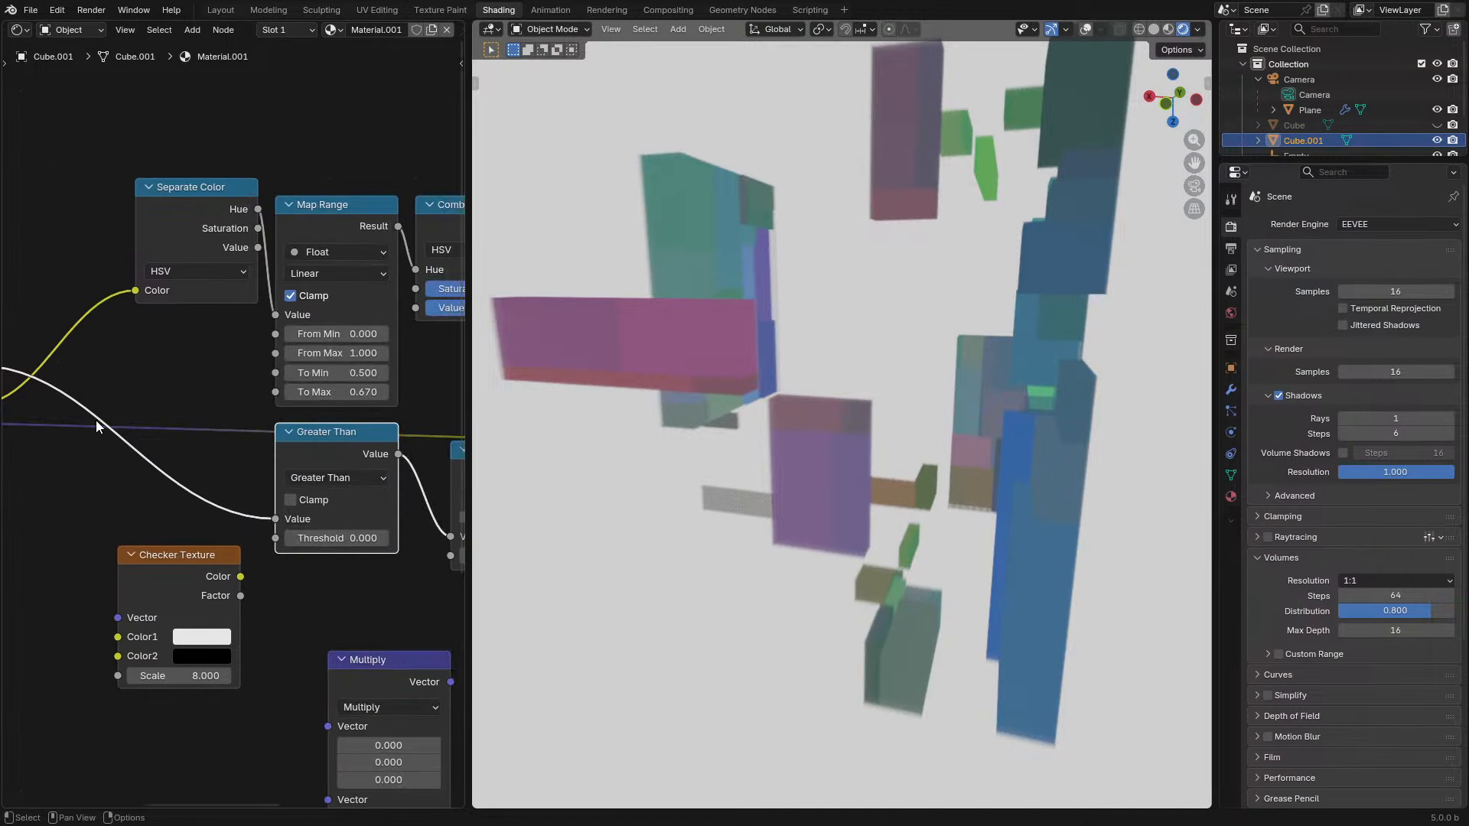
click(352, 479)
click(471, 563)
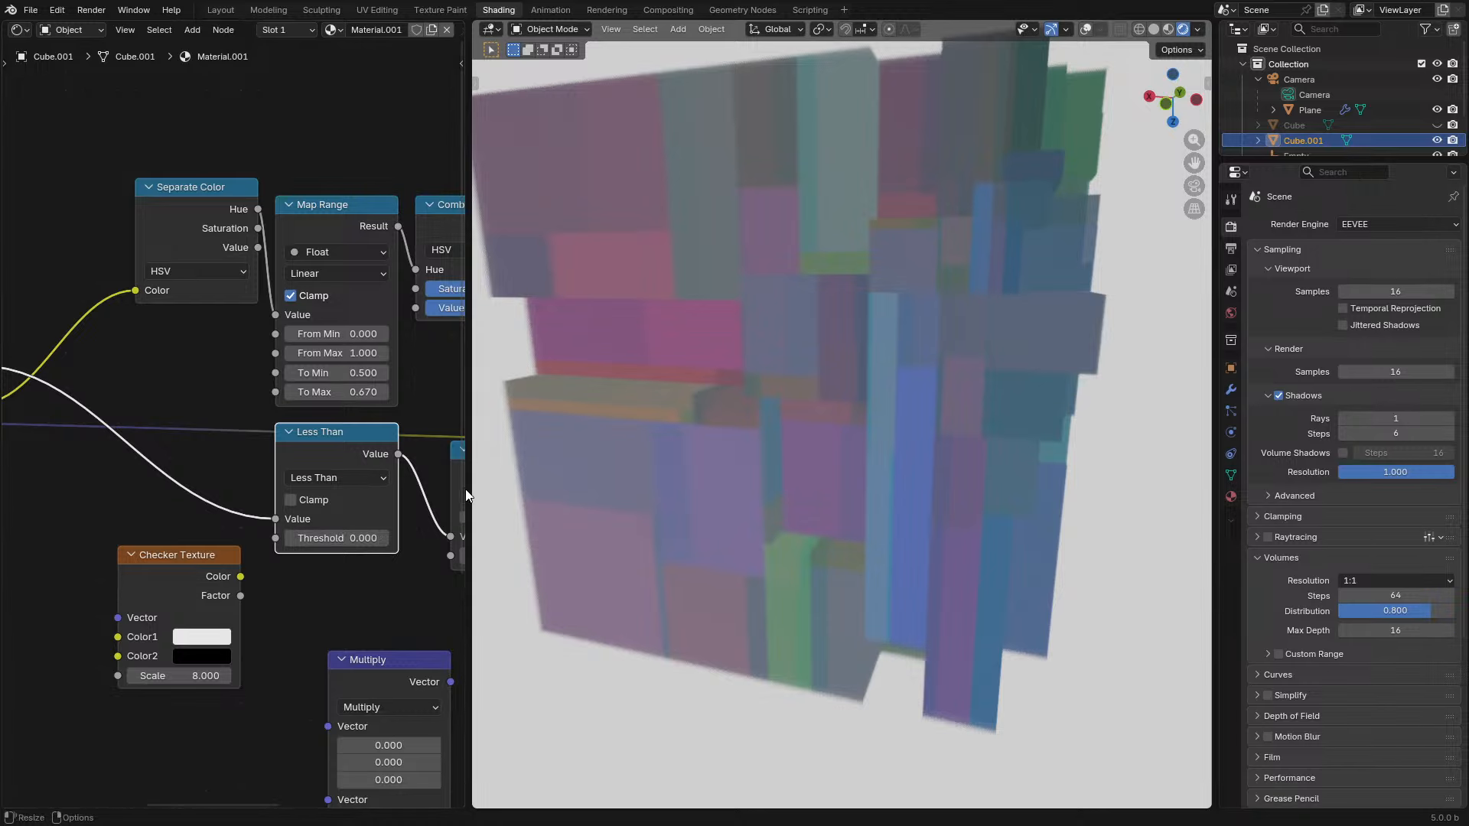
- Try other Subtract and smoothing values in SDF.001's Smooth Cube frame and undo back to a Subtract value of 0.420
middle_drag(465, 489, 180, 387)
drag(379, 427, 310, 429)
key(Escape)
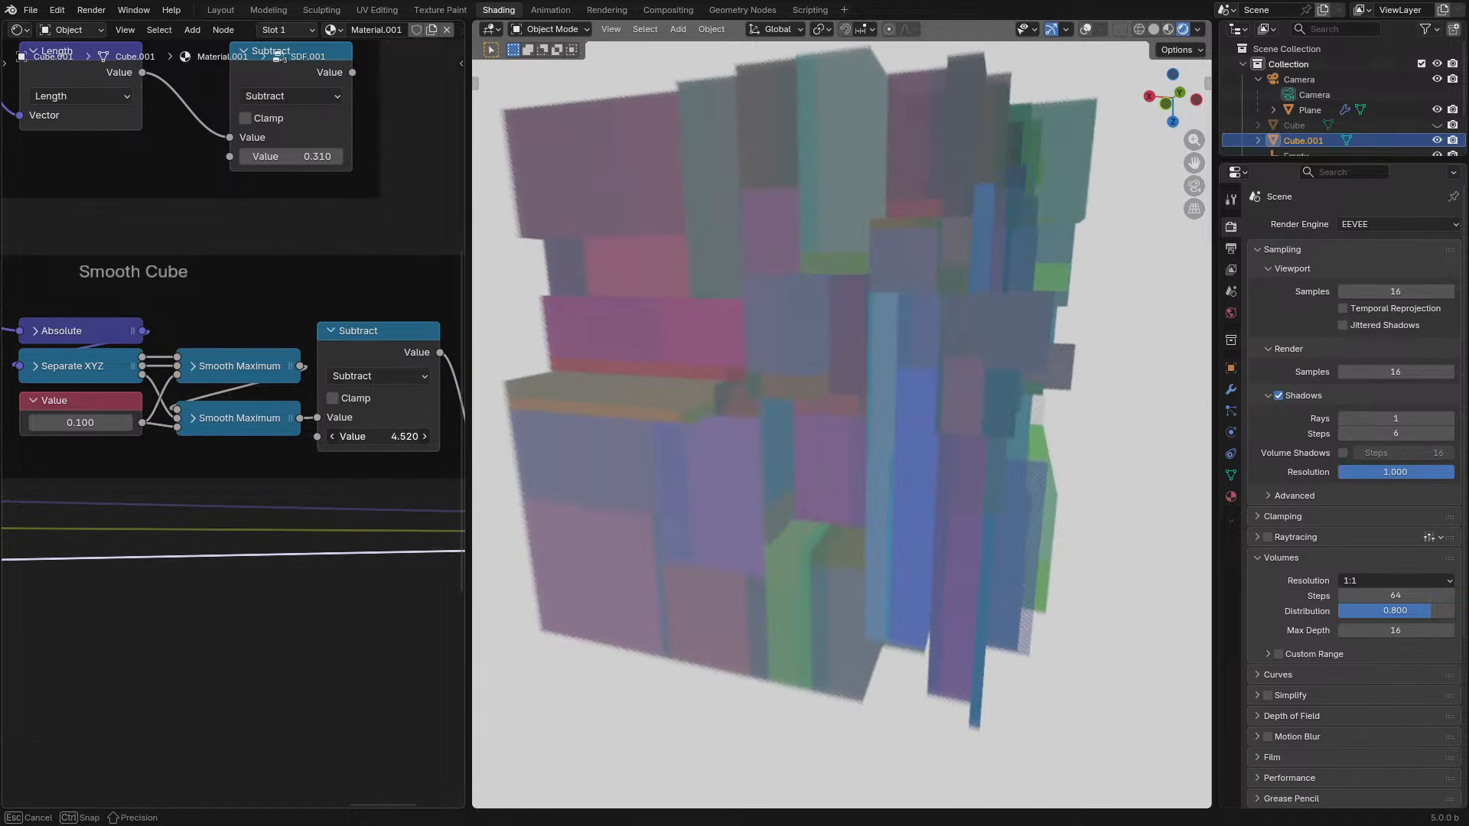
drag(85, 422, 104, 423)
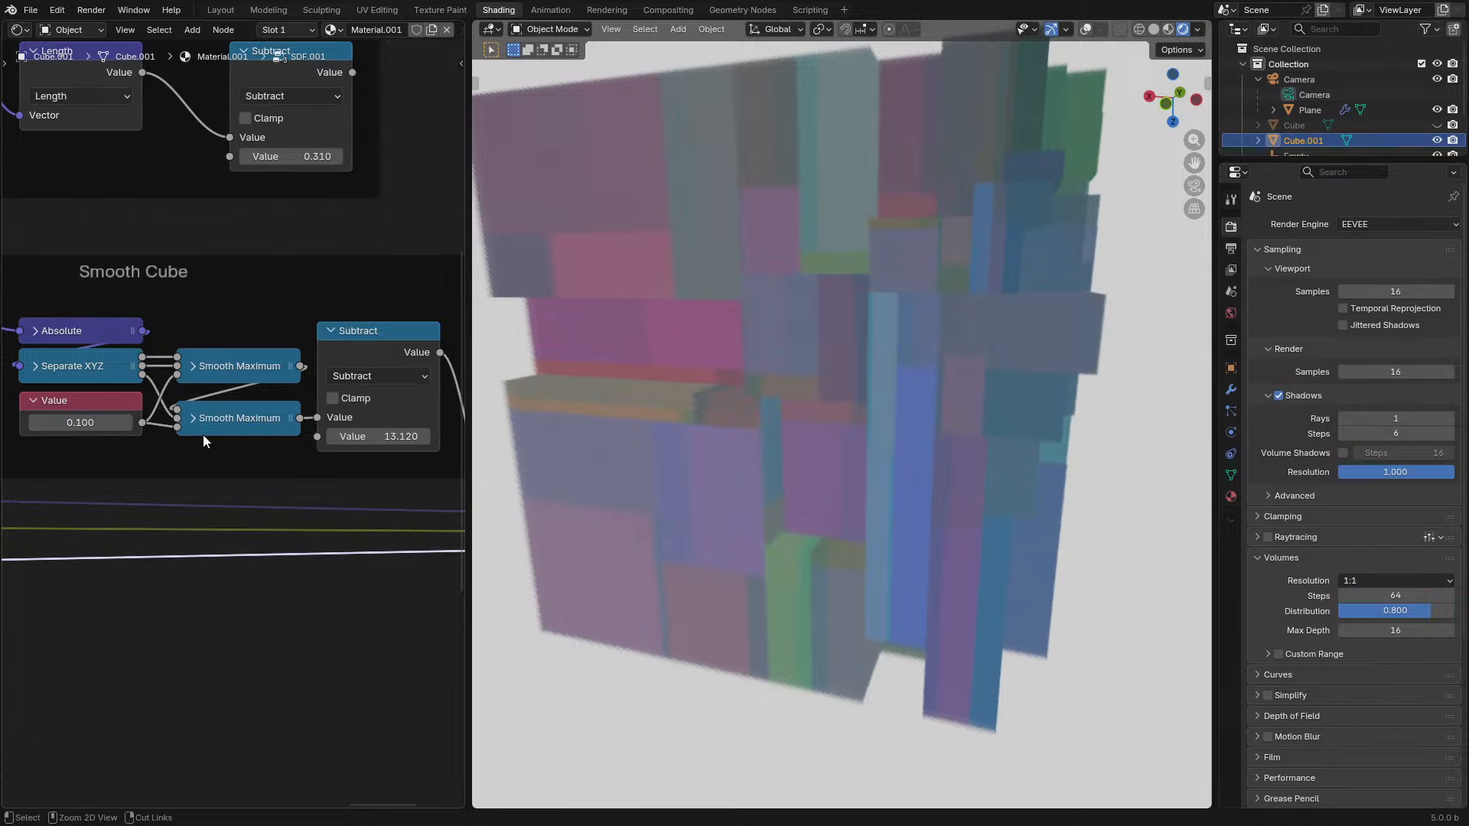
key(ctrl+z)
key(ctrl+z)
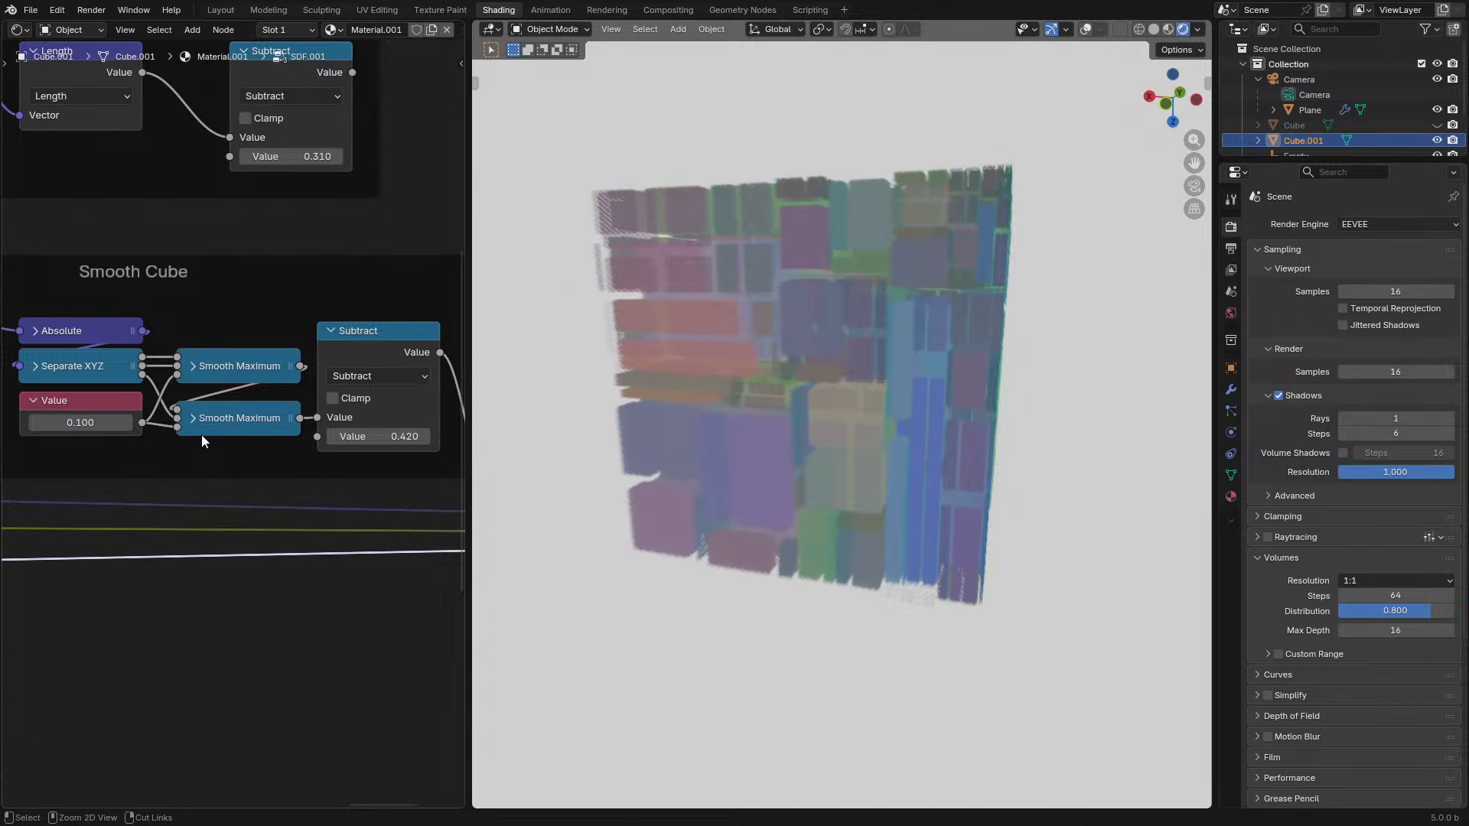
- Set the Smooth Cube's final Subtract value to 0.490 and return to the main material nodes
middle_drag(834, 392, 721, 458)
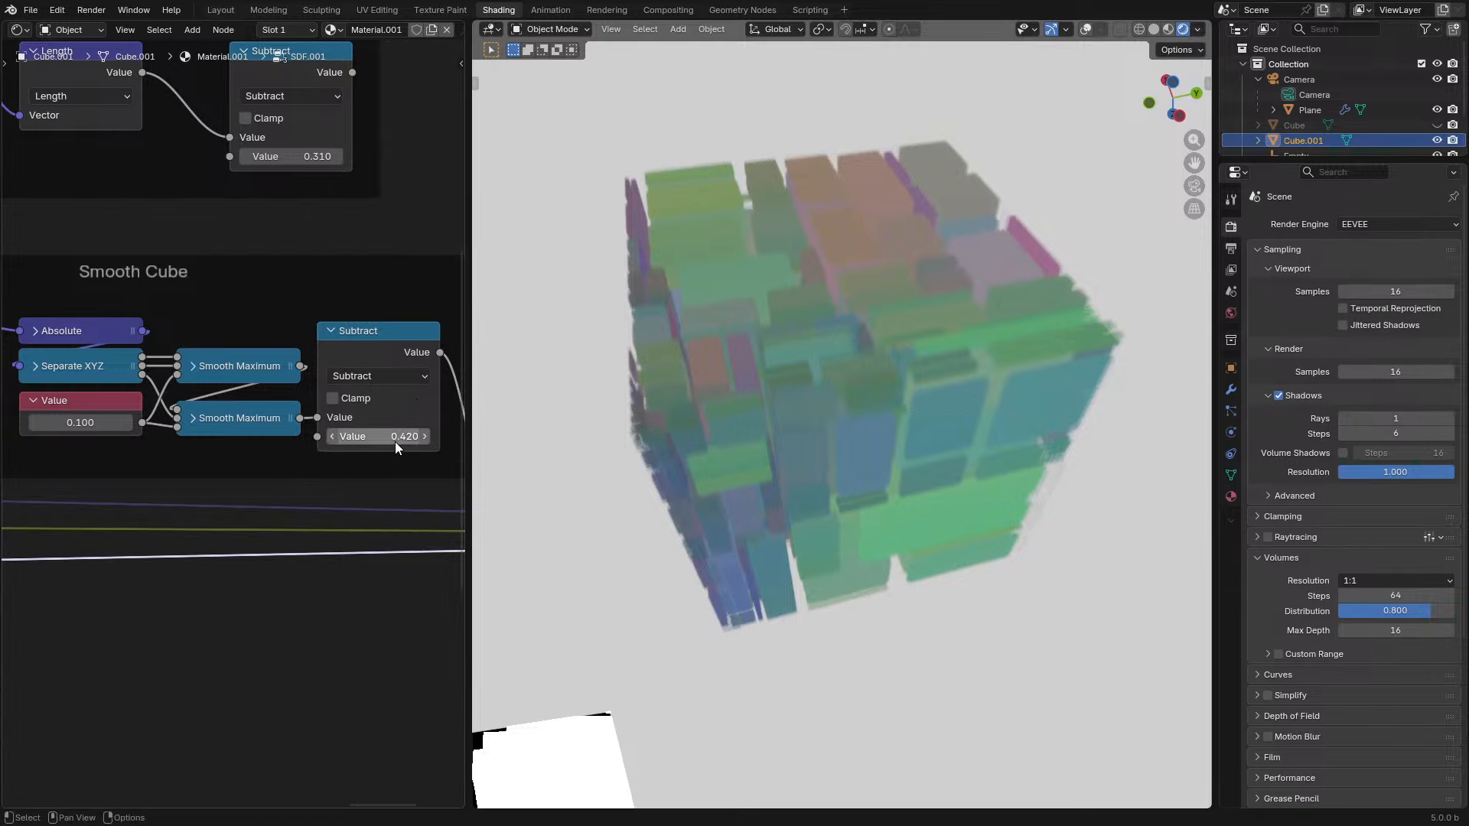
mouse_move(395, 442)
mouse_down()
mouse_move(352, 442)
mouse_move(398, 442)
mouse_up()
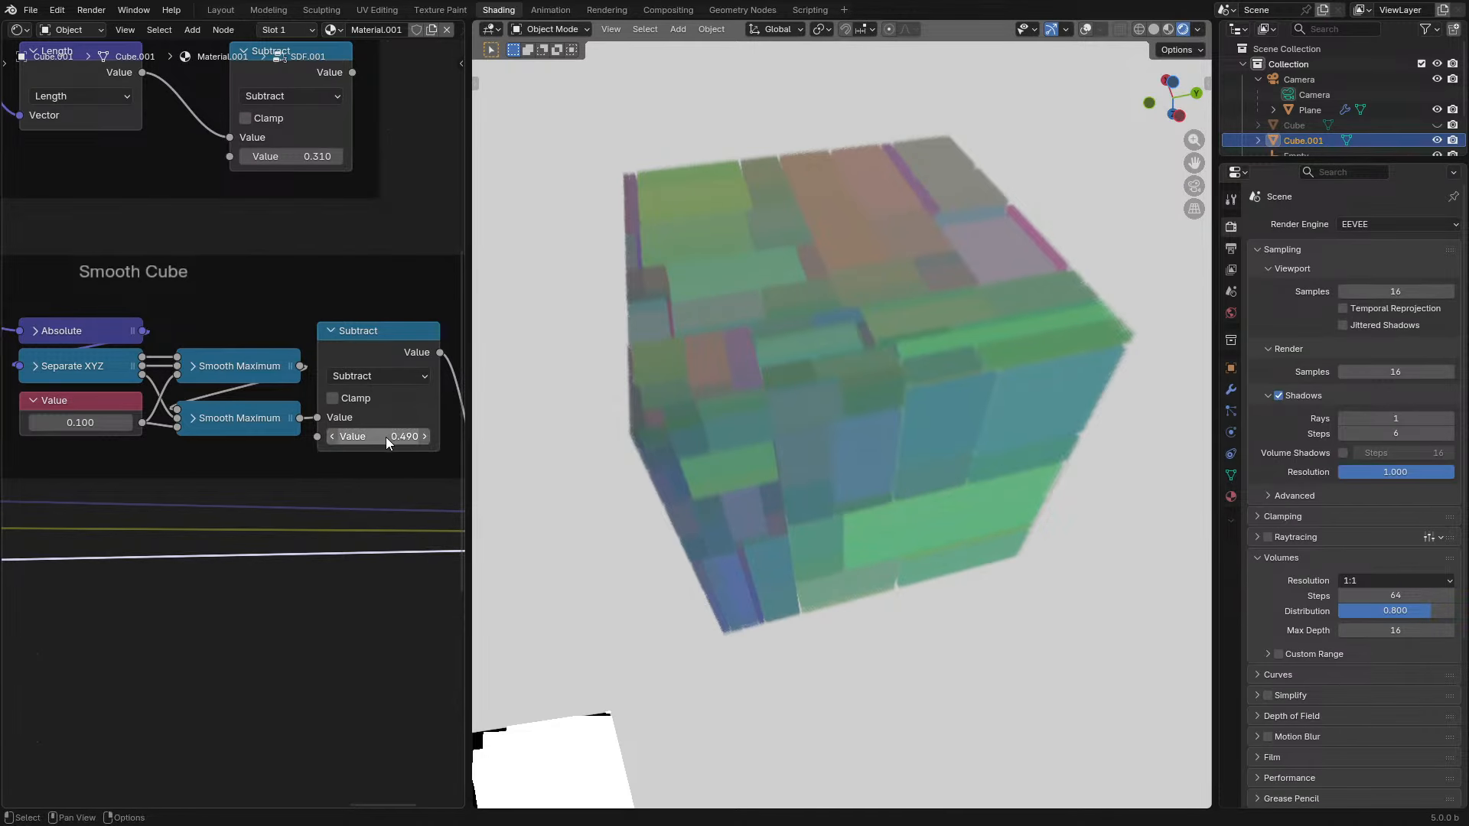
key(ctrl+space)
key(Tab)
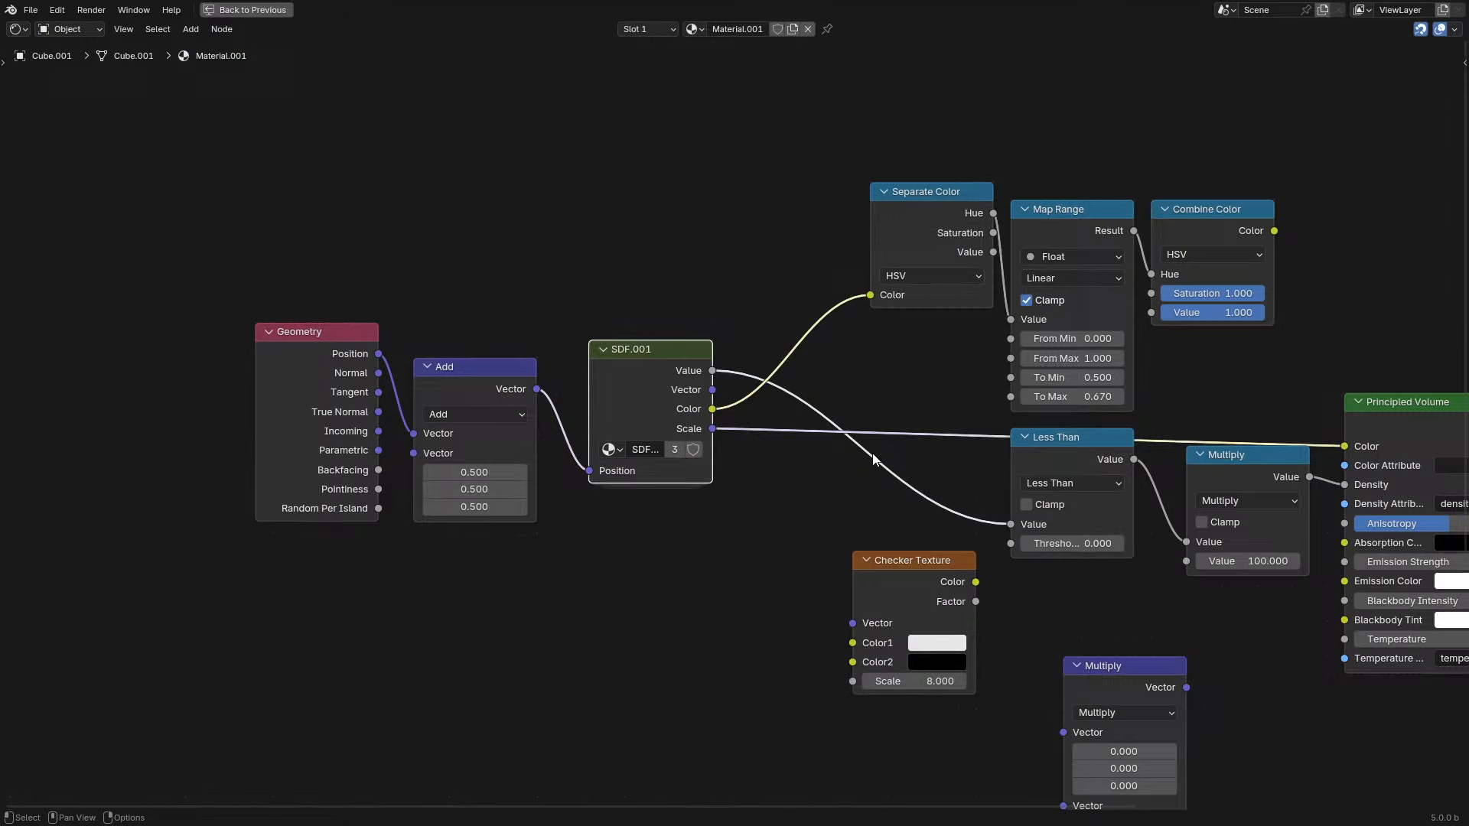
- Try Greater Than in place of the Less Than comparison again and undo back to Less Than
click(1090, 481)
click(664, 584)
ctrl+scroll(802, 534, down, 5)
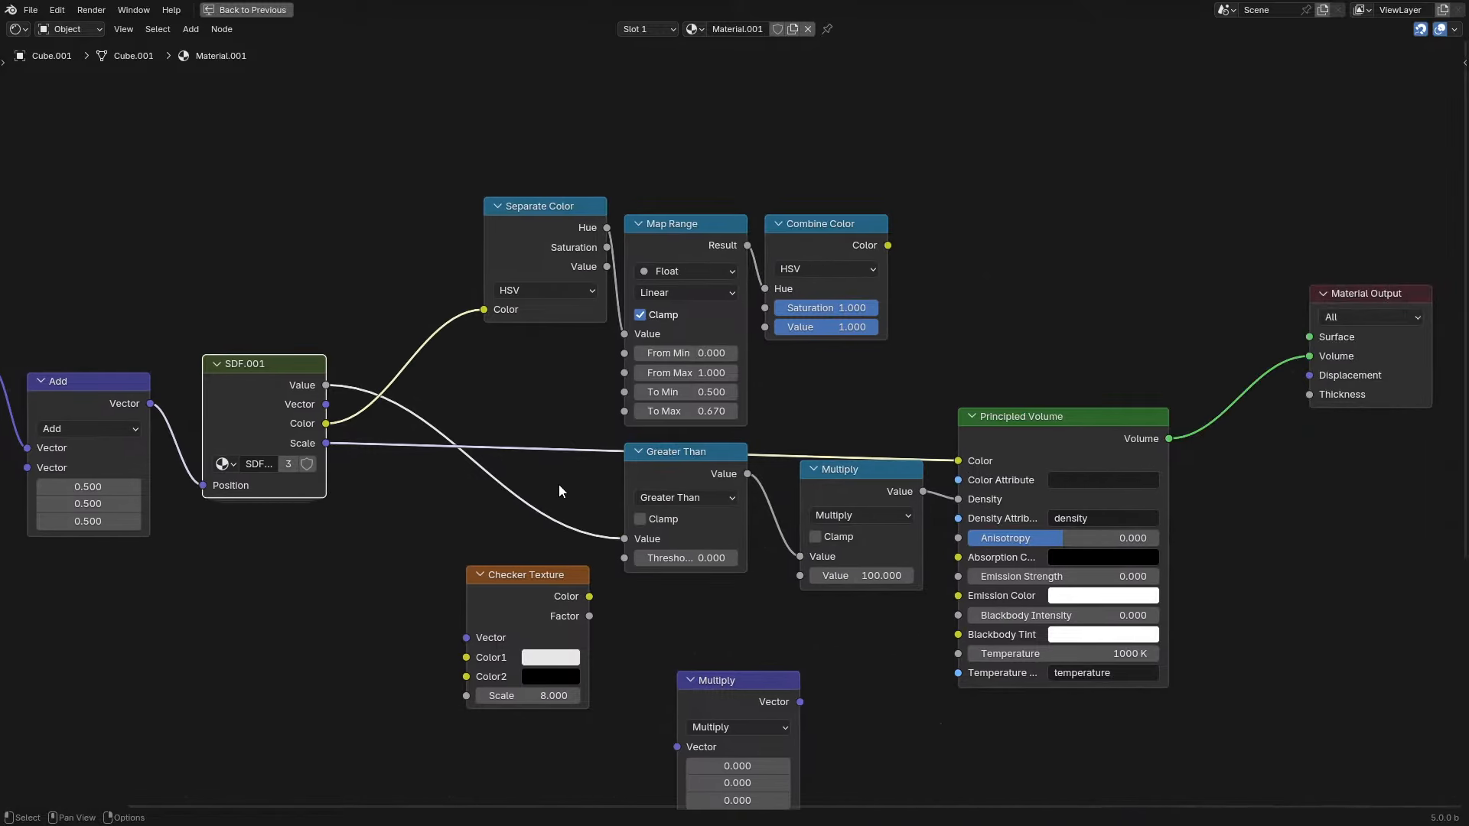
key(ctrl+space)
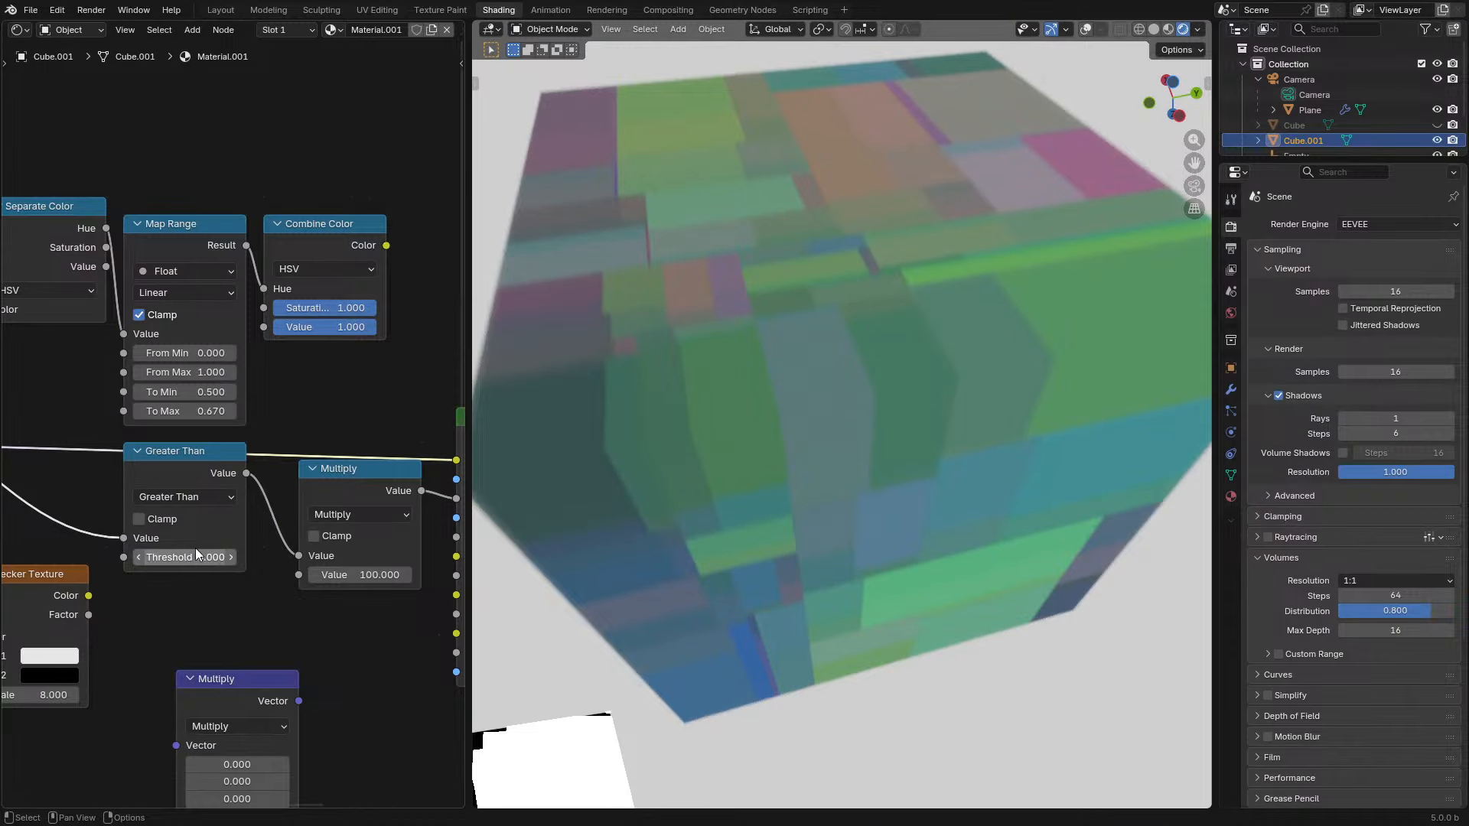
drag(197, 556, 197, 556)
key(ctrl+z)
key(ctrl+z)
key(ctrl+z)
- Open the SDF.001 group and set the Smooth Cube's smoothing Value node to 0.380
middle_drag(113, 479, 416, 470)
scroll(89, 394, down, 1)
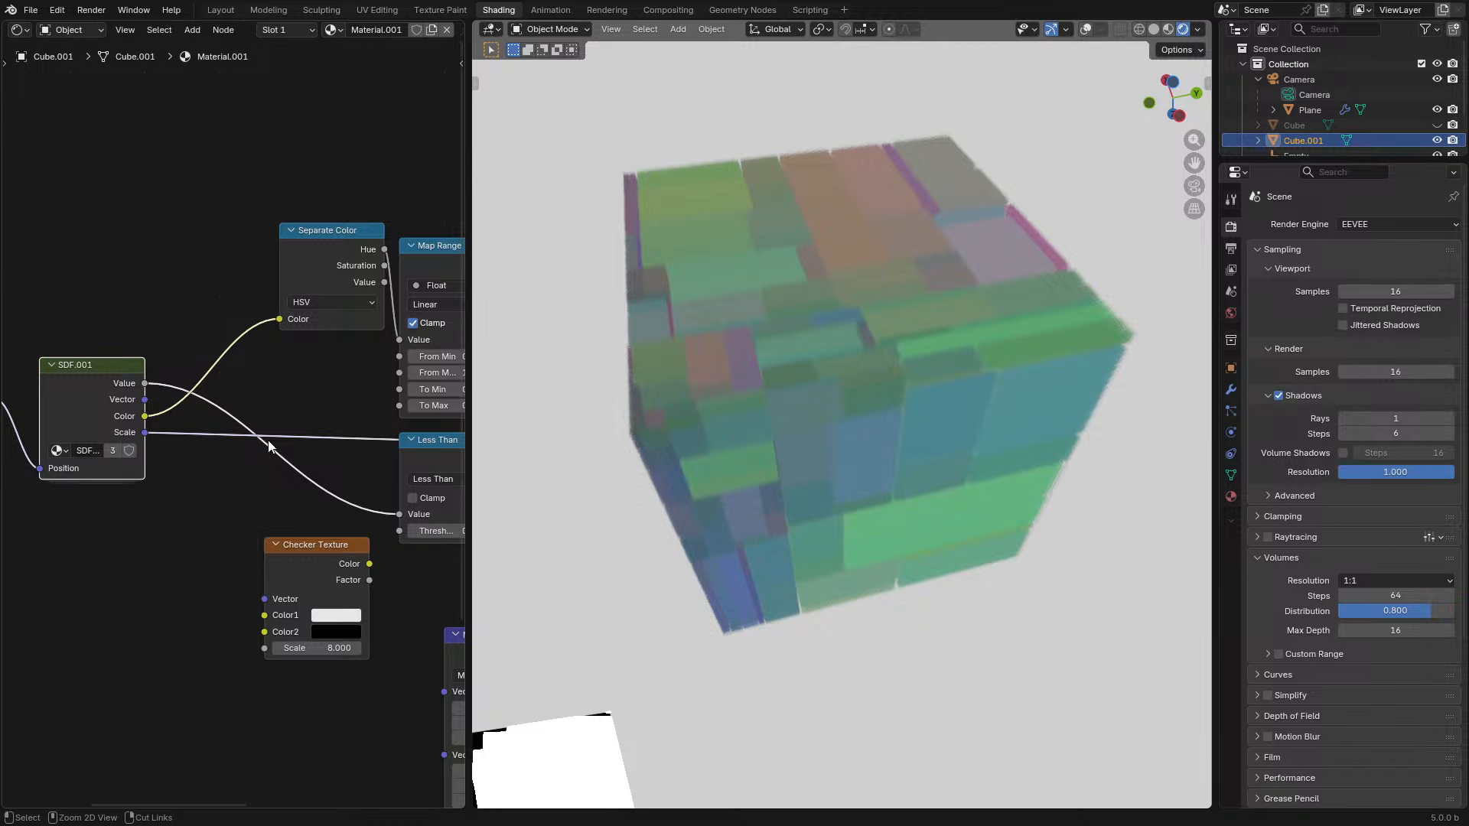
key(Tab)
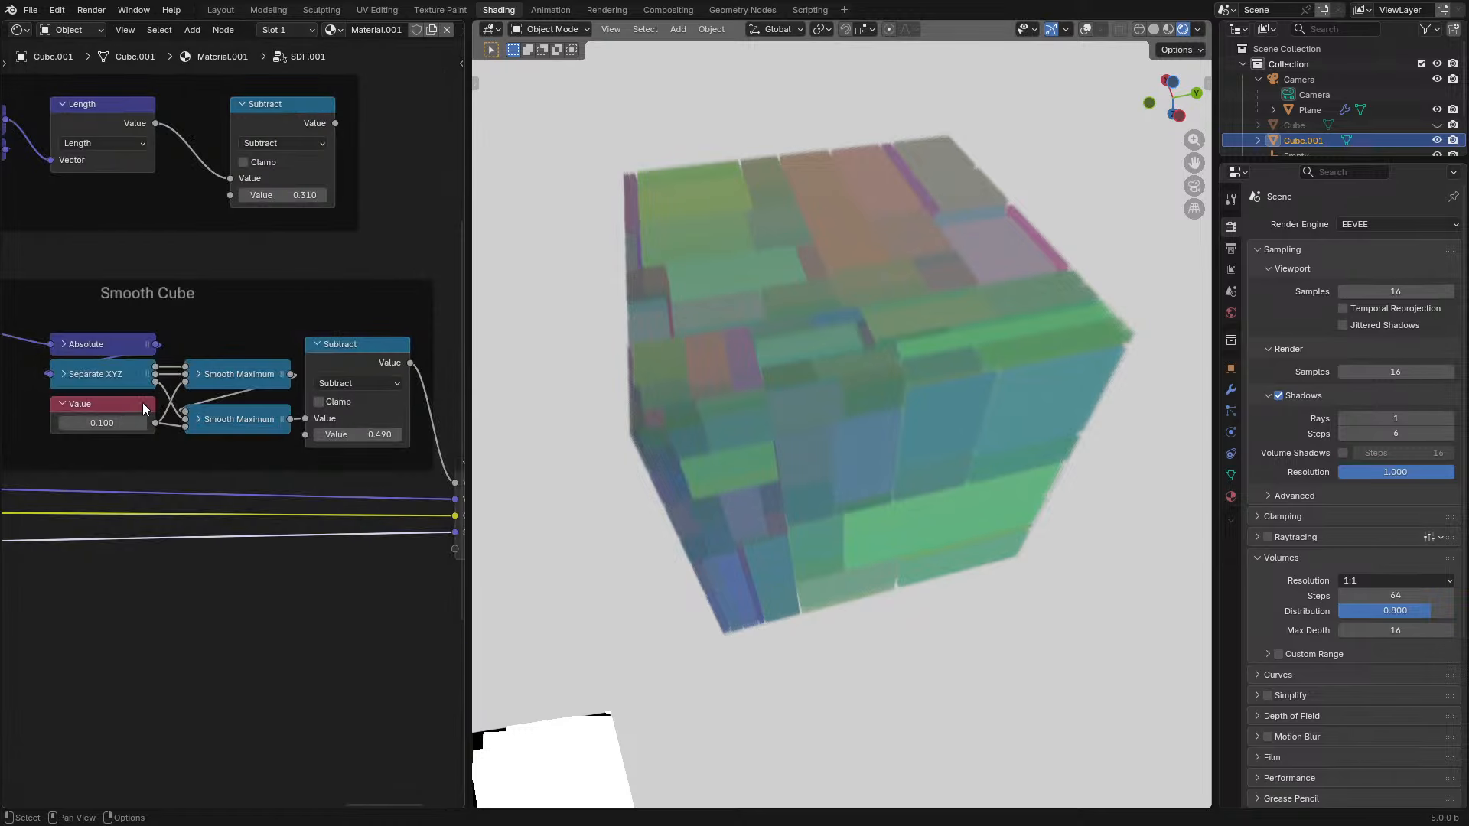
drag(127, 427, 191, 427)
- Set the Smooth Cube's final Subtract value to 0.5 and inspect the rounded blocks from the front and above
middle_drag(806, 439, 773, 351)
mouse_move(355, 433)
mouse_down()
mouse_move(413, 433)
mouse_move(355, 433)
mouse_up()
text(0.5)
key(Return)
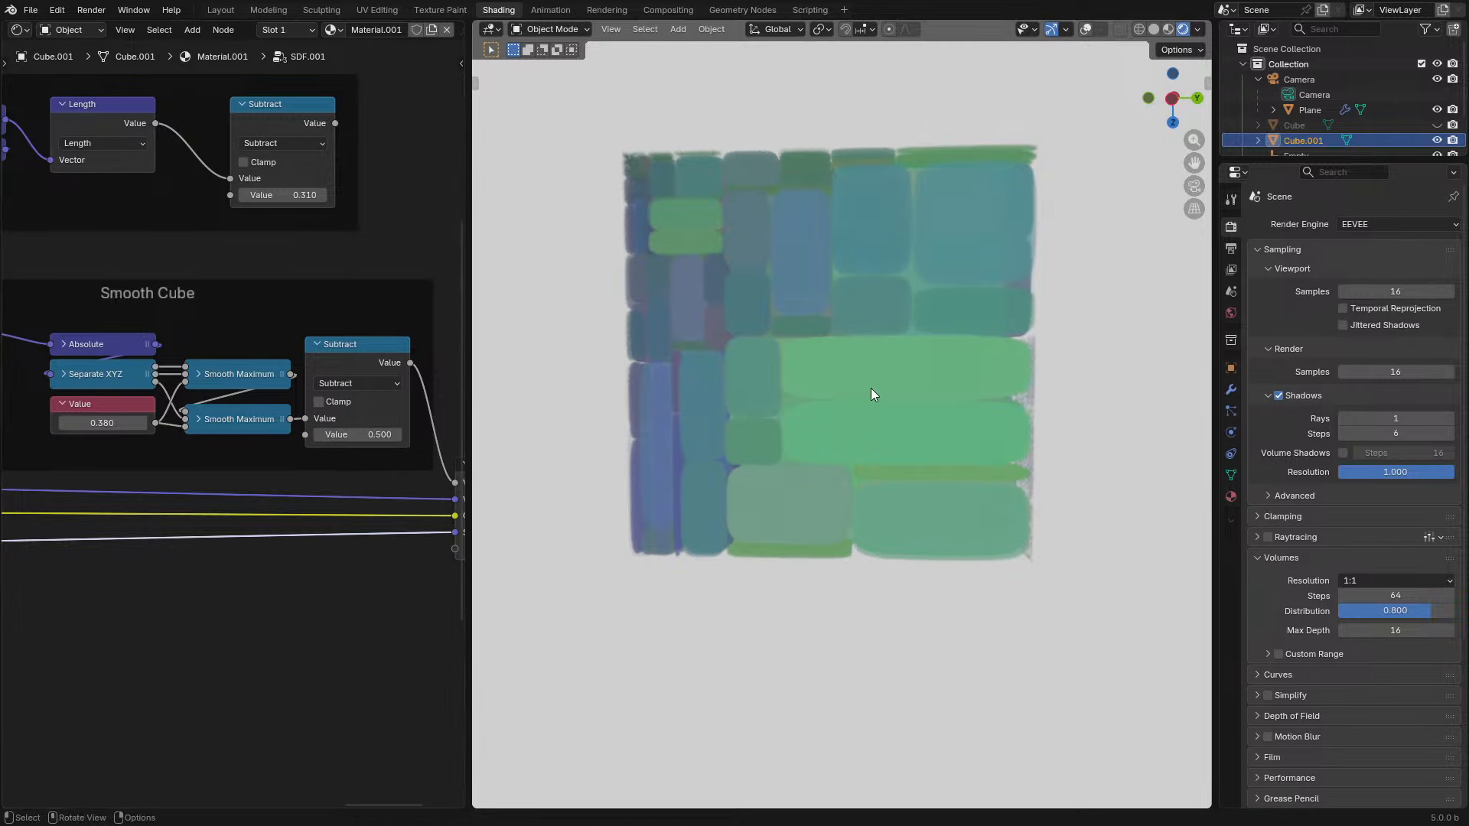
middle_drag(871, 388, 874, 460)
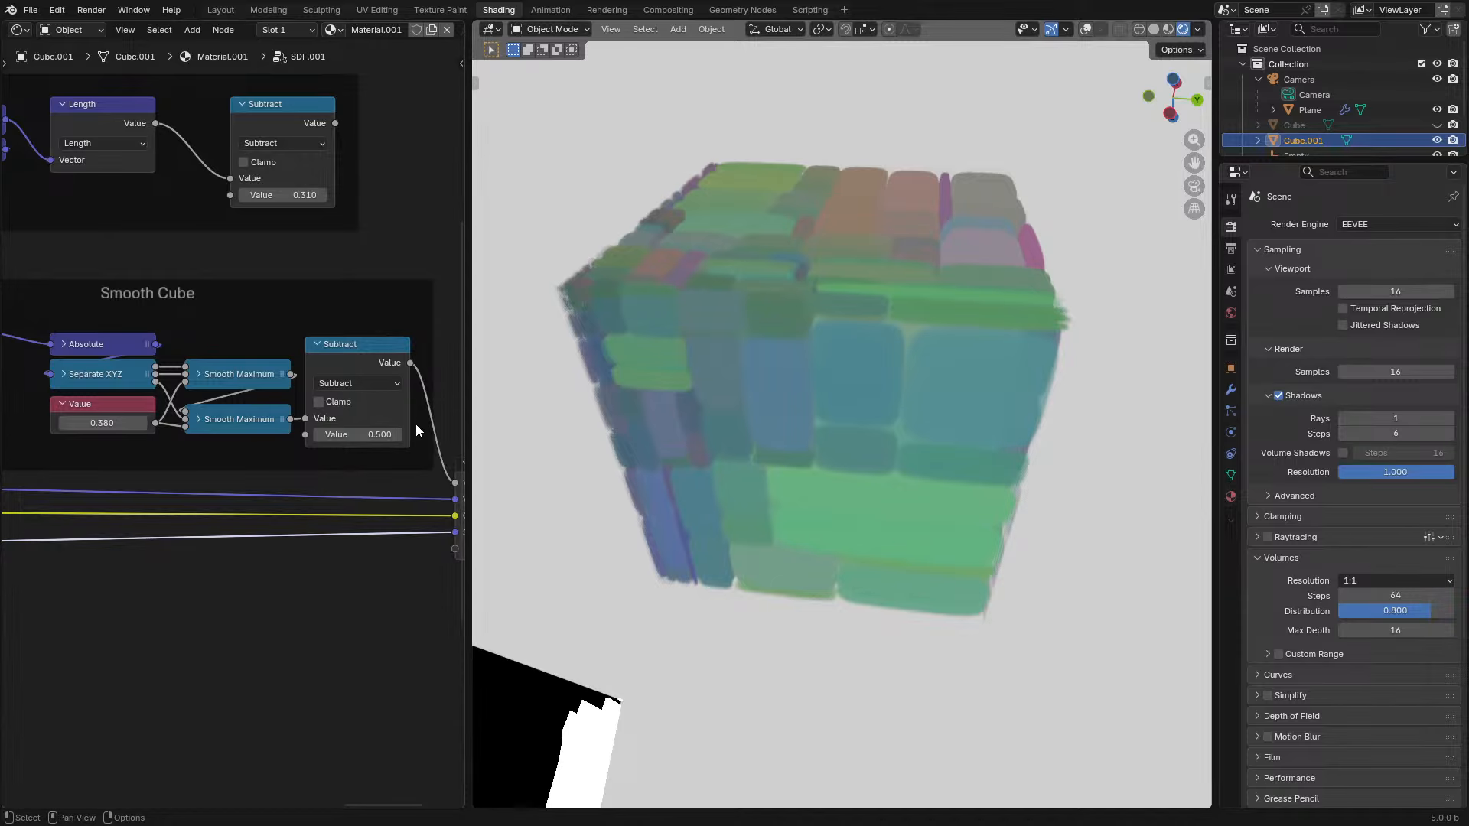
- Return to the main material nodes in a maximized editor and shift the Geometry, Add and SDF.001 nodes away from the colour nodes
scroll(416, 425, down, 3)
click(437, 467)
key(Tab)
key(ctrl+space)
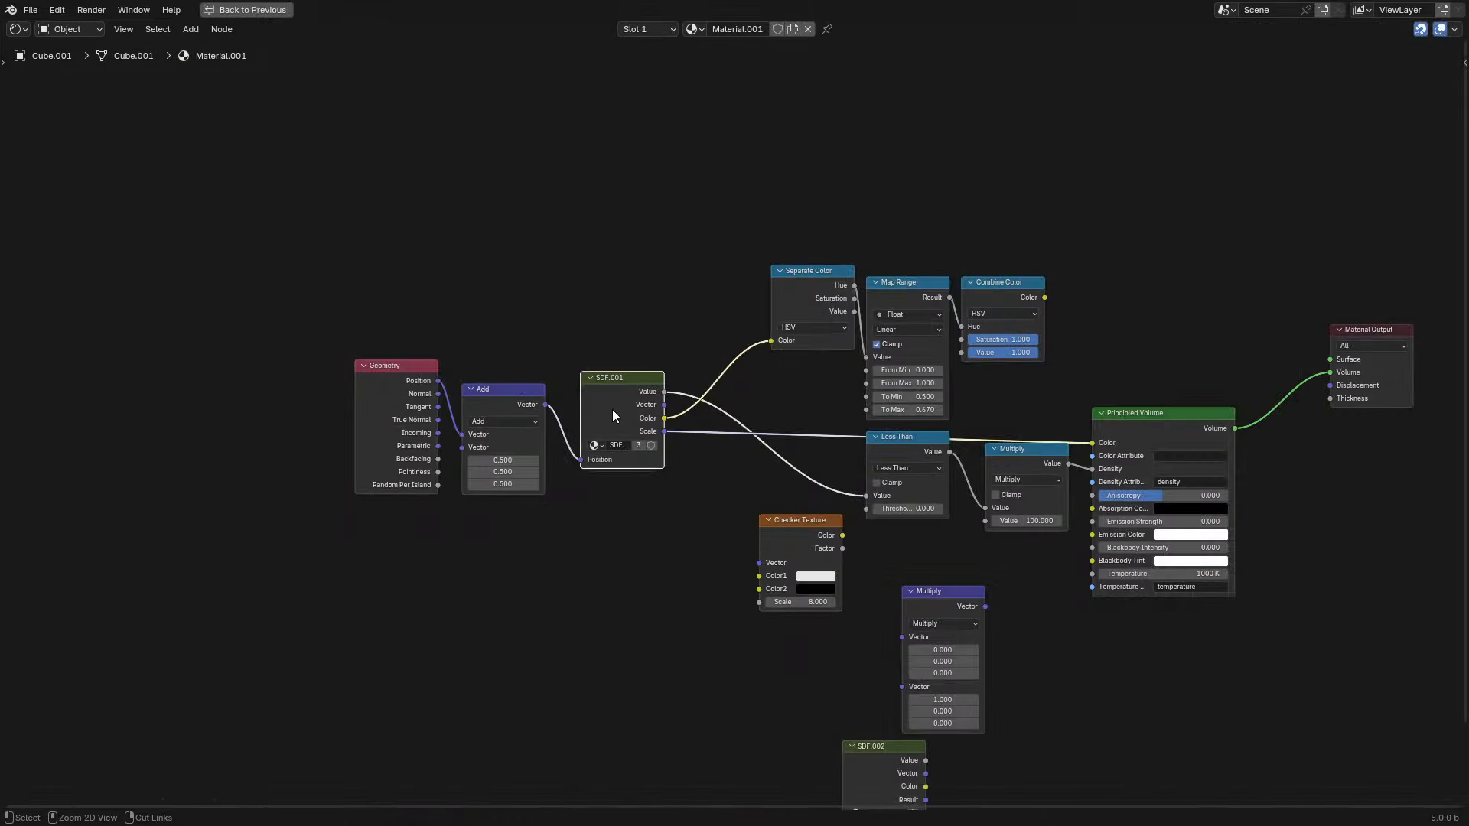
key(ctrl+space)
key(ctrl+space)
drag(339, 282, 776, 520)
key(g)
click(525, 458)
click(323, 396)
key(g)
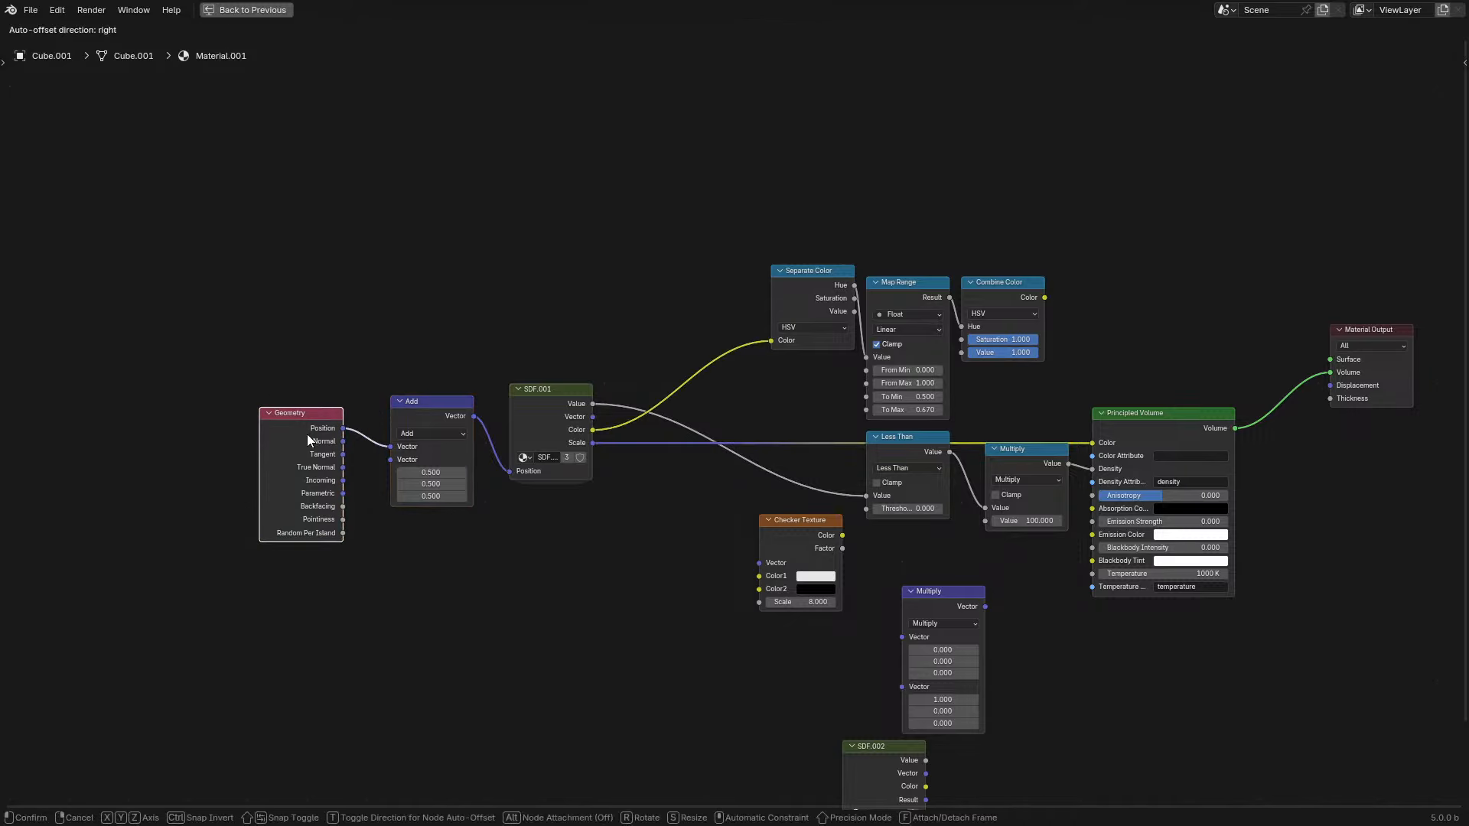
click(303, 441)
scroll(324, 452, up, 2)
drag(209, 459, 496, 612)
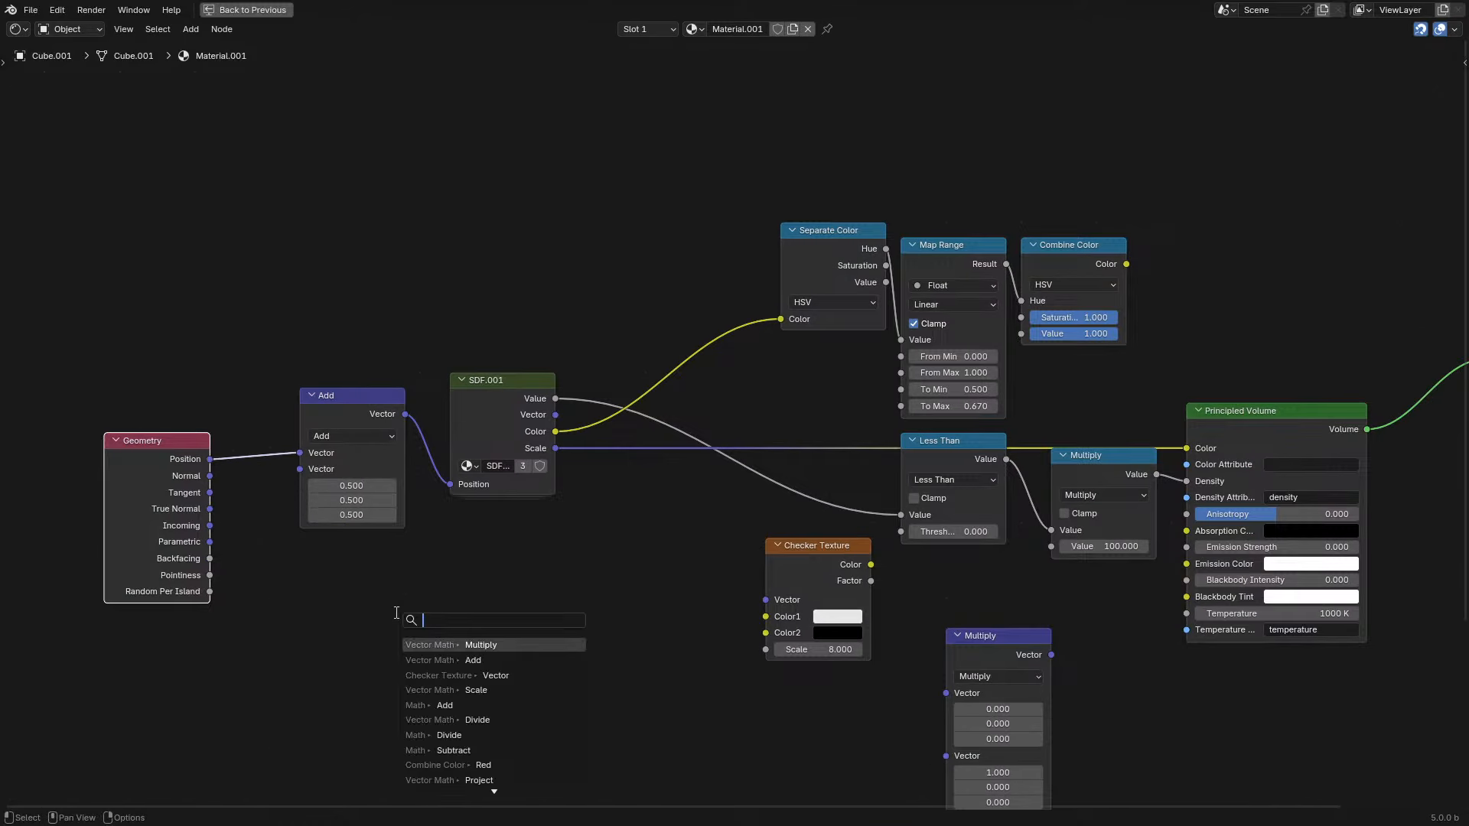
text(eq)
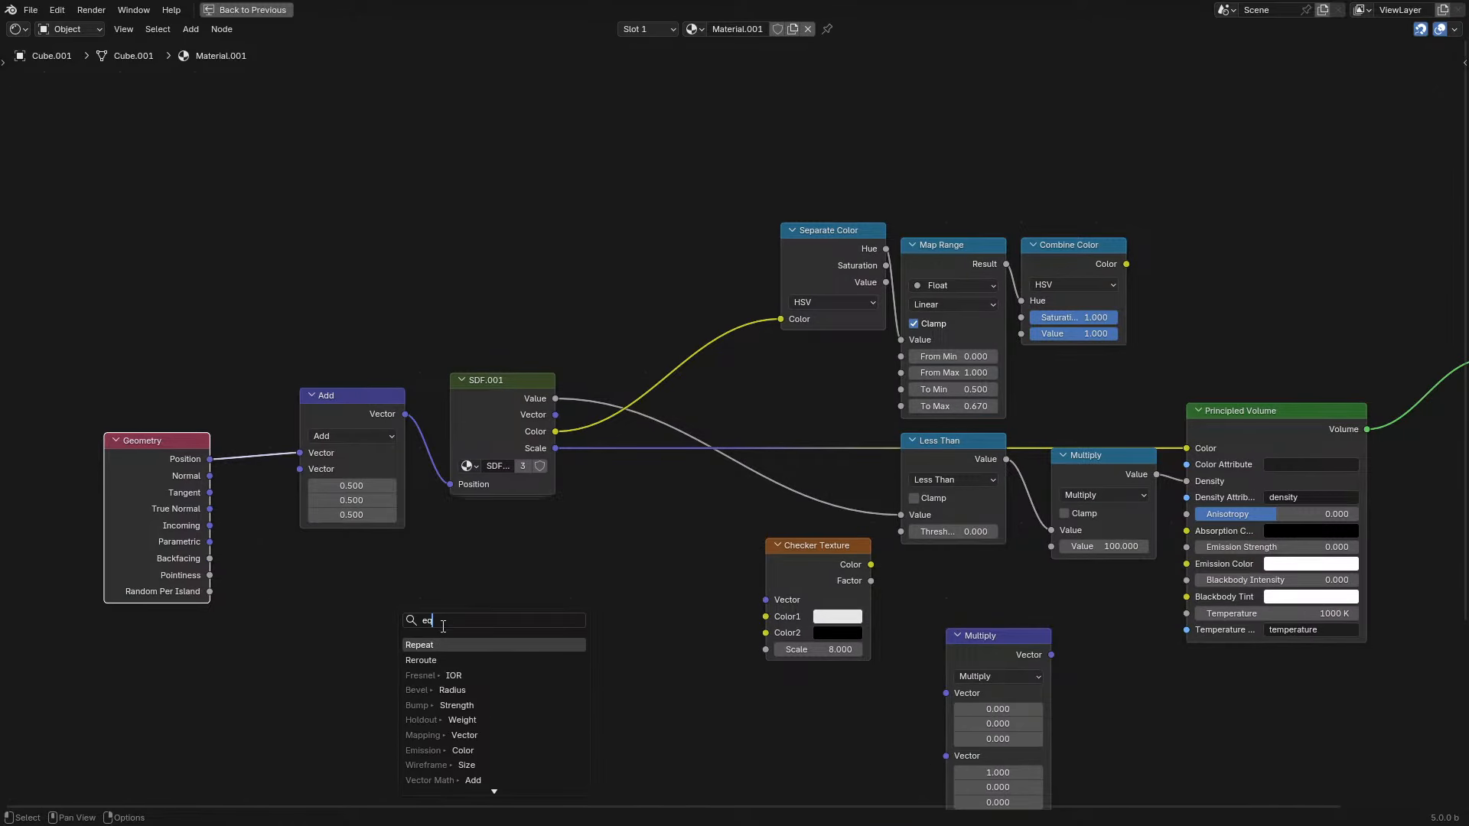
text(ua)
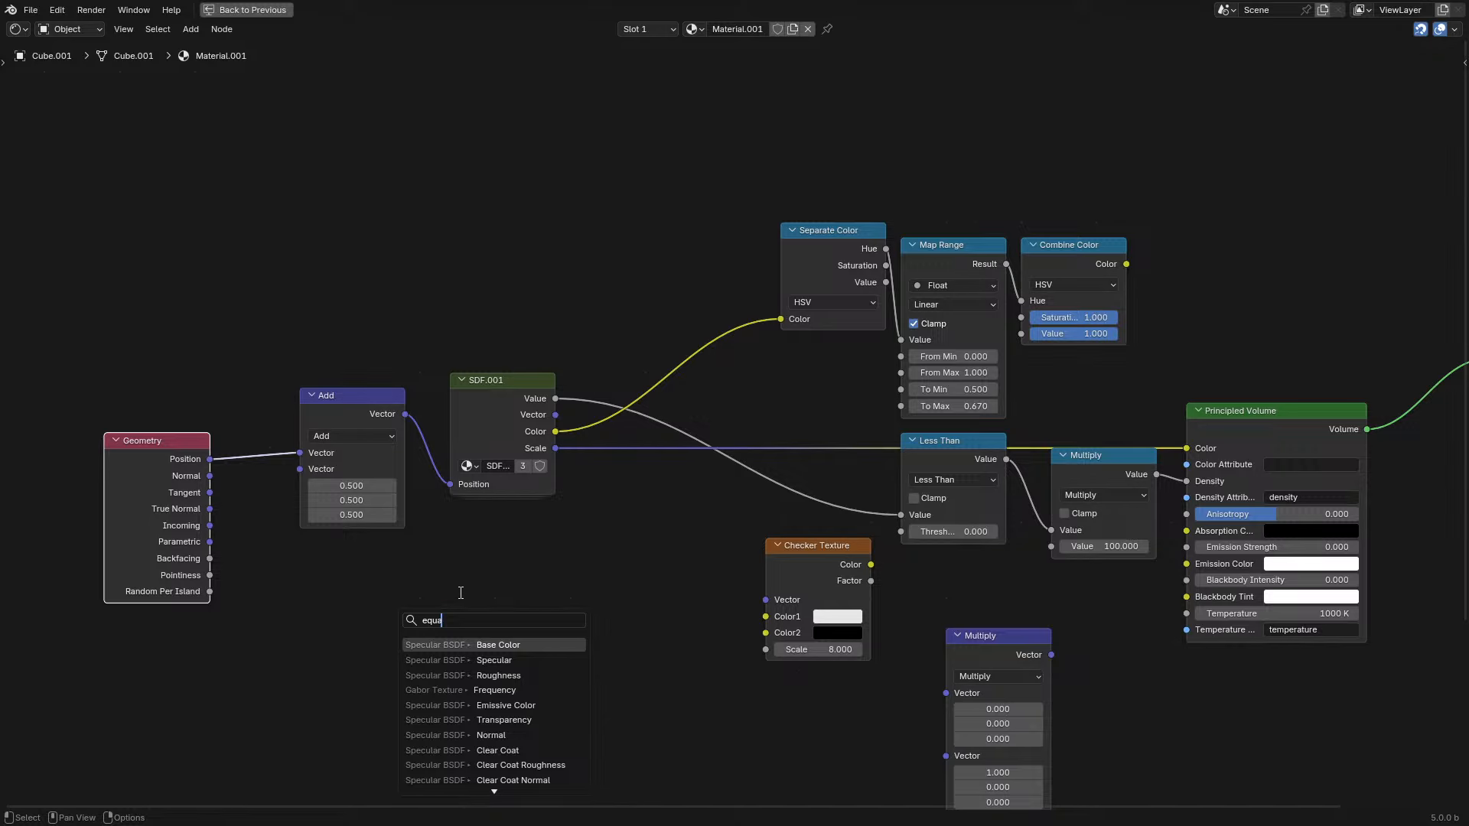
text(l)
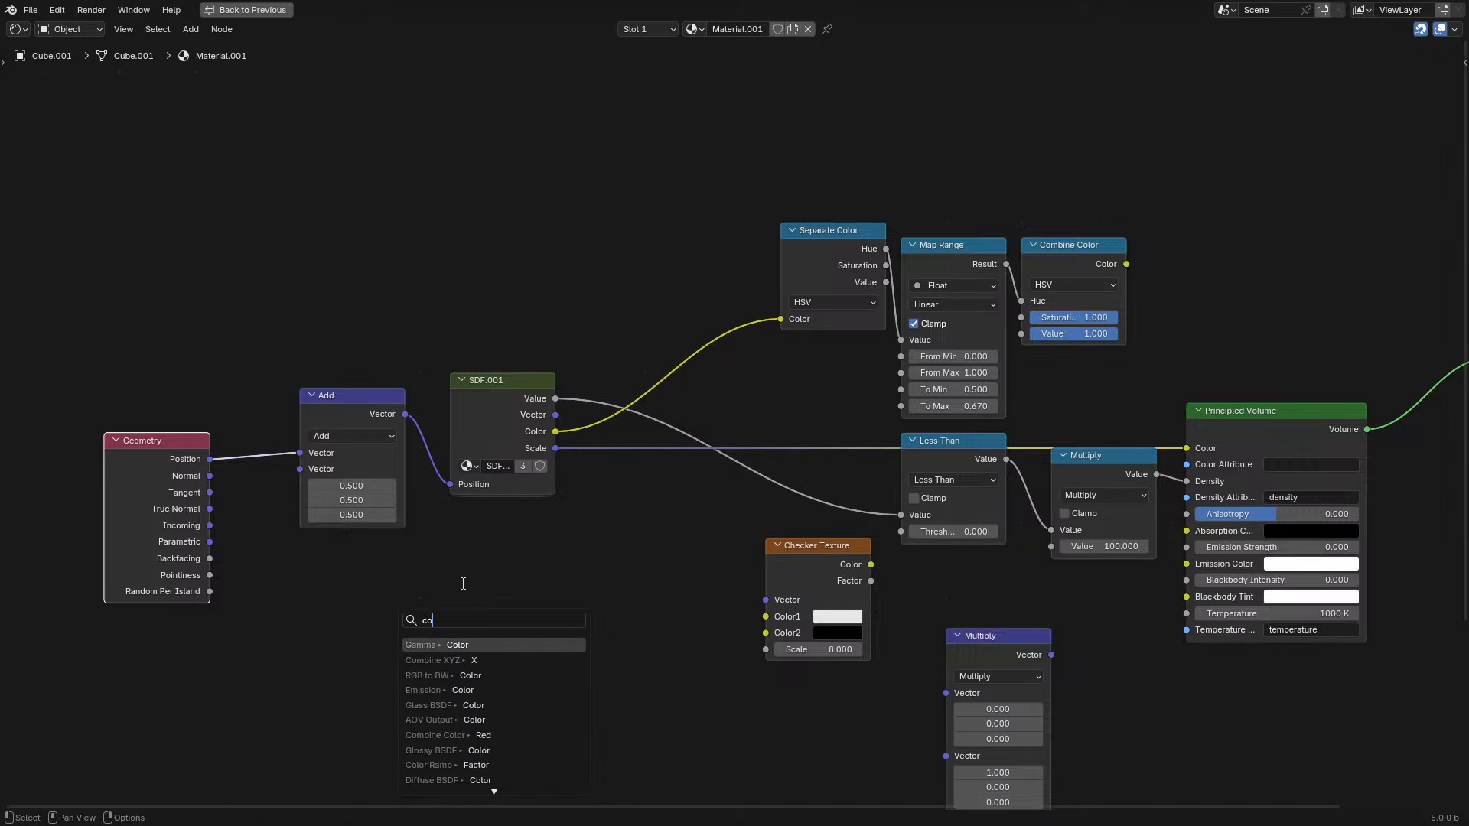
key(Return)
click(463, 589)
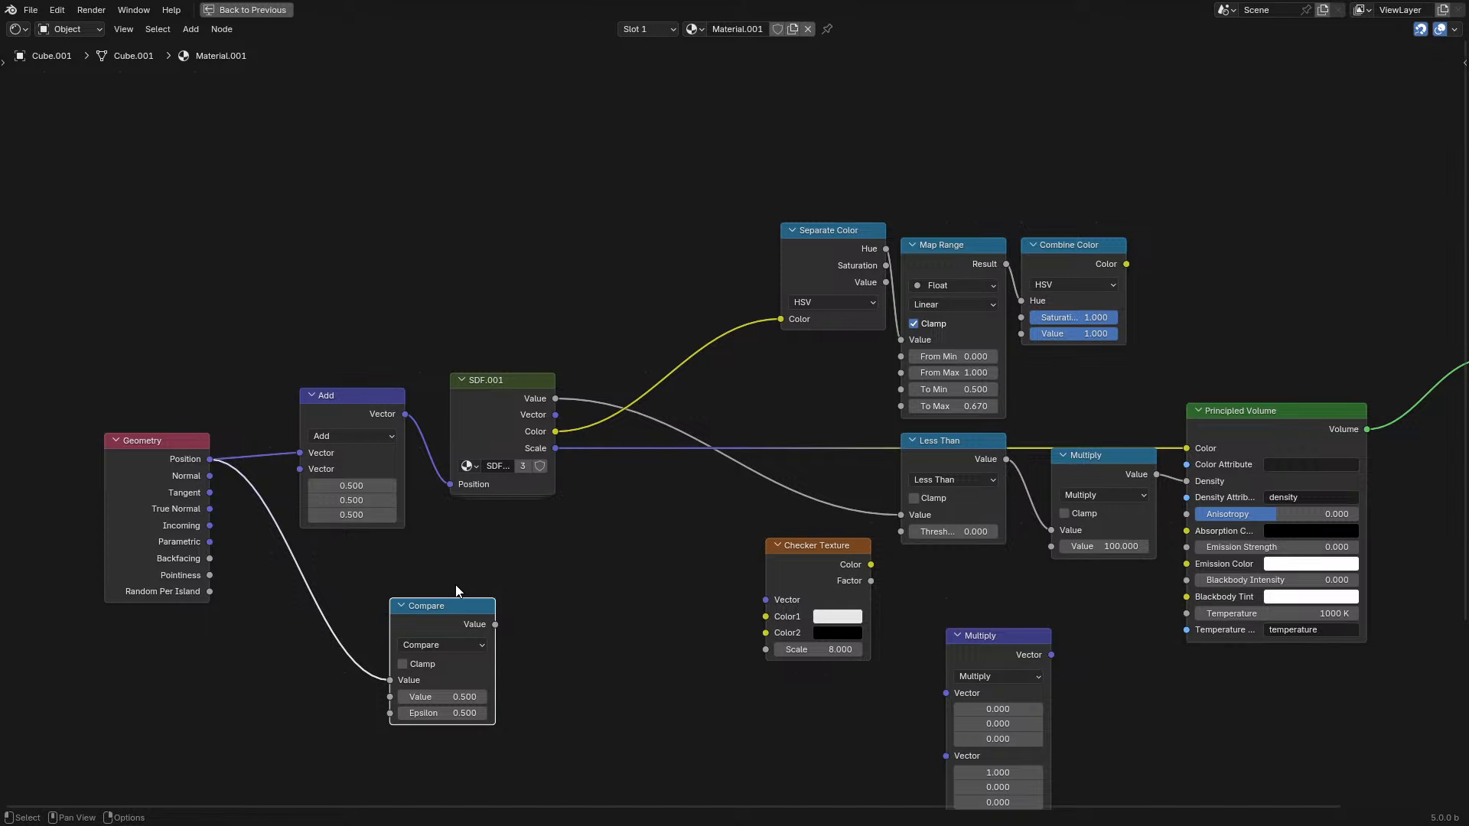
scroll(456, 585, up, 1)
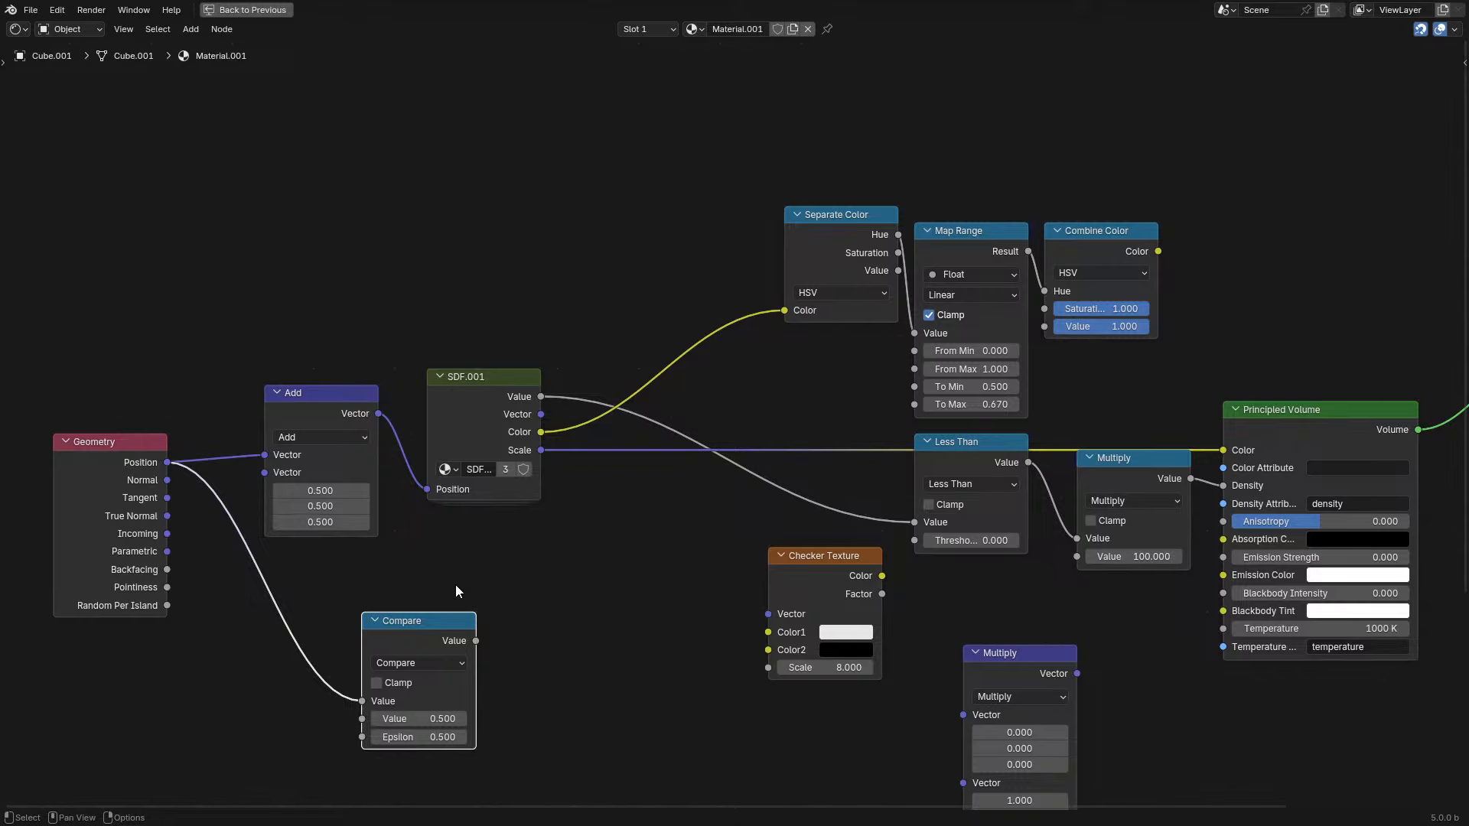
click(419, 663)
key(x)
- Copy the Smooth Cube frame with its nodes from the SDF.001 group and paste it below the Geometry node in the main material
click(508, 408)
key(Tab)
drag(421, 273, 889, 446)
shift+click(875, 458)
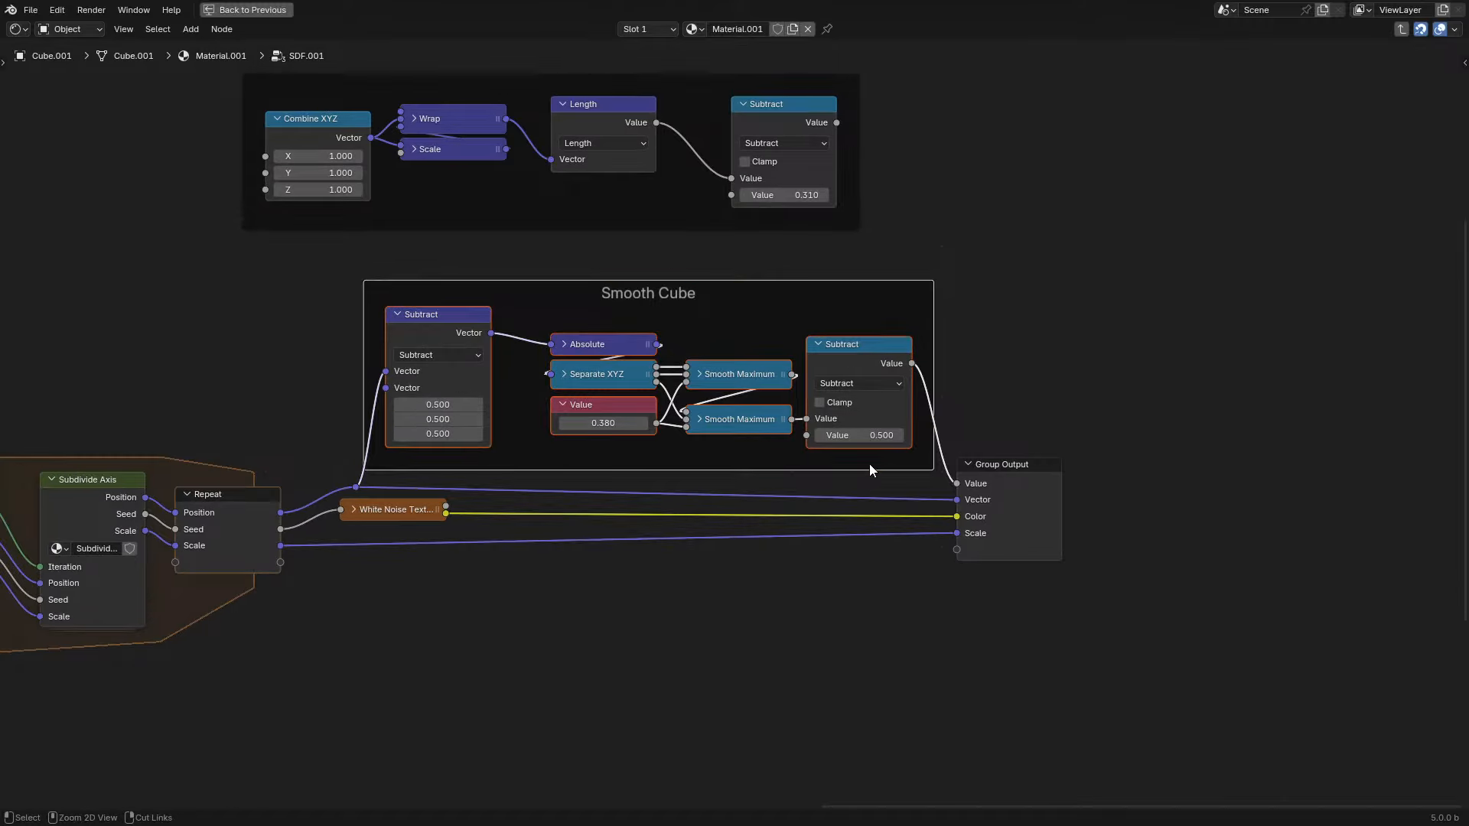
key(ctrl+c)
key(Tab)
key(ctrl+v)
key(g)
click(391, 641)
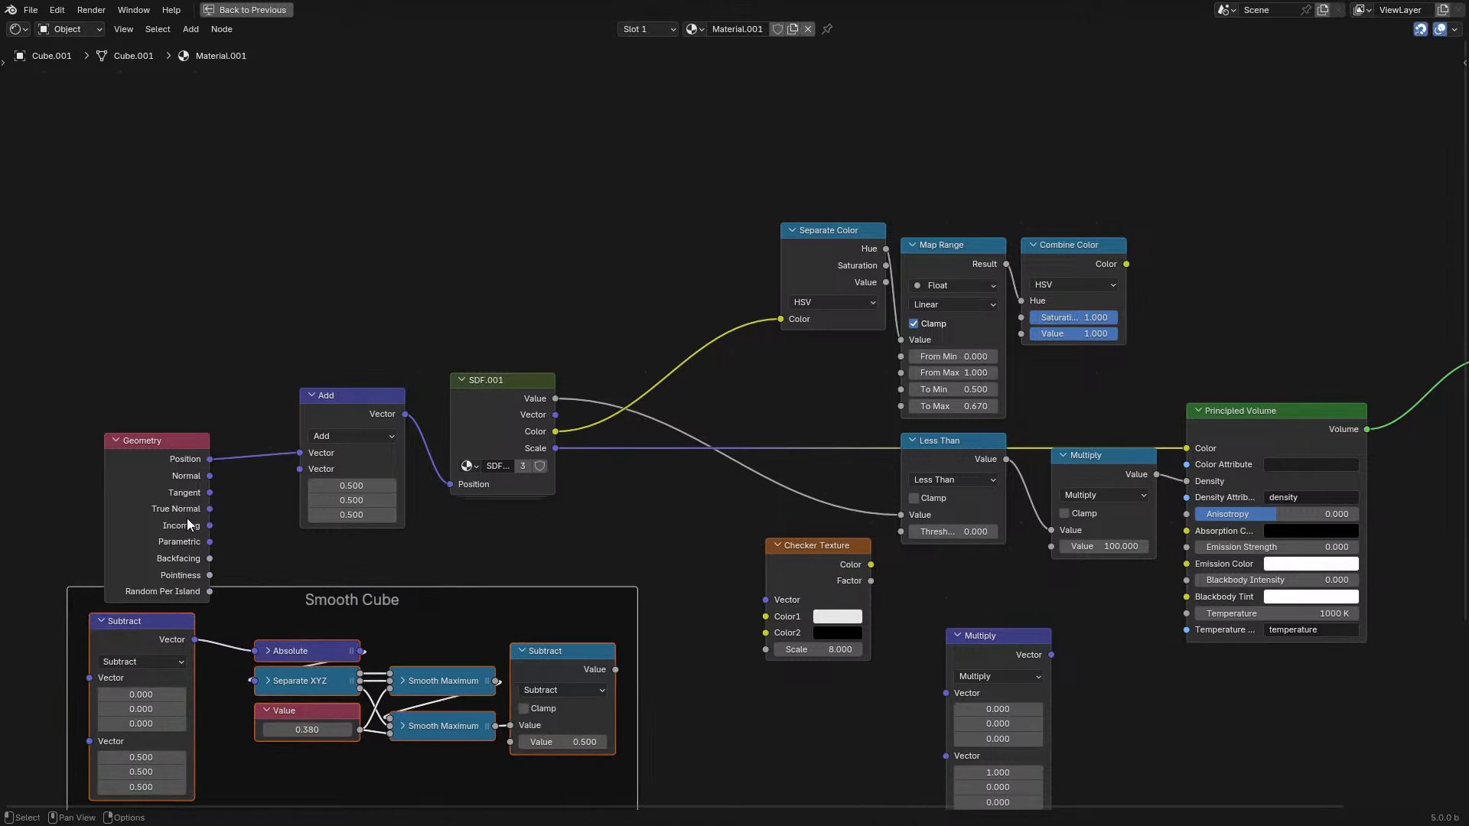
- Feed Geometry Position into the pasted Smooth Cube's vector Subtract, lower the frame slightly and set its smoothing Value to 0
drag(209, 460, 90, 678)
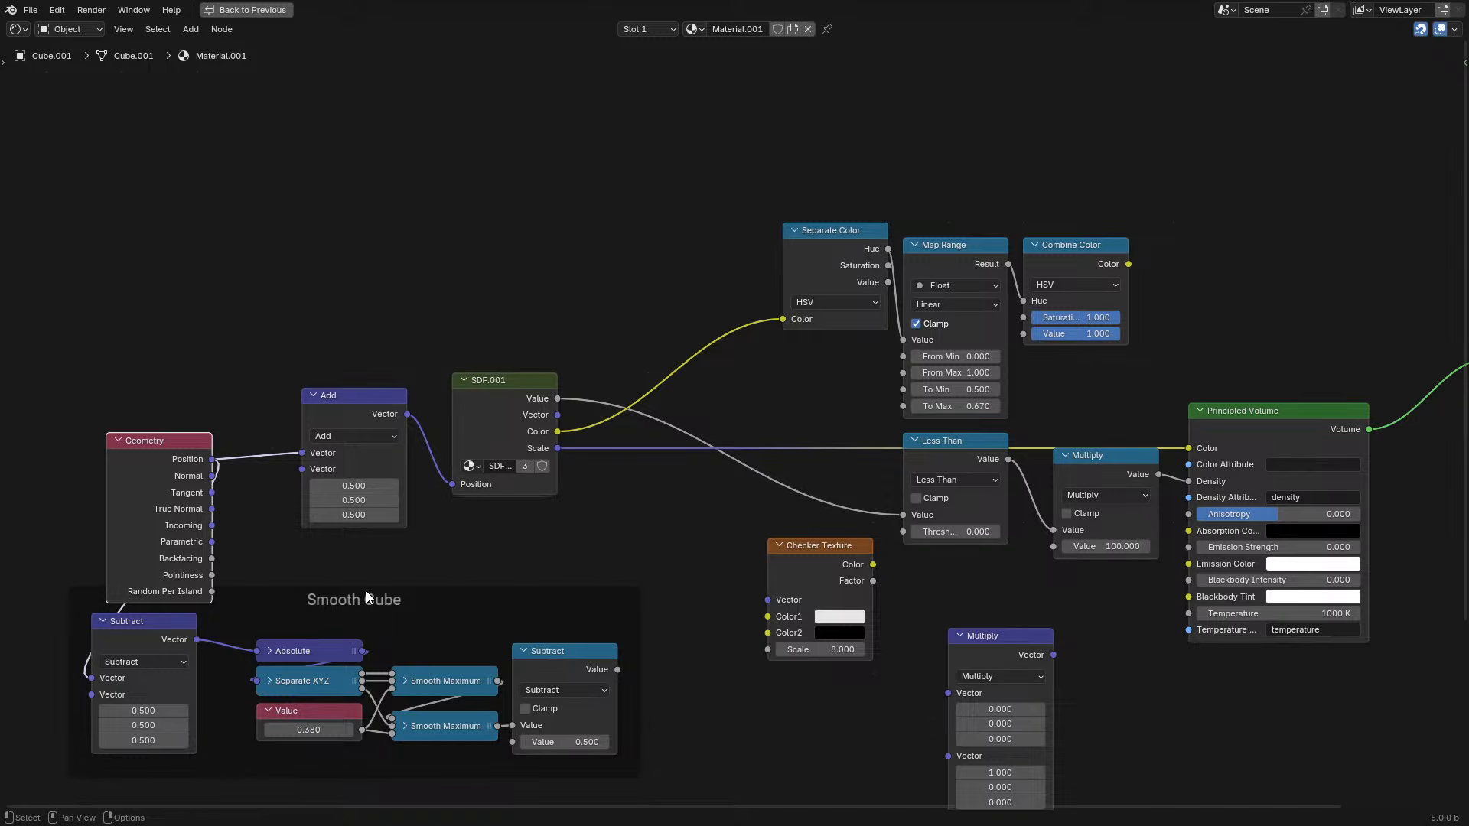
drag(366, 590, 338, 619)
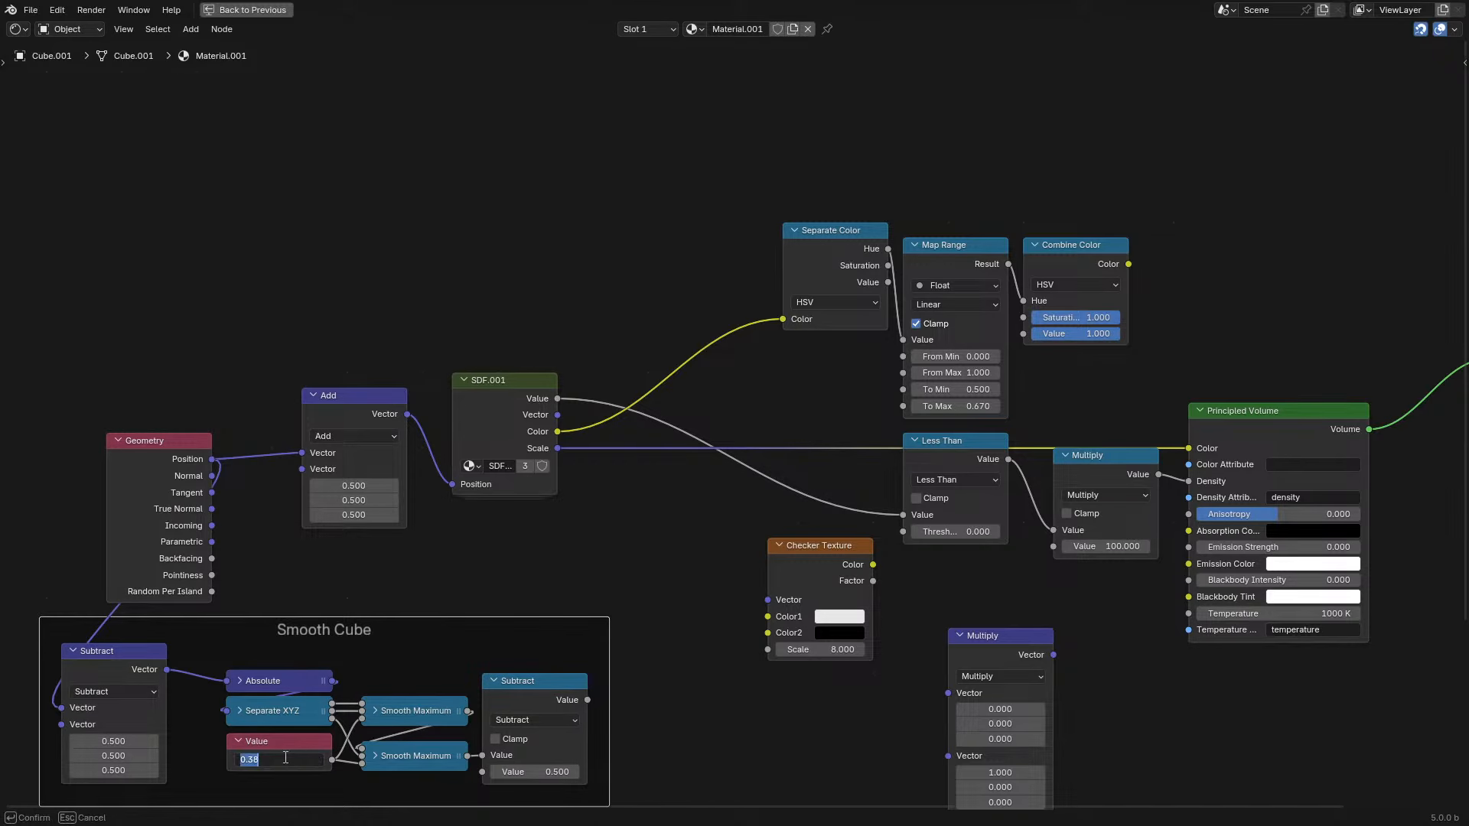
text(0)
key(Return)
- Replace the pasted Smooth Cube's final Subtract with a Less Than comparison fed by the last Smooth Maximum
click(519, 711)
key(x)
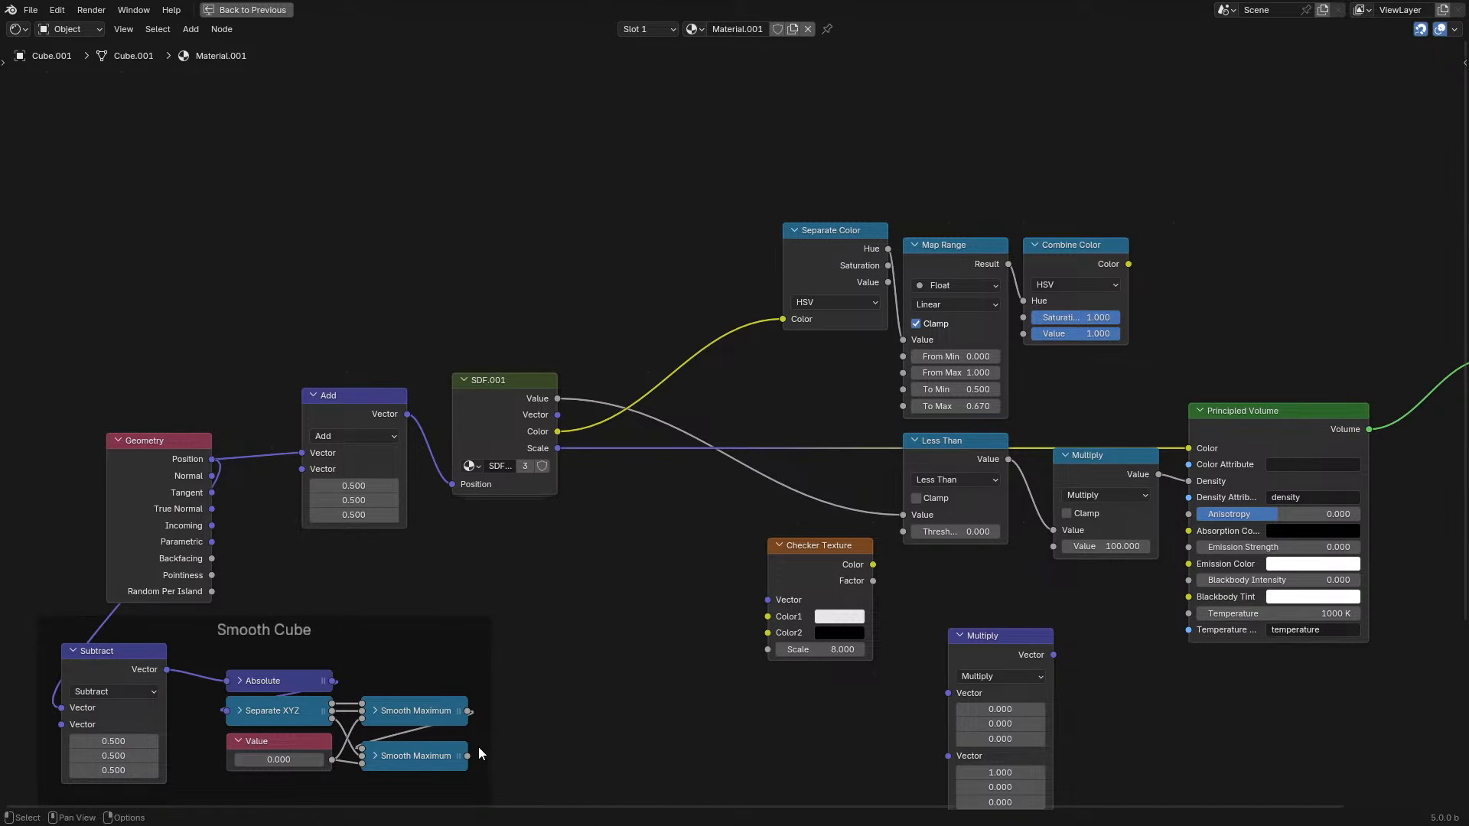
drag(469, 755, 652, 663)
text(gre)
key(Return)
click(621, 647)
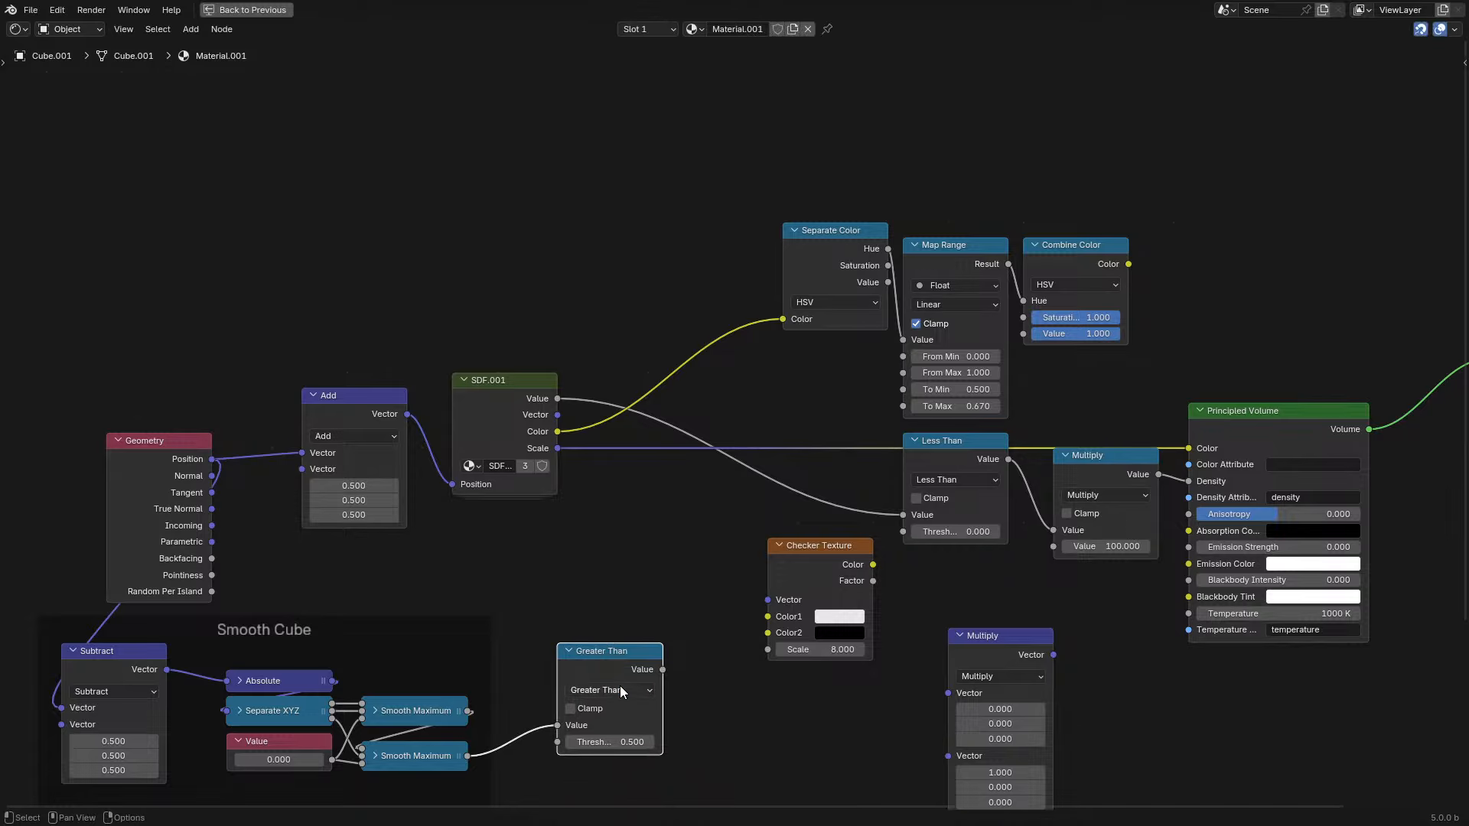
click(620, 690)
click(746, 533)
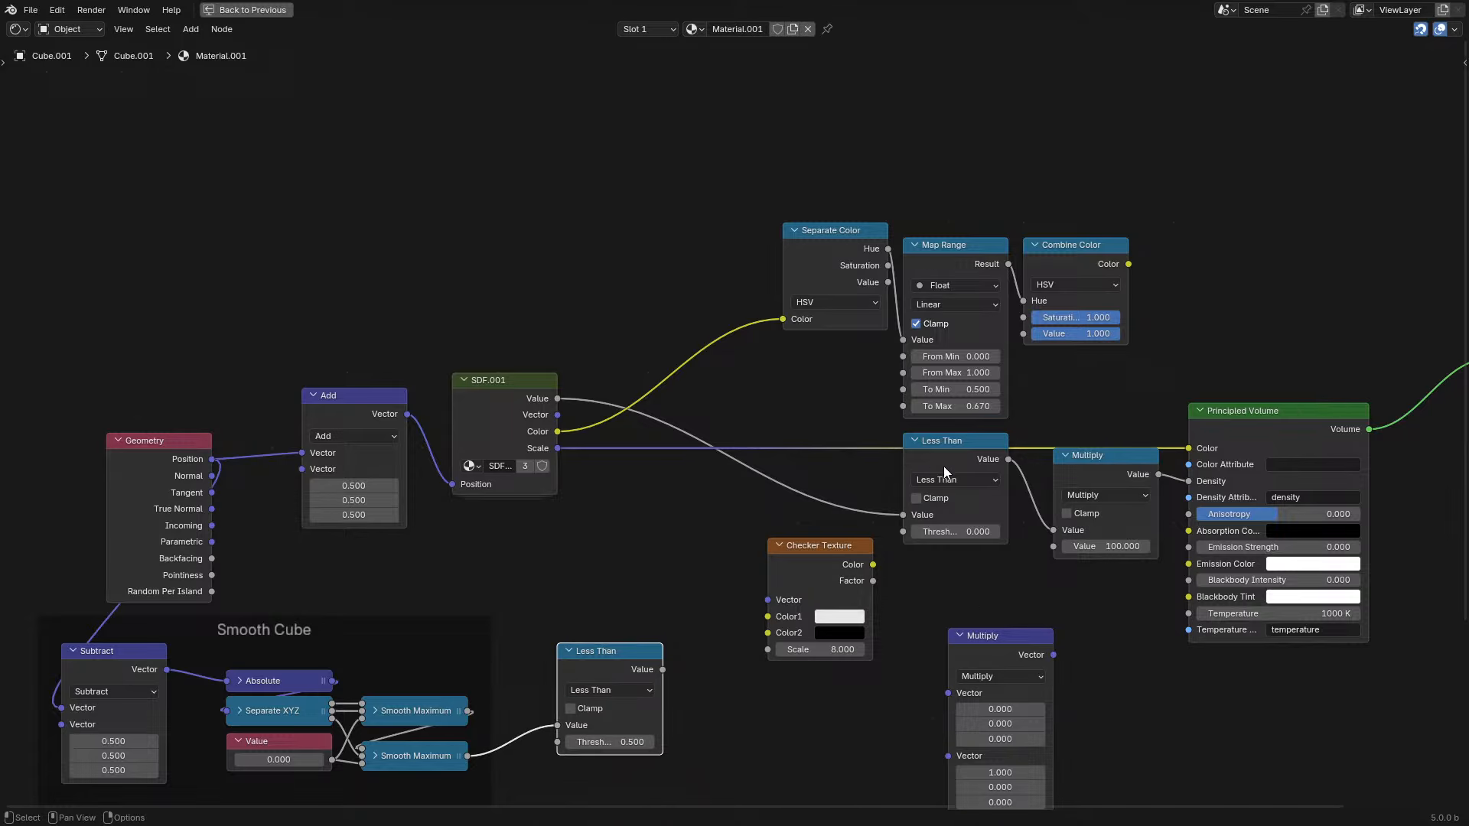
- Duplicate the density Multiply node, insert it before the Principled Volume's Density, and multiply by the Smooth Cube's Less Than result
click(1125, 478)
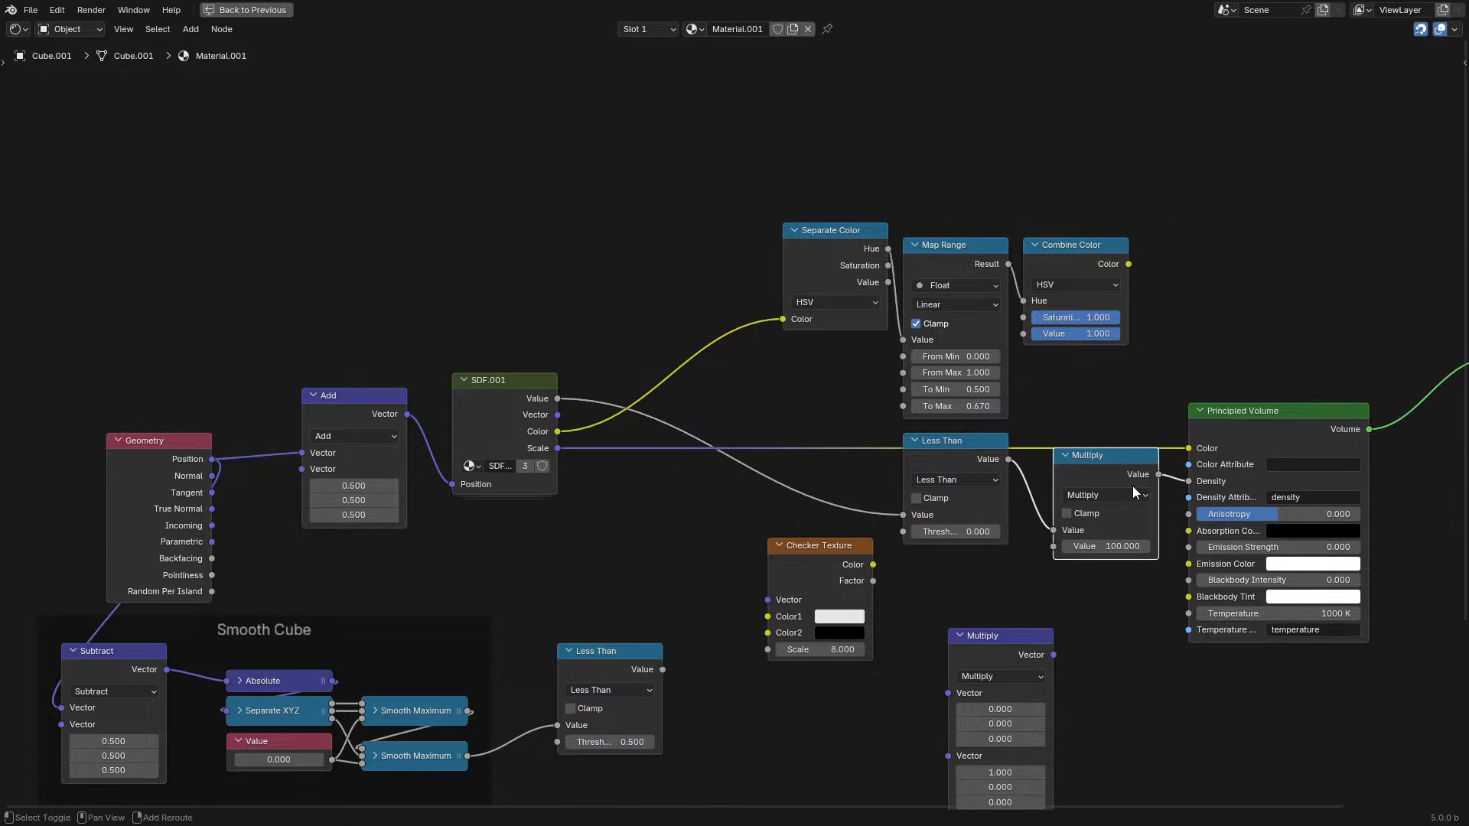
key(shift+d)
click(1114, 598)
drag(1158, 475, 1038, 650)
drag(663, 670, 1040, 667)
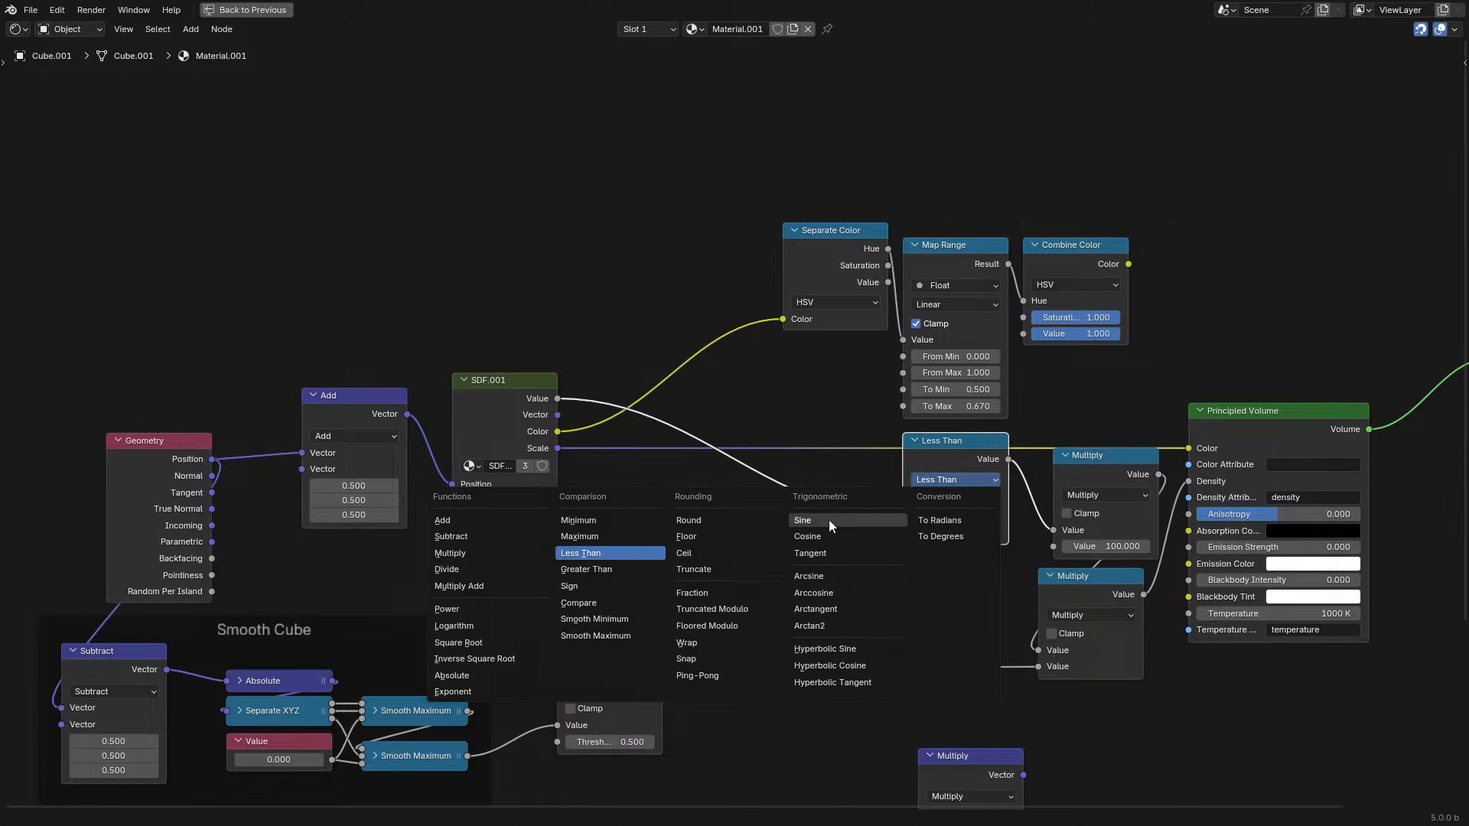
- Switch the comparison after SDF.001 to Greater Than, collapse the new Multiply node and inspect the cropped volume
click(613, 568)
key(ctrl+space)
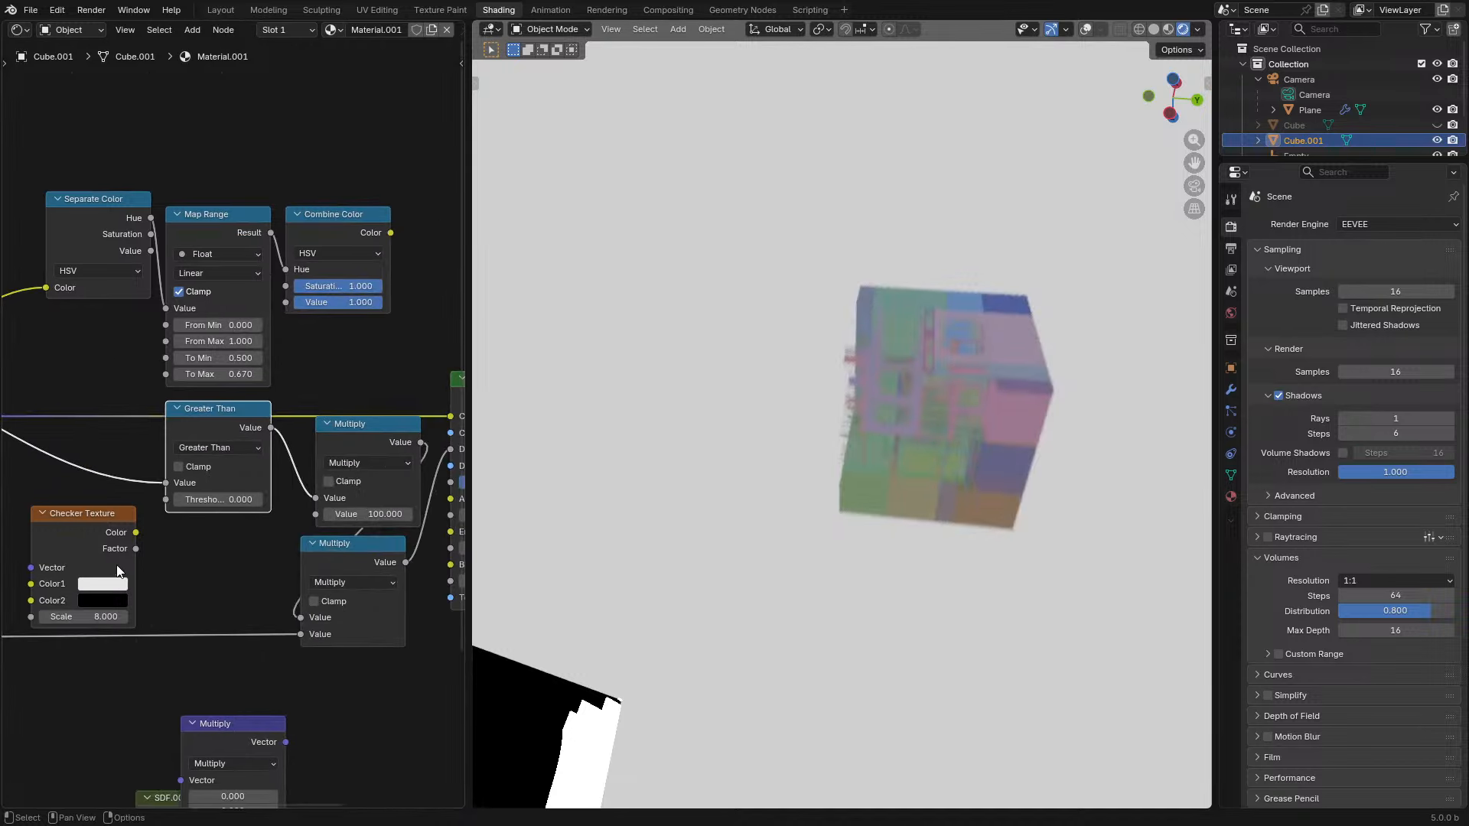
key(h)
scroll(976, 507, up, 3)
middle_drag(987, 503, 845, 520)
scroll(842, 517, down, 4)
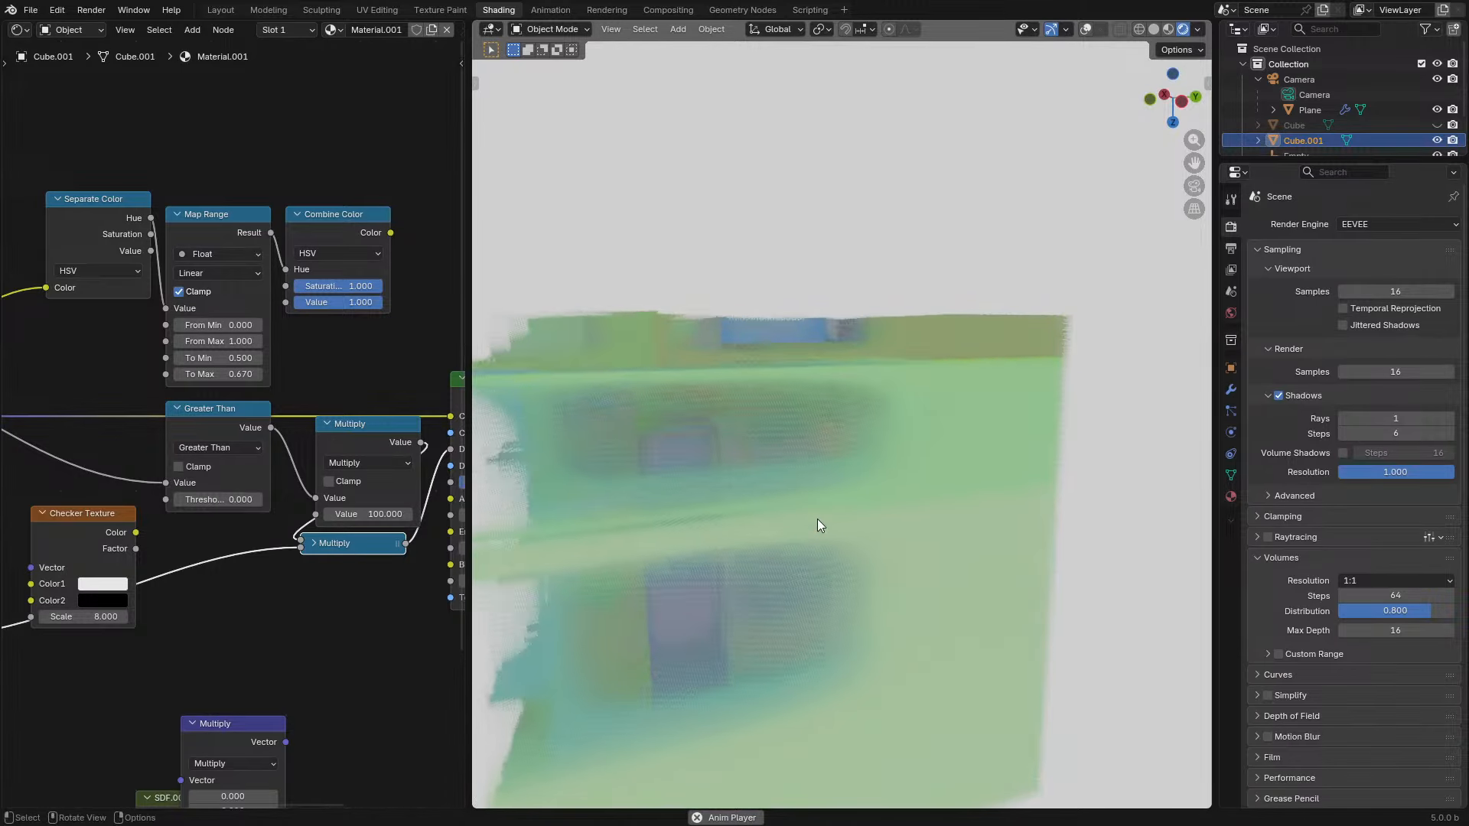
- Set all three components of the pasted Smooth Cube's vector Subtract to 0
middle_drag(376, 548, 440, 496)
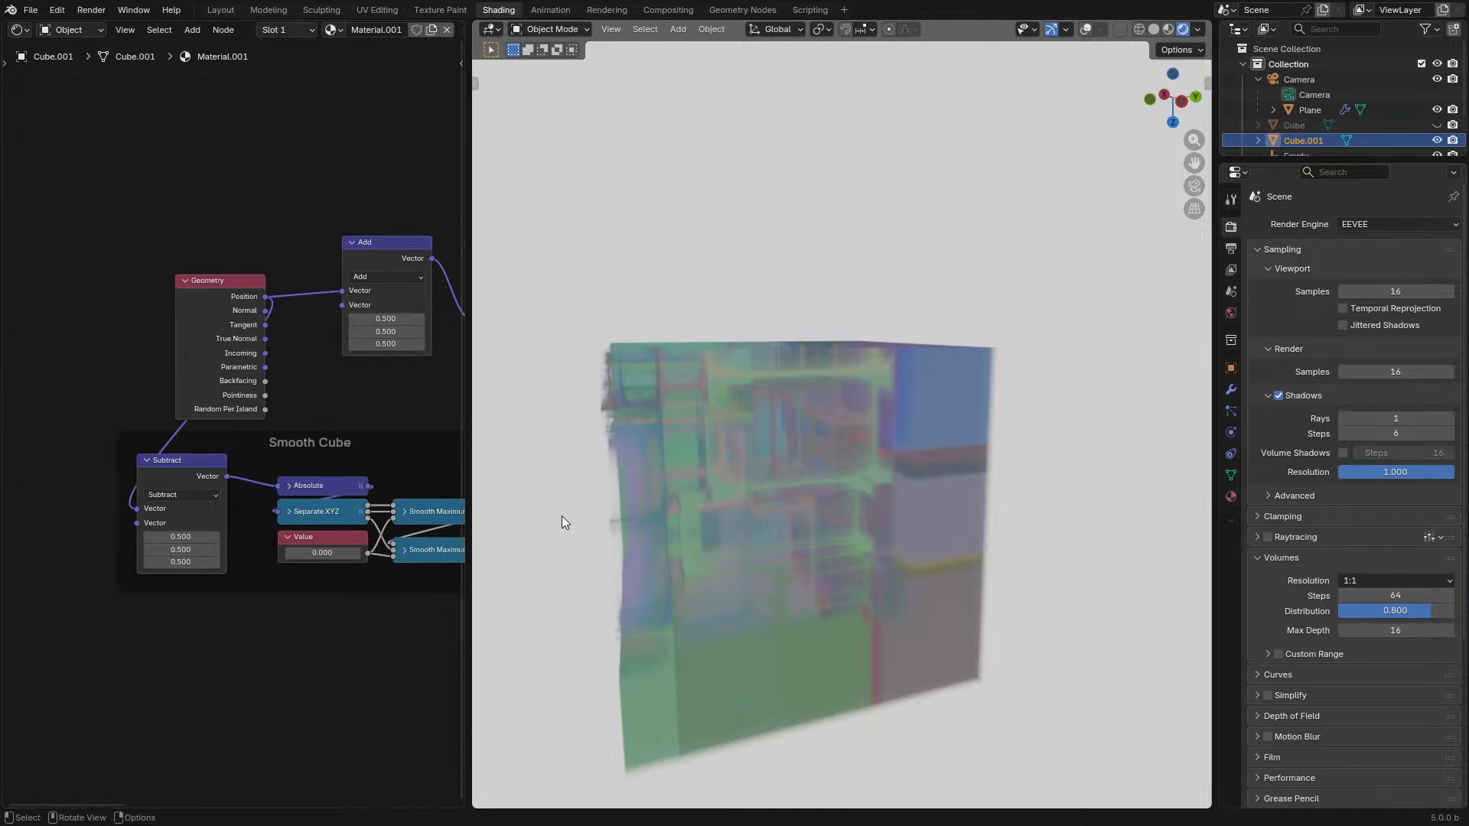
drag(181, 537, 211, 562)
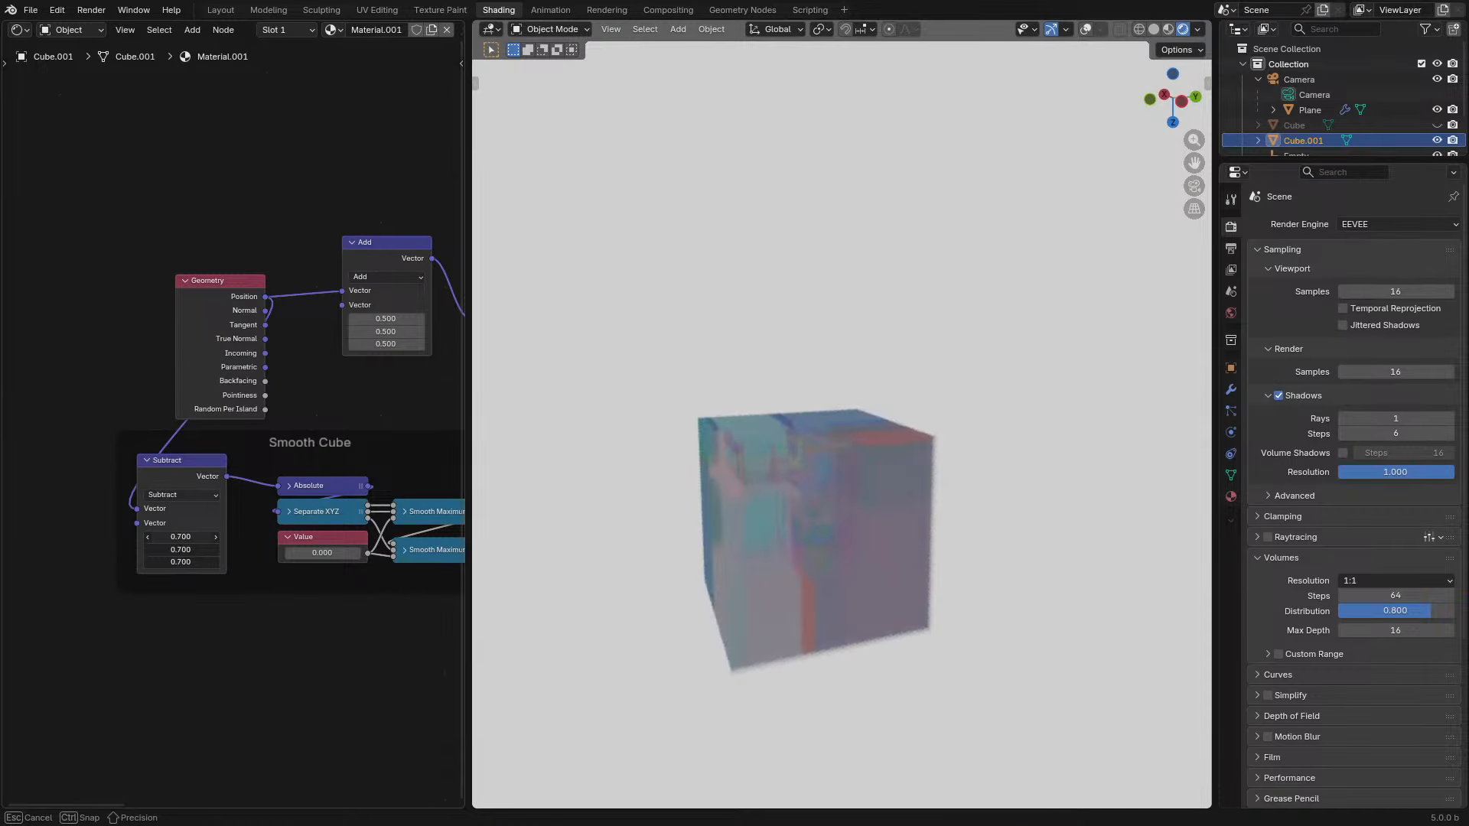
key(Escape)
text(0)
key(Return)
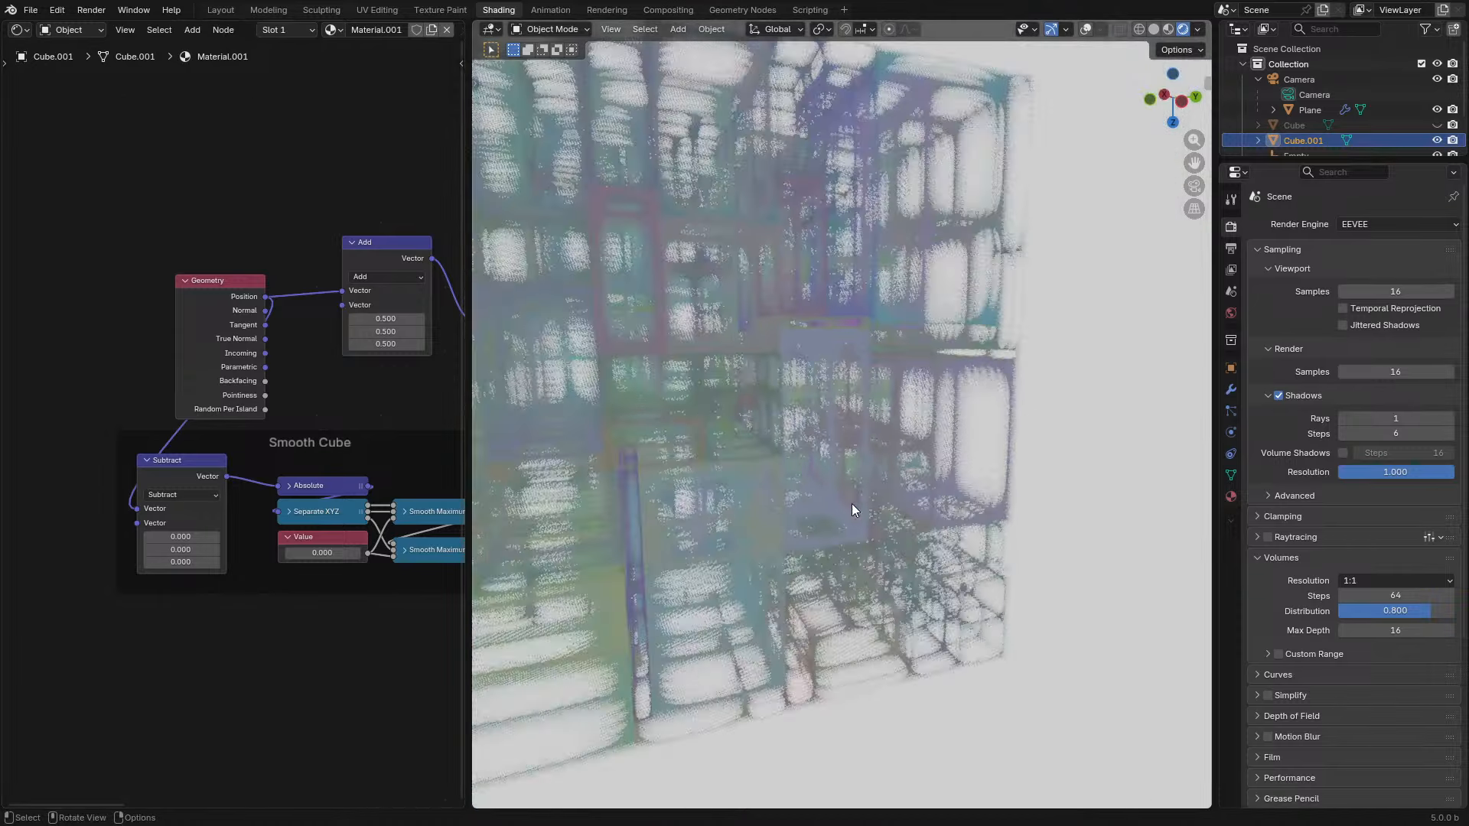
- Move the pasted Smooth Cube frame clear of the Geometry node and inspect the animated hollow lattice from several angles
scroll(846, 506, down, 3)
scroll(805, 517, up, 4)
middle_drag(346, 380, 261, 435)
drag(285, 512, 402, 439)
drag(342, 479, 174, 565)
middle_drag(931, 451, 987, 462)
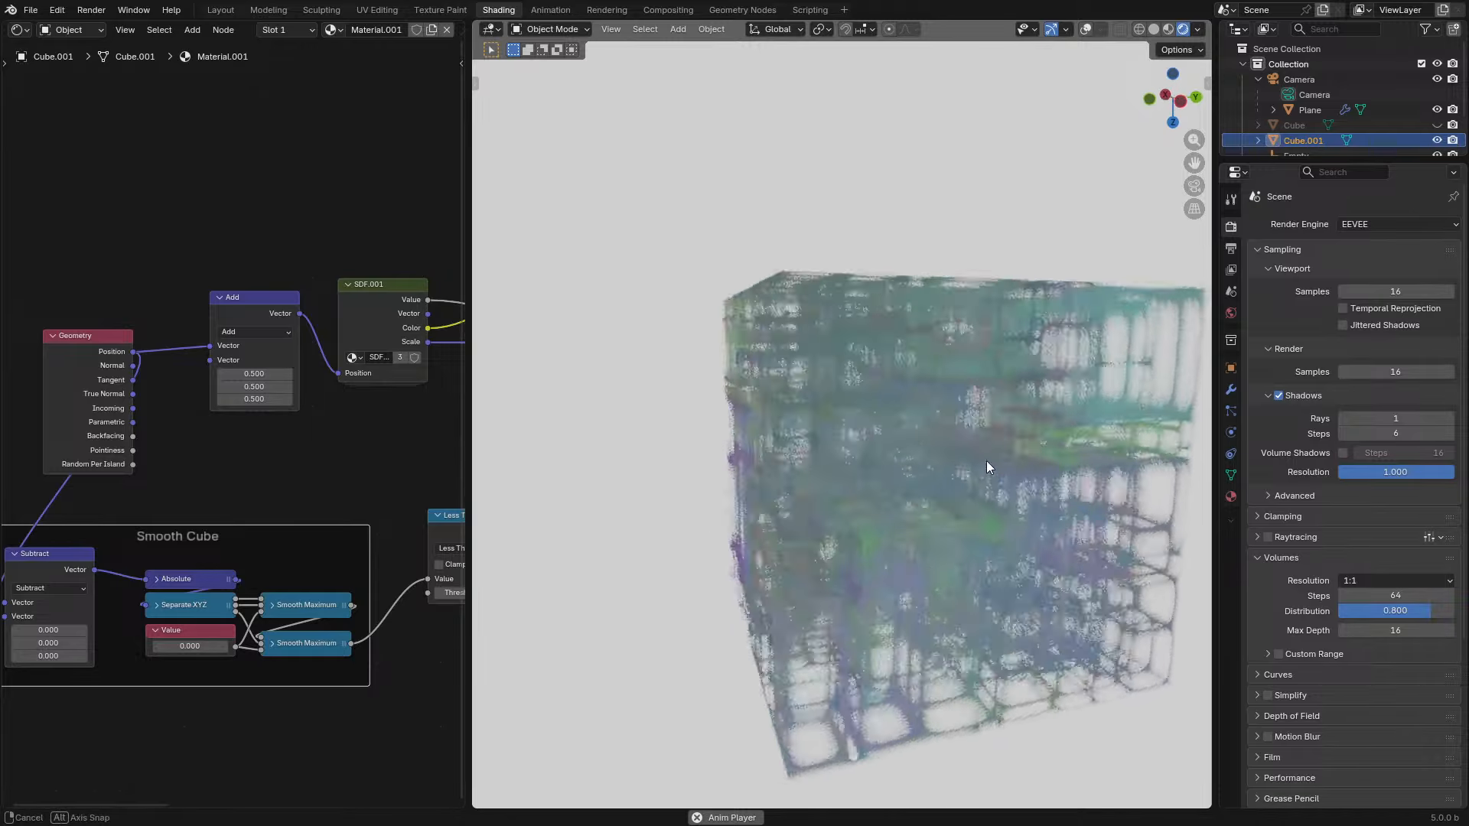
scroll(971, 459, up, 5)
middle_drag(375, 458, 183, 467)
middle_drag(286, 451, 107, 471)
mouse_move(332, 446)
middle_down()
mouse_move(250, 466)
mouse_move(452, 457)
middle_up()
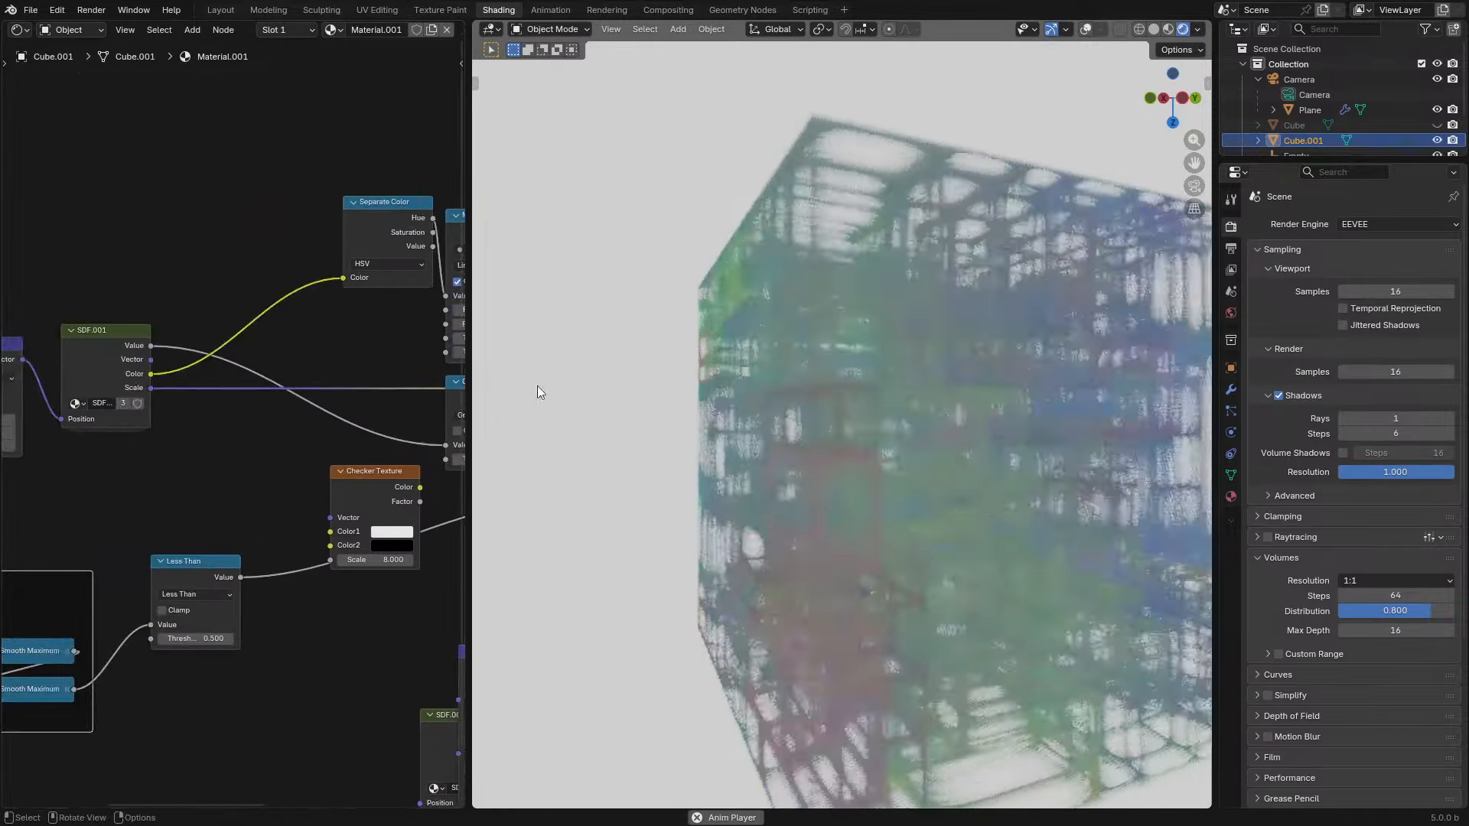
- Lower the Smooth Cube's smoothing Value inside the SDF.001 group, inspect the lattice and return to the main material
click(86, 366)
key(Tab)
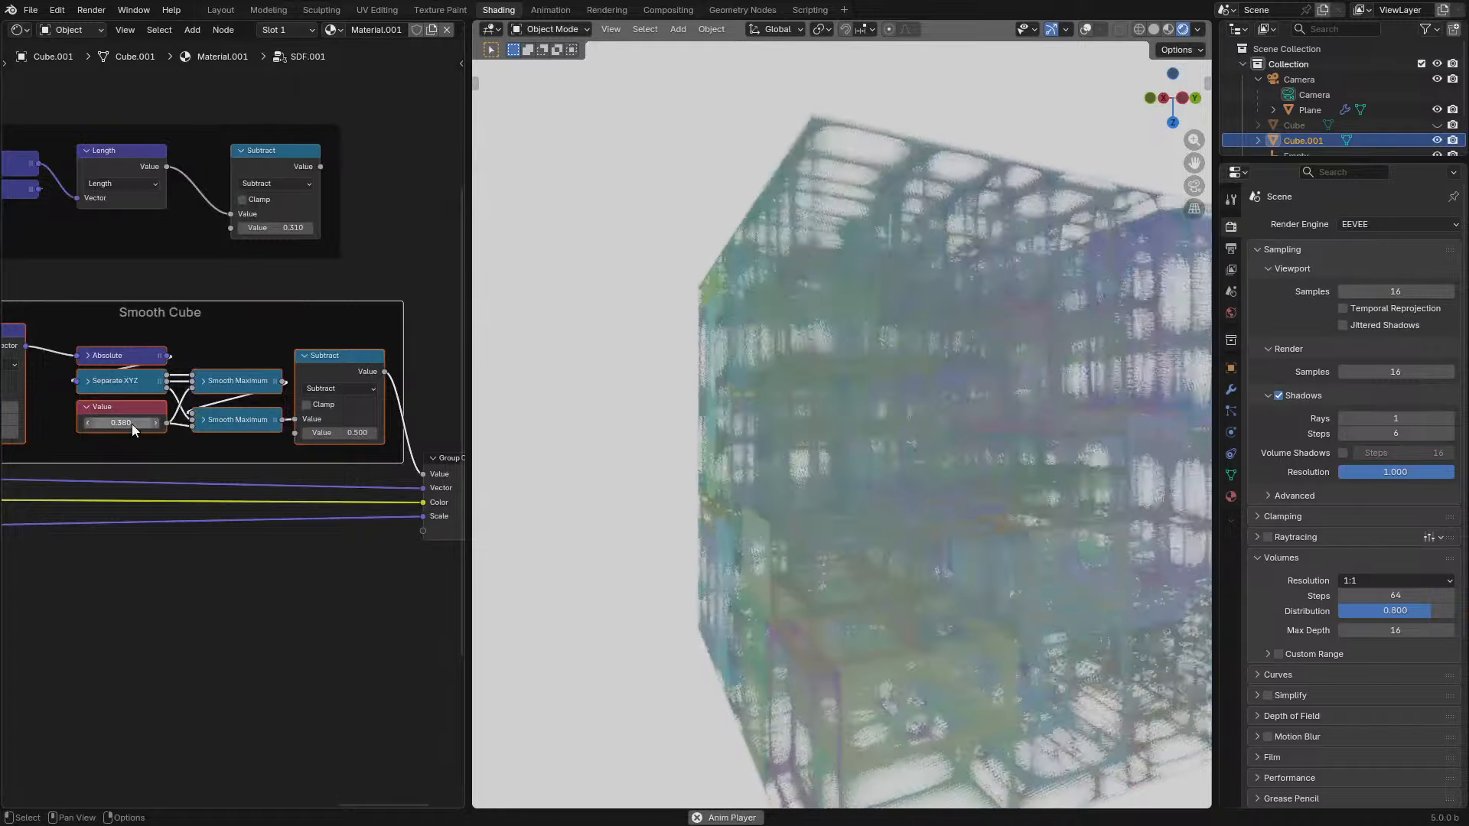
drag(132, 424, 107, 423)
middle_drag(694, 423, 848, 480)
key(Tab)
middle_drag(313, 494, 94, 456)
- Try volume shadows with their steps raised as far as 58, and switch them off again
click(1343, 453)
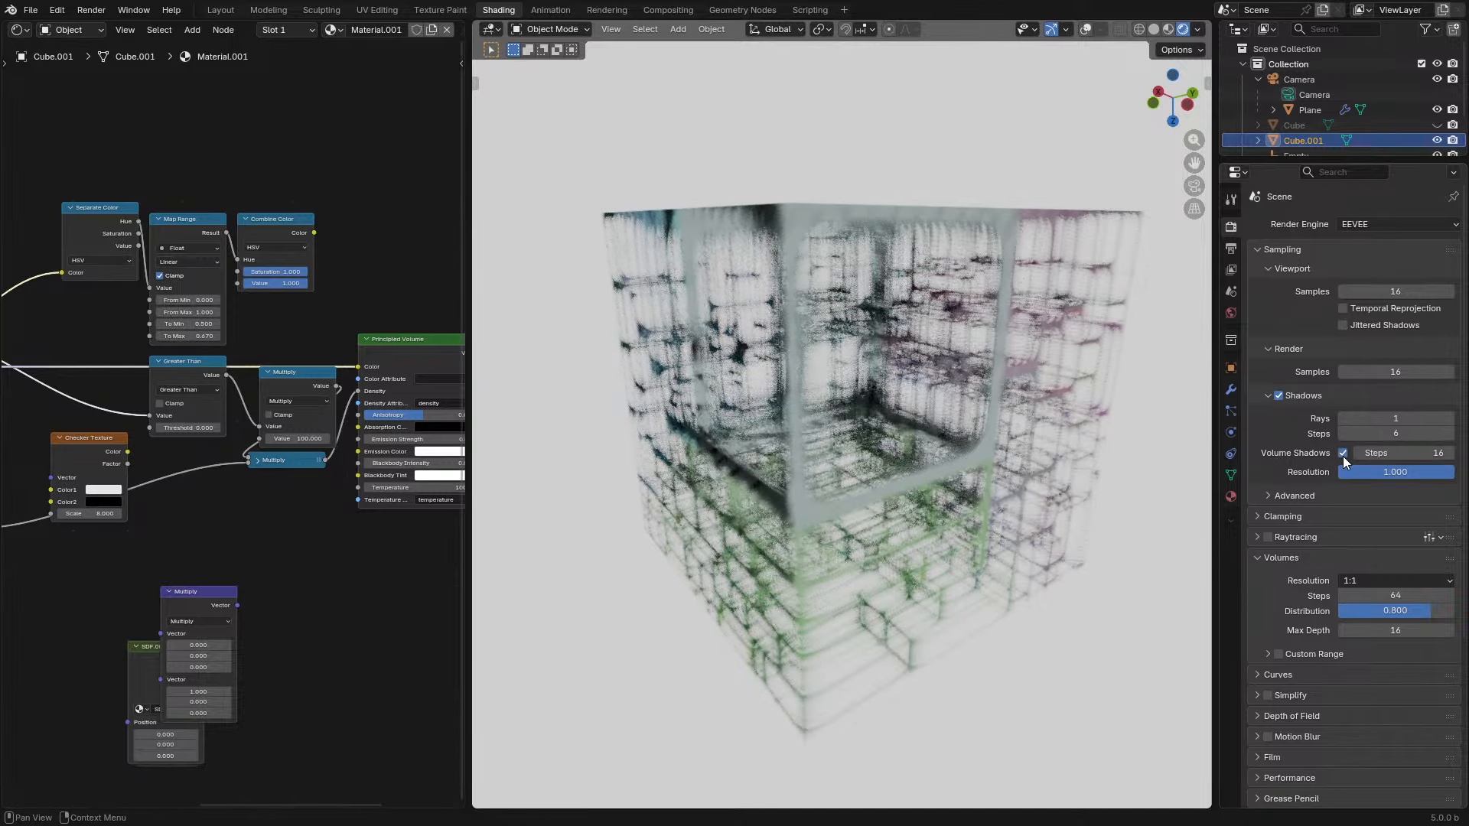
mouse_move(1397, 453)
mouse_down()
mouse_move(1336, 453)
mouse_move(1408, 453)
mouse_up()
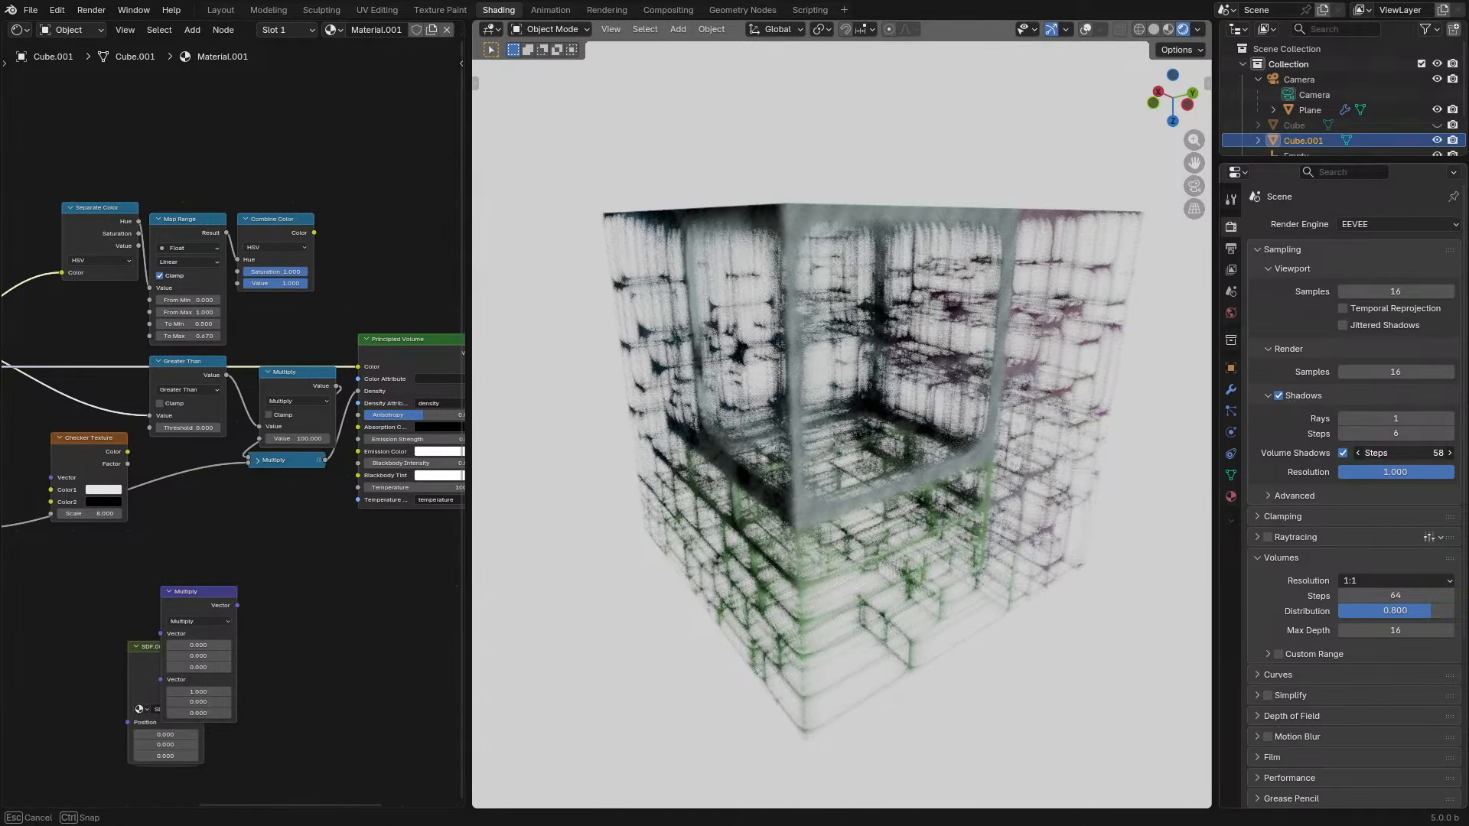
key(Escape)
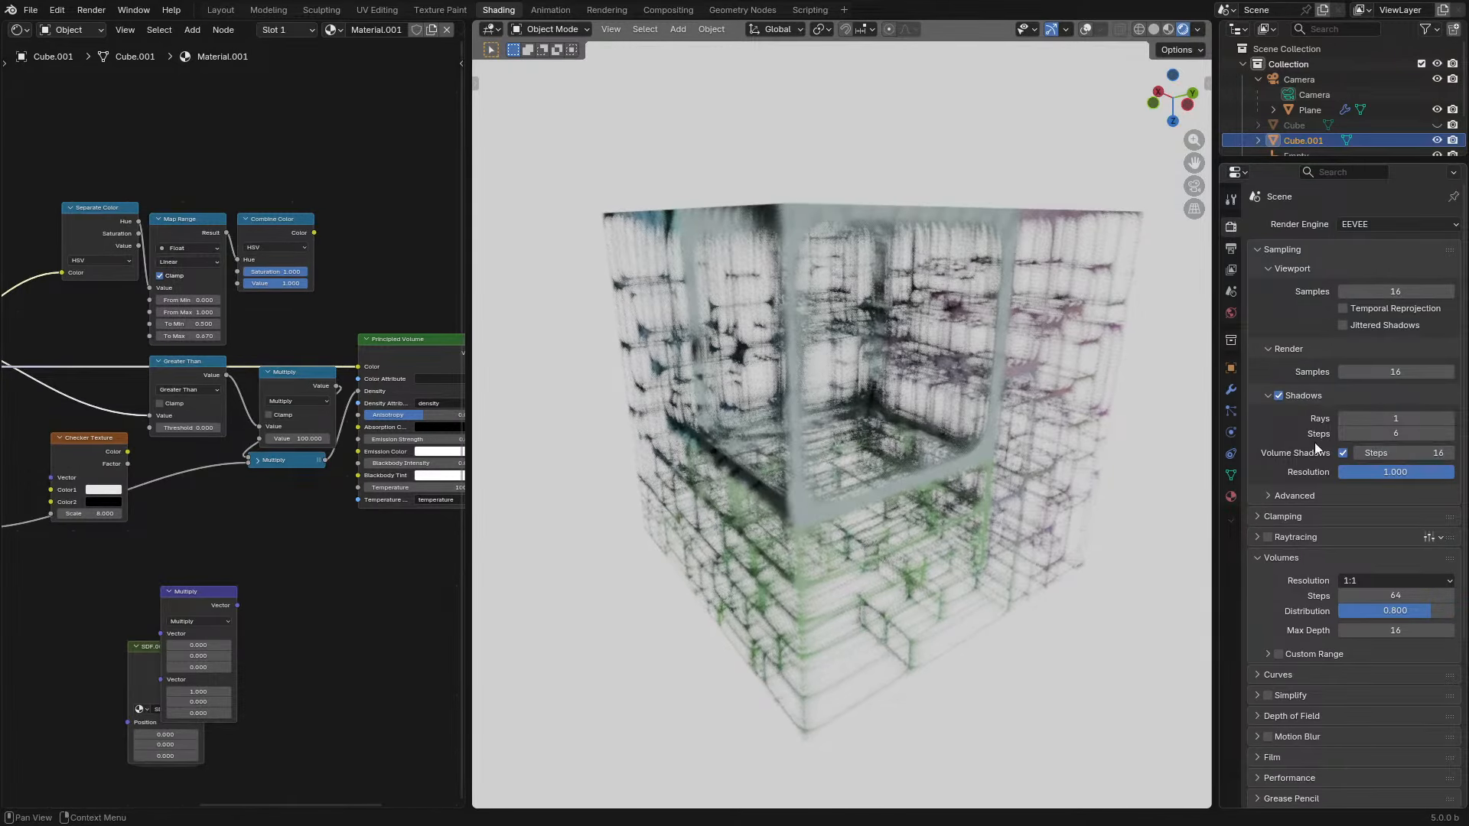
click(1270, 398)
click(1343, 453)
- Open the Subdivide Axis group inside SDF.001 and connect the Dot Product to the Multiply node's first value
middle_drag(263, 464, 391, 475)
key(Tab)
scroll(263, 410, down, 2)
middle_drag(116, 417, 181, 424)
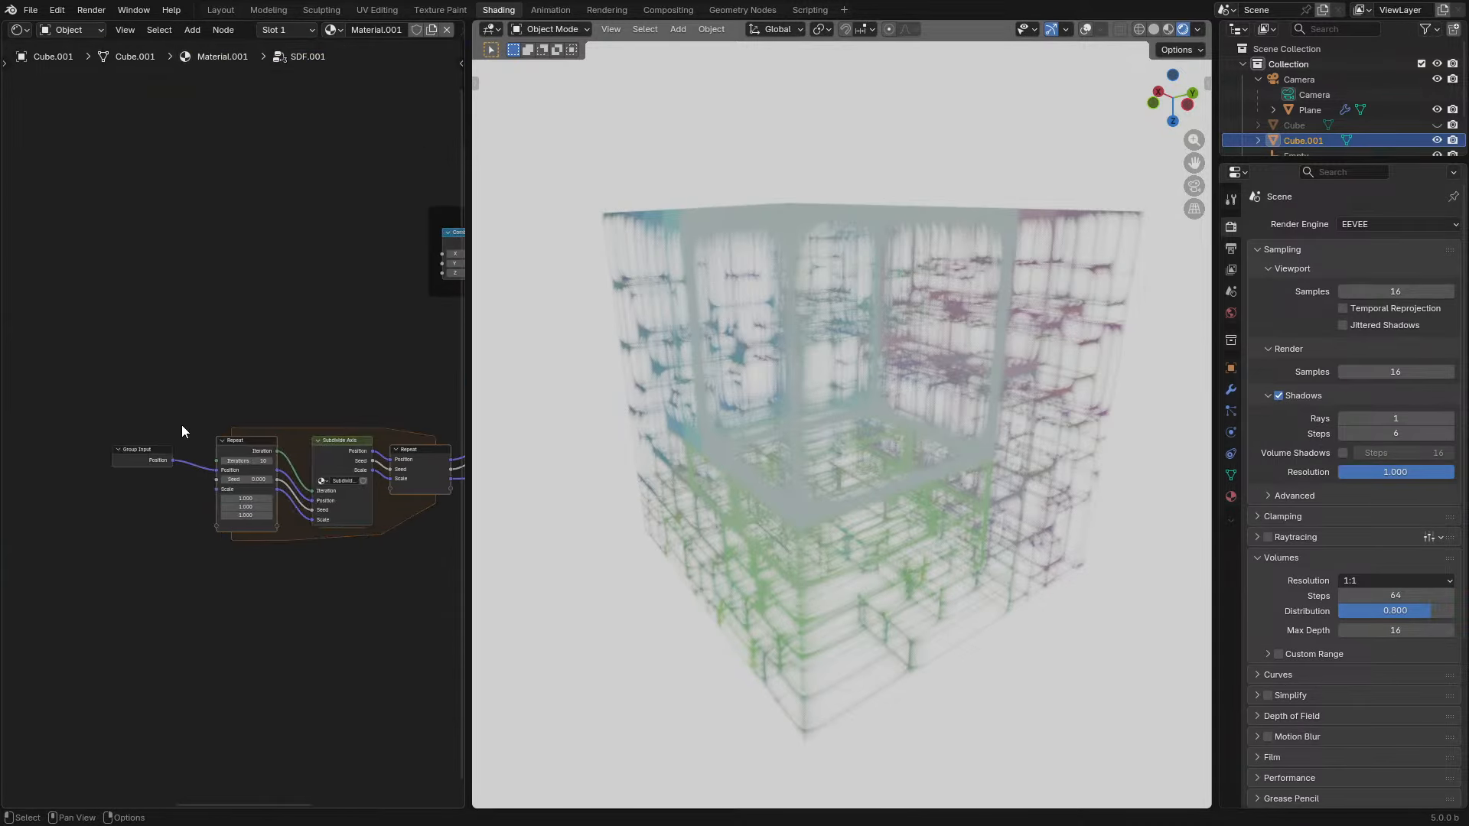
key(Tab)
scroll(427, 490, up, 3)
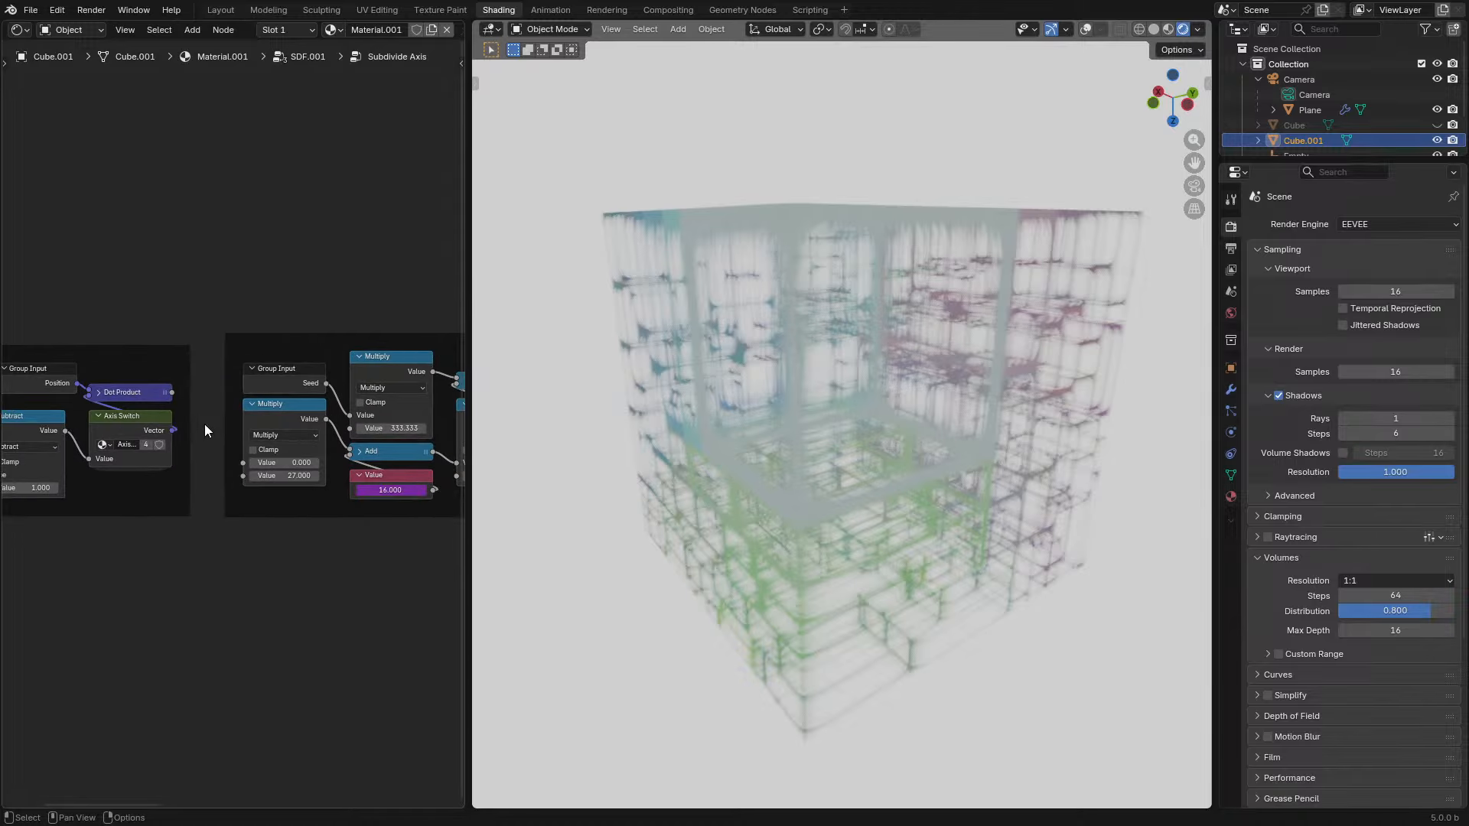
drag(172, 392, 243, 463)
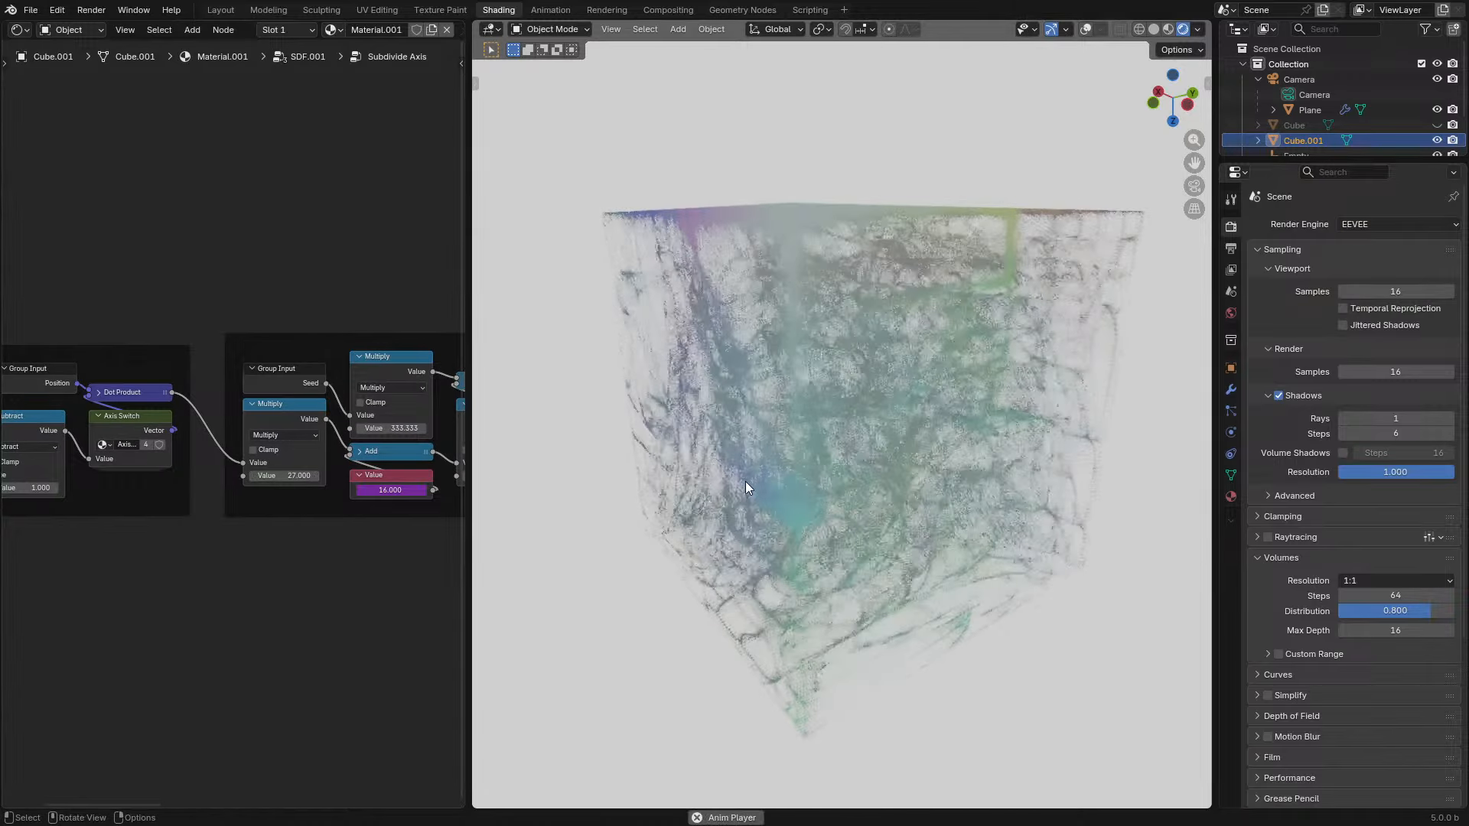
middle_drag(745, 481, 759, 467)
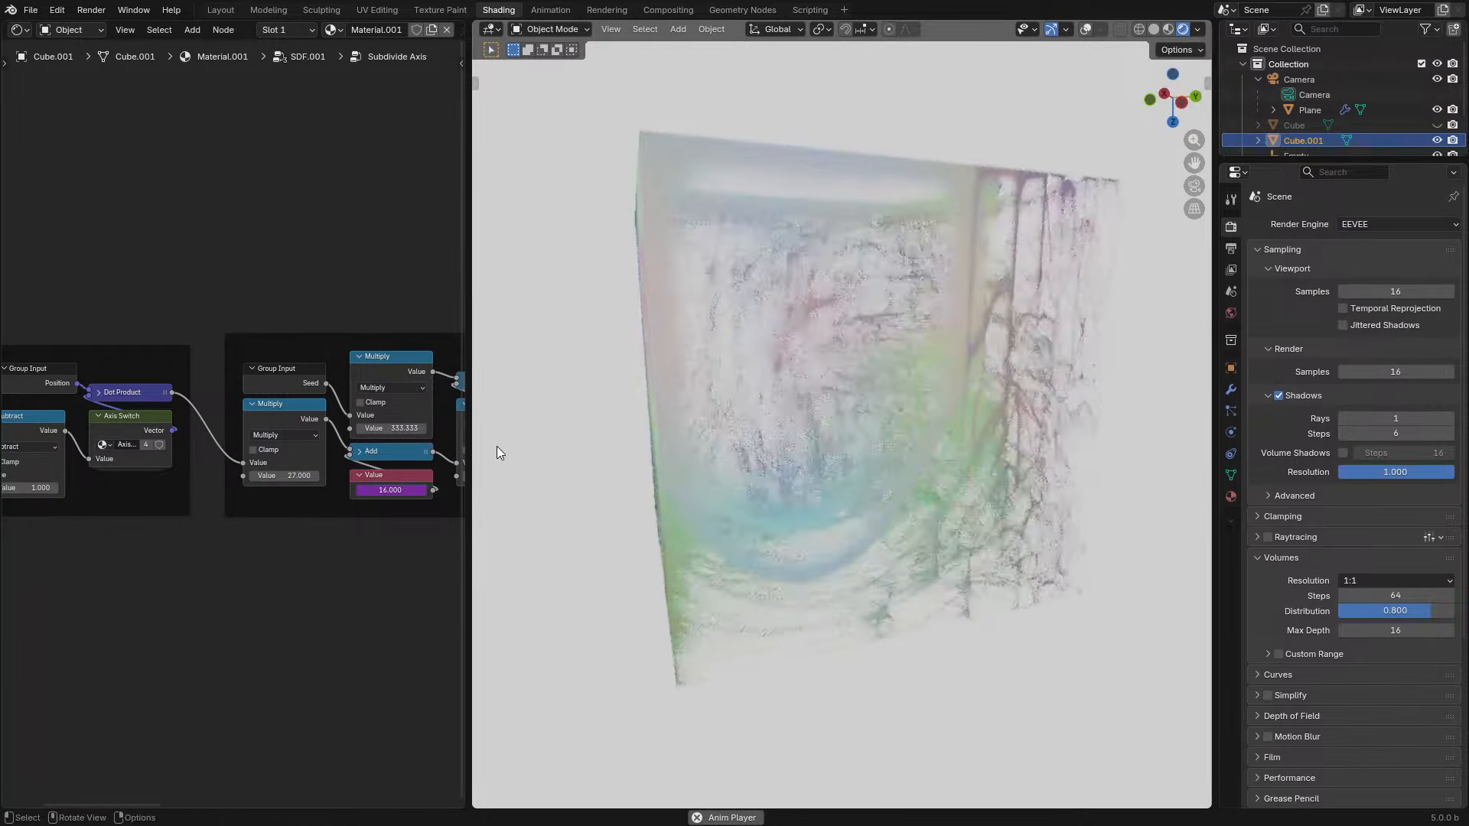
- Set the Multiply factor after the Dot Product to 10, inspect the warped lattice and stop the animation
double_click(312, 476)
text(10)
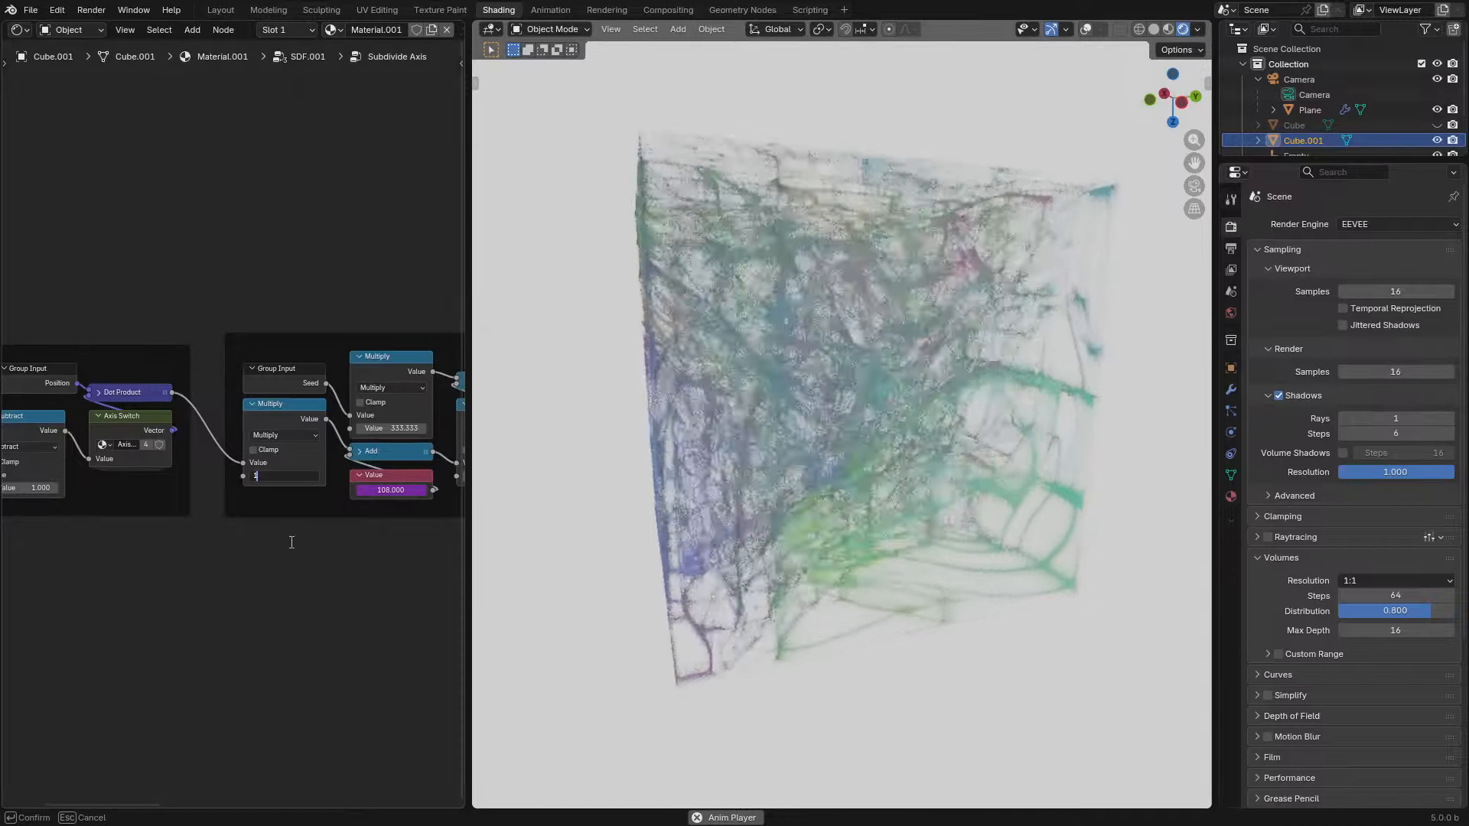
key(Return)
mouse_move(814, 480)
middle_down()
mouse_move(851, 552)
mouse_move(810, 452)
middle_up()
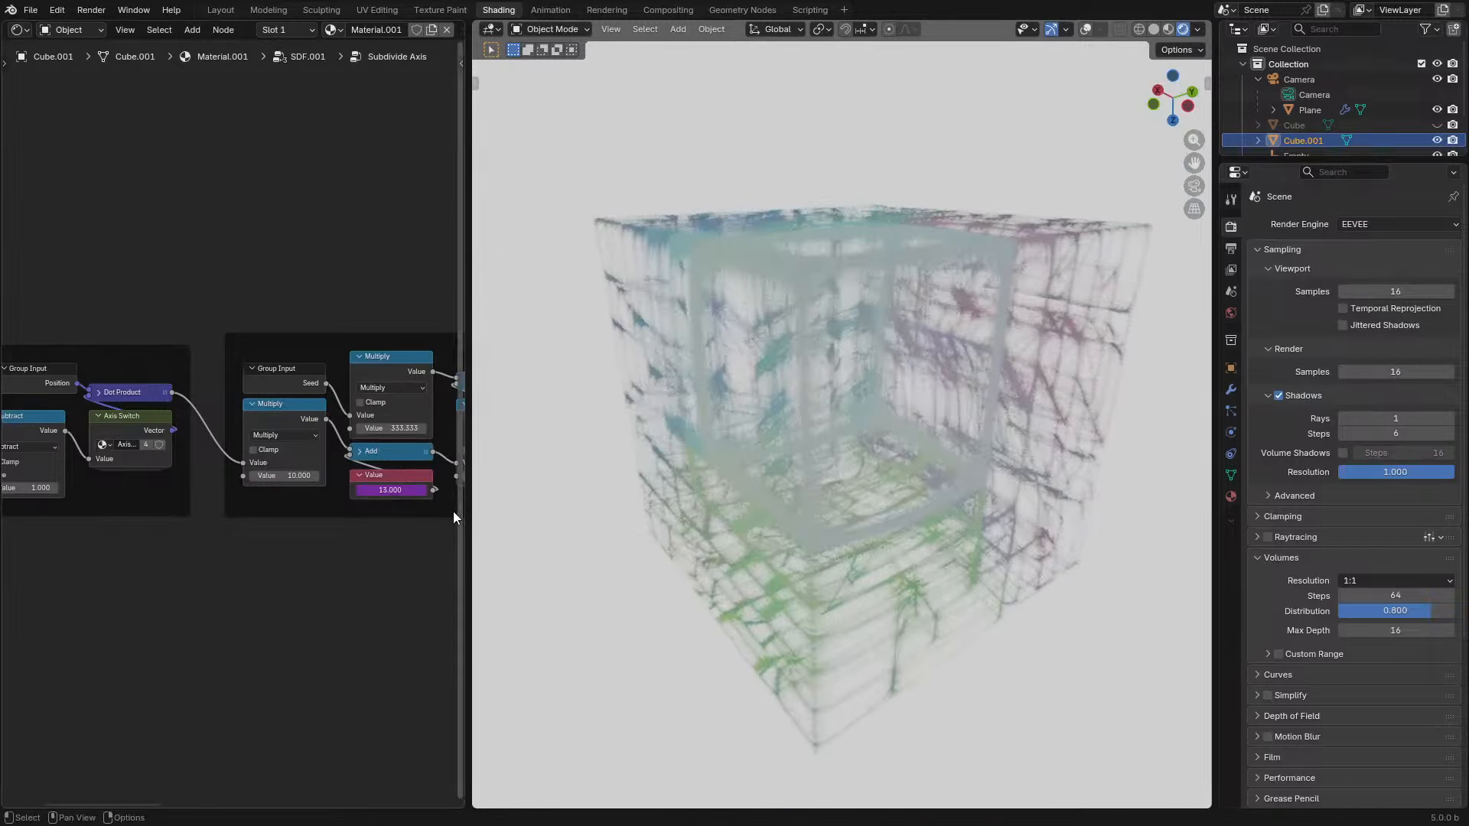
middle_drag(945, 476, 899, 443)
key(space)
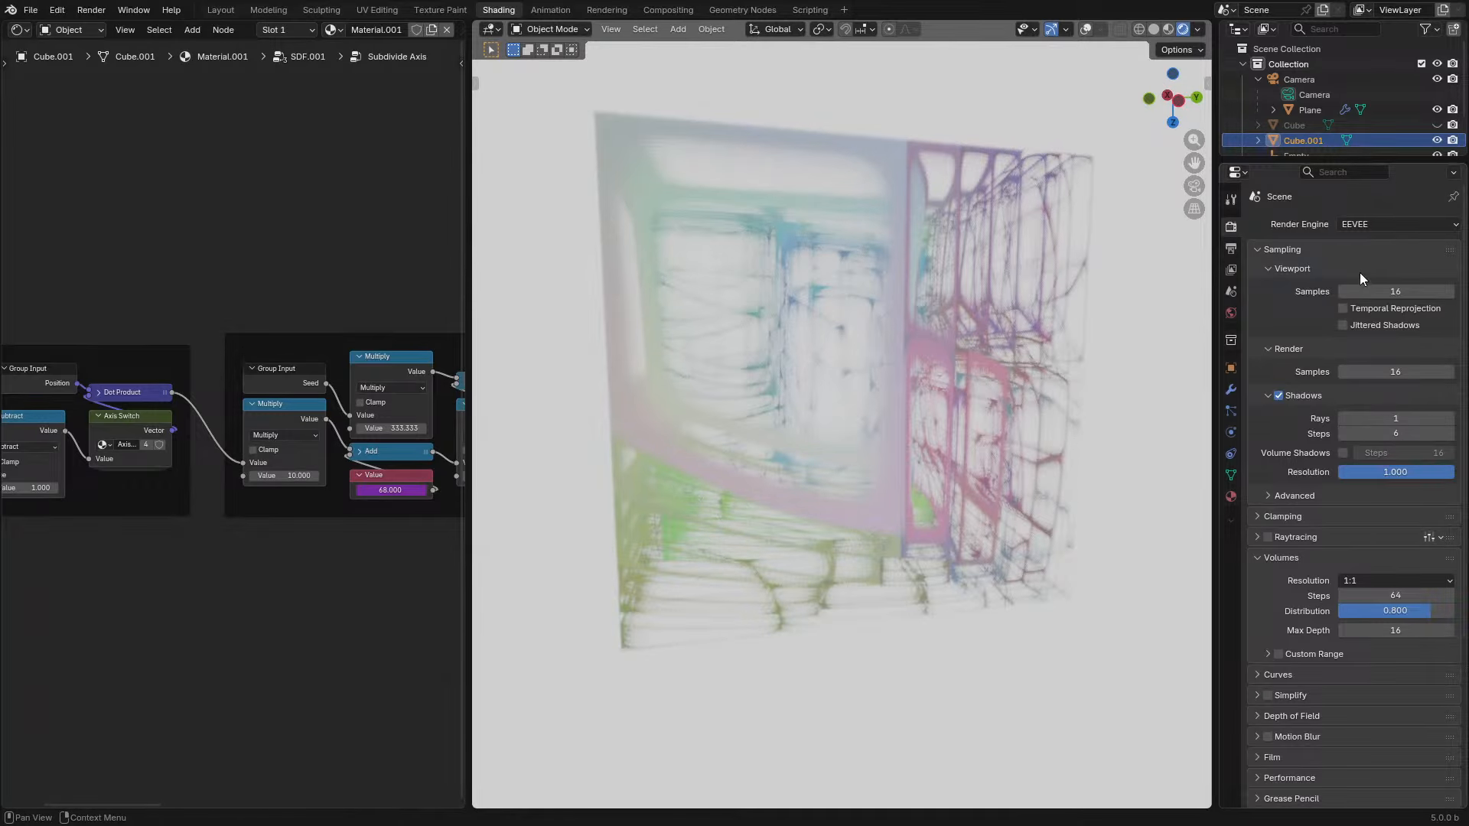
- Save the file and preview the volume in Cycles before returning the render engine to EEVEE
key(ctrl+s)
click(1423, 225)
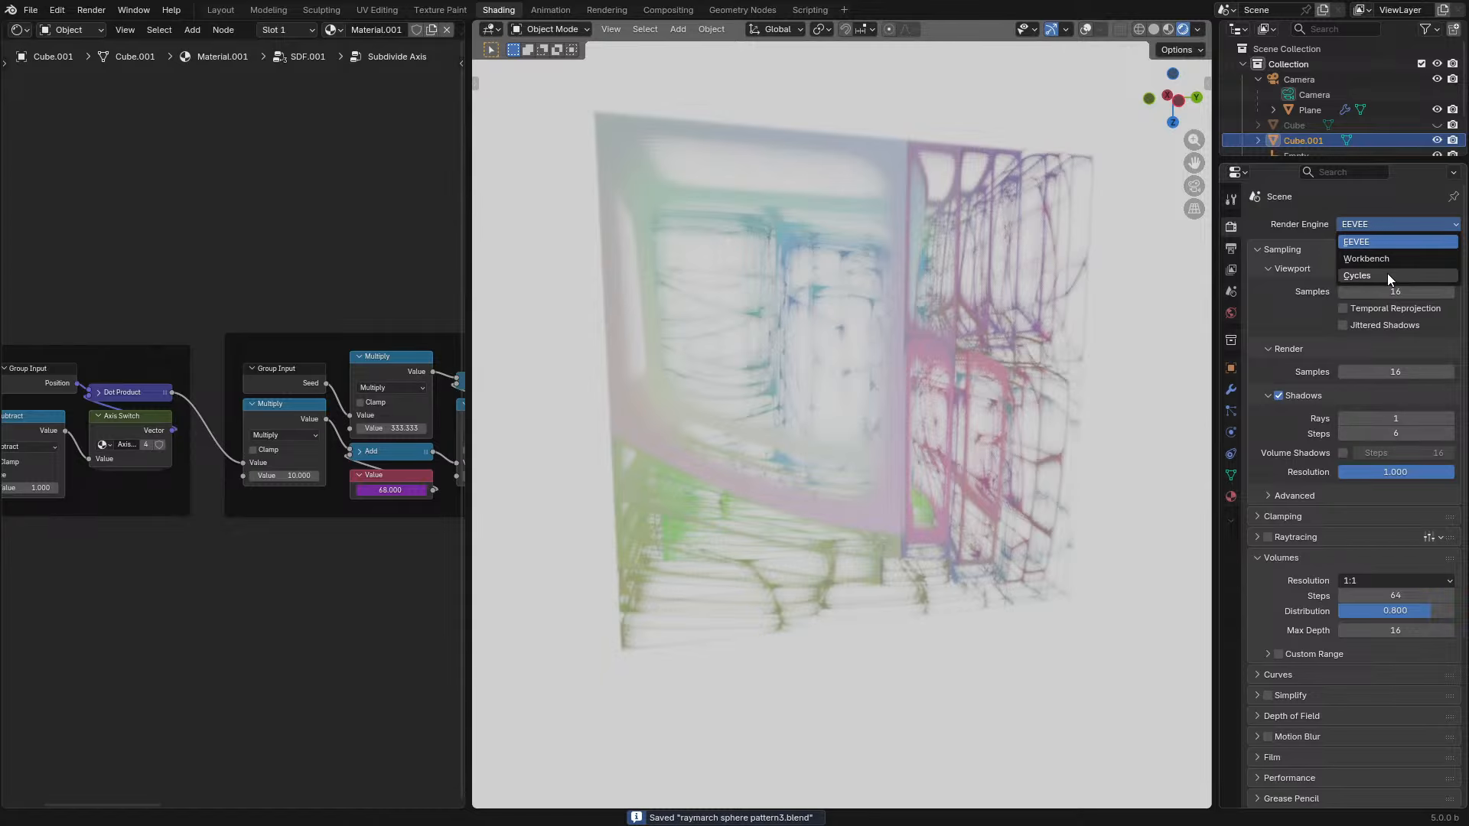
click(1353, 277)
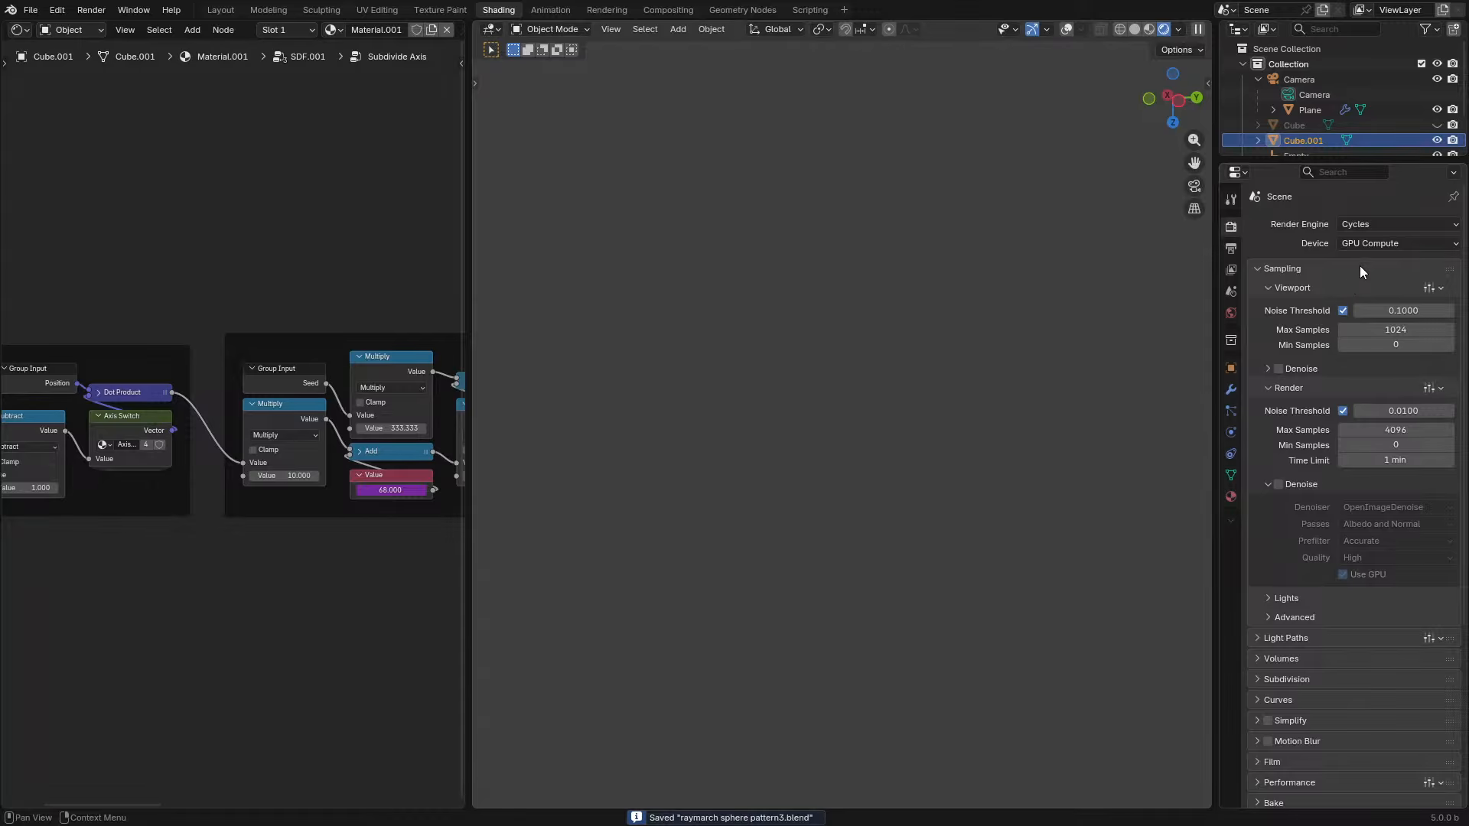
click(1382, 228)
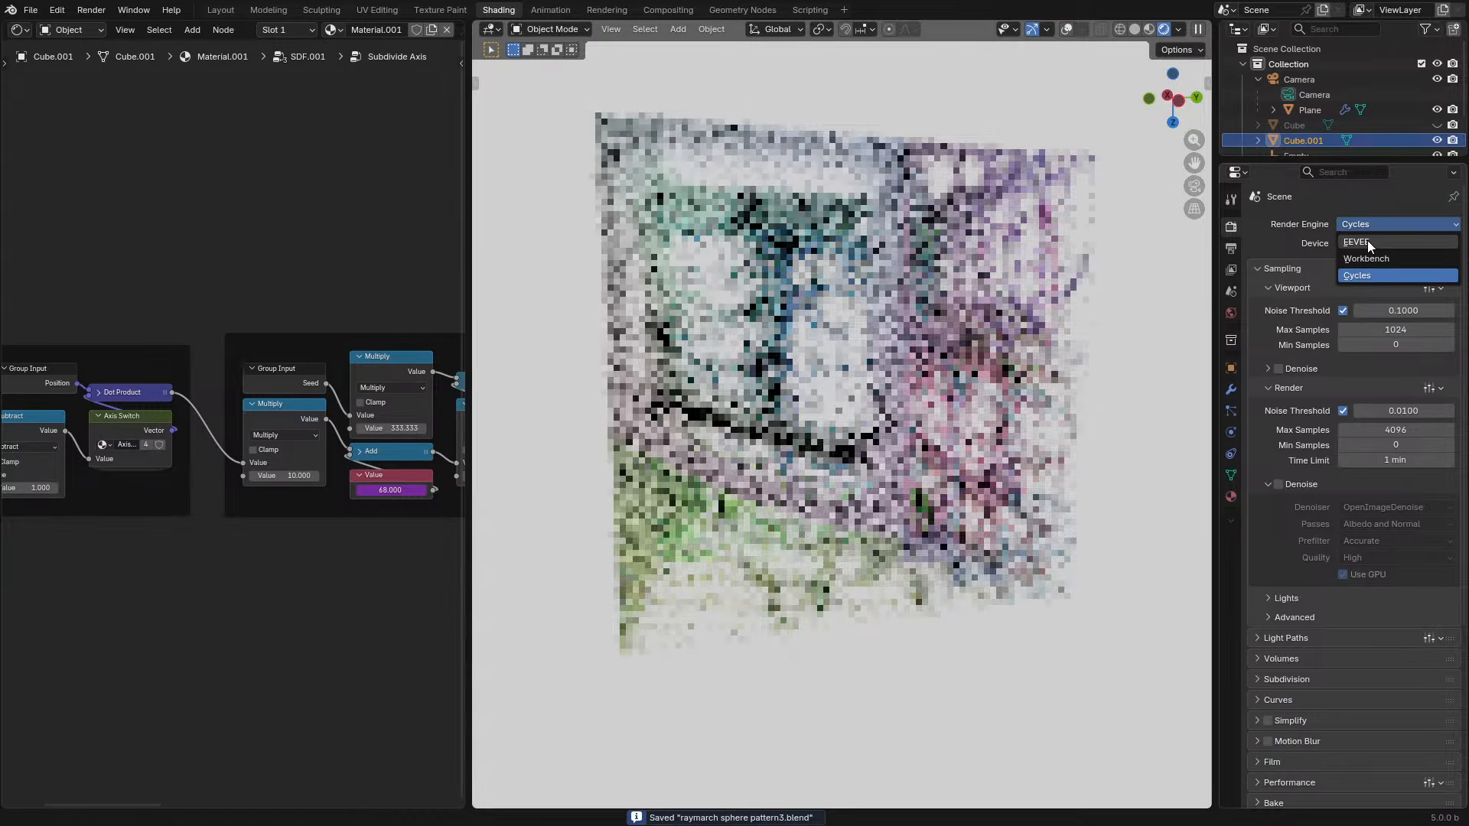
- Play the animation and examine the warped lattice from another angle and at different distances
key(space)
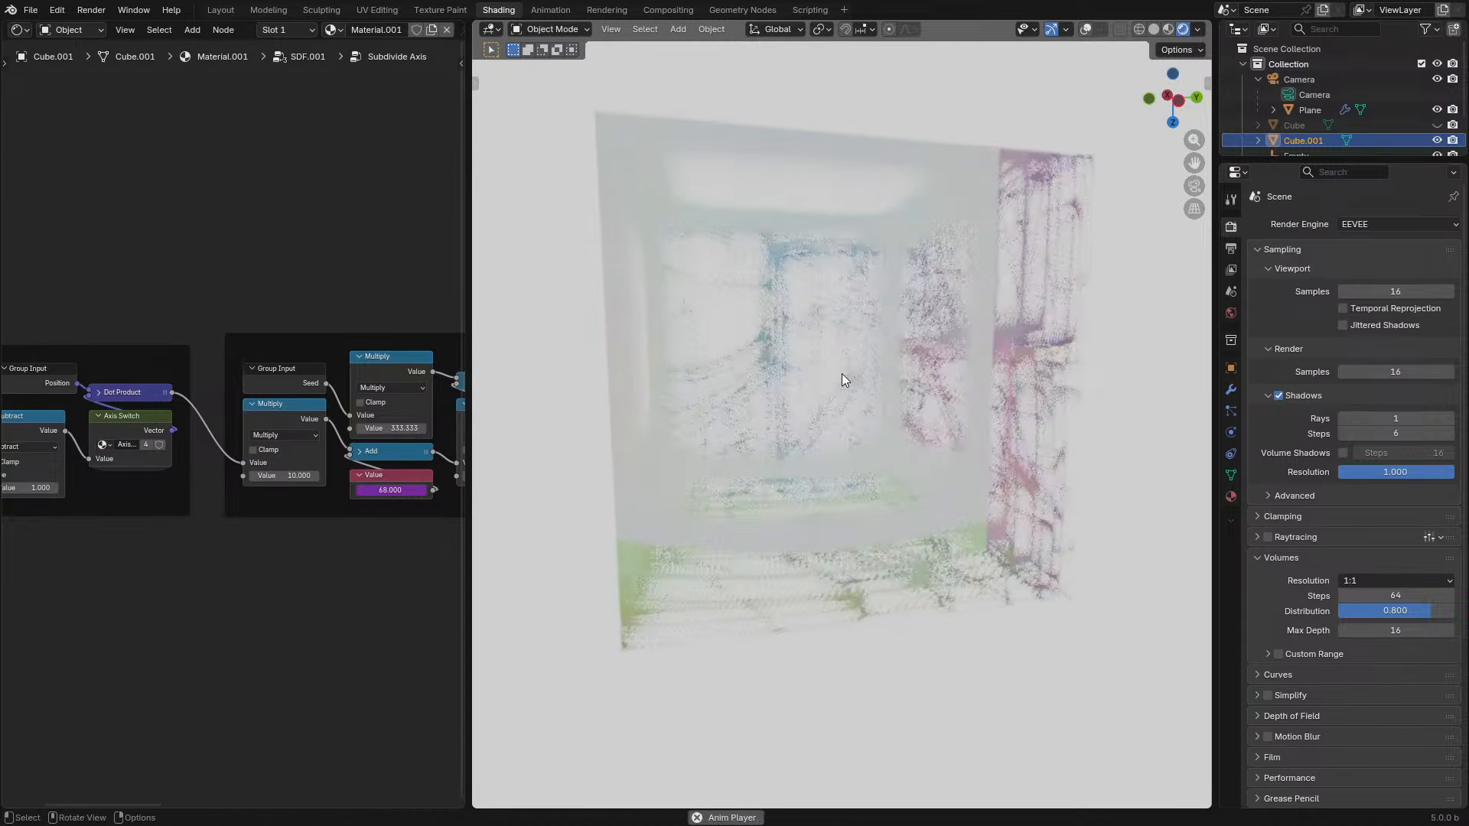
middle_drag(818, 382, 920, 513)
scroll(859, 457, up, 2)
scroll(938, 490, up, 5)
scroll(918, 491, down, 6)
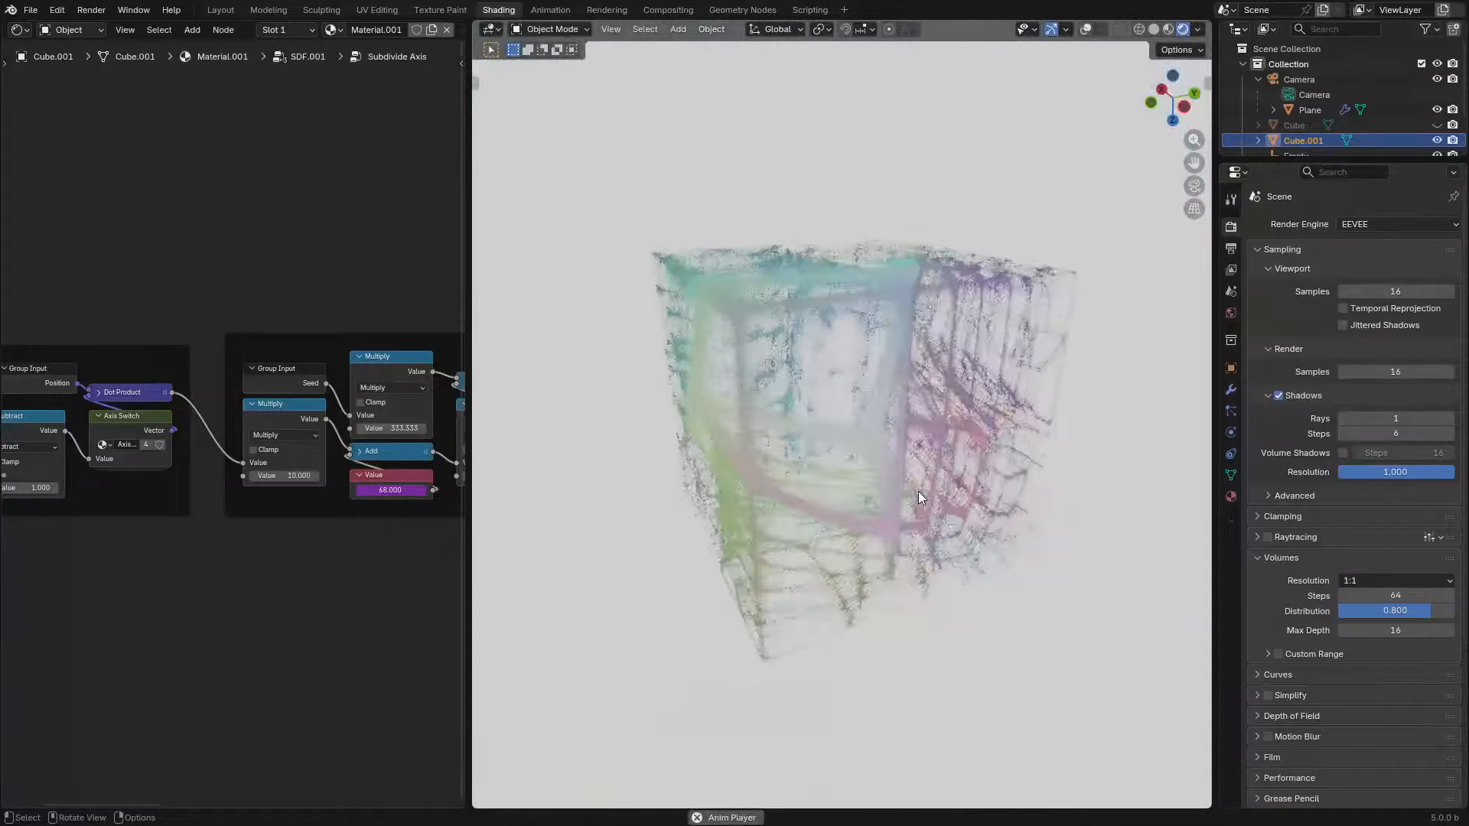
scroll(918, 491, up, 3)
drag(1408, 596, 1378, 611)
key(Escape)
key(Escape)
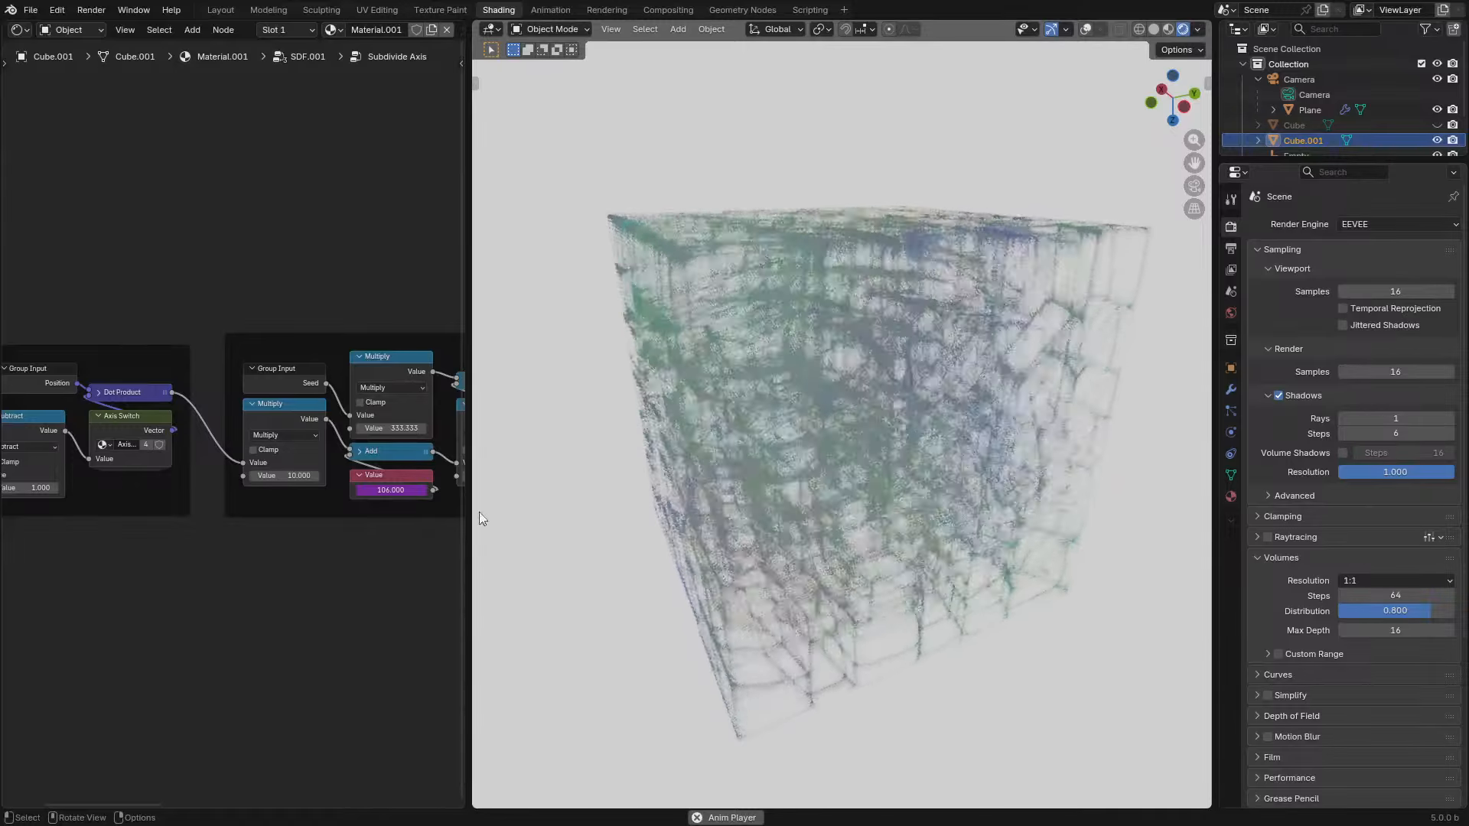
- Return to the main material and move the Separate Color, Map Range and Combine Color nodes up, clear of the main chain
key(ctrl+space)
middle_drag(1186, 549, 874, 588)
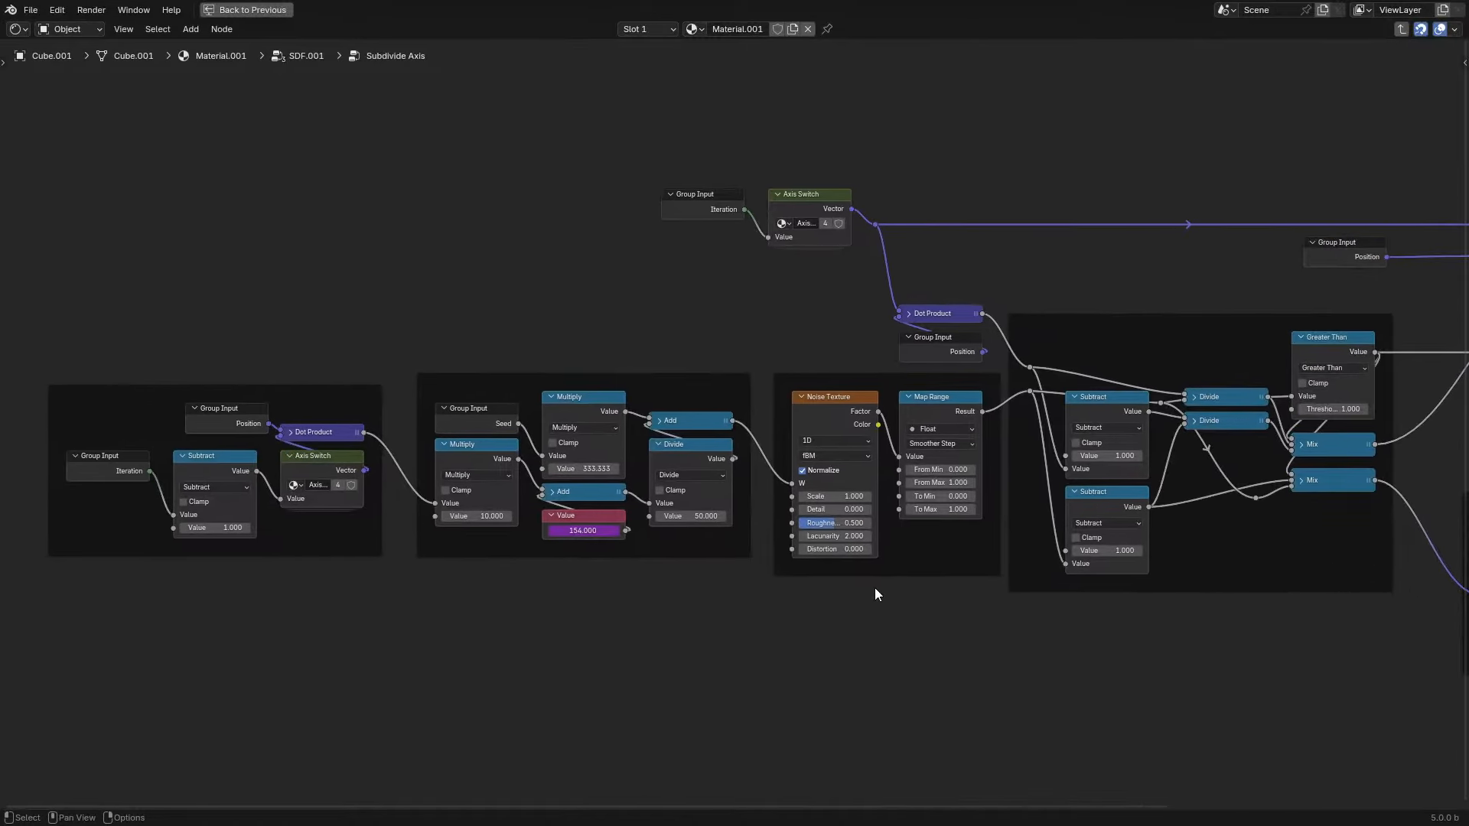
key(Tab)
middle_drag(966, 528, 569, 514)
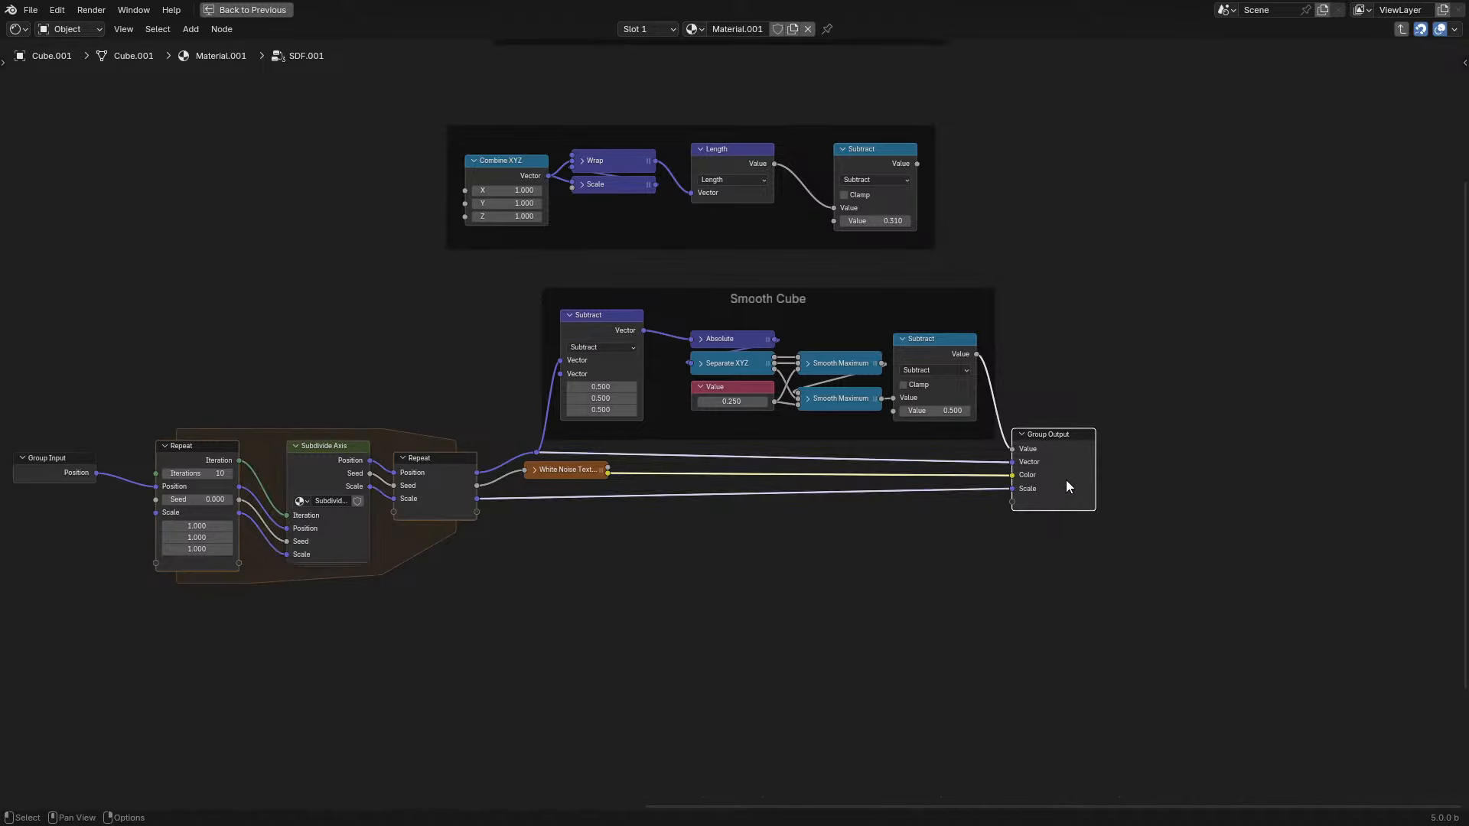
key(Tab)
middle_drag(1178, 396, 716, 458)
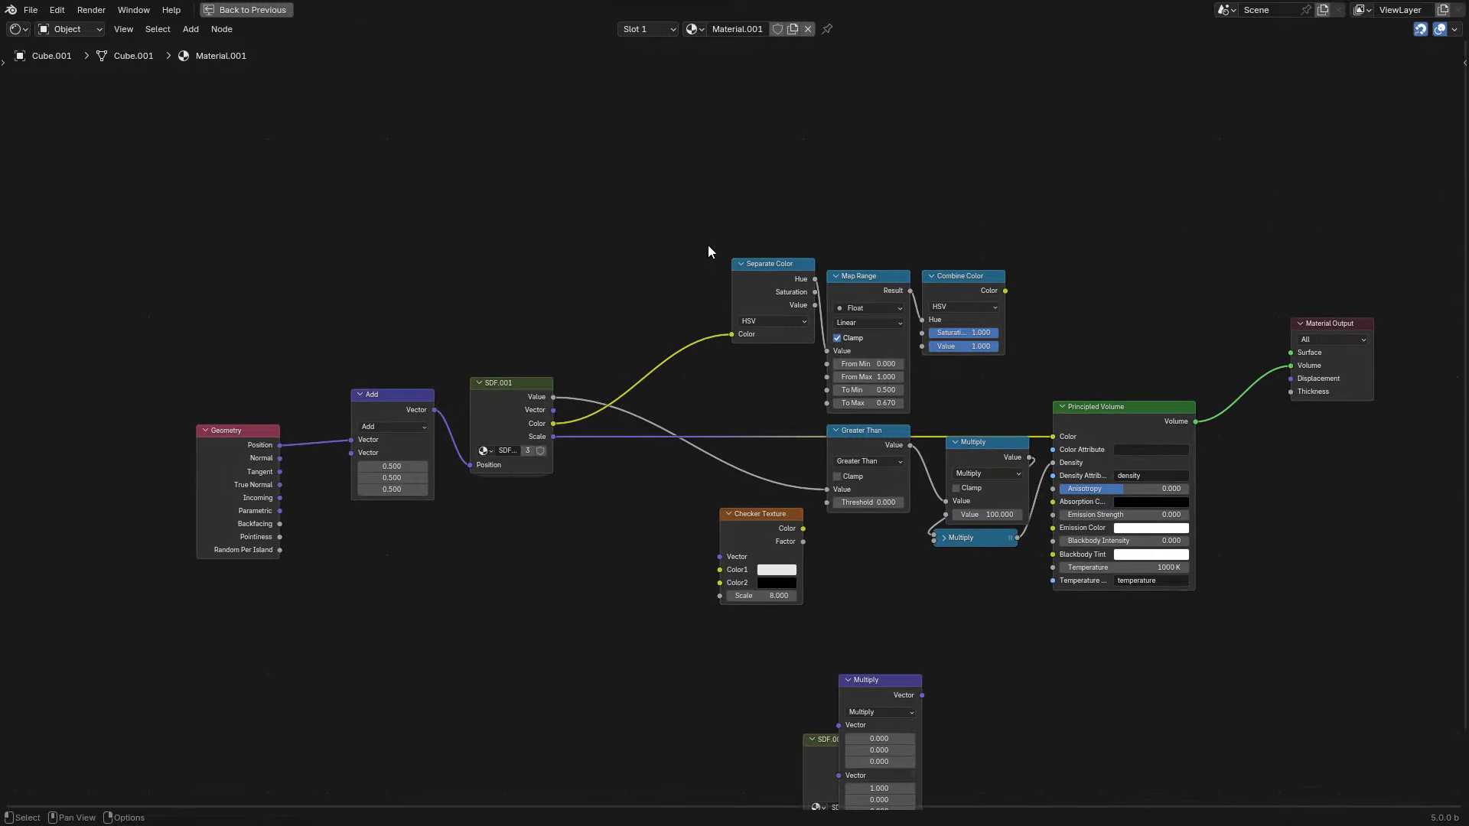
key(g)
scroll(568, 385, up, 2)
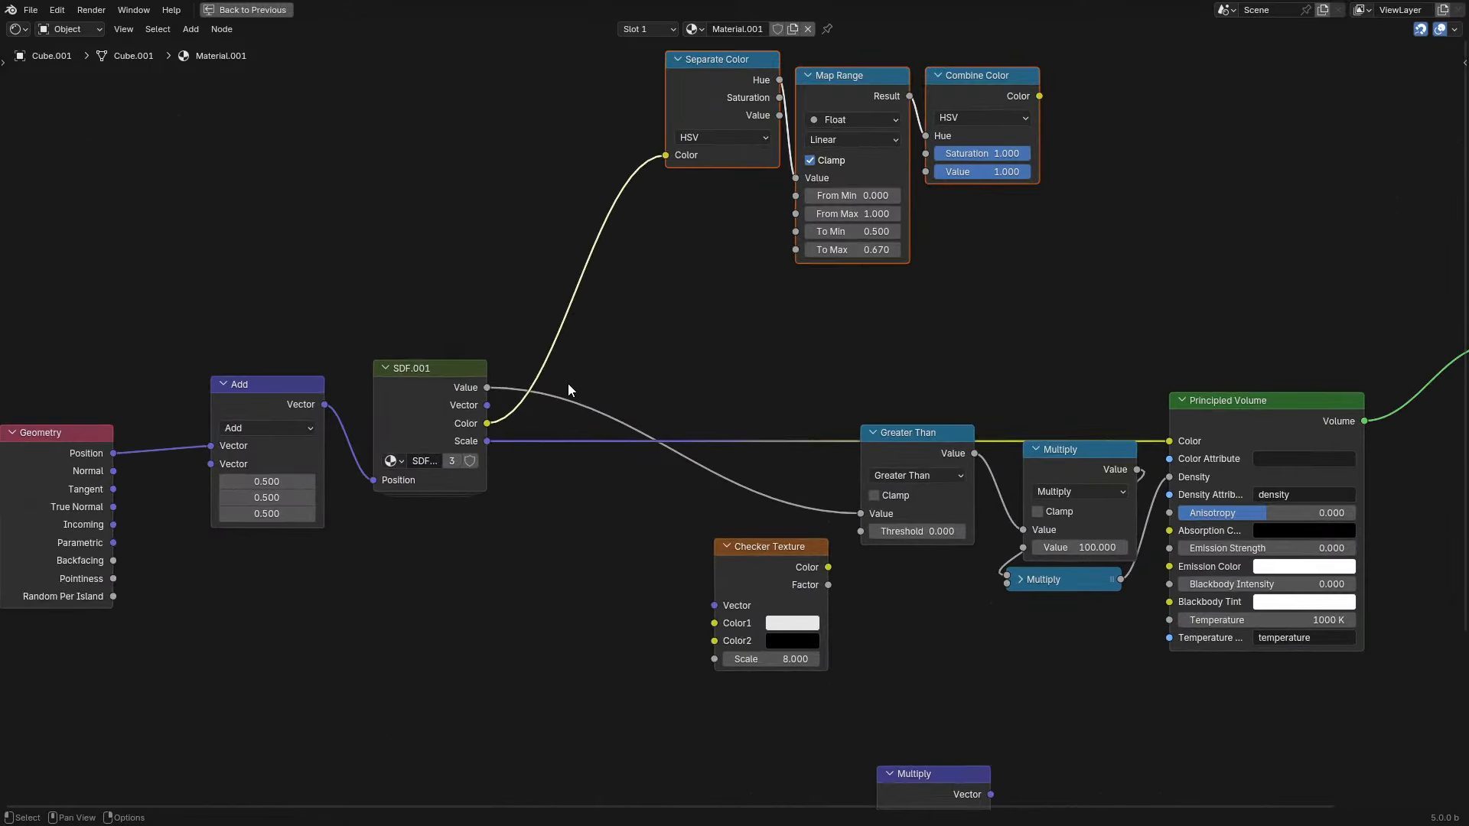
- Change the Greater Than node to Less Than so the solid cells are rendered instead of the lattice
click(1063, 457)
click(890, 475)
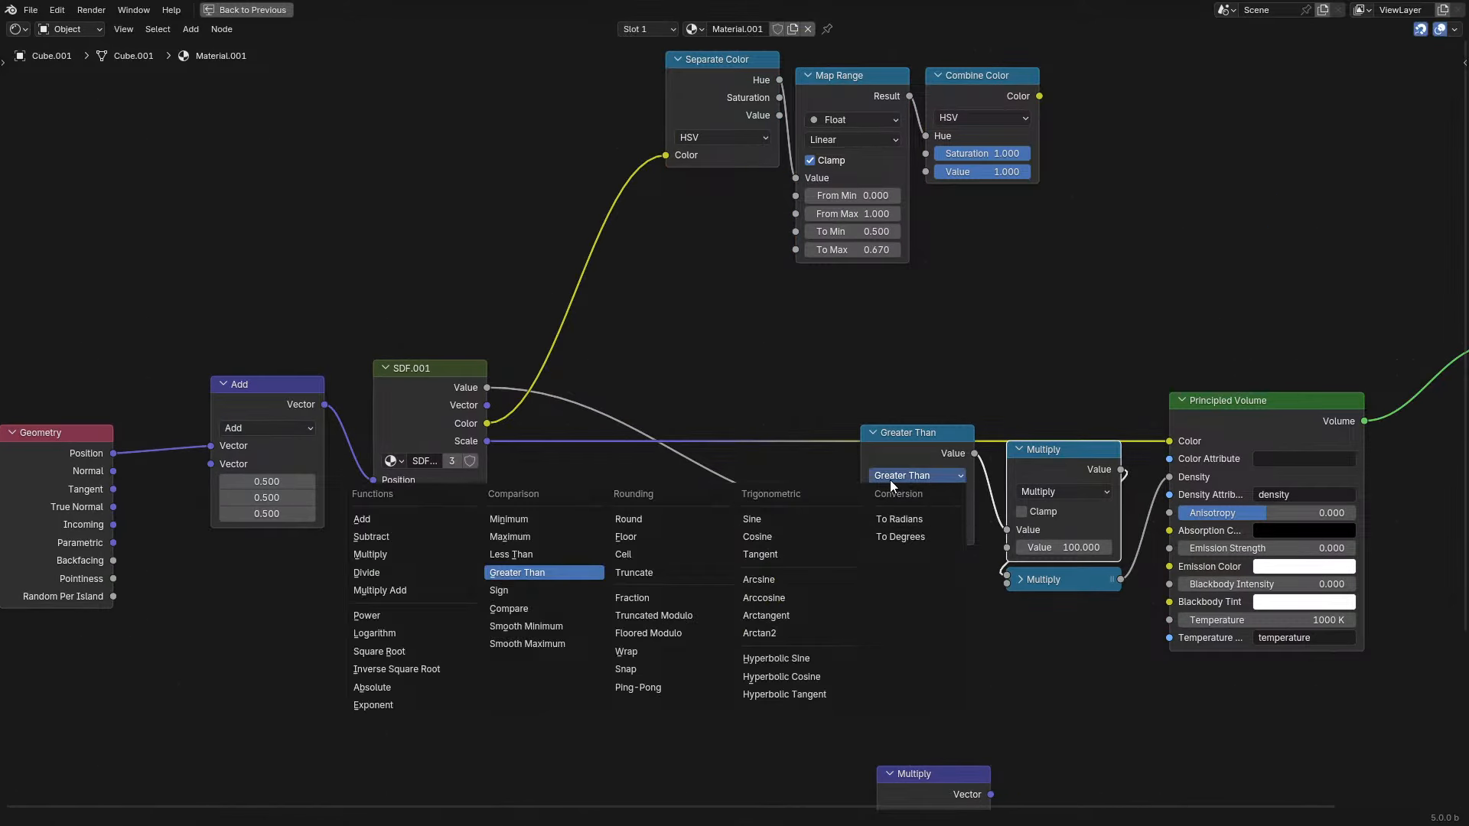
click(528, 463)
key(ctrl+space)
key(space)
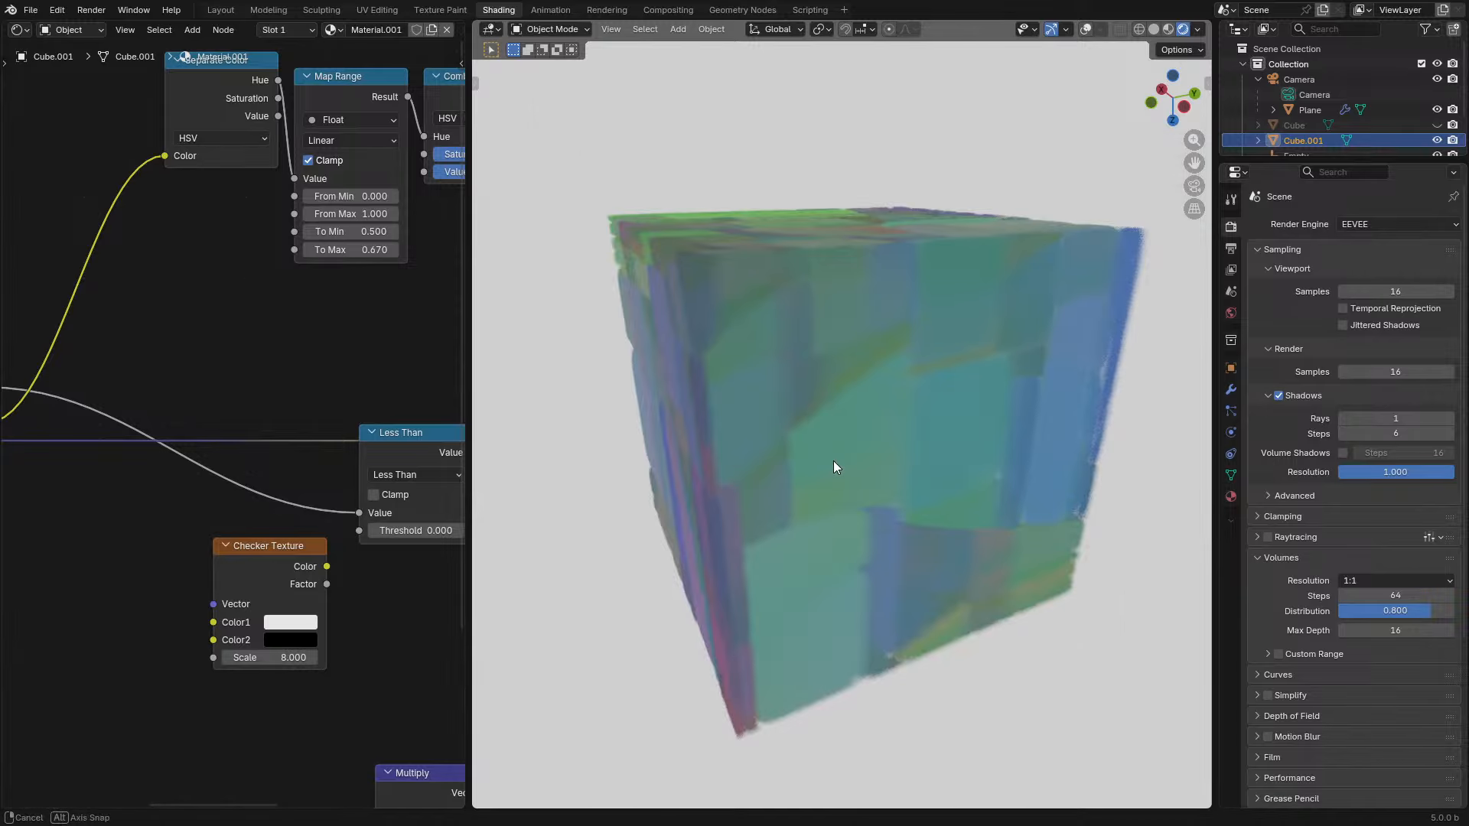
- Set the Less Than threshold to -0.2 and orbit around the separated cells
middle_drag(291, 497, 495, 498)
middle_drag(247, 487, 45, 492)
drag(417, 538, 404, 537)
middle_drag(659, 526, 723, 533)
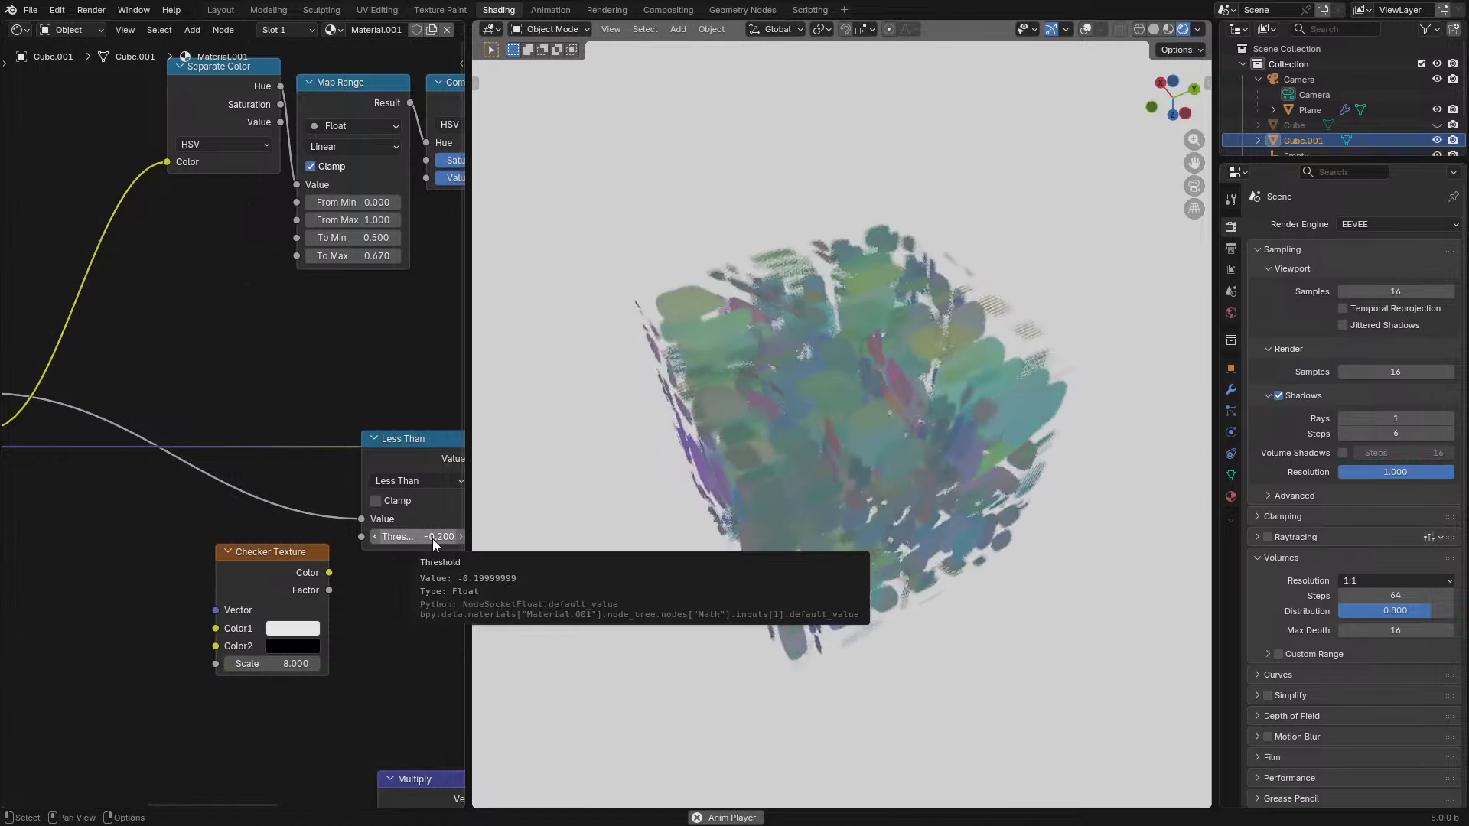
- Multiply the SDF.001 Scale by the Geometry Position, feed the result to the Principled Volume's Color and check it from above
key(ctrl+space)
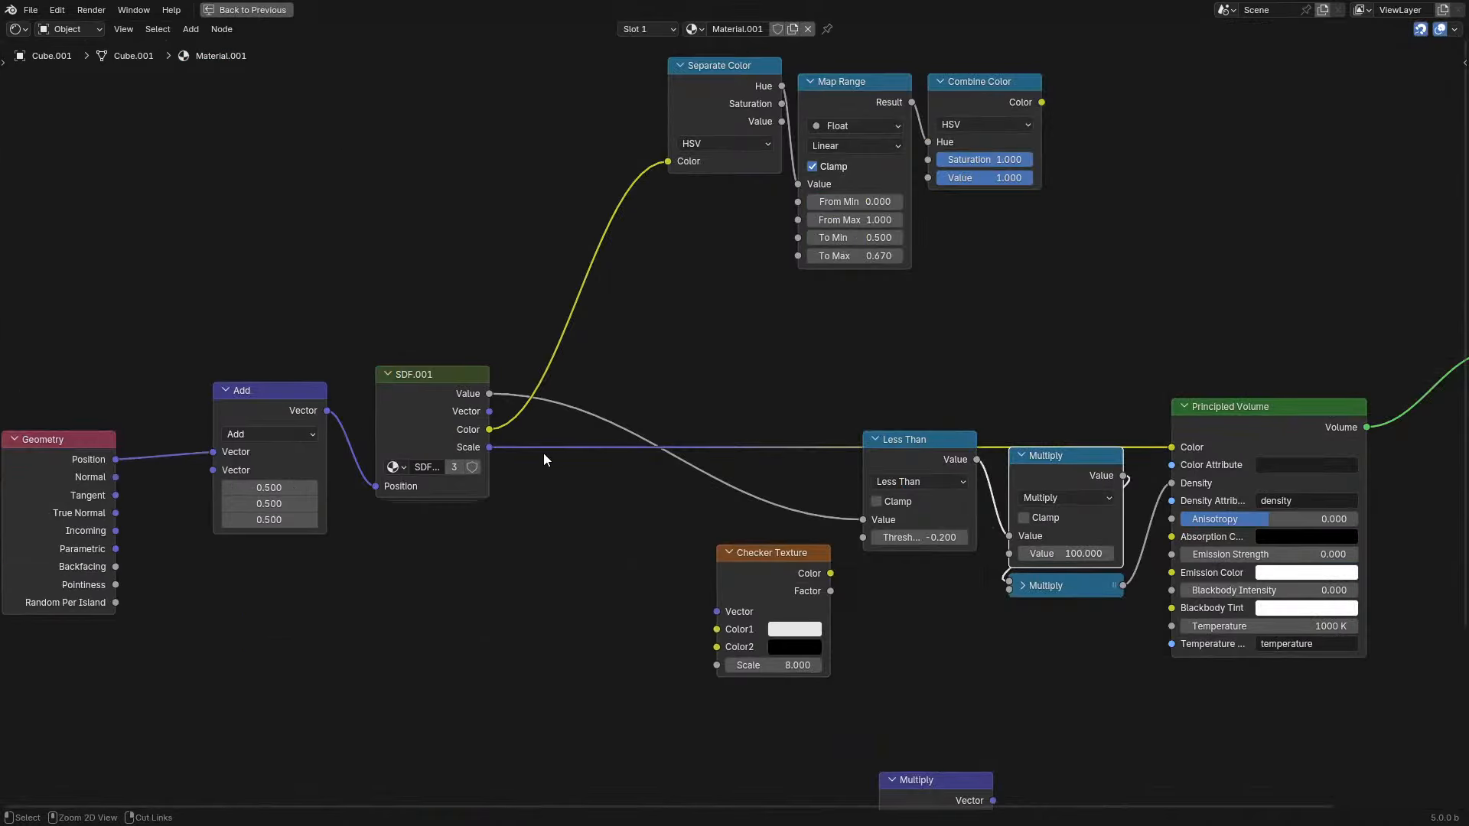
key(ctrl+space)
key(ctrl+space)
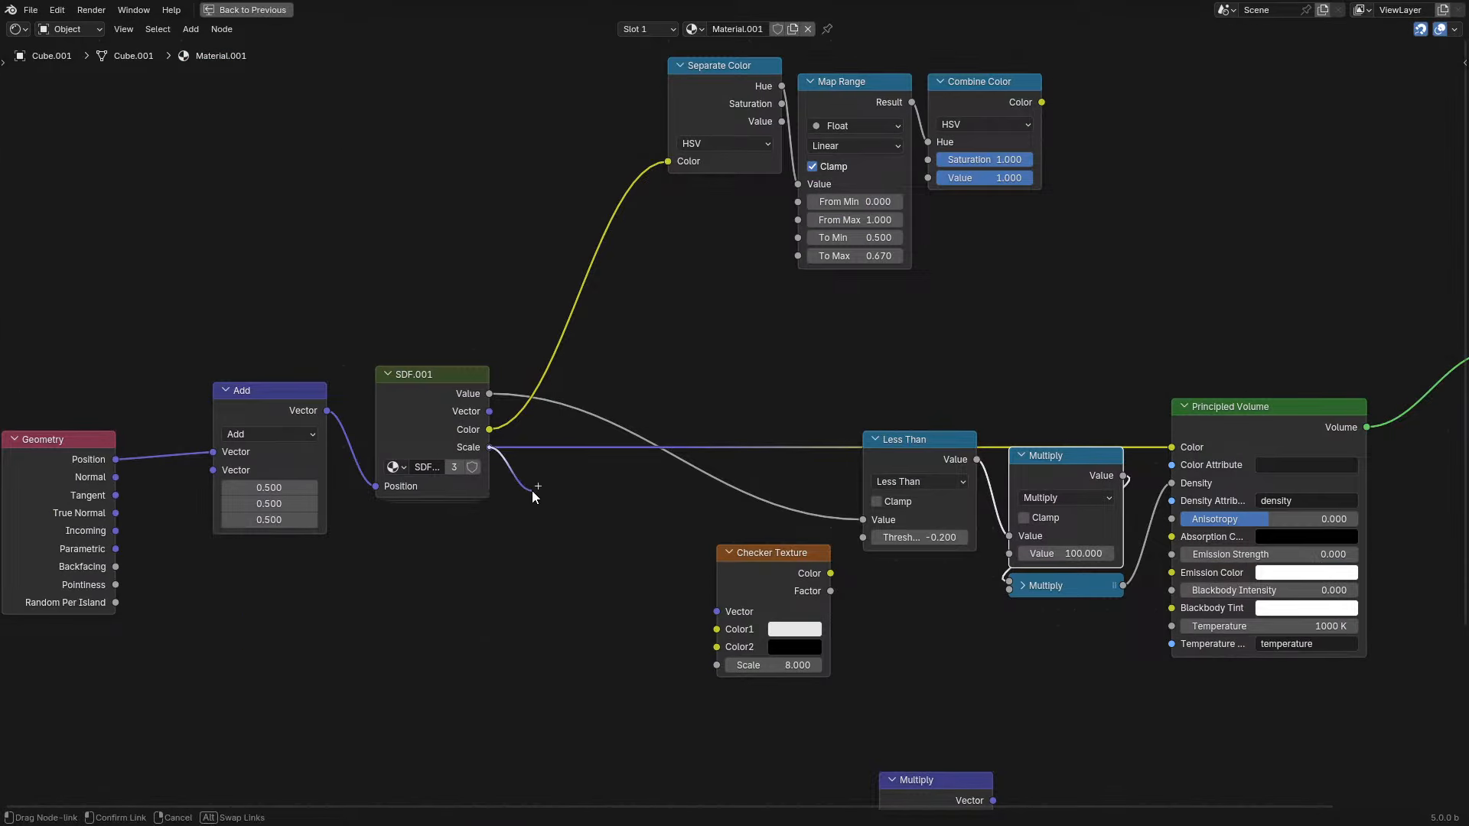
drag(533, 496, 533, 496)
text(sc)
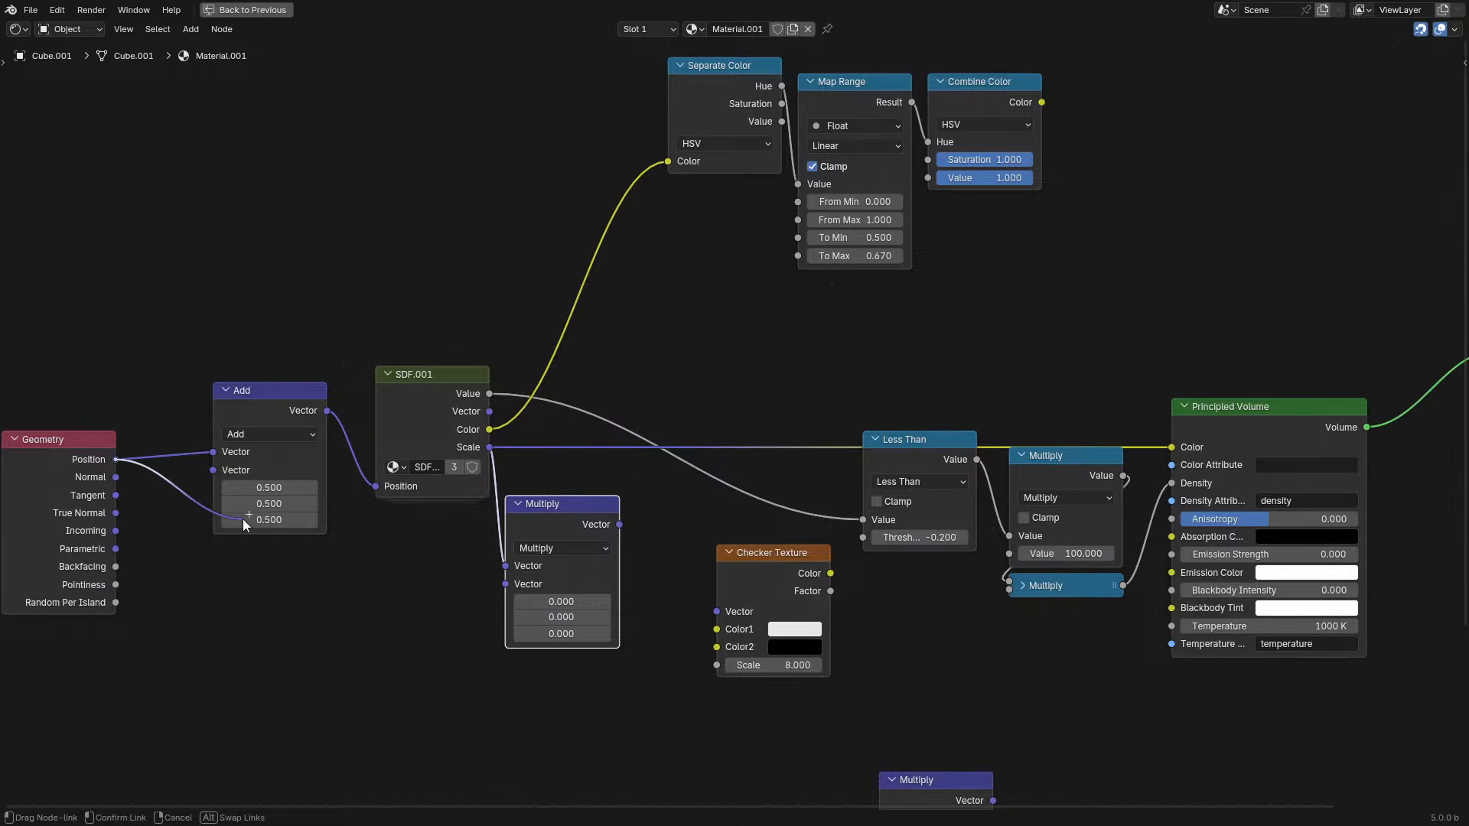
drag(1260, 425, 1159, 454)
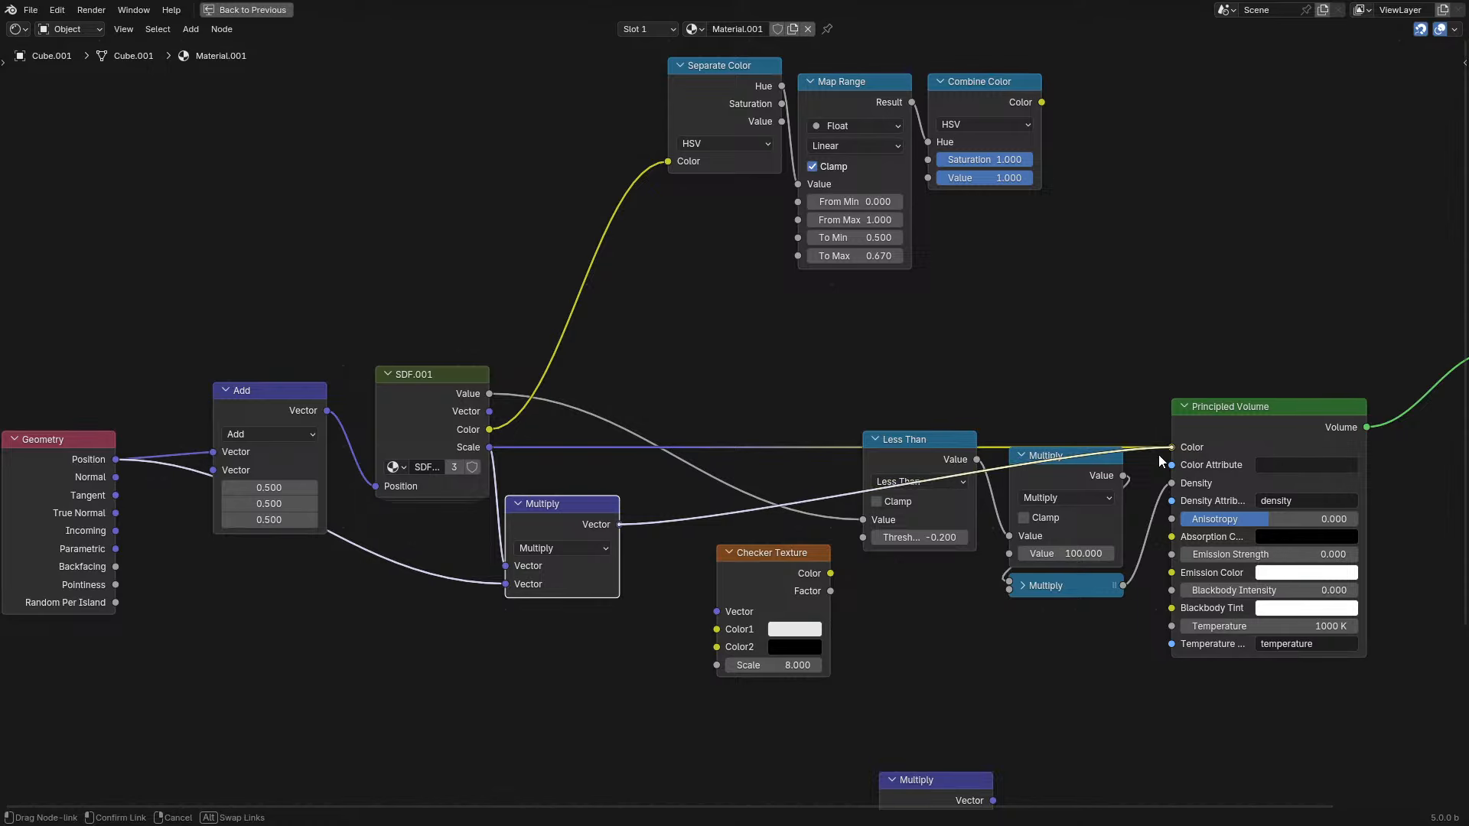
key(ctrl+space)
middle_drag(975, 447, 760, 556)
key(KP_7)
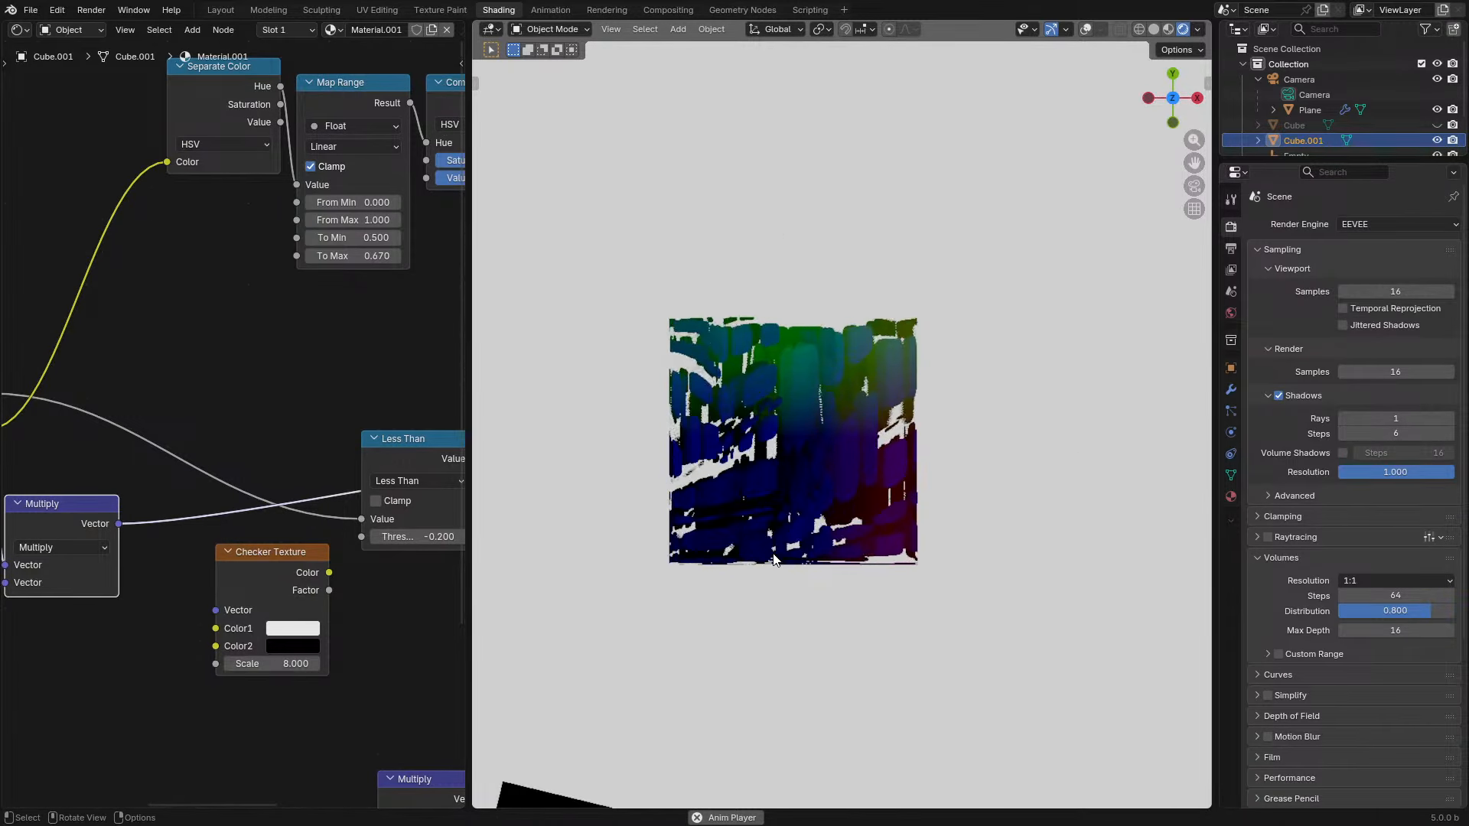
middle_drag(207, 548, 337, 530)
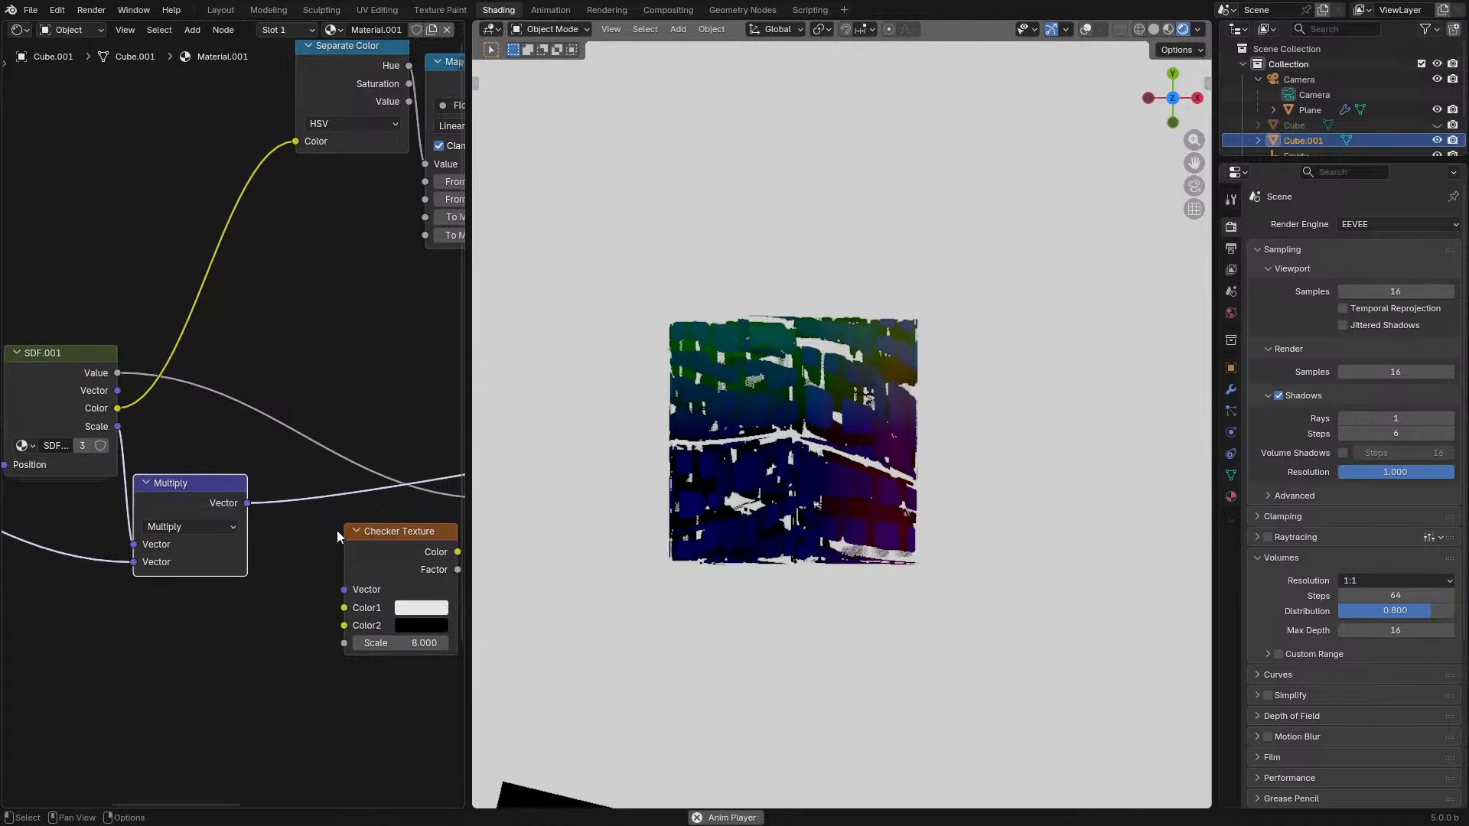
middle_drag(762, 693, 767, 622)
scroll(751, 546, up, 3)
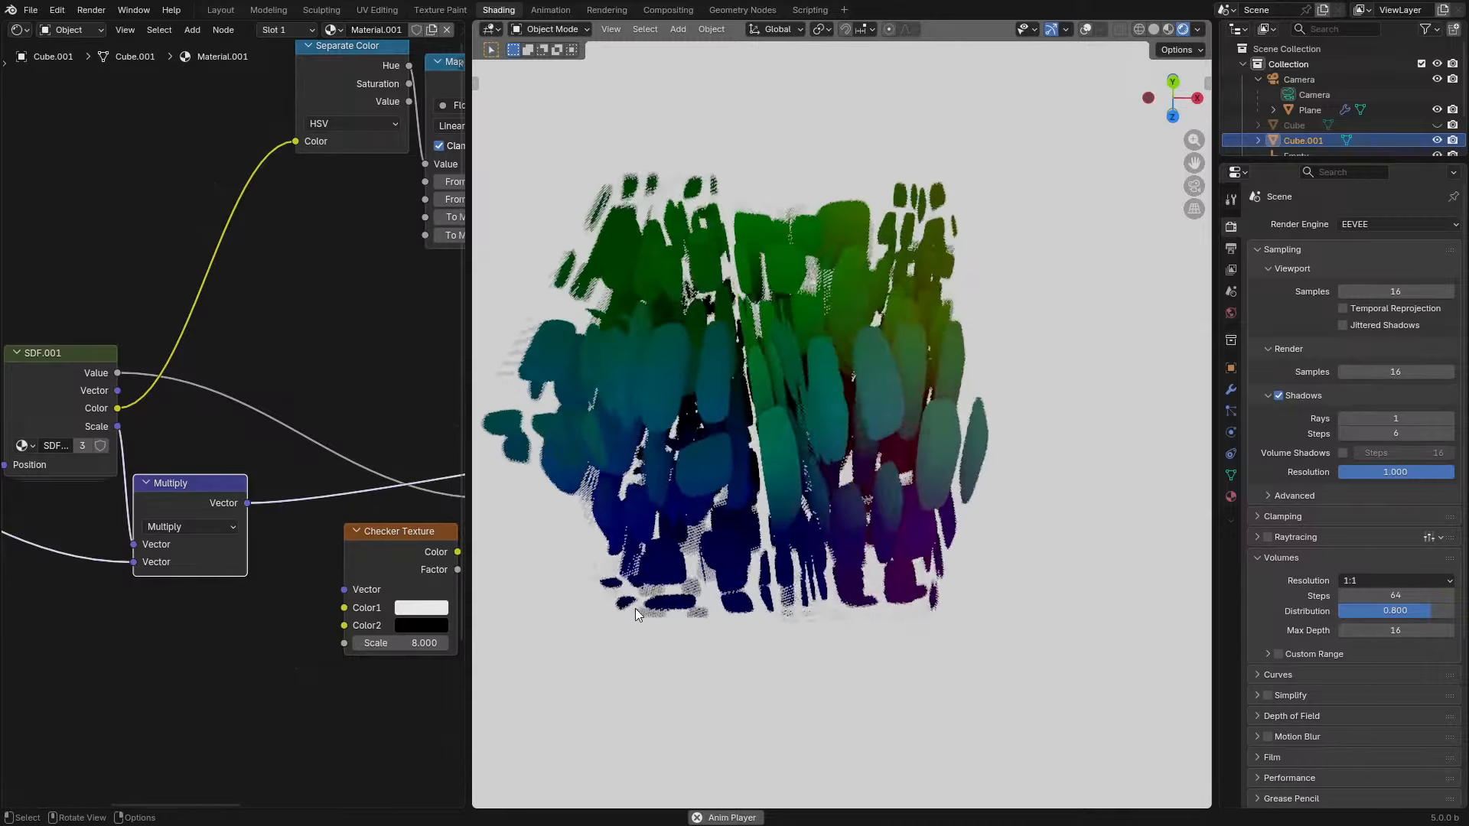
- Connect the Geometry Position directly to the Principled Volume's Color and inspect the coloured cells from several sides
middle_drag(120, 482, 354, 493)
scroll(134, 499, down, 3)
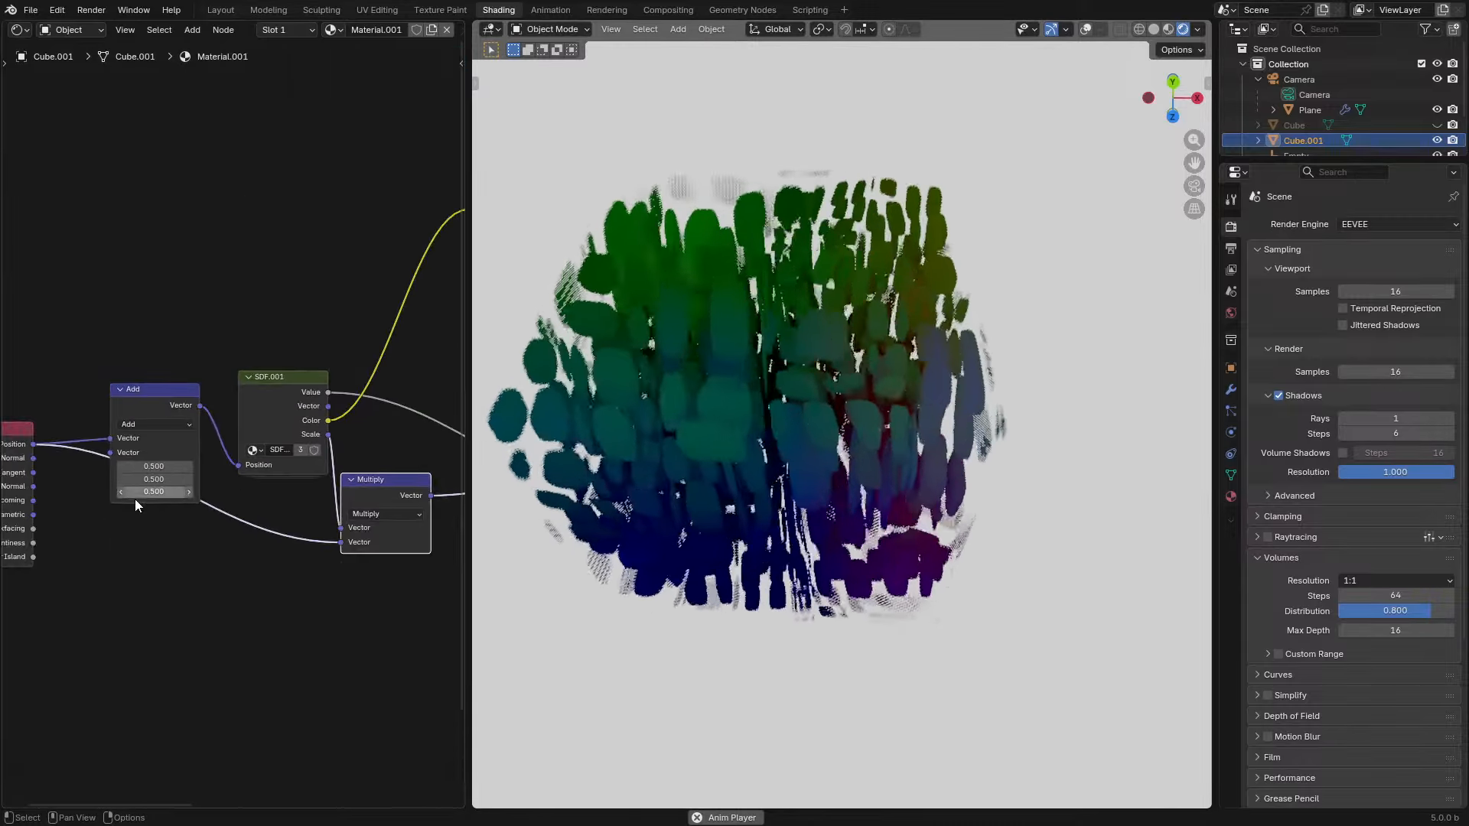
middle_drag(135, 499, 176, 494)
drag(75, 439, 352, 428)
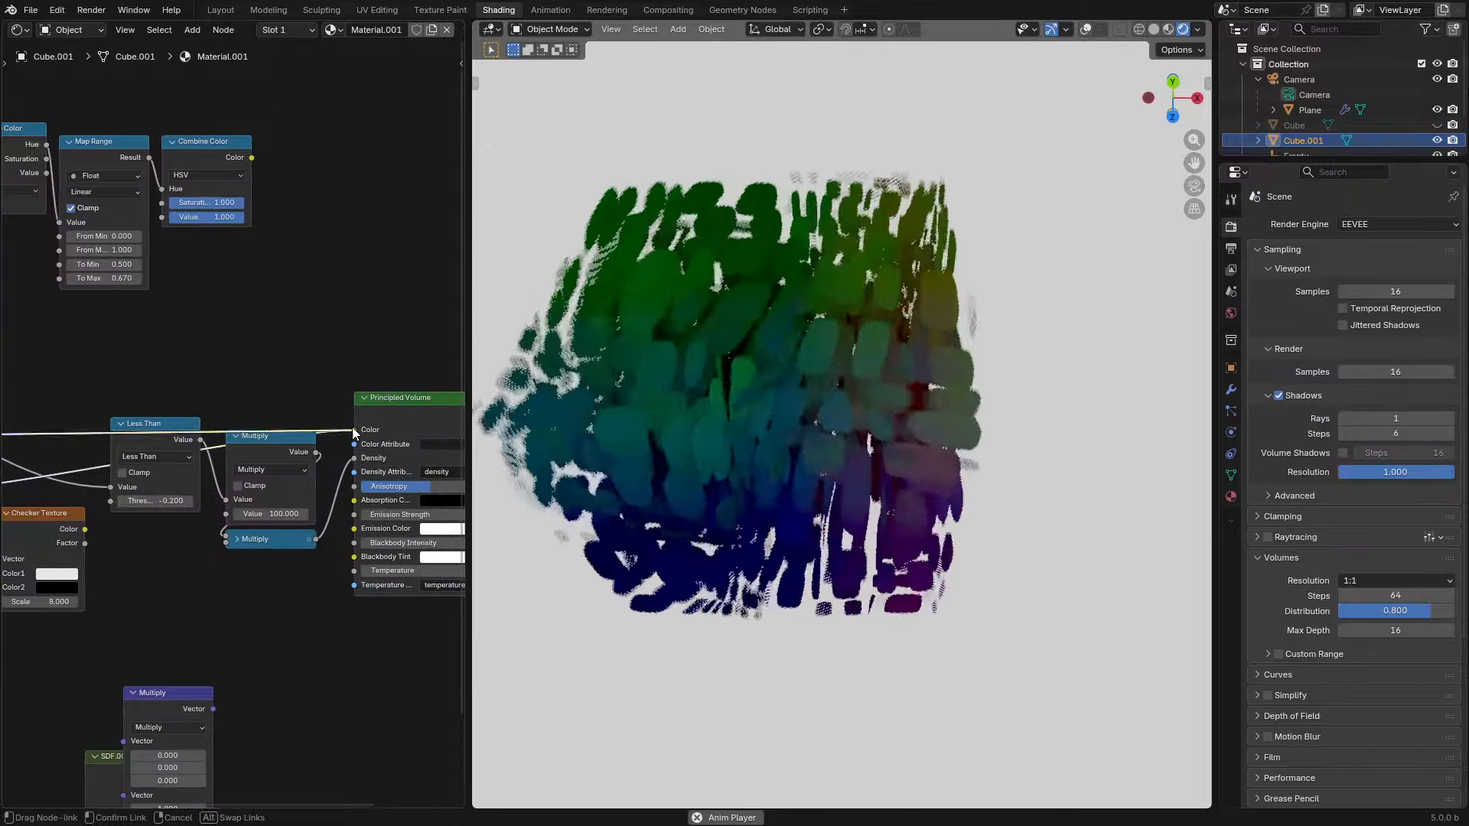
middle_drag(656, 520, 814, 493)
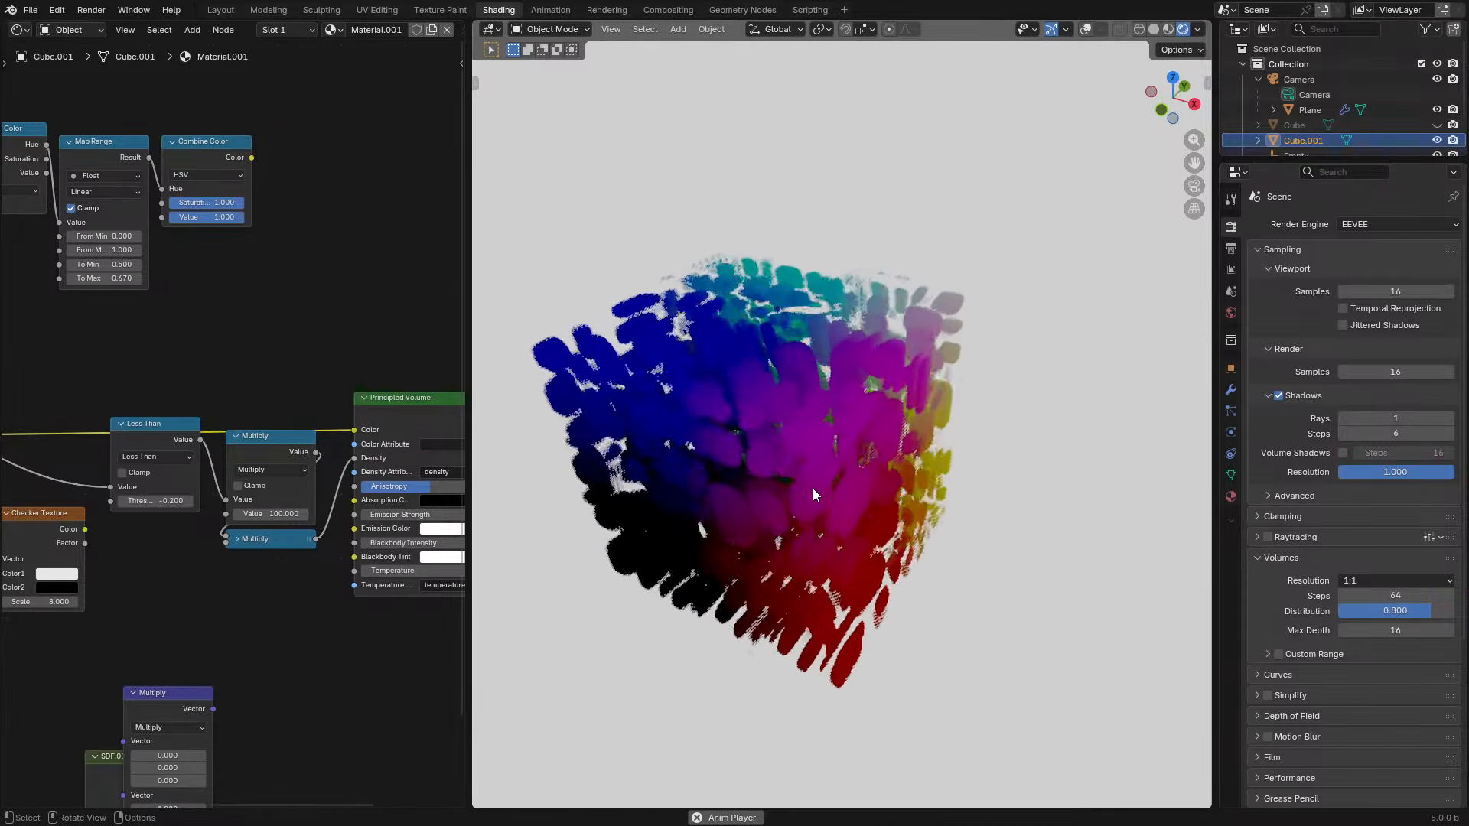
middle_drag(811, 480, 796, 498)
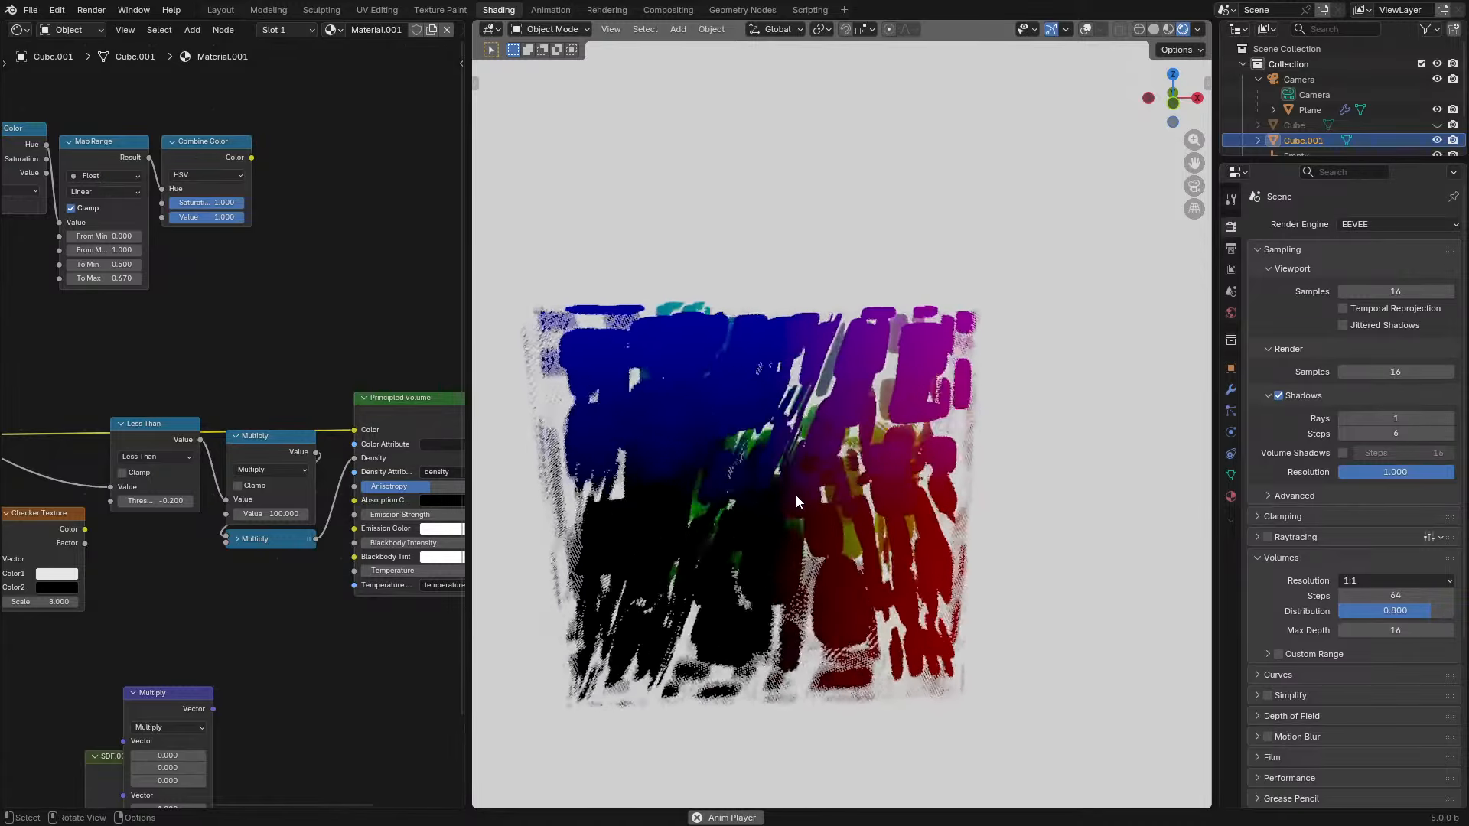
middle_drag(788, 485, 762, 516)
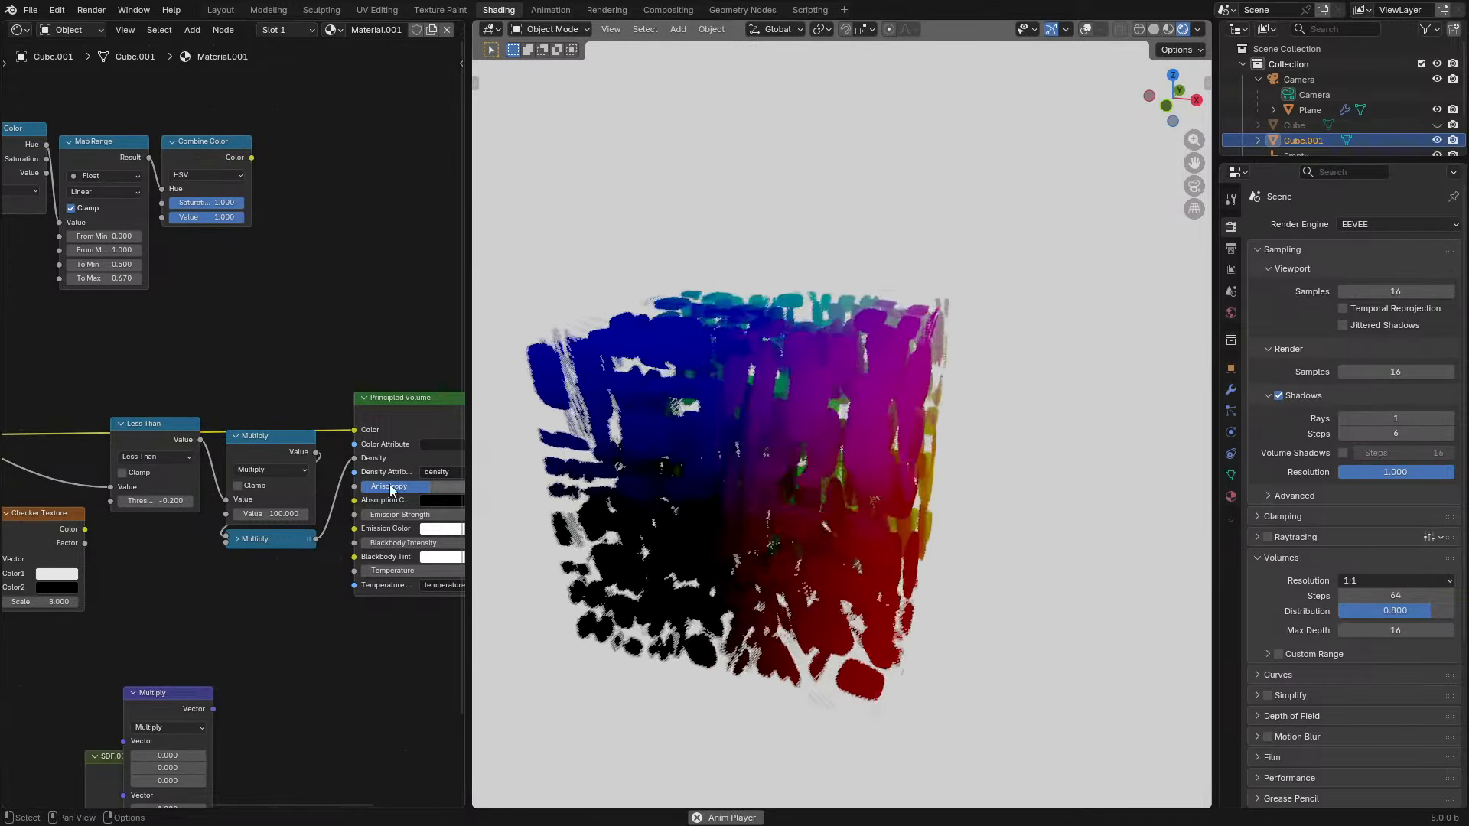
- Delete the unused vector Multiply node beside SDF.001 and the Checker Texture node
middle_drag(278, 527, 202, 487)
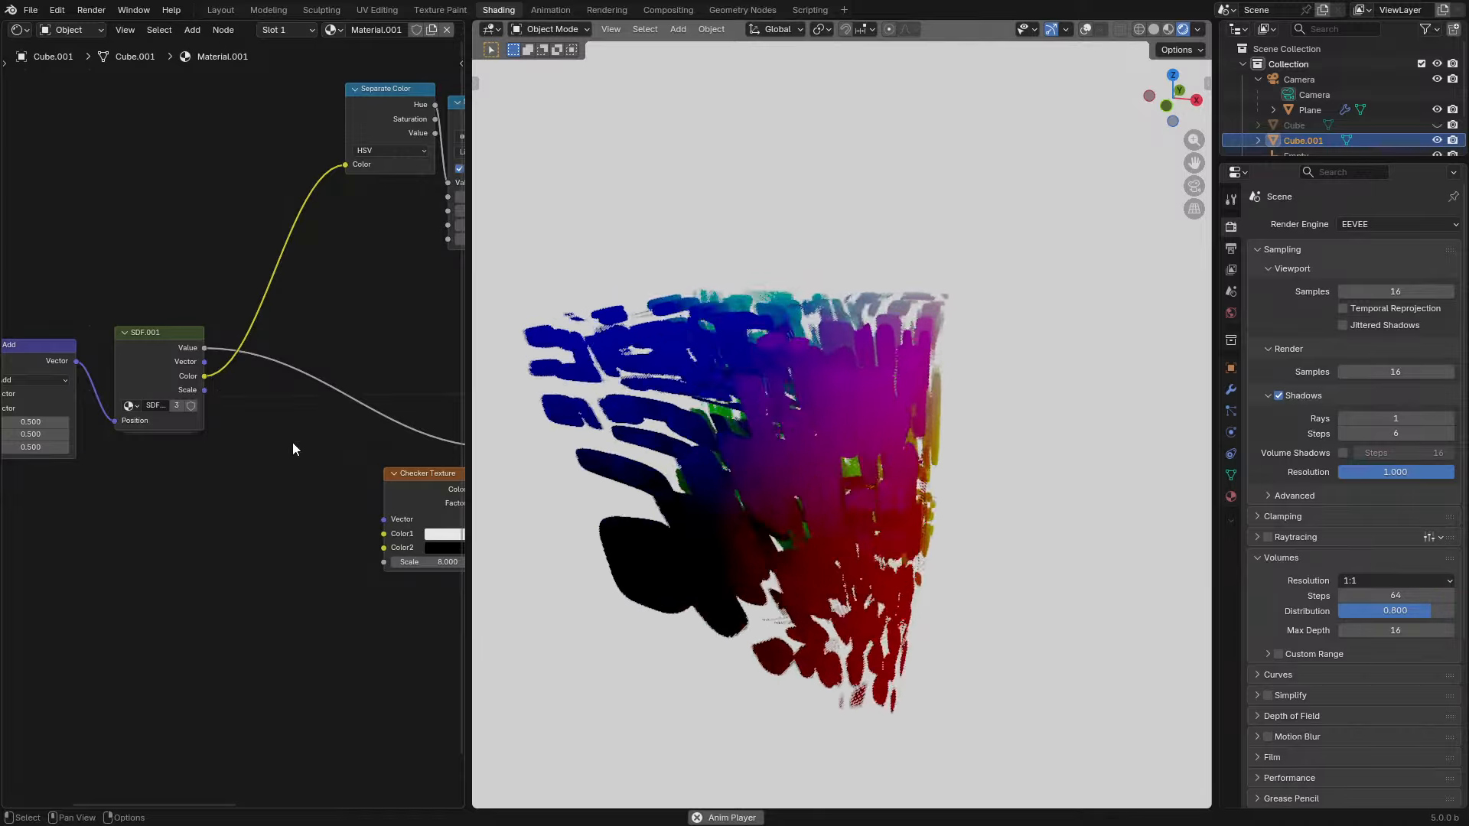
middle_drag(303, 447, 190, 534)
click(190, 534)
key(x)
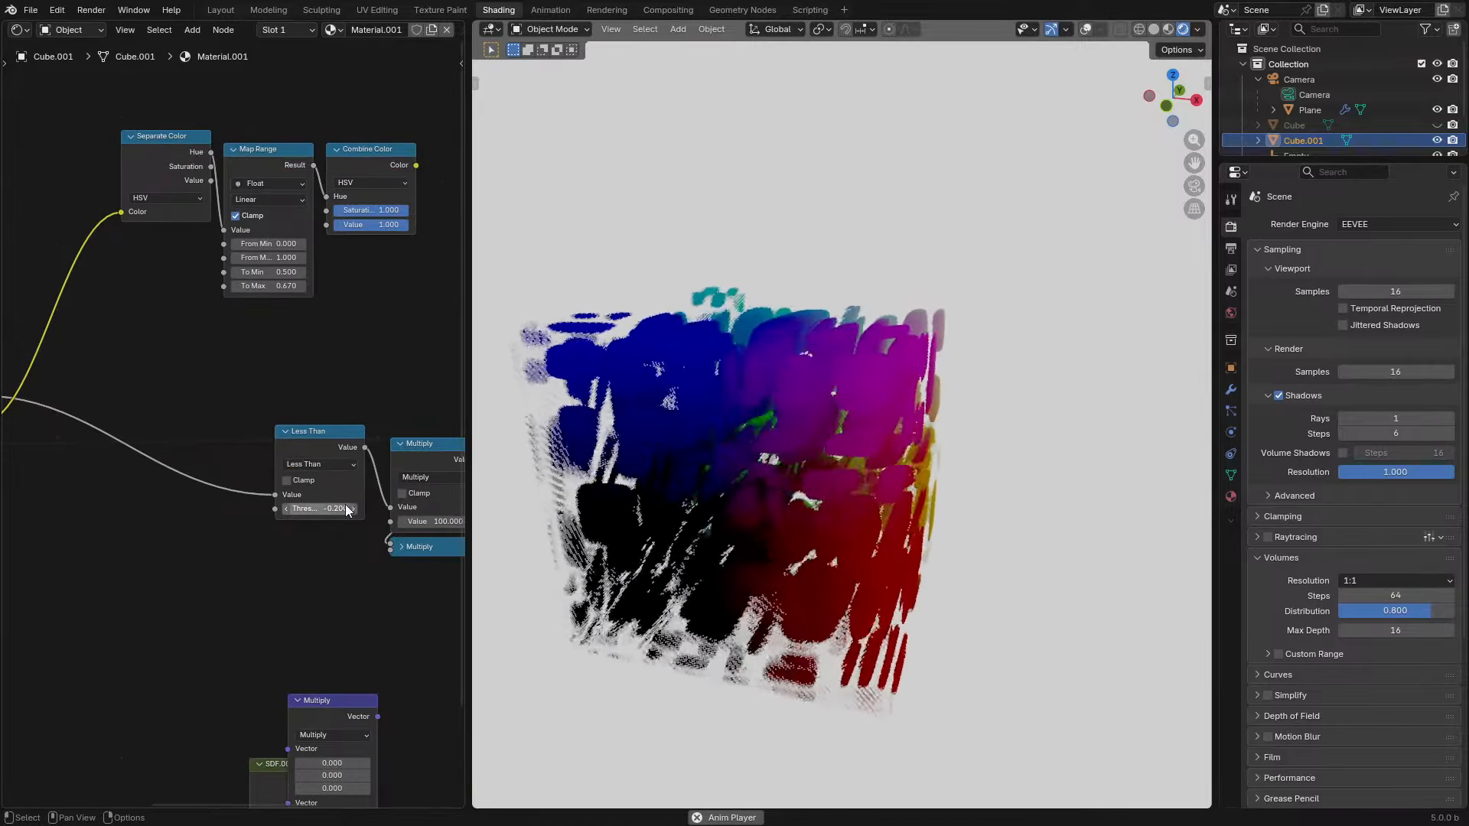
drag(321, 508, 329, 509)
- Open Subdivide Axis inside SDF.001 and set the Map Range's From Min to 0.1 and From Max to 0.9
middle_drag(199, 475, 540, 476)
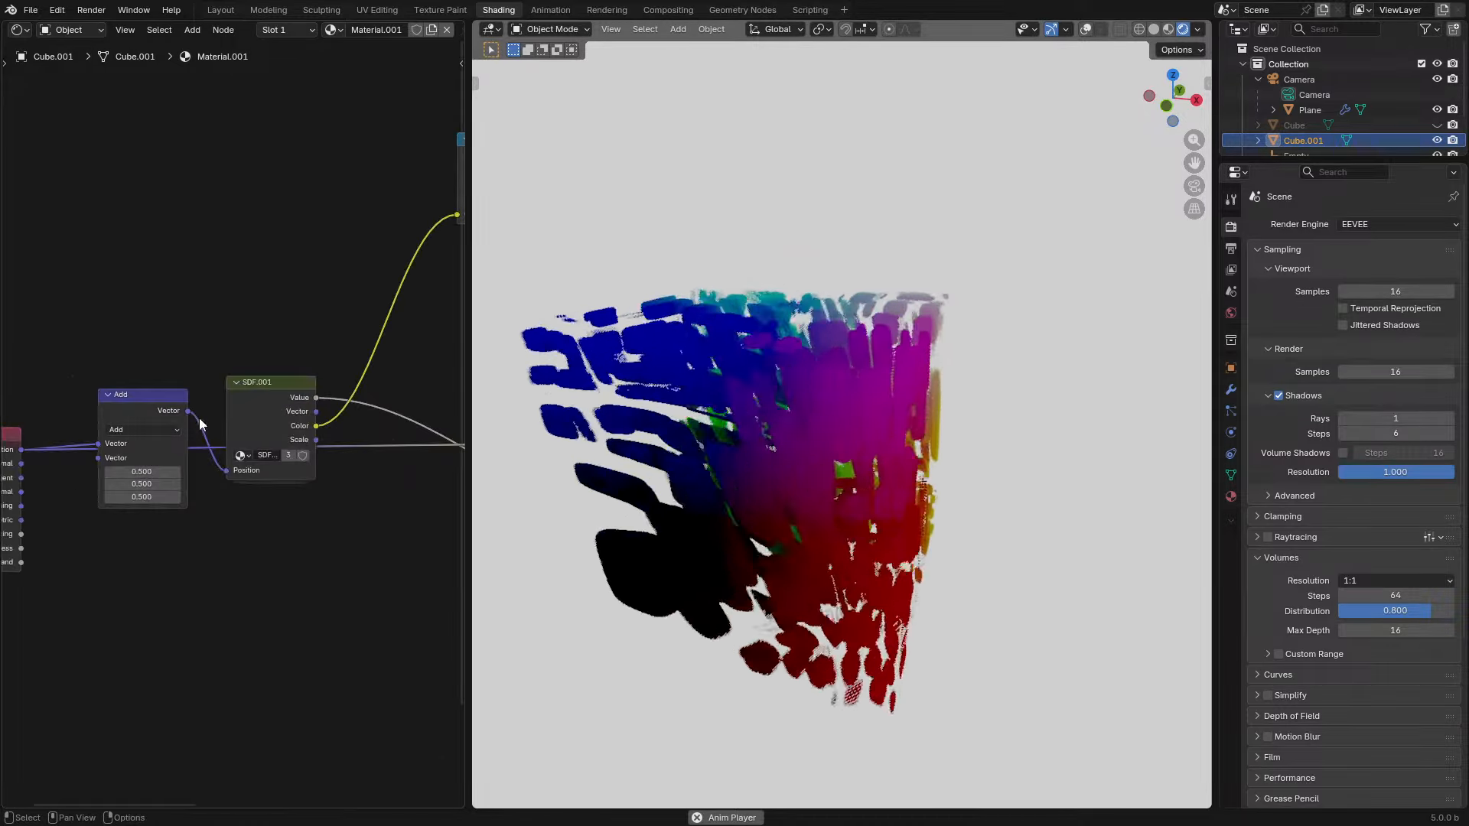
click(248, 410)
key(Tab)
middle_drag(115, 470, 62, 410)
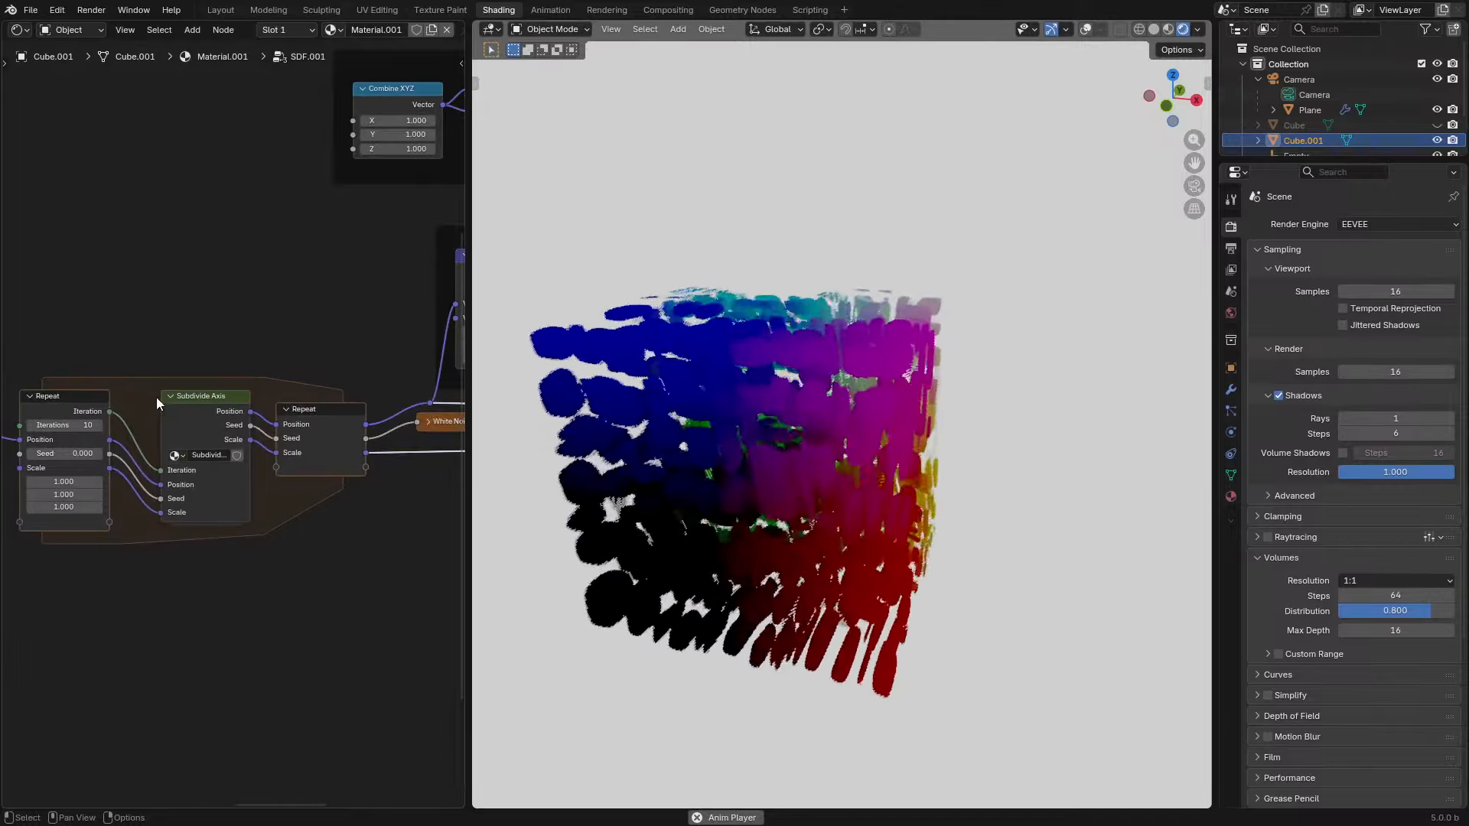
click(190, 407)
key(Tab)
middle_drag(355, 499, 231, 493)
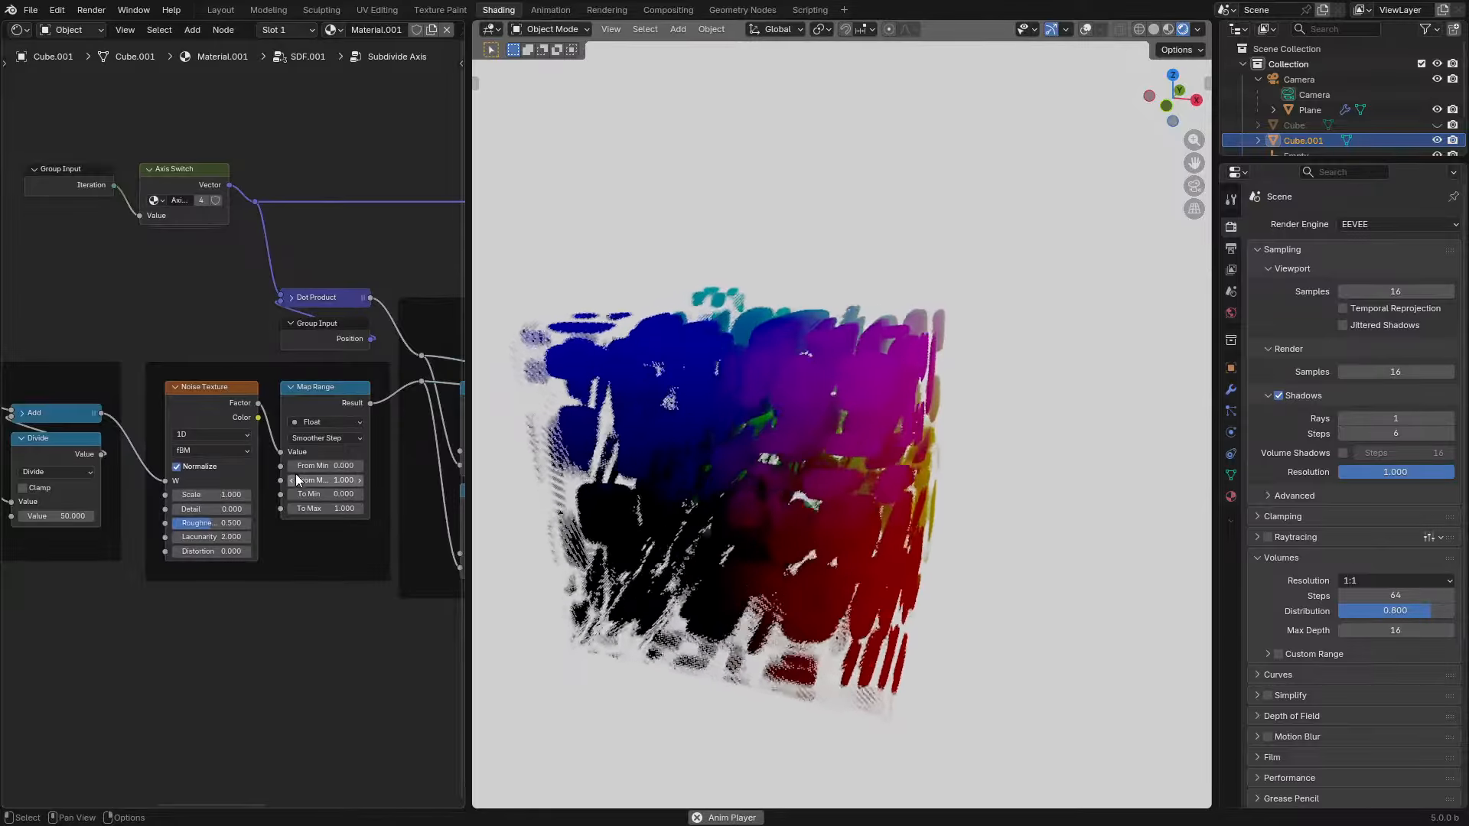
click(358, 466)
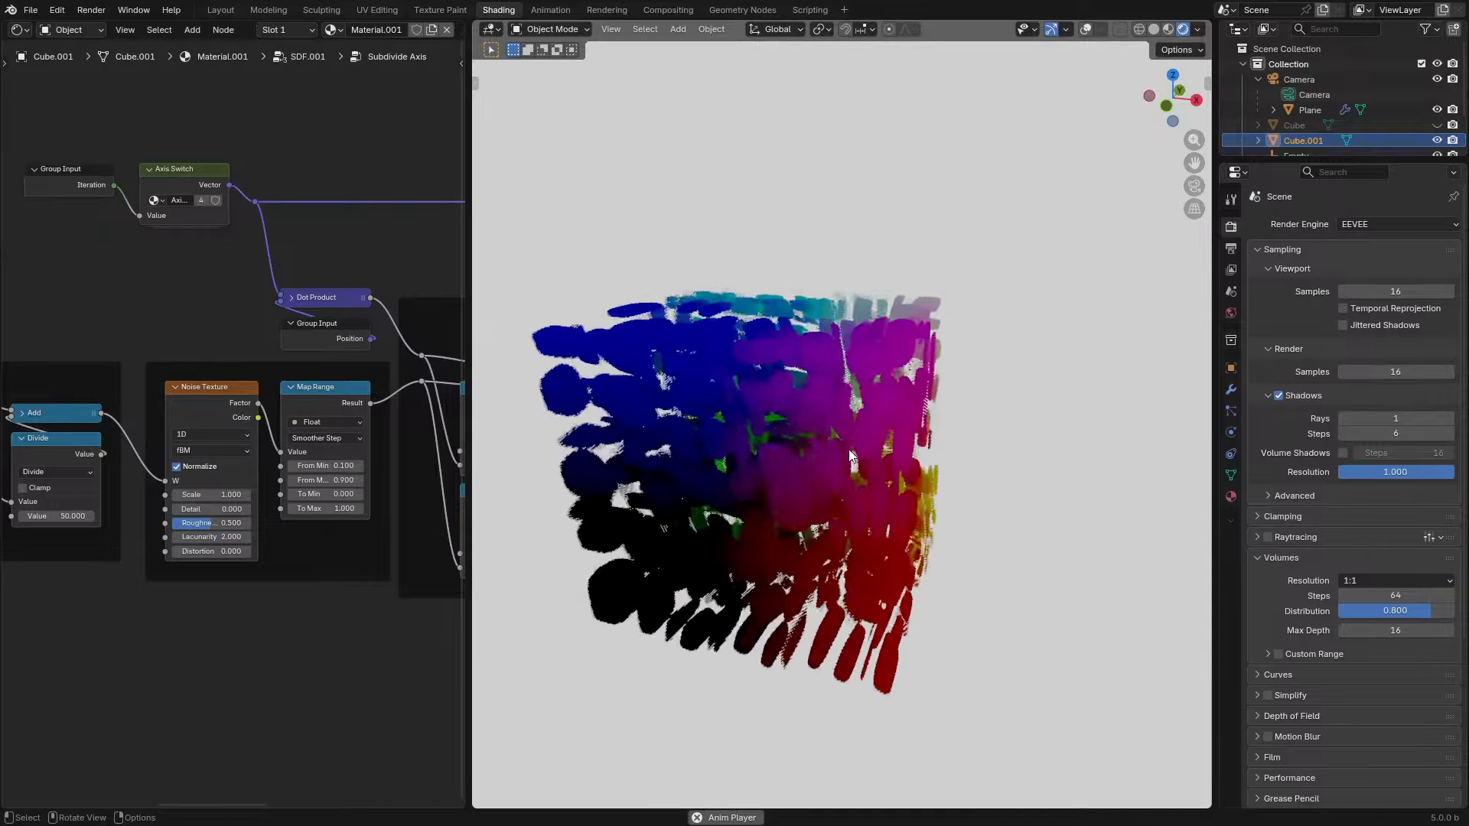
- Set the Map Range's To Max to 0.999 and inspect the cells from the top and front views
middle_drag(527, 500, 884, 494)
key(KP_7)
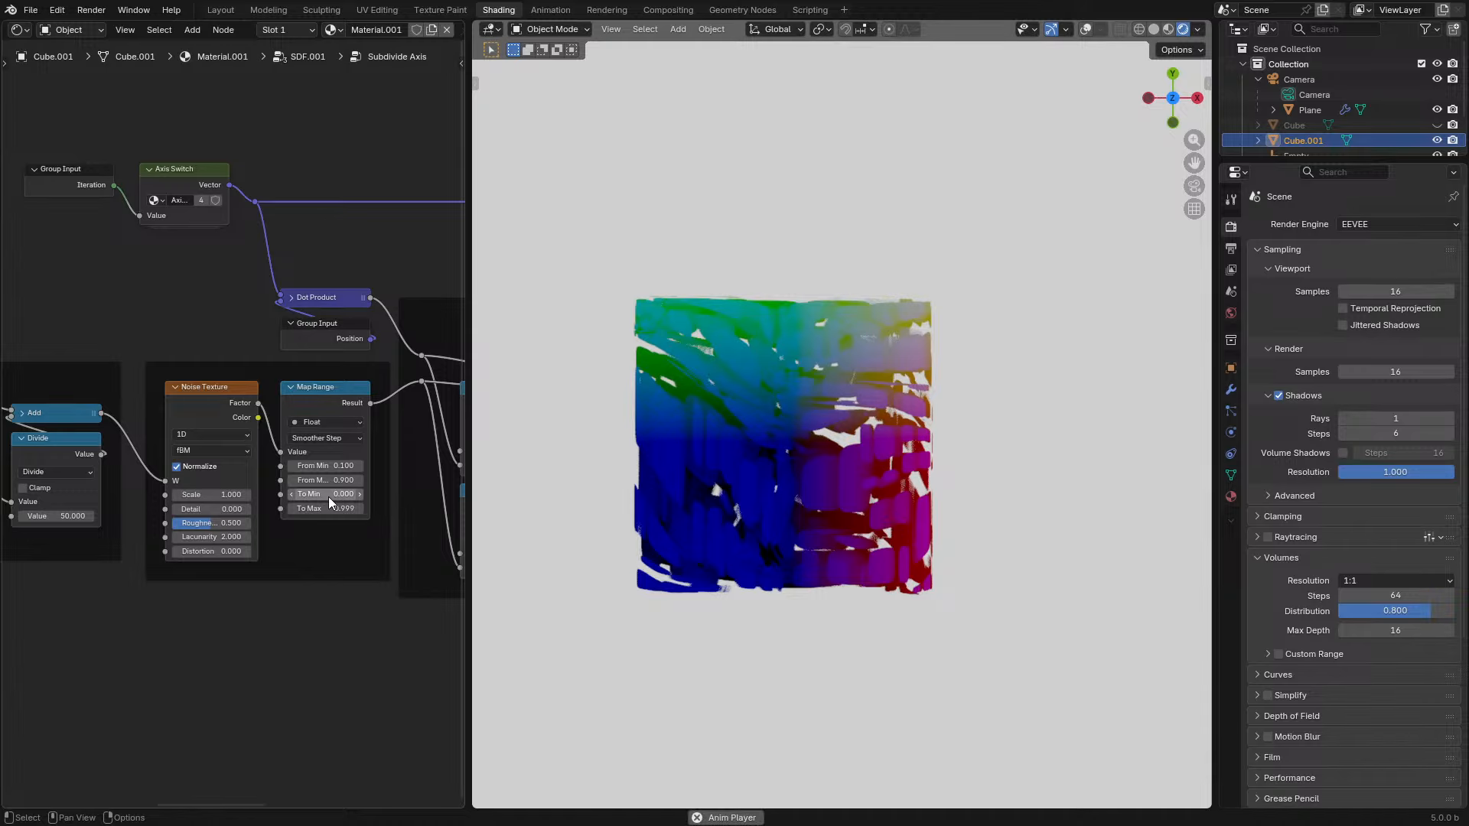
middle_drag(686, 563, 694, 497)
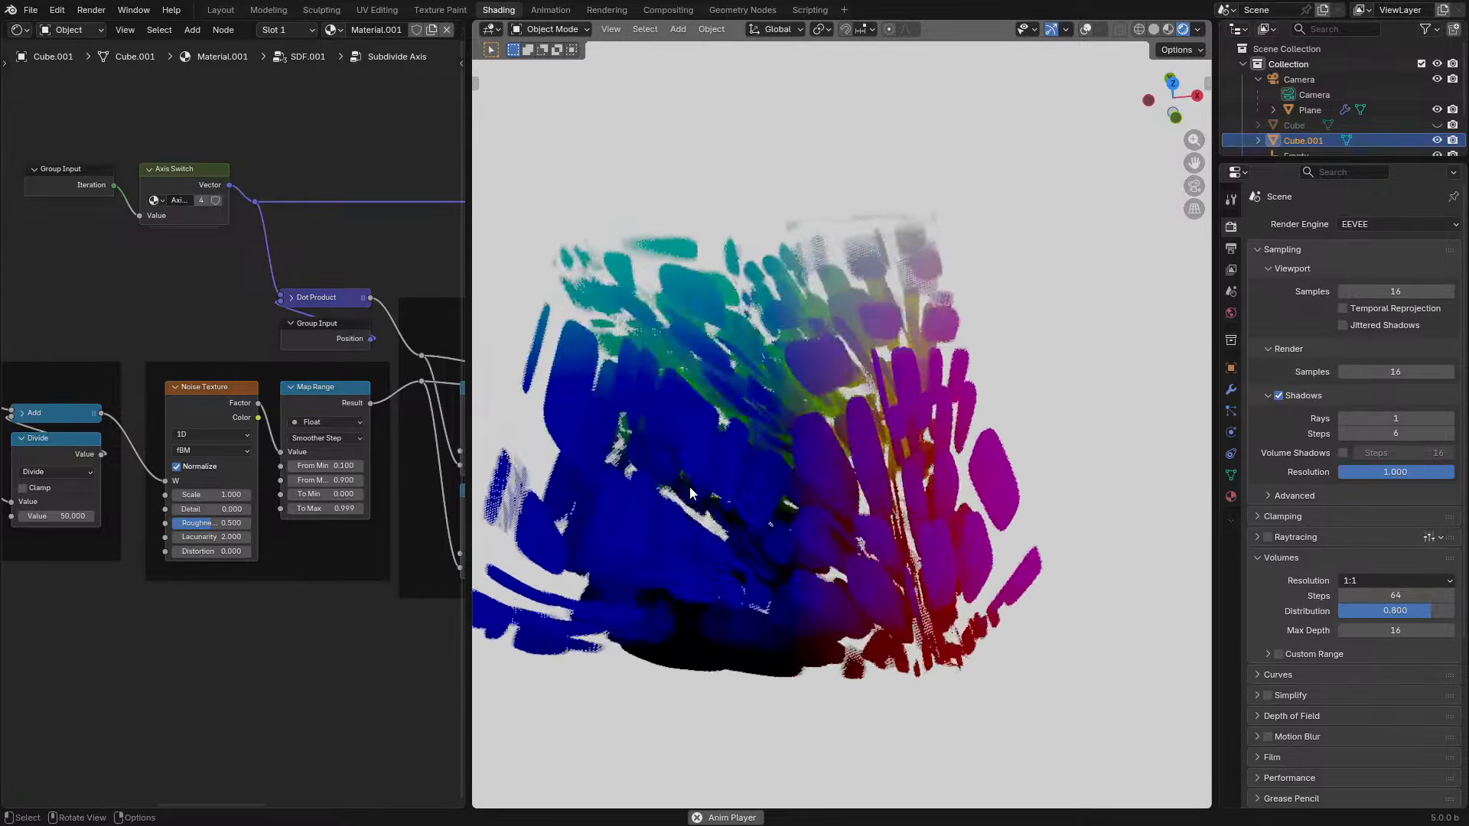
scroll(798, 502, down, 3)
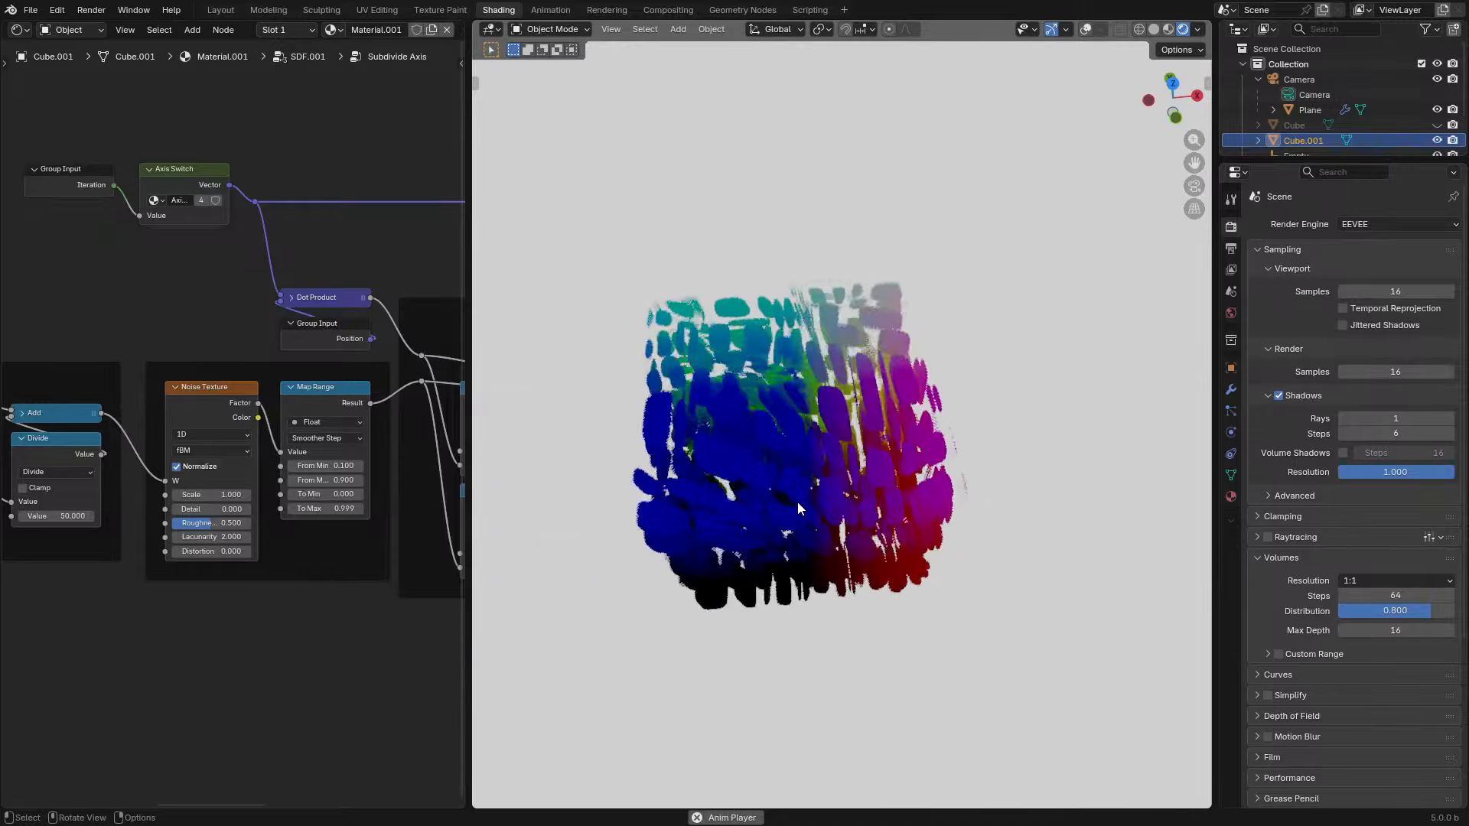
key(KP_1)
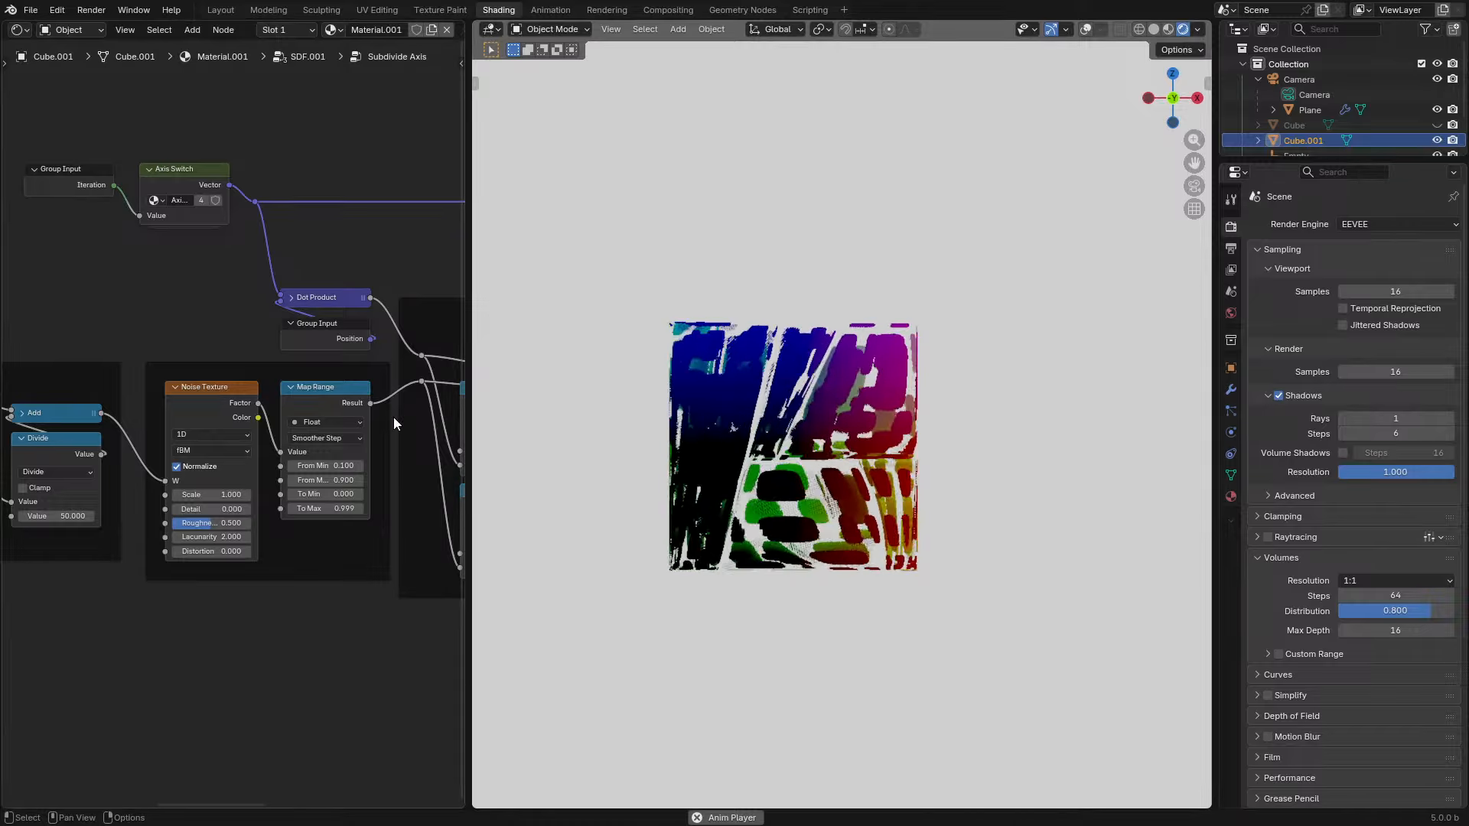
- Try a value of 40 in the Multiply node beside the Seed Group Input and inspect the animated cells
ctrl+scroll(266, 335, left, 5)
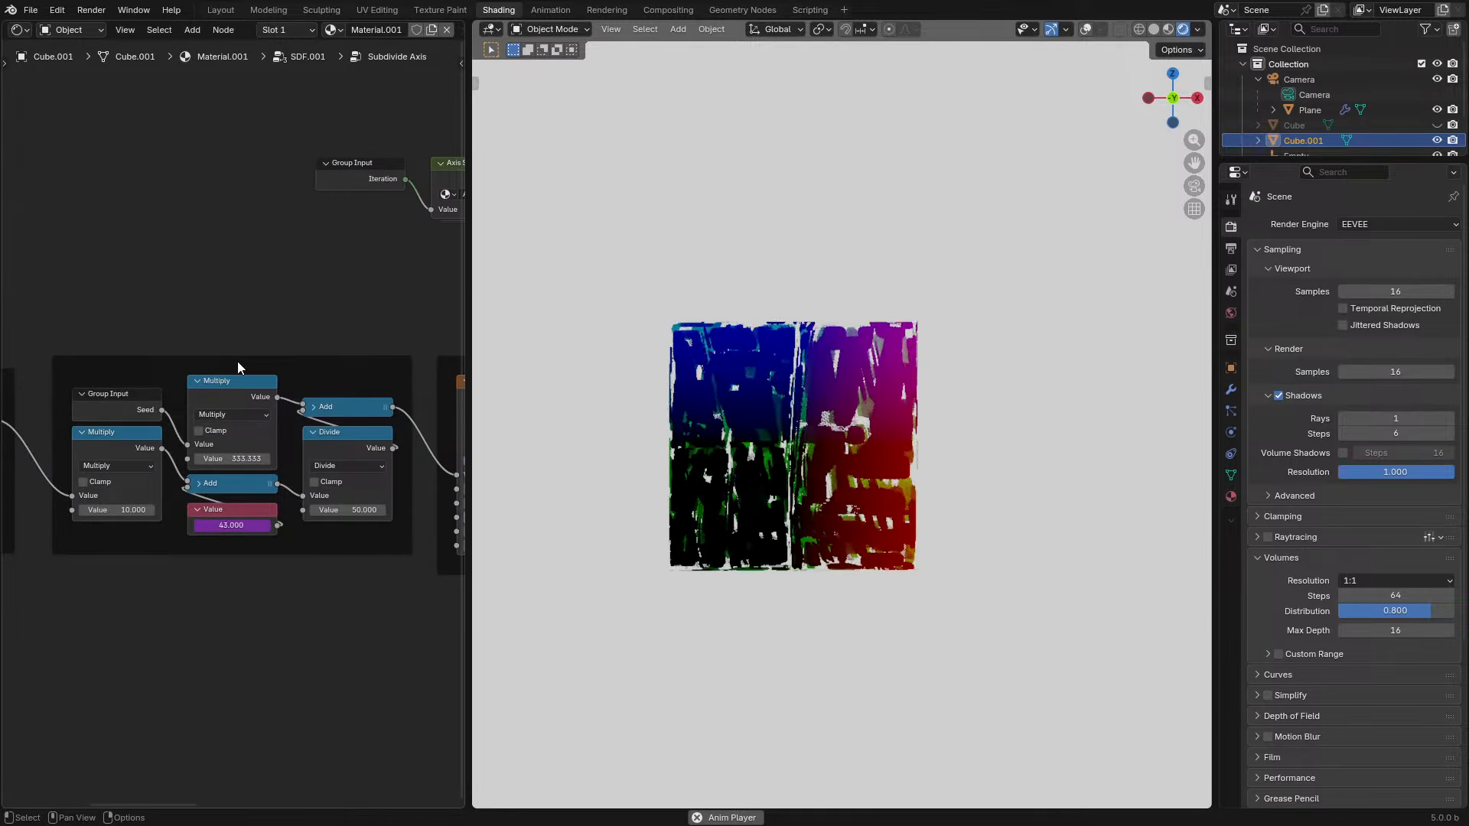
drag(136, 511, 192, 511)
middle_drag(865, 511, 875, 590)
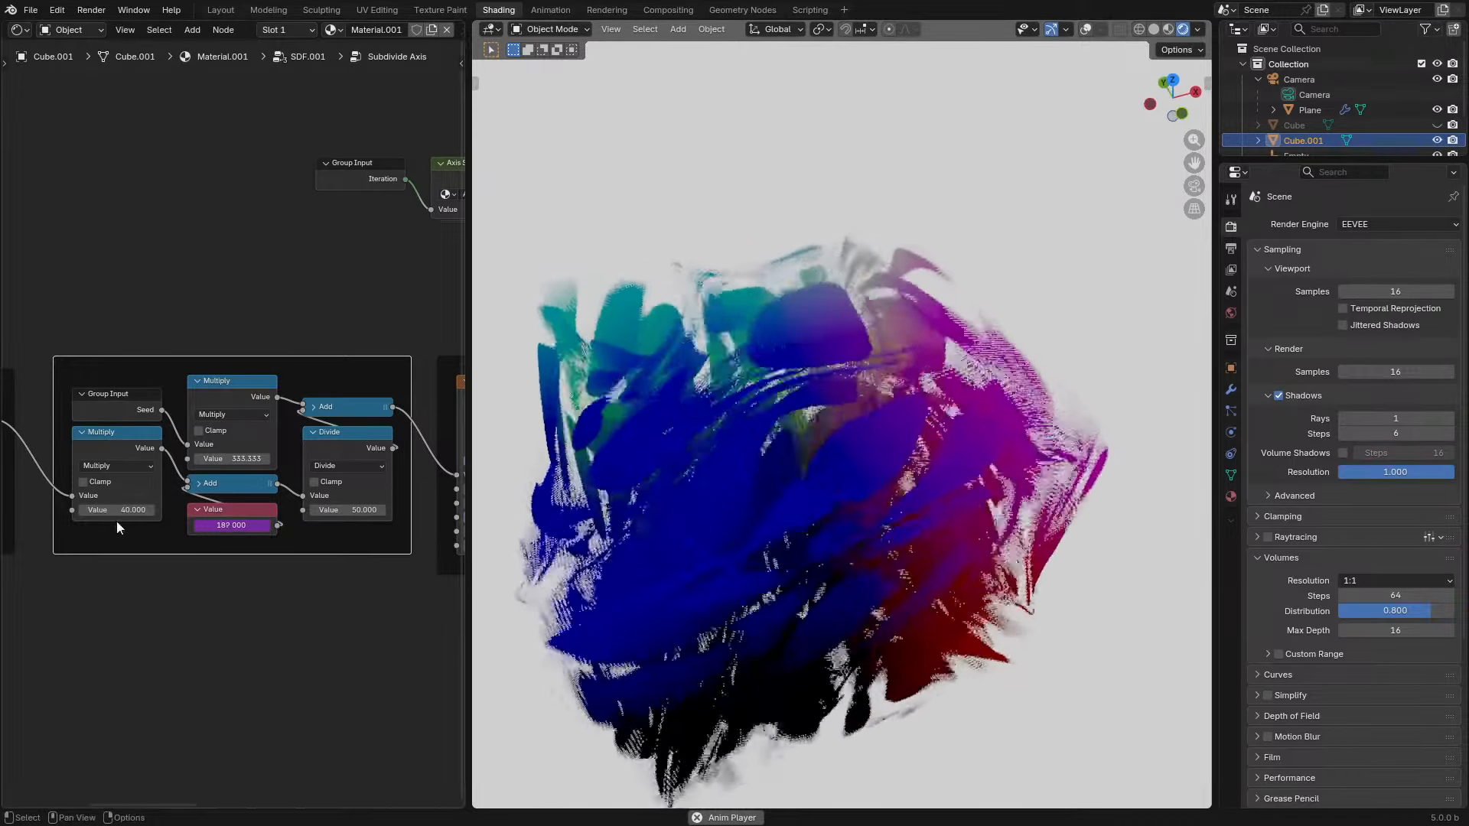
middle_drag(773, 531, 725, 536)
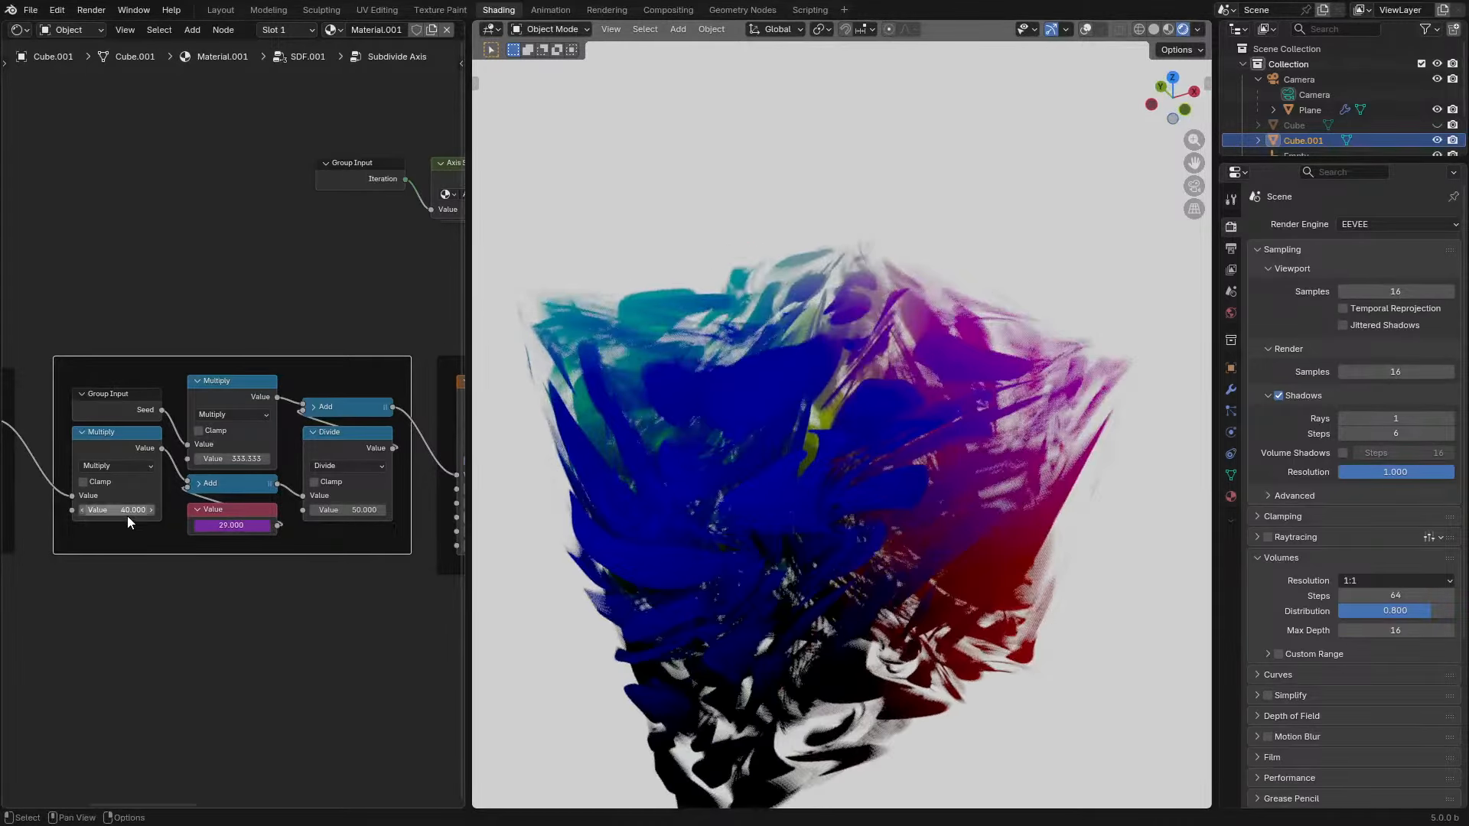
- Return the Multiply node beside the Seed Group Input to 10 and inspect the animated cells
click(127, 510)
text(10)
key(Return)
drag(100, 512, 146, 511)
key(space)
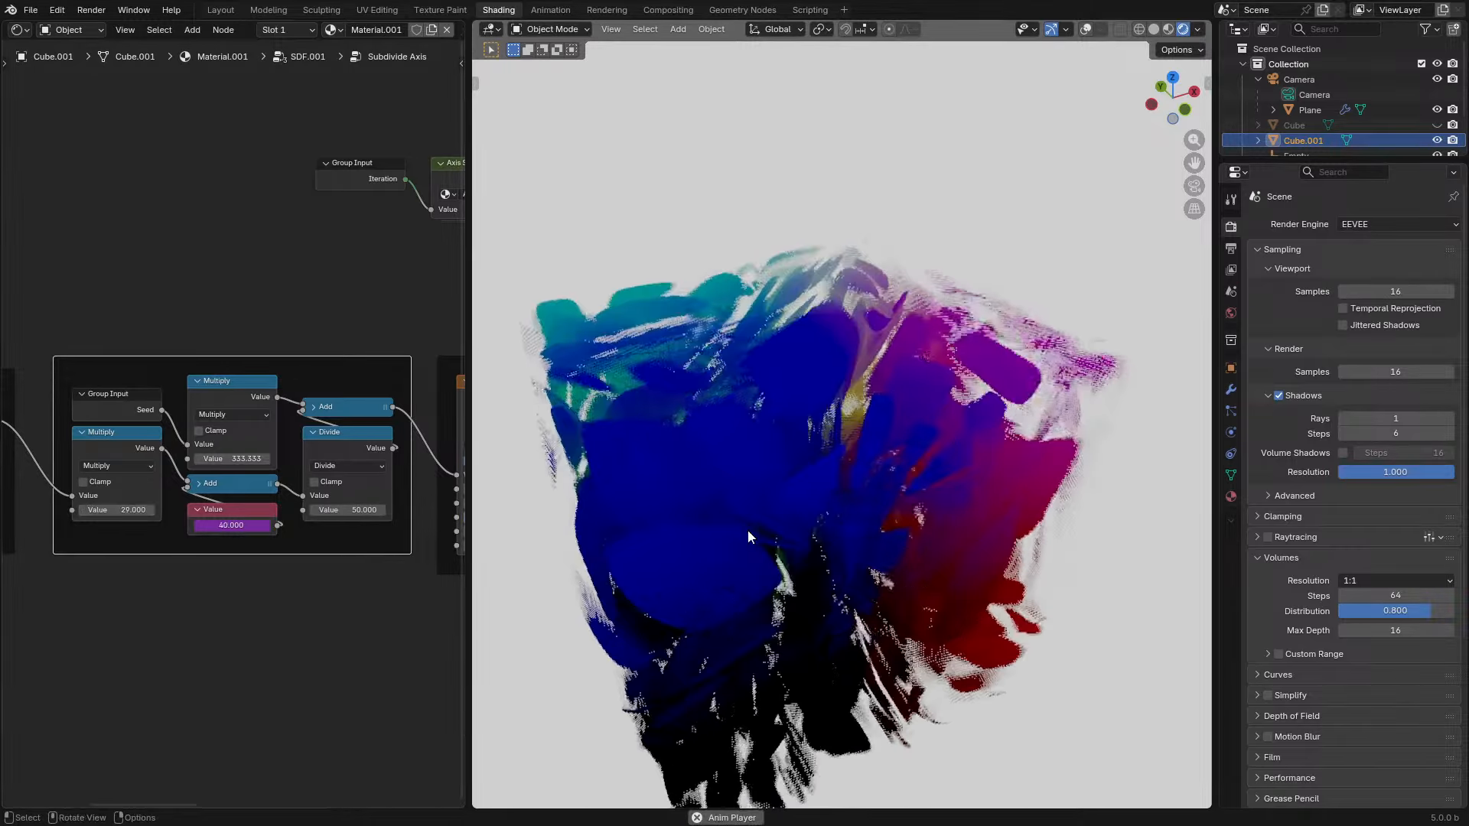
middle_drag(747, 530, 776, 565)
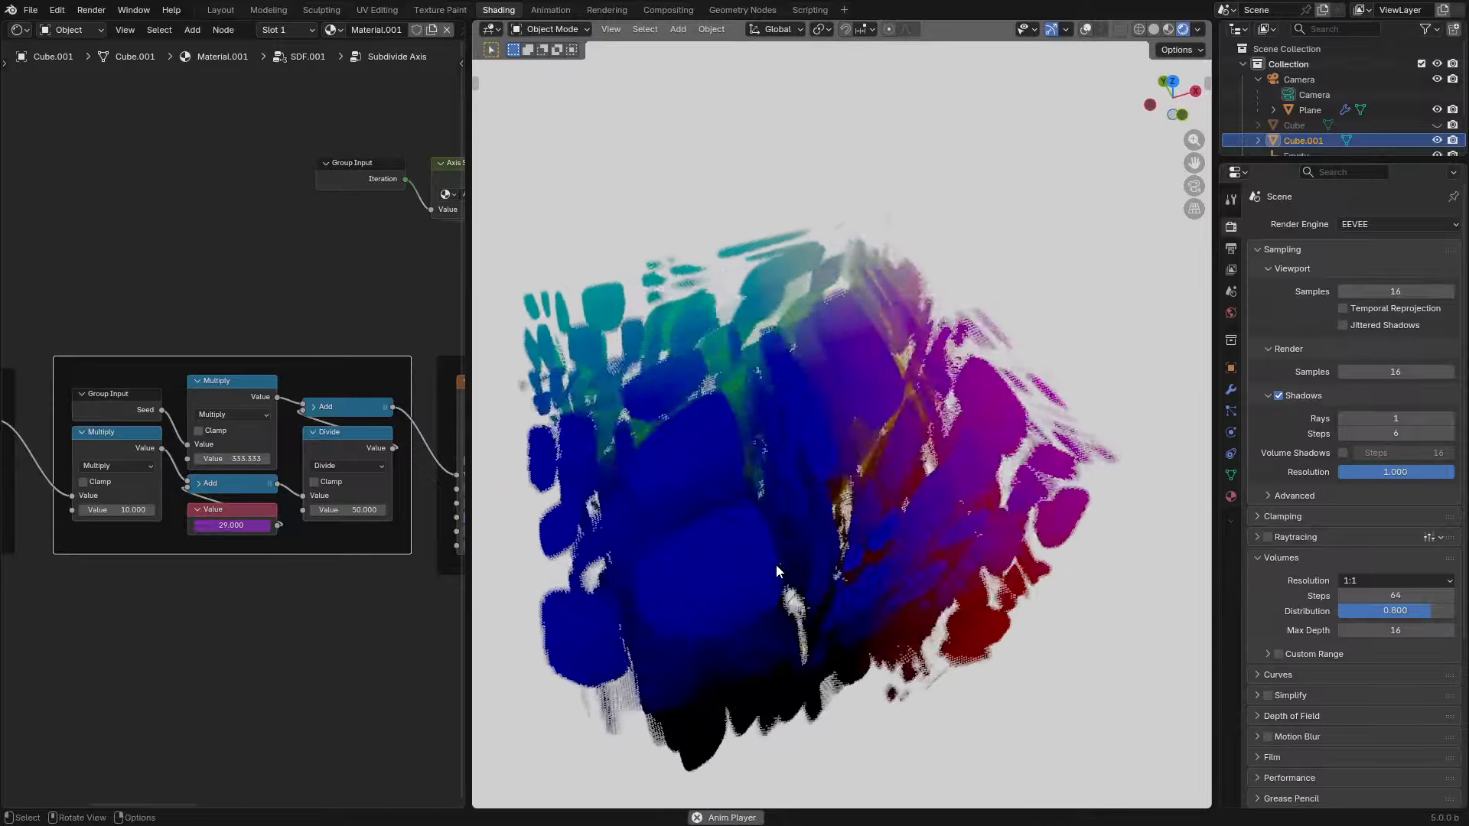
- Leave the Subdivide Axis and SDF.001 groups and return to the material's top-level nodes
key(Tab)
scroll(338, 404, down, 5)
middle_drag(370, 458, 203, 492)
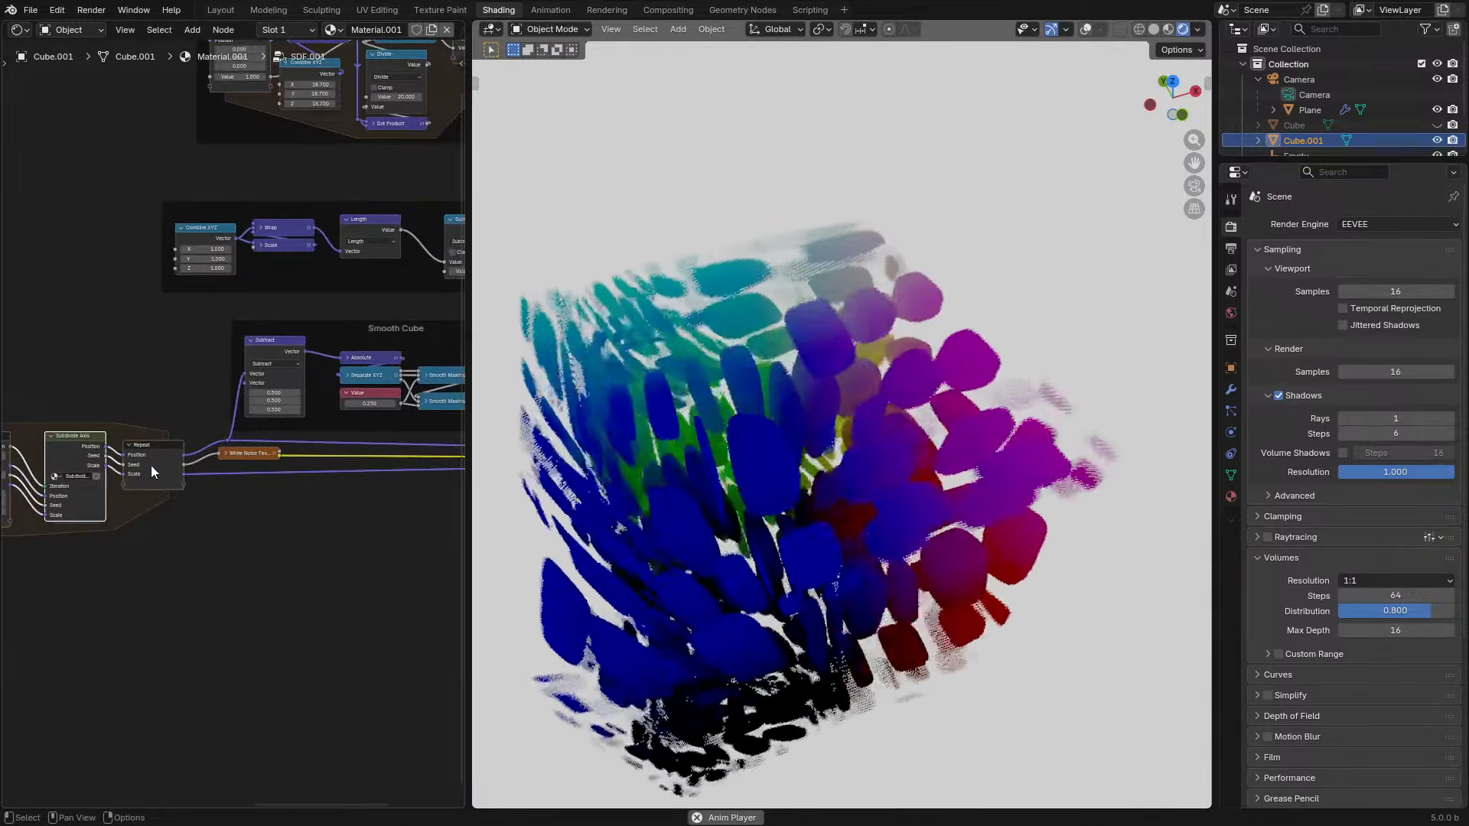
key(Tab)
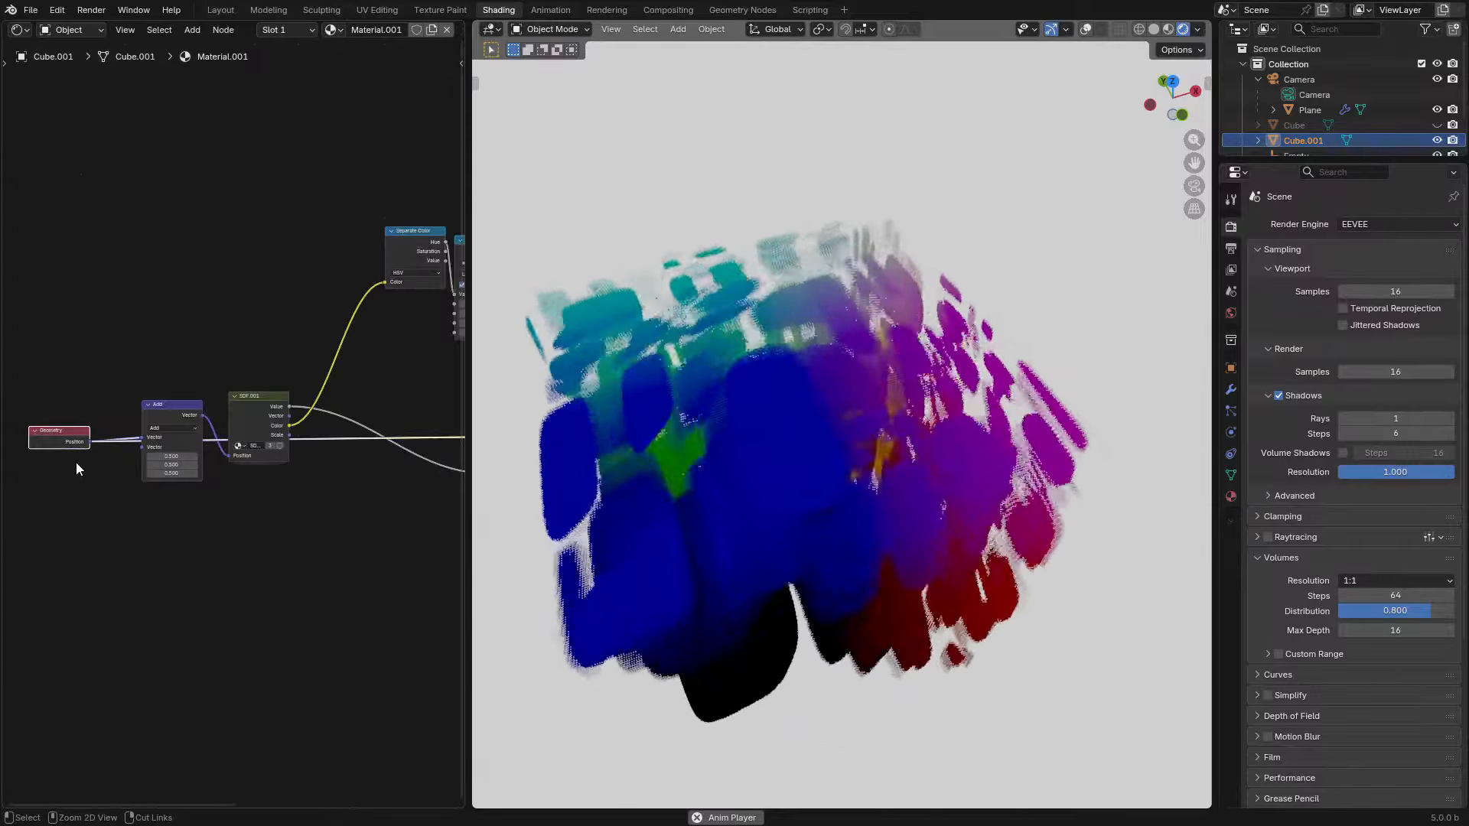
middle_drag(301, 448, 66, 499)
middle_drag(251, 492, 328, 459)
scroll(230, 471, up, 2)
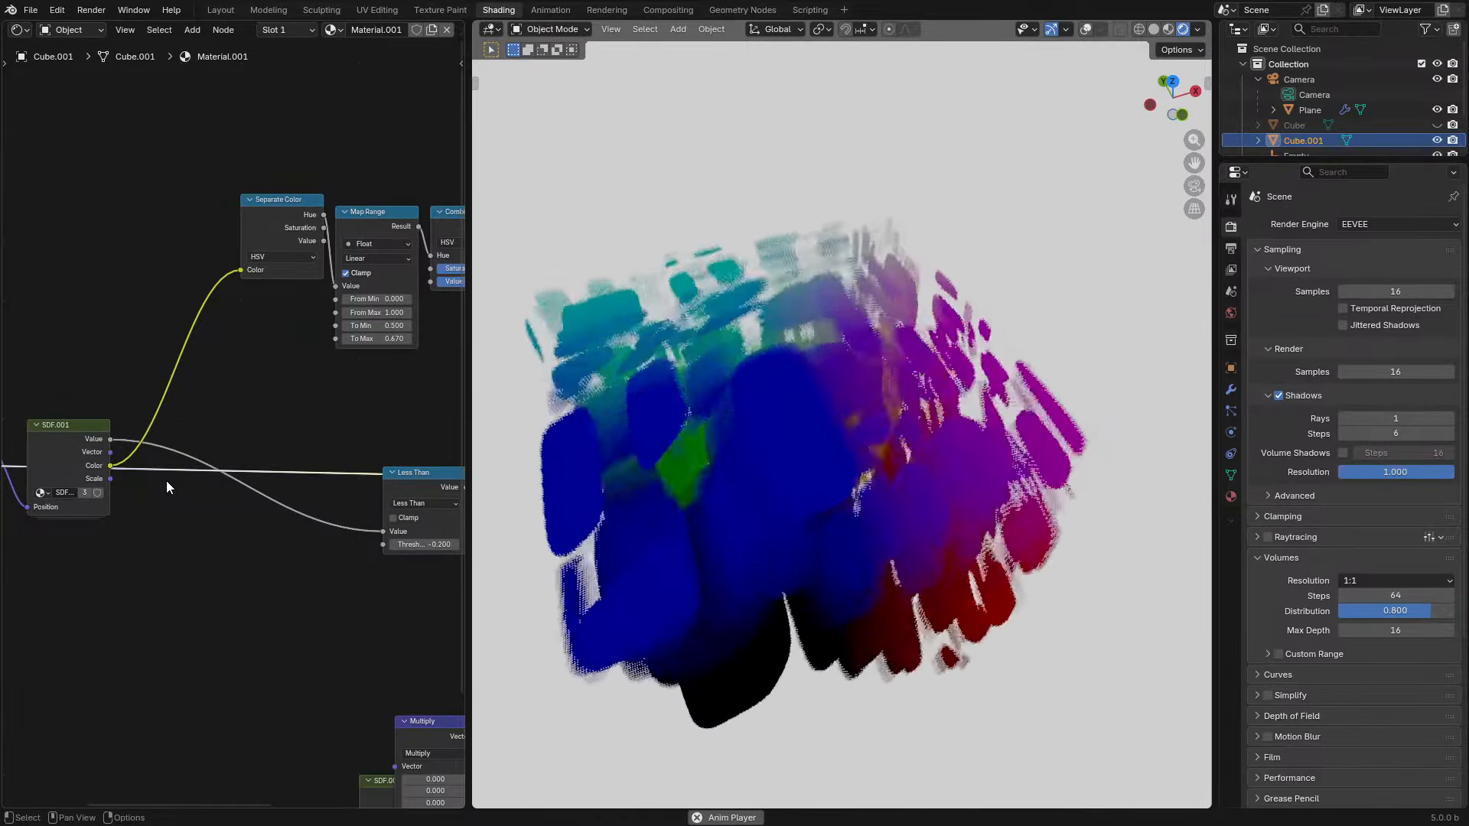
- Try adjusting the Less Than threshold and the value of the Multiply node after it, keeping neither change
middle_drag(292, 489, 192, 457)
scroll(219, 472, up, 3)
scroll(219, 479, up, 1)
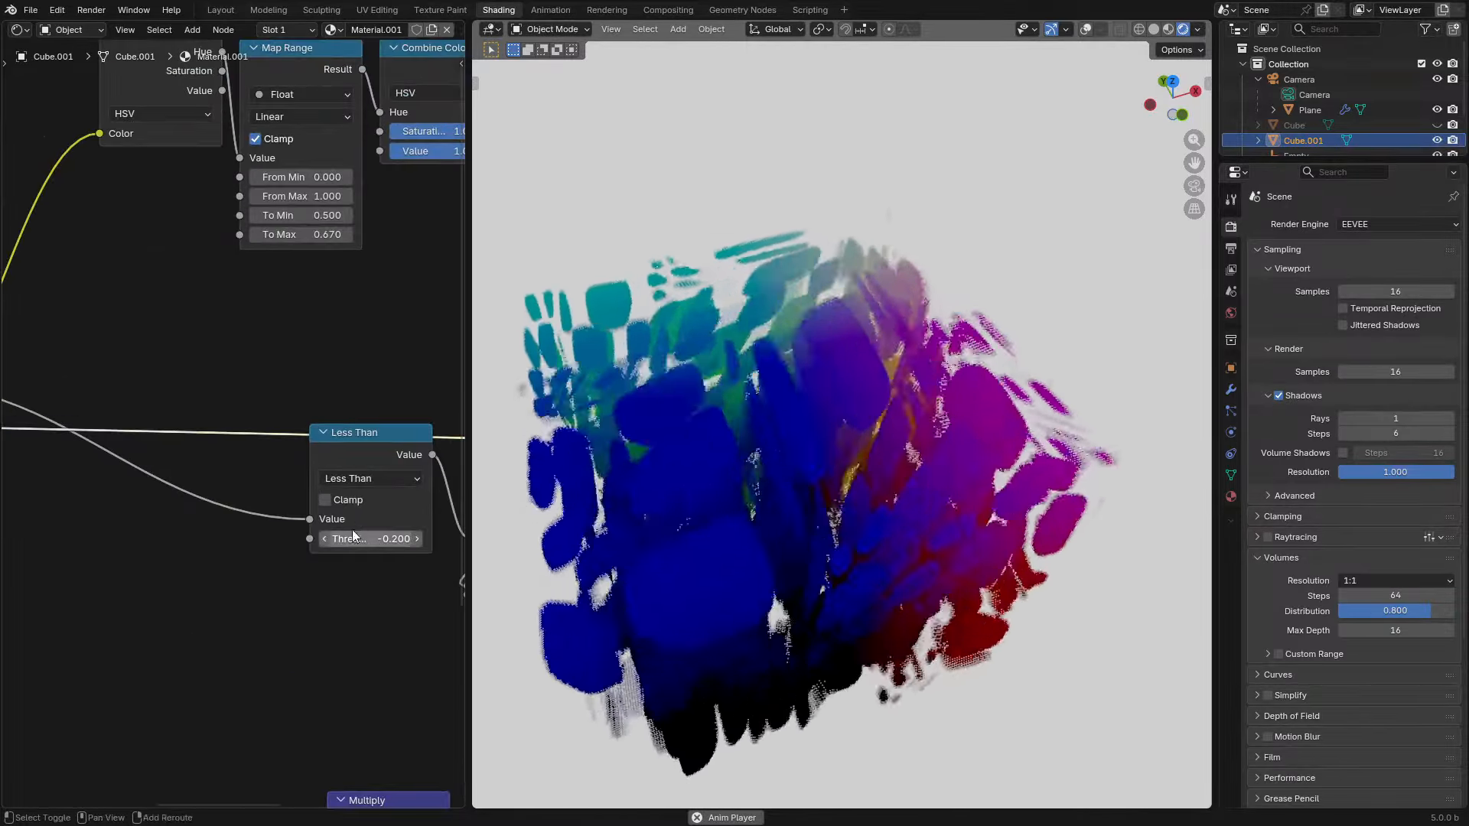
mouse_move(359, 538)
mouse_down()
mouse_move(390, 539)
mouse_move(352, 538)
mouse_up()
middle_drag(356, 533, 162, 507)
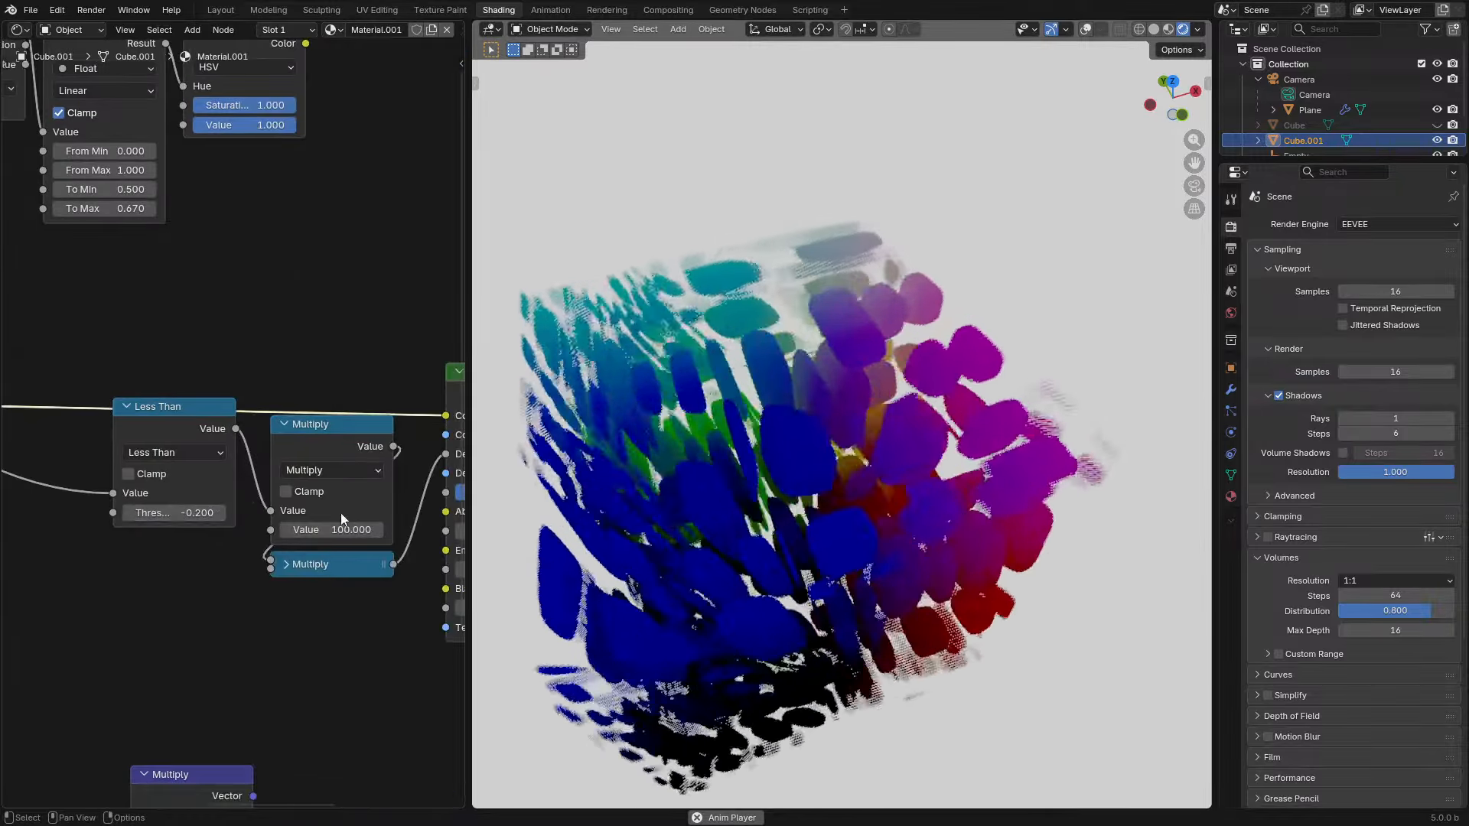
drag(341, 528, 115, 528)
key(Escape)
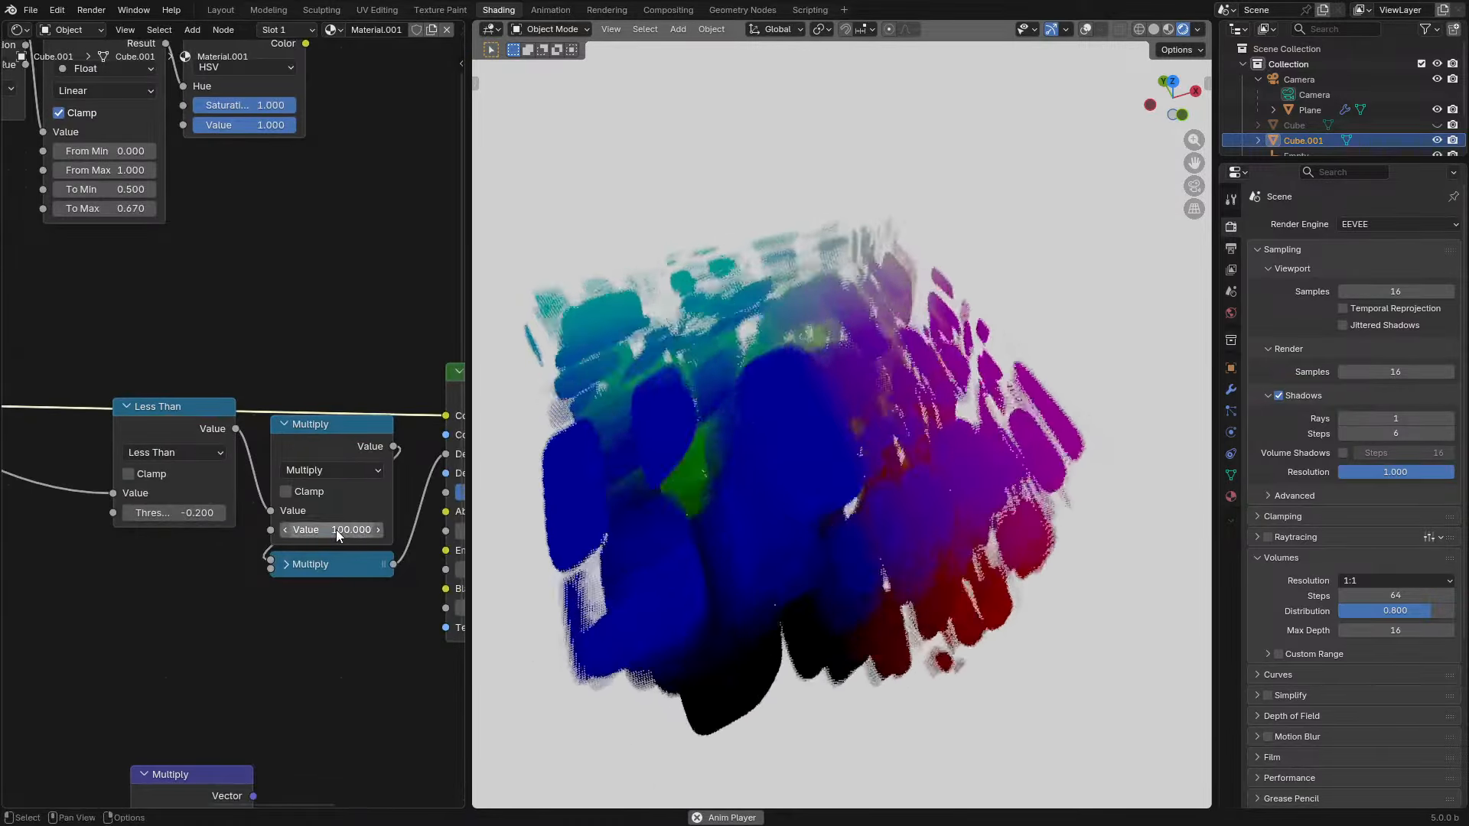
- Try Volume Shadows on the cell volume, inspect it from another side, and turn the shadows back off
click(1343, 454)
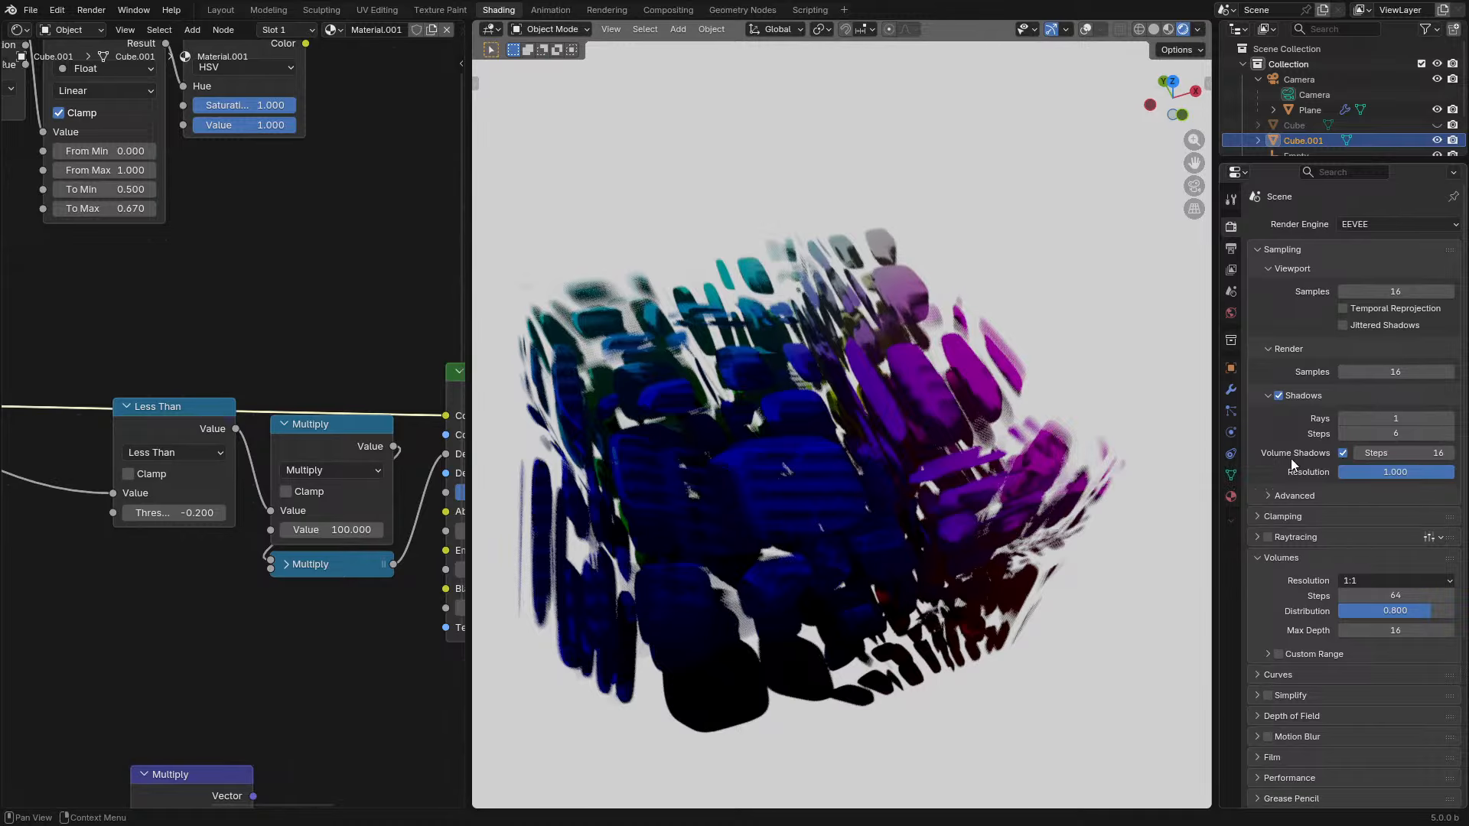
scroll(903, 482, down, 3)
middle_drag(848, 488, 978, 454)
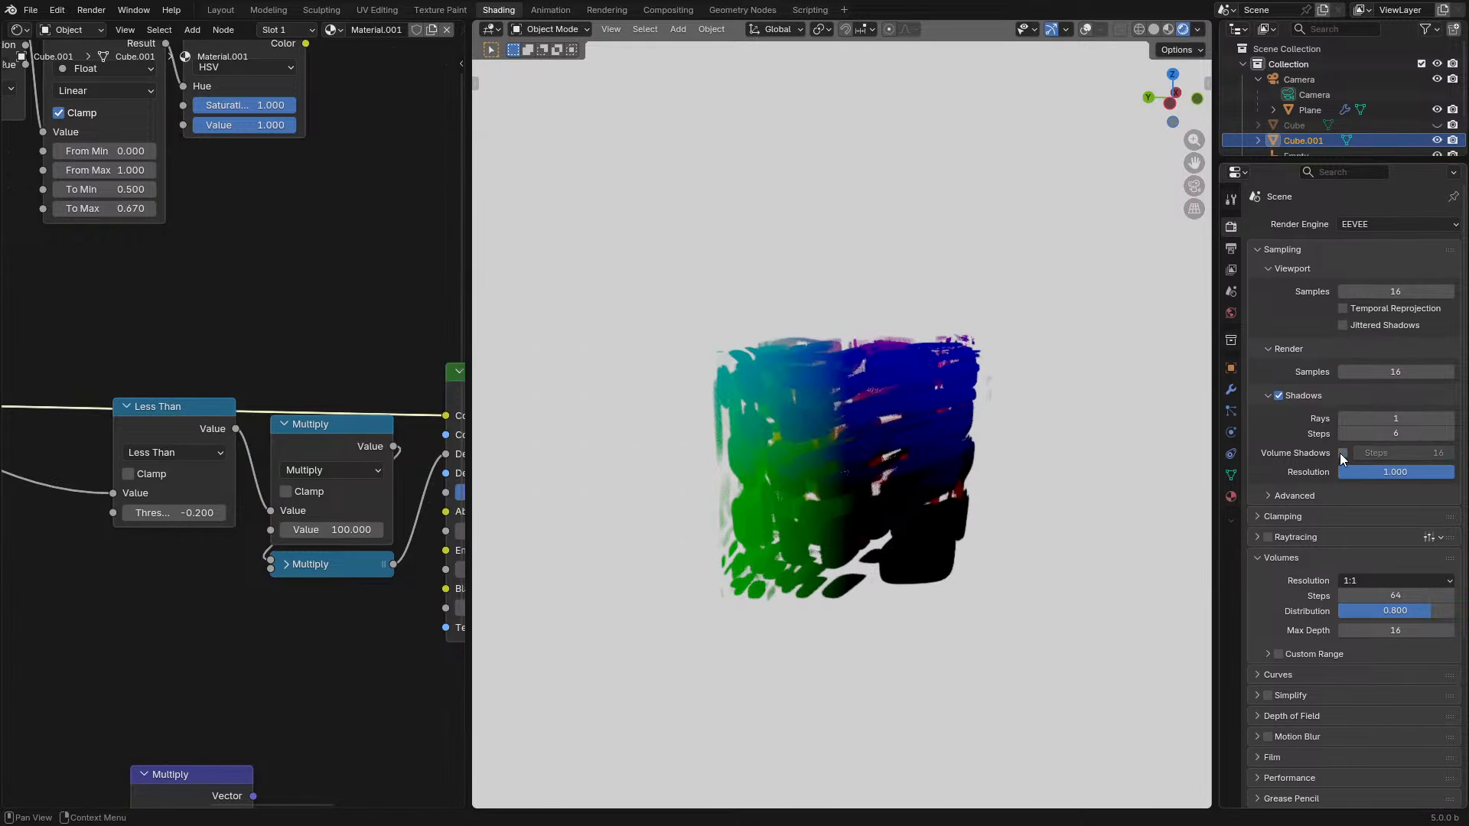
key(space)
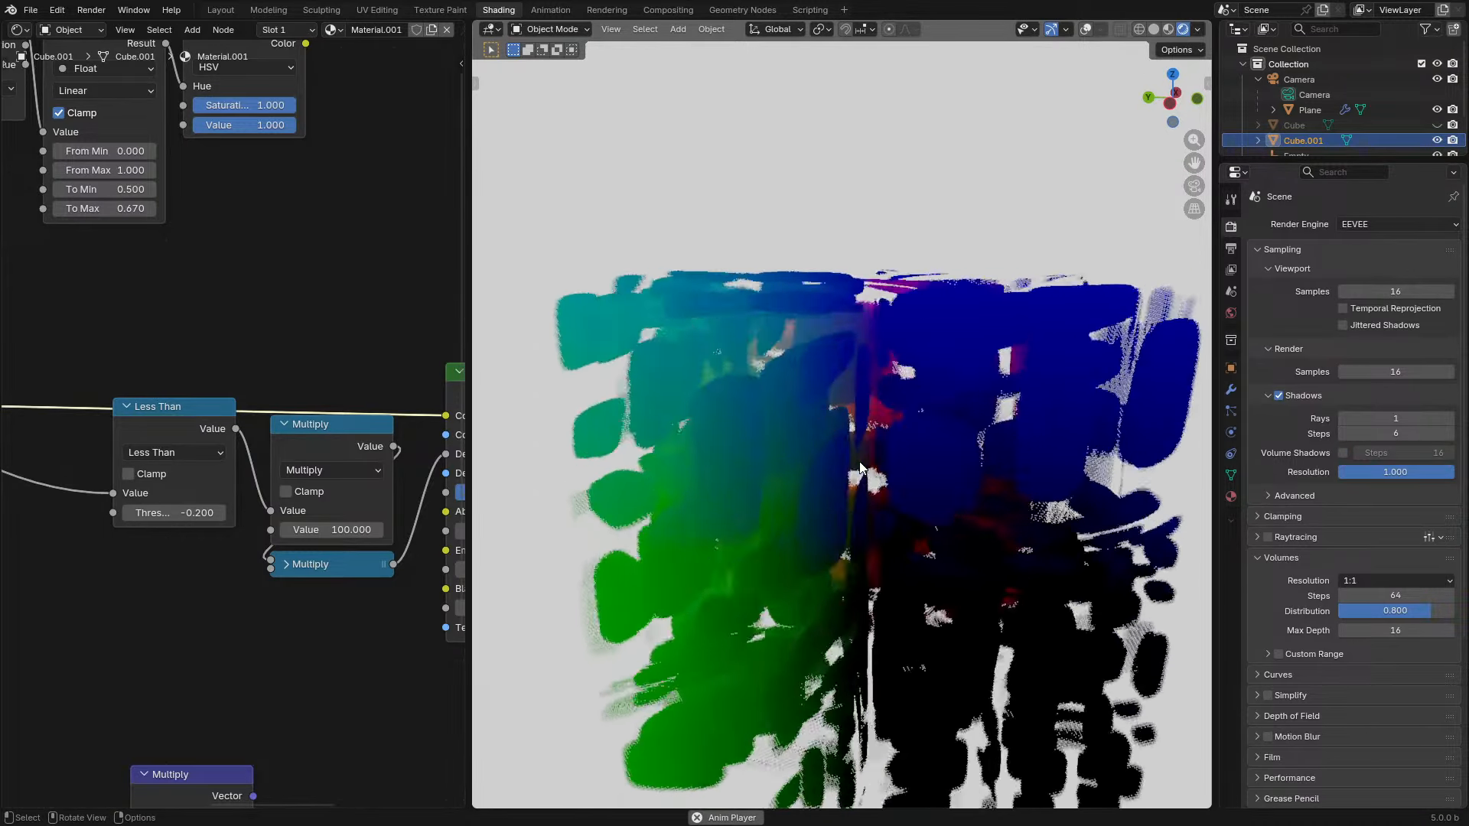
- Set the shadow Resolution to 0.5 and inspect the animated volume from a raised corner angle
drag(1396, 472, 1338, 472)
scroll(856, 450, down, 3)
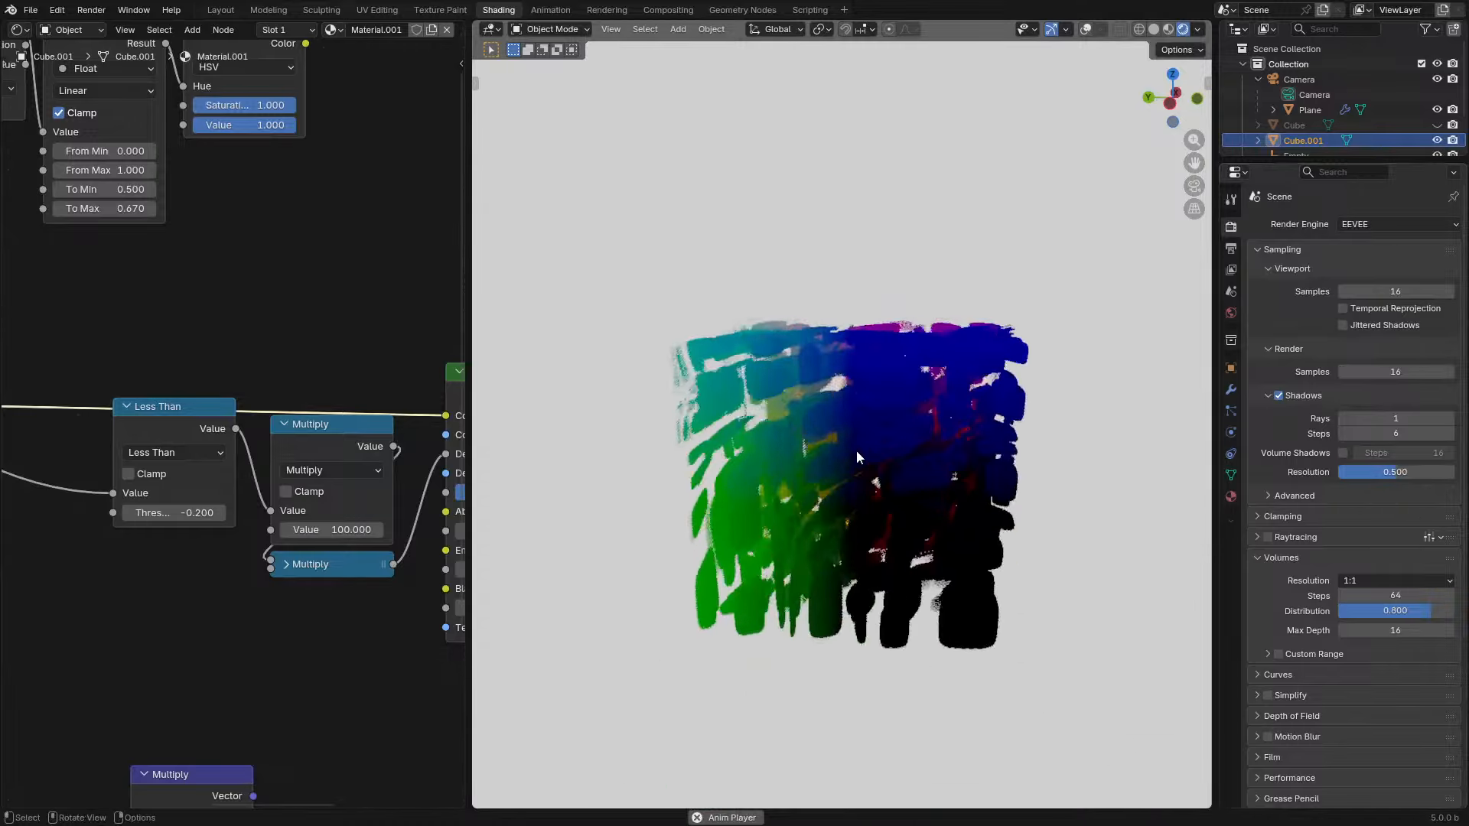
middle_drag(857, 450, 768, 494)
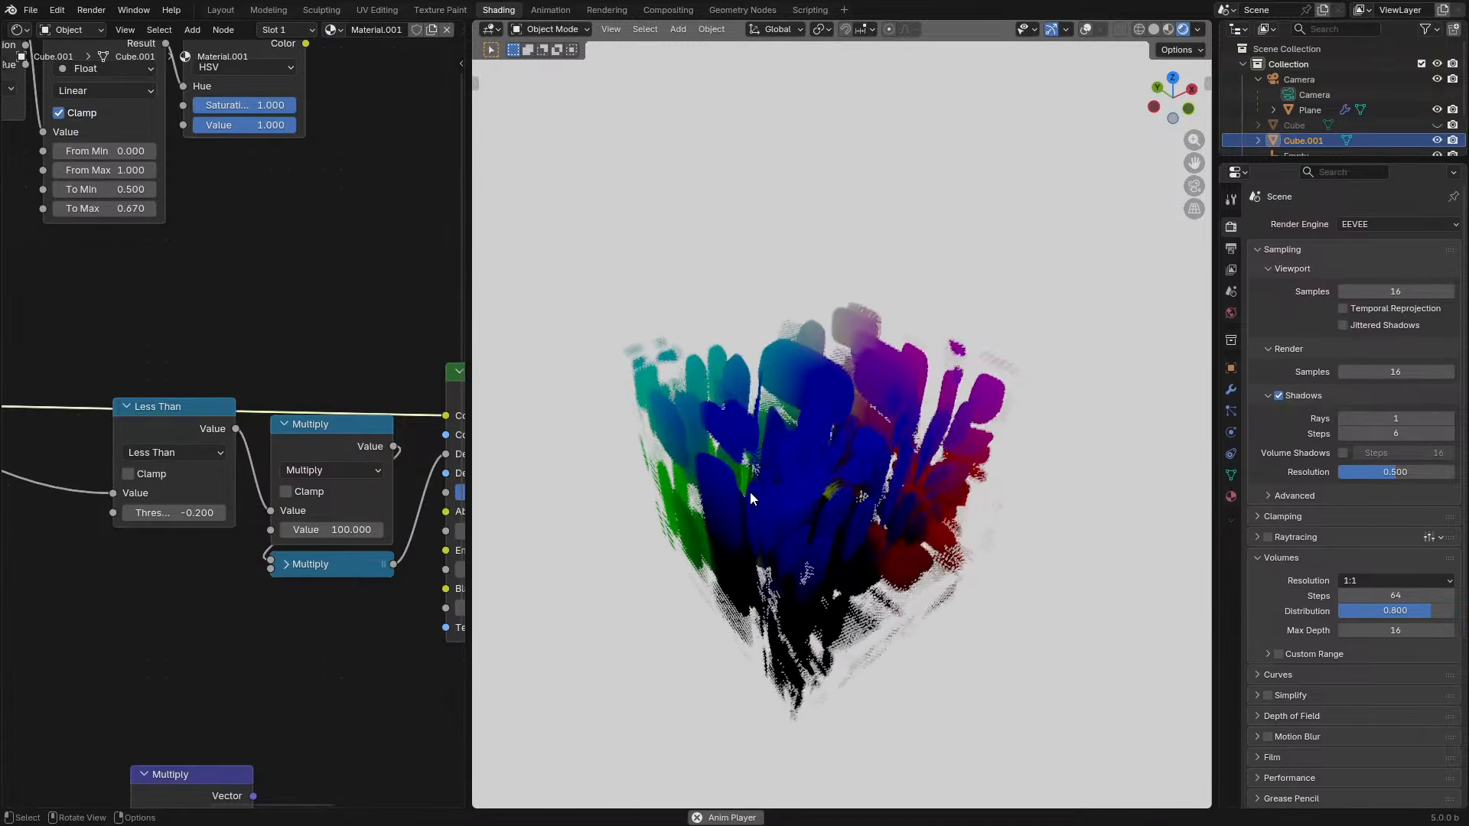
- Try slicing the volume with a new plane moved along the Z axis, and undo the addition
key(shift+a)
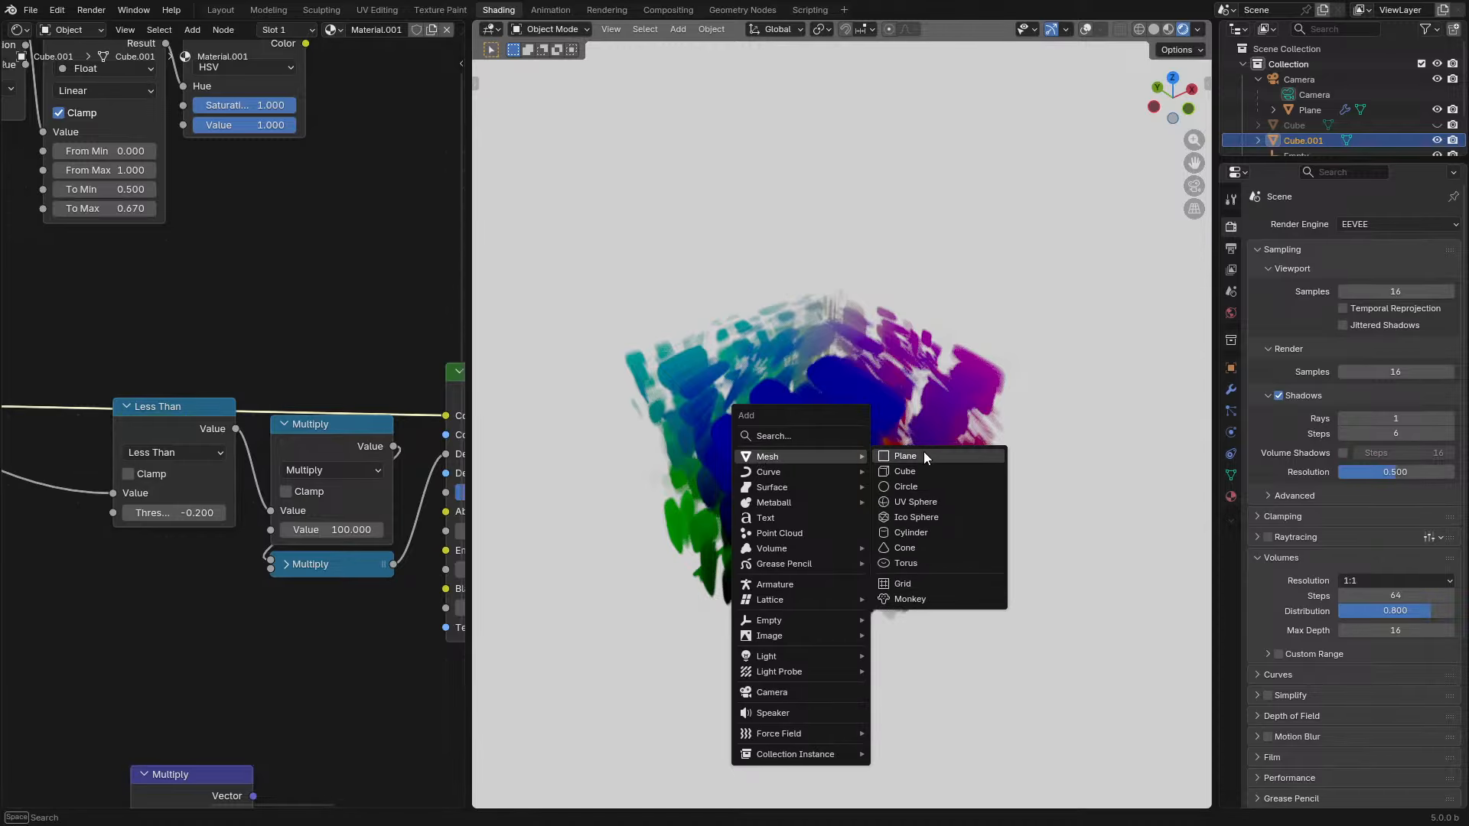
click(924, 456)
key(g)
key(z)
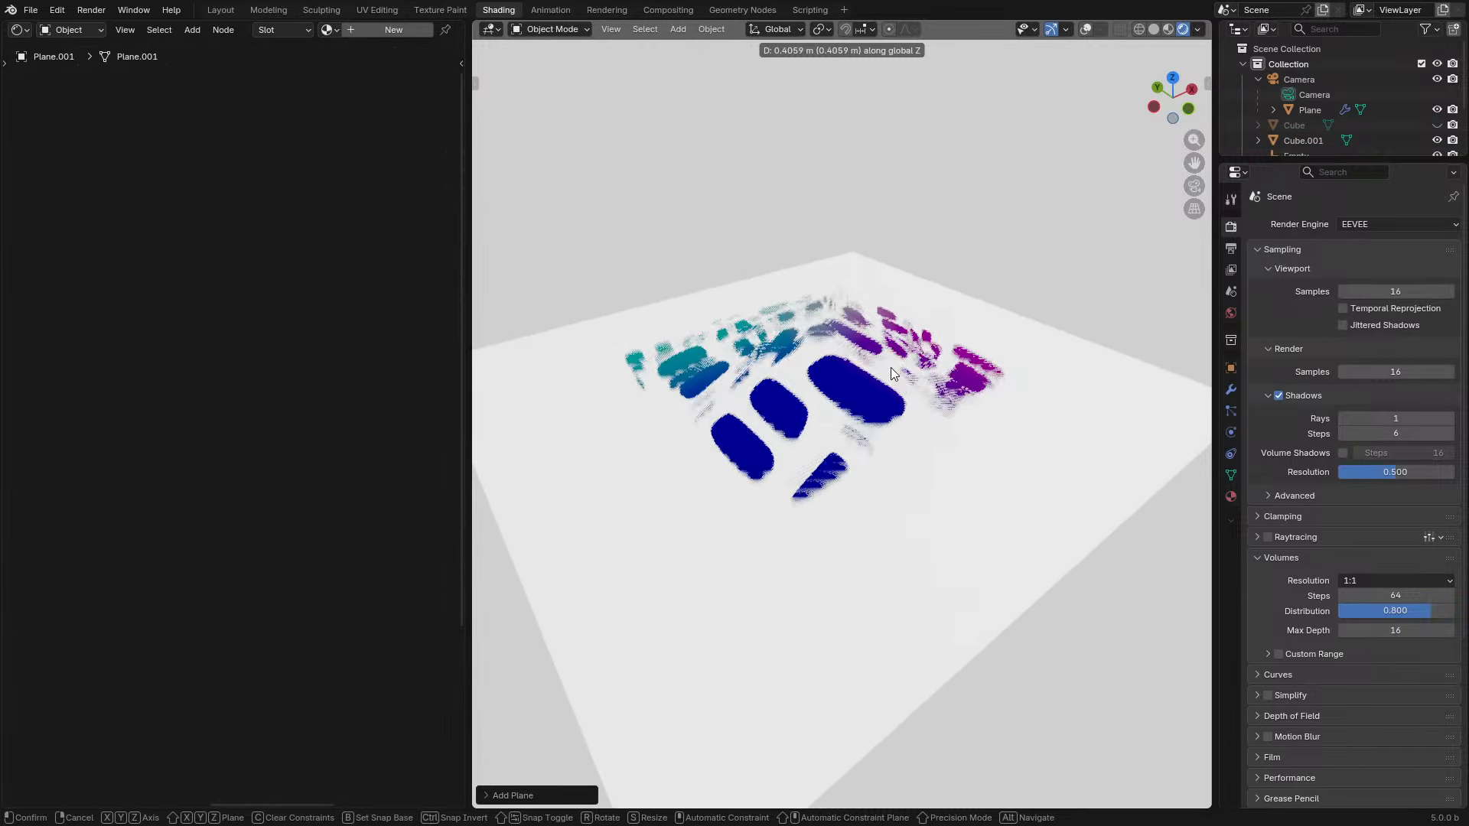
right_click(890, 369)
key(ctrl+z)
key(space)
key(space)
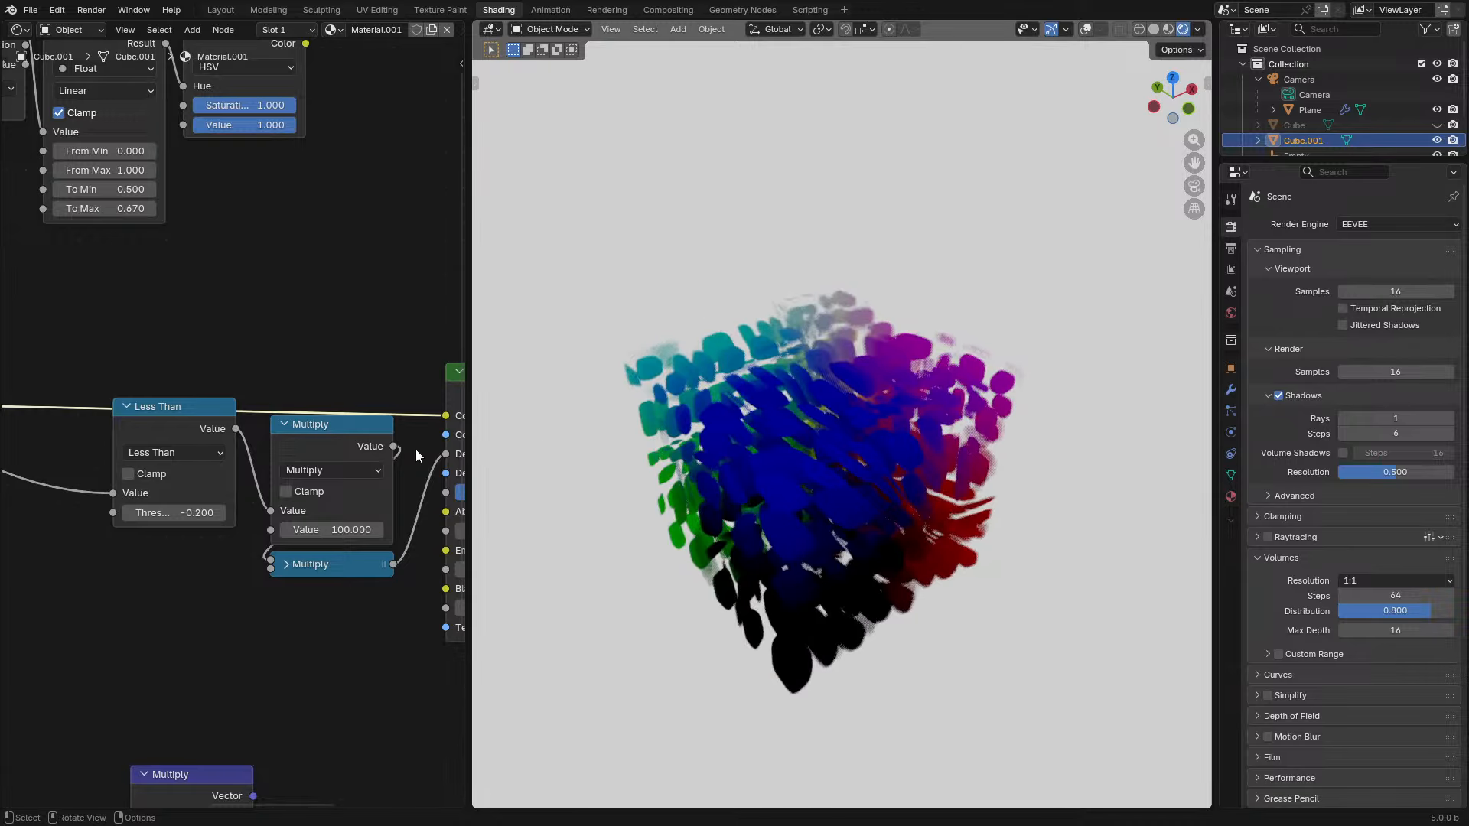
- Open the SDF.001 group and try a different offset in the Subtract node, cancelling the change
middle_drag(287, 464, 399, 447)
key(Tab)
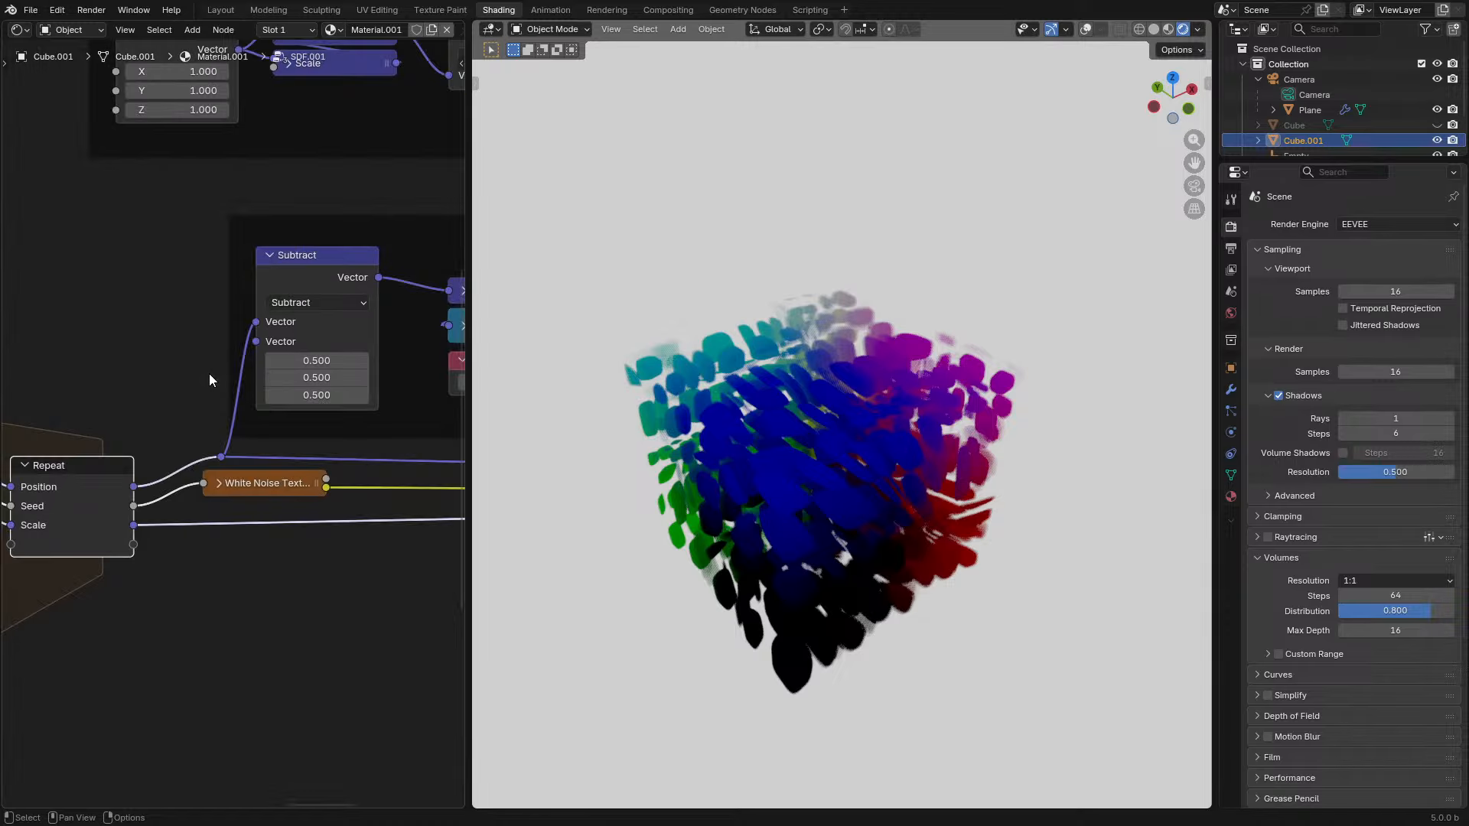
mouse_move(321, 384)
mouse_down()
mouse_move(349, 377)
mouse_move(316, 377)
mouse_up()
key(Escape)
key(space)
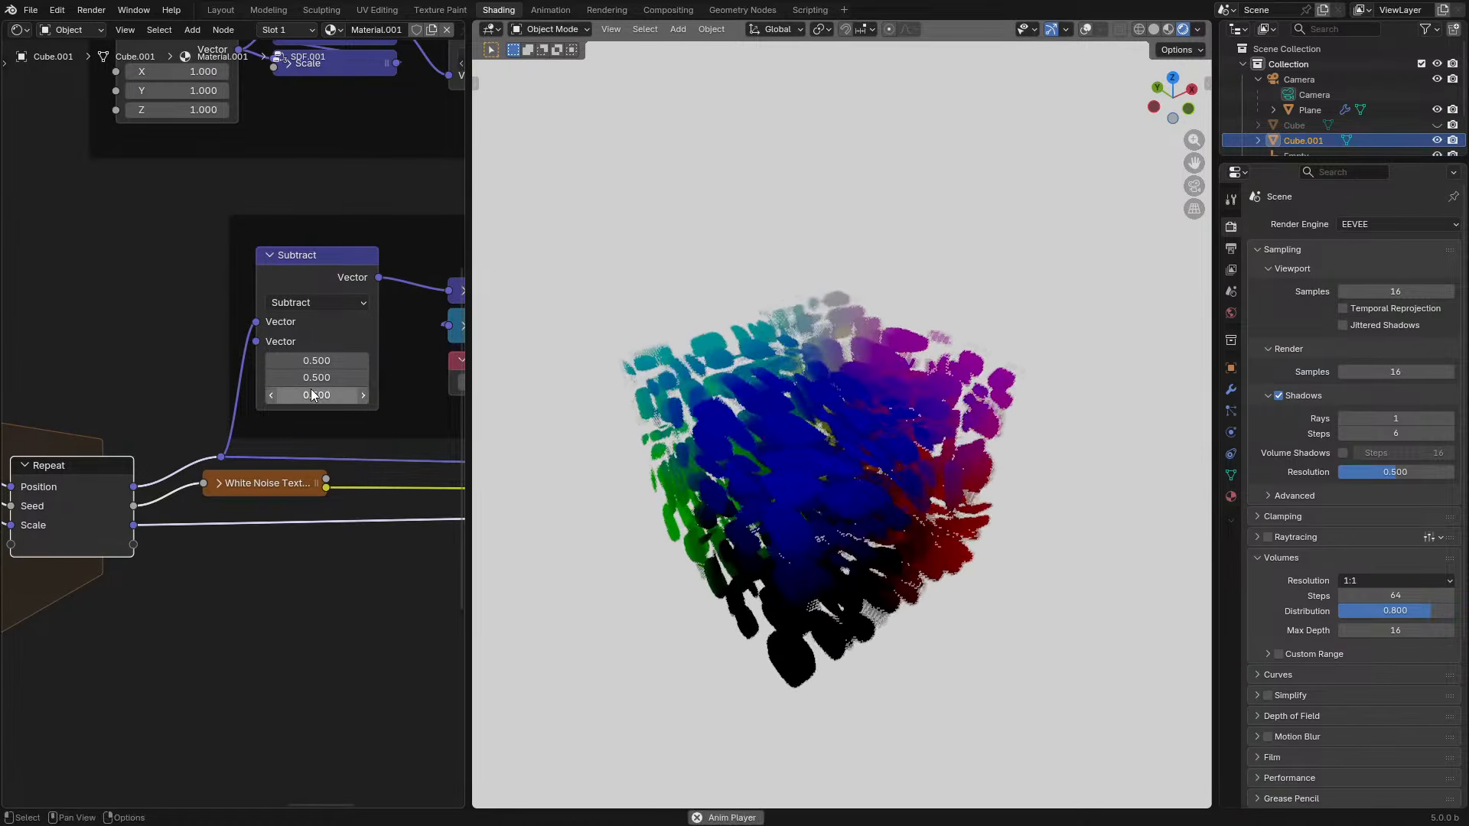
key(space)
- Set the Repeat zone's Iterations to 0 and raise it to 2 while inspecting the animated cells
middle_drag(74, 482, 349, 451)
drag(349, 455, 321, 455)
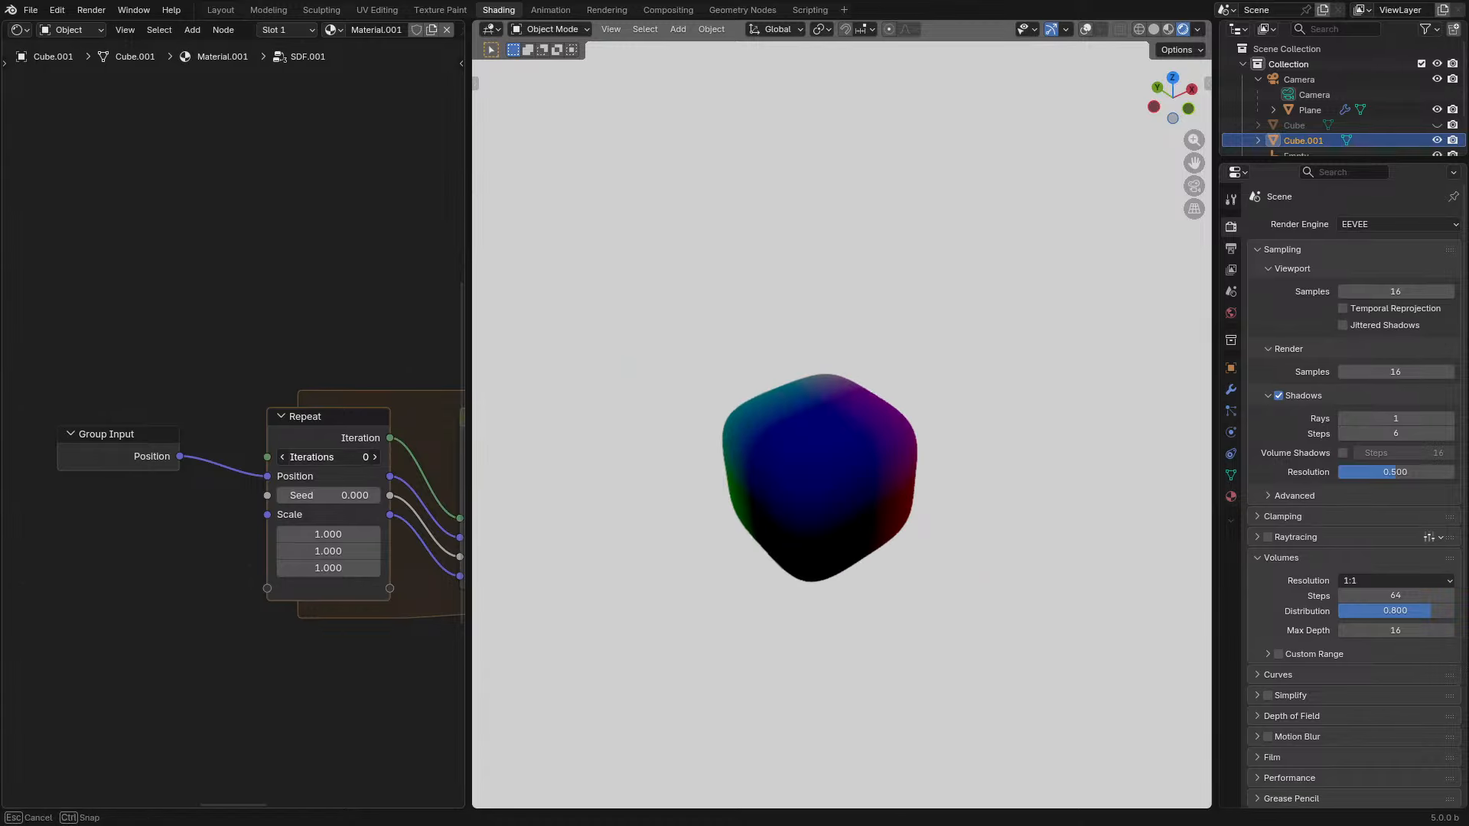
click(378, 456)
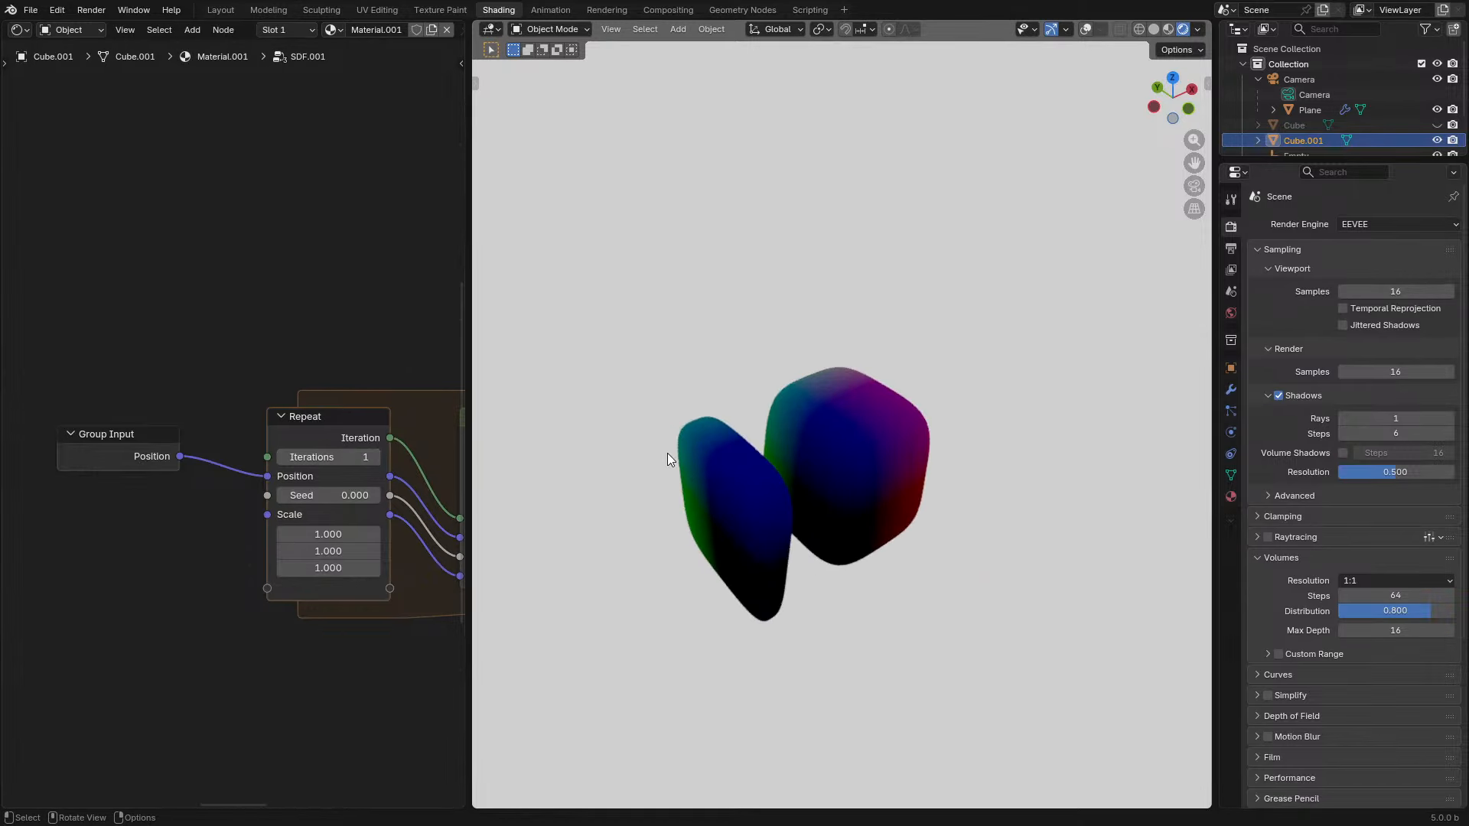
key(space)
key(KP_1)
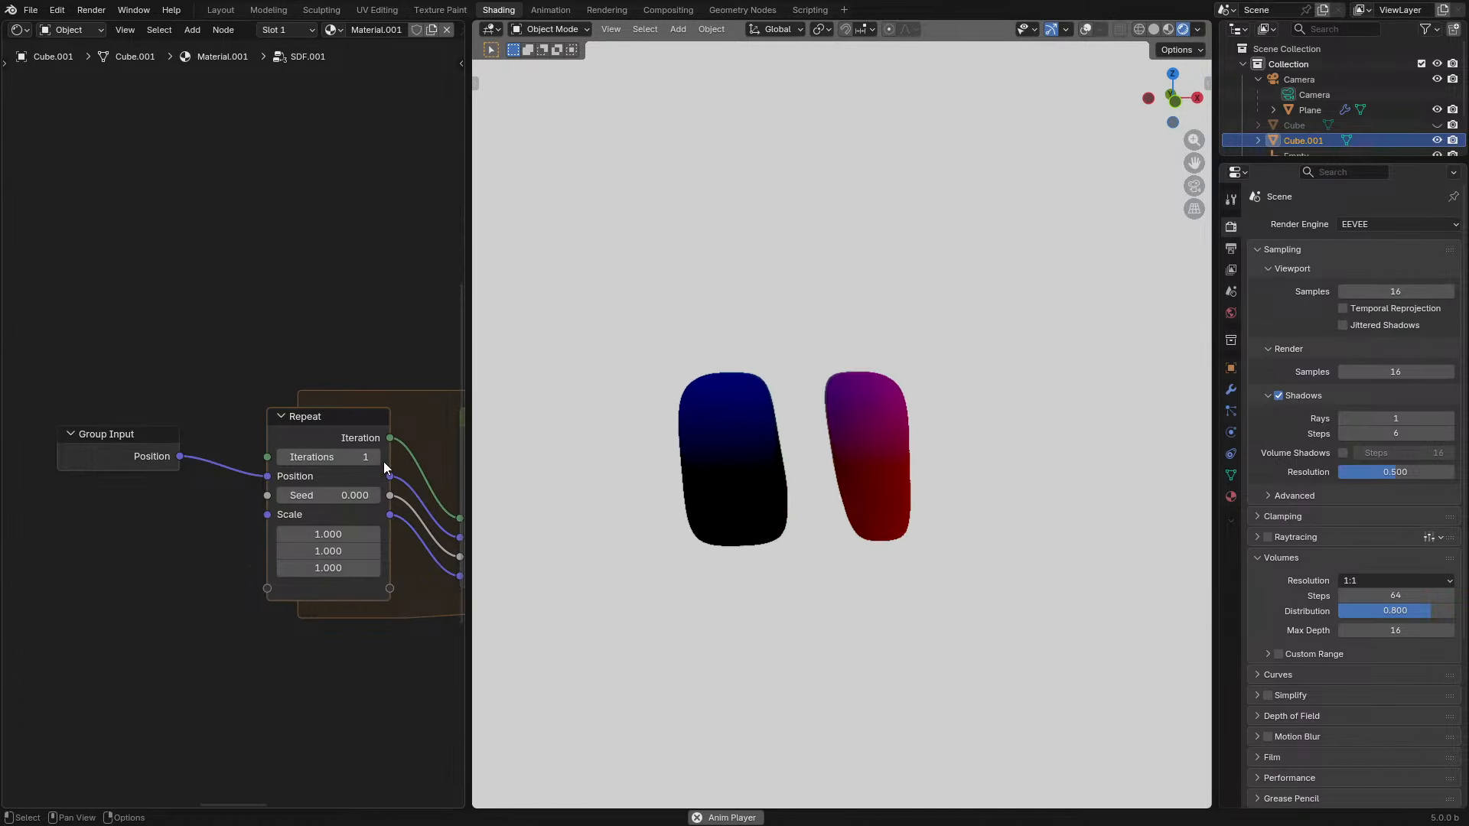
middle_drag(911, 421, 820, 529)
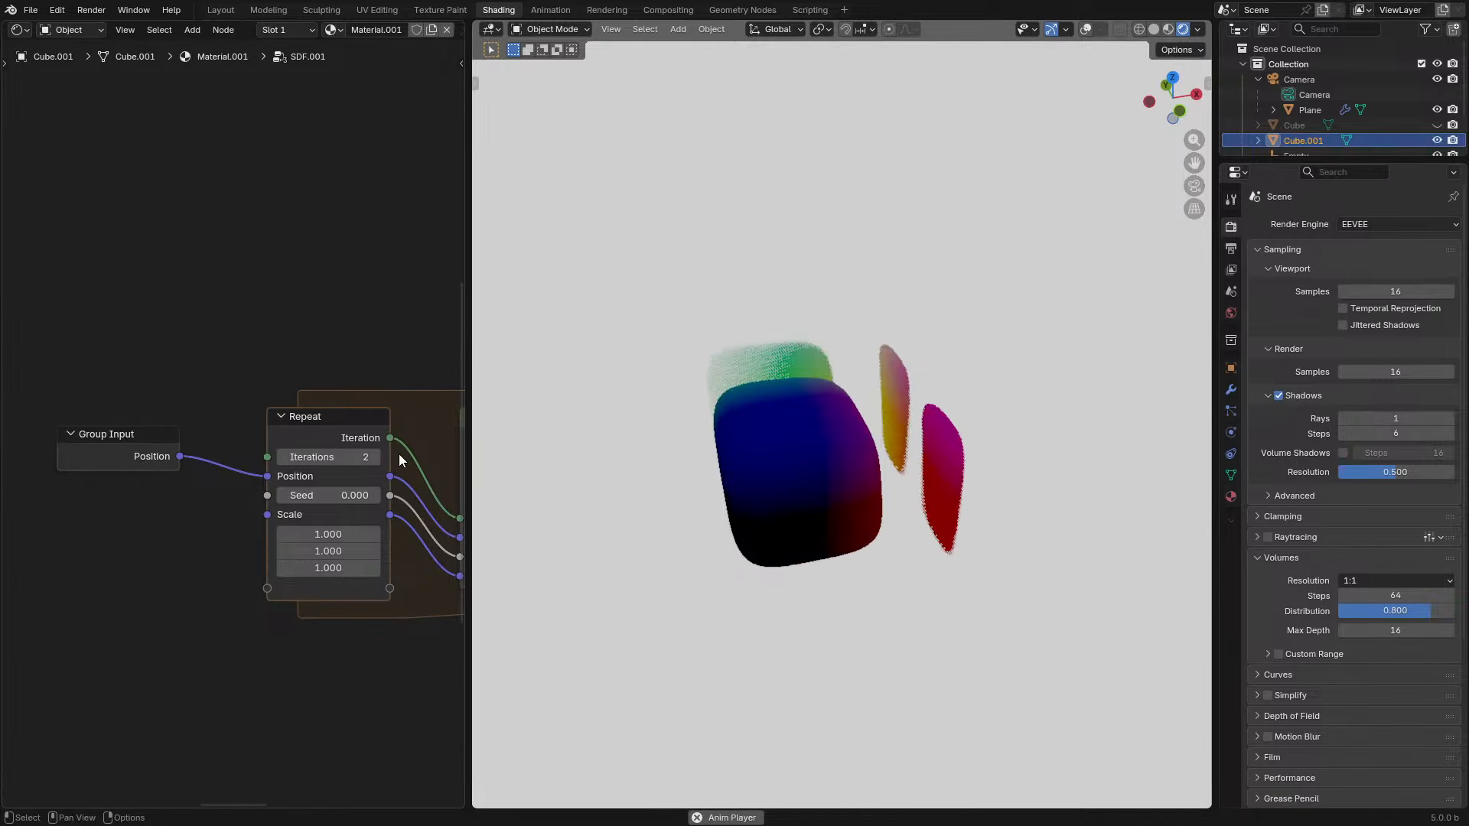
- Raise the Repeat zone's Iterations one at a time to 10 and try another starting Seed without keeping it
click(375, 457)
click(375, 456)
click(375, 457)
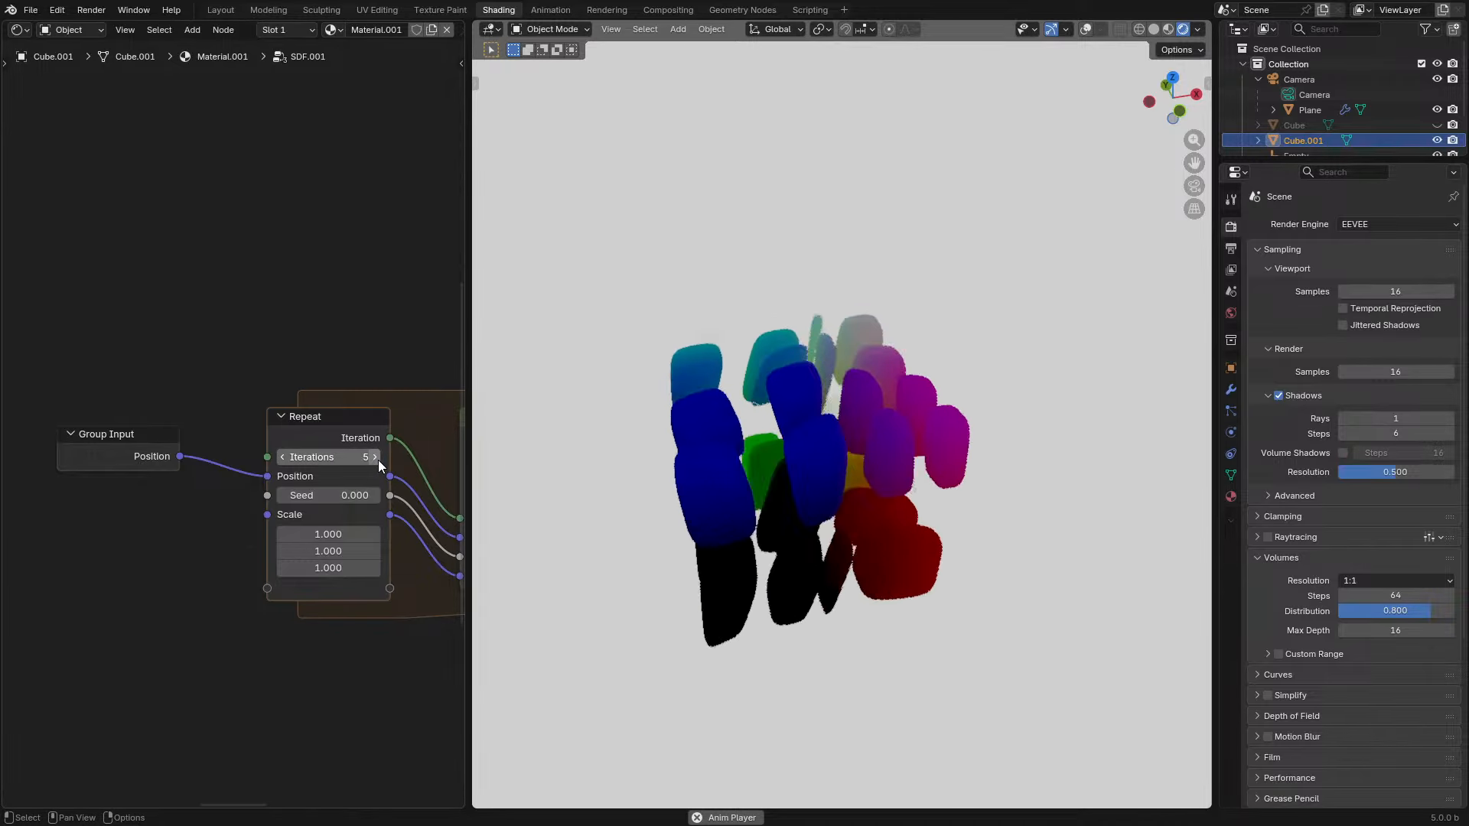
click(378, 461)
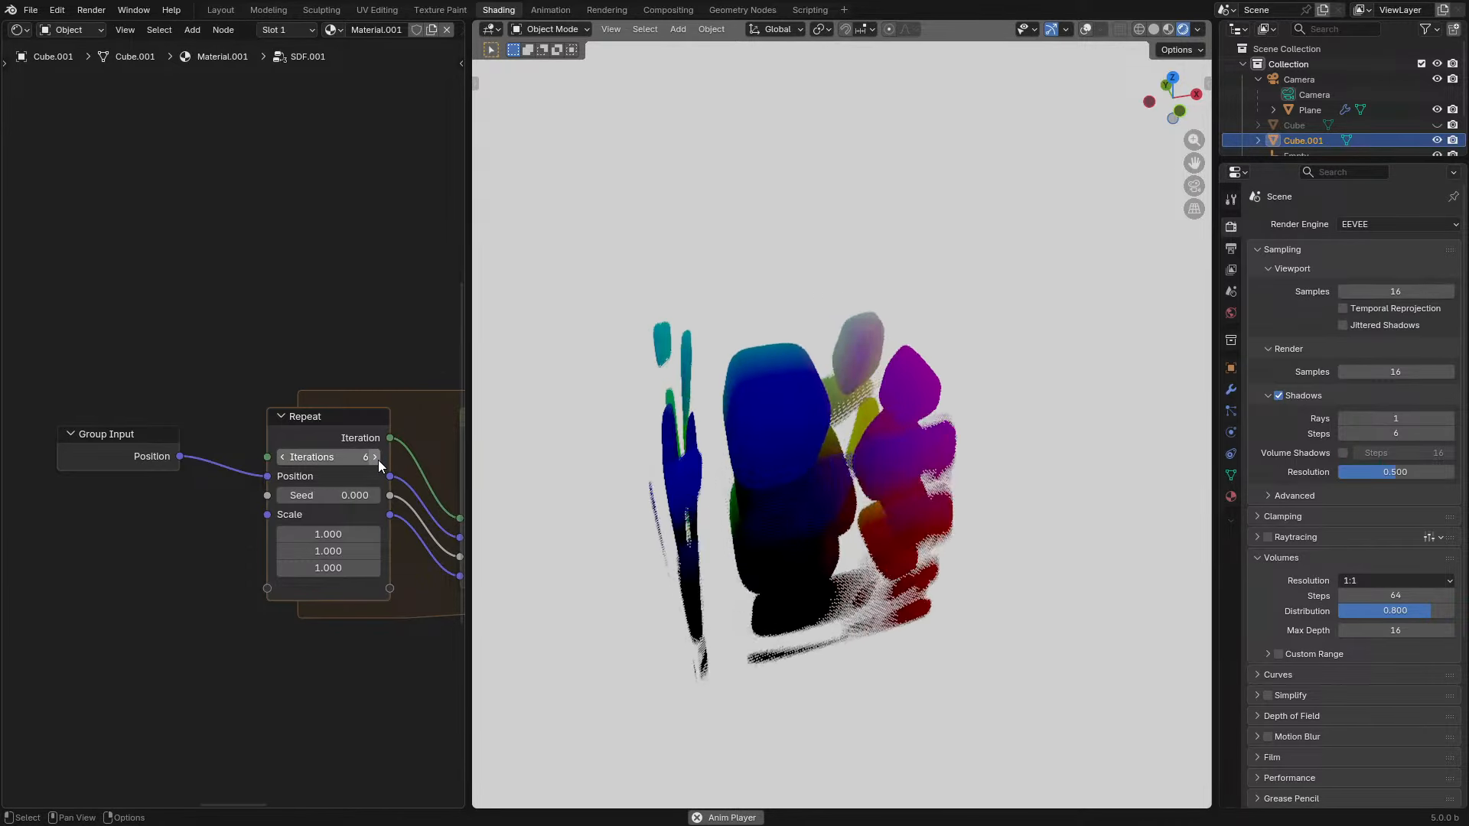
click(378, 461)
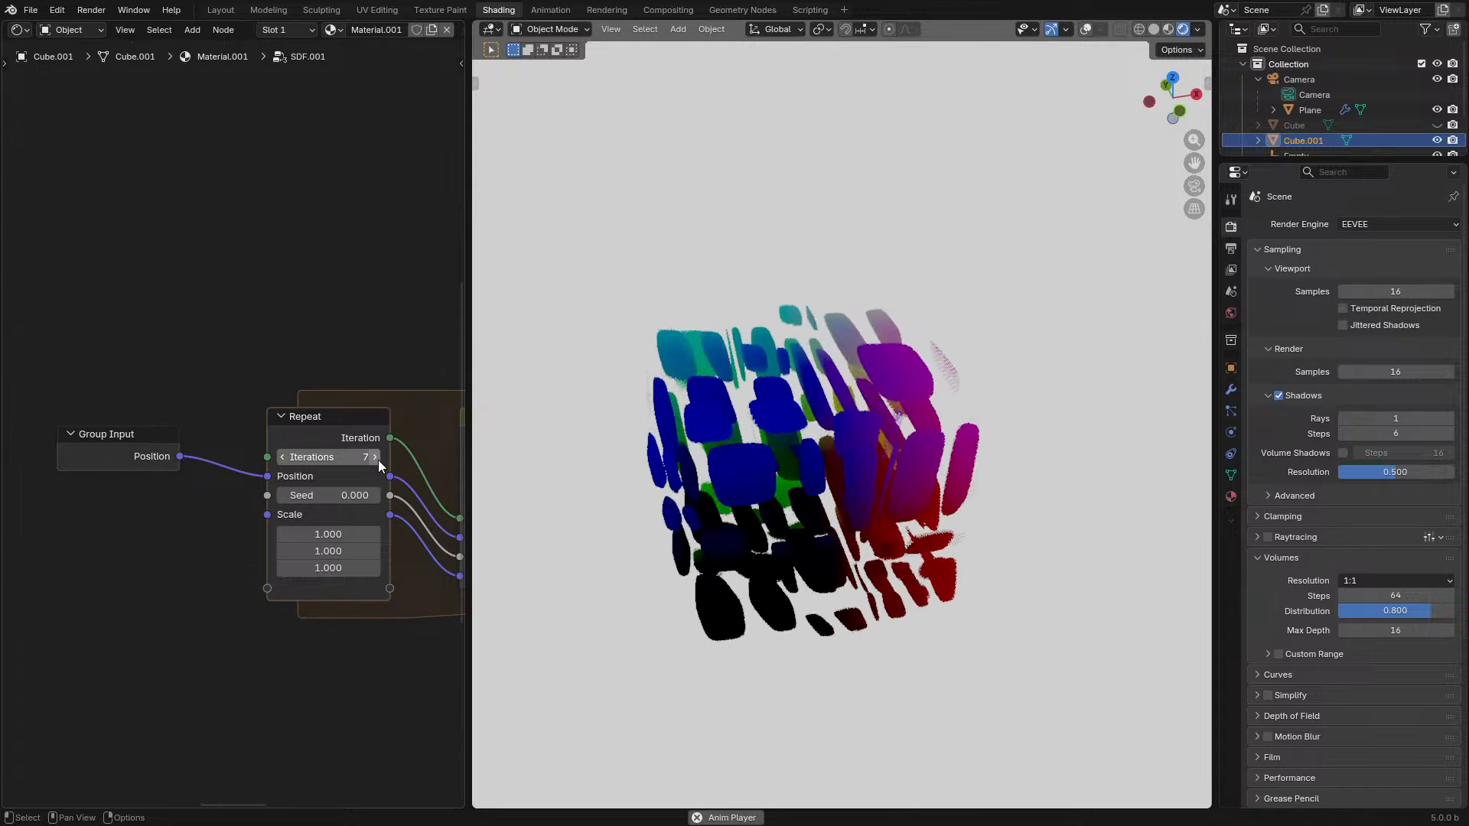
click(378, 461)
click(378, 461)
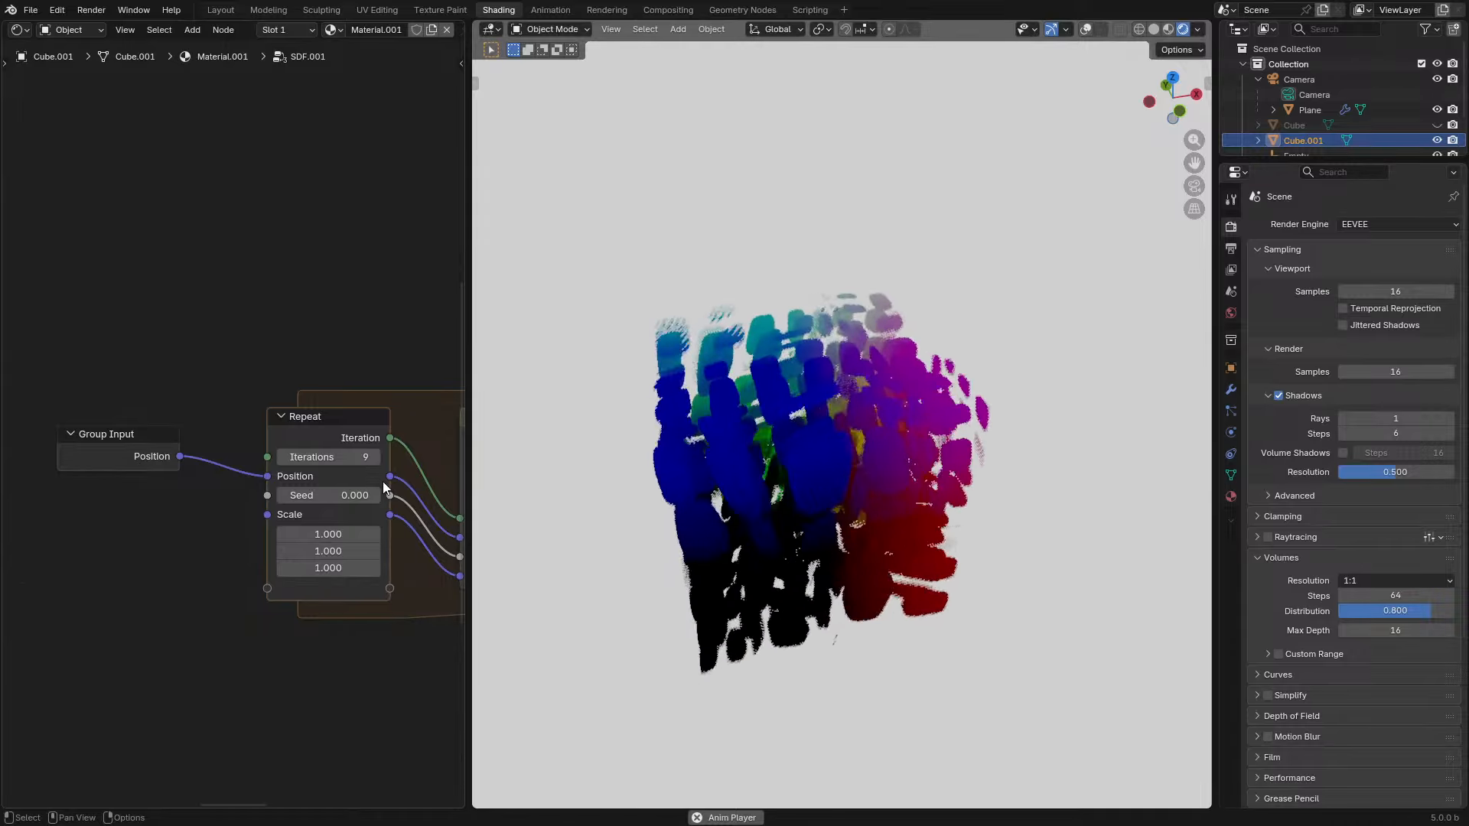
click(375, 461)
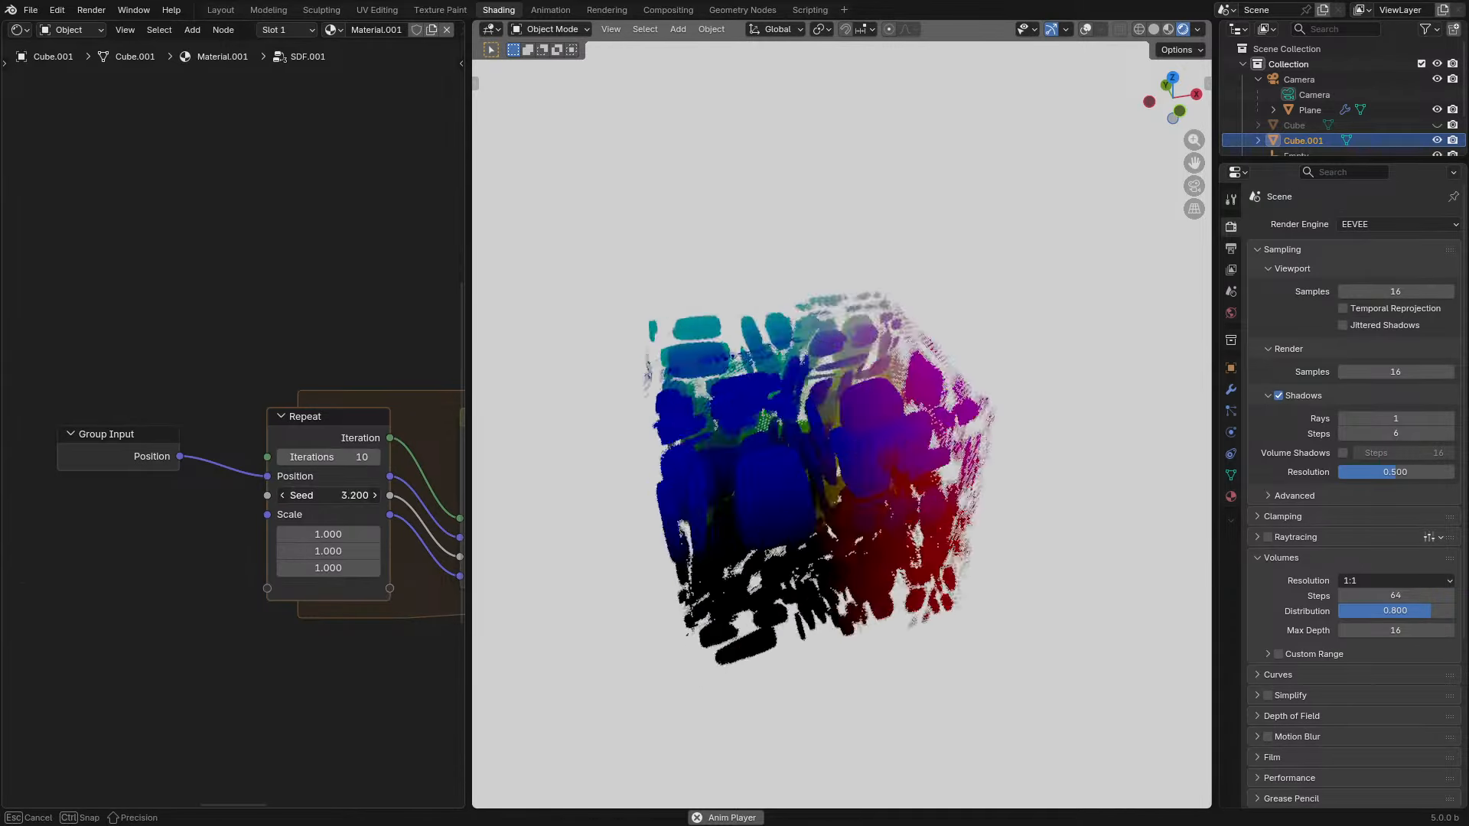
drag(351, 497, 421, 497)
key(Escape)
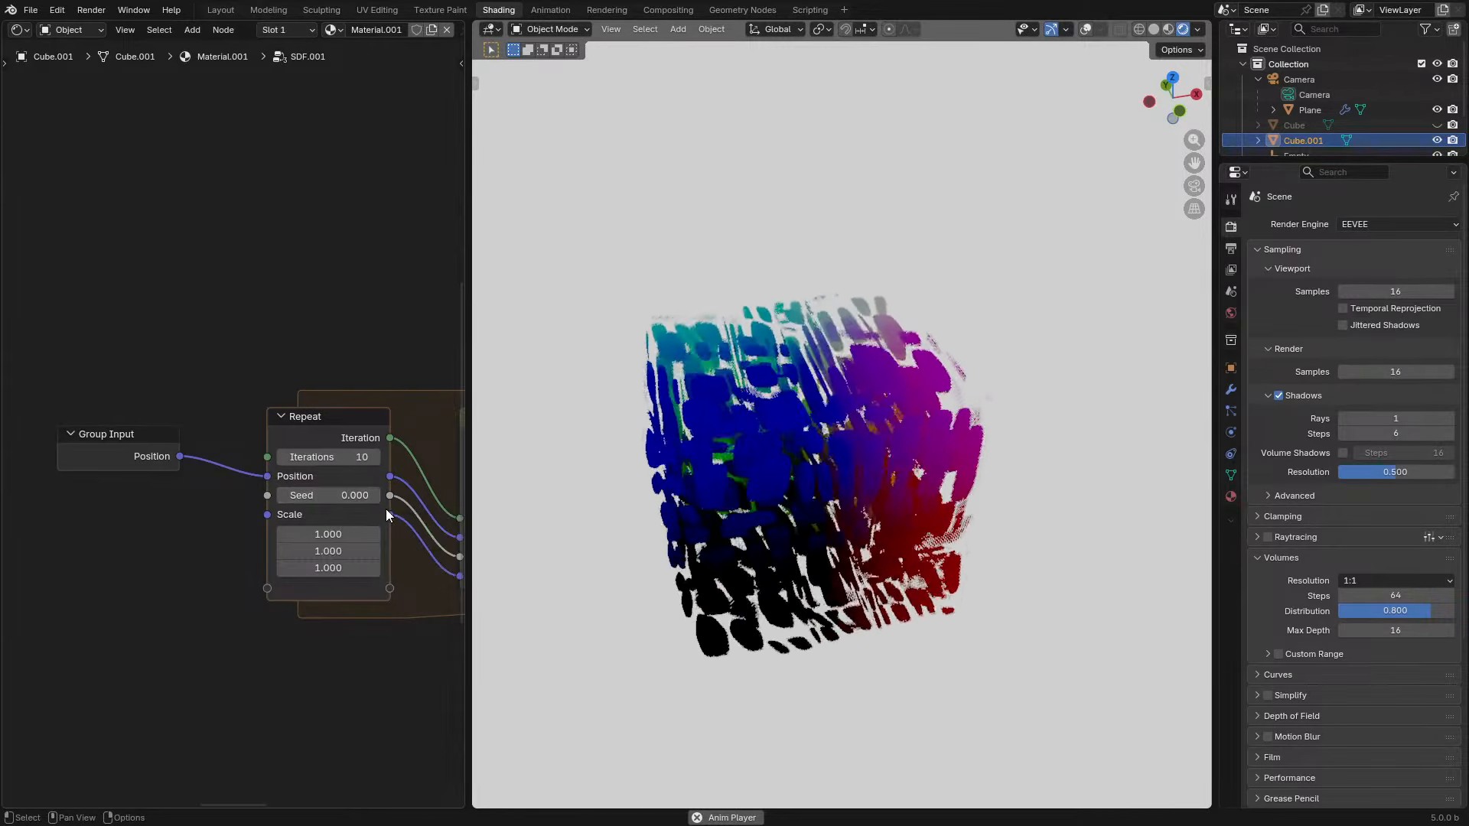
- Look inside Subdivide Axis, return to SDF.001, set the Smooth Cube frame's Value to 0, and inspect the cells
middle_drag(310, 586, 53, 603)
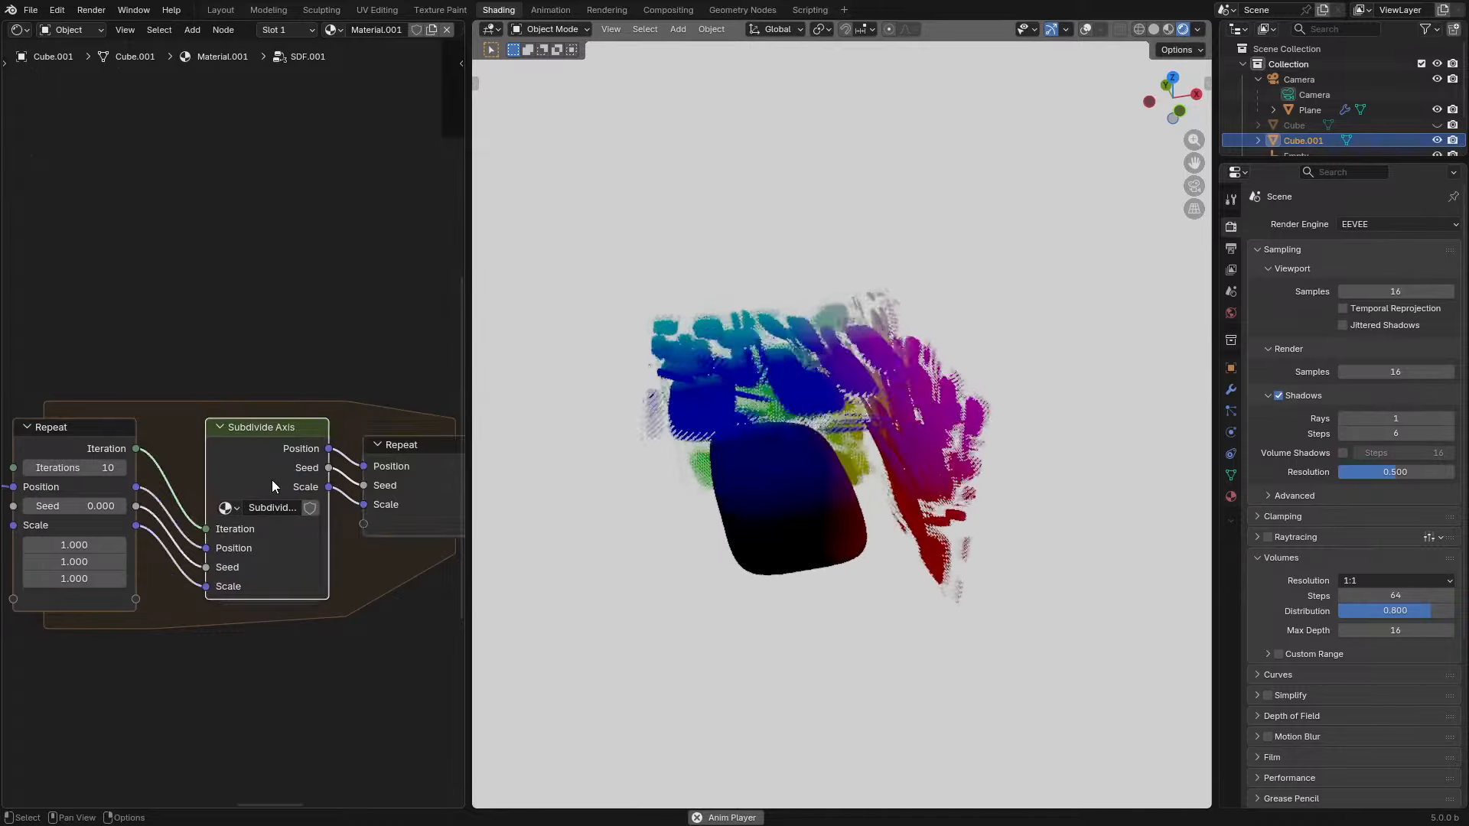
key(Tab)
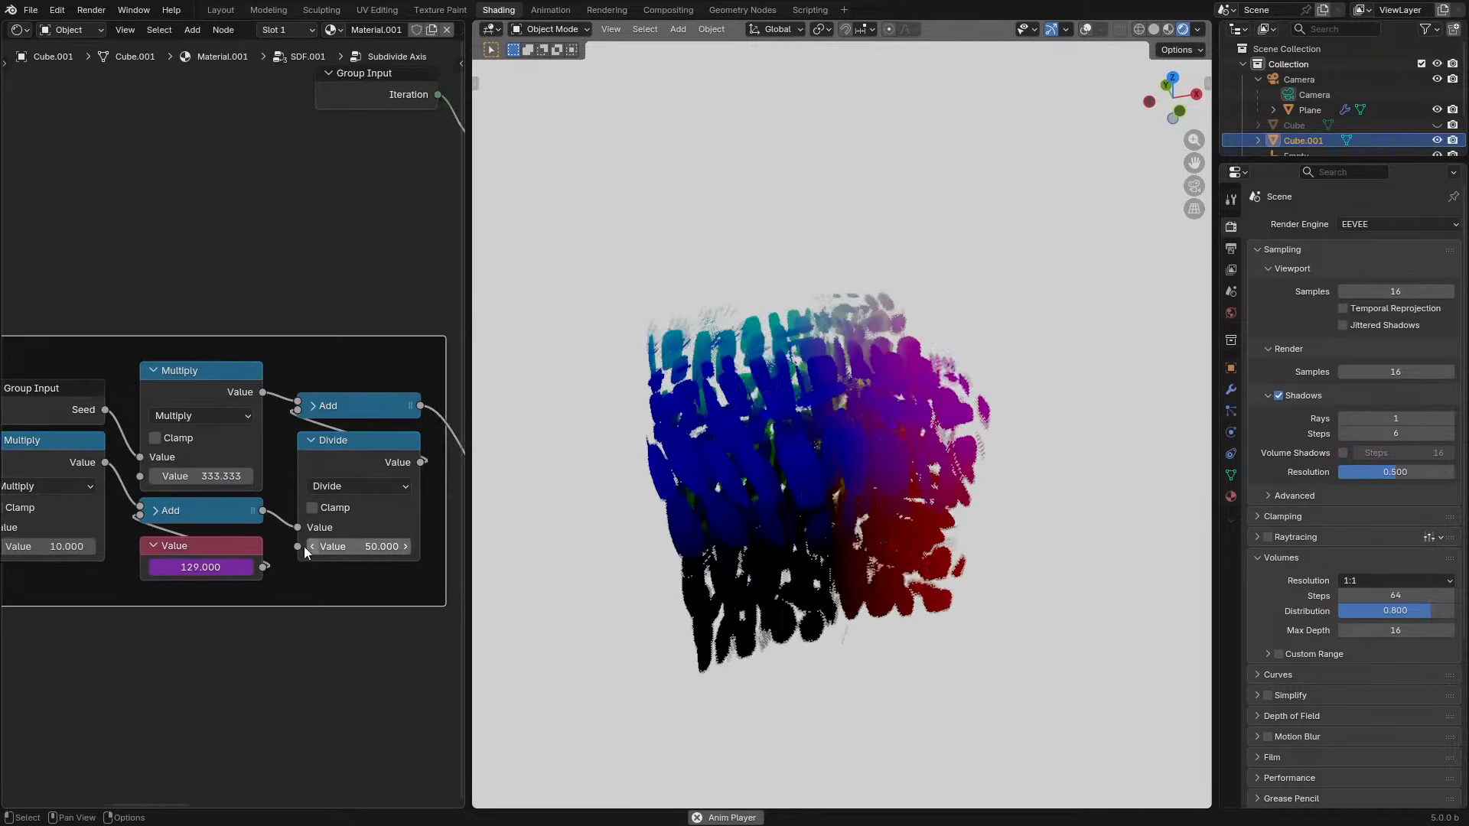
key(Tab)
middle_drag(278, 499, 324, 507)
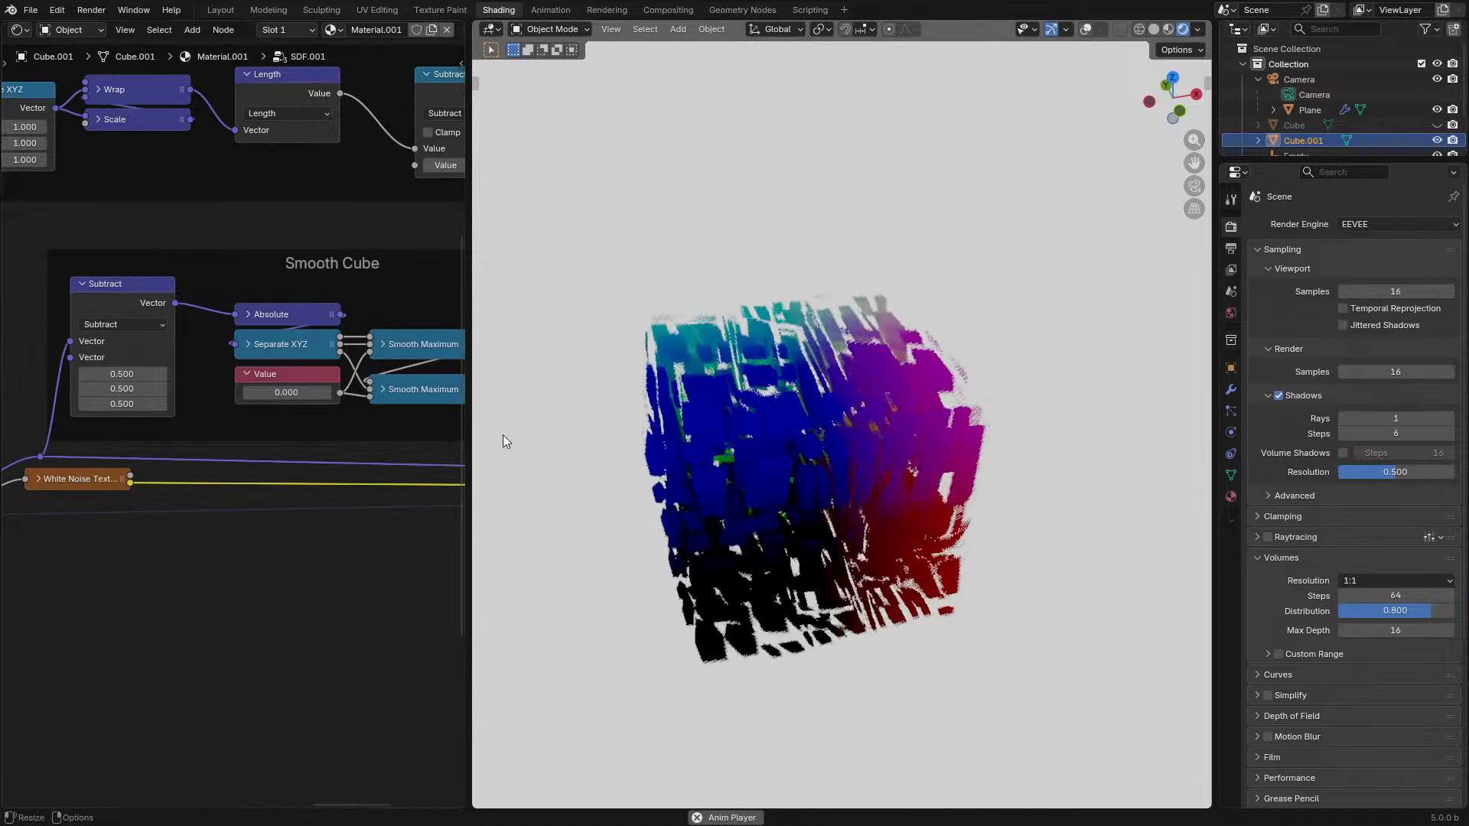
middle_drag(817, 430, 830, 448)
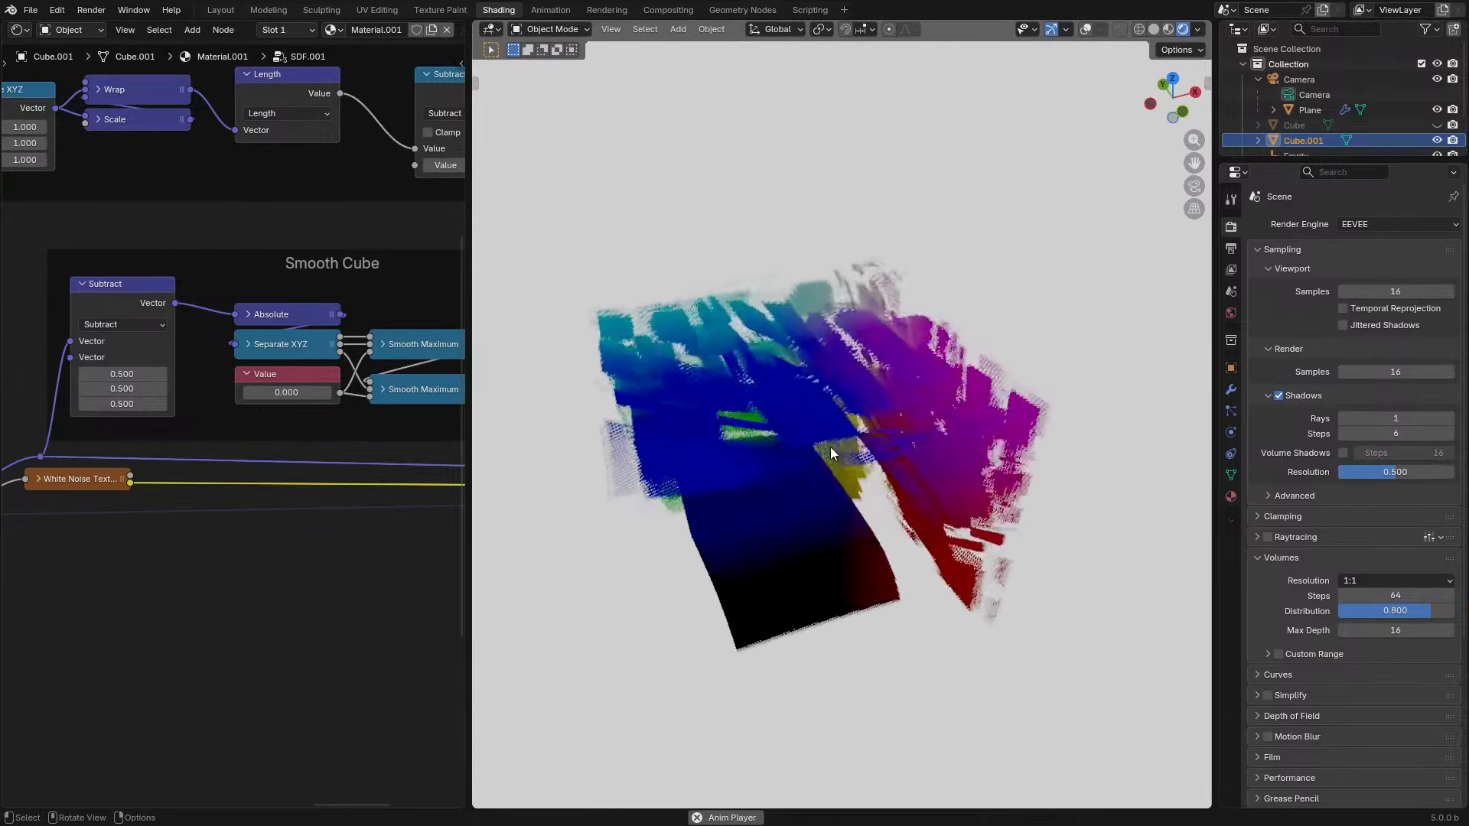
- Inspect the animated cells up close and open the Subdivide Axis group at its seed Multiply nodes
scroll(830, 448, up, 1)
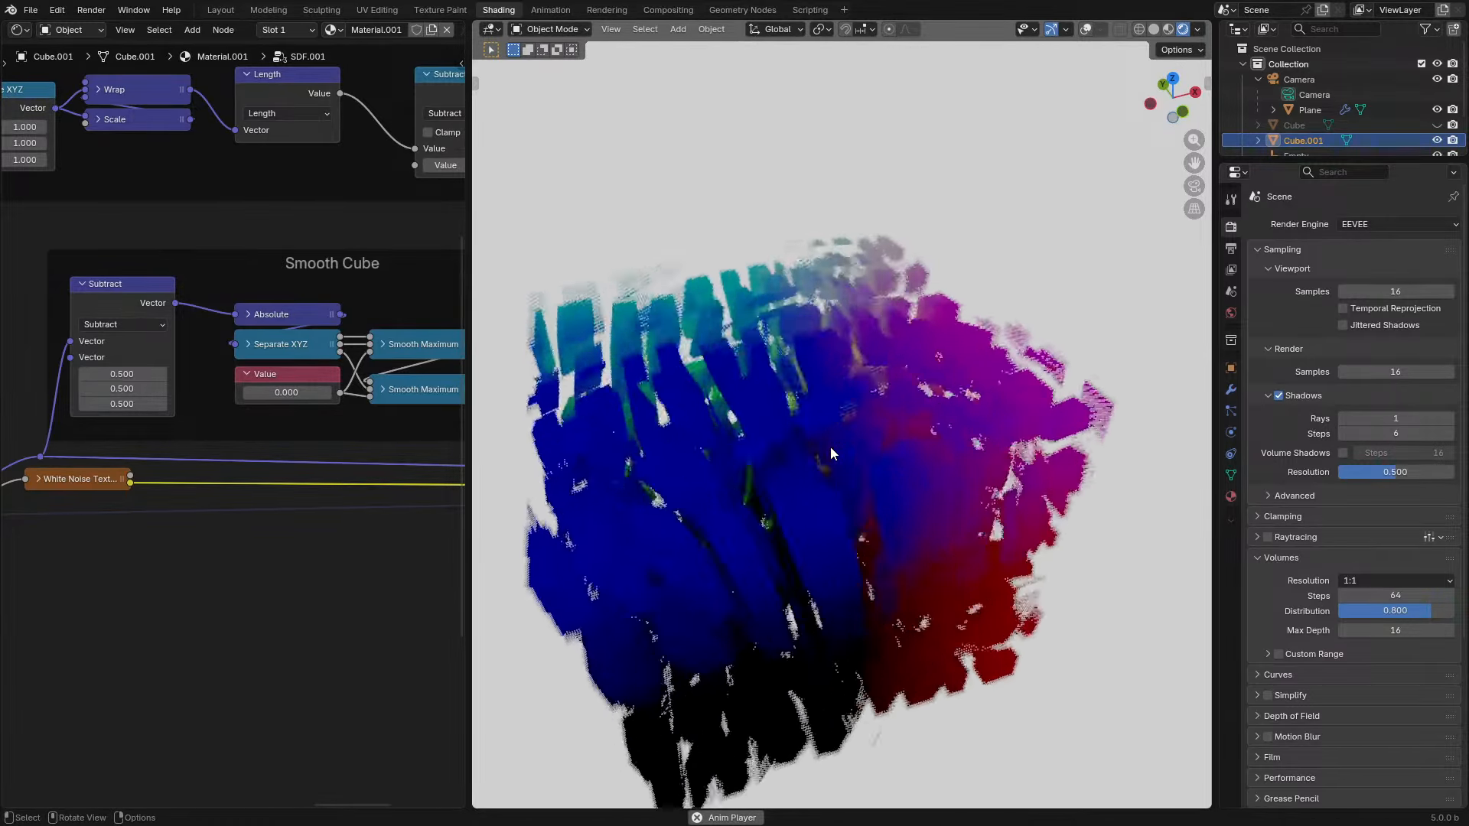
middle_drag(829, 447, 806, 441)
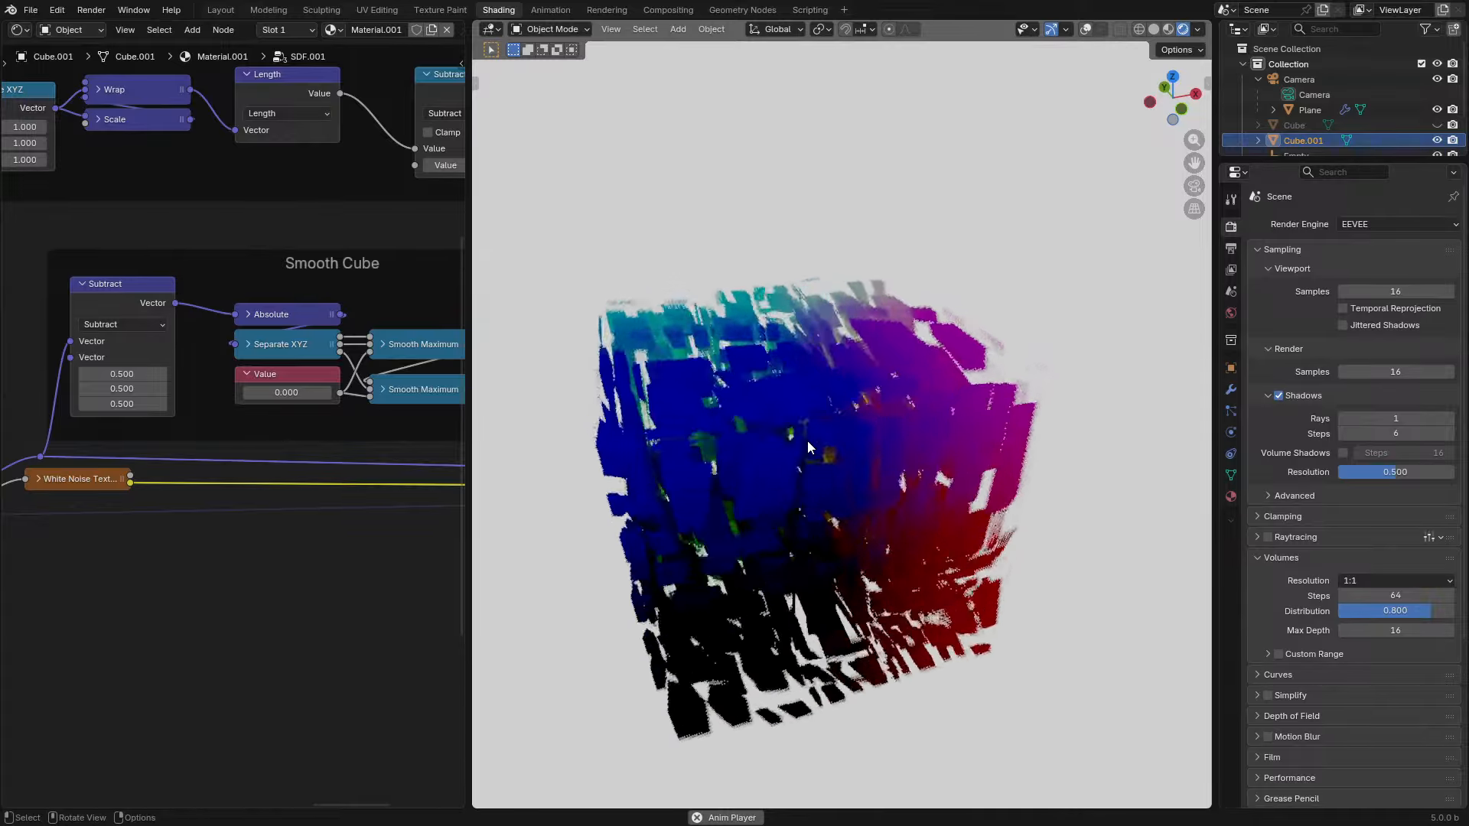
middle_drag(213, 550, 250, 531)
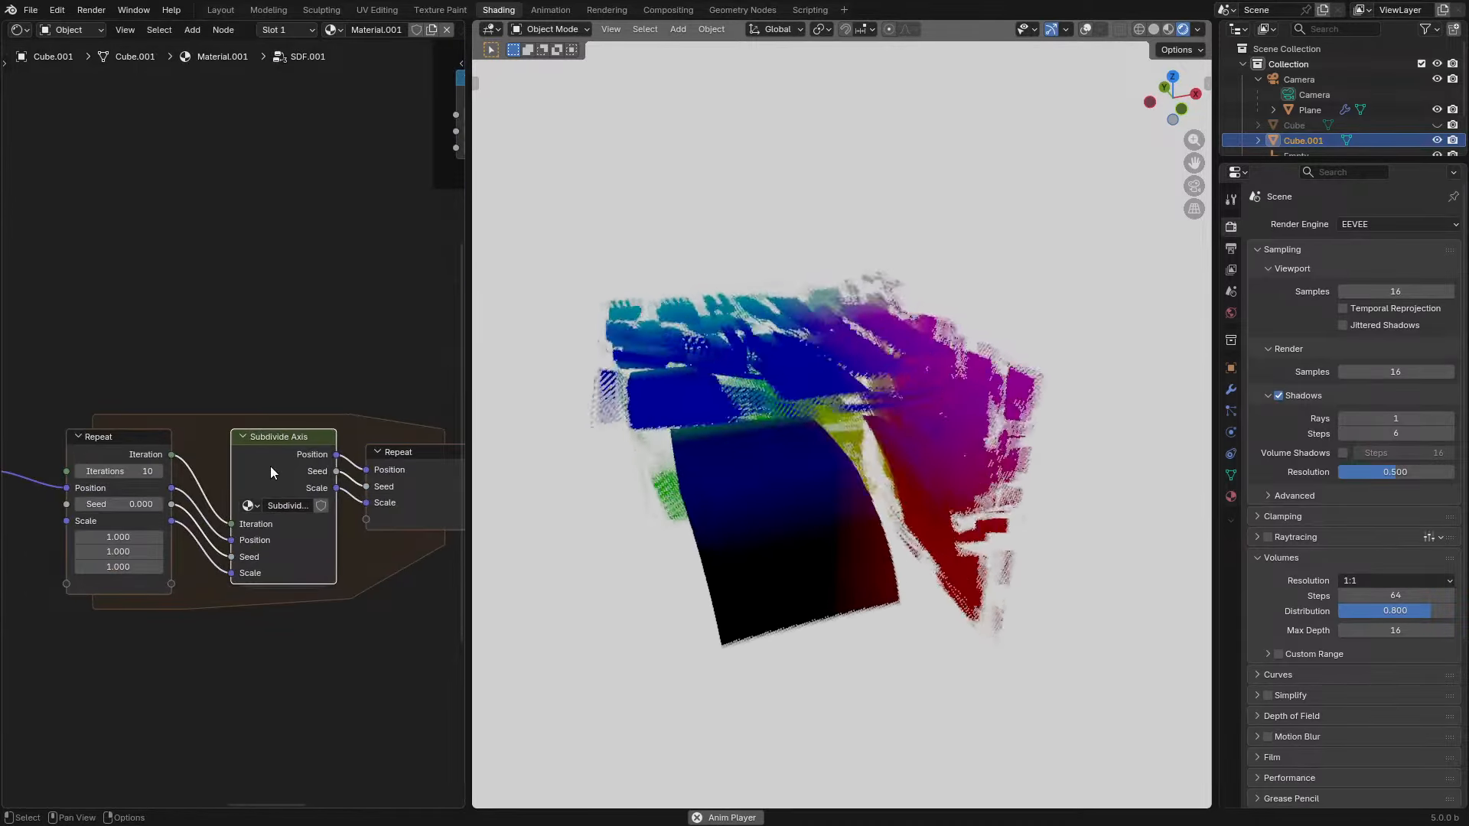
key(Tab)
middle_drag(90, 533, 343, 478)
middle_drag(103, 510, 379, 484)
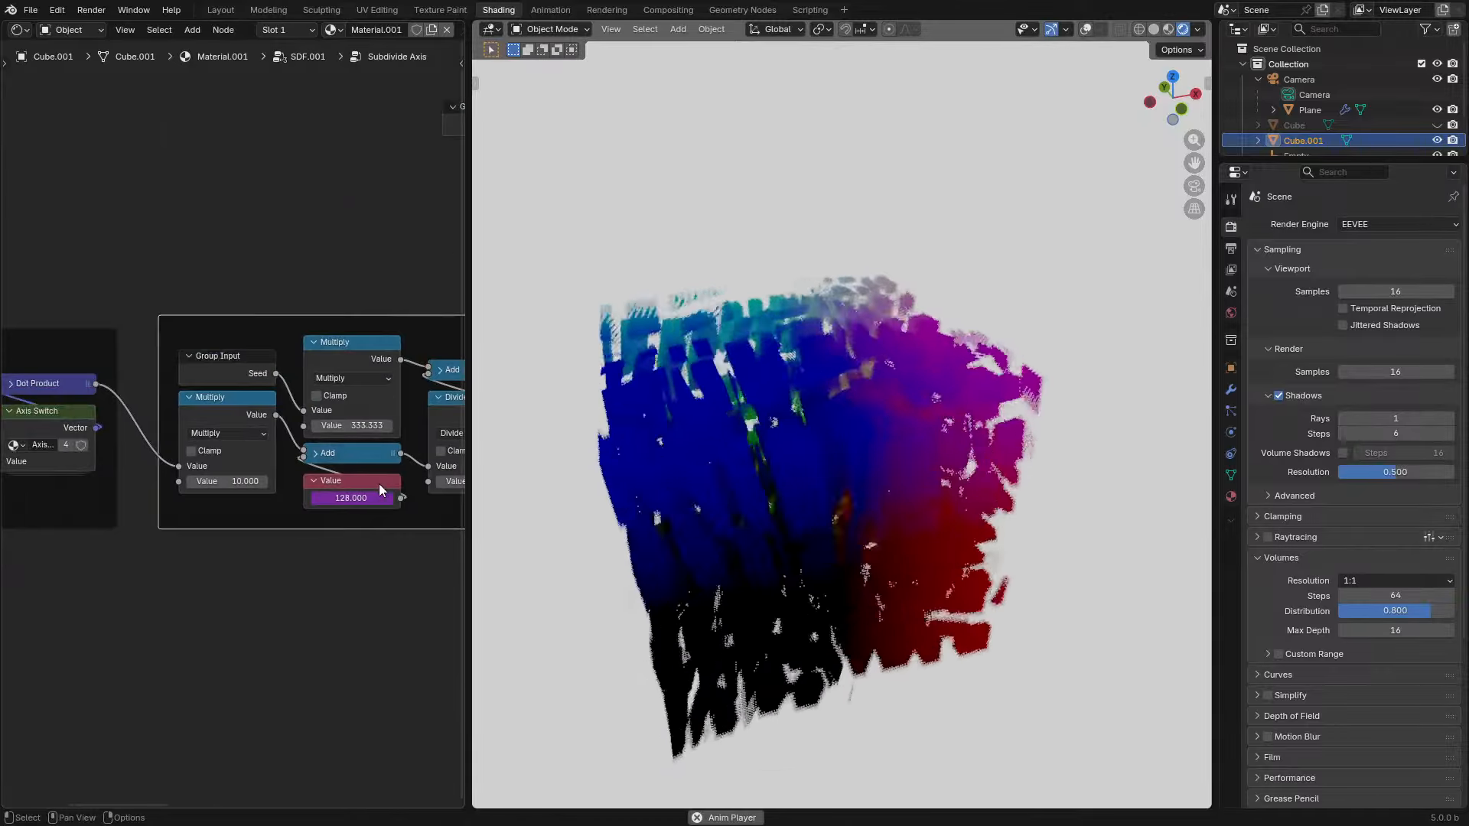
- Try another factor in the lower Multiply node without keeping it, inspect the animated cells from other angles, and save the file
drag(234, 483, 303, 484)
key(space)
mouse_move(715, 548)
middle_down()
mouse_move(759, 600)
mouse_move(767, 576)
mouse_move(718, 526)
middle_up()
key(space)
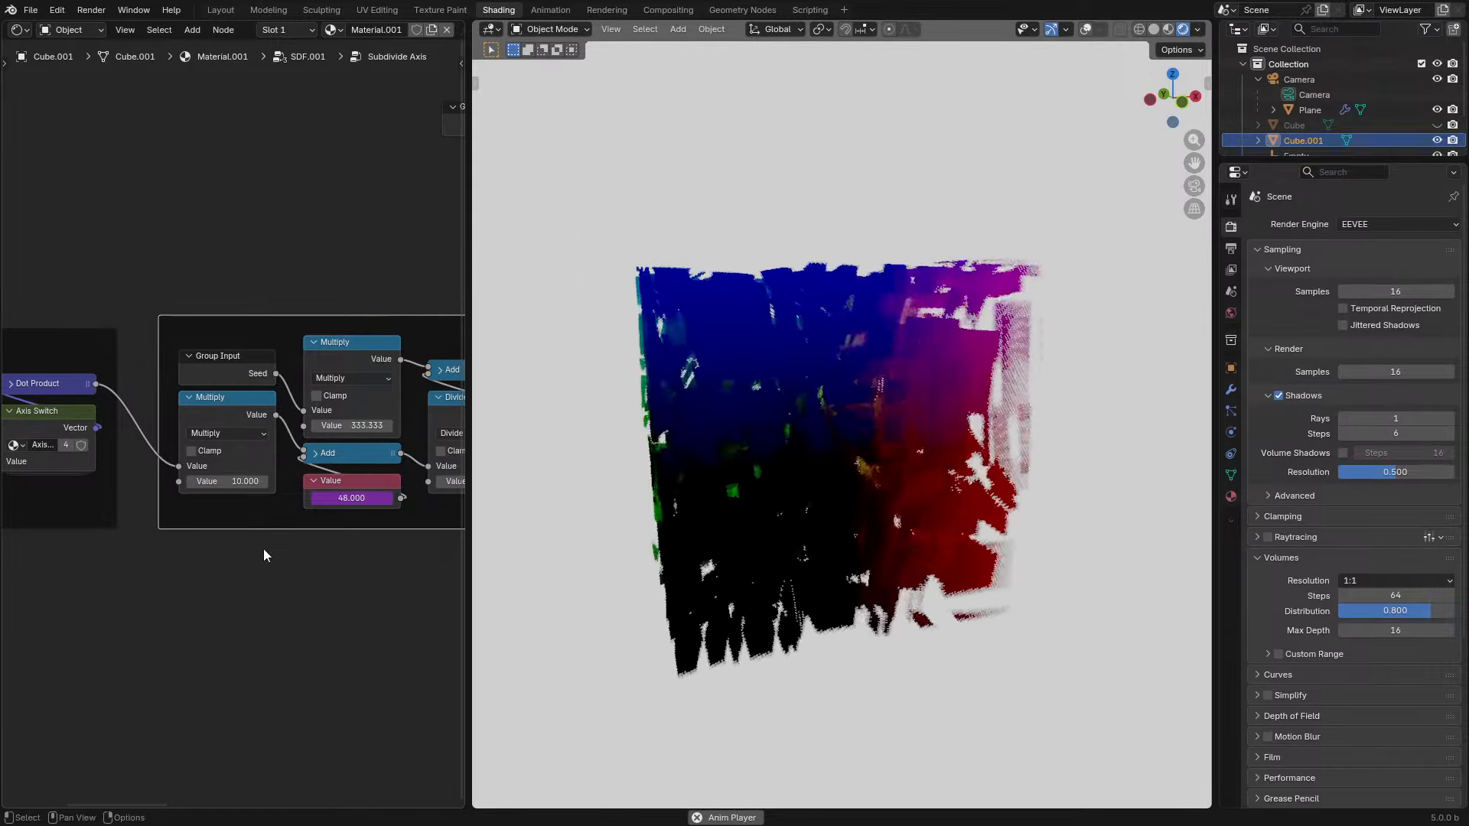
middle_drag(866, 531, 877, 586)
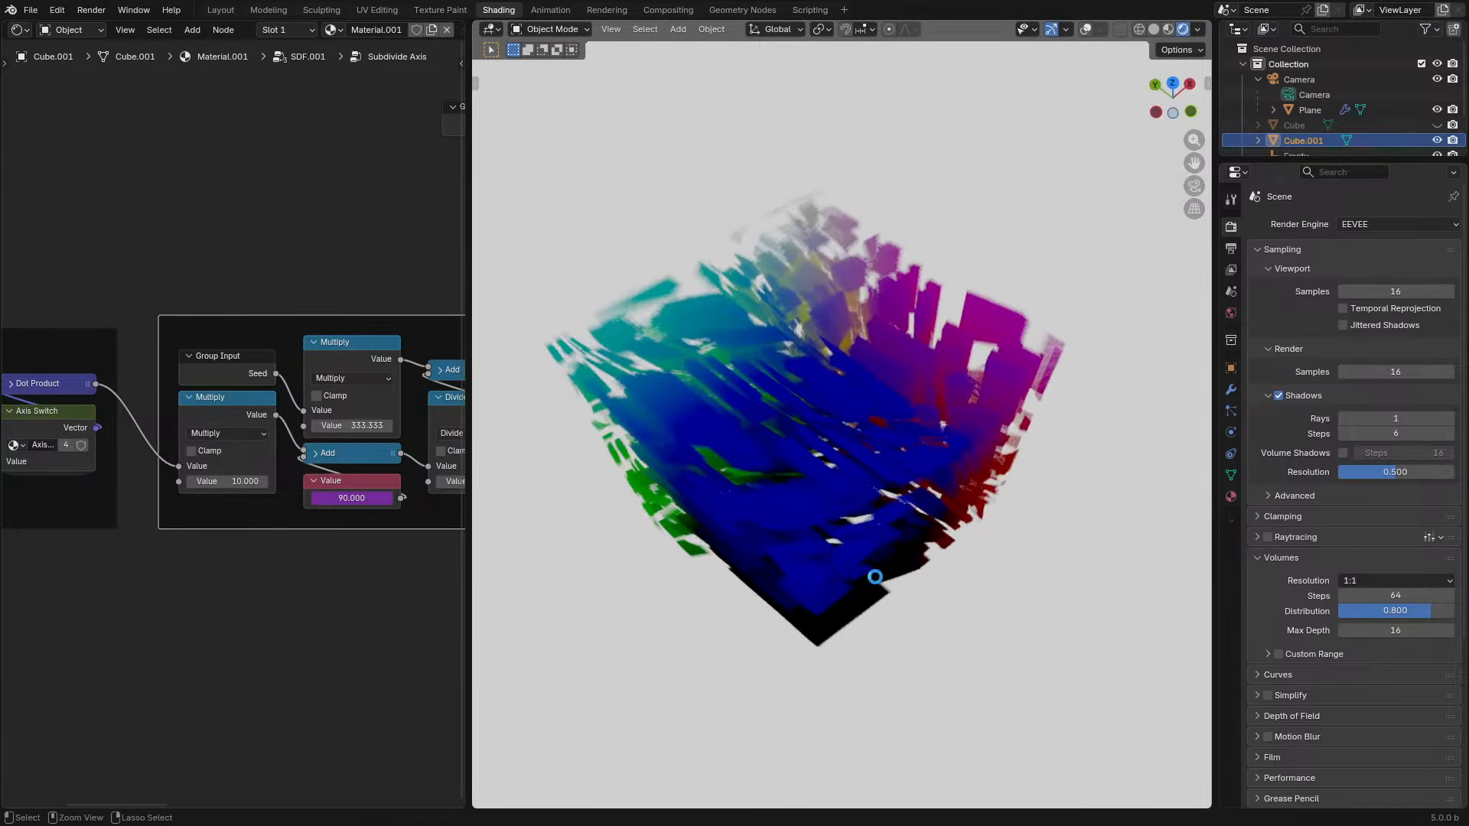
key(ctrl+s)
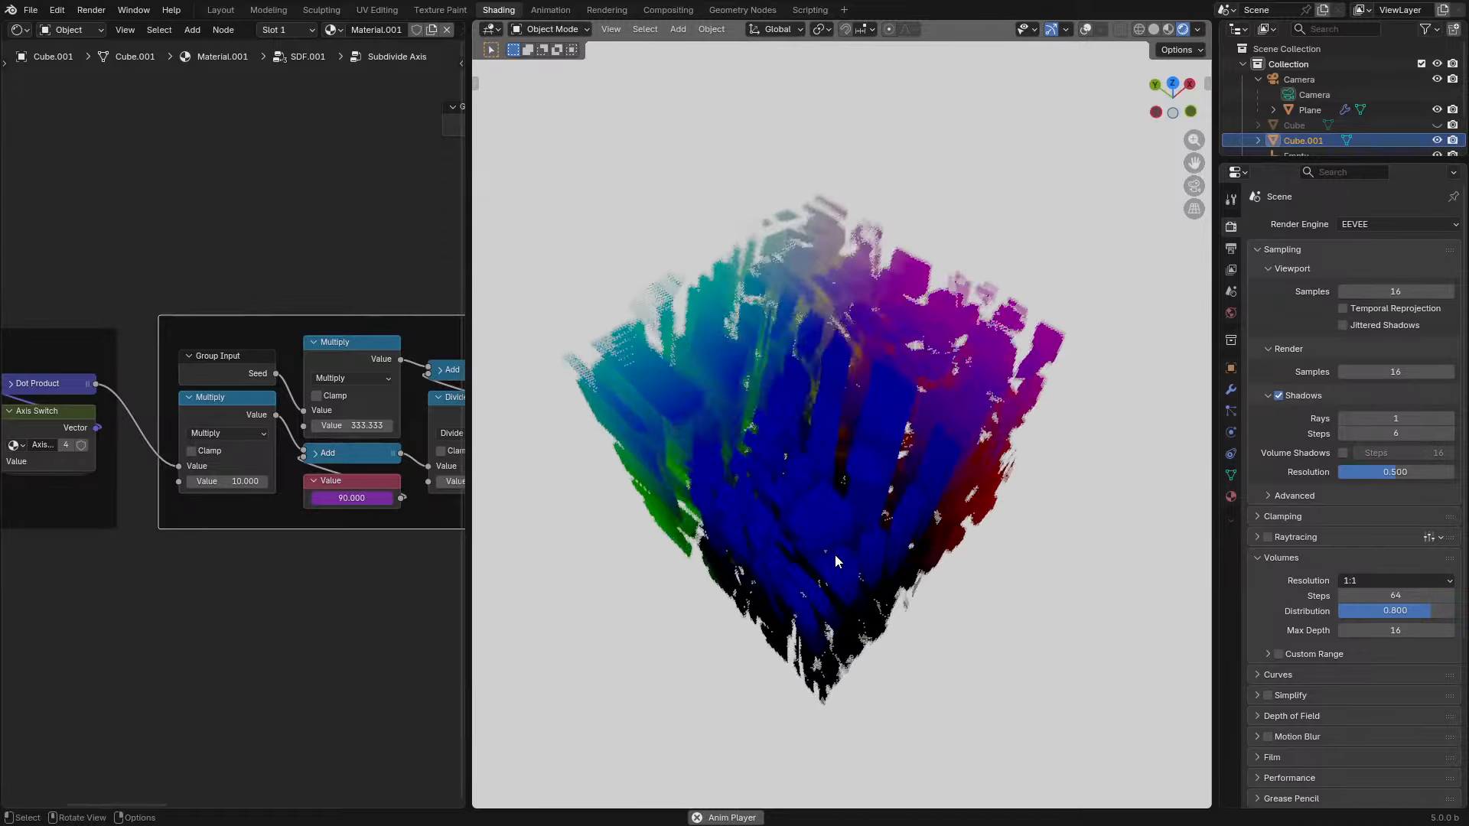
- Try other factors in the two Multiply nodes inside Subdivide Axis without keeping them
drag(234, 480, 402, 481)
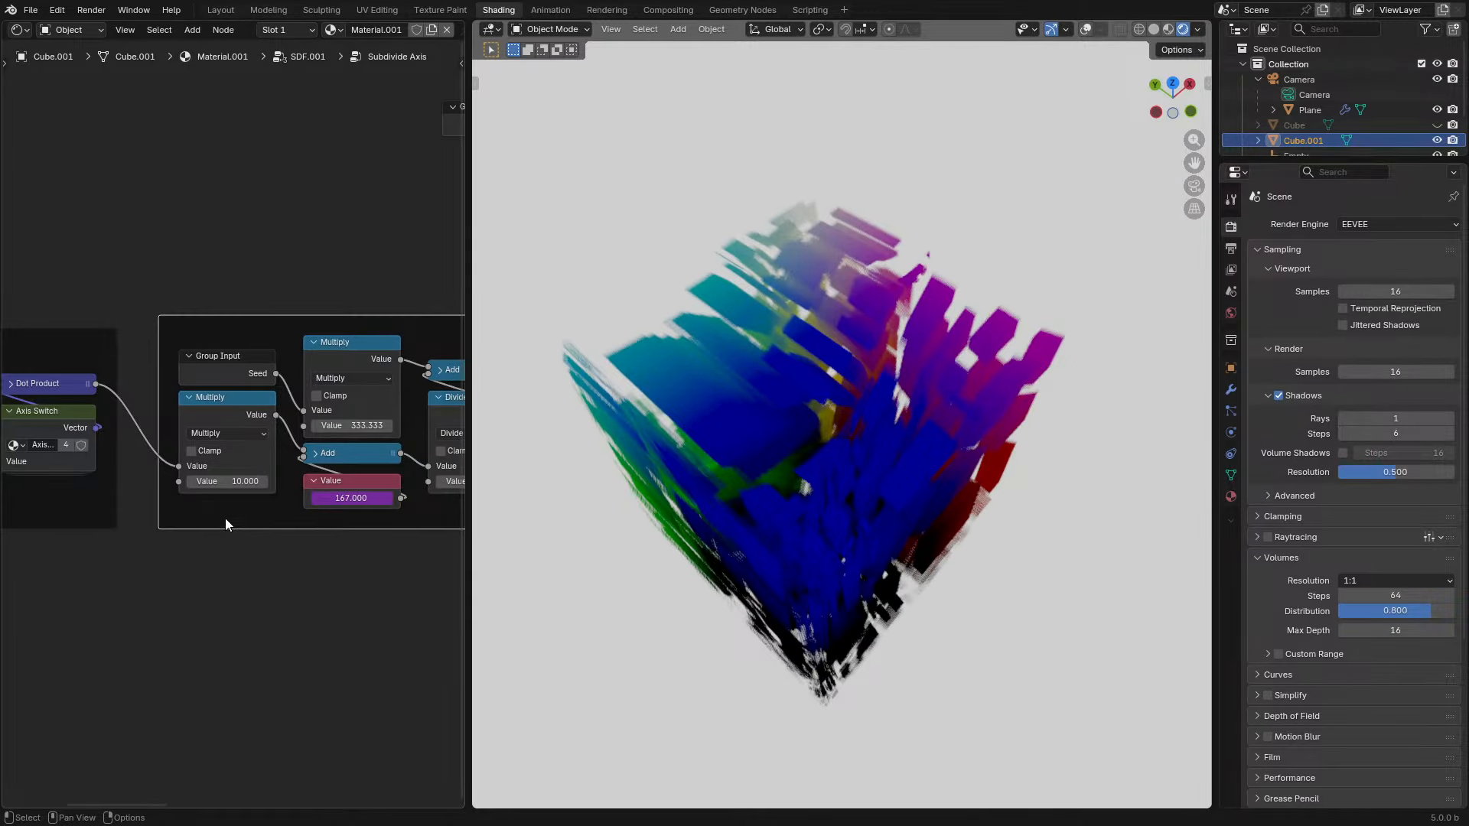
key(Tab)
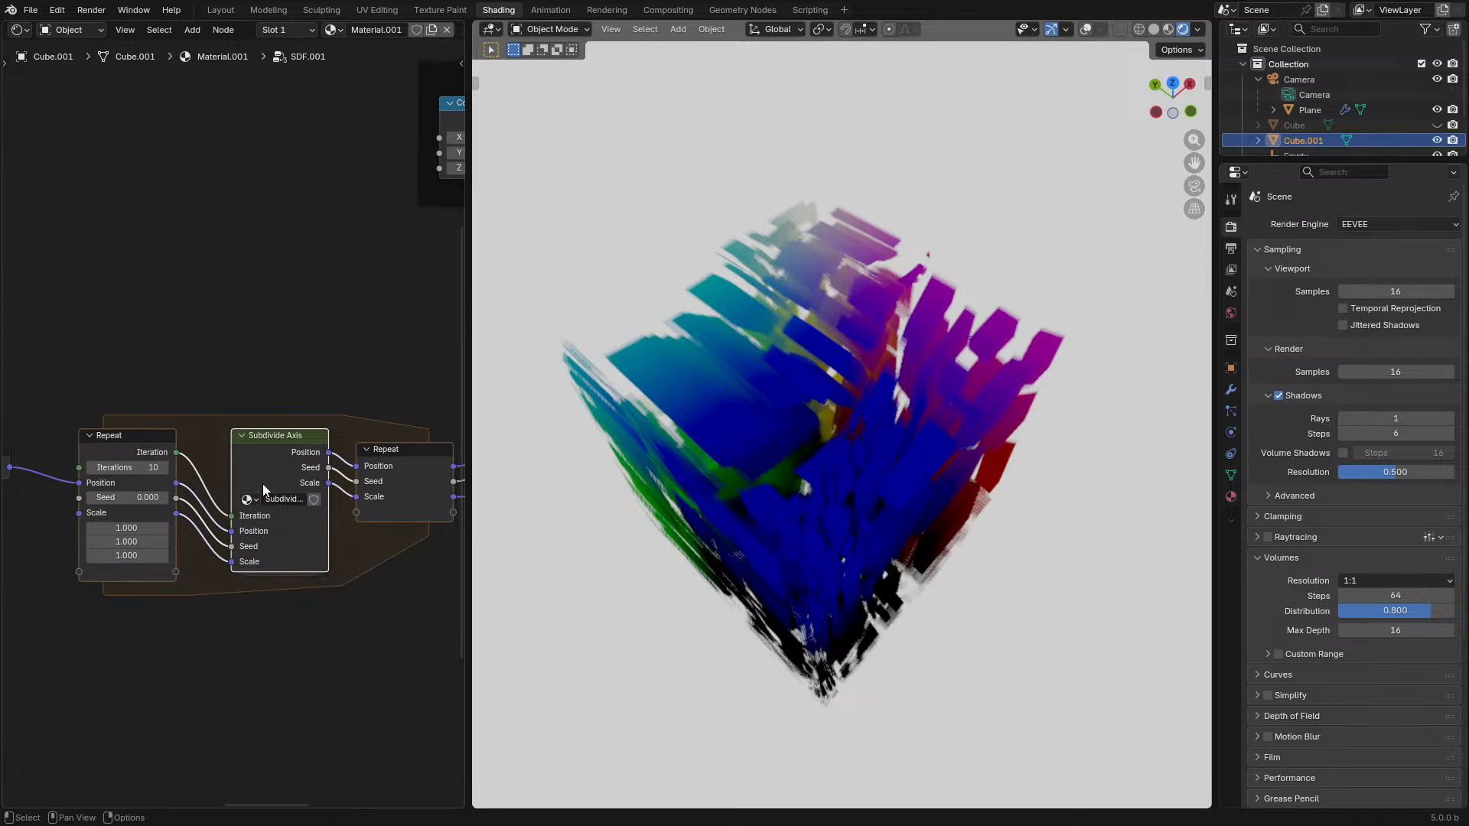
key(Tab)
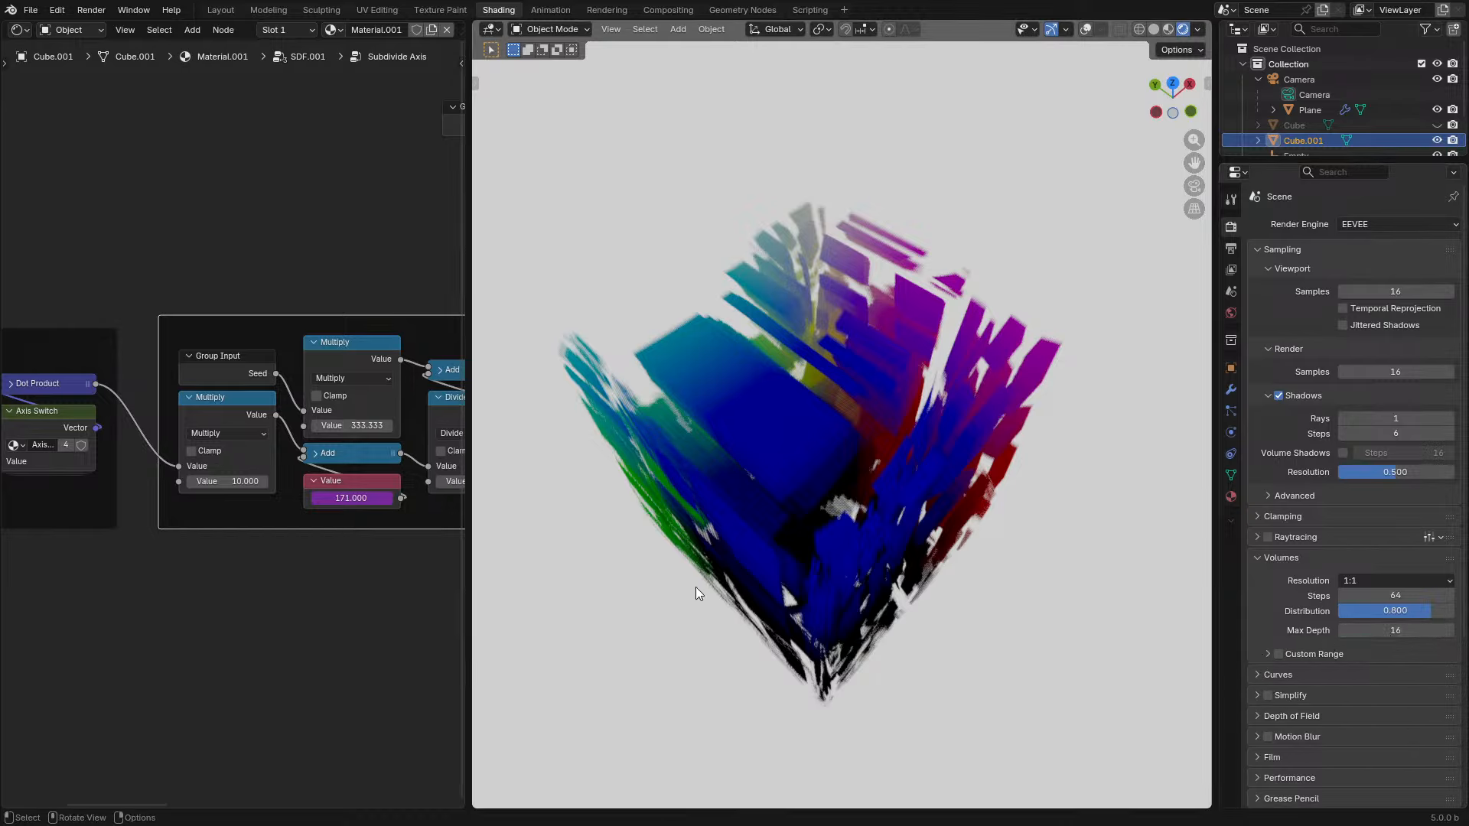
drag(367, 425, 360, 425)
key(Escape)
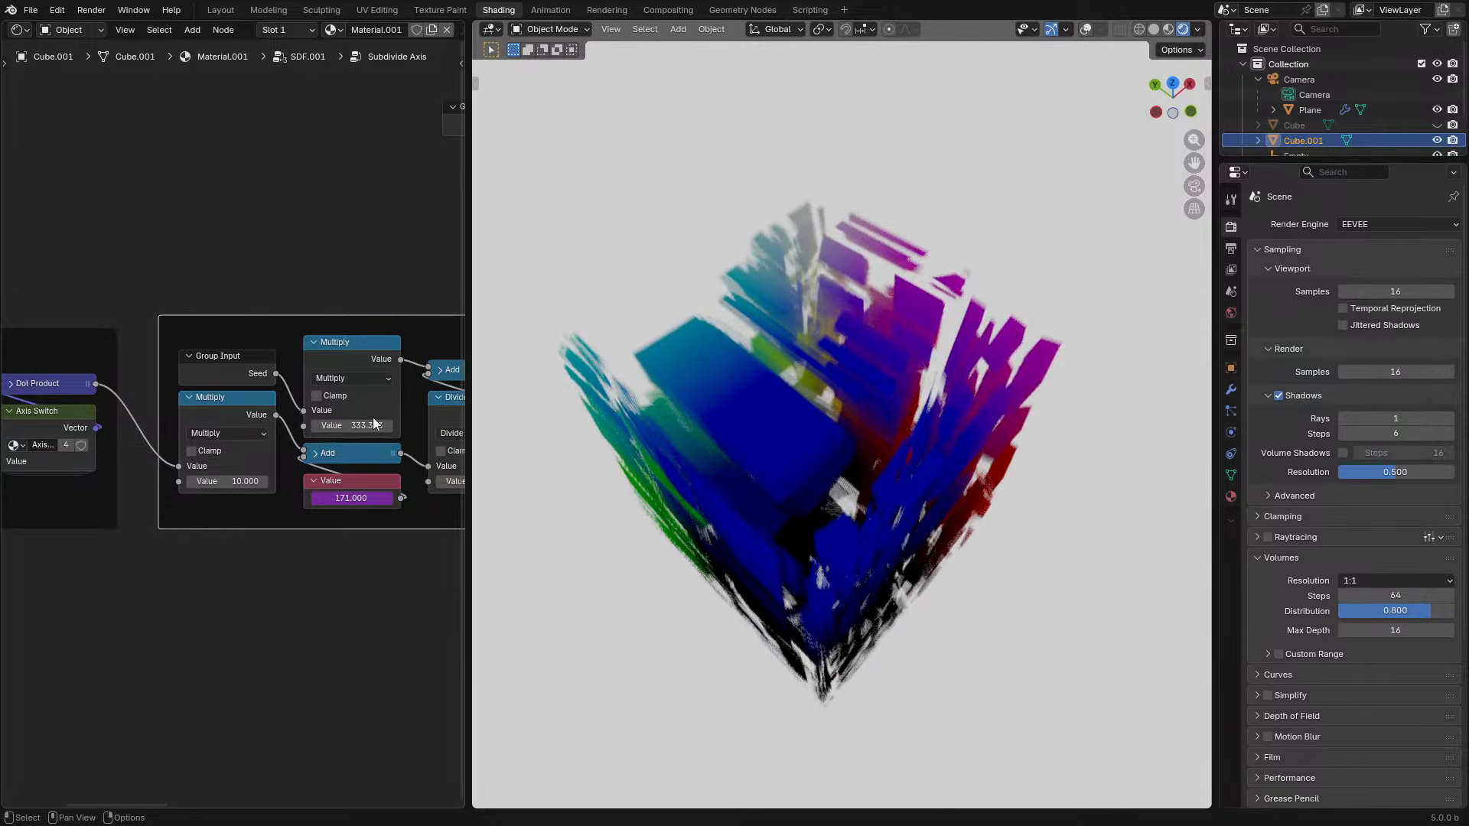
- Play the animation, review the Smooth Cube nodes in SDF.001, and return to Material.001's colour nodes
middle_drag(809, 405, 822, 375)
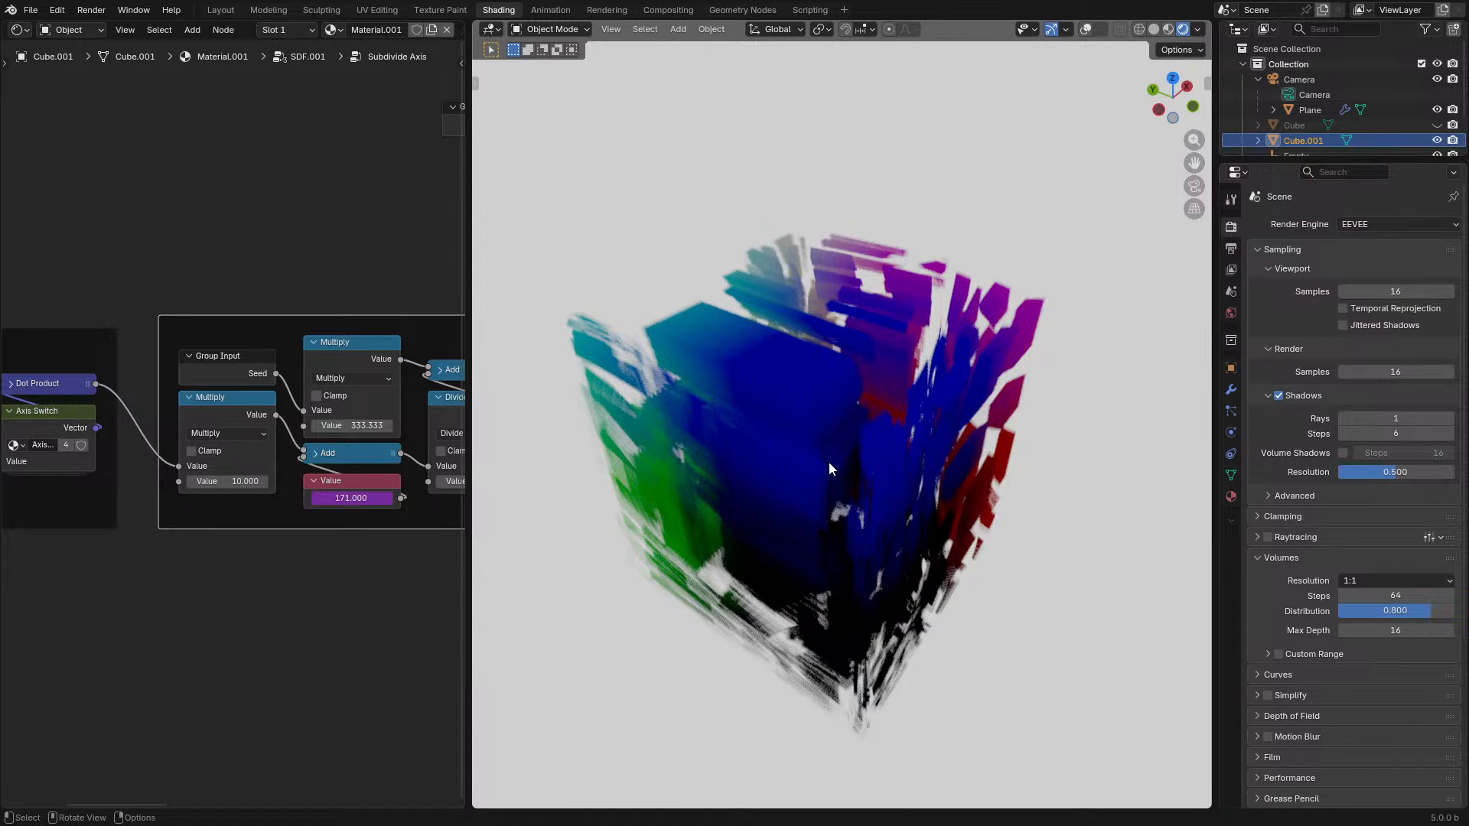
key(space)
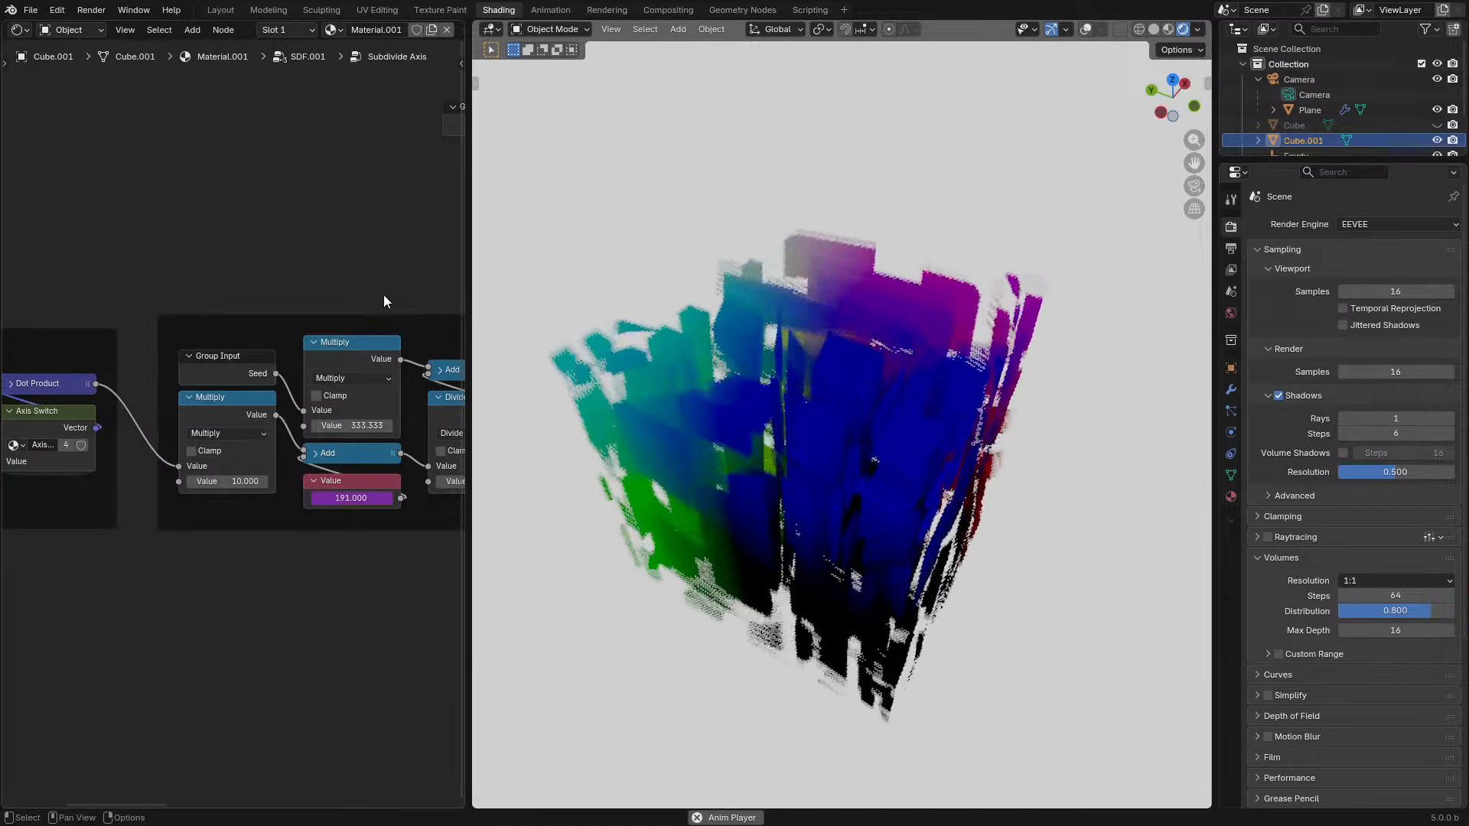
key(Tab)
scroll(287, 418, down, 4)
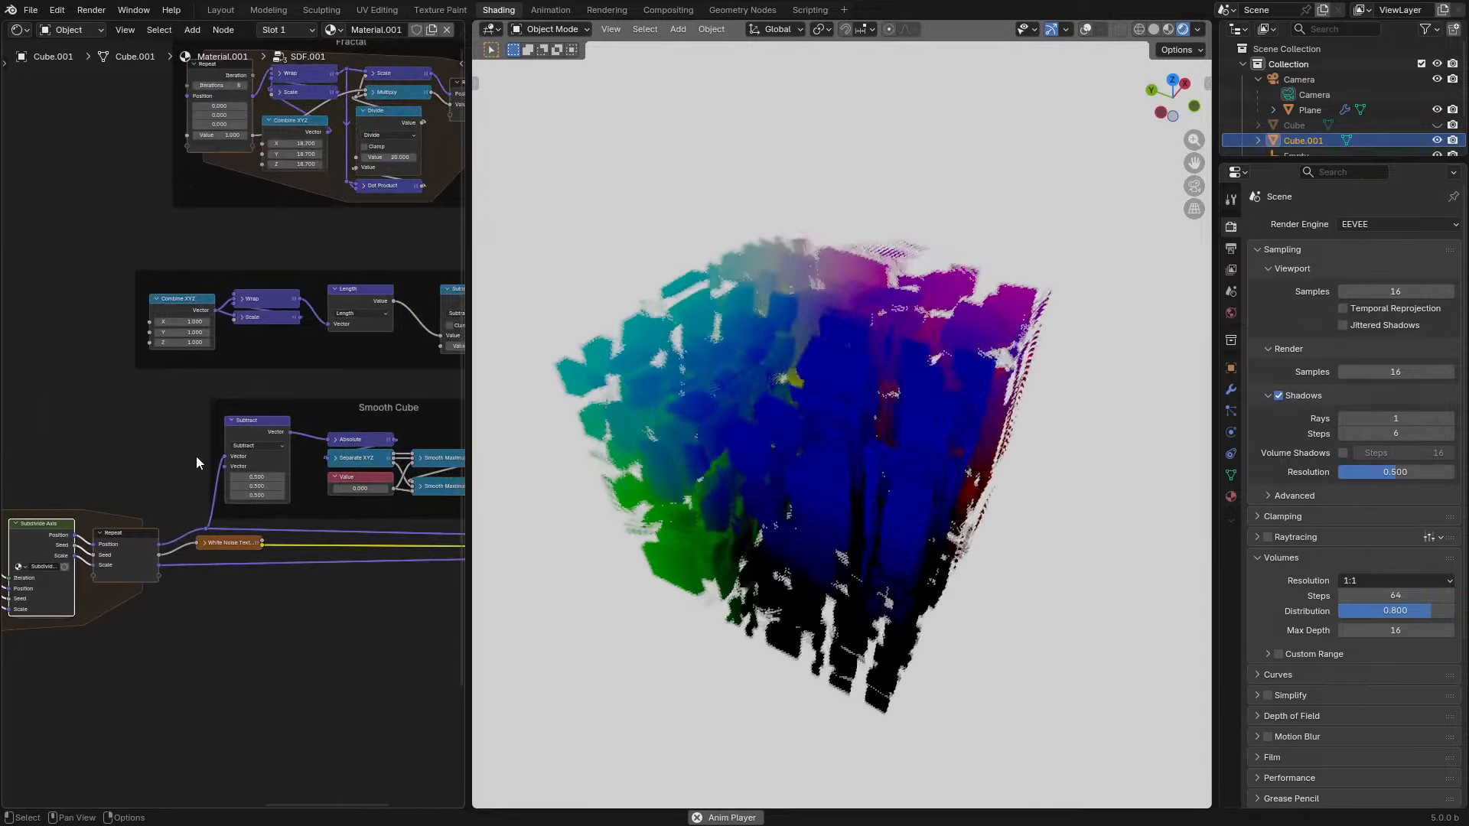
scroll(240, 497, up, 2)
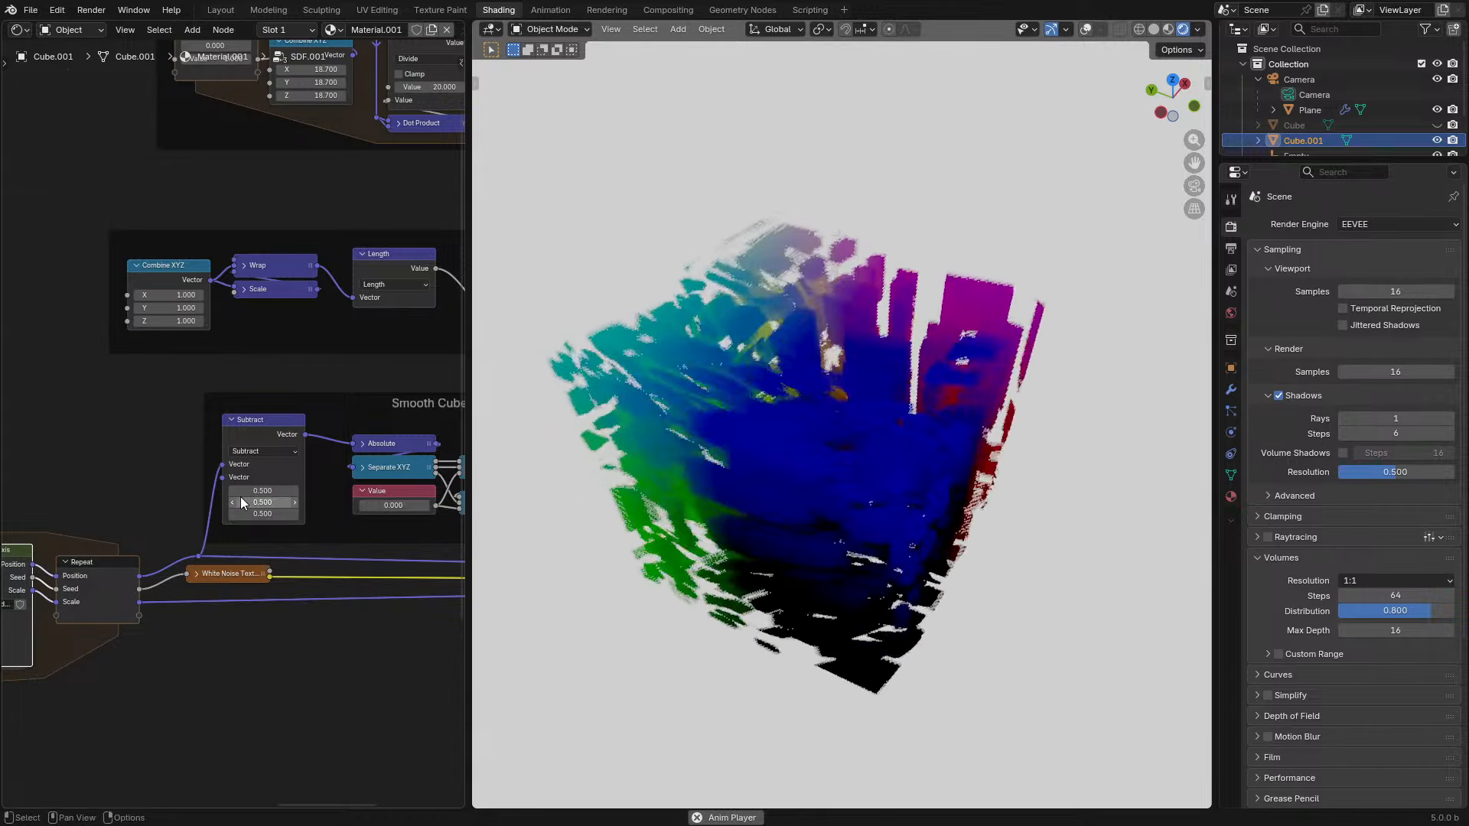
middle_drag(259, 467, 1, 467)
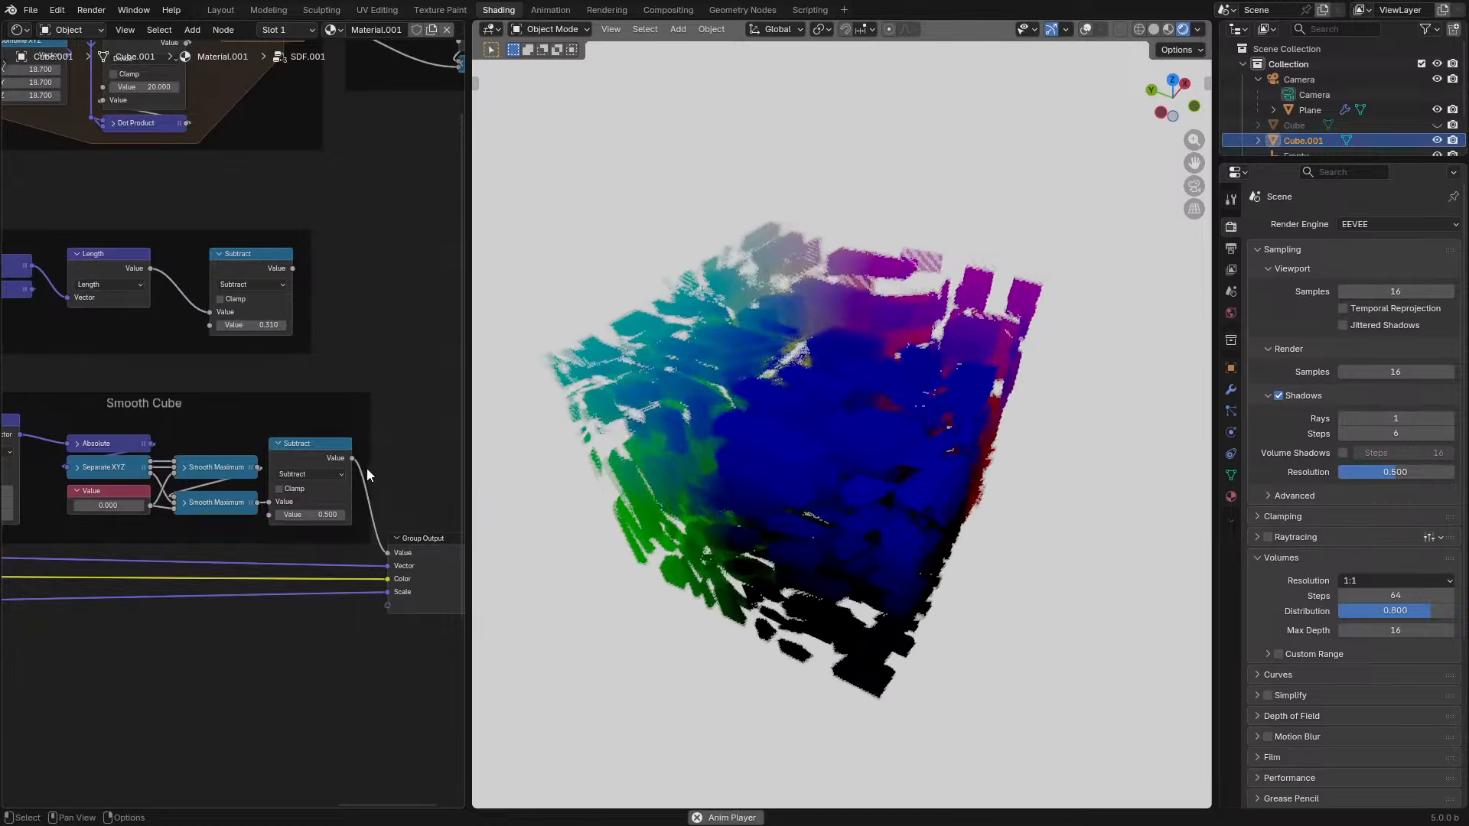
key(Tab)
scroll(366, 468, down, 2)
middle_drag(343, 329, 106, 448)
scroll(106, 449, up, 3)
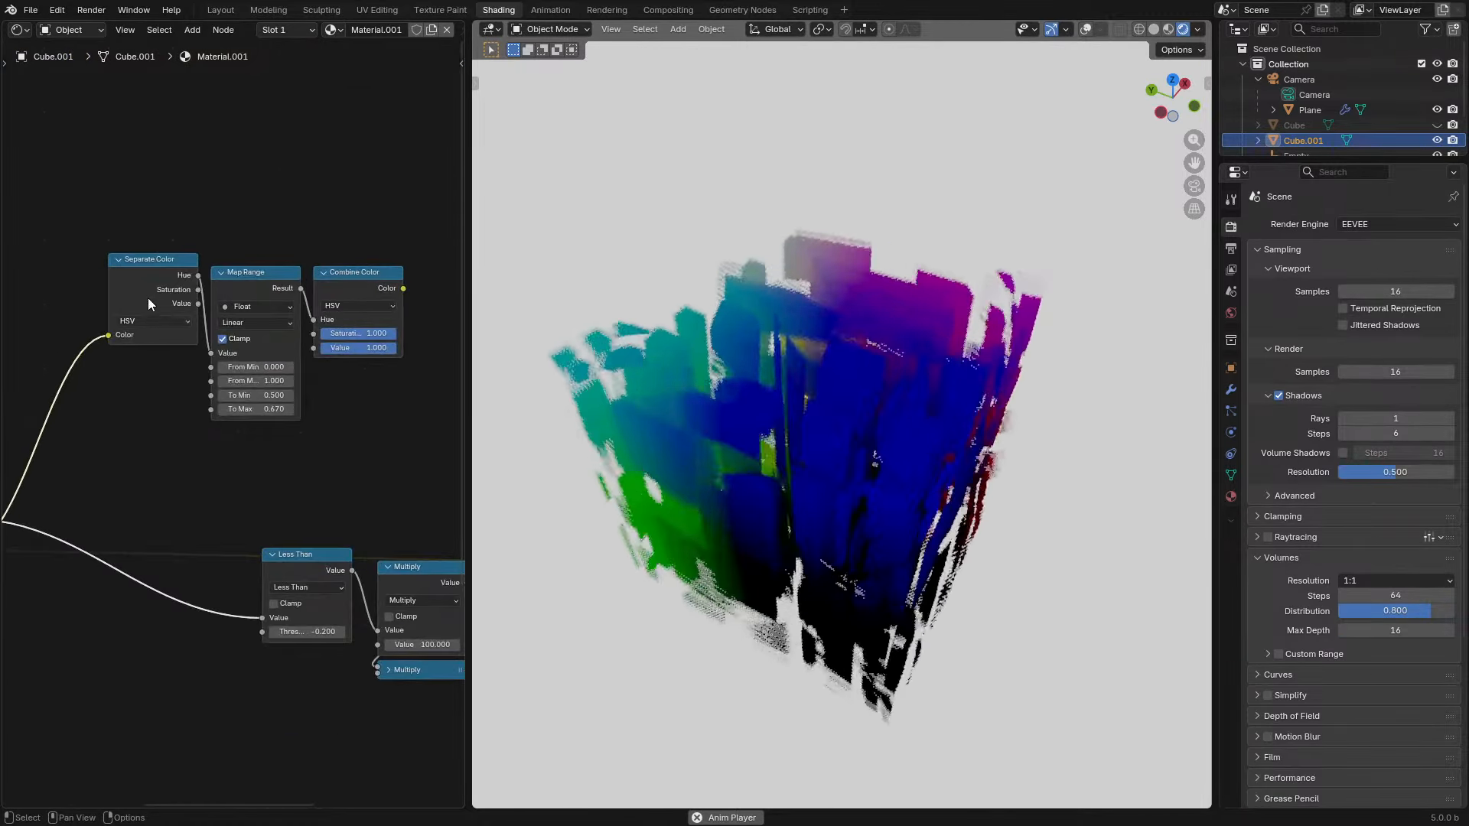
- Try colouring the Principled Volume from the HSV Combine Color node, then undo that link
drag(148, 304, 135, 331)
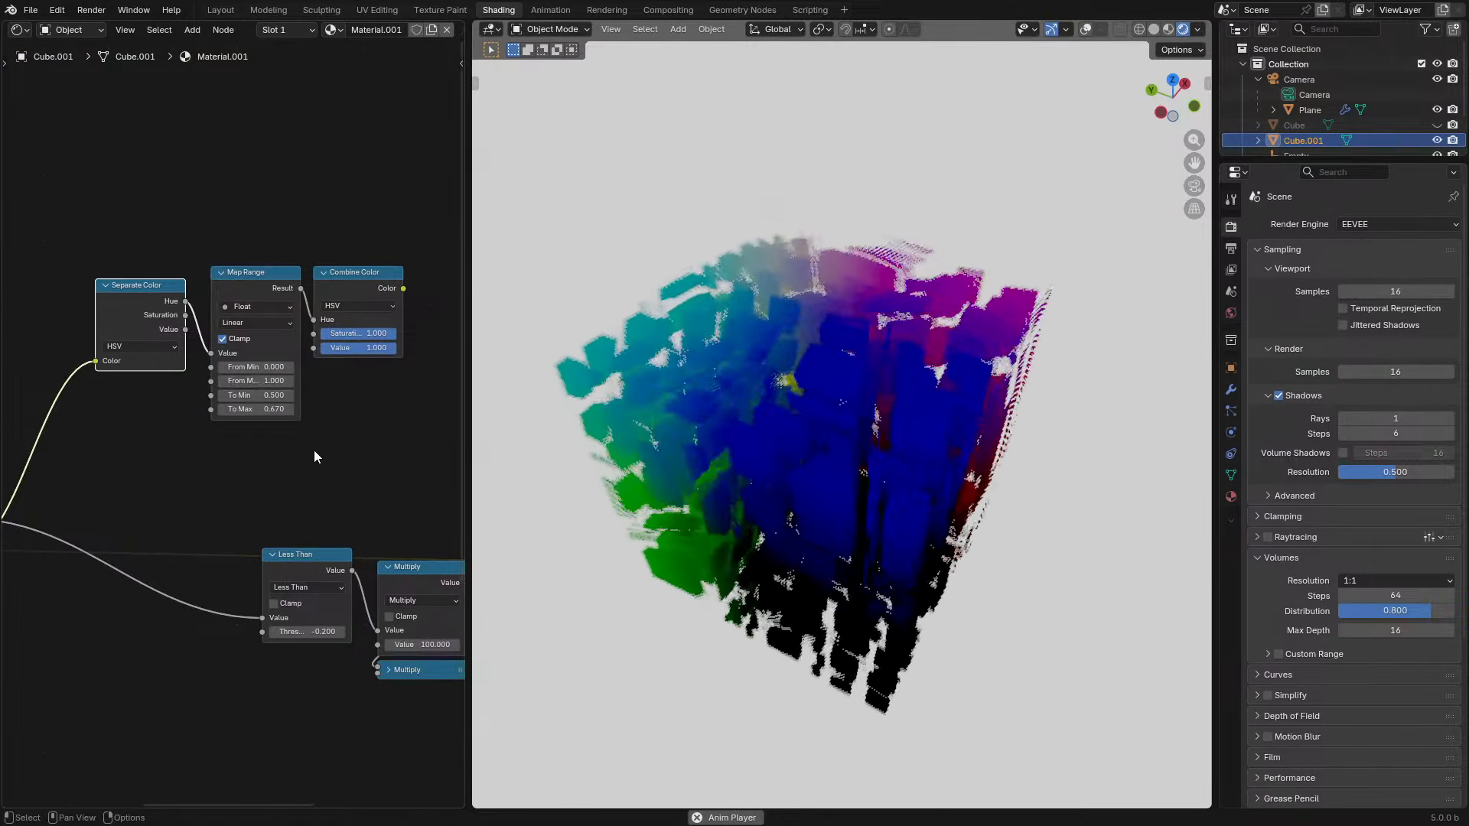
scroll(314, 457, down, 2)
drag(282, 294, 362, 510)
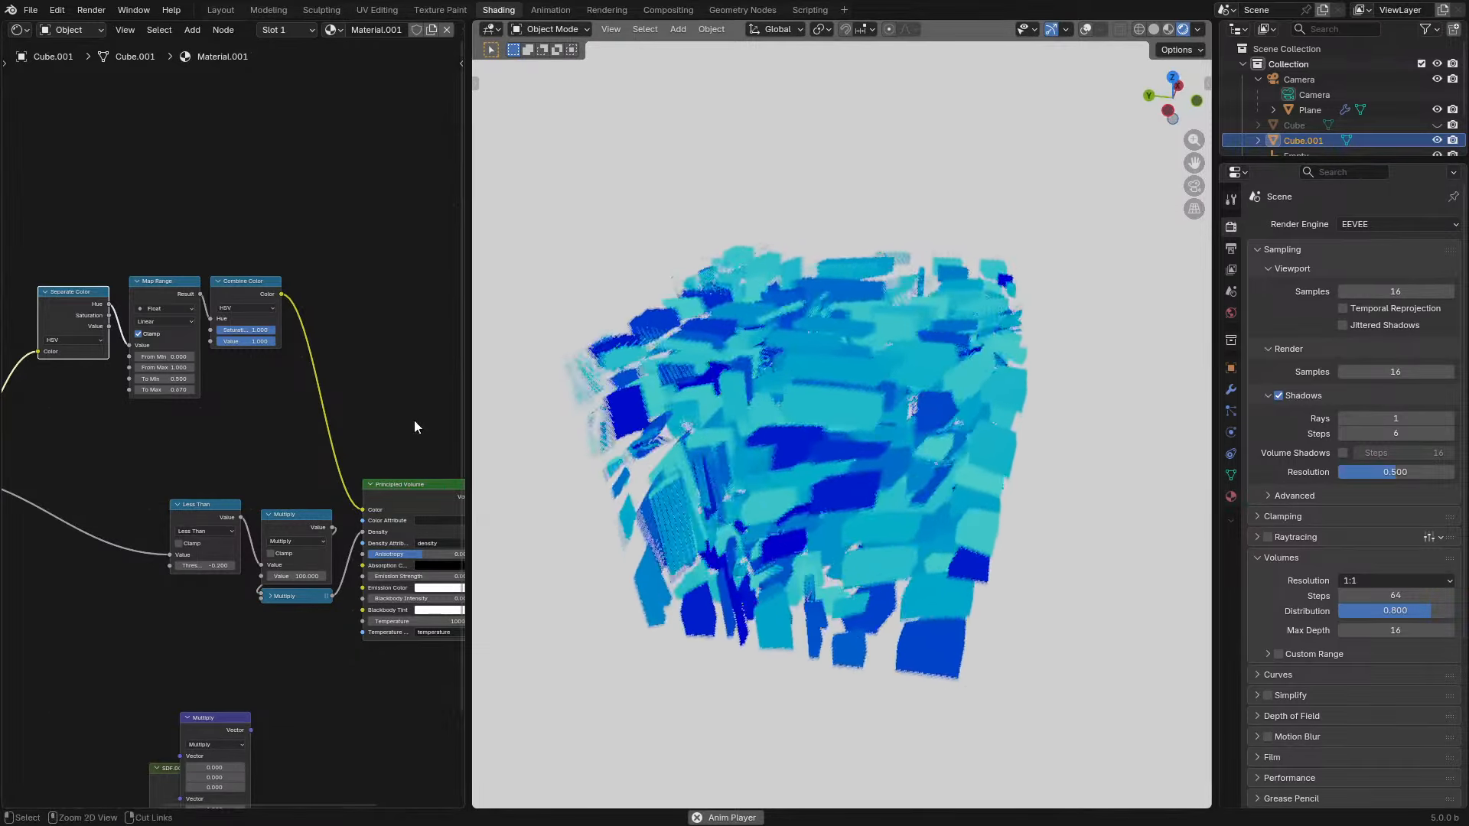
key(ctrl+z)
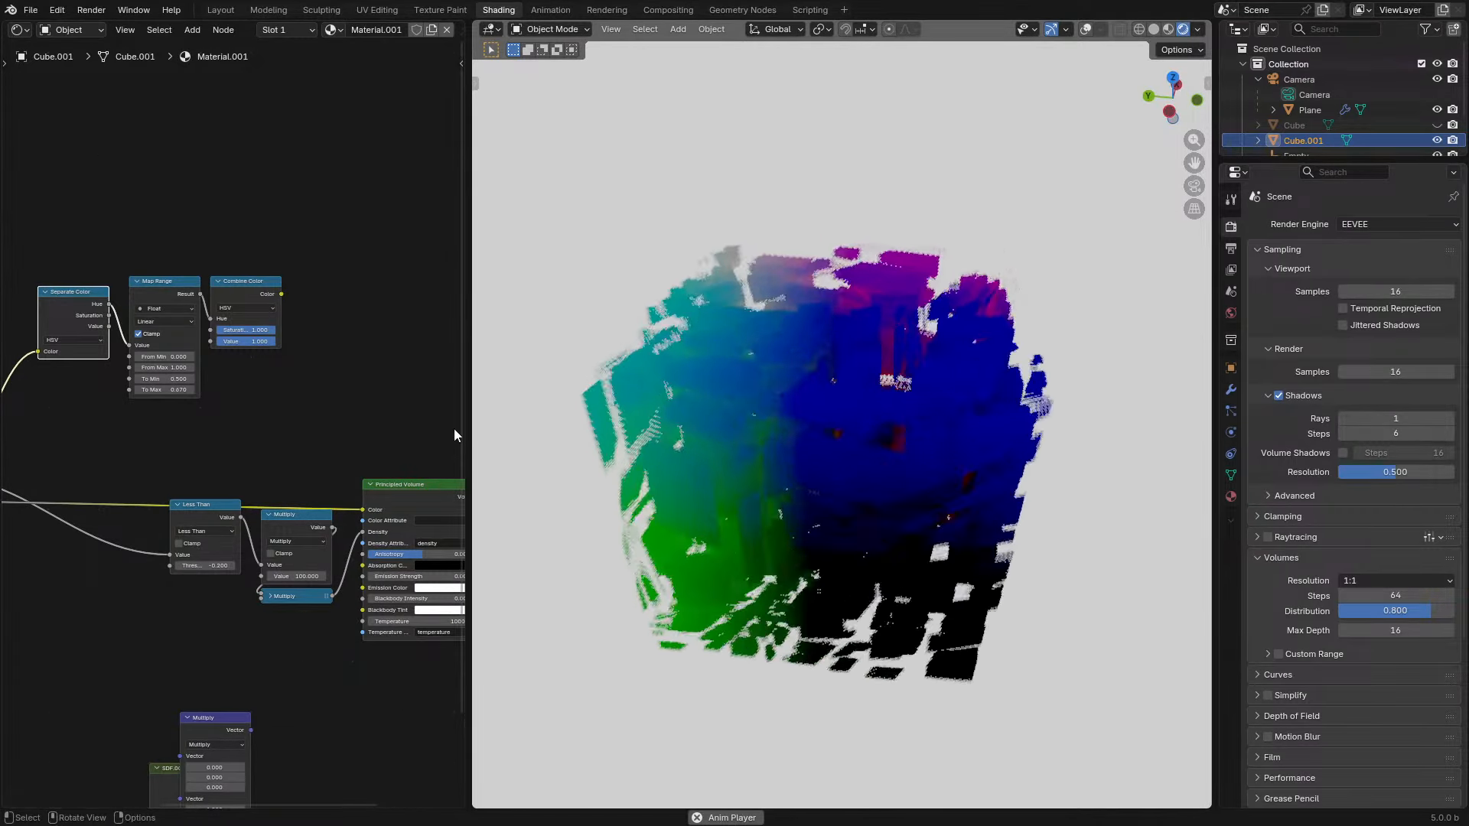
- Connect the SDF group's Color output to the Principled Volume's Color and inspect the randomly coloured cells
scroll(100, 443, down, 1)
middle_drag(92, 443, 227, 430)
drag(84, 491, 396, 491)
middle_drag(704, 401, 692, 461)
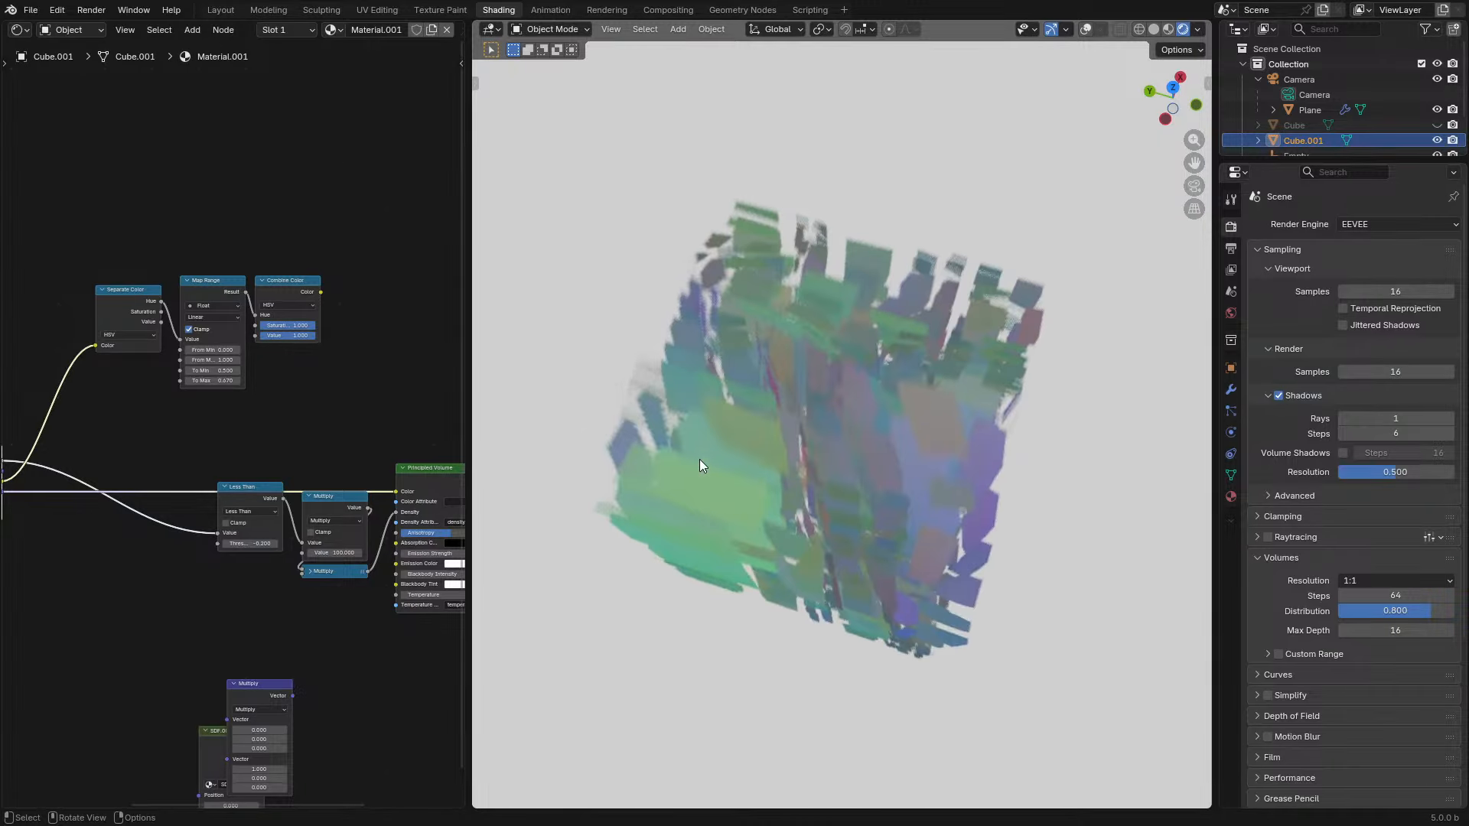
- Unhide and select Cube, hide Cube.001, and open the Raymarch.001 group in a maximized node editor
key(alt+h)
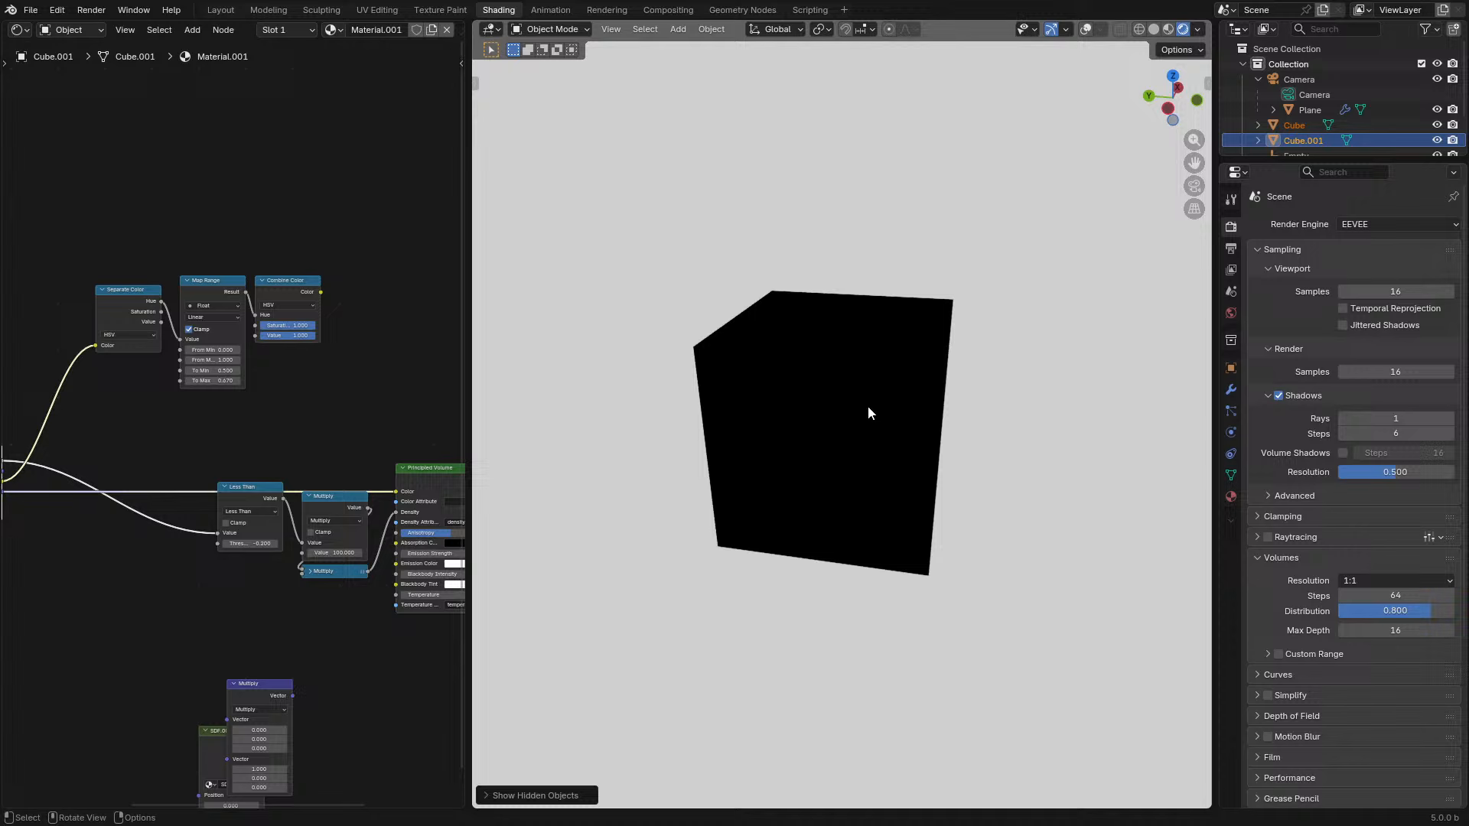
click(867, 404)
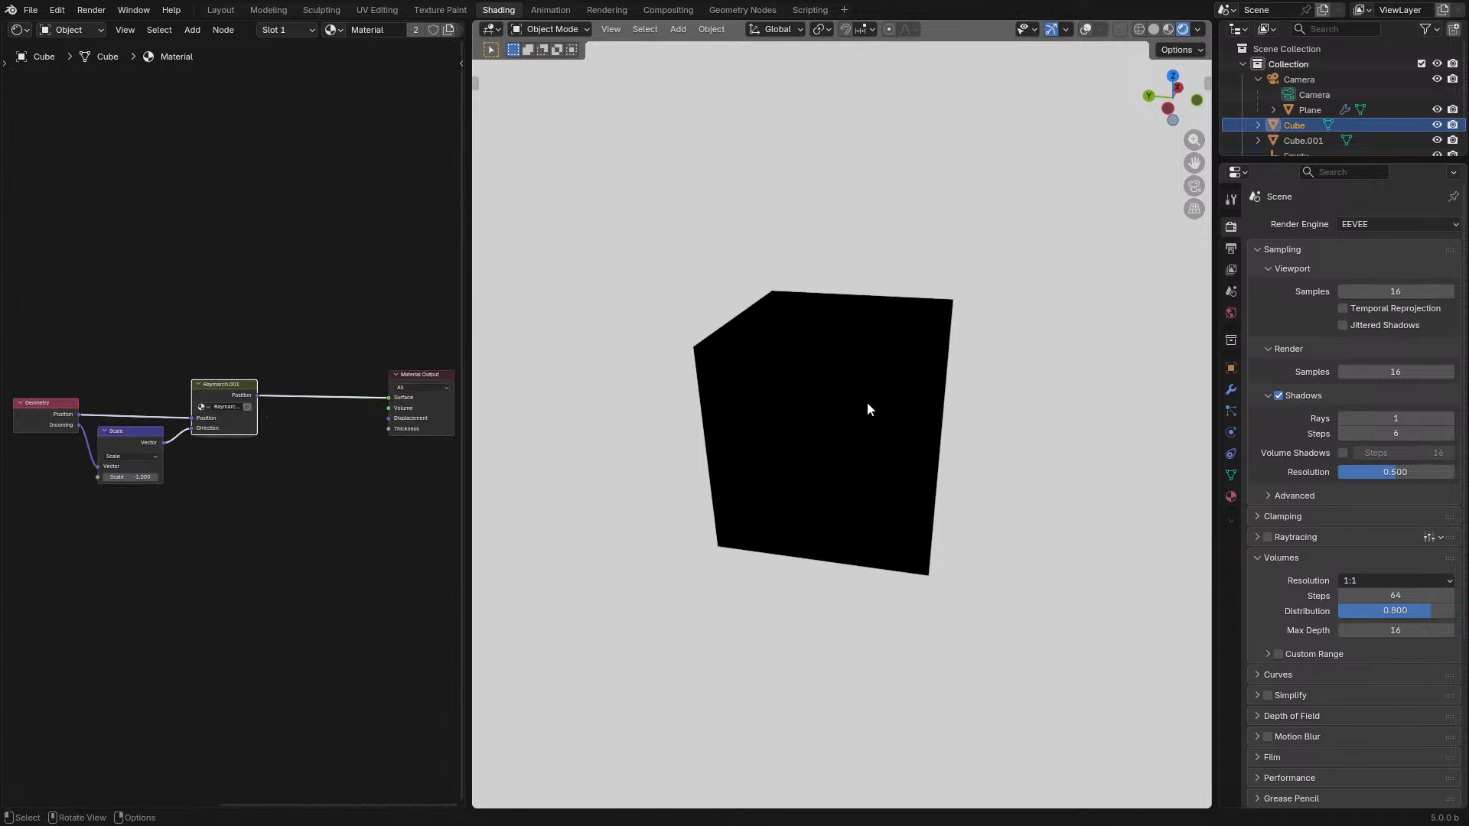
click(1438, 140)
key(Tab)
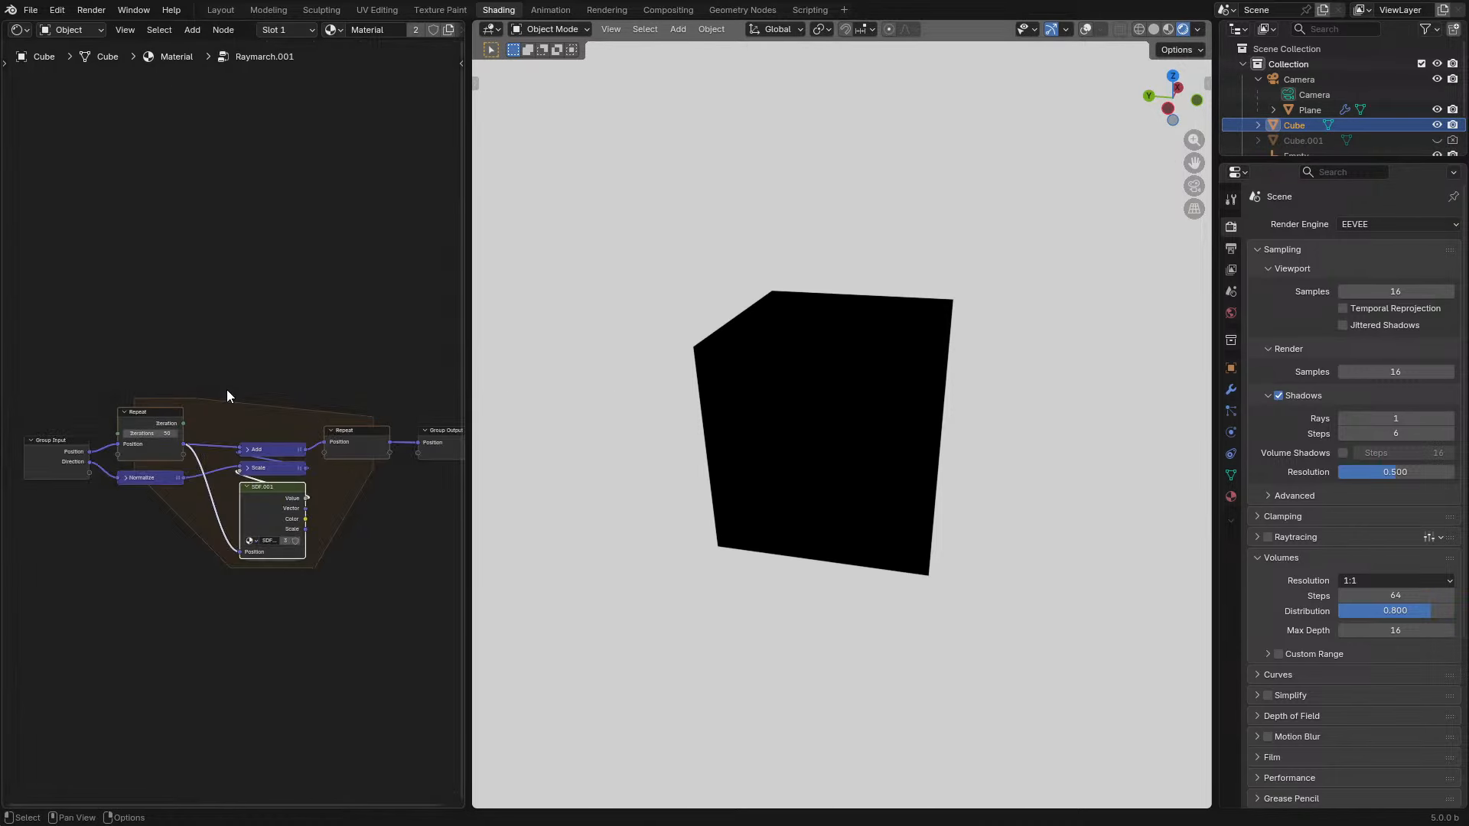
key(ctrl+space)
scroll(785, 519, up, 3)
scroll(785, 519, up, 3)
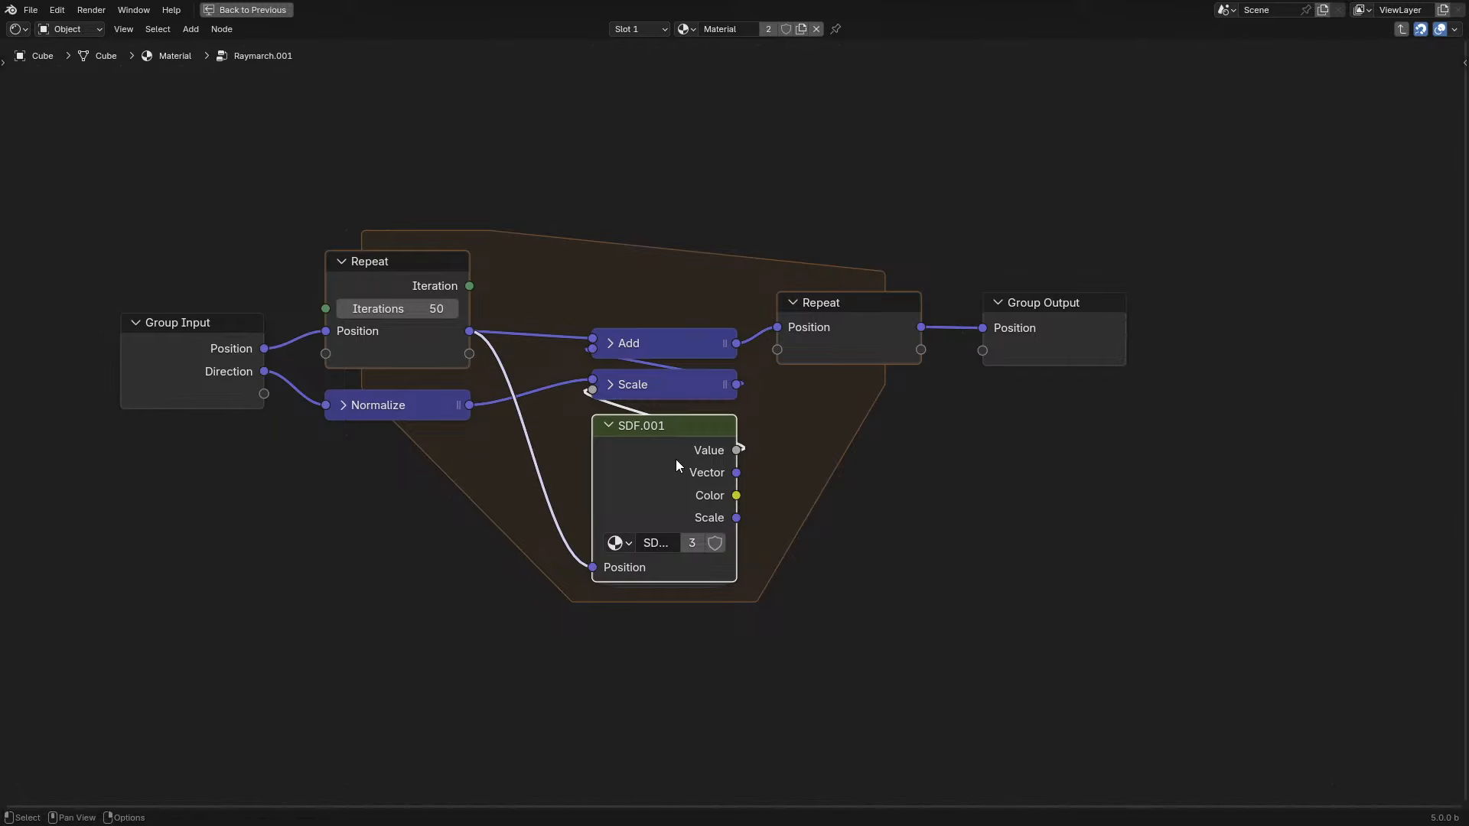
- In SDF.001, add a vector Multiply node combining the Smooth Cube's first Subtract vector with the Repeat zone's Scale
key(Tab)
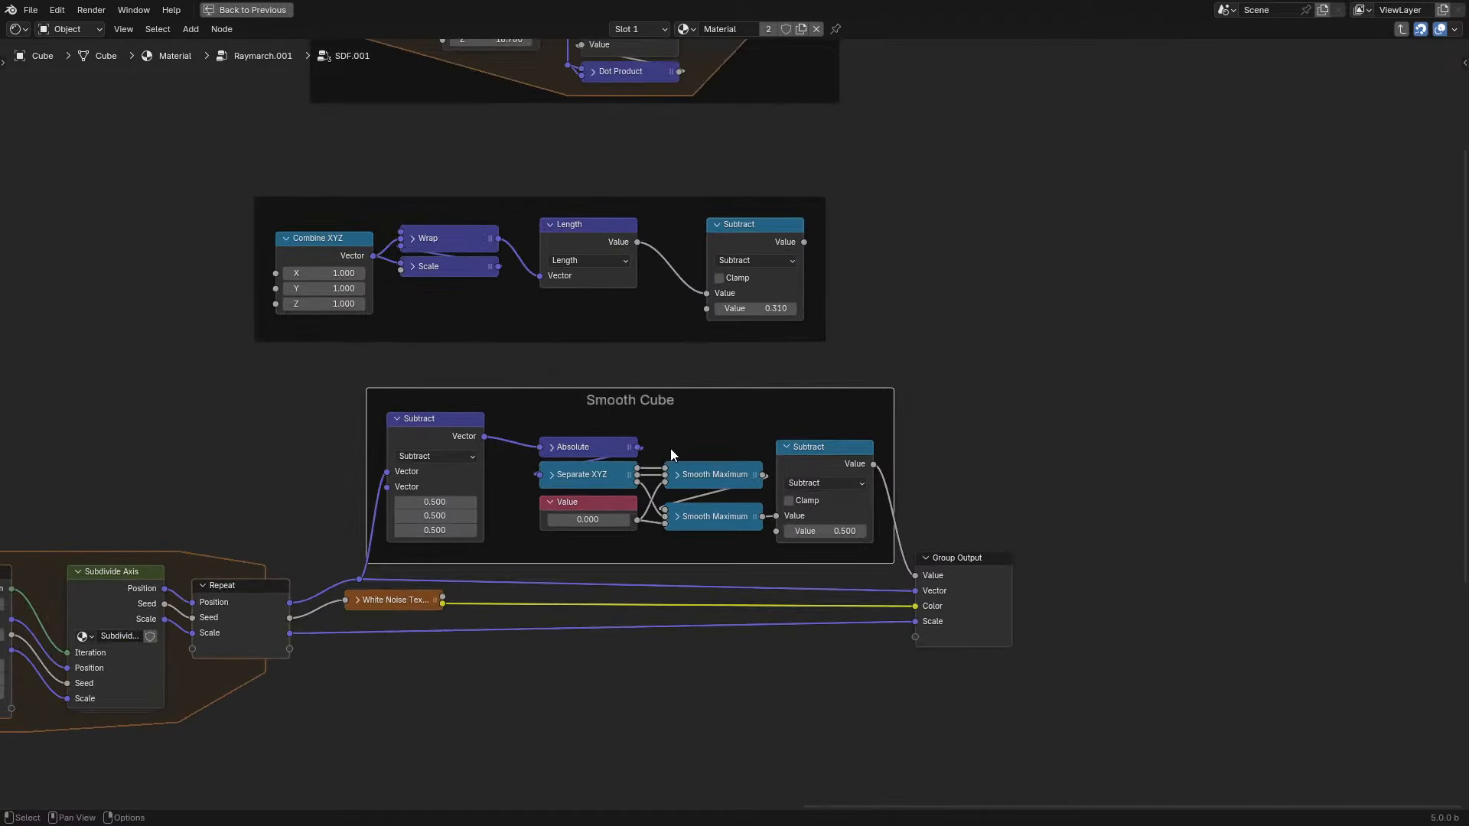
middle_drag(672, 453, 885, 392)
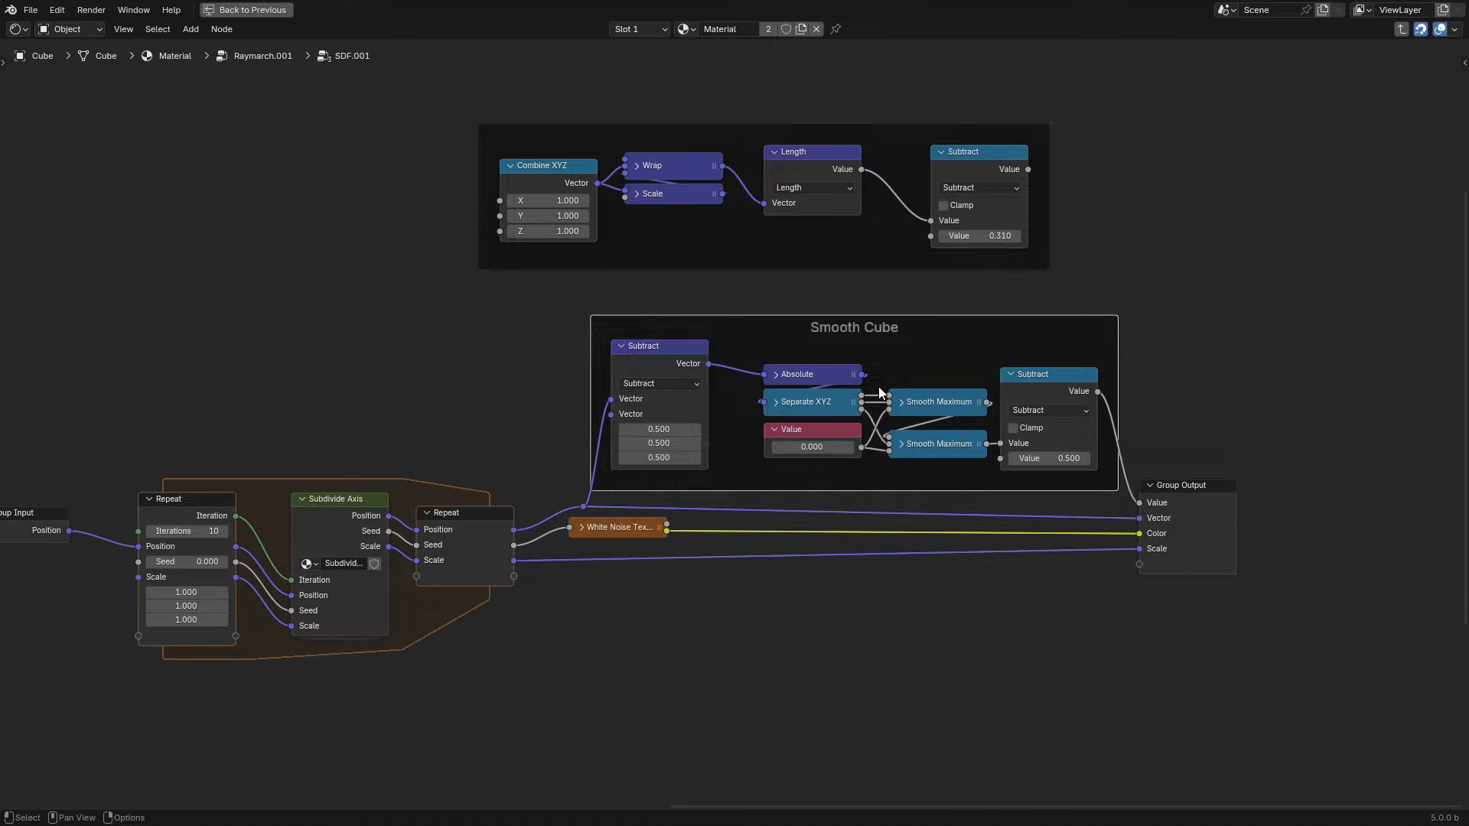
middle_drag(880, 393, 823, 348)
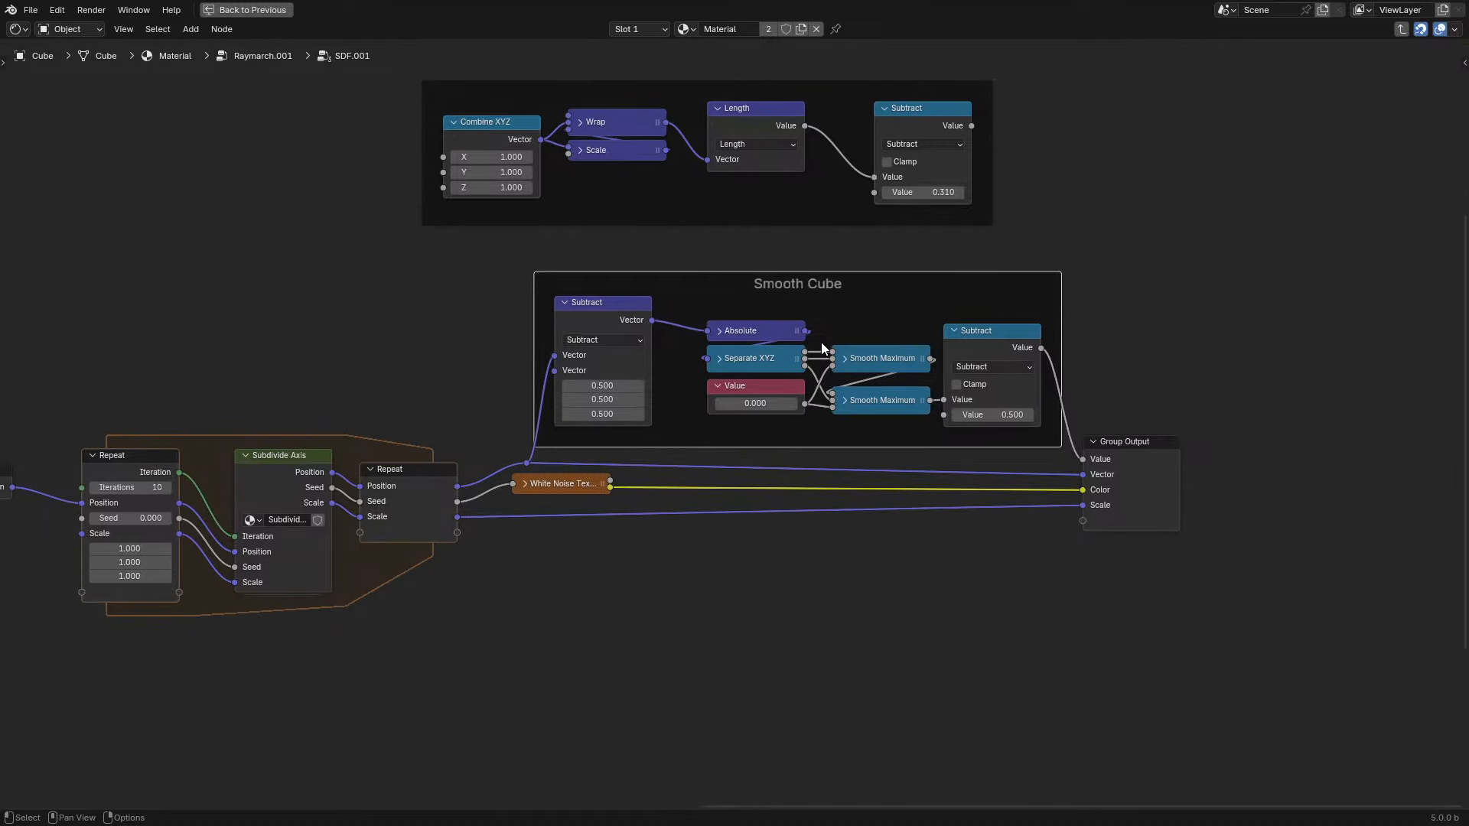
click(613, 325)
drag(652, 320, 842, 610)
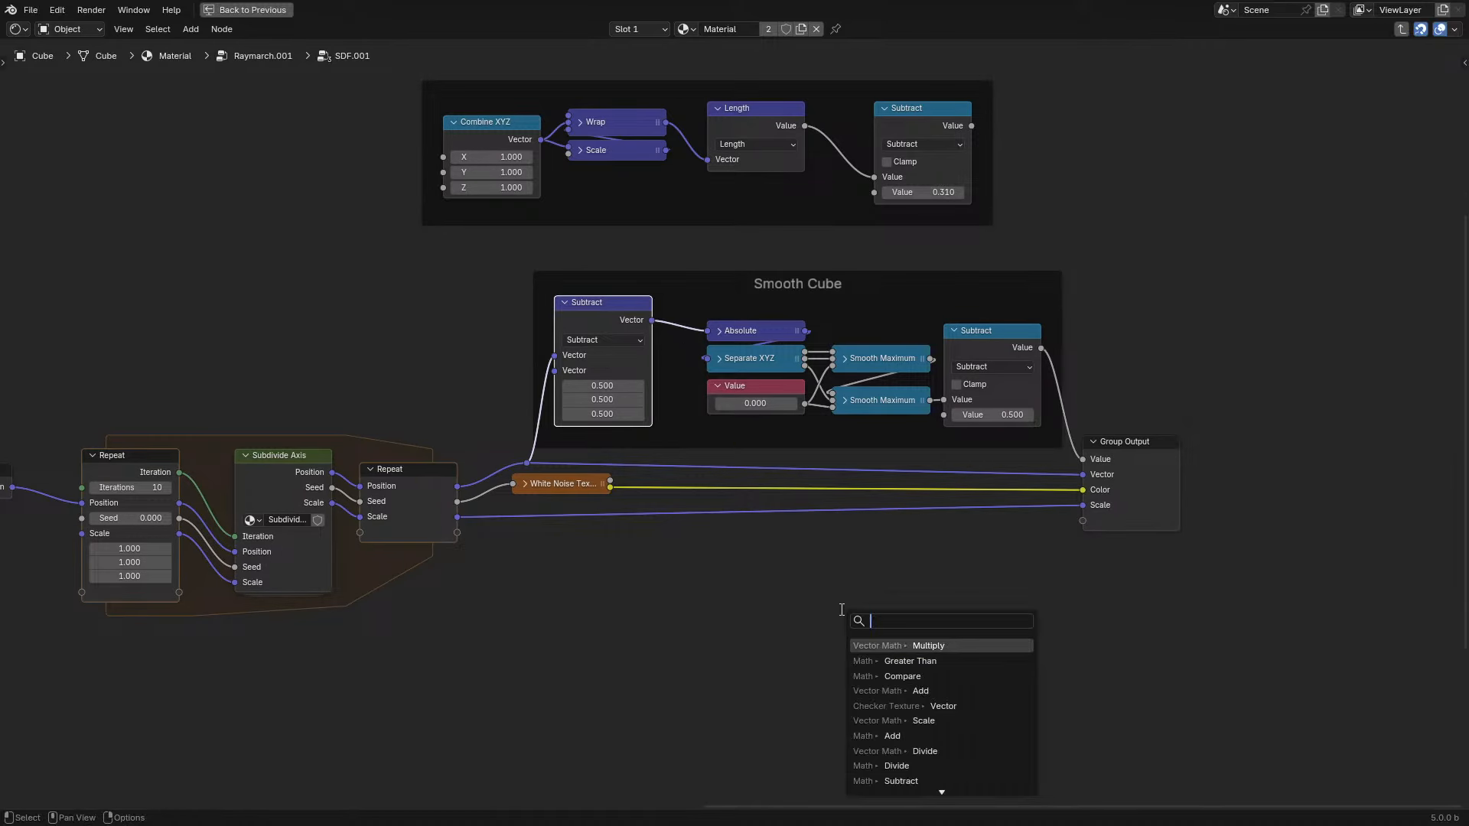
key(Return)
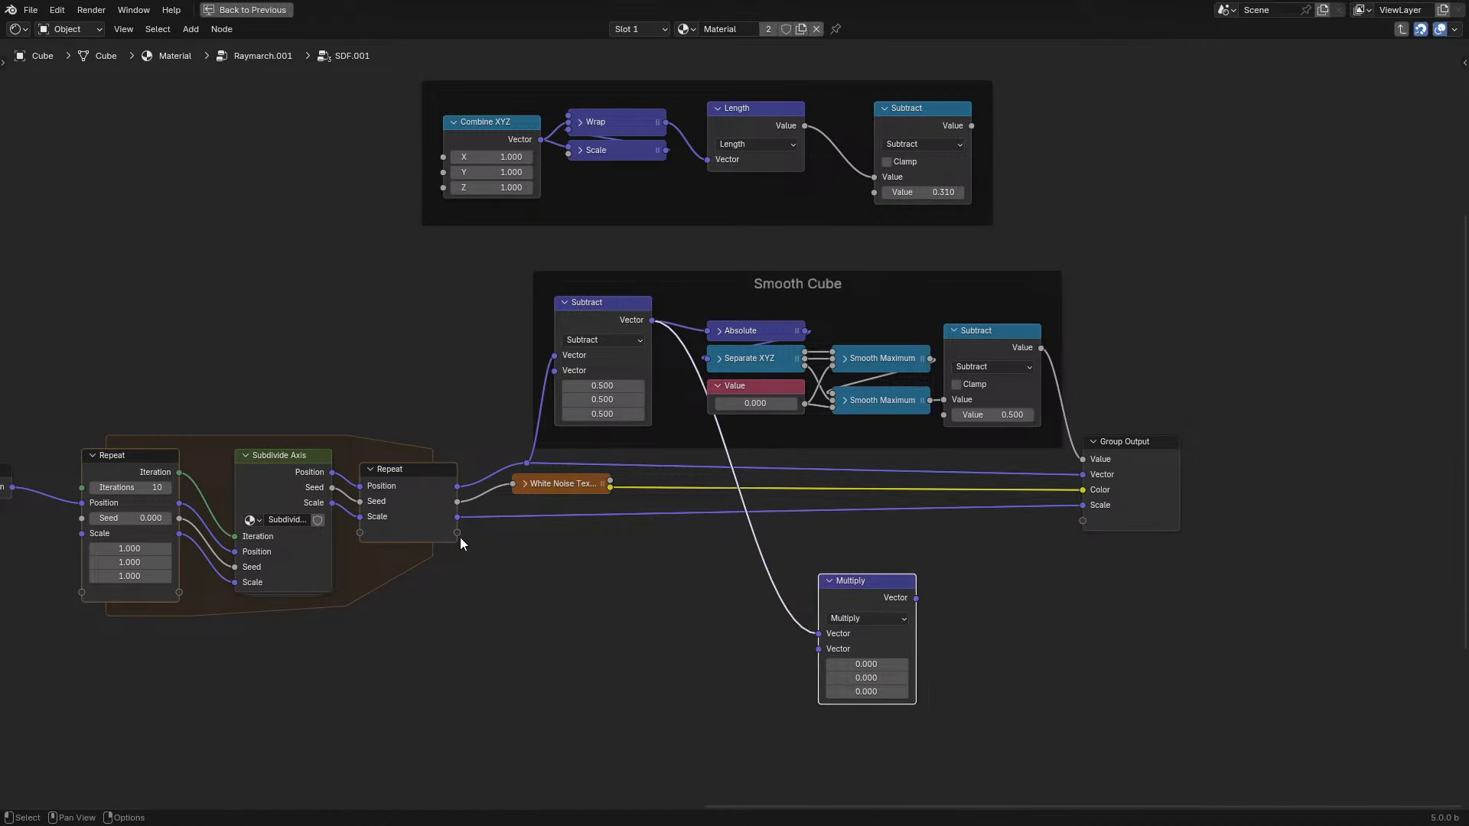
drag(794, 632, 820, 649)
- Follow the Multiply with Length and Subtract (0.500) nodes and connect the result to a new Group Output socket
drag(917, 598, 957, 582)
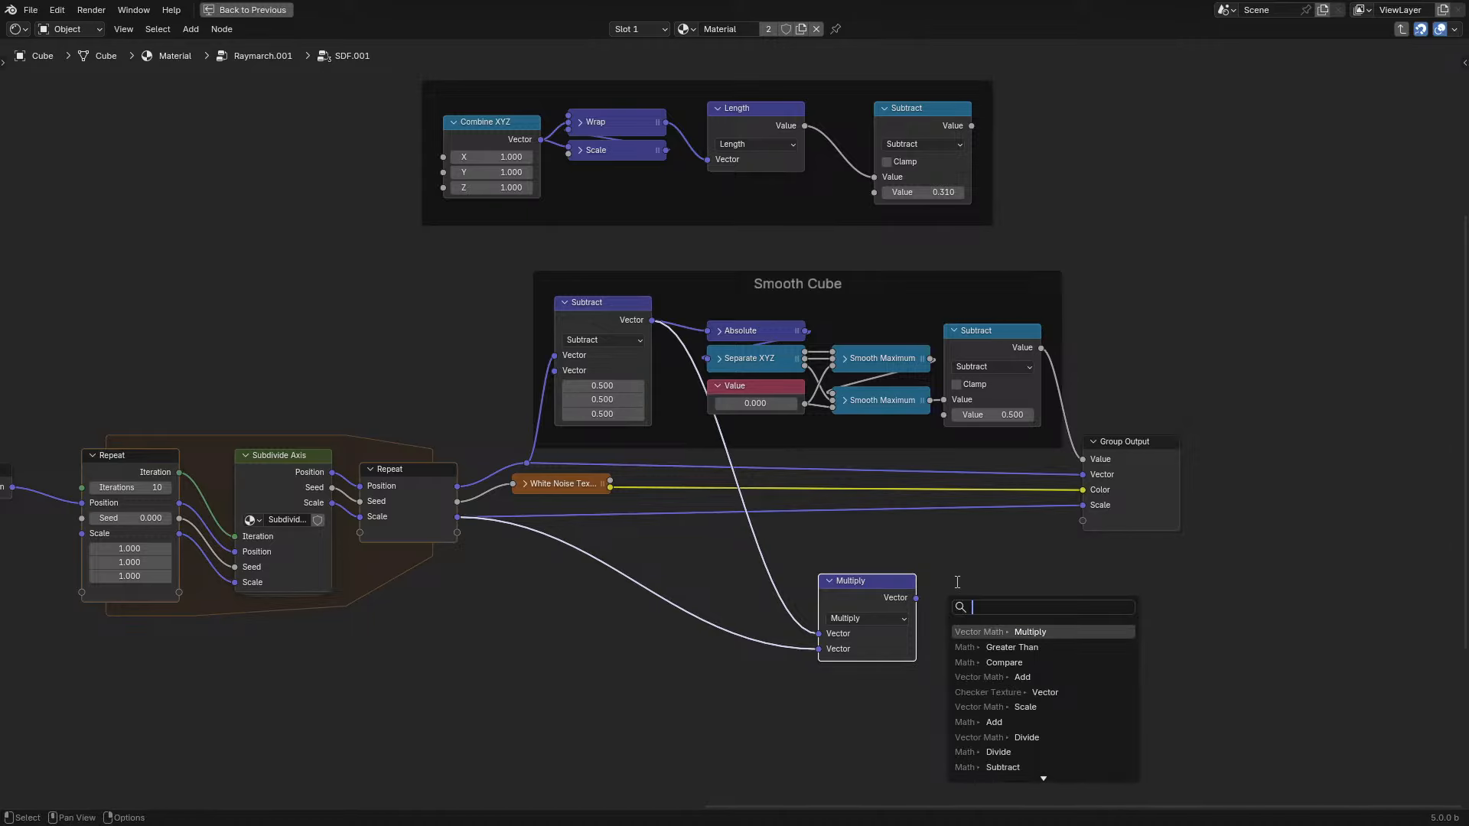
key(Return)
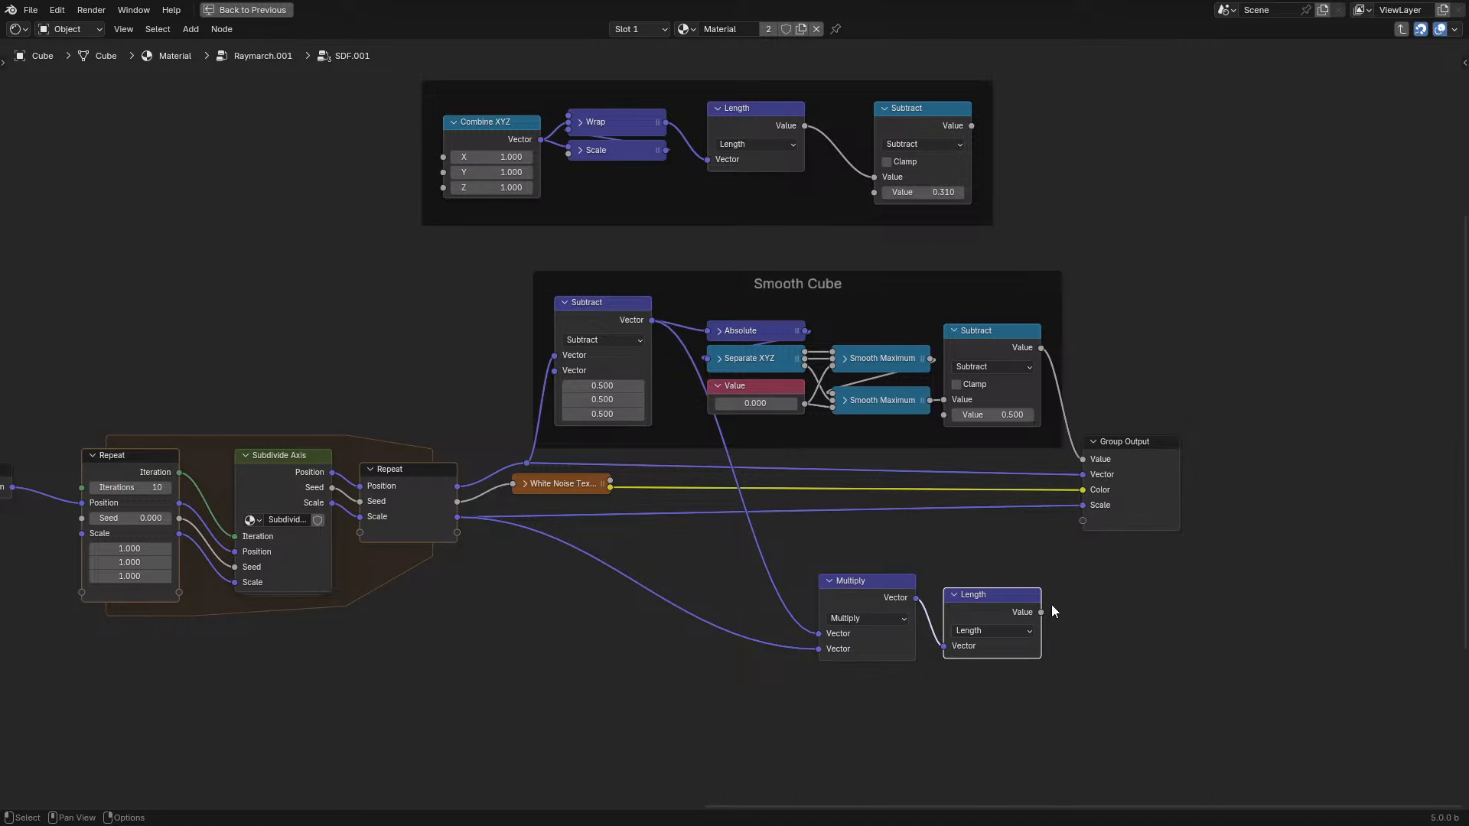
drag(1053, 611, 1069, 611)
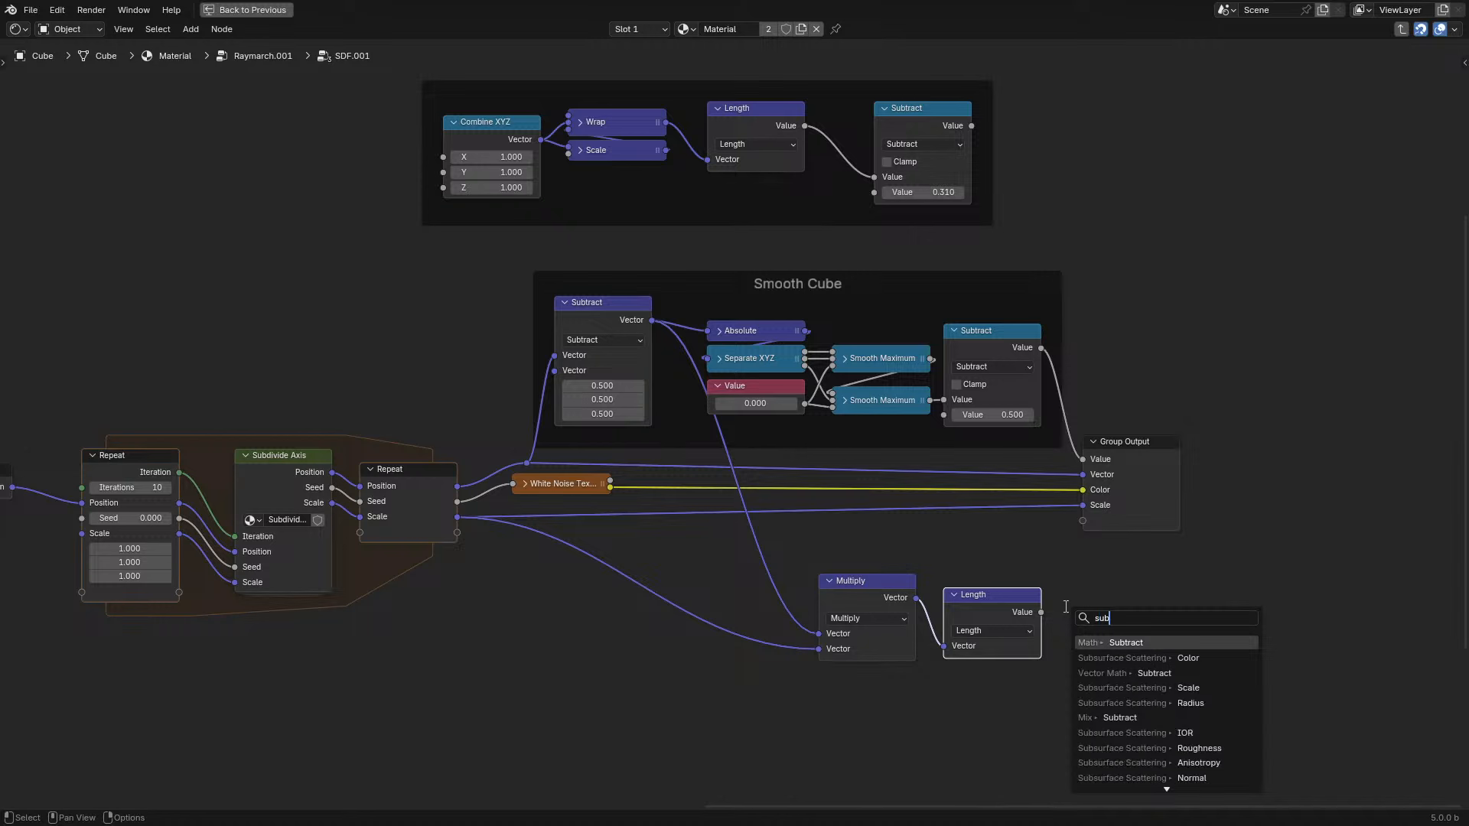
key(Return)
drag(1088, 529, 1083, 521)
- Try linking SDF.001's new Value output to the Scale node in Raymarch.001, and reopen the SDF.001 group
key(Tab)
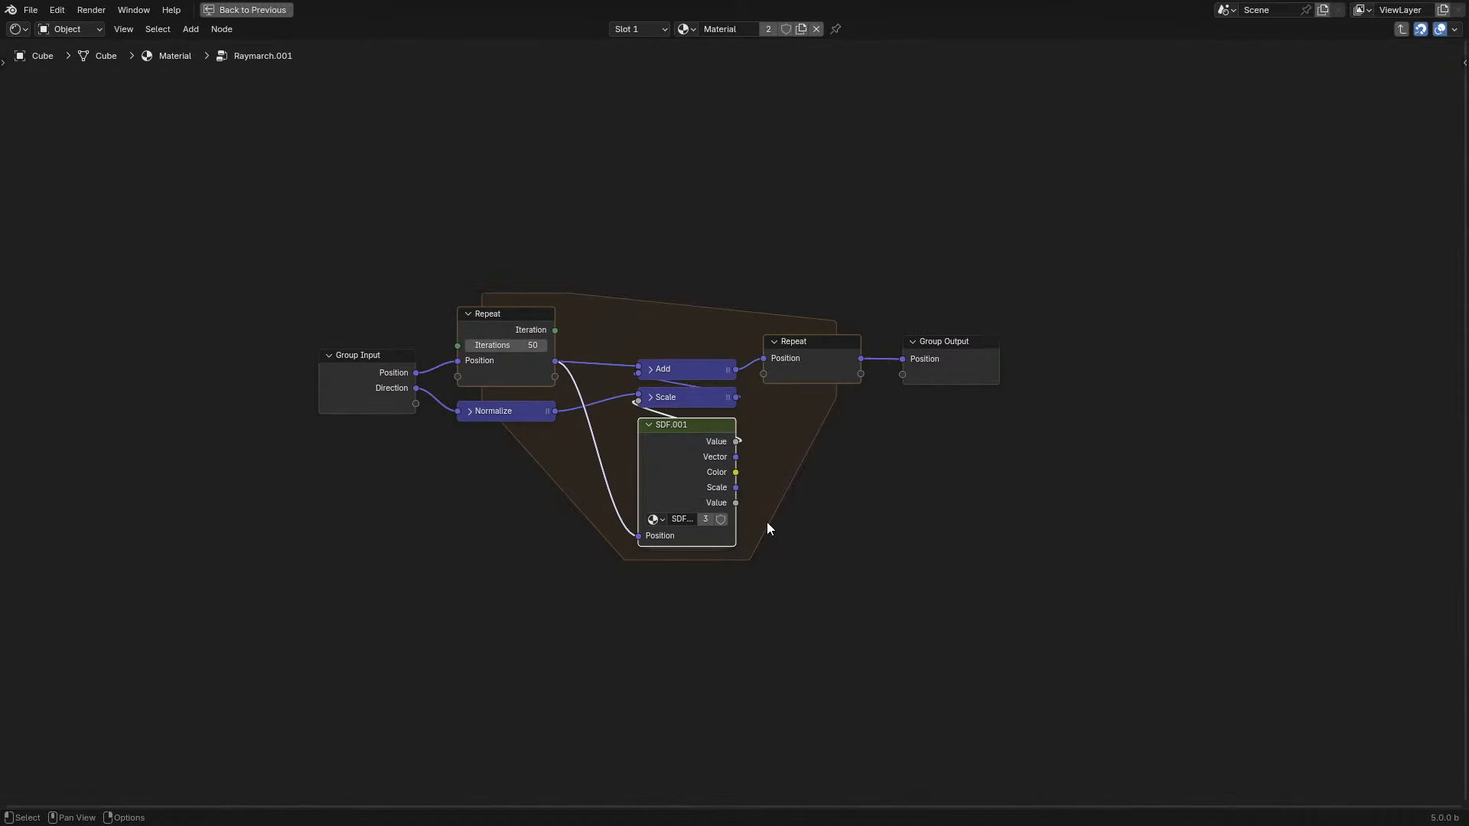
drag(642, 406, 641, 404)
key(Tab)
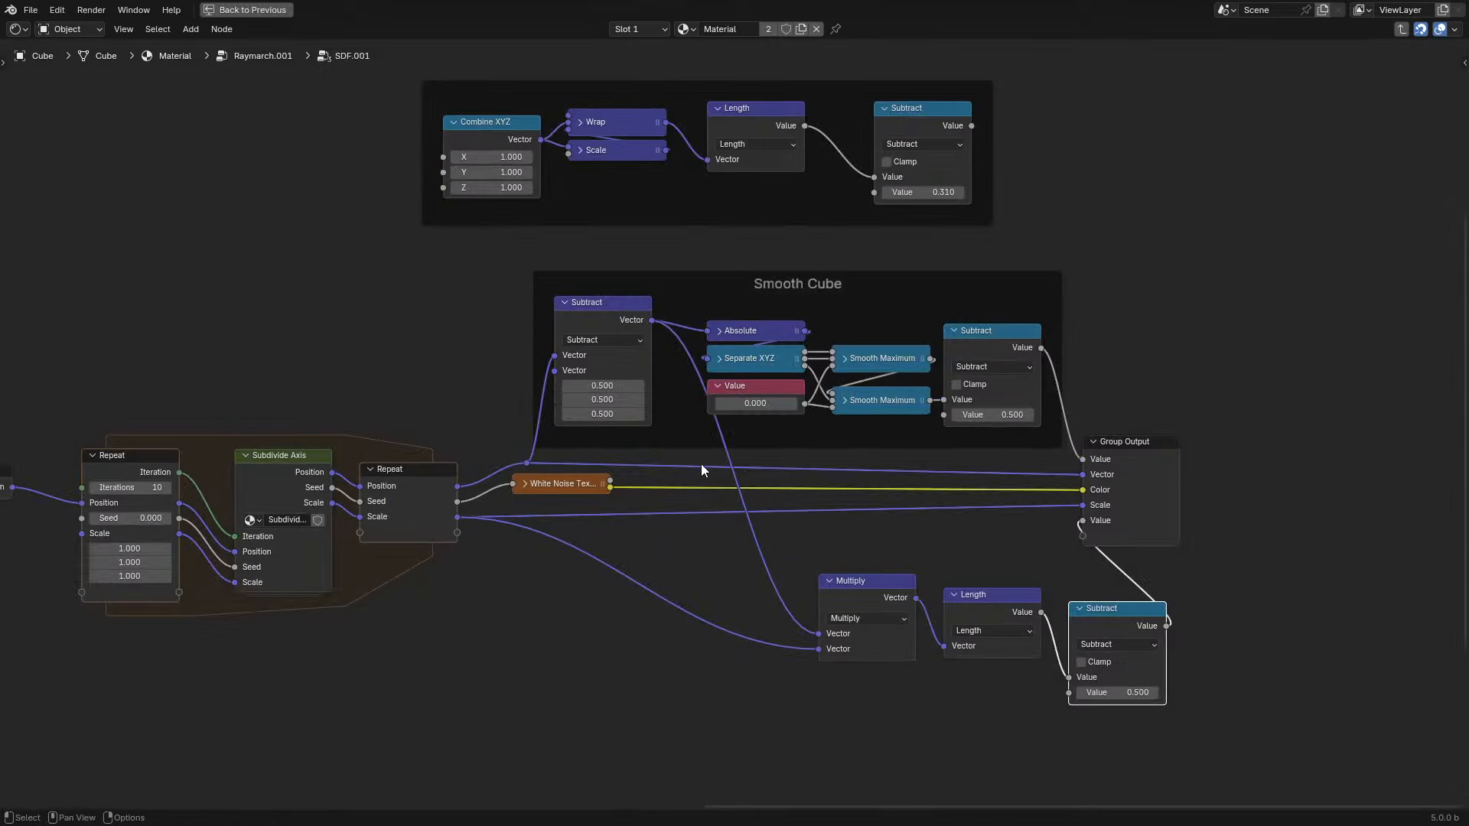
- Restore the split workspace layout and set the Subtract node after Length in SDF.001 to 6.000
key(ctrl+space)
middle_drag(273, 588, 54, 509)
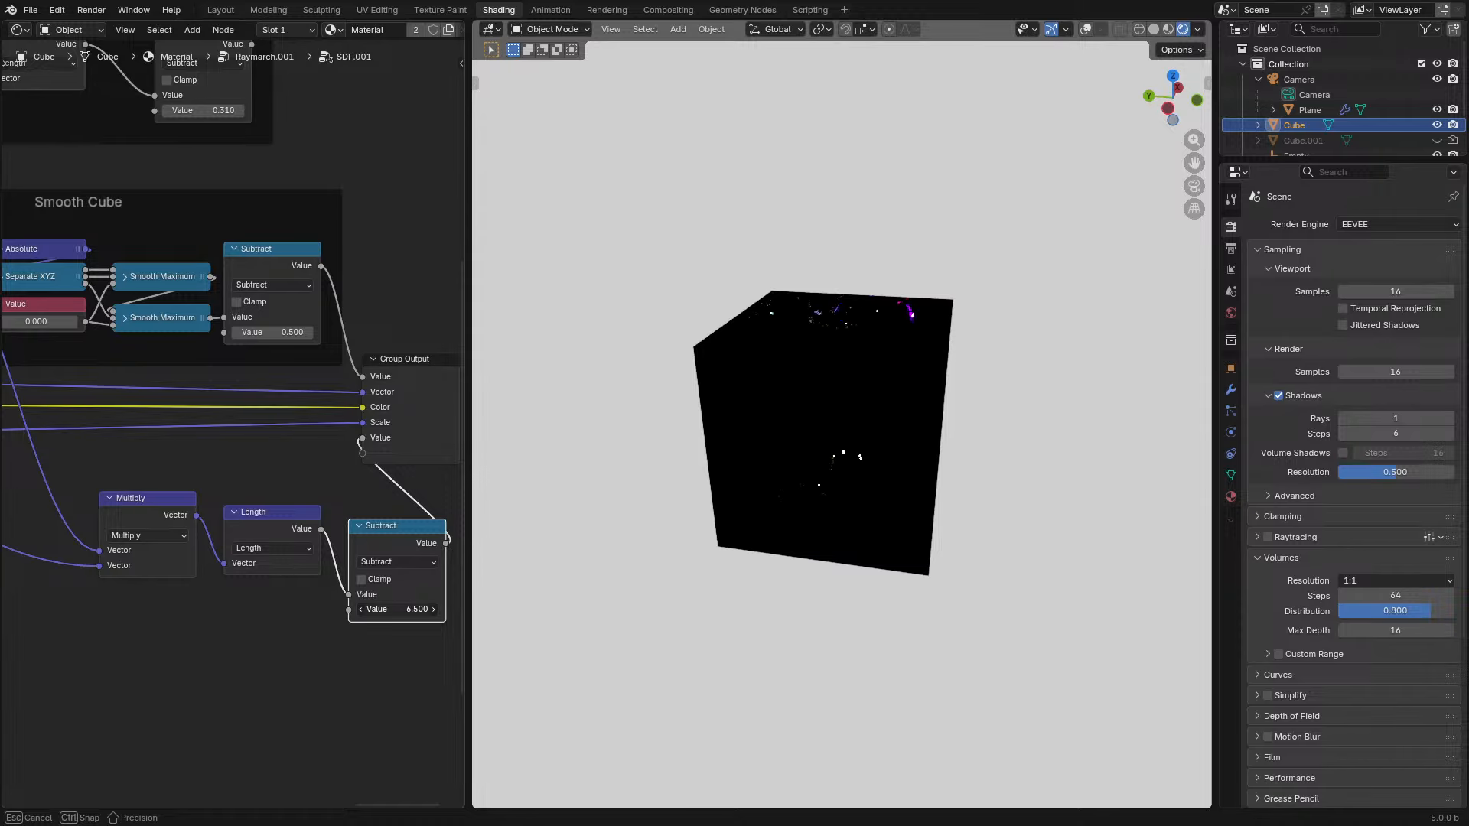
scroll(898, 390, up, 3)
middle_drag(898, 391, 769, 479)
scroll(769, 479, up, 4)
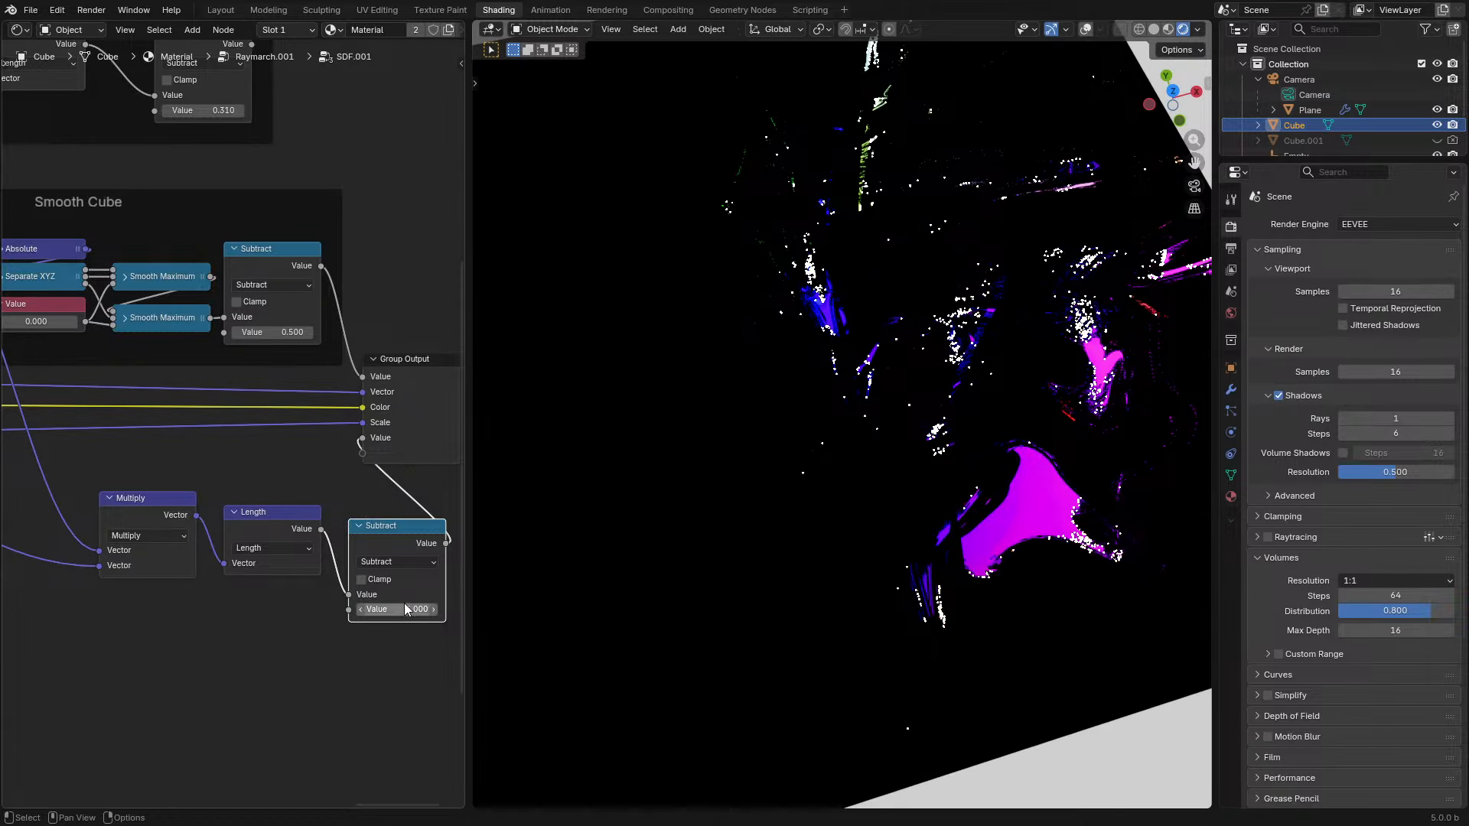
drag(406, 609, 443, 609)
click(420, 445)
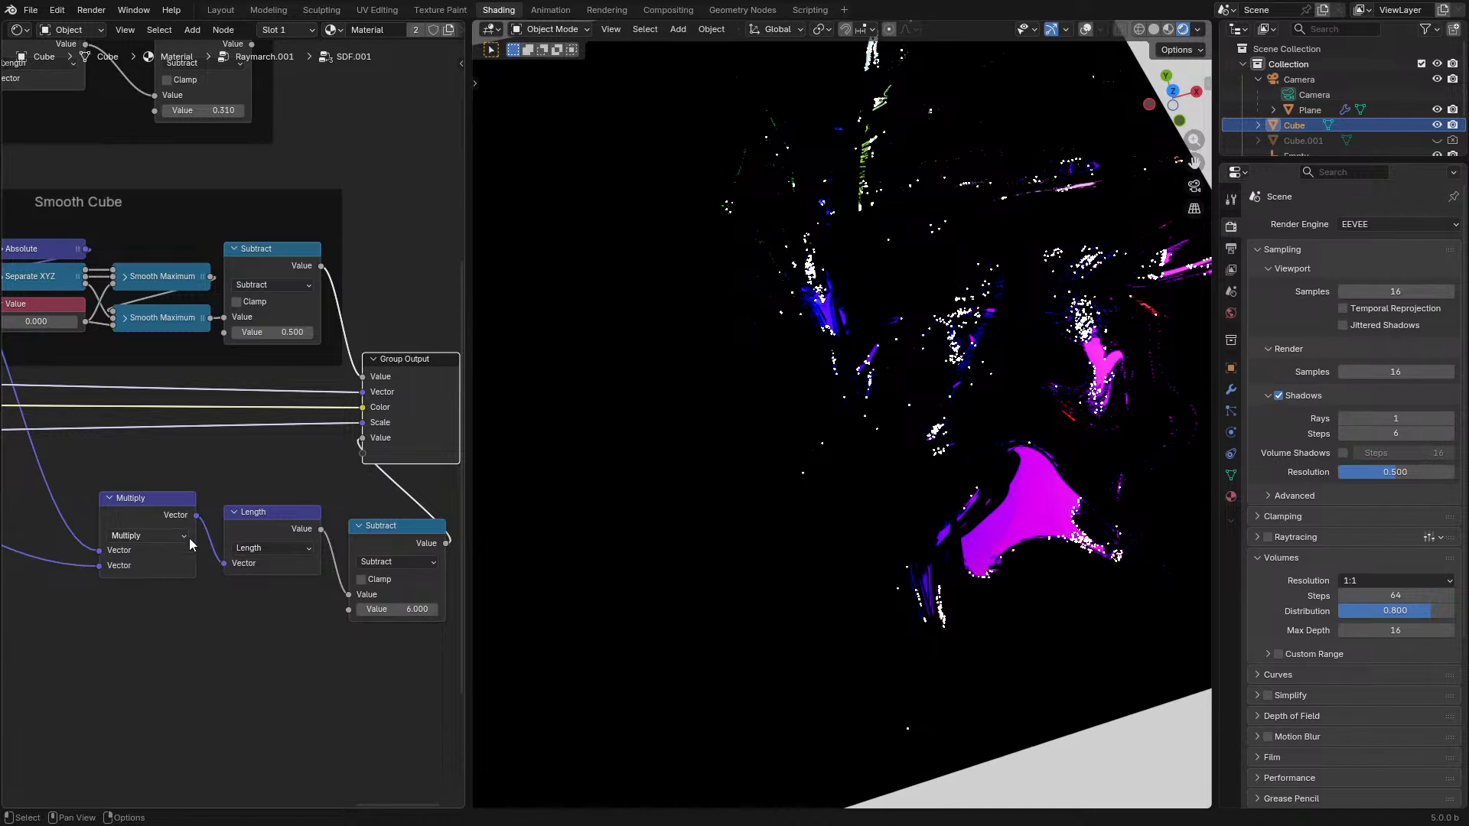
- Reduce the value subtracted after the Length node in the lower SDF branch
scroll(188, 537, down, 3)
middle_drag(181, 532, 96, 512)
scroll(211, 493, up, 3)
click(329, 490)
click(337, 569)
key(ctrl+z)
scroll(349, 524, down, 1)
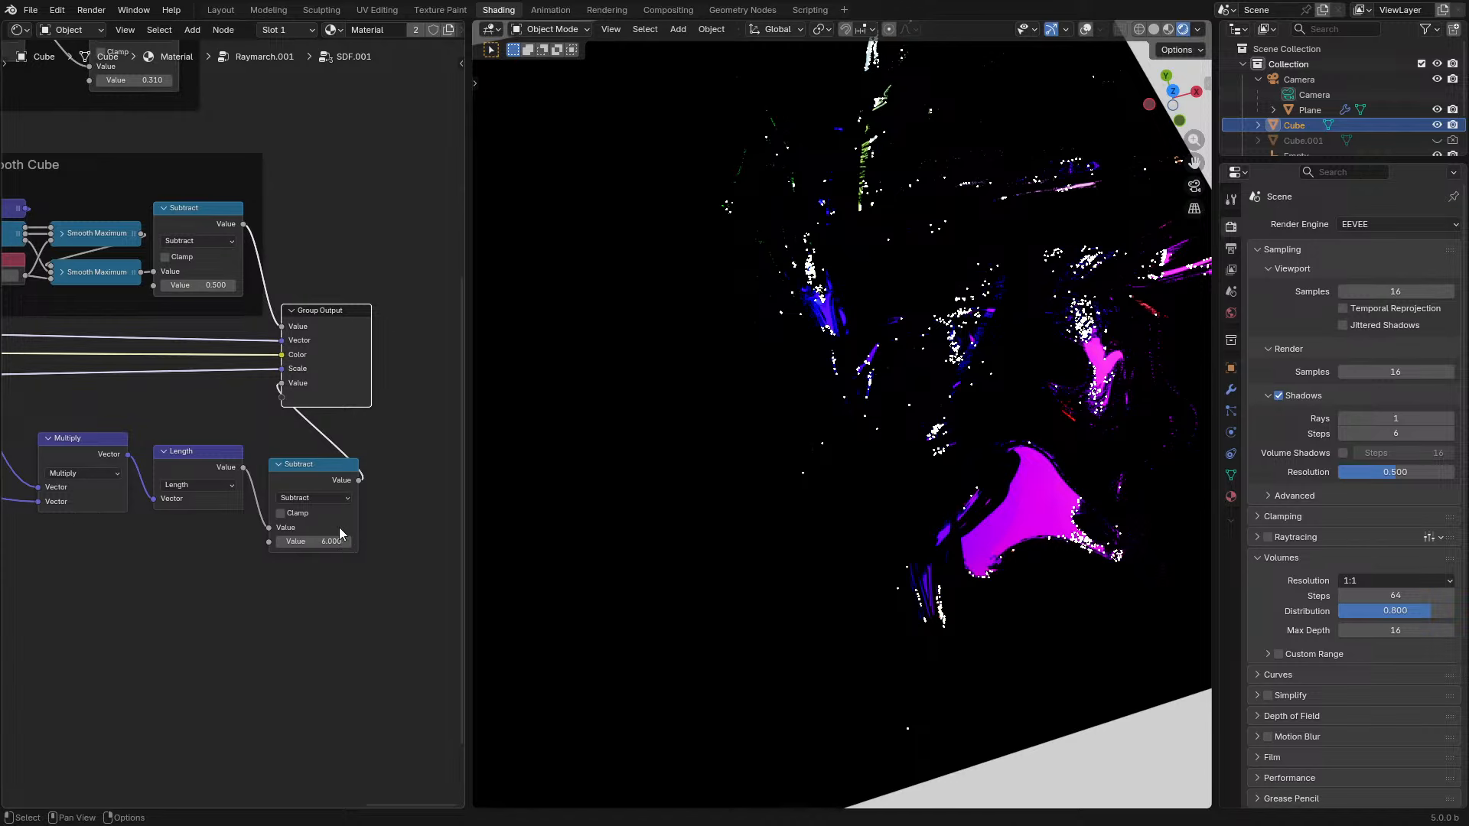
mouse_move(329, 542)
mouse_down()
mouse_move(268, 542)
mouse_move(318, 536)
mouse_up()
scroll(252, 511, down, 4)
middle_drag(267, 509, 144, 577)
scroll(145, 570, up, 2)
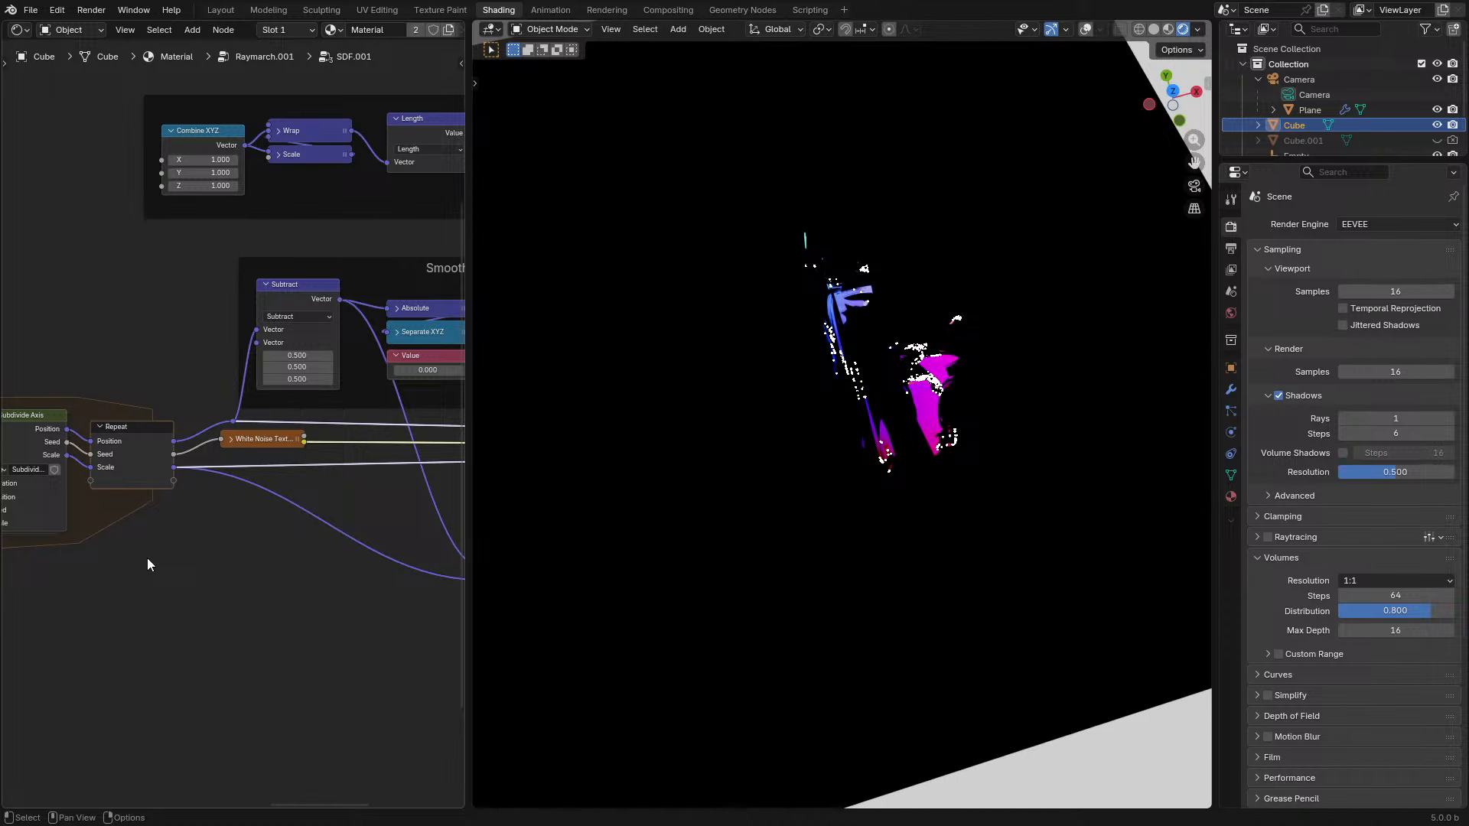
- Link the Group Input's Position to the lower Multiply node's first Vector input, replacing the link from the Smooth Cube's Subtract
middle_drag(95, 498, 299, 523)
middle_drag(339, 432, 196, 473)
scroll(229, 467, down, 3)
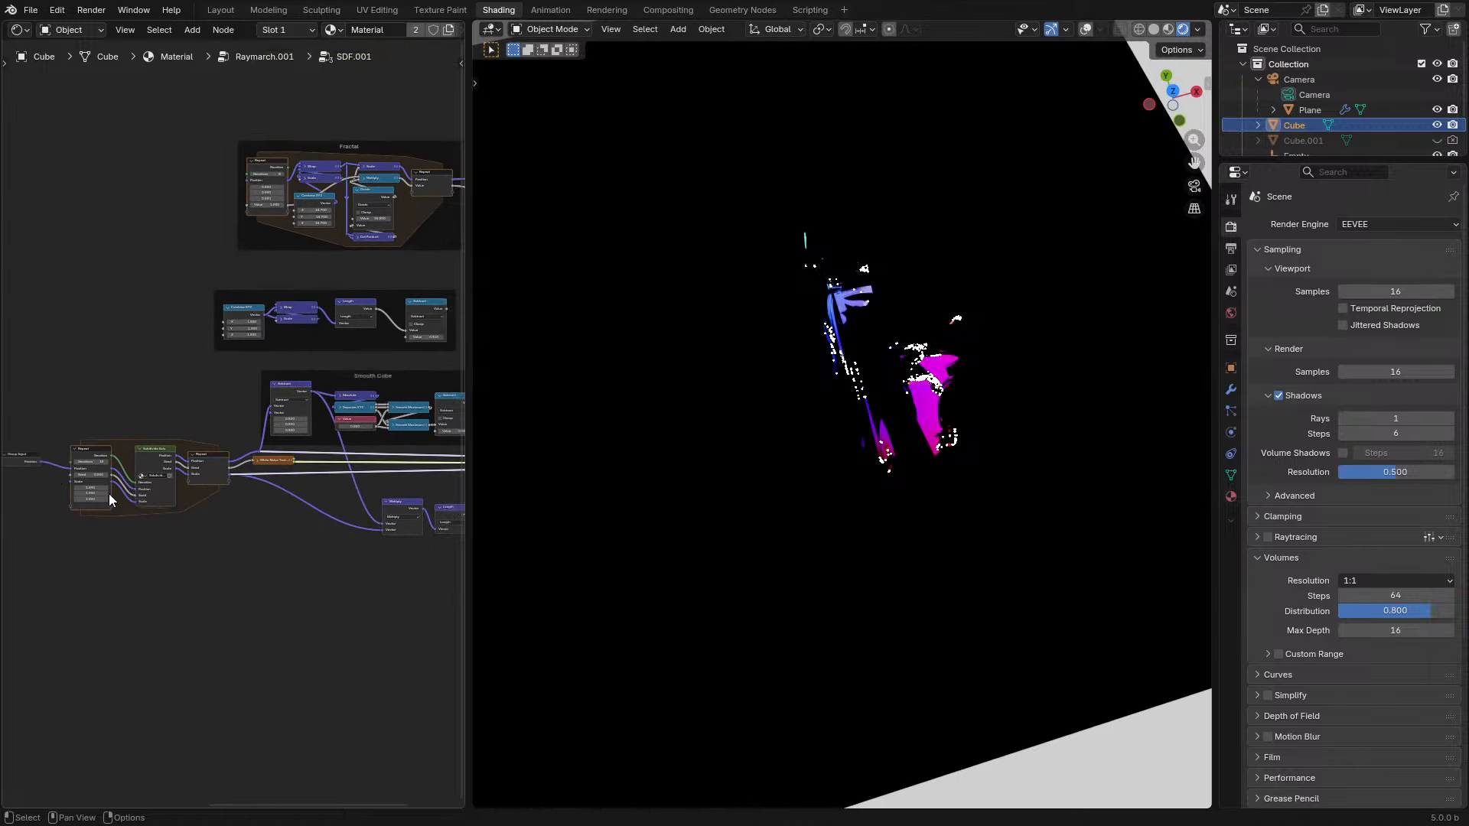
drag(39, 463, 376, 522)
scroll(735, 511, down, 5)
middle_drag(739, 511, 817, 503)
- Play the animation, set the Subtract node after Length to 0.460, and check the cube's shape from other angles
key(space)
middle_drag(348, 488, 202, 482)
scroll(292, 486, up, 5)
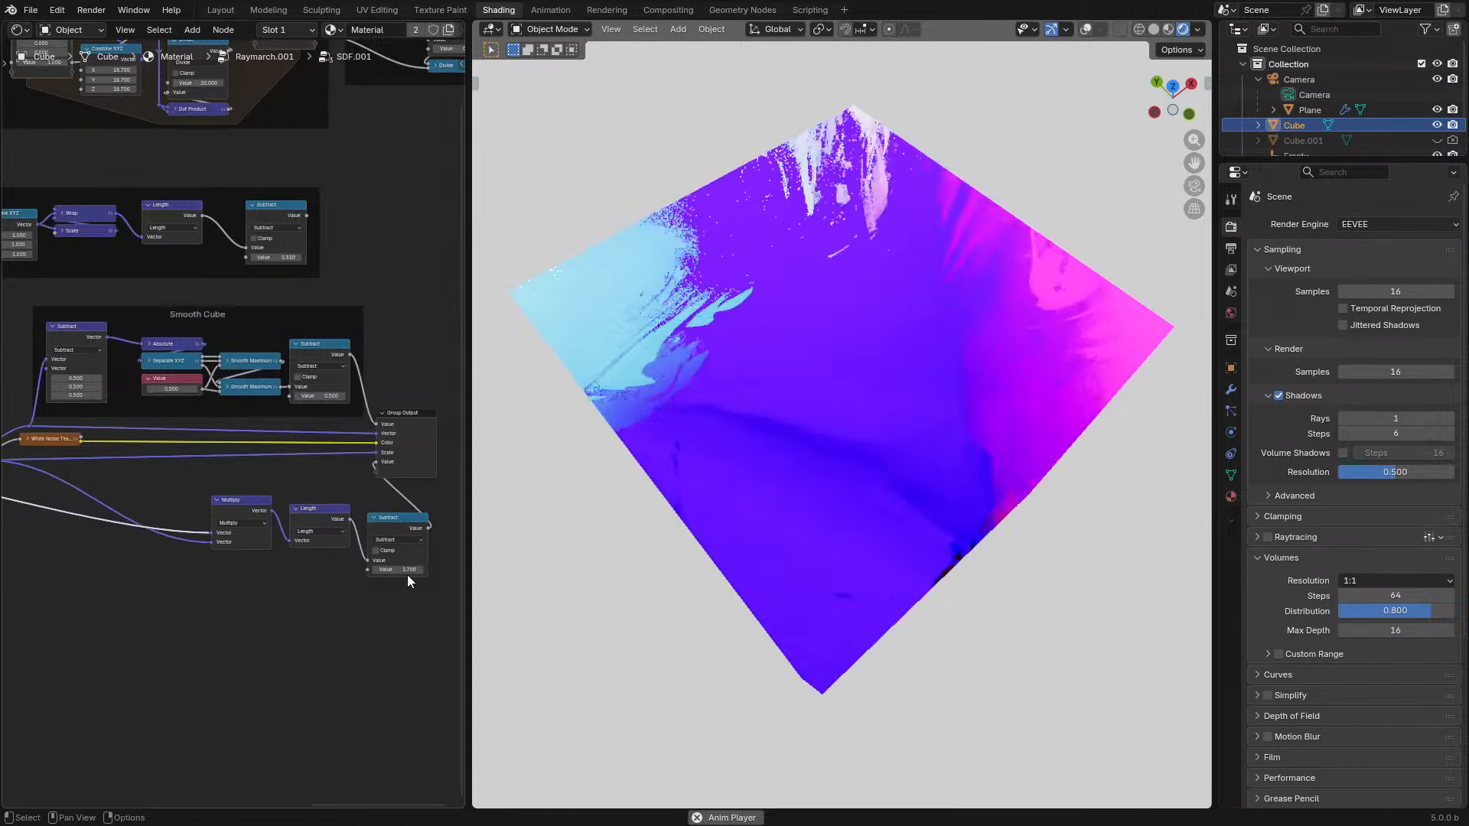
drag(403, 570, 365, 570)
middle_drag(734, 505, 704, 551)
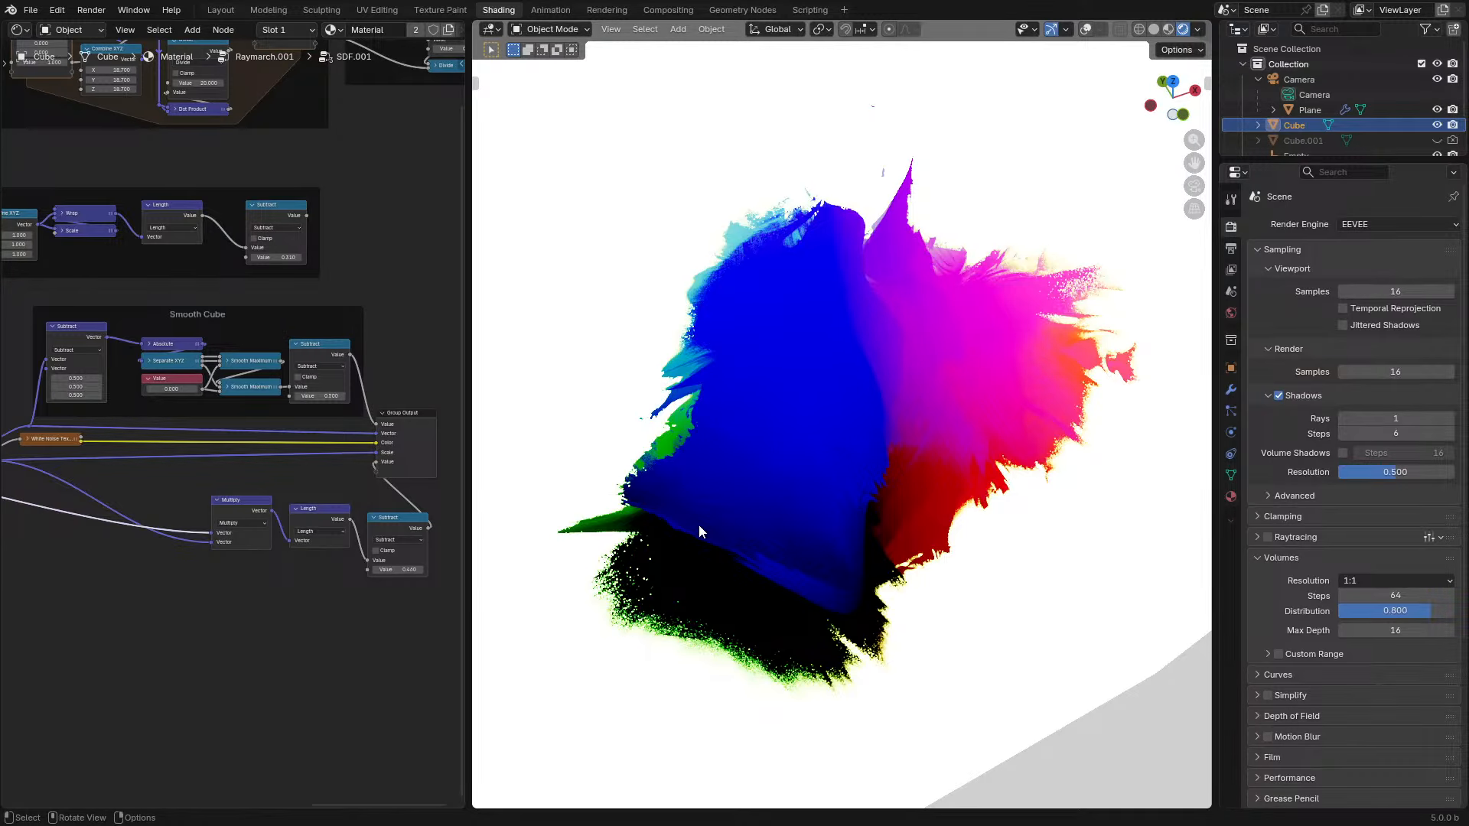
middle_drag(699, 525, 672, 479)
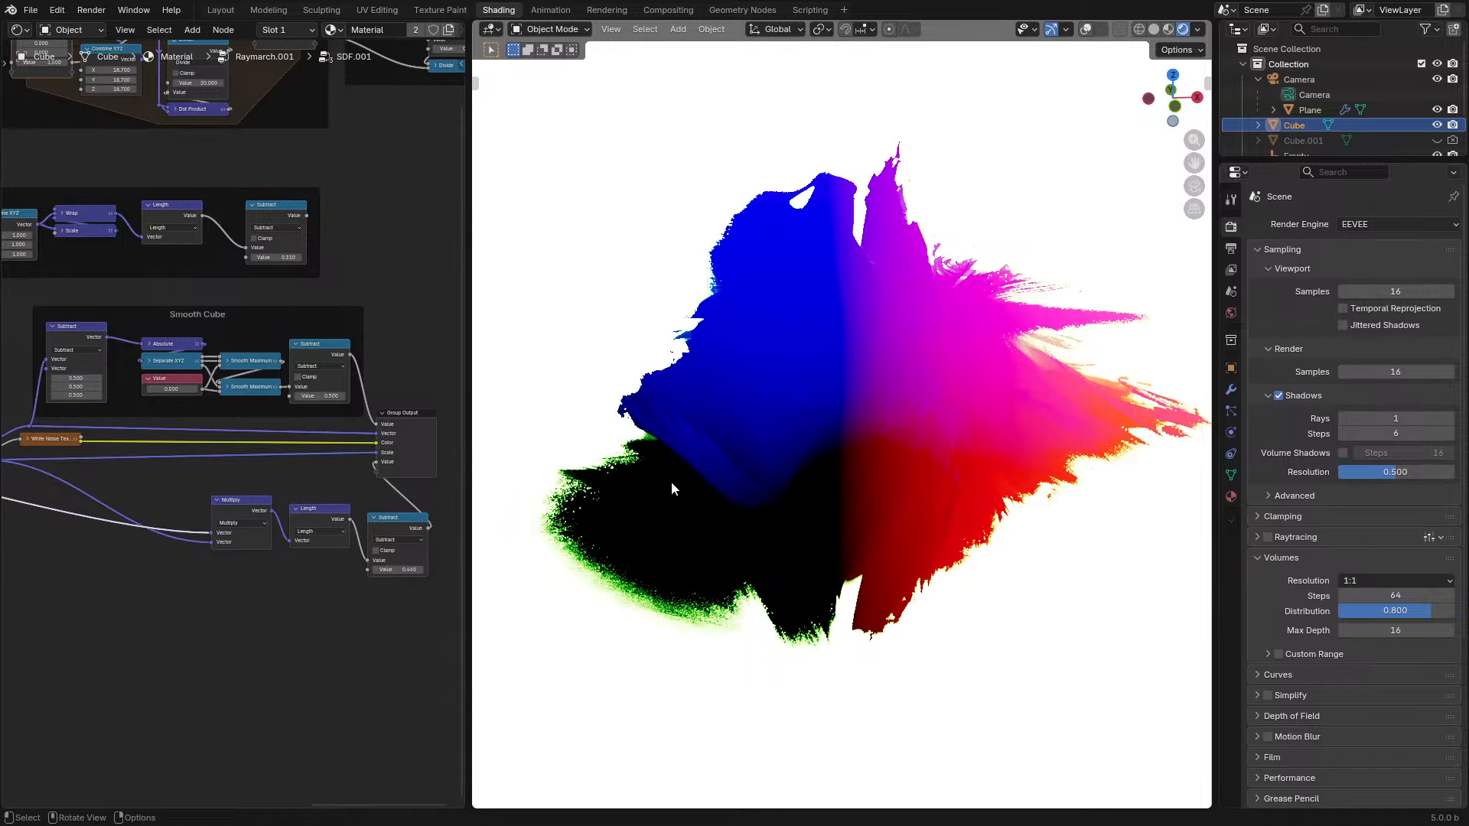
mouse_move(405, 570)
mouse_down()
mouse_move(367, 571)
mouse_move(406, 571)
mouse_up()
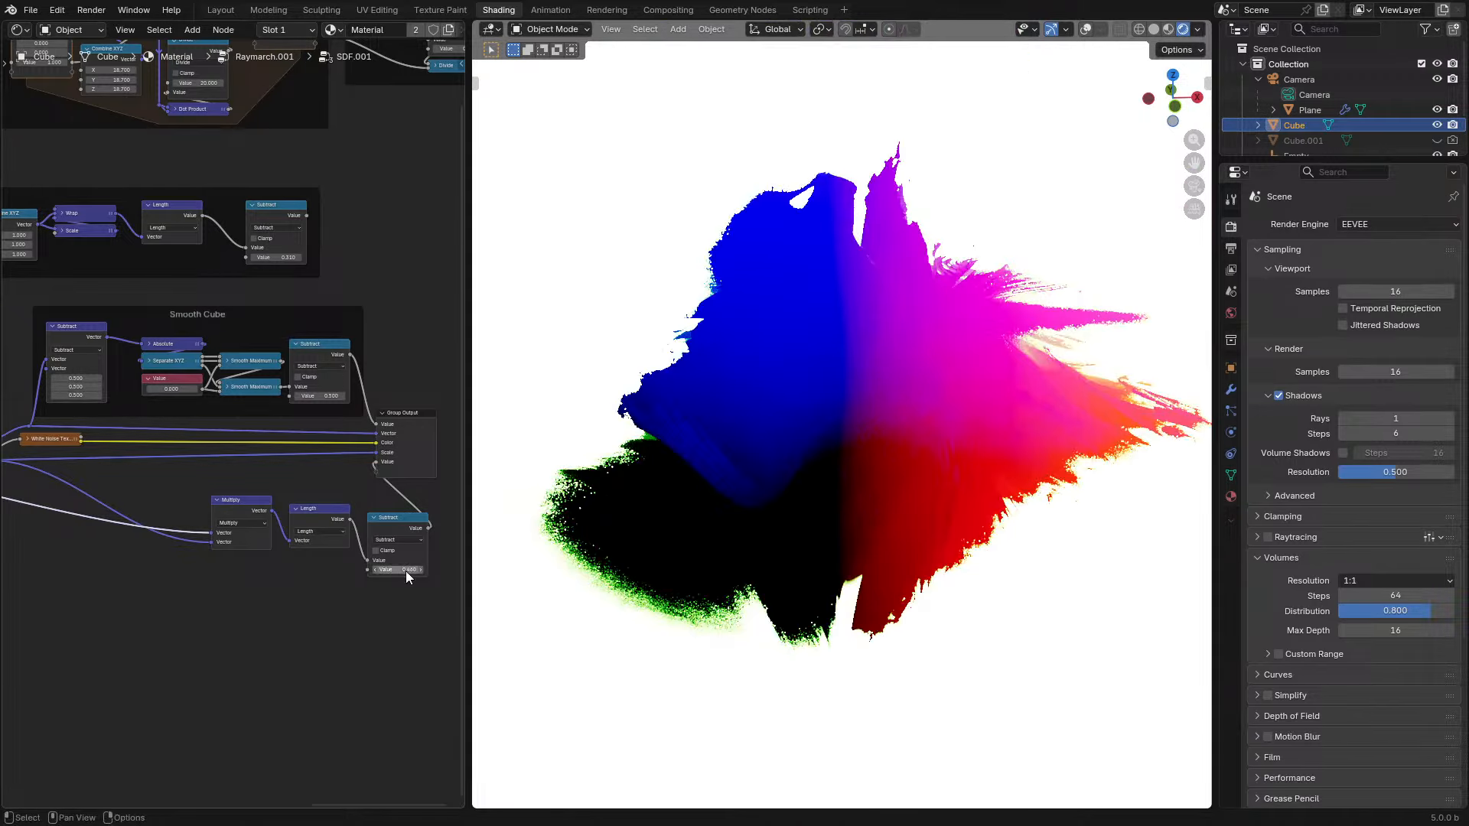
scroll(780, 545, down, 4)
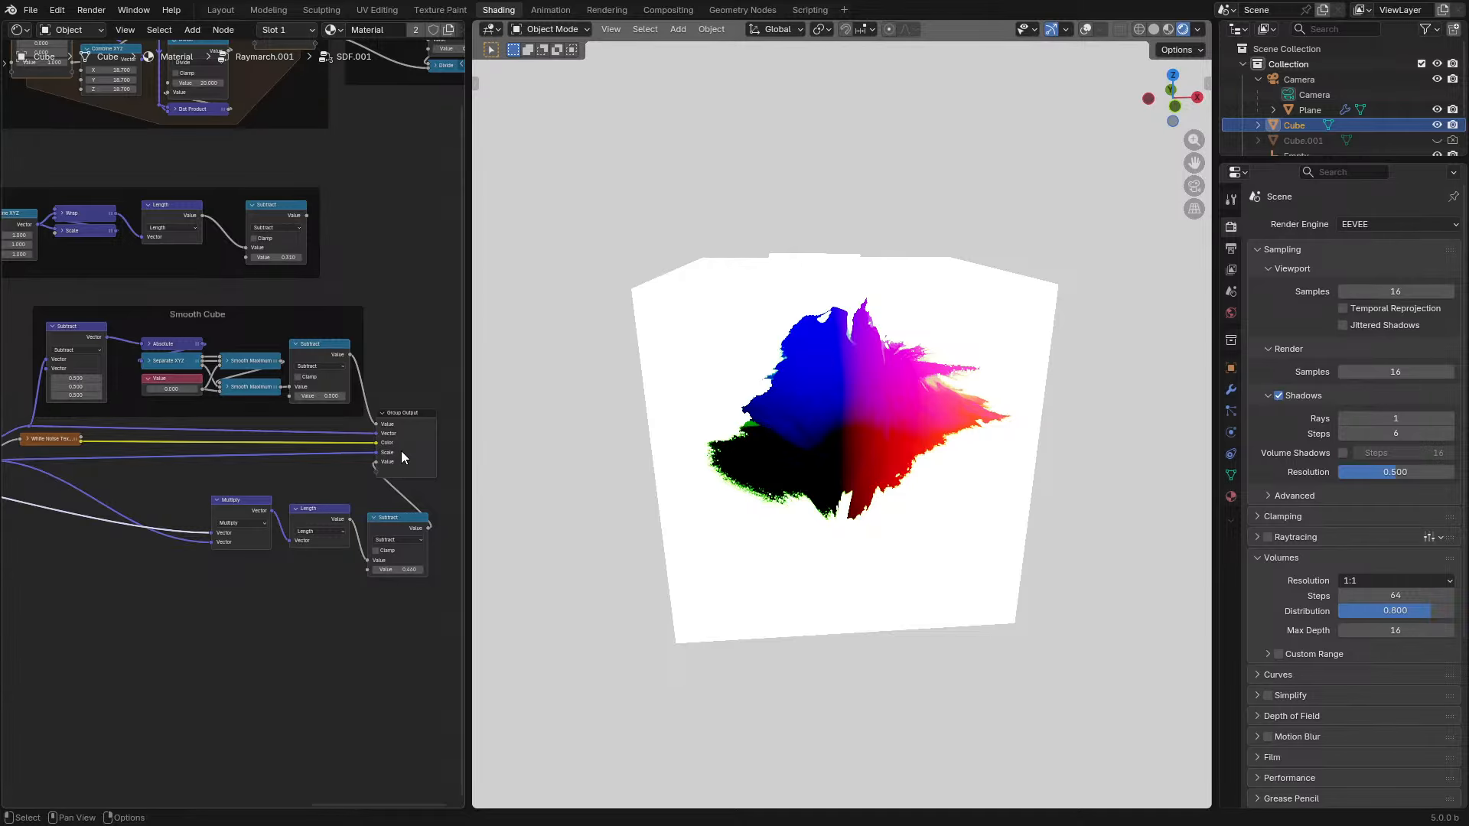
- Review the Raymarch.001, Material and Subdivide Axis node trees, returning to SDF.001 in the split layout
key(Tab)
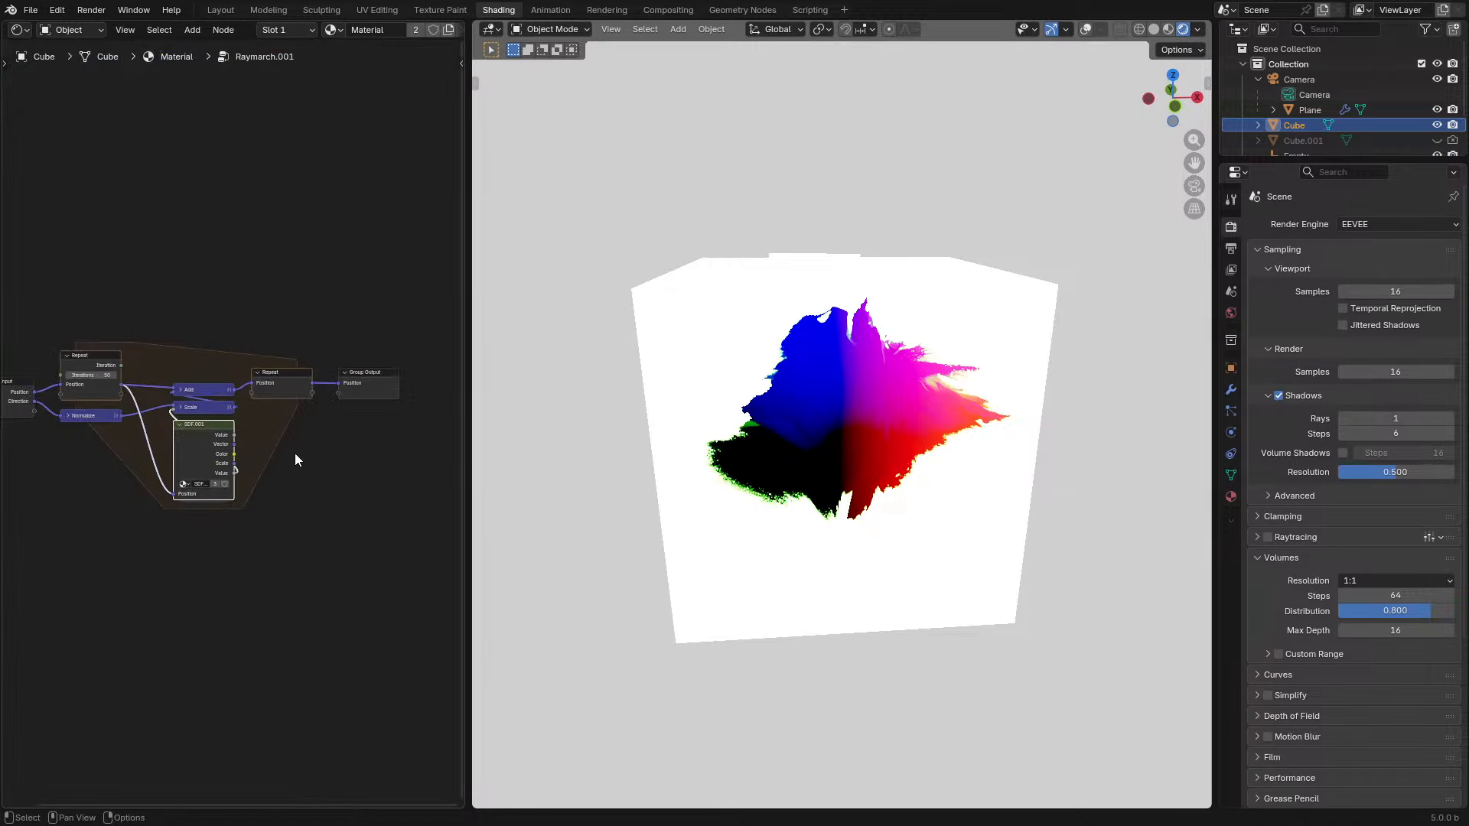
middle_drag(122, 462, 278, 443)
key(Tab)
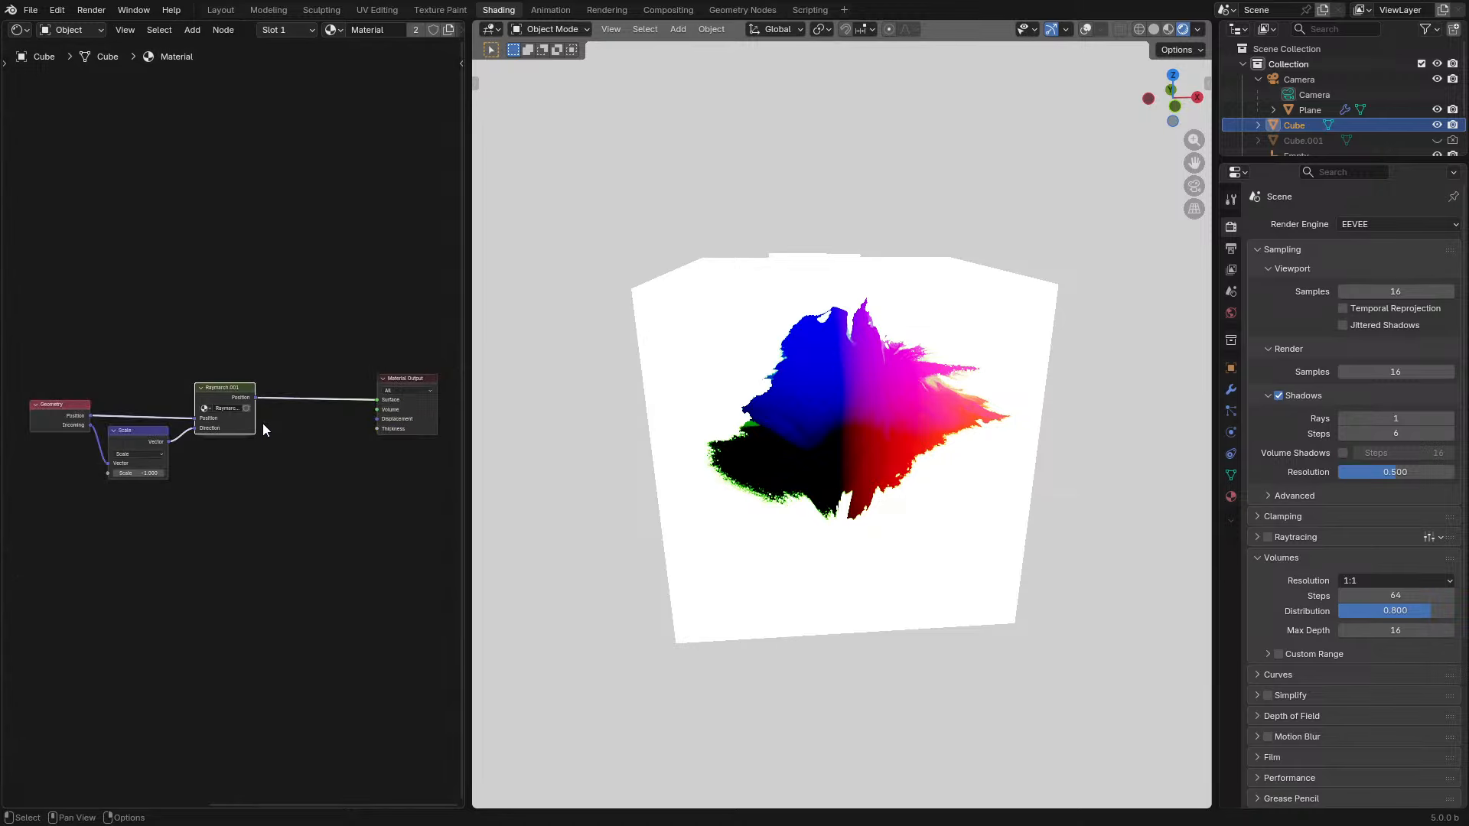
key(Tab)
click(337, 475)
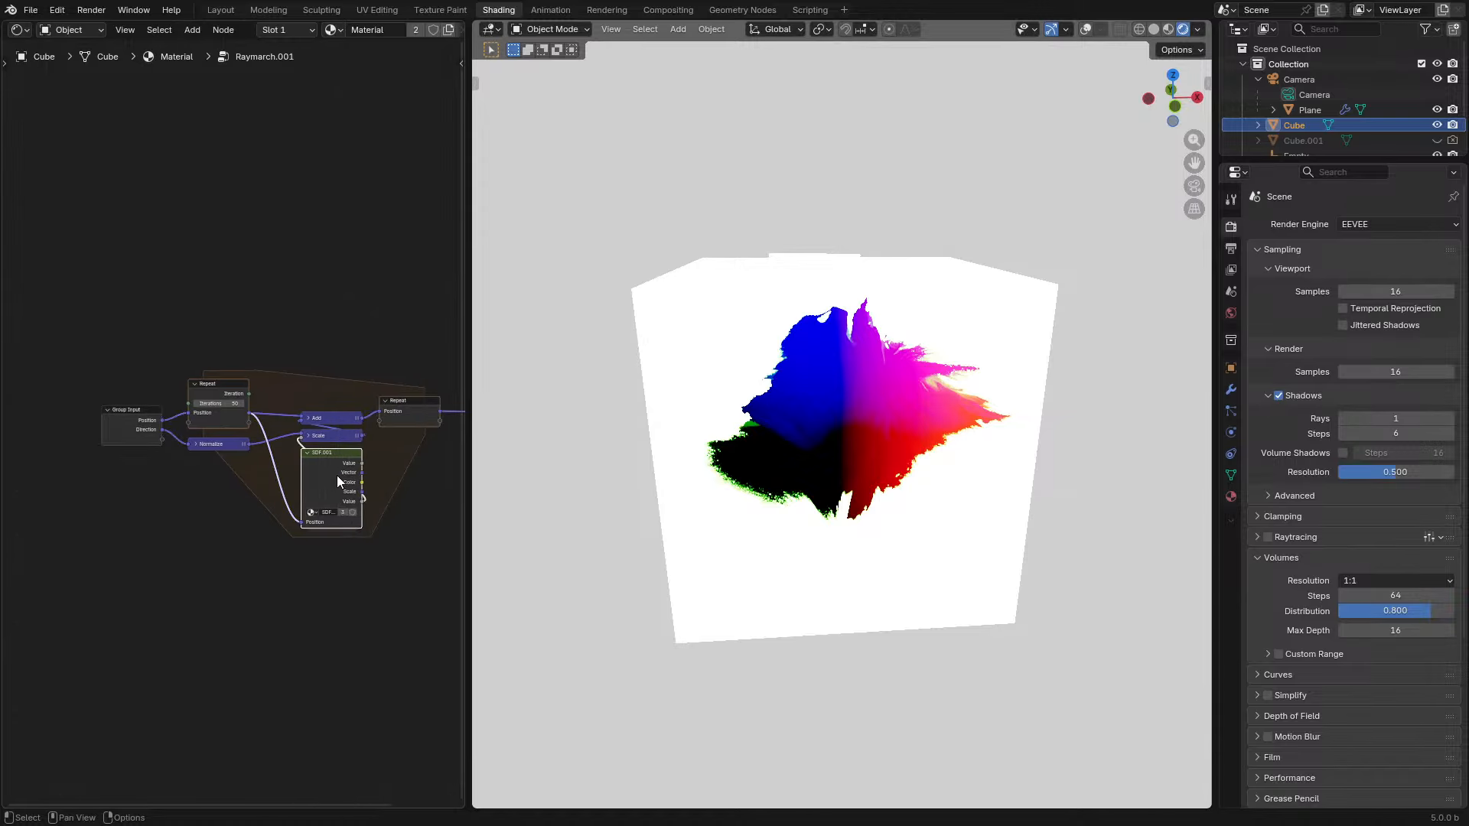
key(Tab)
scroll(214, 479, up, 3)
click(377, 438)
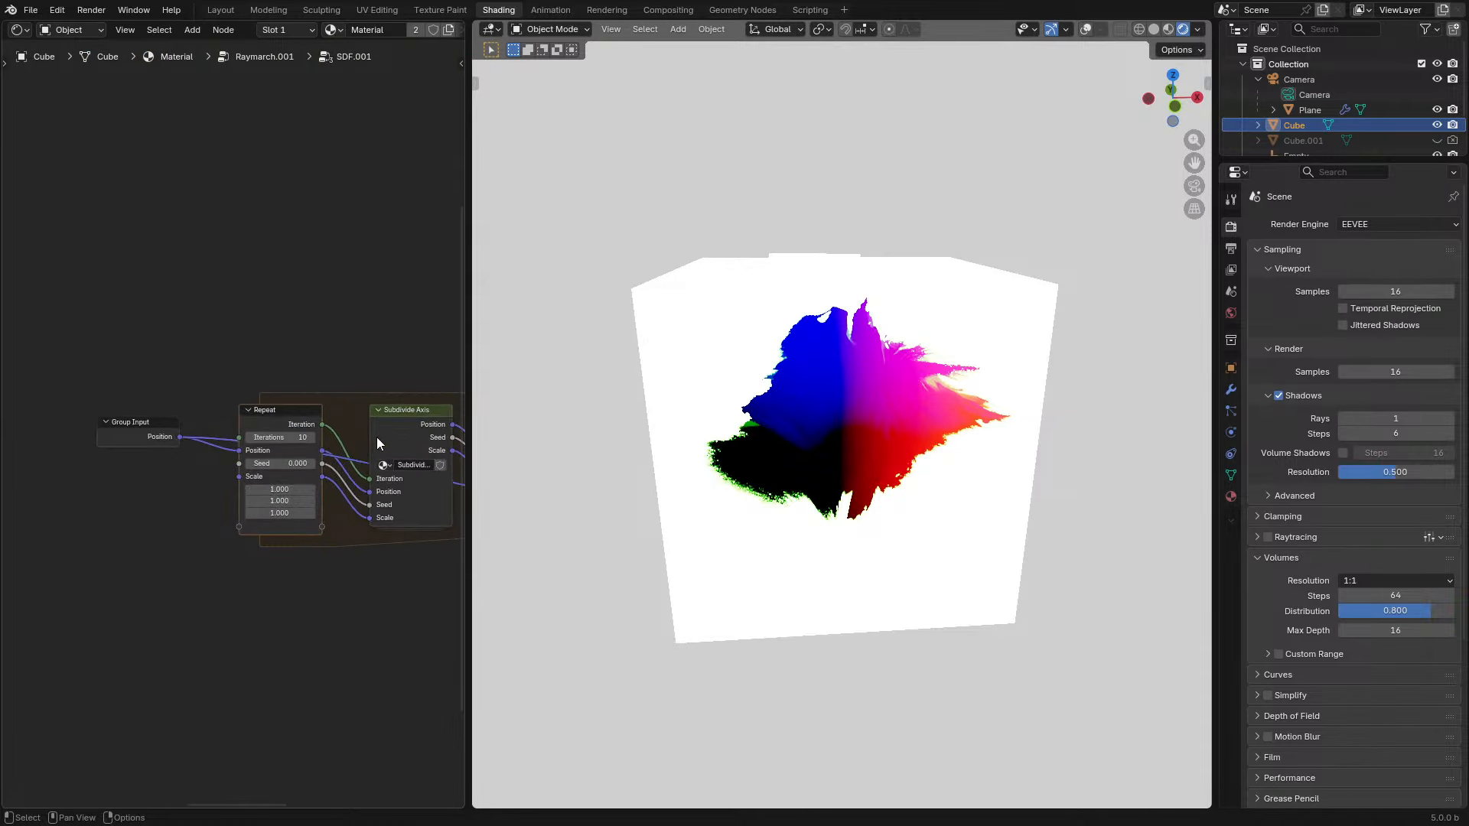
key(Tab)
key(ctrl+space)
middle_drag(598, 581, 236, 629)
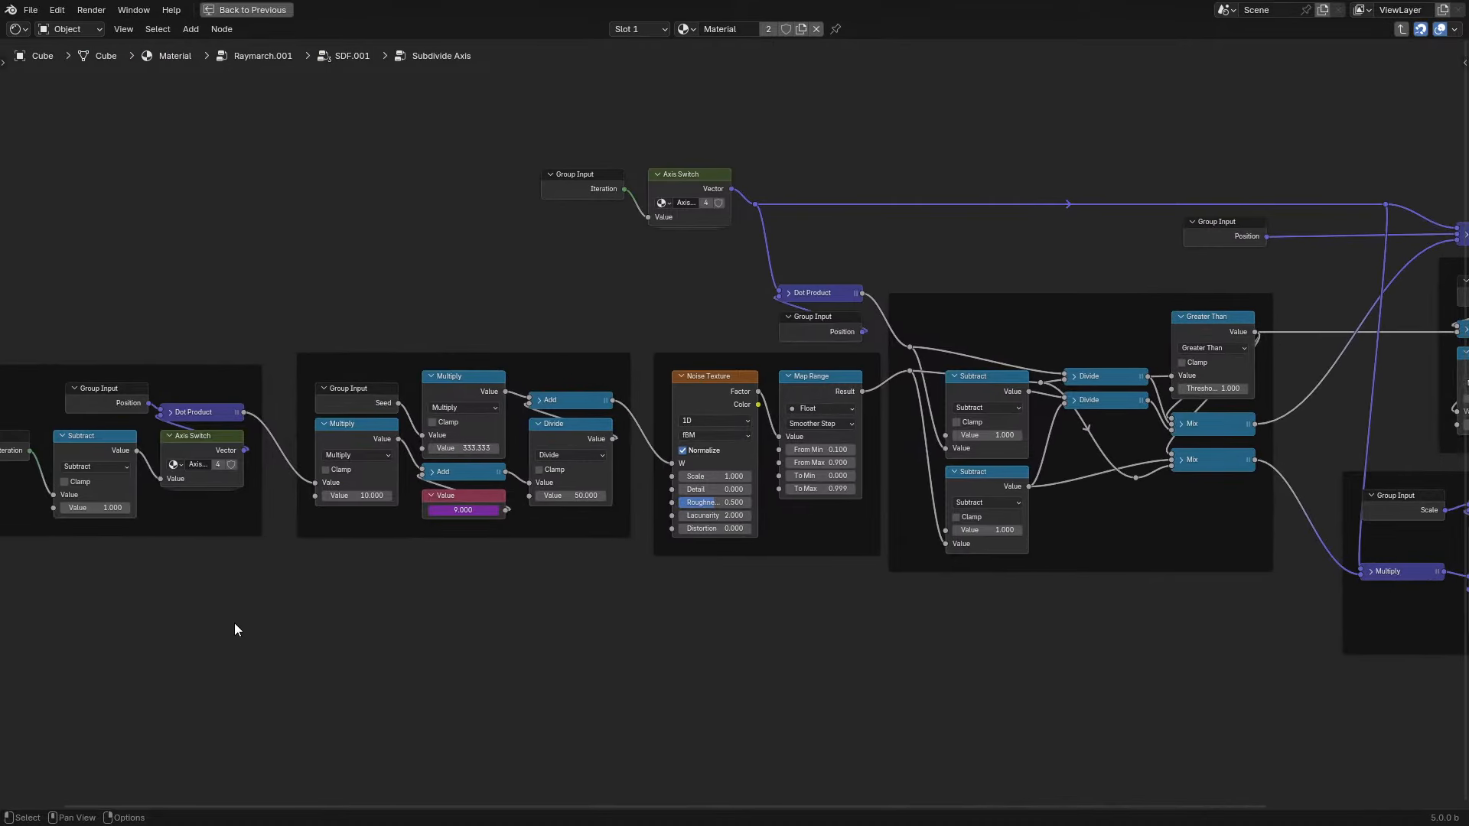
key(Tab)
mouse_move(980, 581)
middle_down()
mouse_move(567, 536)
mouse_move(915, 524)
mouse_move(1017, 472)
mouse_move(1067, 509)
mouse_move(1031, 459)
mouse_move(931, 499)
mouse_move(929, 547)
middle_up()
key(ctrl+space)
- Play the animation and change the Length node's operation to Distance
scroll(979, 470, up, 4)
key(space)
middle_drag(337, 528, 98, 503)
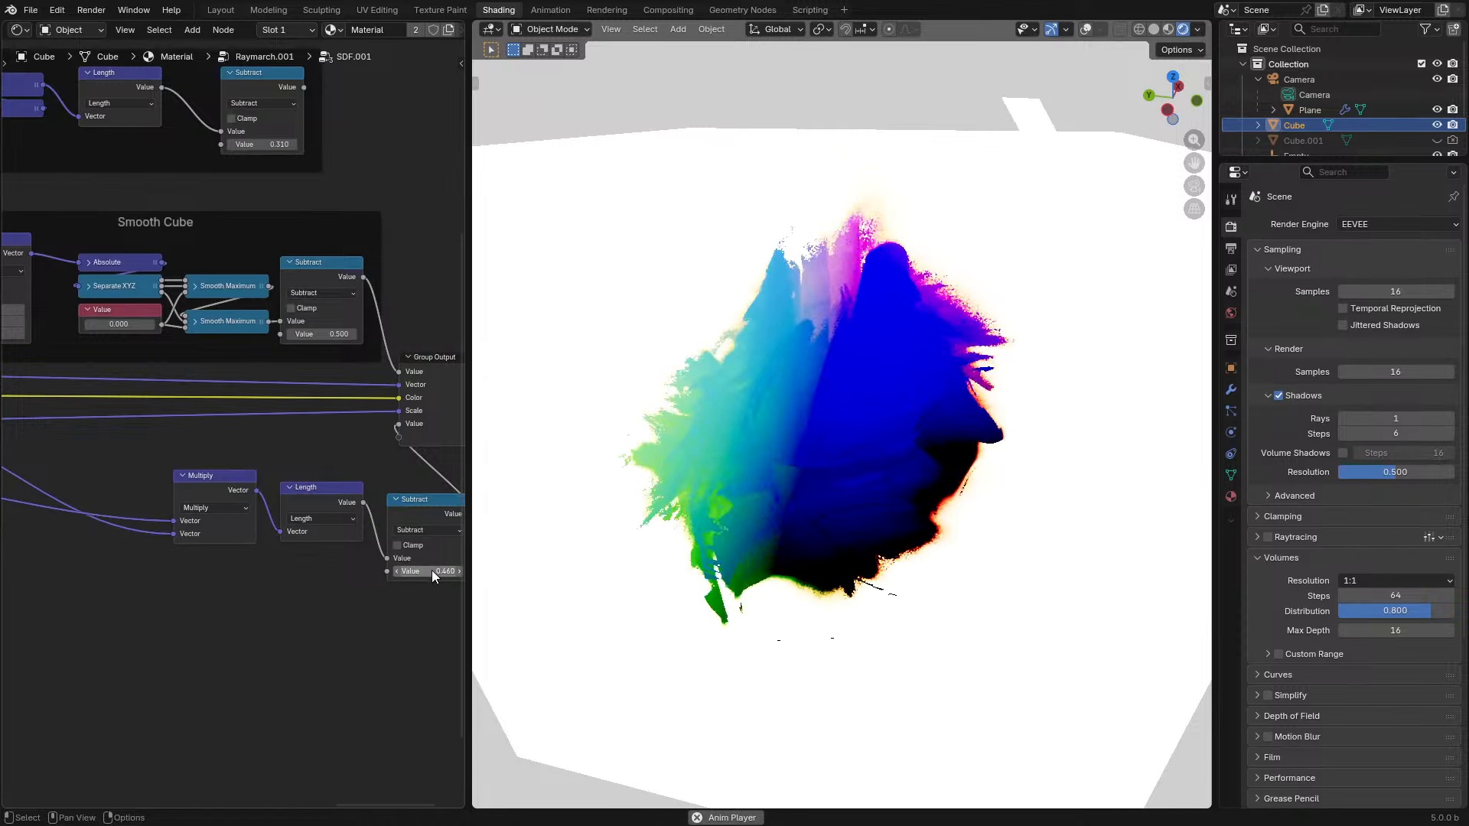
drag(433, 571, 474, 571)
click(322, 518)
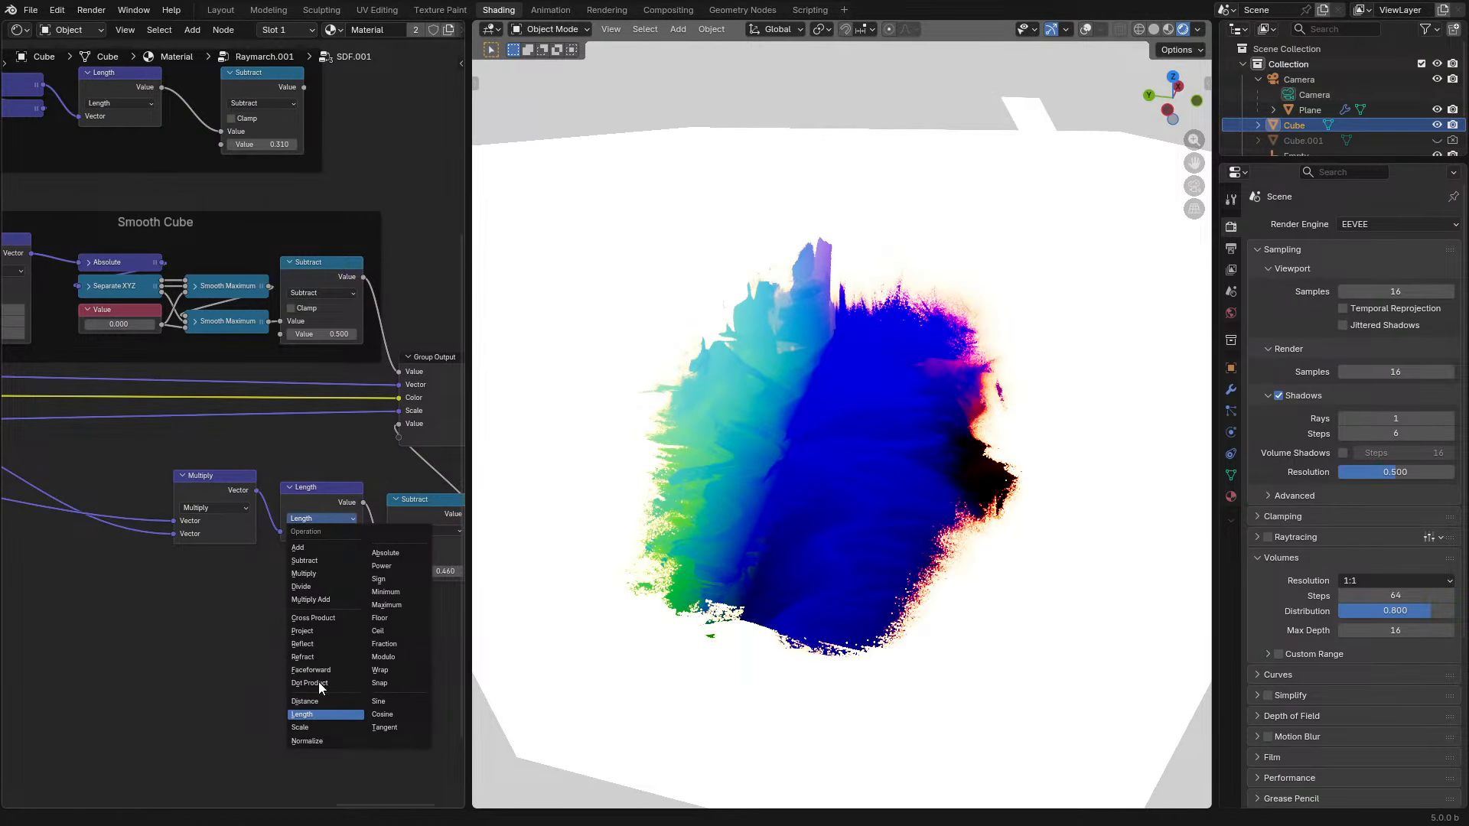
click(304, 702)
- Set the Distance node's second vector to 0.5, 0.5, 0.5 and inspect the shape from another angle
drag(321, 557, 321, 557)
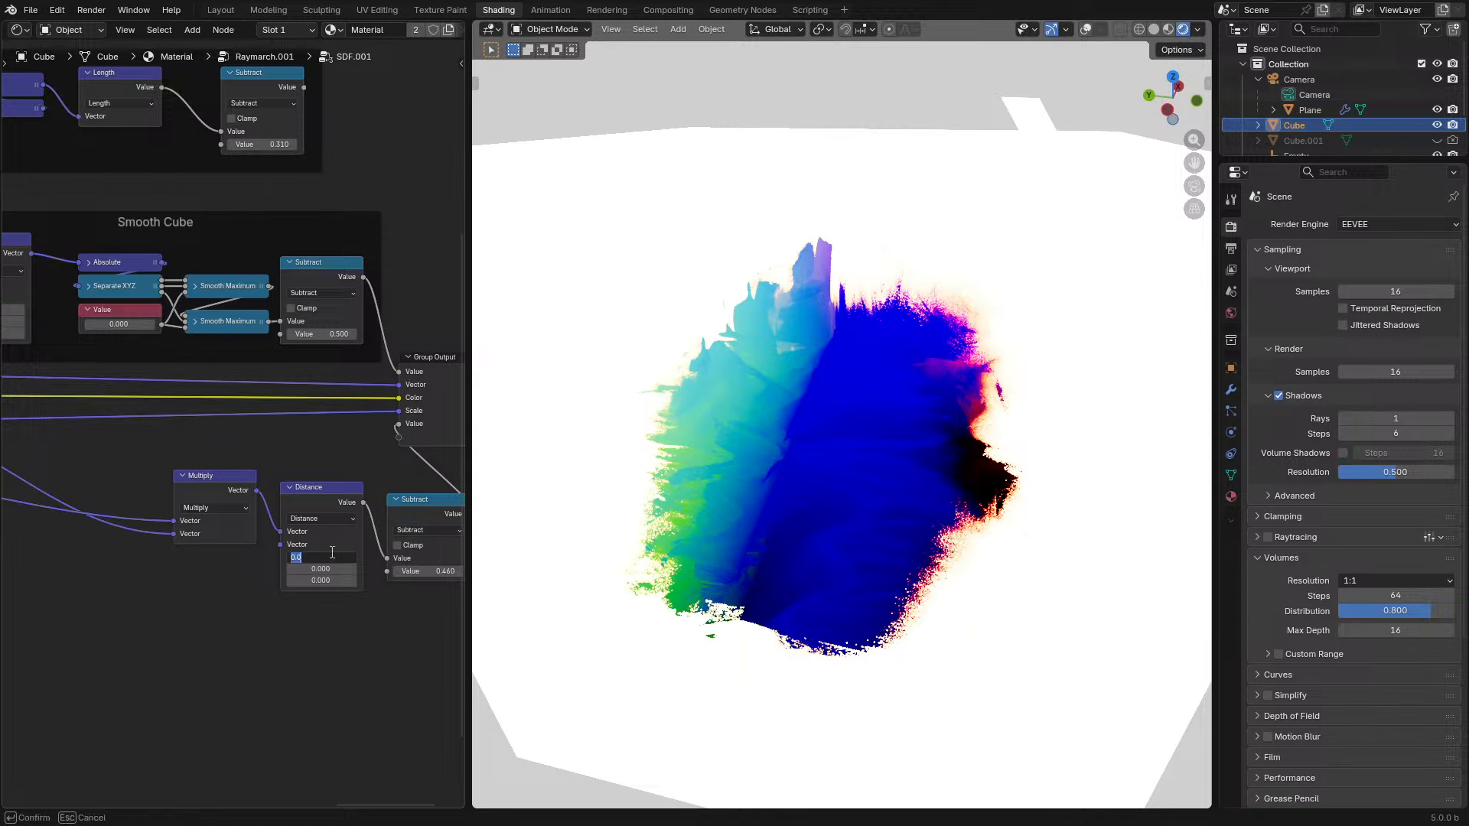
text(0.5)
key(Tab)
text(0.5)
key(Return)
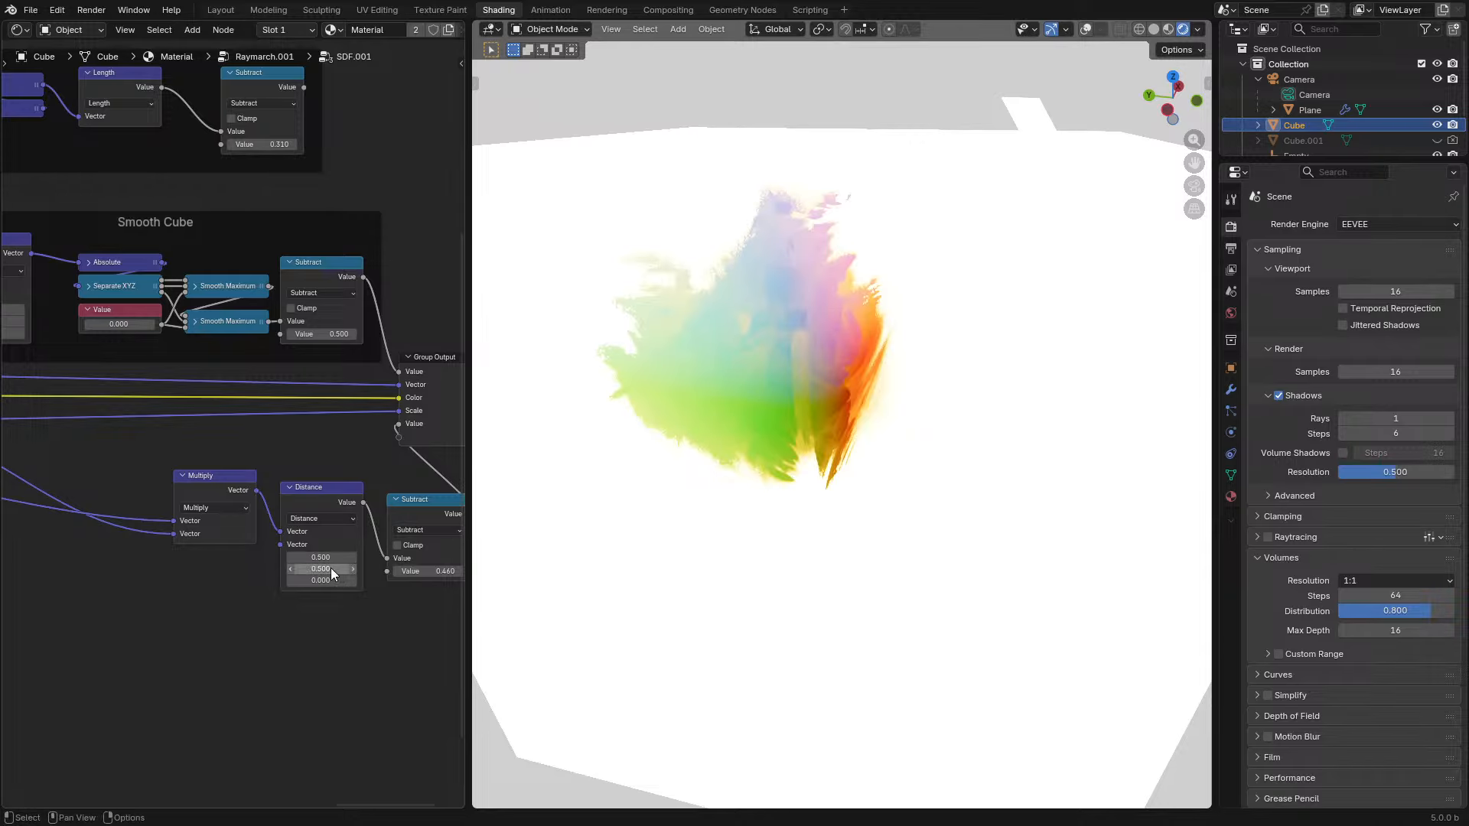
click(328, 580)
text(0.5)
key(Return)
middle_drag(811, 488, 875, 522)
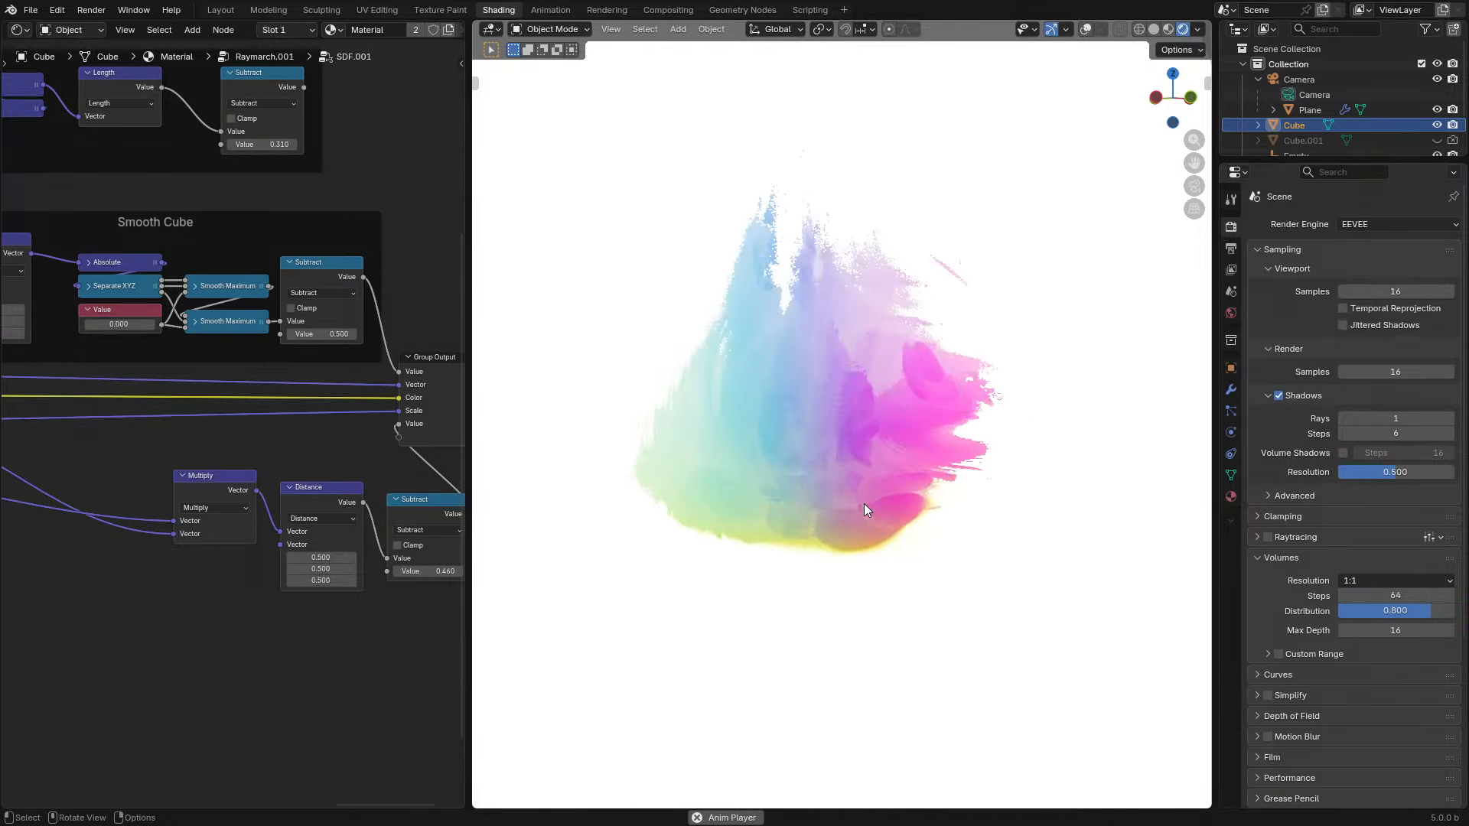
key(Tab)
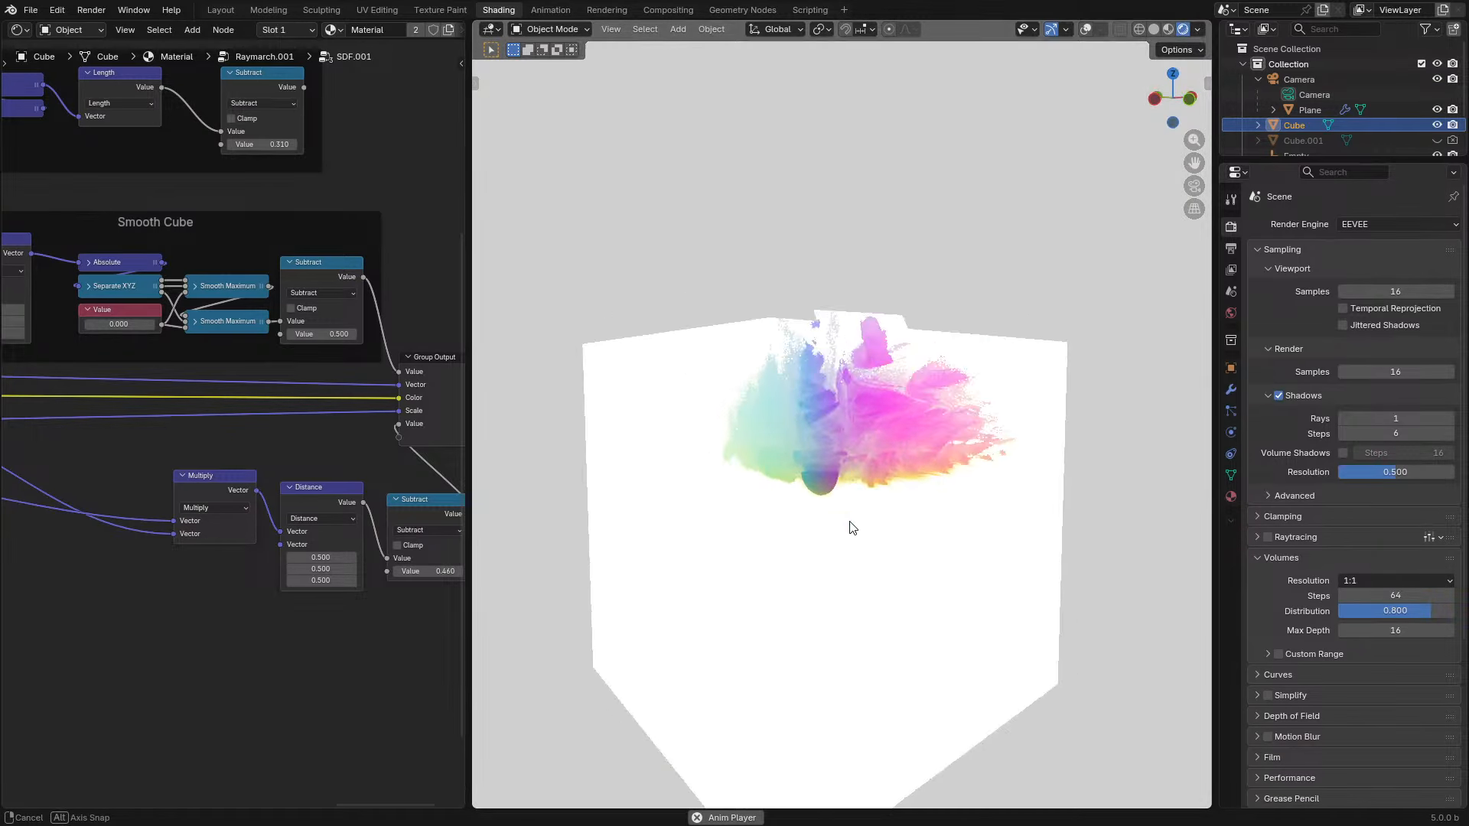
key(g)
right_click(860, 395)
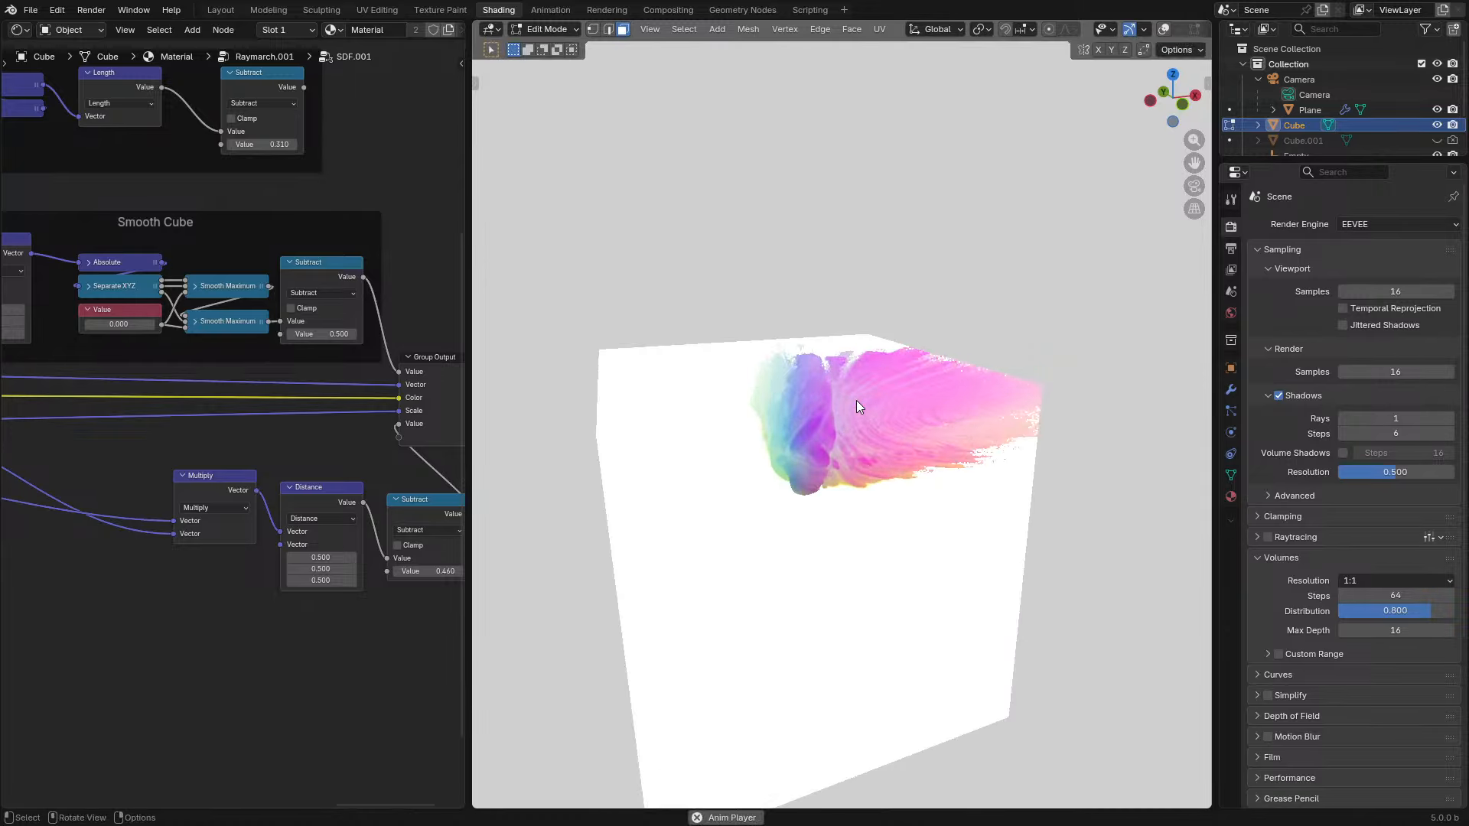
key(Tab)
- Swap the two vector input links of the lower Multiply node
key(ctrl+space)
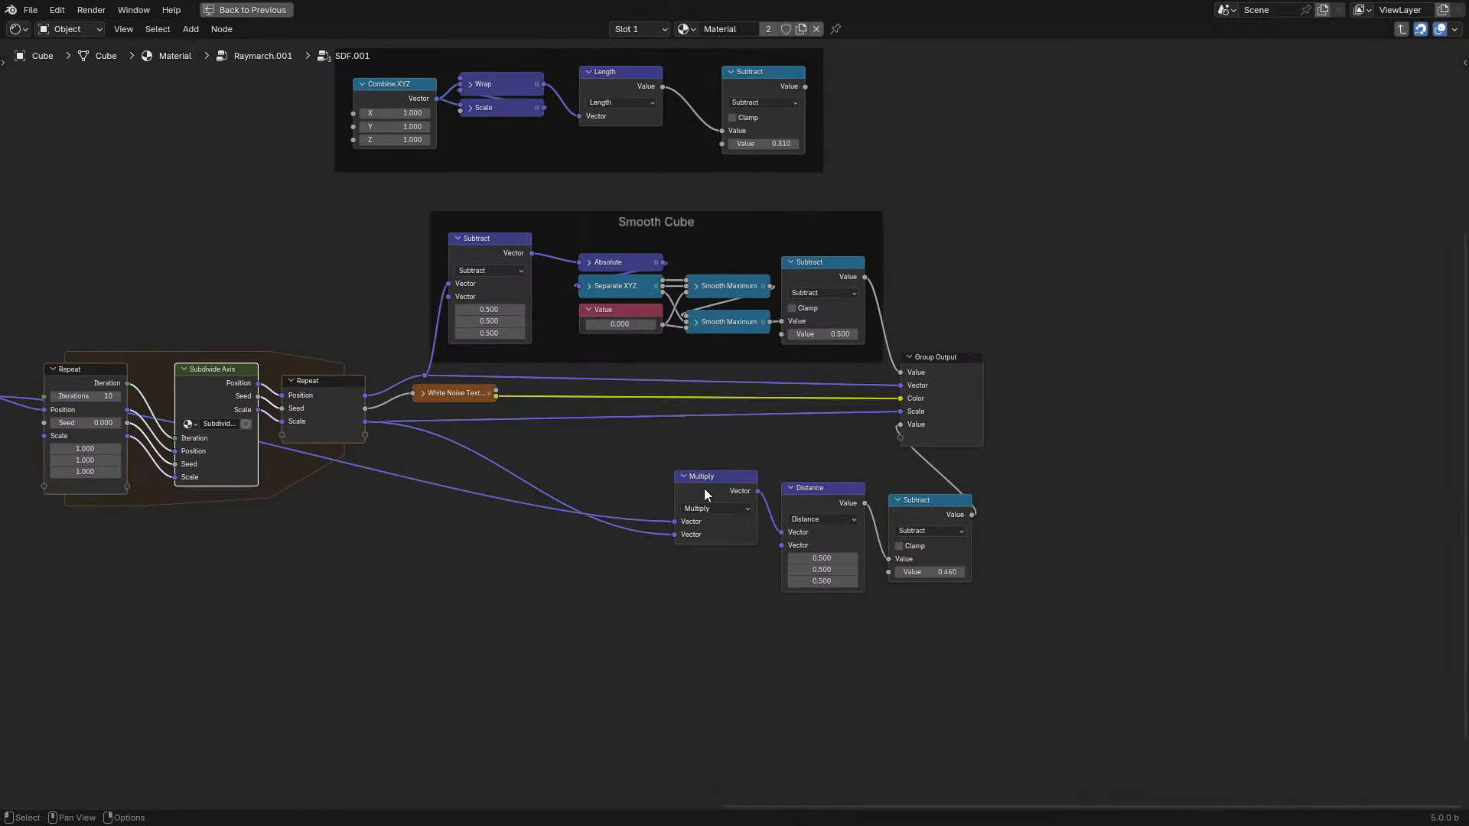
key(alt+s)
scroll(581, 485, up, 3)
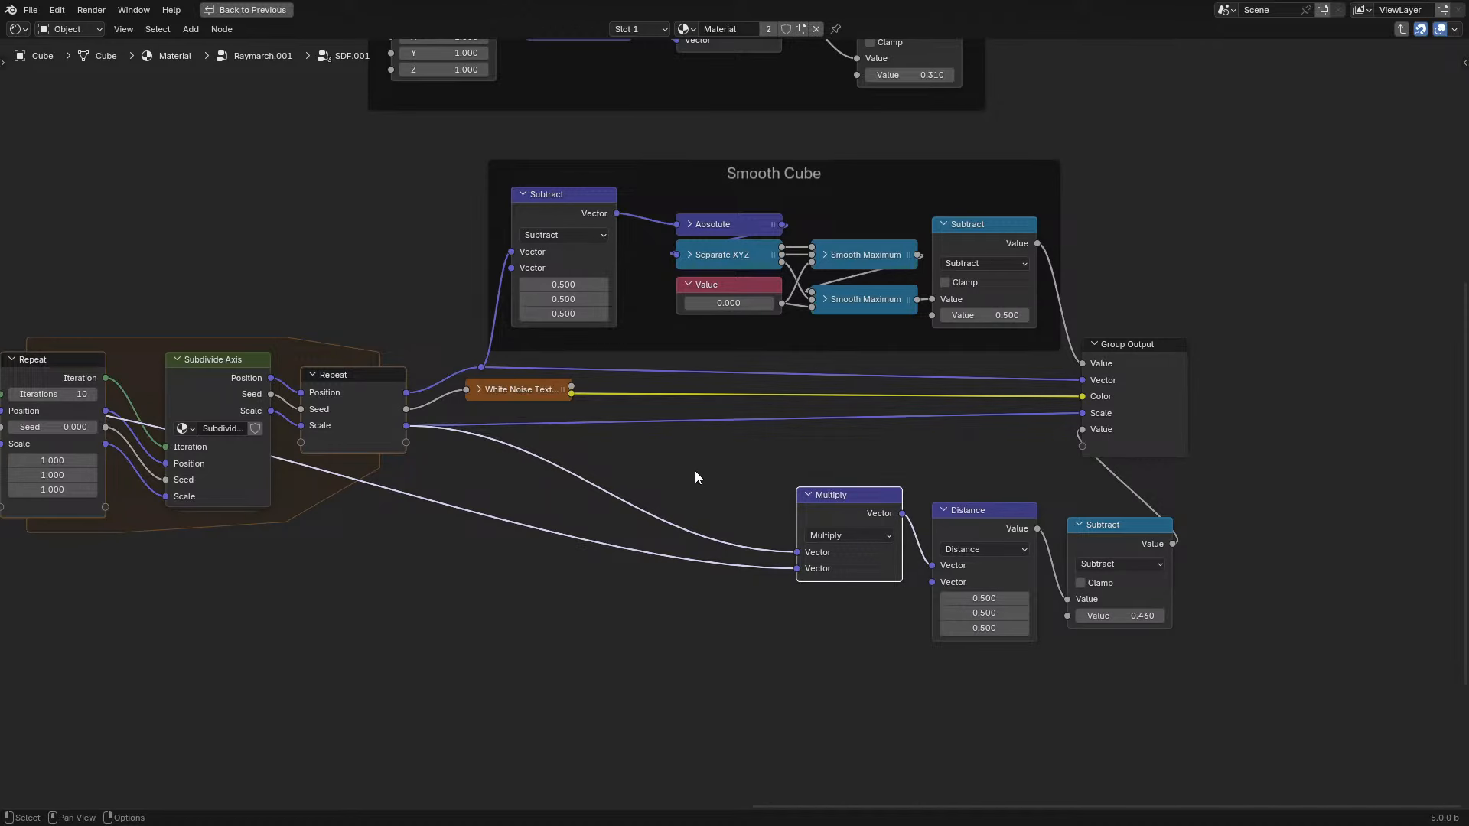
key(ctrl+space)
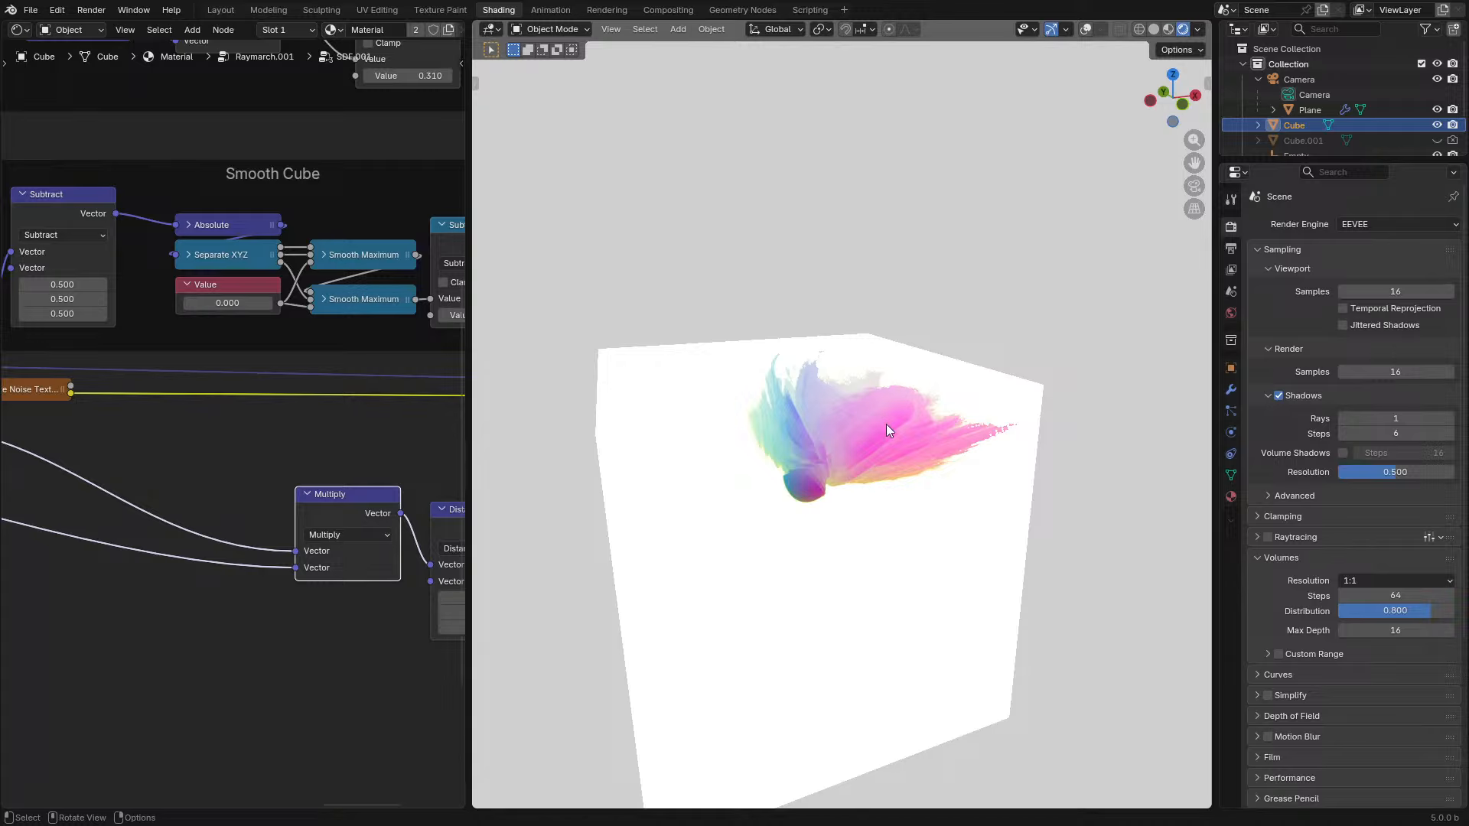
- Play the animation, inspect the shape up close, and try a larger X value in the Distance node's second vector
key(space)
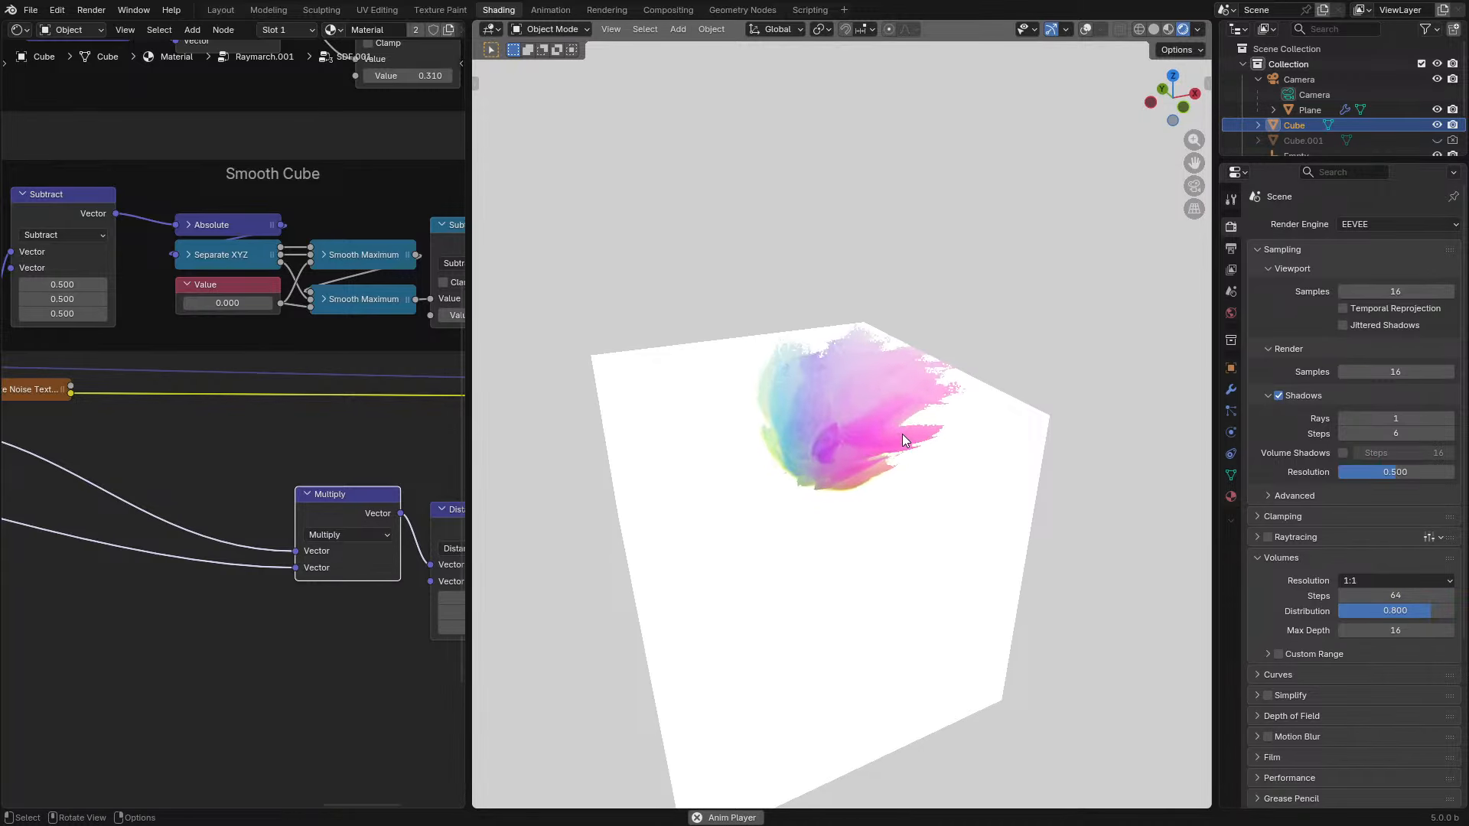
middle_drag(914, 441, 924, 464)
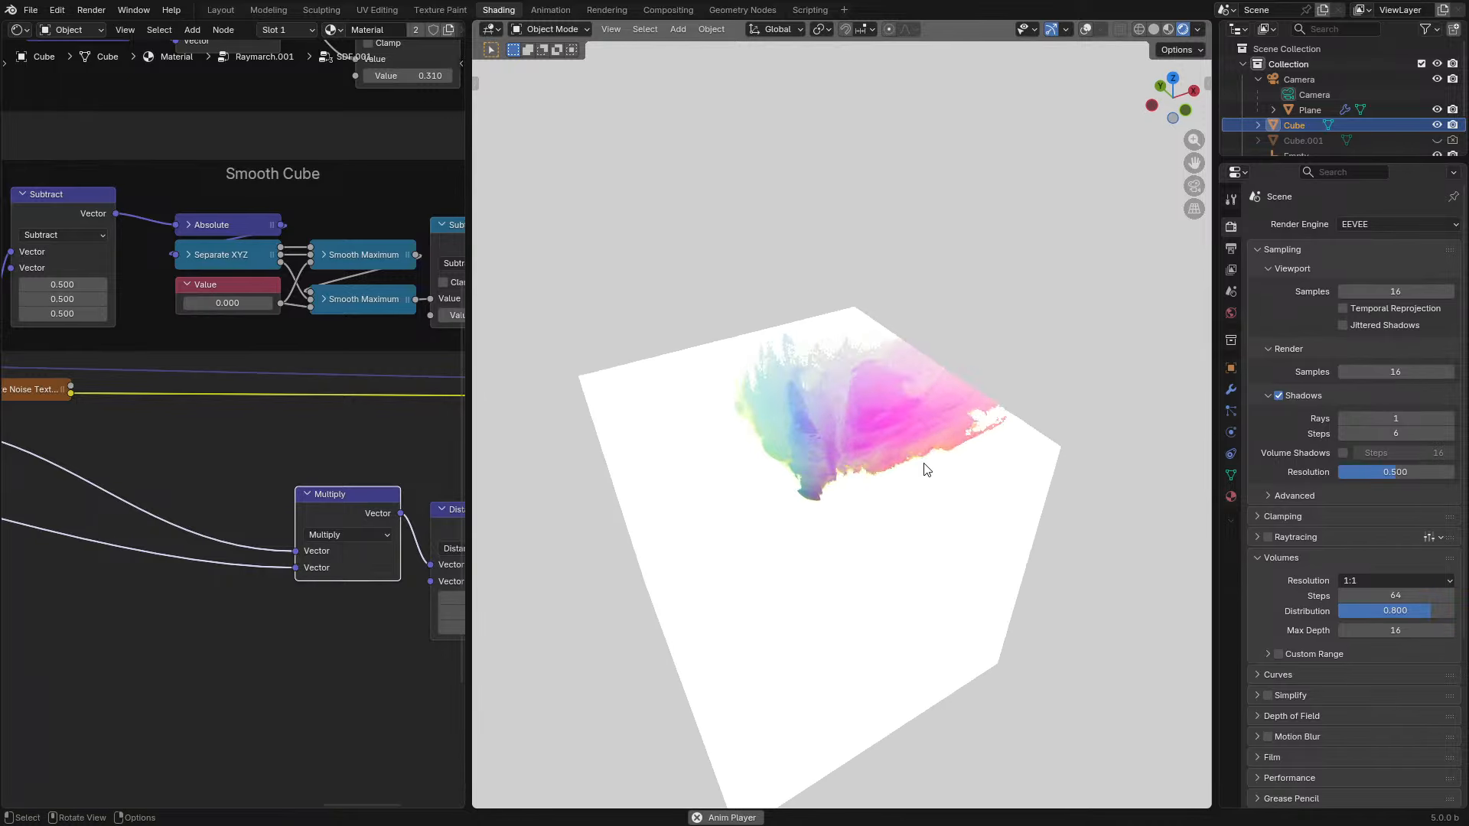
scroll(895, 463, up, 4)
middle_drag(858, 503, 874, 469)
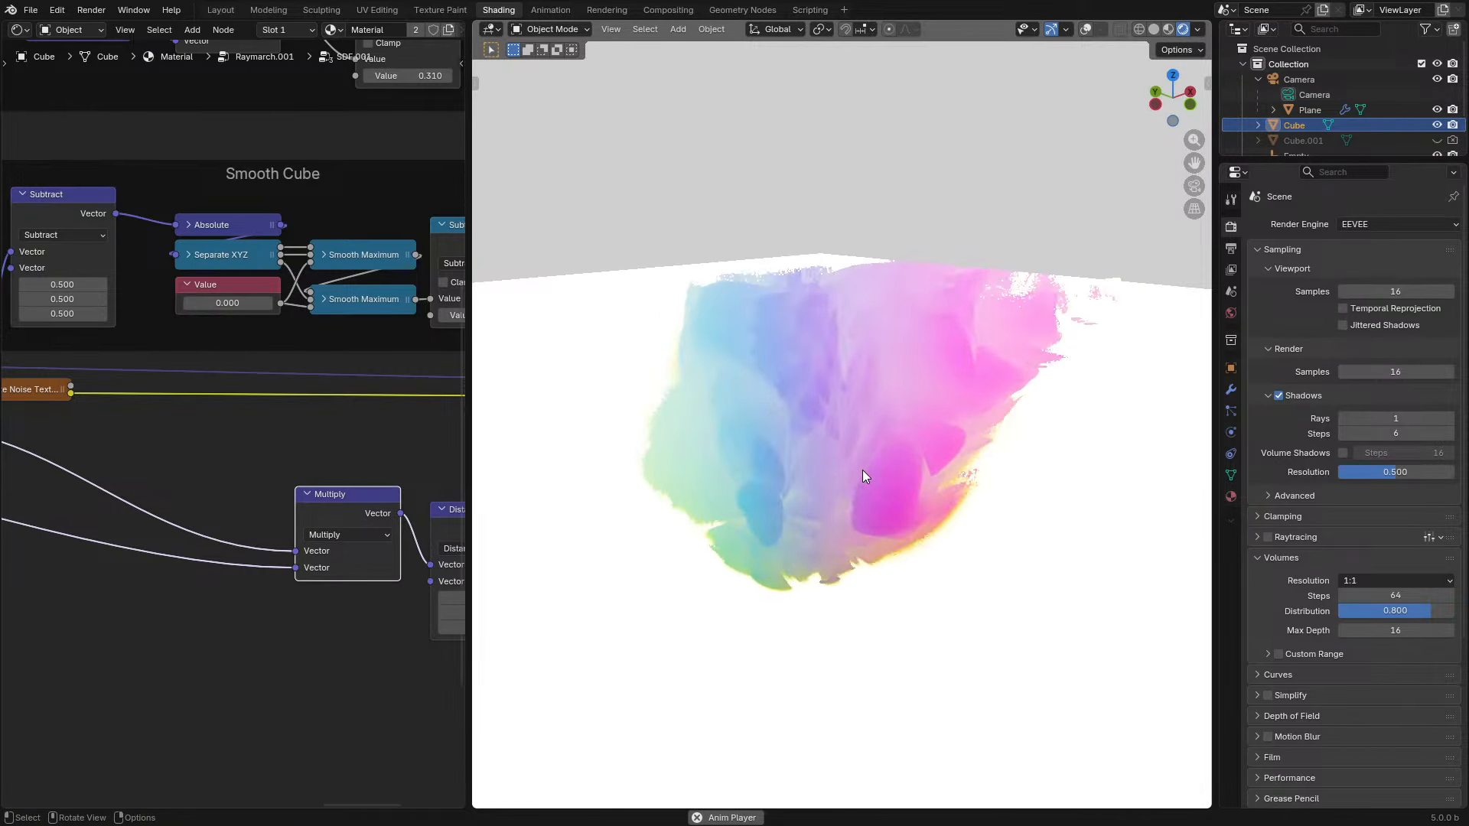
middle_drag(311, 610, 185, 609)
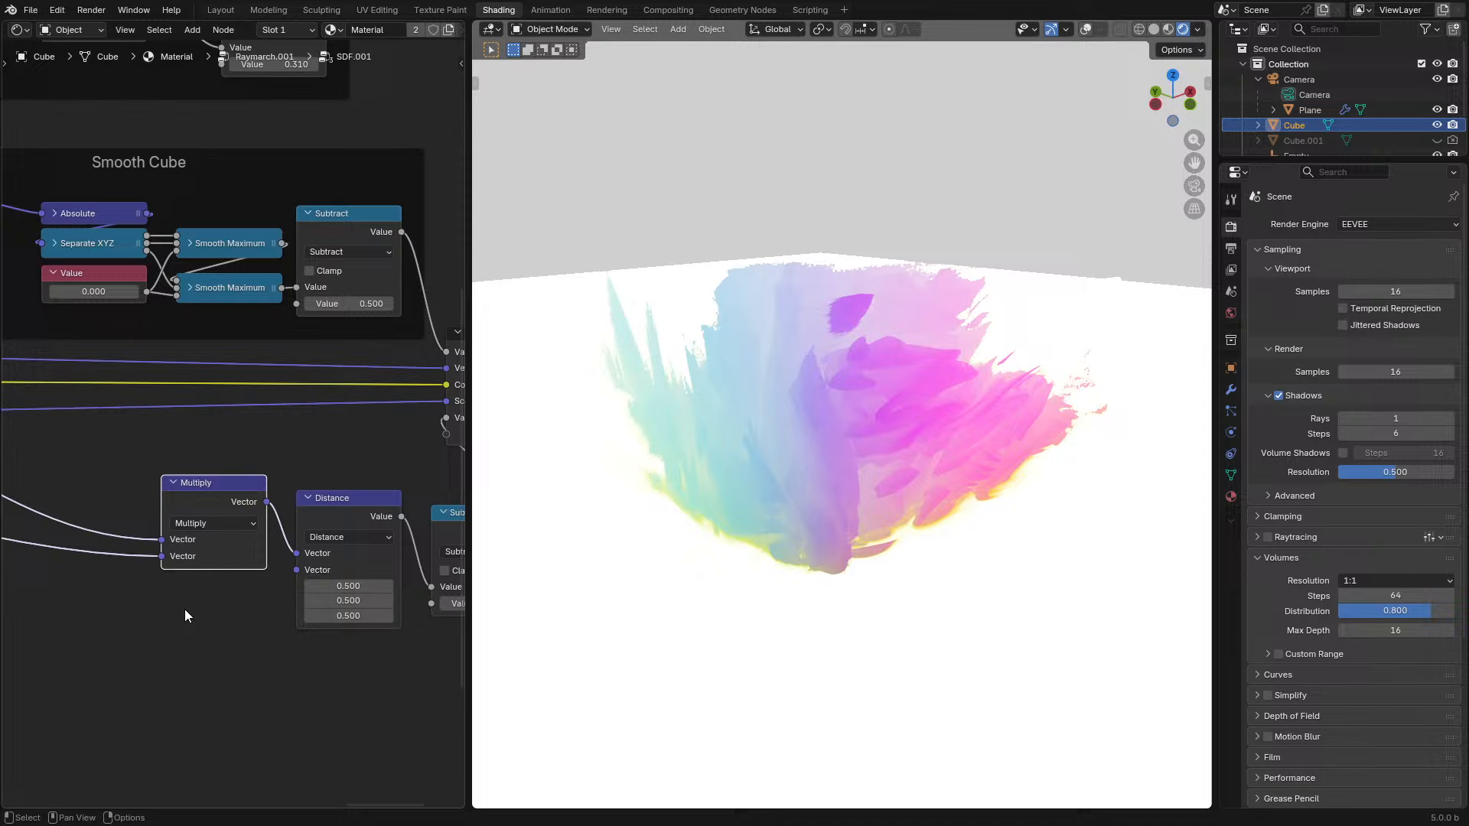
drag(354, 604, 431, 584)
right_click(341, 597)
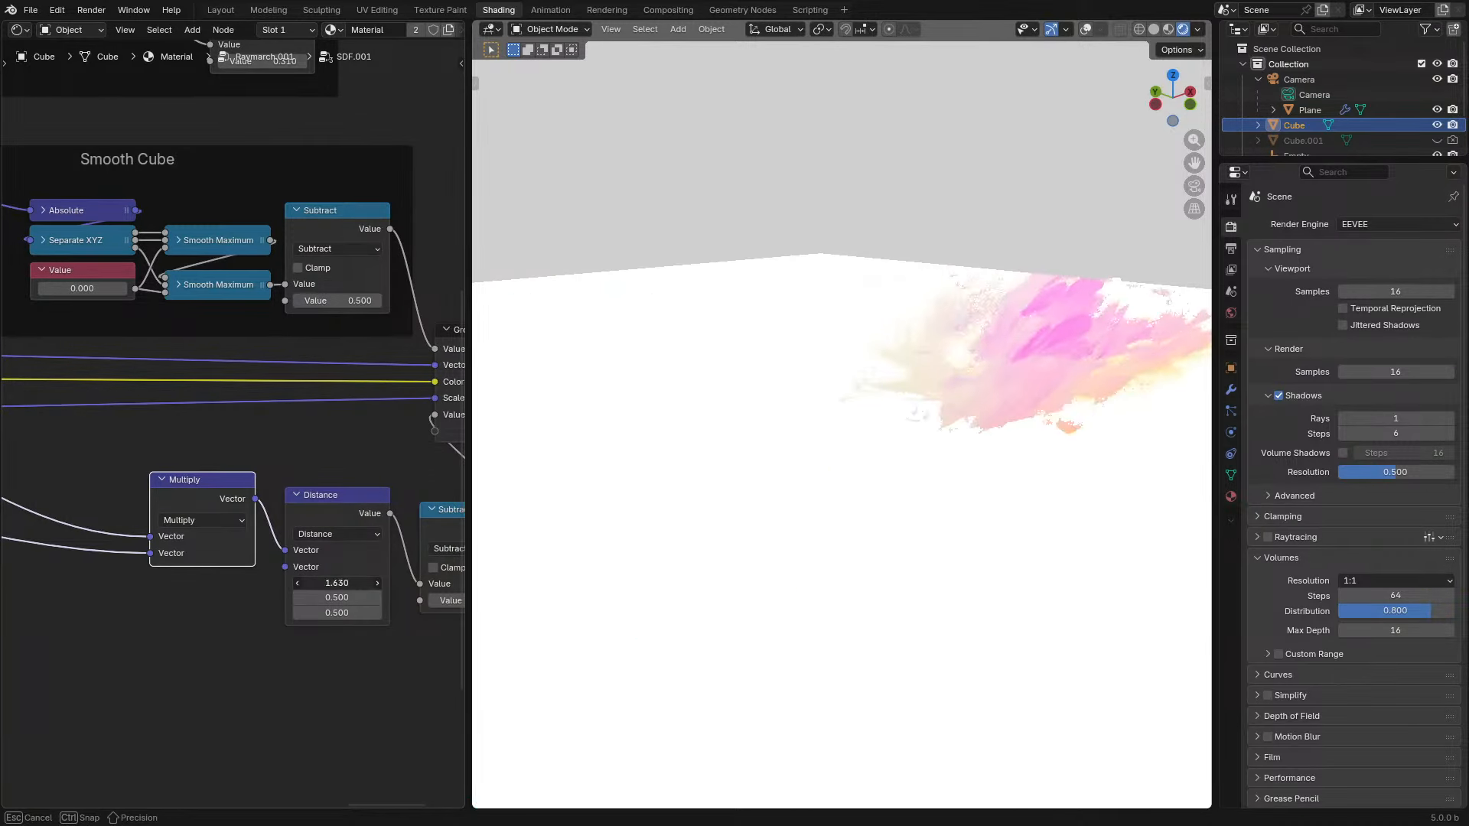
key(Escape)
- Try scaling the Cube object and examine it in Edit Mode from several angles
middle_drag(817, 535, 951, 469)
key(s)
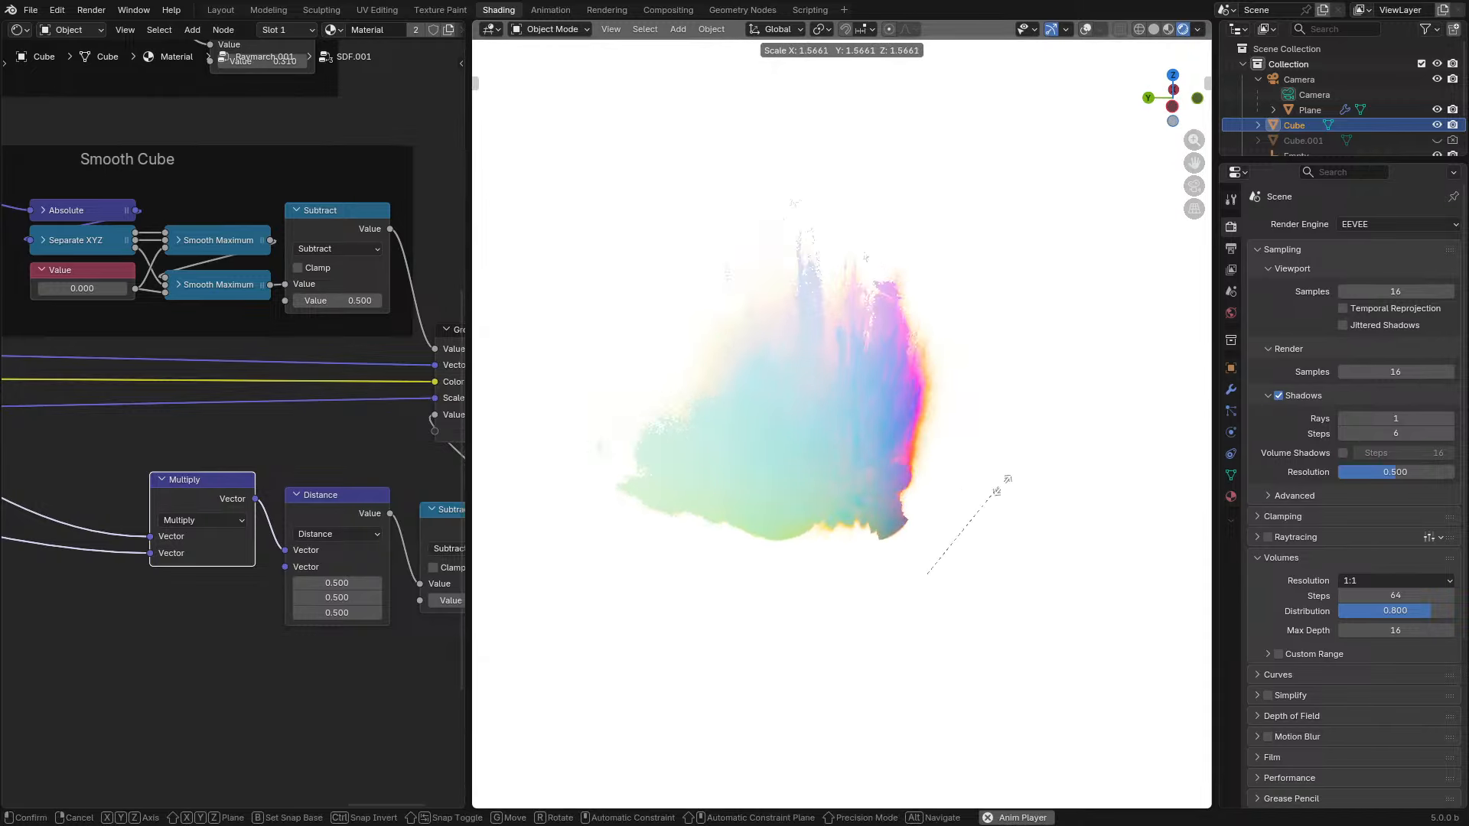
click(914, 483)
key(Tab)
middle_drag(796, 488, 938, 594)
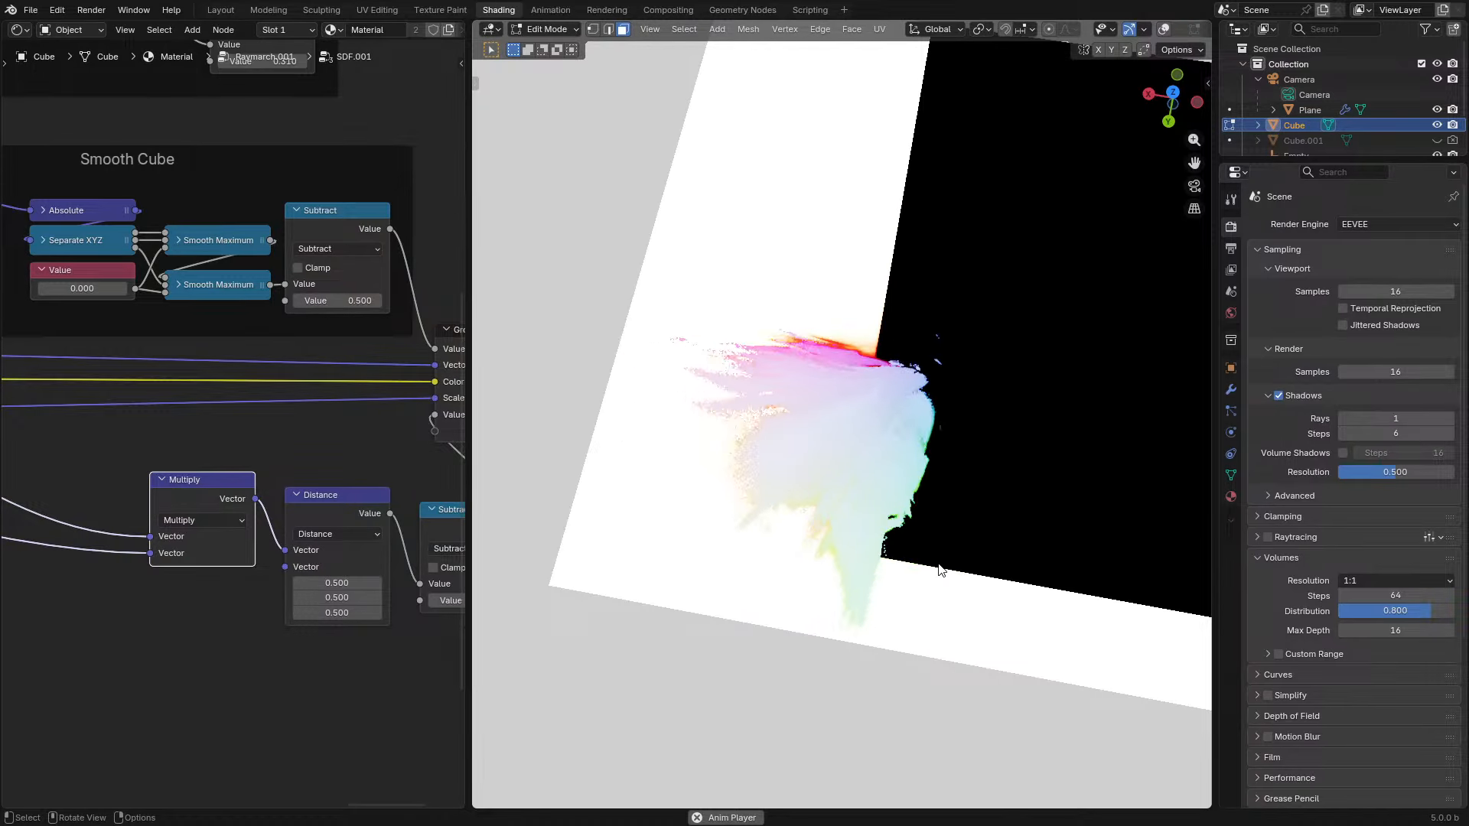
middle_drag(941, 568, 688, 466)
scroll(369, 598, up, 2)
mouse_move(368, 610)
mouse_down()
mouse_move(353, 610)
mouse_move(369, 610)
mouse_up()
middle_drag(903, 601, 710, 576)
key(Tab)
- Undo the recent edits back through the Length node's change to Distance
key(ctrl+z)
key(ctrl+z)
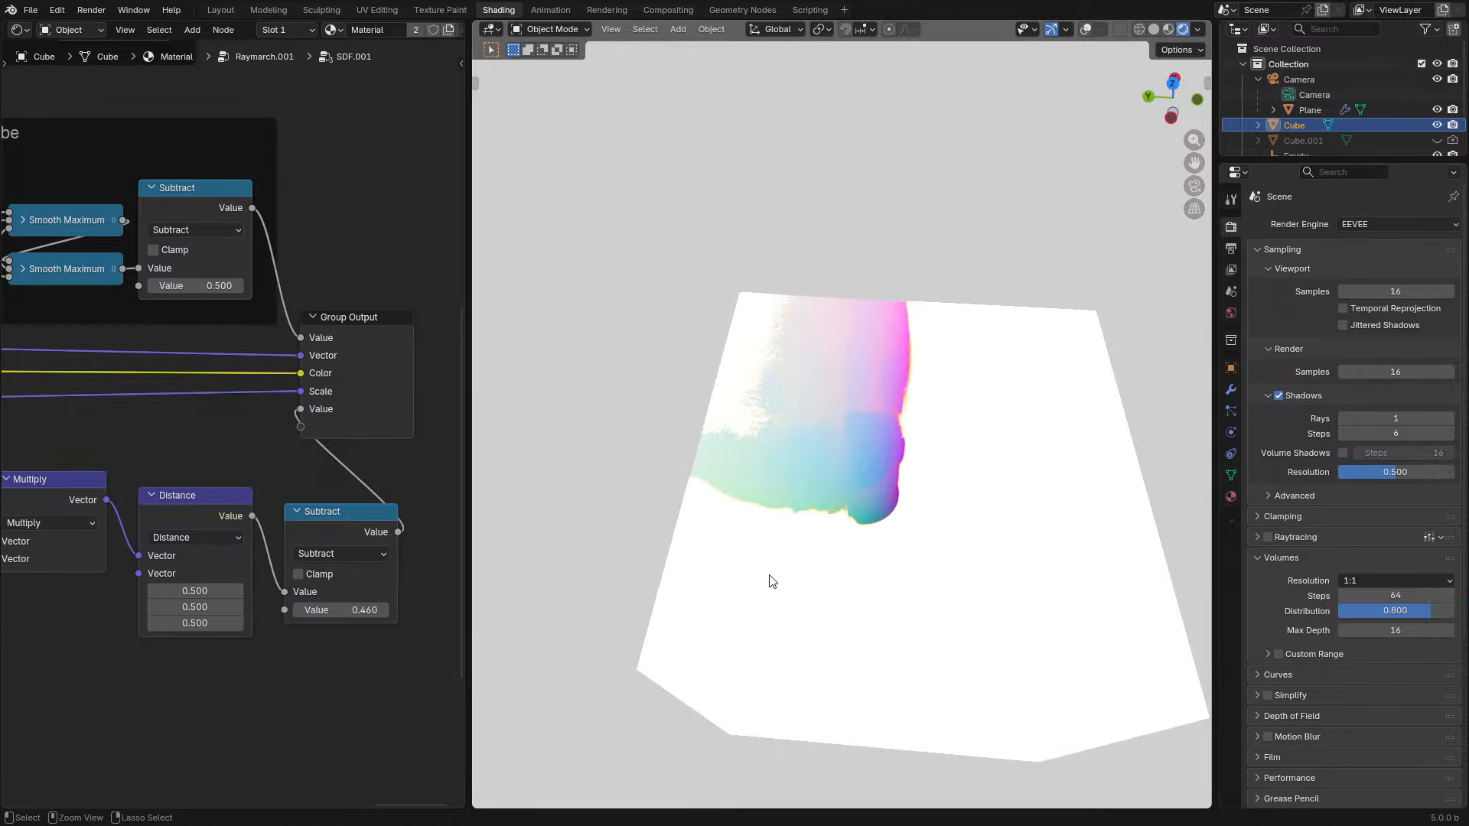
key(ctrl+z)
key(ctrl+z)
key(ctrl+z)
key(ctrl+z)
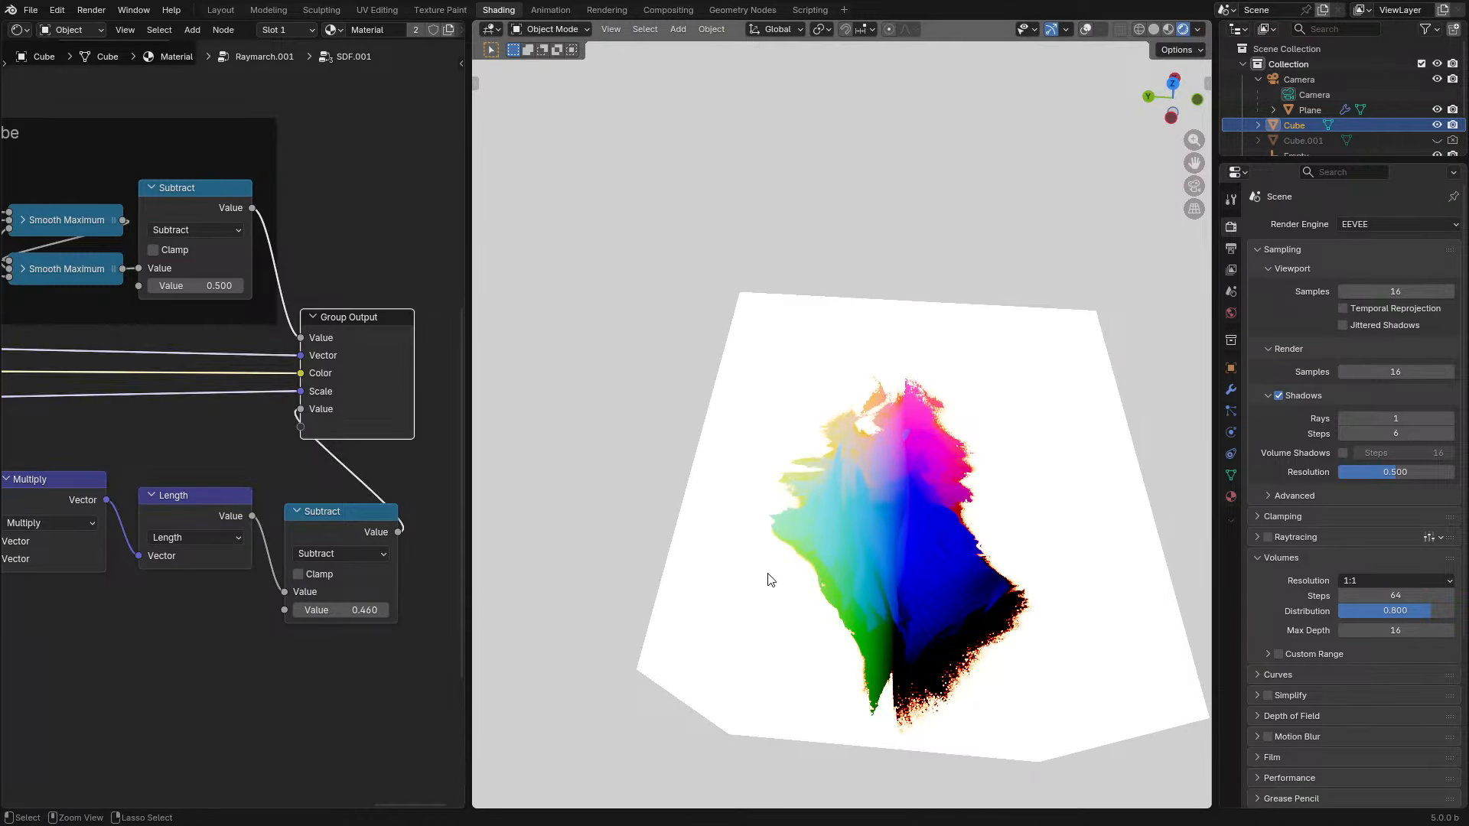
- Try deleting the lower Multiply, Length and Subtract nodes, undo the deletion, and view the shape from another angle
scroll(326, 538, down, 3)
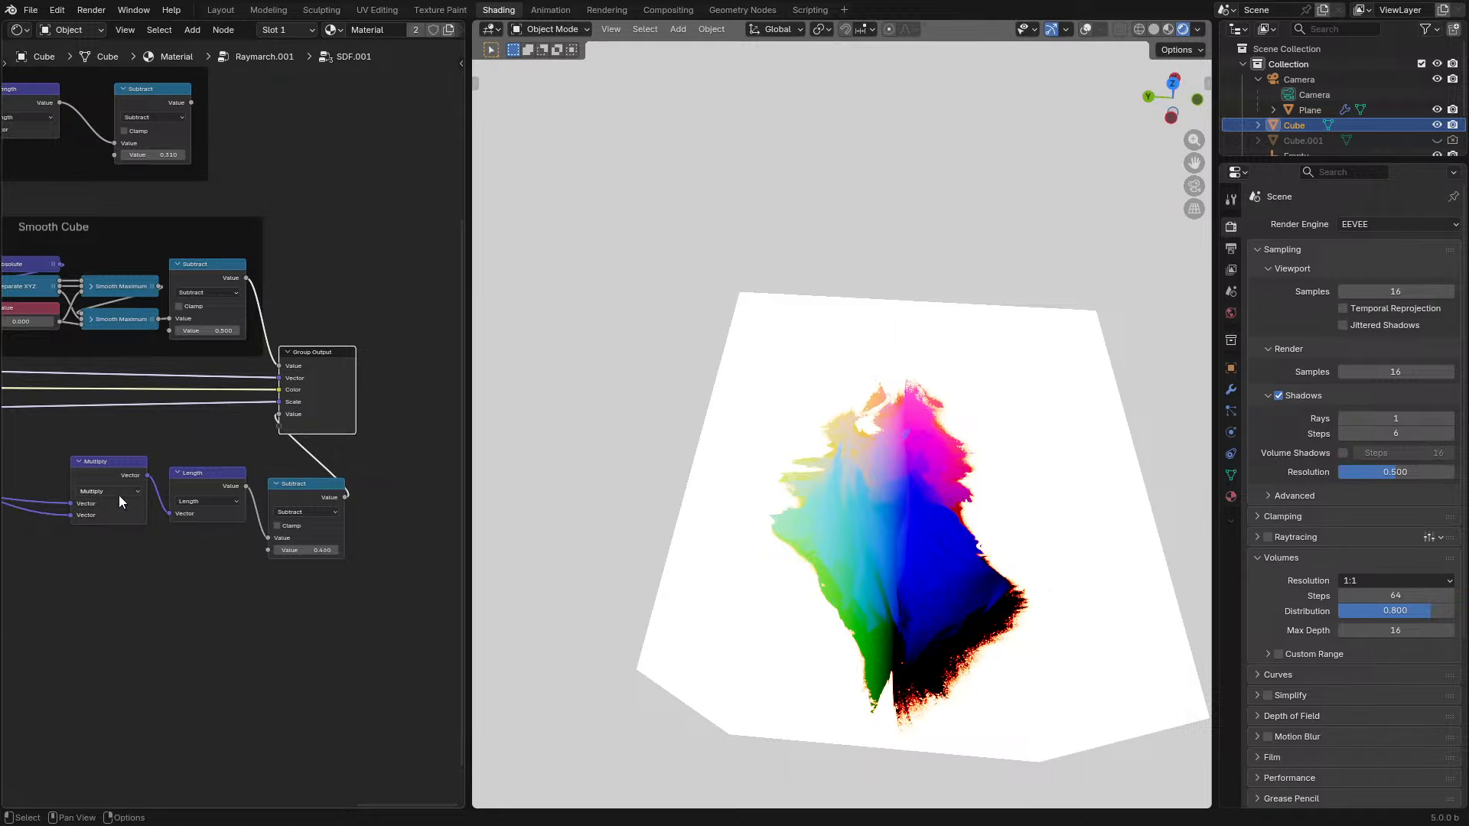
drag(16, 579, 361, 488)
key(x)
click(308, 398)
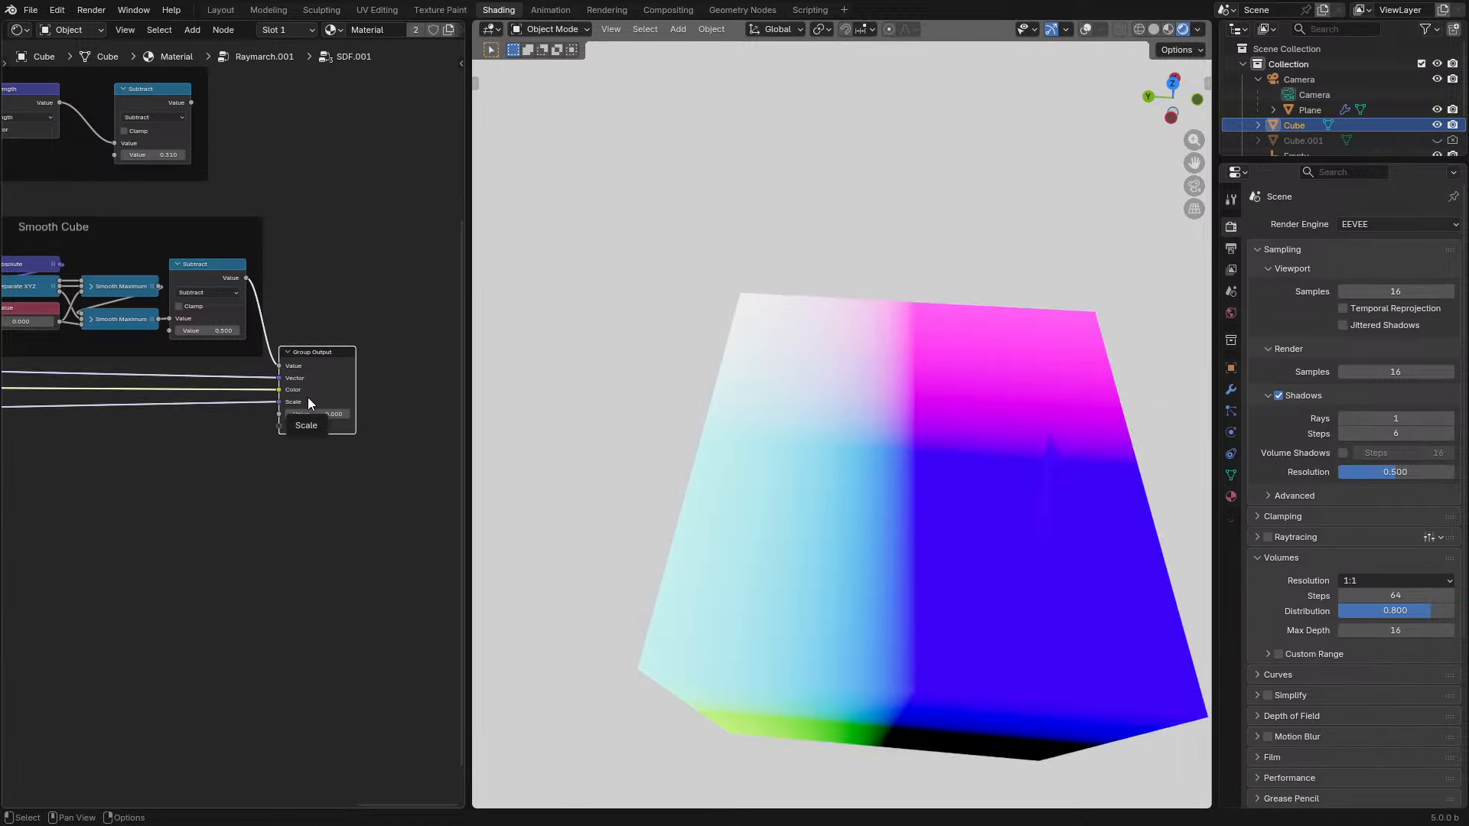
key(ctrl+z)
key(ctrl+z)
middle_drag(780, 476, 884, 493)
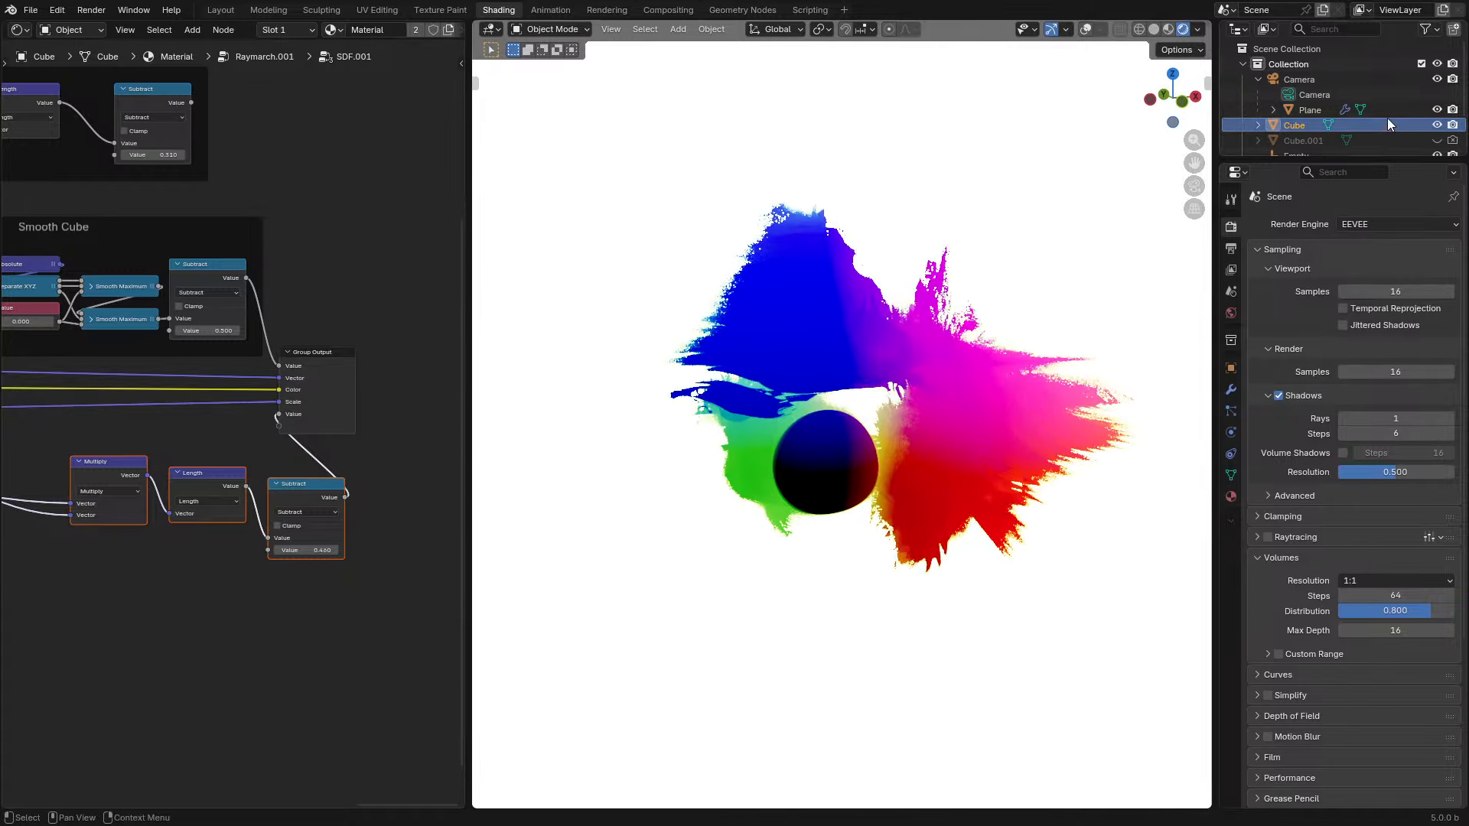
- Show Cube.001 in the viewport, hide Cube and Plane, and select Cube.001 to display its material nodes
click(1437, 140)
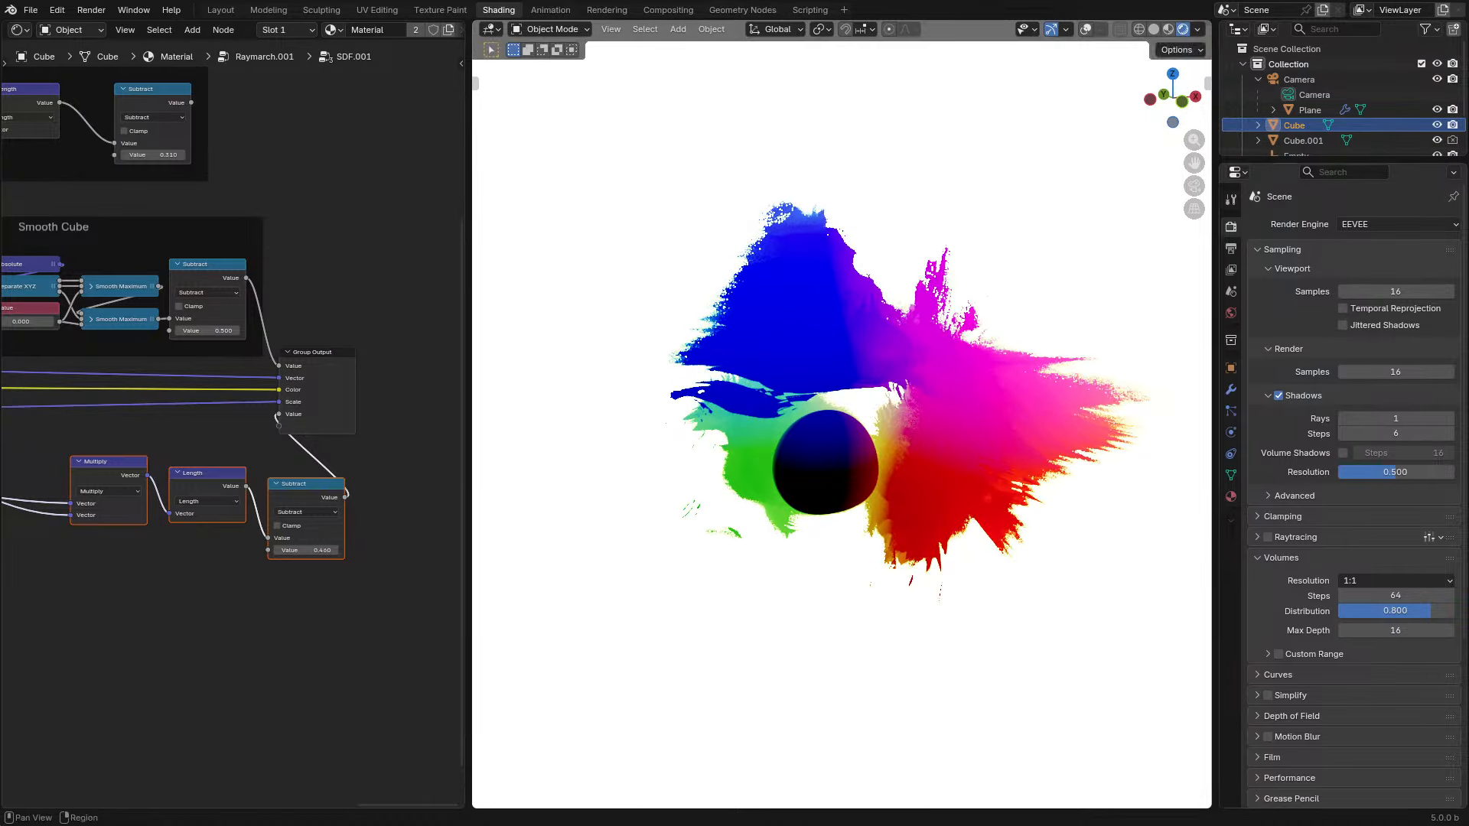
click(1437, 125)
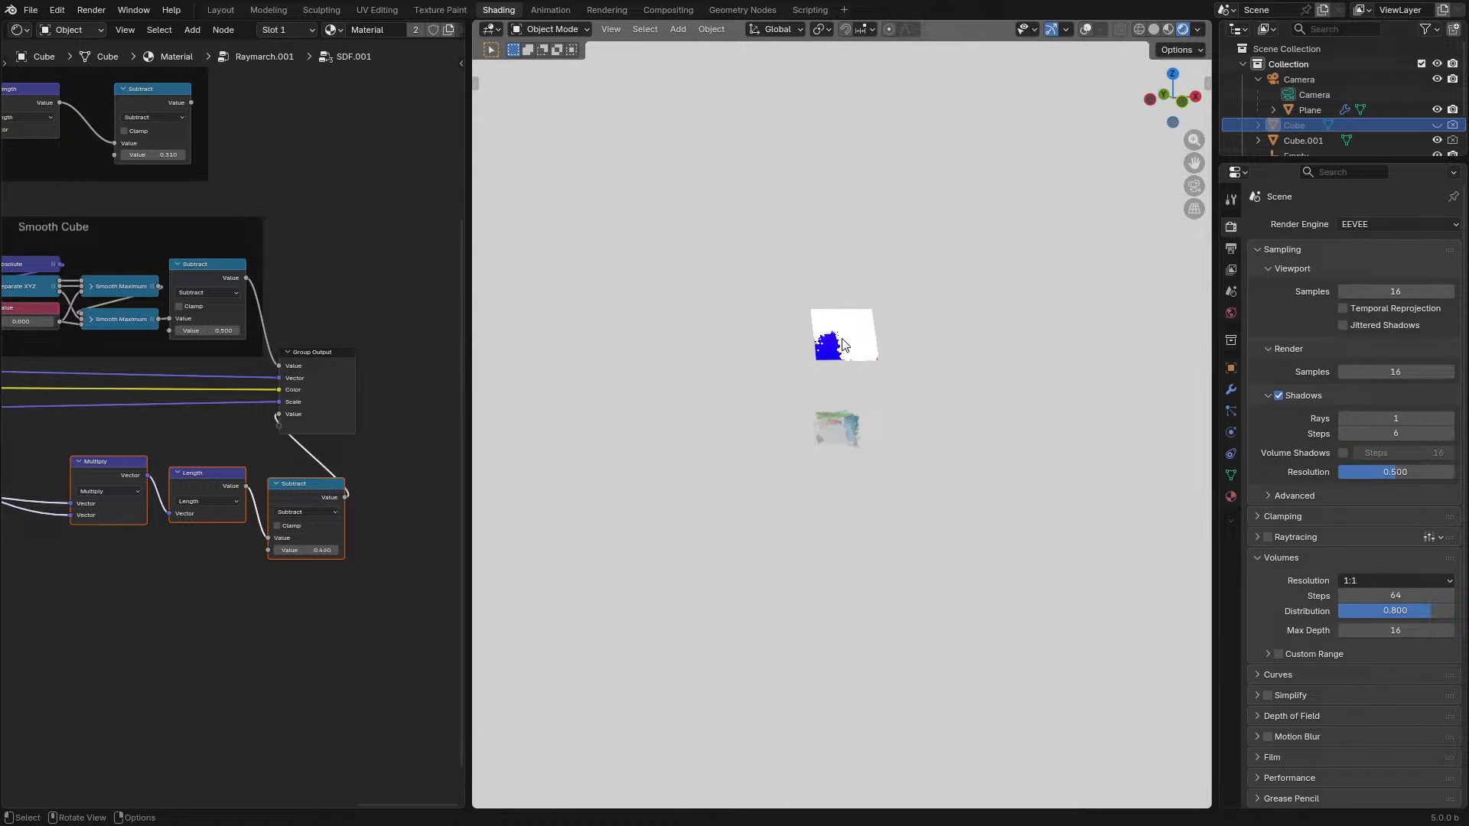
scroll(1459, 97, down, 3)
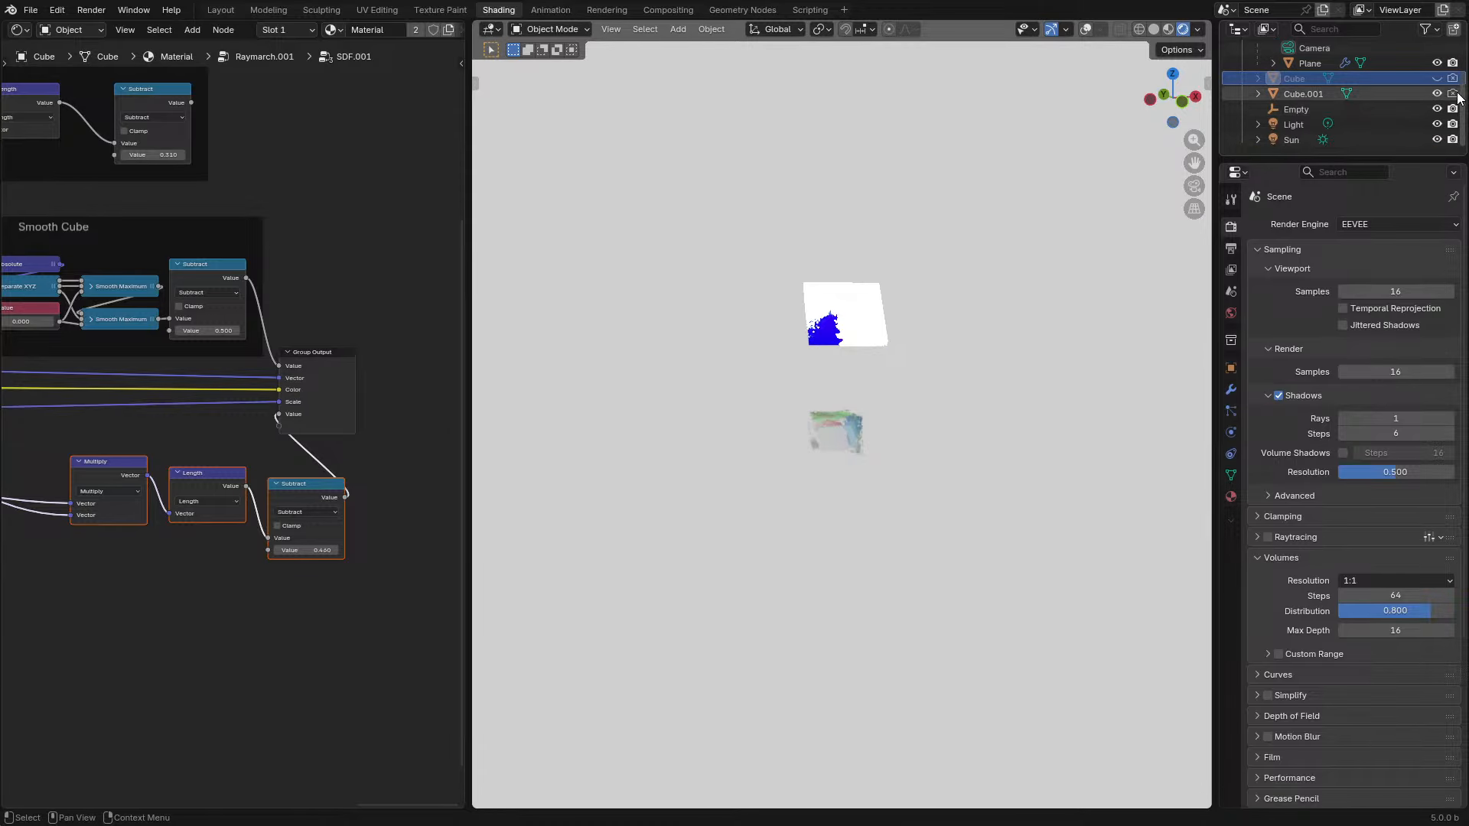
click(1426, 31)
click(855, 315)
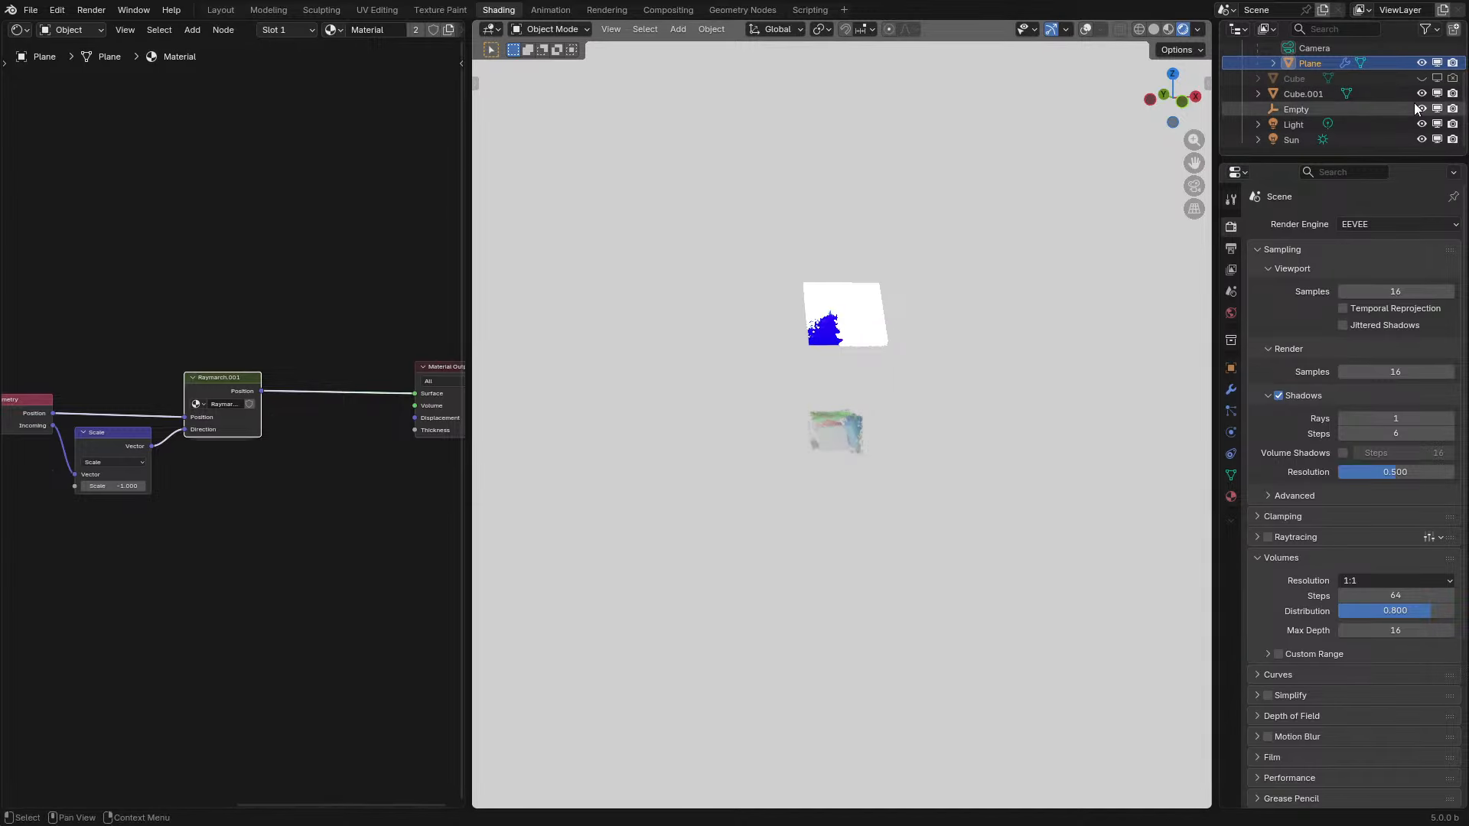
scroll(847, 461, up, 7)
click(847, 461)
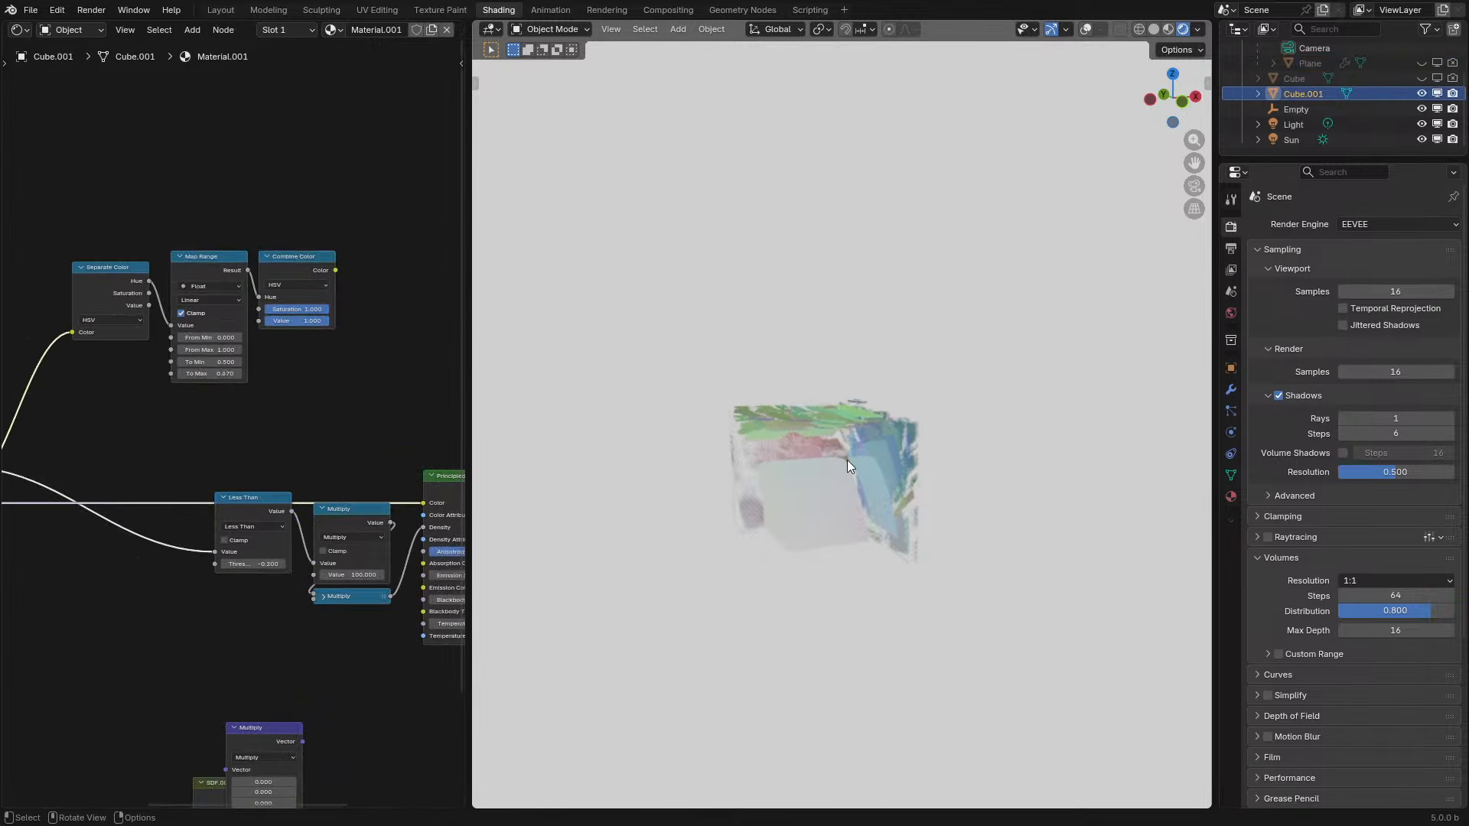
- Play the animation and inspect the volumetric Cube.001 up close from above
key(space)
scroll(847, 461, up, 6)
middle_drag(847, 461, 837, 517)
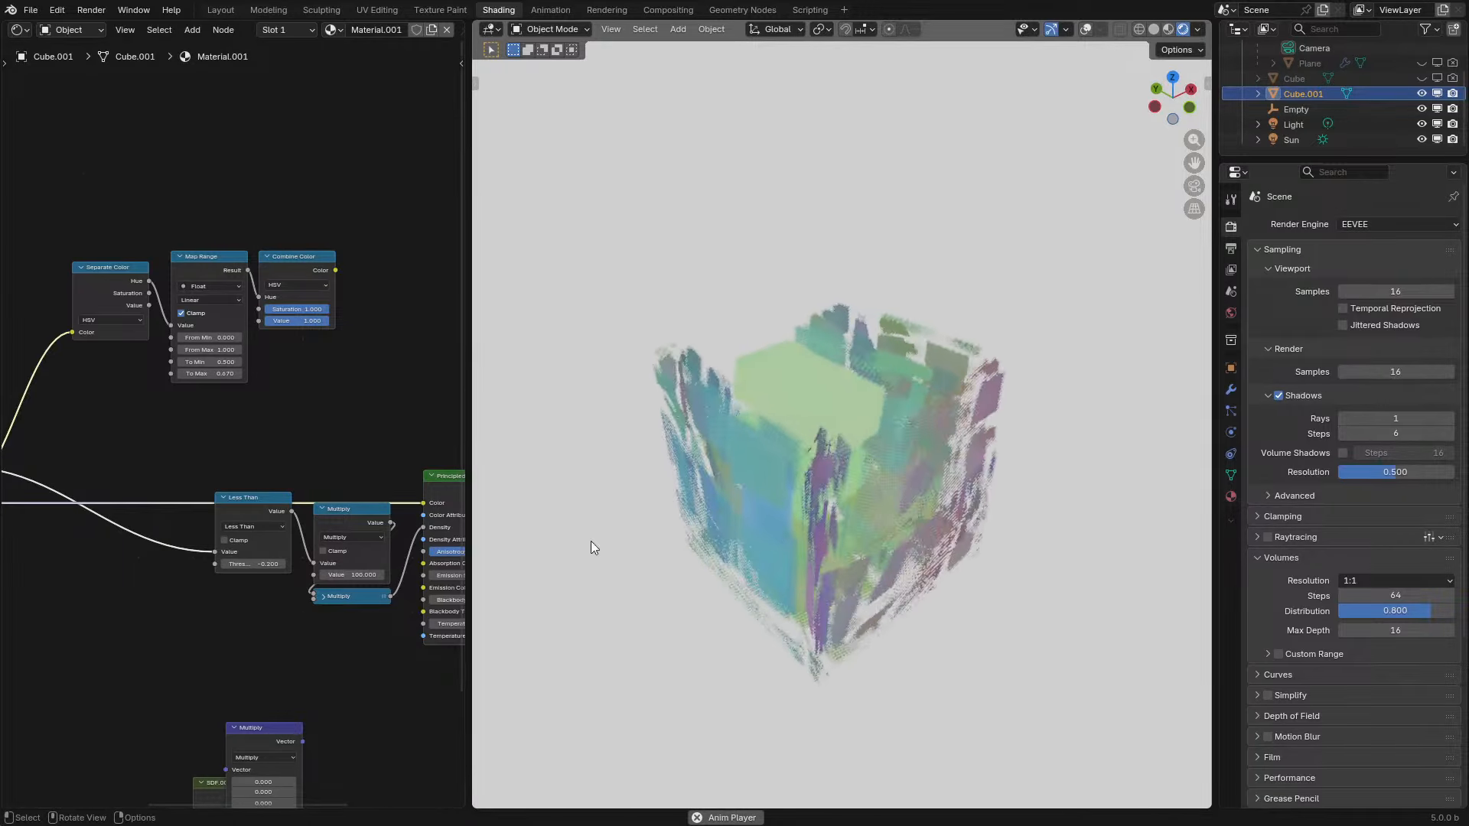
- Open the SDF.001 node group in Material.001 and the Subdivide Axis group nested inside it
click(198, 504)
middle_drag(198, 503, 34, 499)
click(219, 476)
key(Tab)
middle_drag(217, 479, 311, 520)
scroll(237, 443, up, 3)
click(315, 360)
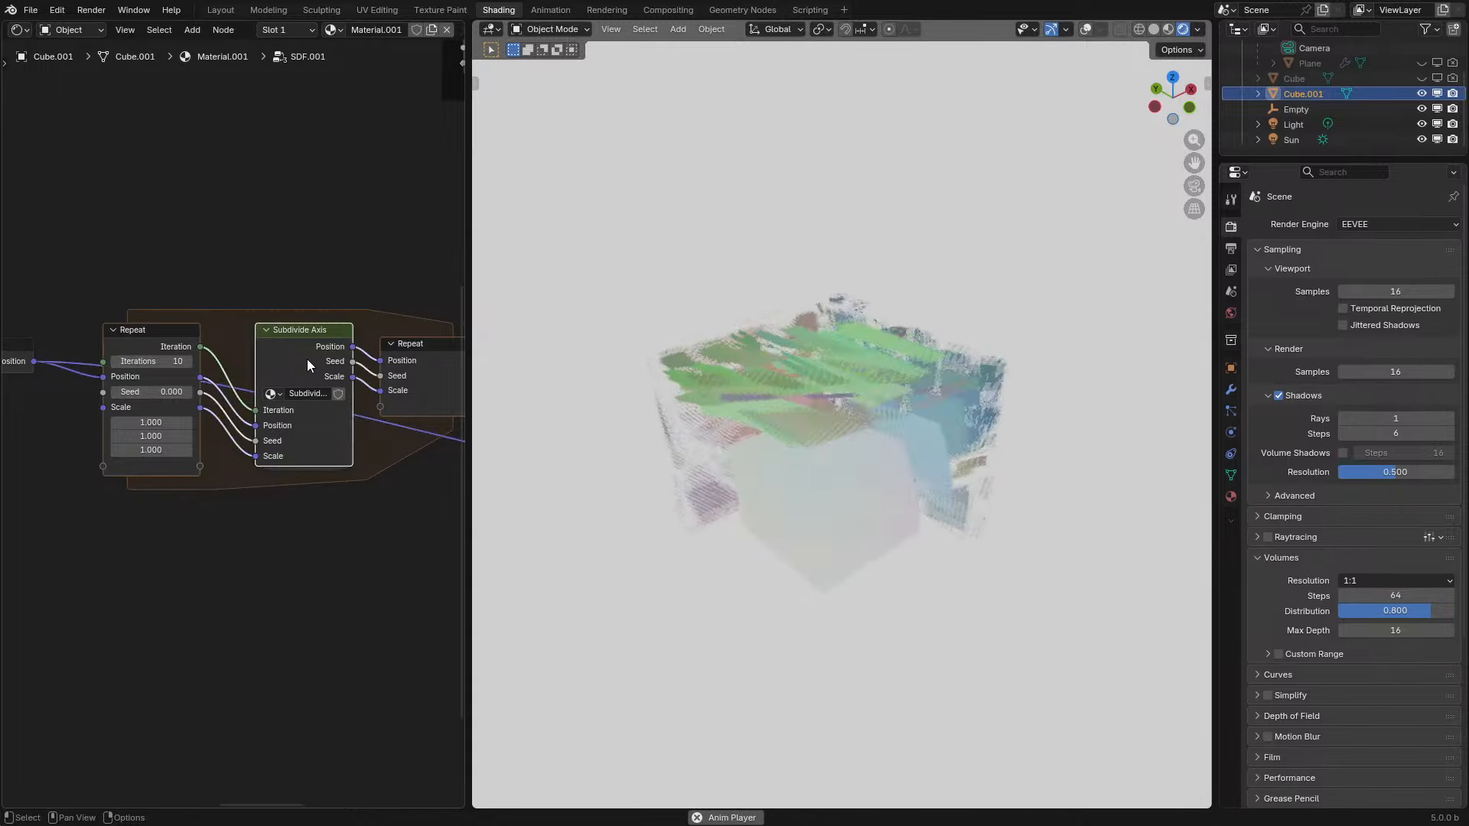
key(Tab)
- Set the value of the Multiply node fed by the Dot Product to 20
middle_drag(208, 499, 69, 498)
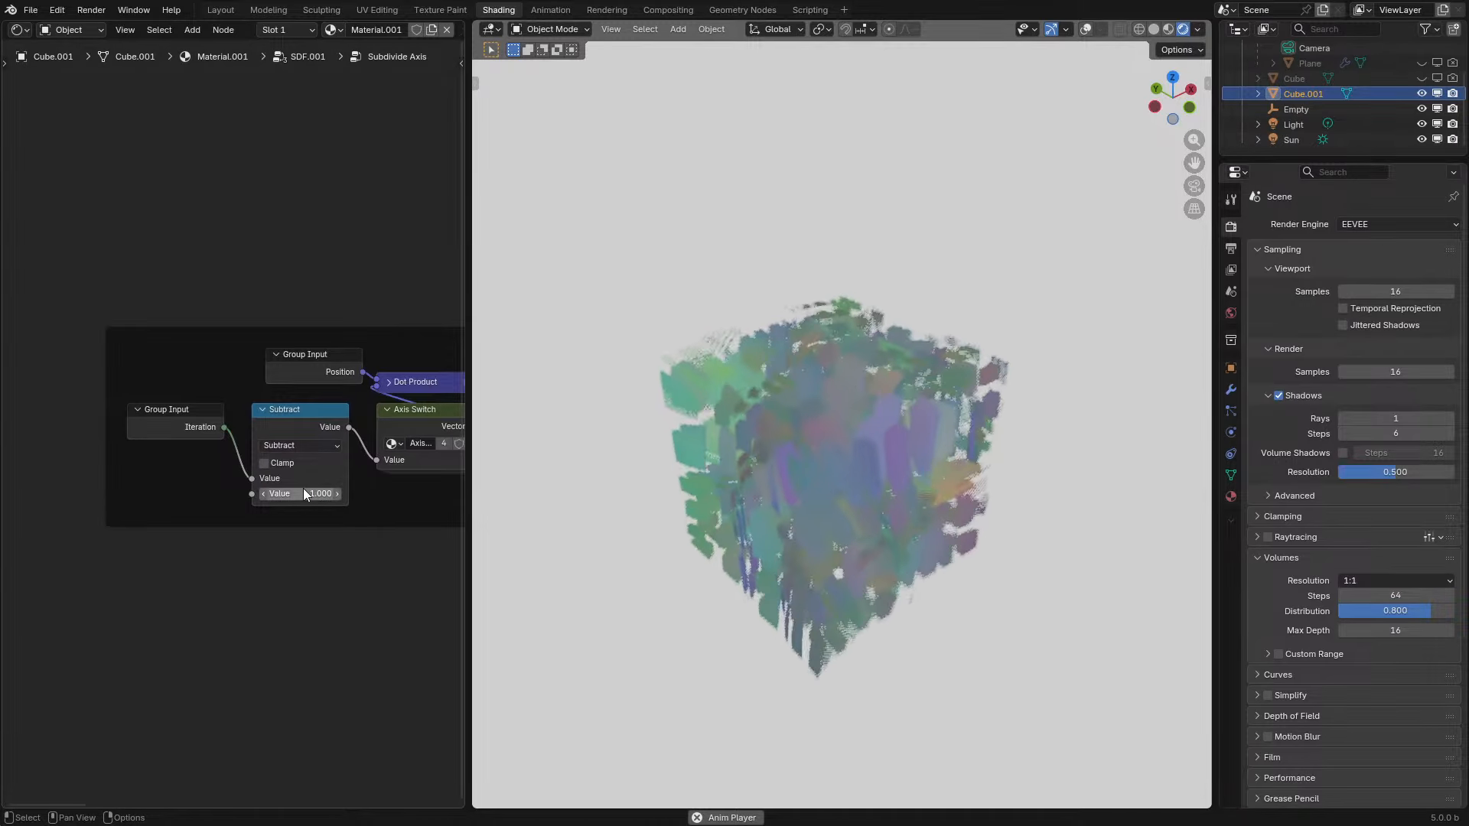
middle_drag(283, 501, 370, 536)
click(242, 521)
text(20)
key(Return)
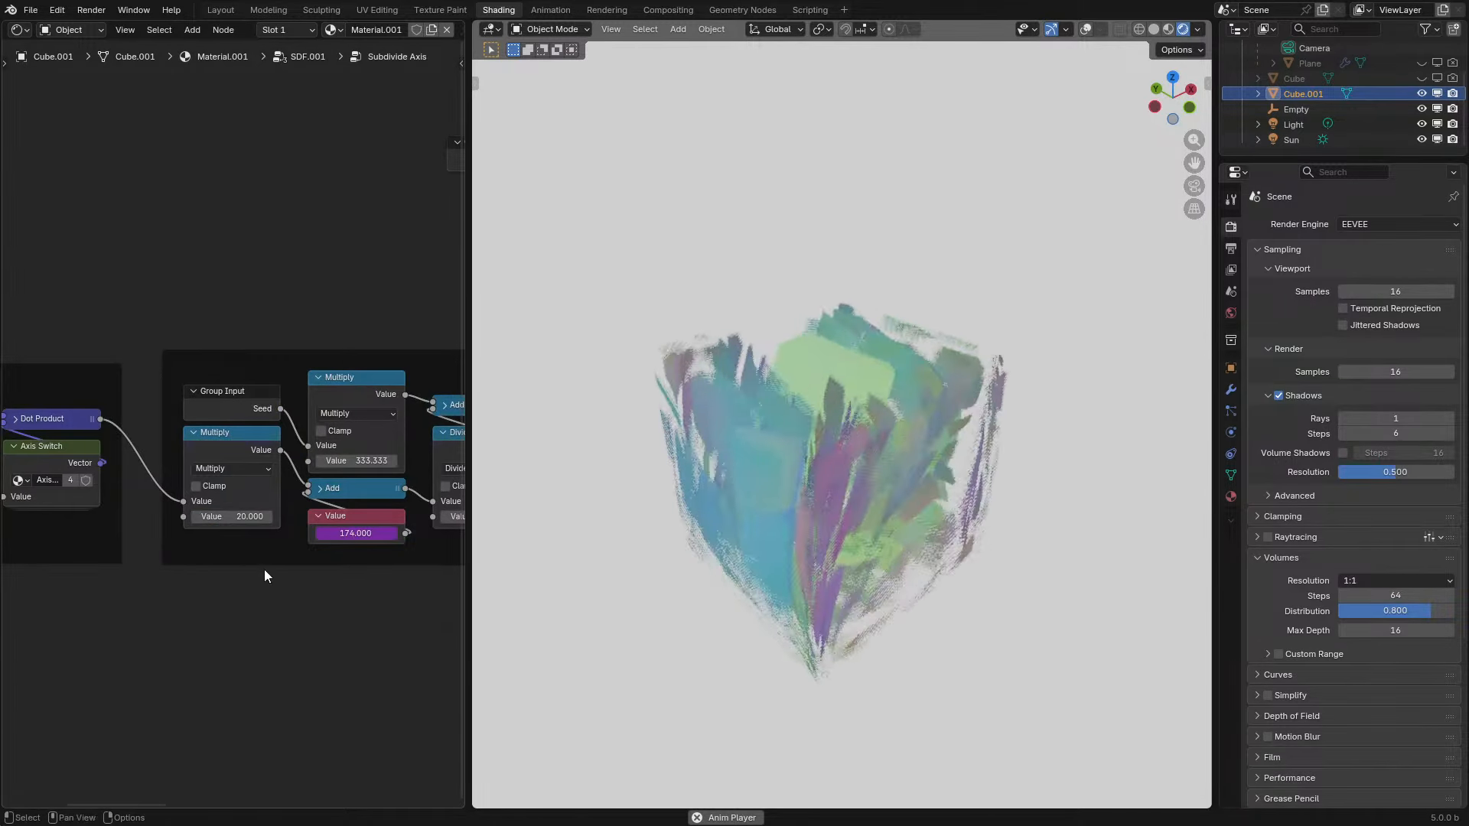
- Inspect the animated volume cube from several angles with the new multiplier
middle_drag(668, 490, 688, 459)
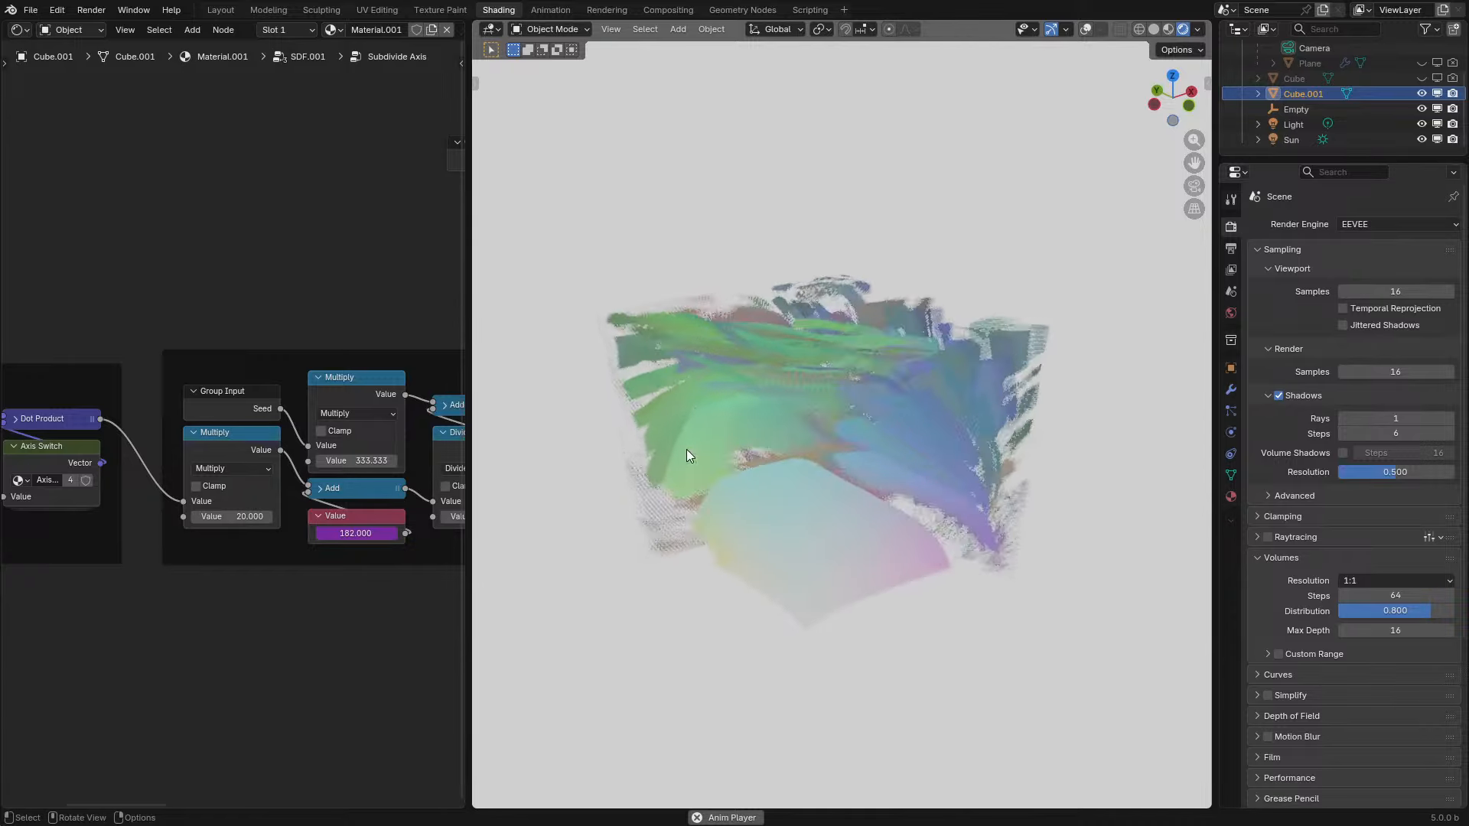
scroll(808, 425, up, 1)
mouse_move(808, 426)
middle_down()
mouse_move(830, 467)
mouse_move(827, 434)
mouse_move(802, 447)
middle_up()
scroll(828, 433, down, 2)
key(space)
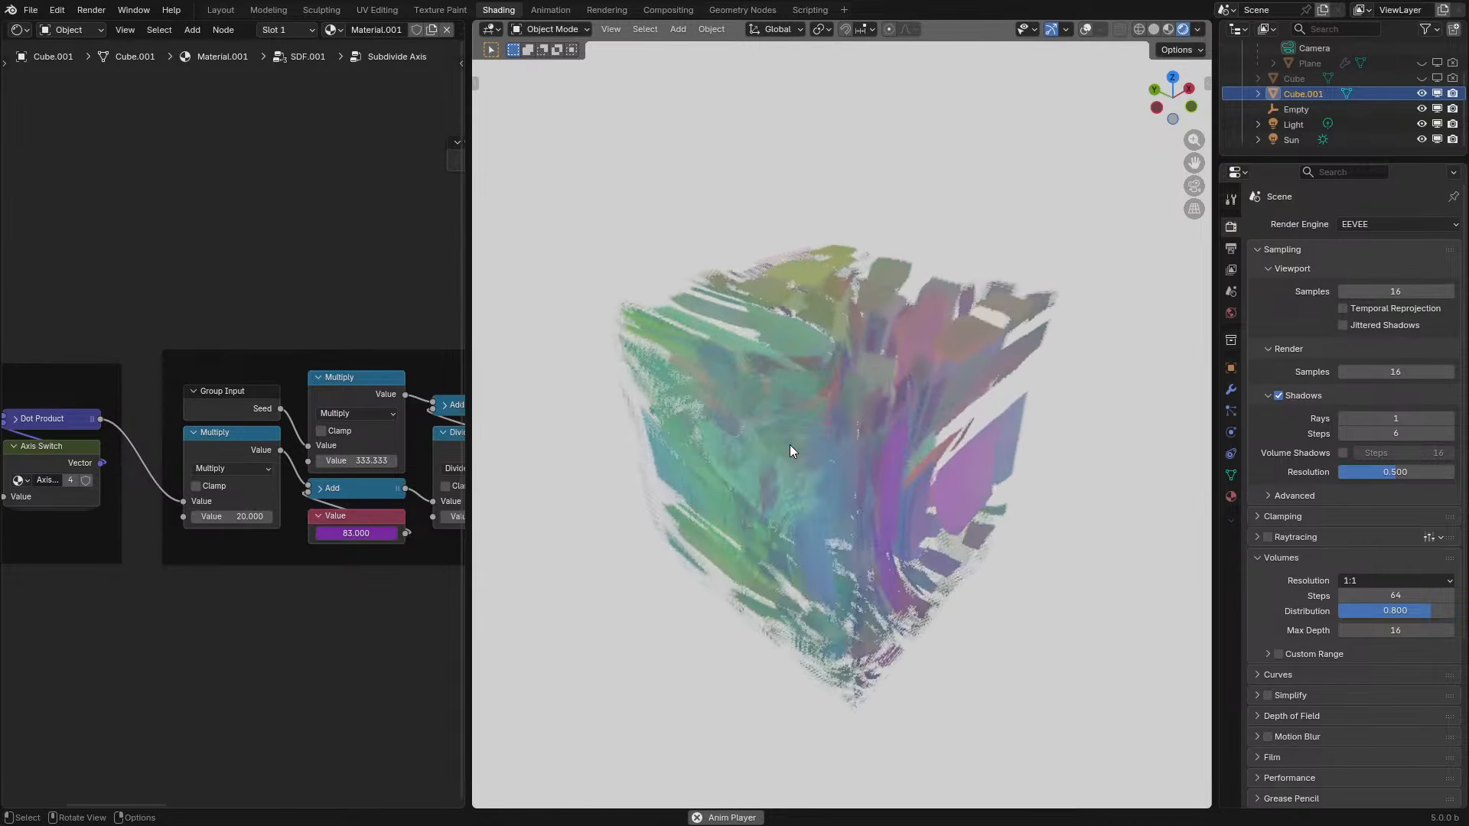
- Return to the SDF.001 group and move the lower Multiply, Length and Subtract nodes away from the Group Output
click(397, 360)
key(Tab)
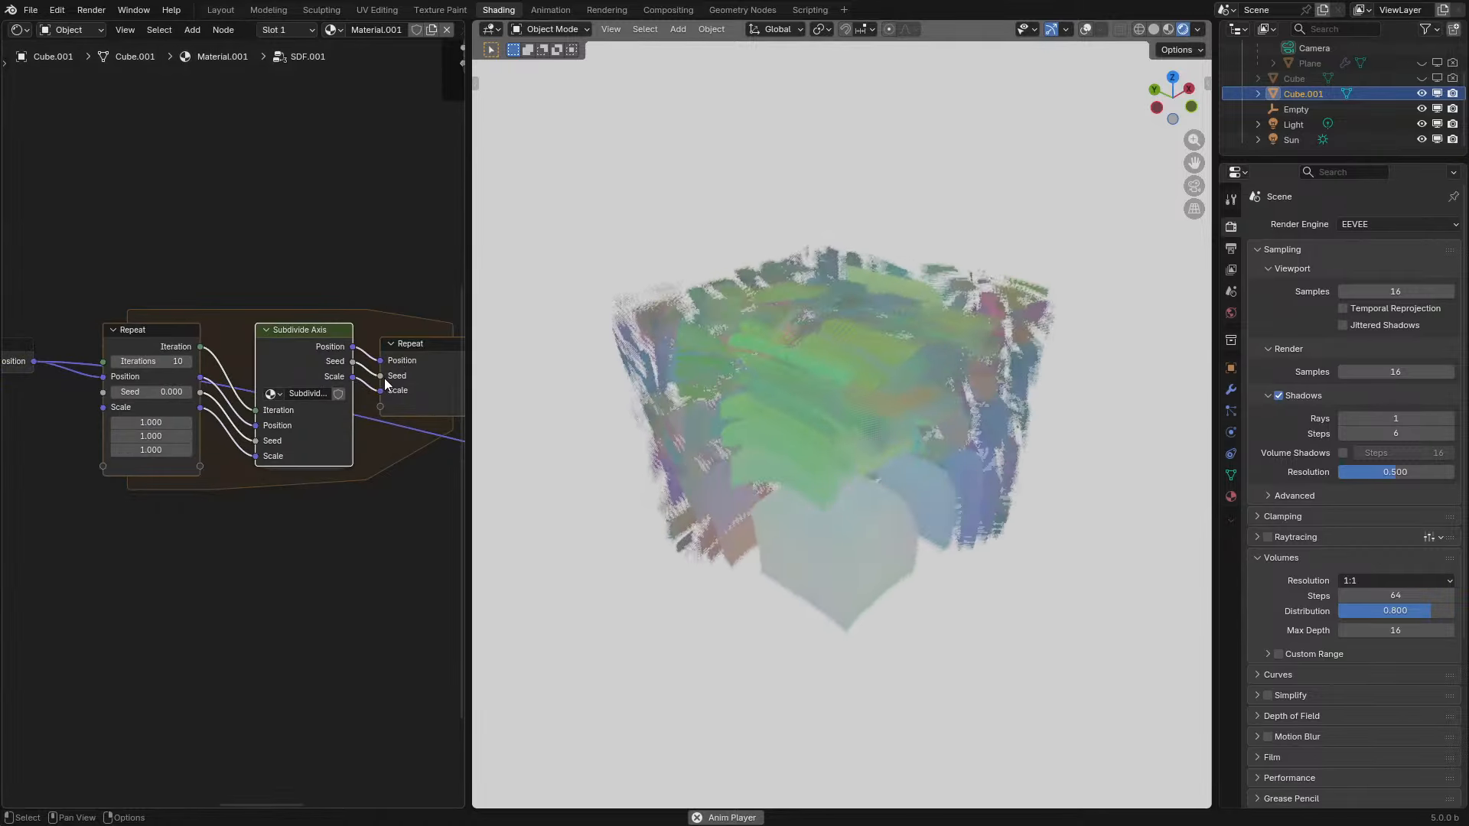
scroll(333, 441, down, 2)
middle_drag(333, 443, 144, 495)
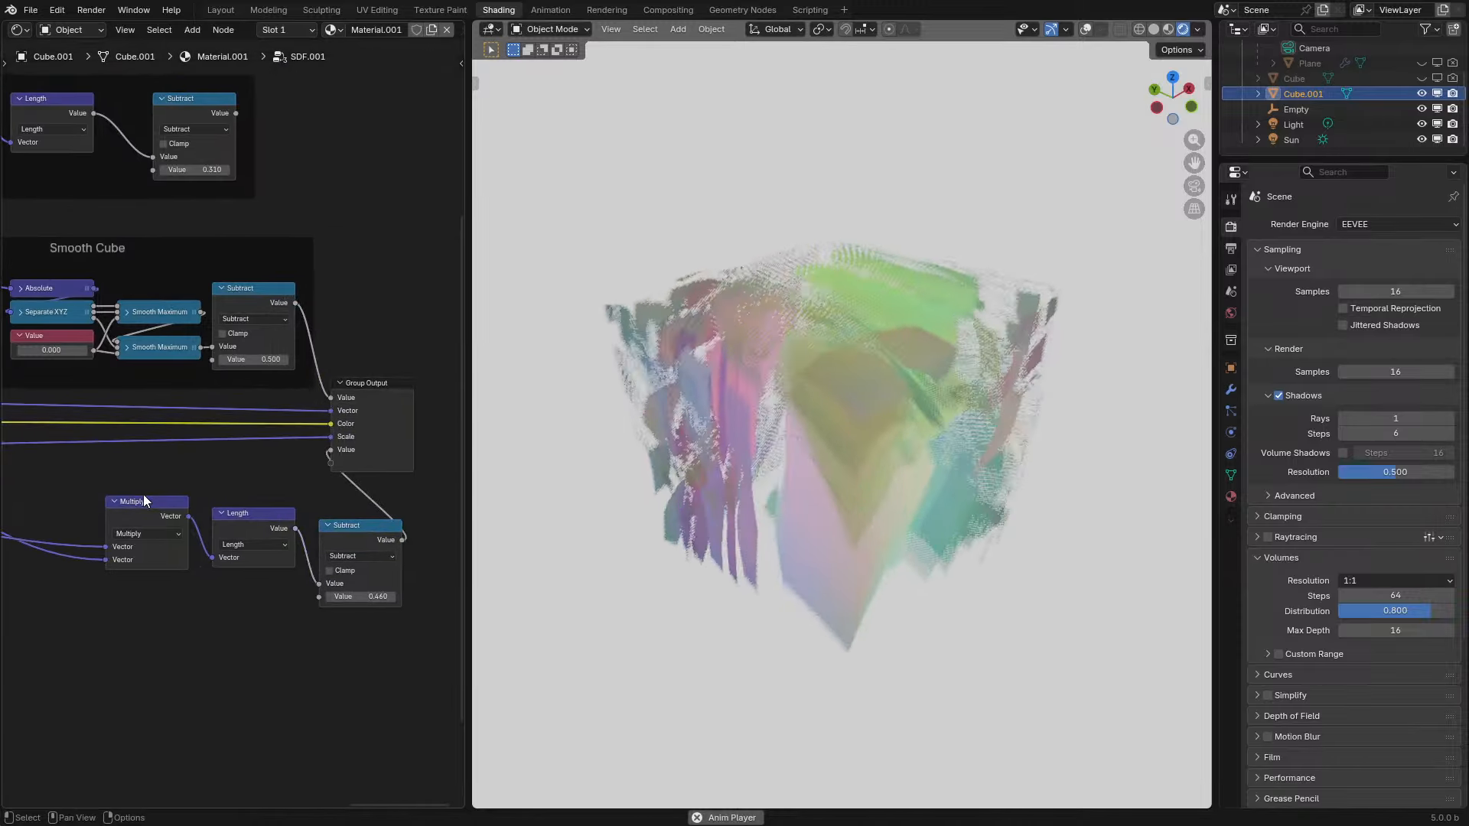
drag(144, 494, 395, 583)
key(g)
click(242, 599)
click(378, 411)
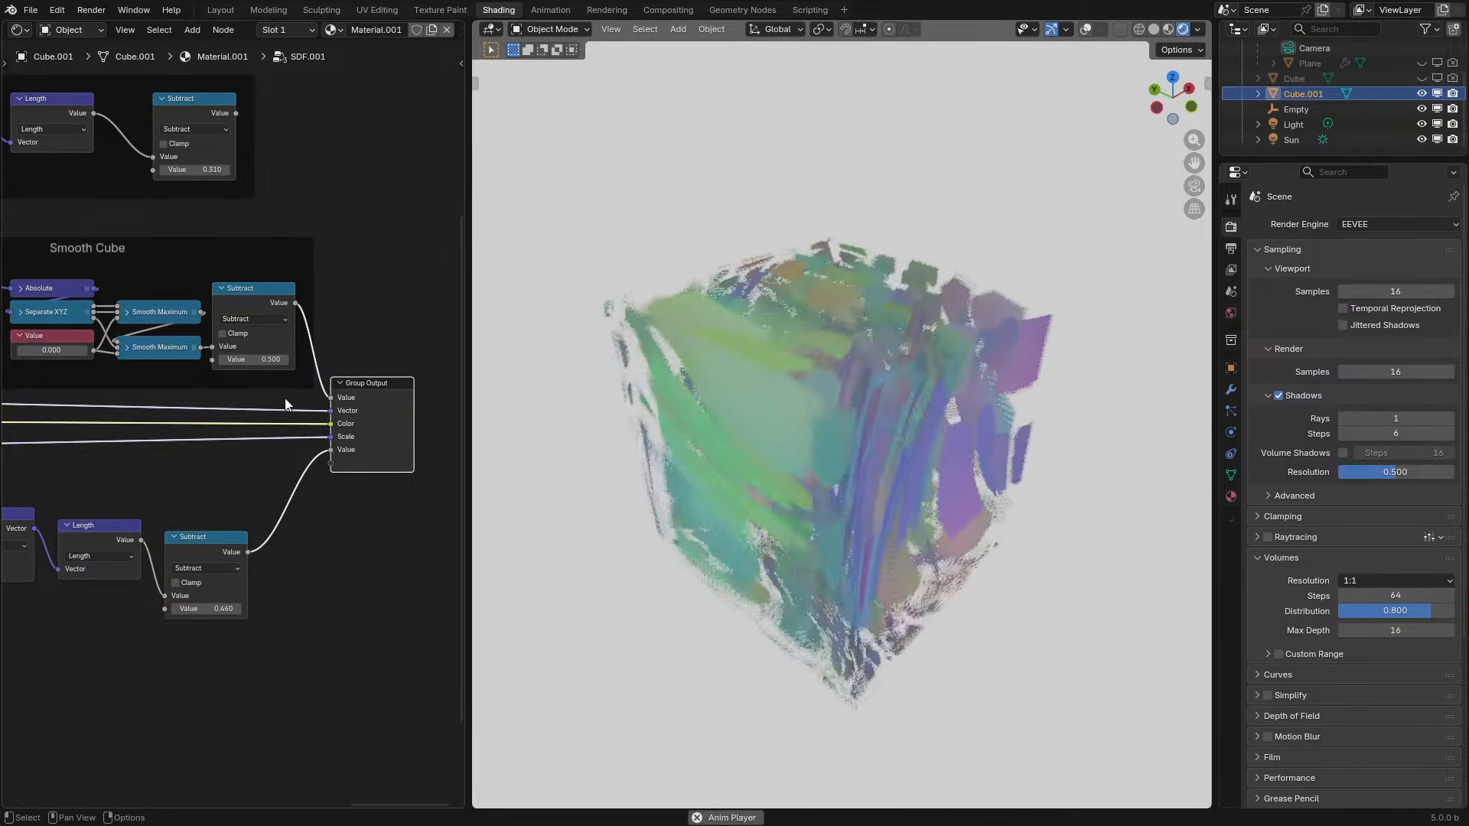
- Try 0.2 for the Value node in the Smooth Cube frame, and settle on 0.1
drag(58, 350, 93, 350)
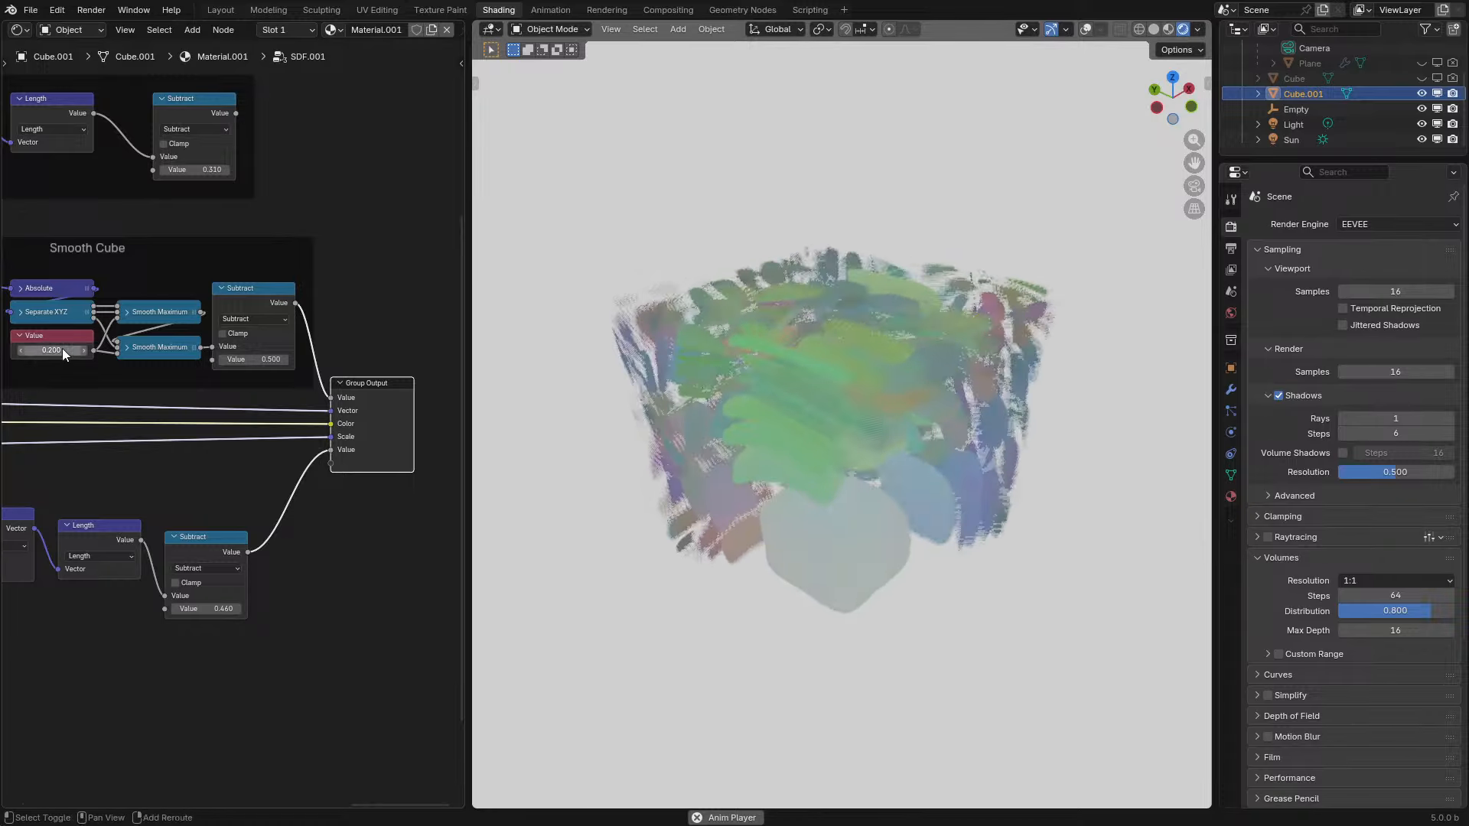
middle_drag(62, 348, 165, 406)
scroll(164, 415, up, 1)
drag(154, 404, 115, 404)
- Play the animation and examine the smoothed volume cube from above and up close
key(space)
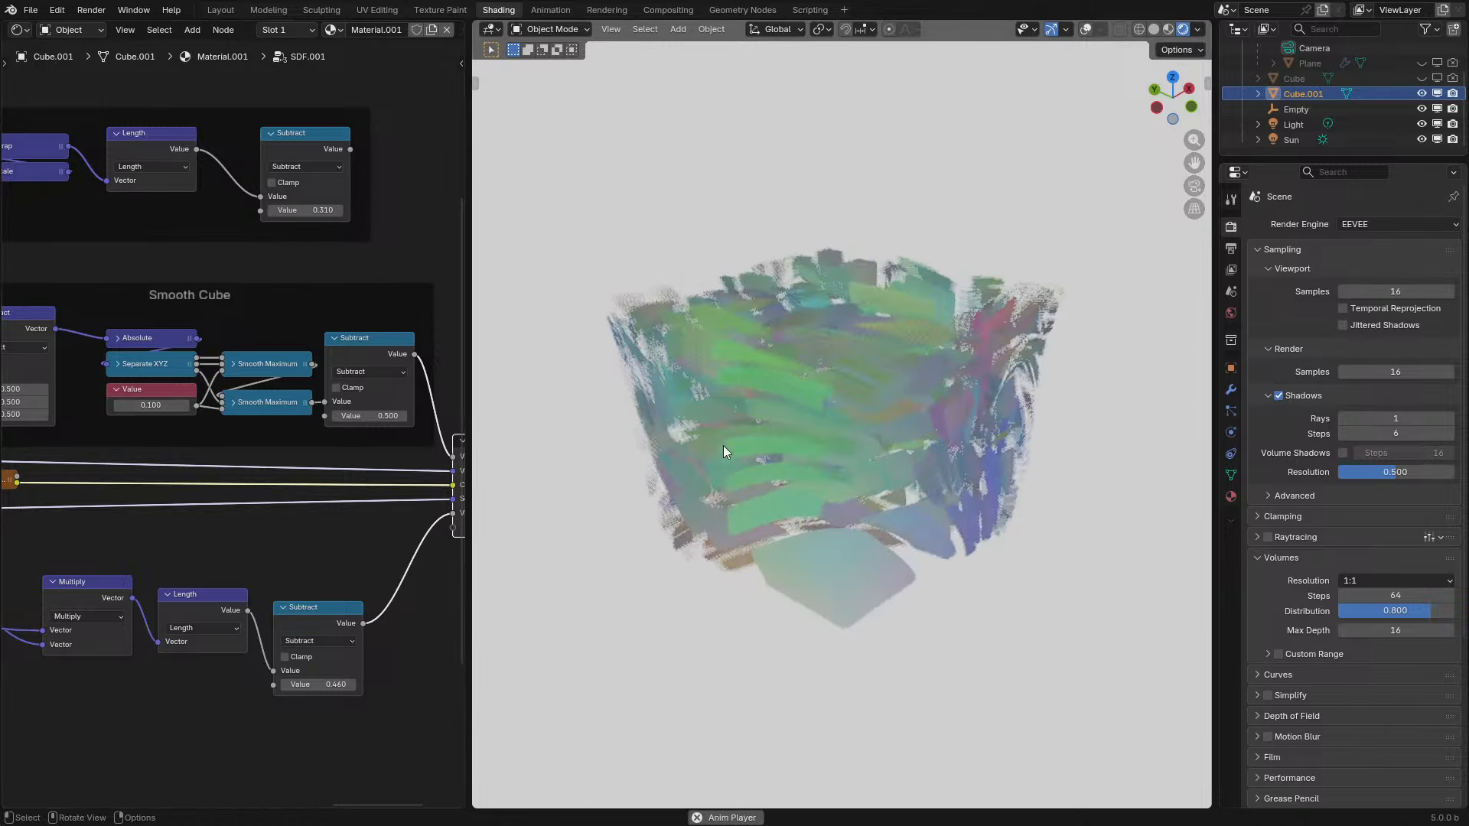
middle_drag(724, 446, 709, 497)
scroll(705, 499, up, 1)
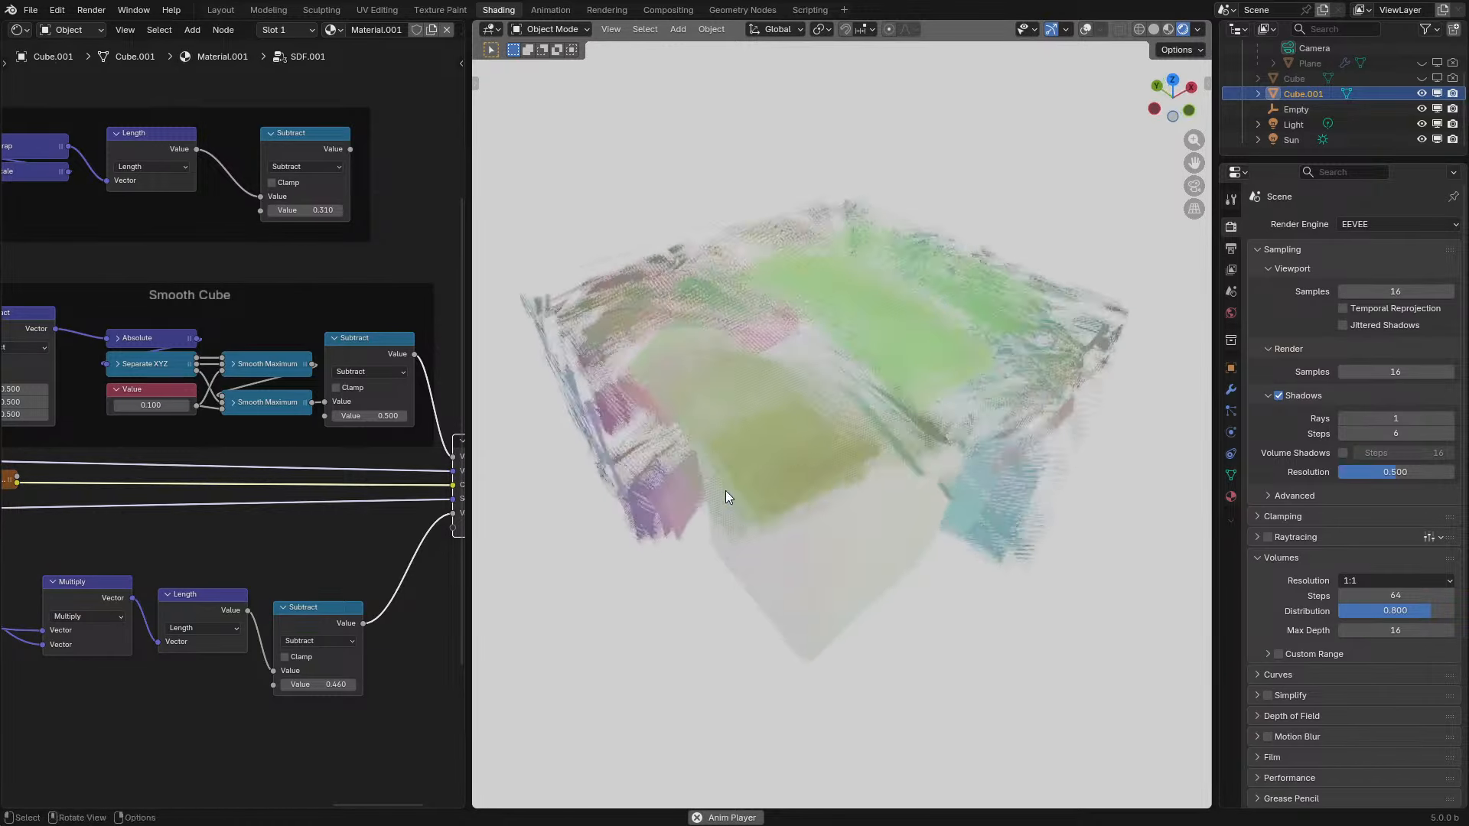
scroll(448, 453, down, 3)
- Link Combine Color to the Principled Volume's color, set Map Range's To Min to 0.16 and To Max to 0.3, and preview the animation
key(Tab)
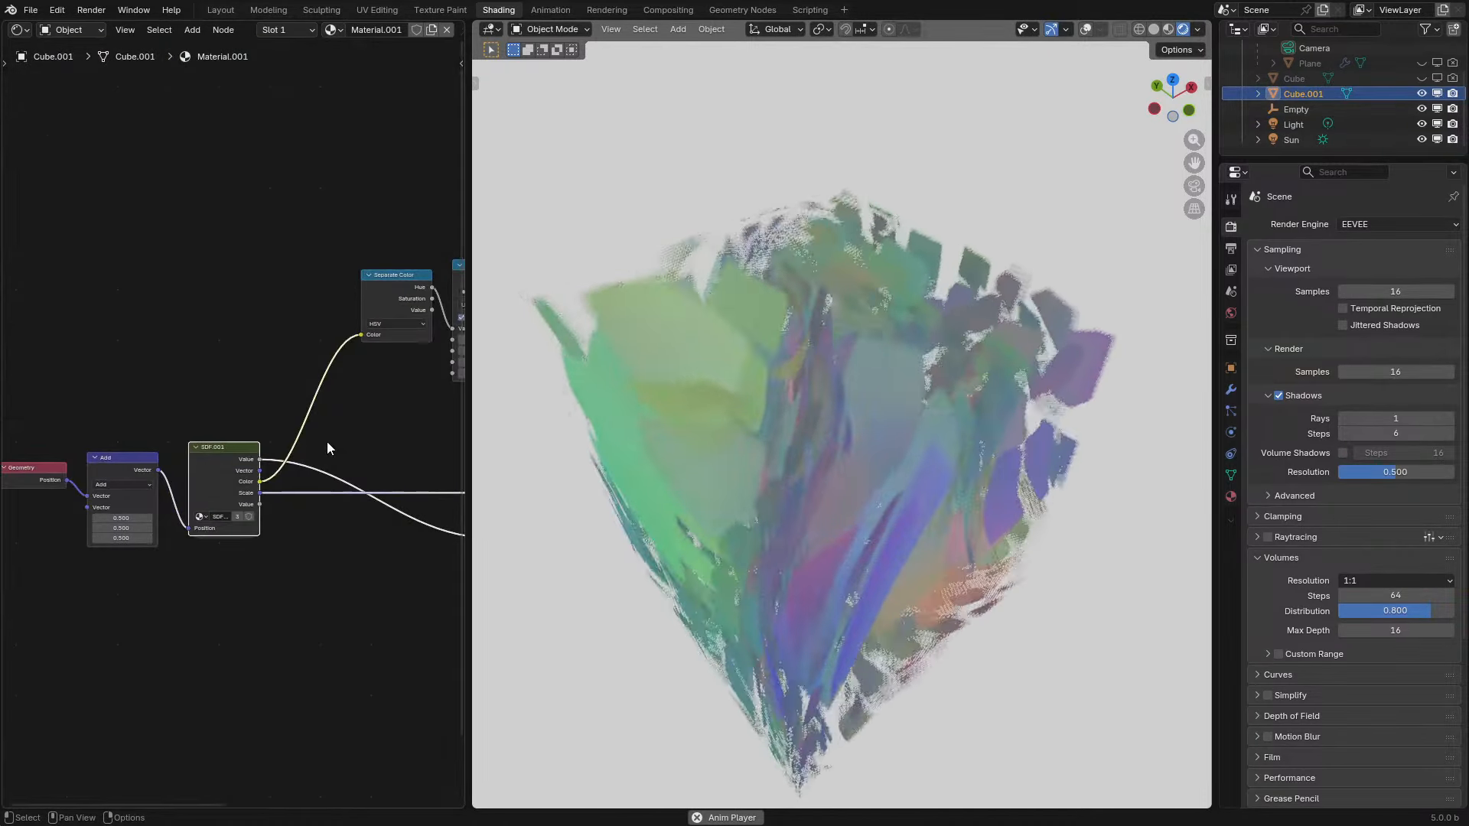
drag(261, 332, 330, 516)
middle_drag(224, 344, 333, 407)
scroll(297, 480, up, 2)
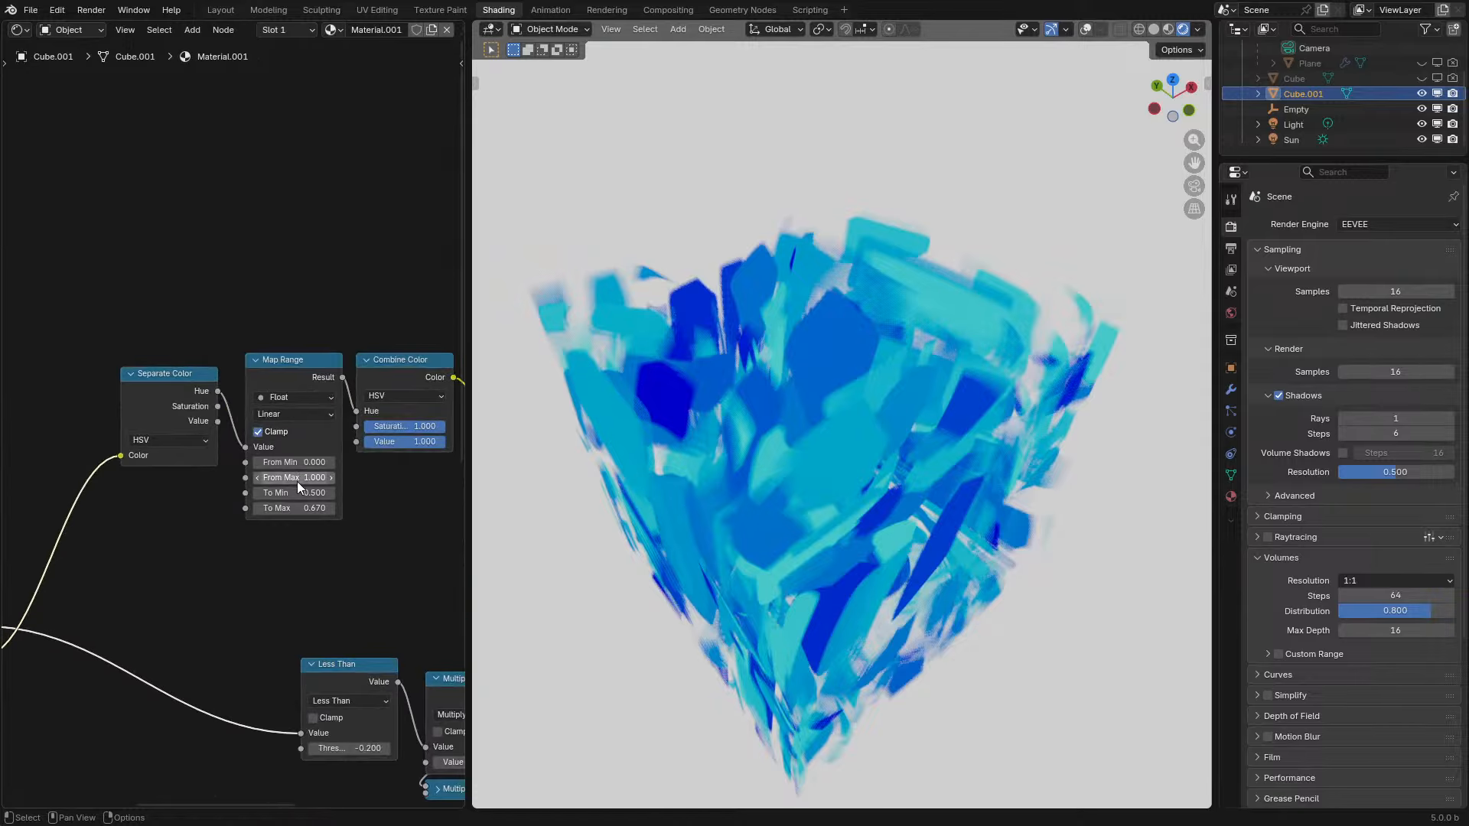
mouse_move(311, 493)
mouse_down()
mouse_move(331, 493)
mouse_move(274, 492)
mouse_up()
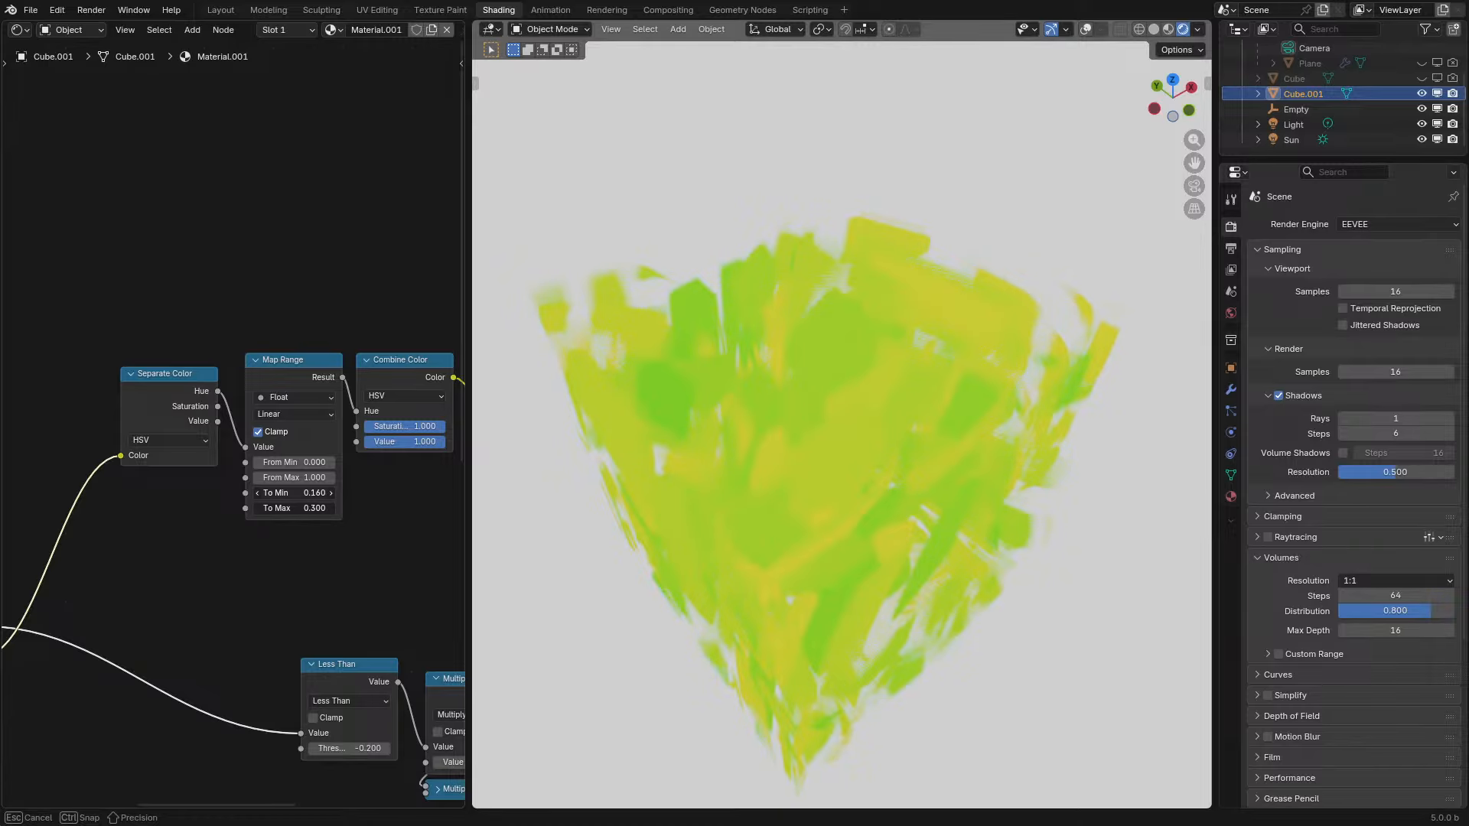
key(space)
middle_drag(876, 517, 887, 465)
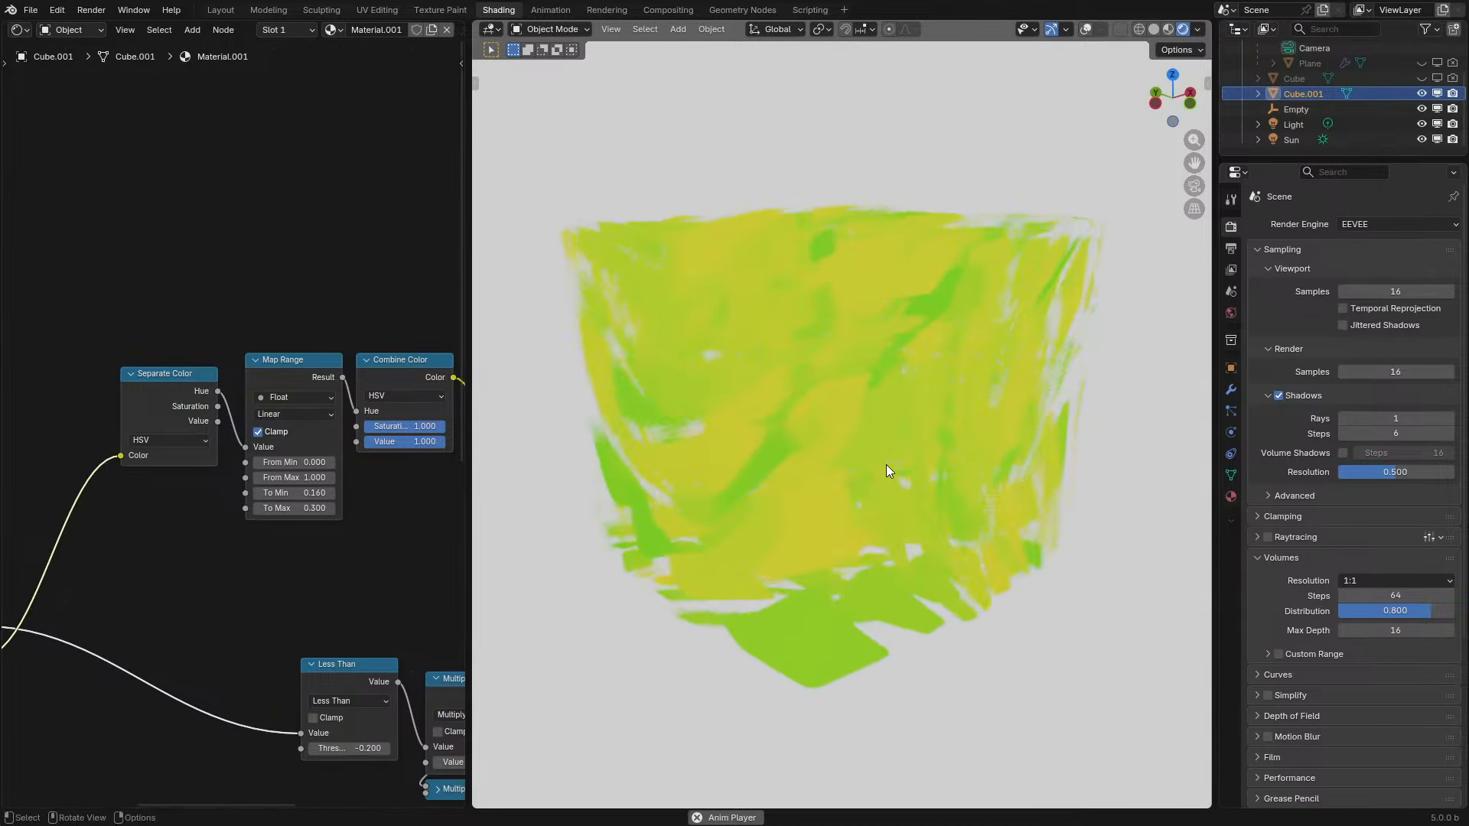
- Try SDF.001's lower Value and Vector outputs as the Principled Volume's color, and connect the Scale output instead
scroll(372, 496, down, 4)
middle_drag(371, 501, 236, 454)
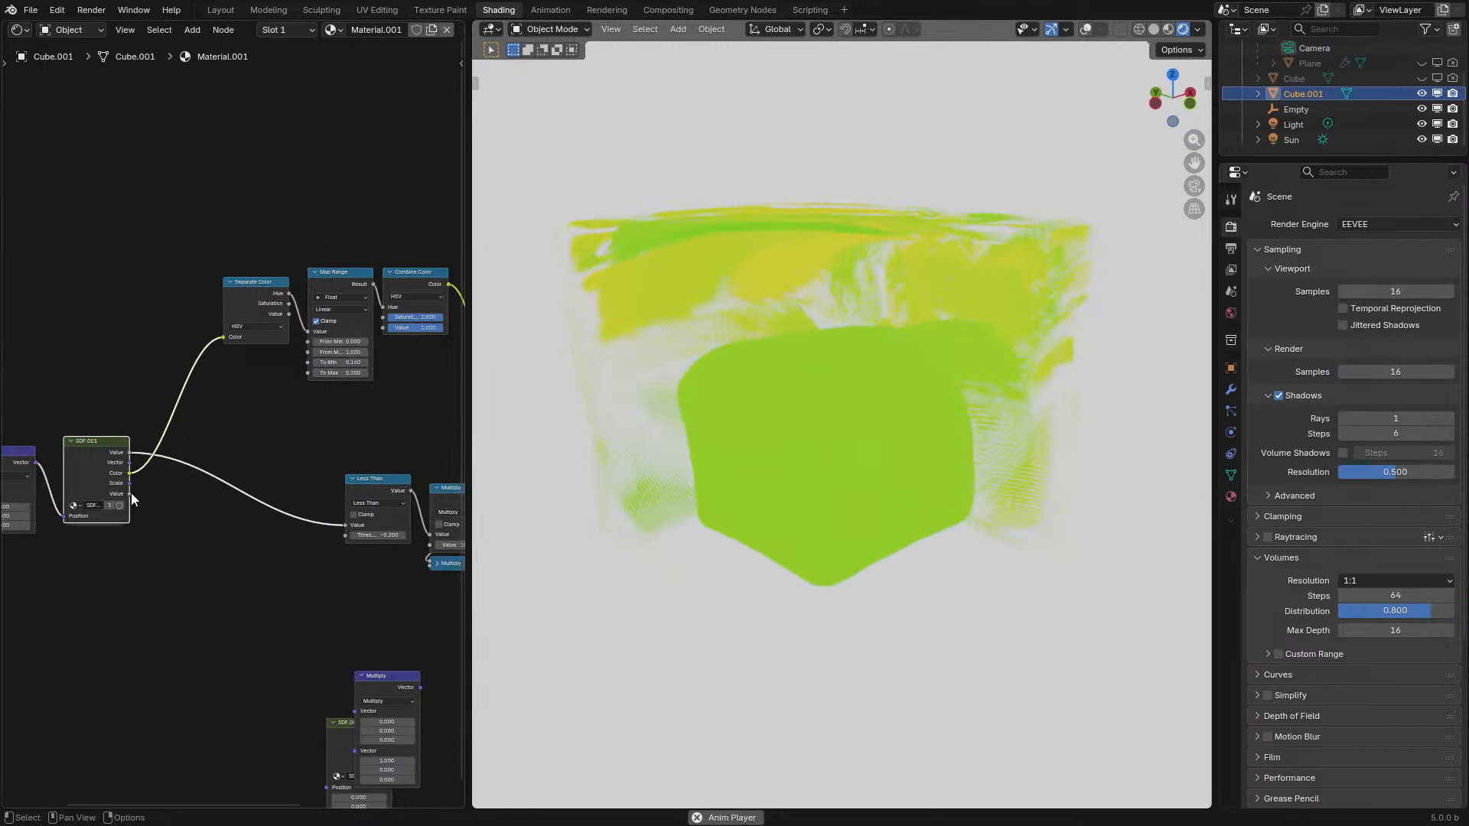
drag(131, 493, 398, 482)
scroll(397, 459, down, 1)
drag(33, 462, 393, 476)
mouse_move(815, 448)
middle_down()
mouse_move(806, 503)
mouse_move(808, 425)
middle_up()
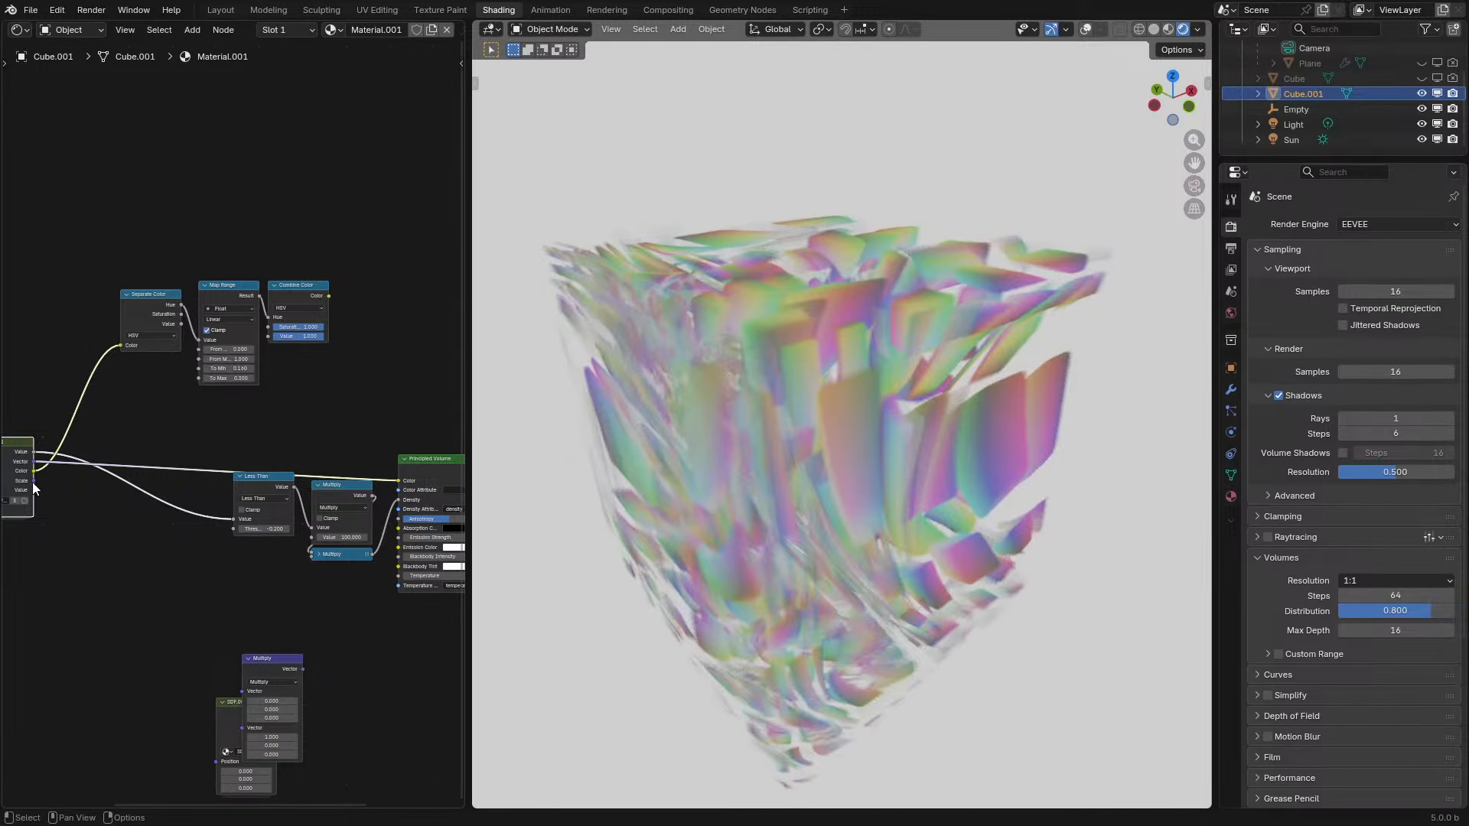
drag(34, 480, 397, 479)
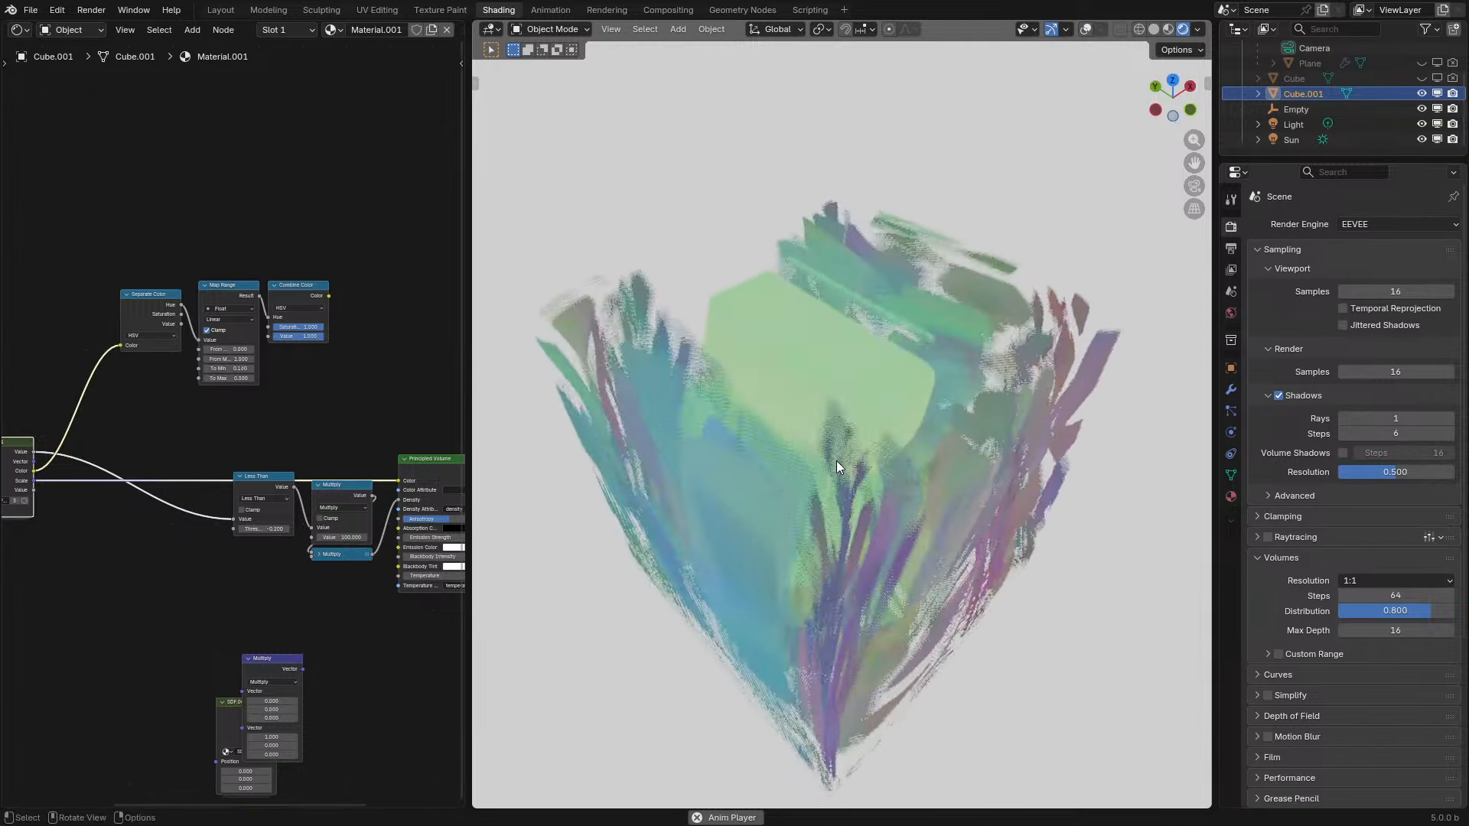
- Set the color management view transform to Standard
scroll(1397, 514, down, 6)
click(1371, 700)
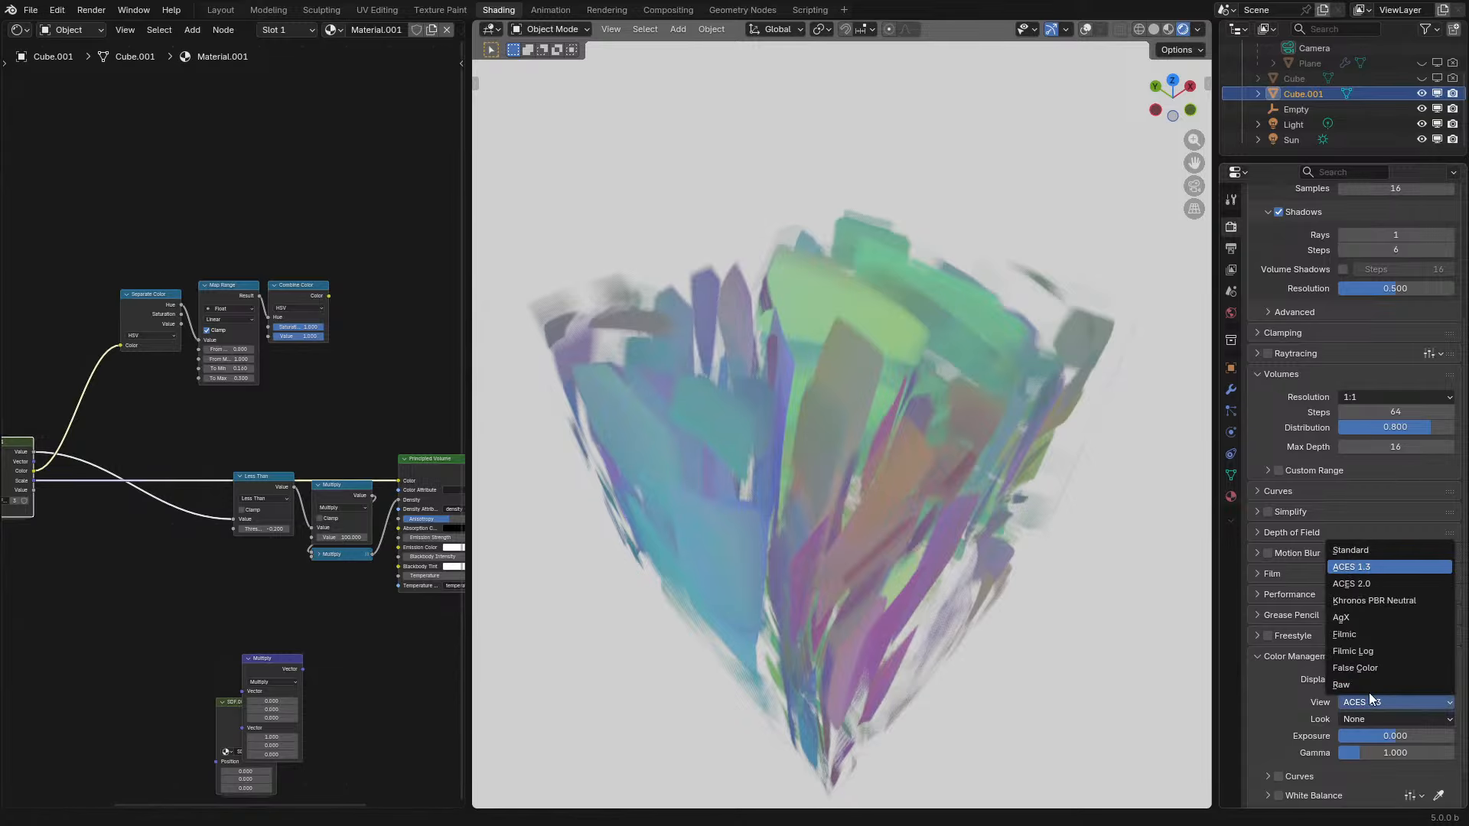
click(1366, 552)
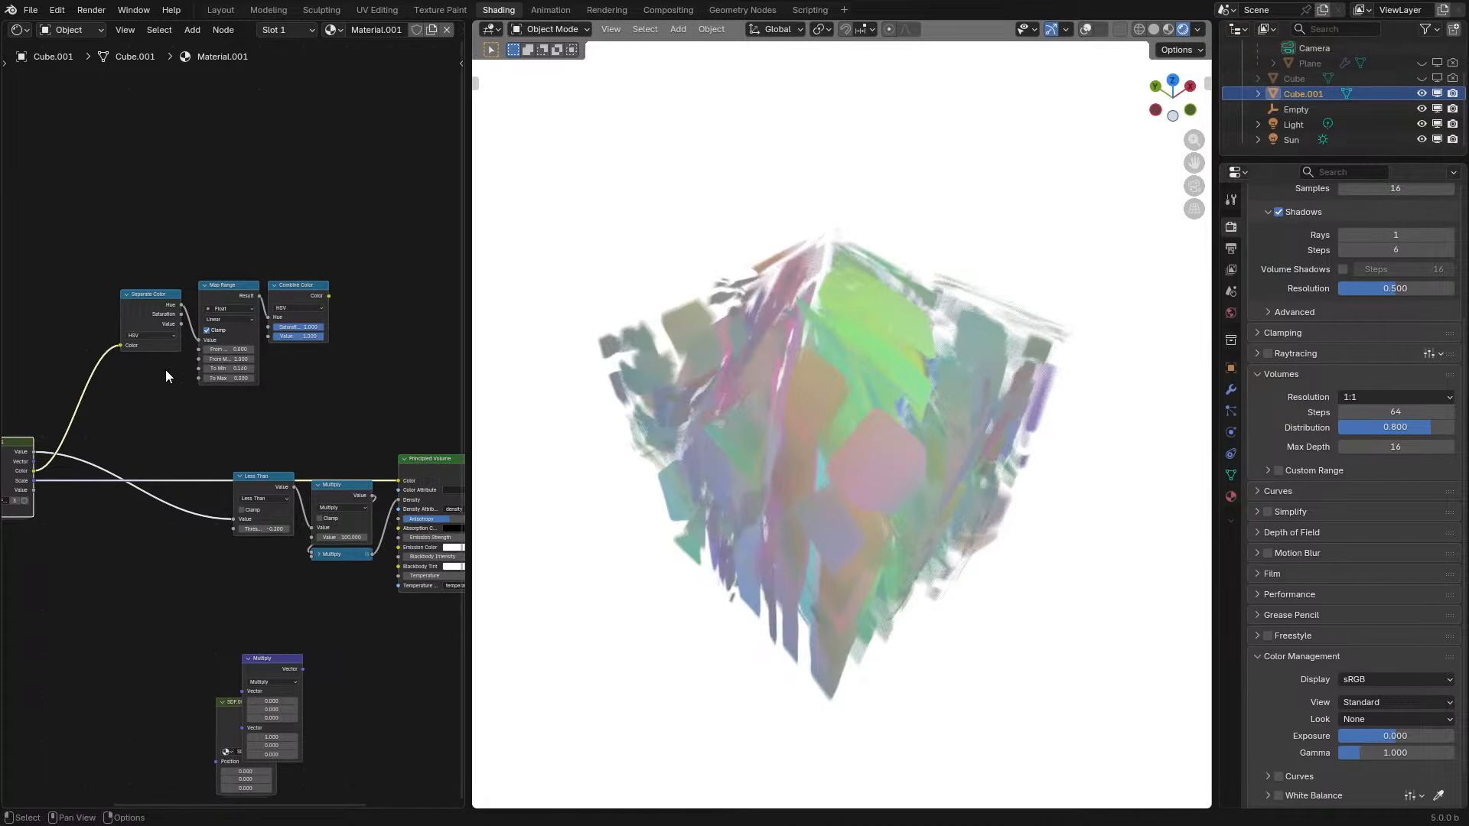
- Insert a Hue/Saturation/Value node between SDF.001's Scale output and the Principled Volume's color, placed above the Multiply node
drag(33, 481, 91, 587)
text(hu)
click(177, 565)
click(172, 562)
drag(150, 538, 398, 481)
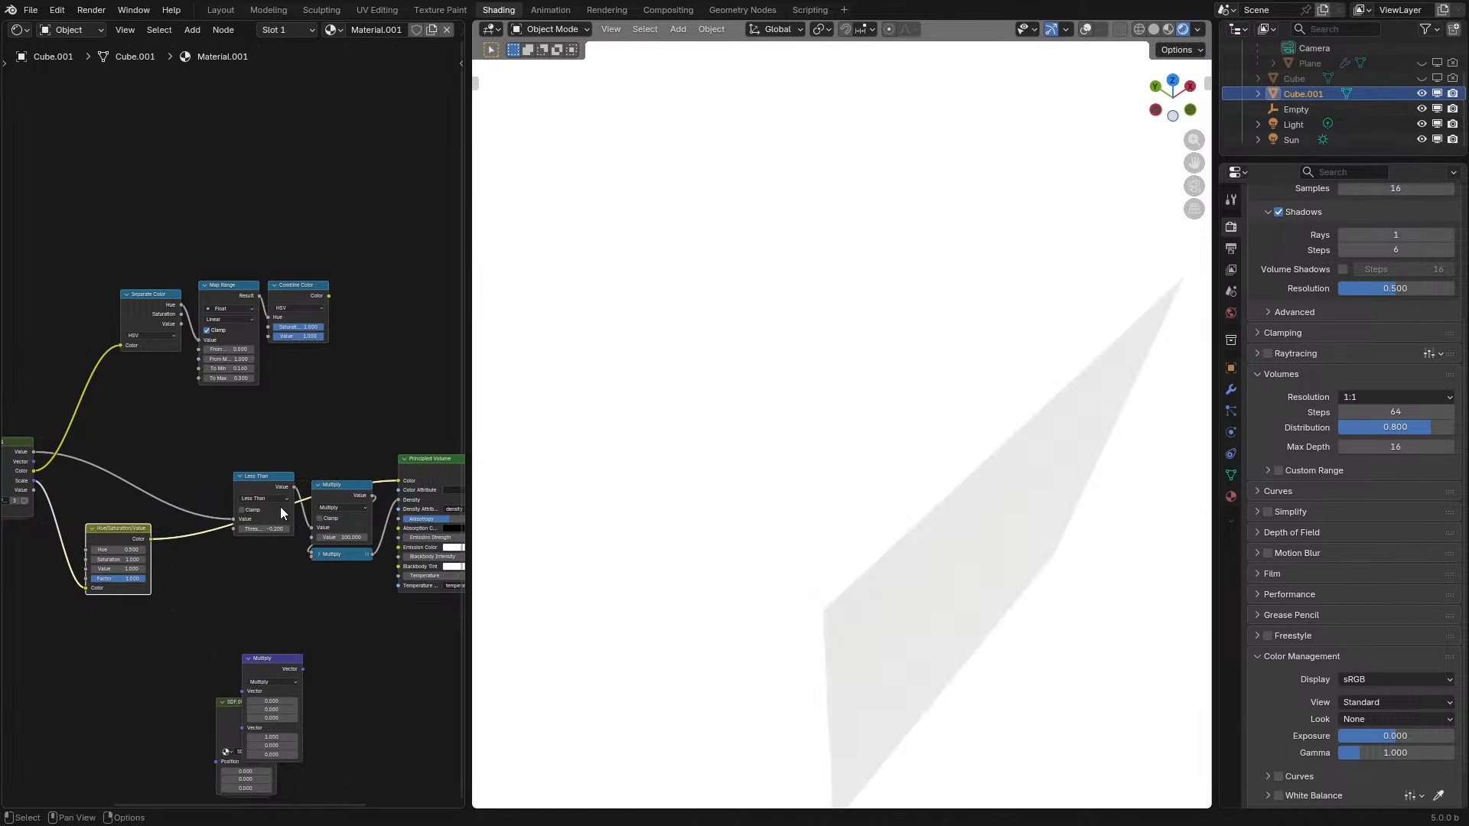
drag(119, 531, 346, 400)
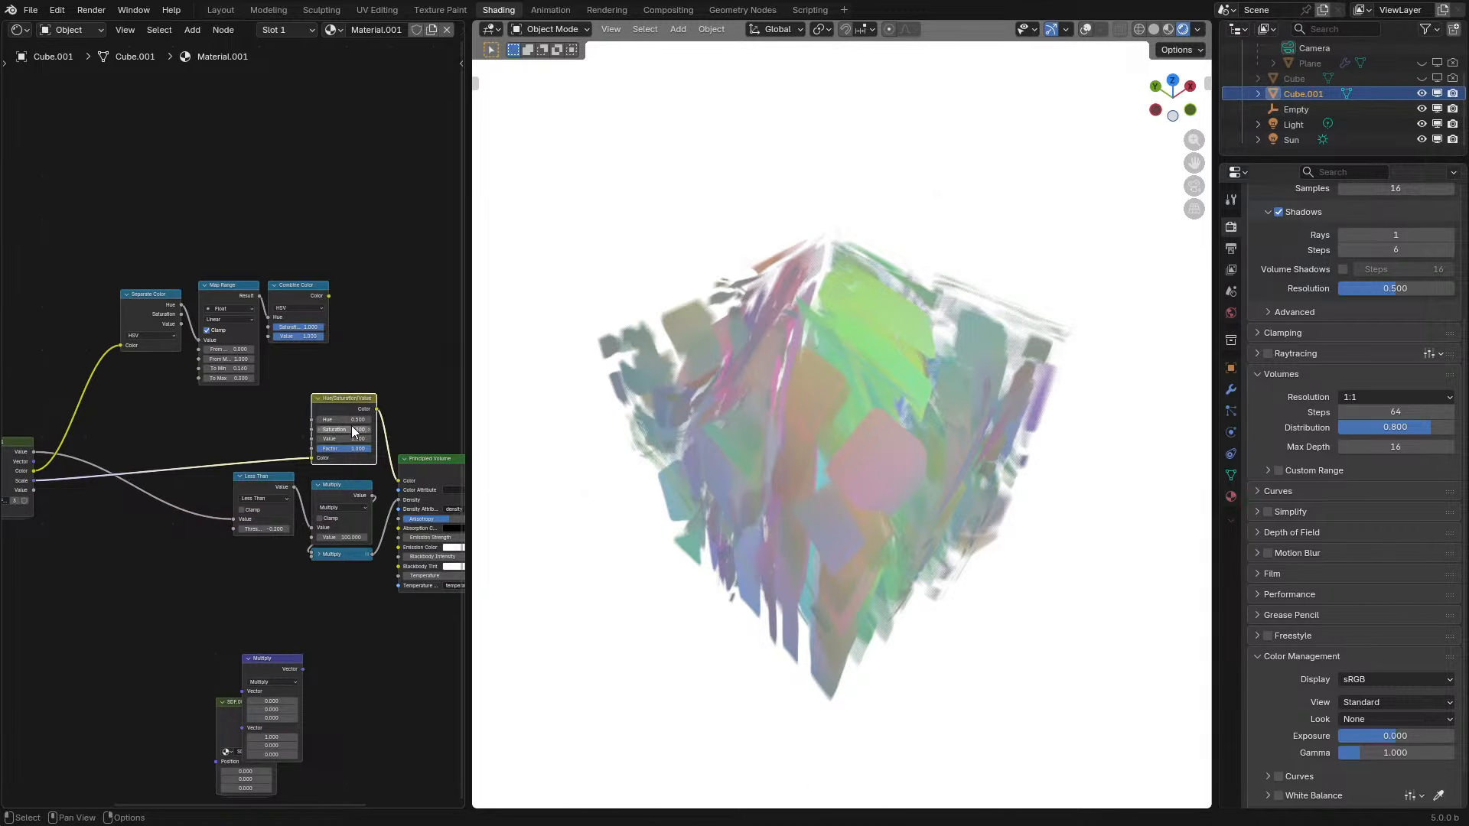
- Set the Hue/Saturation/Value node's Saturation to 2, raise its Value, and inspect the animated cube
click(349, 429)
text(2)
key(Return)
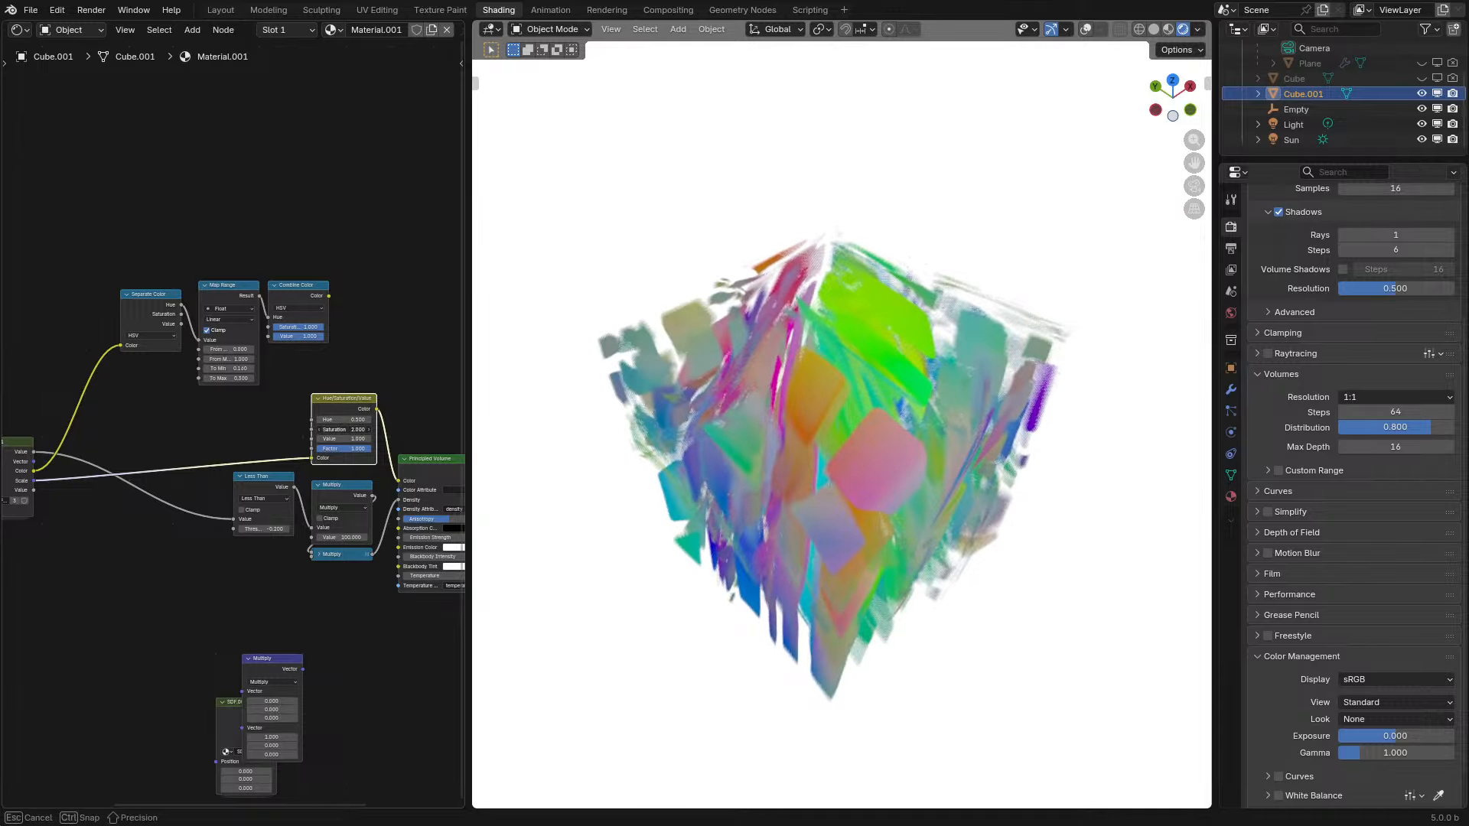
key(space)
mouse_move(739, 423)
middle_down()
mouse_move(732, 388)
mouse_move(689, 398)
mouse_move(722, 434)
middle_up()
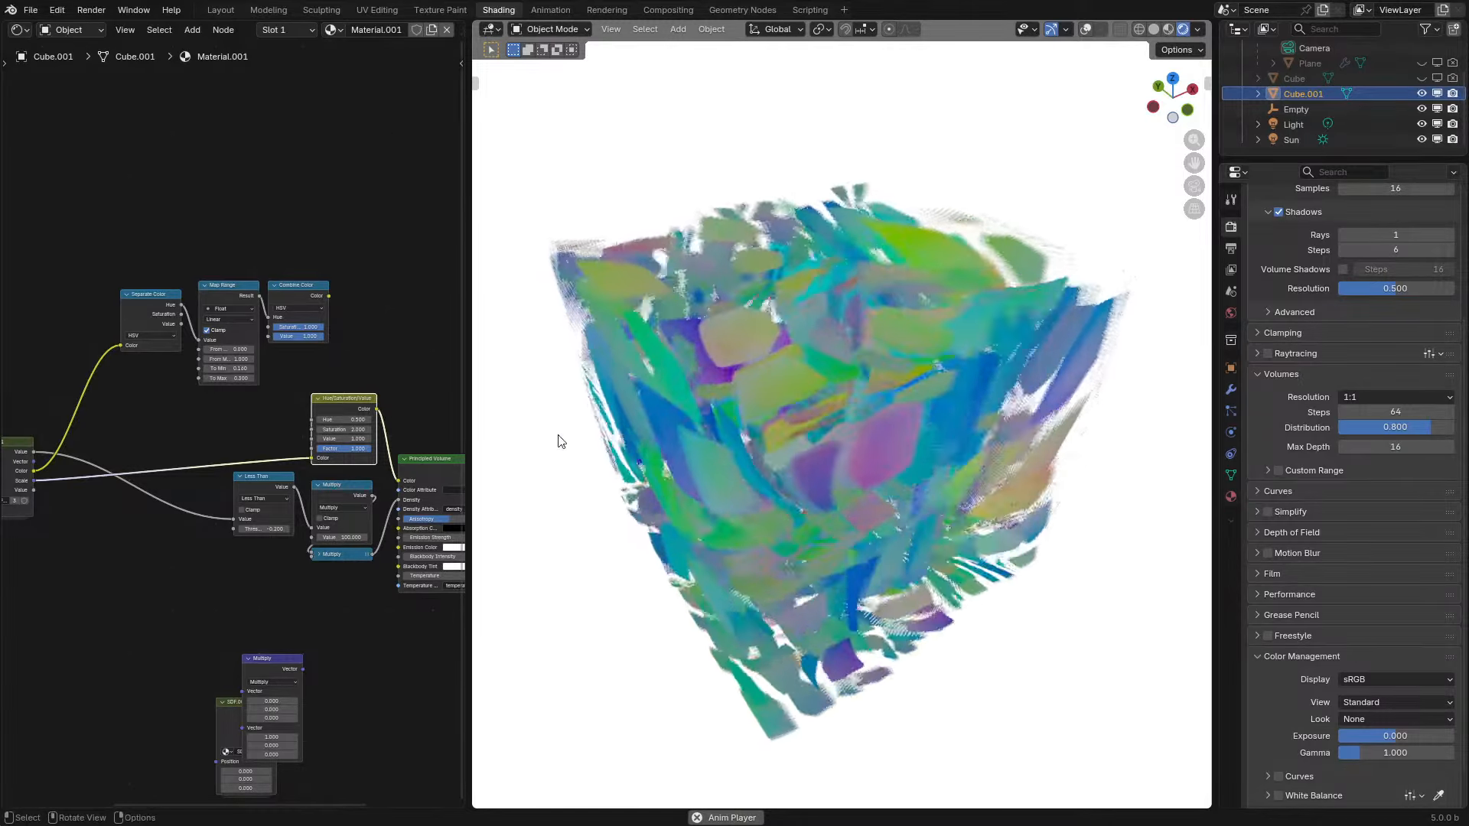
drag(360, 439, 410, 439)
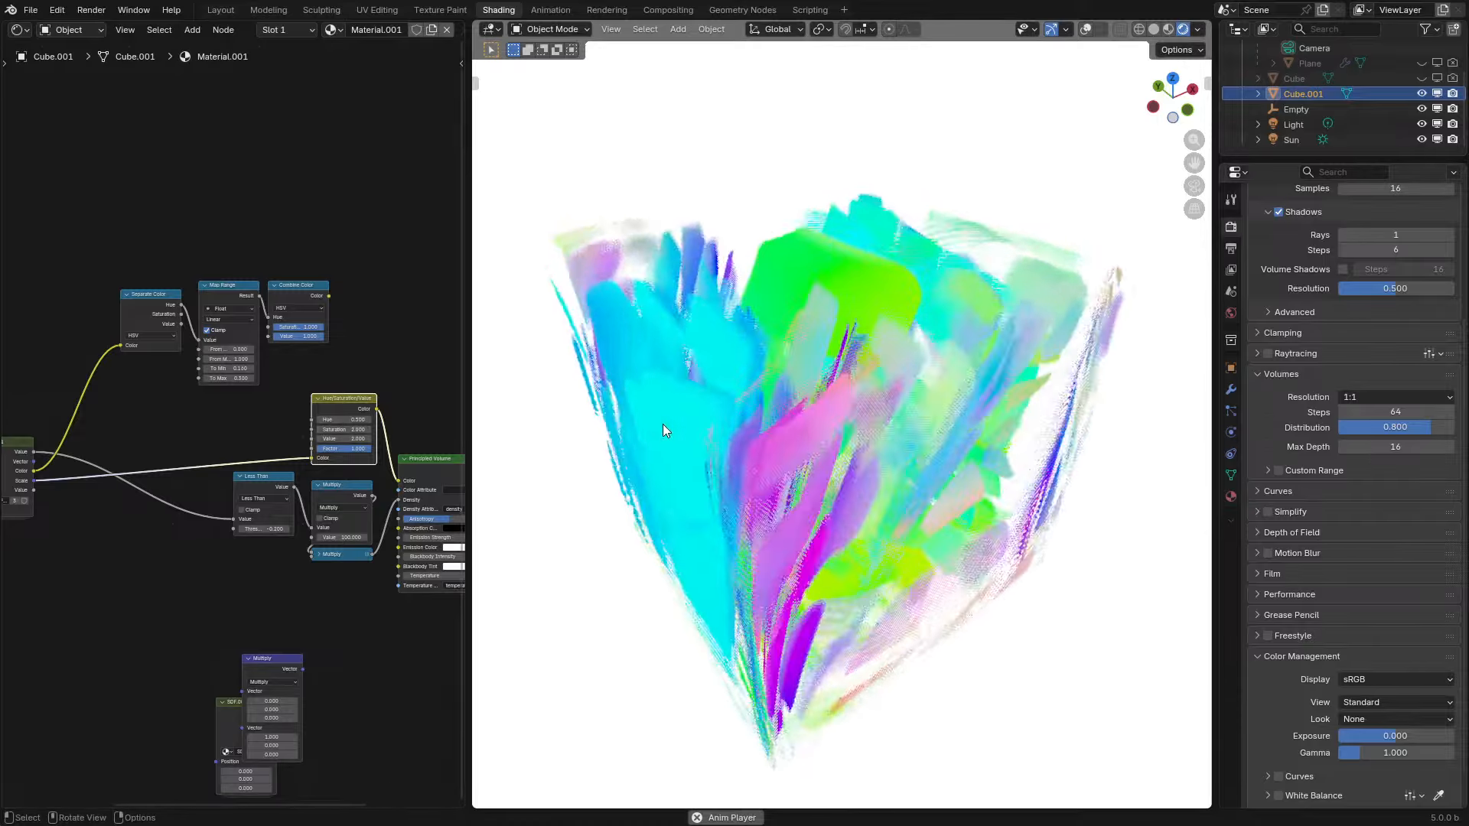
middle_drag(662, 424, 704, 451)
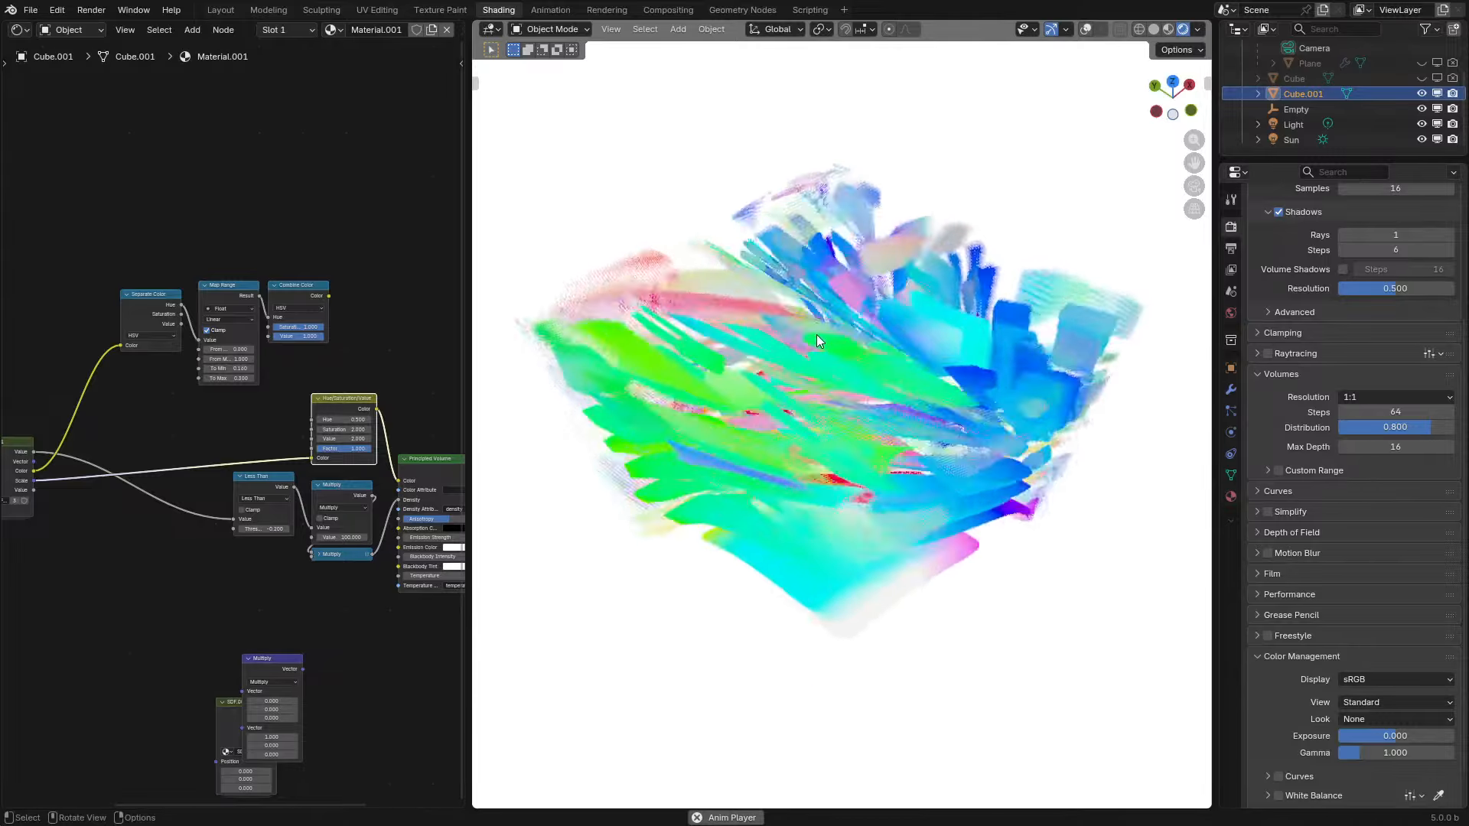
- Enlarge the shader node editor and examine the node networks inside the SDF.001 group and its nested Subdivide Axis group
middle_drag(937, 389, 919, 370)
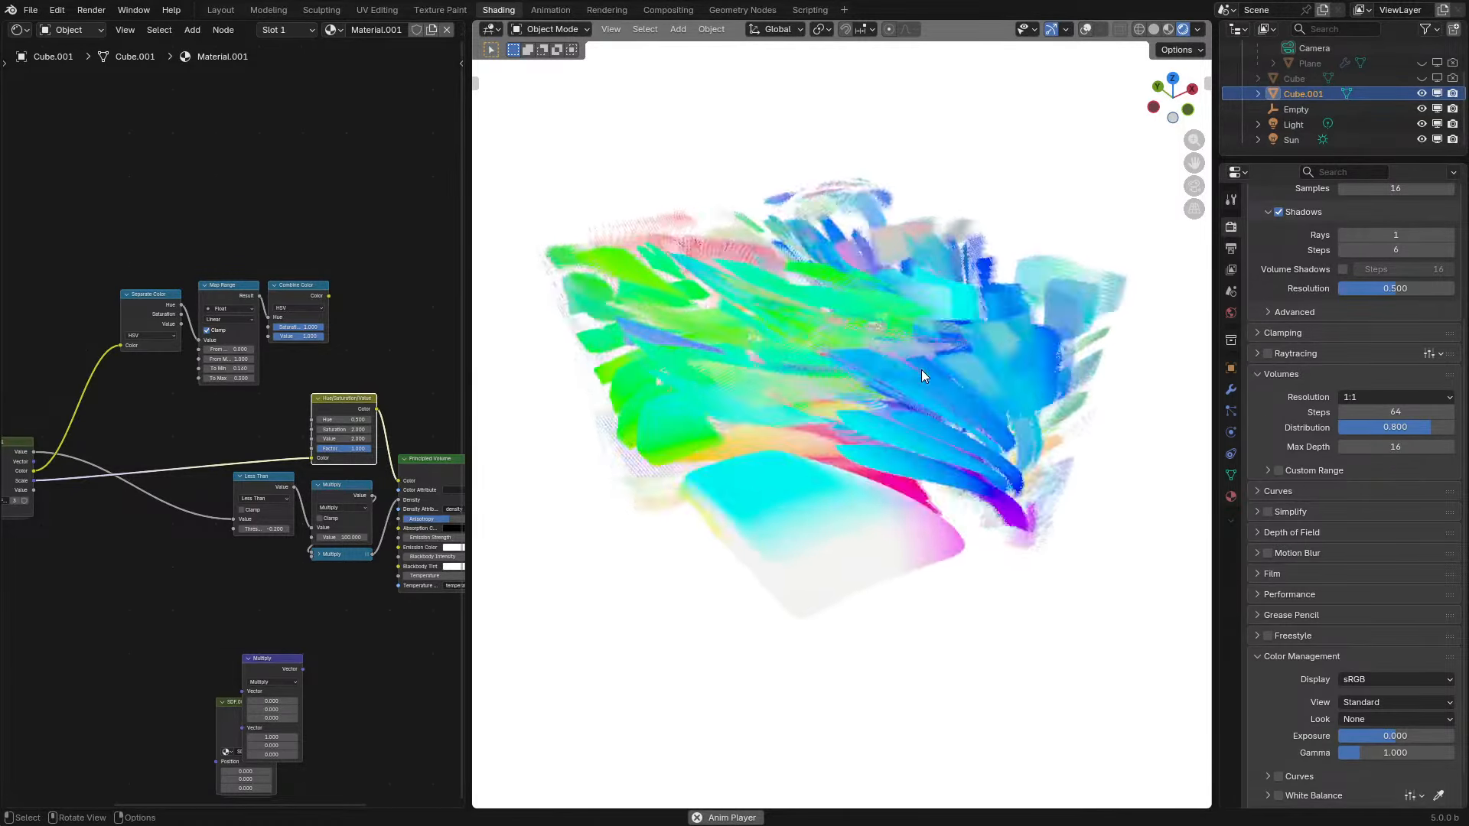
middle_drag(921, 370, 897, 295)
key(ctrl+space)
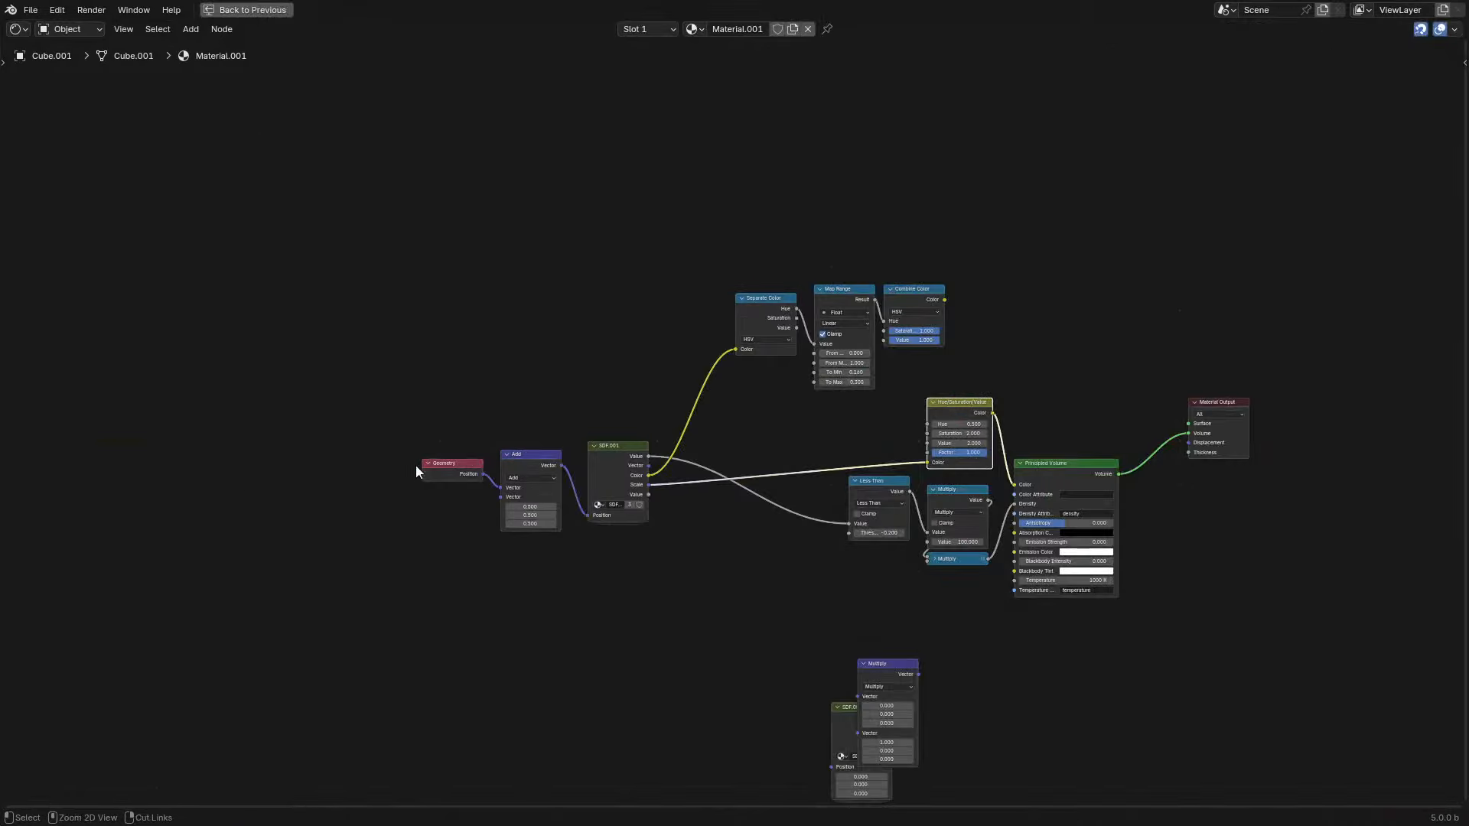
click(613, 457)
key(Tab)
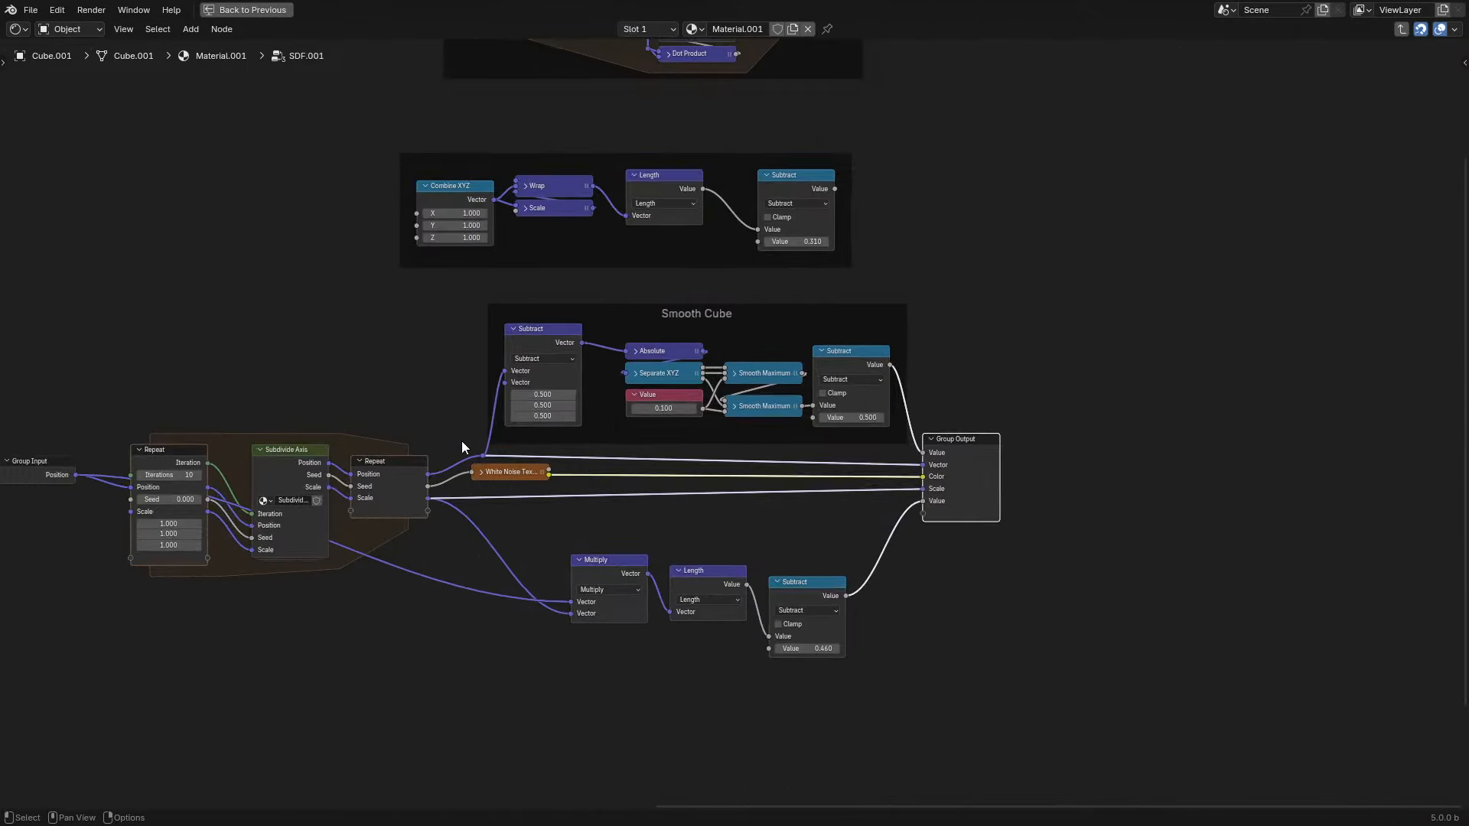
key(Tab)
middle_drag(884, 460, 241, 480)
scroll(306, 499, down, 2)
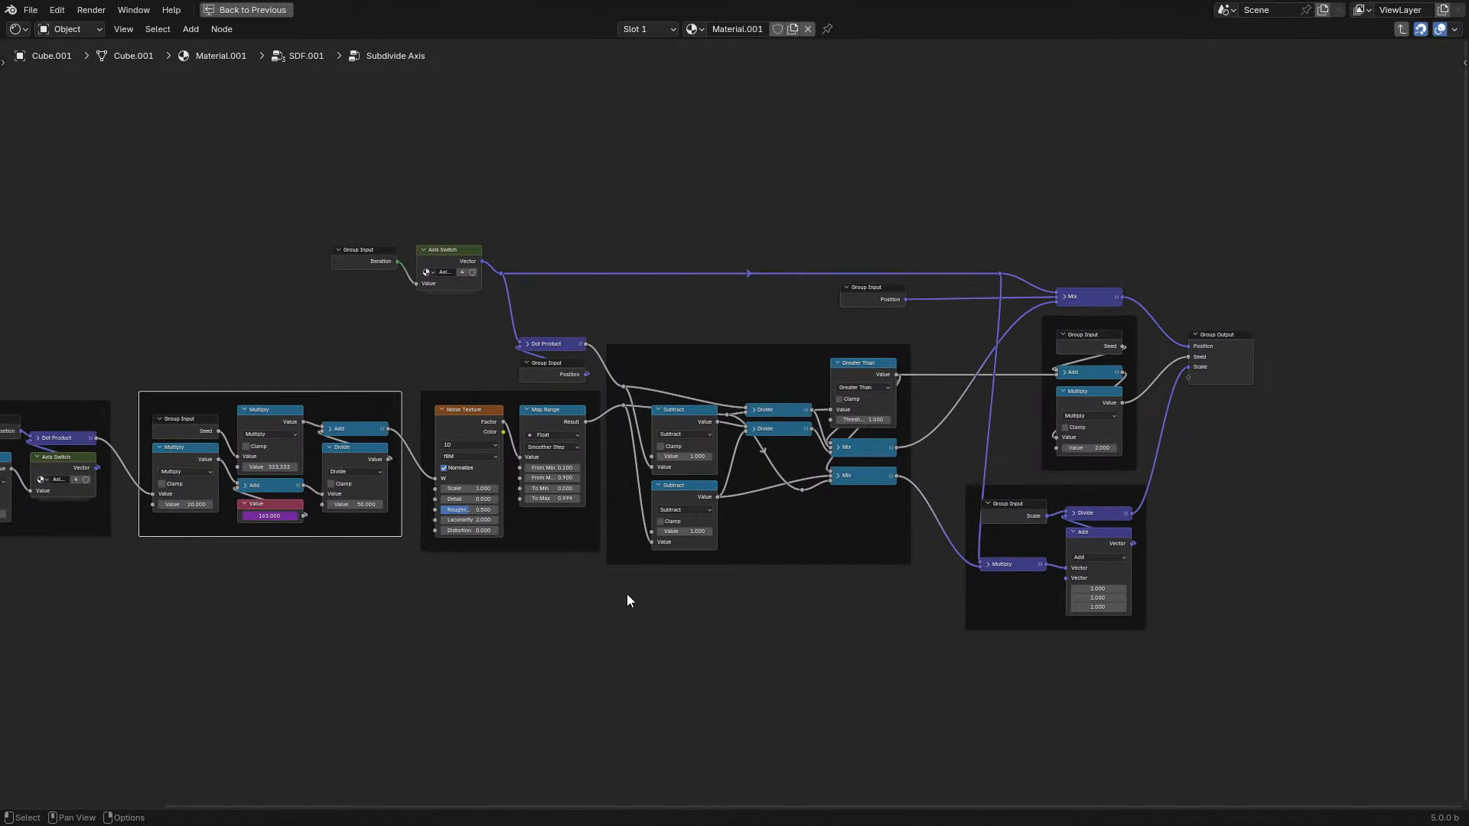
click(627, 594)
scroll(655, 556, up, 1)
scroll(655, 555, up, 1)
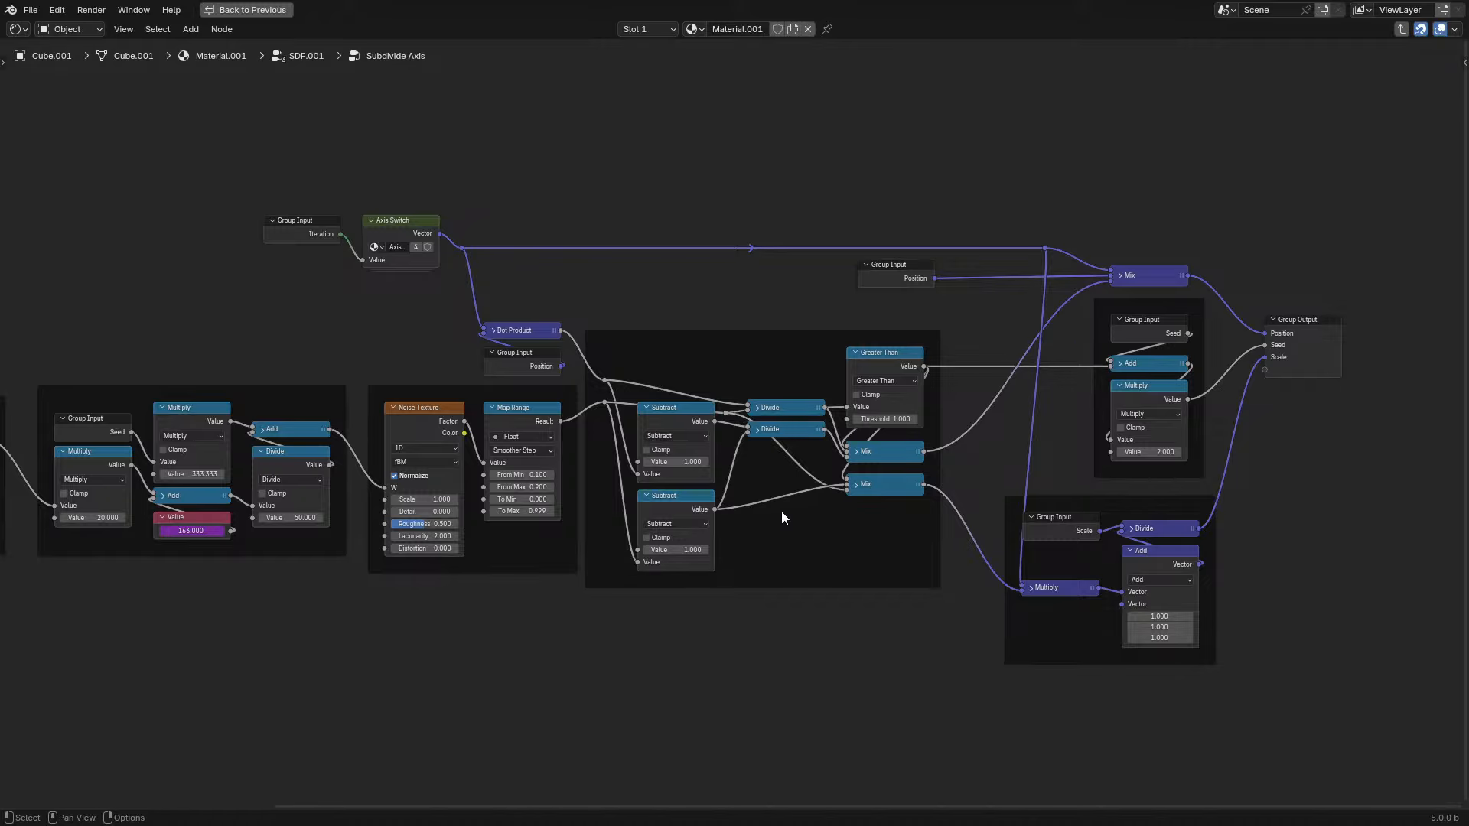
scroll(772, 509, up, 5)
scroll(802, 484, down, 4)
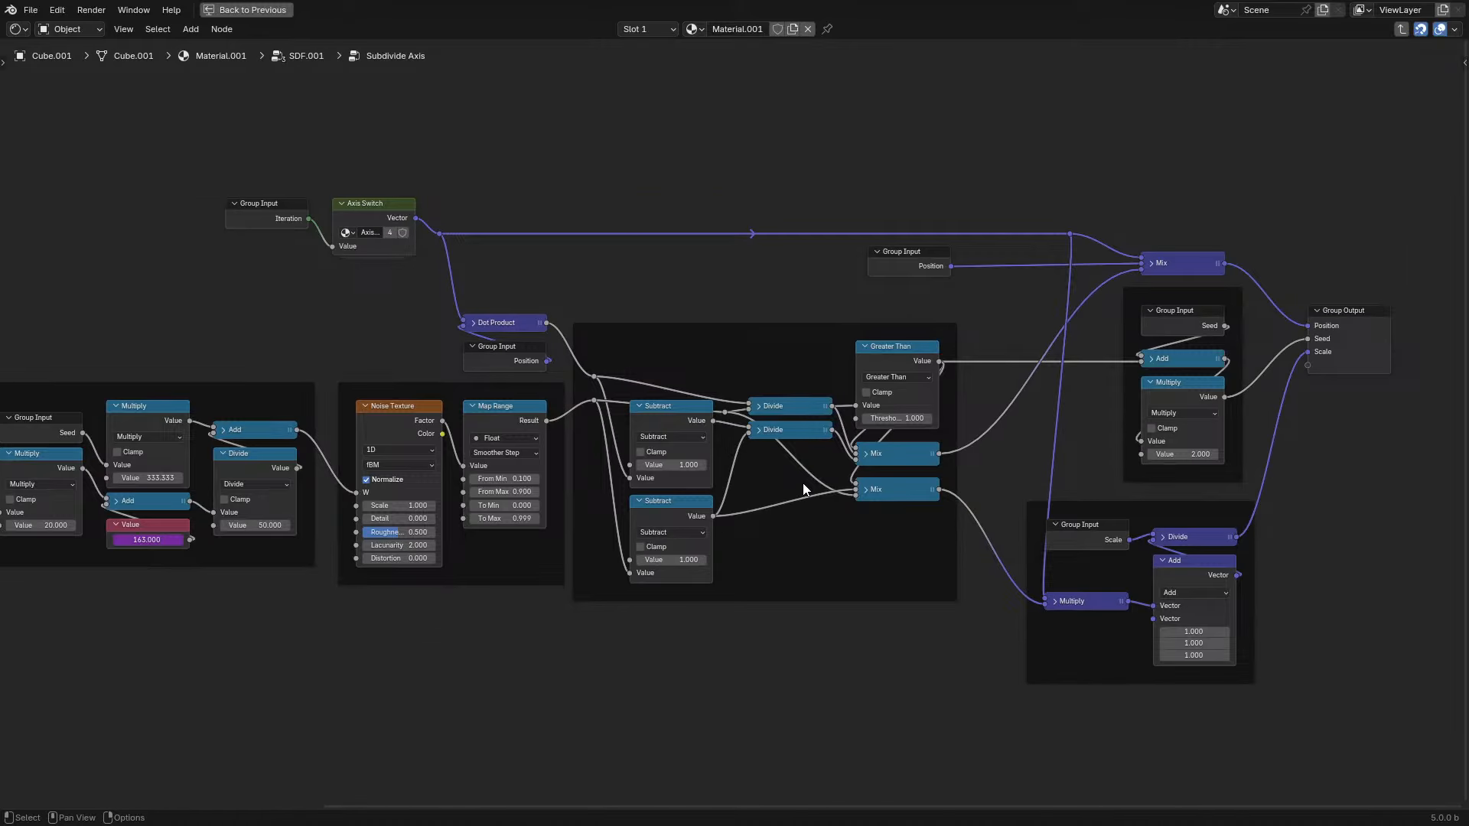
- Return to the top-level material beside the 3D view and inspect the animated volumetric cube from several angles
key(Tab)
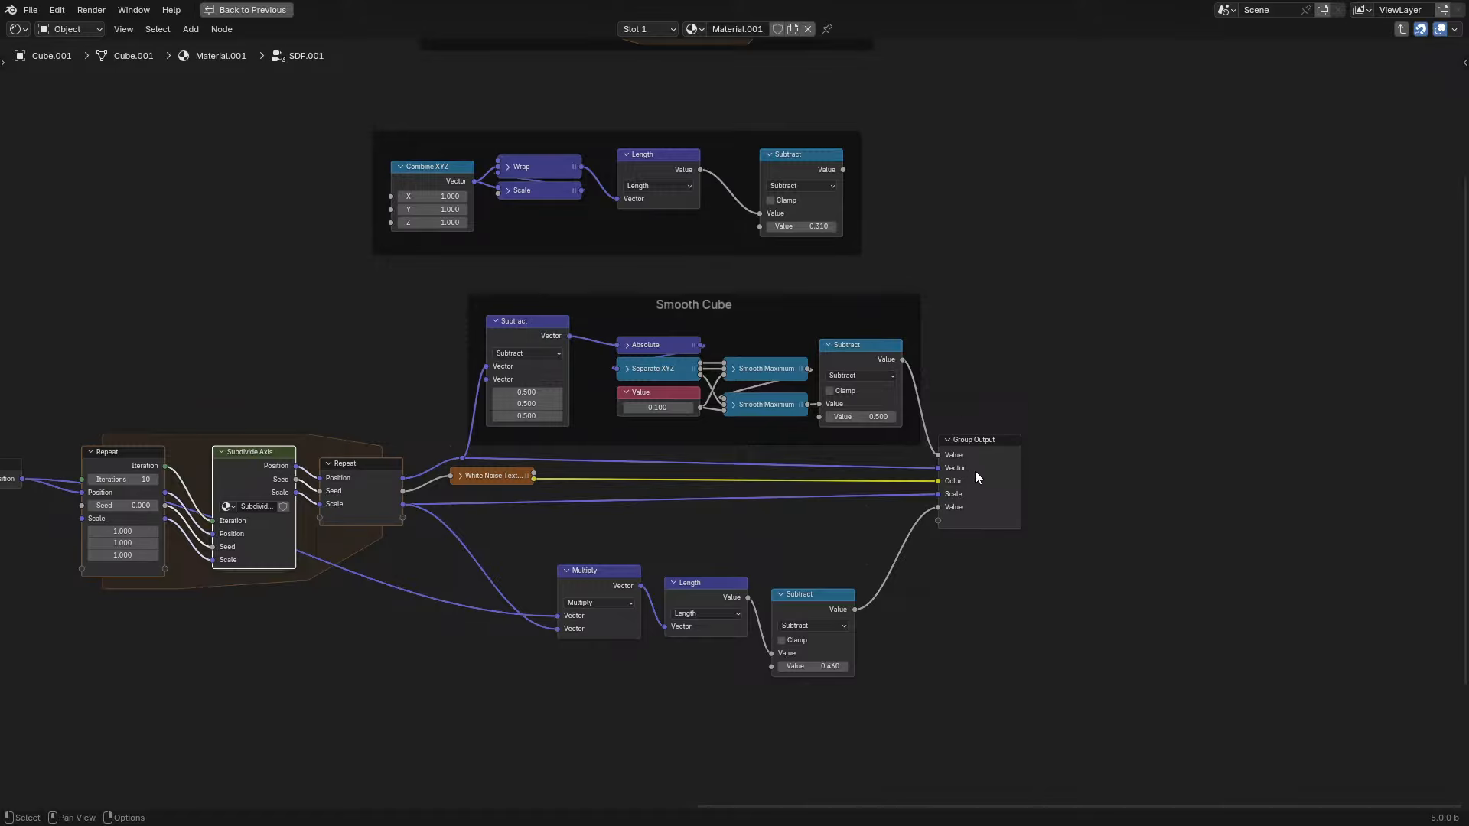
key(Tab)
key(ctrl+space)
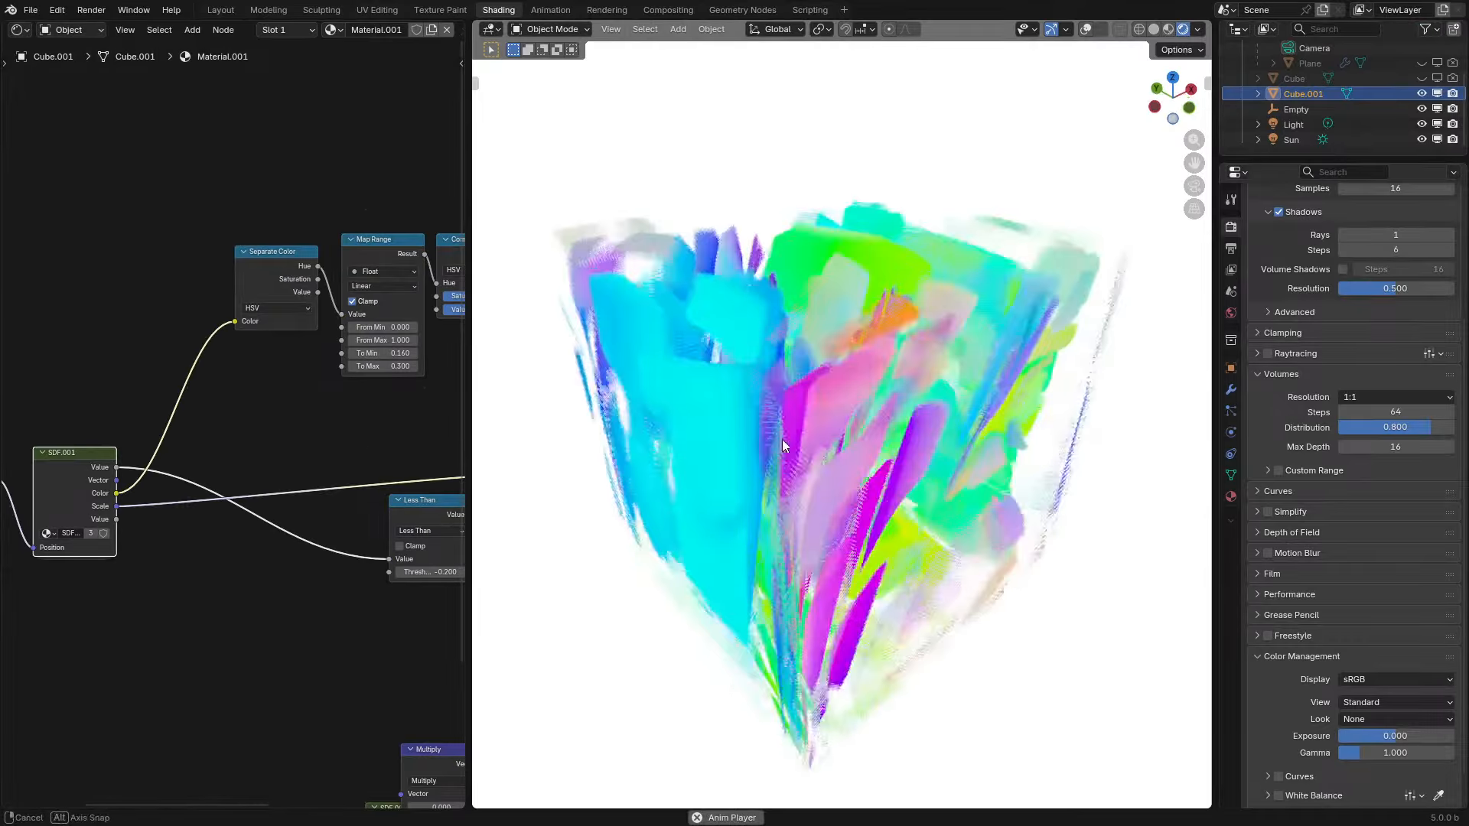
mouse_move(782, 439)
middle_down()
mouse_move(779, 471)
mouse_move(784, 452)
middle_up()
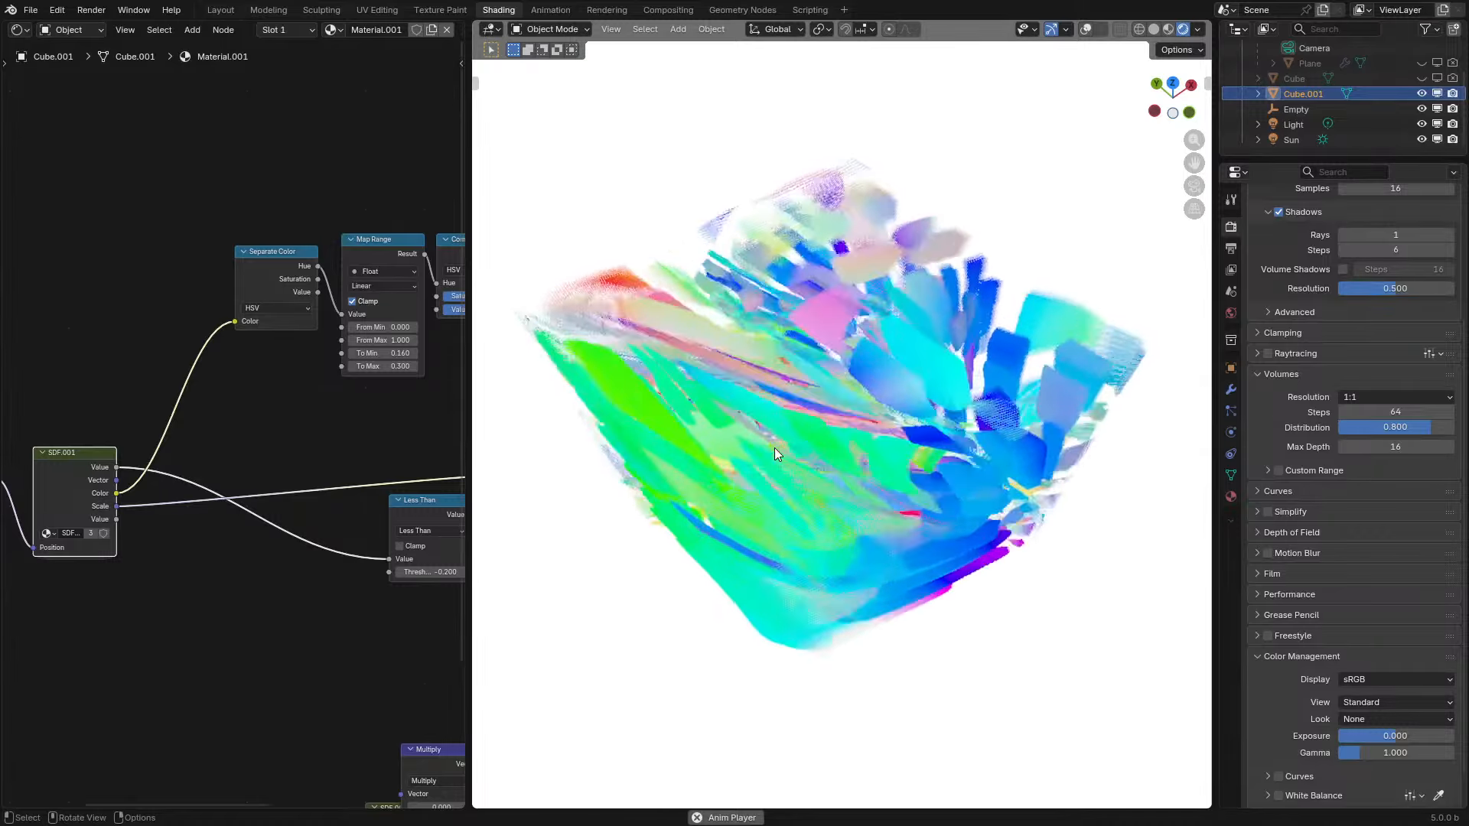
middle_drag(774, 448, 783, 426)
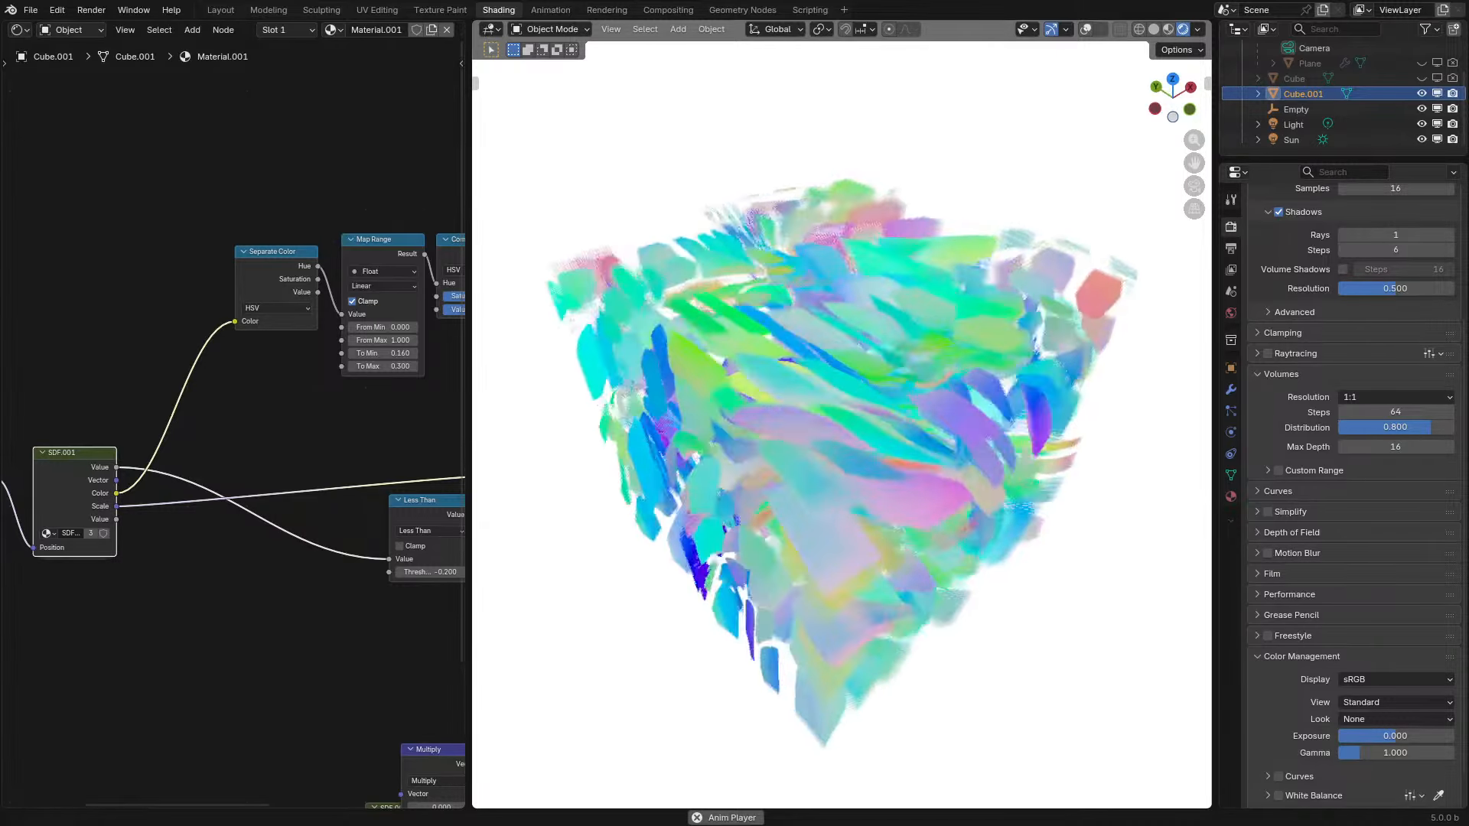